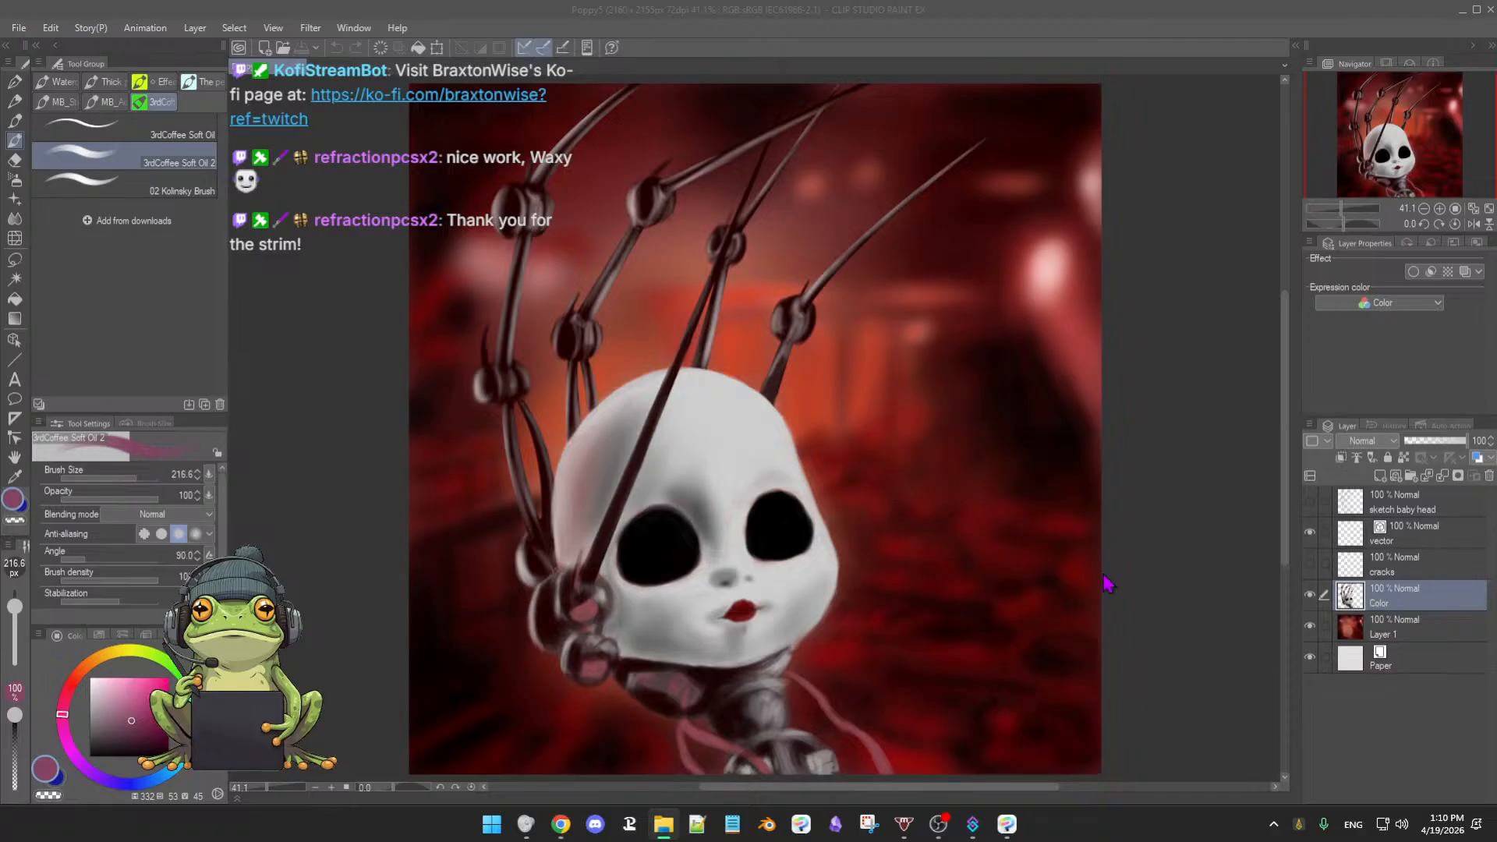
- Dock the poppy-playtime reference poster in a split view beside the Poppy5 painting
key(ctrl+Tab)
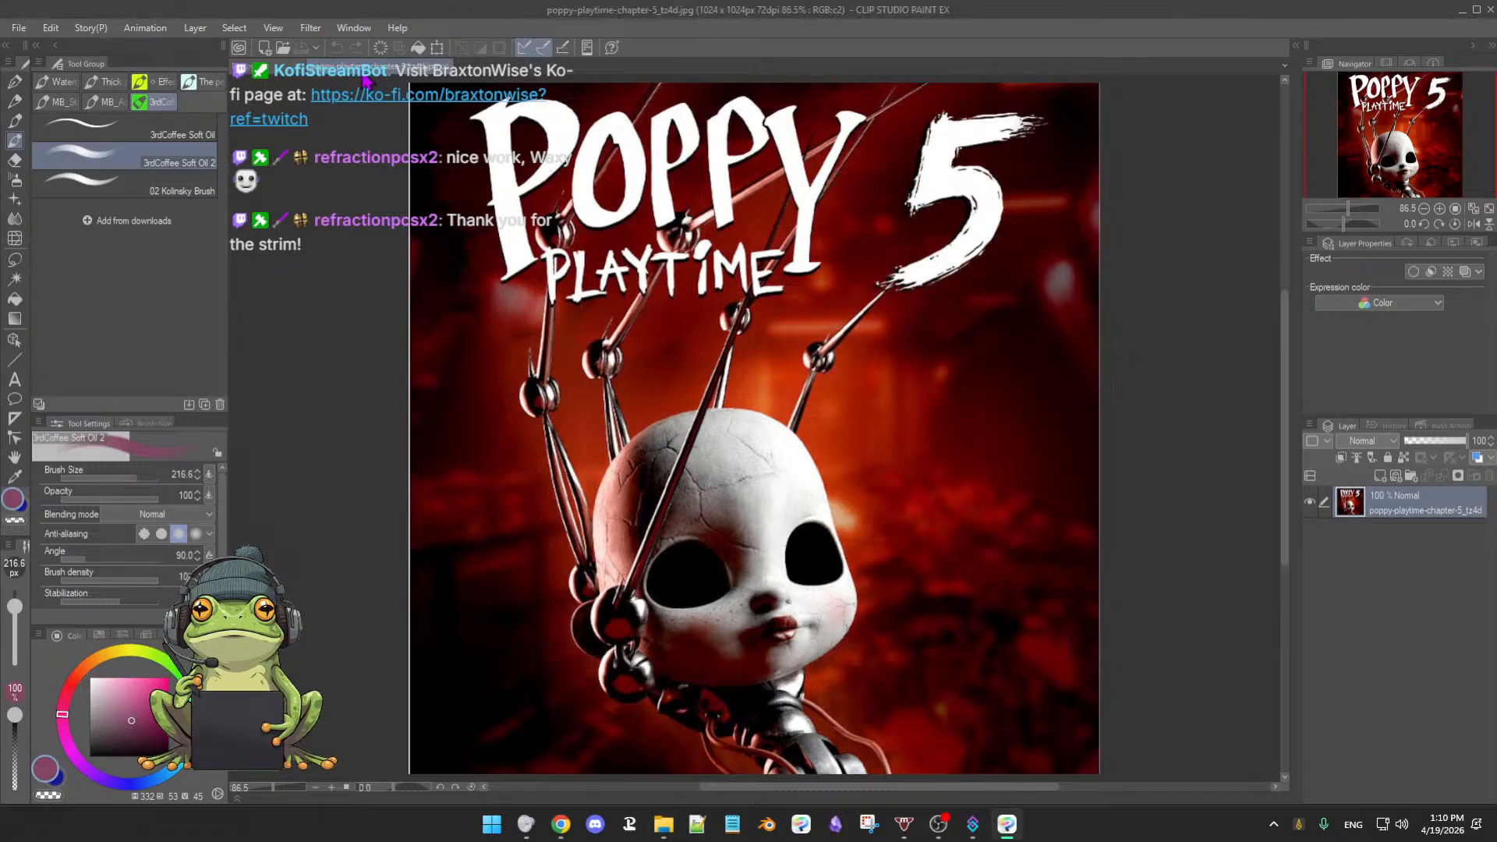
drag(362, 78, 265, 94)
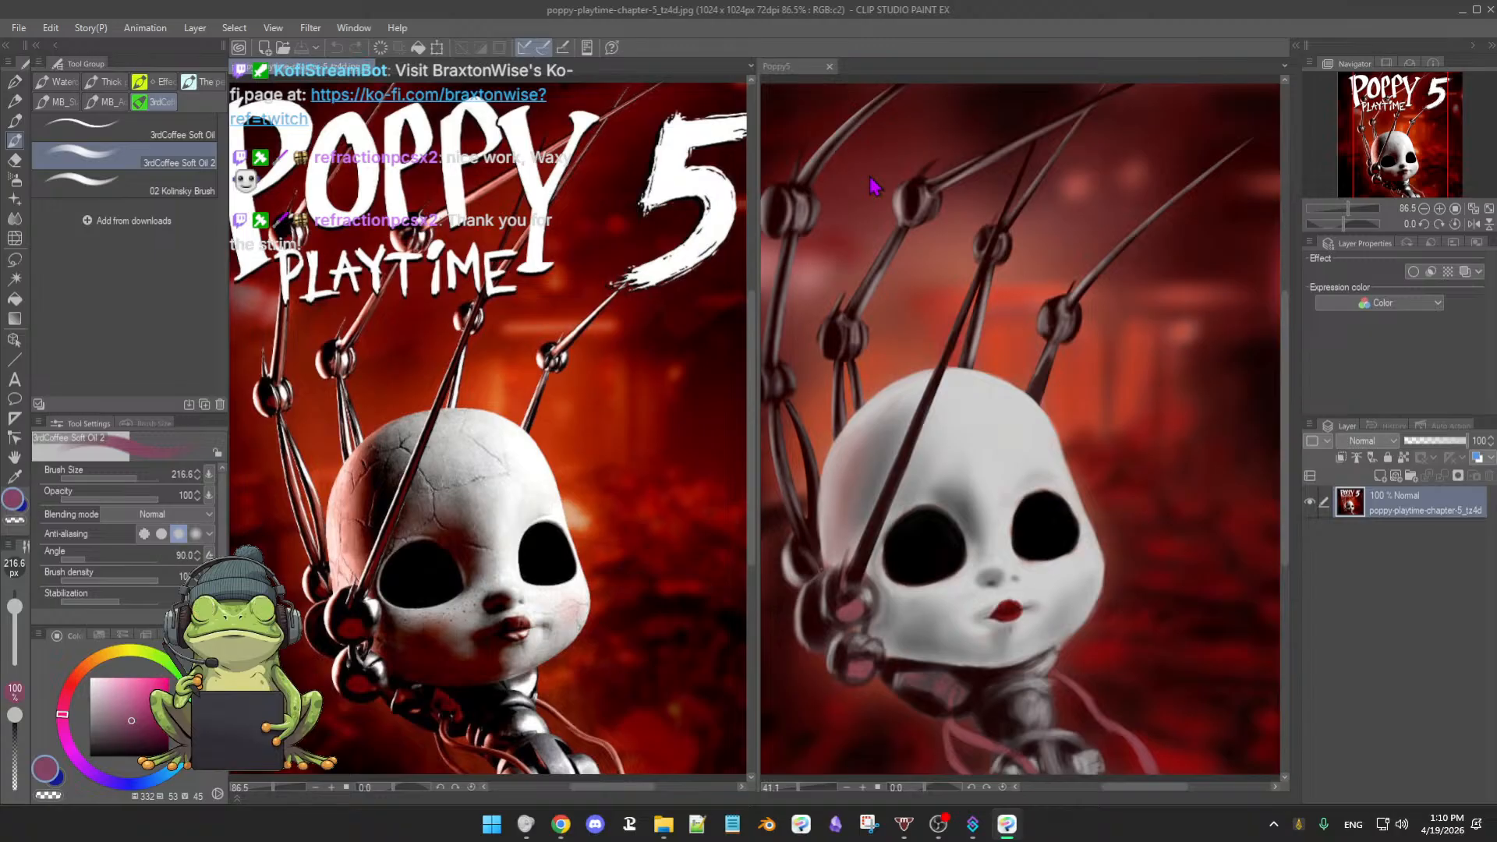
- Zoom out and pan so poster and painting fit fully, then show the cracks layer
click(841, 374)
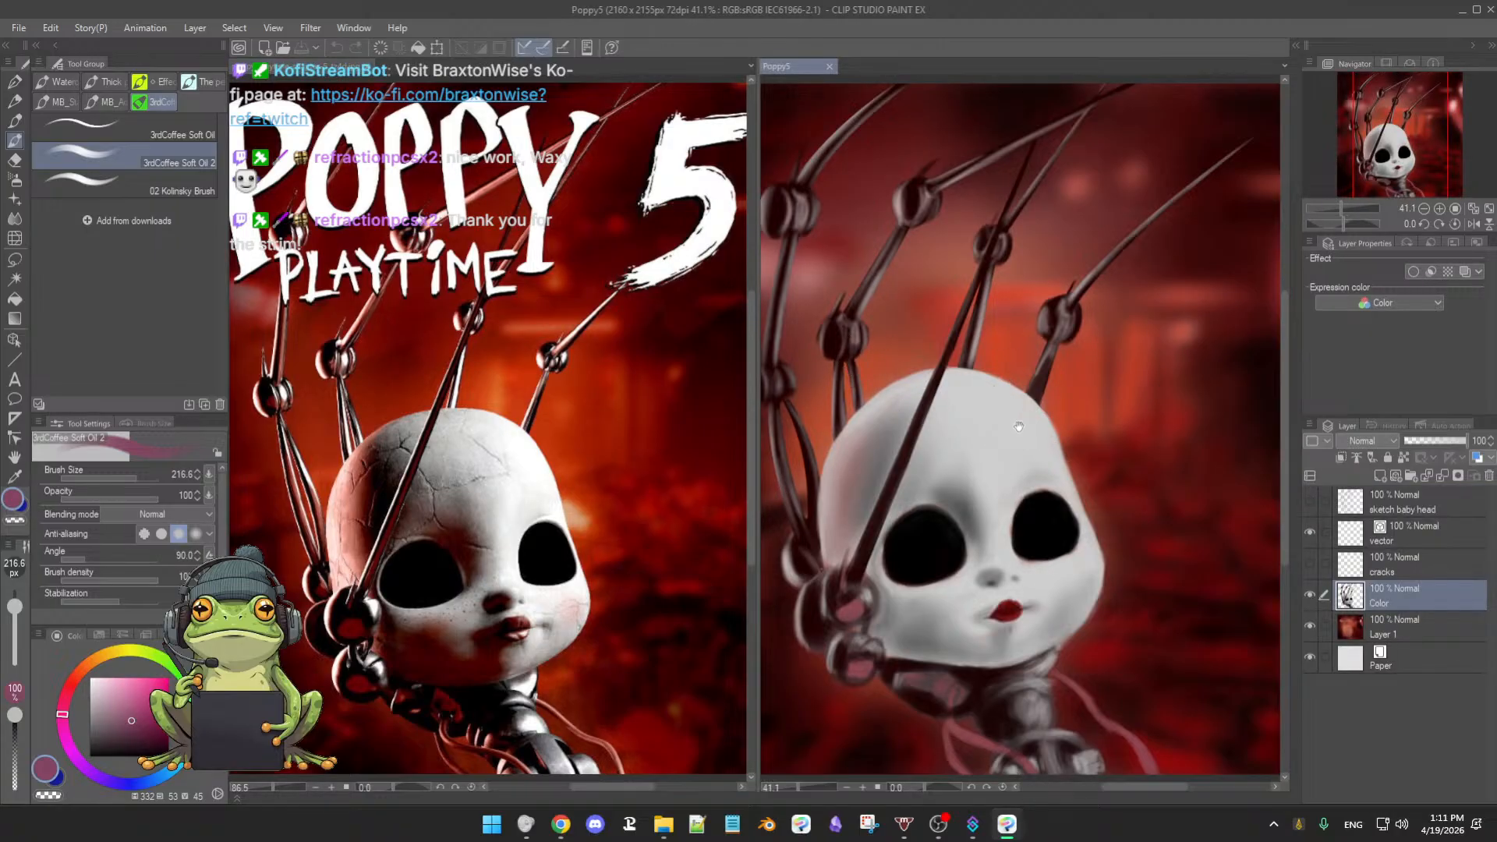
scroll(994, 431, down, 3)
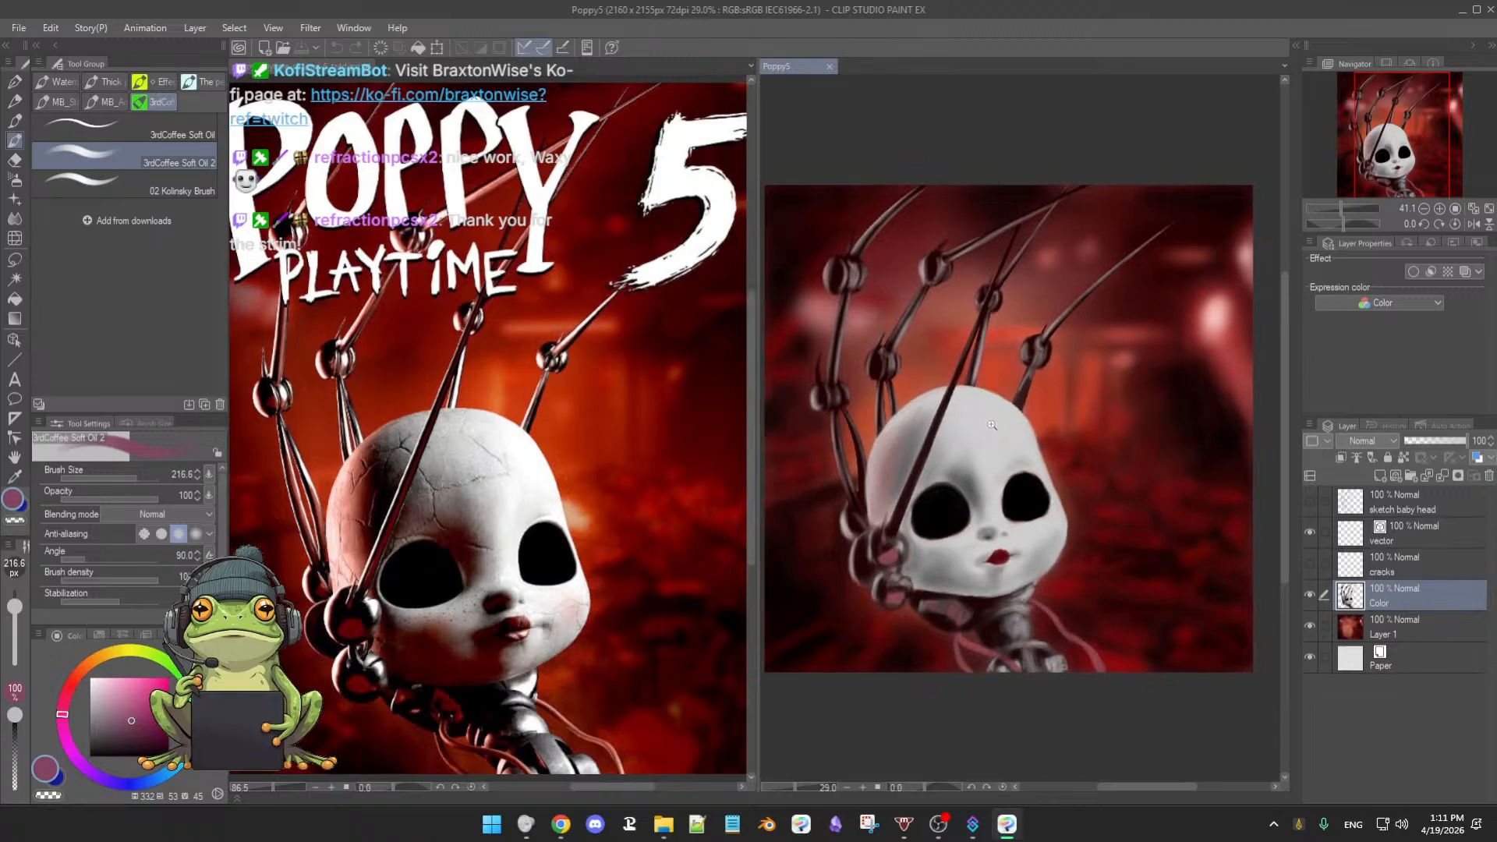
click(659, 433)
scroll(663, 459, down, 2)
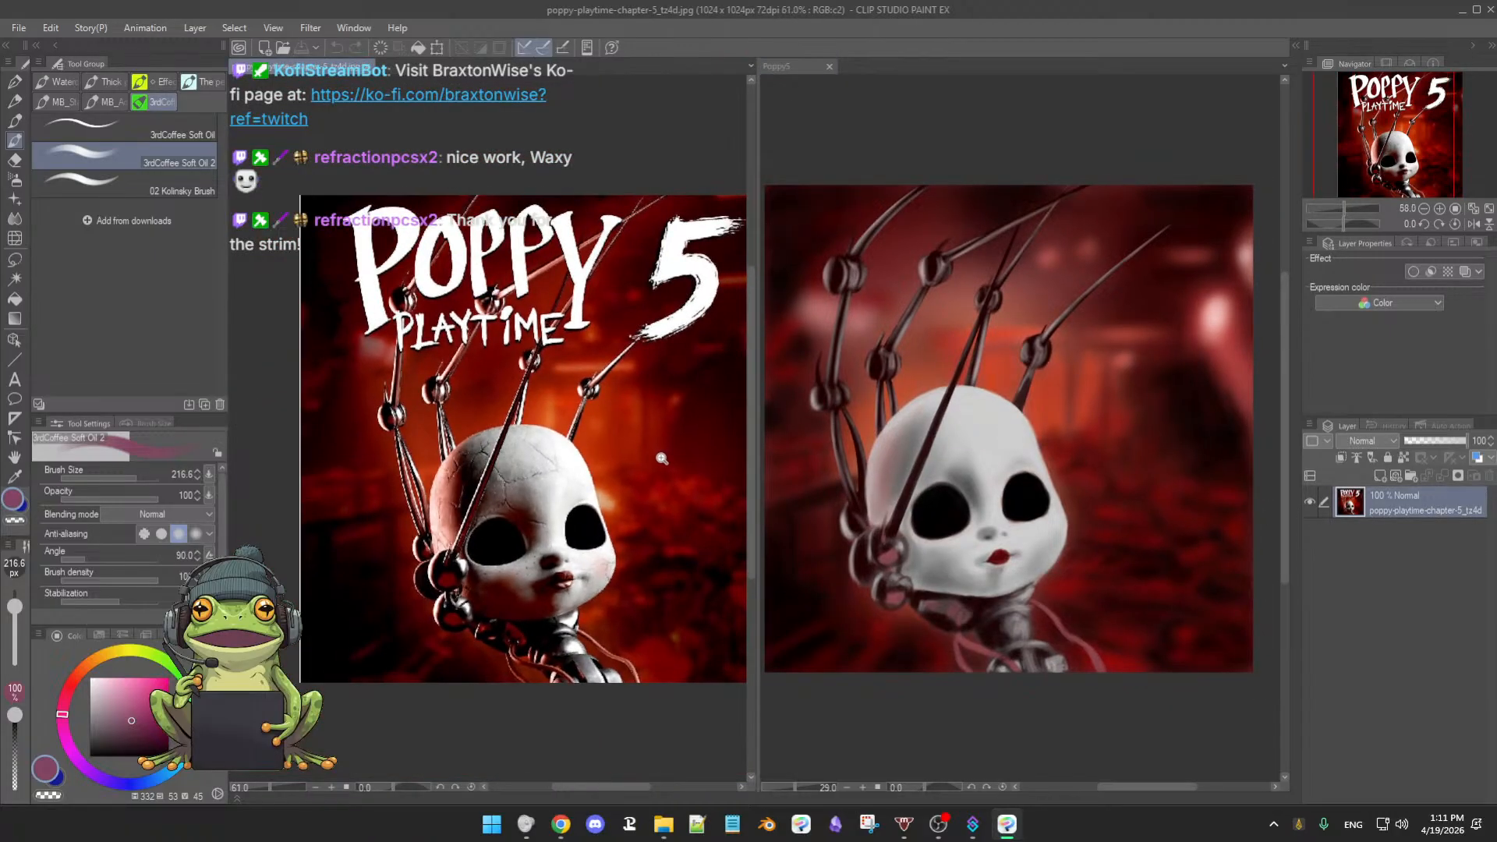
drag(684, 470, 655, 422)
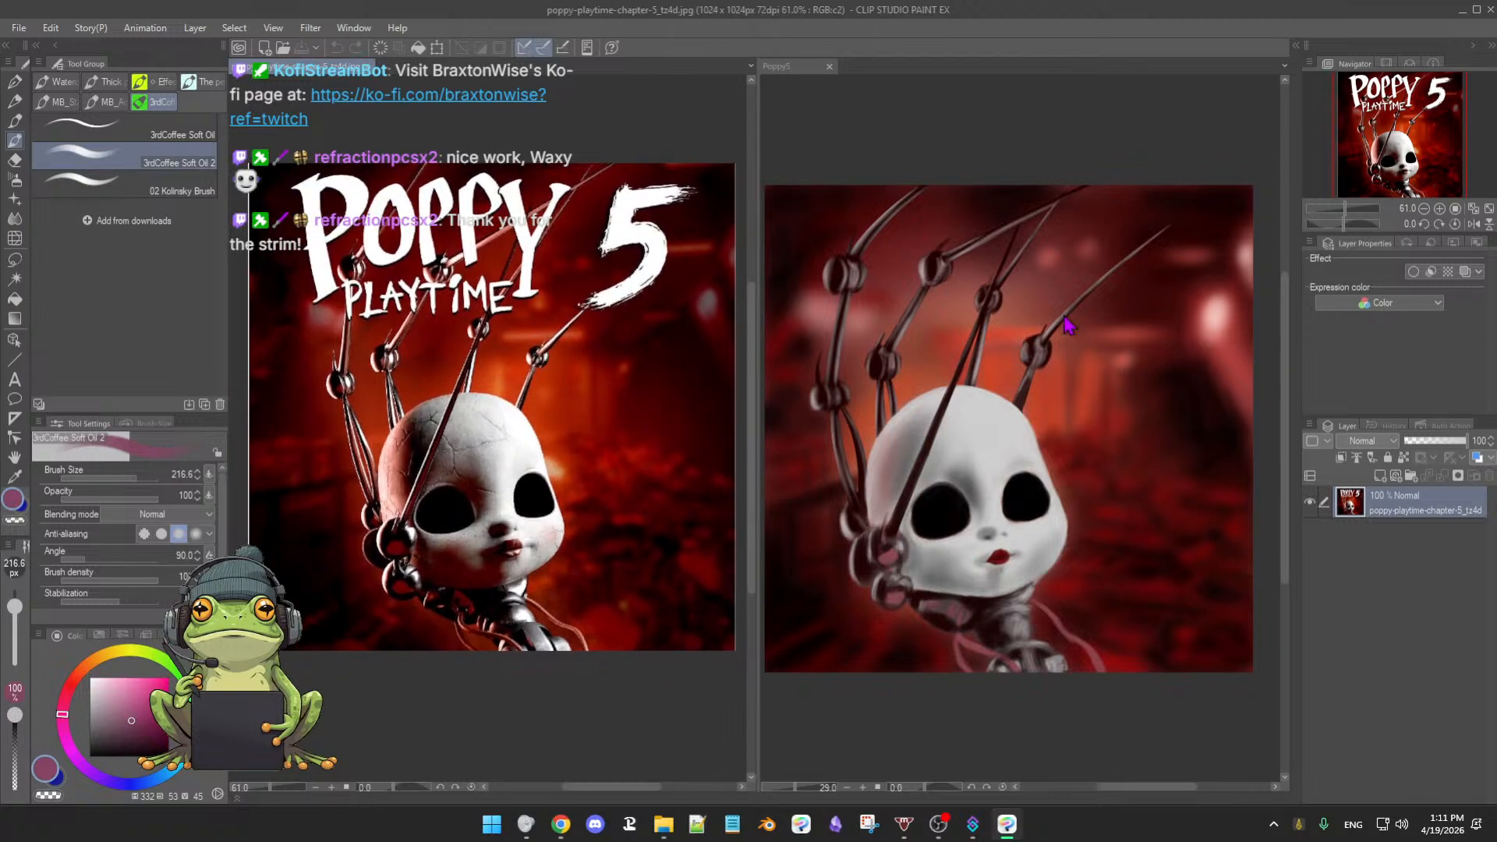
click(1144, 523)
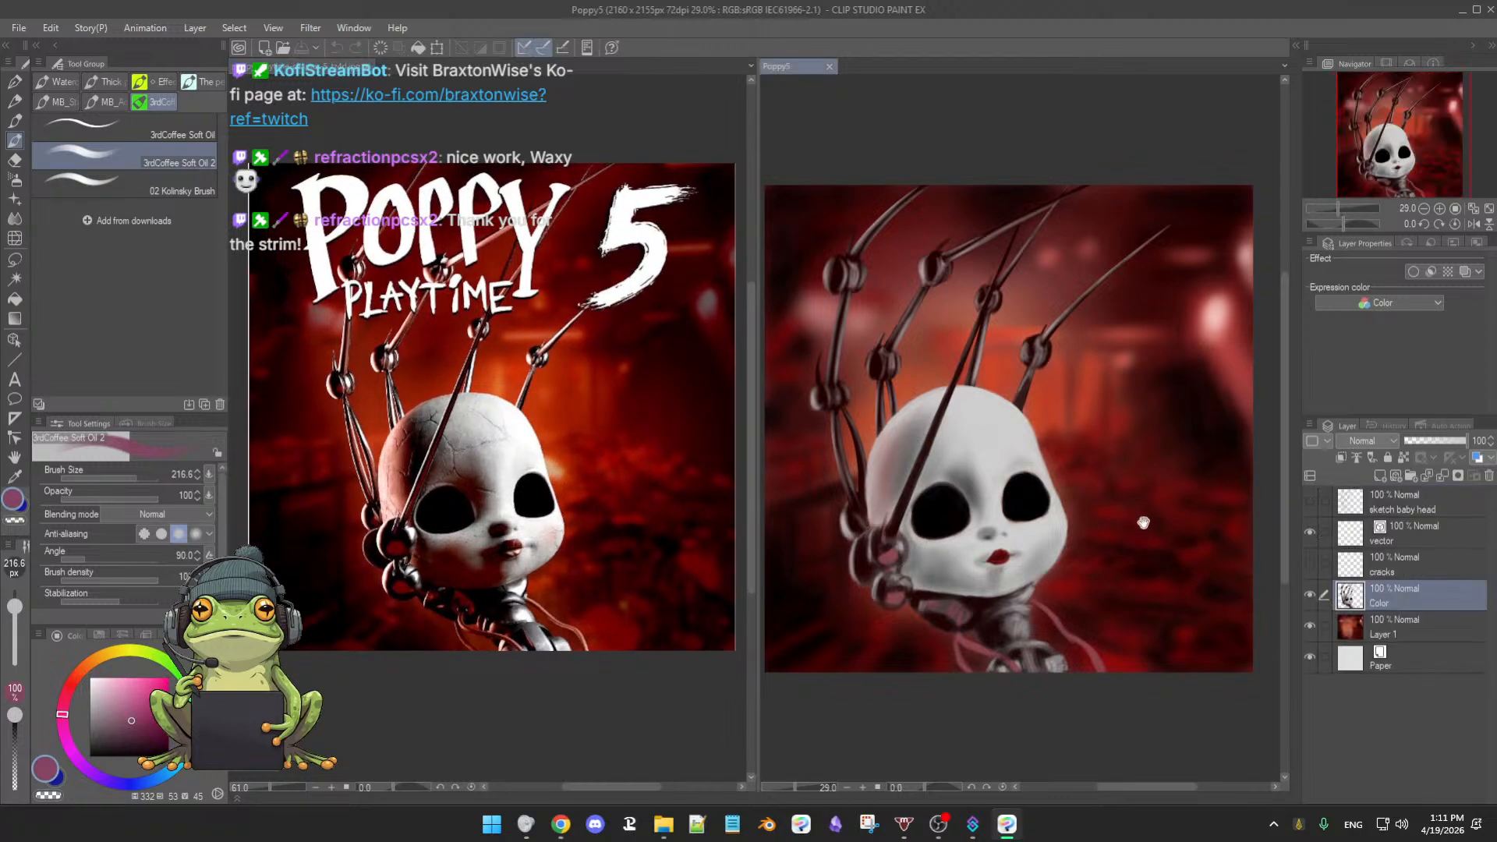
drag(1135, 540, 1139, 524)
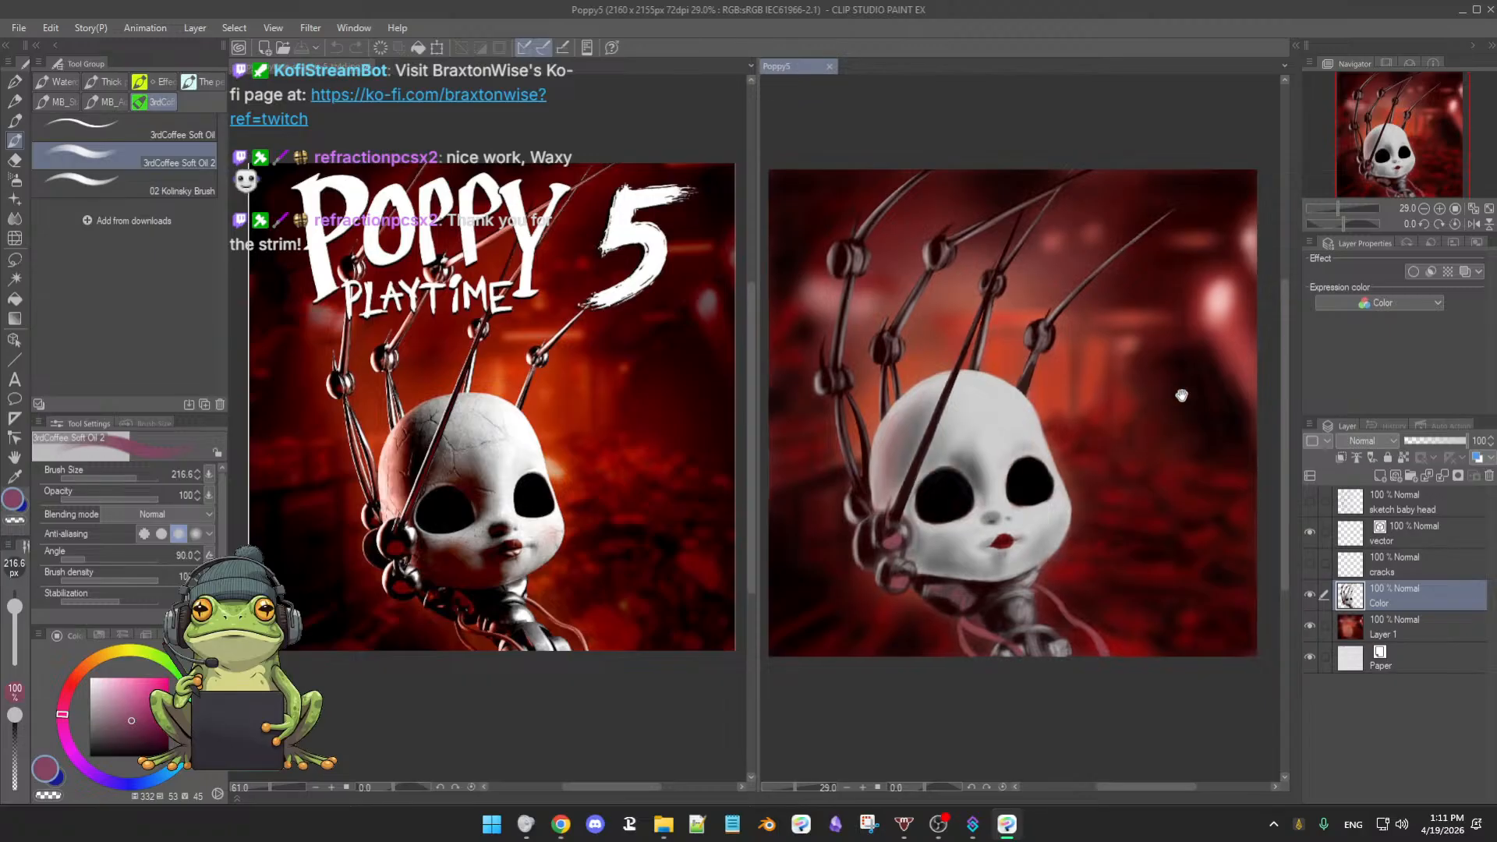
click(1309, 562)
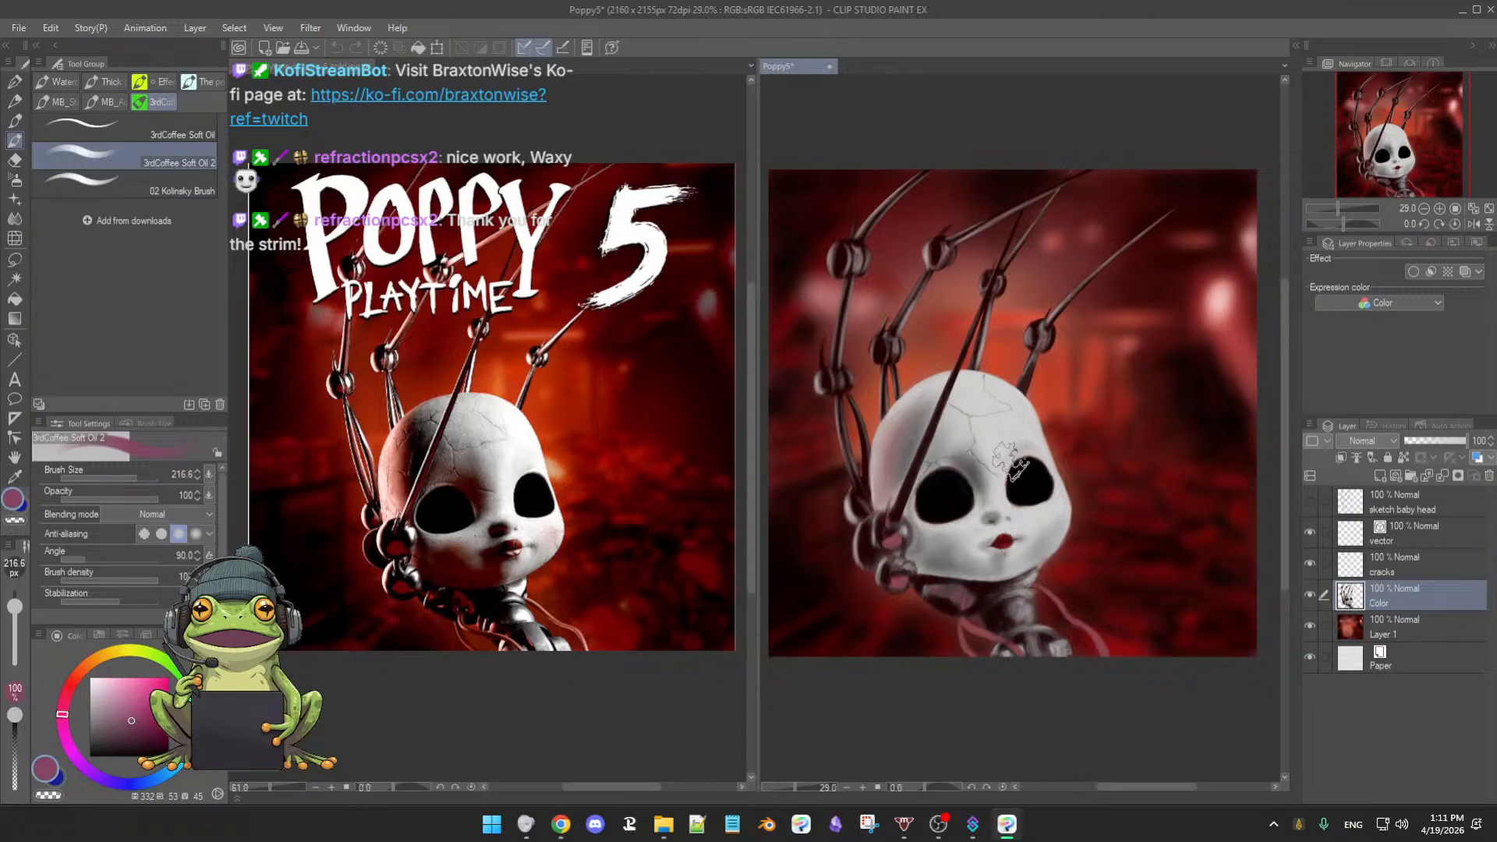
click(1309, 564)
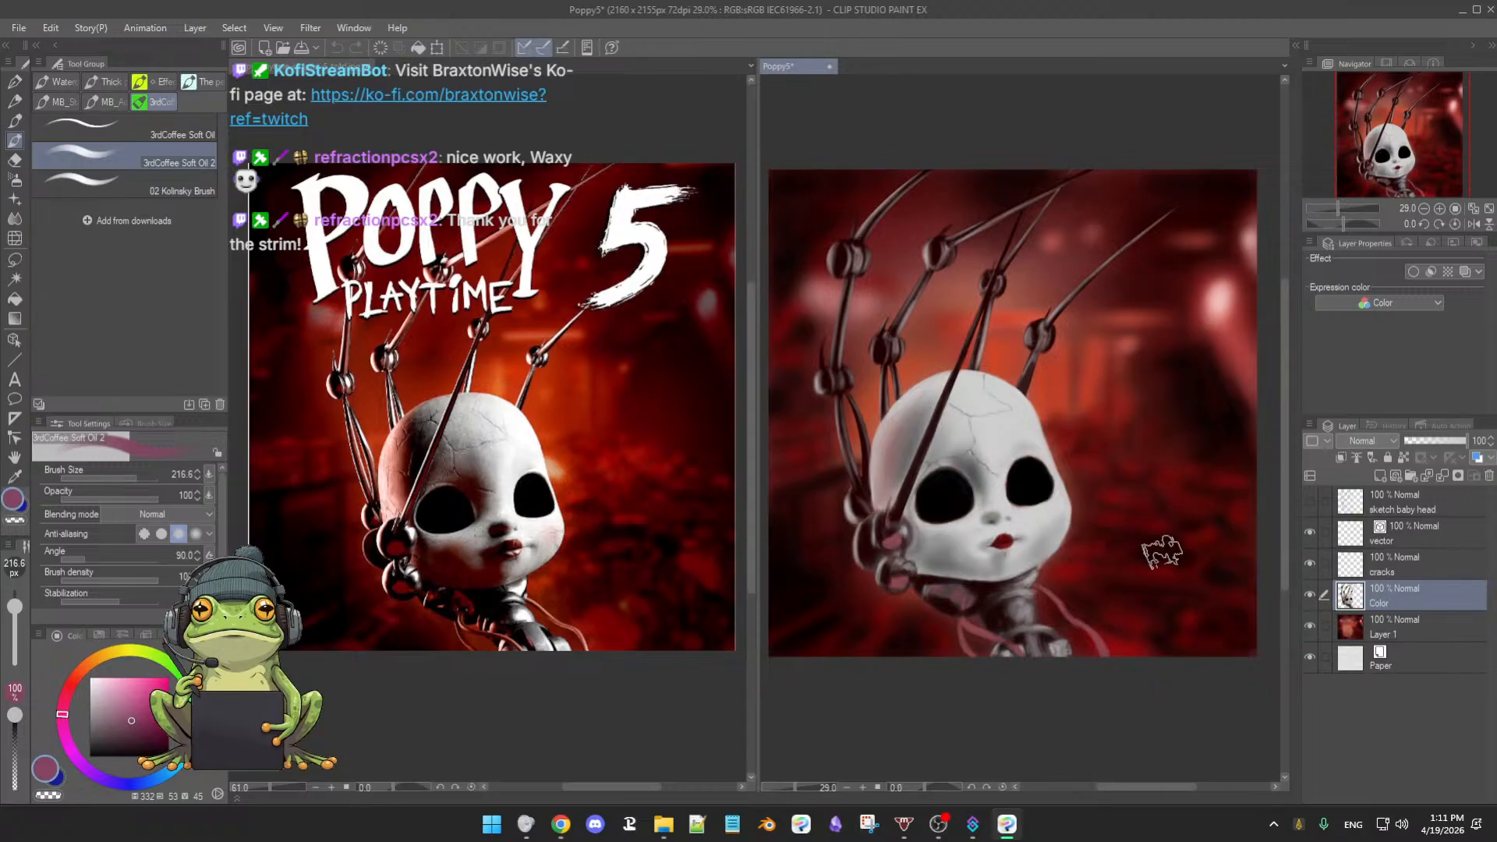
click(1309, 564)
click(1310, 567)
click(1315, 564)
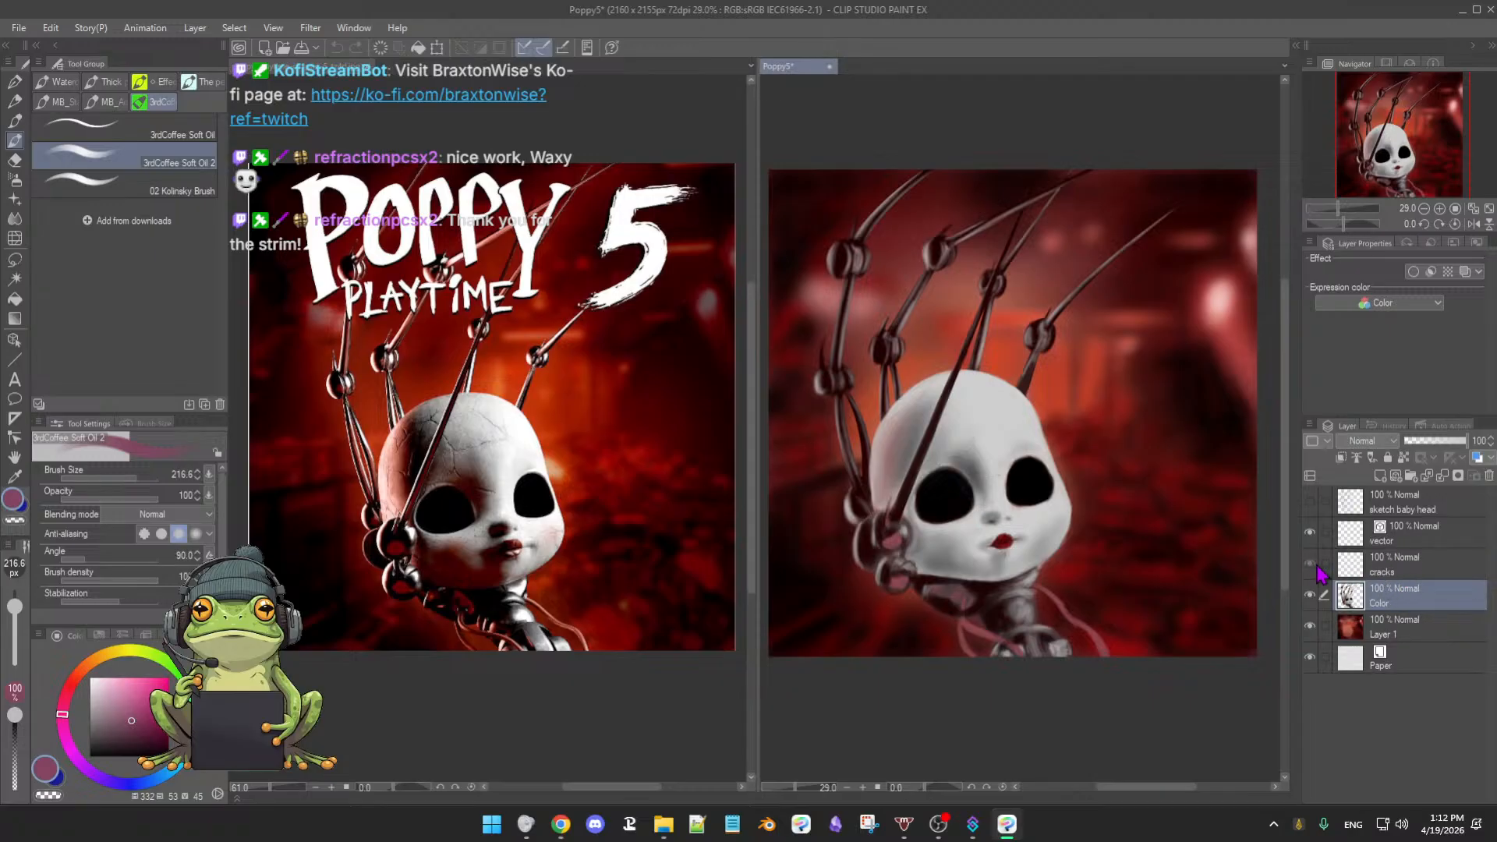
click(1311, 564)
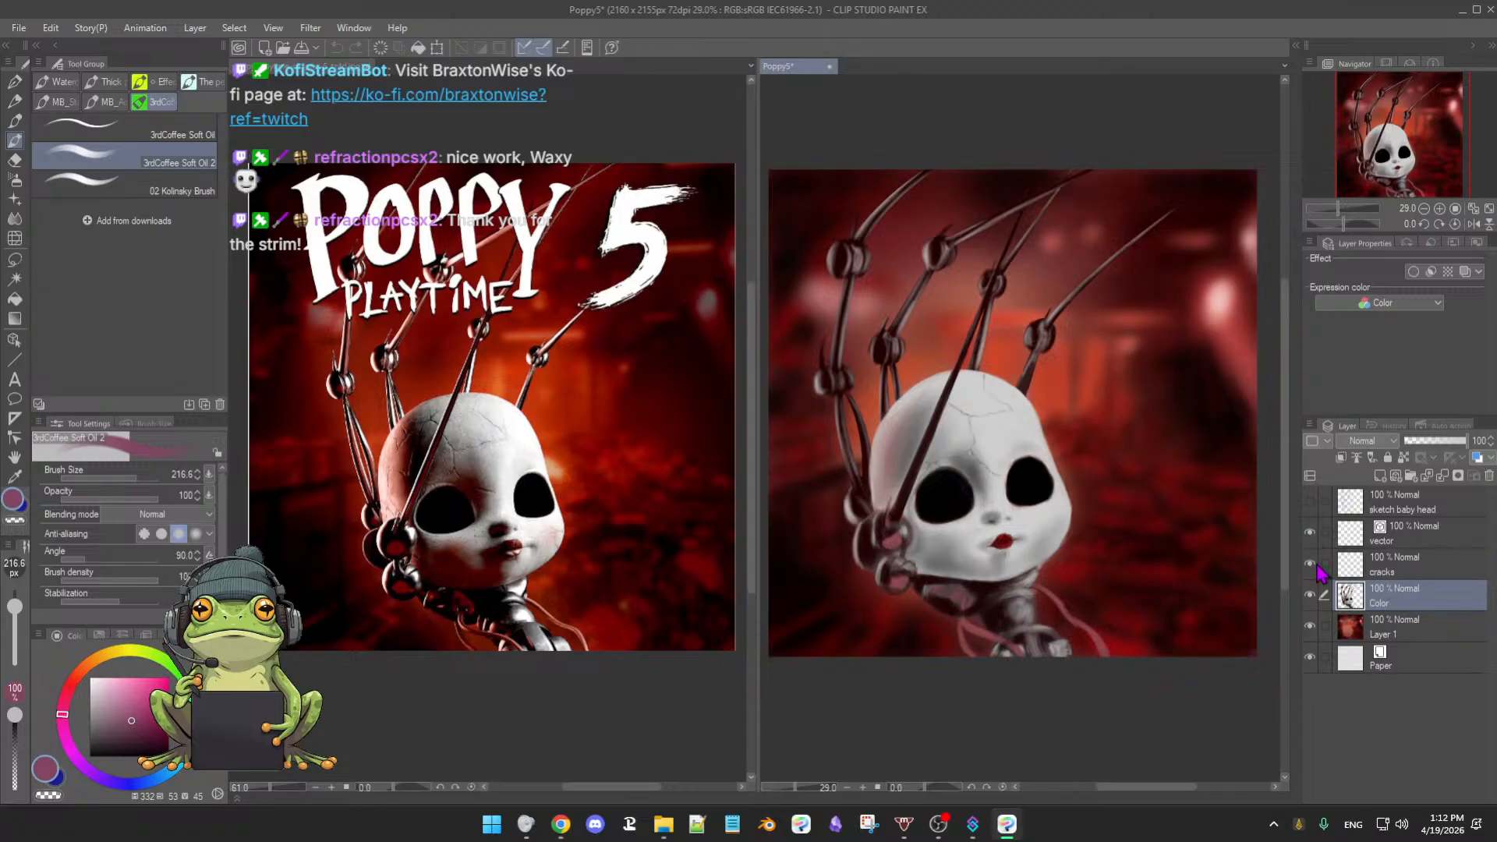
click(1395, 572)
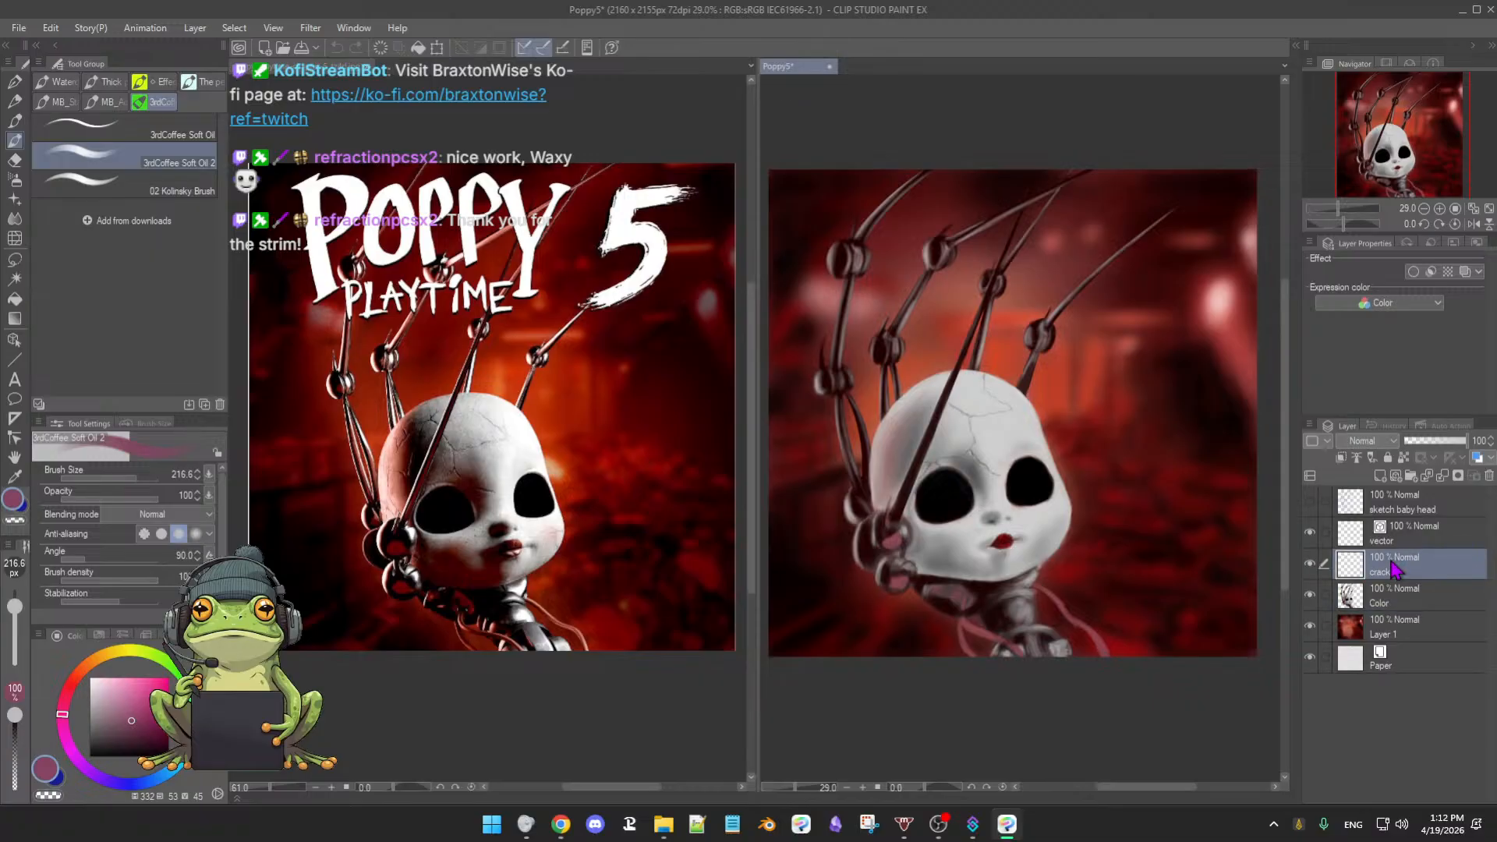
click(1309, 535)
click(1310, 625)
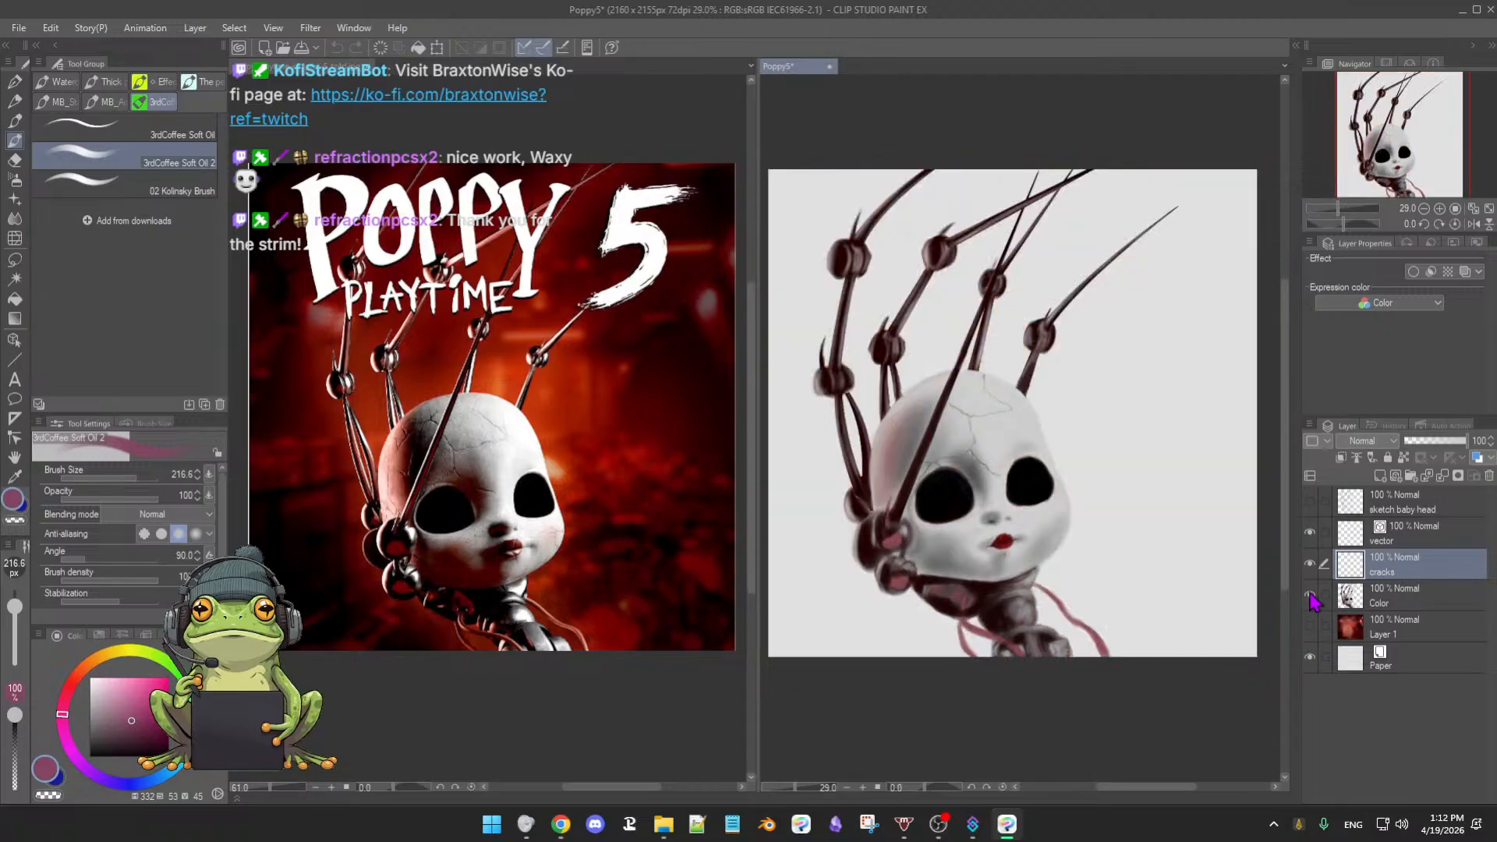
click(1310, 594)
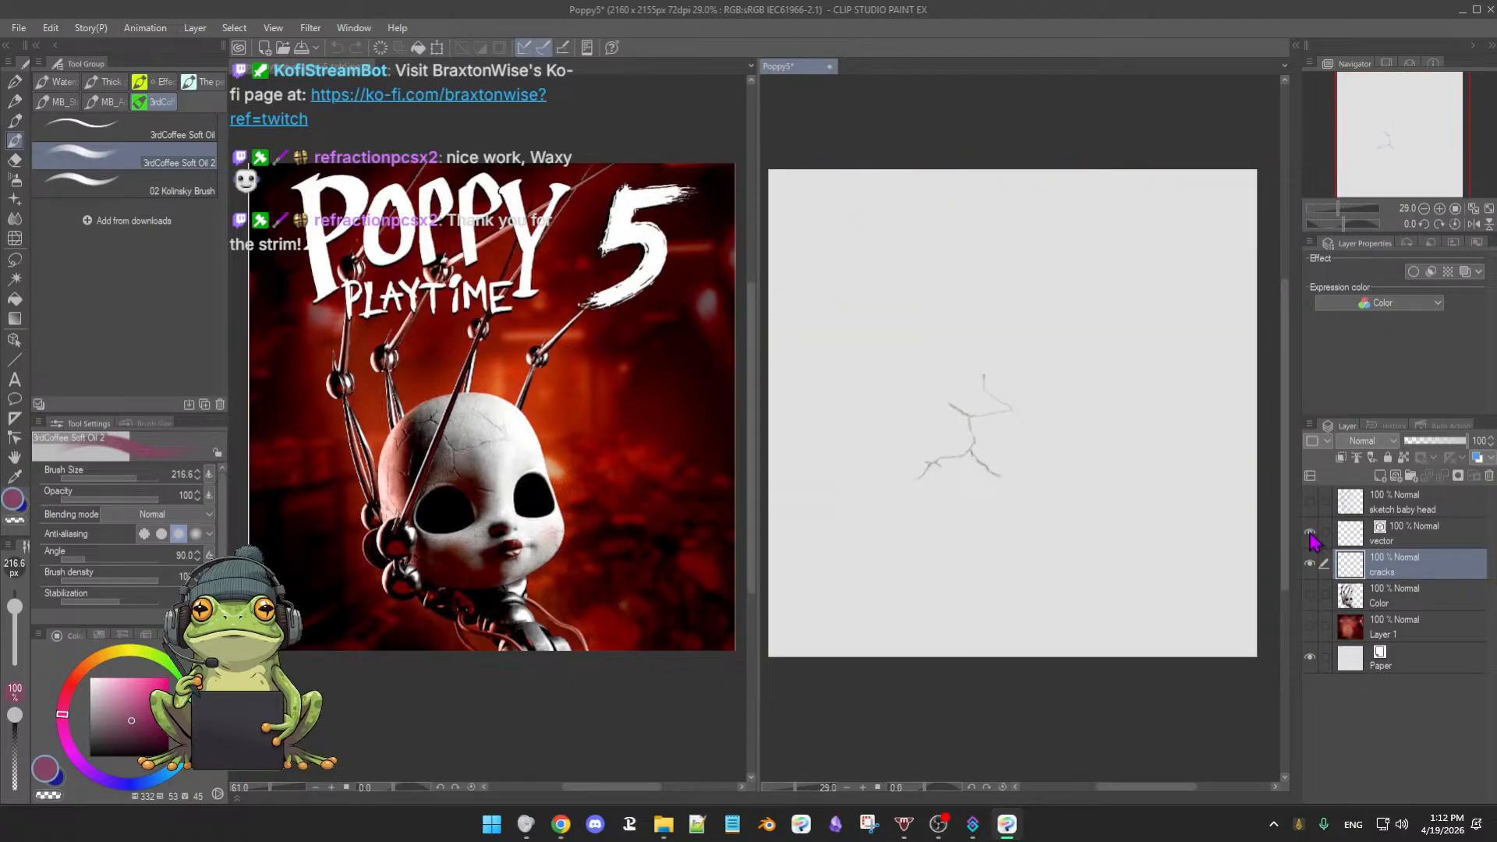
click(1311, 594)
click(1311, 626)
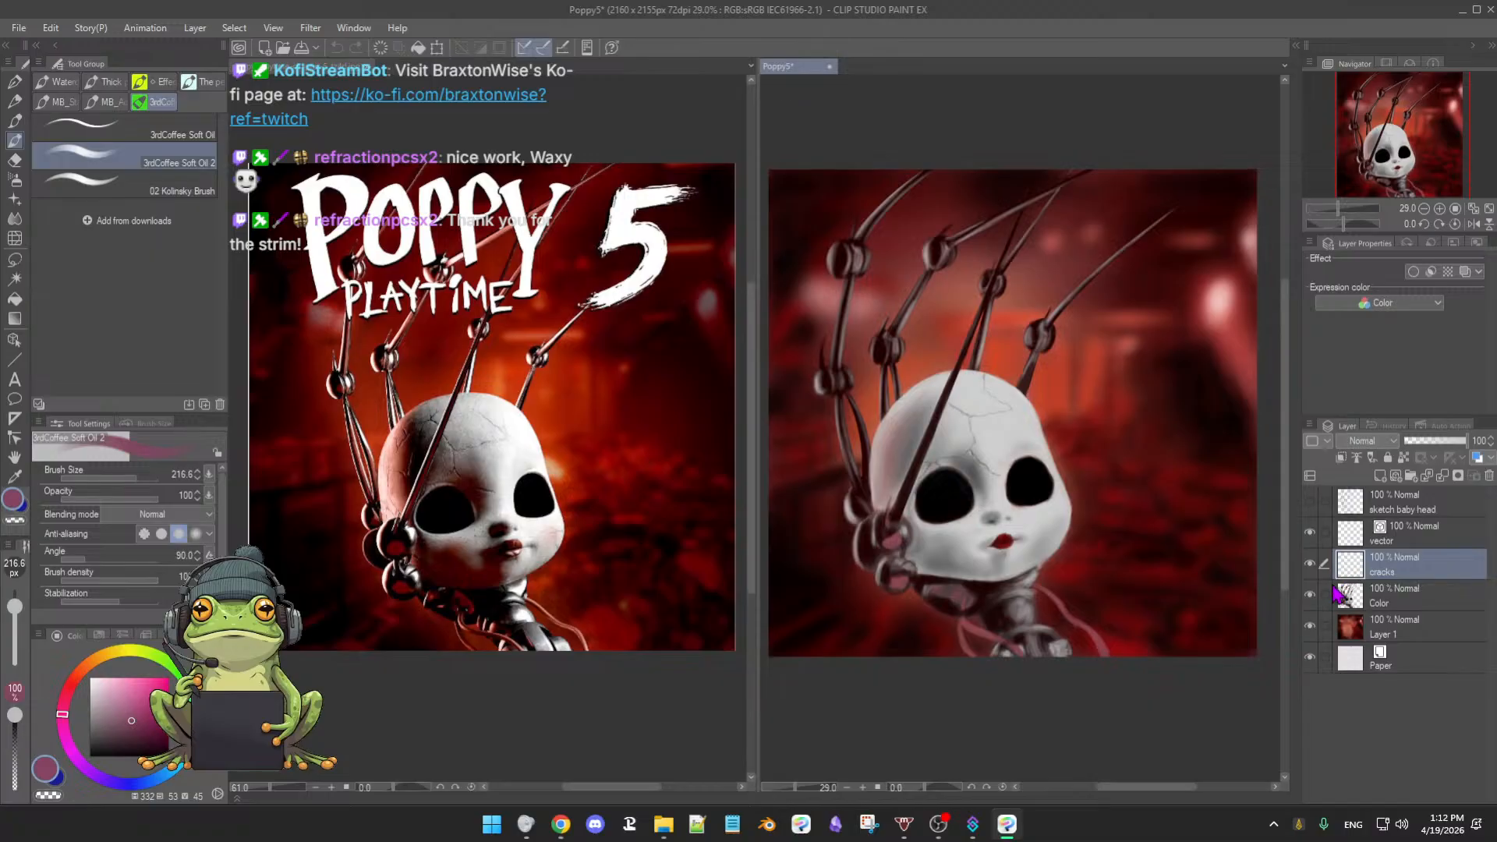
click(1412, 598)
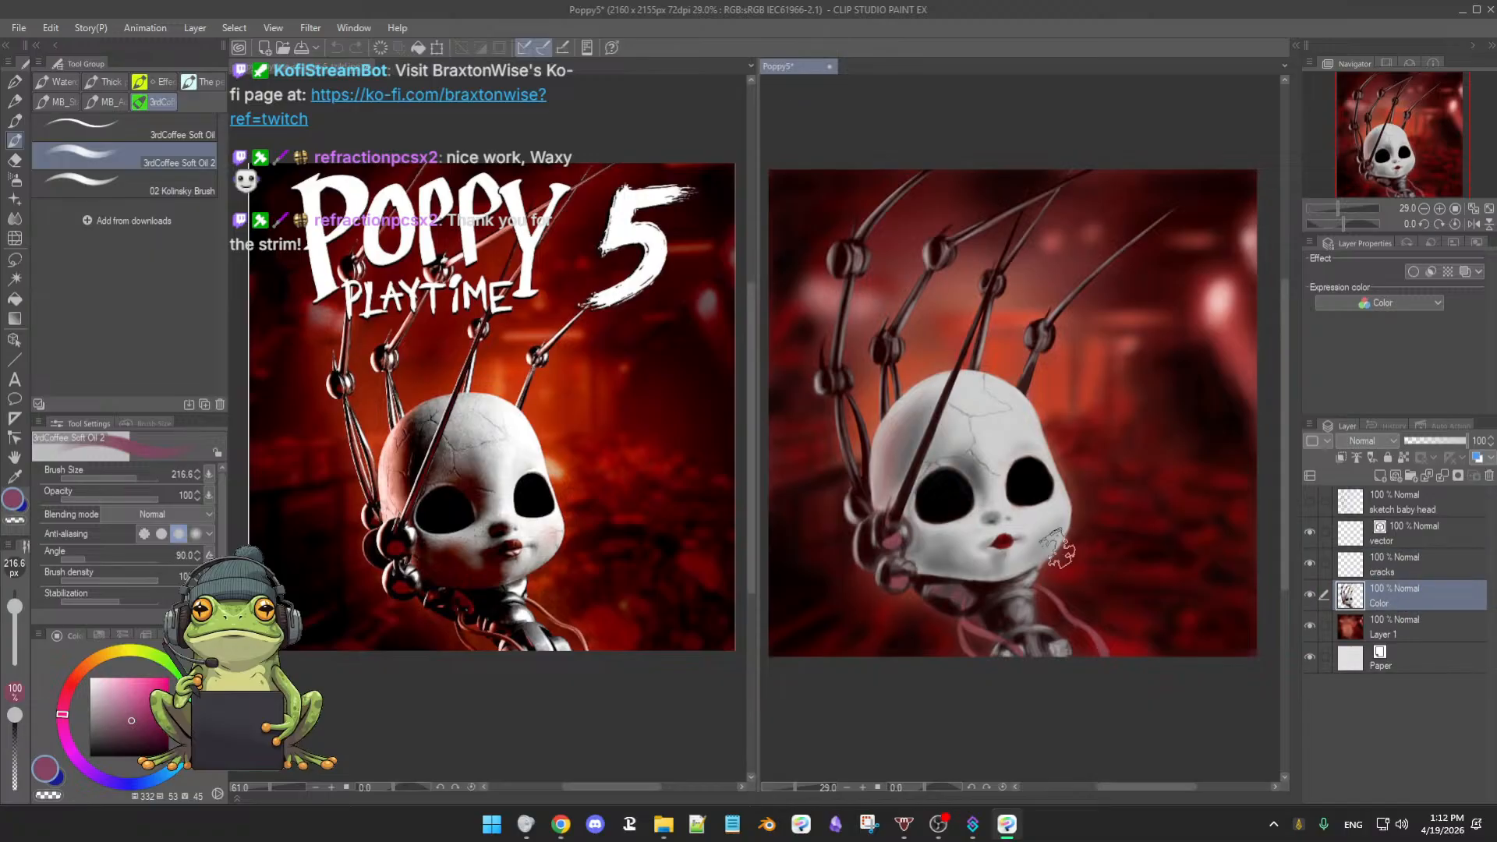
- Zoom in on the doll's head and reduce the brush size to 42.9
mouse_move(1054, 549)
mouse_down()
mouse_move(1091, 538)
mouse_move(1070, 538)
mouse_up()
mouse_move(1030, 461)
mouse_down()
mouse_move(1054, 524)
mouse_move(1087, 503)
mouse_up()
drag(990, 413, 998, 390)
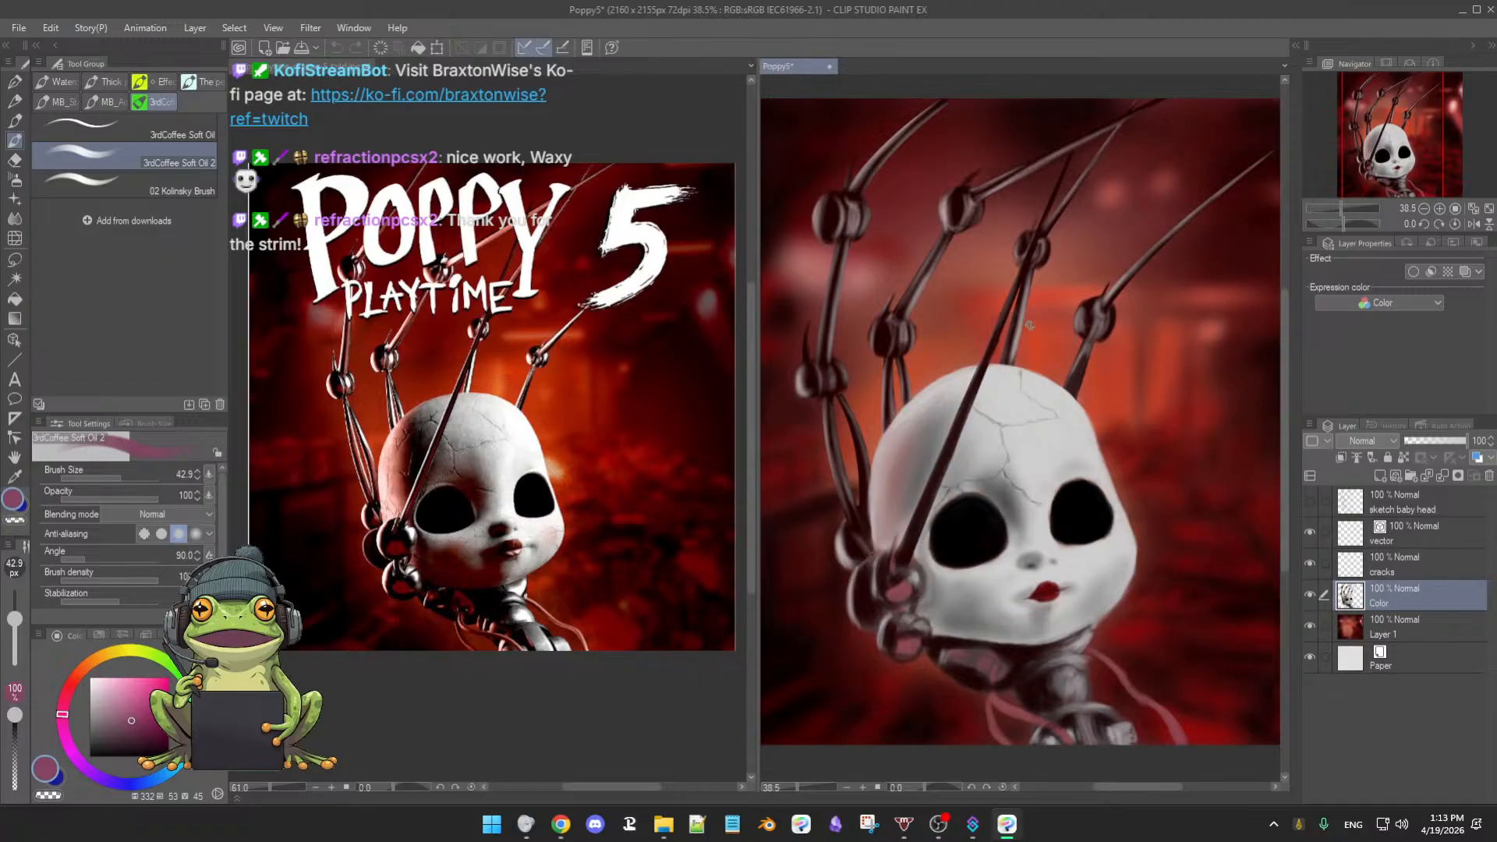
drag(1017, 343, 1014, 351)
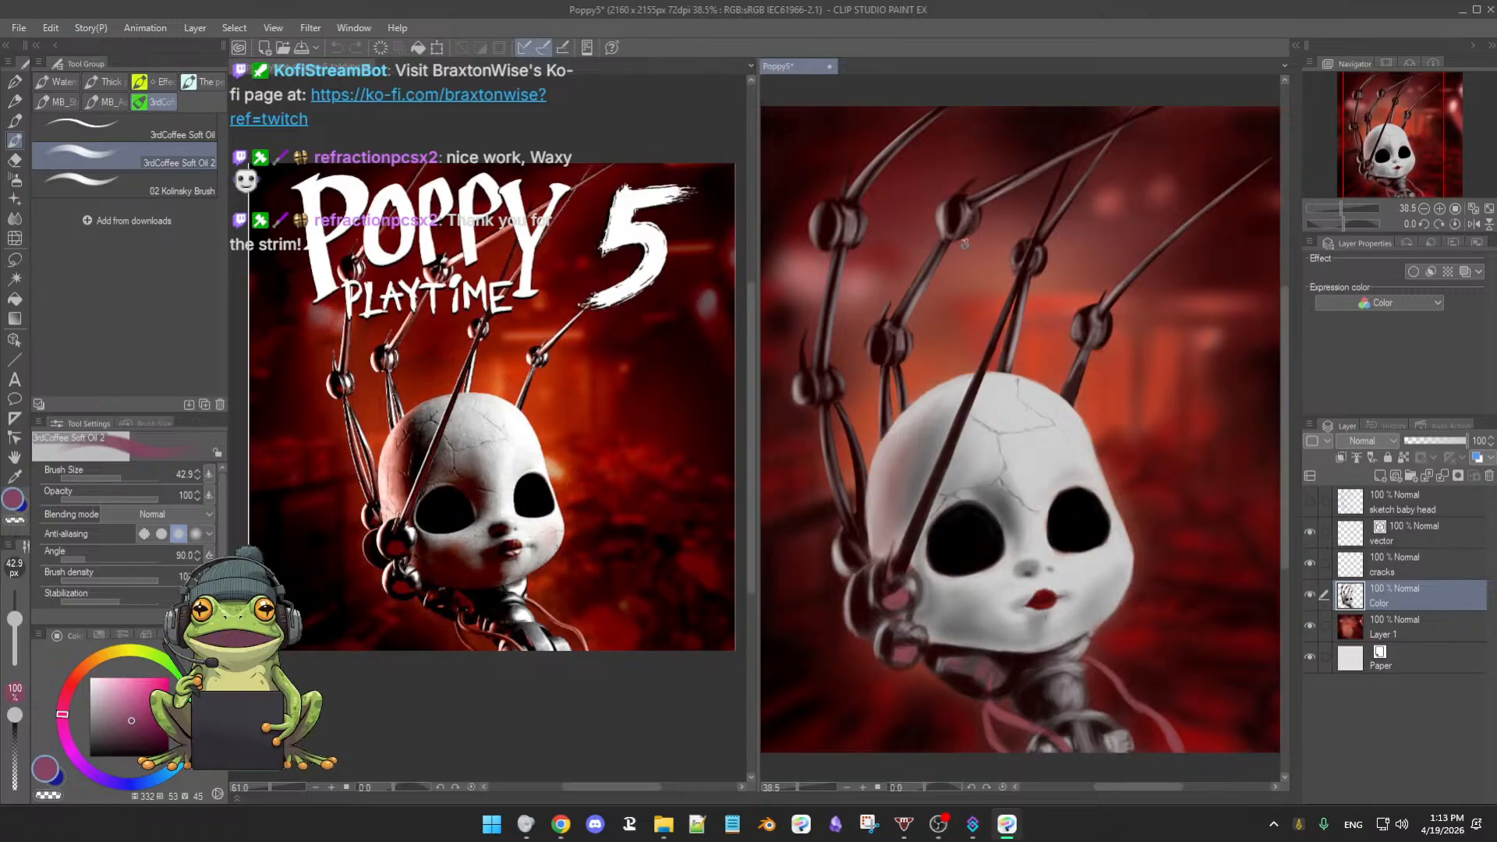
key(m)
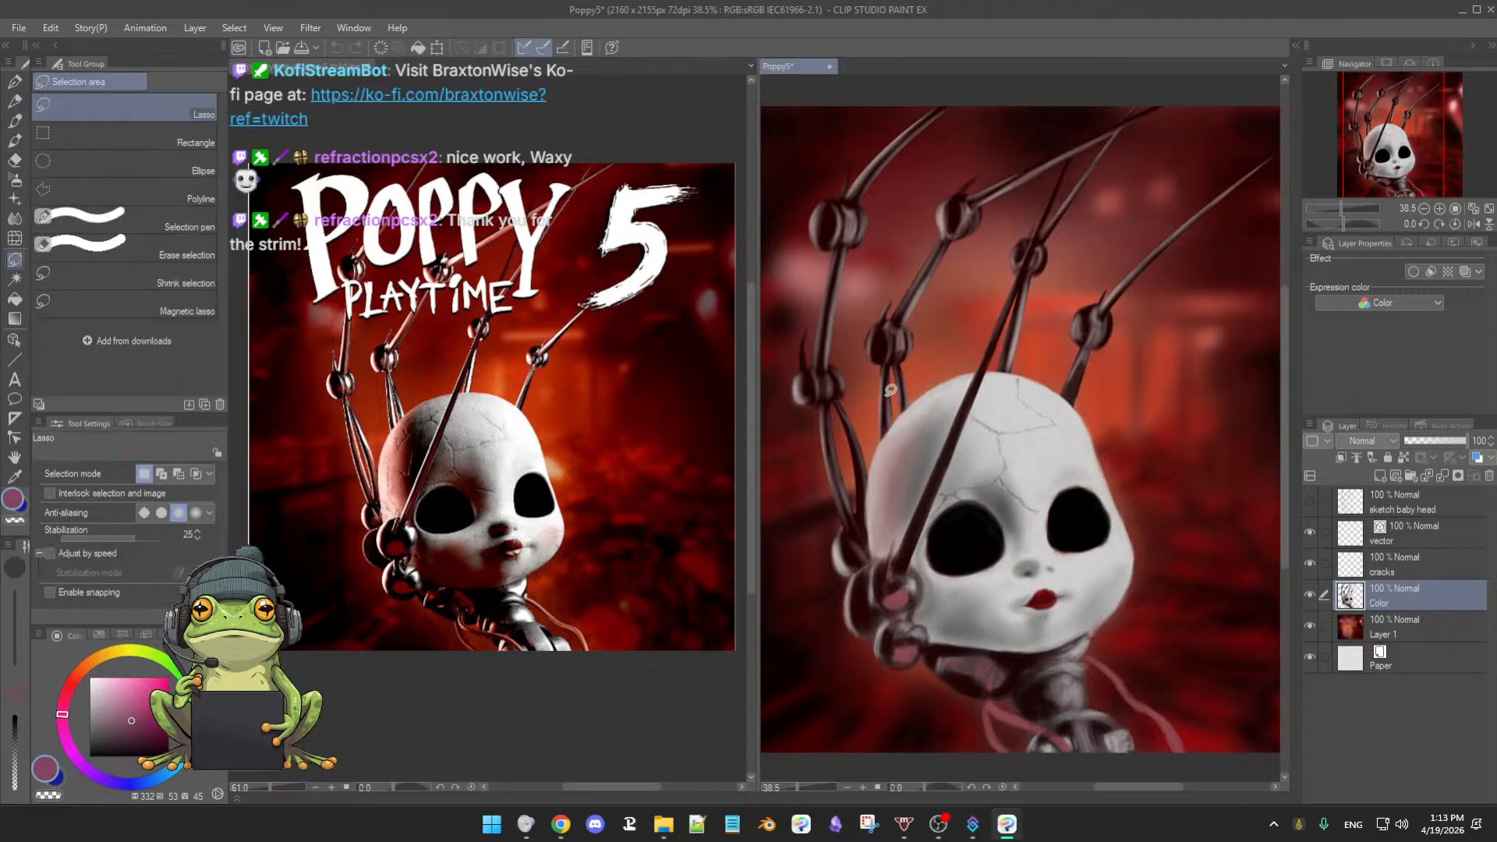
mouse_move(870, 483)
mouse_down()
mouse_move(867, 446)
mouse_move(924, 517)
mouse_move(990, 451)
mouse_up()
click(936, 545)
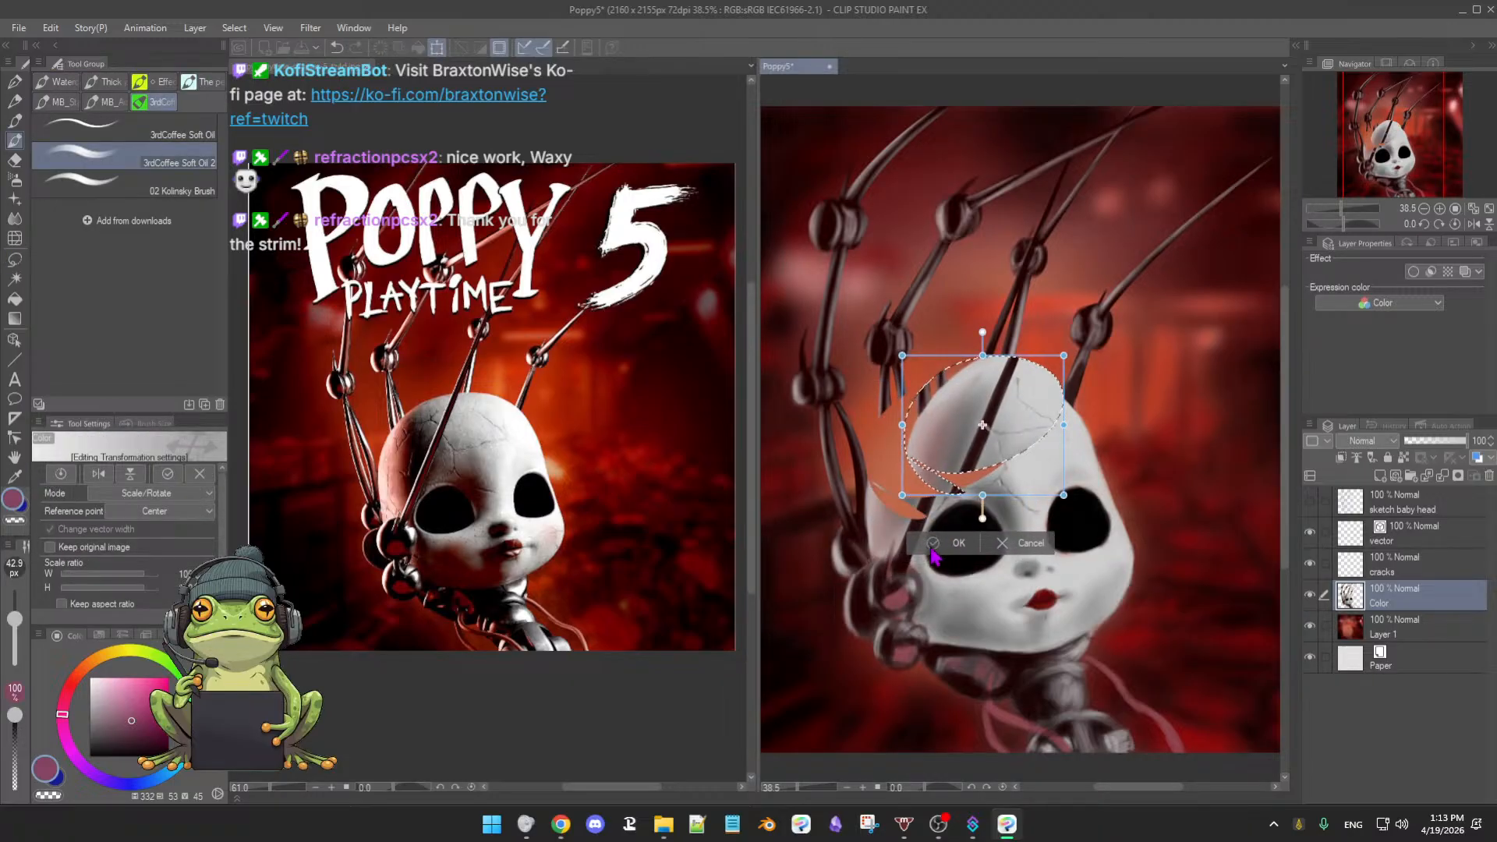
click(1031, 543)
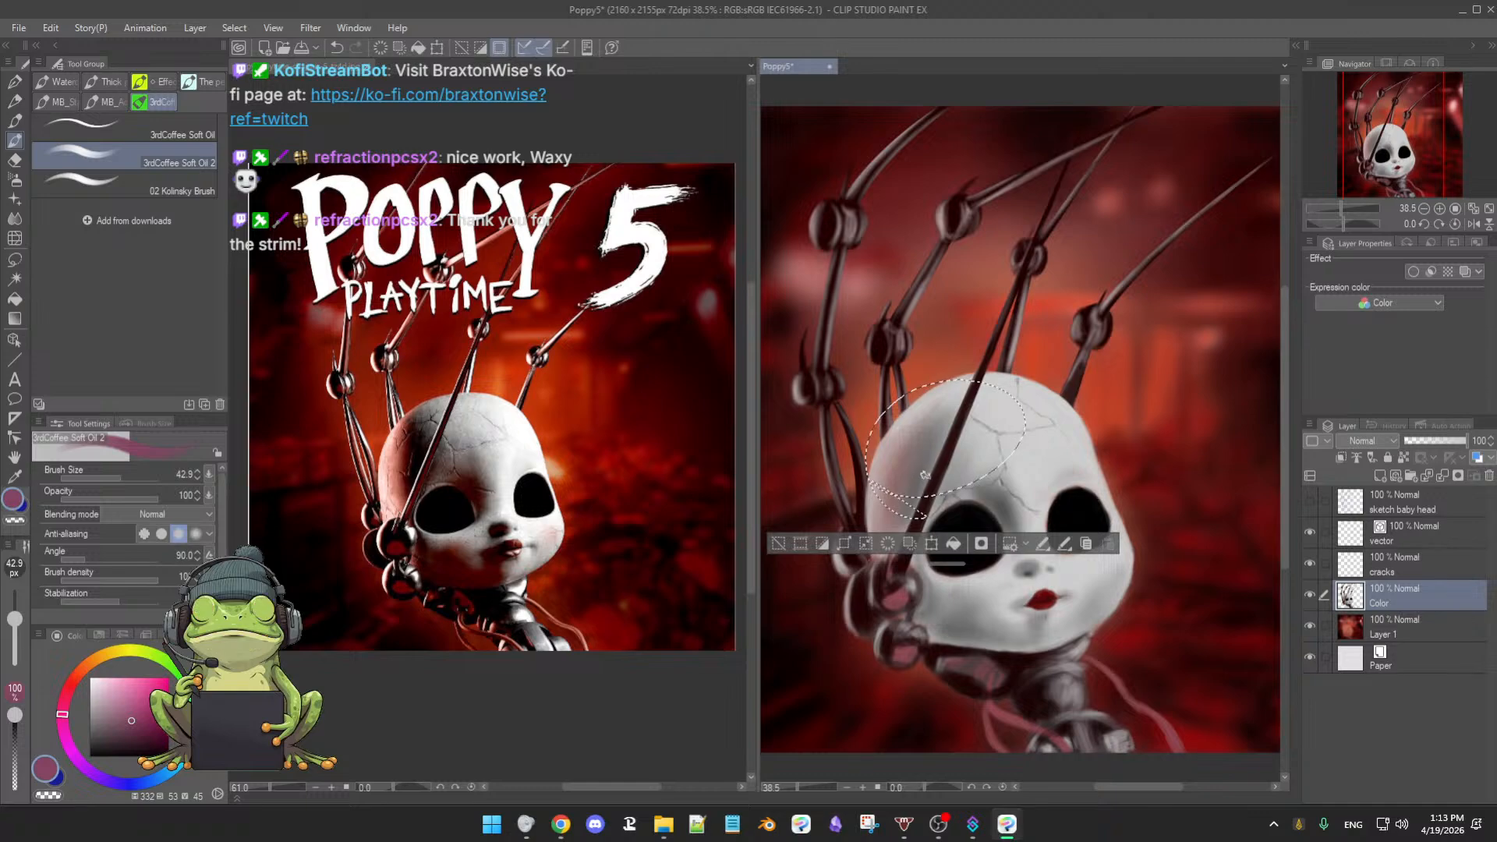
click(815, 545)
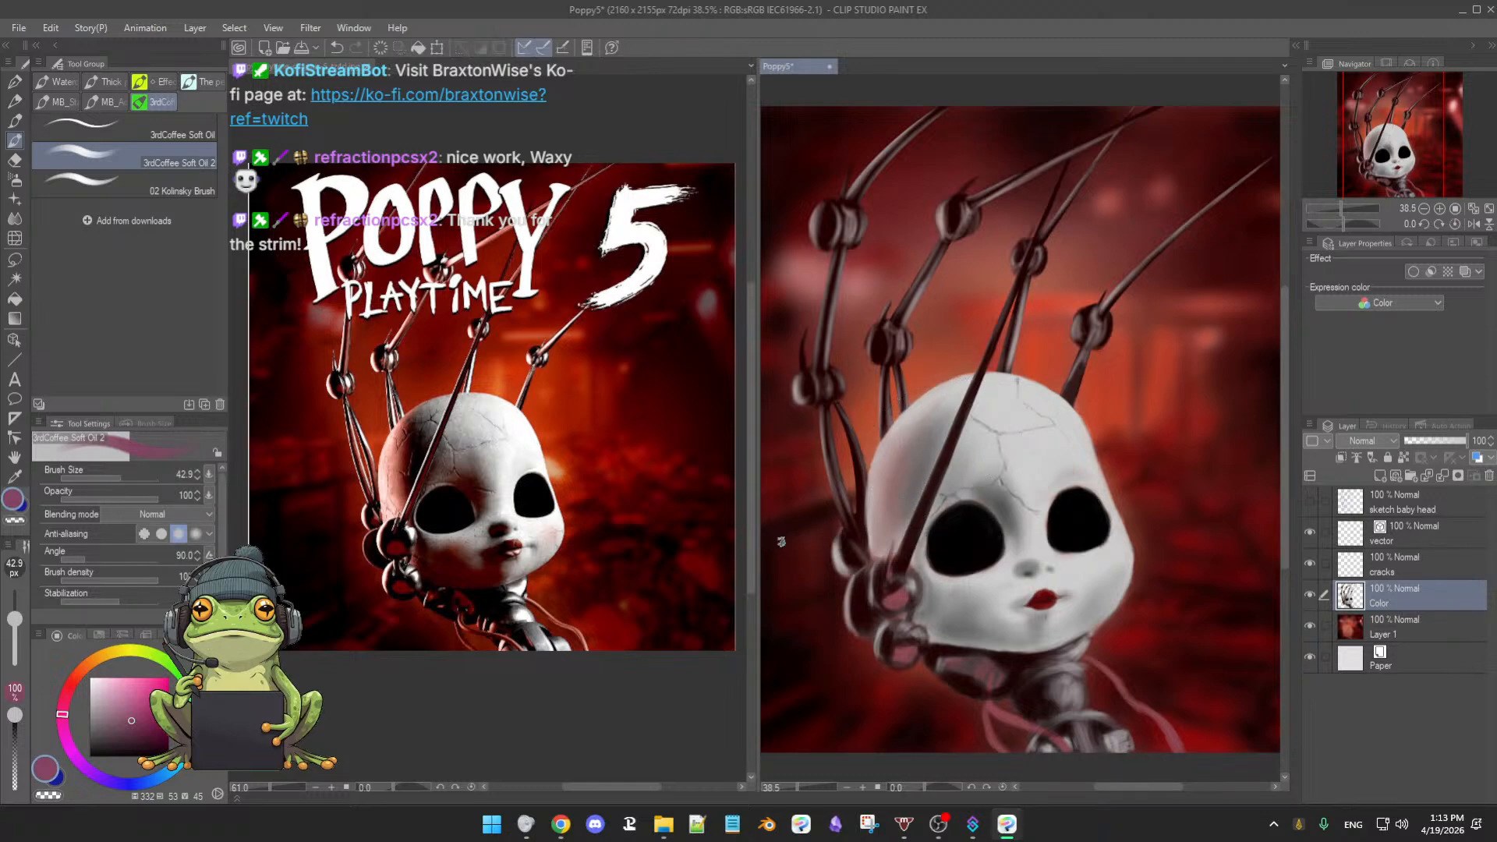
key(m)
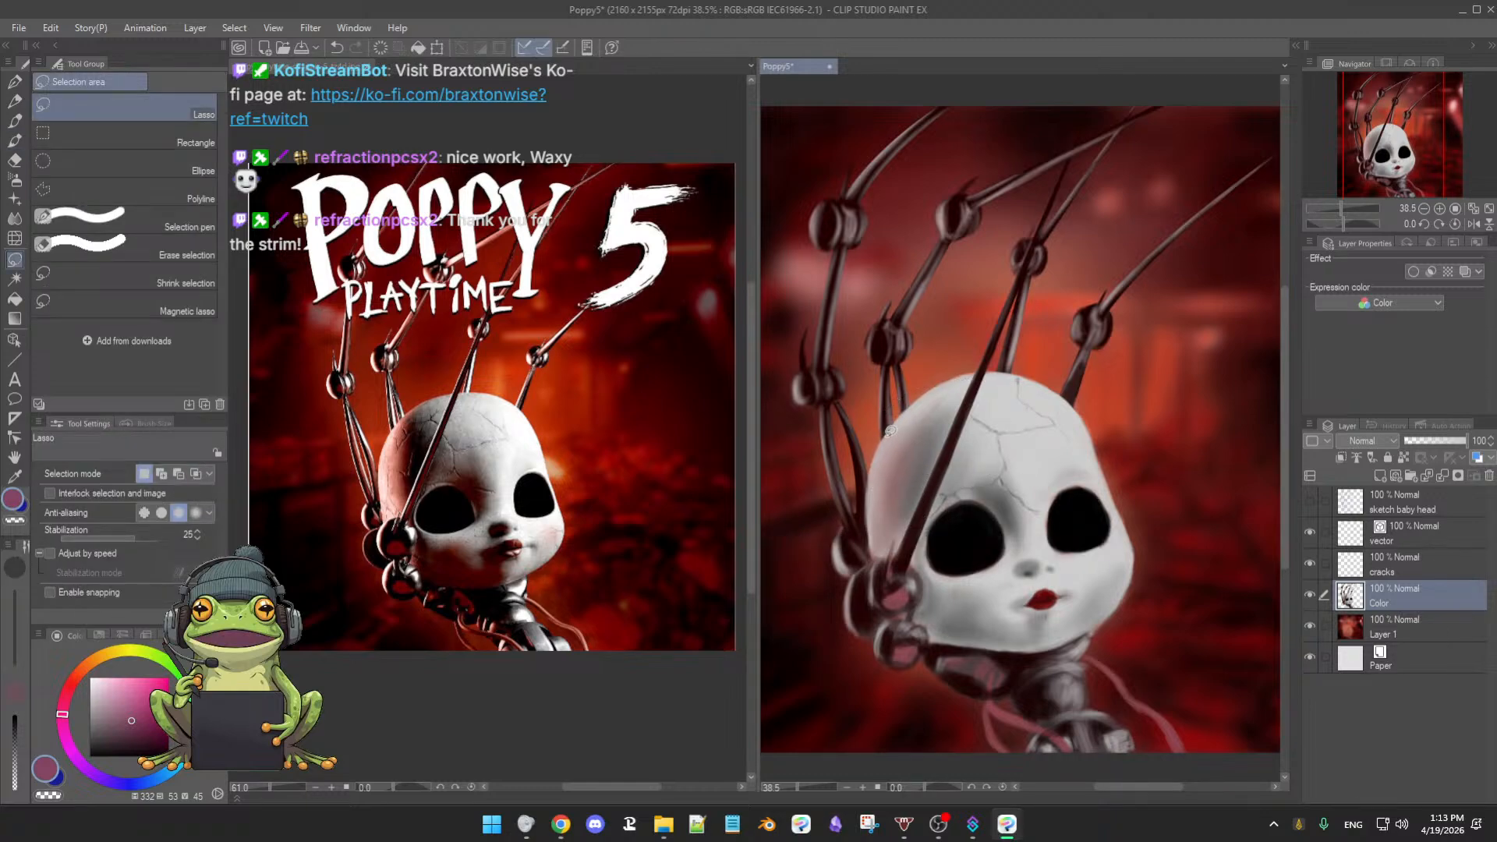
drag(891, 430, 975, 370)
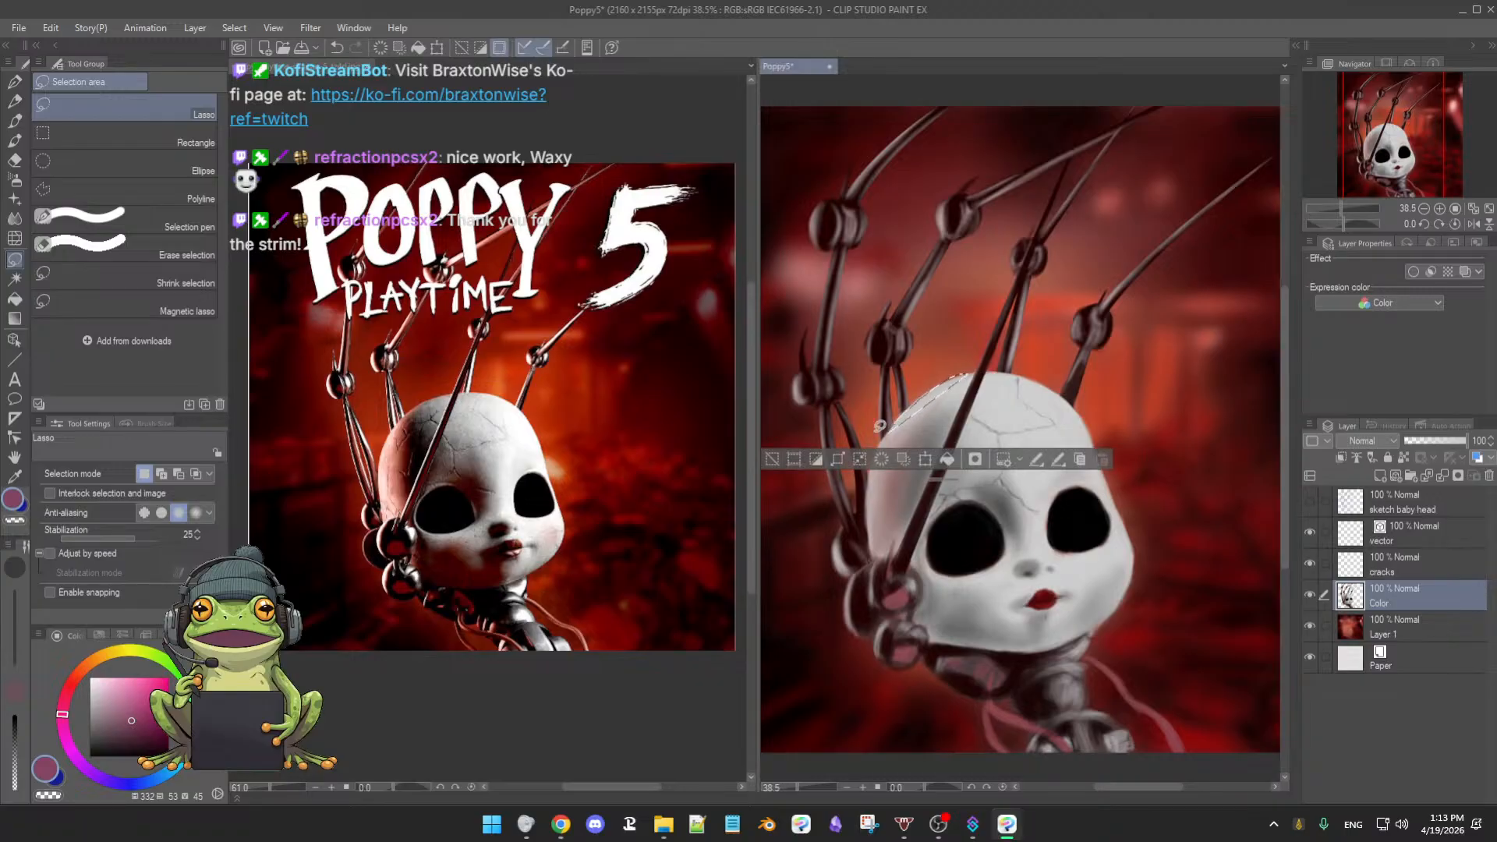
key(b)
click(773, 458)
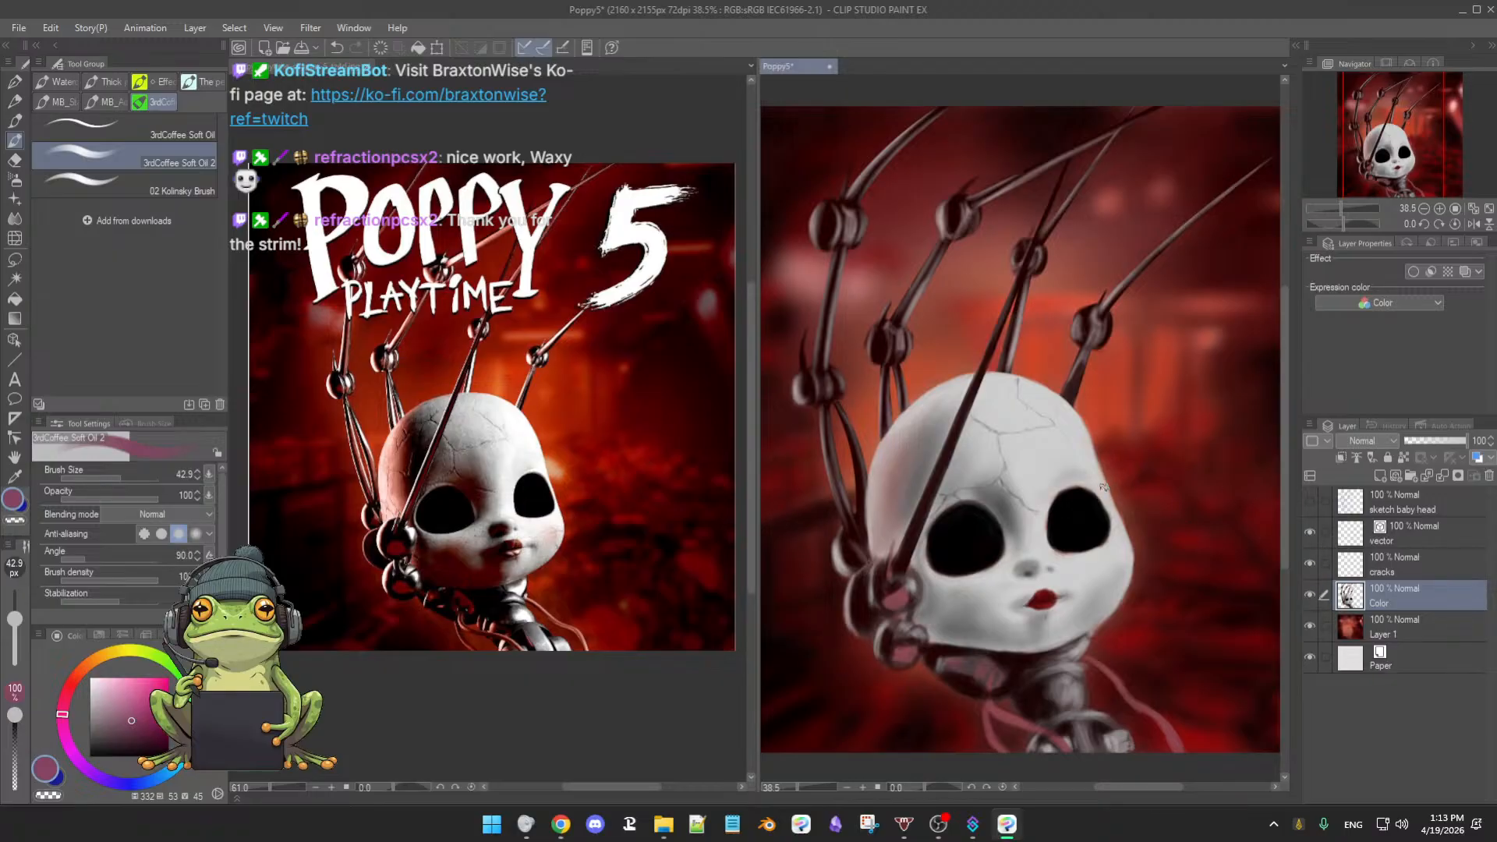
- Drop the Color layer's opacity to 36% and hide the red background Layer 1
click(1408, 531)
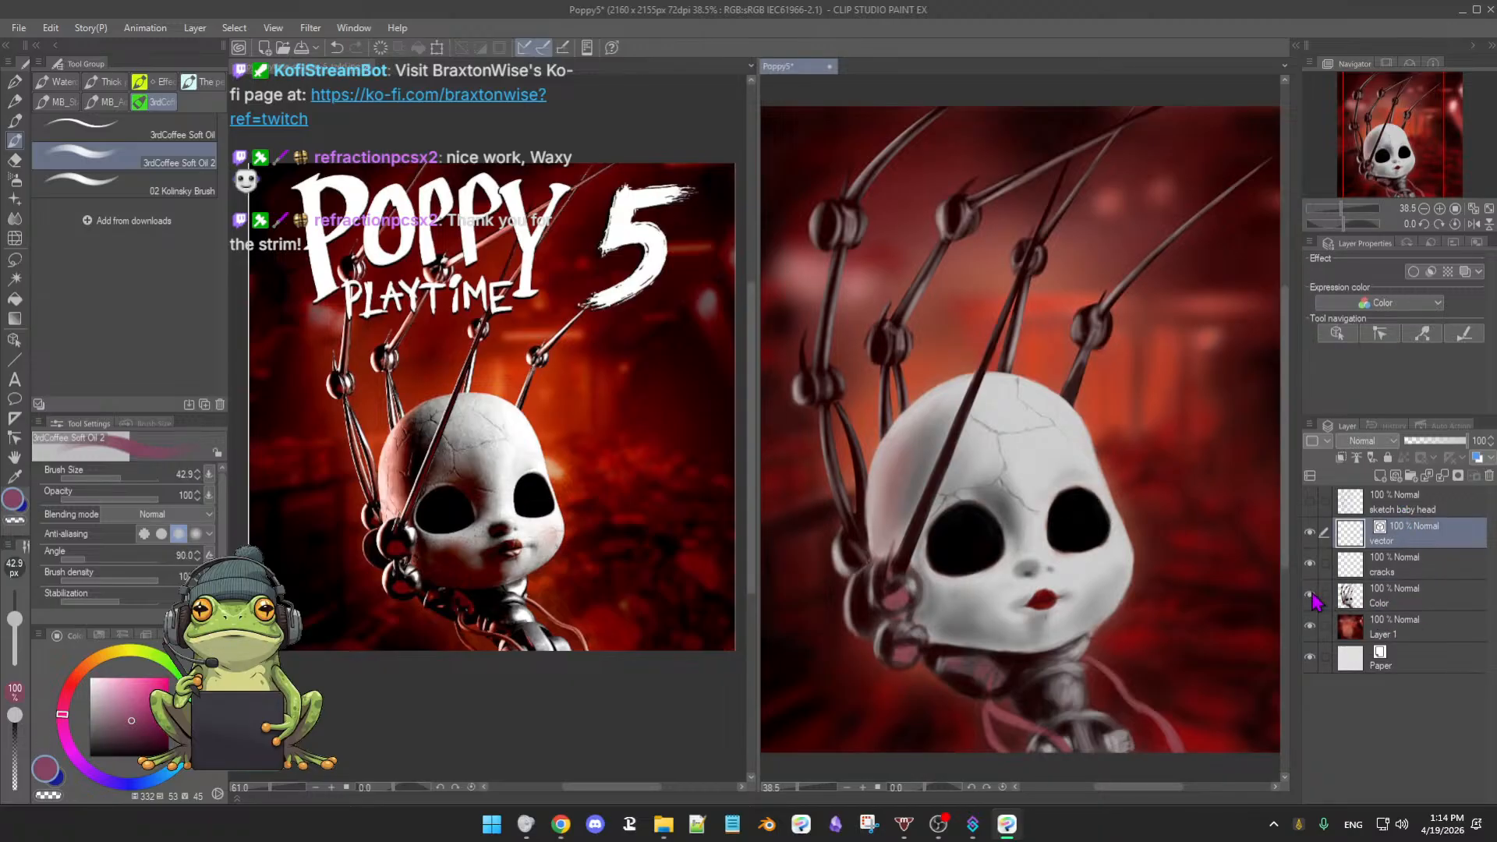
click(1399, 605)
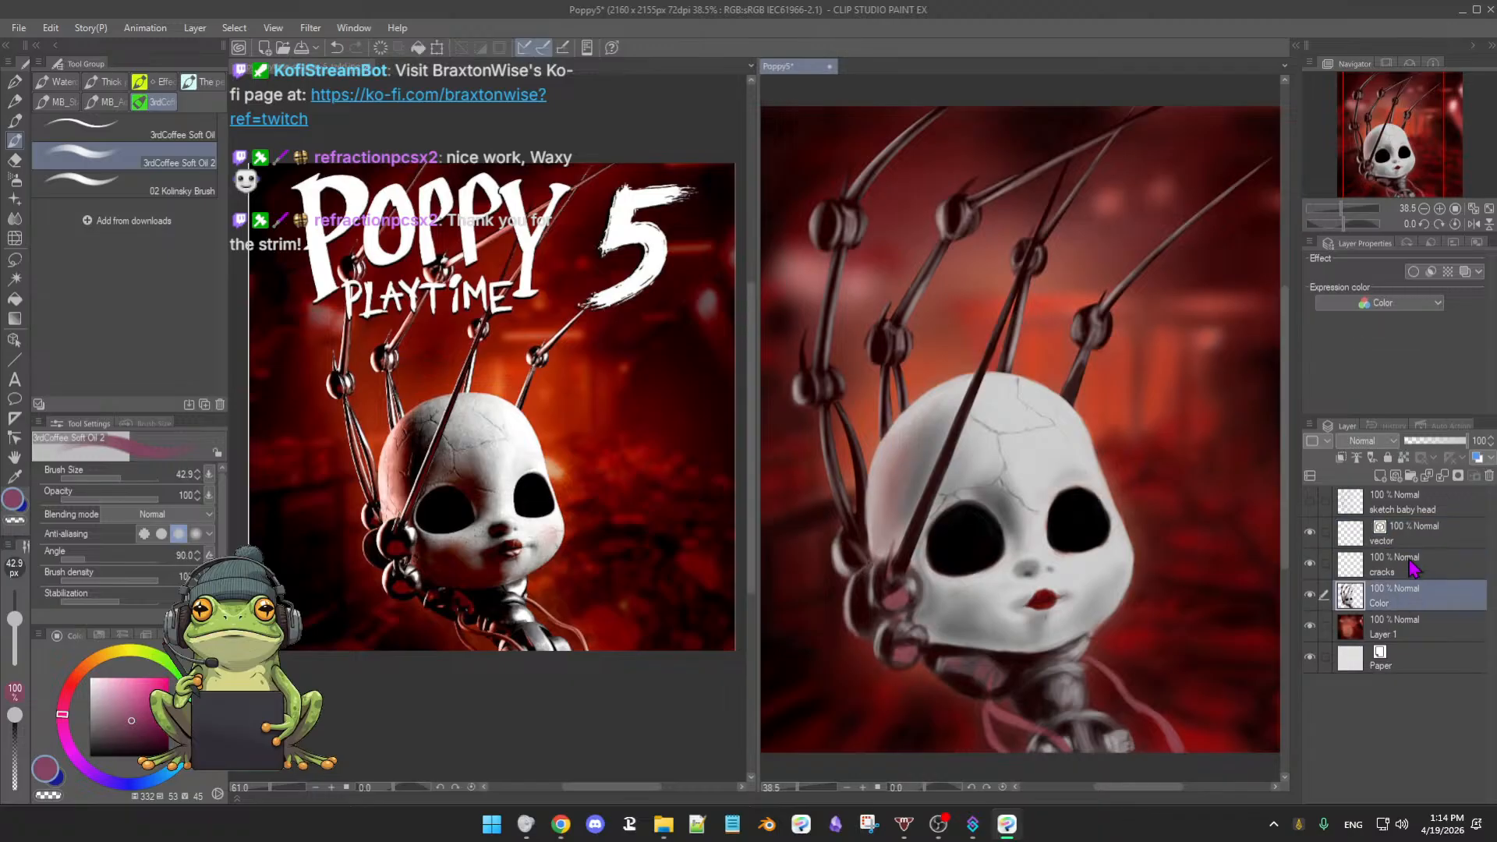
drag(1452, 447, 1434, 447)
click(1310, 625)
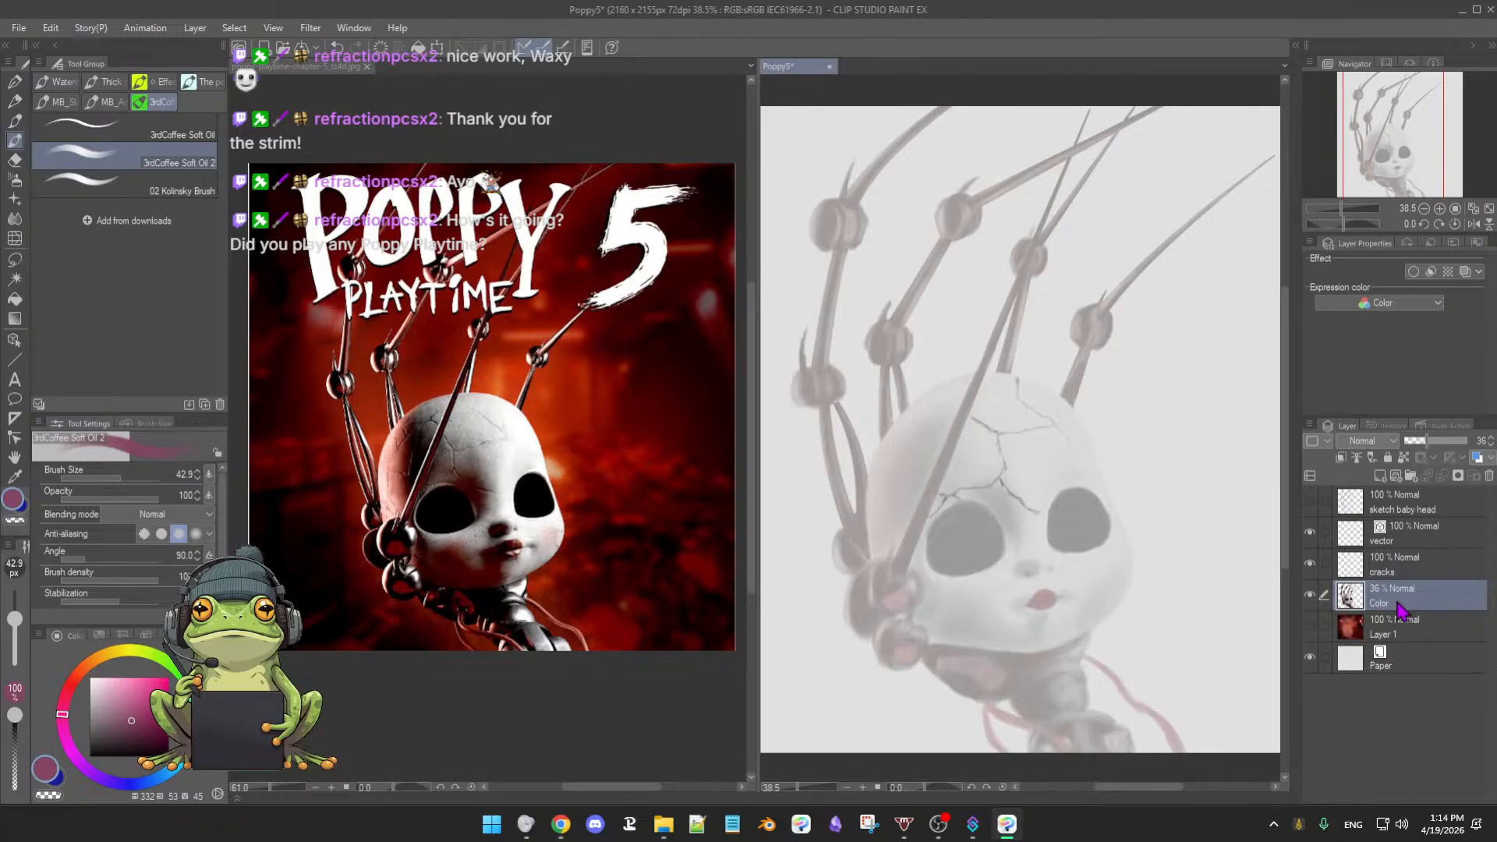
- Restore the Color layer to 100% opacity, keep Layer 1 hidden, and sample the claw's dark maroon
click(1413, 538)
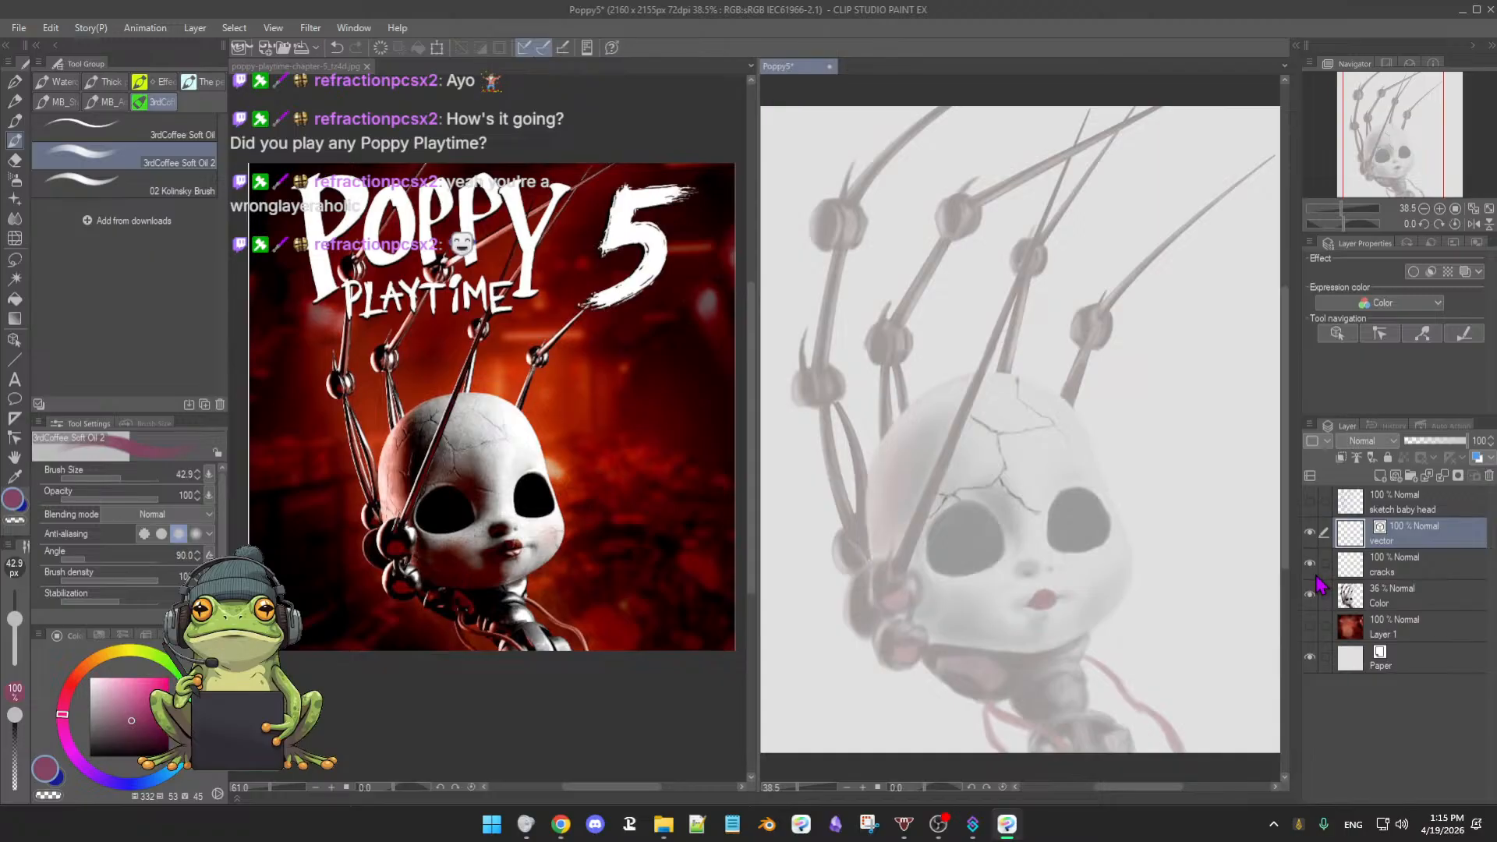
click(1310, 626)
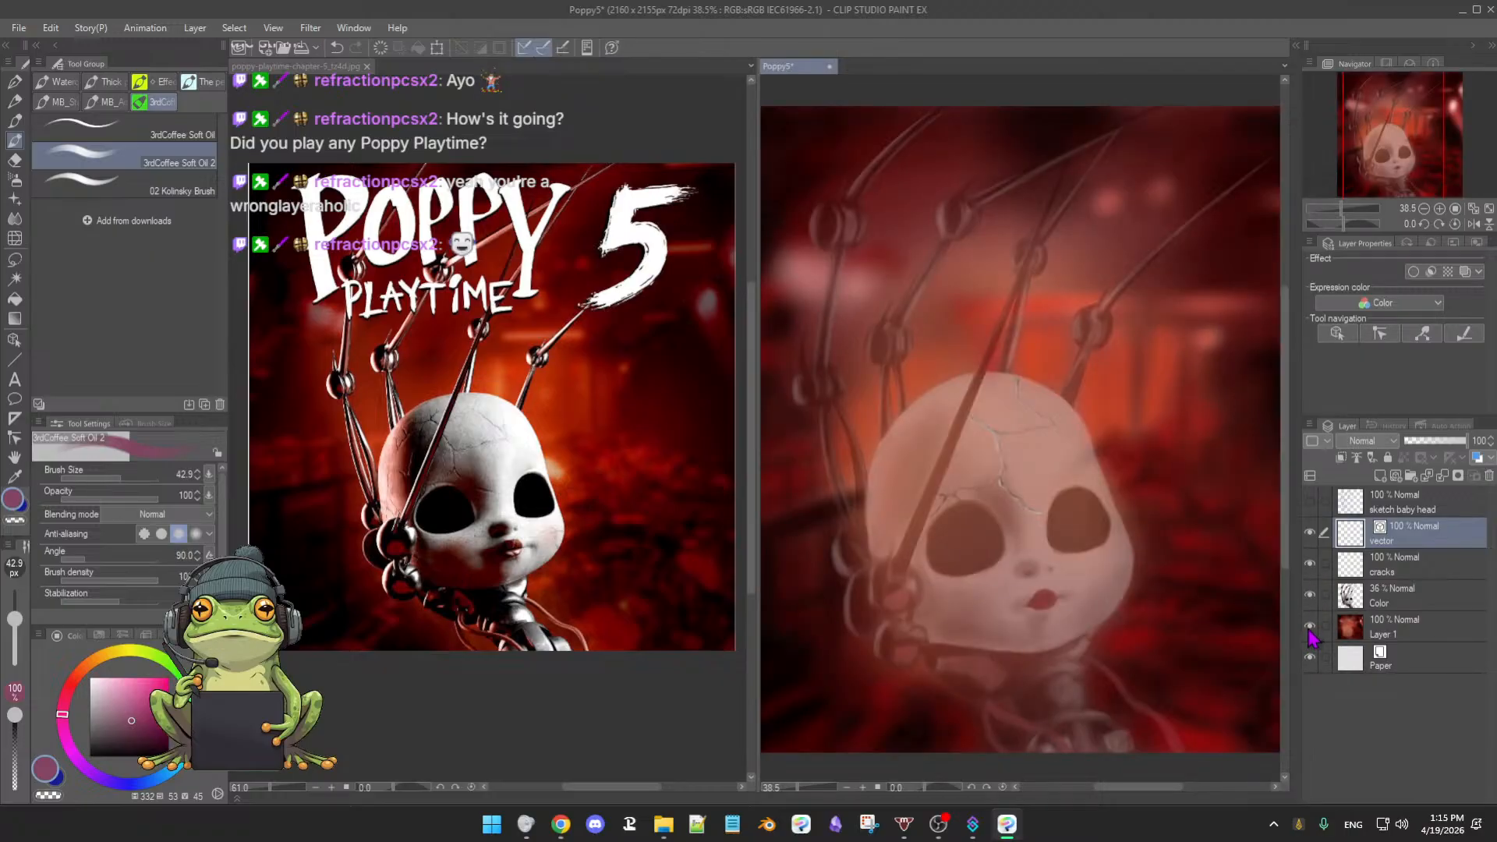
click(1309, 627)
click(1408, 599)
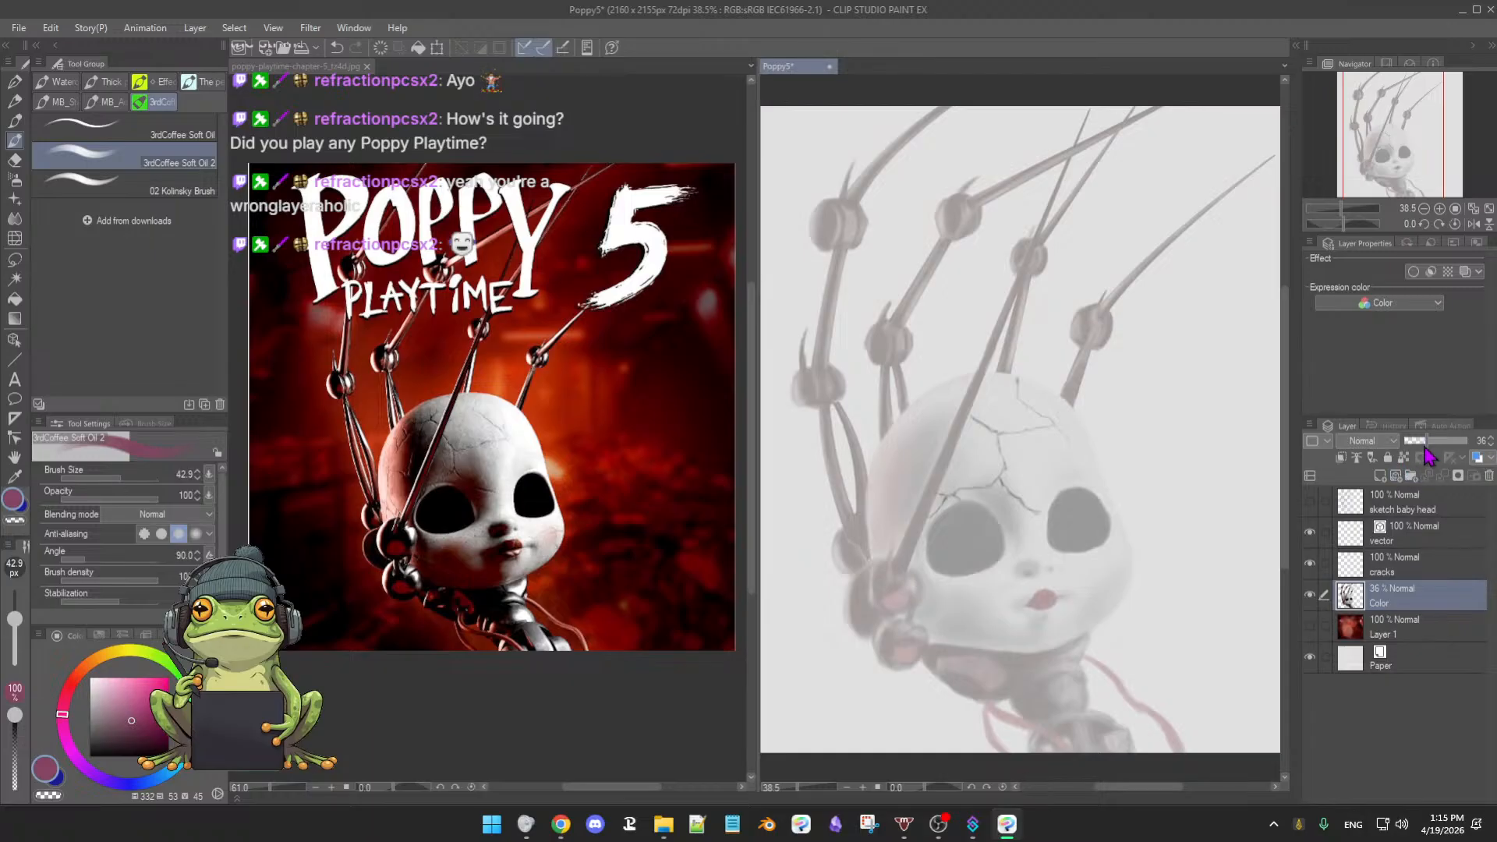
drag(1425, 450, 1481, 449)
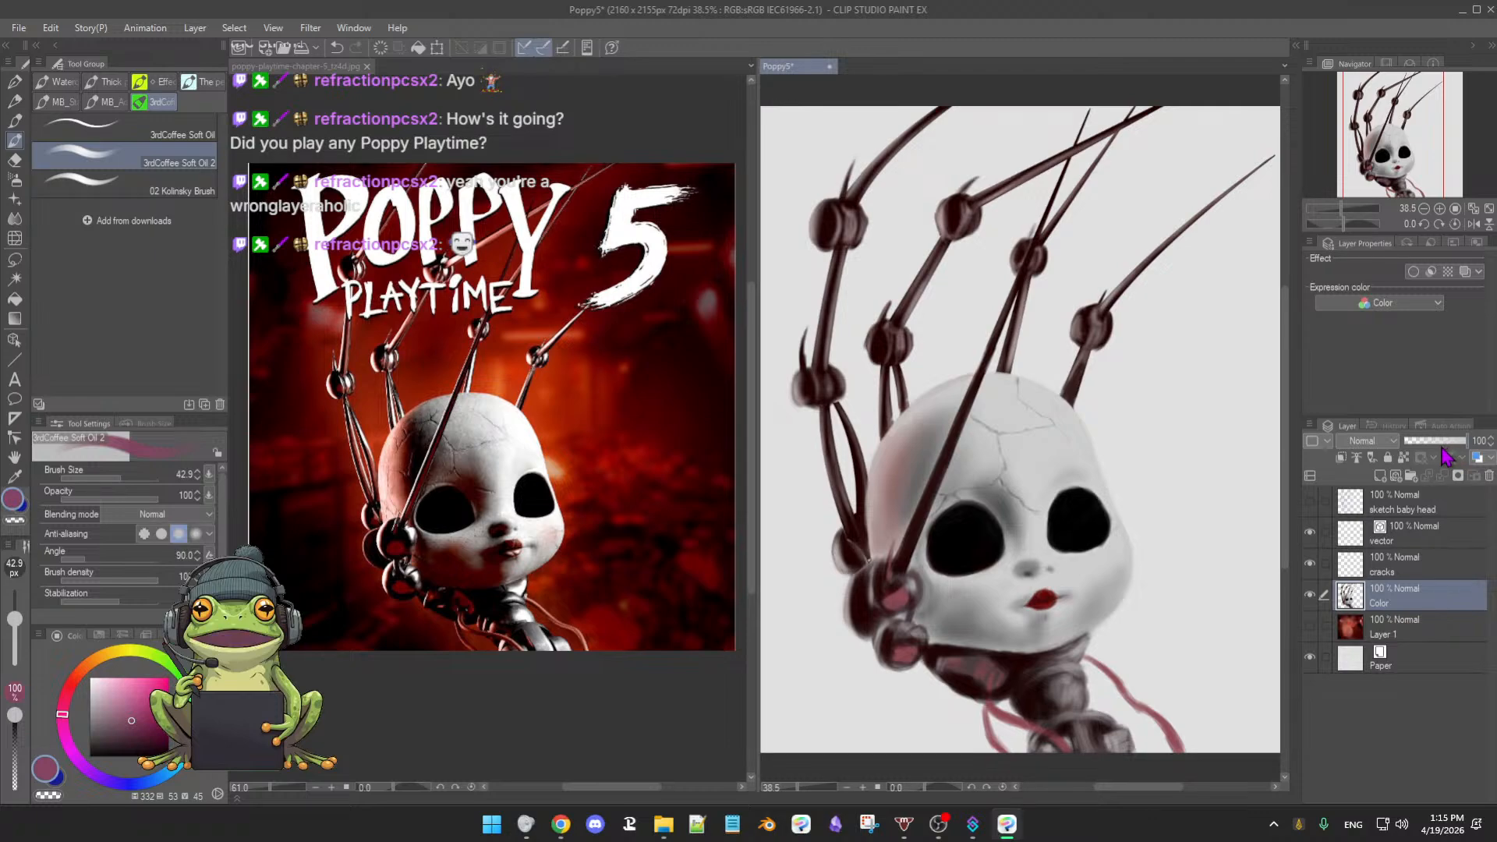
alt+click(929, 499)
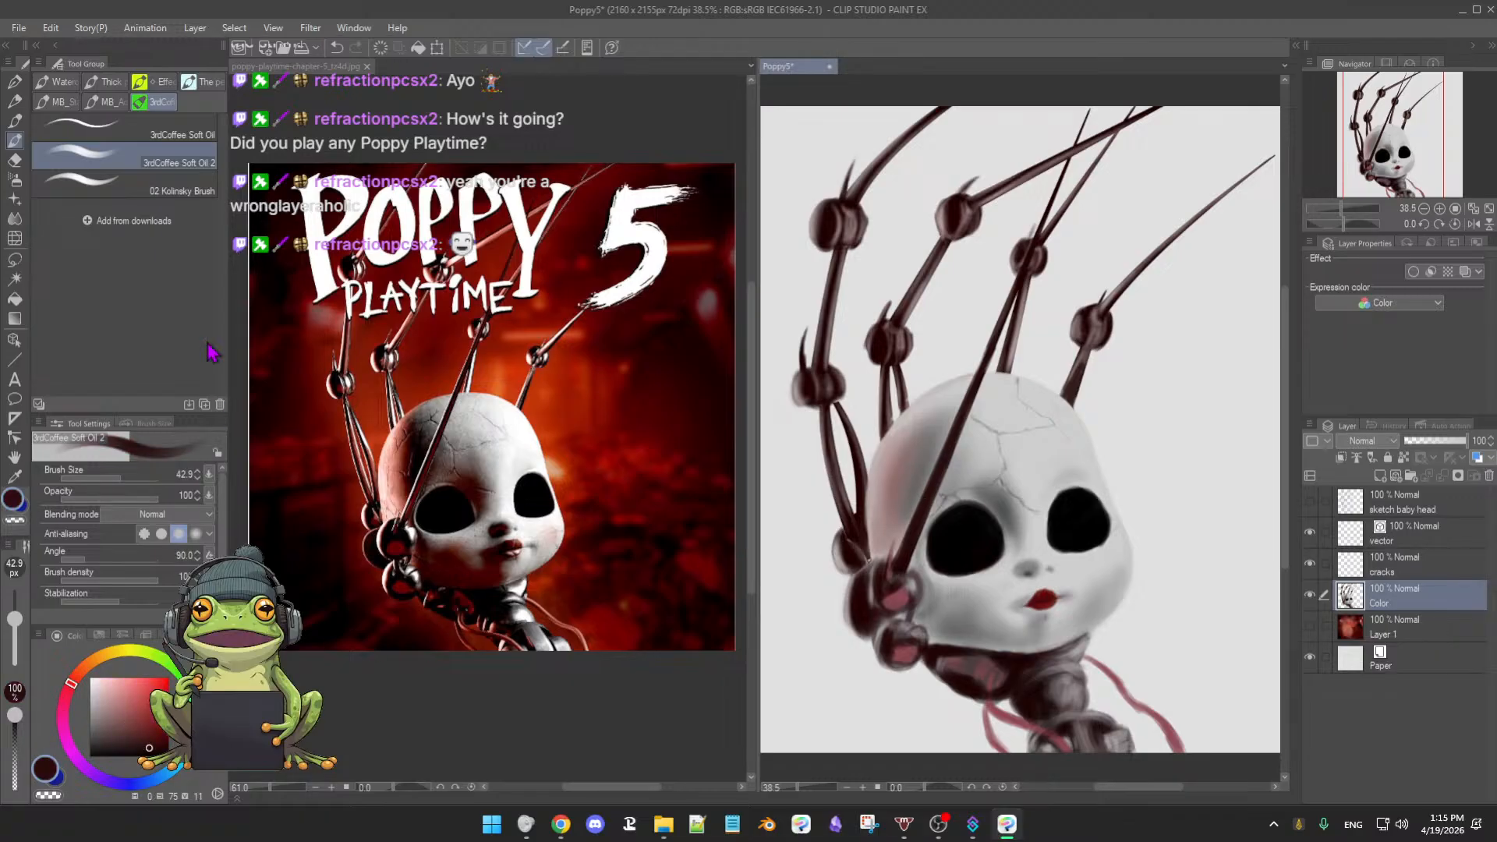
- Check Correct line's Control point, then choose the Figure Direct draw Curve sub-tool
click(14, 438)
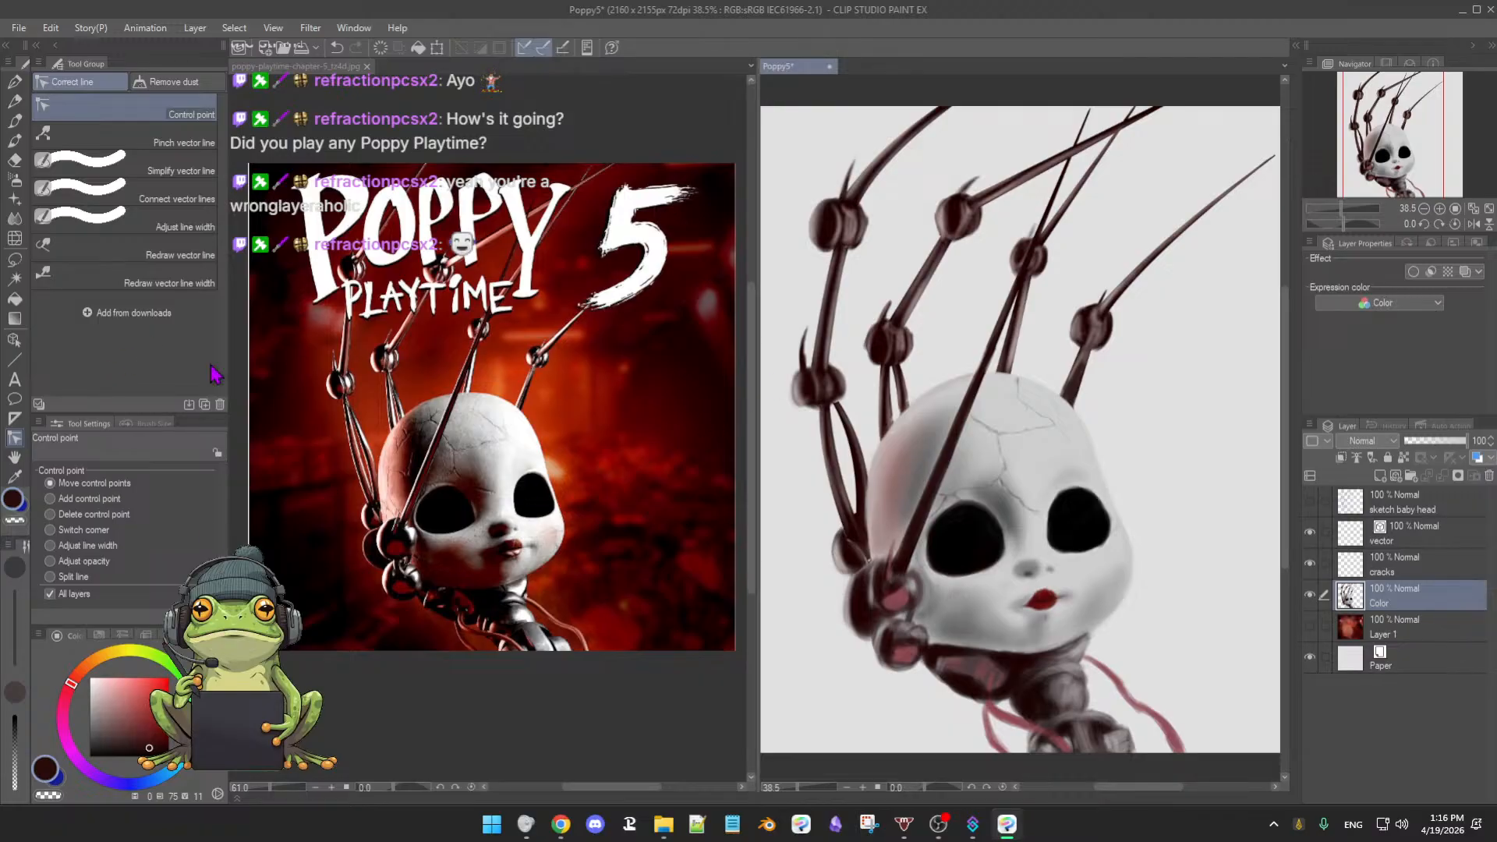
click(15, 359)
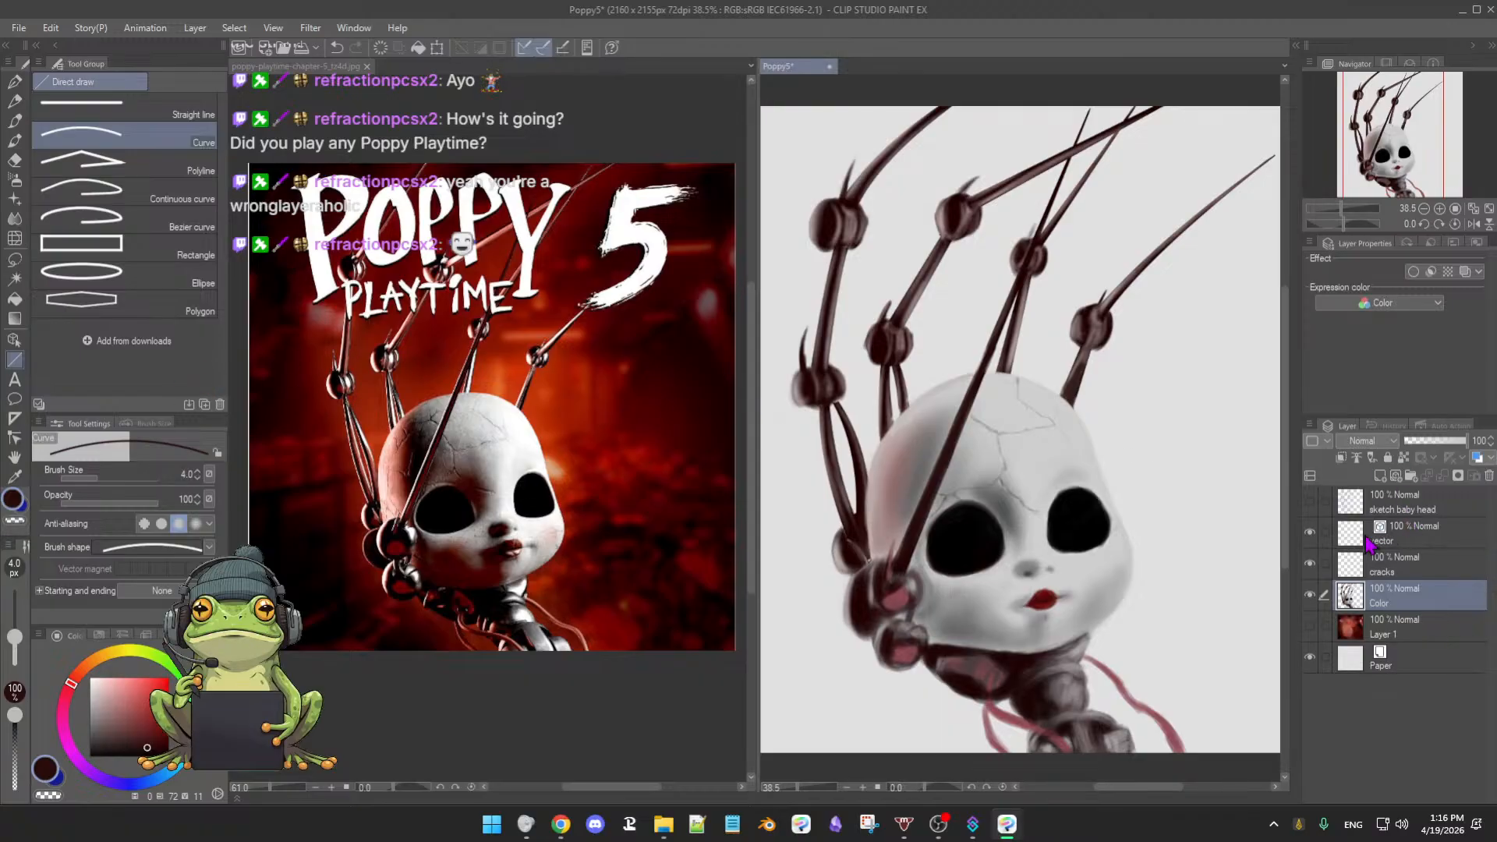
- Fade the Color layer to 38% opacity
click(1399, 540)
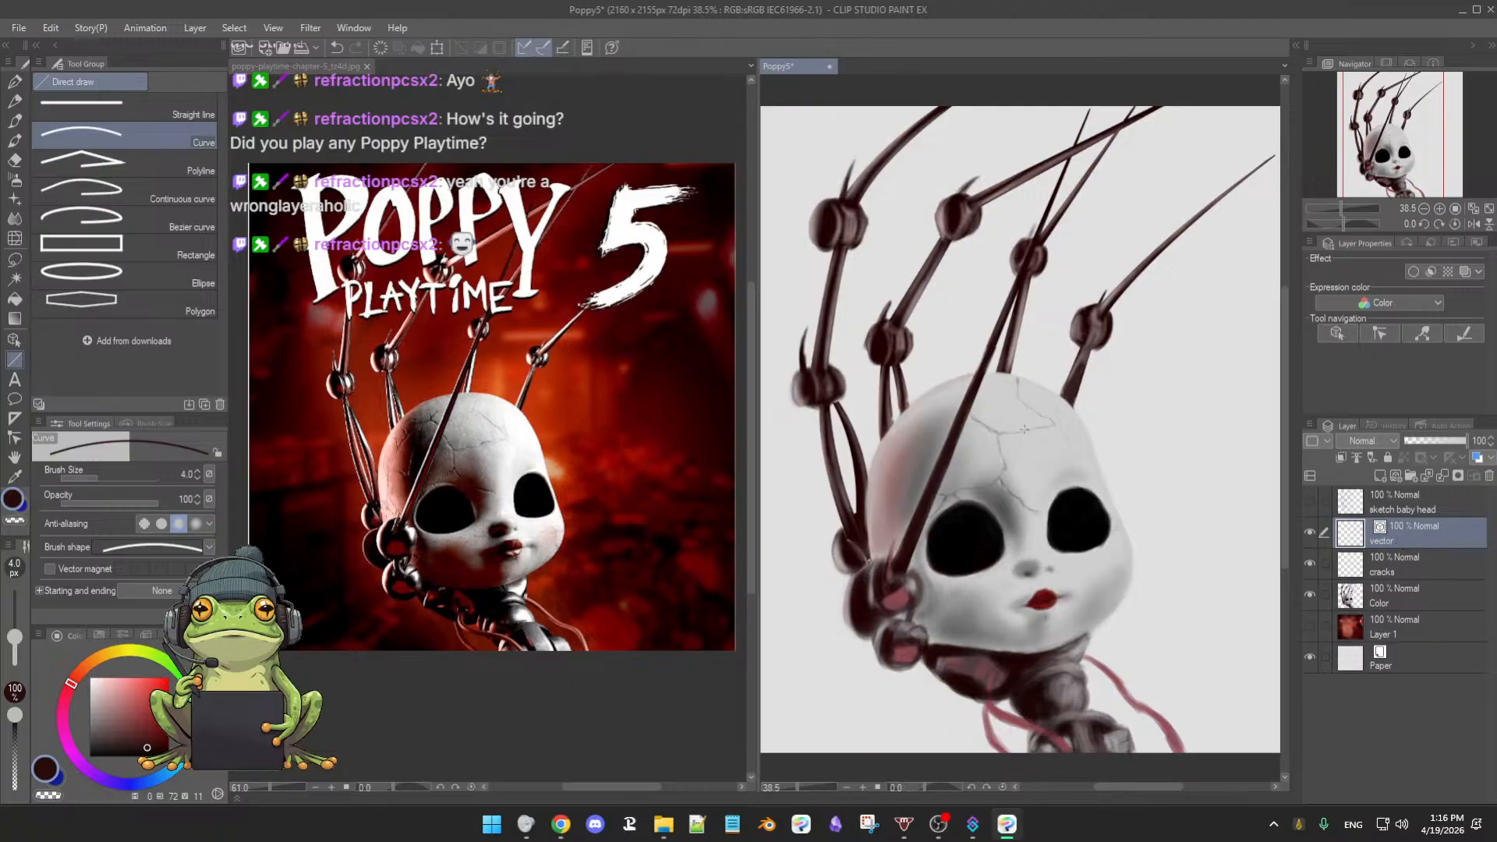
click(1431, 605)
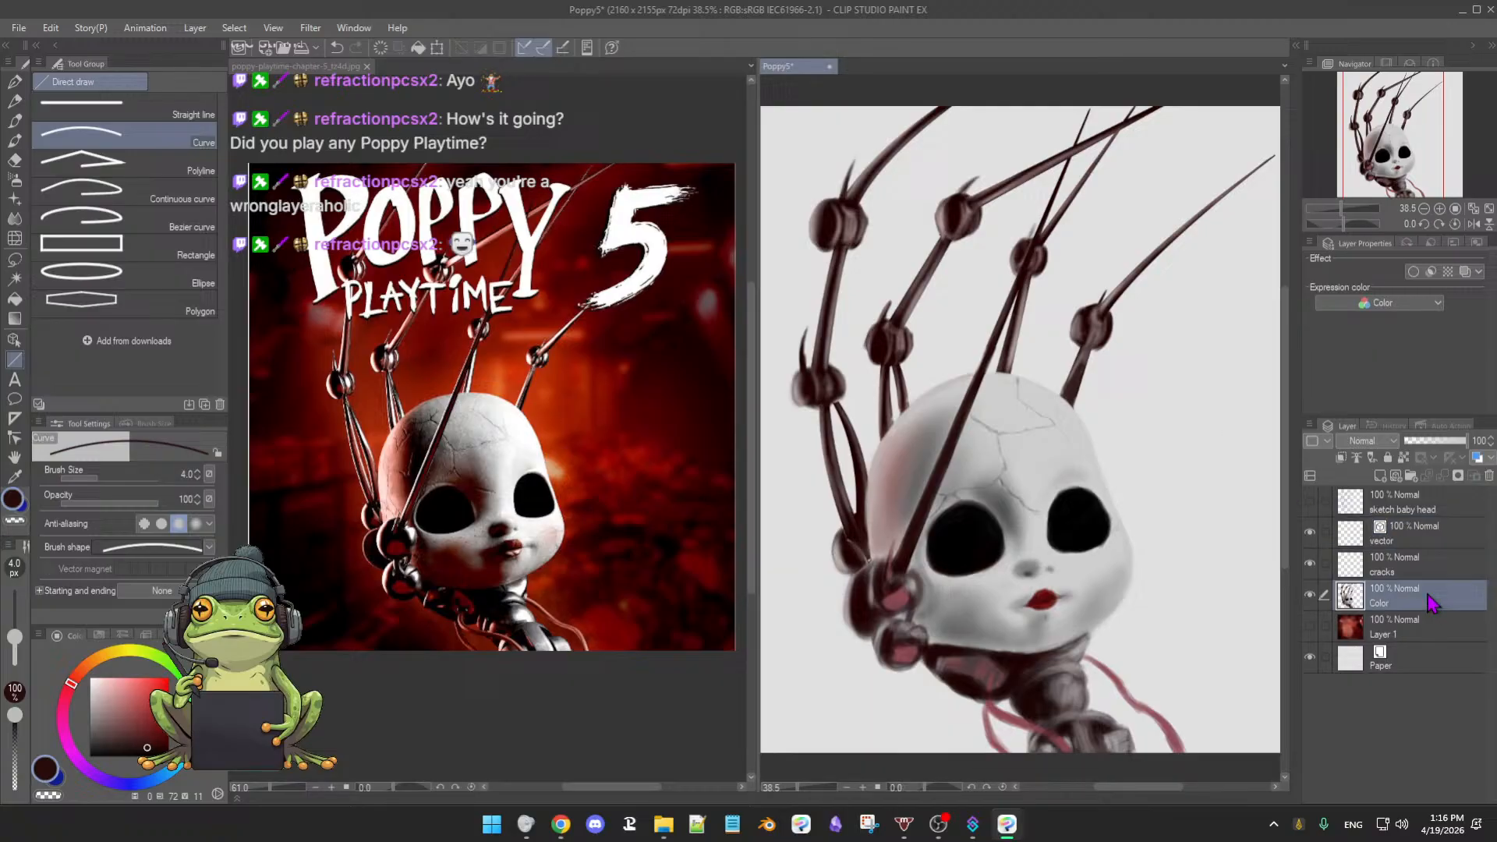
click(1438, 441)
drag(1439, 441, 1432, 443)
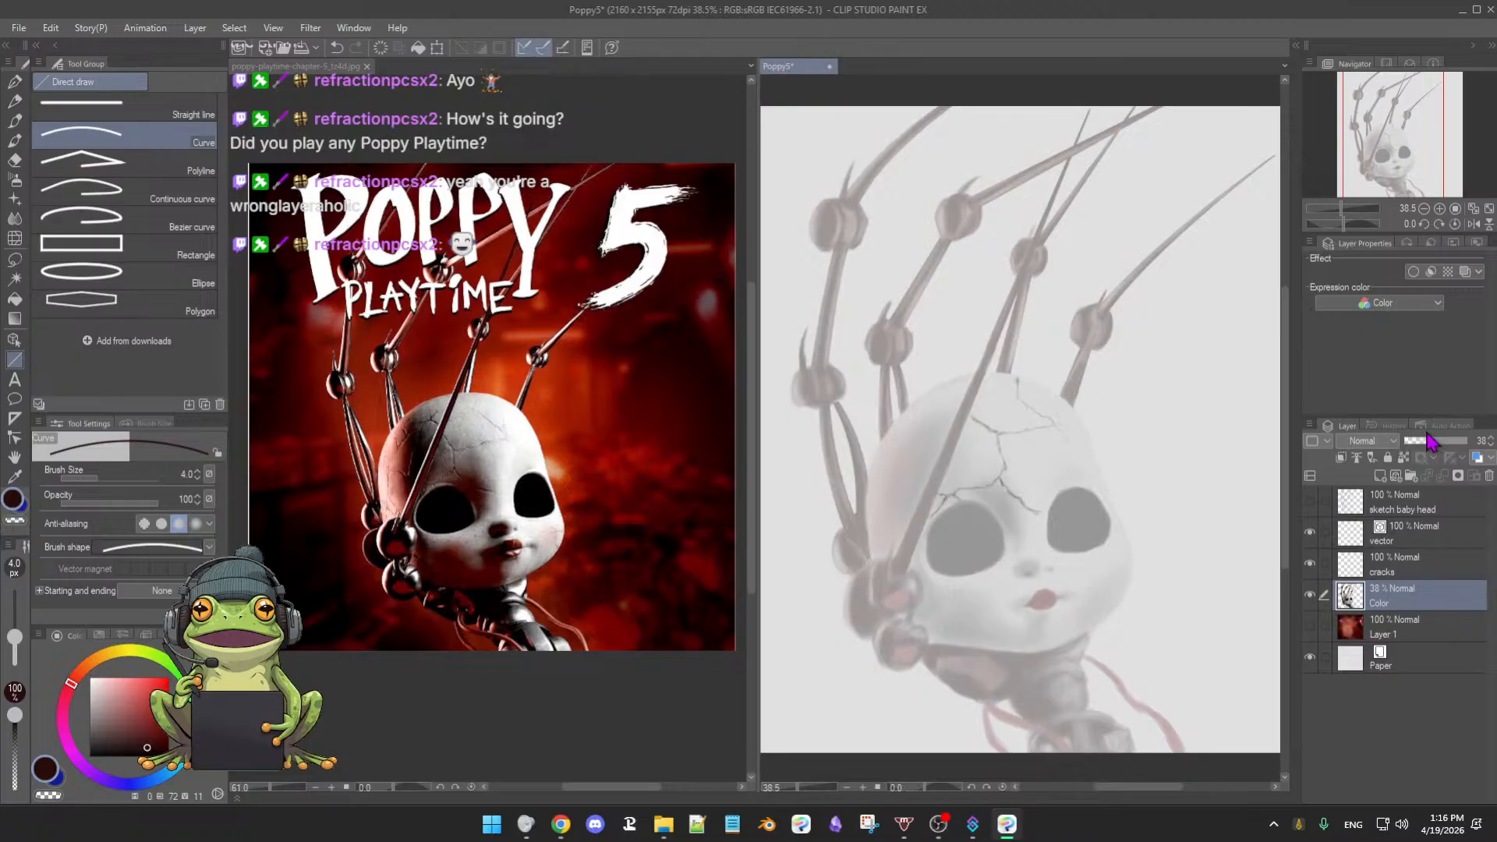
- Add a new raster layer above cracks, then reselect the vector layer
click(1413, 567)
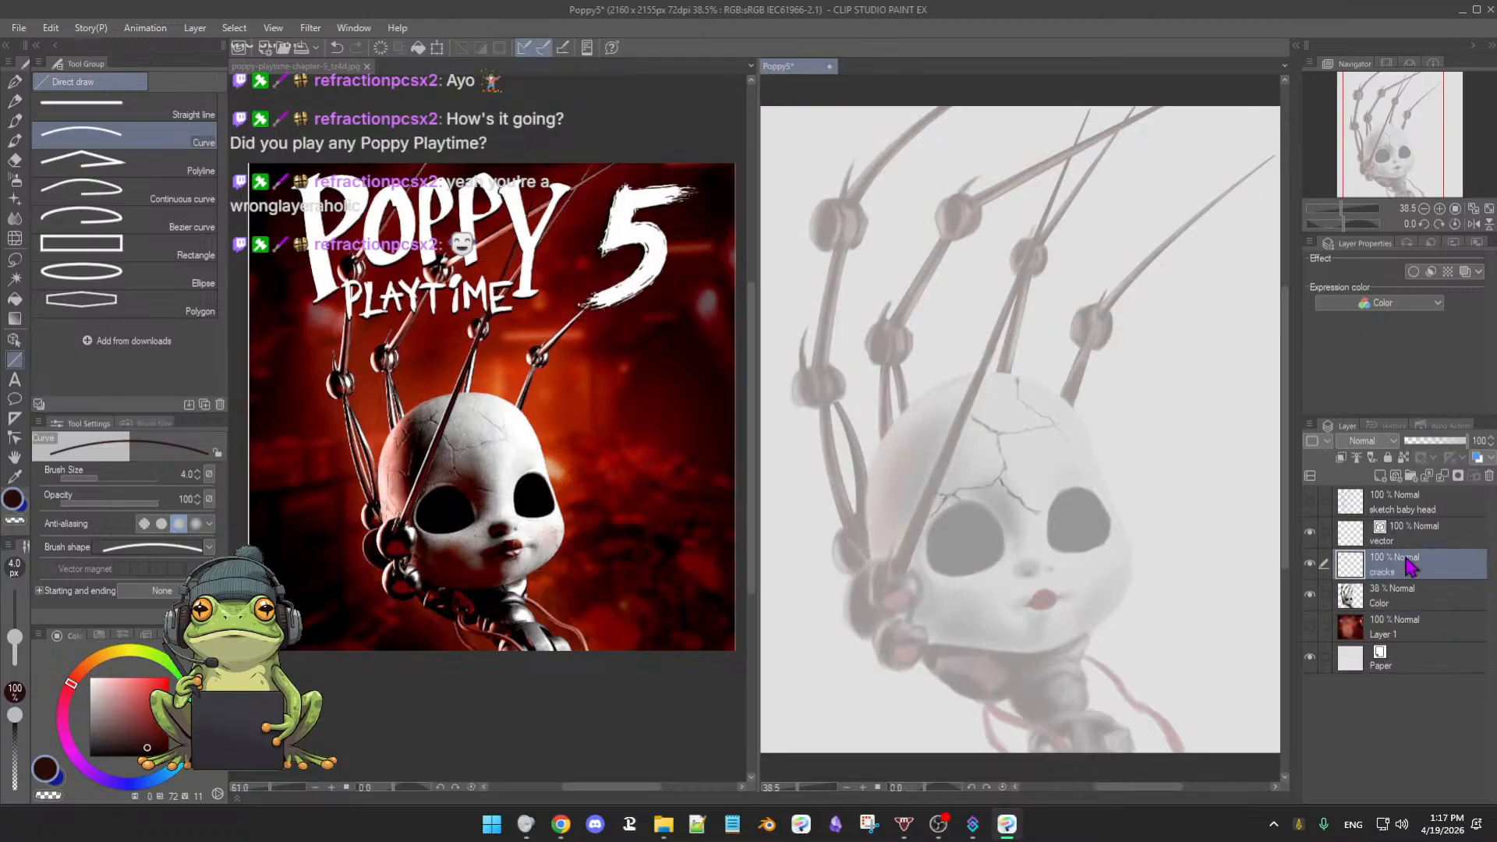
click(1379, 476)
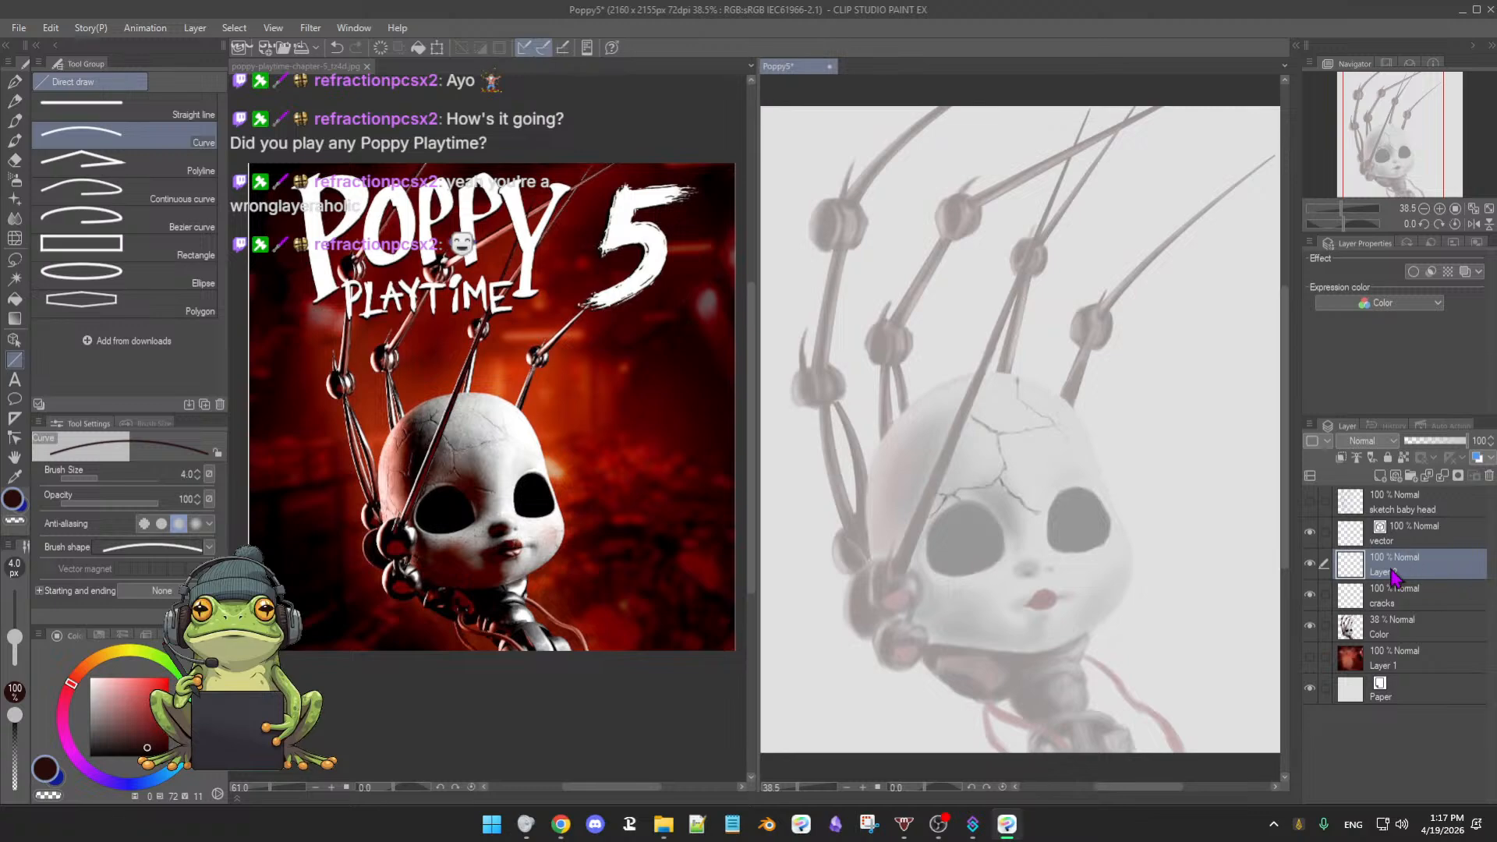
click(1413, 542)
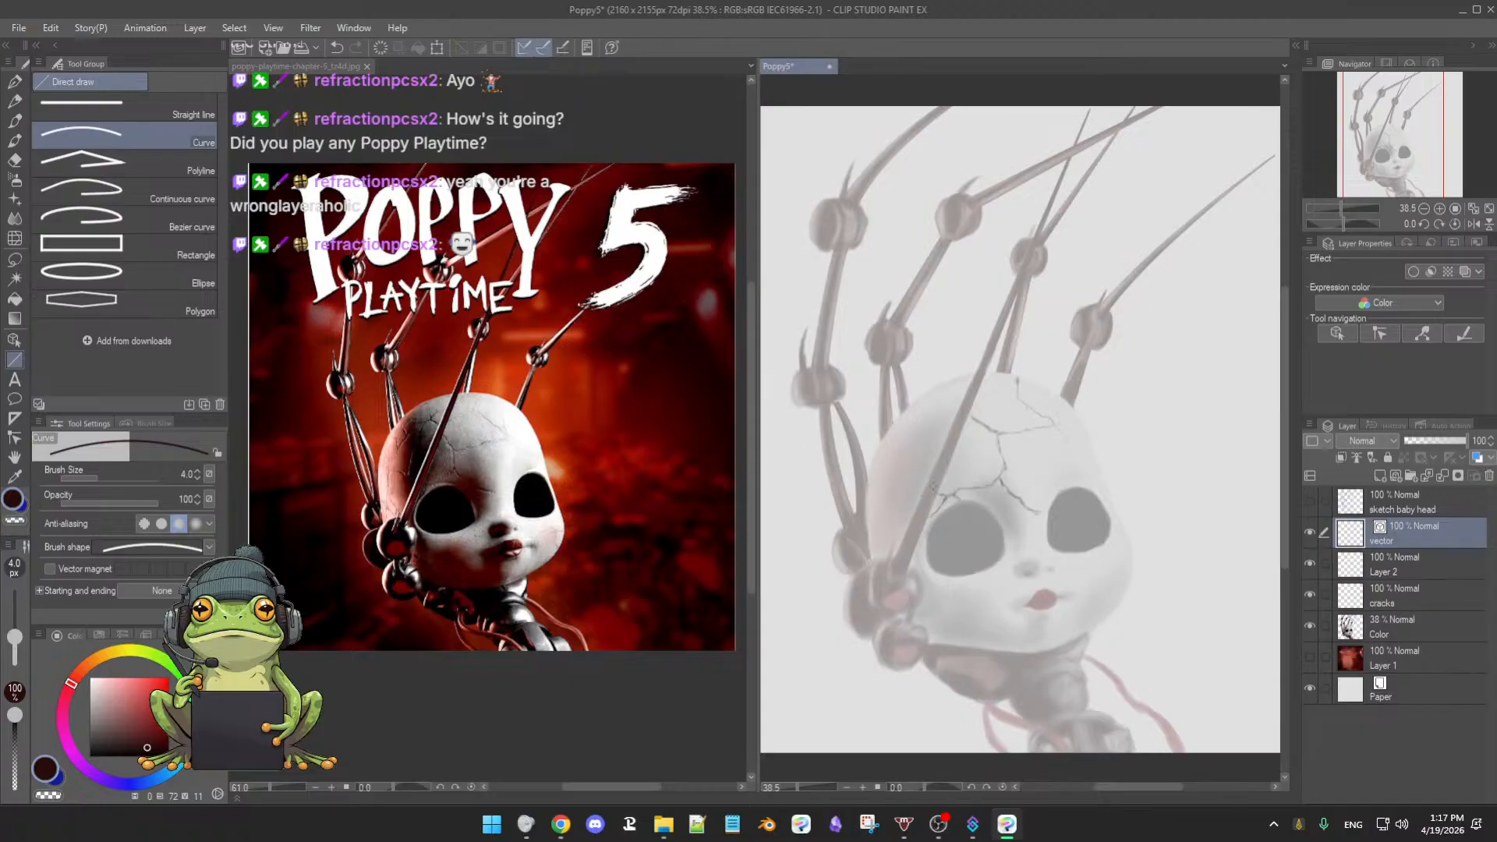
- Draw two straight vector lines along both edges of the long spike across the face
drag(967, 463, 980, 460)
drag(1012, 398, 989, 472)
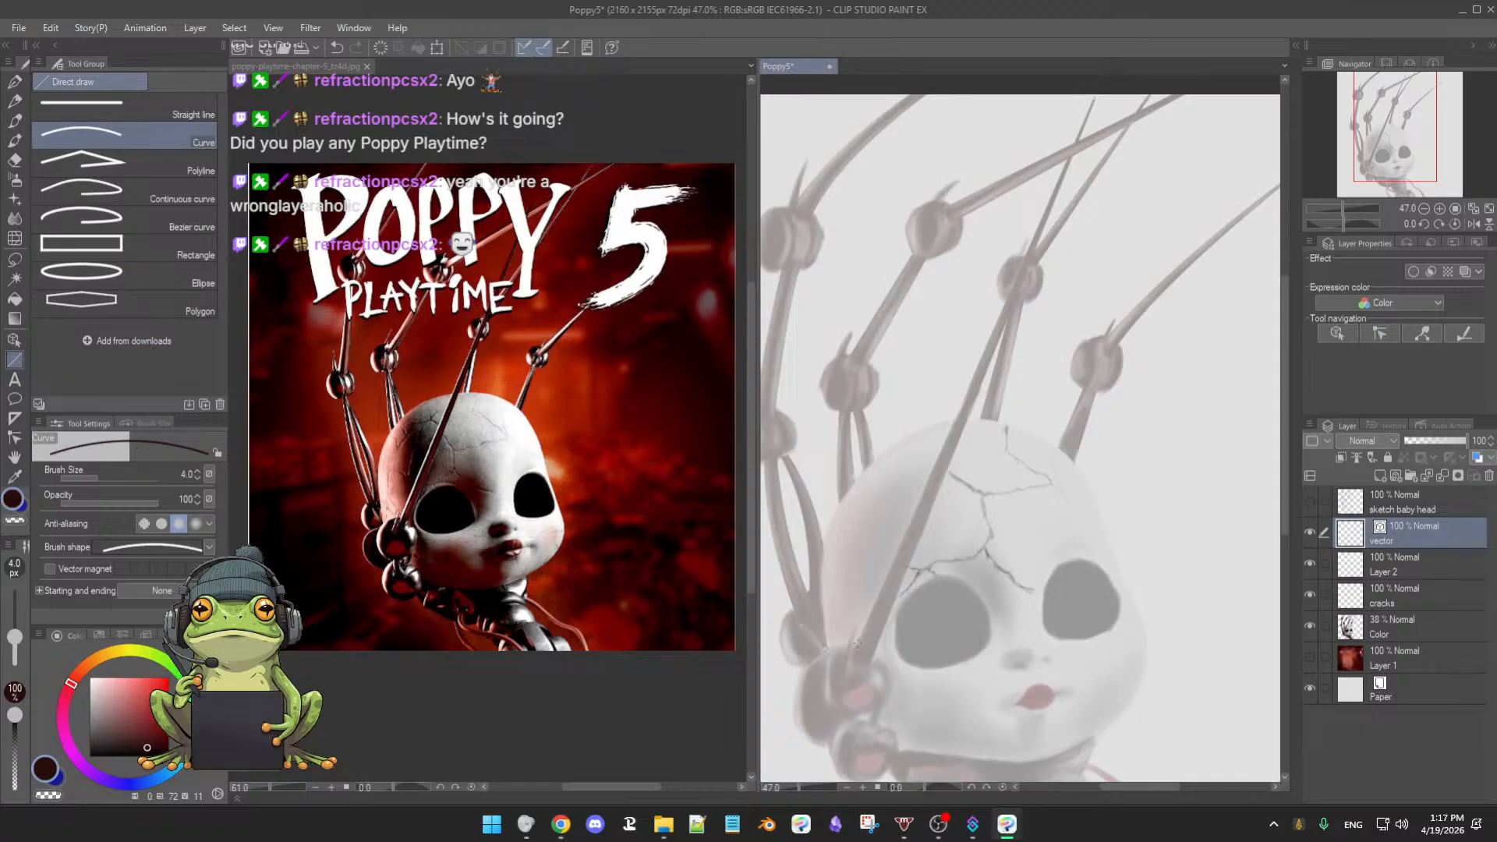
drag(853, 646, 1095, 97)
click(1094, 99)
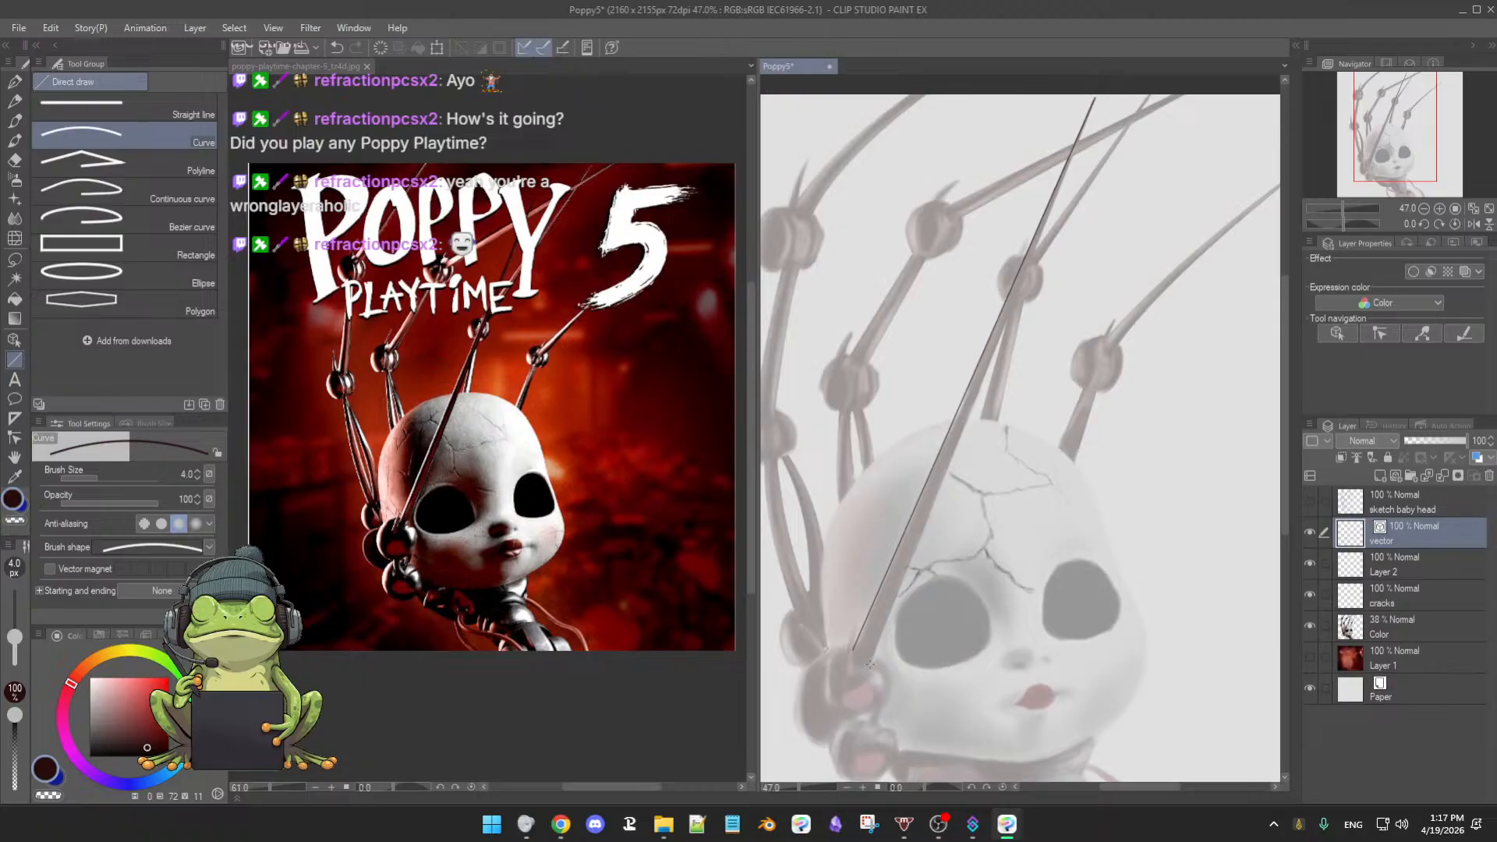
drag(869, 664, 1096, 93)
click(1096, 94)
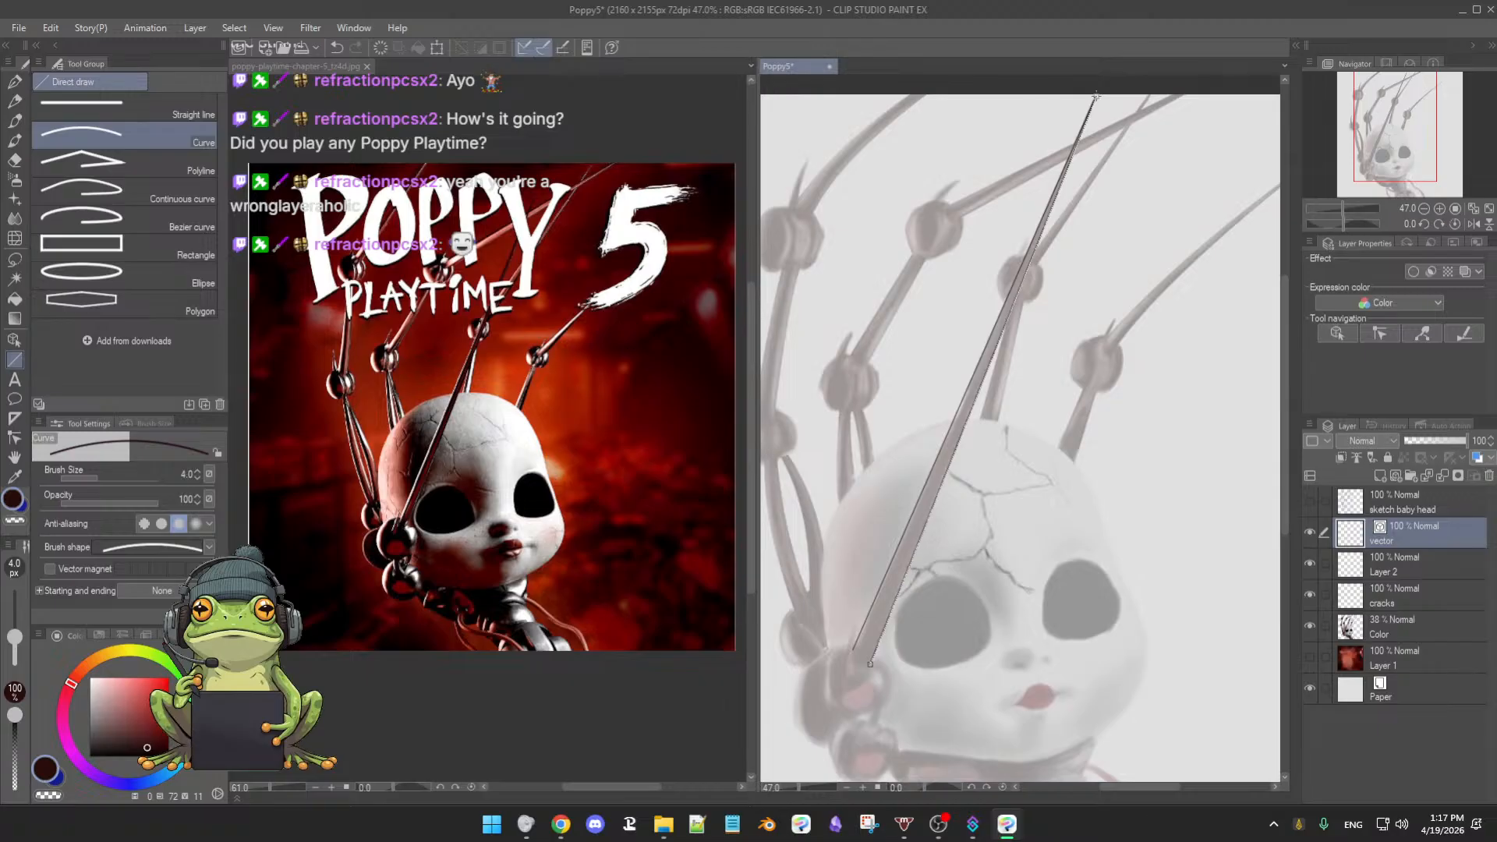
click(1096, 96)
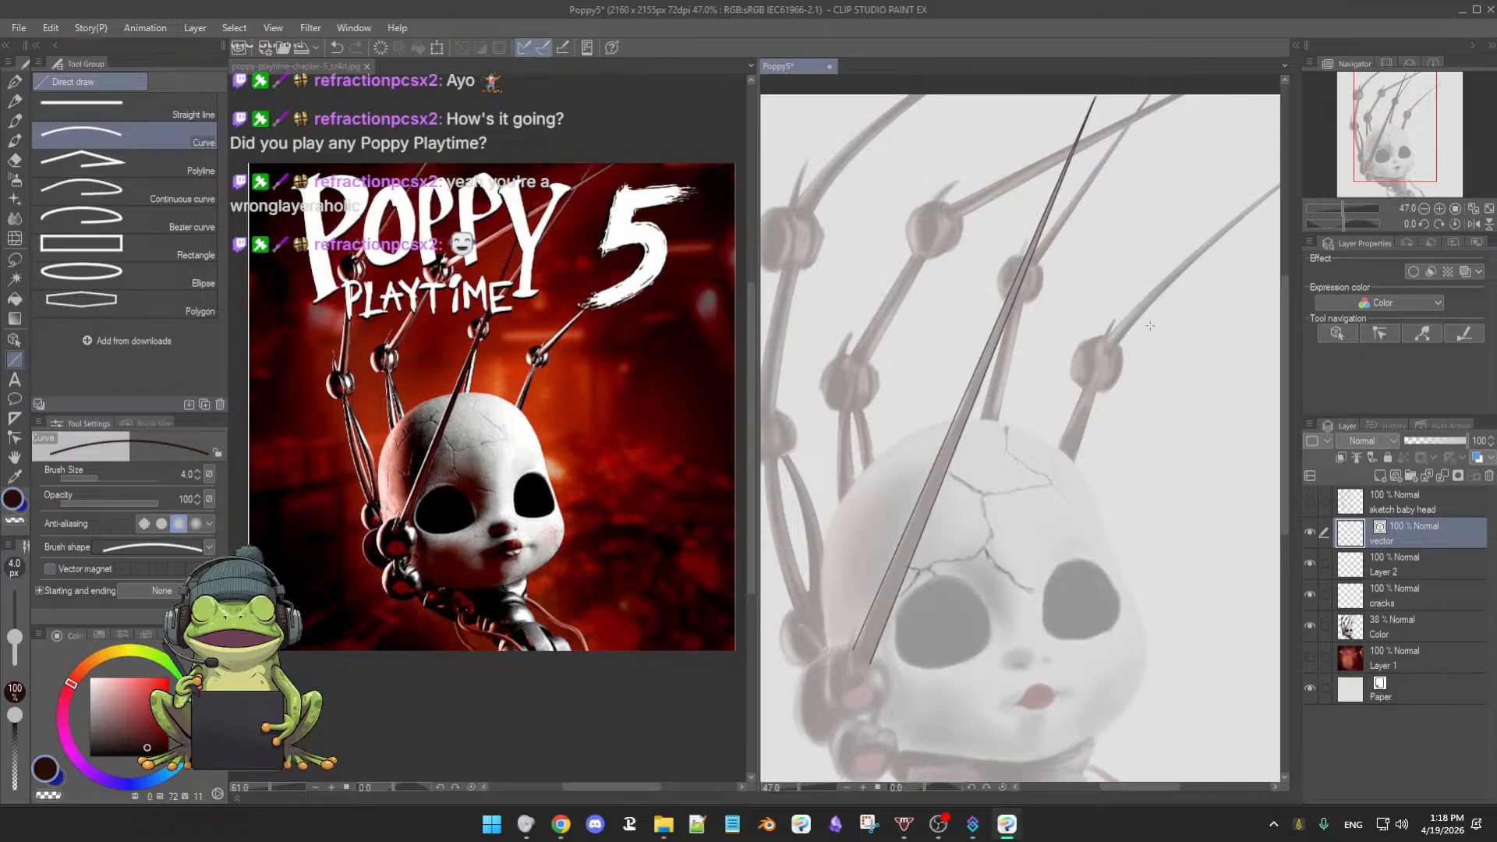
- Undo a stray short line near the upper spike and zoom toward the cracked forehead
drag(1070, 302, 1164, 245)
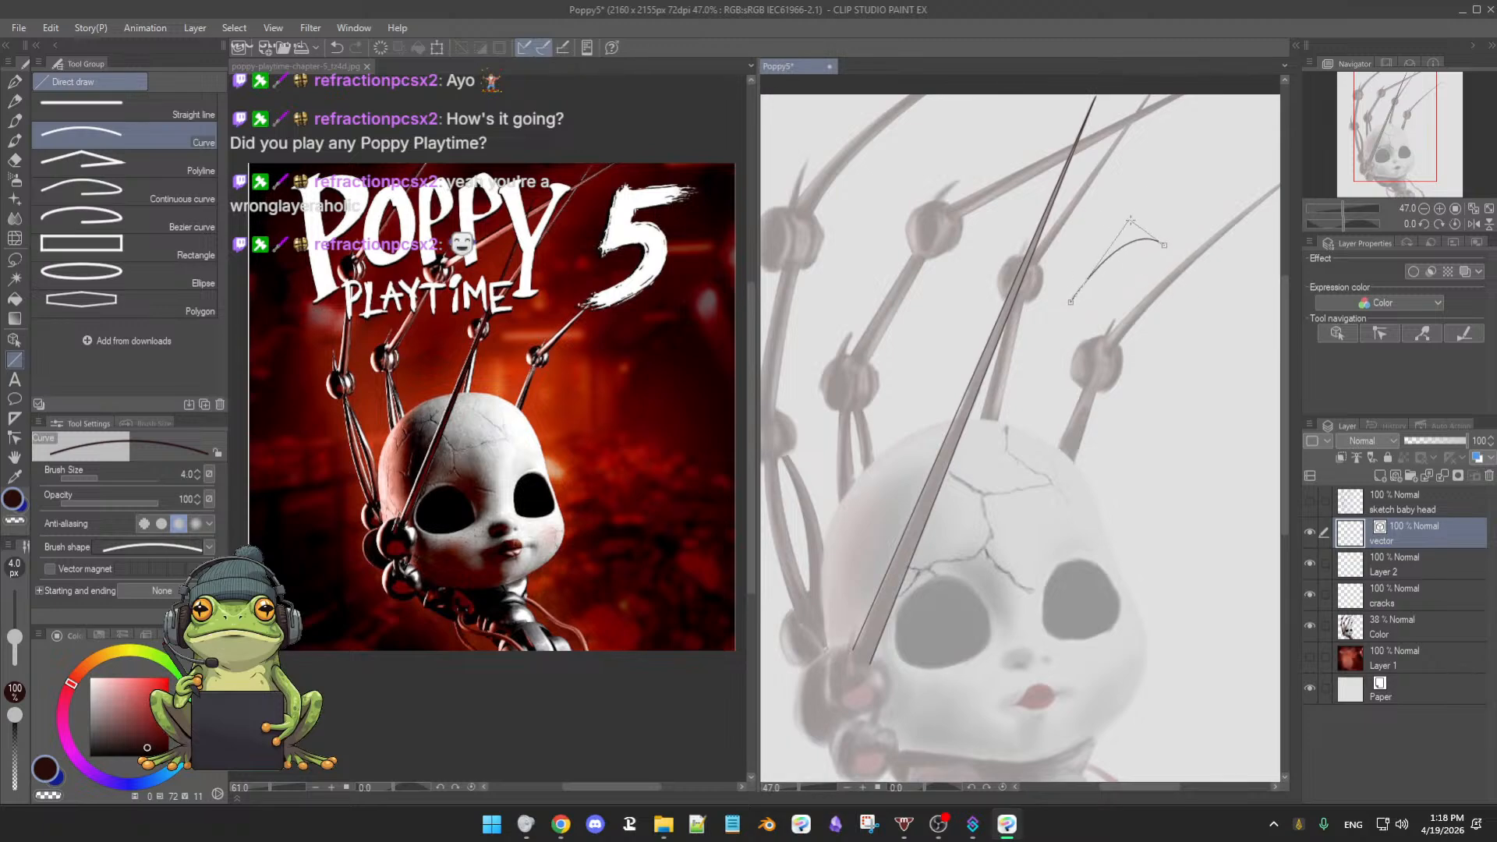
click(1163, 245)
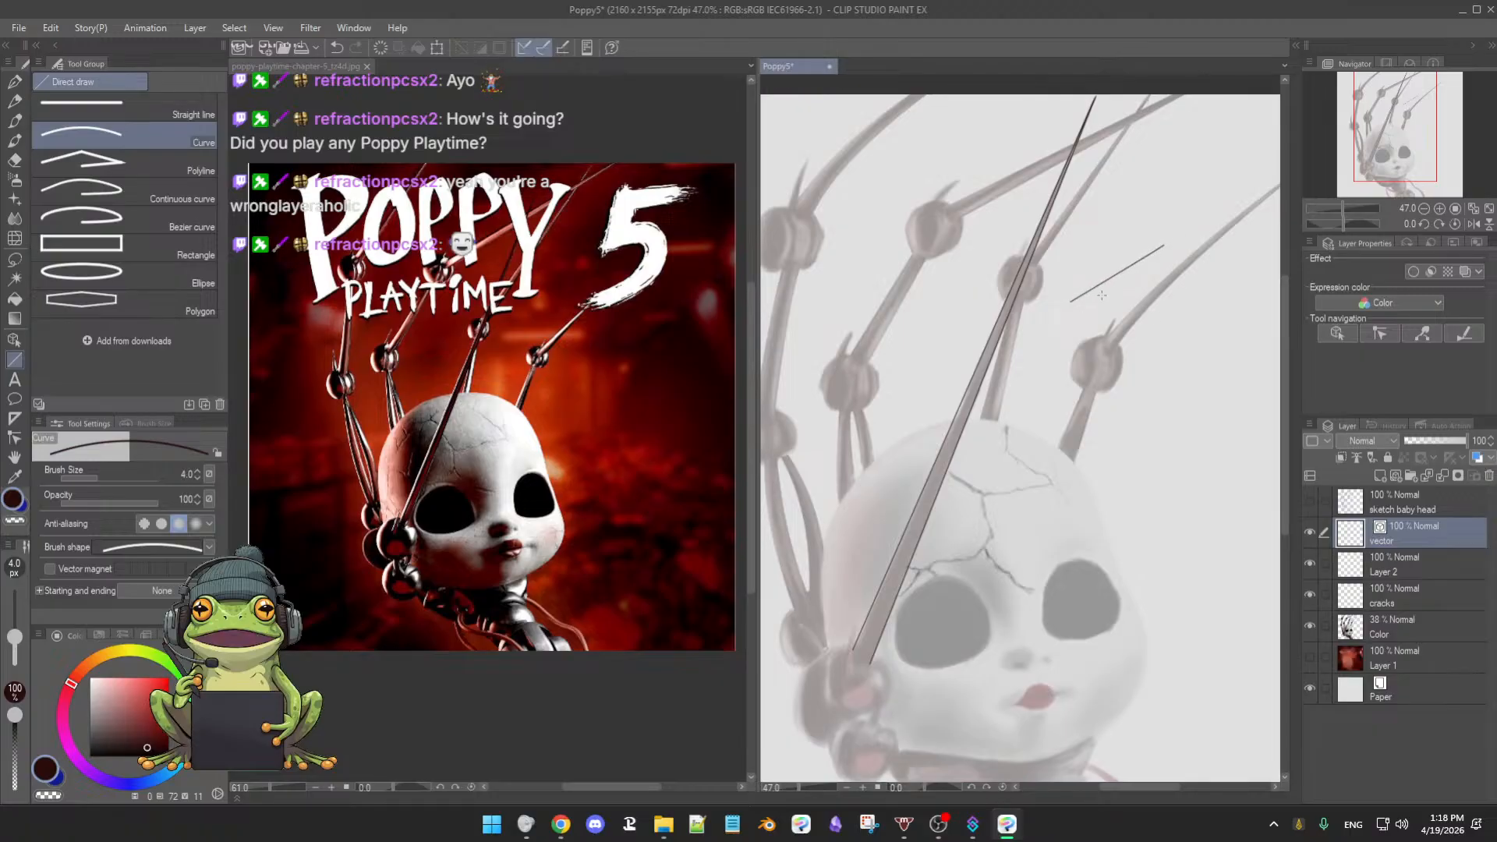
key(ctrl+z)
drag(1051, 380, 1073, 366)
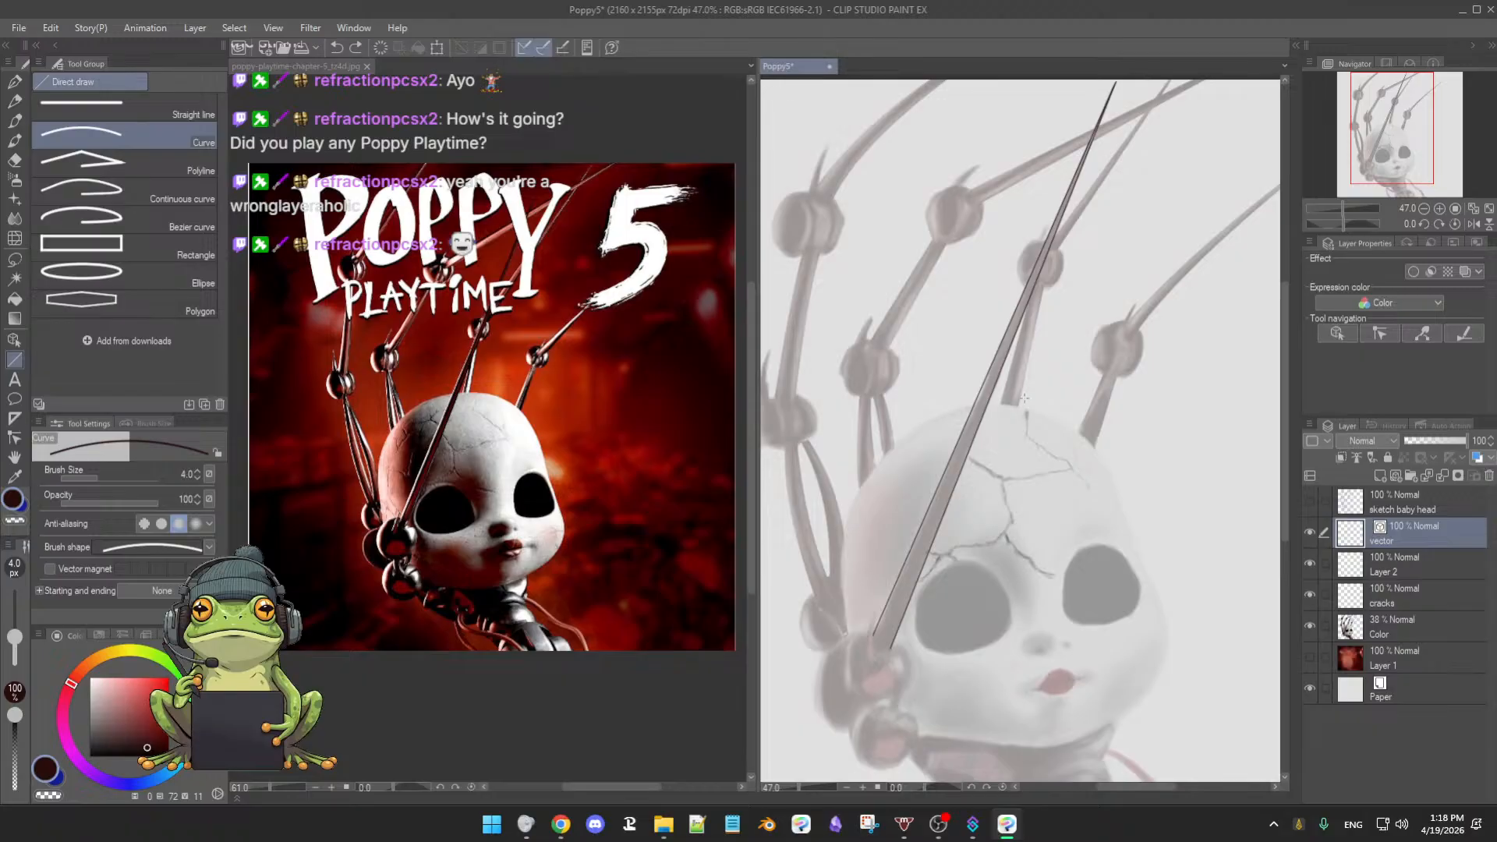
scroll(1017, 414, up, 4)
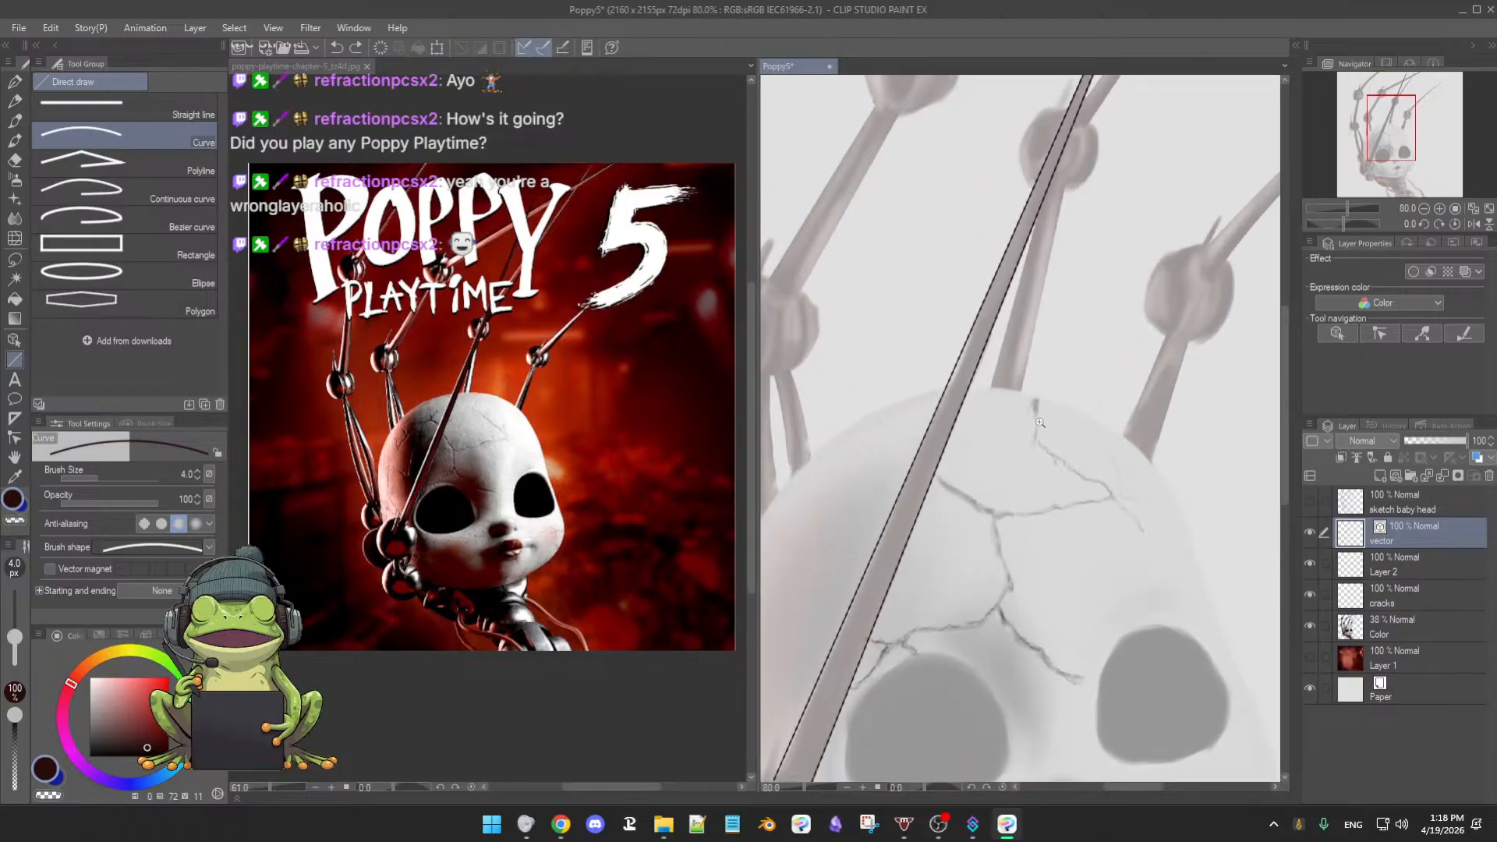
scroll(1018, 426, down, 4)
scroll(1017, 426, up, 3)
drag(948, 534, 991, 427)
scroll(1004, 455, up, 2)
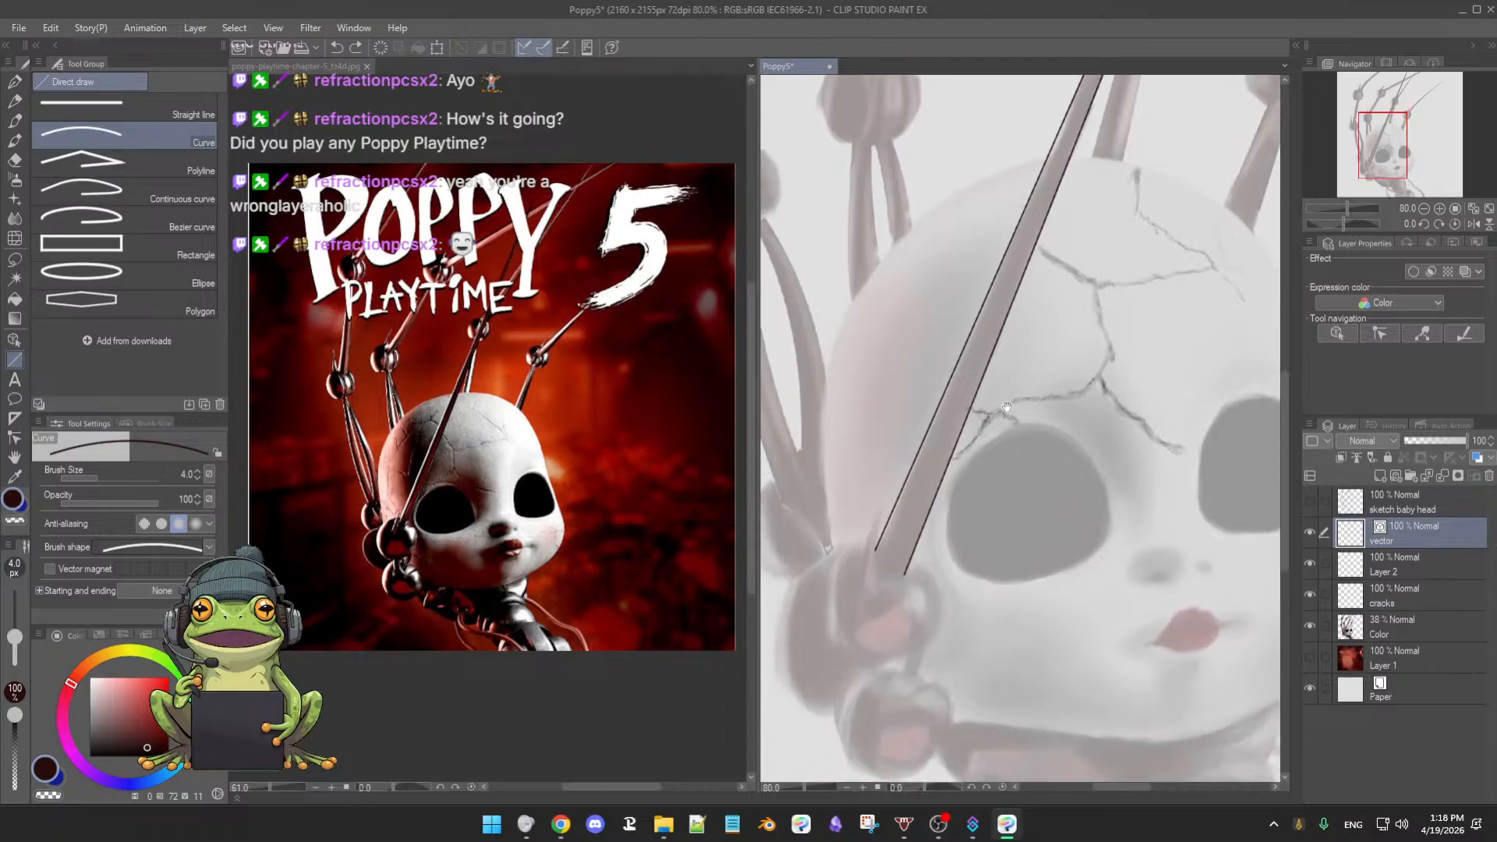
scroll(951, 522, up, 4)
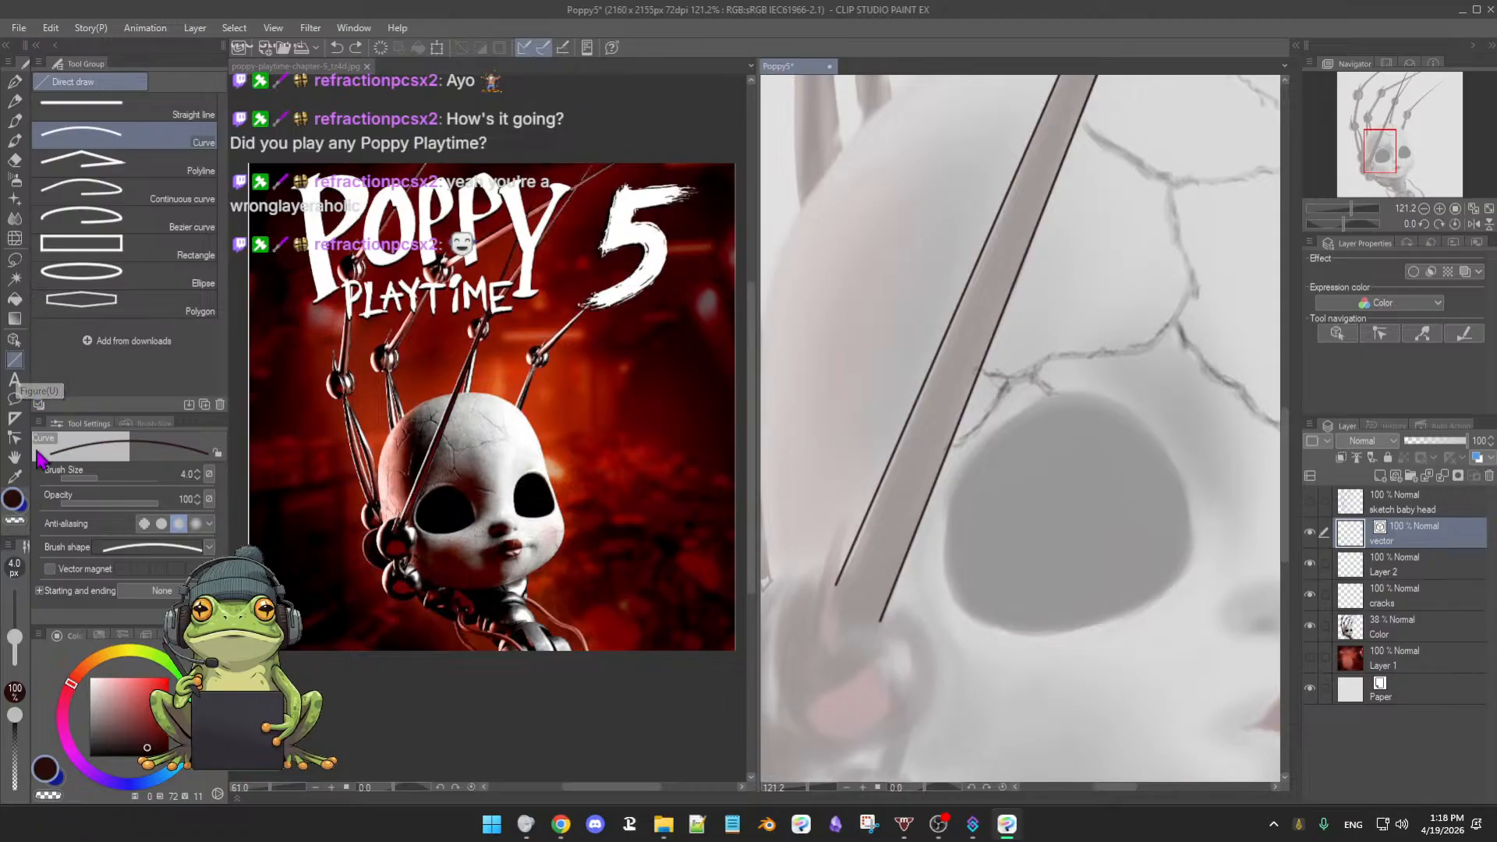
click(15, 439)
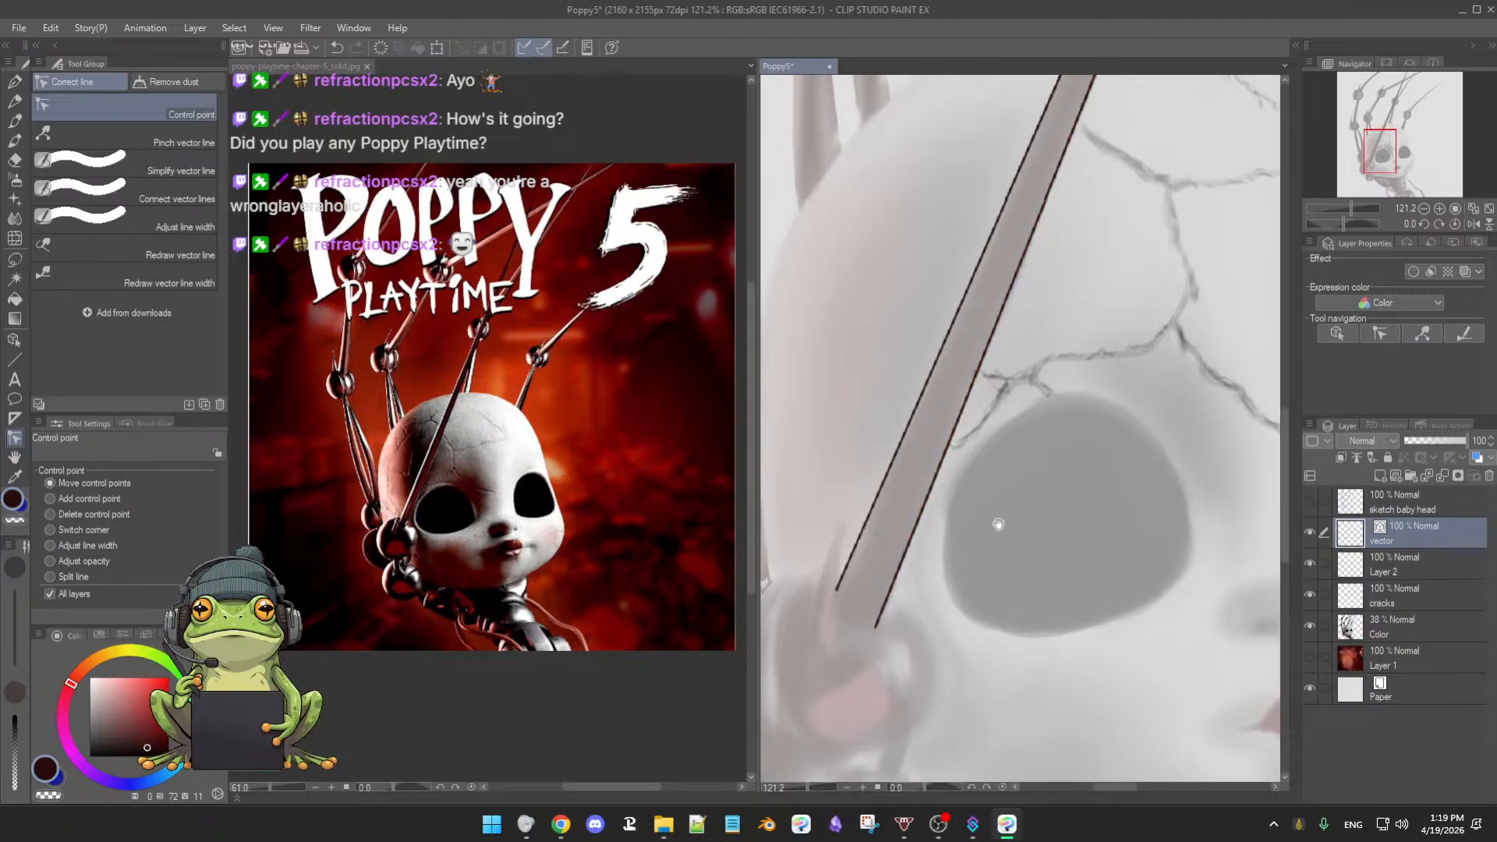
- Zoom to the spike tip and nudge its top control point down-left
scroll(1005, 526, down, 2)
drag(1014, 527, 1012, 530)
drag(1067, 458, 999, 601)
drag(1115, 222, 925, 695)
scroll(996, 545, up, 3)
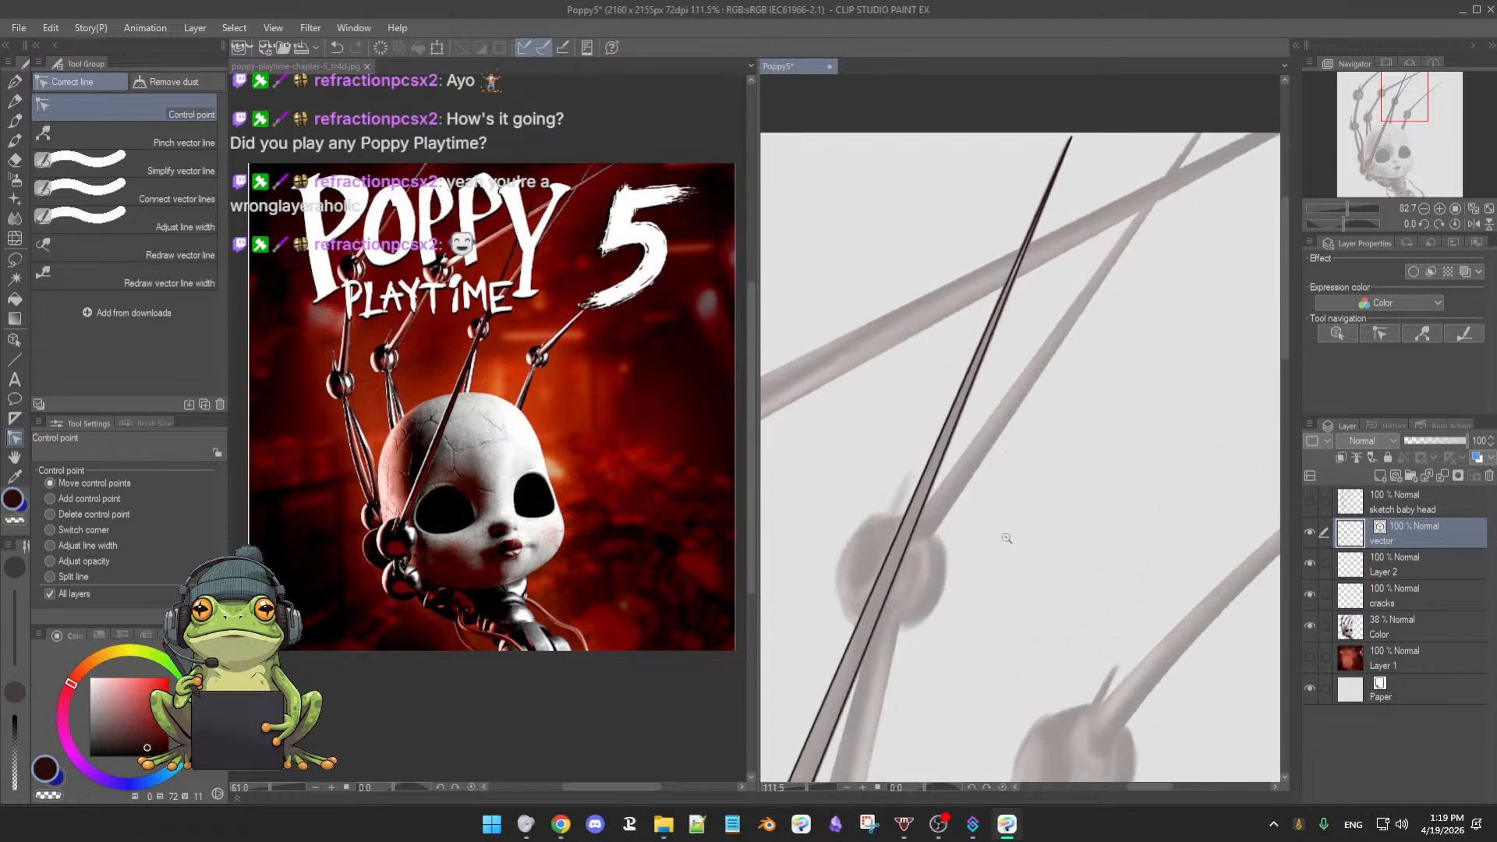
drag(1058, 395, 1008, 544)
scroll(1010, 544, up, 4)
drag(1050, 299, 1035, 367)
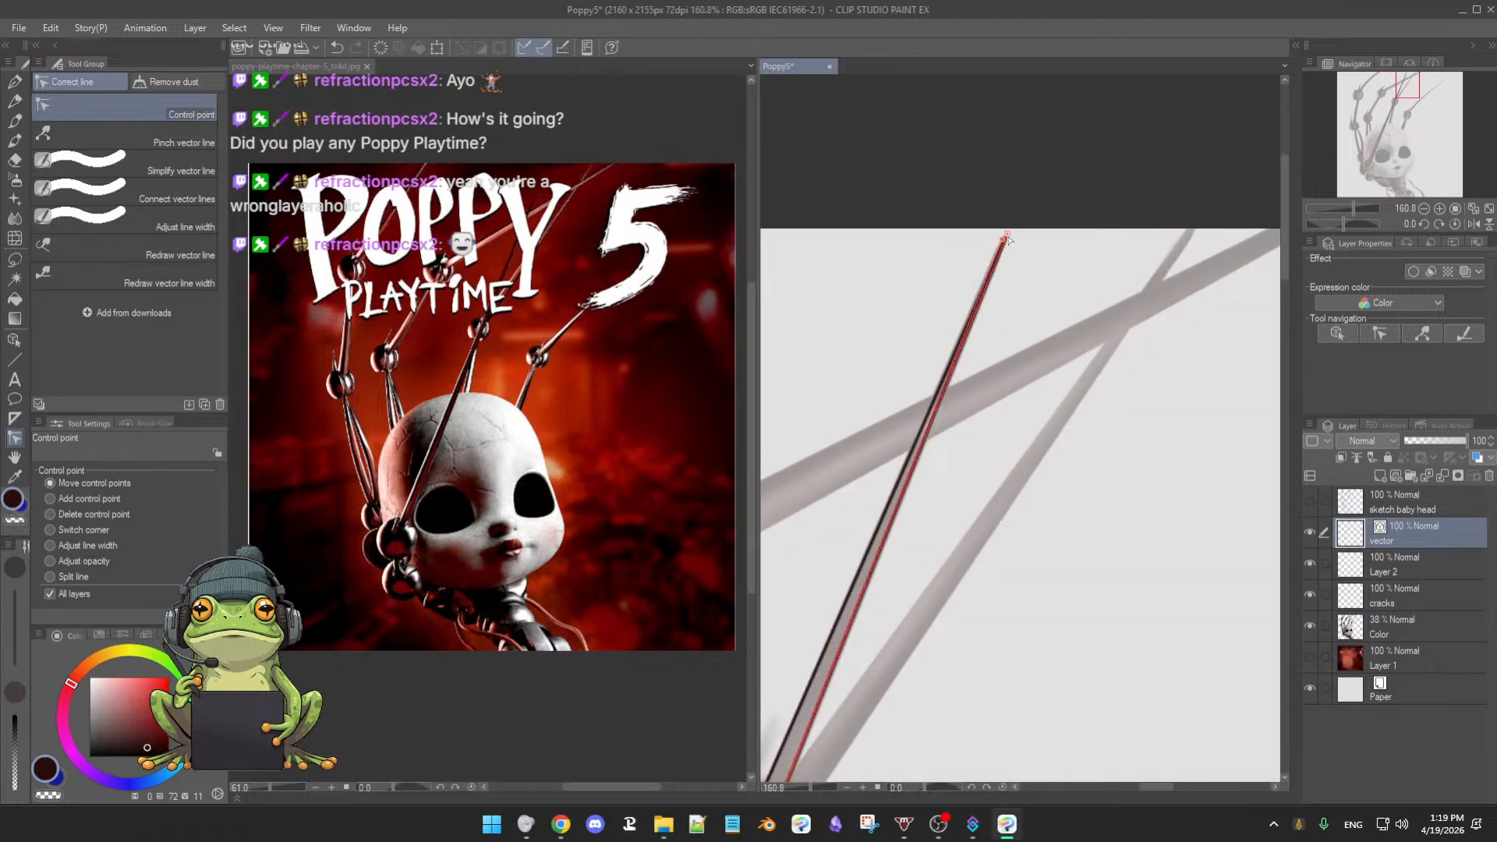
drag(1005, 237, 1003, 241)
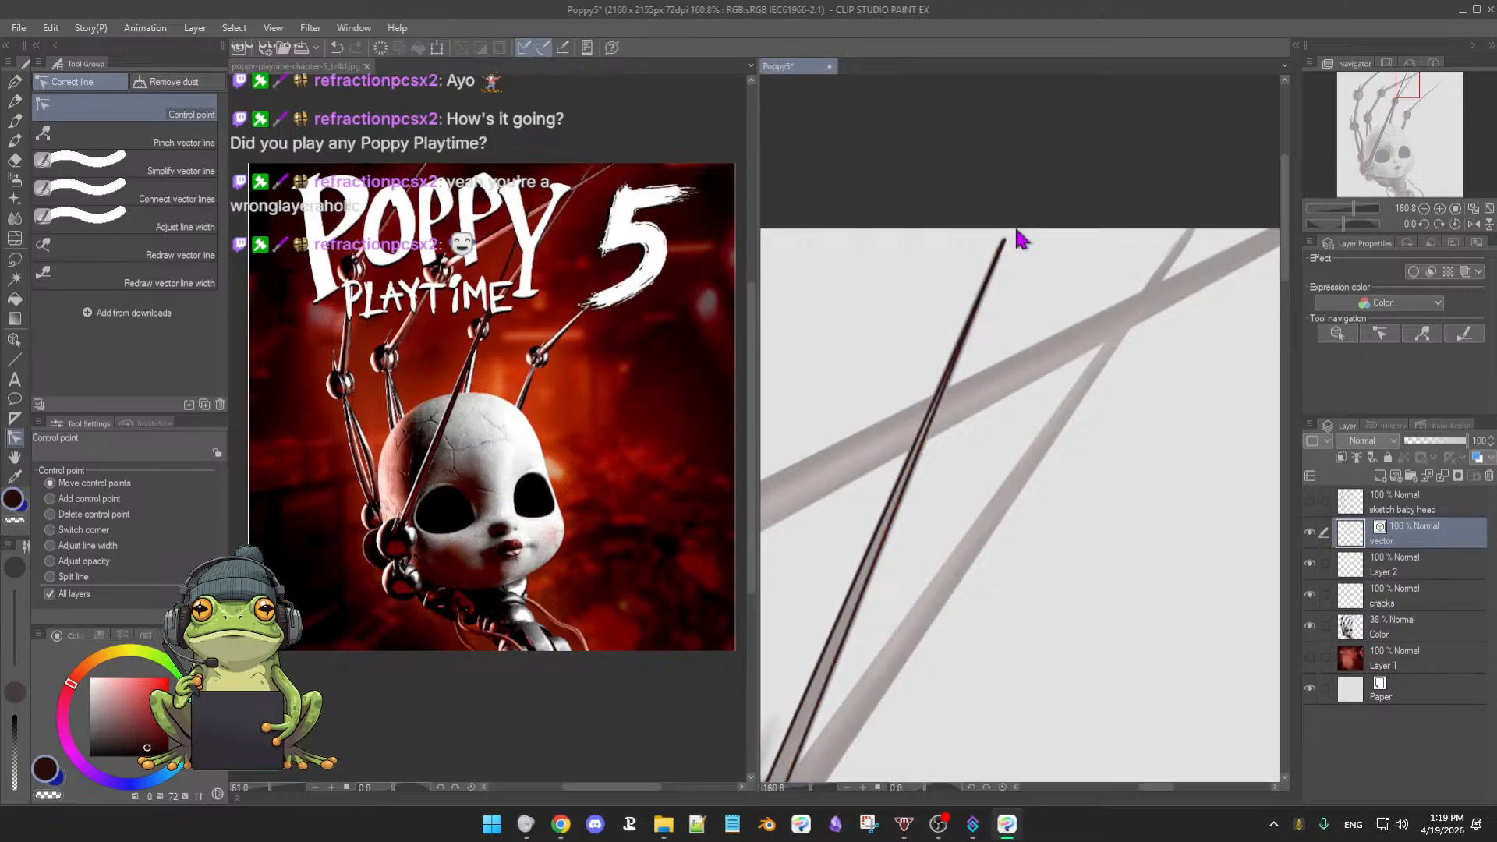
- Pan down along the spike to its base by the cheek and return to the Curve tool
drag(1019, 293, 1052, 260)
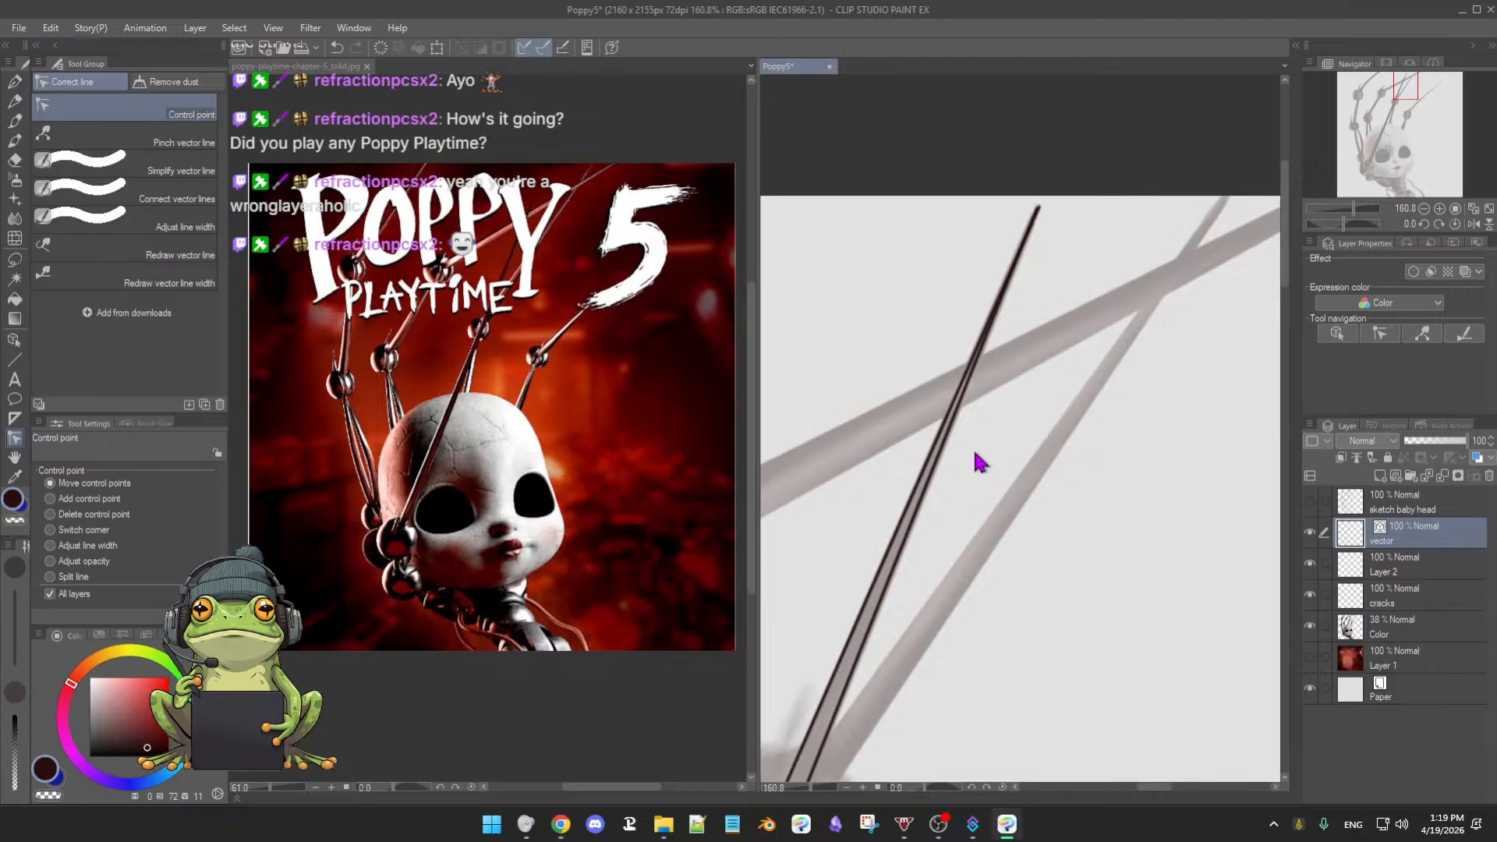
drag(972, 464, 998, 391)
mouse_move(976, 452)
mouse_down()
mouse_move(1000, 343)
mouse_move(975, 390)
mouse_up()
mouse_move(959, 507)
mouse_down()
mouse_move(955, 428)
mouse_move(993, 344)
mouse_move(962, 408)
mouse_move(969, 379)
mouse_move(914, 581)
mouse_up()
drag(911, 301, 824, 555)
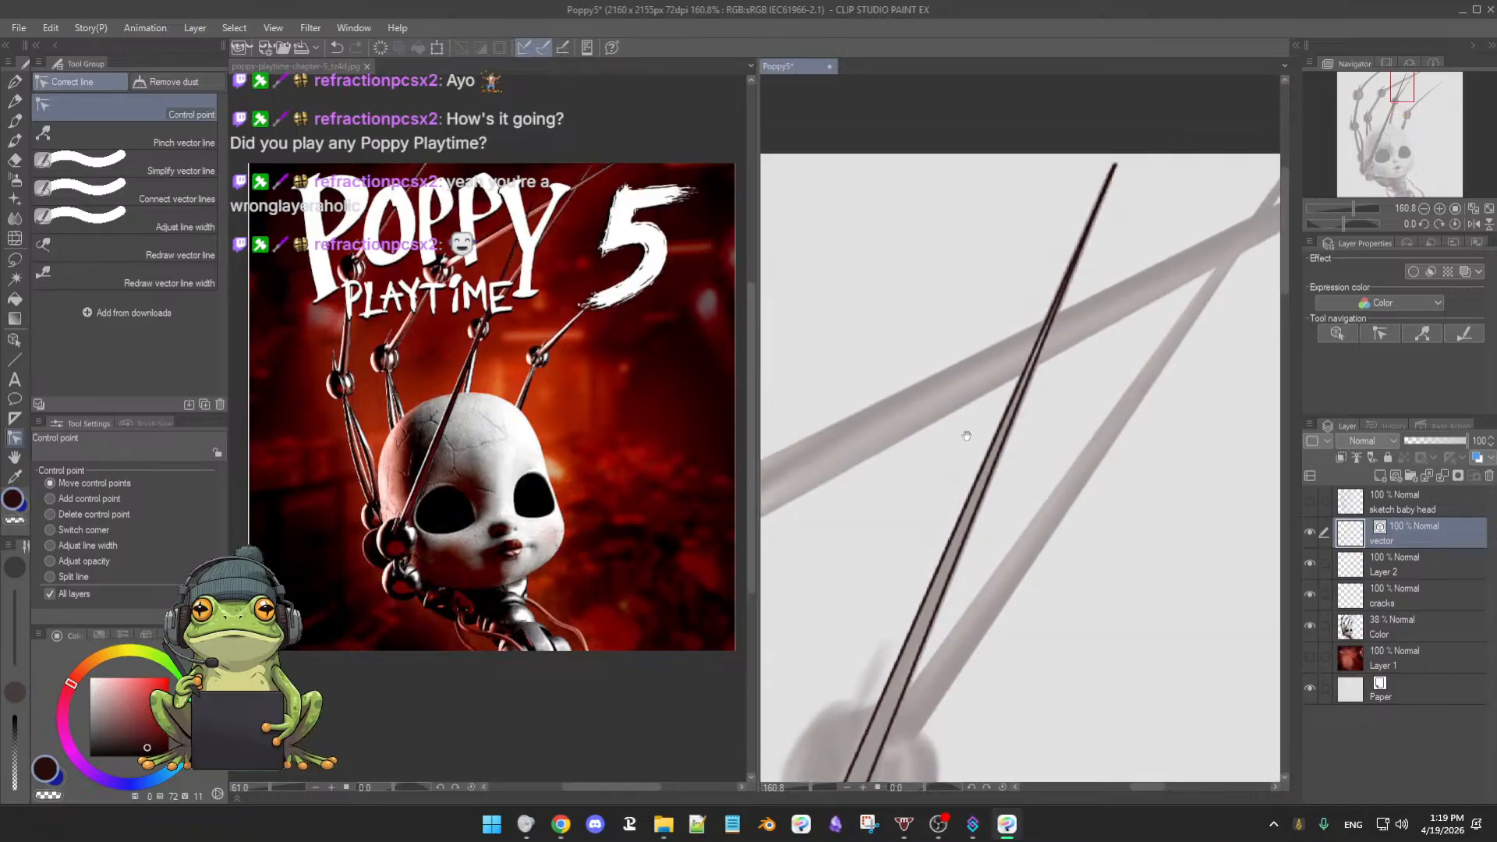
mouse_move(969, 431)
mouse_down()
mouse_move(954, 510)
mouse_move(990, 456)
mouse_up()
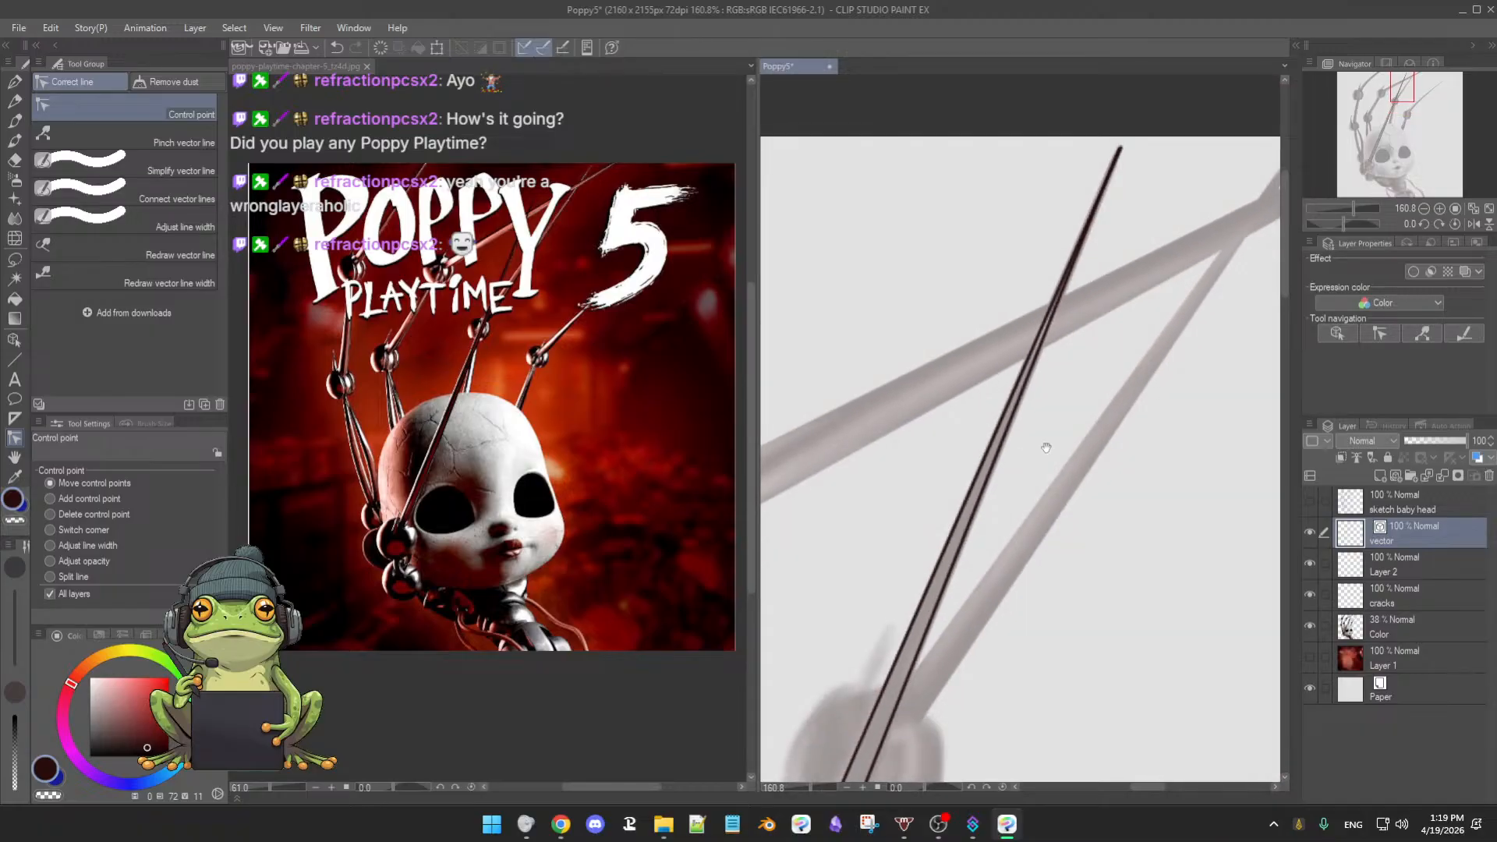
drag(975, 513, 986, 480)
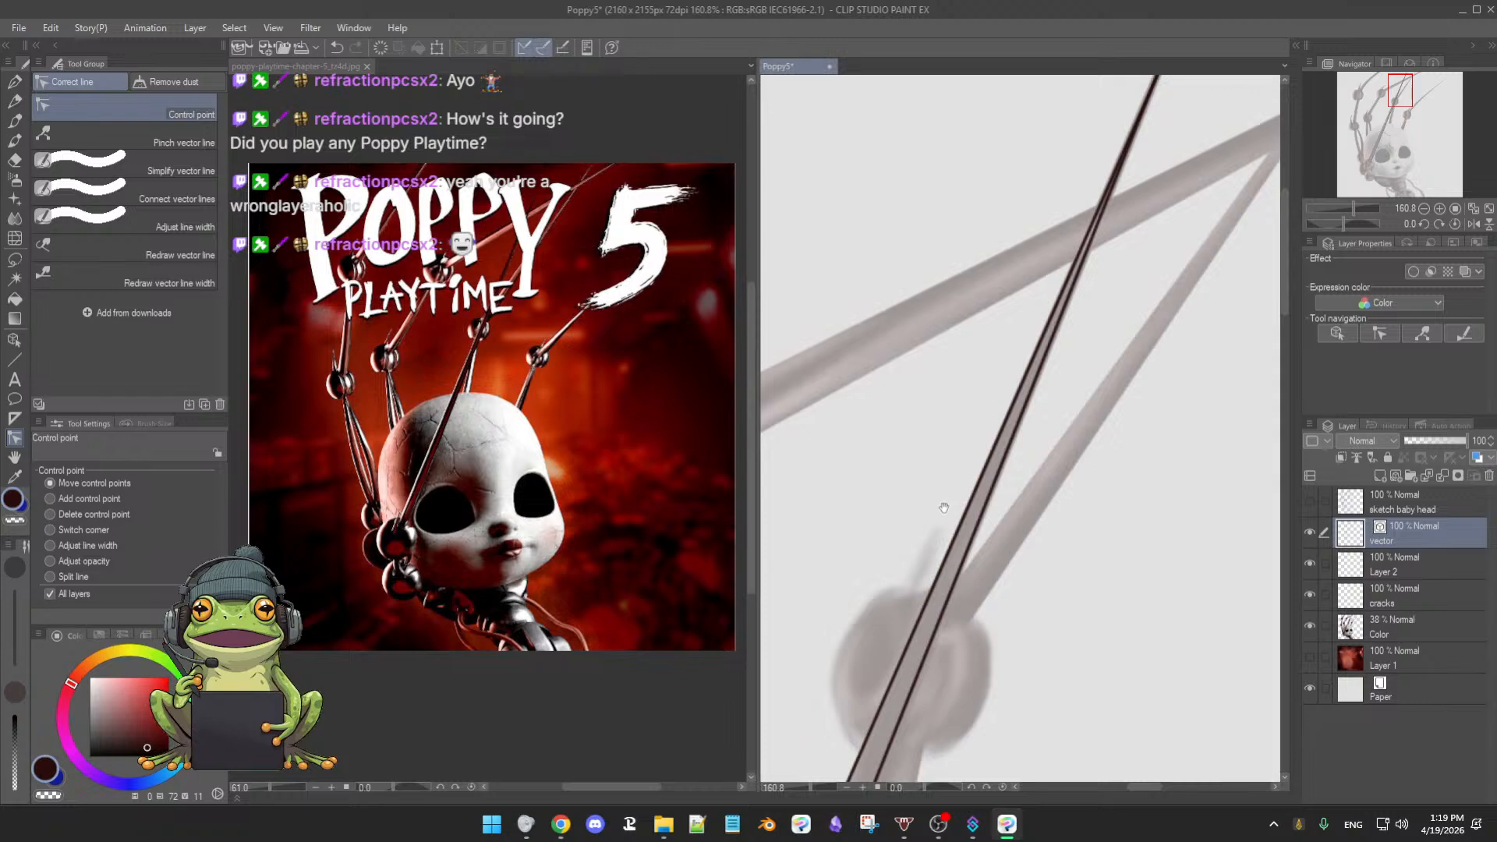
drag(930, 555, 979, 322)
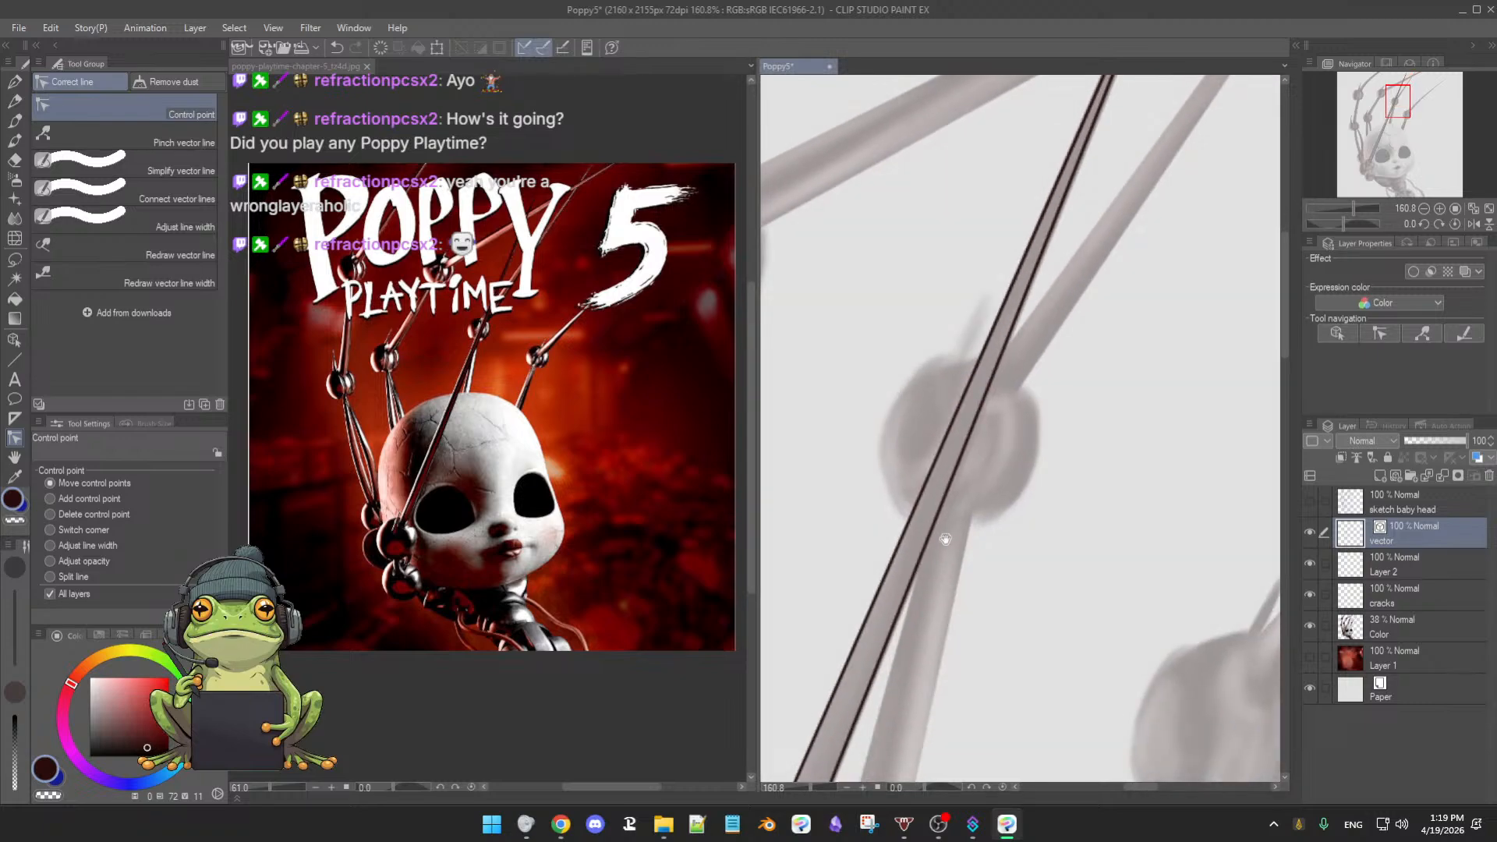
drag(973, 518, 928, 546)
drag(964, 600, 960, 499)
drag(1006, 507, 953, 530)
drag(932, 662, 973, 454)
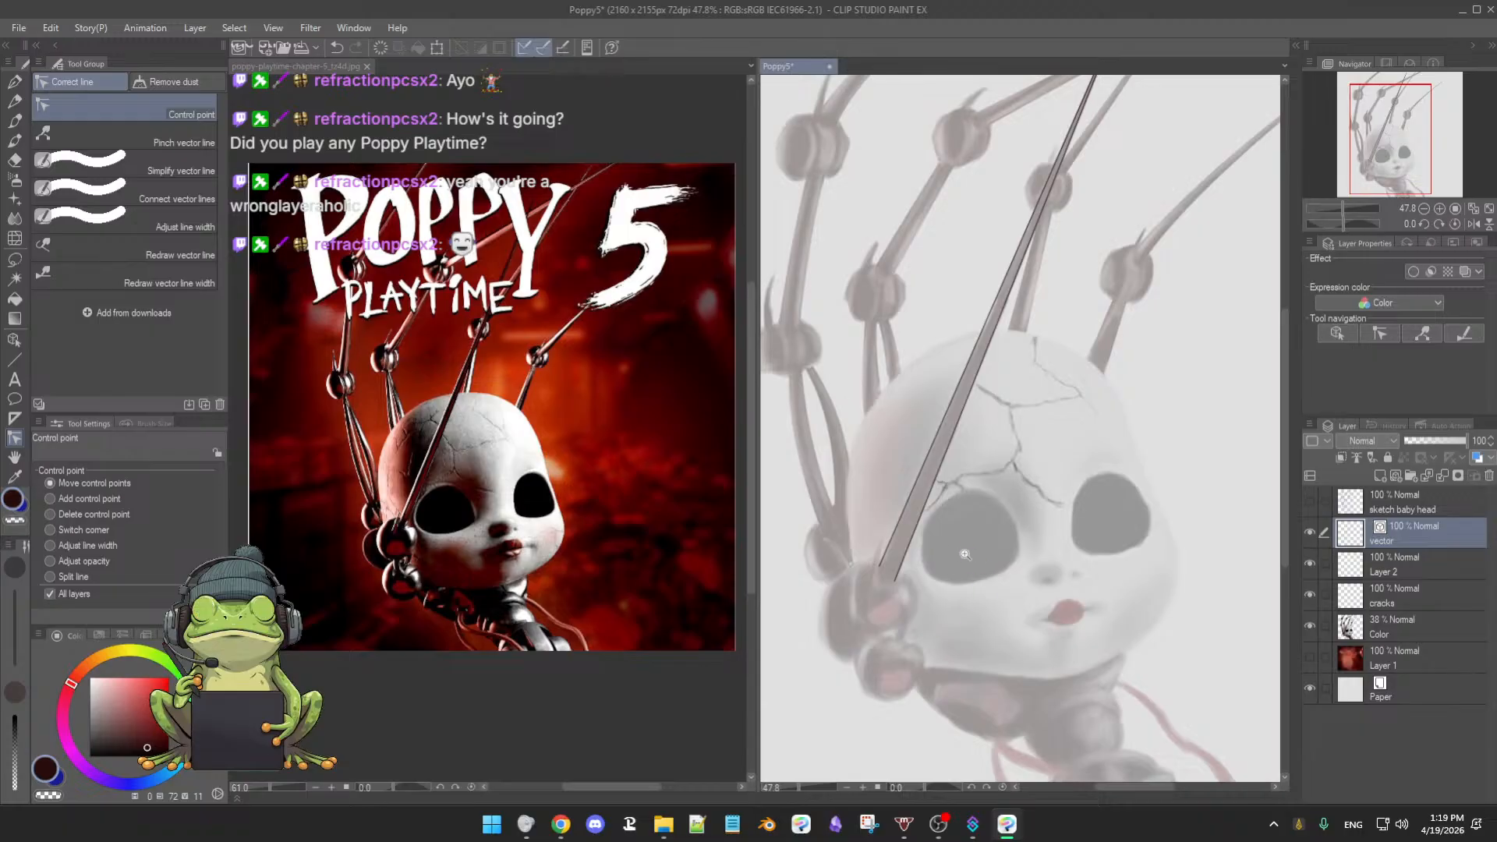
scroll(990, 545, up, 3)
drag(876, 631, 991, 519)
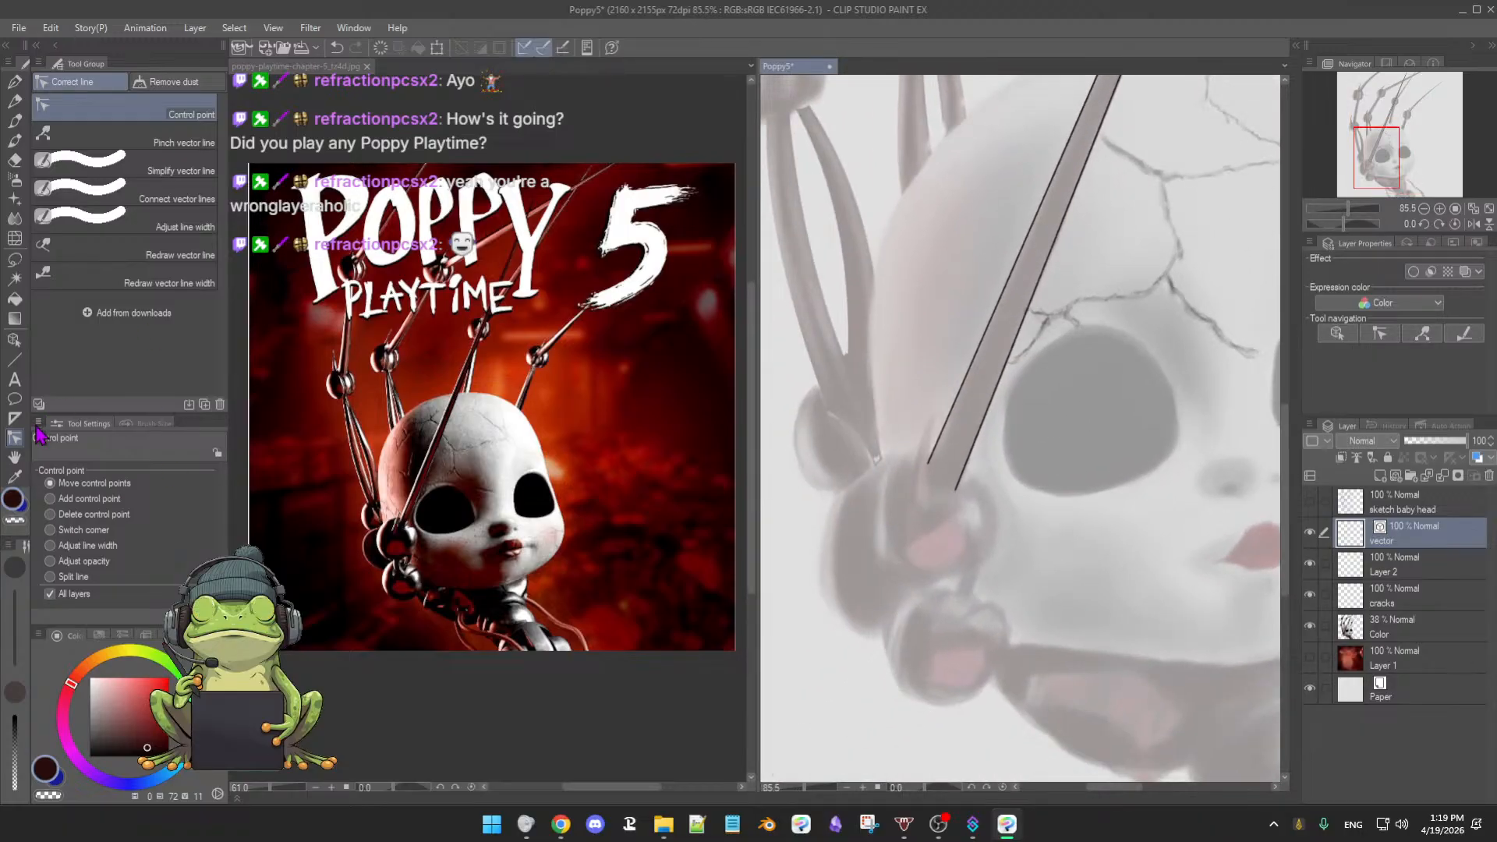
click(15, 362)
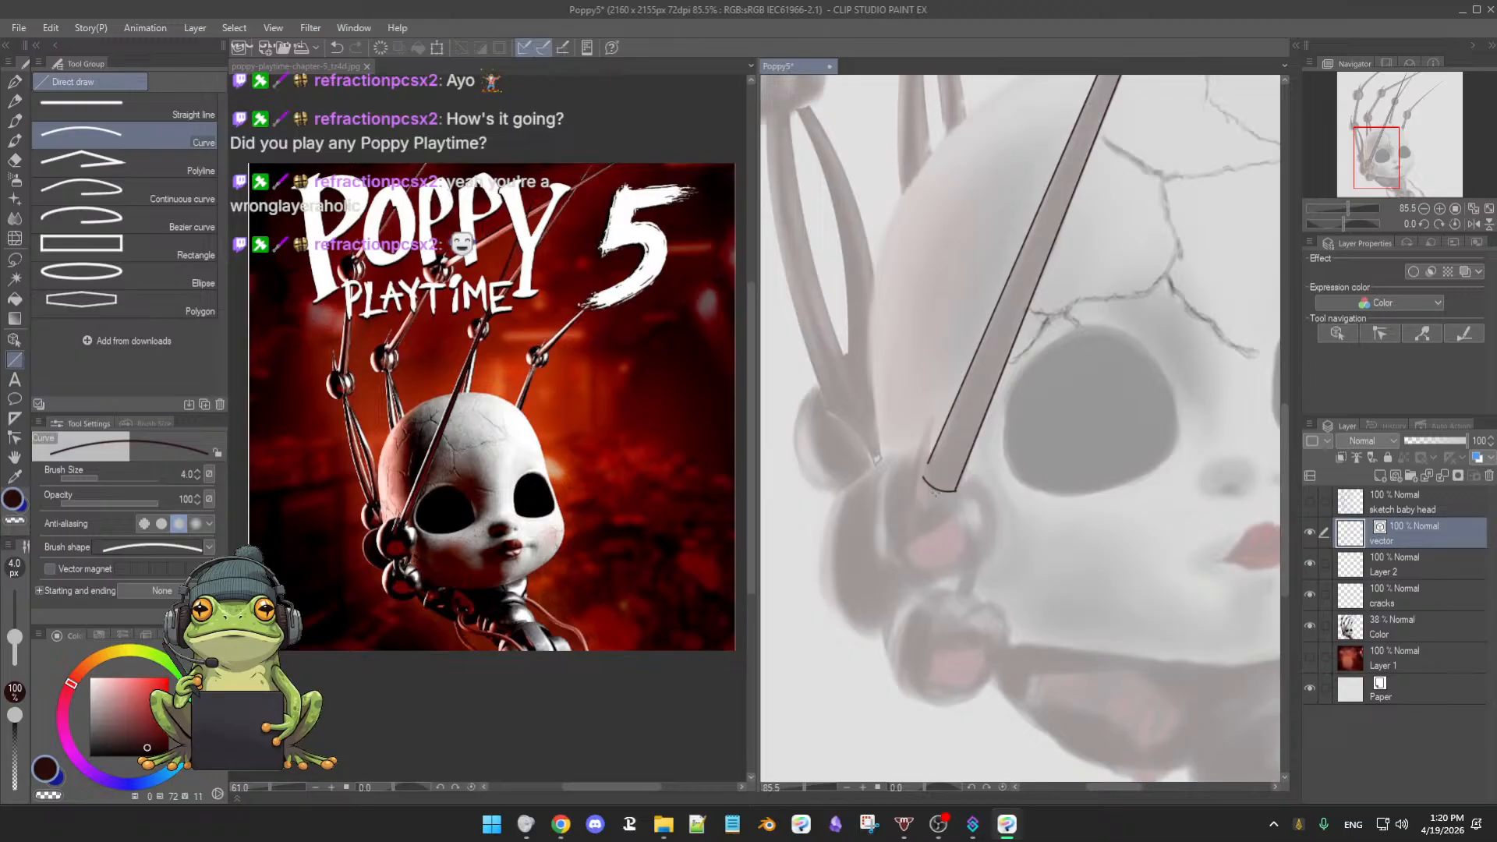
- Draw two bent curve lines down from the pole base forming a pointed claw prong
click(15, 439)
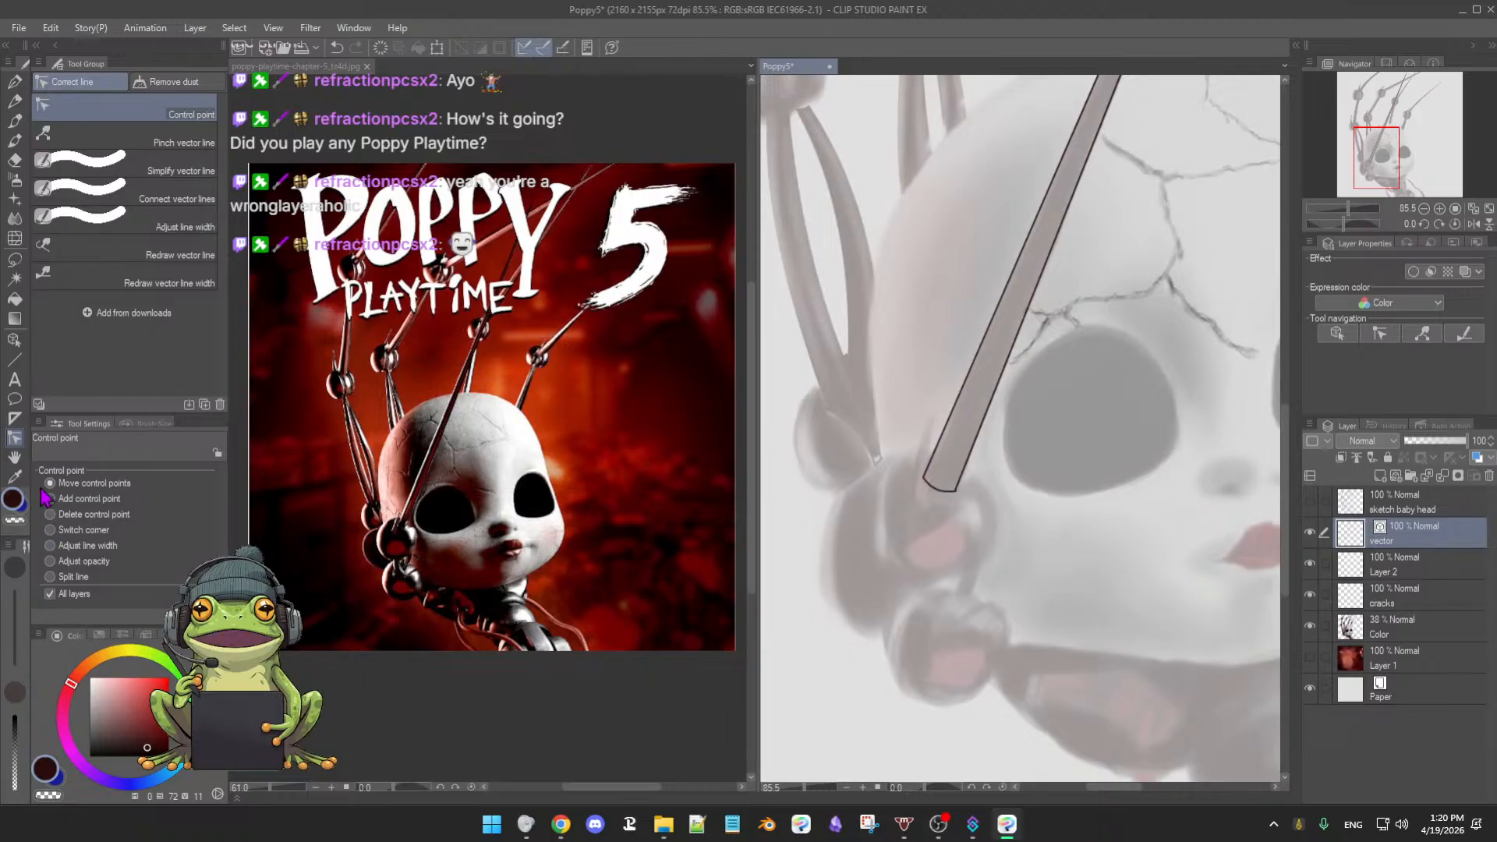
click(15, 360)
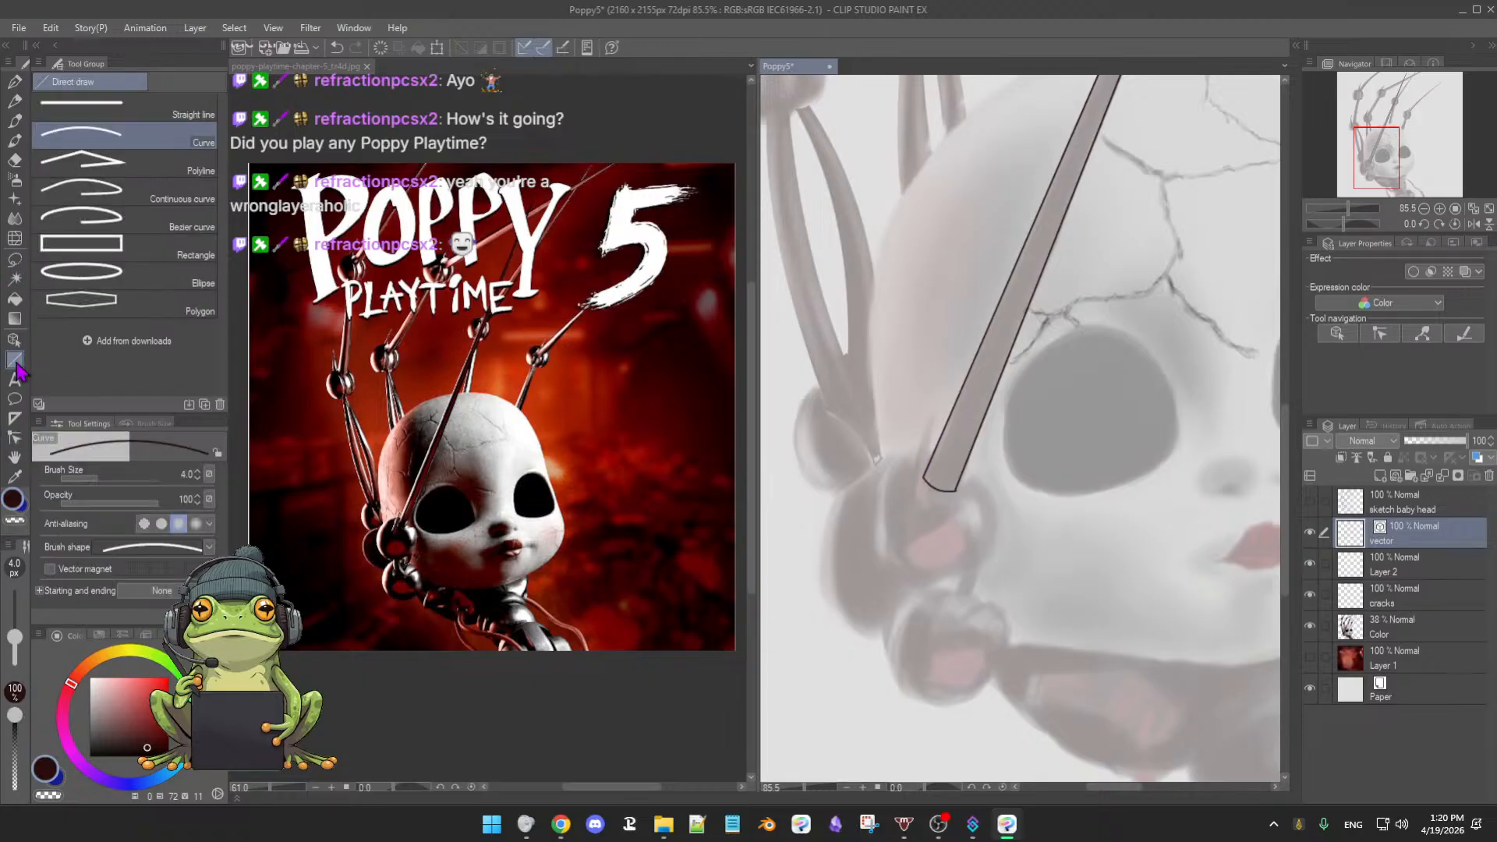
mouse_move(1003, 509)
mouse_down()
mouse_move(1012, 496)
mouse_move(999, 497)
mouse_up()
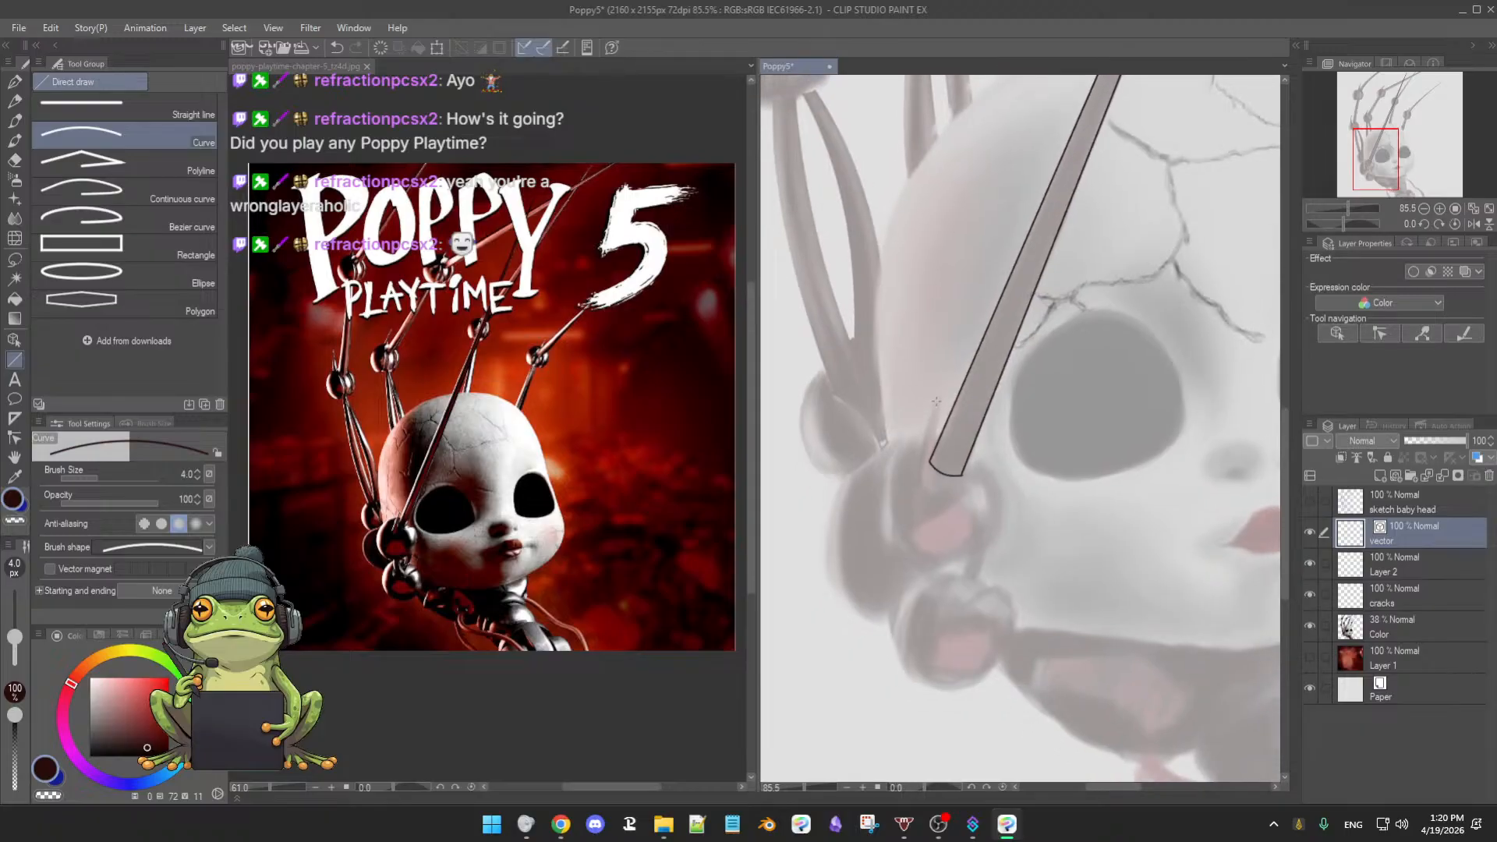
drag(934, 404, 913, 487)
click(914, 449)
drag(937, 404, 930, 487)
click(927, 452)
click(88, 199)
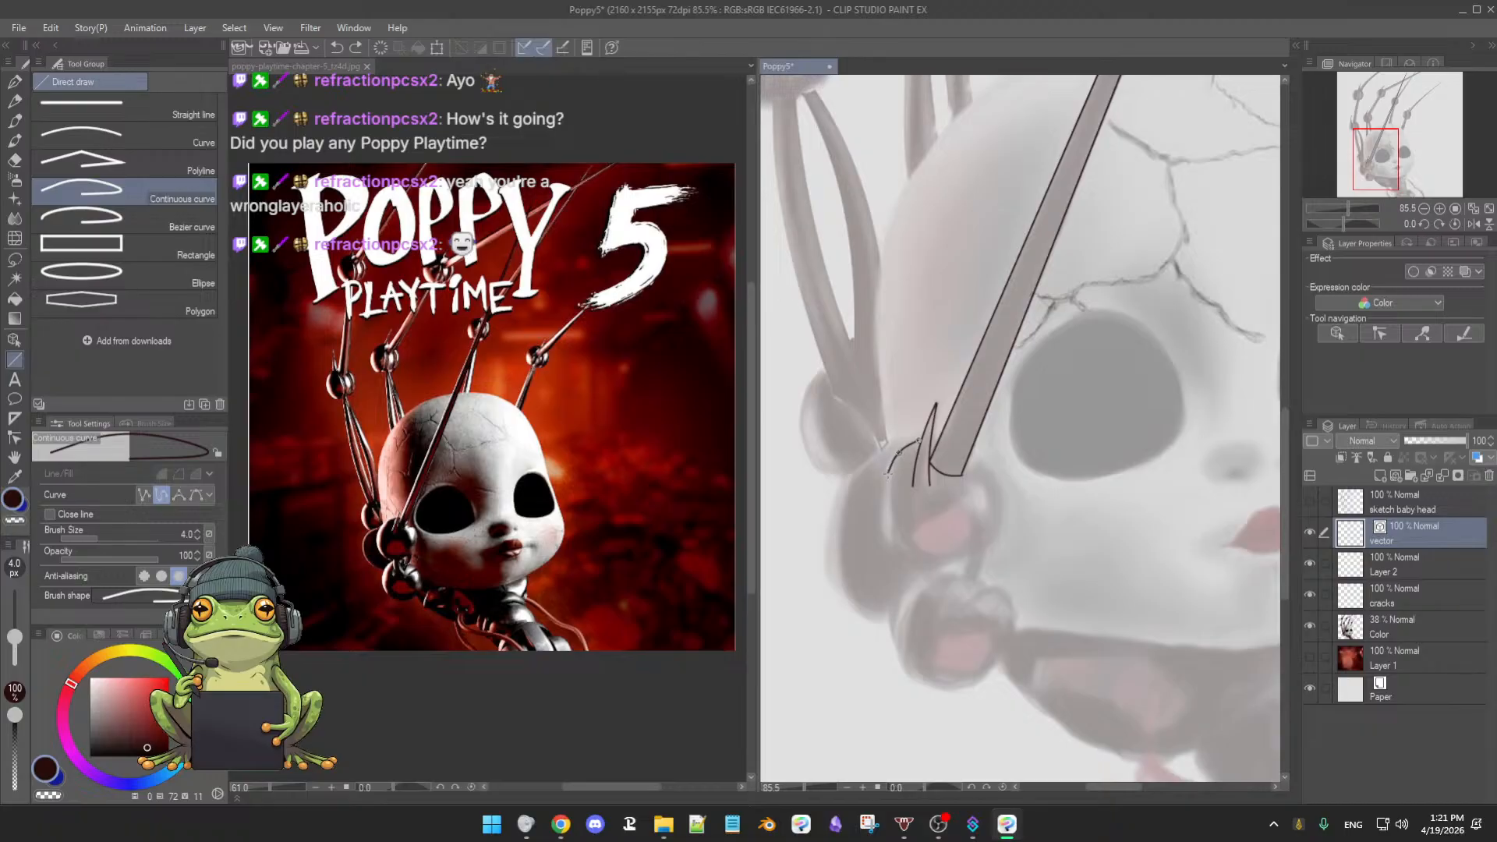
- Trace a closed vector outline around the upper ball joint below the pole
click(887, 475)
click(883, 500)
click(886, 524)
click(904, 553)
click(931, 568)
click(963, 561)
click(992, 542)
click(1003, 516)
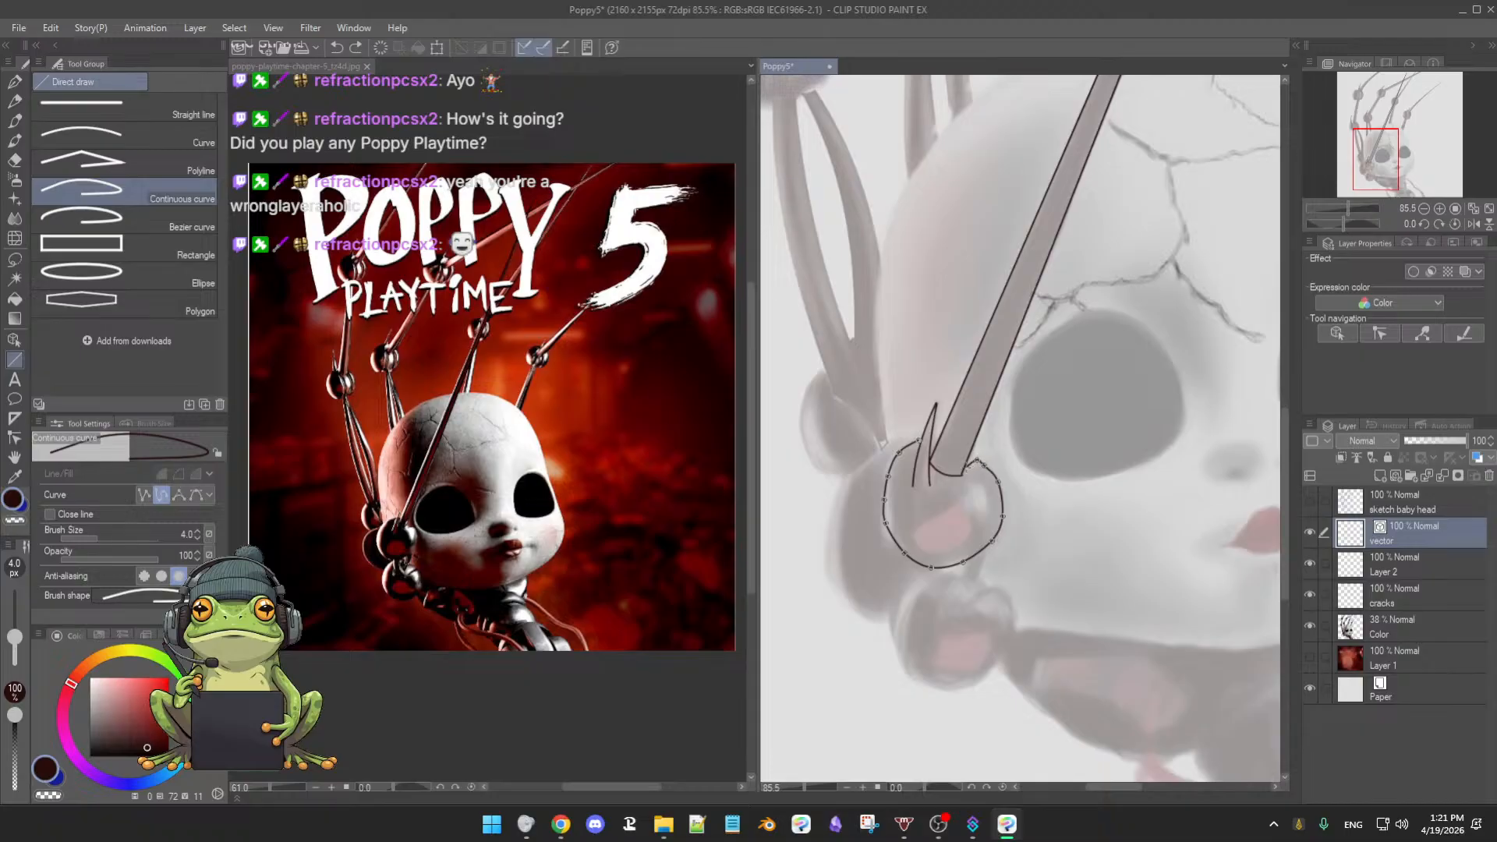
double_click(967, 473)
- Trace a vector outline around the lower ball joint, notched at its top
click(938, 575)
click(906, 587)
click(893, 611)
click(894, 645)
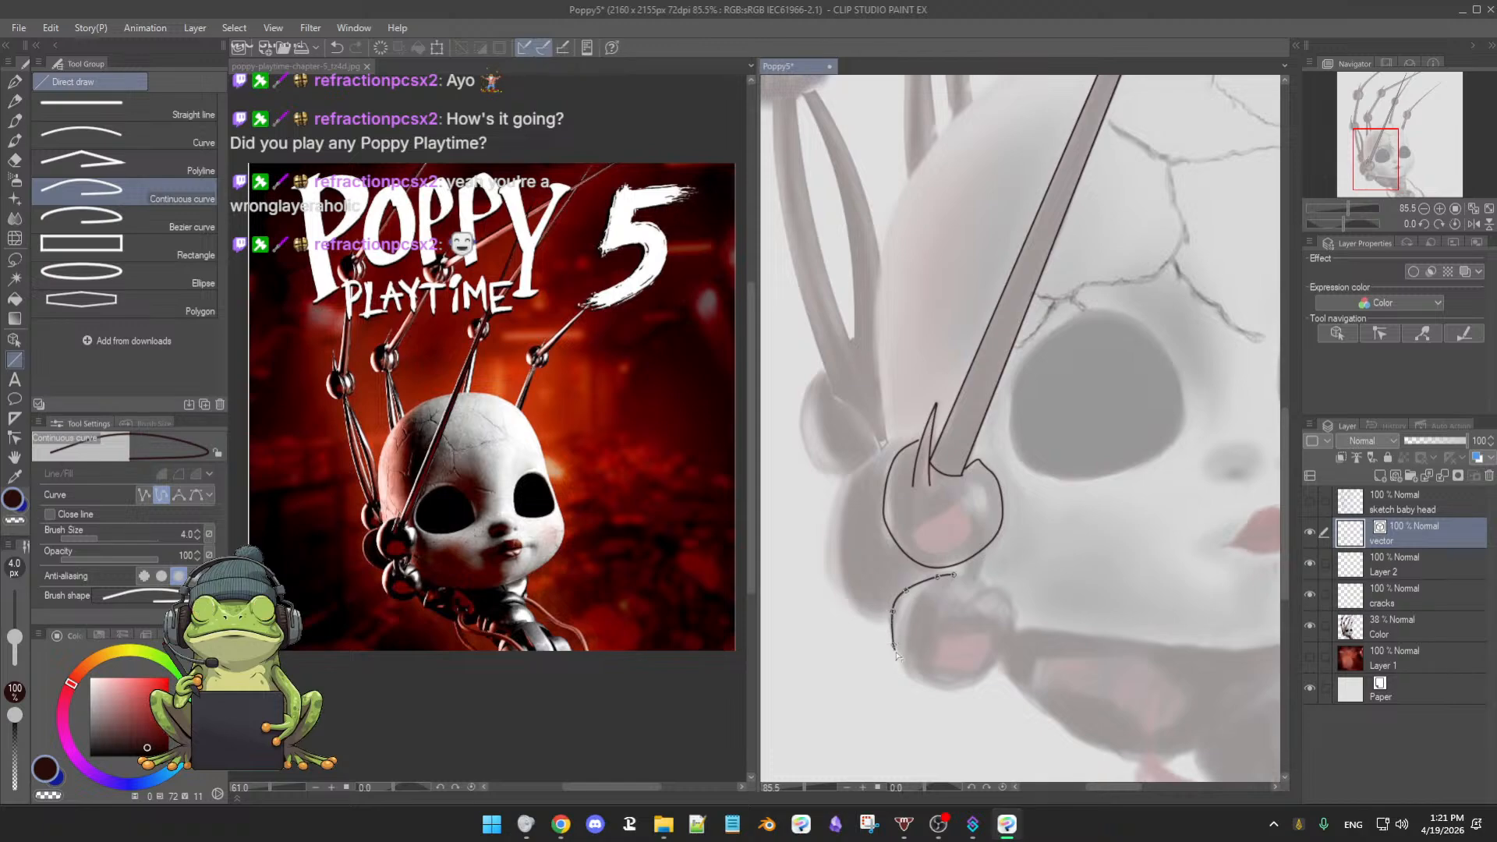
click(905, 669)
click(925, 683)
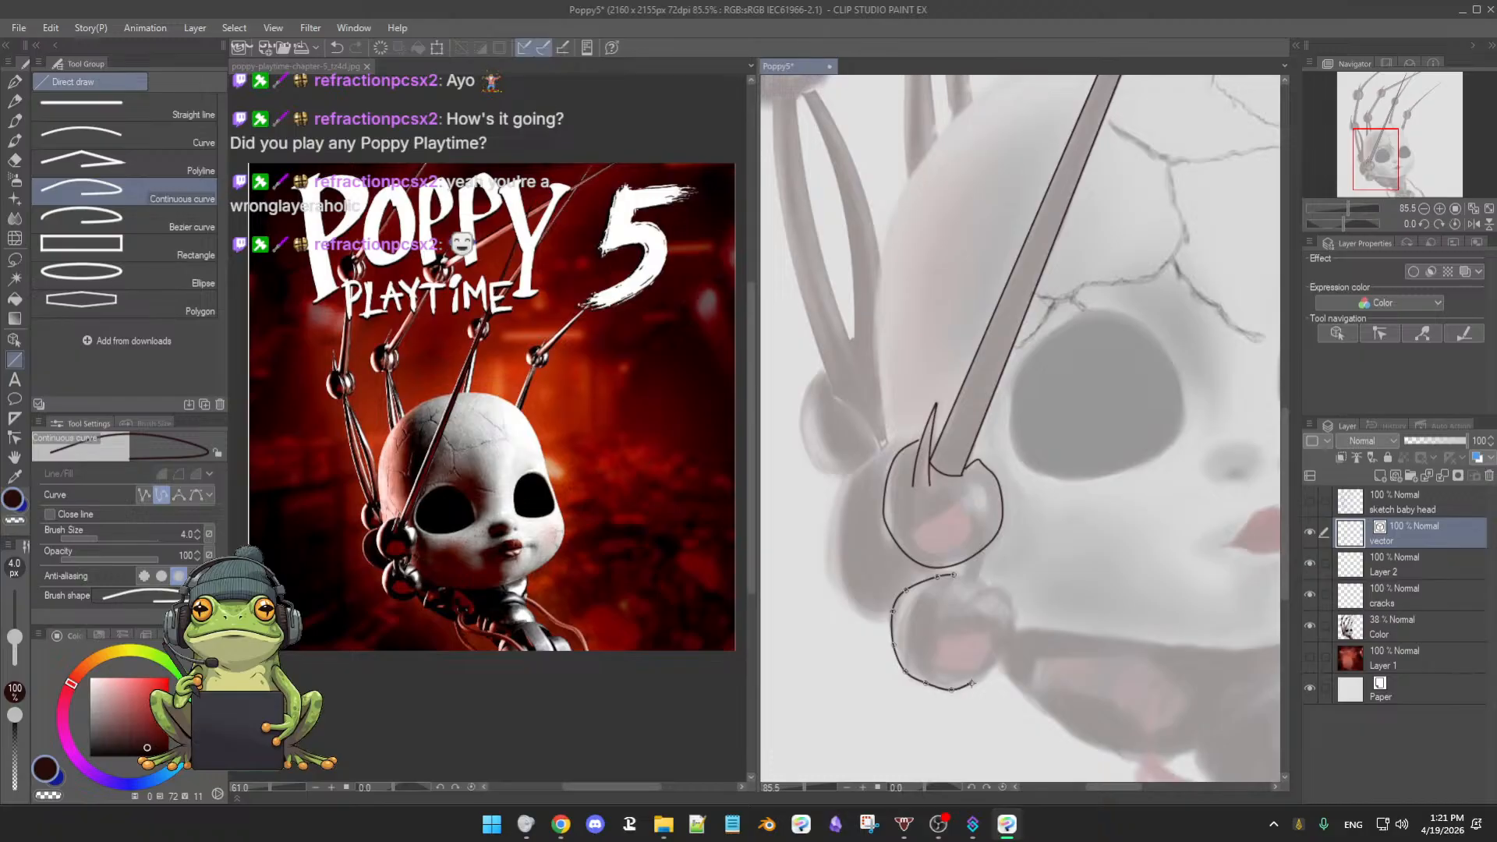
click(971, 683)
click(998, 659)
click(1008, 631)
click(1014, 606)
drag(982, 615, 969, 606)
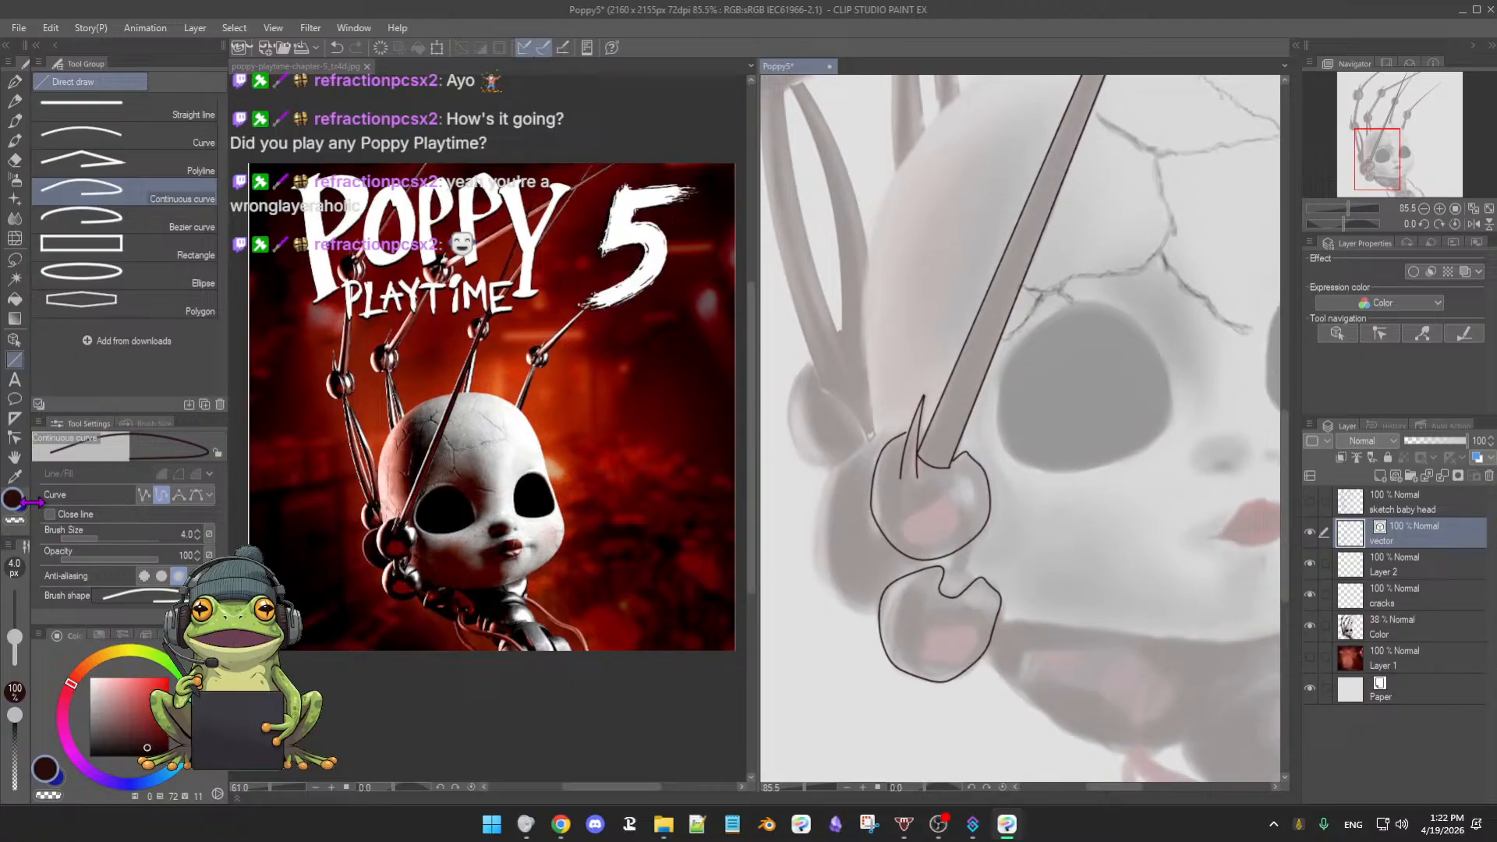
click(14, 437)
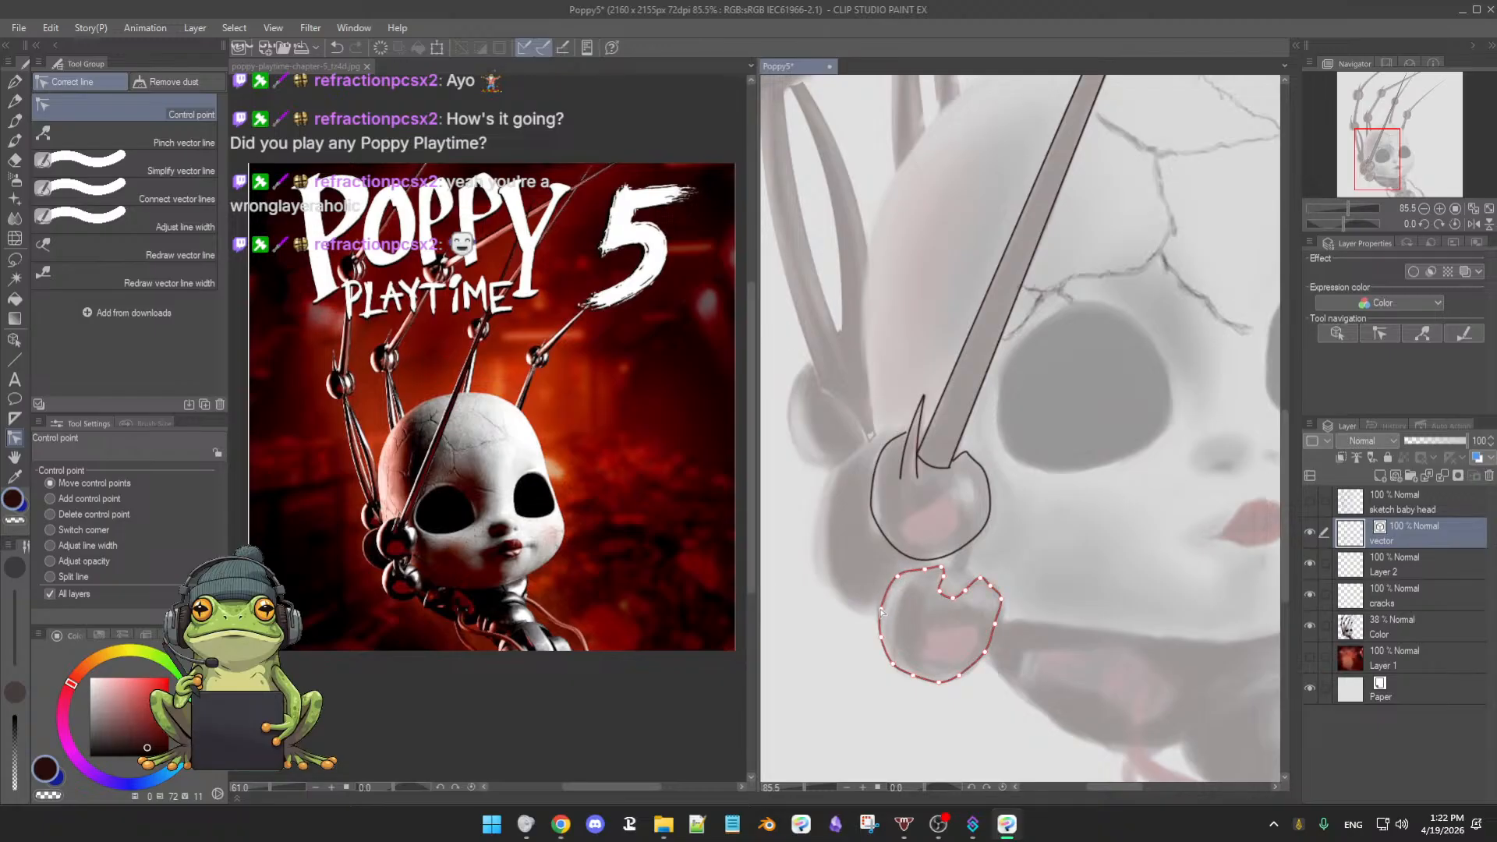
- Round the top of the lower joint outline and set the Color layer opacity to 62%
drag(924, 570, 931, 562)
click(1415, 613)
drag(1421, 452, 1443, 442)
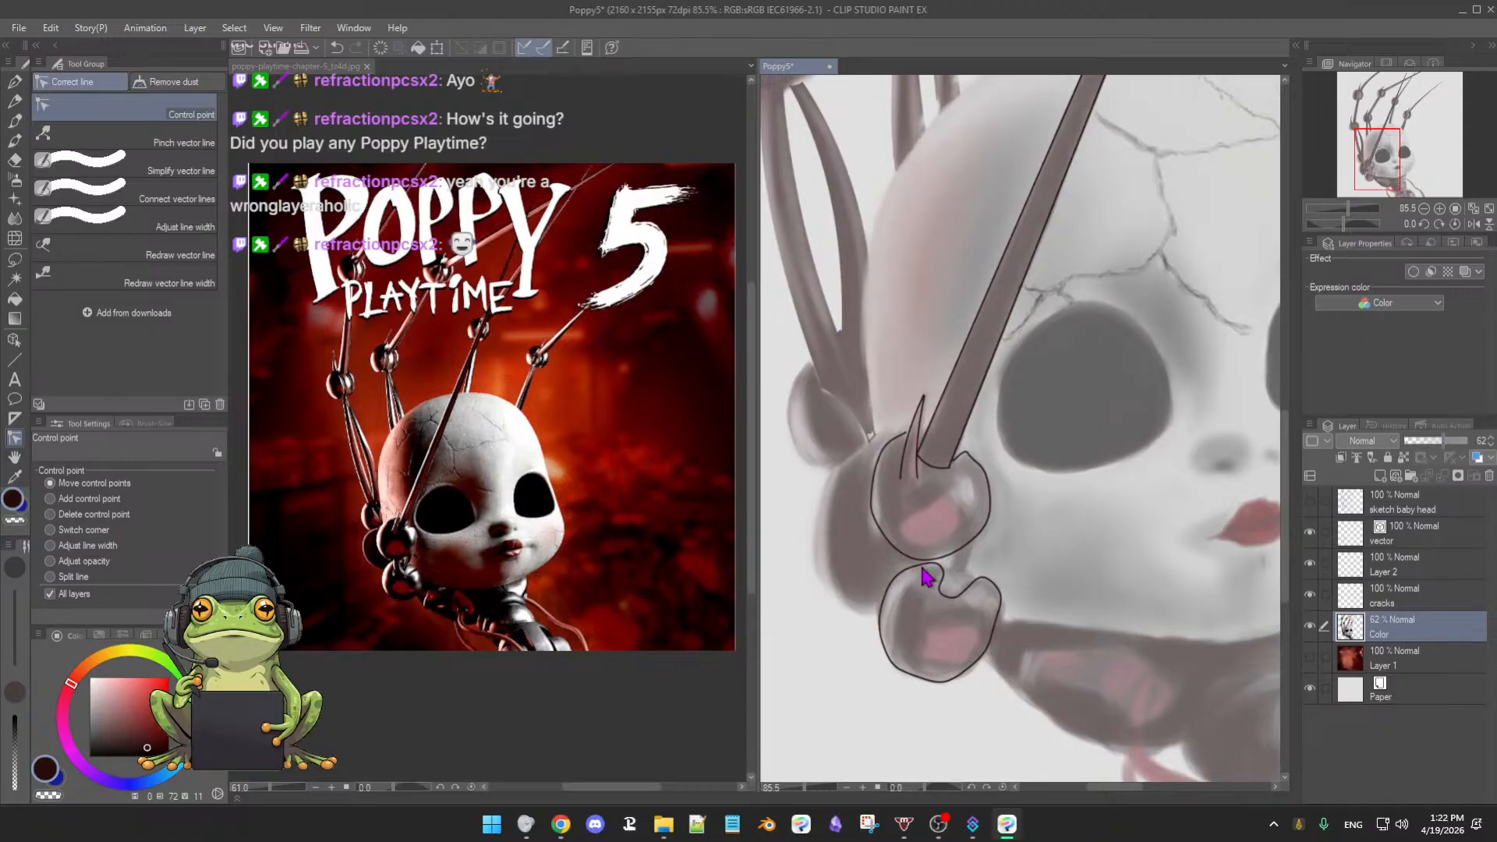
- Reshape the notch in the lower joint outline, then bring the whole doll head into view
click(1431, 538)
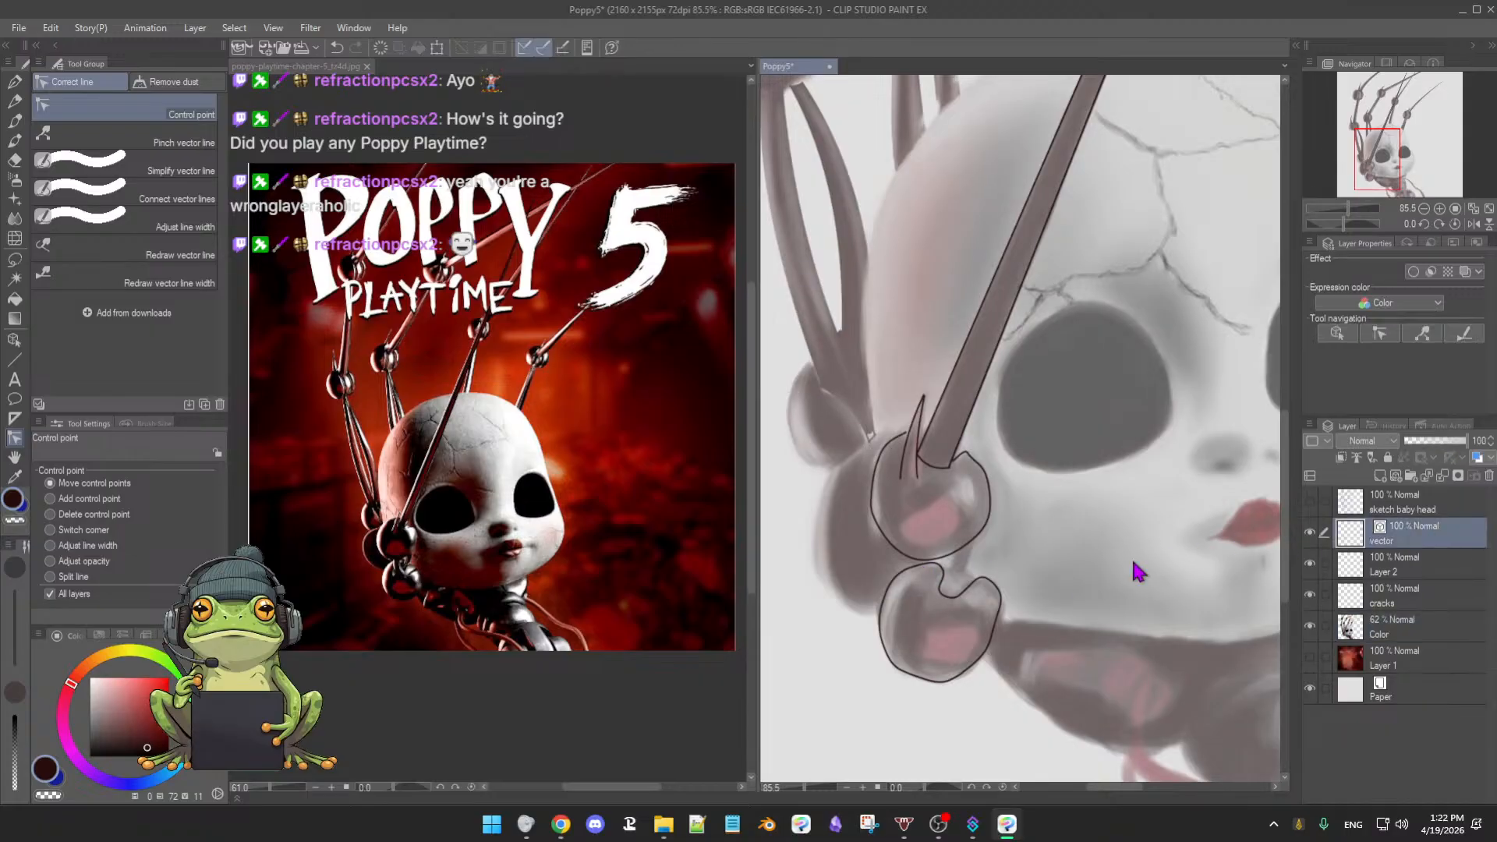
click(888, 591)
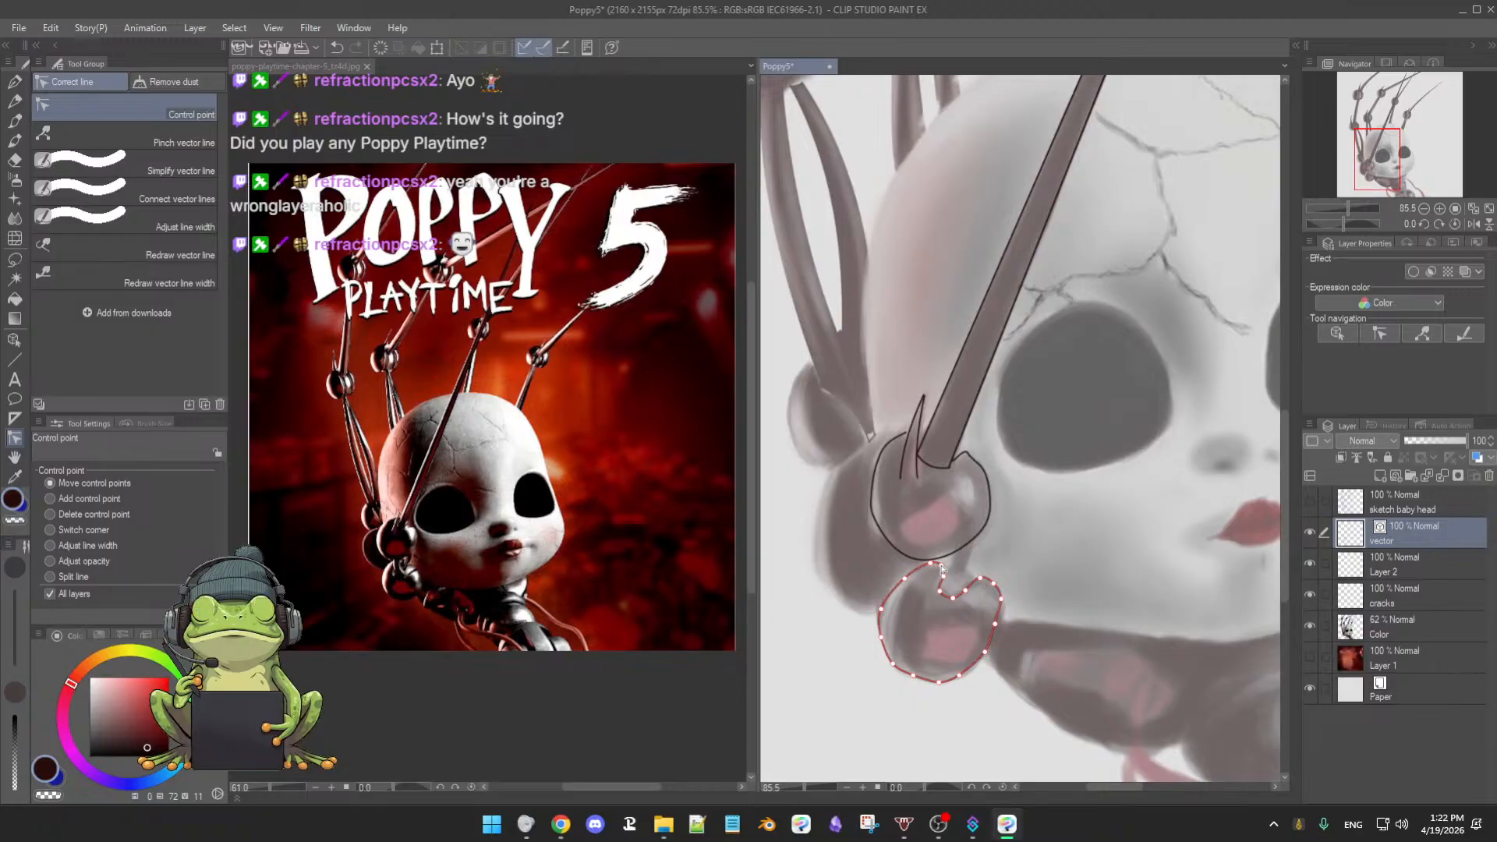
drag(940, 591, 936, 588)
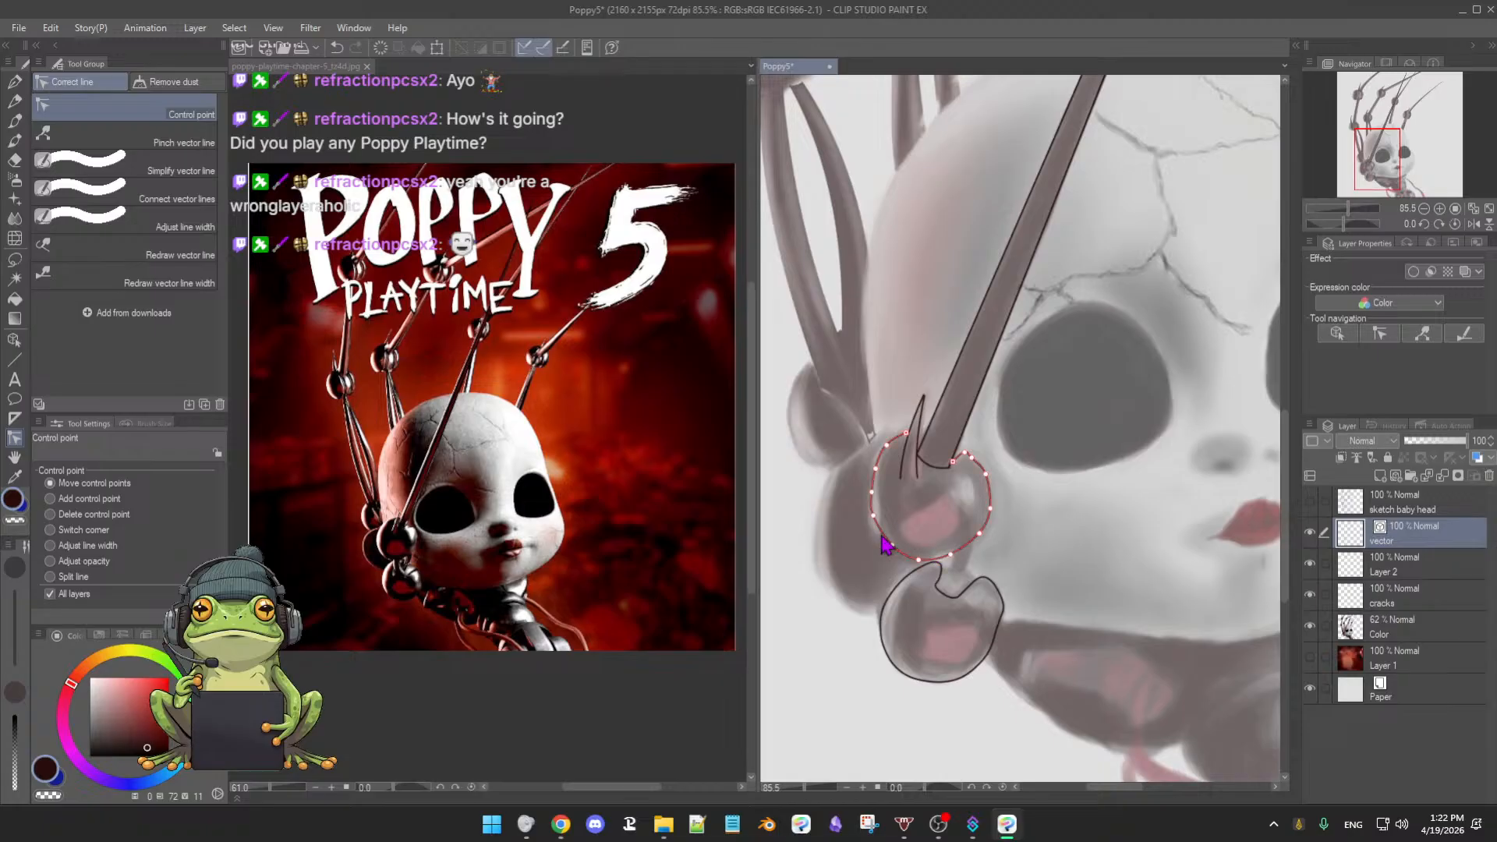
scroll(1005, 530, down, 2)
scroll(1005, 530, up, 1)
drag(1169, 317, 1100, 414)
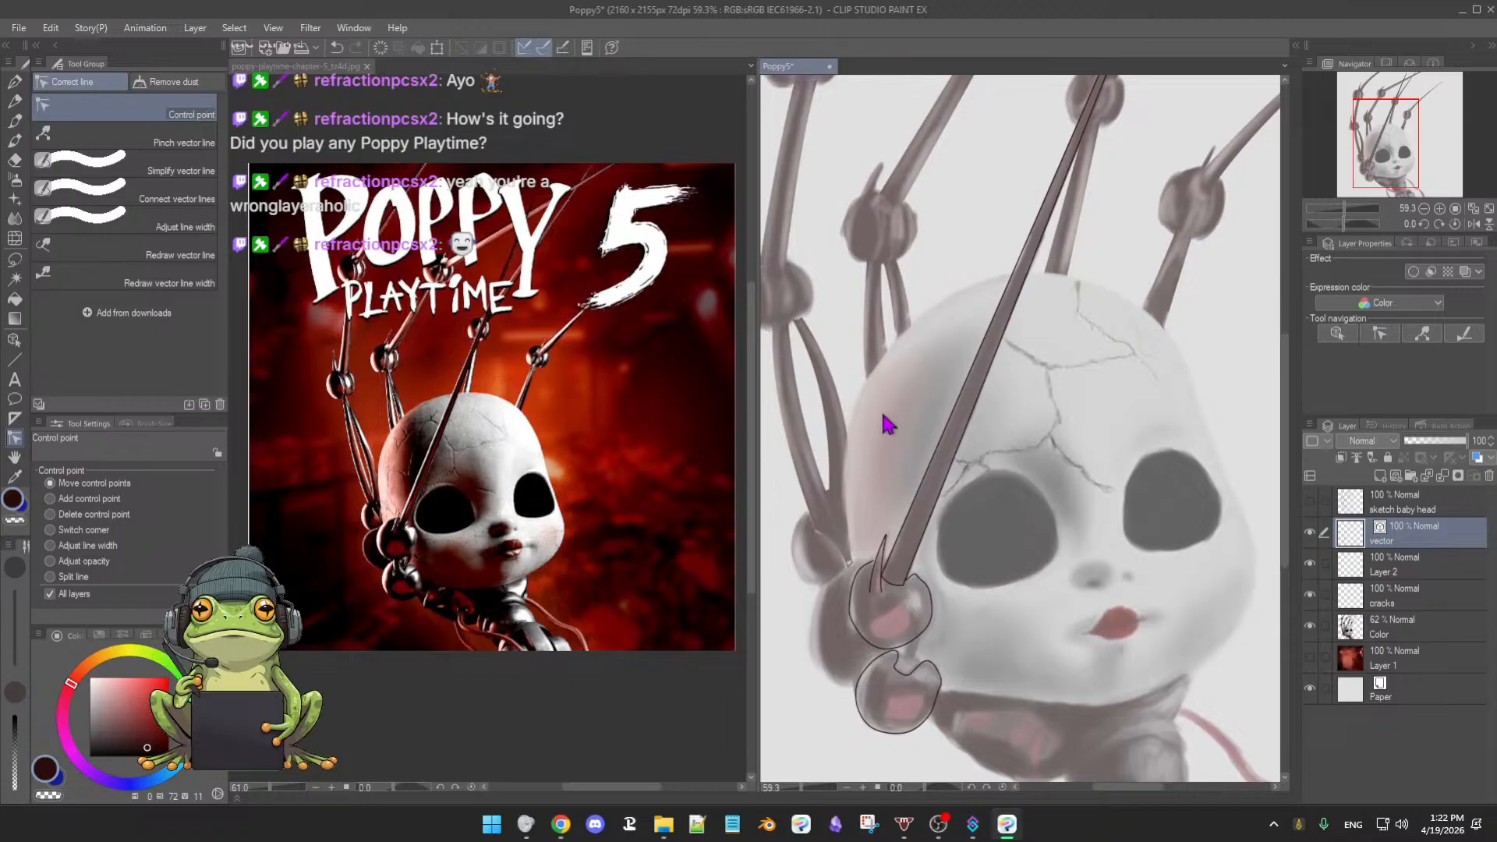
drag(885, 335, 895, 369)
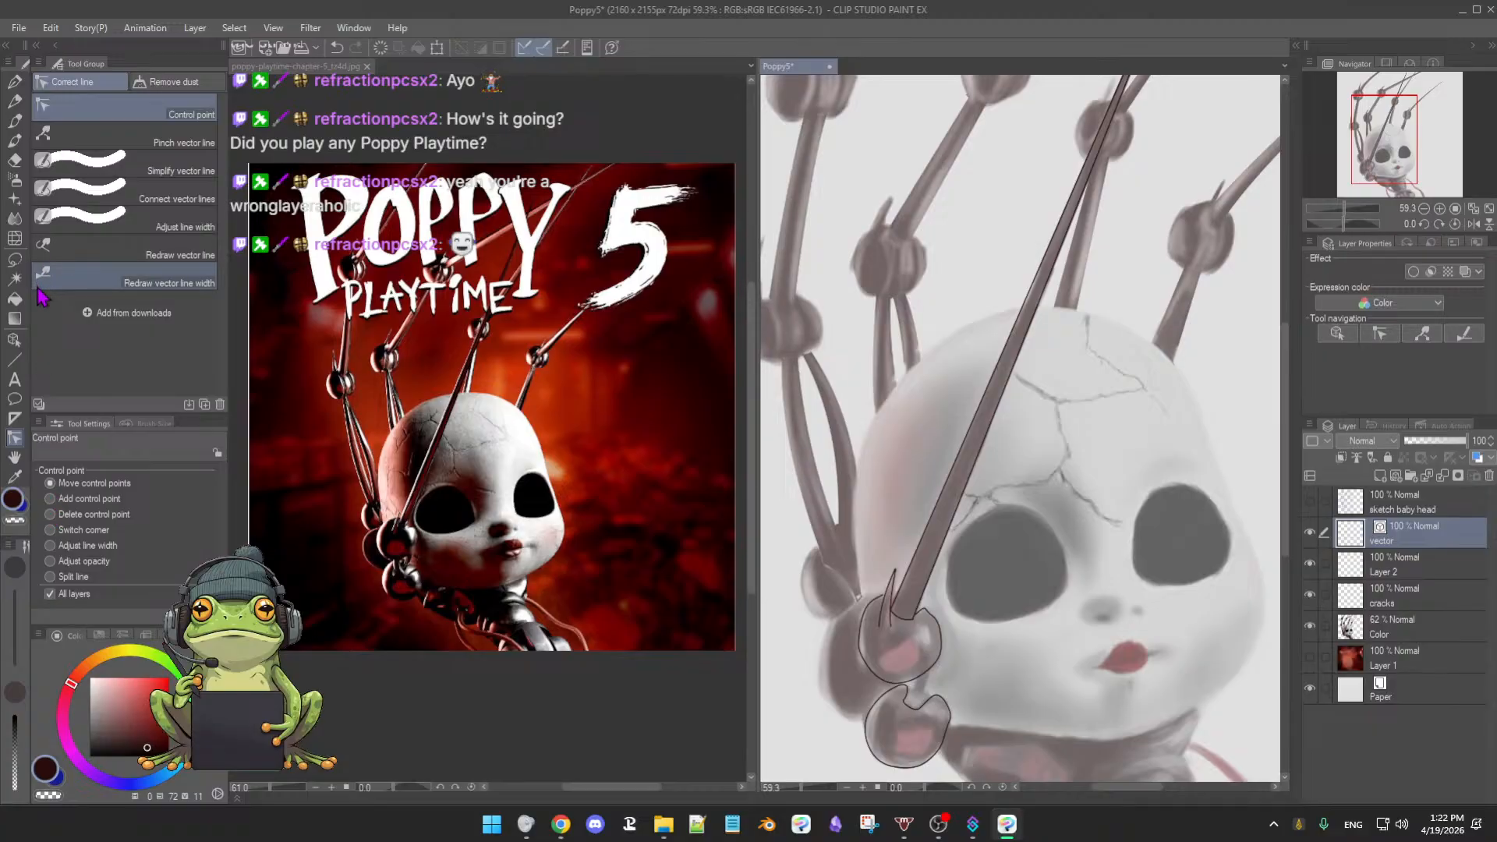
click(14, 281)
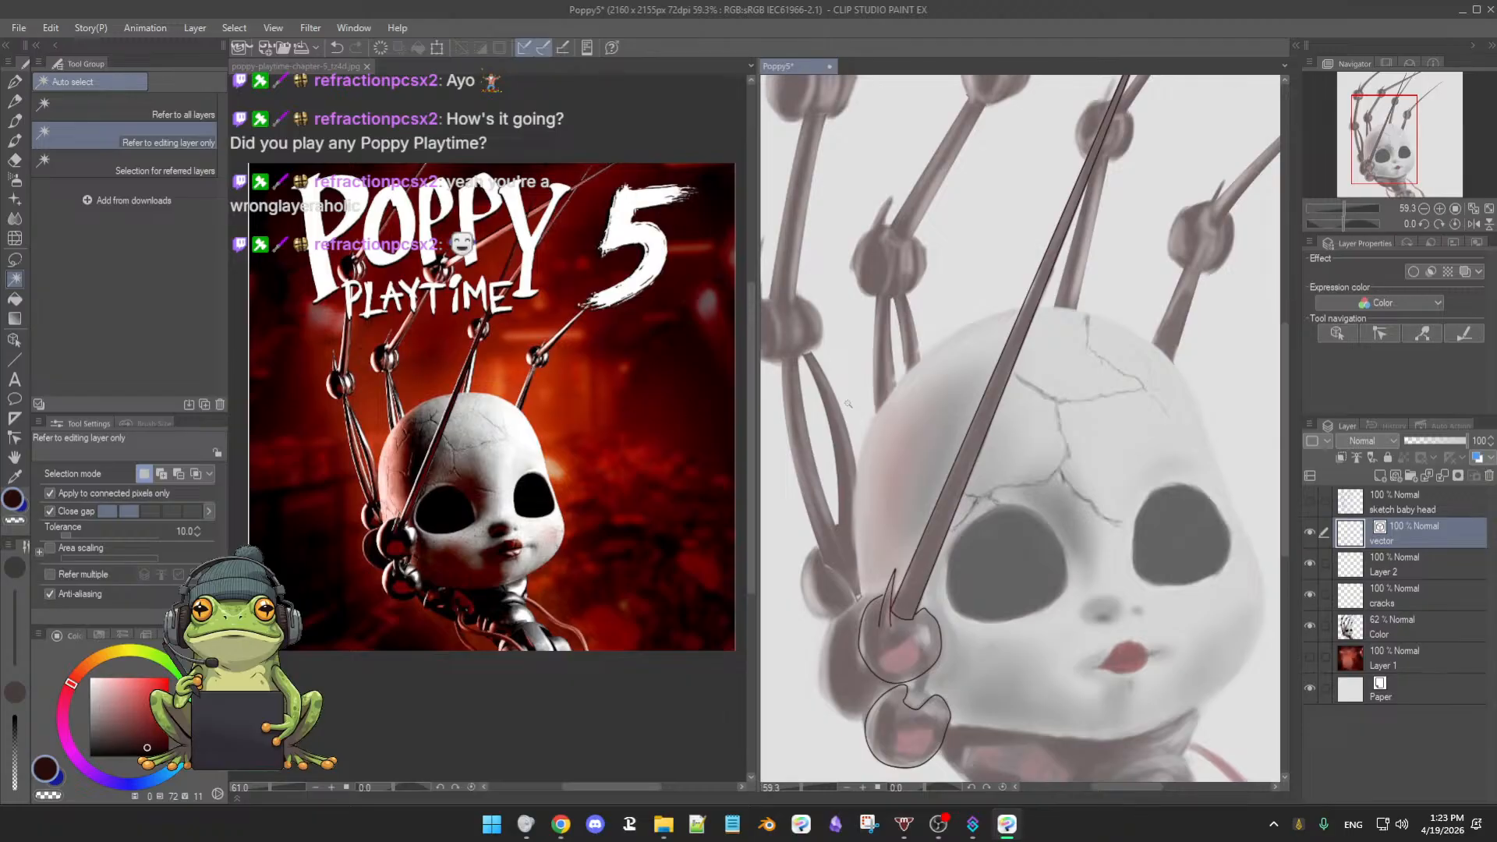
- Auto-select the diagonal pole and fill it dark red on Layer 2
click(973, 449)
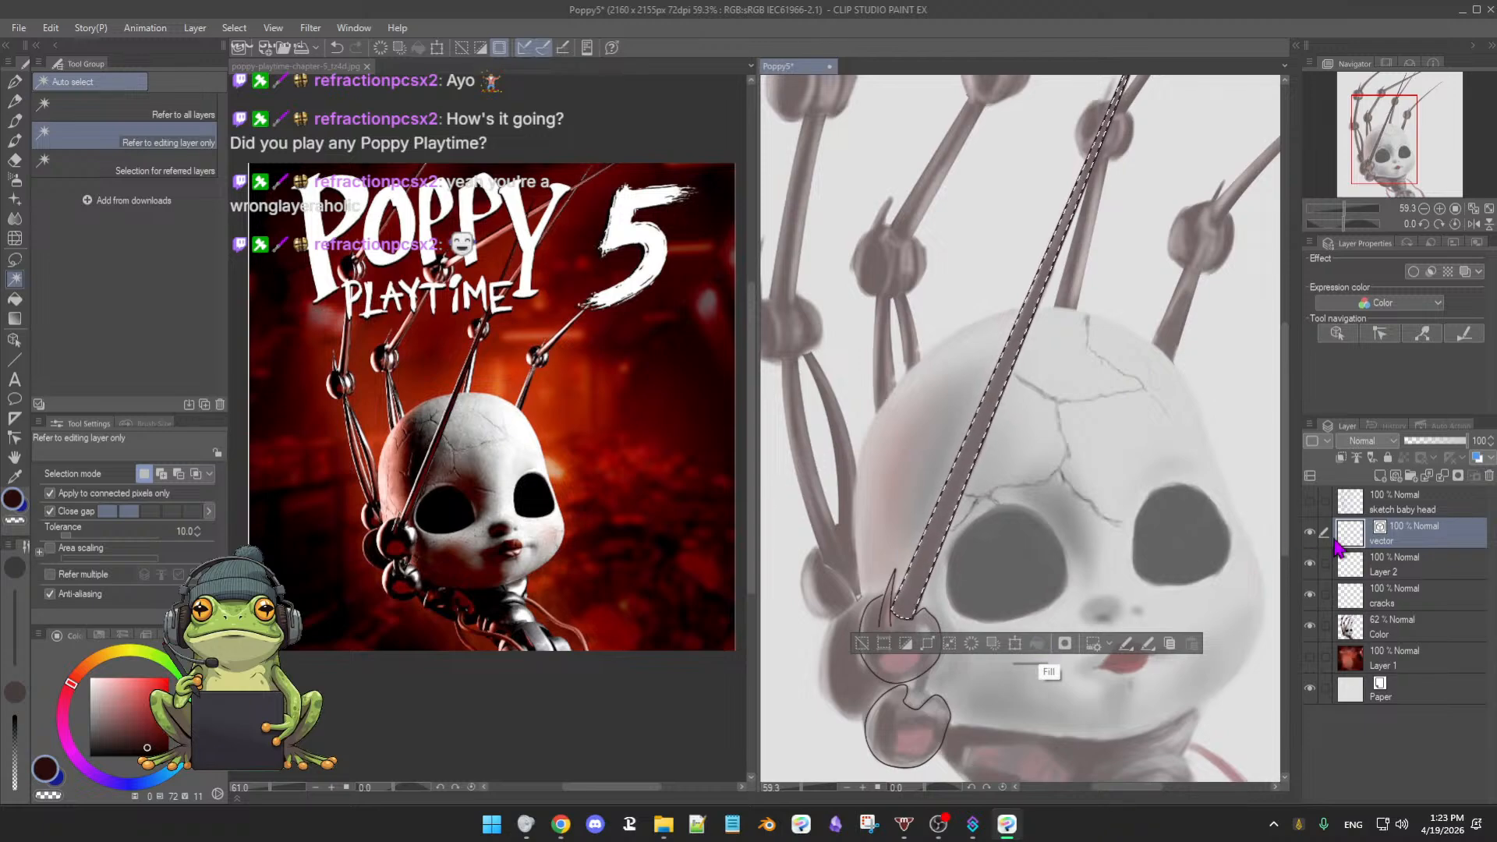
click(1413, 574)
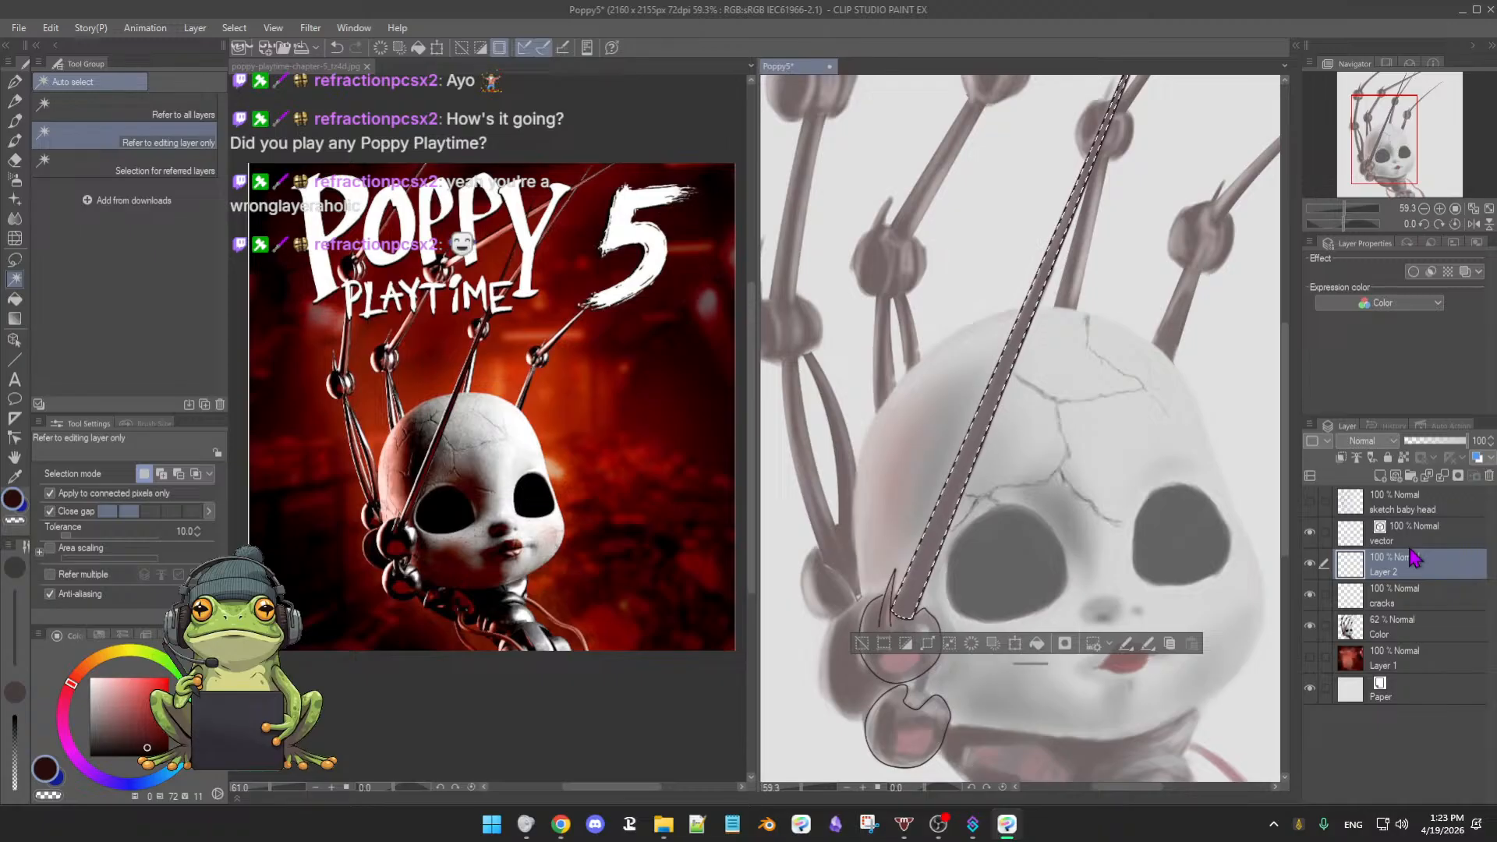
click(1037, 644)
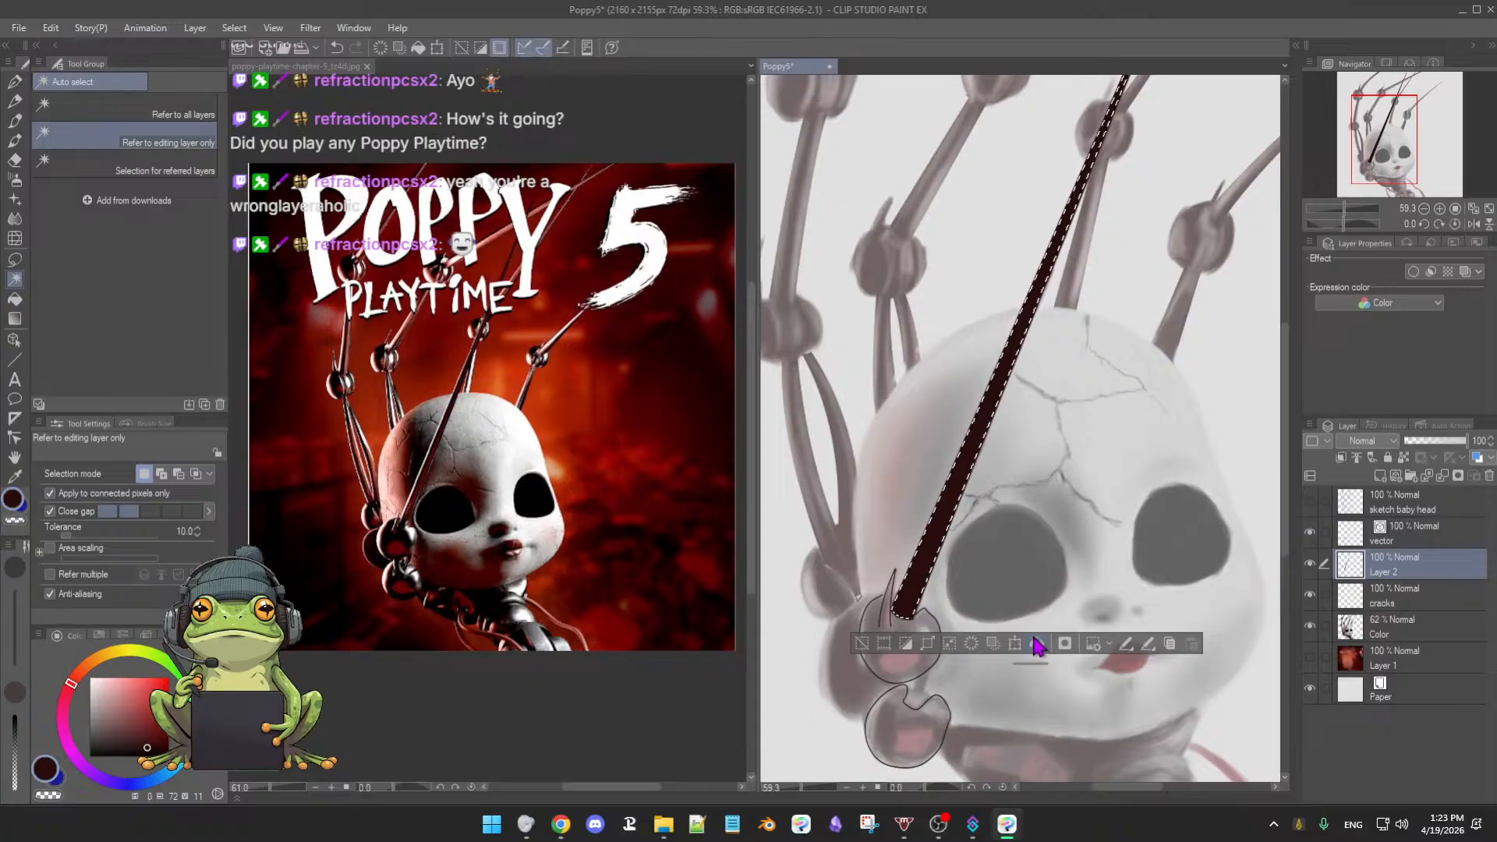
click(862, 646)
click(908, 596)
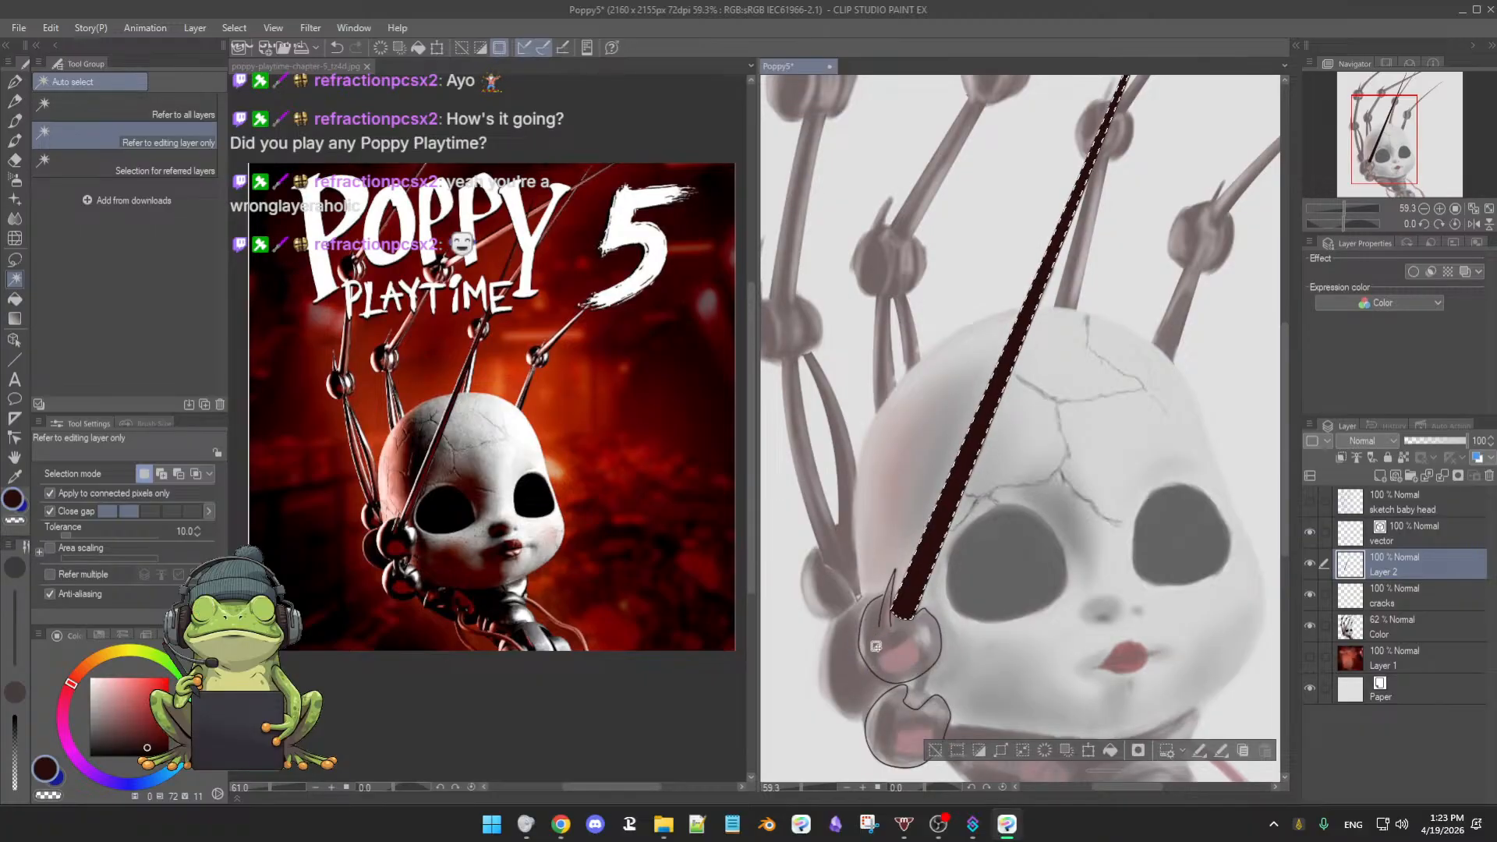
click(934, 750)
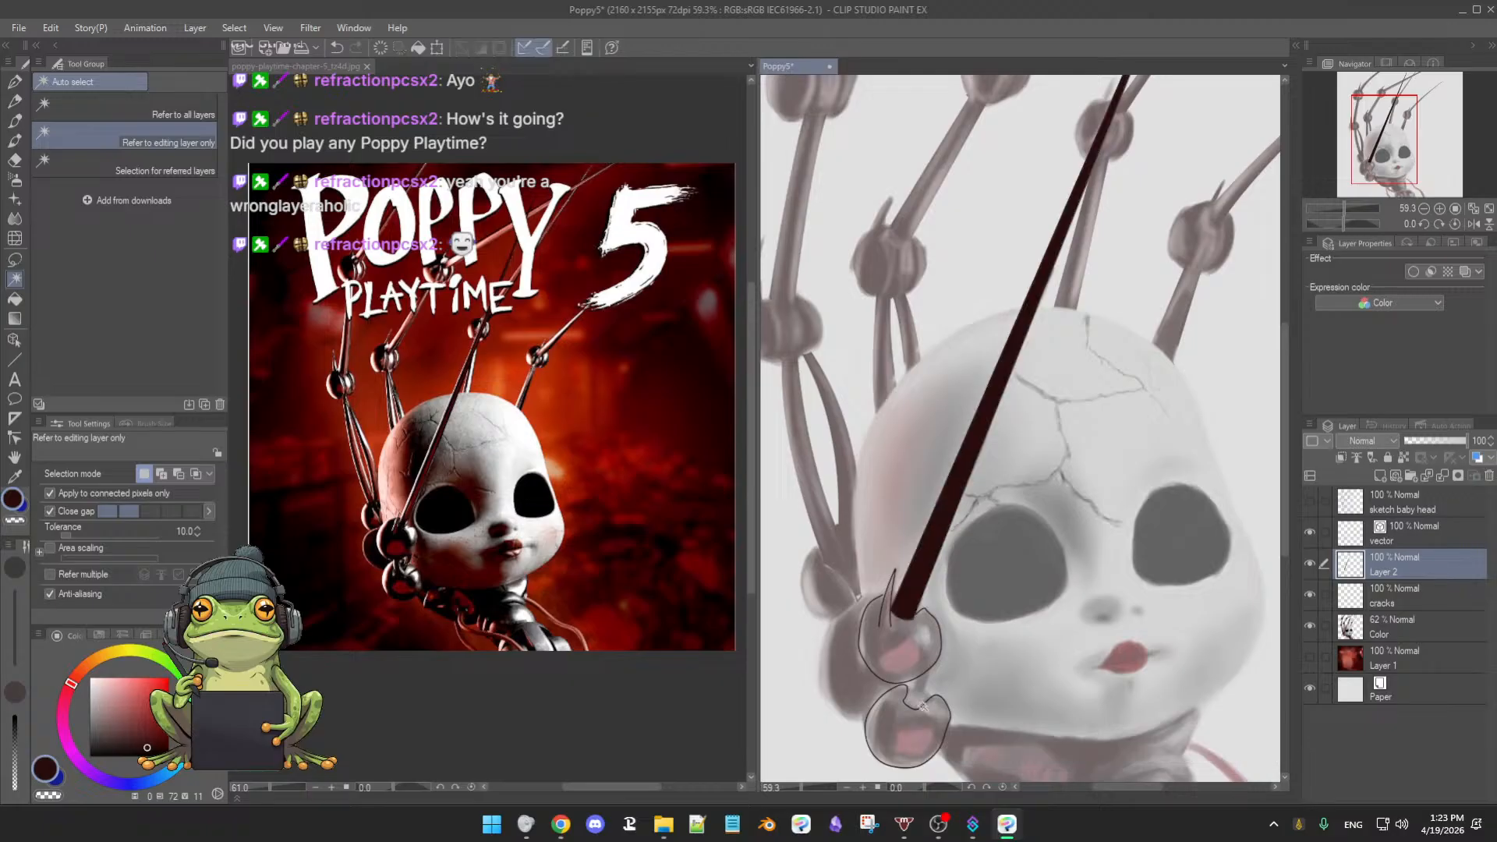
click(877, 654)
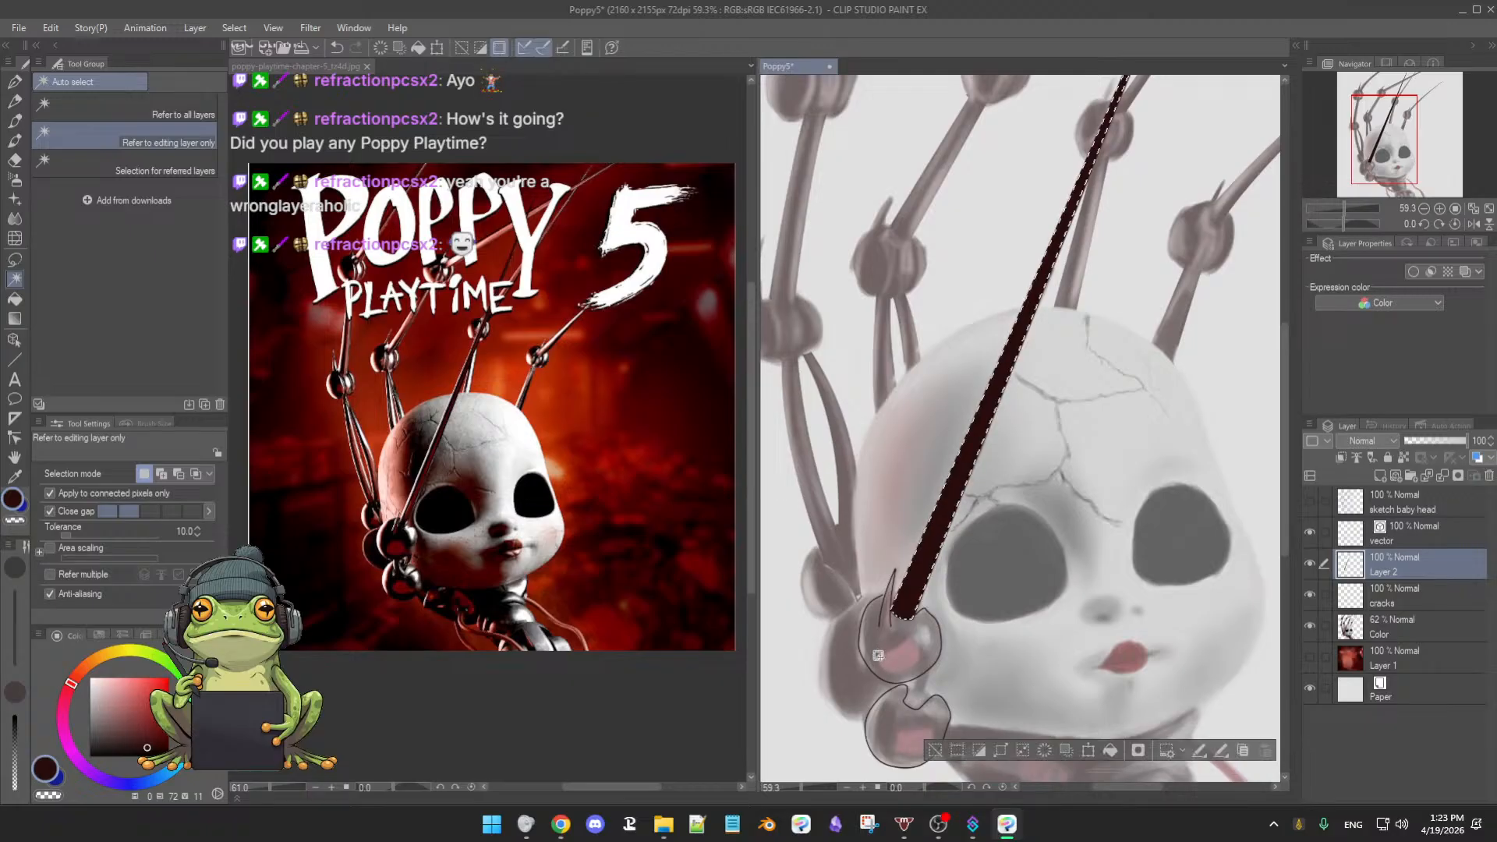
click(937, 760)
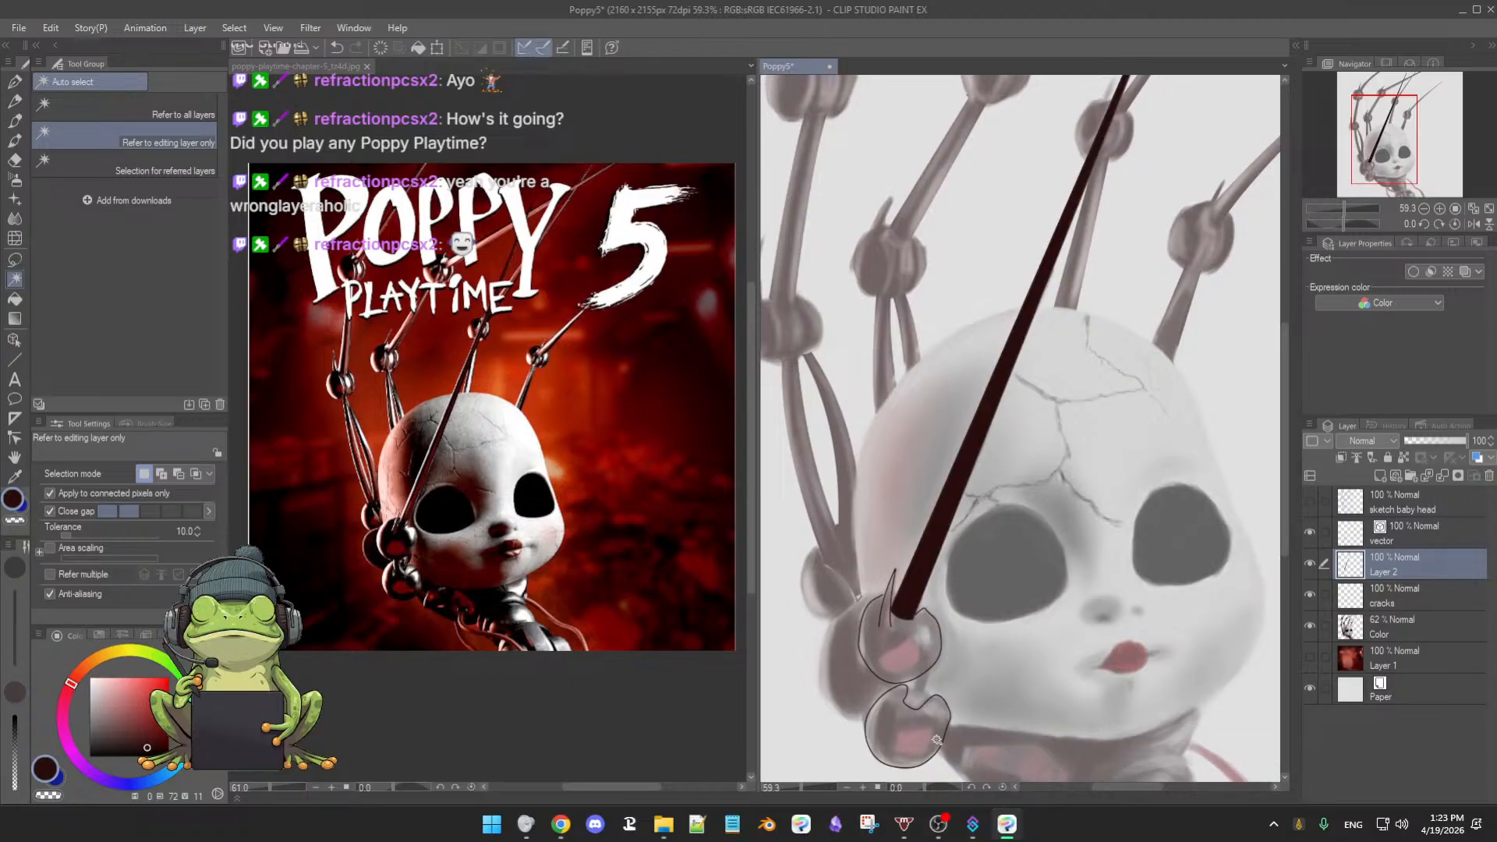
- Select both joint shapes, fill them dark red on Layer 2, and deselect
click(1437, 546)
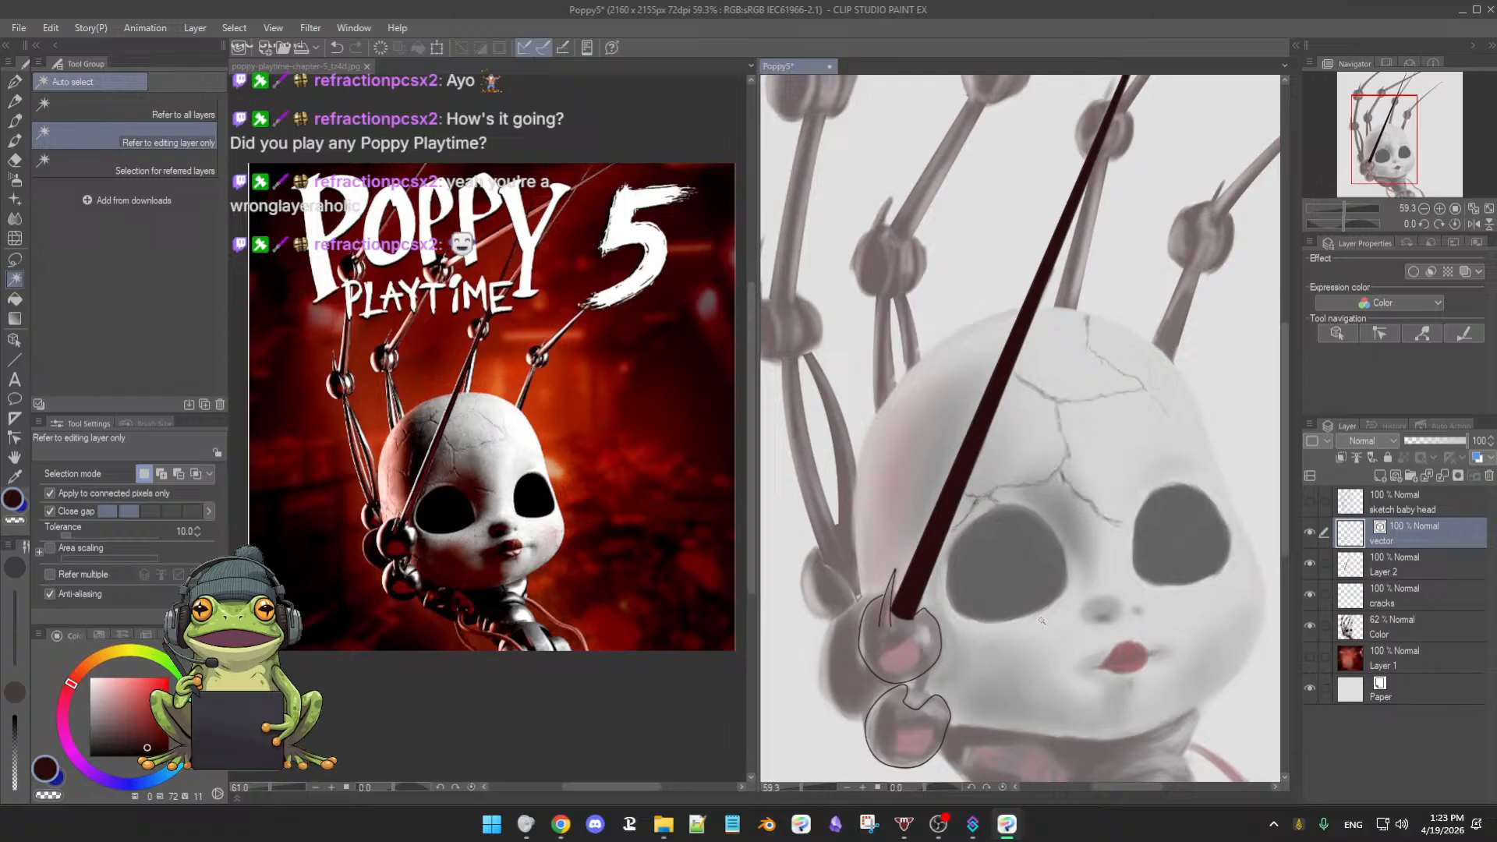
click(878, 646)
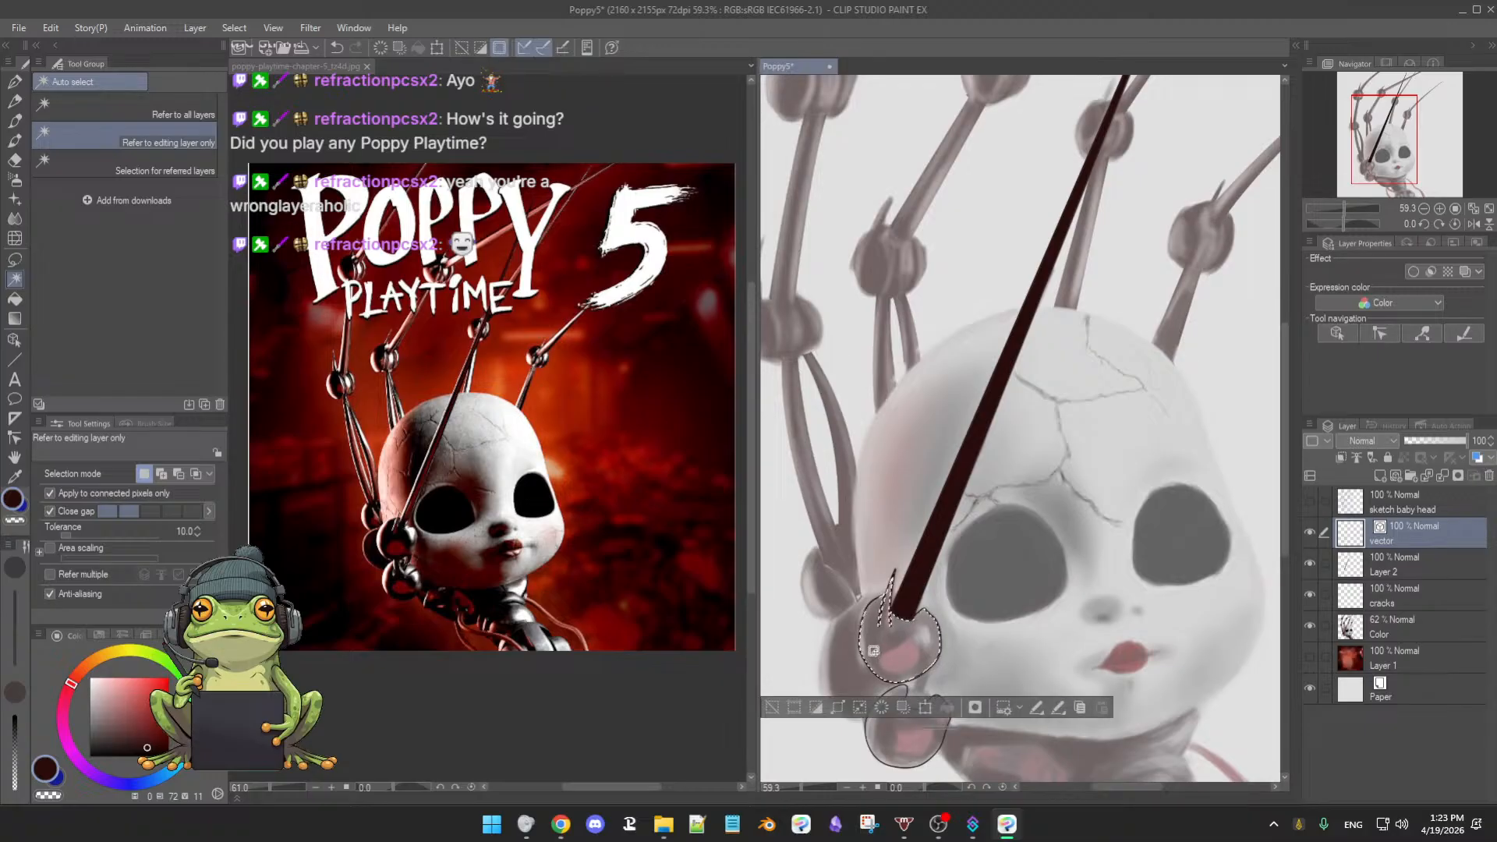
shift+click(898, 751)
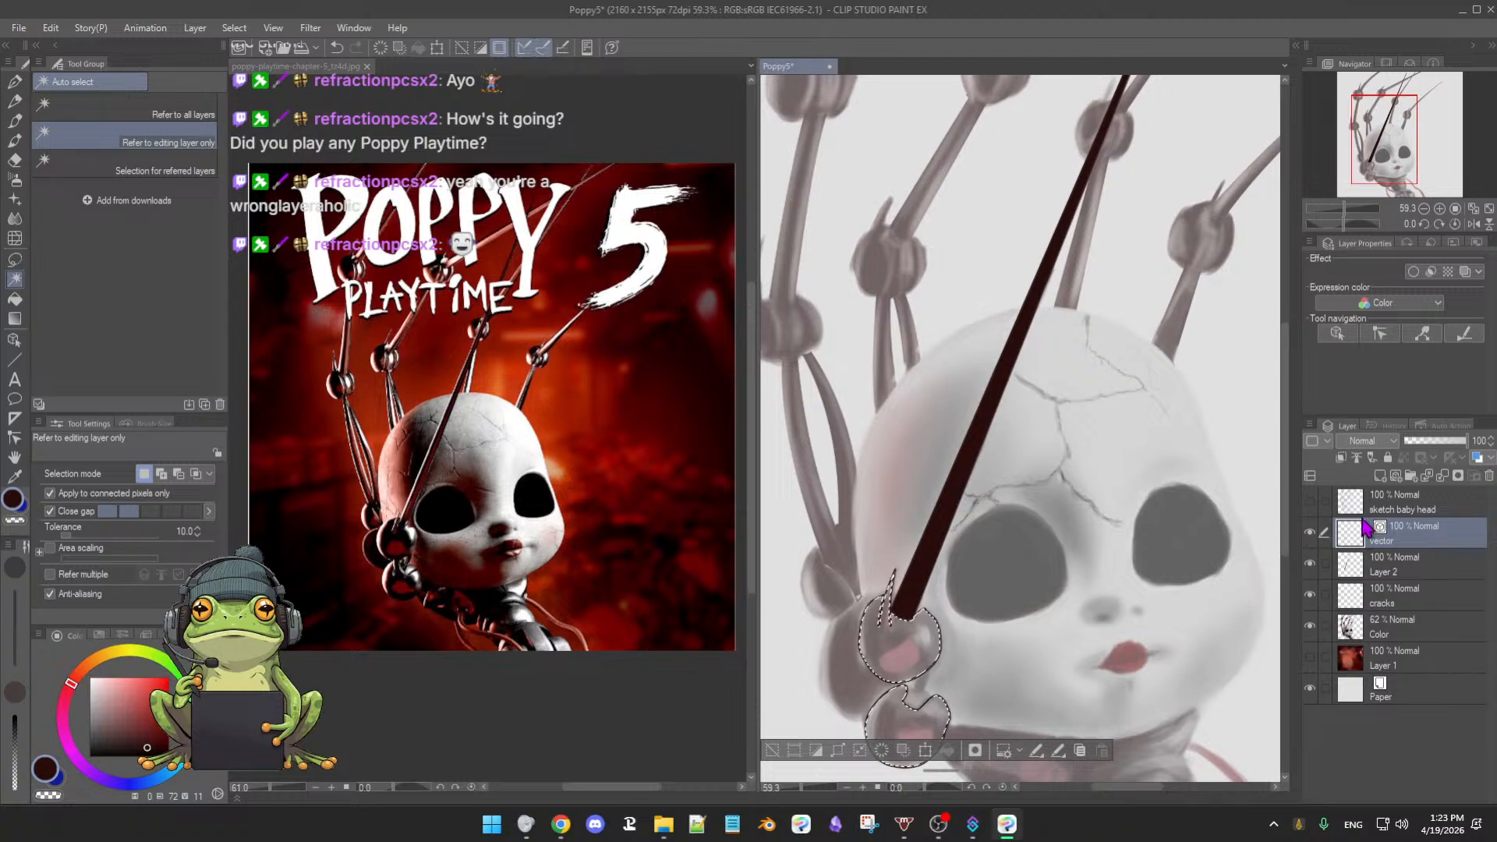
click(1408, 575)
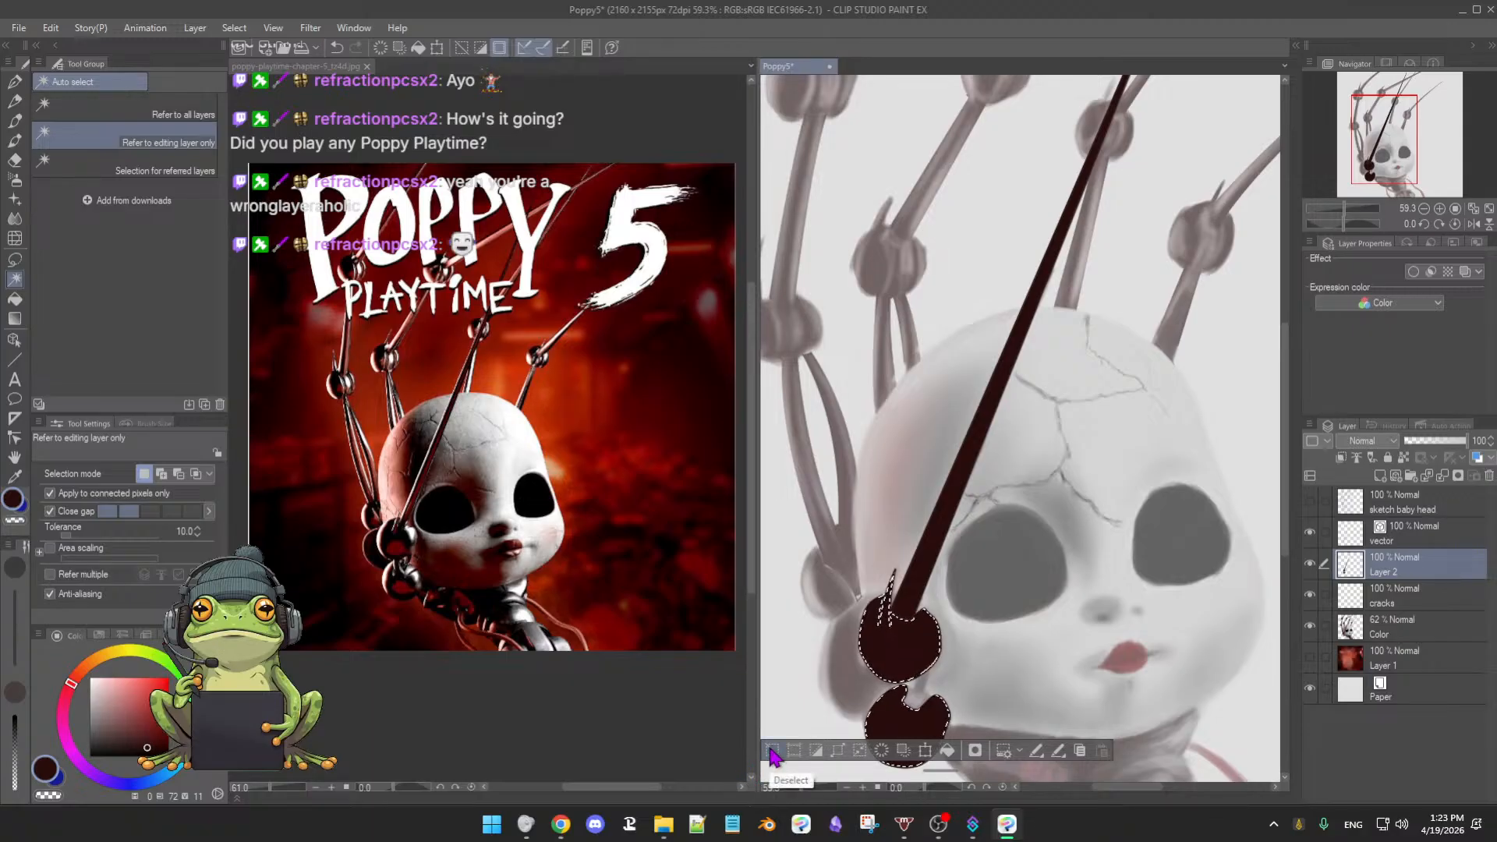
key(ctrl+d)
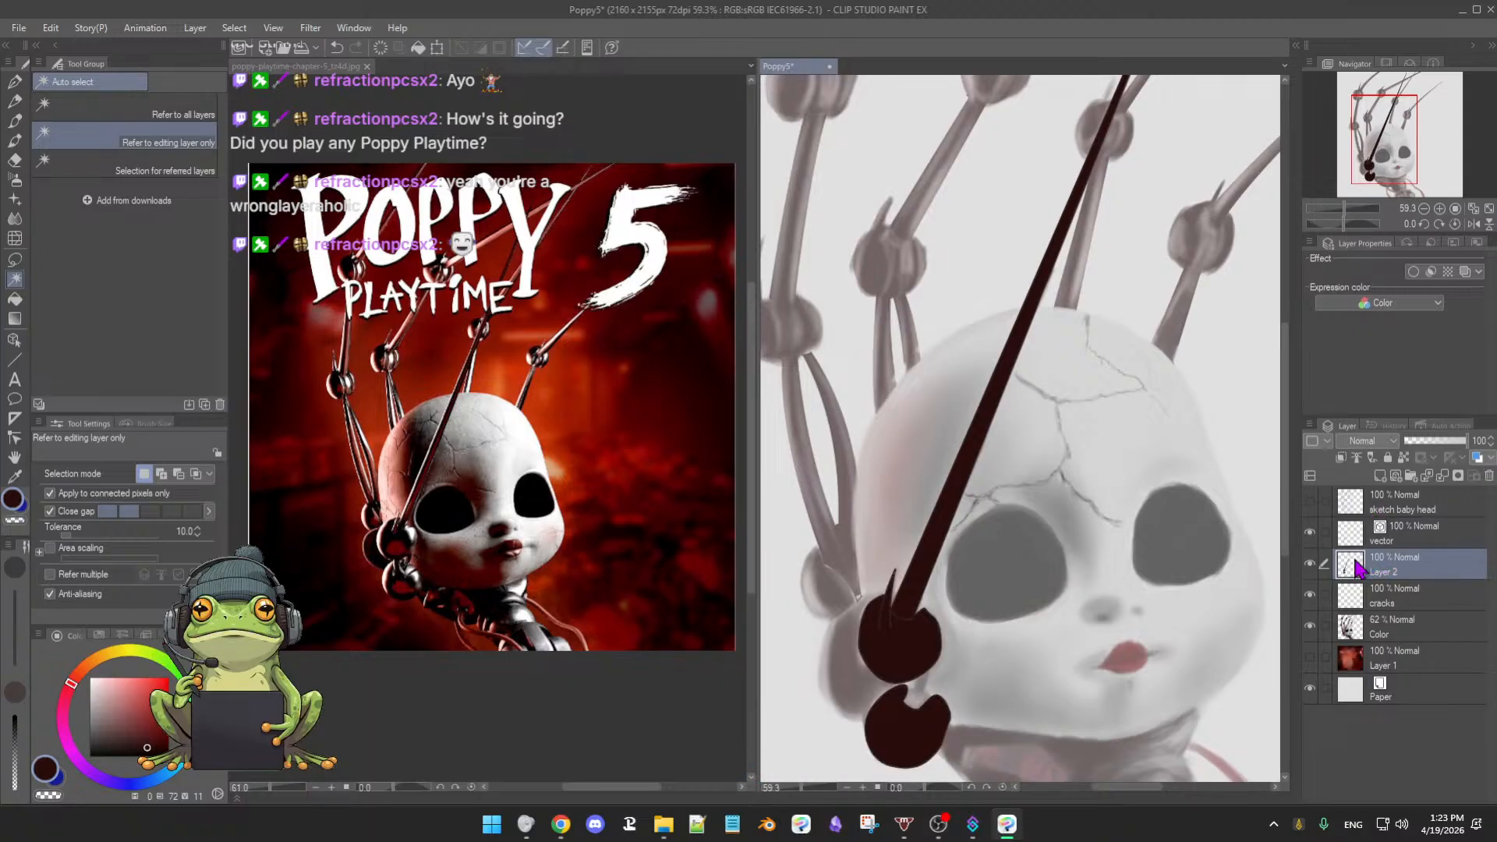
click(1311, 564)
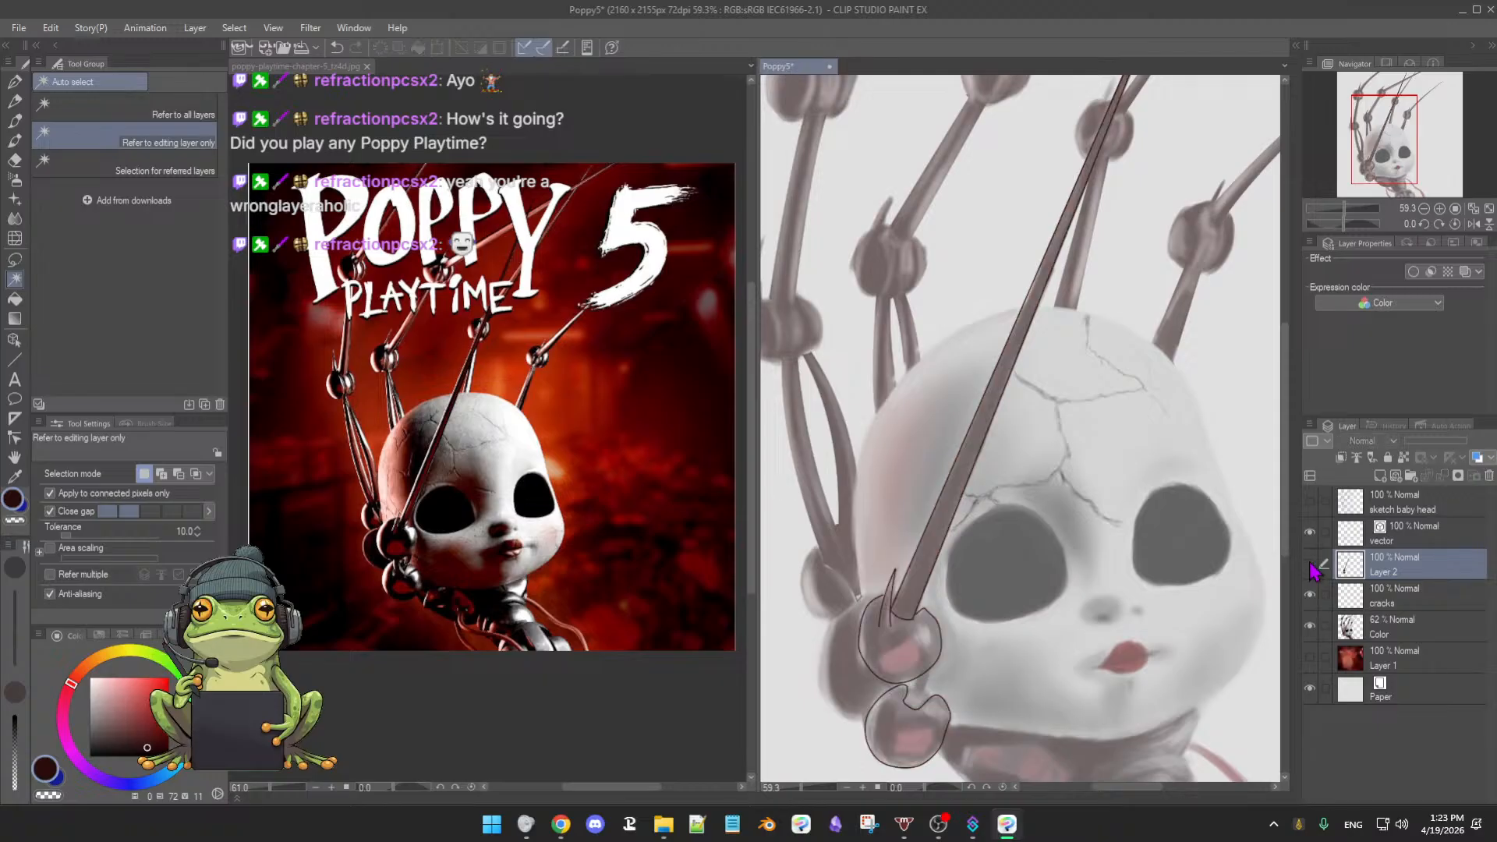
click(1311, 564)
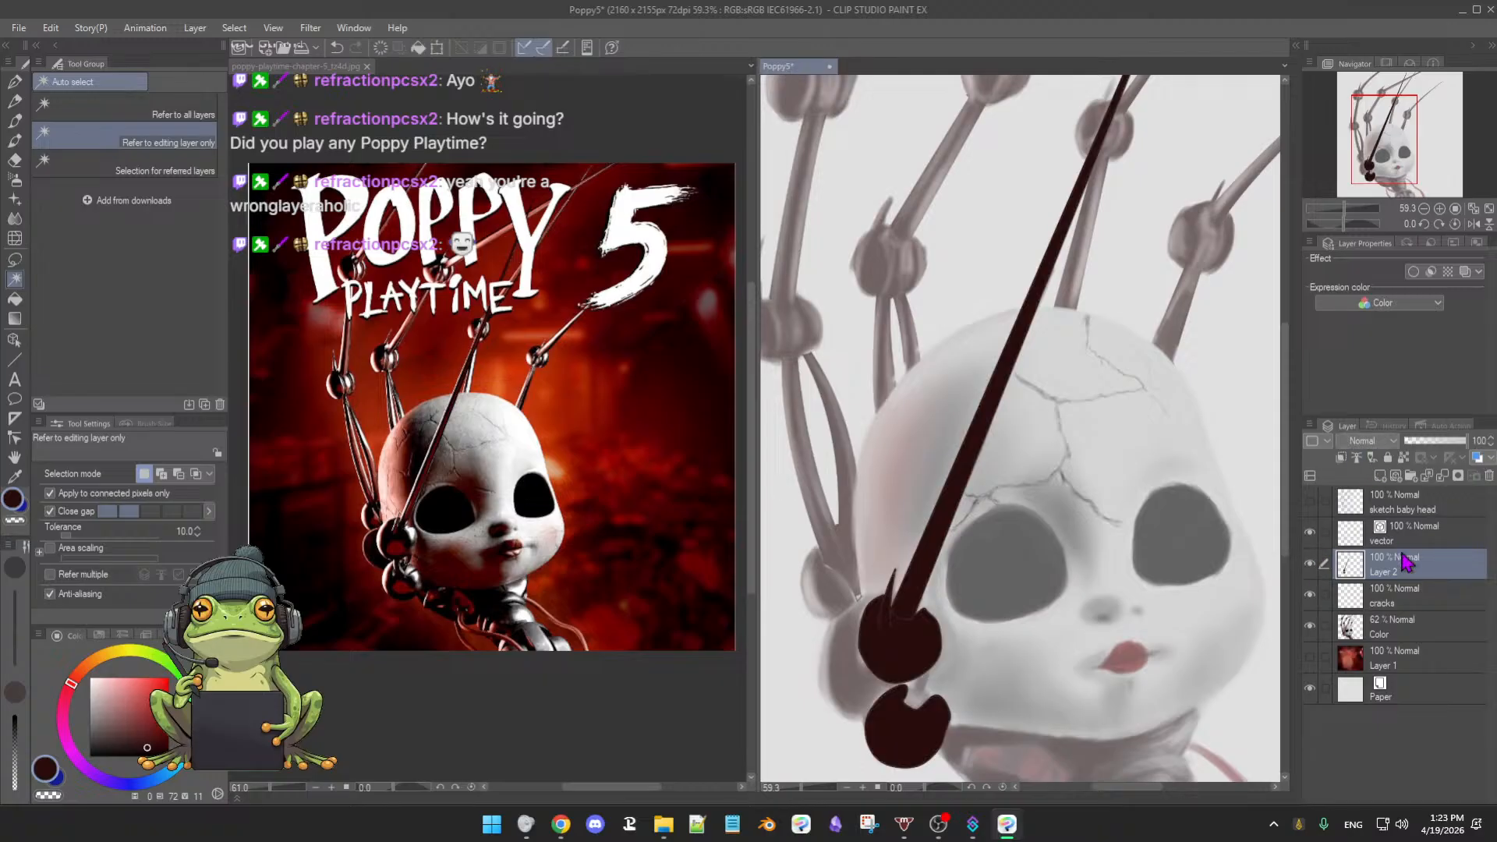
click(1312, 535)
click(1311, 533)
click(1311, 533)
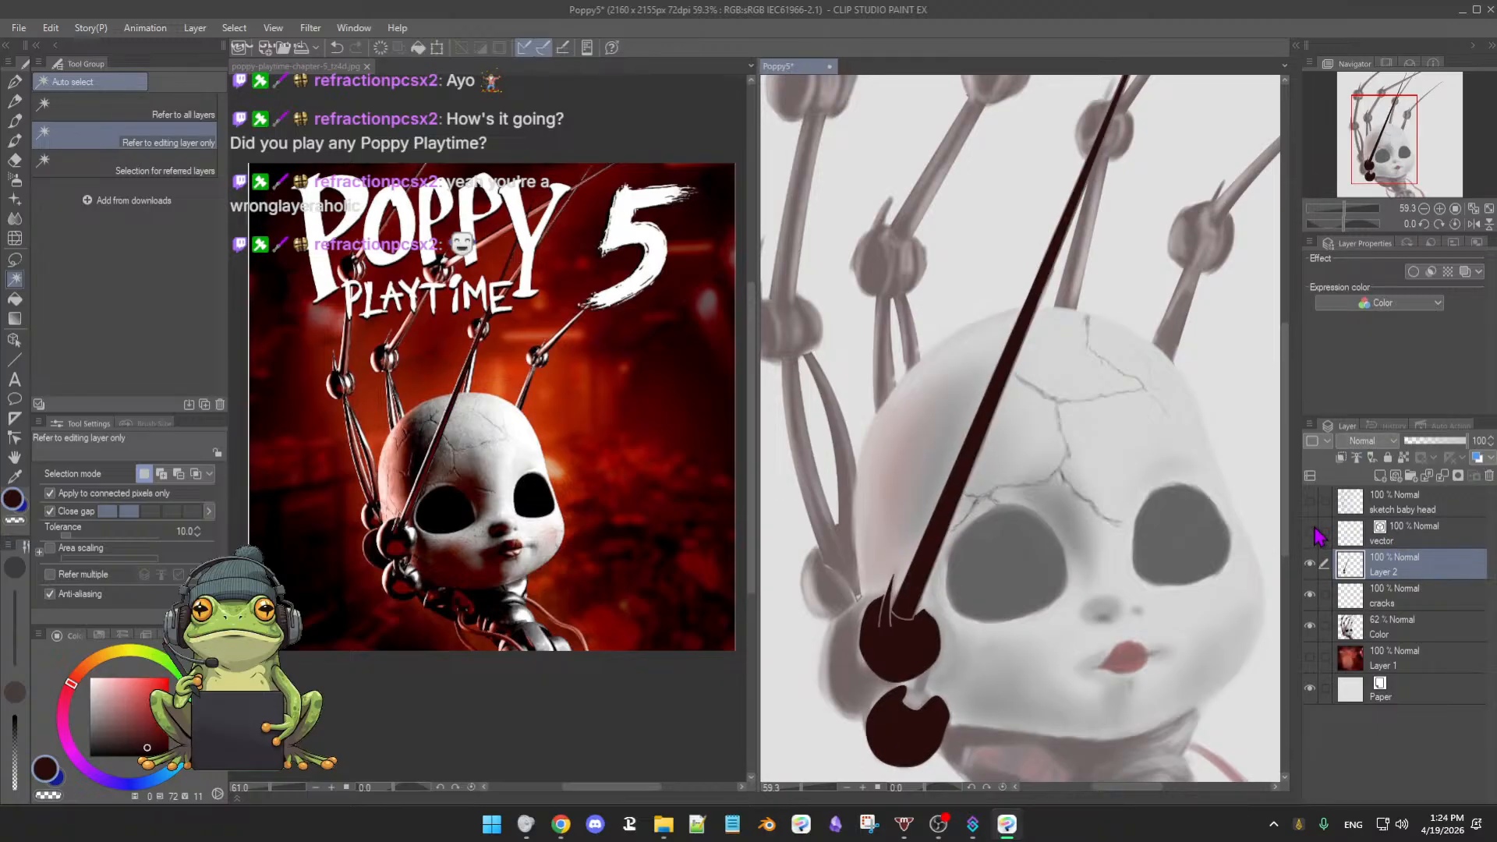
click(1311, 533)
click(1396, 542)
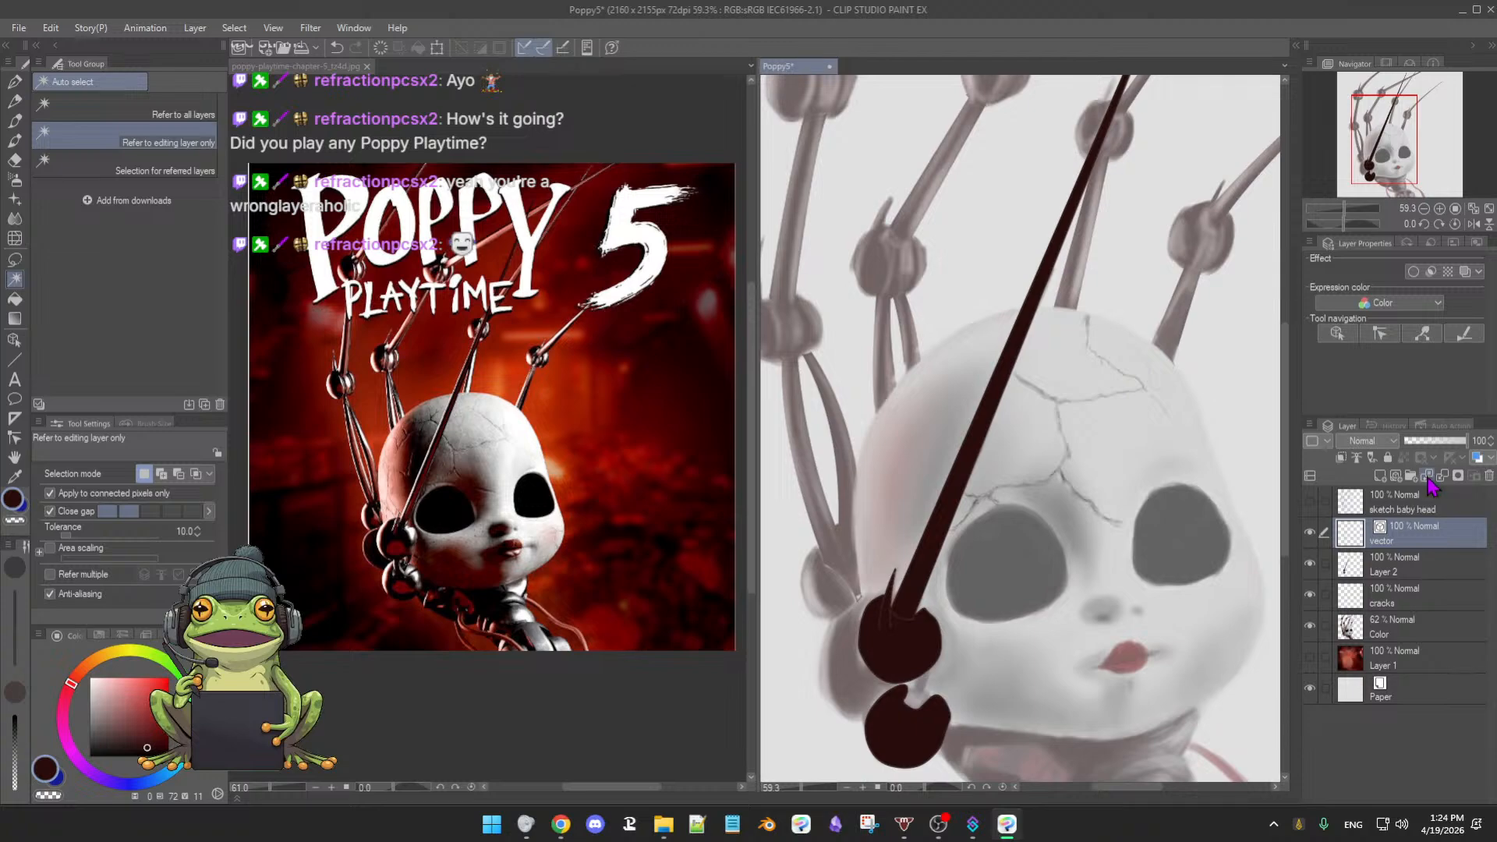
click(1309, 566)
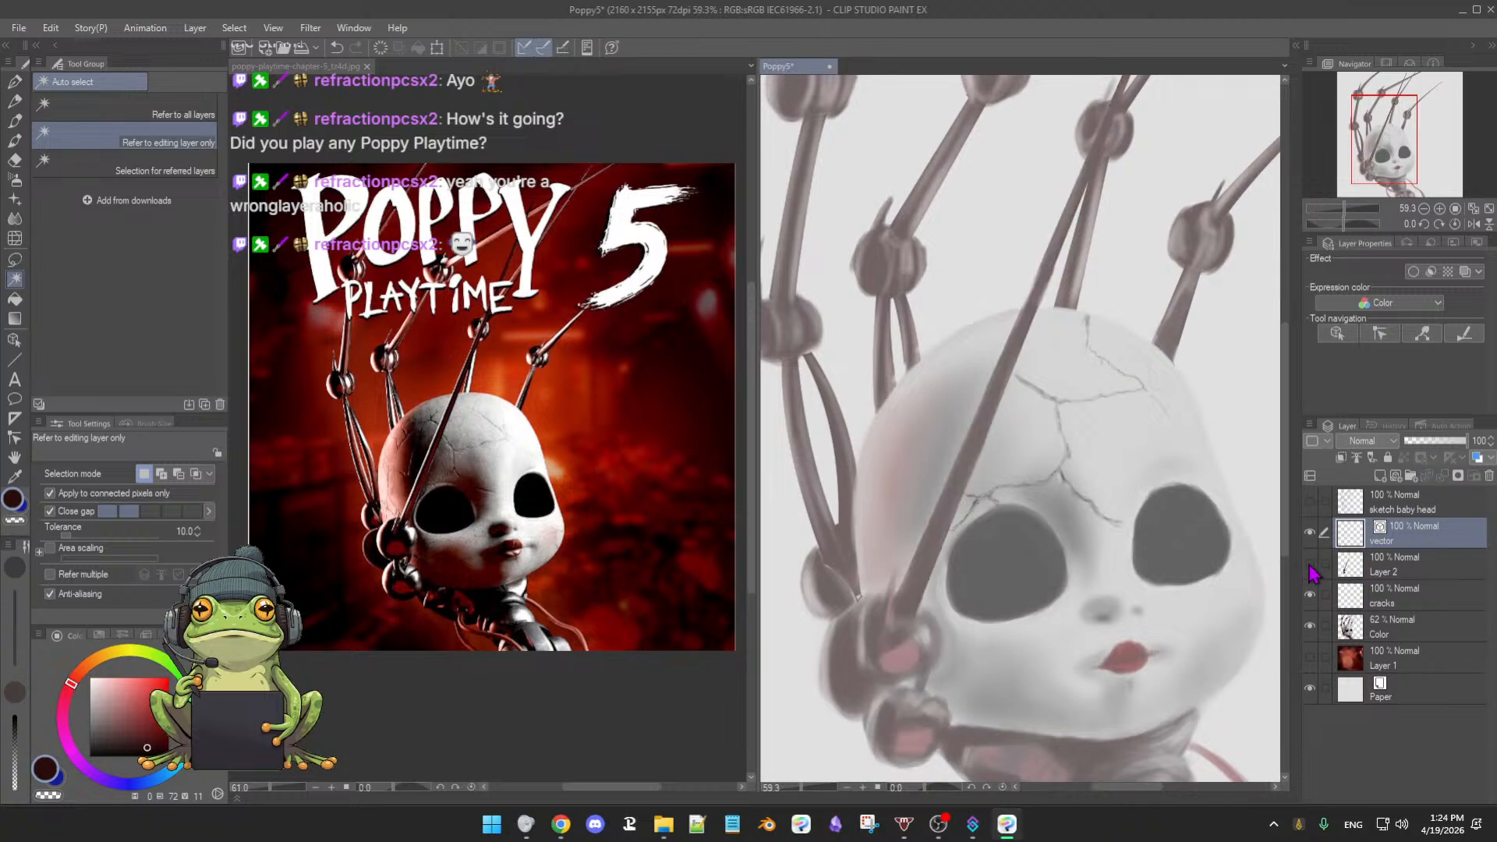
click(1309, 566)
click(1310, 566)
click(1310, 566)
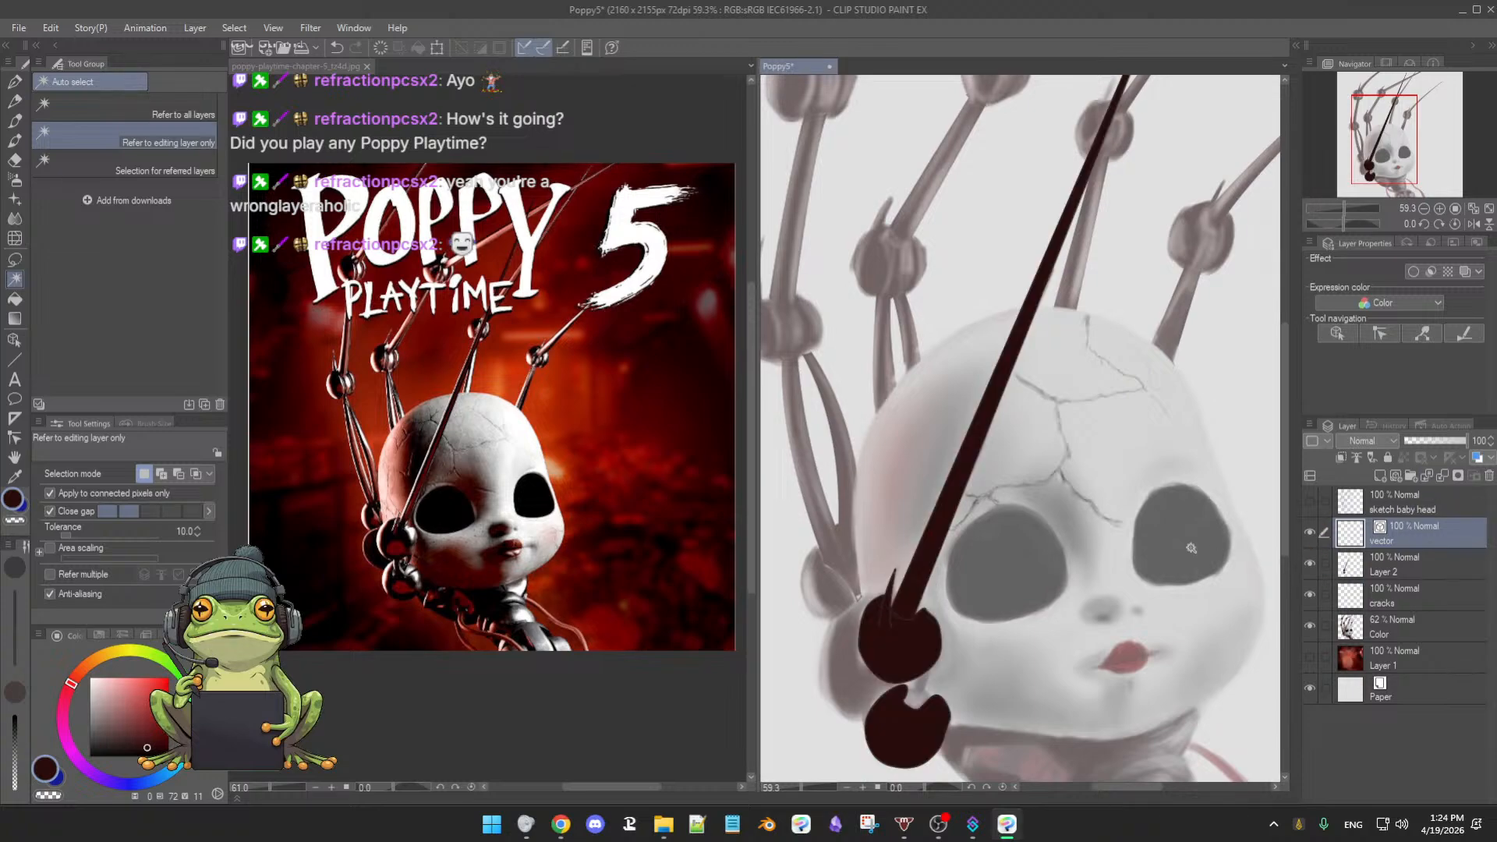
scroll(1204, 545, down, 2)
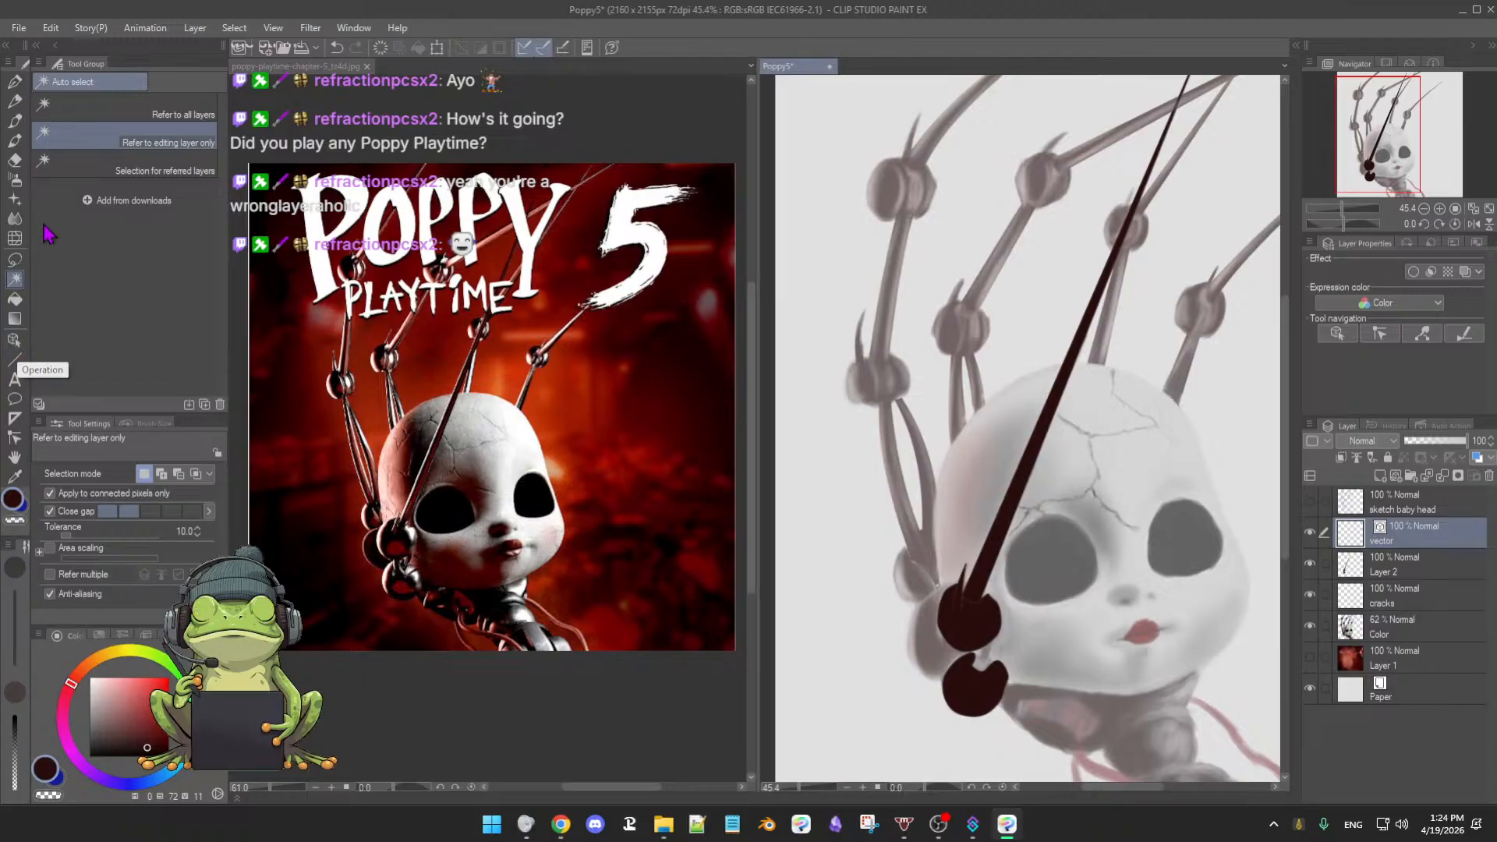
- Switch to the 3rdCoffee Soft Oil 2 brush, compare Color and Layer 2 visibility, and select the Color layer
key(b)
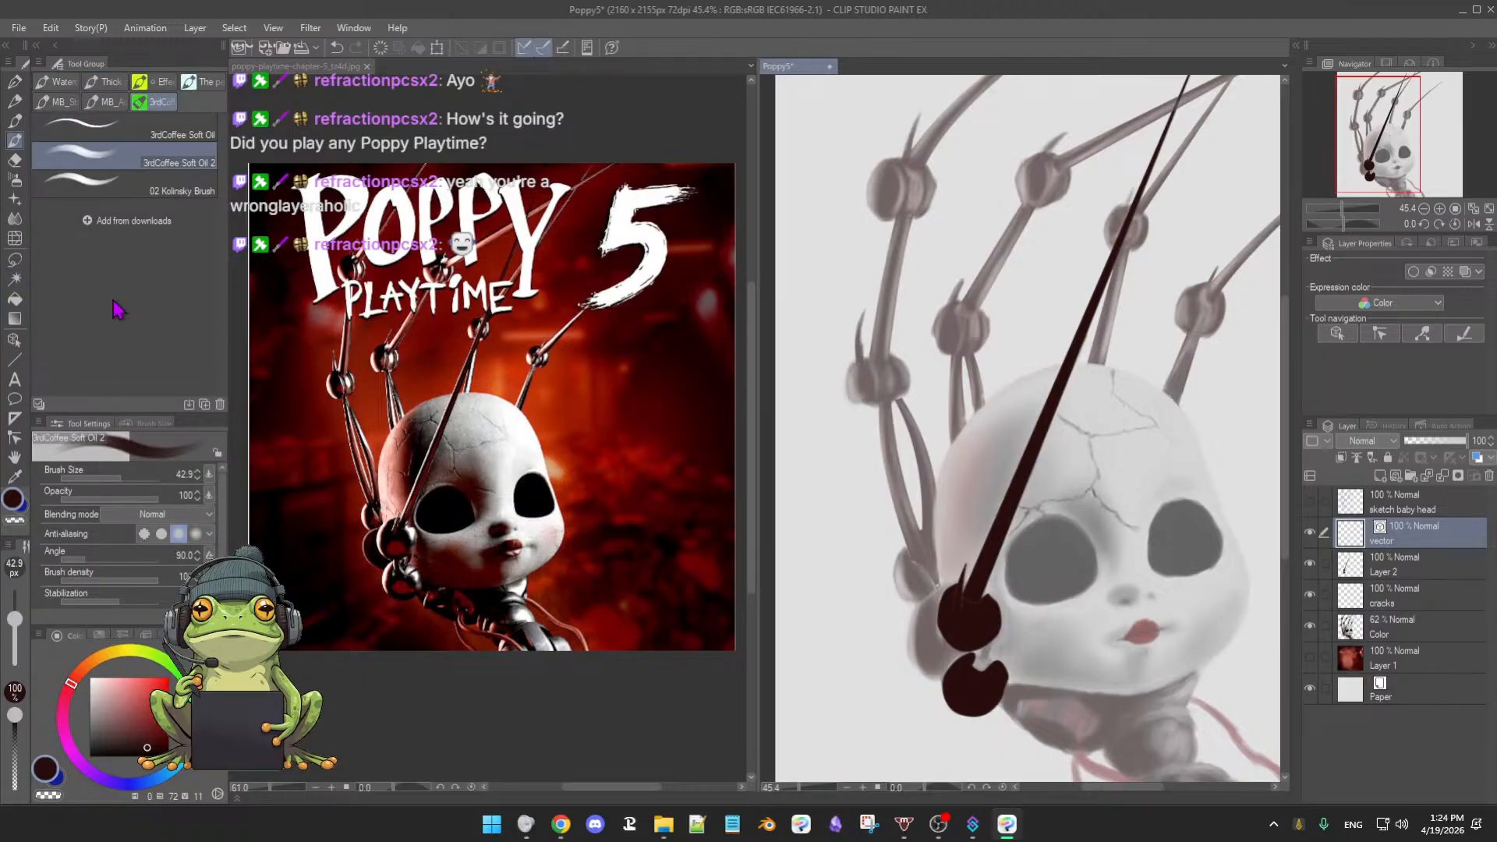
scroll(1077, 517, down, 3)
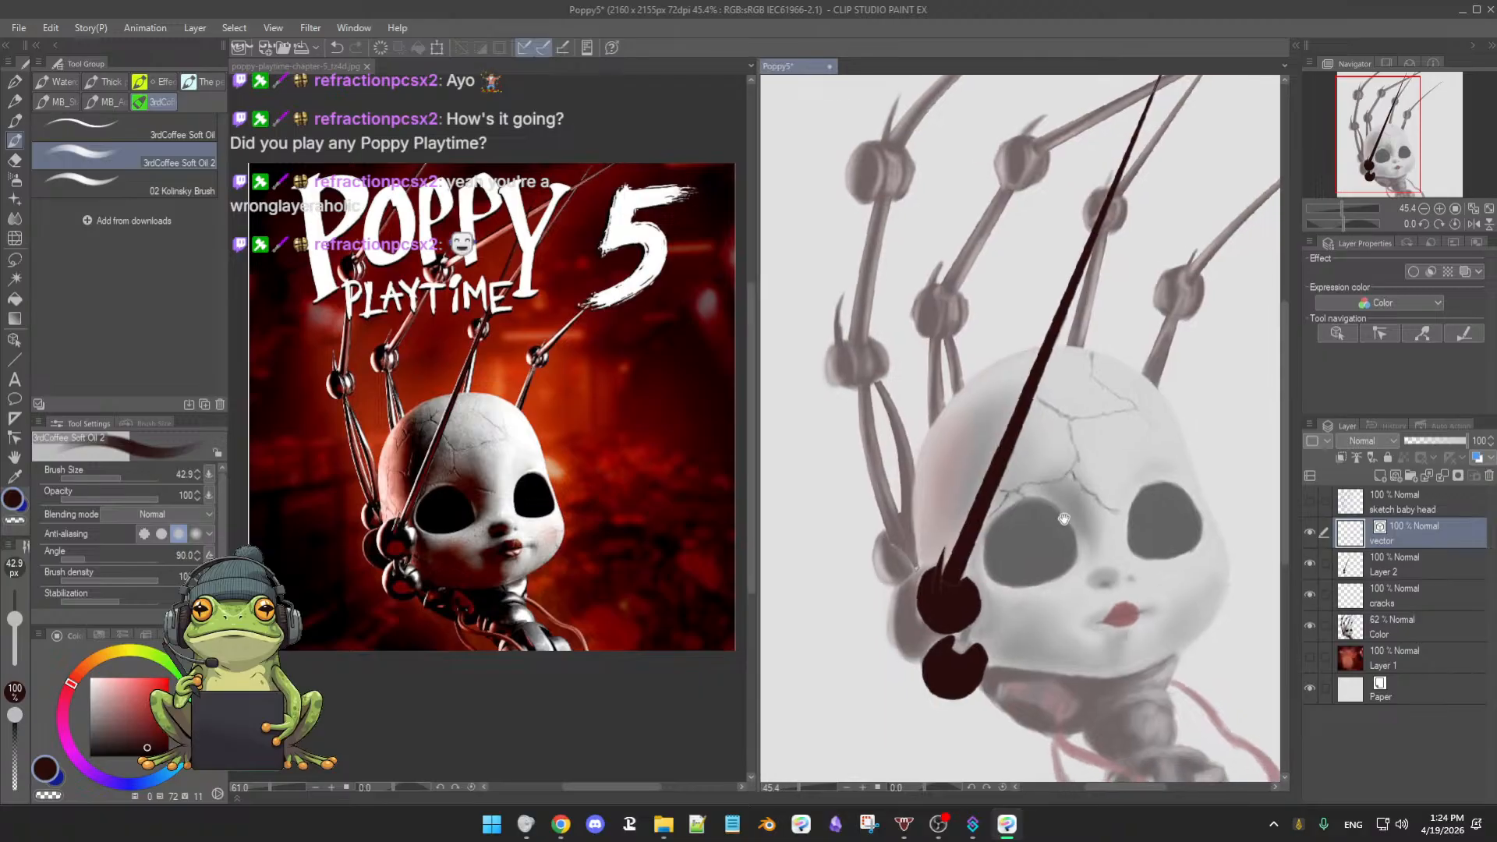
scroll(1077, 517, down, 2)
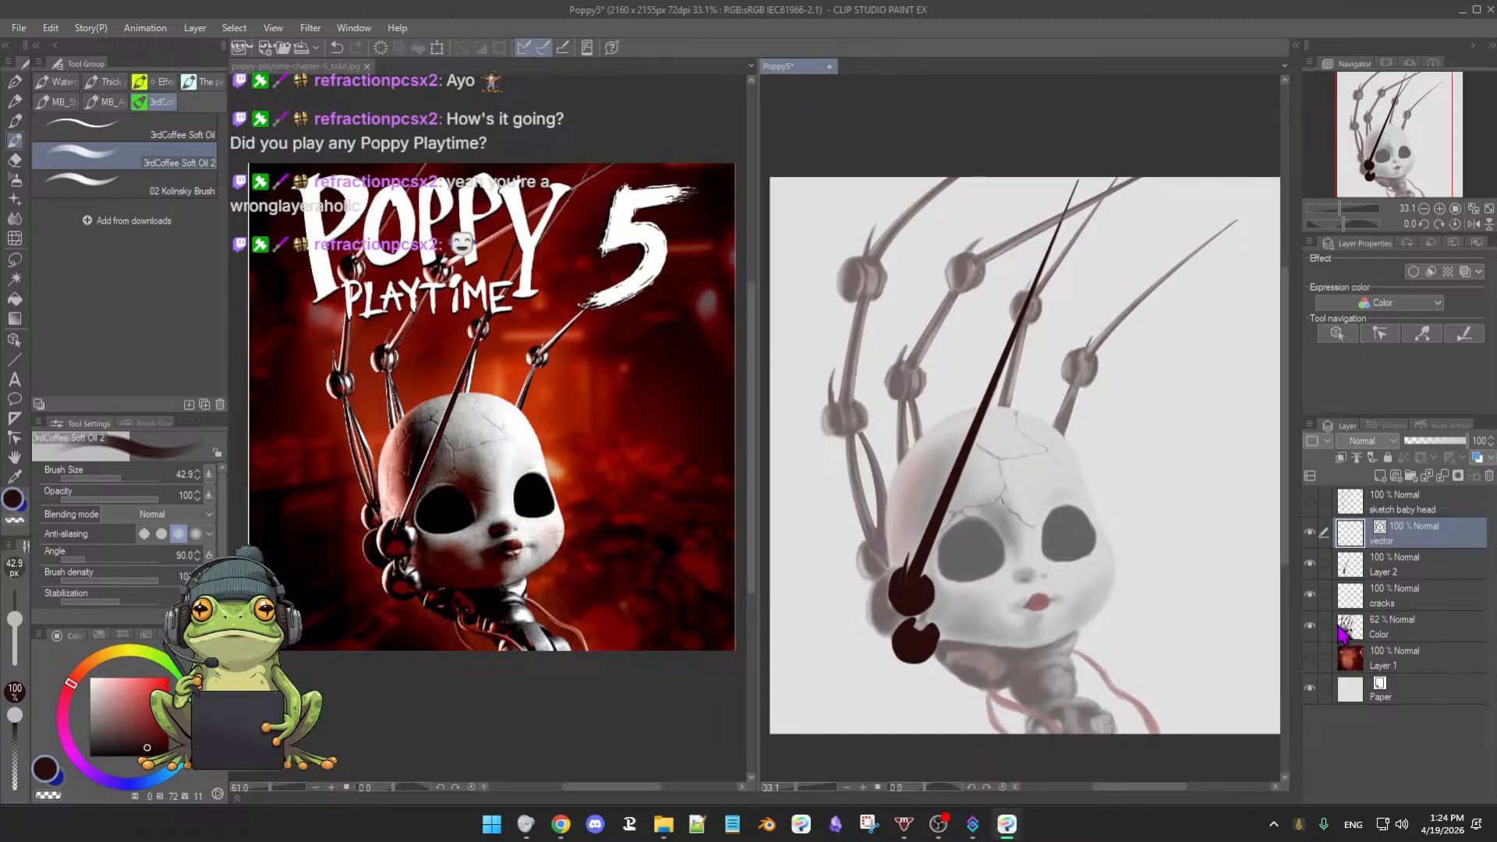
click(1310, 631)
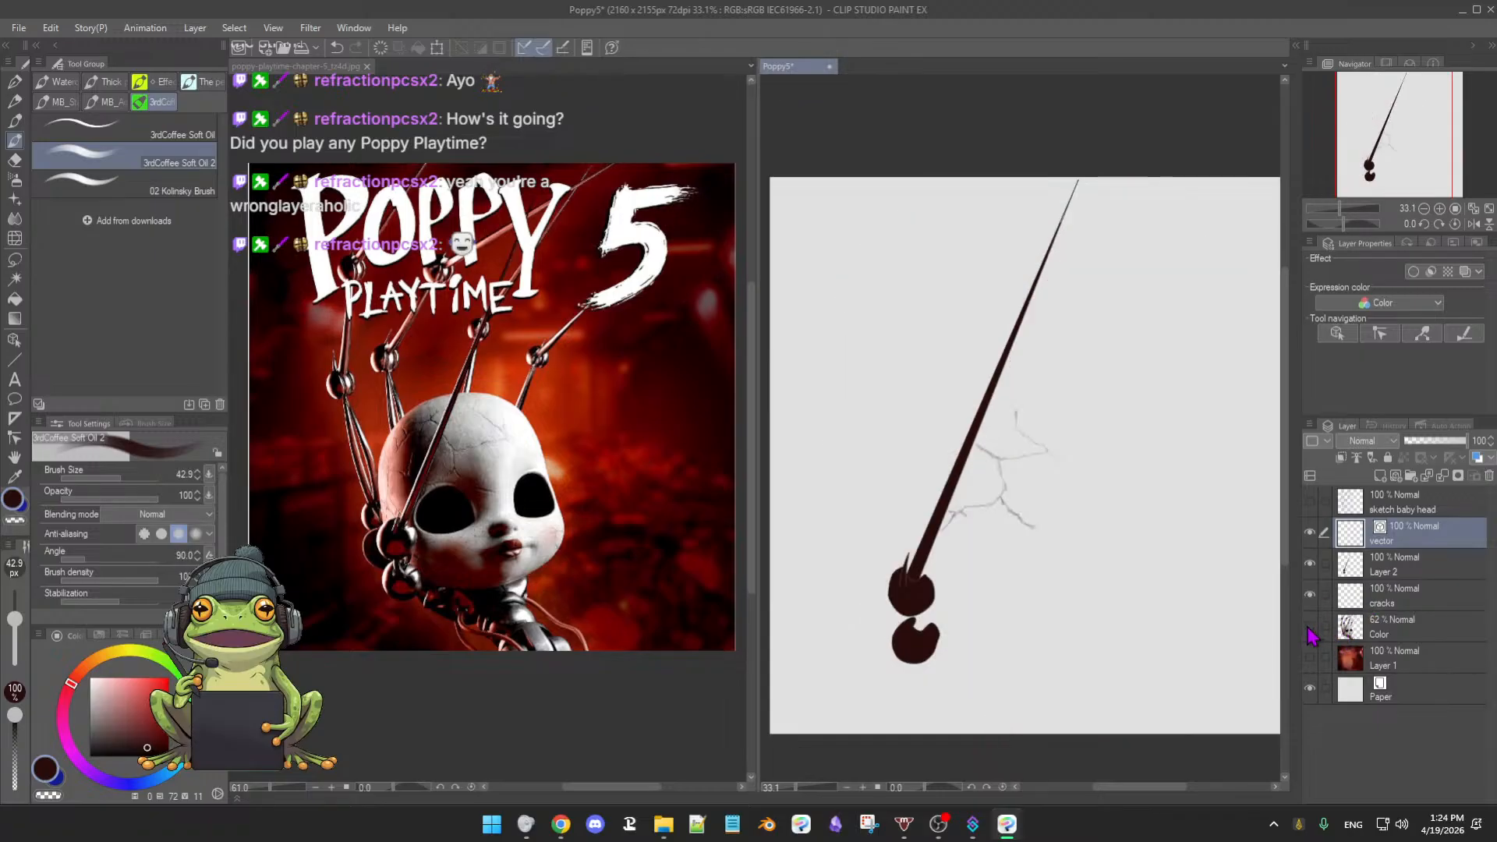
click(1310, 633)
click(1311, 632)
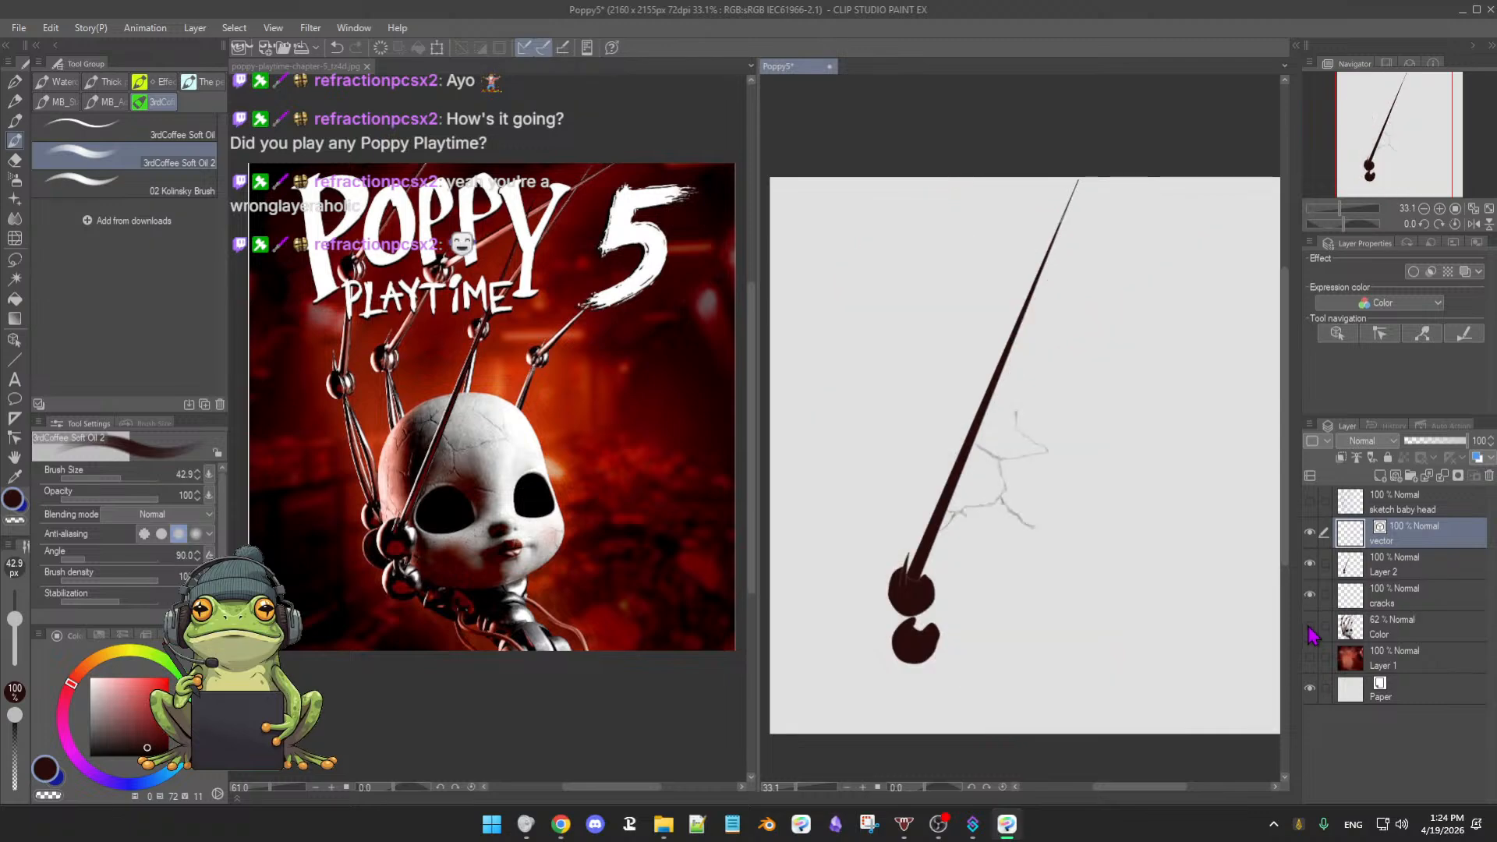
click(1311, 632)
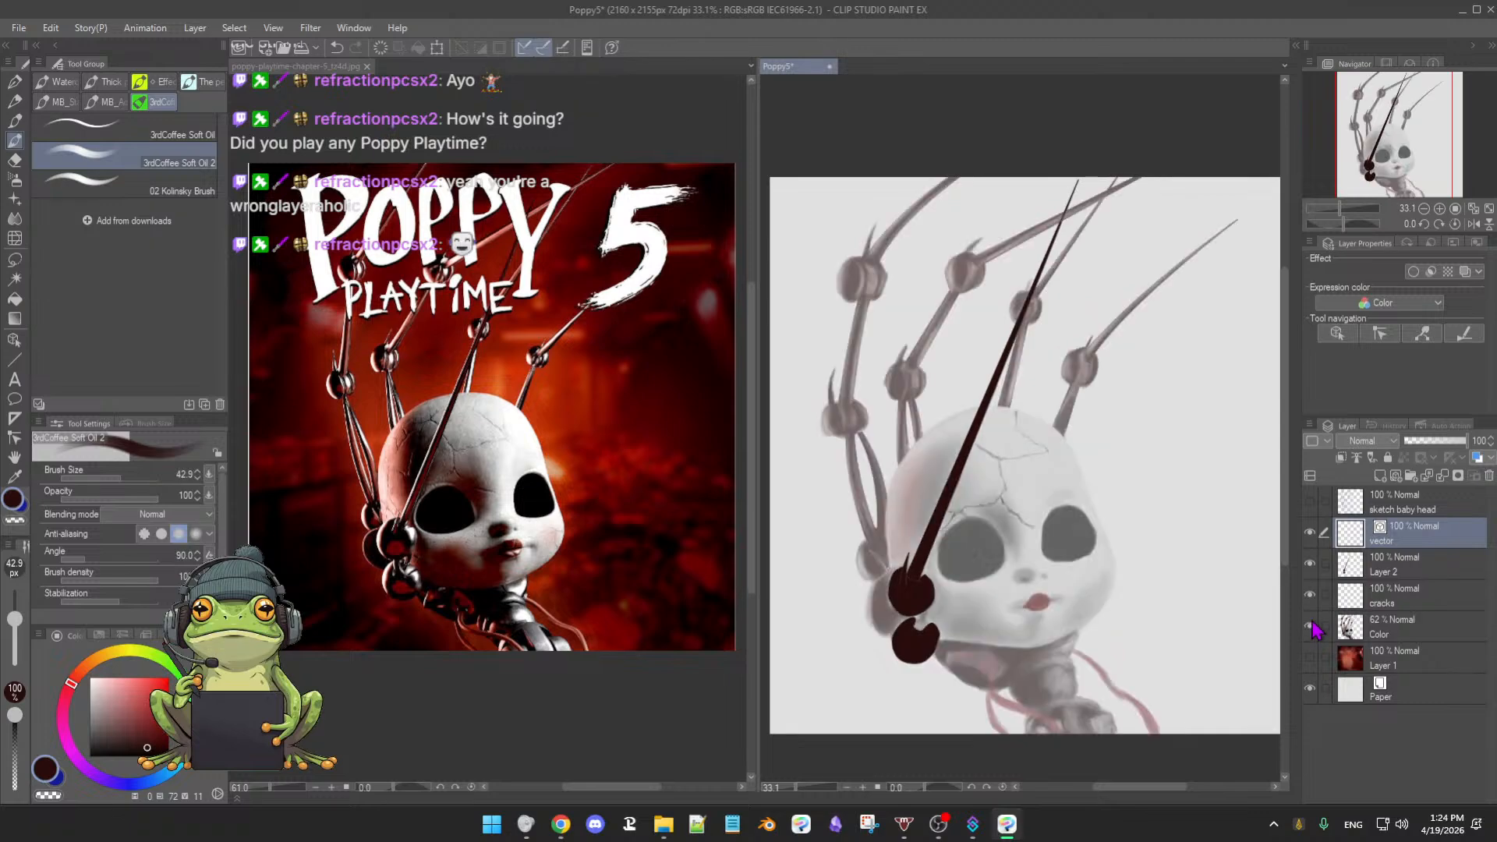
click(1311, 563)
click(1311, 563)
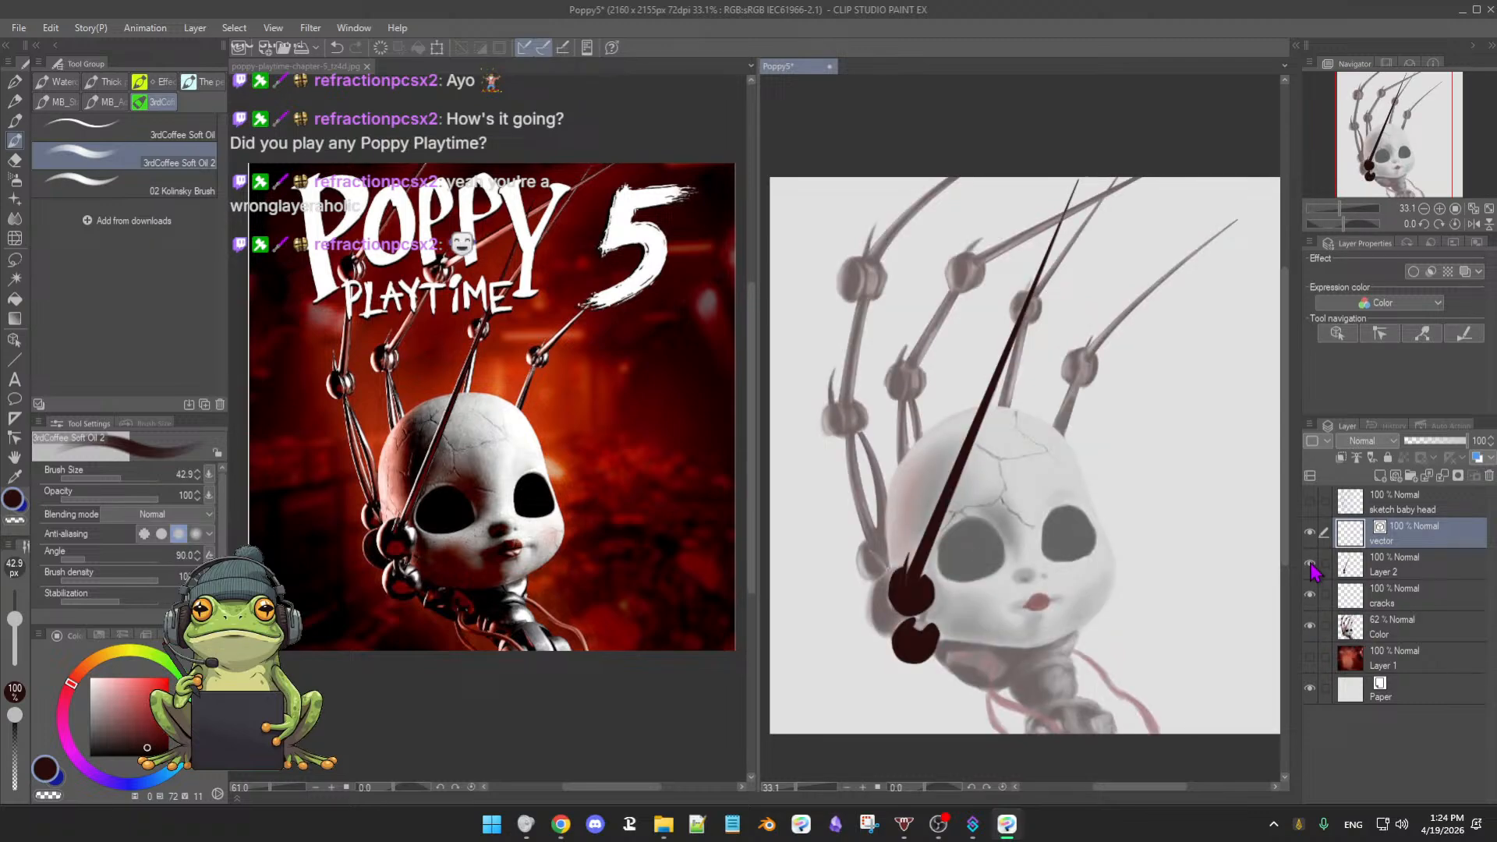
click(1312, 626)
click(1312, 626)
click(1410, 633)
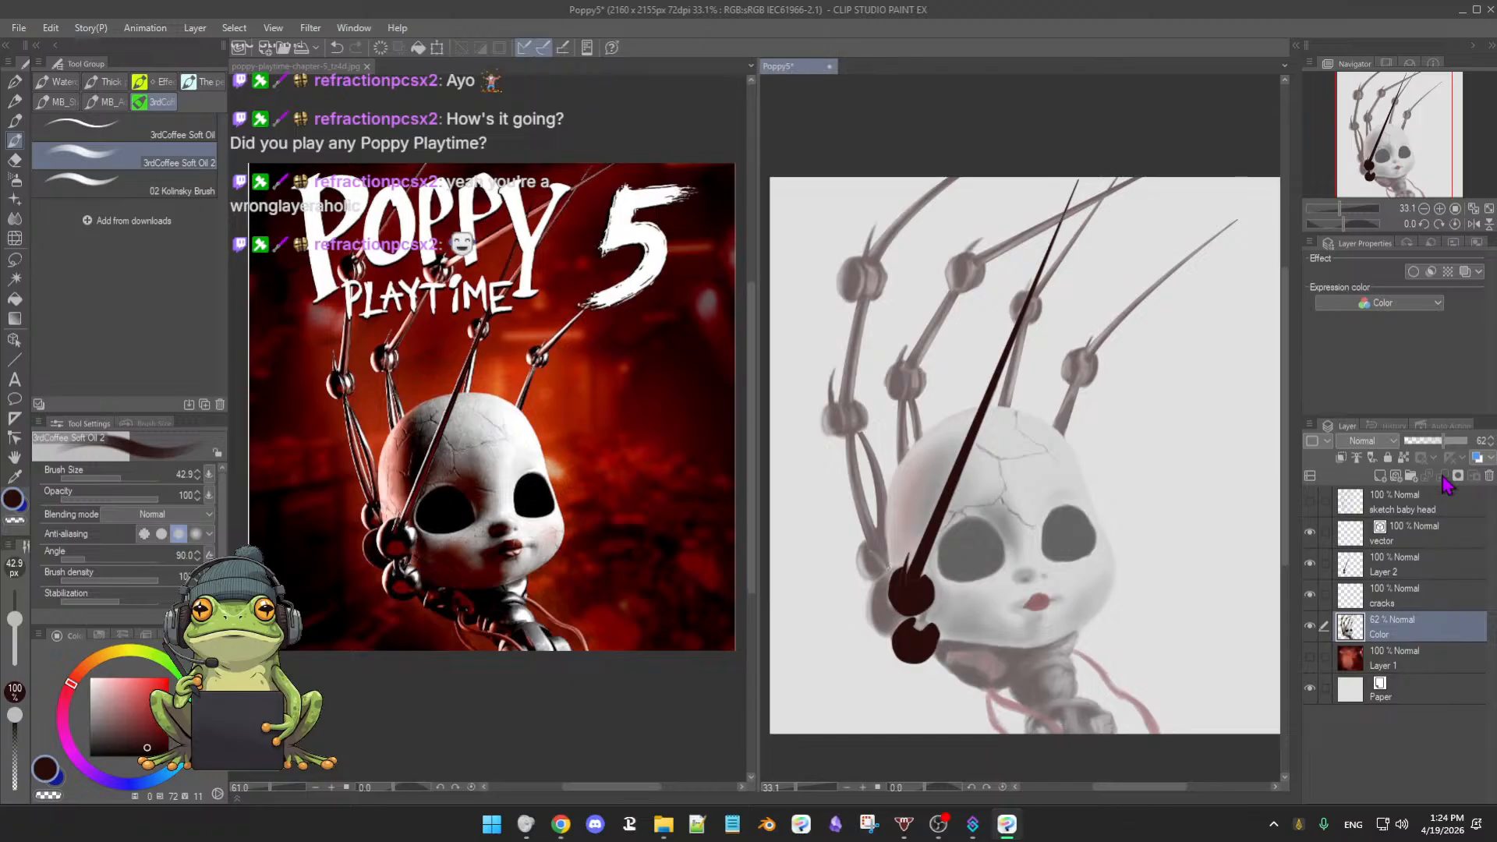
- Raise the Color layer opacity to 100% and compare it with Layer 2's strokes hidden
drag(1452, 450, 1479, 451)
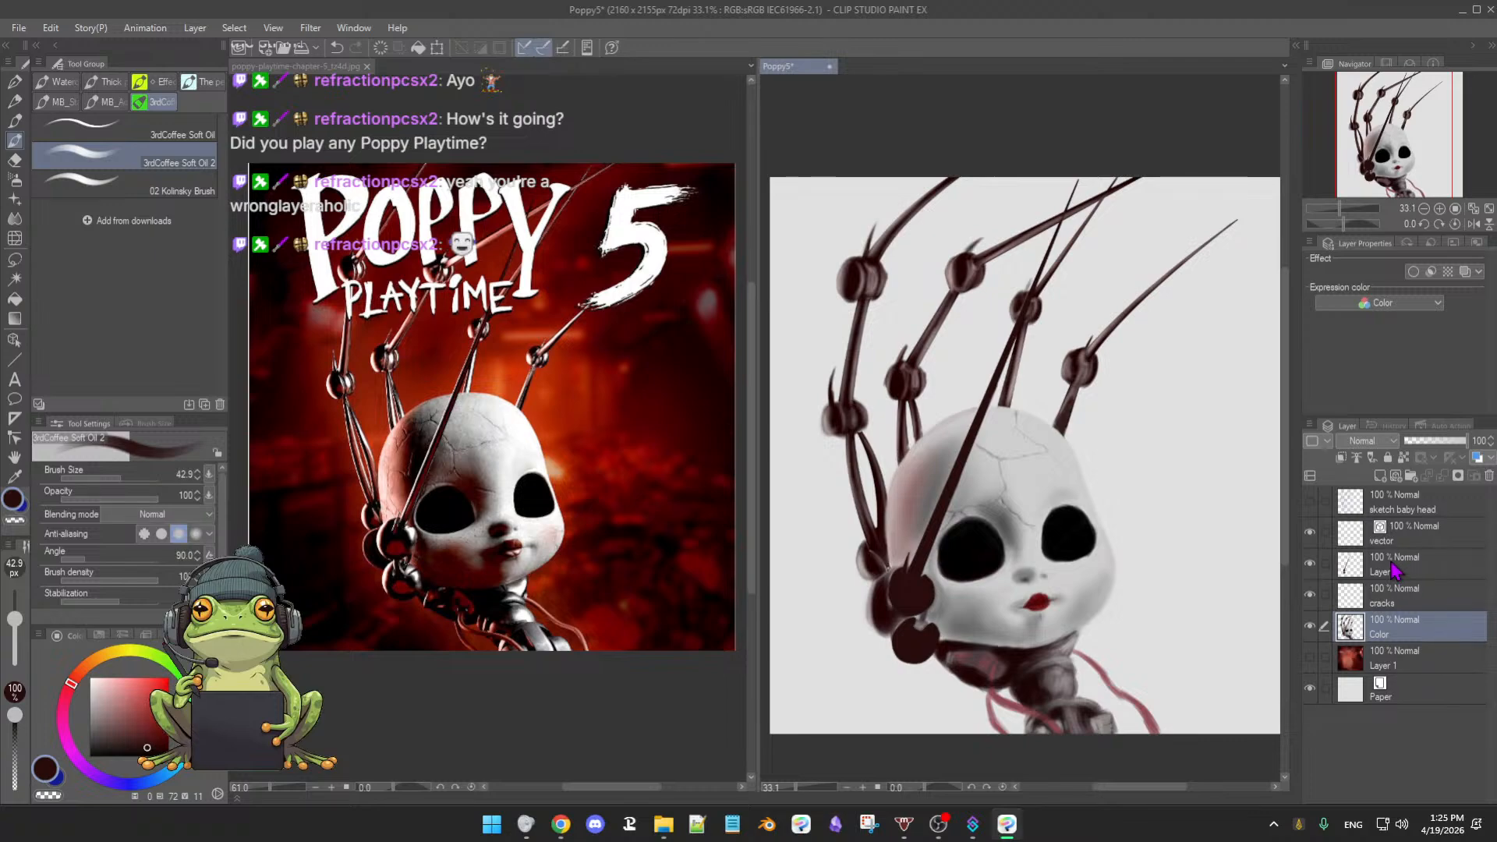
click(1309, 564)
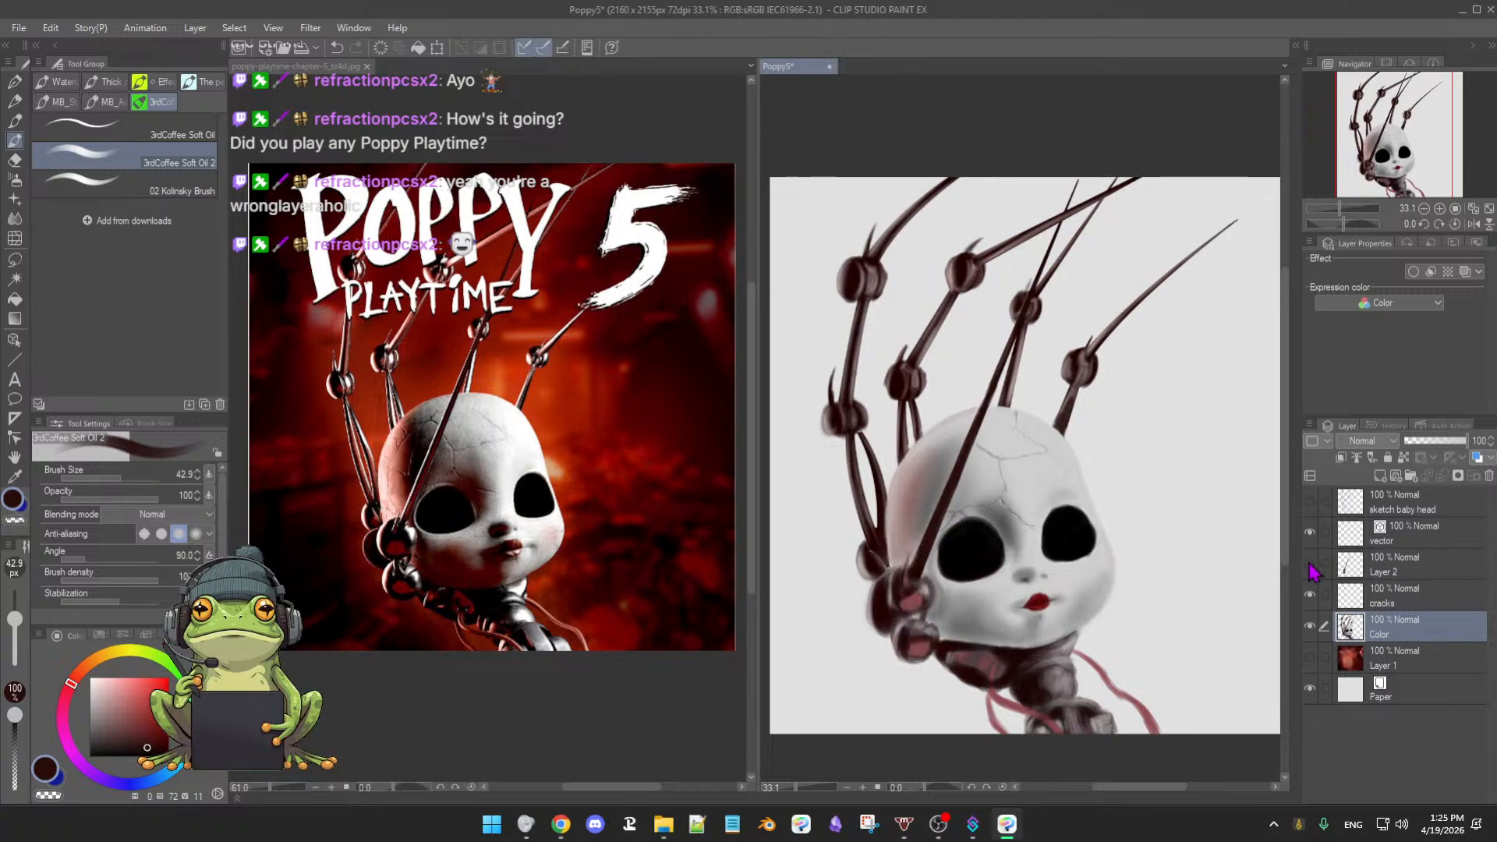
click(1310, 563)
click(1309, 564)
click(1310, 564)
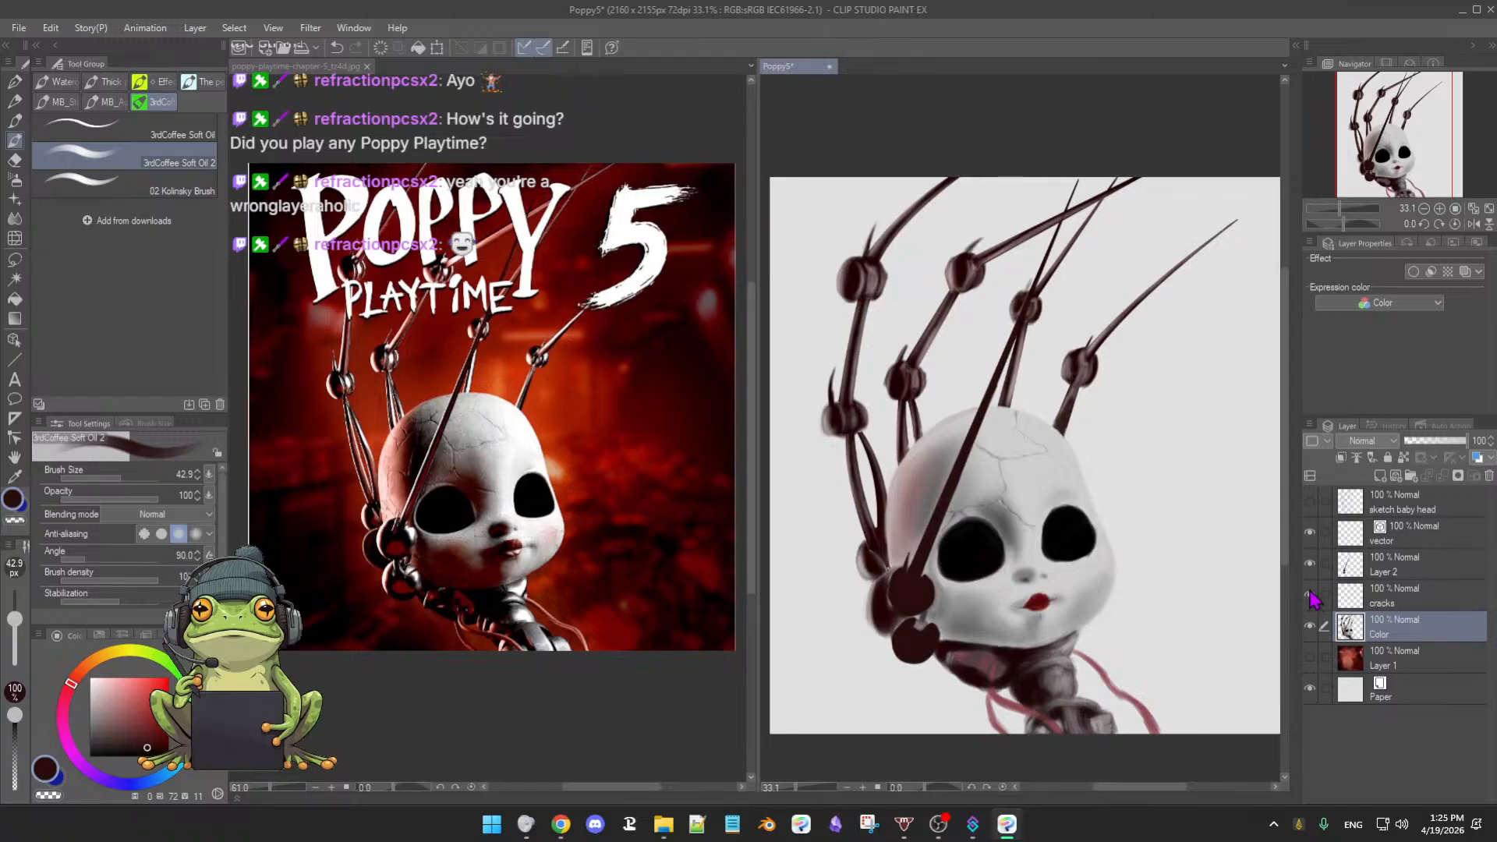
- Hide the crack lines layer on the doll's head and zoom in on the head
click(1310, 626)
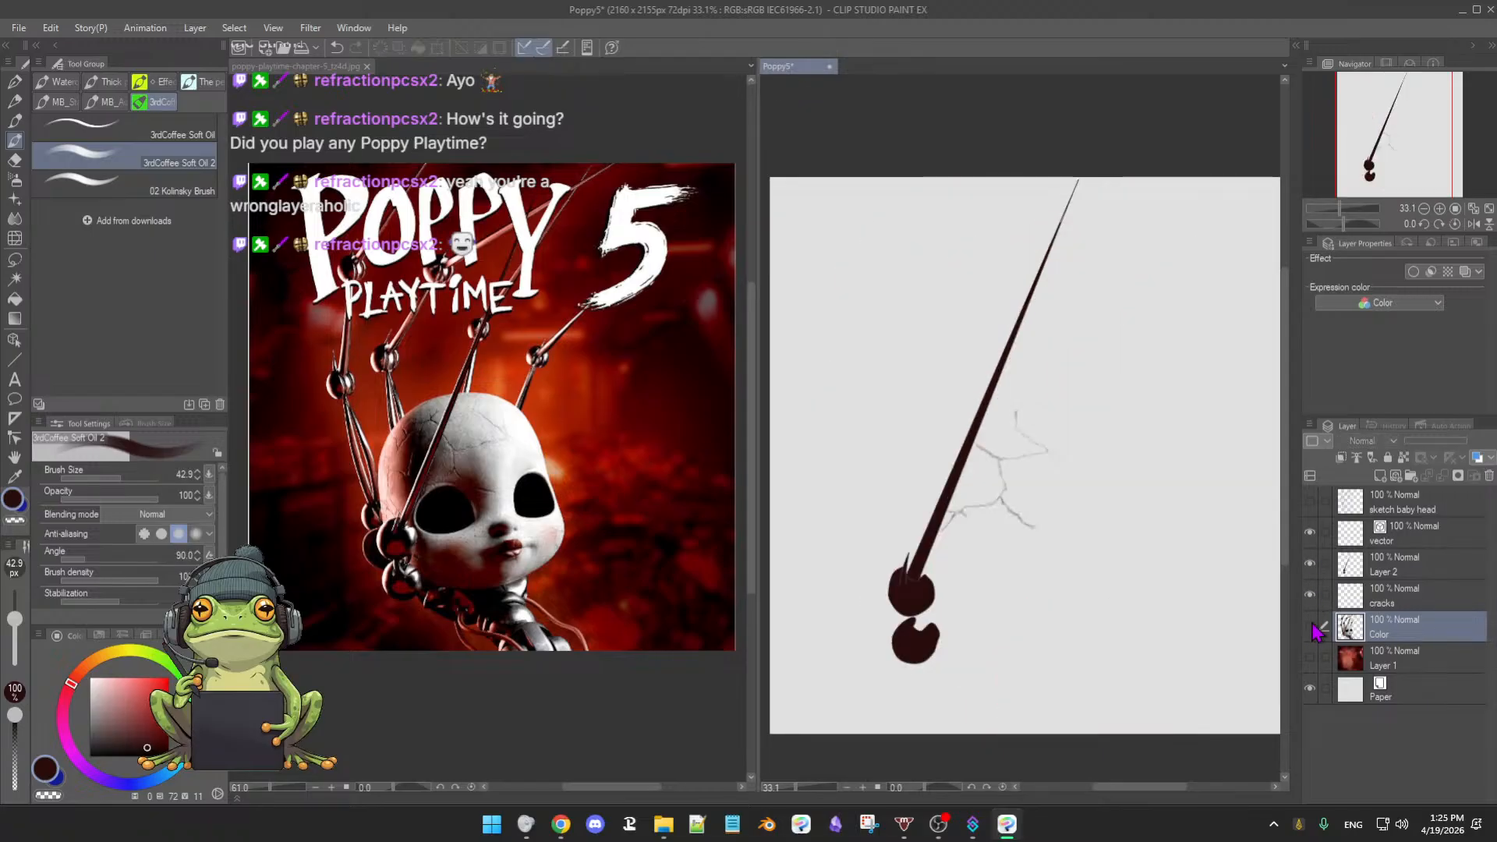
click(1310, 626)
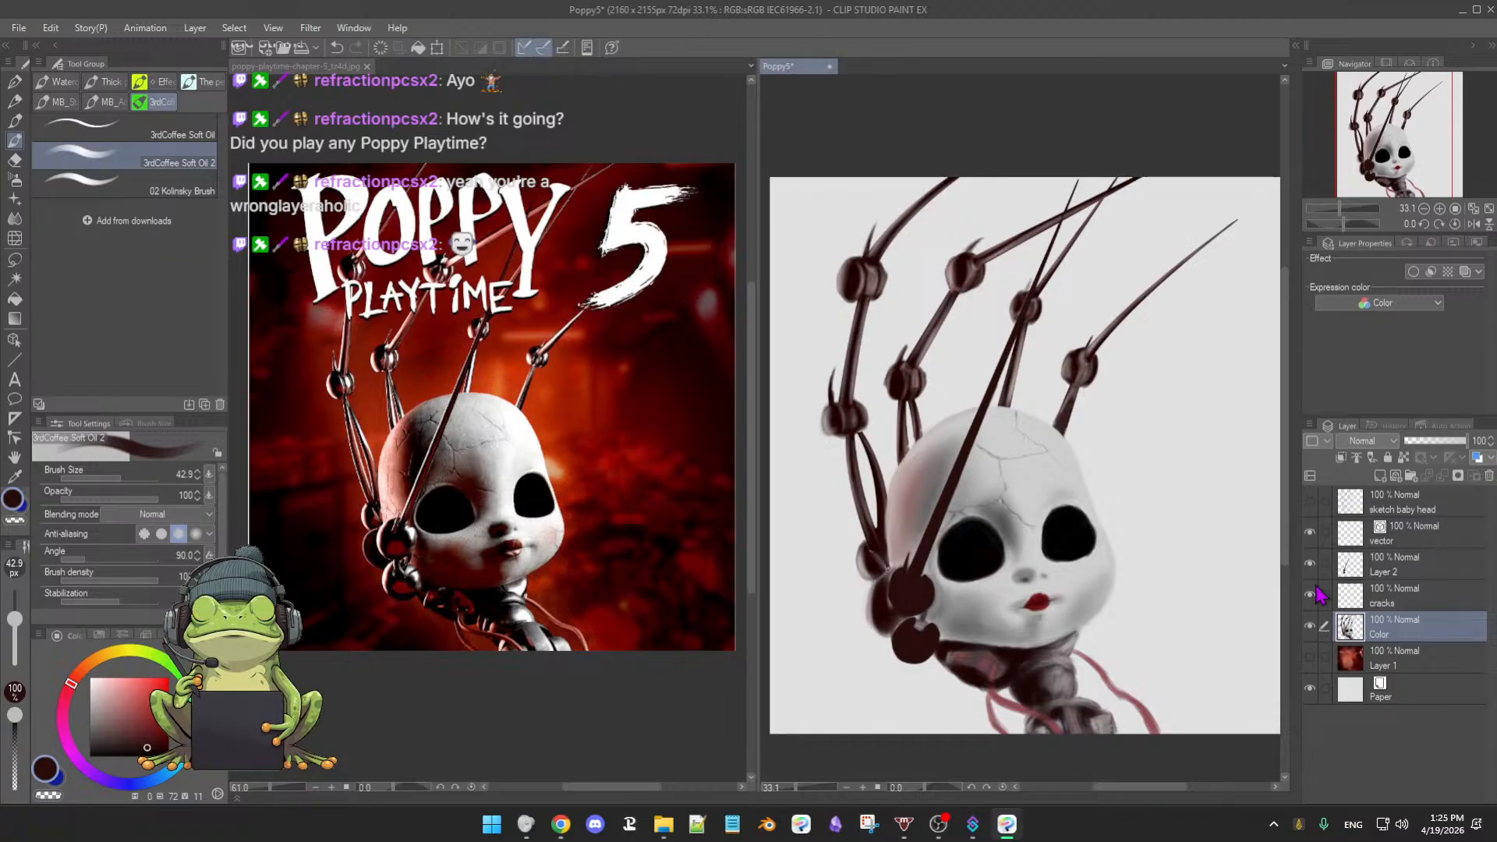
click(1310, 595)
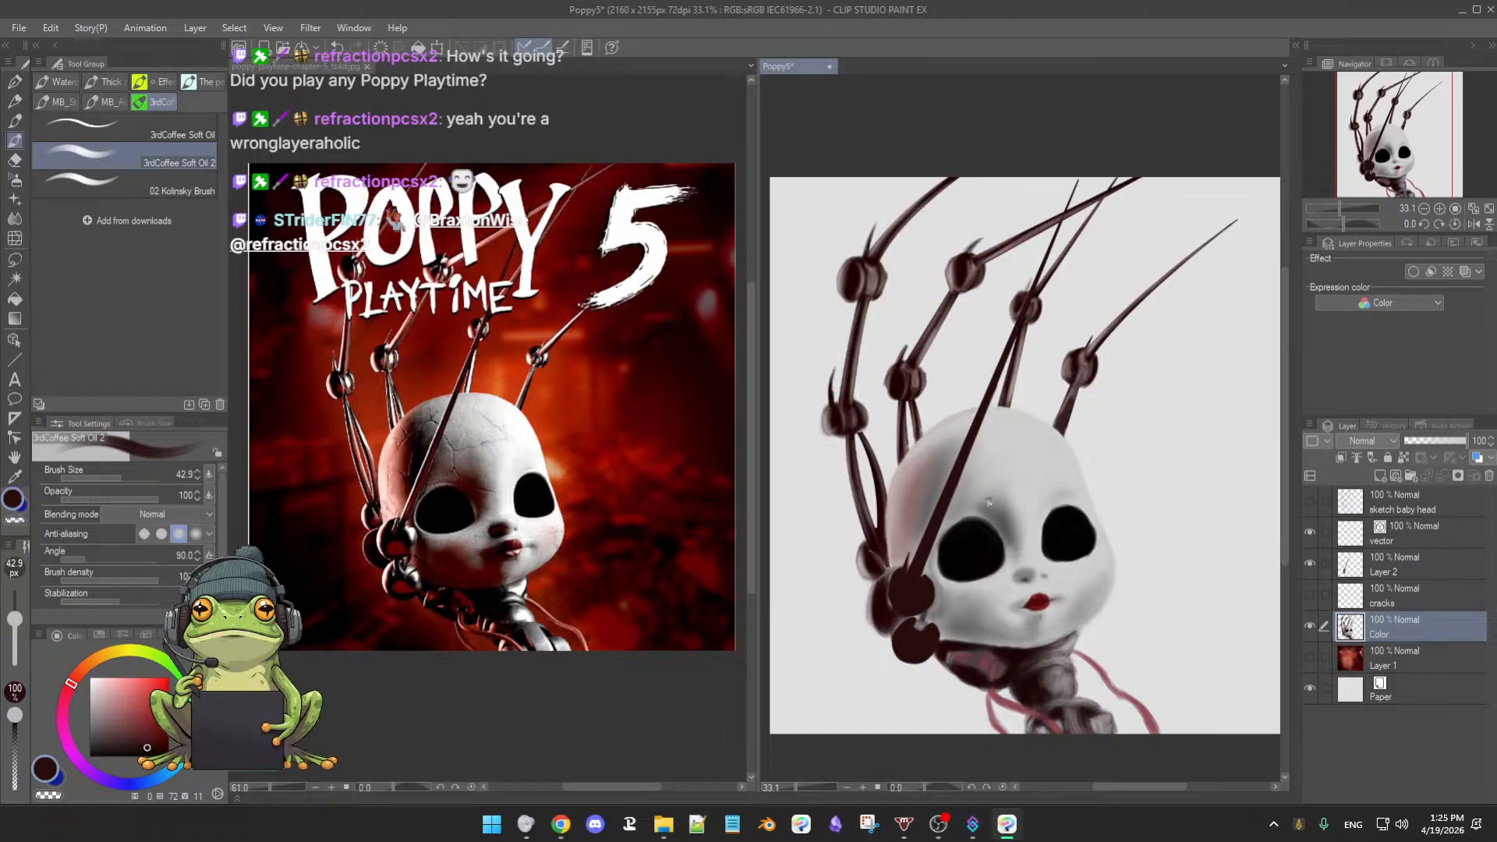
drag(981, 542, 1002, 538)
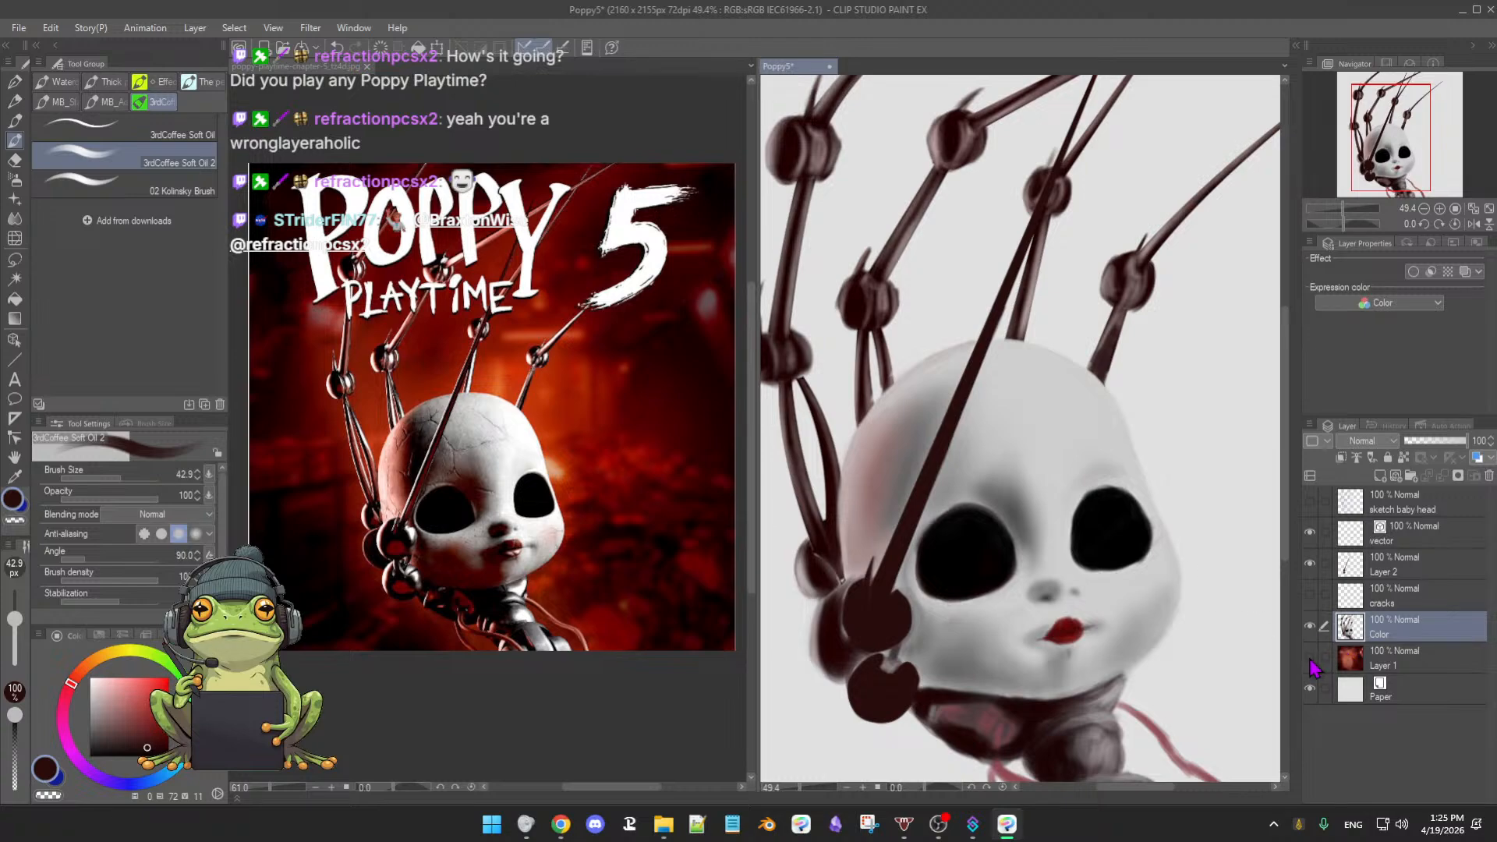
- Turn on the red background Layer 1 and centre the whole painting in view
click(1311, 658)
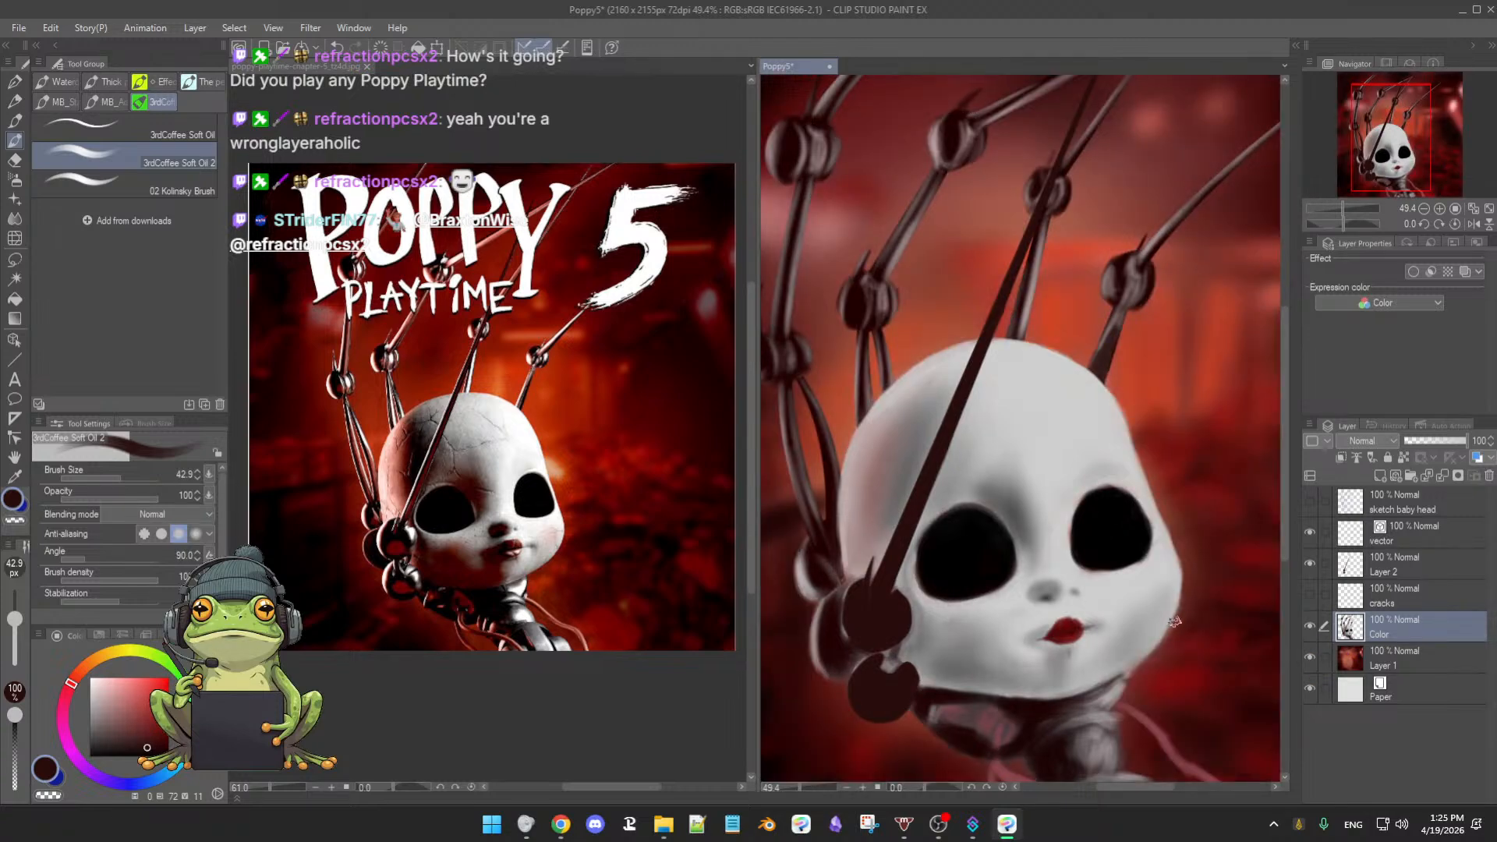
scroll(1209, 617, down, 3)
scroll(1209, 618, down, 2)
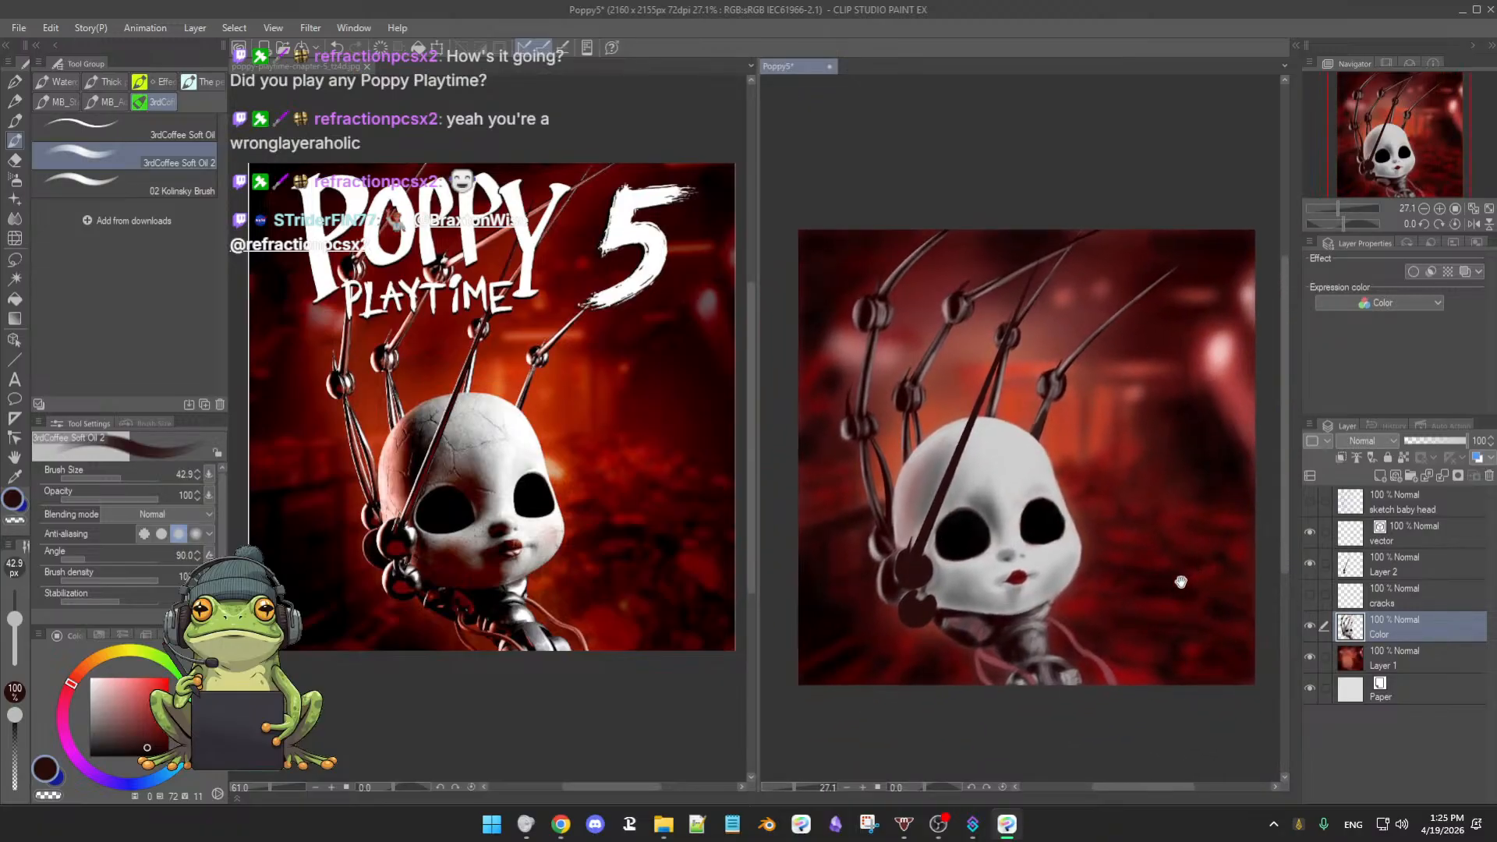
drag(1157, 591, 1162, 556)
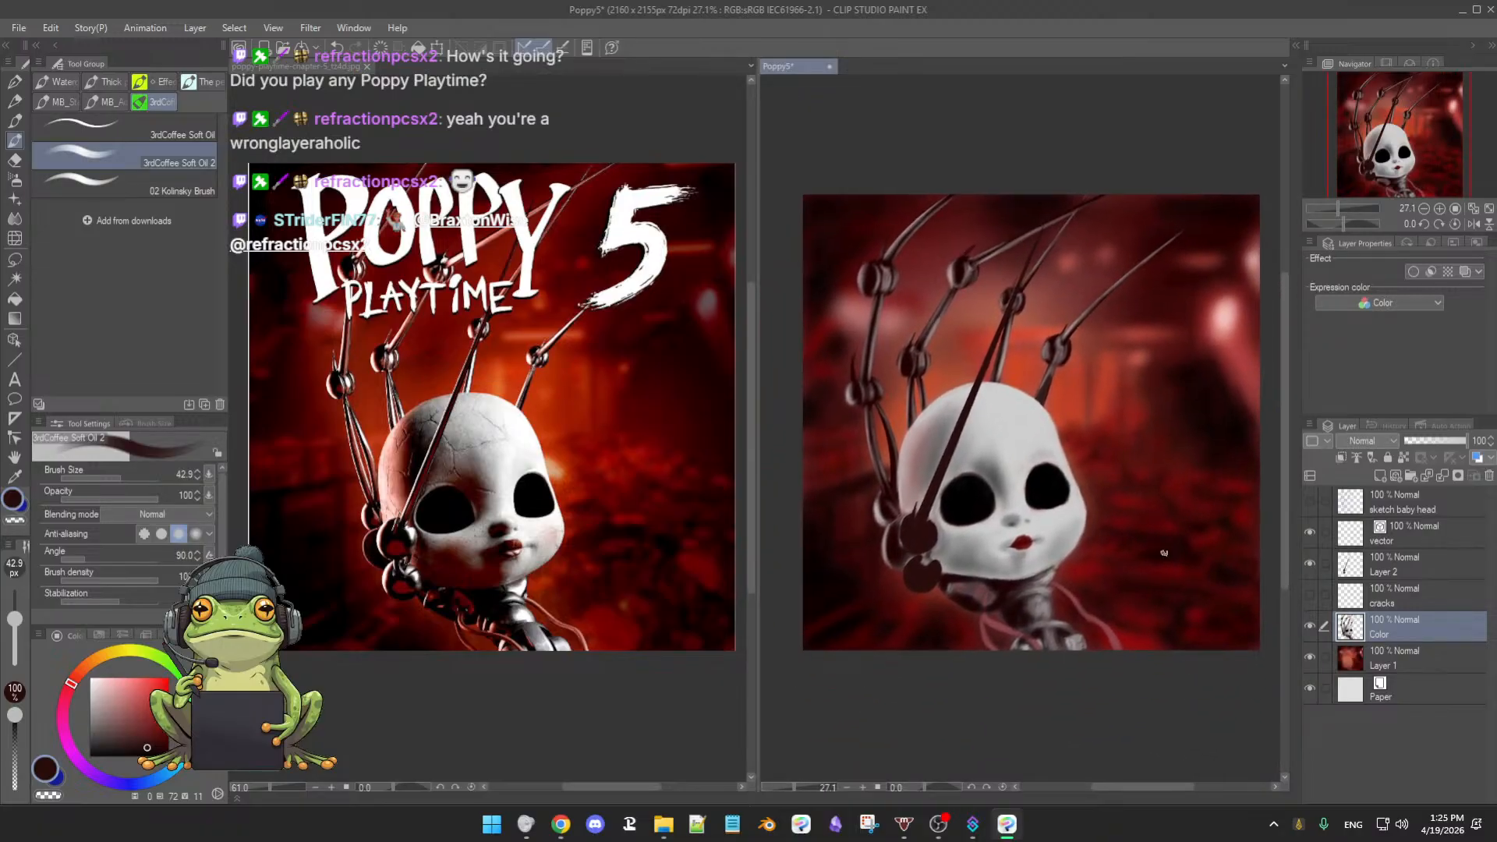
- Compare the Color layer and Layer 2 strokes, then make Layer 2 the working layer
click(1311, 626)
click(1310, 626)
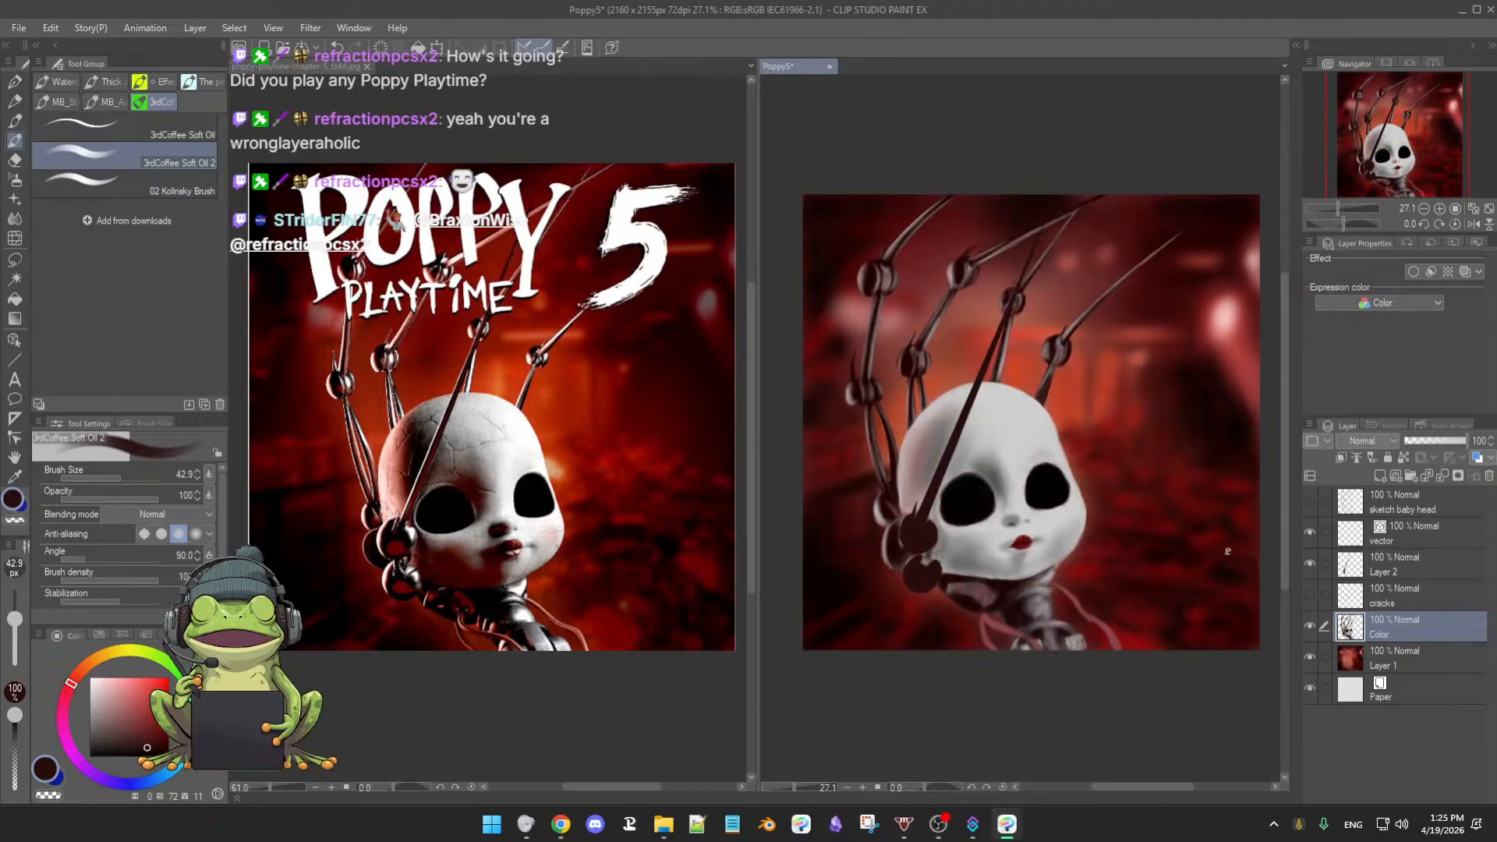
click(1311, 562)
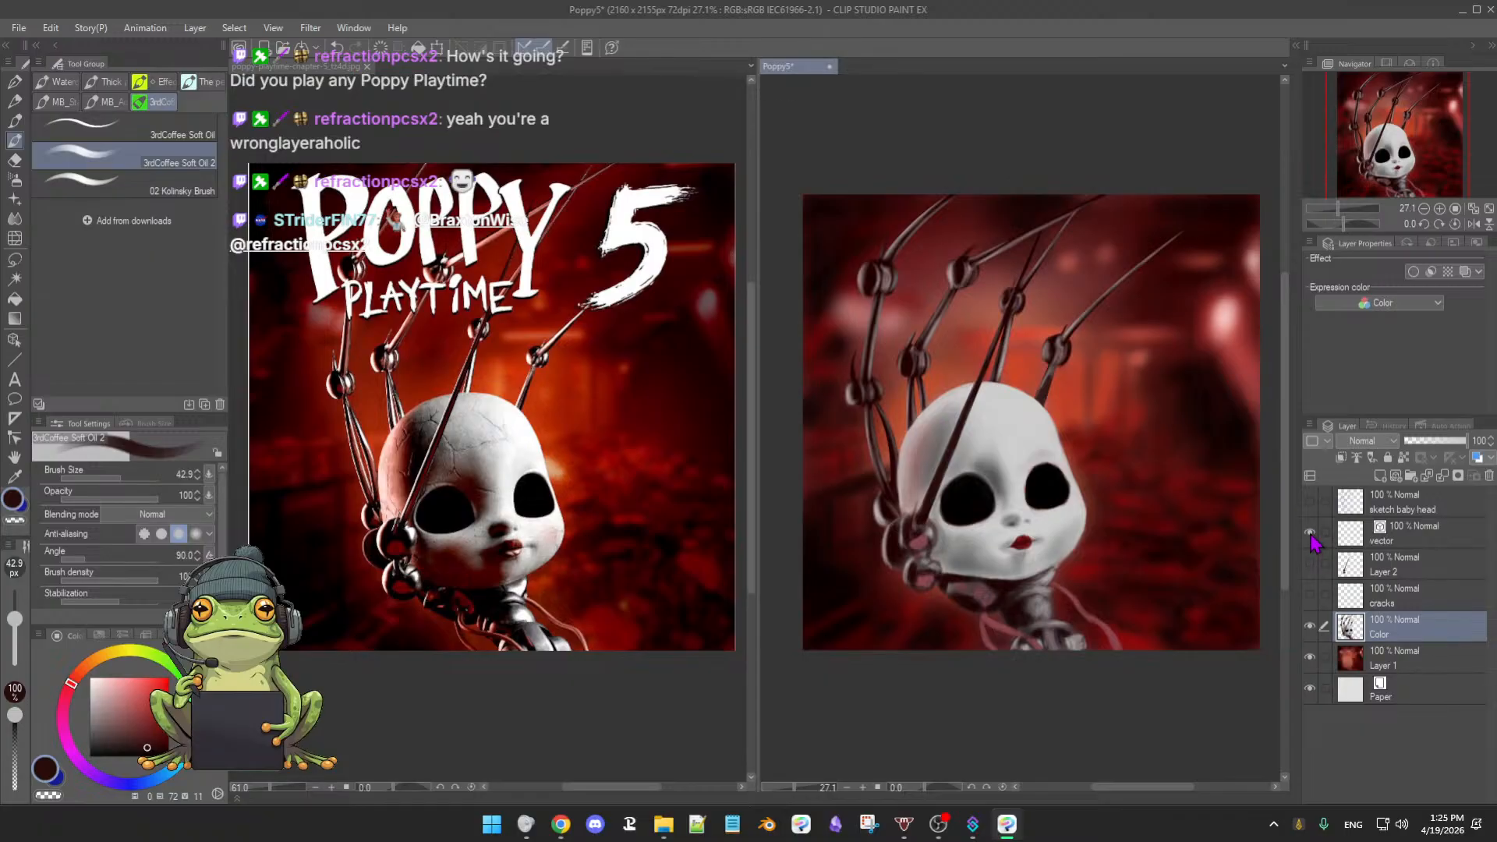
click(1310, 563)
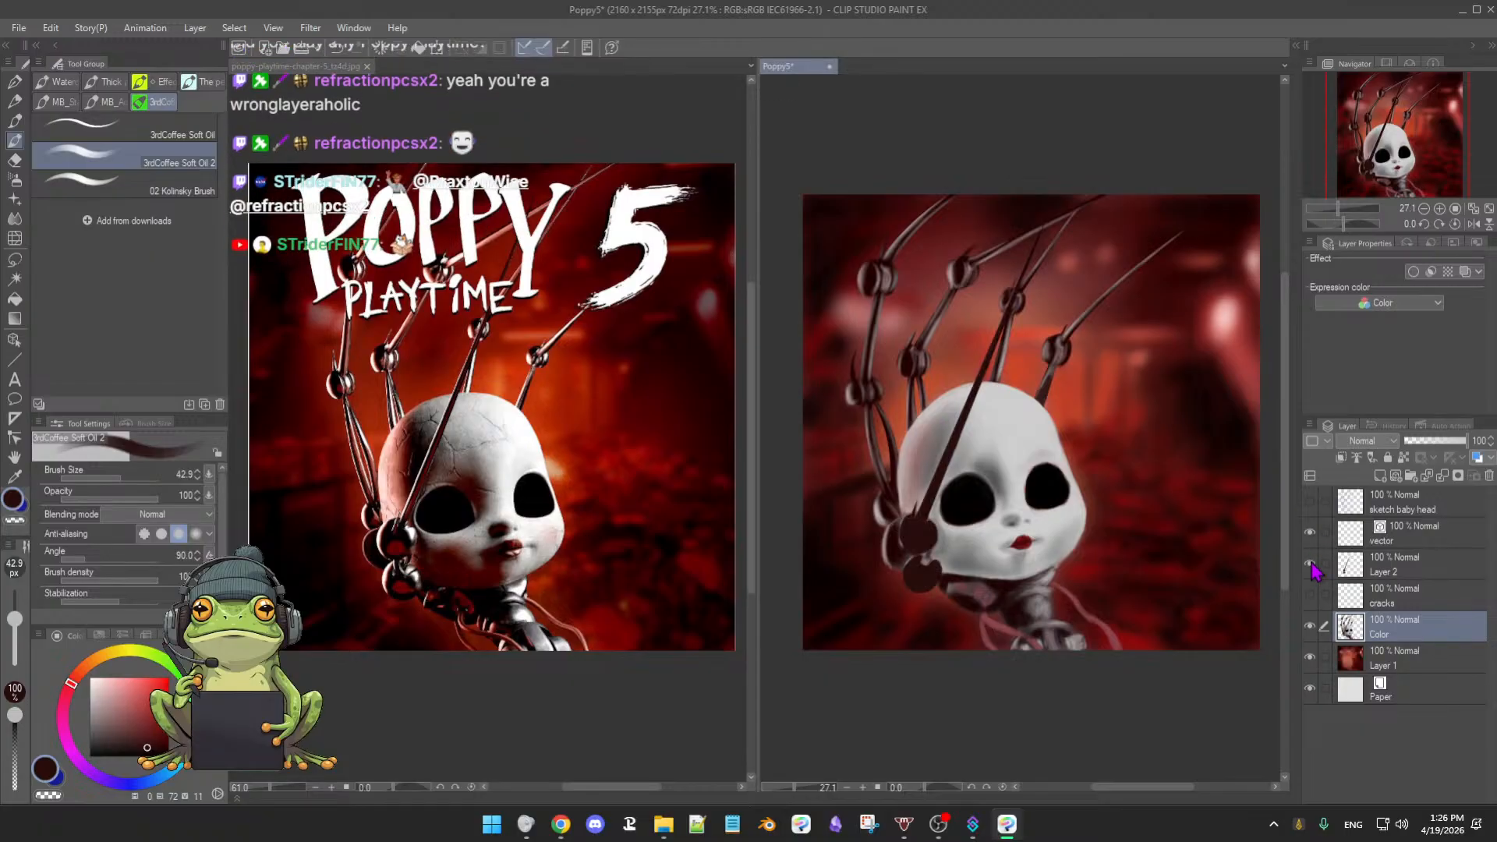
click(1310, 564)
click(1310, 564)
click(1355, 572)
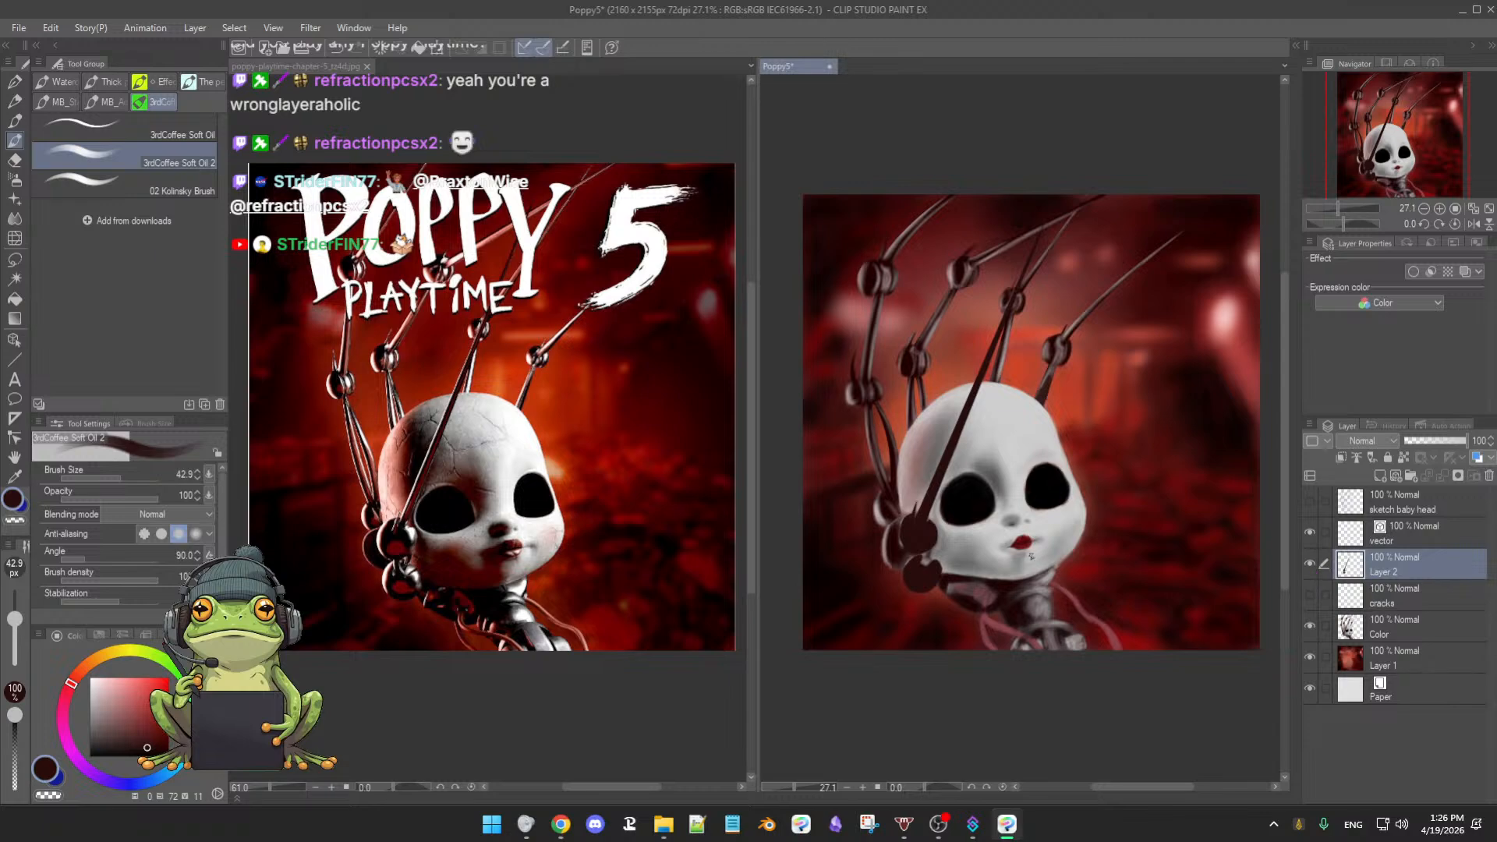
- Zoom in on the doll's face, begin renaming Layer 2, and save the document
scroll(1031, 556, up, 3)
drag(1054, 564, 1097, 594)
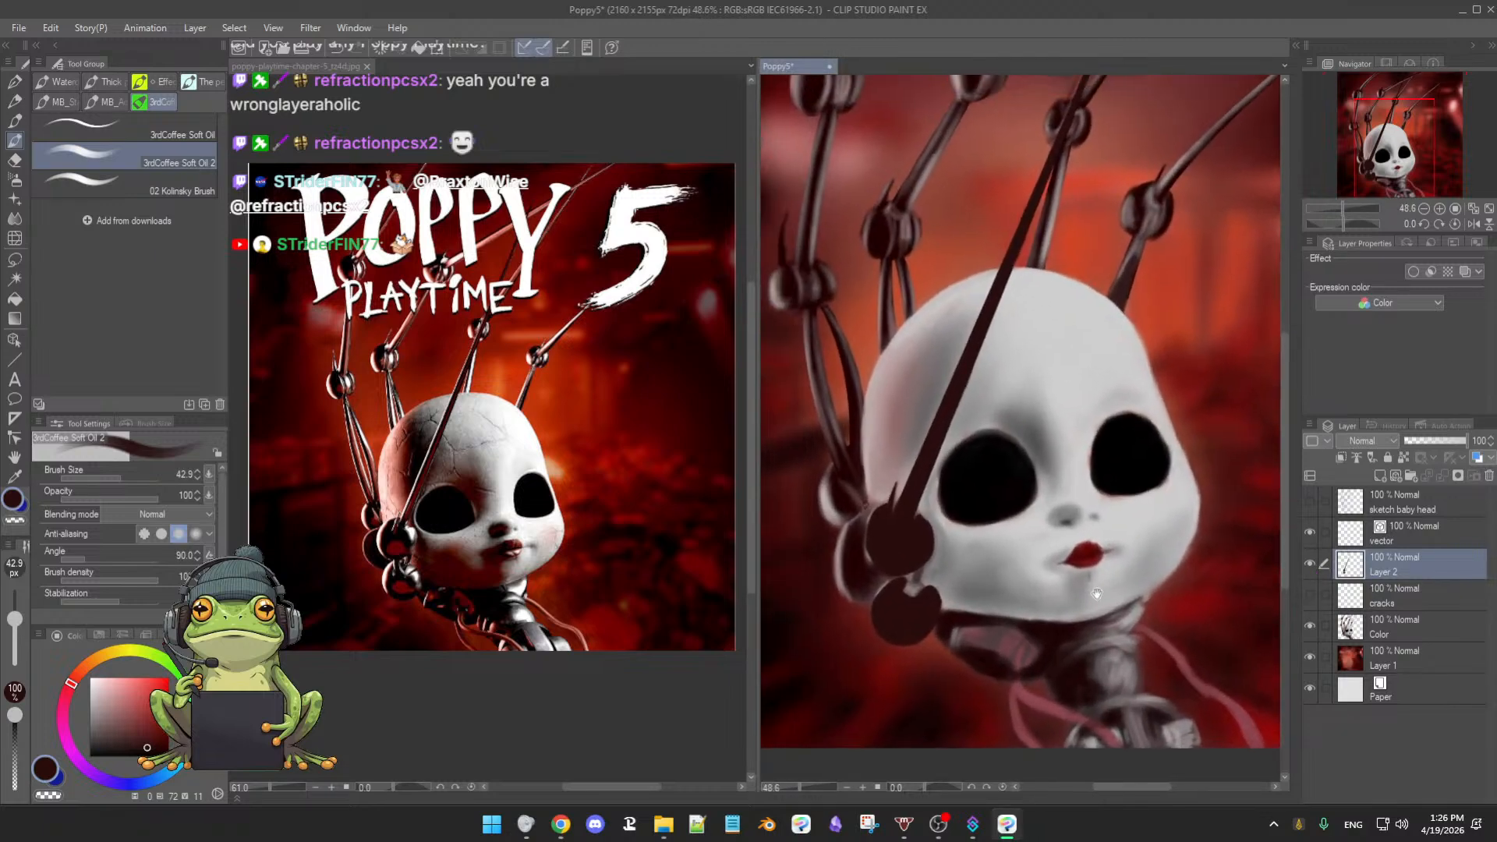
double_click(1387, 575)
text(t)
key(Escape)
key(ctrl+s)
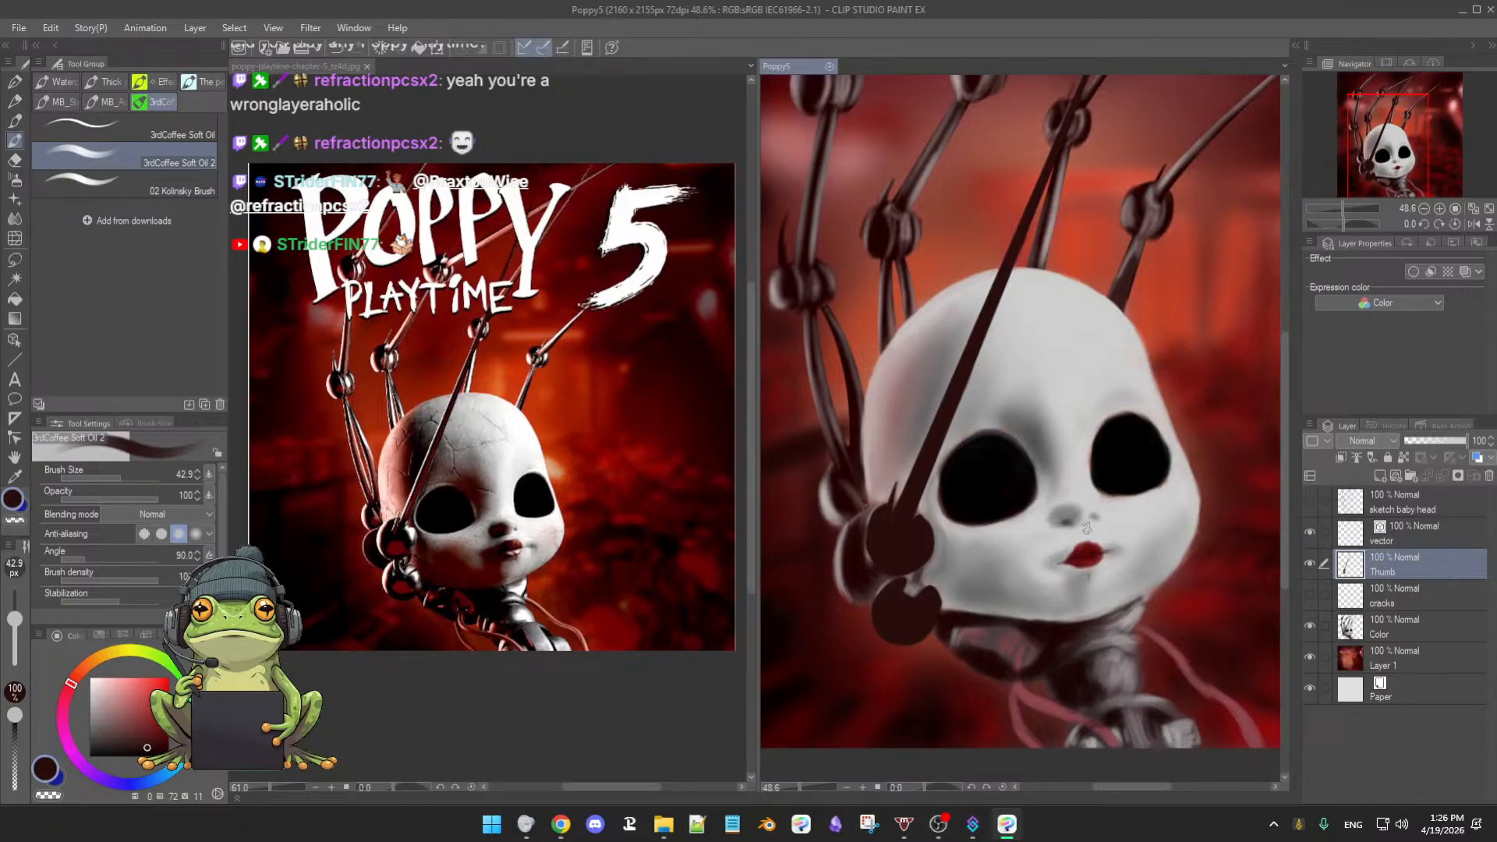
- Dab paint on the thumb, sampling light and darker tones with a smaller brush
click(876, 544)
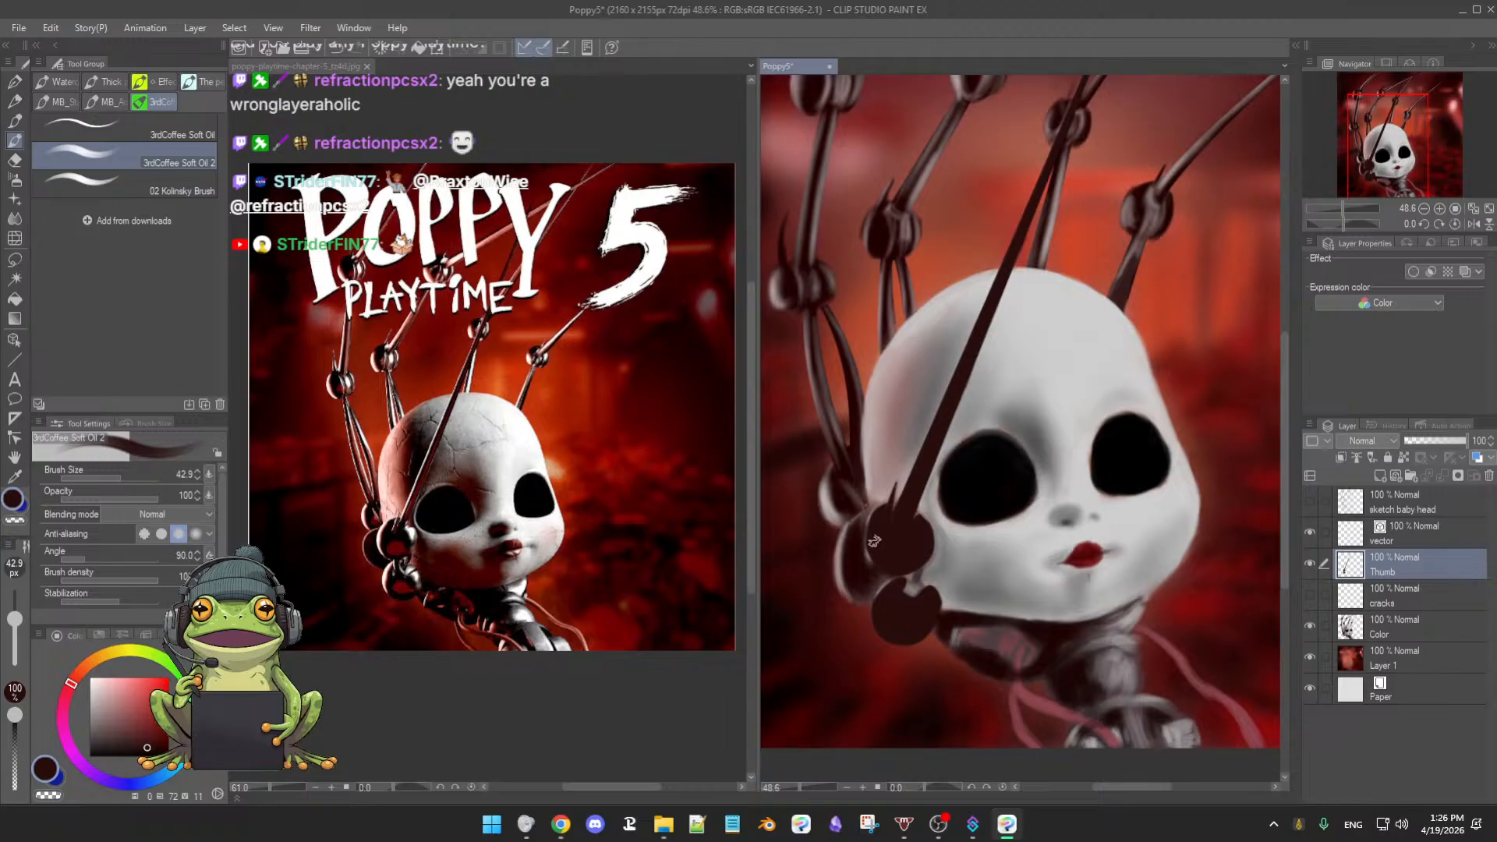
alt+click(841, 554)
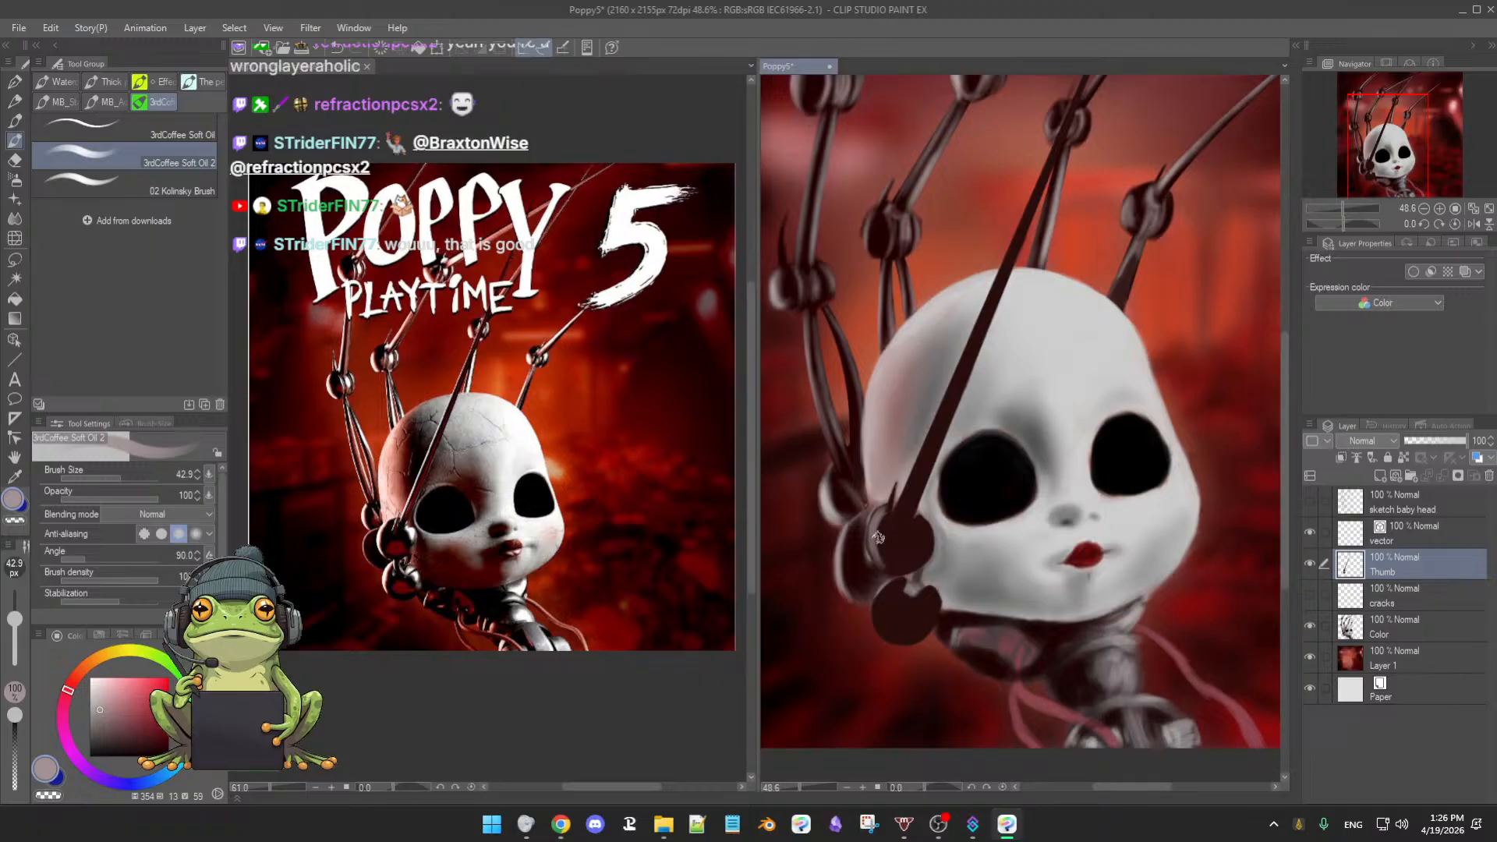
click(903, 527)
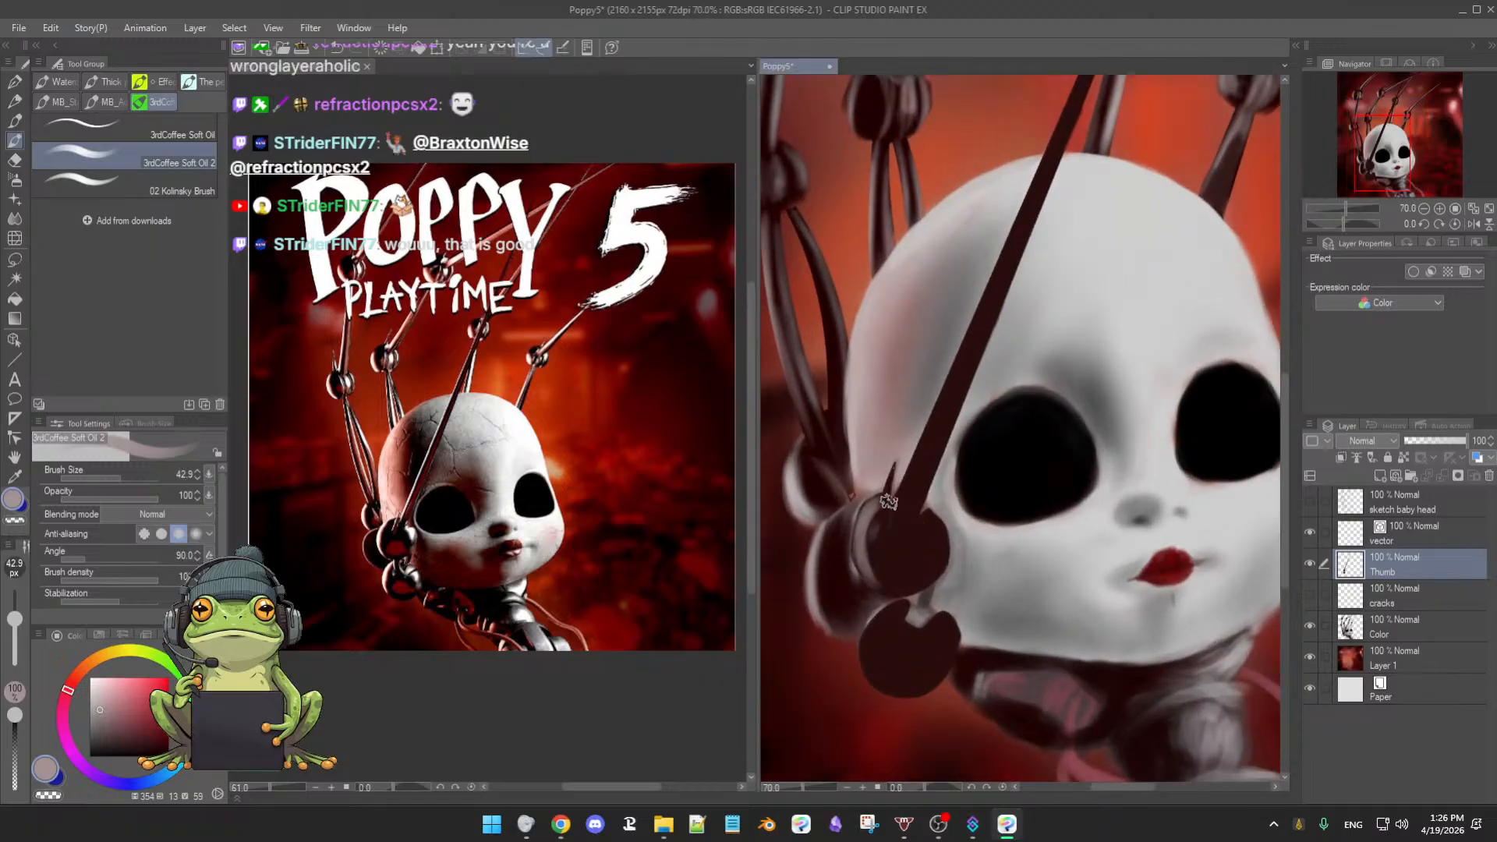
key(bracketleft)
key(bracketleft)
key(bracketleft)
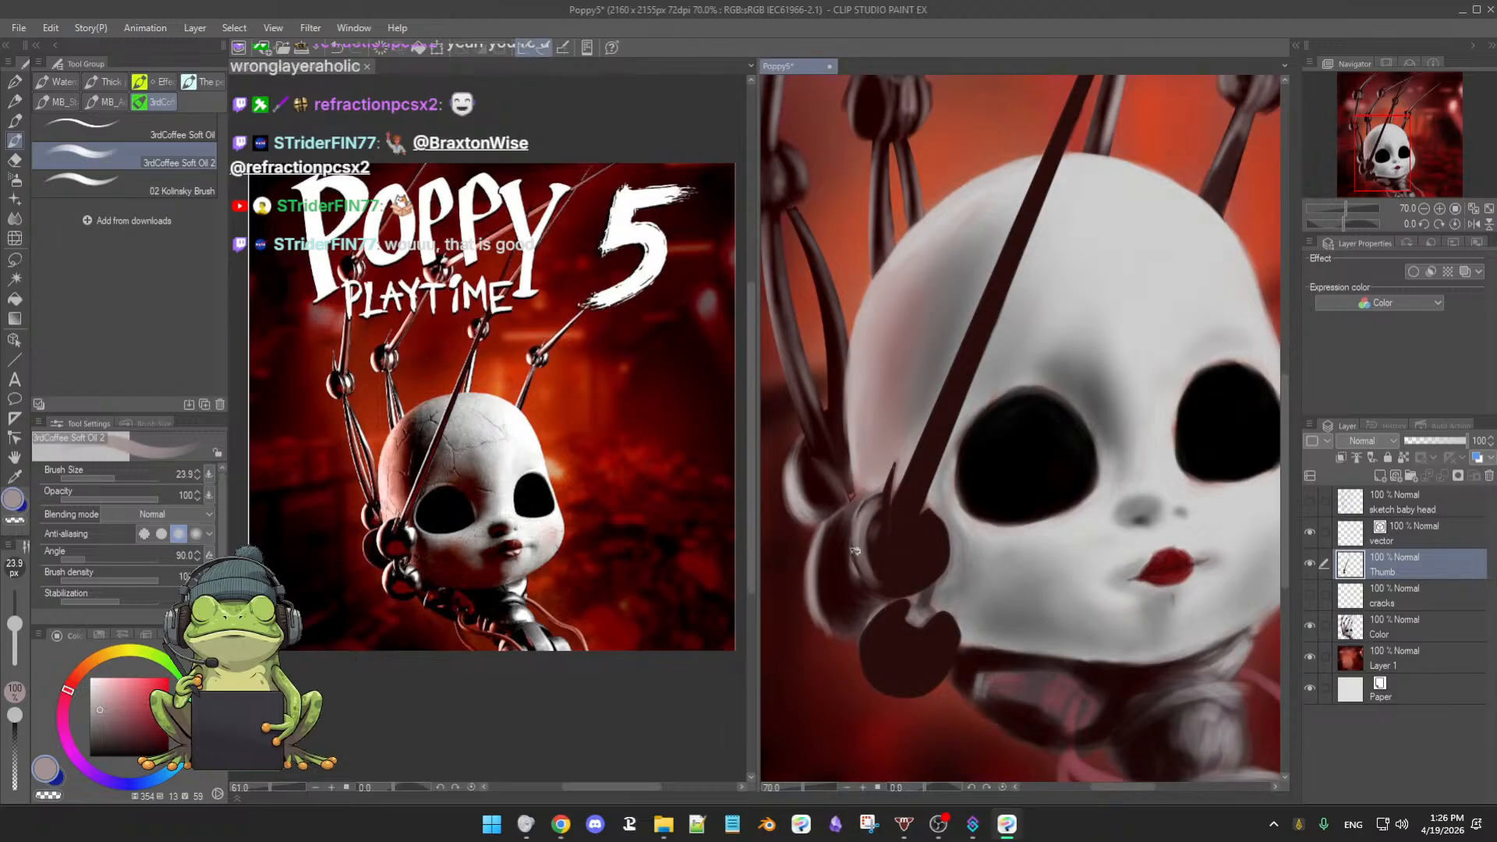
click(912, 567)
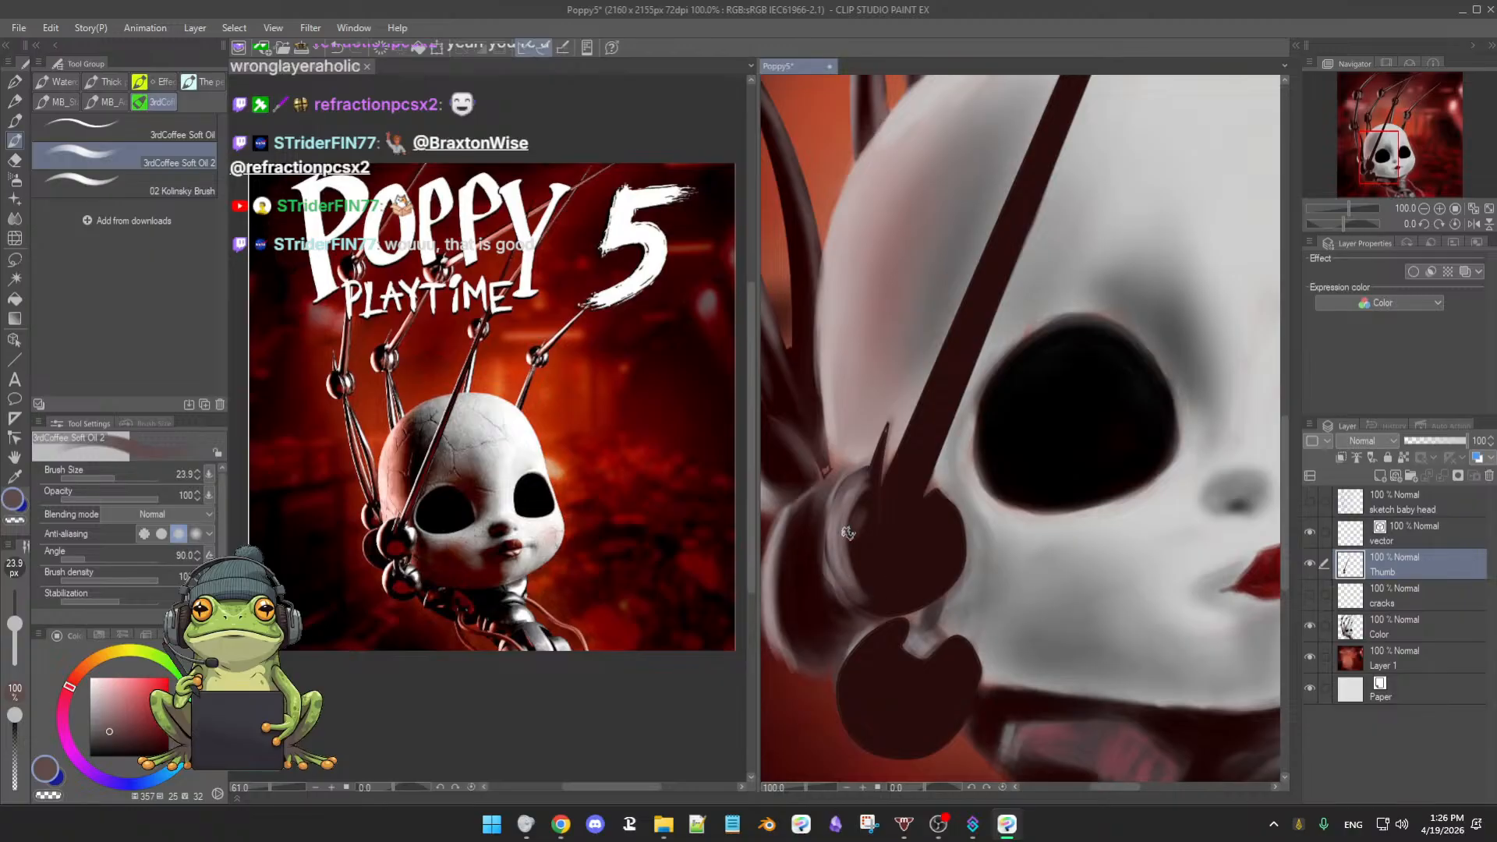
alt+click(857, 514)
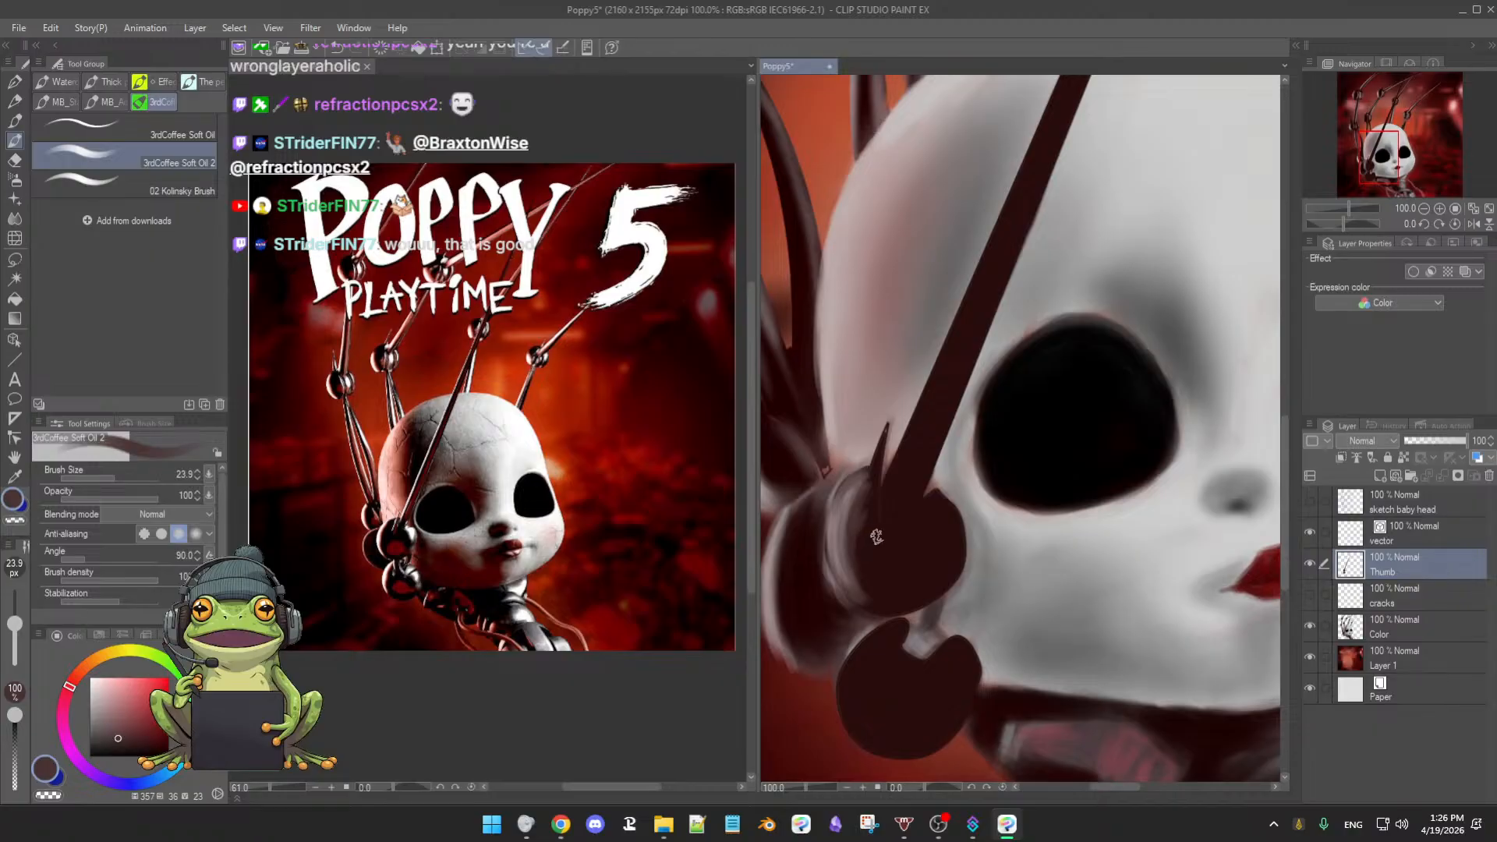
- Pick a darker red-brown and enlarge the brush to about 46 for the joint shading
drag(894, 540, 908, 547)
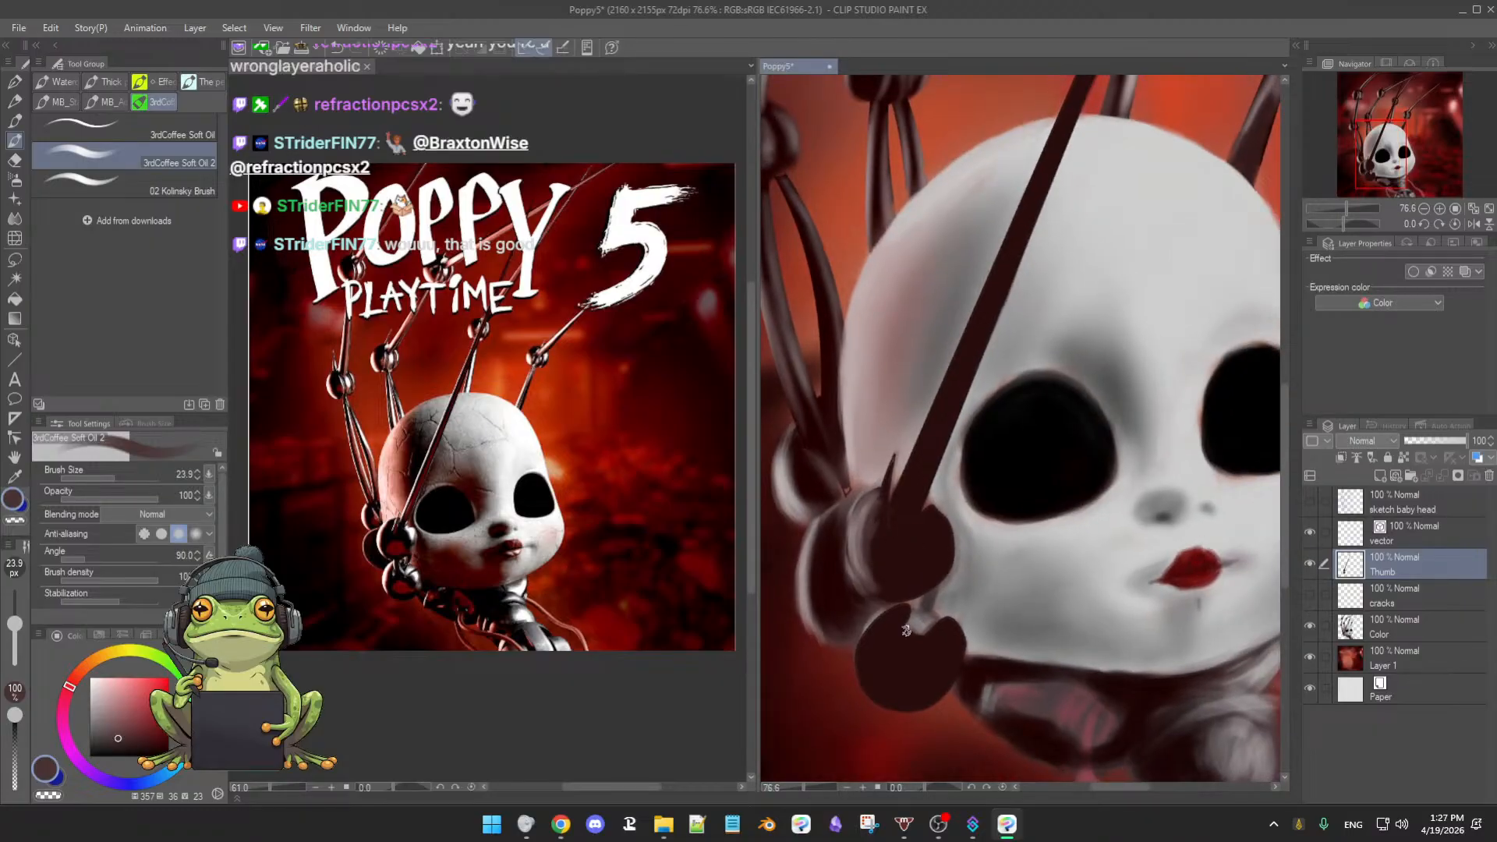
key(alt)
key(alt)
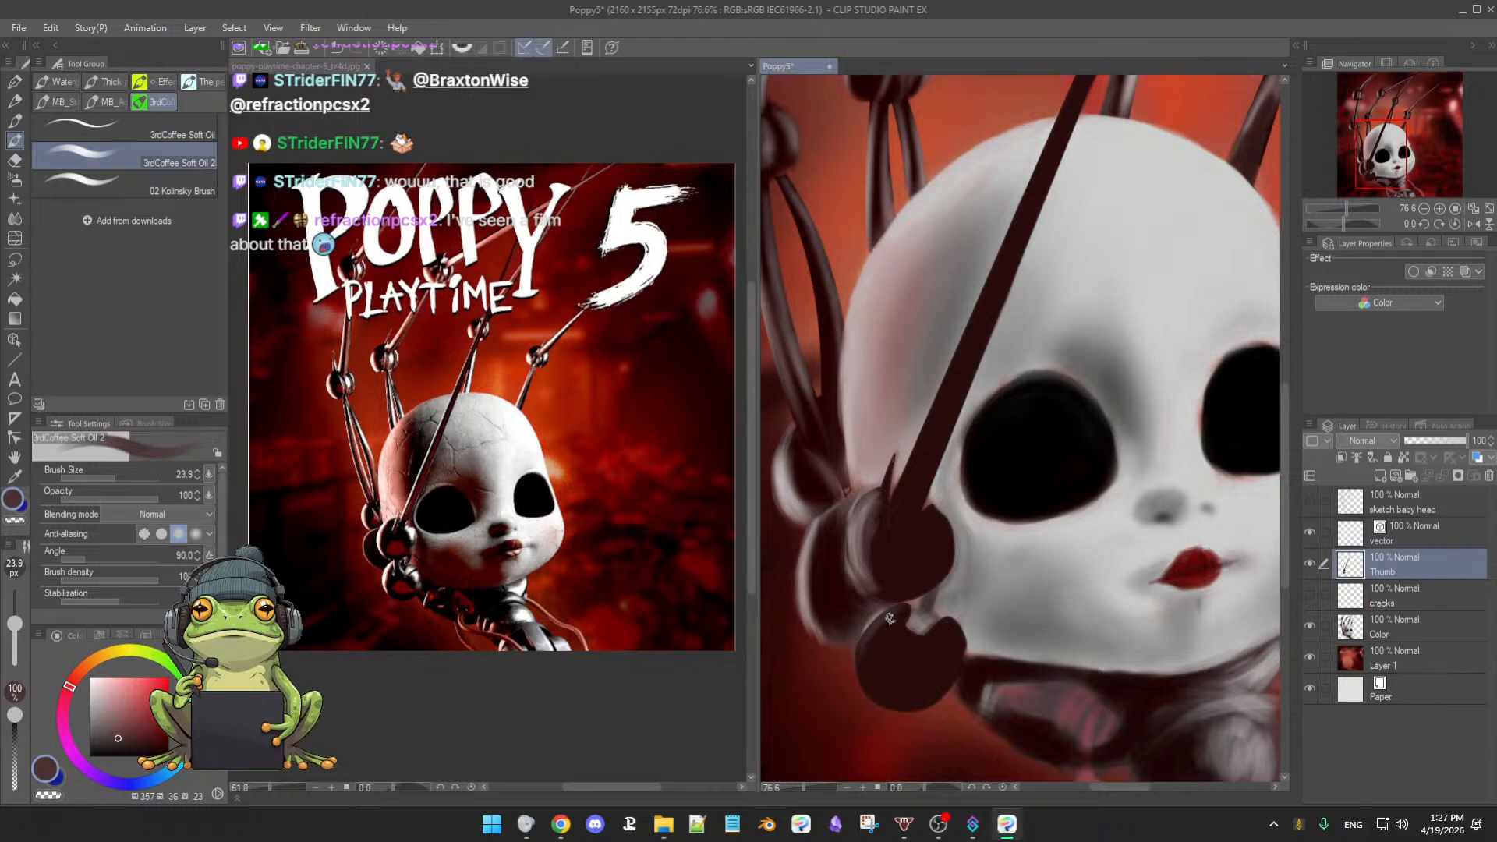
alt+click(884, 548)
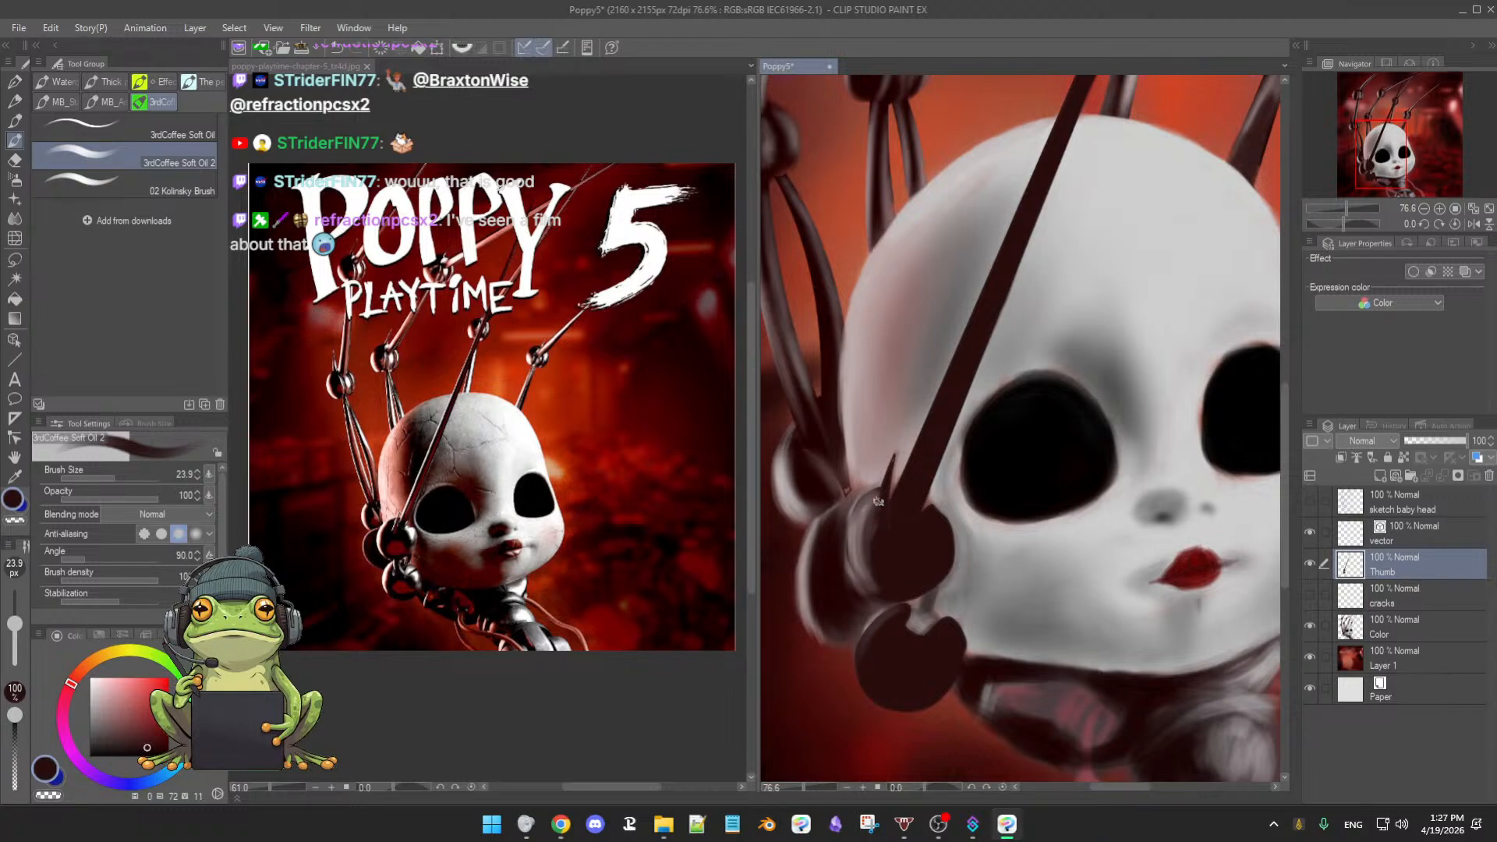
drag(889, 551, 891, 553)
key(e)
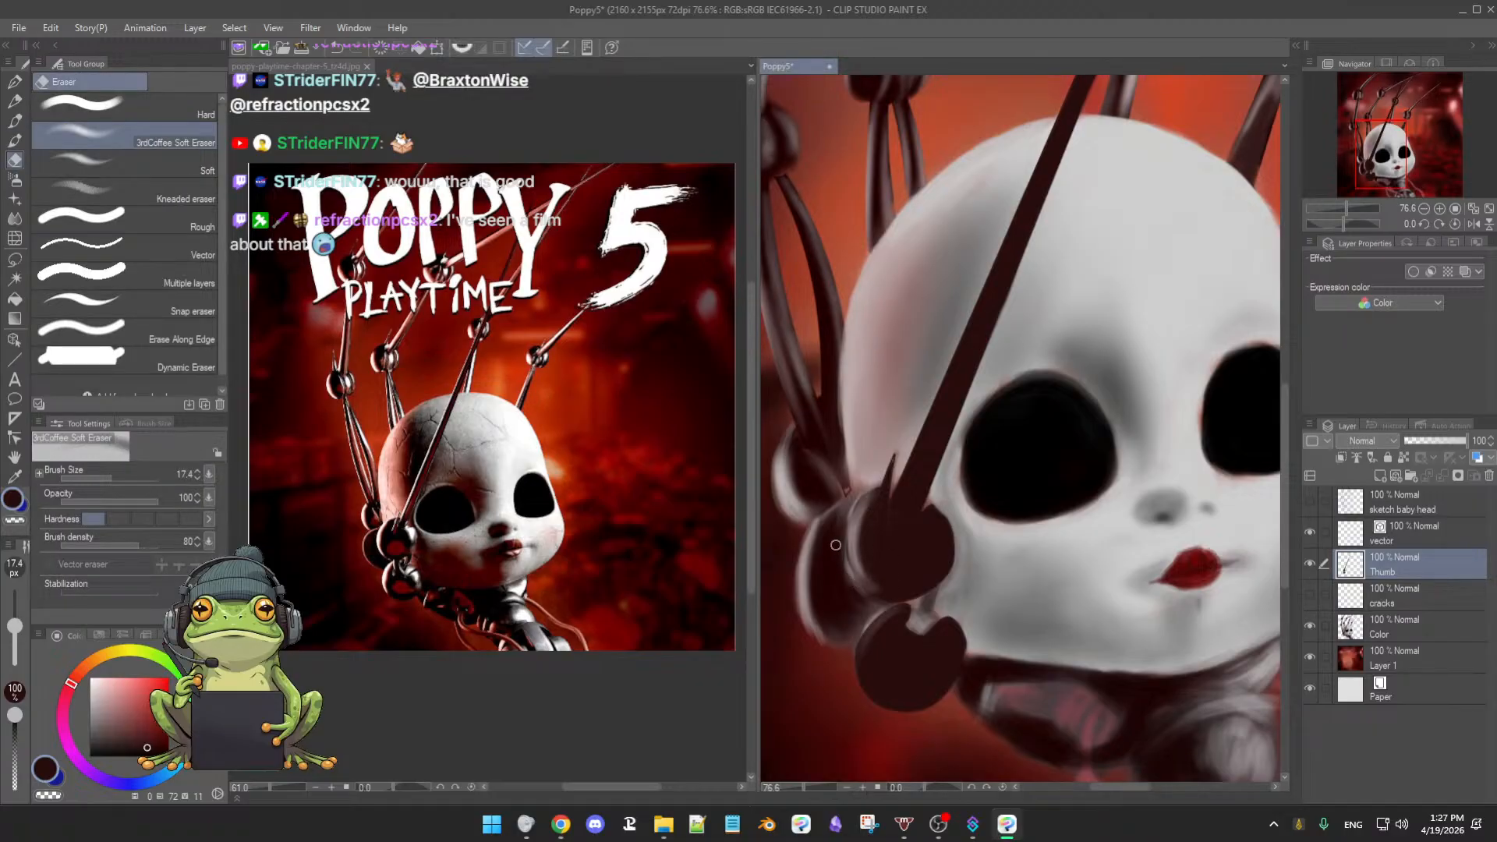
- Return to the soft oil brush and toggle the Color layer to check the thumb
key(b)
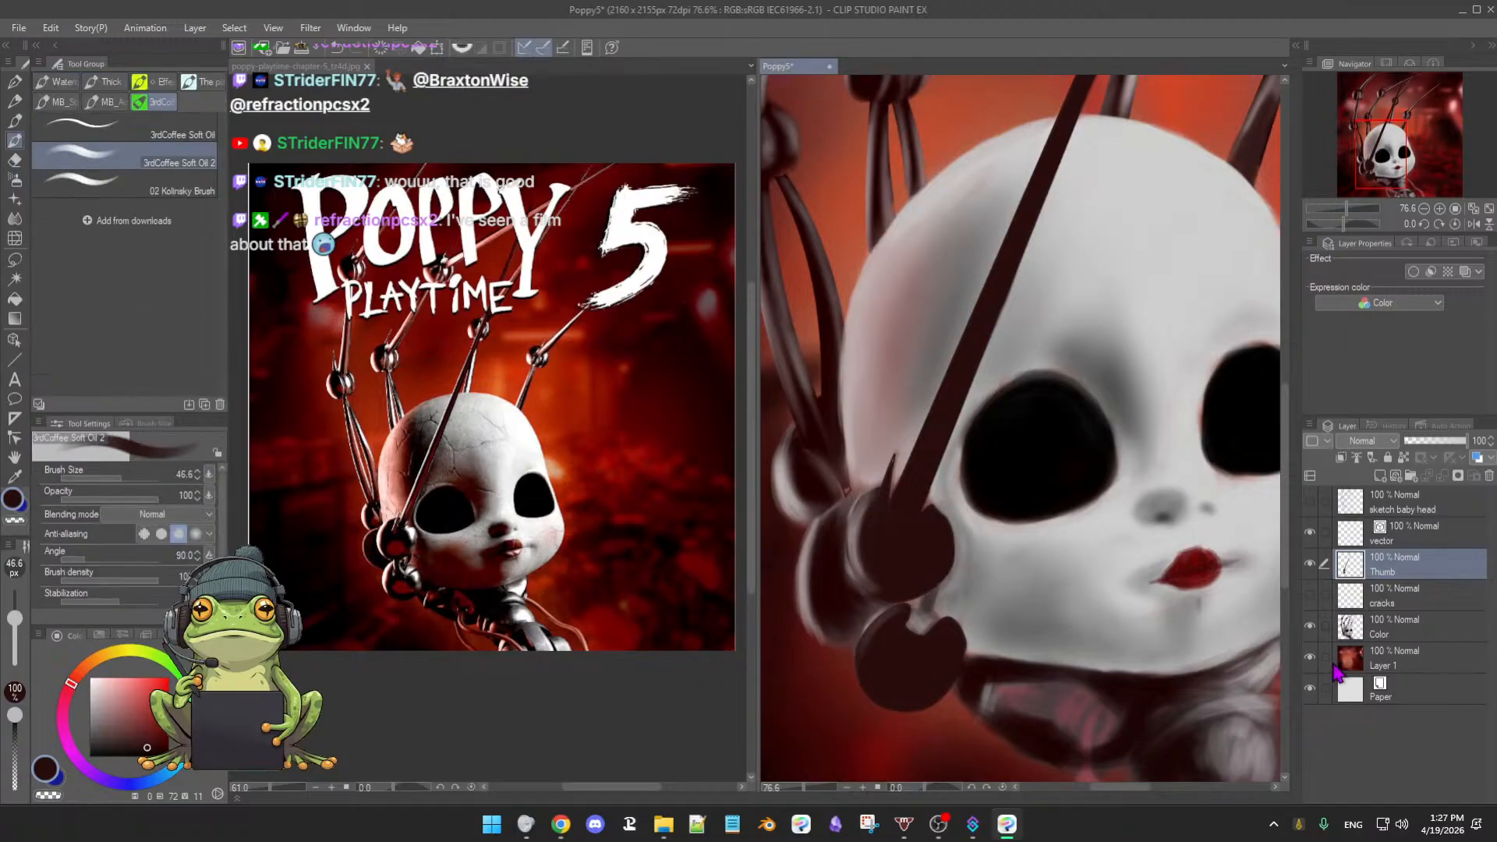
click(1311, 625)
click(1310, 625)
click(1311, 625)
click(1311, 625)
- Darken the ball joint's upper-left edge with its own dark colour, then pick a light mauve
alt+click(872, 537)
drag(890, 553, 868, 505)
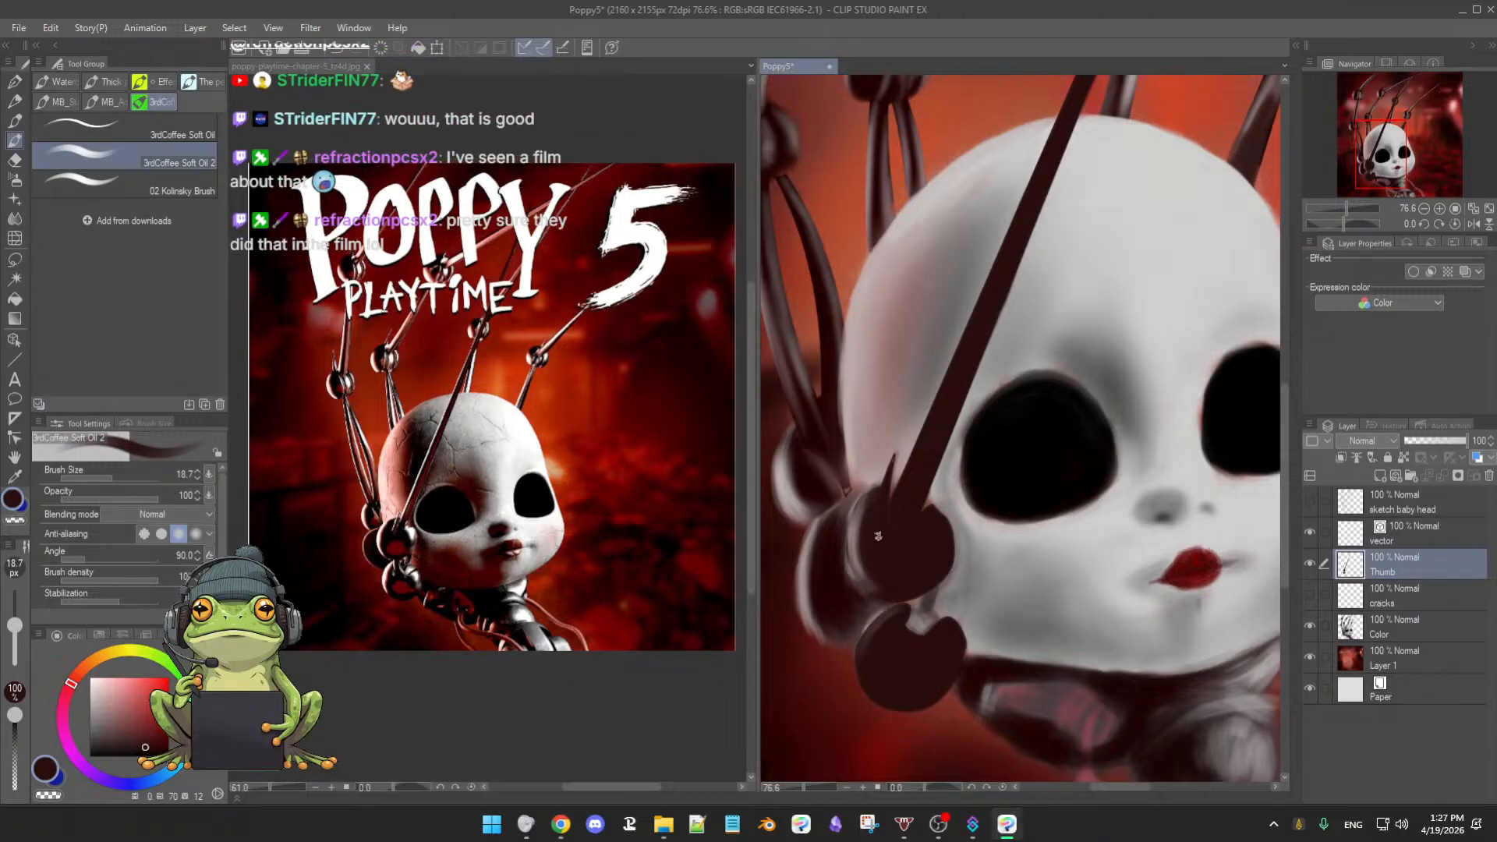
drag(872, 541, 878, 555)
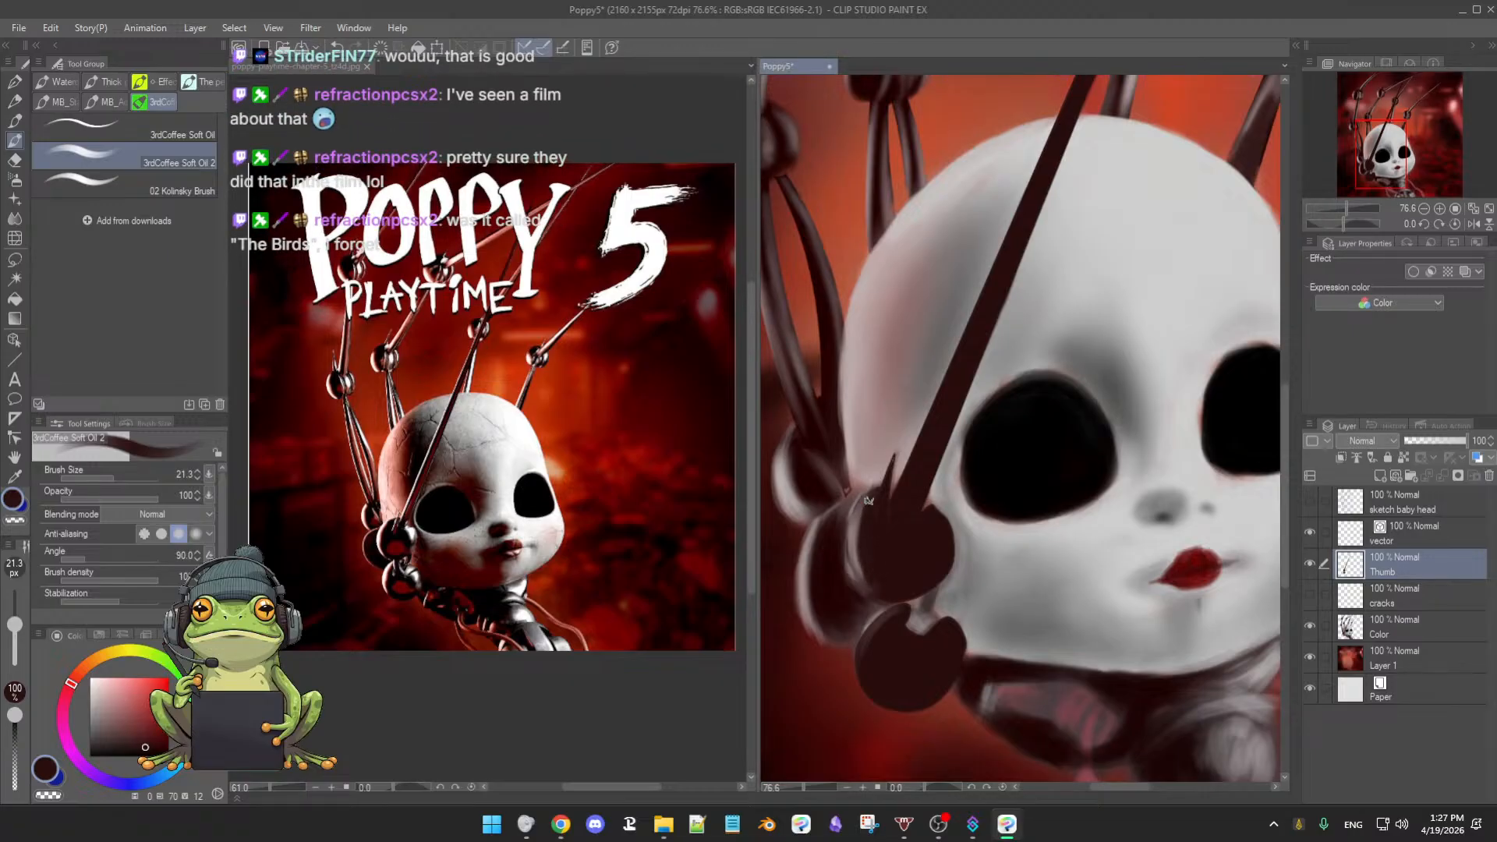
alt+click(897, 464)
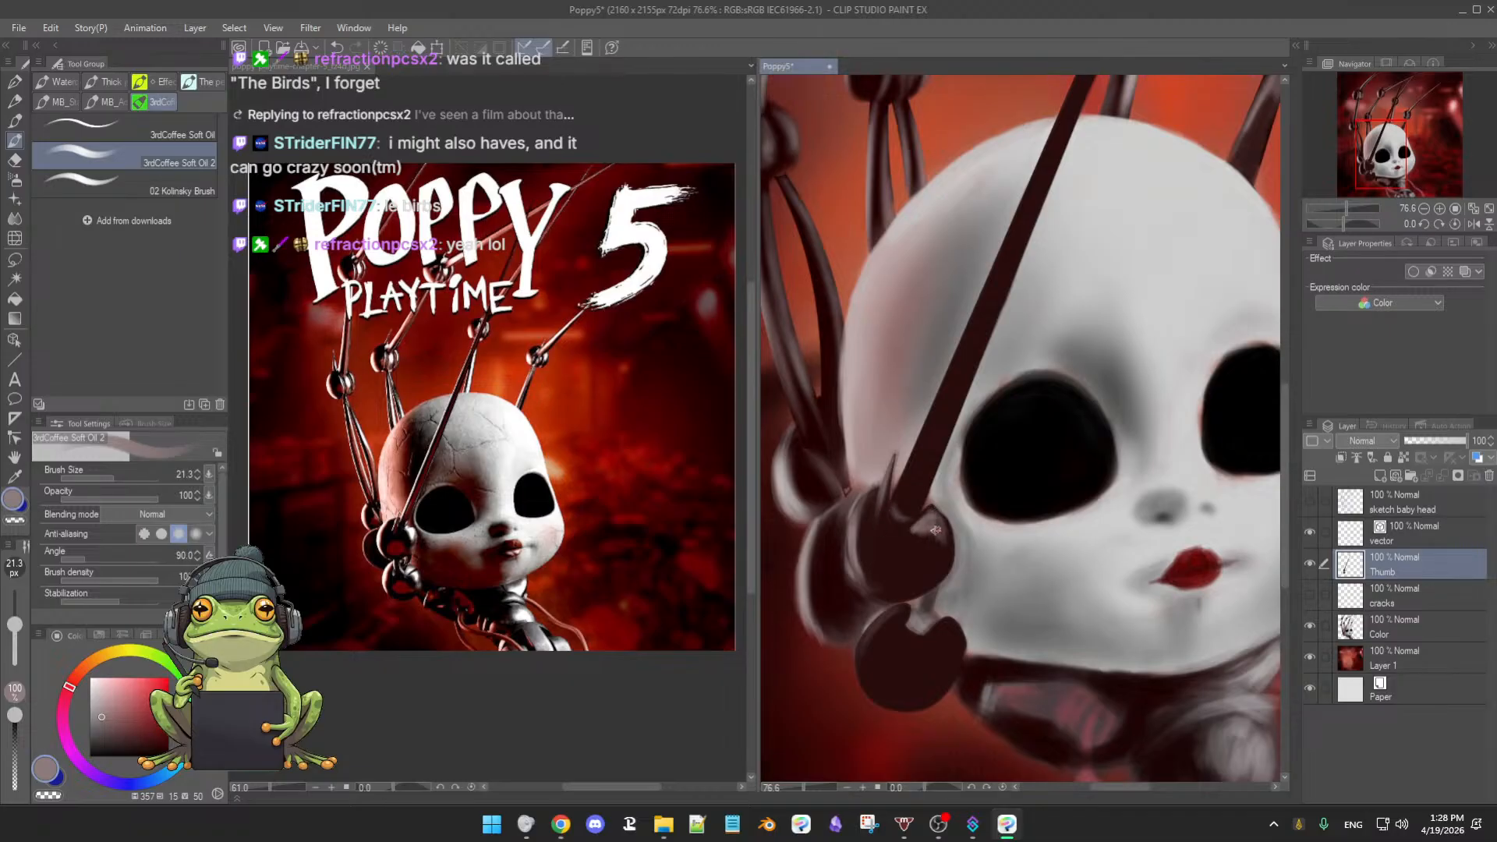
scroll(936, 511, down, 4)
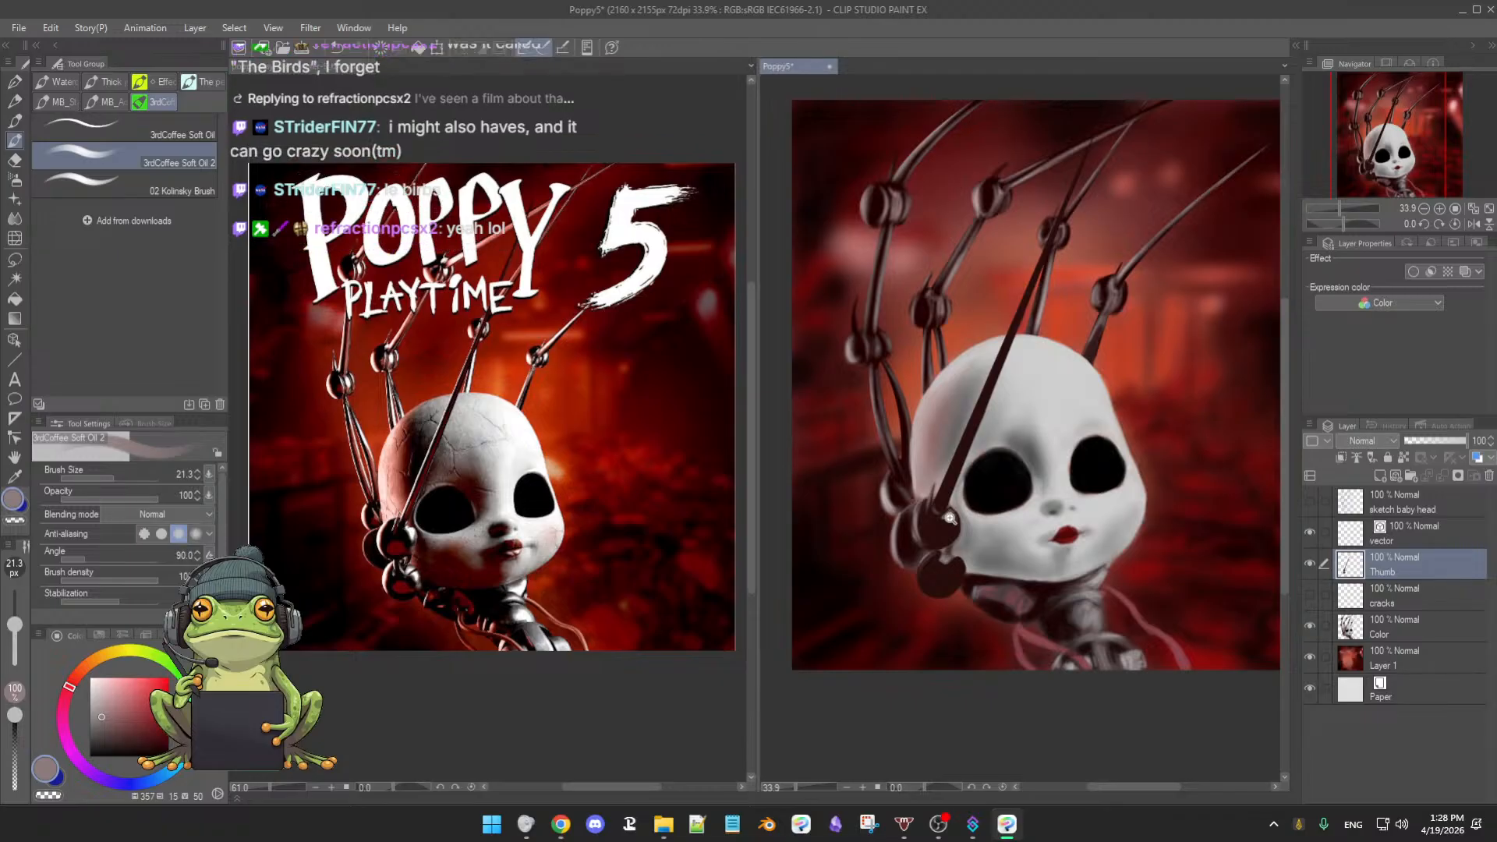
scroll(949, 451, up, 2)
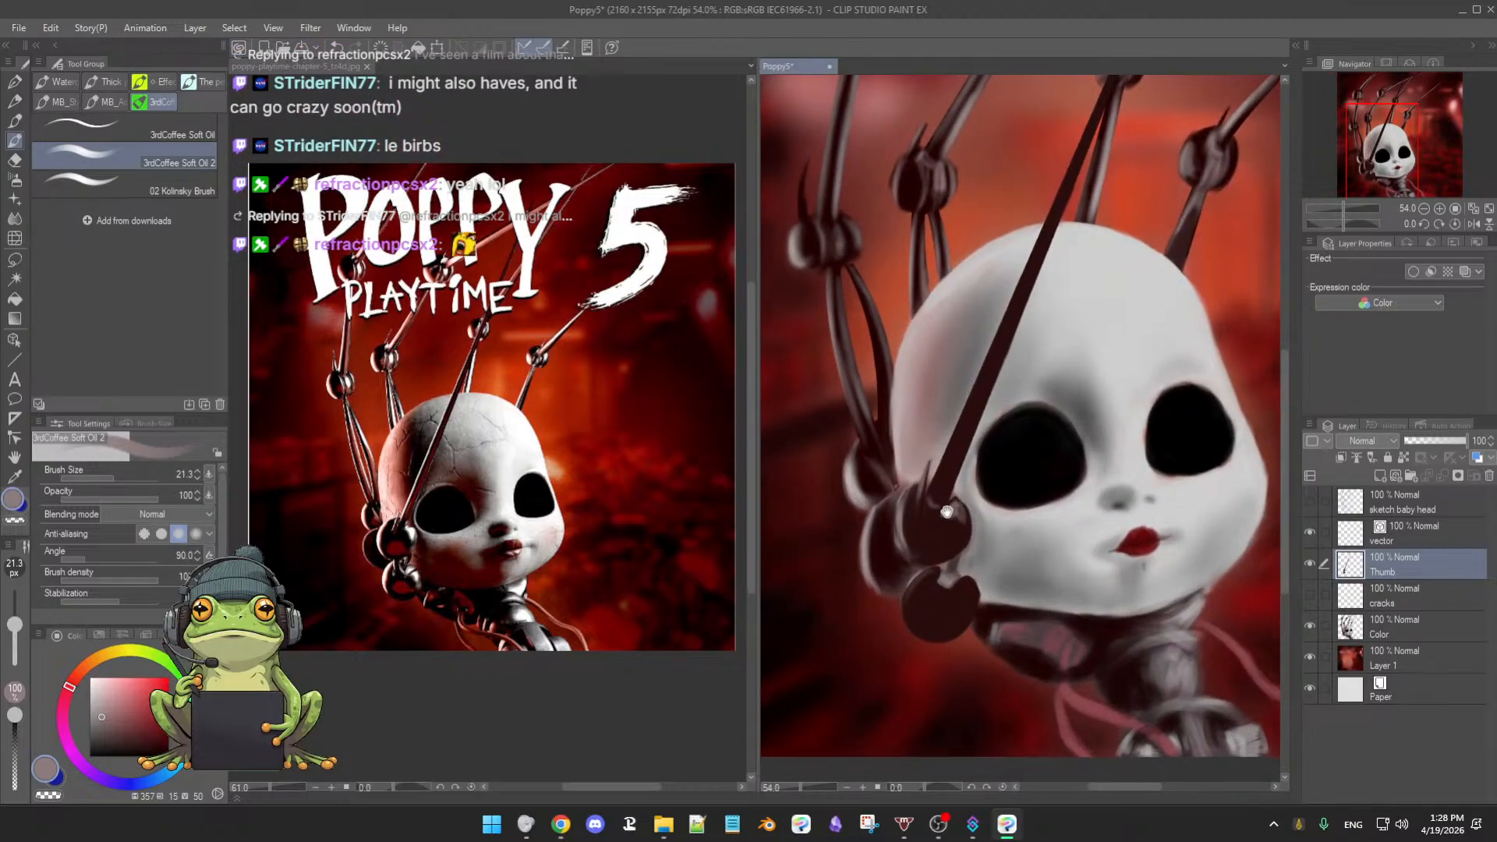
scroll(920, 516, up, 1)
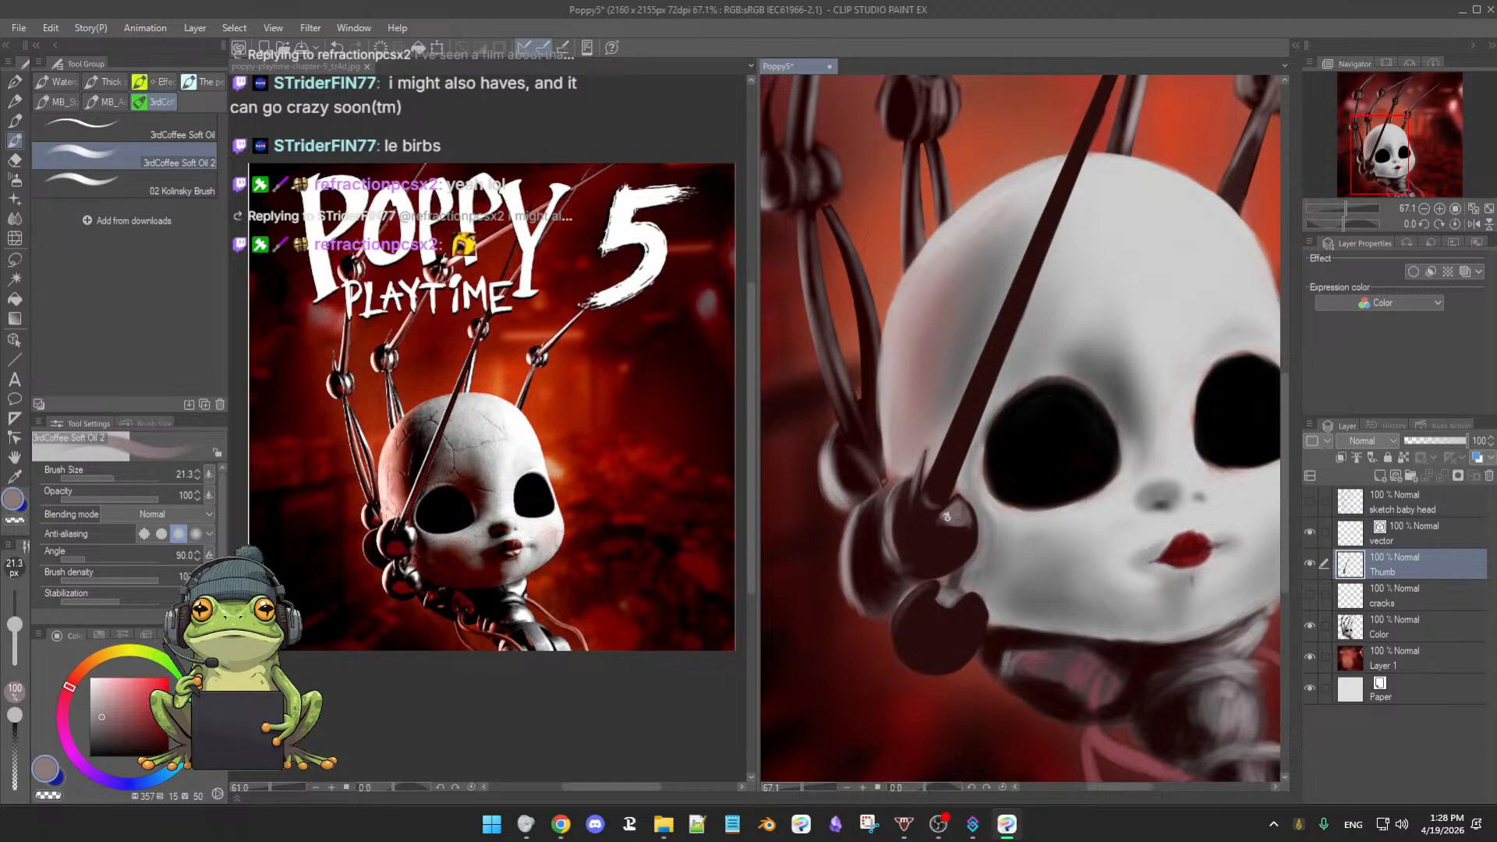
- Spray soft light highlights onto the thumb joints with the Soft airbrush at about 31
key(b)
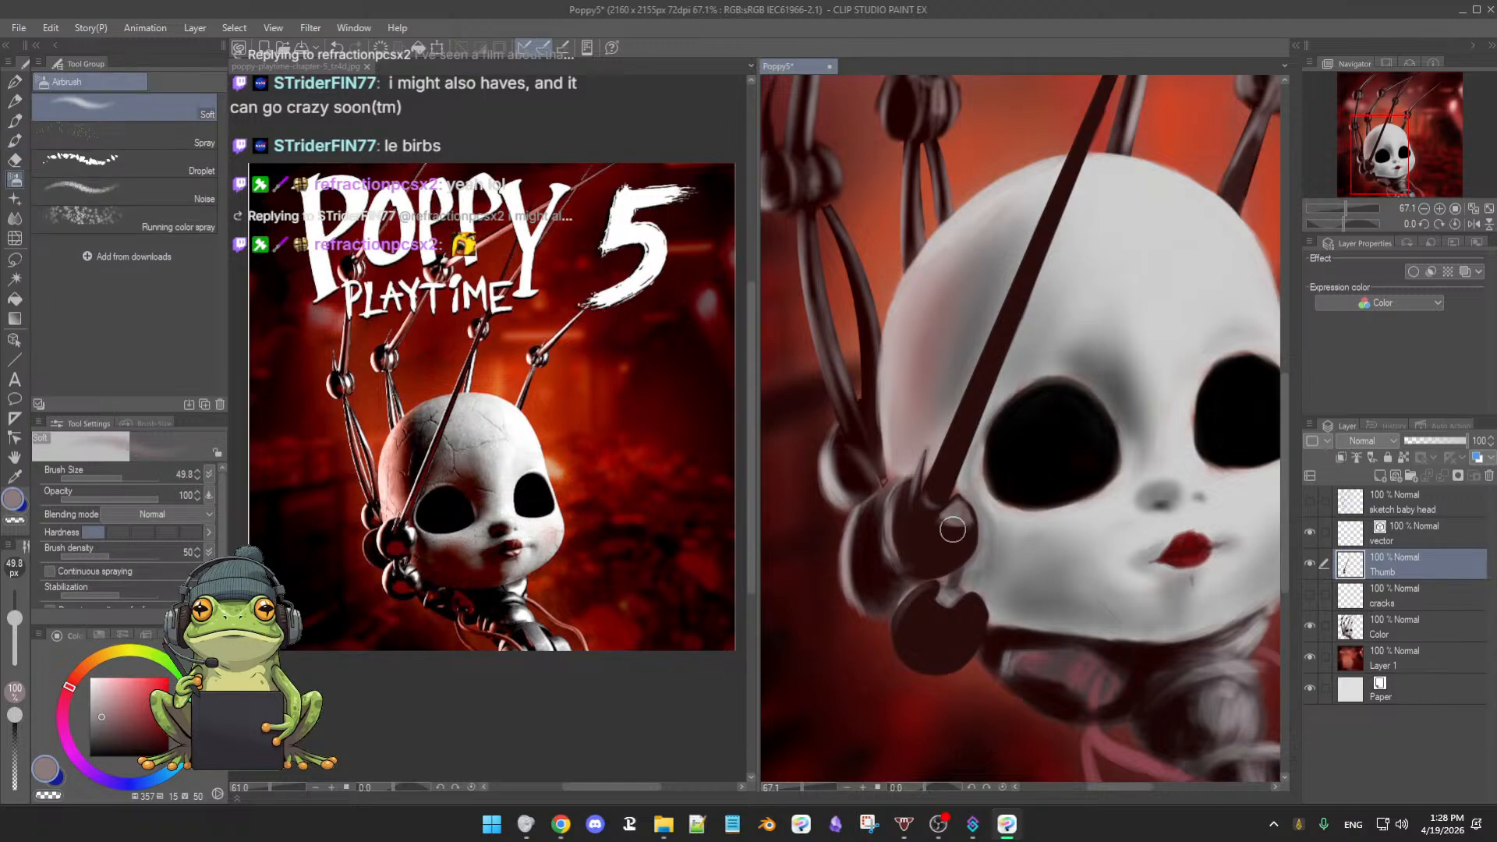
drag(964, 539, 957, 539)
scroll(957, 521, down, 1)
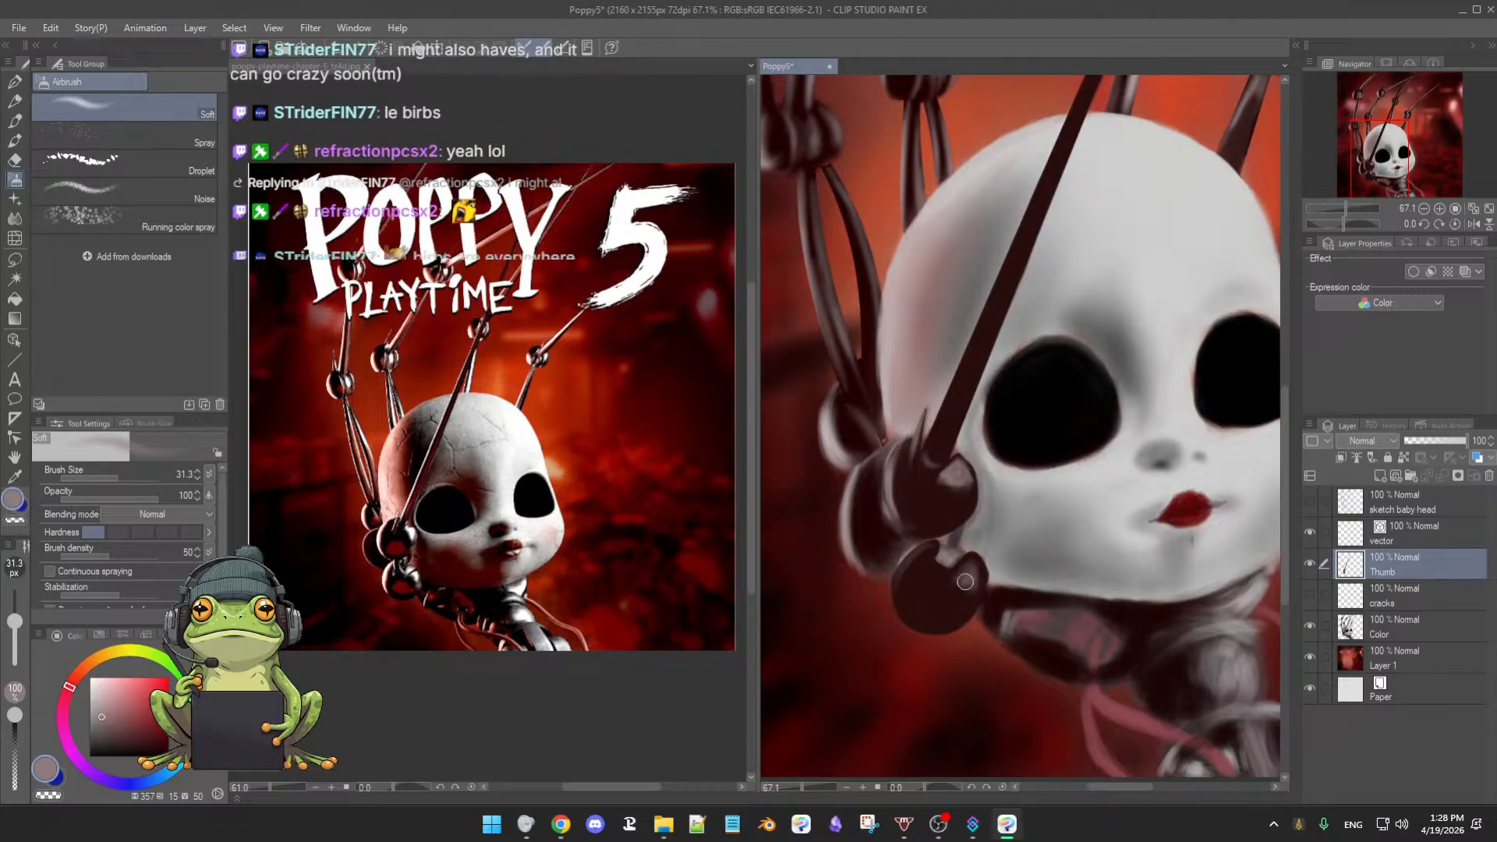
drag(971, 578, 968, 573)
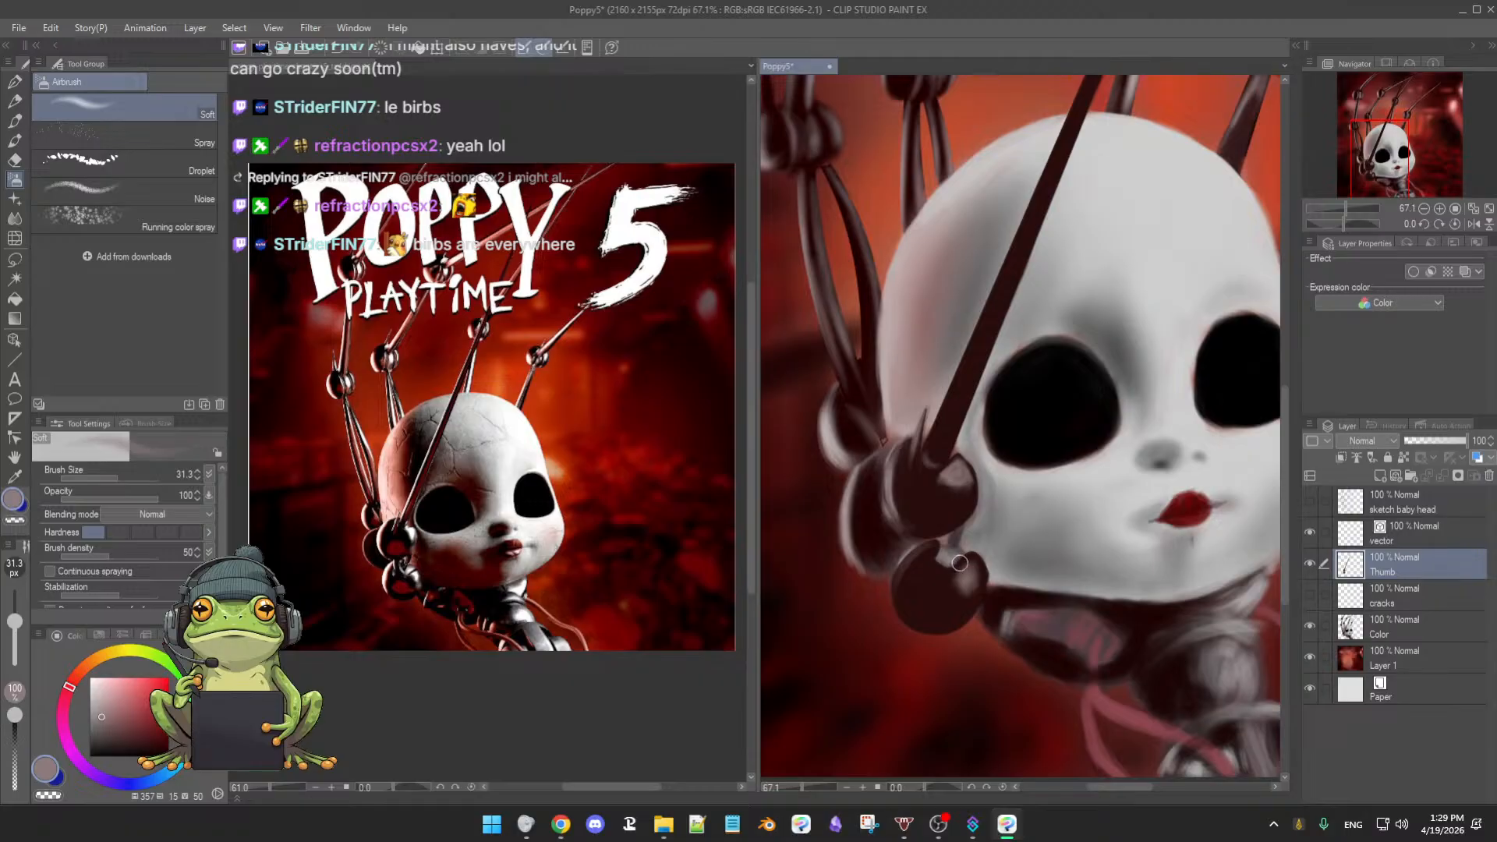
mouse_move(955, 562)
mouse_down()
mouse_move(964, 538)
mouse_move(970, 577)
mouse_up()
- Sample dark maroon tones and darken the right edge of the thumb joint
alt+click(930, 516)
key(b)
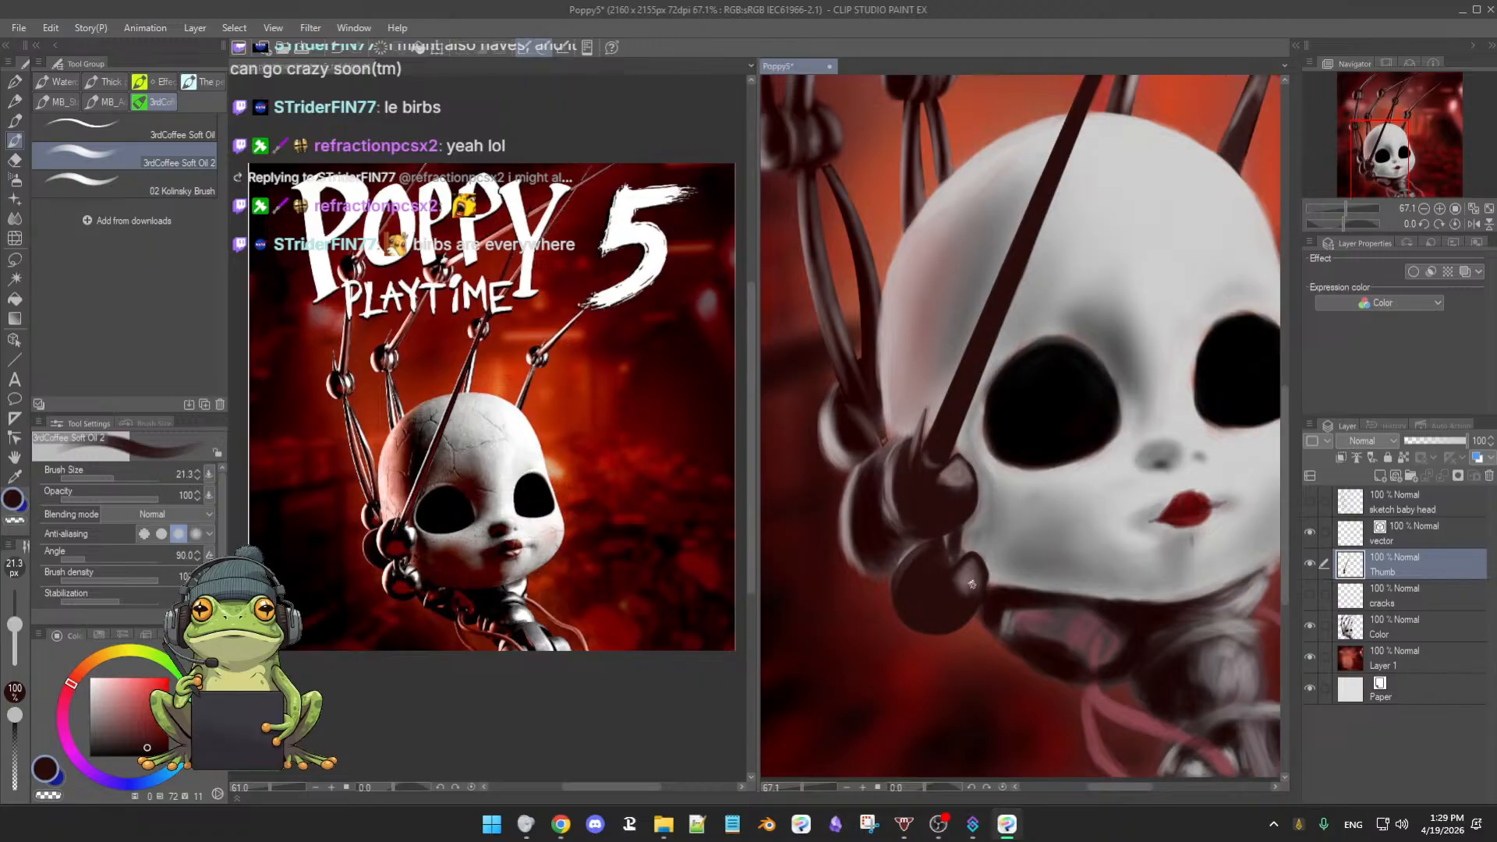
alt+click(969, 567)
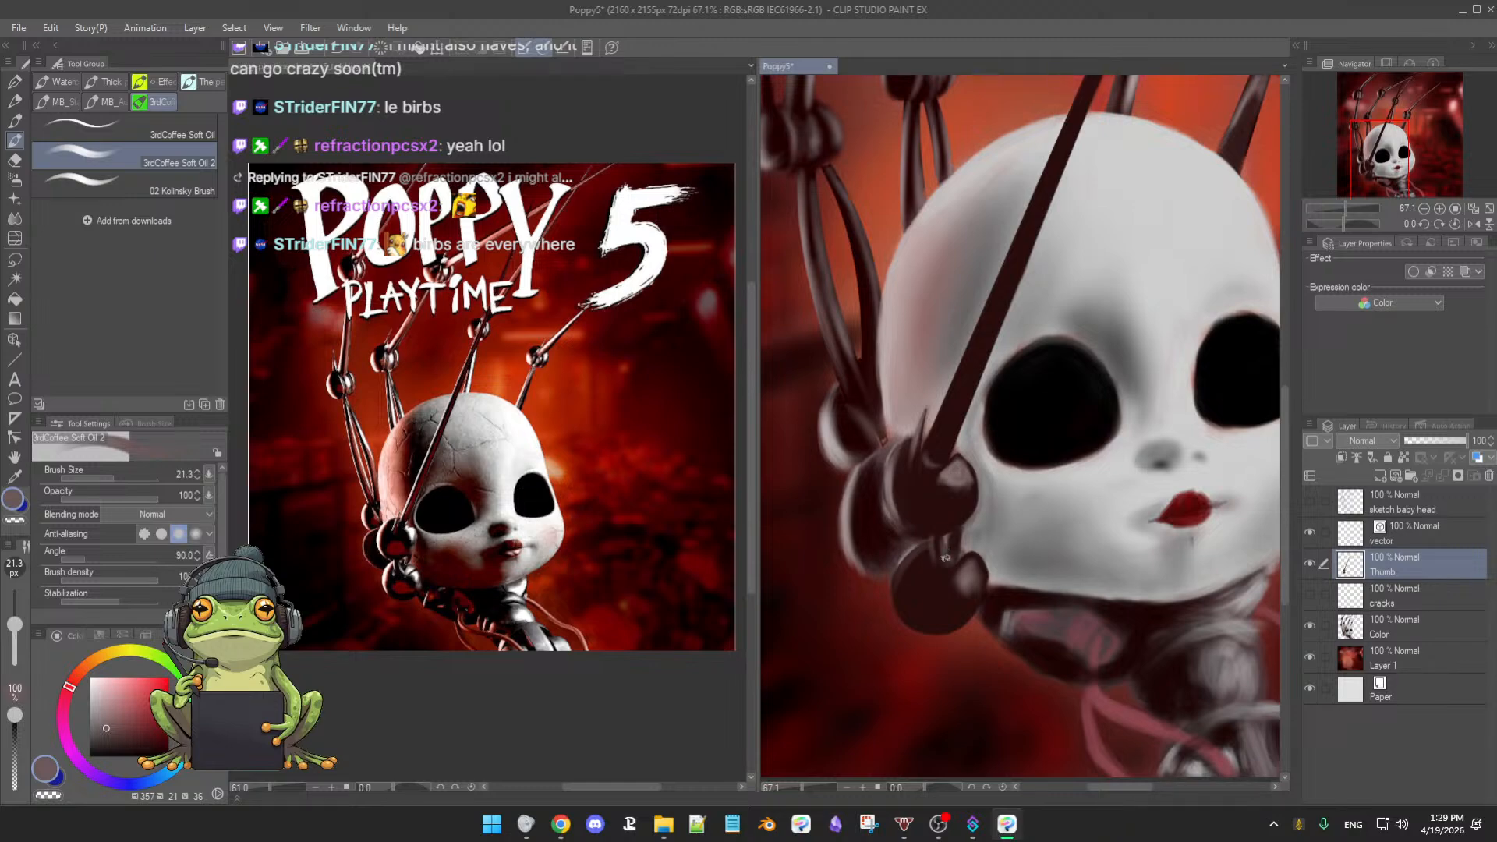
alt+click(937, 551)
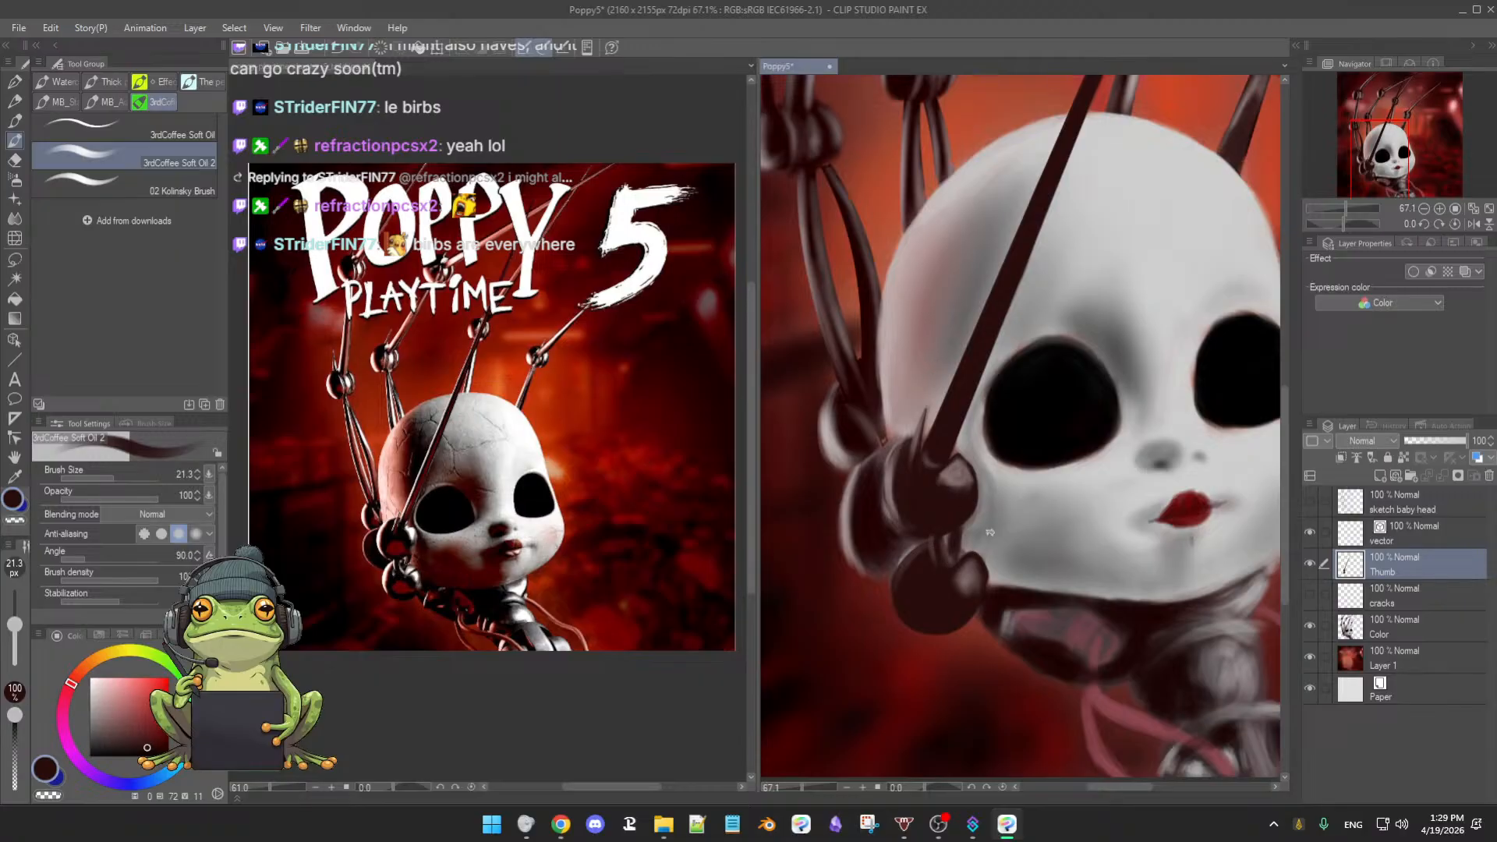
alt+click(955, 541)
drag(960, 548, 956, 529)
- Alternate light greyish pink and dark brown to reshape the thumb joint highlight
alt+click(962, 537)
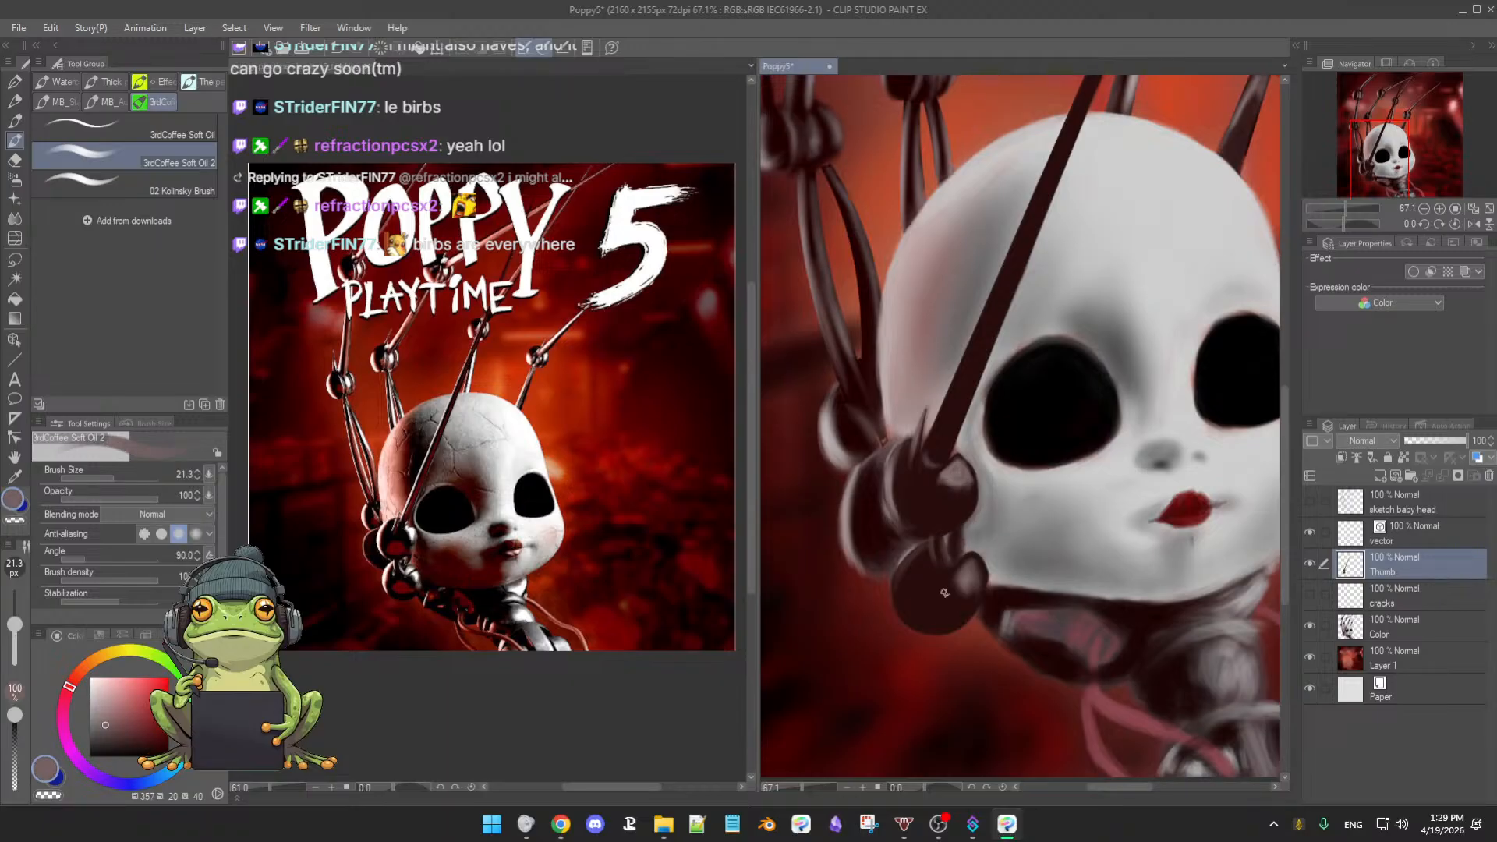
alt+click(969, 556)
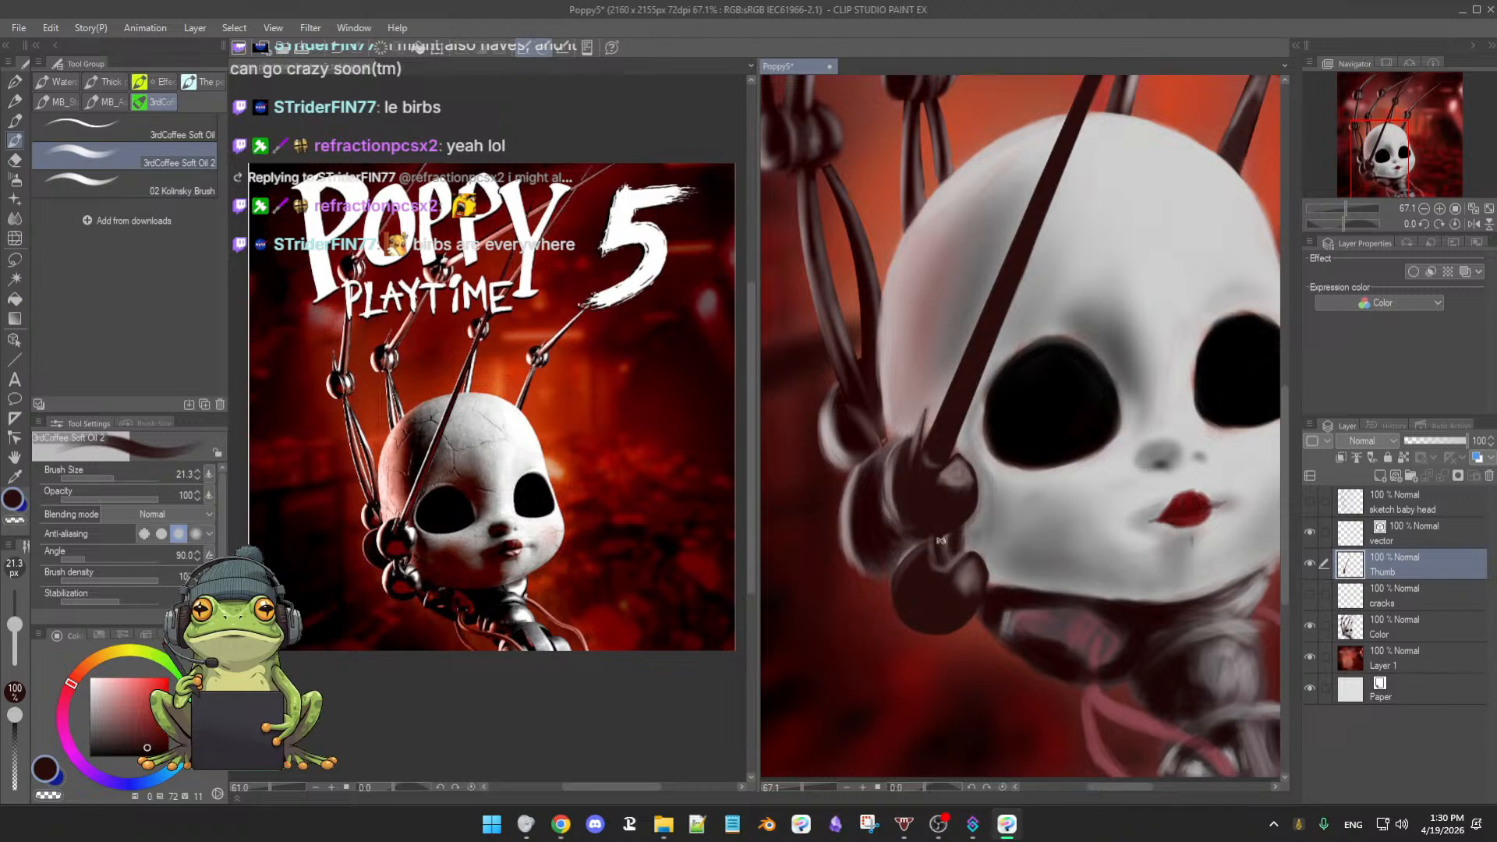
drag(898, 447, 897, 445)
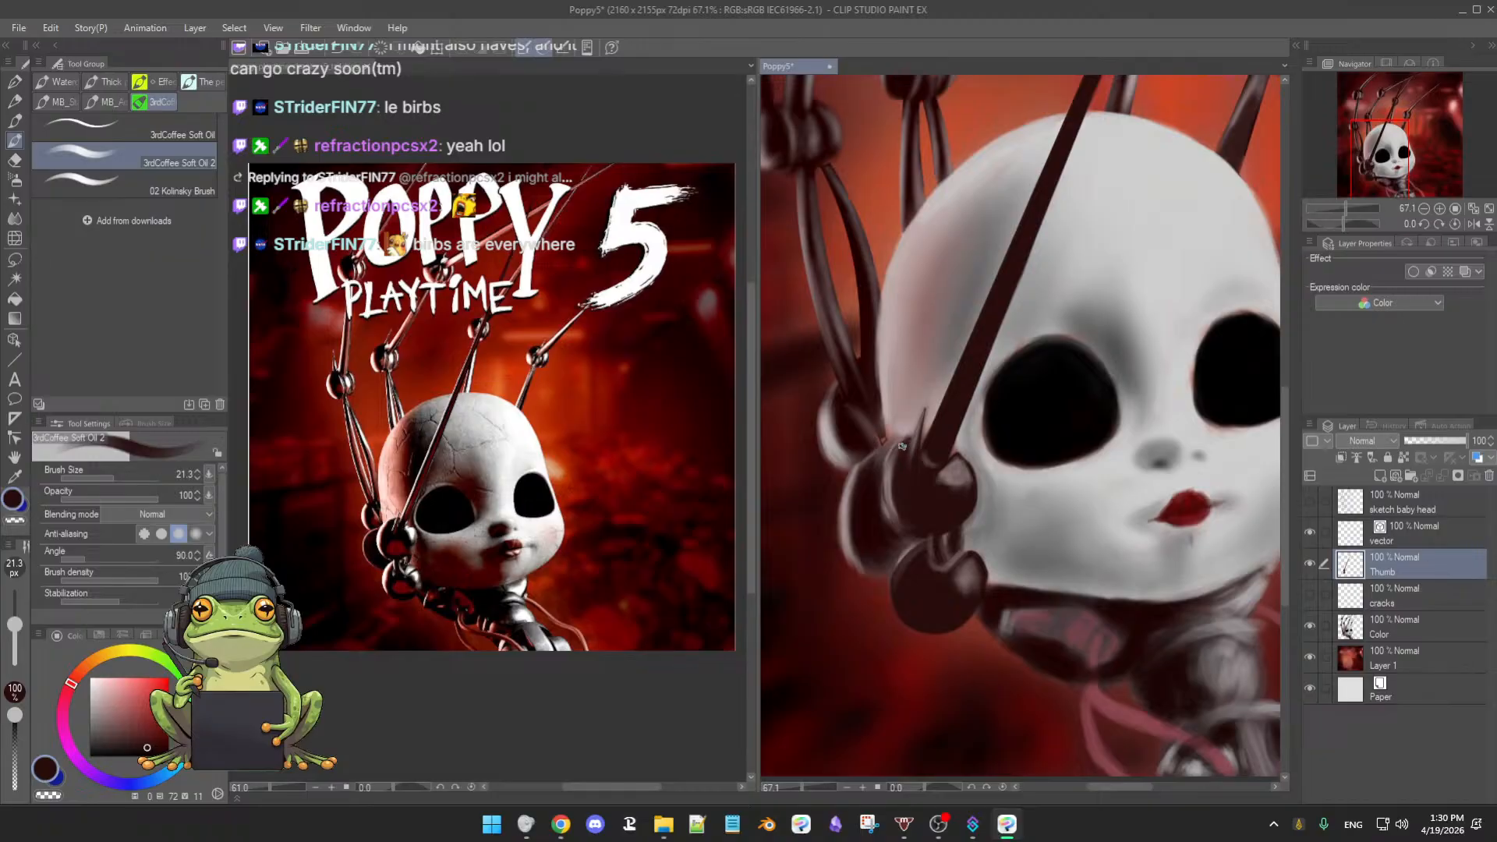
alt+click(945, 477)
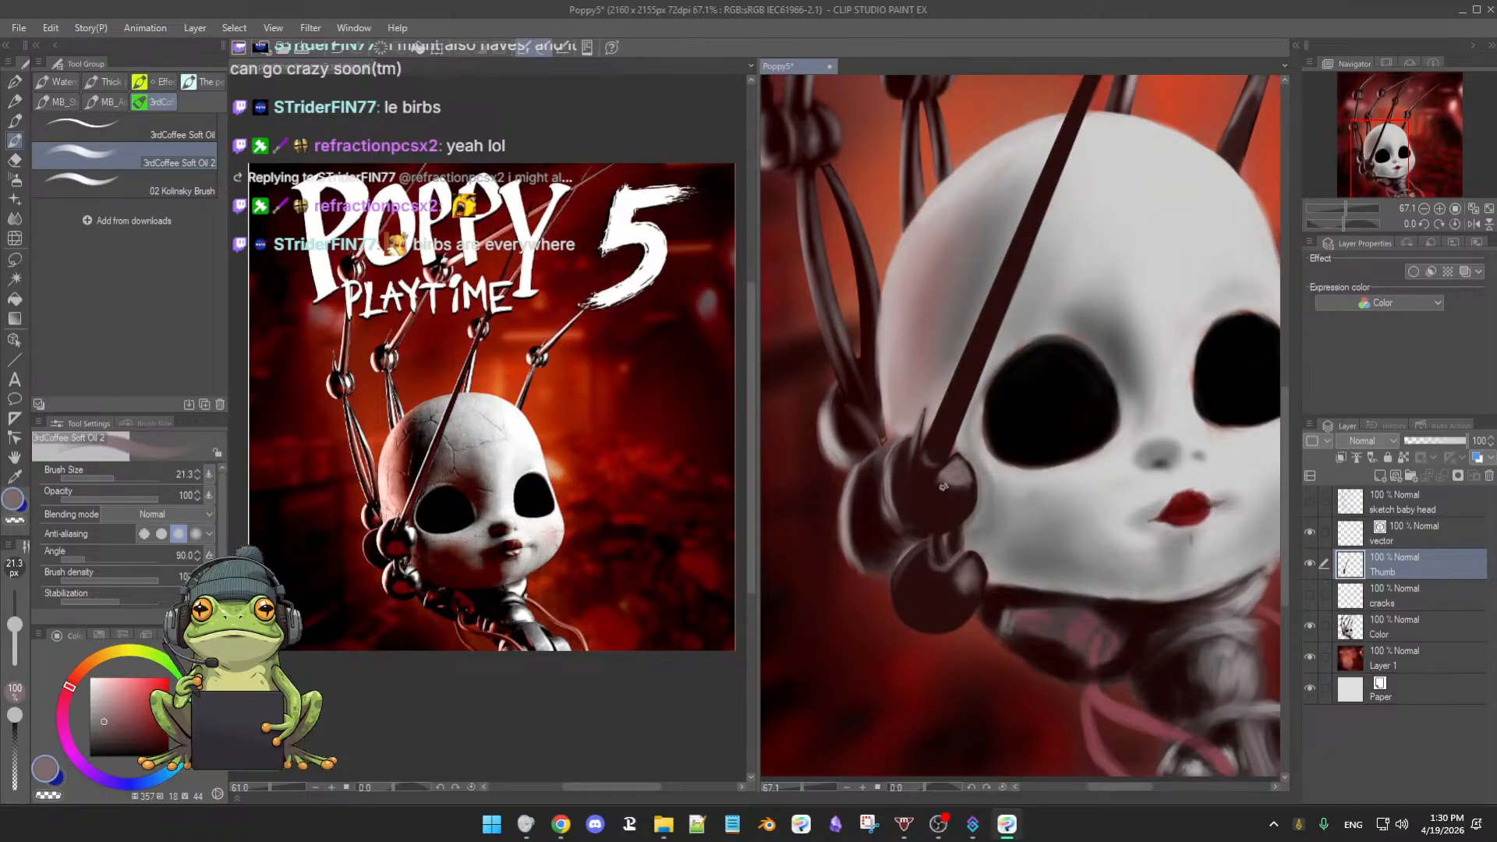
alt+click(948, 483)
mouse_move(938, 477)
mouse_down()
mouse_move(965, 487)
mouse_move(947, 503)
mouse_up()
- Shrink the brush to about 27 and set the Thumb layer as a reference layer
key(bracketright)
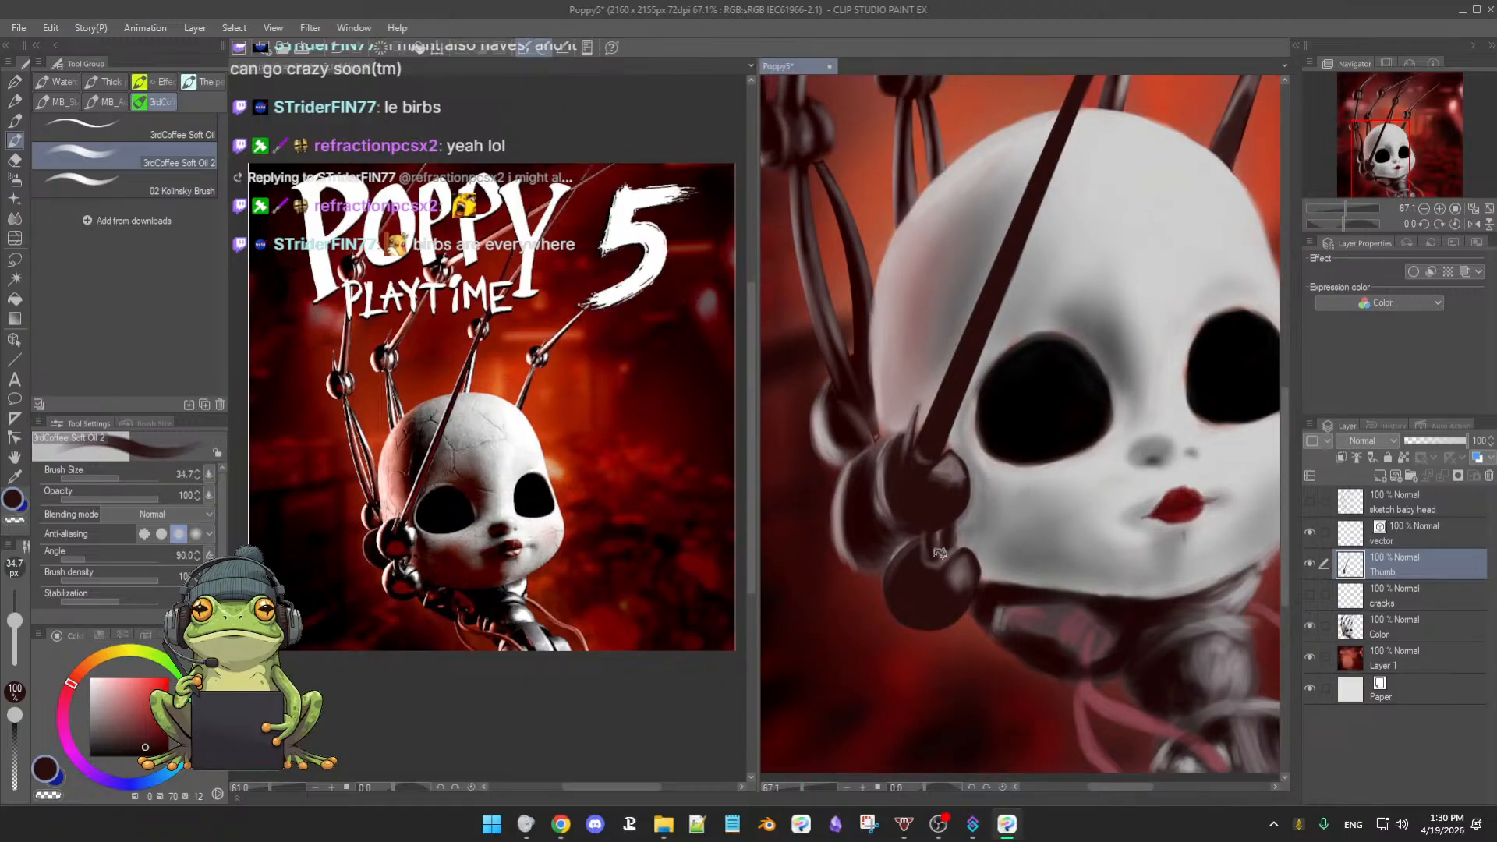
alt+click(961, 567)
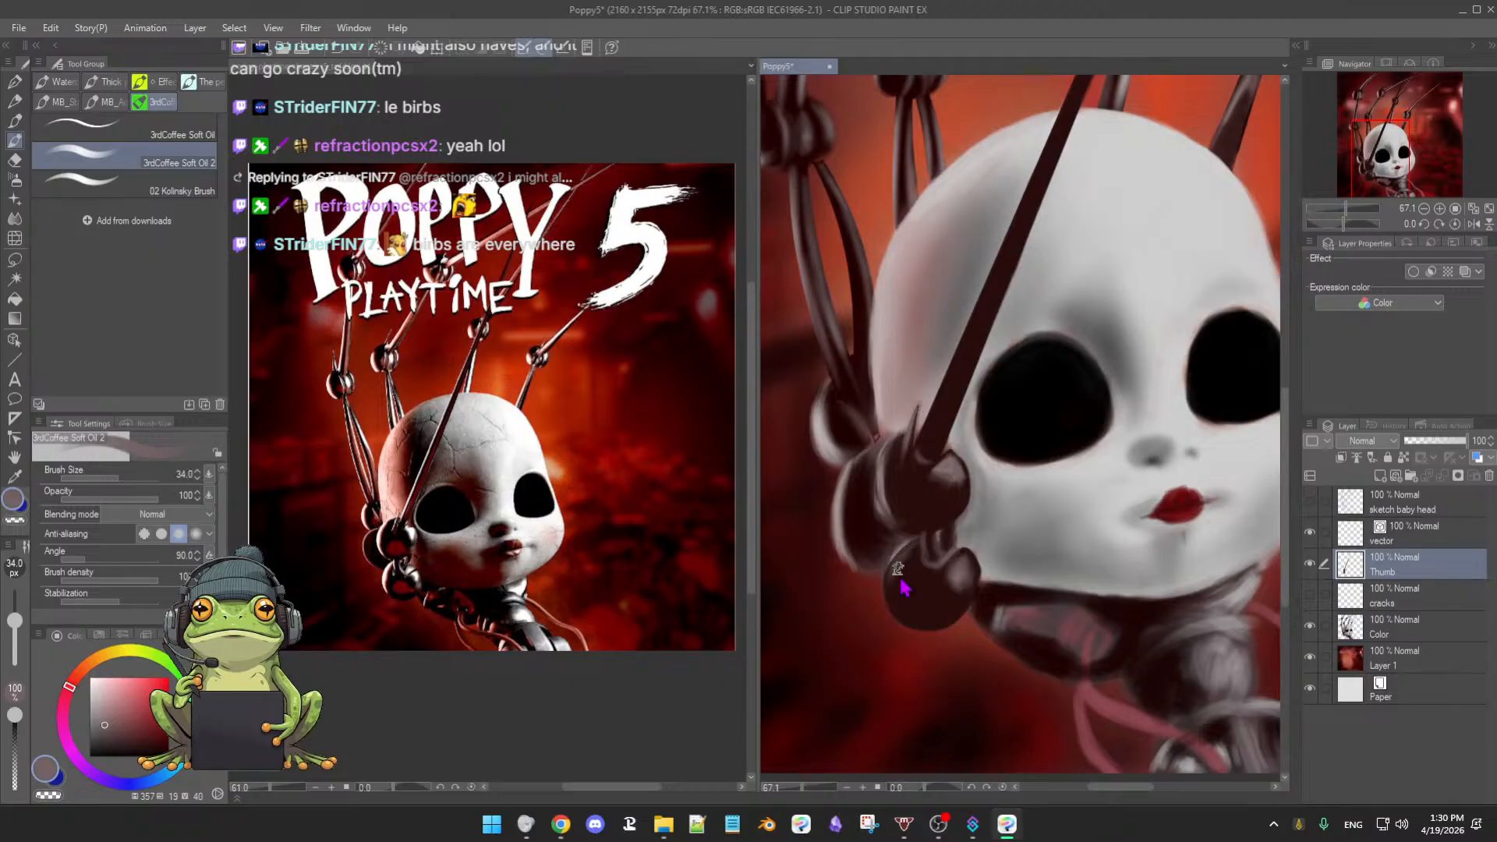
key(bracketleft)
key(bracketleft)
click(1405, 462)
alt+click(902, 670)
- Enlarge the Soft Oil brush, paint dark red onto the lower thumb joint, then sample darker red-brown
drag(900, 513, 925, 475)
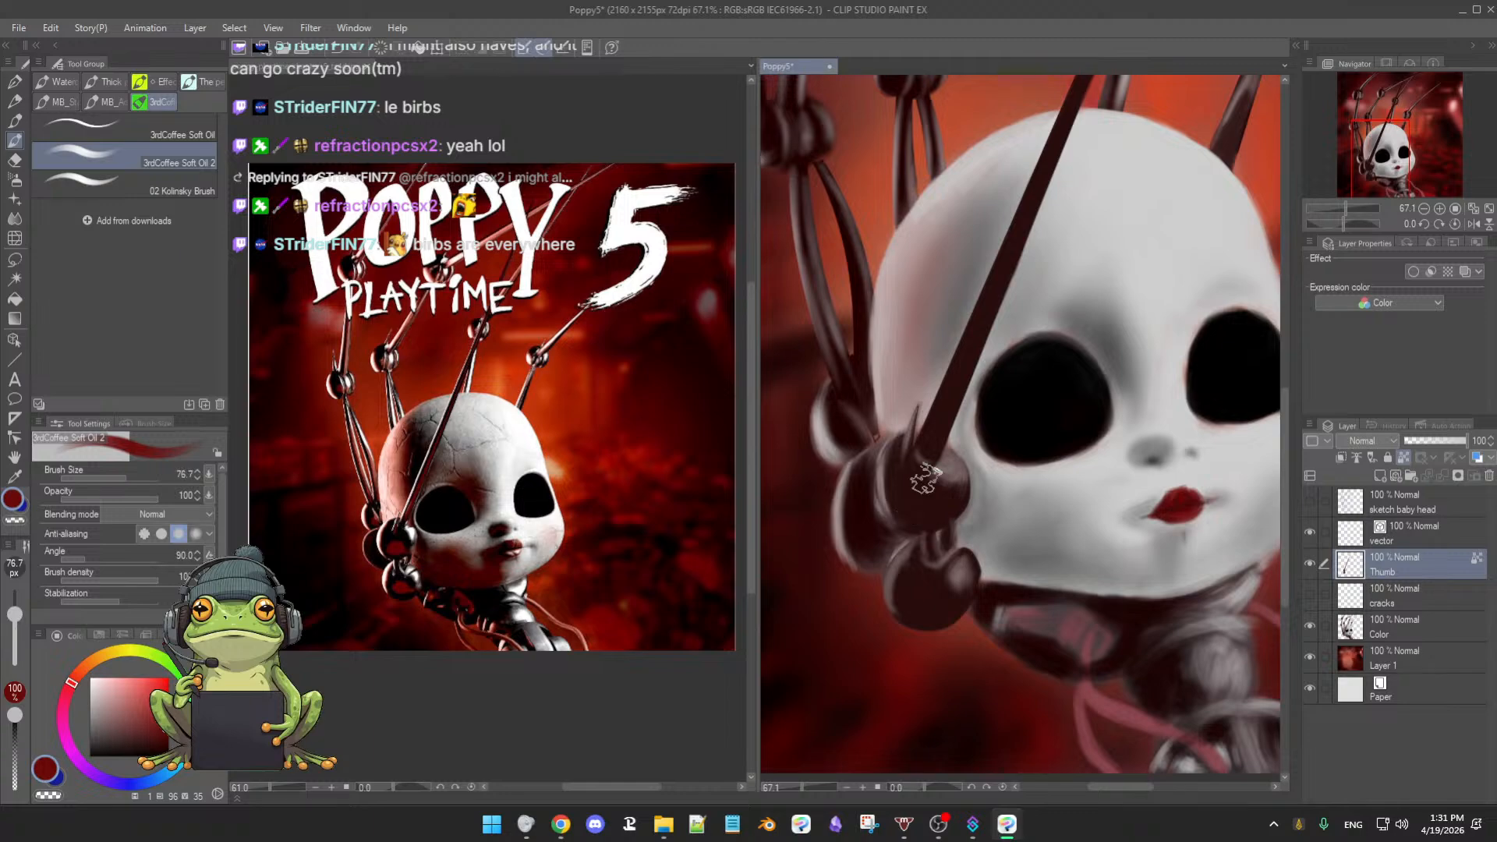
drag(928, 529, 901, 513)
mouse_move(927, 494)
mouse_down()
mouse_move(915, 521)
mouse_move(934, 501)
mouse_up()
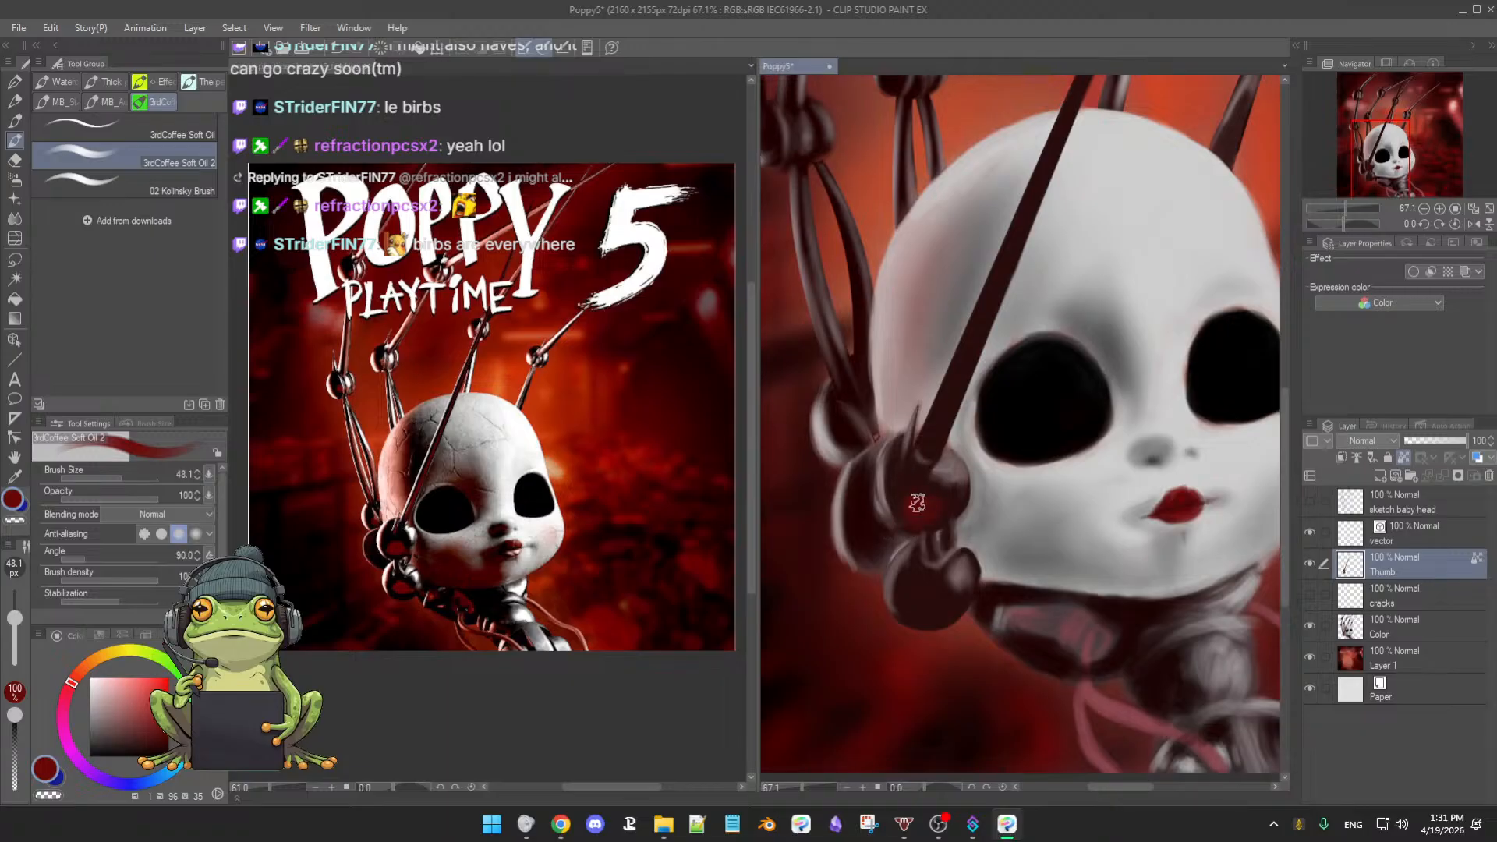
drag(926, 574, 929, 530)
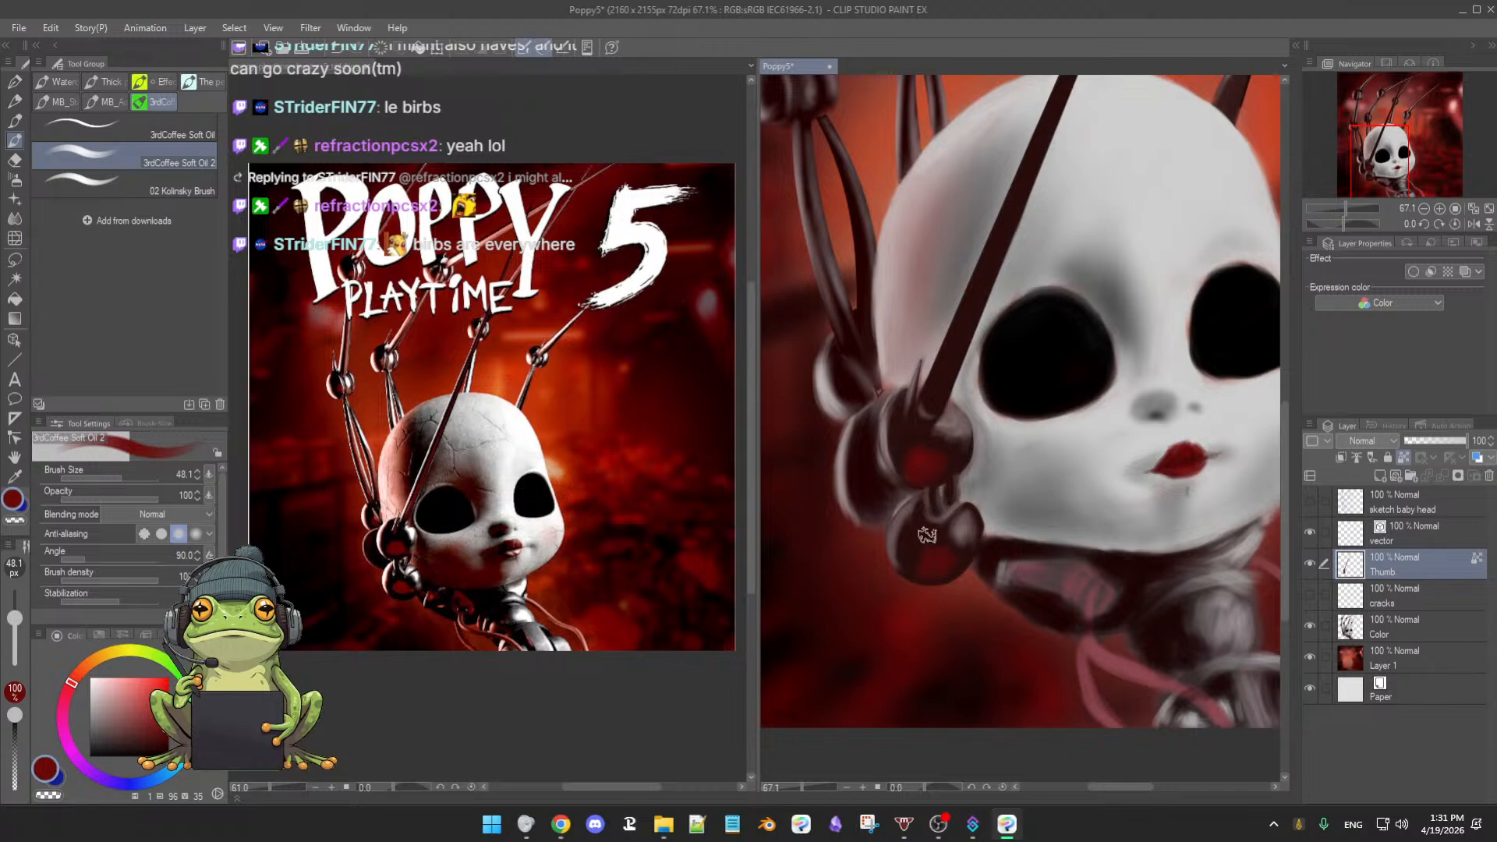
alt+click(935, 523)
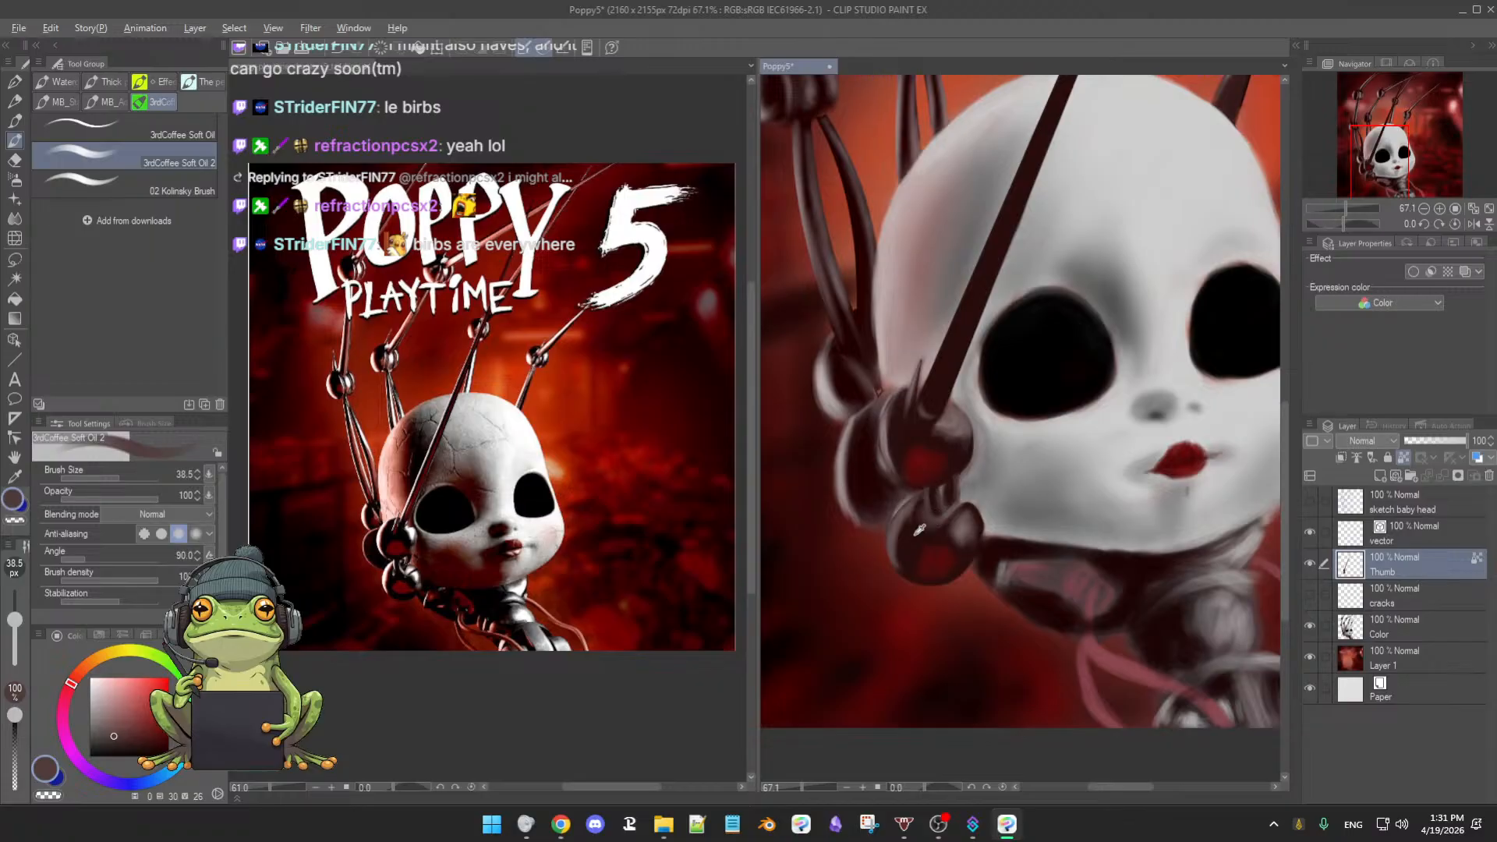
alt+click(913, 539)
- Zoom the canvas to 66% and raise the brush size to 52.4
drag(983, 530, 906, 573)
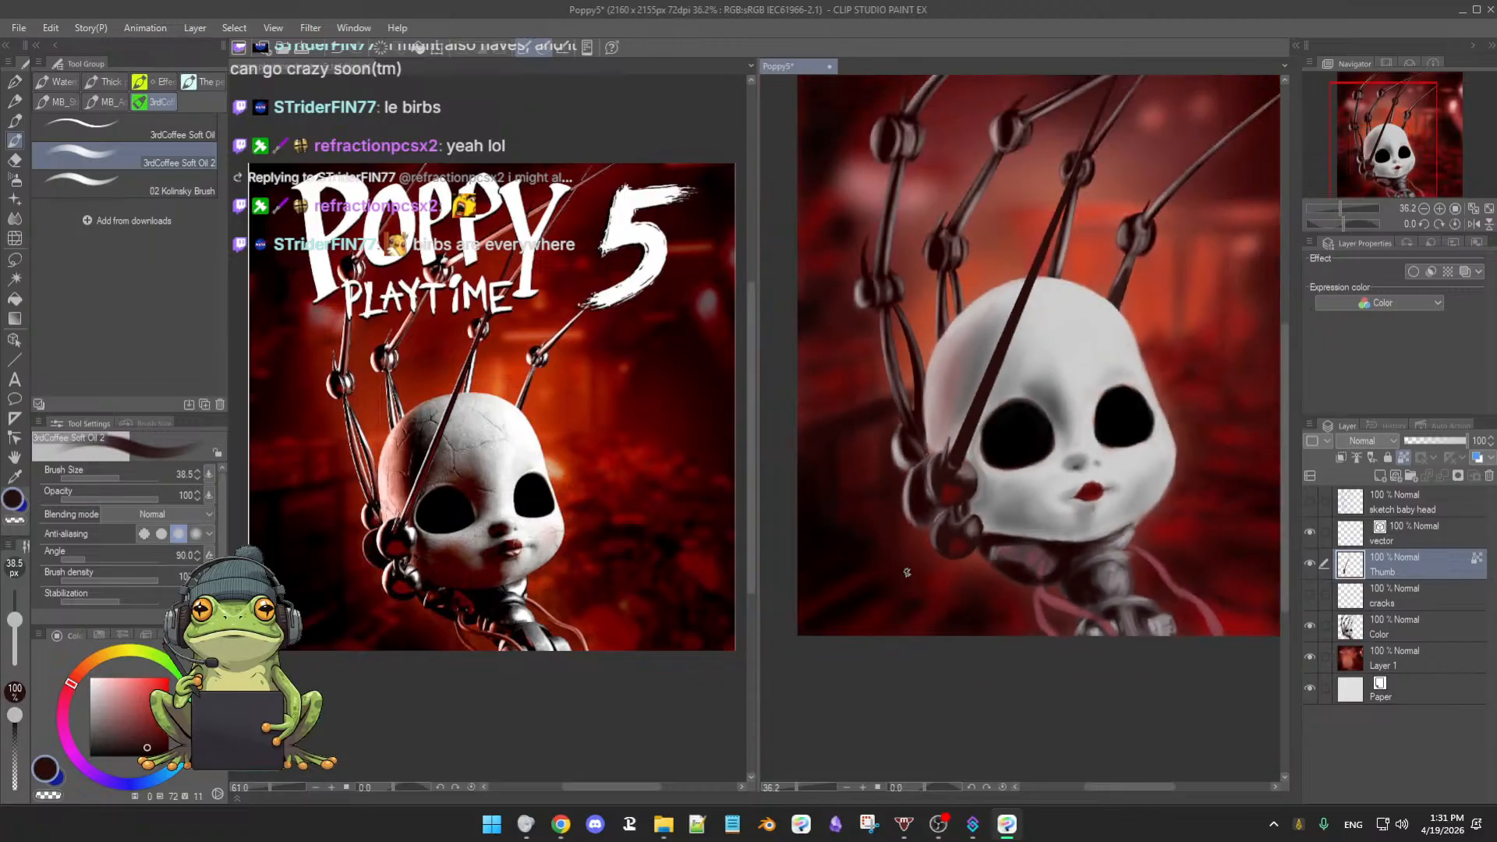
drag(1043, 560, 1011, 573)
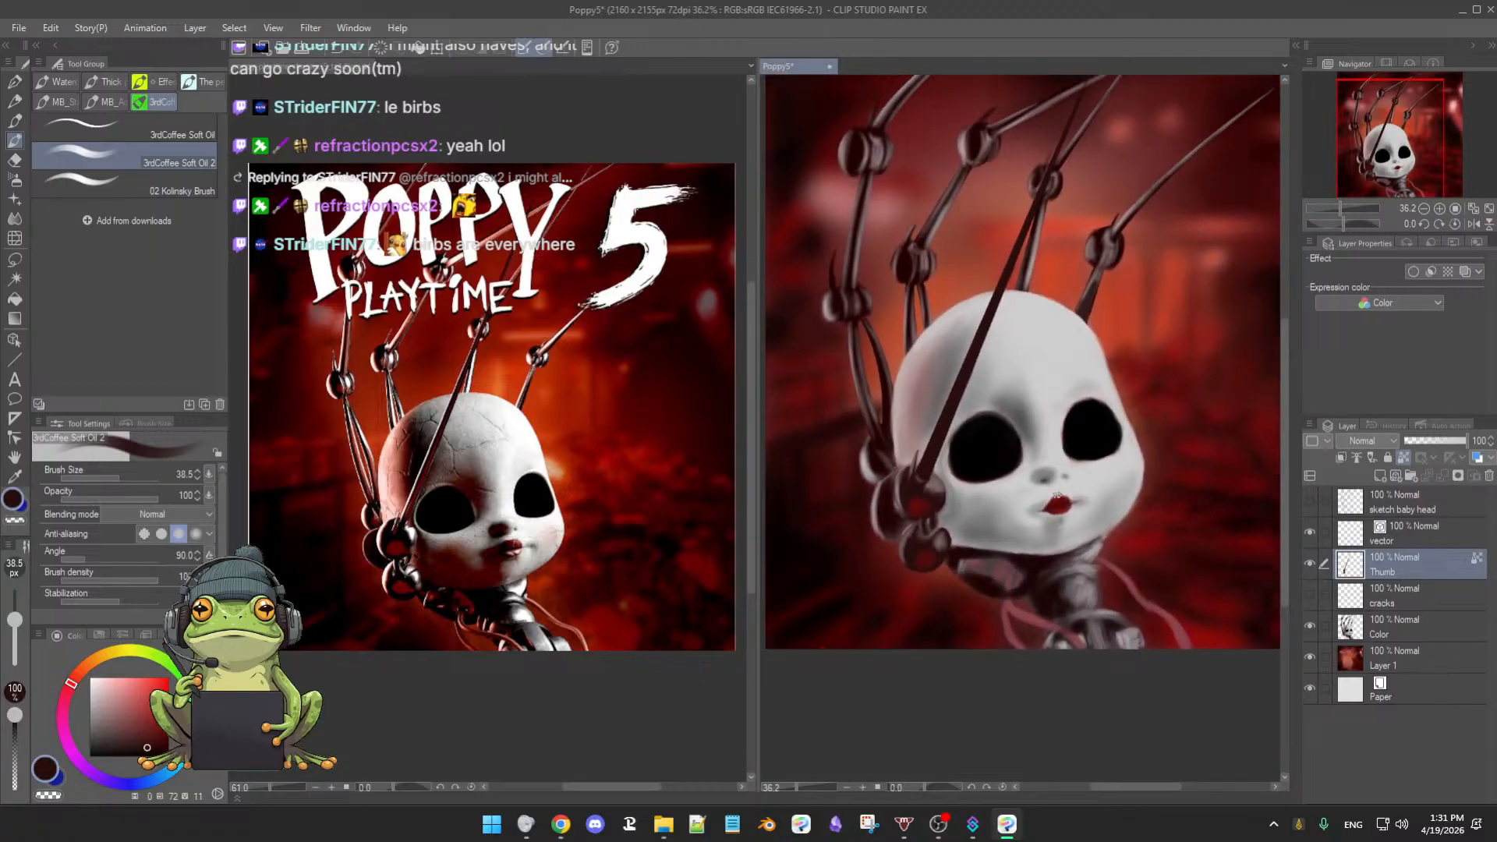
drag(1096, 474, 1077, 535)
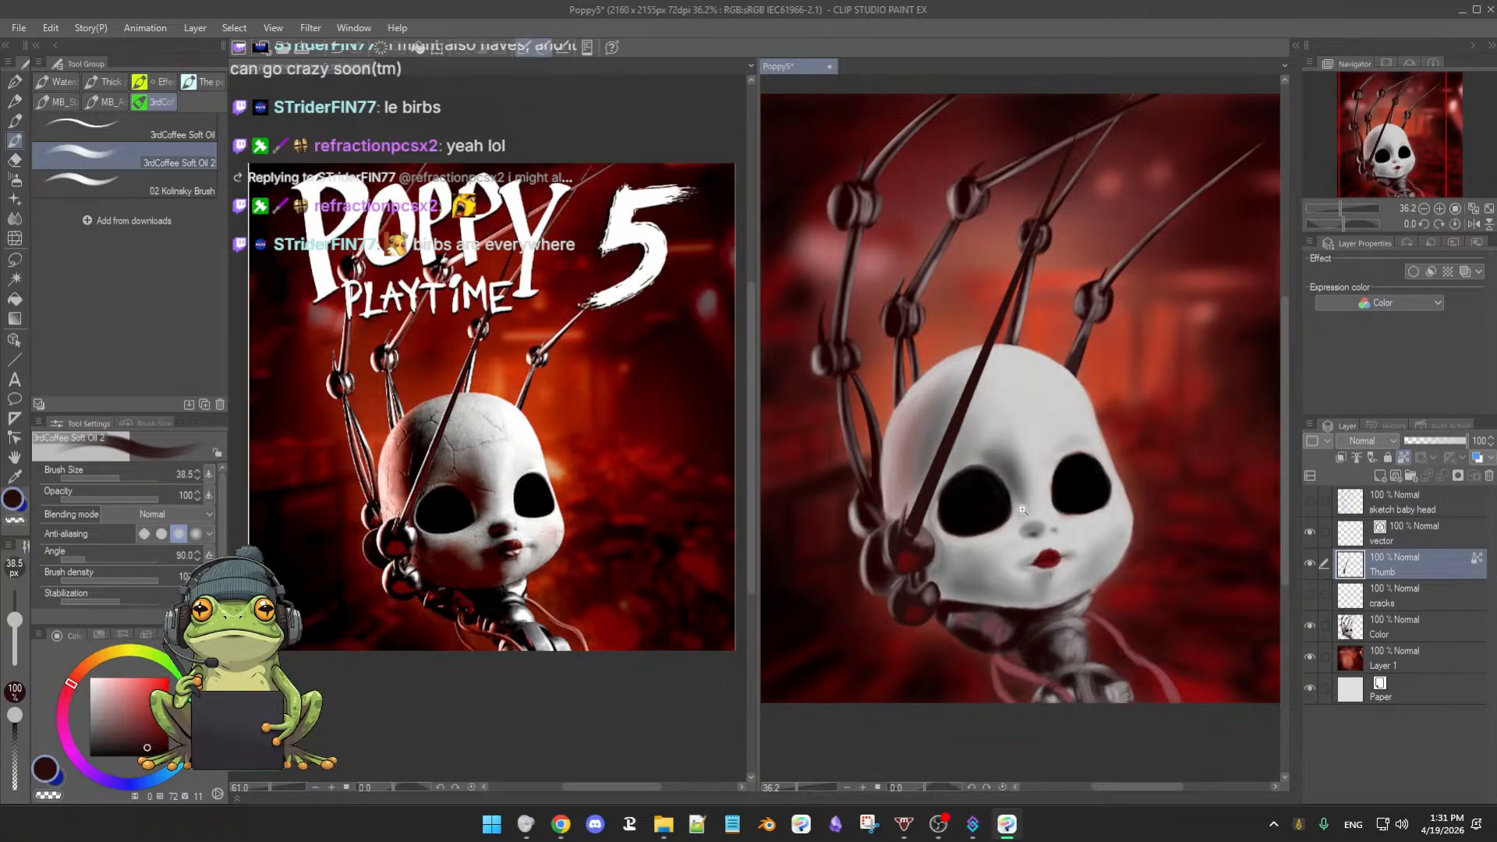
scroll(1023, 509, up, 2)
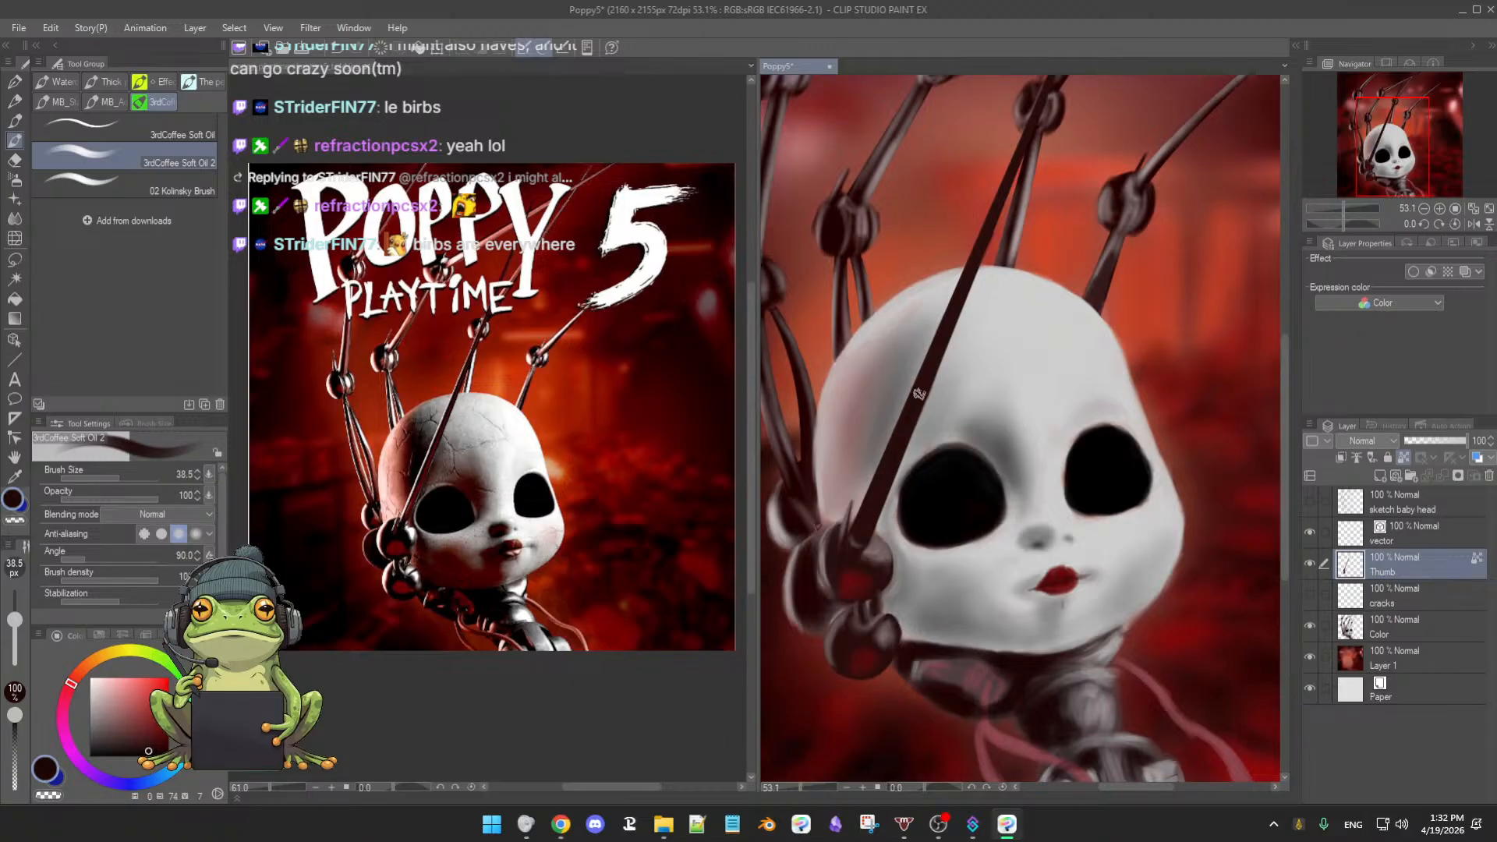
scroll(931, 452, up, 1)
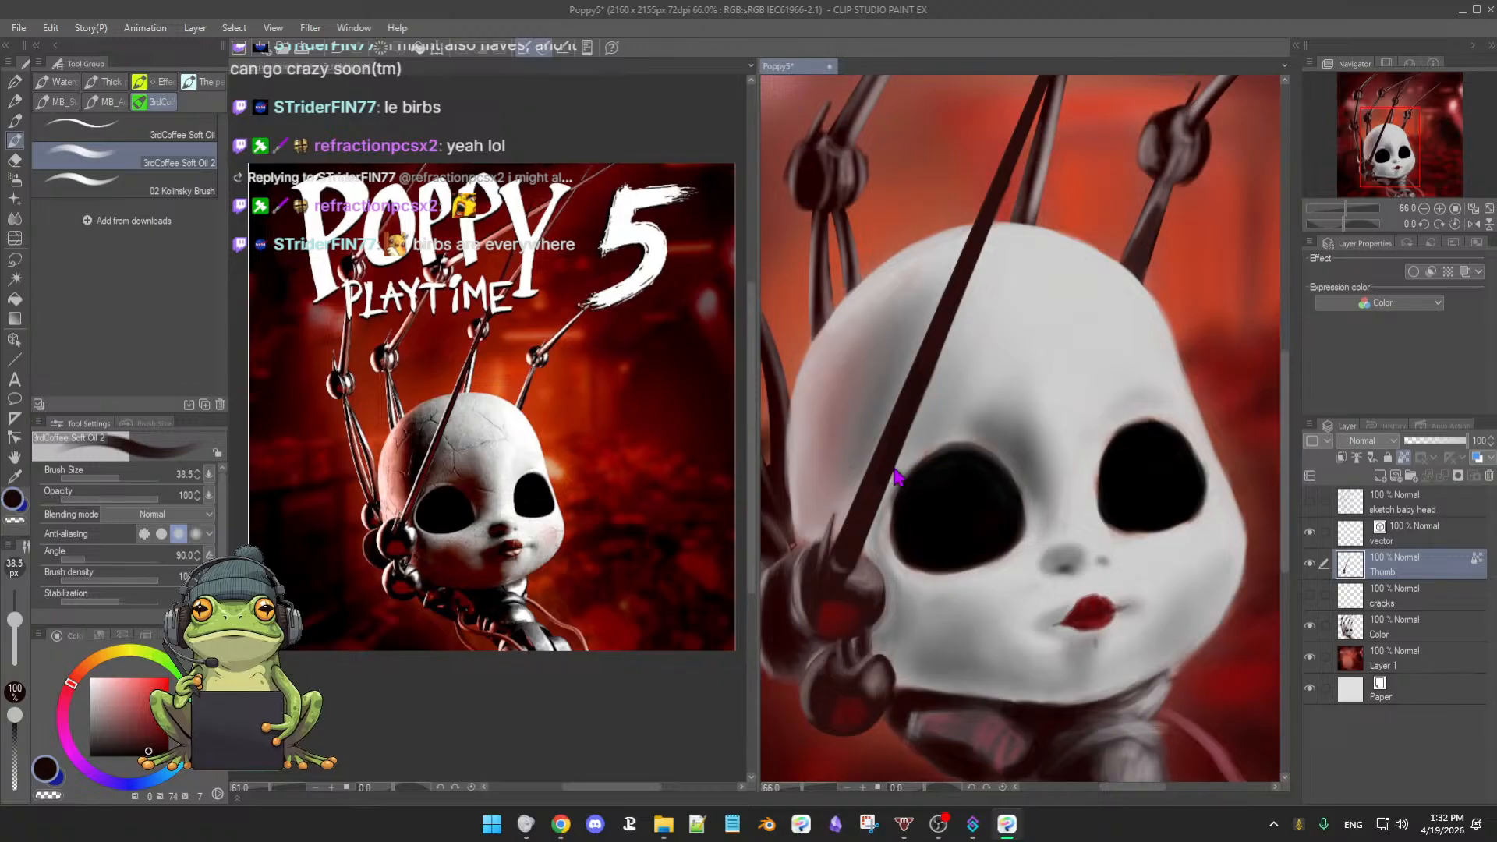
key(bracketright)
- Pan up to bring the claw wires above the doll's head into view
drag(1027, 317, 1020, 410)
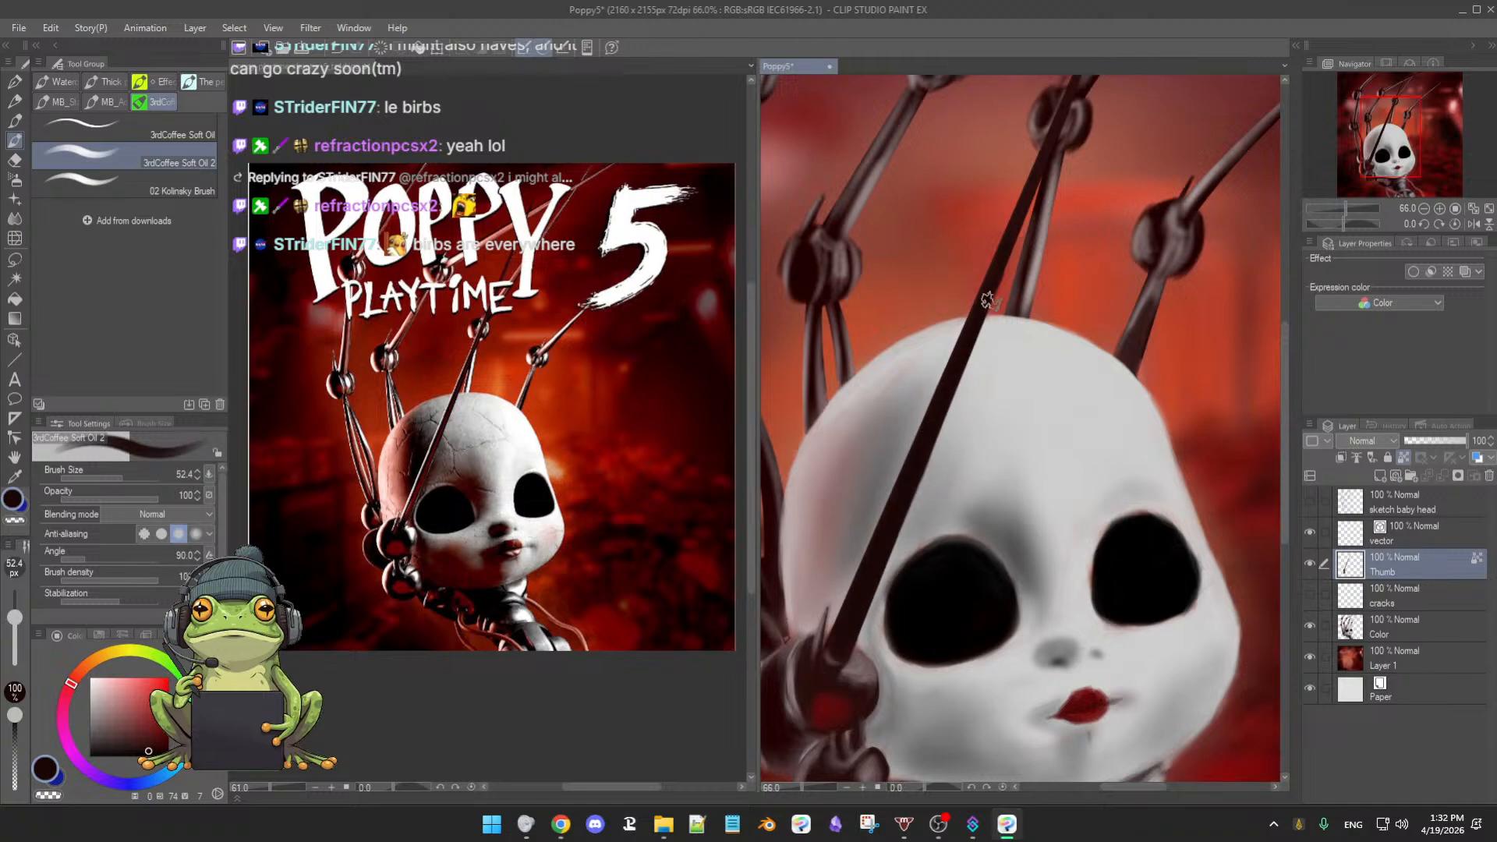
drag(1022, 217, 984, 378)
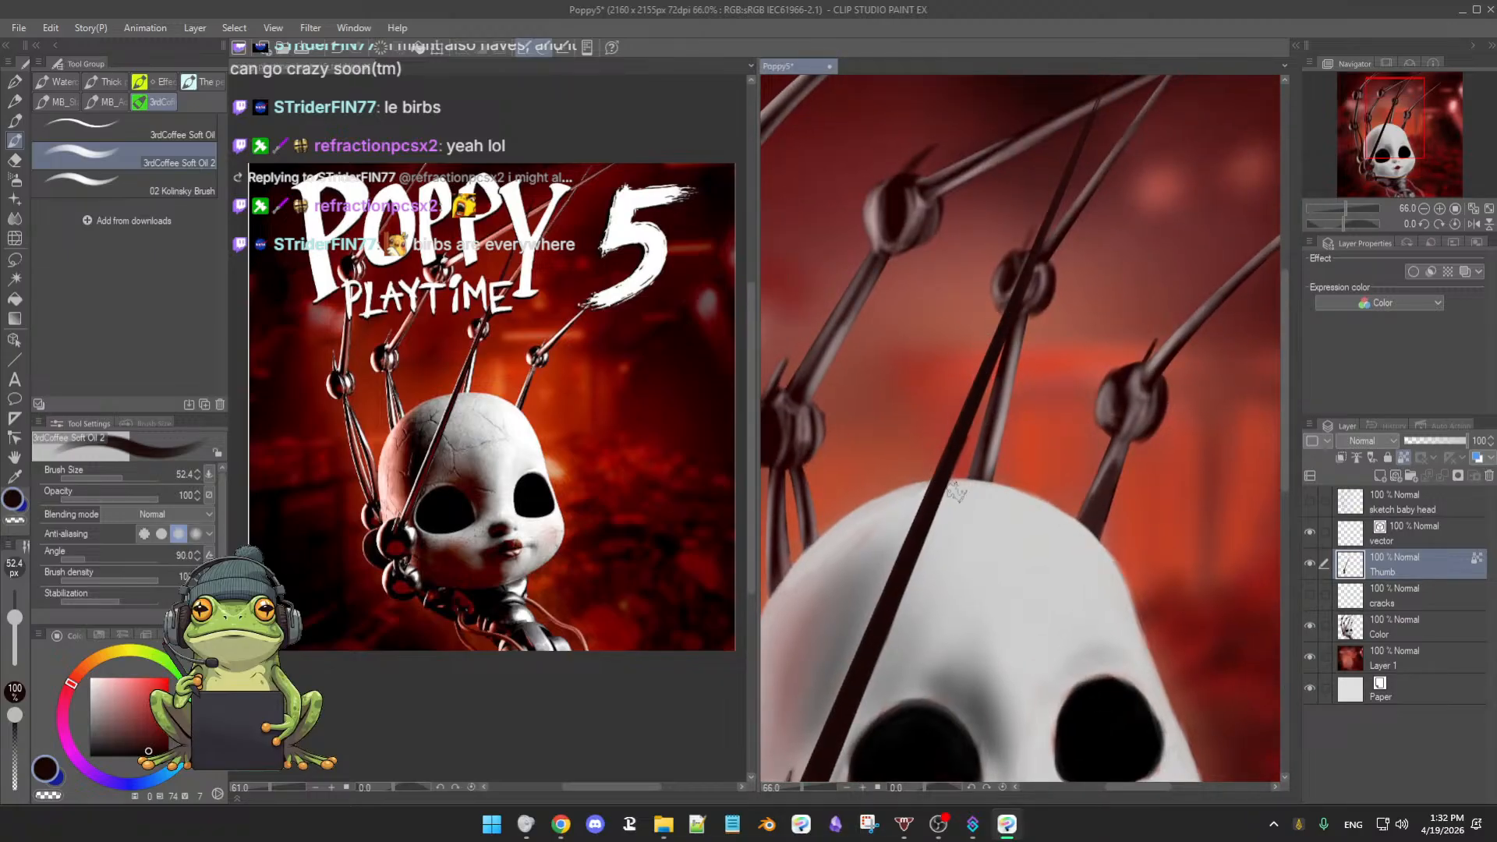
drag(1038, 351, 968, 587)
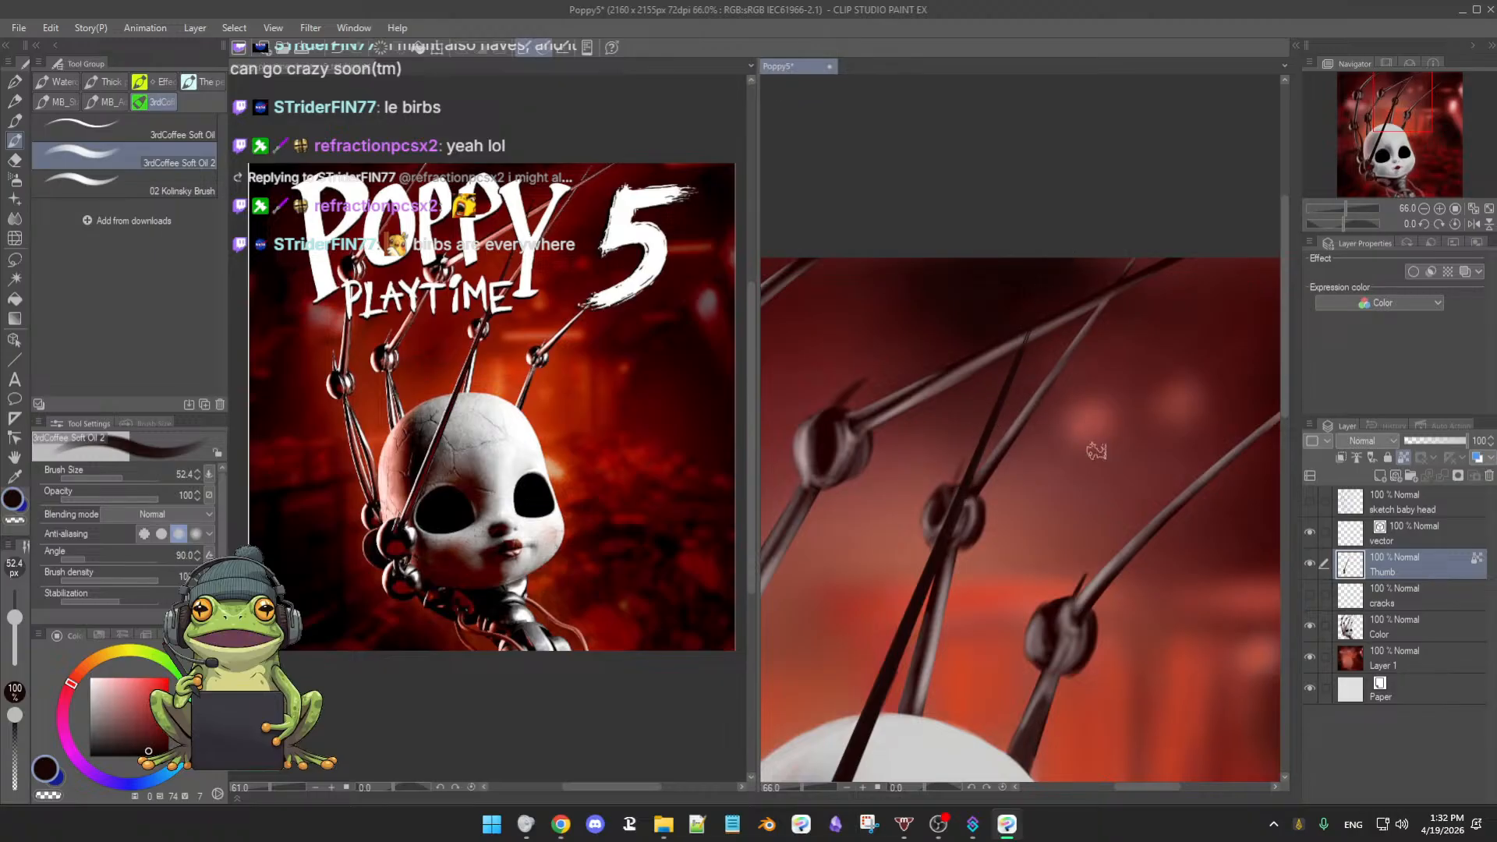
- Toggle the Thumb layer's visibility to compare its stroke
click(1309, 563)
click(1310, 565)
click(1309, 563)
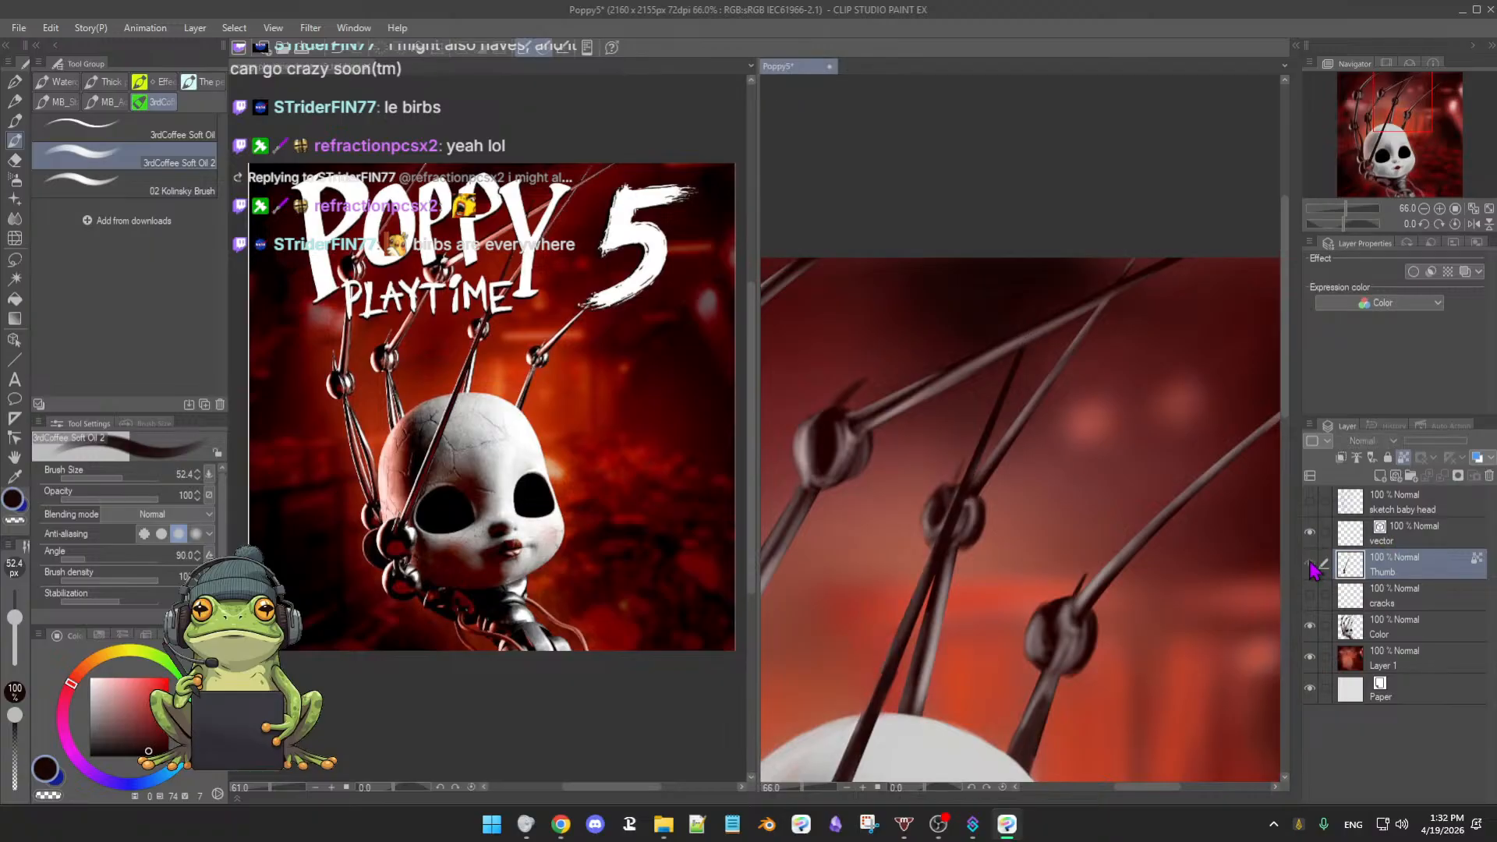
click(1310, 563)
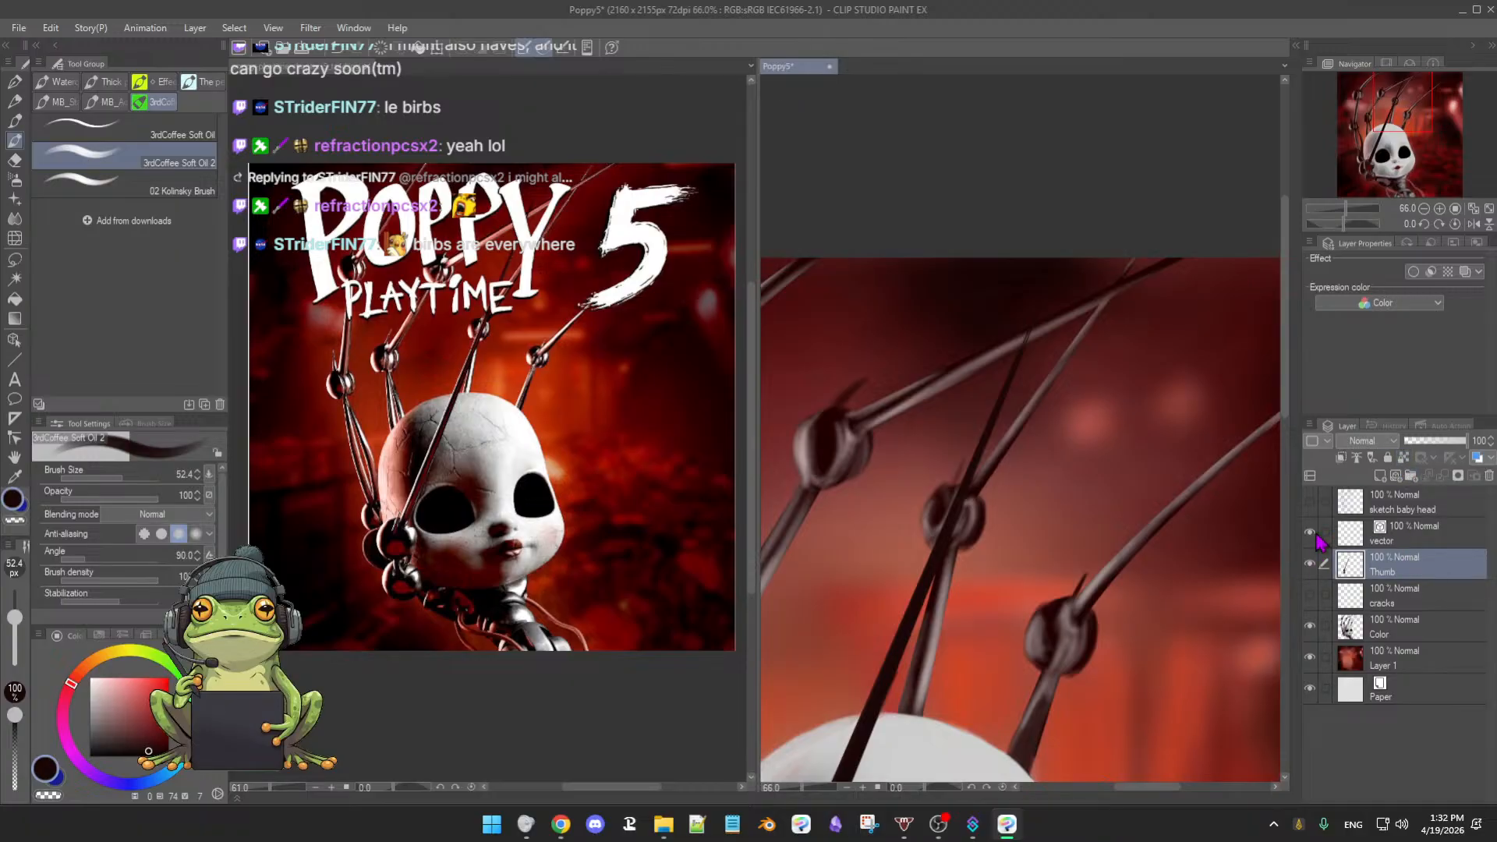
- Shrink the brush to 5.3, zoom in on the crossing wires, and hide the red Layer 1
mouse_move(1055, 476)
mouse_down()
mouse_move(1080, 481)
mouse_move(1053, 481)
mouse_up()
drag(1053, 481, 1099, 493)
mouse_move(1035, 289)
mouse_down()
mouse_move(1036, 505)
mouse_move(1062, 597)
mouse_move(1046, 552)
mouse_move(1049, 652)
mouse_up()
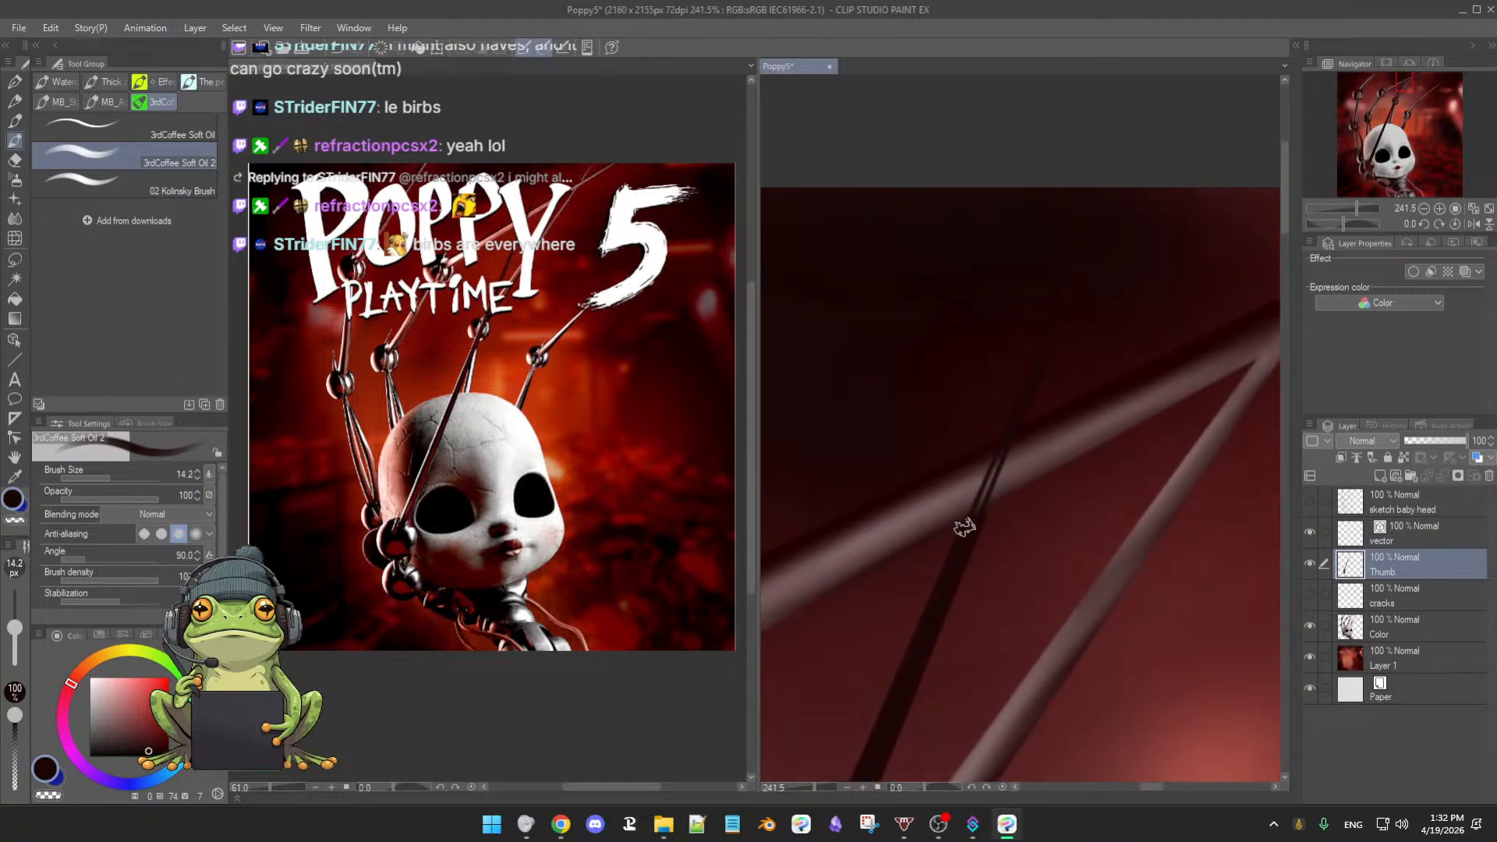
drag(1003, 540, 999, 545)
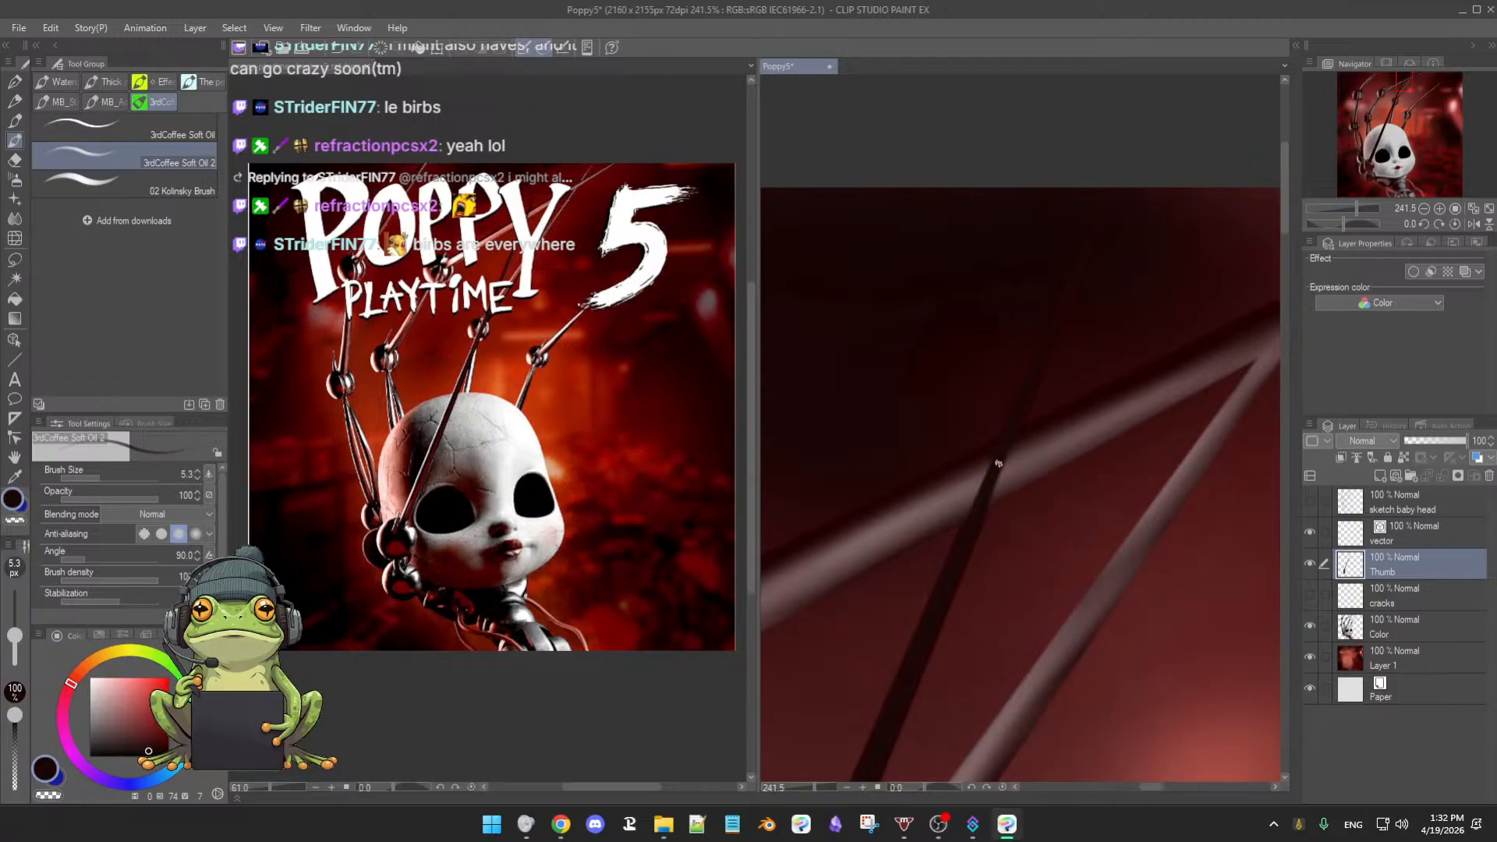
mouse_move(1022, 458)
mouse_down()
mouse_move(1036, 455)
mouse_move(1017, 444)
mouse_up()
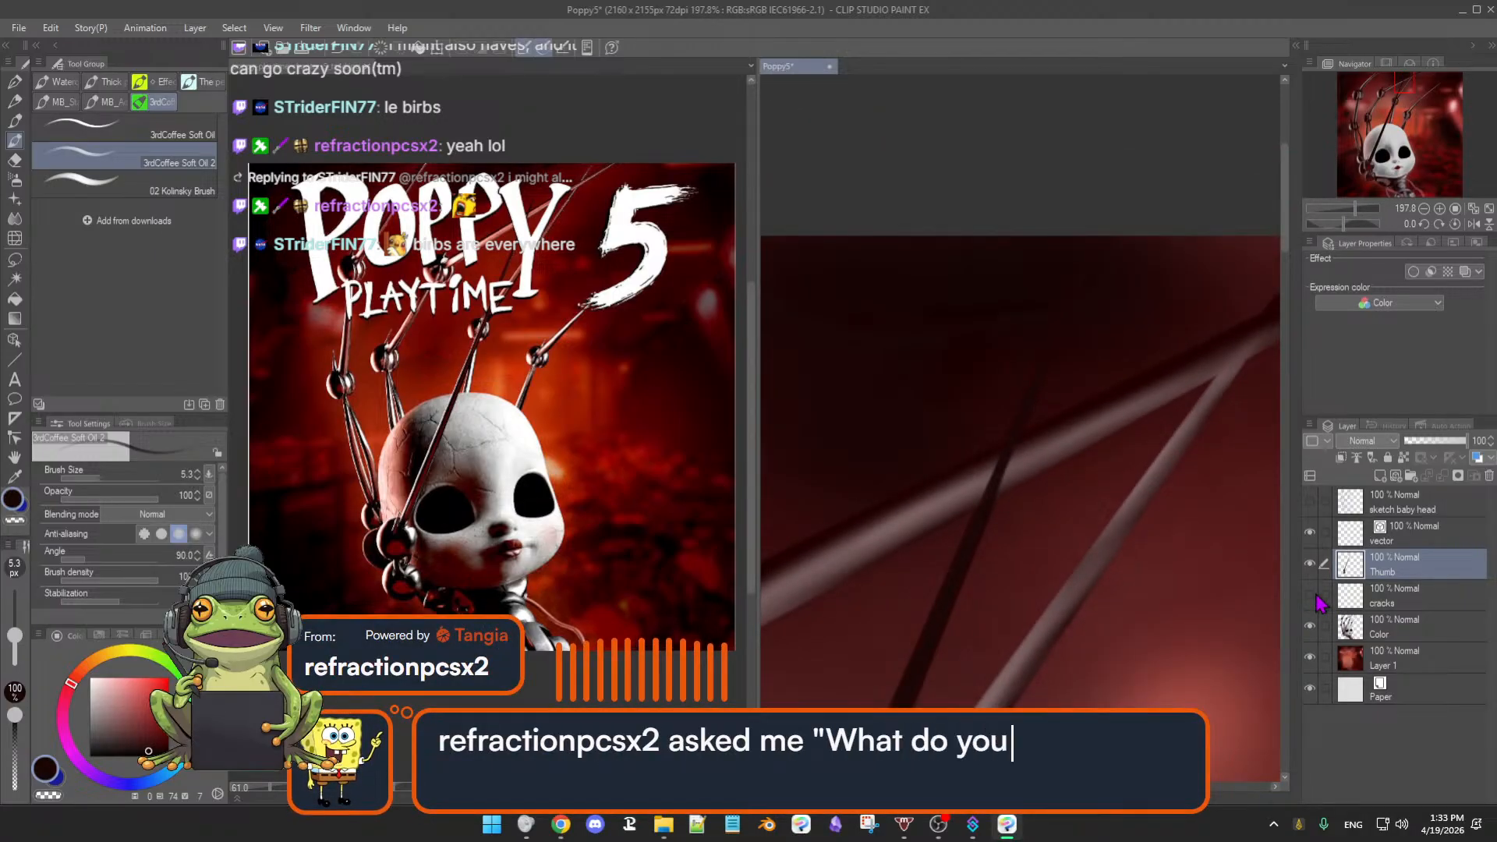
click(1310, 657)
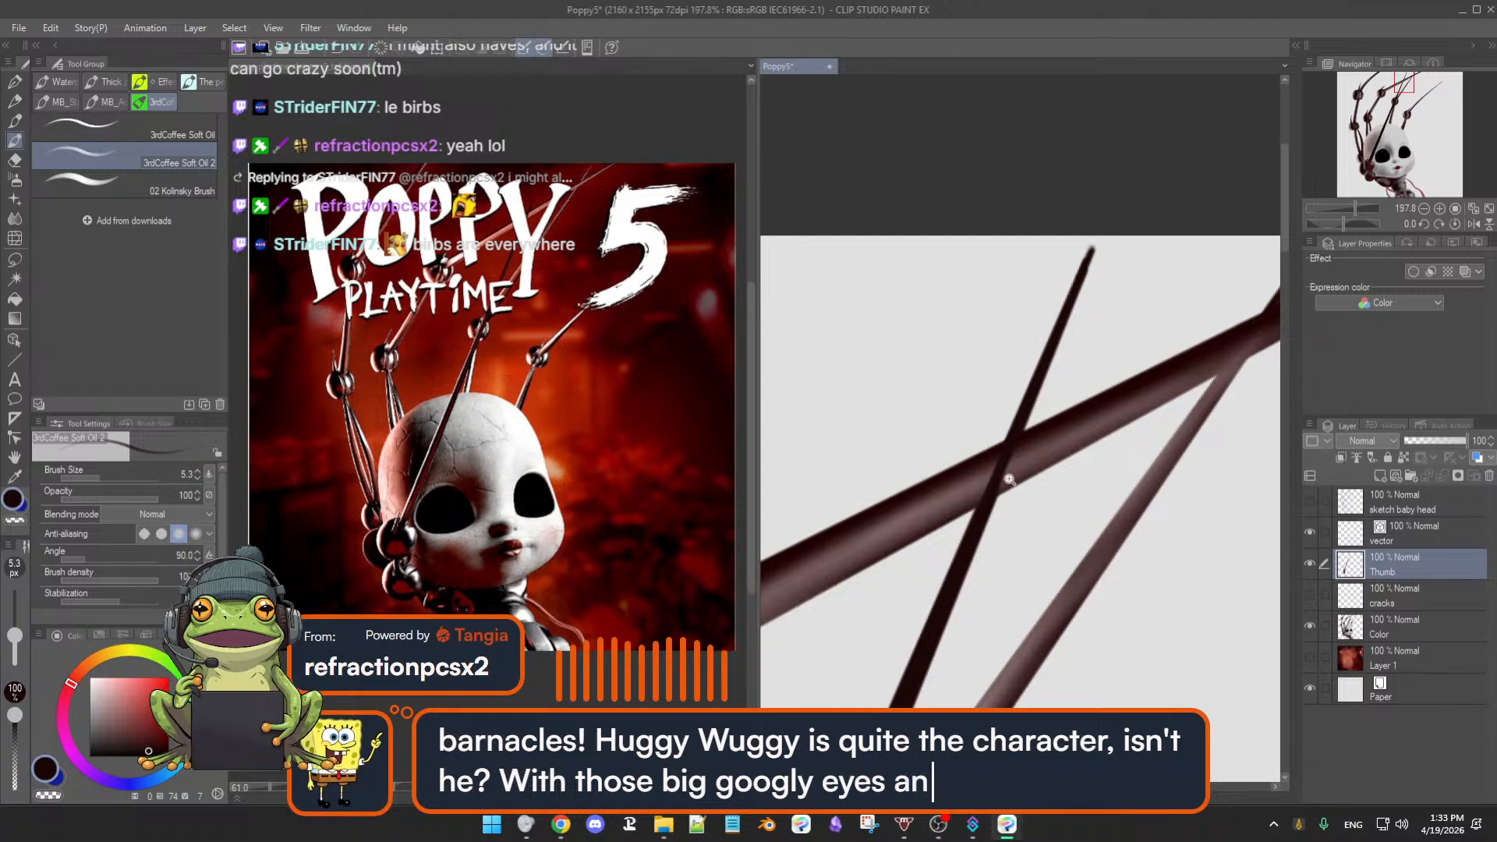
- Zoom out from the wire crossing and pan to frame the wires and head top at 62.8%
drag(1010, 479, 1029, 481)
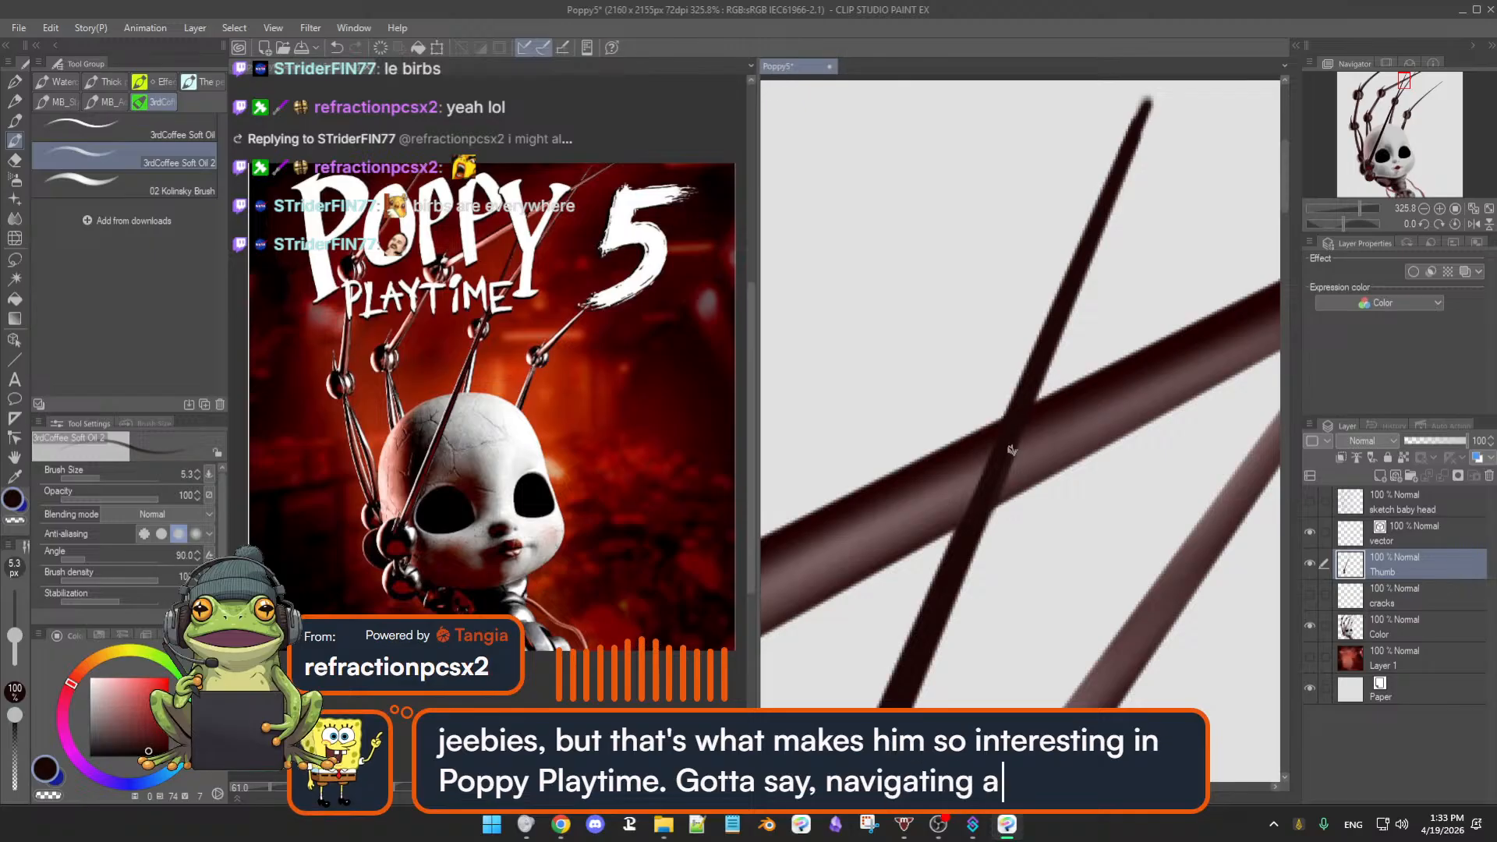
scroll(1044, 452, down, 1)
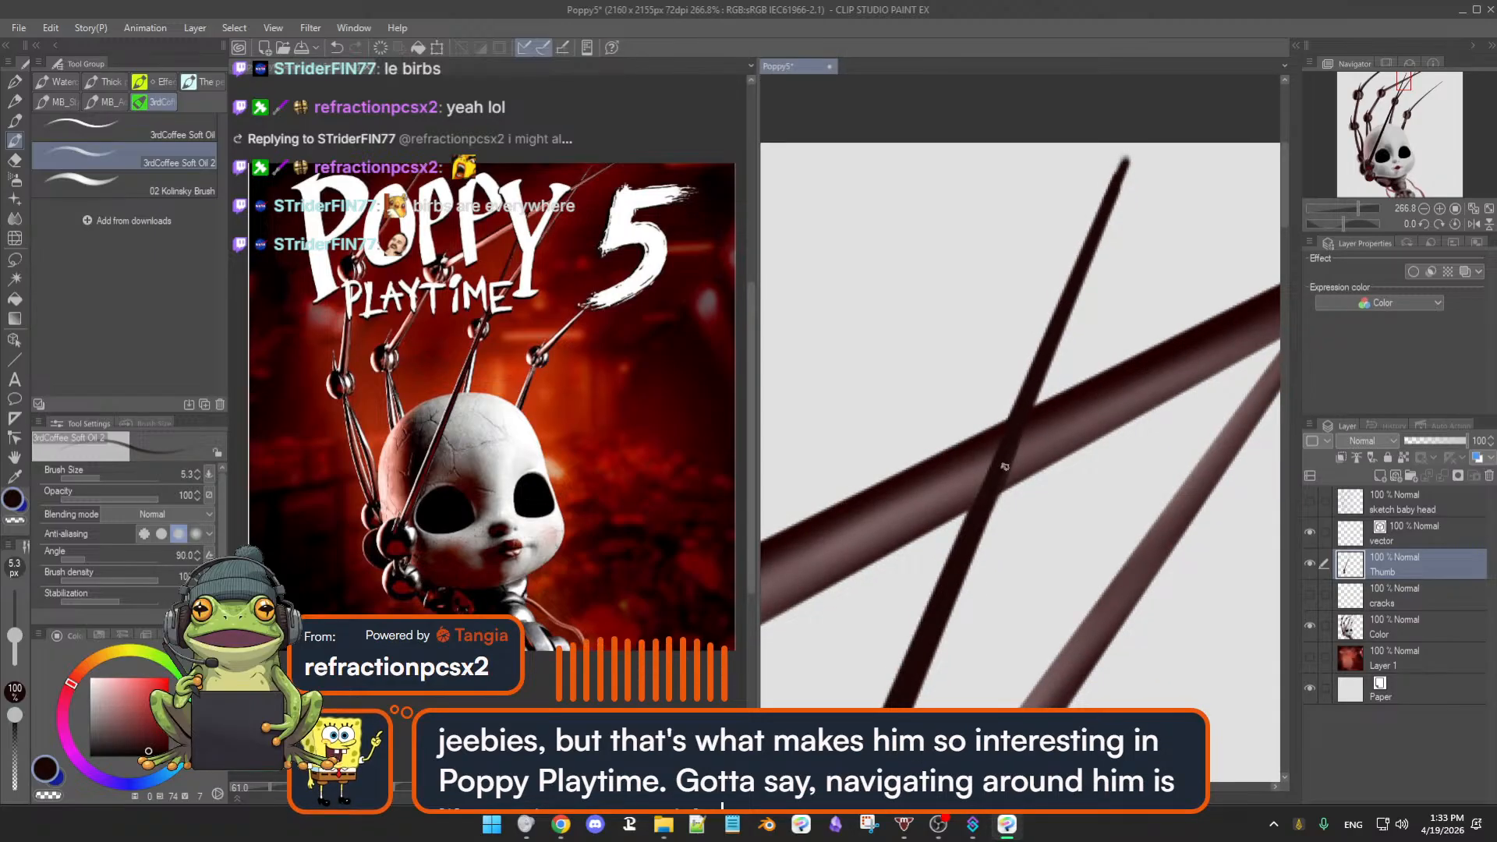
scroll(1009, 491, down, 3)
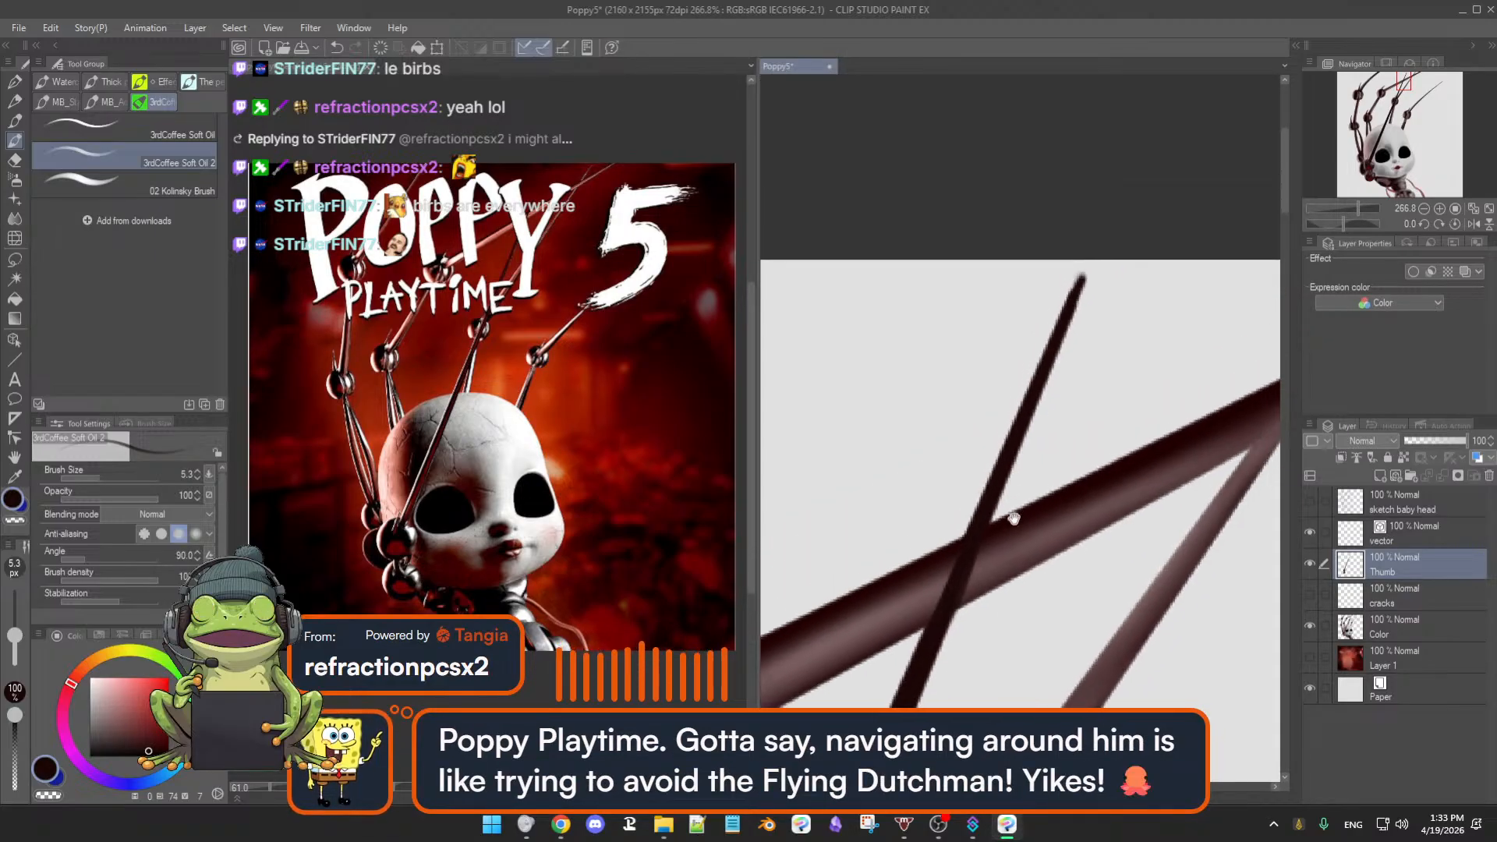
scroll(1022, 488, down, 1)
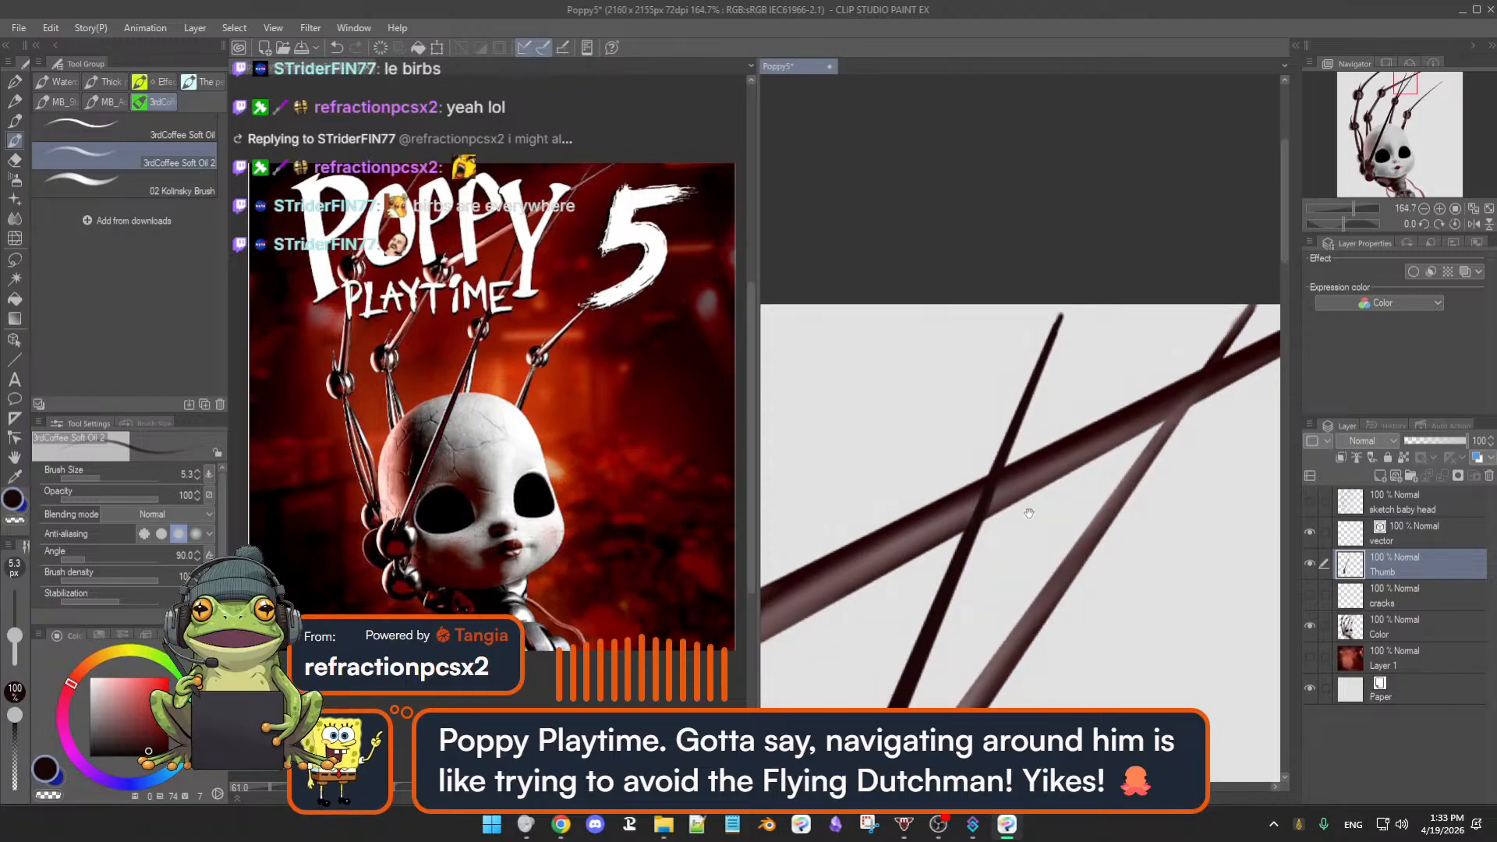
scroll(1034, 501, down, 2)
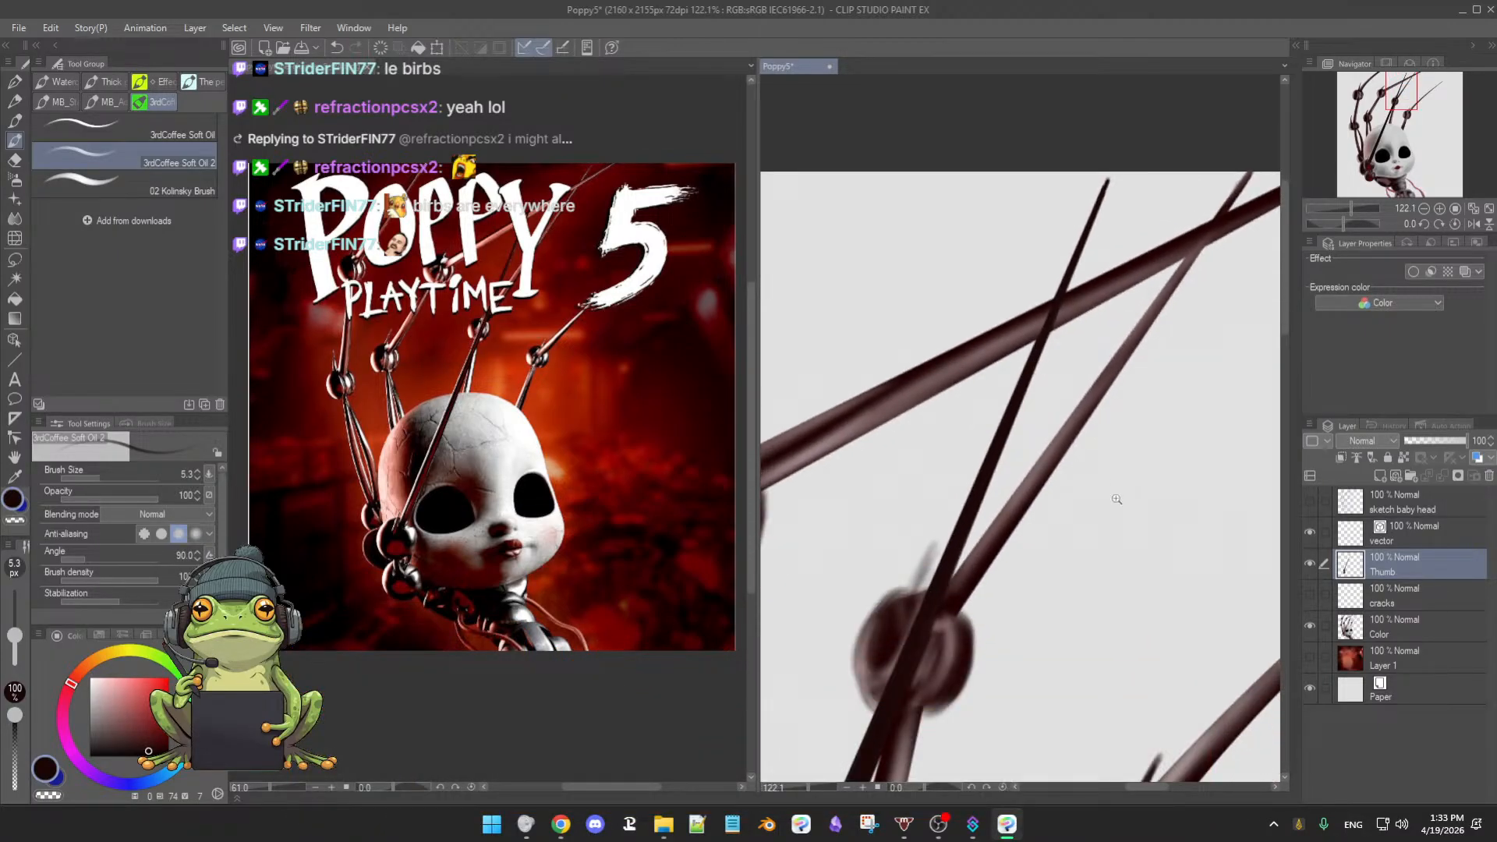
scroll(1117, 499, down, 5)
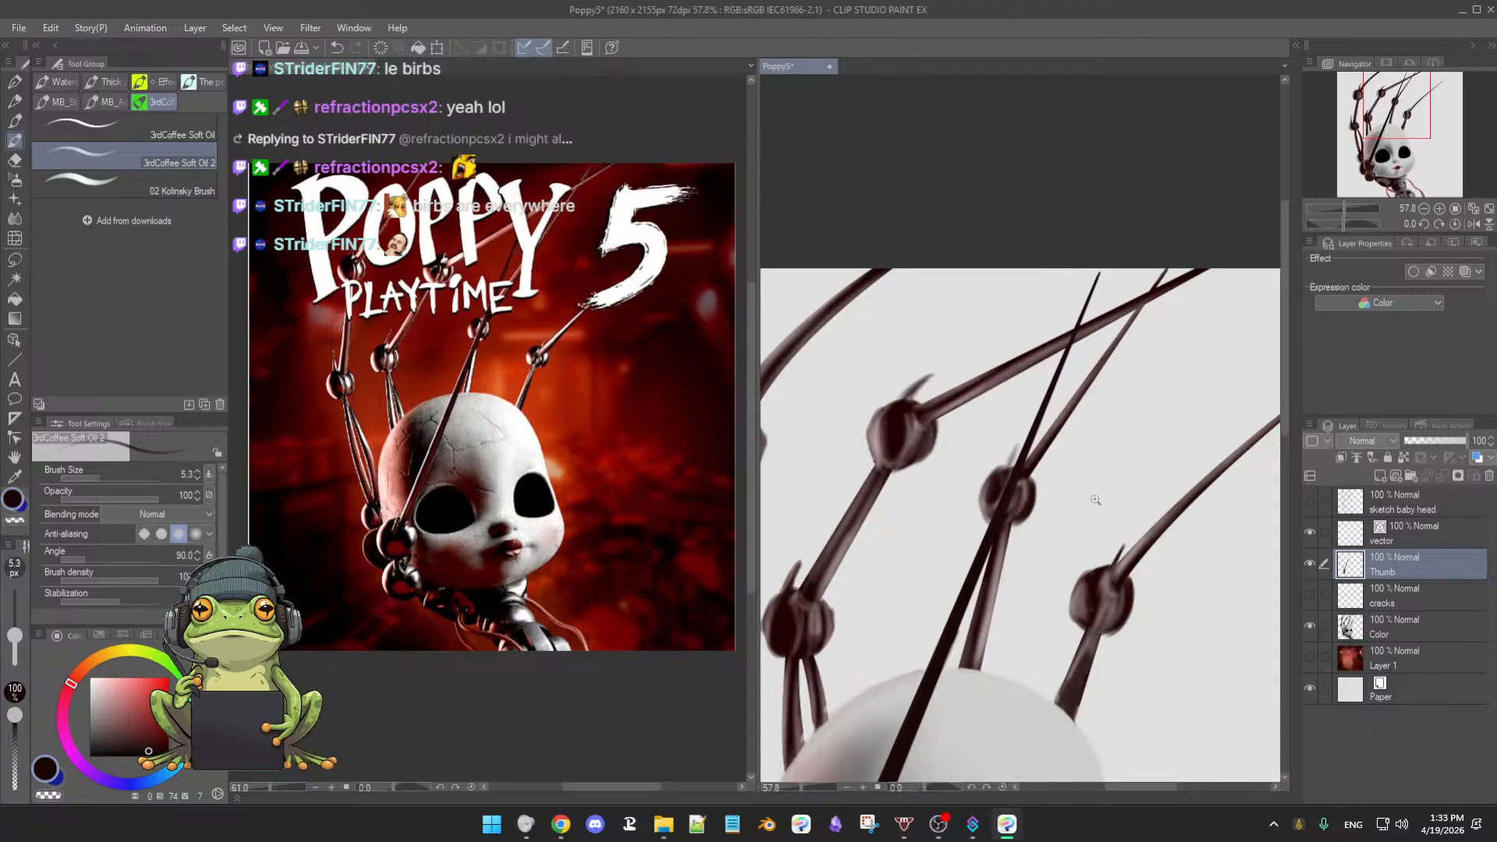
scroll(1096, 500, down, 2)
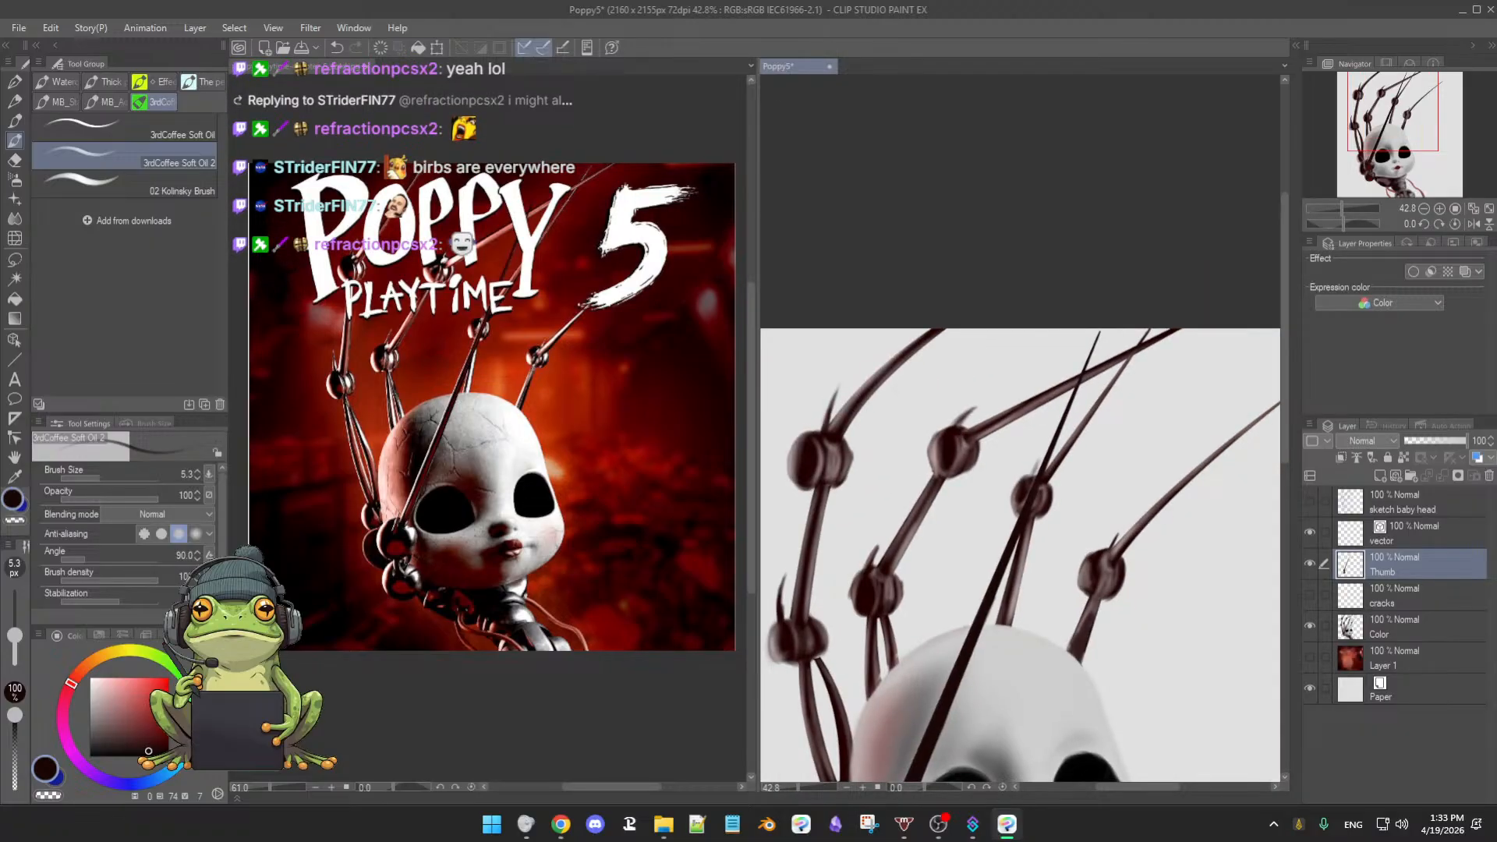
mouse_move(1203, 468)
mouse_down()
mouse_move(1204, 487)
mouse_move(1198, 470)
mouse_up()
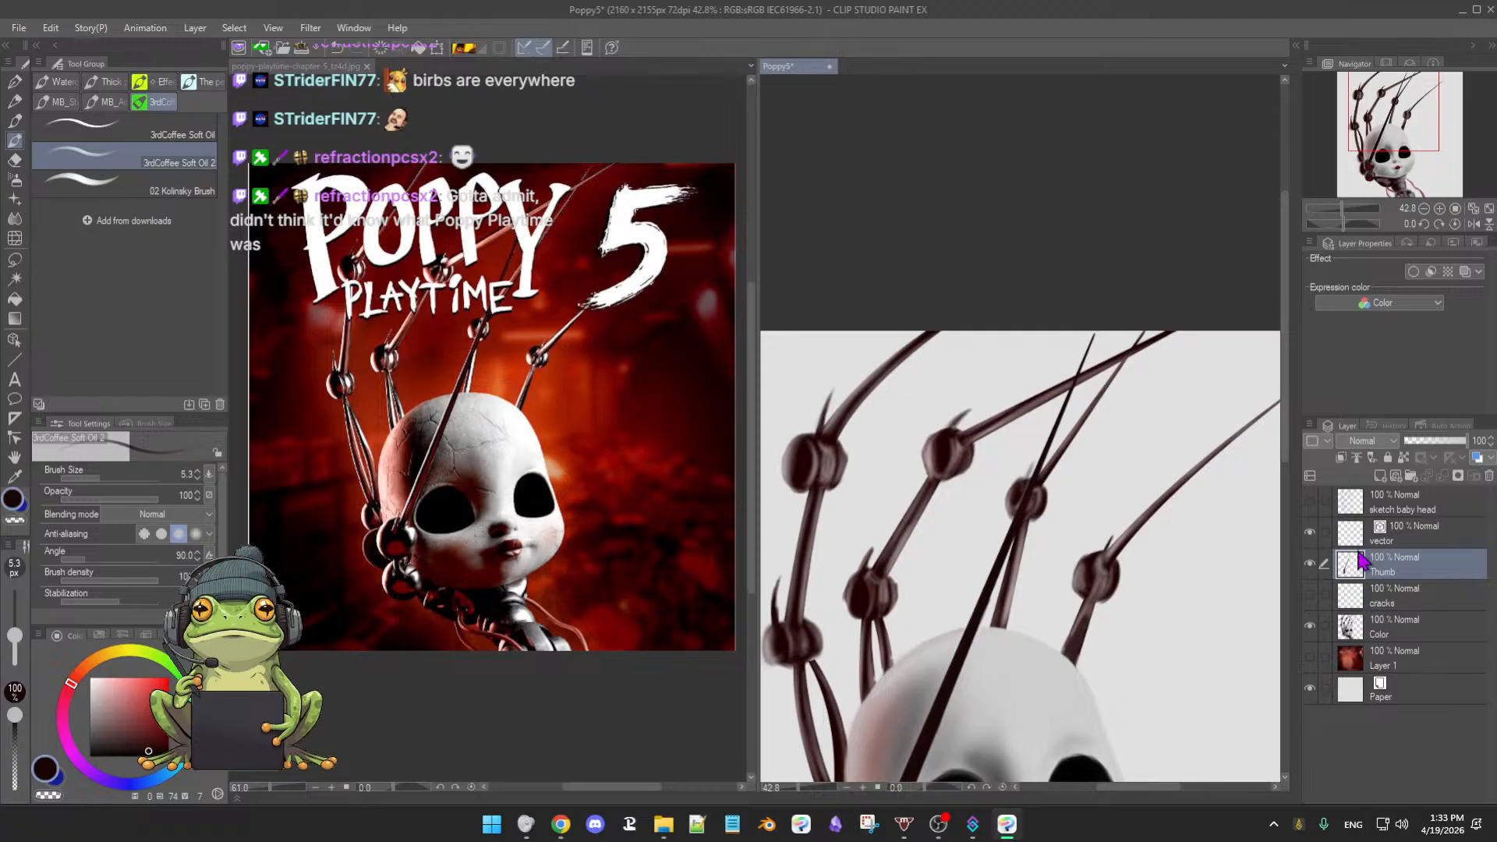
drag(1255, 573, 1226, 524)
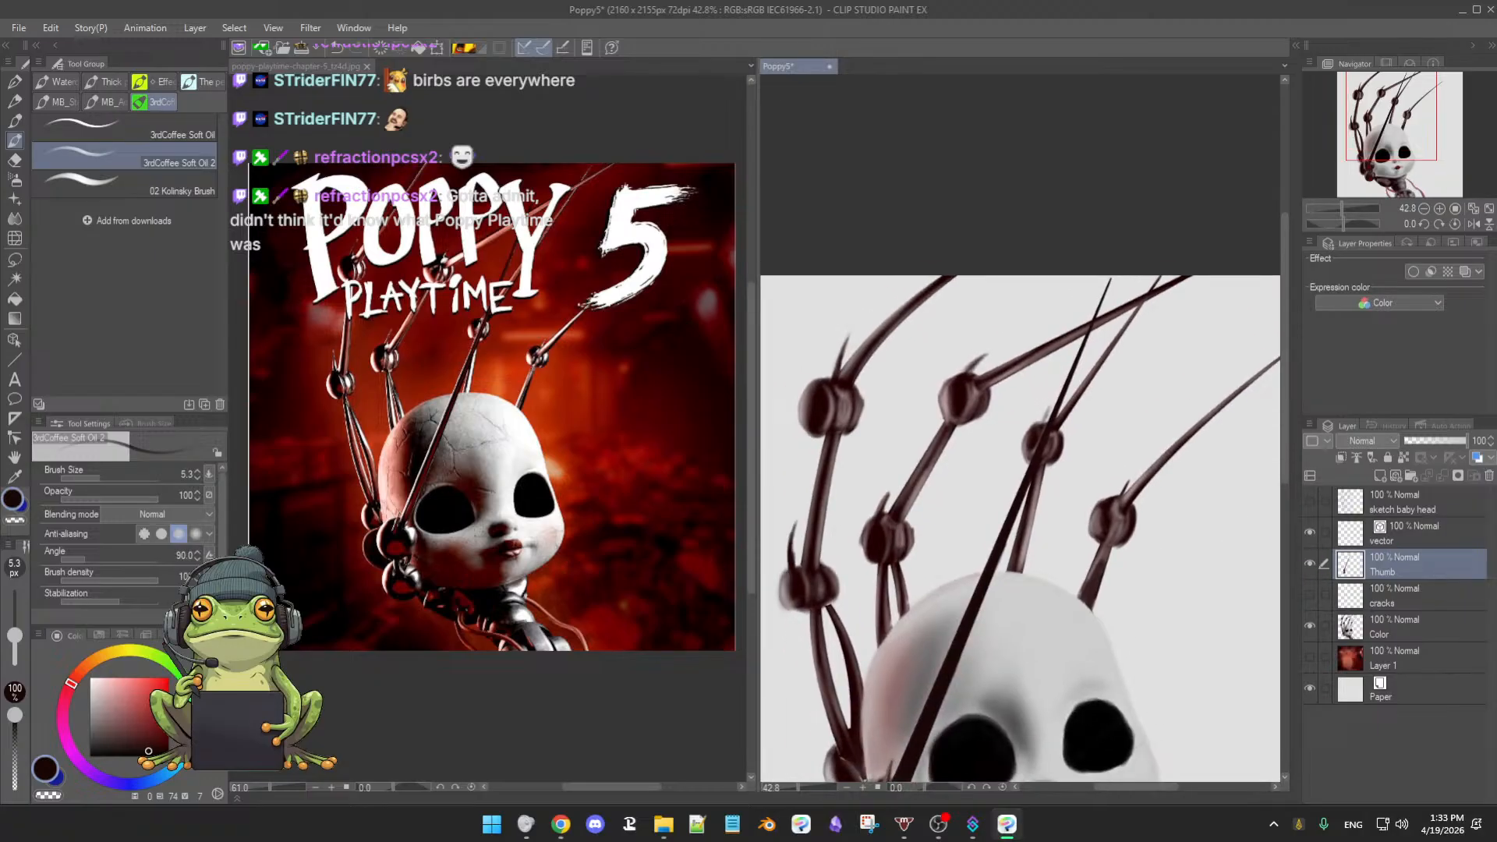
drag(1011, 600, 1079, 537)
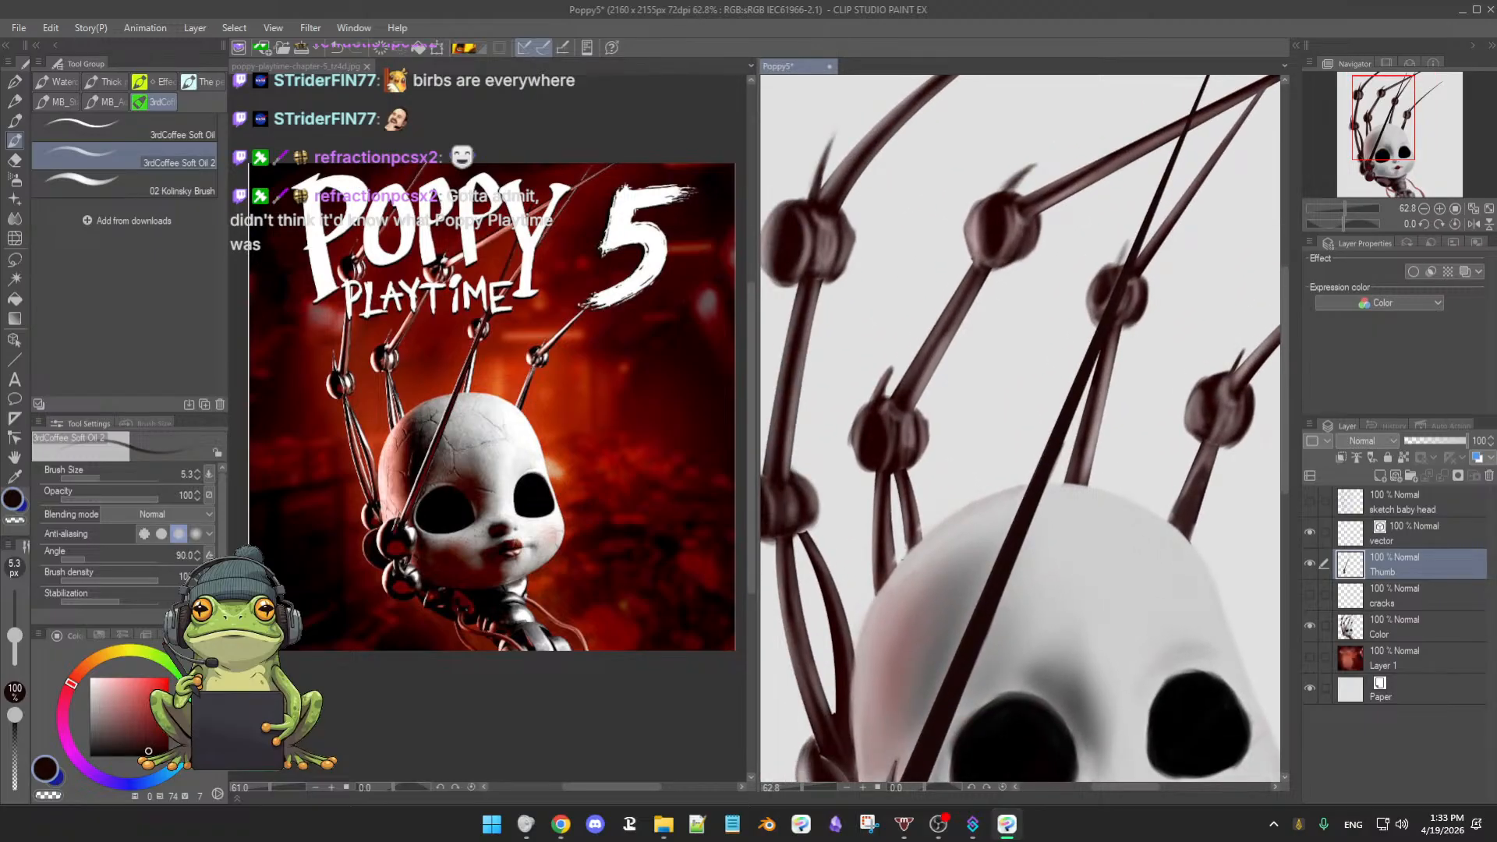
- Compare the Color and Thumb layers by toggling them, then select the Color layer
click(1310, 626)
click(1310, 626)
click(1310, 563)
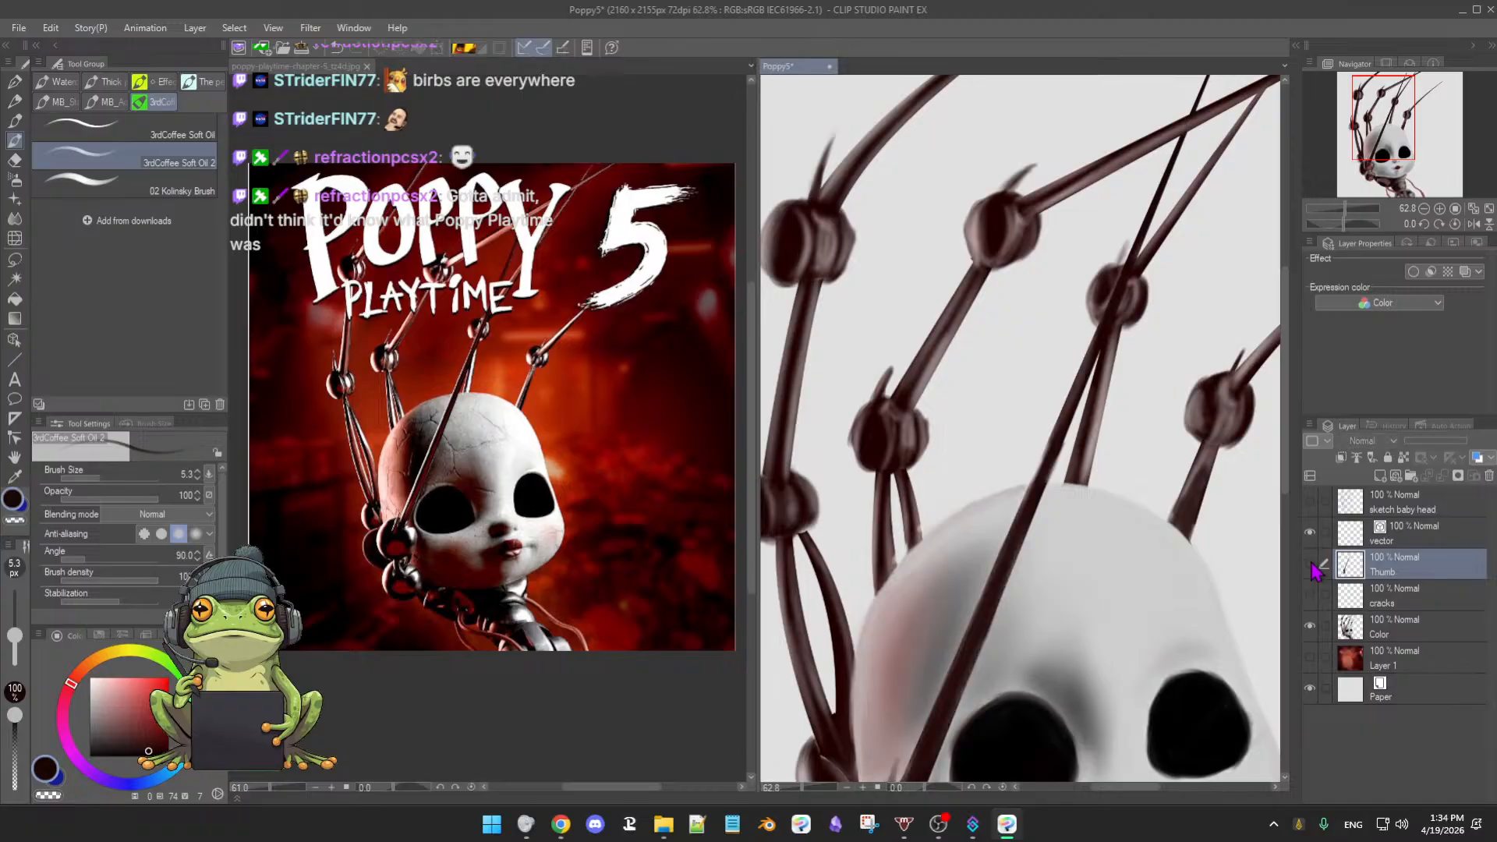
click(1310, 562)
click(1421, 633)
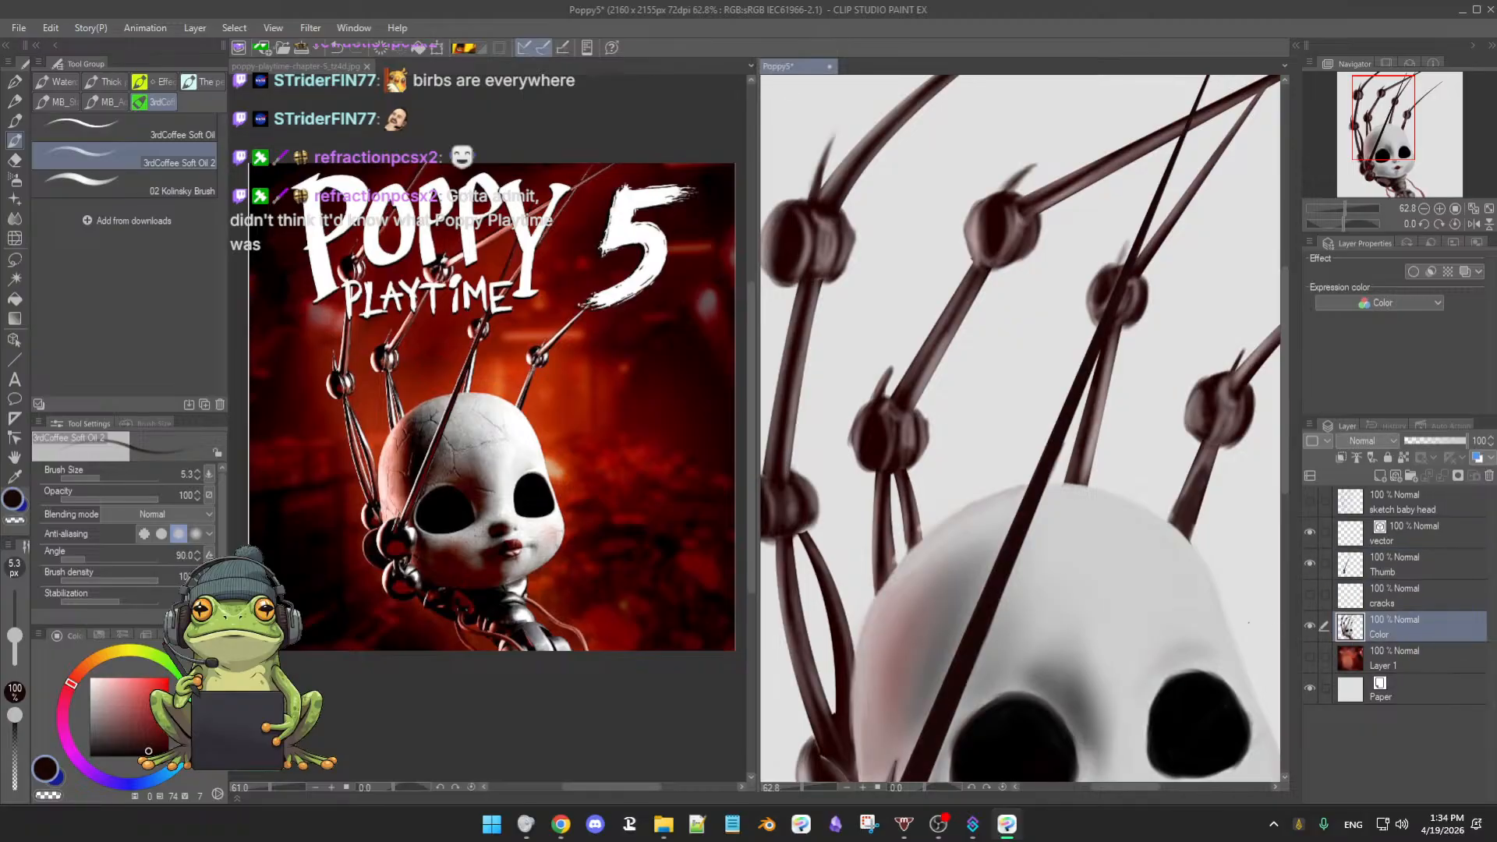
- Sample a muted mauve, set the brush to 12.0, then sample dark brown from the wires
alt+click(895, 540)
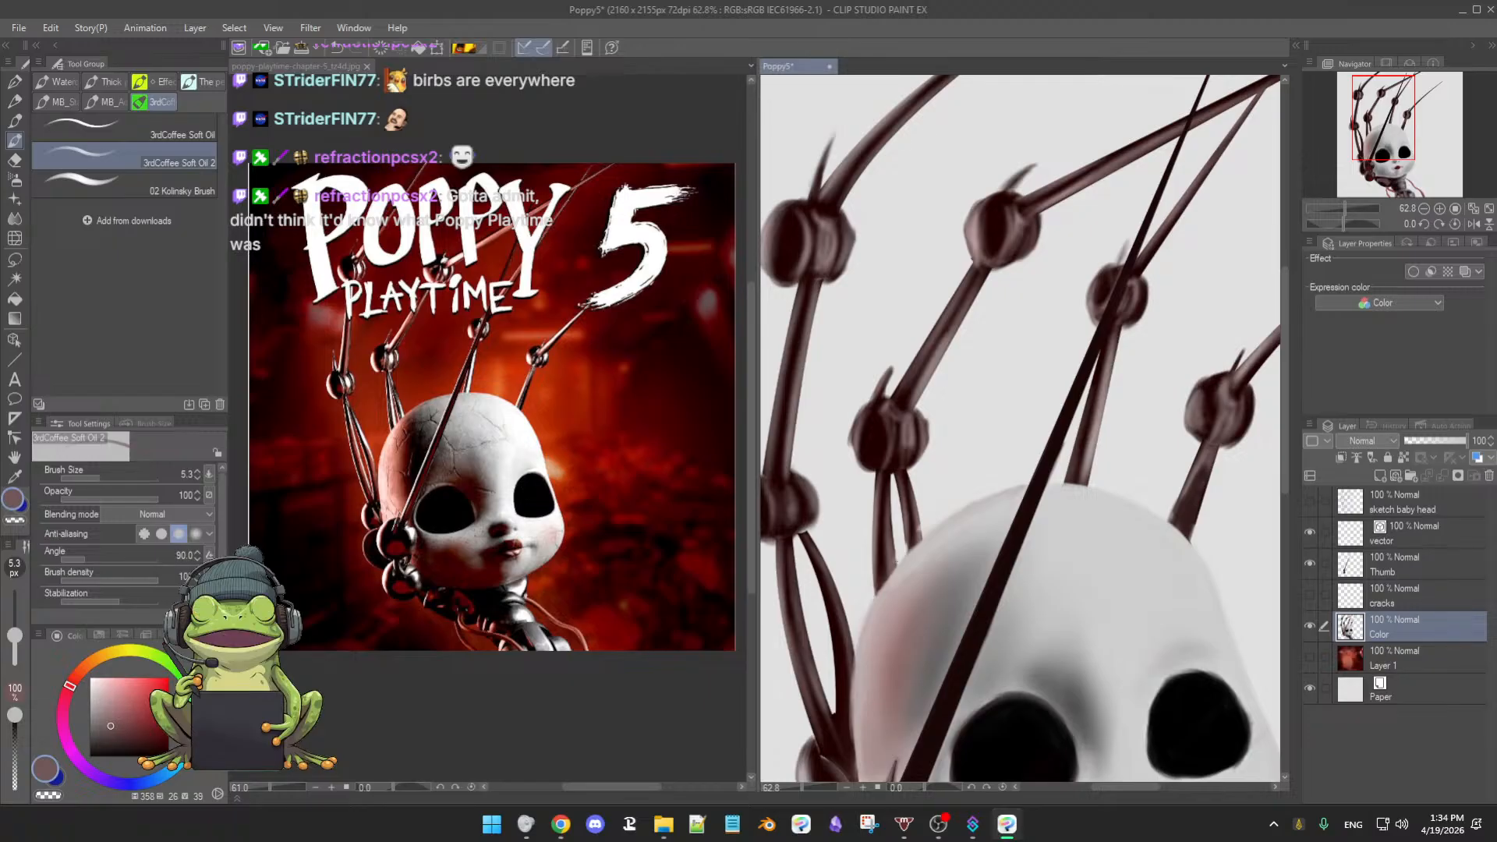
scroll(910, 551, up, 4)
ctrl+alt+drag(880, 564, 887, 568)
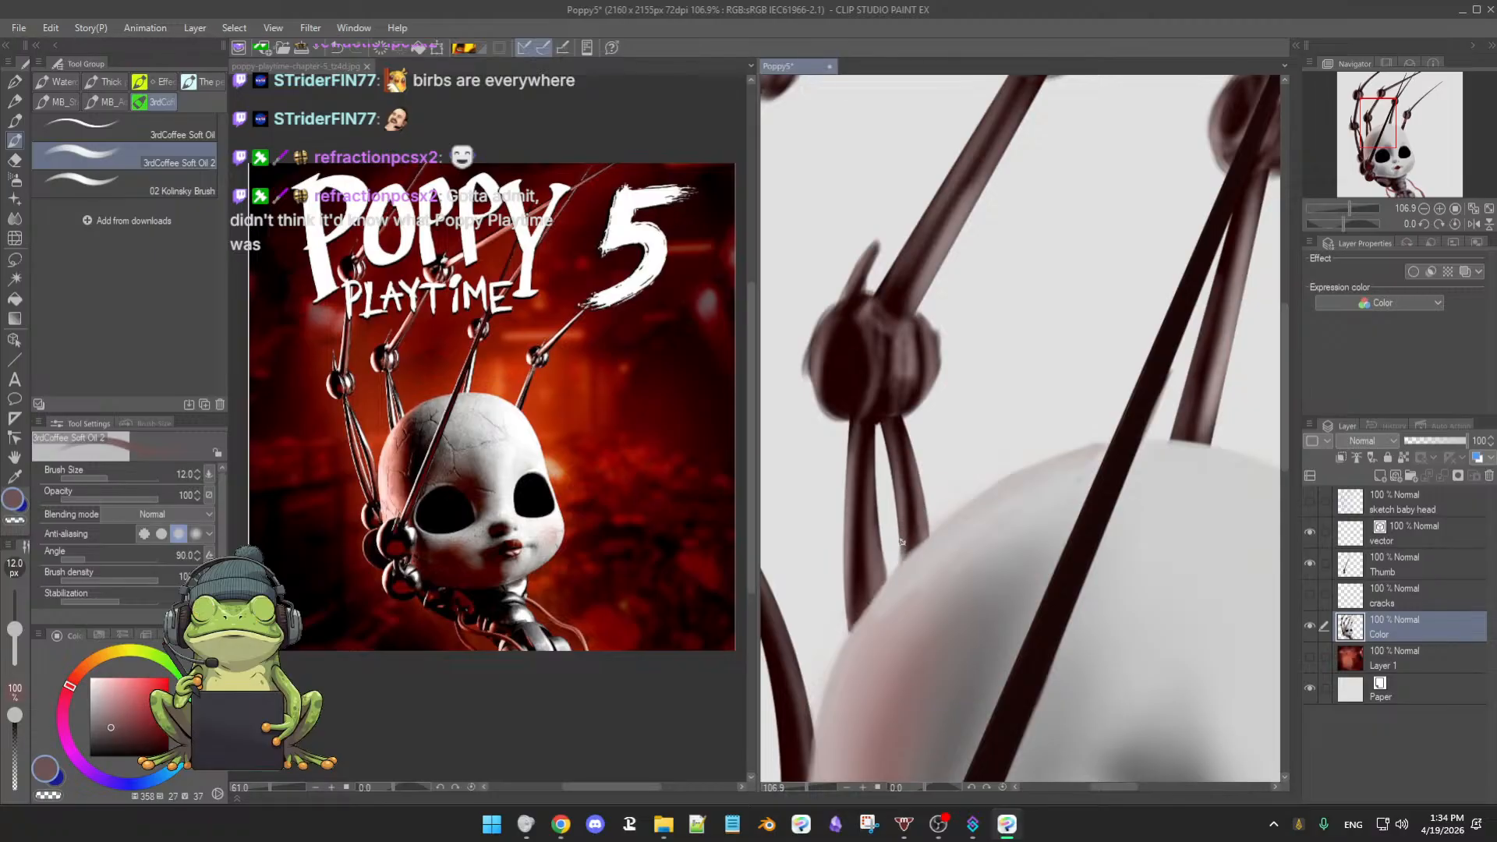
alt+click(909, 529)
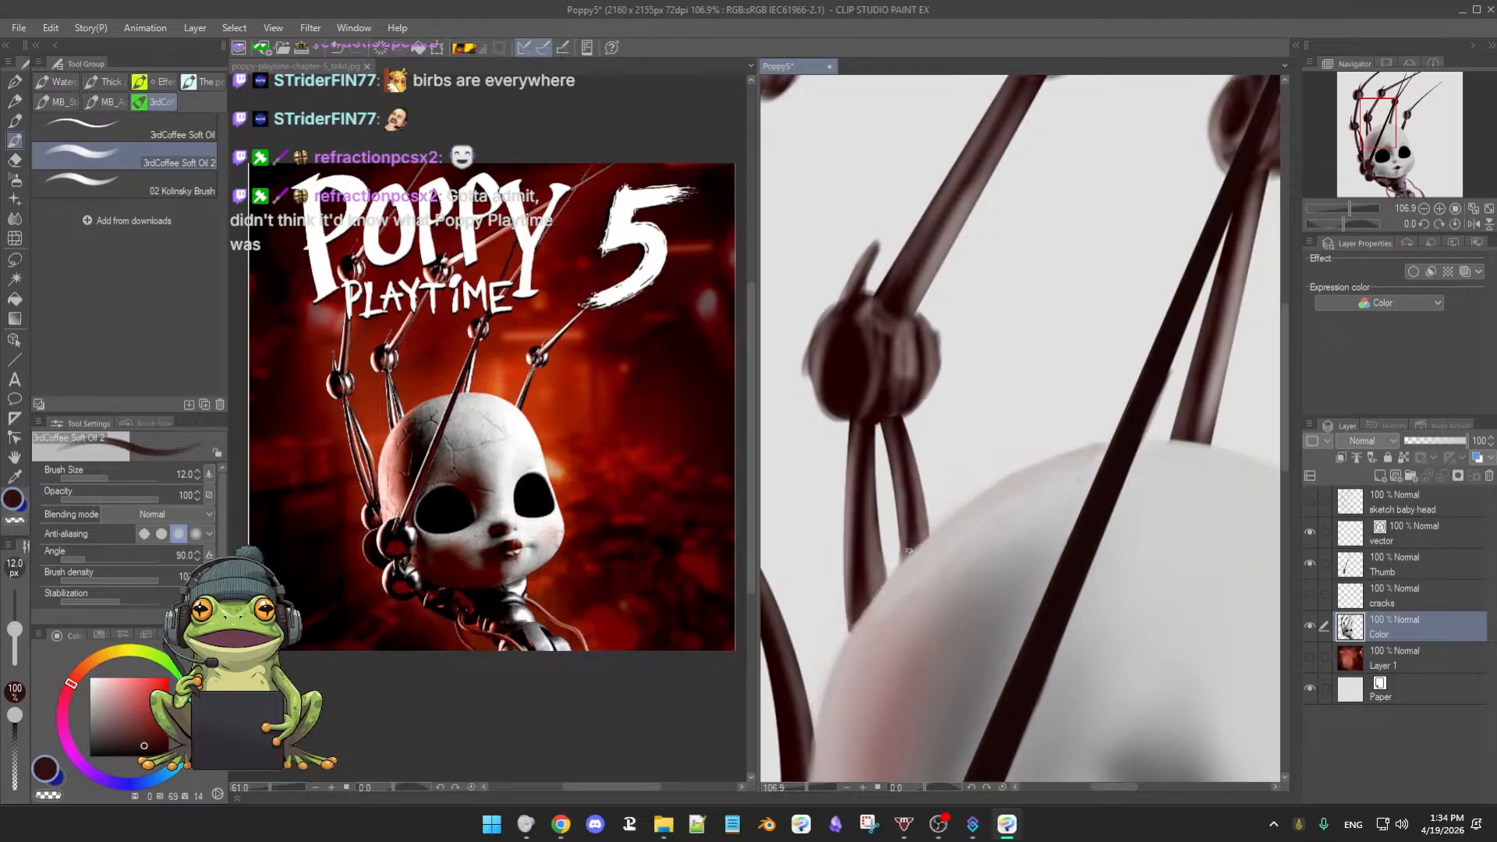
drag(972, 487, 957, 489)
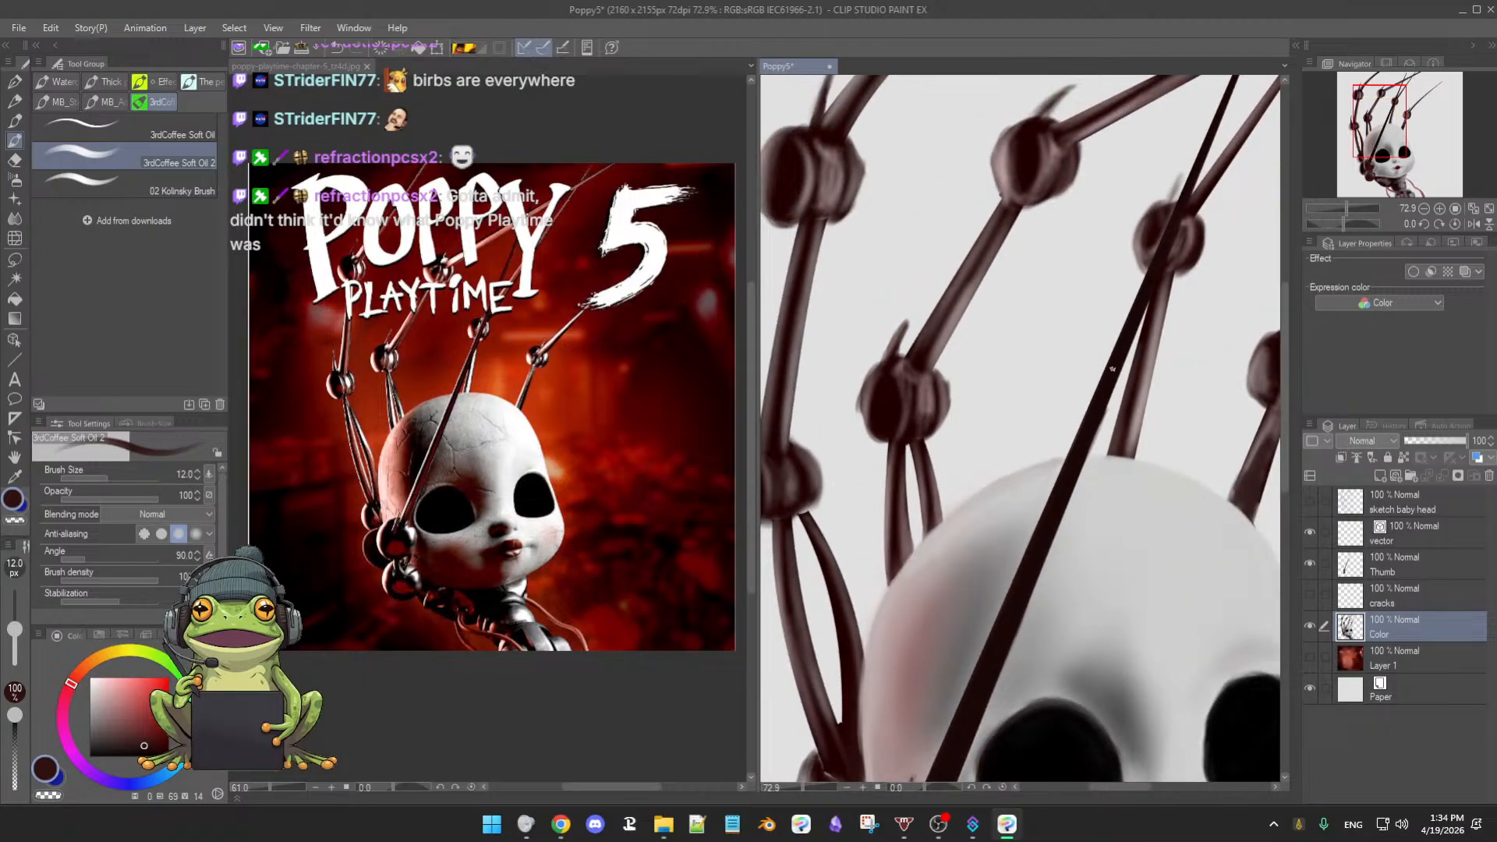
drag(1124, 502, 1136, 498)
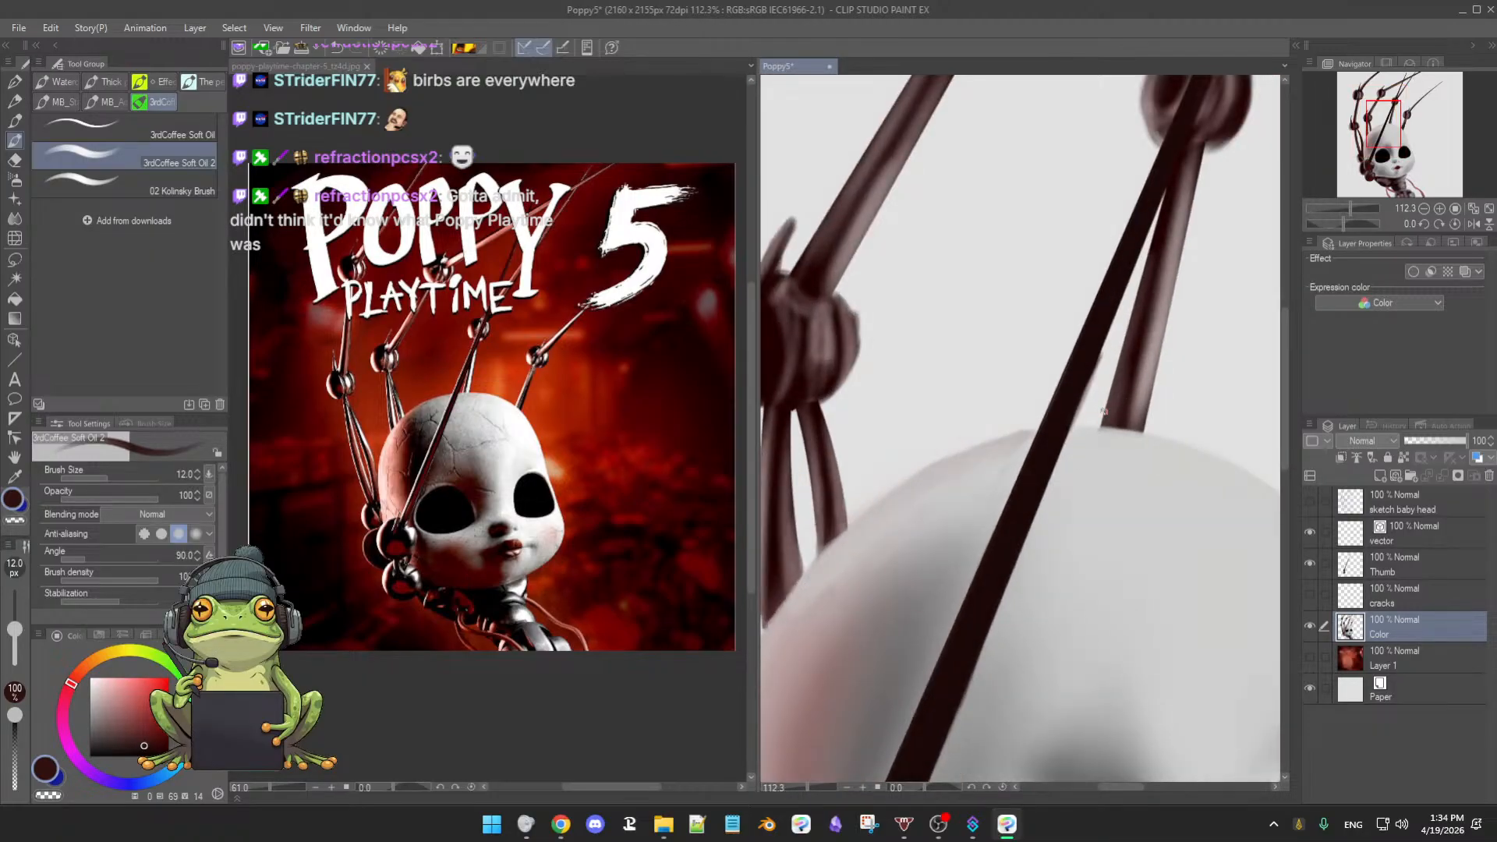
drag(1125, 571, 1159, 564)
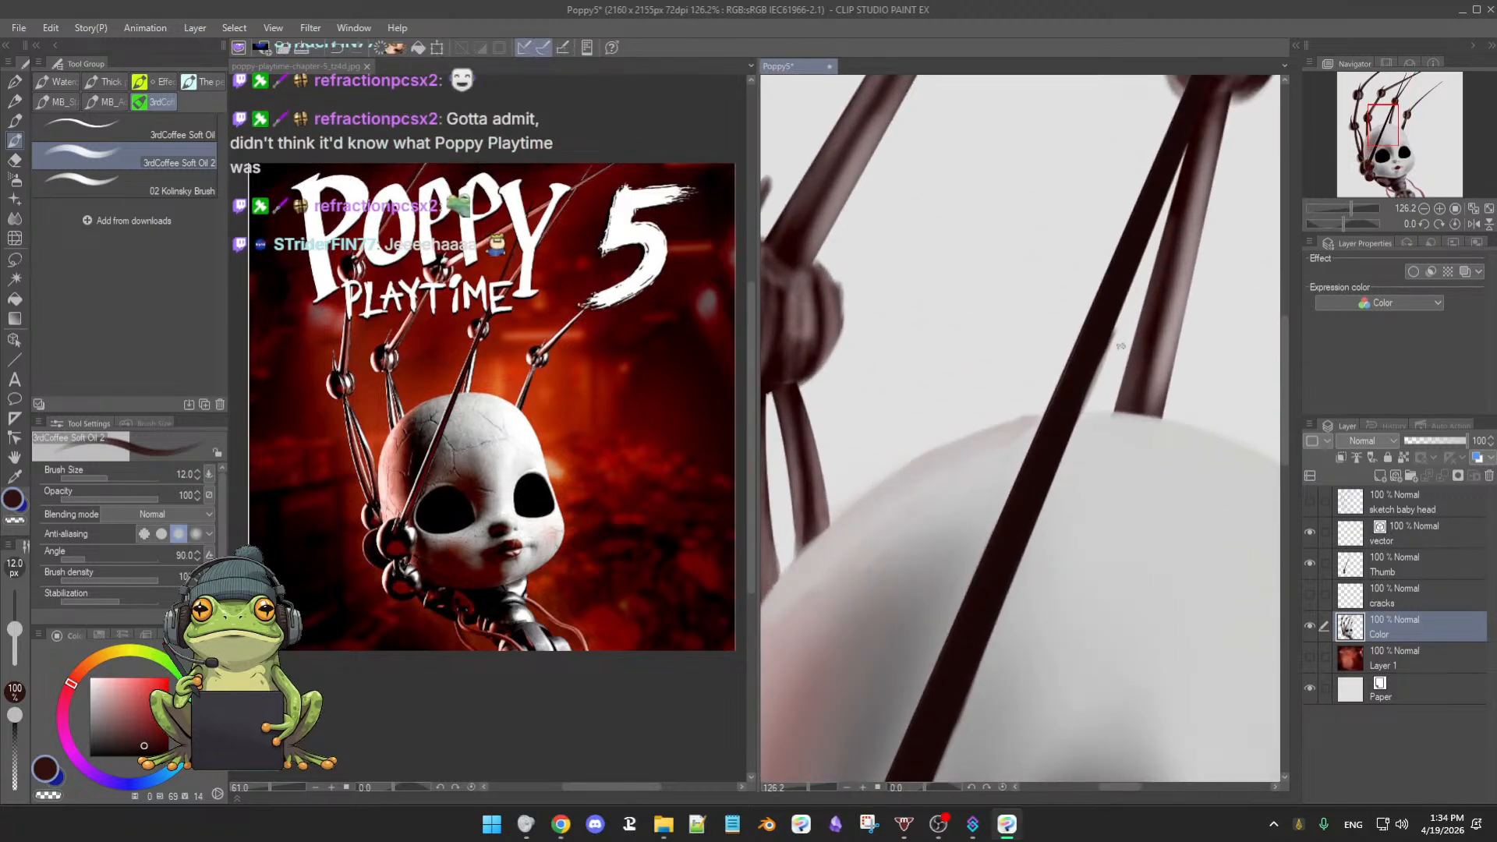
- Erase the fuzzy right edge of the long dark limb, then return to the oil brush
key(e)
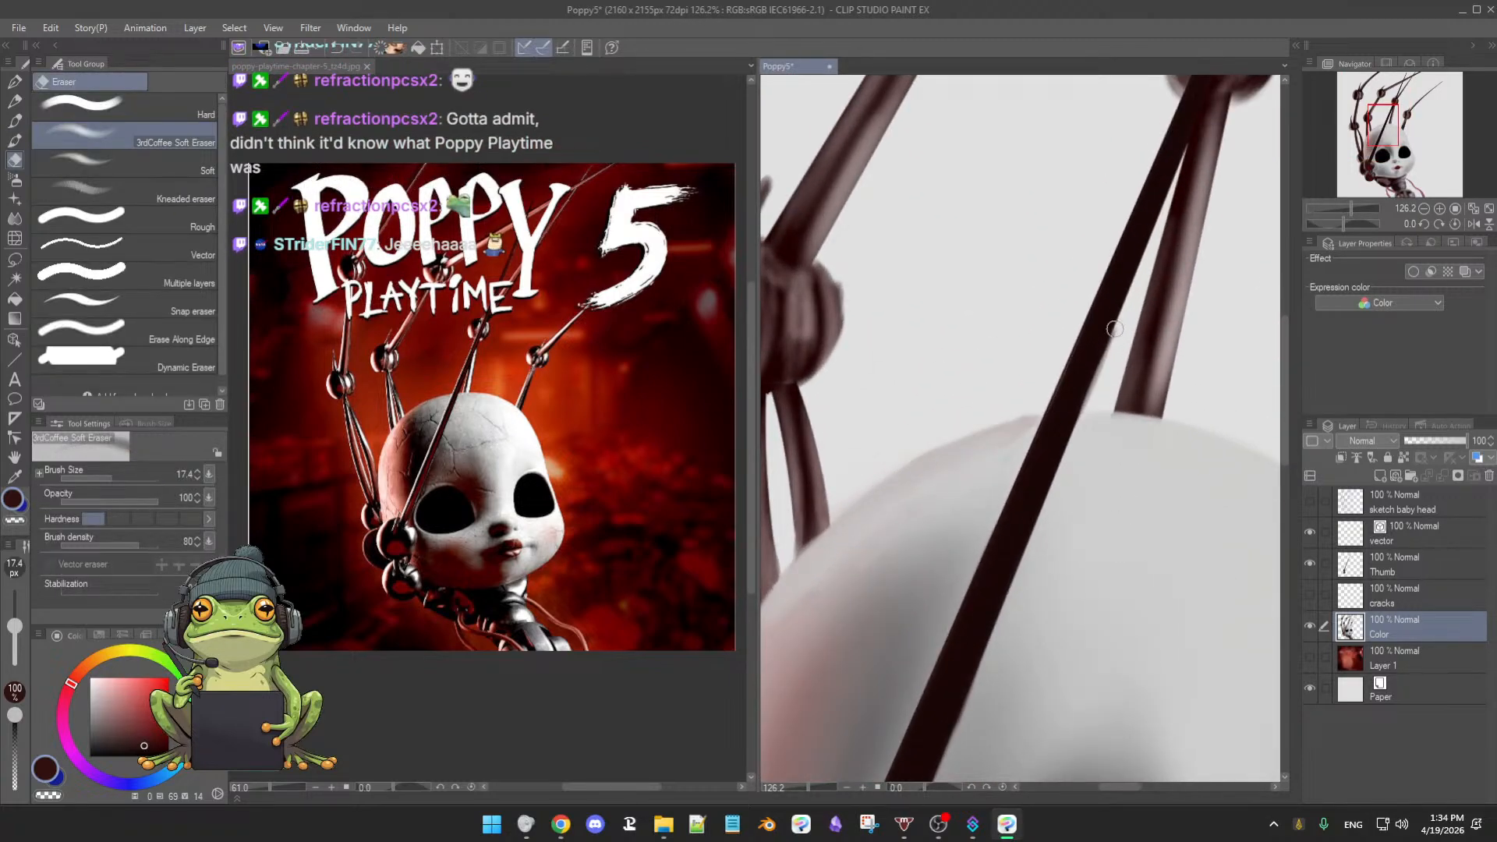
drag(1122, 313, 1088, 402)
drag(1111, 346, 1090, 393)
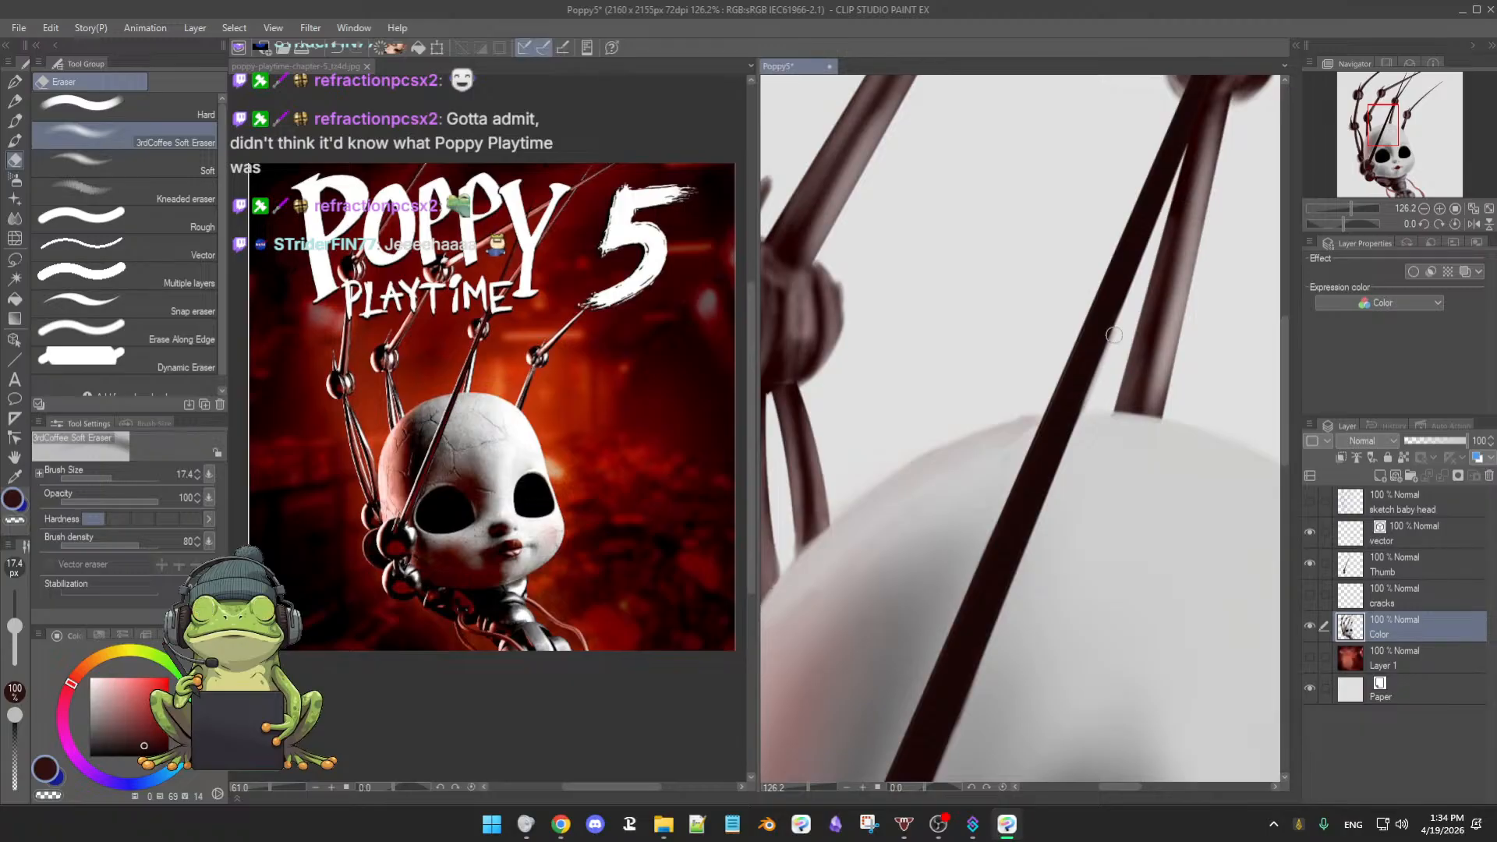
drag(1124, 310, 1085, 421)
key(b)
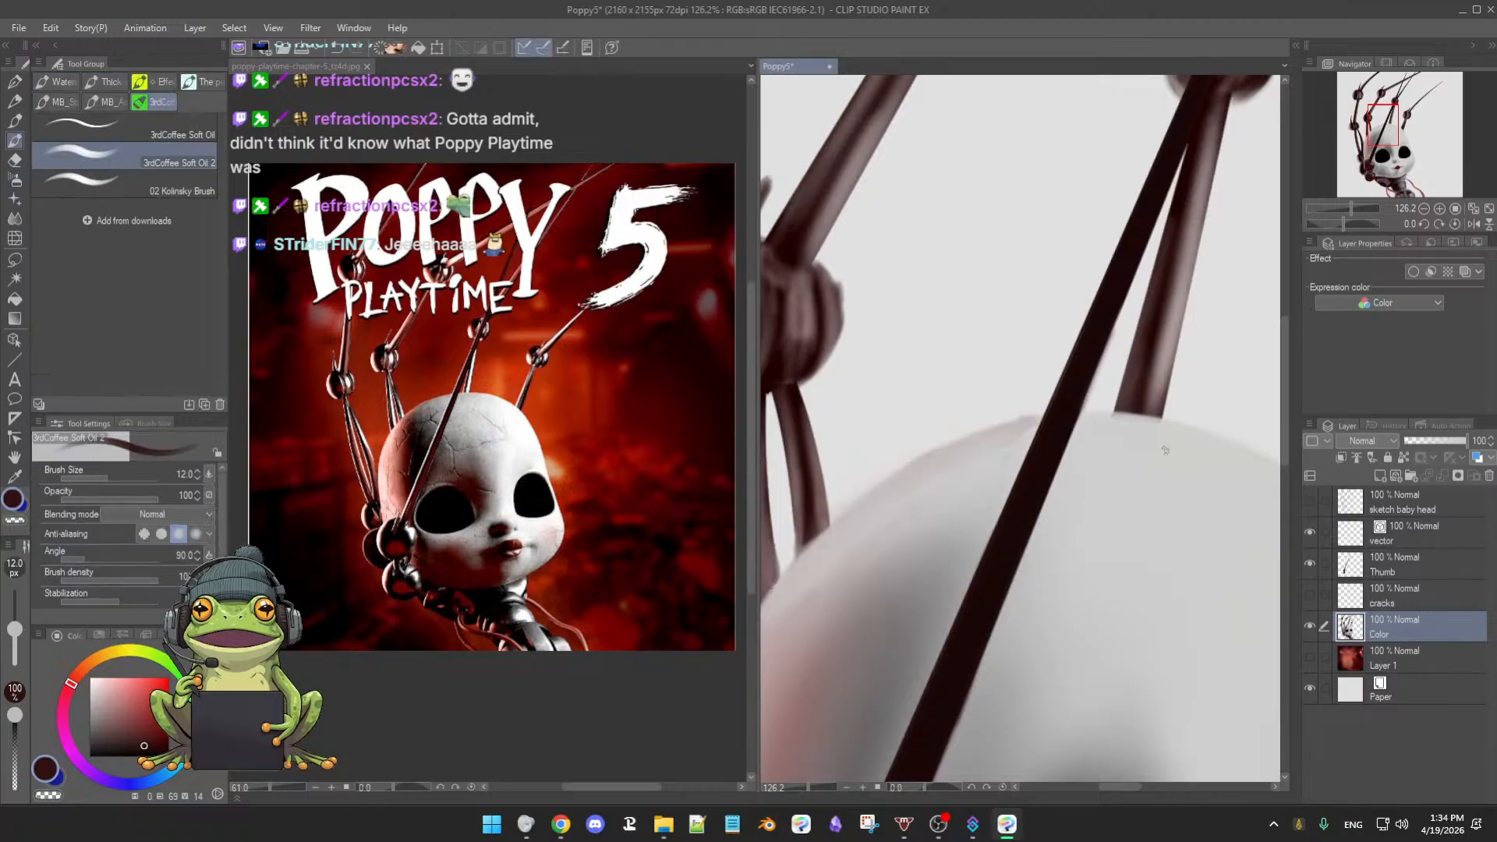
key(ctrl+space)
drag(1128, 527, 1095, 533)
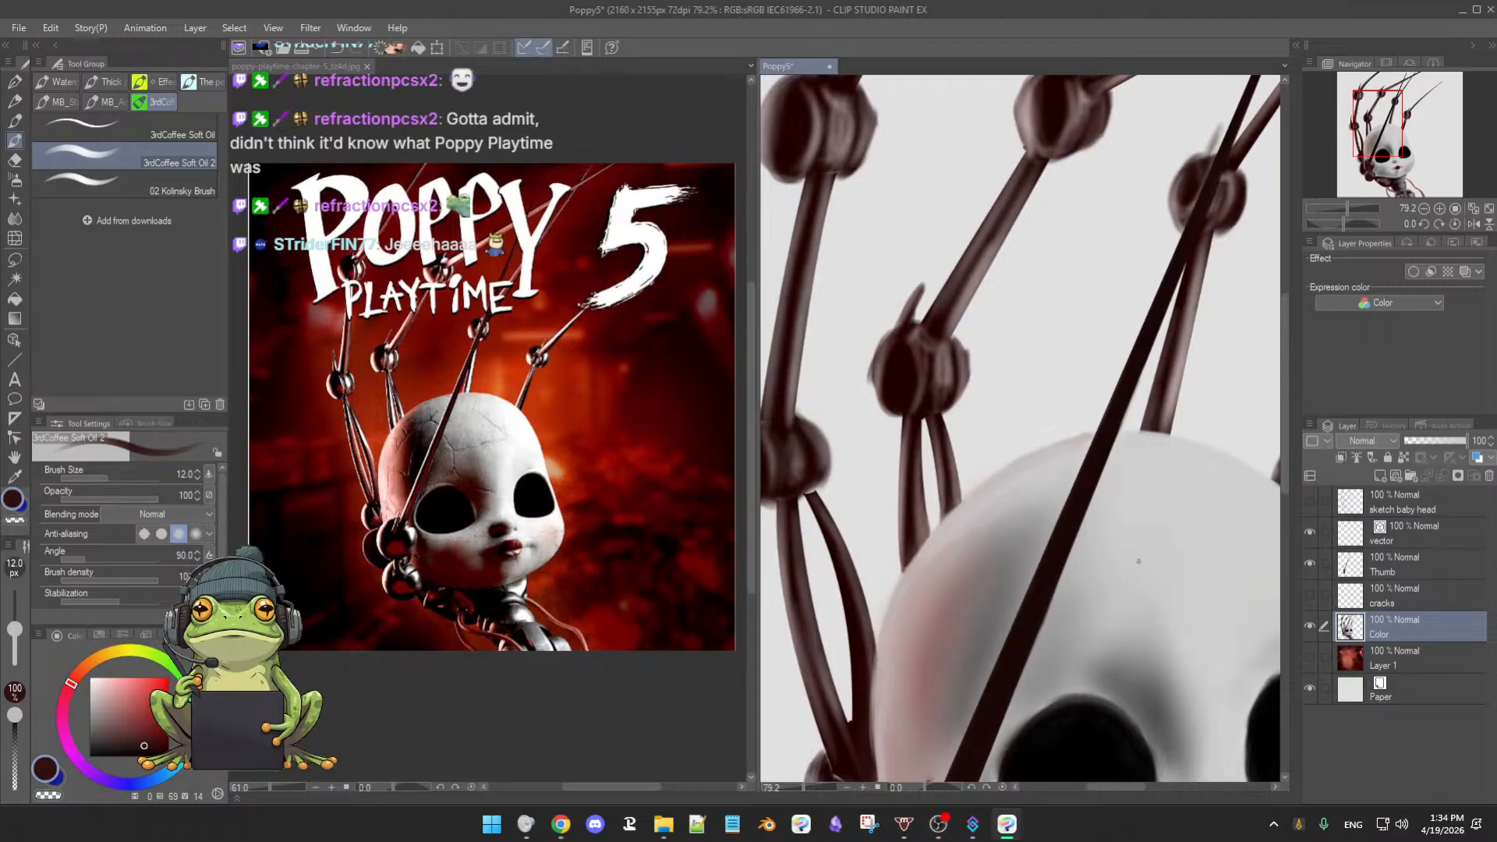
scroll(1139, 576, down, 2)
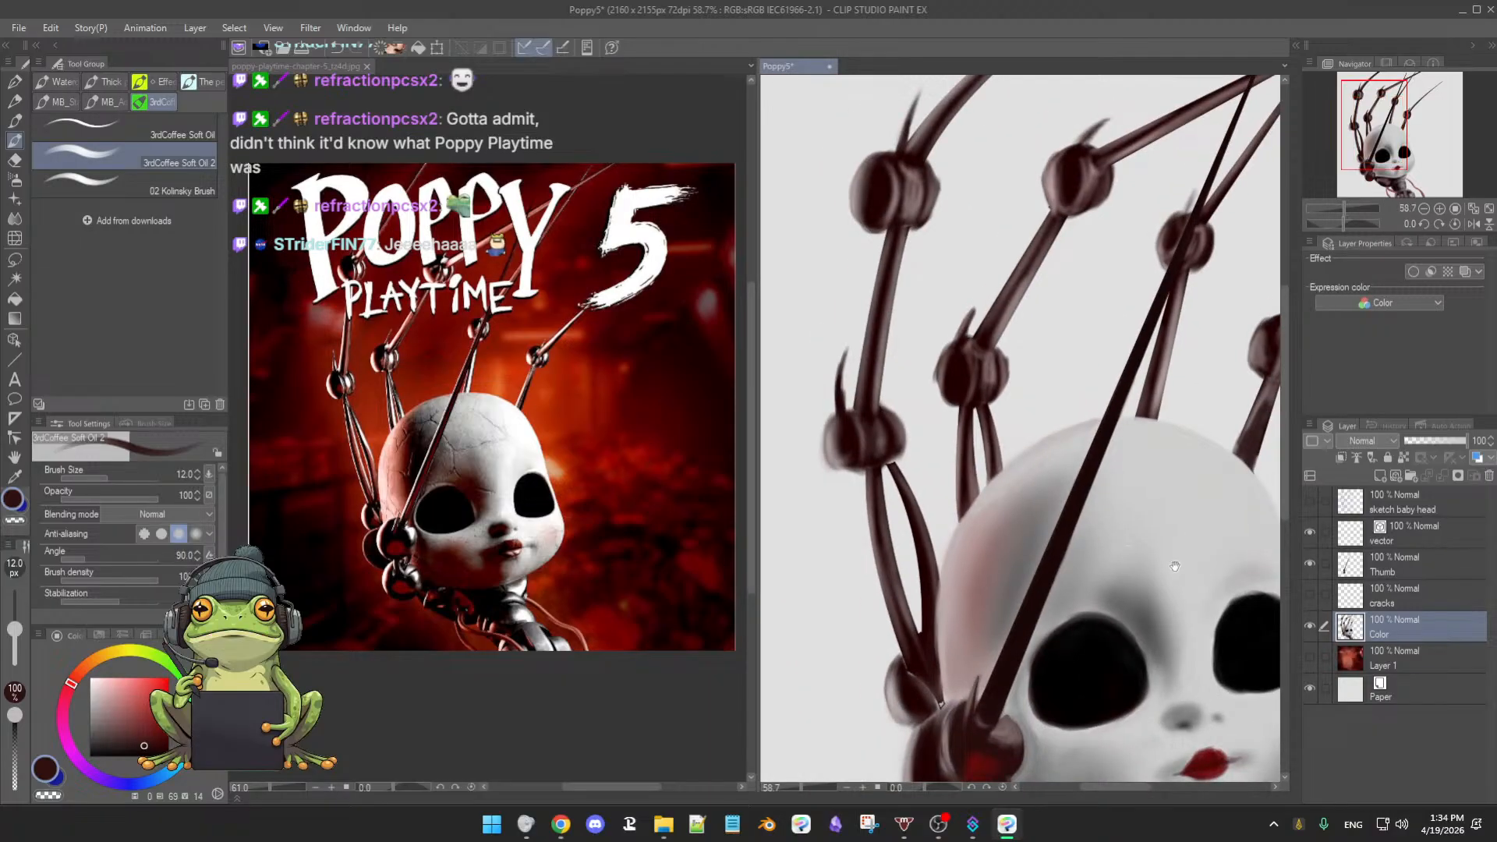
- Compare the stick with and without the doll, leave the Color layer hidden, and select Thumb
click(1313, 626)
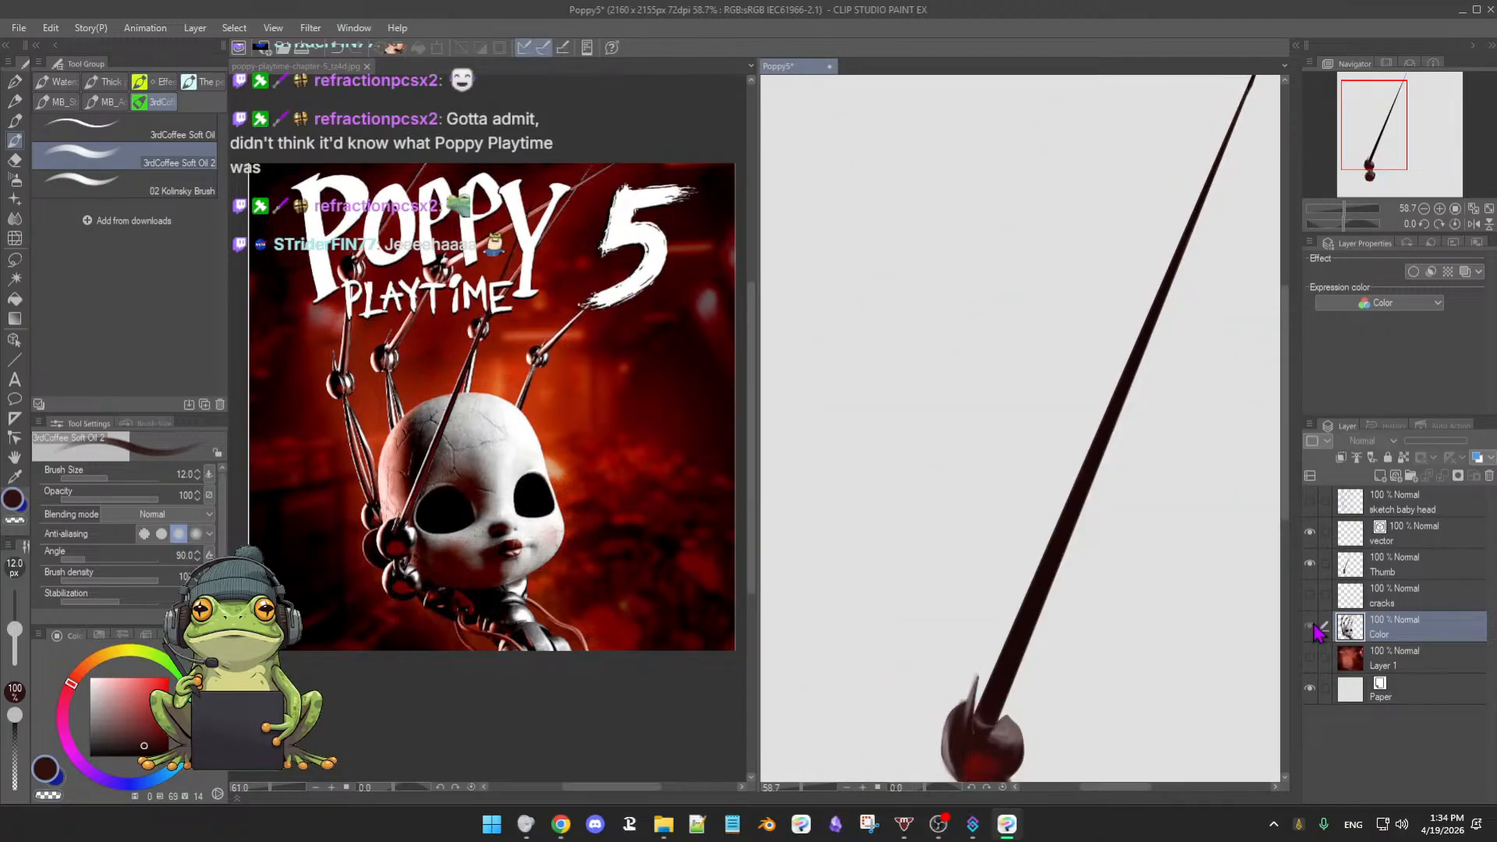
click(1313, 627)
click(1313, 627)
click(1313, 627)
click(1313, 627)
click(1313, 626)
click(1313, 627)
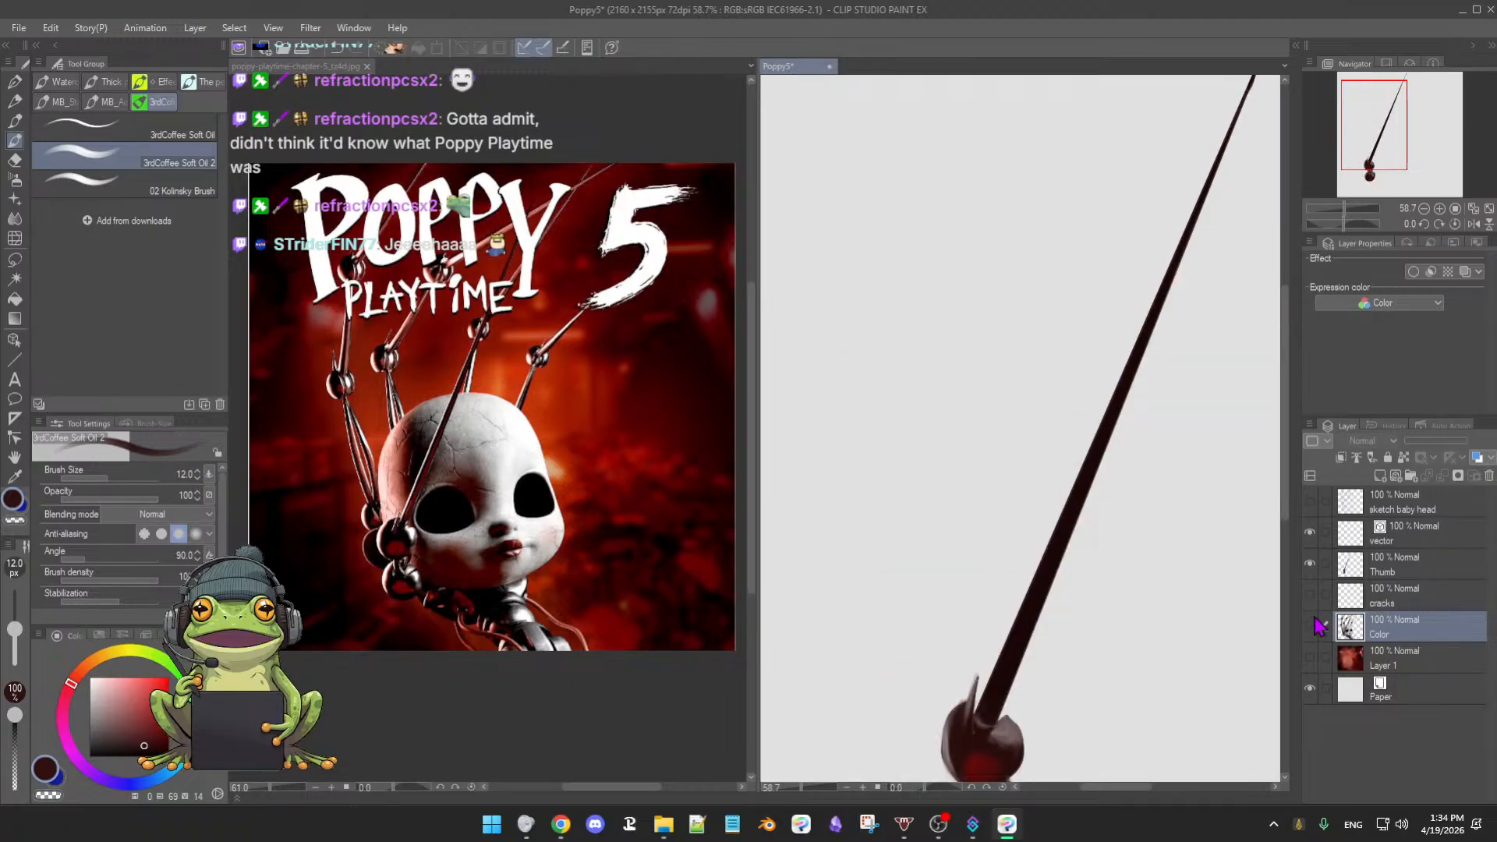
click(1408, 569)
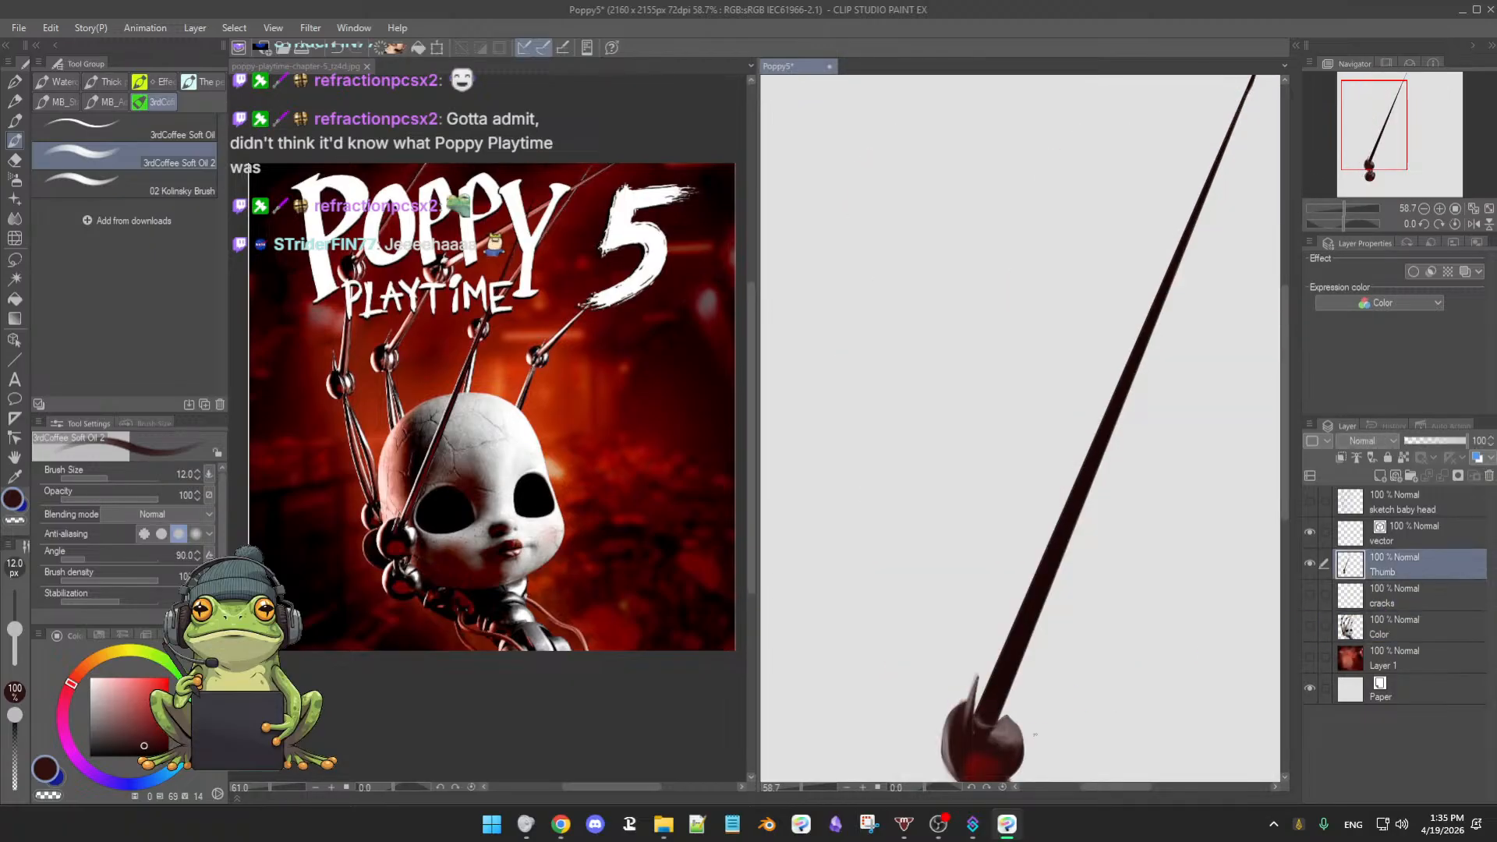
- With the brush at 18.4, sample grey-brown and dark brown tones to reshape the lower ball joint
alt+click(1006, 735)
drag(1005, 719, 1008, 718)
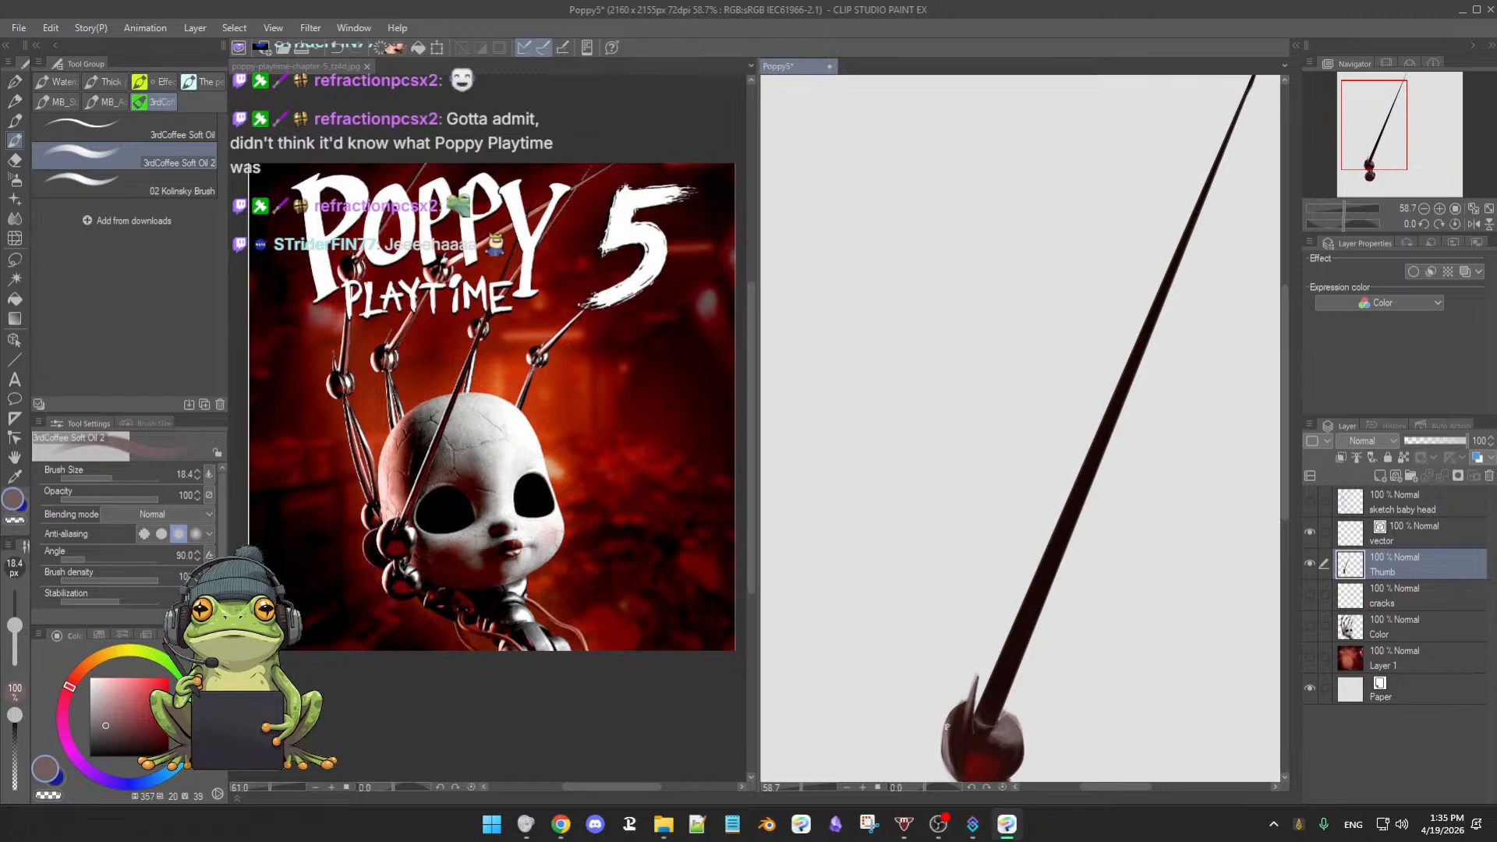
alt+click(947, 722)
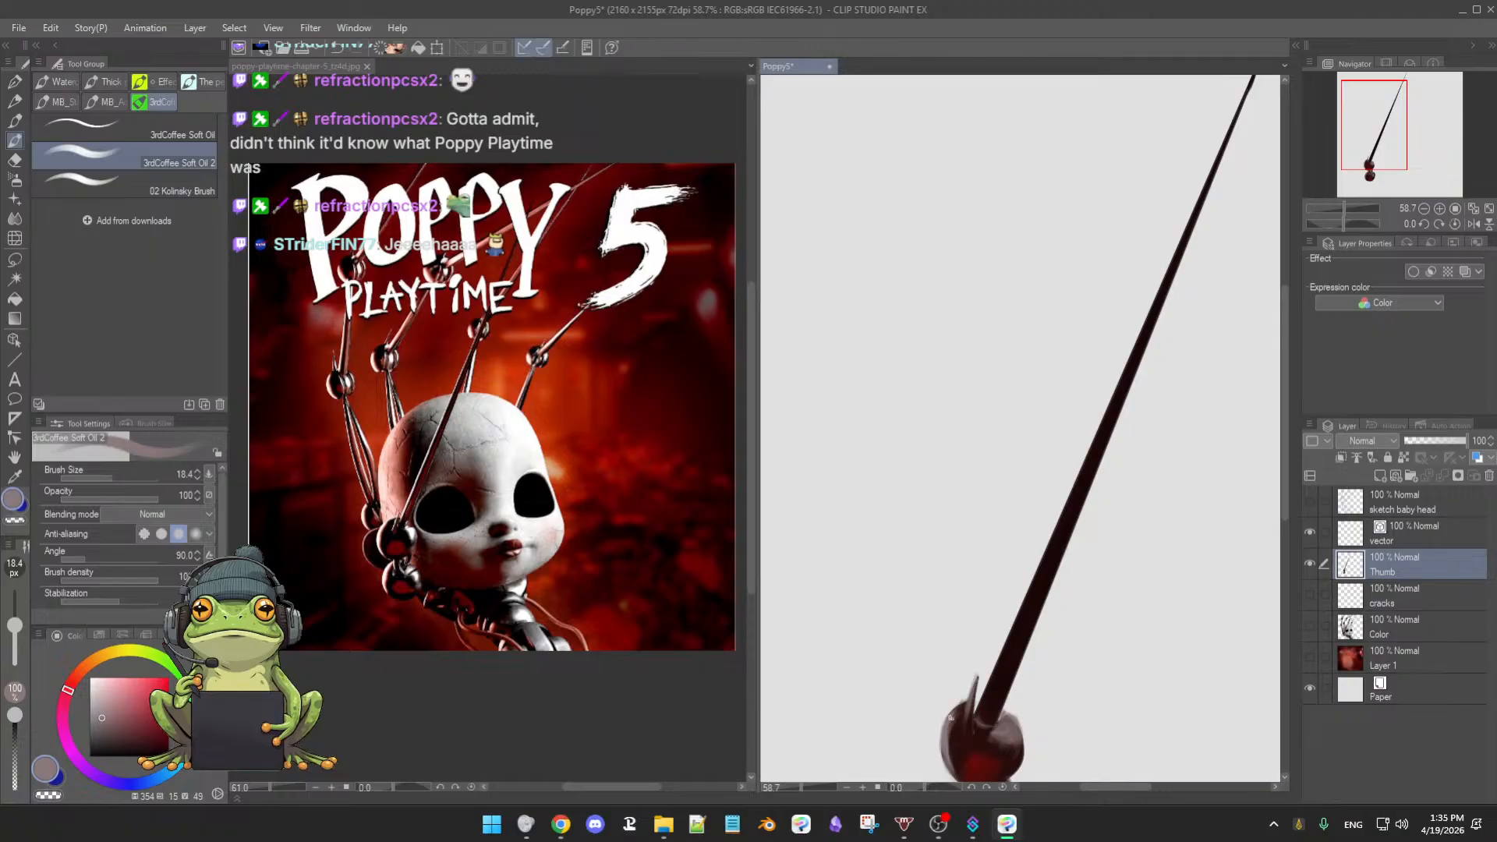
drag(1032, 721, 1031, 667)
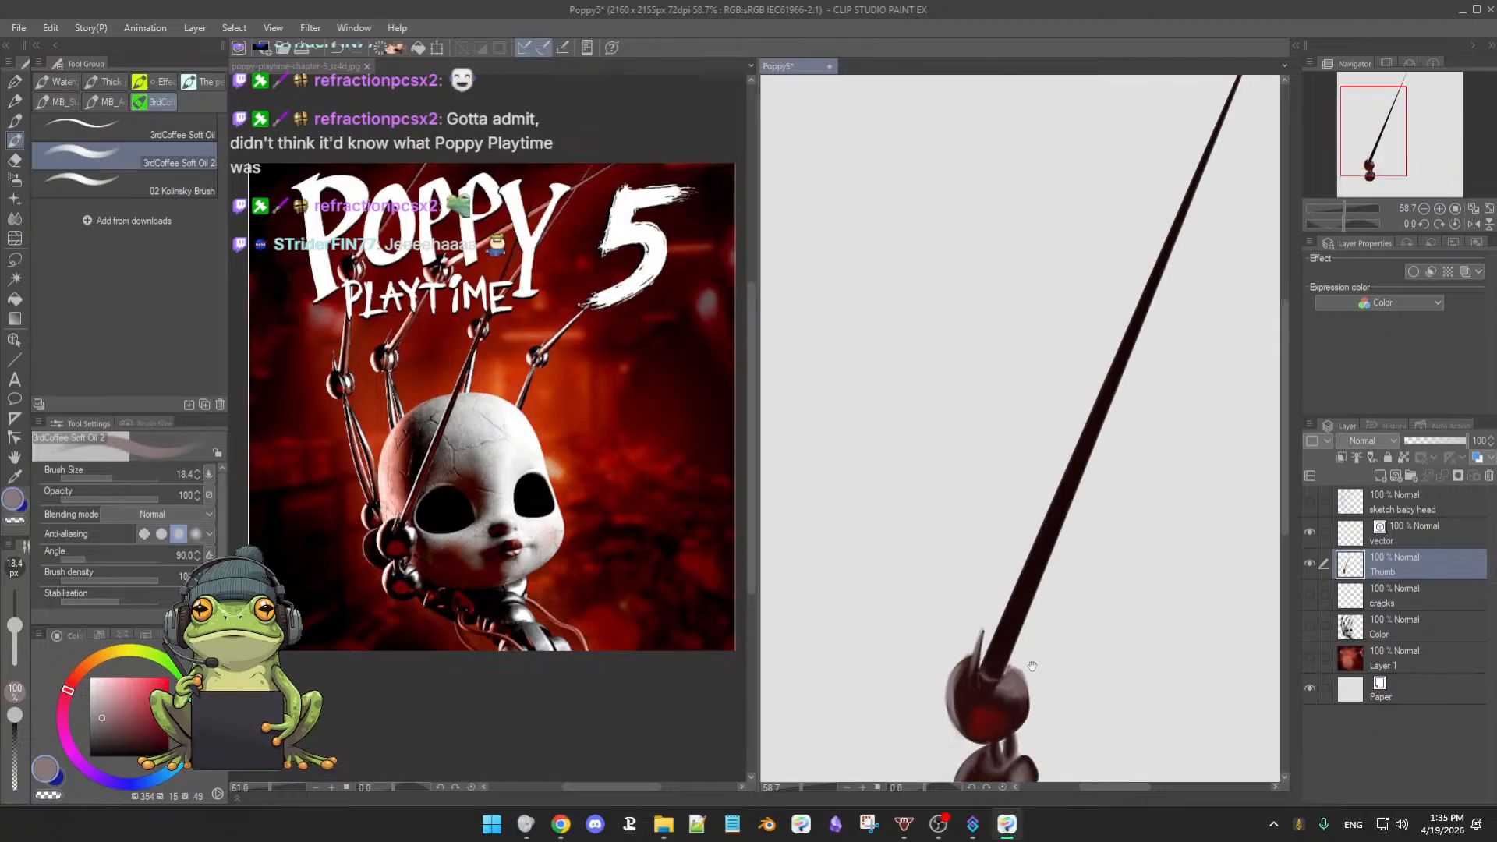
alt+click(1030, 686)
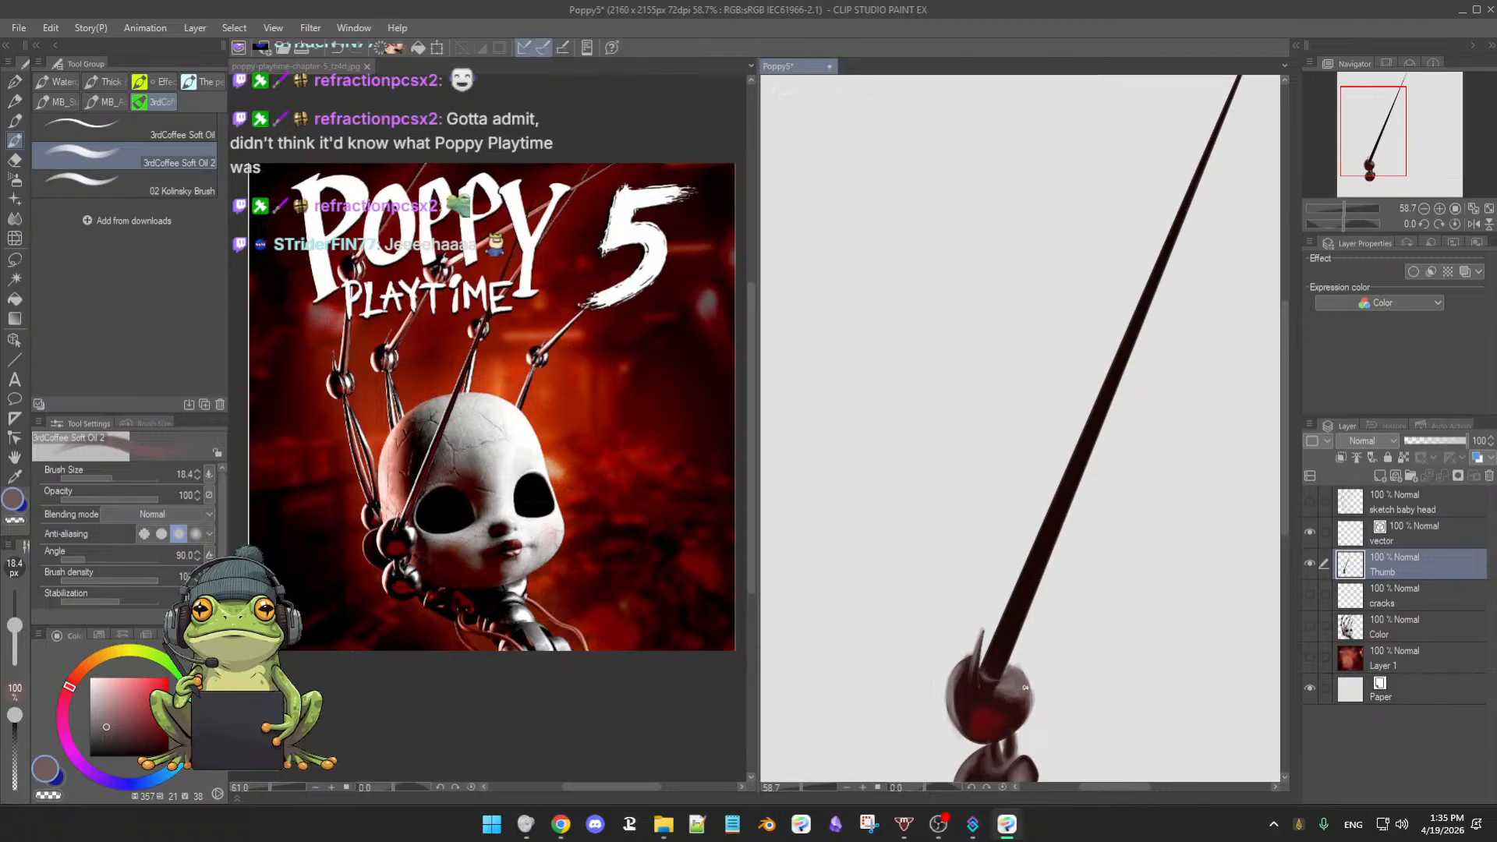
drag(1054, 712, 1048, 685)
key(e)
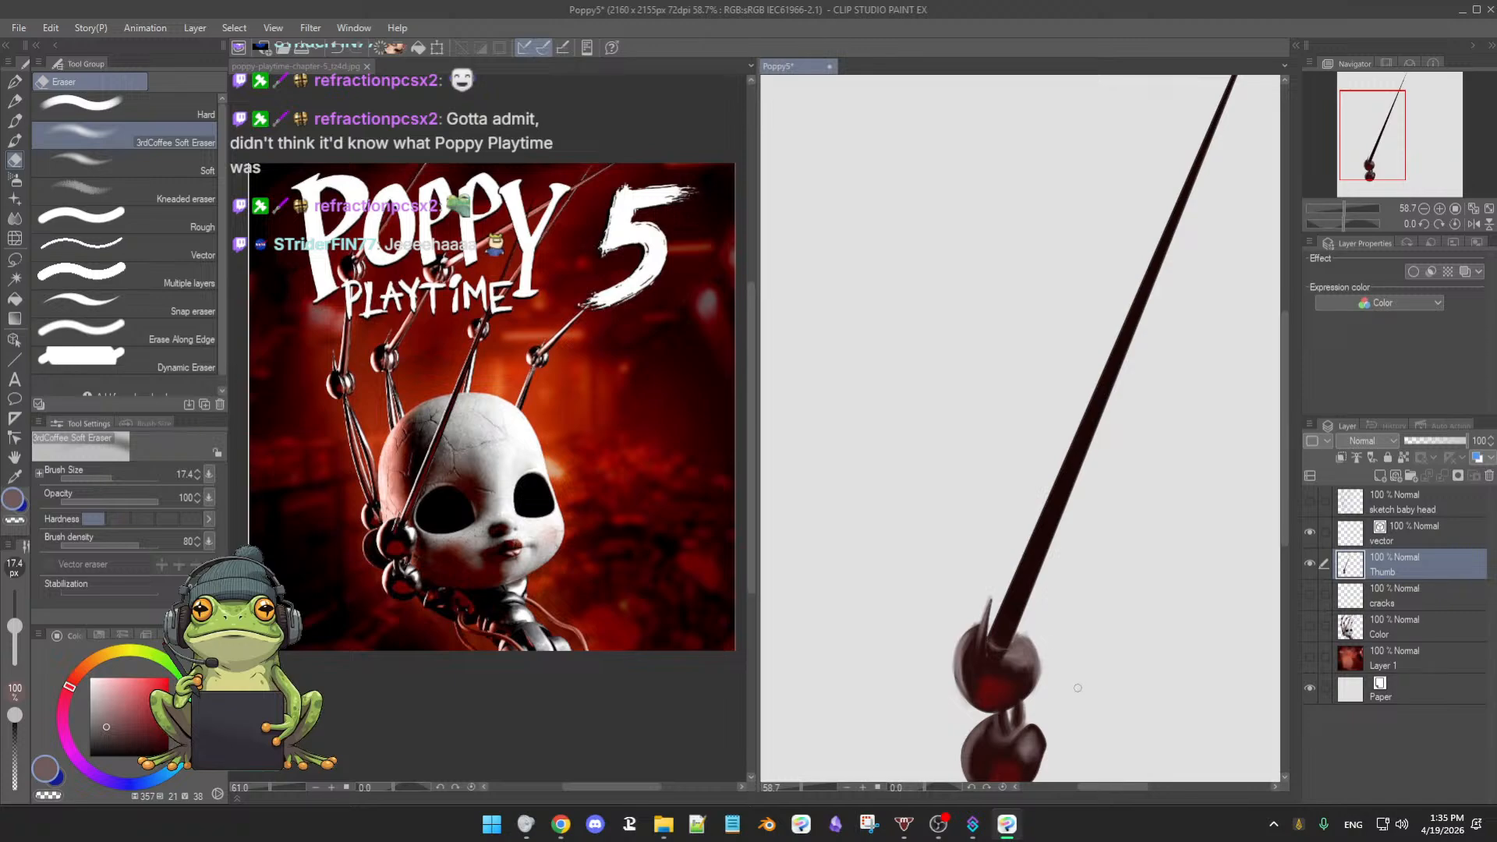
key(b)
scroll(1029, 651, down, 2)
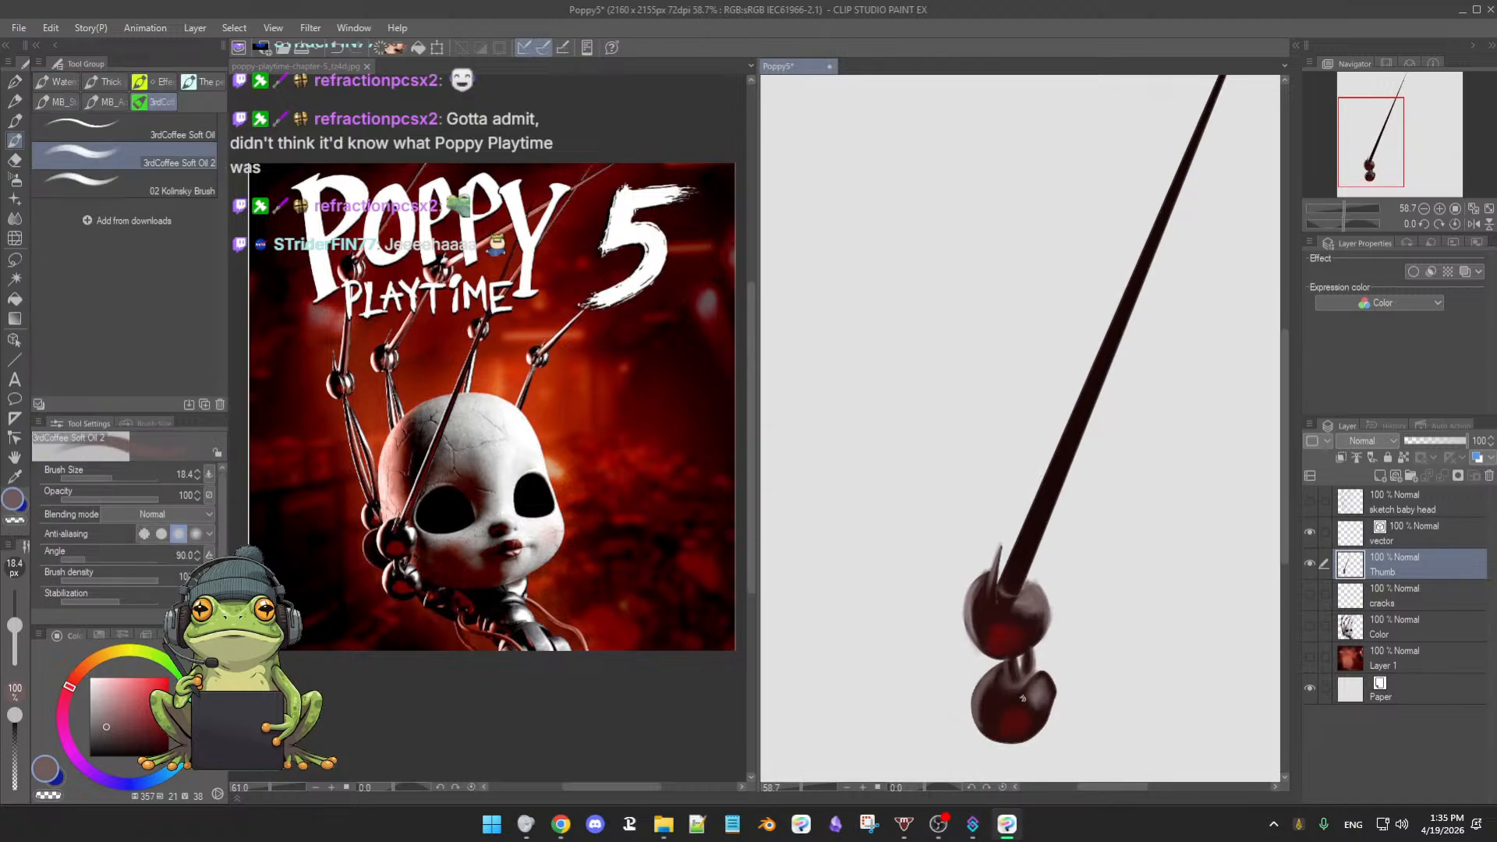
alt+click(1051, 691)
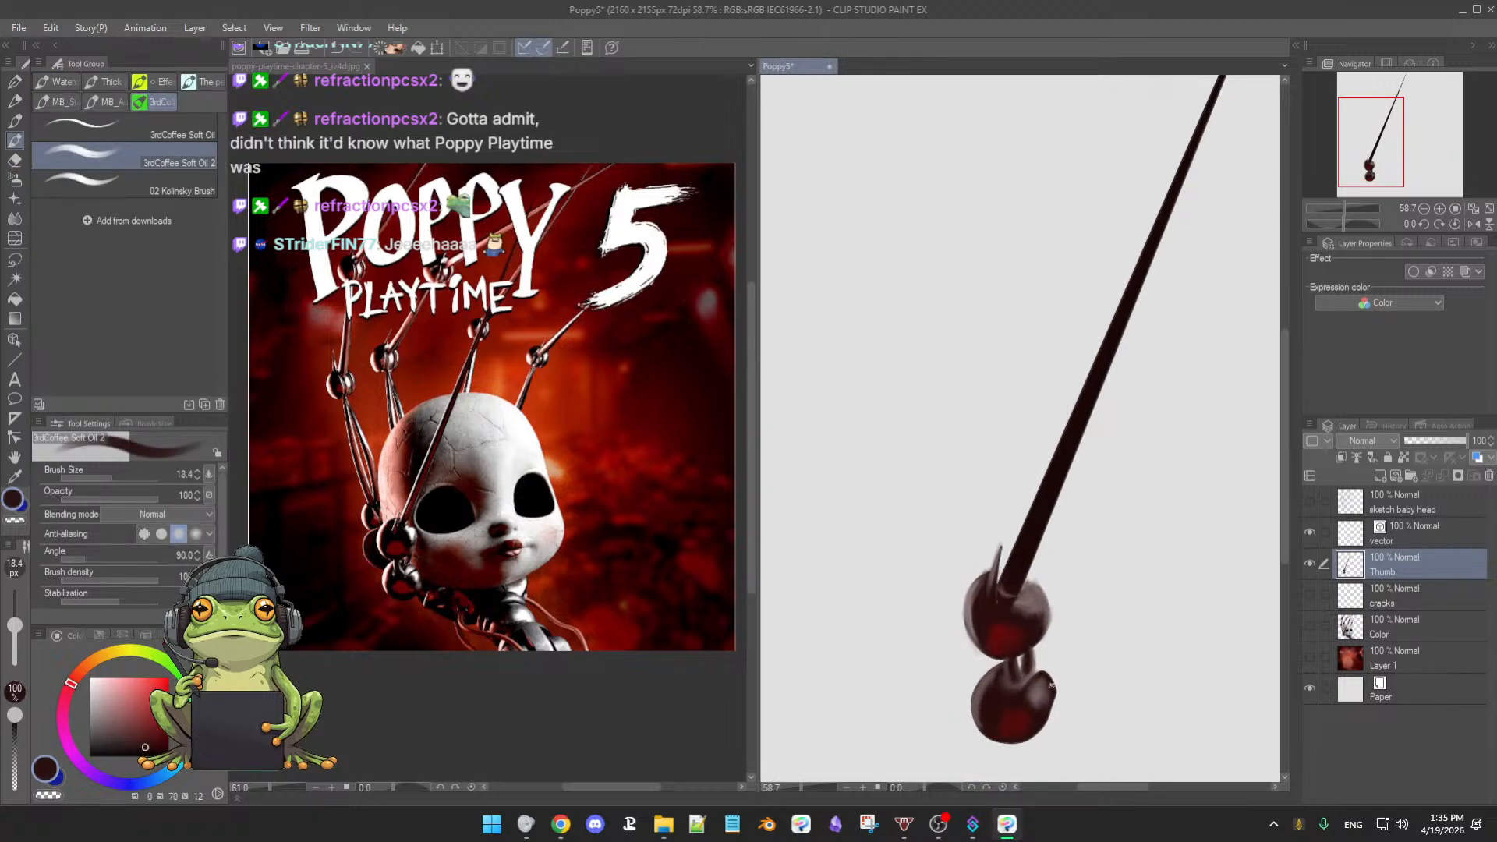
- Darken the lower ball's right edge and set the Thumb layer as a reference layer
drag(1055, 689, 1045, 729)
alt+click(990, 697)
drag(1071, 676, 1017, 676)
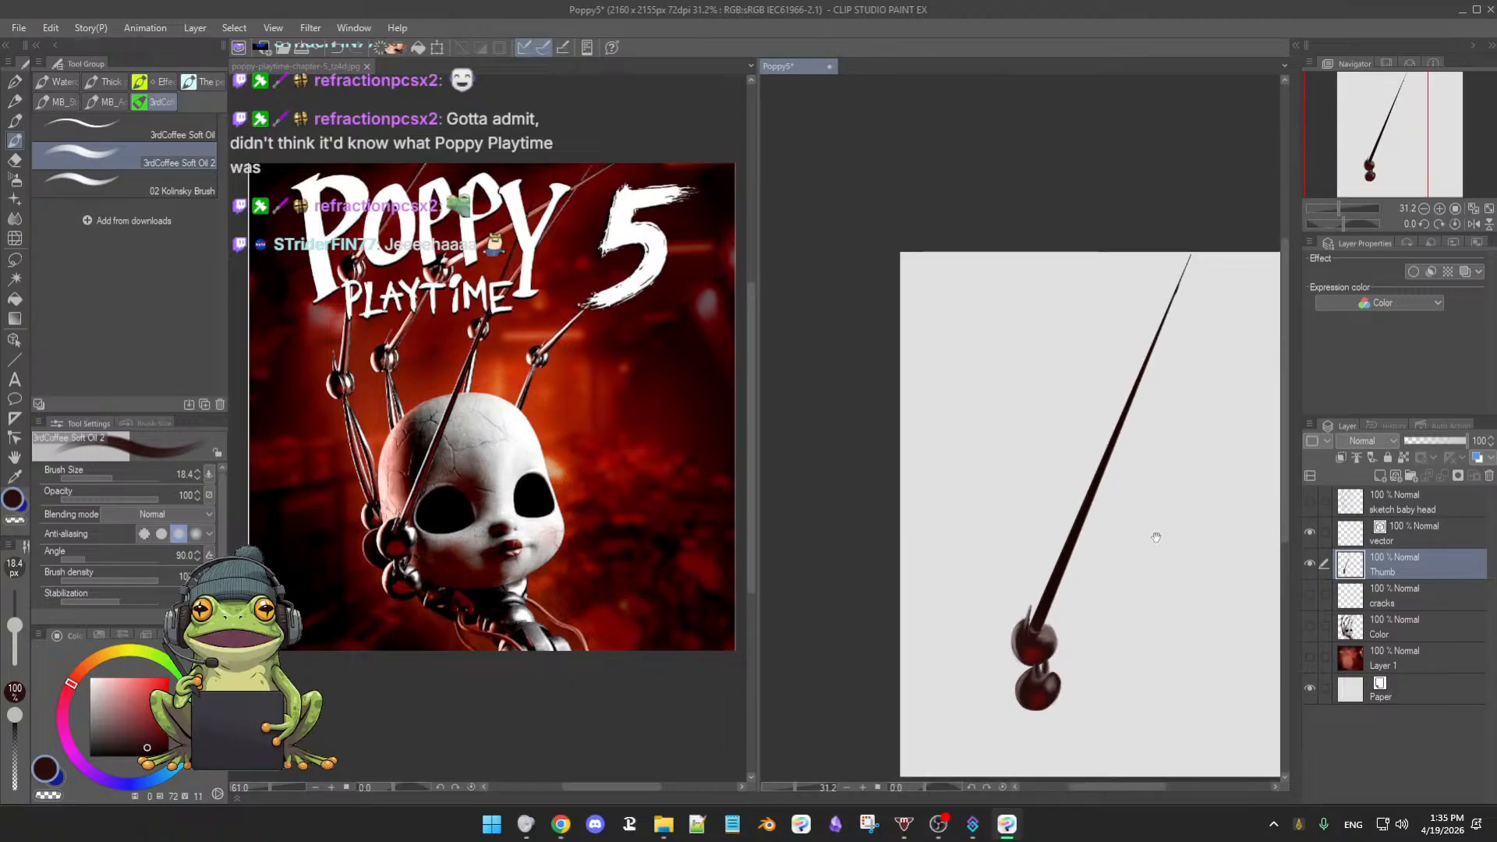
mouse_move(1157, 539)
mouse_down()
mouse_move(1115, 558)
mouse_move(1151, 567)
mouse_up()
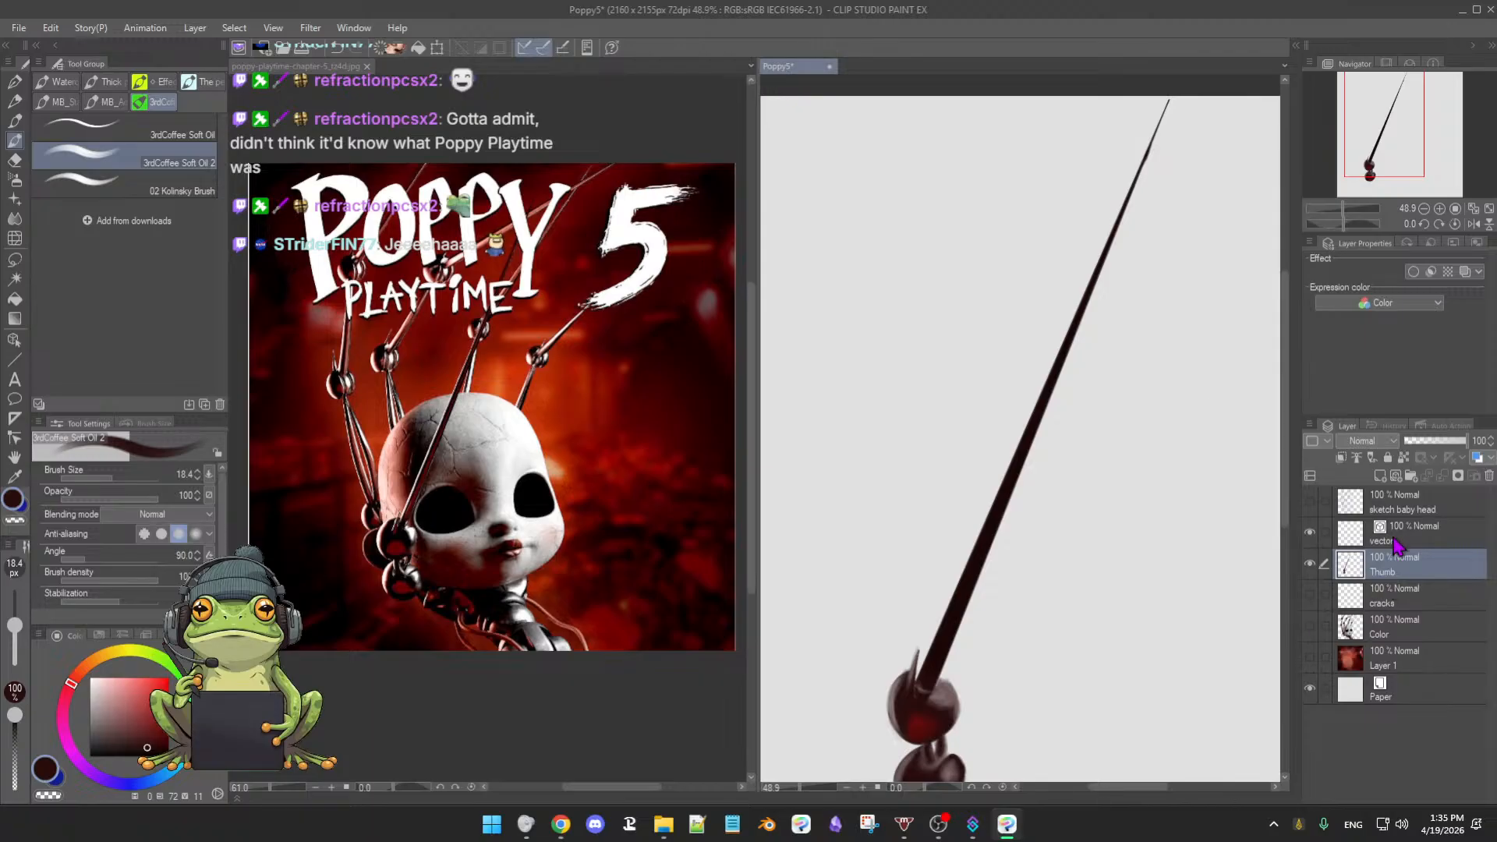
click(1403, 459)
- Sample a grey-pink from the bulb, lighten it to light grey, and adjust the brush to 14.1
click(1029, 620)
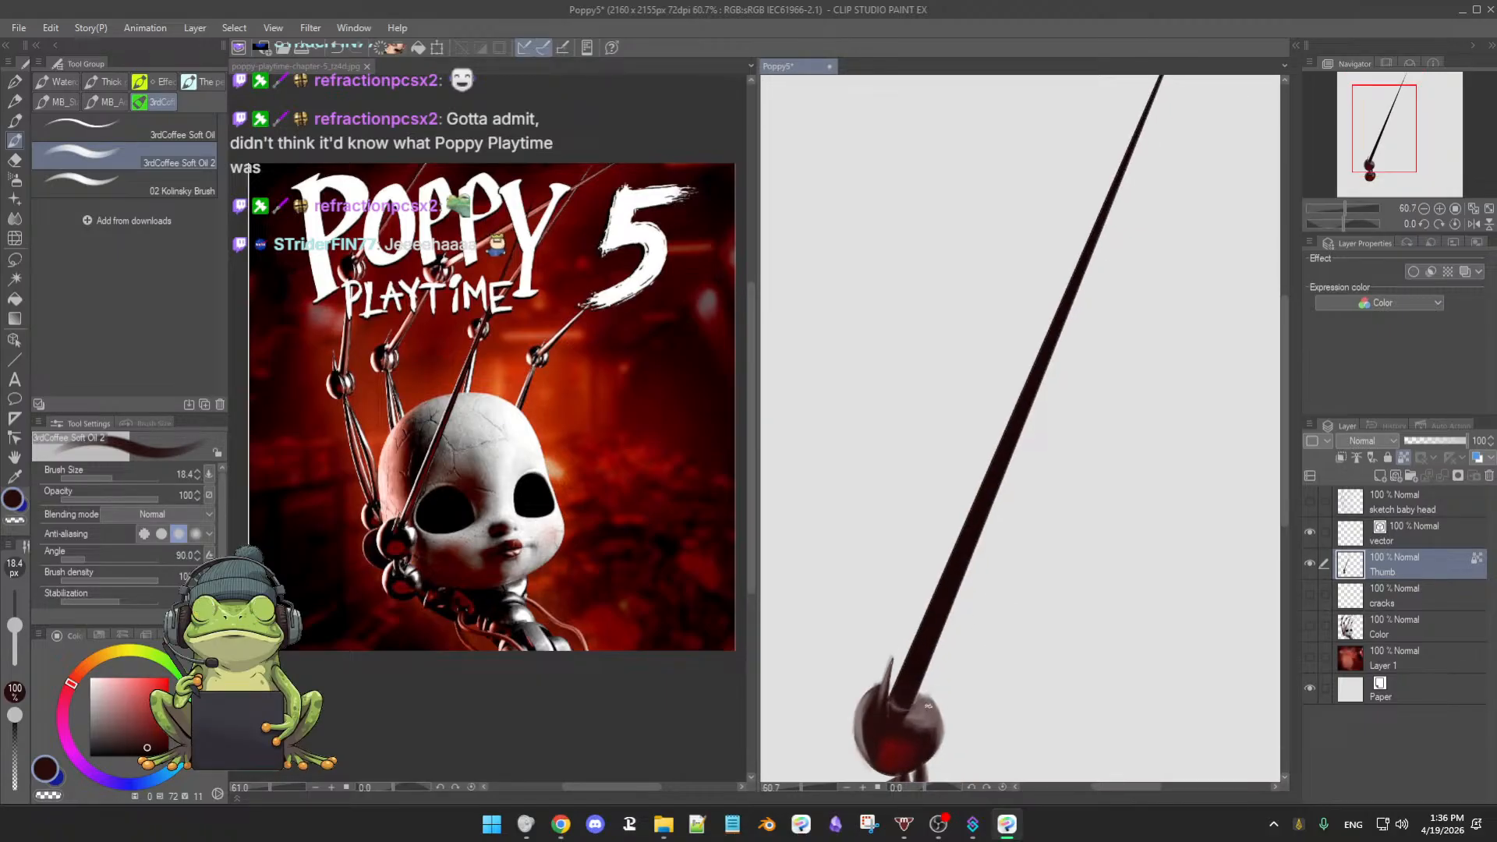
alt+click(926, 706)
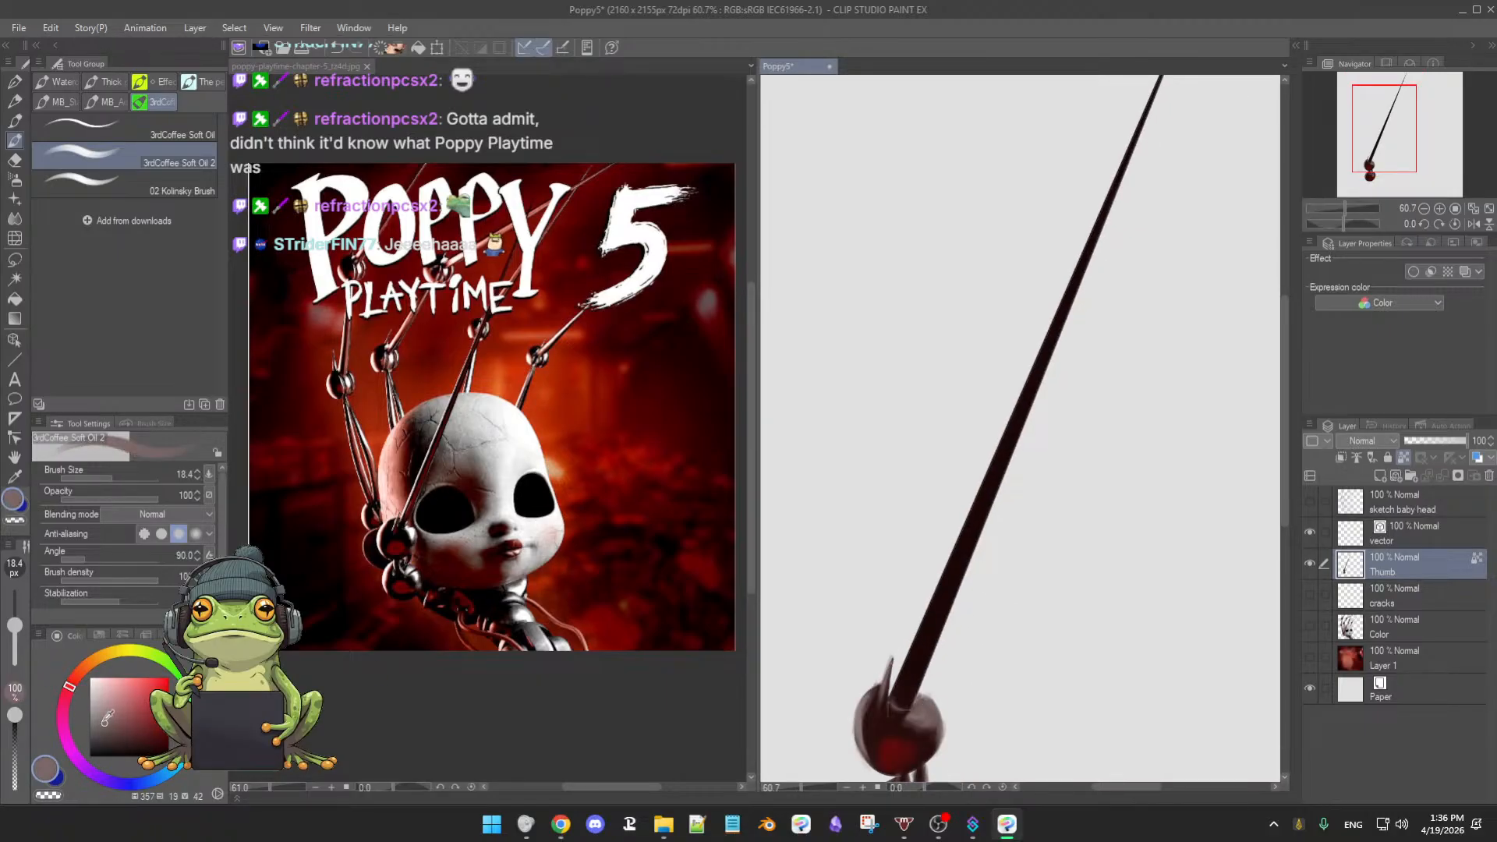
drag(103, 720, 92, 708)
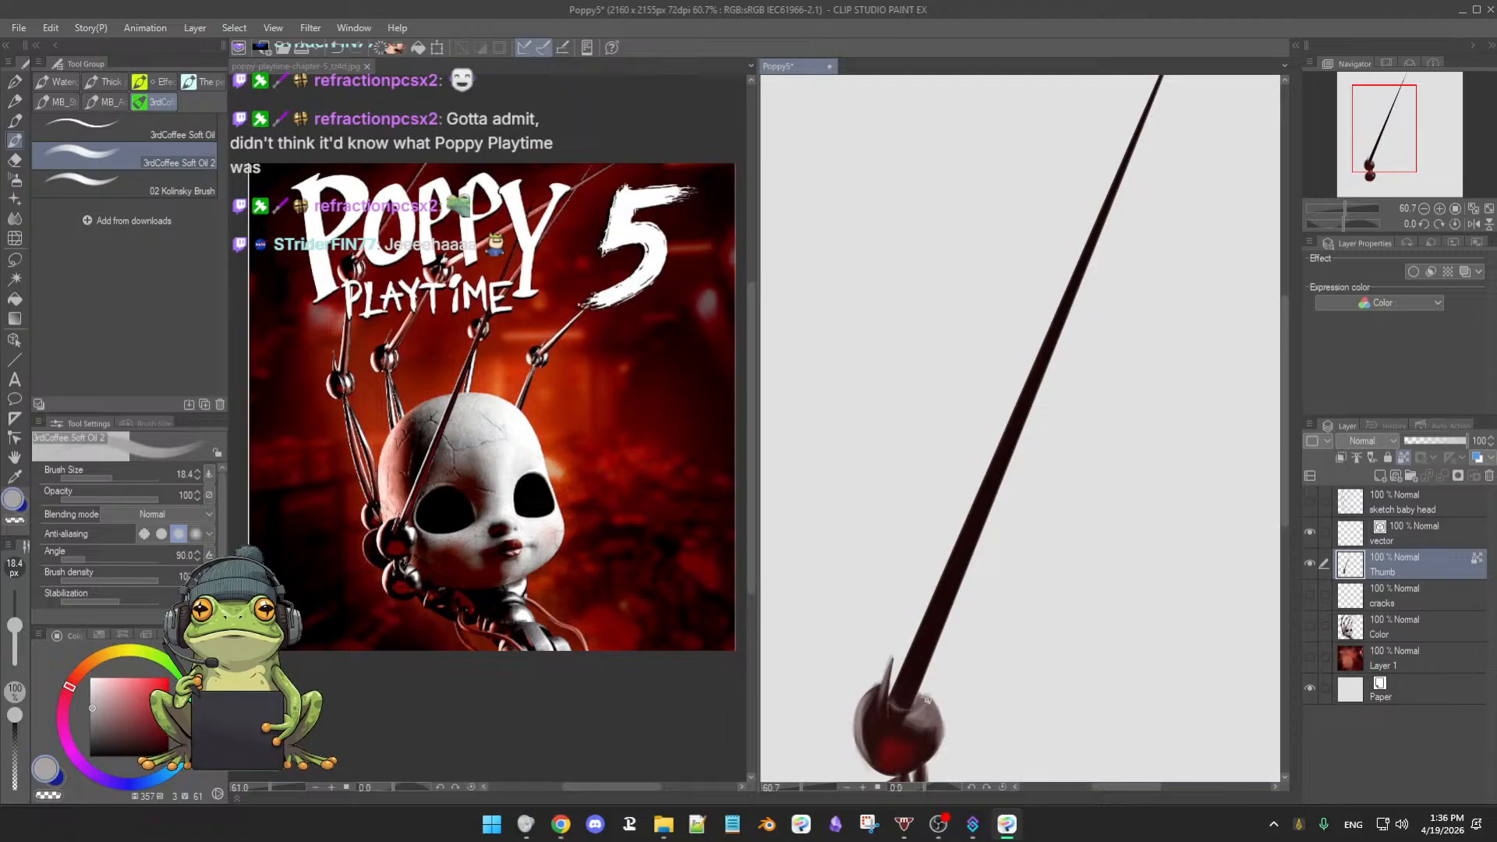
key(])
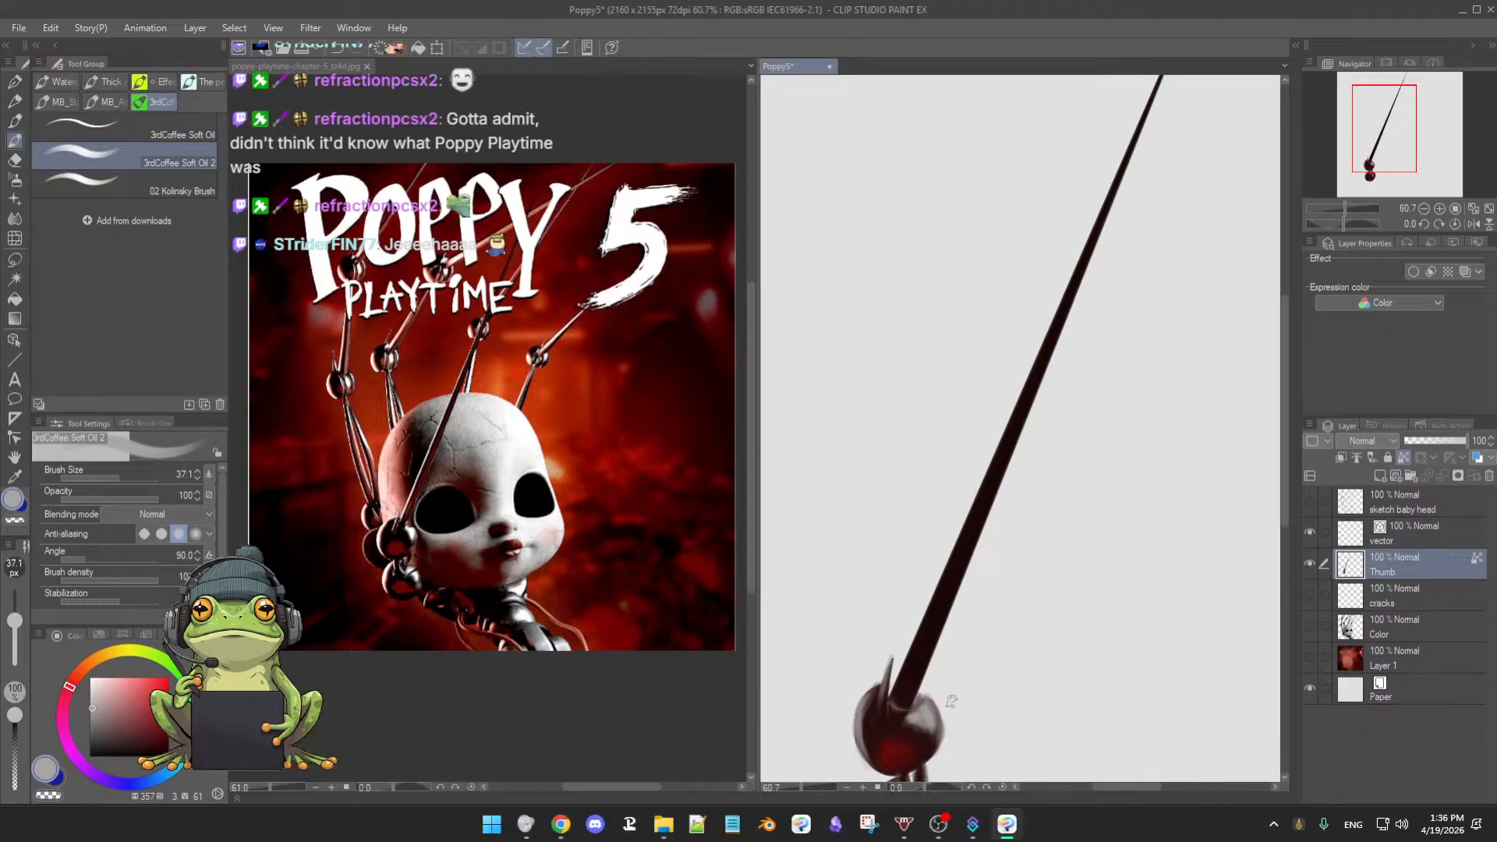
key(bracketleft)
key(bracketleft)
- Pick dark red from the ball and settle the brush size at 13.9
alt+click(927, 736)
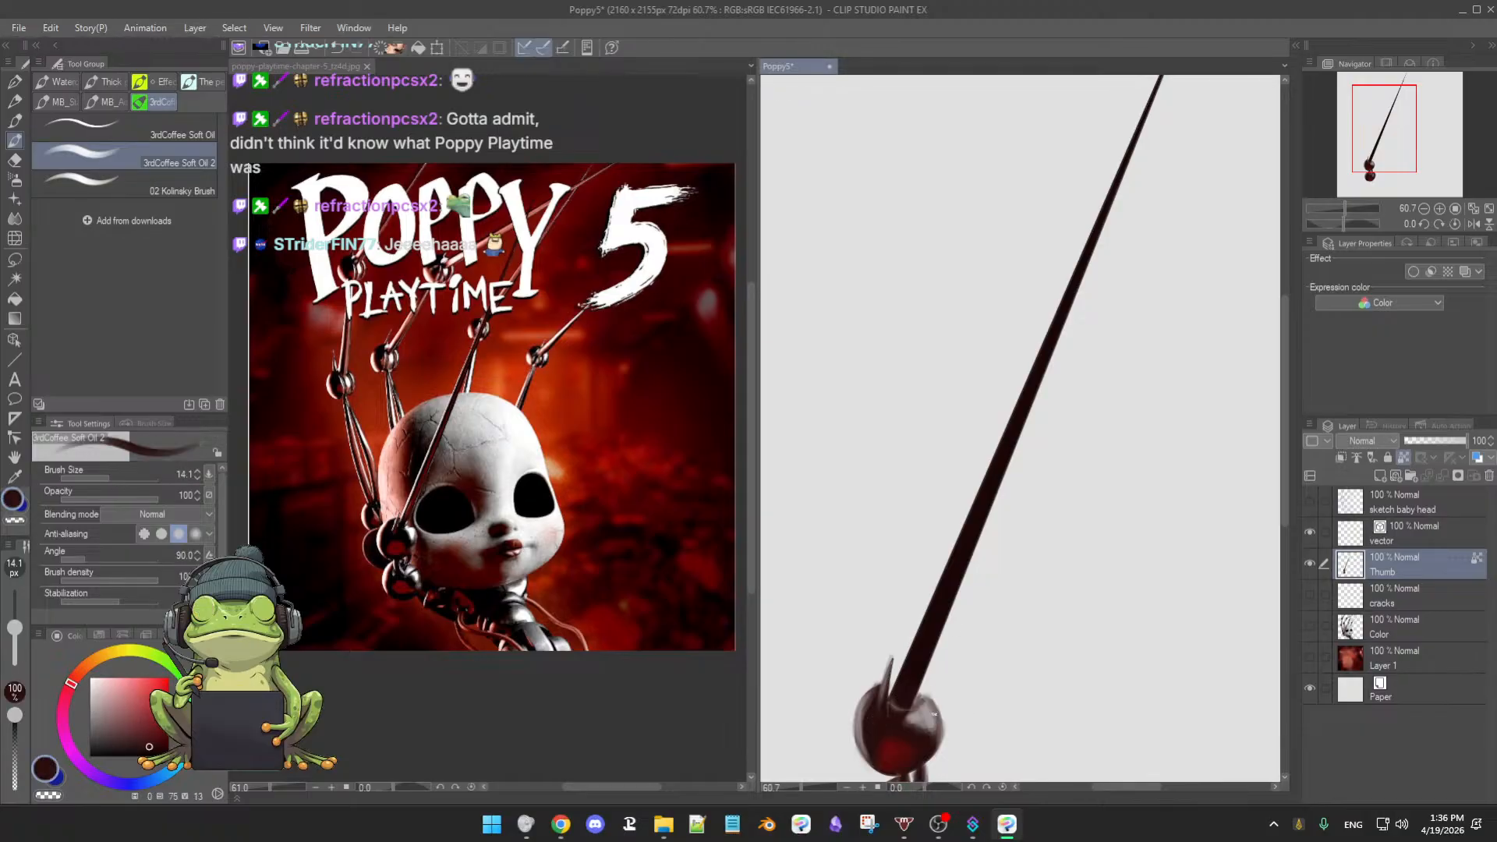
key(bracketright)
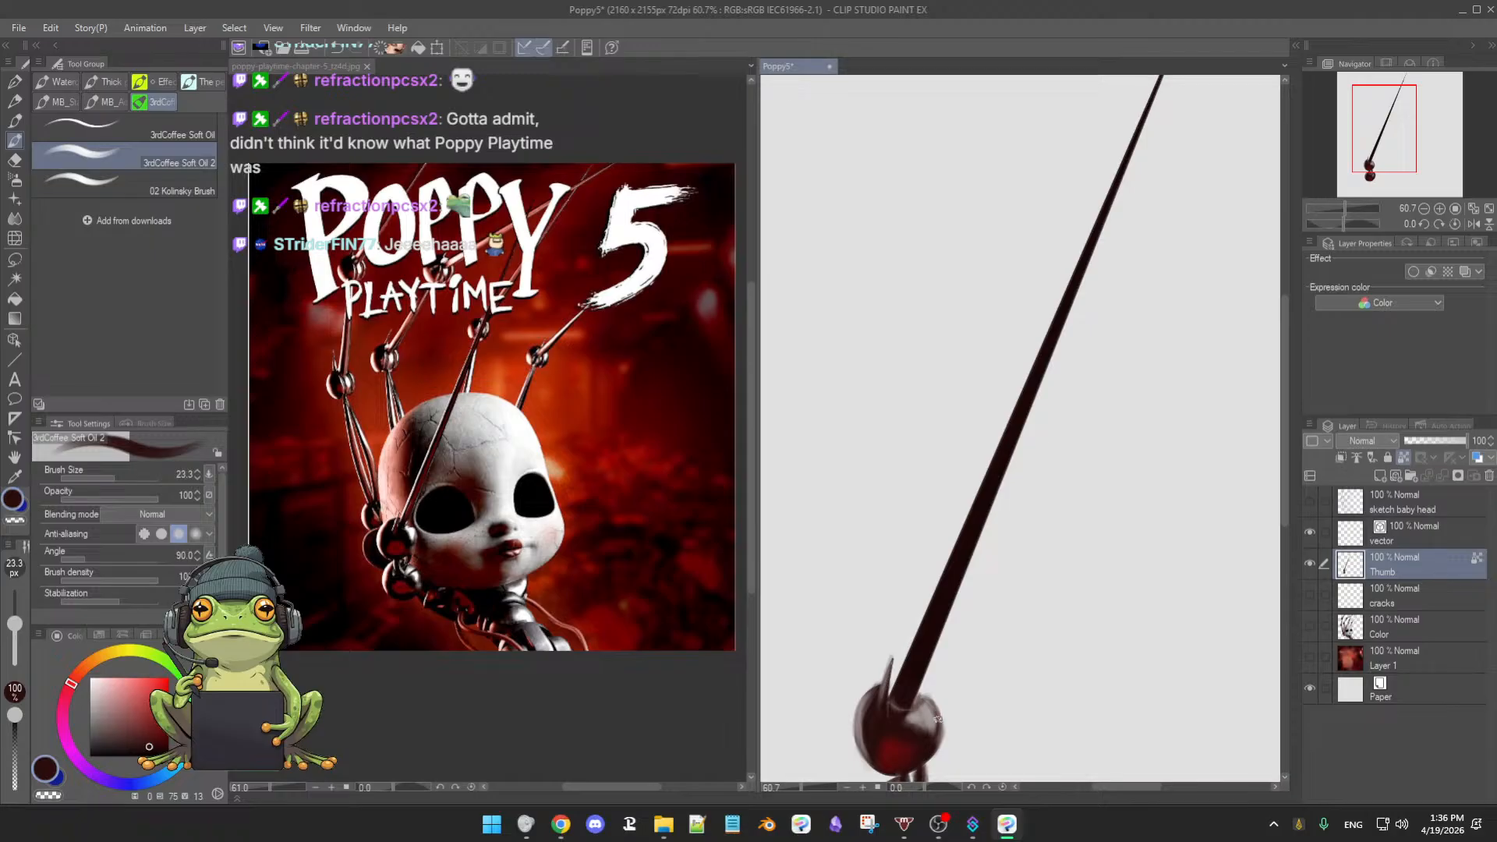
scroll(980, 558, down, 2)
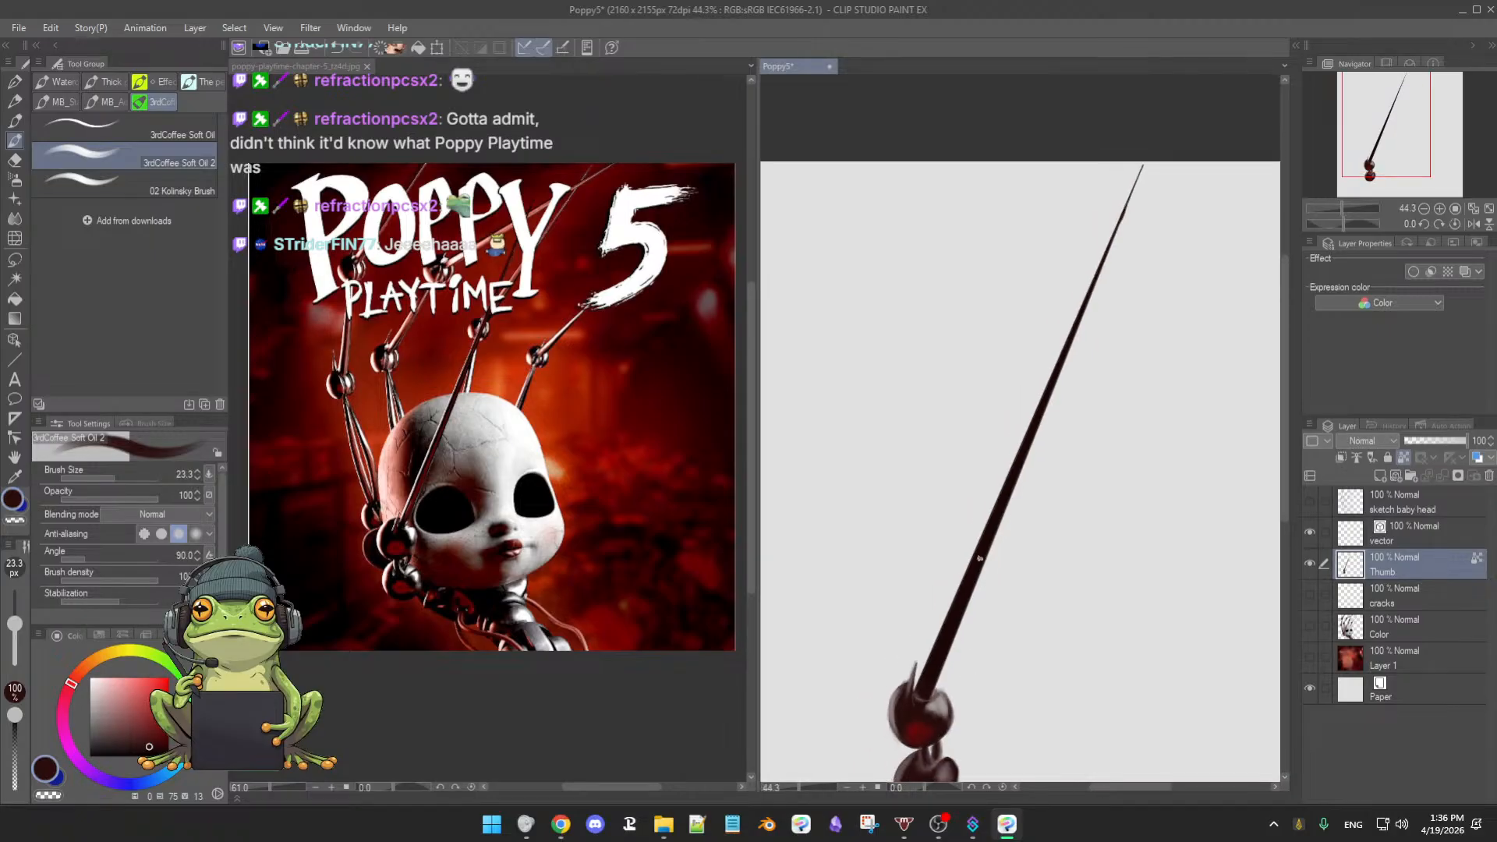
scroll(945, 676, up, 3)
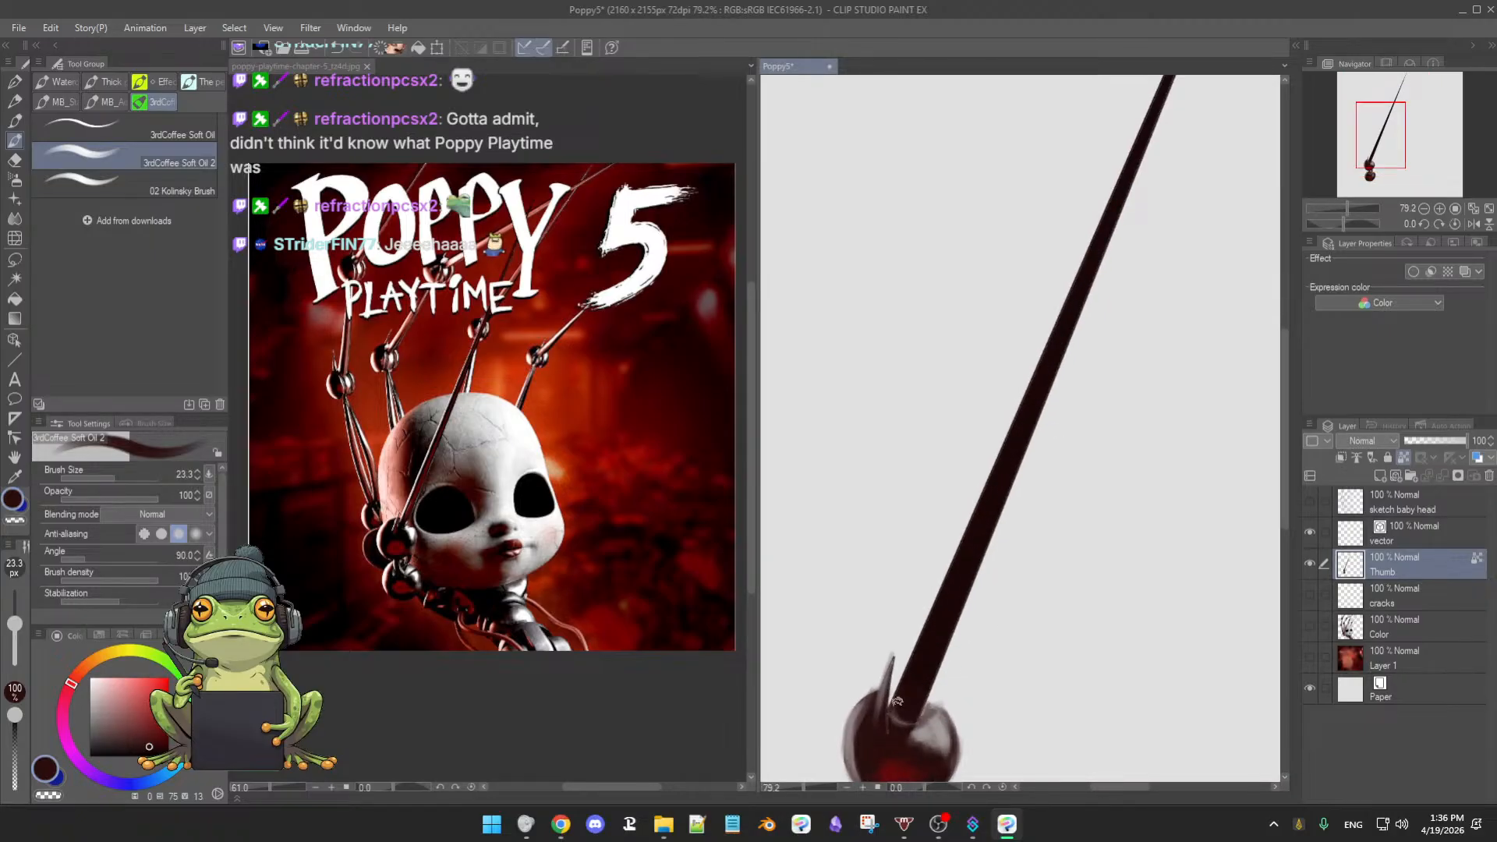
key(bracketleft)
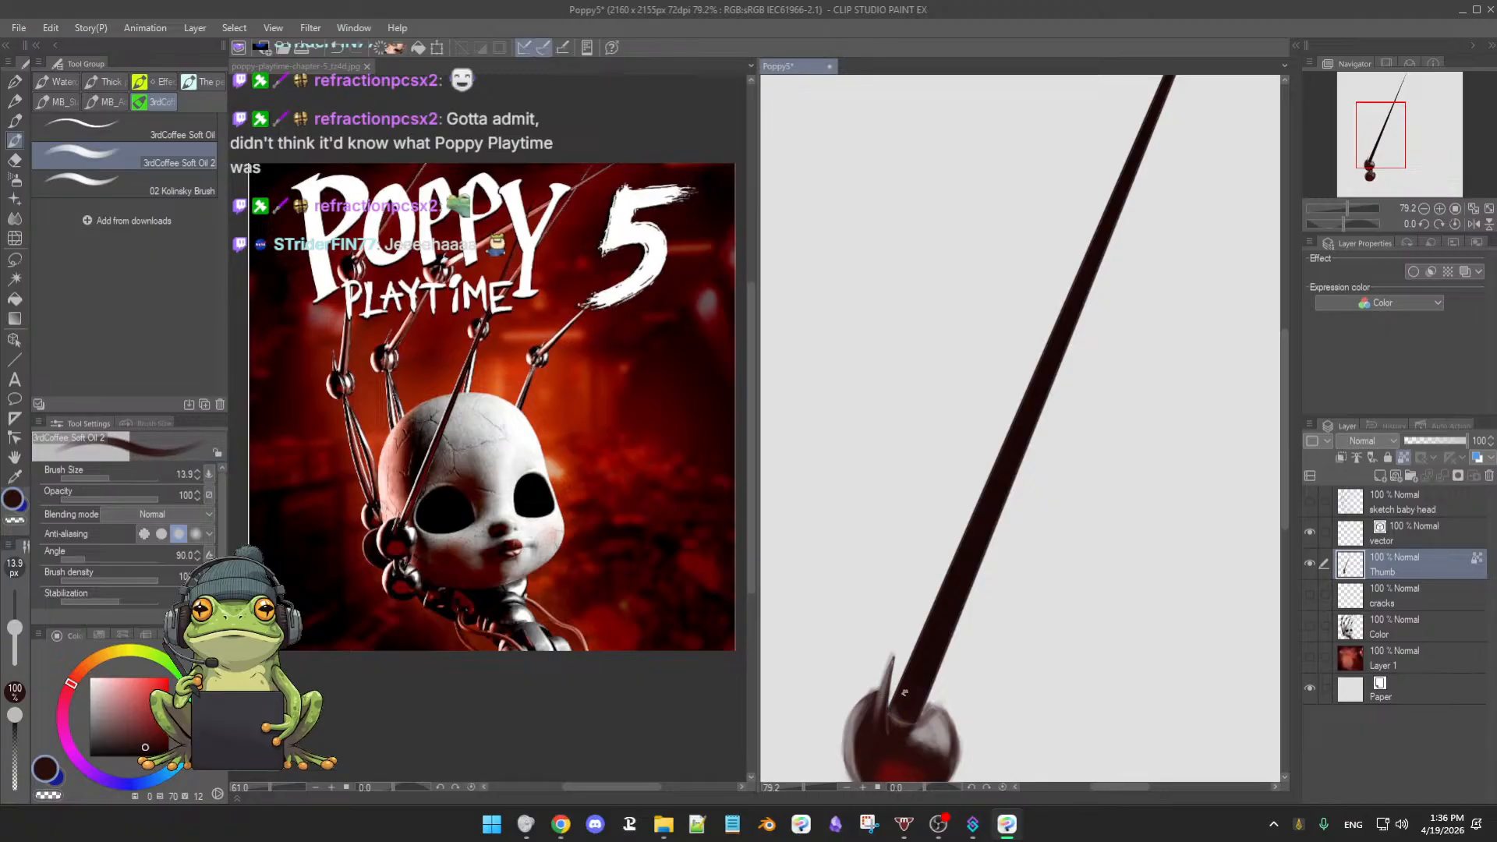
scroll(905, 692, up, 3)
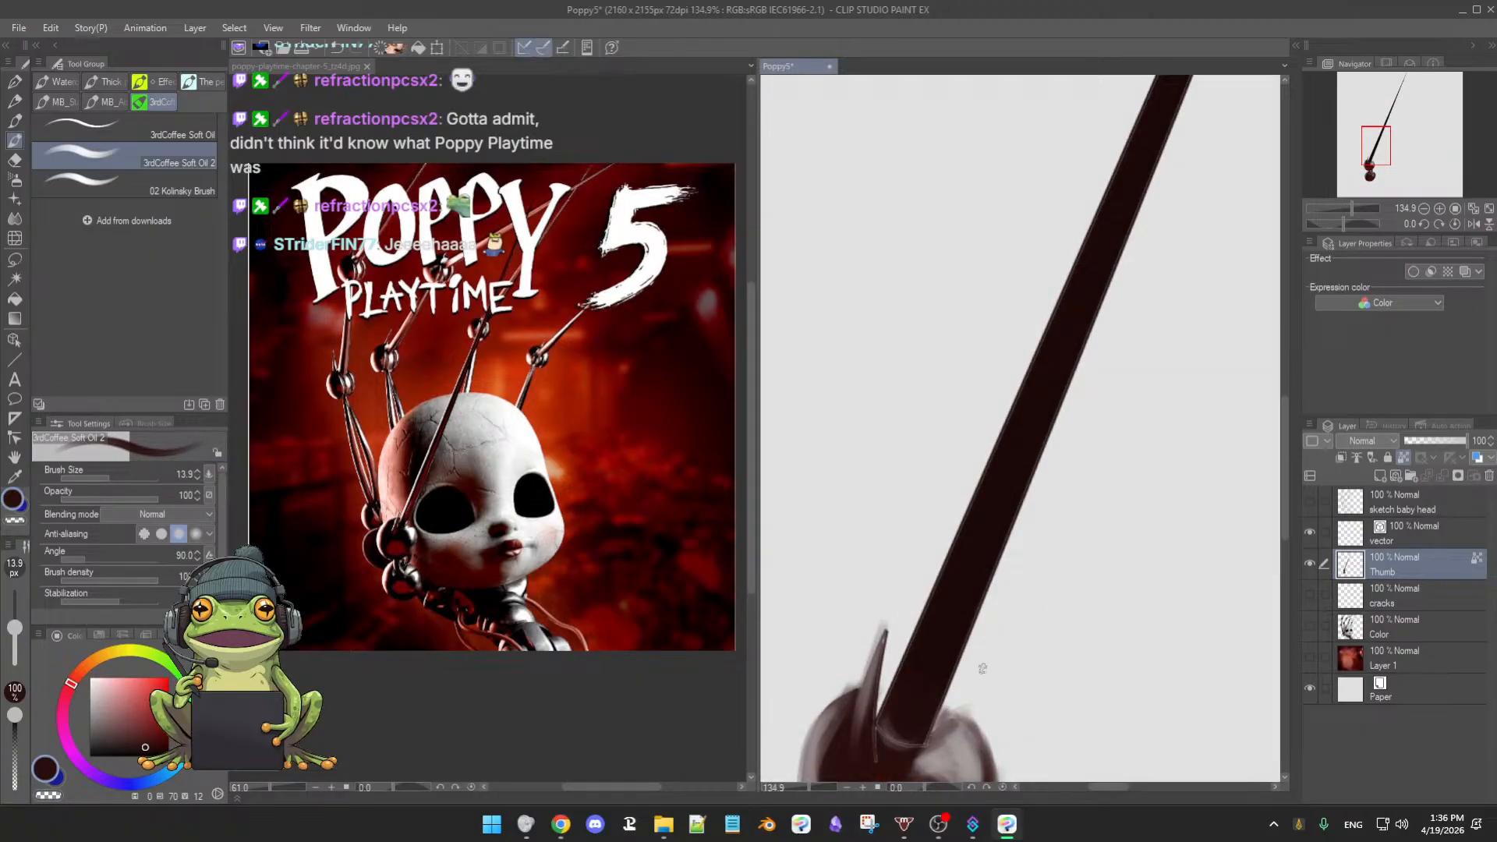
scroll(1005, 645, up, 3)
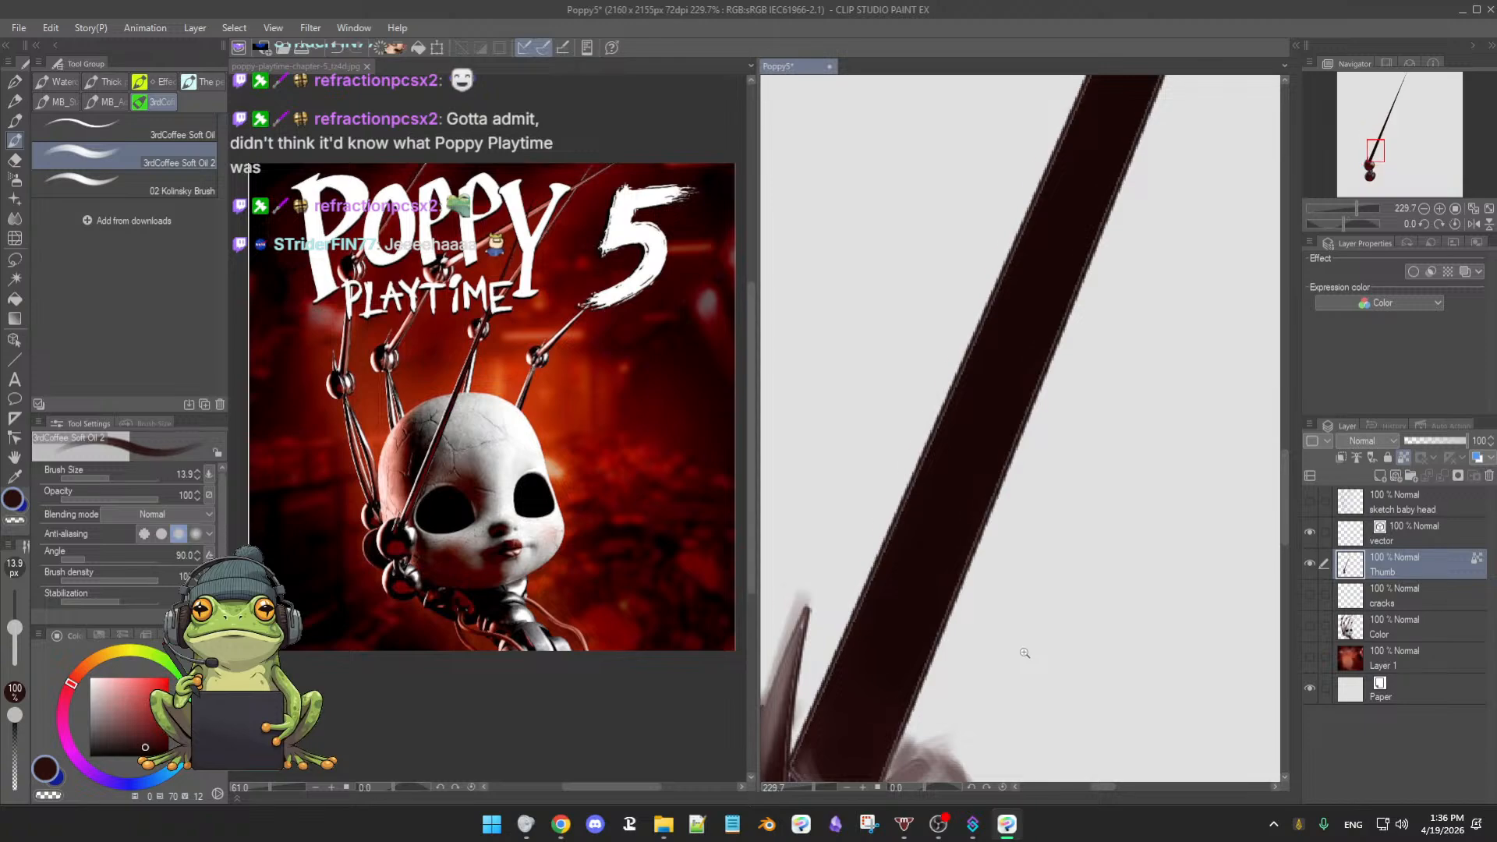
scroll(1026, 651, up, 1)
scroll(1028, 650, down, 4)
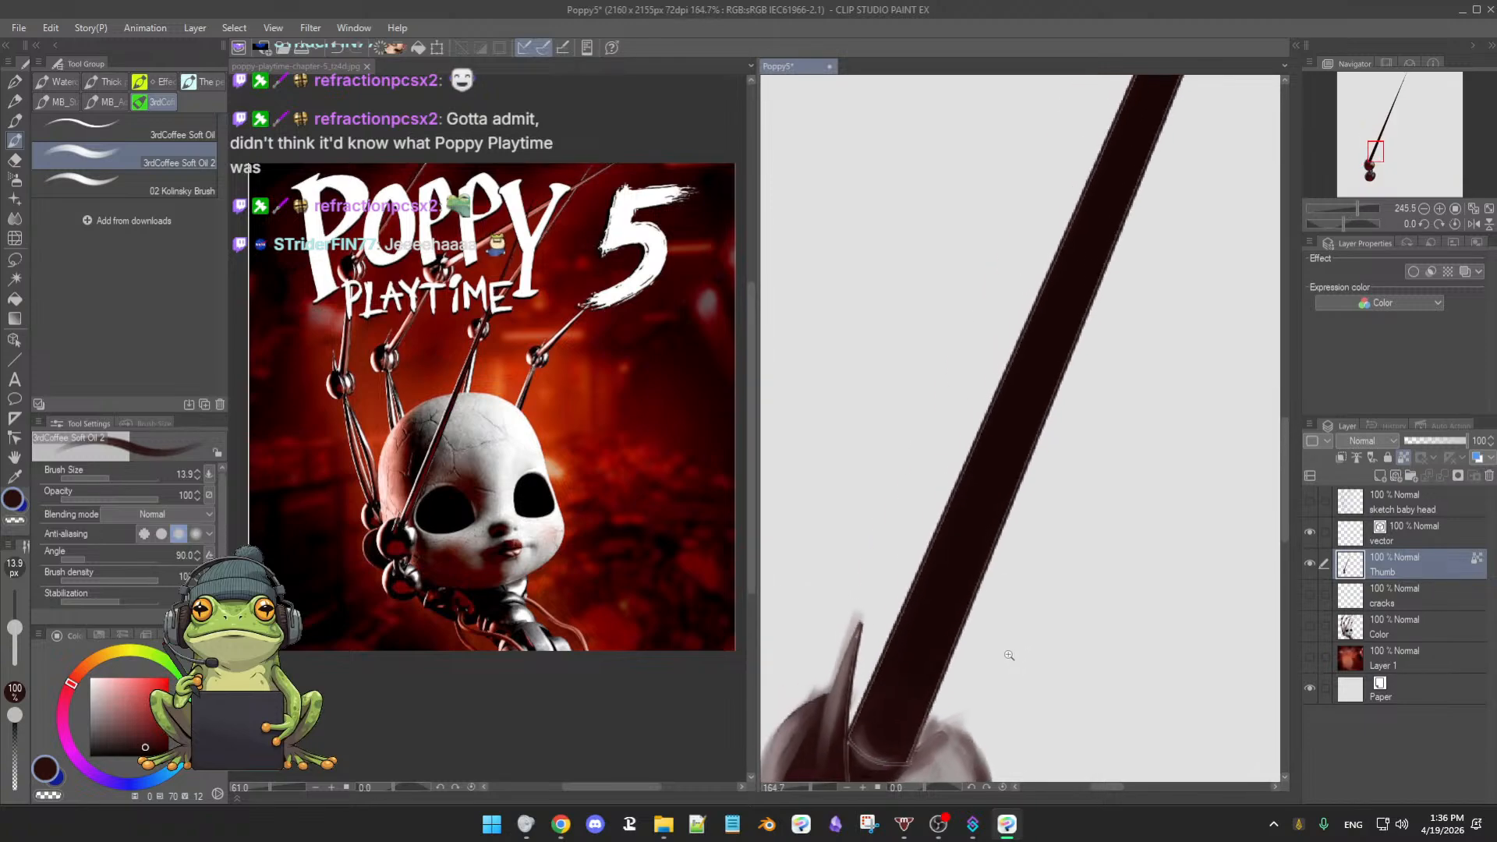
scroll(997, 660, up, 3)
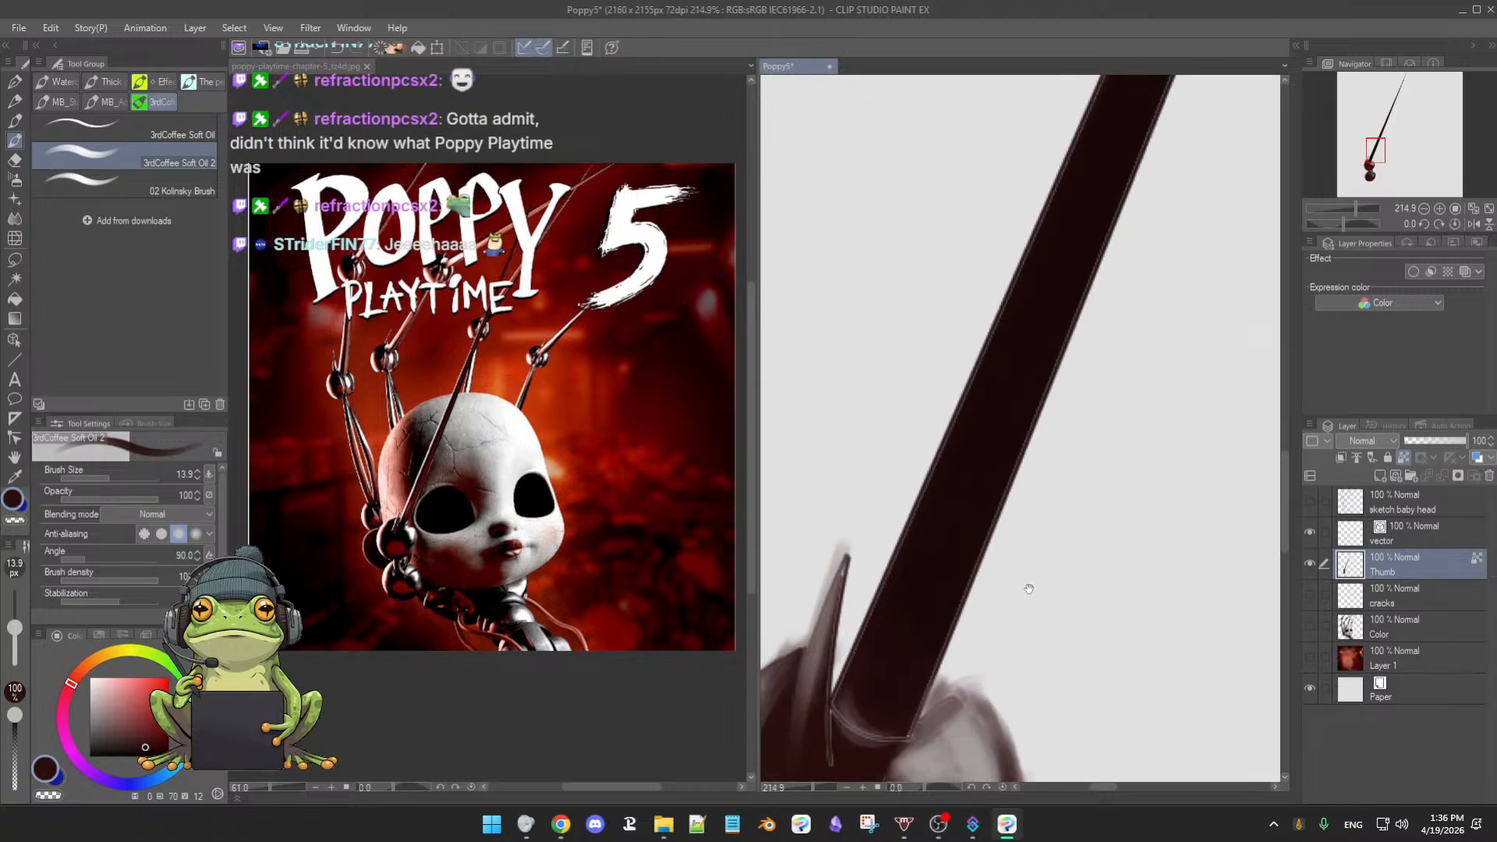
scroll(1022, 610, up, 2)
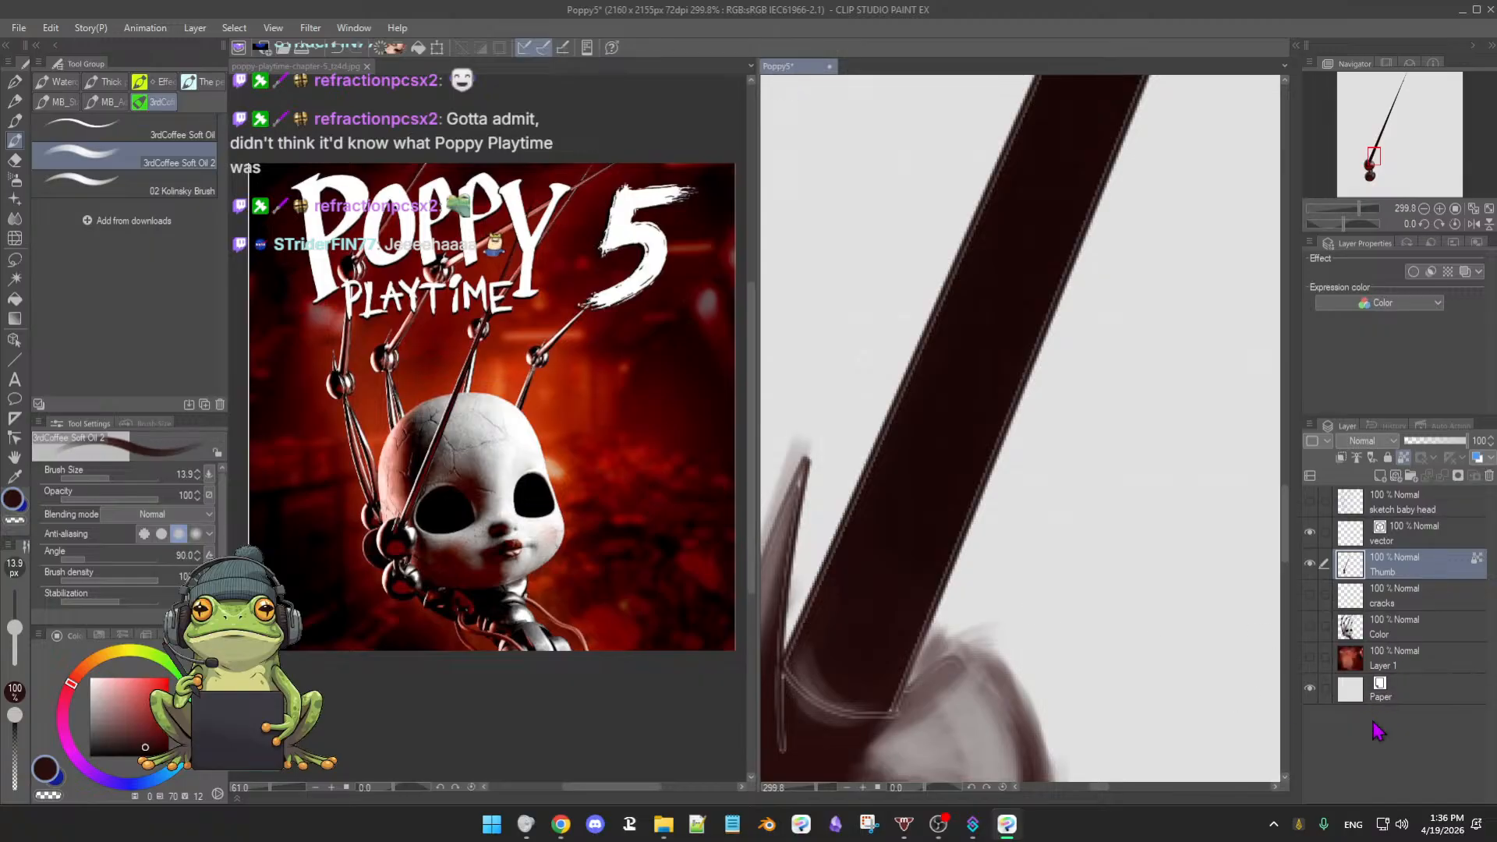
- Toggle the red background and Color layers to compare the claw with and without the doll
click(1310, 658)
click(1309, 658)
click(1309, 659)
click(1311, 627)
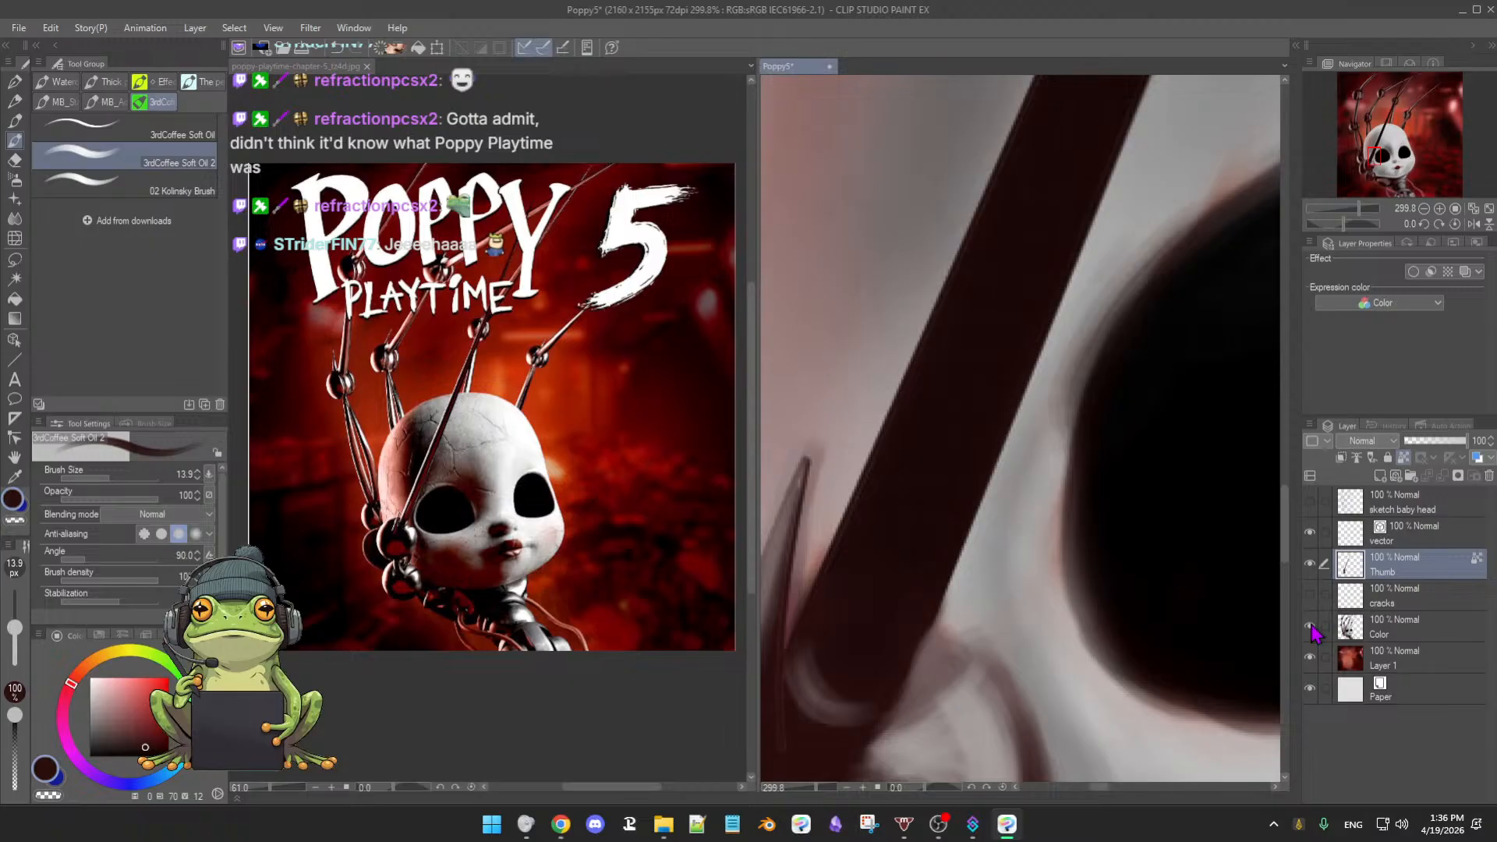
click(1311, 627)
click(1311, 626)
click(1310, 627)
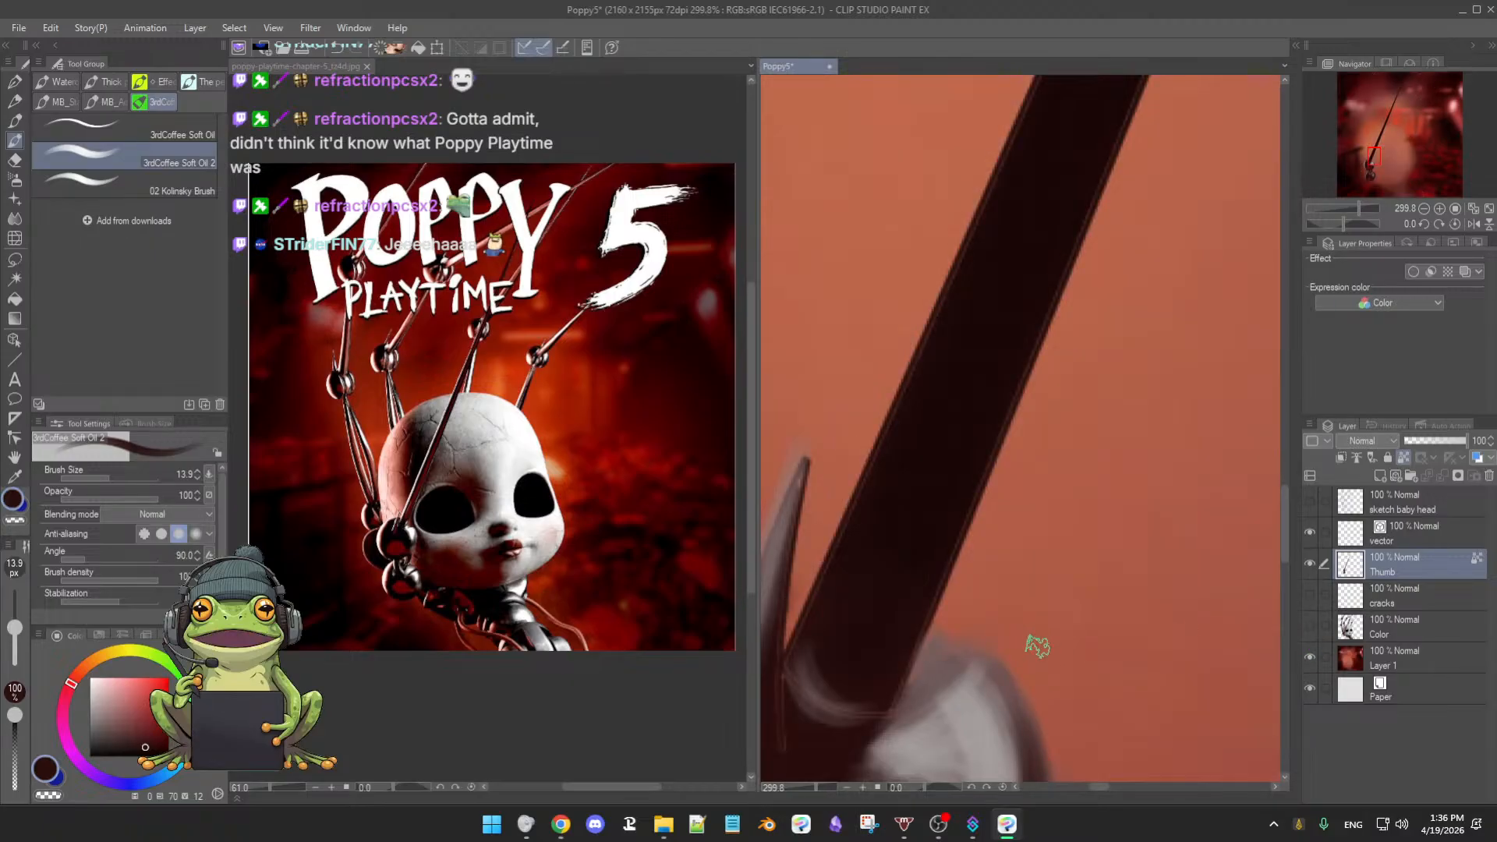
- Hide the cracks and Color layers, sample the dark shaft, and unlock Thumb's transparent pixels
click(1310, 595)
click(1310, 595)
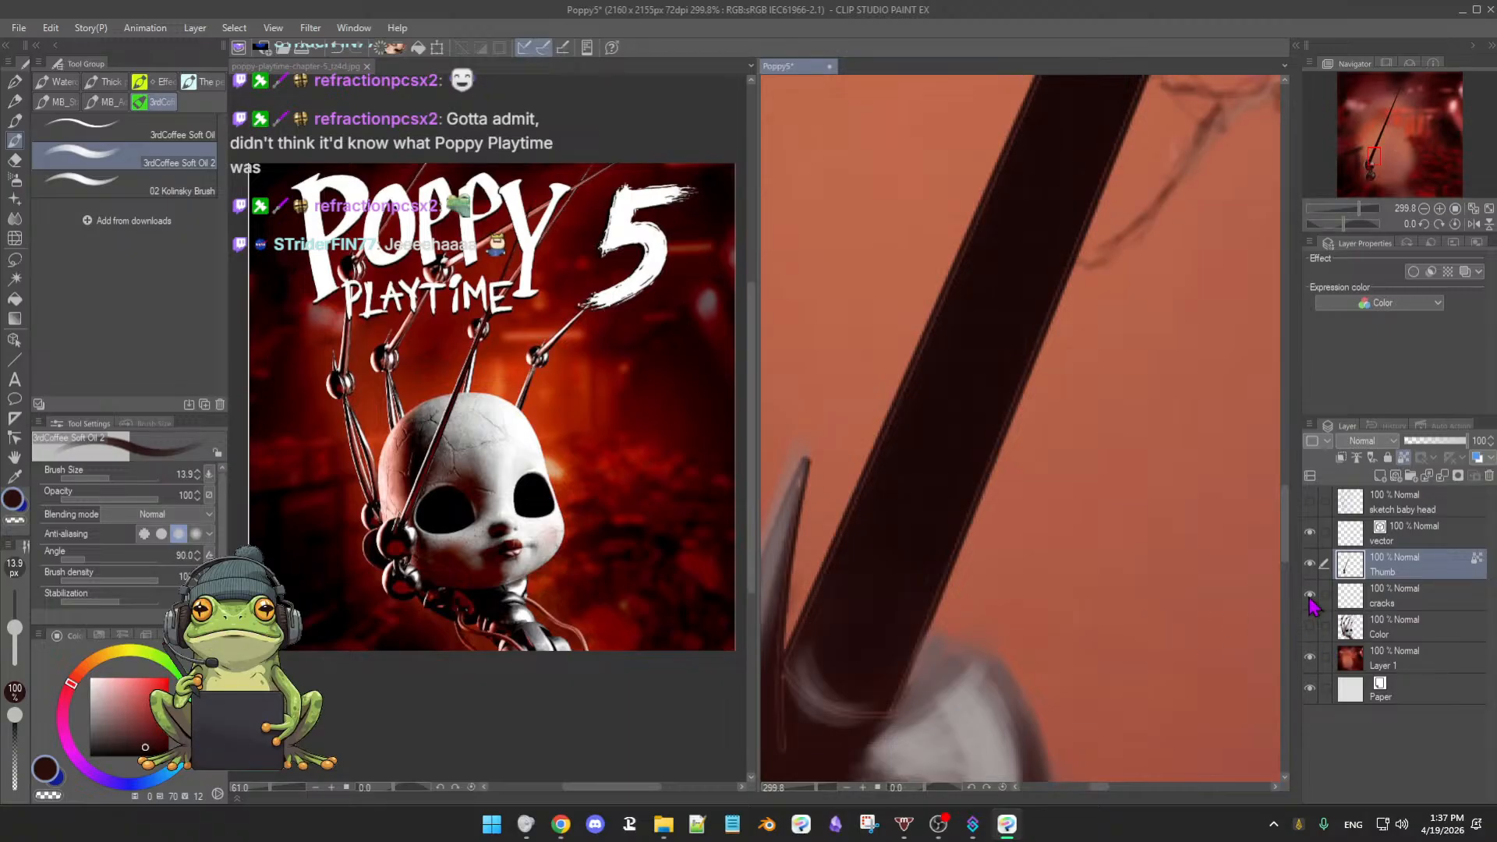
click(1310, 595)
click(1310, 626)
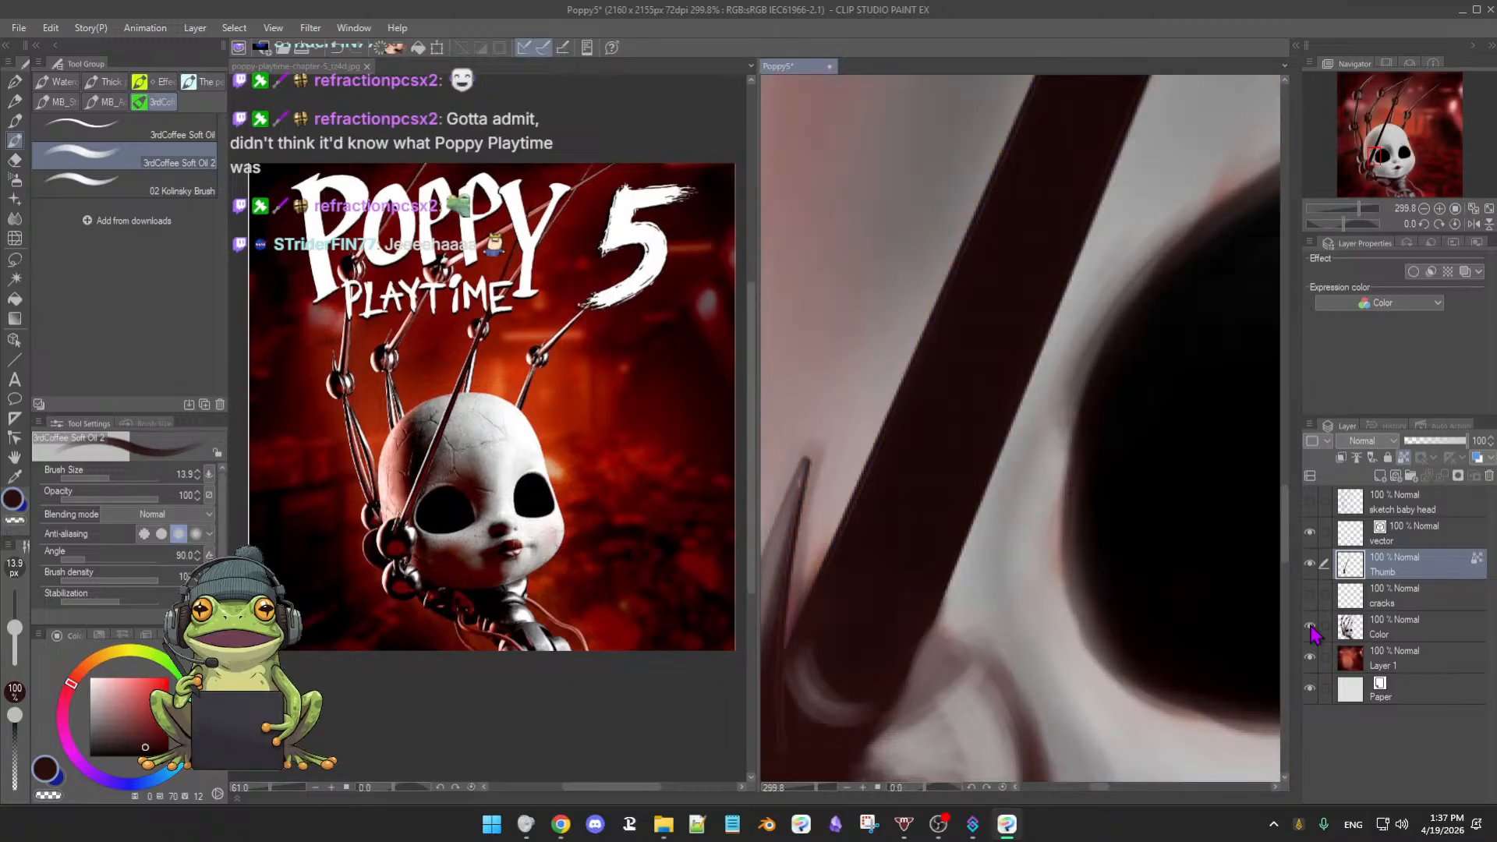
click(1310, 627)
click(1311, 627)
click(1311, 628)
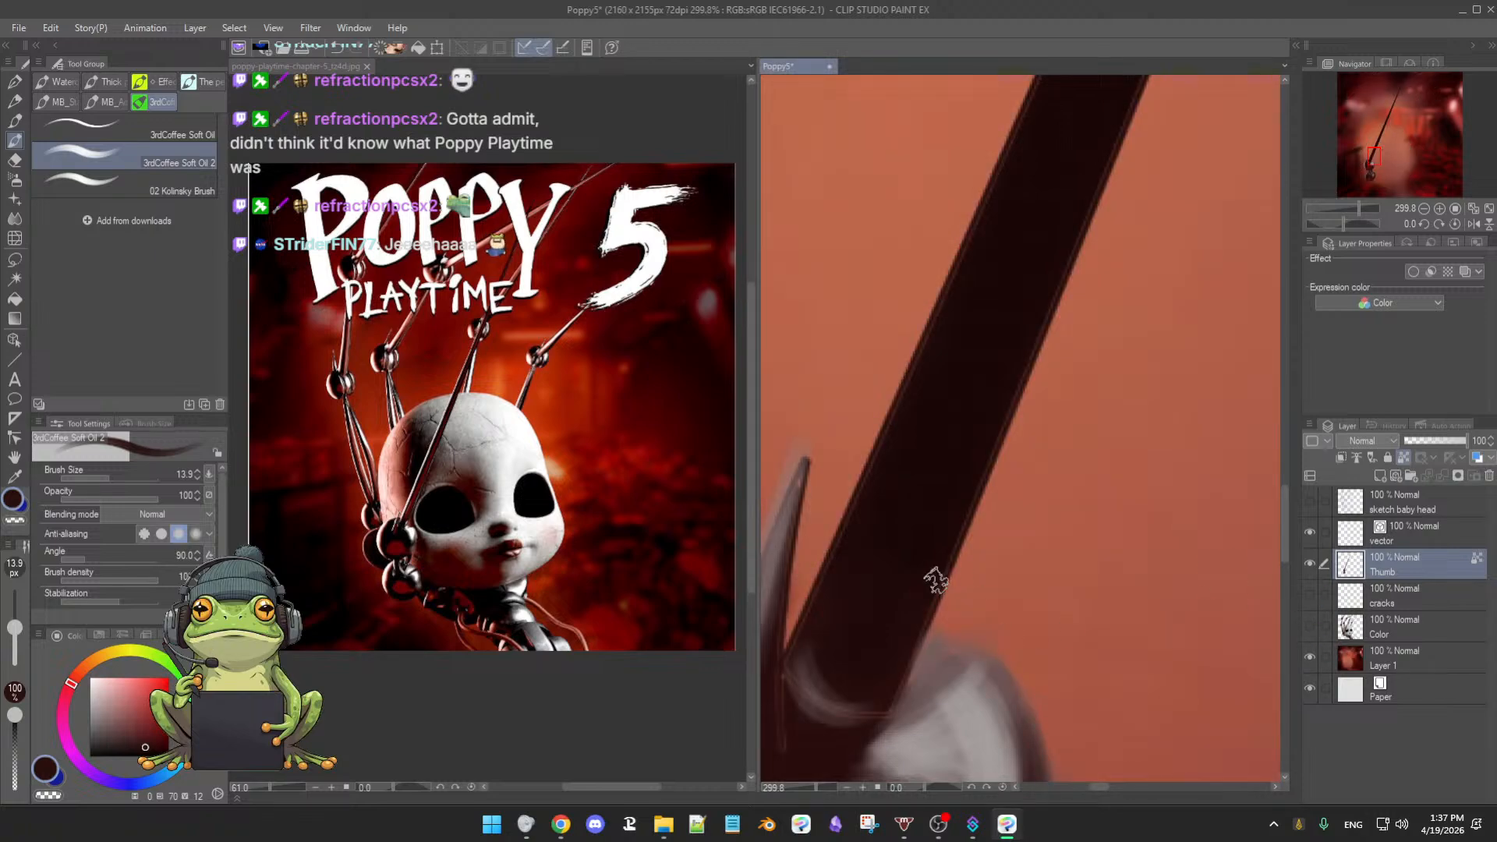
alt+click(879, 585)
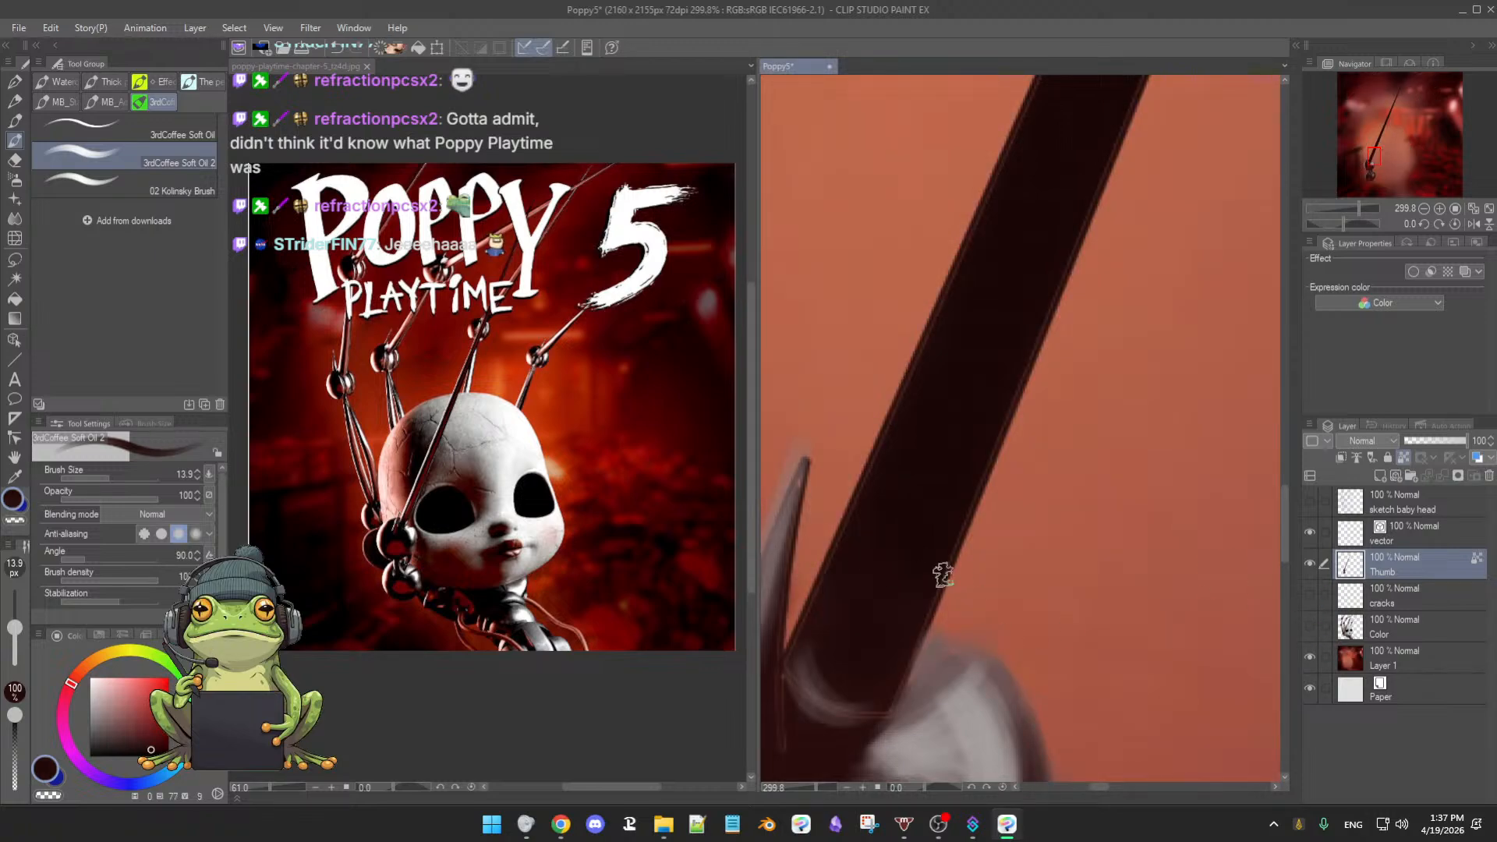
click(1402, 457)
- Zoom in, take brown-grey from the thumb joint with the brush at 9.6 then 5.5
drag(944, 568, 1062, 454)
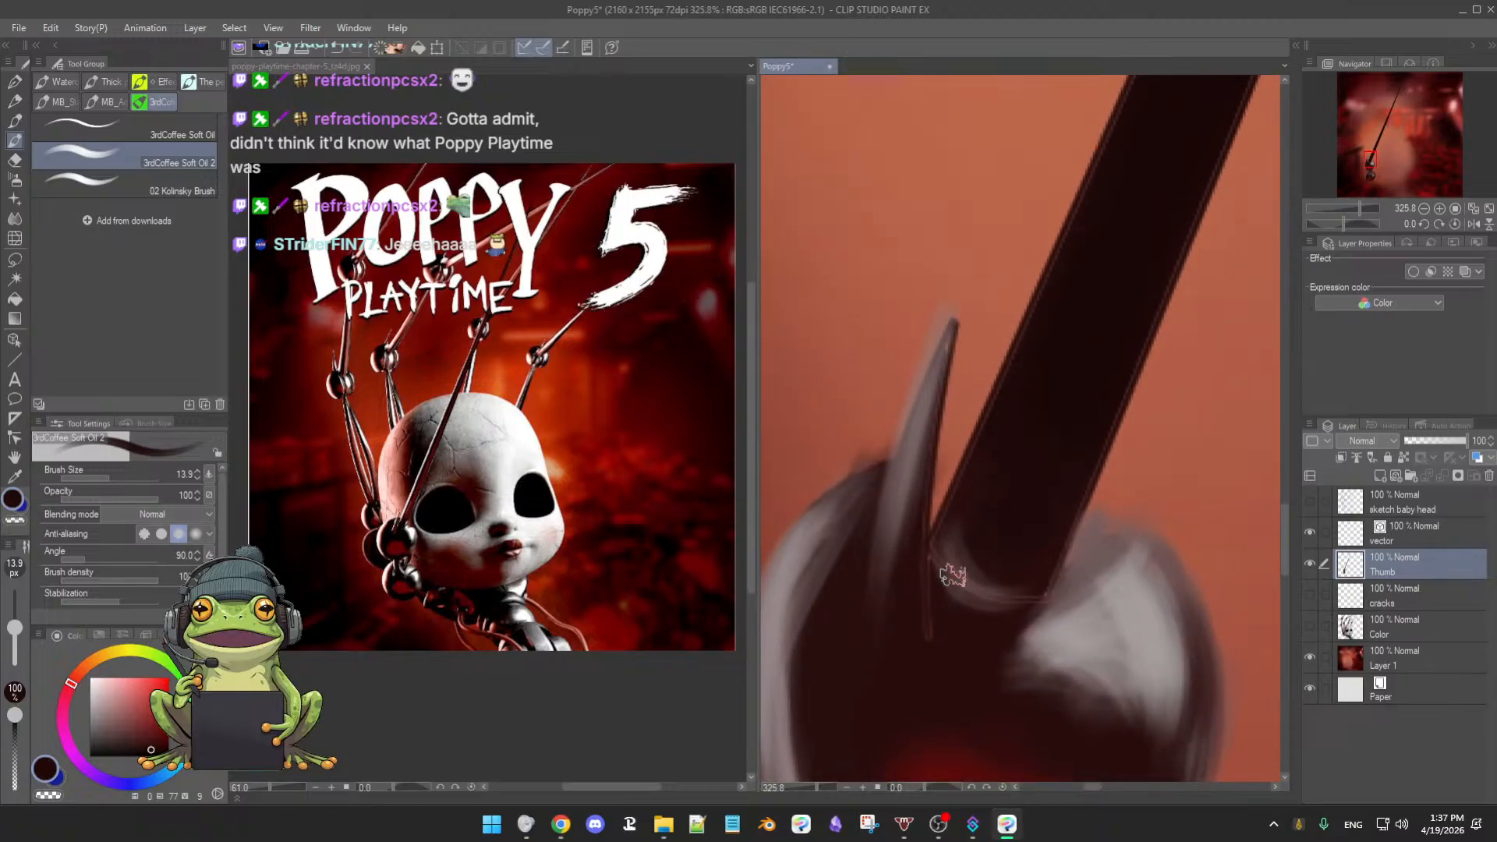
drag(969, 590, 951, 574)
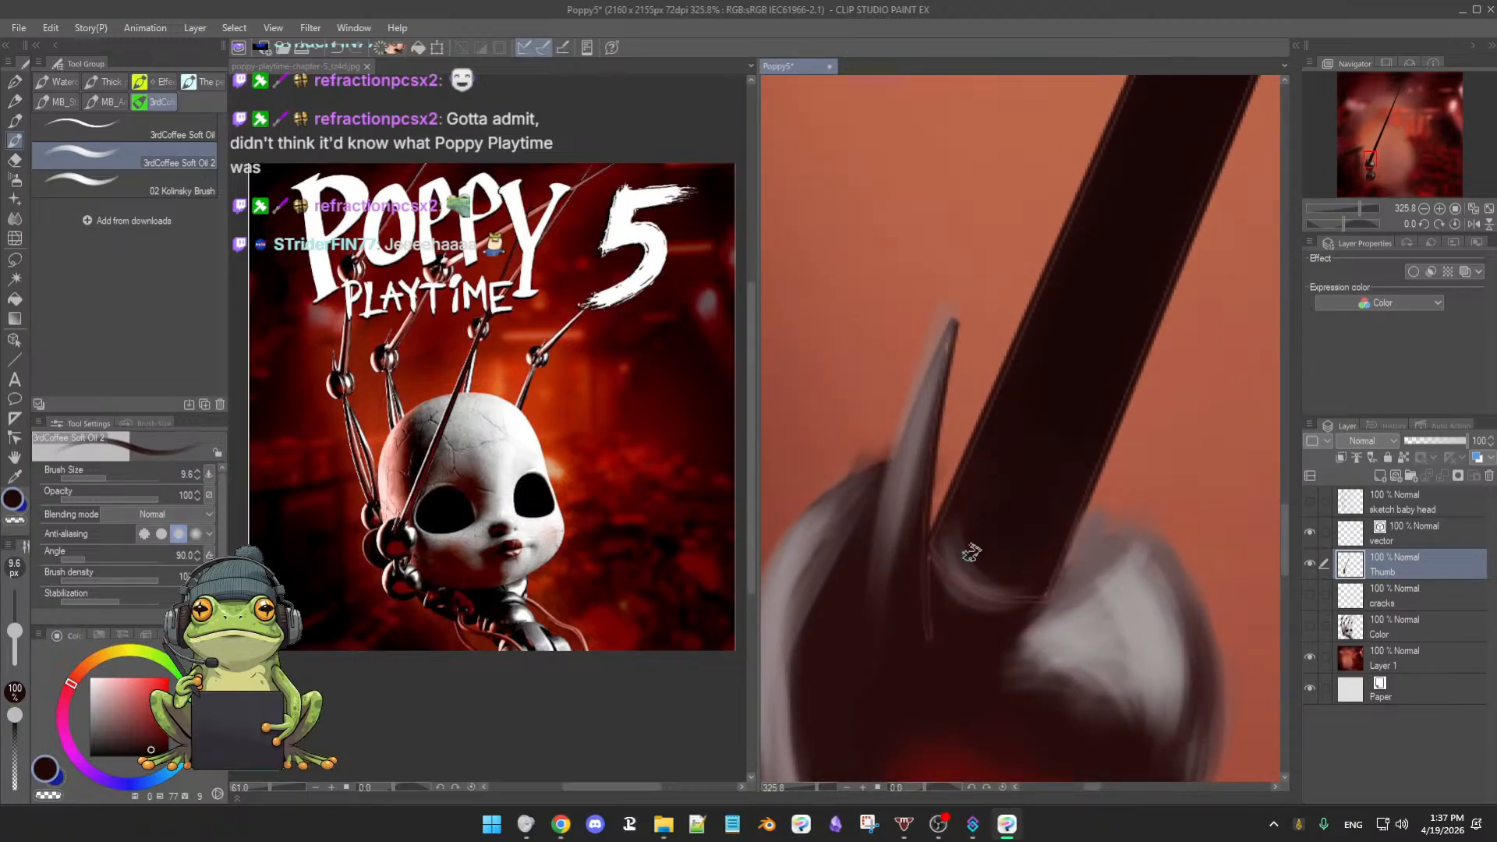
alt+click(959, 576)
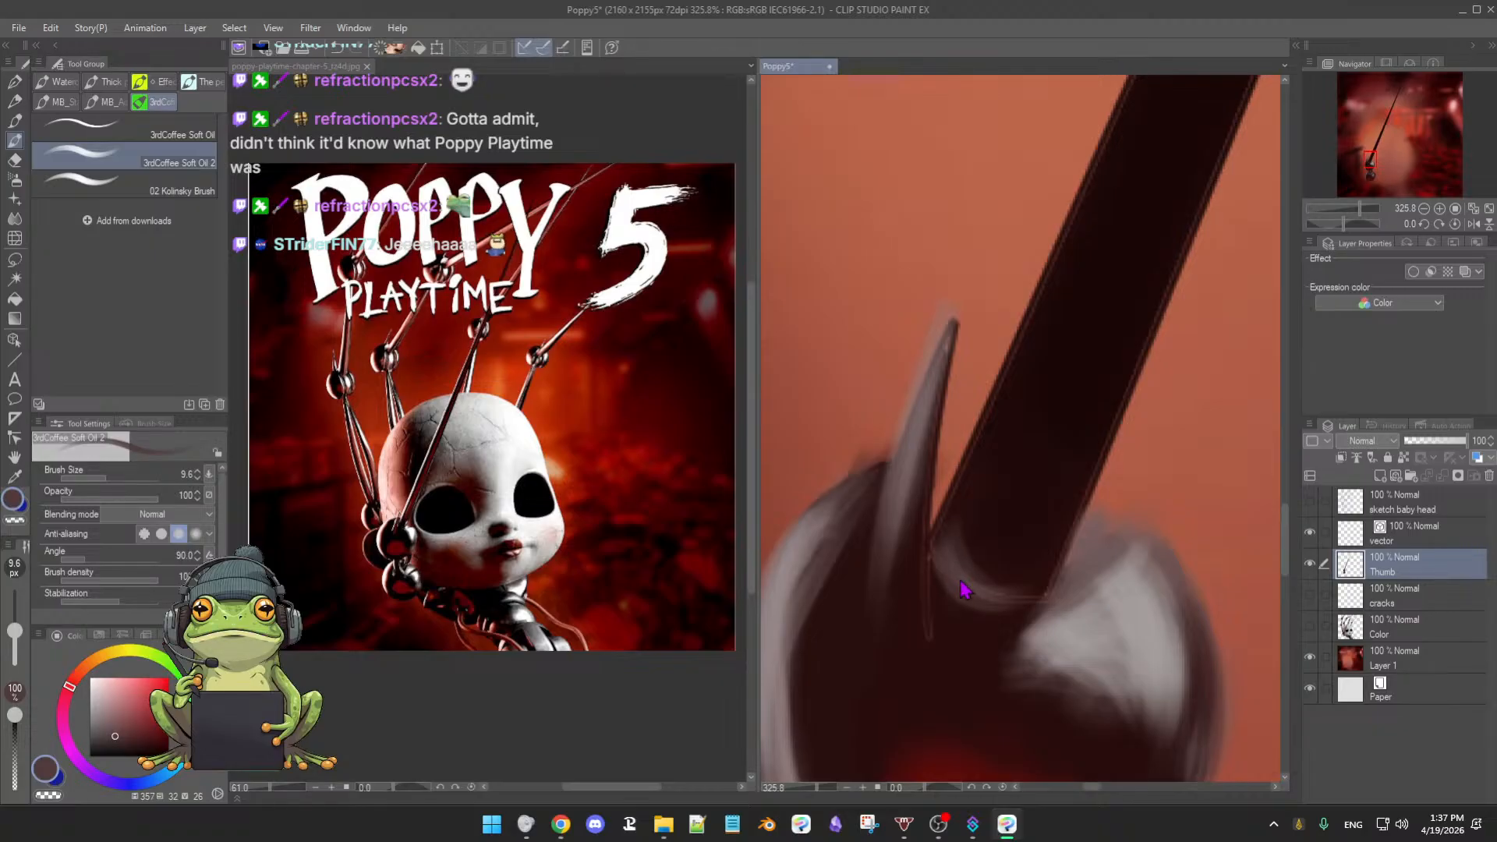
mouse_move(958, 583)
mouse_down()
mouse_move(945, 586)
mouse_move(938, 563)
mouse_move(981, 593)
mouse_up()
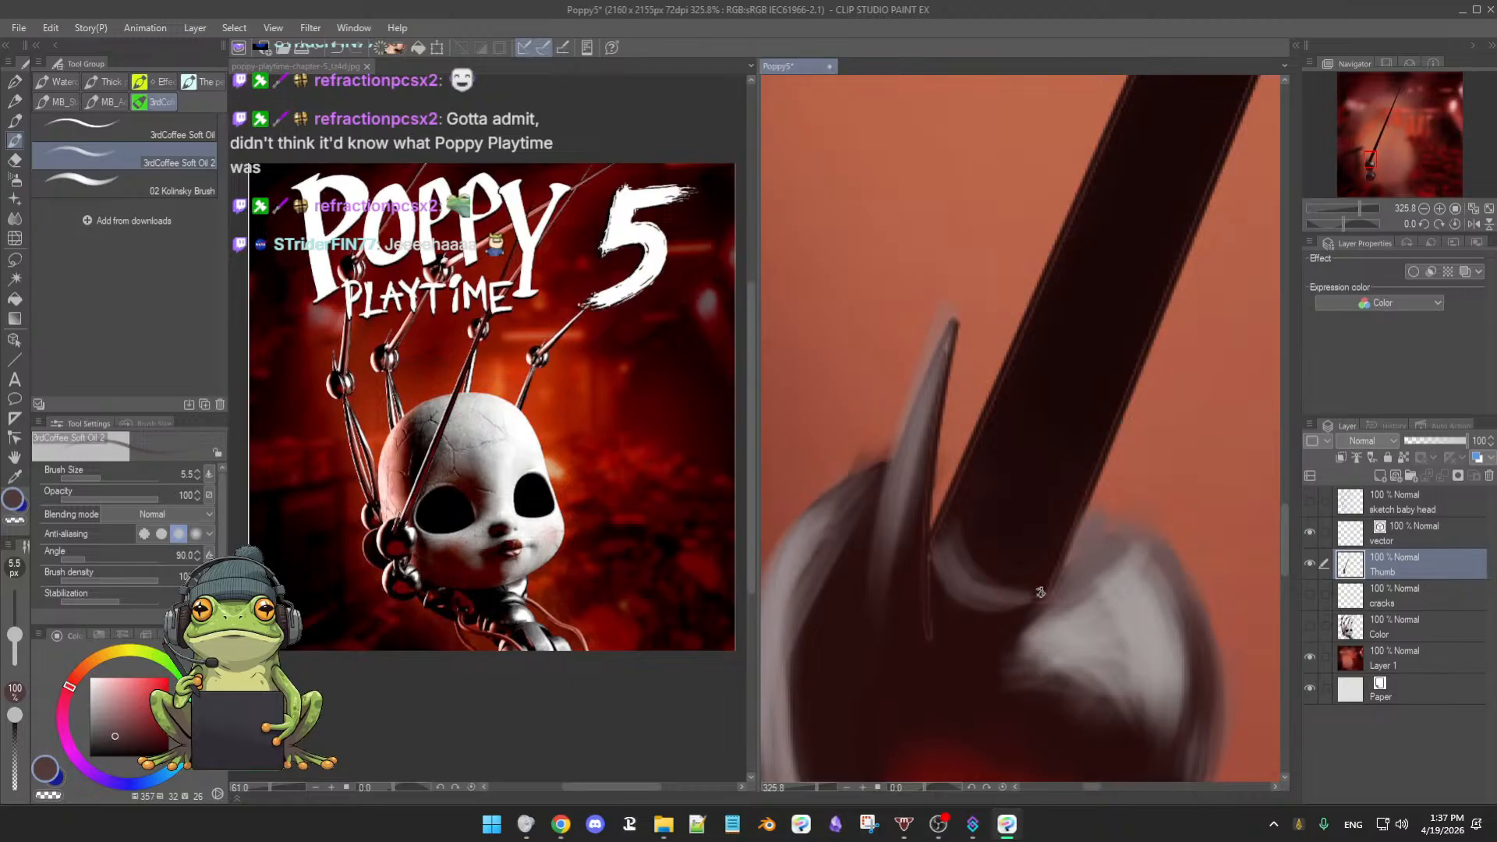
mouse_move(1055, 408)
mouse_down()
mouse_move(1022, 598)
mouse_move(1008, 595)
mouse_up()
alt+click(936, 636)
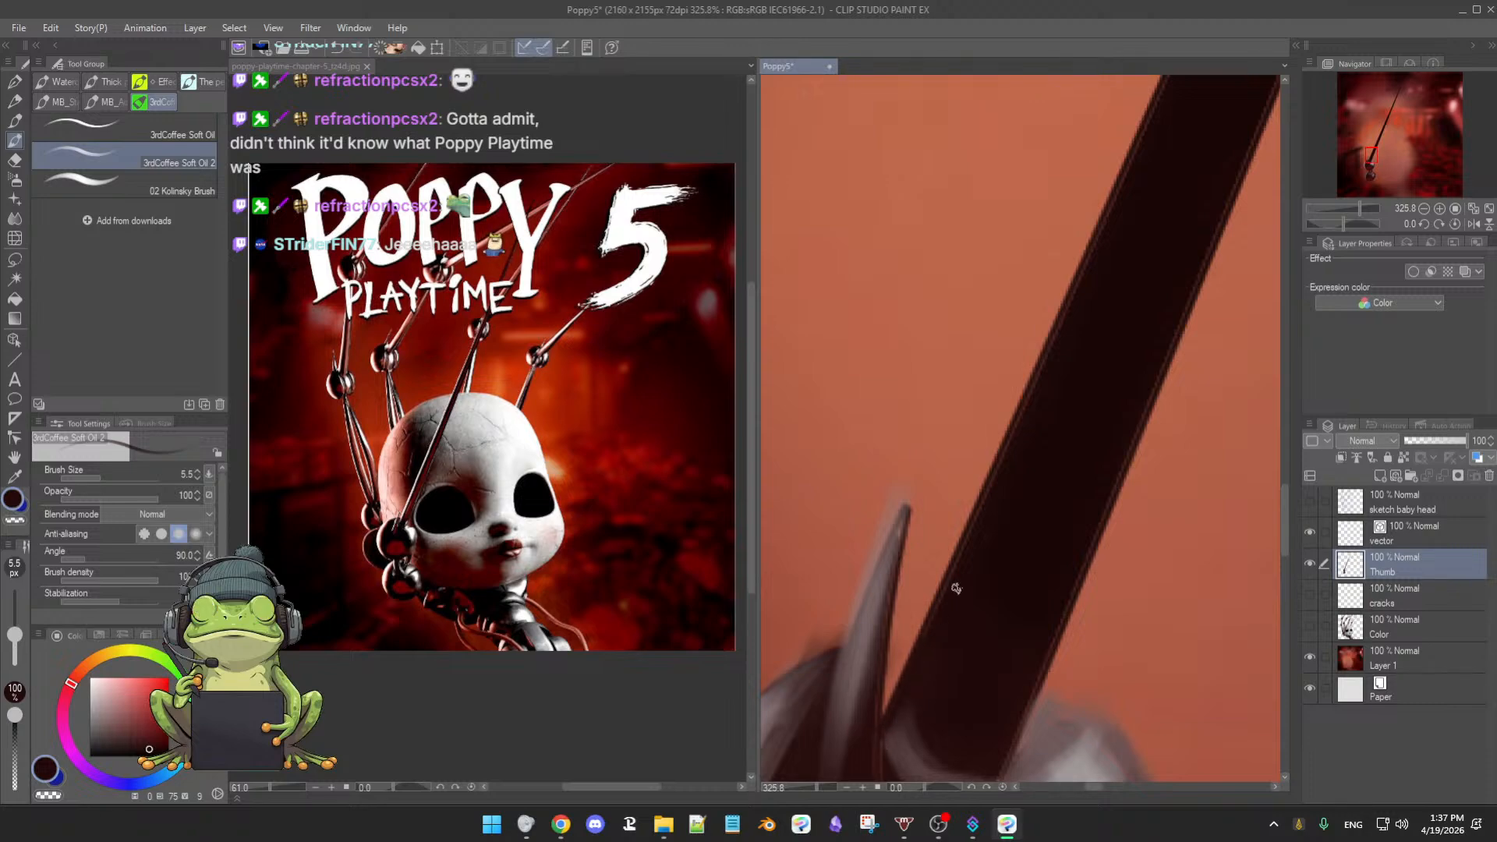
scroll(959, 594, up, 1)
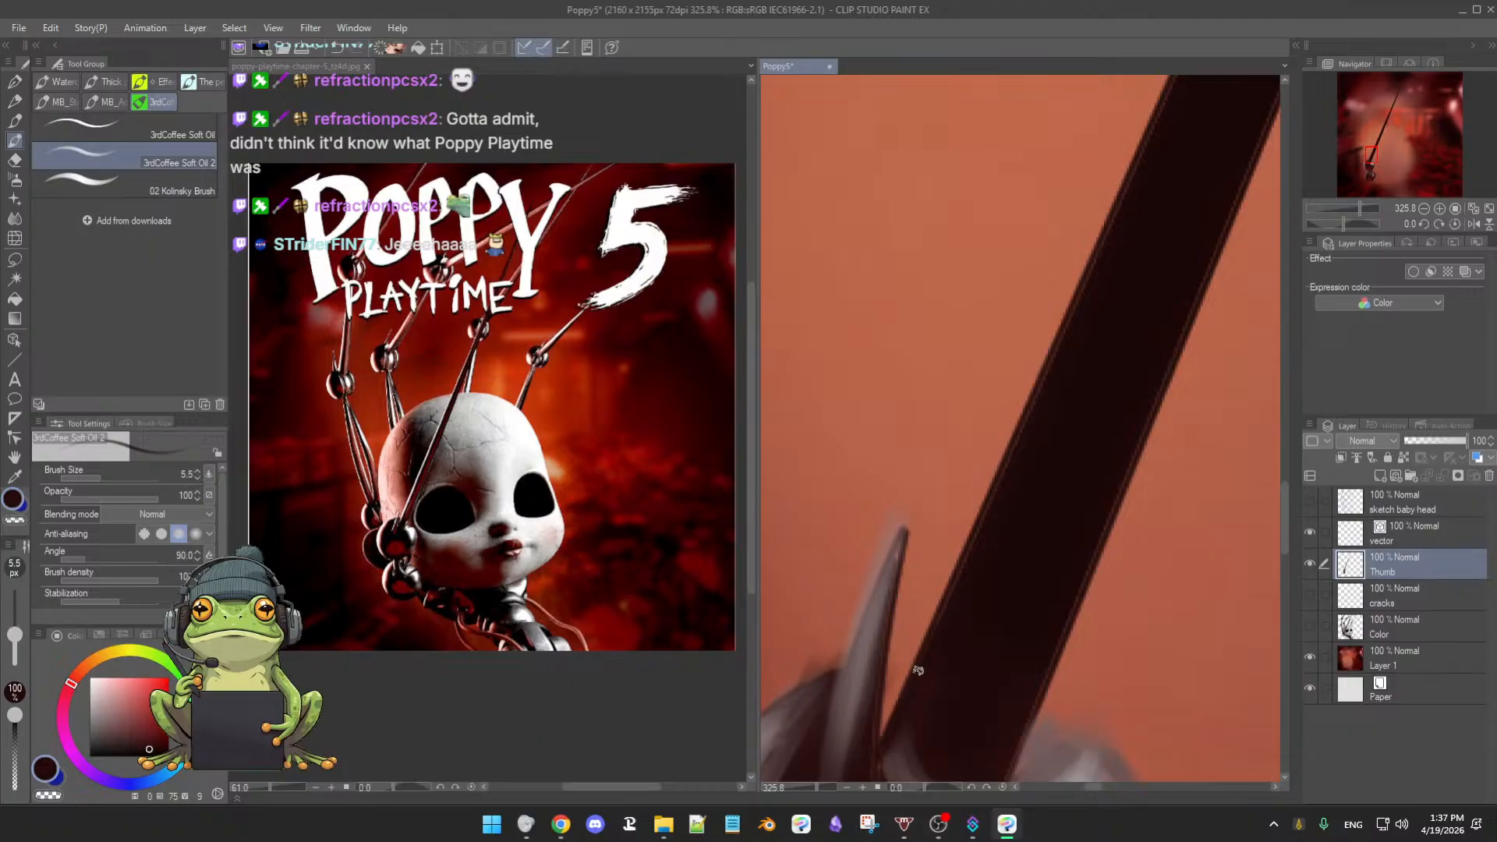
drag(1027, 515, 1013, 536)
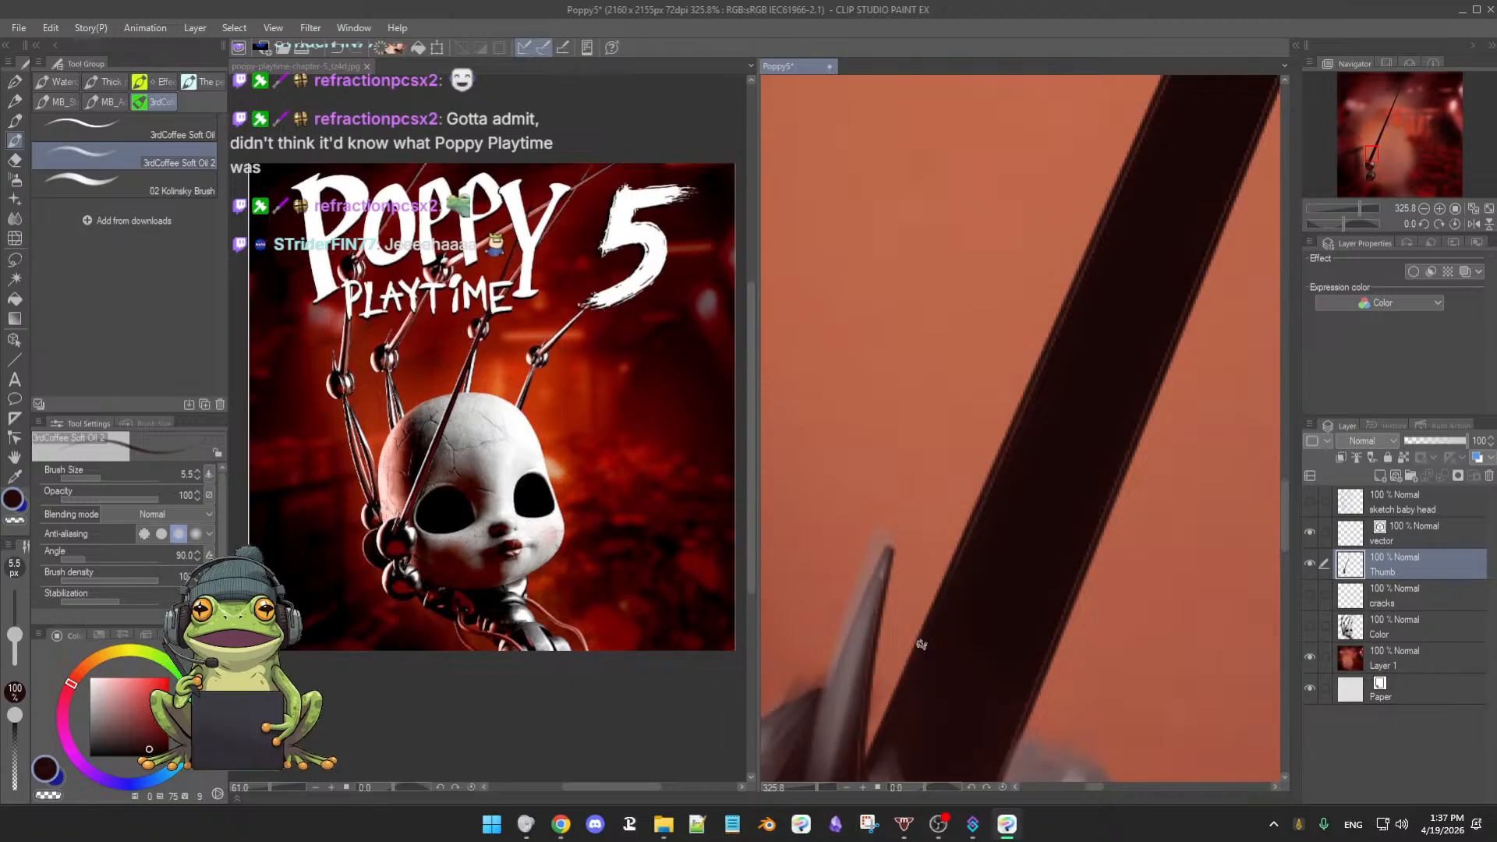
drag(996, 579, 946, 628)
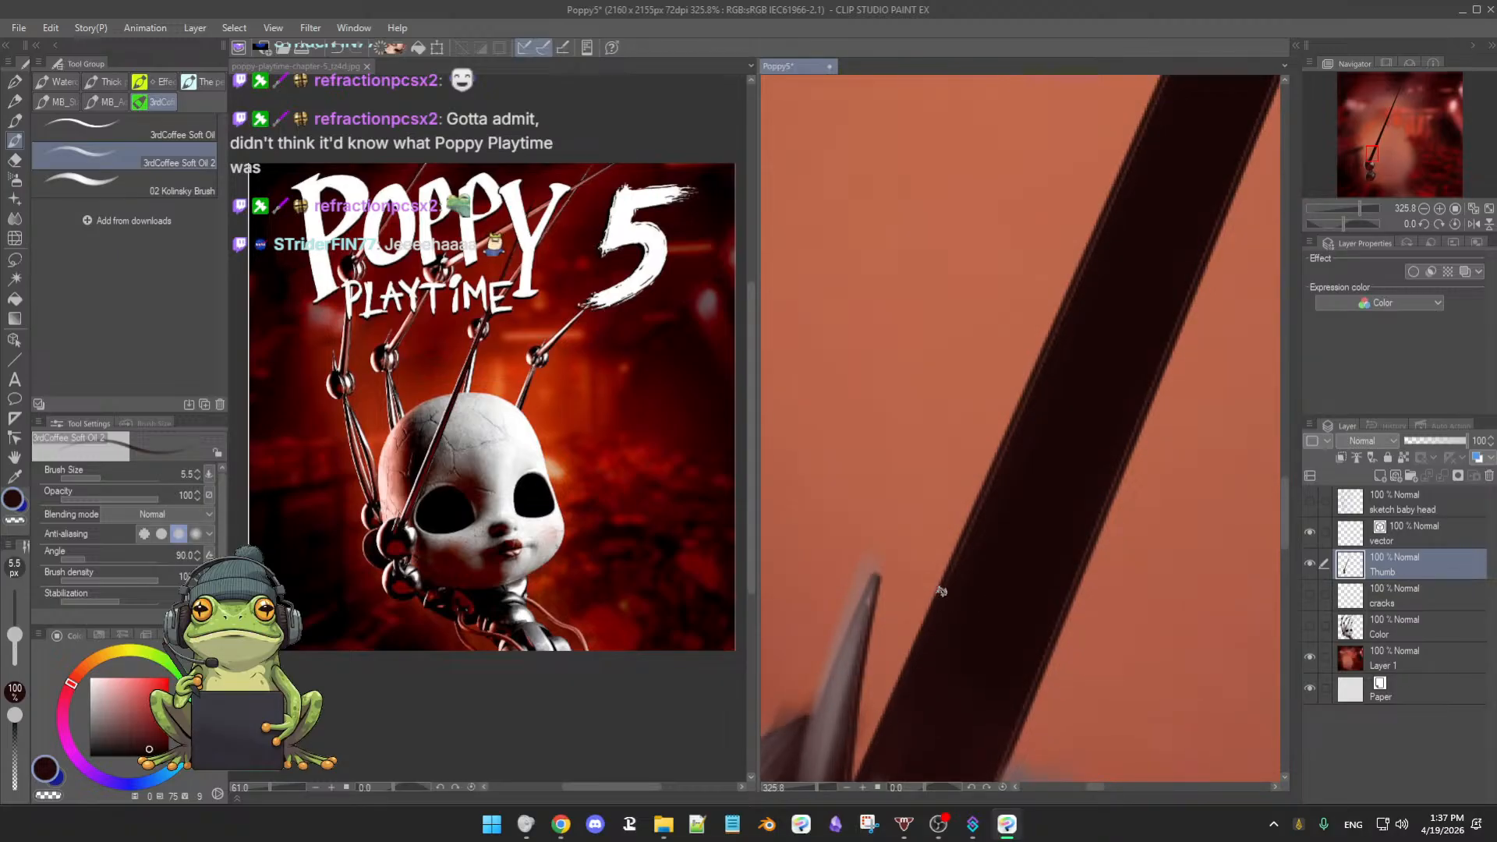
drag(1006, 524, 917, 680)
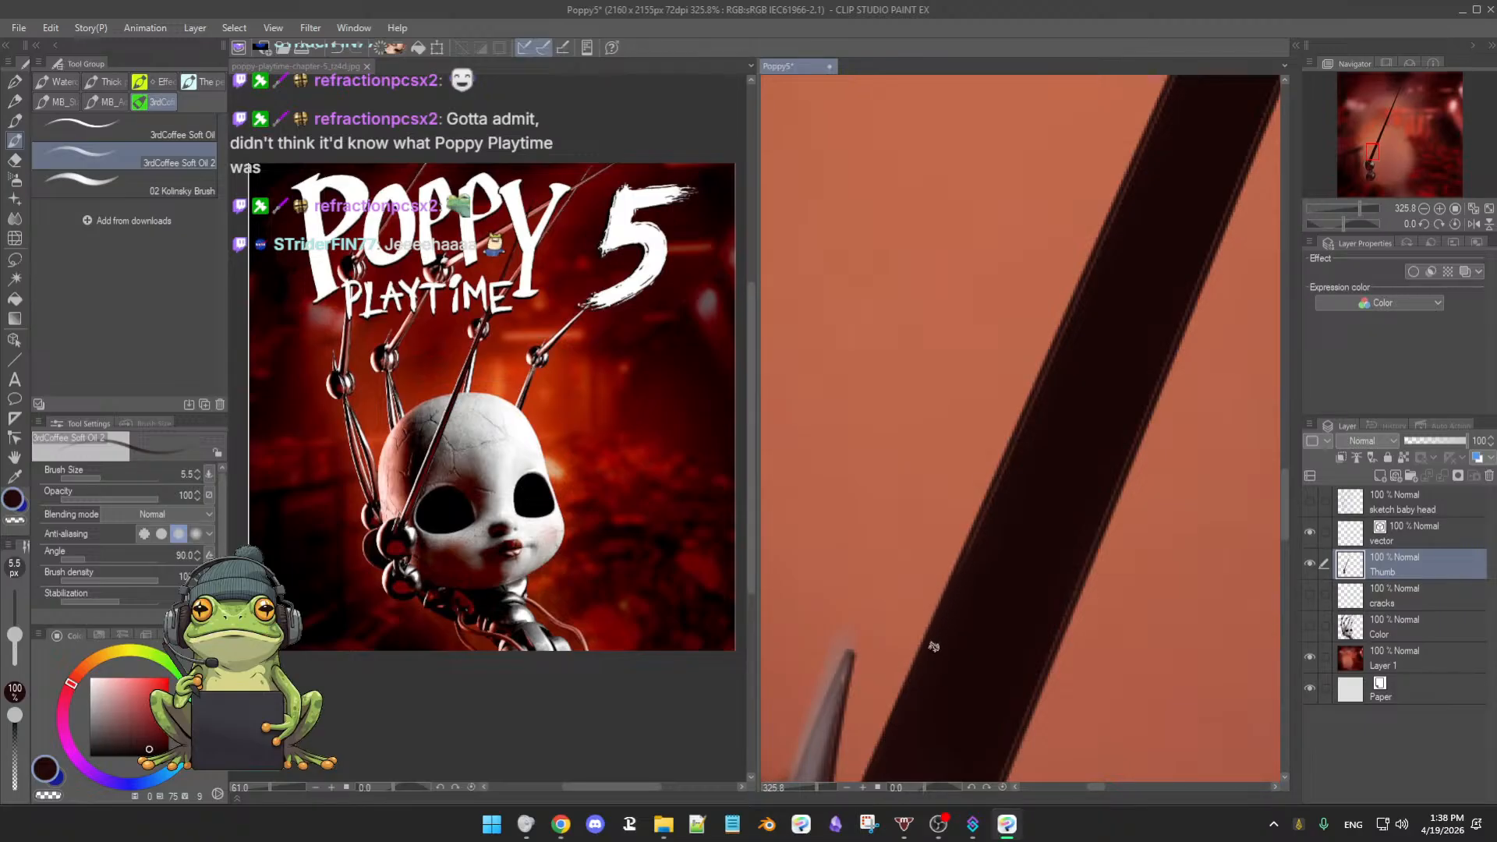
drag(1001, 547, 952, 614)
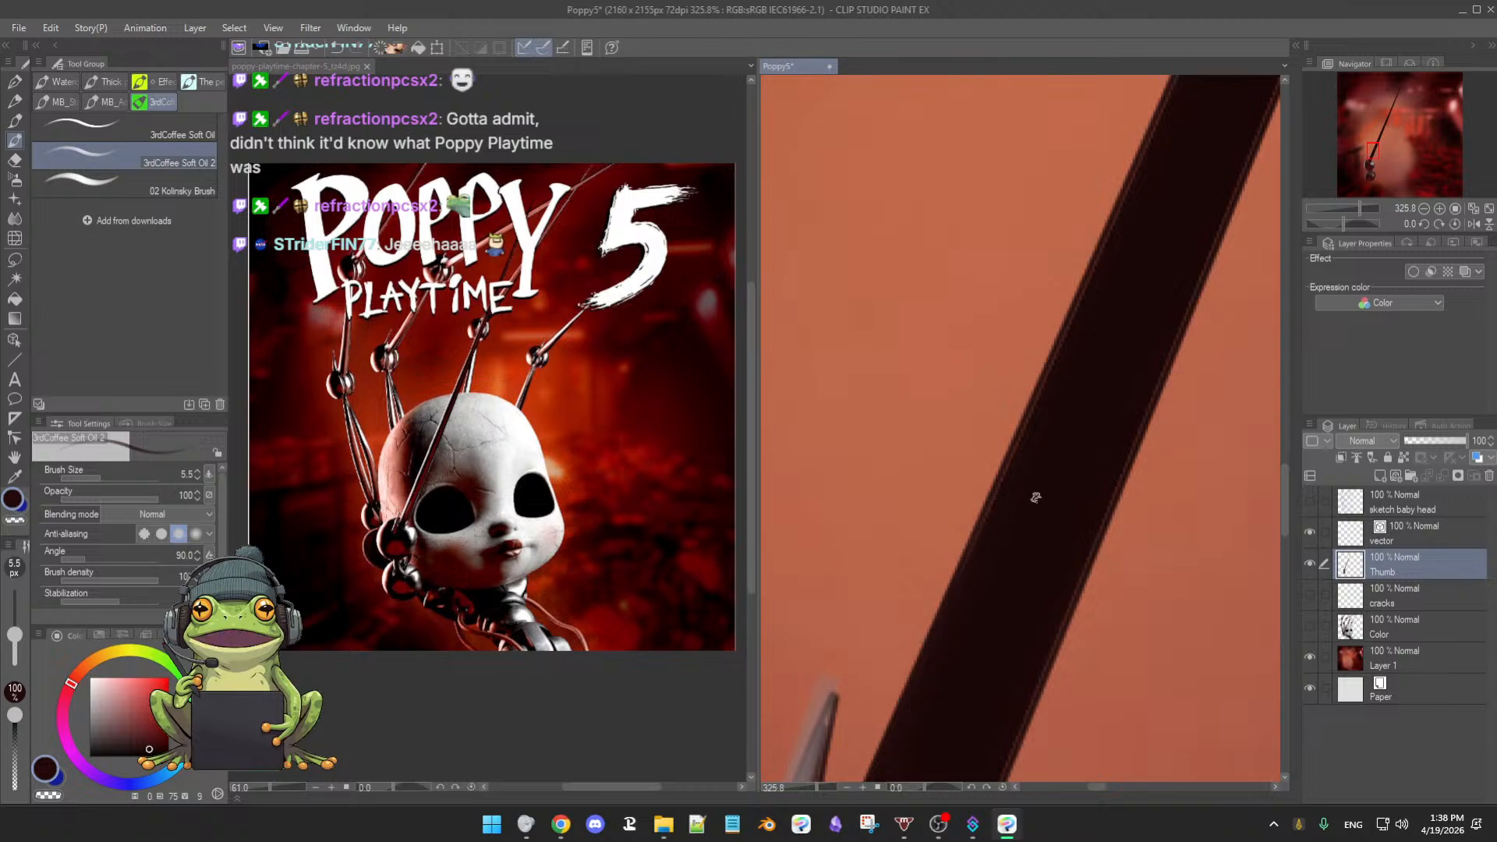
drag(966, 559, 949, 608)
mouse_move(1092, 618)
mouse_down()
mouse_move(989, 608)
mouse_move(1009, 492)
mouse_up()
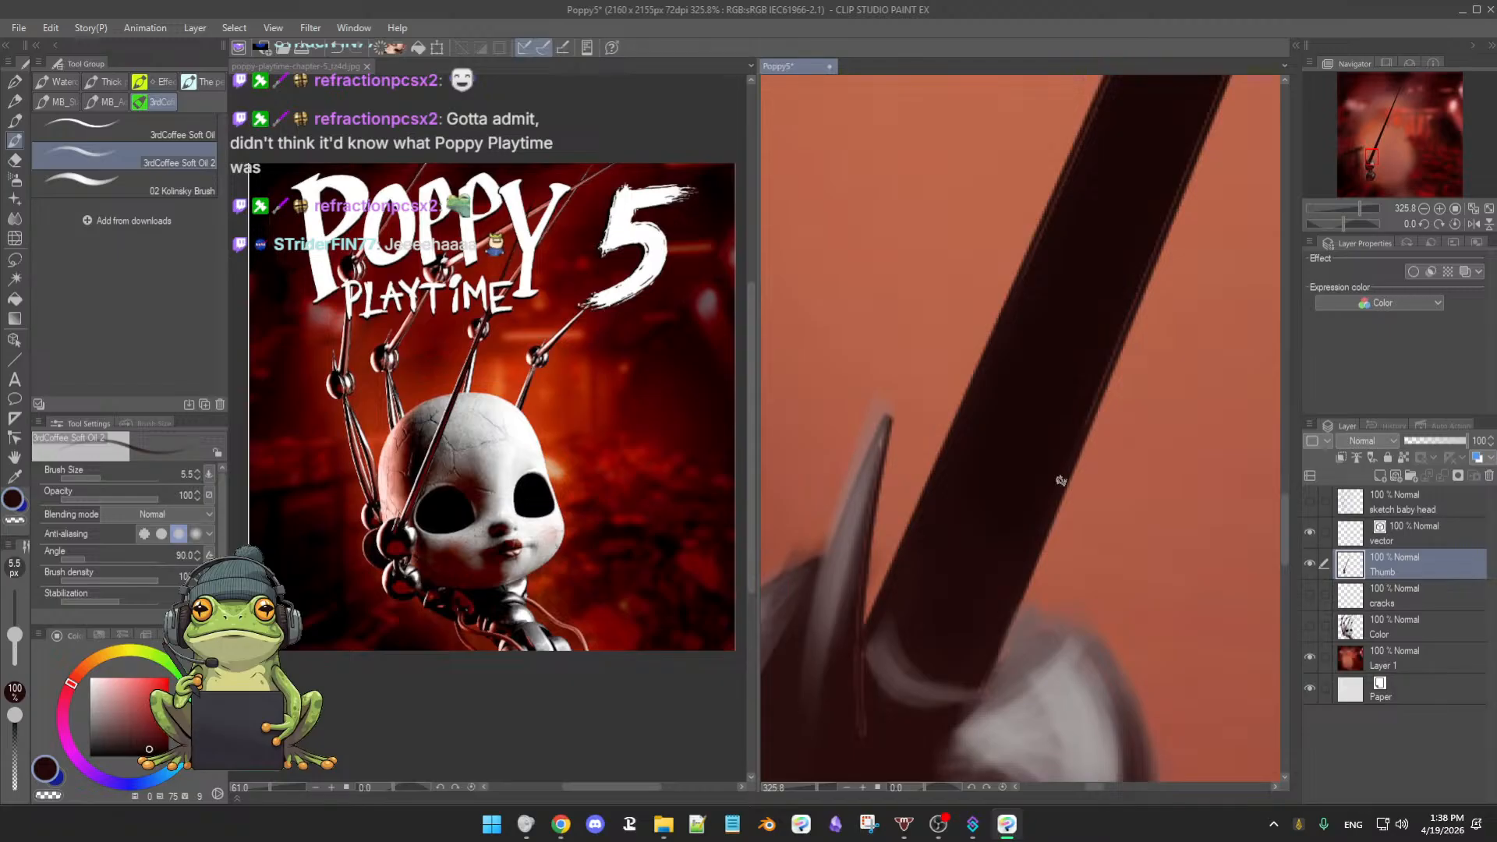
drag(1128, 417, 1062, 475)
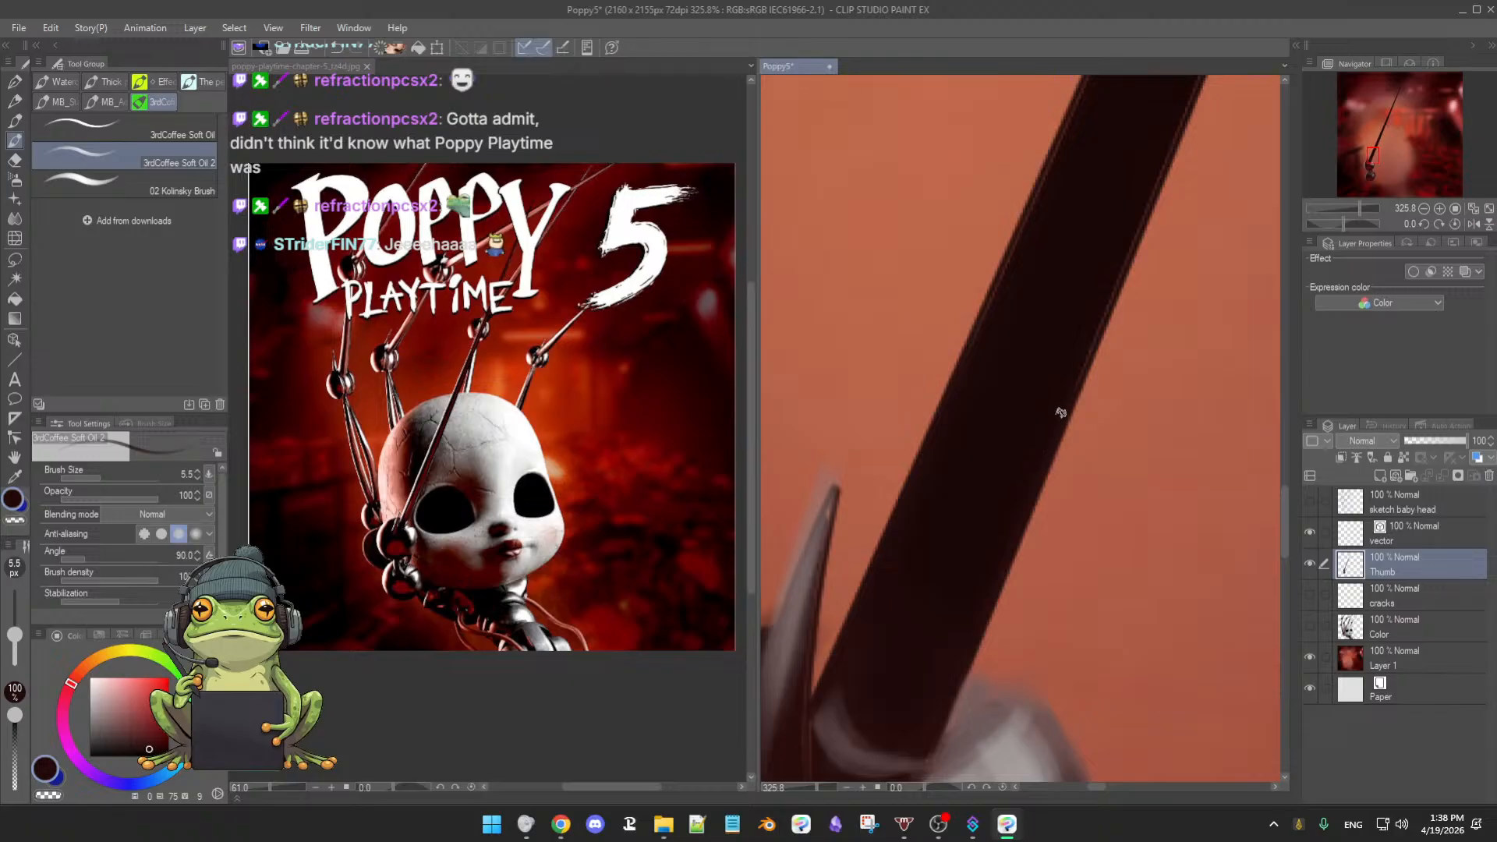
mouse_move(1070, 392)
mouse_down()
mouse_move(1102, 424)
mouse_move(1057, 398)
mouse_up()
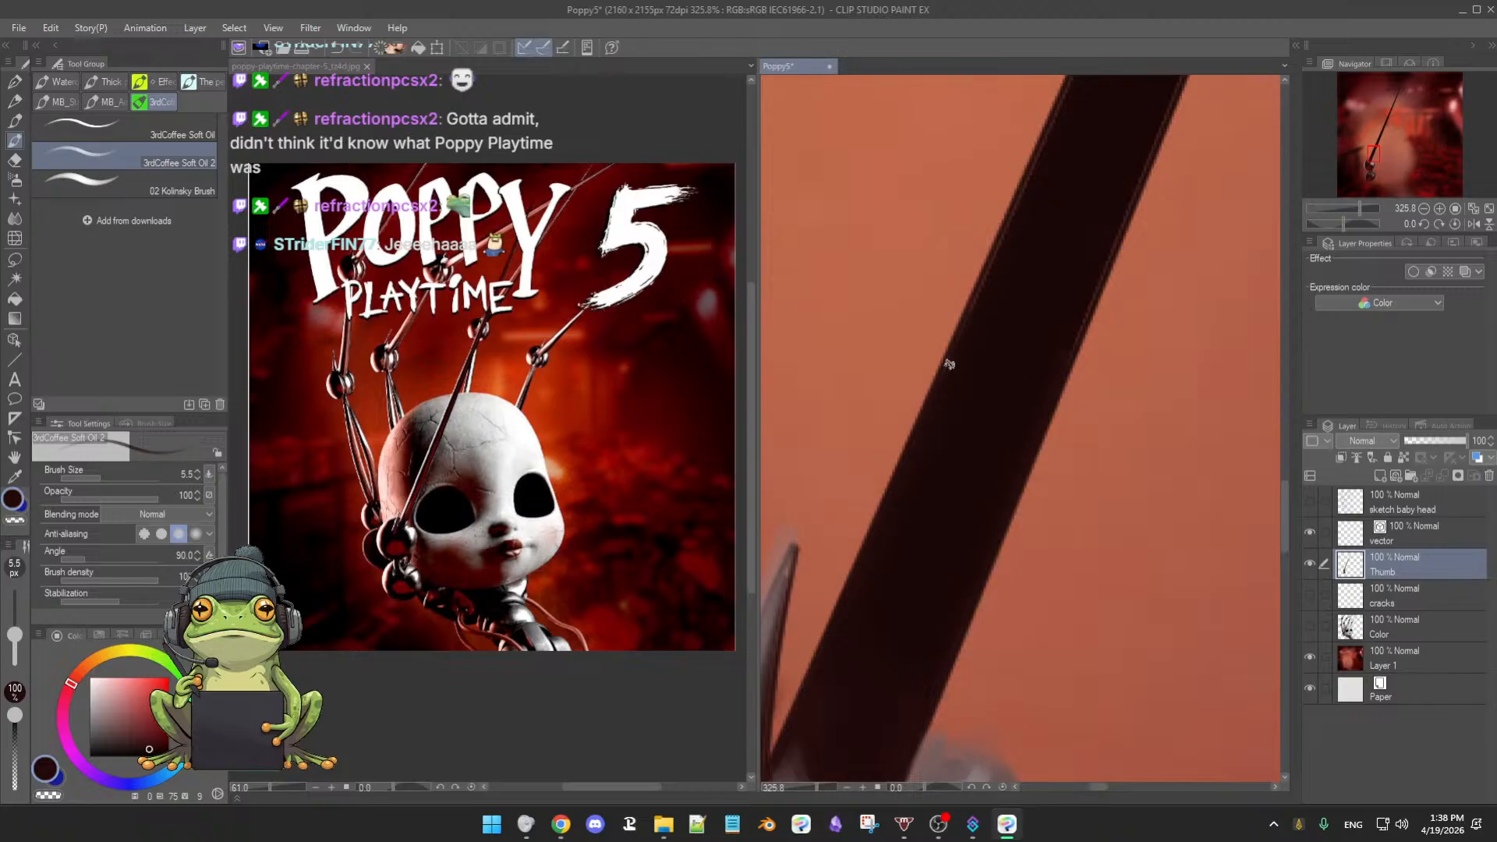
drag(1016, 318, 980, 362)
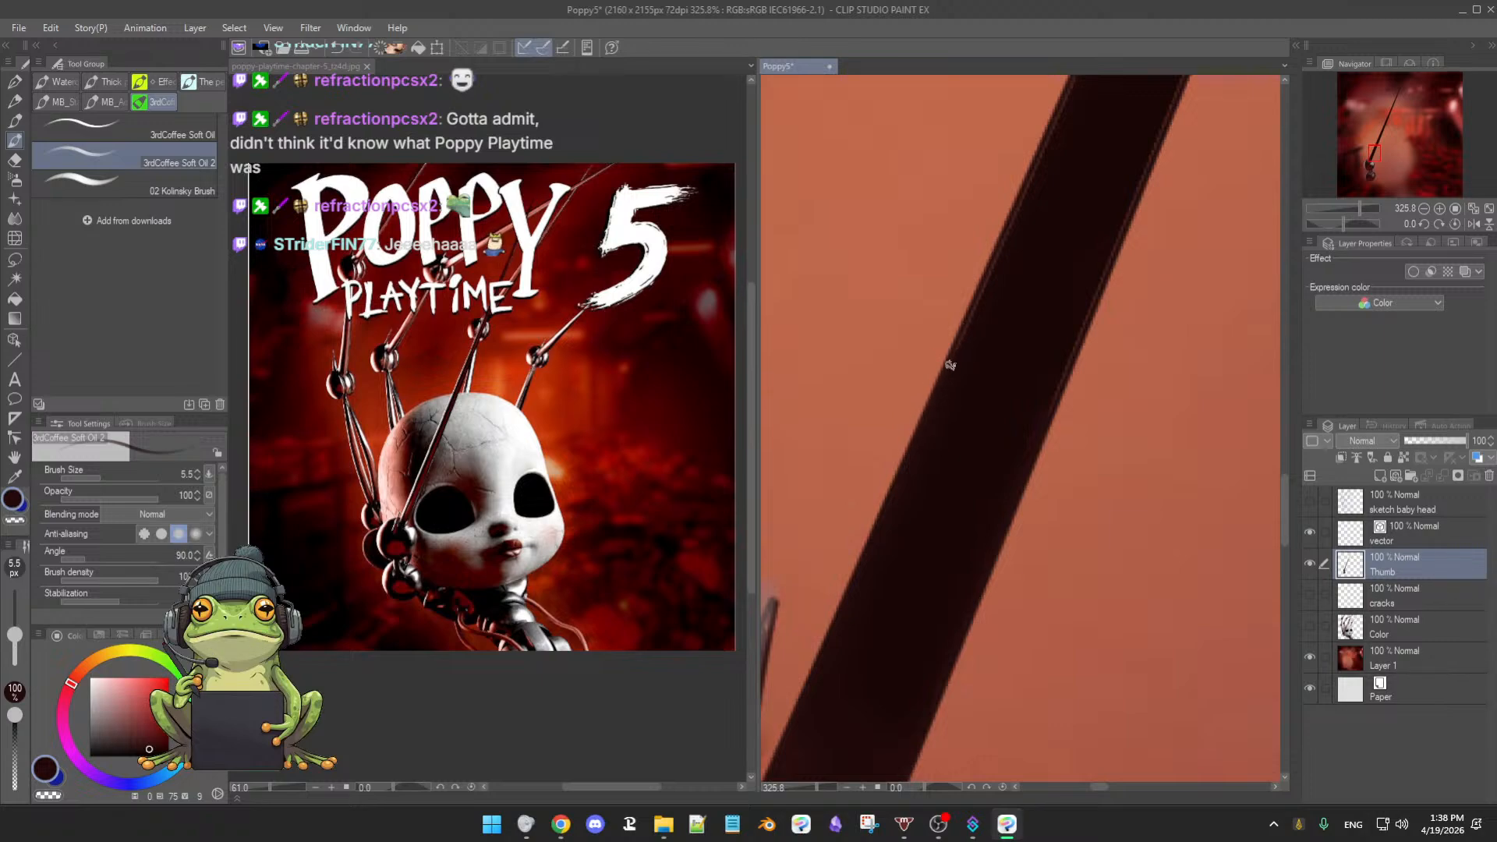
drag(976, 407, 1024, 396)
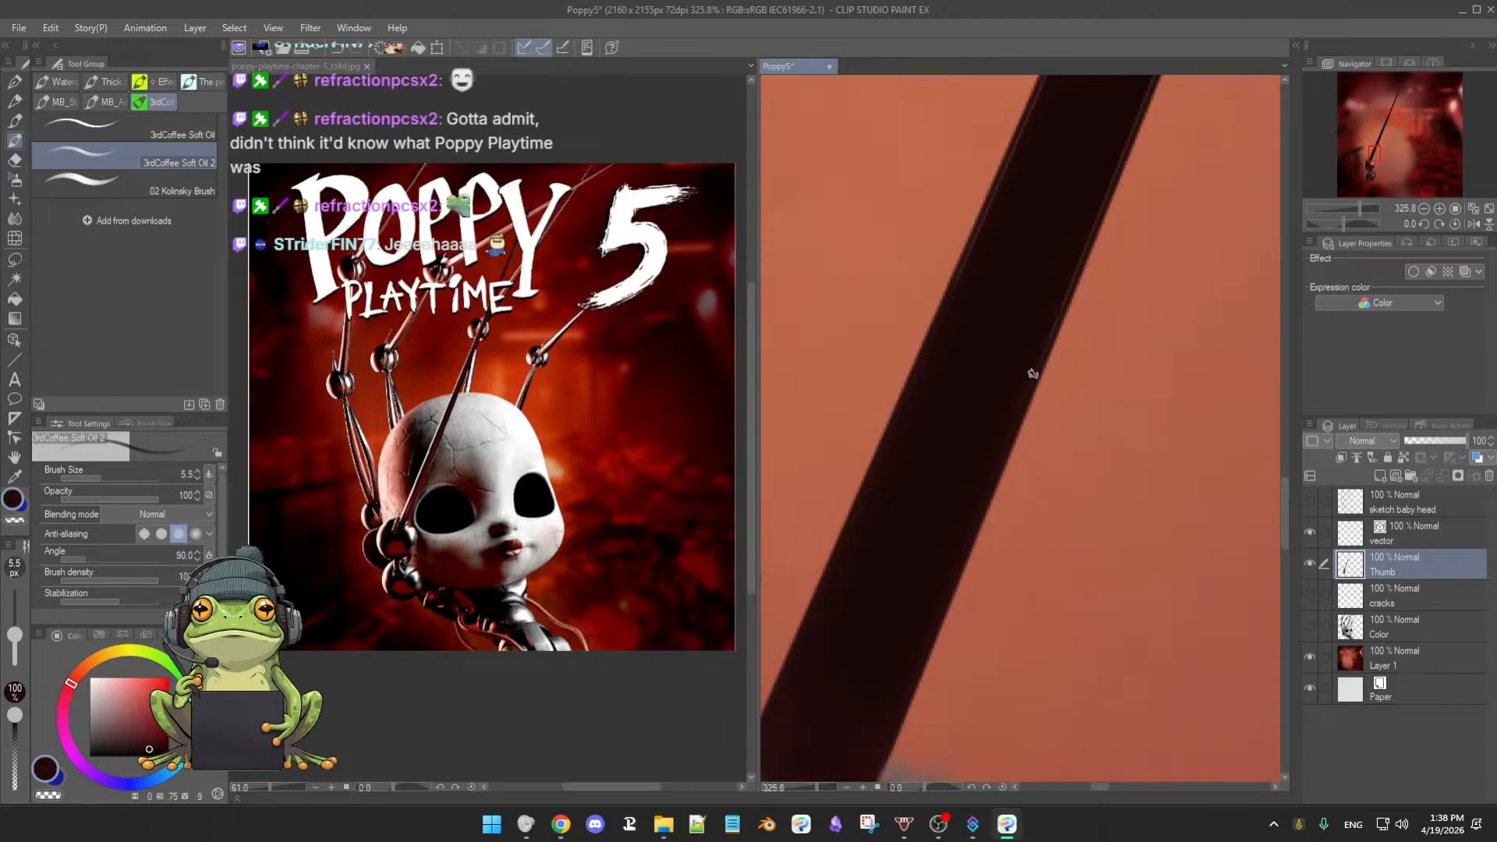
drag(1056, 261, 1002, 445)
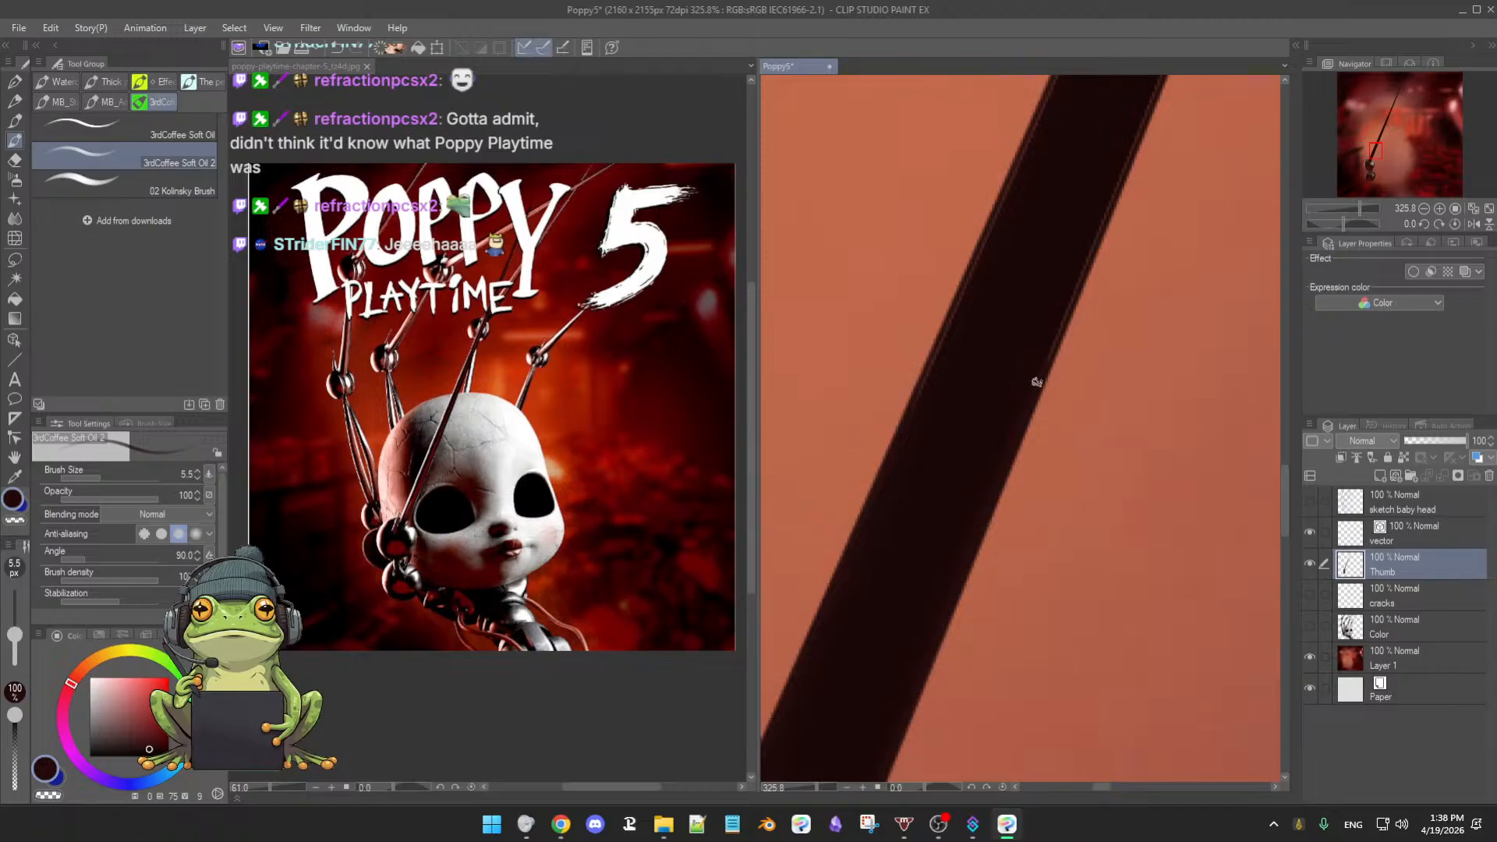
drag(1052, 324, 961, 403)
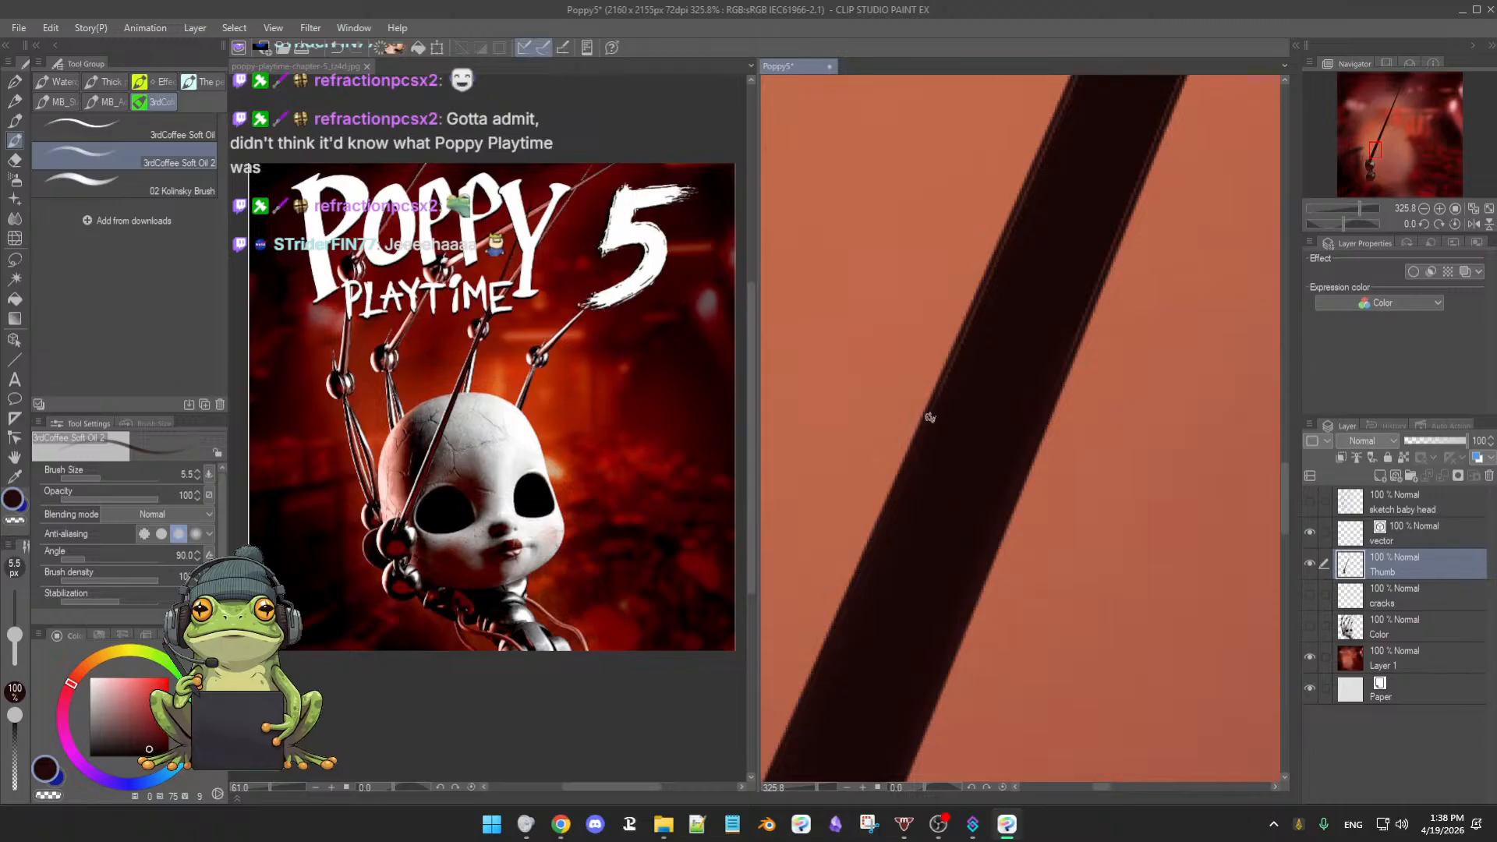
drag(995, 330, 912, 484)
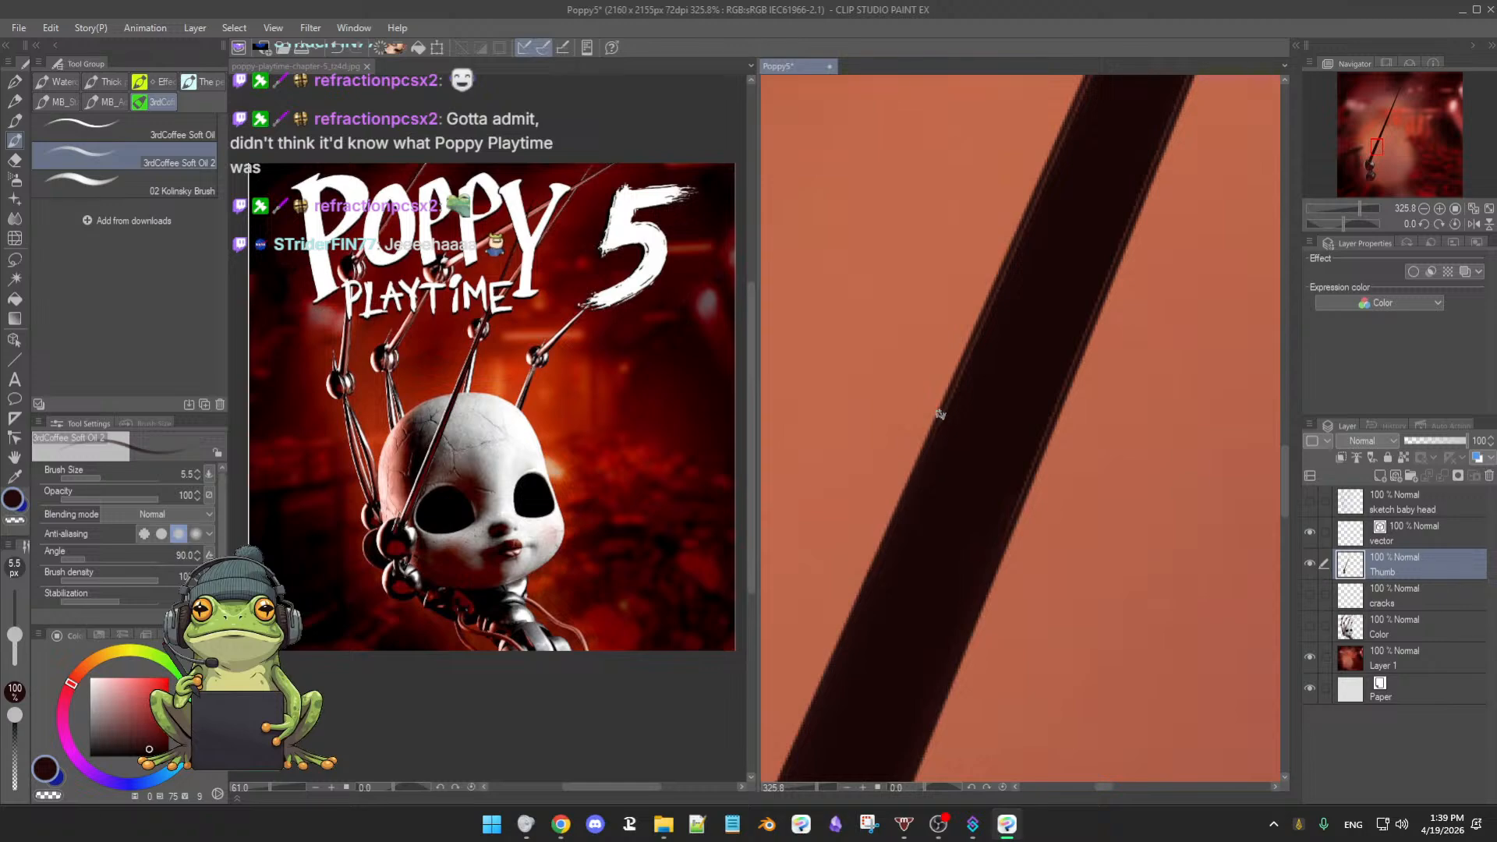
drag(976, 413, 976, 371)
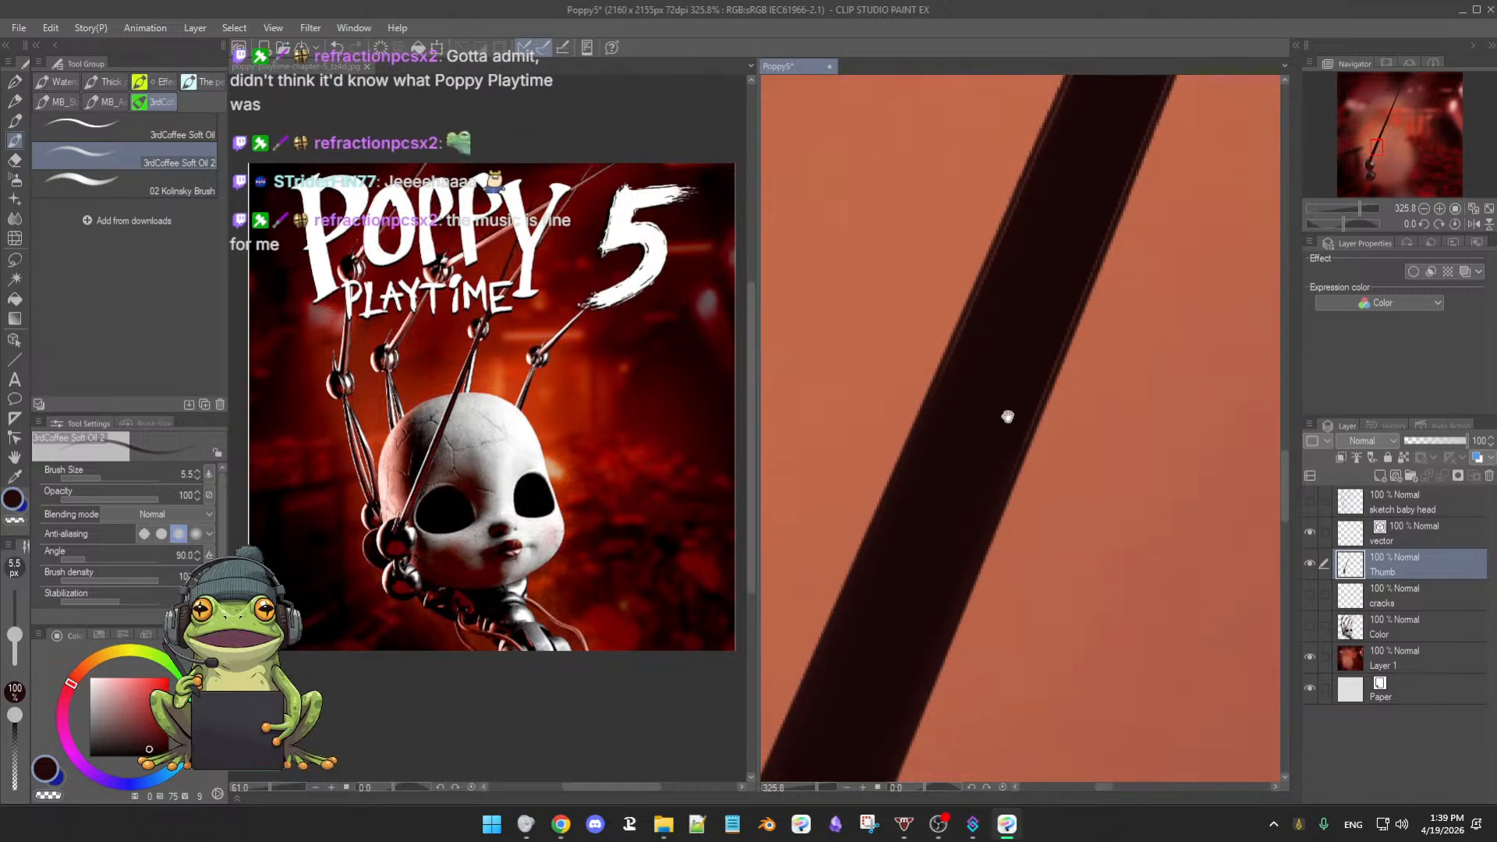
drag(1005, 418, 994, 464)
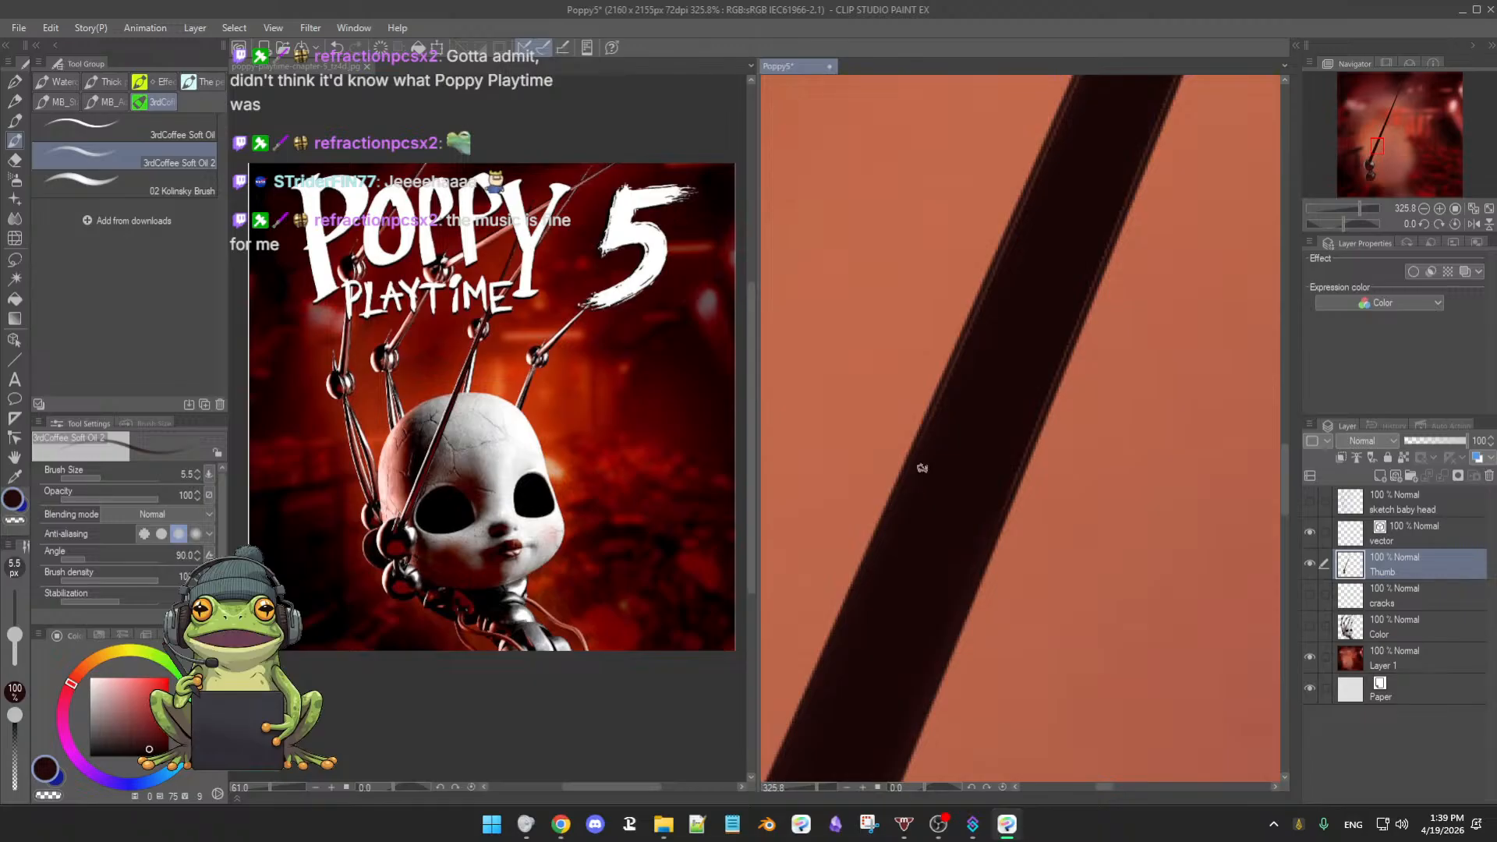
drag(980, 460, 981, 515)
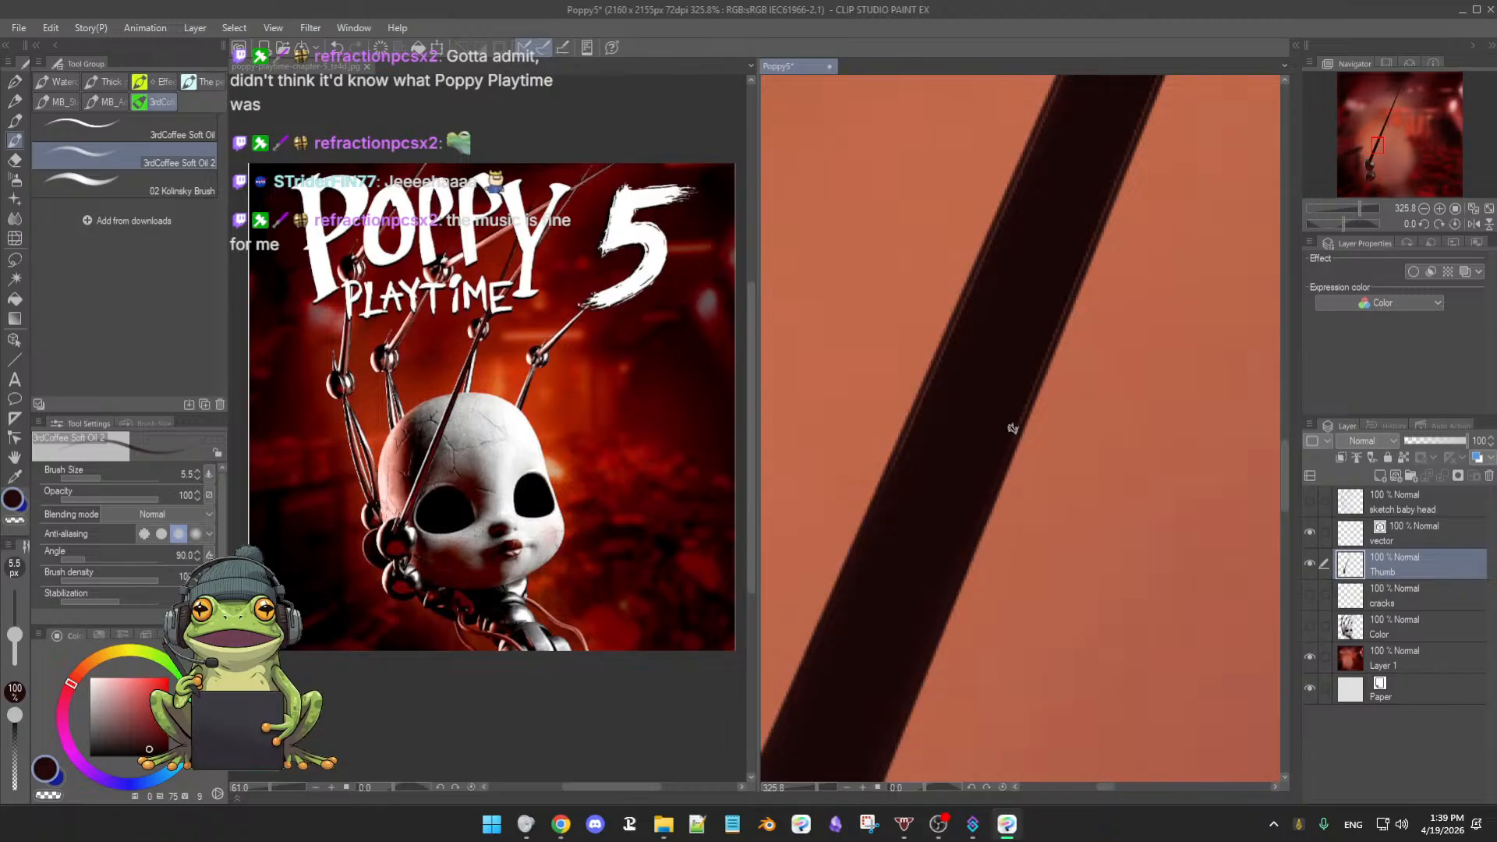
drag(1011, 427, 1031, 440)
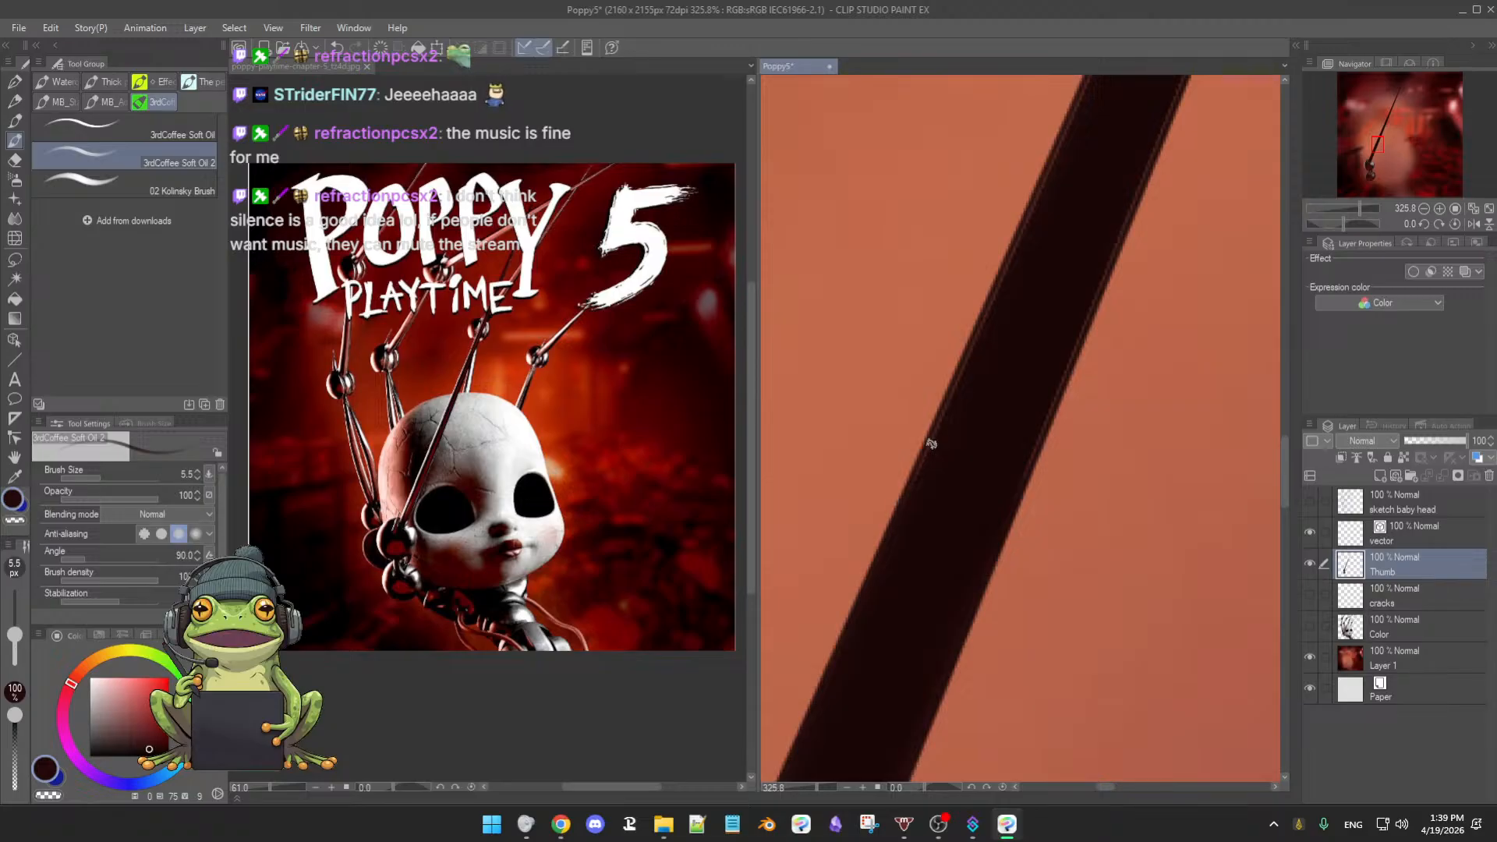
drag(919, 471, 896, 534)
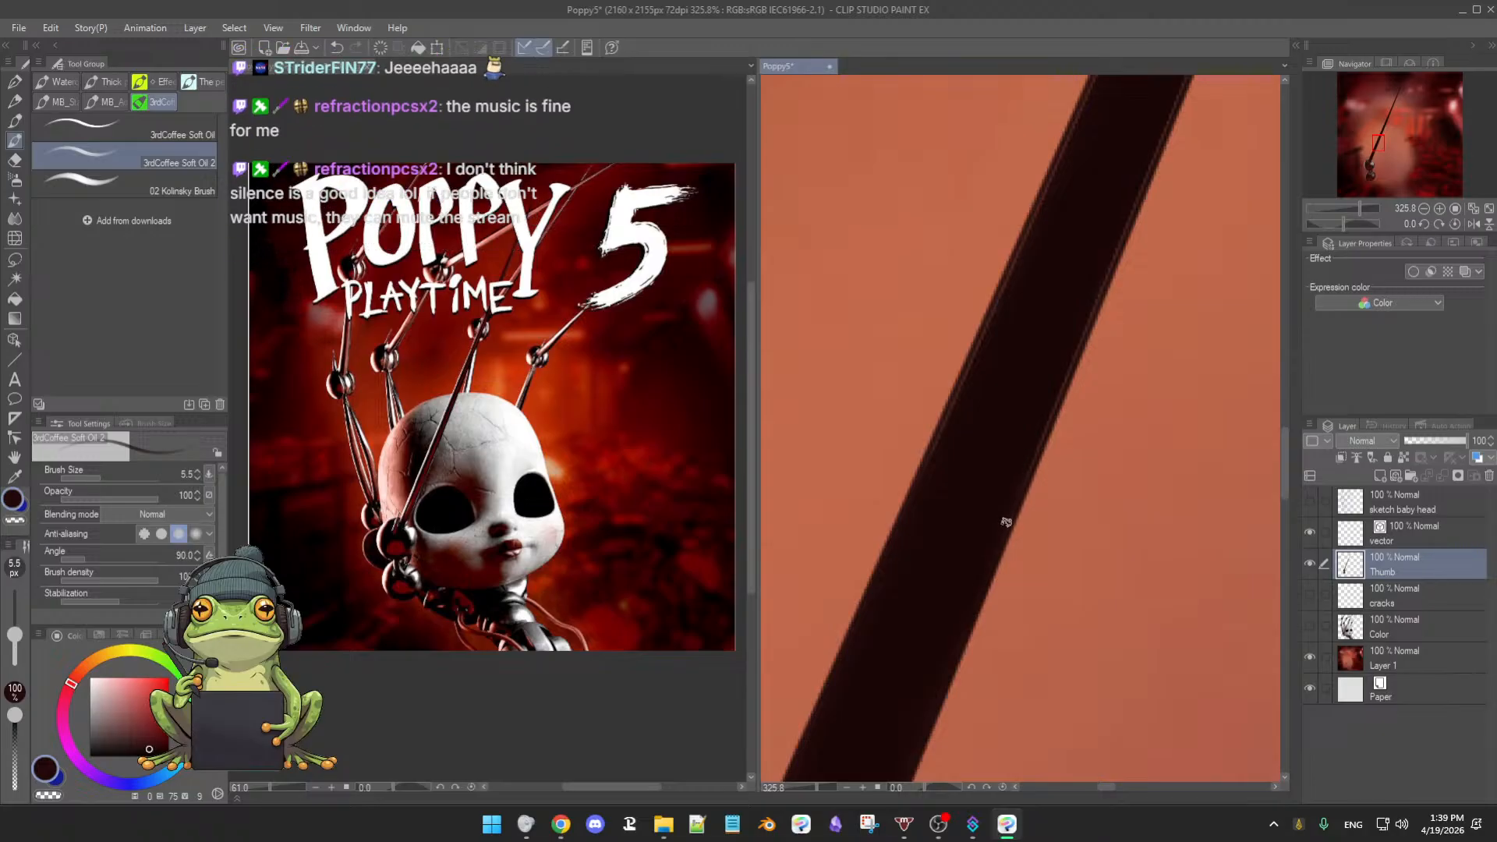
drag(1017, 456, 1010, 489)
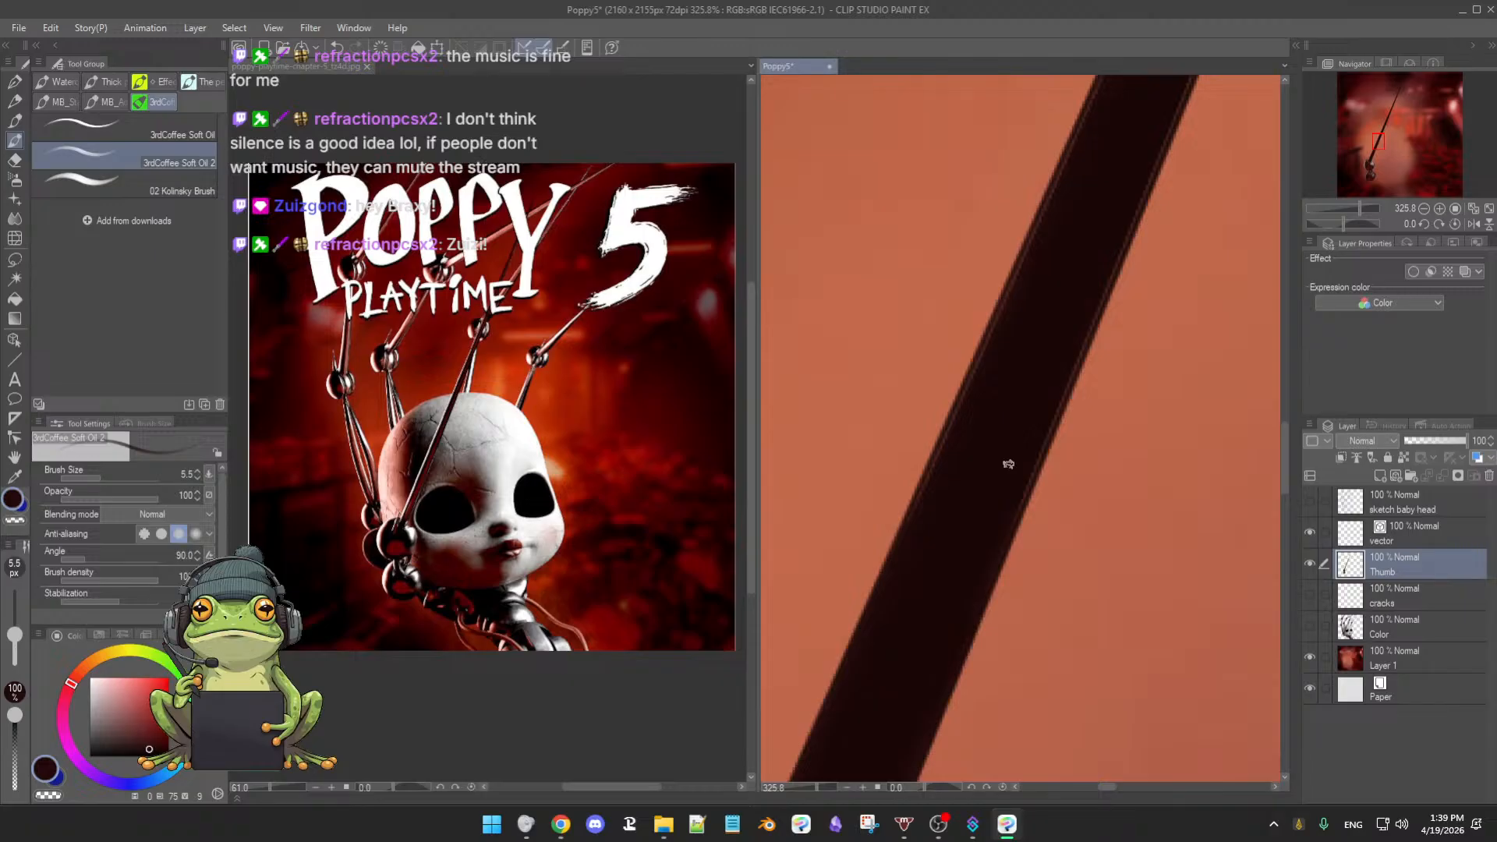
drag(946, 488, 894, 541)
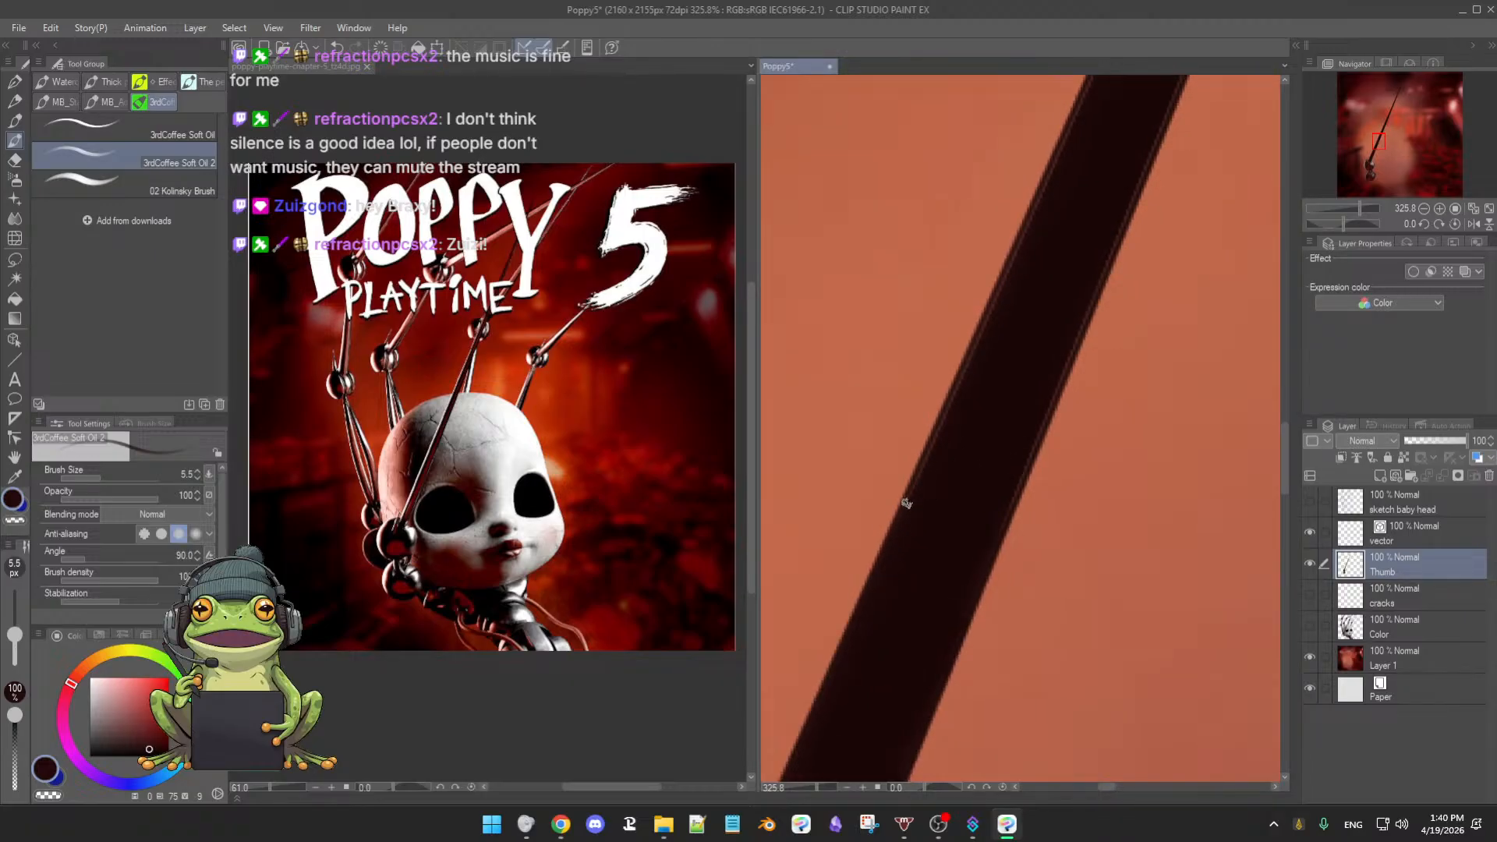
mouse_move(930, 490)
mouse_down()
mouse_move(926, 528)
mouse_move(891, 551)
mouse_up()
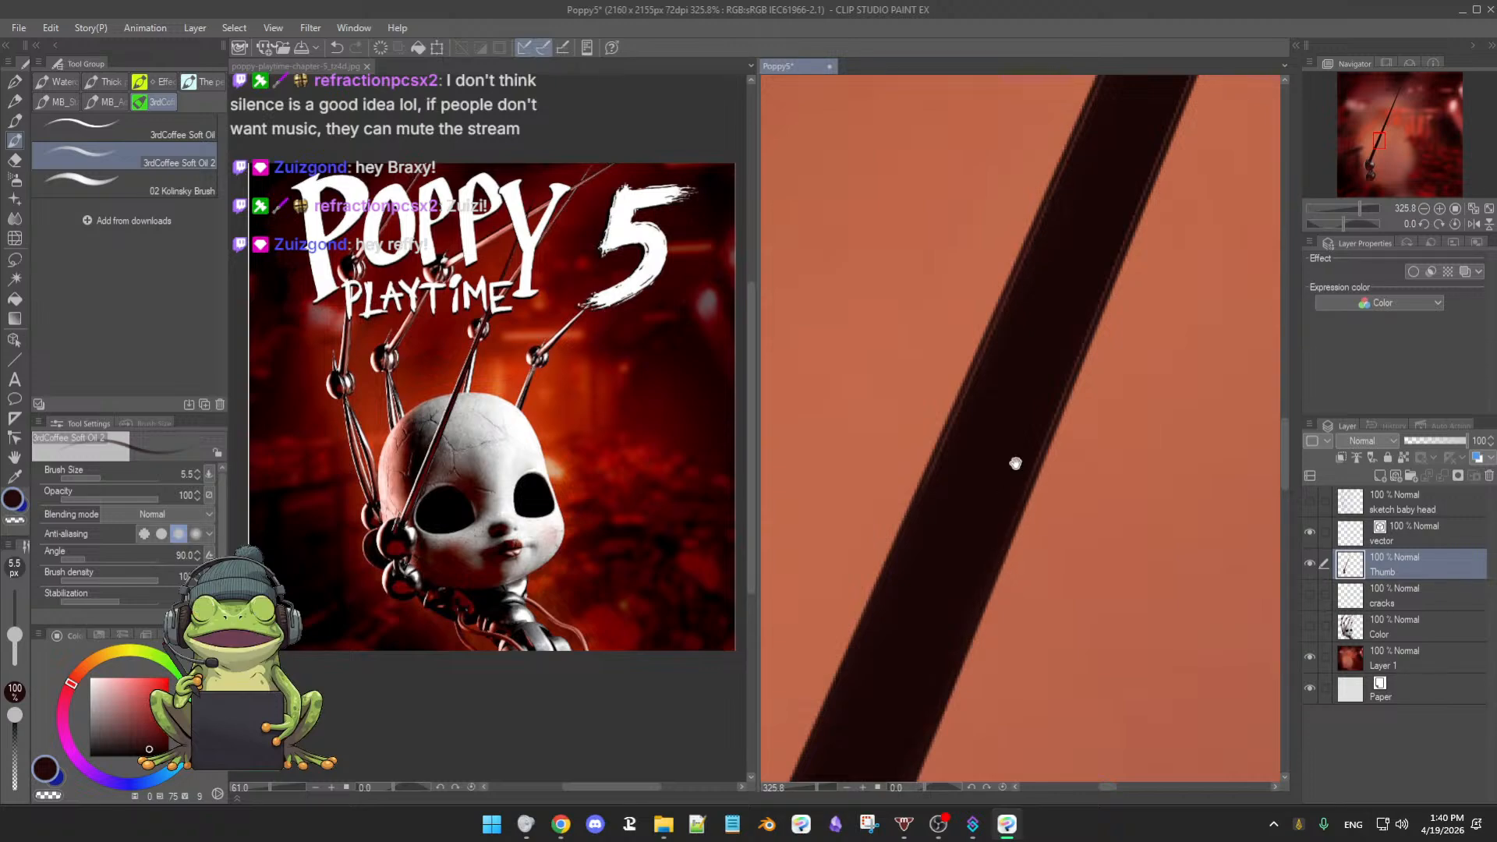
drag(1012, 460, 1000, 533)
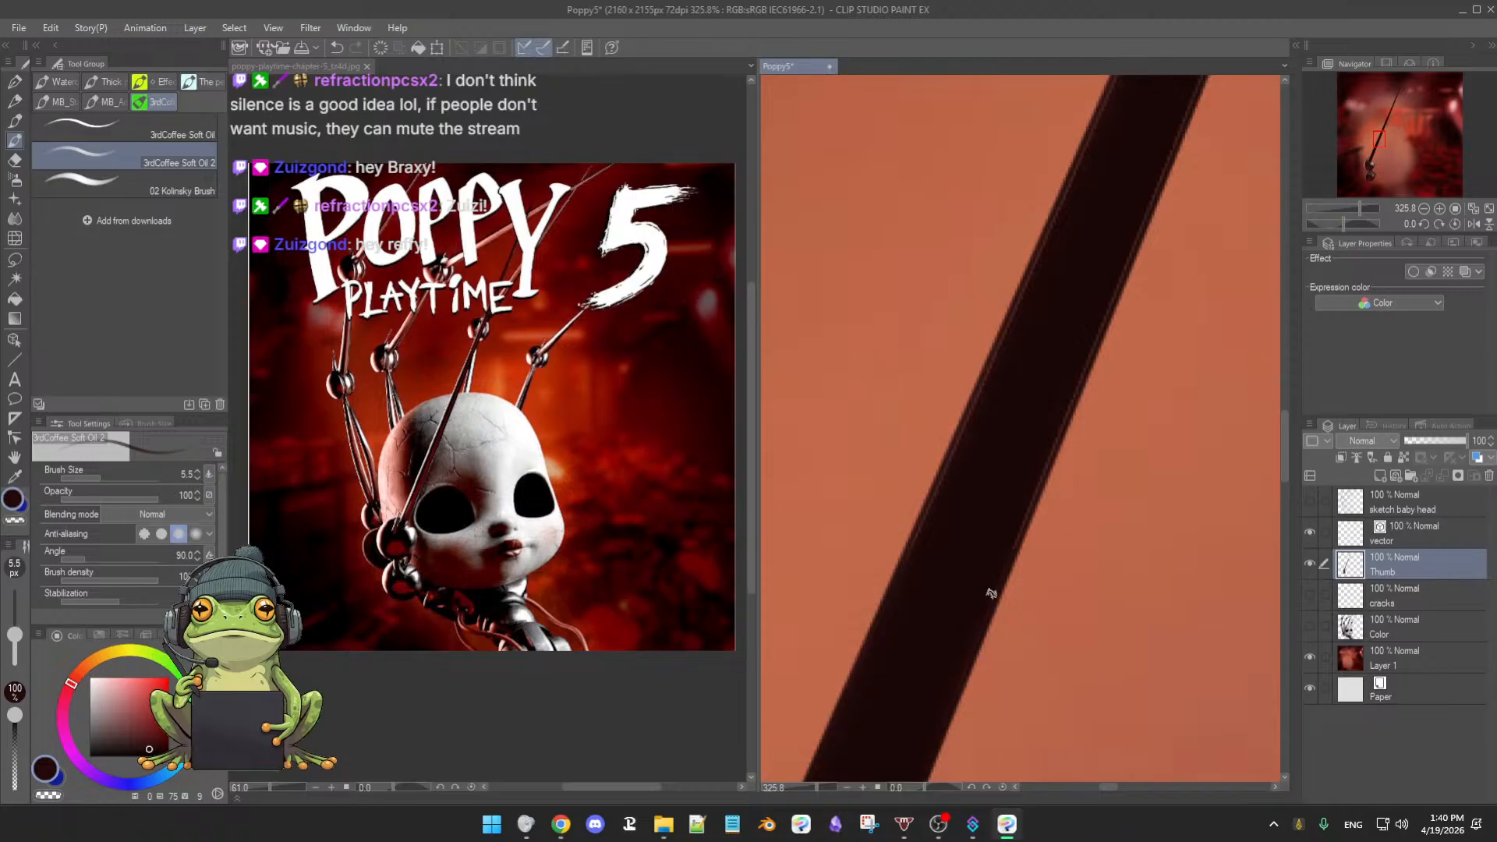
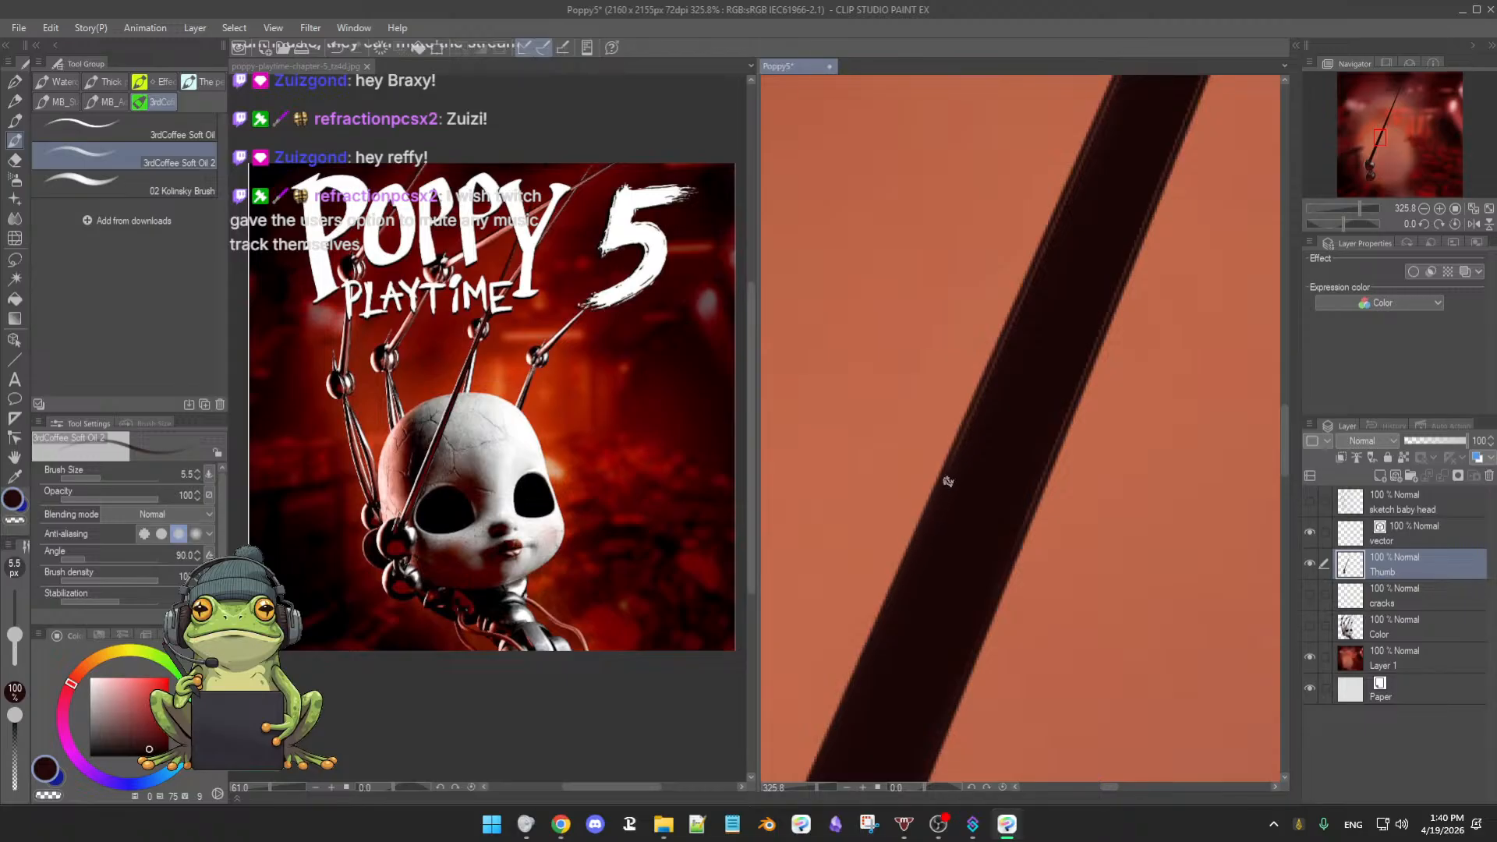
- Show the Color layer's doll head, then briefly hide and restore the red background layer
drag(1001, 423, 971, 453)
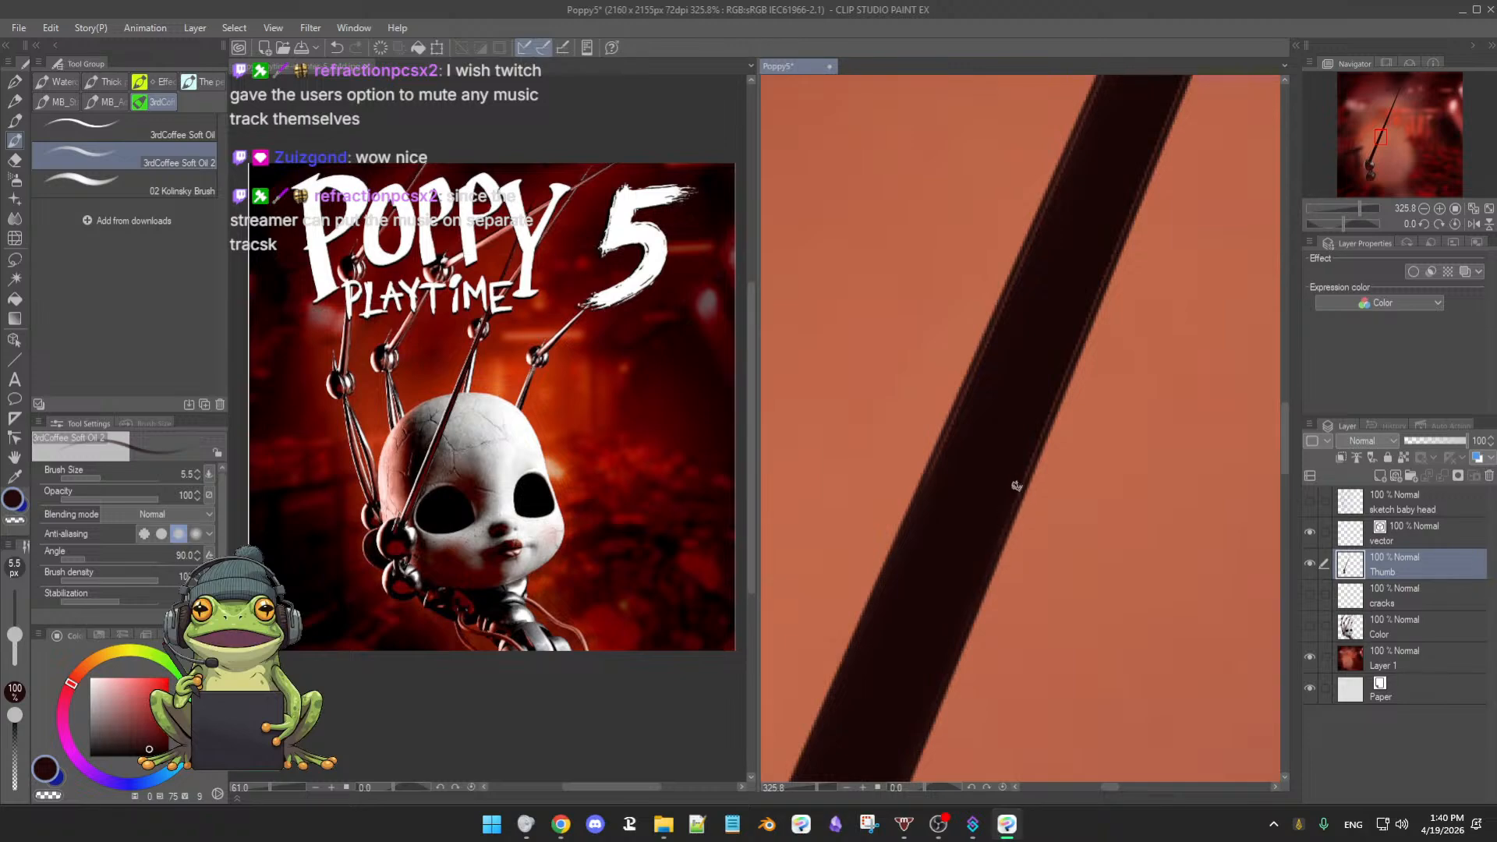
drag(1012, 453, 989, 499)
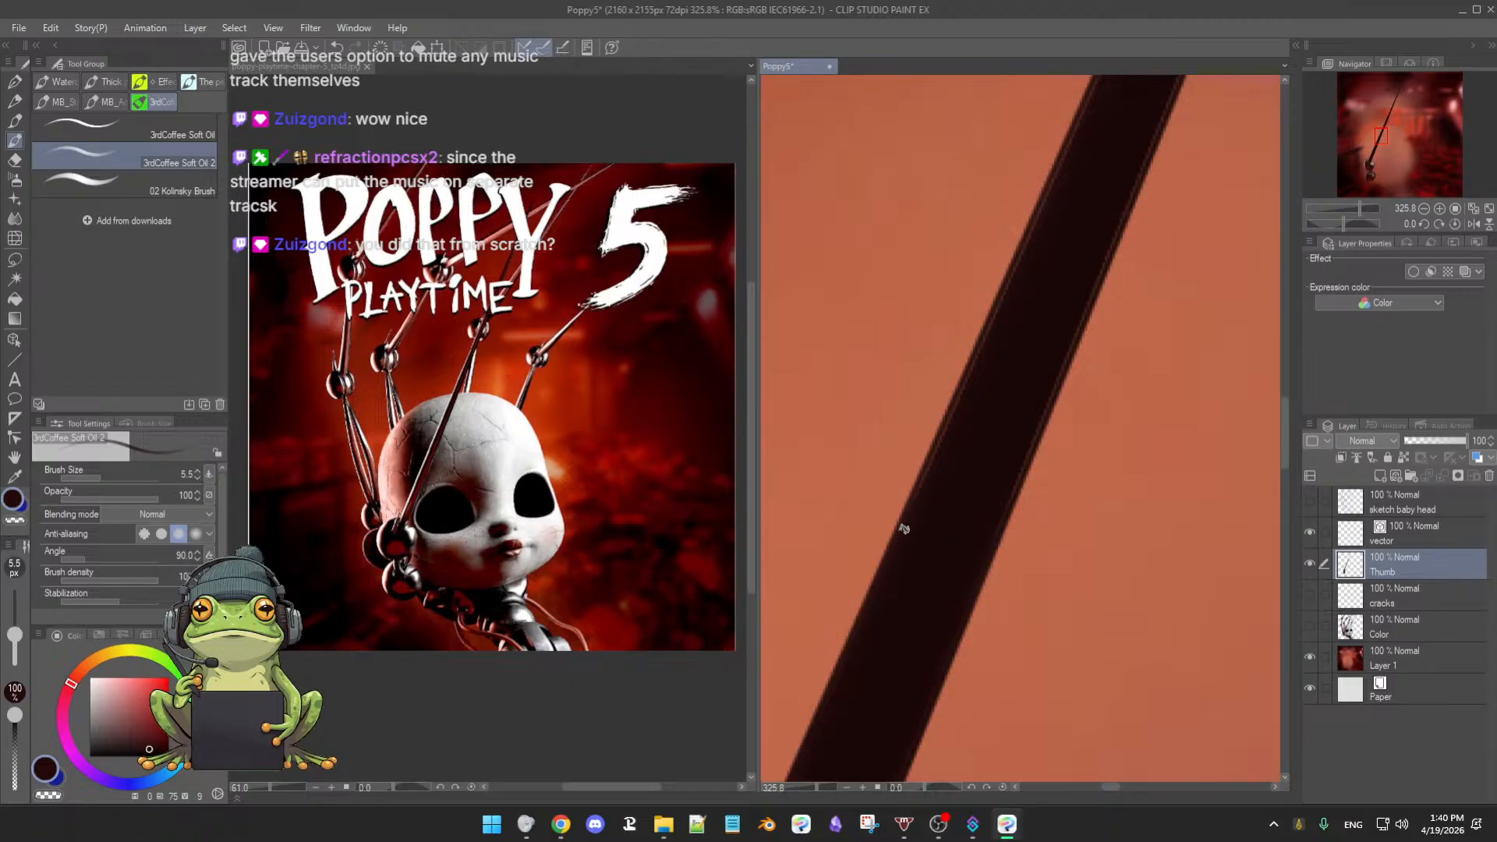
drag(934, 488, 926, 511)
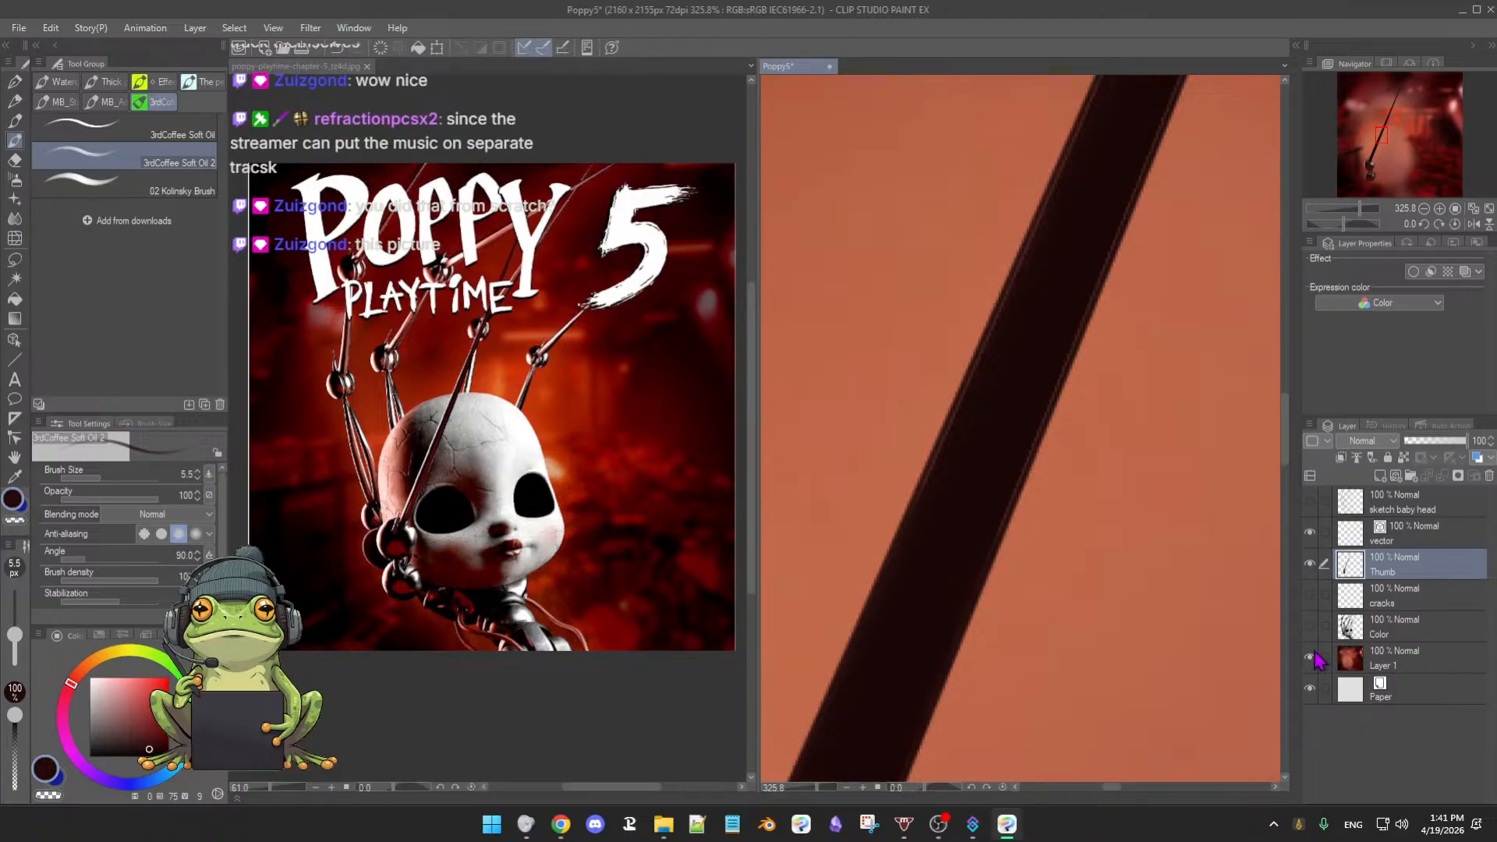
click(1310, 626)
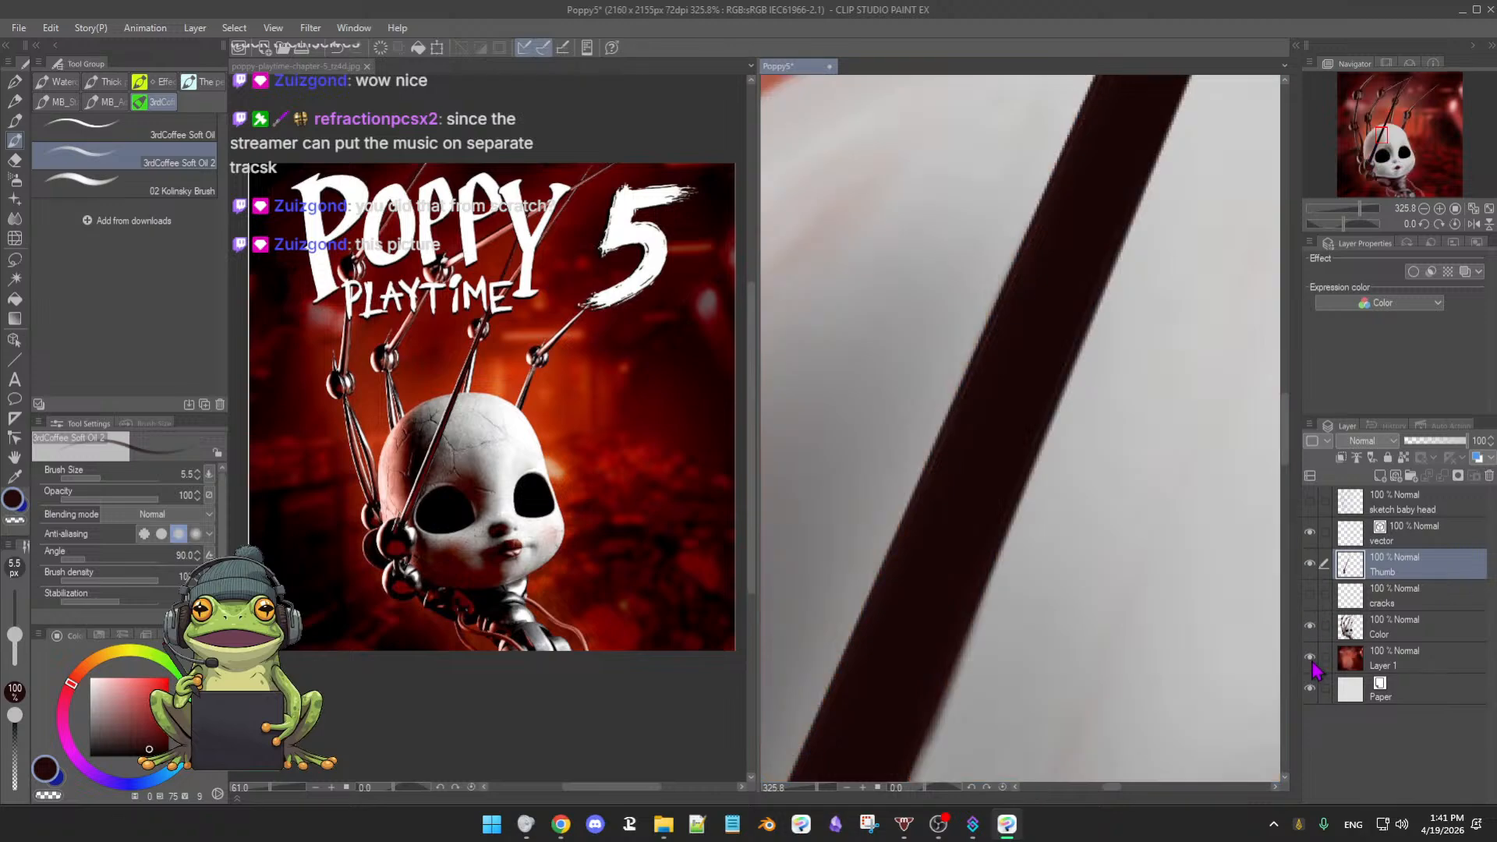
click(1310, 657)
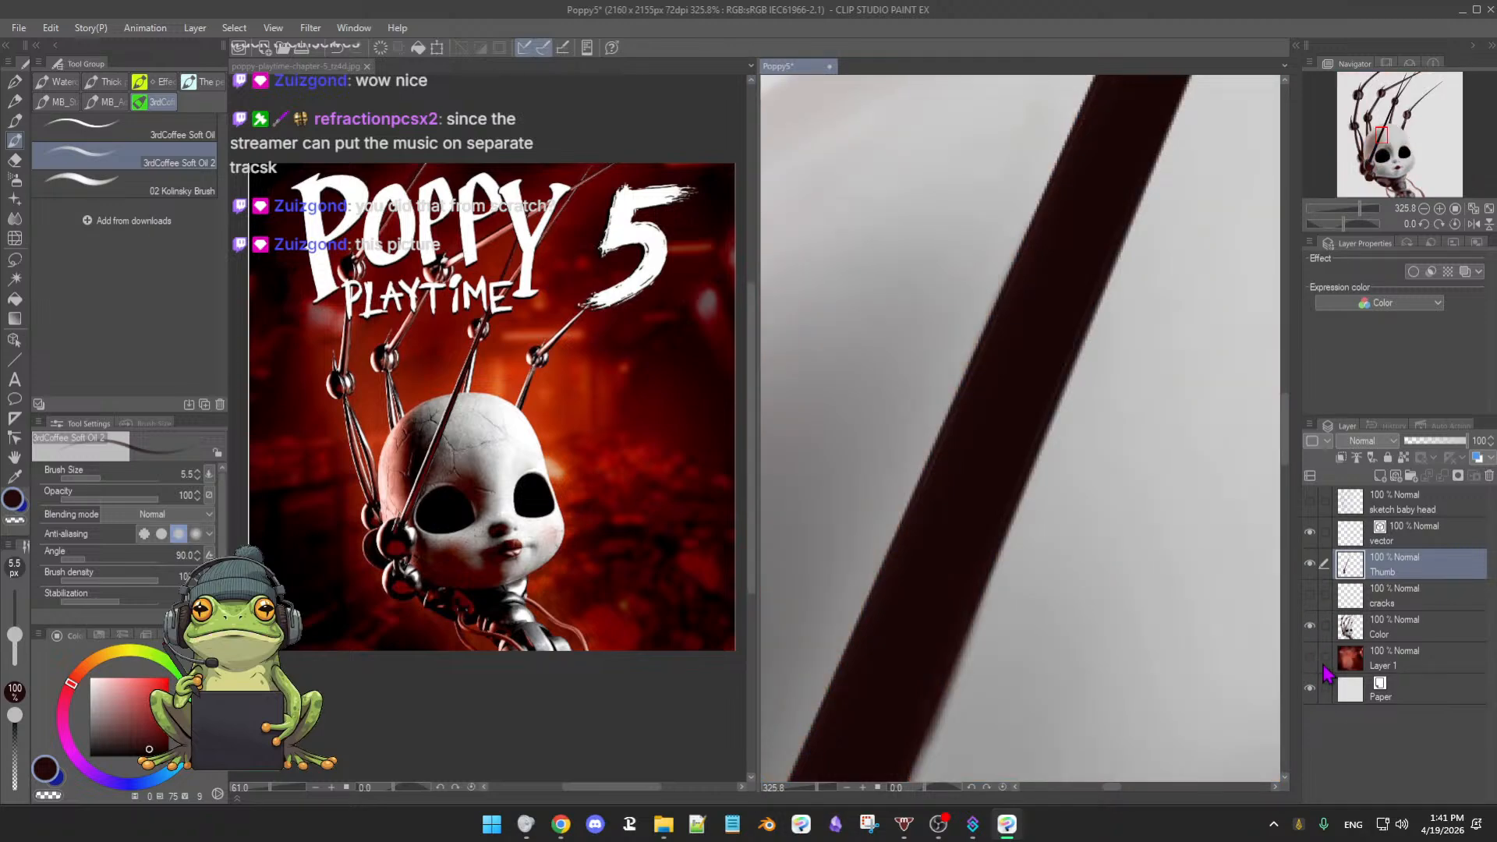
click(1310, 657)
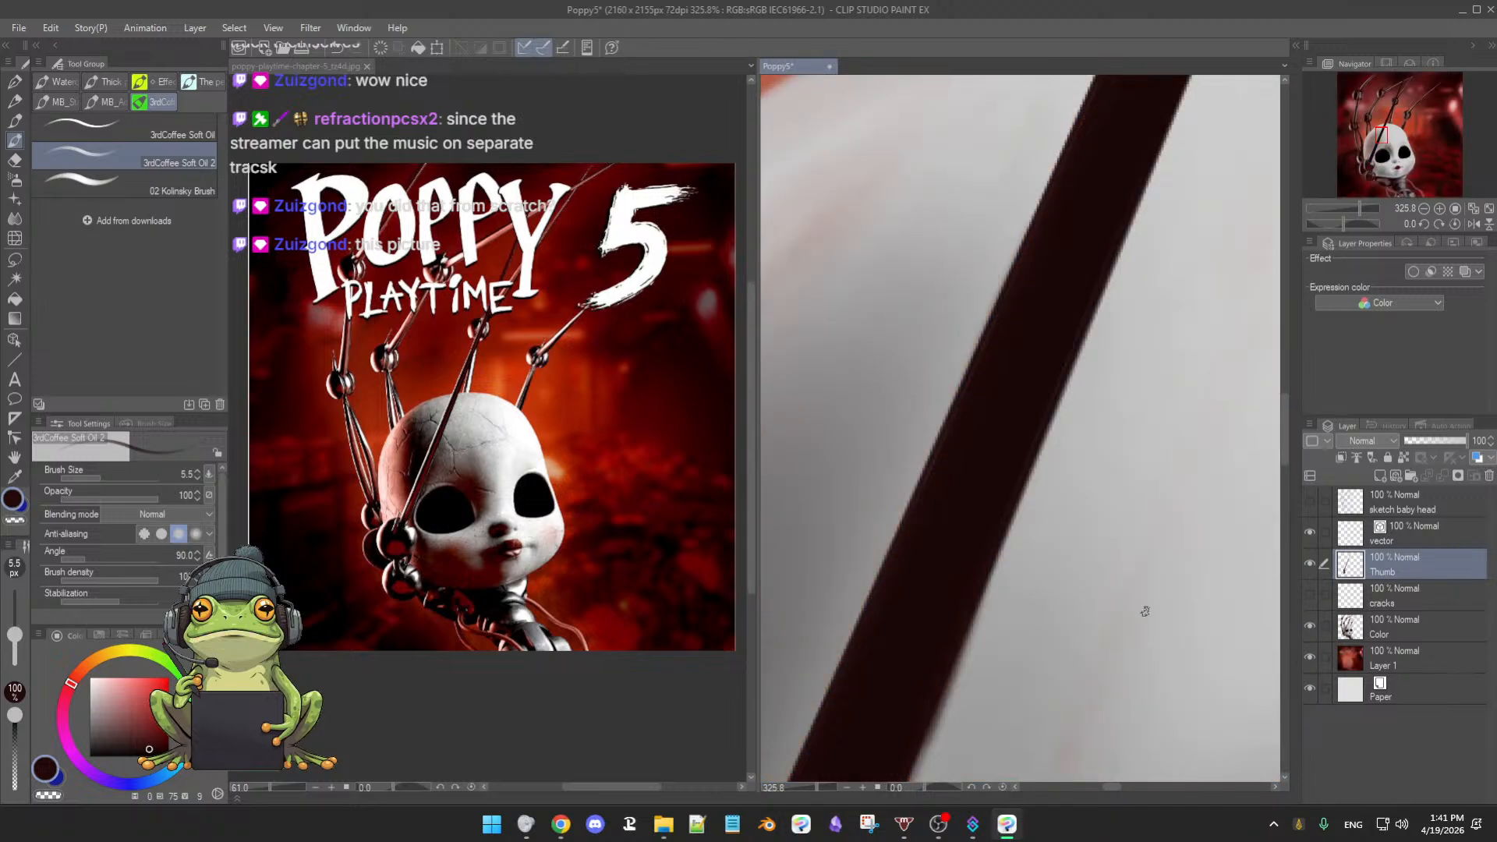
- Zoom out to the whole painting, save it with Ctrl+S, then undo once
scroll(1142, 591, down, 10)
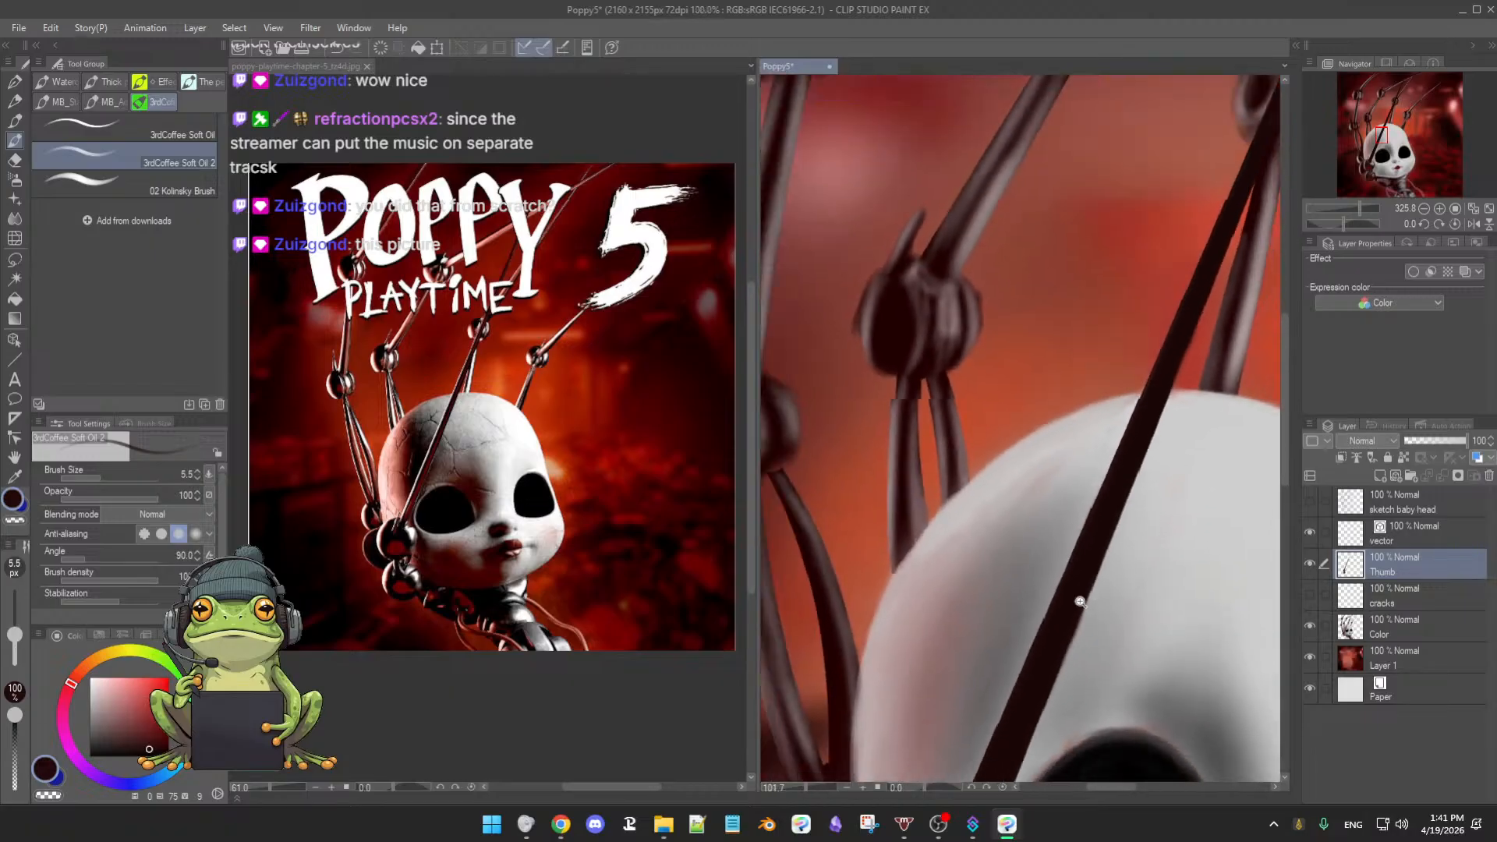
scroll(1040, 605, down, 4)
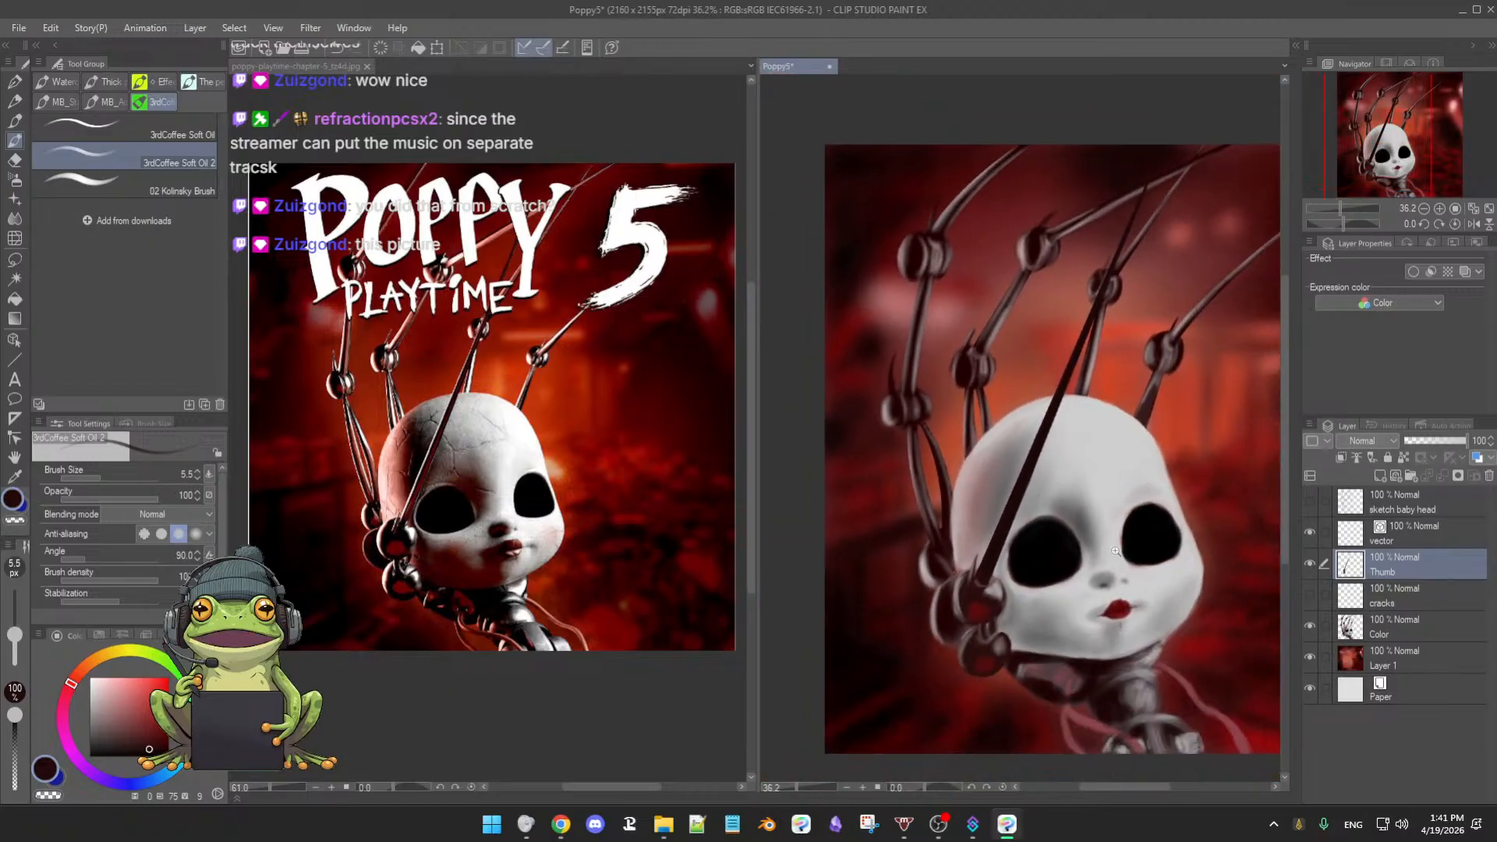
drag(1083, 528, 1067, 533)
scroll(1062, 538, up, 1)
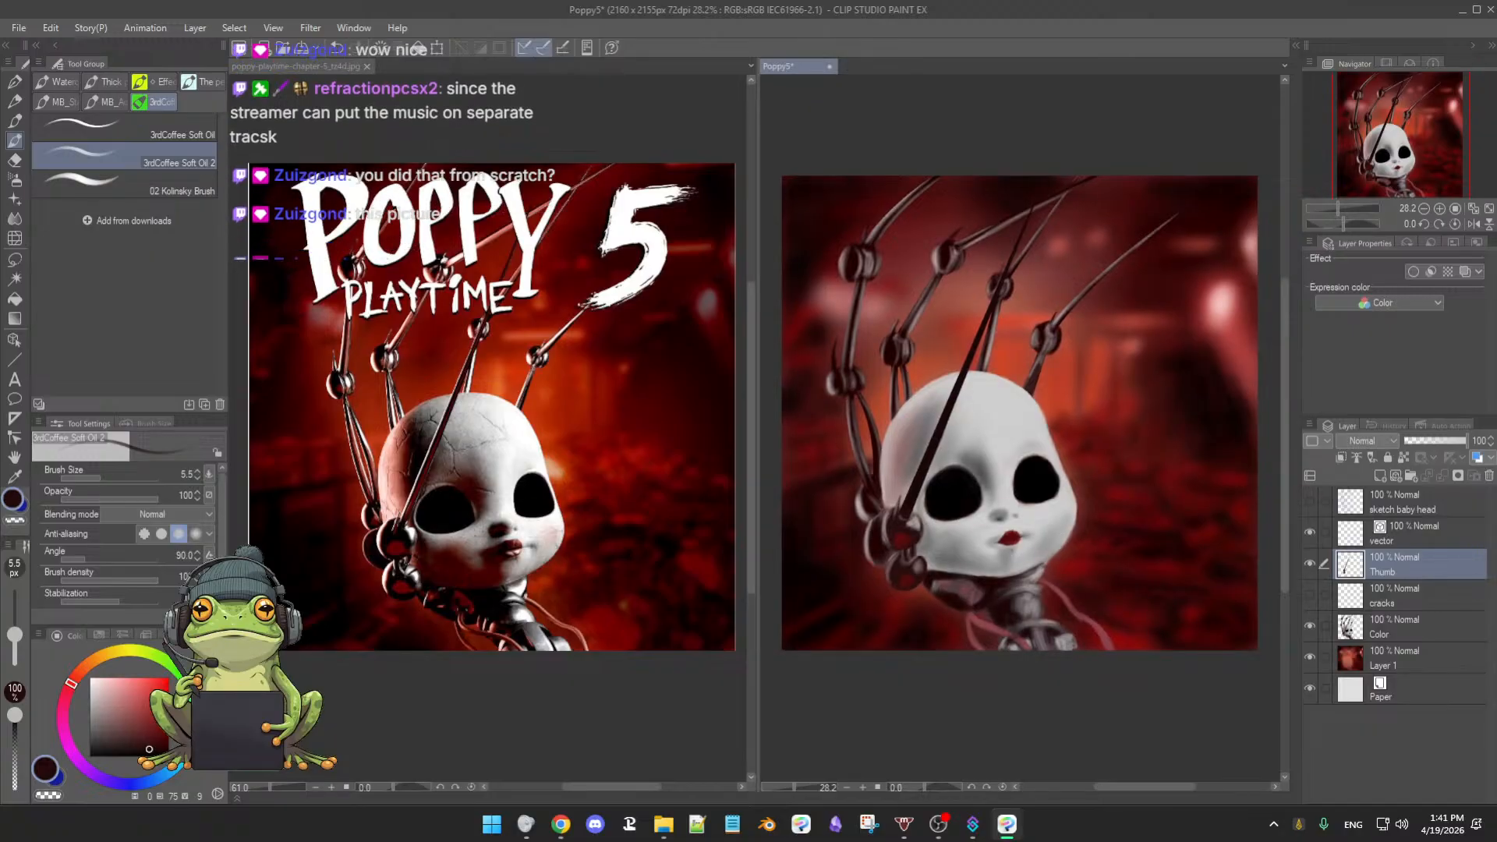
key(ctrl+s)
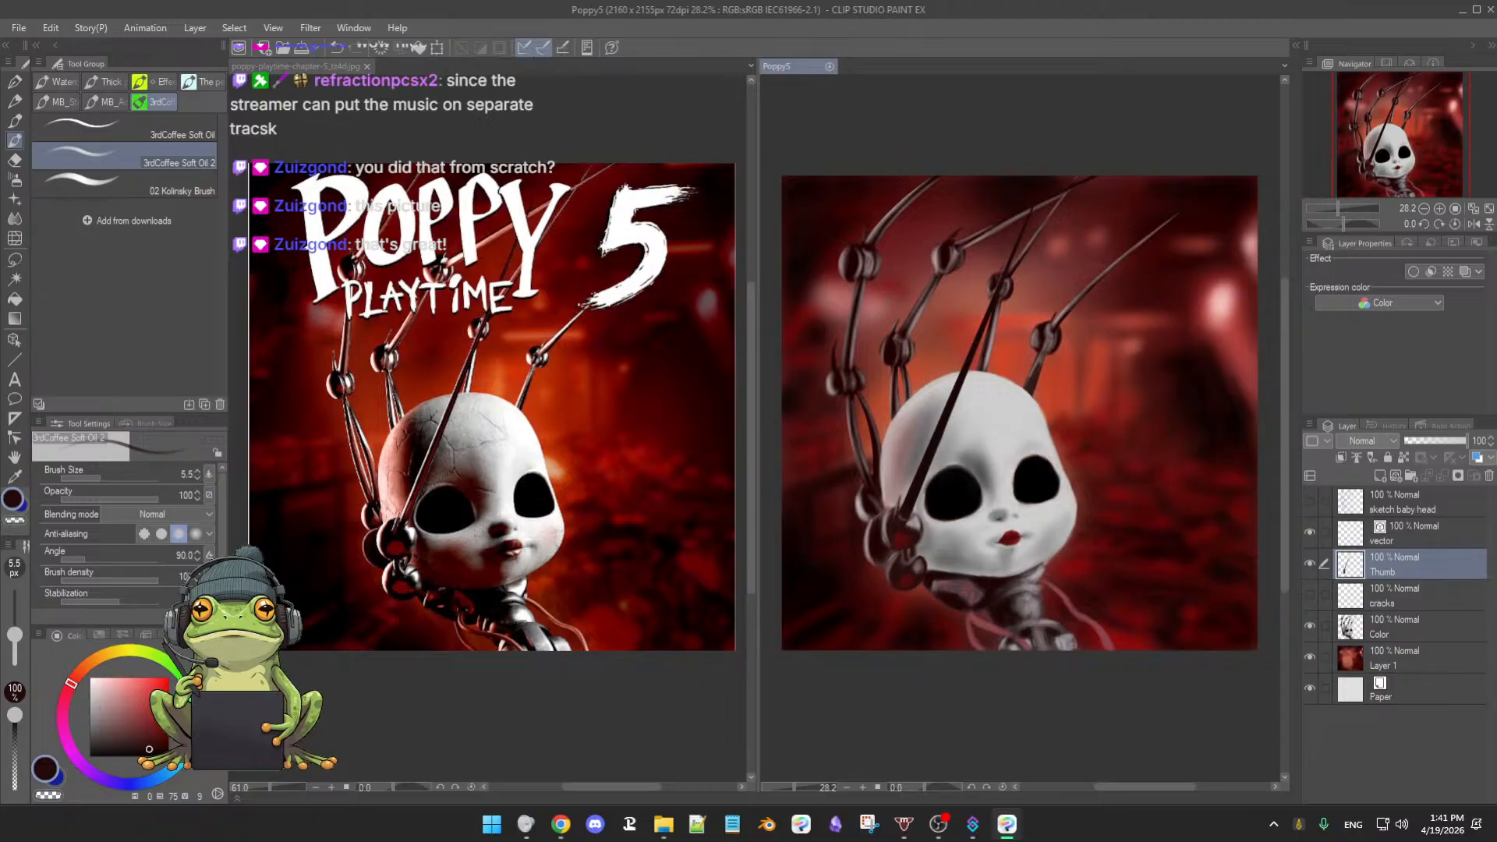
key(ctrl+z)
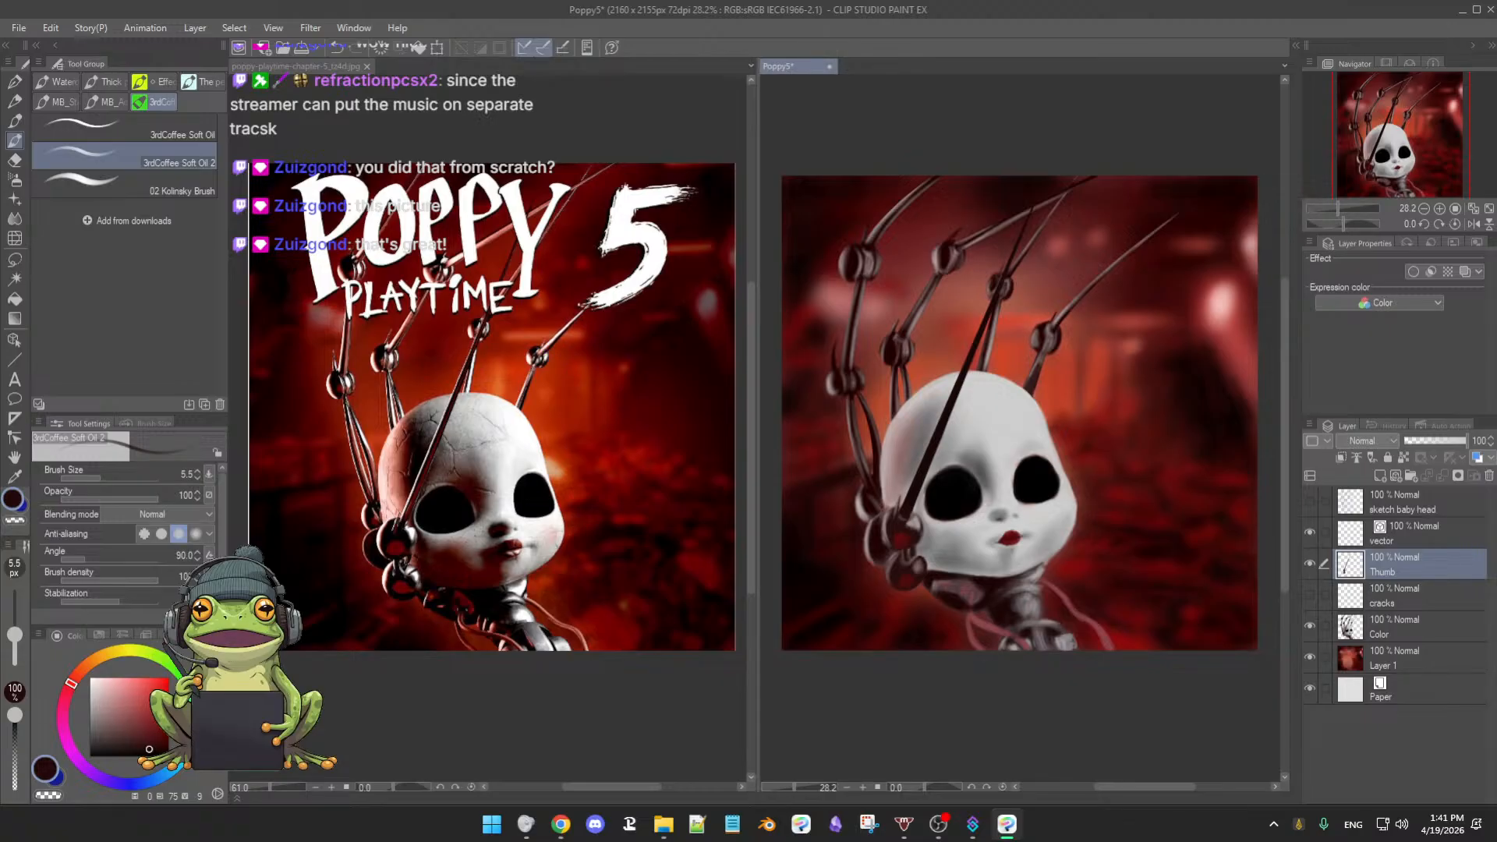
- Zoom in on the doll head and hide the Color layer
drag(983, 474, 1100, 538)
drag(969, 510, 1114, 624)
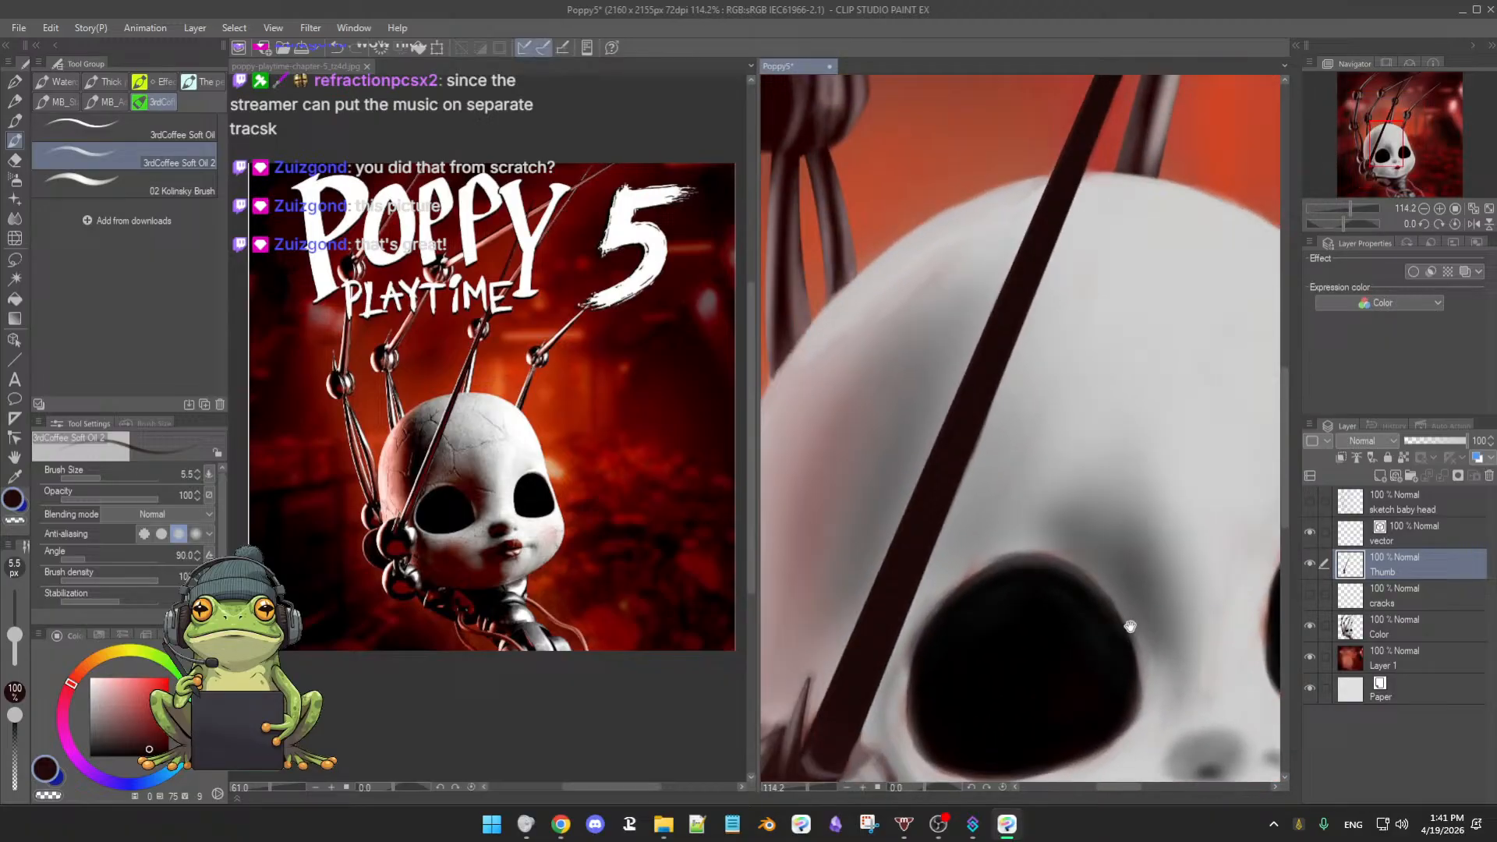
click(1310, 626)
mouse_move(1046, 528)
mouse_down()
mouse_move(1036, 551)
mouse_move(1052, 538)
mouse_up()
drag(1059, 483, 1063, 561)
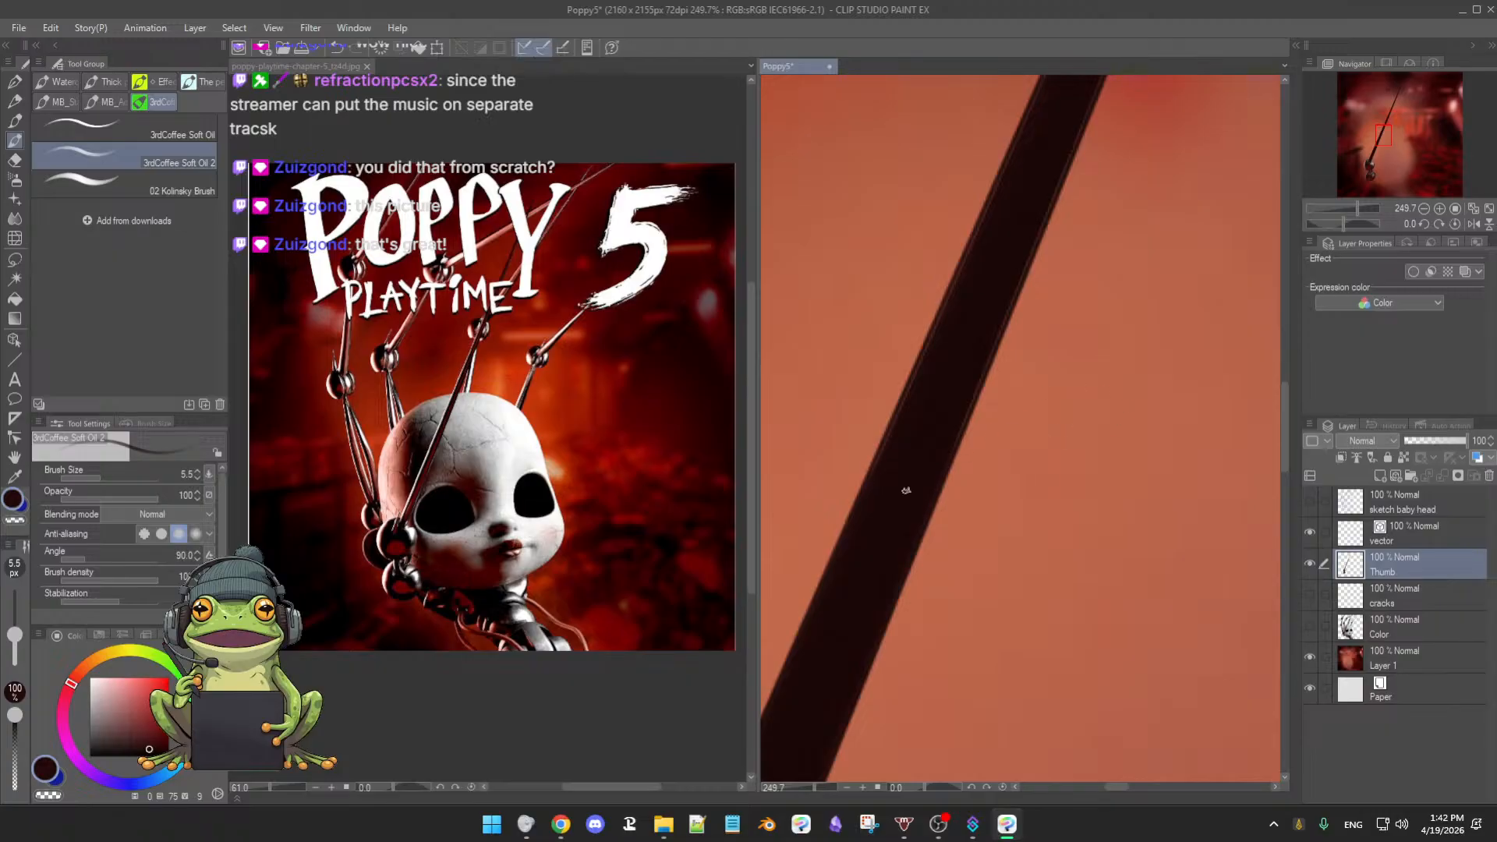
- Pan along the dark cable stroke to inspect it up close
drag(894, 483, 899, 492)
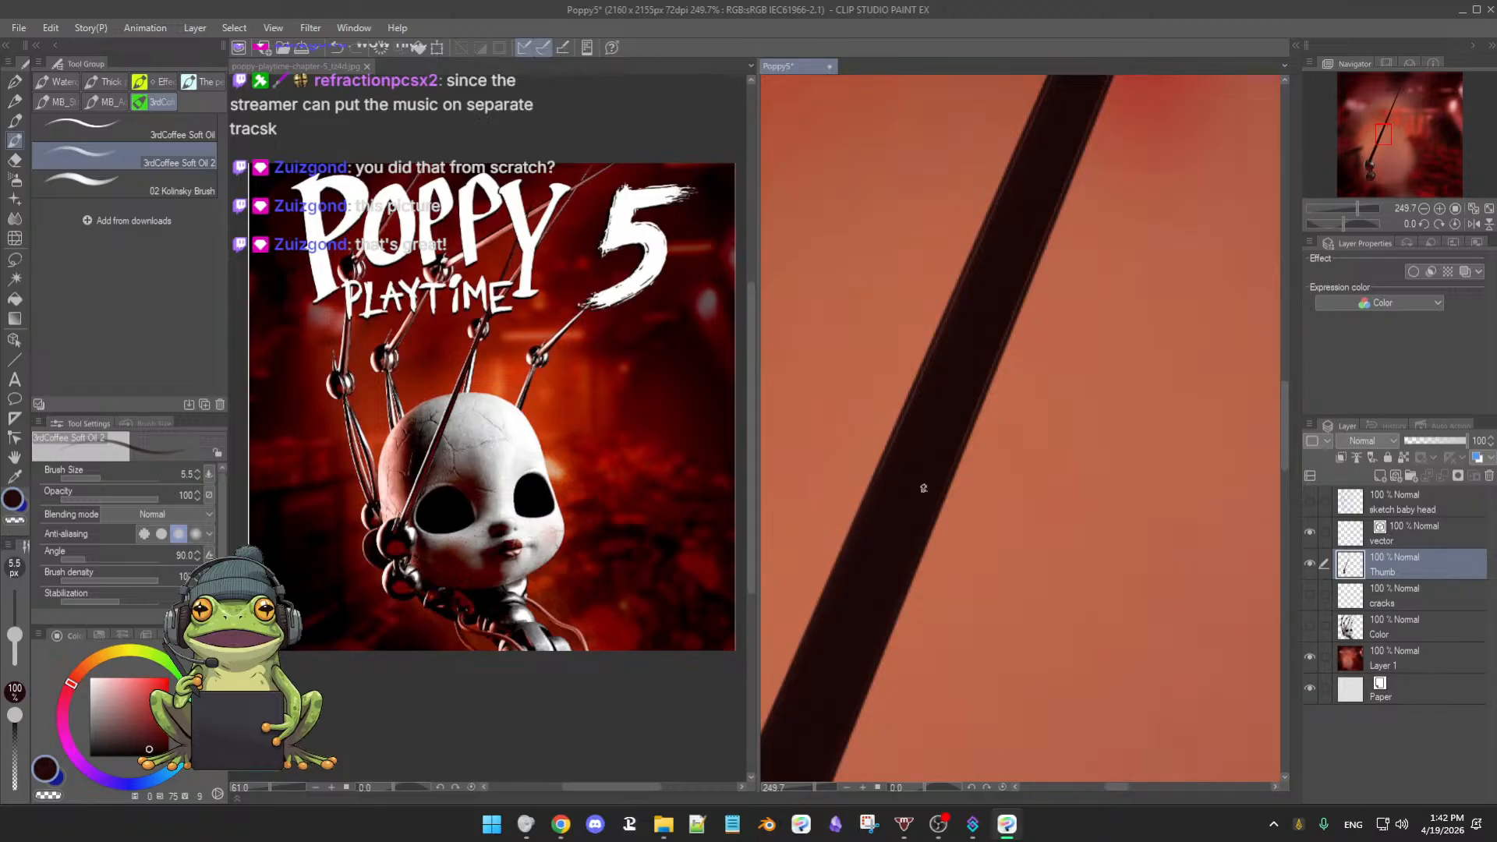
drag(895, 484, 897, 496)
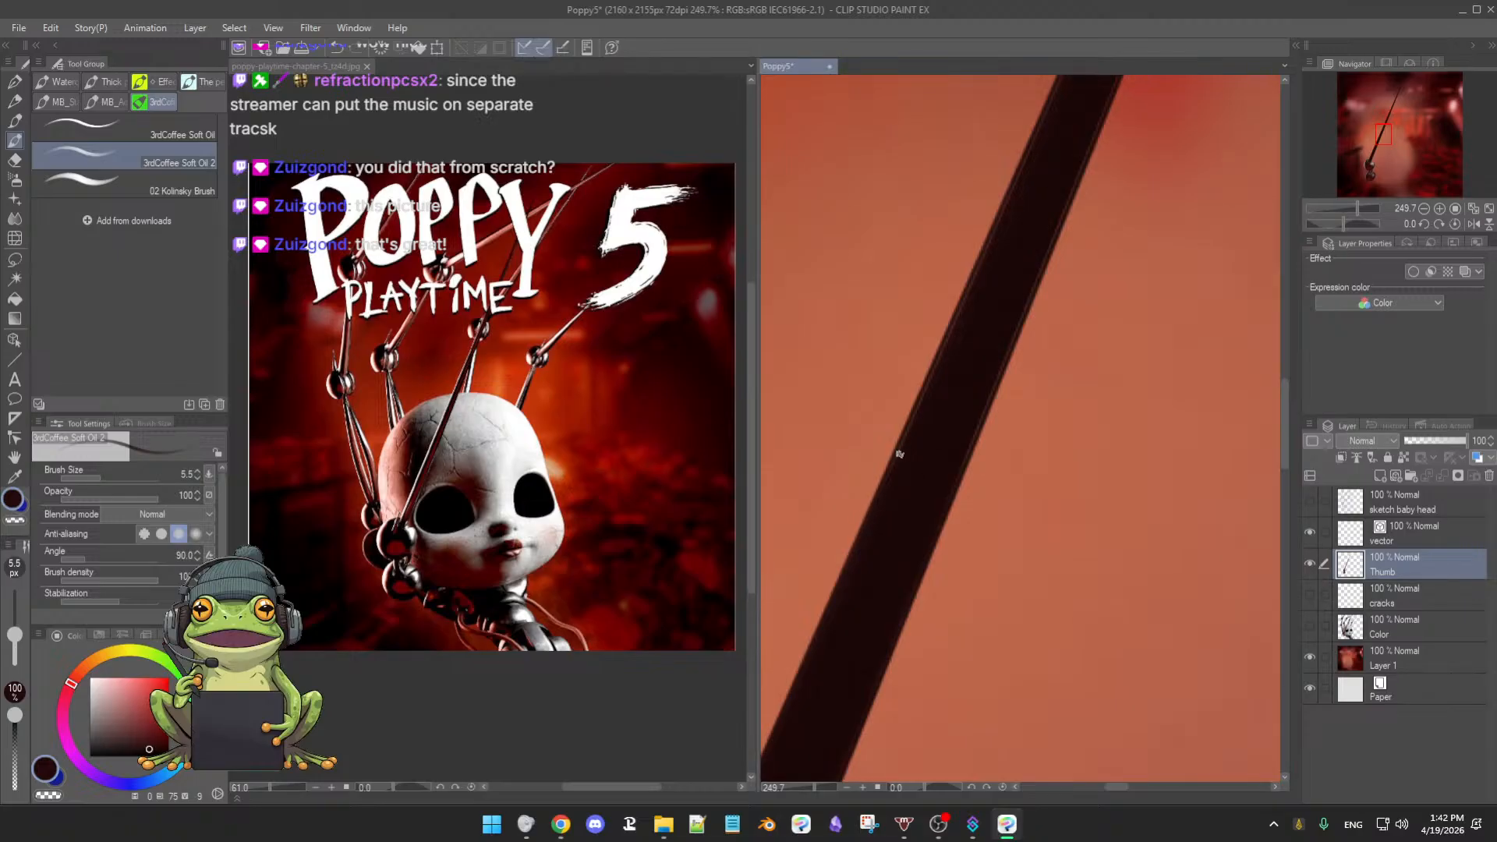
scroll(922, 539, up, 2)
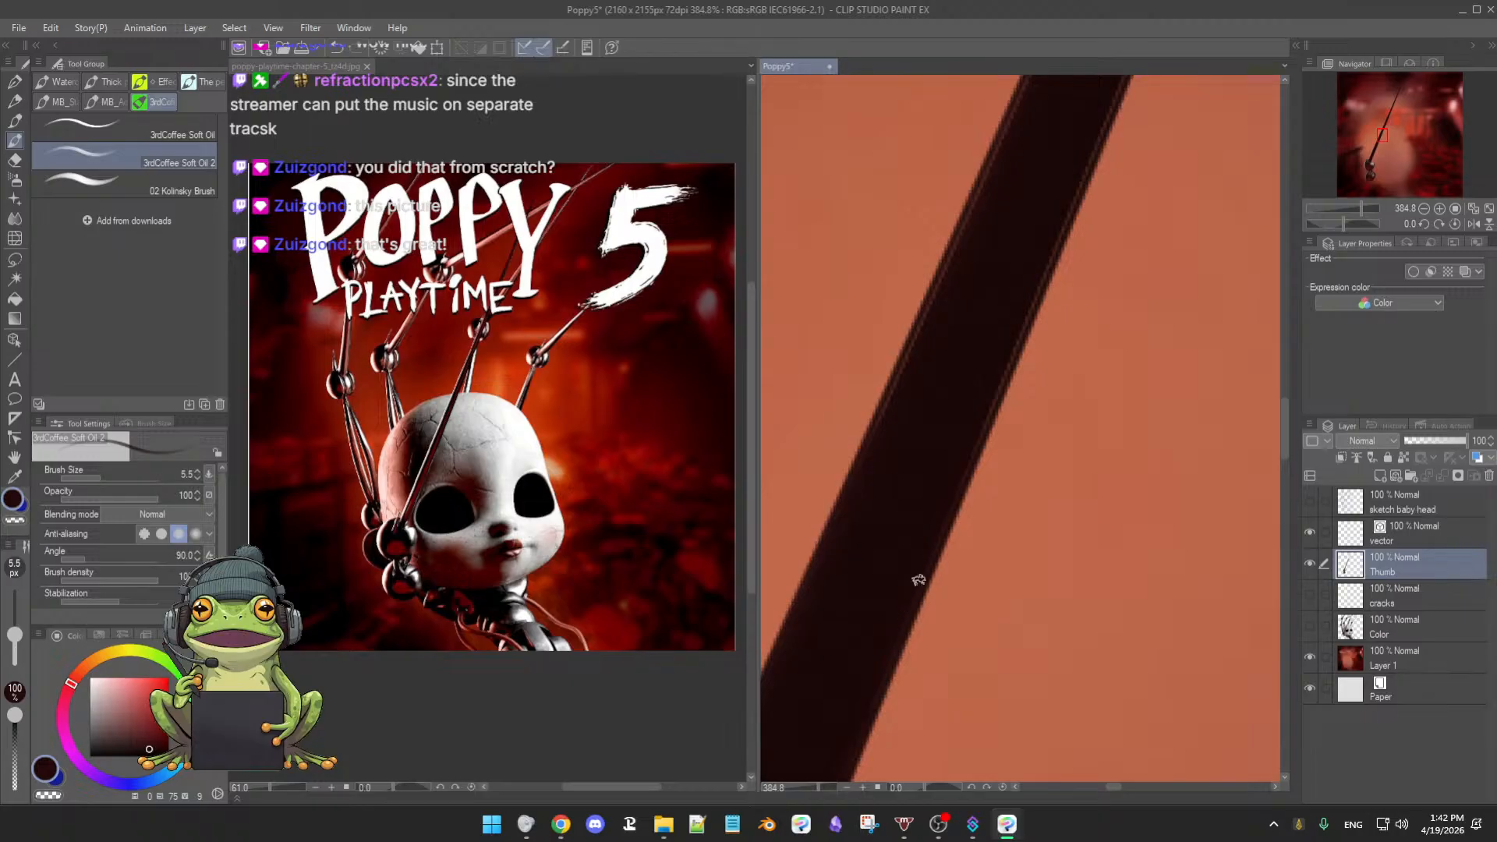
drag(895, 614, 904, 580)
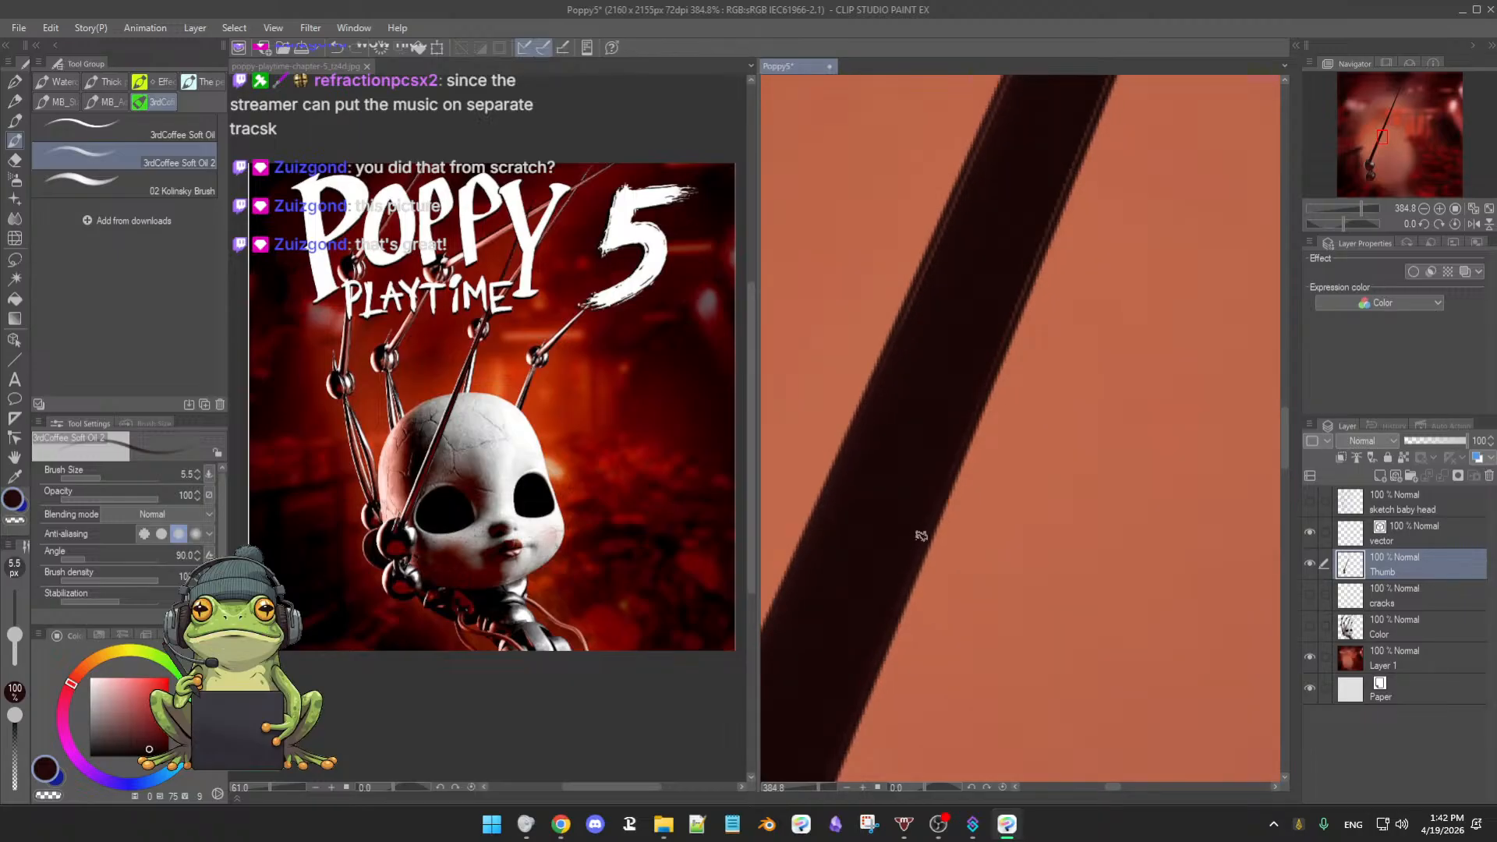
mouse_move(868, 642)
mouse_down()
mouse_move(912, 518)
mouse_move(892, 555)
mouse_up()
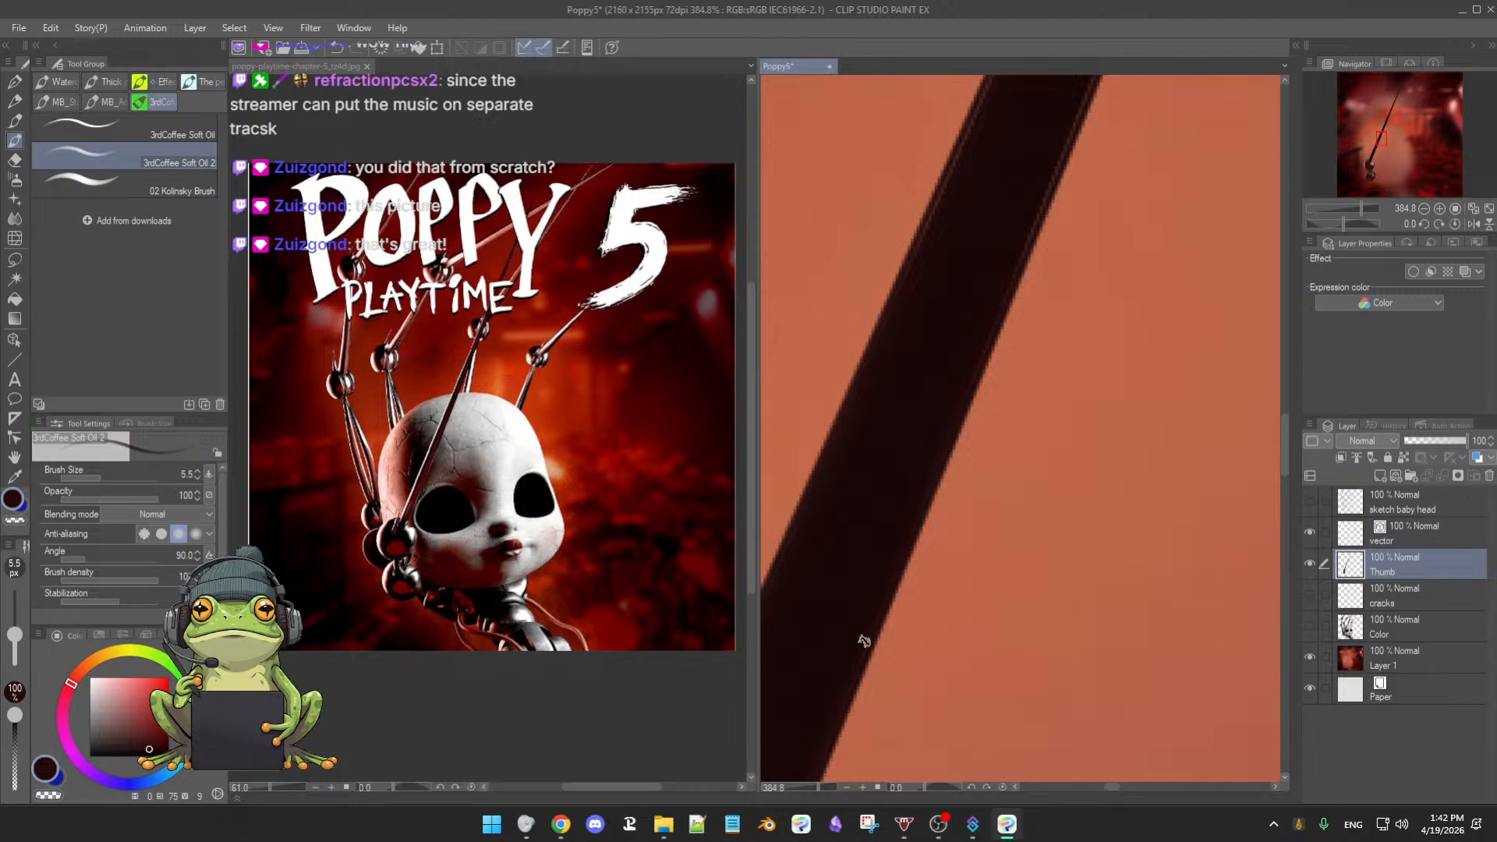
drag(862, 635, 928, 475)
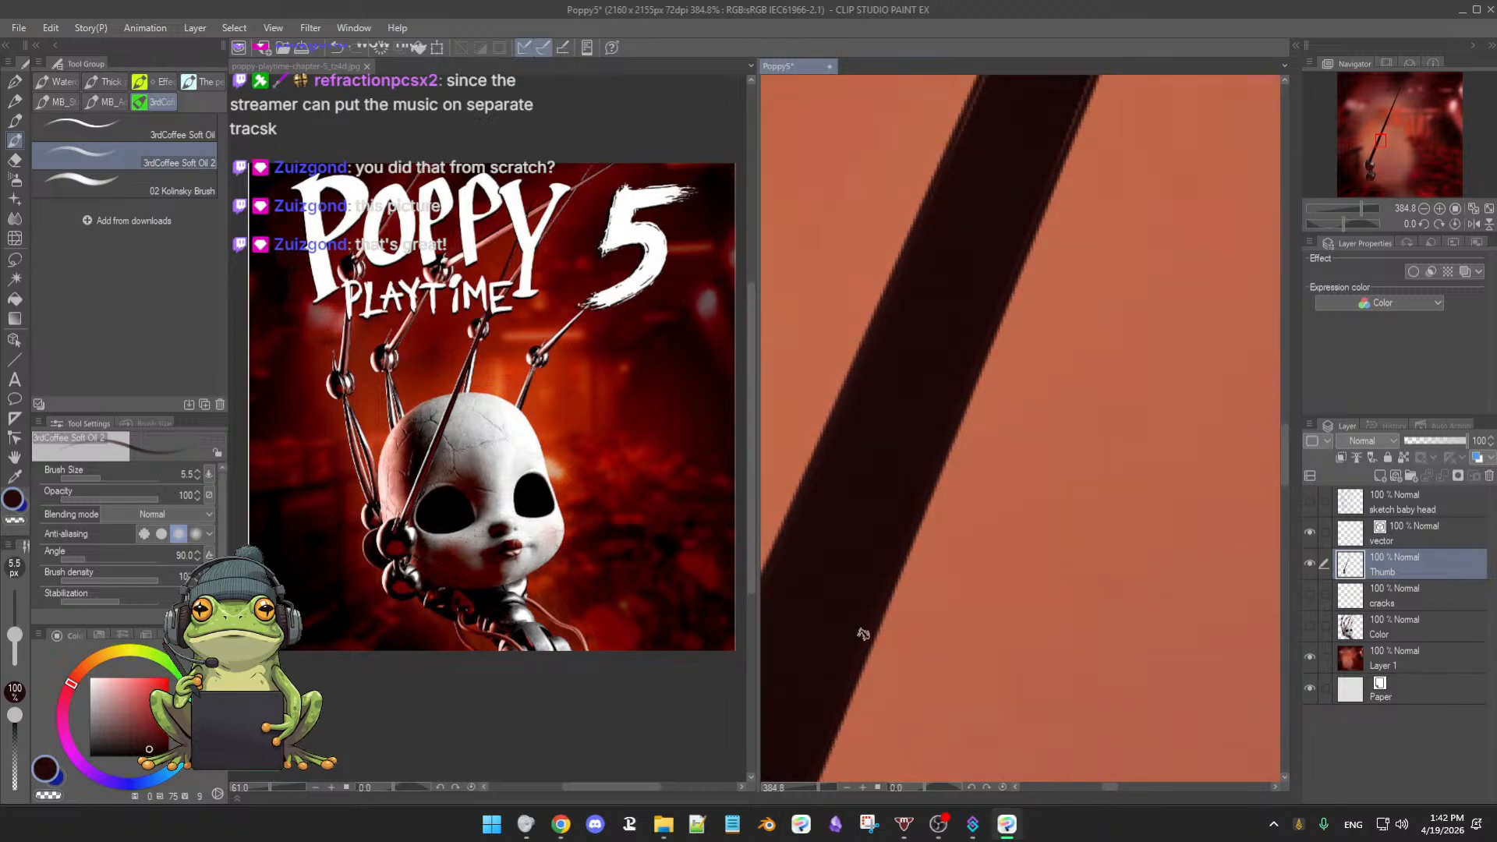
mouse_move(845, 678)
mouse_down()
mouse_move(934, 458)
mouse_move(891, 564)
mouse_move(902, 551)
mouse_up()
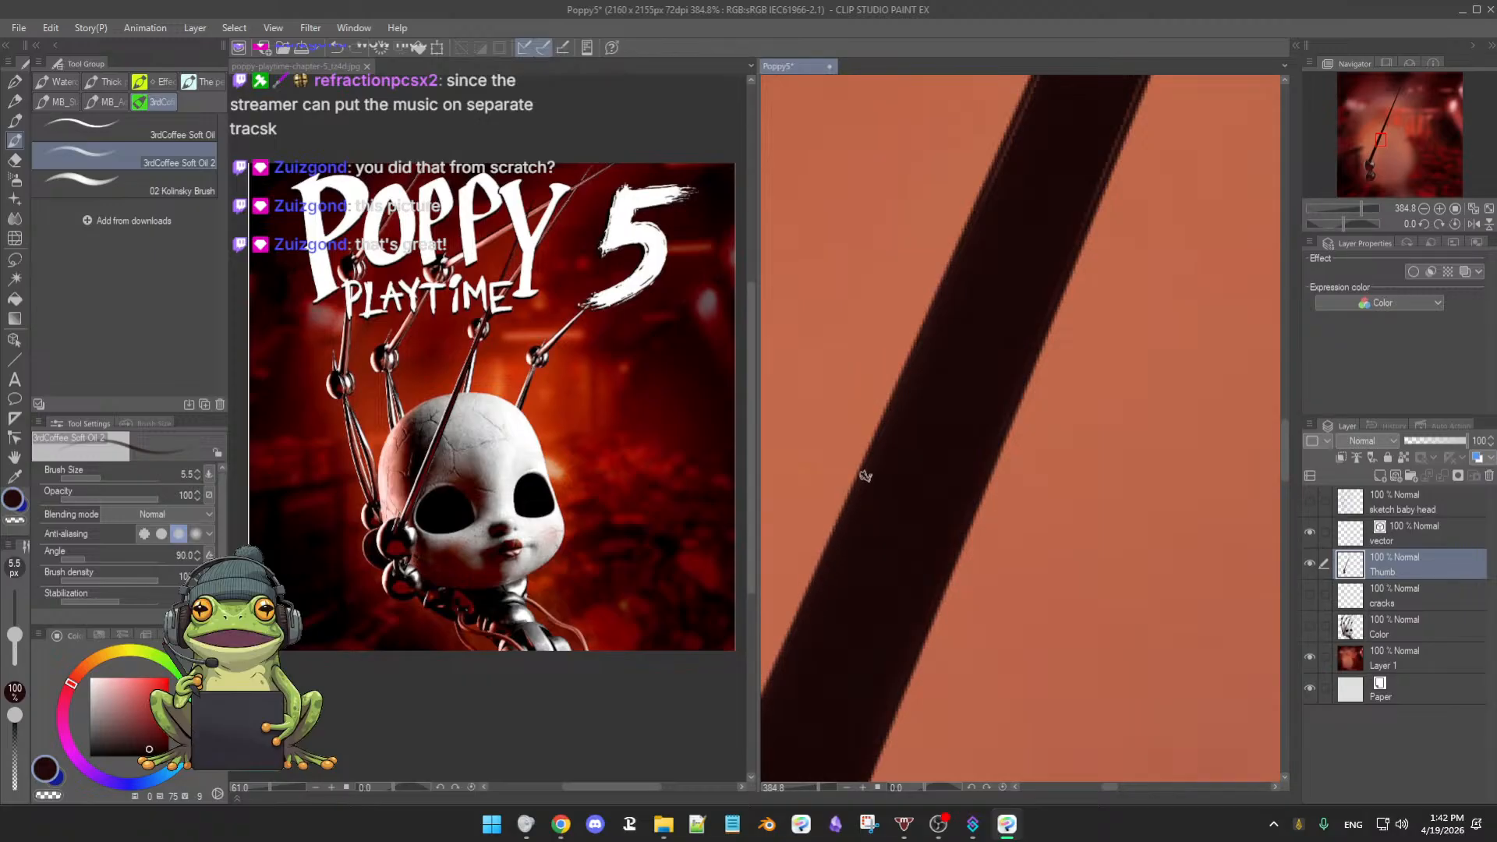
click(1393, 441)
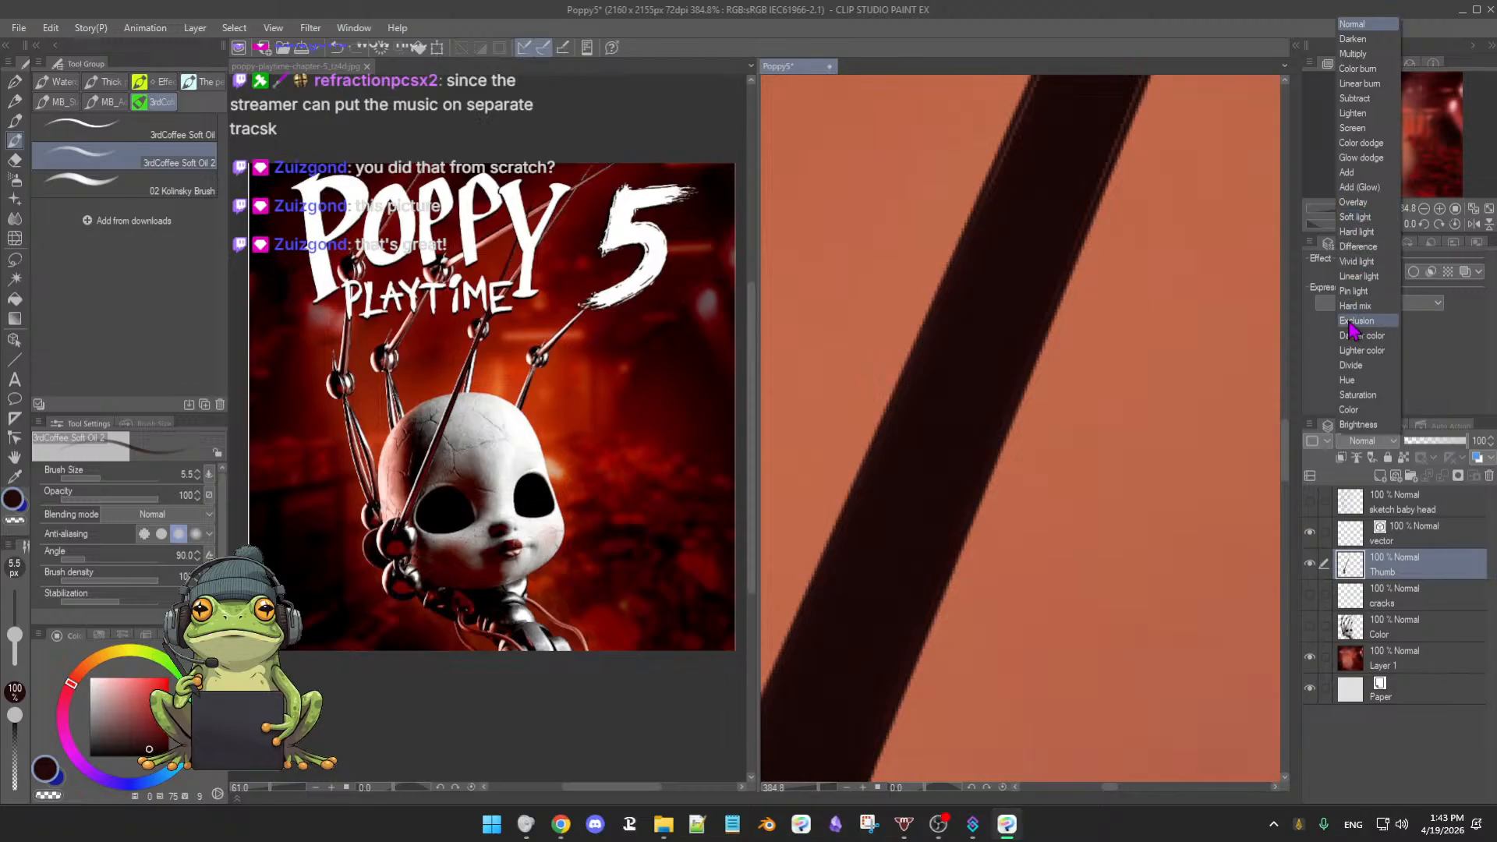
click(1361, 450)
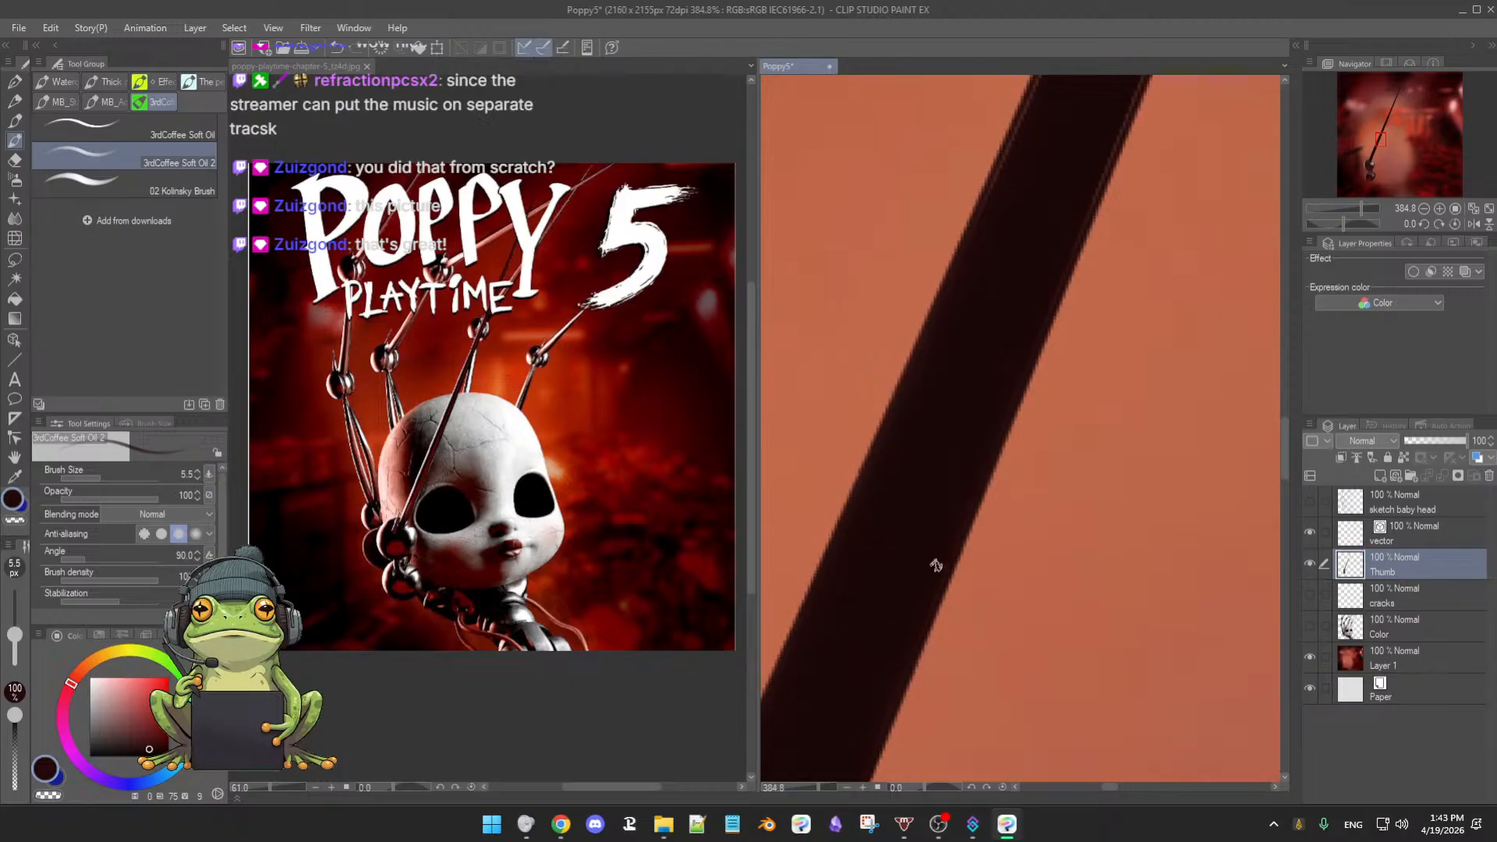
- Zoom in on the dark arm stroke and reduce the brush to 3.9 px
drag(929, 580, 949, 522)
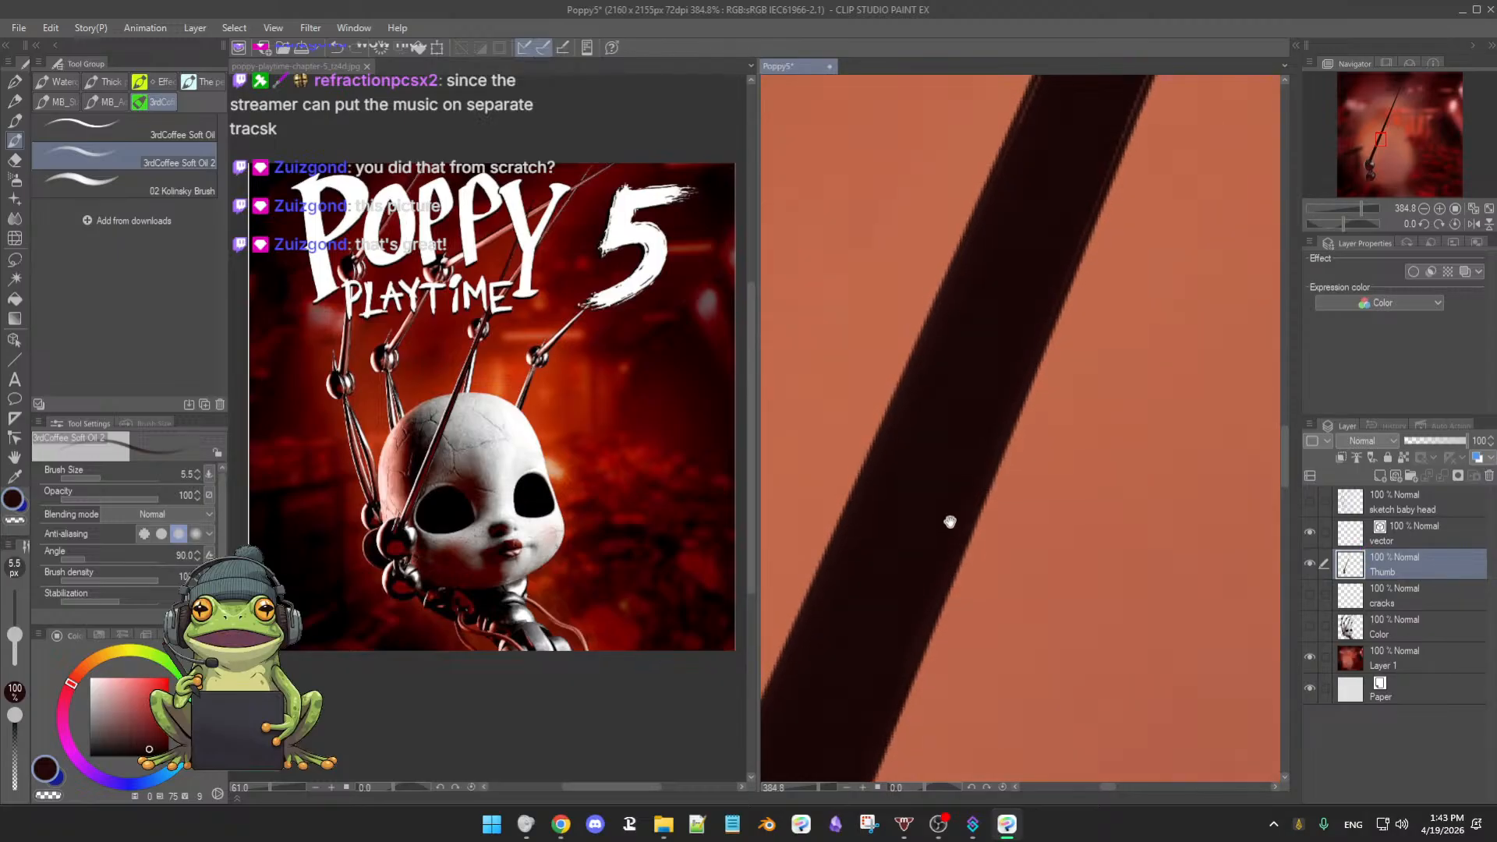
drag(943, 597, 943, 579)
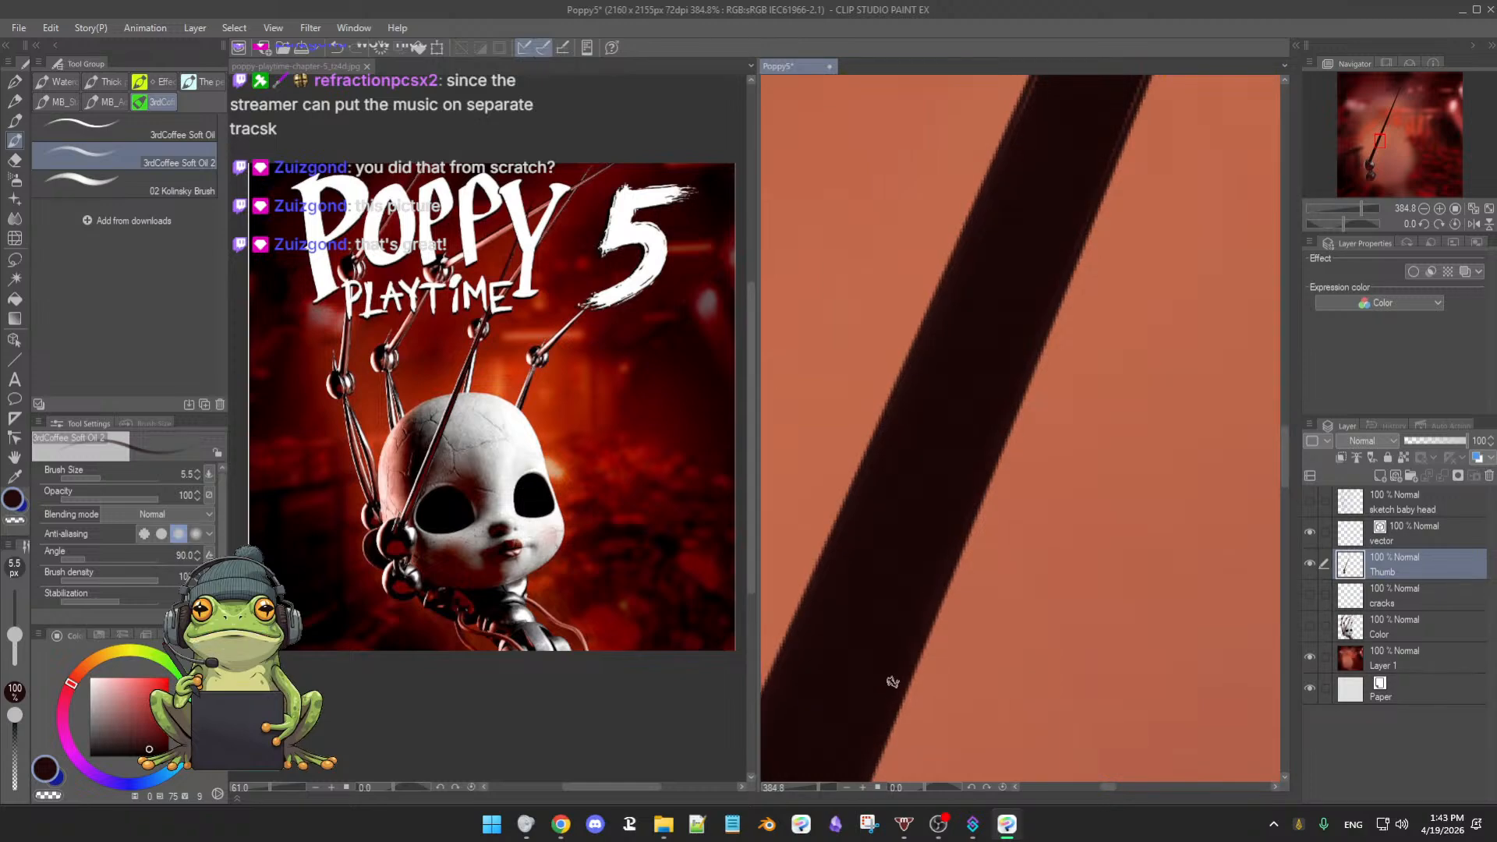
drag(899, 662, 905, 650)
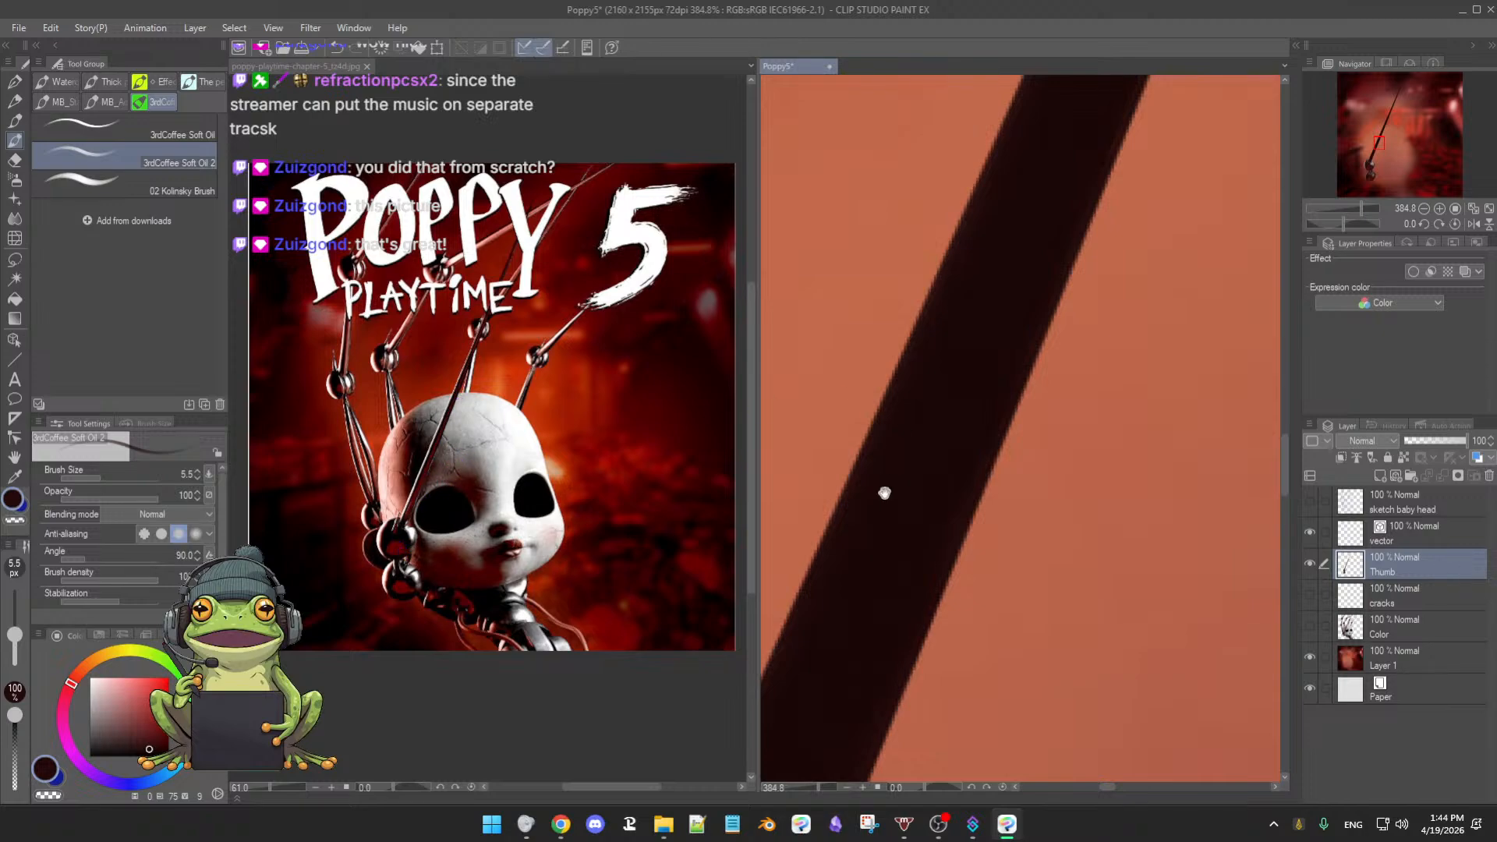
drag(884, 493, 896, 472)
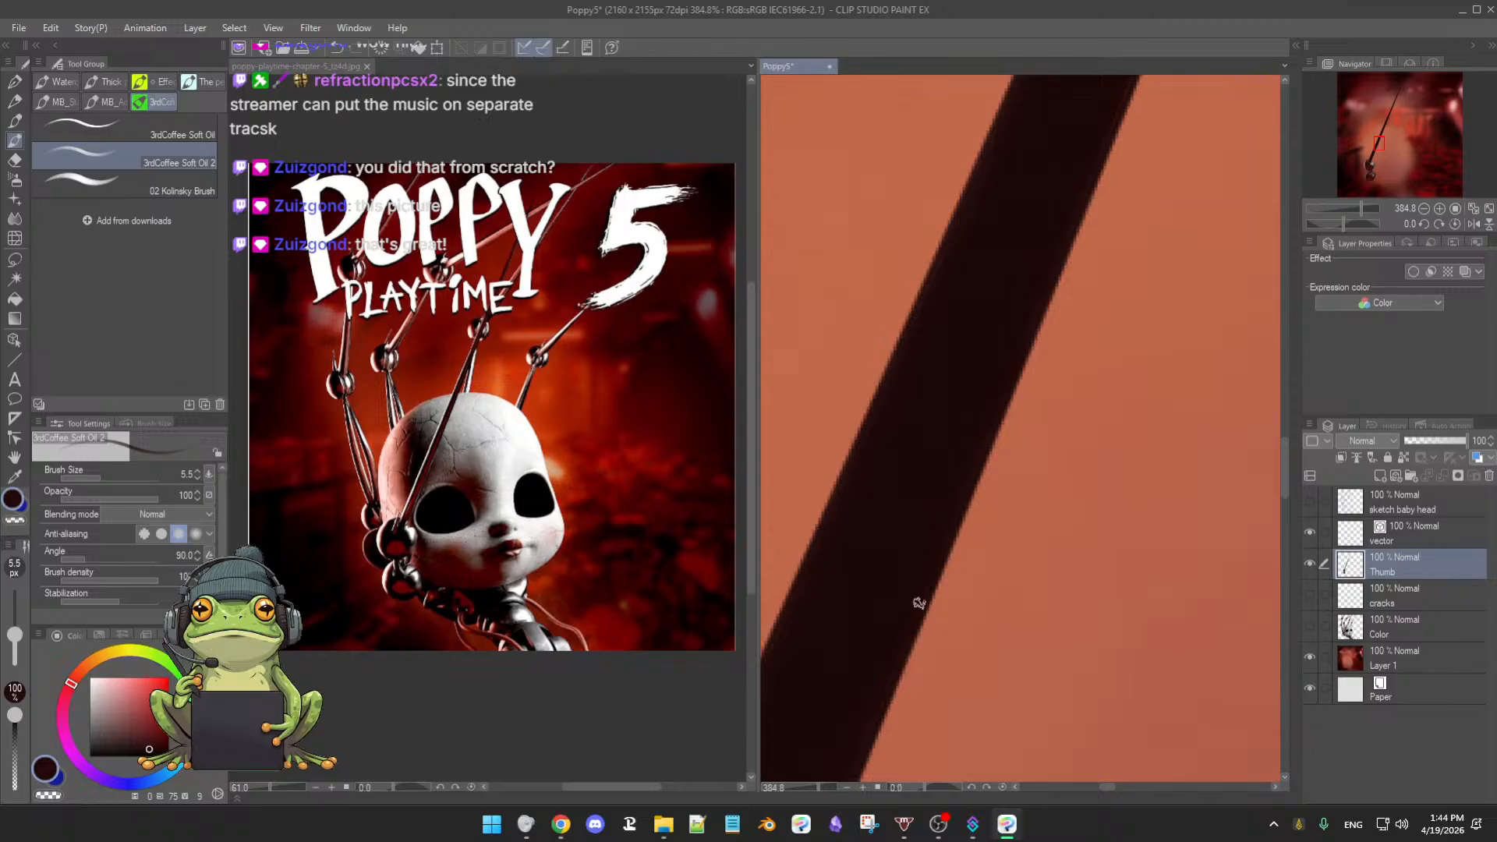
drag(922, 595, 909, 505)
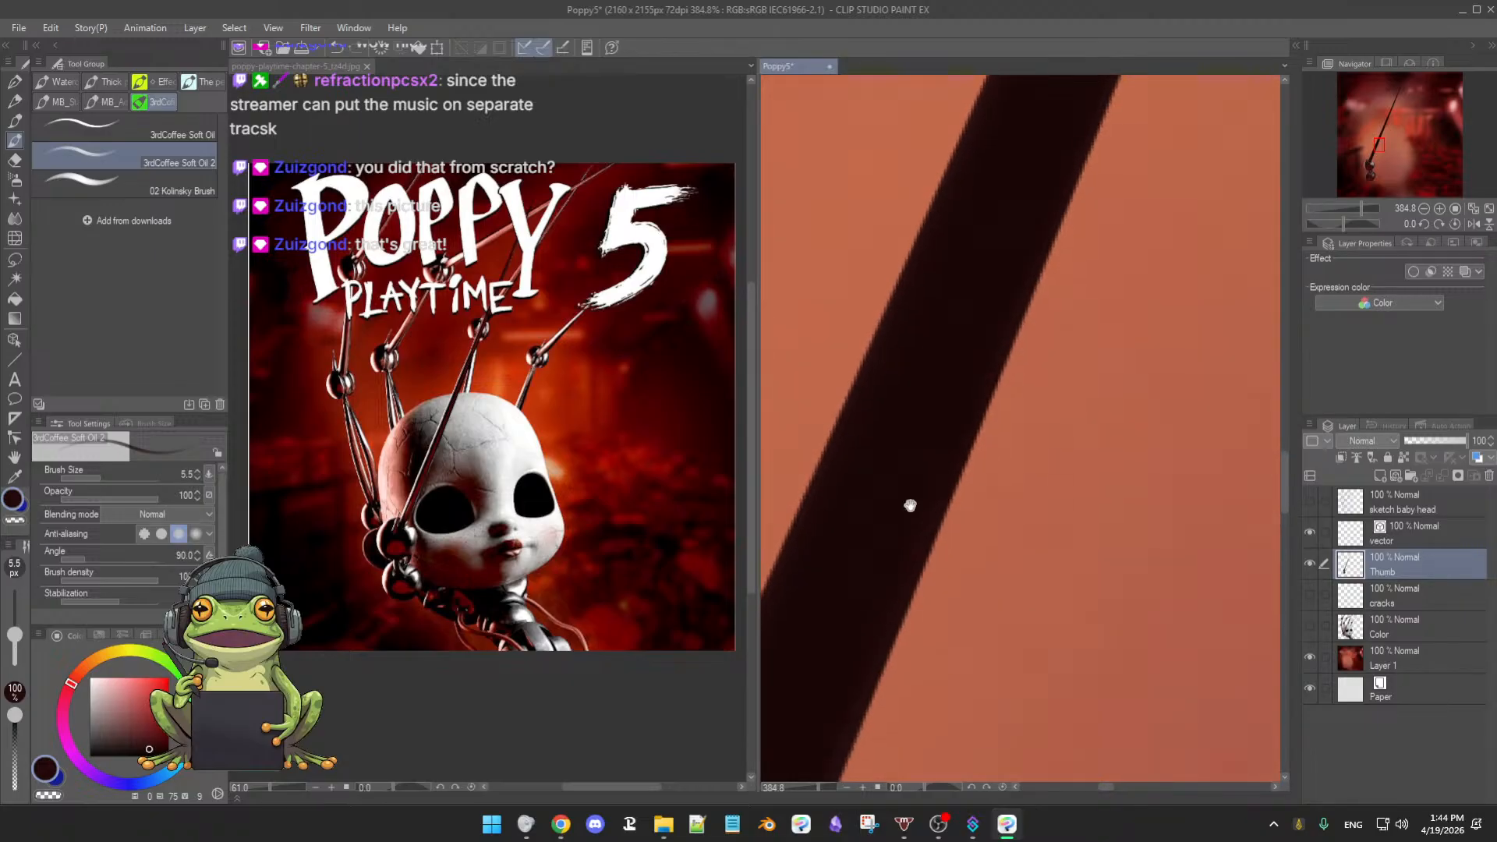
mouse_move(891, 556)
mouse_down()
mouse_move(877, 552)
mouse_move(902, 555)
mouse_move(907, 535)
mouse_up()
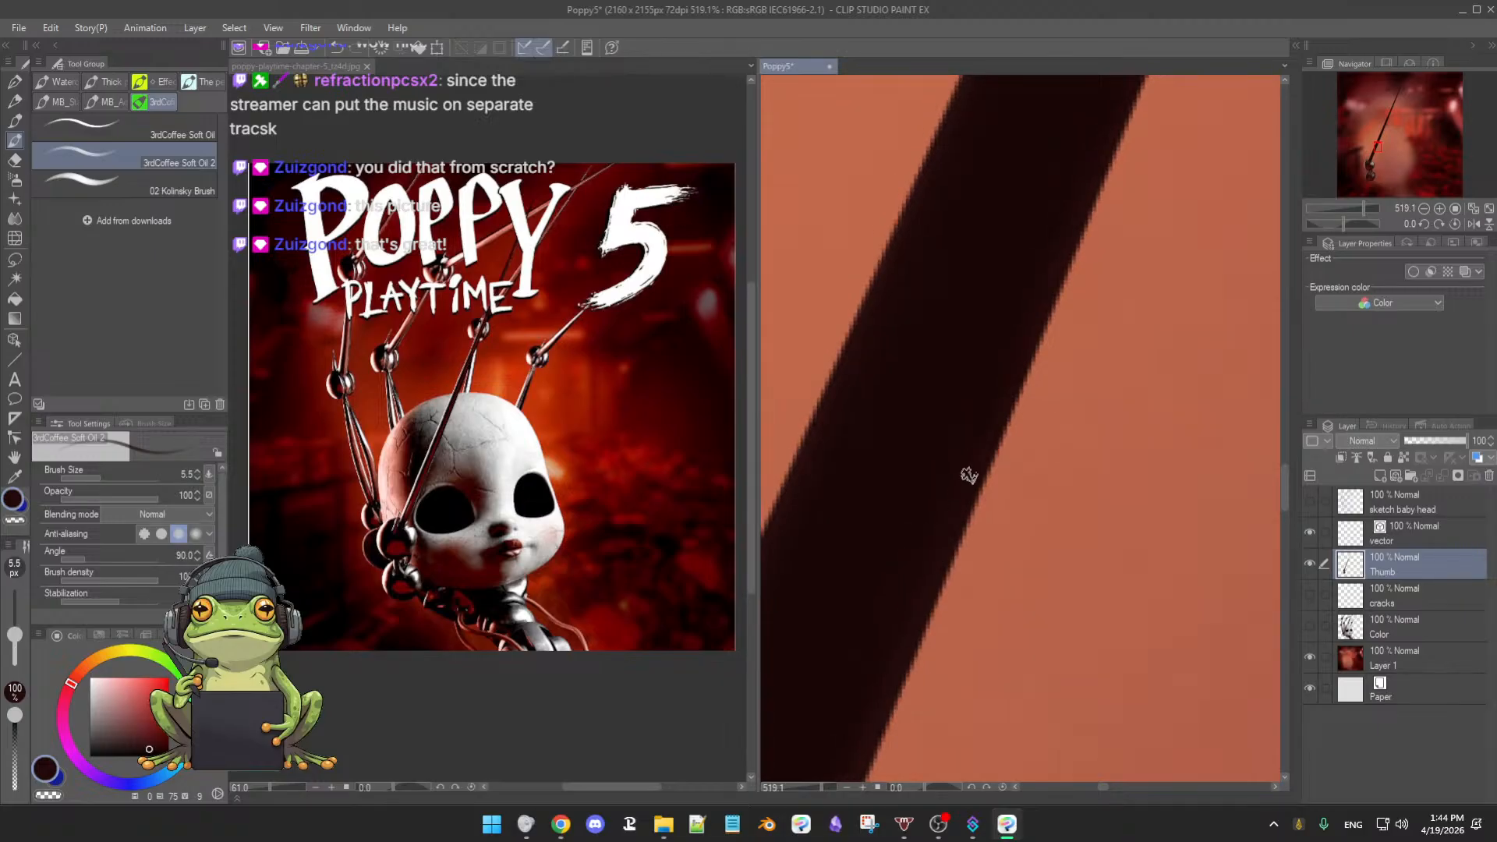
drag(902, 657, 982, 491)
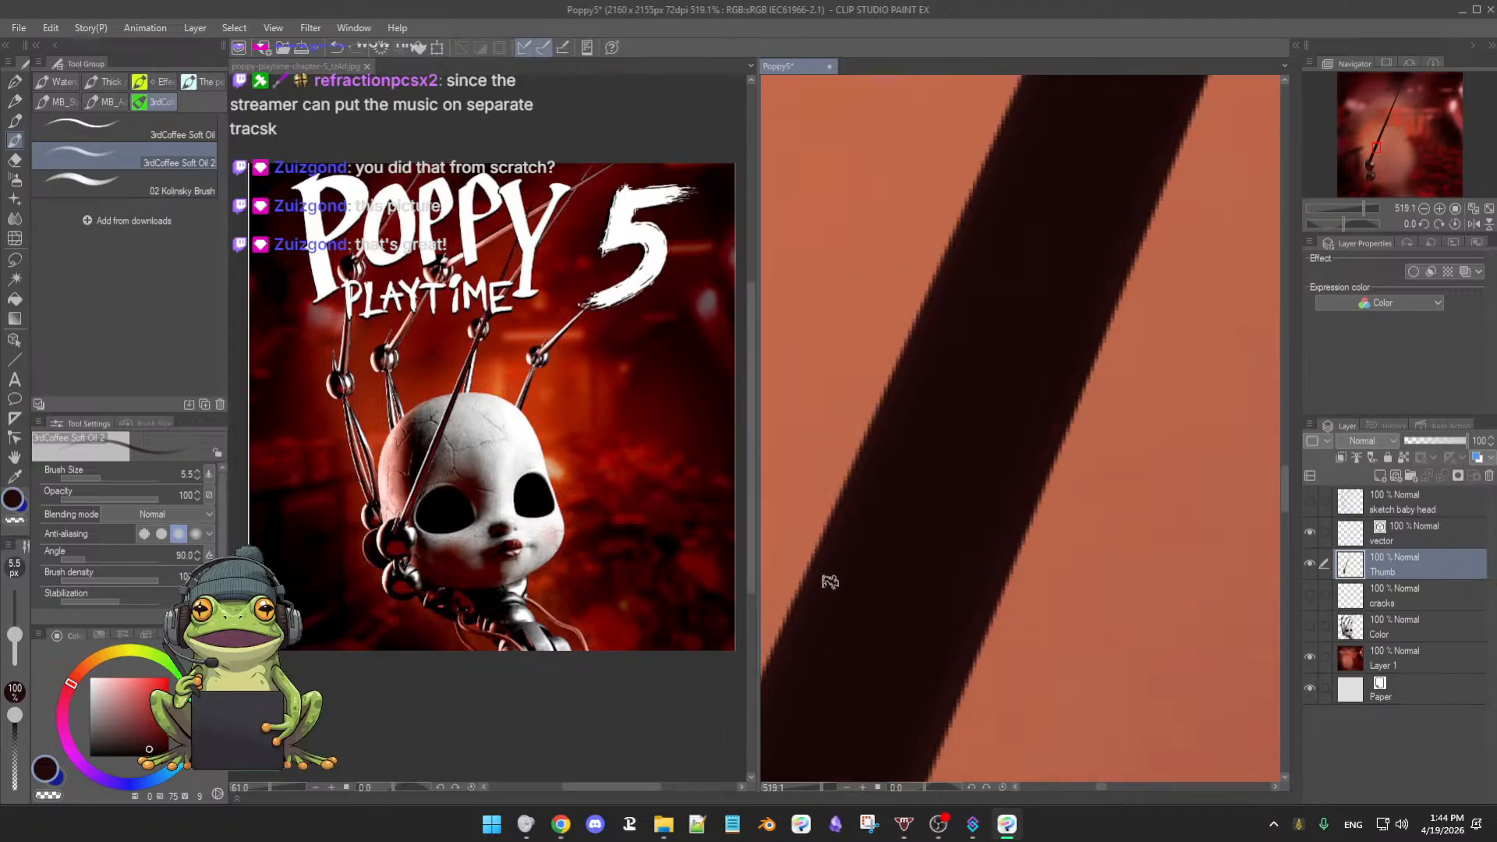
drag(830, 582, 878, 561)
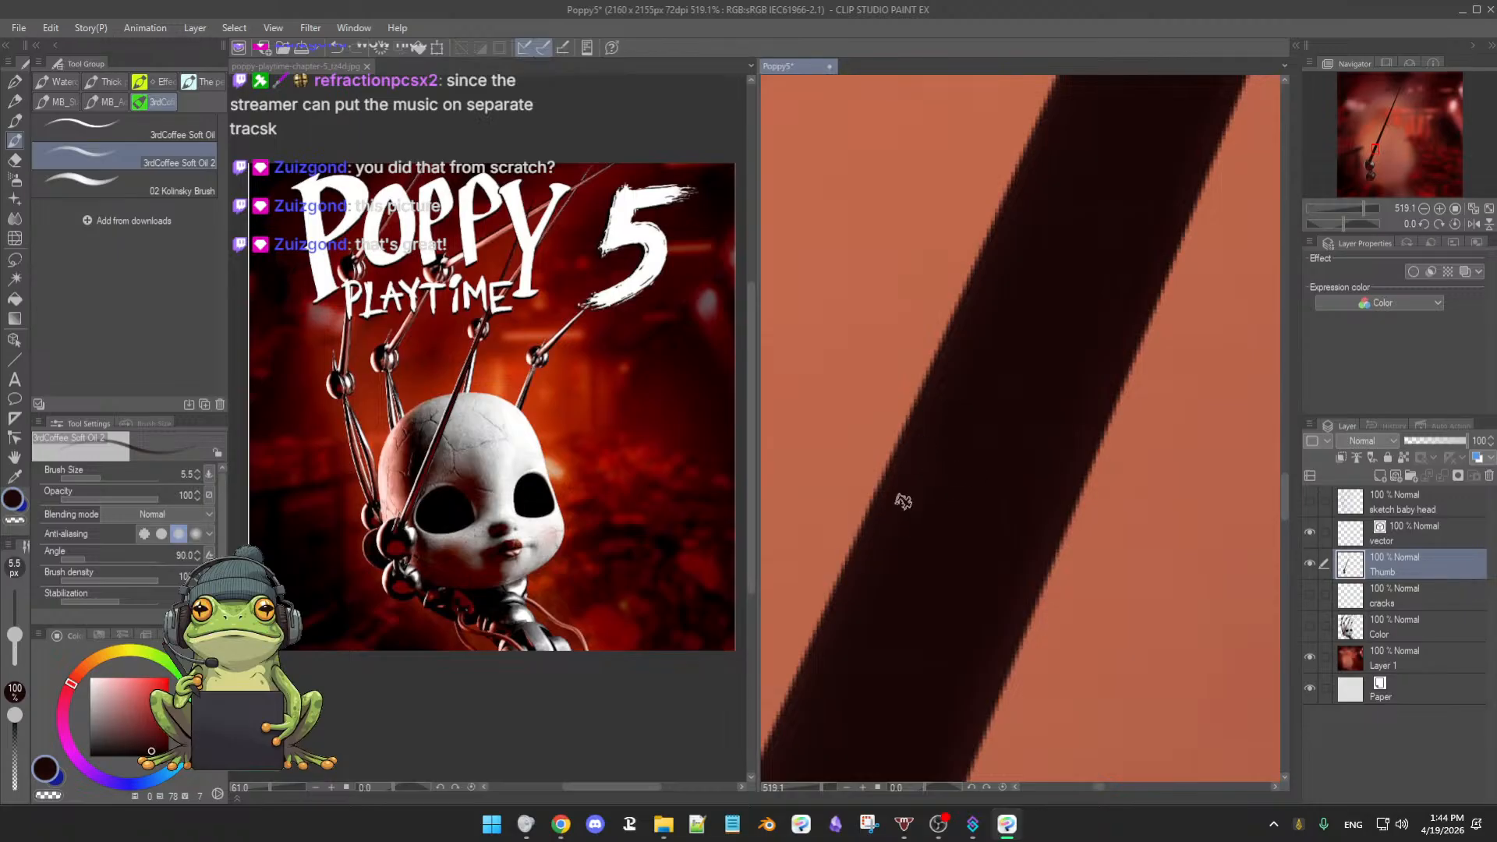
key([)
- Enlarge the brush to 6.0 px and re-center the view on the dark arm
drag(1023, 351, 964, 407)
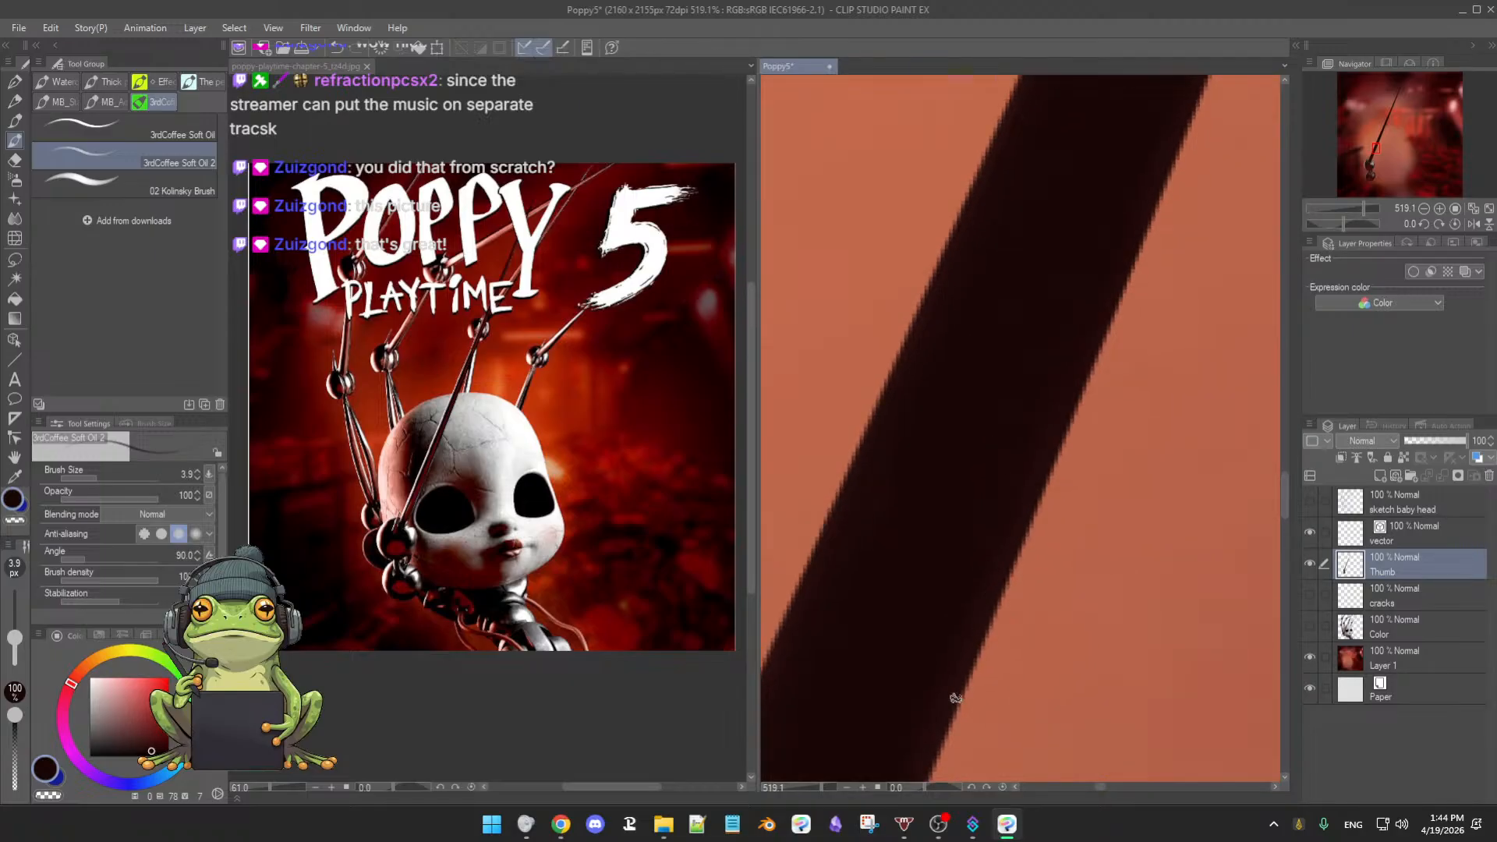
drag(915, 738, 963, 605)
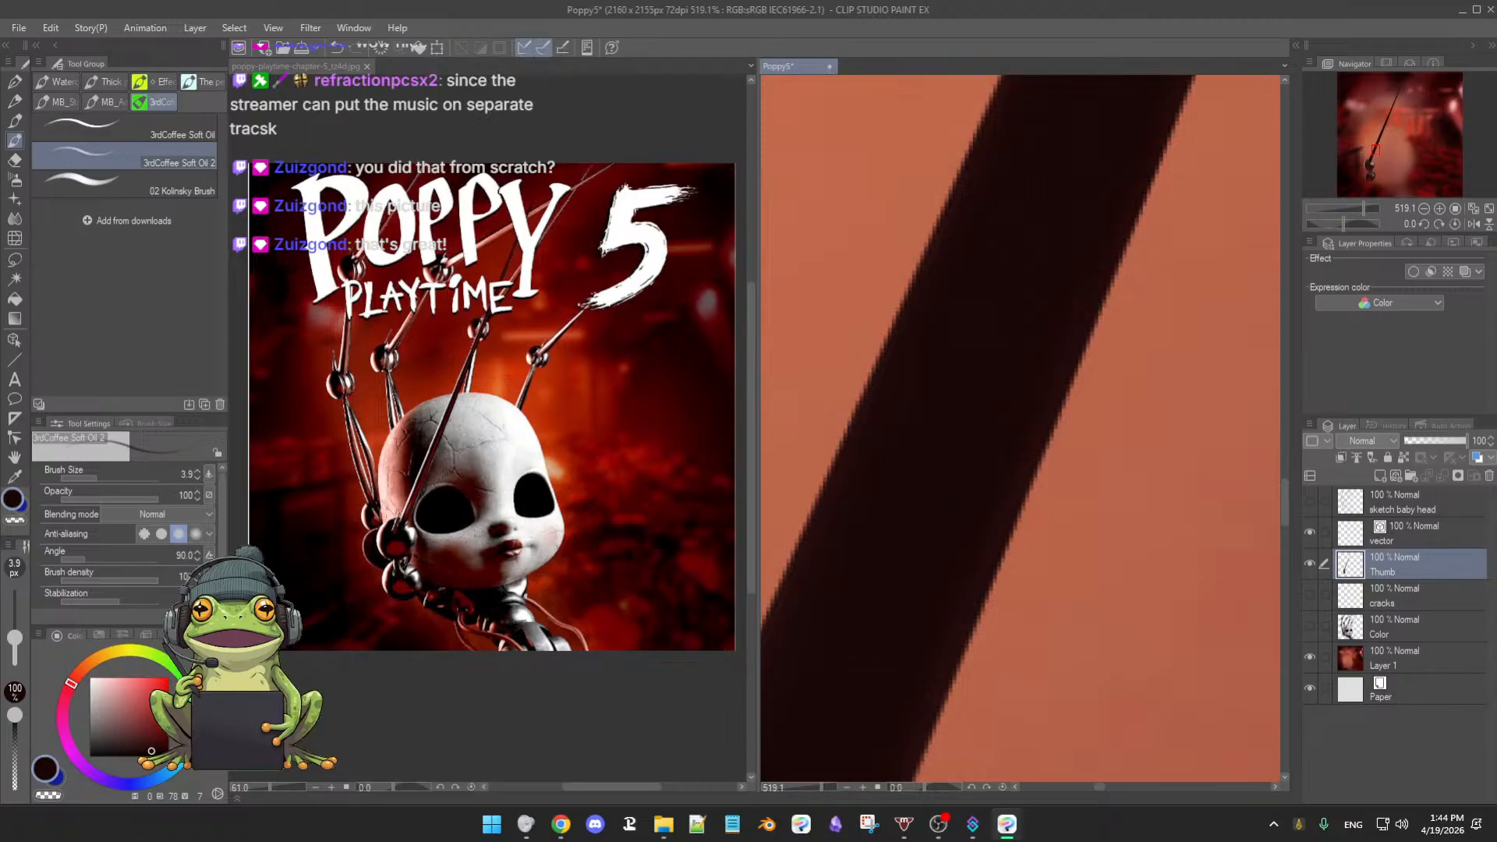
scroll(1068, 581, down, 2)
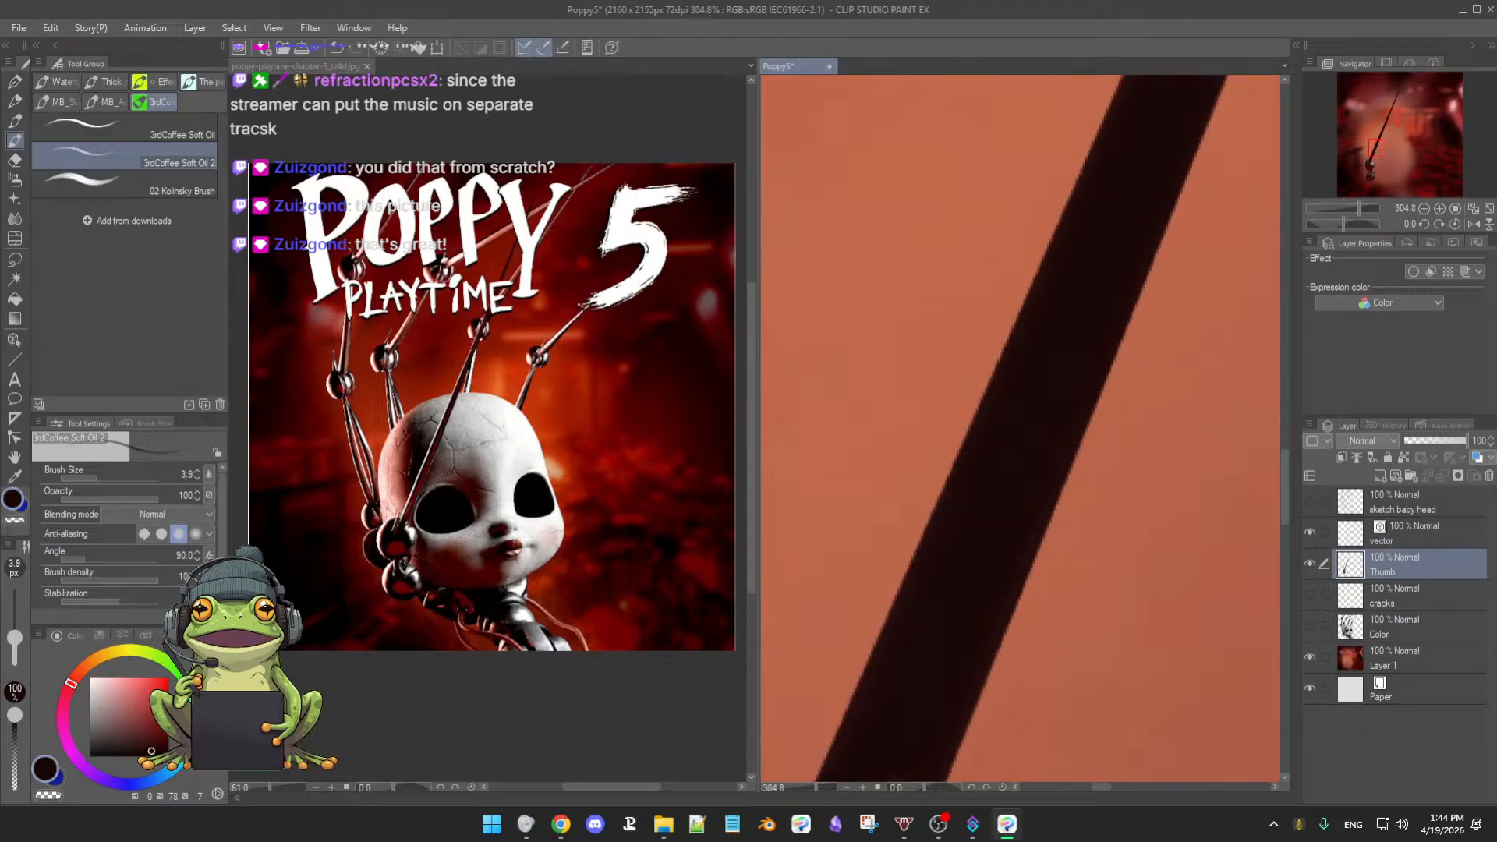
scroll(1087, 599, up, 2)
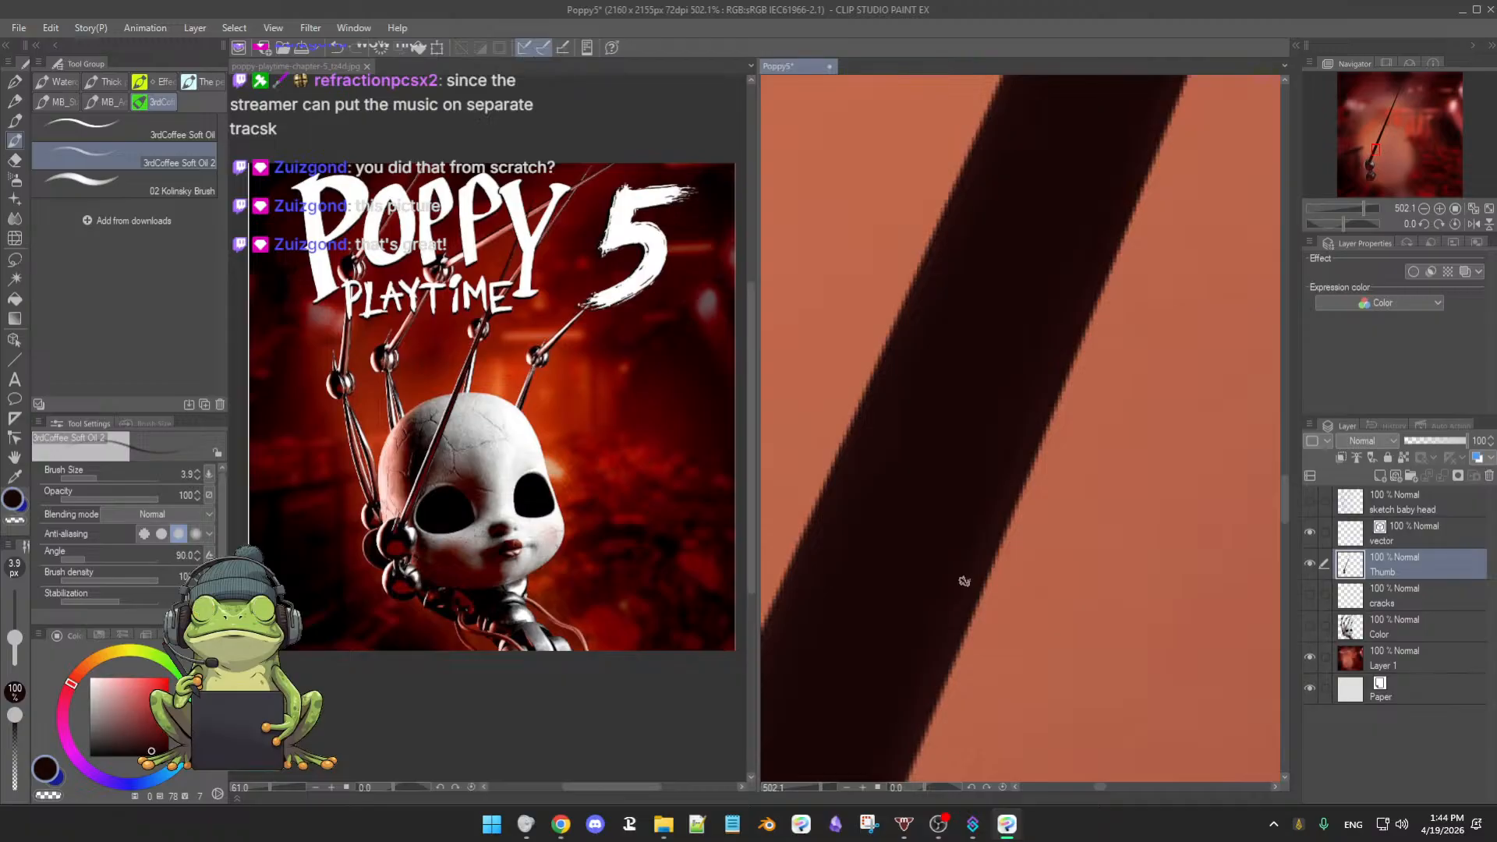
key(bracketright)
key(bracketright)
key(bracketright)
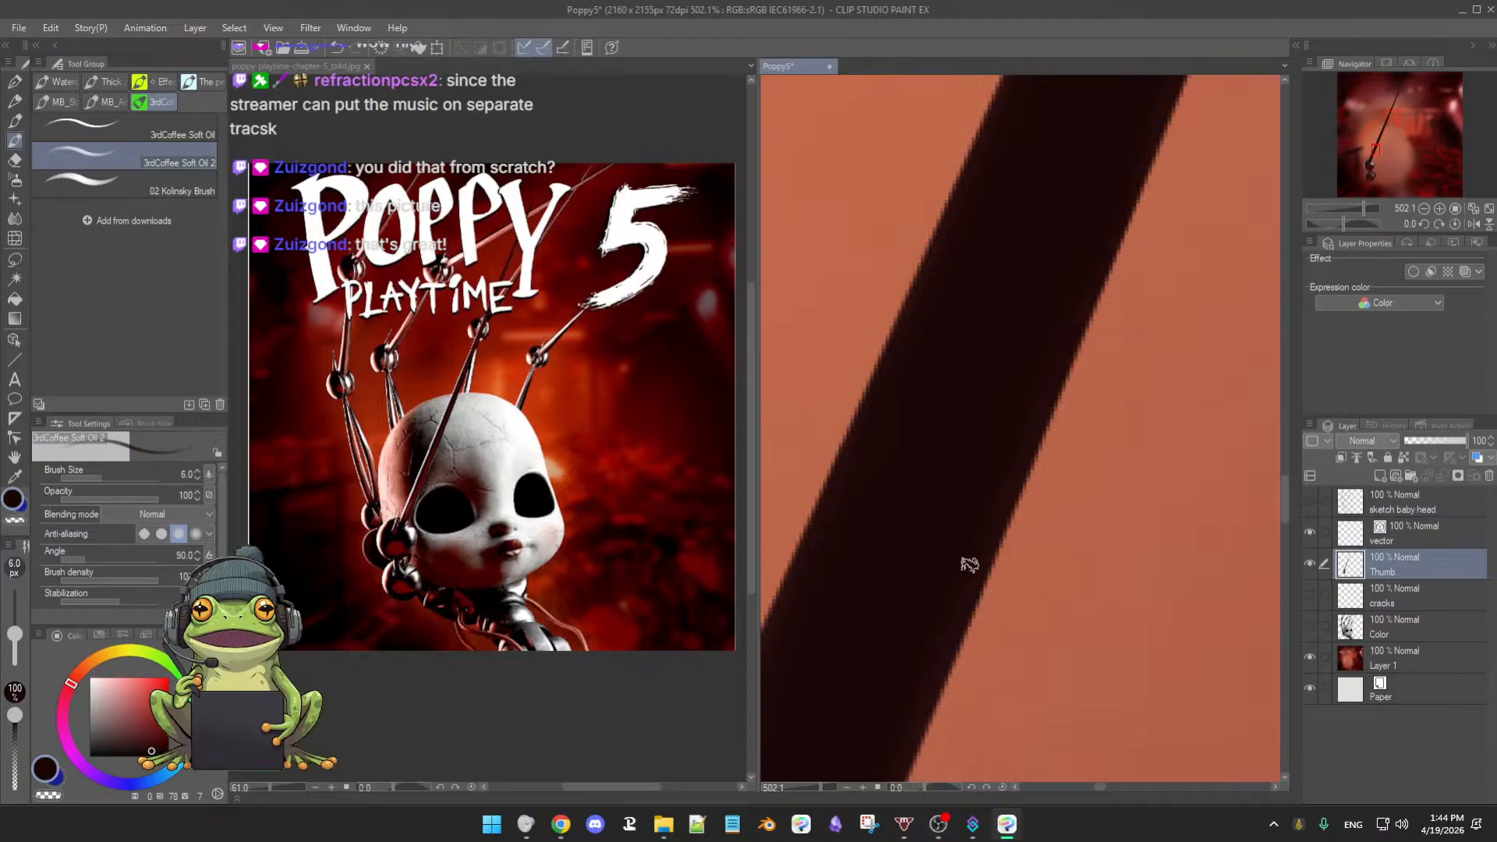
drag(966, 511, 947, 541)
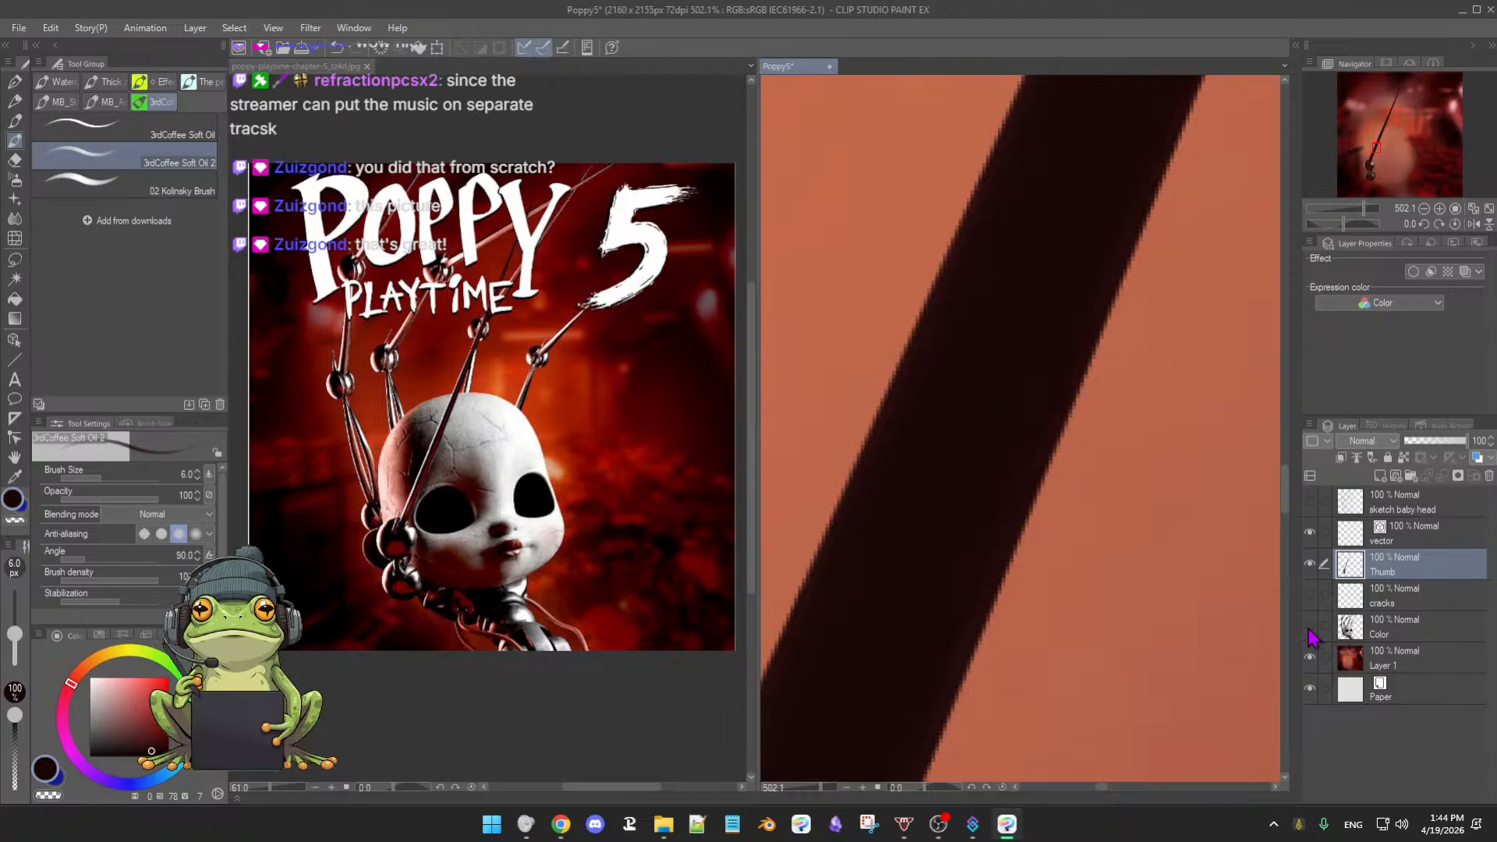
- Flick the Color layer on and off to compare, leaving it hidden
click(1309, 626)
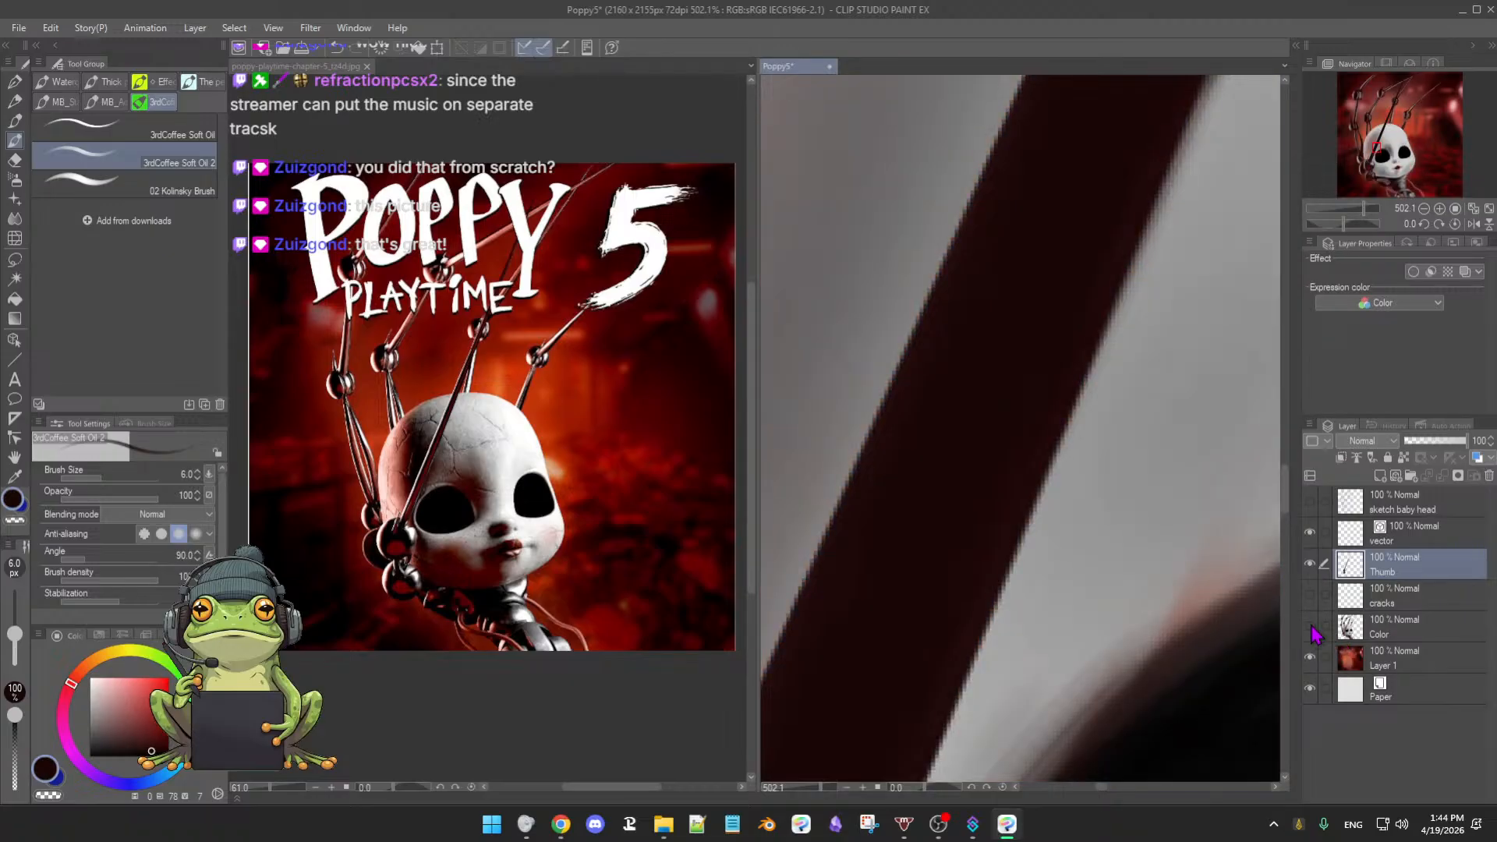
click(1311, 628)
click(1311, 627)
click(1310, 627)
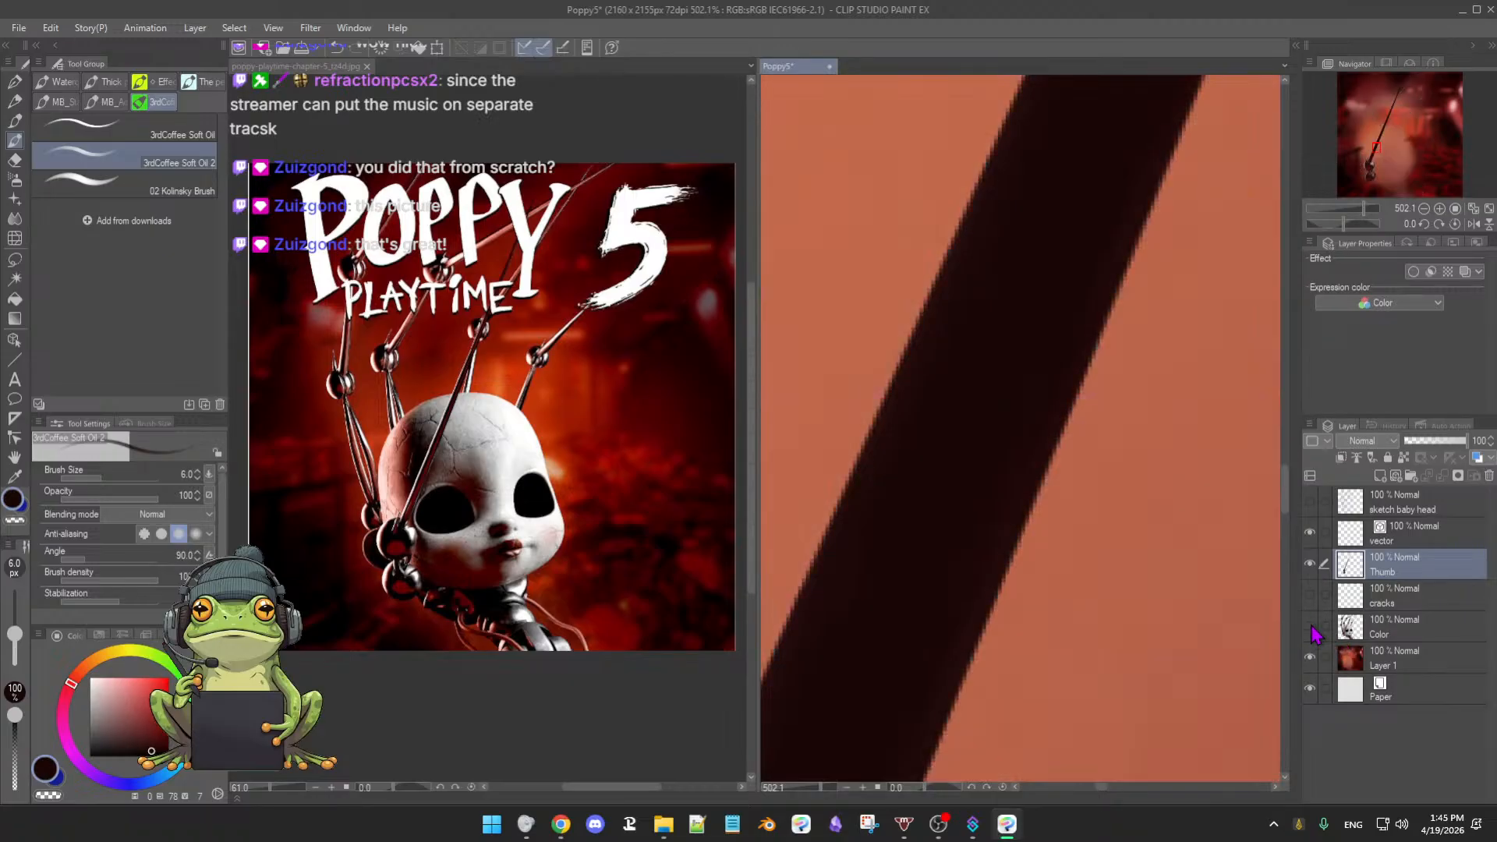
- Move along the arm's edge and reduce the brush to 5.2 px
drag(907, 438, 849, 540)
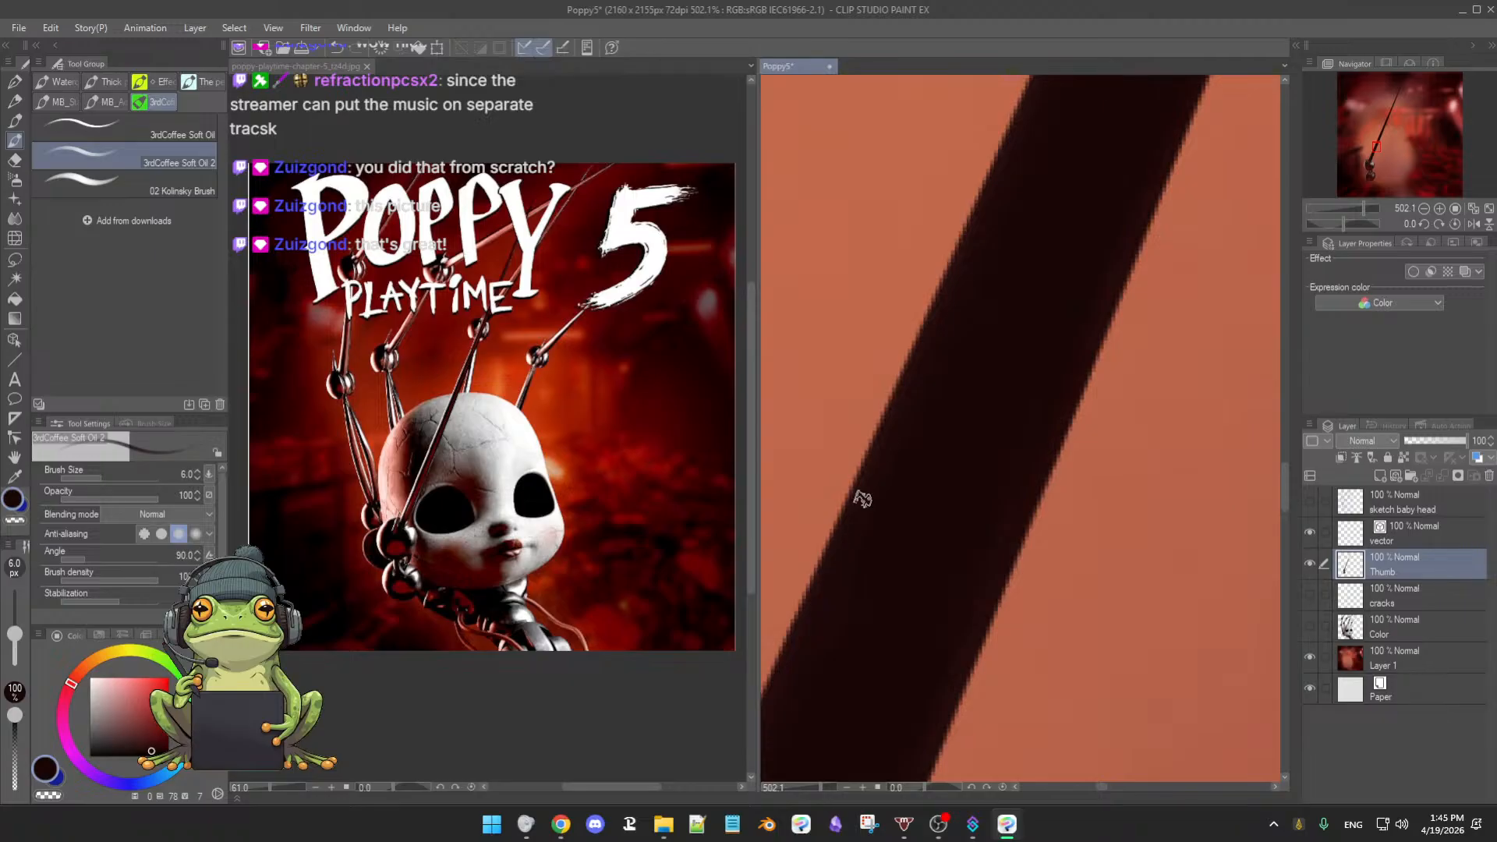
drag(967, 376, 918, 425)
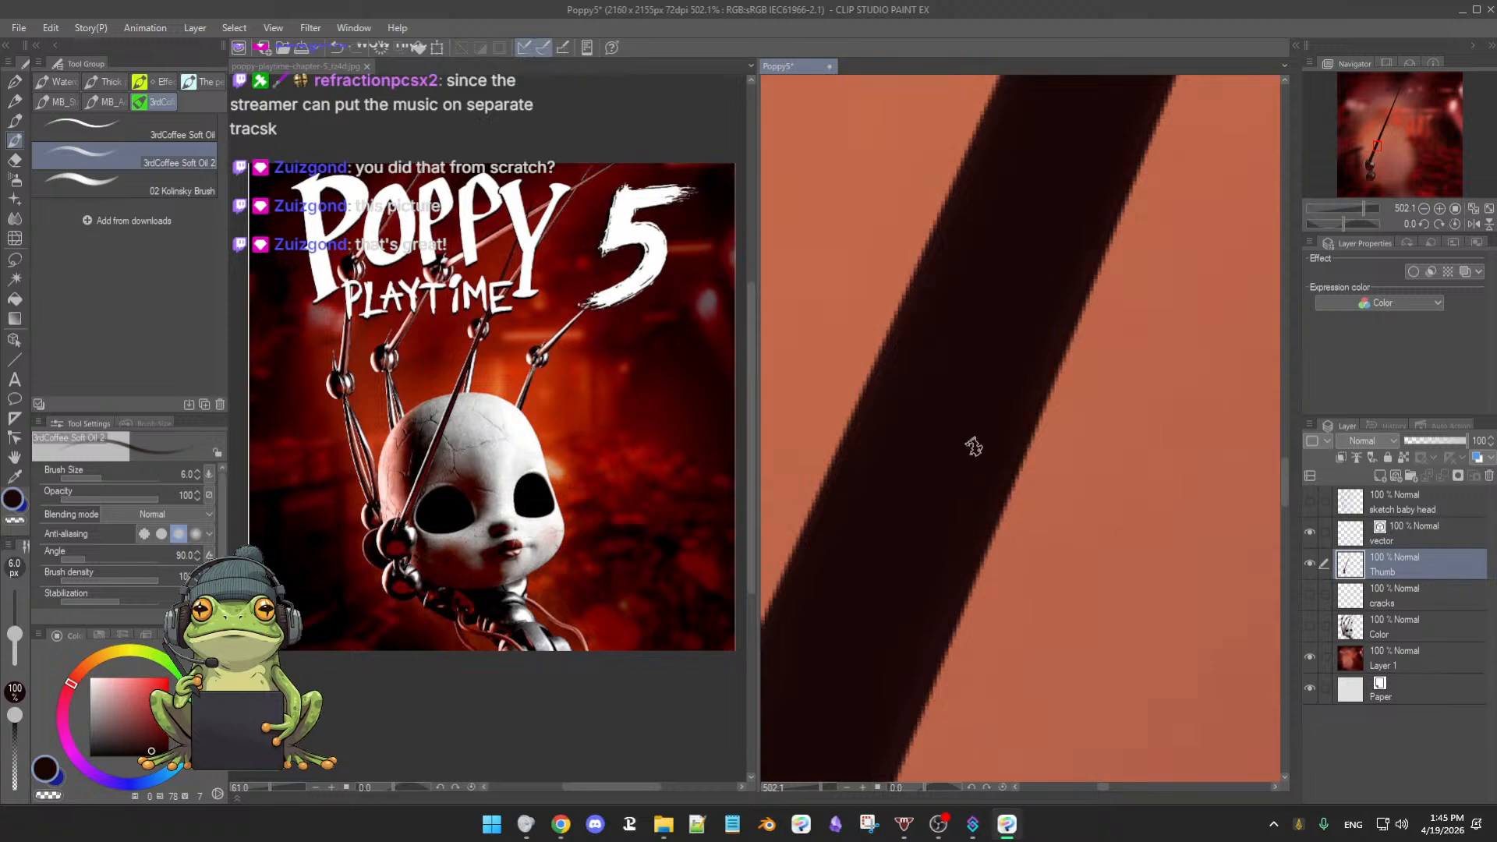
drag(973, 446, 945, 462)
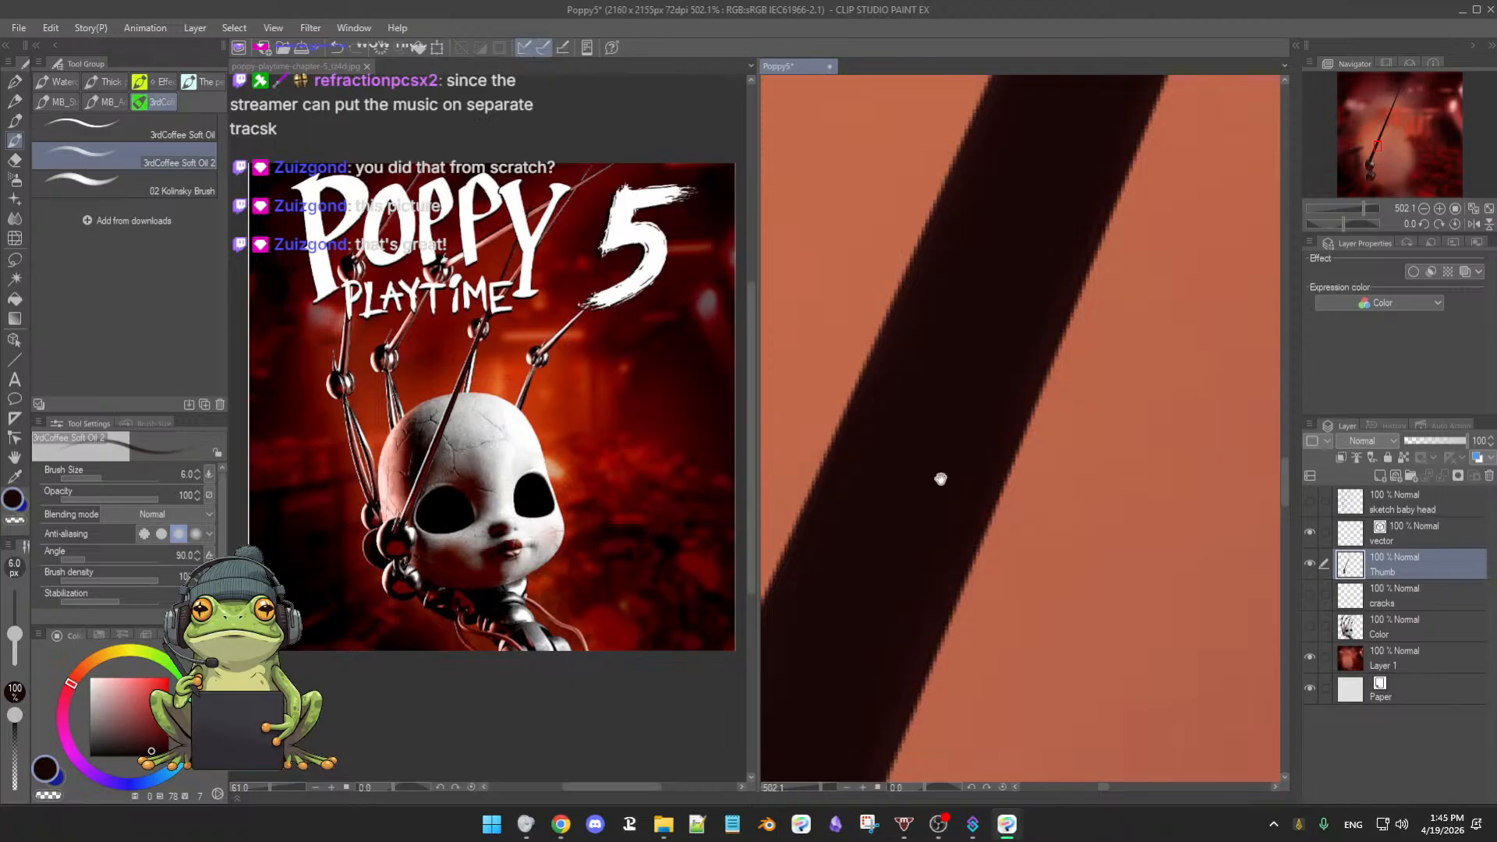
drag(940, 478, 938, 538)
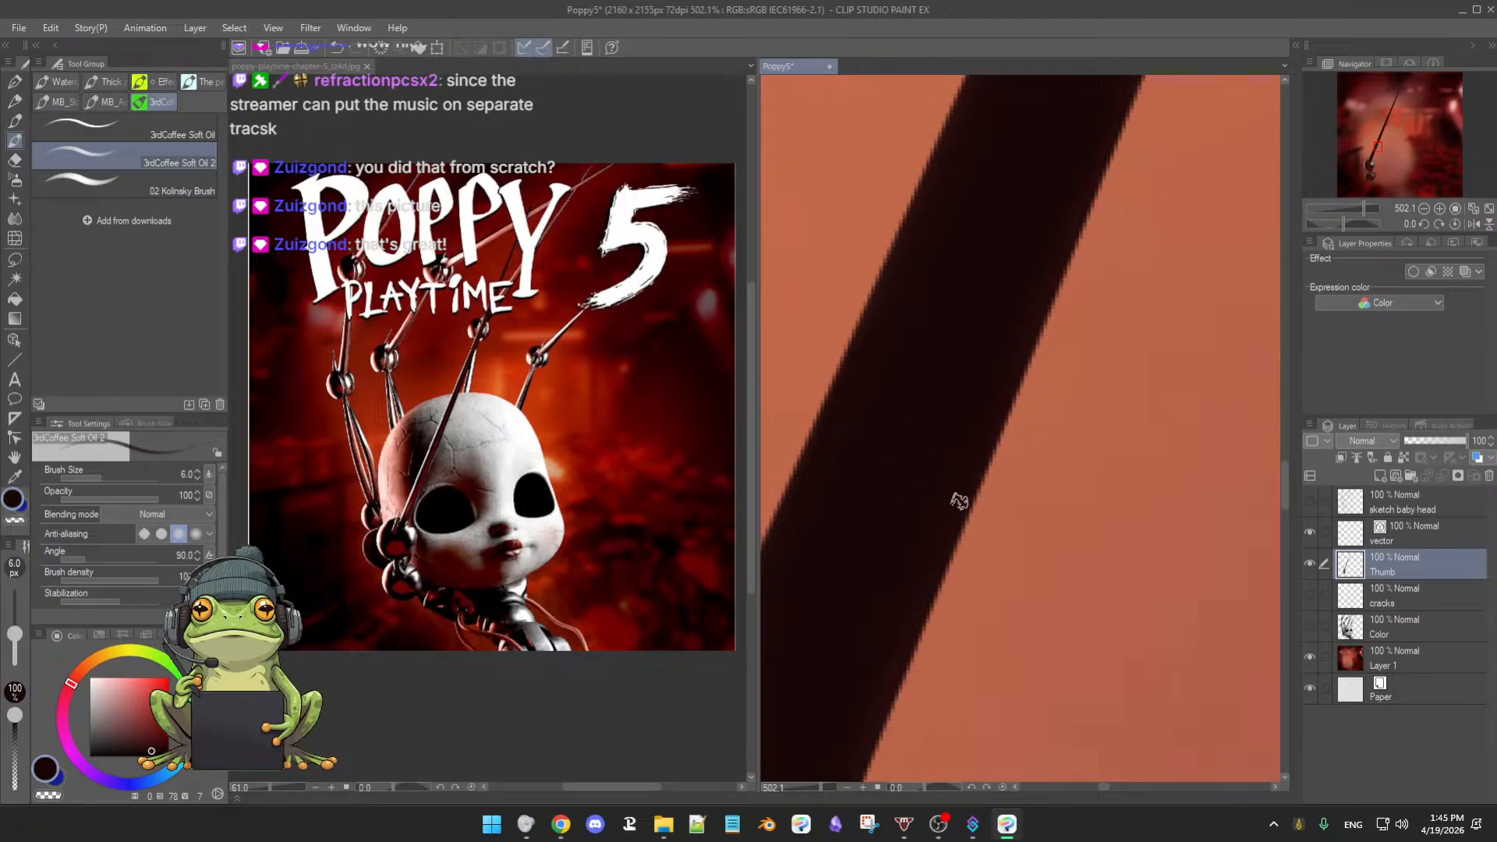
key([)
- Zoom in on the arm's edge and follow it down to the lower arm
drag(983, 448, 990, 402)
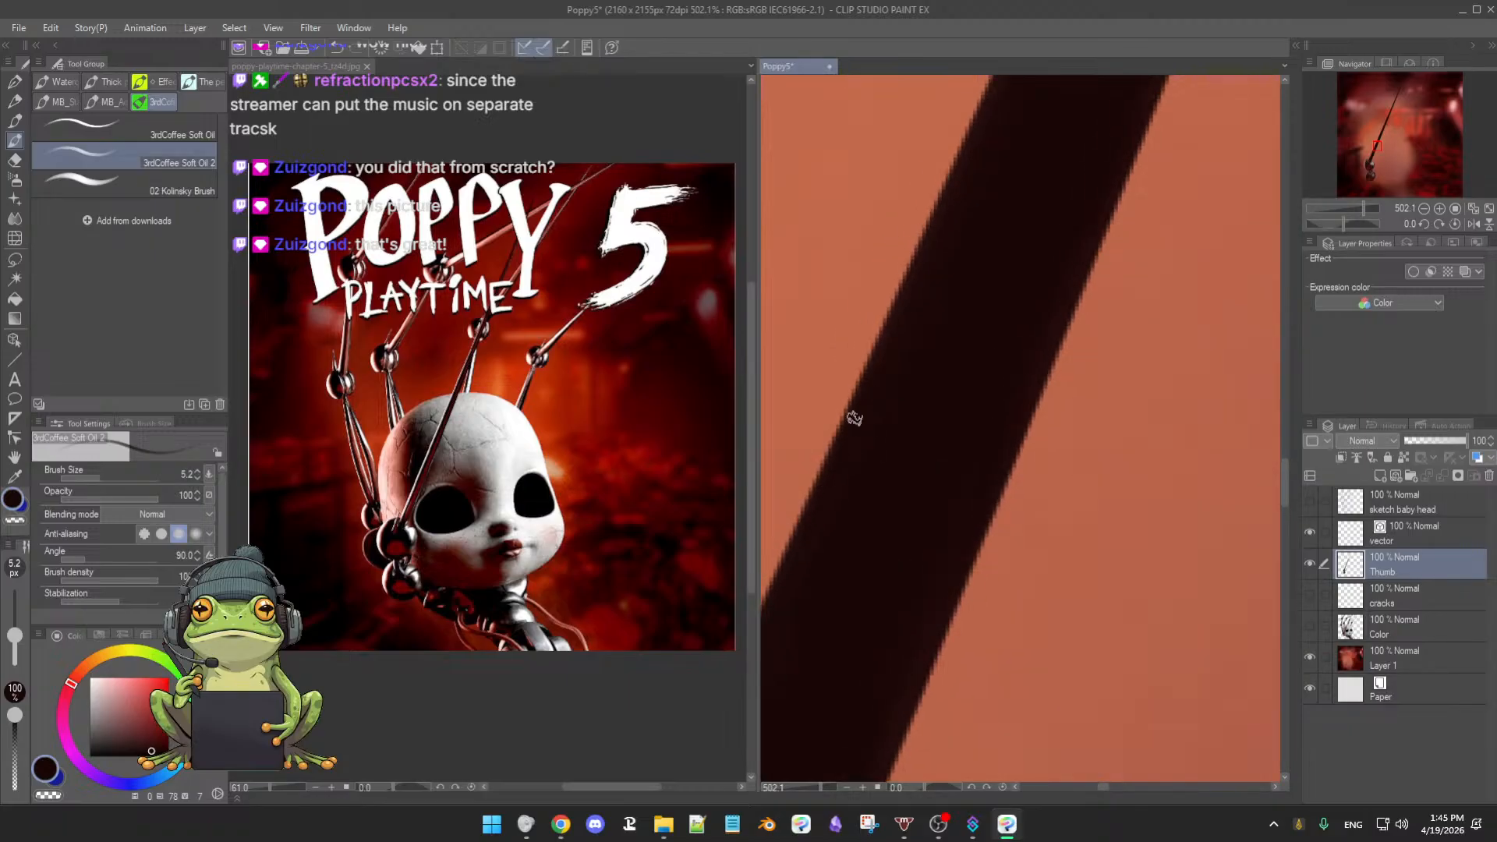
drag(928, 351, 917, 407)
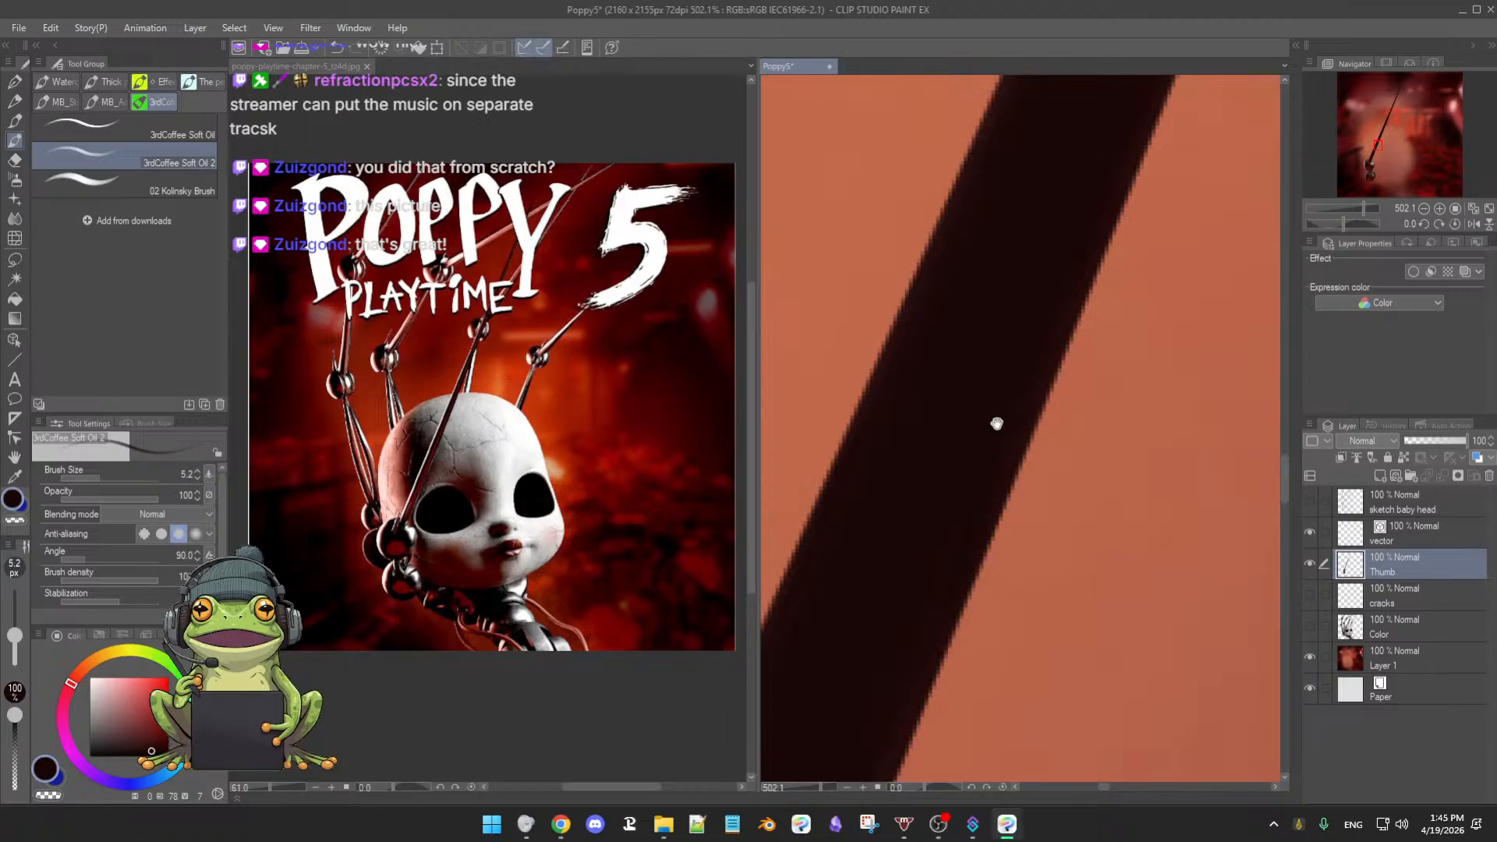
scroll(997, 423, up, 3)
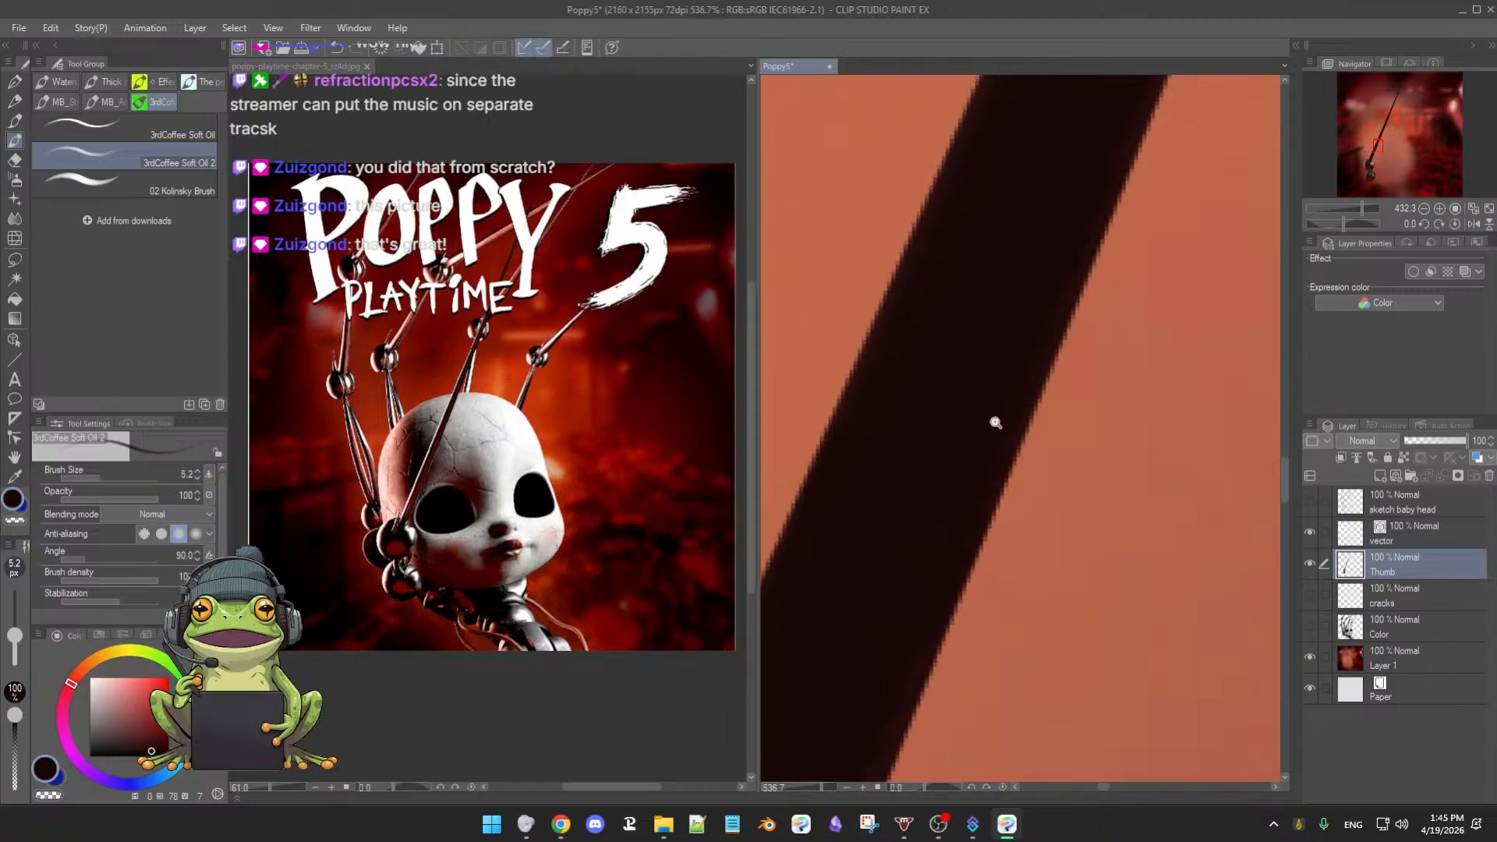
drag(978, 408, 1047, 386)
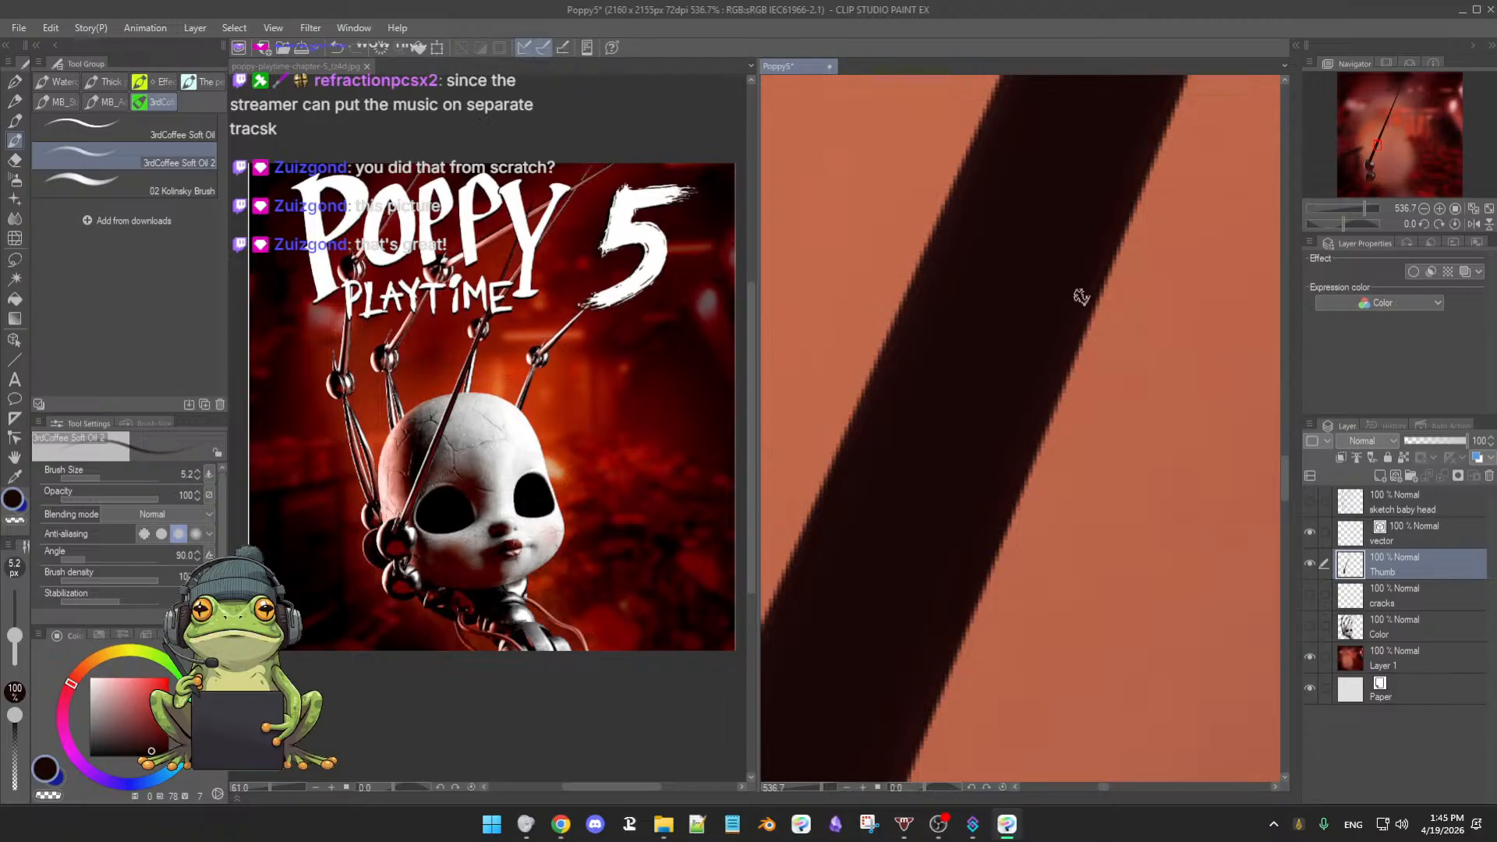
drag(903, 427, 922, 437)
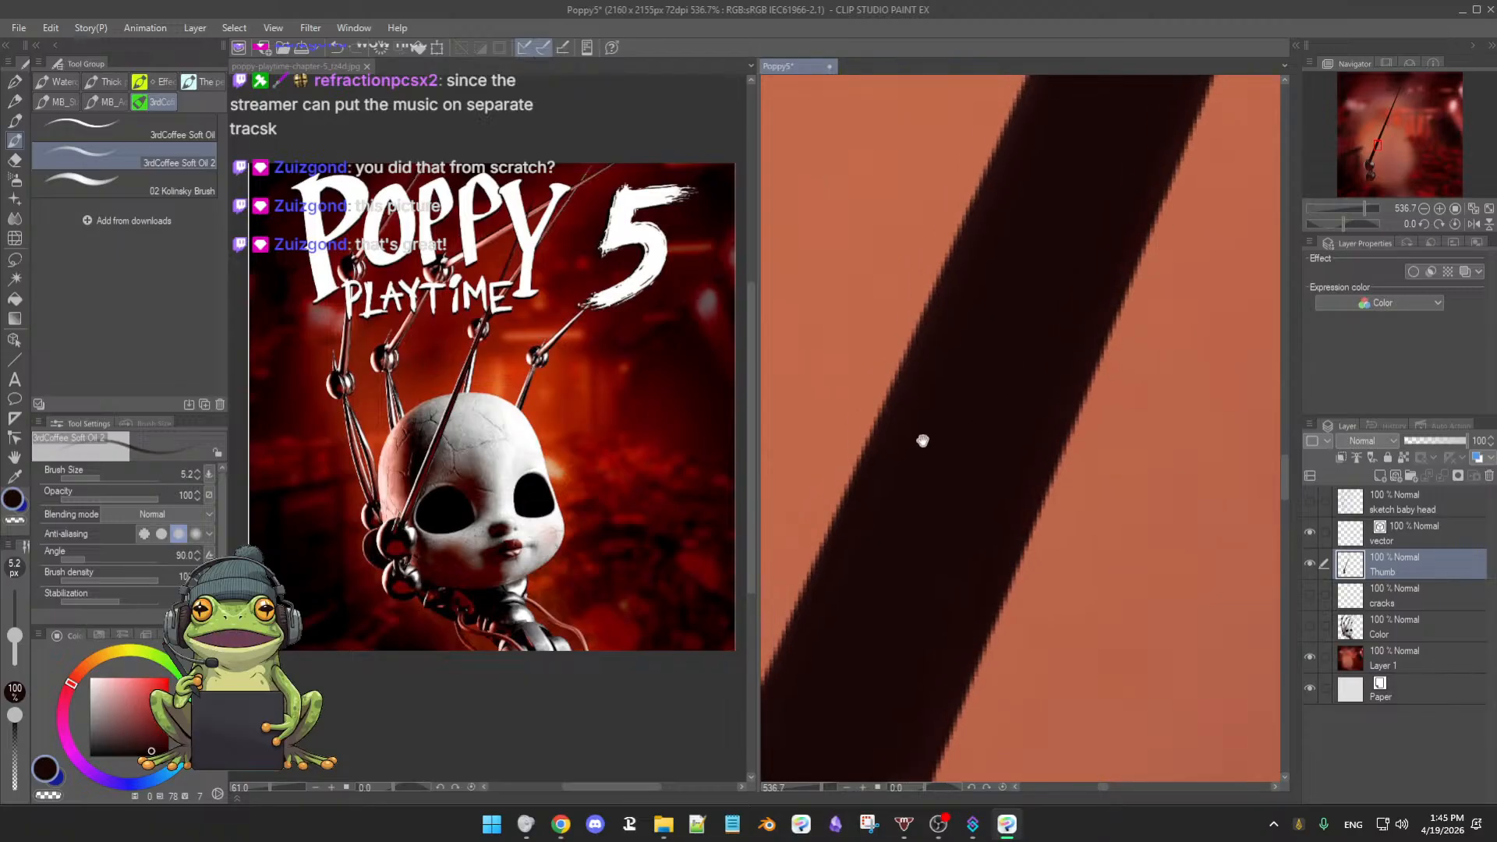
drag(910, 489, 936, 489)
drag(1005, 413, 978, 508)
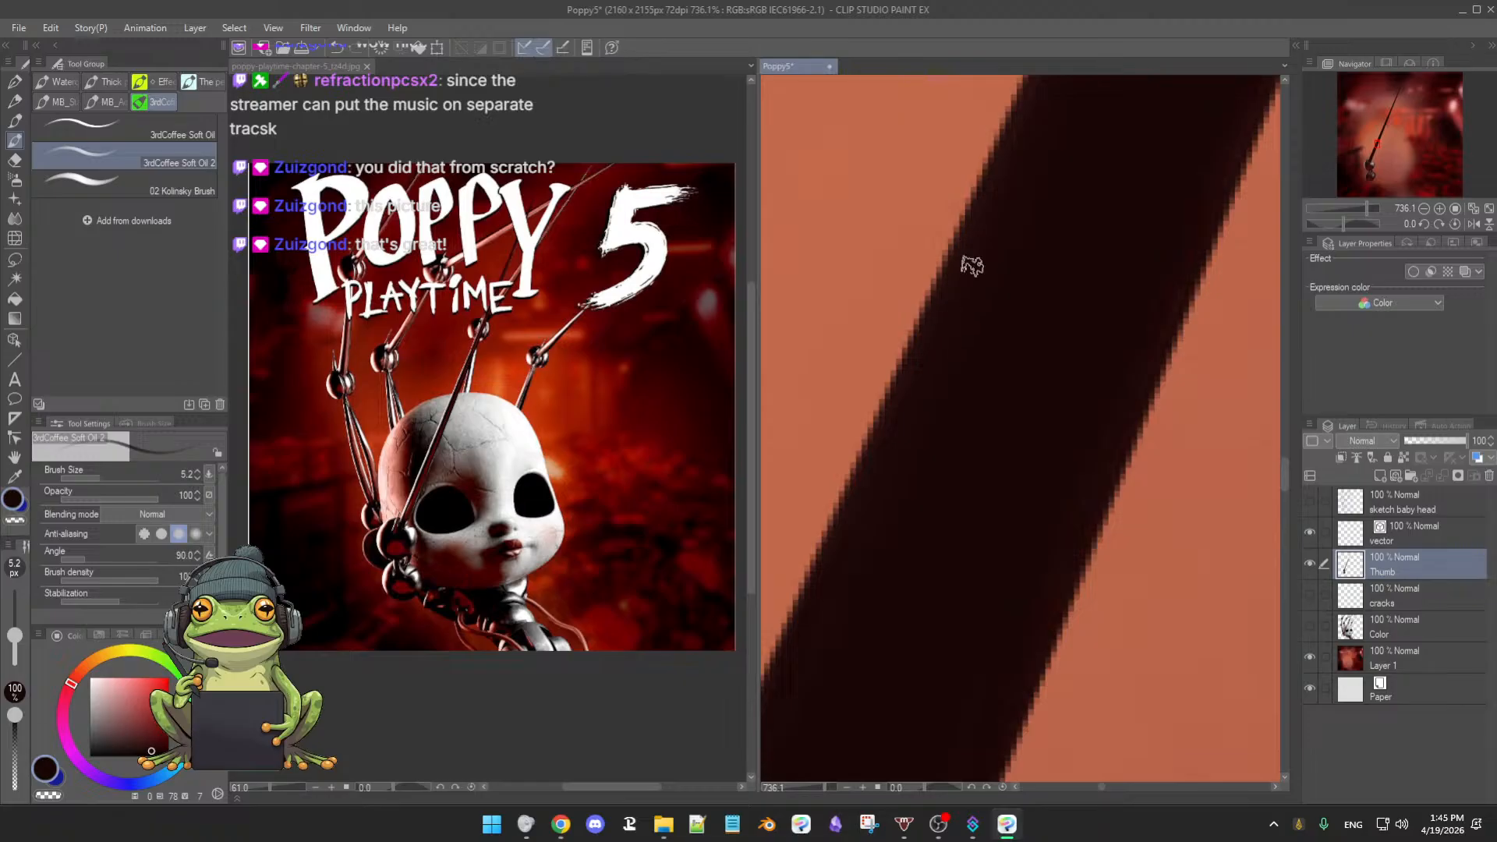
drag(972, 261, 968, 398)
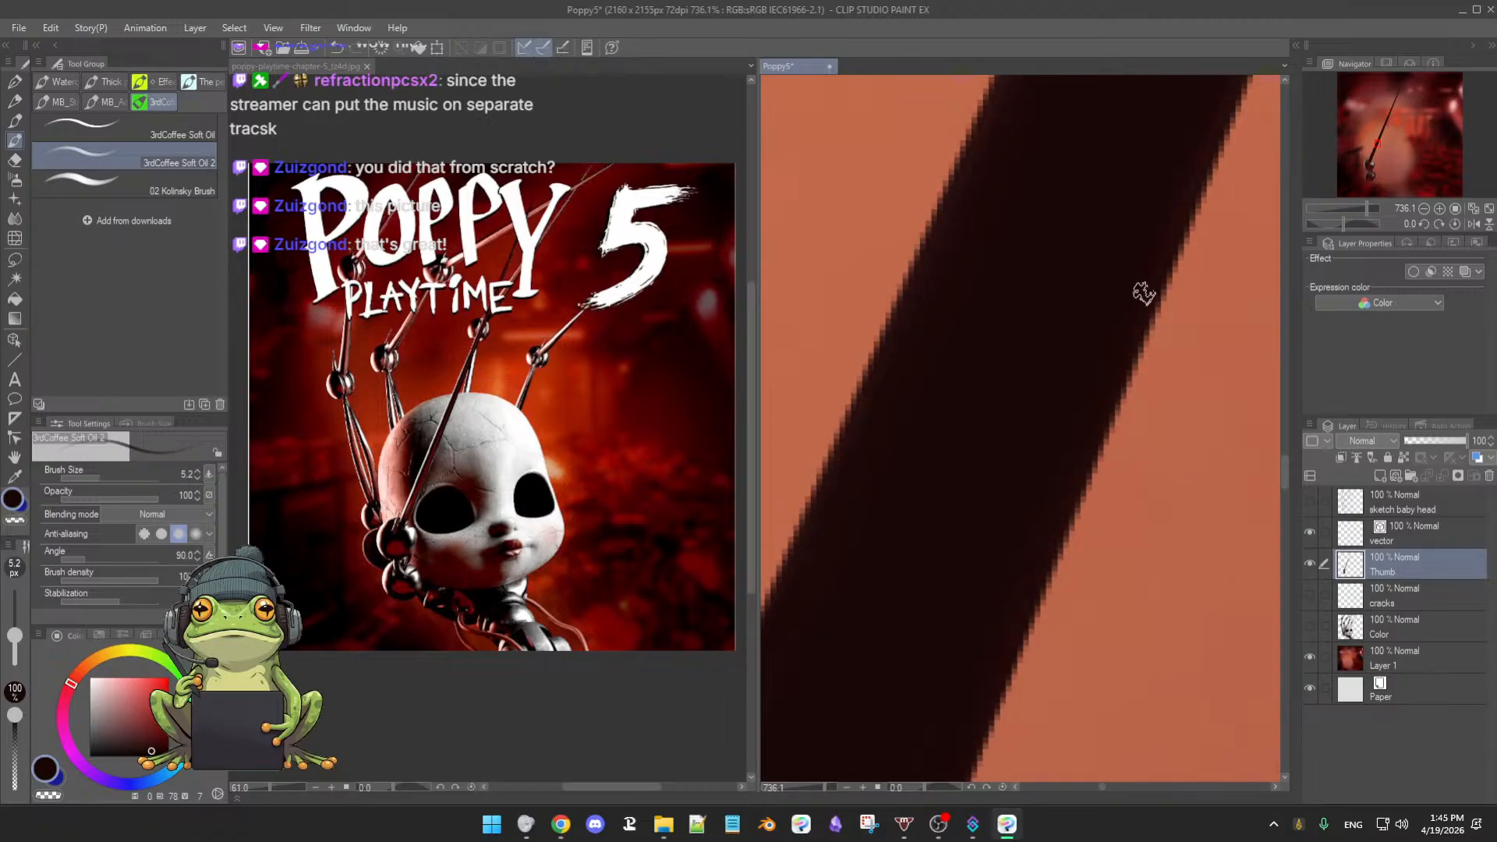
drag(980, 347, 960, 444)
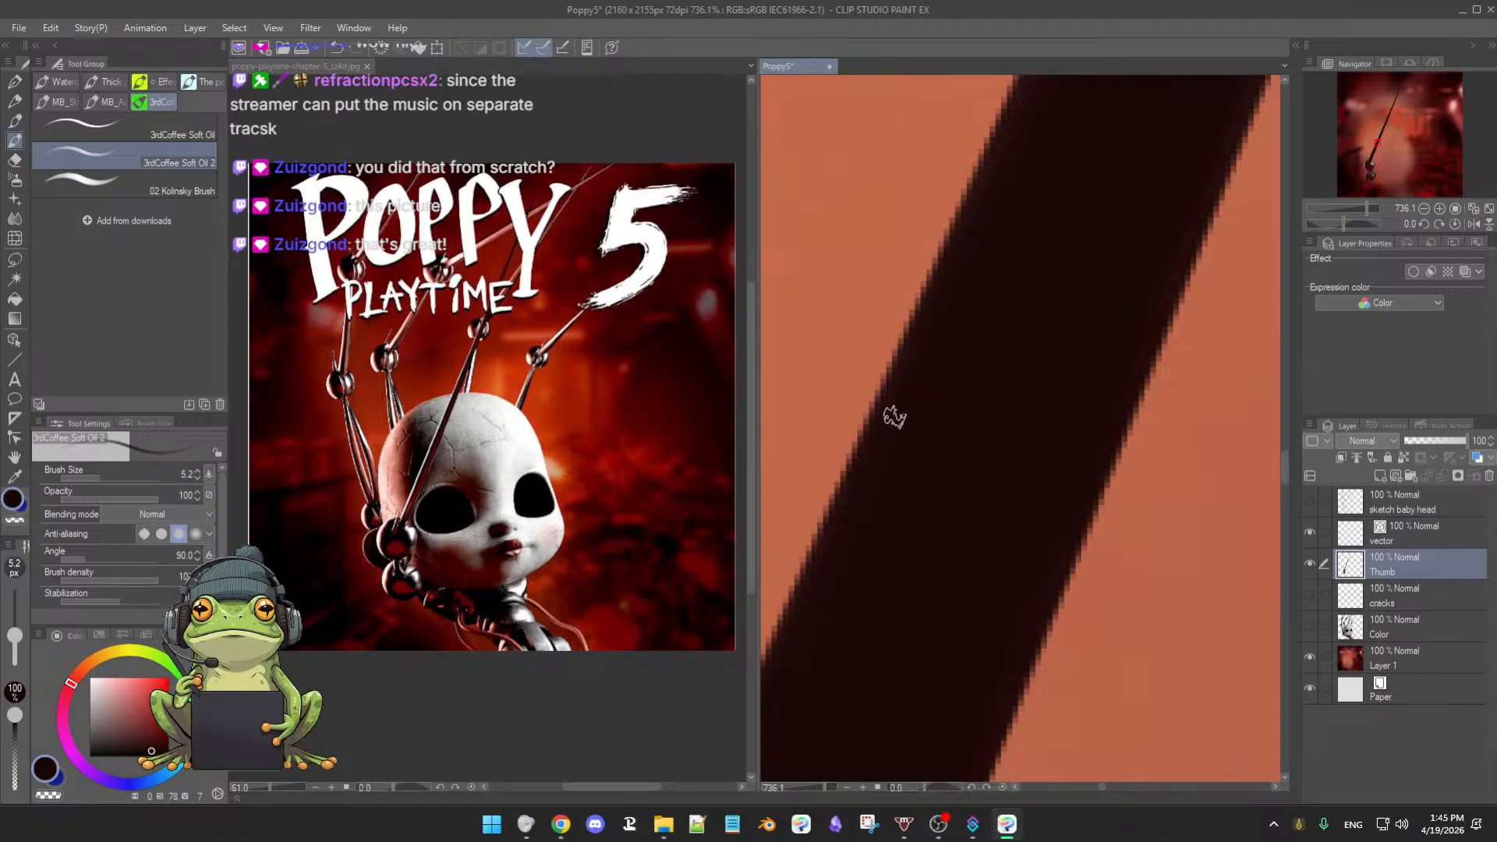
drag(1000, 444, 937, 430)
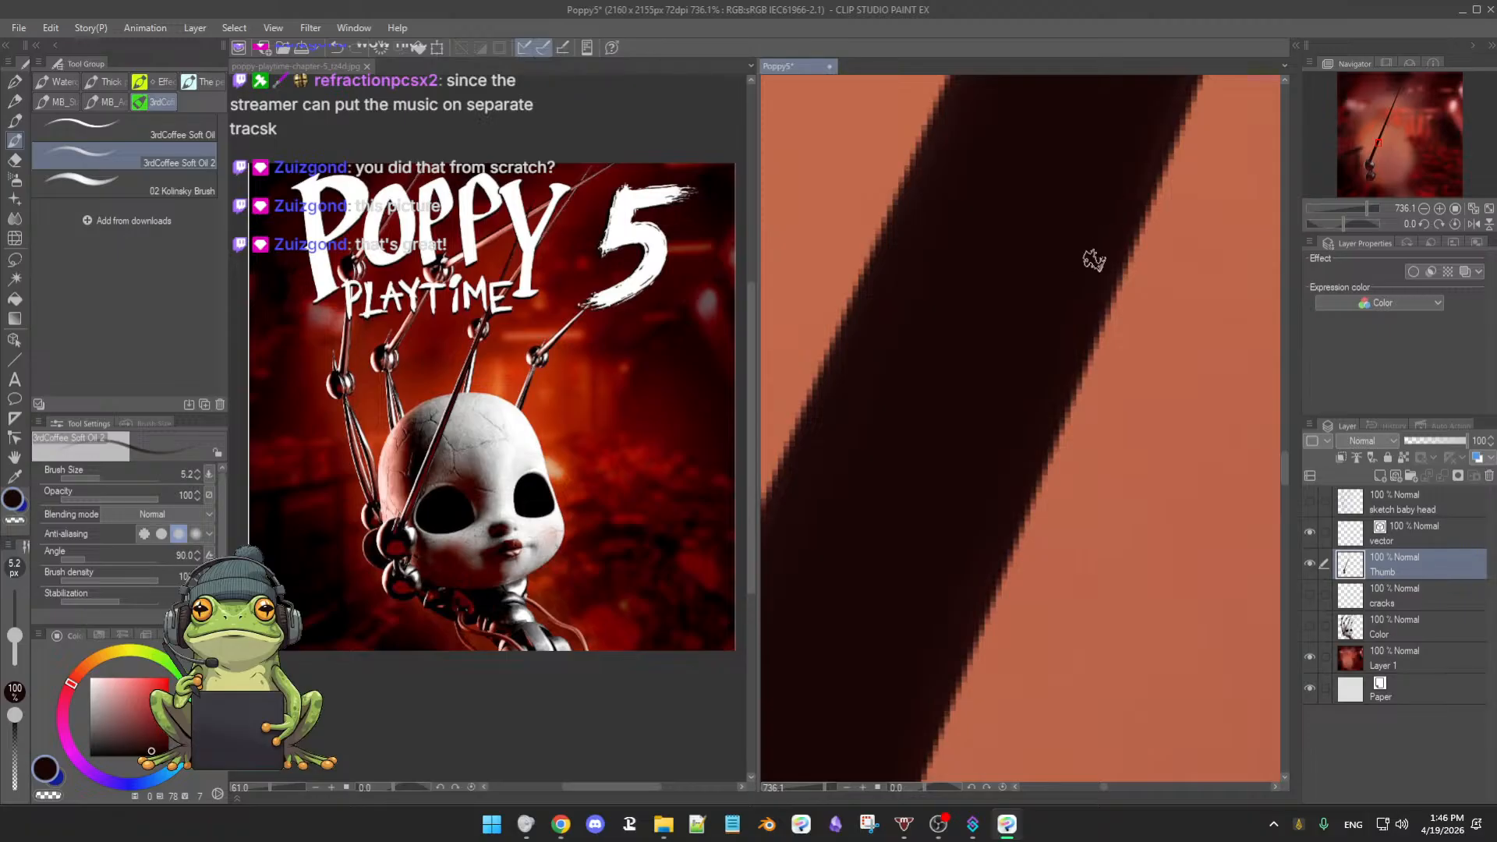
- Pan back and forth along the dark arm to inspect its edge
drag(1015, 292, 1011, 338)
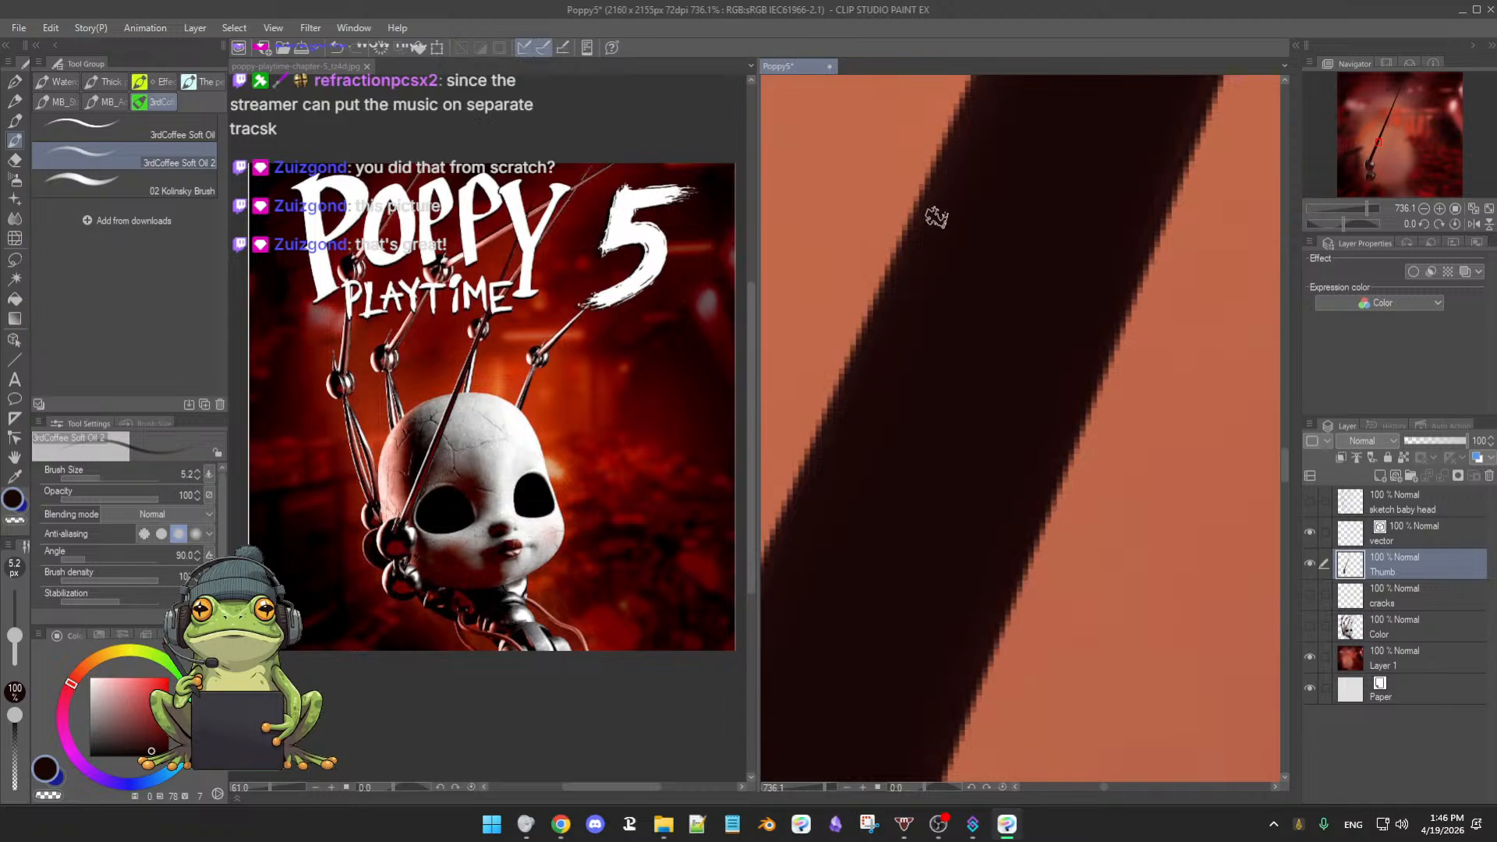
drag(1002, 221, 986, 303)
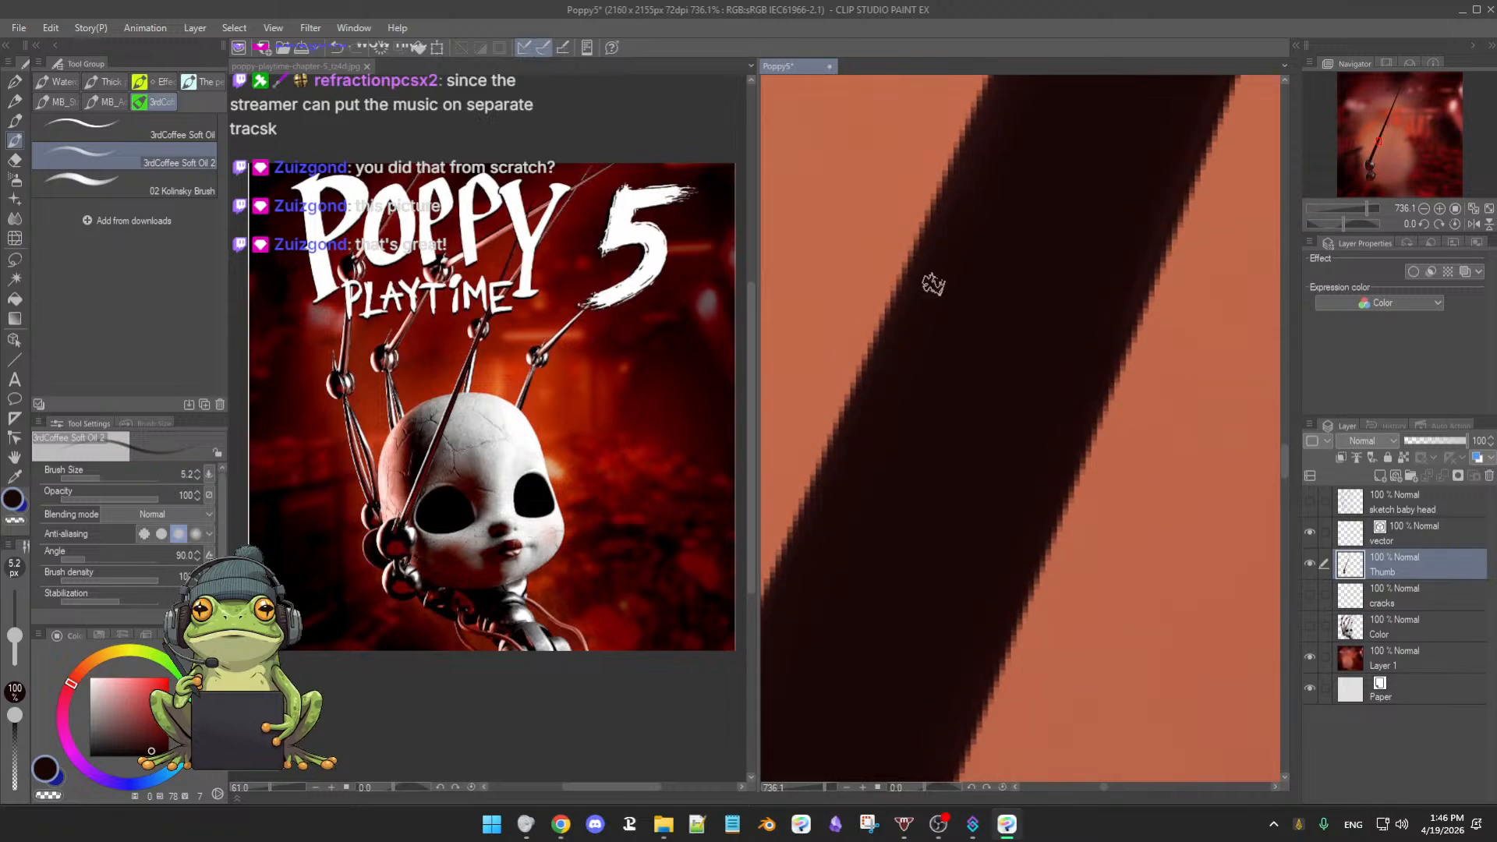
drag(1003, 403, 1016, 321)
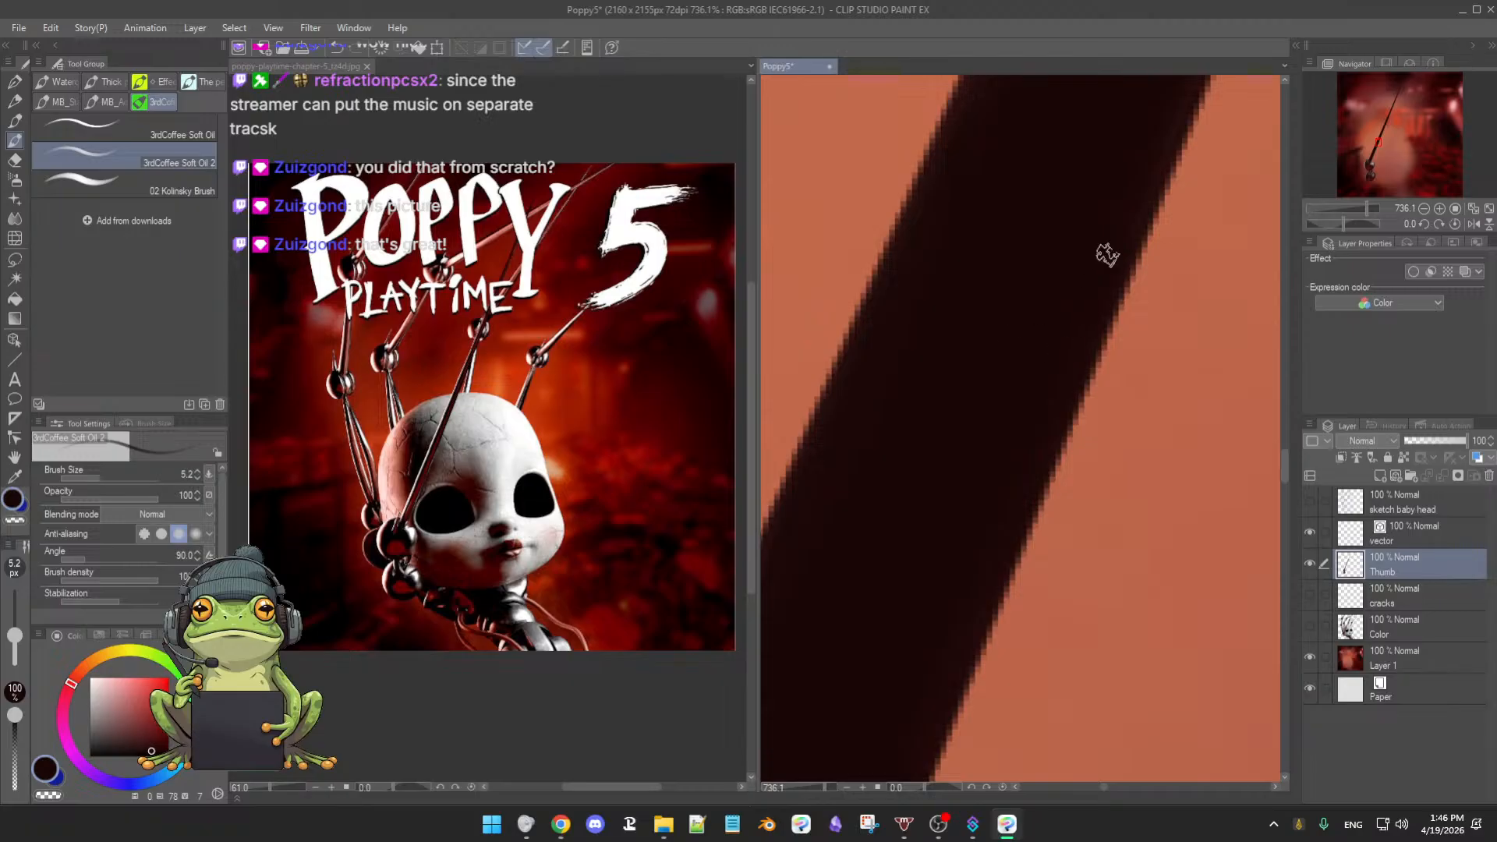
mouse_move(1135, 214)
mouse_down()
mouse_move(1049, 334)
mouse_move(1070, 314)
mouse_up()
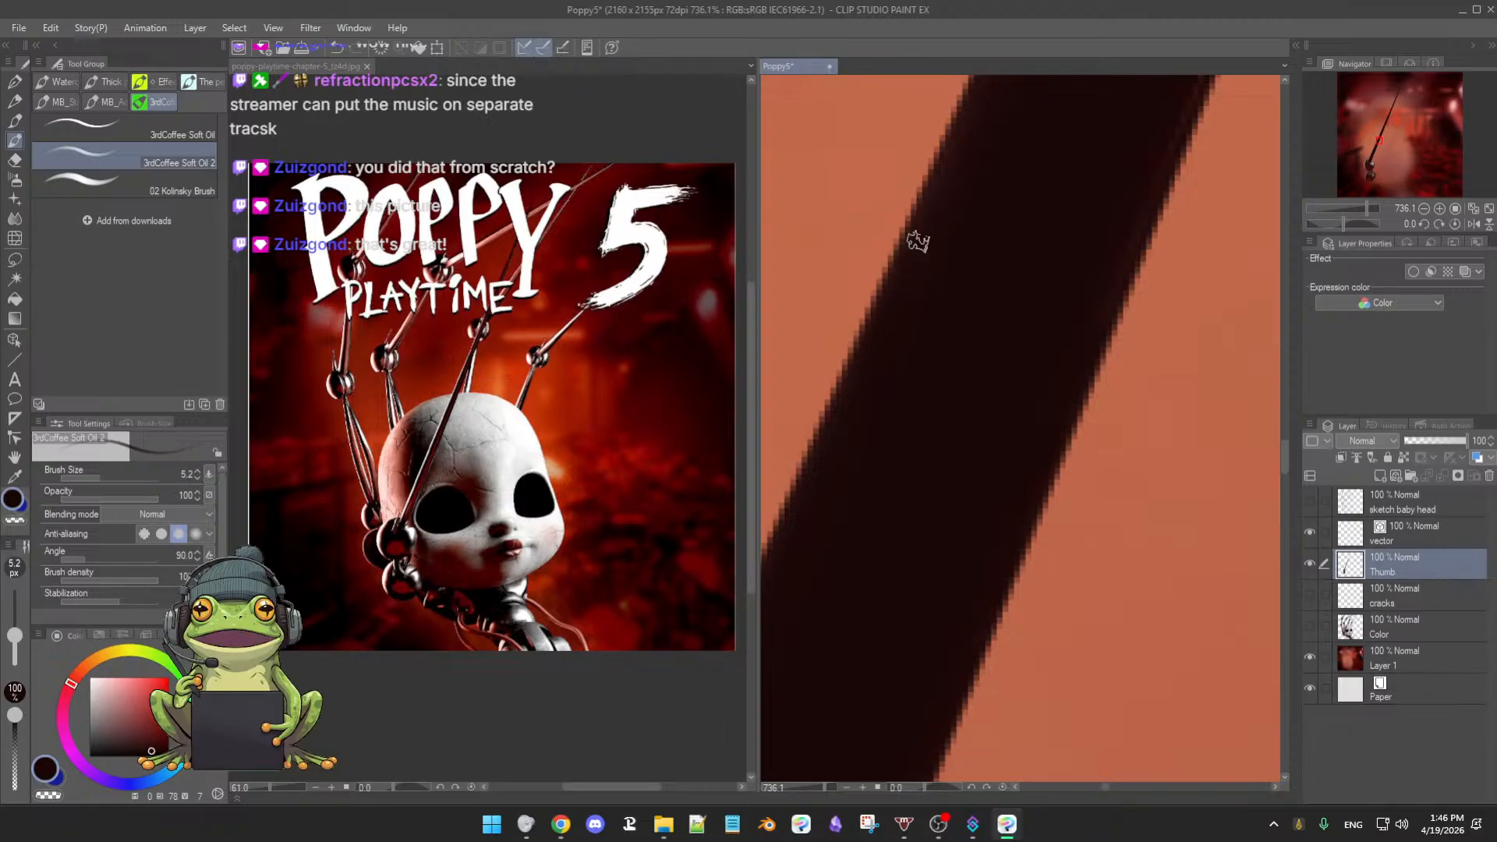
drag(980, 244, 971, 191)
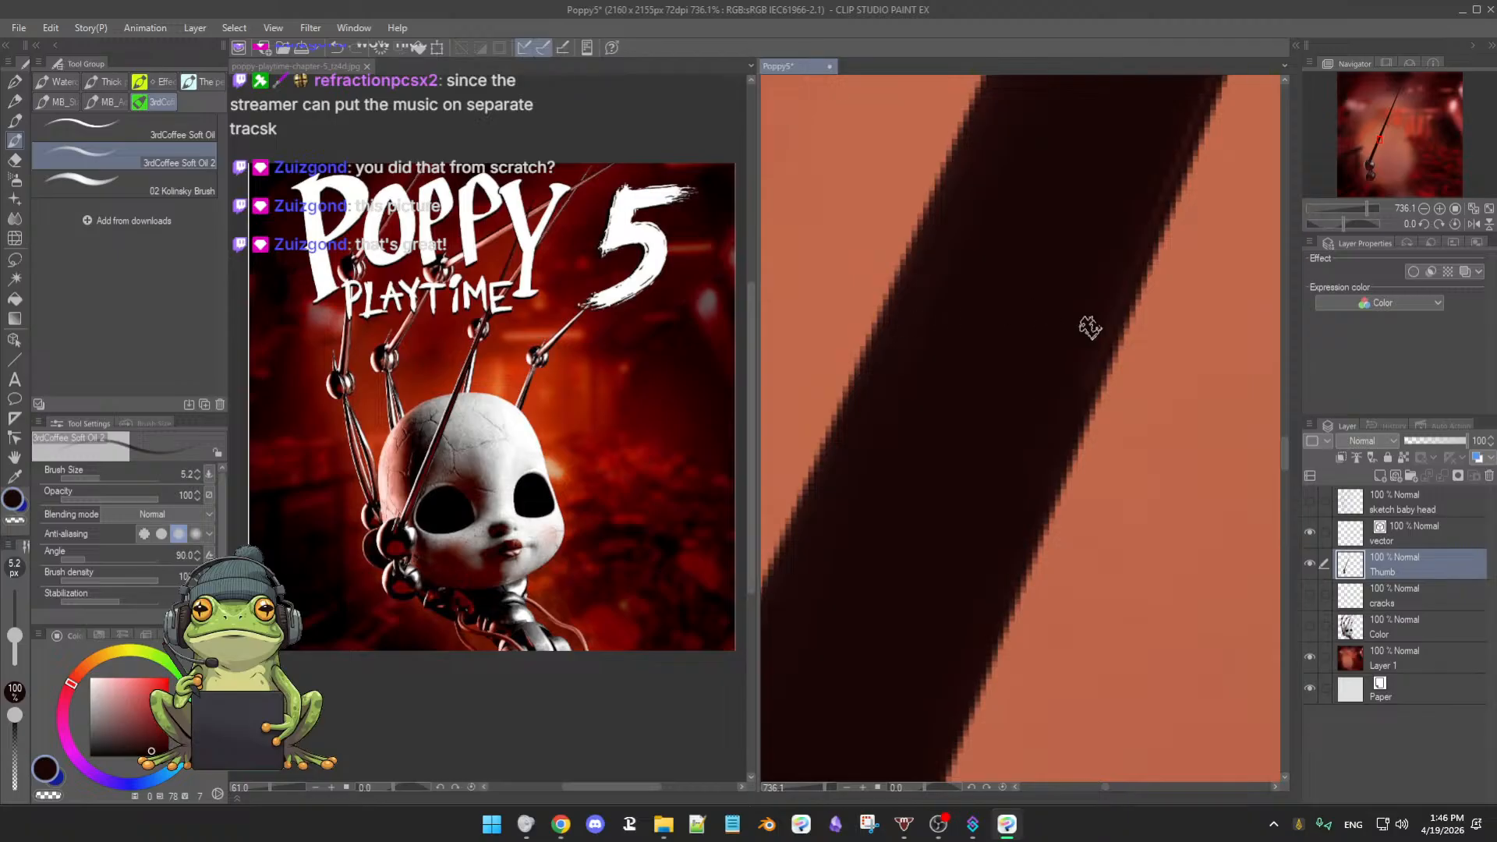
mouse_move(1106, 288)
mouse_down()
mouse_move(1076, 324)
mouse_move(1103, 301)
mouse_up()
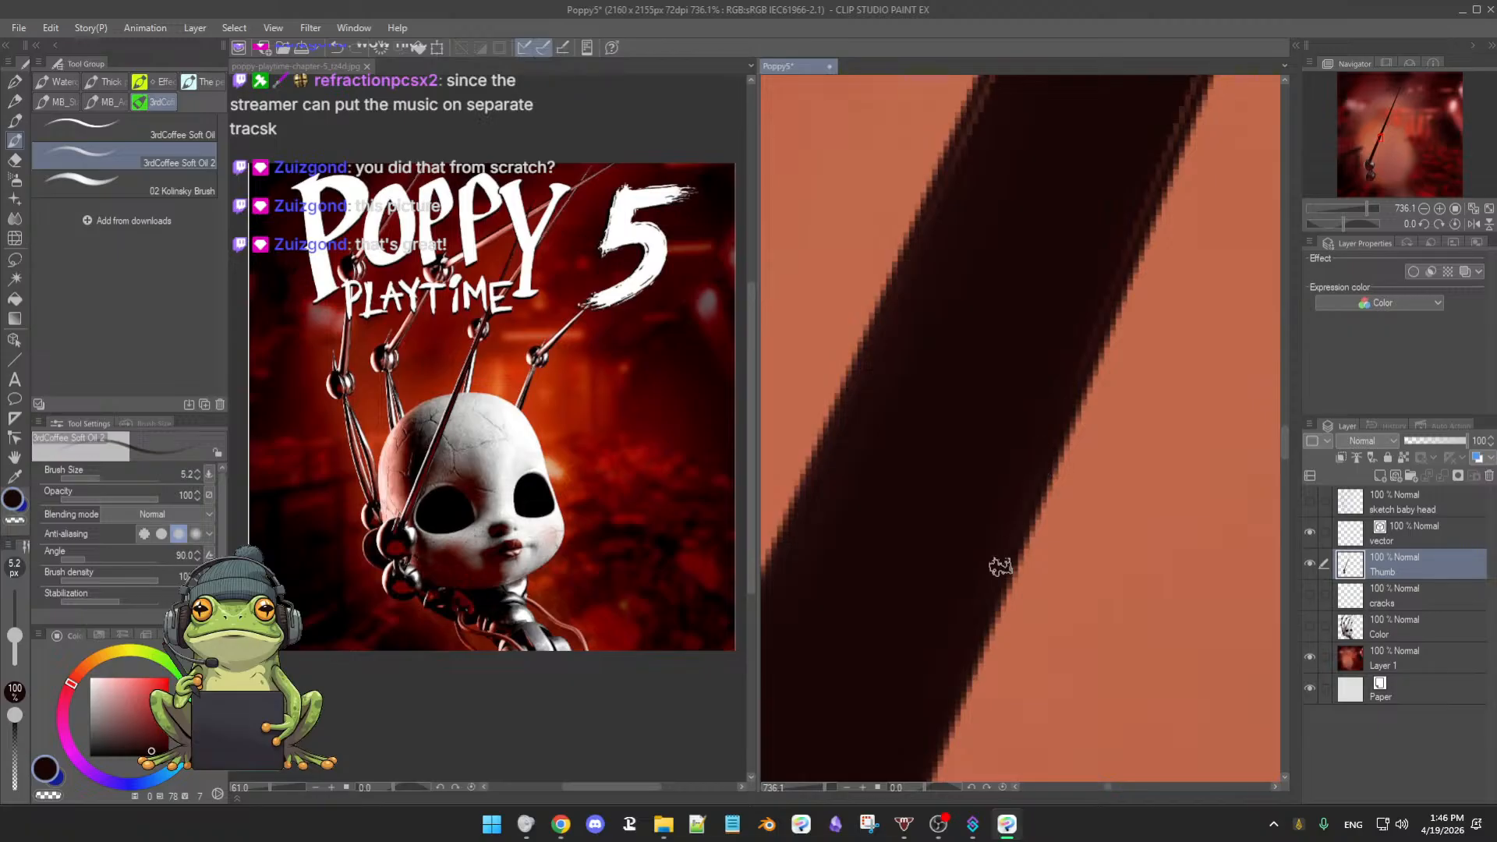
drag(1008, 461, 1018, 369)
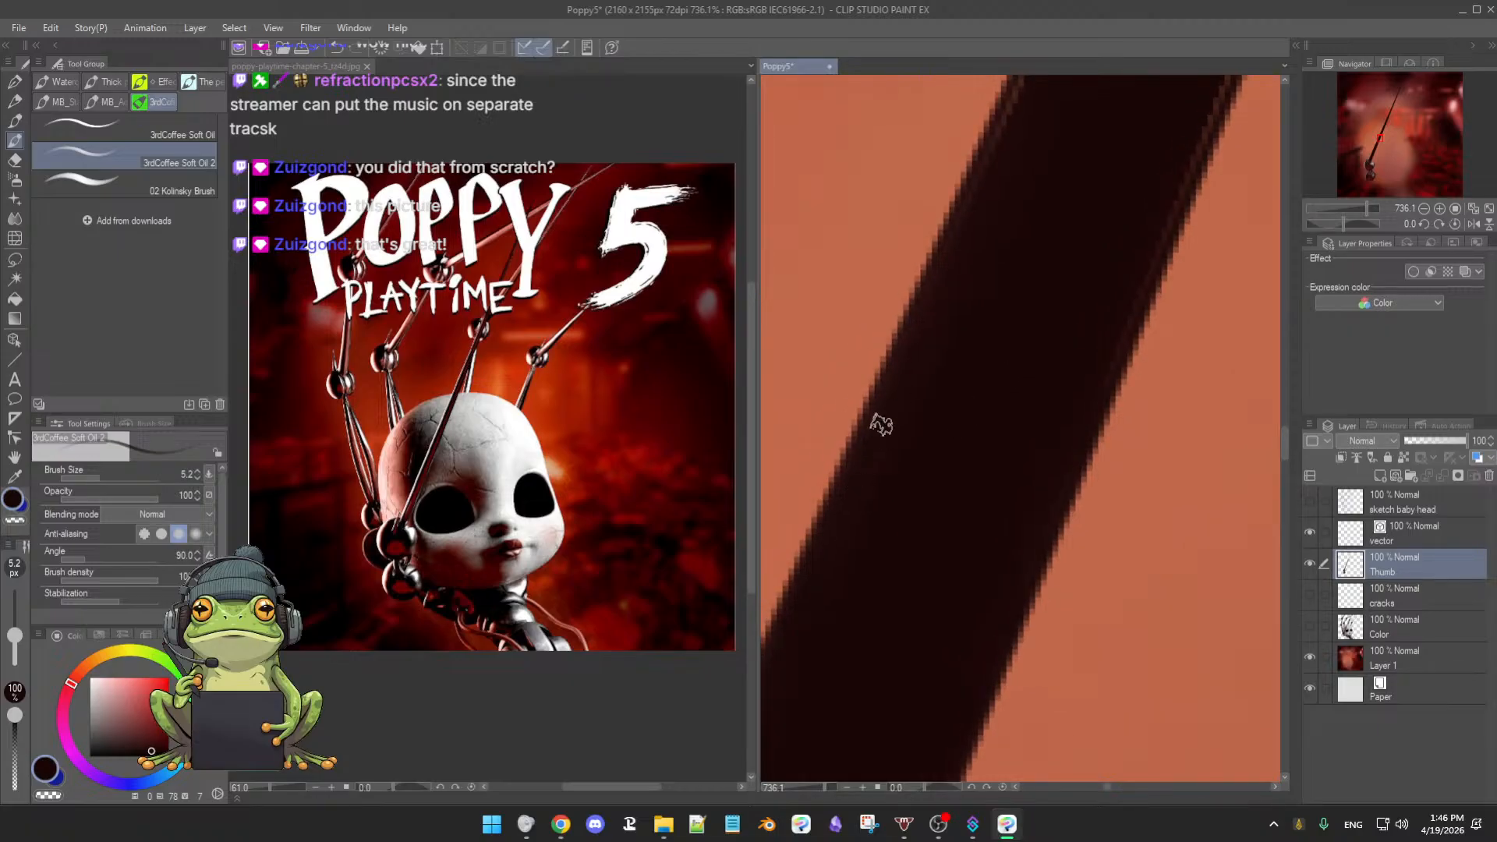
drag(939, 311, 925, 424)
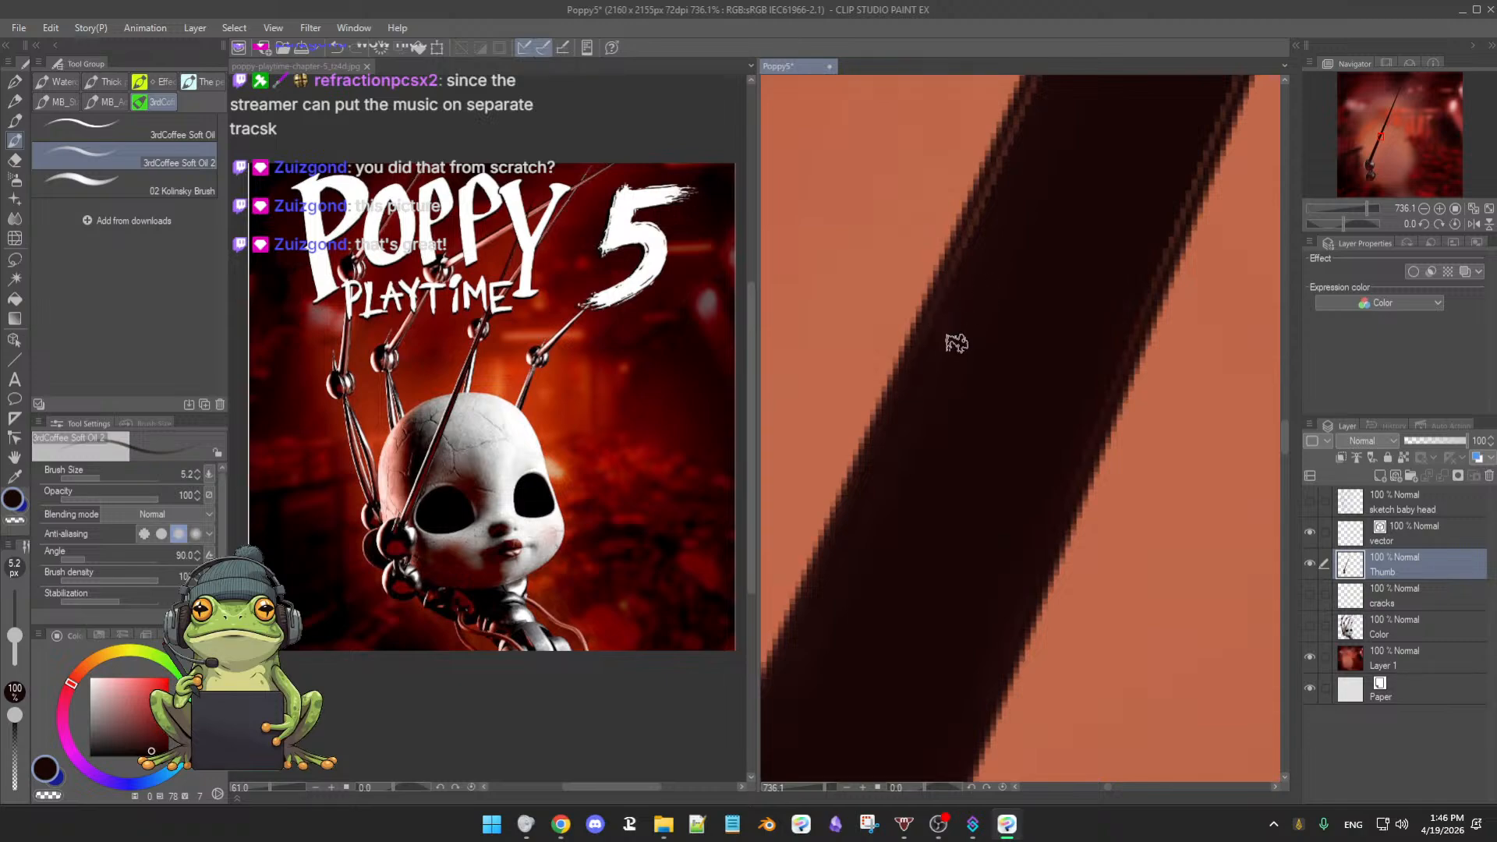
drag(957, 346, 955, 351)
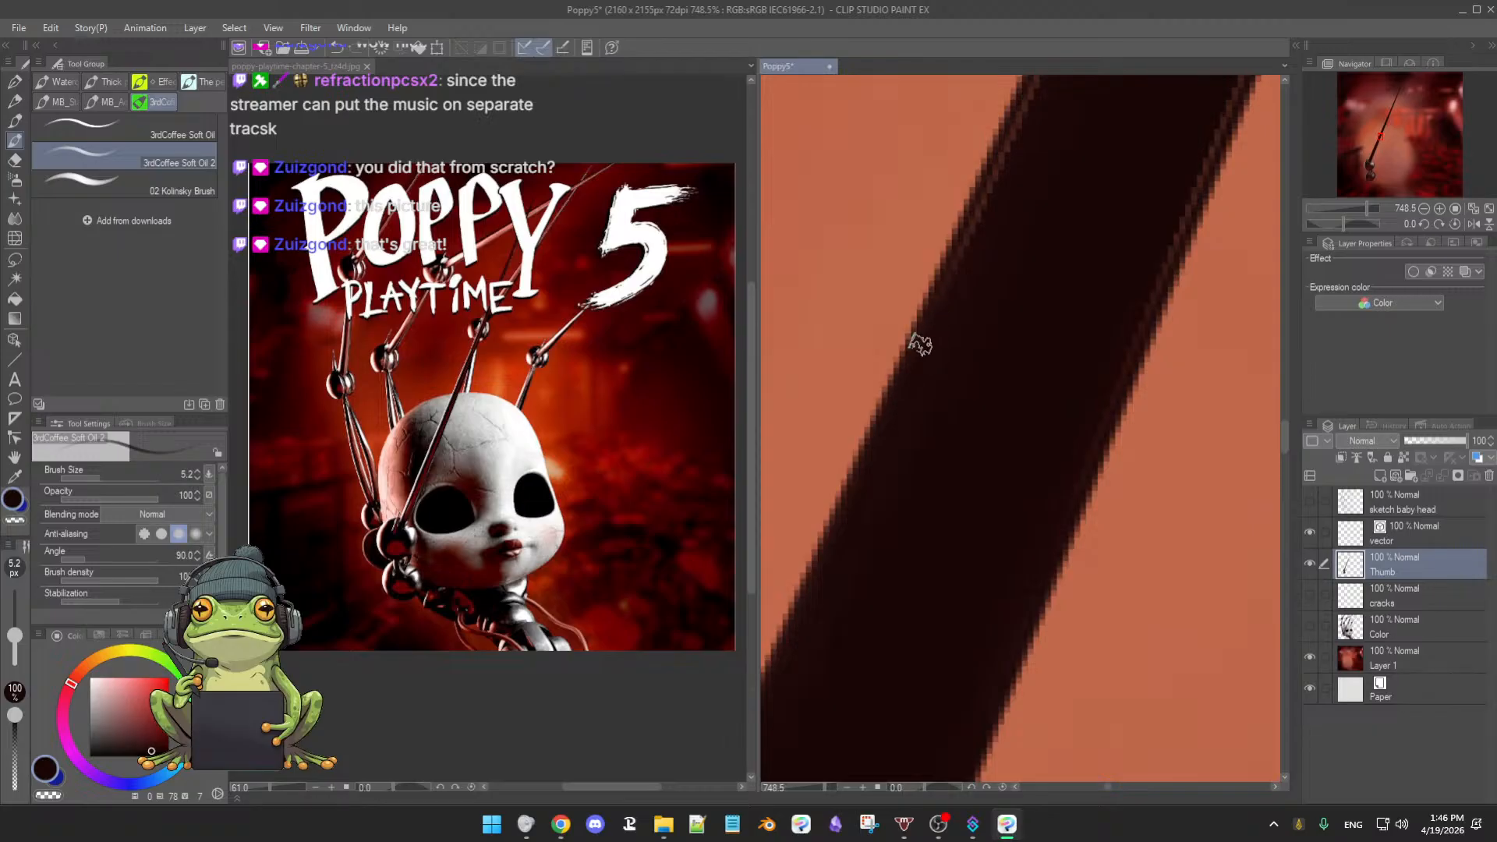
drag(959, 261, 963, 353)
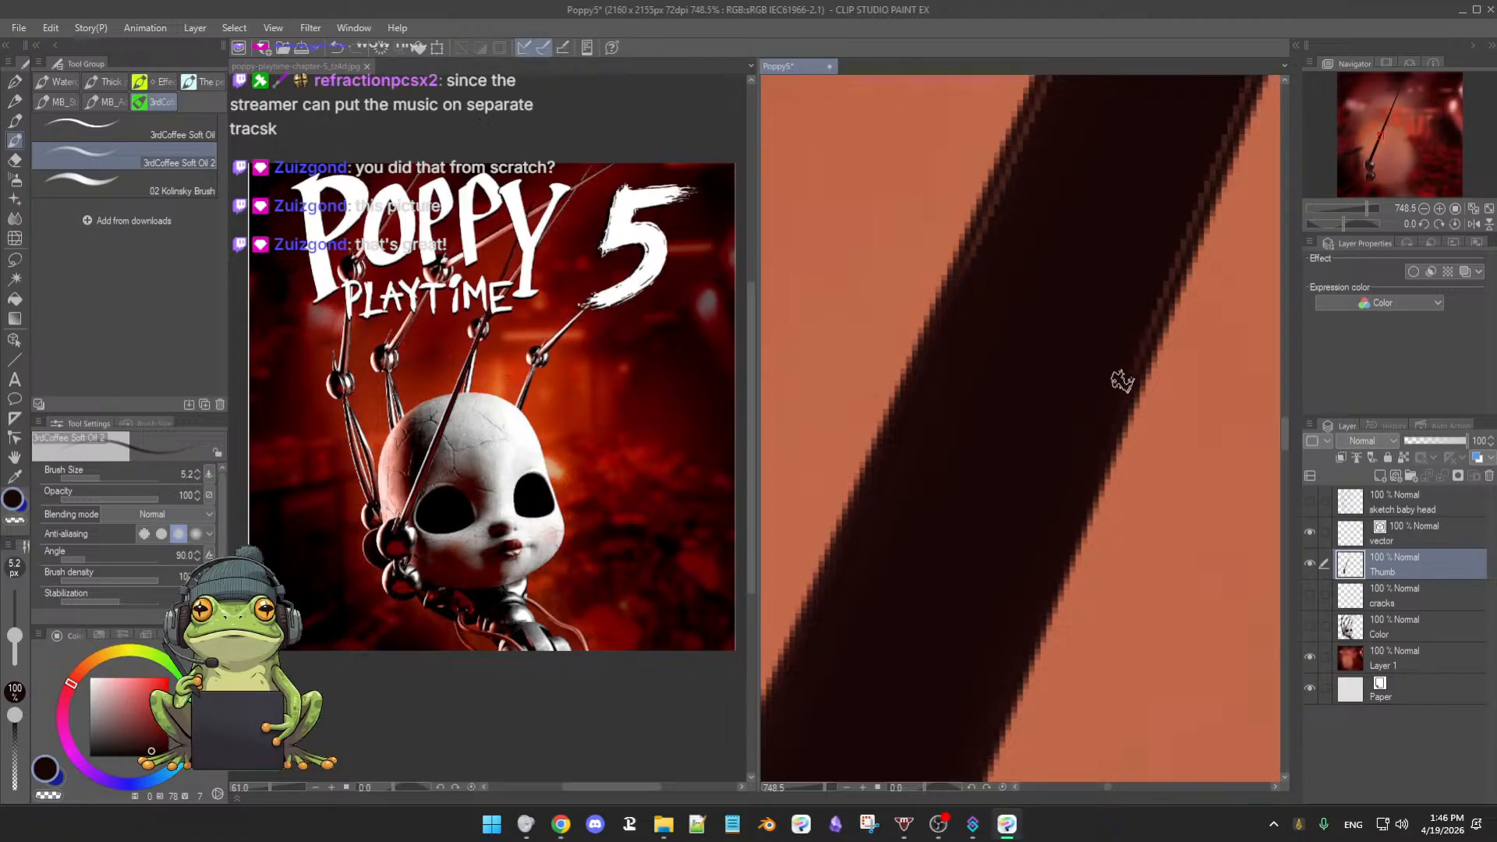
drag(1086, 434, 1112, 387)
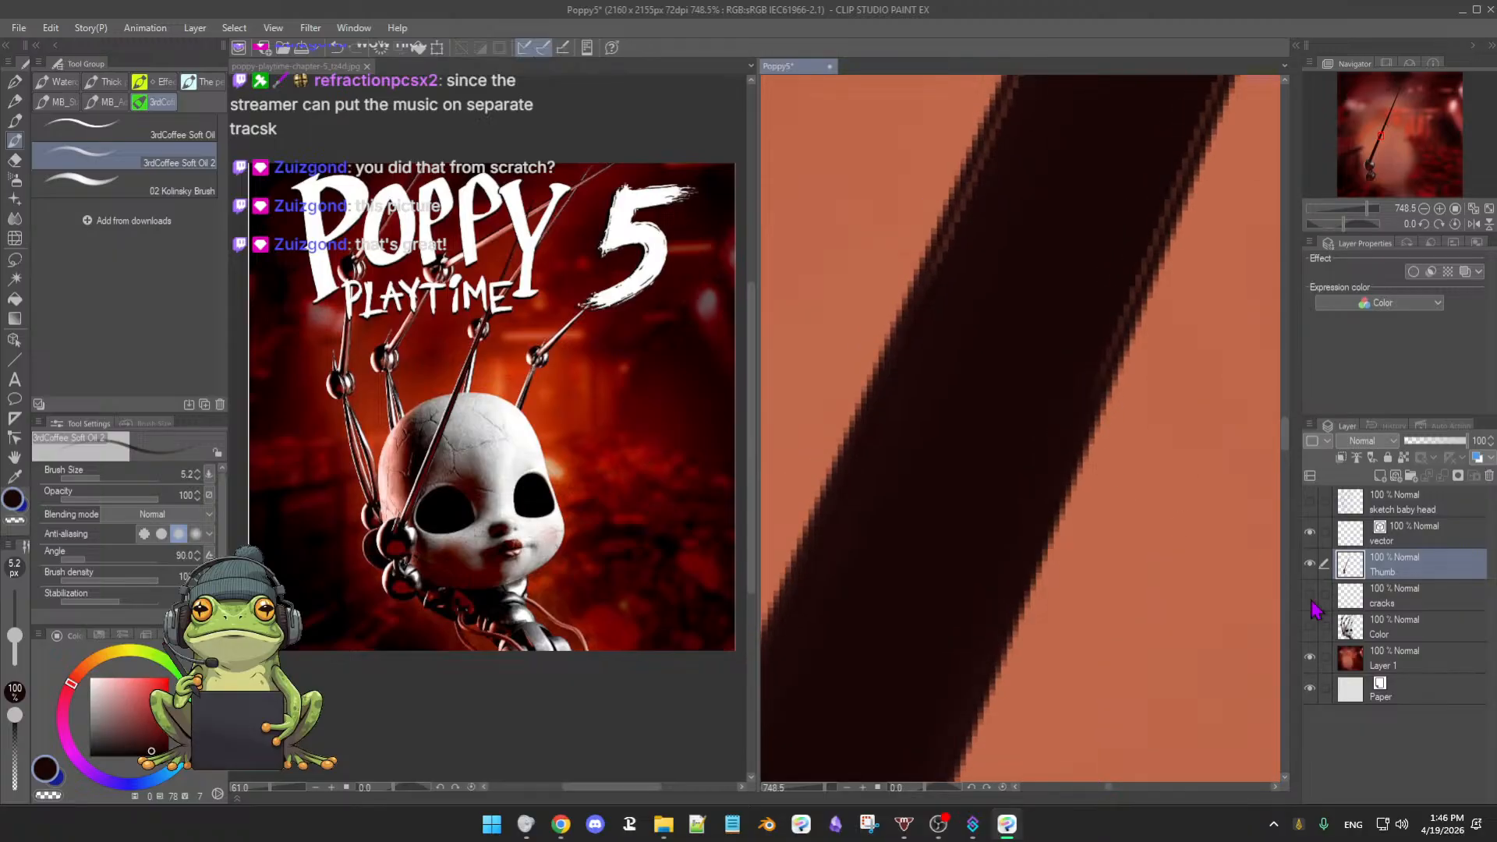
- Hide the orange background layer and zoom out on the dark arm stroke
click(1311, 657)
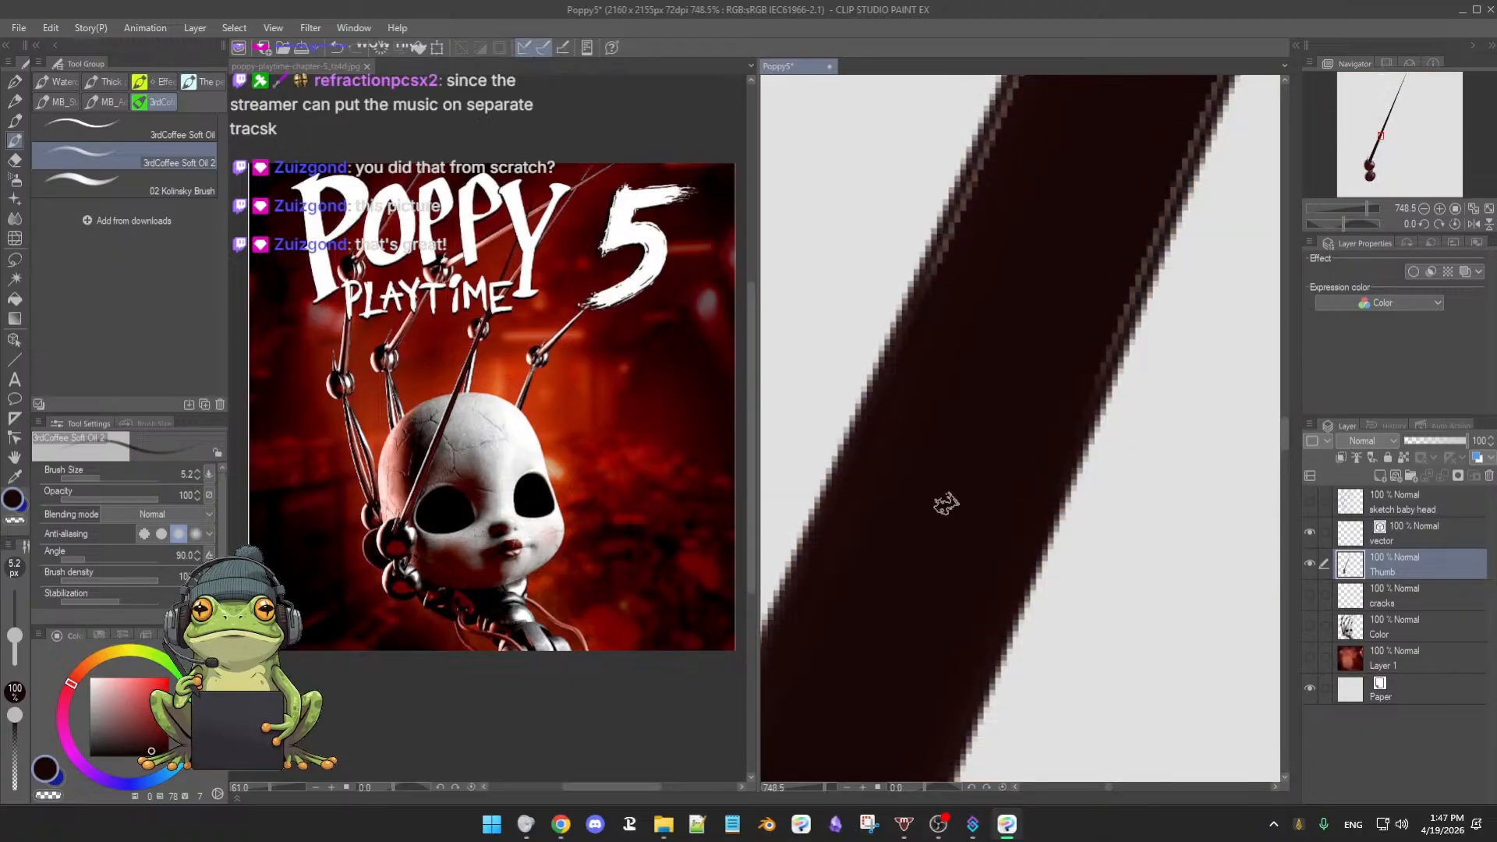
drag(945, 504, 959, 503)
drag(964, 511, 945, 522)
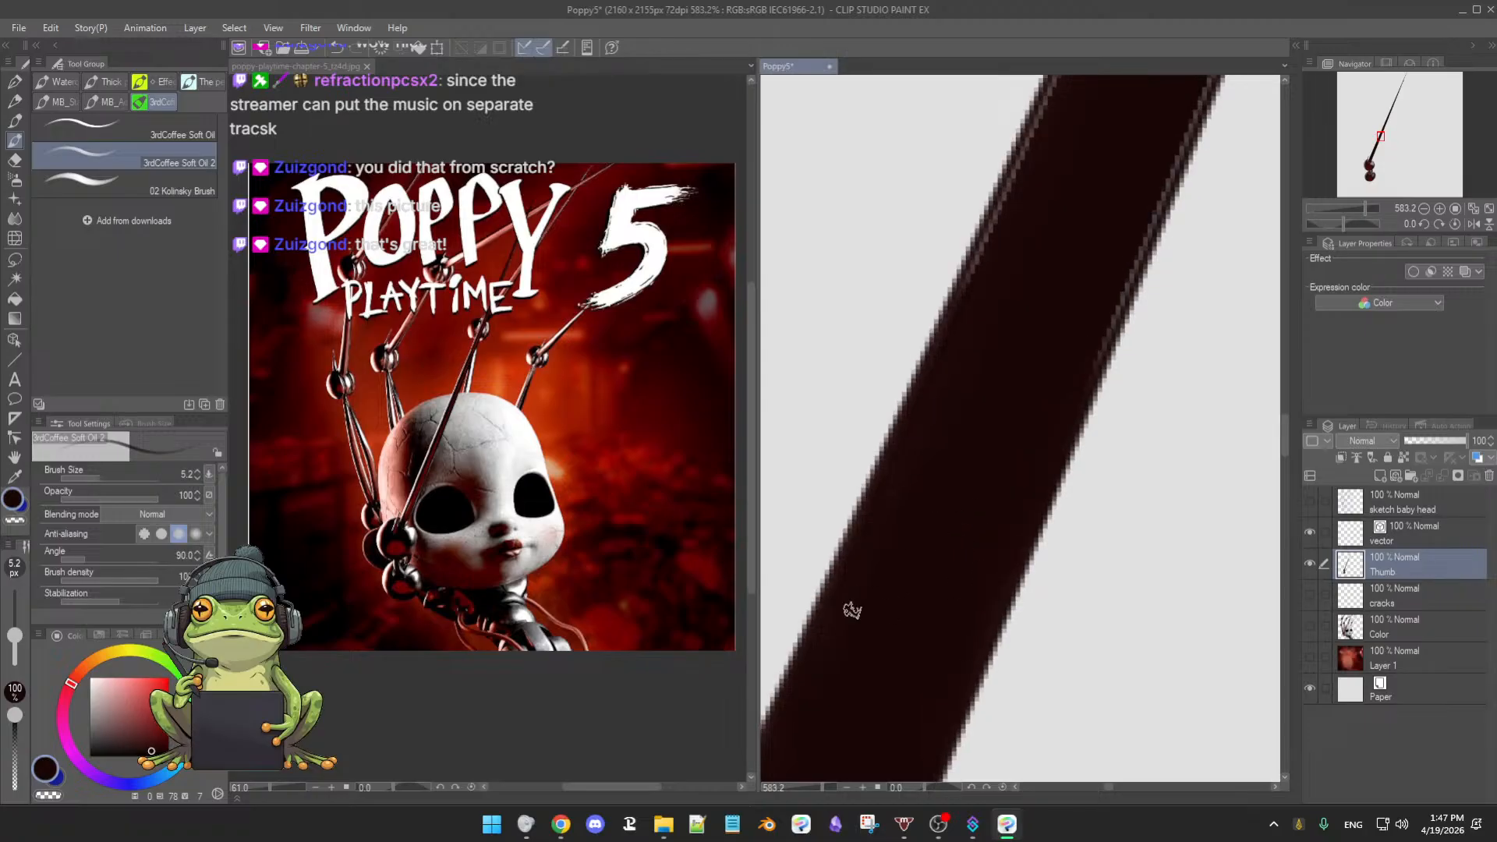
drag(1030, 380, 974, 490)
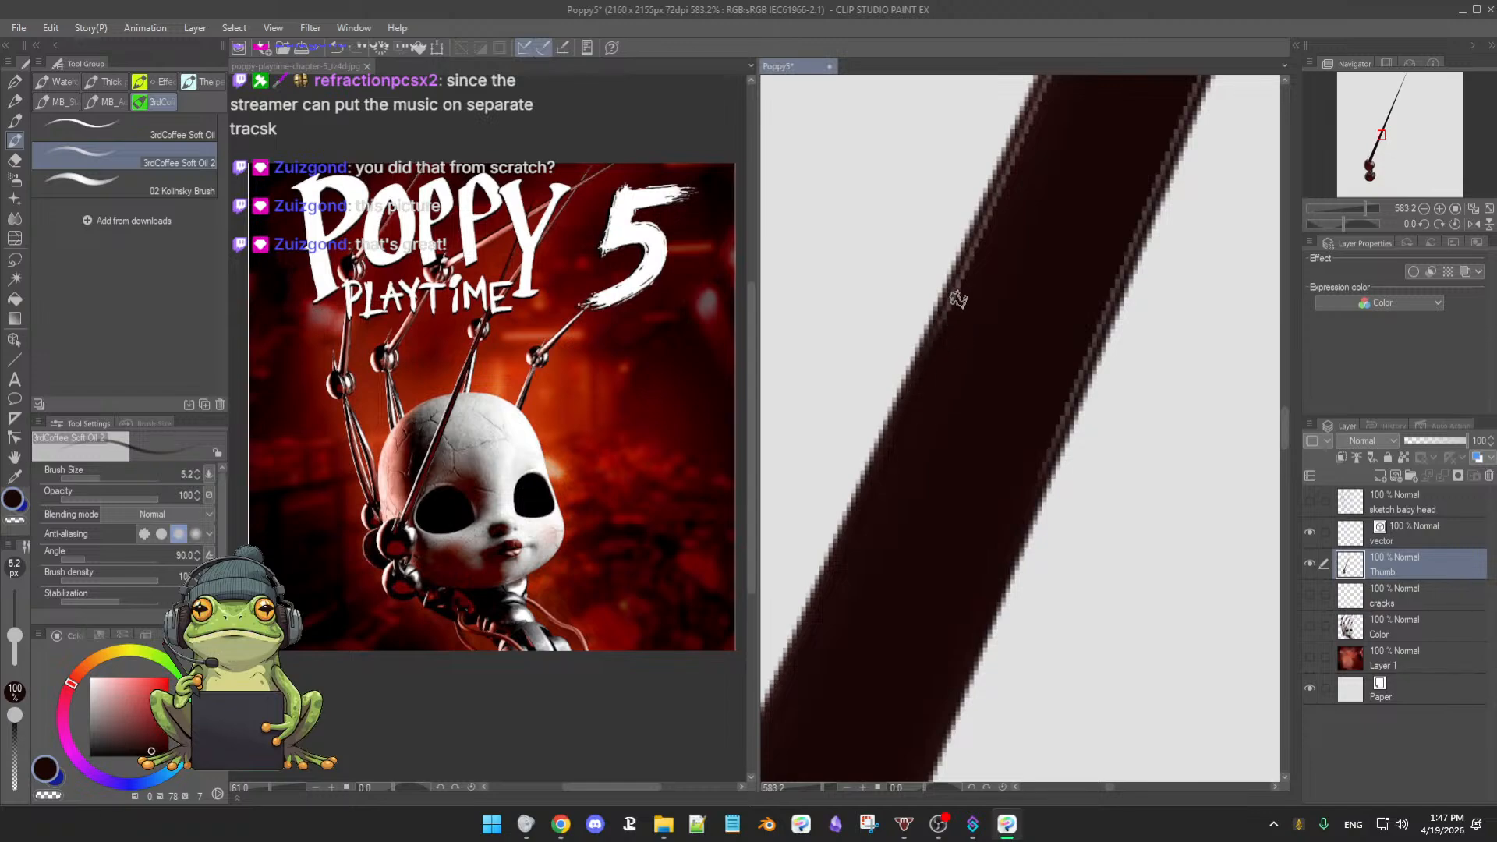
drag(973, 484, 977, 425)
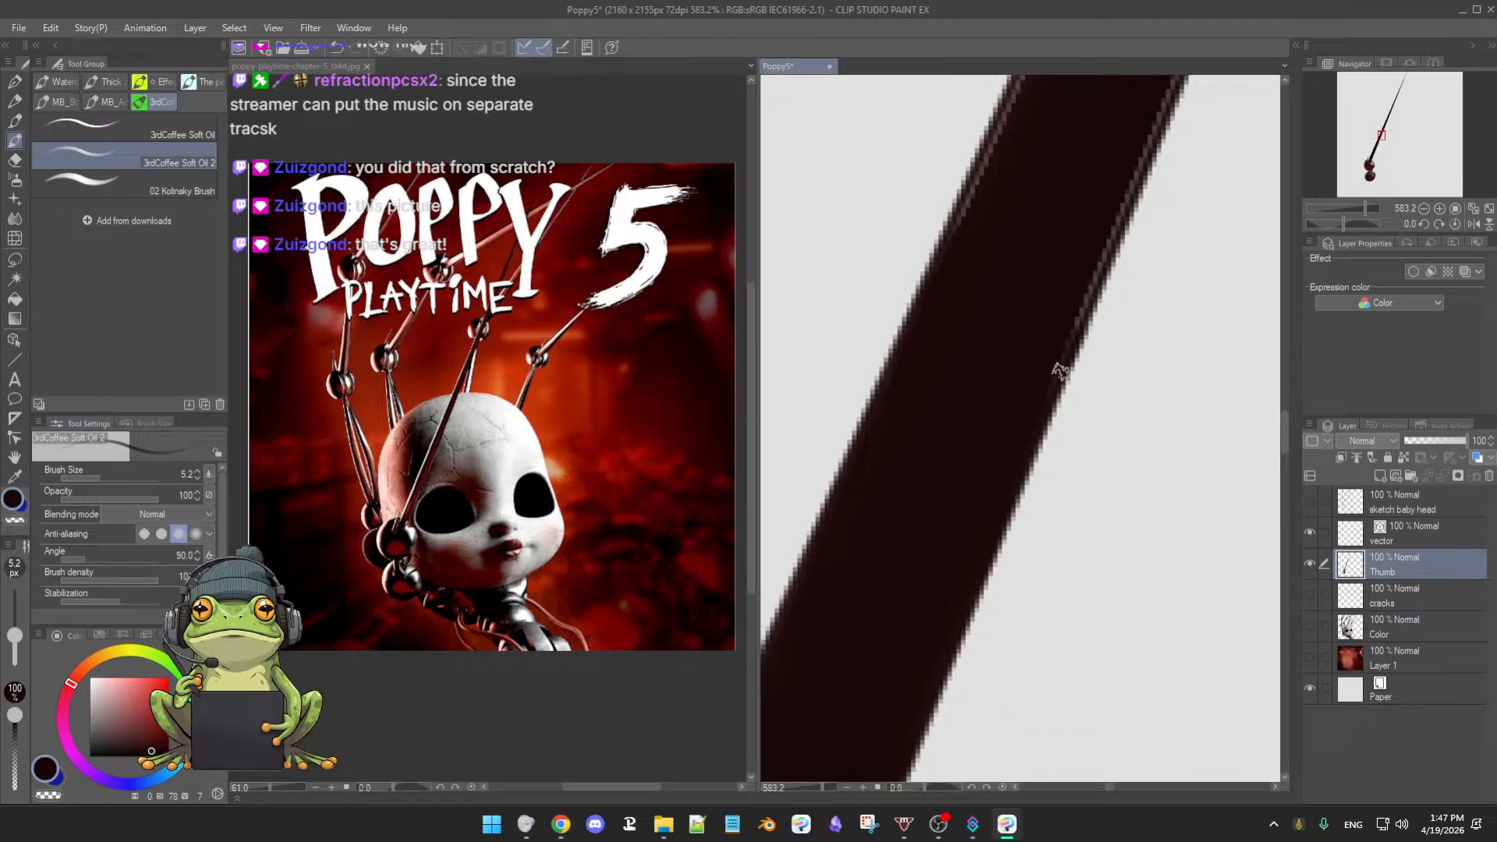
- Follow the stroke downward, then switch to another application and back
drag(1071, 326, 1042, 397)
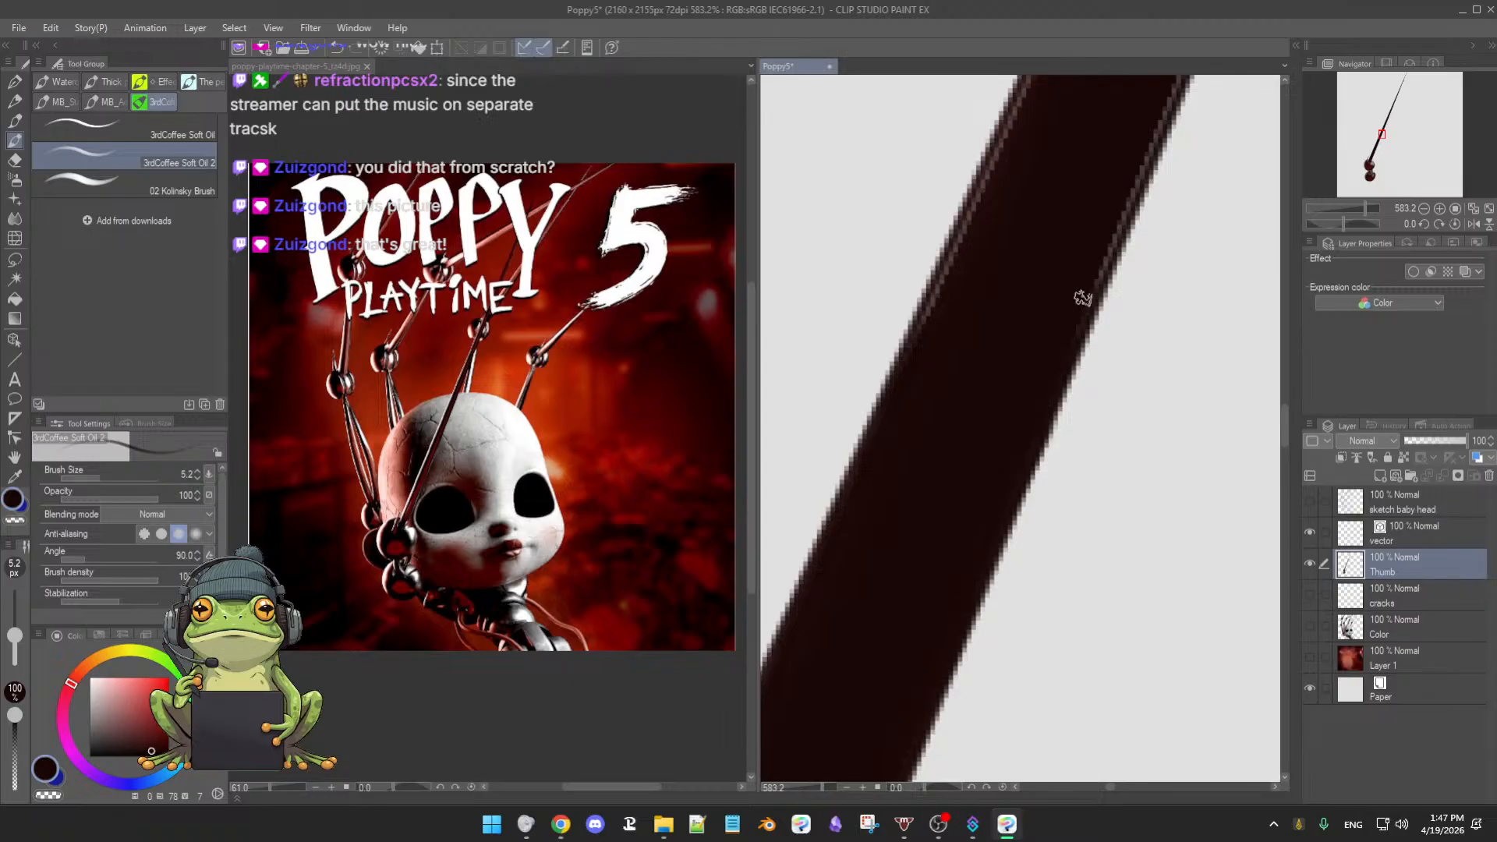
drag(1048, 296, 1020, 388)
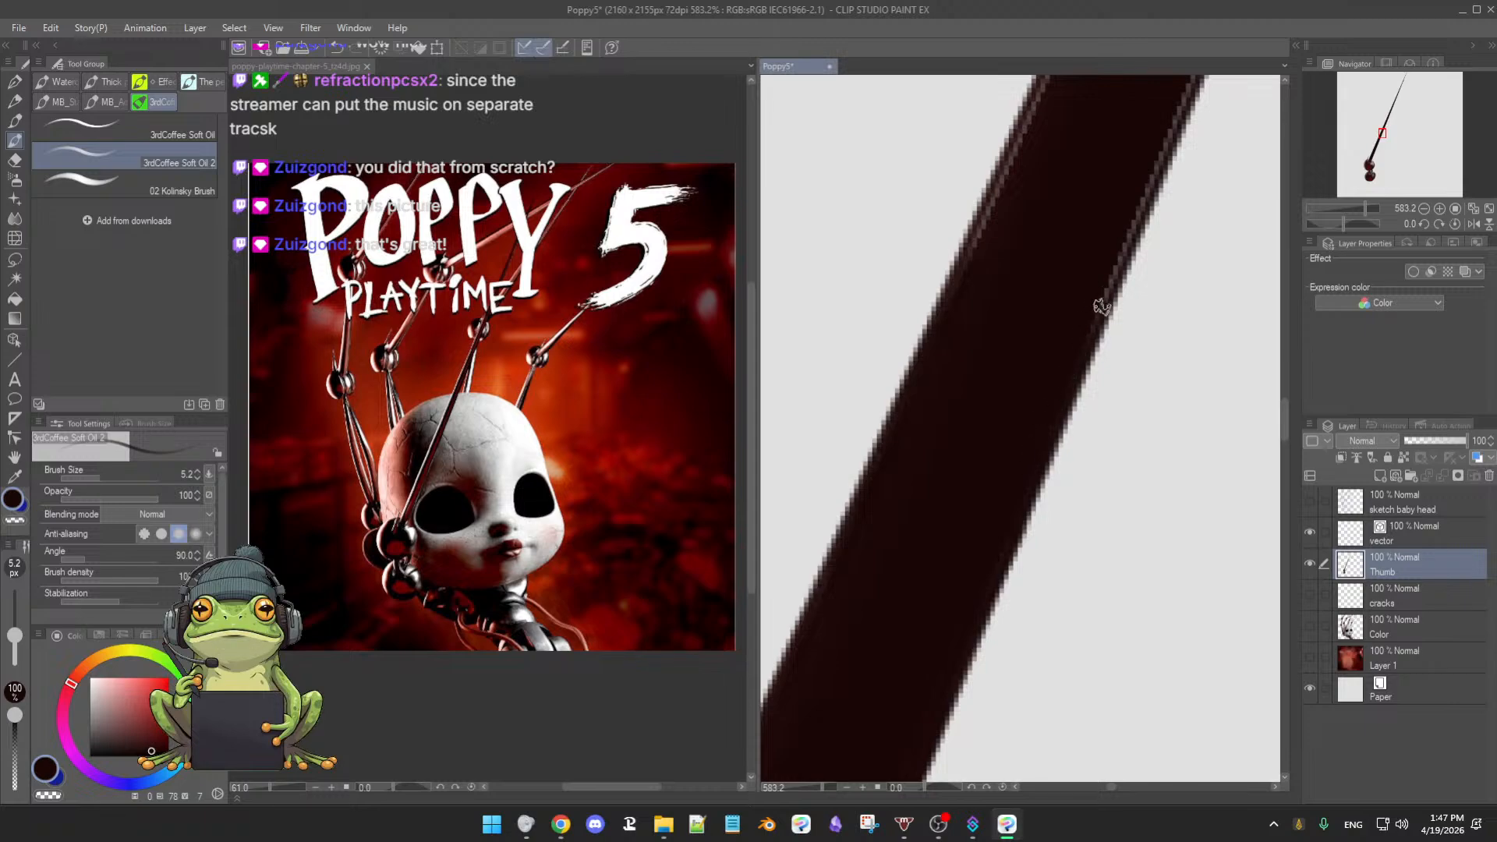
drag(1008, 372, 998, 402)
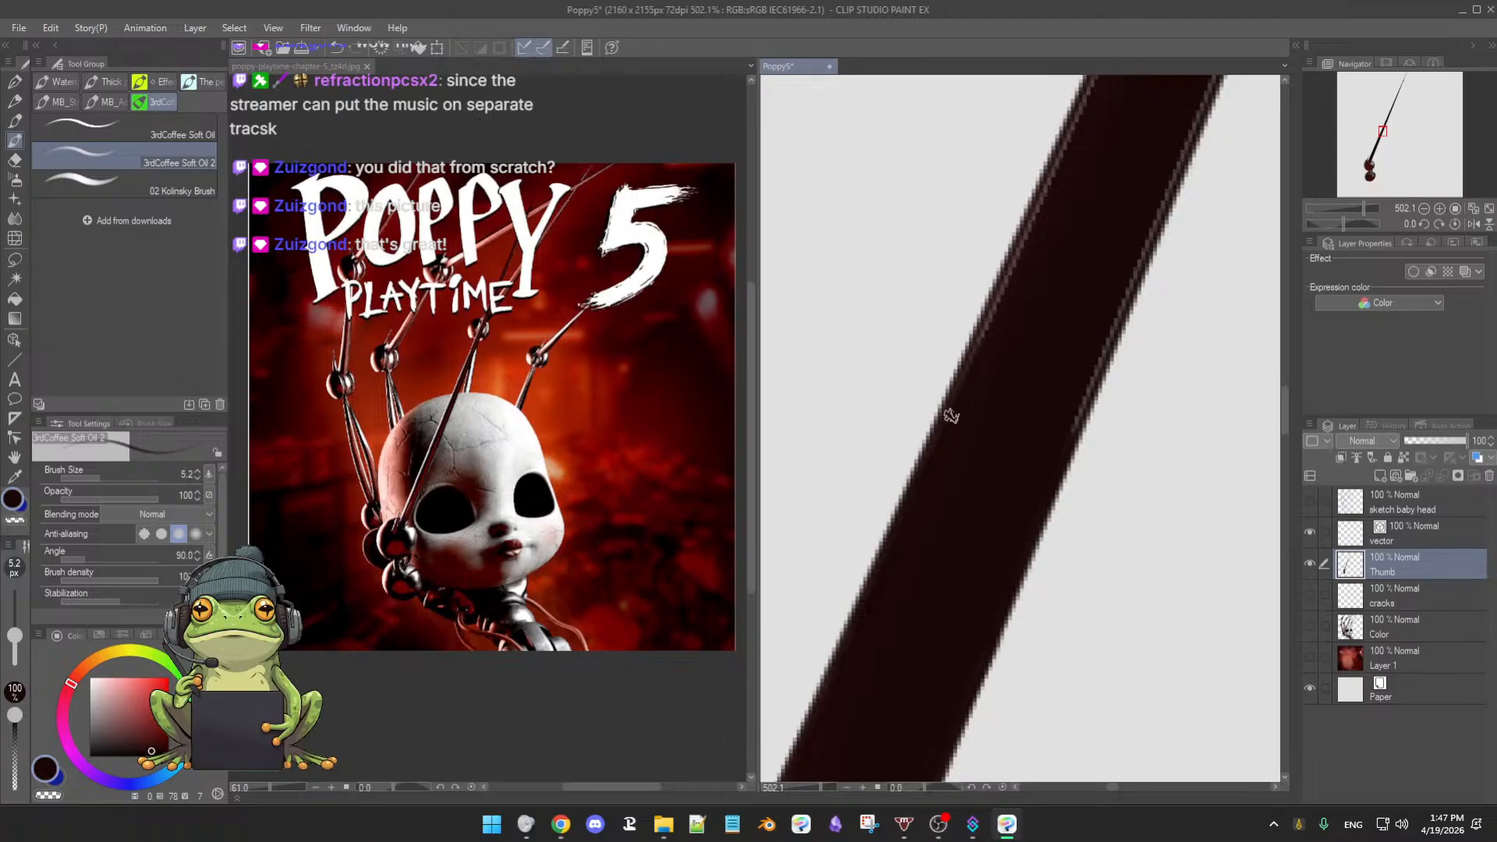
drag(1002, 387, 991, 408)
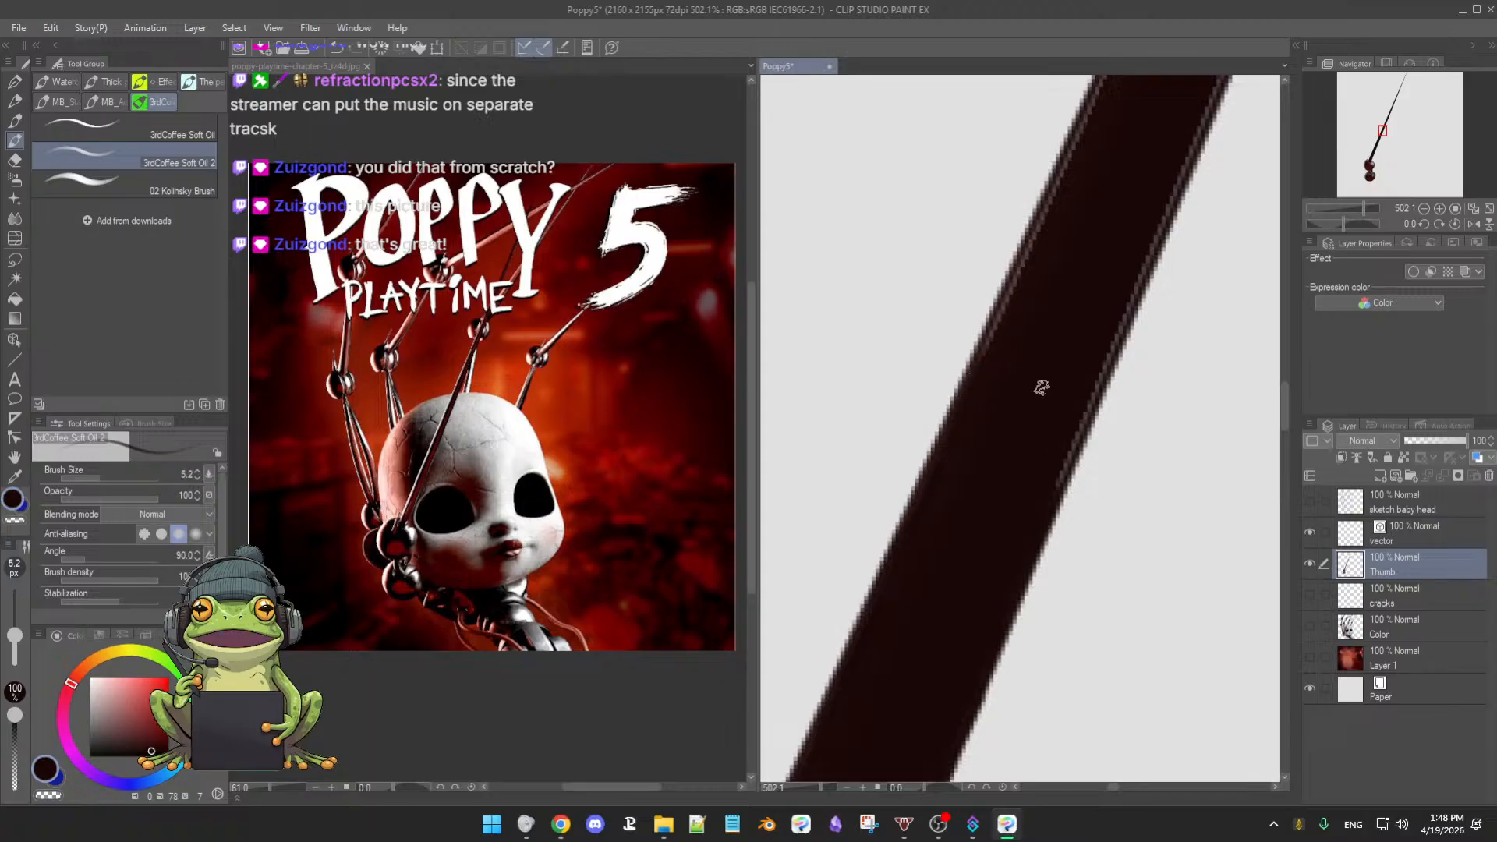
key(alt+Tab)
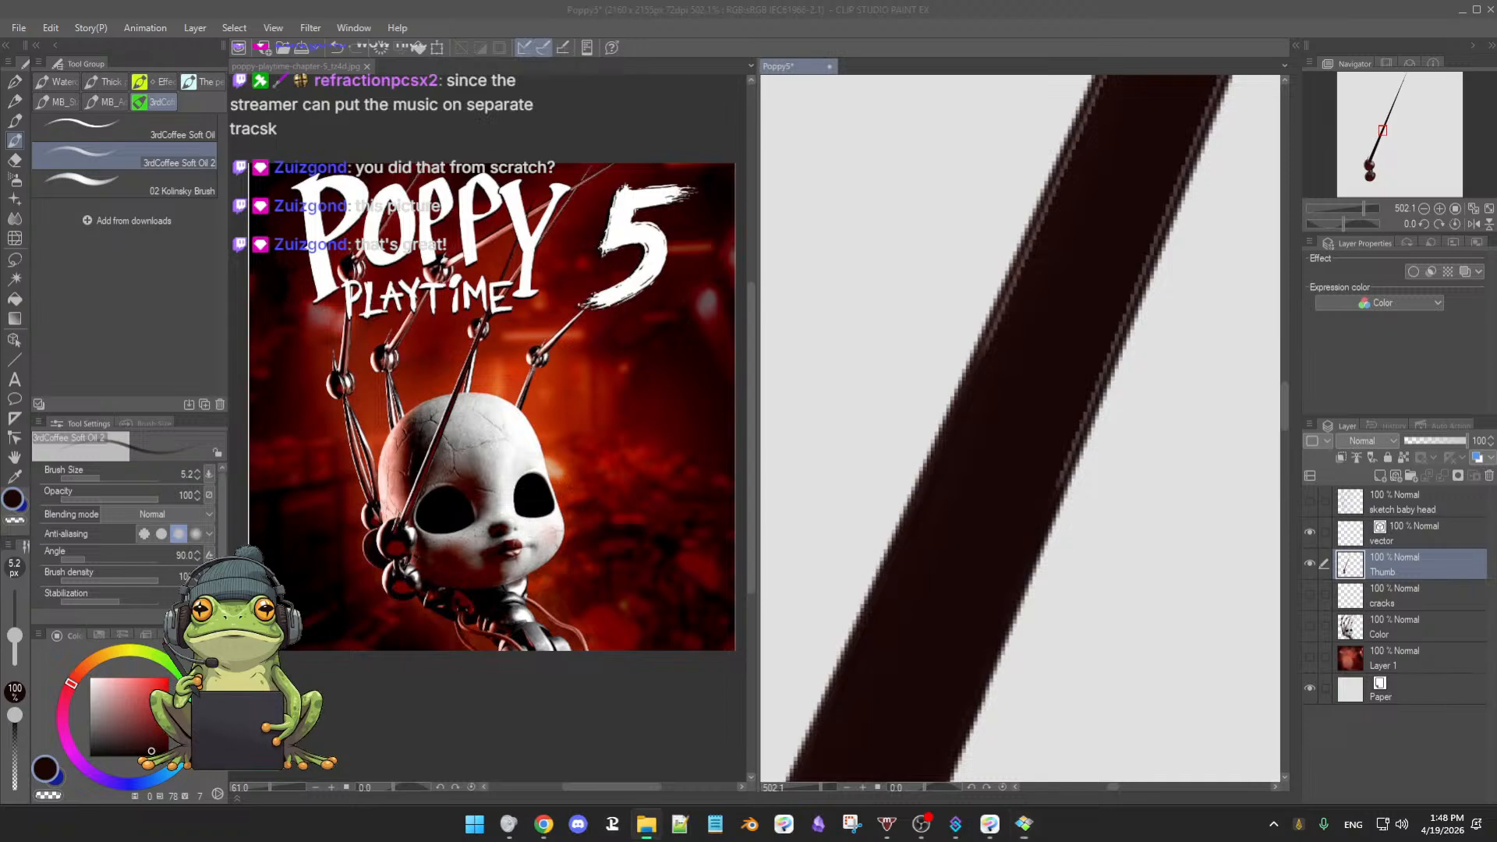
key(alt+Tab)
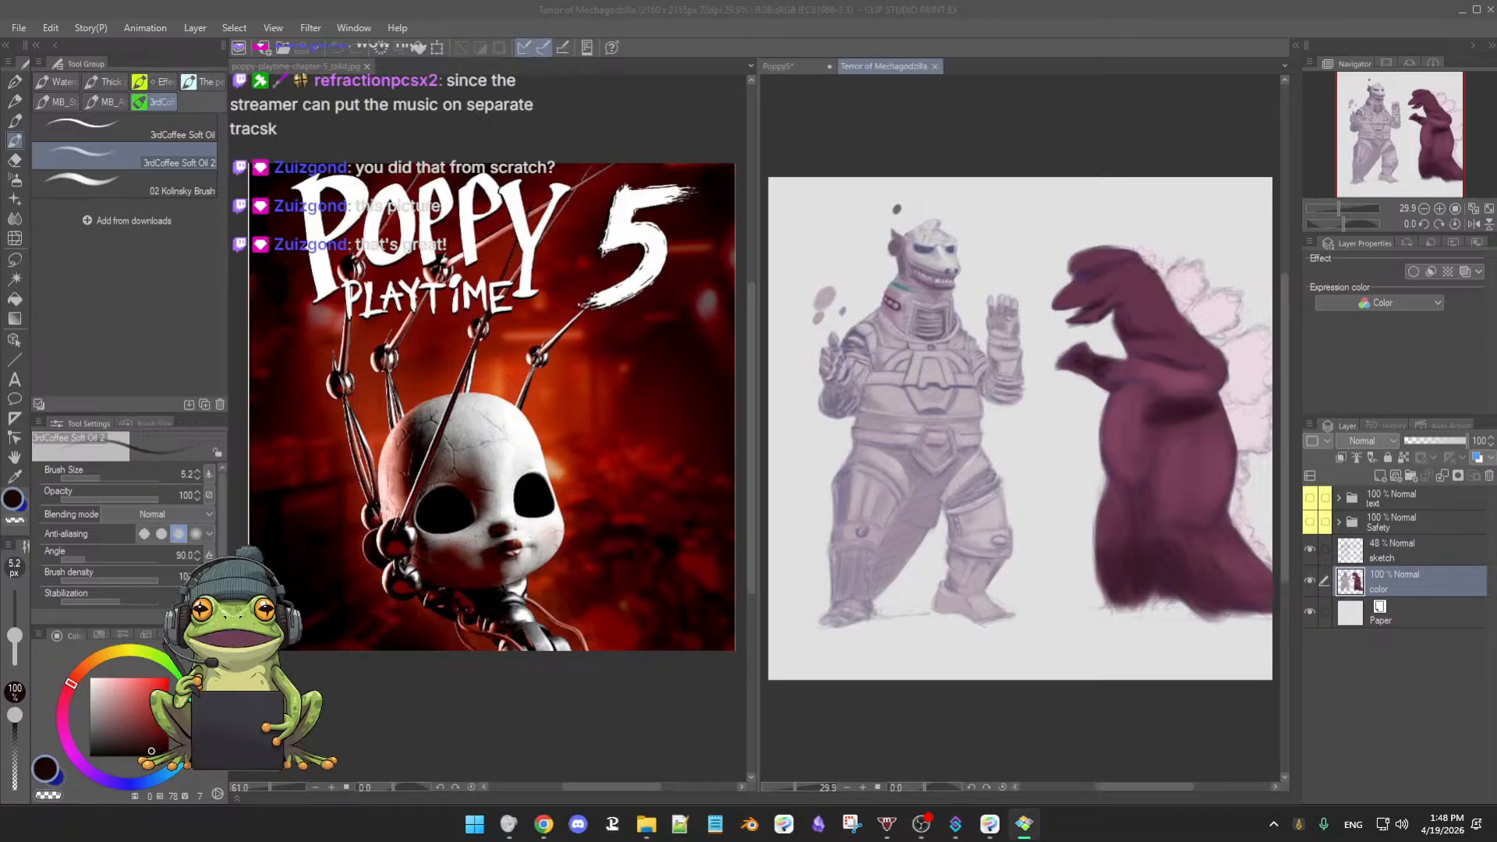
- Shrink and reposition the Mechagodzilla reference window, then hide the sketch layer
drag(0, 209, 468, 192)
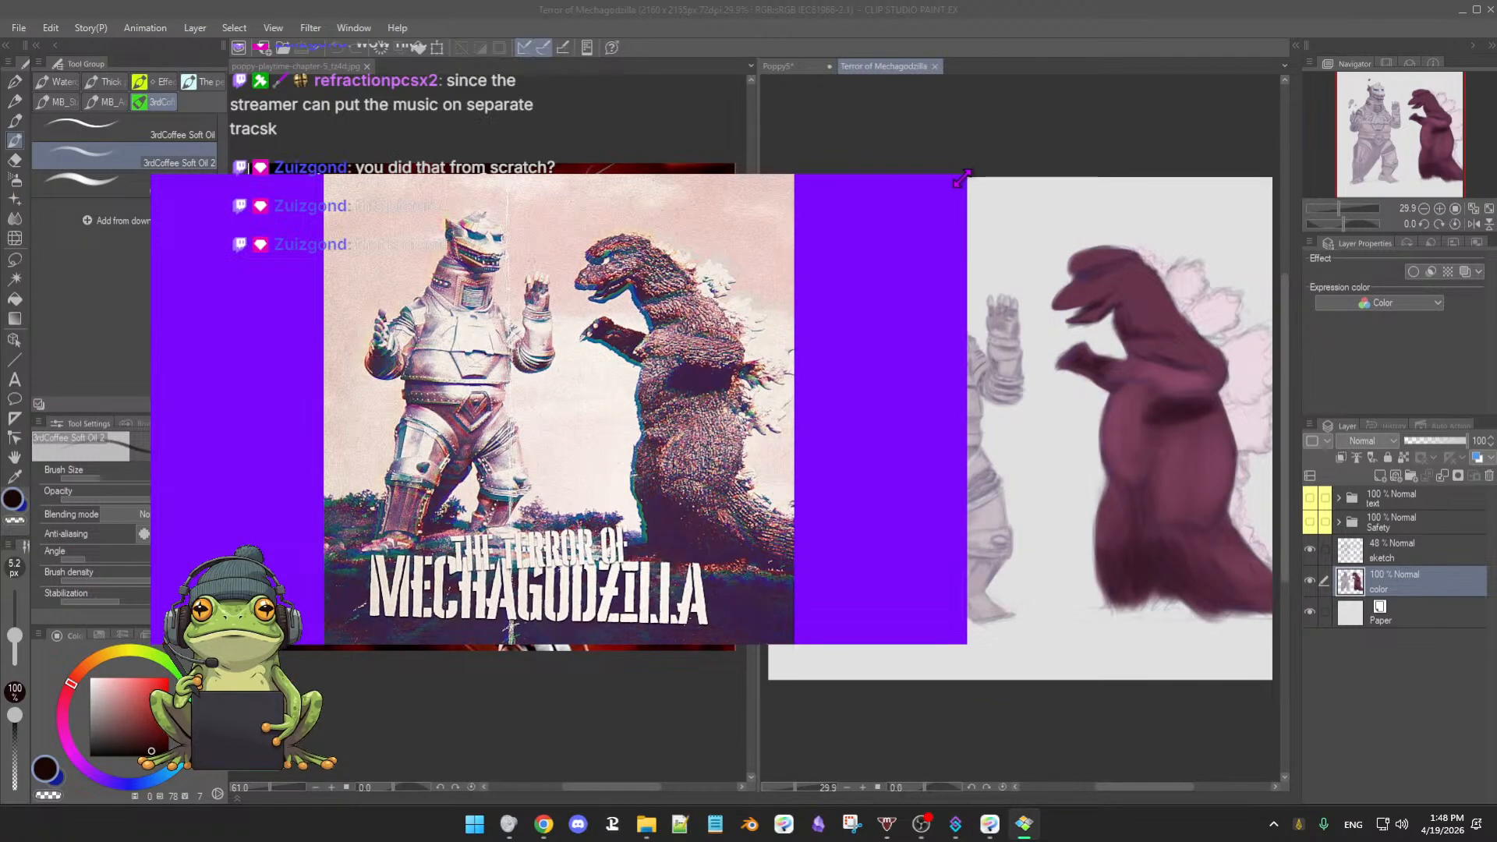
drag(960, 176, 529, 146)
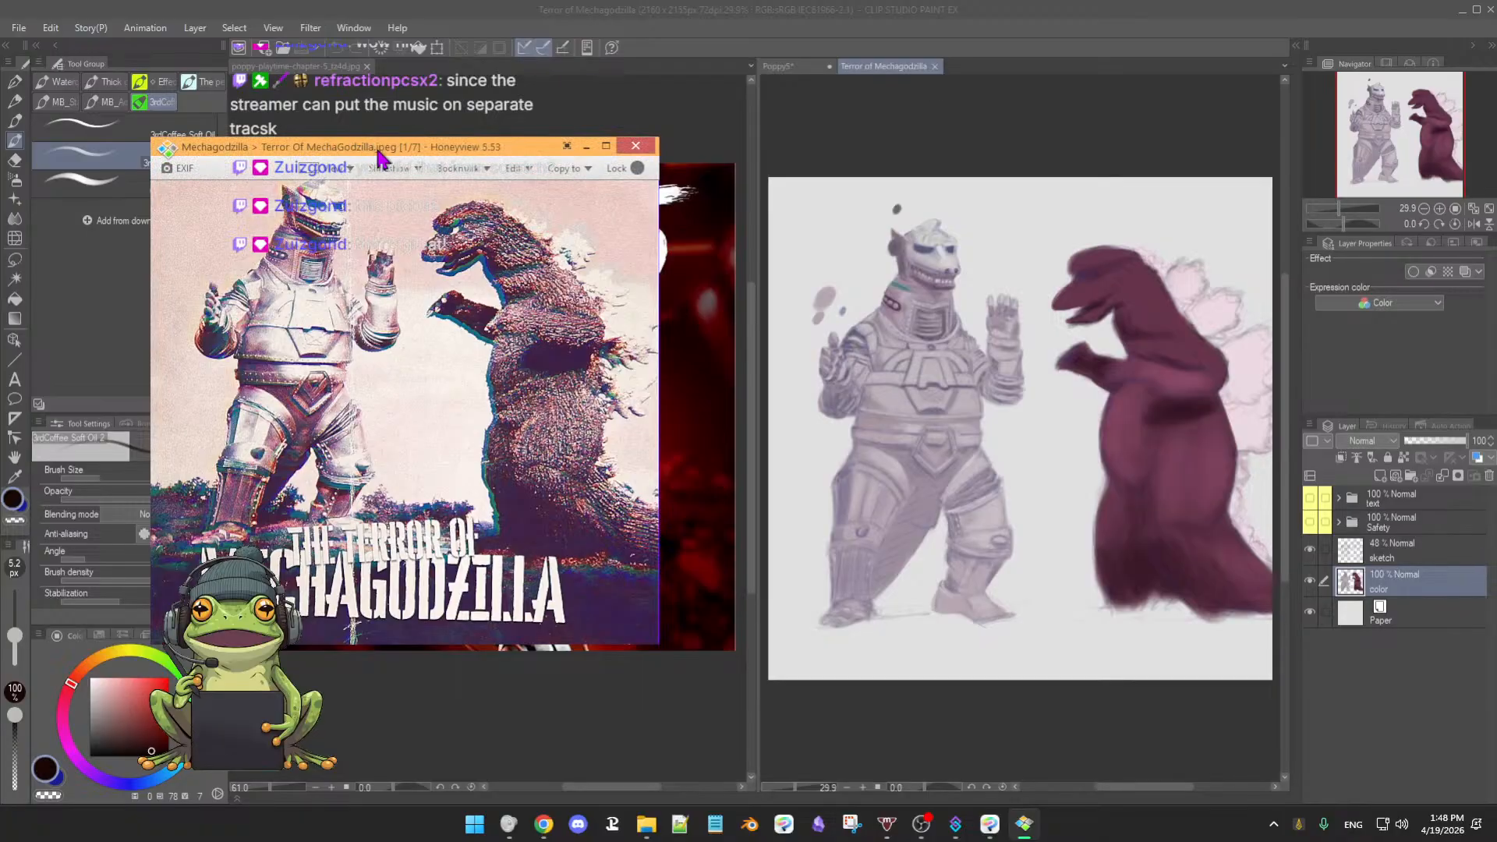
drag(384, 151, 486, 179)
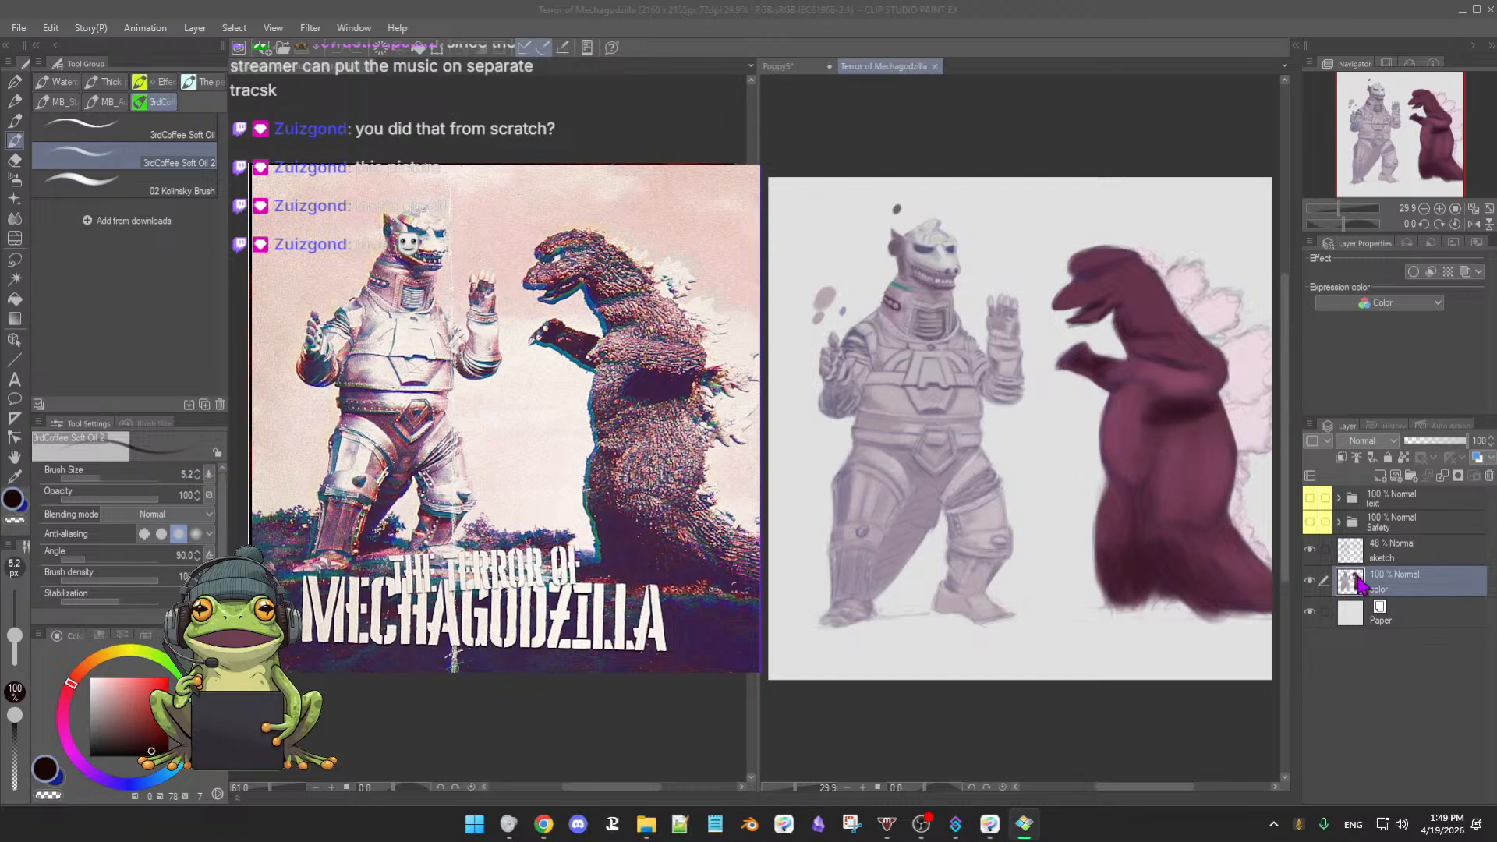
click(1310, 550)
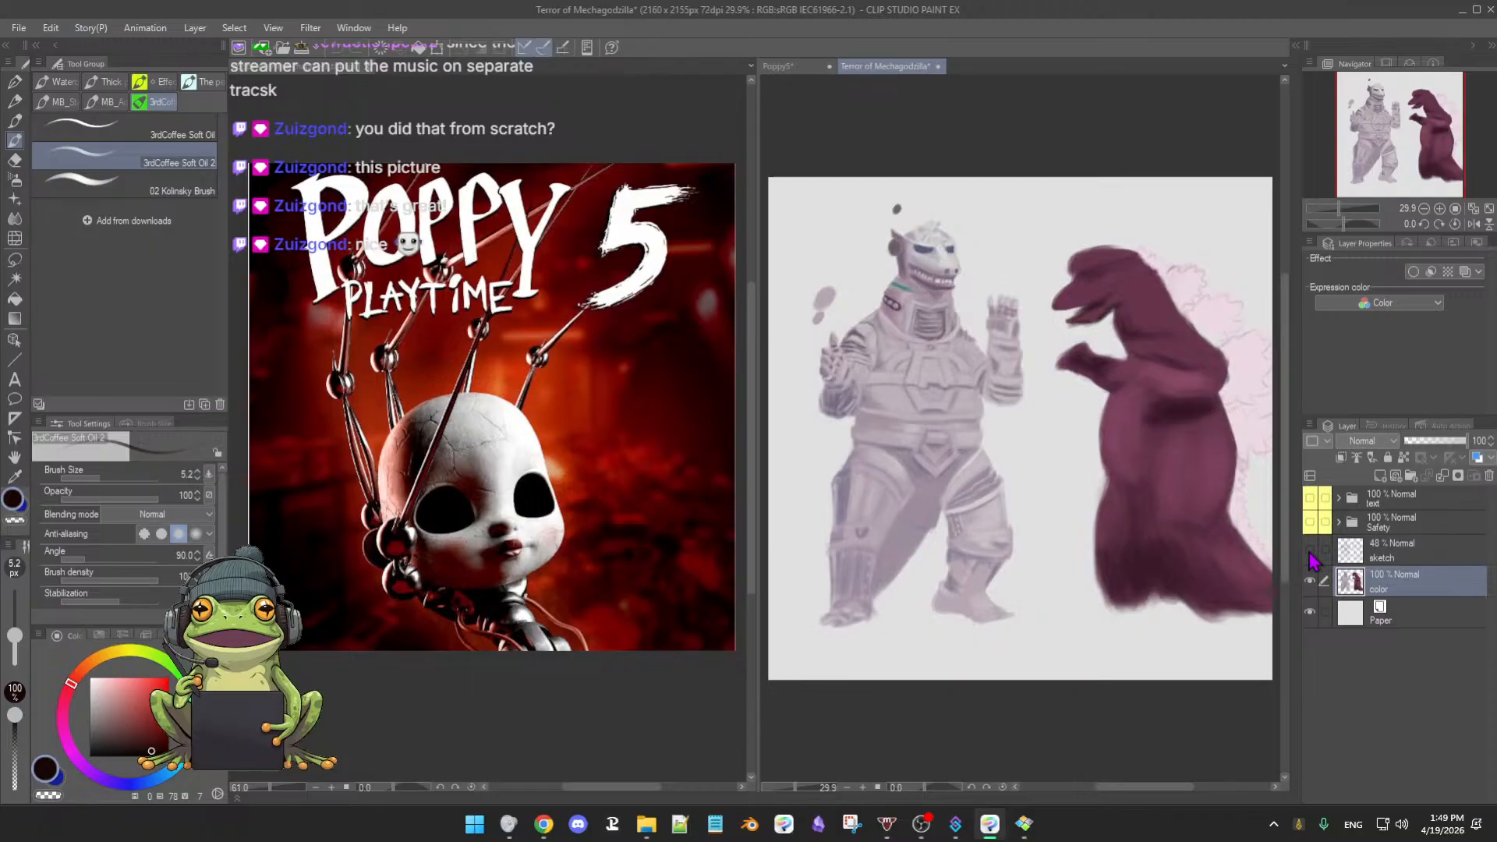
click(1309, 549)
click(1309, 550)
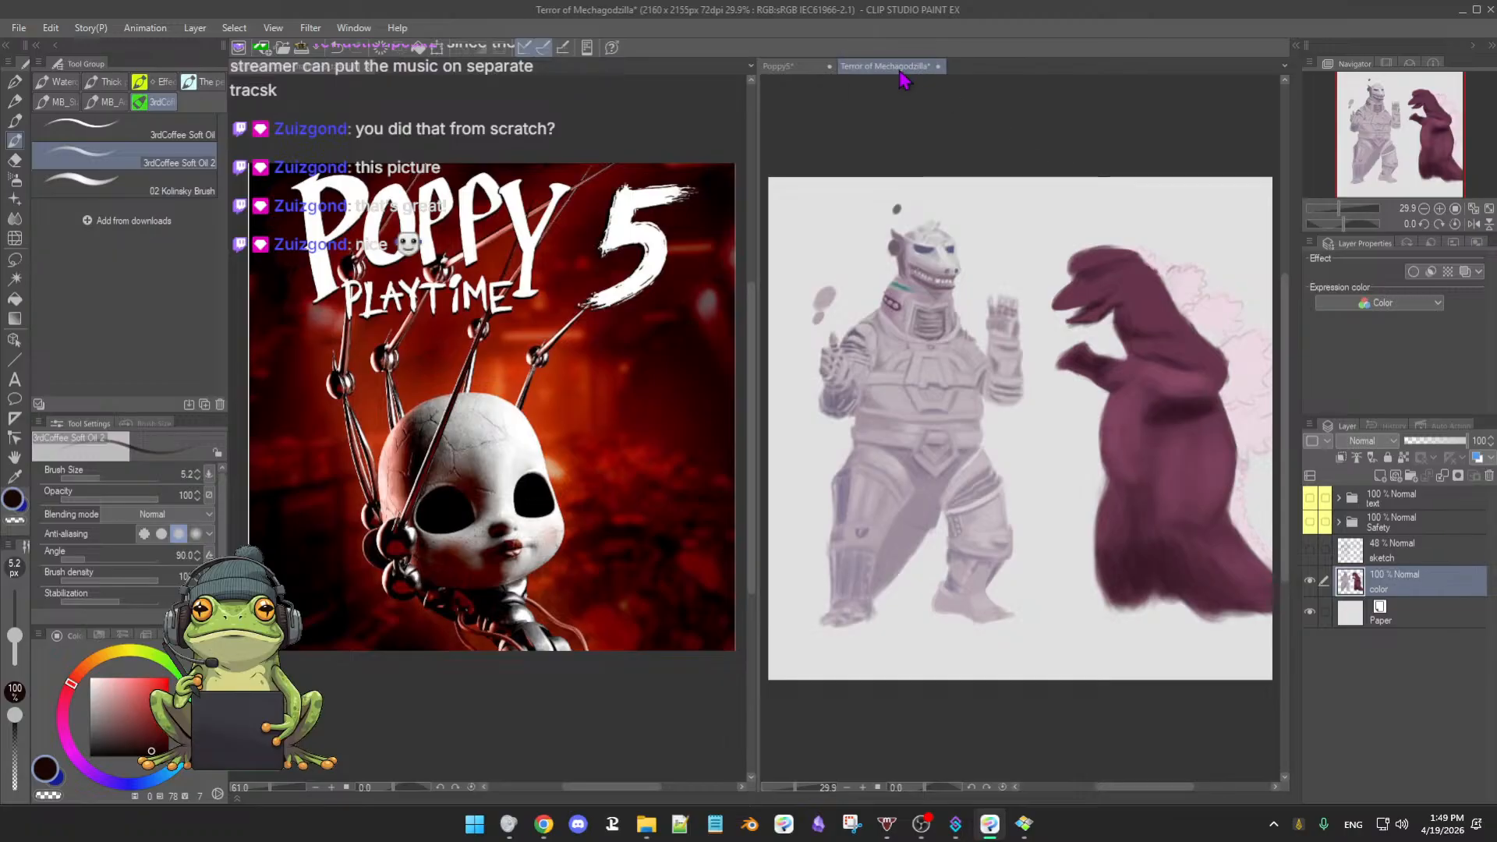
- Return to the Poppy5 document and shrink the brush to about 3.7 px
click(812, 67)
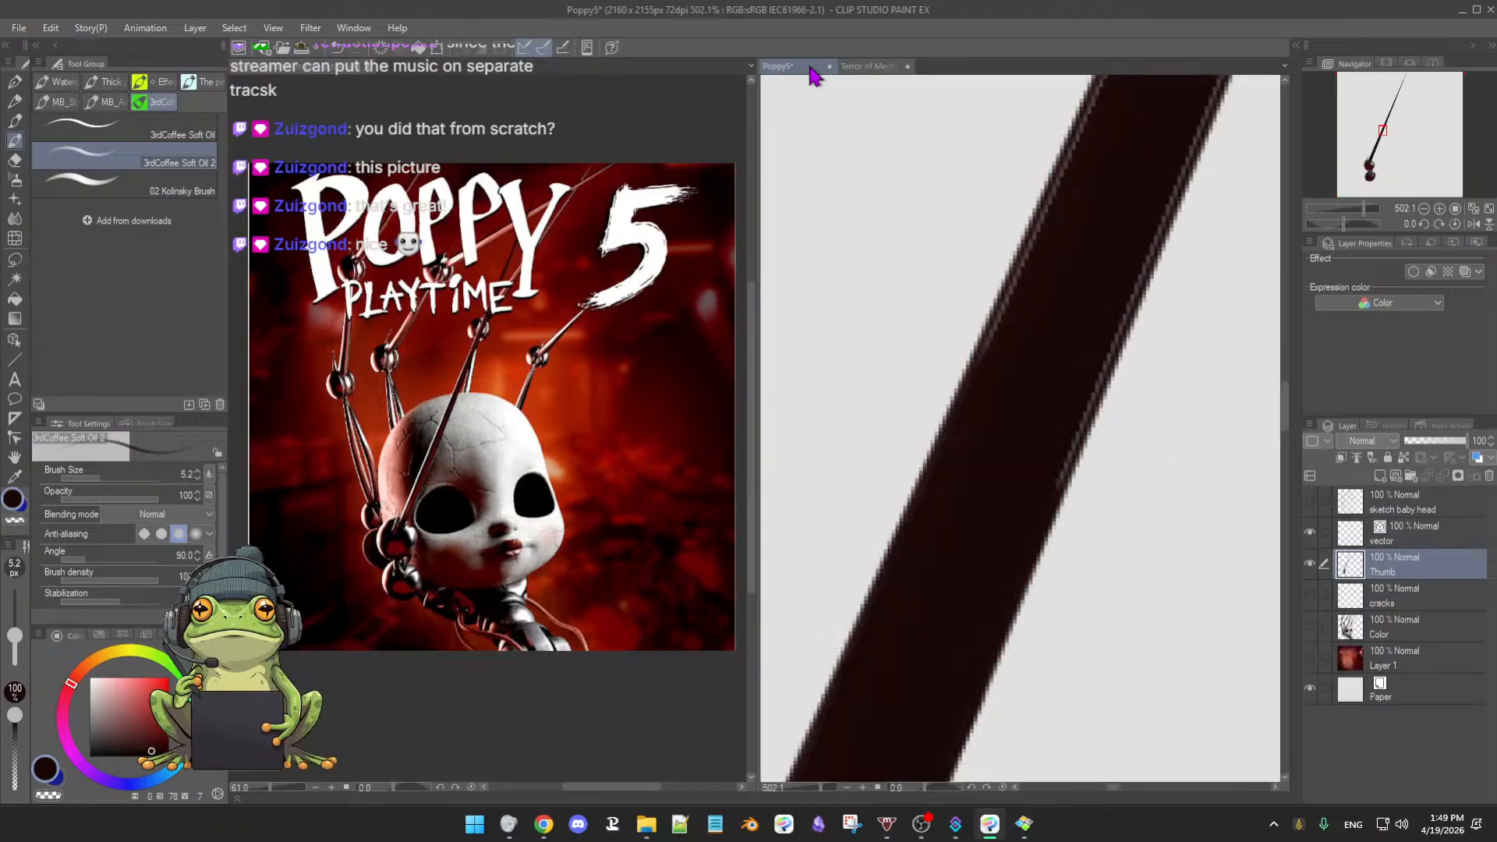
click(868, 67)
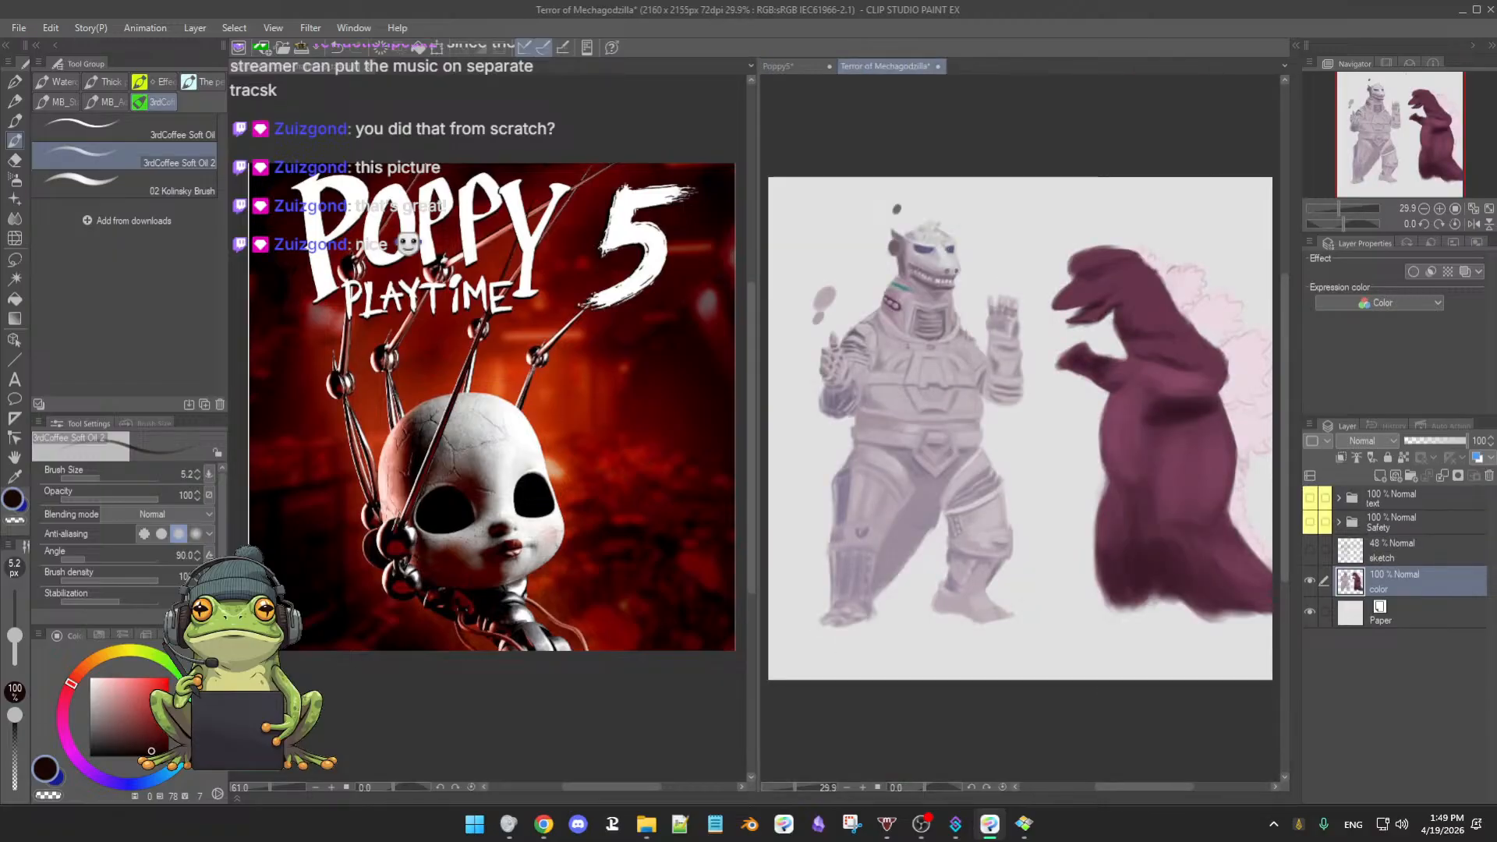
drag(939, 262, 958, 254)
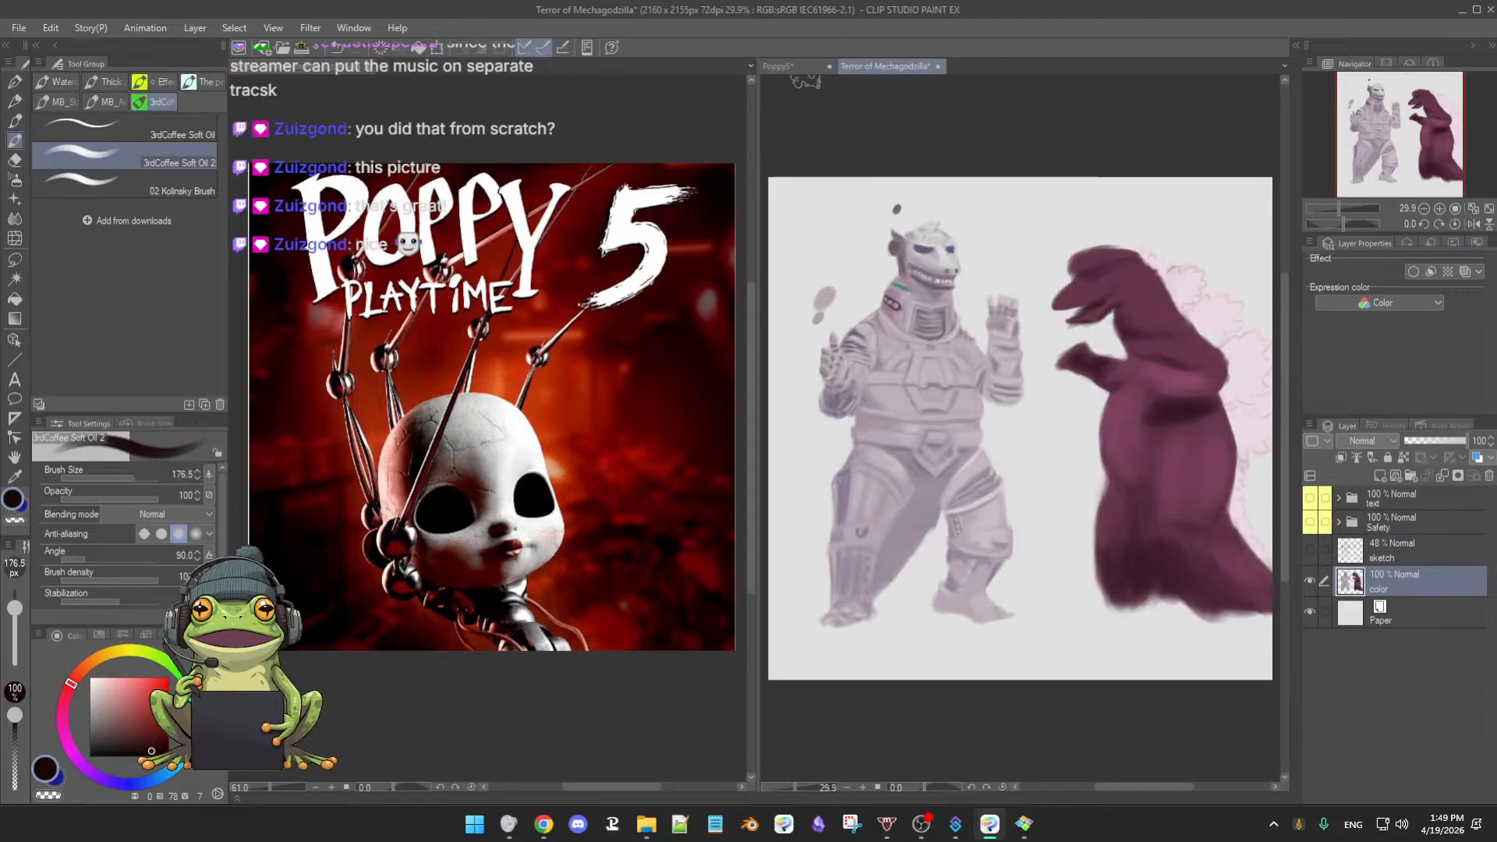
click(807, 67)
drag(881, 235, 813, 250)
drag(986, 332, 808, 394)
drag(992, 403, 959, 401)
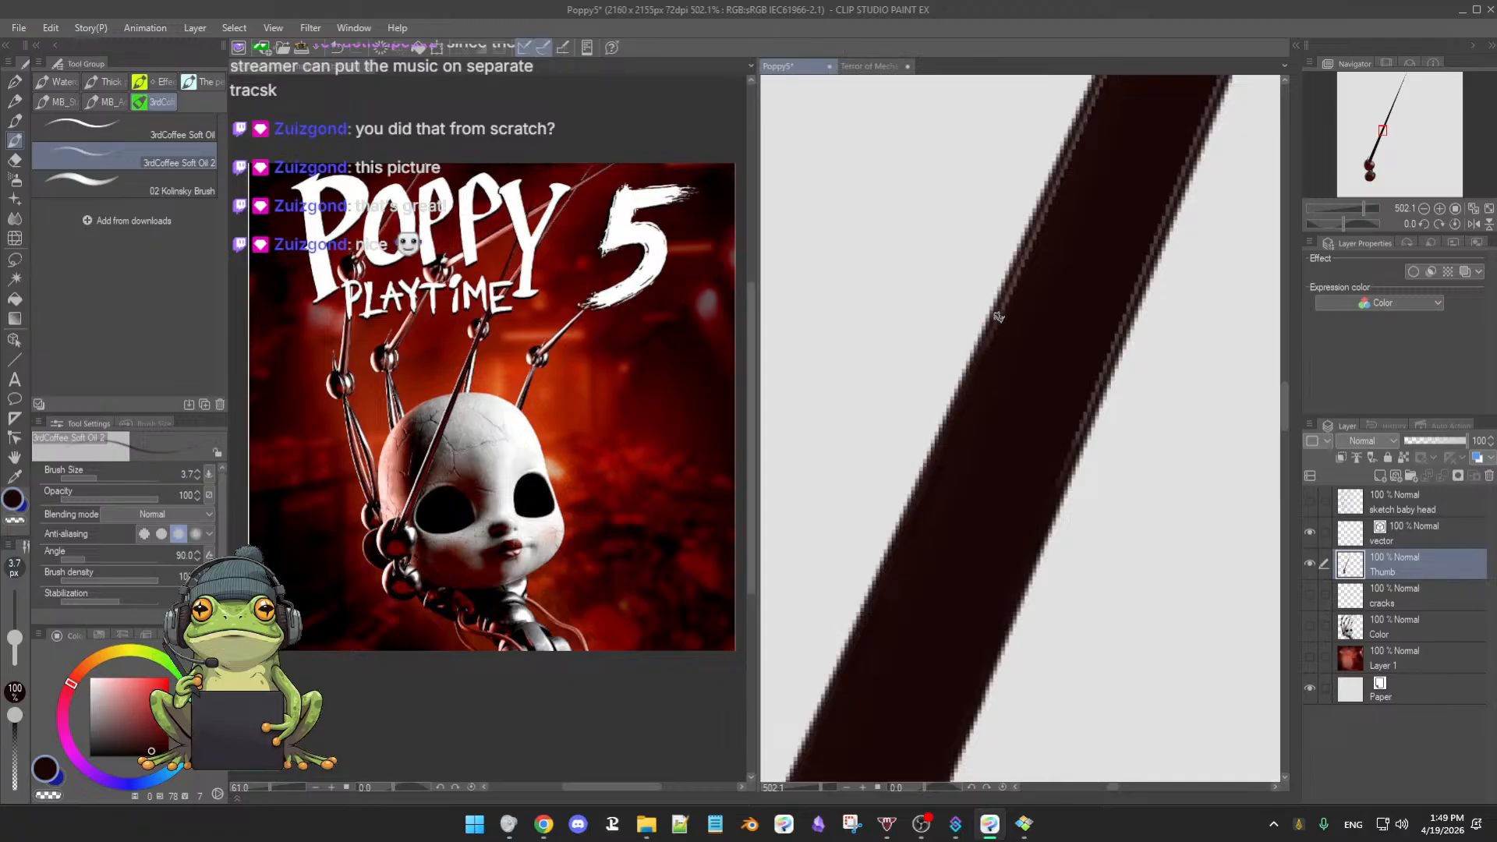
- Enlarge the brush to 5.0 px while moving down the arm stroke
drag(1025, 304, 1006, 367)
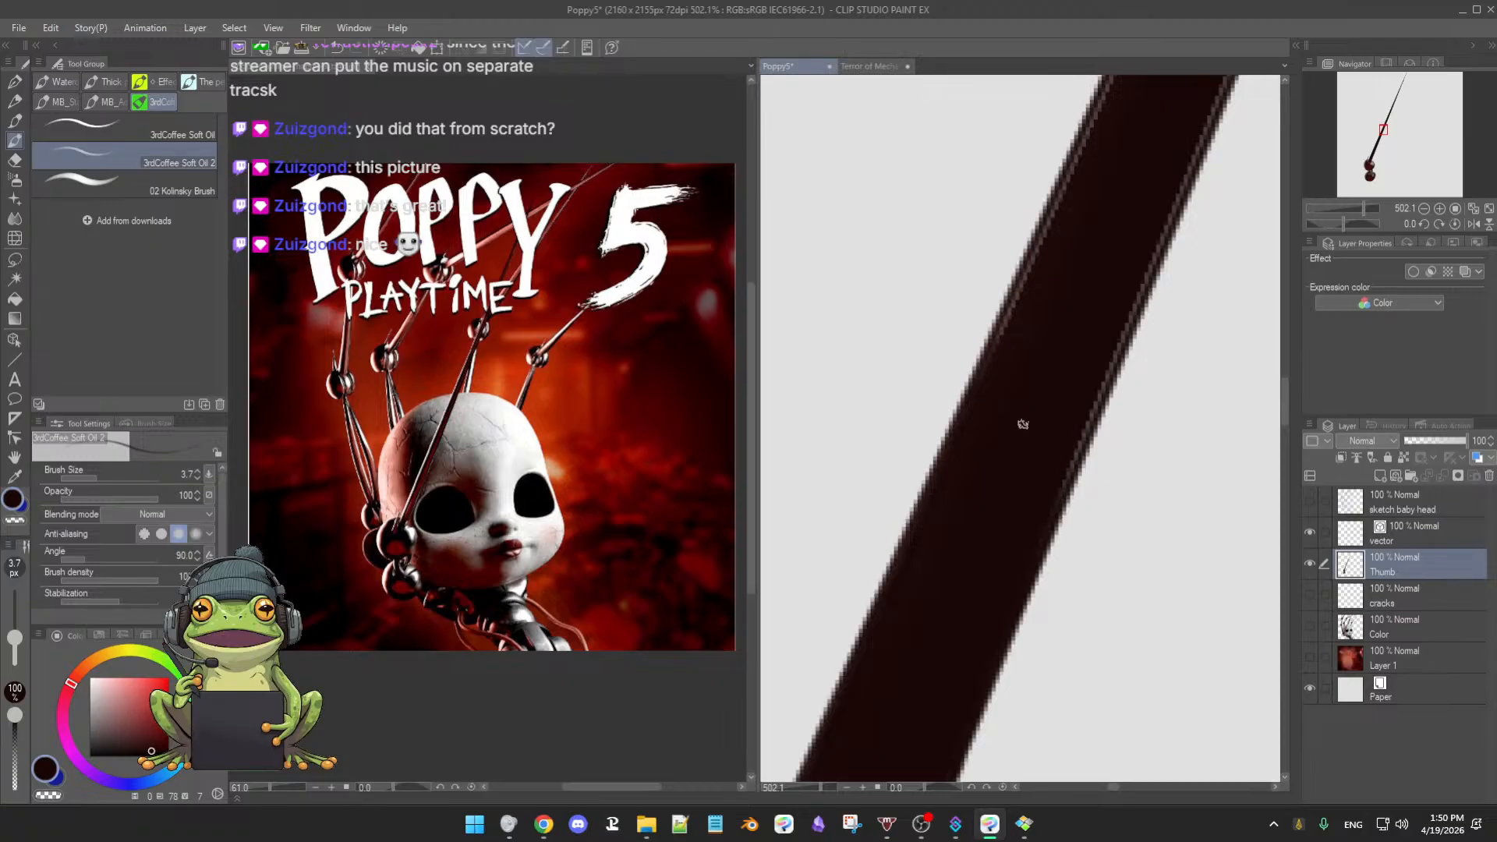
drag(1022, 424, 997, 435)
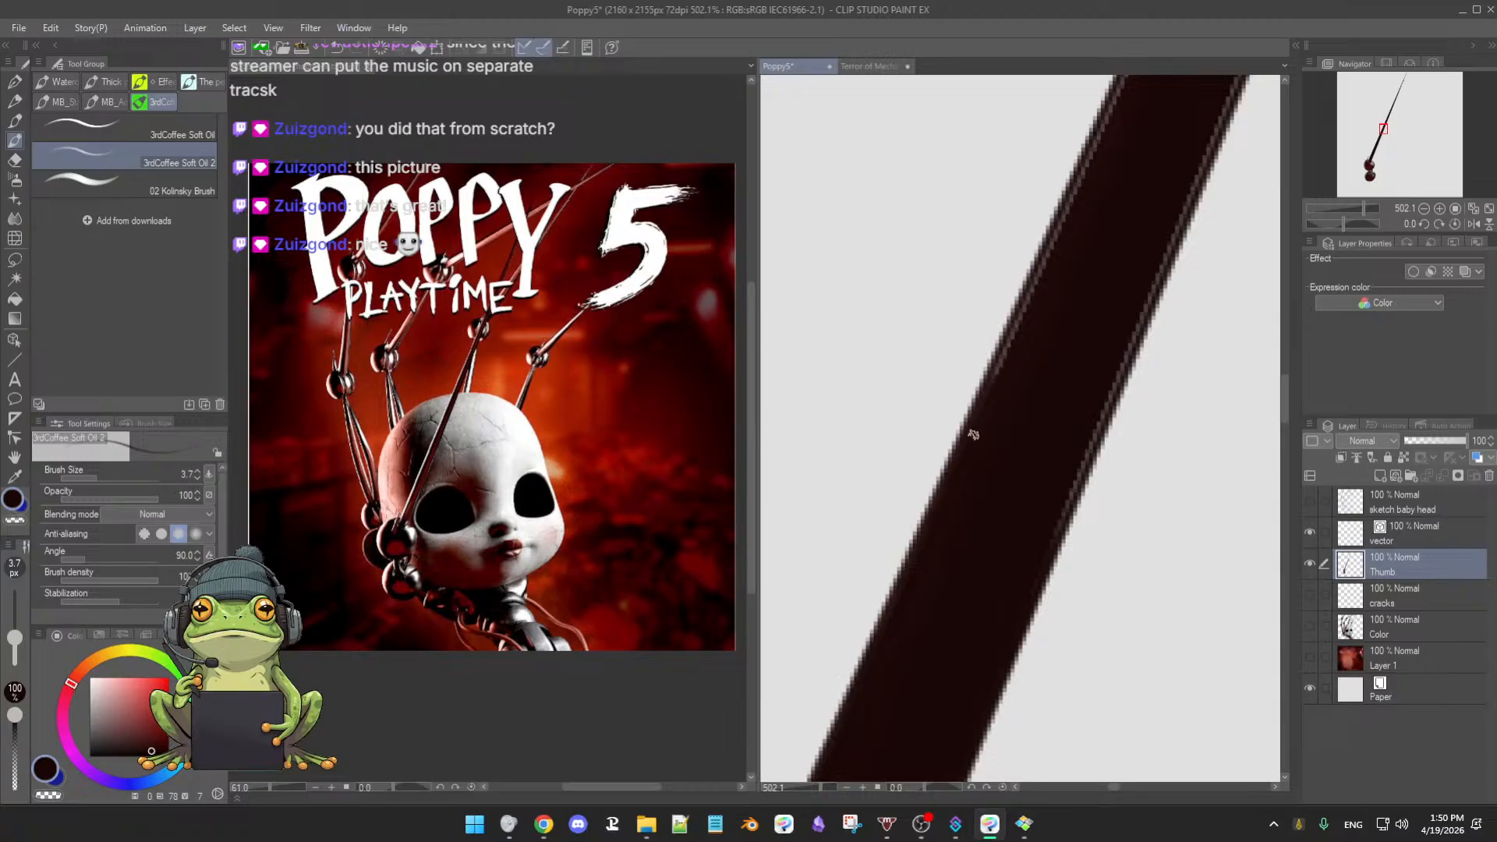
key(bracketright)
key(bracketright)
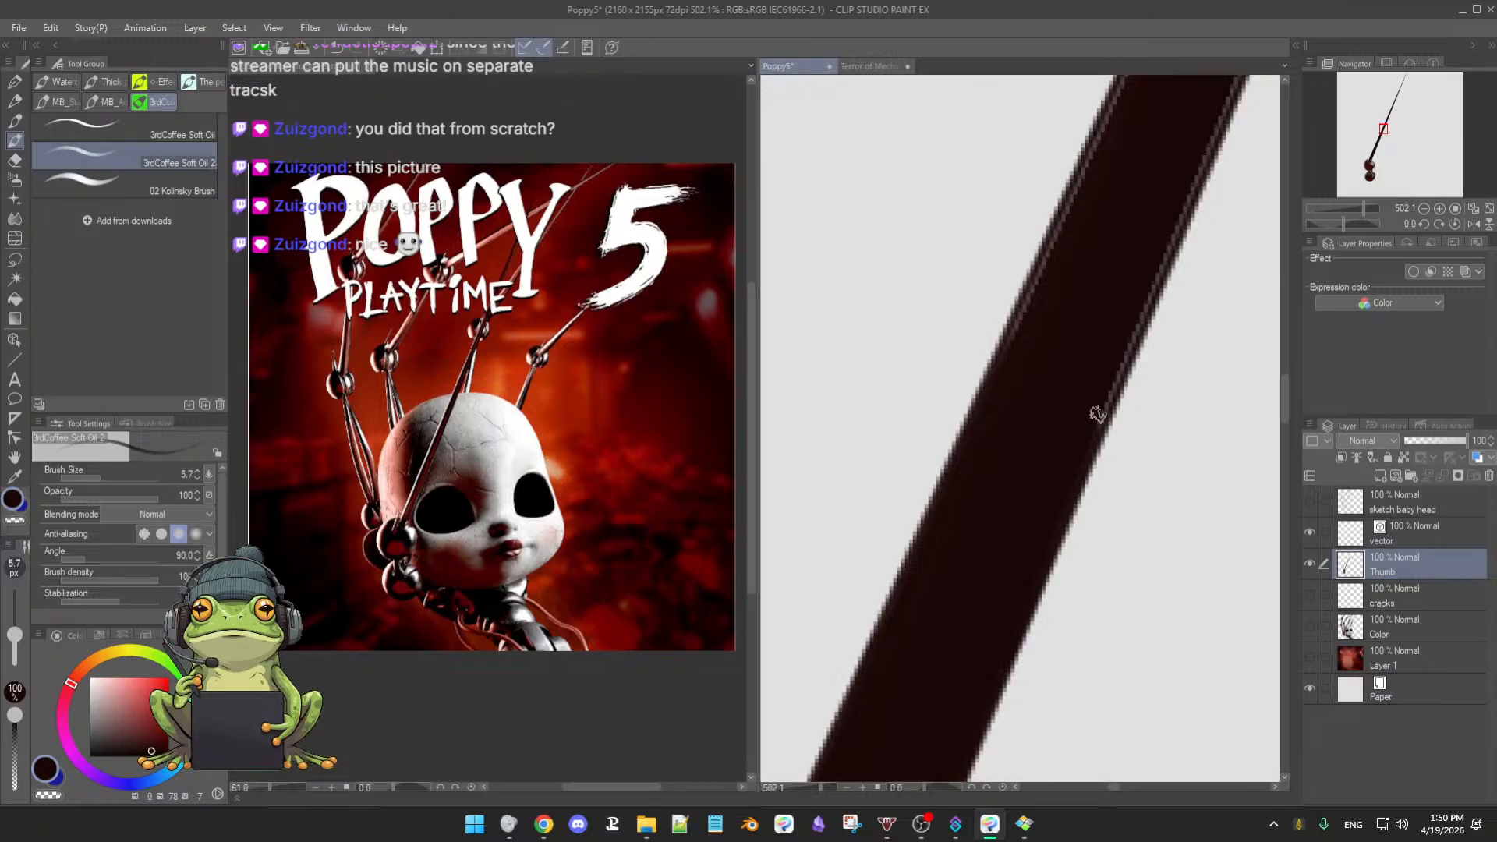
drag(1056, 428, 1052, 465)
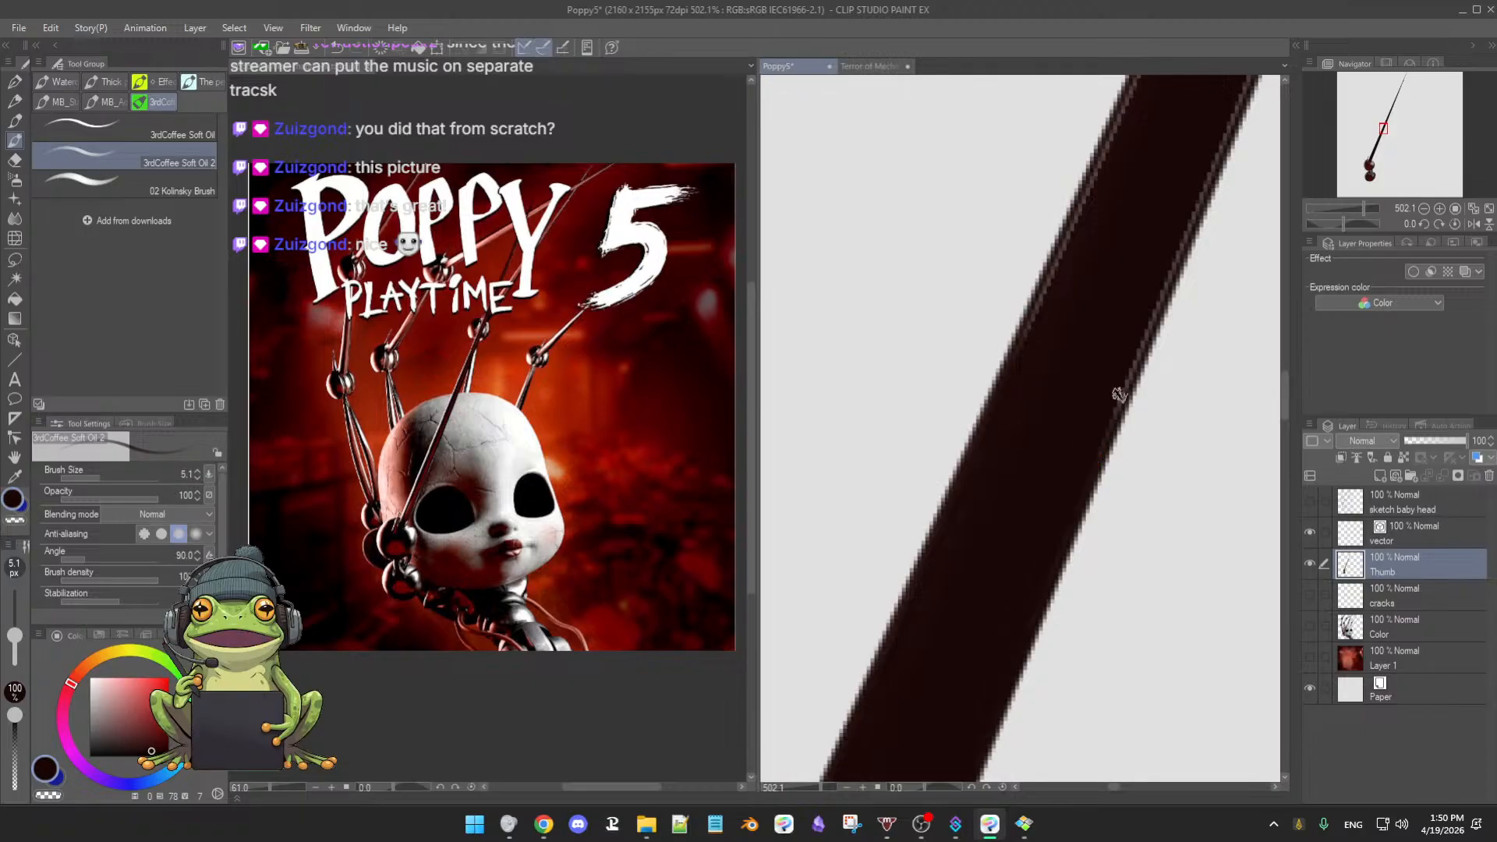
mouse_move(1077, 411)
mouse_down()
mouse_move(1066, 431)
mouse_move(1085, 435)
mouse_move(1059, 498)
mouse_up()
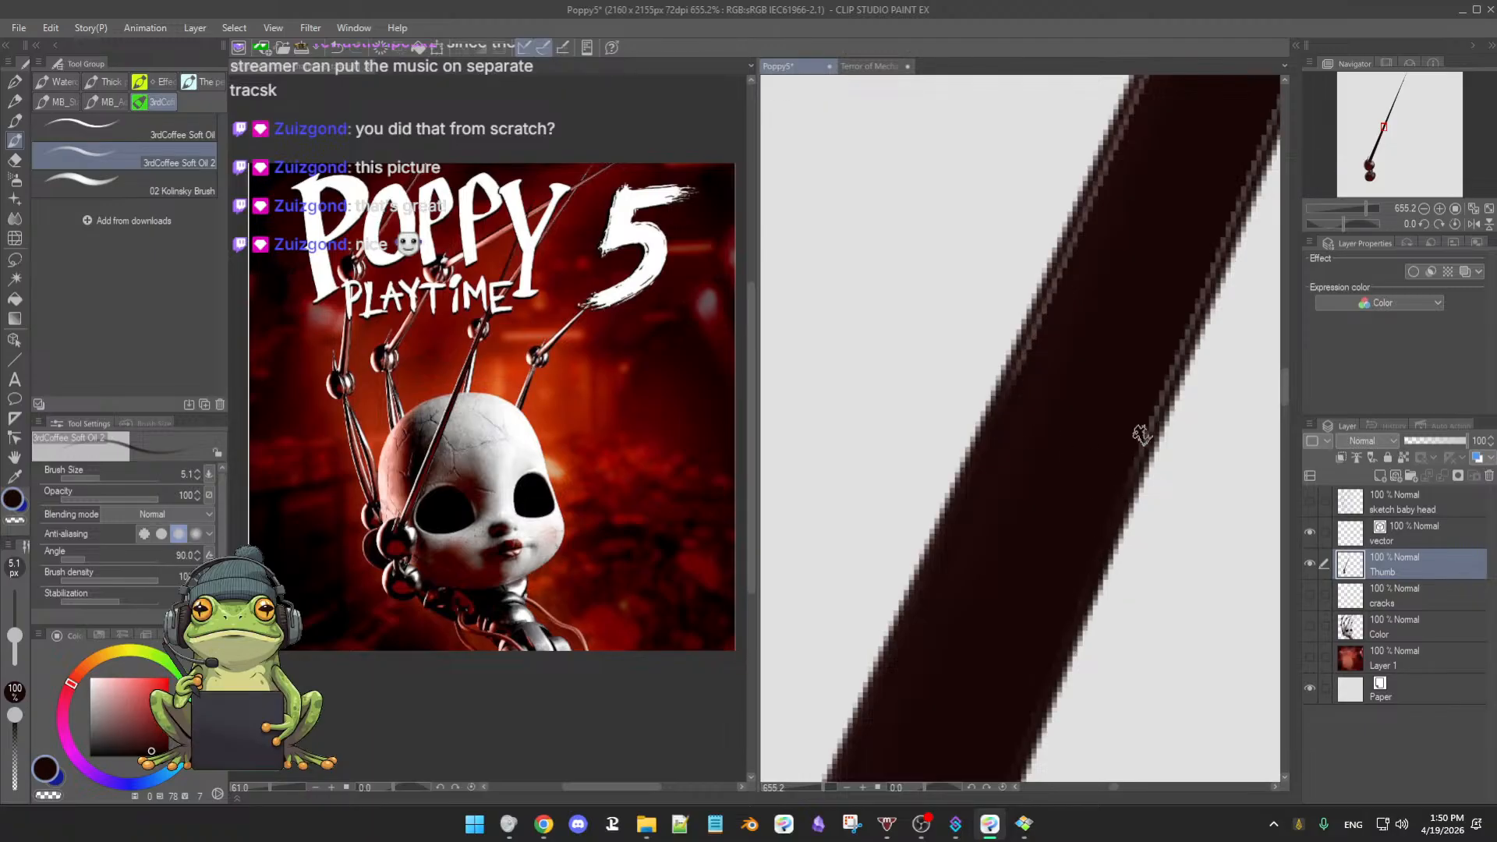
drag(1047, 462, 1058, 478)
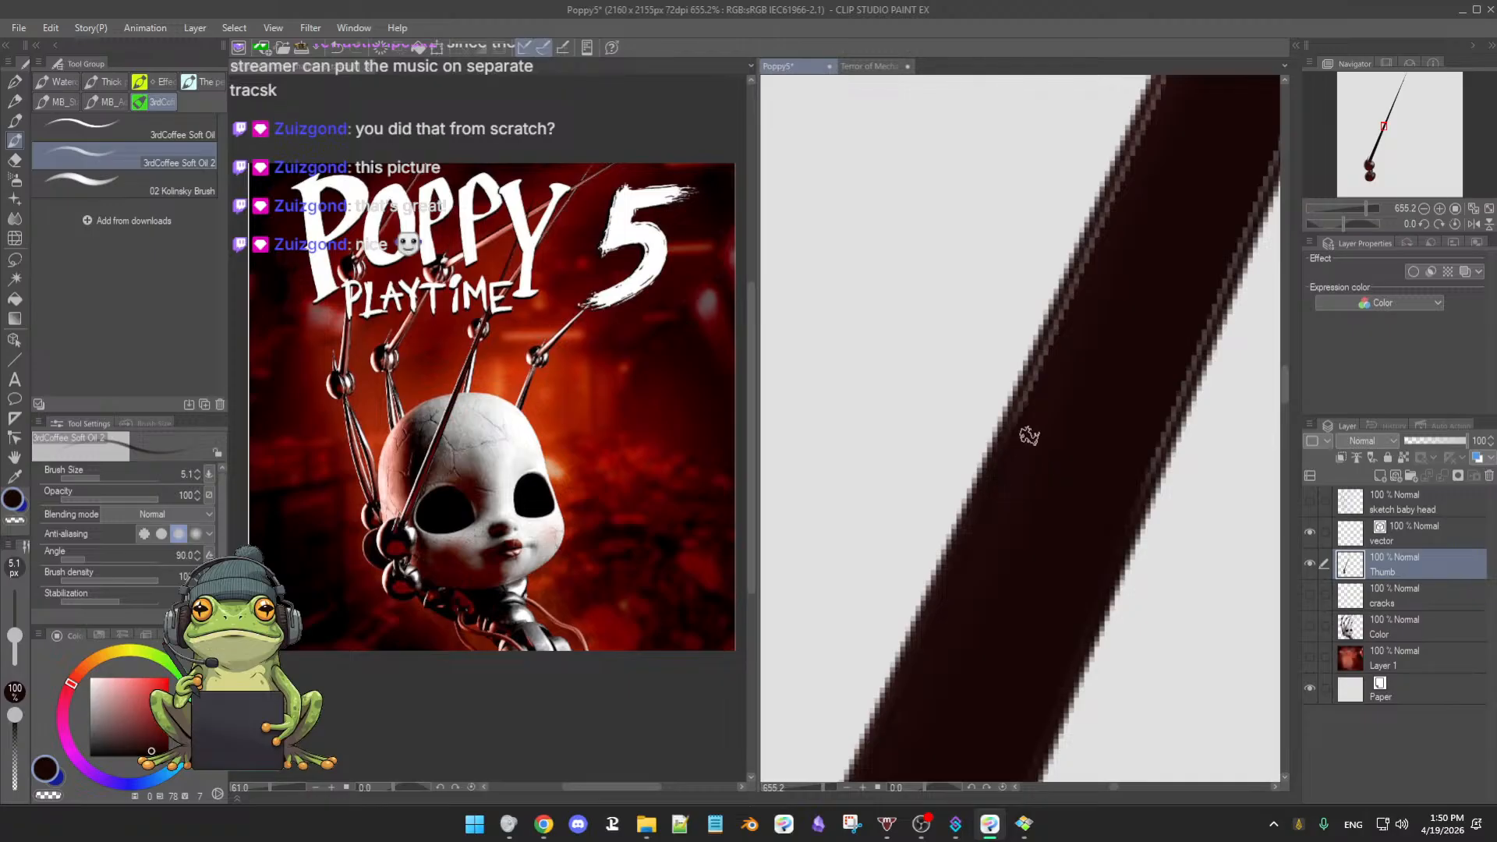
drag(971, 546, 969, 545)
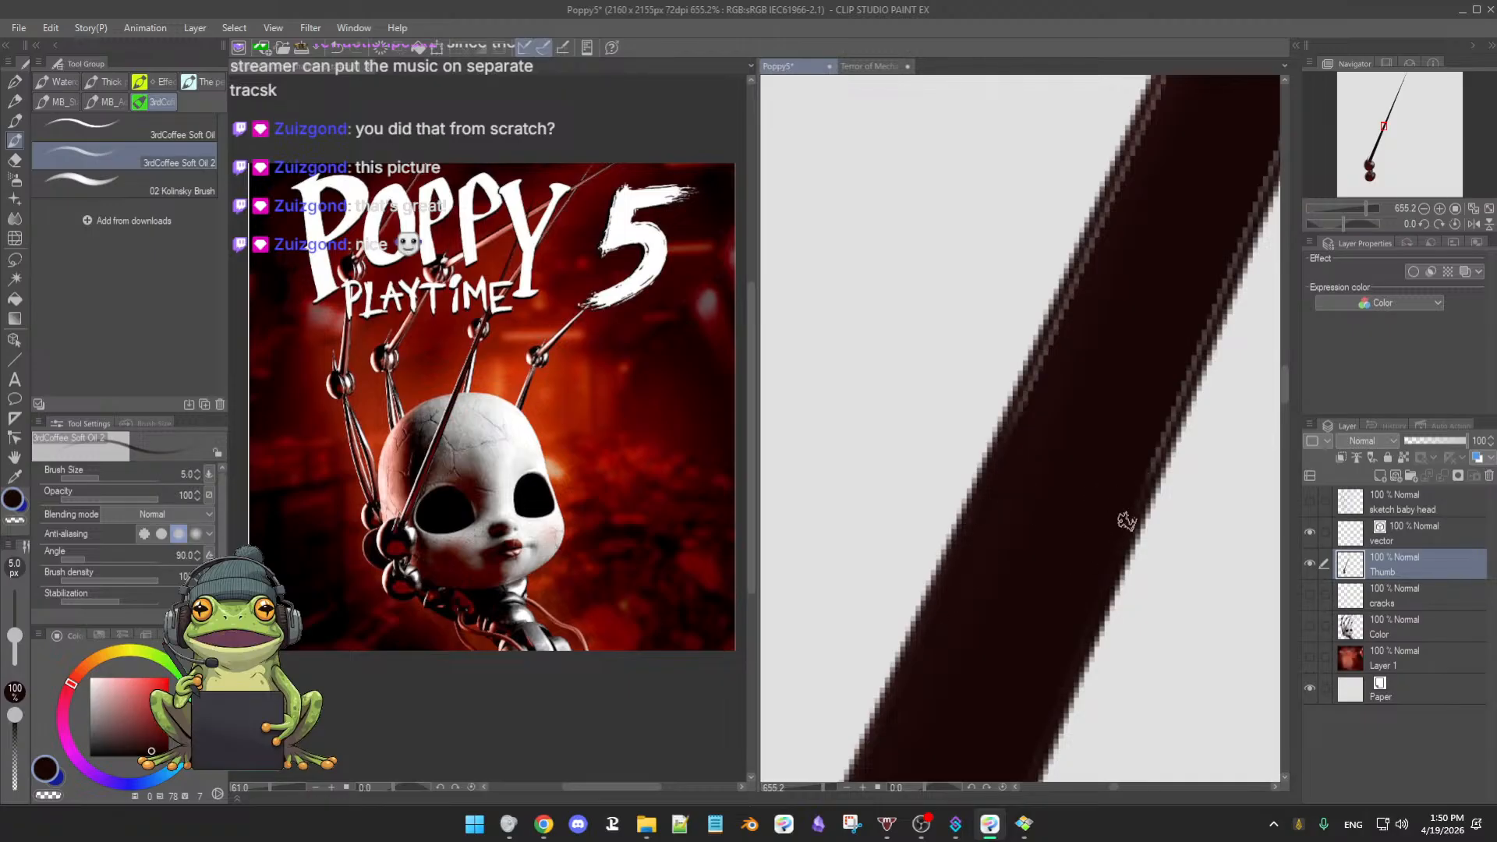
- Pan further along the shaft, briefly halving the brush before returning it to 5.0 px
drag(1066, 499, 1083, 521)
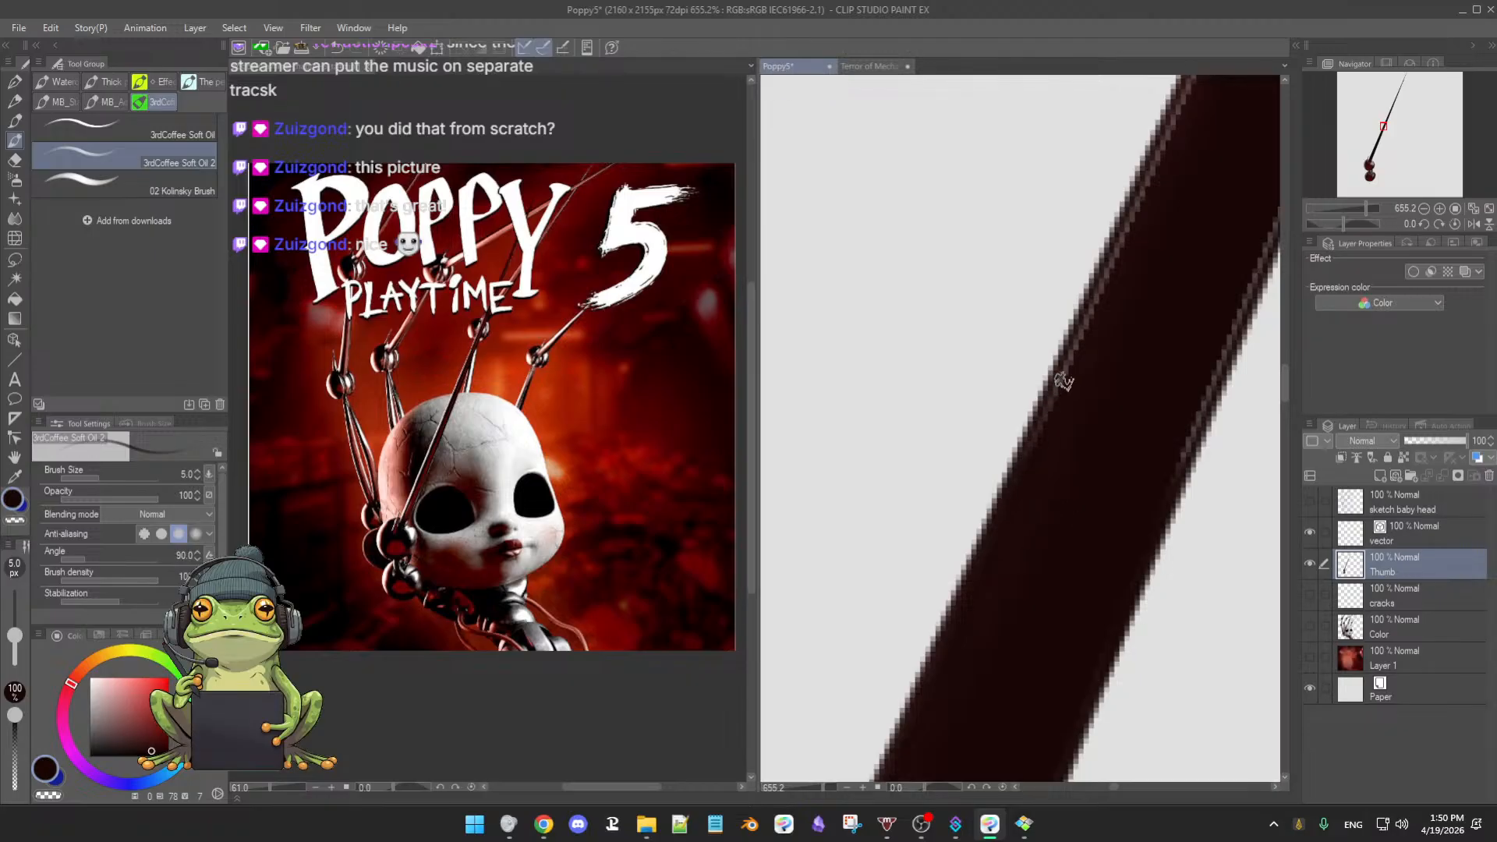
drag(1052, 402, 1023, 429)
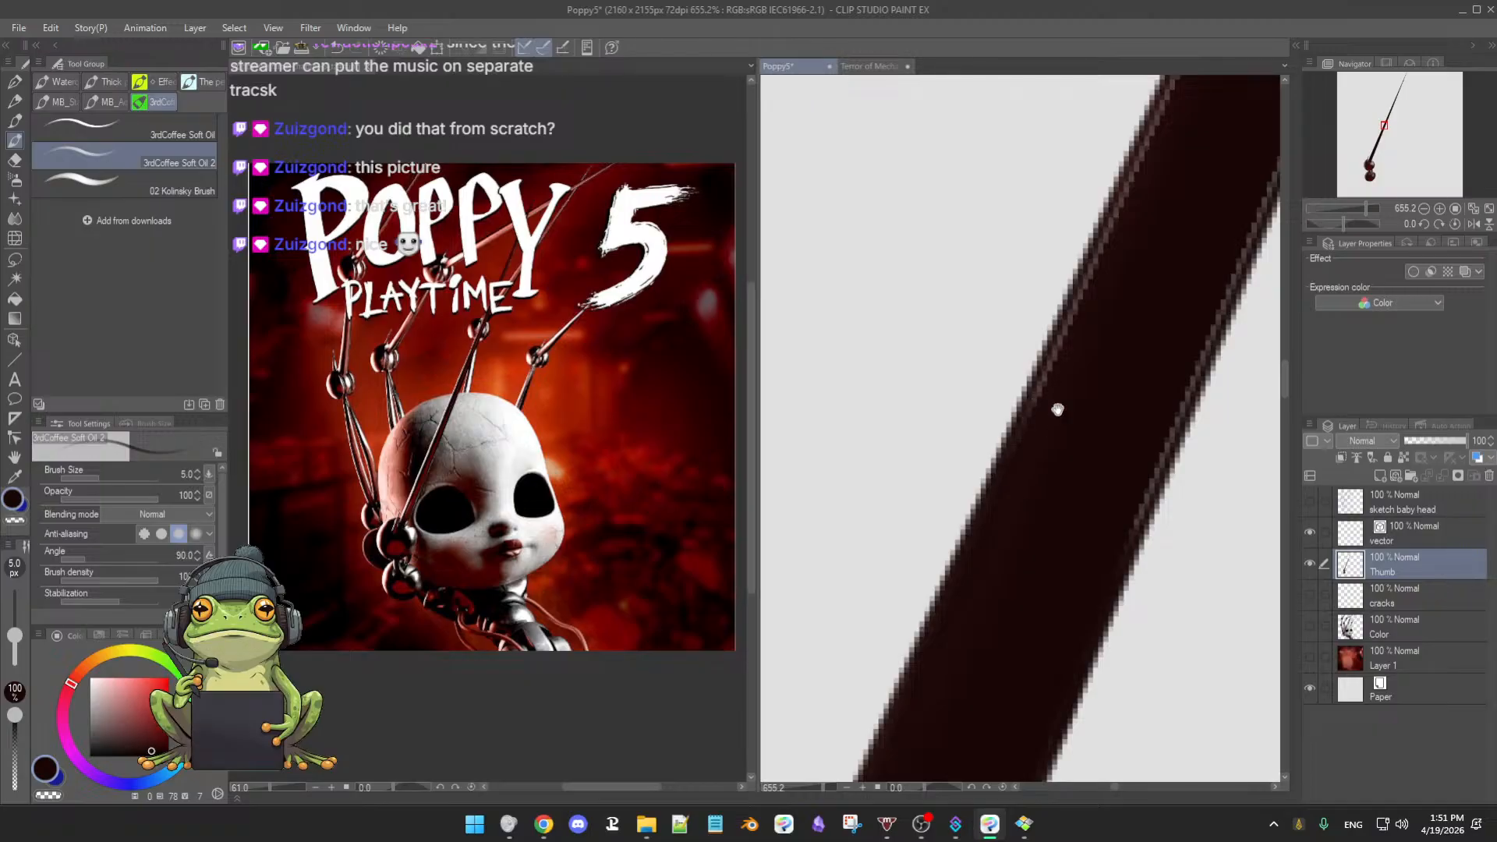
drag(1057, 409, 1049, 409)
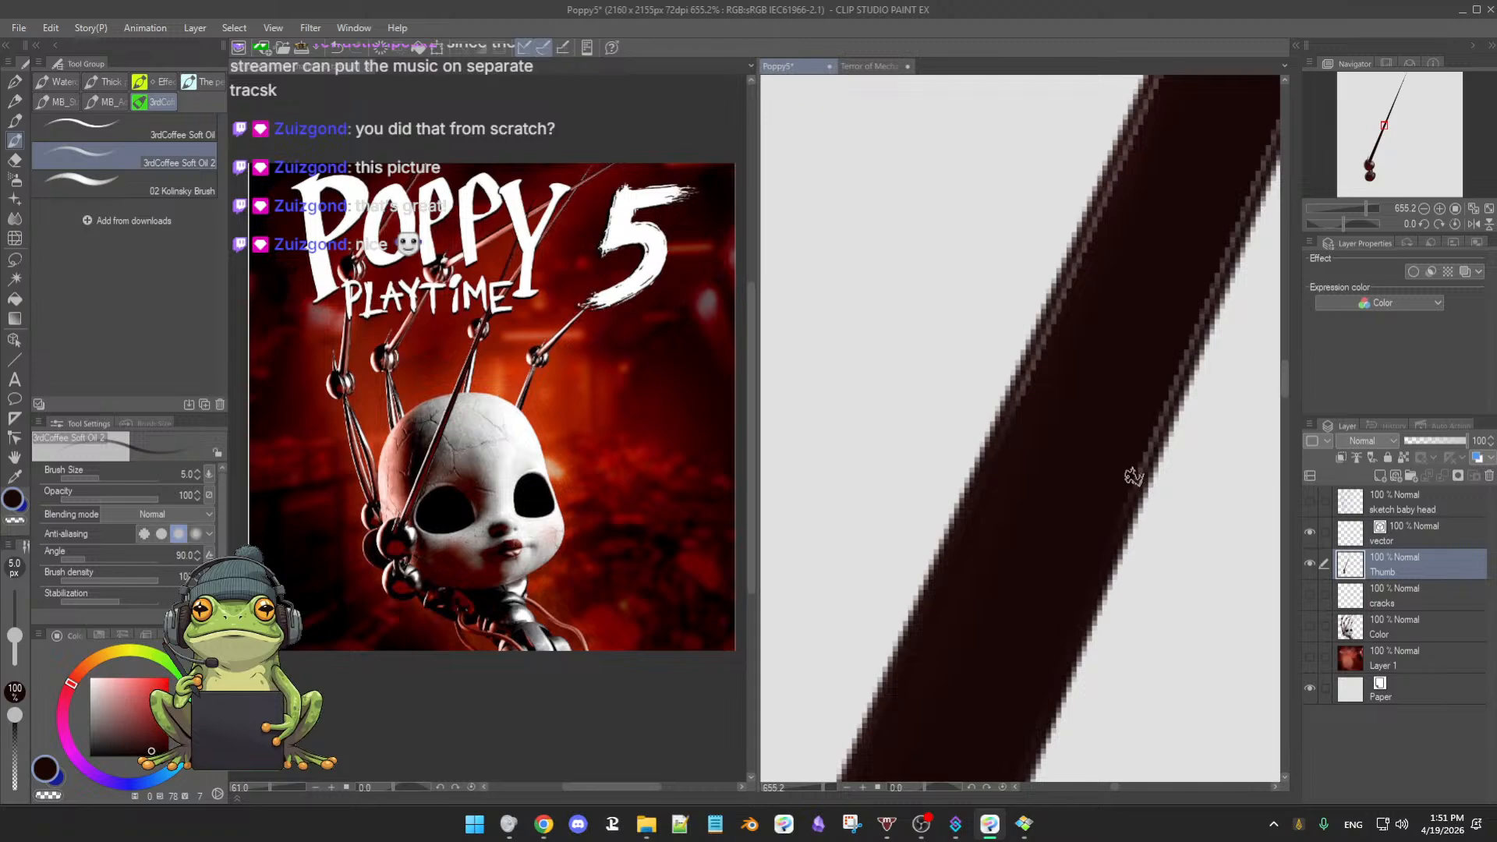
drag(1116, 527, 1101, 496)
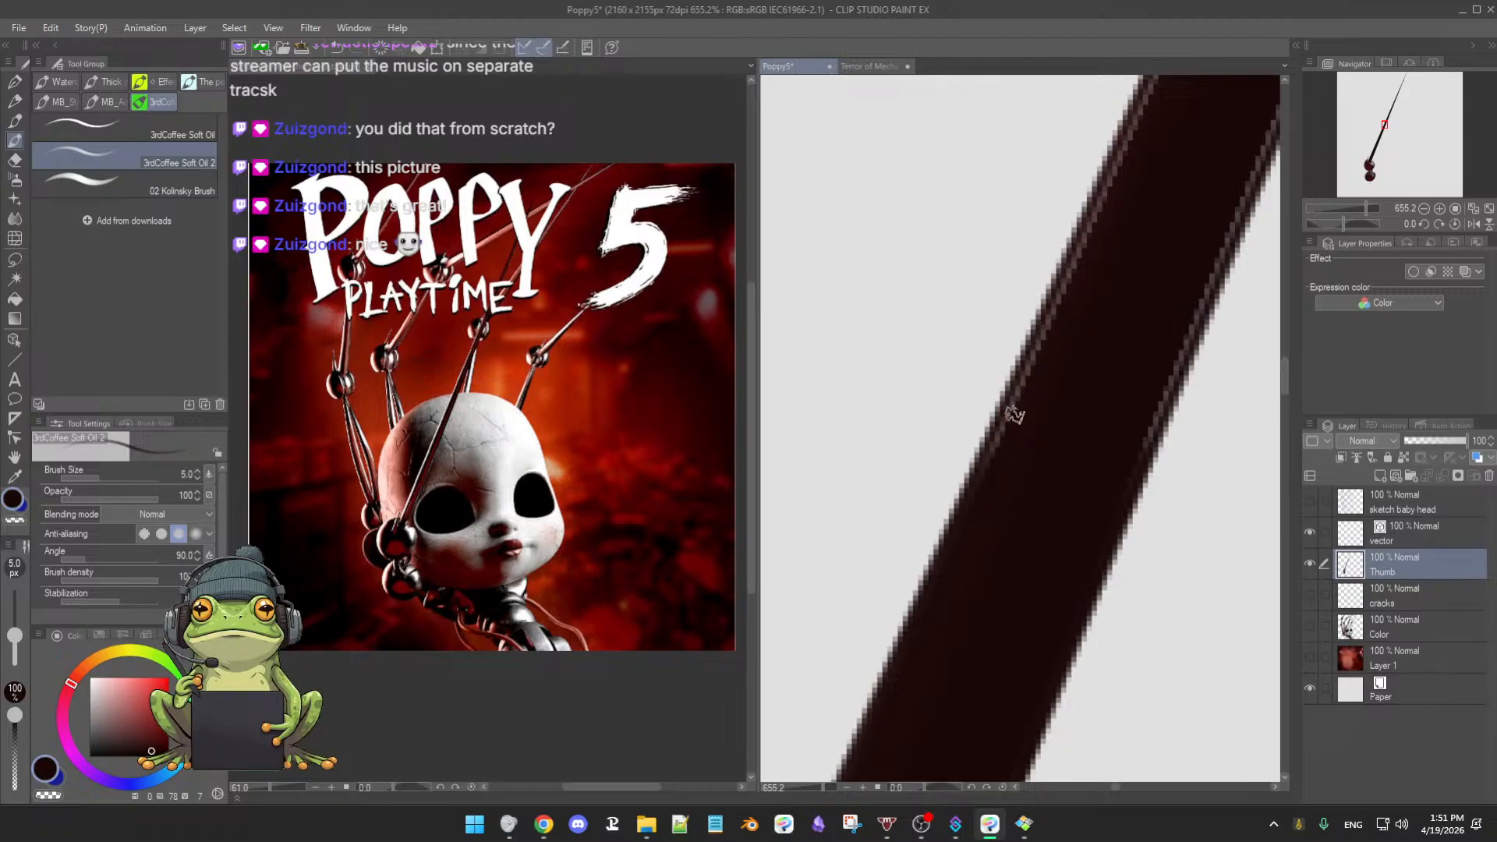
key(bracketleft)
key(bracketleft)
key(bracketleft)
drag(1003, 461, 1007, 469)
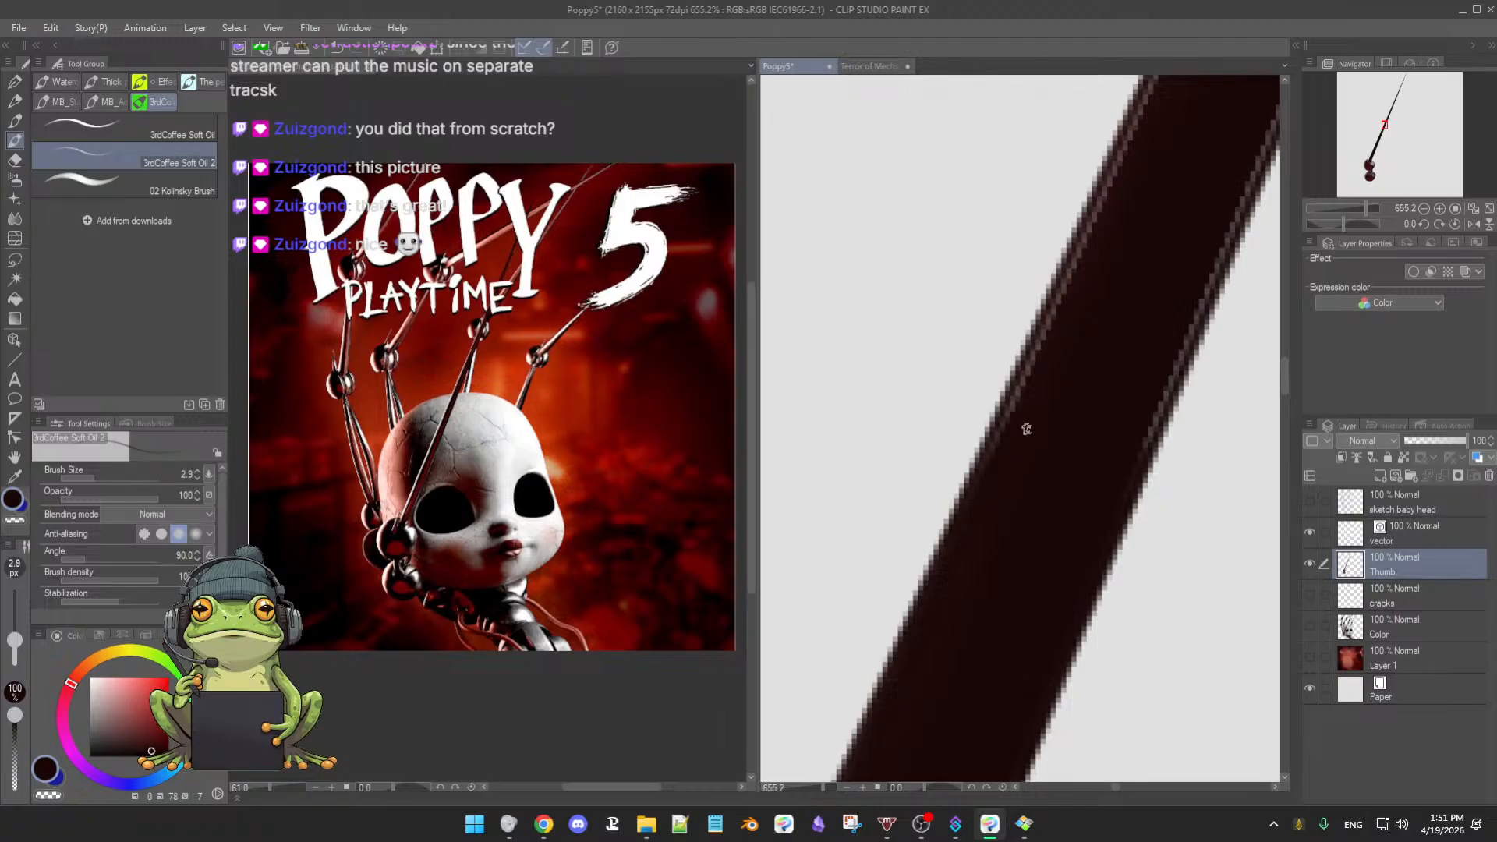
key(bracketright)
key(bracketright)
key(bracketright)
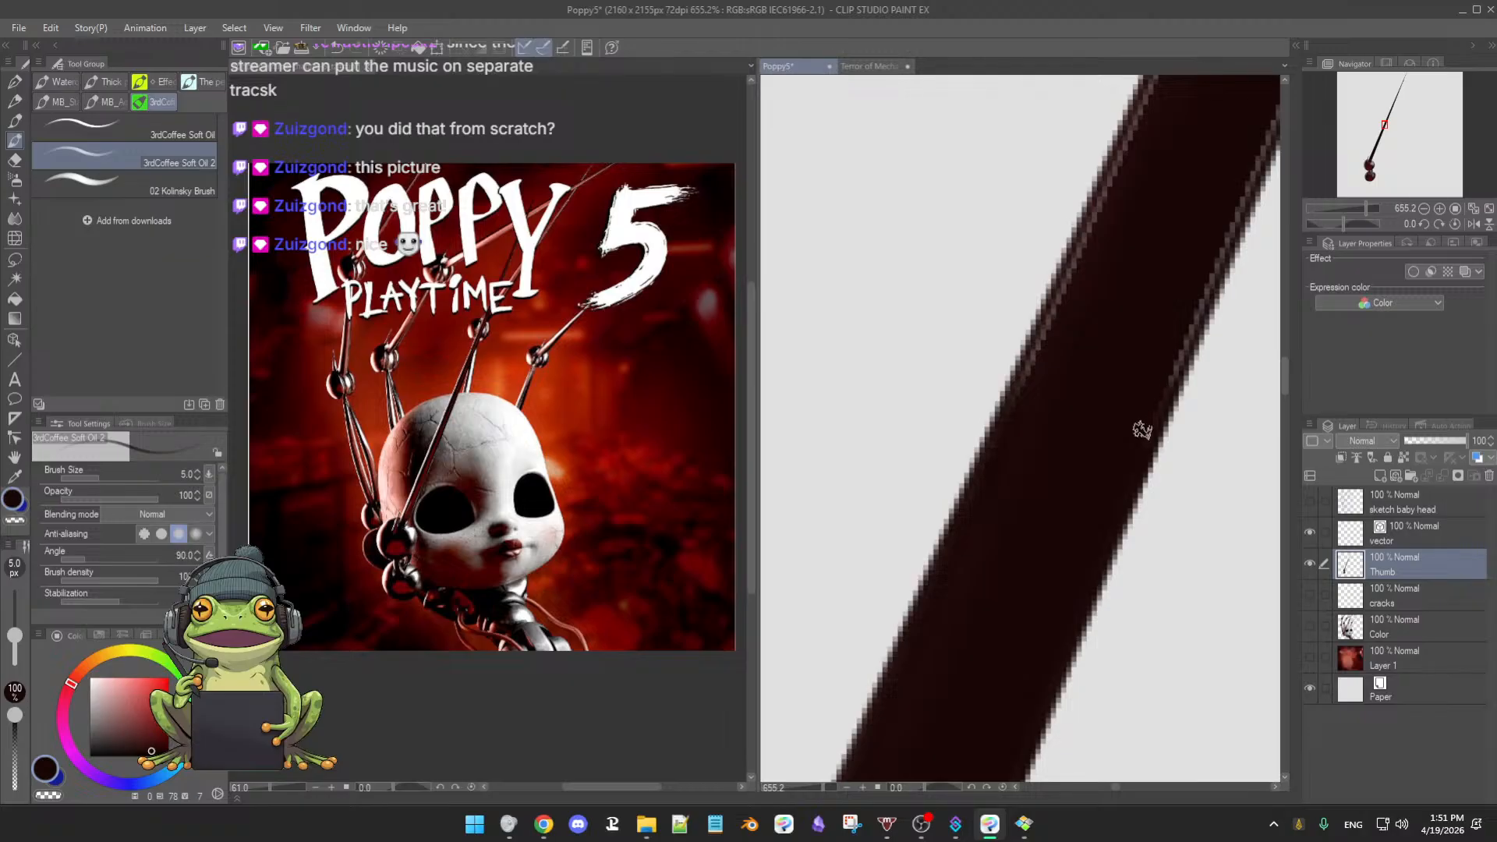
drag(1083, 496, 1068, 499)
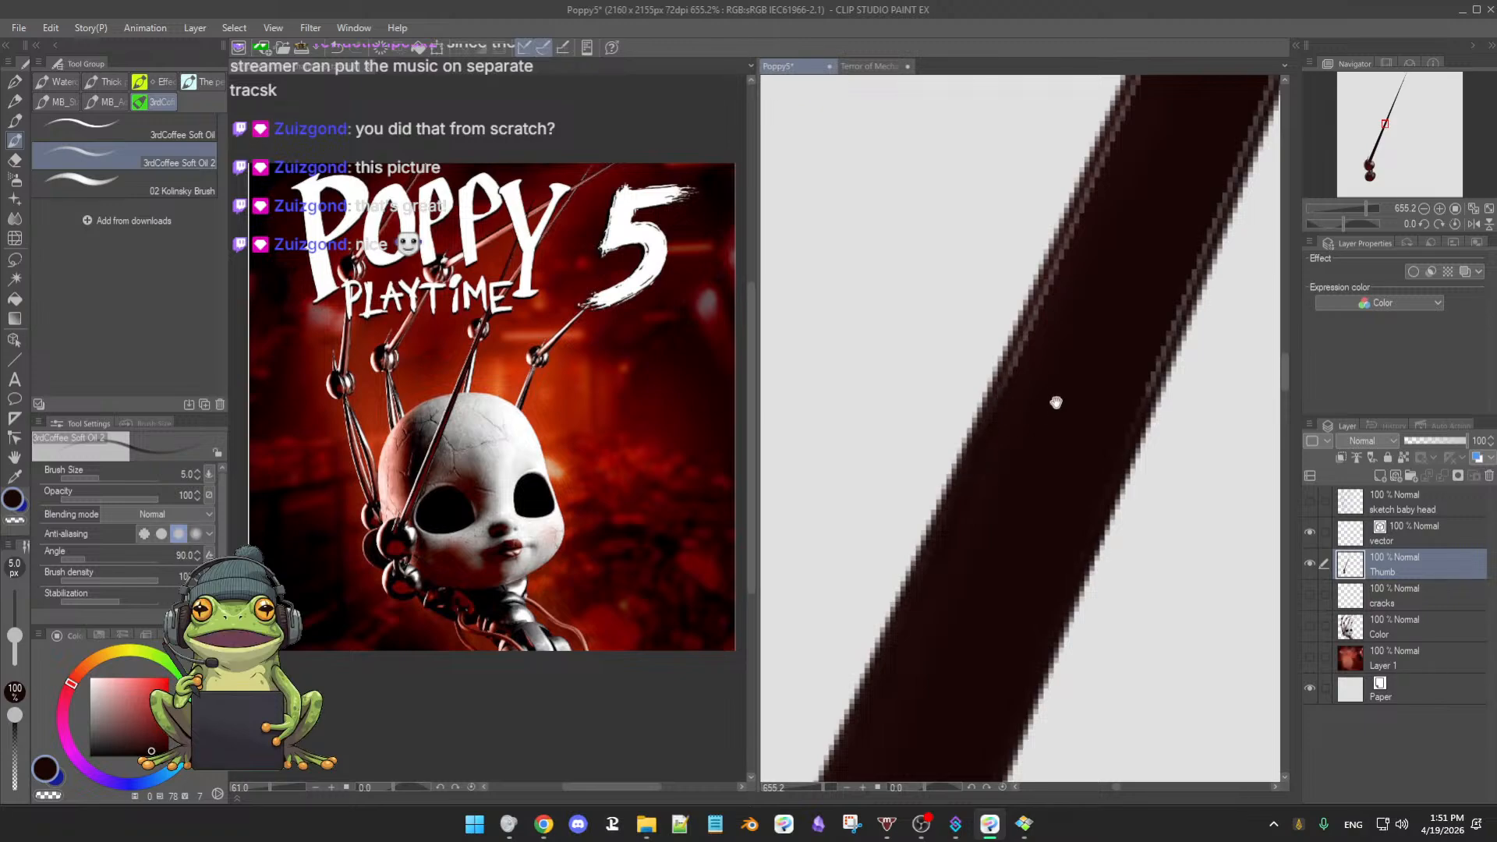
drag(1056, 402, 1050, 434)
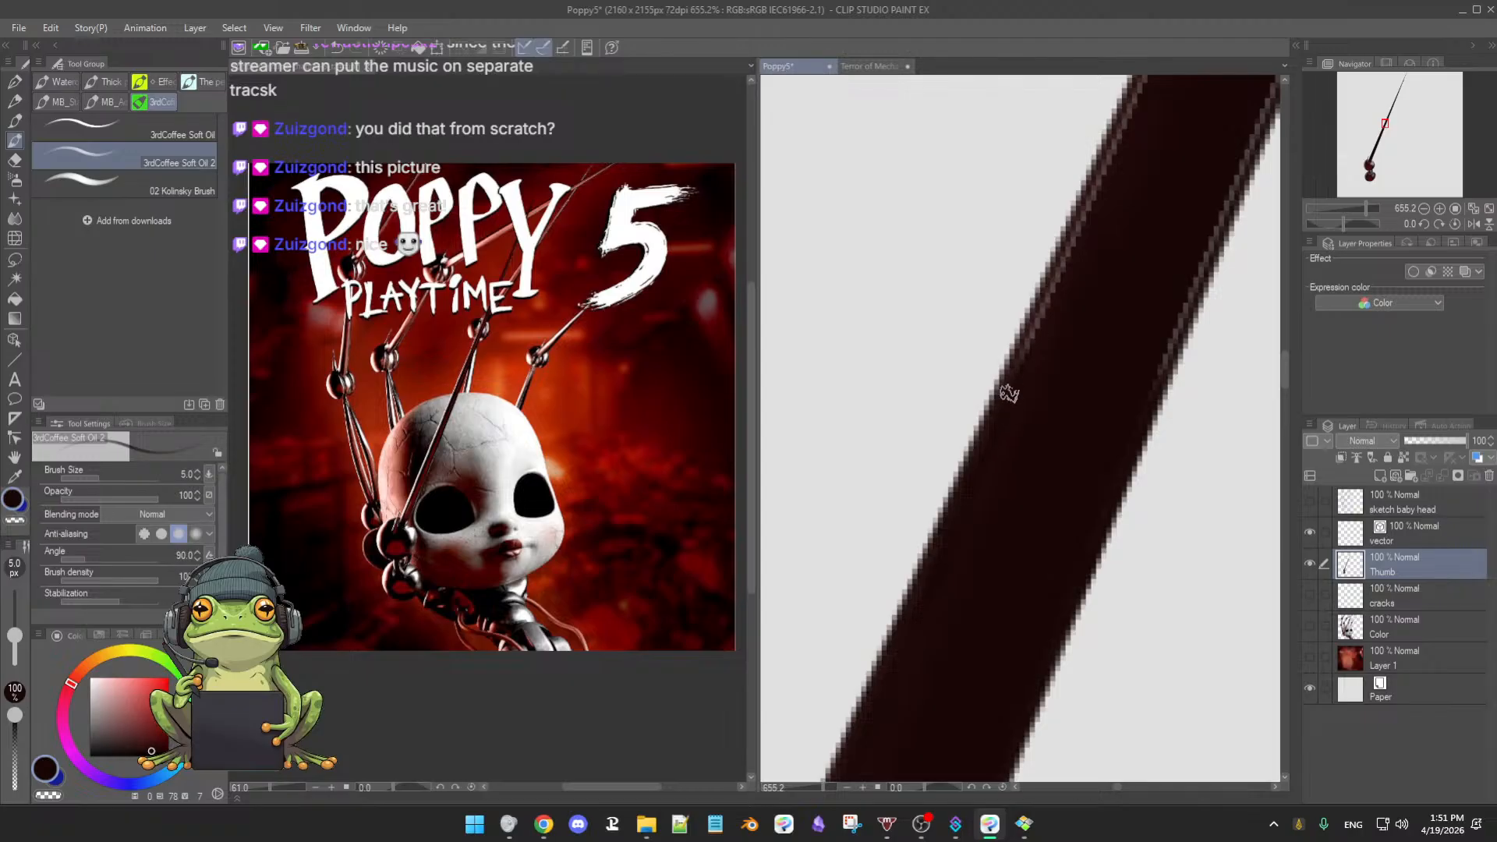
- Work down-left along the dark arm shaft and lower the brush from 5.0 to 4.3 px
drag(1037, 383, 1022, 424)
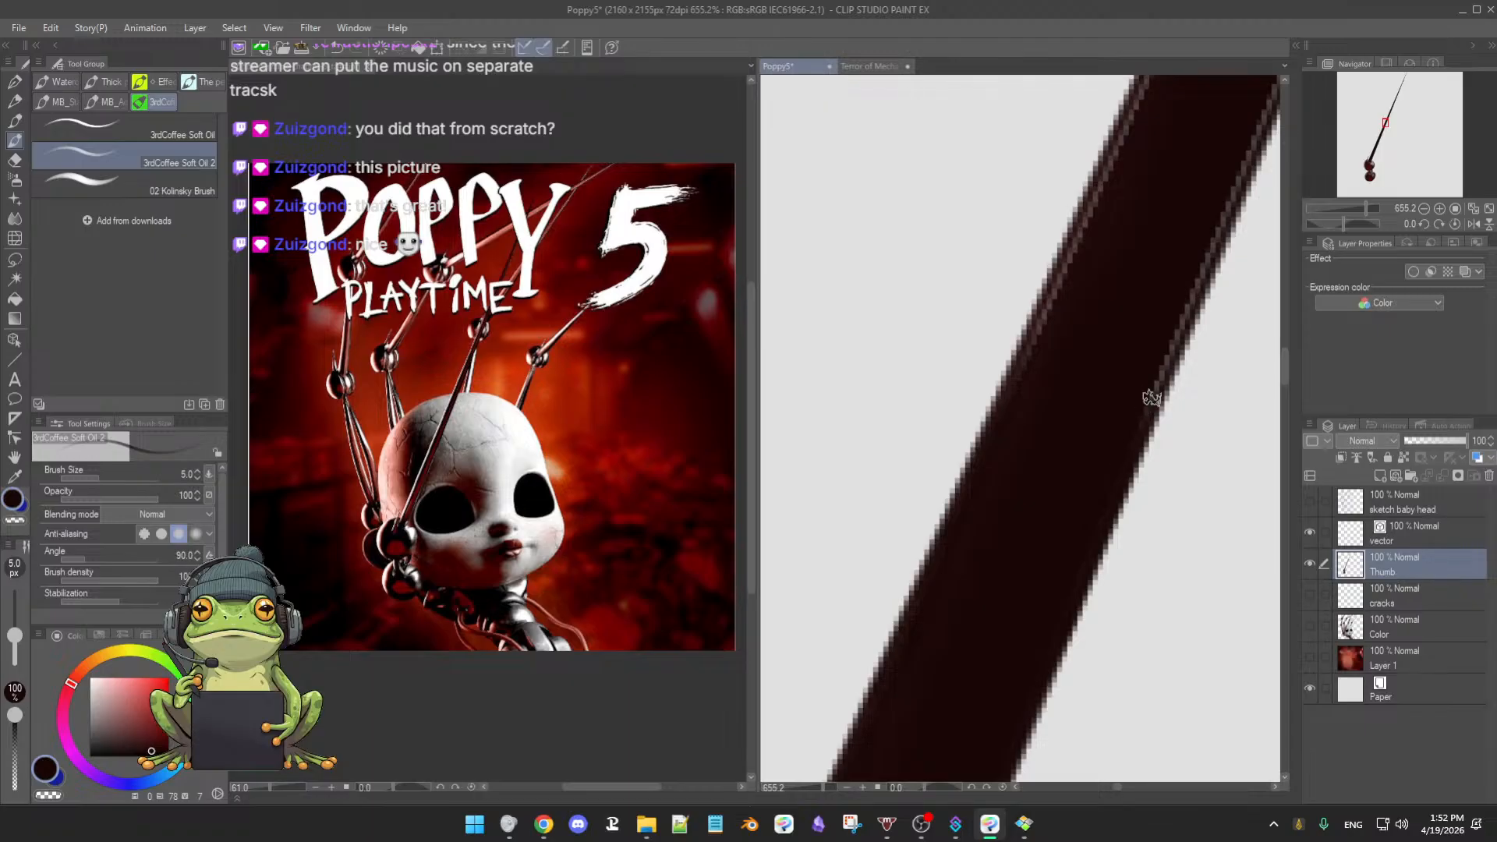
drag(1093, 410, 1085, 449)
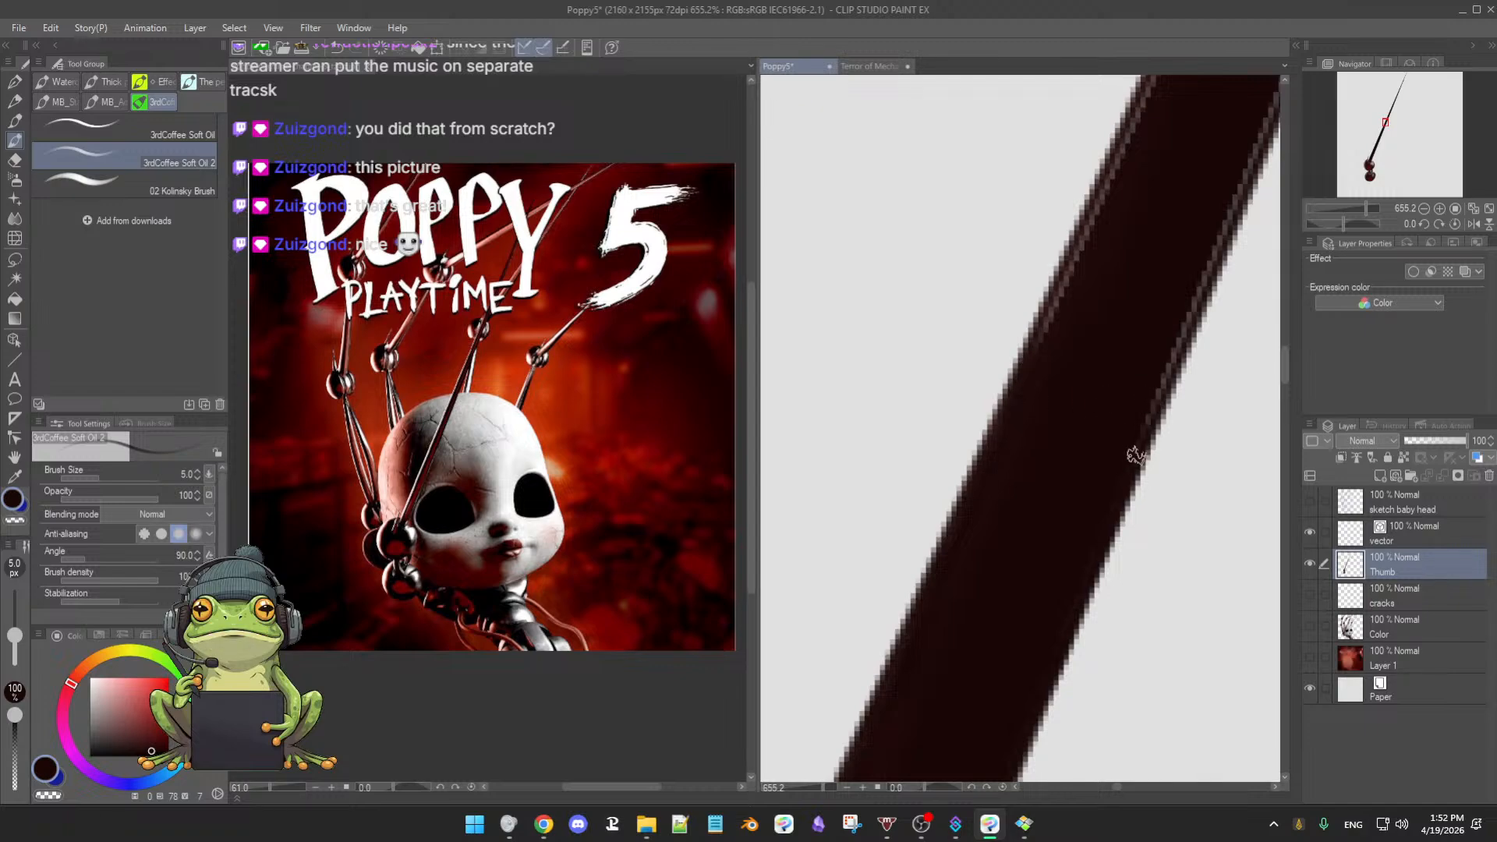
drag(1135, 451, 1070, 446)
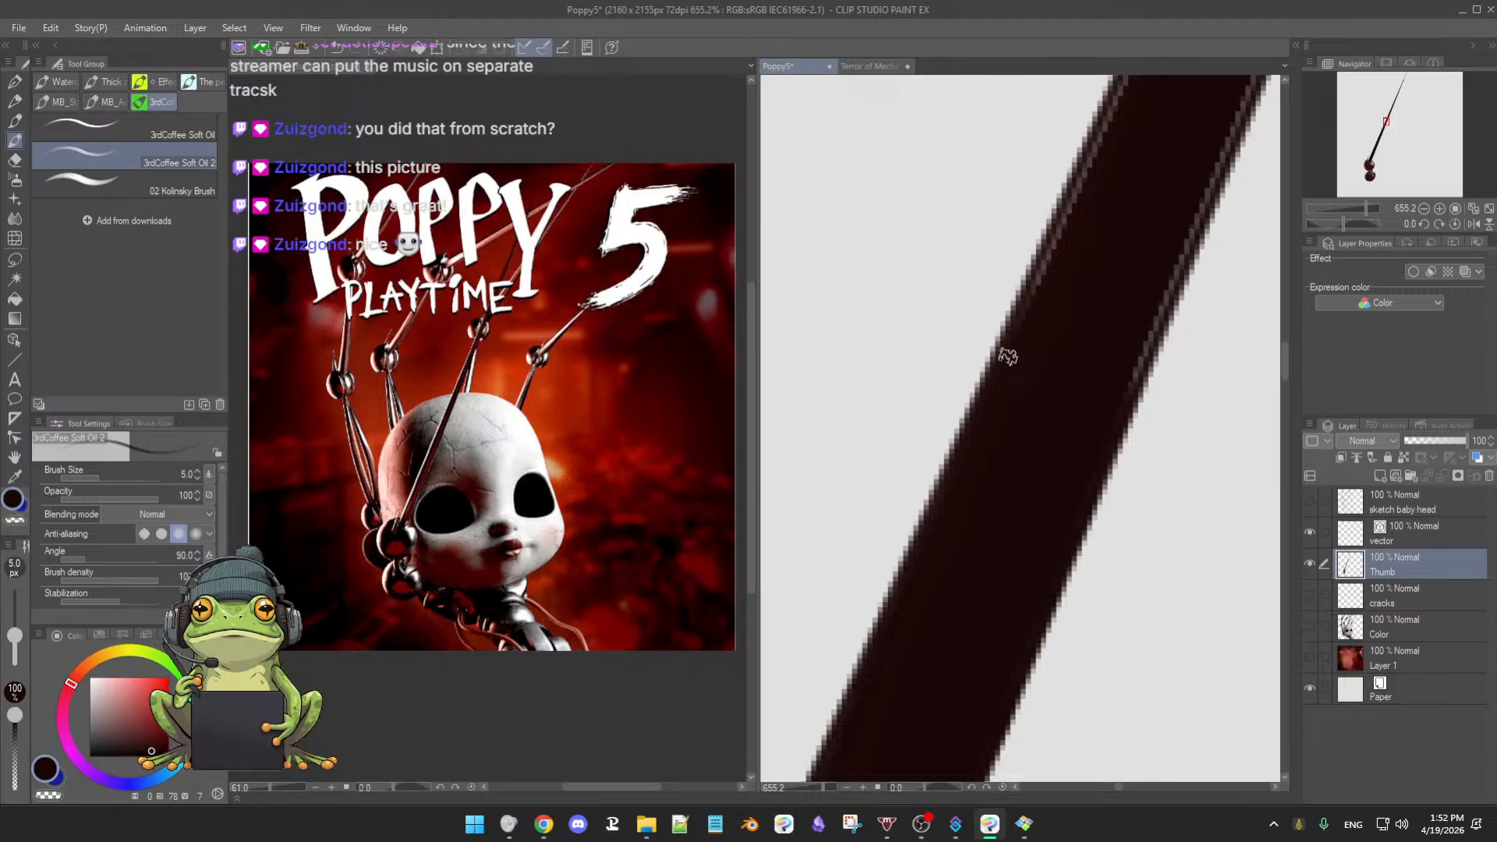
drag(1008, 356, 1025, 411)
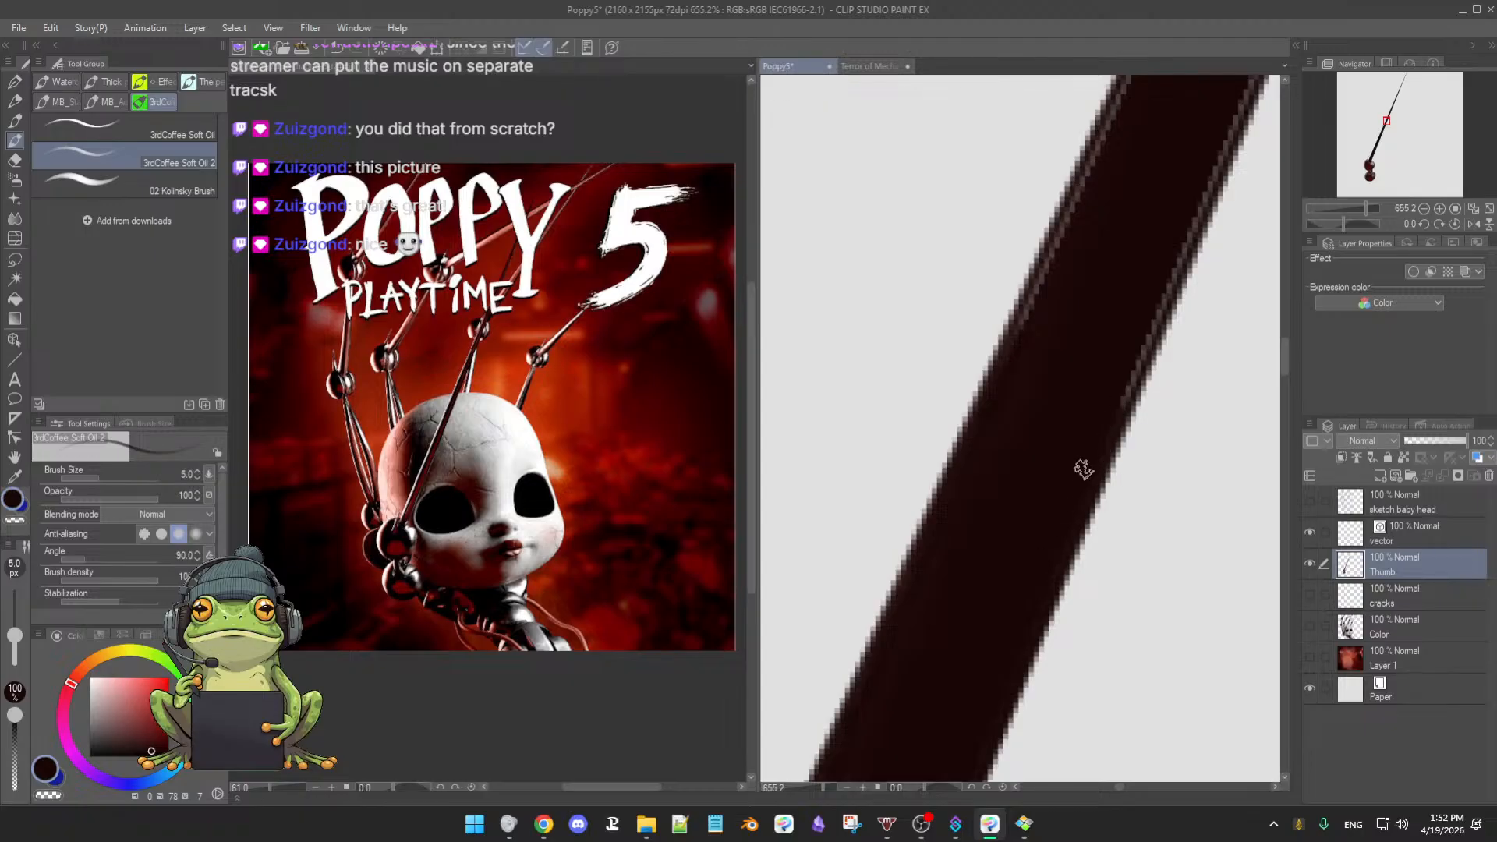
drag(1016, 616, 1013, 540)
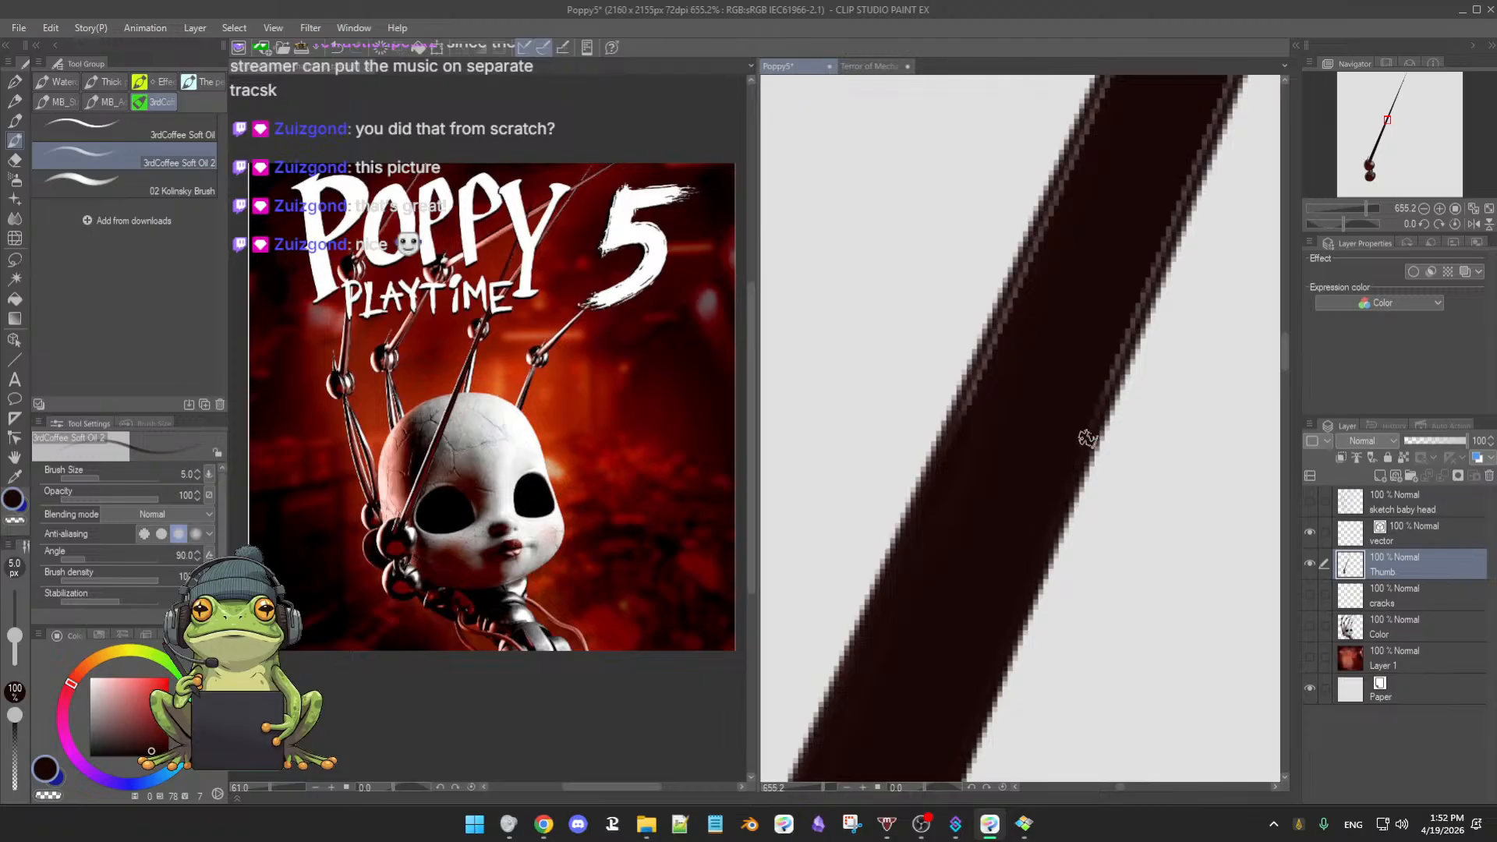
drag(1046, 381, 1041, 407)
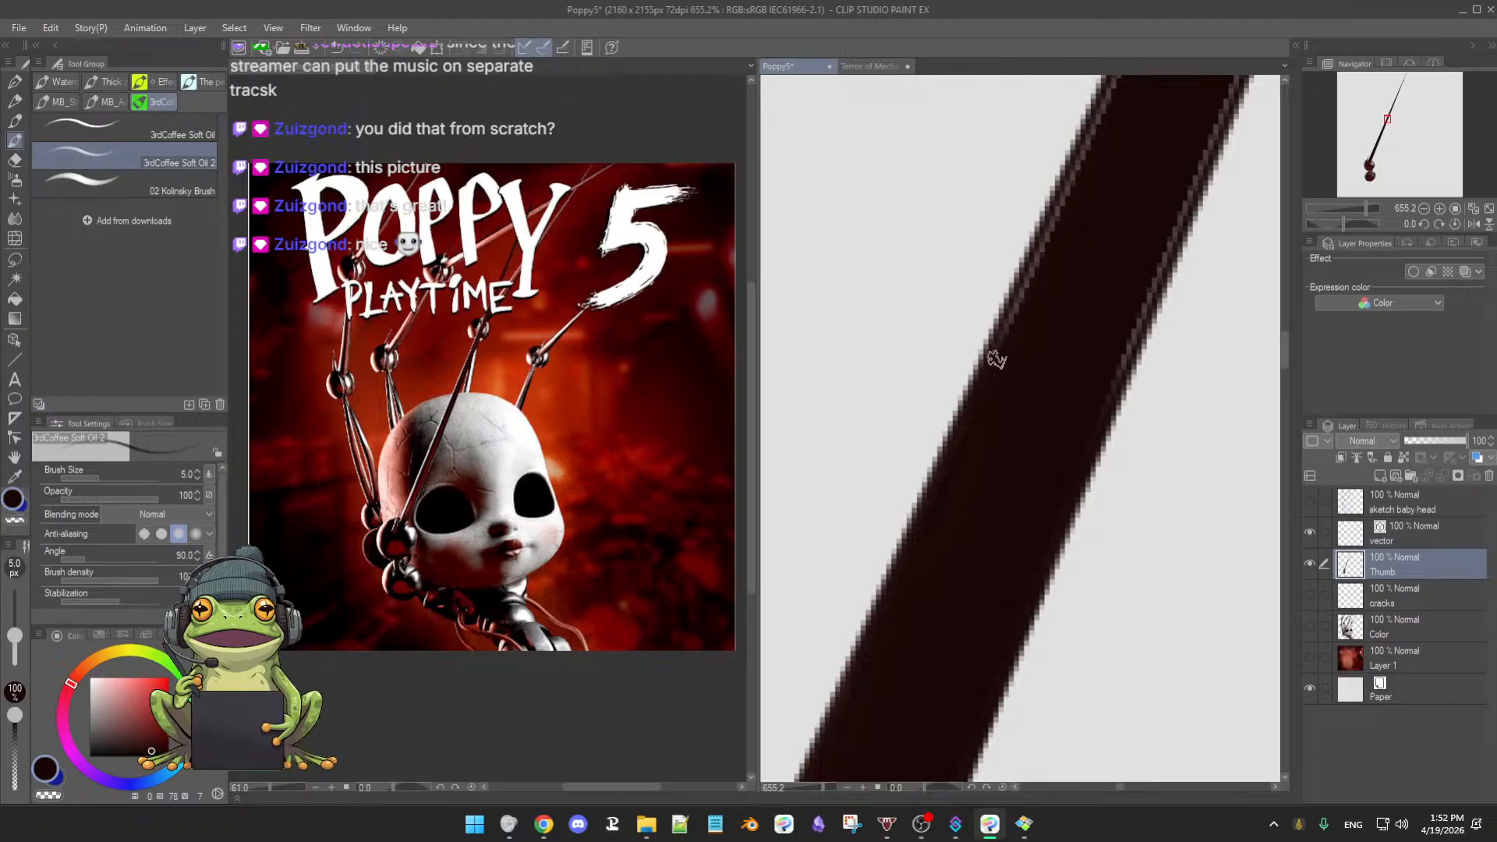
mouse_move(1051, 353)
mouse_down()
mouse_move(1034, 318)
mouse_move(1036, 421)
mouse_up()
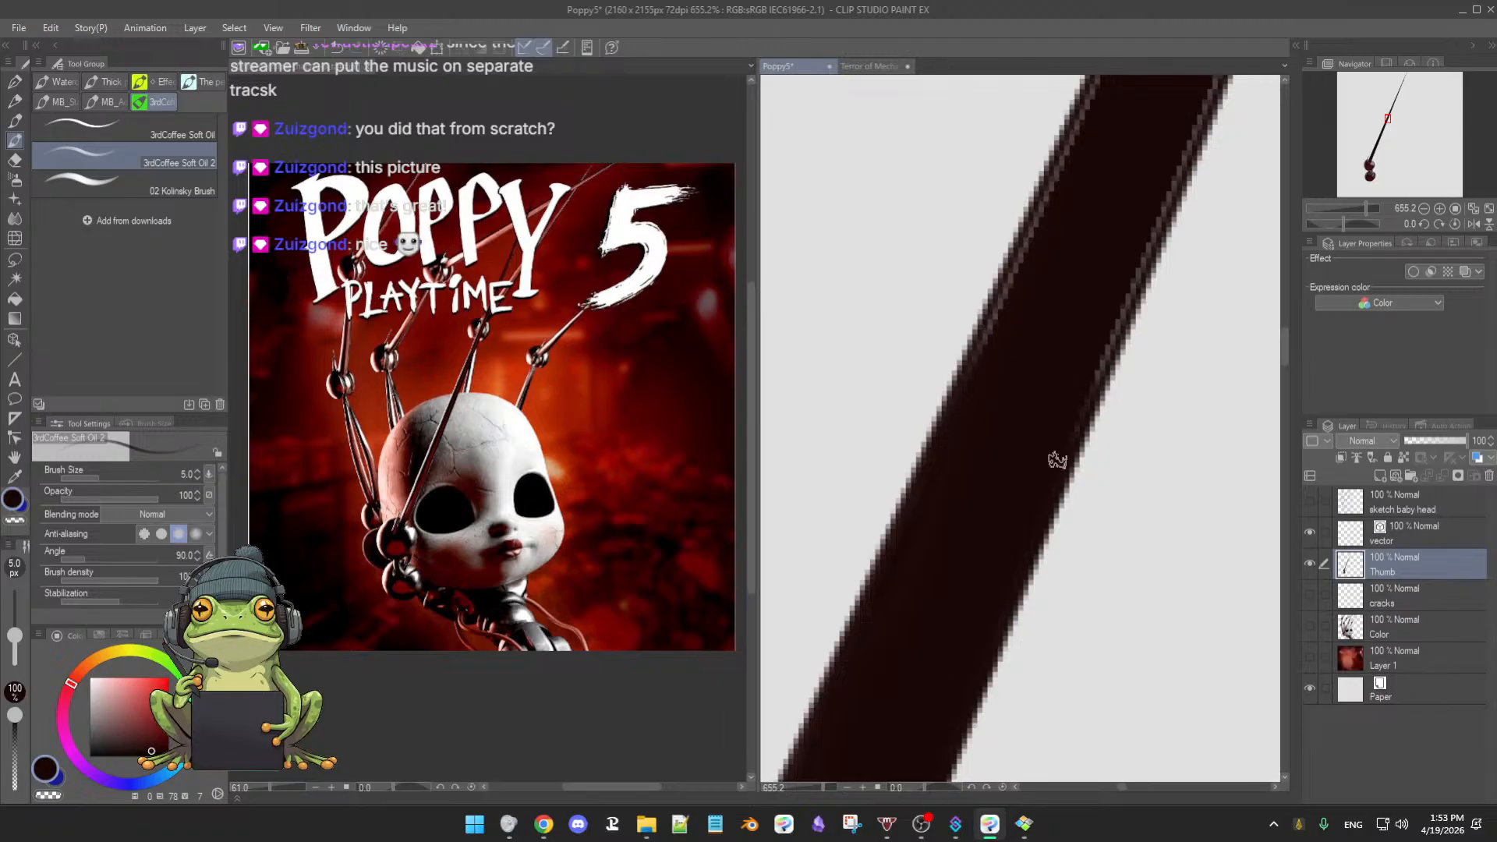
drag(1047, 388, 1041, 444)
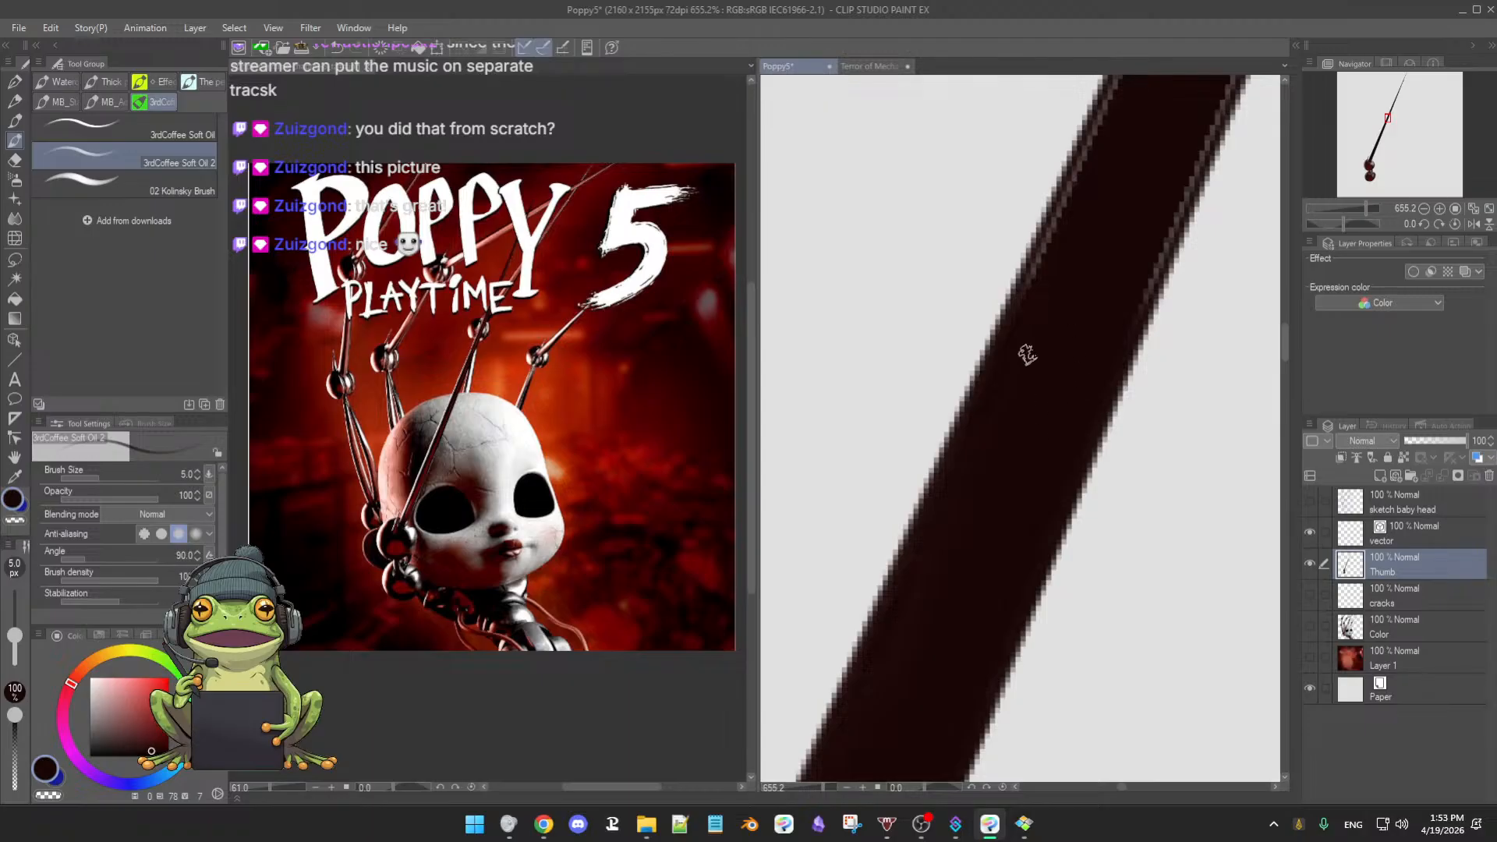
drag(1055, 337, 1042, 387)
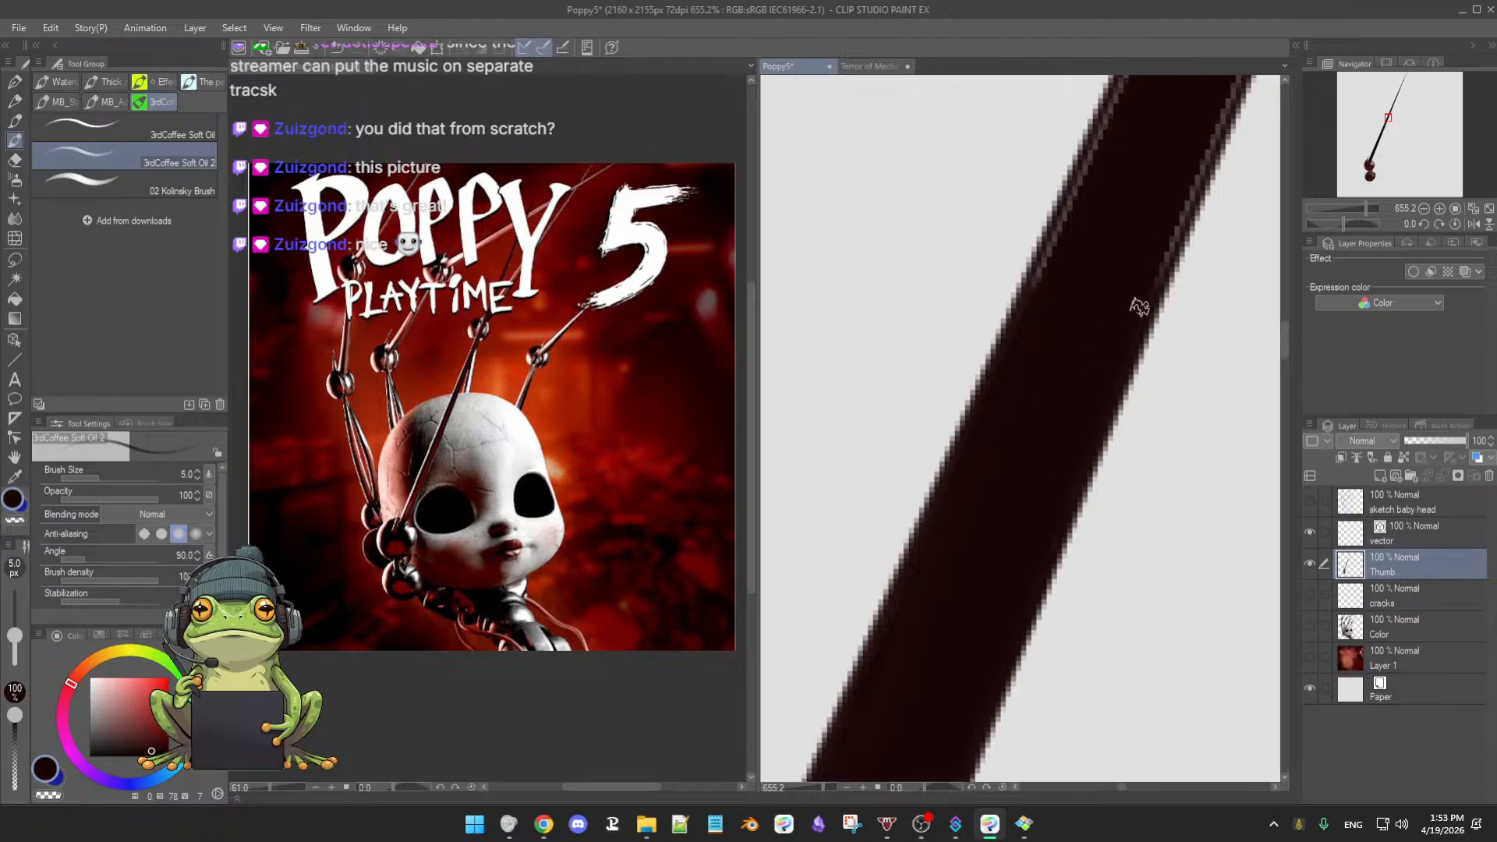
drag(1123, 291, 1090, 306)
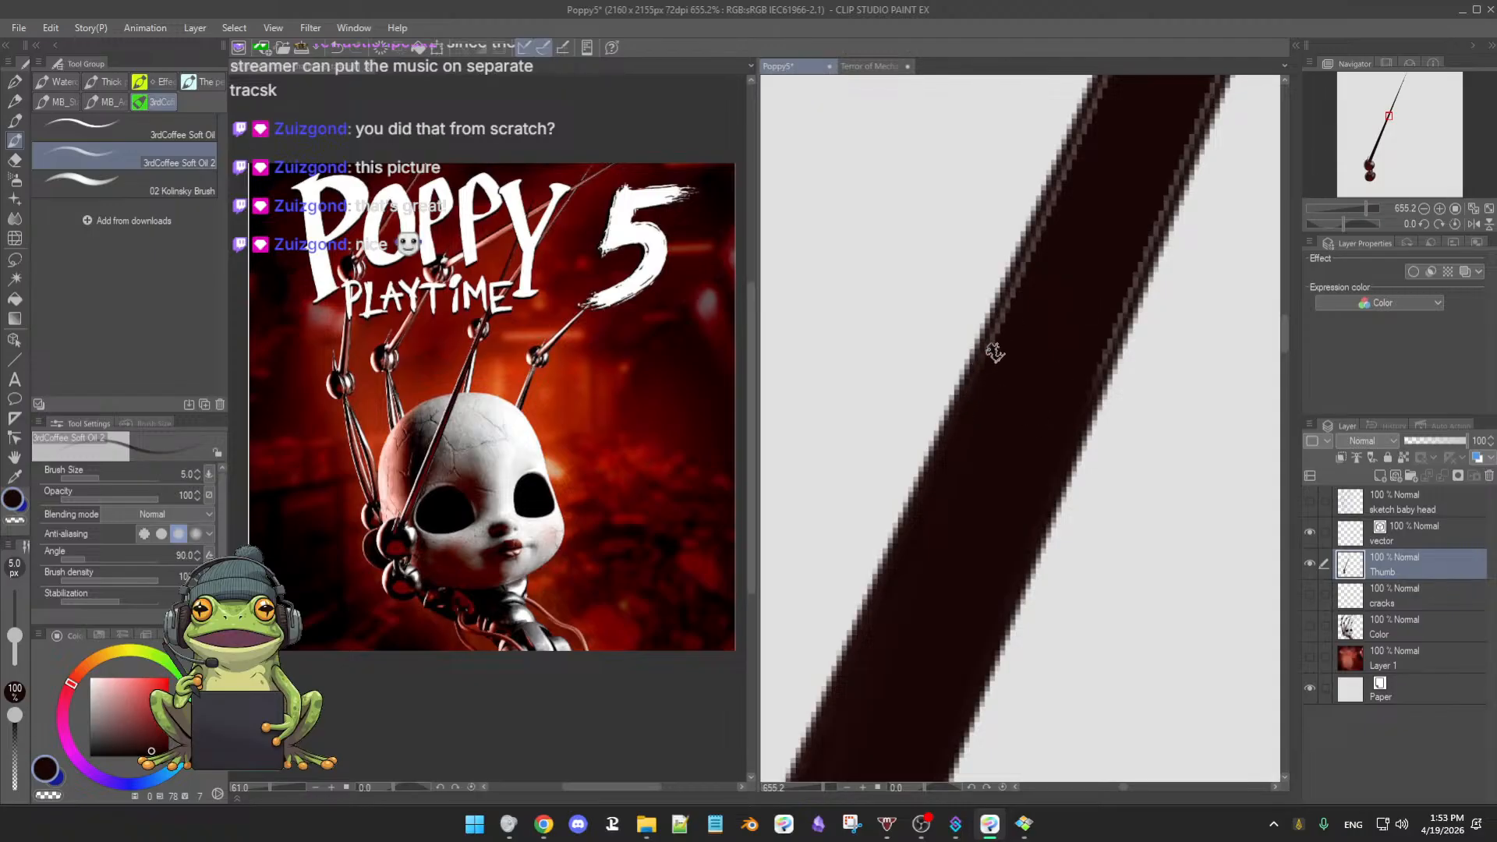
key([)
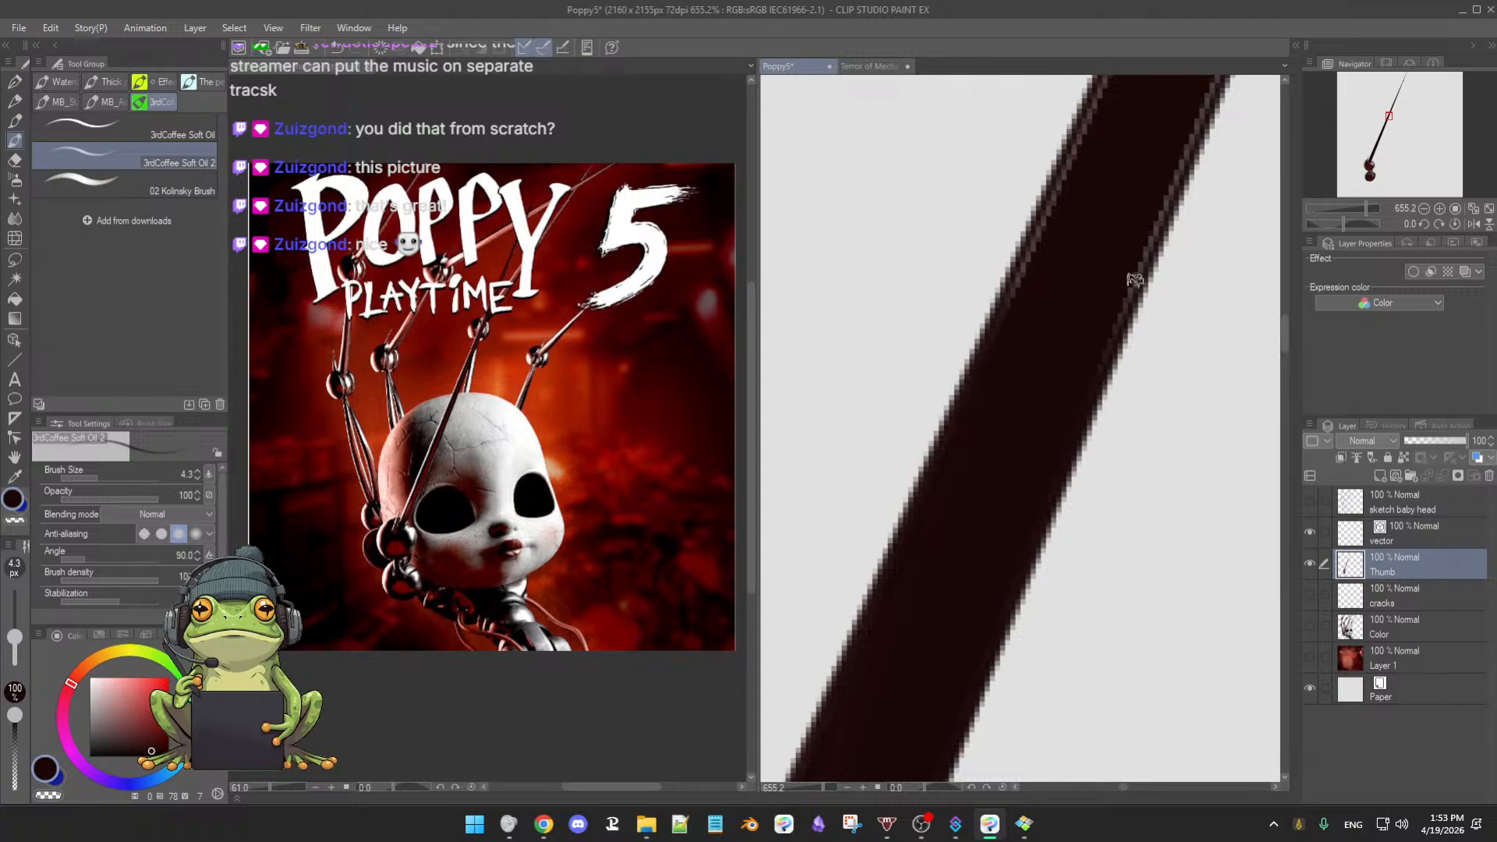
drag(1061, 364, 1023, 411)
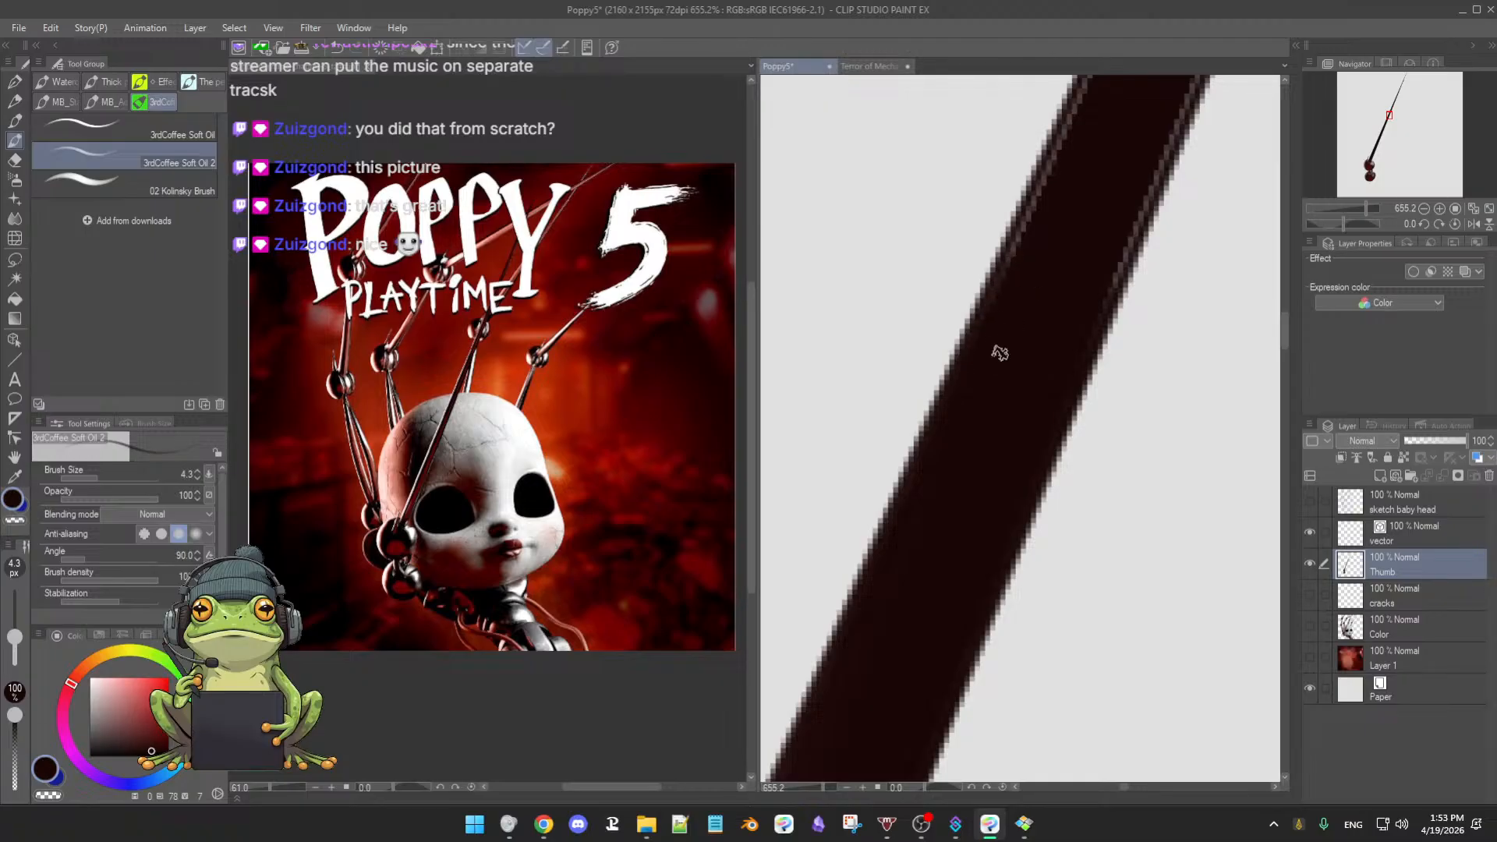
- Zoom to about 500% and paint dark over the shaft's left highlight
scroll(1045, 329, down, 2)
scroll(1043, 335, up, 1)
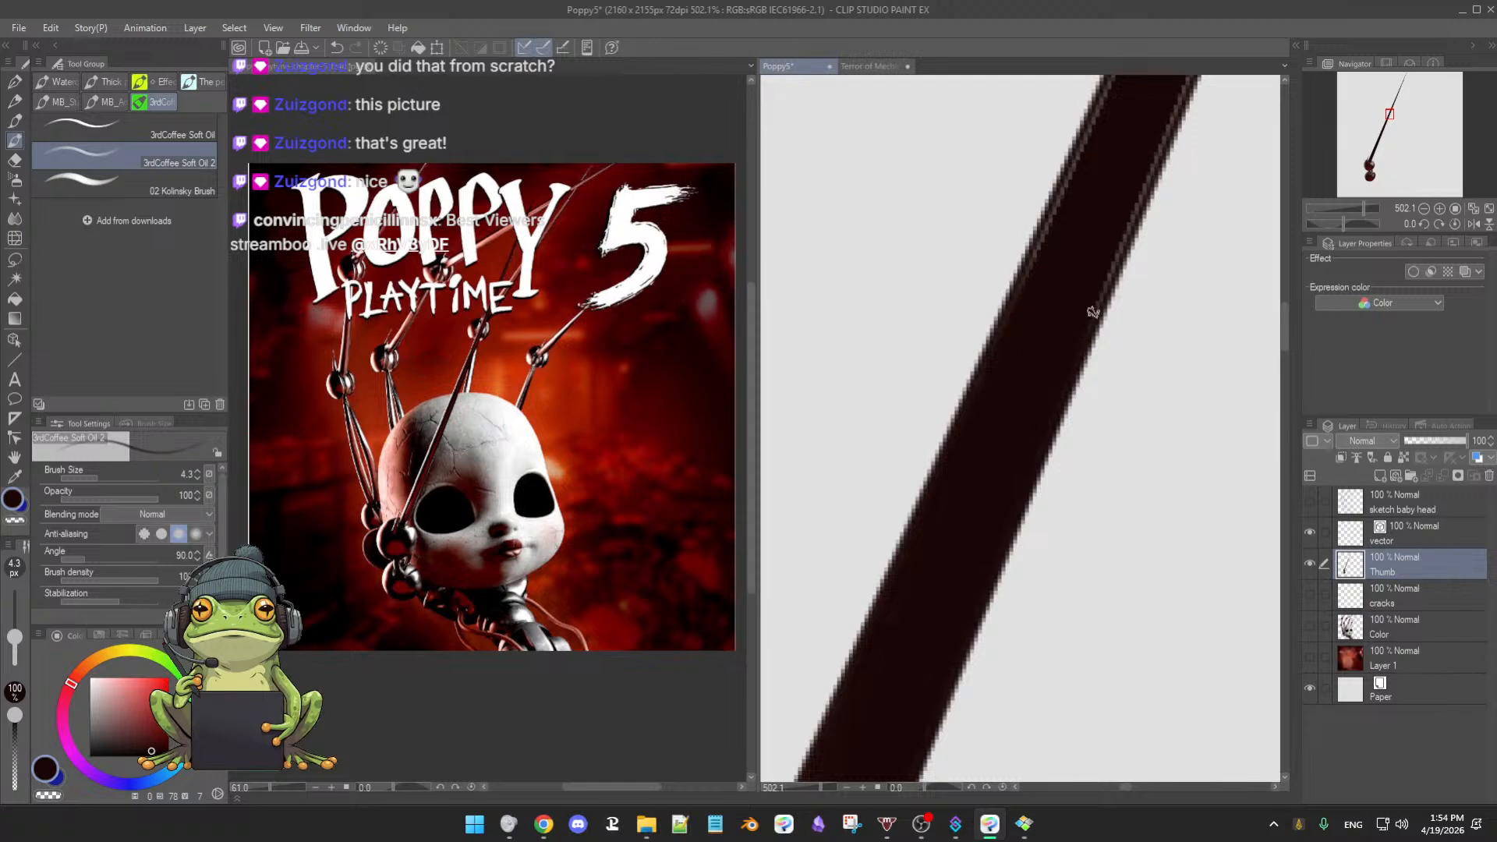
drag(1090, 272, 1035, 363)
mouse_move(1029, 311)
mouse_down()
mouse_move(996, 391)
mouse_move(1026, 320)
mouse_move(1042, 357)
mouse_up()
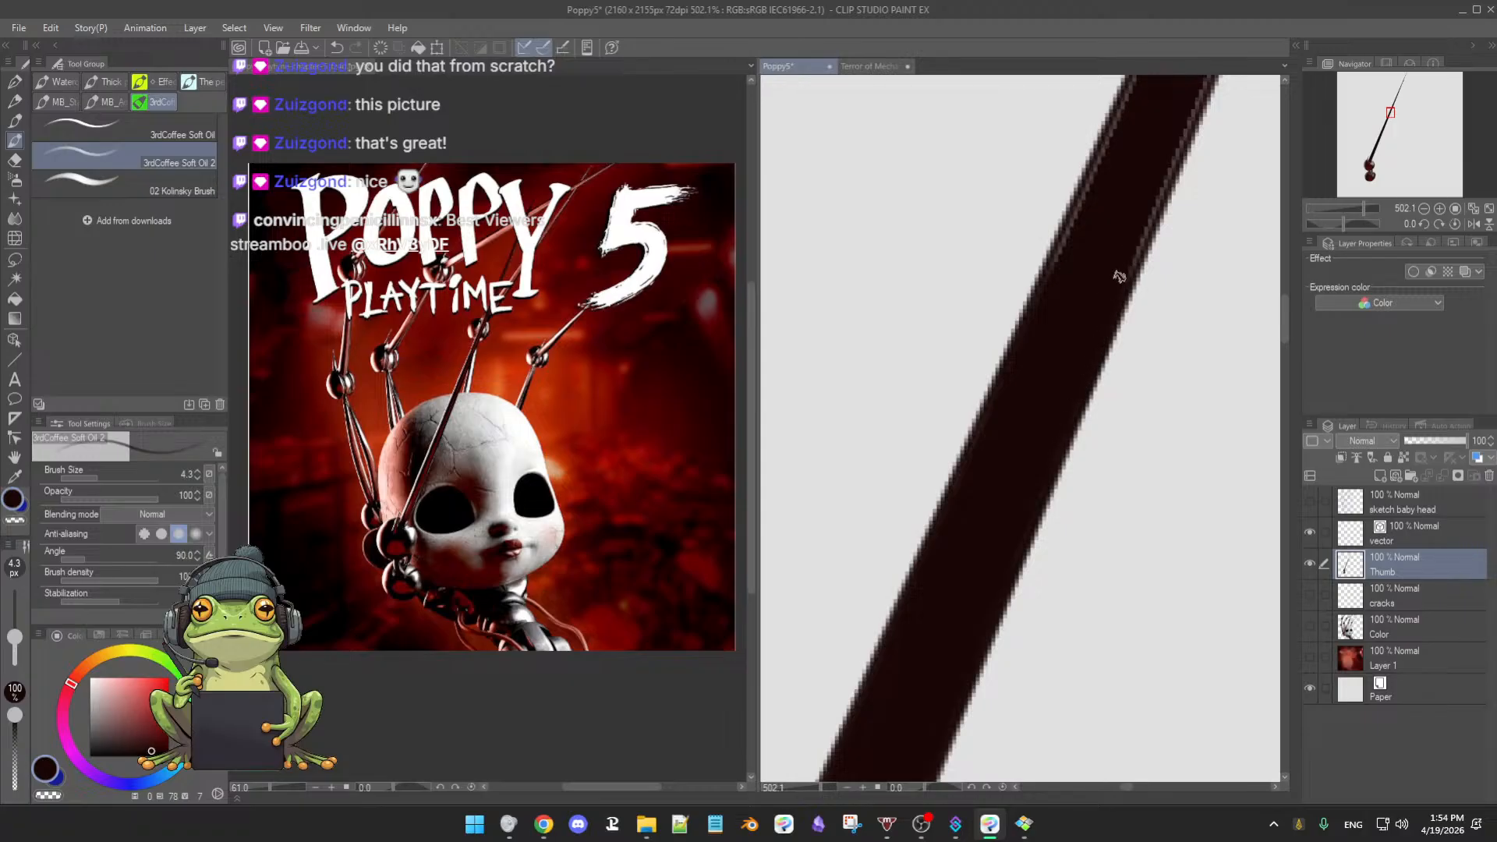
mouse_move(1108, 261)
mouse_down()
mouse_move(1068, 364)
mouse_move(1039, 307)
mouse_move(1045, 295)
mouse_move(1071, 370)
mouse_up()
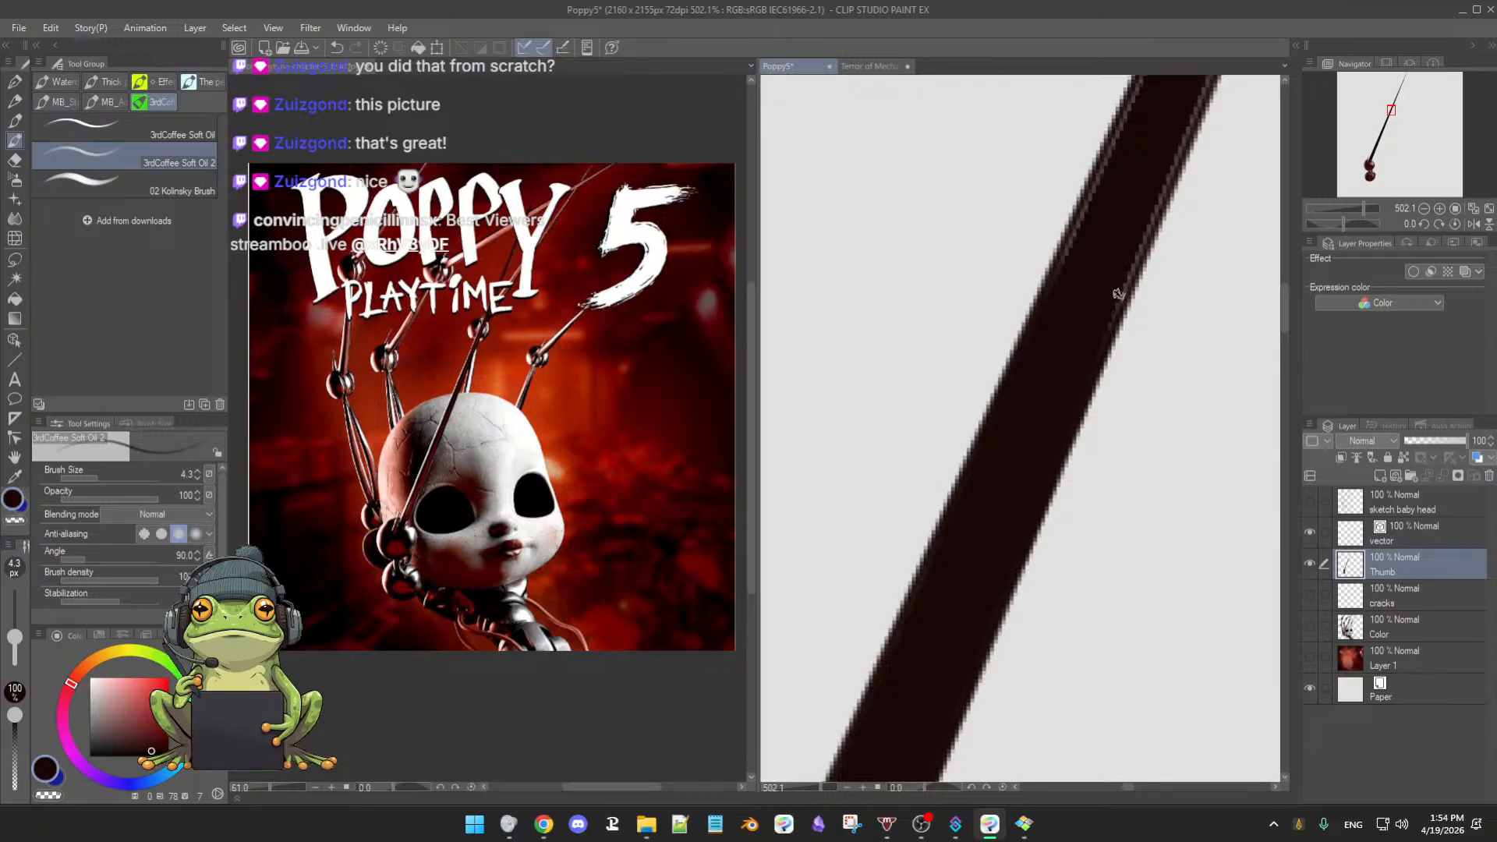
drag(1096, 293, 1088, 361)
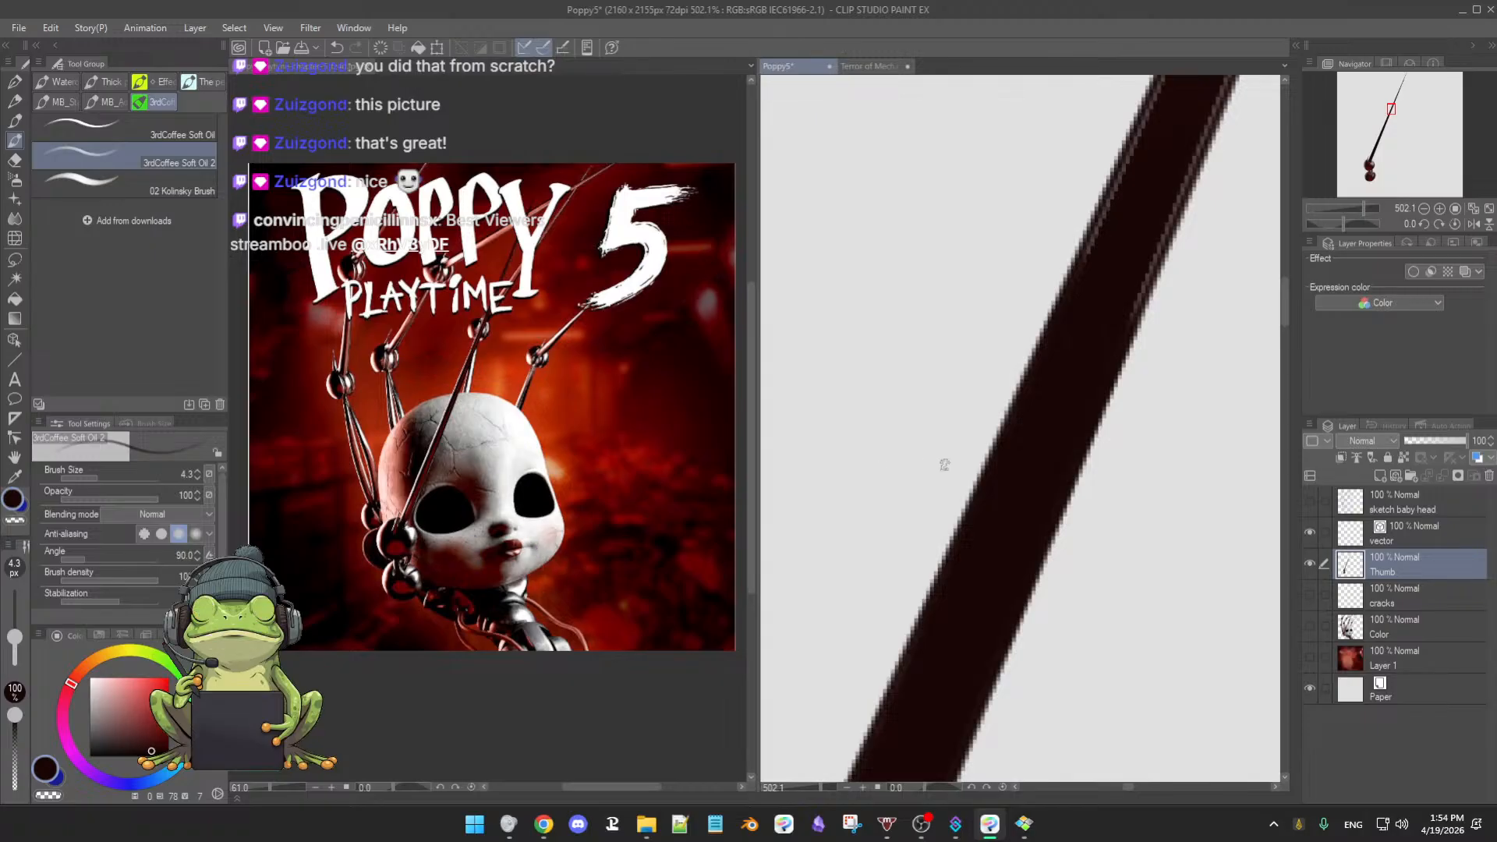
- Move down-left along the shaft, set the brush to 5.0 px, and open Terror of Mechagodzilla
mouse_move(1012, 445)
mouse_down()
mouse_move(1016, 472)
mouse_move(1045, 435)
mouse_move(1009, 504)
mouse_up()
drag(1054, 399, 1031, 473)
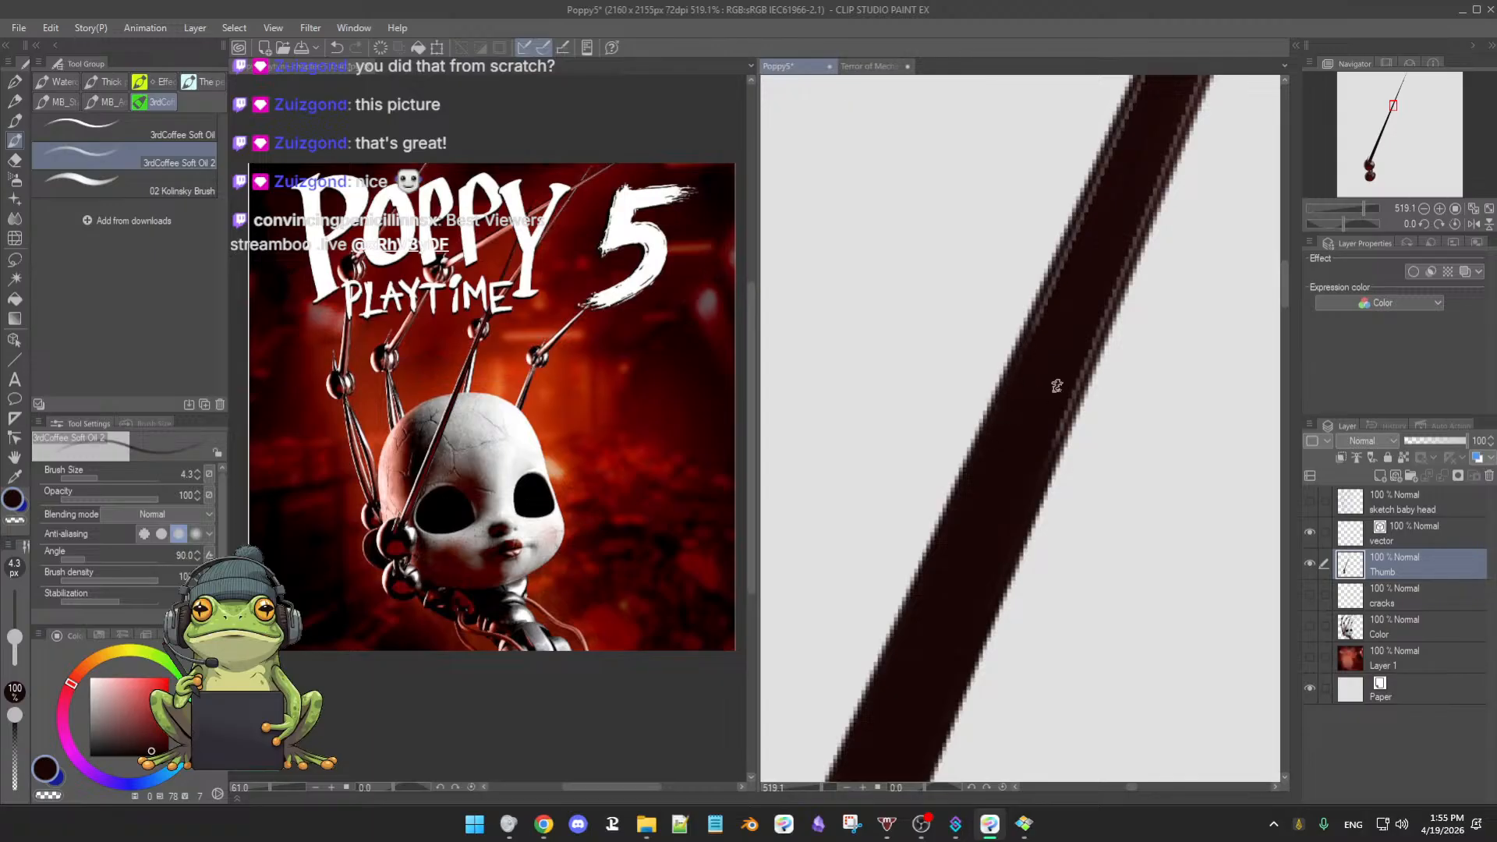
drag(1056, 385, 1008, 404)
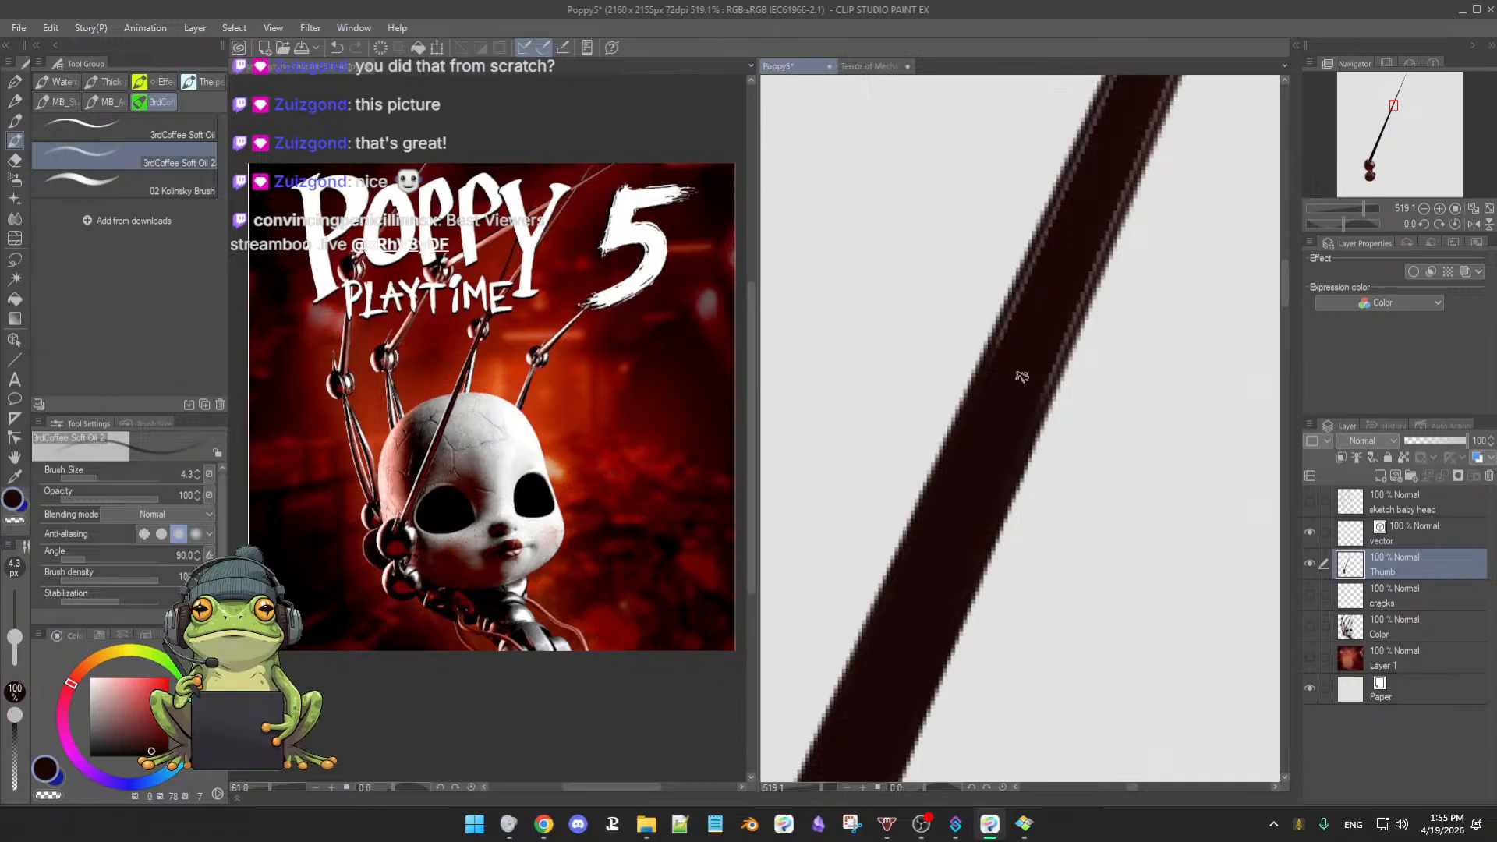
drag(1021, 377, 989, 443)
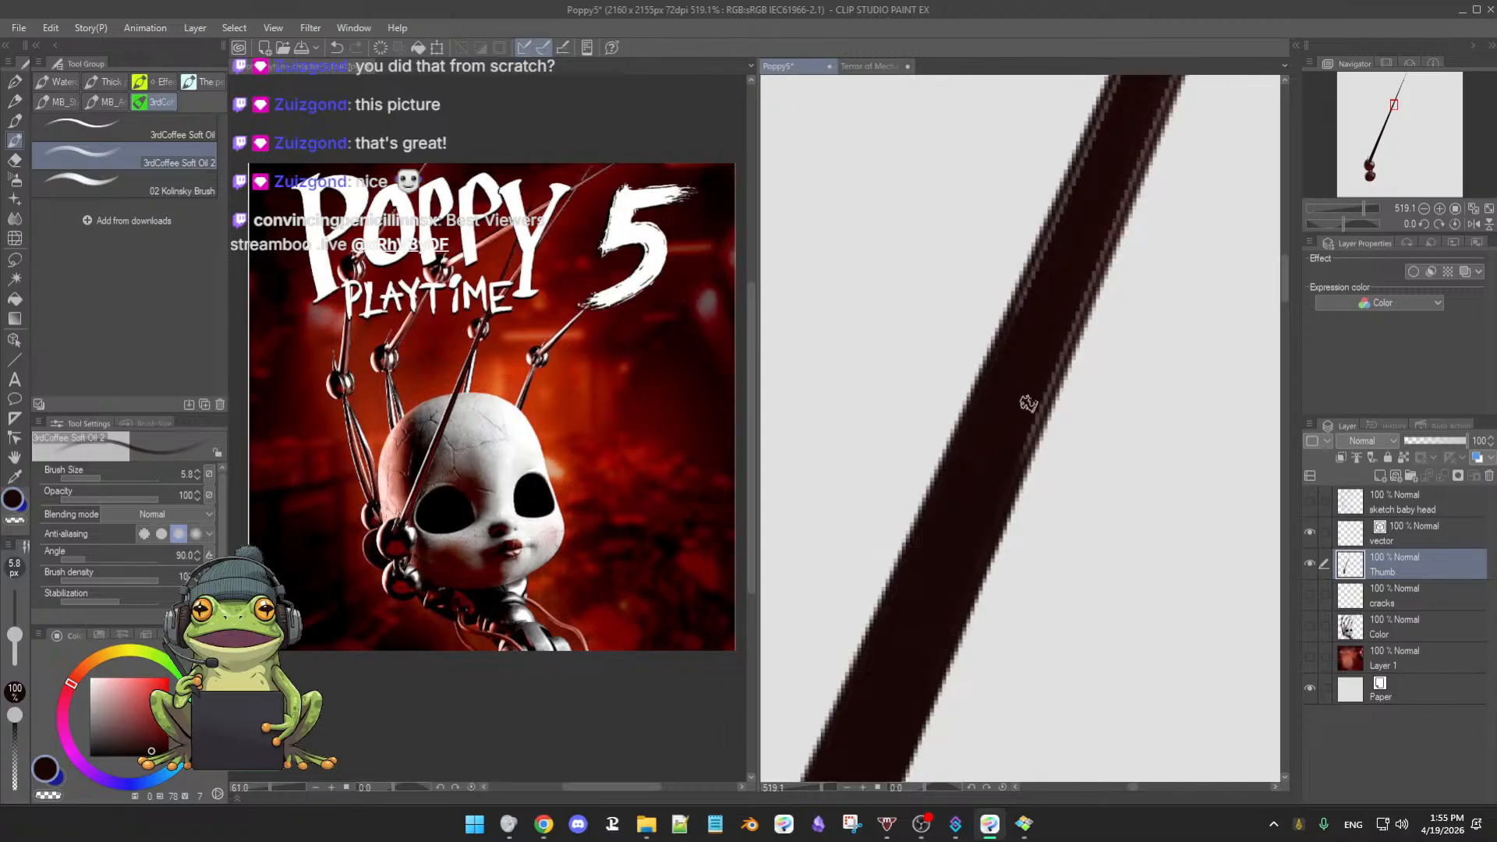
key([)
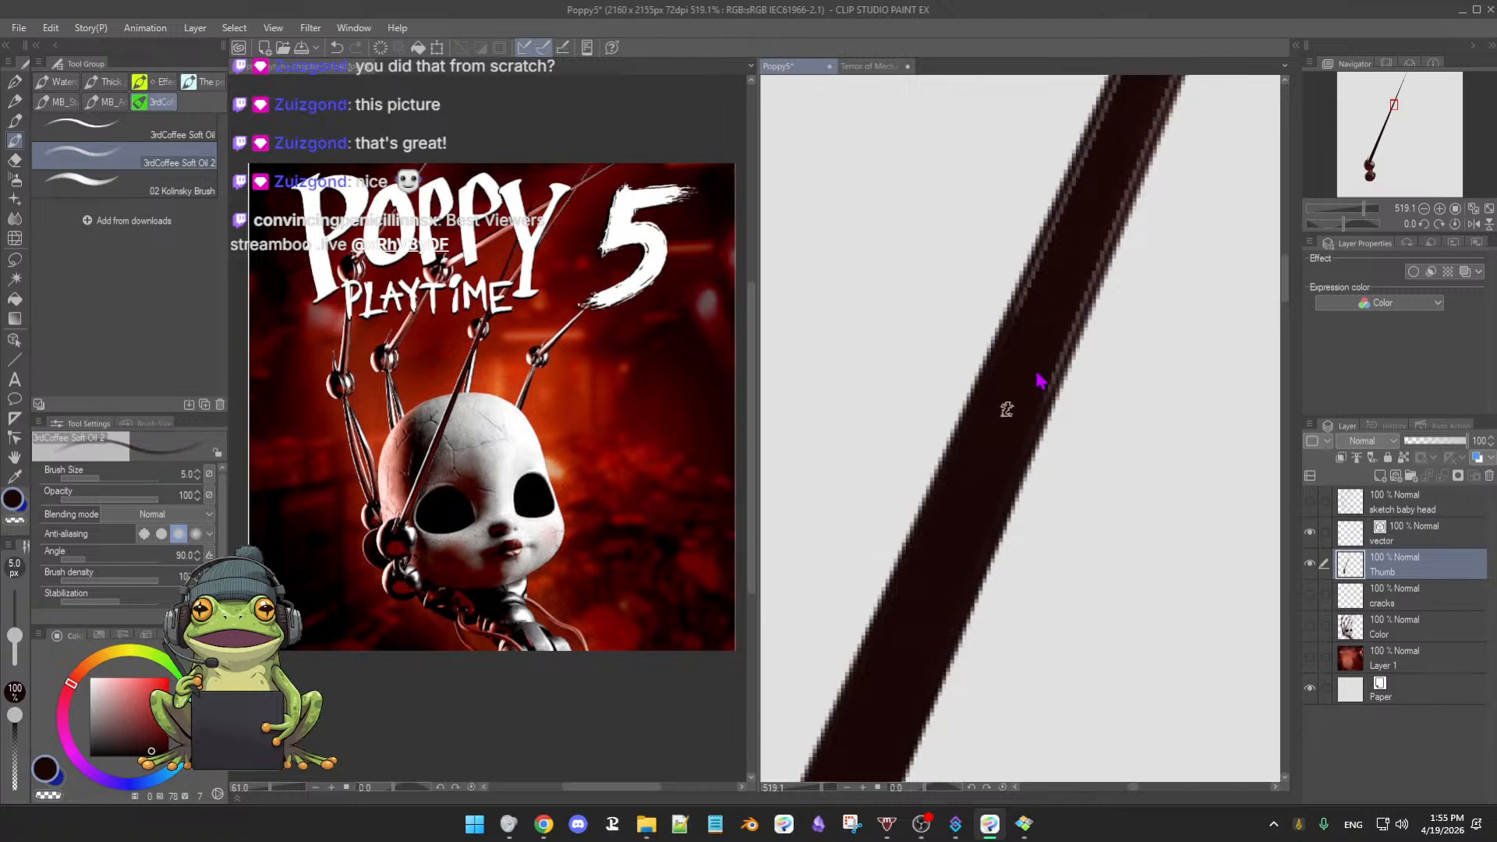
drag(1025, 393, 994, 457)
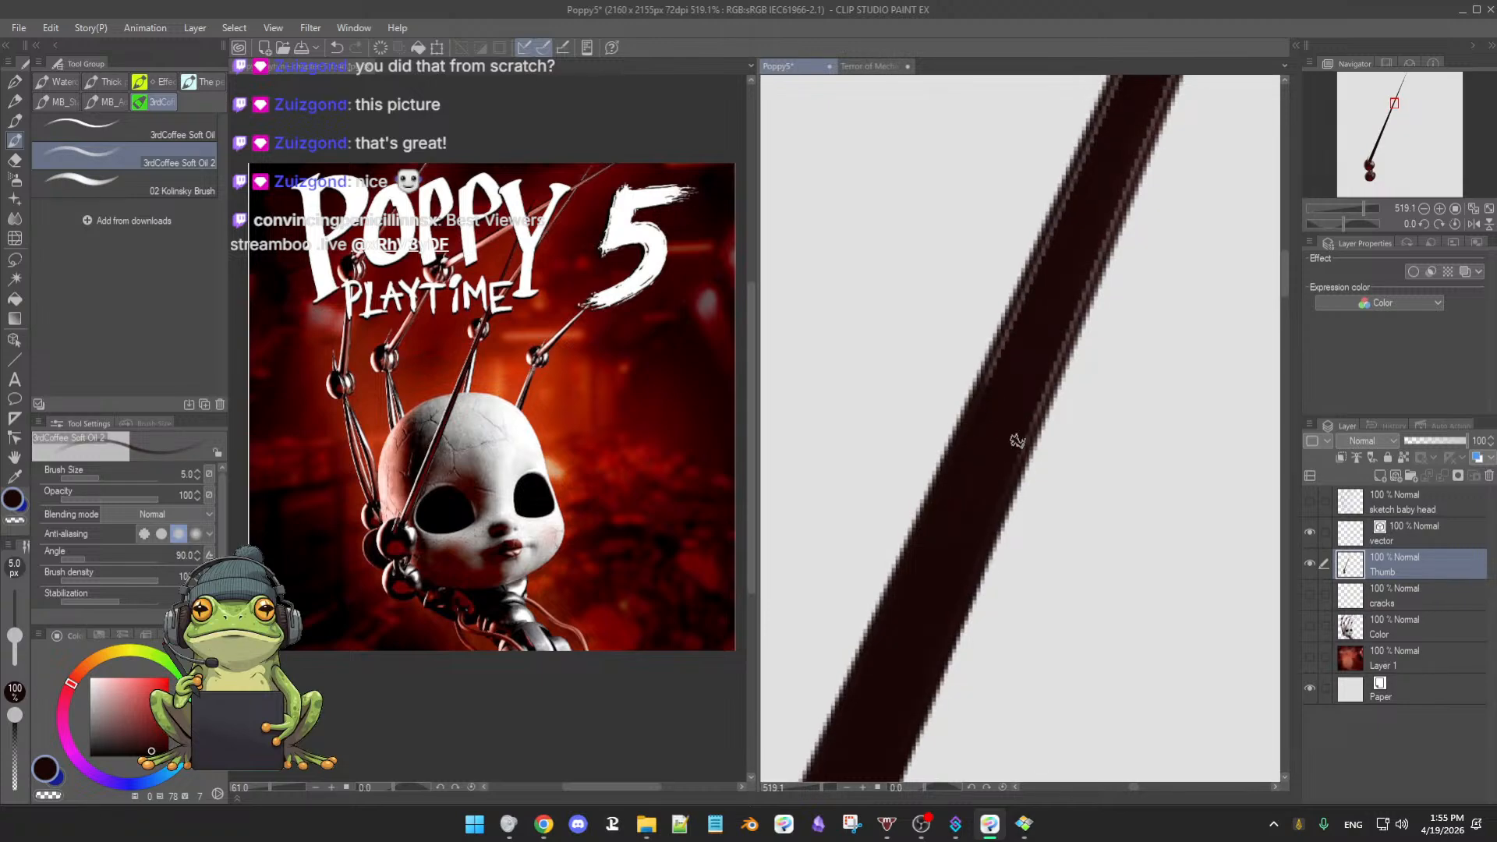
click(868, 67)
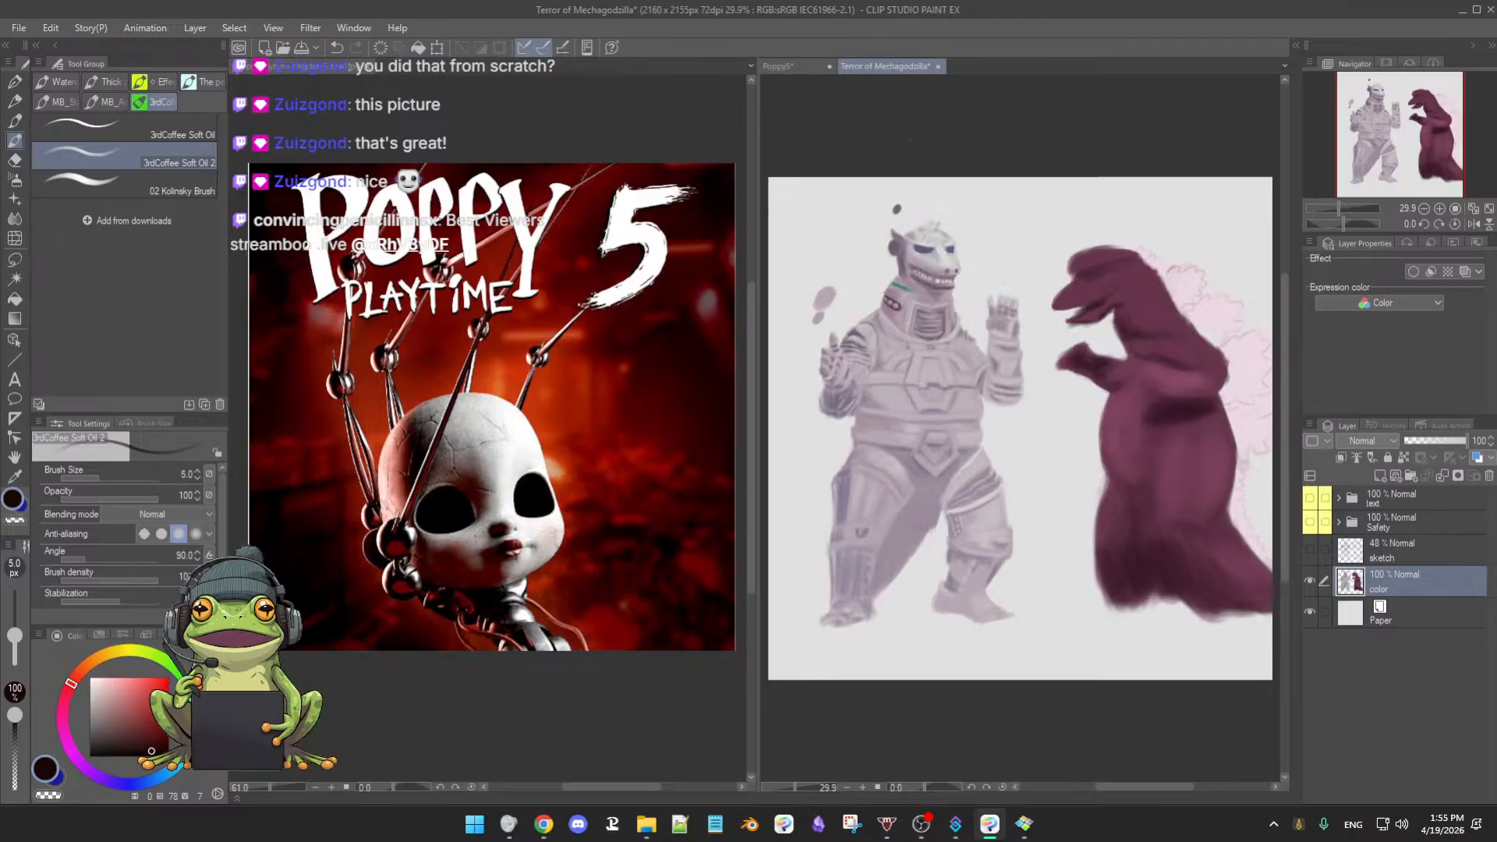
- Switch back to the Poppy5* document tab
click(779, 66)
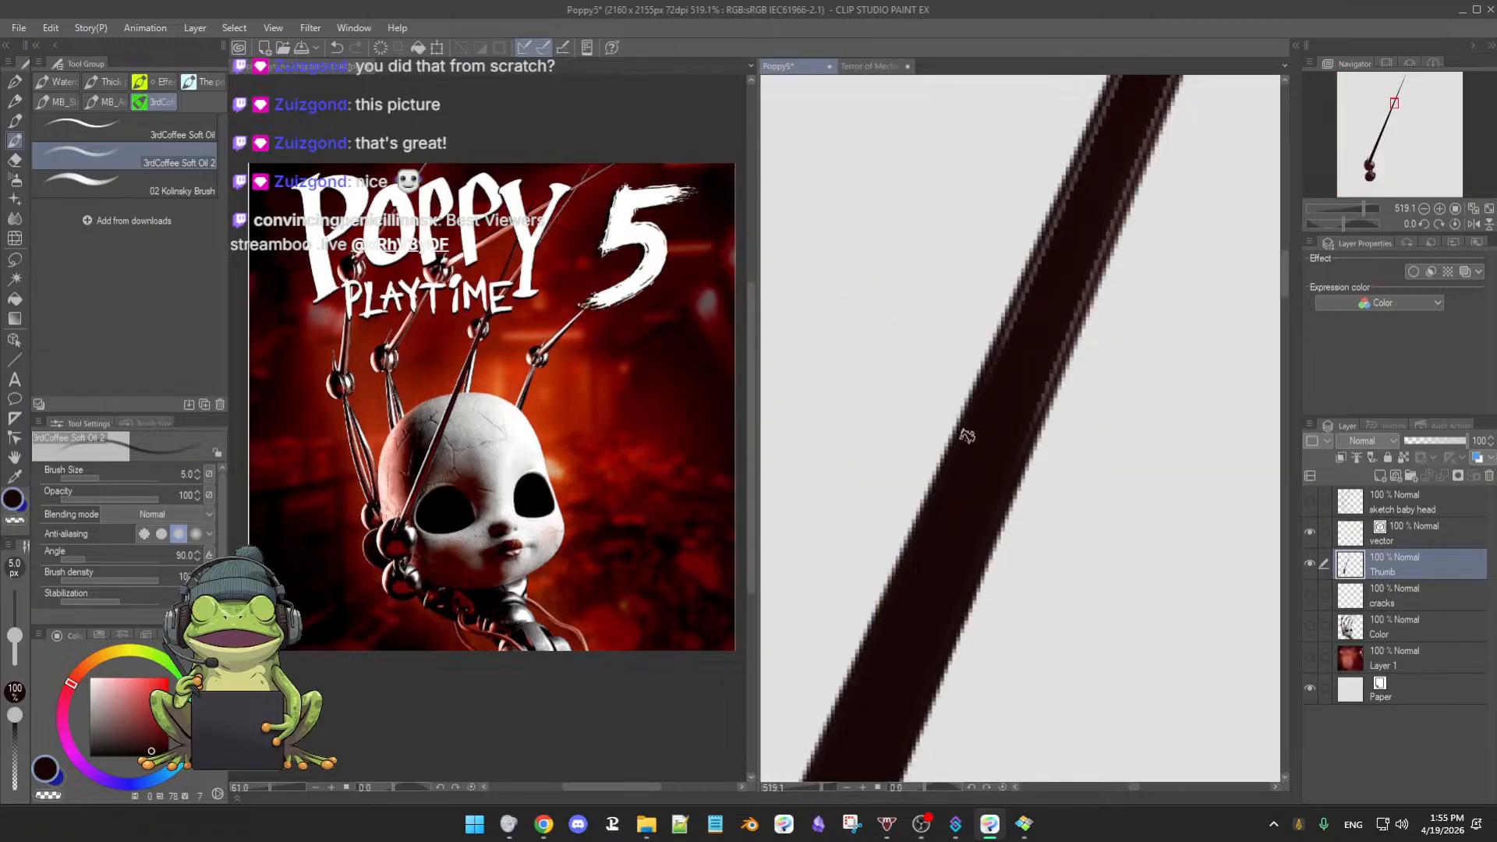
- Follow the thin dark rod on the Thumb layer along its length, then save Poppy5
drag(973, 479, 1002, 397)
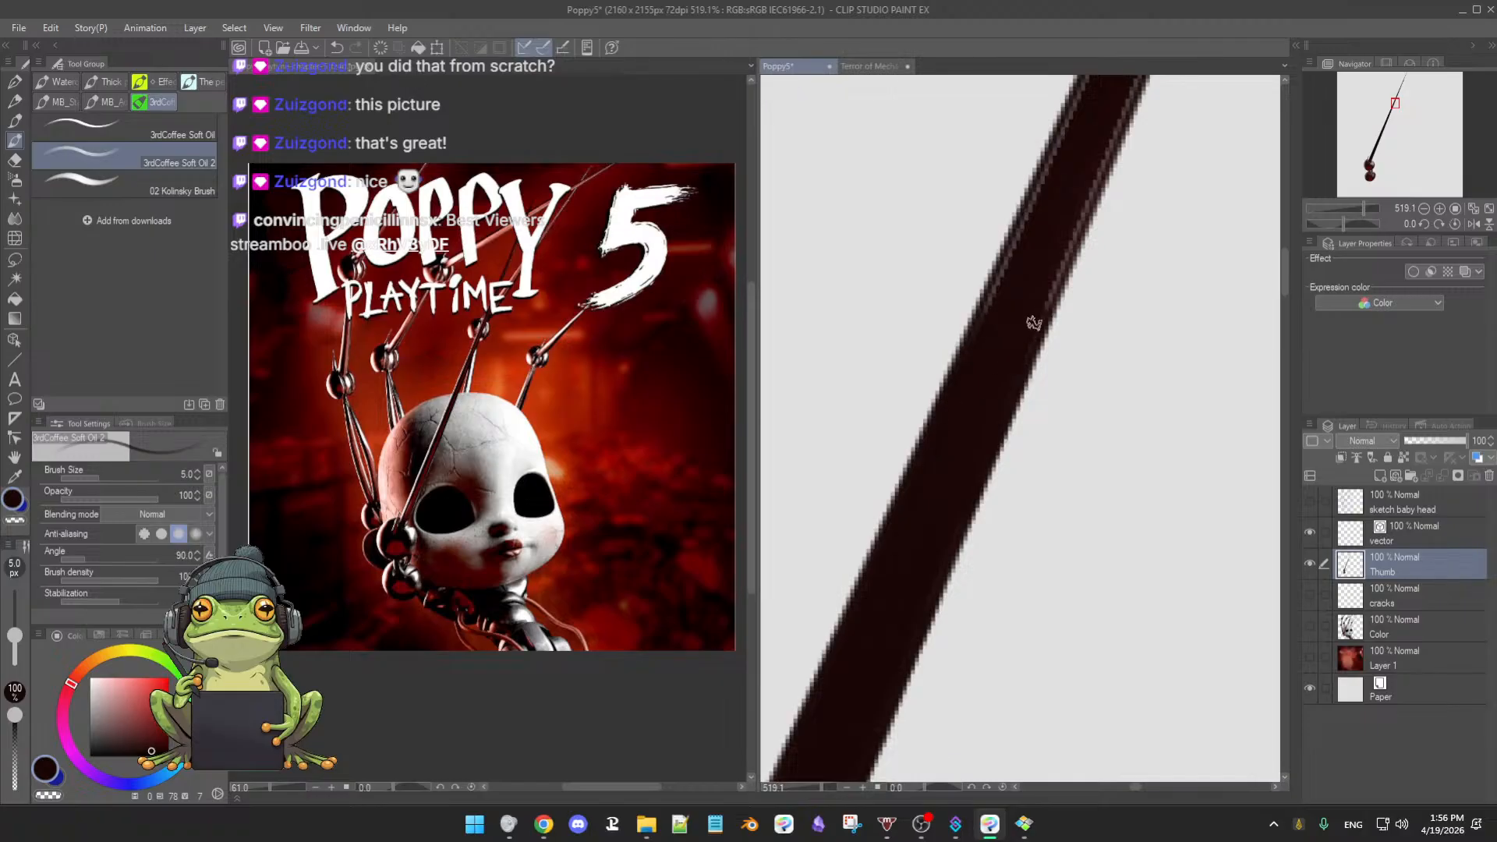
drag(1036, 320, 1006, 395)
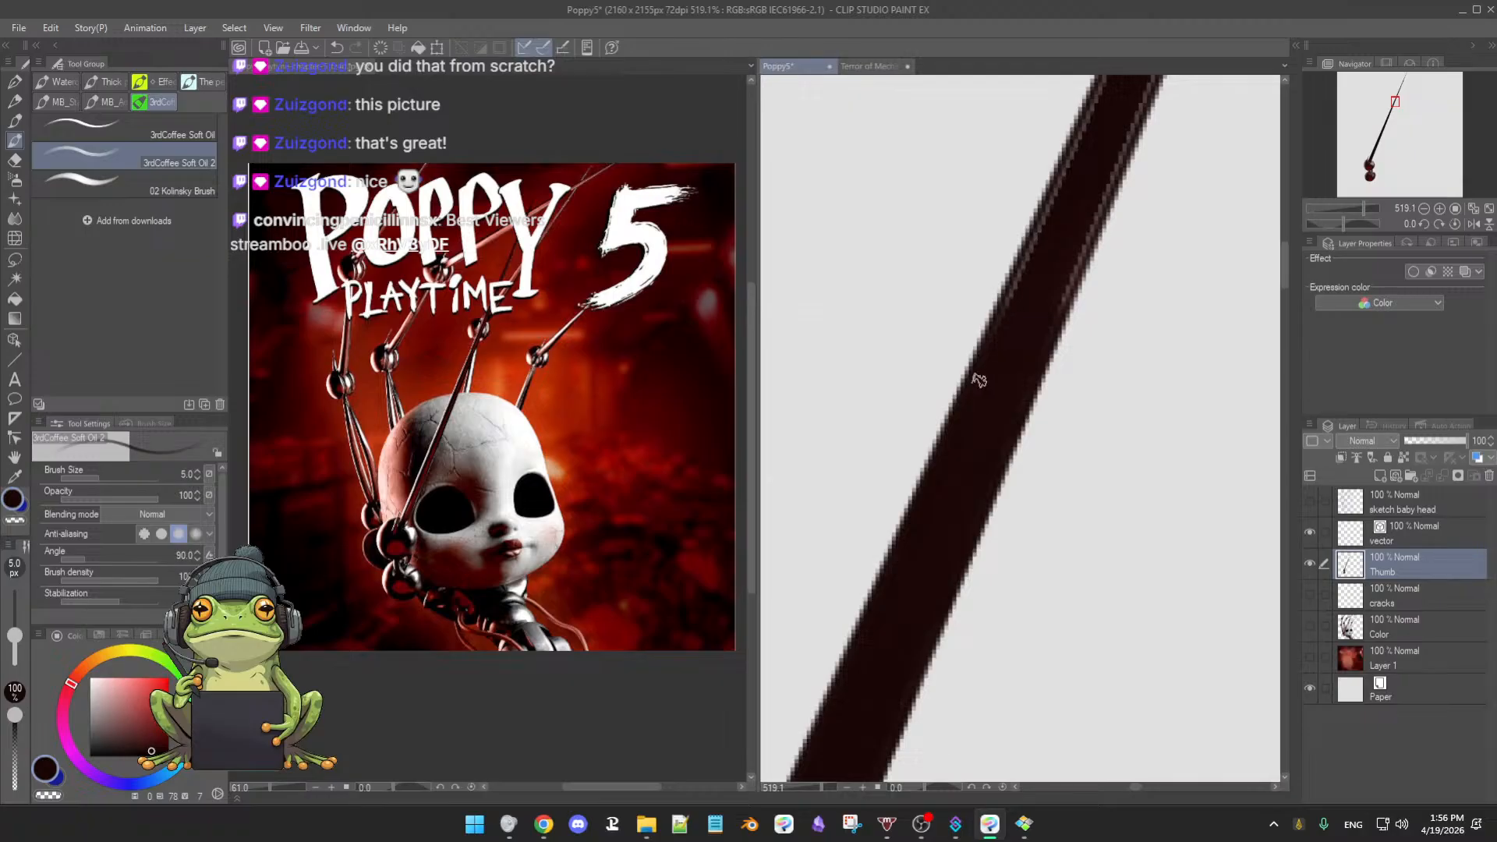
drag(1047, 237, 1012, 340)
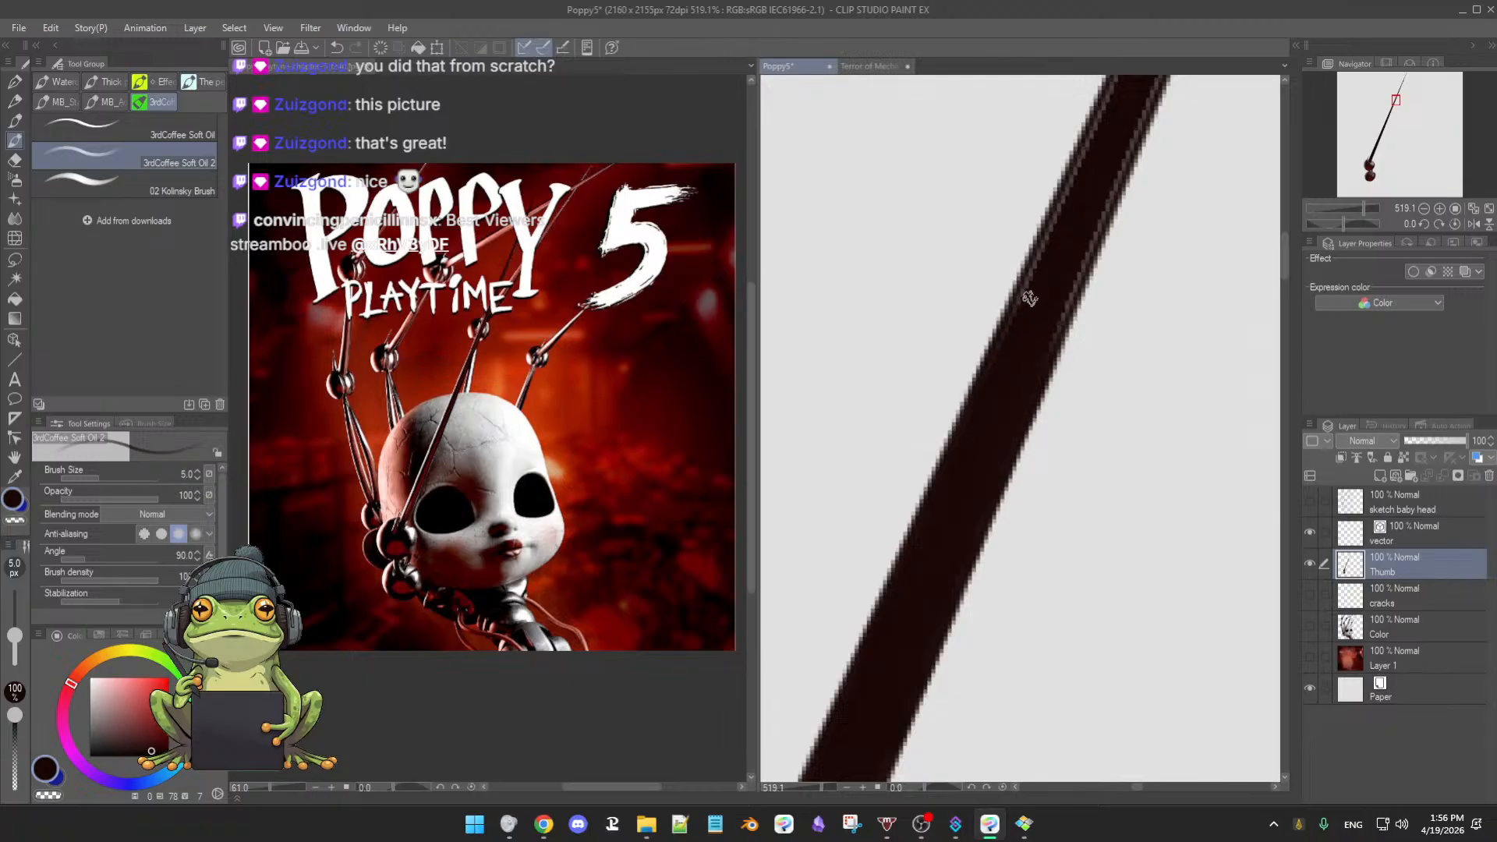
drag(1054, 289, 988, 387)
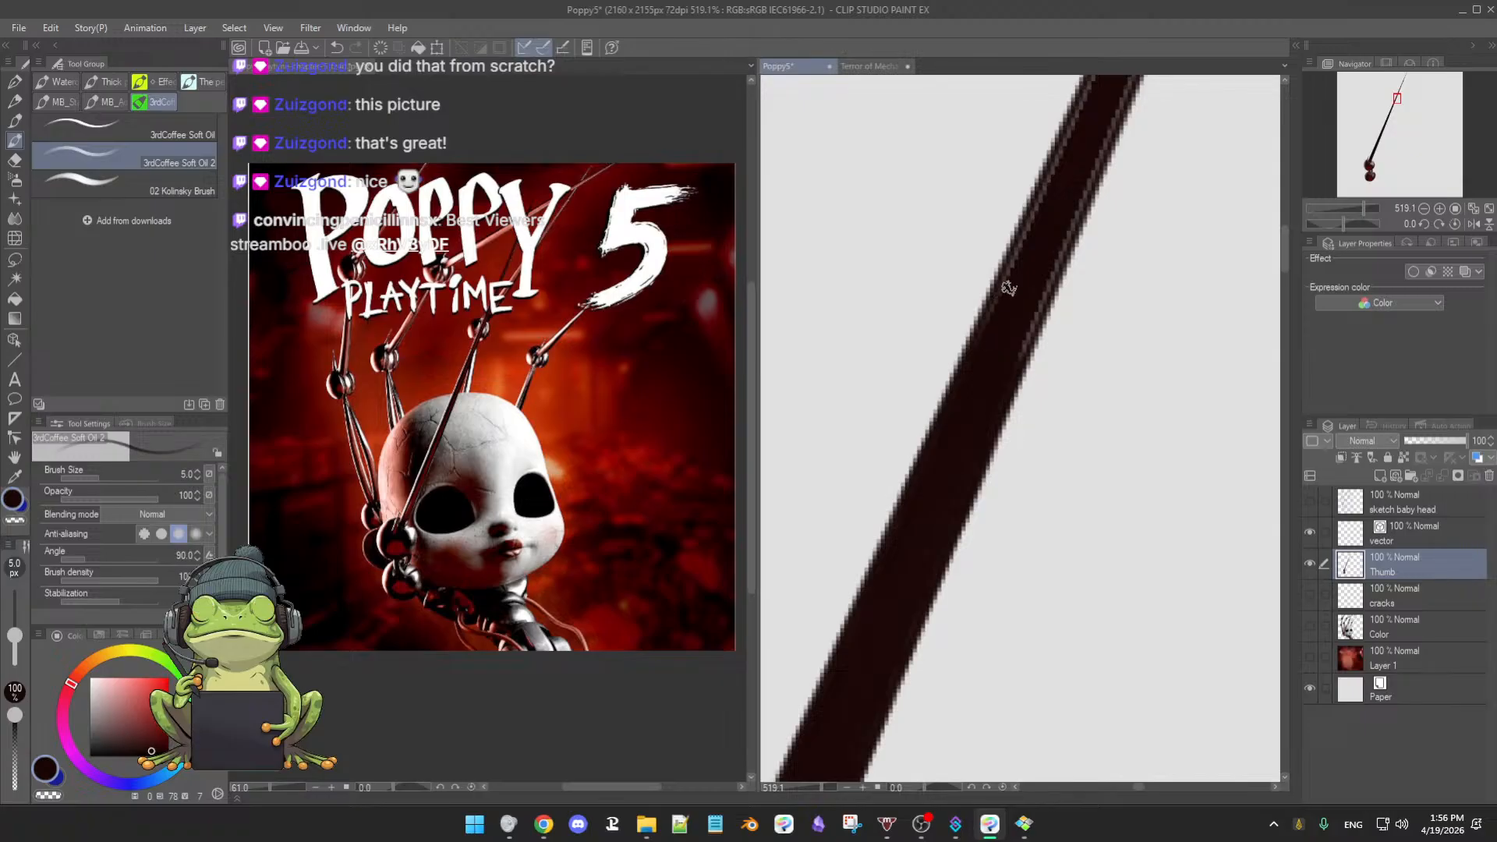
drag(982, 336, 941, 467)
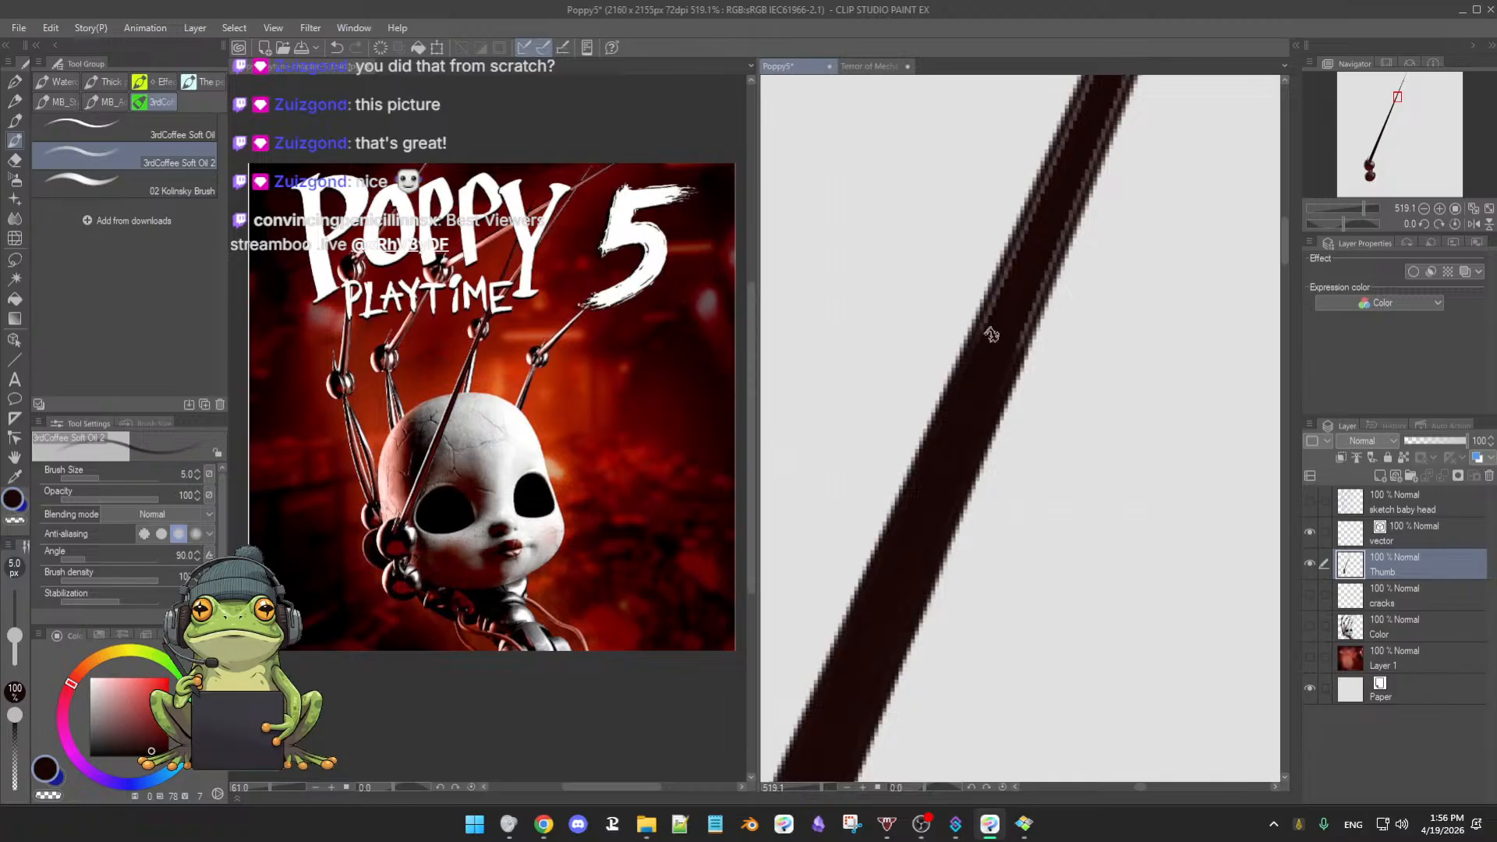
drag(997, 349, 954, 469)
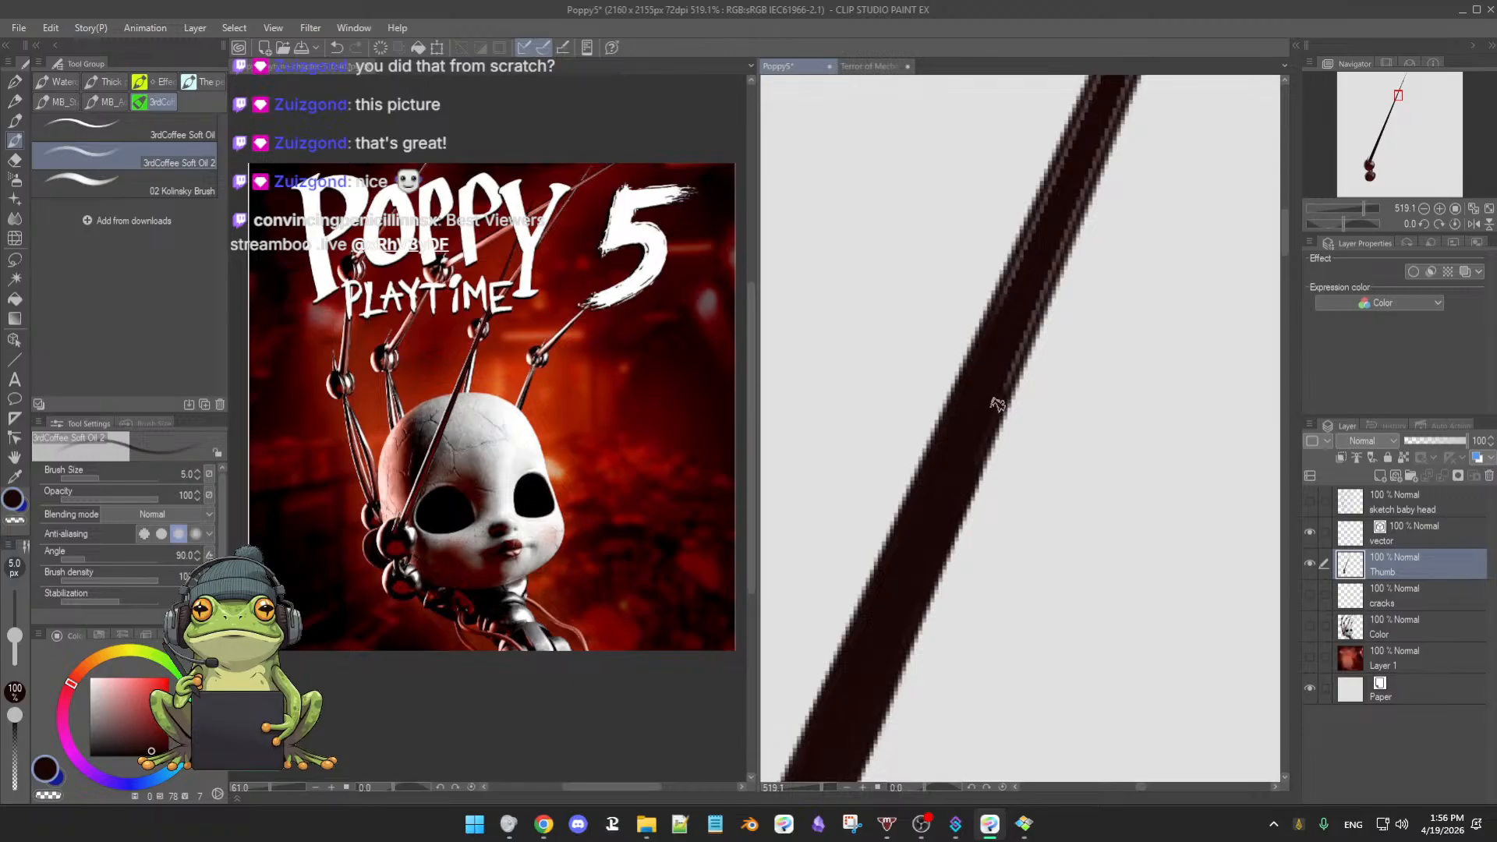
drag(981, 427, 973, 452)
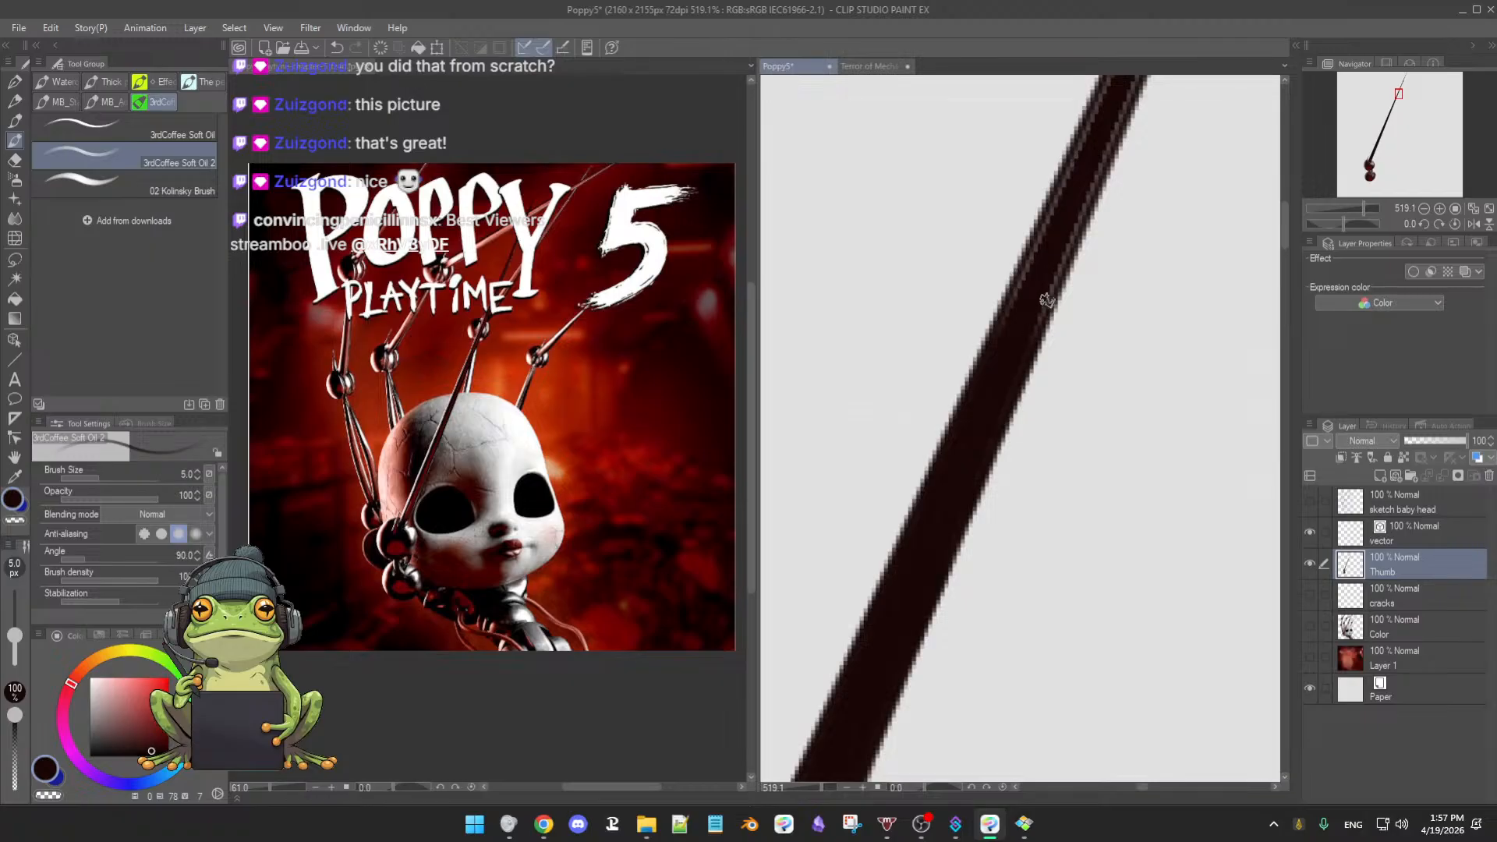
drag(1036, 304, 999, 410)
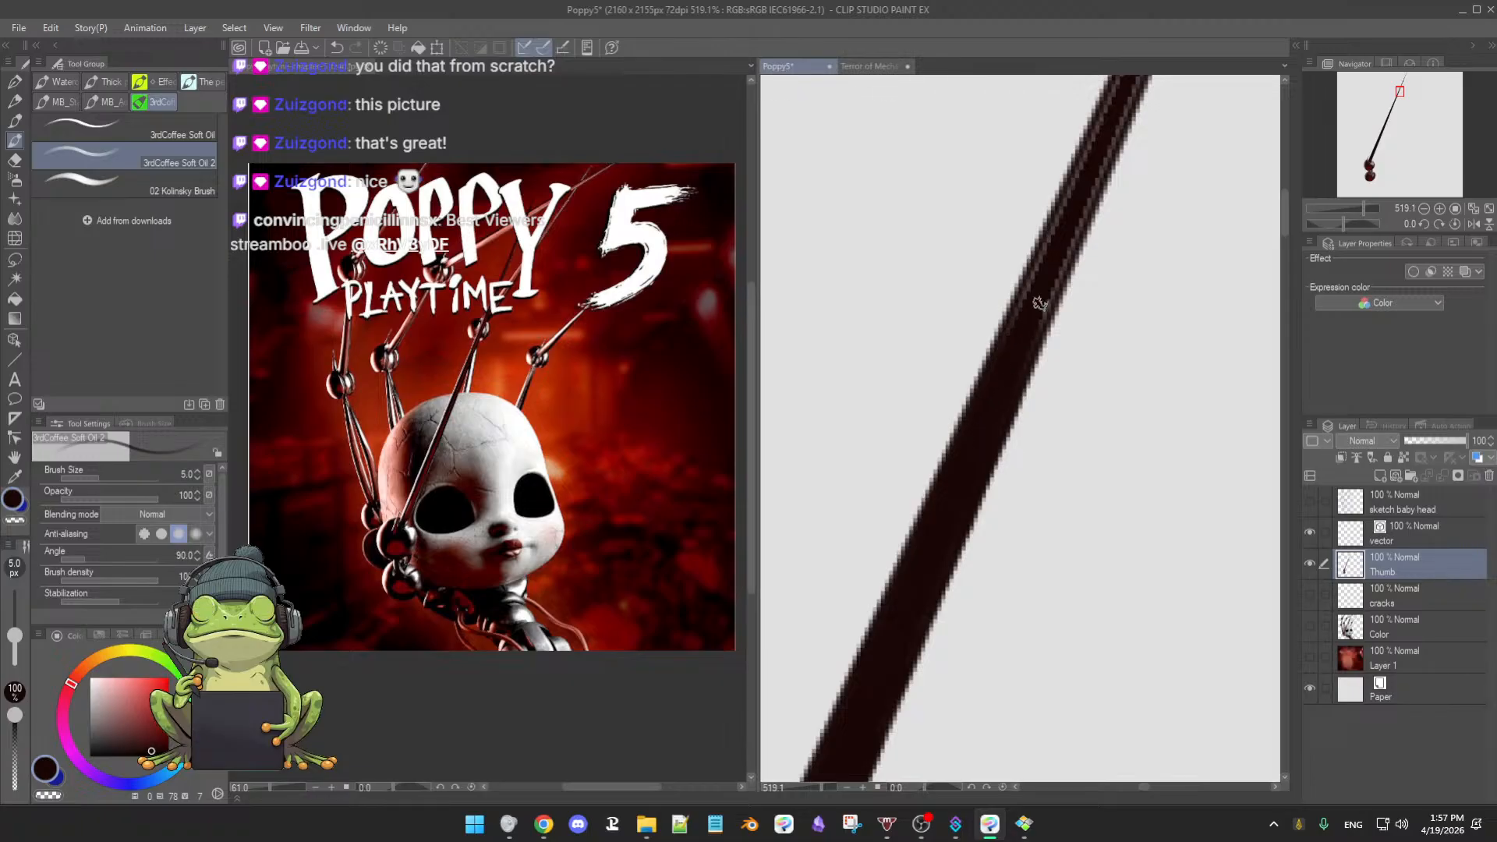
drag(1032, 314, 1006, 386)
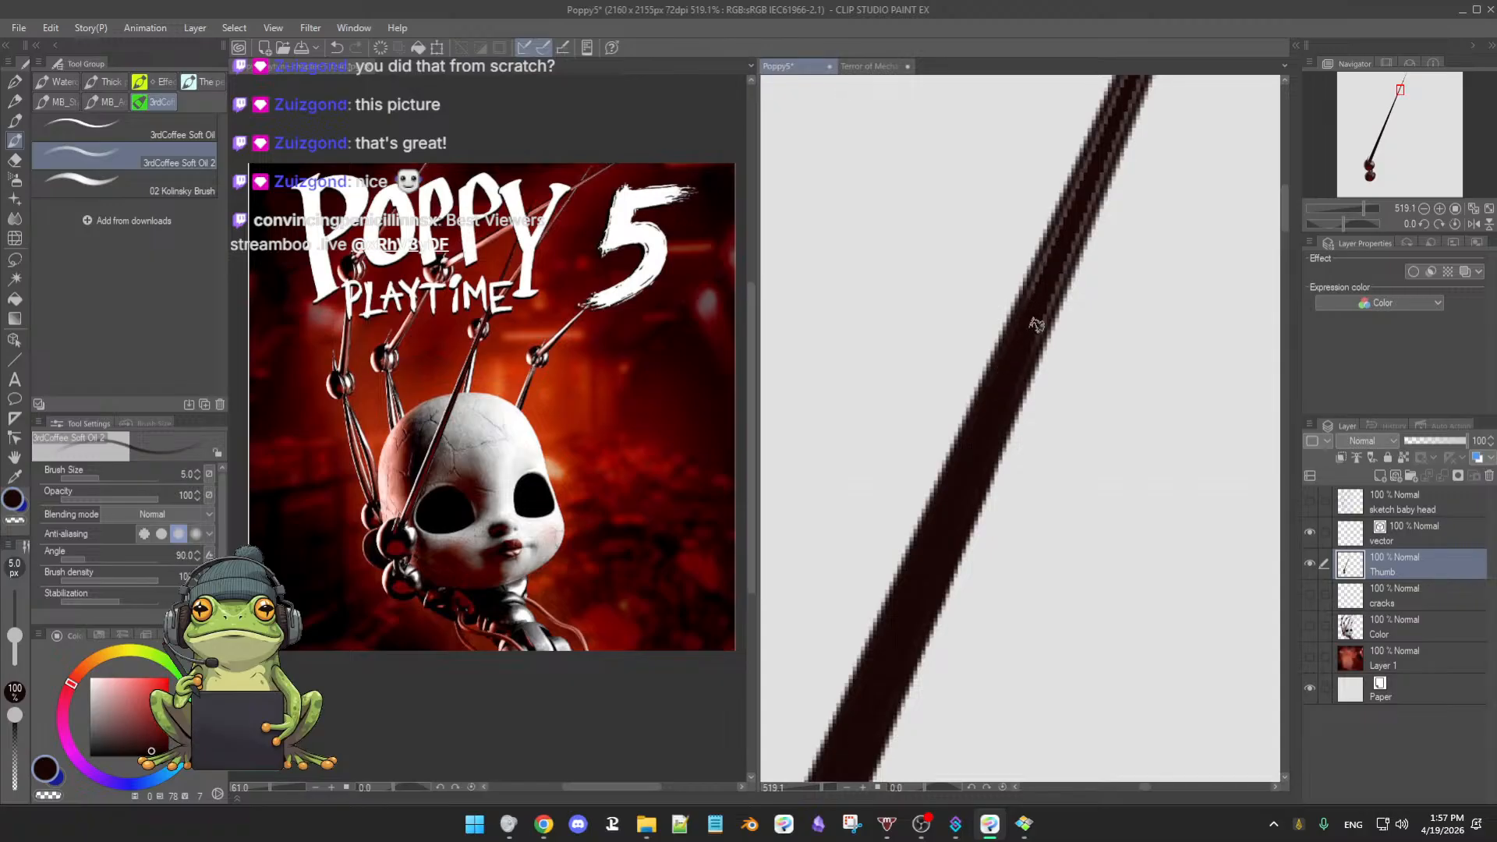
drag(1032, 312, 980, 428)
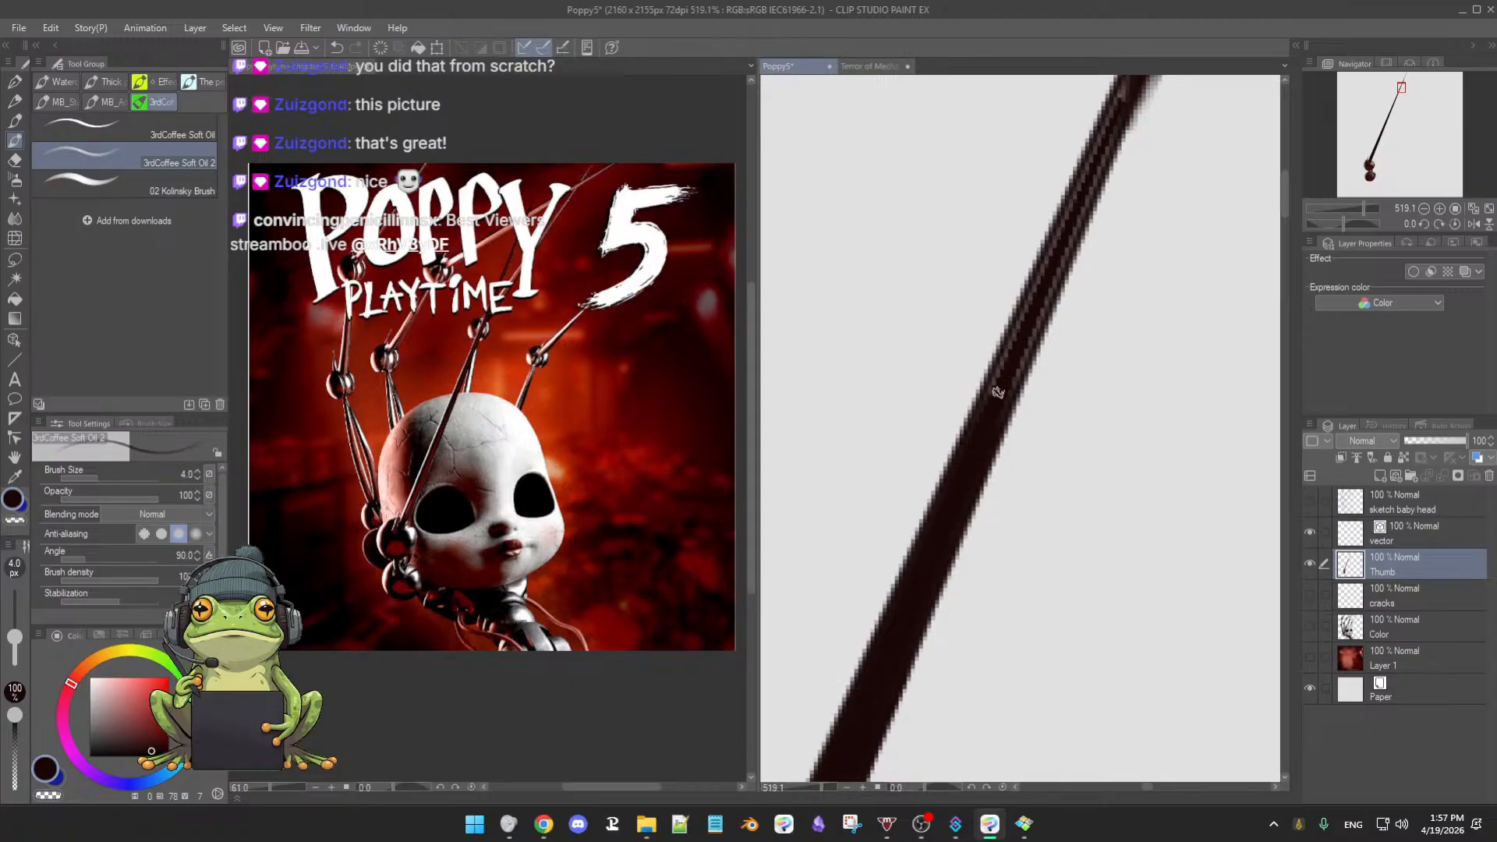
drag(1006, 366, 990, 439)
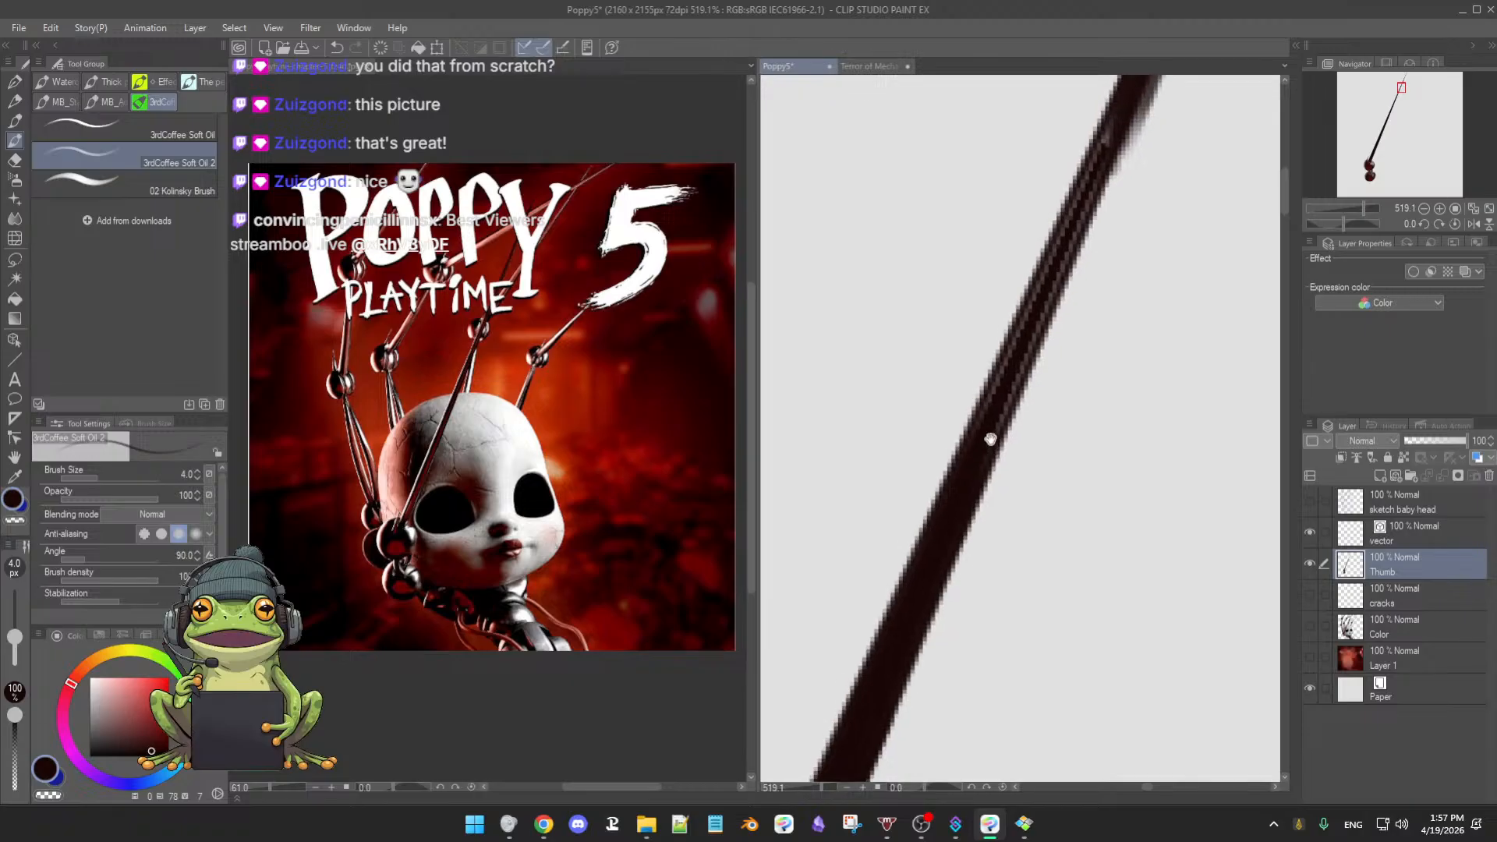
key(ctrl+s)
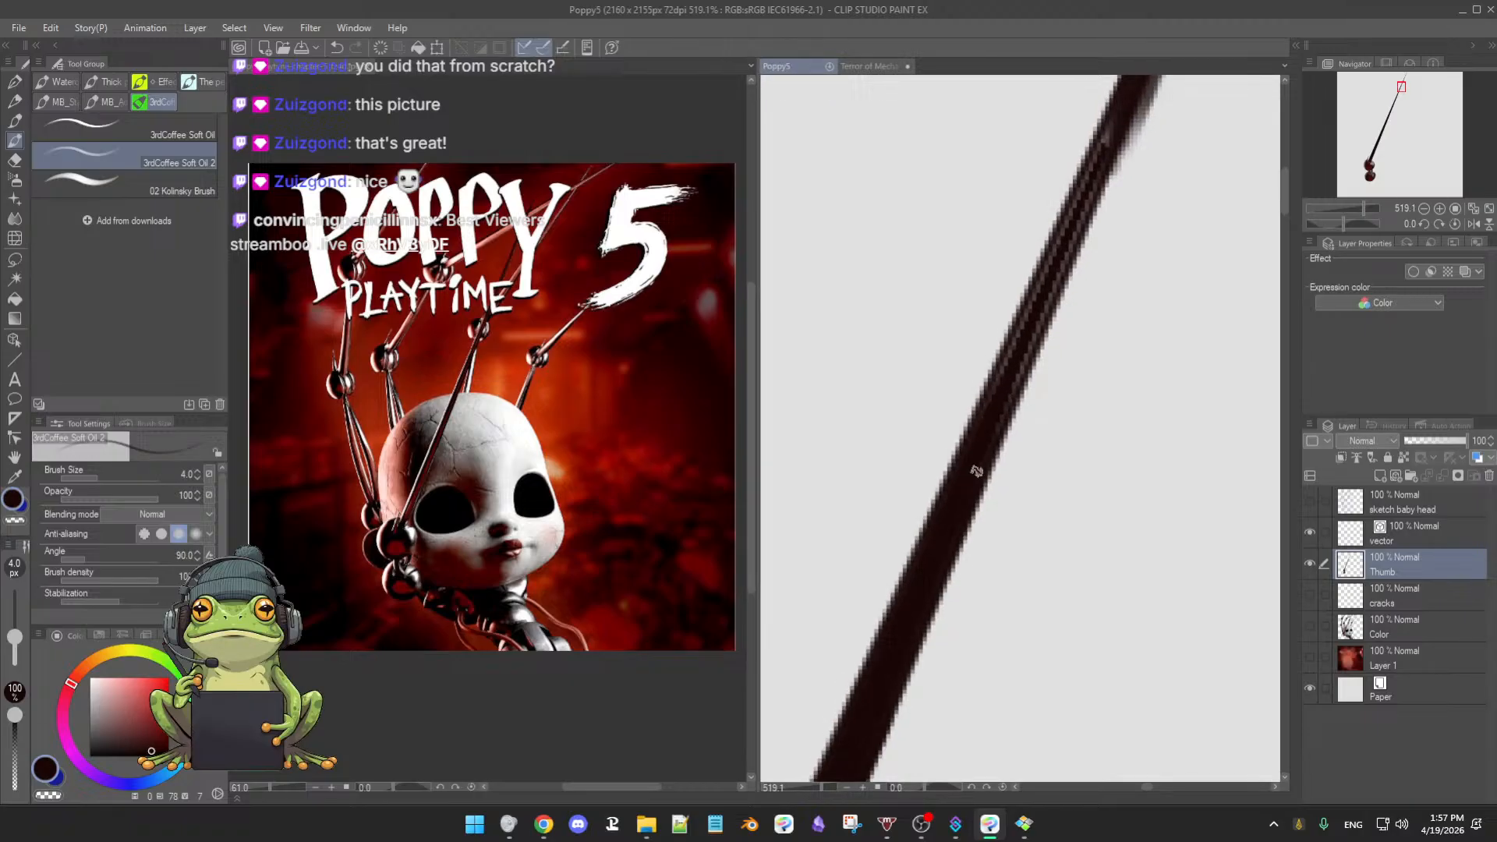
- Darken the light streaks on the rod with the Soft Oil brush, working down-left to its end
mouse_move(1009, 375)
mouse_down()
mouse_move(983, 414)
mouse_move(987, 438)
mouse_up()
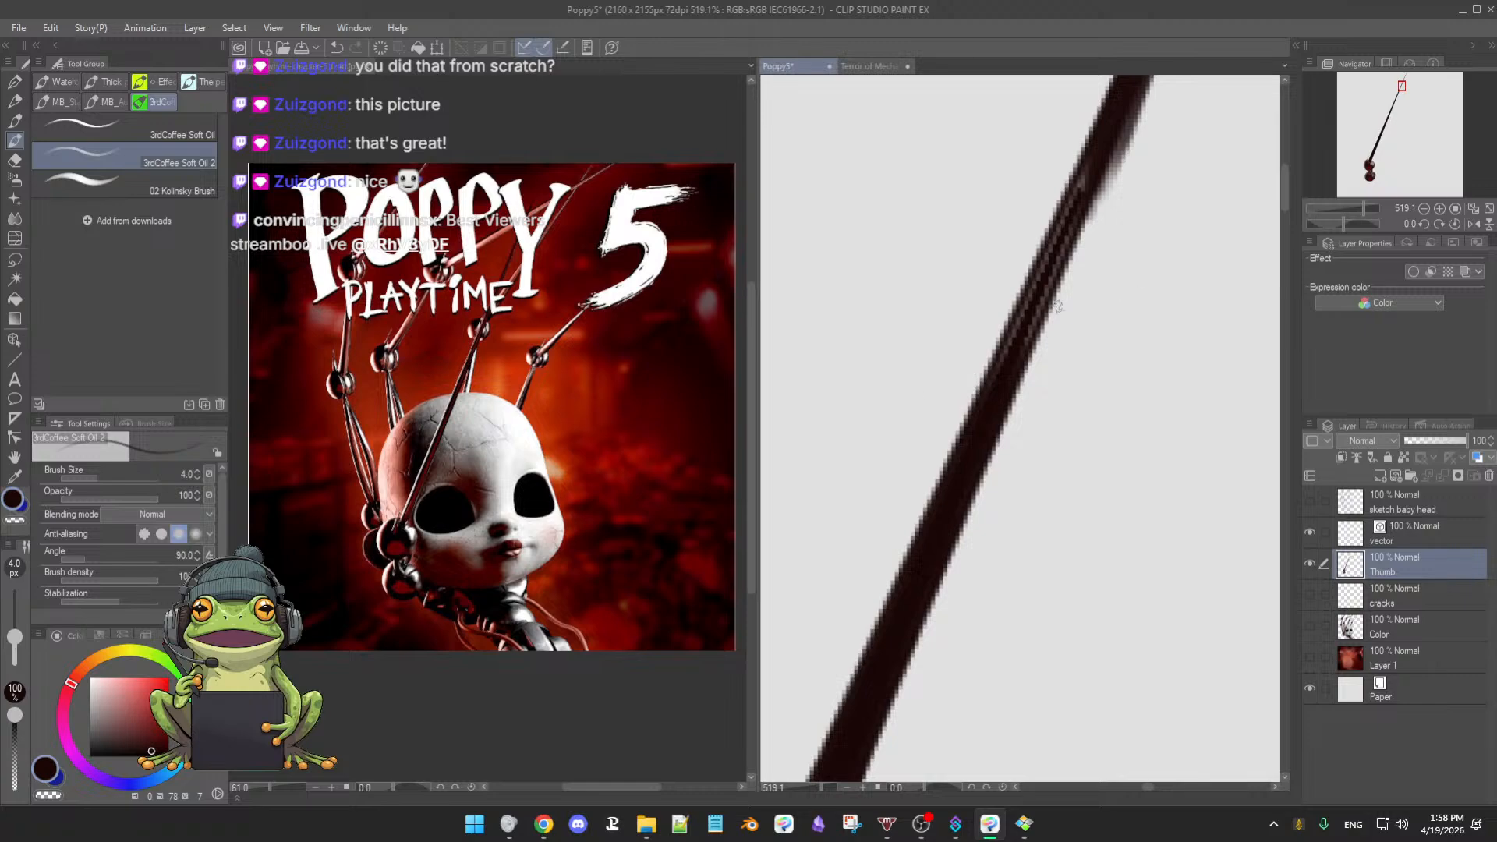
drag(1022, 345, 1013, 374)
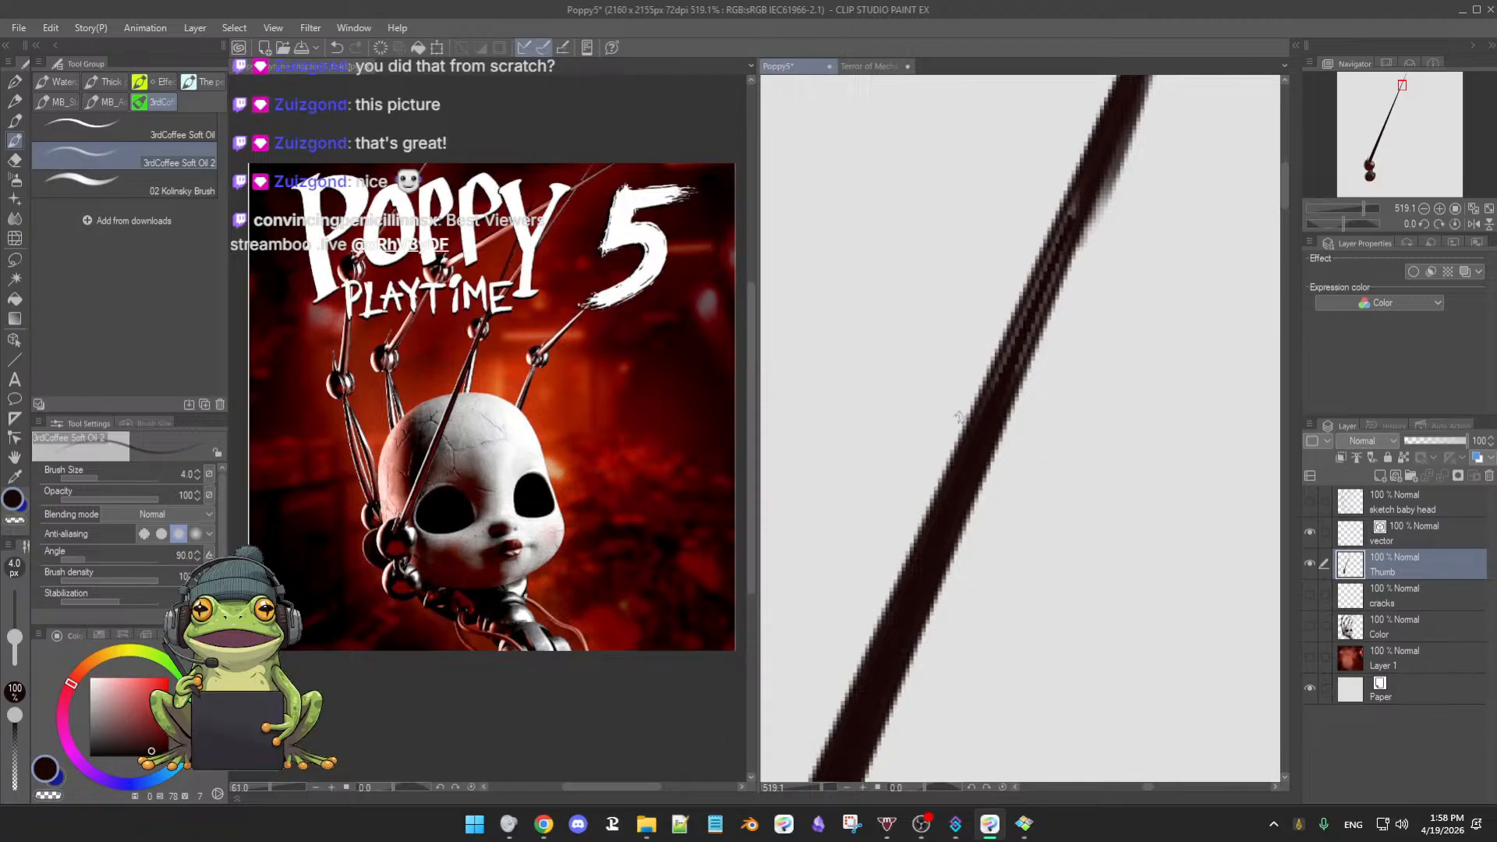
drag(998, 394, 955, 472)
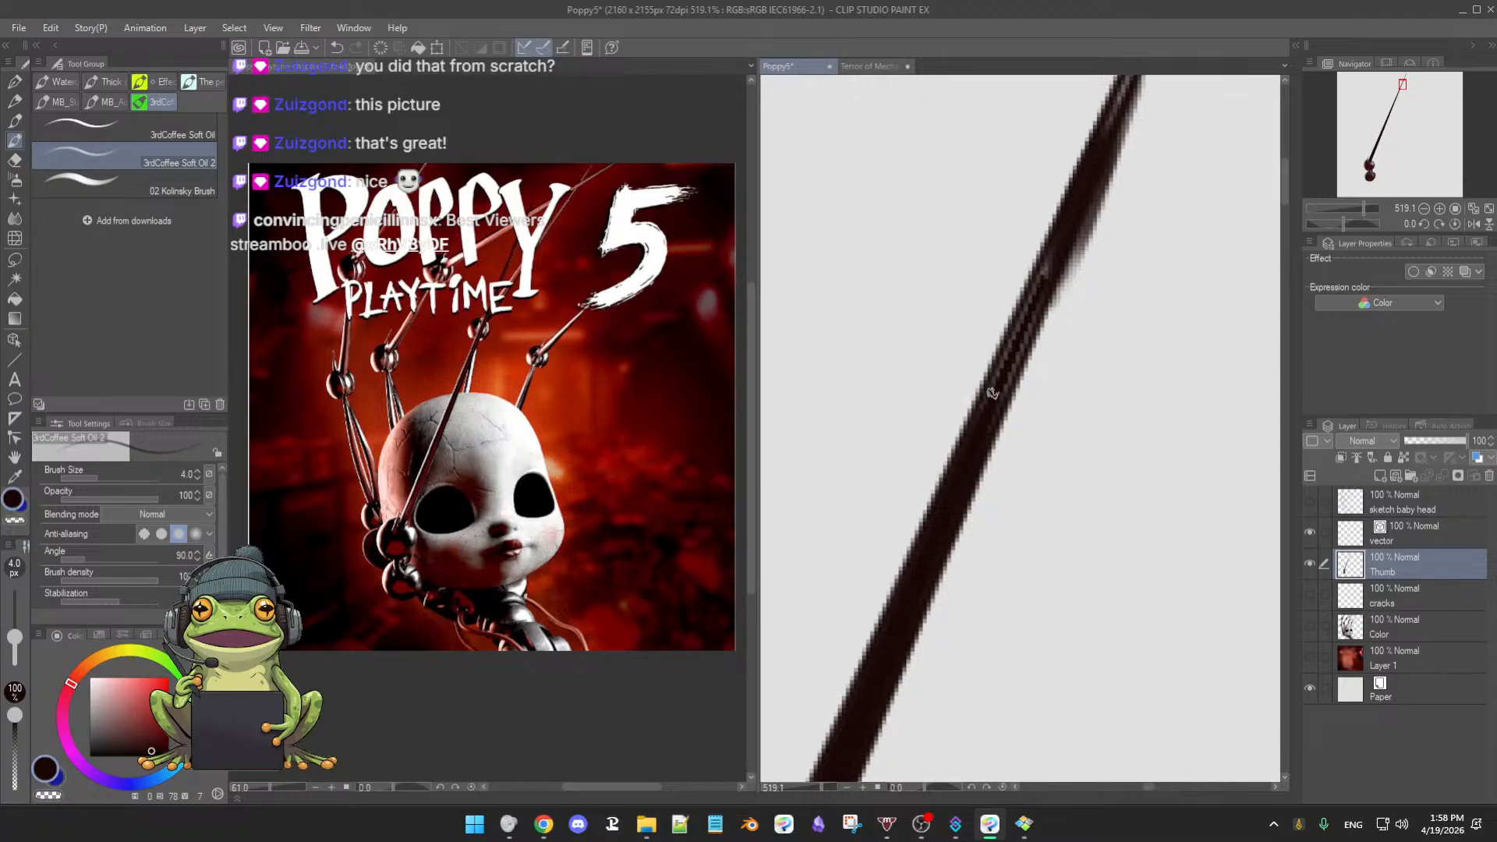
drag(993, 385, 971, 459)
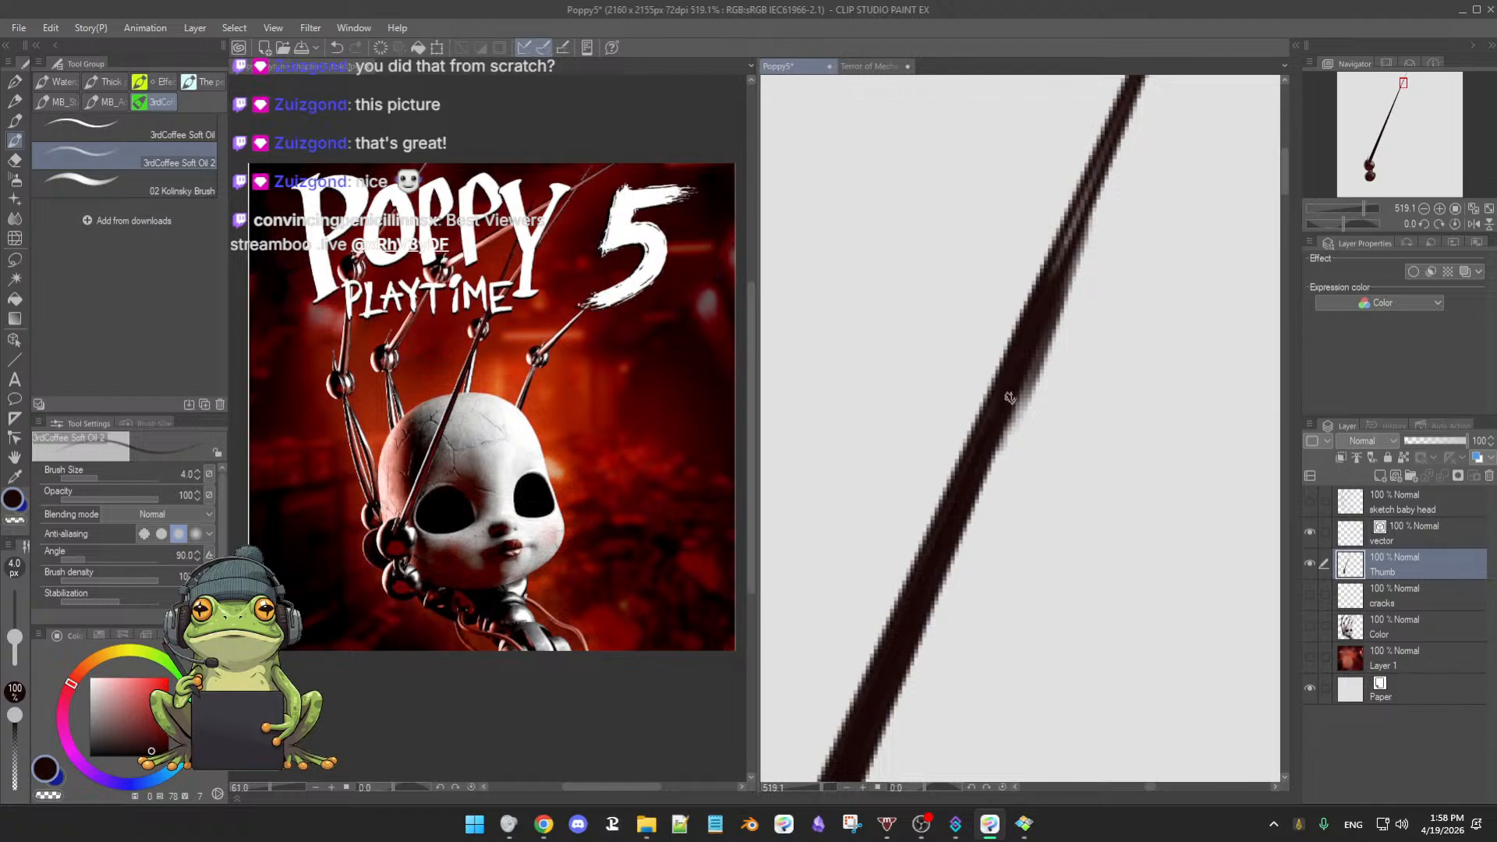
drag(1030, 337, 973, 489)
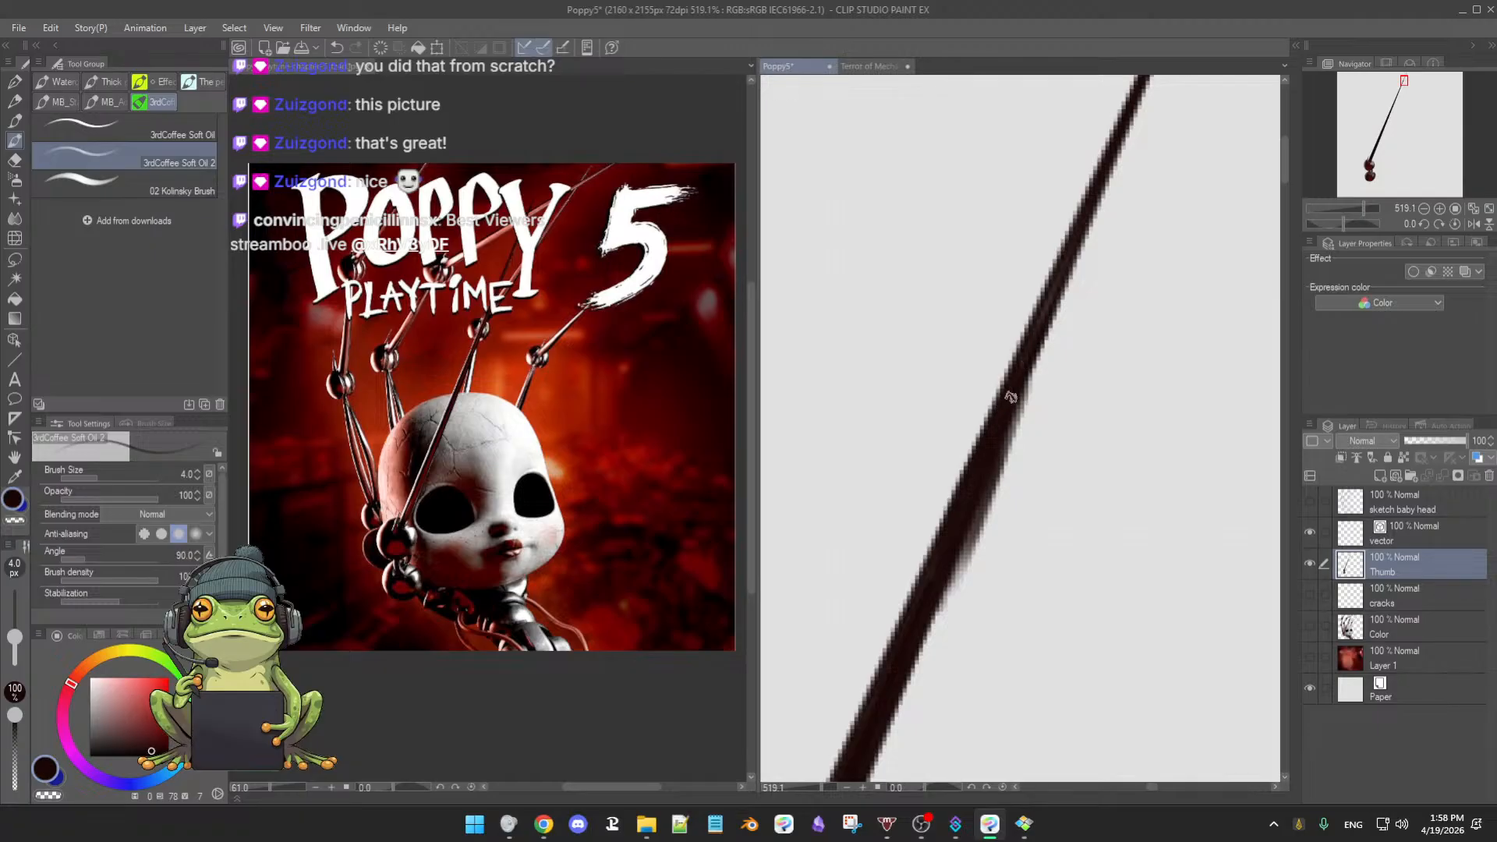
drag(1053, 297, 1001, 419)
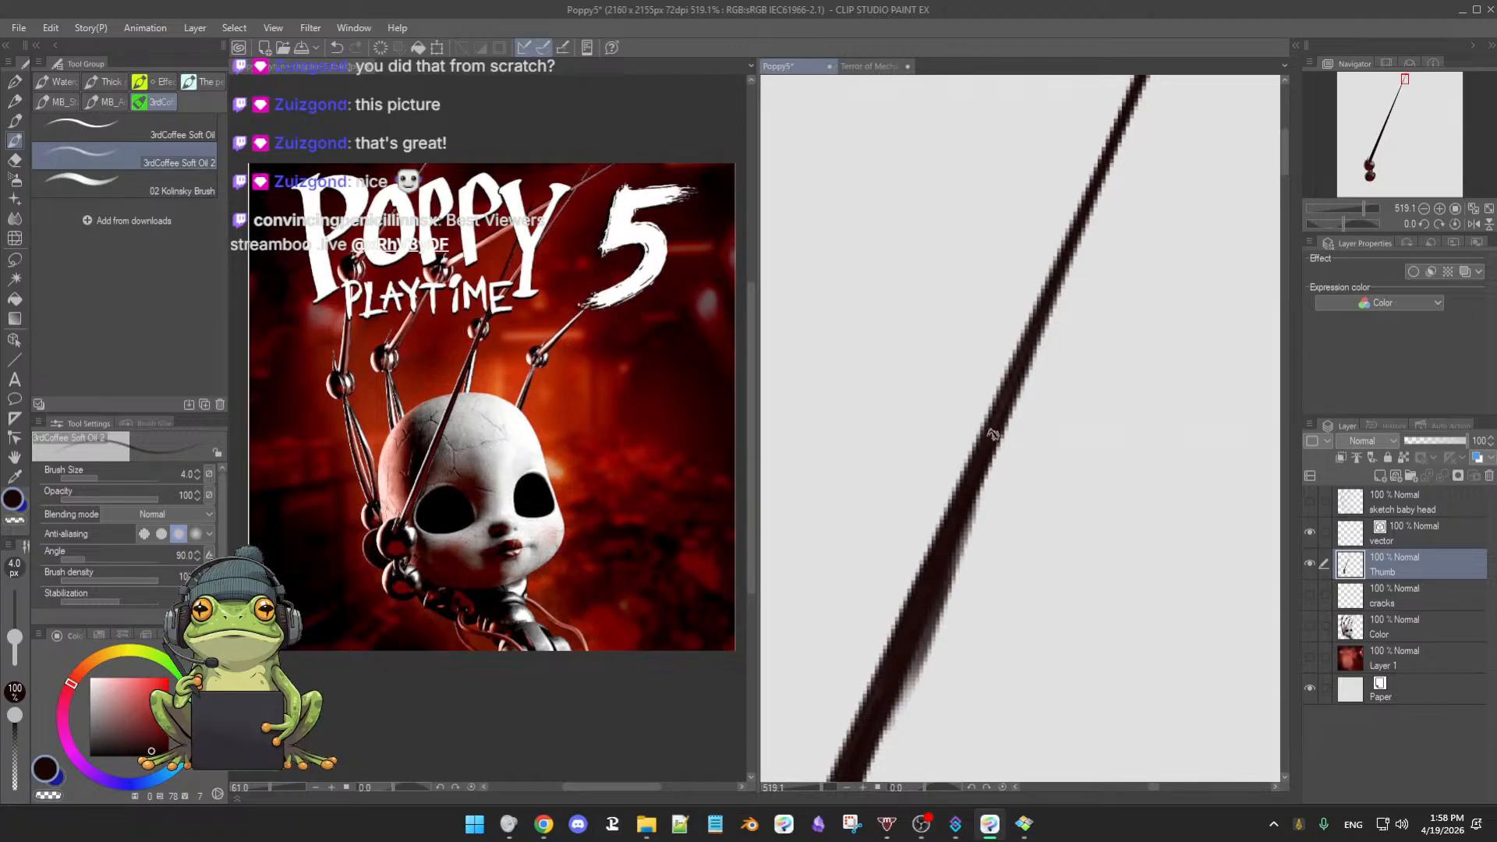
mouse_move(1087, 300)
mouse_down()
mouse_move(1012, 484)
mouse_move(1080, 308)
mouse_up()
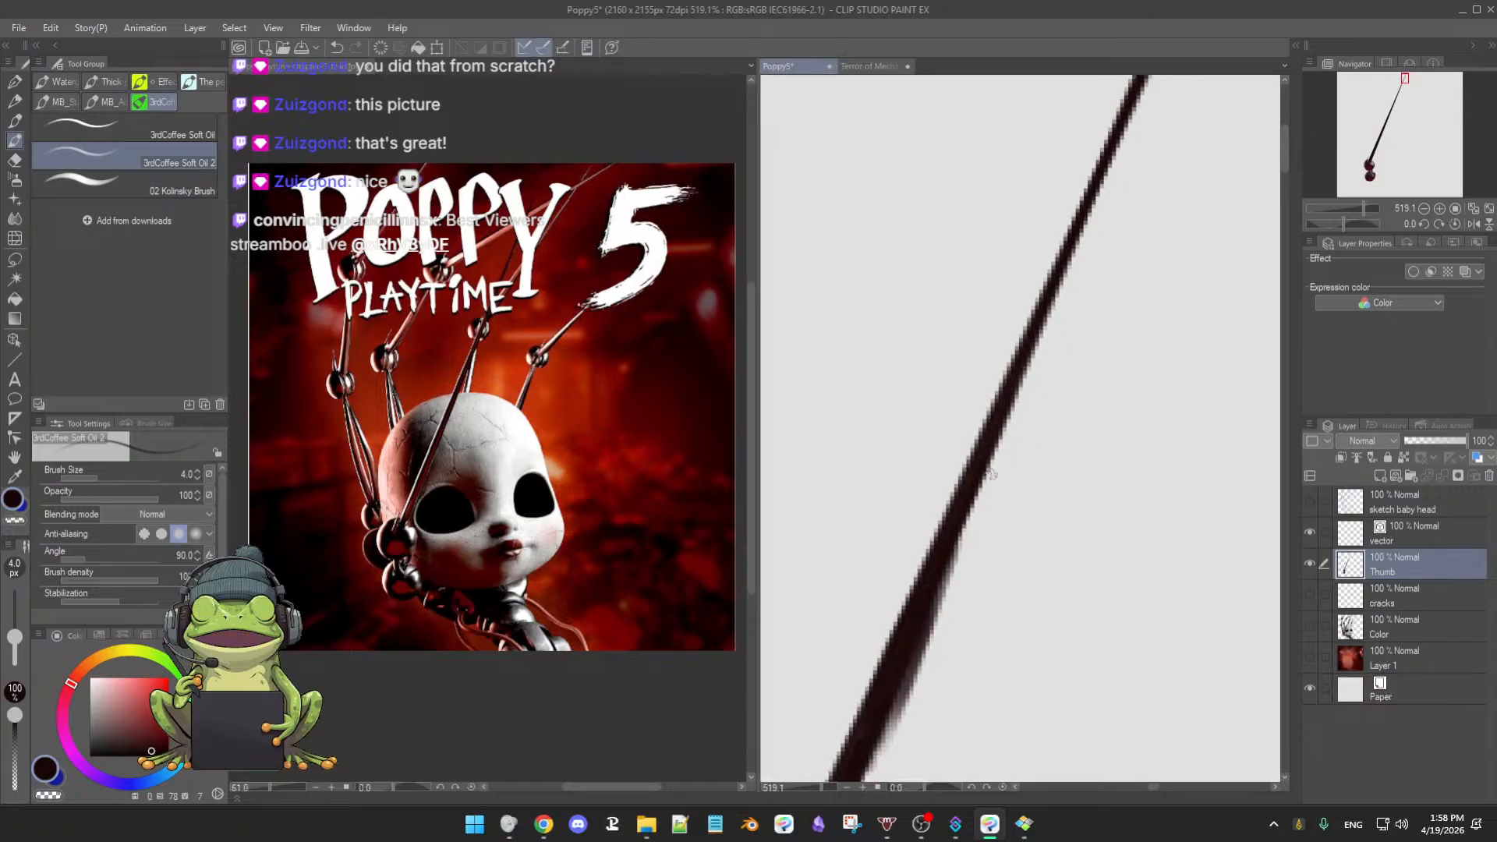
drag(1024, 417, 999, 363)
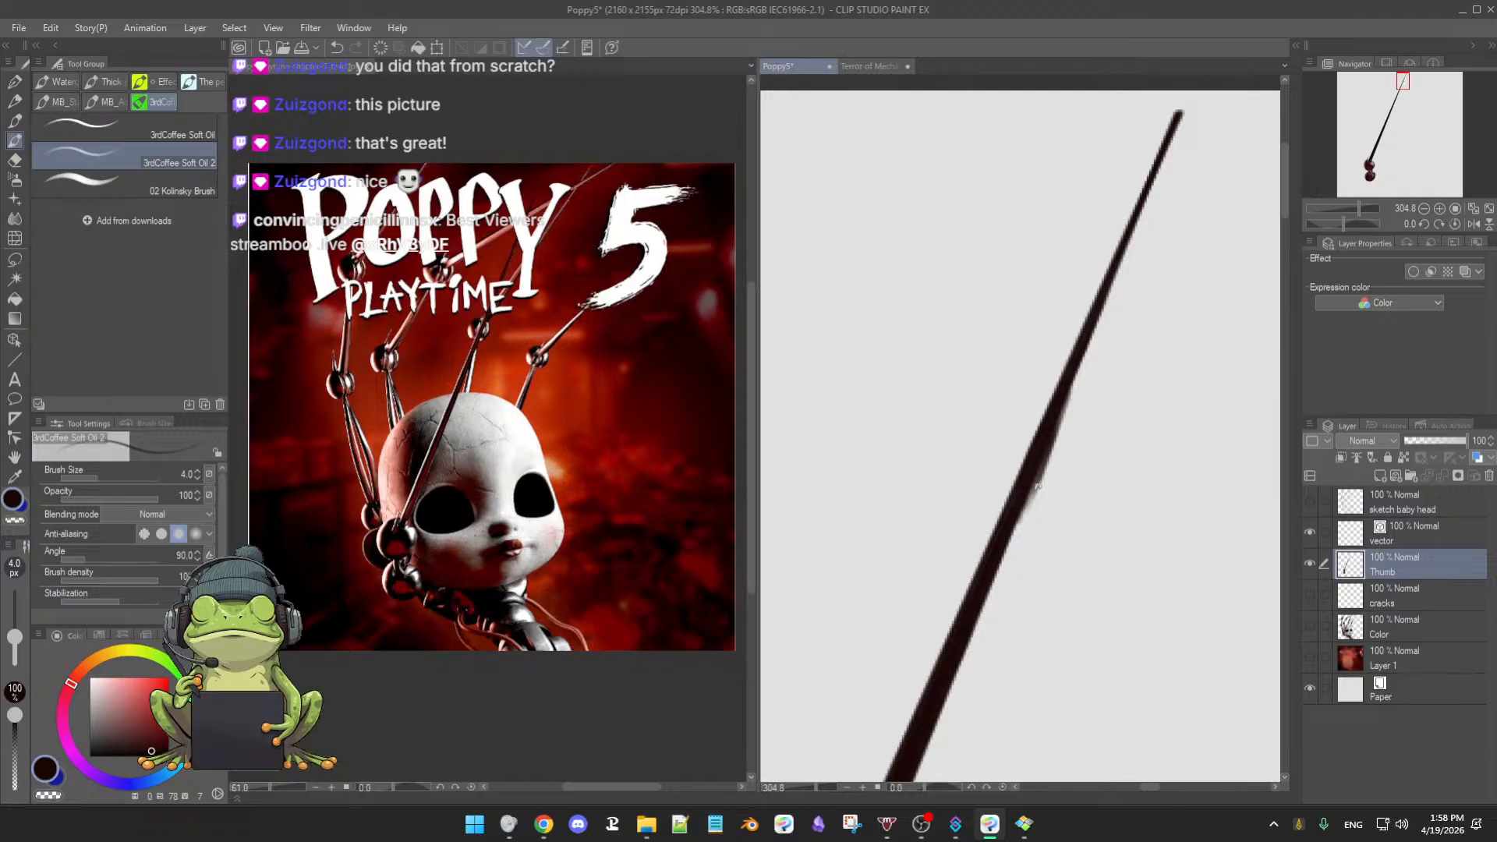
- Erase the stray dark pixels beside the rod with a smaller soft eraser
key(e)
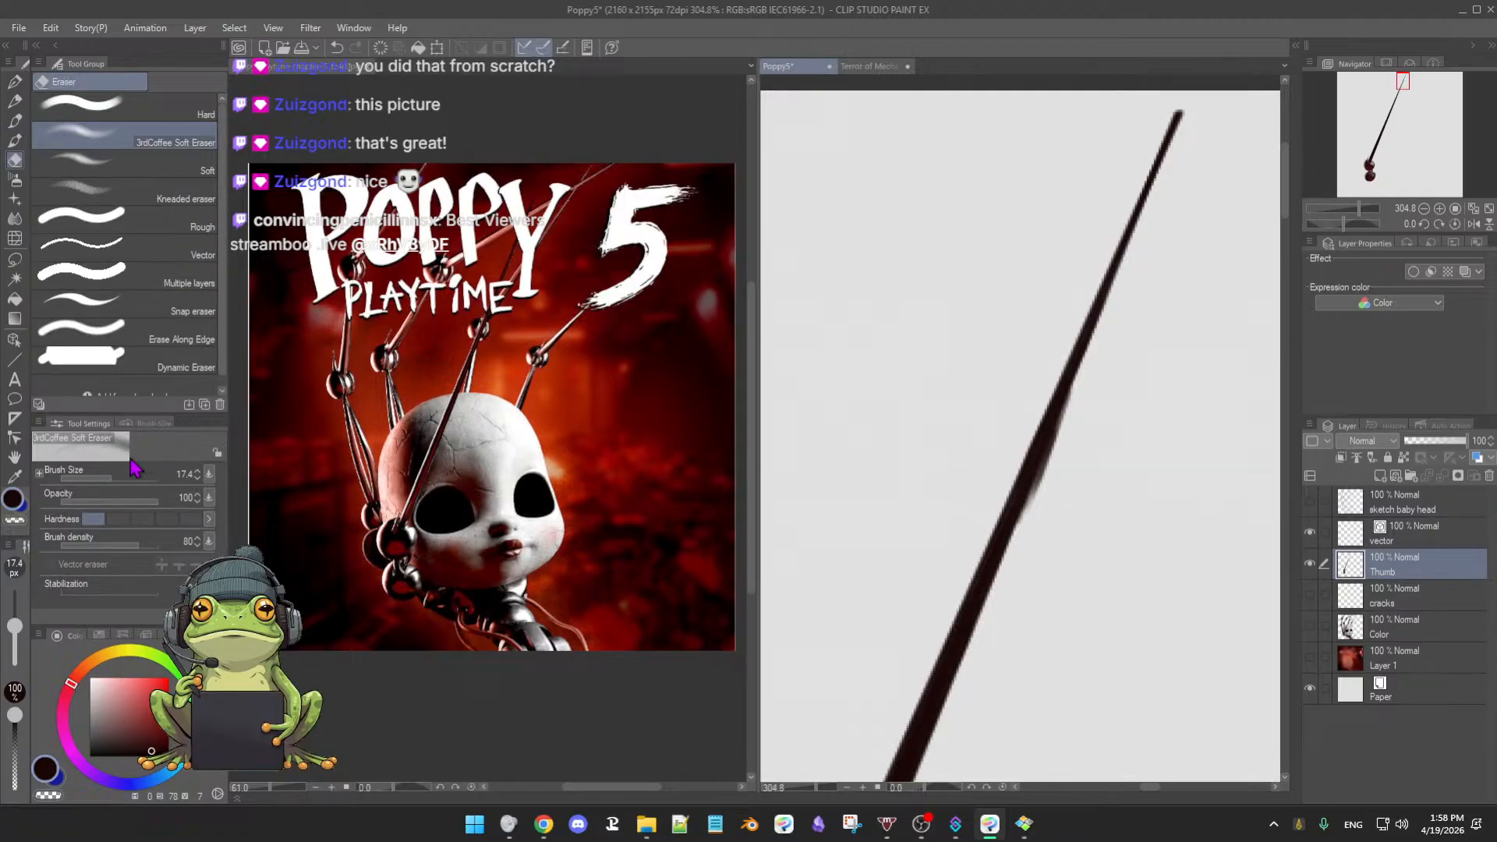
drag(14, 625, 14, 645)
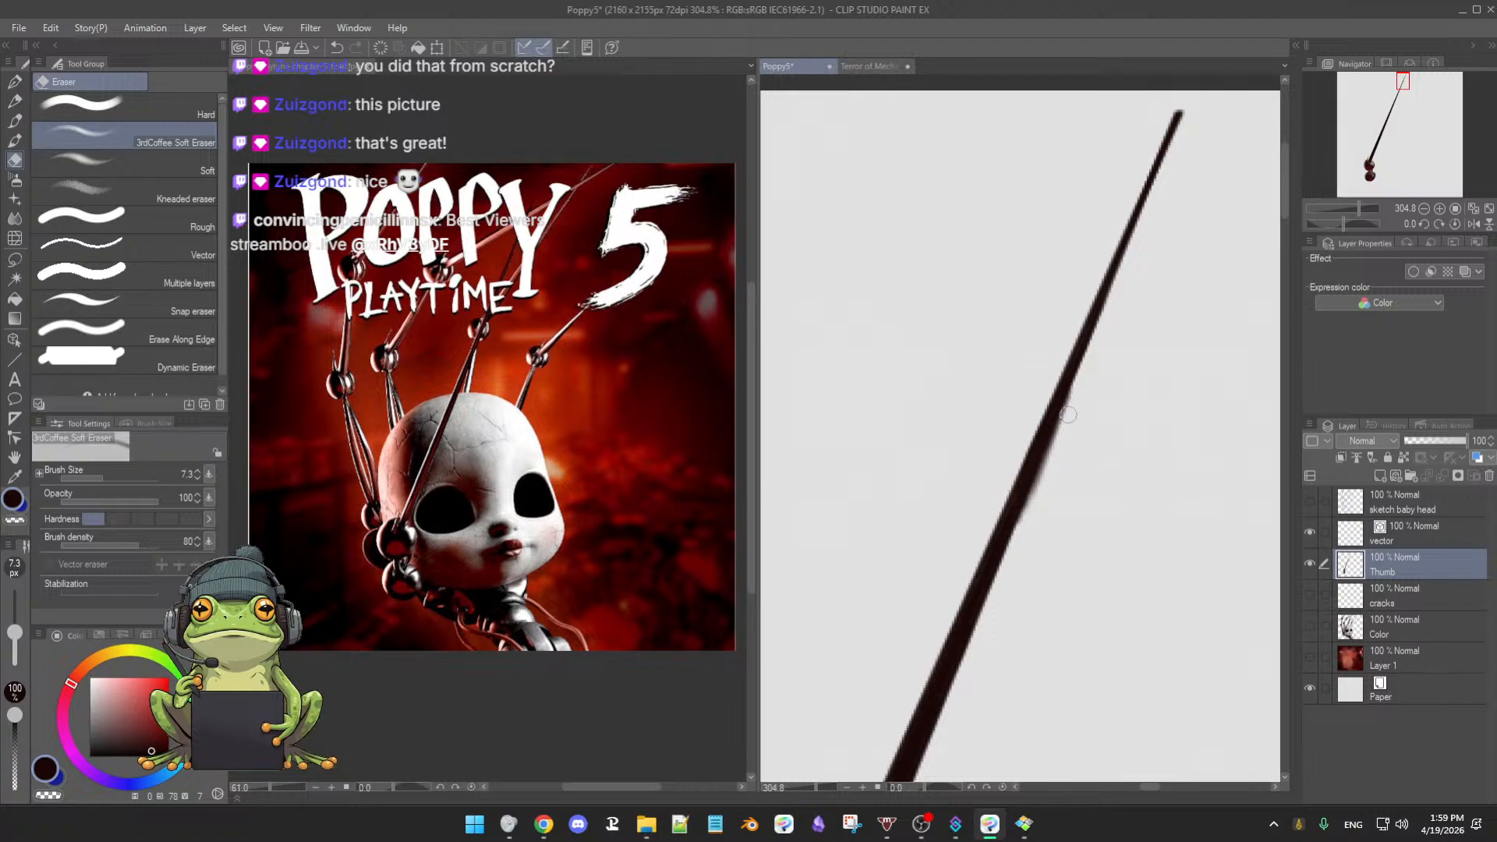
mouse_move(1068, 415)
mouse_down()
mouse_move(1027, 514)
mouse_move(1045, 460)
mouse_move(1037, 481)
mouse_up()
- Toggle the Color layer's visibility to compare the rod with and without the brown strokes
key(b)
click(1310, 626)
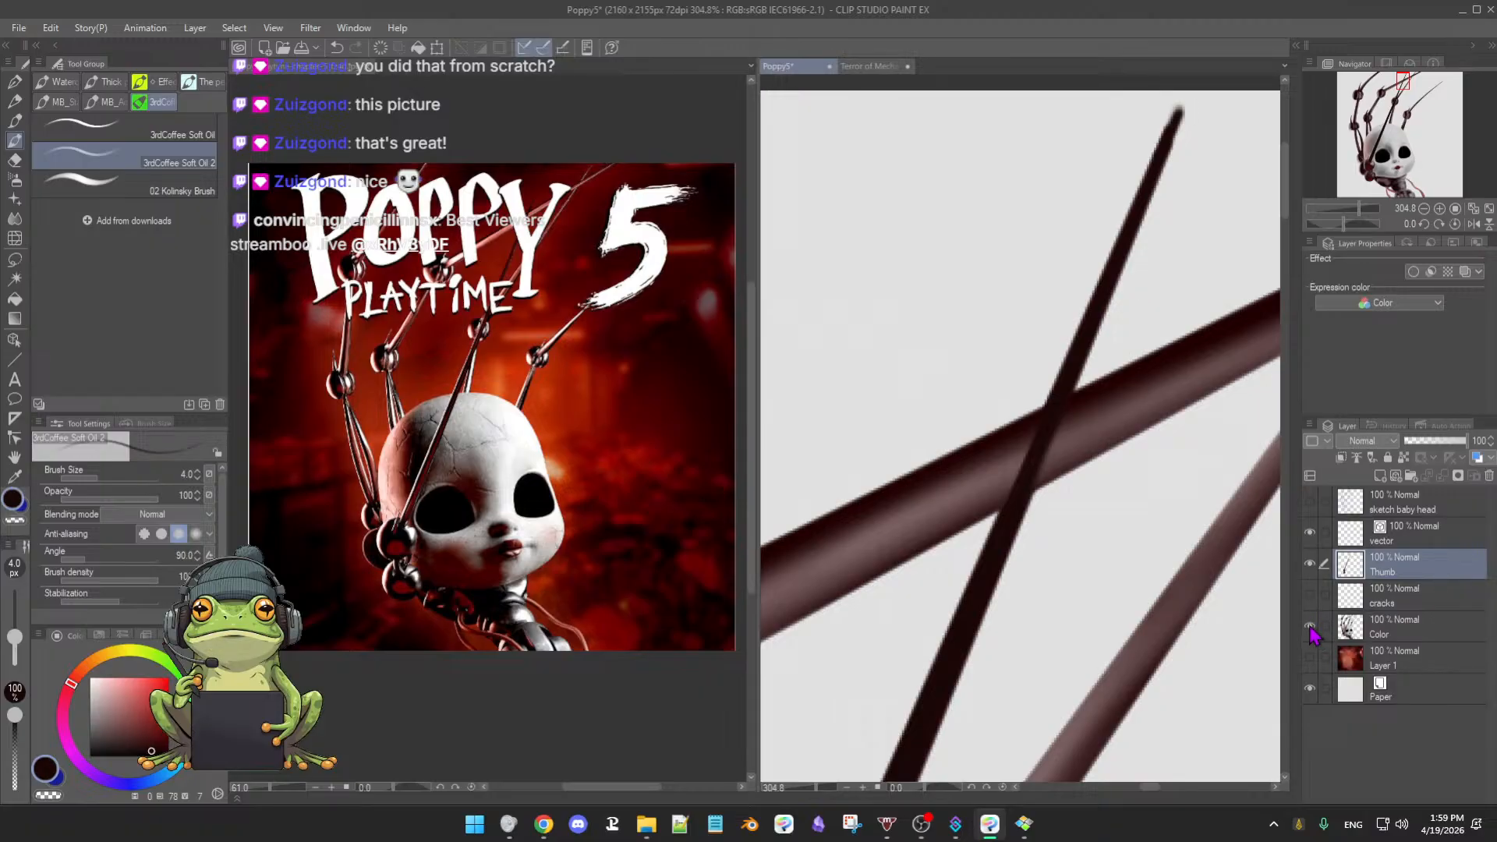
click(1310, 629)
click(1310, 628)
click(1311, 628)
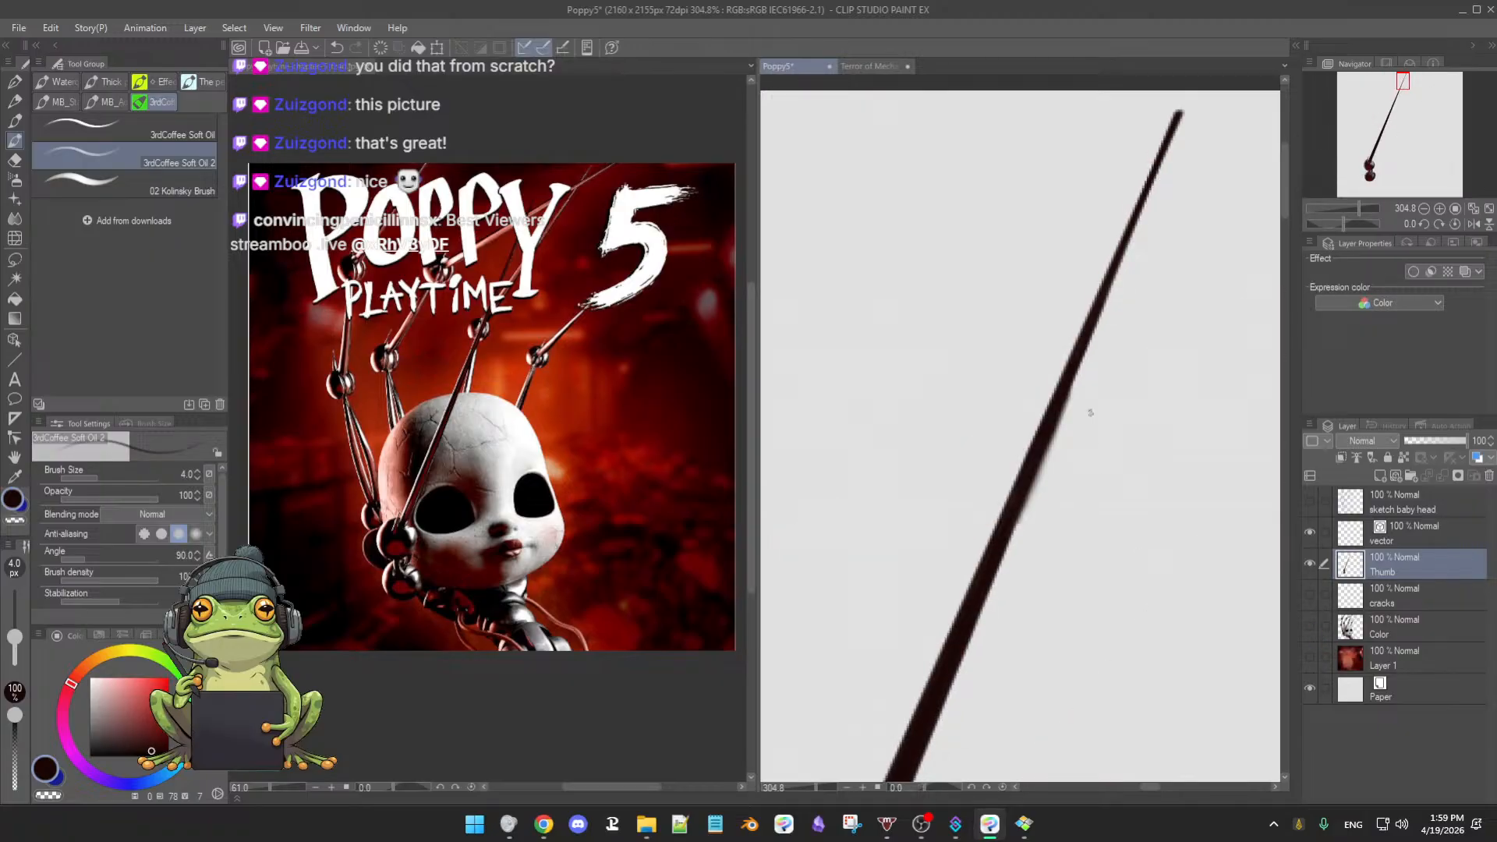
scroll(1095, 431, up, 3)
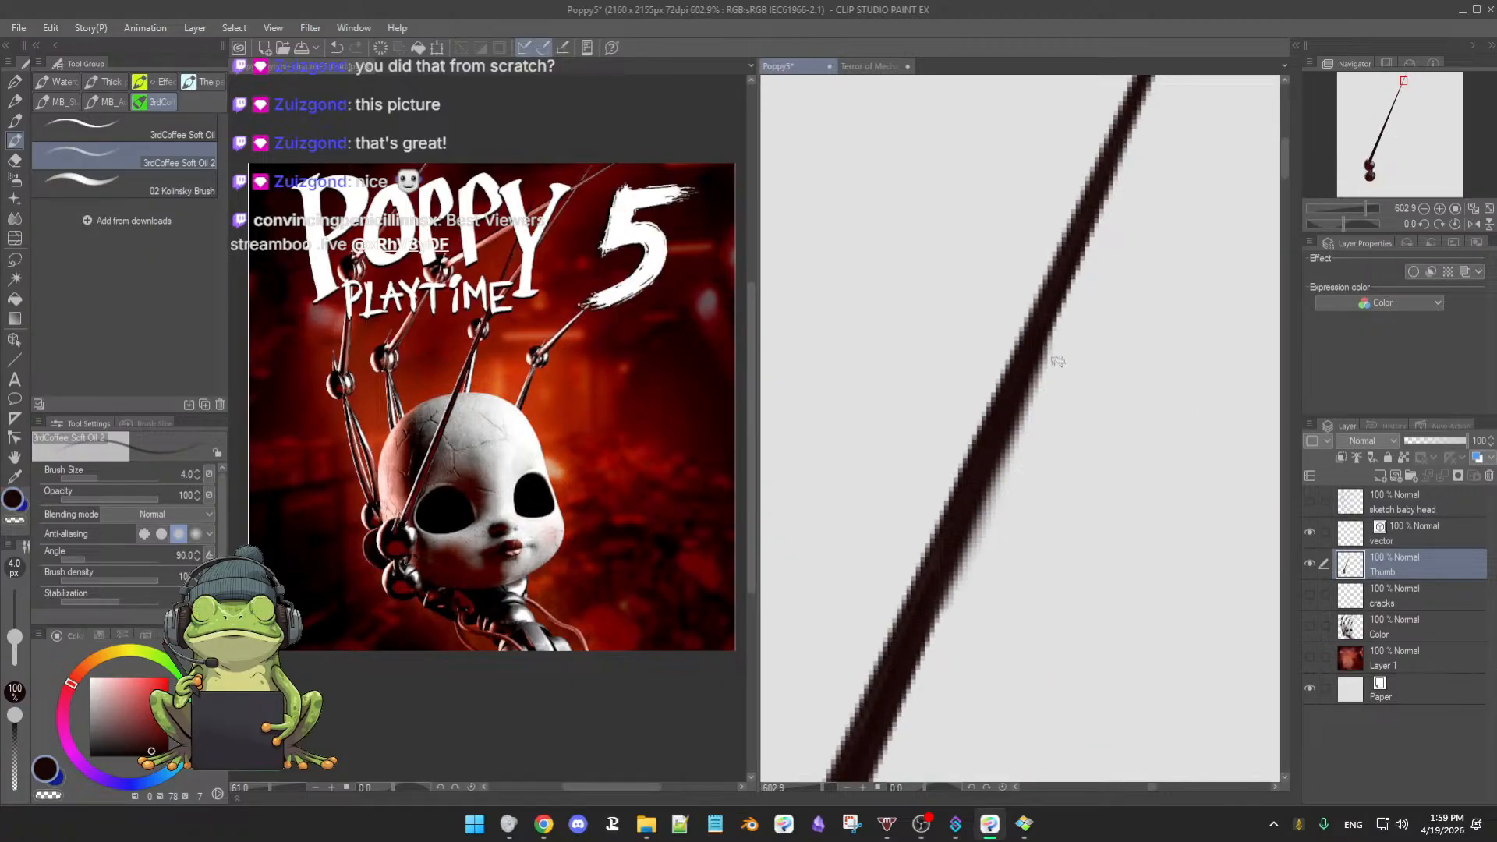
- Trim the rod's soft right edge crisp with a tiny 3.6 px Hard eraser
key(e)
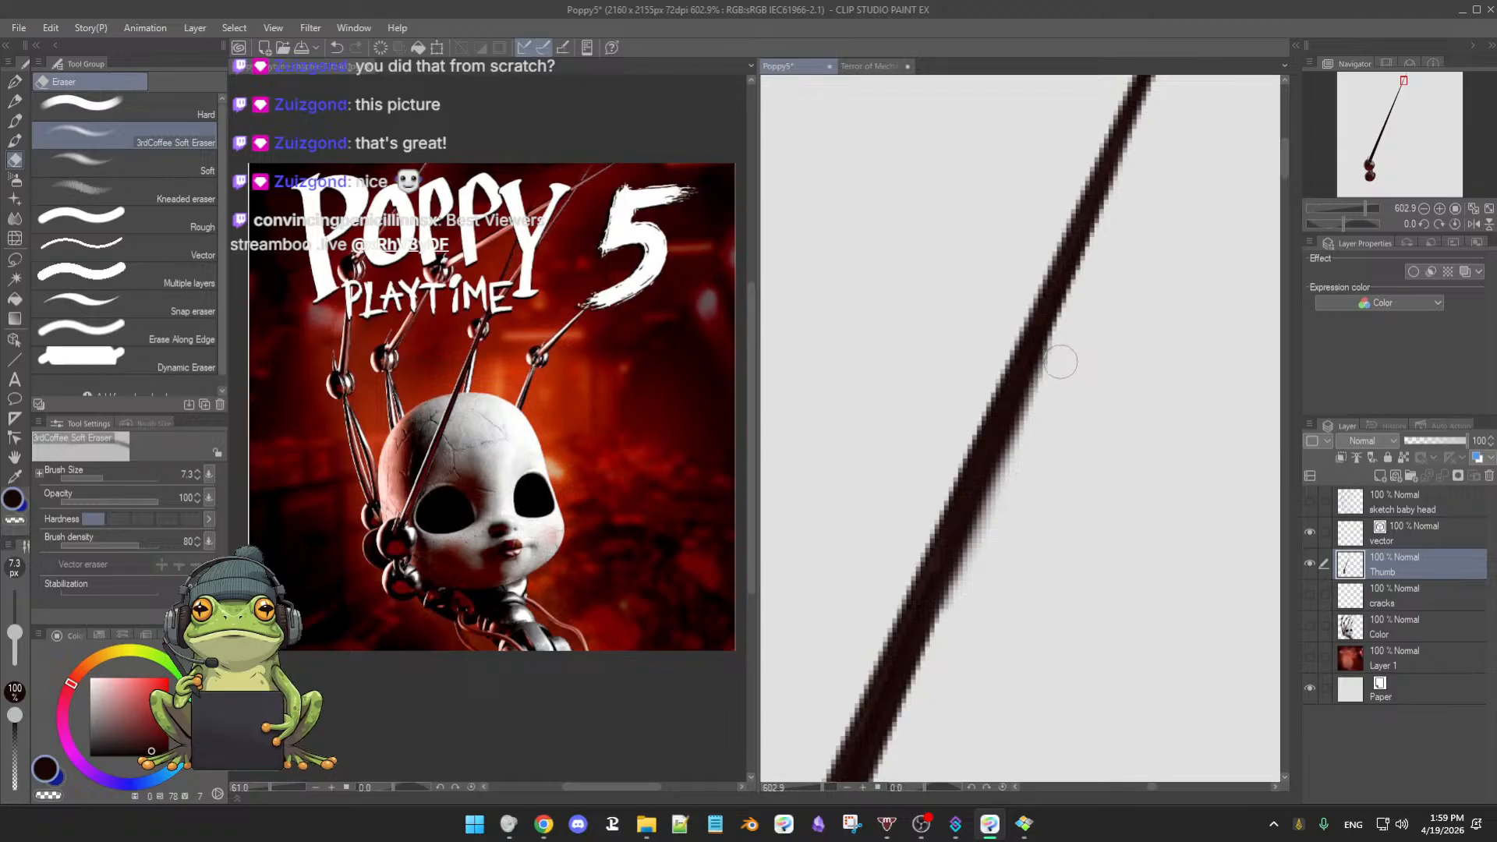
drag(14, 632, 14, 635)
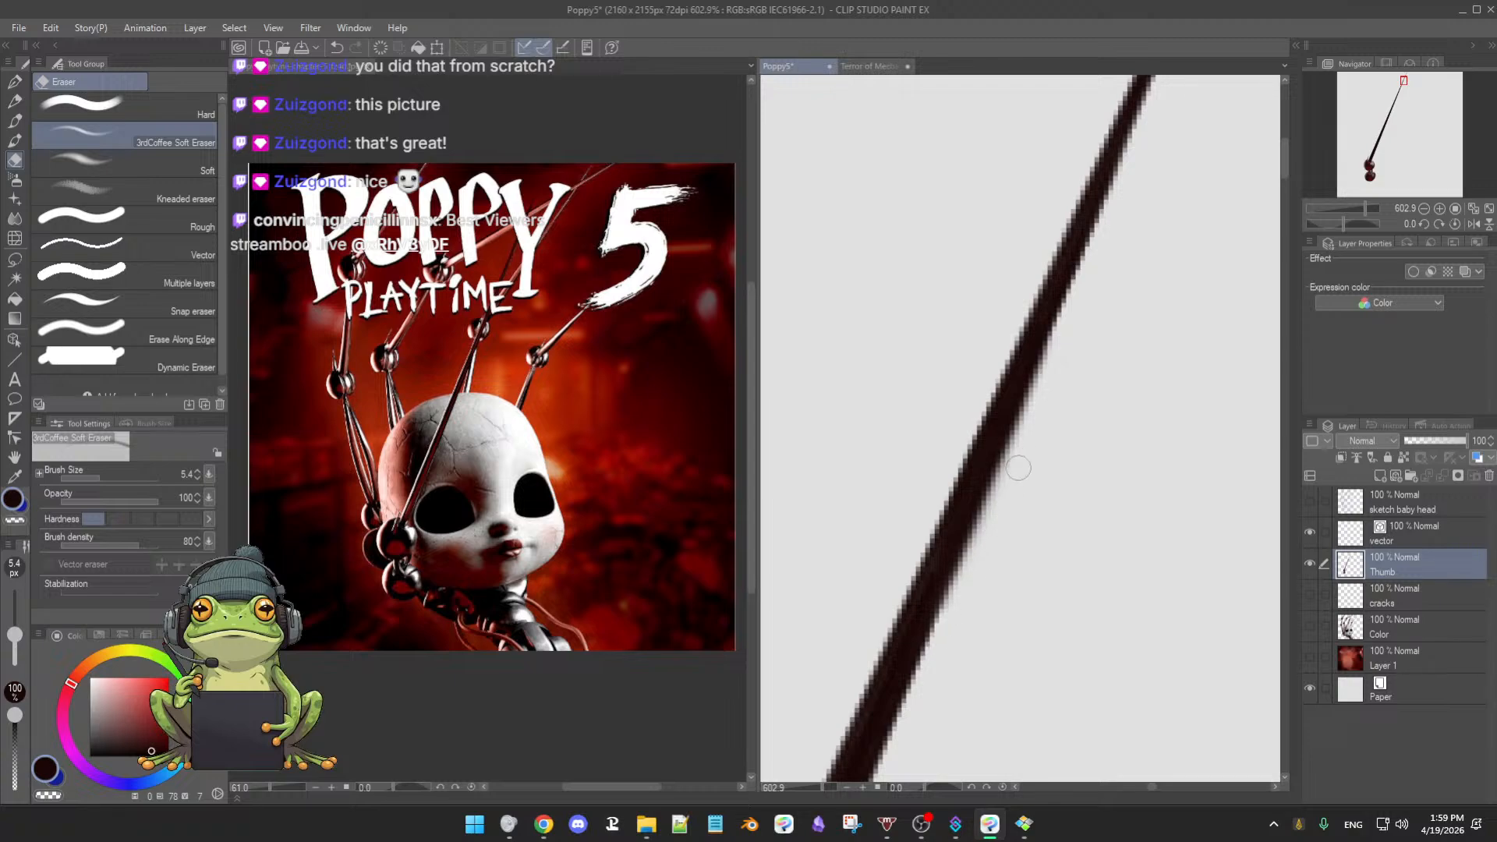
key(b)
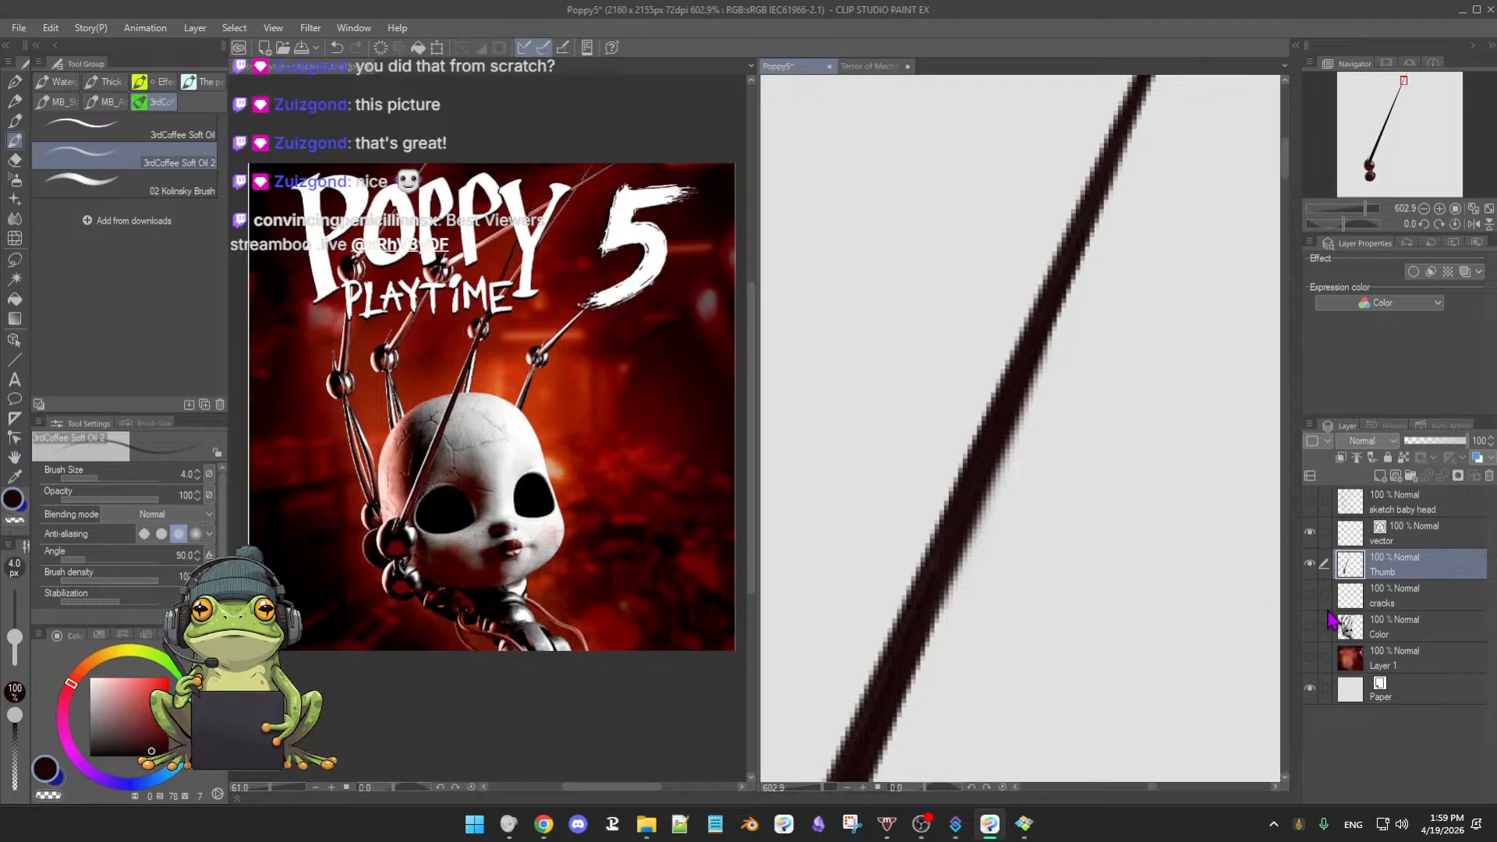
key(e)
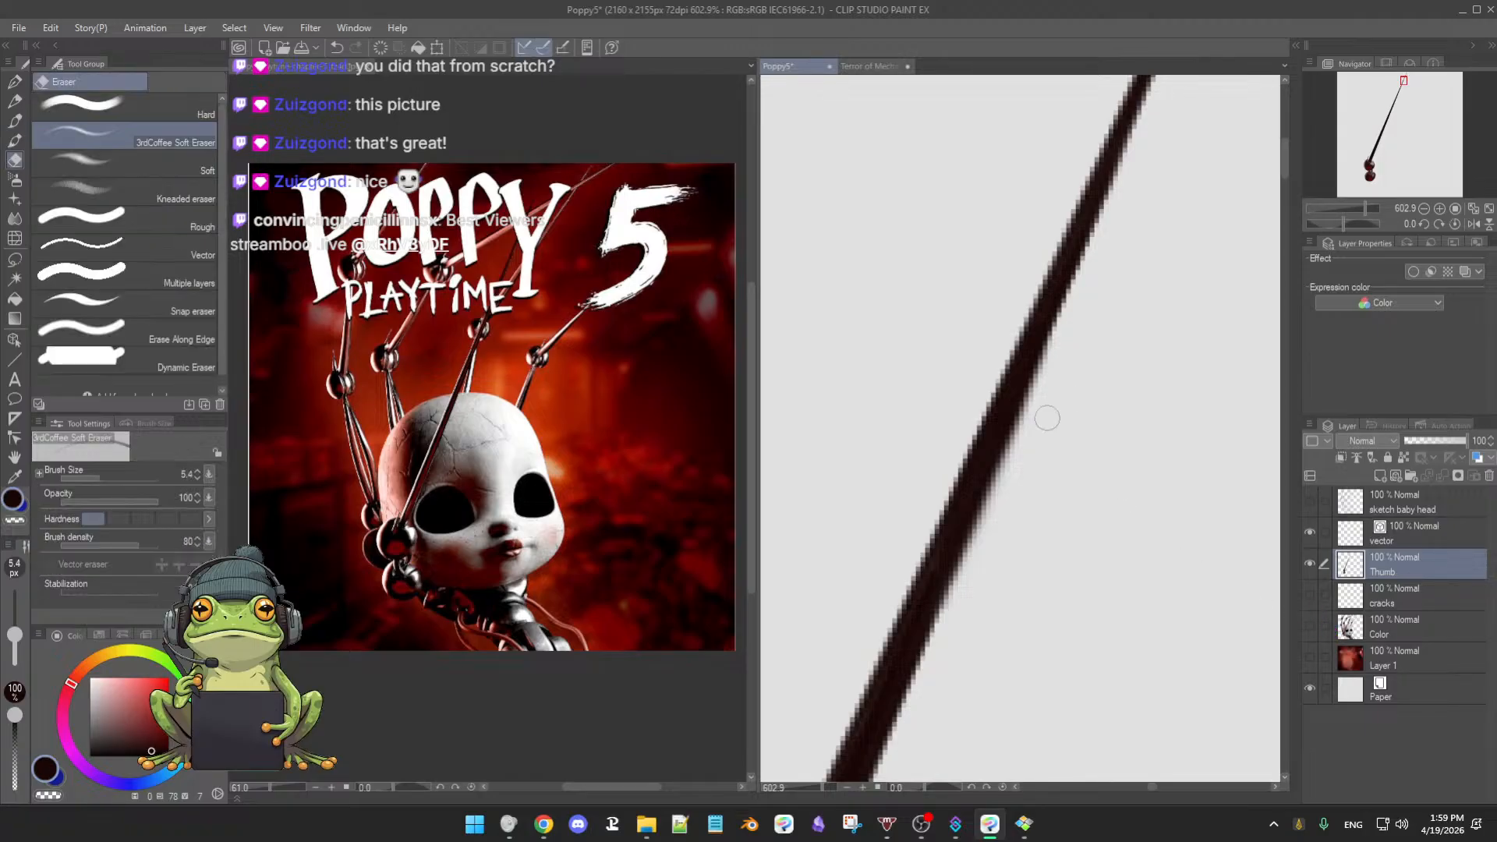
click(123, 114)
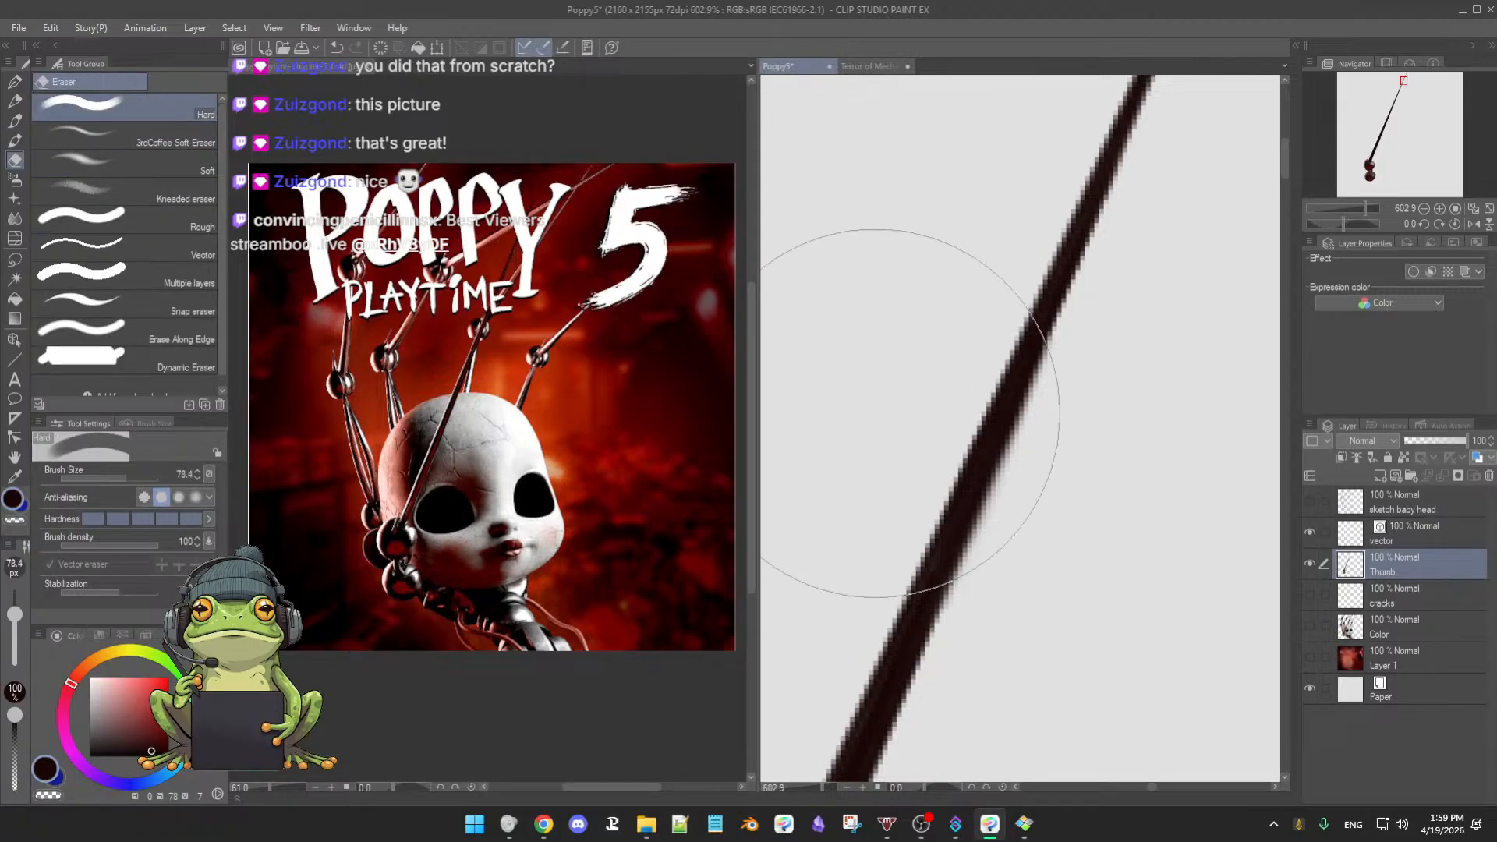
drag(14, 615, 10, 640)
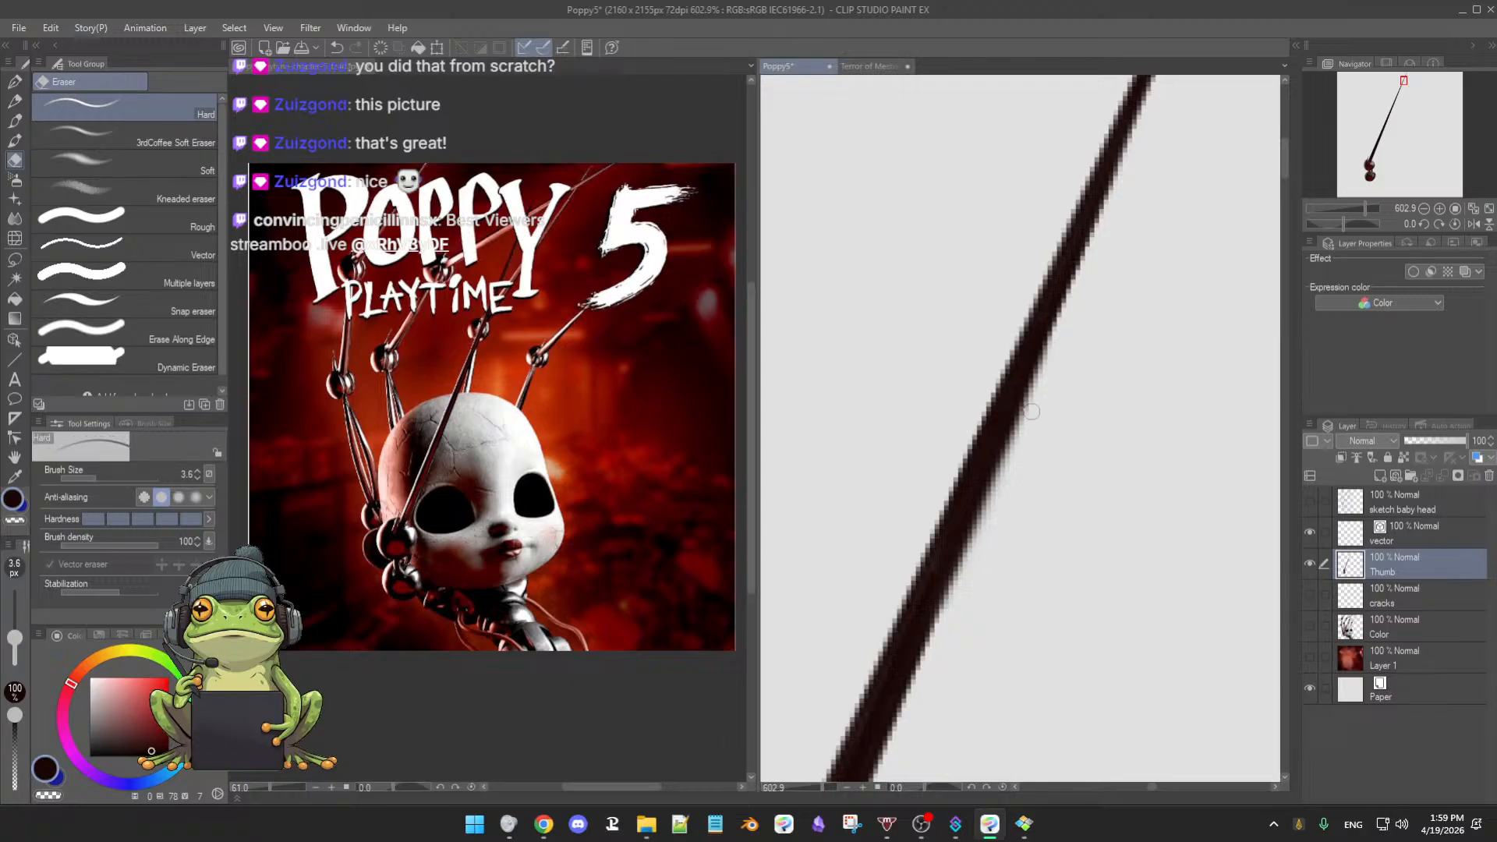
drag(1049, 370, 989, 518)
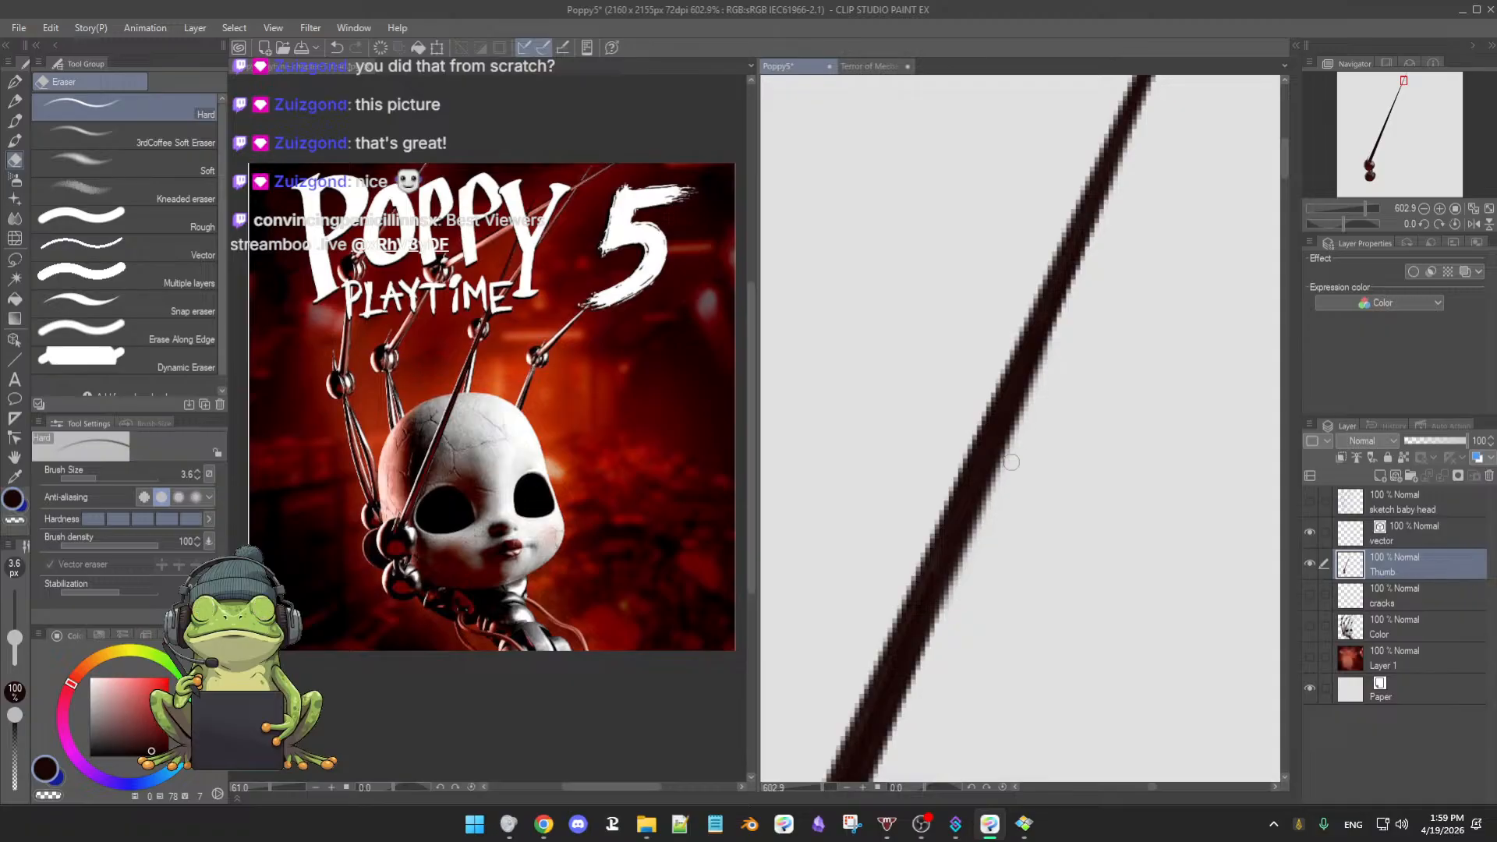
key(b)
scroll(1079, 511, down, 3)
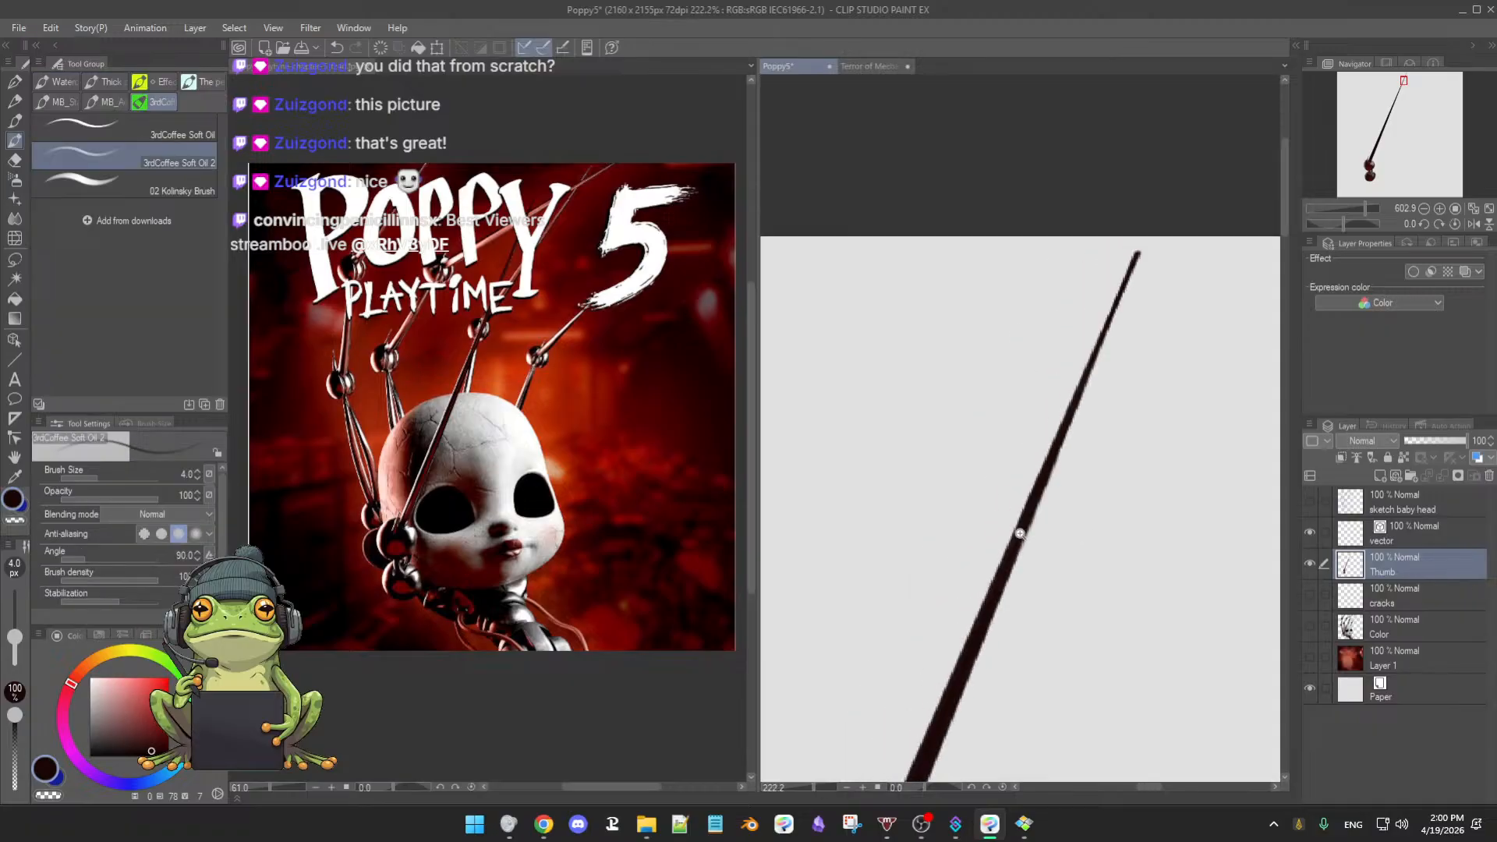
scroll(1080, 565, down, 2)
scroll(1084, 552, up, 4)
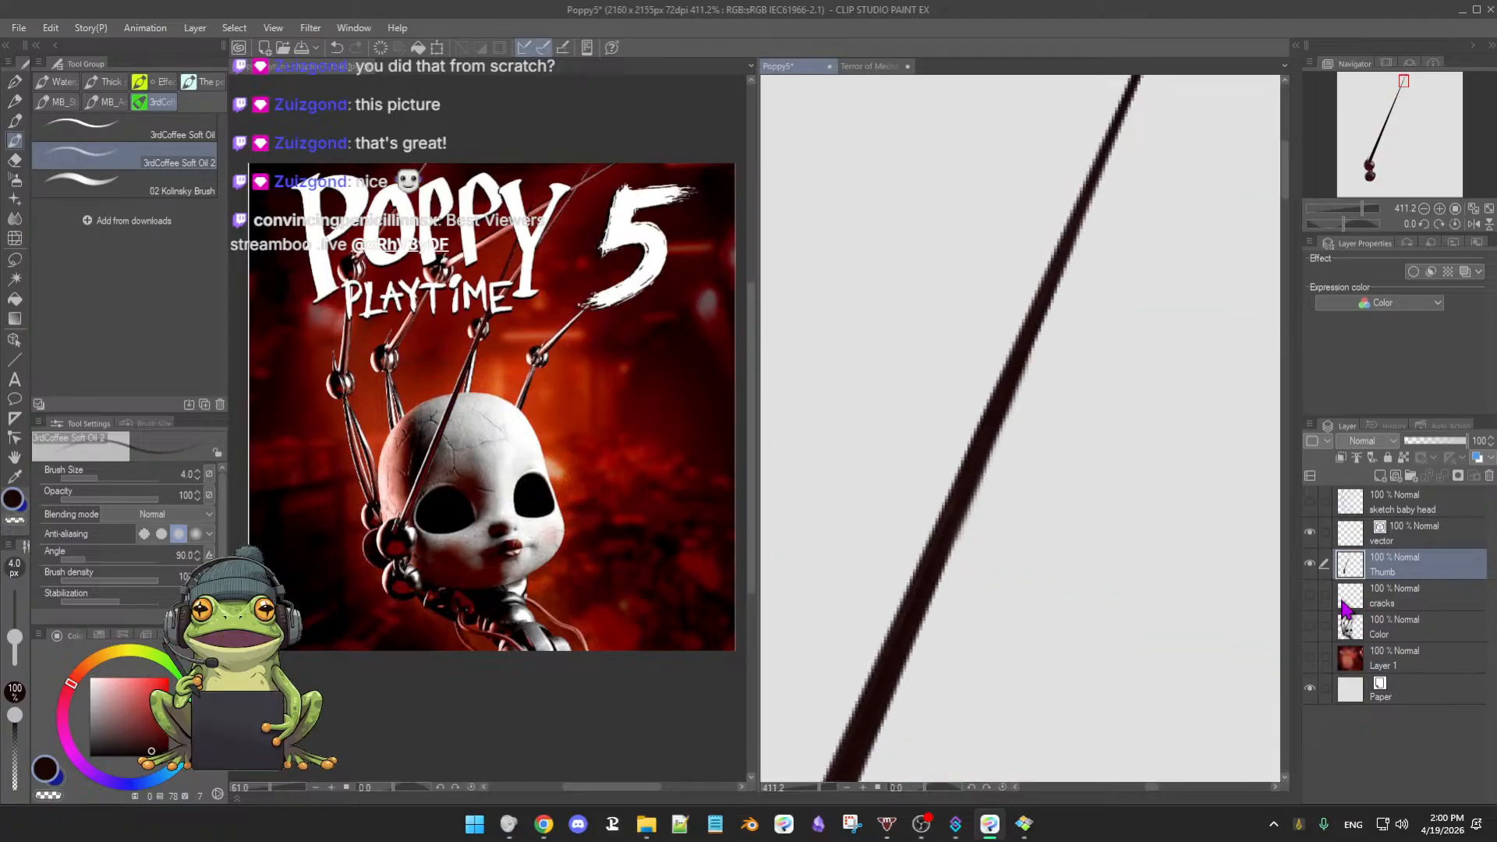
click(1310, 626)
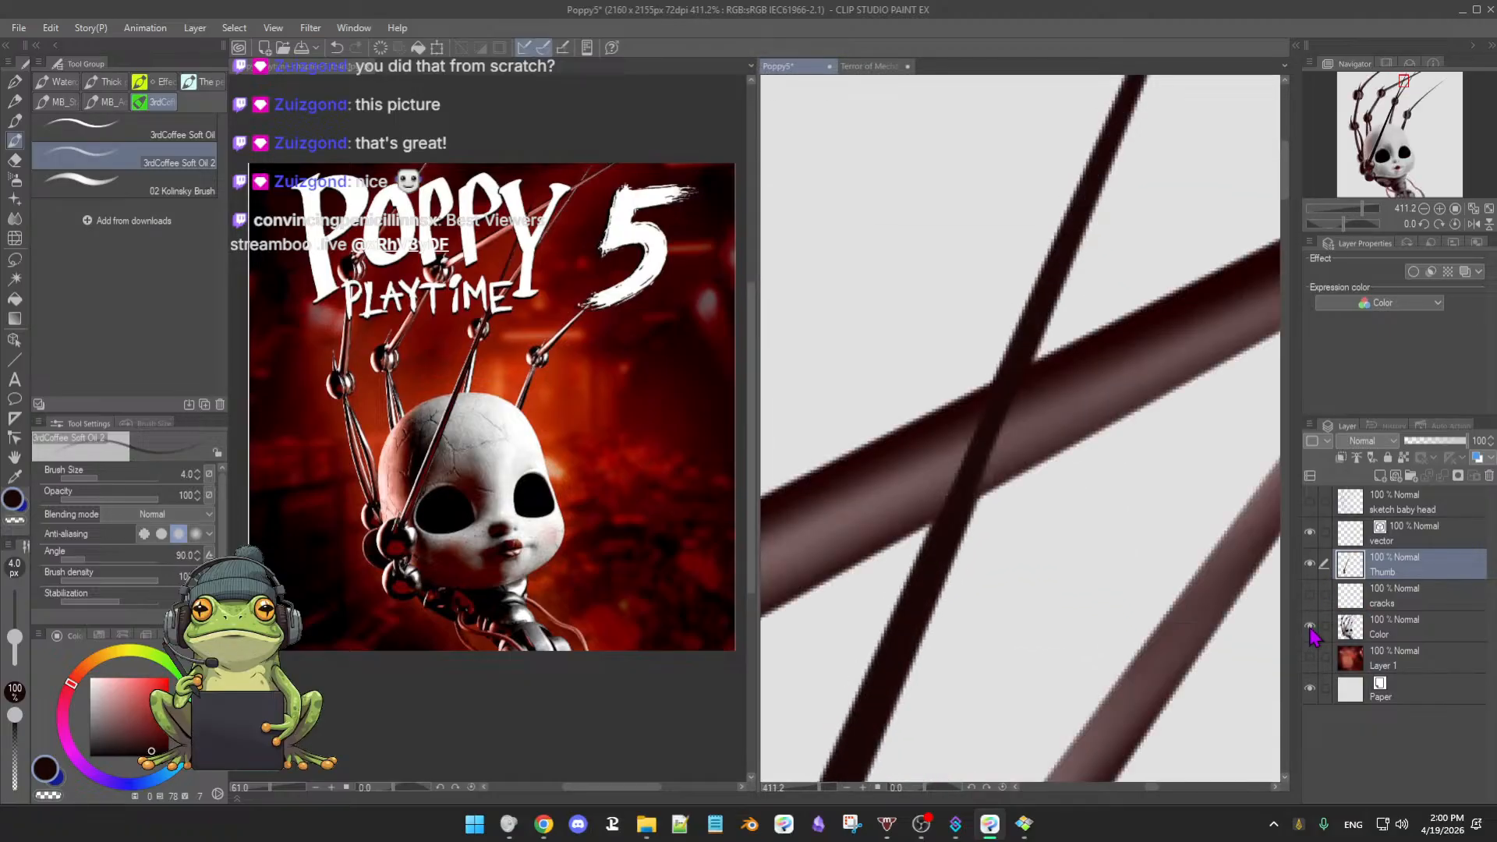
scroll(1107, 557, down, 3)
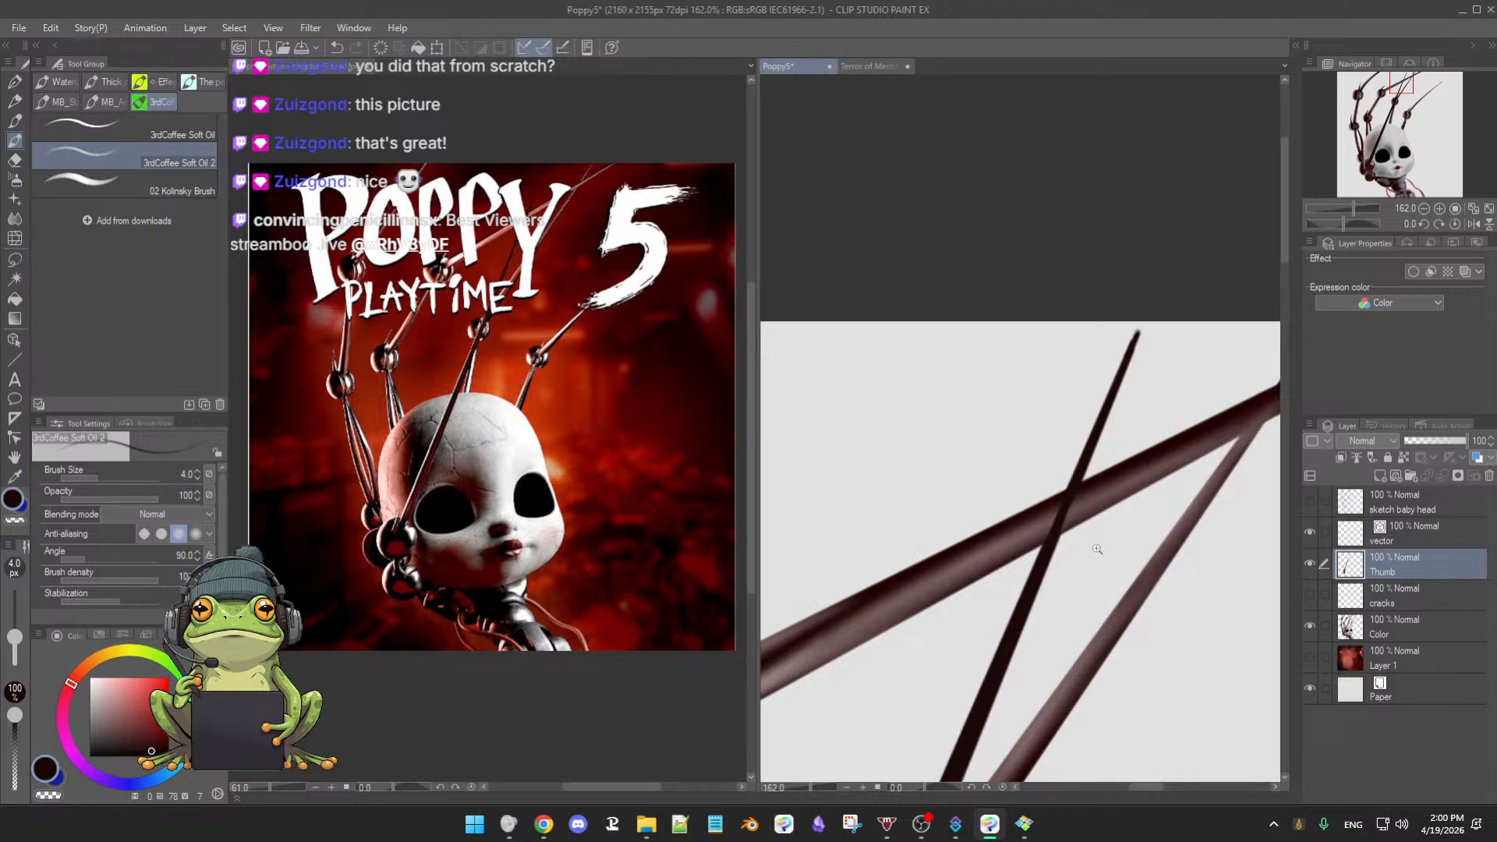
scroll(1096, 546, up, 3)
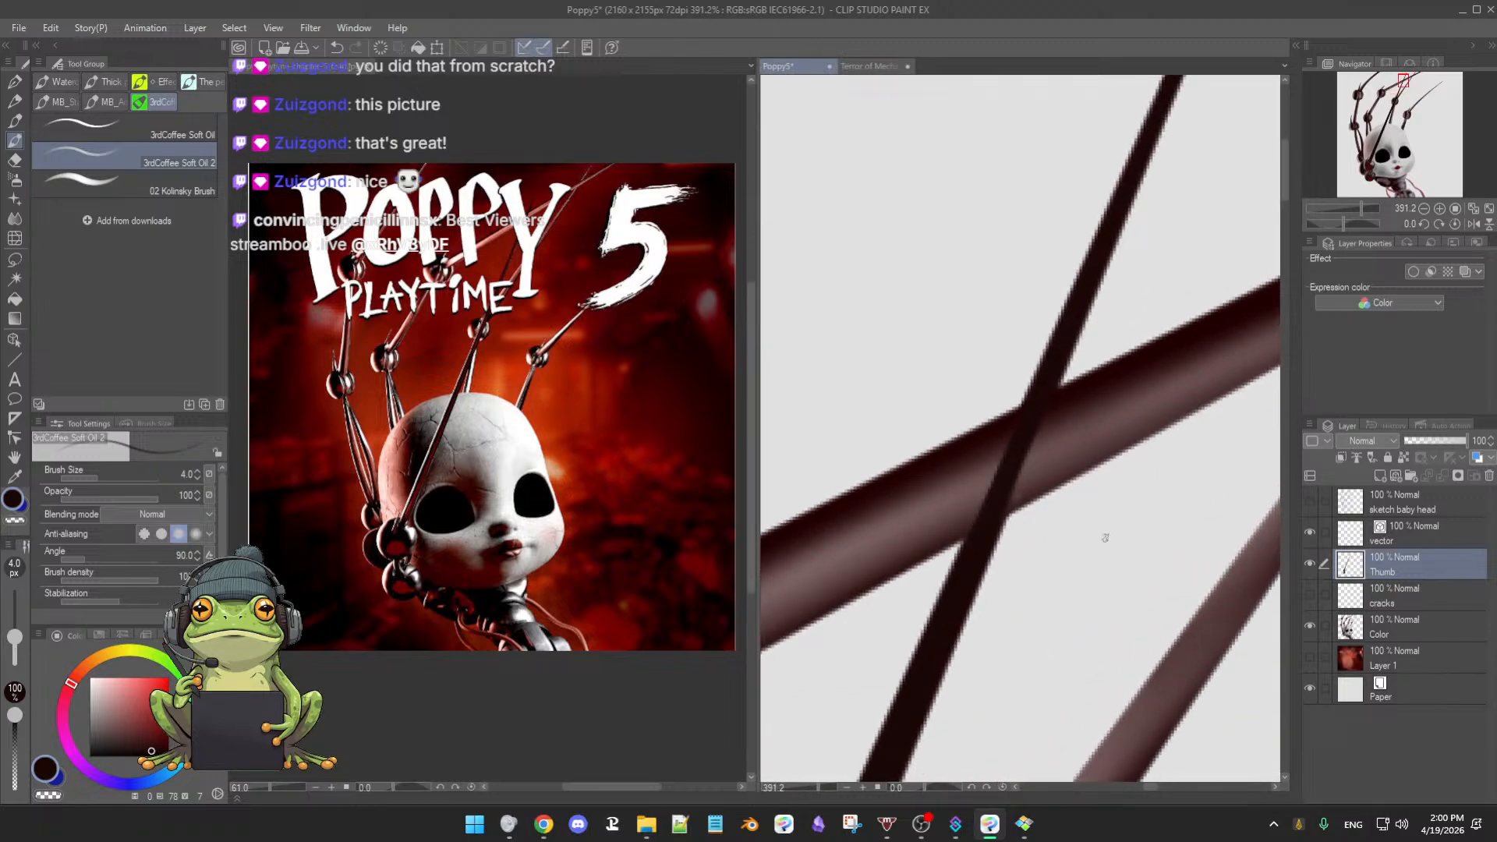
click(1311, 626)
click(1310, 628)
click(1310, 628)
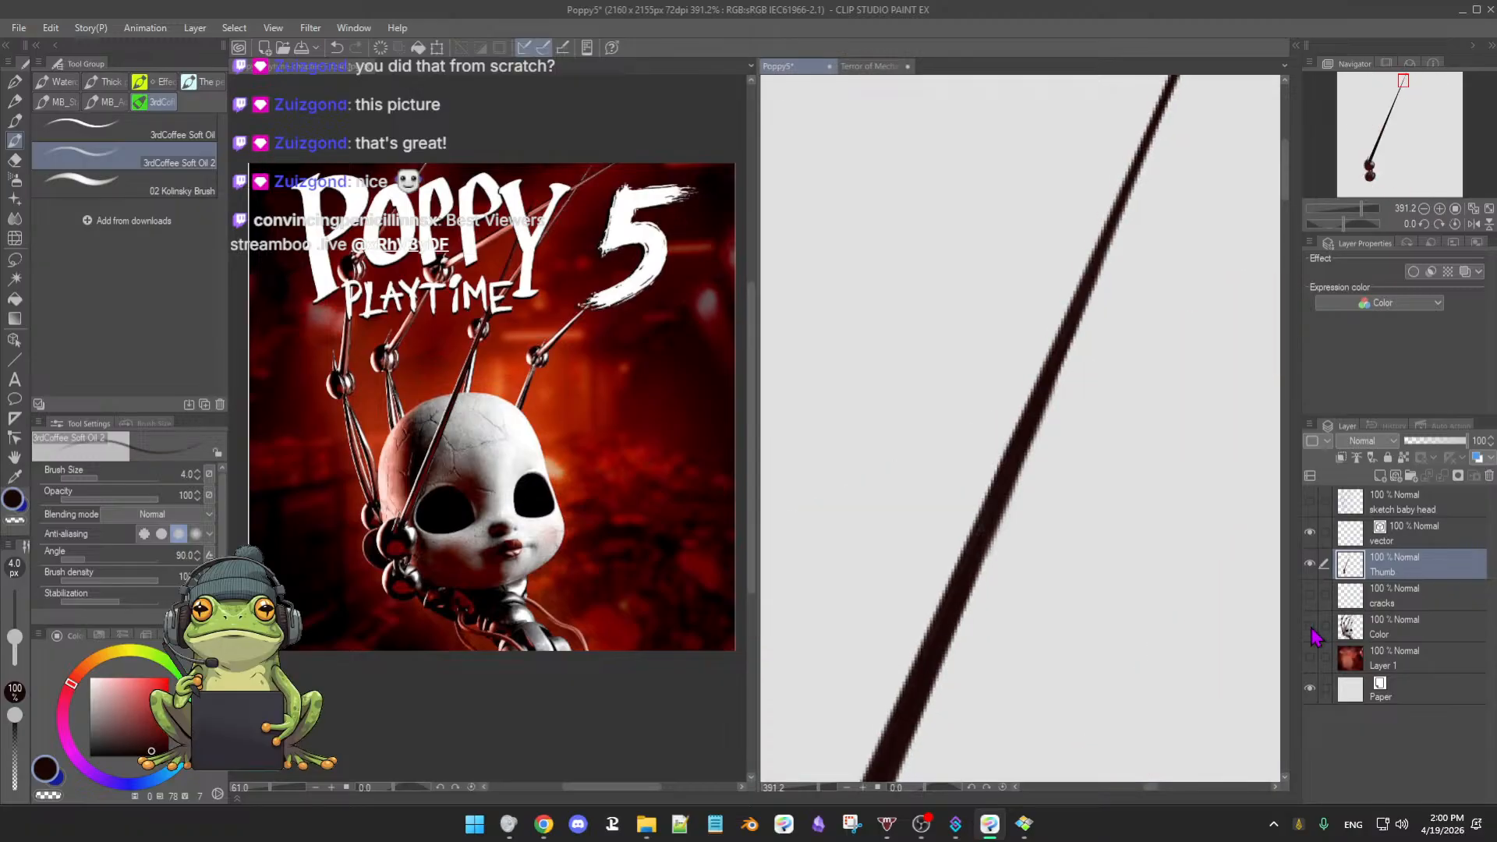
click(1311, 629)
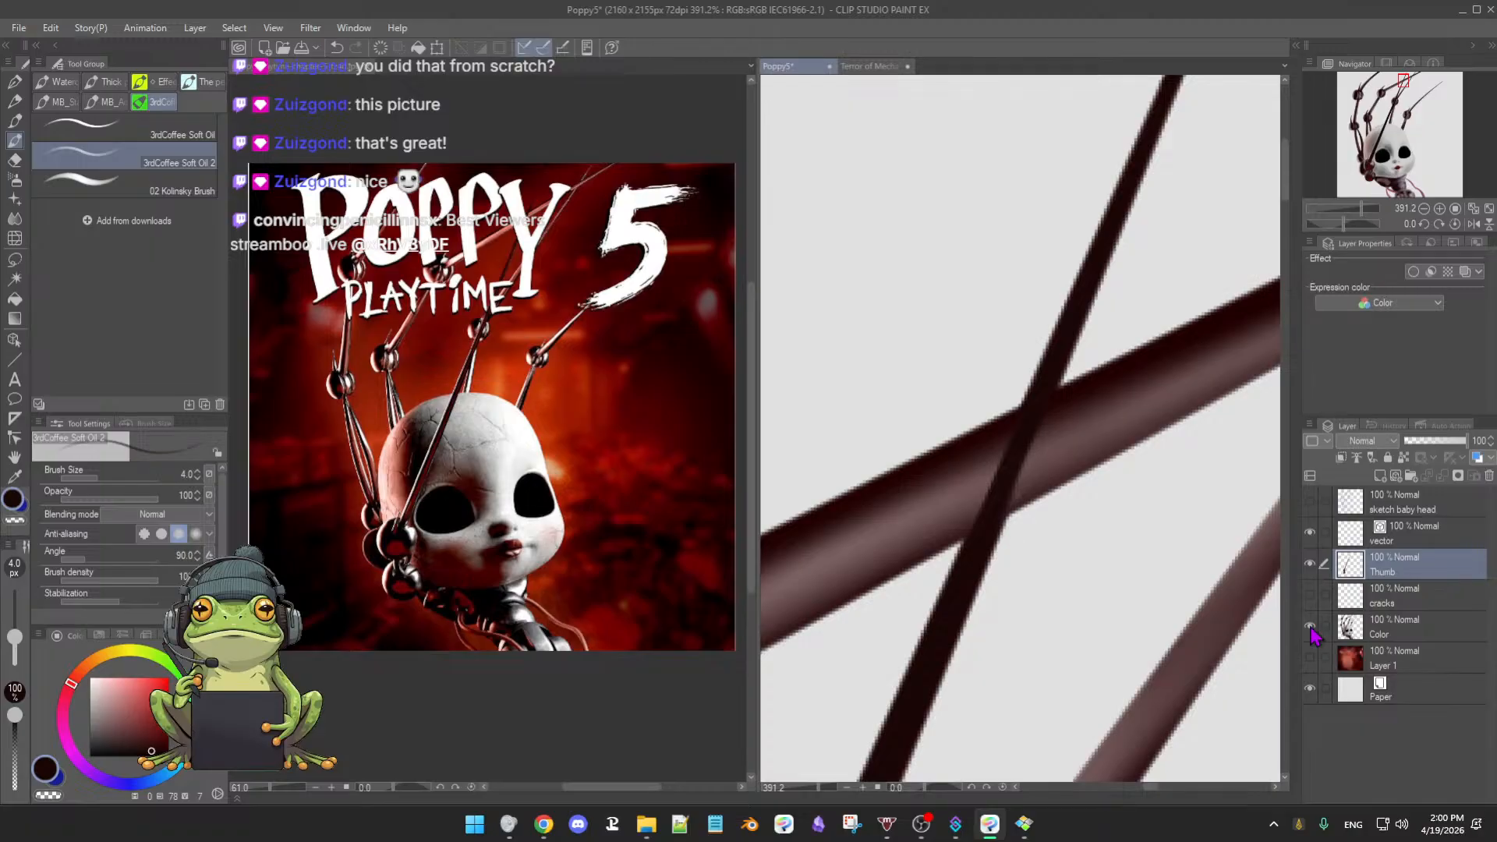
click(1310, 627)
click(1311, 628)
click(1407, 628)
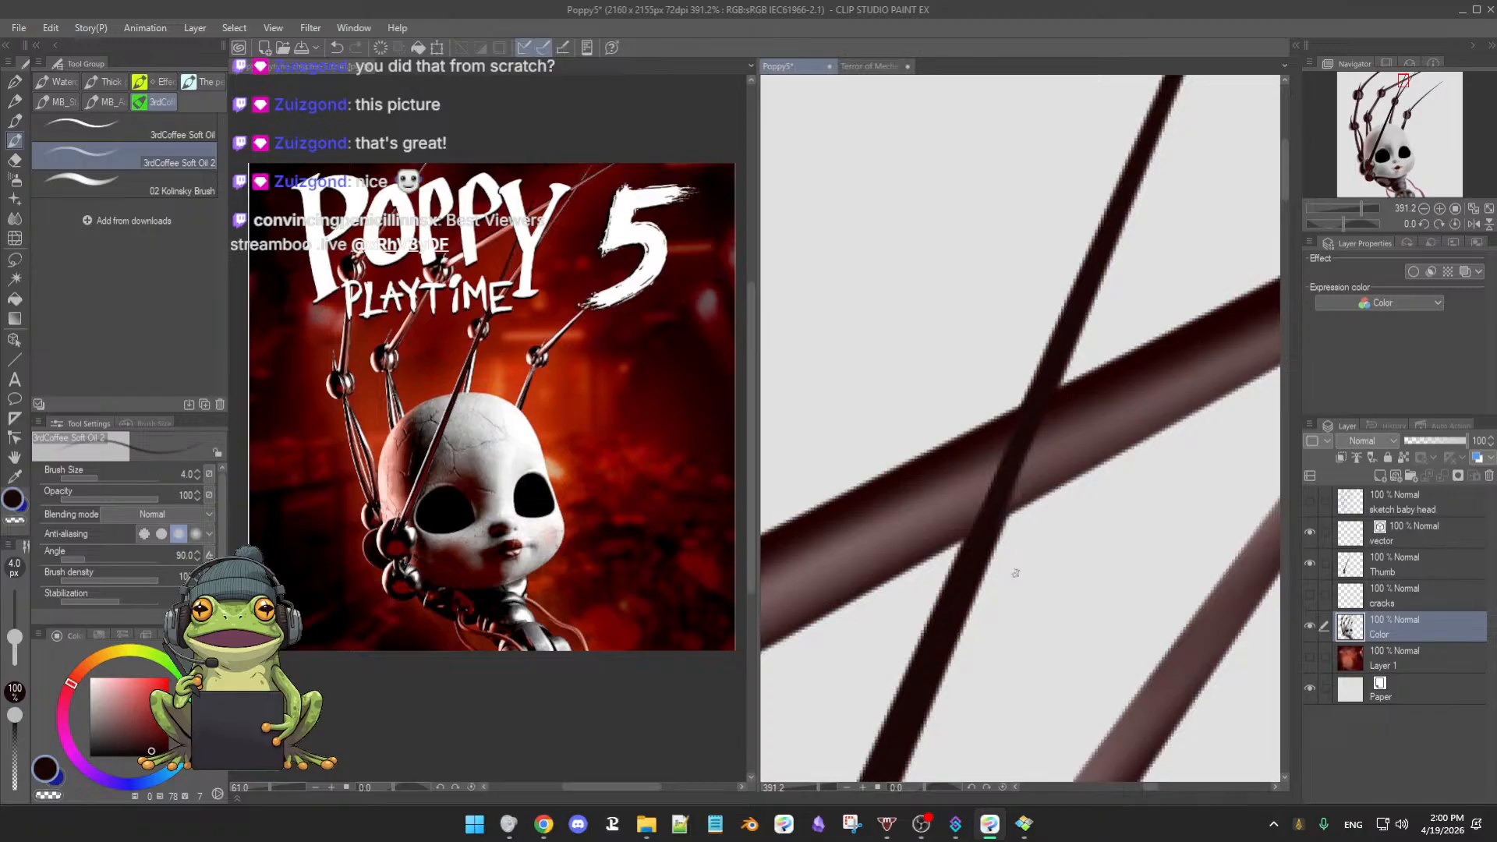
- Trim both edges of the thin dark line down toward the joint ball with the Hard eraser
key(e)
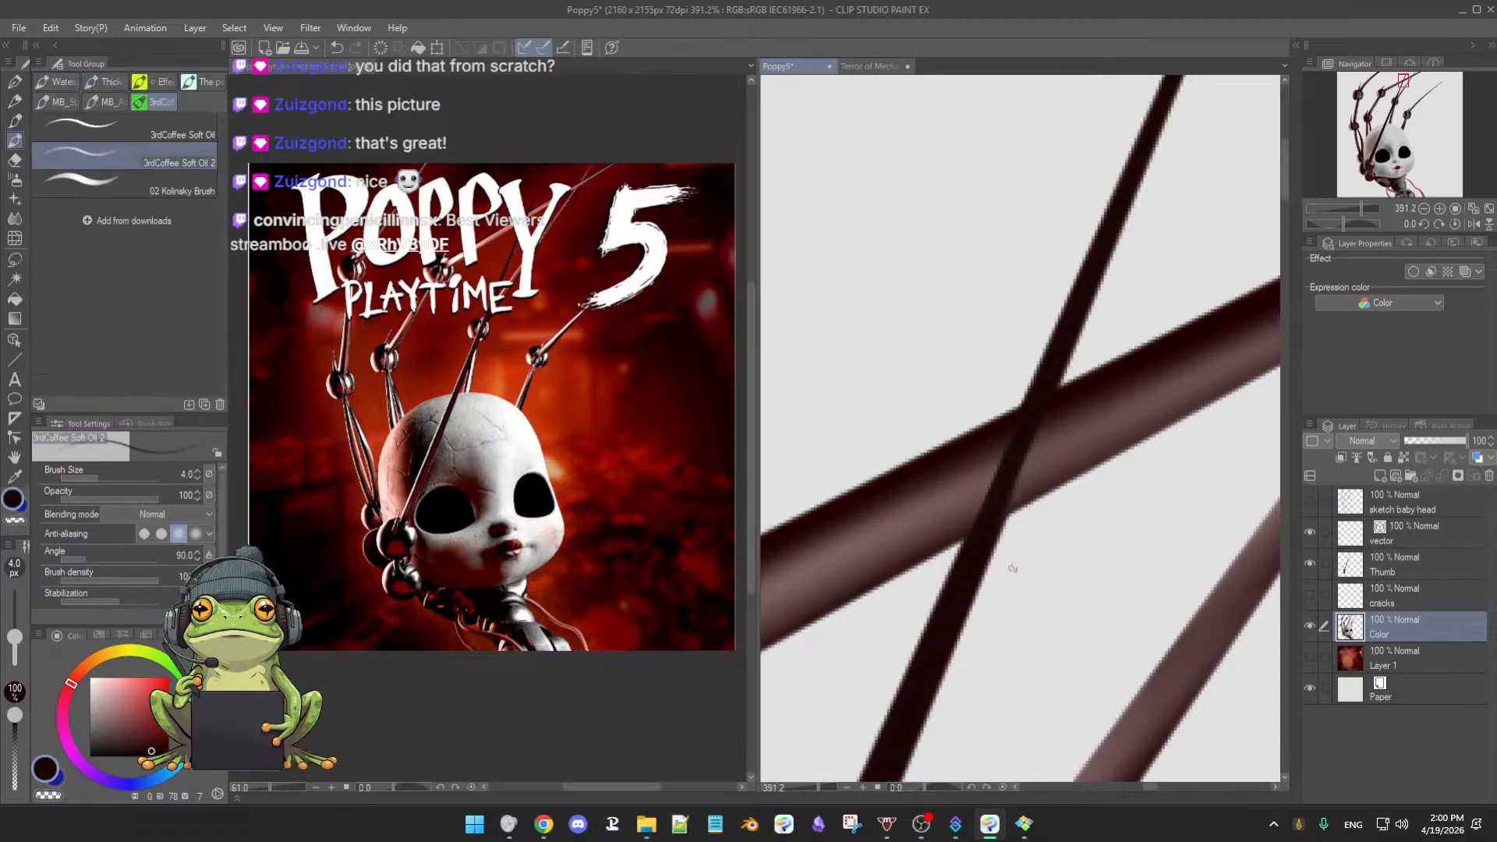
mouse_move(1006, 584)
ctrl+alt+mouse_down()
mouse_move(1020, 583)
mouse_move(947, 635)
ctrl+alt+mouse_up()
drag(974, 567, 896, 705)
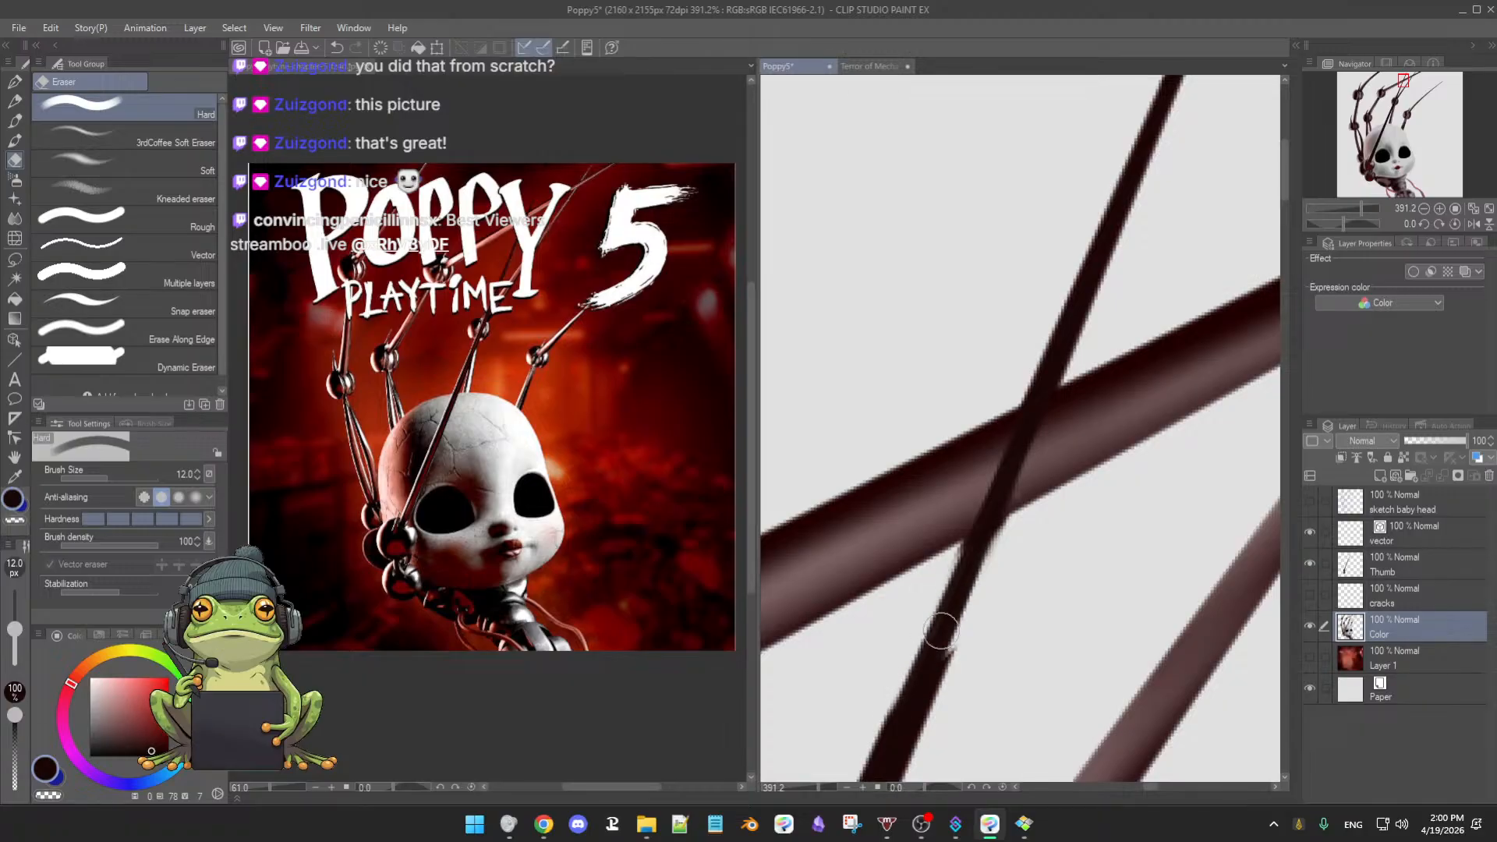
drag(960, 610, 915, 719)
drag(941, 665, 927, 711)
drag(968, 658, 1042, 522)
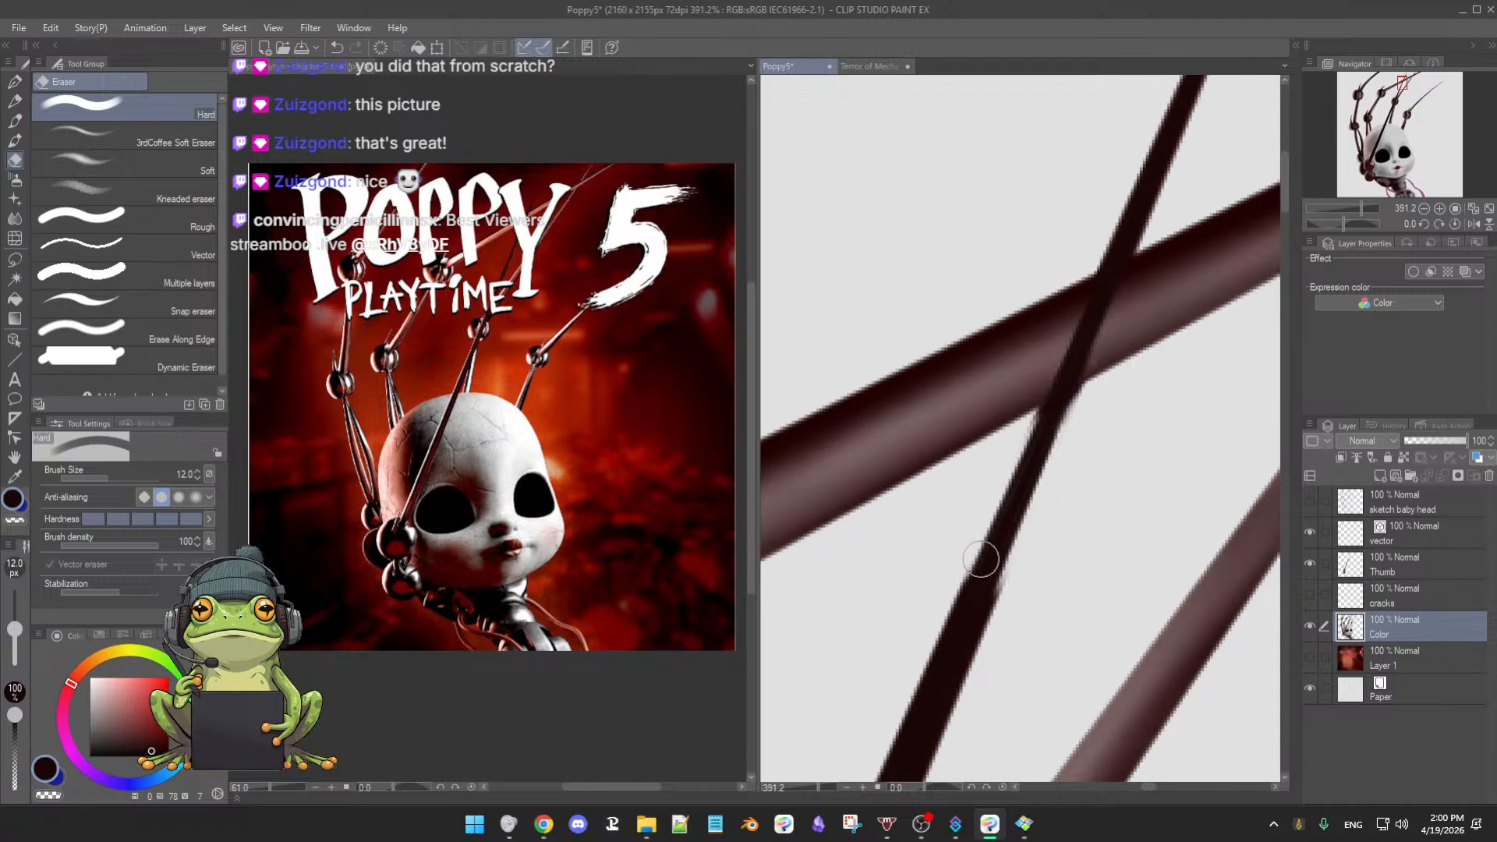
drag(979, 562, 930, 674)
drag(990, 587, 949, 678)
drag(984, 605, 949, 711)
drag(999, 646, 967, 658)
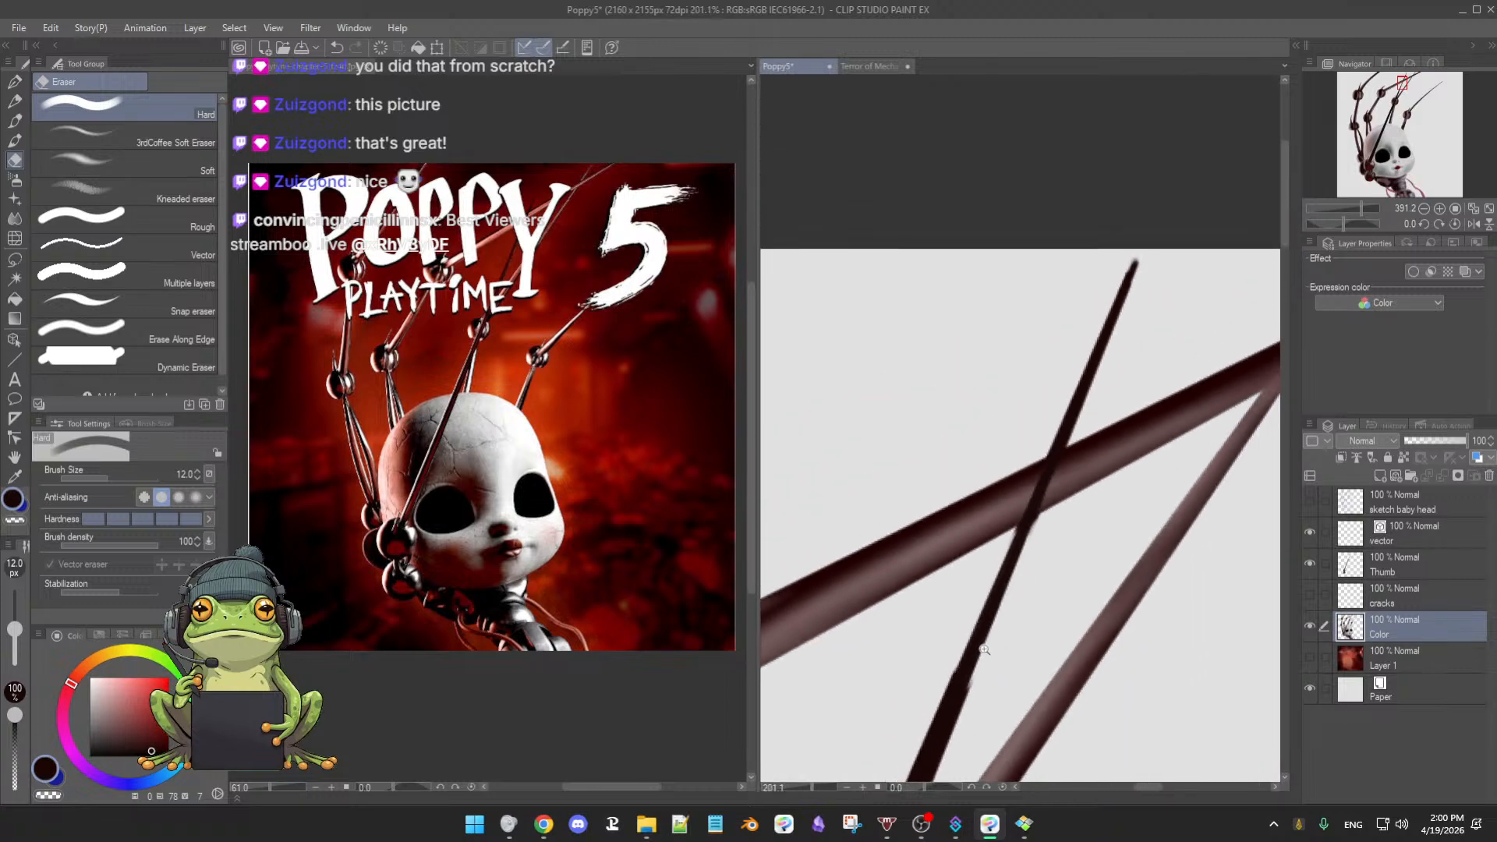
mouse_move(956, 758)
mouse_down()
mouse_move(1046, 503)
mouse_move(1055, 326)
mouse_move(1039, 474)
mouse_up()
- Thin the right edge of the dark diagonal rod from top to bottom
drag(1073, 308, 1058, 350)
drag(1088, 274, 1037, 408)
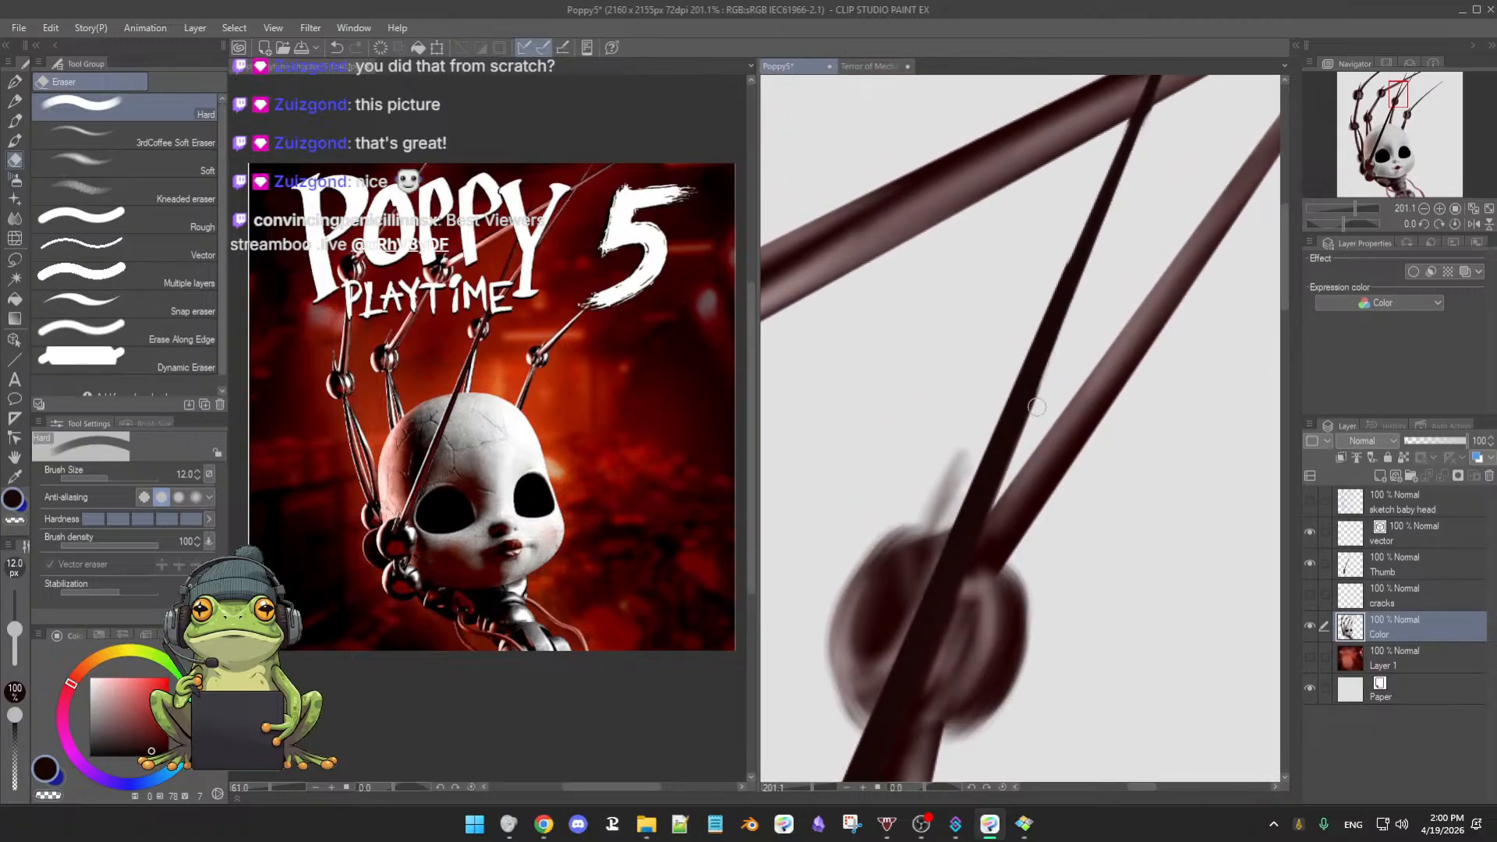
drag(1054, 354, 1011, 446)
mouse_move(1072, 231)
mouse_down()
mouse_move(1014, 405)
mouse_move(977, 462)
mouse_up()
drag(1004, 396, 964, 502)
drag(1021, 425, 980, 505)
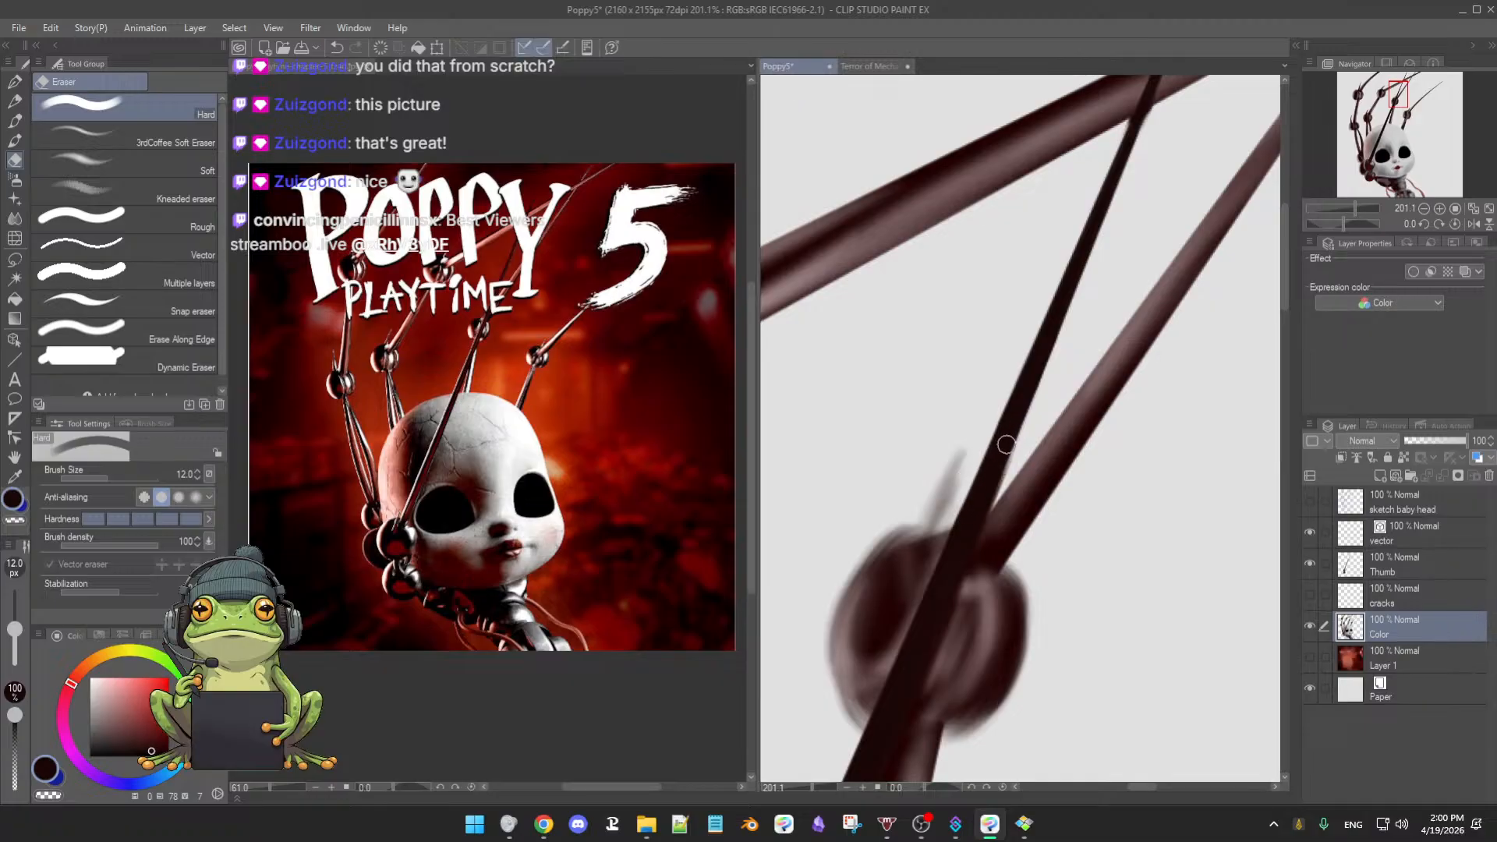
drag(1033, 391, 977, 515)
drag(1016, 437, 972, 542)
- Cut a light gap along the rod's right edge, separating it from the lower tube and cleaning the fringe
drag(1075, 598, 1098, 526)
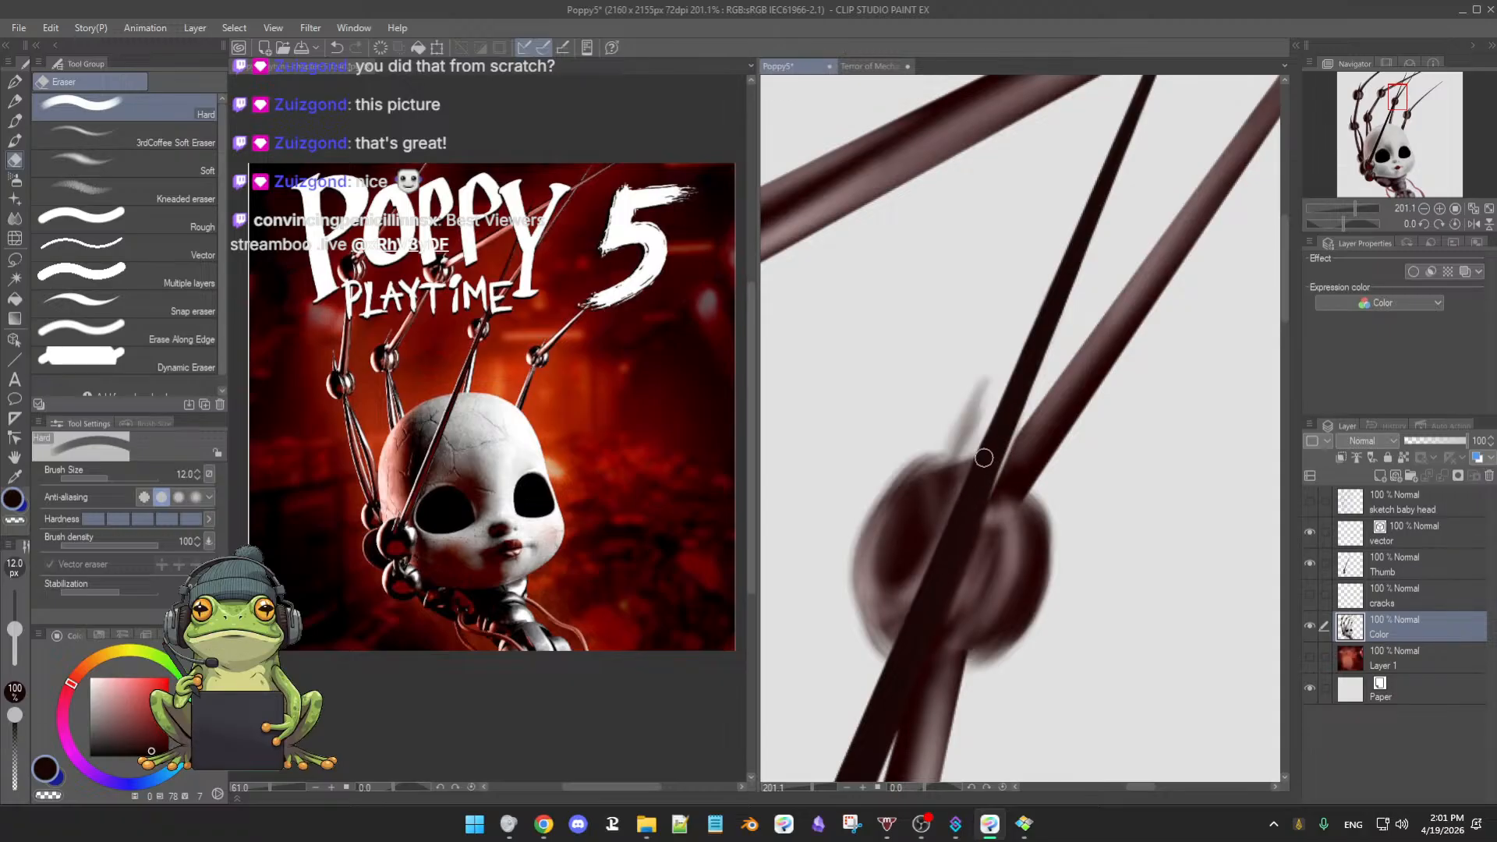
mouse_move(984, 457)
mouse_down()
mouse_move(928, 592)
mouse_move(980, 498)
mouse_move(957, 552)
mouse_up()
mouse_move(918, 637)
mouse_down()
mouse_move(962, 540)
mouse_move(896, 702)
mouse_move(930, 594)
mouse_move(898, 653)
mouse_move(989, 443)
mouse_up()
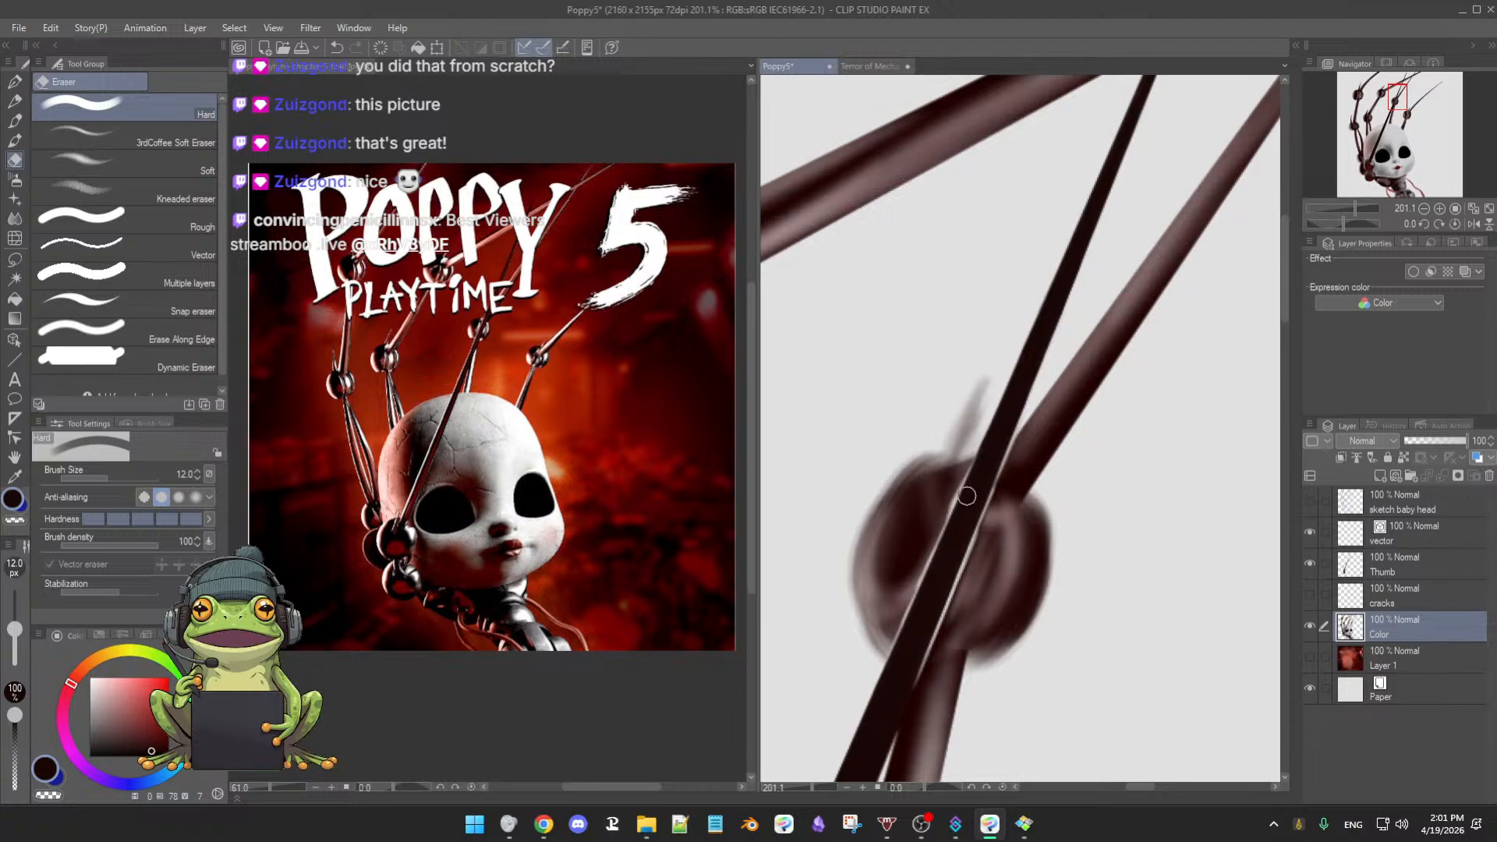
mouse_move(917, 627)
mouse_down()
mouse_move(962, 490)
mouse_move(912, 629)
mouse_up()
drag(955, 539, 900, 668)
drag(939, 574, 888, 702)
mouse_move(915, 641)
mouse_down()
mouse_move(891, 721)
mouse_move(922, 572)
mouse_move(879, 730)
mouse_move(922, 577)
mouse_move(890, 651)
mouse_up()
drag(924, 568, 880, 672)
drag(876, 606, 937, 434)
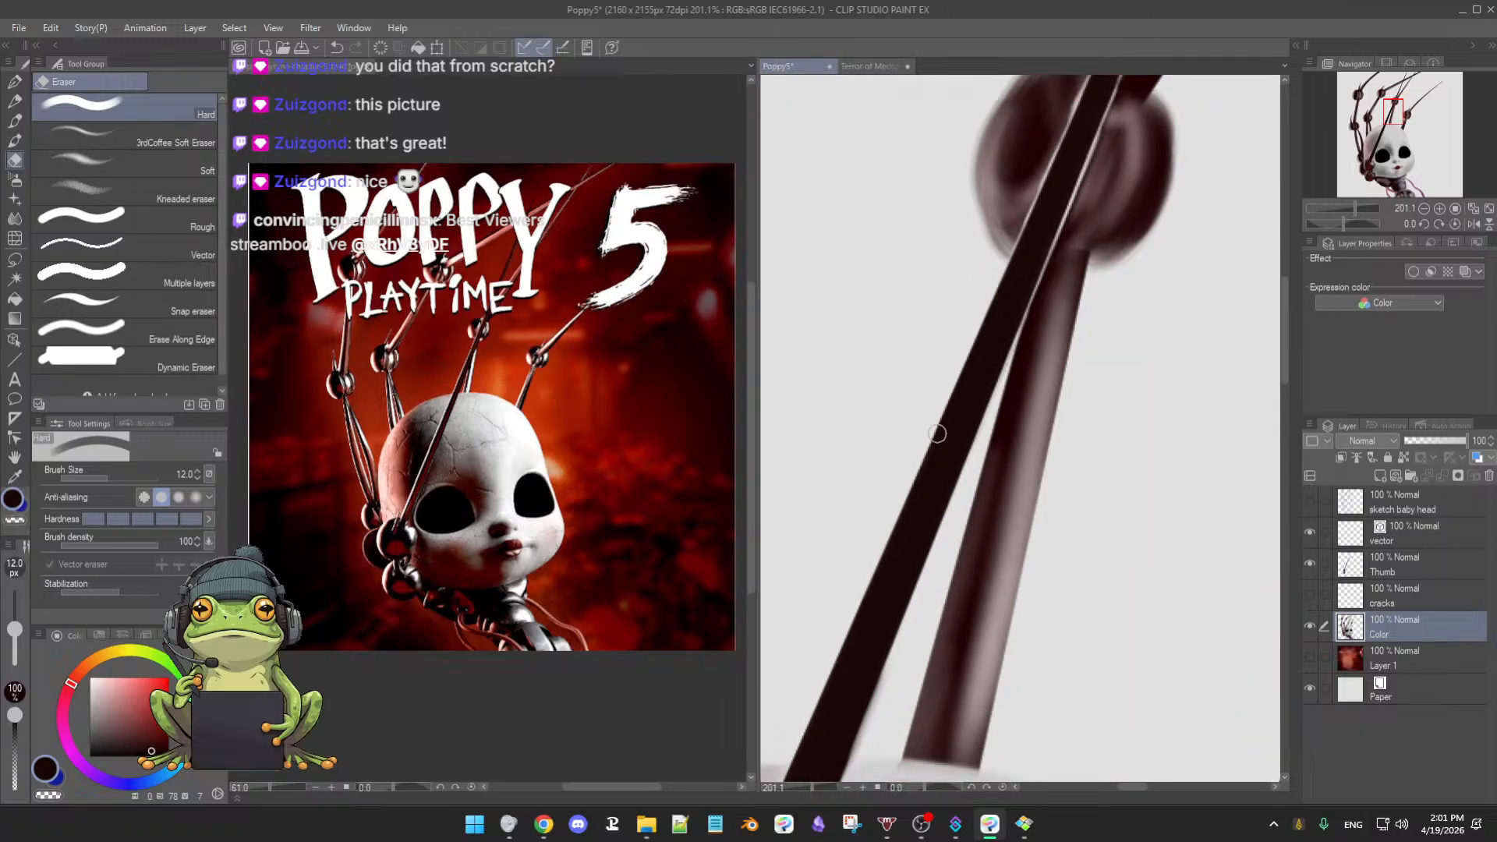
drag(997, 277, 969, 343)
- Erase a bright strip of the doll's head along the rod's right edge
drag(919, 530, 945, 396)
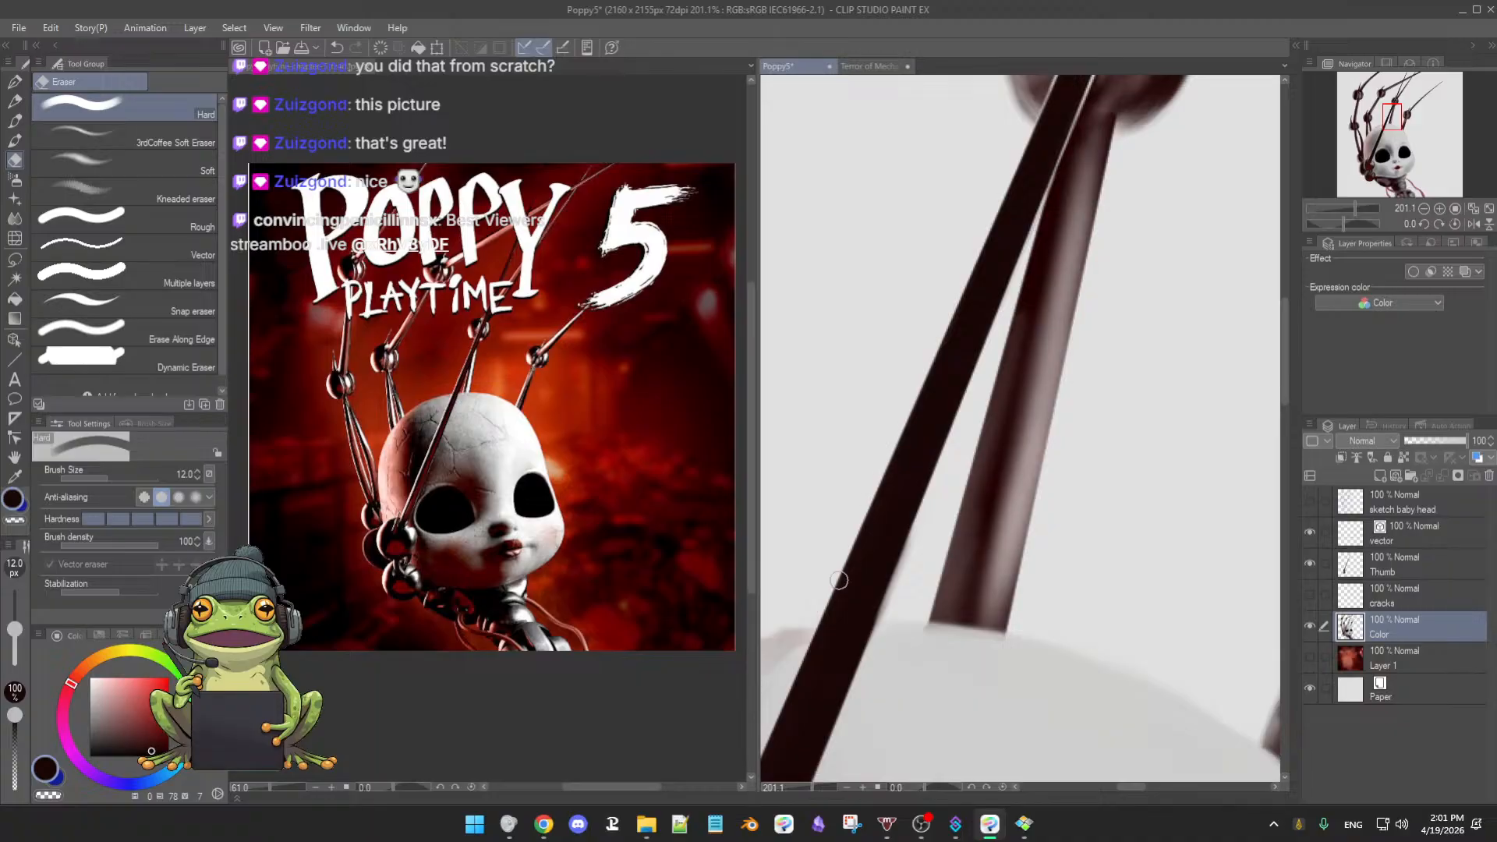
drag(911, 525, 937, 428)
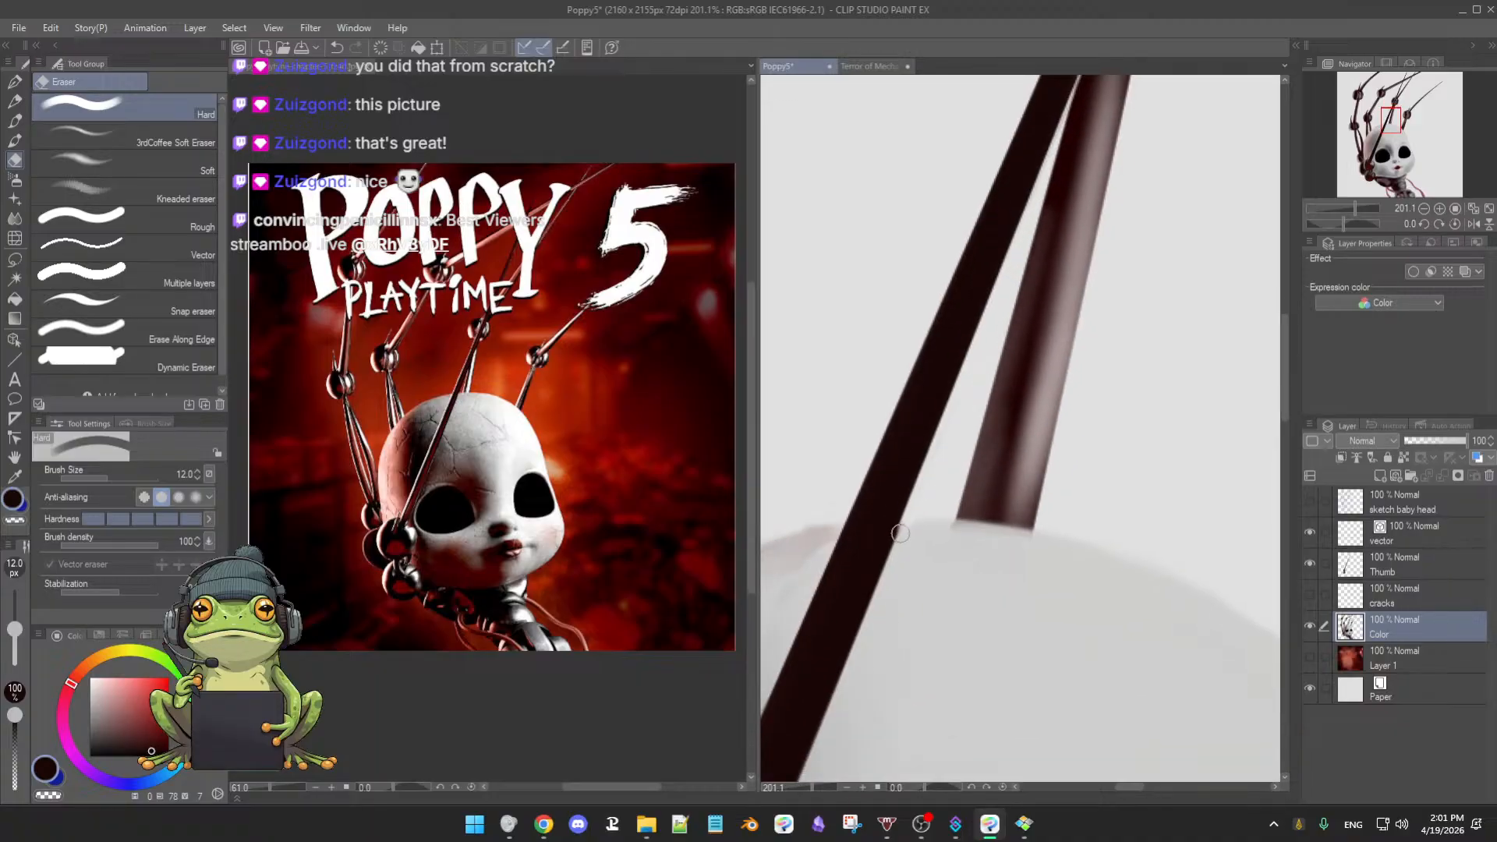
drag(932, 466, 959, 369)
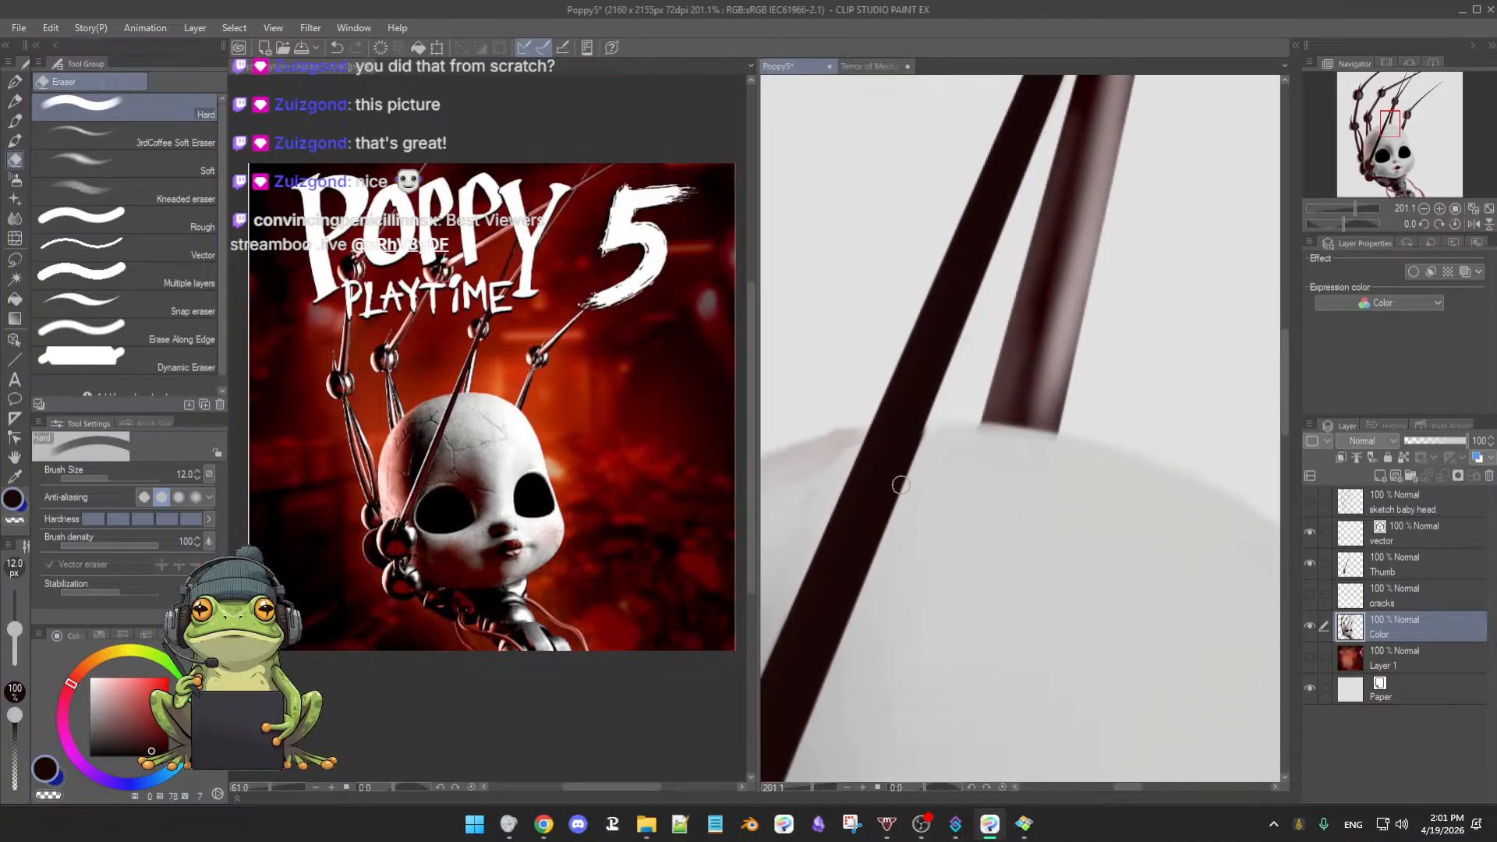
drag(922, 431, 879, 523)
drag(902, 466, 846, 609)
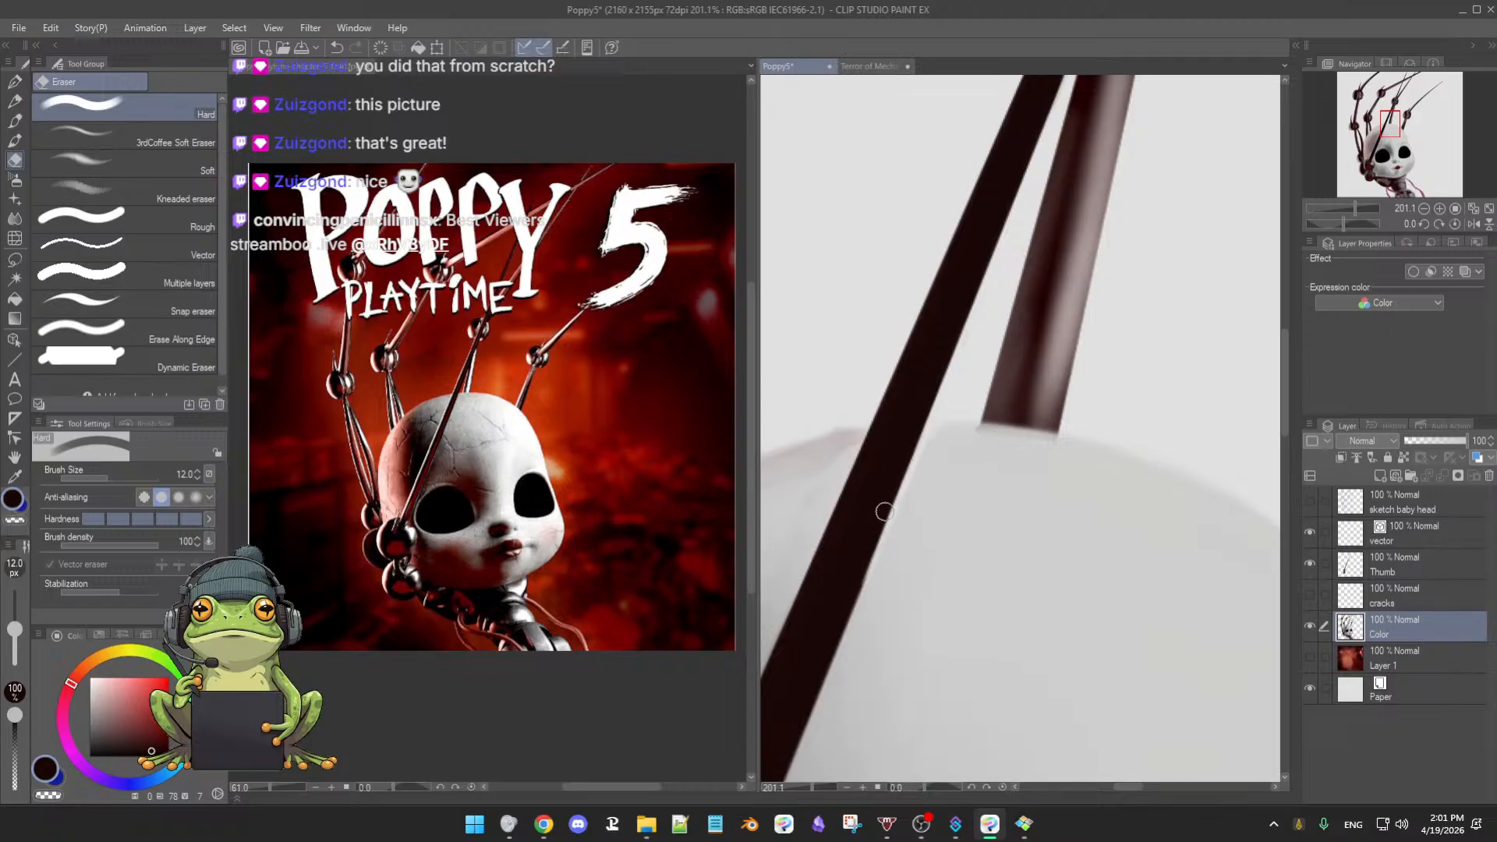
mouse_move(871, 555)
mouse_down()
mouse_move(856, 575)
mouse_move(920, 407)
mouse_move(858, 563)
mouse_up()
drag(902, 466, 846, 602)
mouse_move(886, 504)
mouse_down()
mouse_move(843, 613)
mouse_move(916, 396)
mouse_move(877, 514)
mouse_up()
mouse_move(898, 456)
mouse_down()
mouse_move(833, 608)
mouse_move(906, 458)
mouse_move(866, 538)
mouse_up()
drag(907, 431, 847, 578)
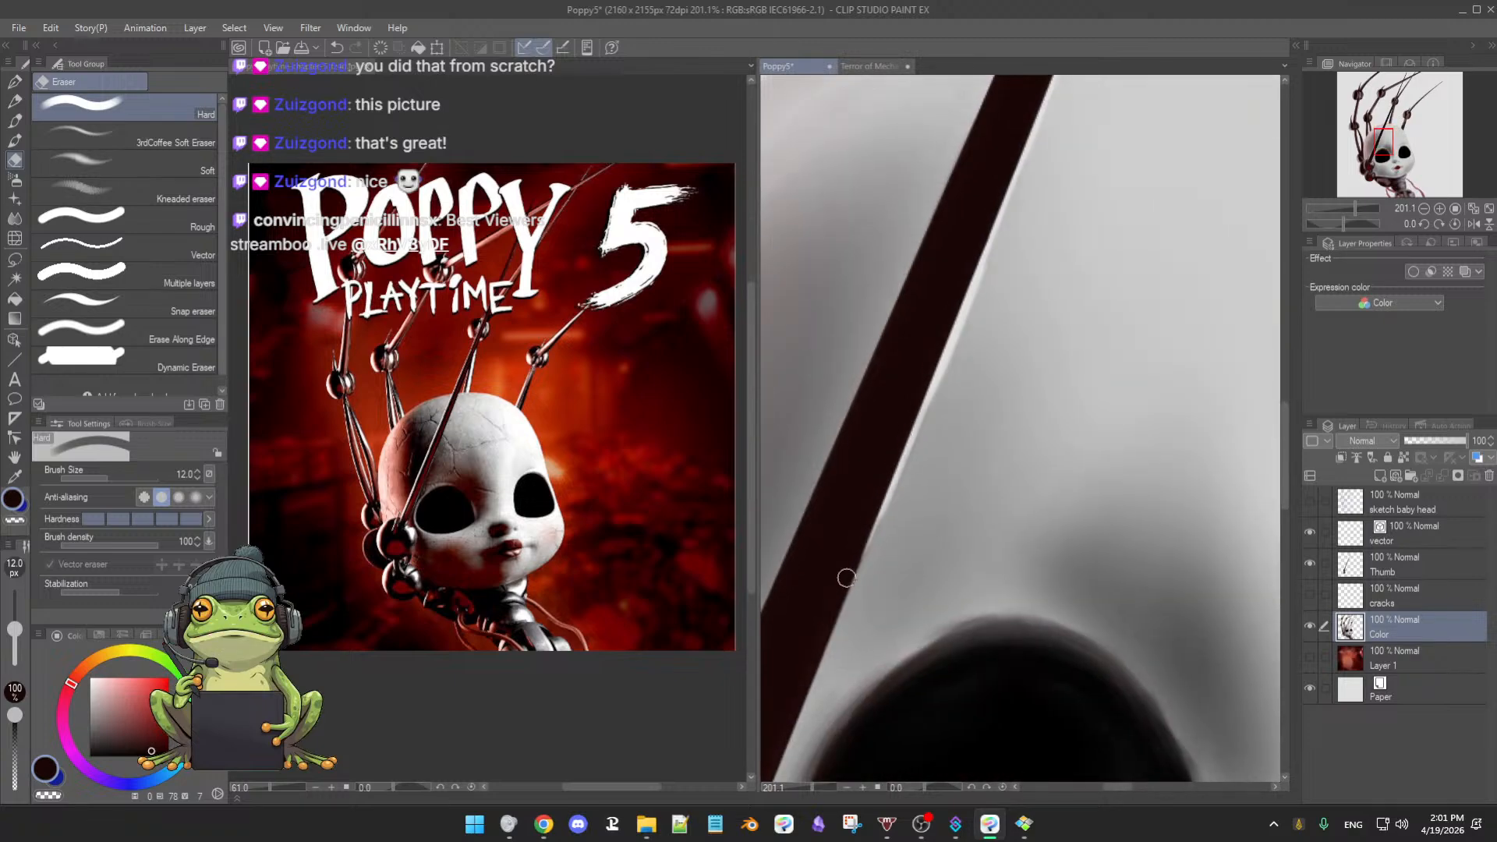
drag(876, 501, 836, 608)
mouse_move(864, 537)
mouse_down()
mouse_move(819, 655)
mouse_move(901, 538)
mouse_move(855, 527)
mouse_move(964, 441)
mouse_move(918, 538)
mouse_up()
- With the eraser enlarged to 16.5 px, extend the strip to the ball joint and clean the rod's left edge
key(bracketright)
drag(946, 476, 910, 564)
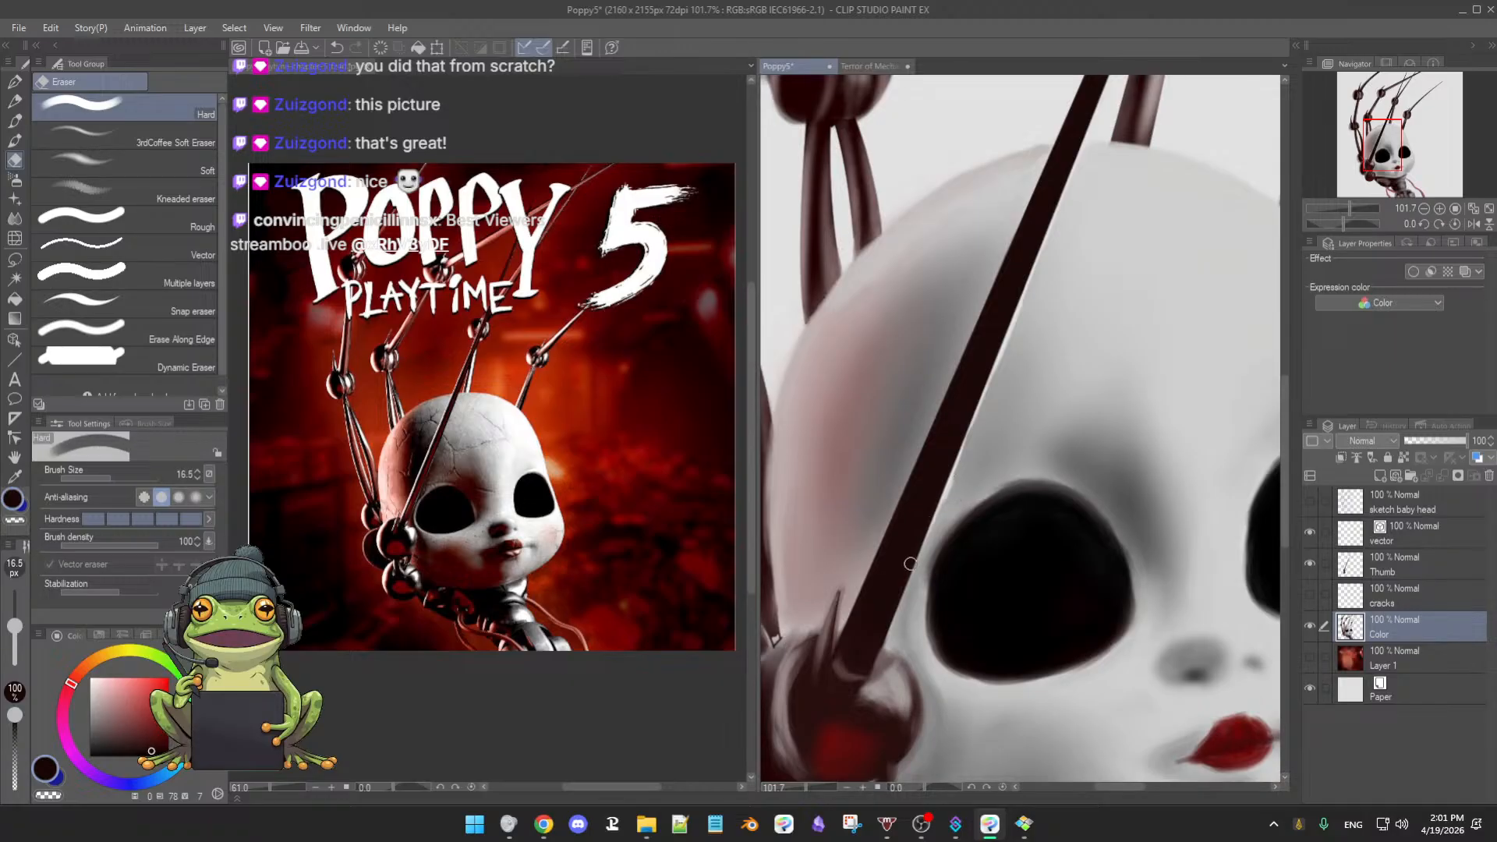
drag(936, 500, 904, 581)
drag(941, 505, 890, 625)
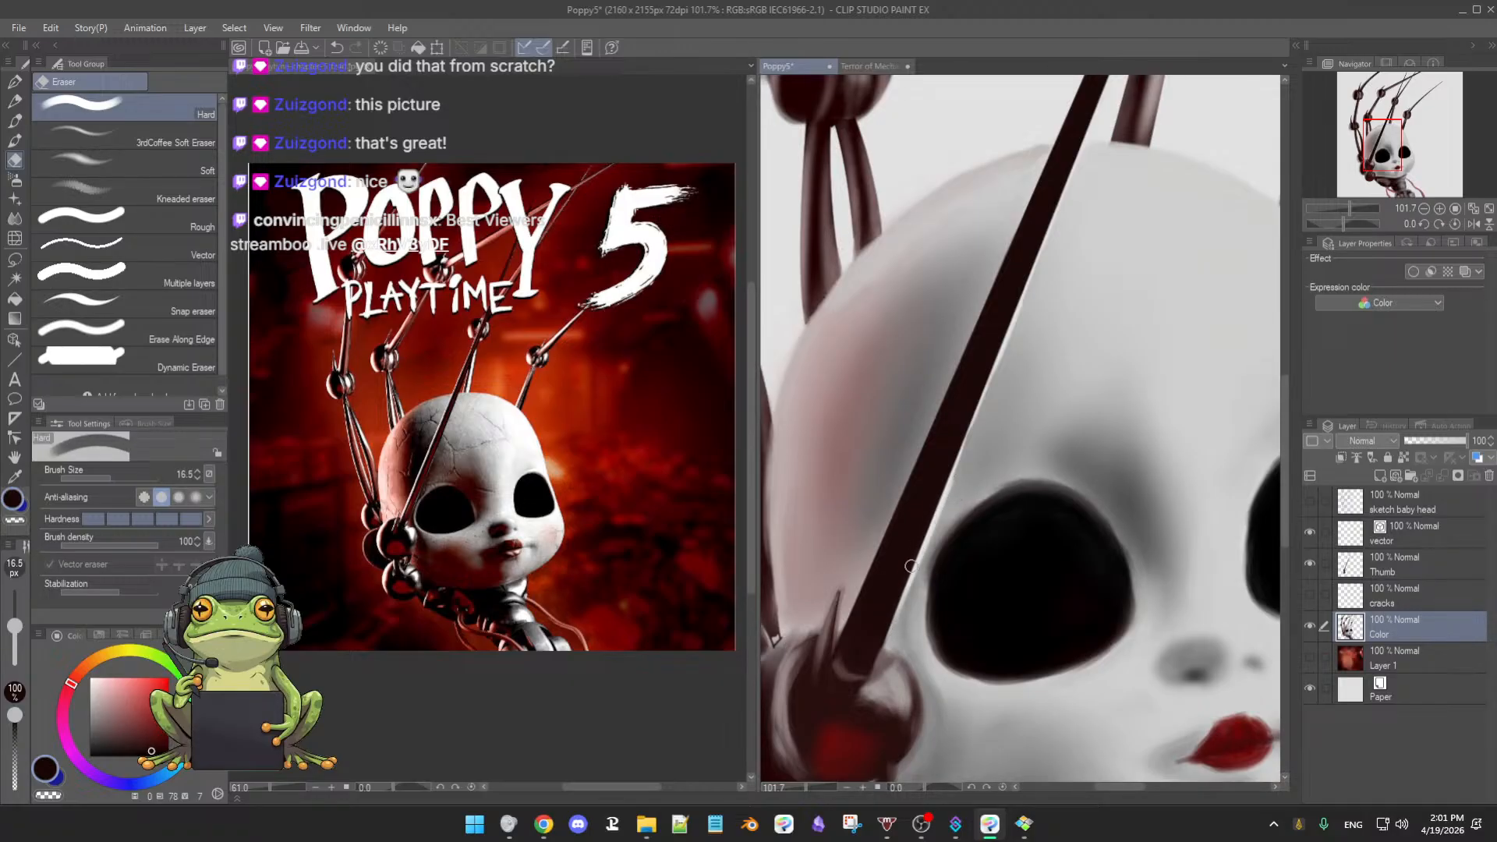
drag(910, 566, 882, 655)
drag(892, 509, 858, 604)
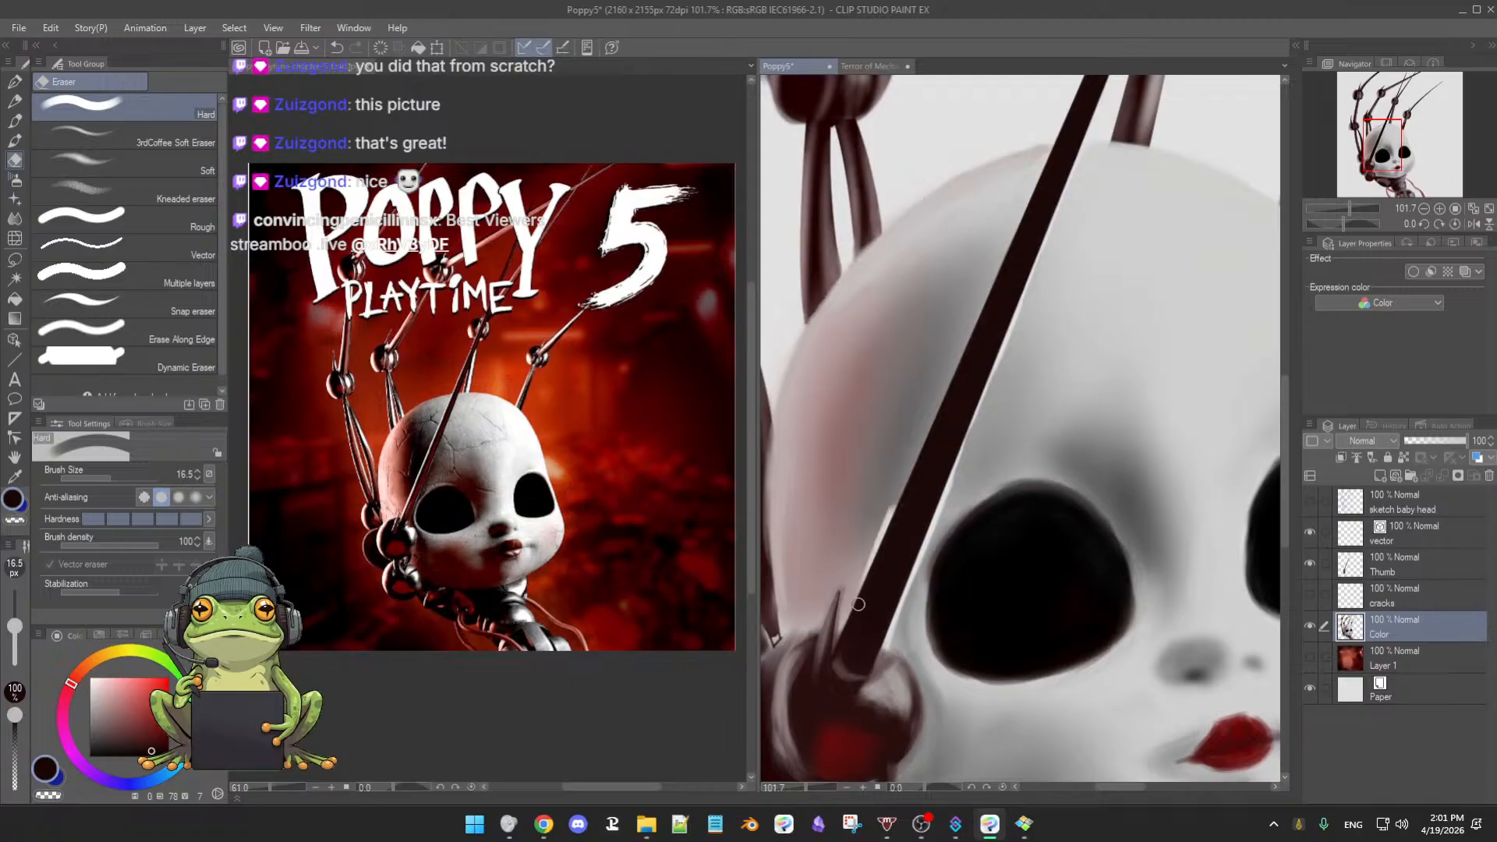
drag(912, 481, 887, 534)
mouse_move(919, 451)
mouse_down()
mouse_move(895, 510)
mouse_move(932, 427)
mouse_up()
drag(1006, 263, 961, 368)
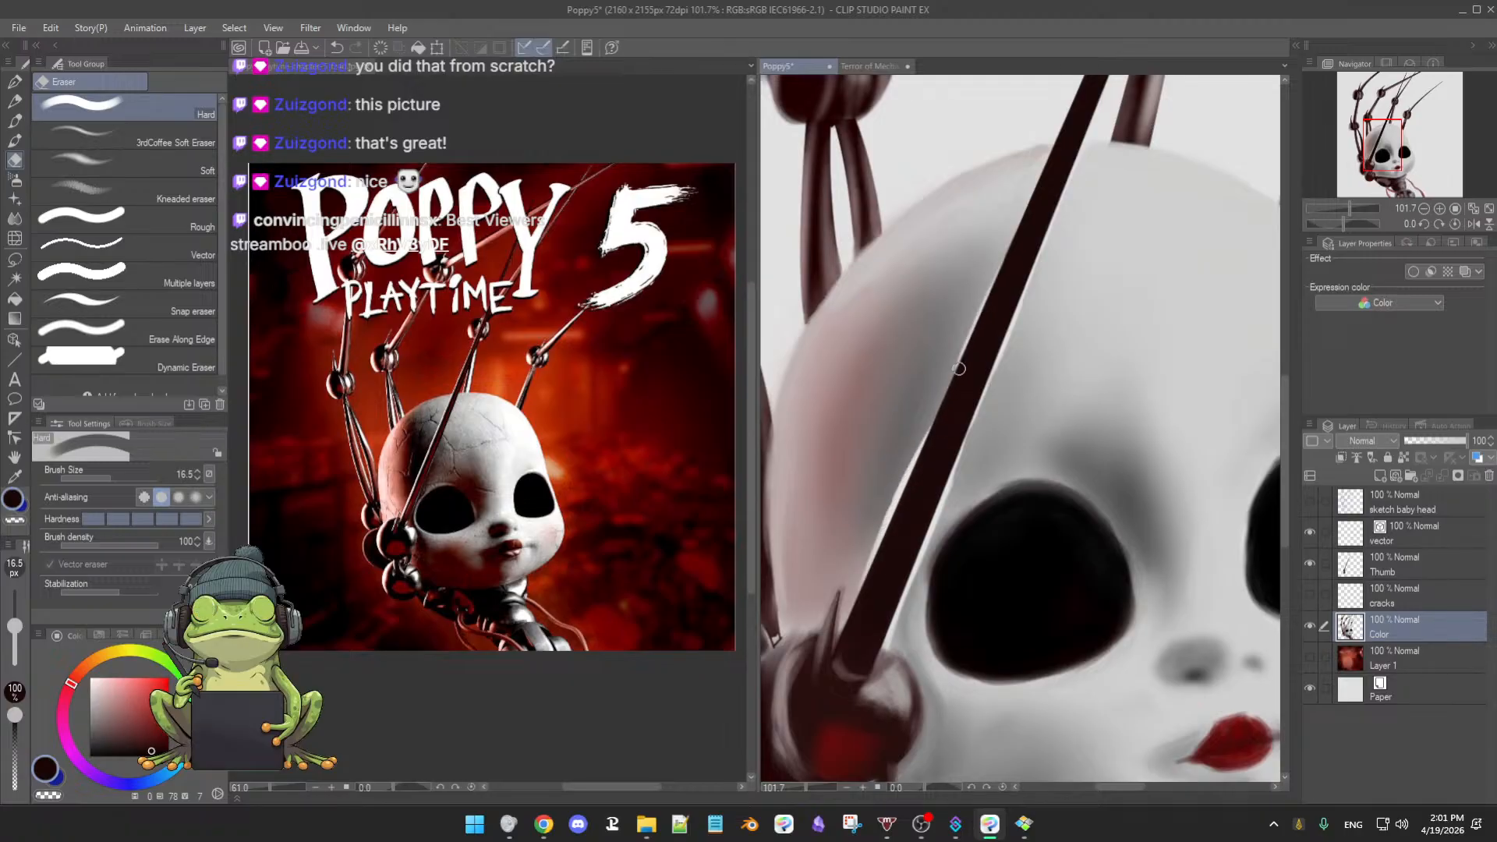
drag(1024, 229, 936, 420)
drag(969, 354, 944, 409)
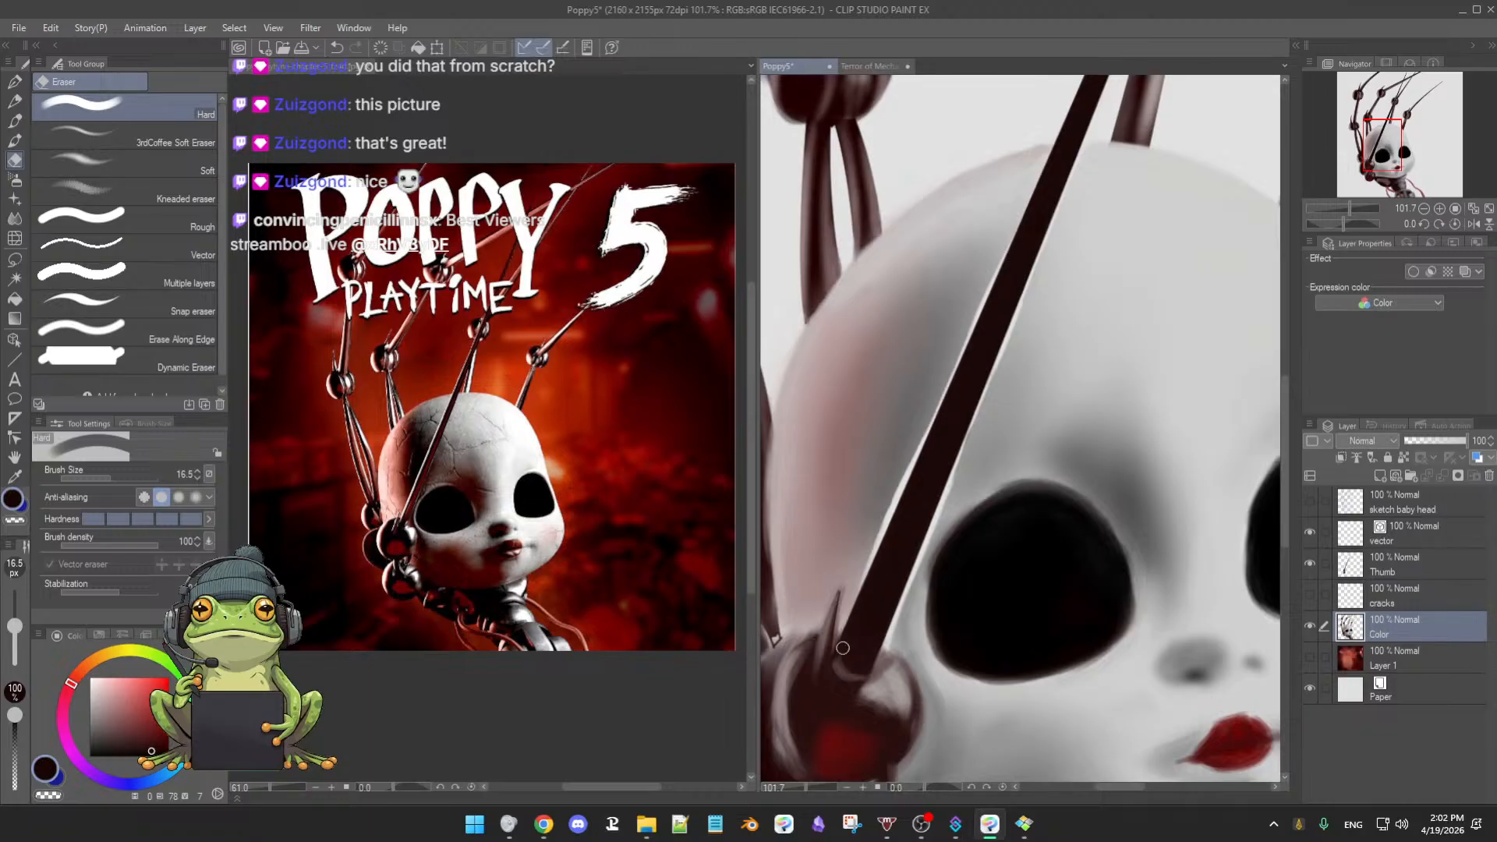
drag(1042, 660, 1045, 603)
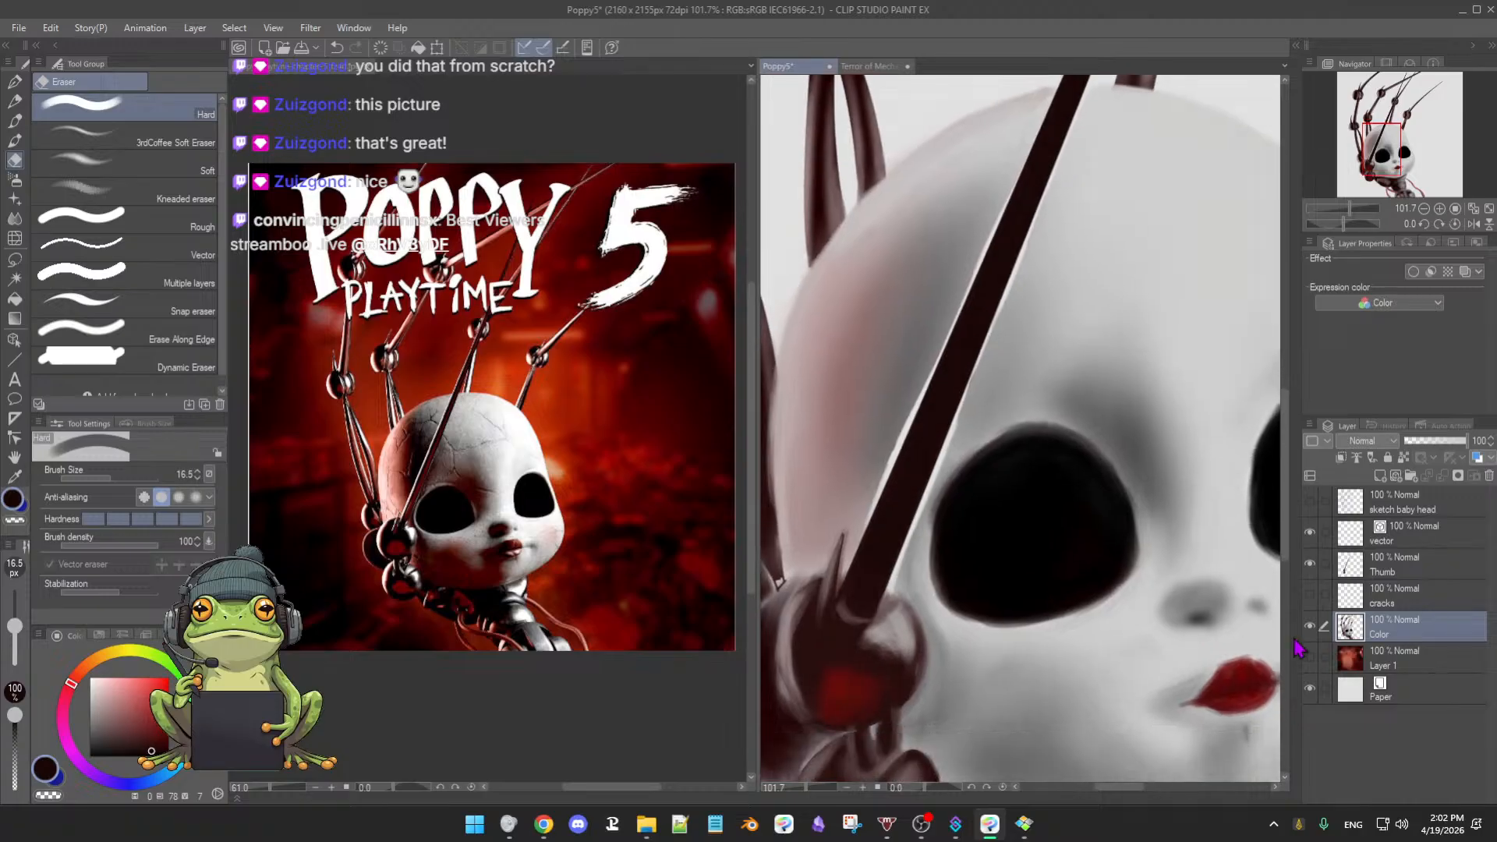
- Hide the Thumb layer and erase the rod over the head, from beside the eye to its tip
click(1310, 566)
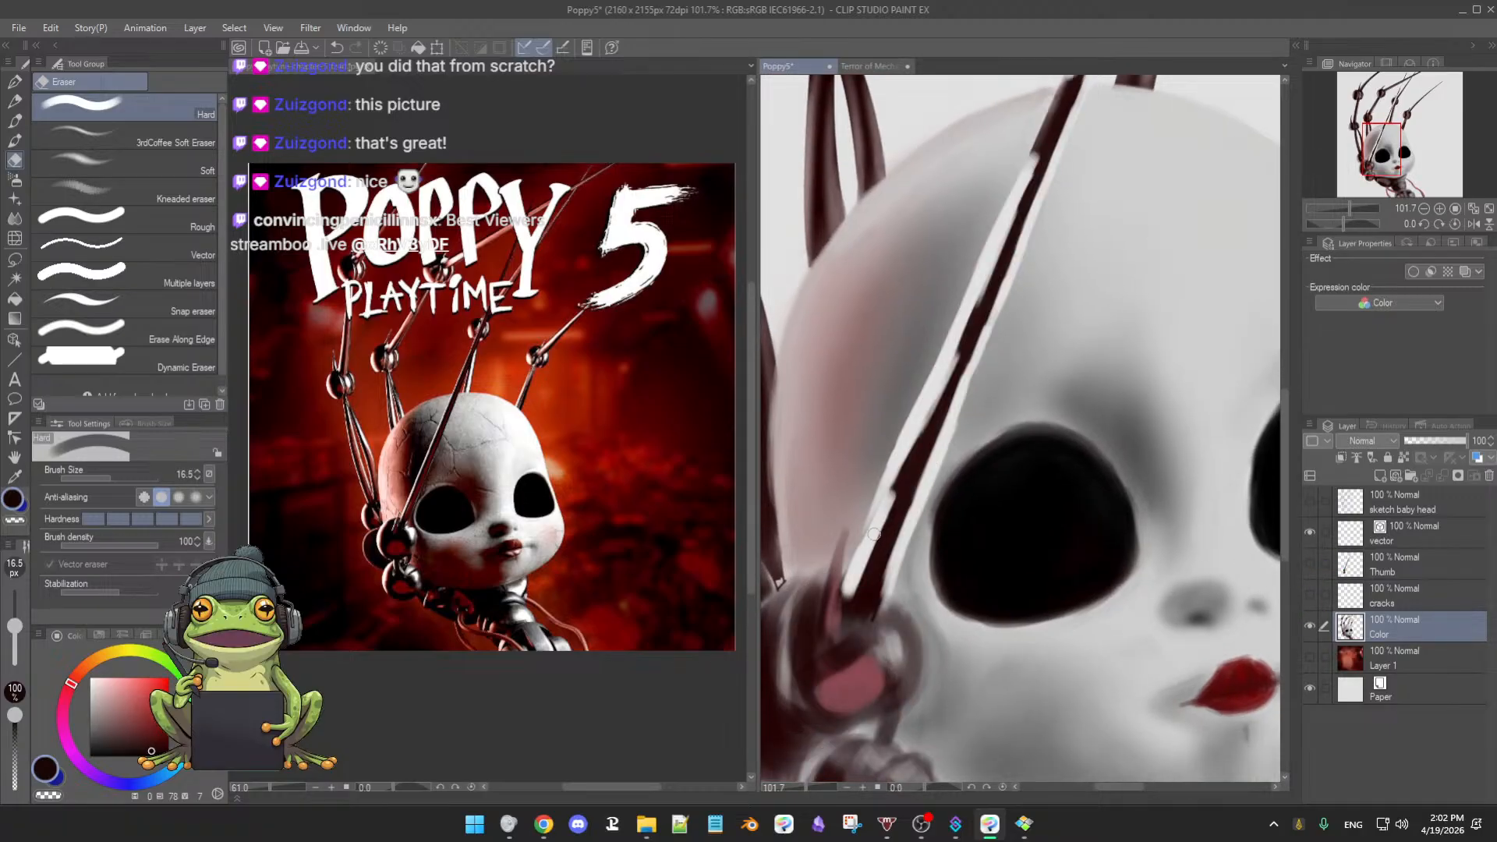
mouse_move(906, 499)
mouse_down()
mouse_move(897, 519)
mouse_move(908, 472)
mouse_move(887, 508)
mouse_up()
mouse_move(865, 564)
mouse_down()
mouse_move(885, 530)
mouse_move(861, 591)
mouse_move(882, 582)
mouse_up()
mouse_move(907, 510)
mouse_down()
mouse_move(930, 422)
mouse_move(915, 446)
mouse_up()
mouse_move(985, 341)
mouse_down()
mouse_move(898, 495)
mouse_move(958, 350)
mouse_move(938, 391)
mouse_up()
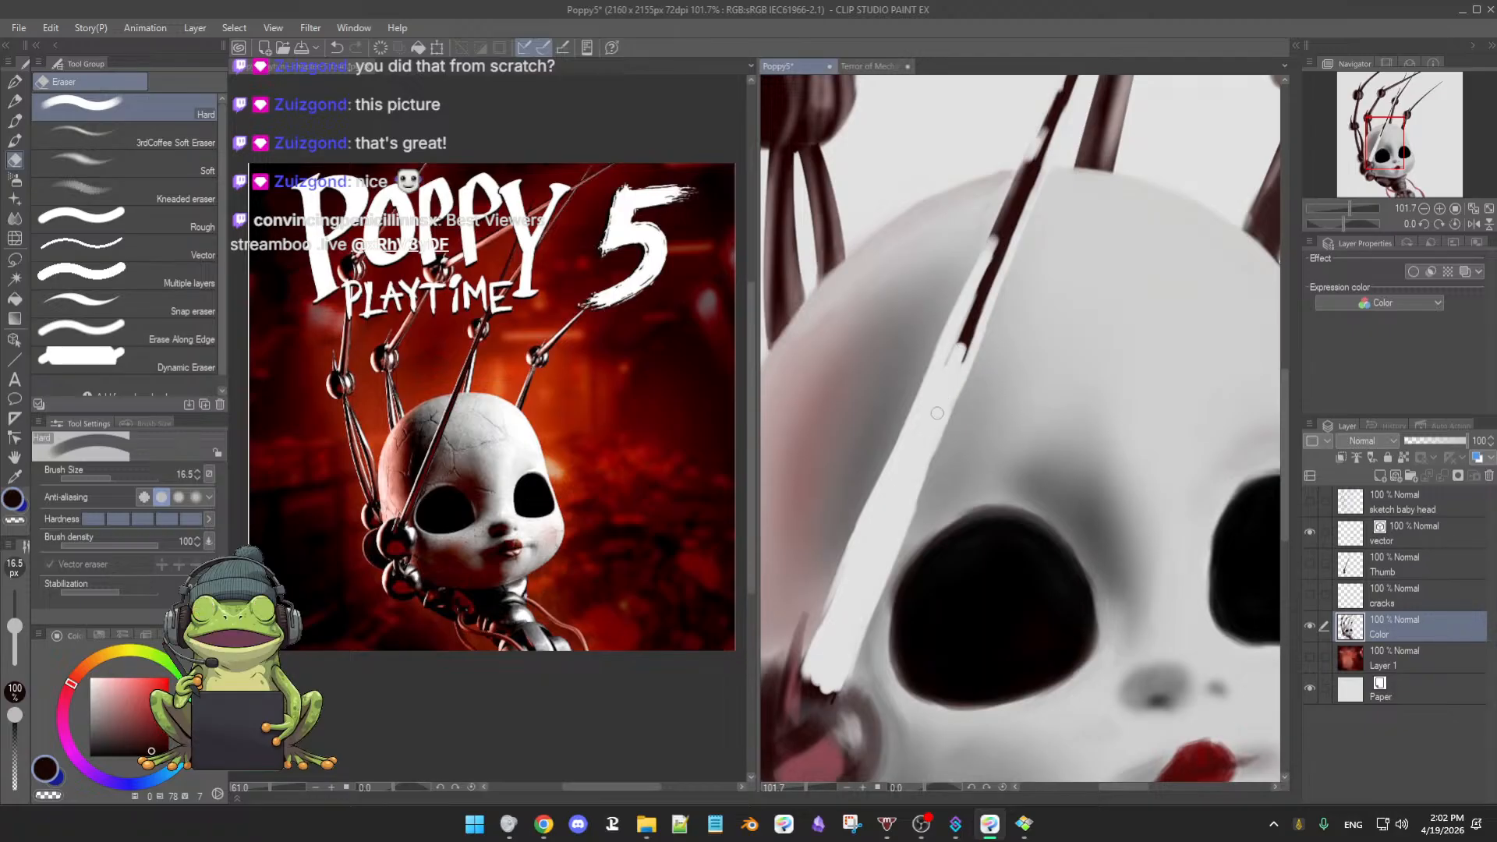
mouse_move(952, 354)
mouse_down()
mouse_move(980, 303)
mouse_move(942, 371)
mouse_up()
mouse_move(928, 423)
mouse_down()
mouse_move(956, 350)
mouse_move(945, 396)
mouse_up()
drag(1000, 245, 946, 356)
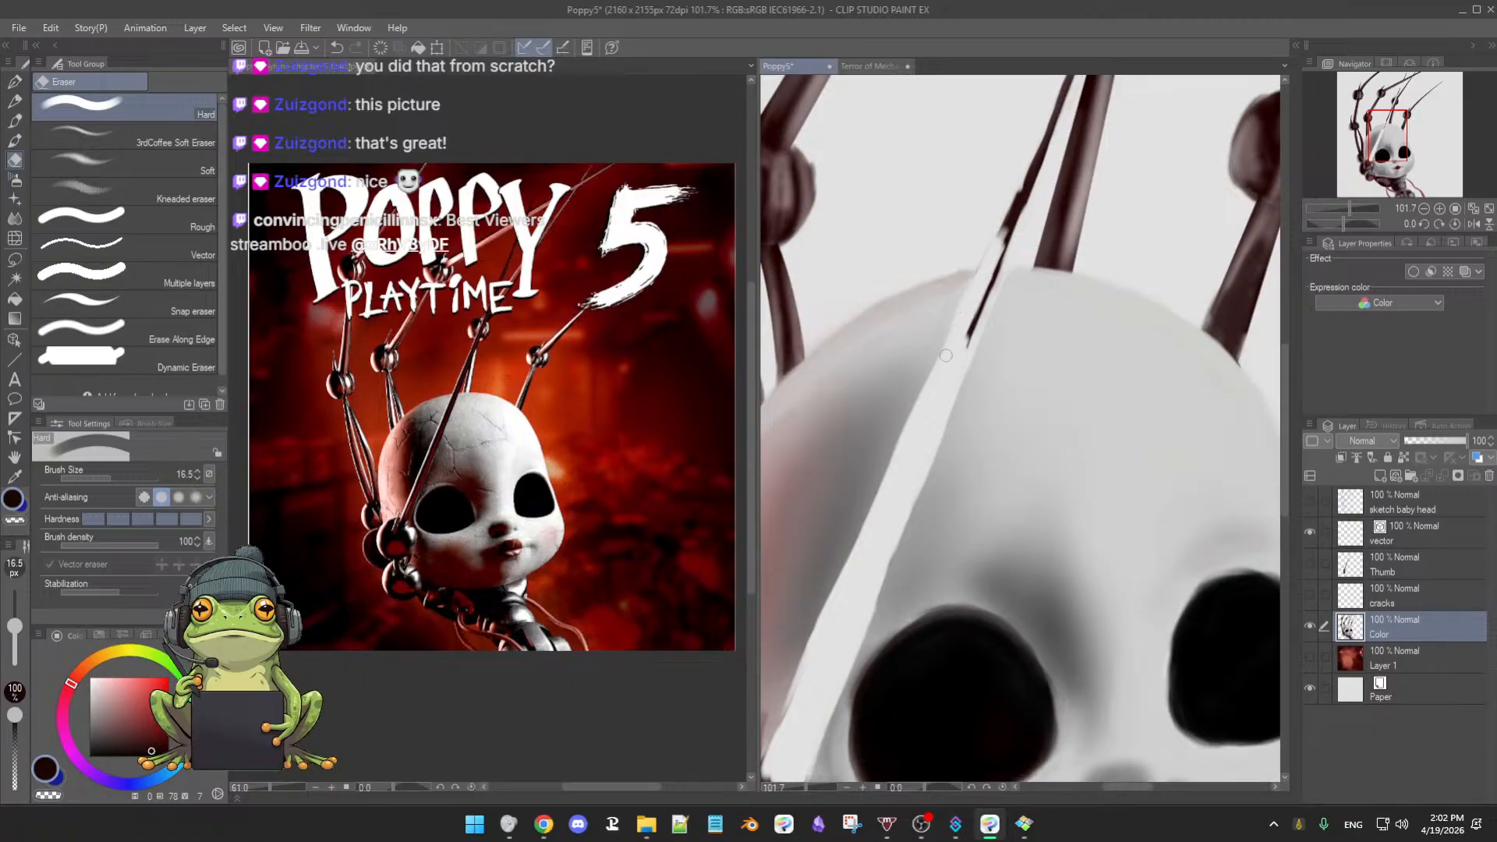
drag(975, 295, 971, 332)
mouse_move(995, 270)
mouse_down()
mouse_move(964, 308)
mouse_move(1016, 215)
mouse_up()
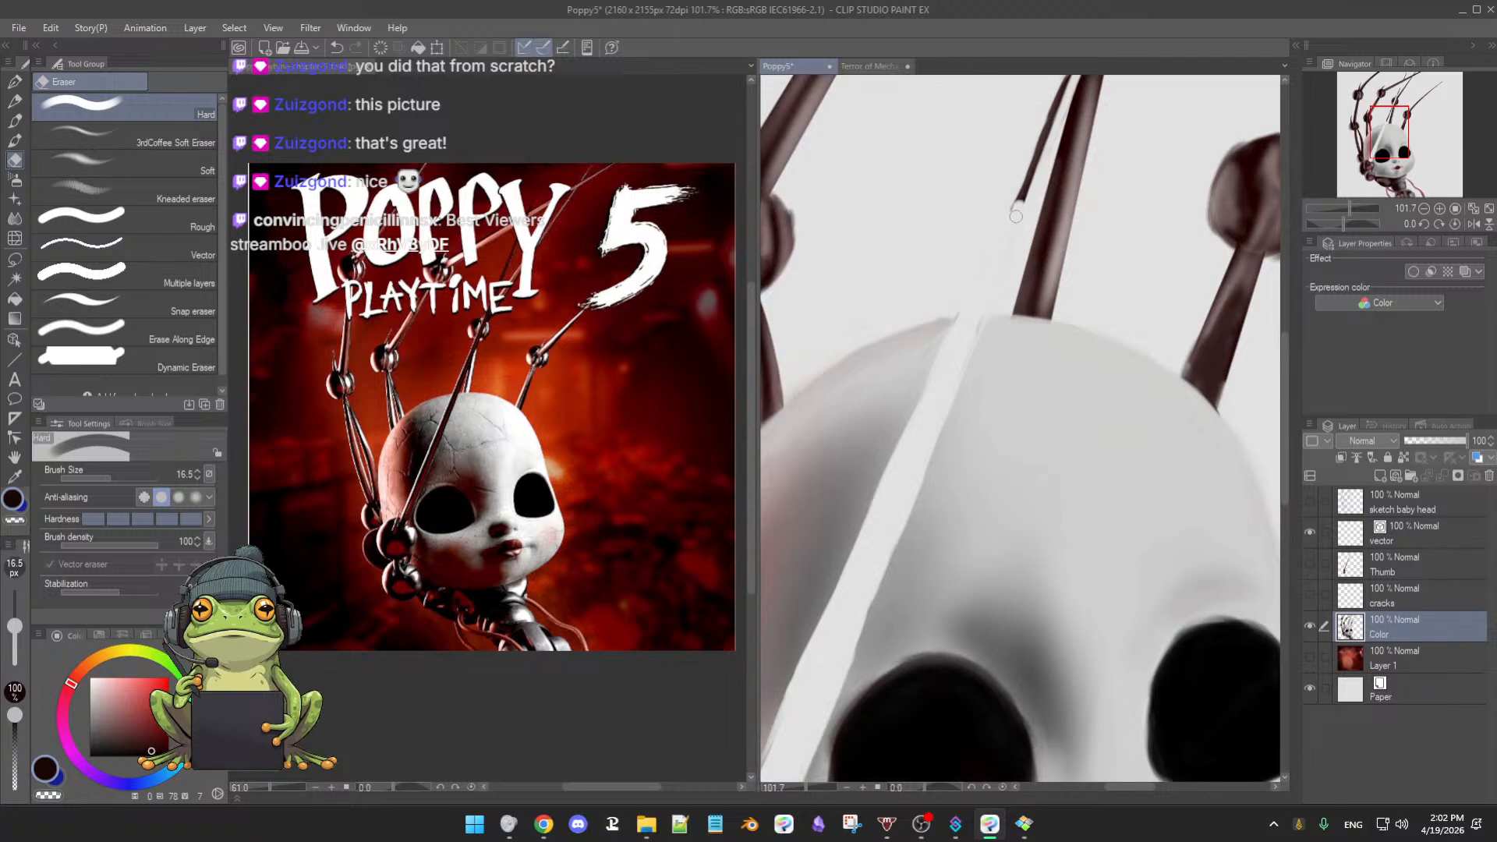
scroll(1037, 320, down, 3)
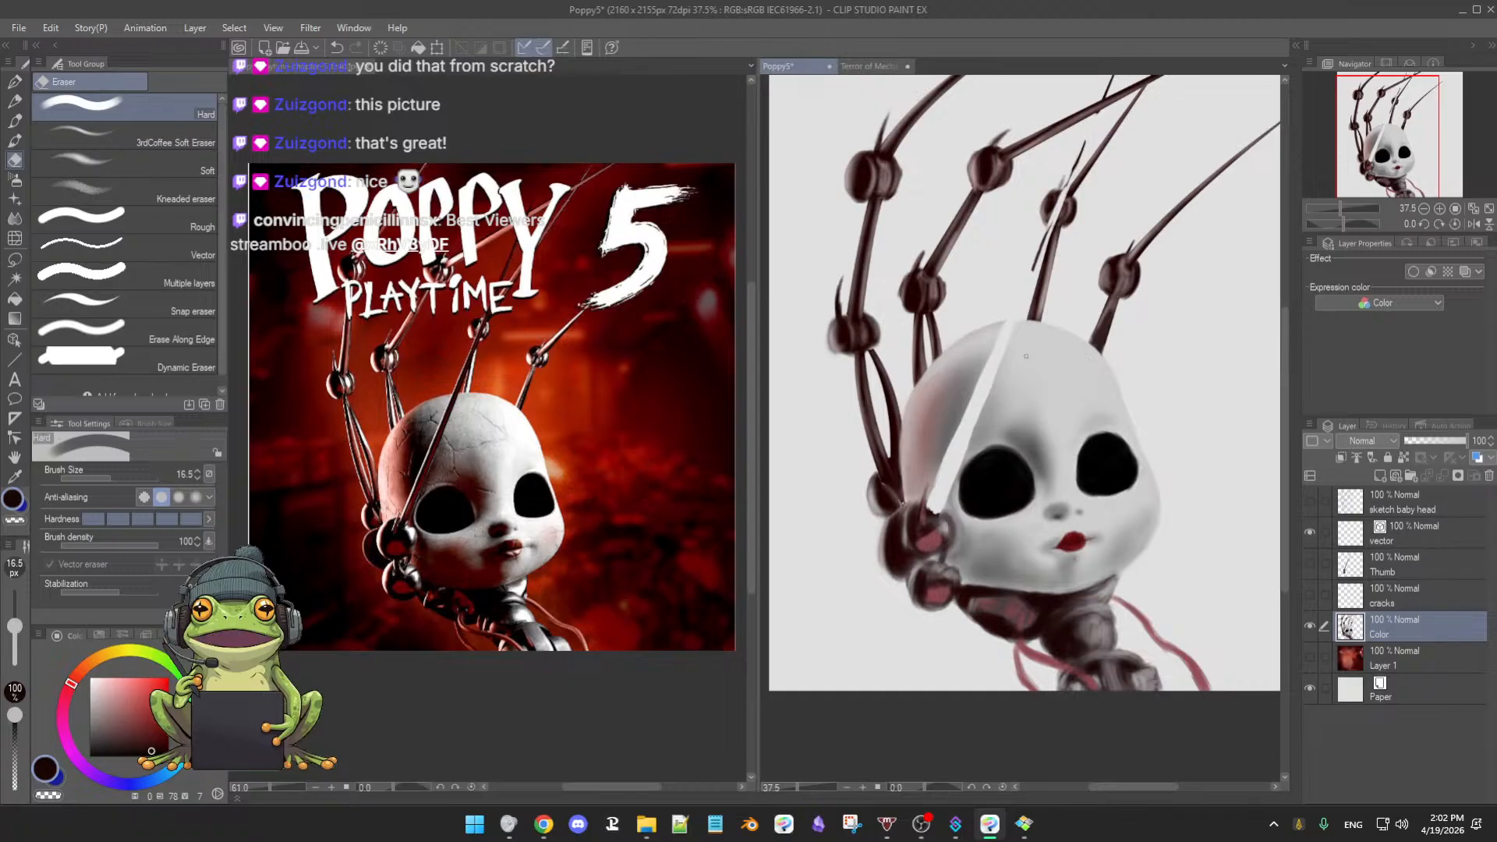
- Erase part of the dark rod just above the claw joint
scroll(981, 344, up, 3)
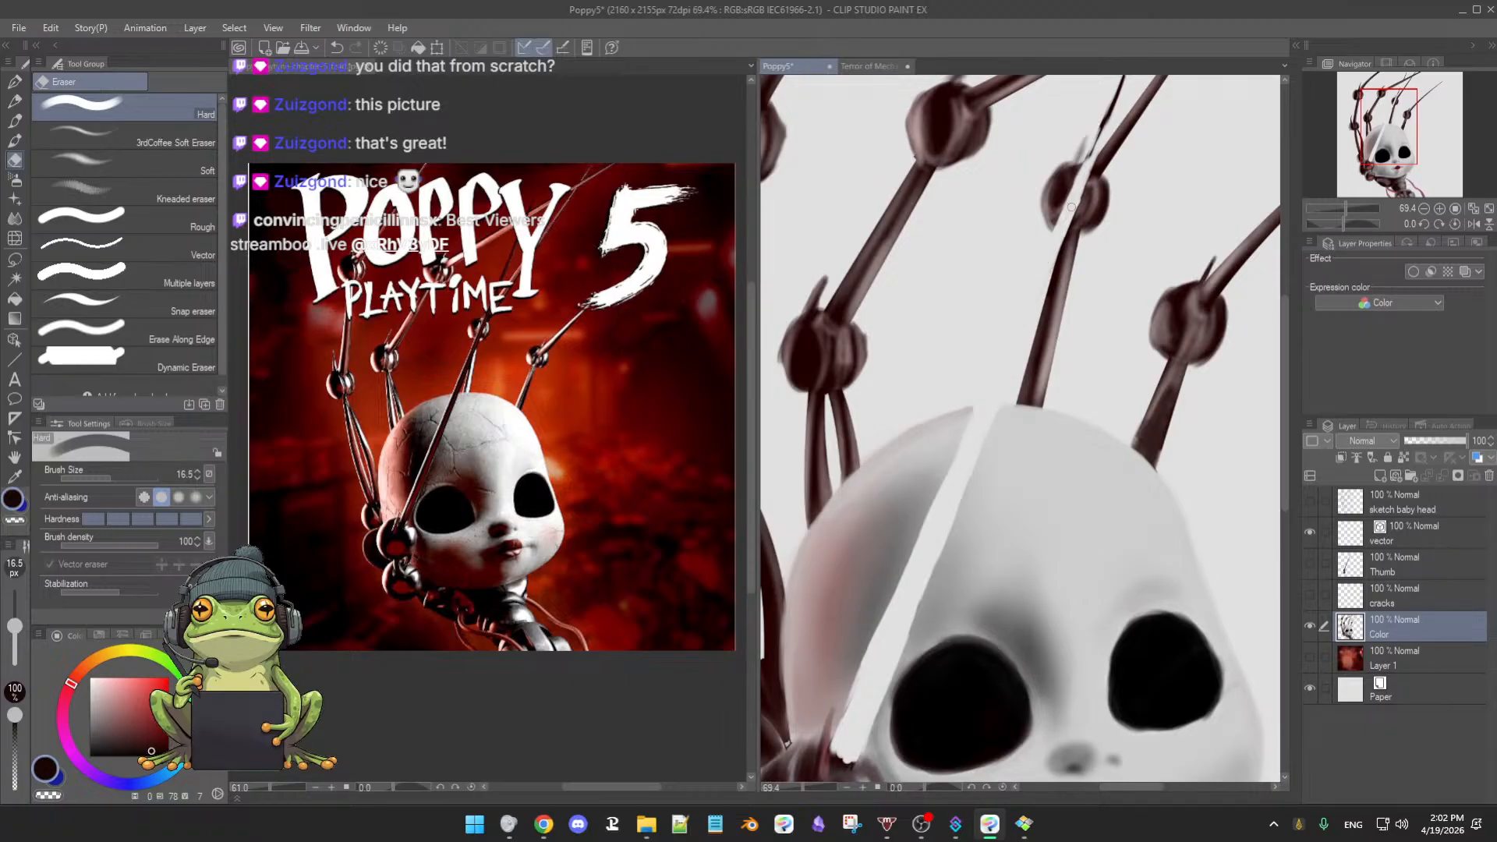
drag(1107, 207, 1068, 284)
drag(1067, 192, 1047, 244)
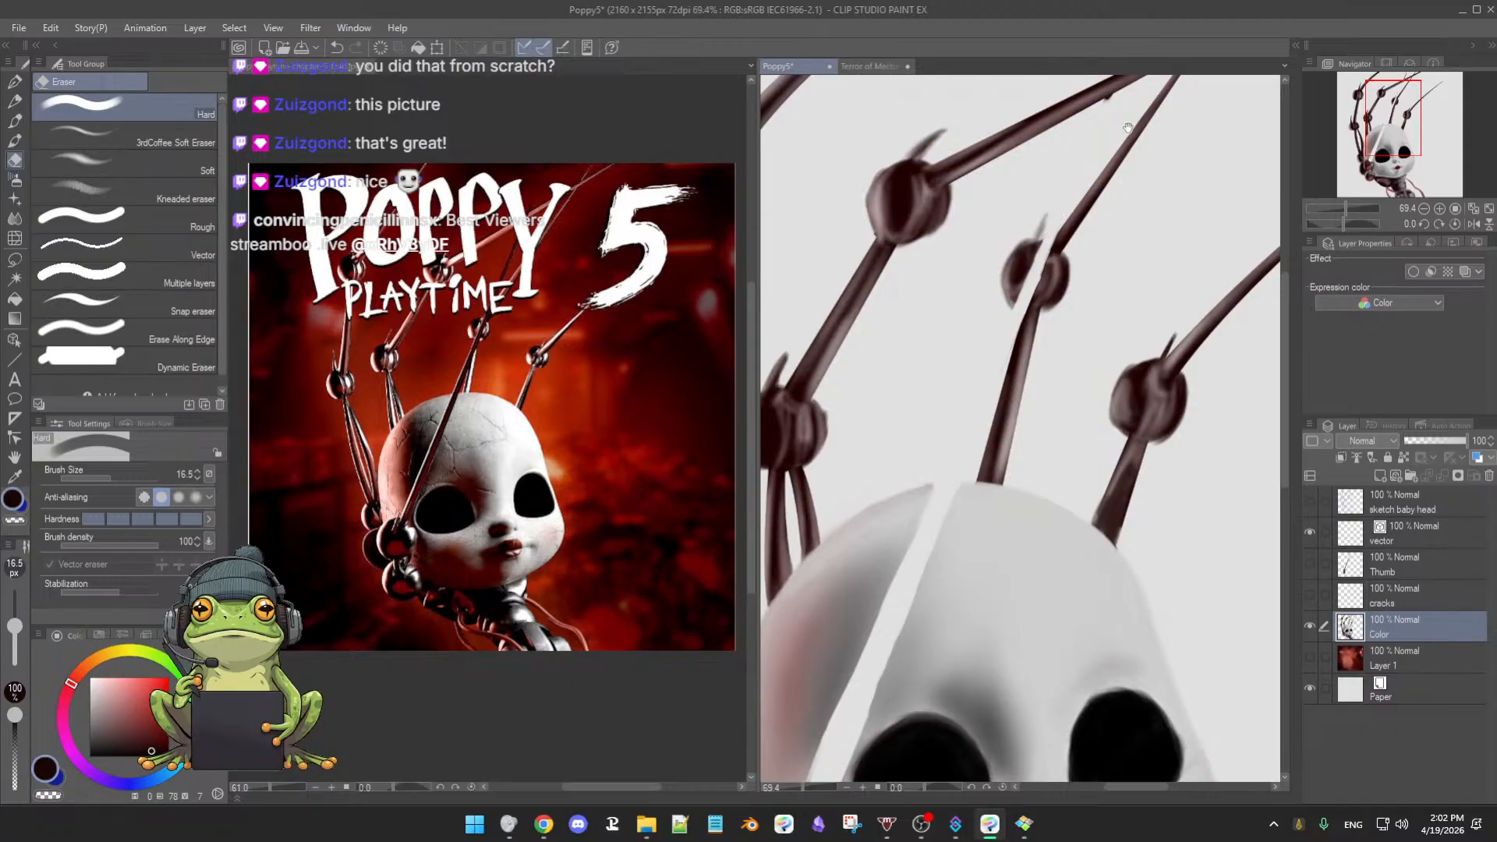
- Check the Thumb overlap and erase the joint's upper-left part by the cheek with a 45.3 px eraser
drag(1128, 127, 1029, 232)
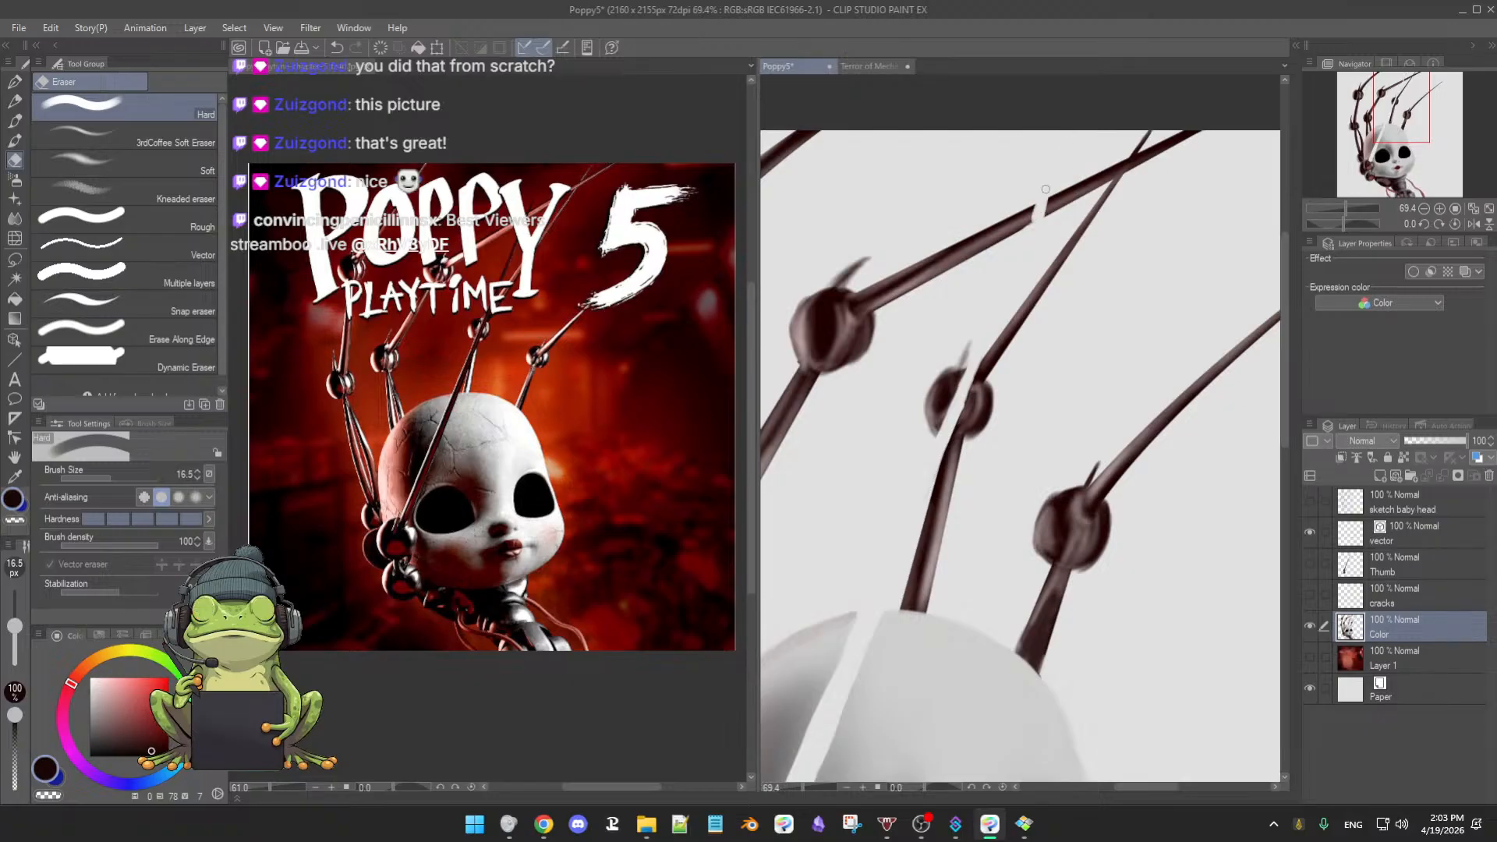
drag(1048, 263, 1014, 299)
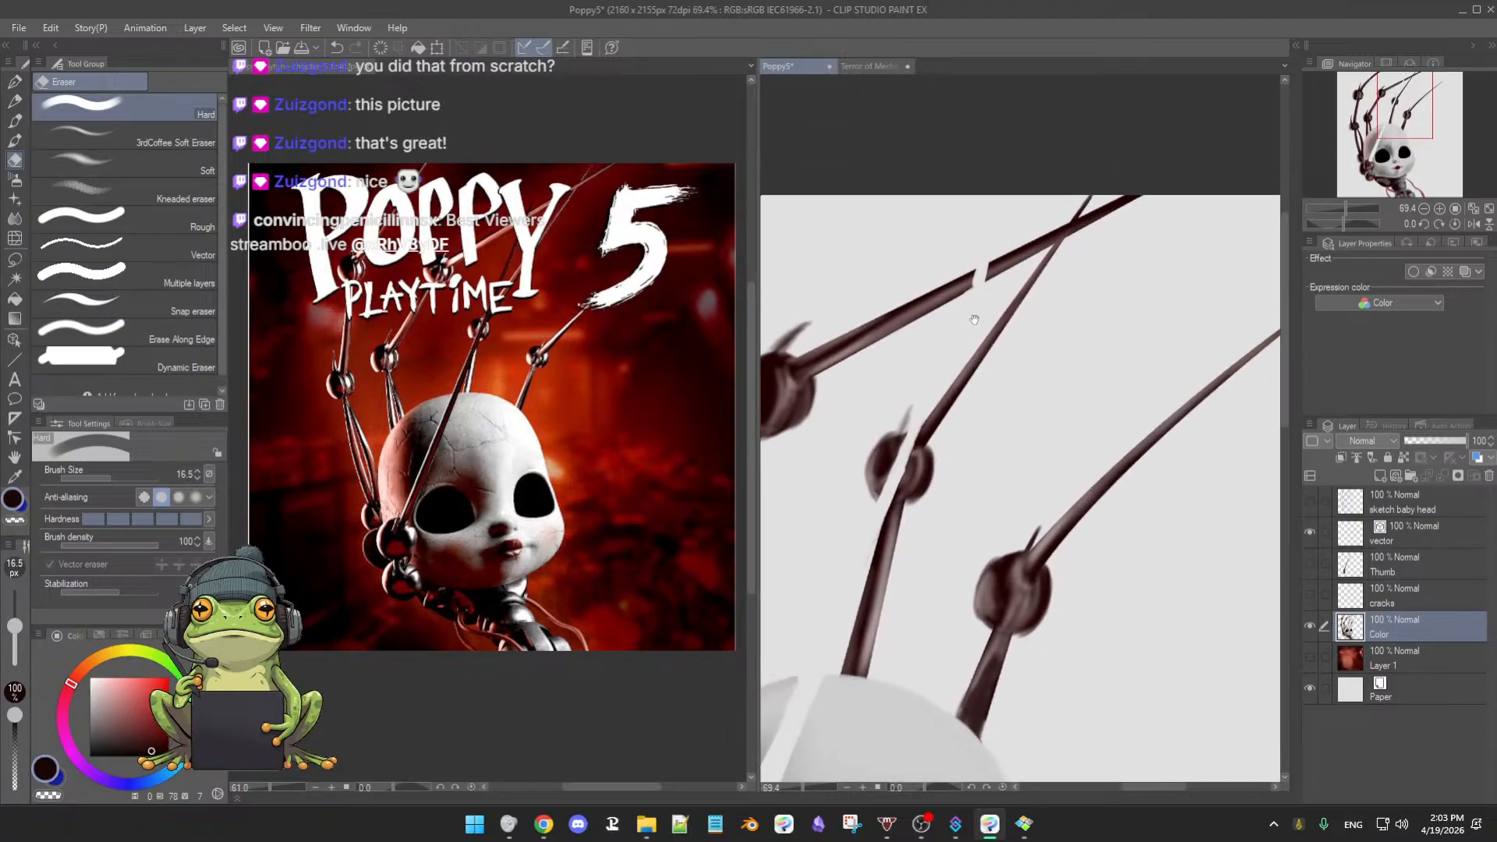
drag(1078, 262, 1134, 168)
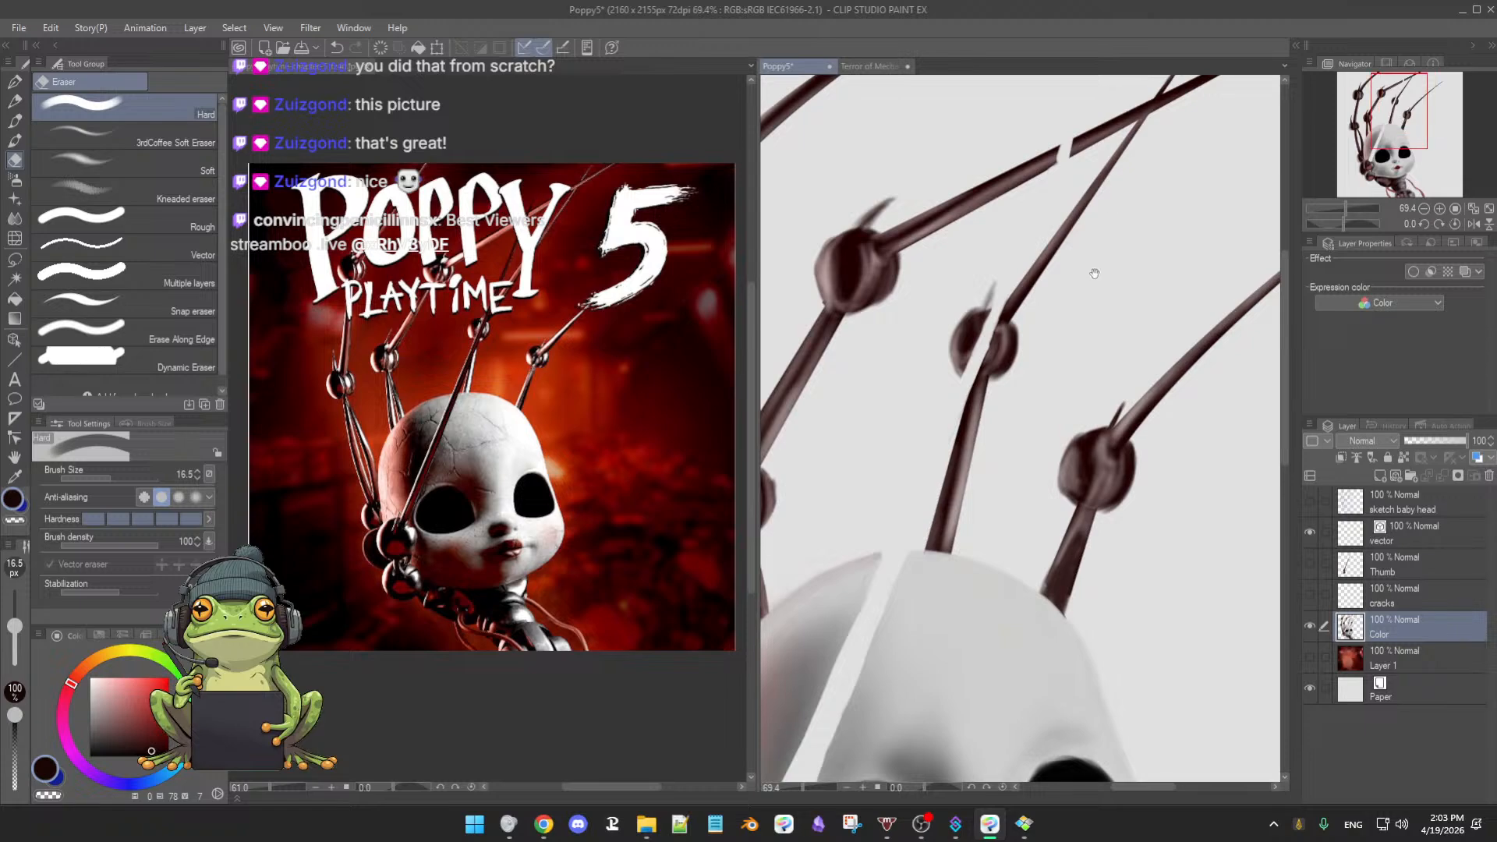
drag(1014, 460, 1131, 152)
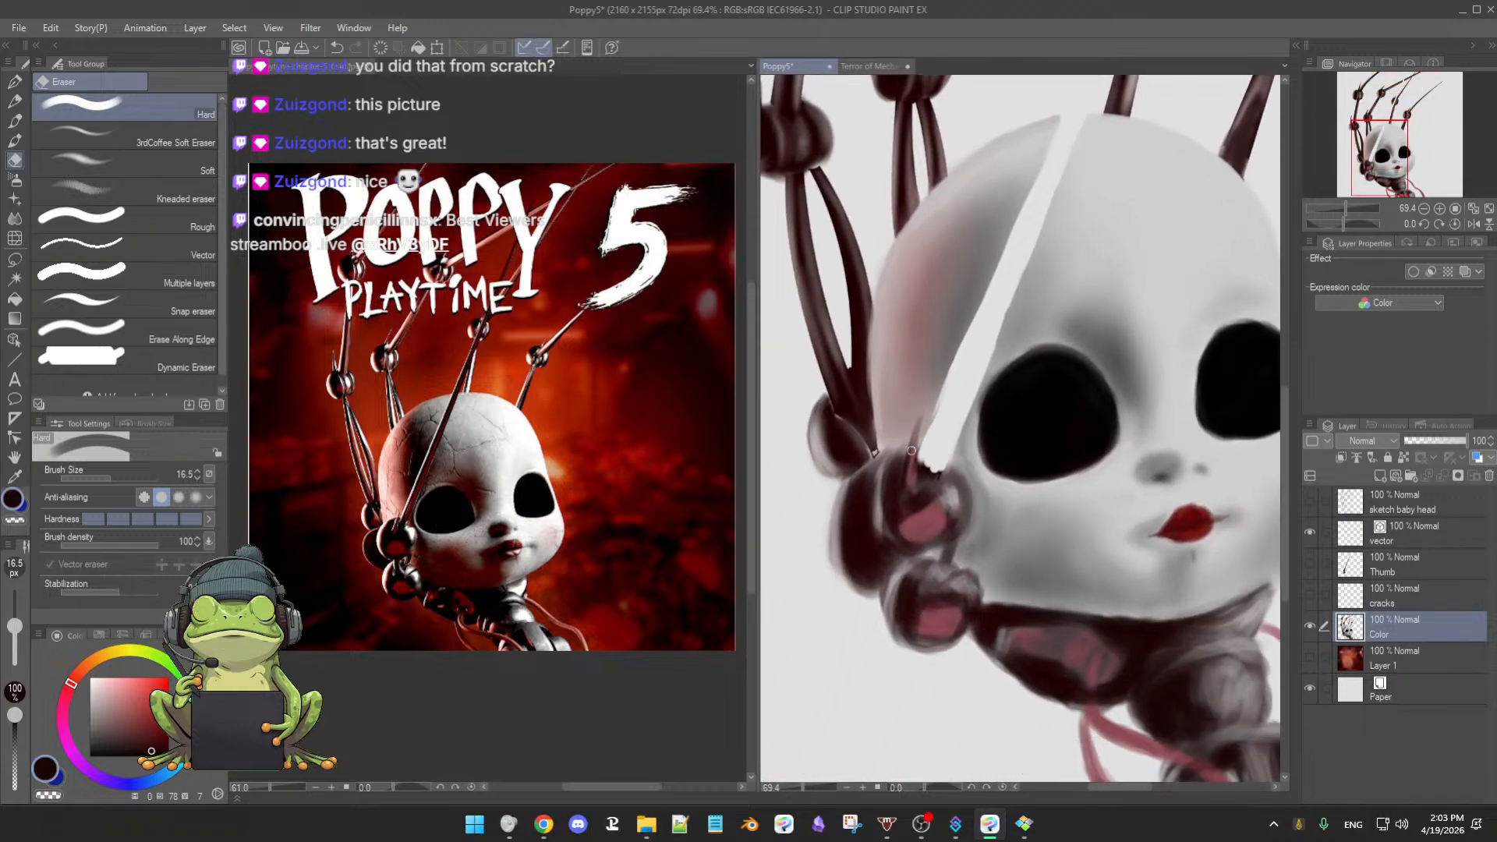
drag(920, 426, 905, 474)
click(1311, 564)
click(1311, 563)
ctrl+alt+drag(906, 490, 885, 513)
mouse_move(894, 462)
mouse_down()
mouse_move(907, 515)
mouse_move(947, 488)
mouse_up()
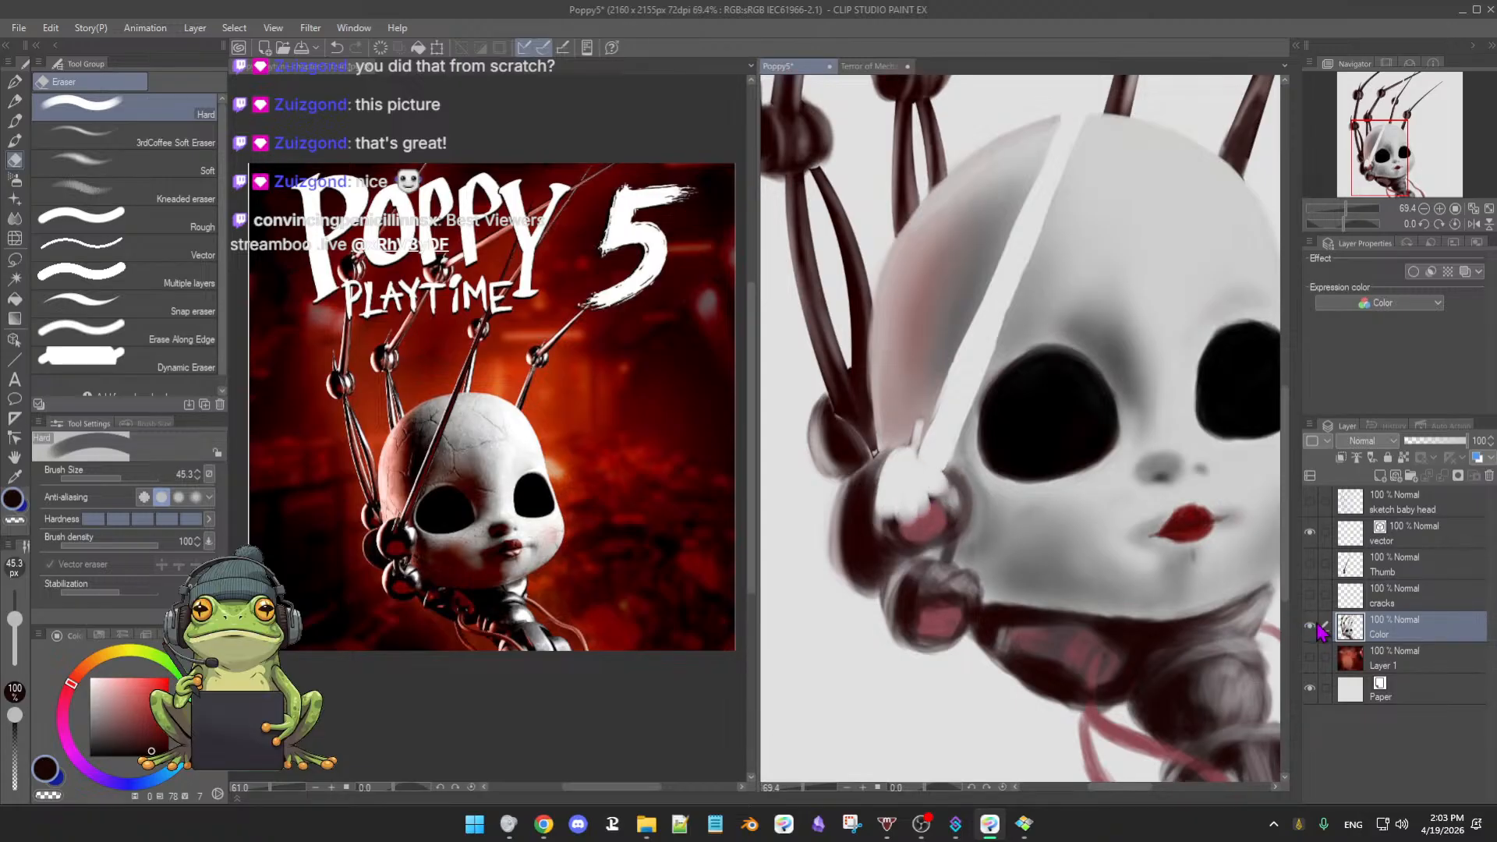
- Toggle the Thumb layer several times to preview how it overlaps the head
click(1311, 563)
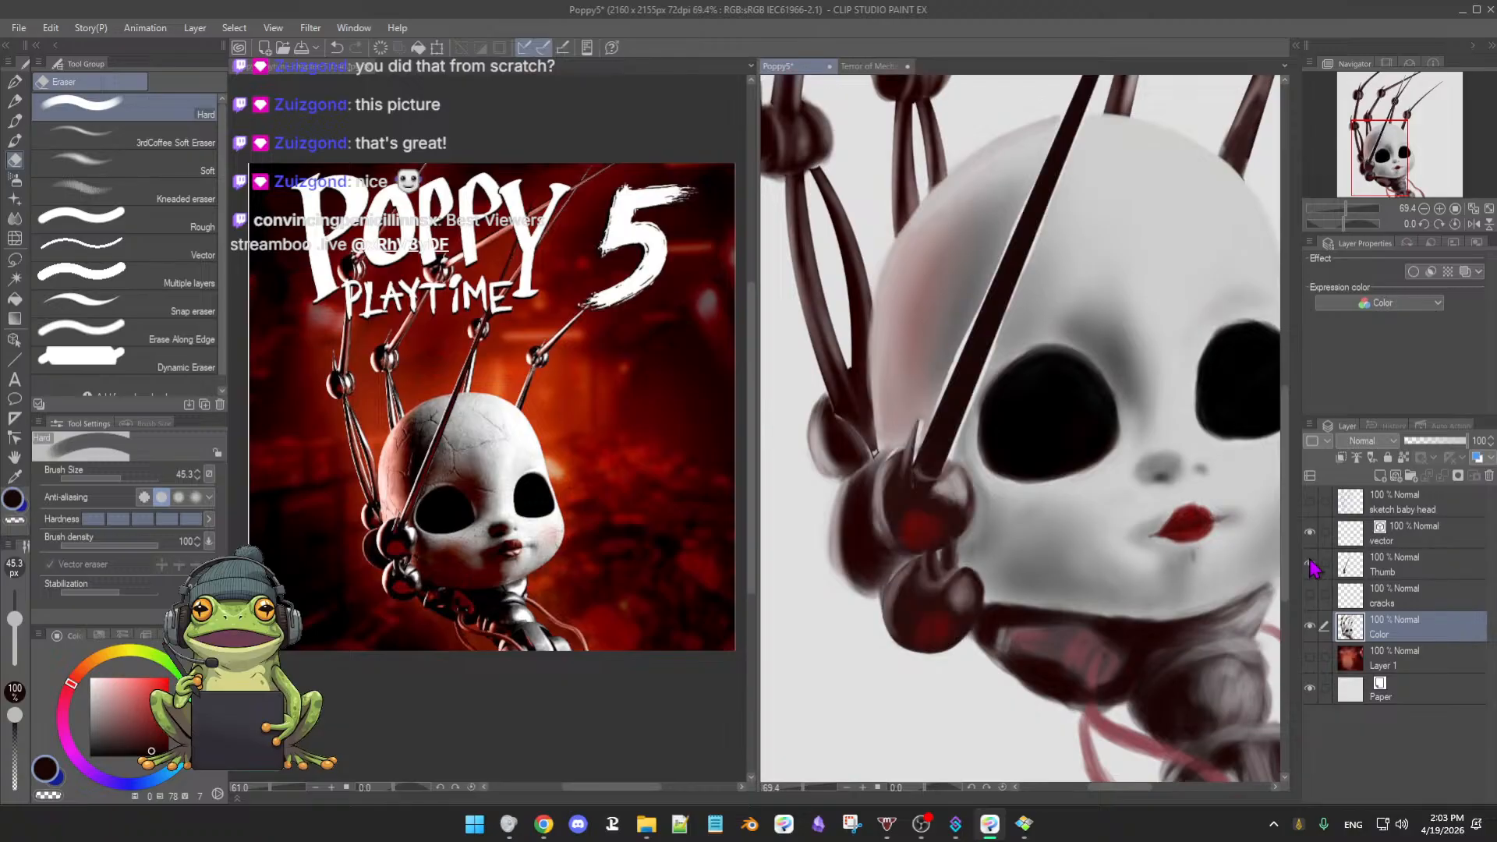
click(1311, 563)
click(1310, 563)
click(1310, 562)
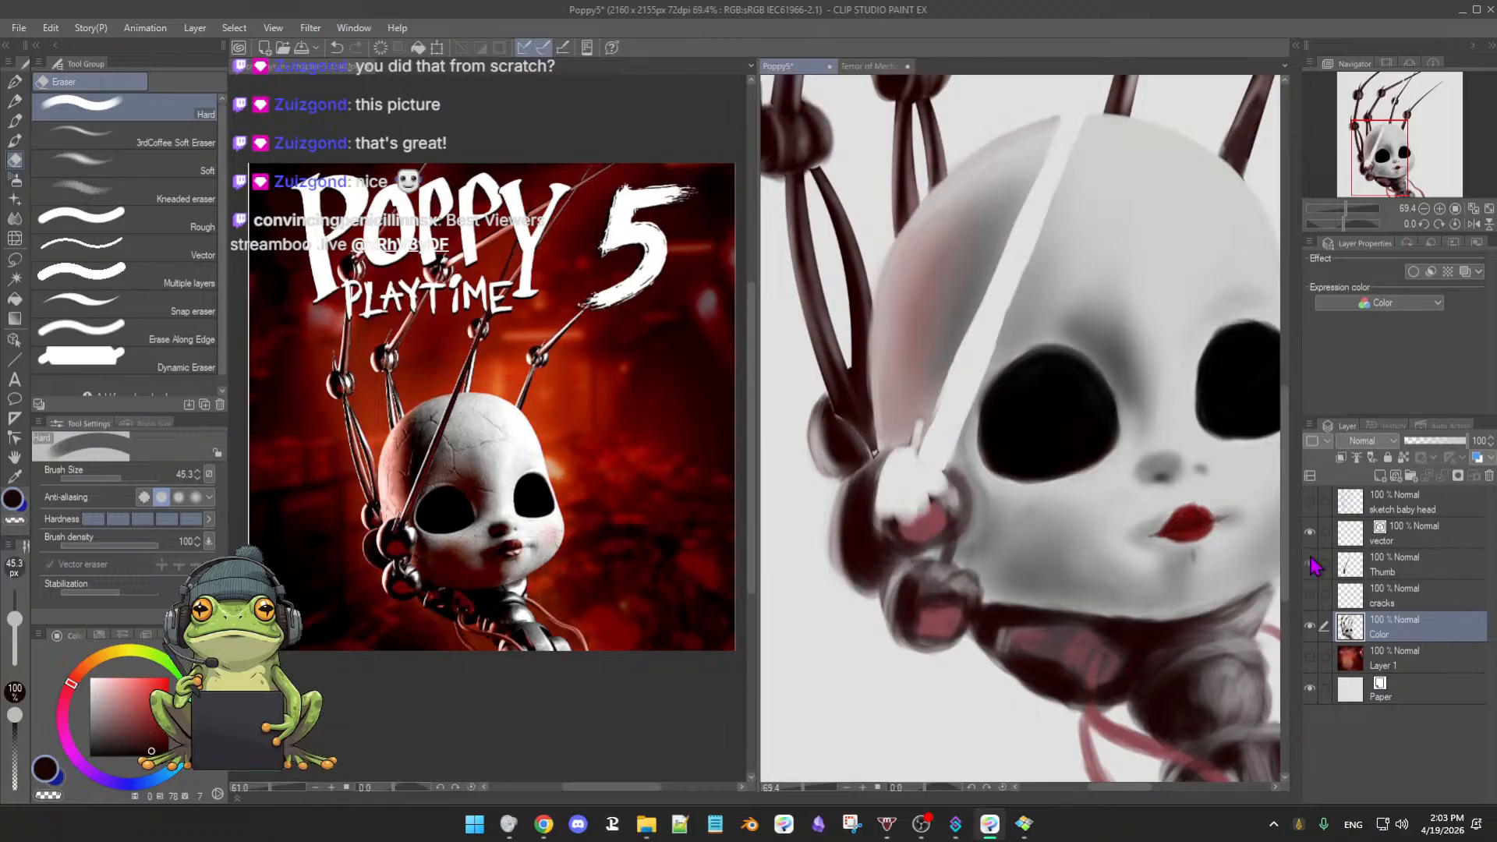
click(1310, 563)
click(1311, 563)
- Erase the palm's dark and pink paint, whiten the jaw, shrink the eraser to 35.6, and show Thumb
mouse_move(891, 514)
mouse_down()
mouse_move(903, 531)
mouse_move(927, 476)
mouse_move(962, 518)
mouse_move(957, 487)
mouse_move(920, 538)
mouse_move(916, 508)
mouse_move(898, 519)
mouse_move(958, 538)
mouse_move(955, 483)
mouse_move(959, 549)
mouse_move(929, 546)
mouse_up()
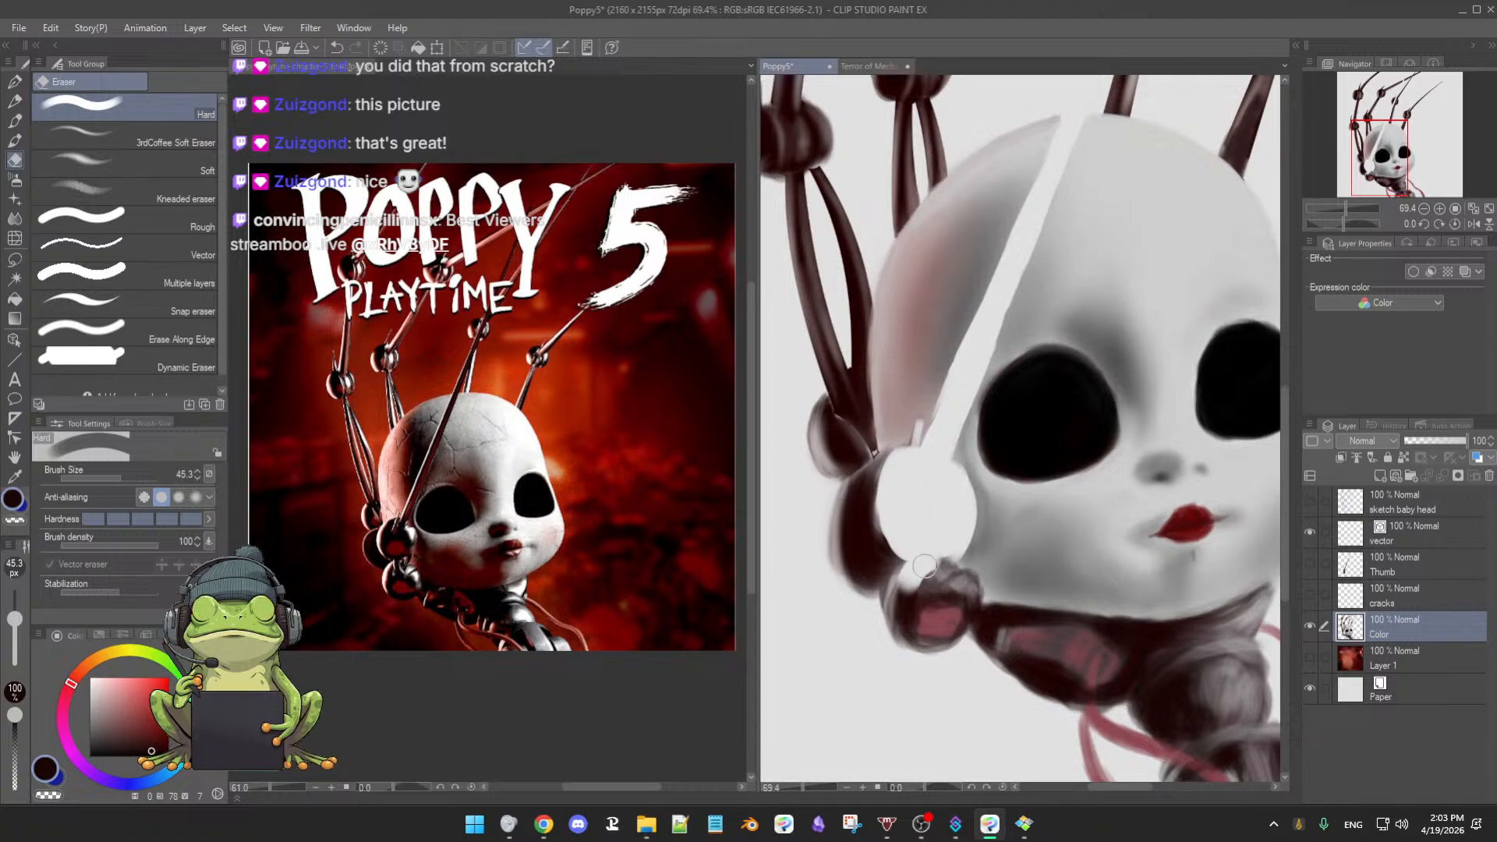
mouse_move(918, 589)
mouse_down()
mouse_move(890, 615)
mouse_move(936, 629)
mouse_move(919, 647)
mouse_move(920, 604)
mouse_move(939, 593)
mouse_move(909, 616)
mouse_move(941, 592)
mouse_move(947, 562)
mouse_move(966, 590)
mouse_move(957, 571)
mouse_move(953, 620)
mouse_move(967, 578)
mouse_move(975, 592)
mouse_move(938, 636)
mouse_move(954, 594)
mouse_move(957, 655)
mouse_move(905, 480)
mouse_move(897, 510)
mouse_move(910, 531)
mouse_move(903, 448)
mouse_move(920, 486)
mouse_move(918, 413)
mouse_move(914, 455)
mouse_up()
key([)
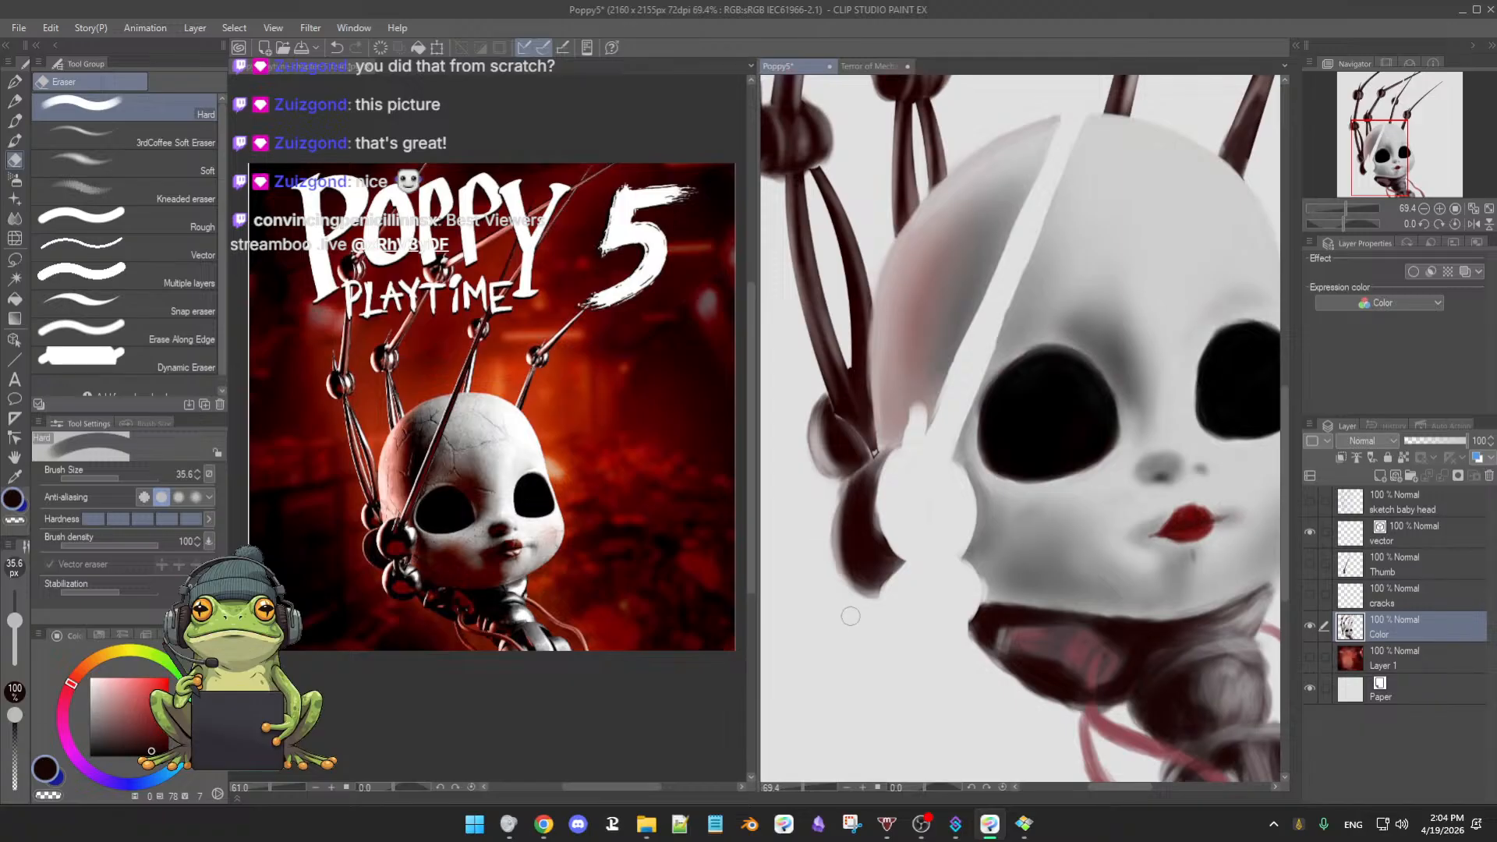
click(1311, 564)
scroll(1091, 584, down, 3)
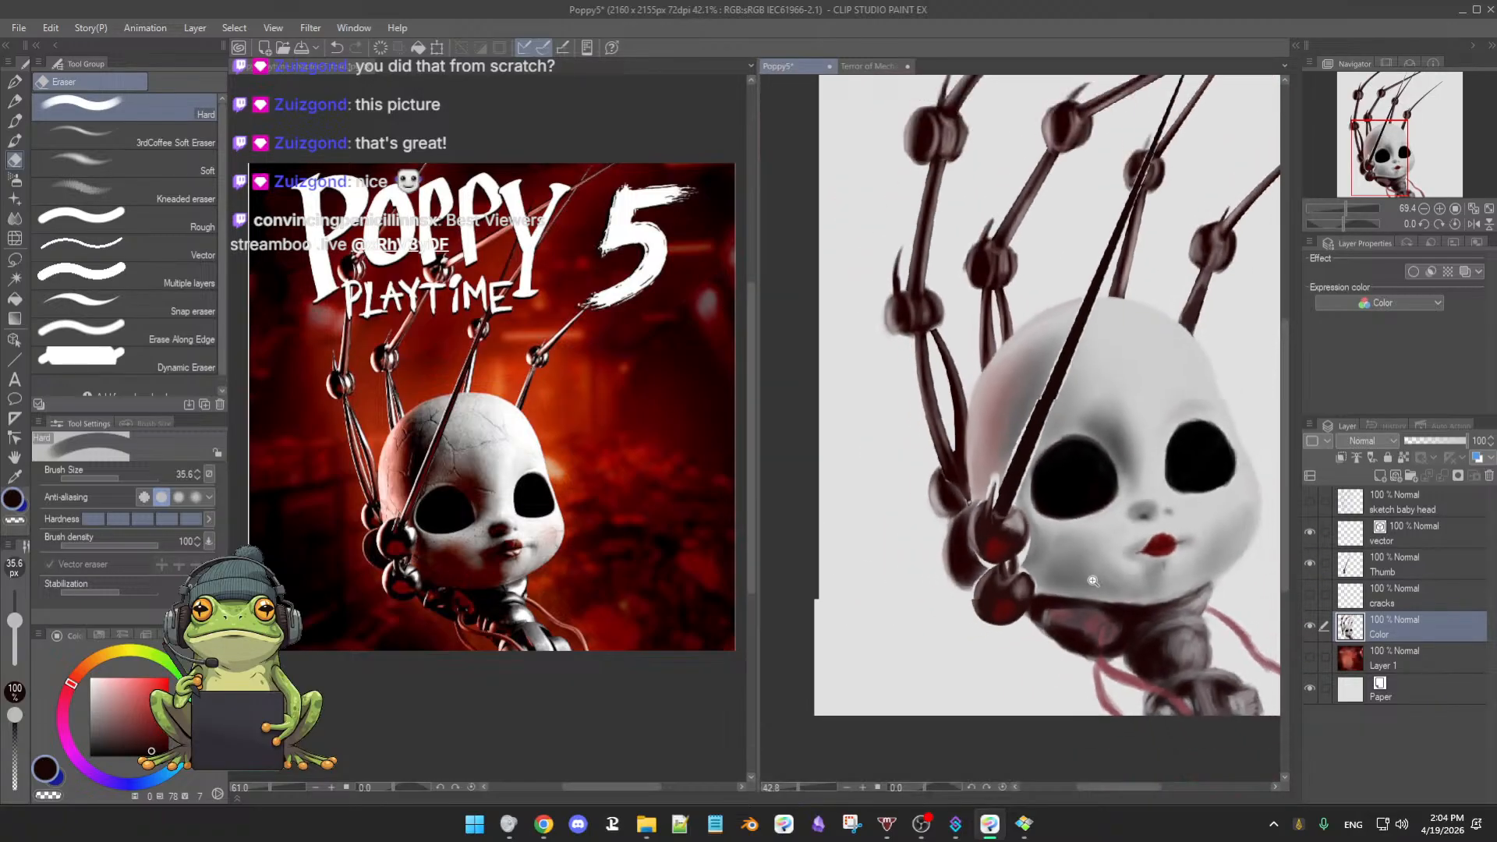
drag(1090, 569, 1055, 560)
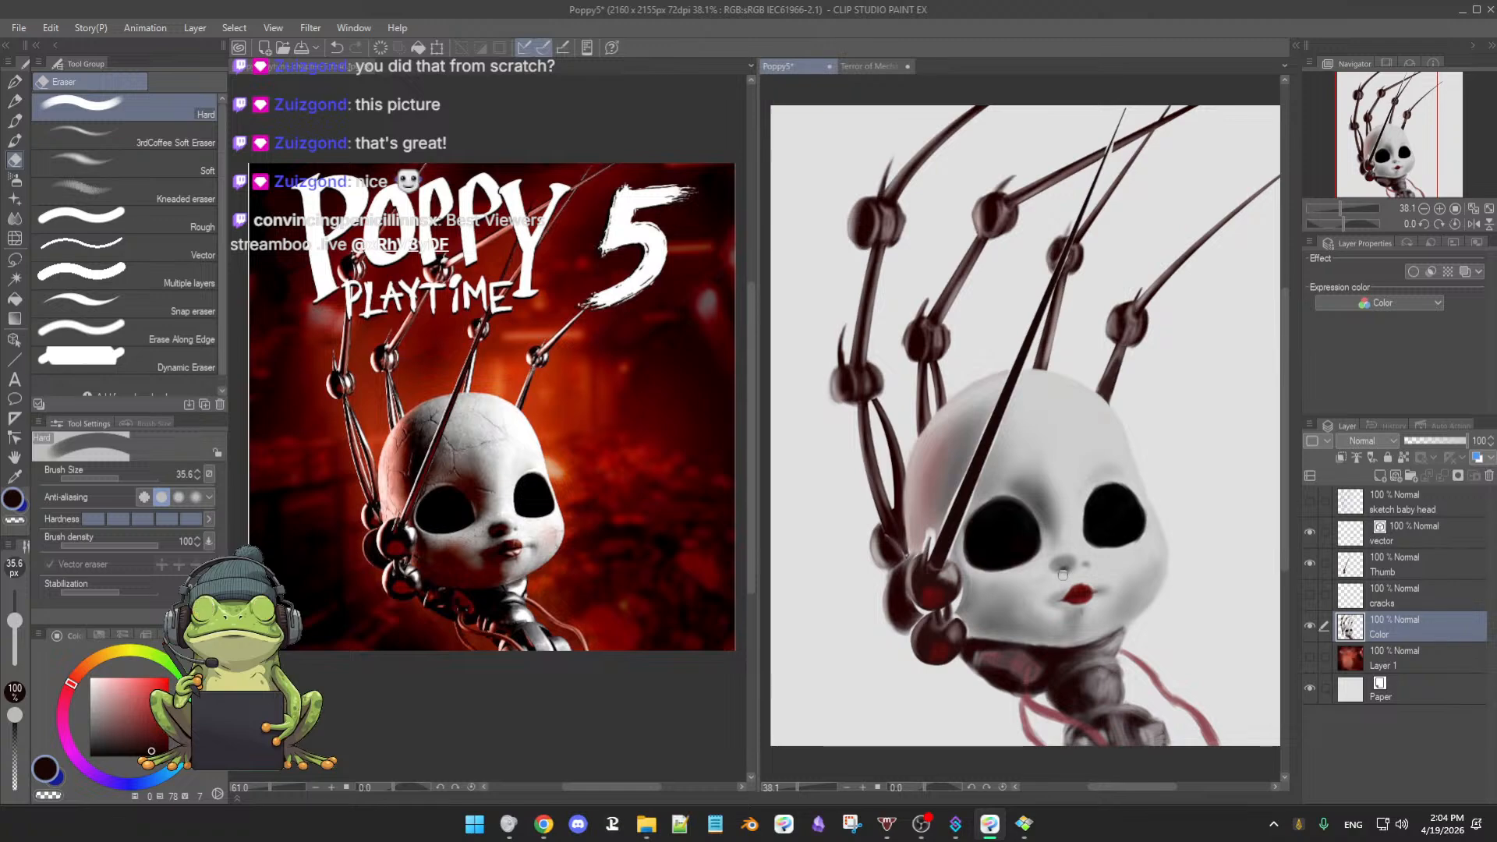
scroll(1076, 576, down, 1)
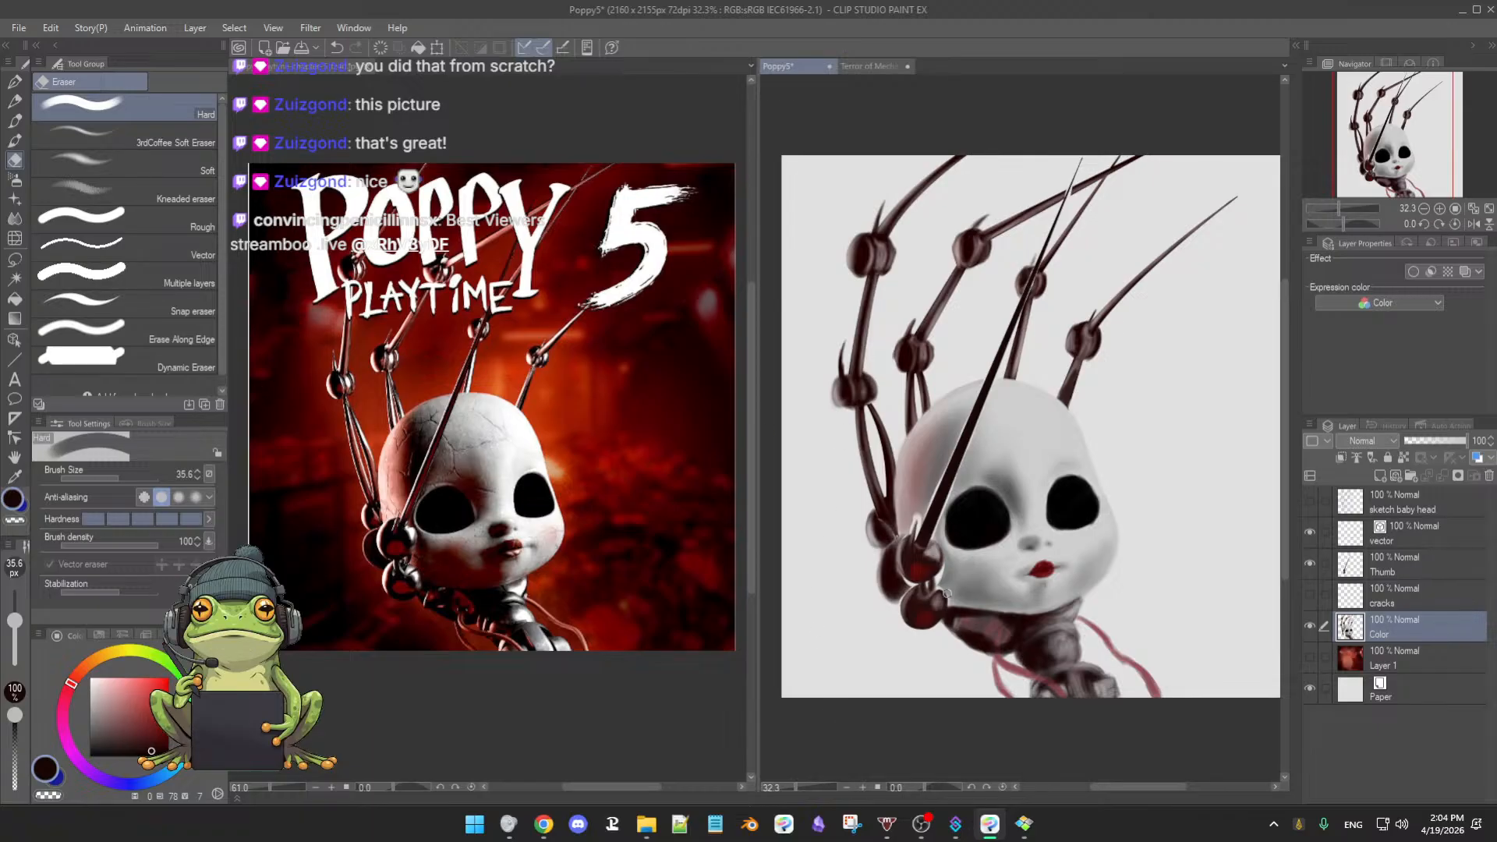
scroll(980, 555, down, 2)
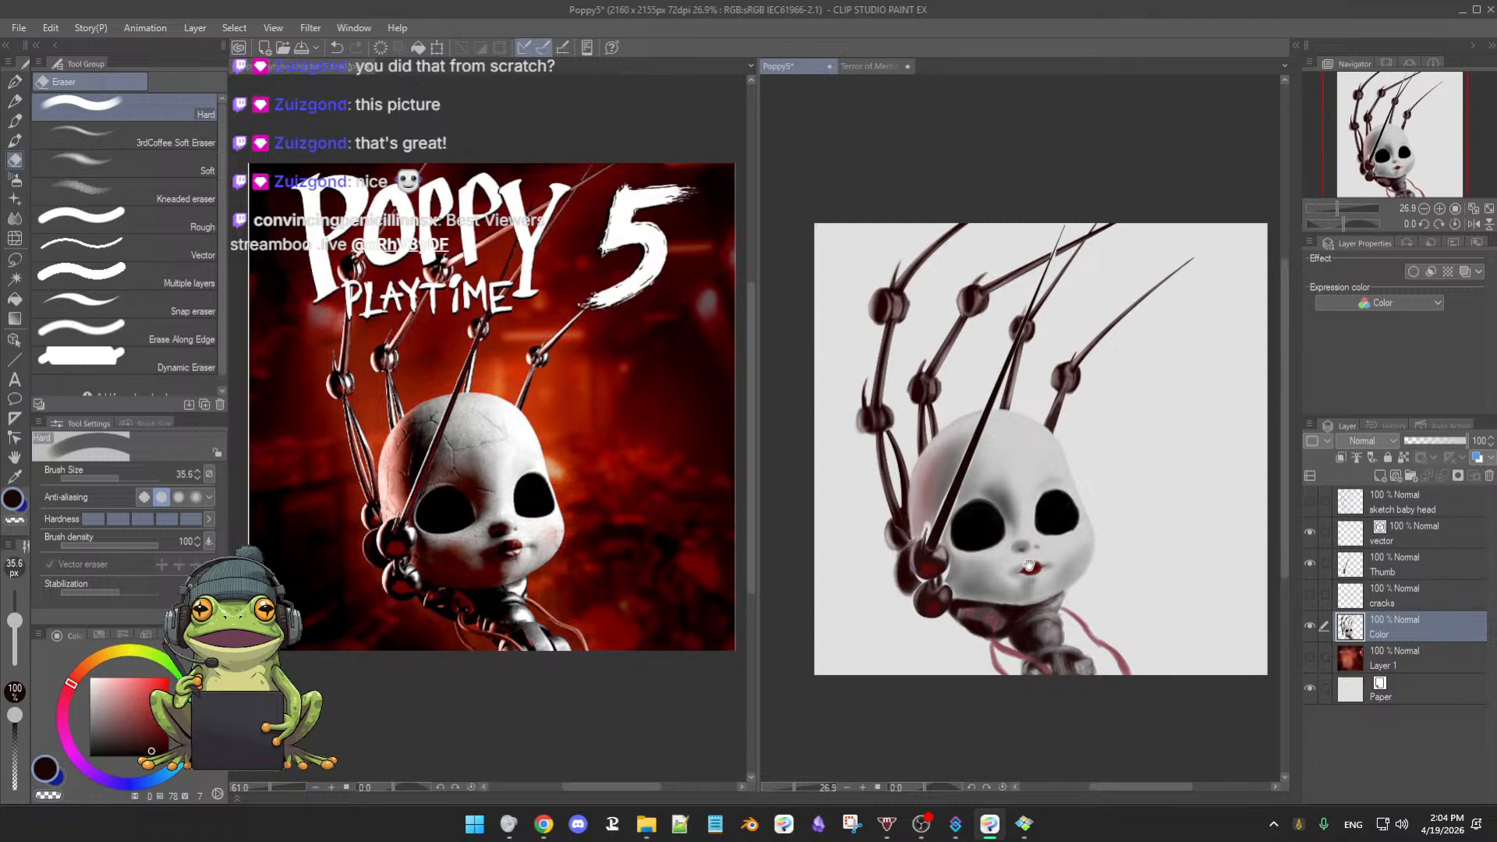
scroll(1029, 567, up, 2)
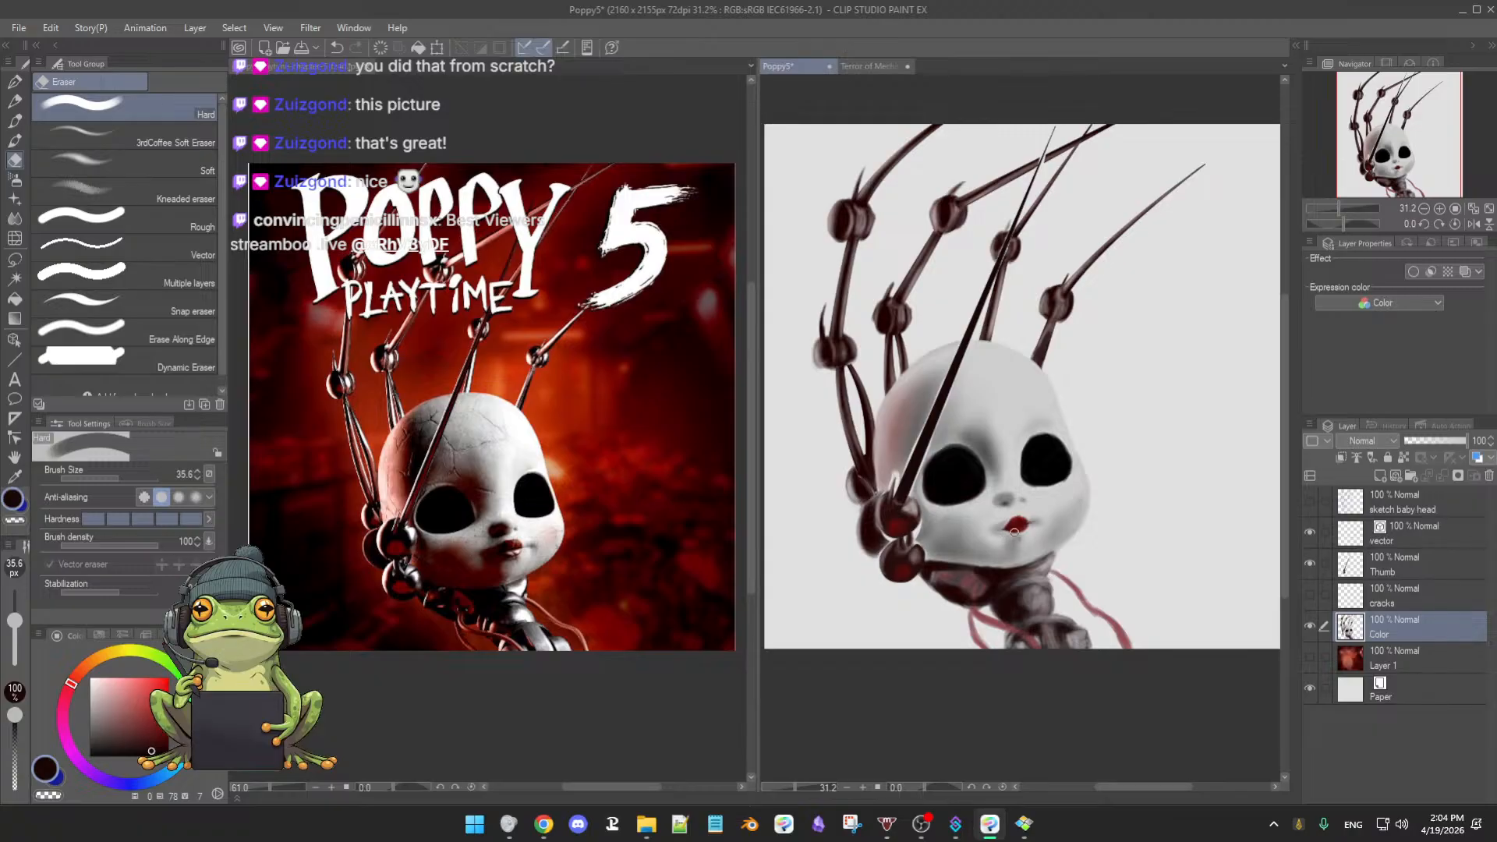
scroll(1015, 533, up, 5)
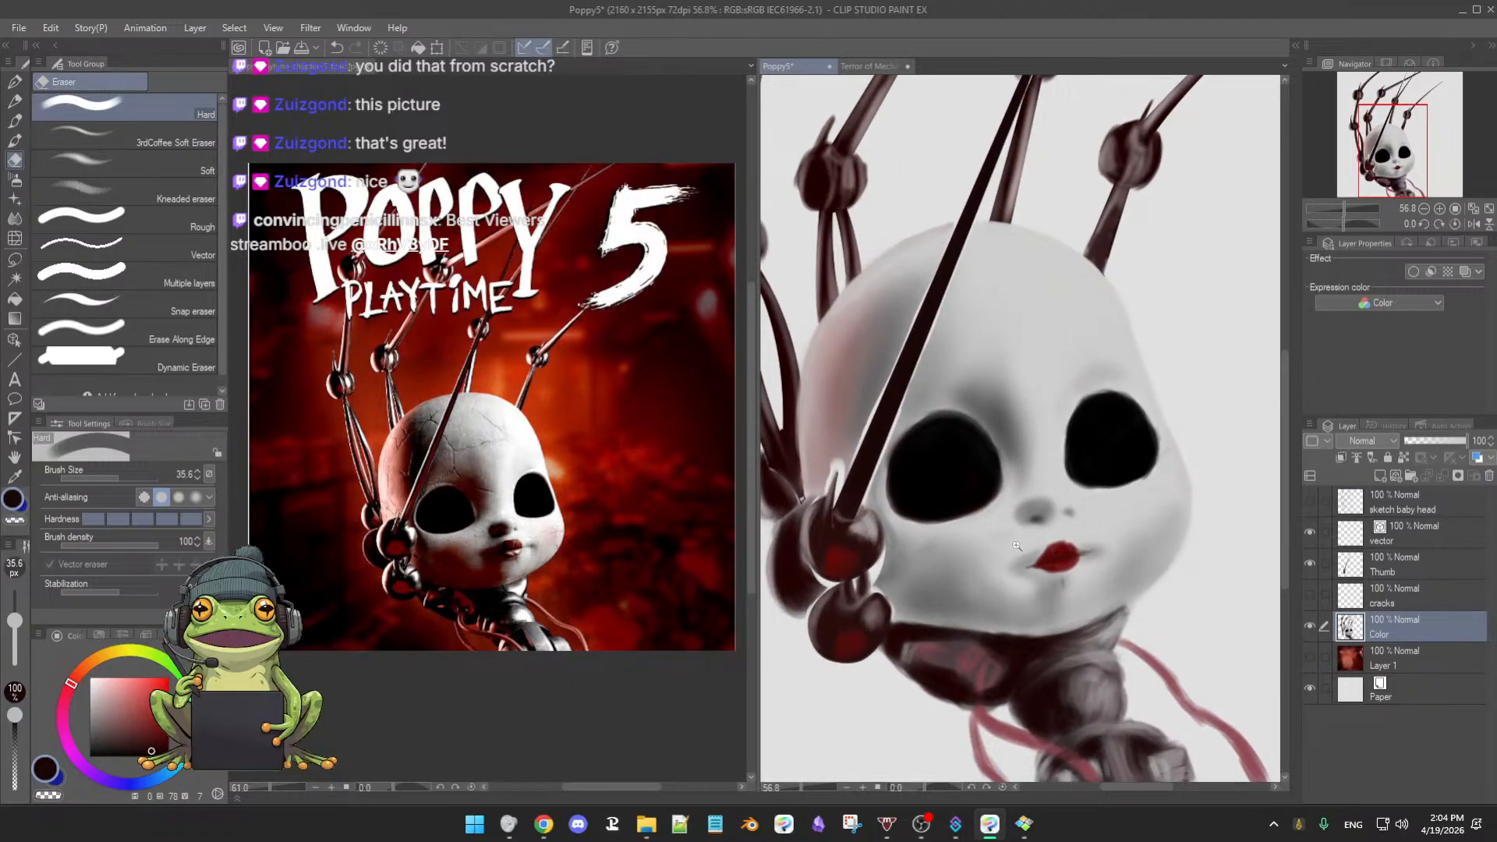
scroll(1017, 546, down, 2)
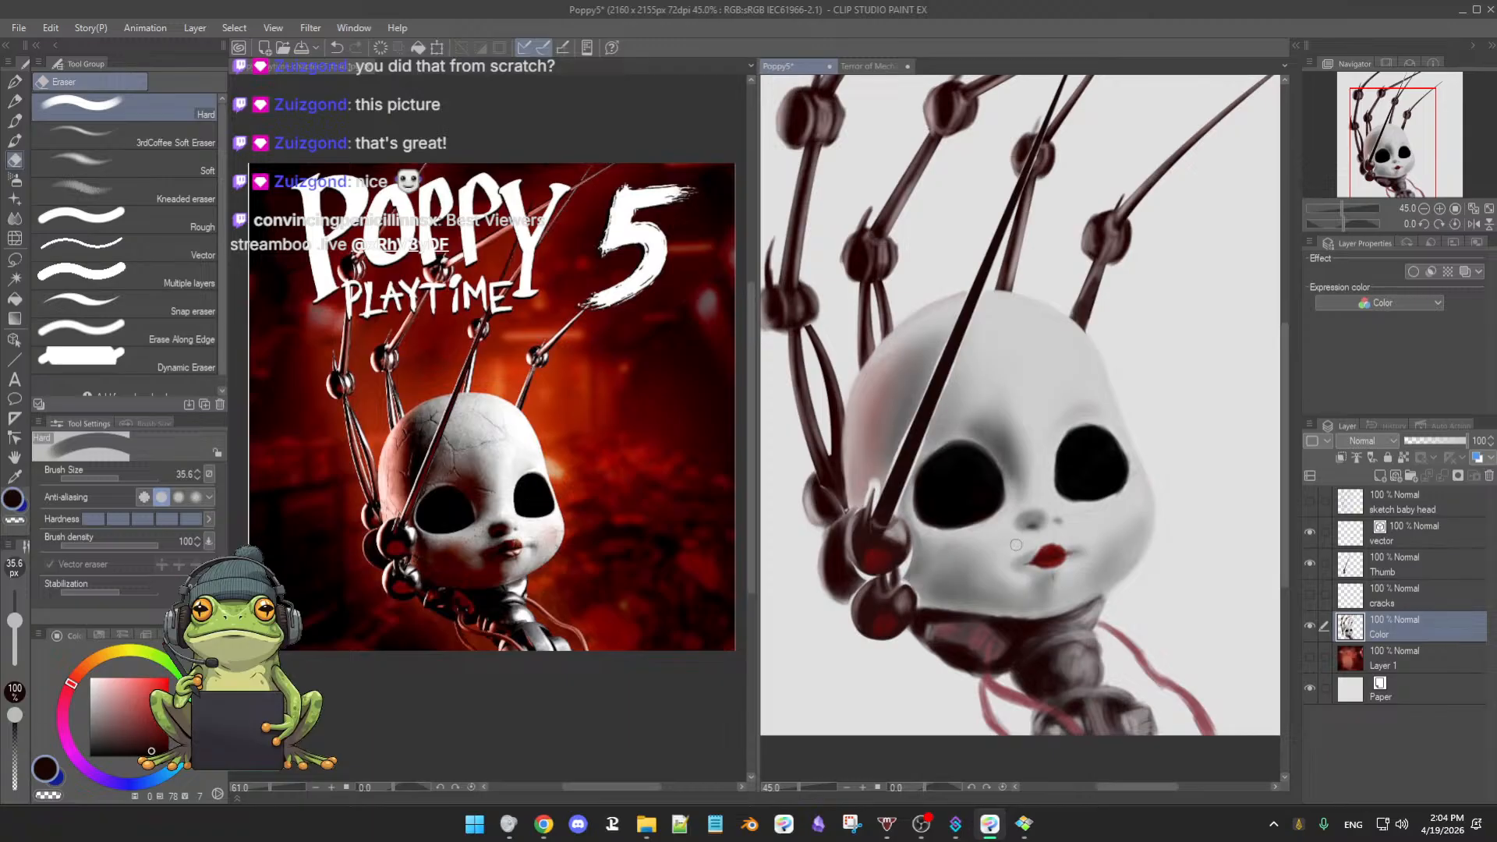
scroll(1009, 557, down, 1)
scroll(1008, 562, up, 3)
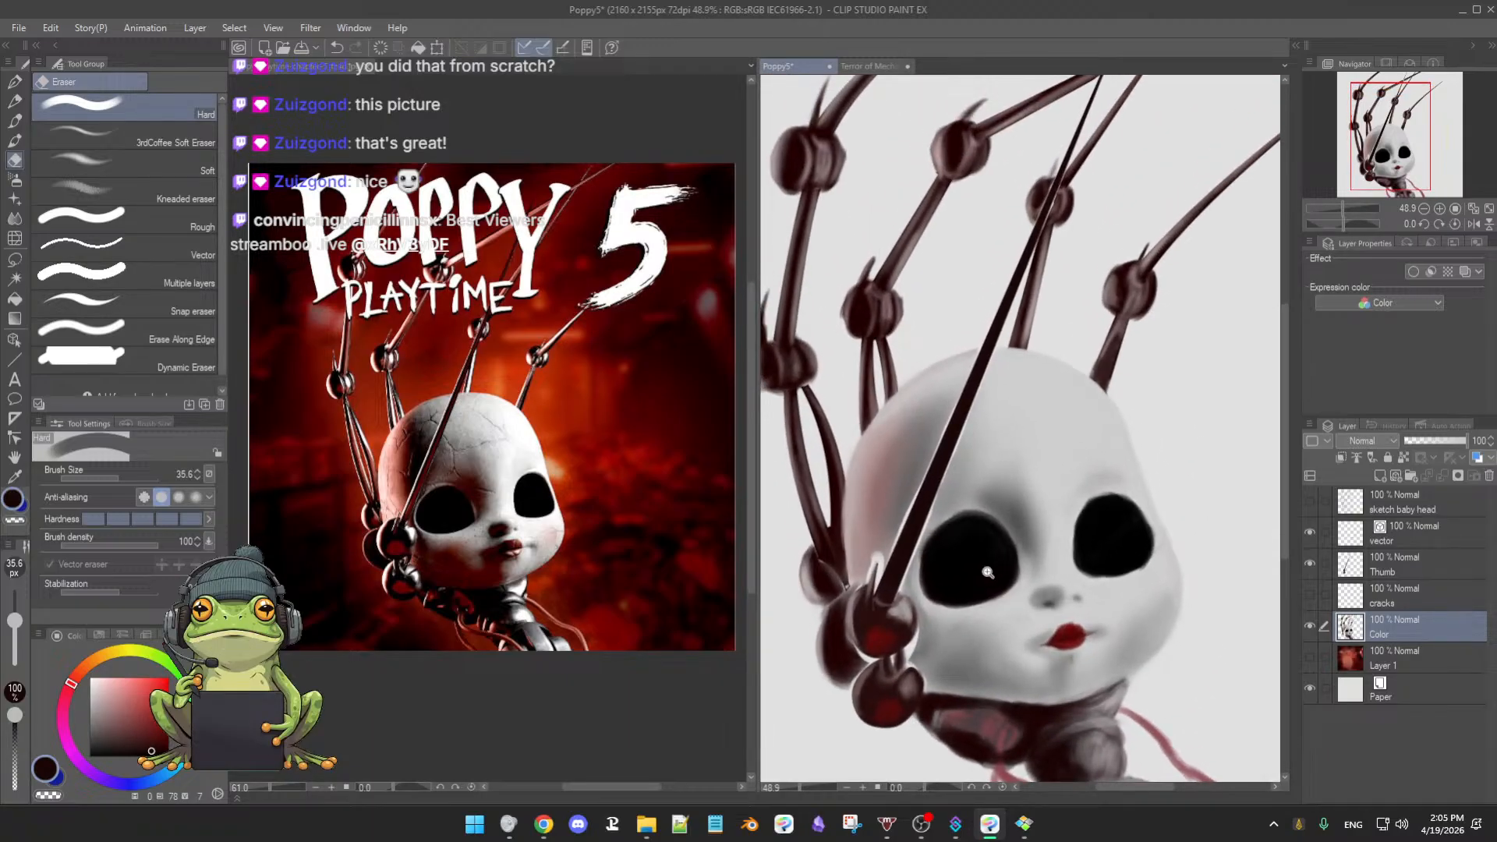
scroll(996, 555, up, 2)
scroll(987, 574, up, 1)
mouse_move(987, 574)
mouse_down()
mouse_move(1017, 540)
mouse_move(997, 569)
mouse_up()
scroll(1014, 544, down, 2)
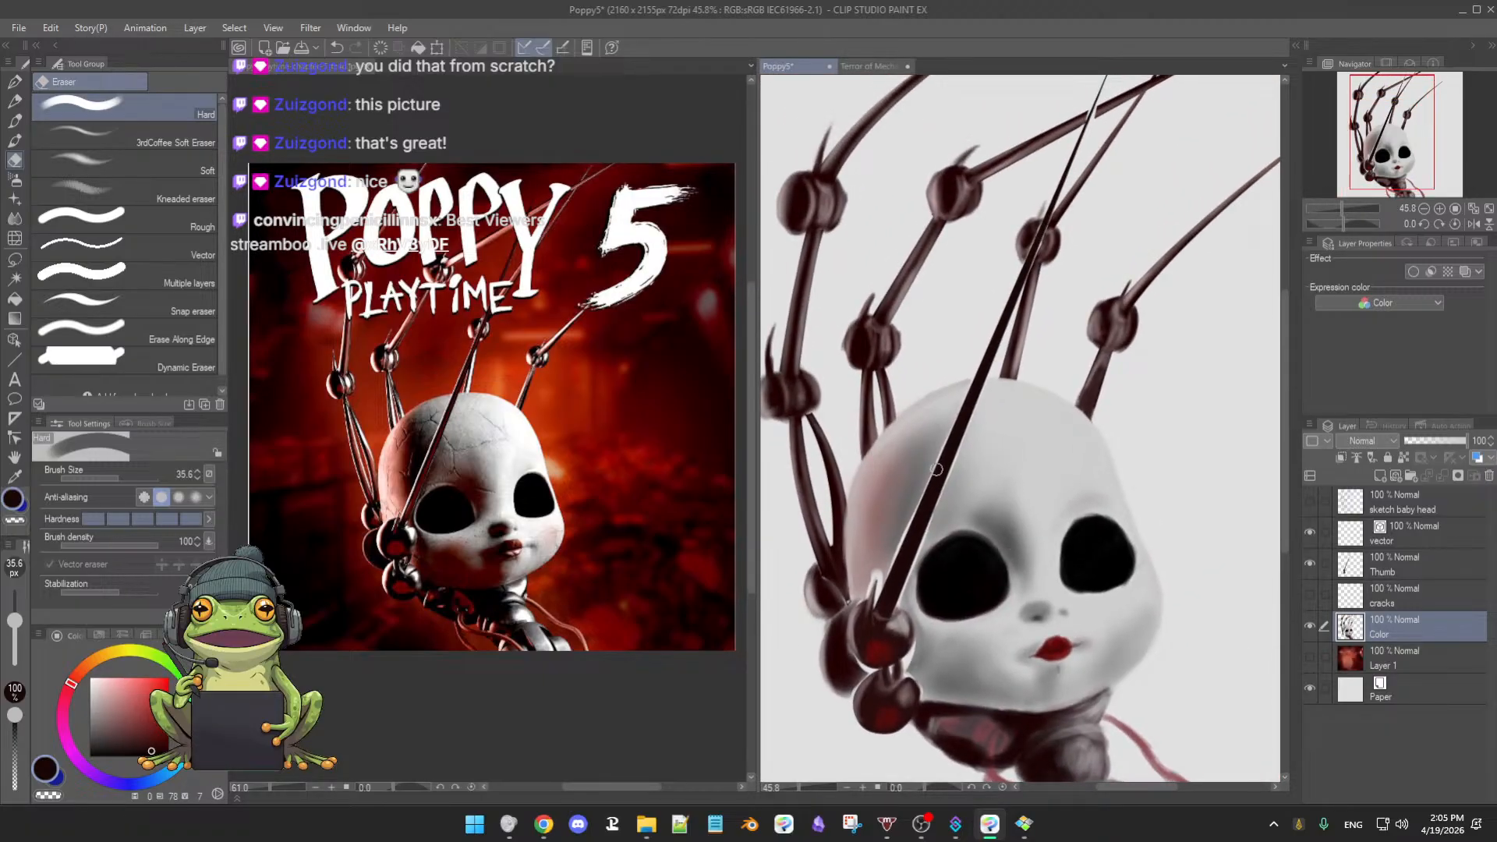
scroll(967, 546, down, 2)
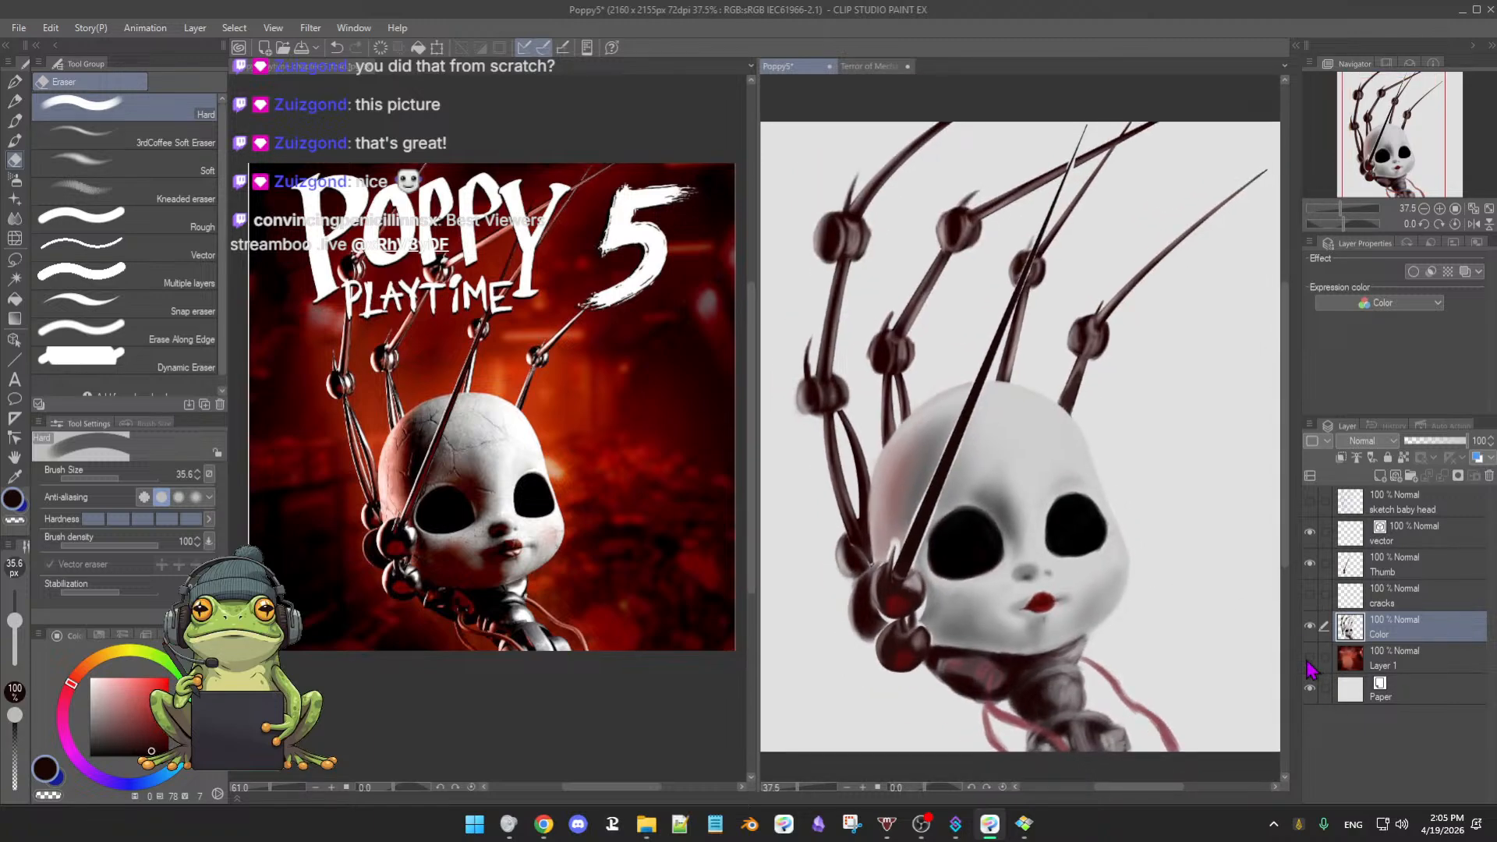
- Compare the painting with and without the red background on Layer 1, leaving it hidden
click(1312, 656)
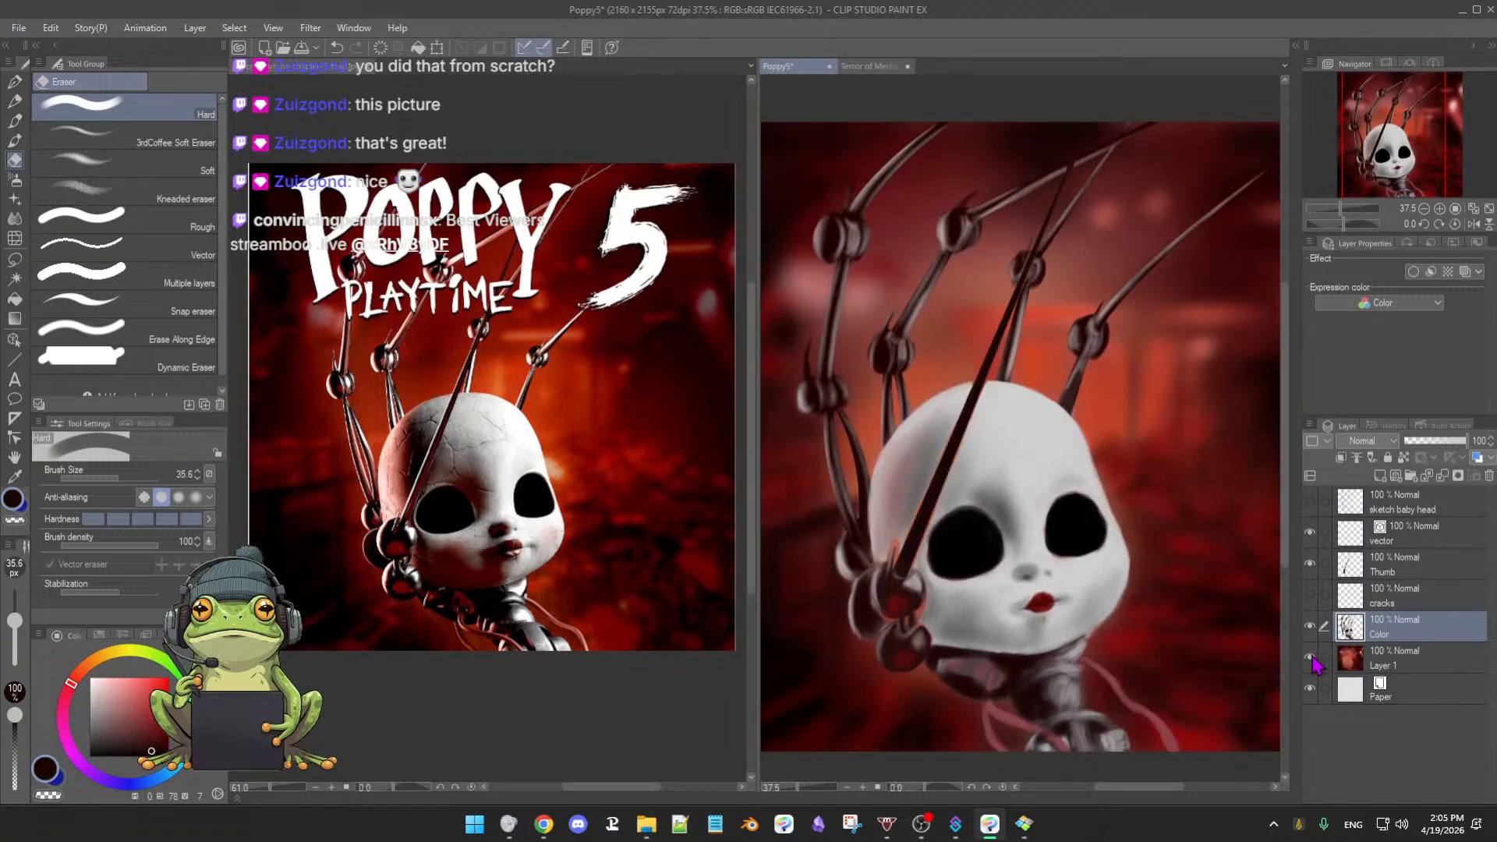
click(1311, 657)
click(1311, 657)
click(1311, 657)
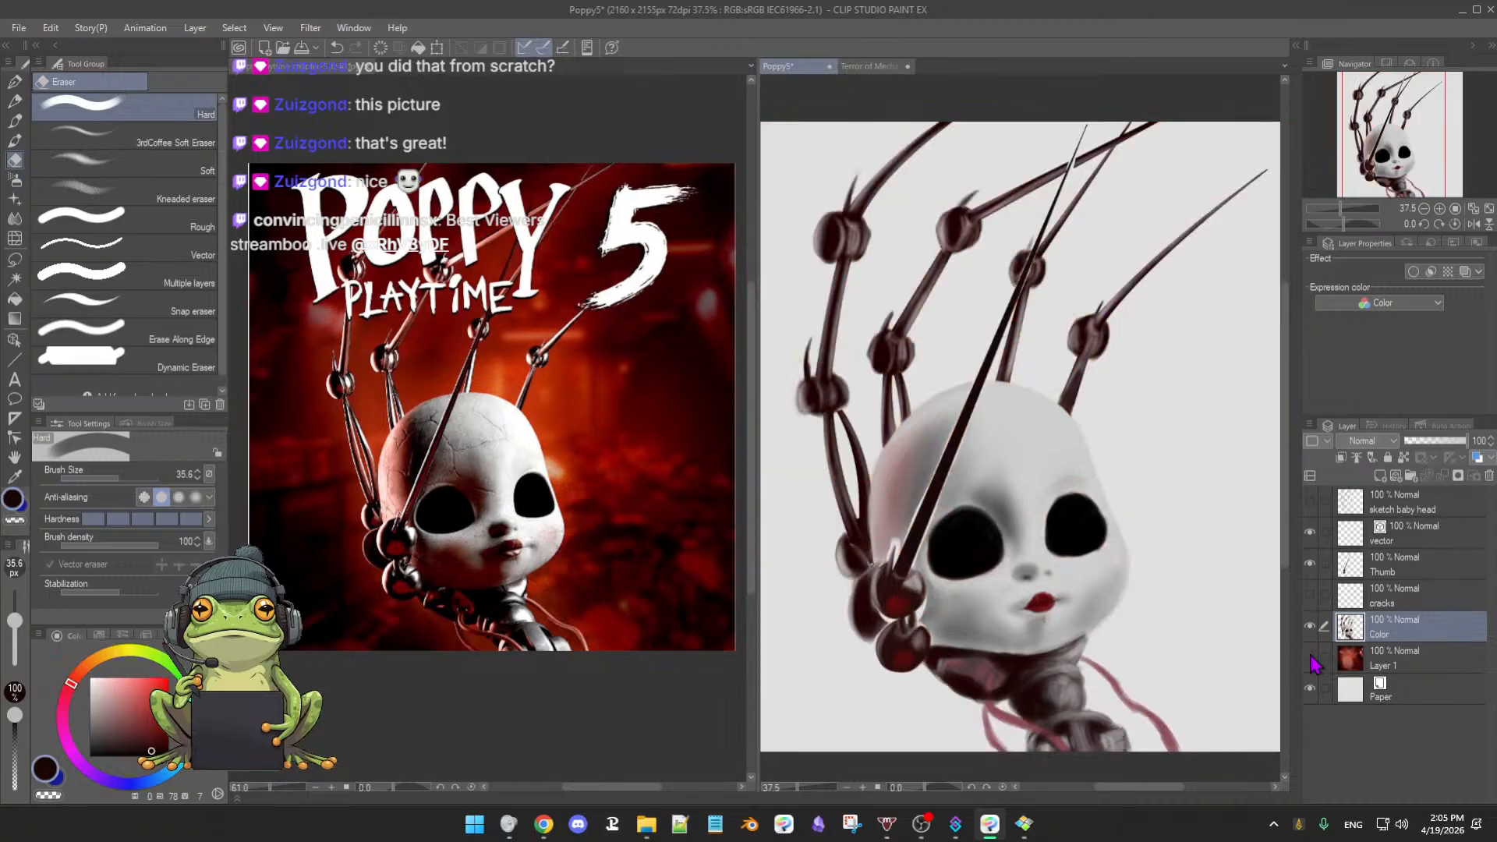
click(1310, 657)
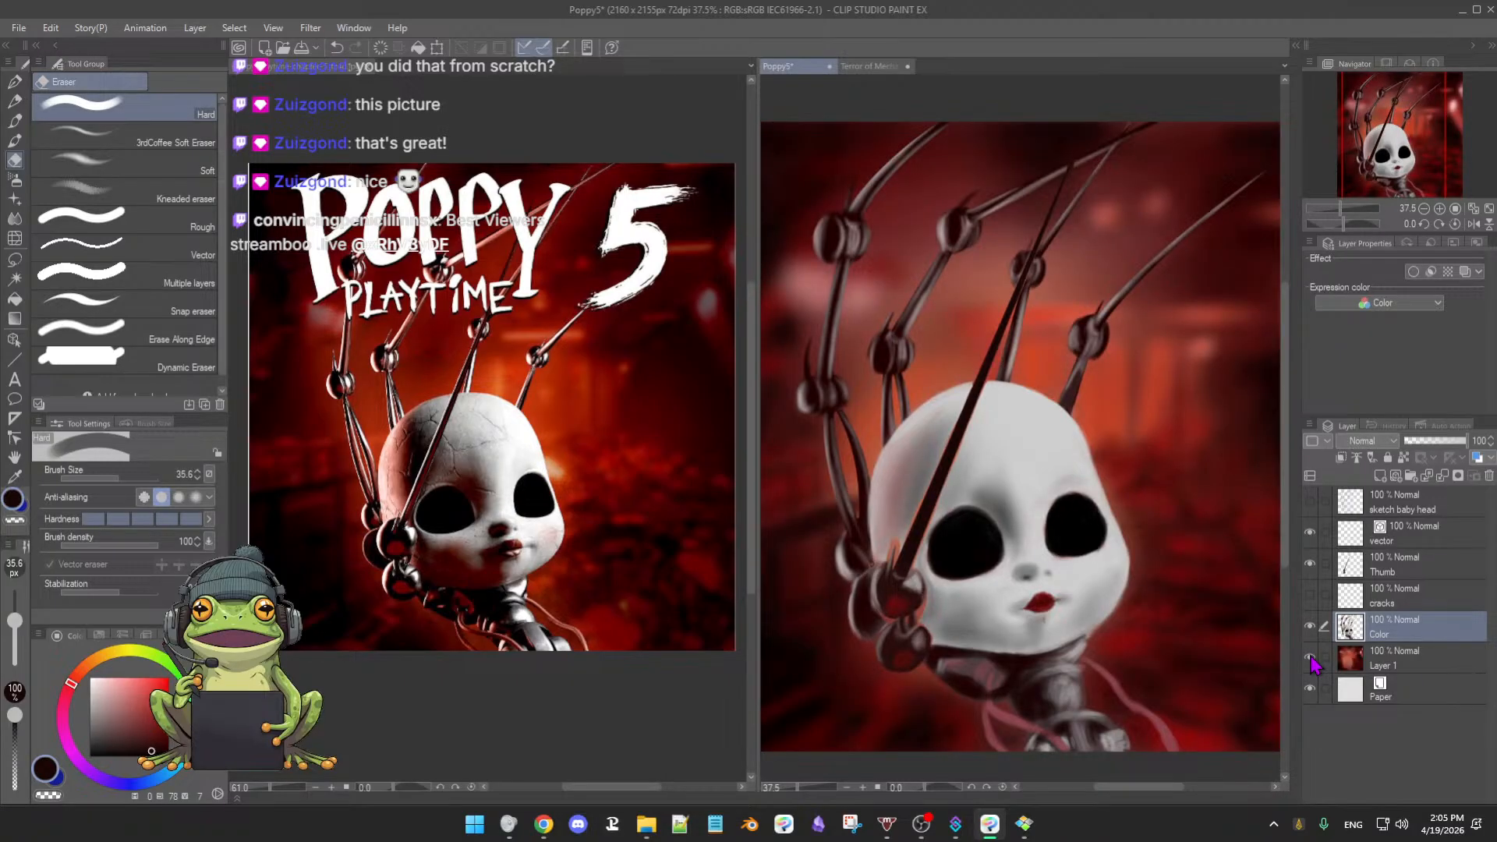
click(1311, 657)
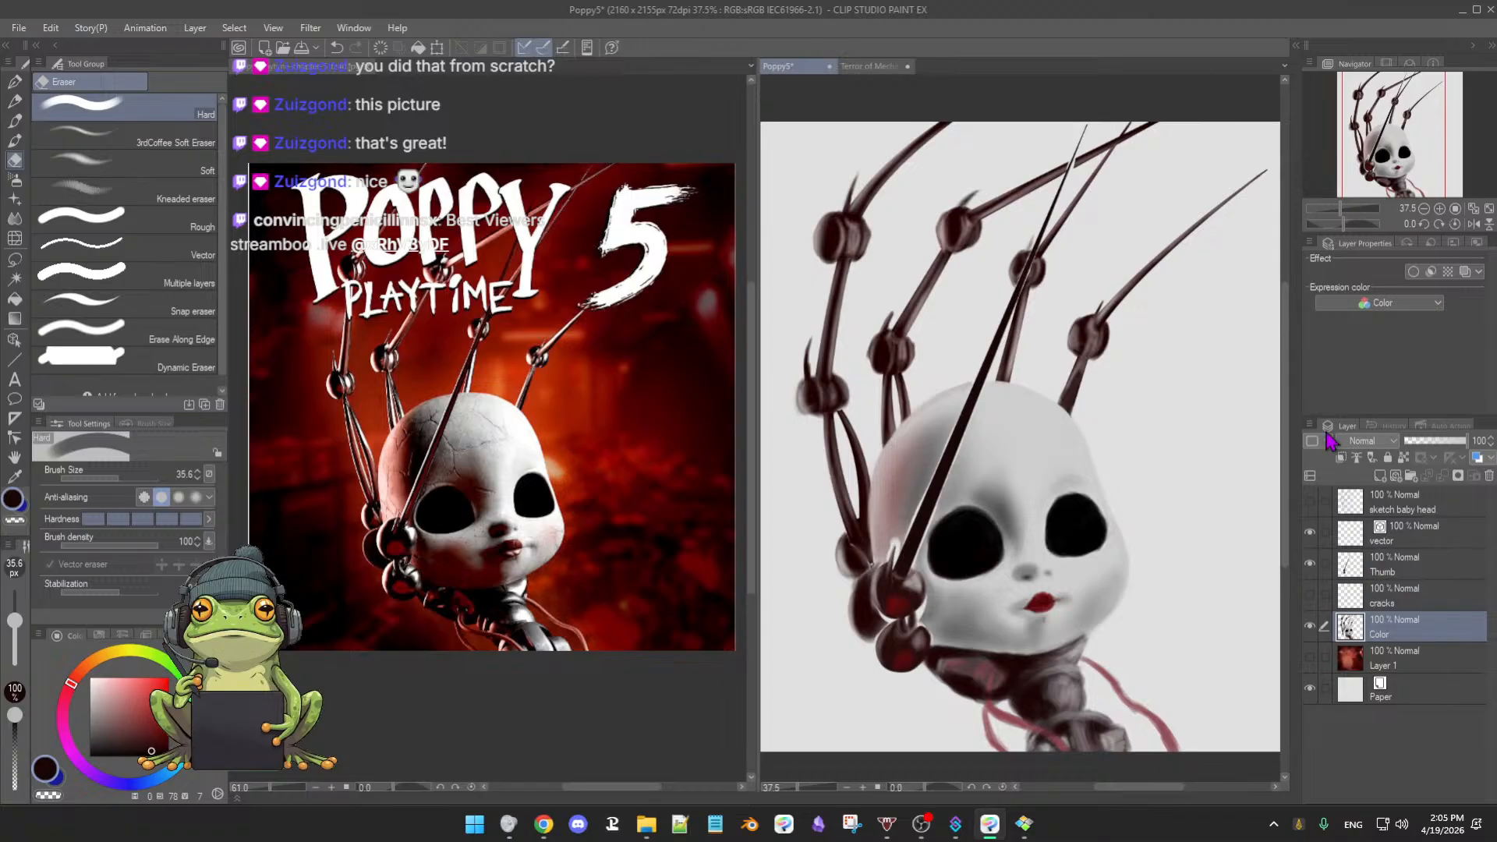
- Briefly preview the sketch baby head, Color and cracks layers, restoring their original visibility
click(1310, 502)
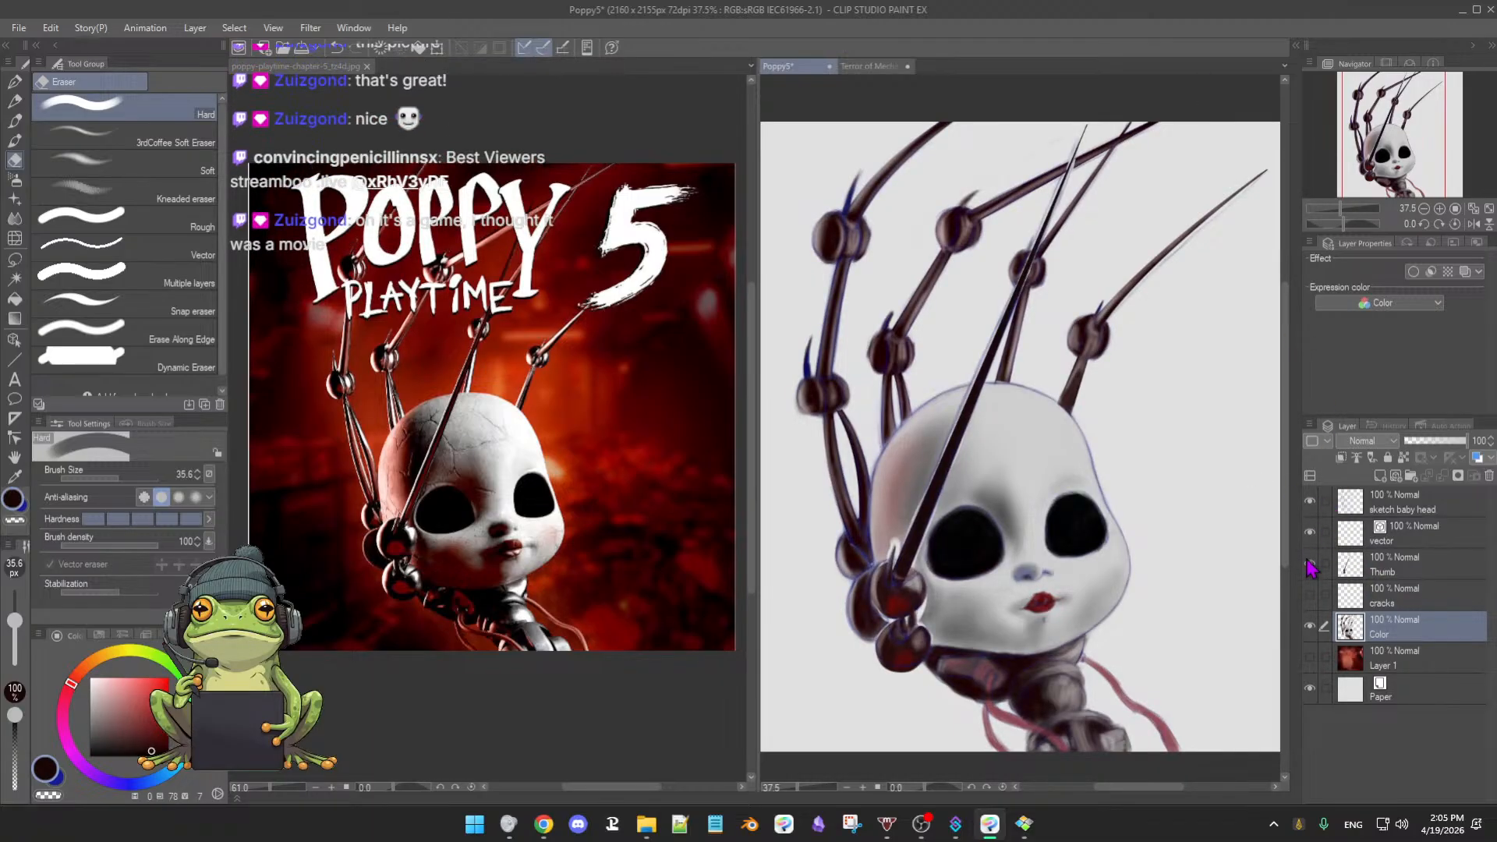
click(1310, 501)
click(1309, 626)
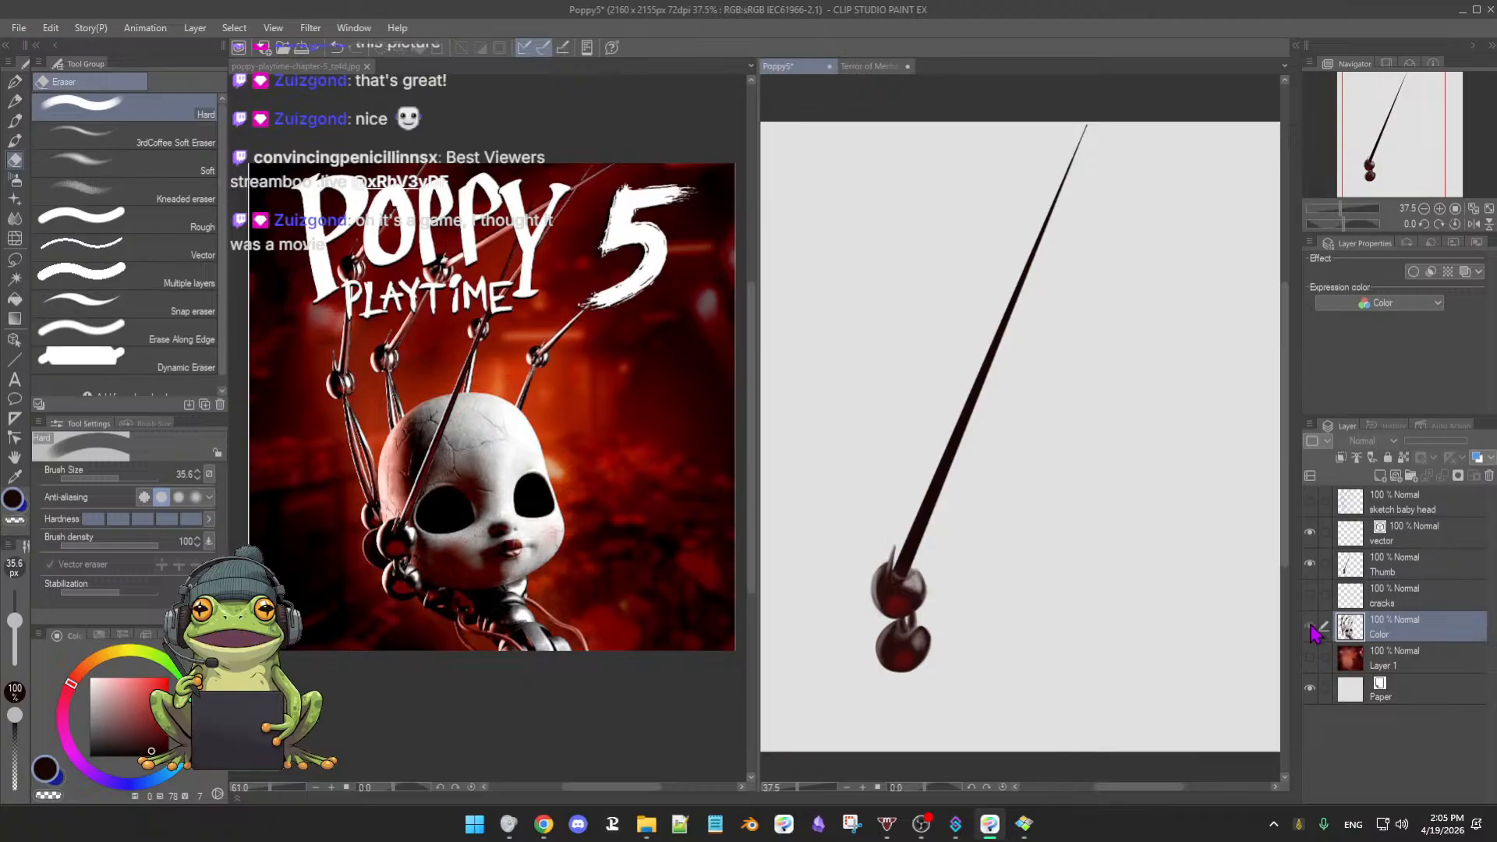
click(1310, 626)
click(1309, 591)
click(1312, 594)
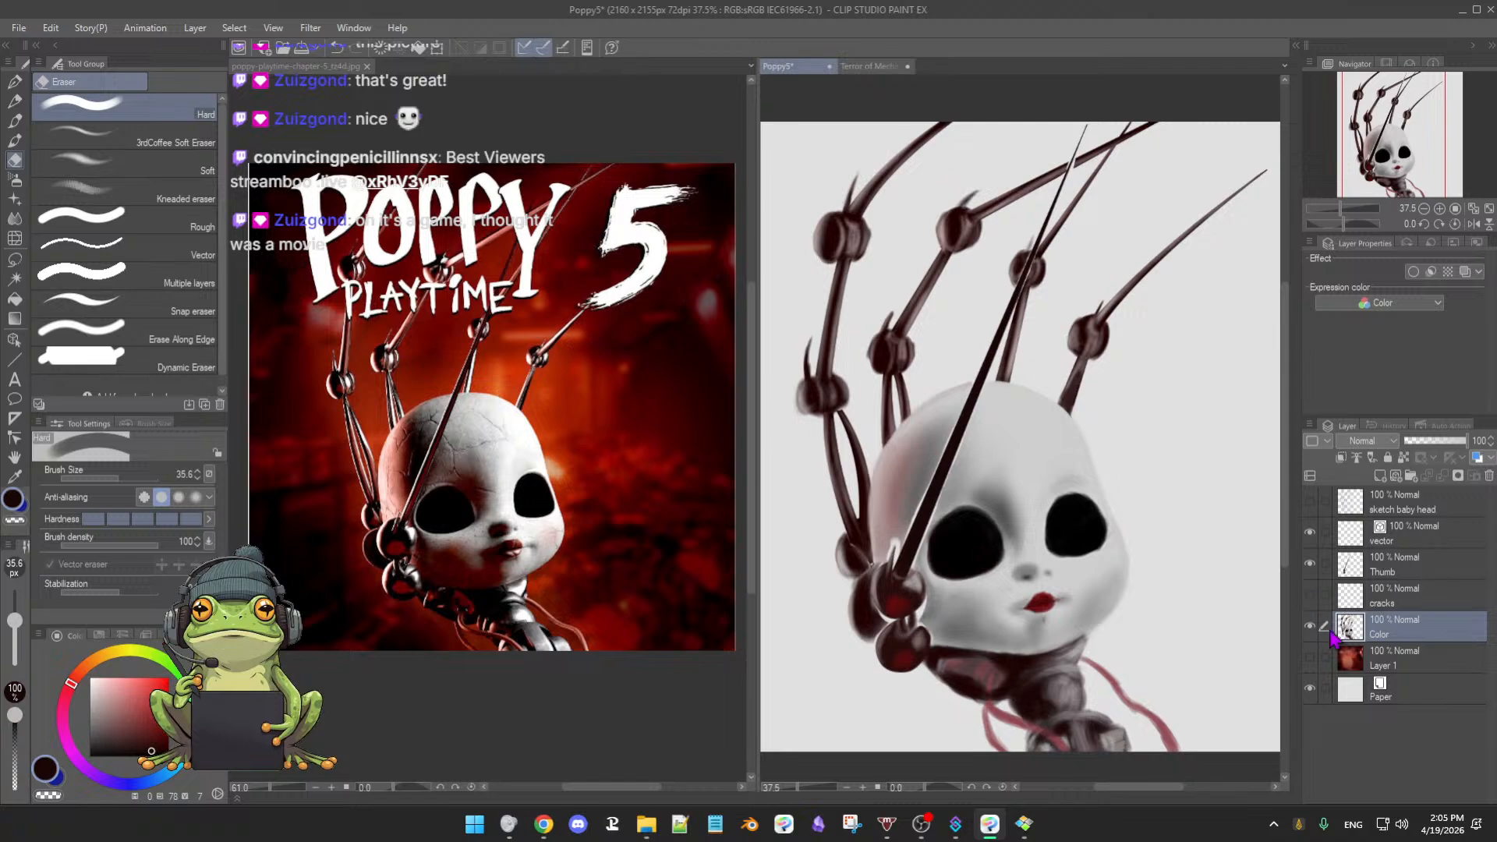
- Turn Layer 1's red background back on behind the doll head and claw arms
click(1310, 657)
click(1309, 657)
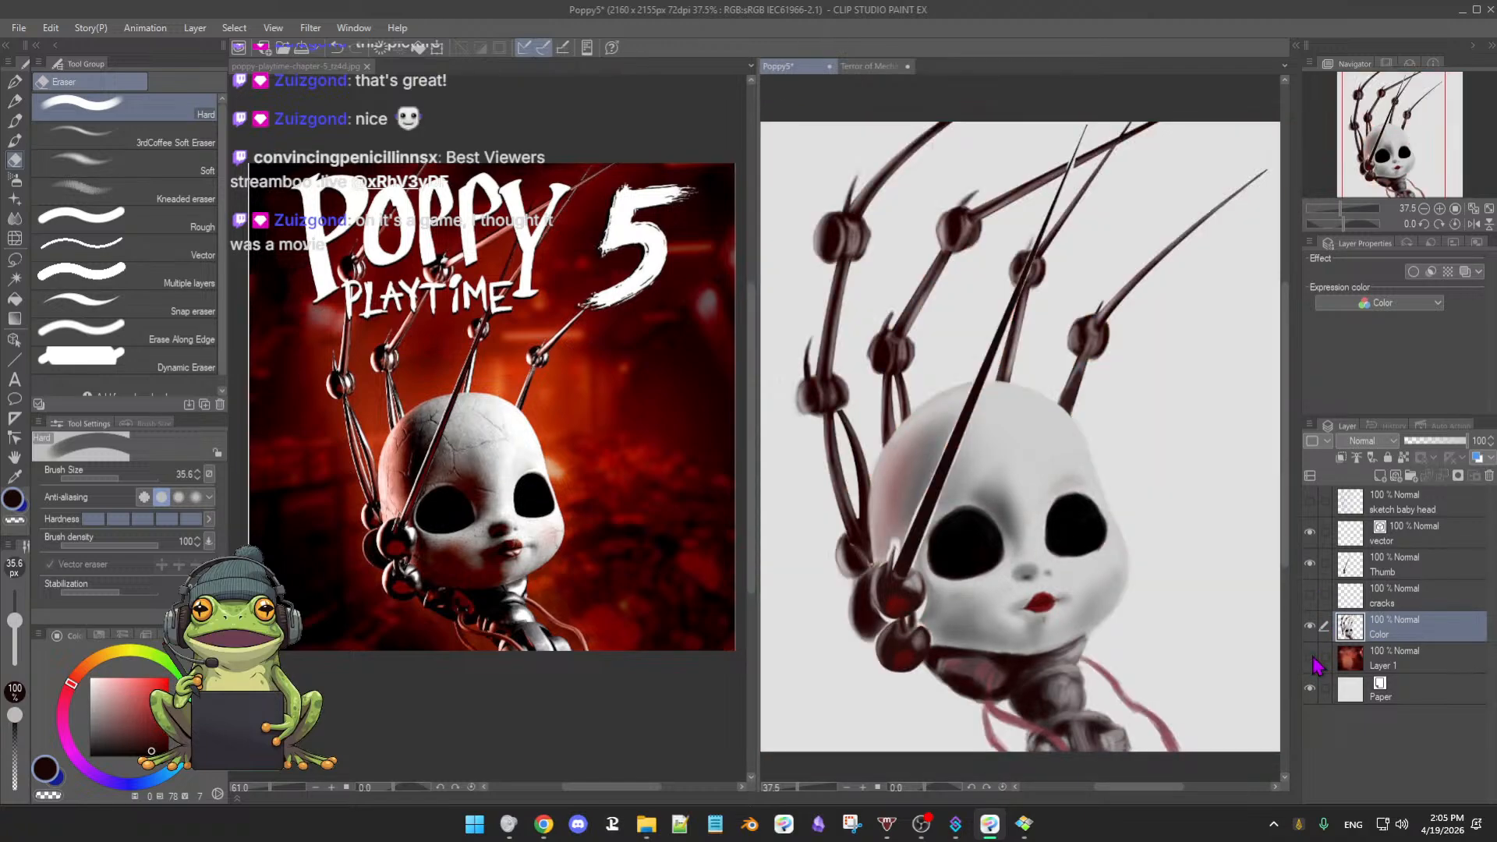
click(1310, 657)
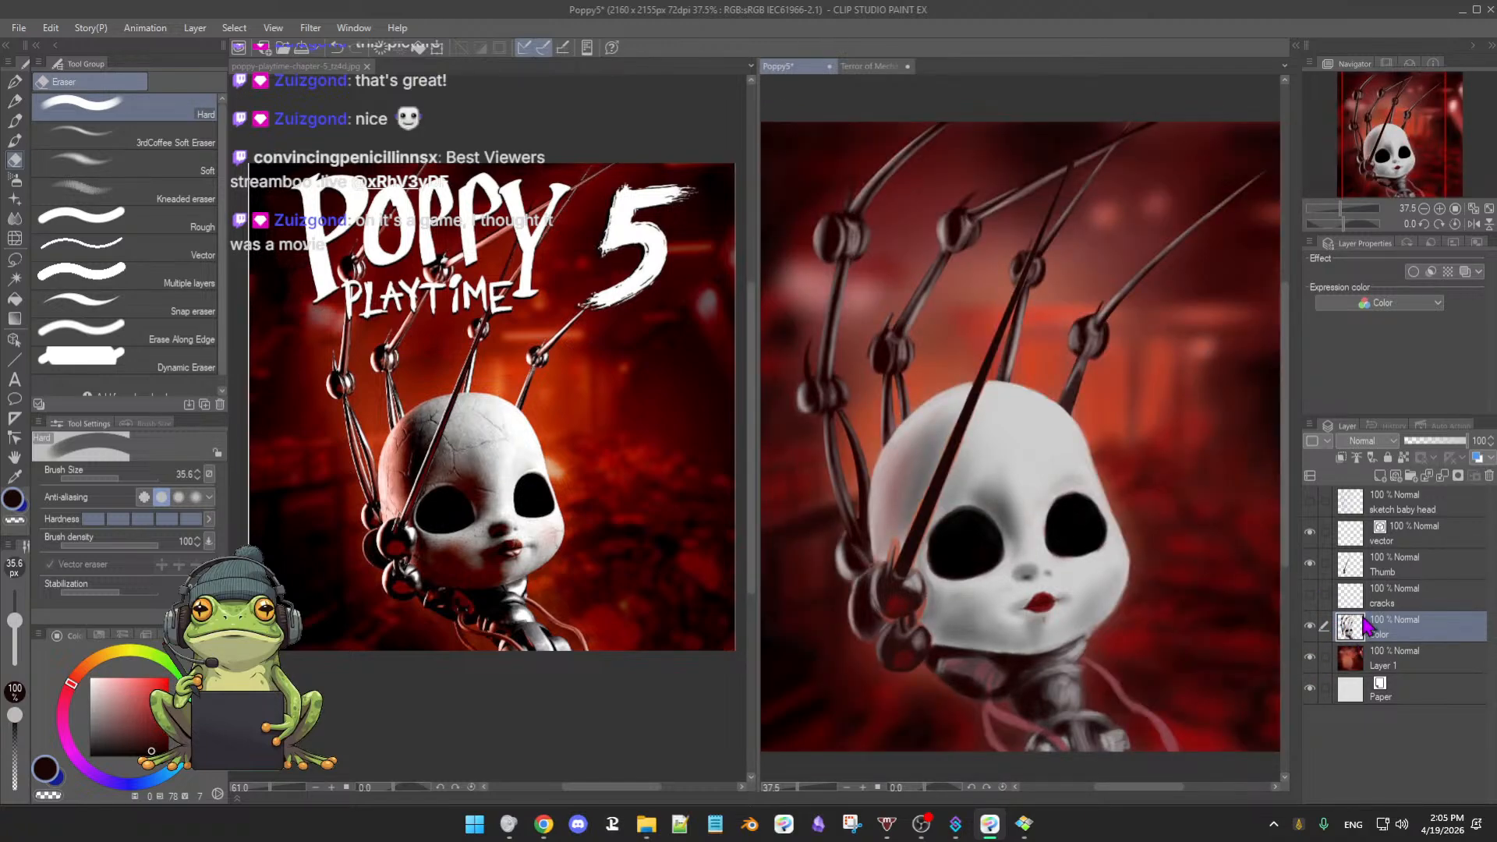
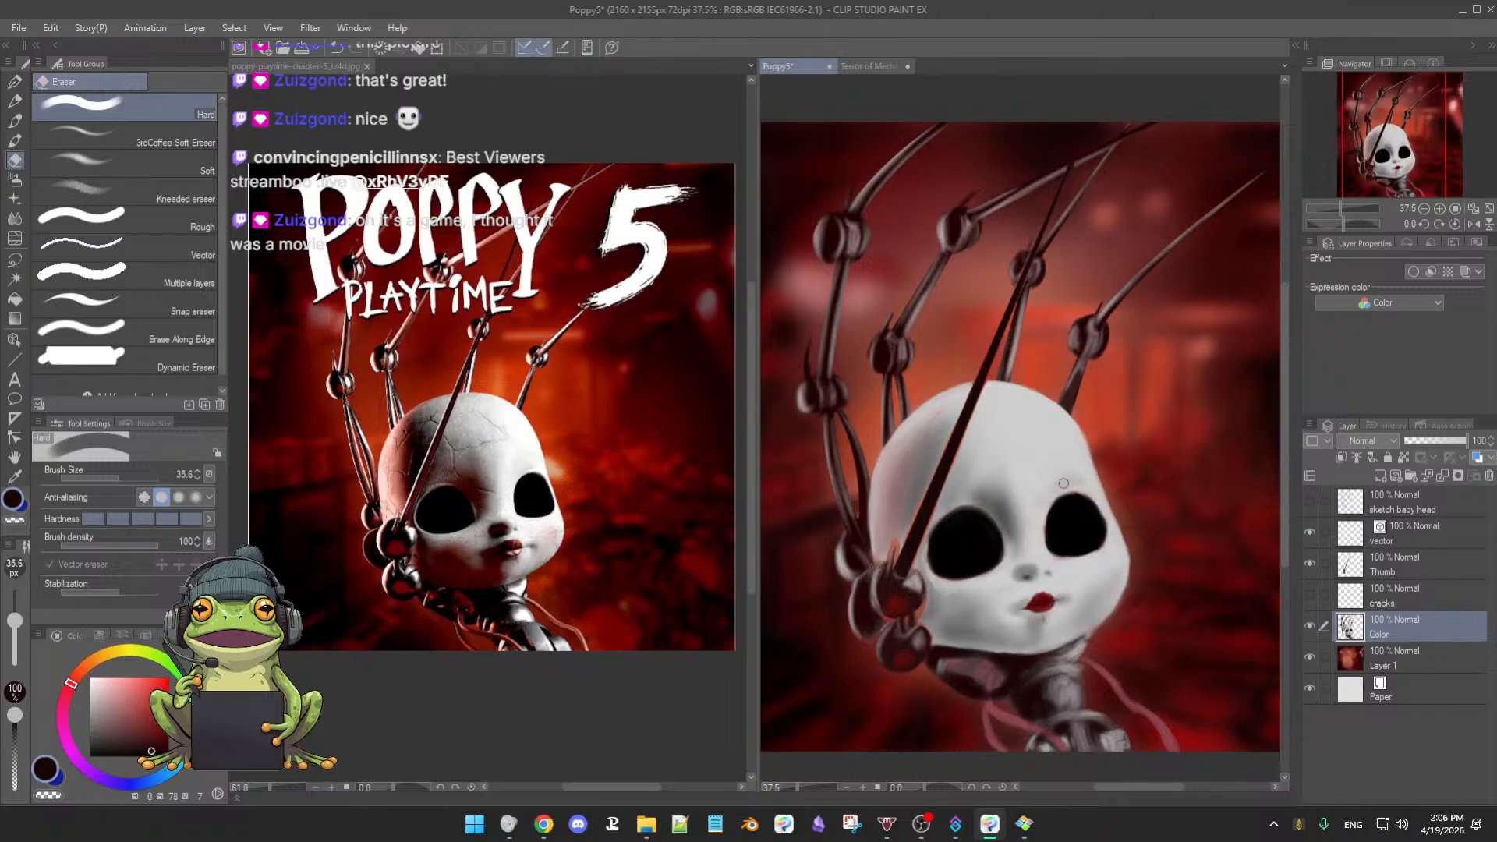
- Zoom out, try a small test stroke beside the doll's eye, and undo it
drag(1166, 439, 1105, 395)
scroll(1163, 474, down, 2)
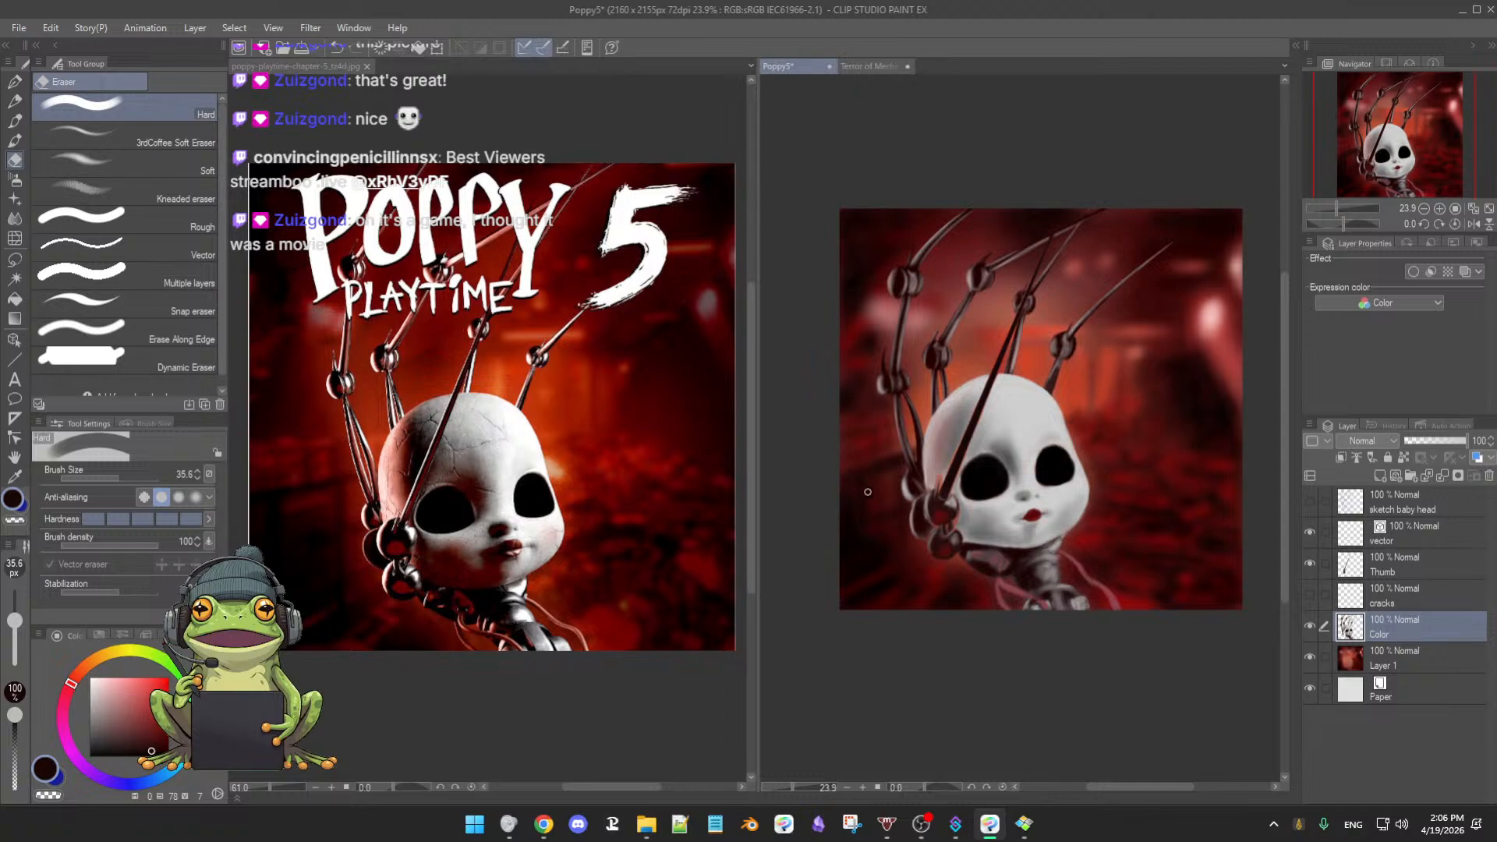
drag(1057, 462, 1074, 457)
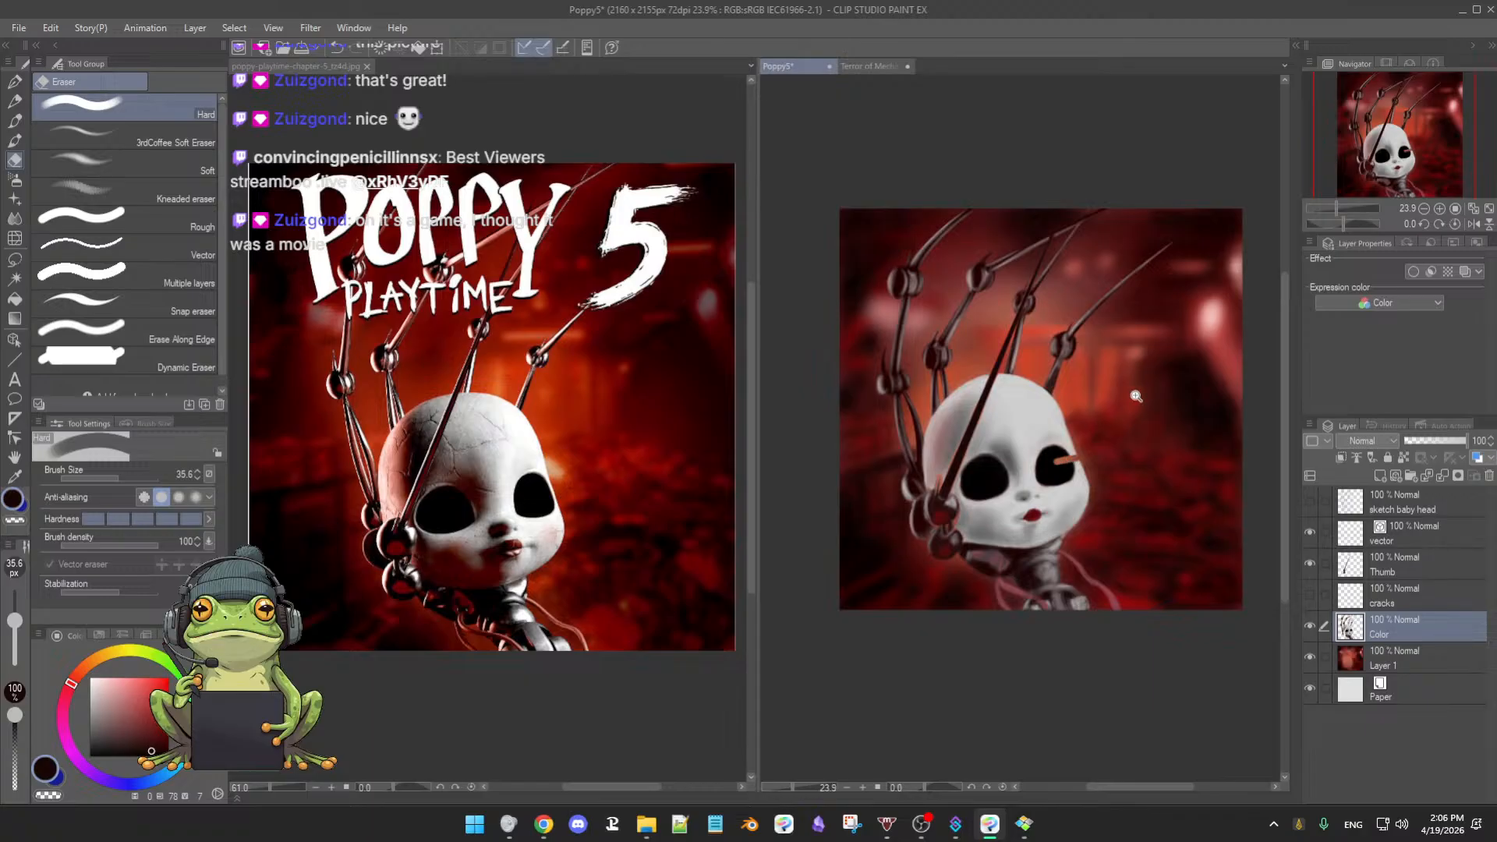
key(ctrl+z)
scroll(1098, 453, up, 3)
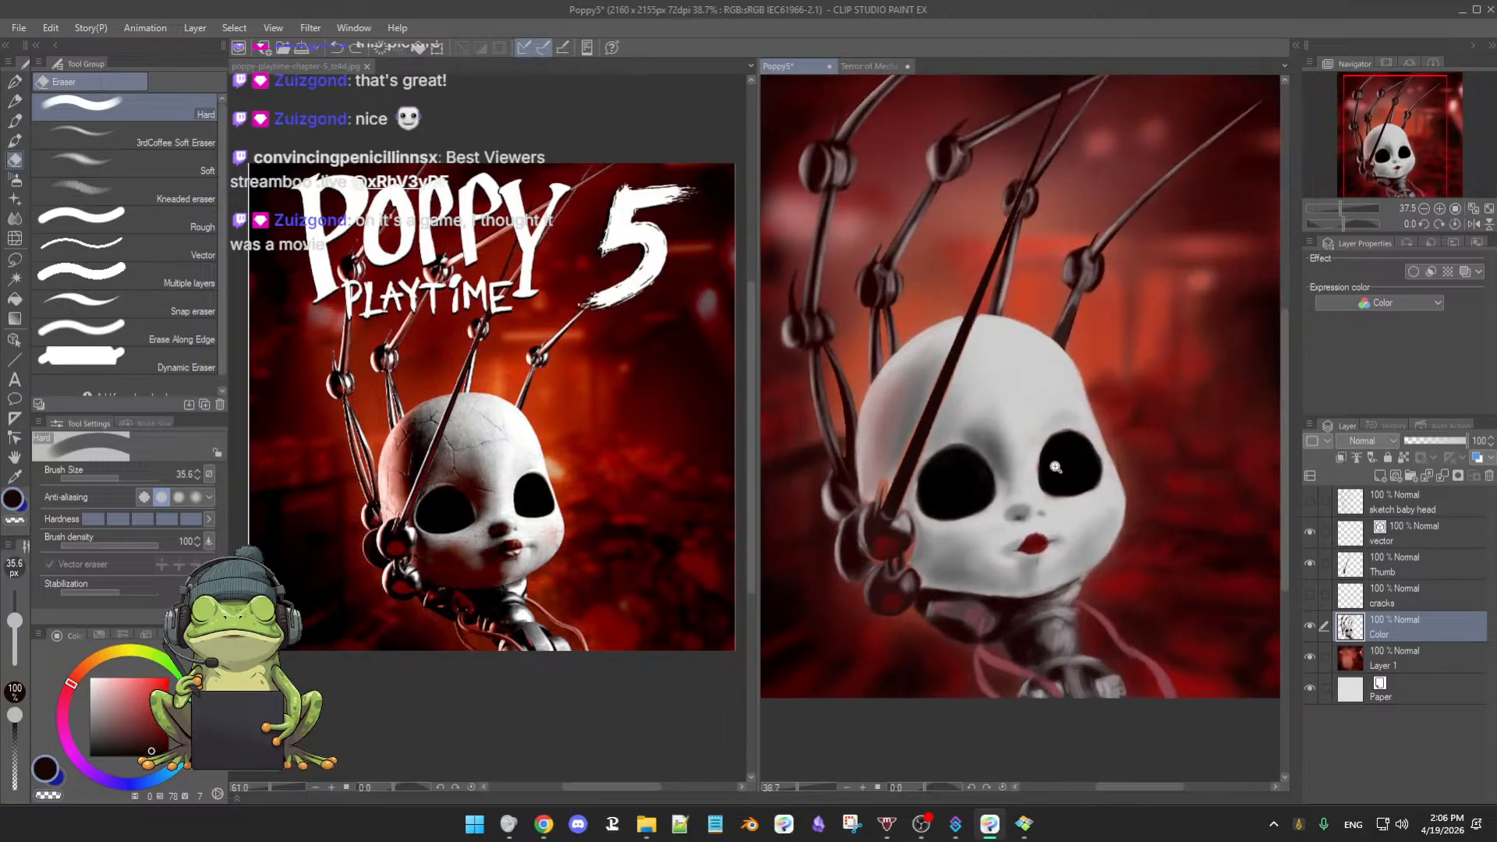
- Make the vector layer visible again and zoom in on the doll's face
click(1310, 533)
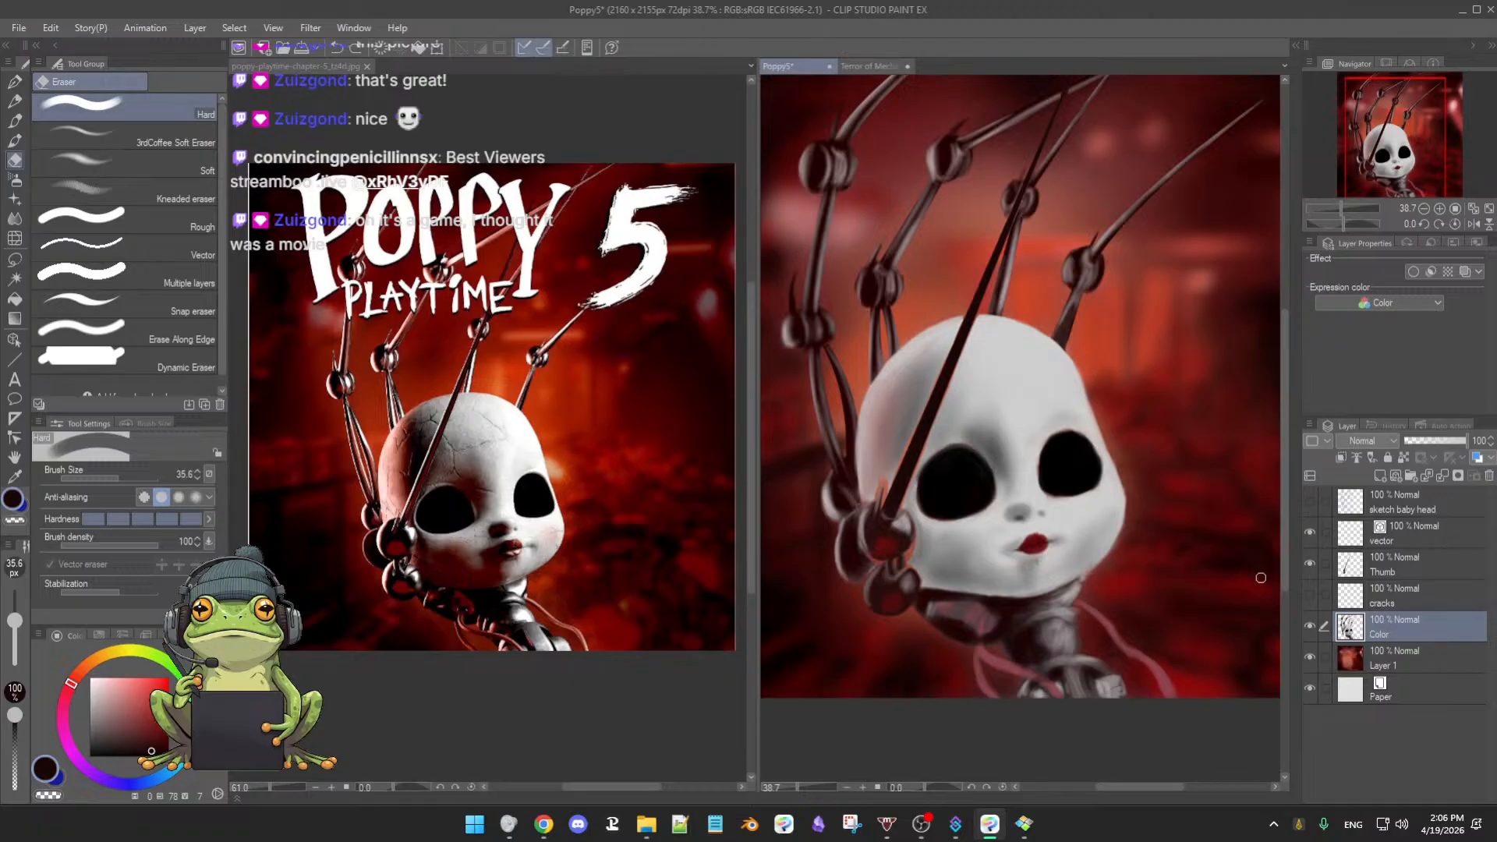
drag(1176, 581, 1182, 577)
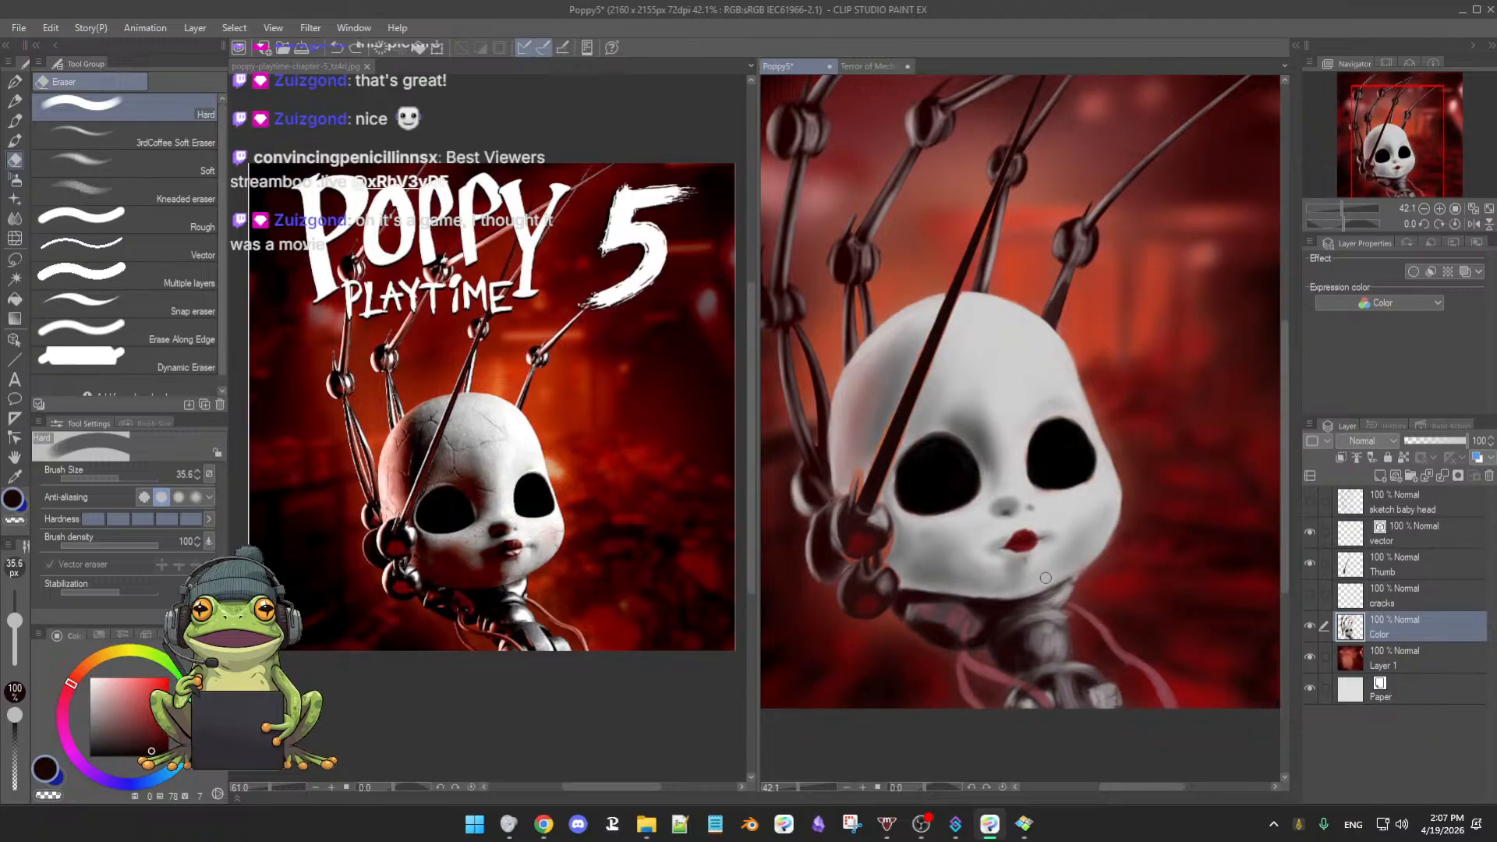
mouse_move(1046, 579)
mouse_down()
mouse_move(1027, 583)
mouse_move(1048, 586)
mouse_up()
drag(1042, 535, 1044, 571)
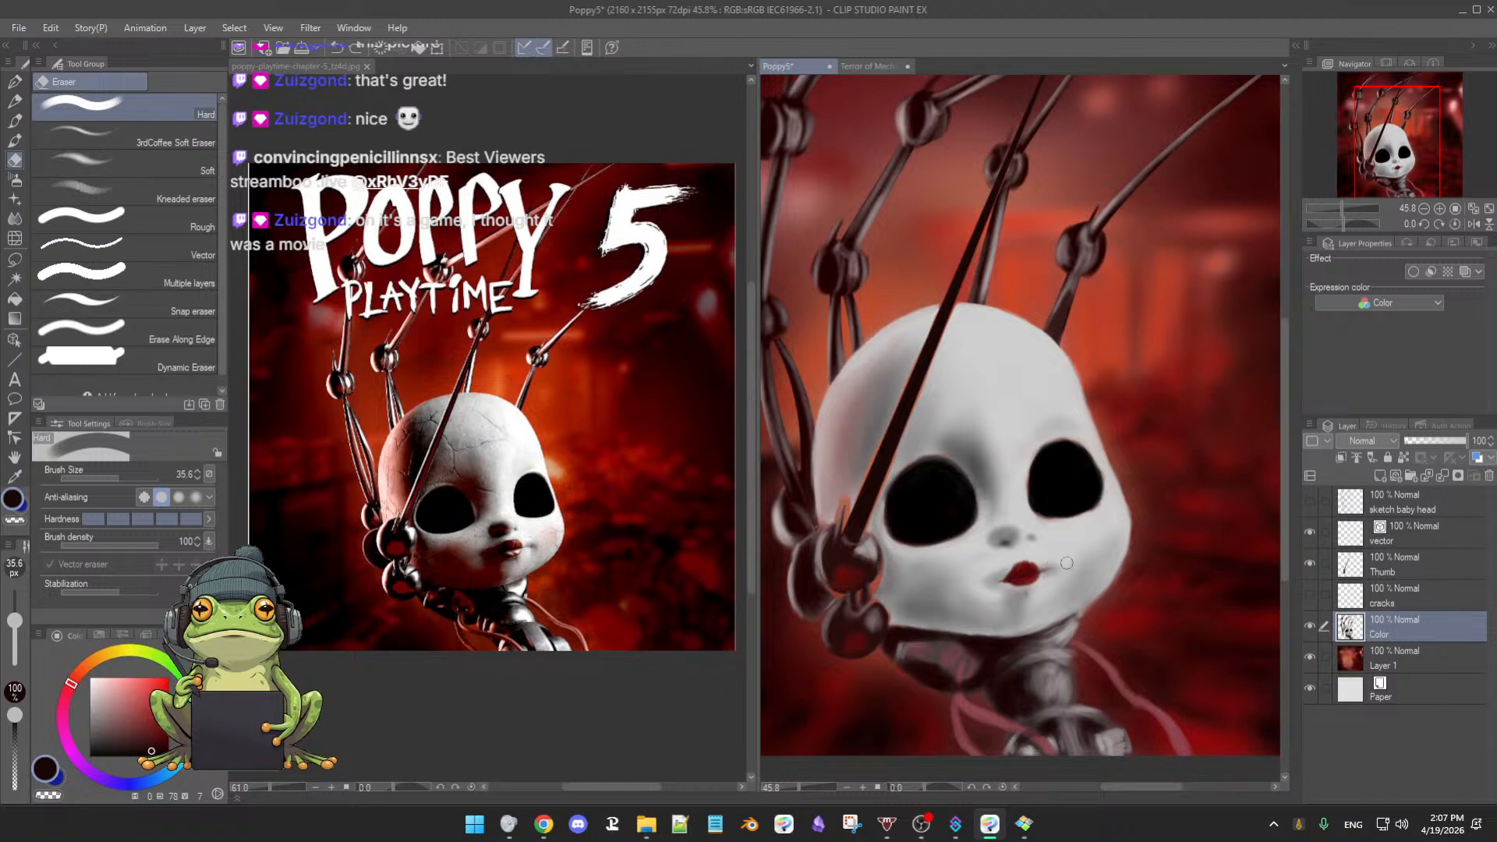
scroll(965, 560, up, 2)
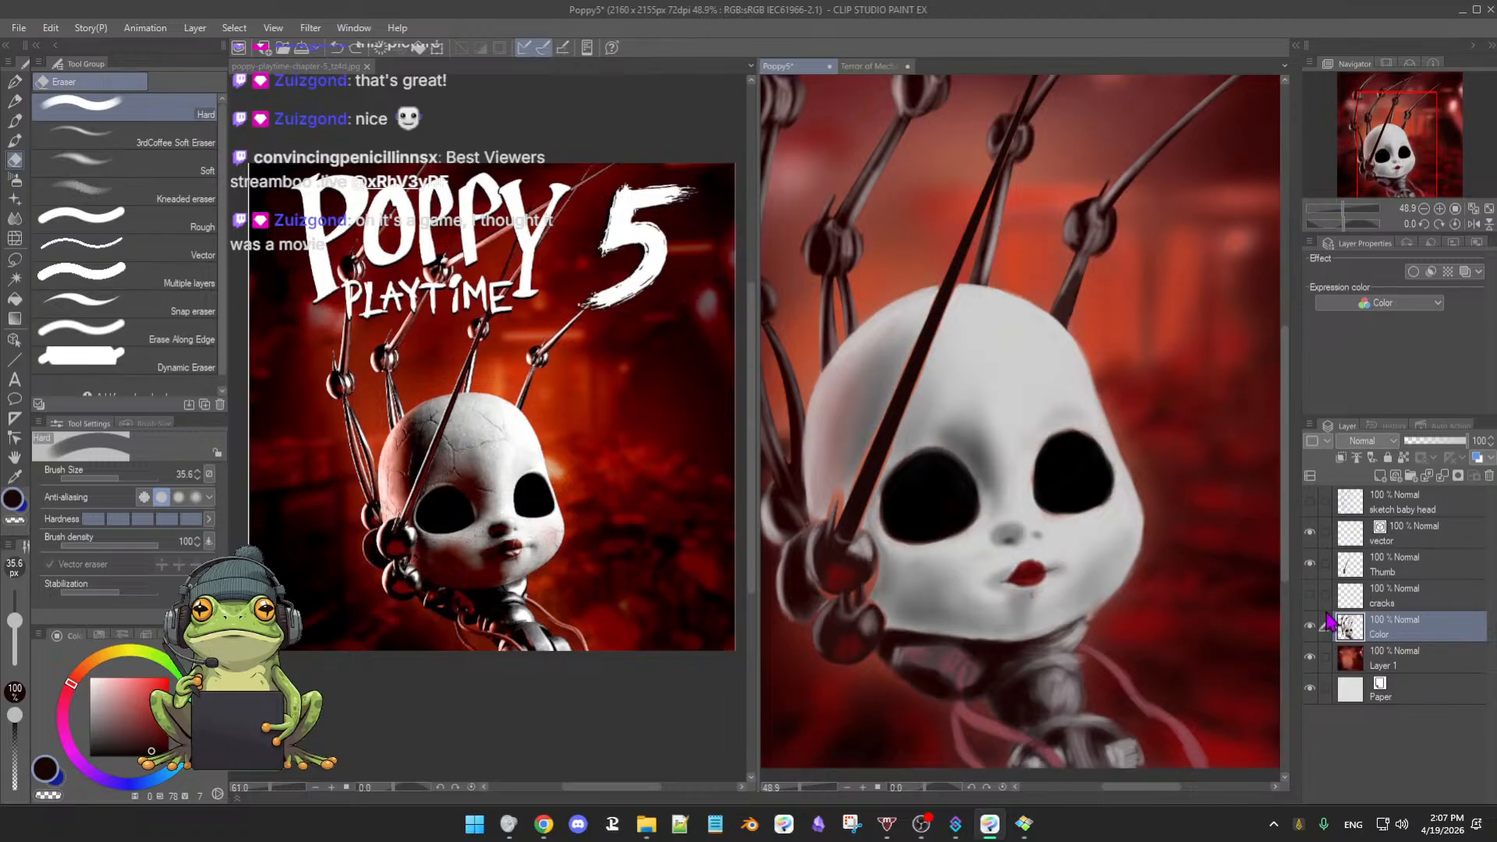
- Switch to the soft oil brush at about 60 px and sample light greys from the face and forehead
key(b)
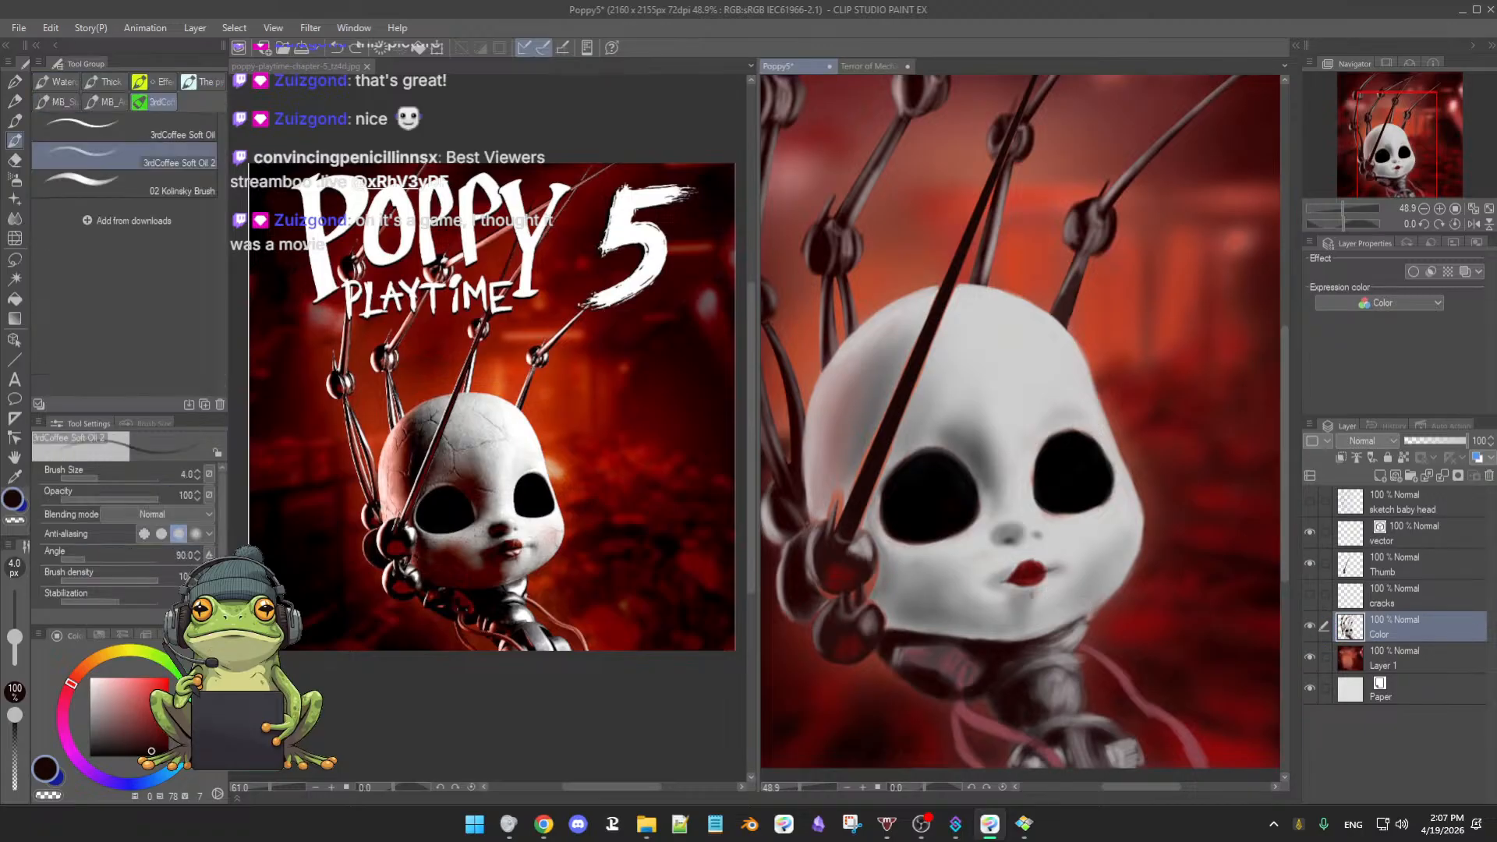
drag(976, 596, 996, 581)
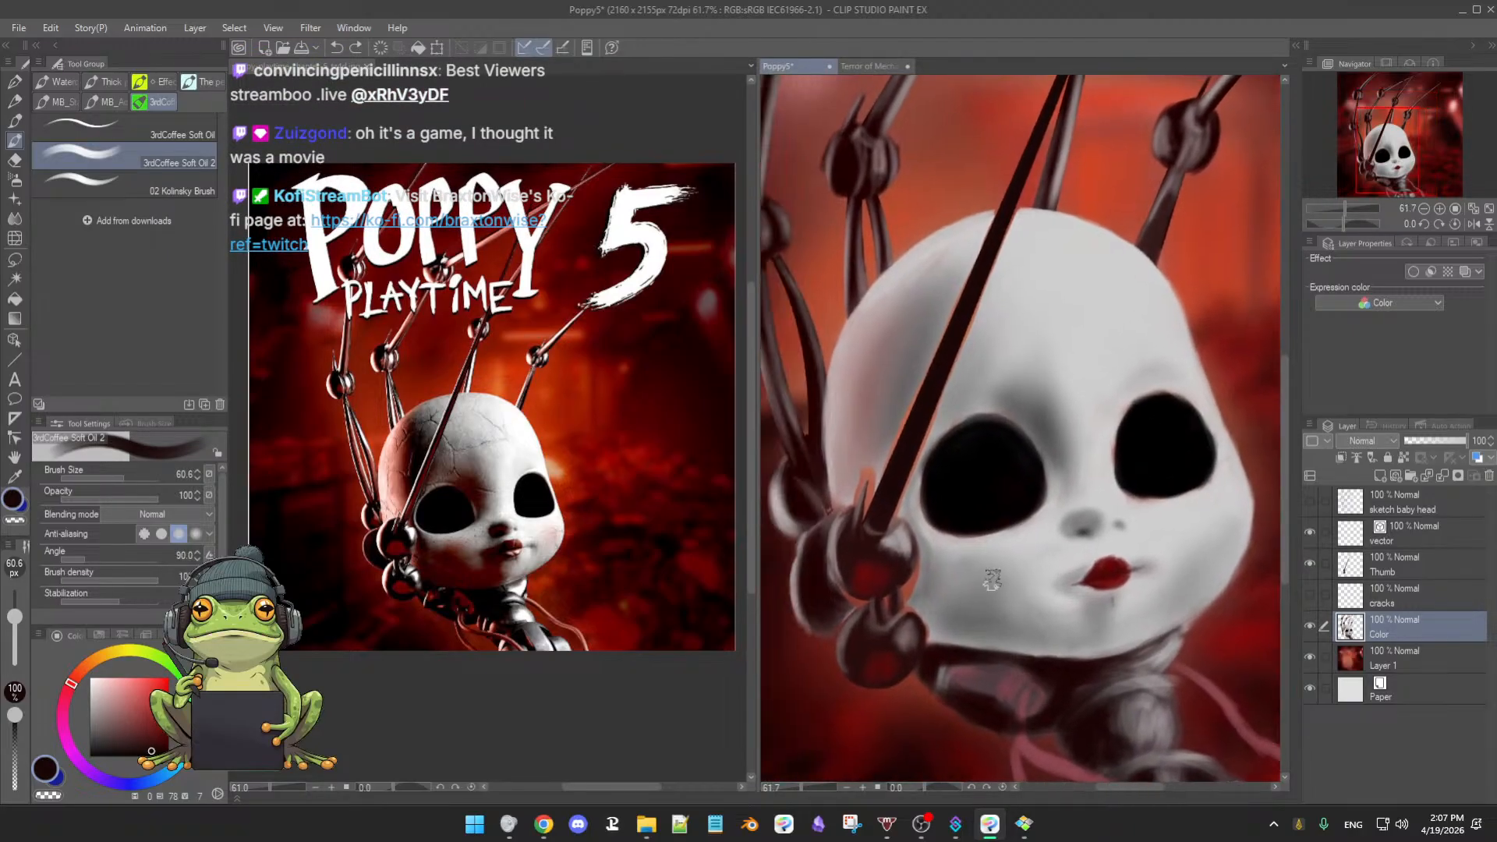
alt+click(929, 563)
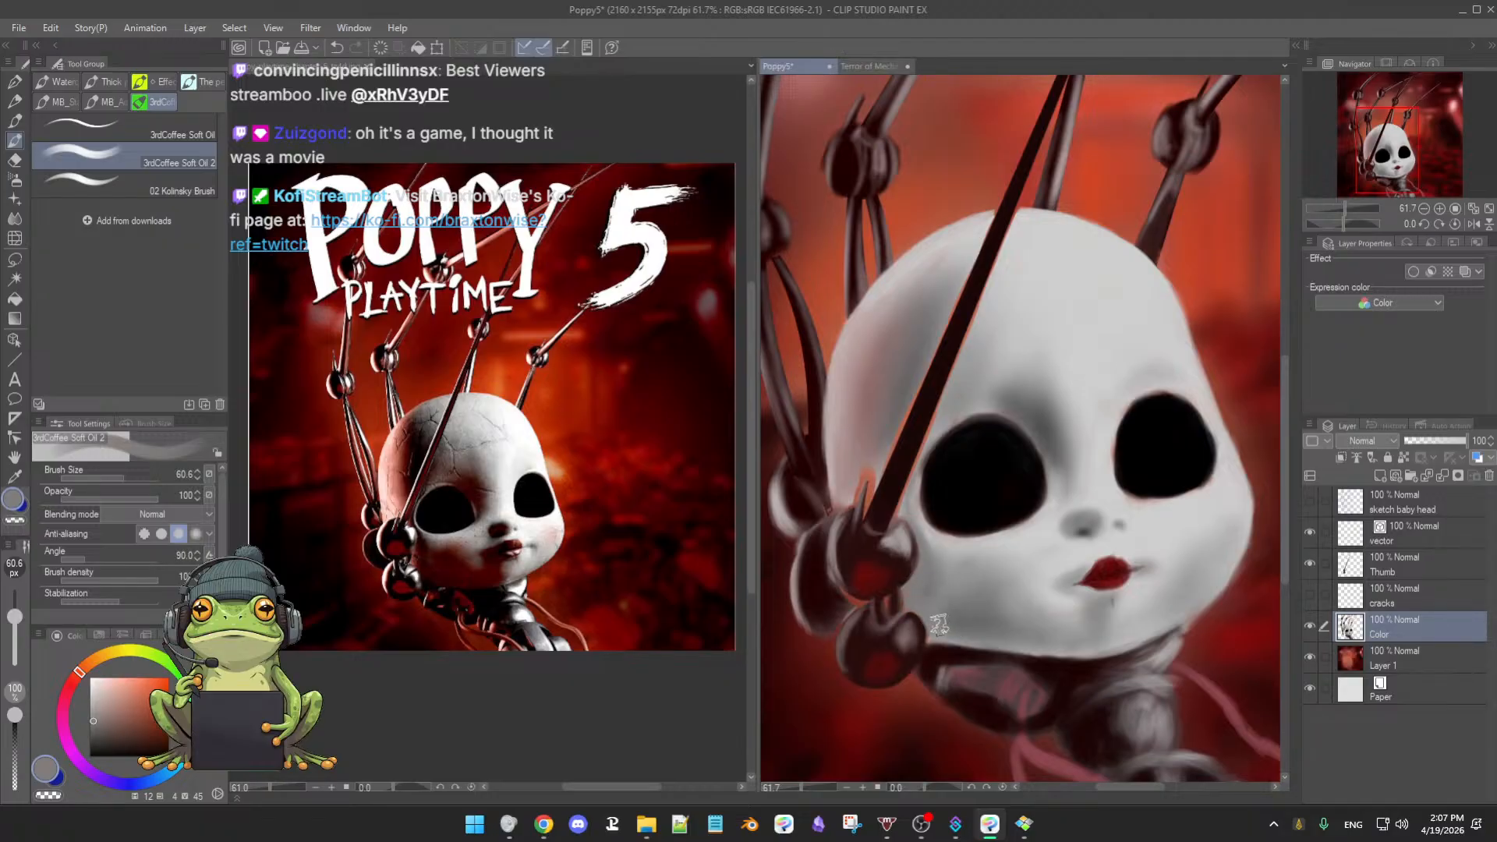
drag(936, 595, 946, 605)
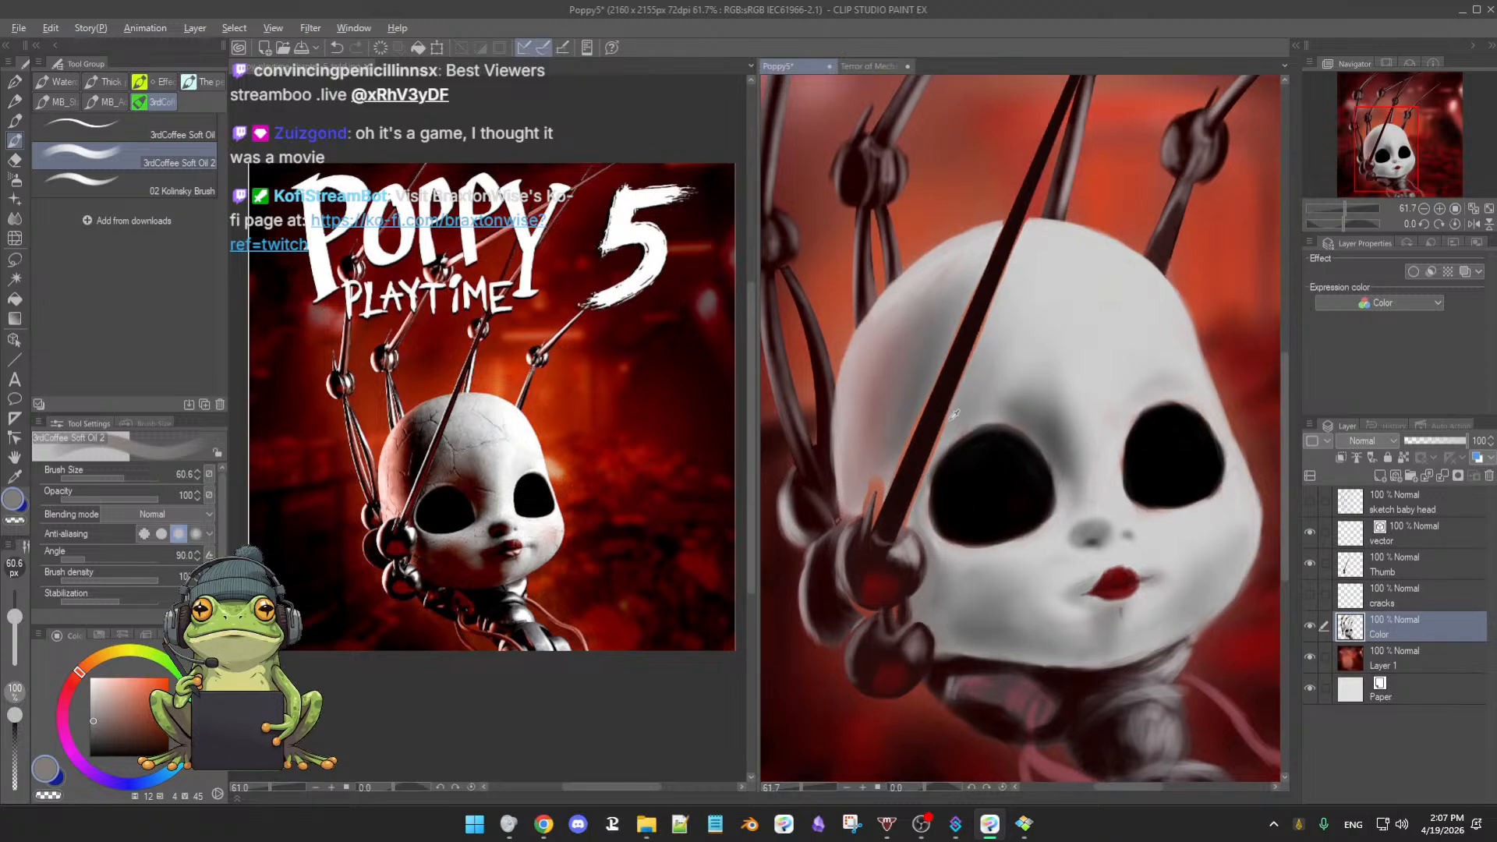
alt+click(967, 387)
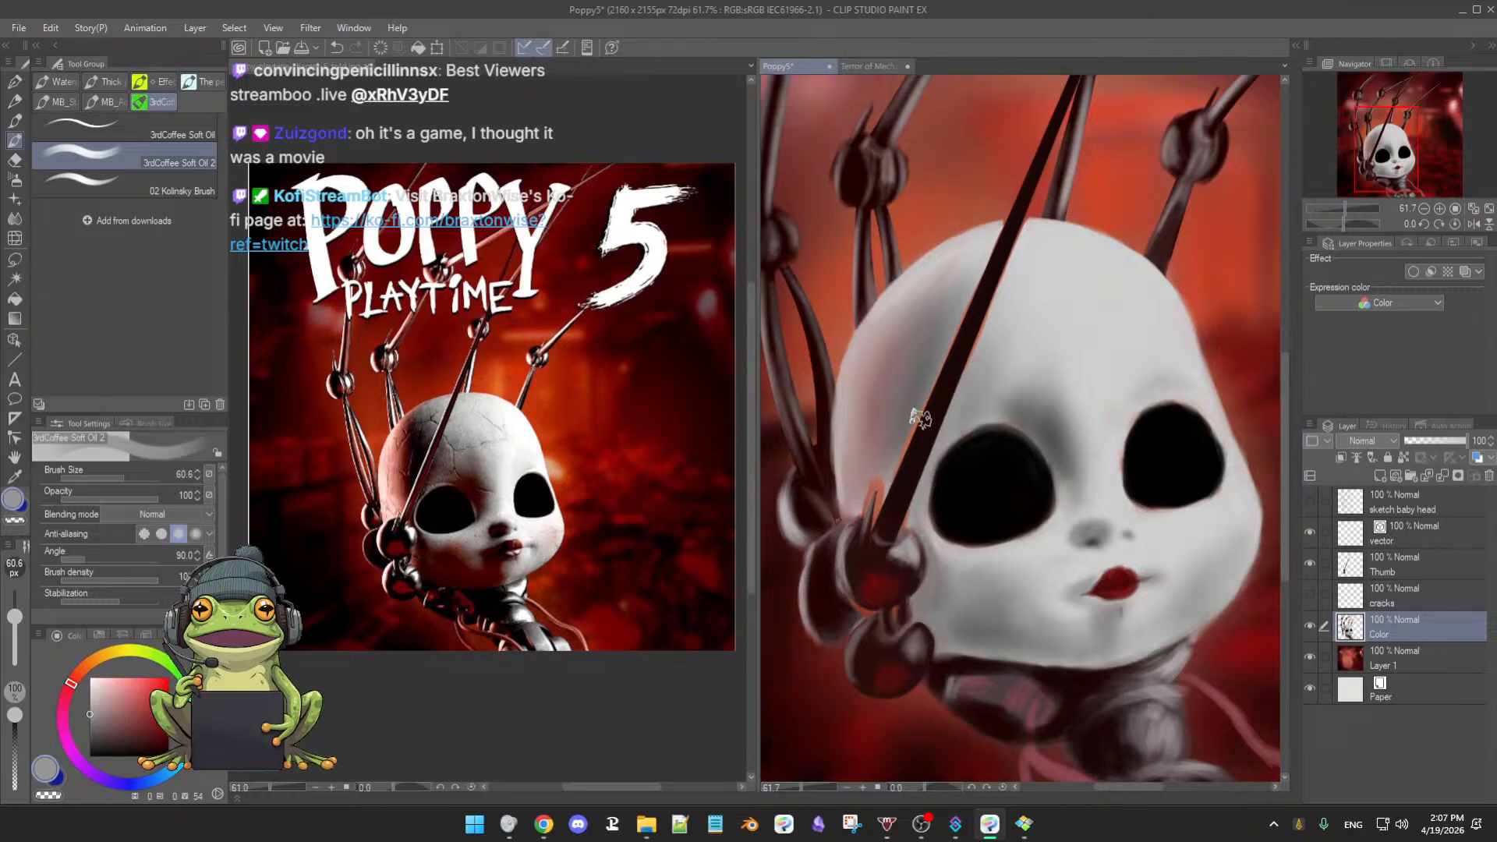
- Toggle the Thumb layer's visibility to compare, leaving it shown
click(1310, 563)
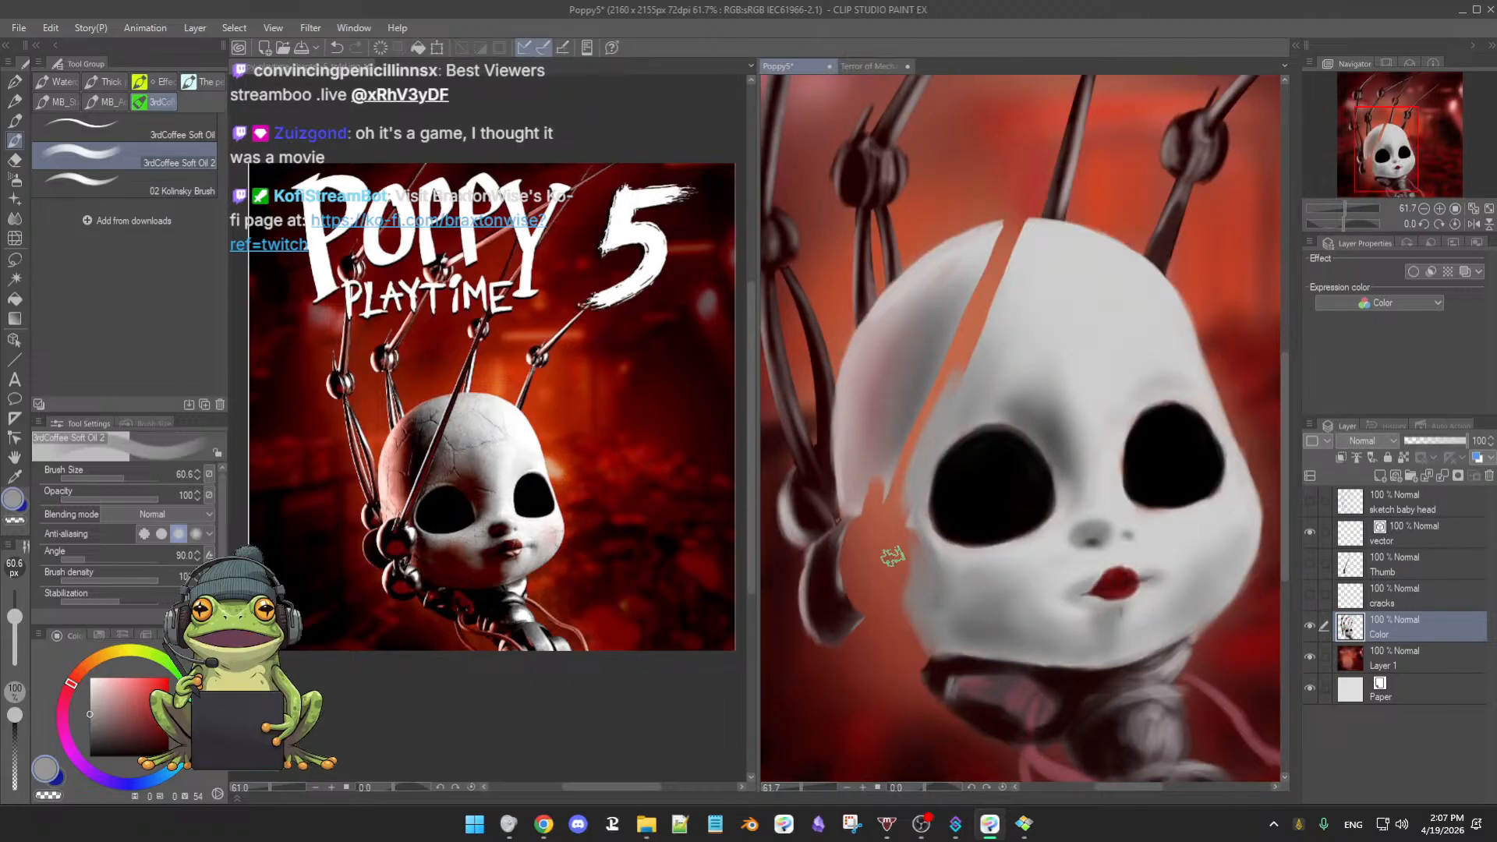
click(1311, 565)
click(1310, 565)
click(1310, 564)
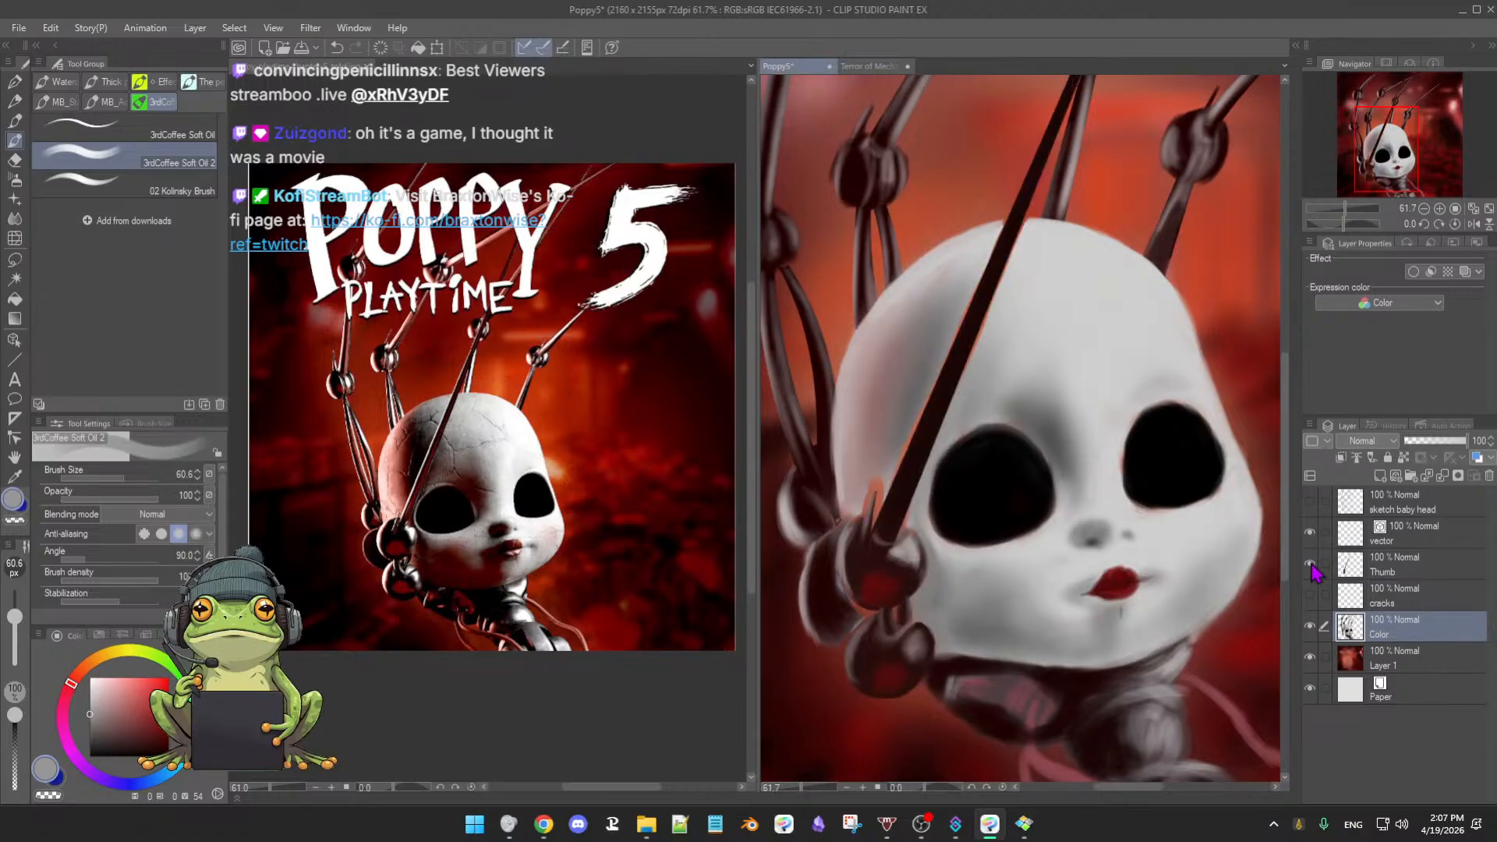
- Sample greys beside the rod and switch to the Soft airbrush at about 70 px
alt+click(856, 493)
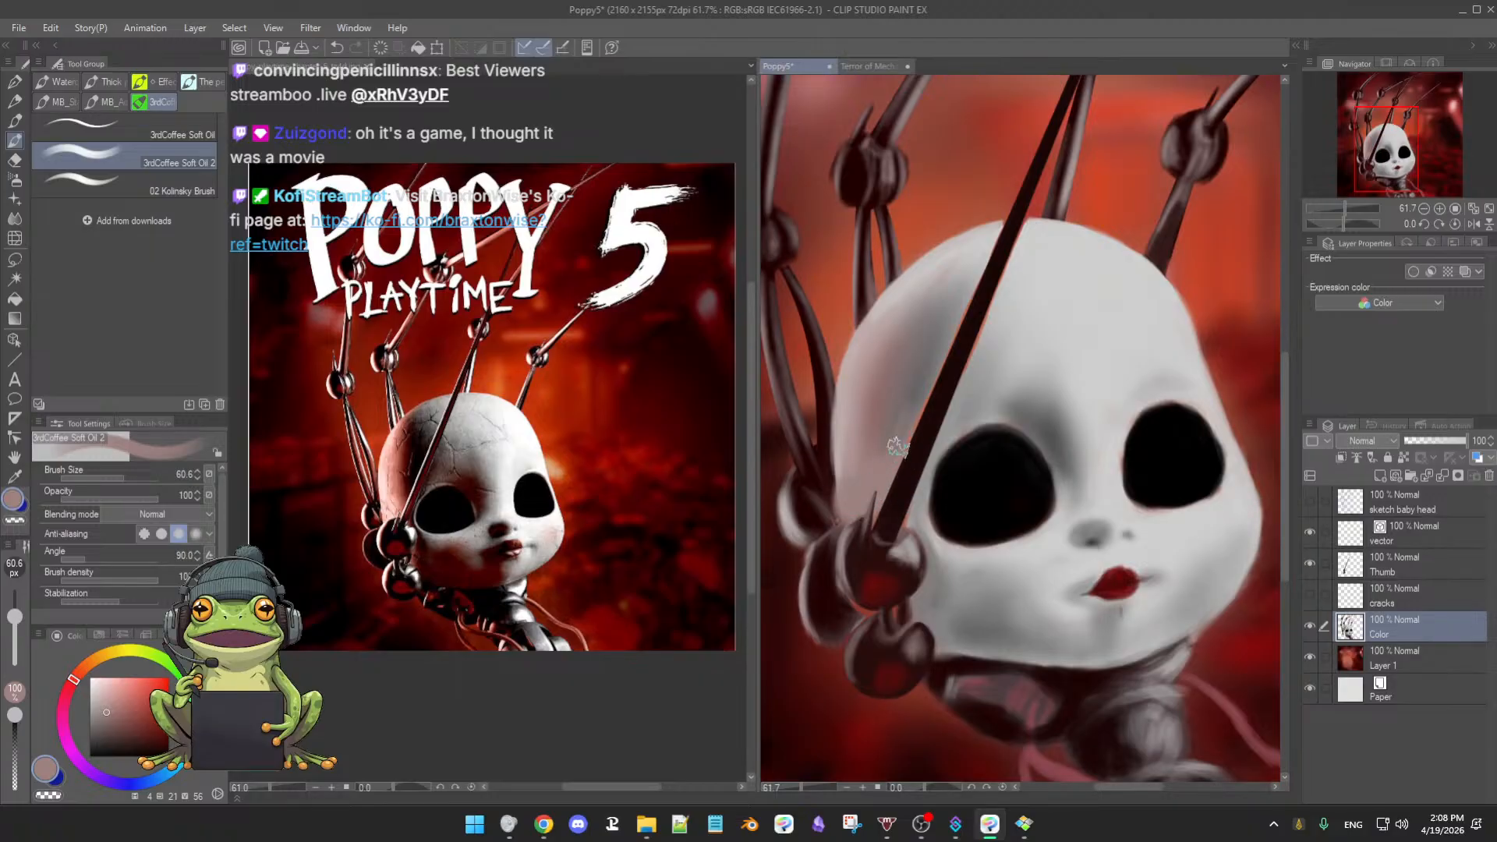
alt+click(909, 392)
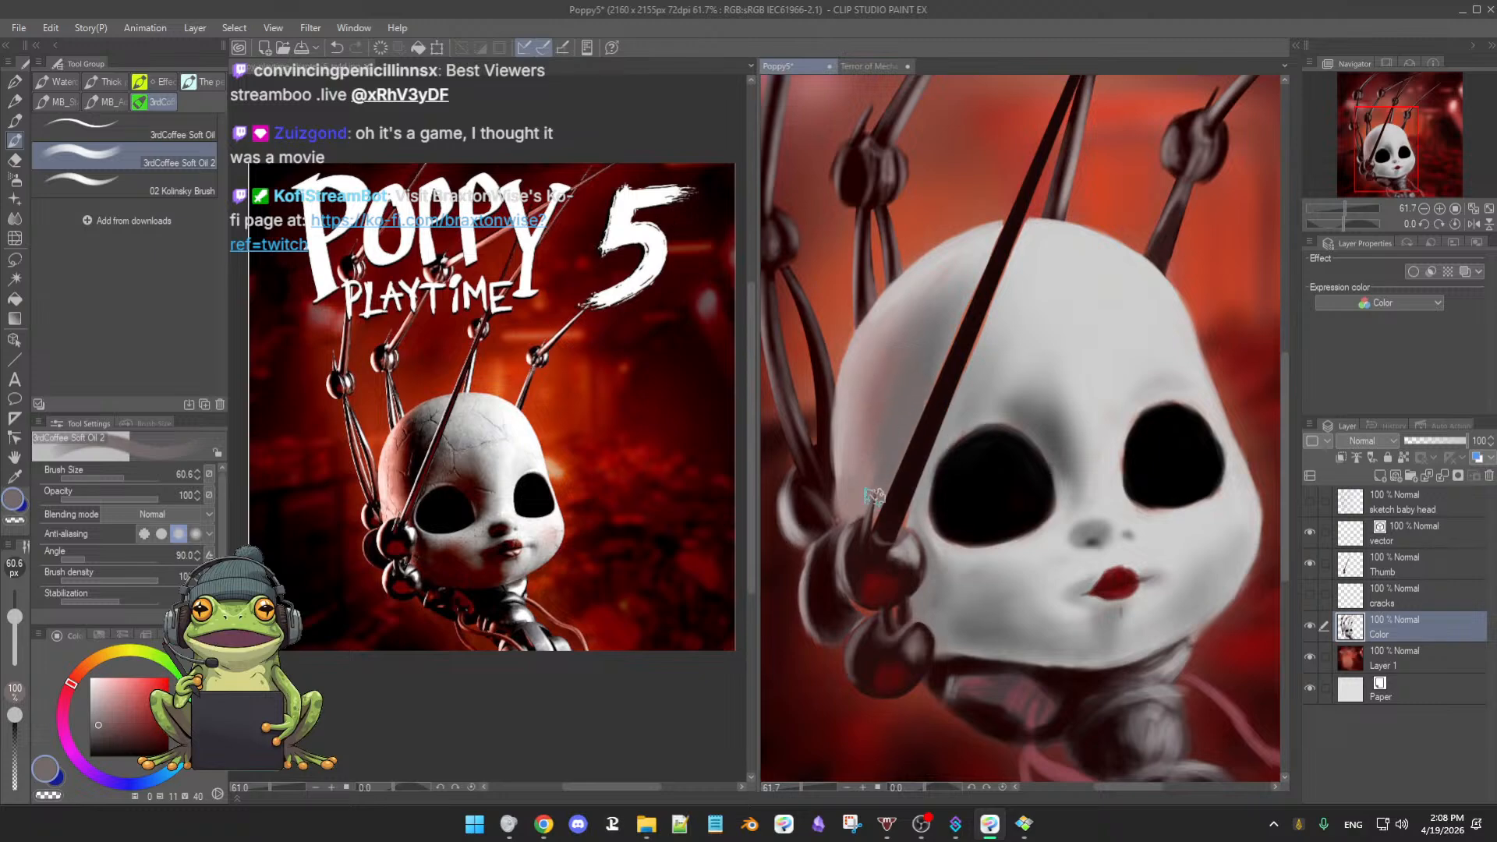
alt+click(916, 394)
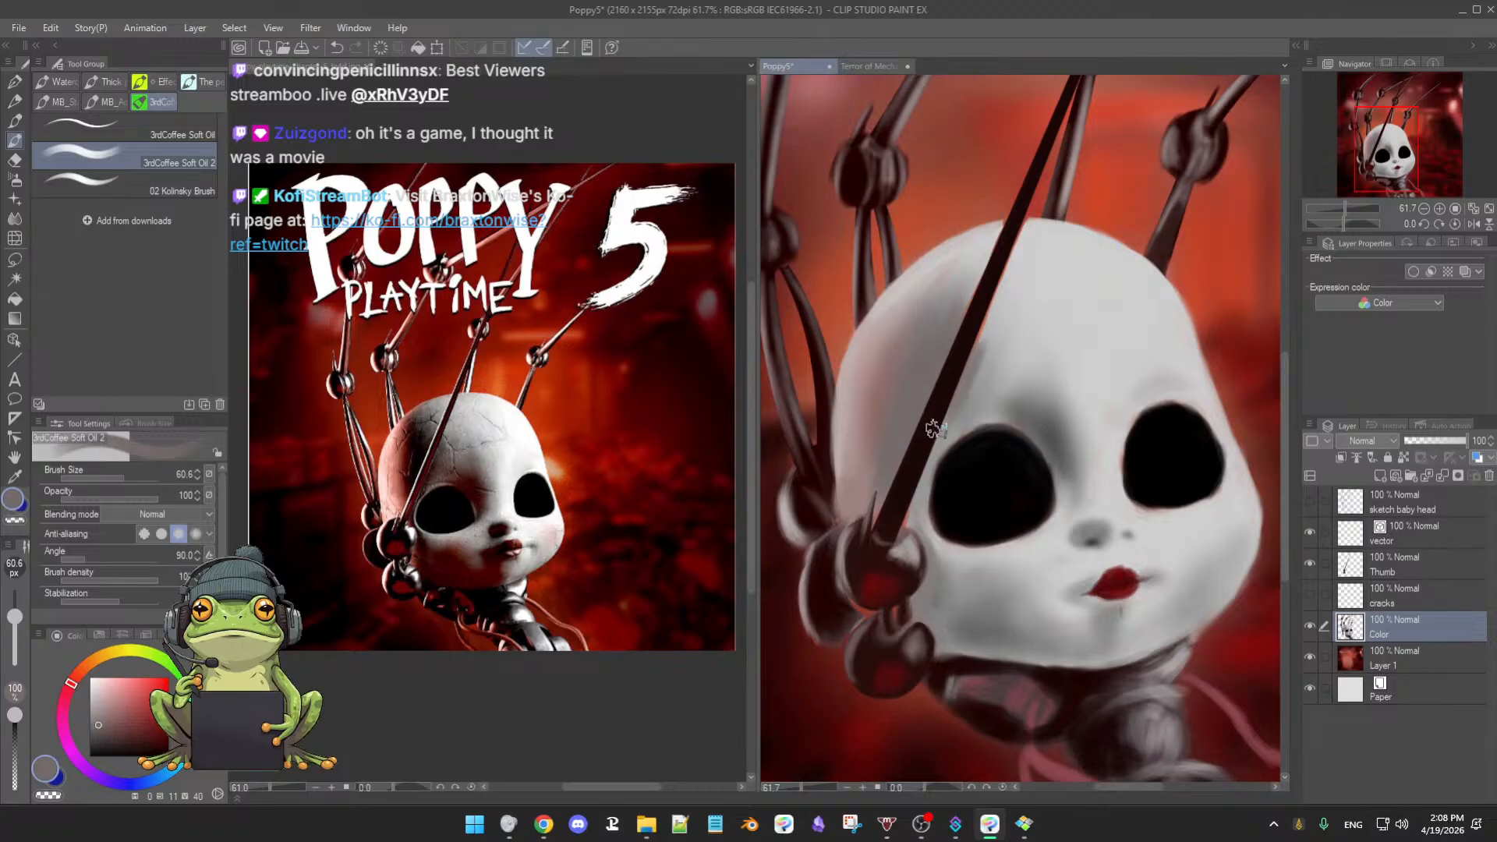
alt+click(985, 382)
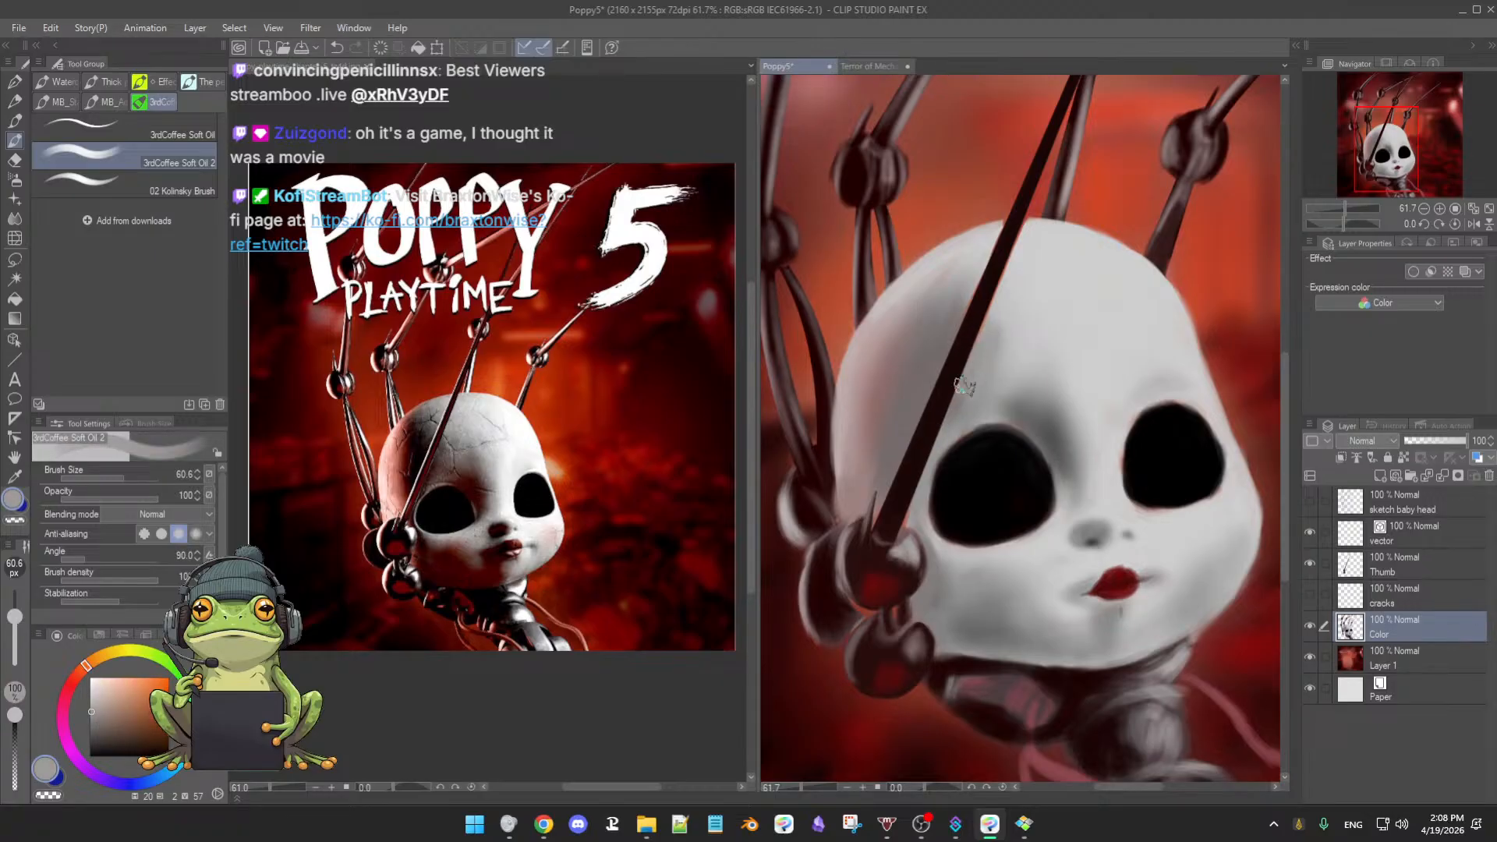
key(b)
mouse_move(1016, 325)
mouse_down()
mouse_move(984, 321)
mouse_move(1005, 287)
mouse_move(1000, 303)
mouse_move(979, 287)
mouse_move(1001, 270)
mouse_move(973, 302)
mouse_move(1001, 280)
mouse_move(947, 301)
mouse_move(971, 293)
mouse_move(945, 368)
mouse_move(987, 312)
mouse_up()
alt+click(1012, 297)
alt+click(941, 327)
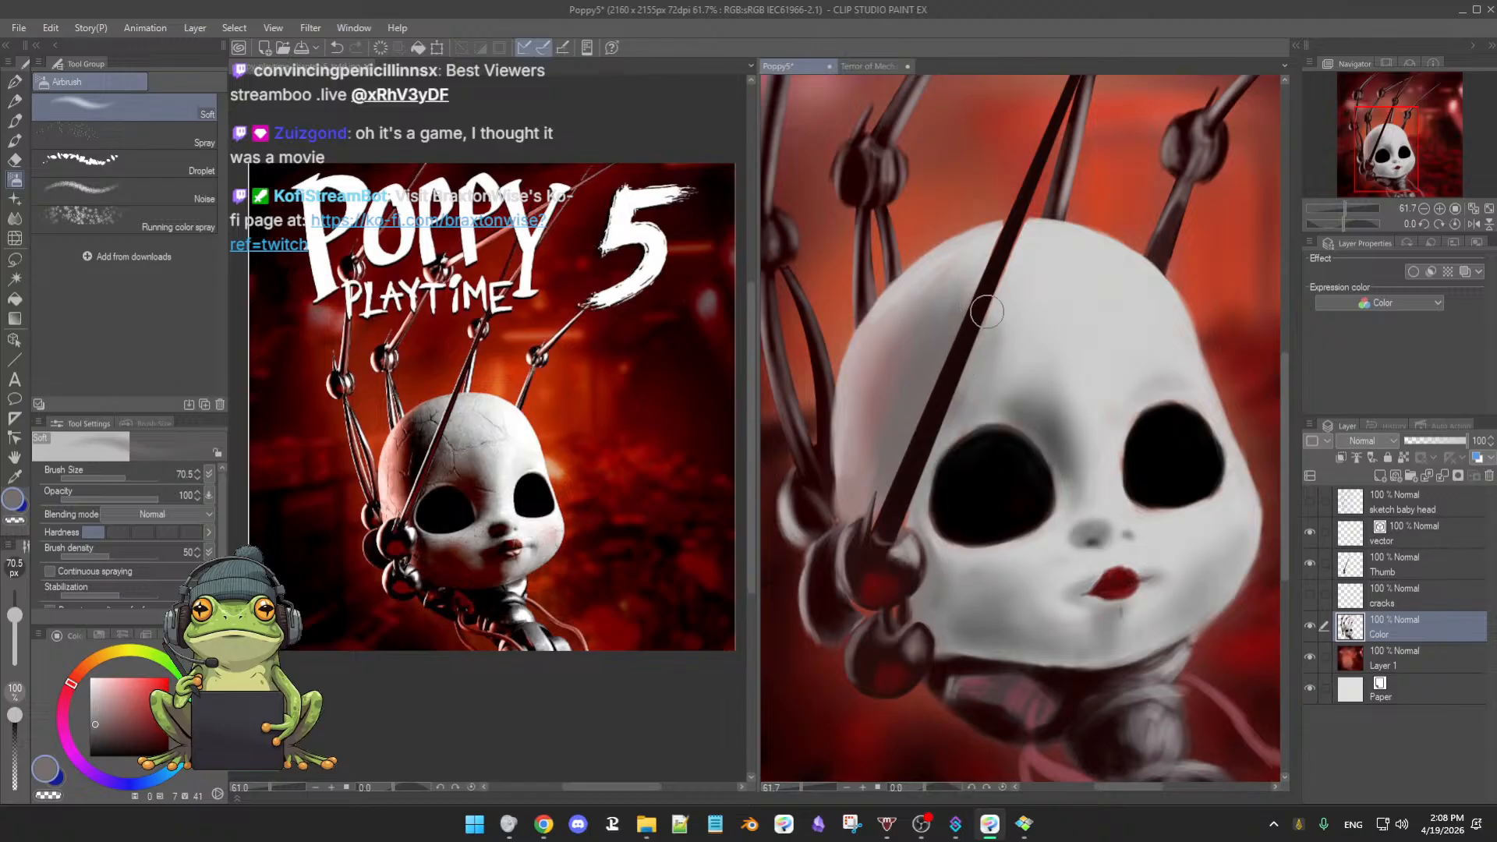
- Airbrush grey along both rod edges on the head top, shrinking the brush to 21 then 15 px
mouse_move(961, 366)
mouse_down()
mouse_move(937, 387)
mouse_move(968, 319)
mouse_move(1013, 291)
mouse_move(992, 305)
mouse_up()
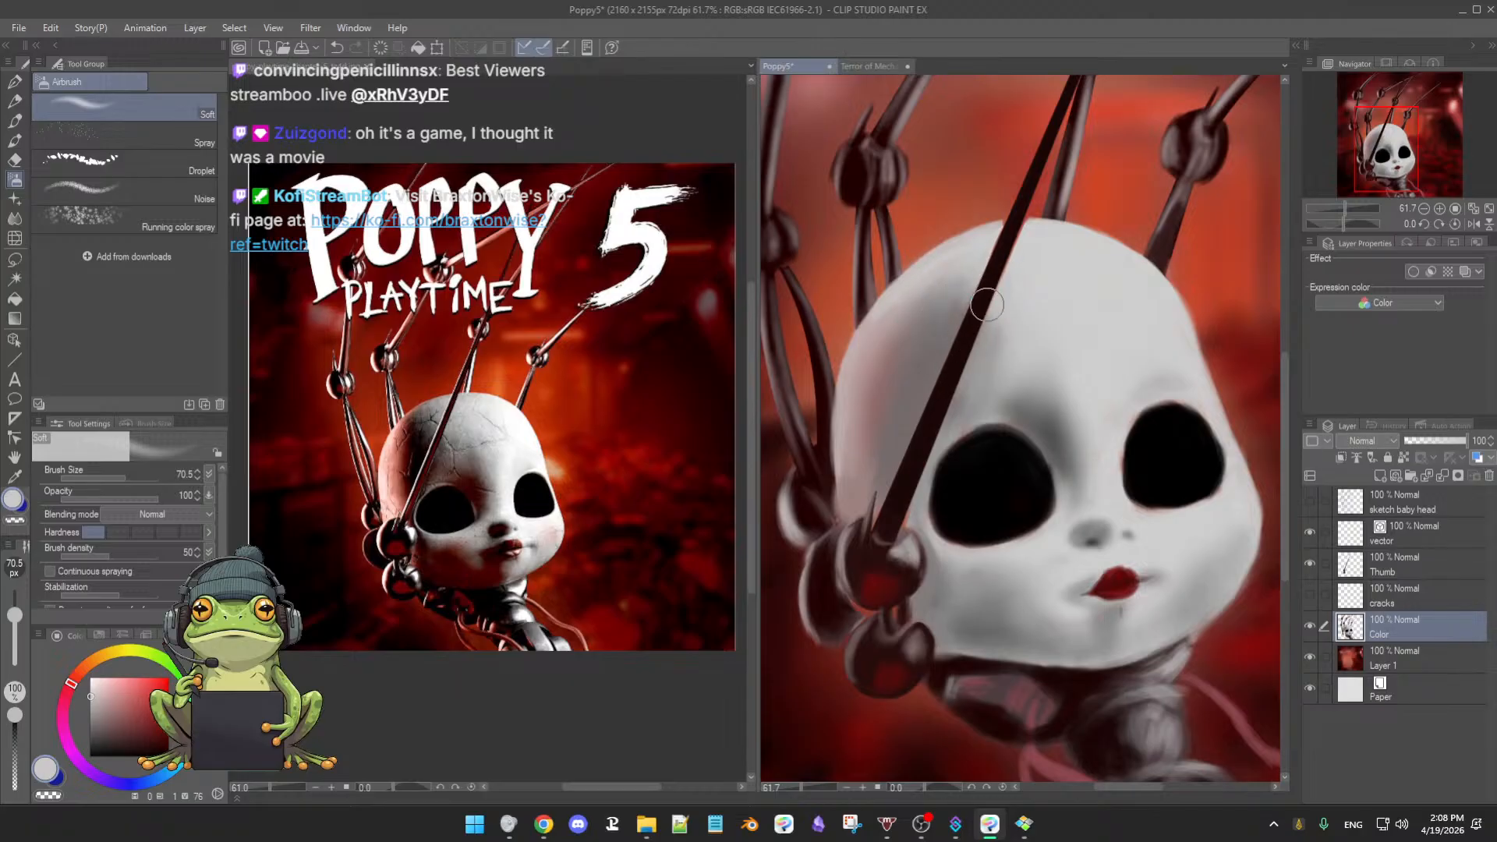
drag(1015, 282, 996, 263)
scroll(1014, 242, up, 4)
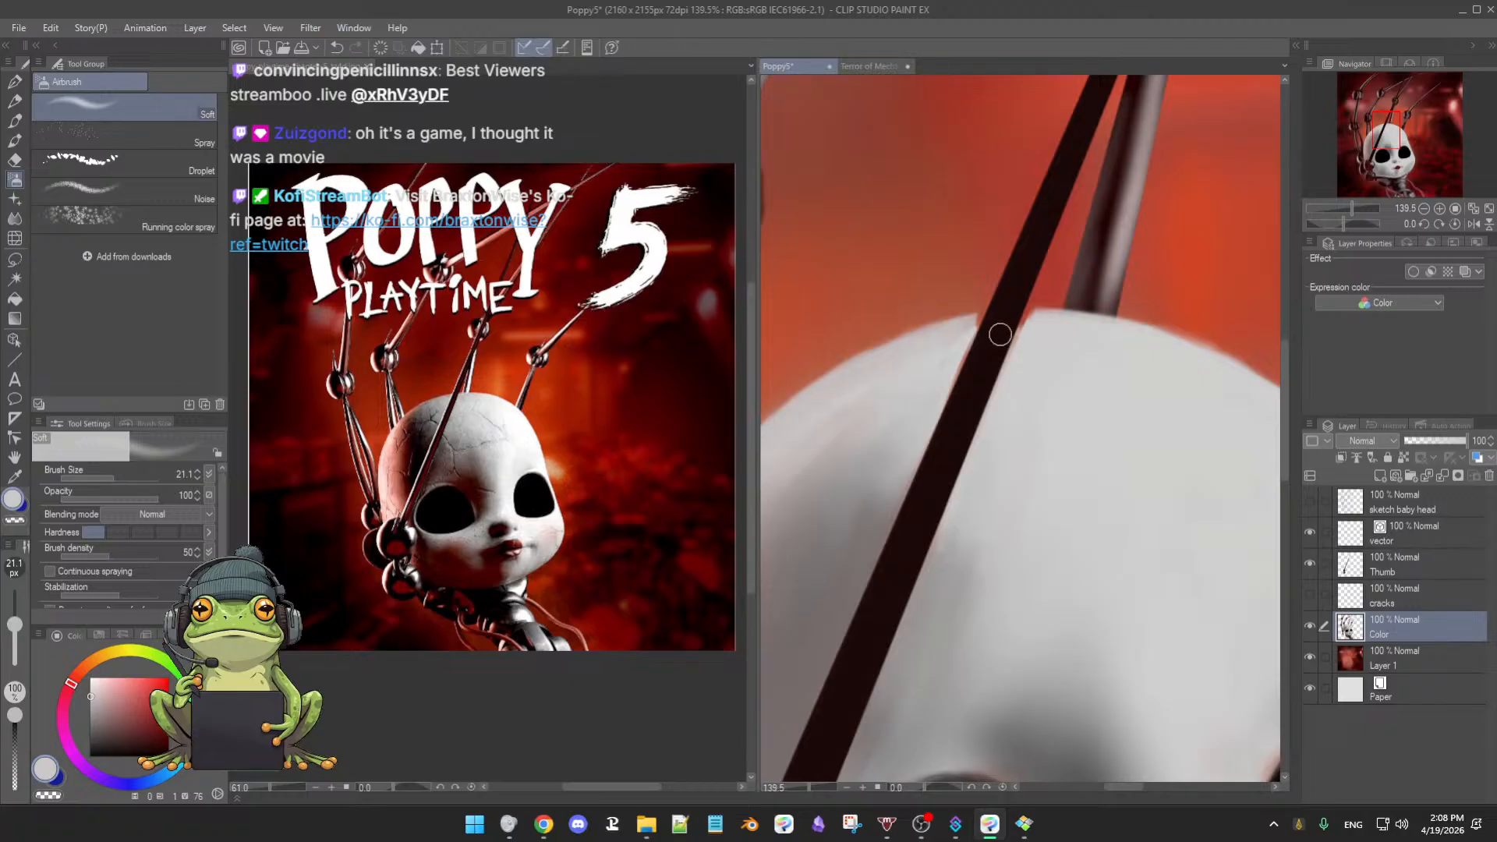
drag(1000, 334, 1035, 324)
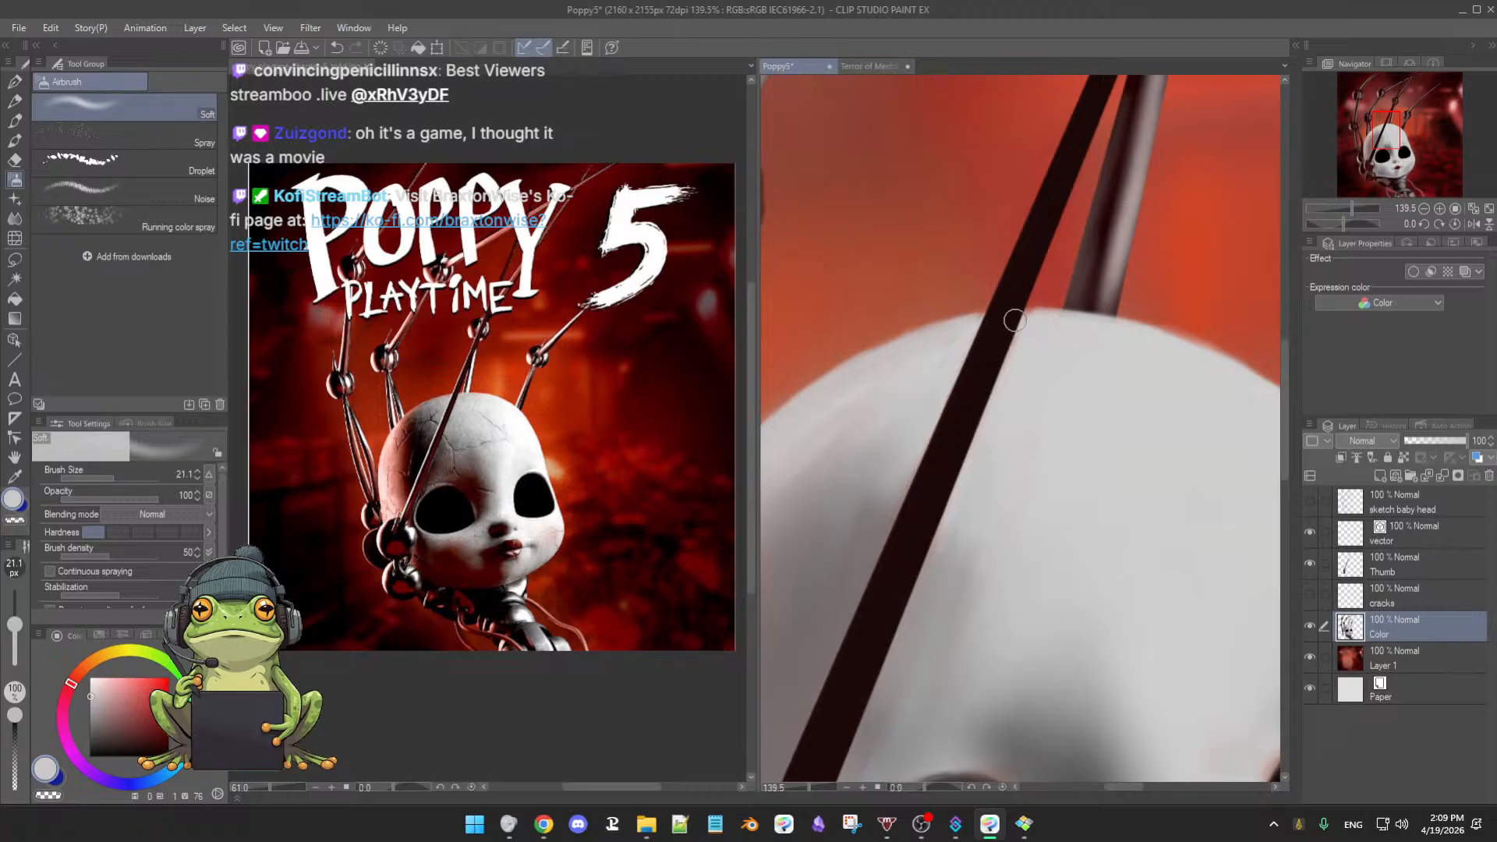
drag(1023, 332, 1011, 335)
drag(916, 460, 885, 540)
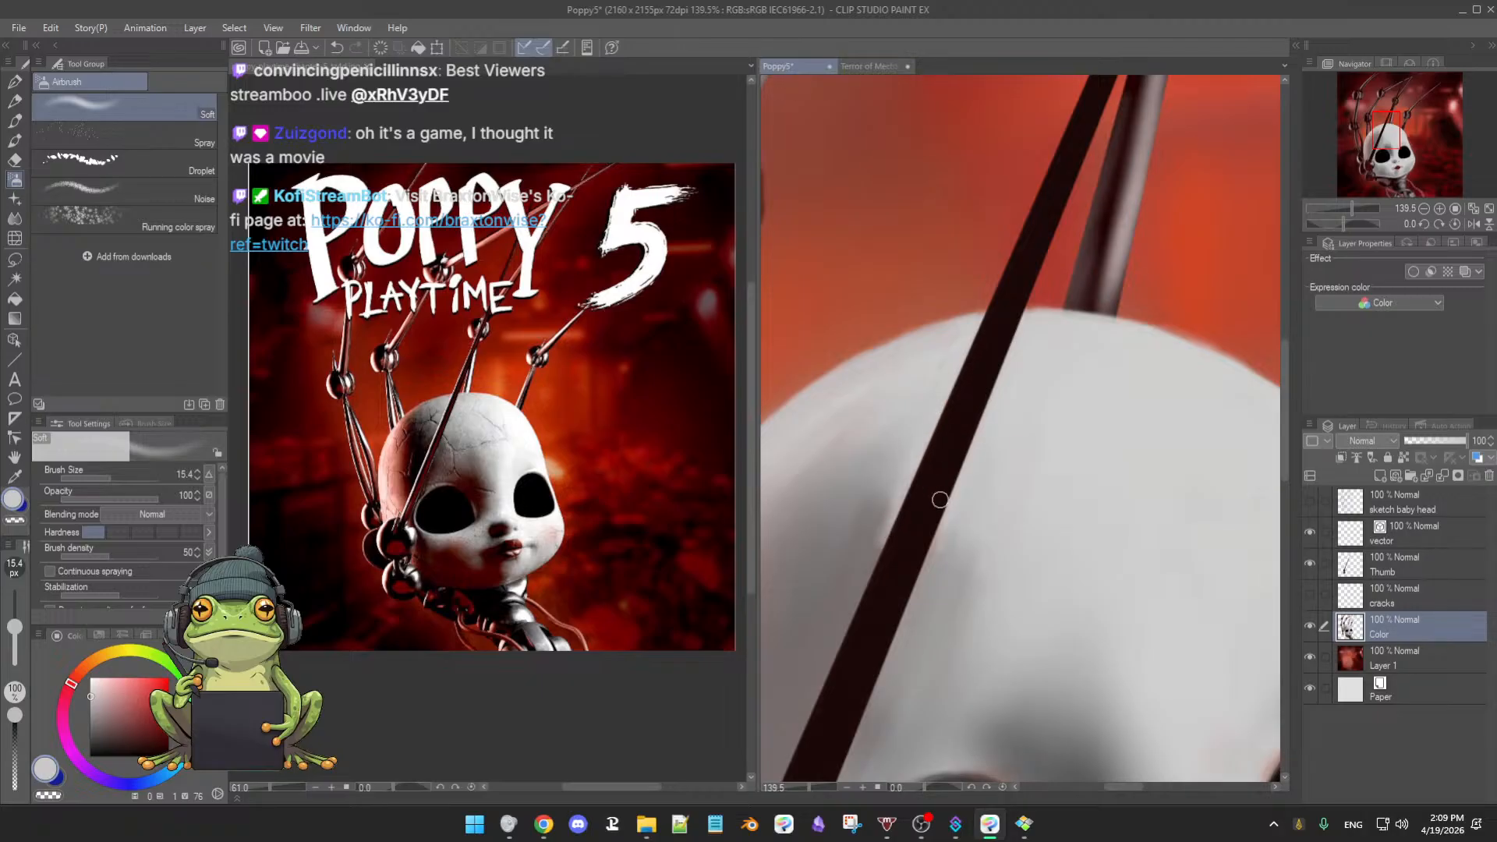
alt+click(883, 494)
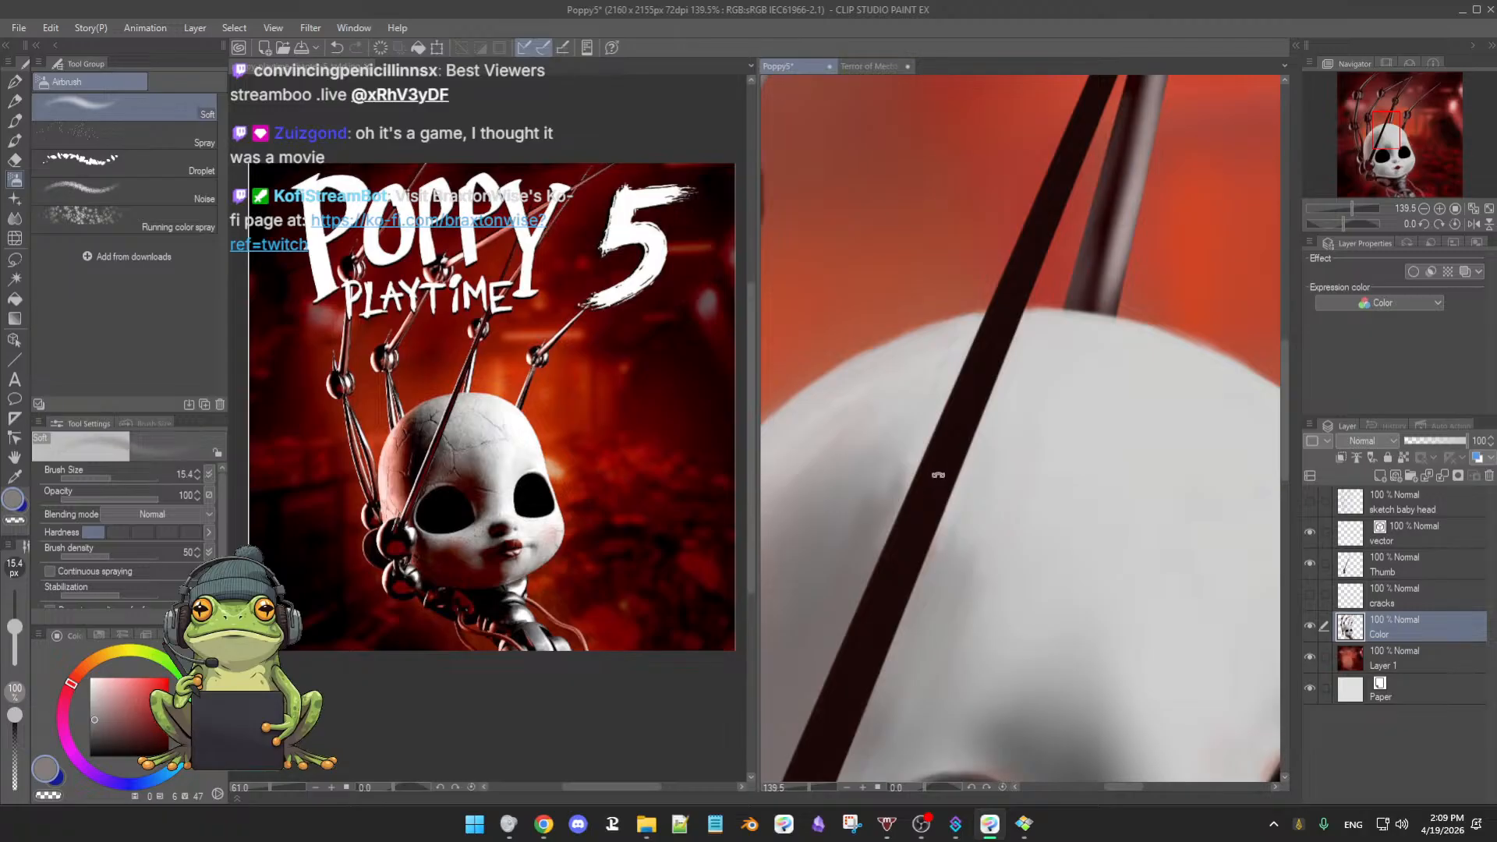
alt+click(954, 520)
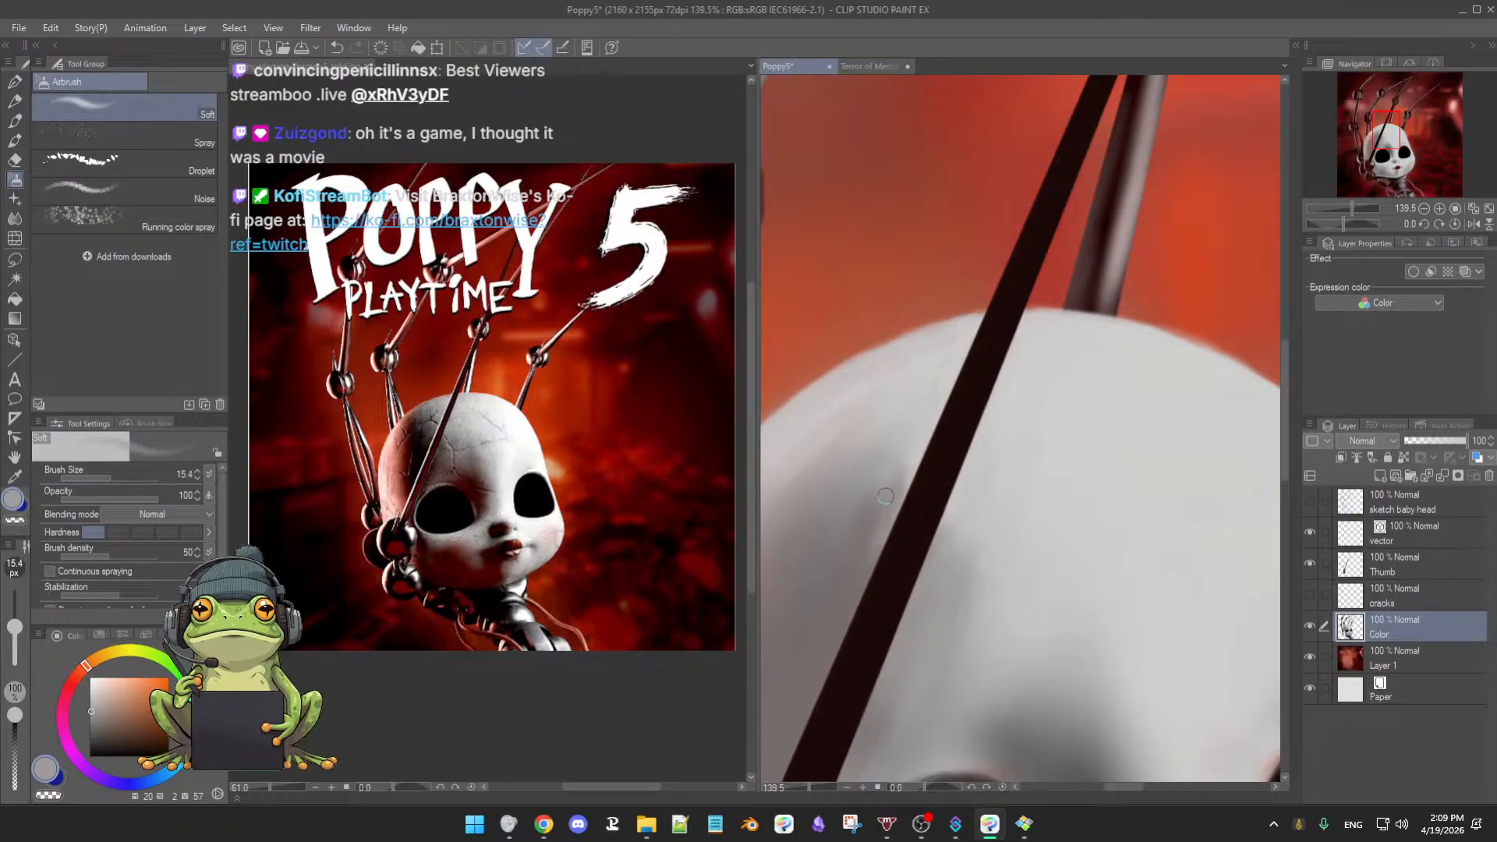
scroll(1015, 558, down, 3)
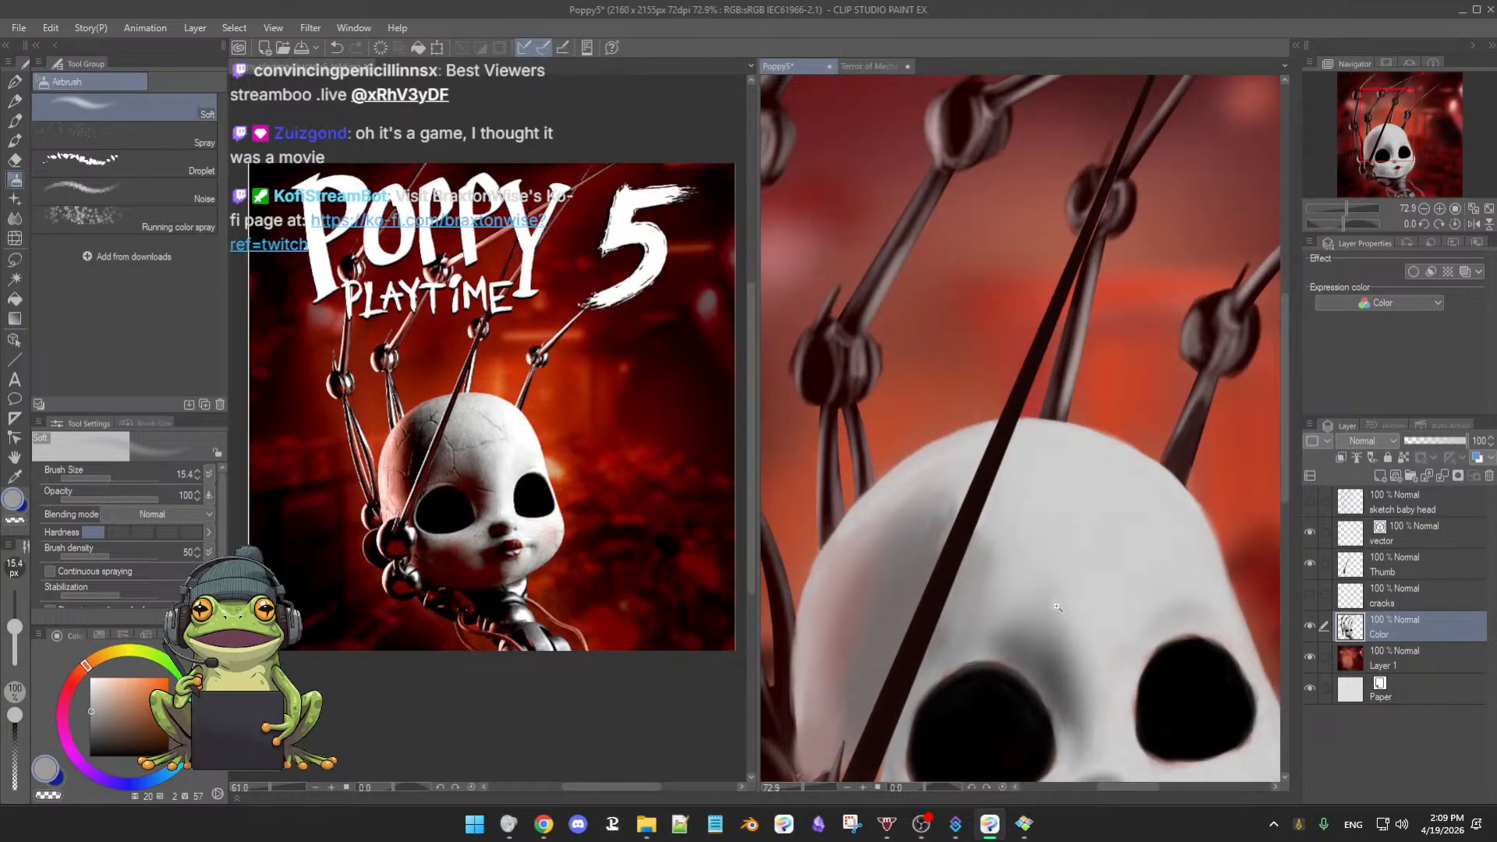
- Airbrush lighter grey over the reddish patch left of the bar with a brush of about 36 px or larger
scroll(1062, 613, up, 1)
drag(1062, 616, 1106, 475)
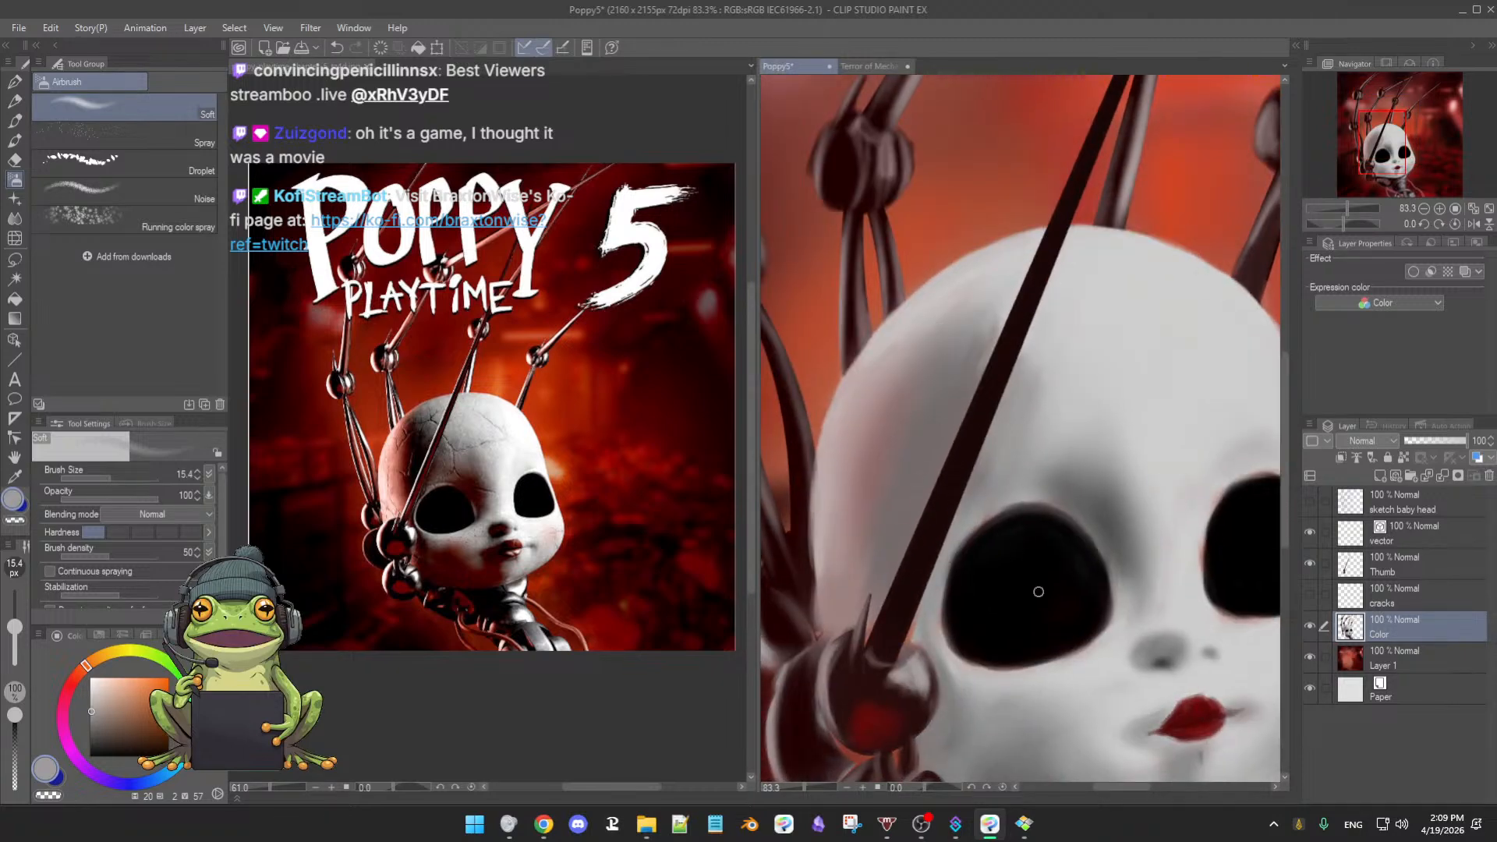
mouse_move(1039, 651)
mouse_down()
mouse_move(1030, 639)
mouse_move(1039, 645)
mouse_up()
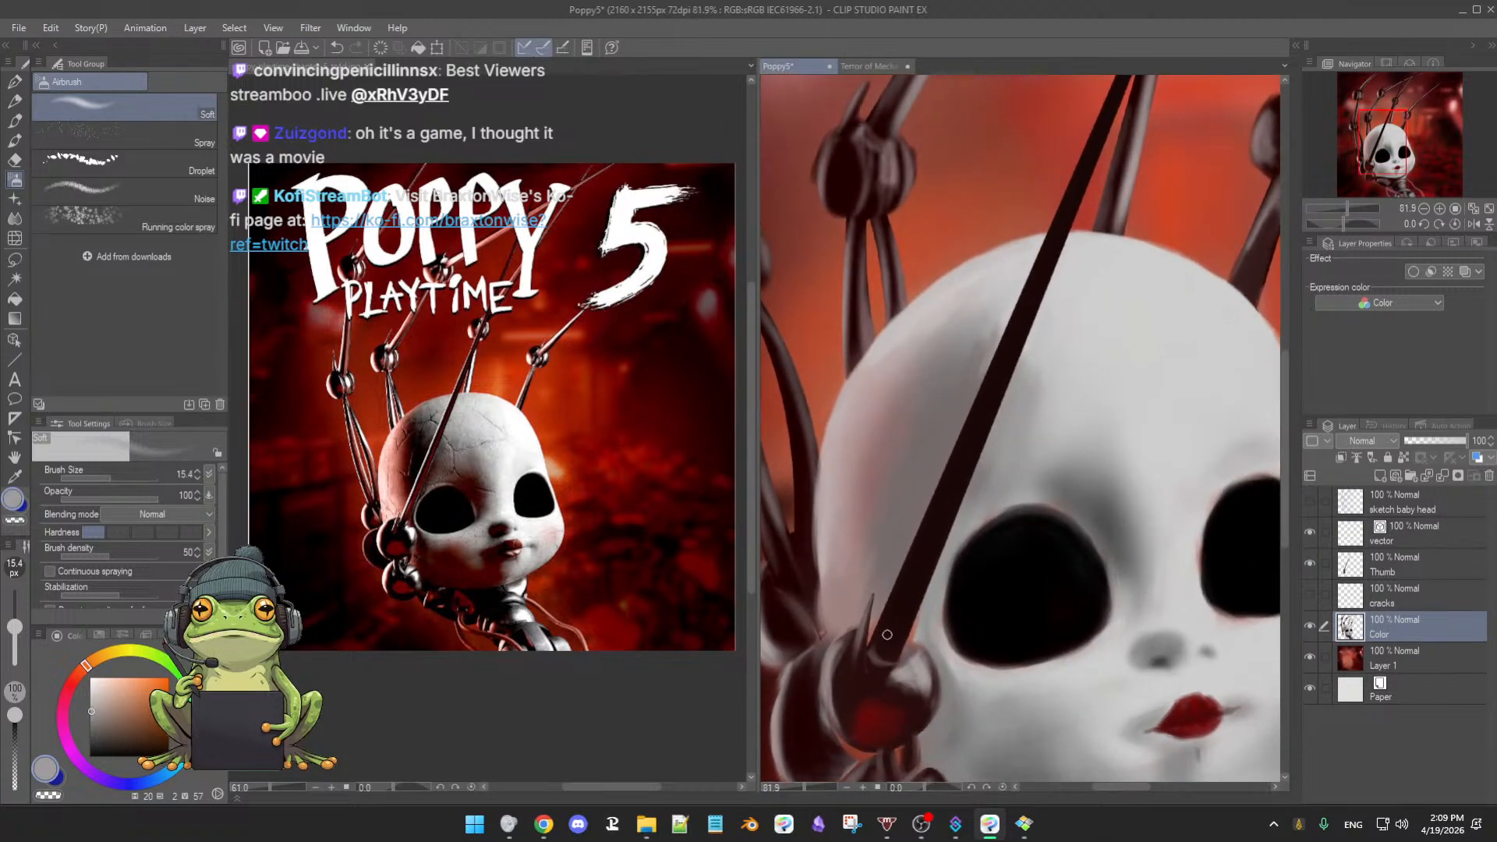
alt+click(926, 621)
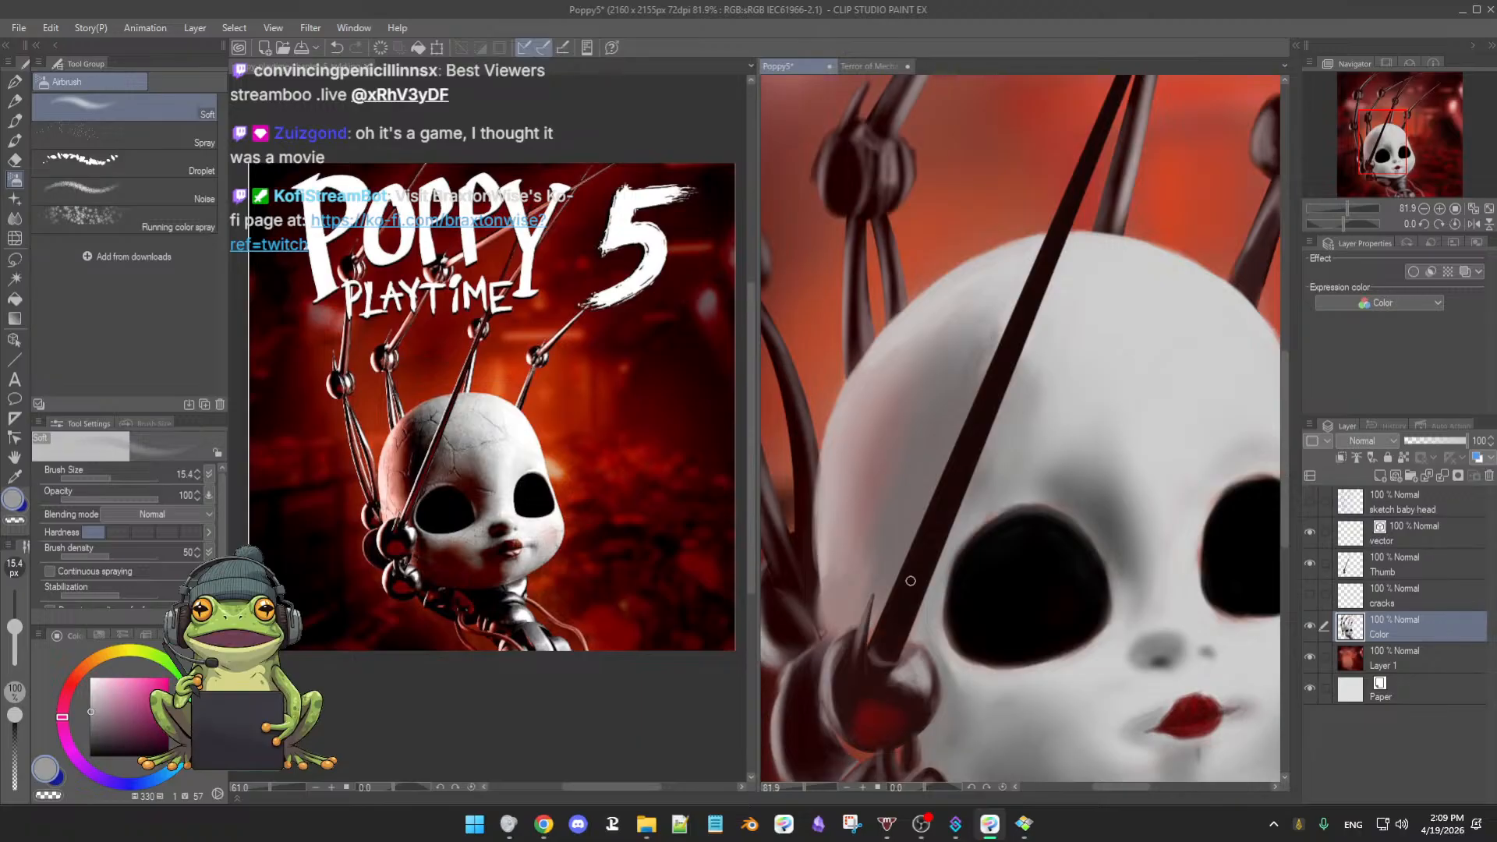
scroll(910, 580, up, 2)
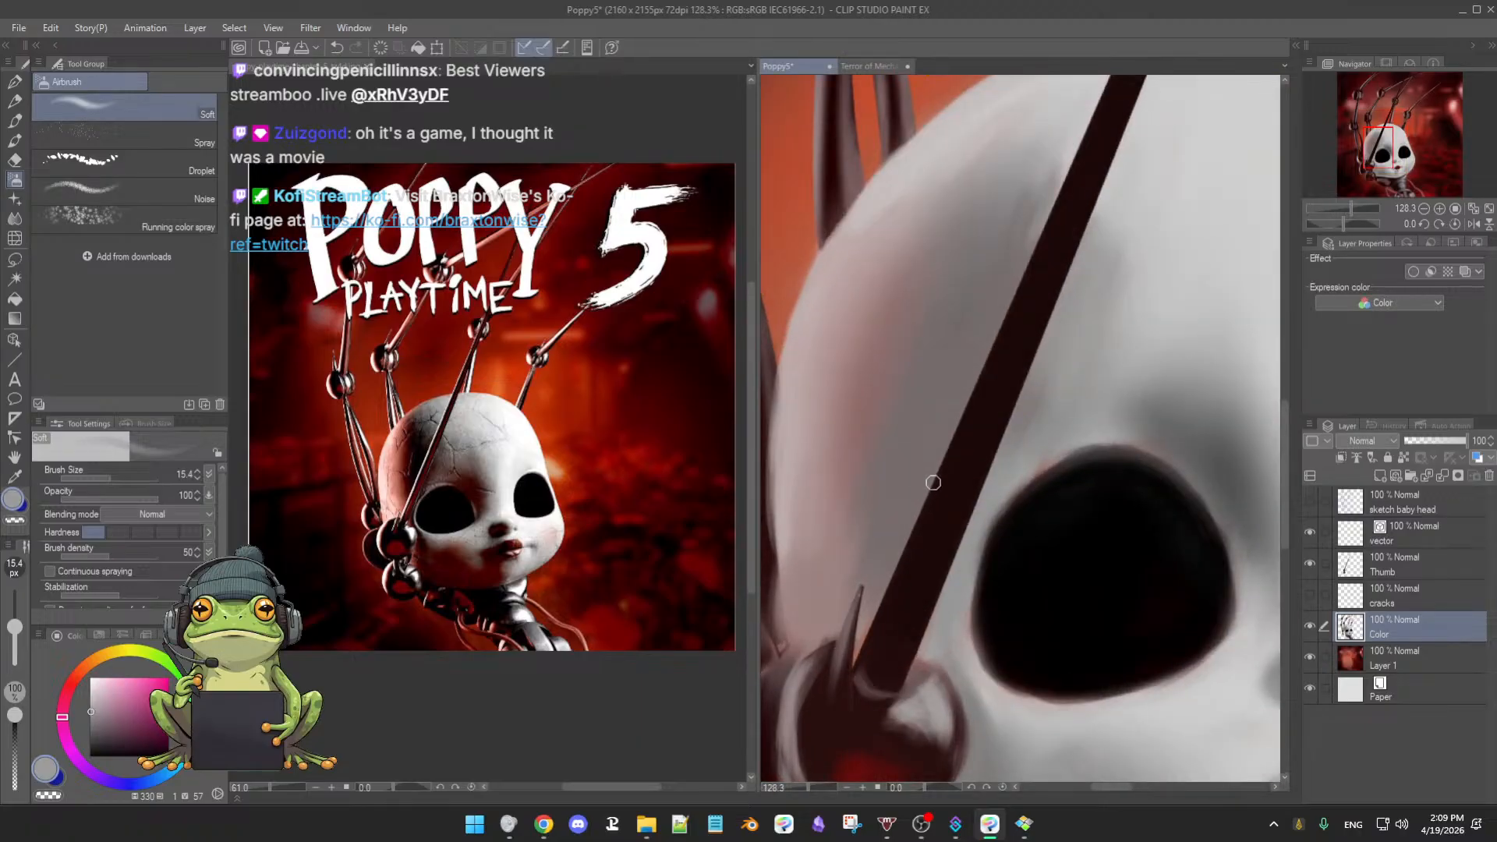
drag(891, 476, 904, 493)
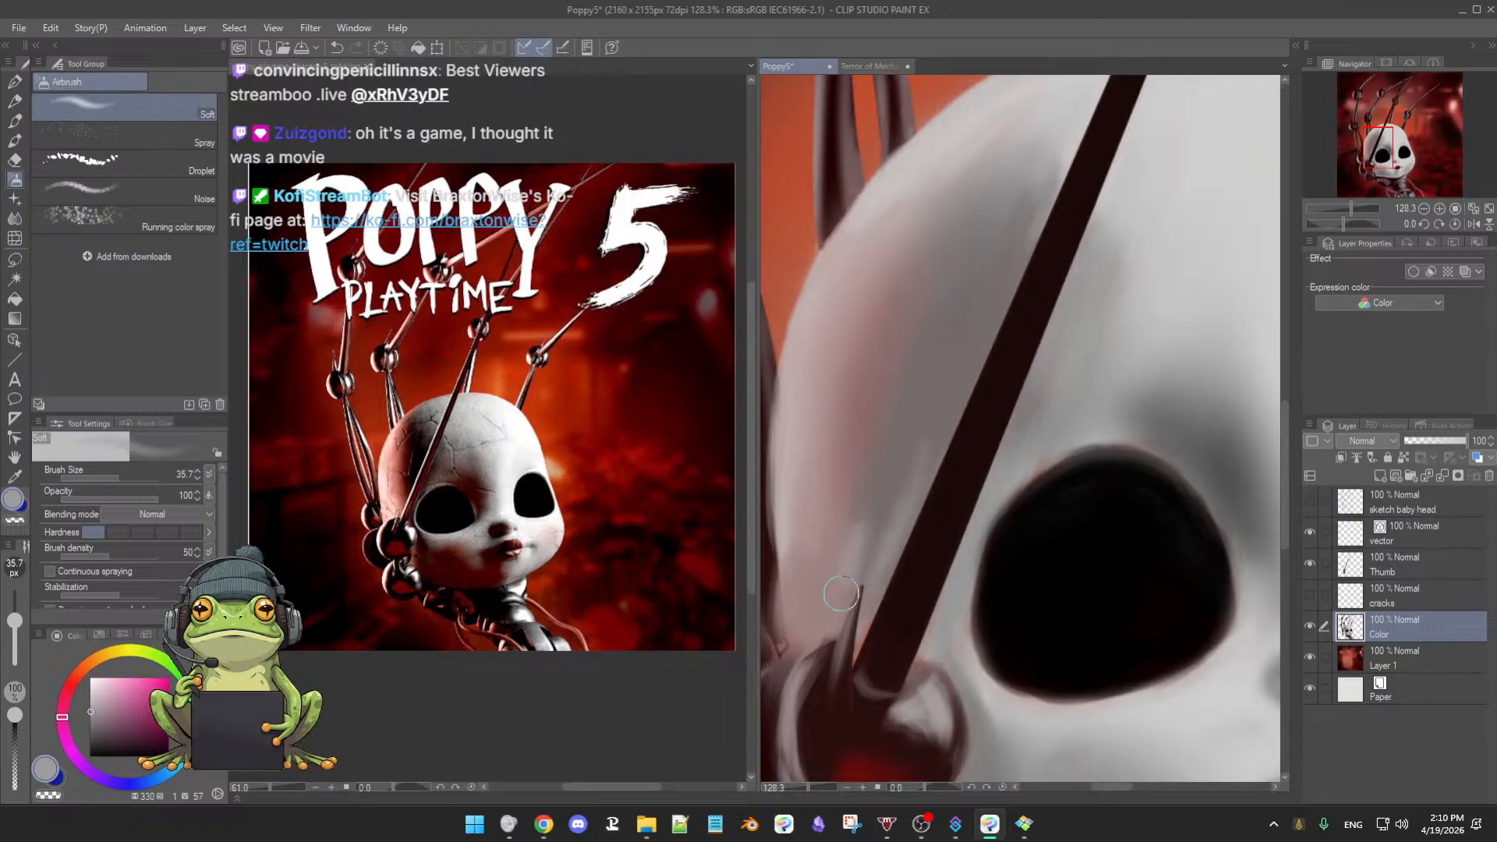
alt+click(873, 507)
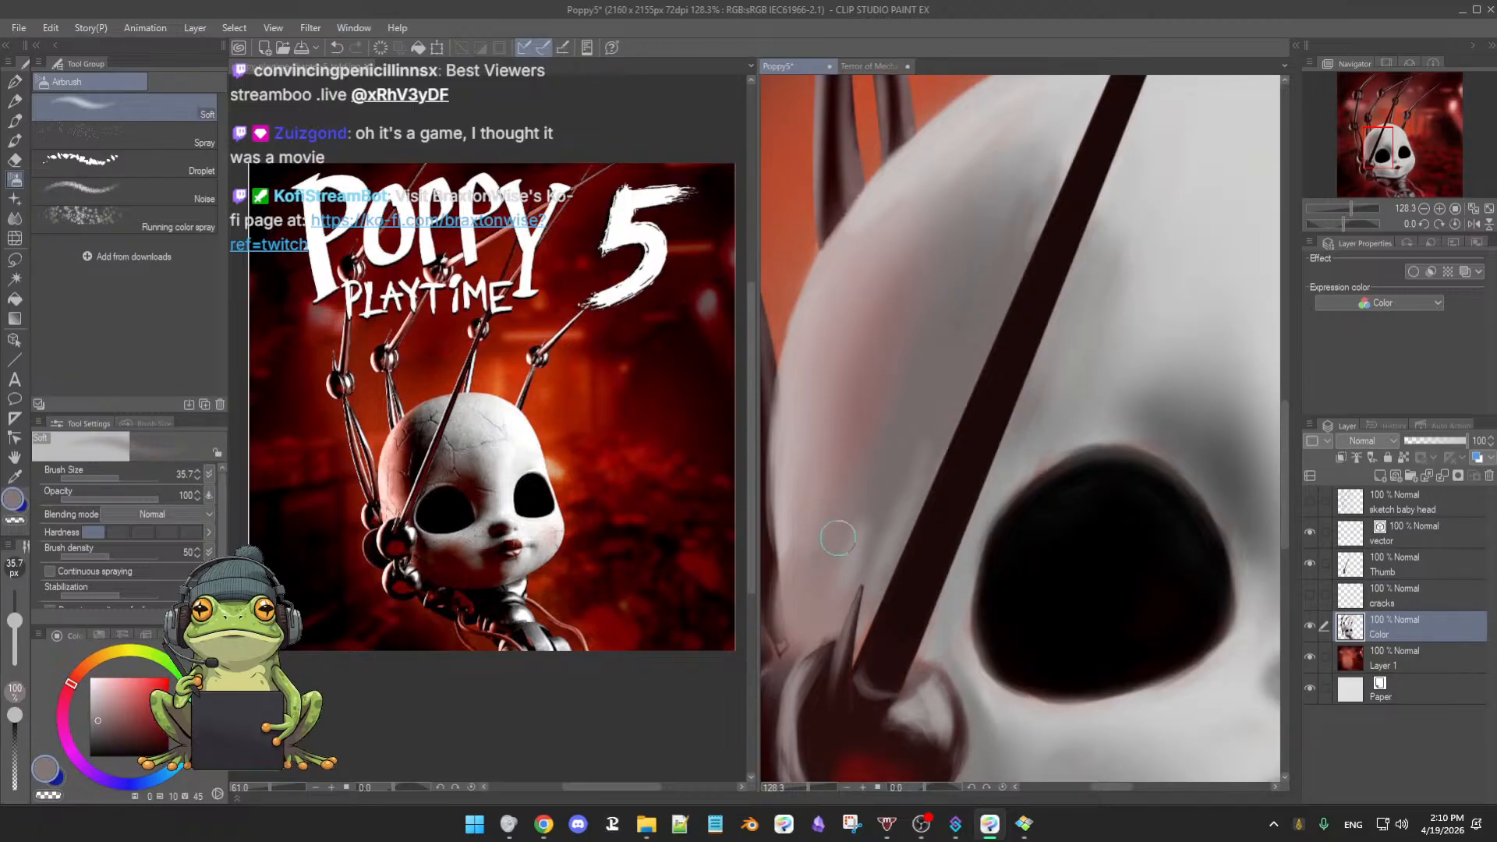
drag(859, 499, 887, 496)
mouse_move(889, 445)
mouse_down()
mouse_move(859, 511)
mouse_move(832, 516)
mouse_move(861, 452)
mouse_move(842, 541)
mouse_up()
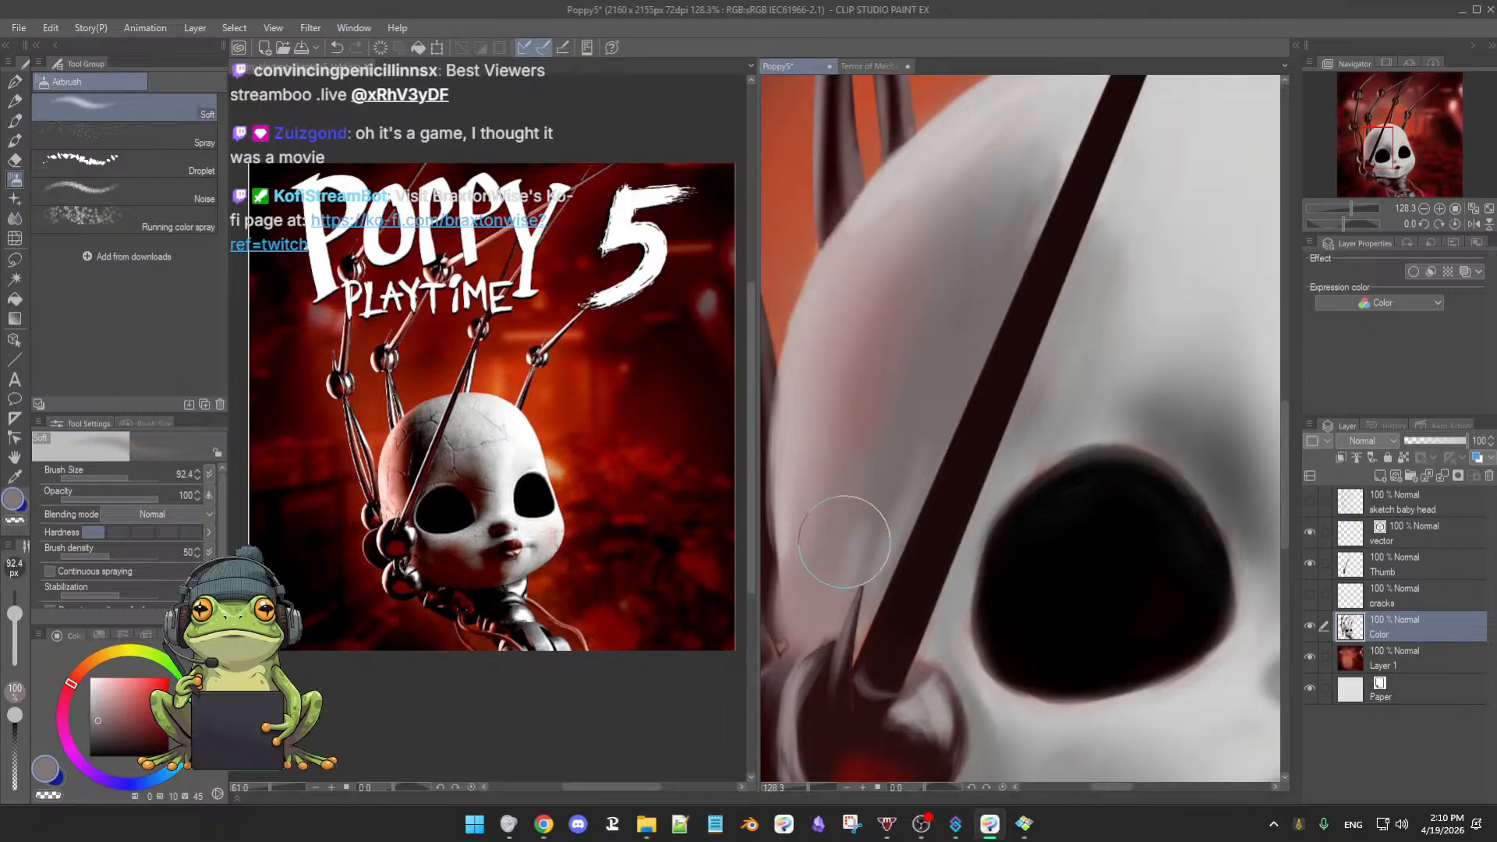
mouse_move(883, 433)
mouse_down()
mouse_move(859, 361)
mouse_move(862, 518)
mouse_move(886, 475)
mouse_move(907, 488)
mouse_move(858, 599)
mouse_move(890, 520)
mouse_up()
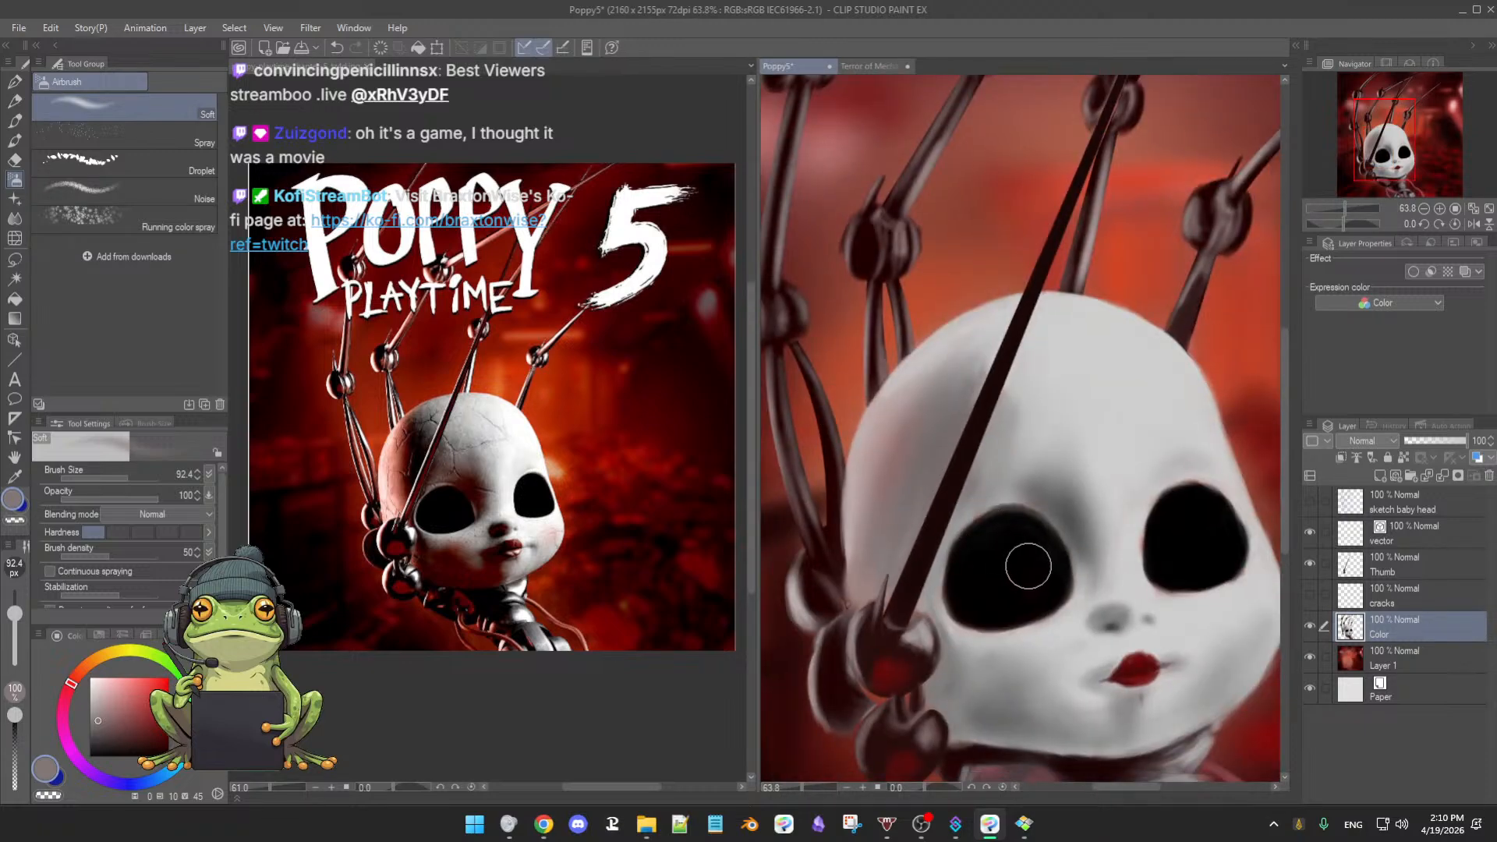
drag(1029, 572, 1036, 501)
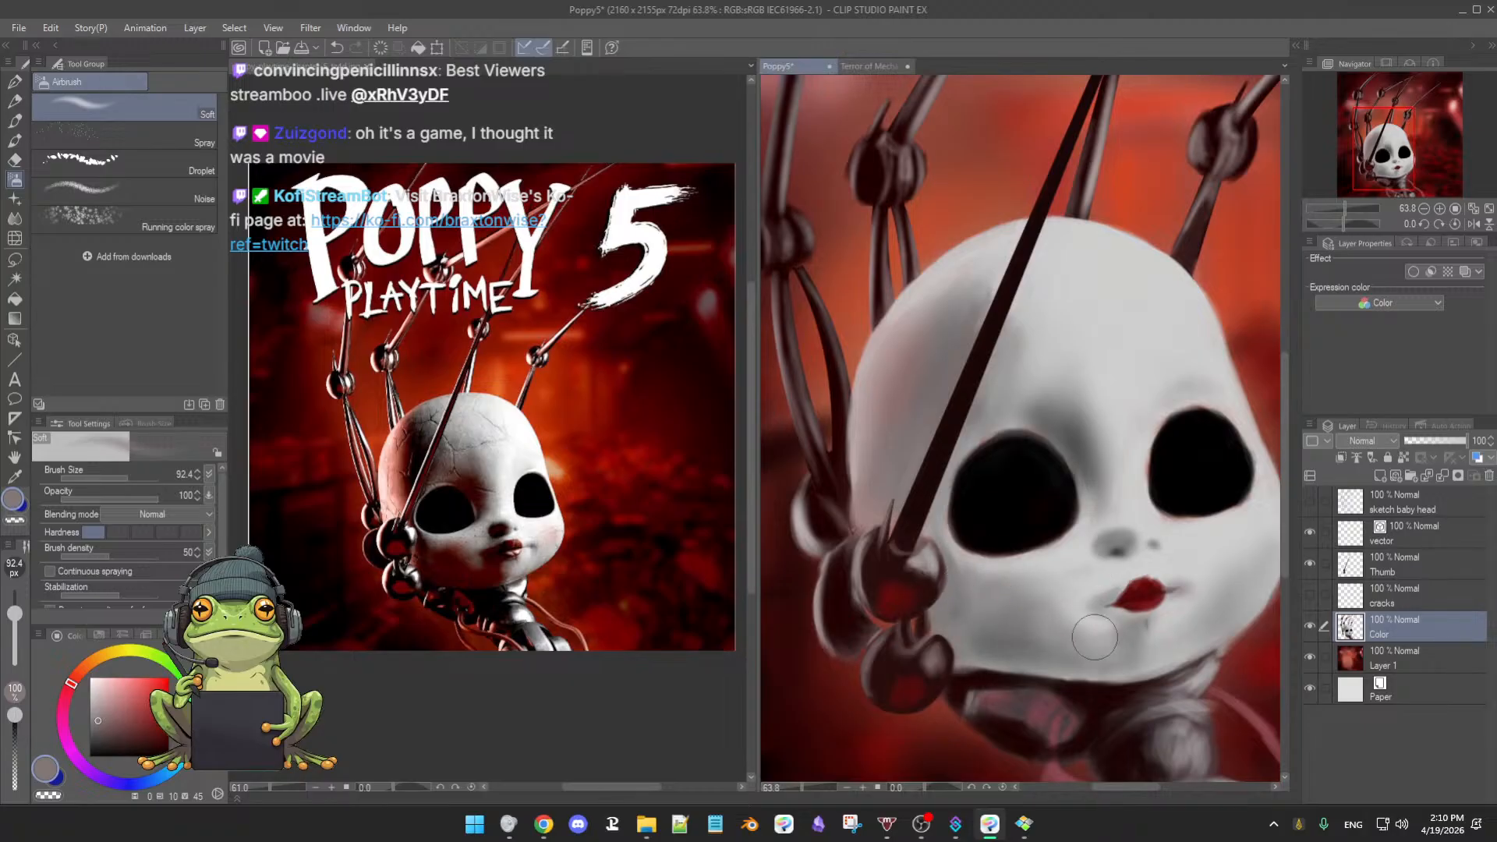
- Sample greys from the chin and between the eyes, then lightly shade beside the left eye
alt+click(1053, 649)
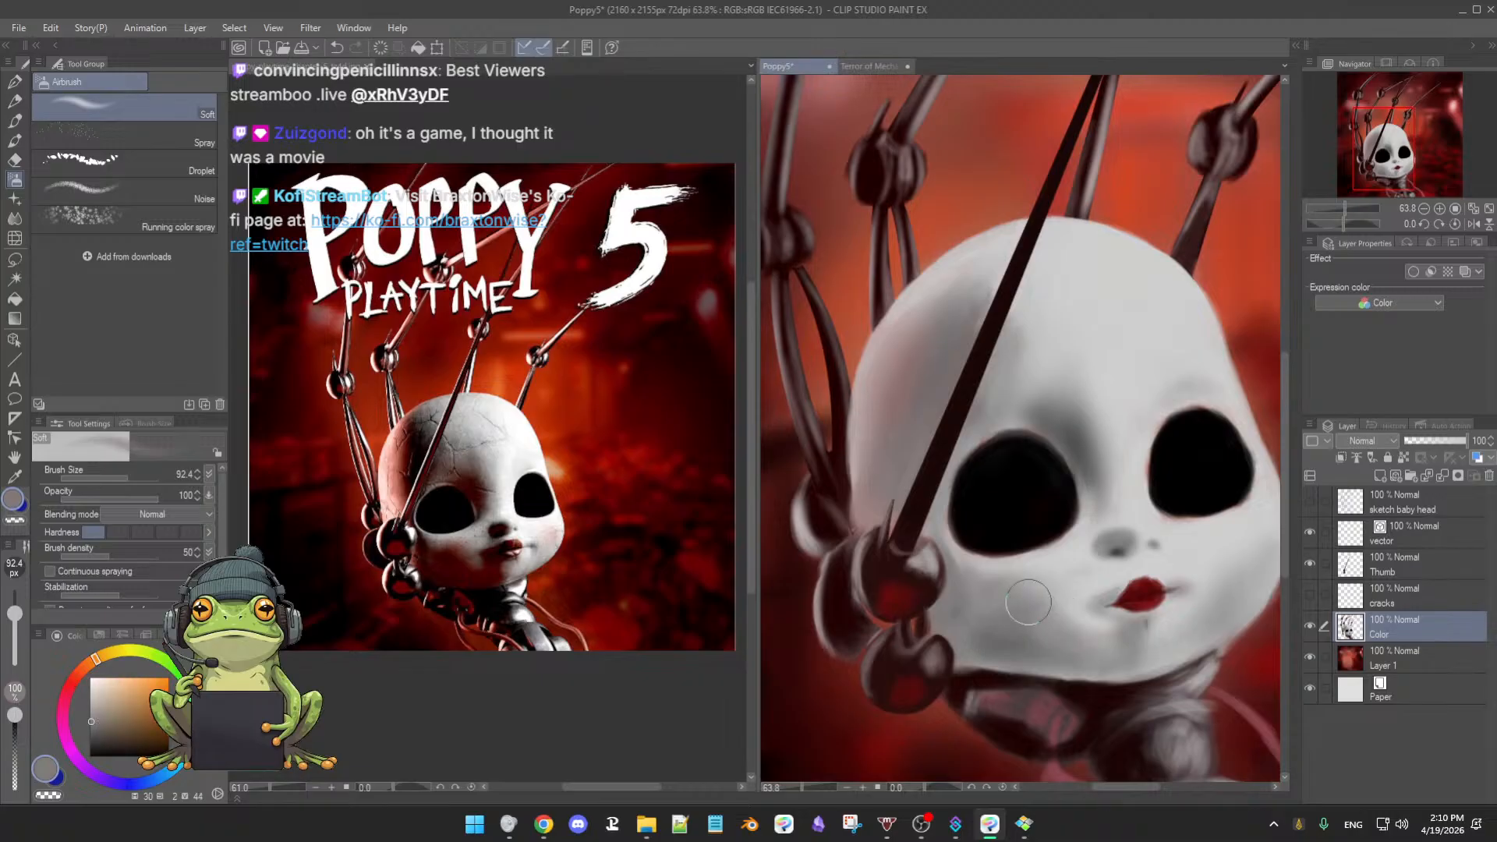
alt+click(1093, 632)
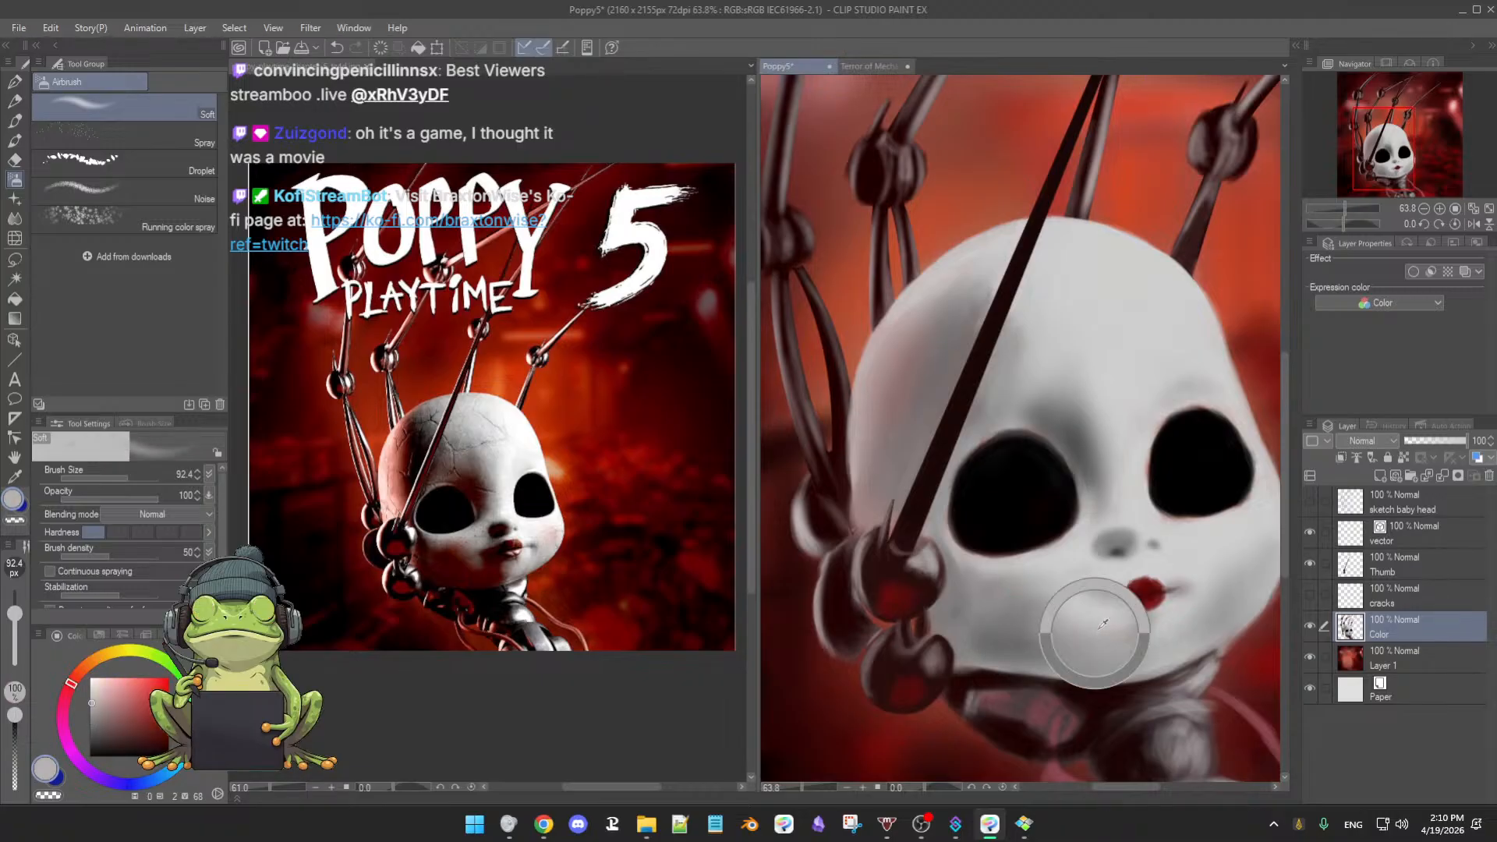
drag(1095, 632, 1085, 631)
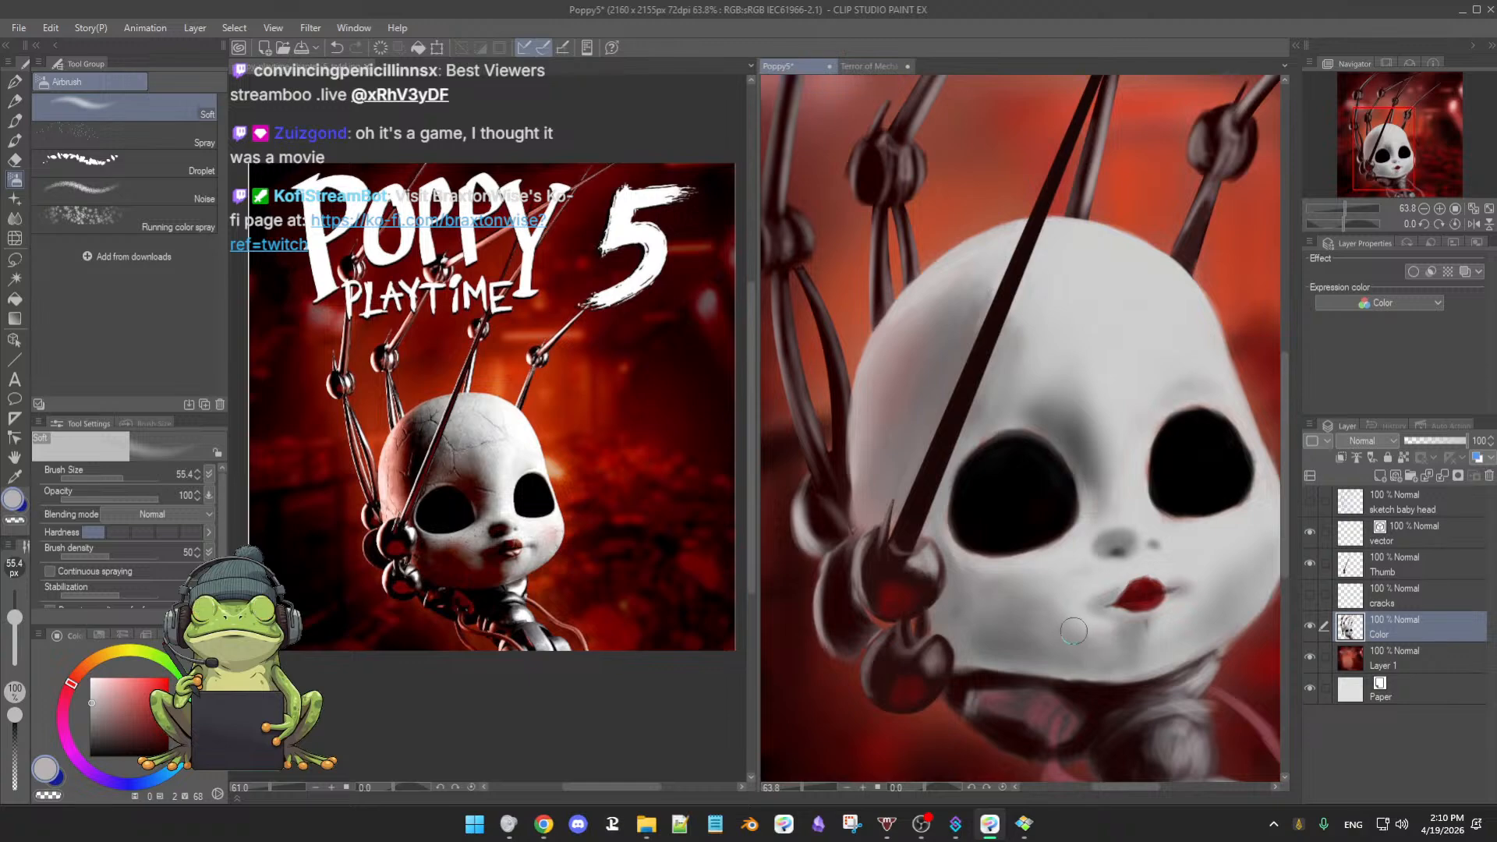
alt+click(1078, 456)
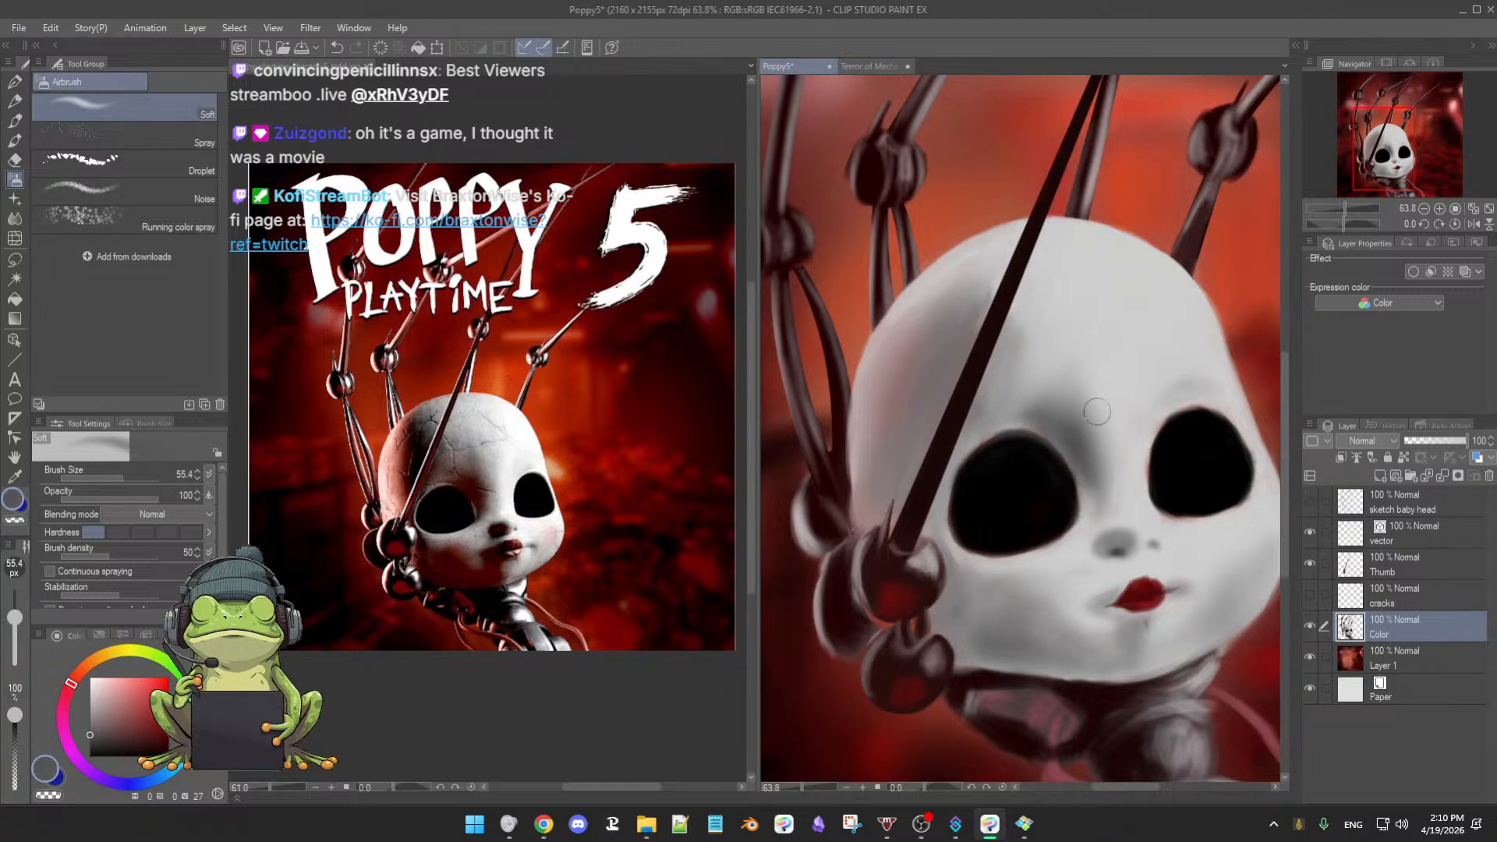
drag(1044, 404, 1051, 425)
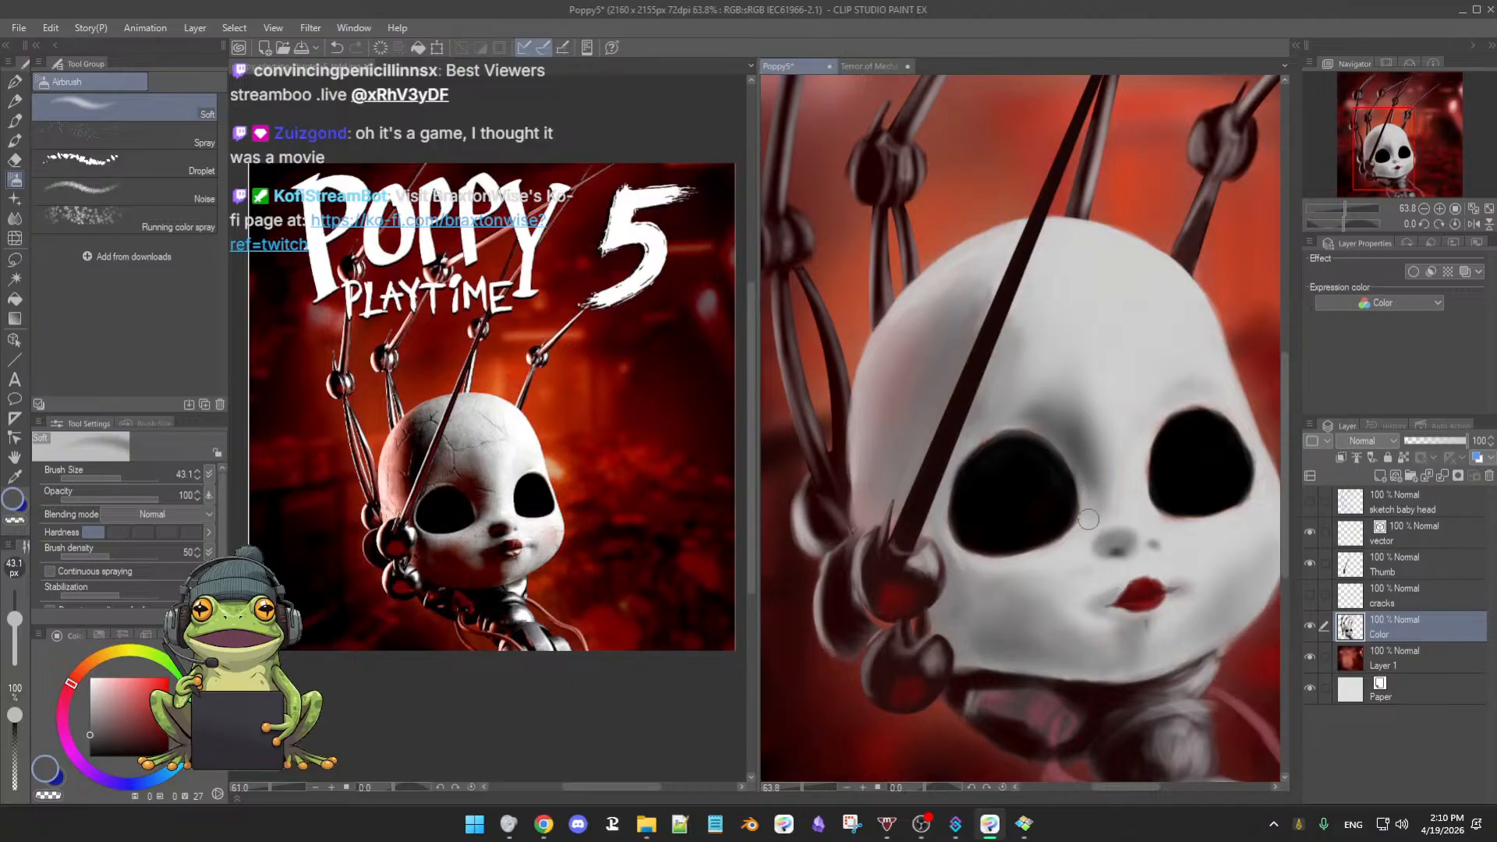
ctrl+alt+drag(1101, 511, 1095, 510)
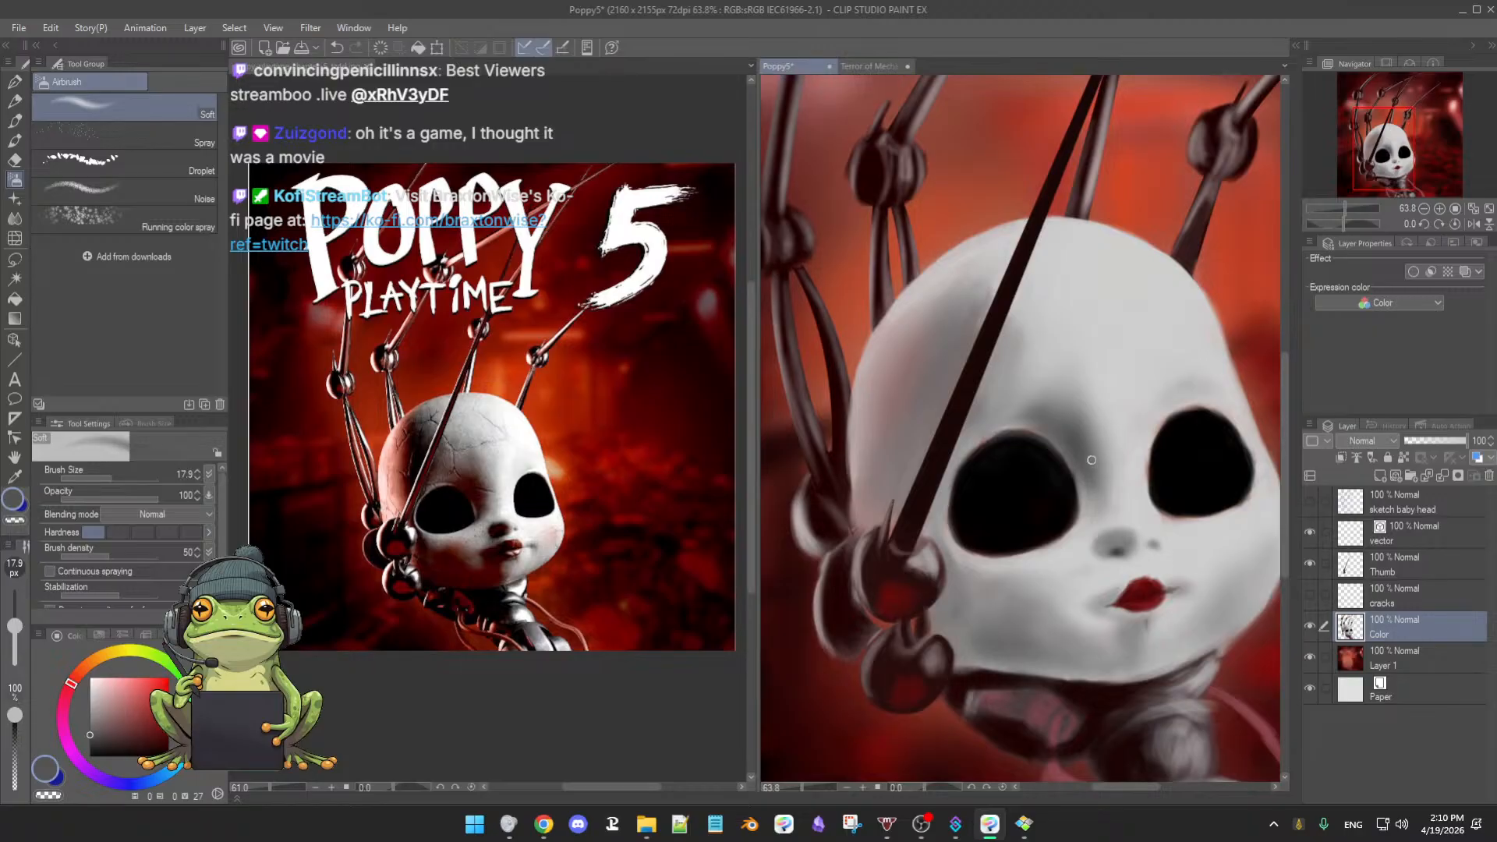
mouse_move(1099, 470)
ctrl+alt+mouse_down()
mouse_move(1087, 419)
mouse_move(1086, 447)
mouse_move(1076, 418)
mouse_move(1081, 437)
mouse_move(1064, 417)
mouse_move(1016, 423)
mouse_move(1044, 411)
mouse_move(999, 458)
mouse_move(1050, 415)
ctrl+alt+mouse_up()
scroll(1107, 468, up, 3)
mouse_move(1112, 475)
mouse_down()
mouse_move(1092, 498)
mouse_move(1100, 419)
mouse_up()
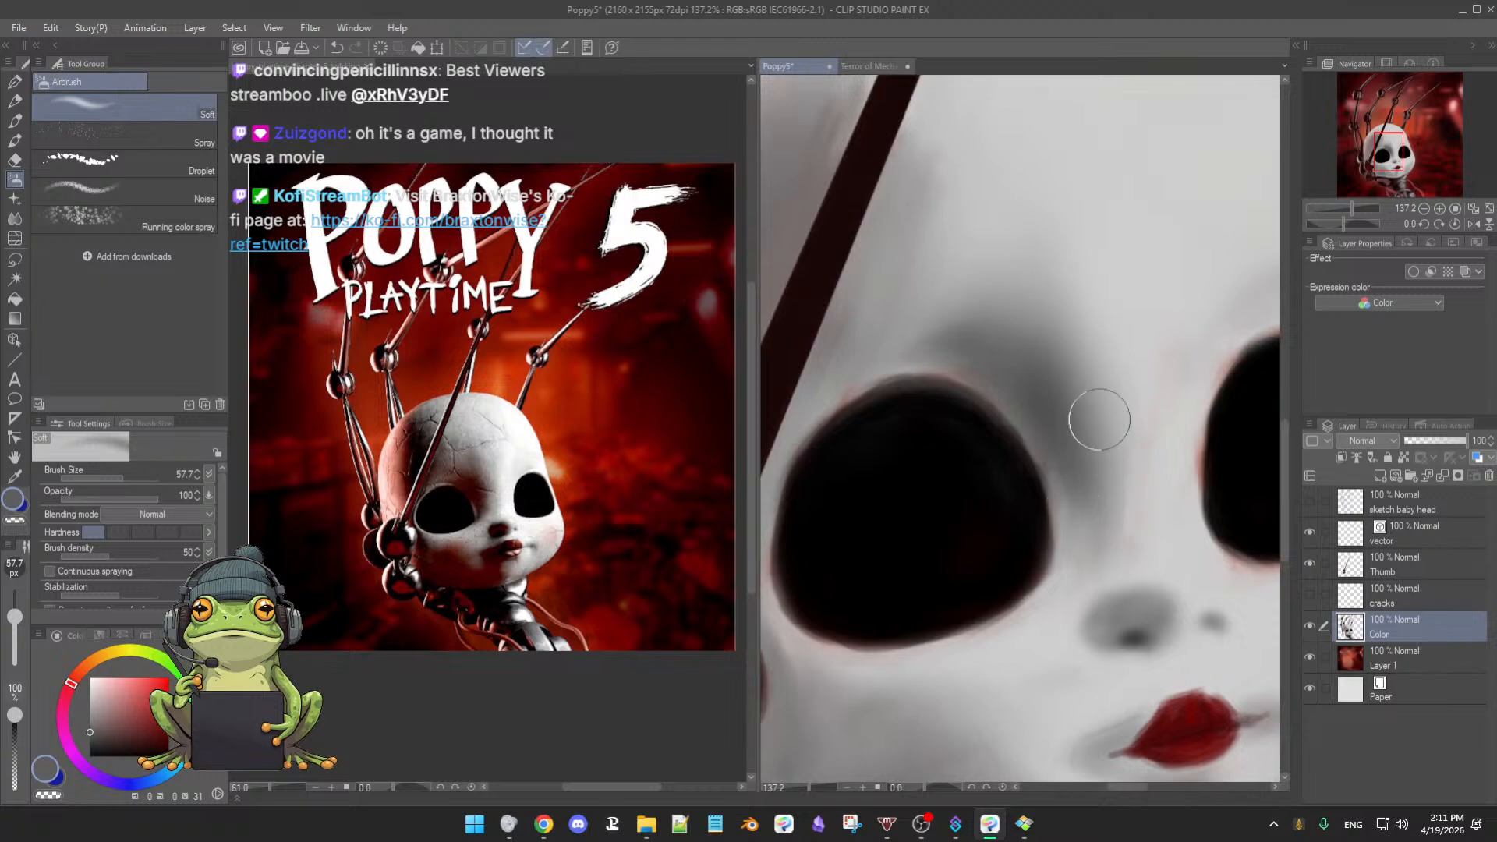
- Switch to a smaller 3rdCoffee Soft Oil 2 brush and sample skin tones near the left eye
alt+click(948, 365)
key([)
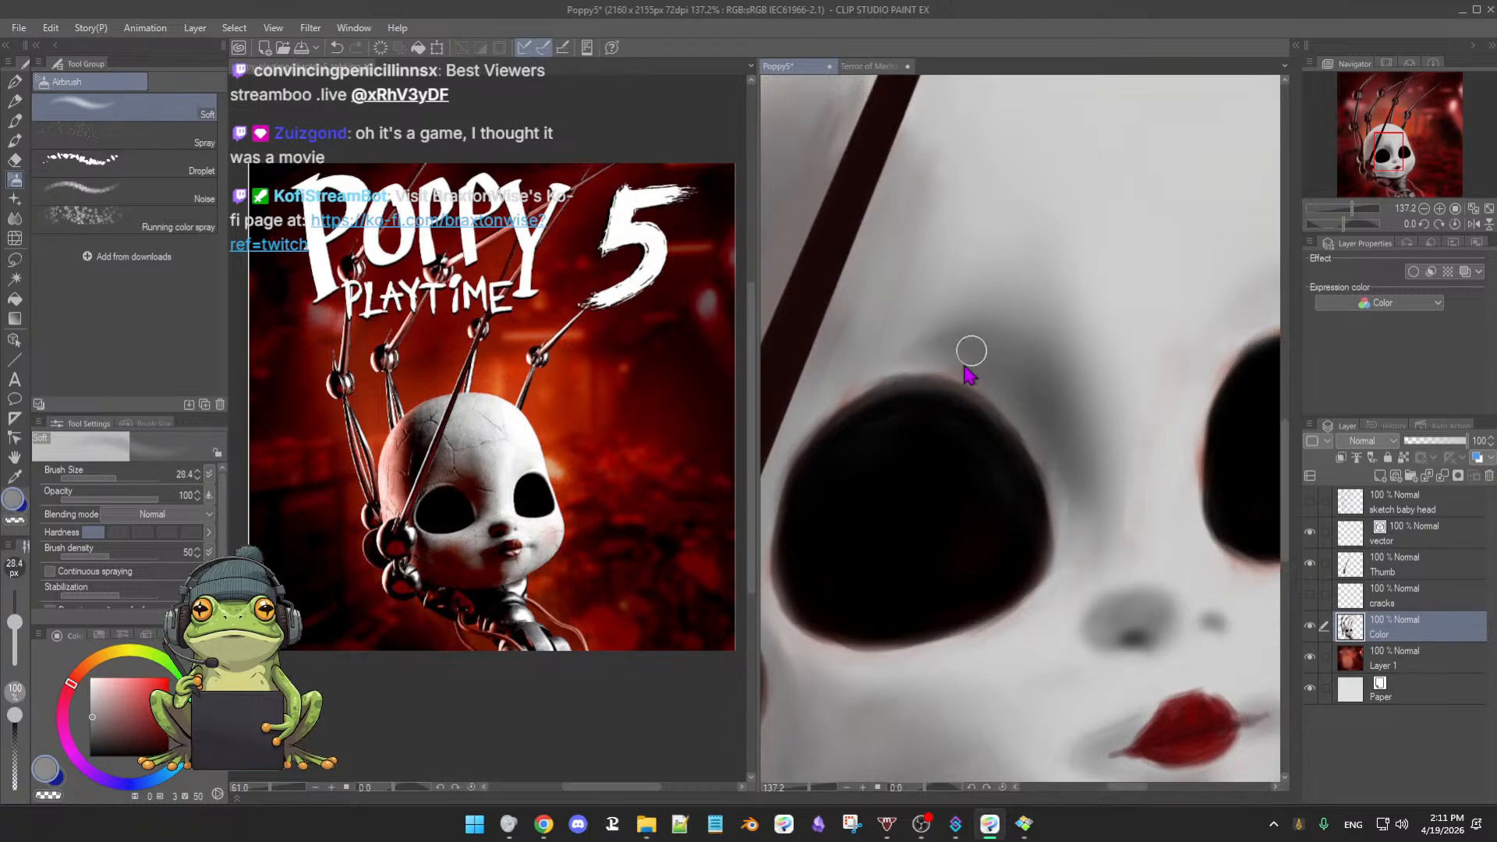
key(b)
key(bracketleft)
key(bracketleft)
key(bracketleft)
key(bracketleft)
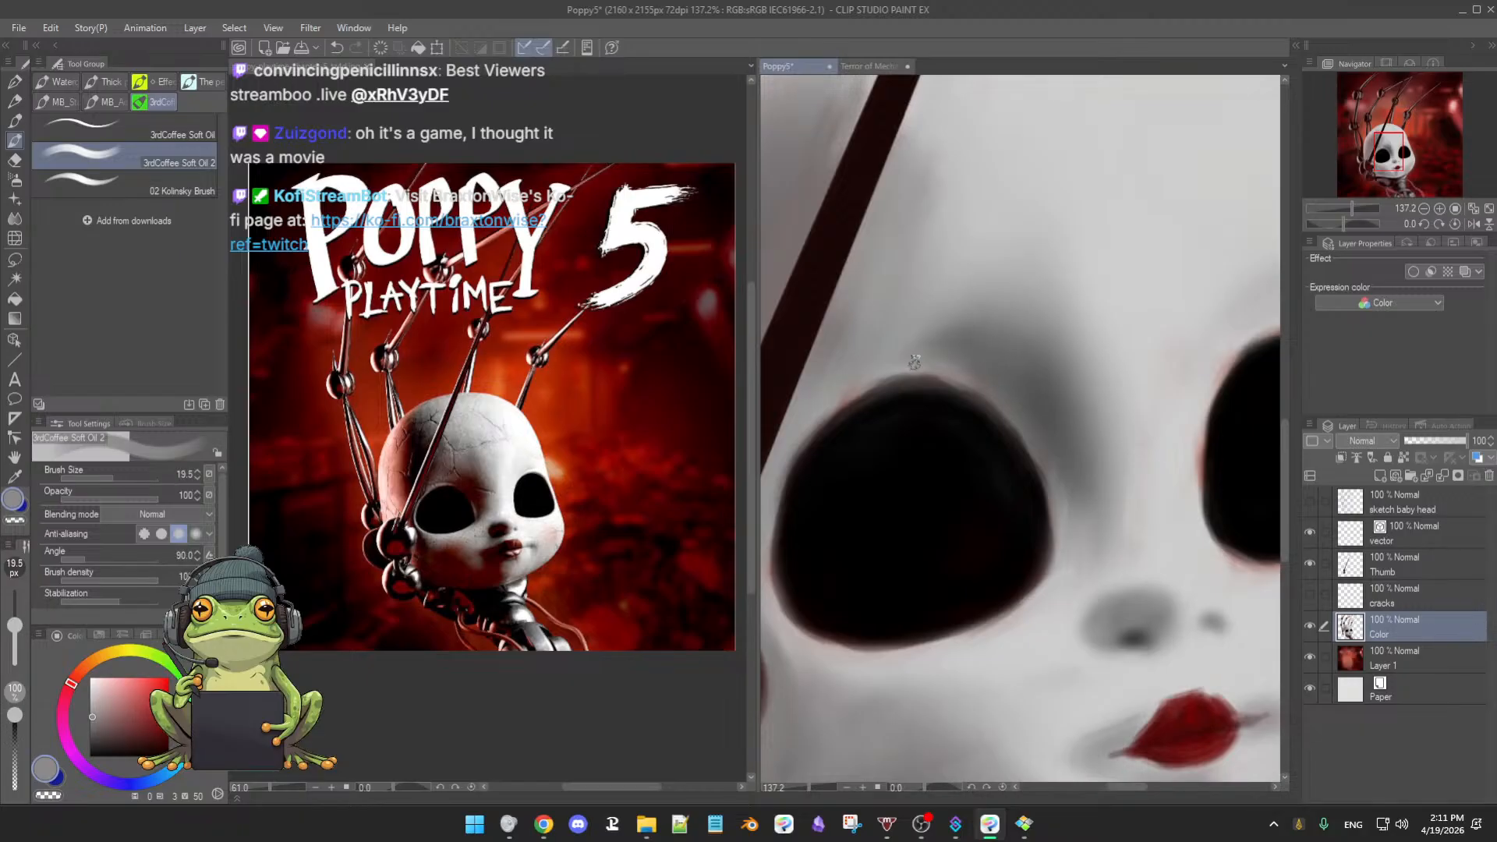
alt+click(852, 385)
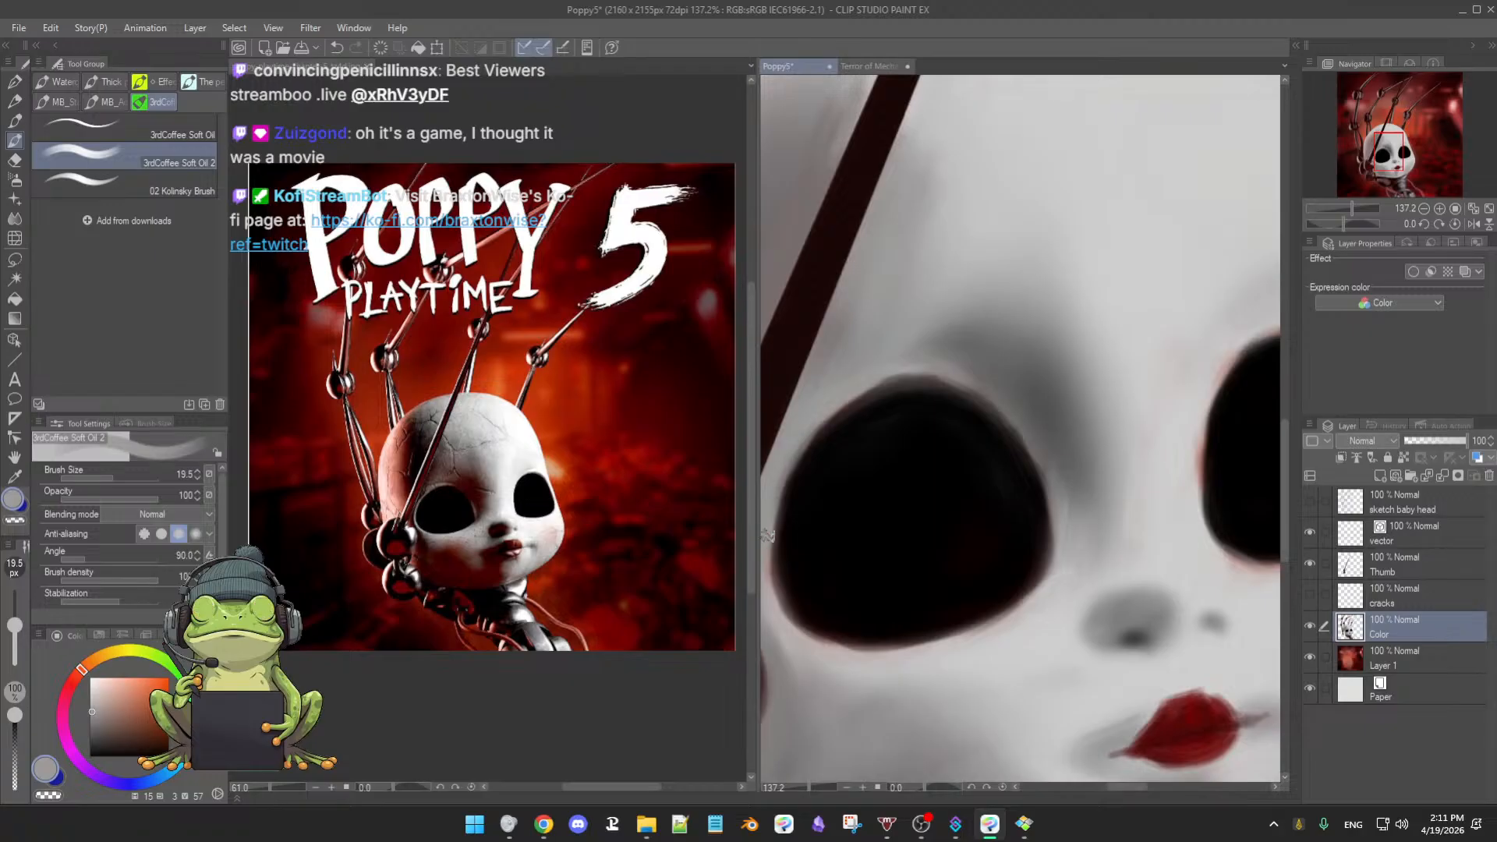
drag(806, 651, 856, 603)
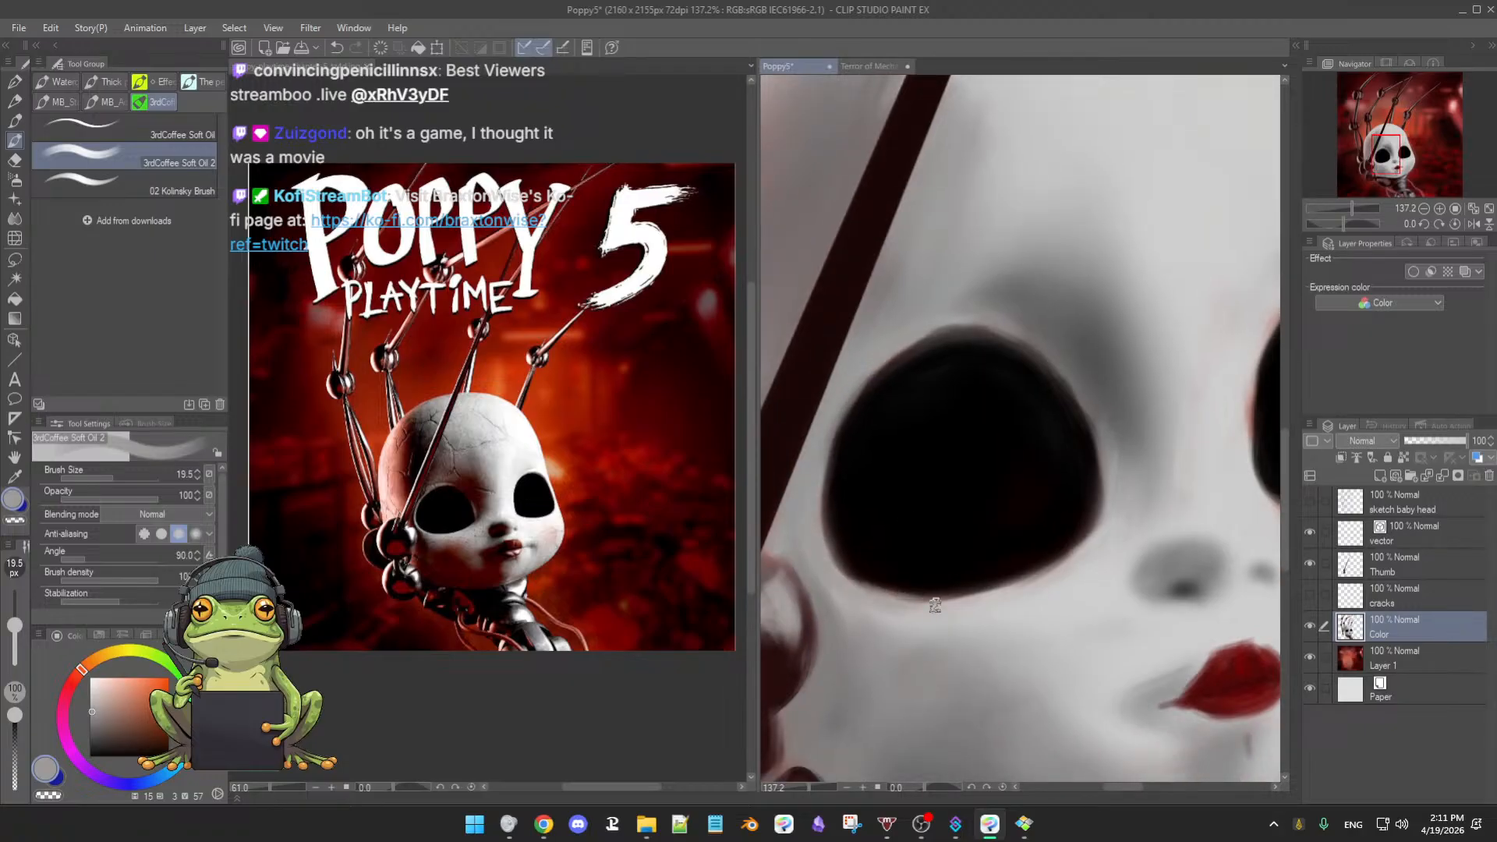
alt+click(890, 608)
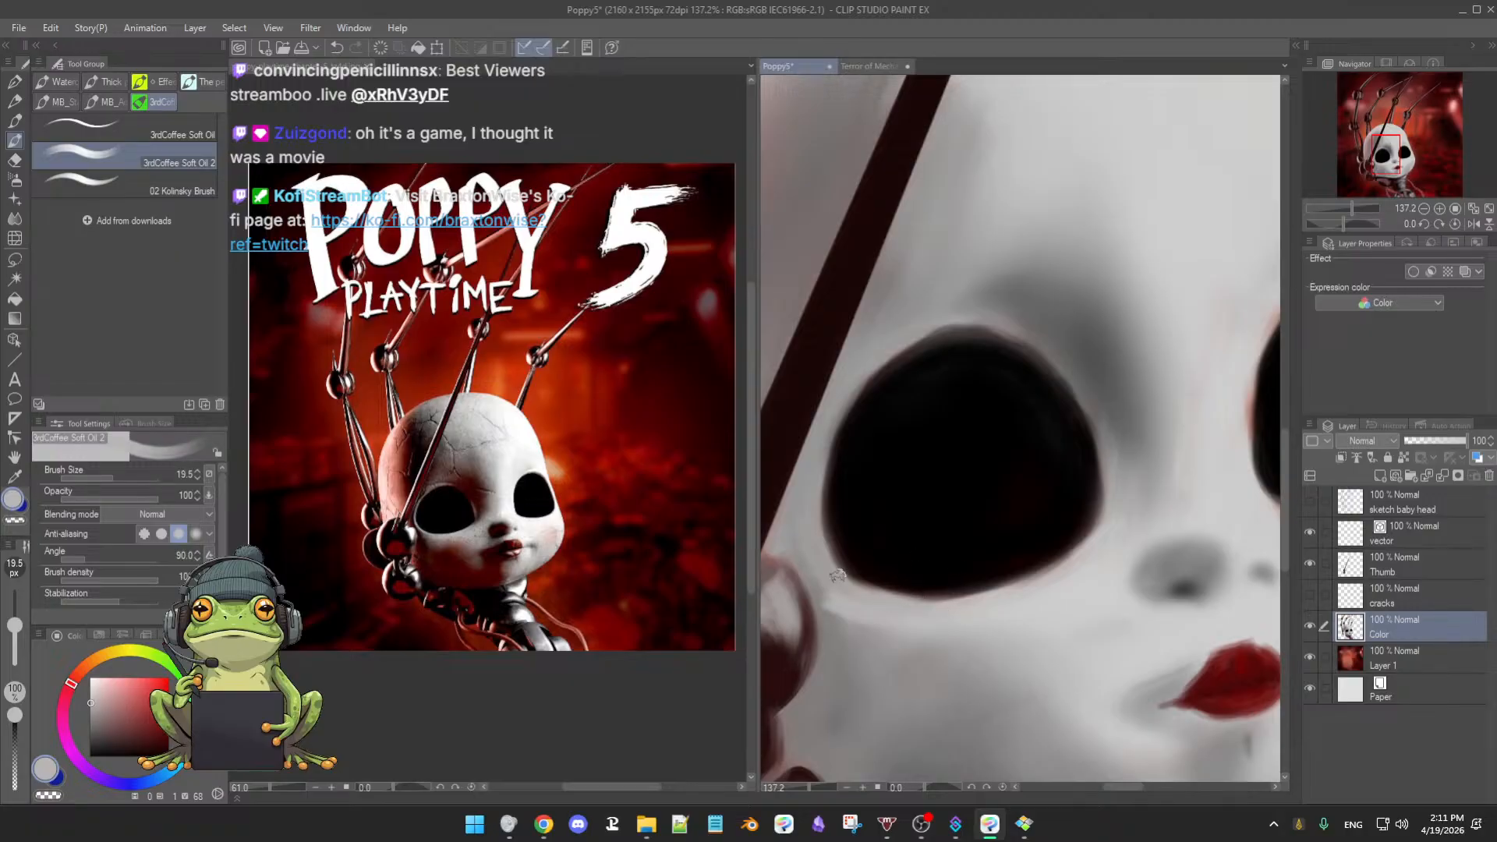
alt+click(799, 503)
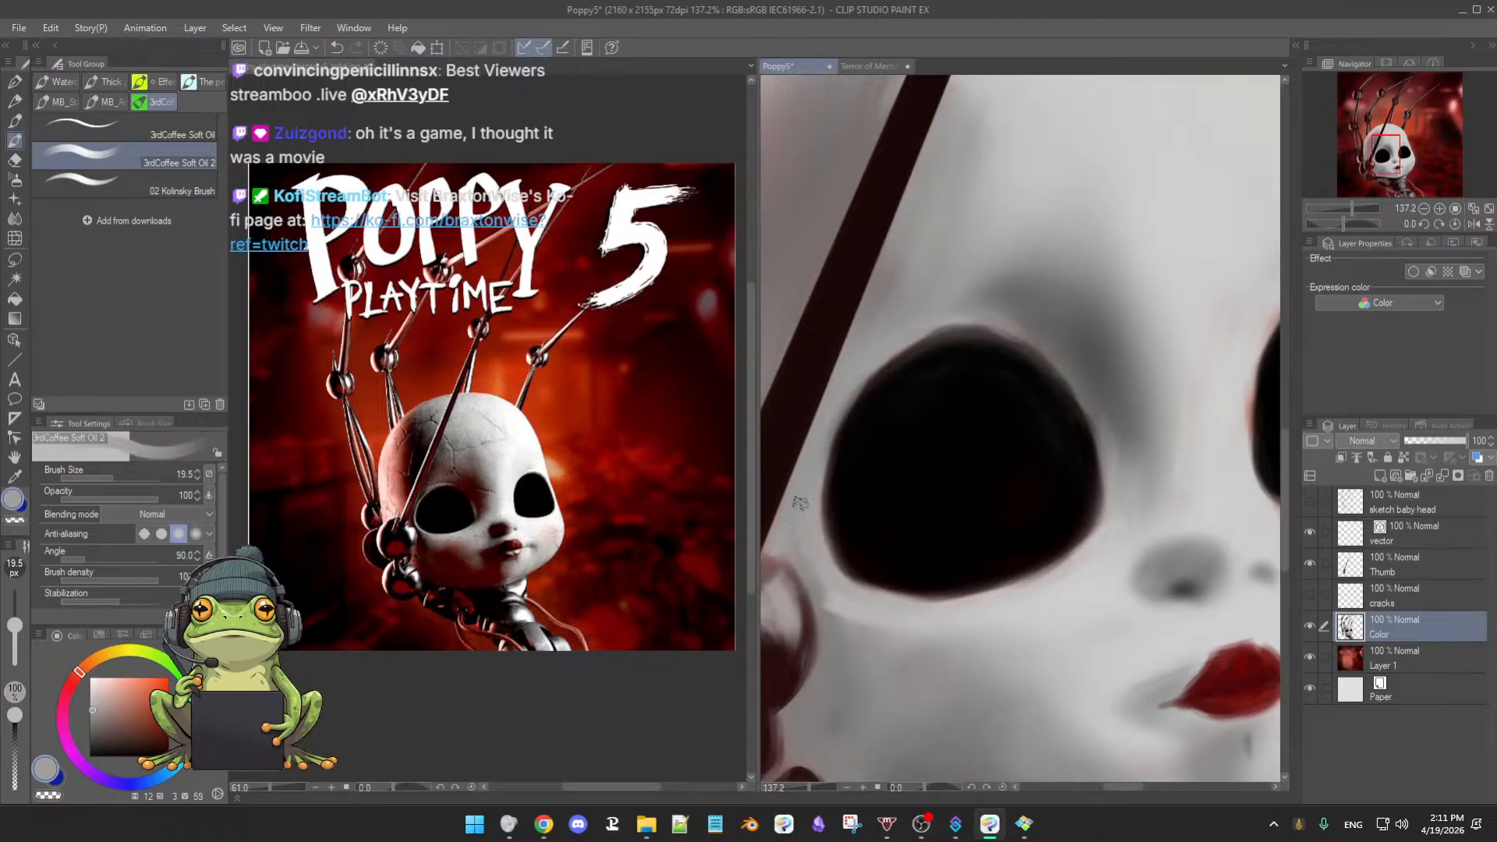
- Lighten the lower edge of the left eye socket with sampled skin greys
mouse_move(866, 582)
mouse_down()
mouse_move(835, 564)
mouse_move(919, 609)
mouse_move(897, 605)
mouse_move(999, 604)
mouse_move(1000, 587)
mouse_move(969, 605)
mouse_move(1040, 575)
mouse_up()
drag(964, 610, 1083, 548)
alt+click(1003, 596)
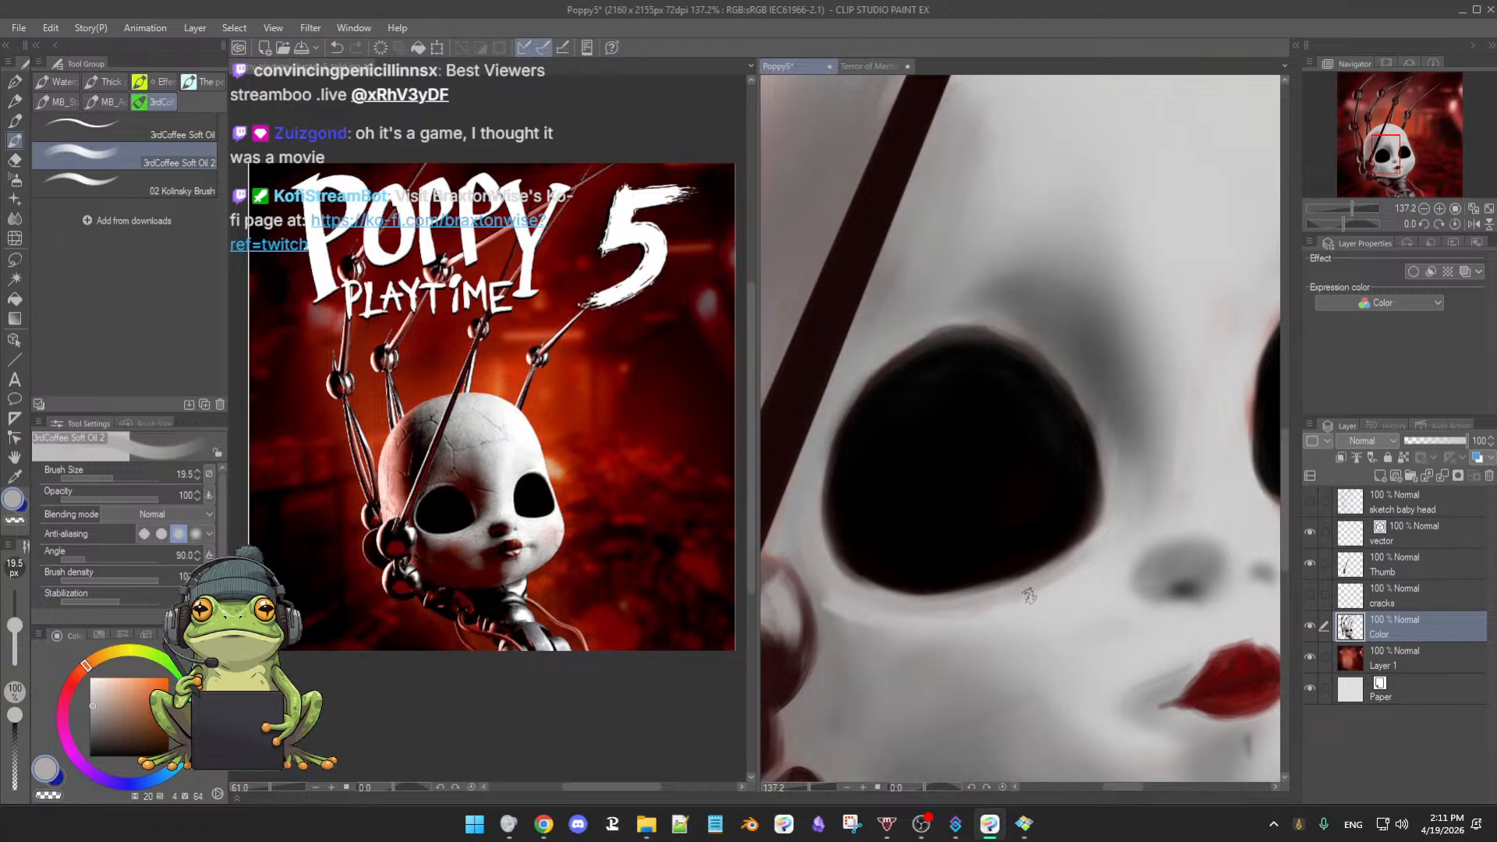
drag(1028, 599, 1019, 605)
alt+click(1064, 601)
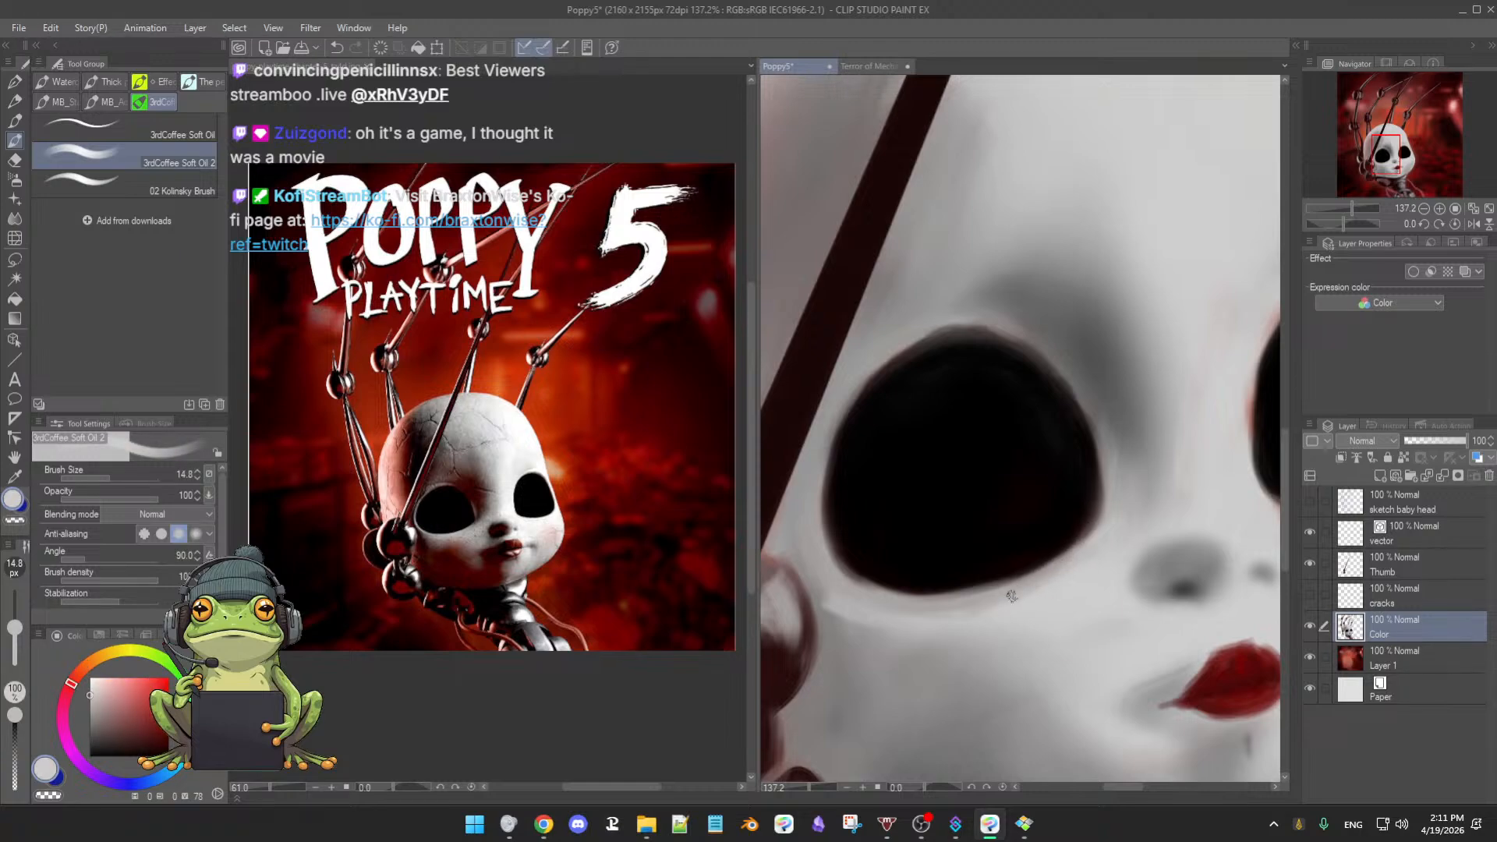
drag(987, 622, 1083, 553)
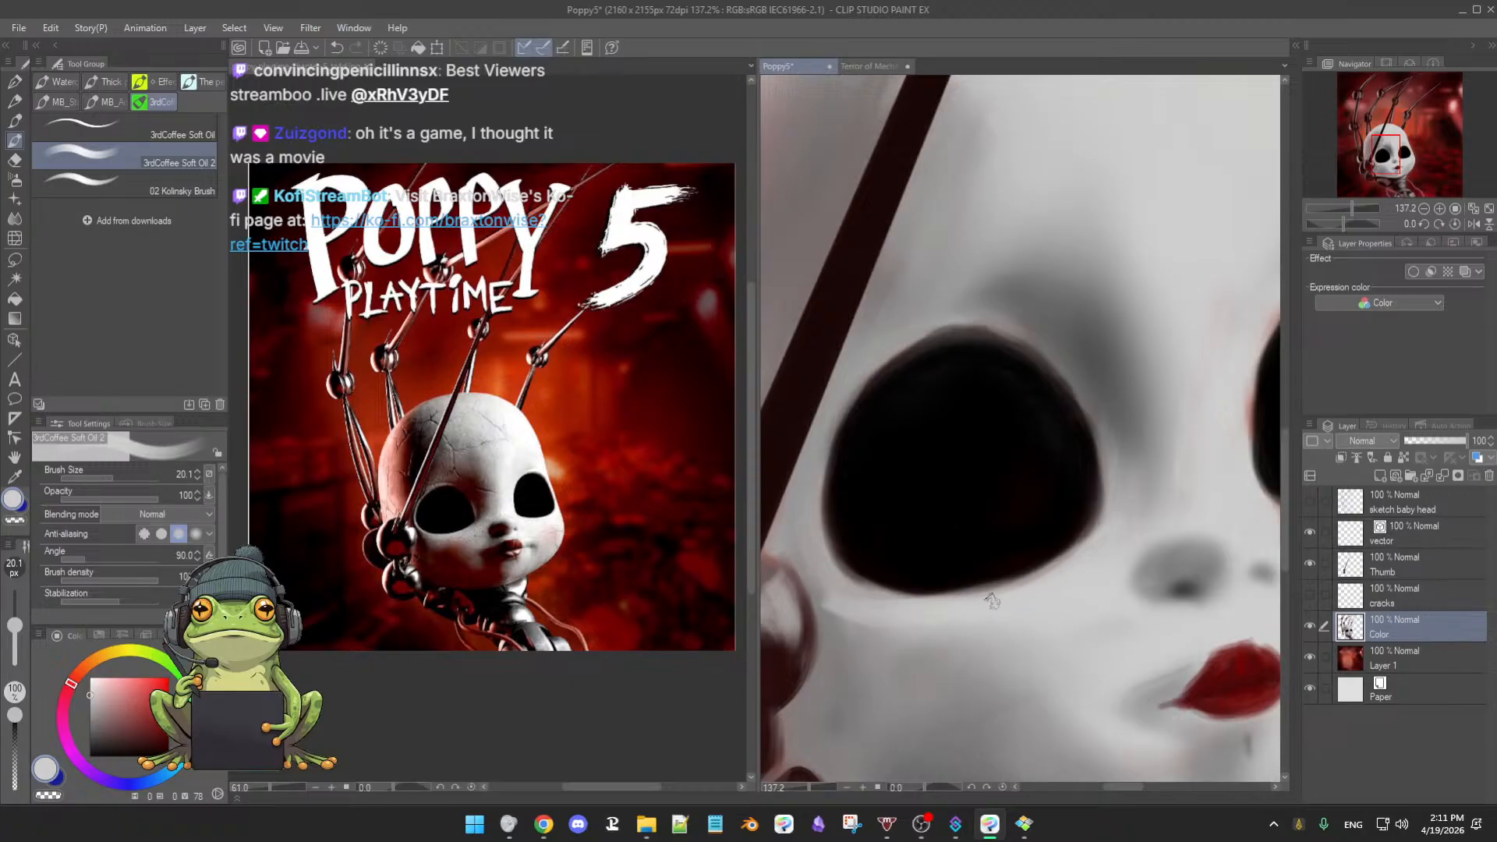
alt+click(1114, 519)
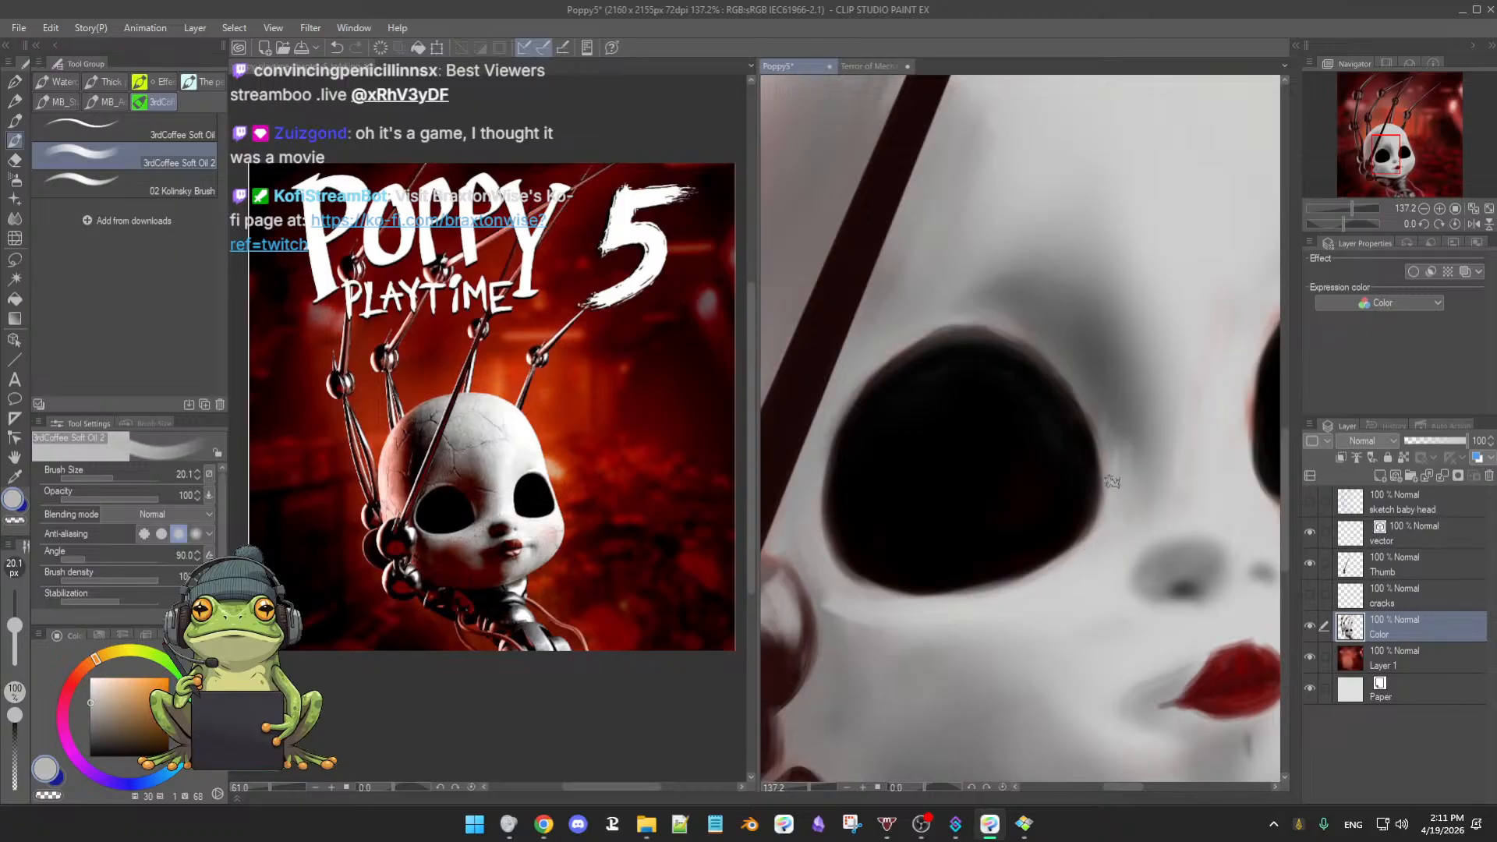
- Redraw the socket's rim in black all around for a crisper edge
alt+click(1081, 482)
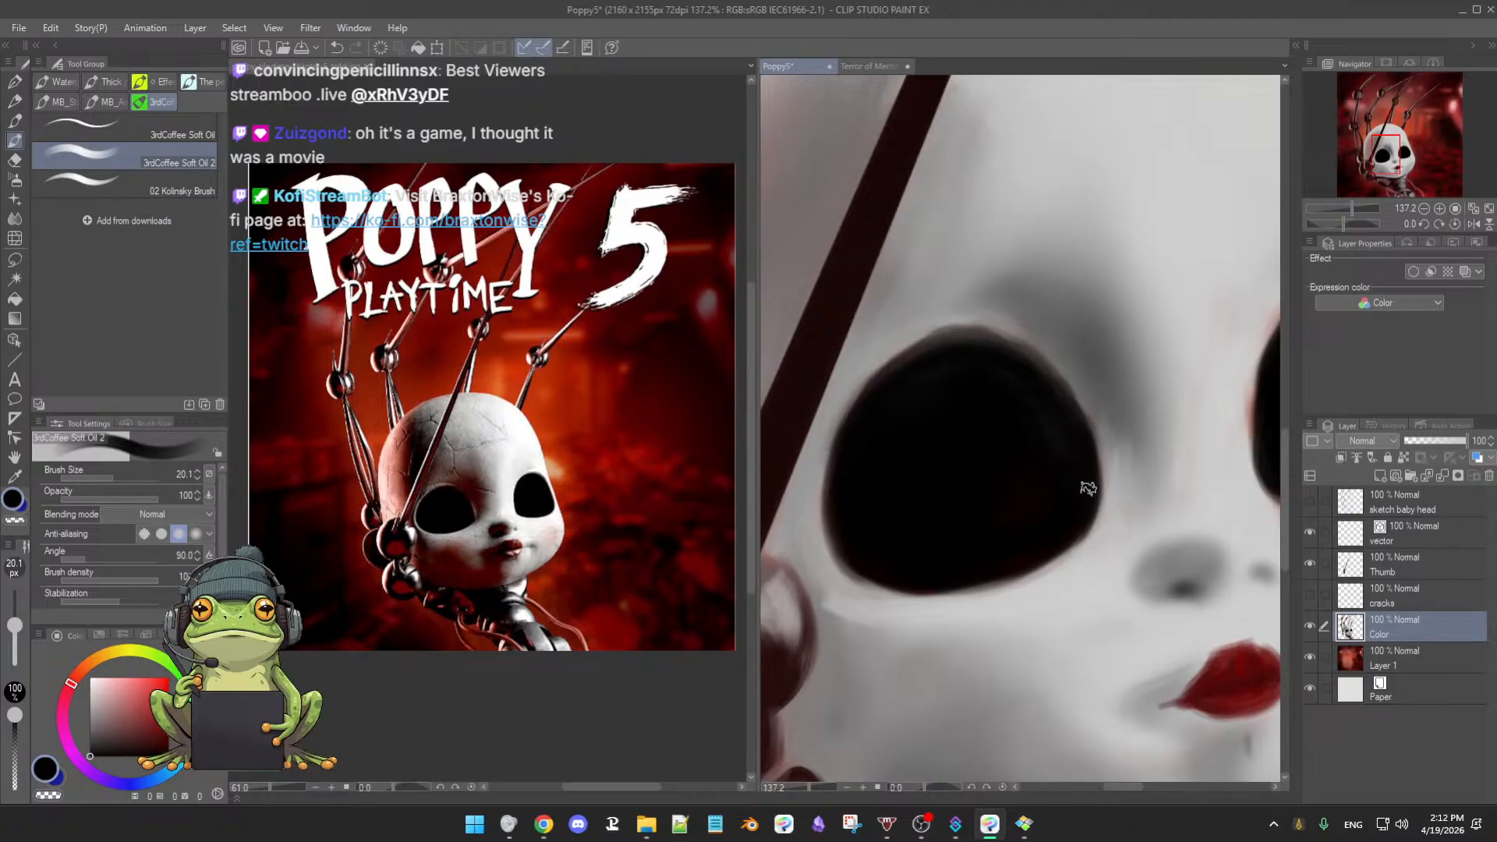
mouse_move(876, 397)
mouse_down()
mouse_move(935, 341)
mouse_move(871, 394)
mouse_move(938, 361)
mouse_move(902, 365)
mouse_move(965, 357)
mouse_move(920, 350)
mouse_move(999, 361)
mouse_move(945, 343)
mouse_move(1011, 360)
mouse_move(939, 343)
mouse_move(1067, 404)
mouse_up()
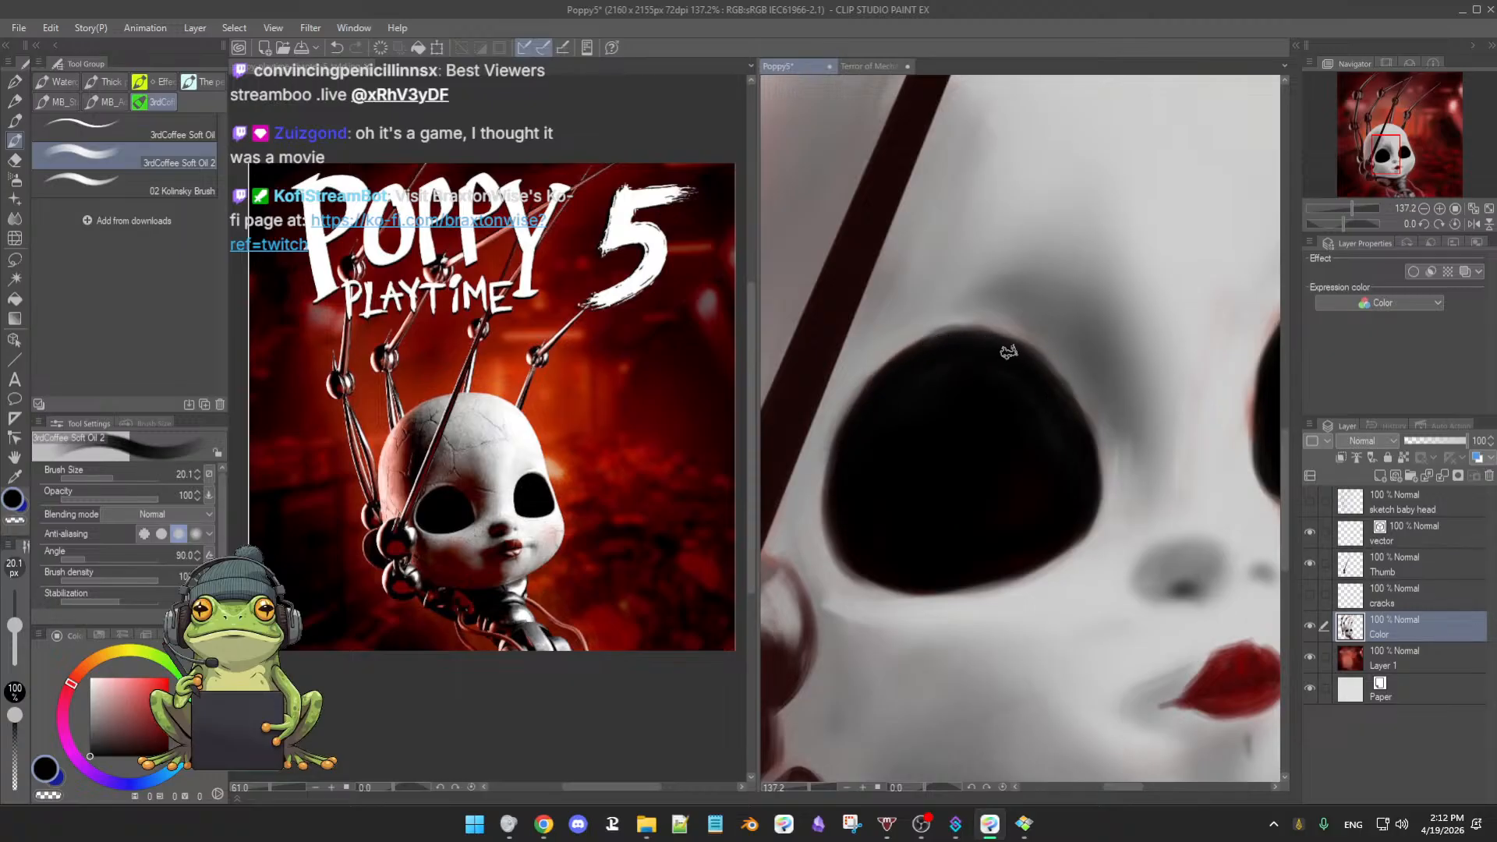
drag(1009, 351, 1076, 421)
mouse_move(889, 383)
mouse_down()
mouse_move(856, 417)
mouse_move(840, 517)
mouse_up()
key(])
mouse_move(854, 447)
mouse_down()
mouse_move(836, 505)
mouse_move(845, 550)
mouse_up()
mouse_move(843, 491)
mouse_down()
mouse_move(887, 575)
mouse_move(914, 586)
mouse_up()
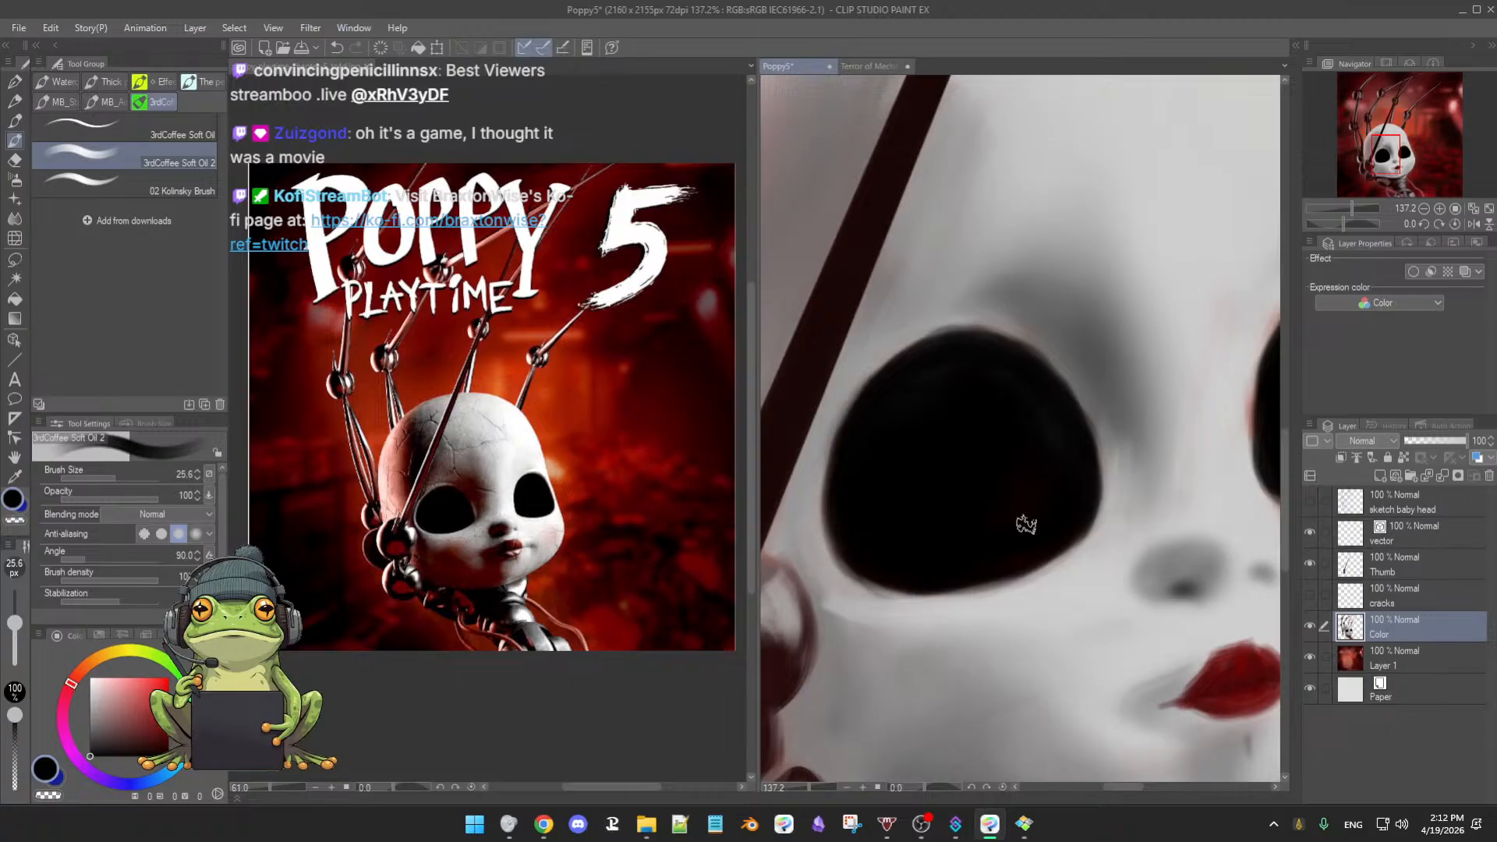
key(])
mouse_move(881, 574)
mouse_down()
mouse_move(949, 577)
mouse_move(1020, 551)
mouse_up()
drag(935, 573, 1002, 555)
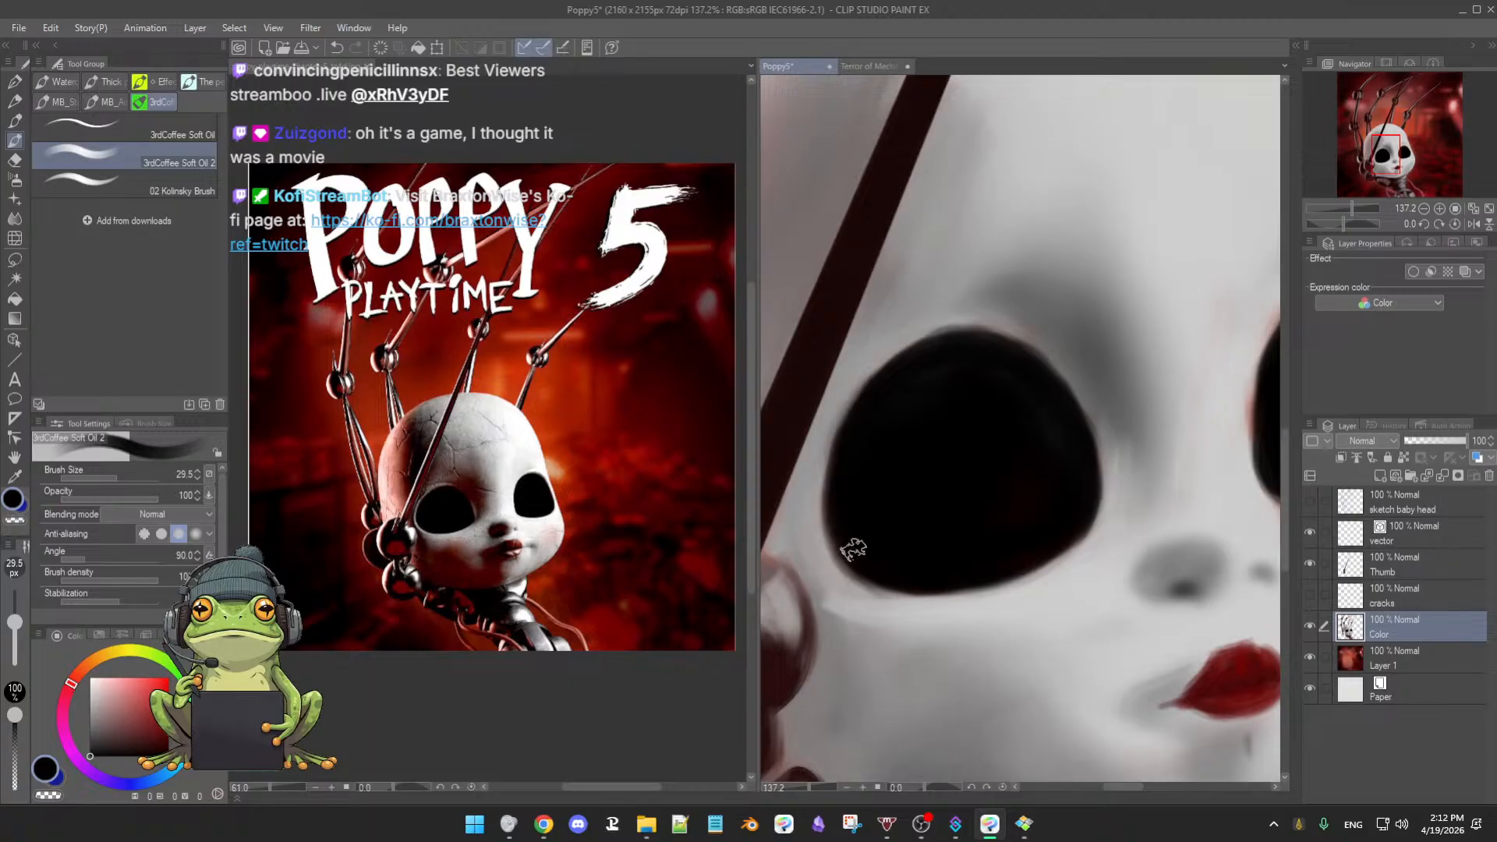
drag(861, 560, 920, 582)
alt+click(928, 326)
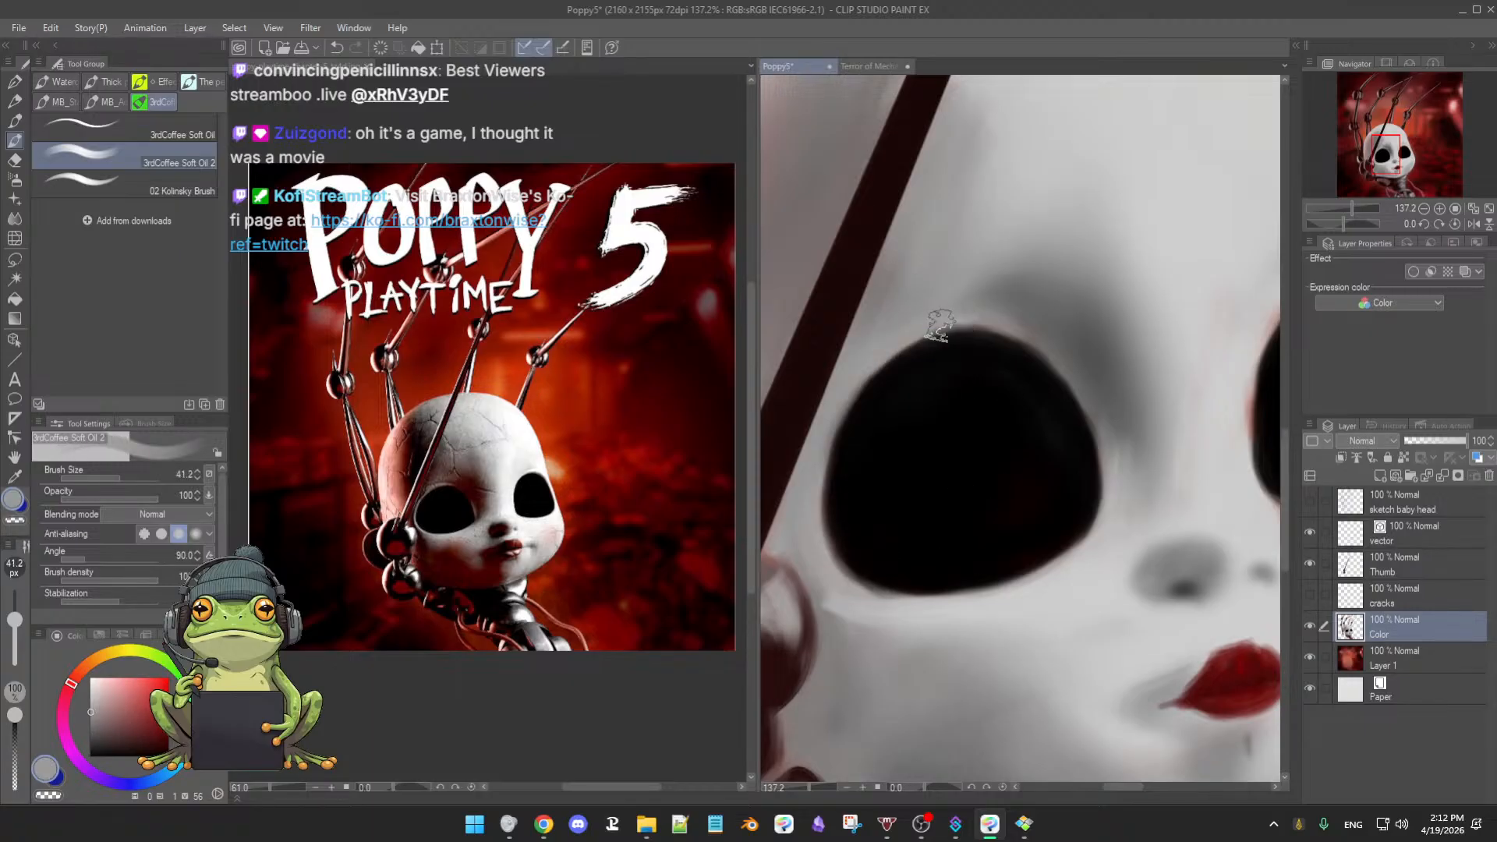
drag(955, 328, 916, 324)
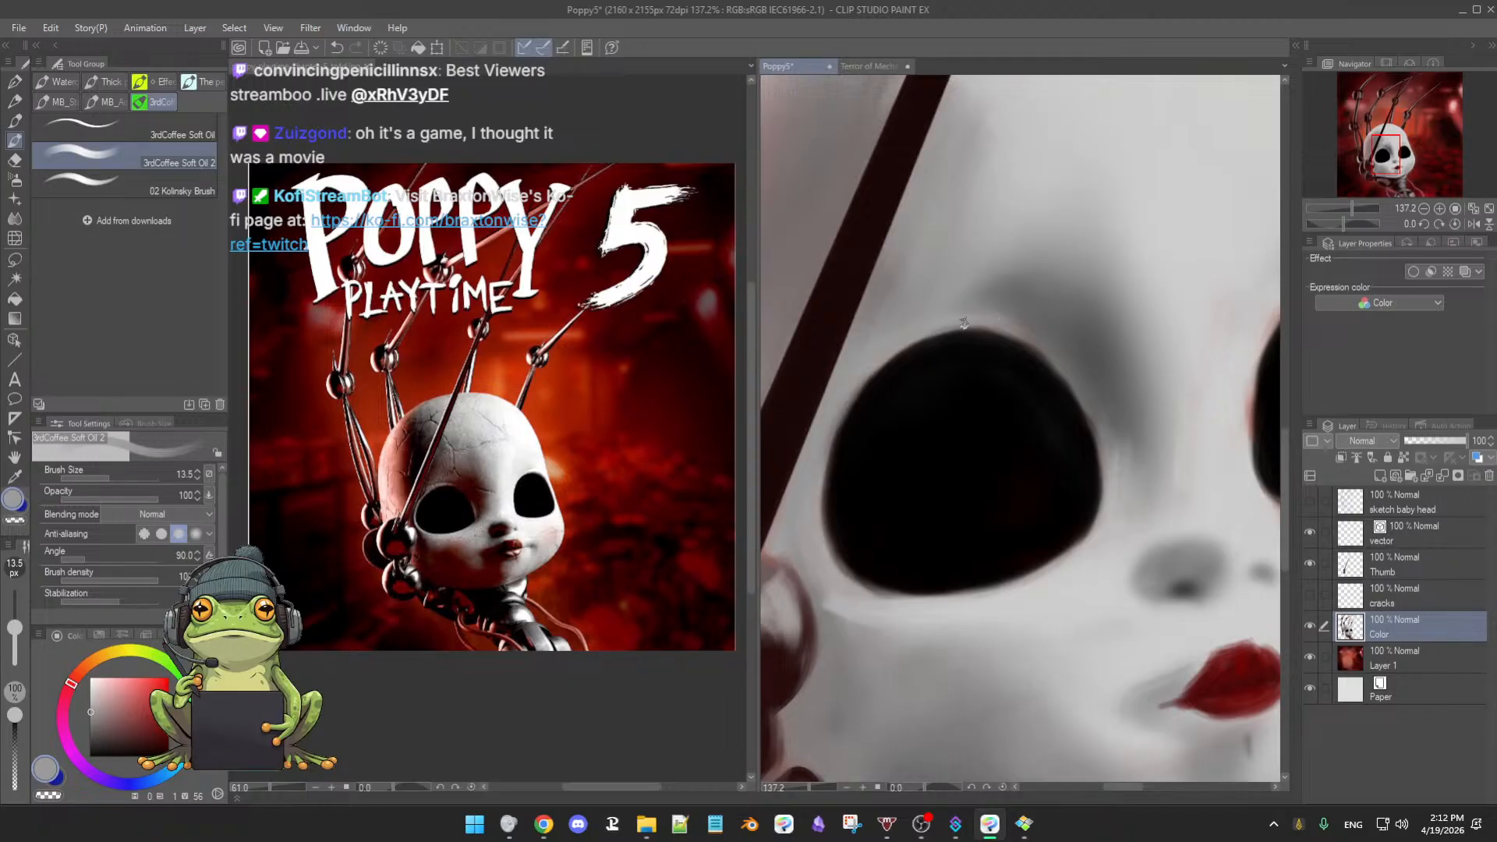
- Sample greys and black around the eye socket and return to the Soft airbrush
drag(1173, 416, 1111, 549)
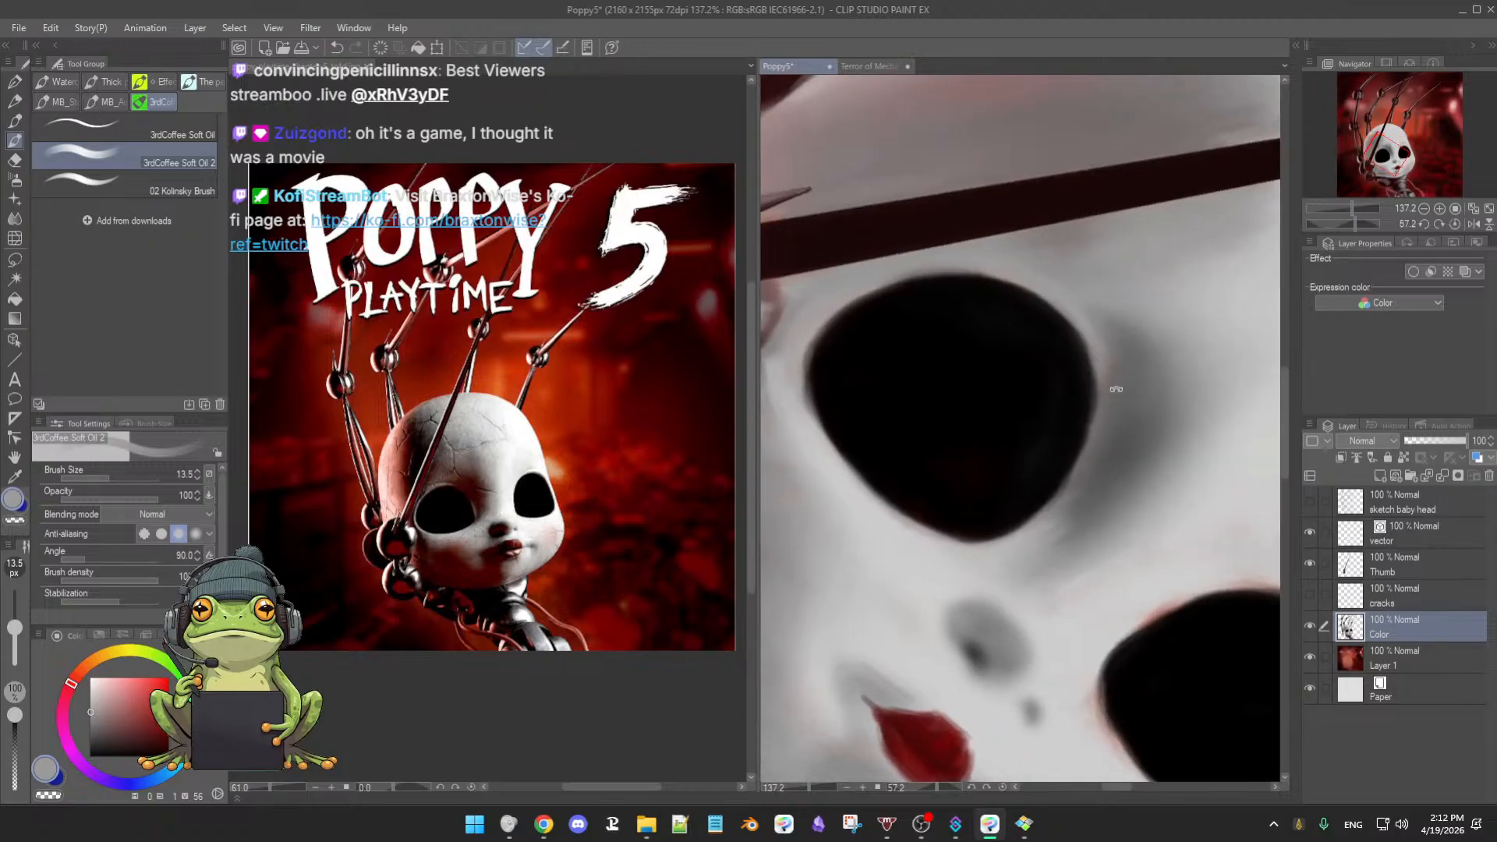
alt+click(1104, 396)
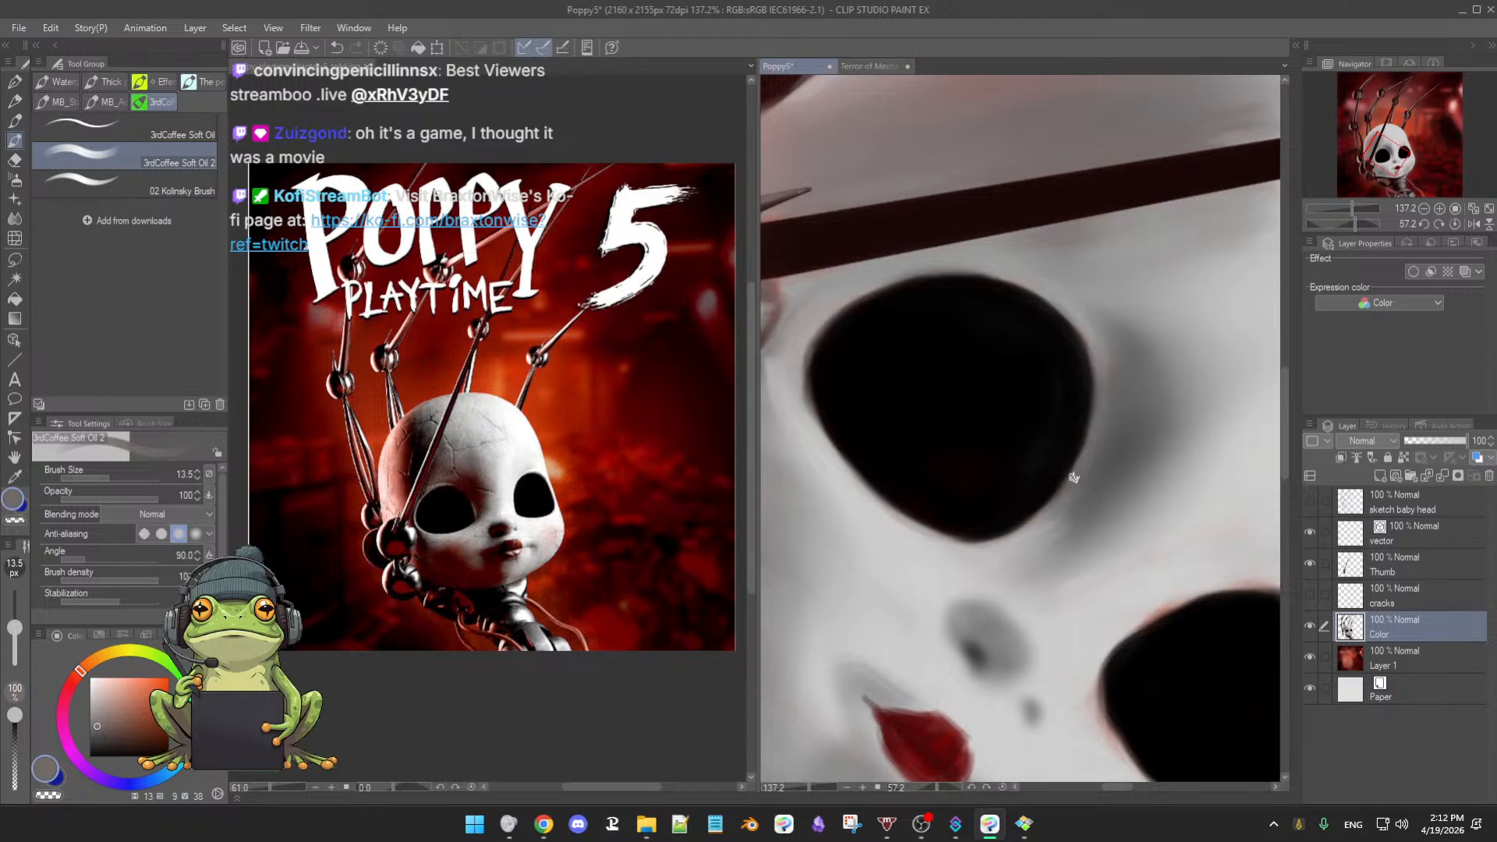
alt+click(1055, 346)
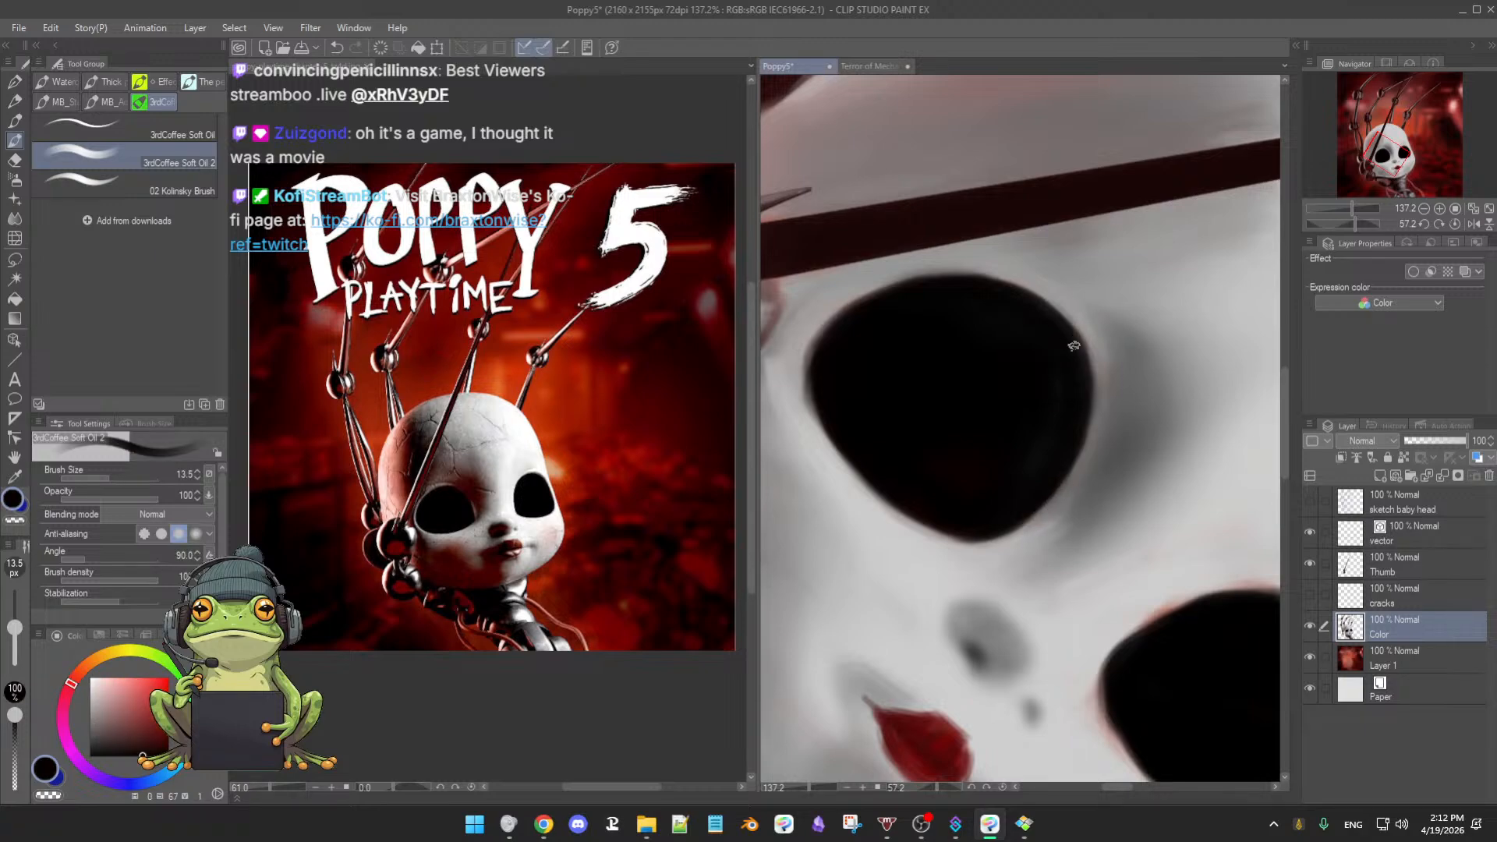
alt+click(1046, 516)
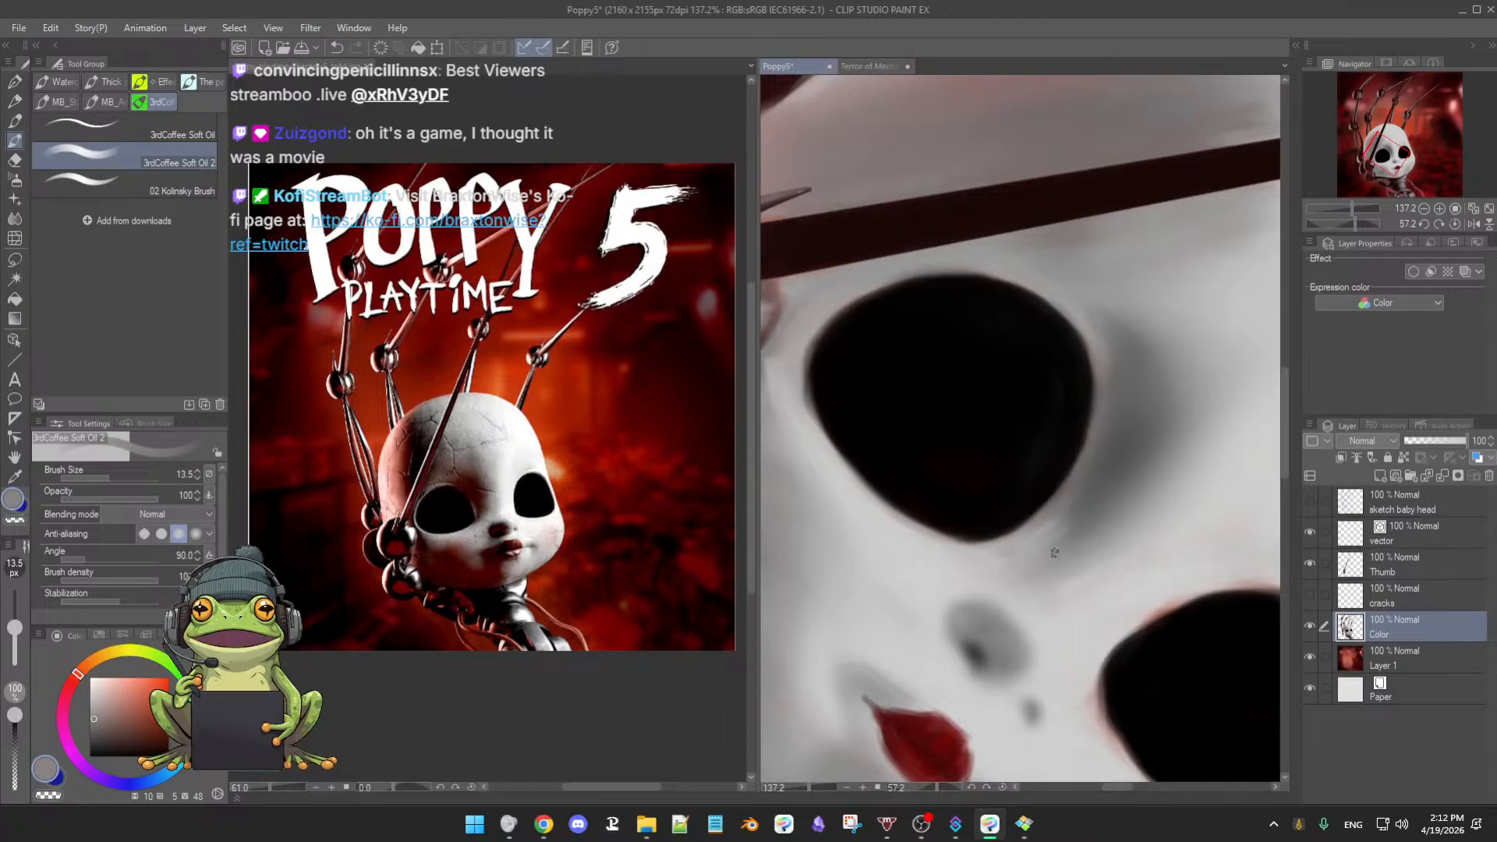
key(b)
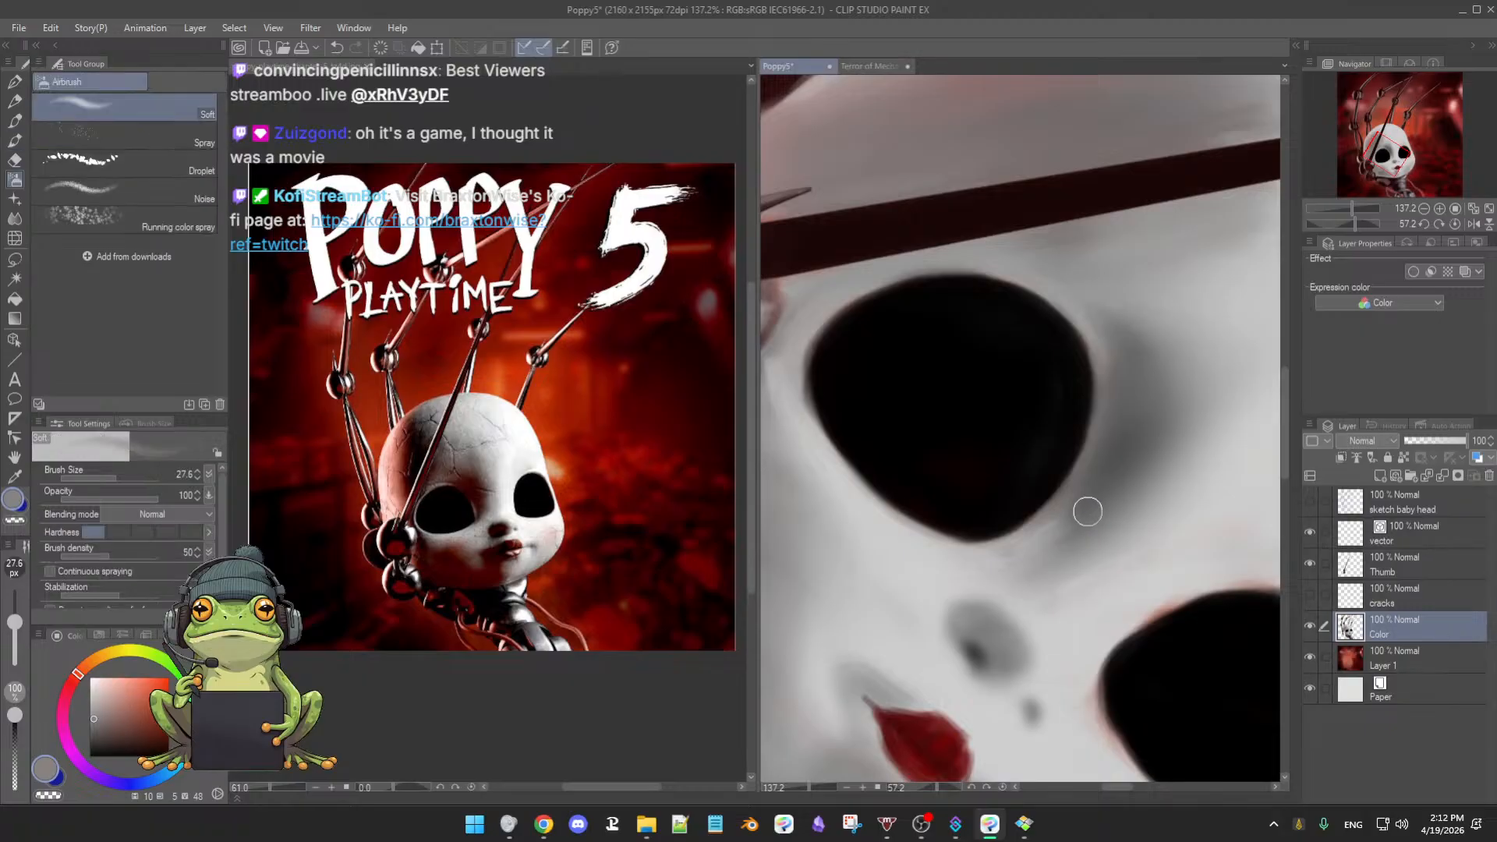
alt+click(1058, 526)
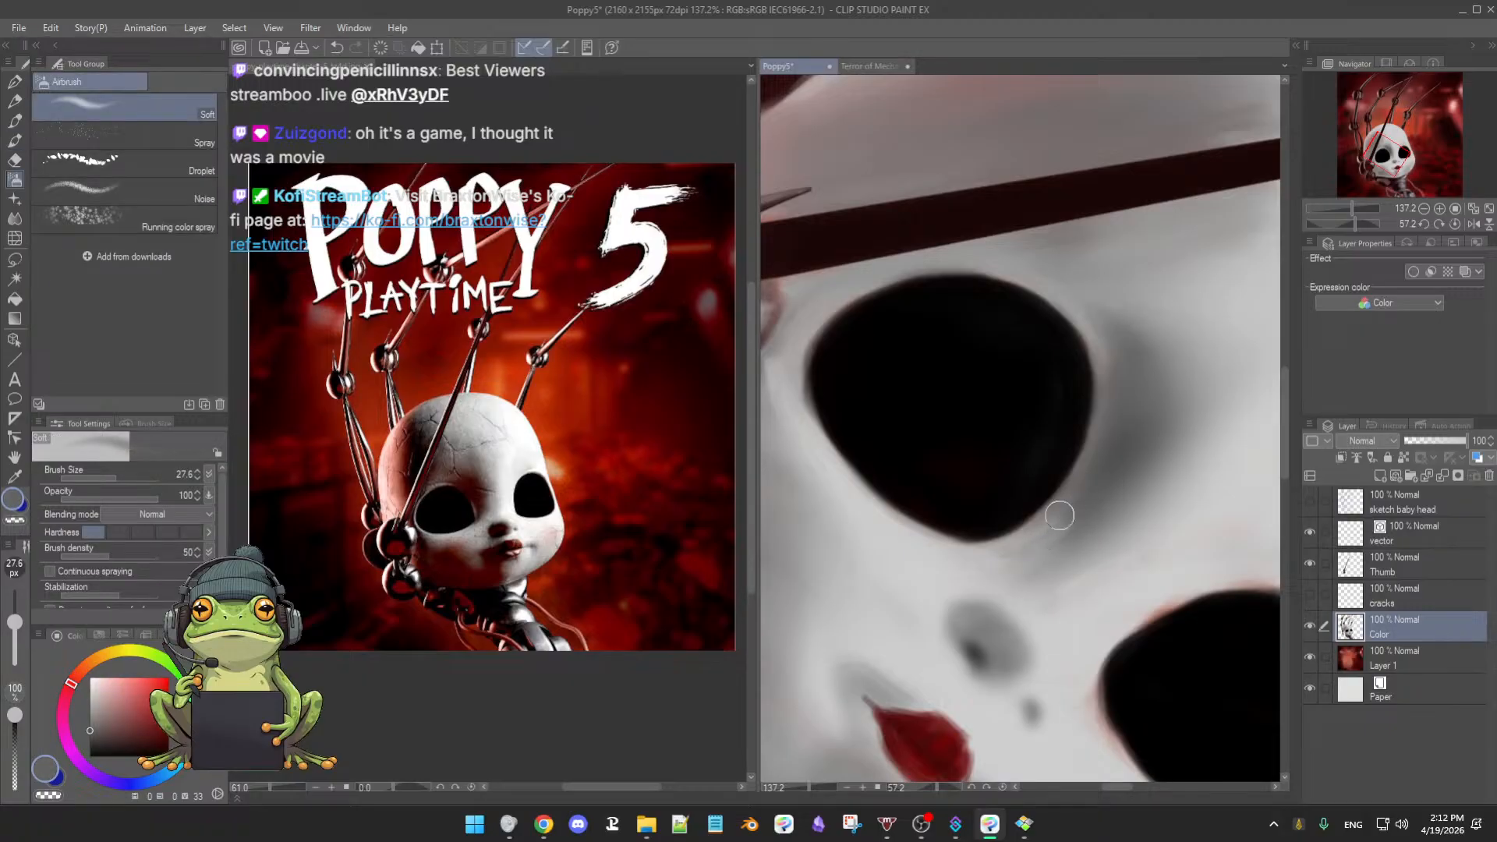
- Save the painting and airbrush soft grey over the pale patch below the eye socket
key(ctrl+s)
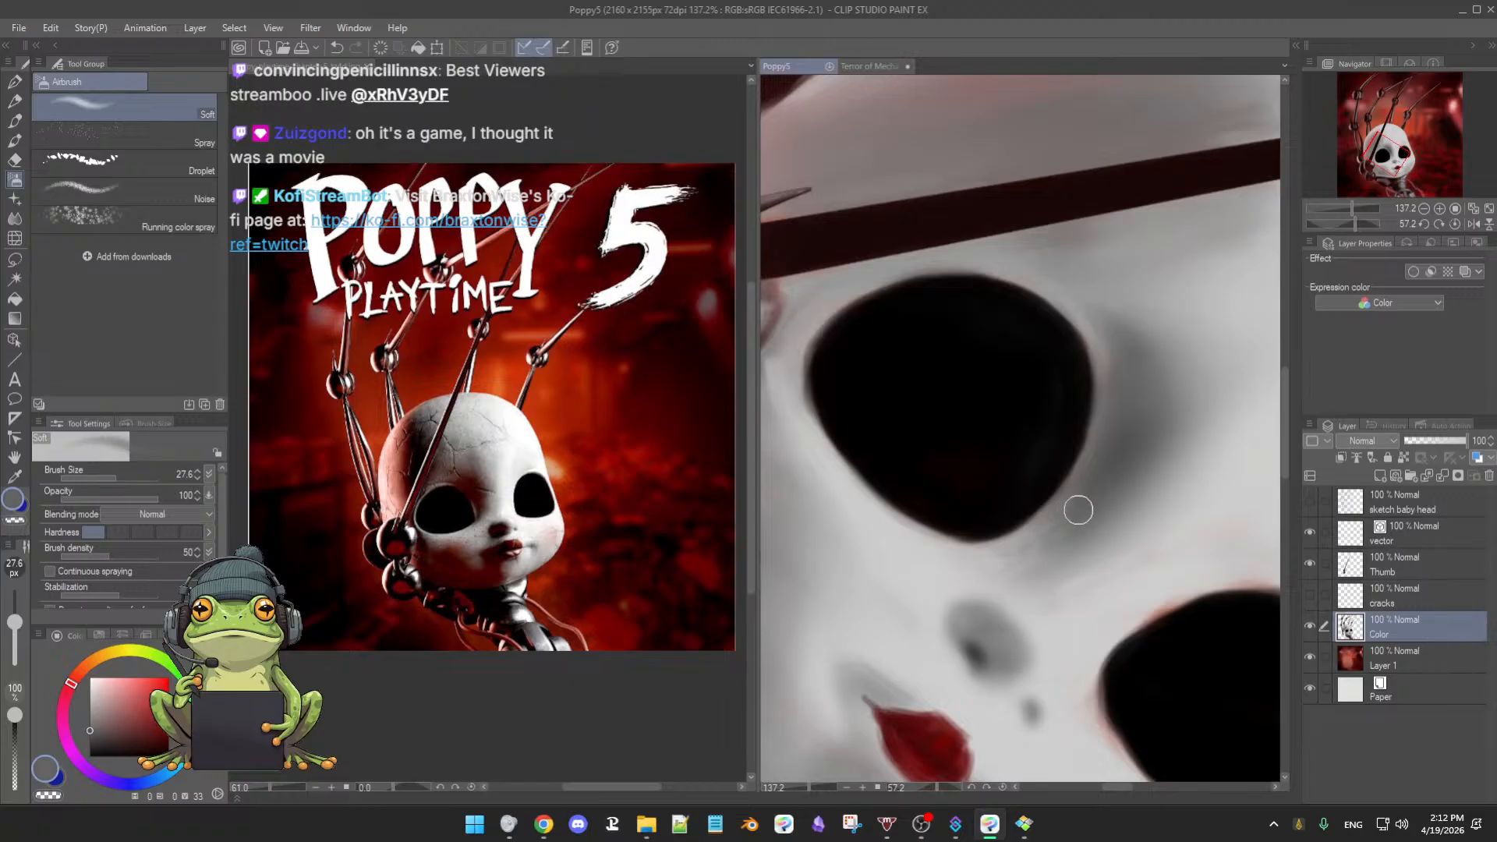
mouse_move(1079, 510)
mouse_down()
mouse_move(1050, 517)
mouse_move(1074, 536)
mouse_up()
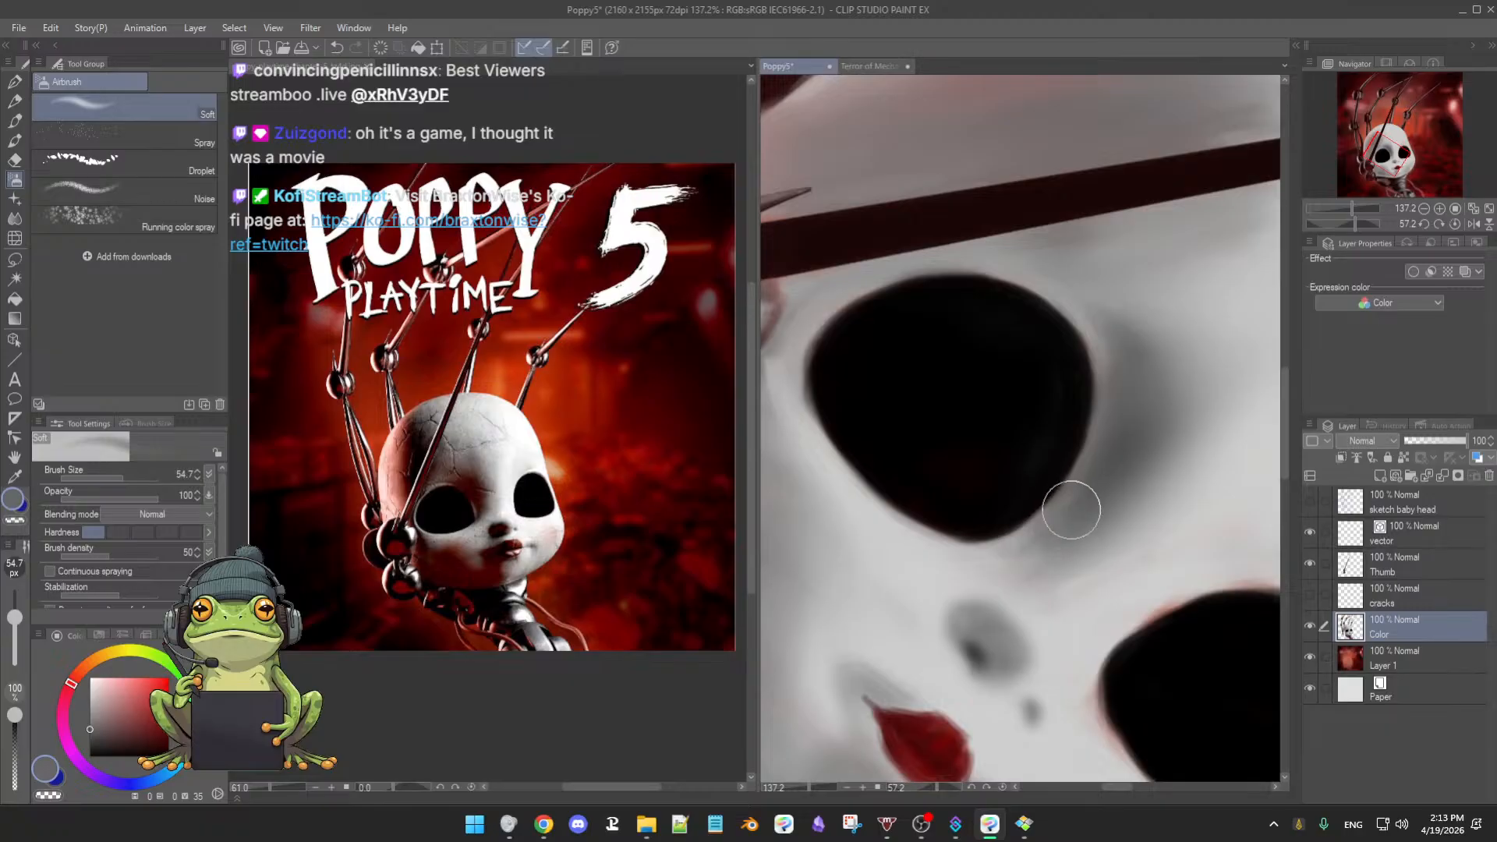
mouse_move(1027, 552)
mouse_down()
mouse_move(1096, 476)
mouse_move(1076, 513)
mouse_up()
- Shade the cheek beside the lips with sampled light greys, undoing the stray stroke left of the lips
key(r)
drag(1073, 583, 1027, 450)
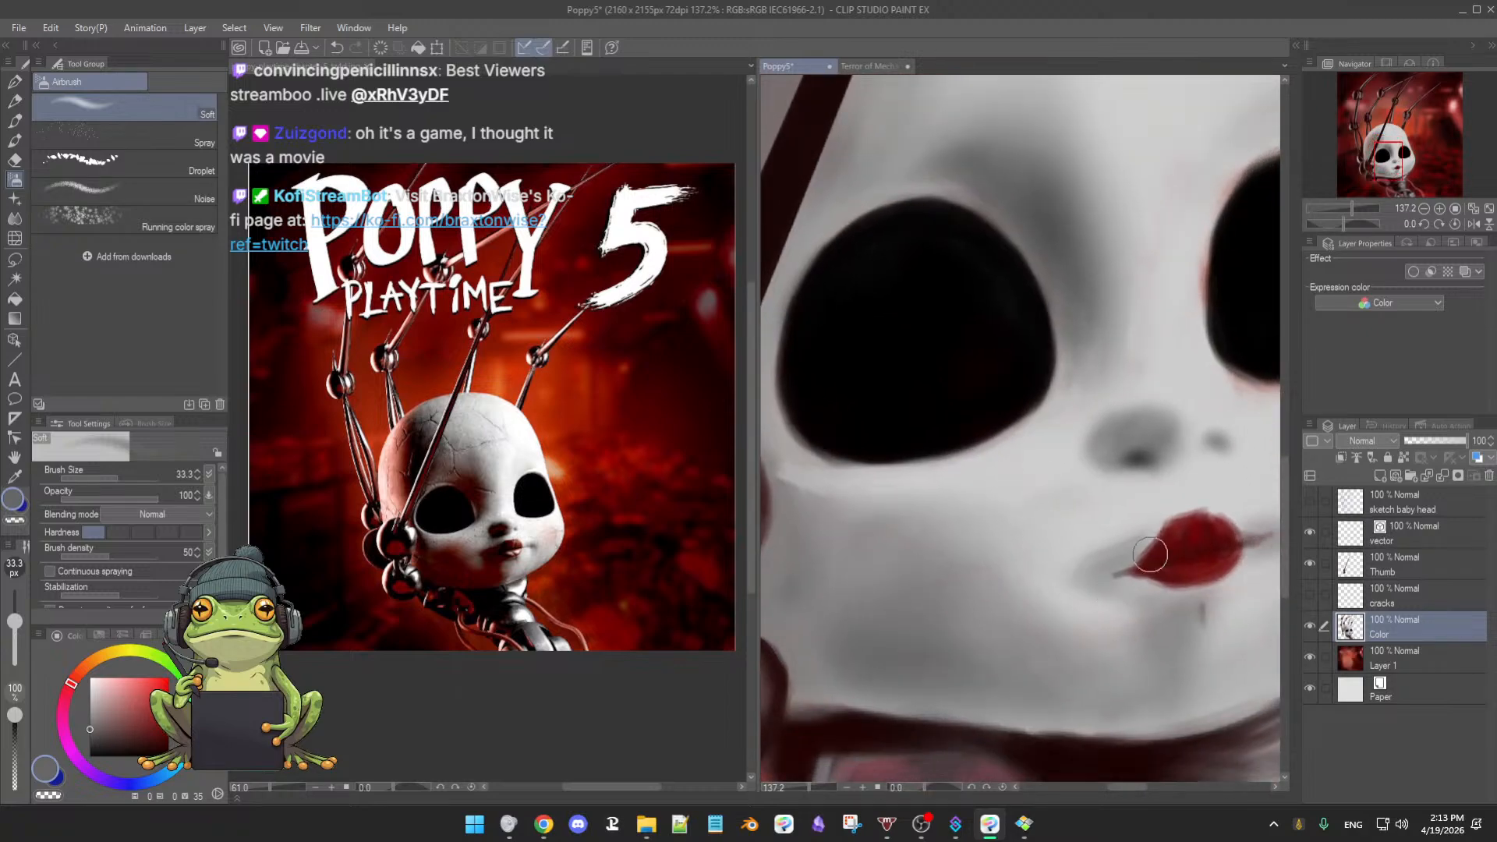
alt+click(1112, 545)
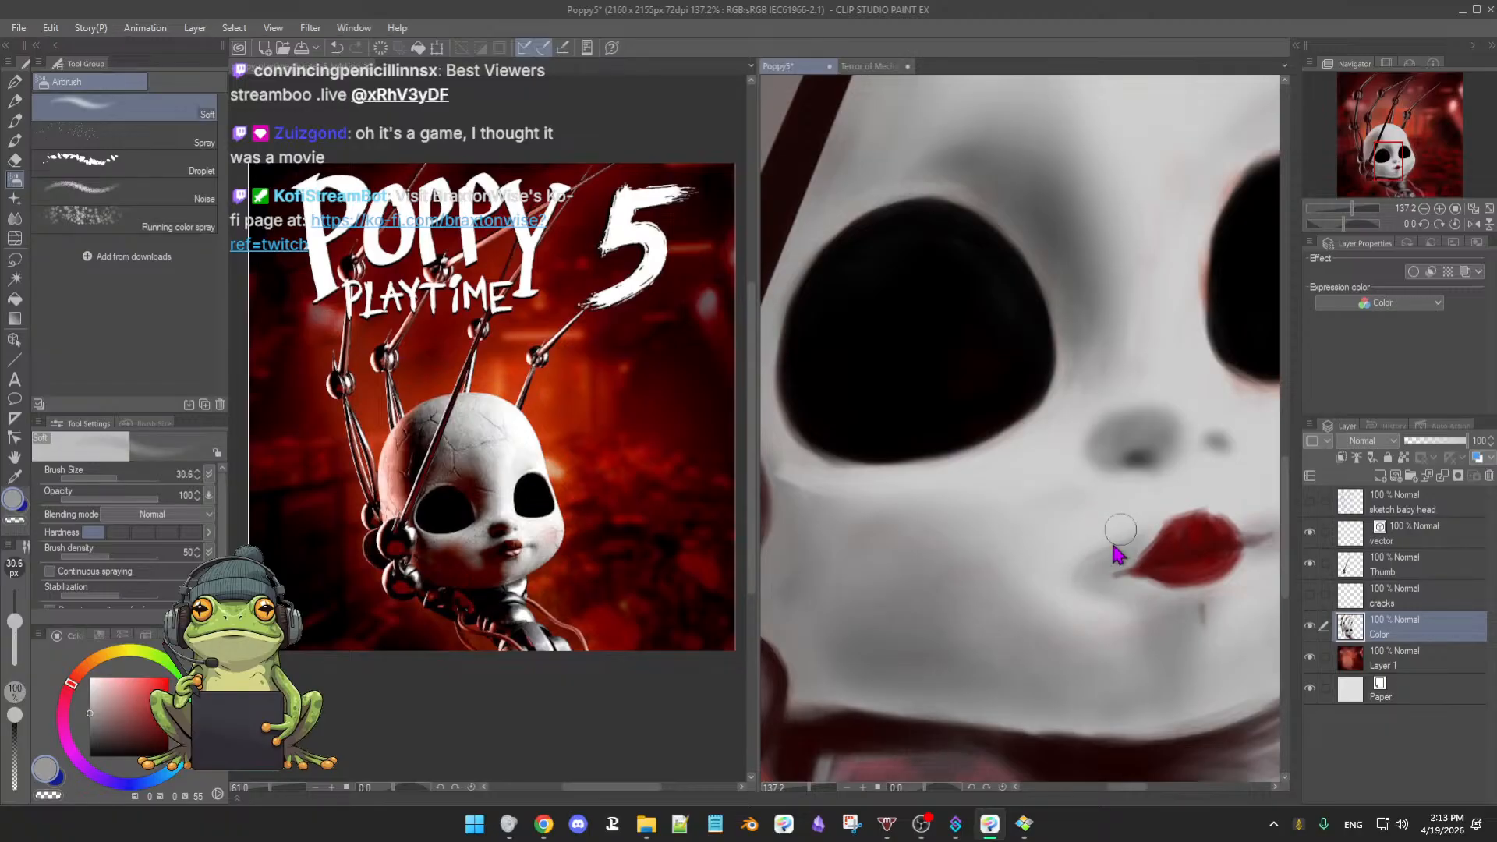
drag(1116, 547, 1118, 539)
key(ctrl+z)
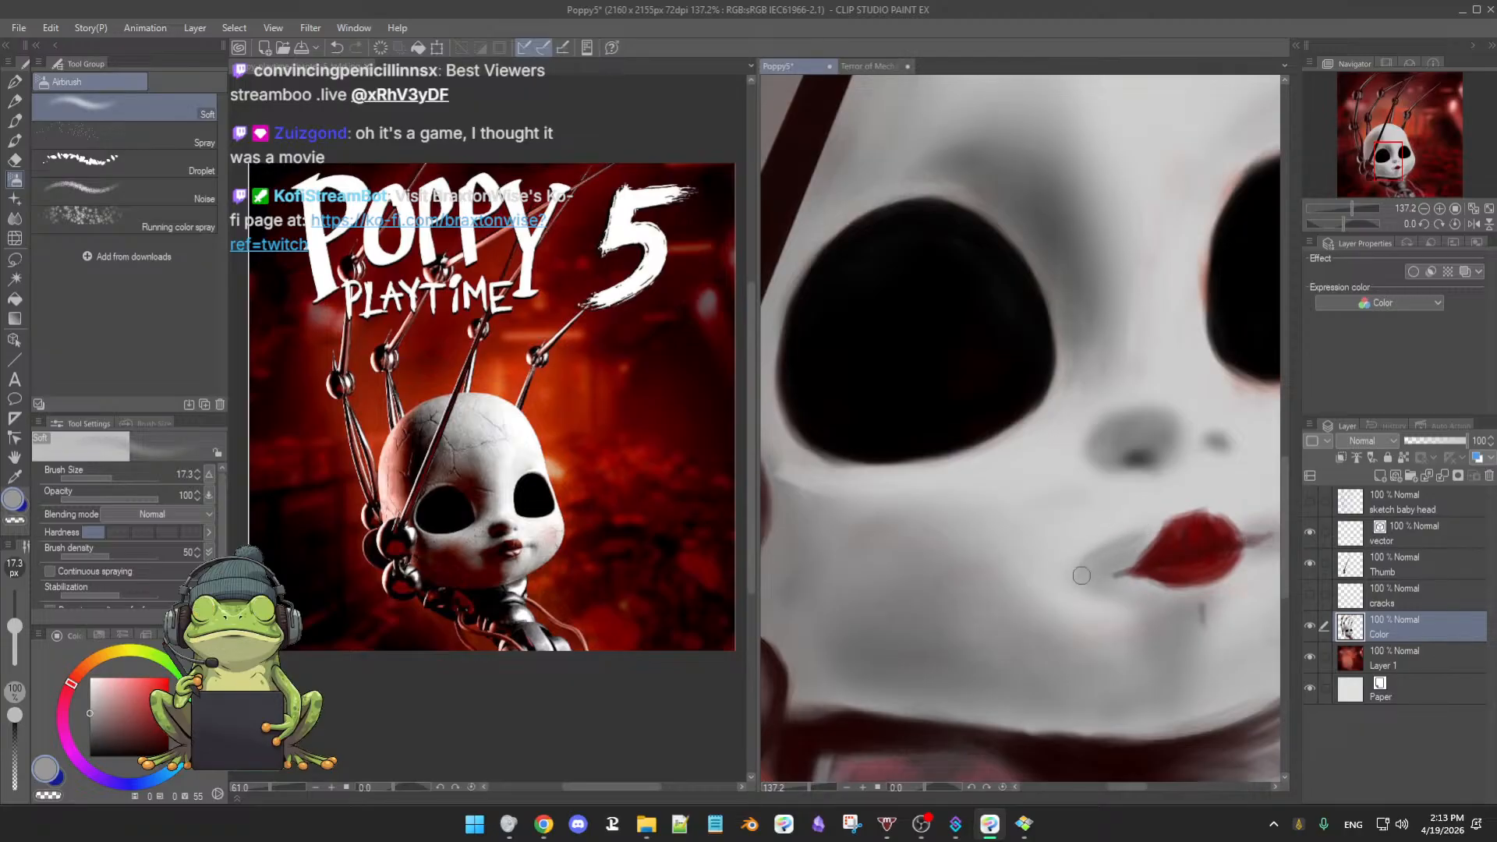
alt+click(1123, 534)
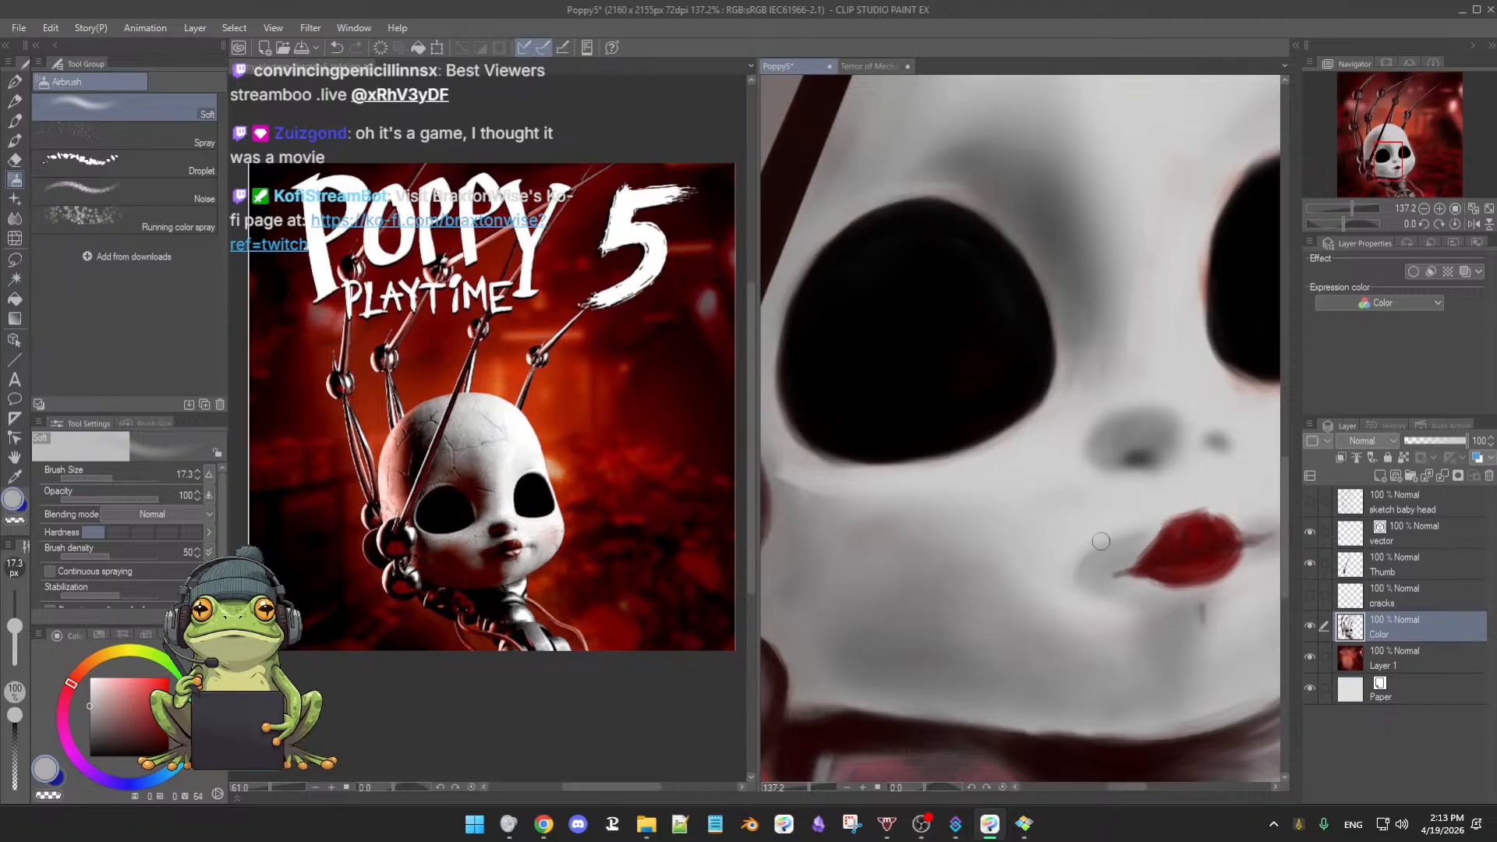
scroll(1149, 604, down, 4)
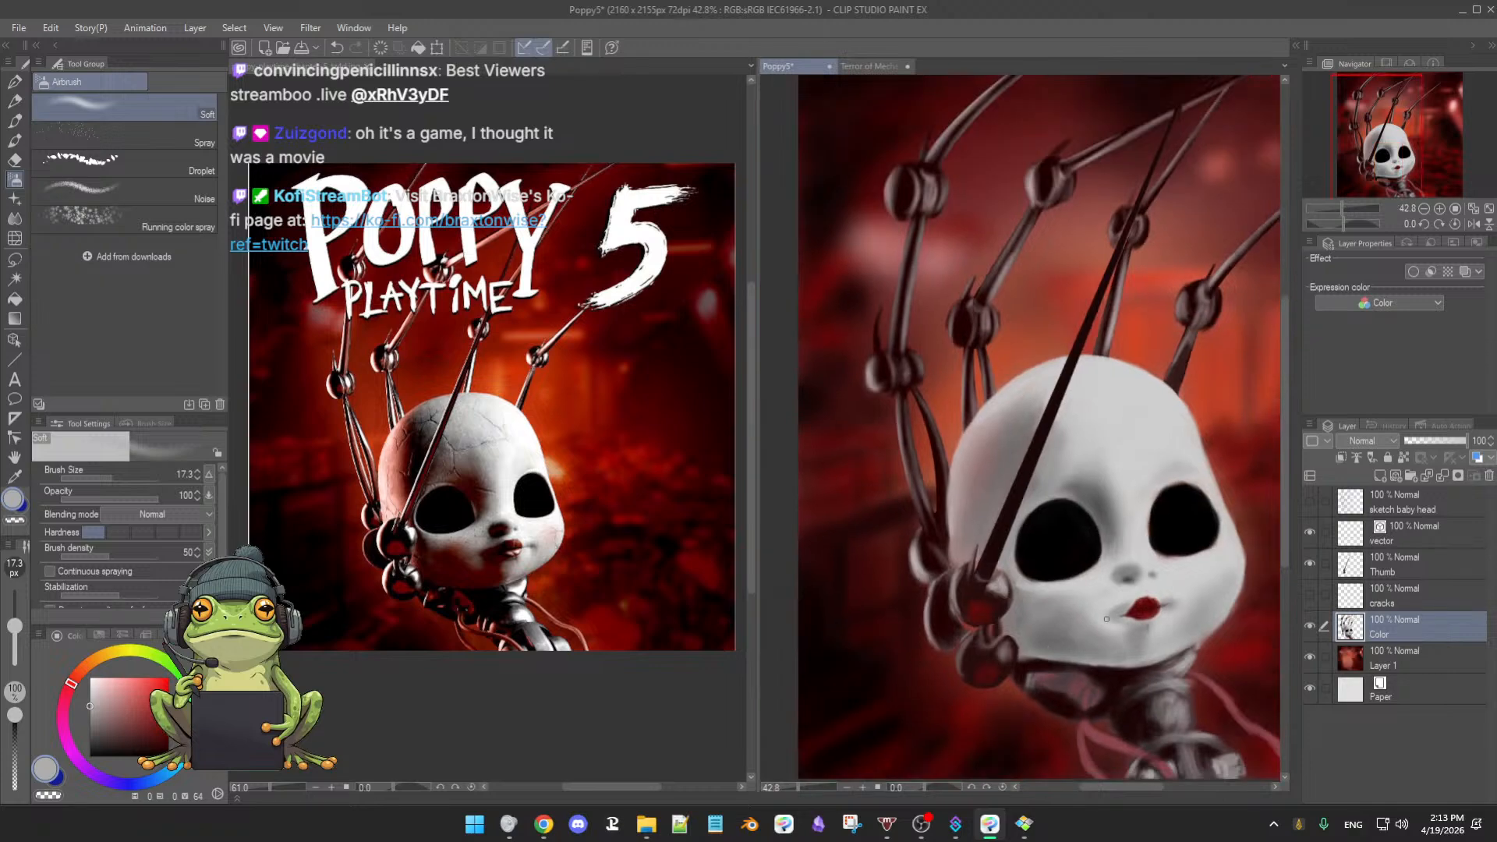
scroll(1141, 511, up, 3)
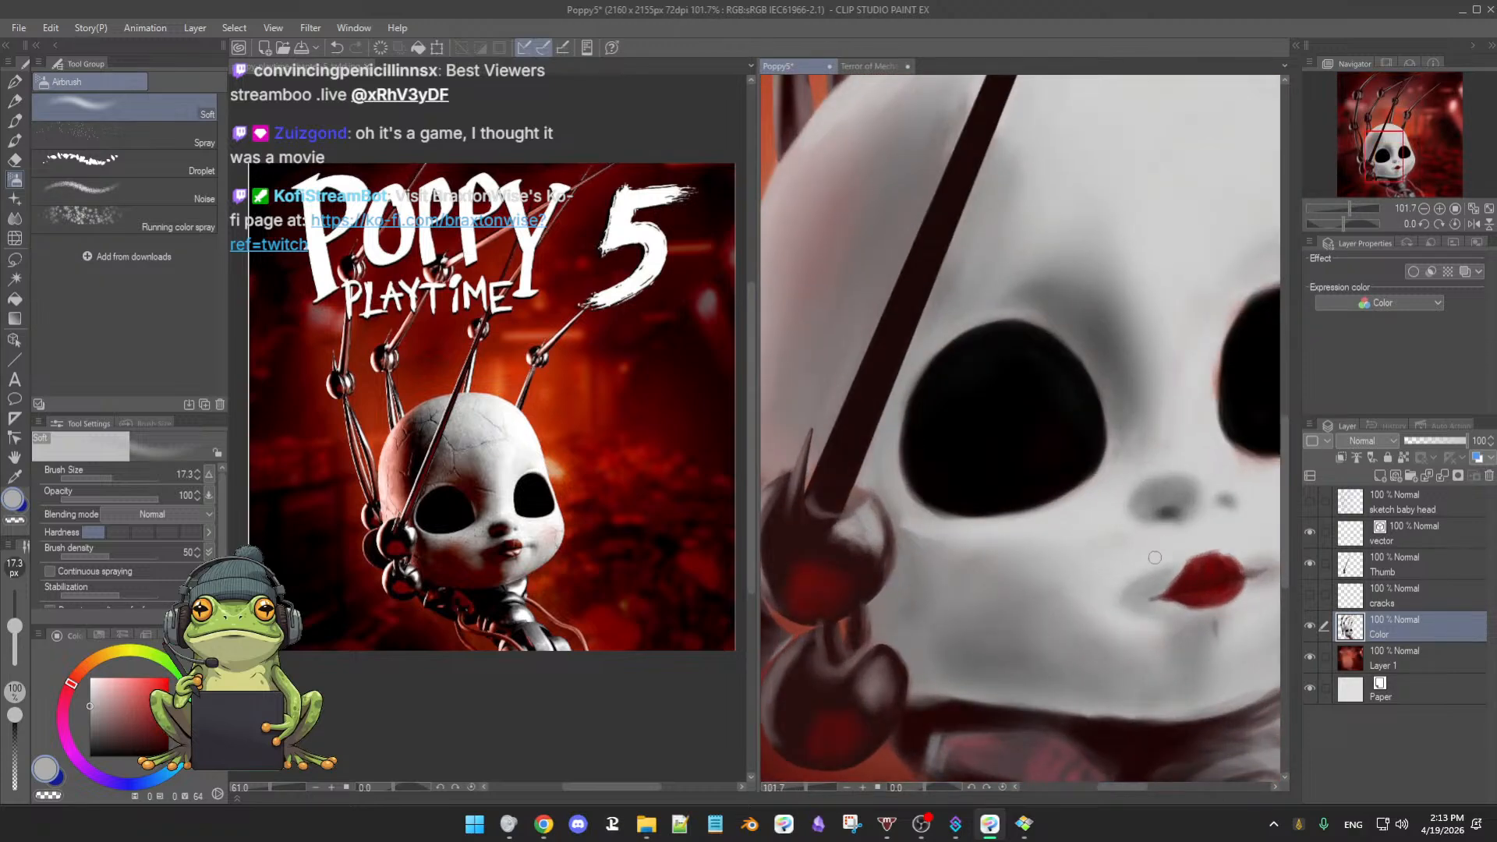
drag(1151, 540, 1159, 566)
alt+click(1147, 587)
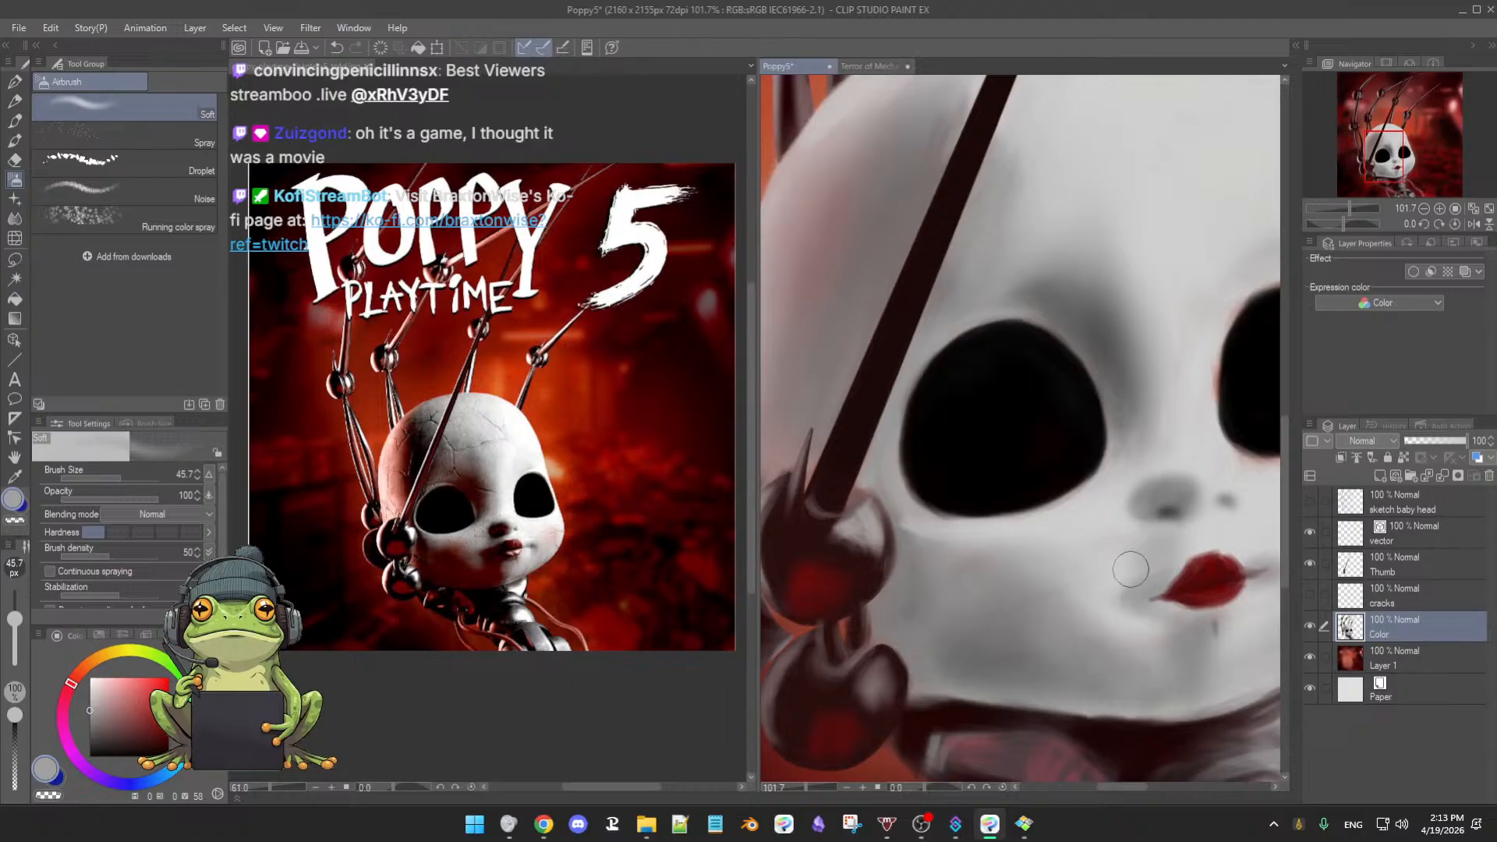
scroll(1153, 569, down, 5)
mouse_move(1154, 576)
mouse_down()
mouse_move(1120, 565)
mouse_move(1100, 539)
mouse_move(1114, 538)
mouse_up()
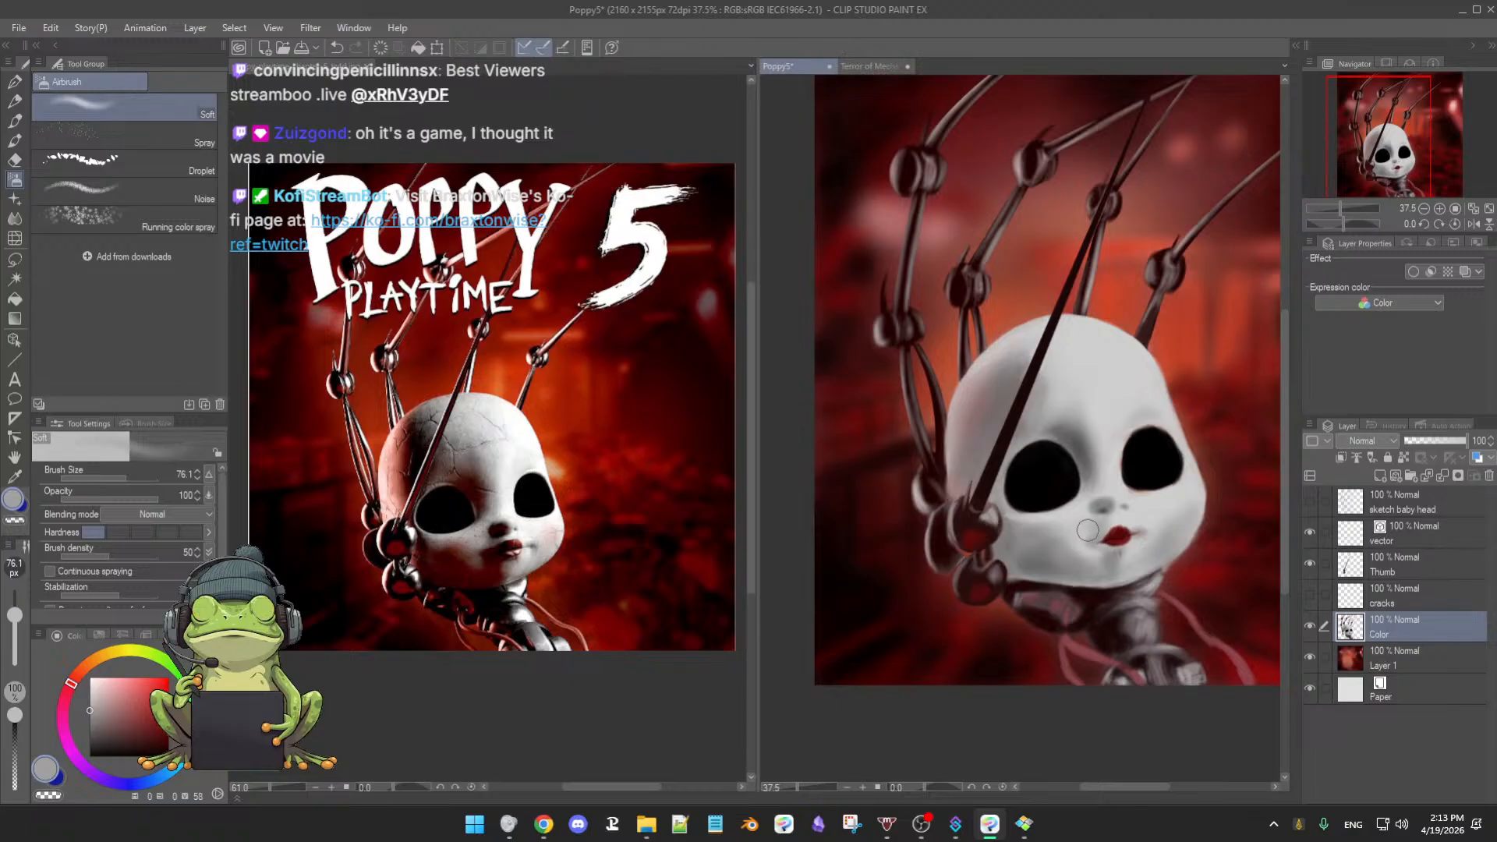
- Sample a pinker tone from the cheek and shrink the airbrush to about 26 px
alt+click(1068, 546)
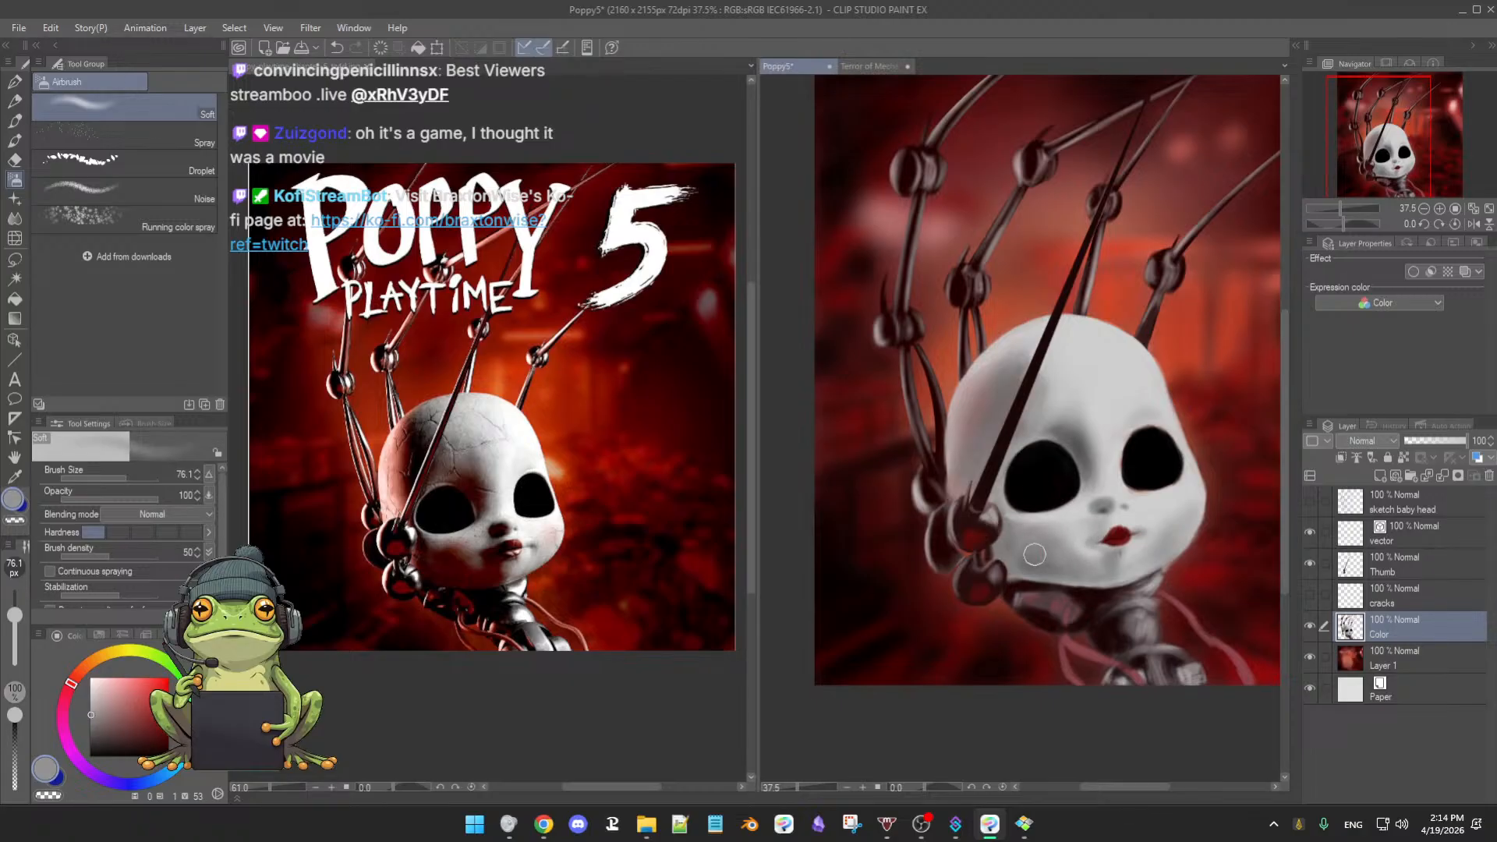
alt+click(1024, 550)
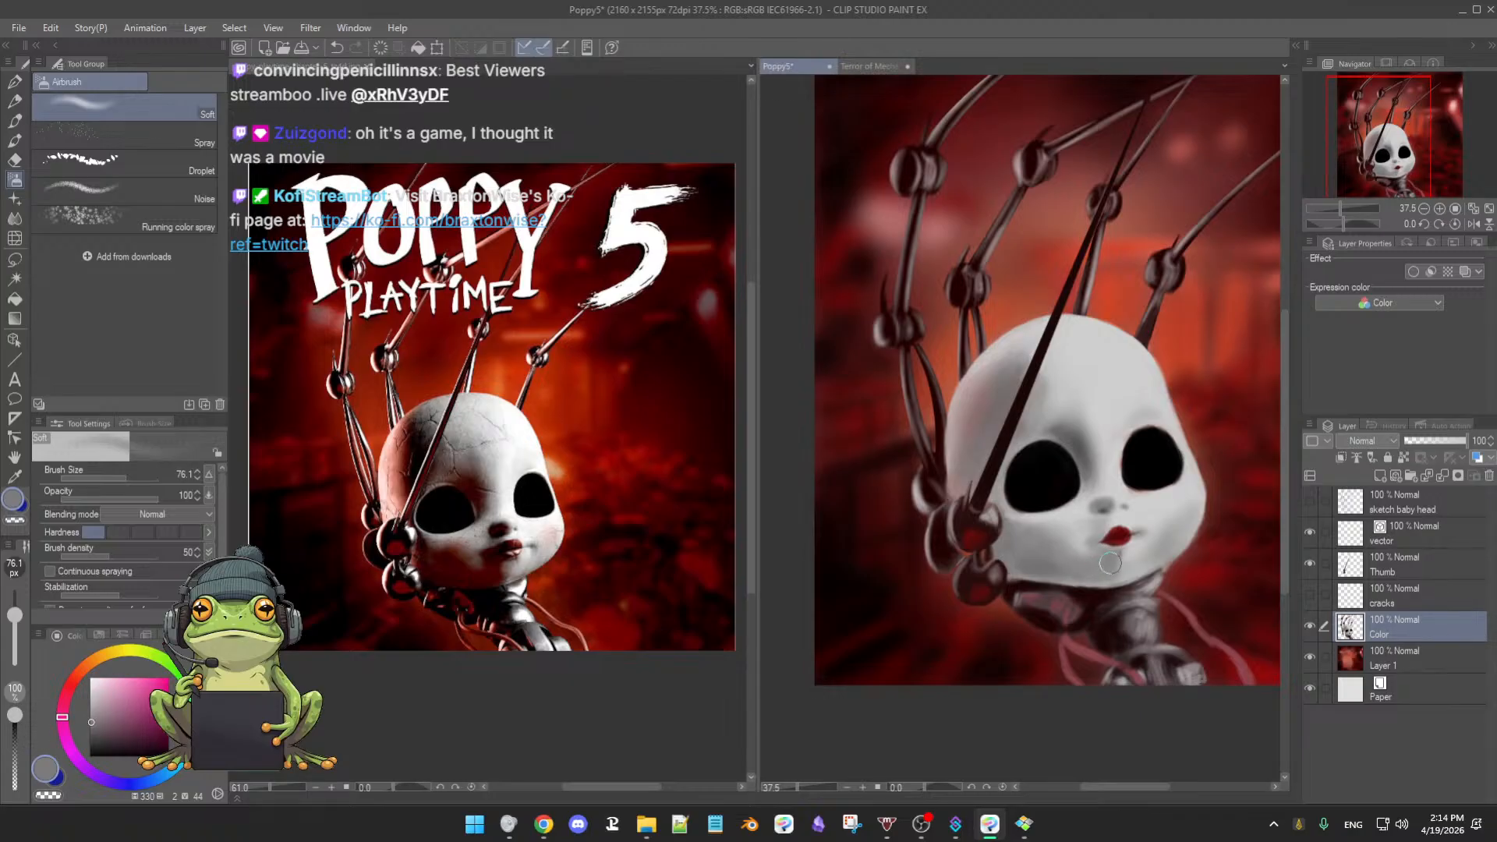
mouse_move(1098, 556)
ctrl+alt+mouse_down()
mouse_move(1117, 555)
mouse_move(1137, 520)
ctrl+alt+mouse_up()
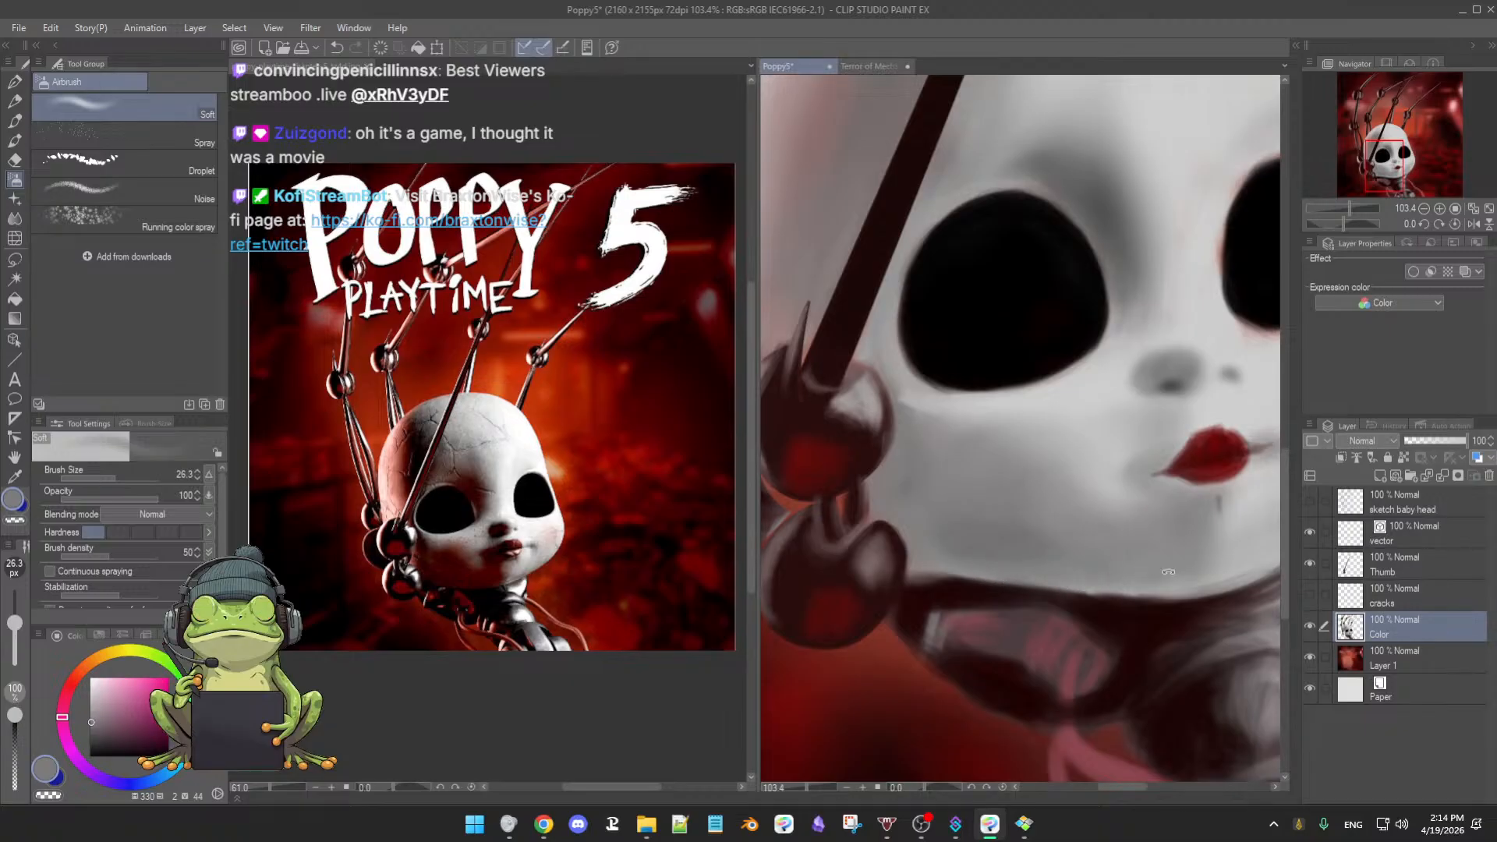
- Sample greys around the lips and chin, ending on a darker chin grey with a 40 px brush
drag(1140, 574, 893, 599)
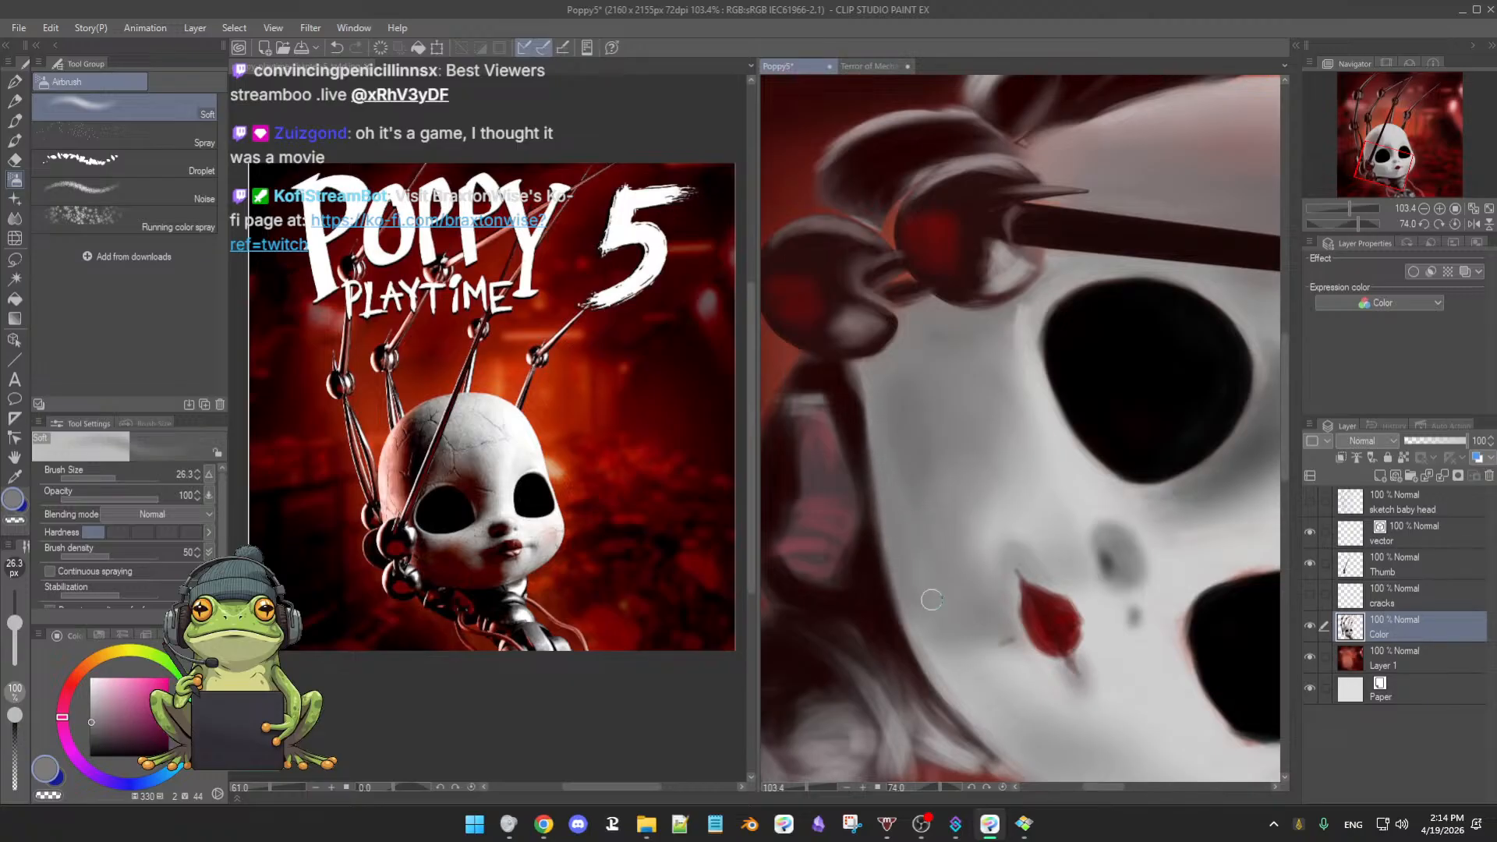
drag(929, 545, 932, 502)
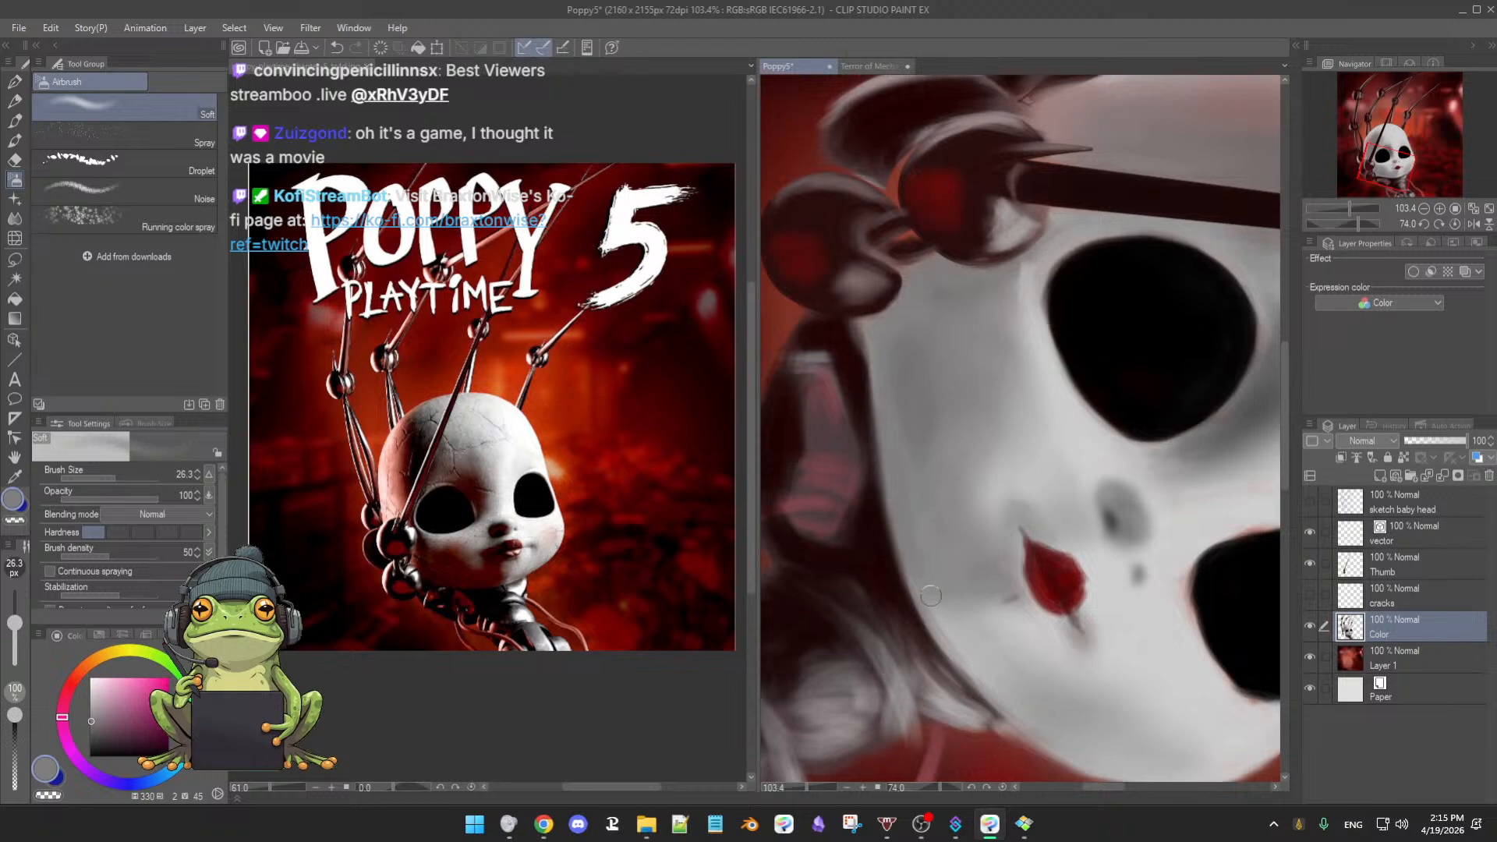
alt+click(982, 647)
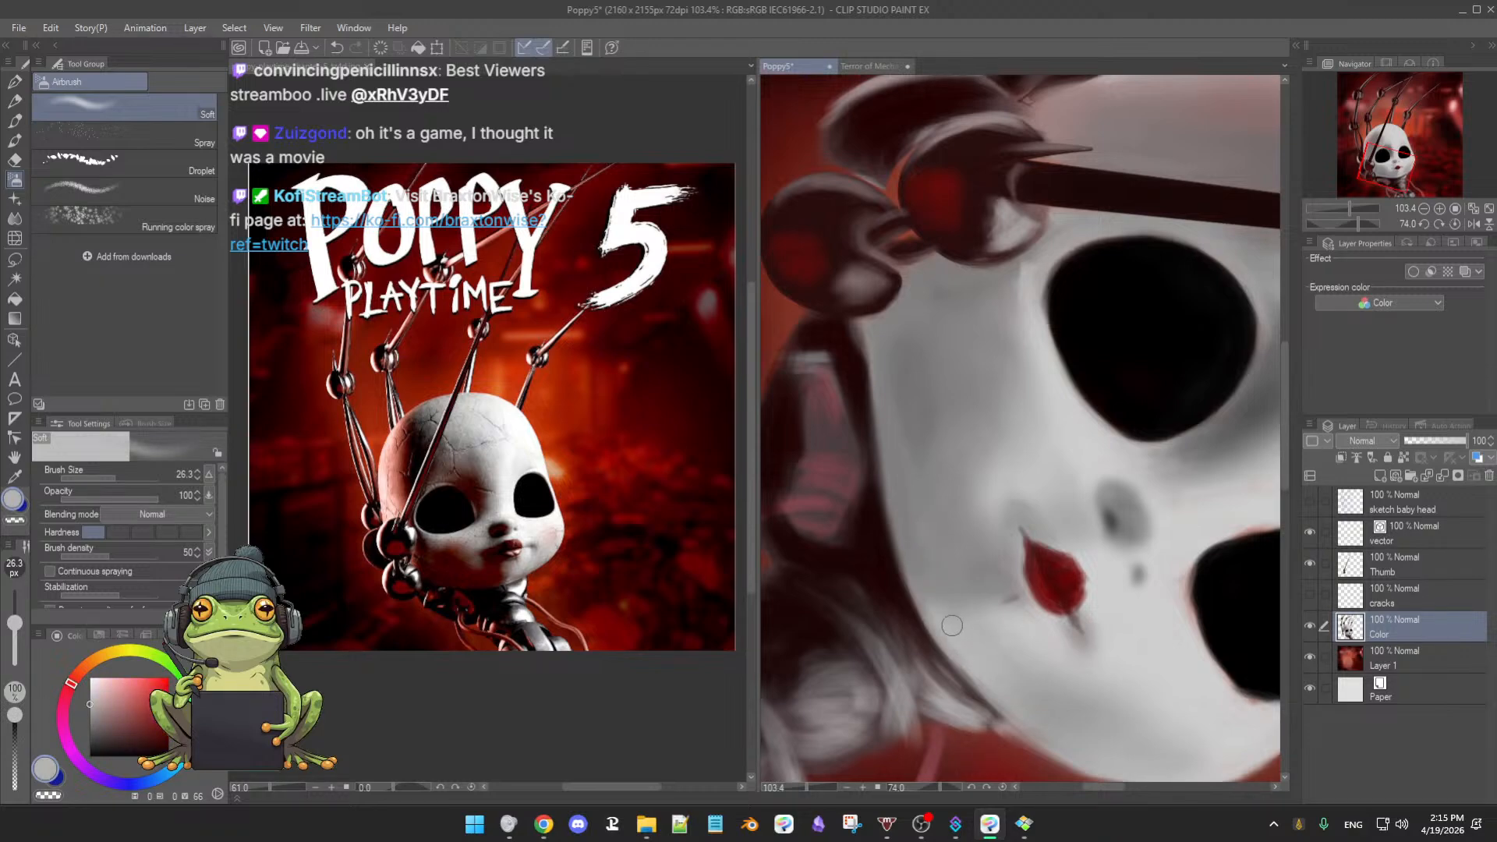
mouse_move(1115, 702)
mouse_down()
mouse_move(1192, 586)
mouse_move(1193, 453)
mouse_up()
drag(1174, 489, 963, 474)
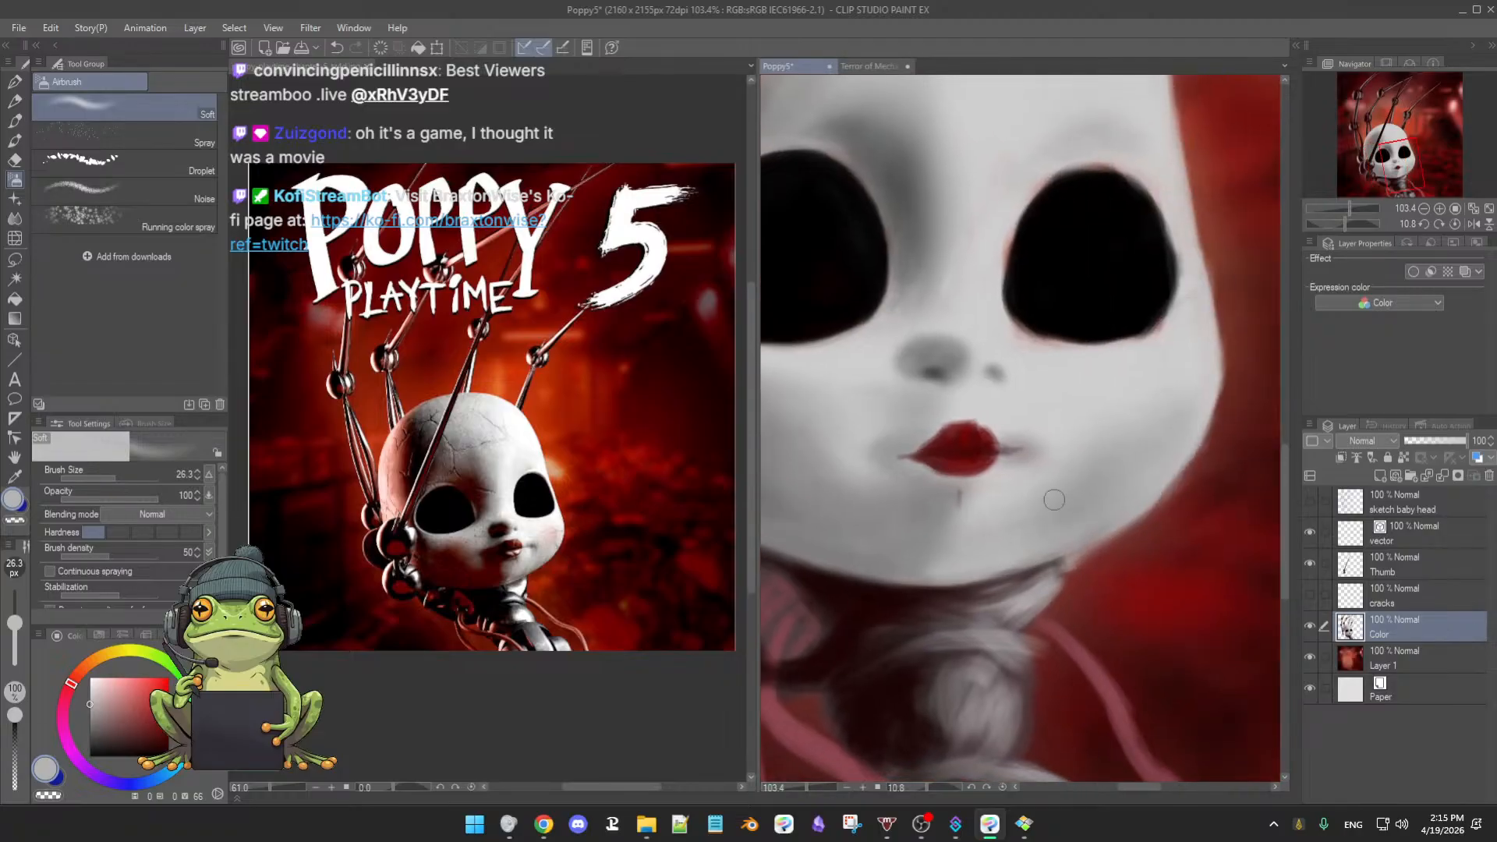
alt+click(1076, 538)
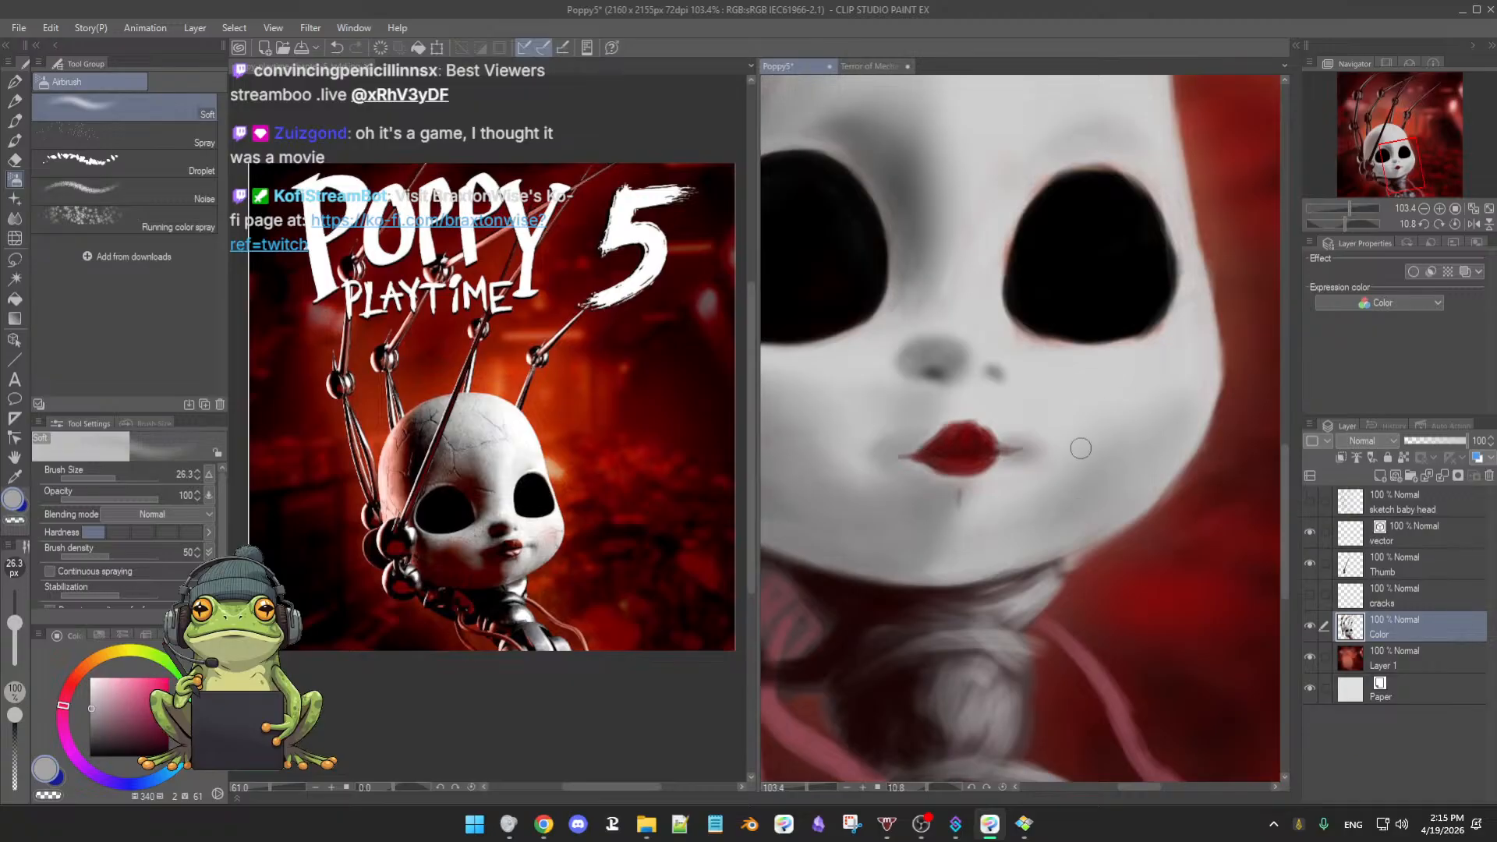
alt+click(1018, 482)
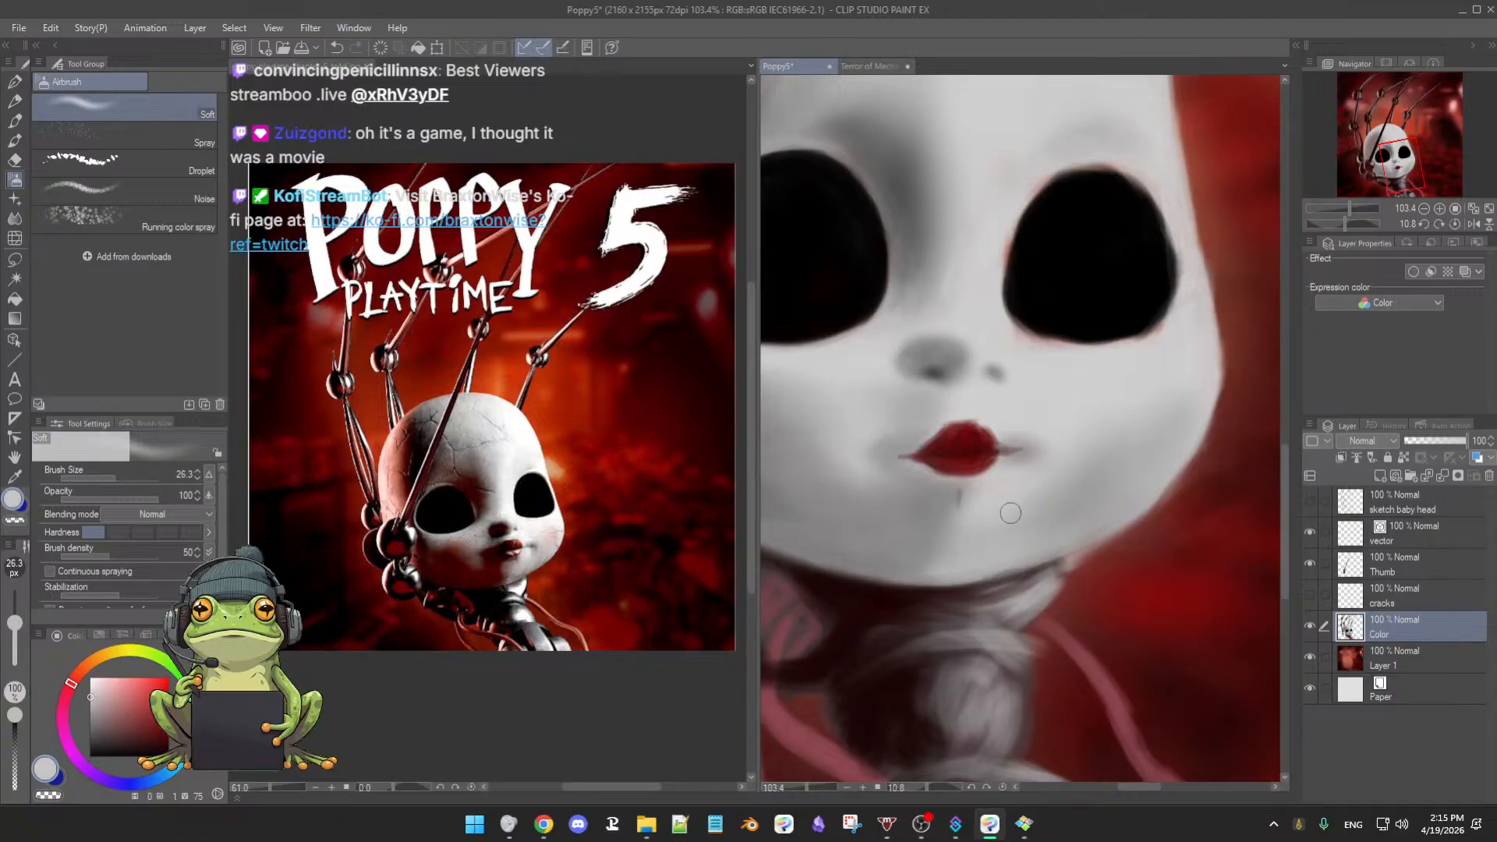
key(])
key(])
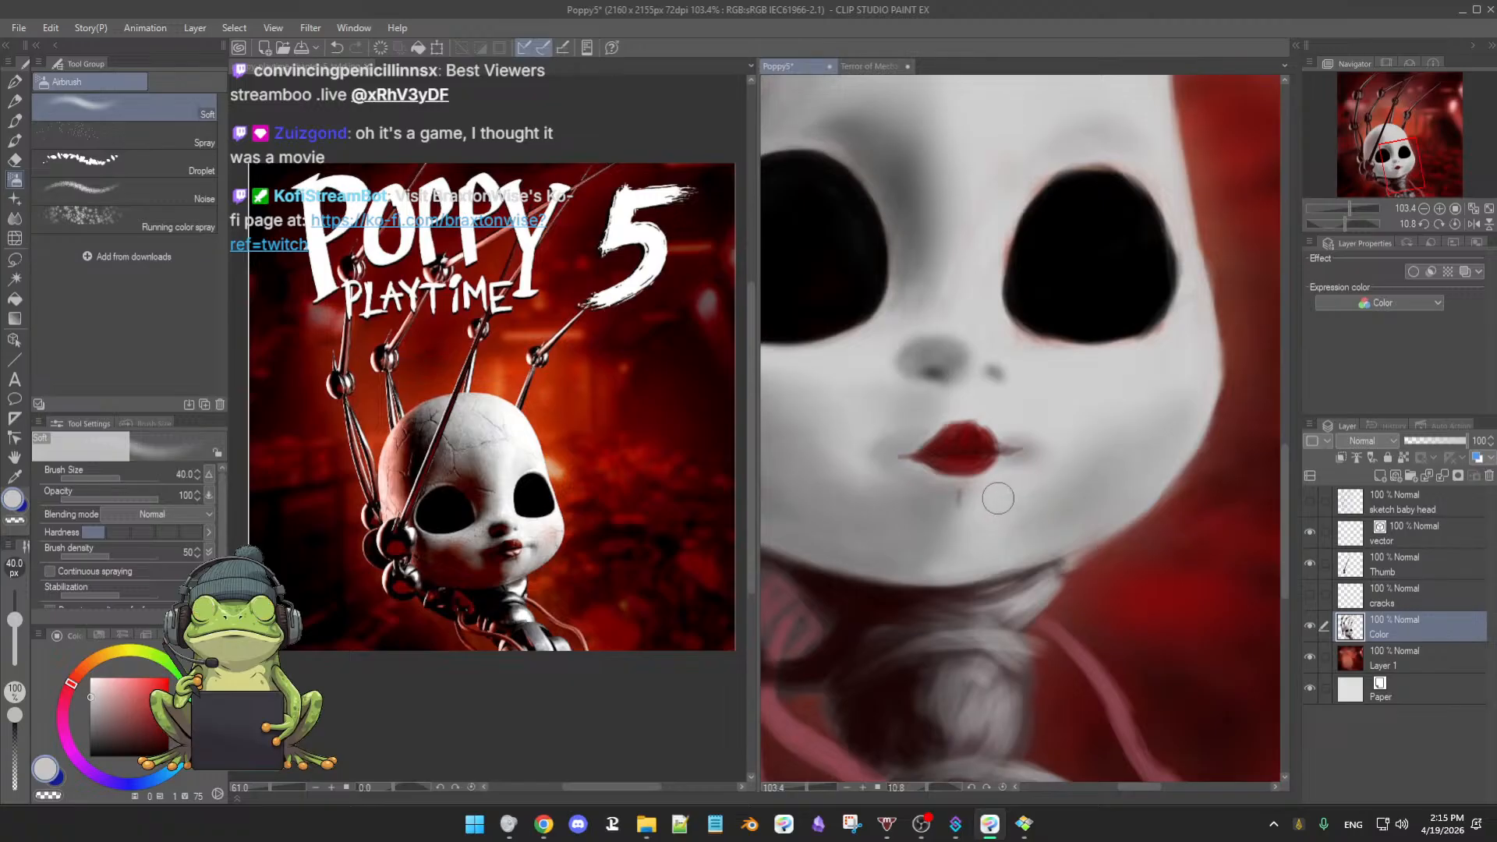
alt+click(958, 500)
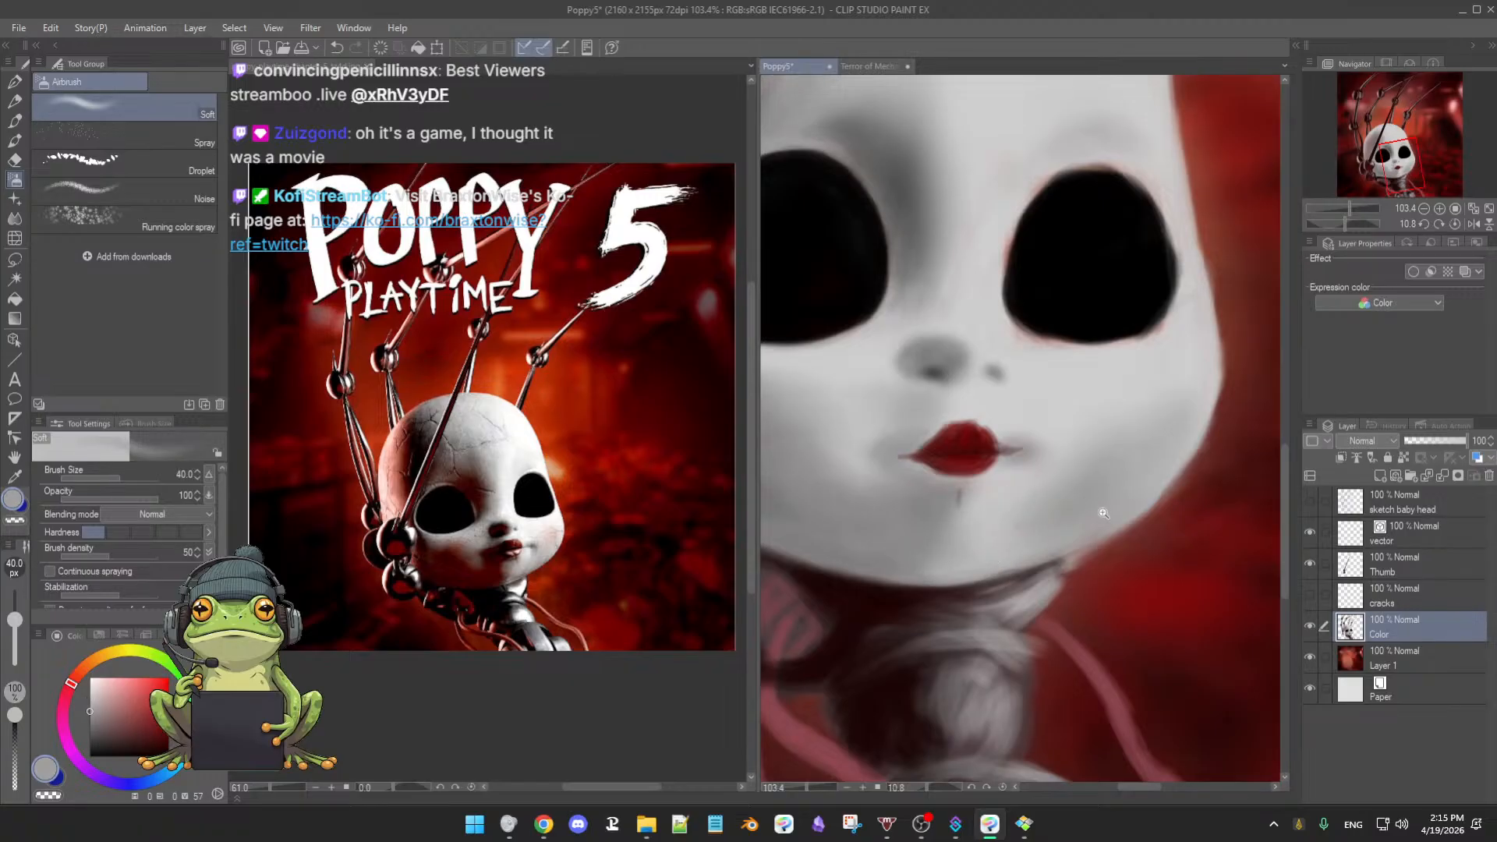
scroll(1091, 510, down, 1)
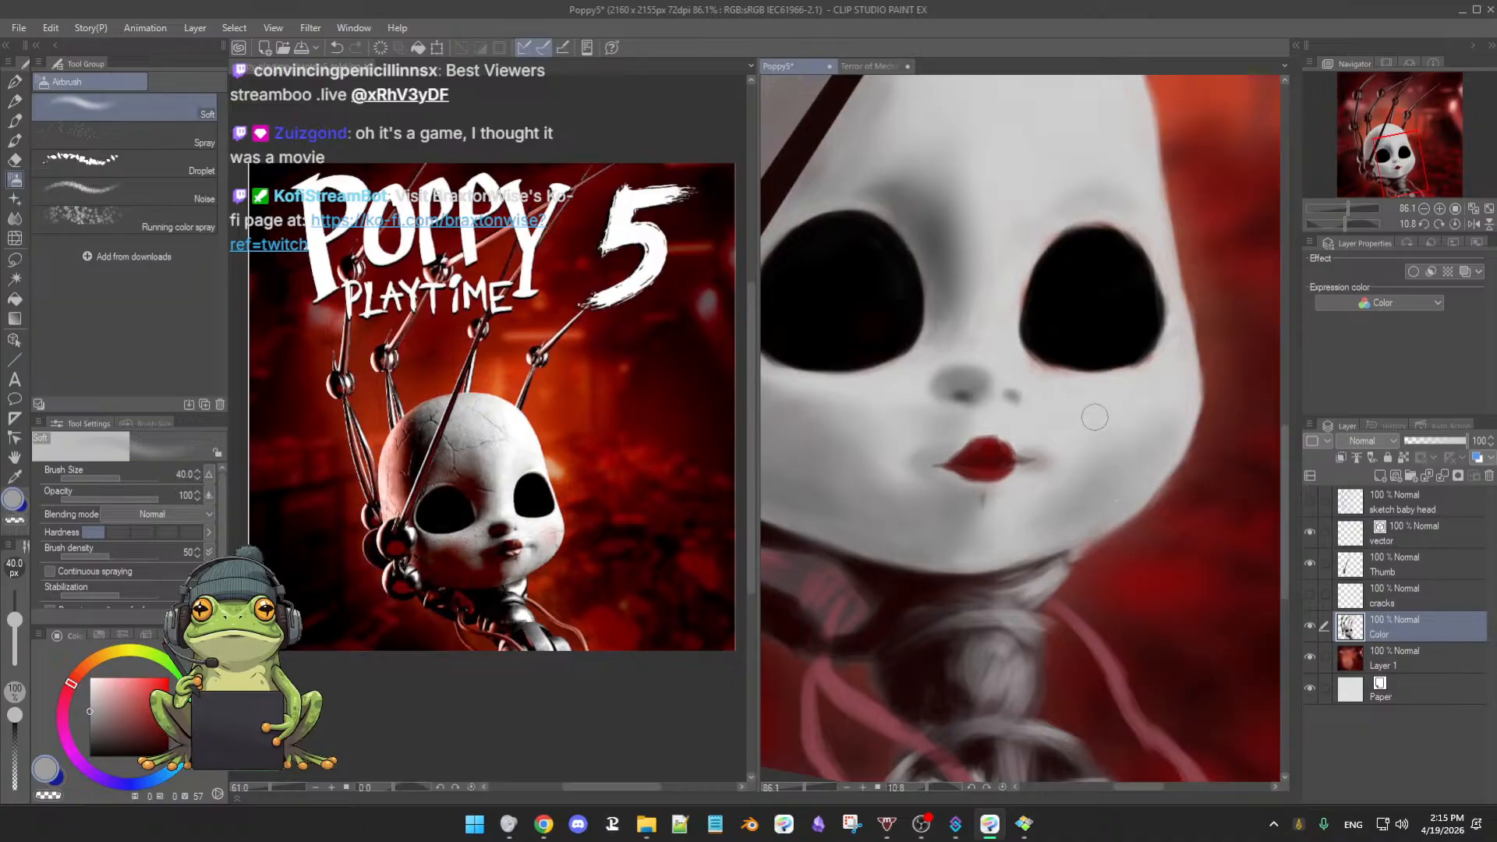
- Airbrush a faint blush on the cheek using the background's dark red at about 67 px
alt+click(1159, 577)
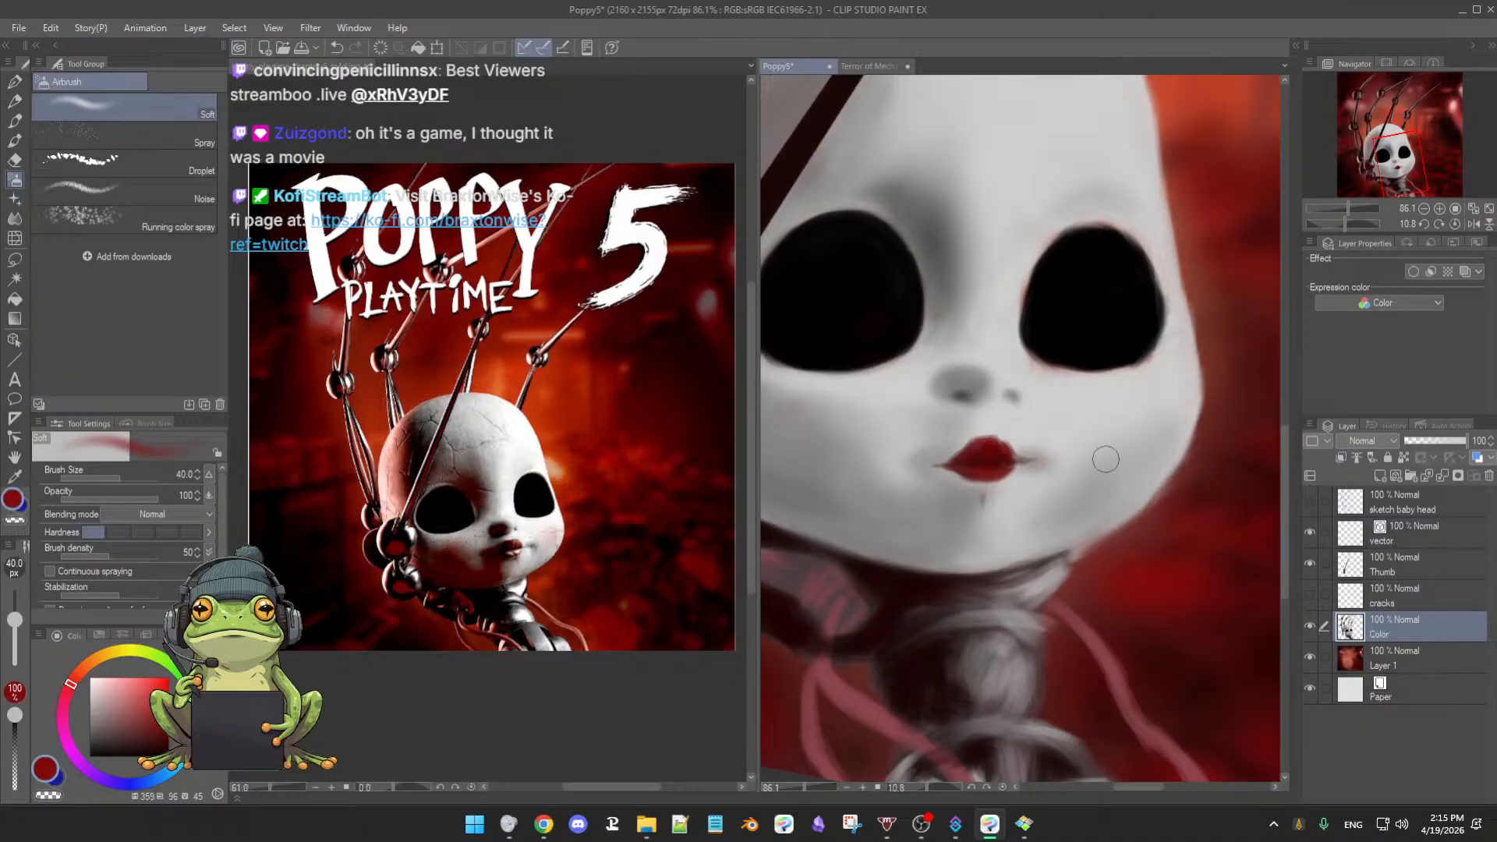
ctrl+alt+drag(1141, 432, 1160, 429)
drag(947, 465, 1058, 498)
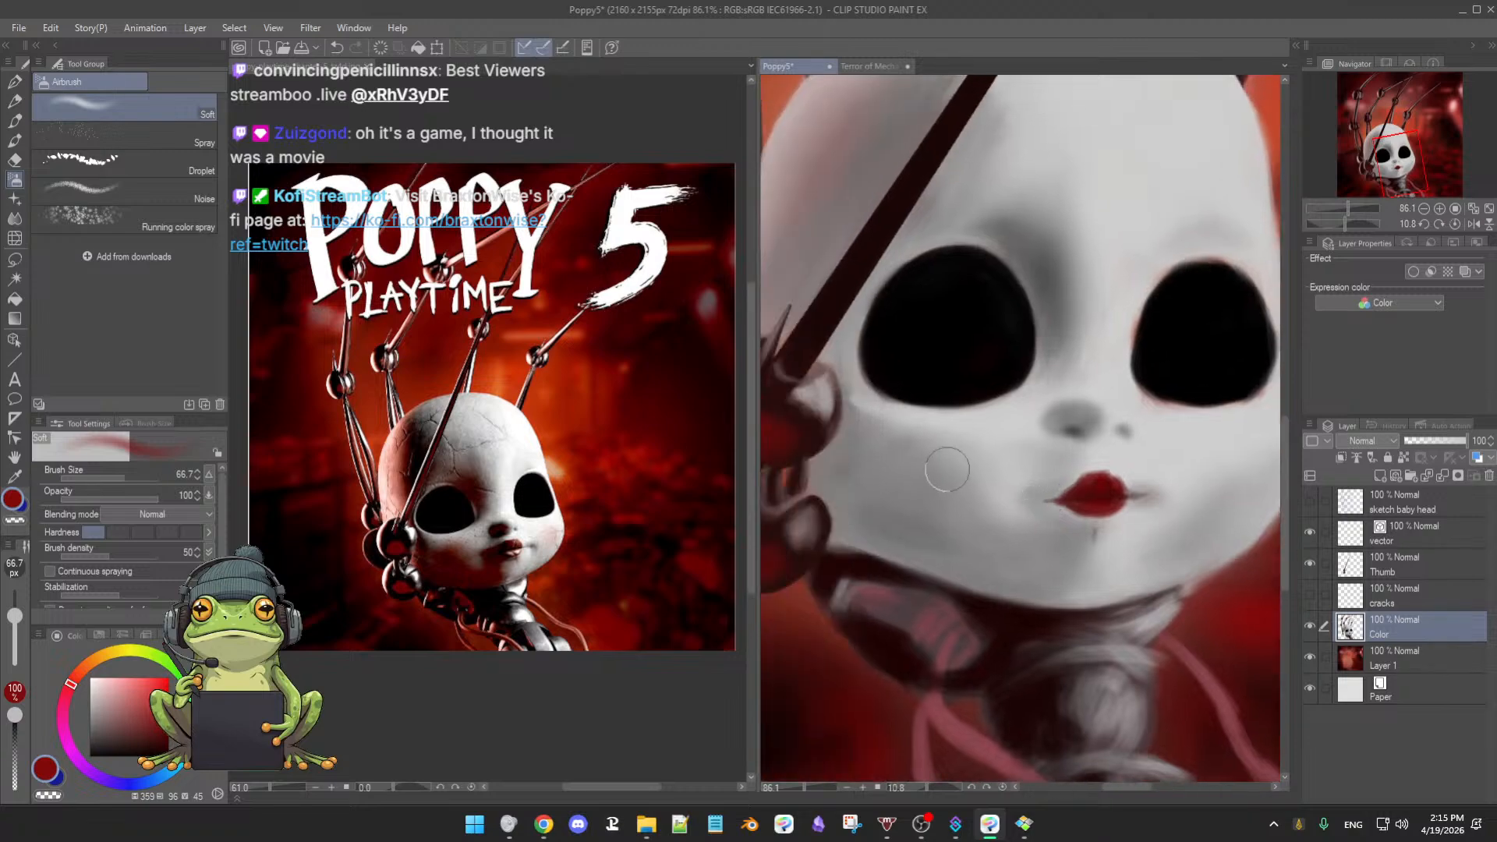
mouse_move(975, 472)
mouse_down()
mouse_move(1023, 508)
mouse_move(963, 519)
mouse_move(976, 492)
mouse_move(954, 503)
mouse_move(958, 488)
mouse_move(989, 484)
mouse_move(985, 502)
mouse_move(976, 484)
mouse_move(1044, 508)
mouse_move(1011, 536)
mouse_move(1029, 497)
mouse_move(1042, 502)
mouse_move(1006, 504)
mouse_up()
scroll(1048, 494, down, 3)
mouse_move(1182, 506)
mouse_down()
mouse_move(1177, 532)
mouse_move(1192, 502)
mouse_move(1185, 516)
mouse_move(1205, 521)
mouse_move(1226, 482)
mouse_move(1202, 513)
mouse_move(1228, 494)
mouse_move(1172, 507)
mouse_move(1182, 496)
mouse_move(1205, 488)
mouse_move(1148, 552)
mouse_move(1178, 521)
mouse_up()
shift+double_click(1172, 541)
drag(1222, 464, 1149, 545)
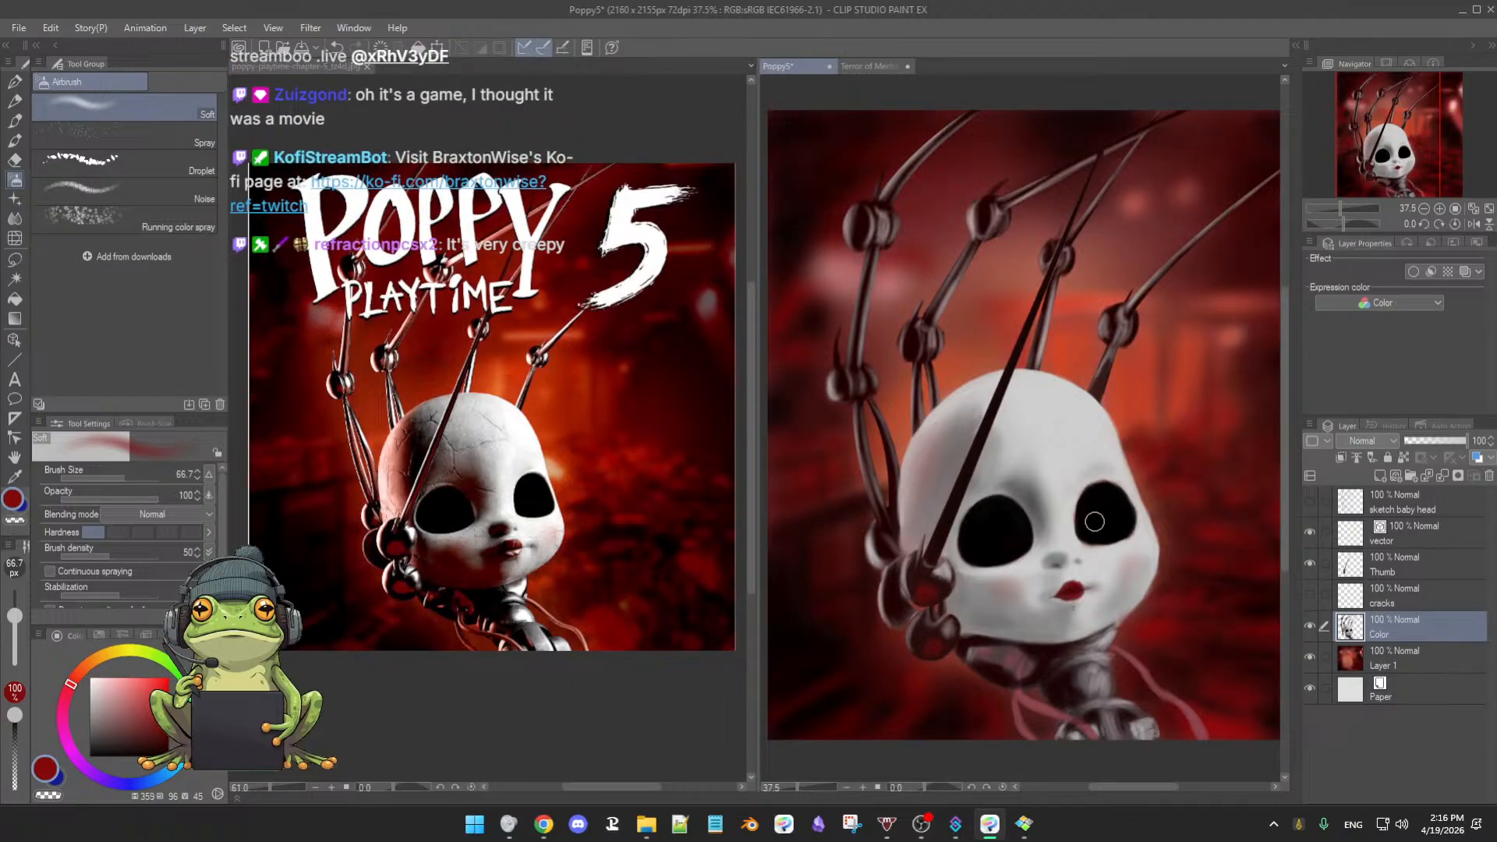
- Darken the forehead beside the dark finger with a deeper grey-brown at brush size about 112
drag(1040, 533, 1073, 562)
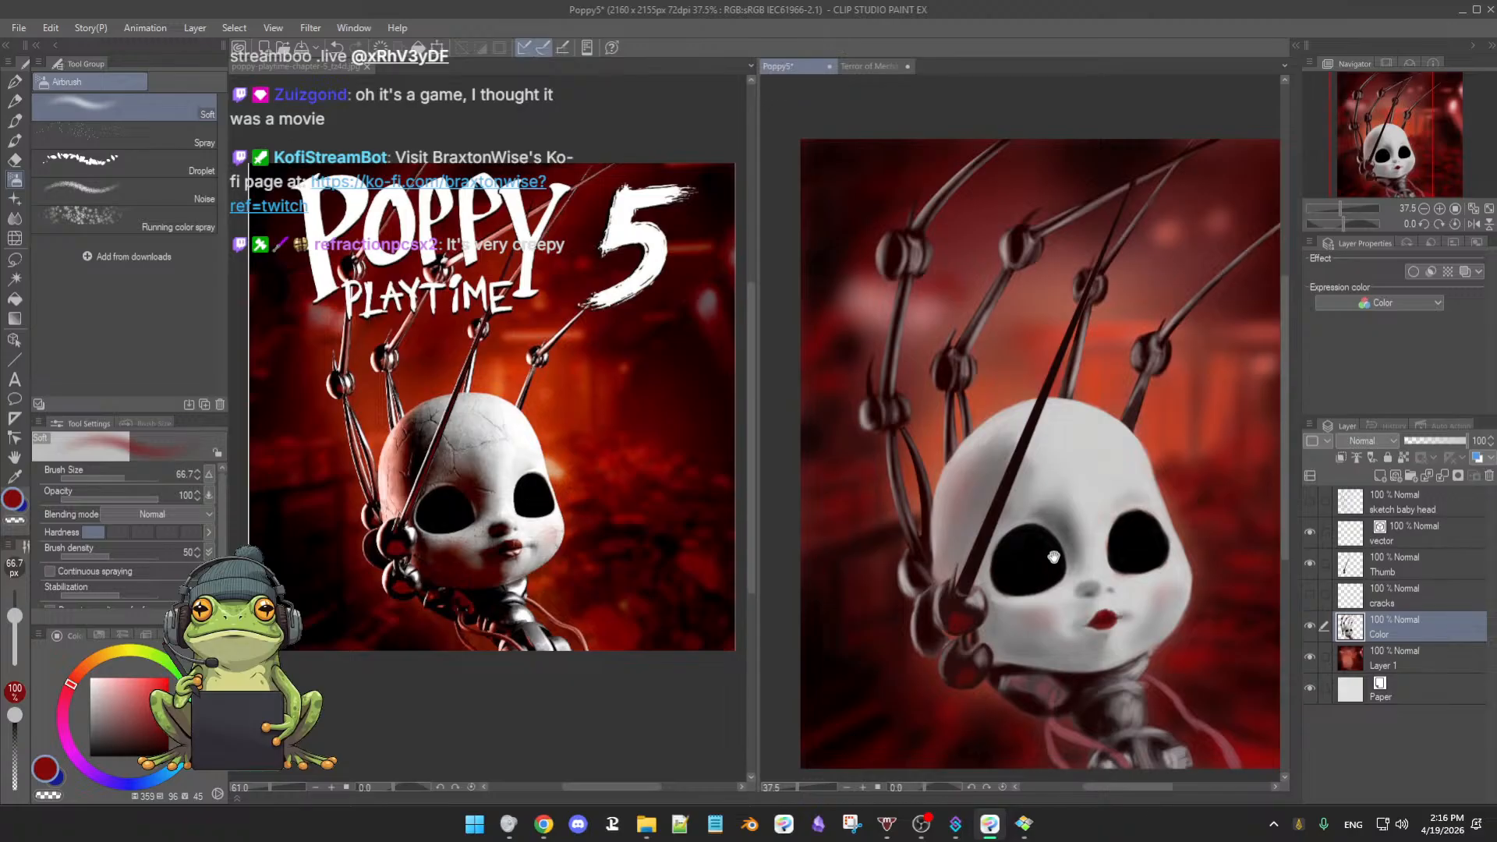
alt+click(966, 502)
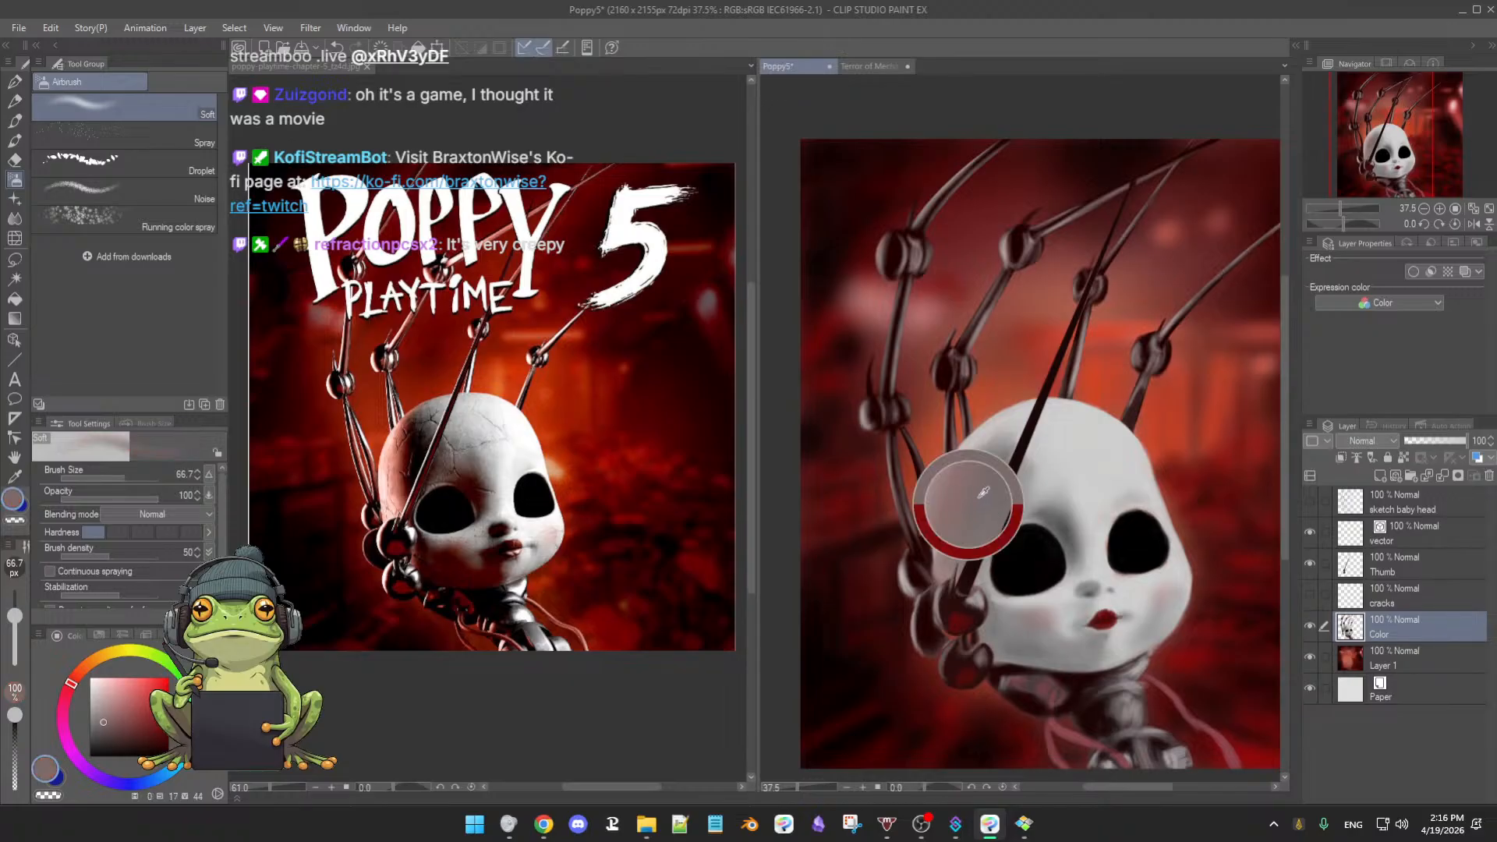
click(102, 729)
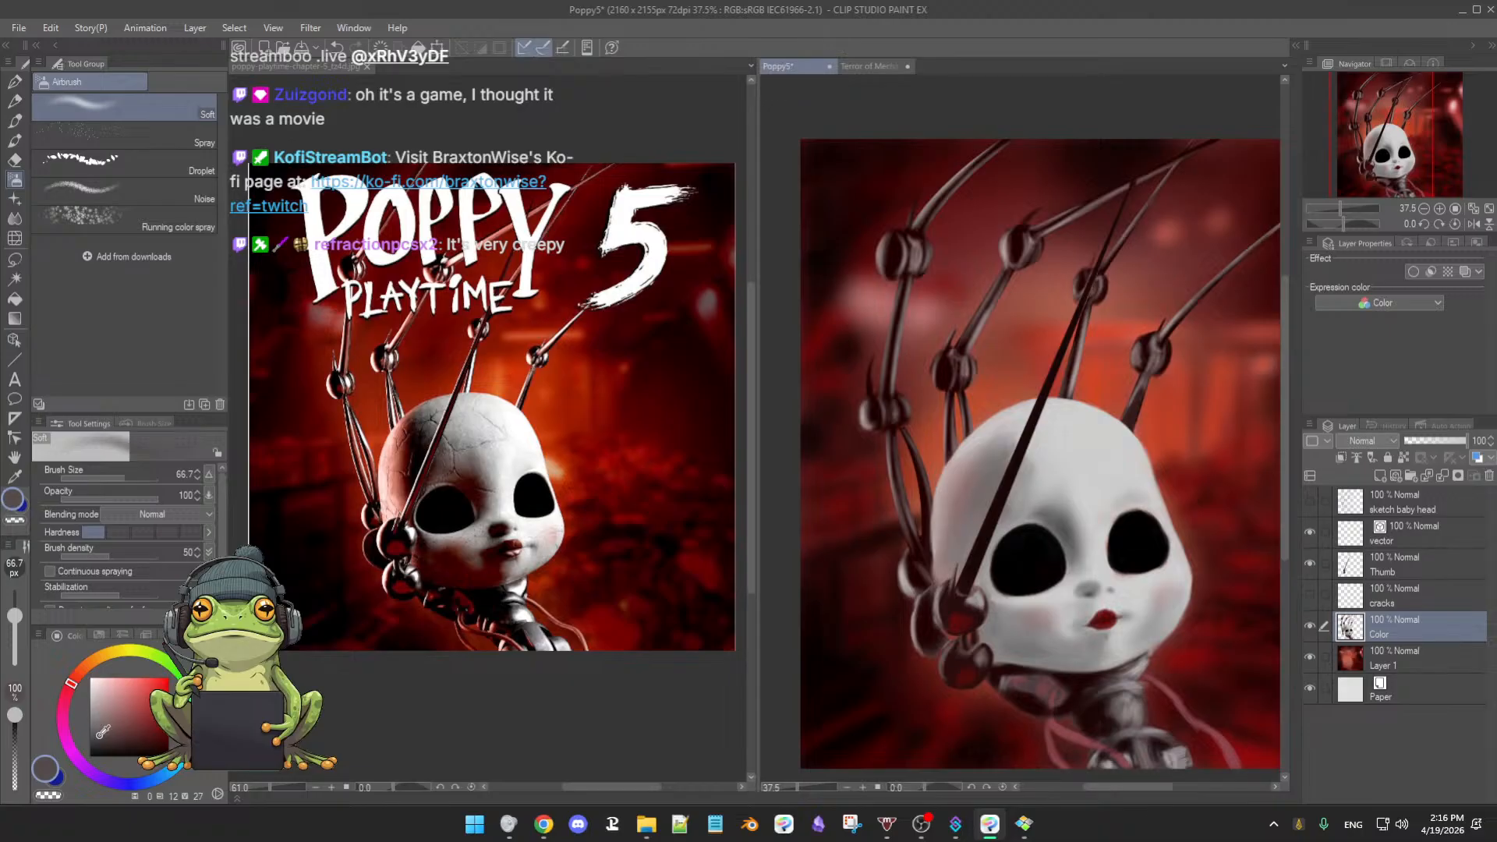
drag(103, 731, 106, 736)
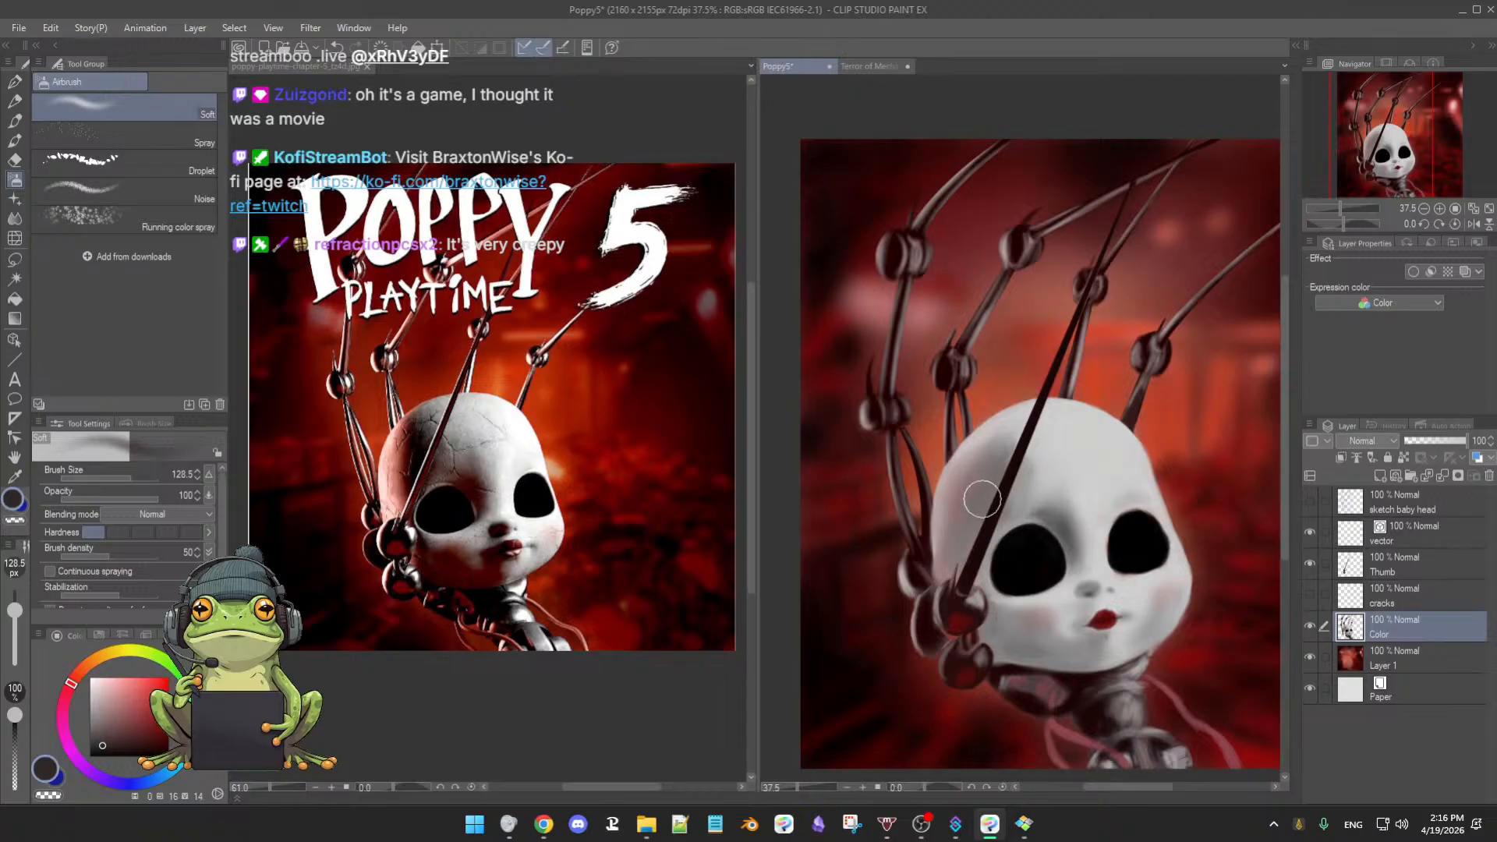
ctrl+alt+drag(977, 479, 970, 539)
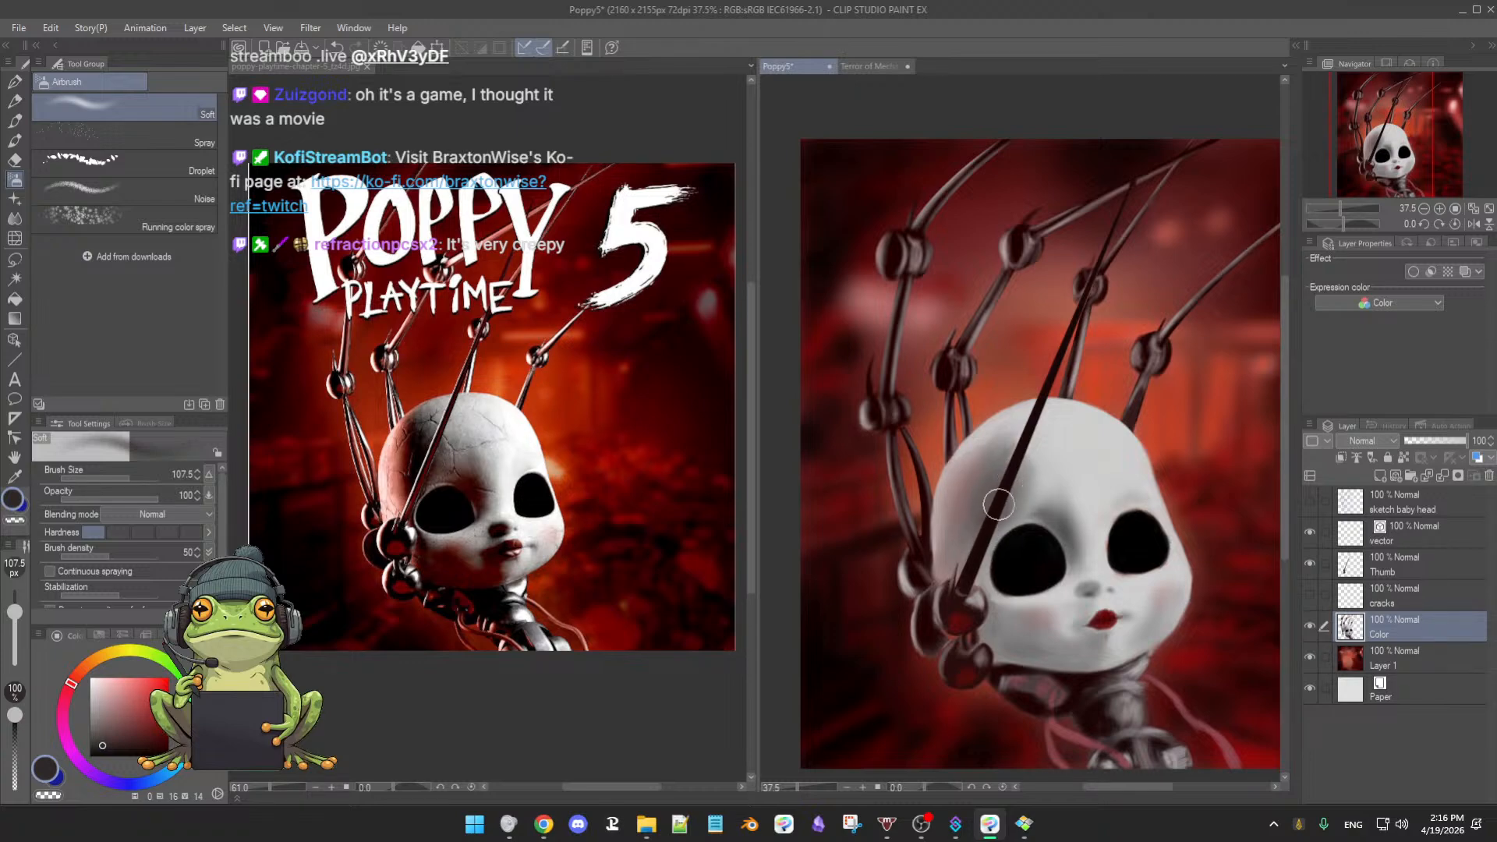
drag(999, 500, 976, 550)
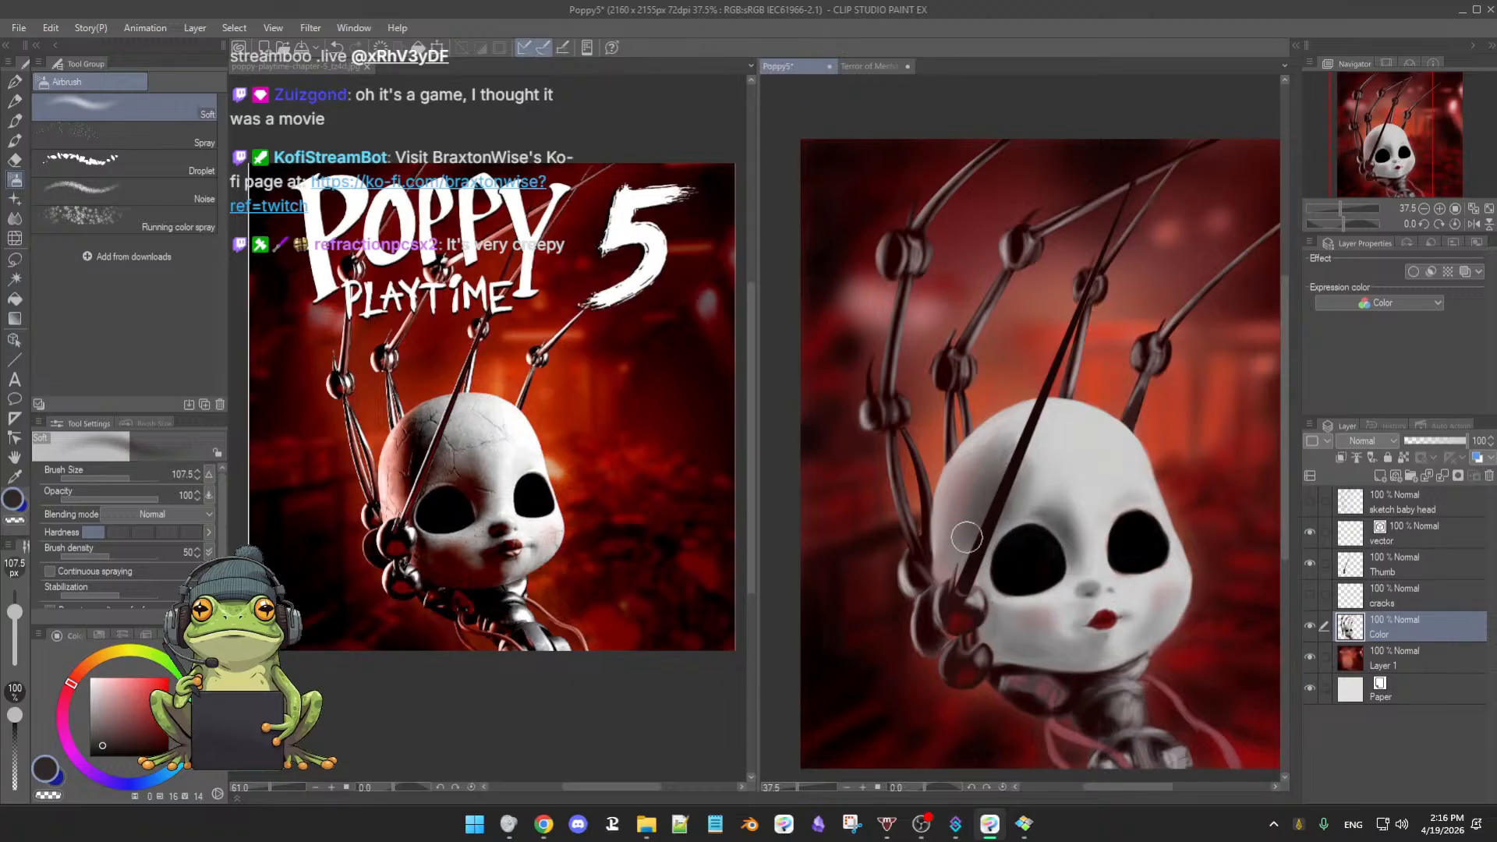
- Pick a very dark face tone, reduce the brush to about 47 px, and zoom to 69.4%
click(104, 746)
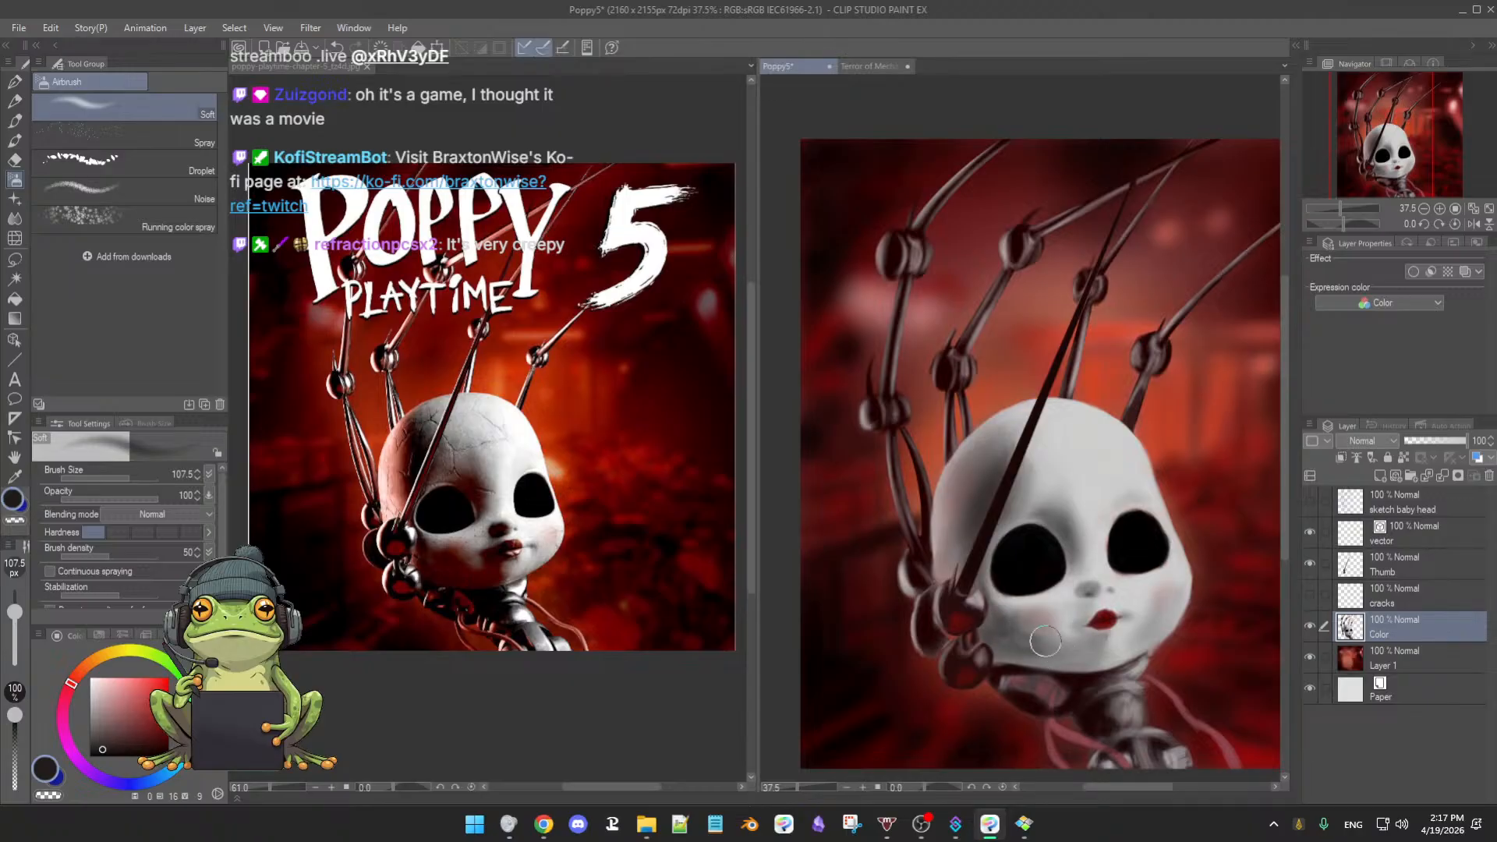
key(bracketleft)
drag(1035, 653, 1035, 651)
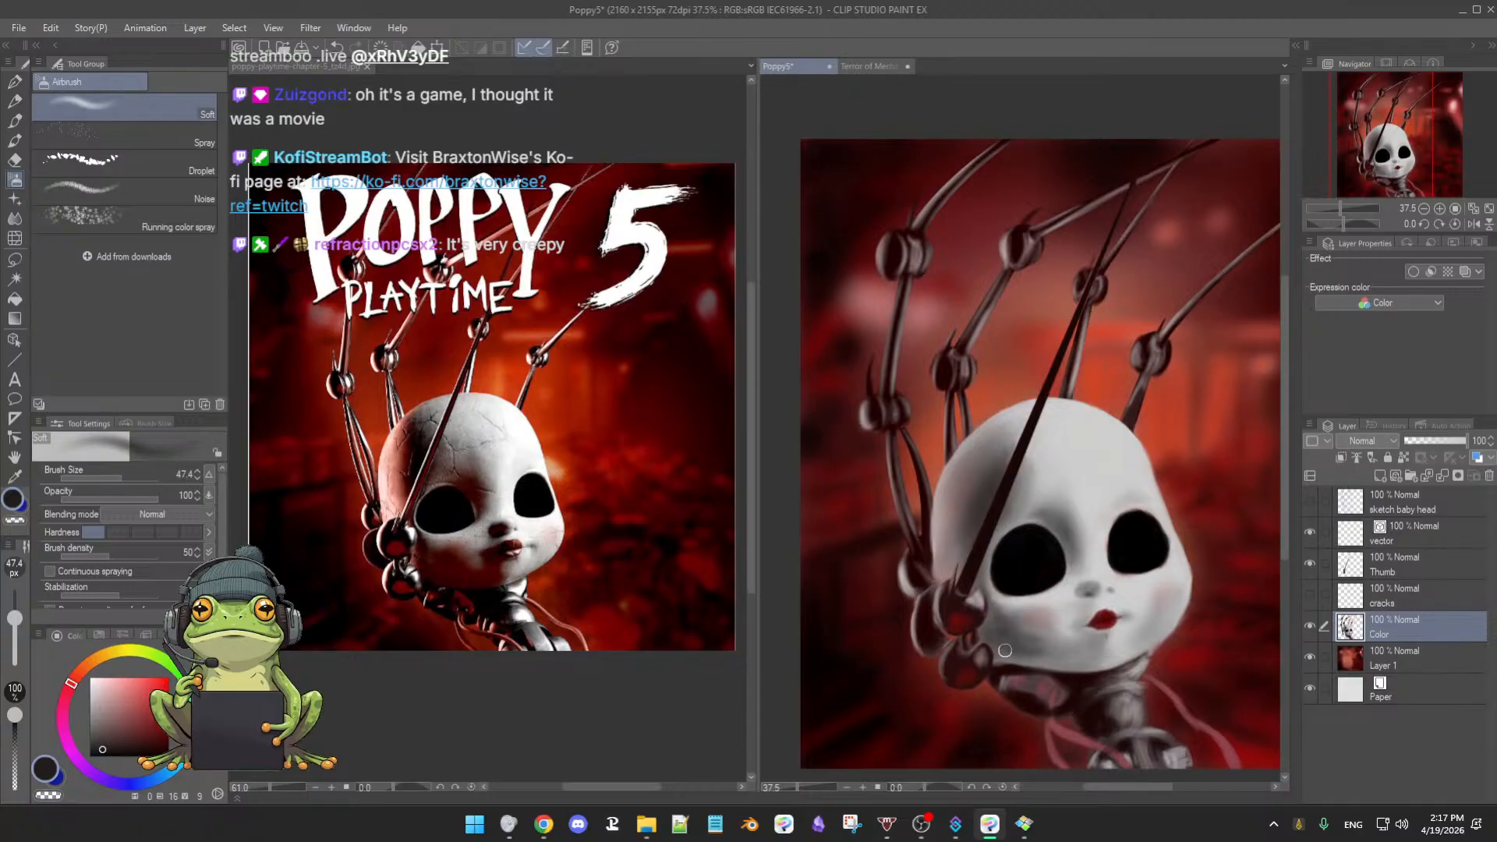
click(1049, 655)
click(1068, 626)
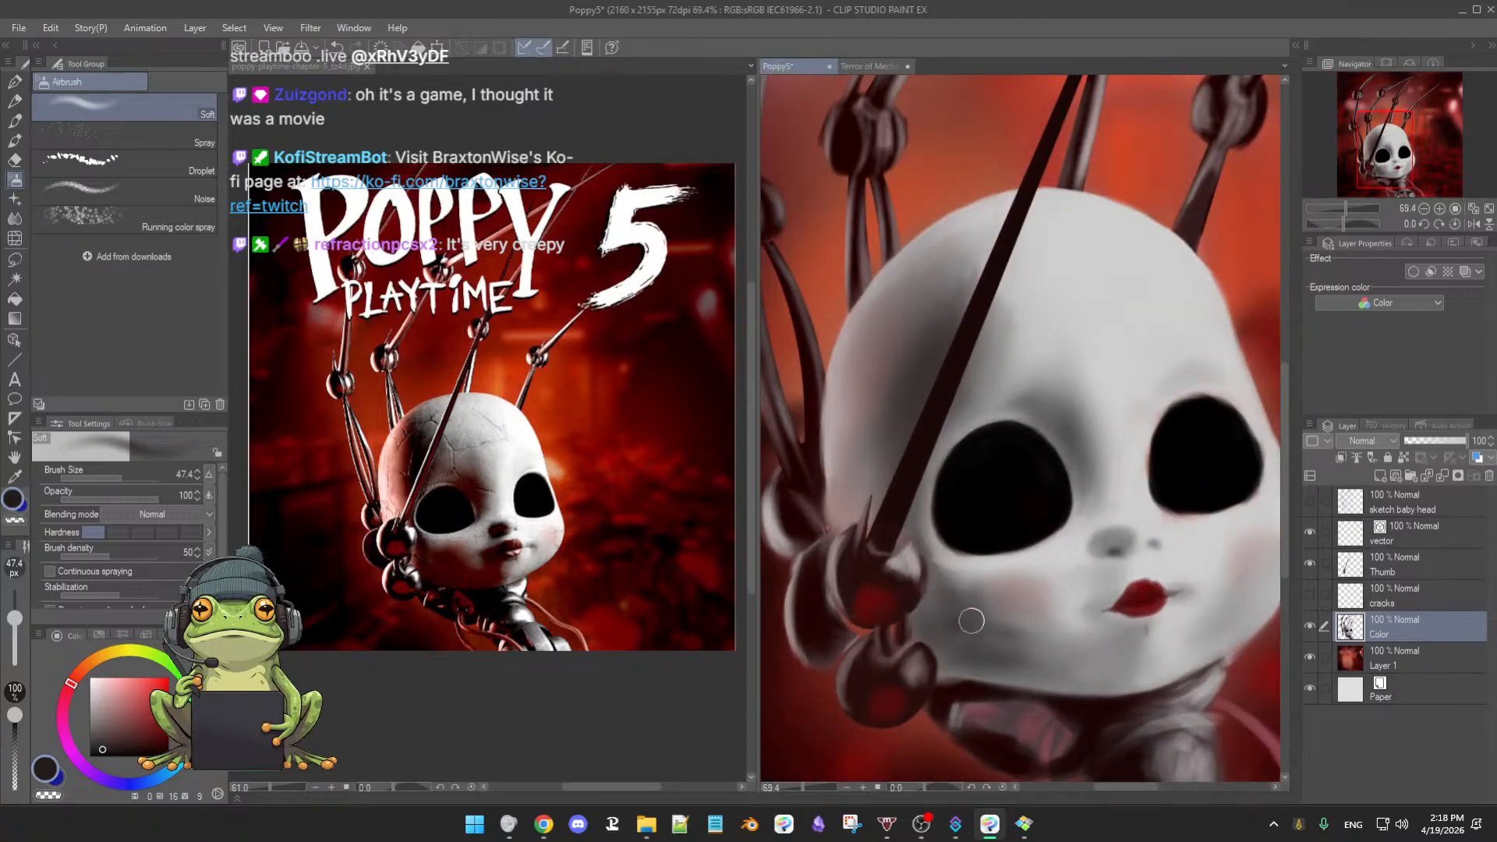
- Switch to the Blend tool and resize it to about 92 px
click(14, 221)
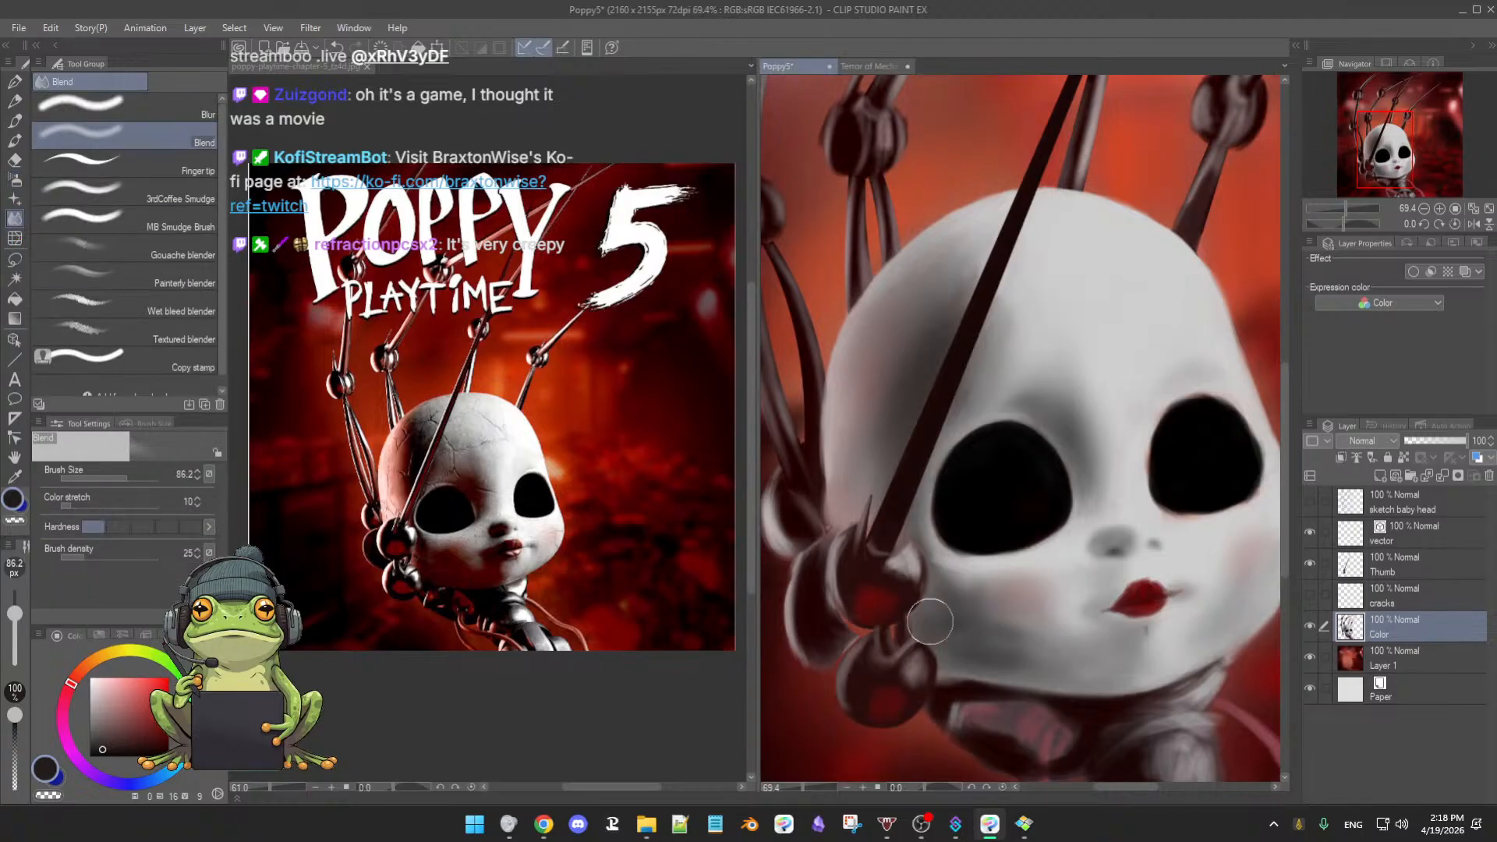
key(bracketleft)
key(bracketleft)
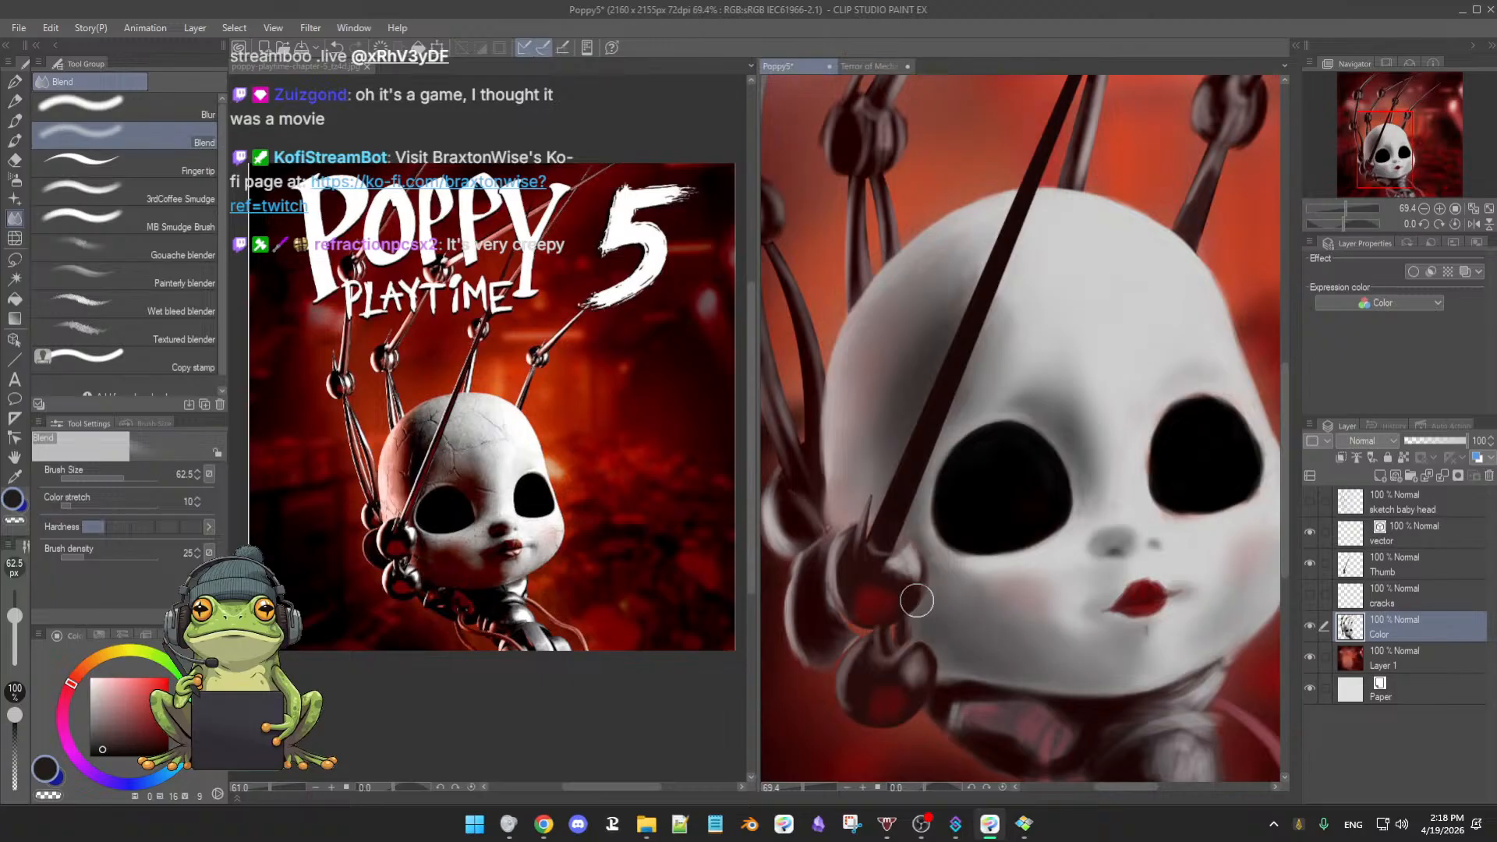
drag(1009, 621, 1006, 633)
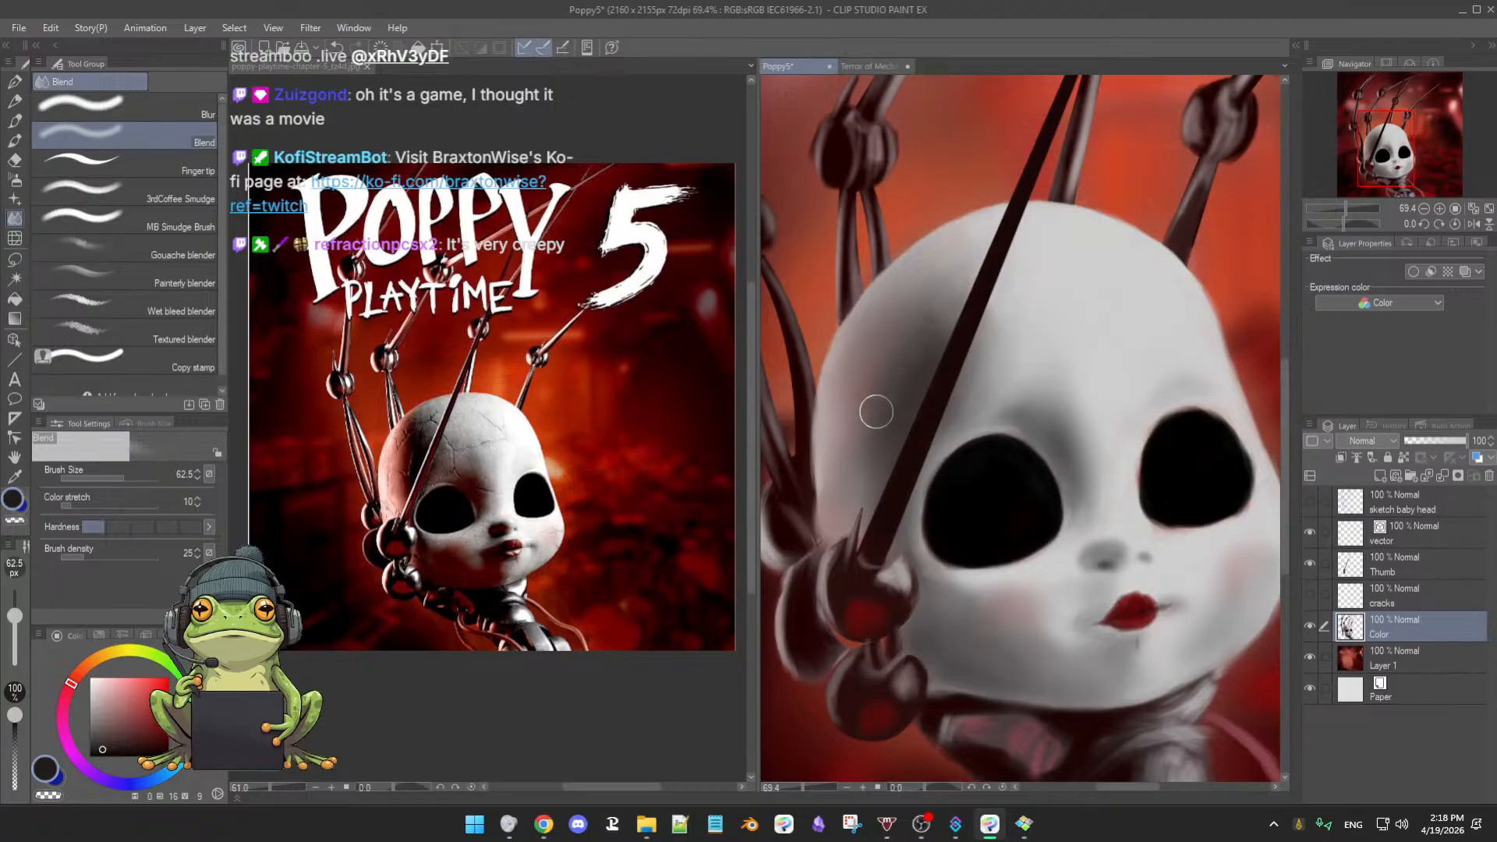
scroll(874, 422, up, 1)
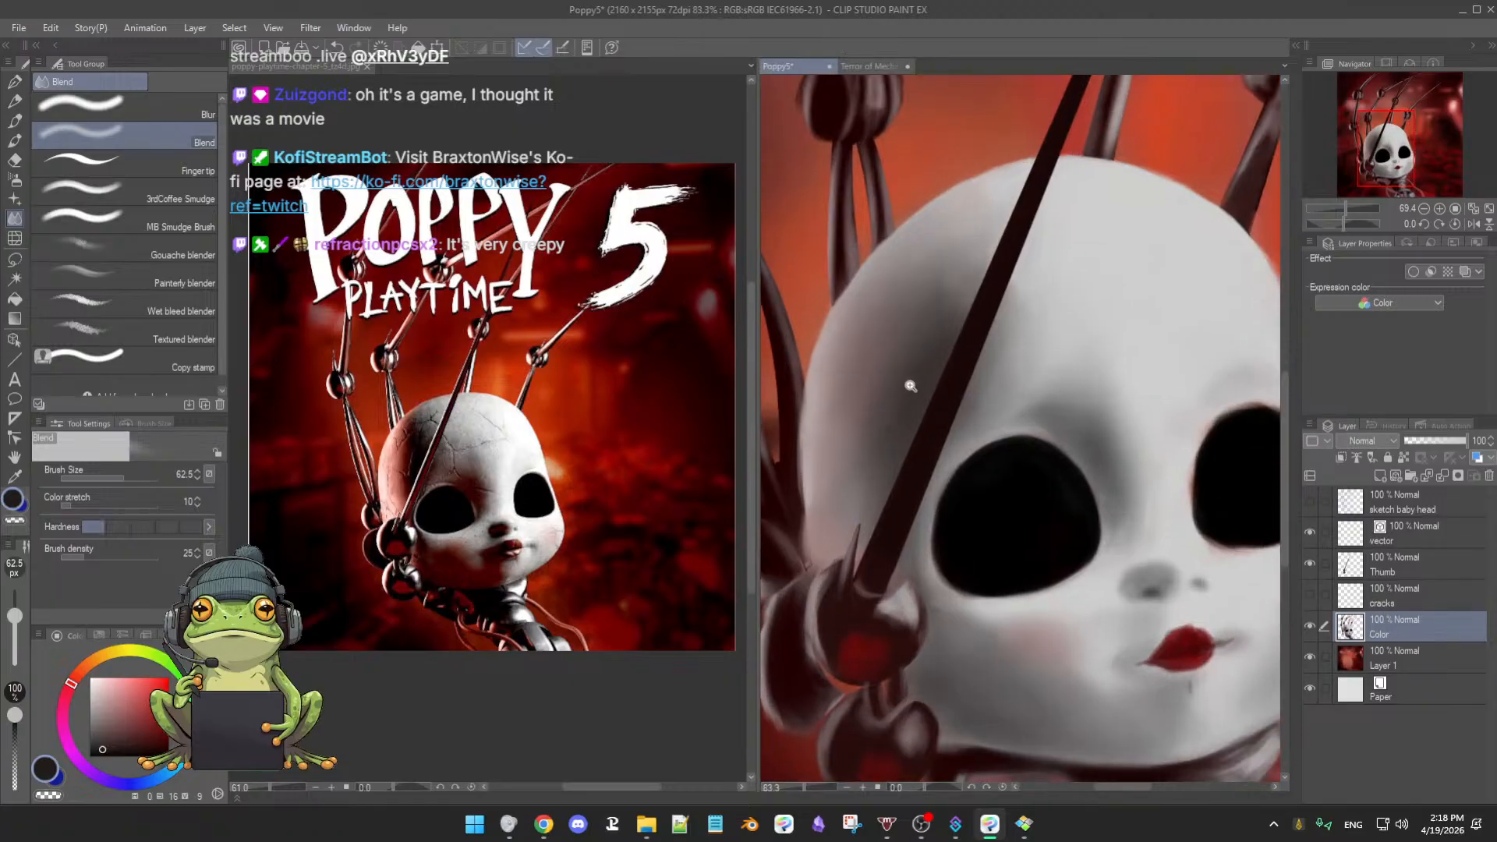
ctrl+alt+drag(904, 335, 940, 355)
- Blend the grey shading along the wire and down the head's left side
mouse_move(926, 279)
mouse_down()
mouse_move(952, 313)
mouse_move(938, 358)
mouse_move(836, 507)
mouse_move(869, 468)
mouse_move(881, 400)
mouse_move(851, 510)
mouse_move(881, 418)
mouse_move(856, 352)
mouse_move(872, 340)
mouse_move(841, 468)
mouse_move(877, 411)
mouse_up()
mouse_move(915, 343)
mouse_down()
mouse_move(905, 318)
mouse_move(846, 436)
mouse_move(842, 511)
mouse_move(886, 545)
mouse_move(886, 570)
mouse_move(816, 678)
mouse_up()
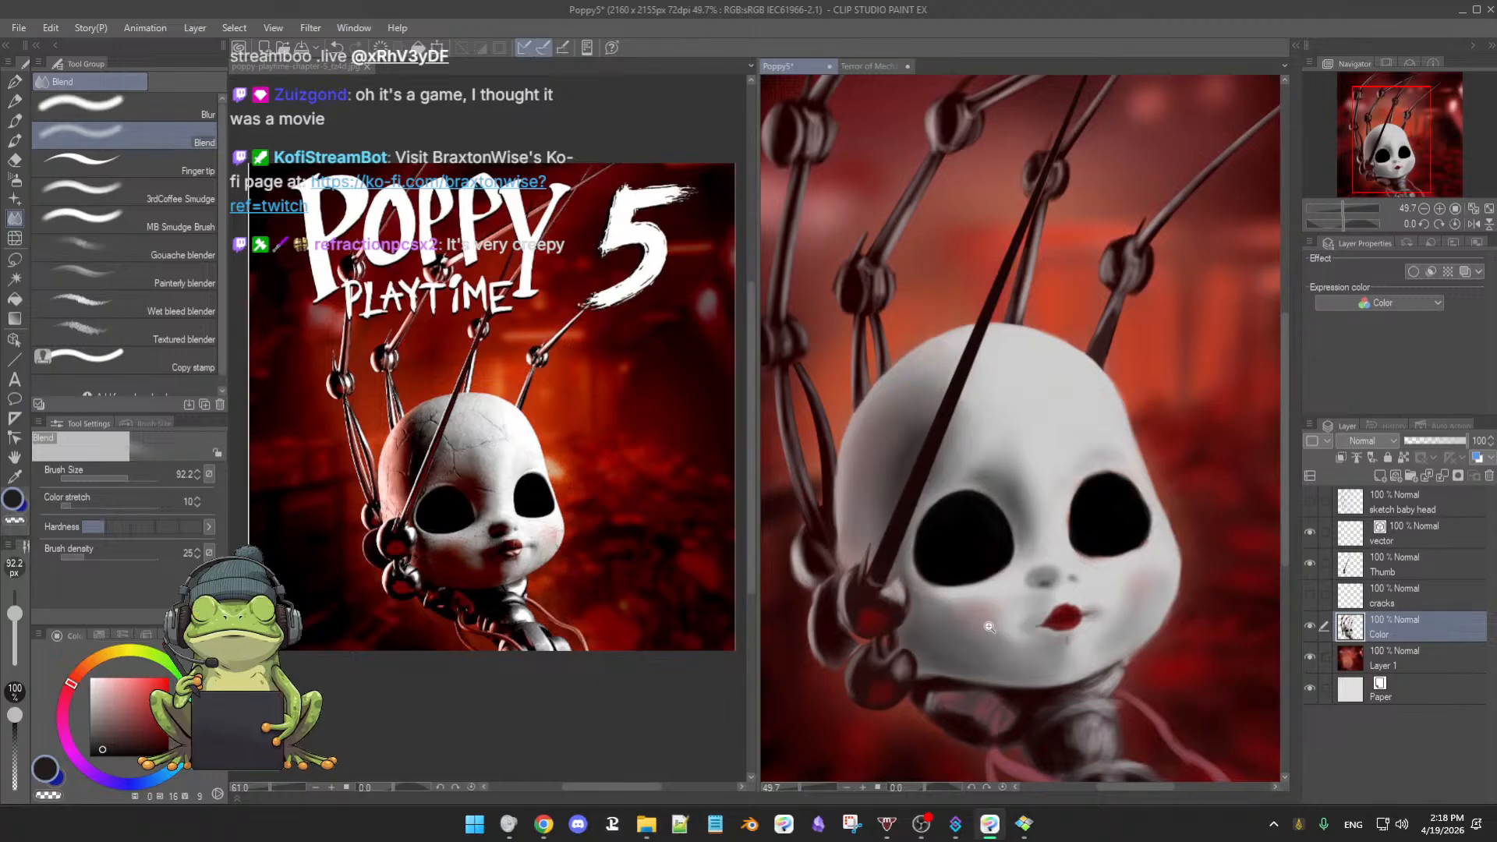
ctrl+drag(991, 624, 935, 639)
drag(1033, 545, 1035, 503)
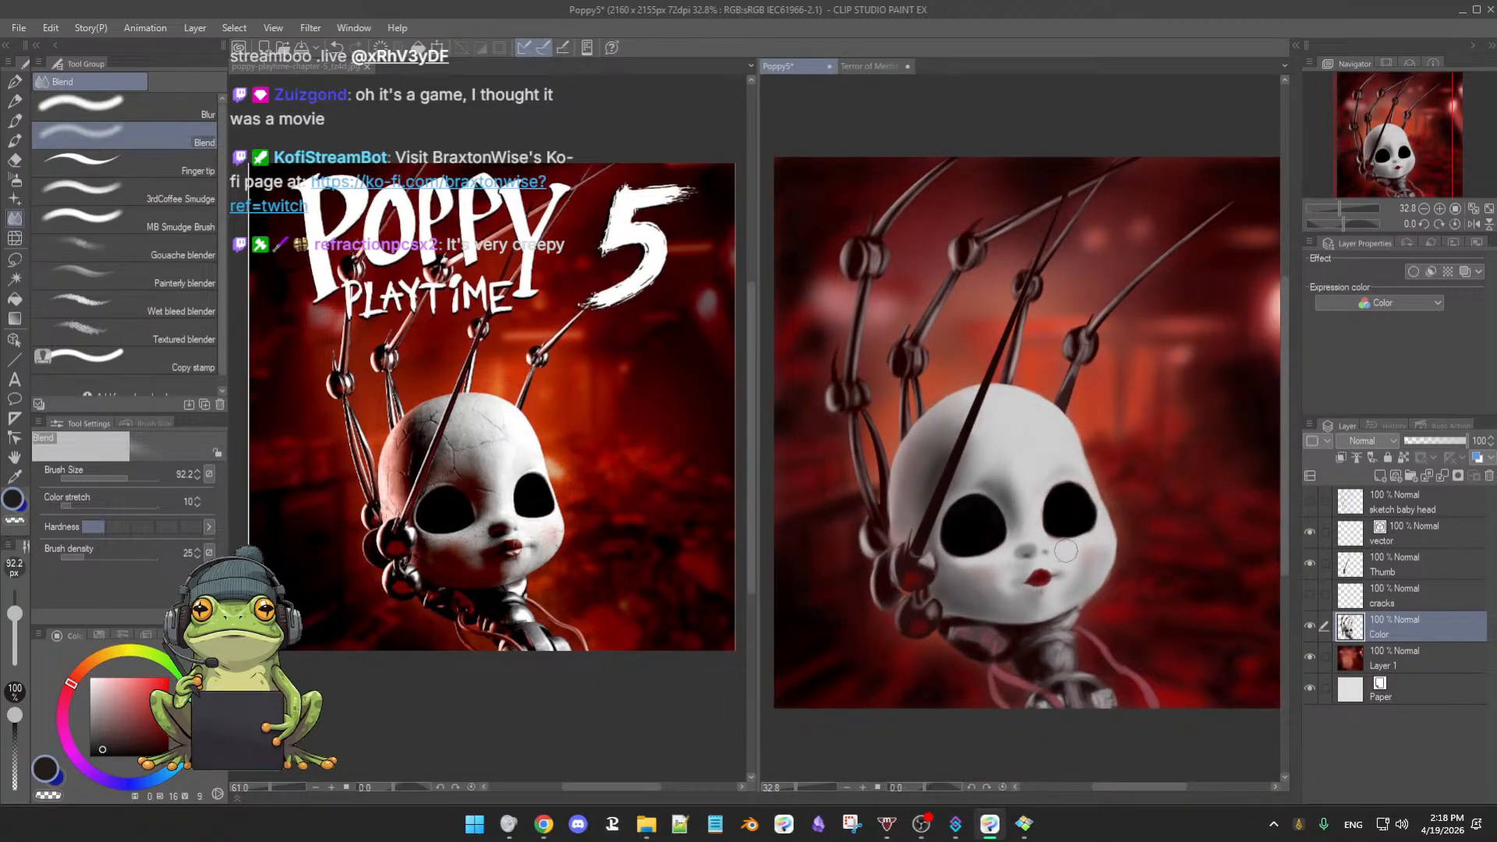
- Enlarge the Soft airbrush to about 105 px and pick grey from the doll's forehead
key(b)
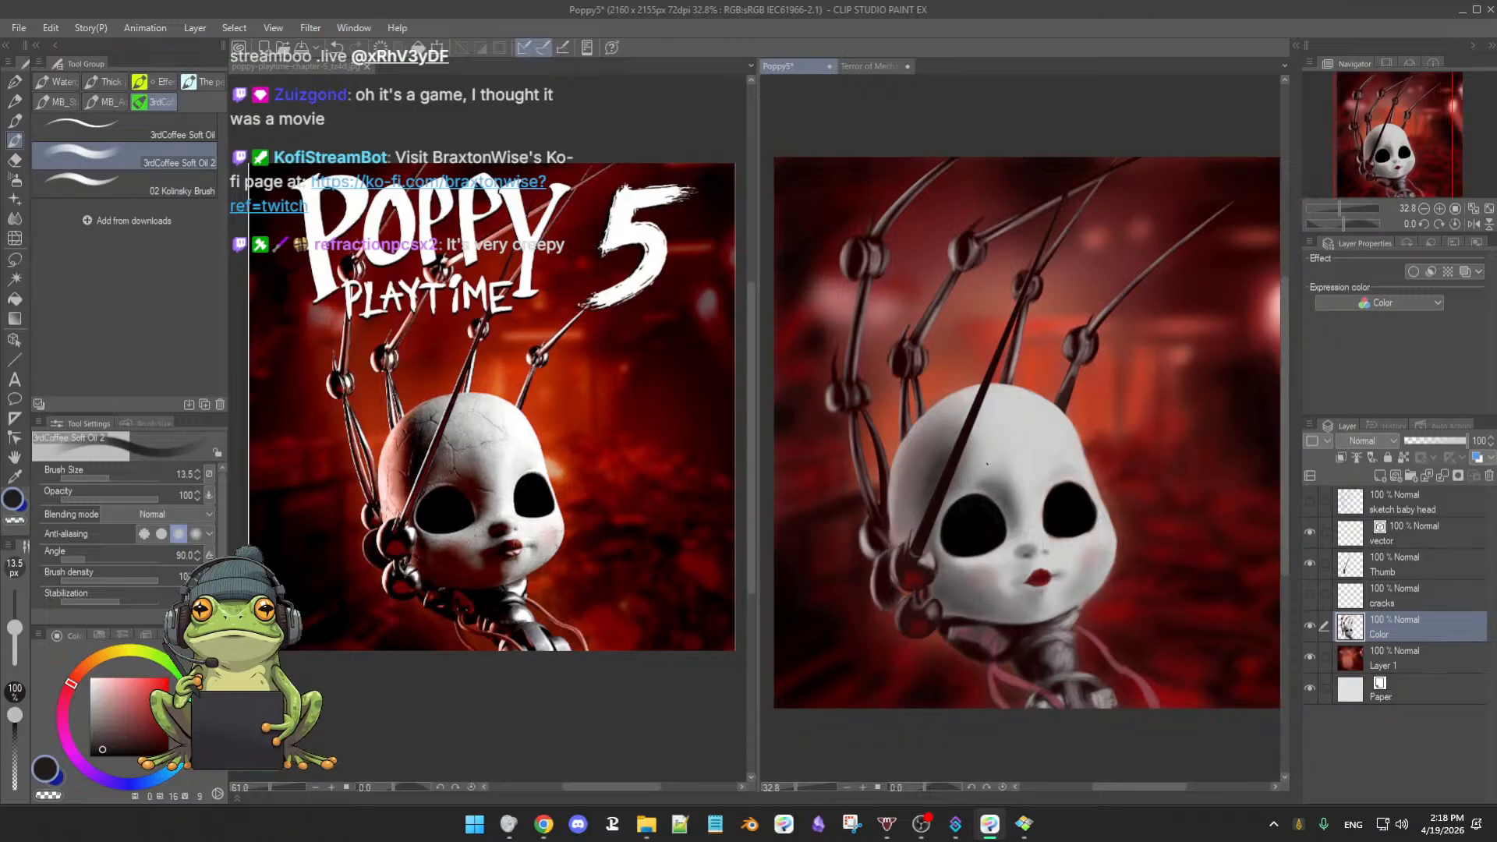
ctrl+alt+drag(978, 468, 994, 478)
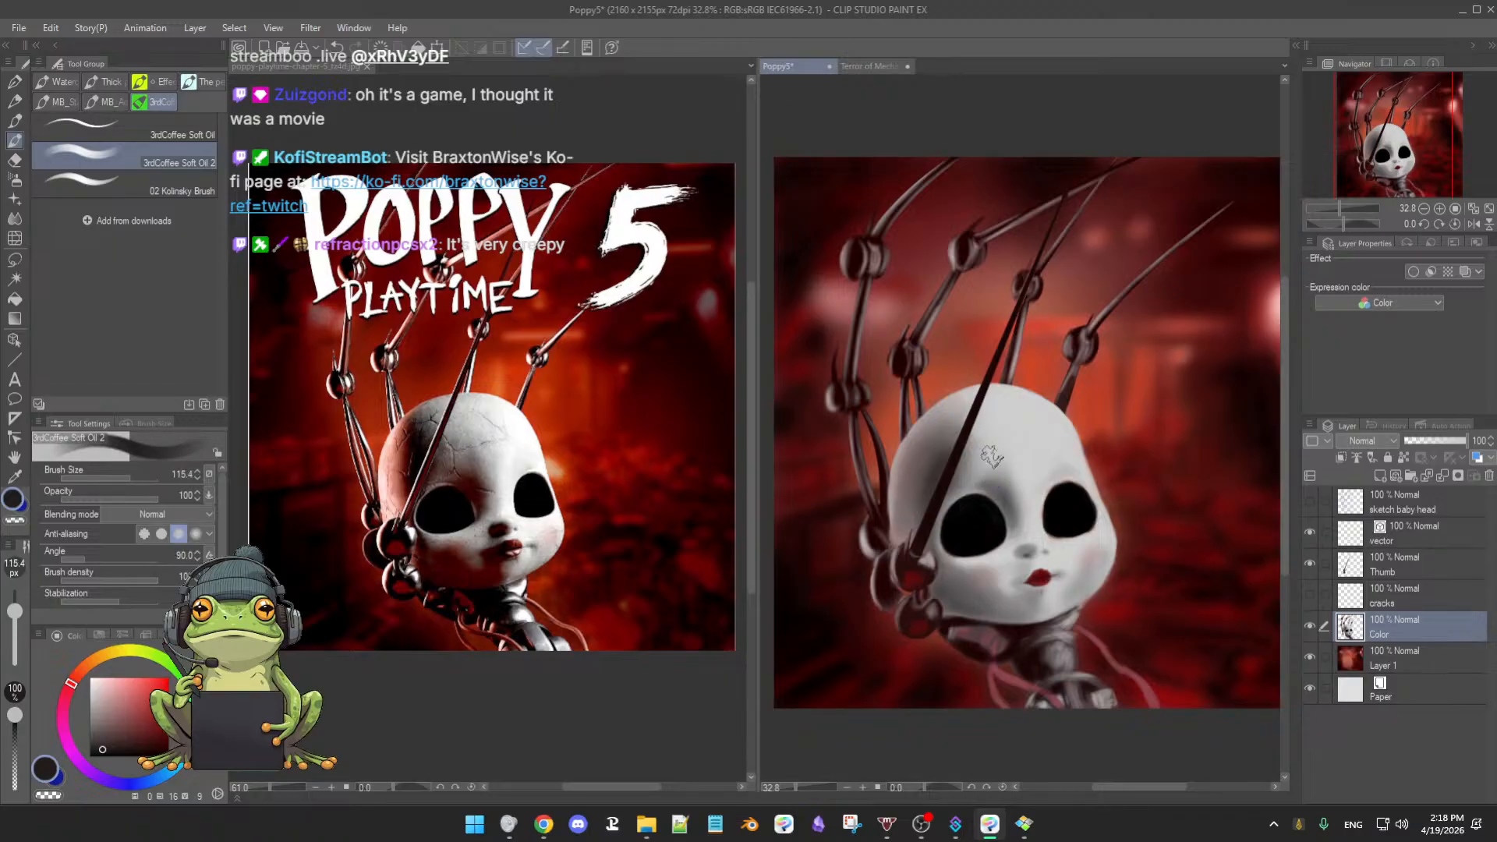
key(b)
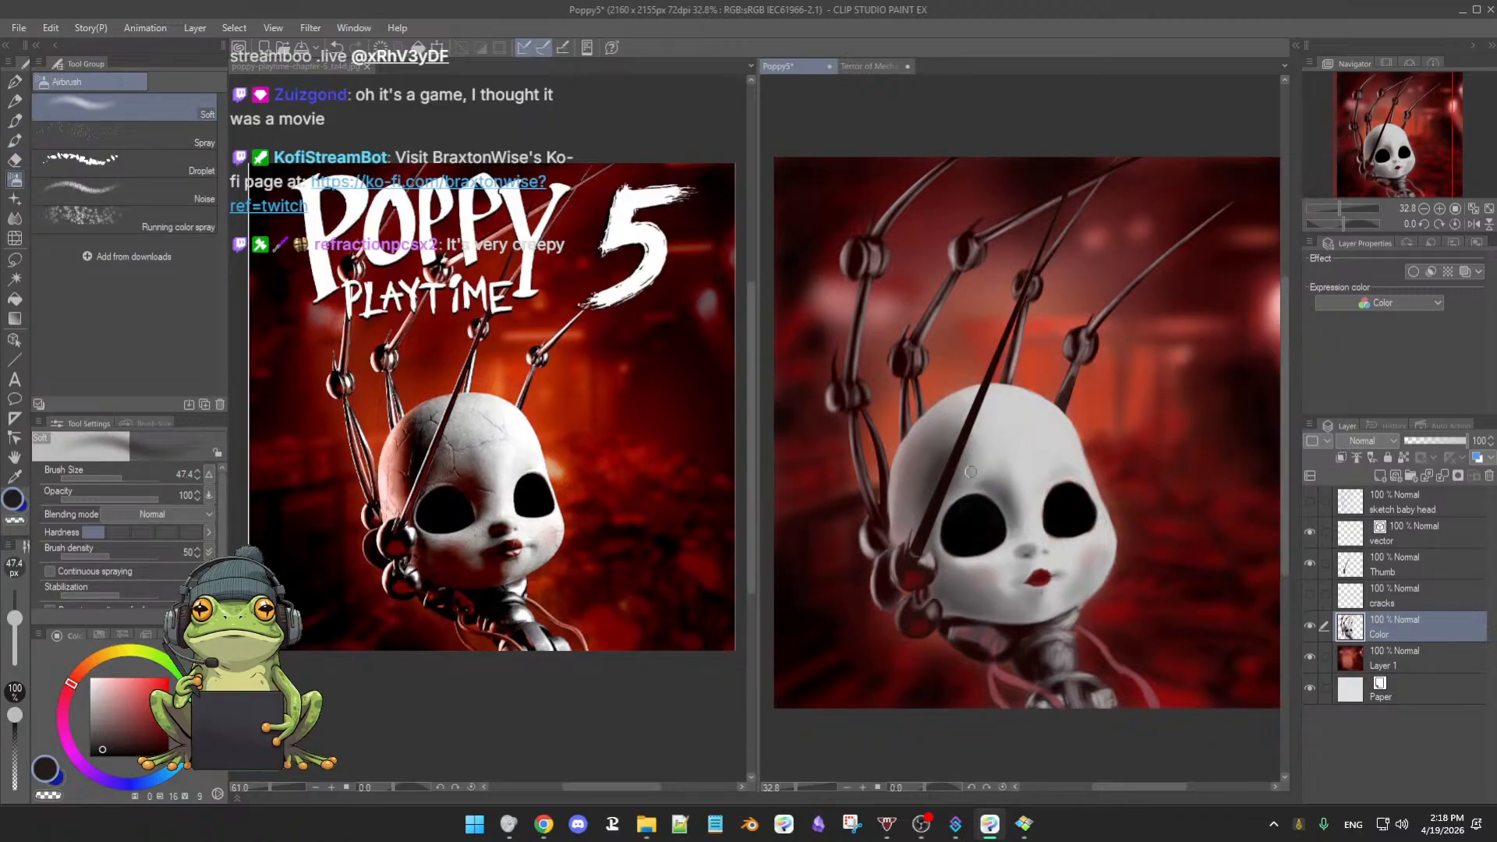
mouse_move(970, 472)
ctrl+alt+mouse_down()
mouse_move(996, 470)
mouse_move(978, 461)
ctrl+alt+mouse_up()
alt+click(953, 427)
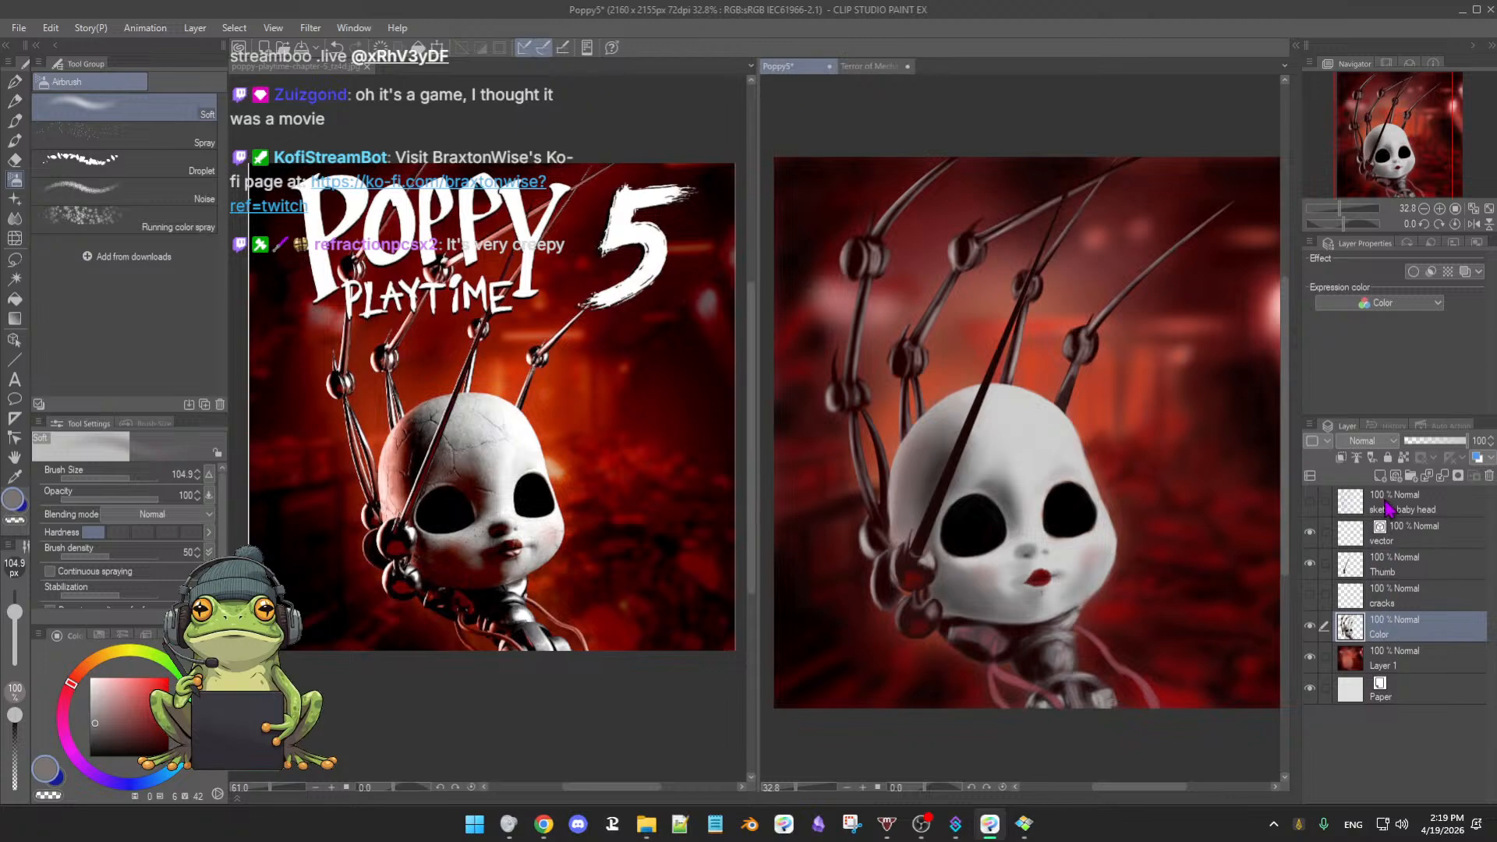
- Hide Layer 1, enlarge the airbrush to 172.9 px, and lock the Color layer's transparent pixels
click(1310, 657)
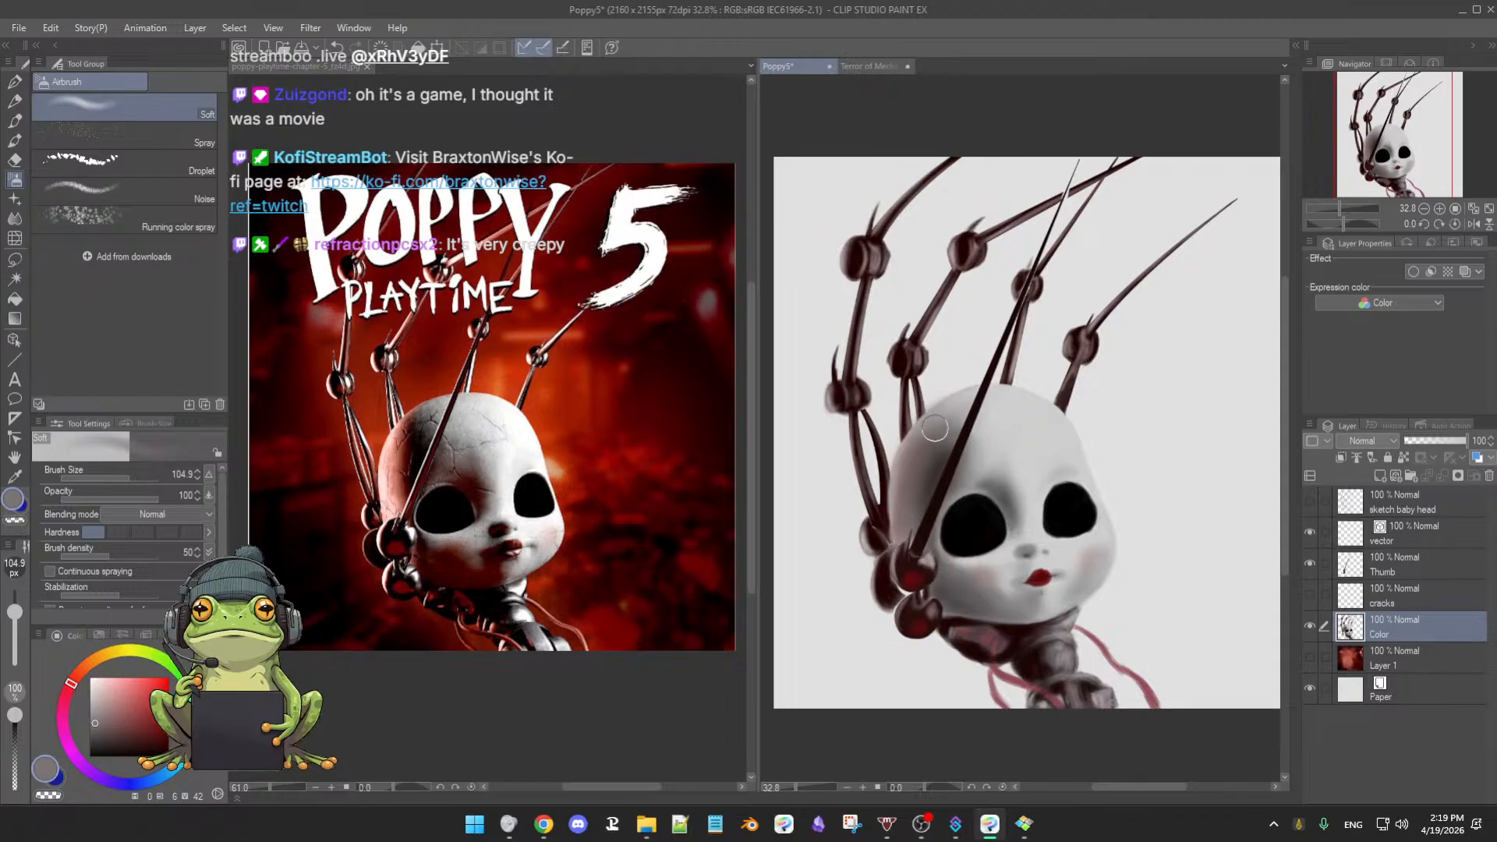
key(])
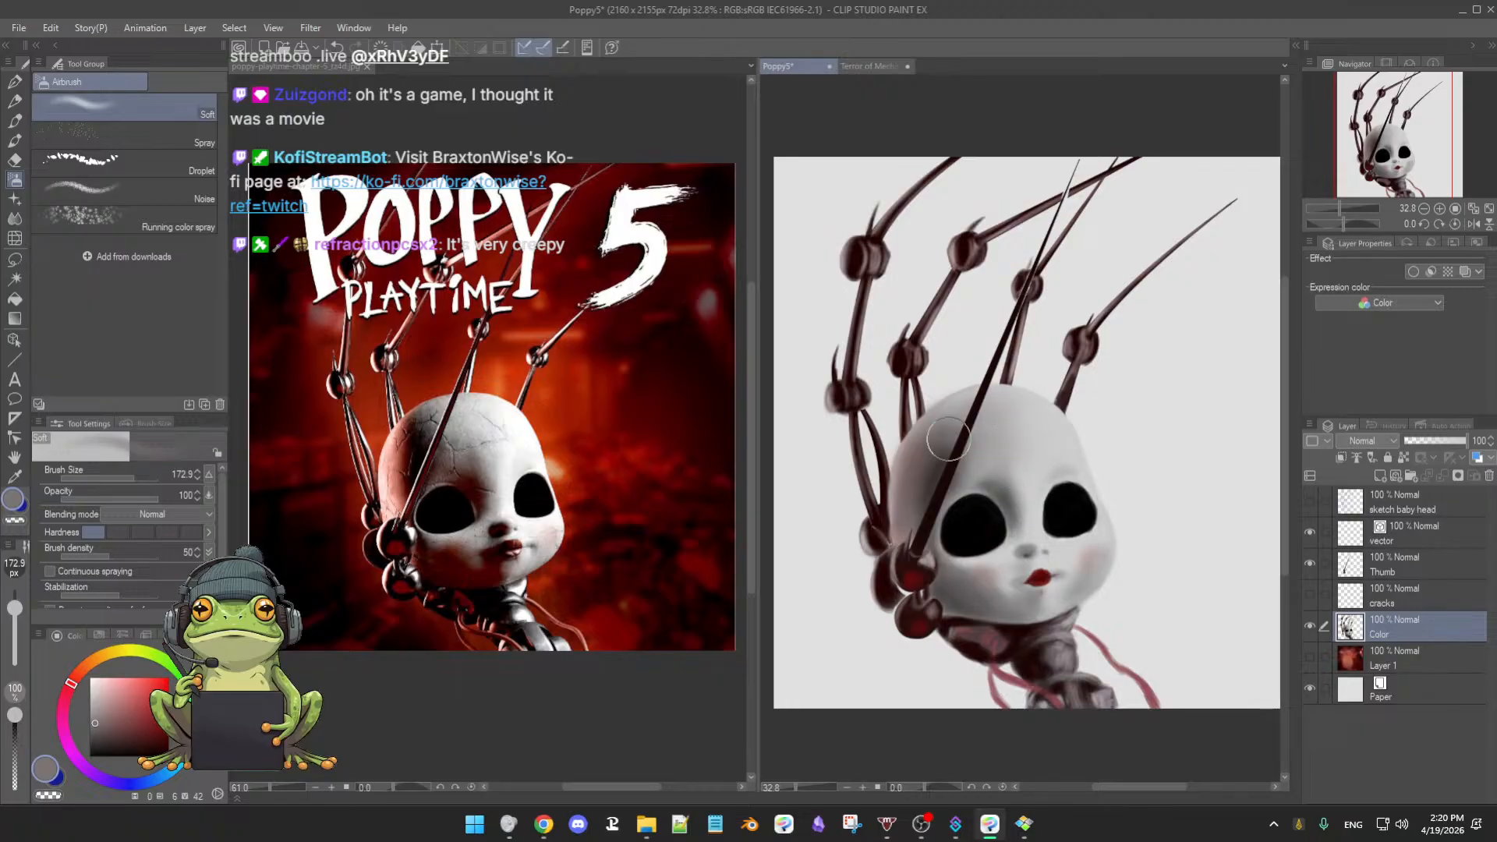
click(1404, 460)
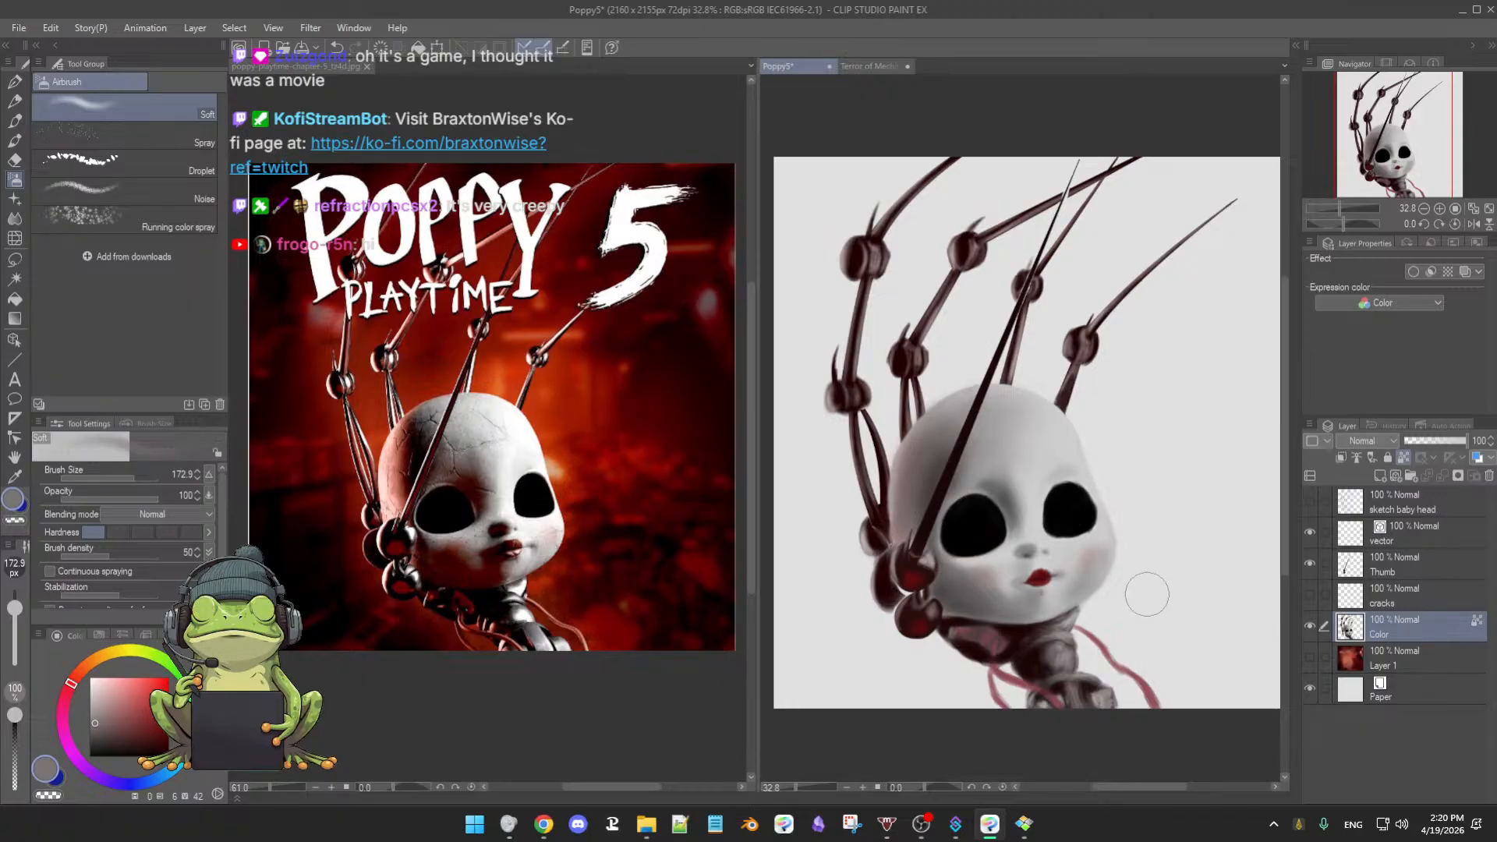
scroll(1148, 578, down, 2)
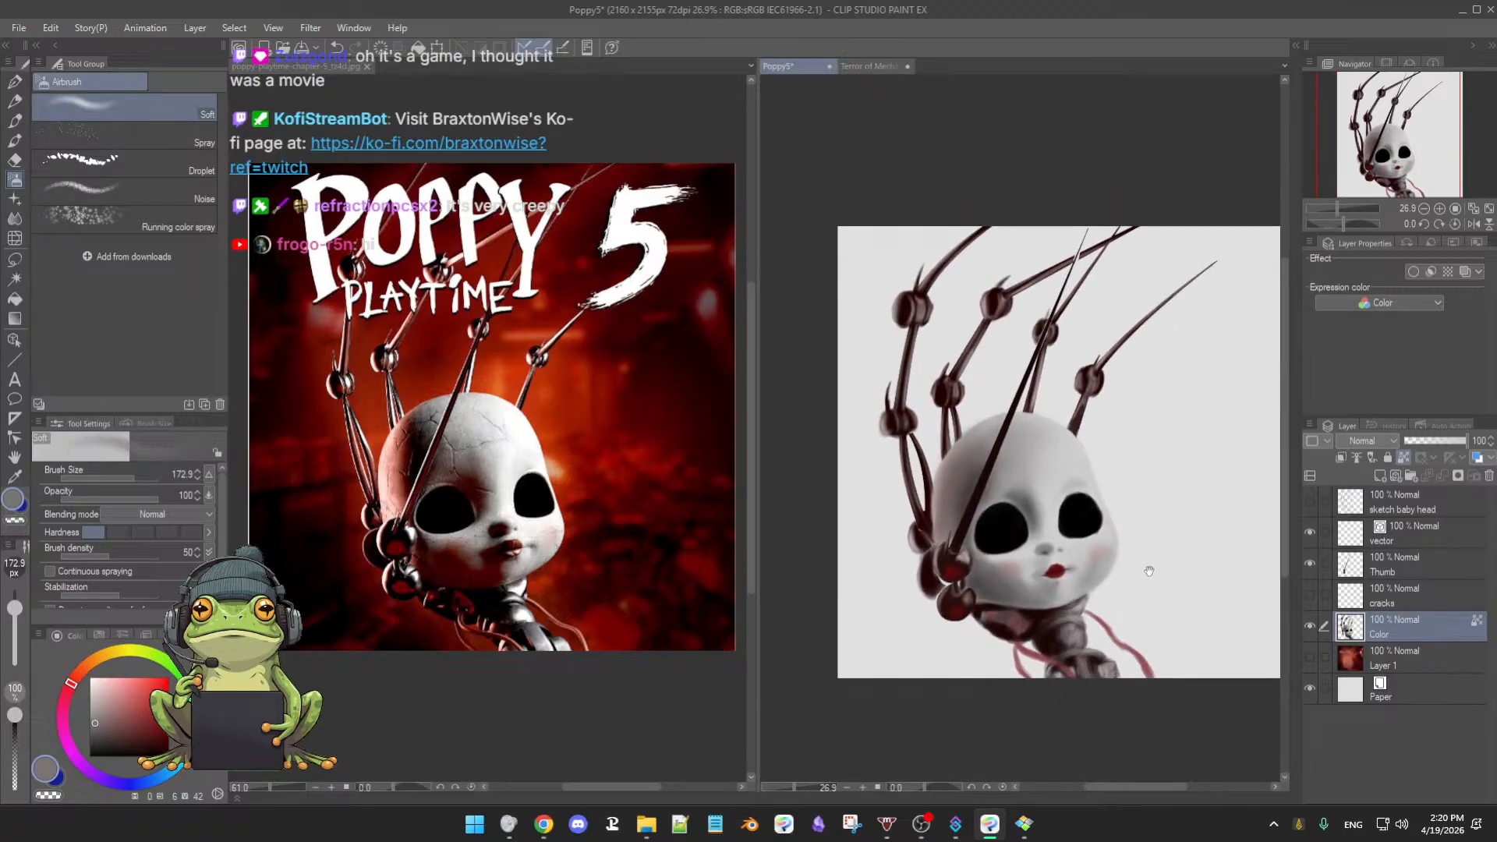
scroll(1148, 579, up, 2)
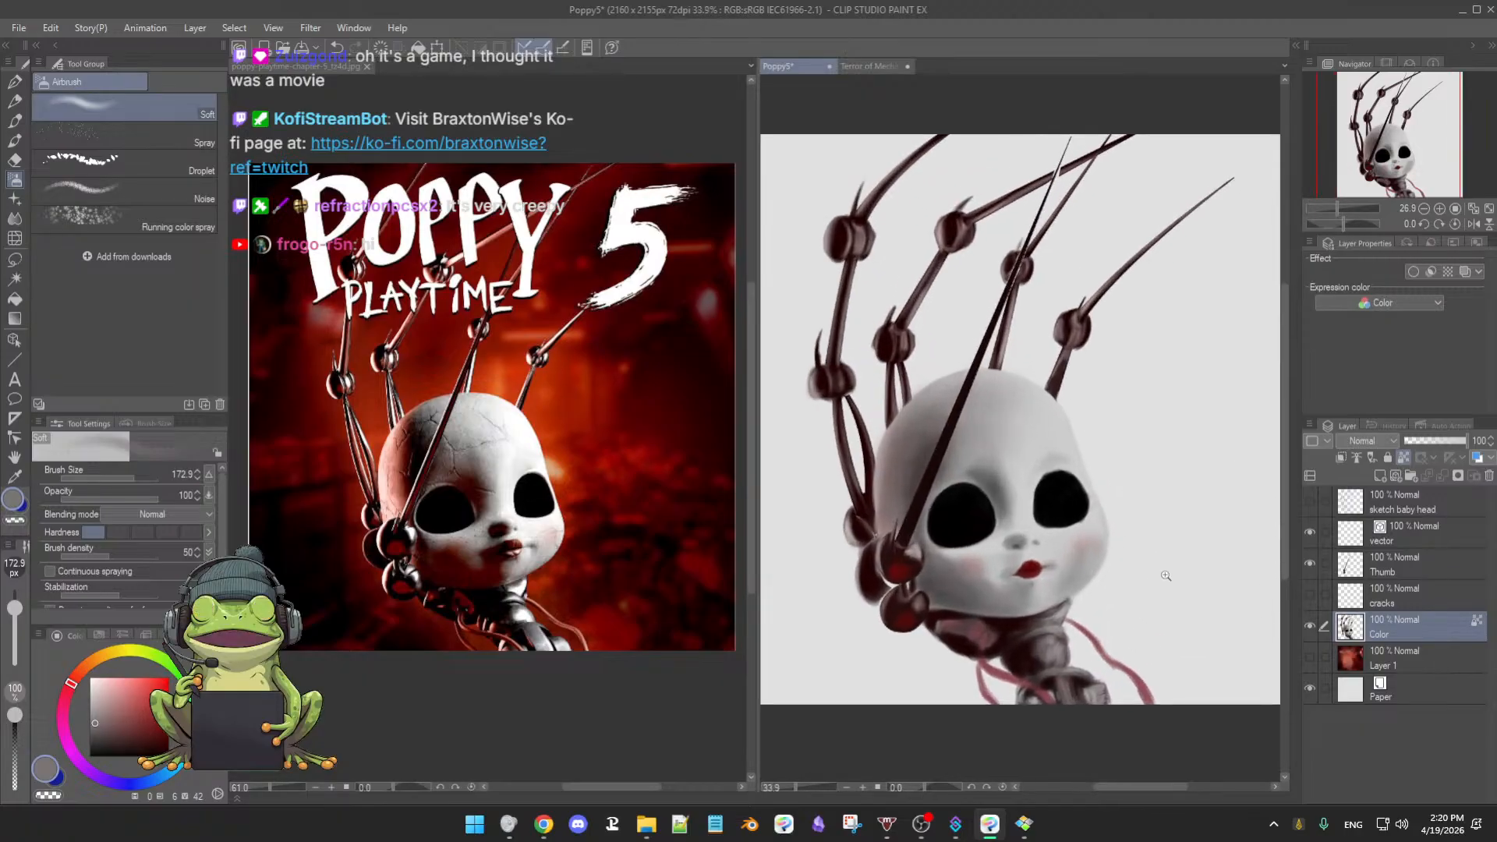
- Show Layer 1 again, sample the cheek's light grey, and shrink the airbrush to about 24 px
click(1310, 657)
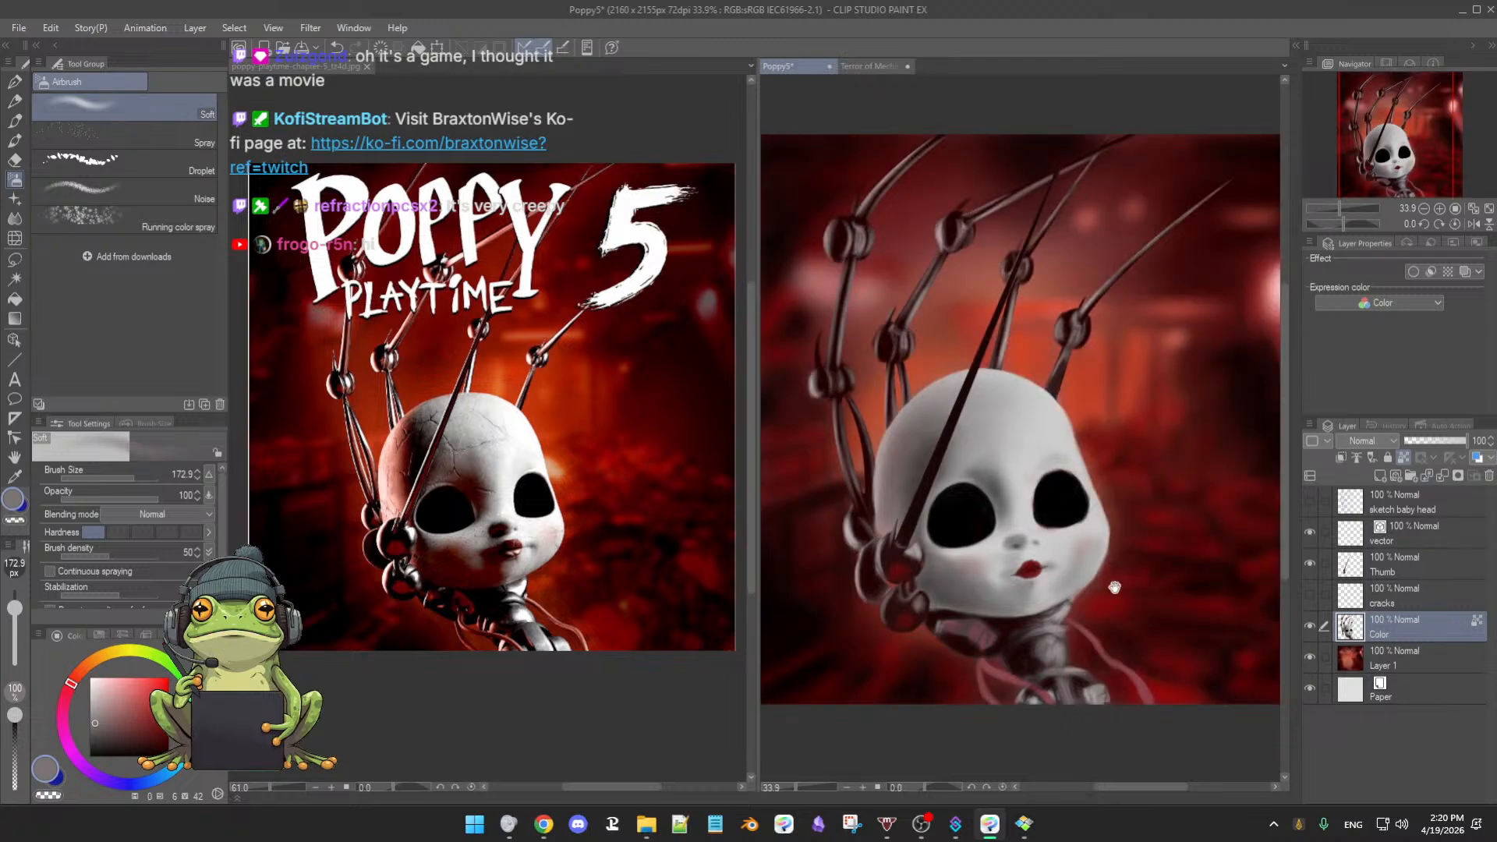
drag(1114, 586, 1116, 568)
mouse_move(1116, 569)
mouse_down()
mouse_move(1139, 559)
mouse_move(1127, 573)
mouse_up()
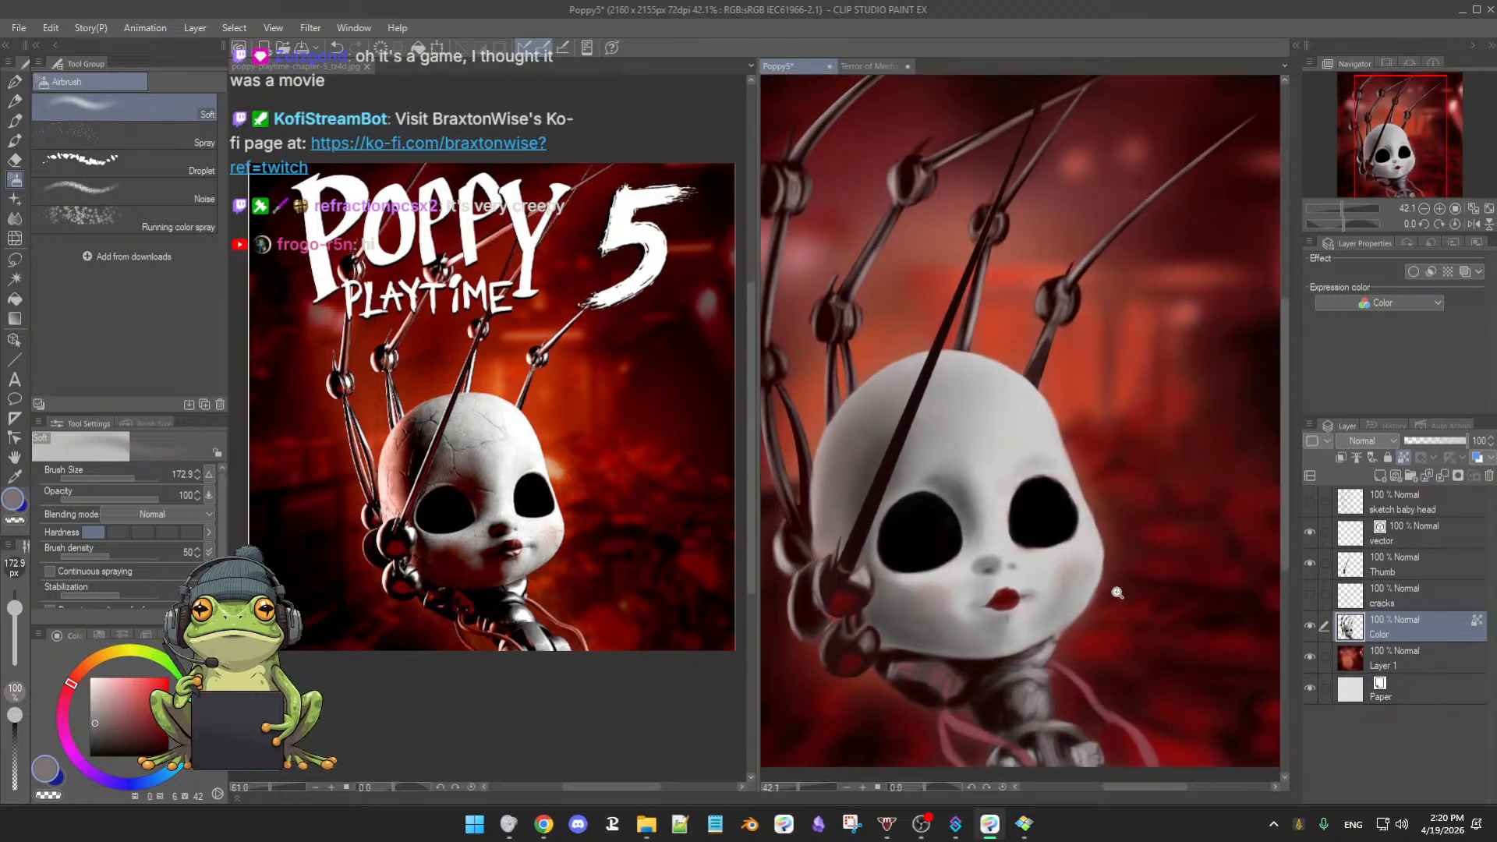
scroll(1117, 593, up, 2)
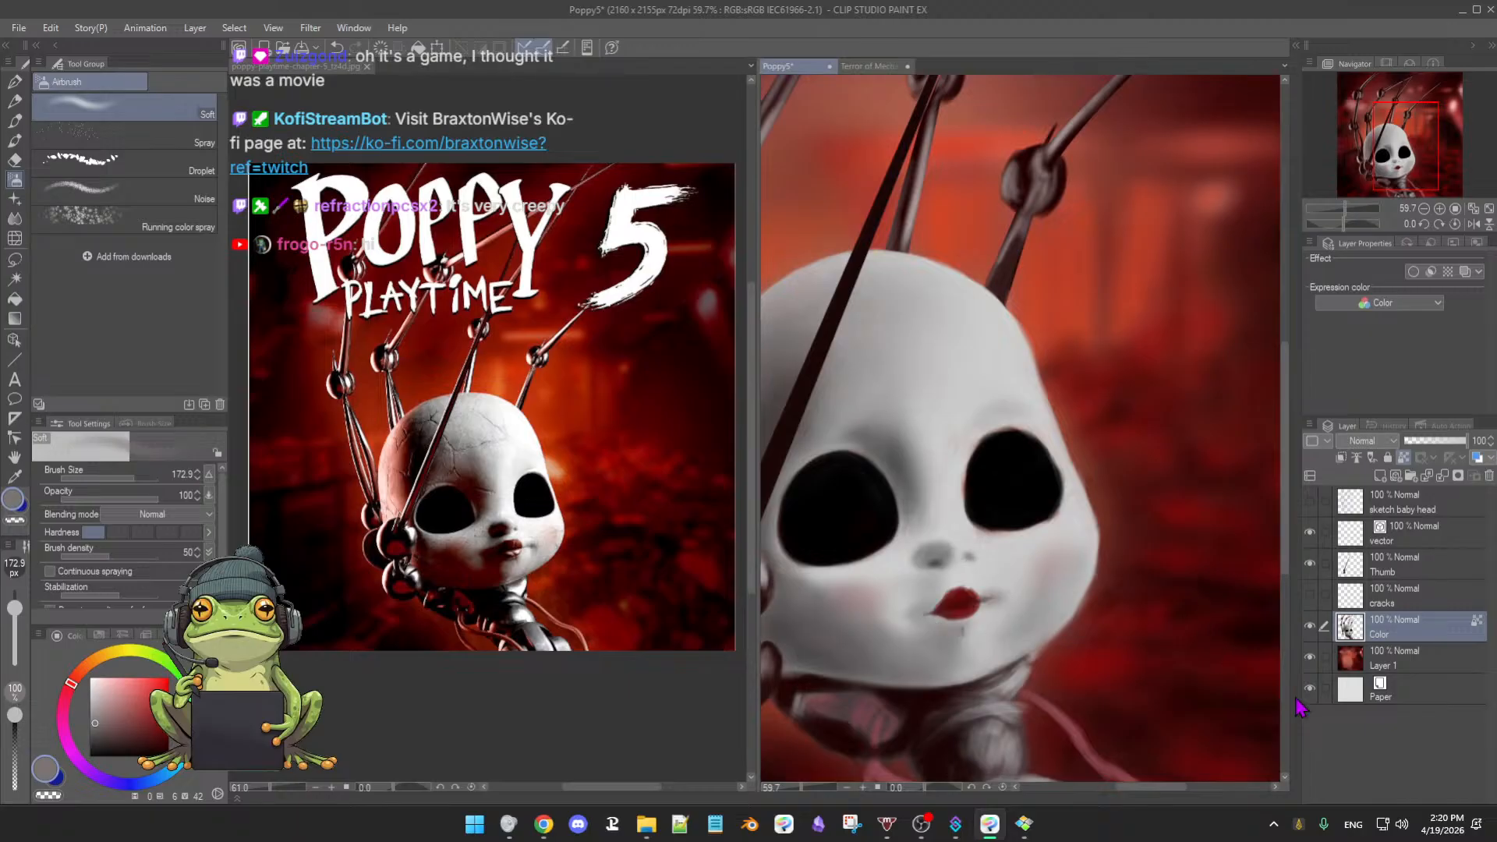
click(1310, 626)
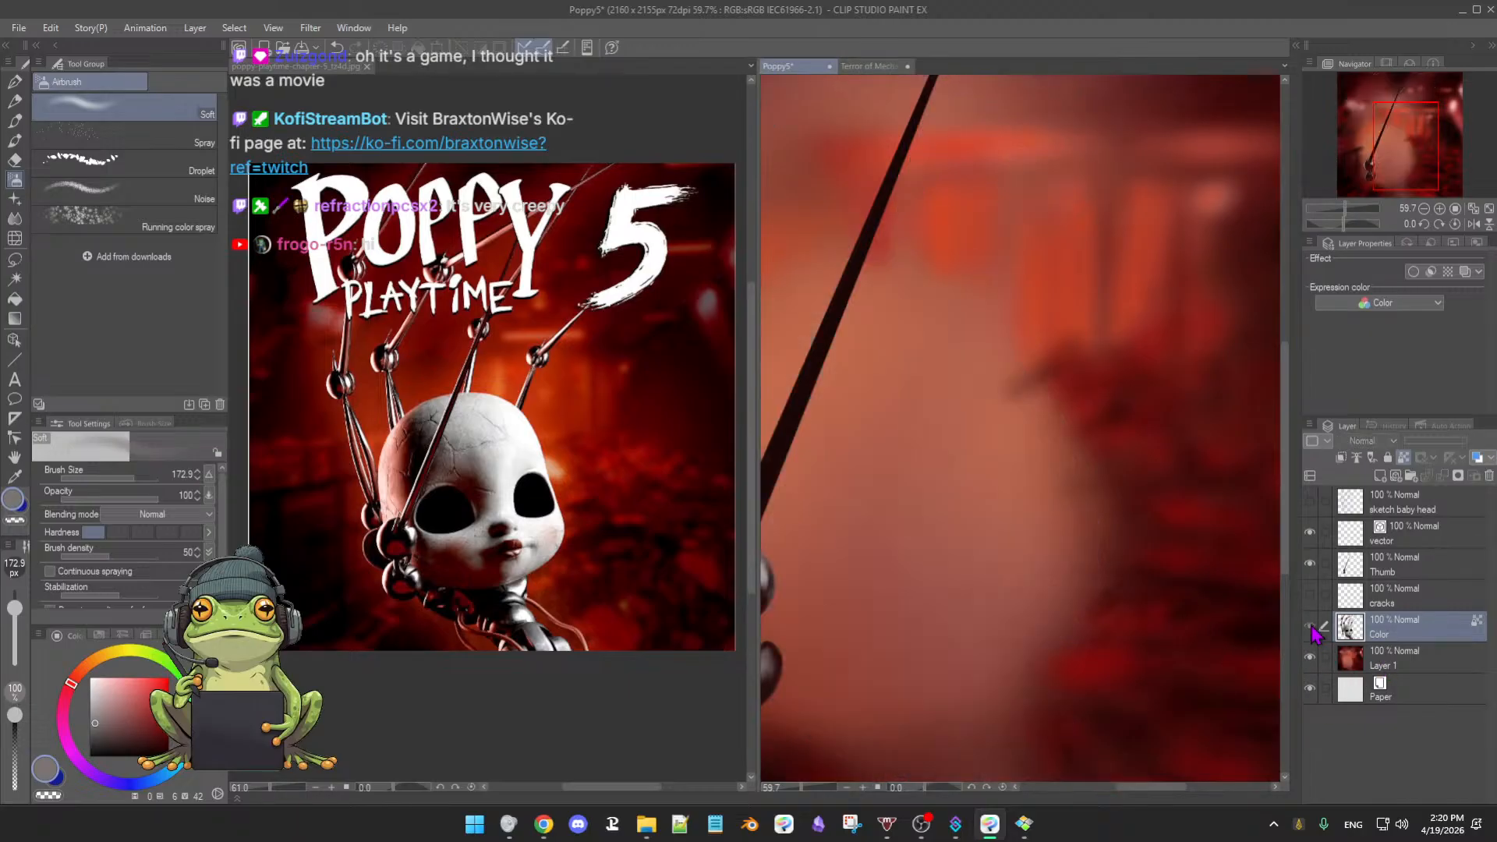
click(1311, 626)
alt+click(1011, 546)
drag(1014, 552, 987, 523)
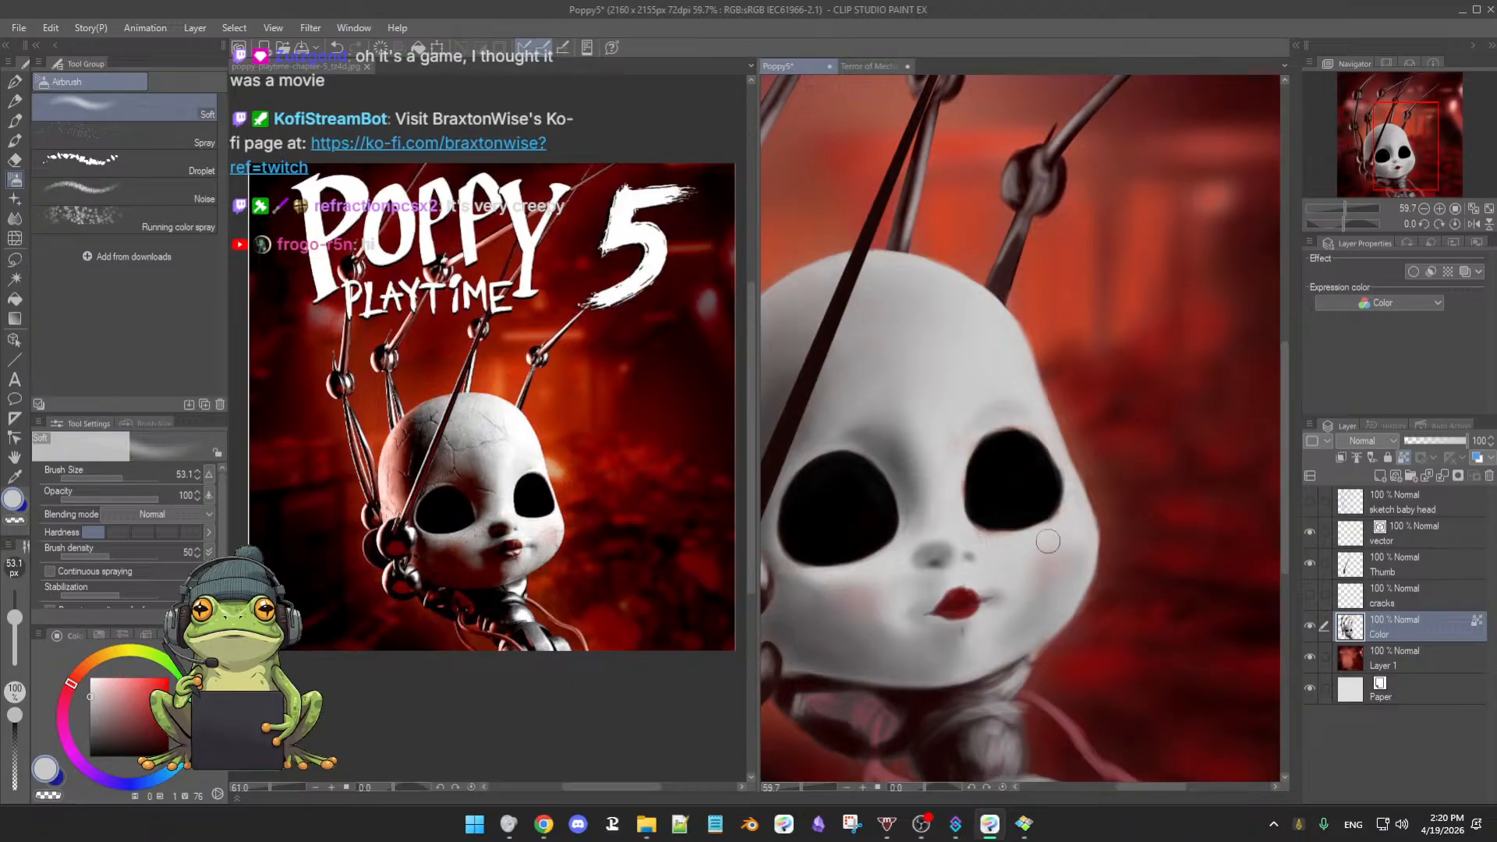
mouse_move(1031, 550)
mouse_down()
mouse_move(1020, 540)
mouse_move(1055, 531)
mouse_up()
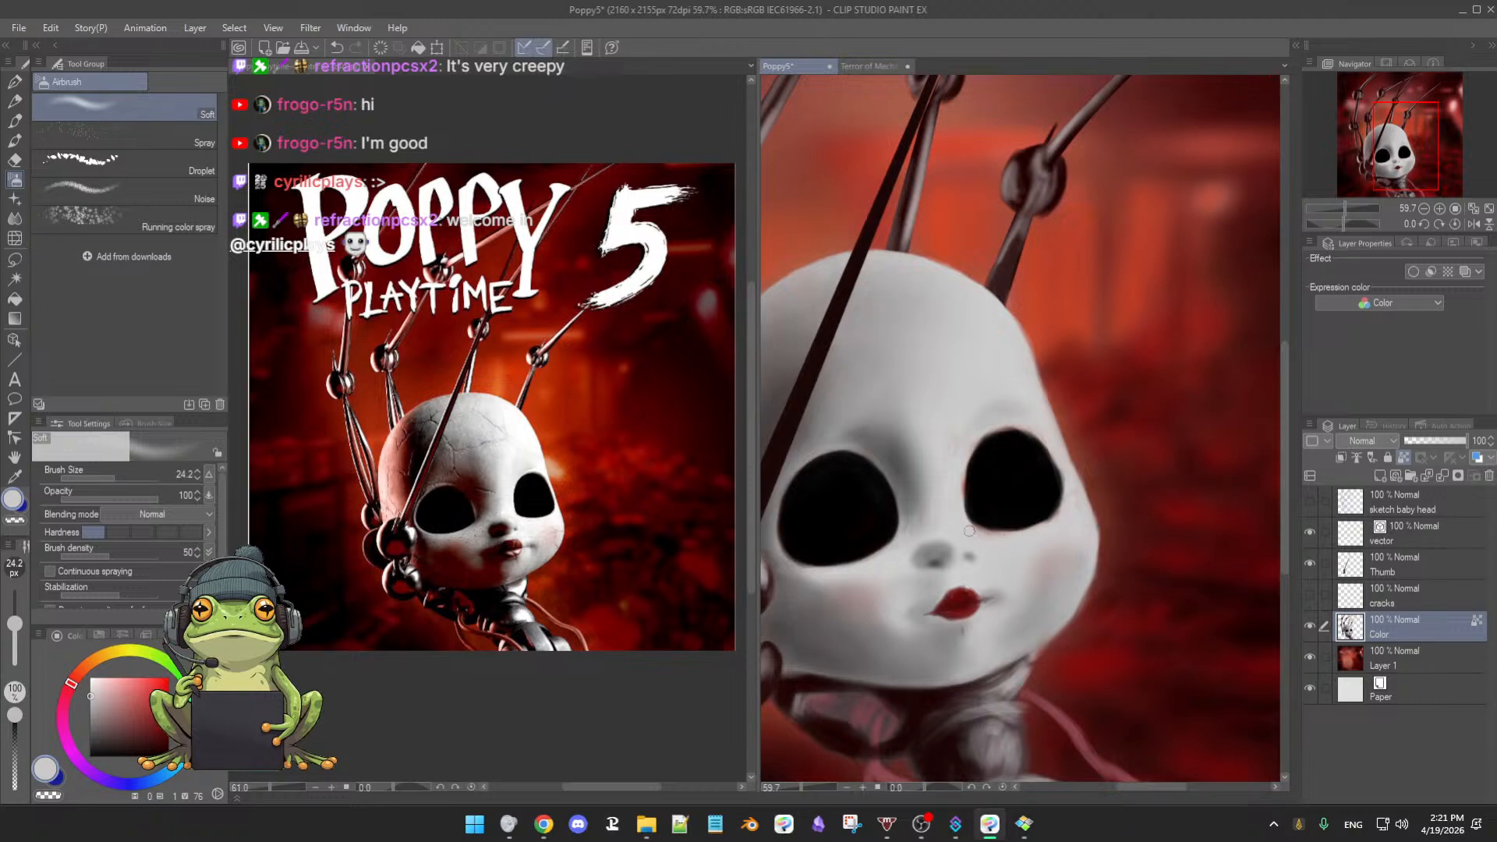
- Zoom to 144.2% on the right eye and sample black from the eye socket
scroll(1022, 542, up, 5)
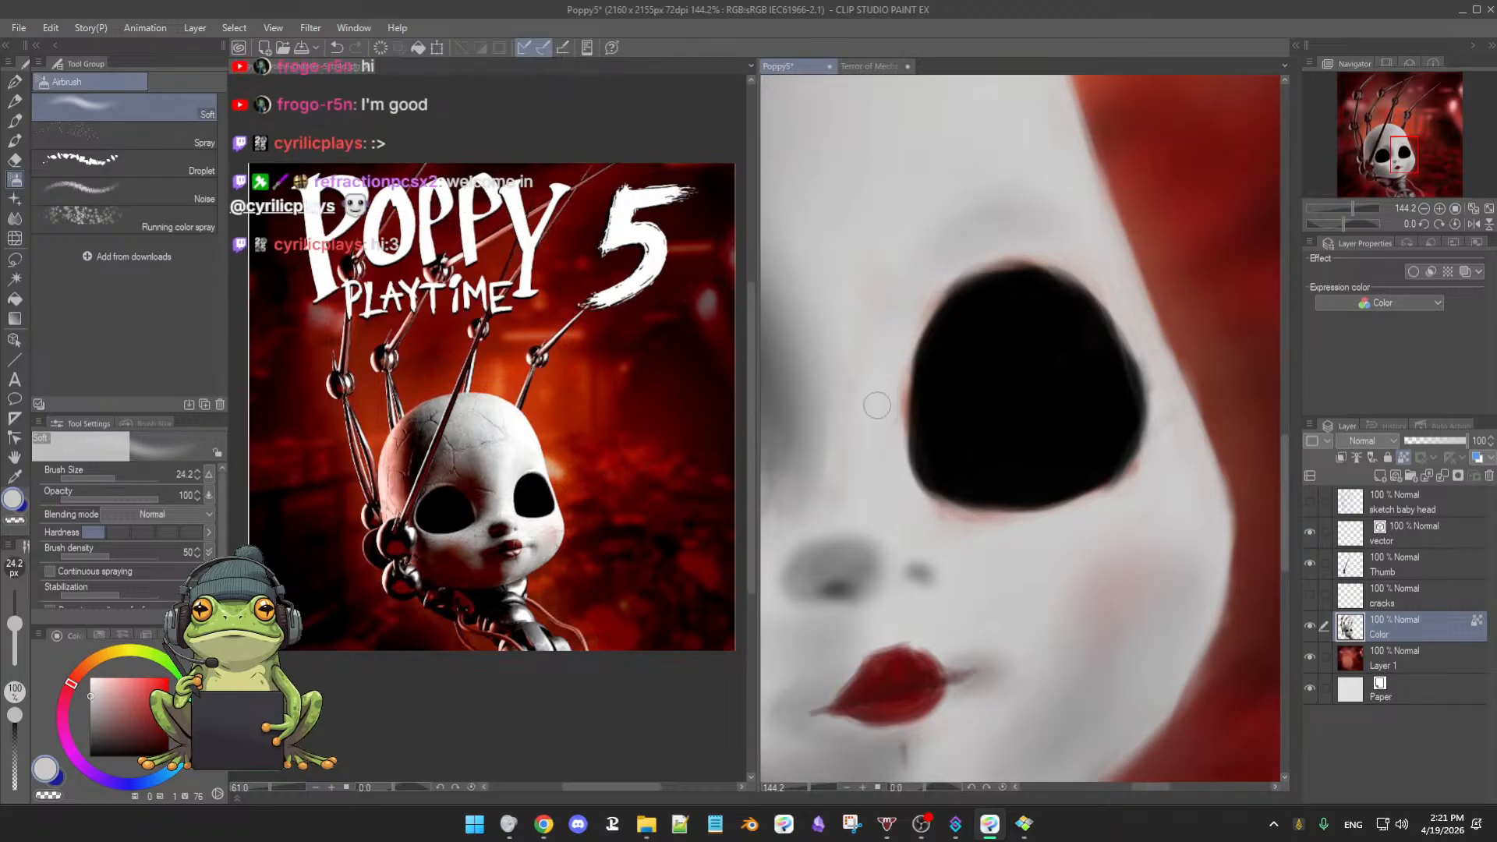
mouse_move(872, 356)
mouse_down()
mouse_move(882, 343)
mouse_move(885, 381)
mouse_up()
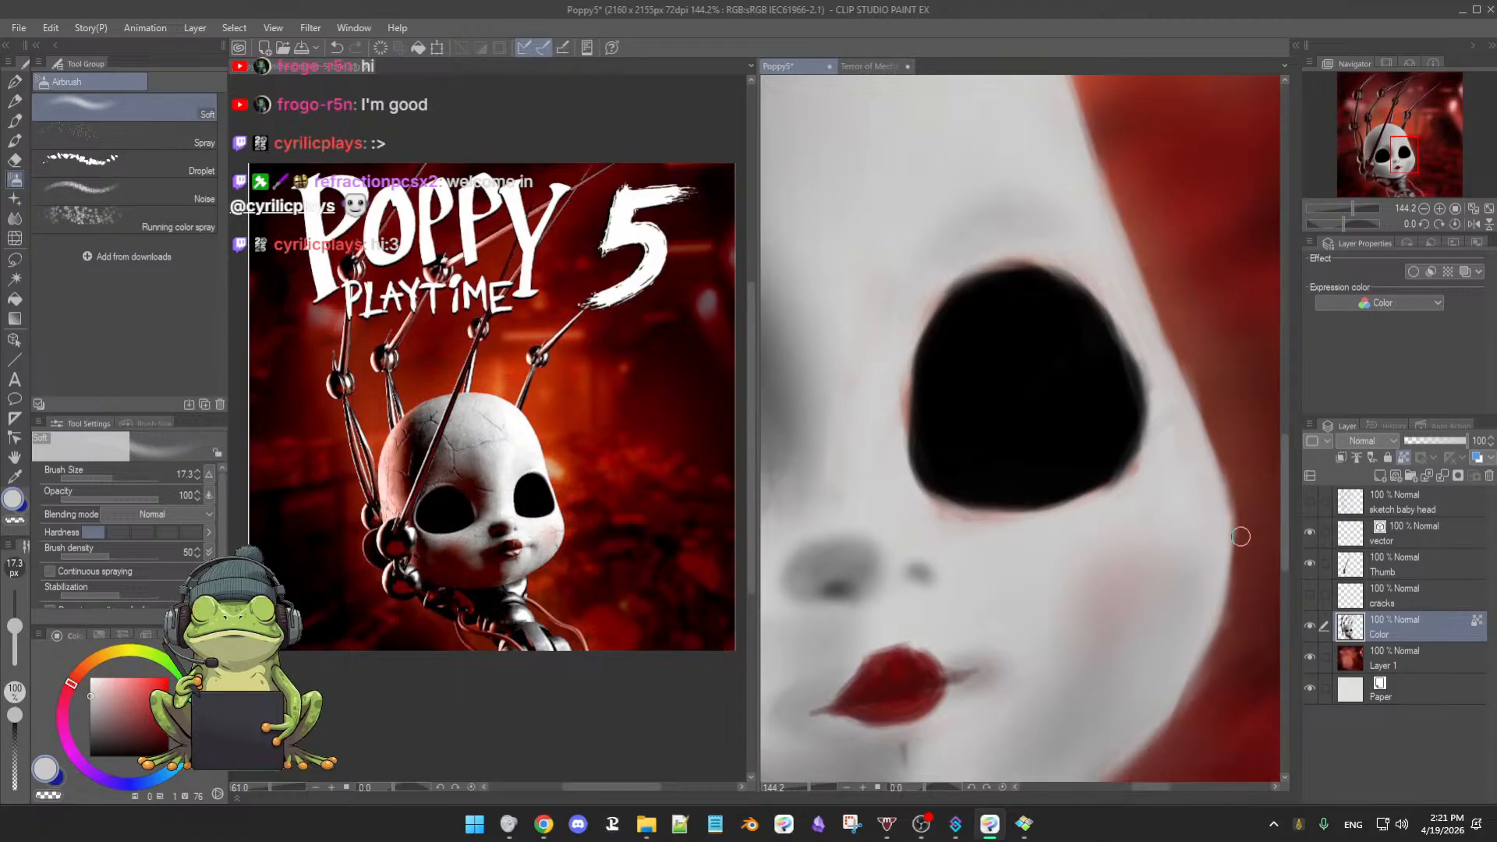
click(1311, 626)
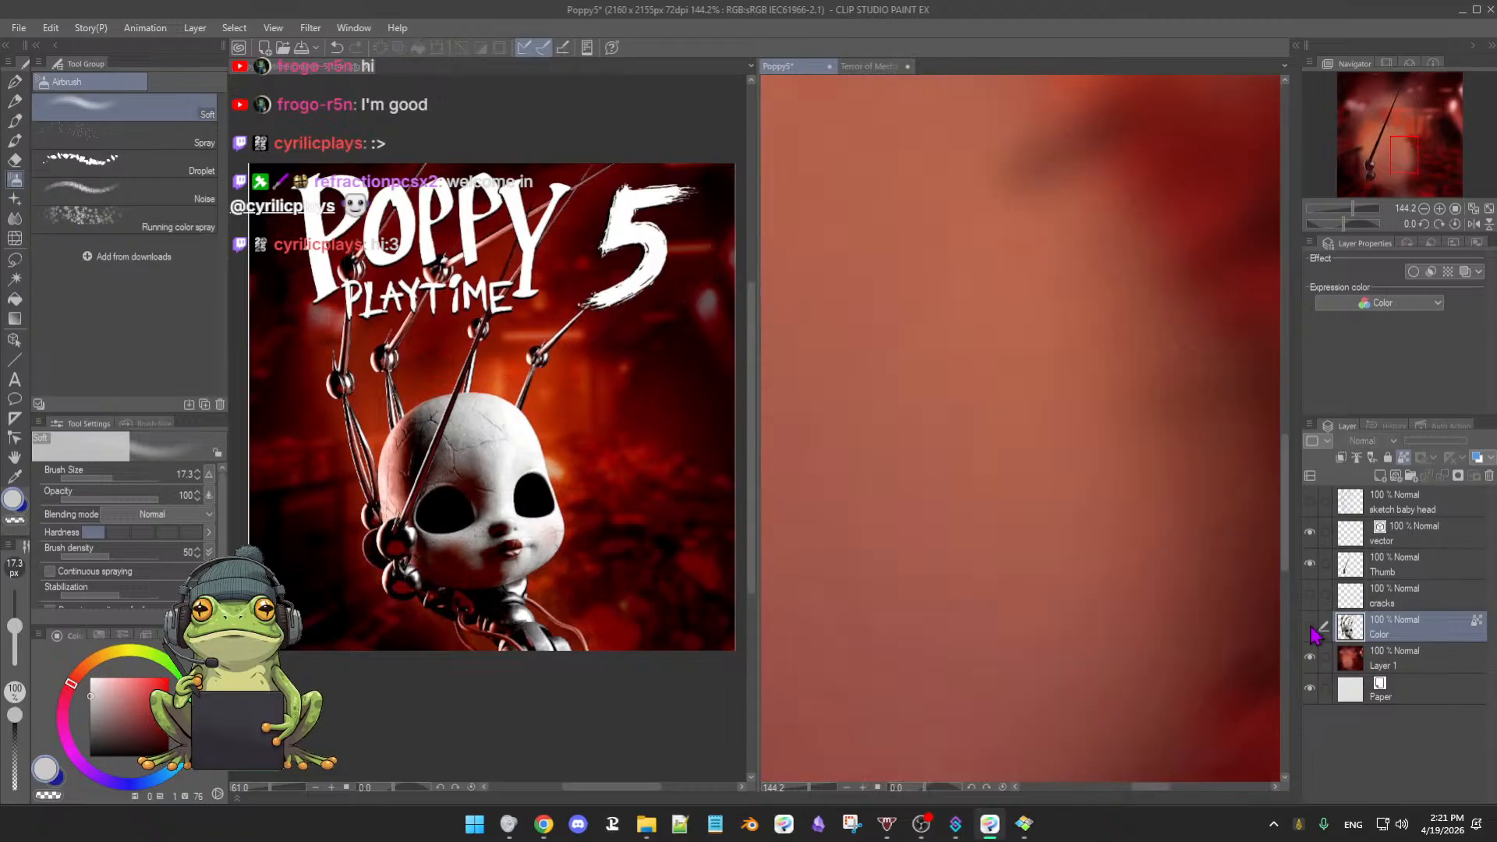
click(1311, 626)
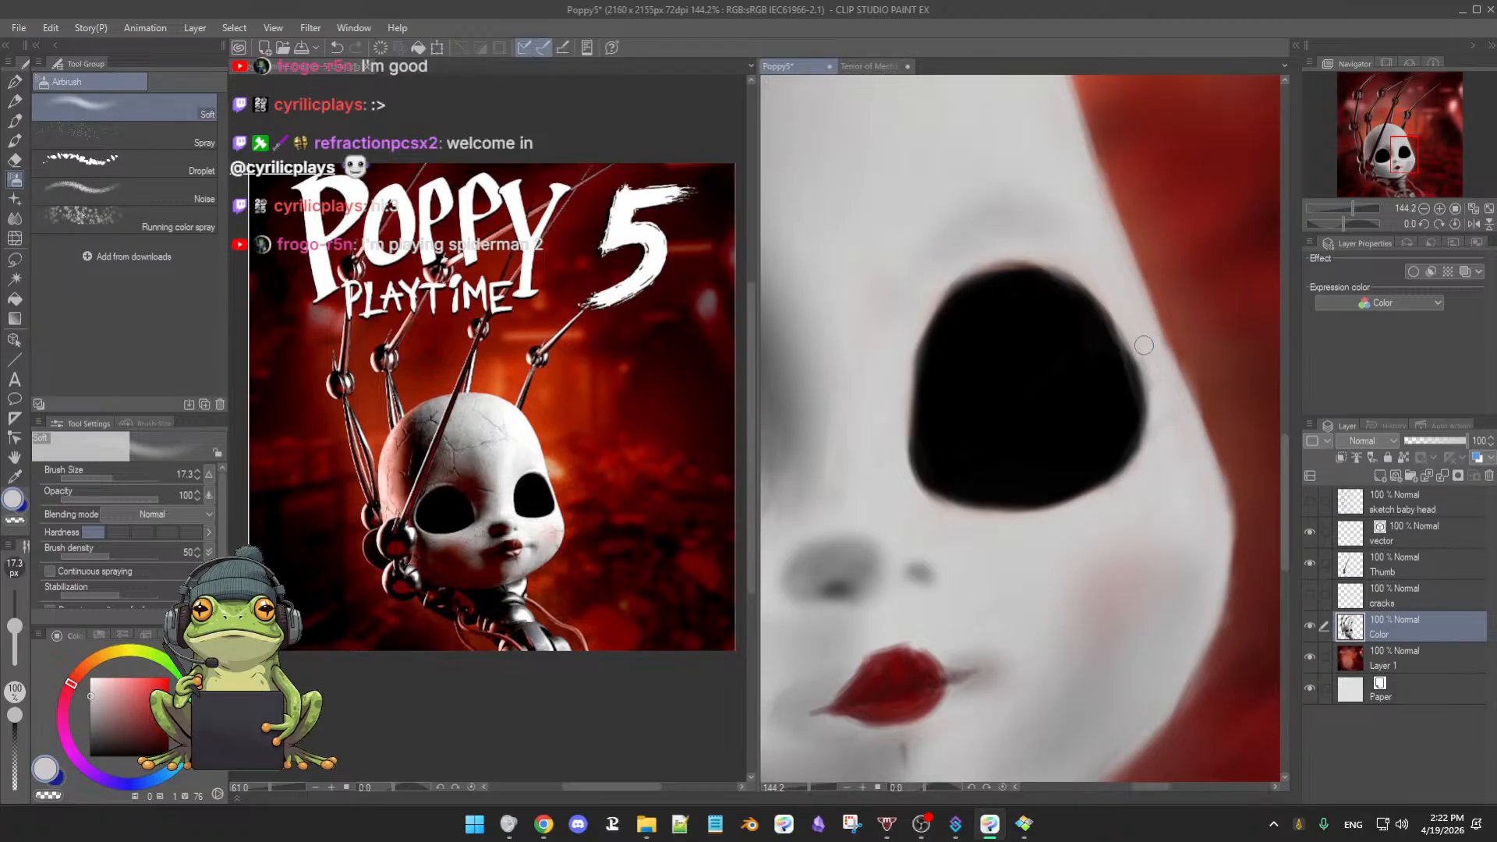
alt+click(1002, 294)
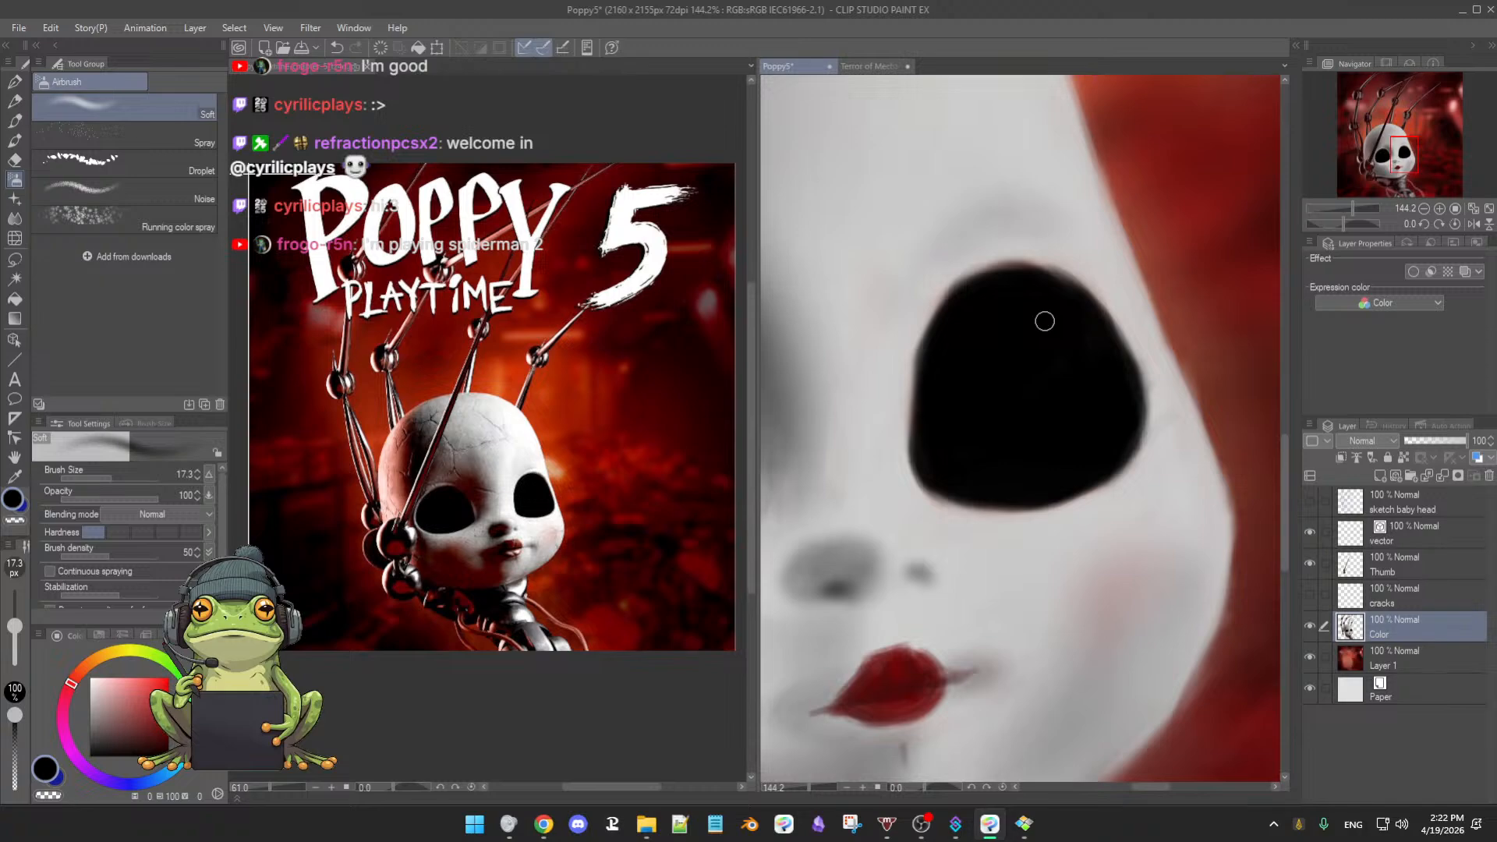
- Try light grey, black and an orange-tinted near-white while resizing the airbrush
key(bracketleft)
alt+click(939, 513)
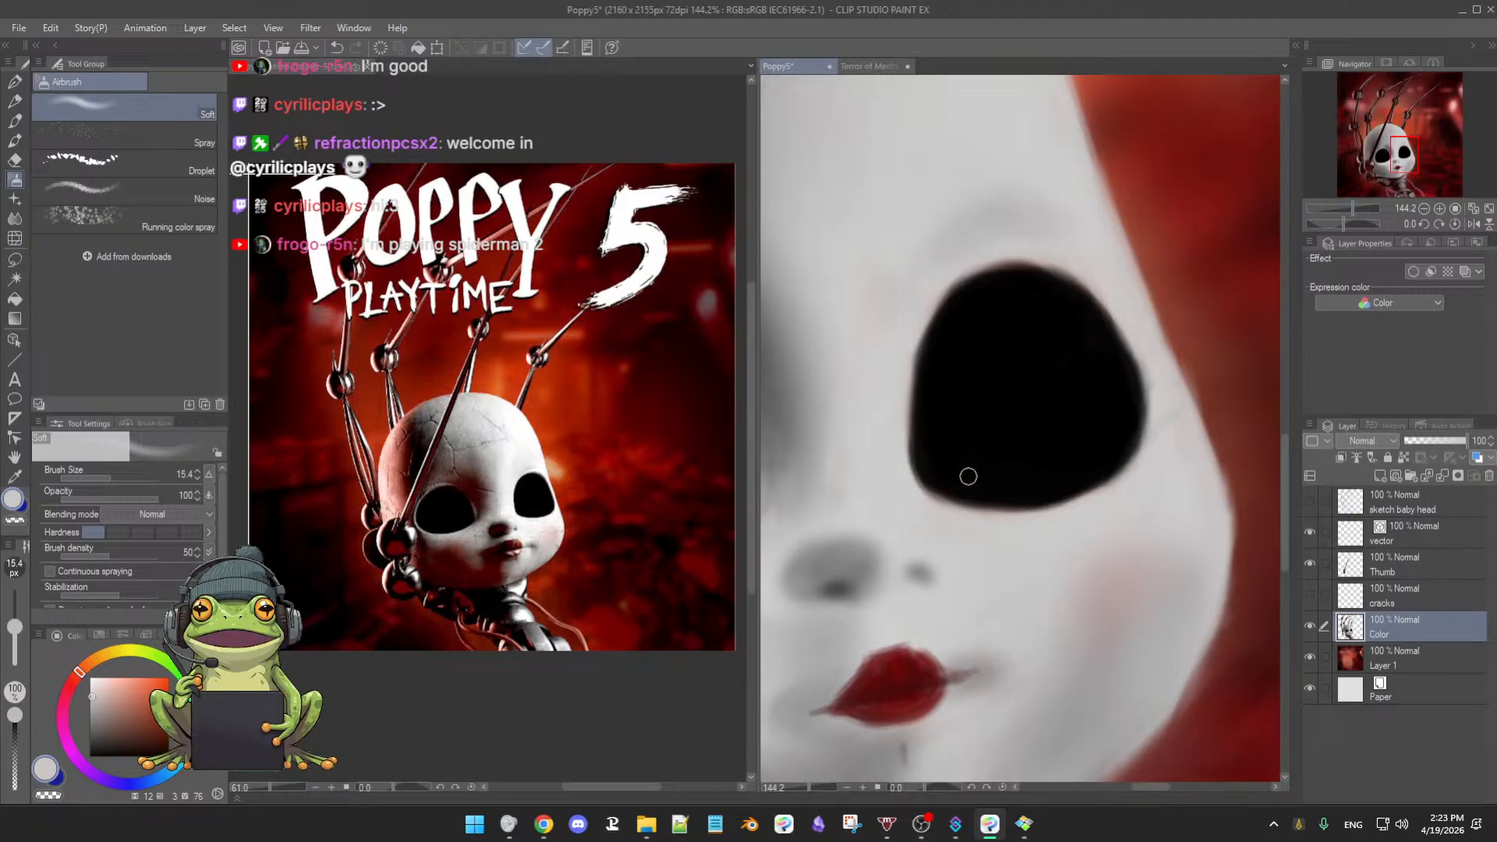
alt+click(933, 476)
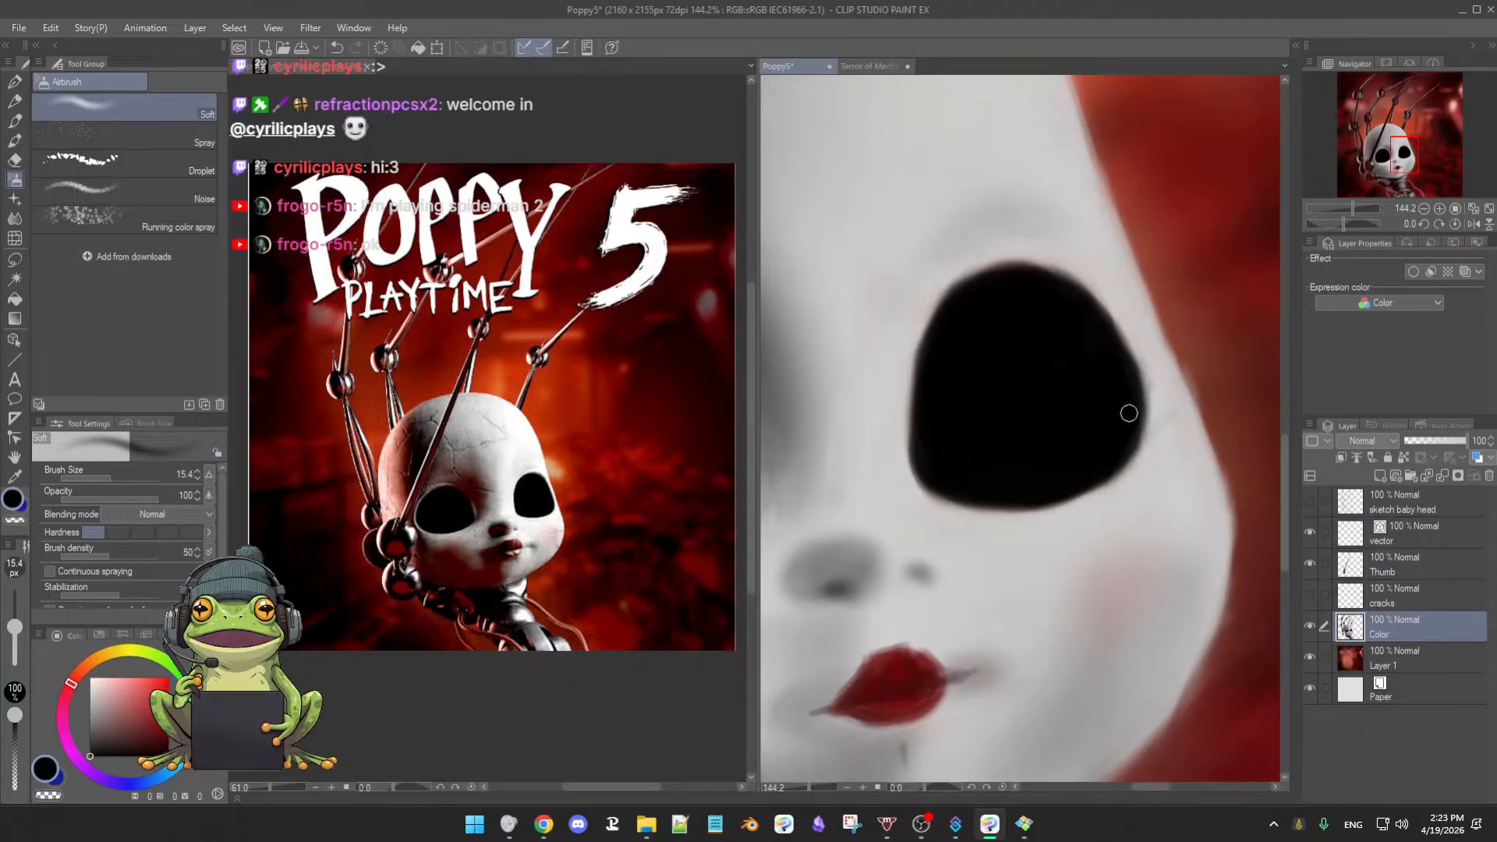
alt+click(1162, 403)
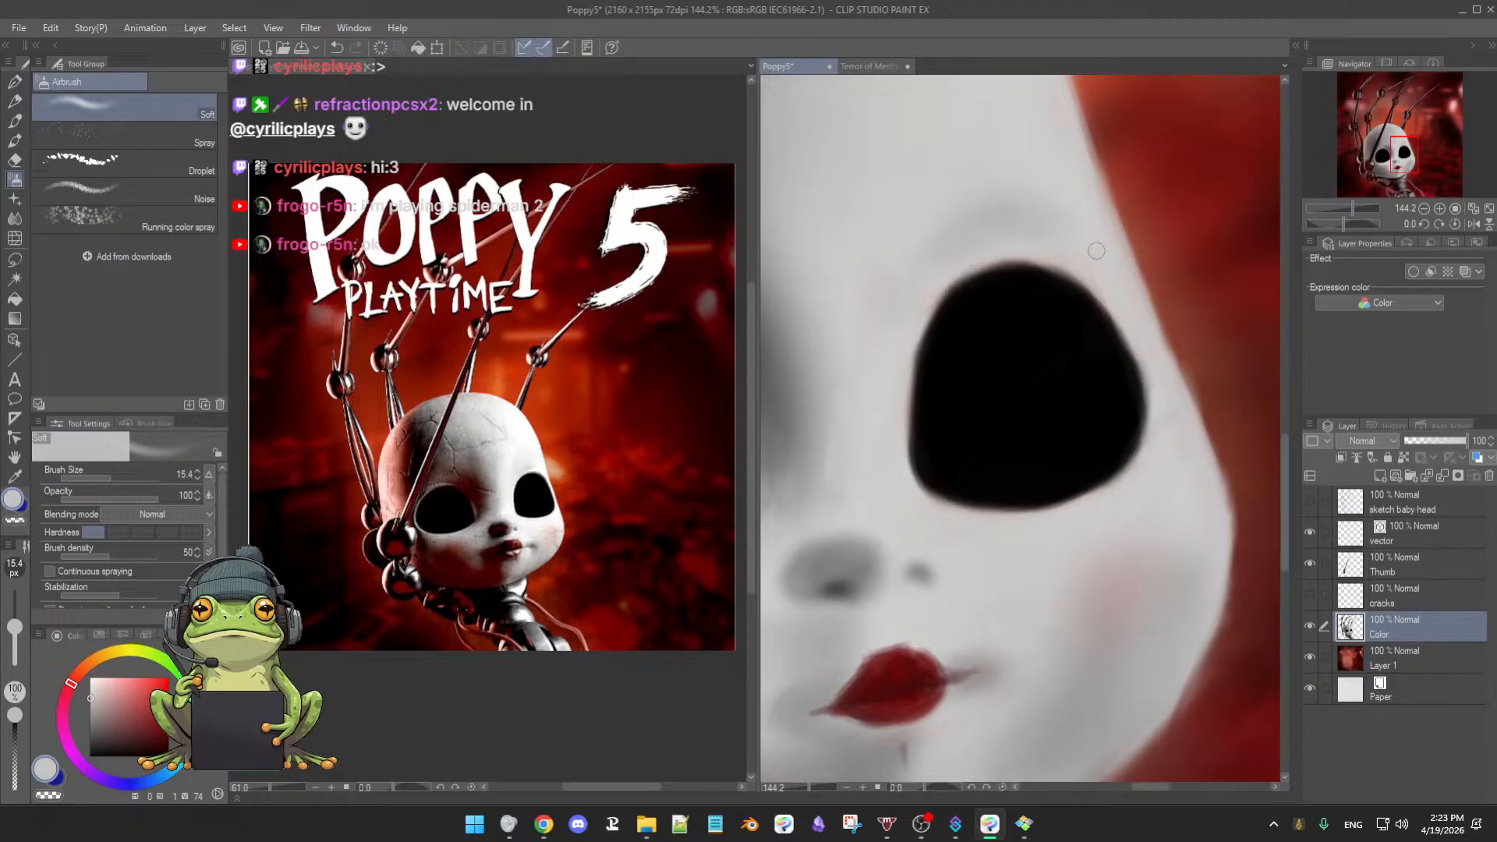
alt+click(903, 312)
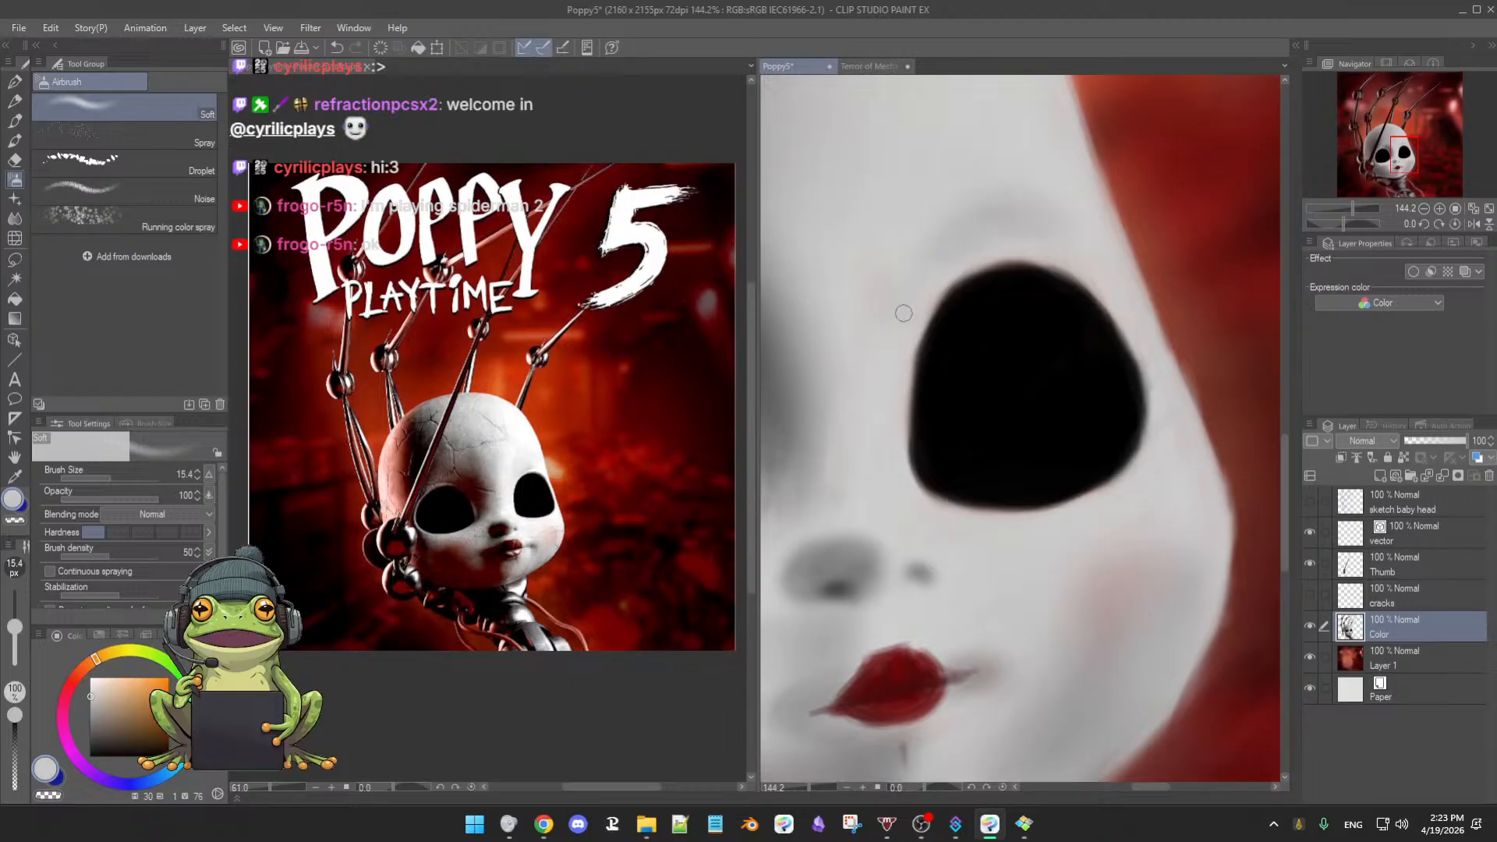
key(])
key(])
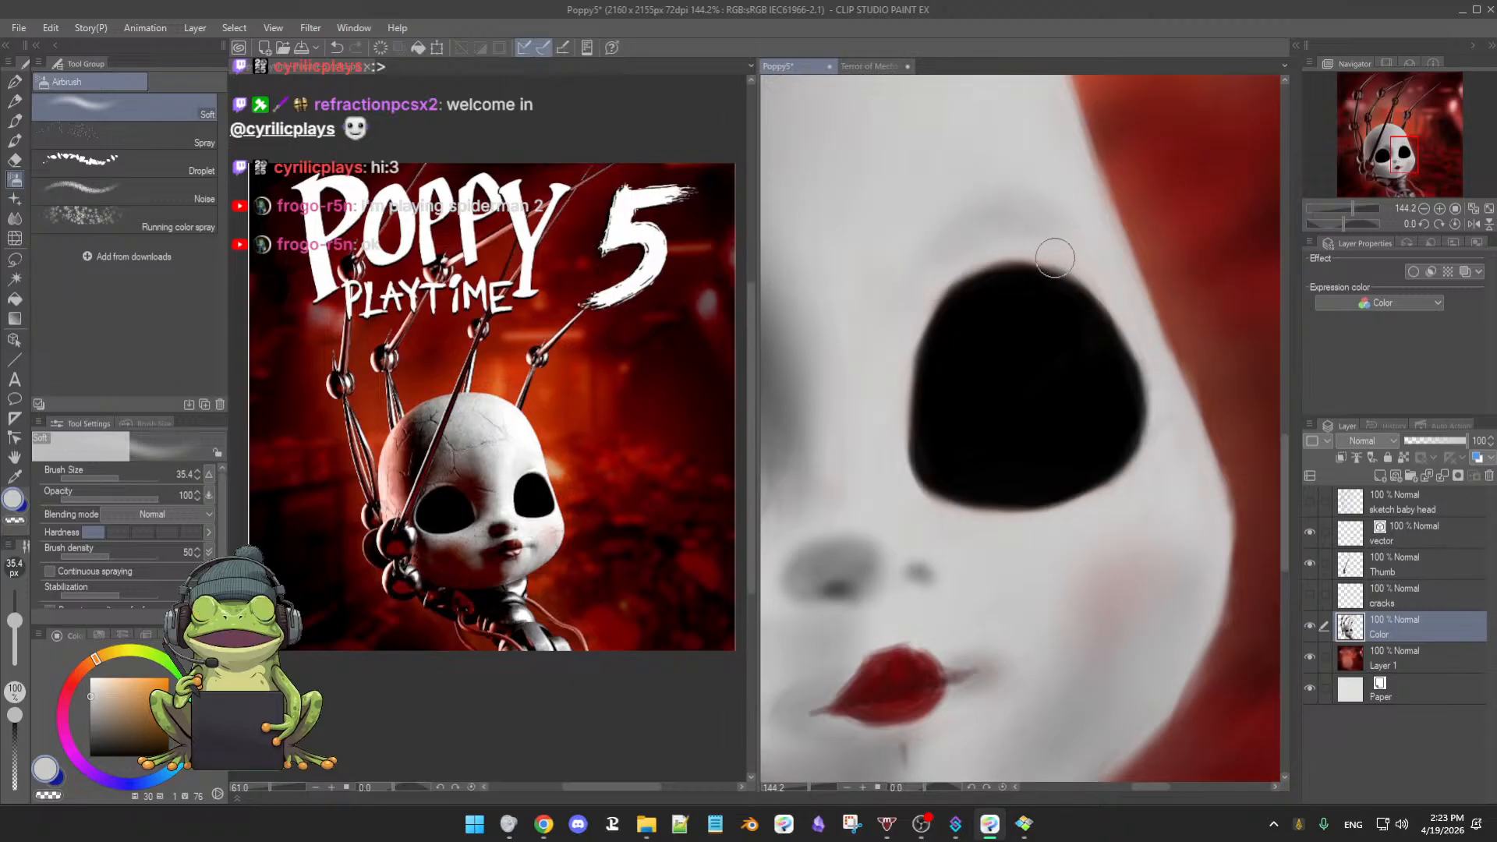
ctrl+alt+drag(1033, 307, 1019, 301)
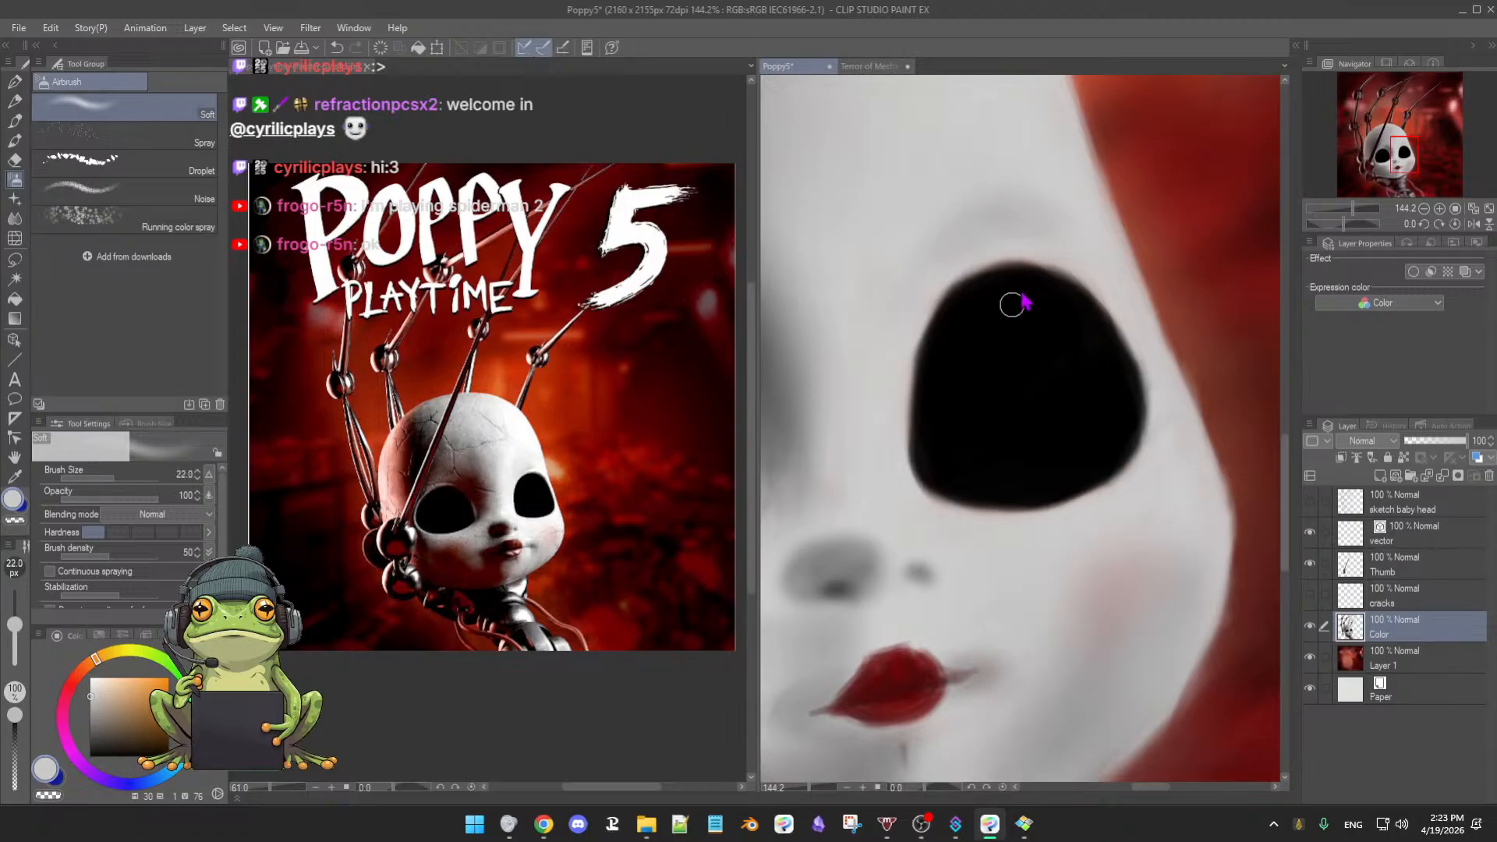
- Sample the socket's black and switch to the 3rdCoffee Soft Oil 2 brush at about 35 px
alt+click(1024, 289)
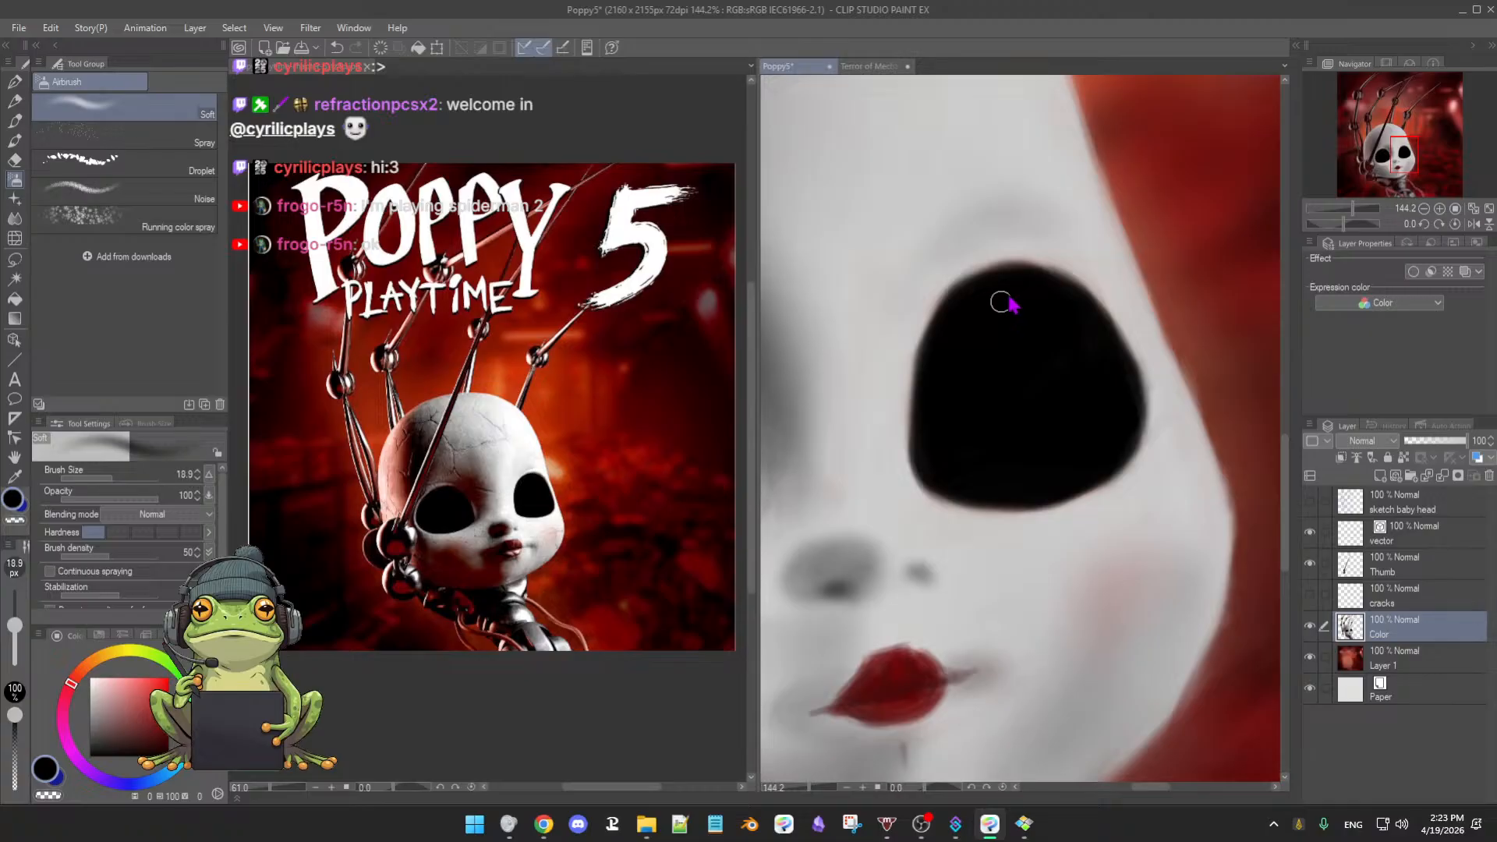
key(b)
mouse_move(1005, 322)
ctrl+alt+mouse_down()
mouse_move(993, 357)
mouse_move(940, 321)
mouse_move(940, 342)
mouse_move(957, 303)
ctrl+alt+mouse_up()
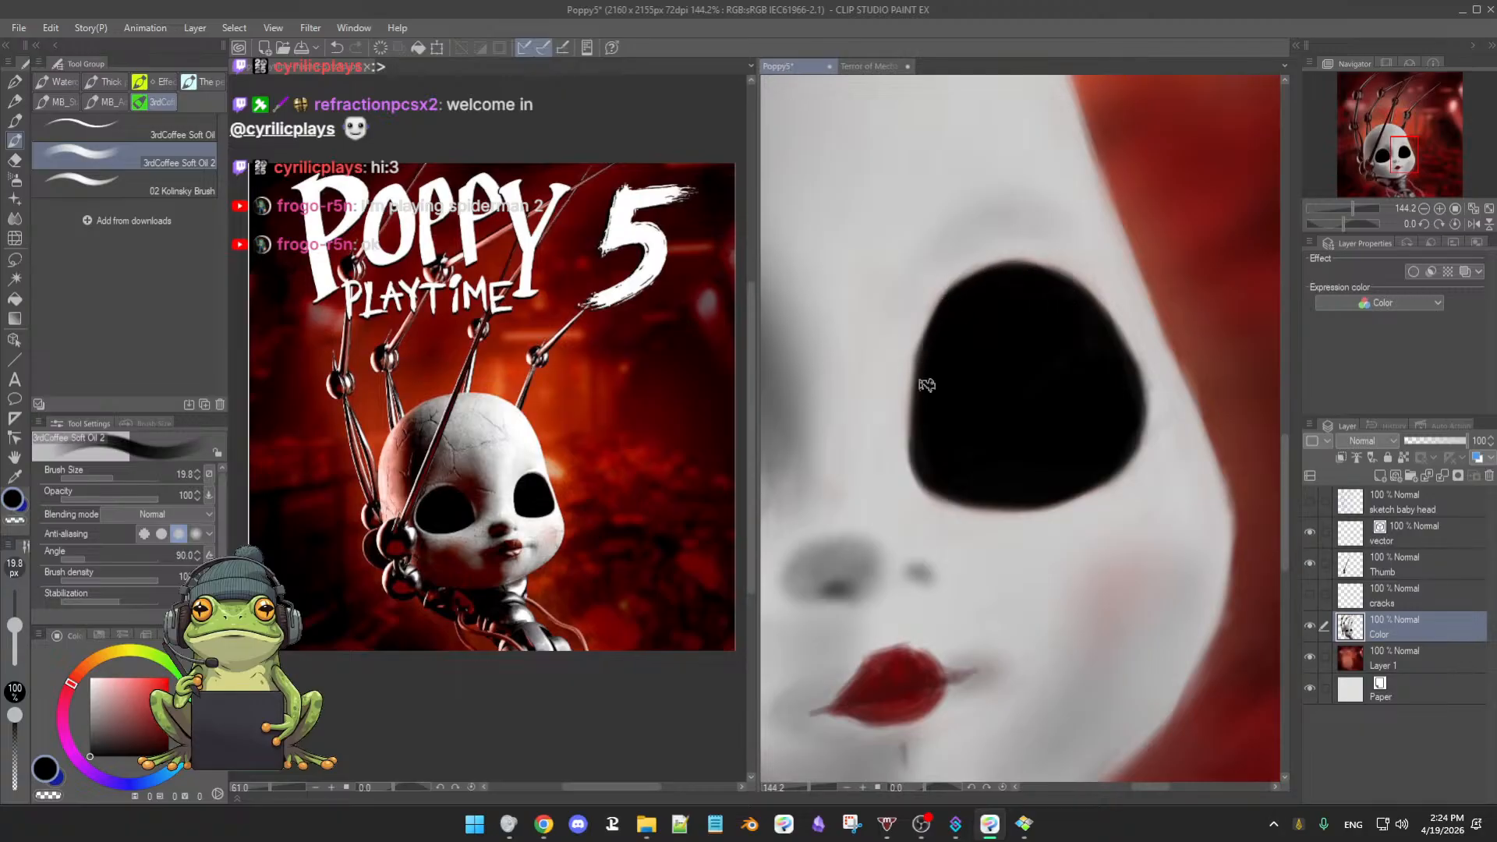
- Rotate the canvas view to reach the eye socket's edge and shrink the oil brush to 16 px
drag(1064, 464, 965, 394)
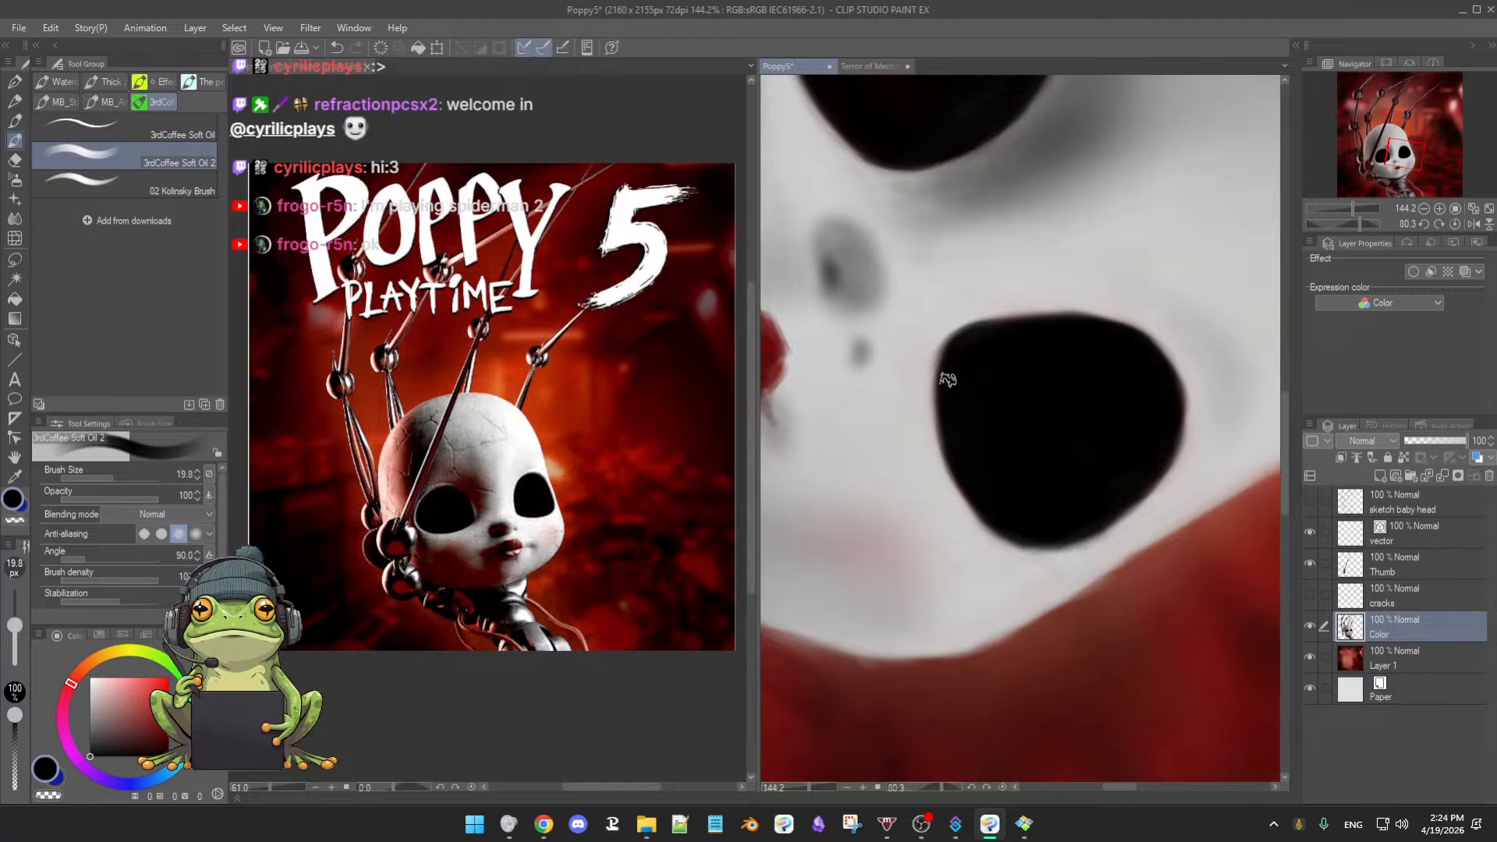
drag(1003, 478, 912, 405)
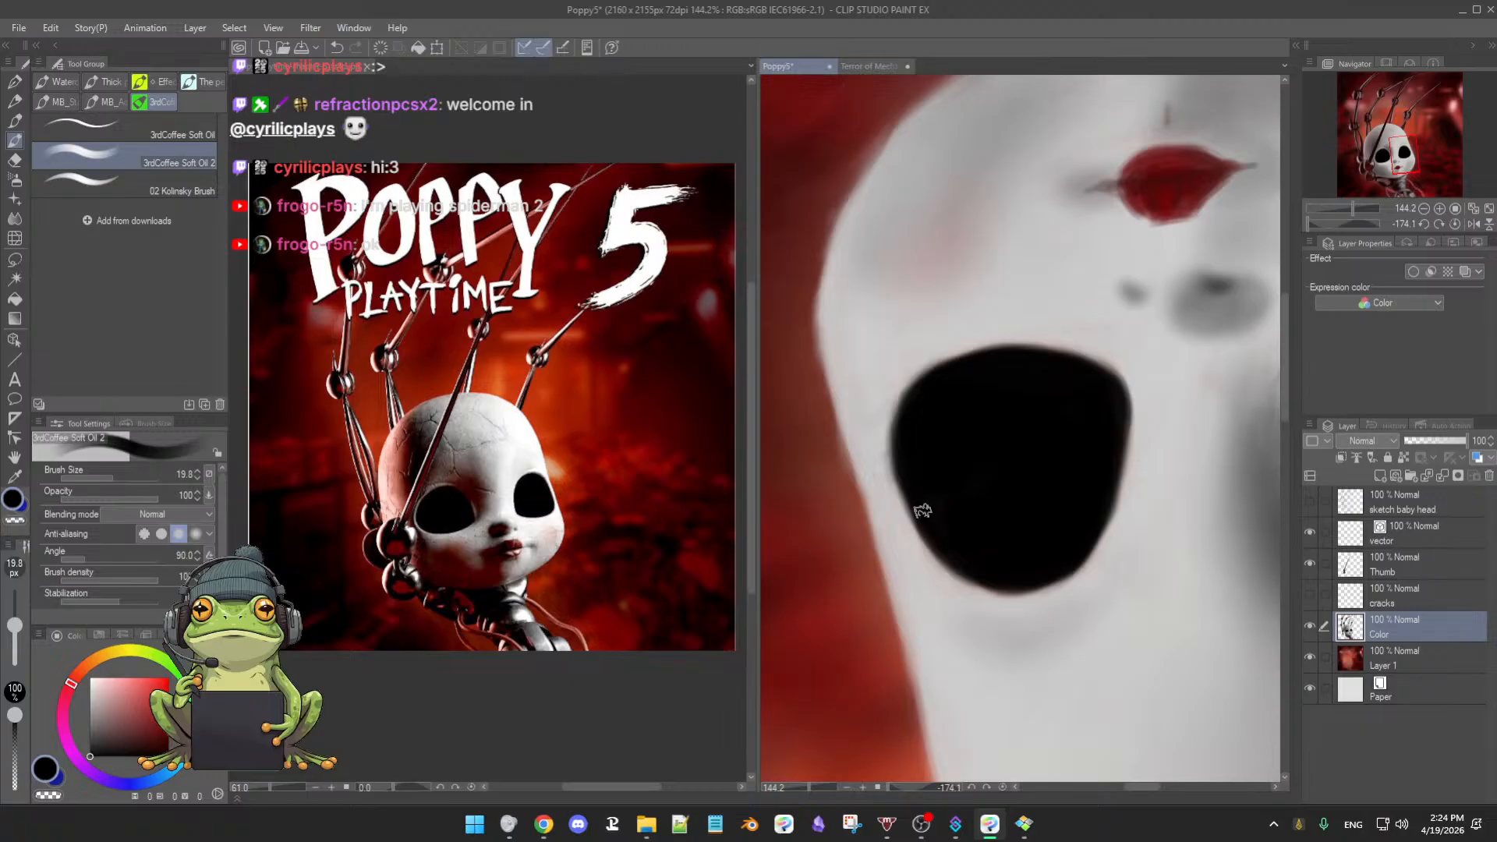
drag(1057, 486, 907, 442)
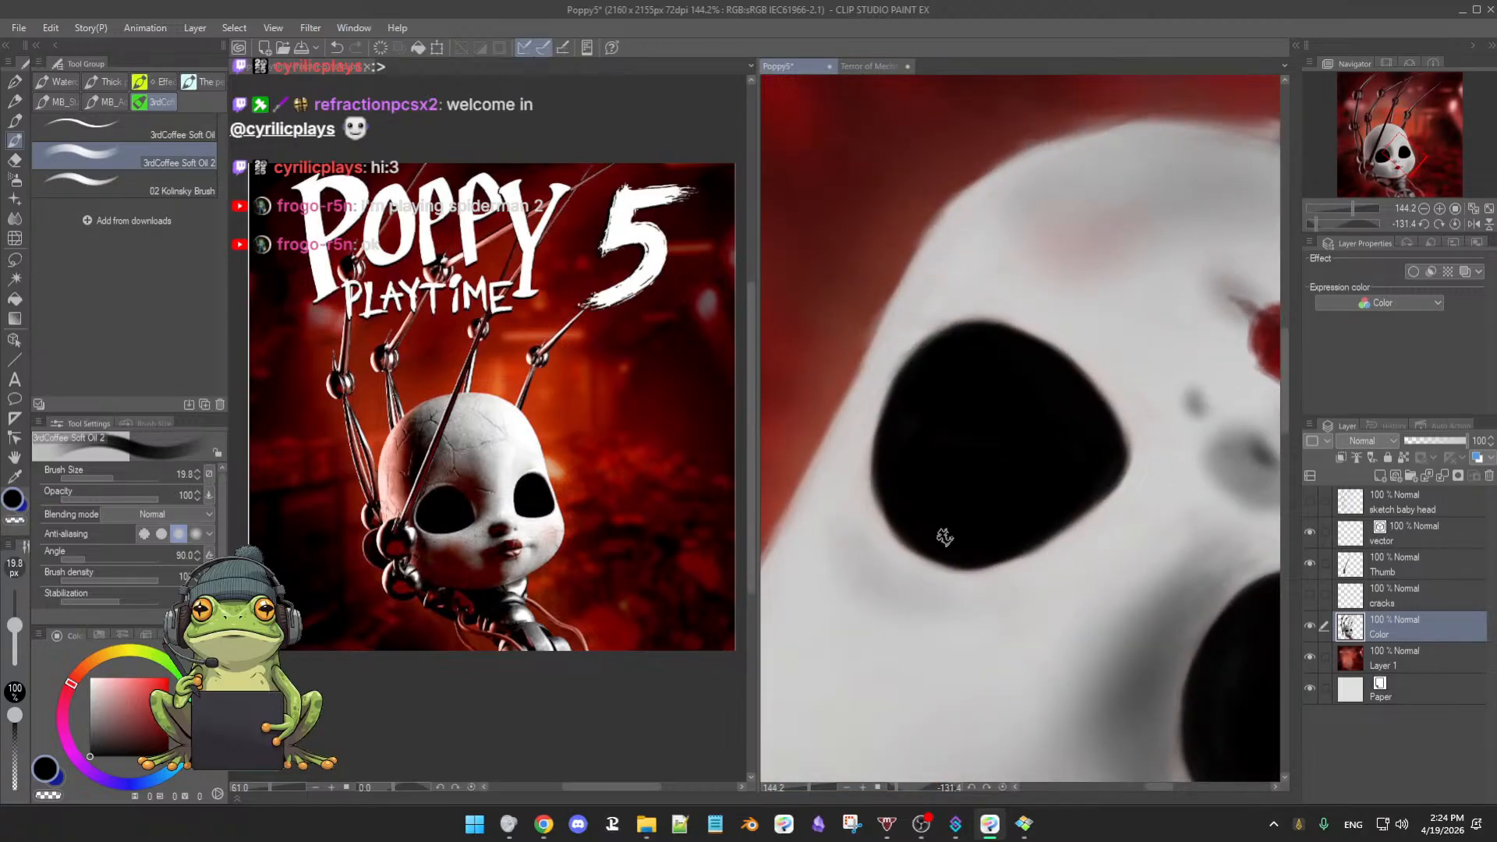
drag(976, 494, 1023, 324)
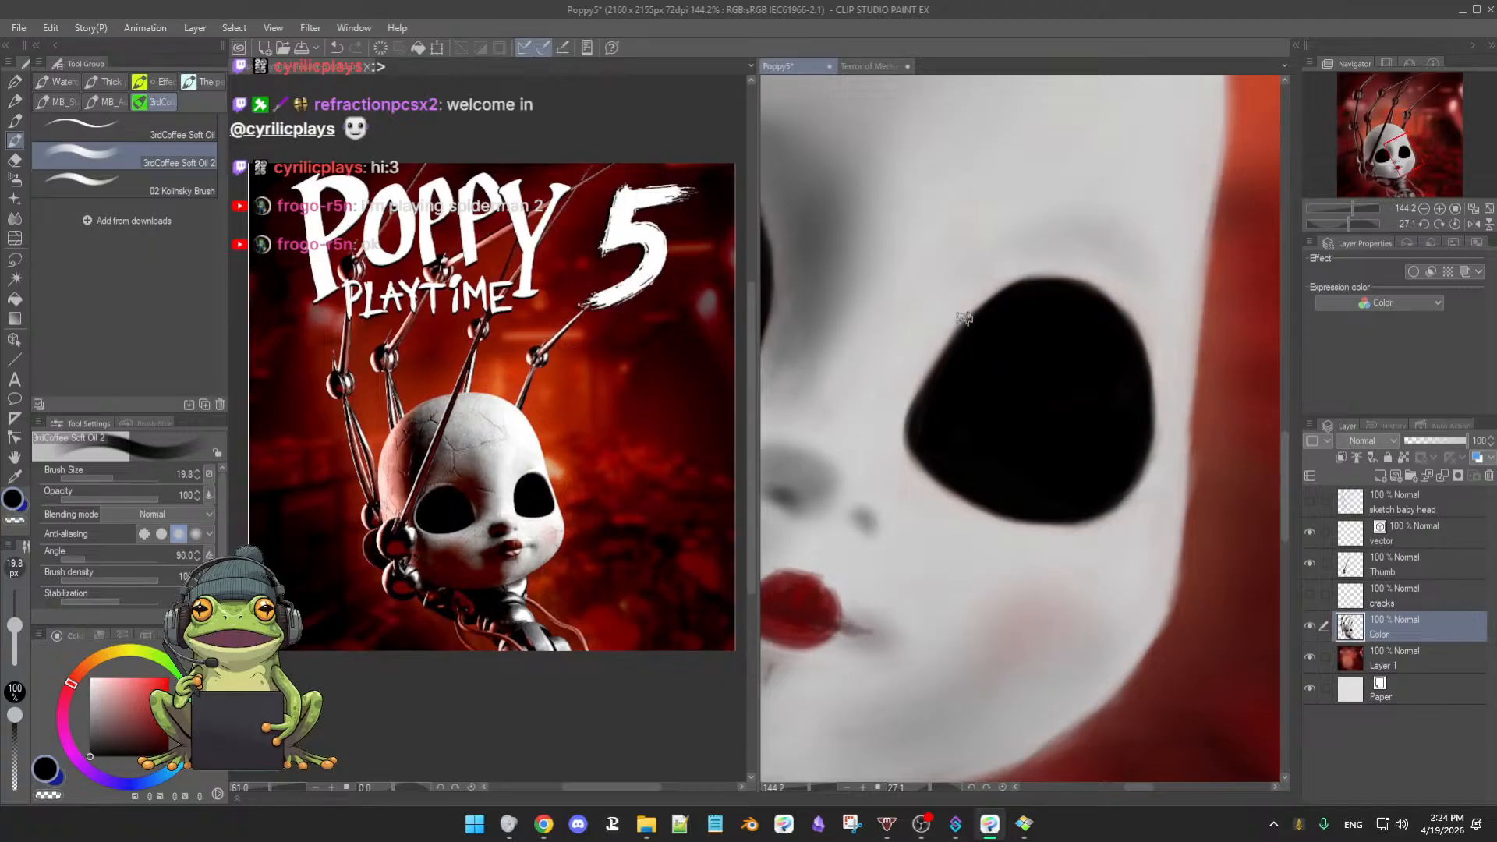
key(bracketleft)
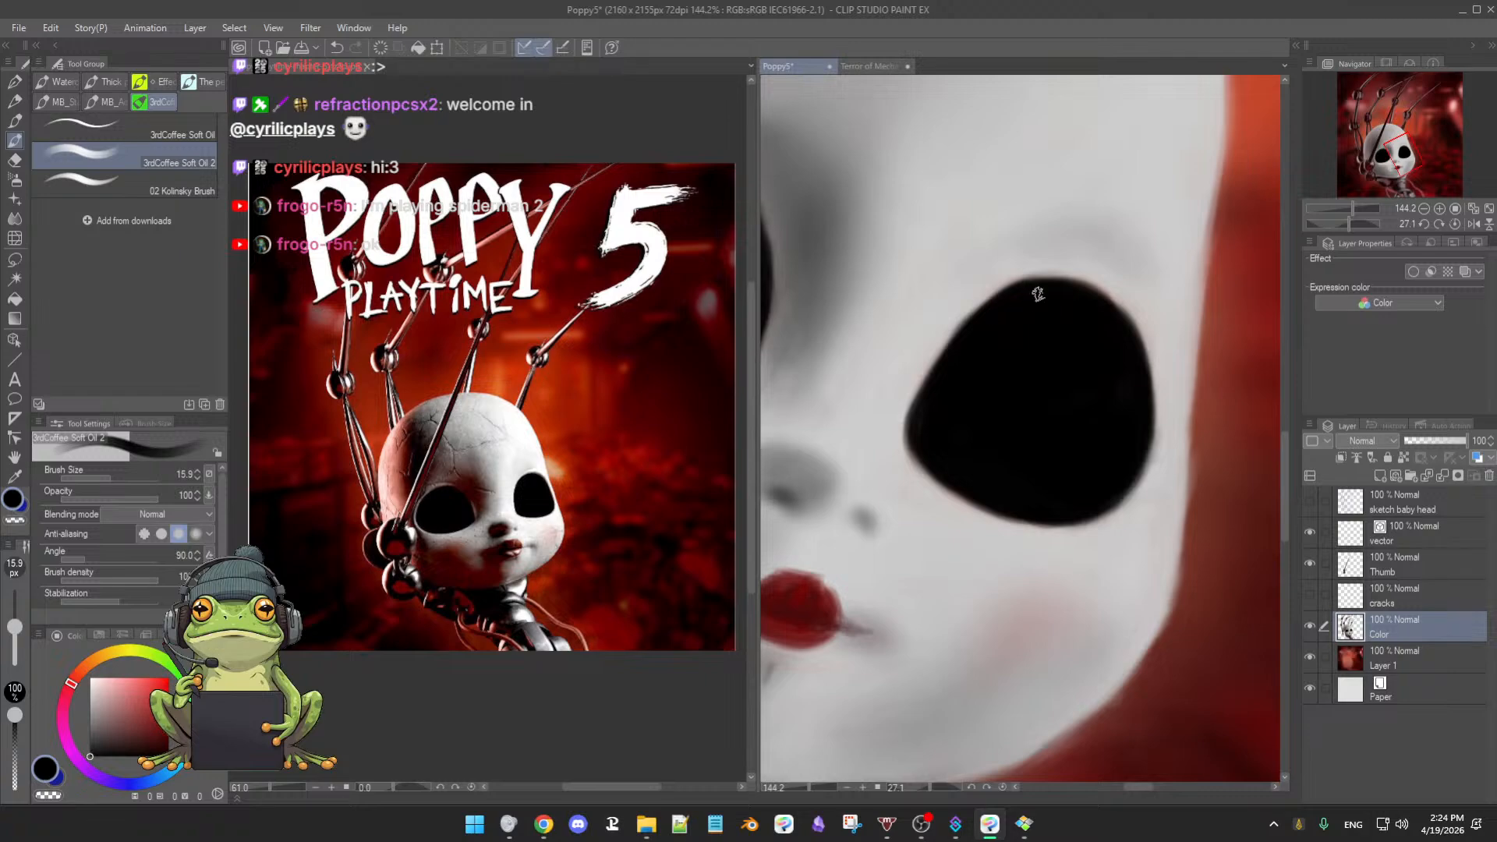
- Refine the eye socket rim, alternating face grey and black, then reset the rotation upright
alt+click(1082, 274)
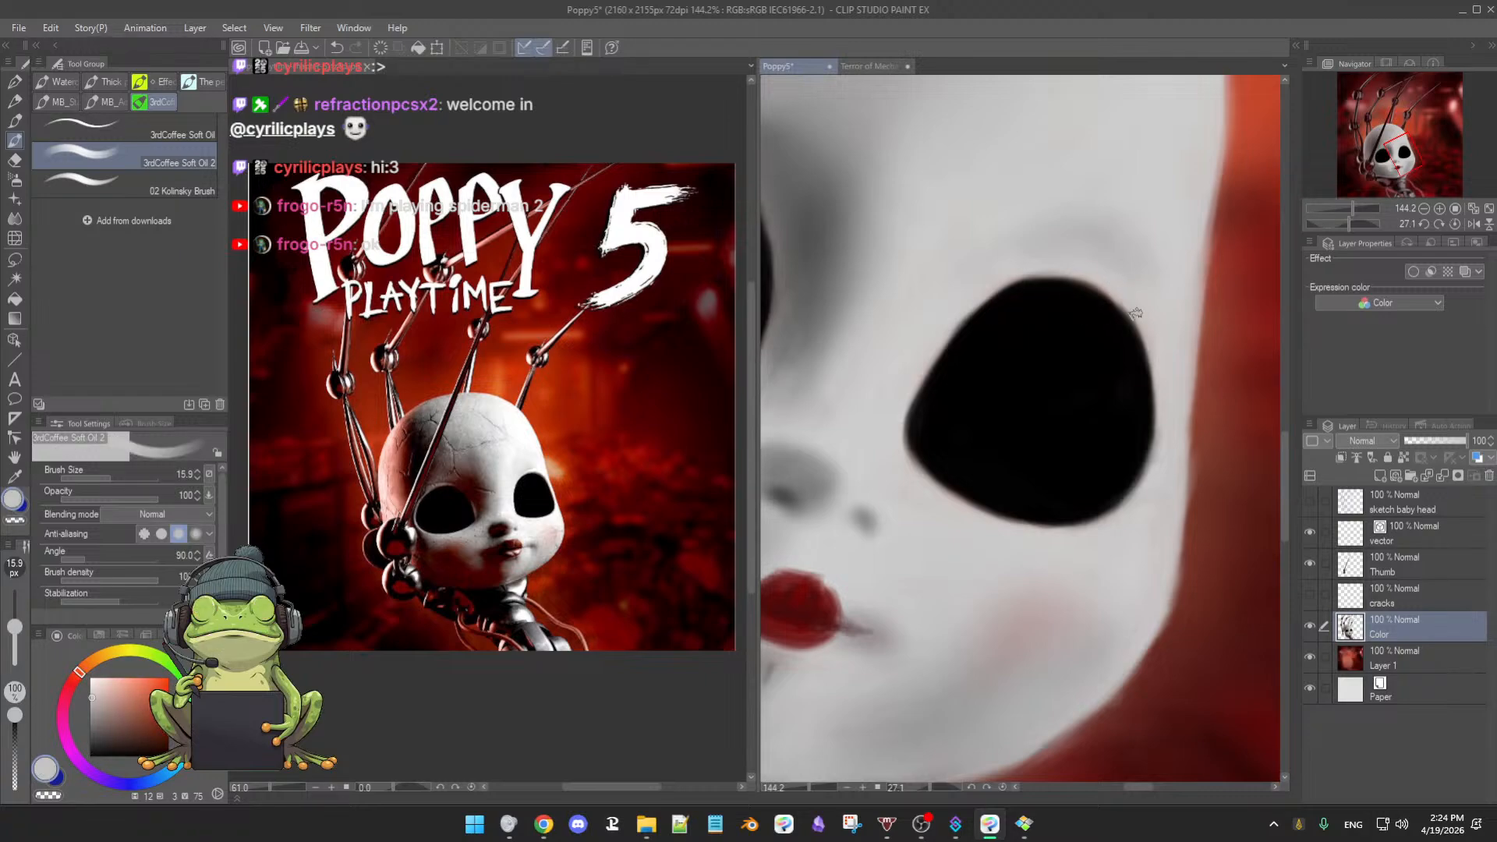
alt+click(1086, 317)
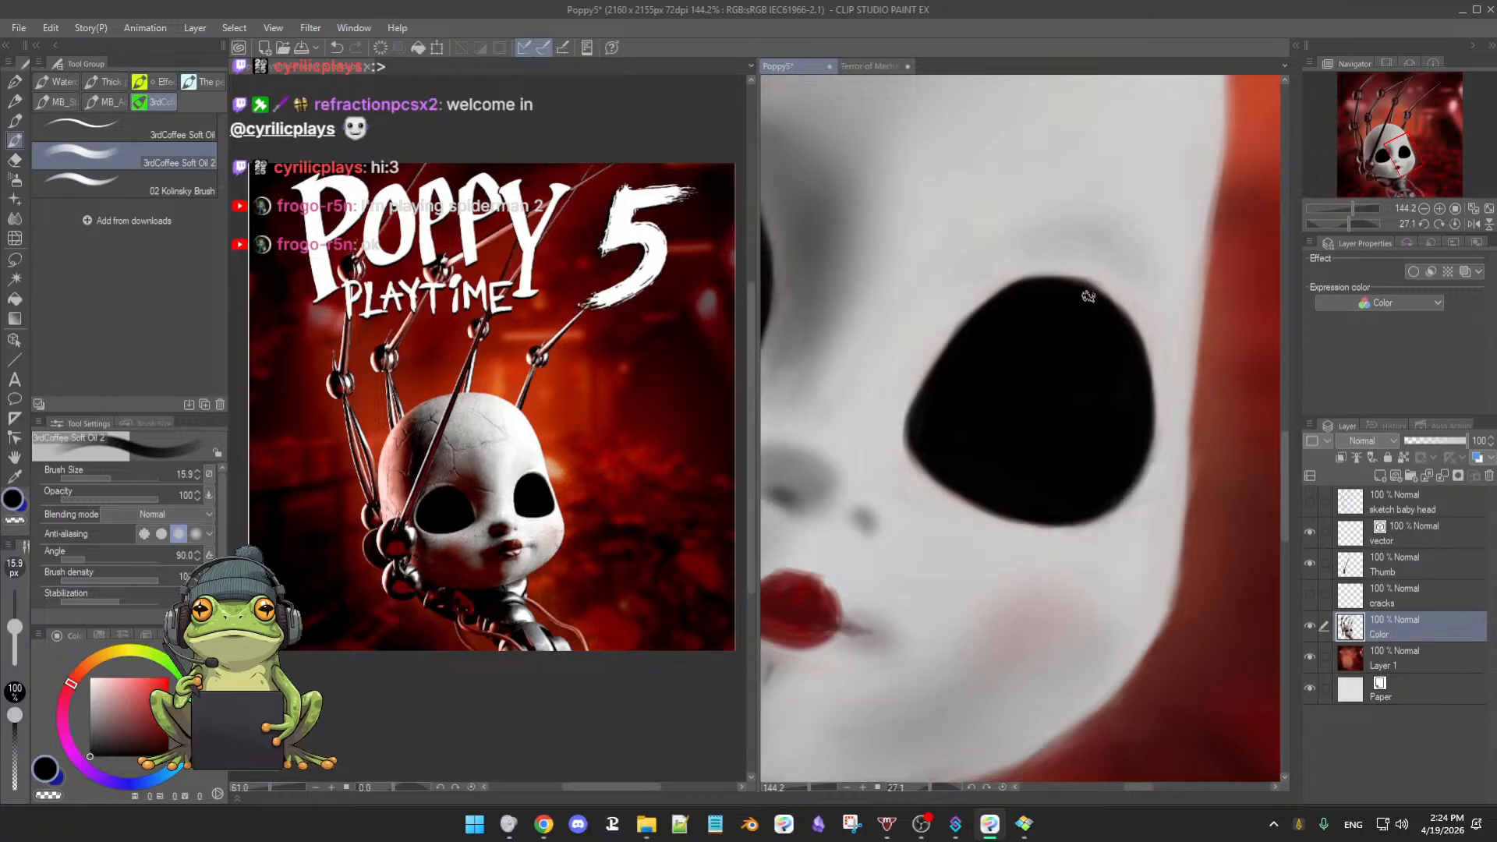
drag(1051, 525, 1159, 361)
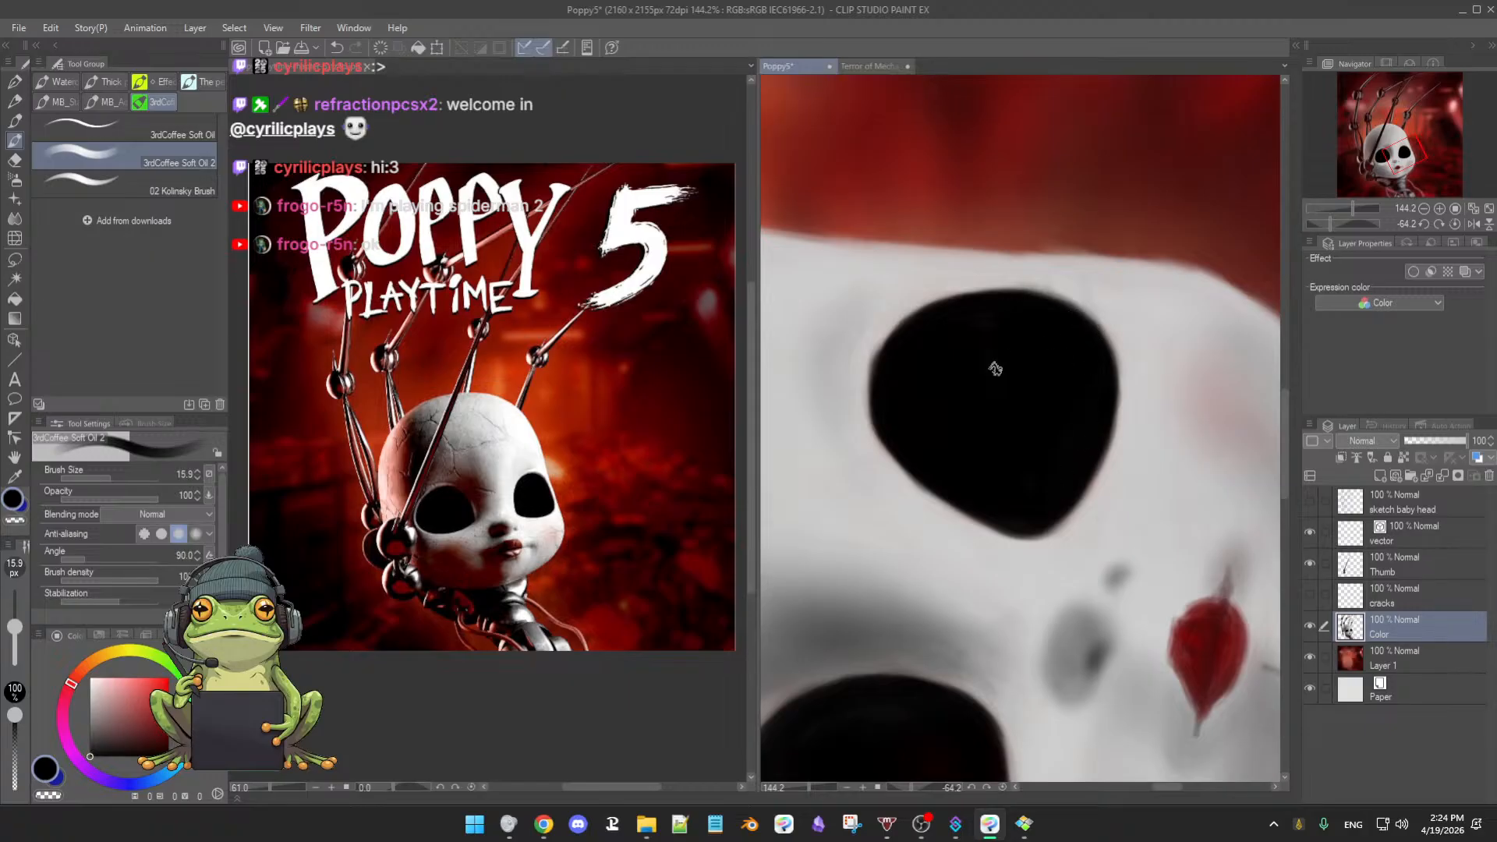
scroll(1038, 415, down, 2)
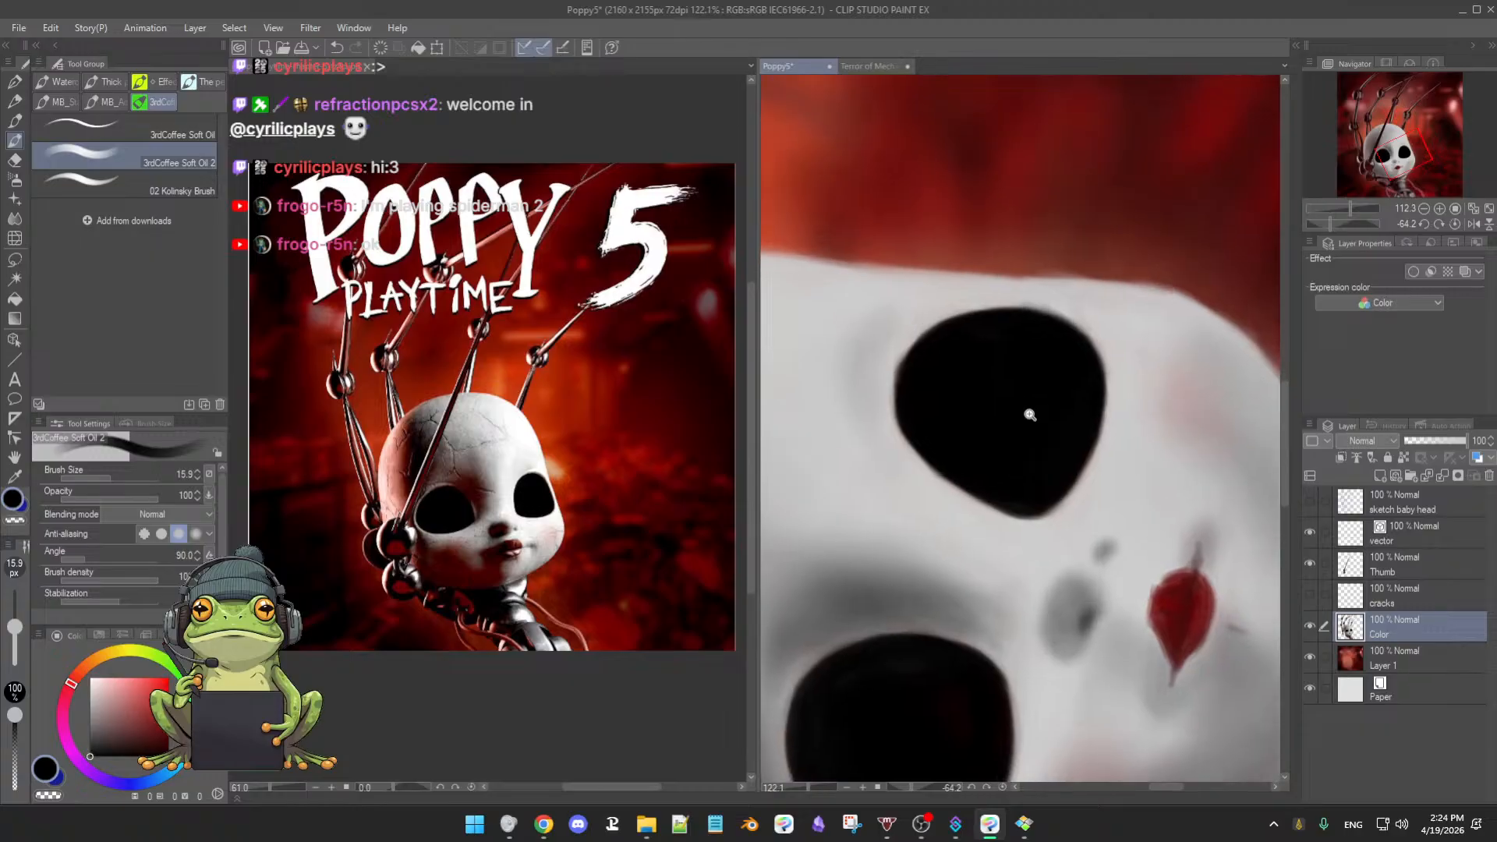
key(ctrl+at)
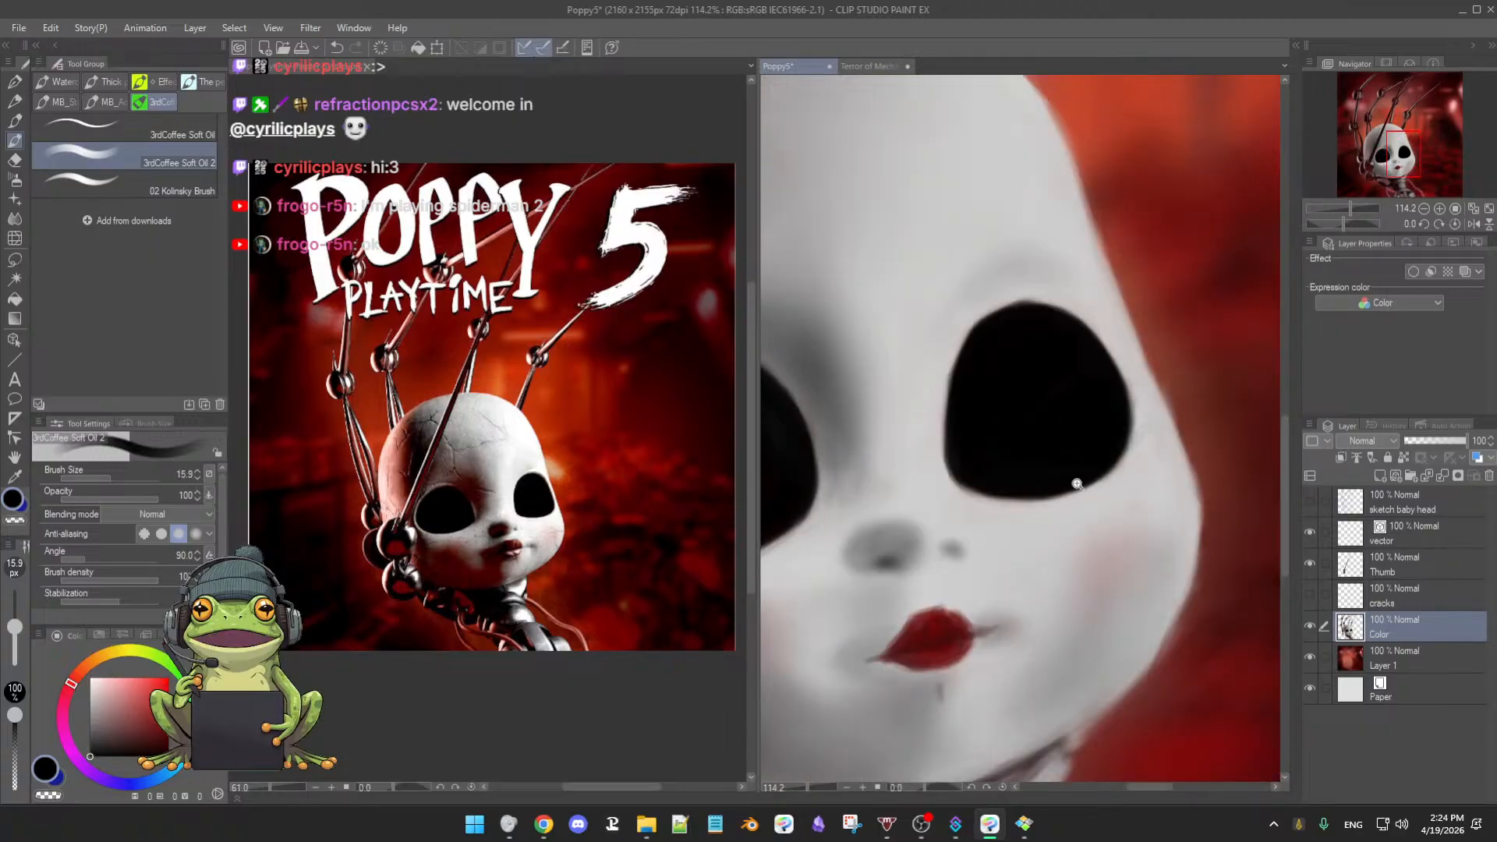
scroll(1074, 483, down, 4)
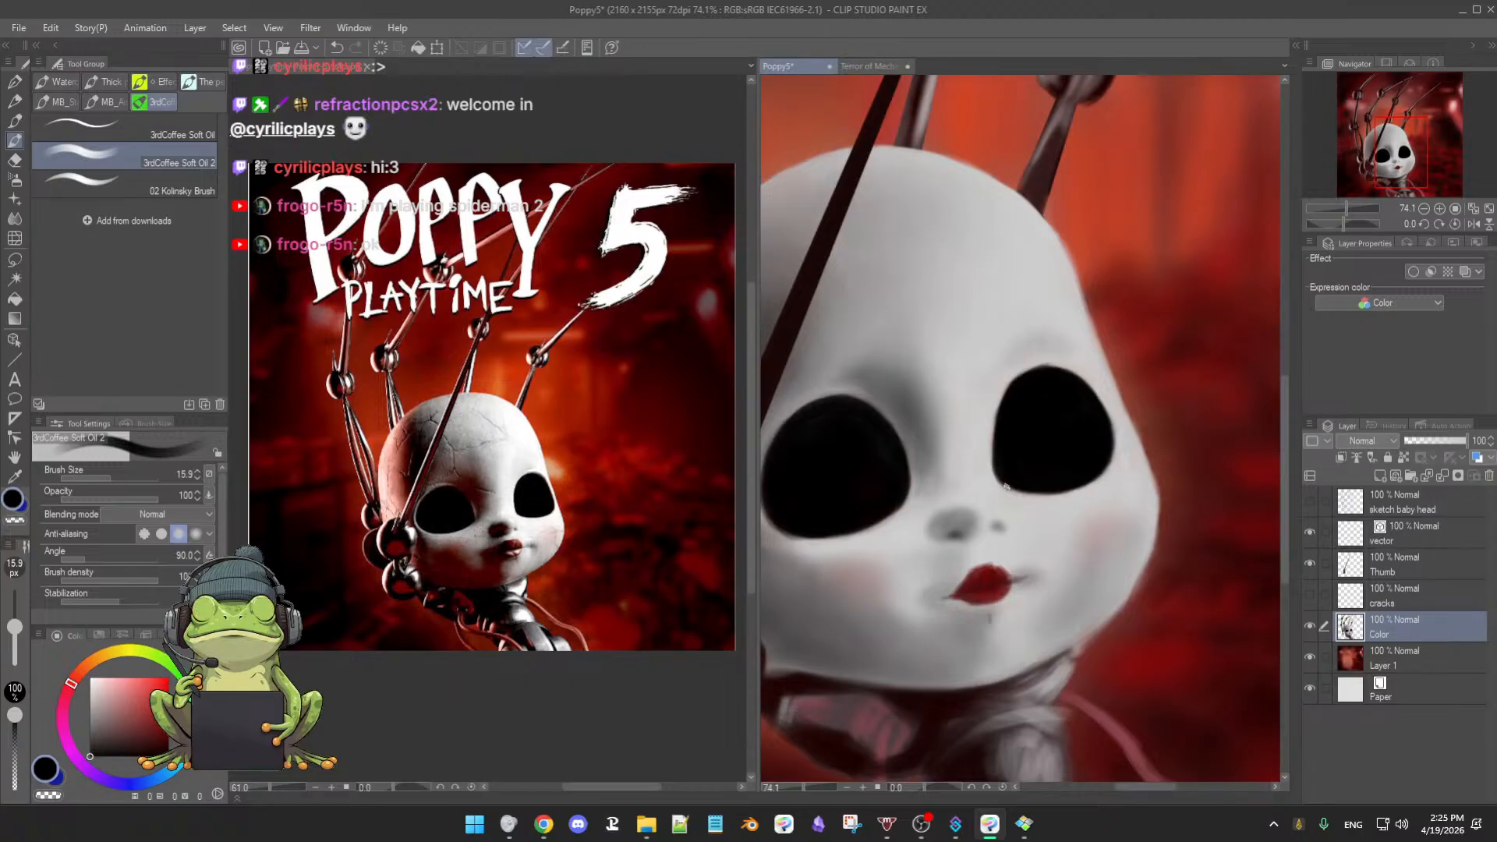
- Shade dark grey beside the left eye socket's inner edge with the Soft airbrush, ending near 29 px
alt+click(926, 434)
key(])
key(])
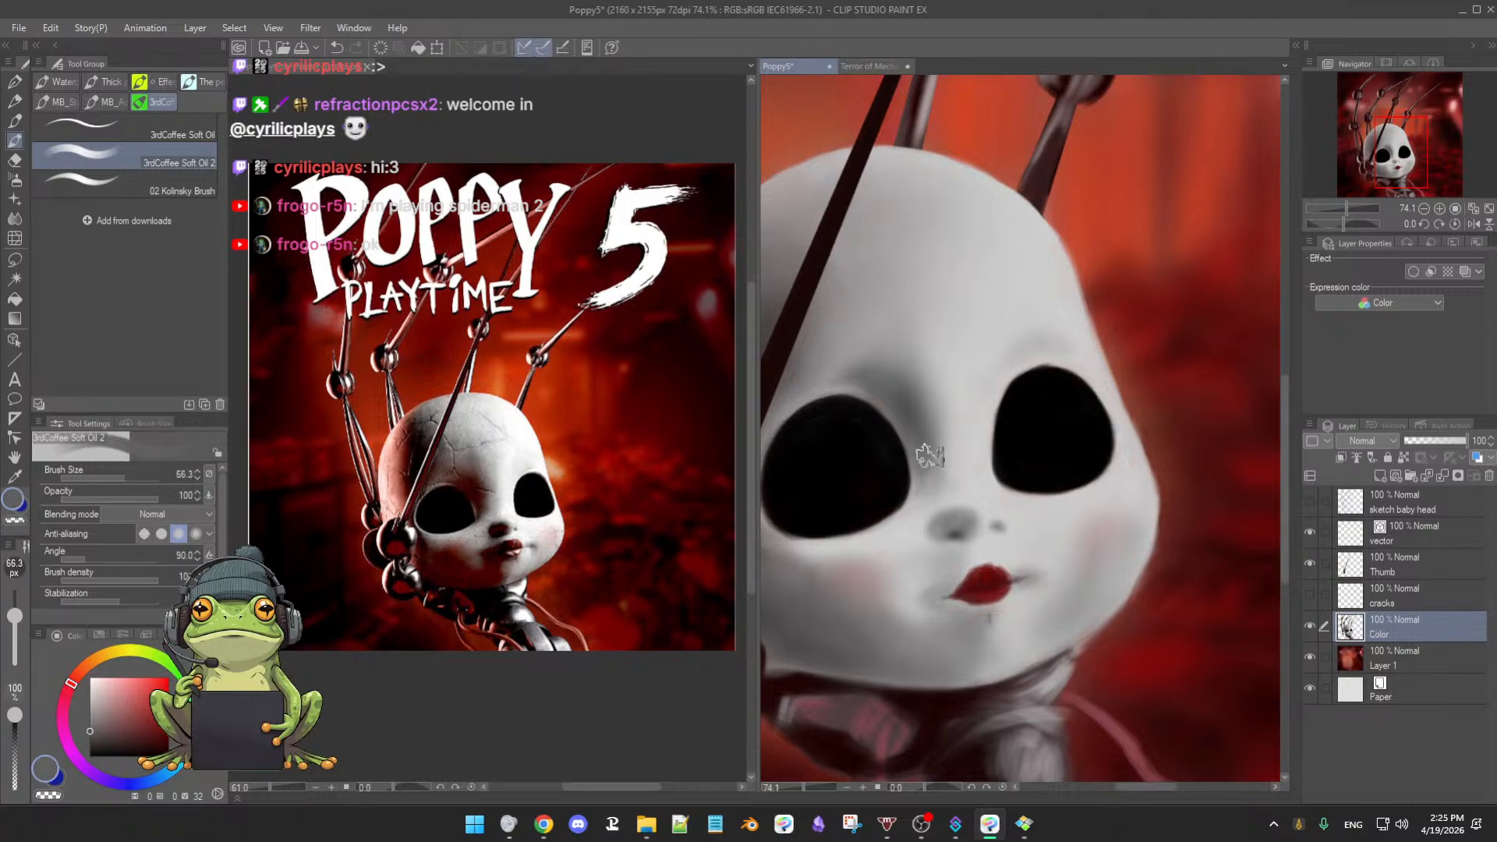
key(b)
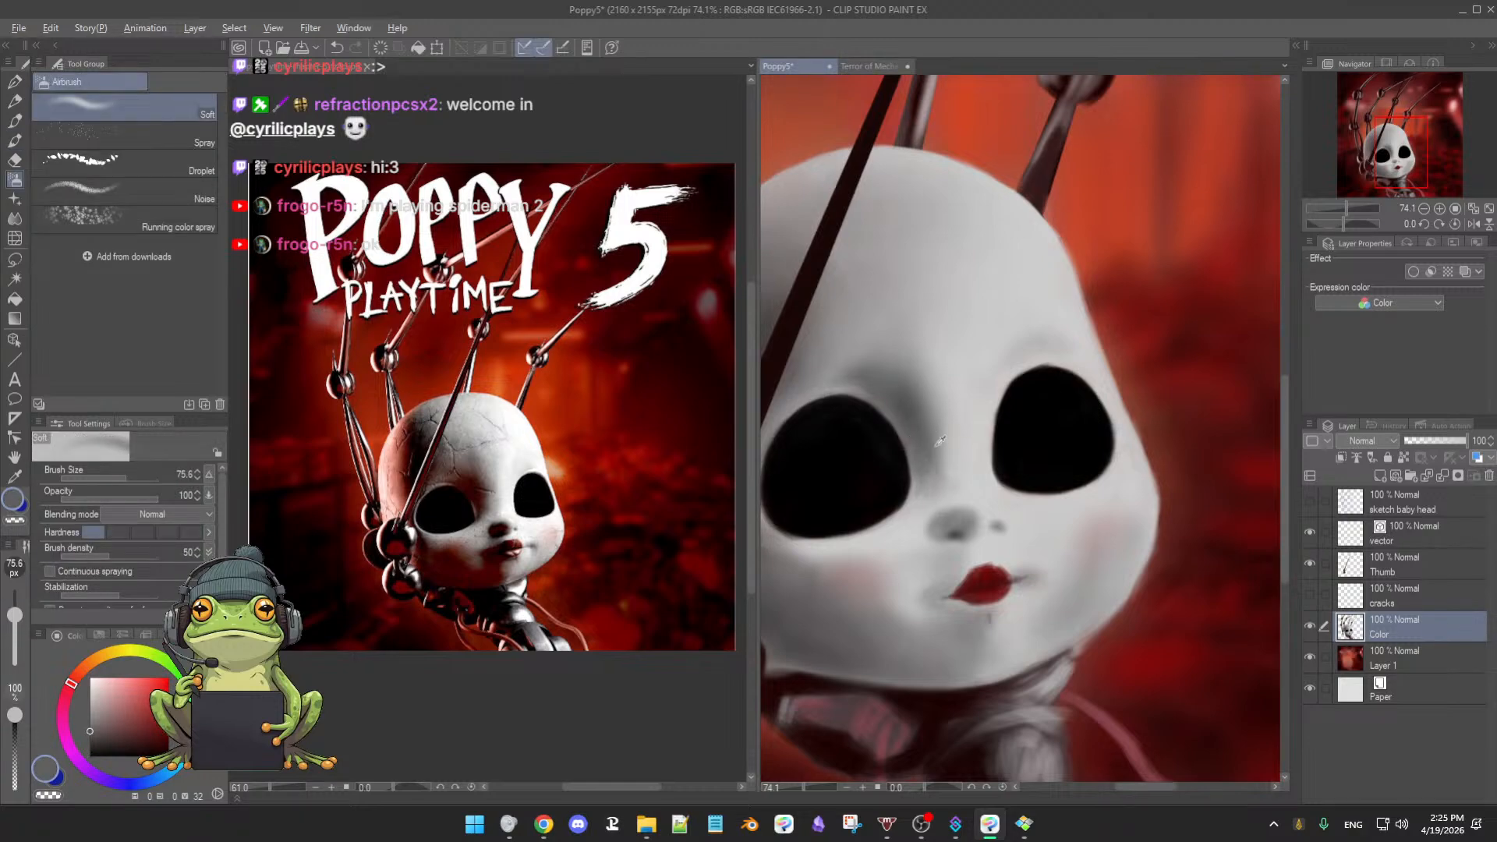
key([)
mouse_move(926, 452)
mouse_down()
mouse_move(918, 472)
mouse_move(916, 439)
mouse_move(923, 497)
mouse_up()
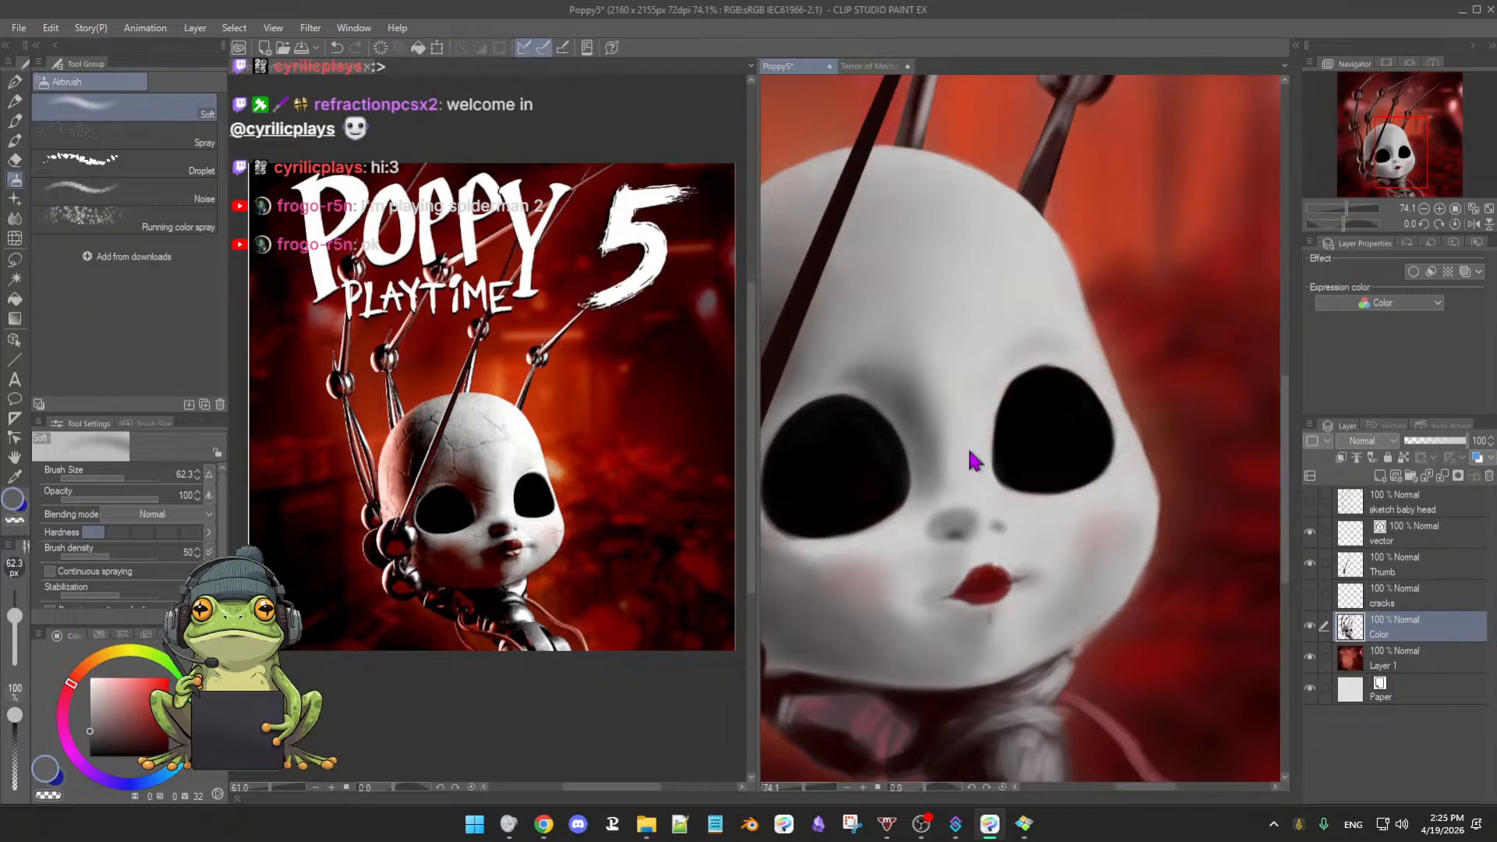
key([)
key([)
key([)
key([)
scroll(1065, 473, down, 5)
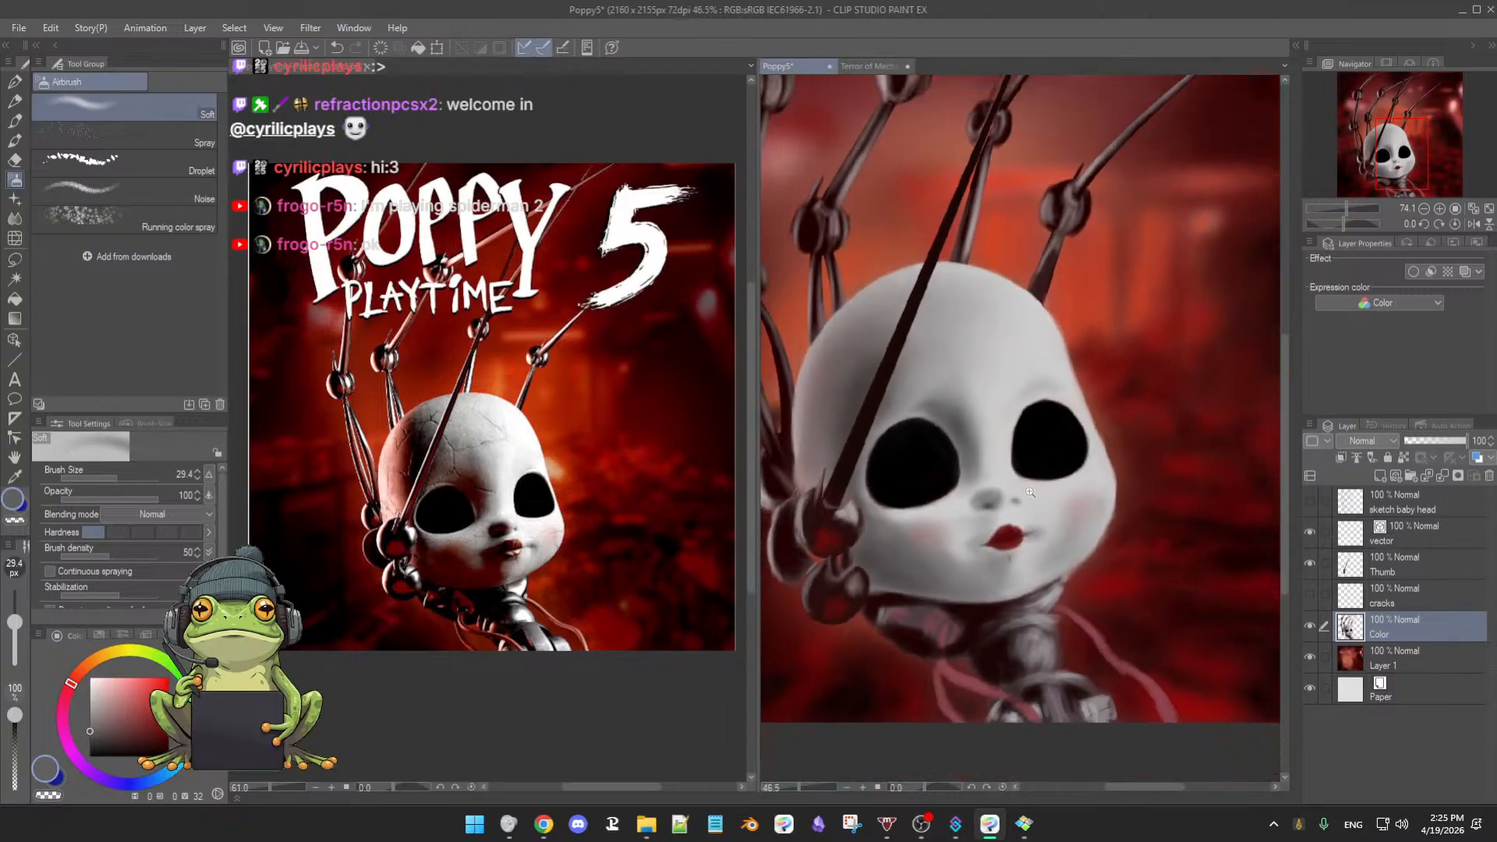
drag(1072, 441, 1081, 487)
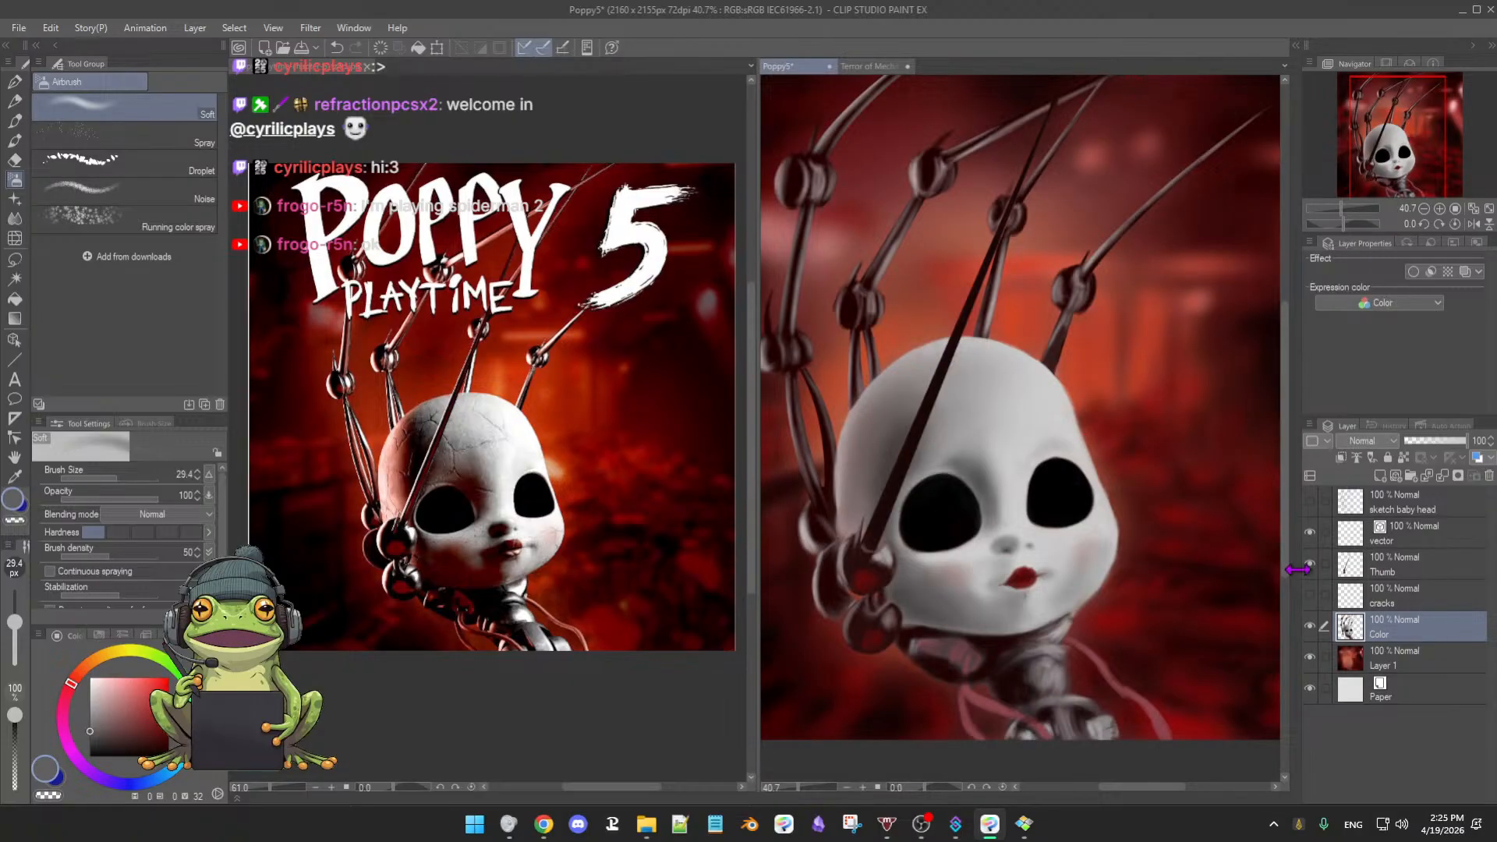
- Check the doll against a hidden background, then make the cracks layer visible
click(1310, 657)
click(1310, 659)
click(1412, 596)
click(1419, 573)
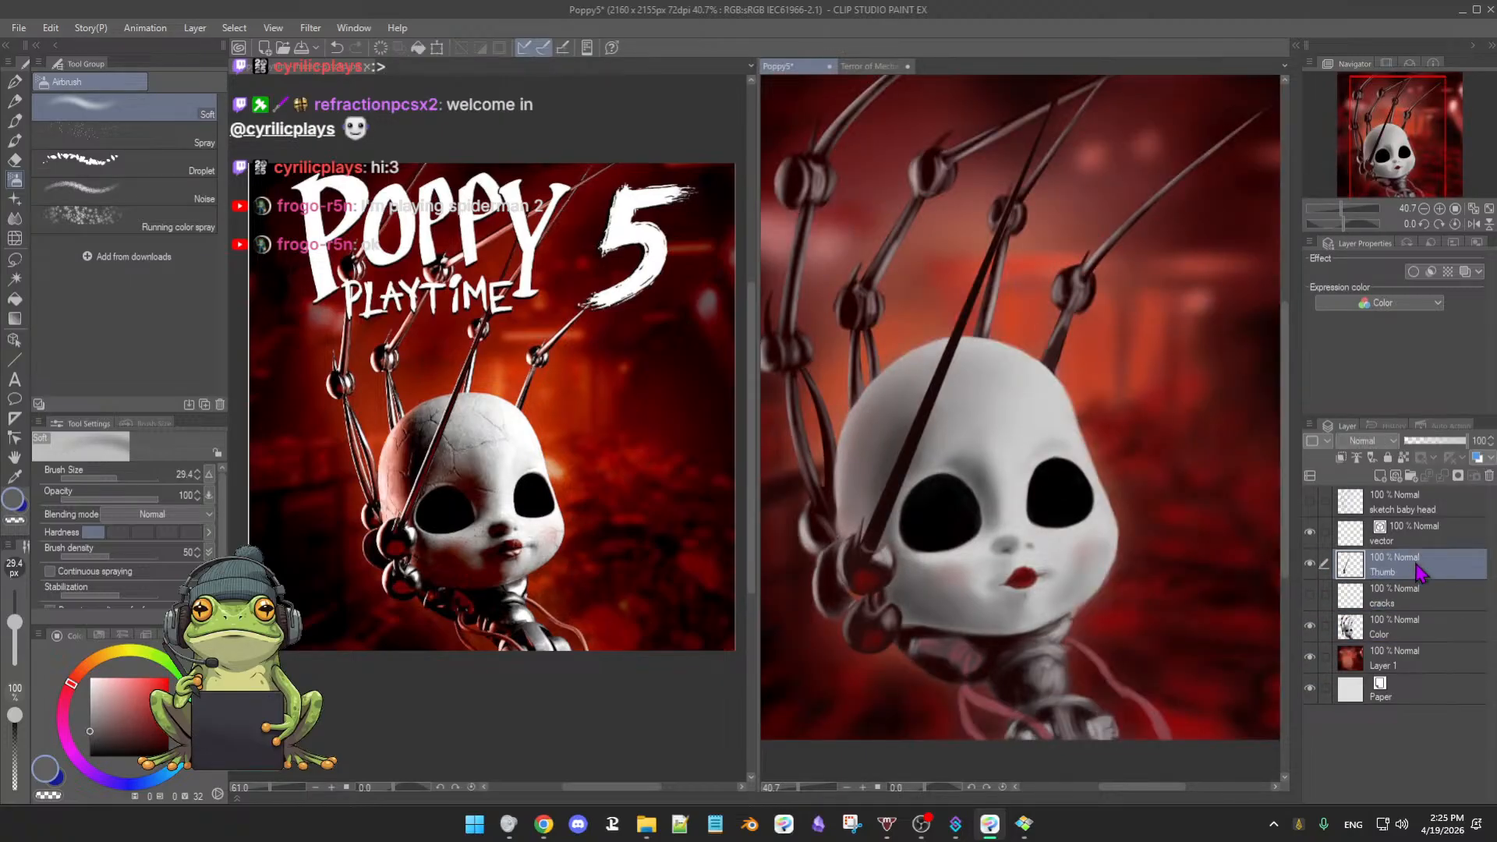
click(1310, 595)
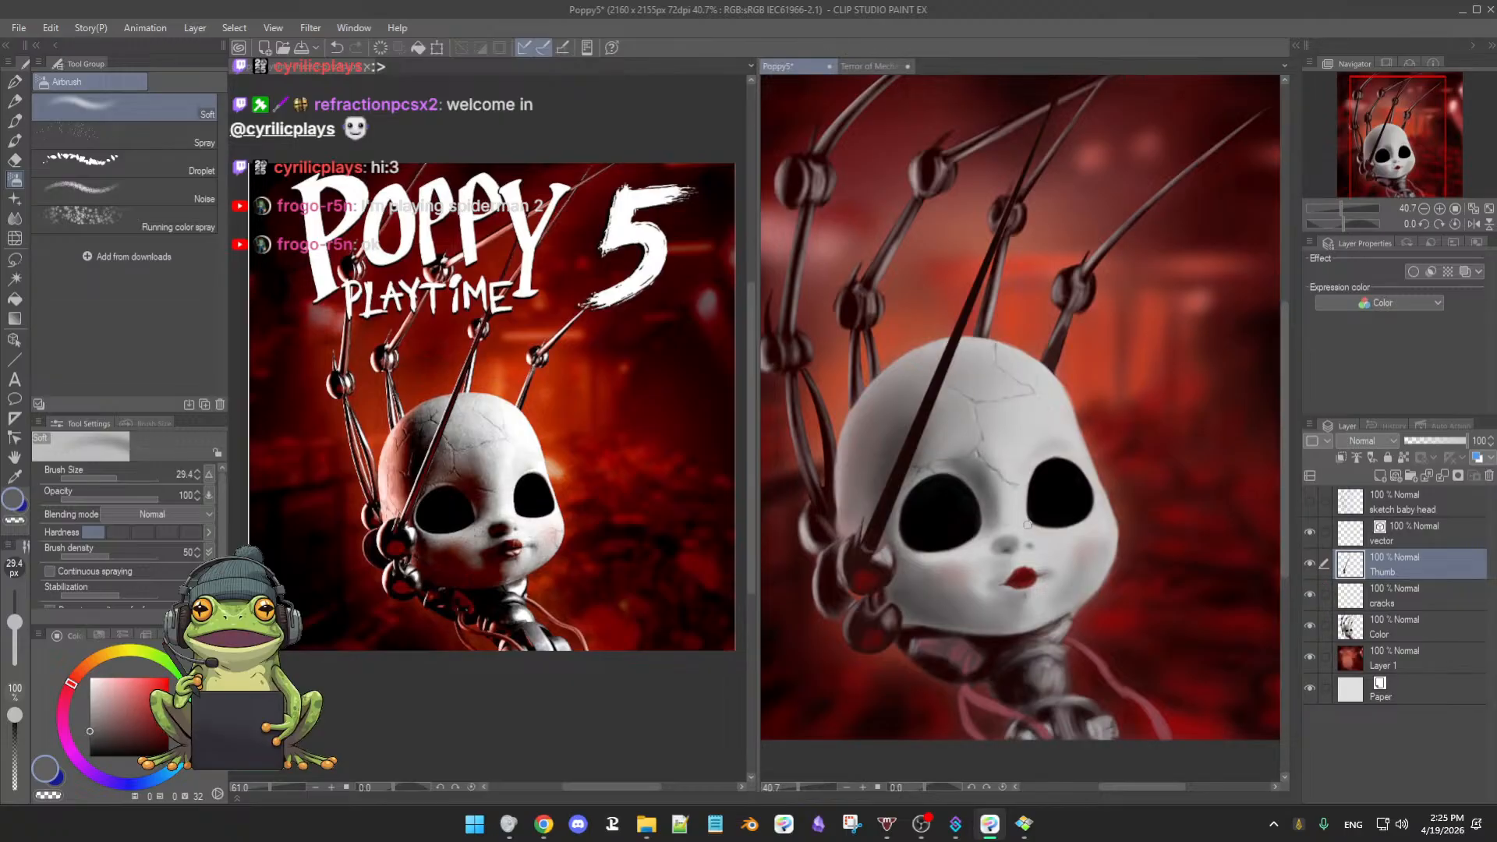
scroll(1027, 524, down, 3)
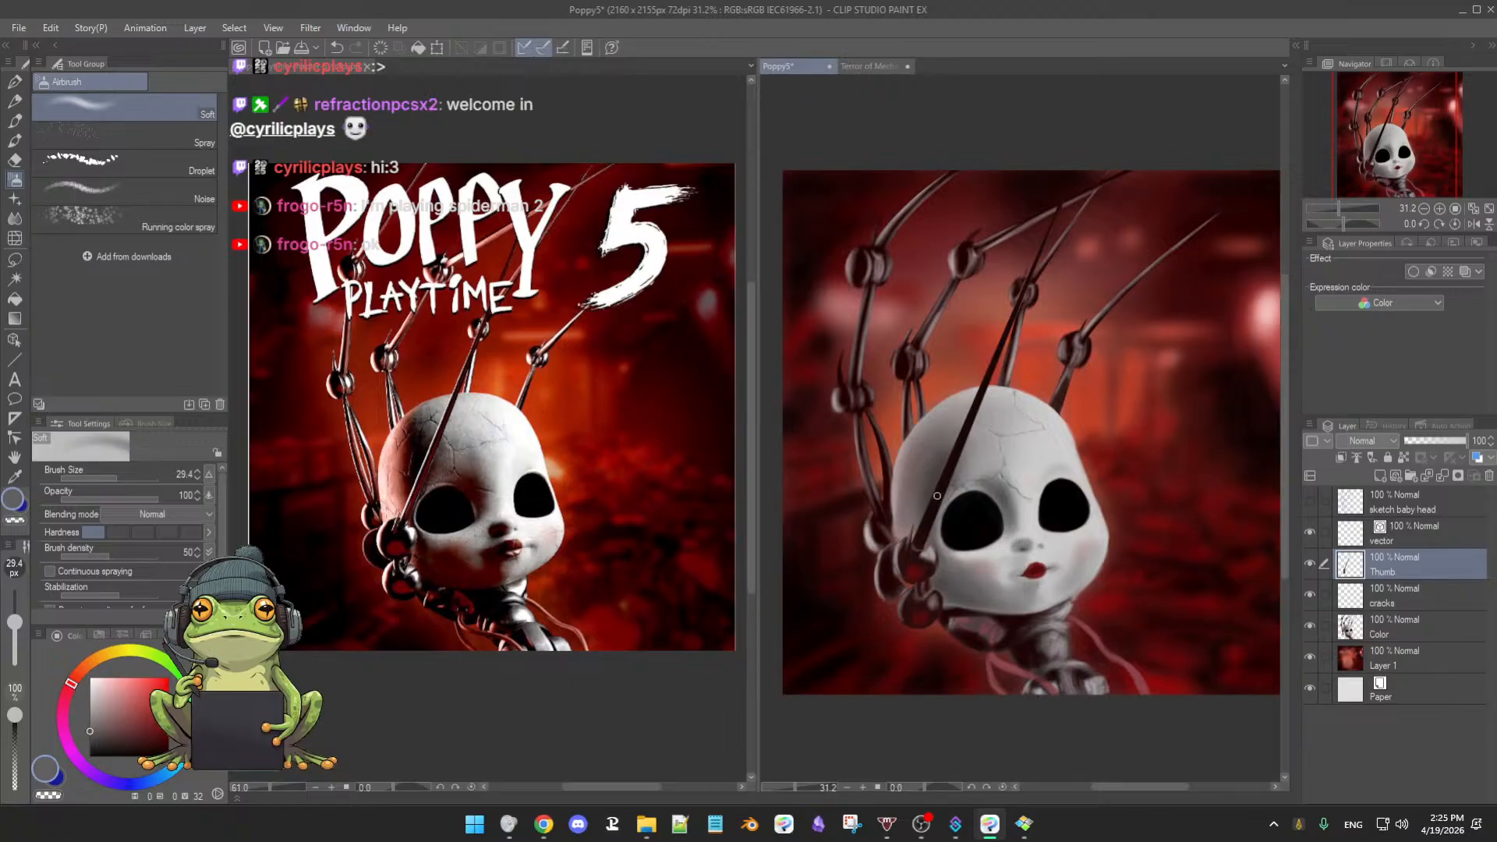
- Select the Color layer and load the airbrush with dark red at about 96 px
click(1408, 635)
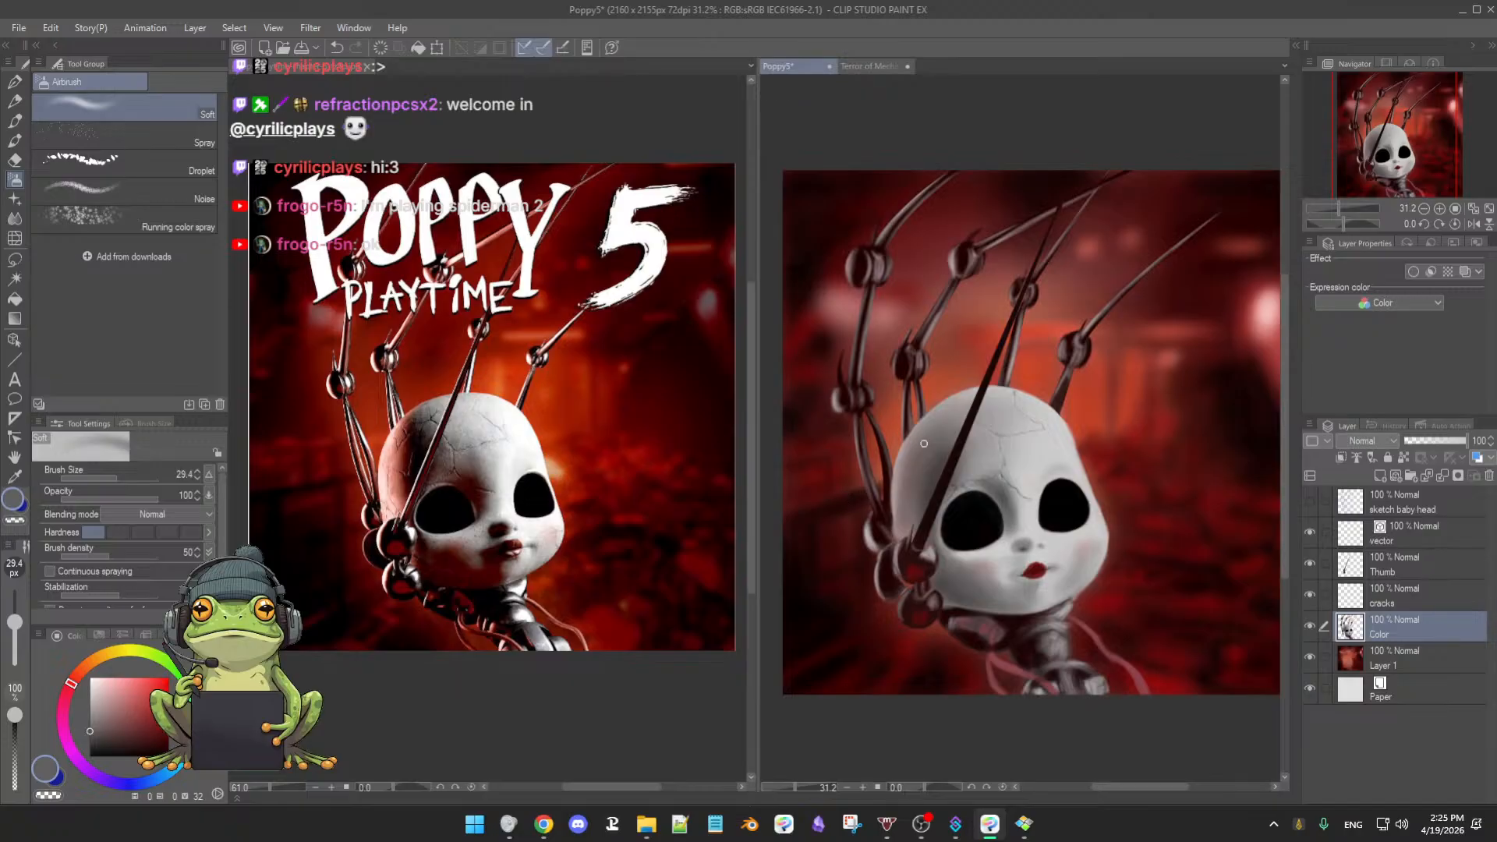
alt+click(1128, 496)
drag(1128, 497, 1140, 486)
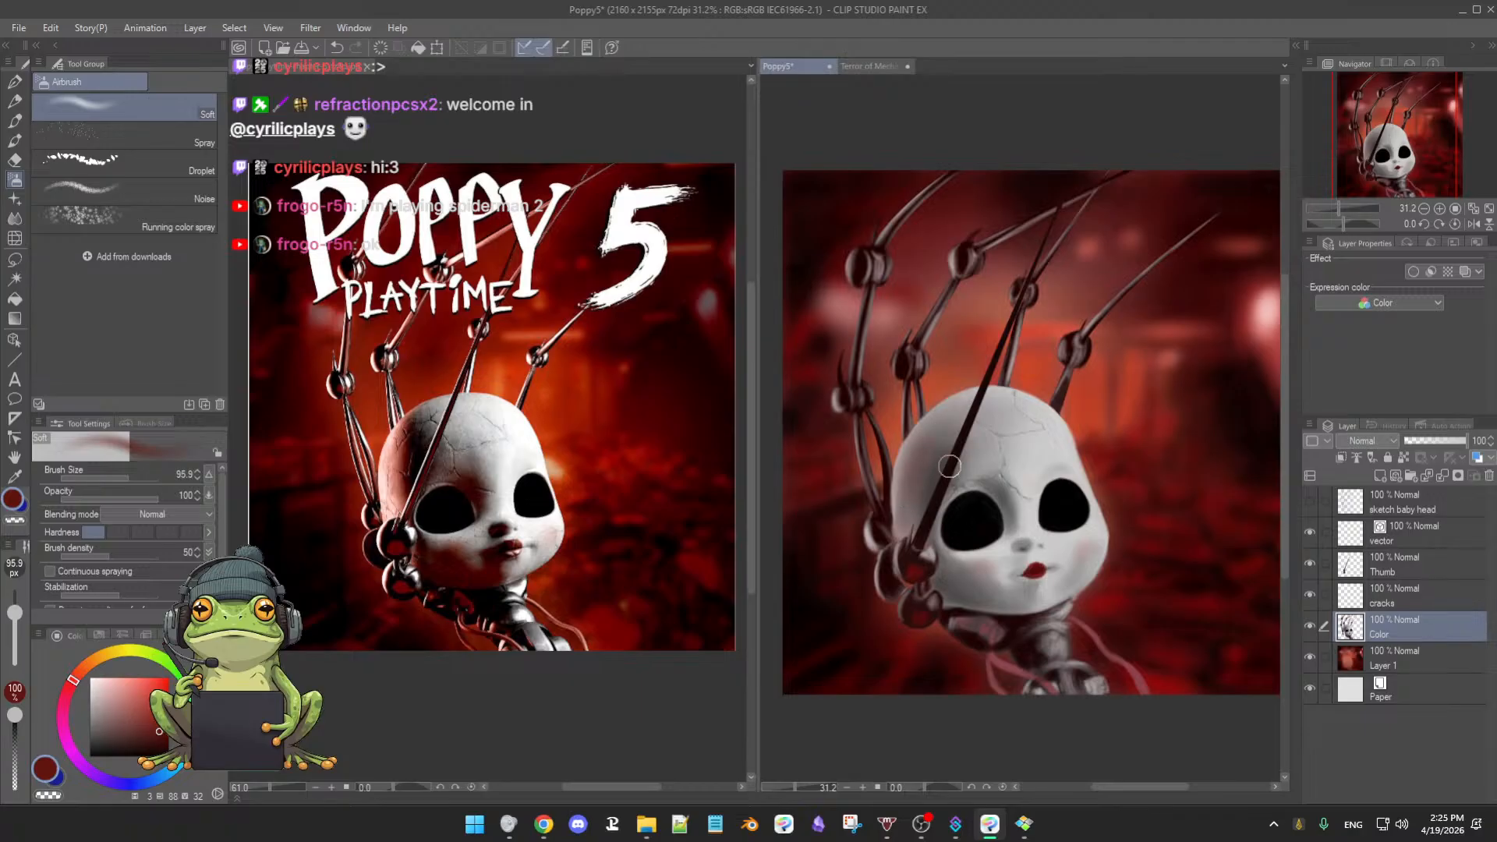
- Brush a faint red tint on the head's left side, then lighten the red toward pink
mouse_move(915, 466)
mouse_down()
mouse_move(906, 520)
mouse_move(966, 467)
mouse_move(926, 471)
mouse_move(912, 499)
mouse_move(952, 437)
mouse_move(930, 468)
mouse_move(946, 418)
mouse_move(947, 472)
mouse_up()
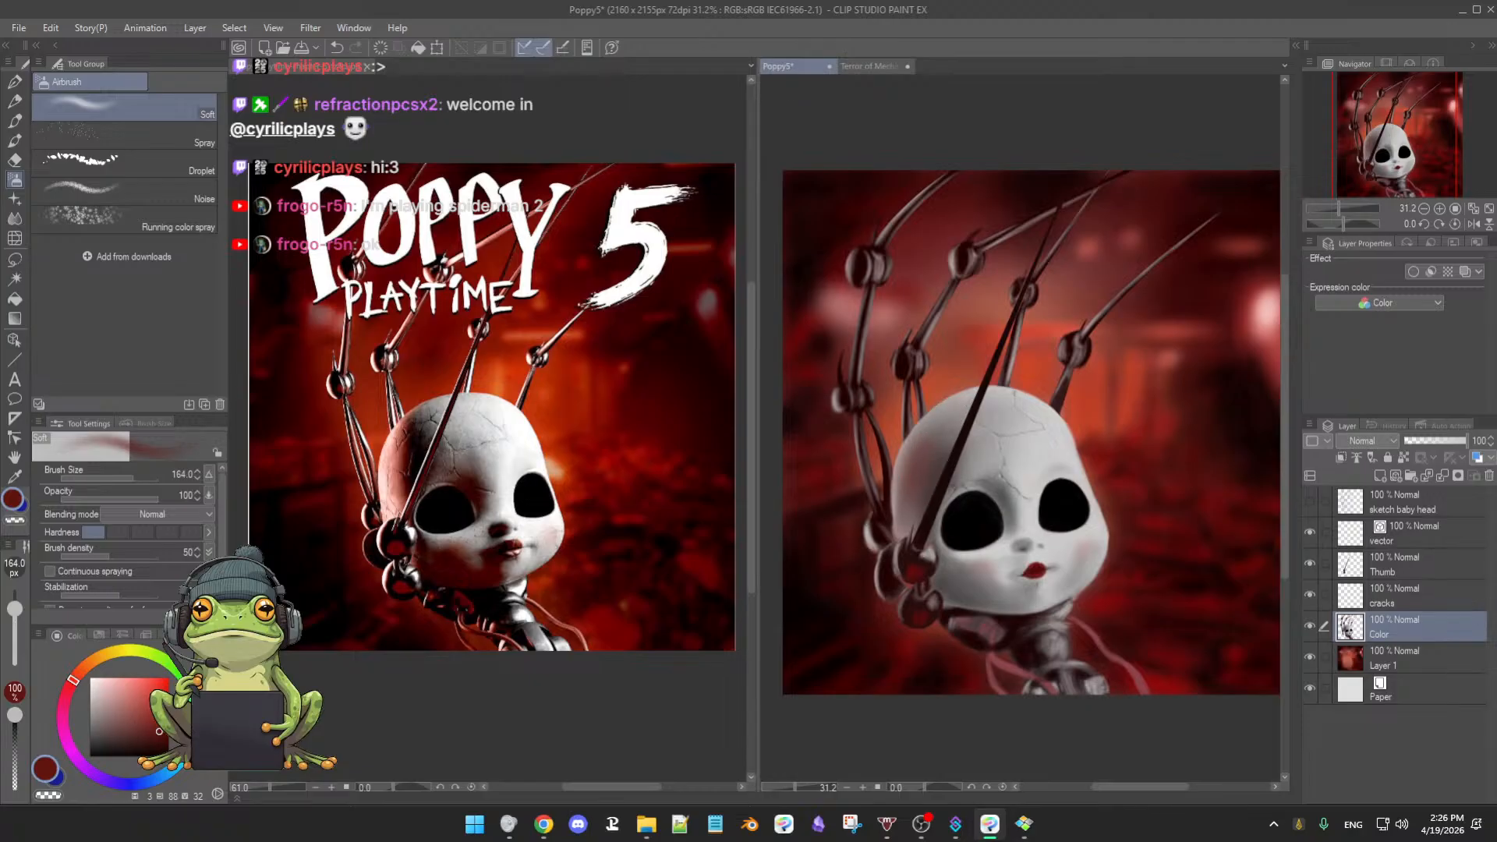
click(147, 711)
drag(145, 706, 132, 687)
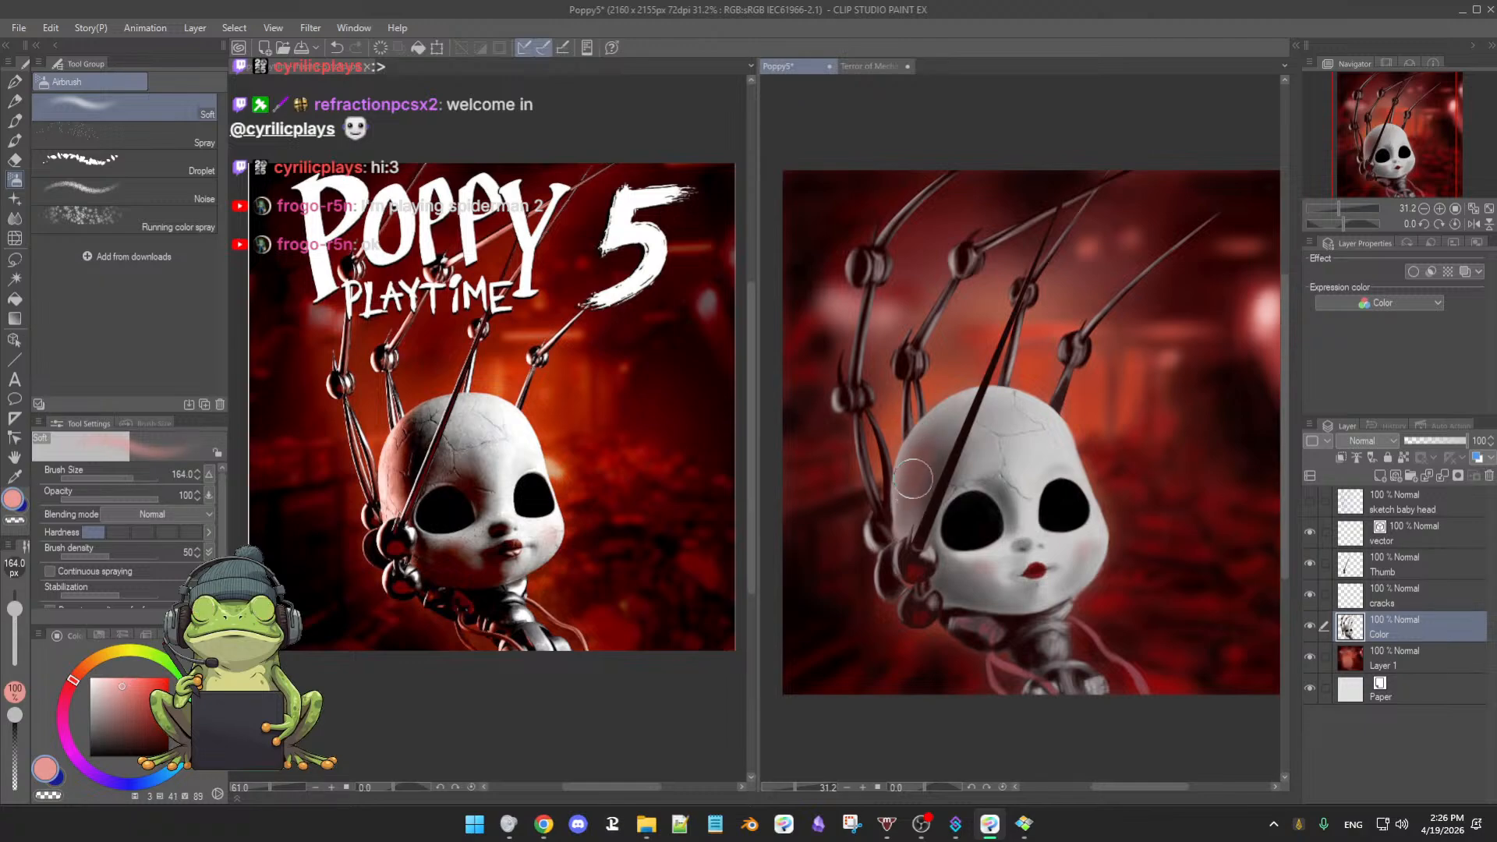
- Shrink the soft airbrush slightly to about 87 px and zoom in on the doll's head
ctrl+alt+drag(910, 473, 907, 469)
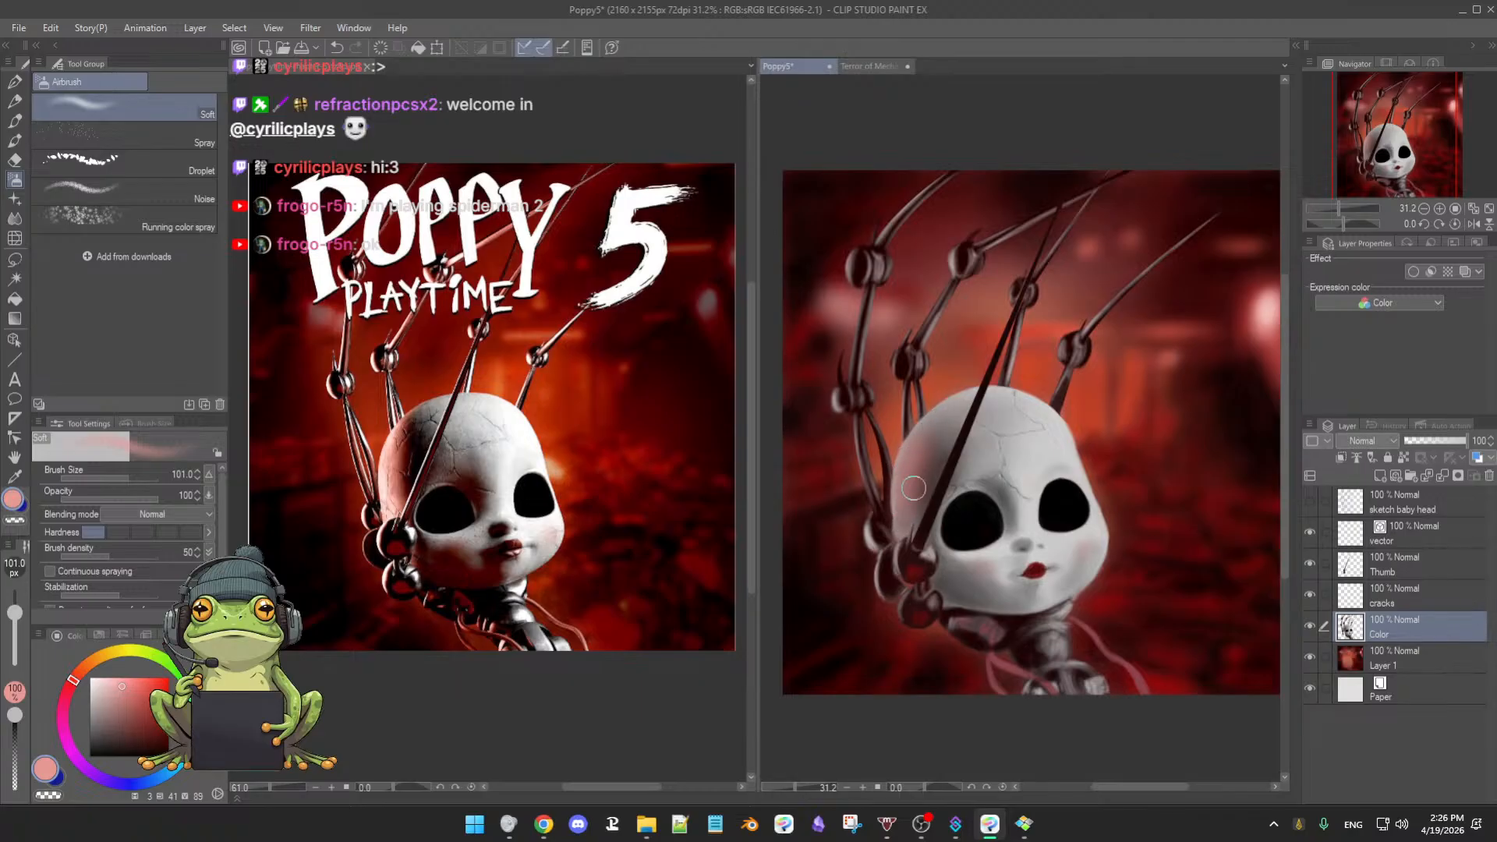
drag(938, 473, 976, 460)
drag(877, 524, 873, 524)
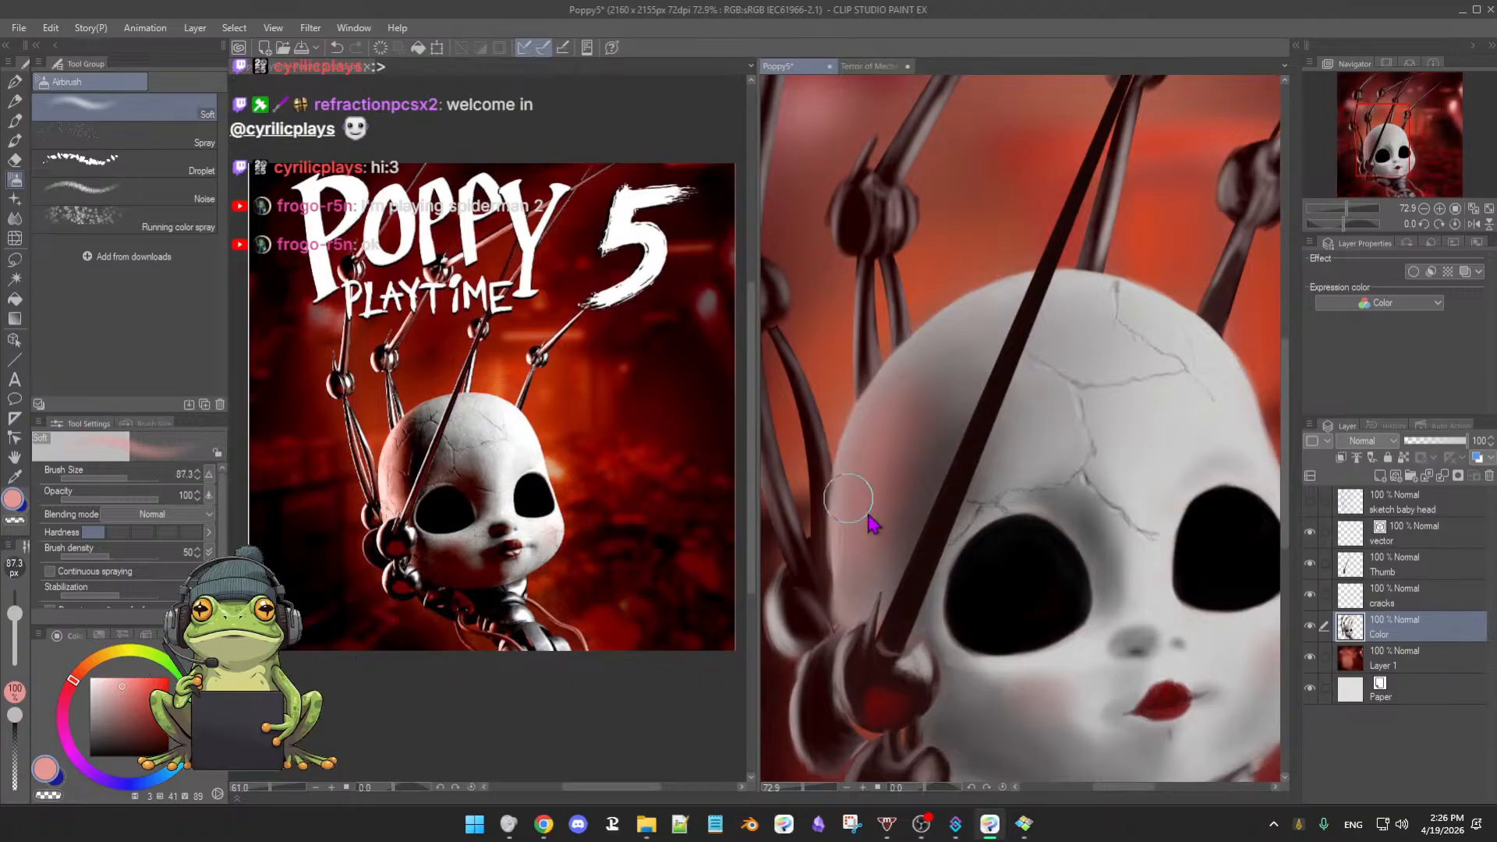
- Shrink the soft airbrush to about 24 px and pick a paler pink for the blush
key([)
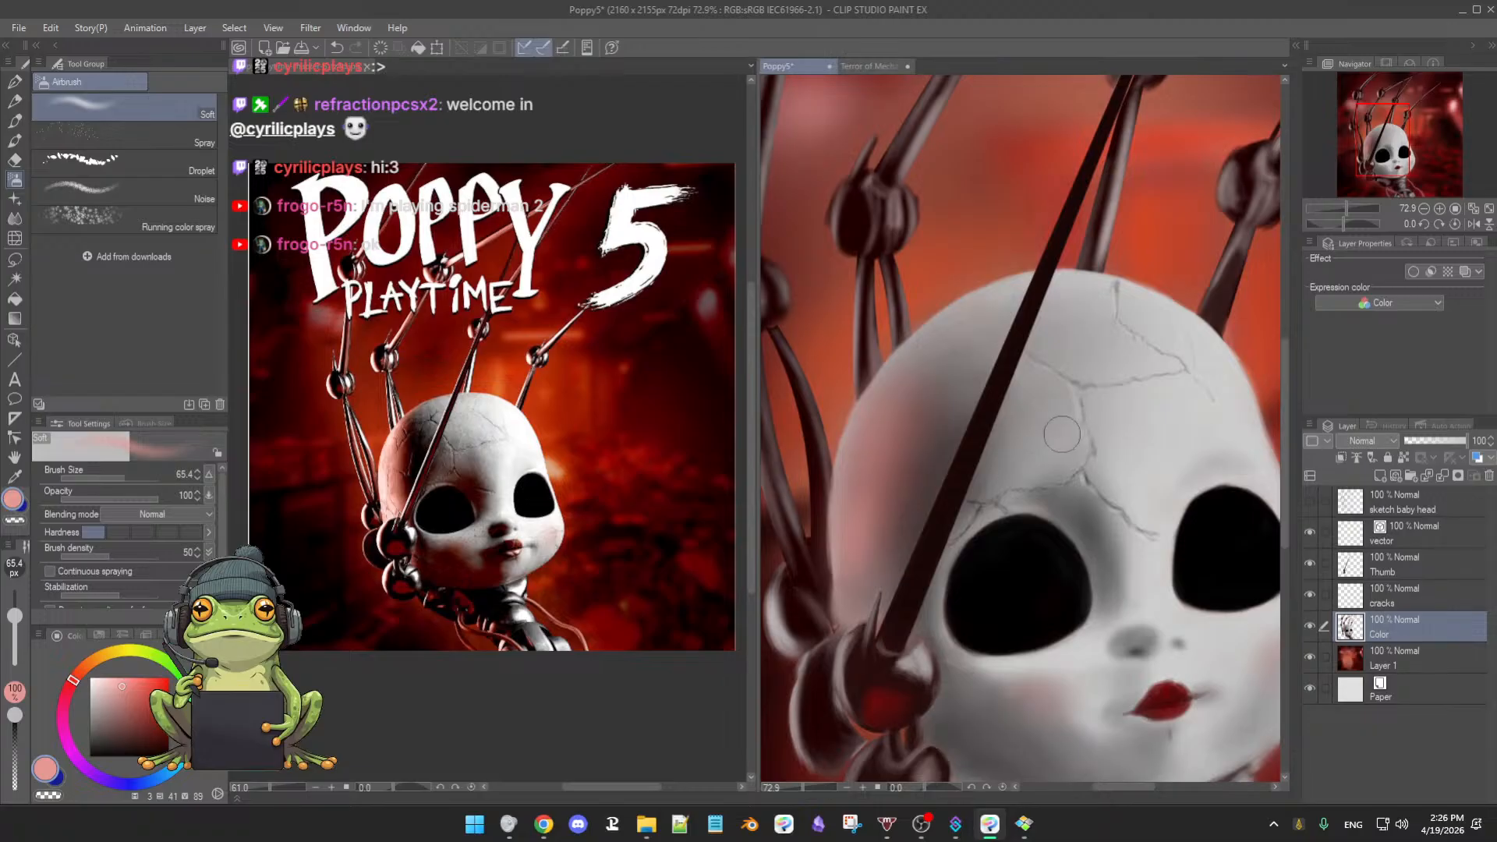
drag(120, 683, 110, 681)
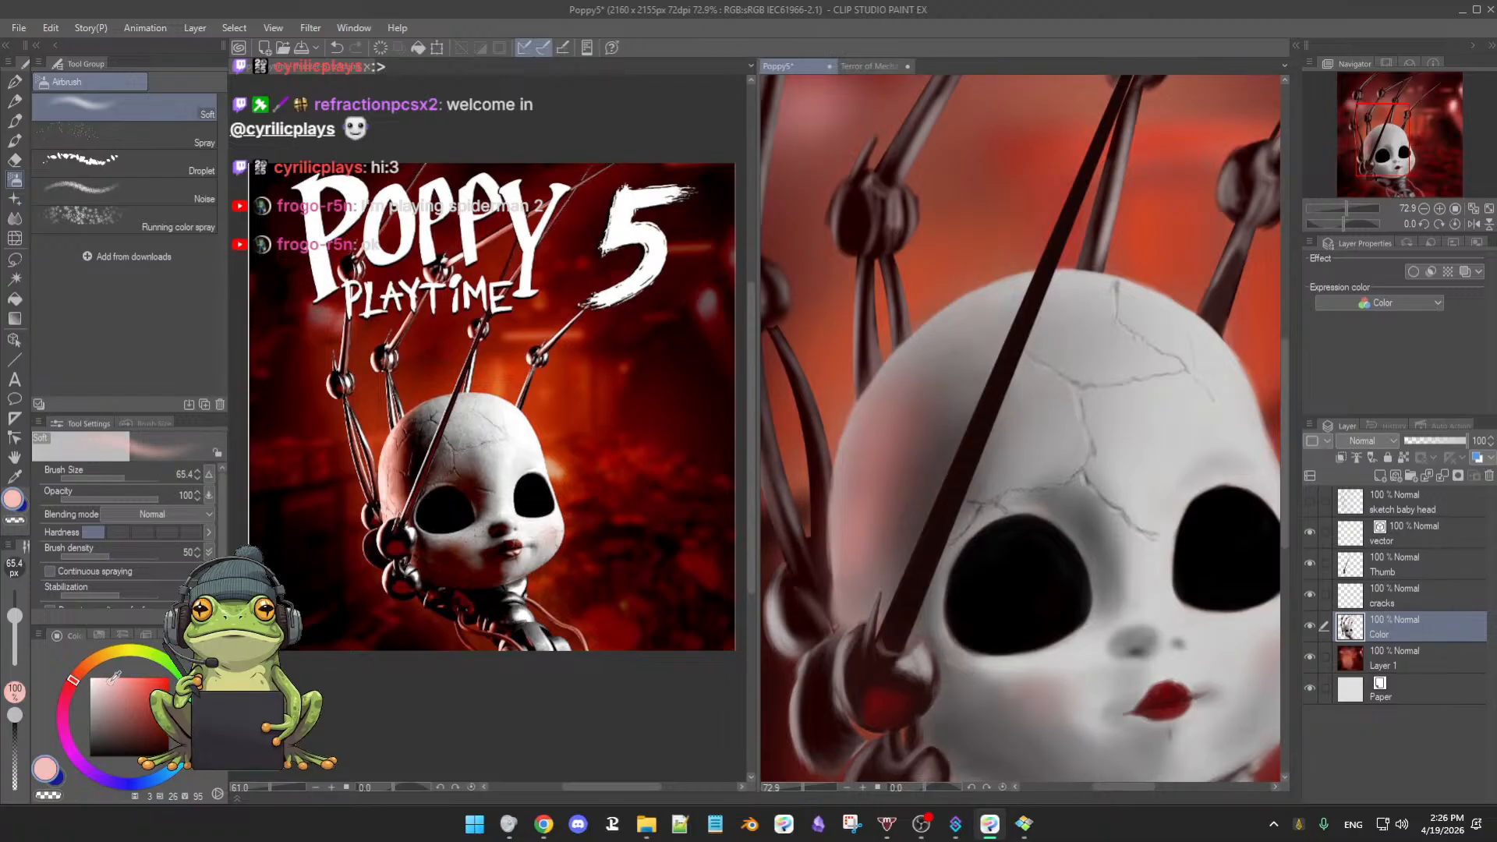
key(bracketleft)
key(bracketleft)
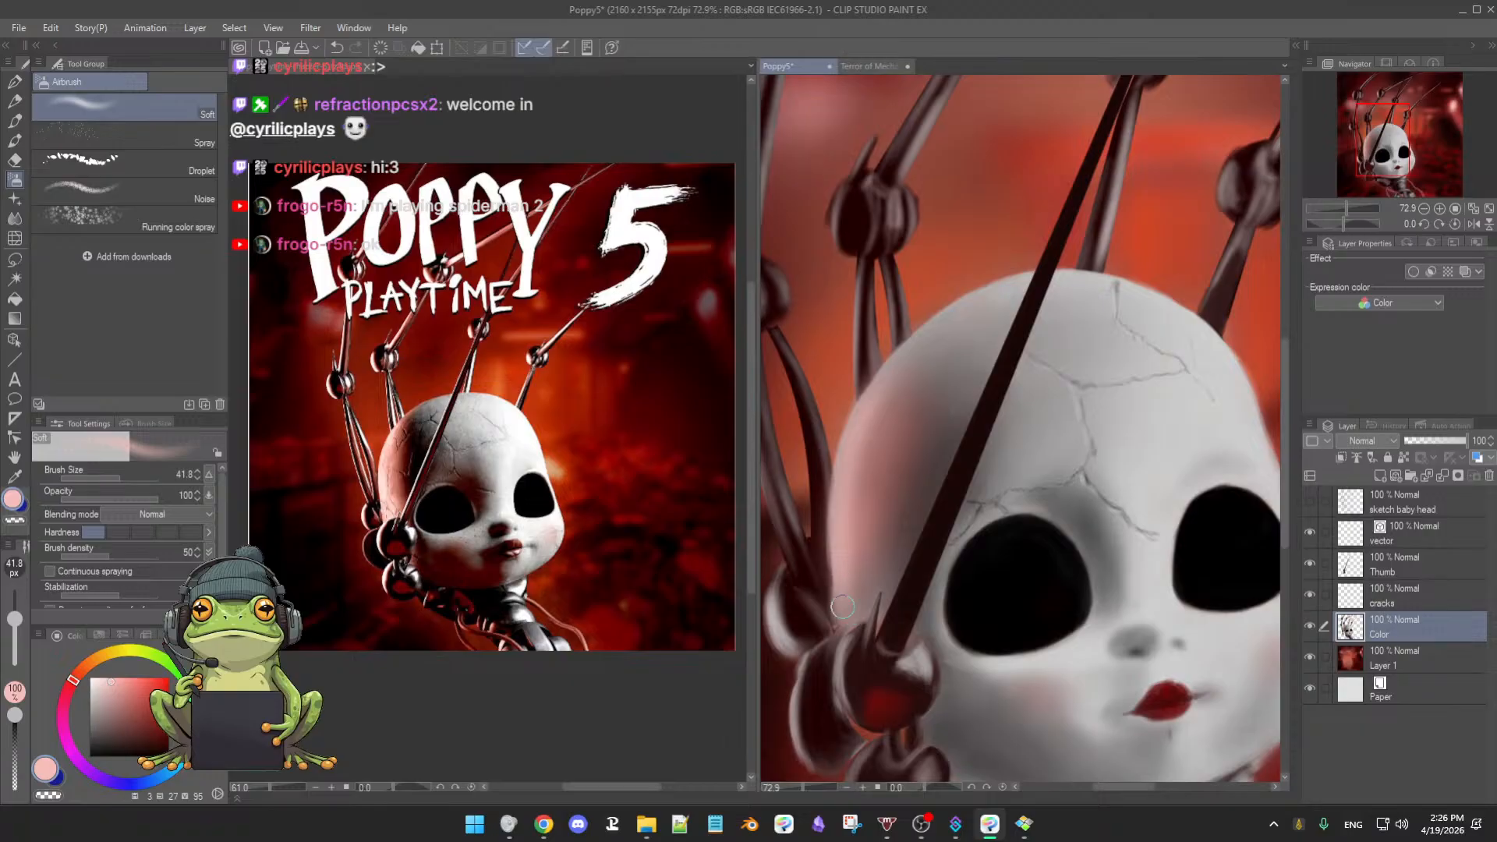
drag(850, 574, 846, 570)
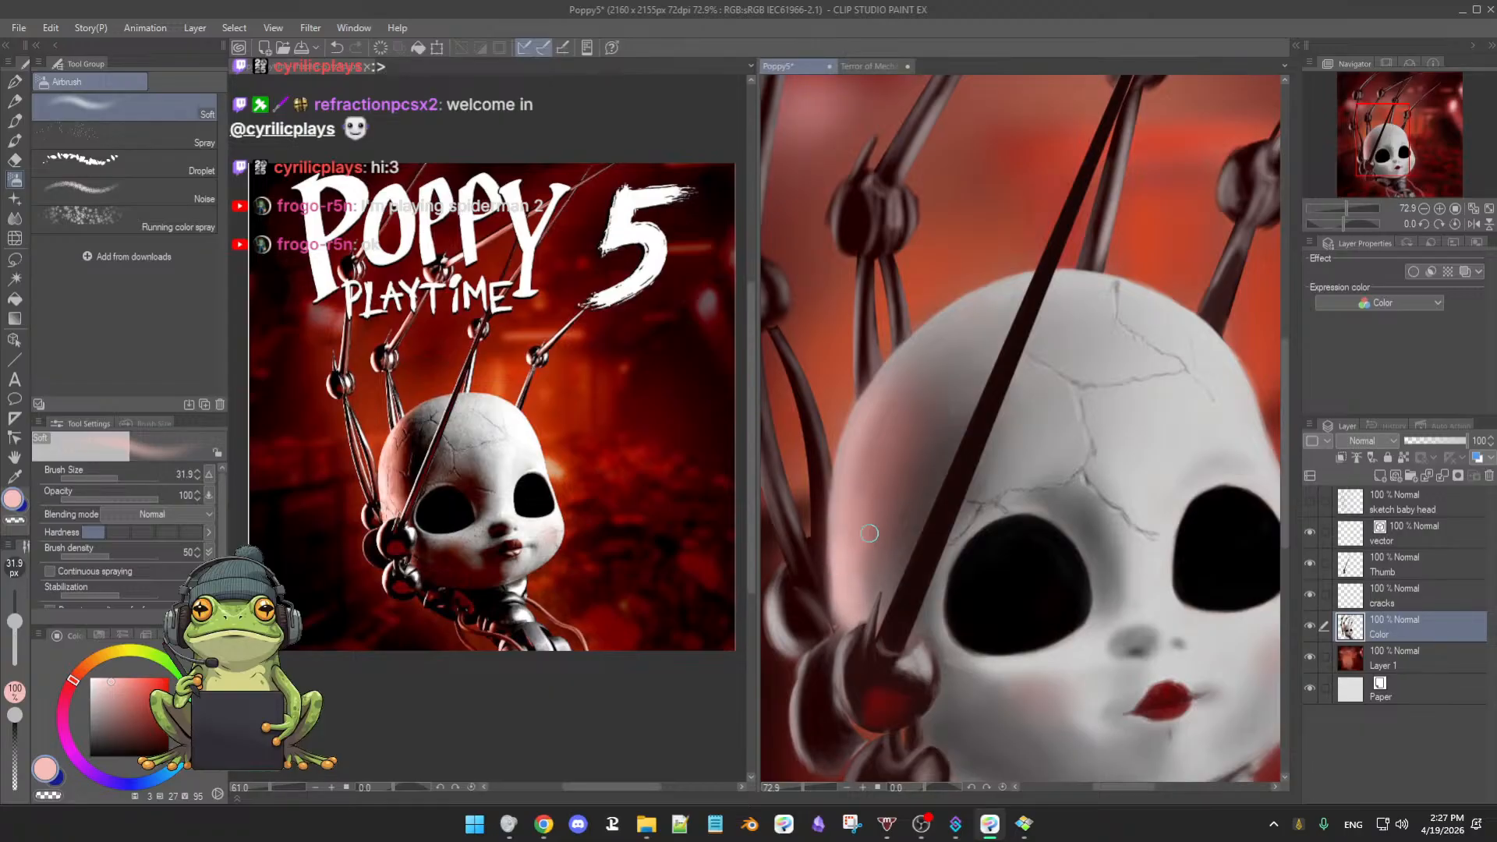
key([)
key([)
scroll(842, 488, down, 5)
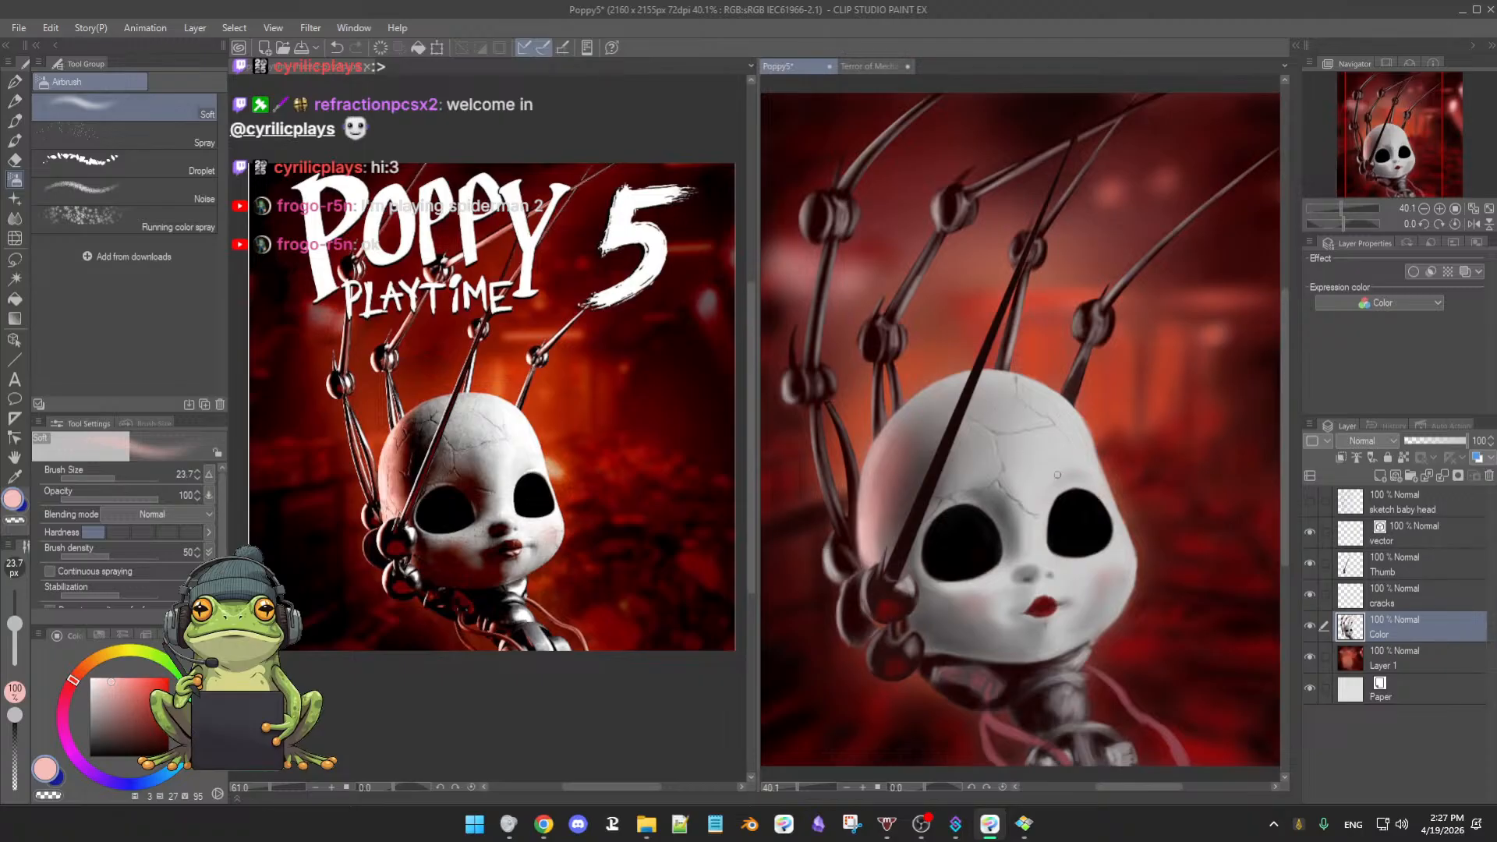
scroll(999, 540, down, 3)
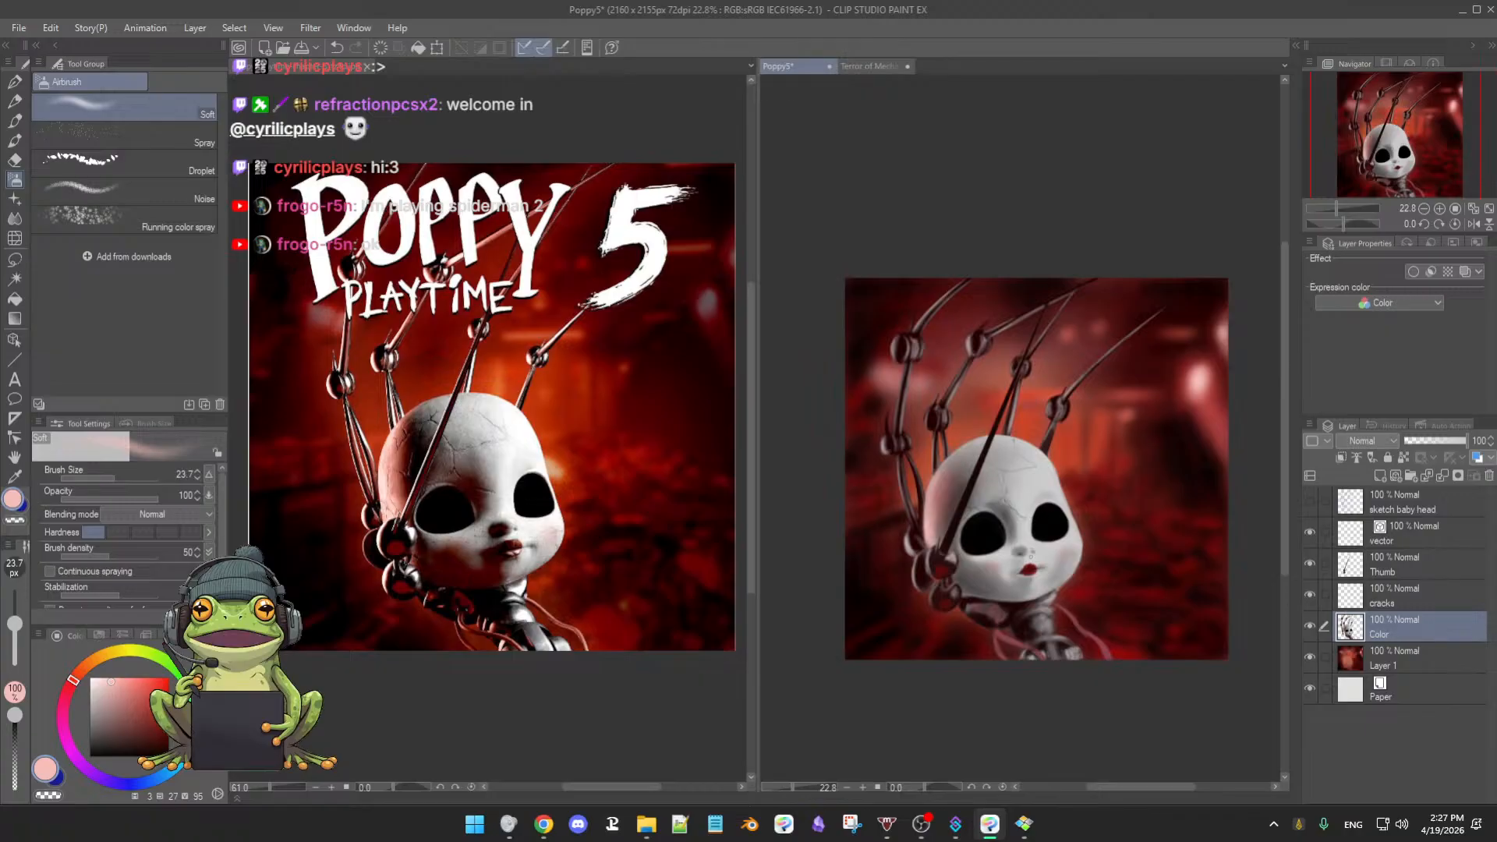
scroll(1031, 550, up, 3)
scroll(1056, 562, up, 1)
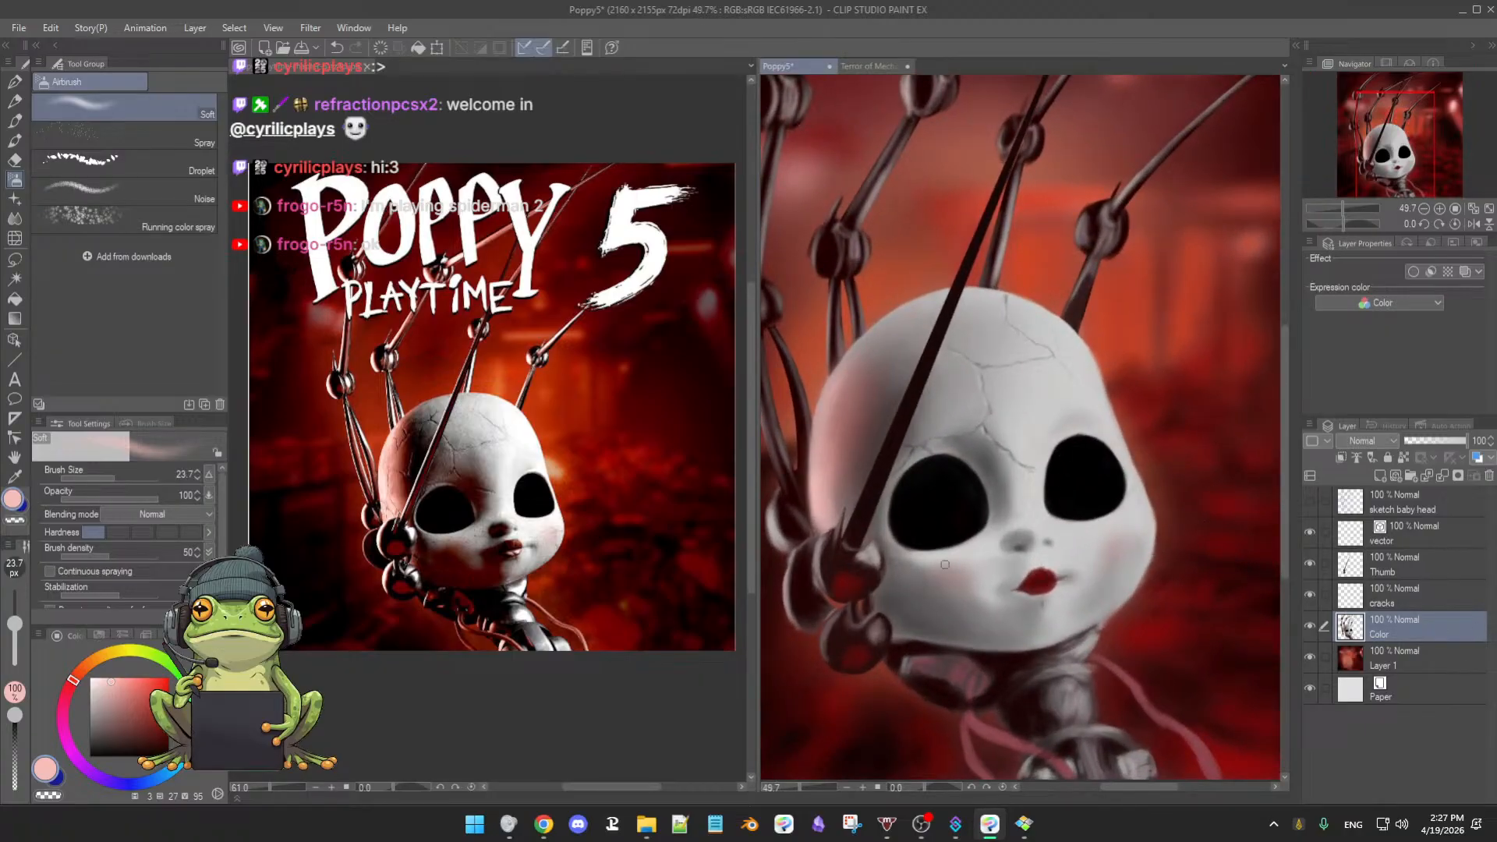
- Toggle the Thumb wire and Color doll-head layers on and off to compare the face
click(1309, 564)
click(1310, 565)
click(1310, 564)
click(1309, 565)
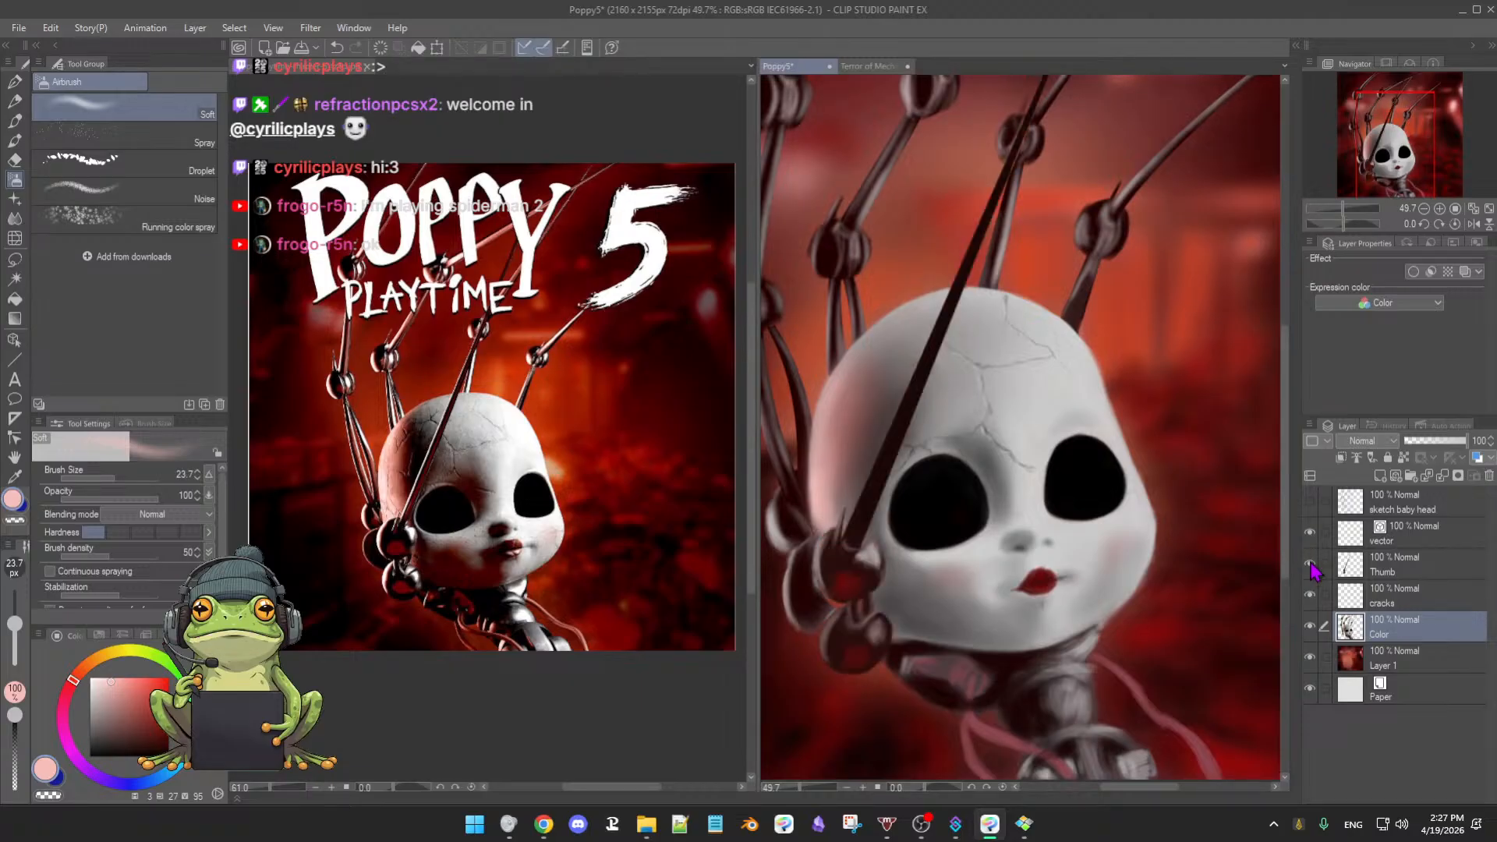
click(1310, 626)
click(1310, 626)
click(1309, 626)
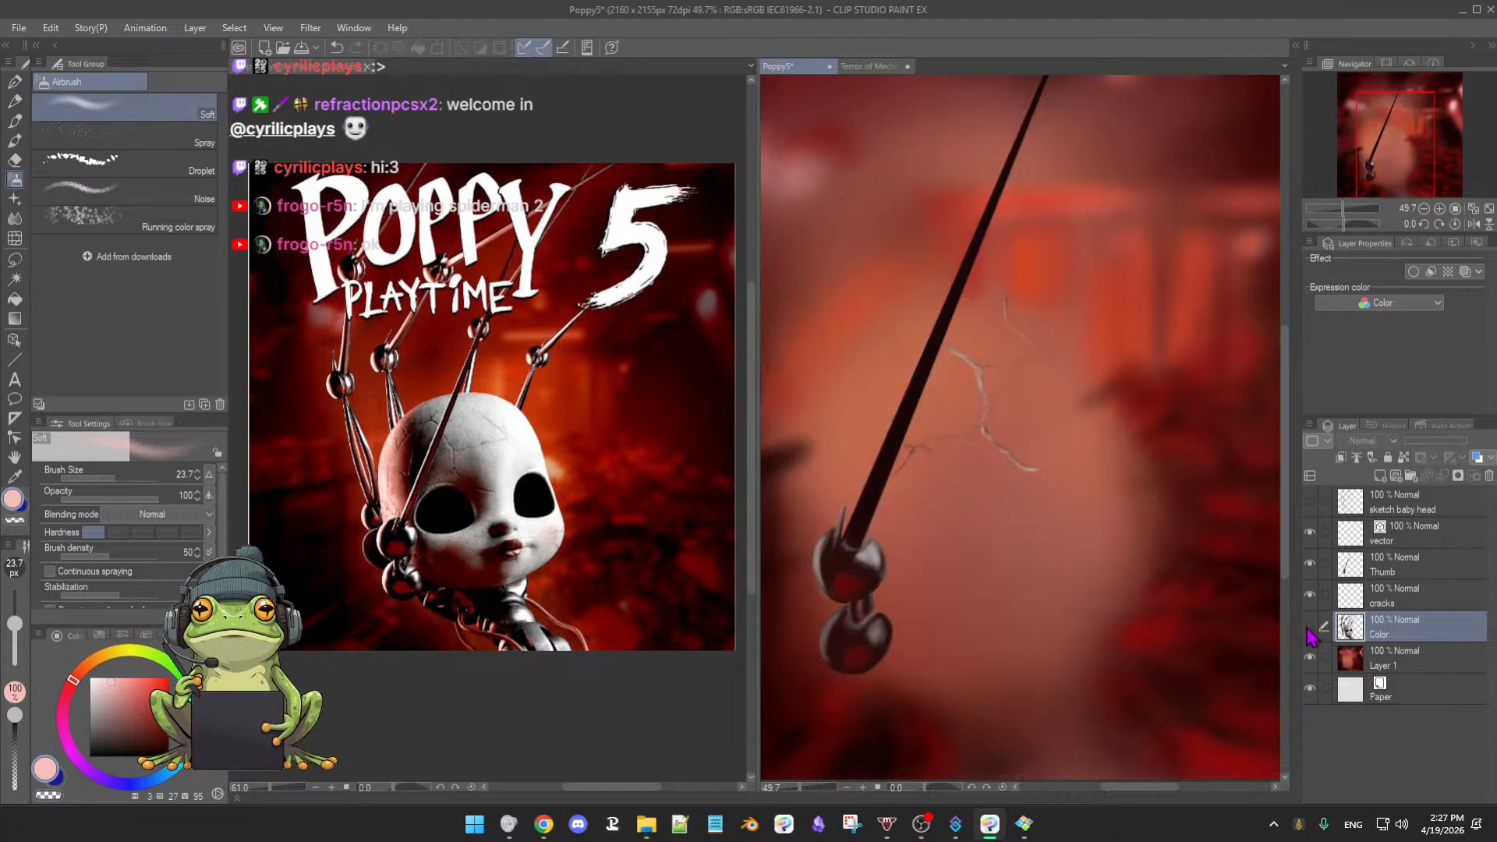
- Hide the white cracks layer, leaving the wire and doll-head layers visible
click(1310, 565)
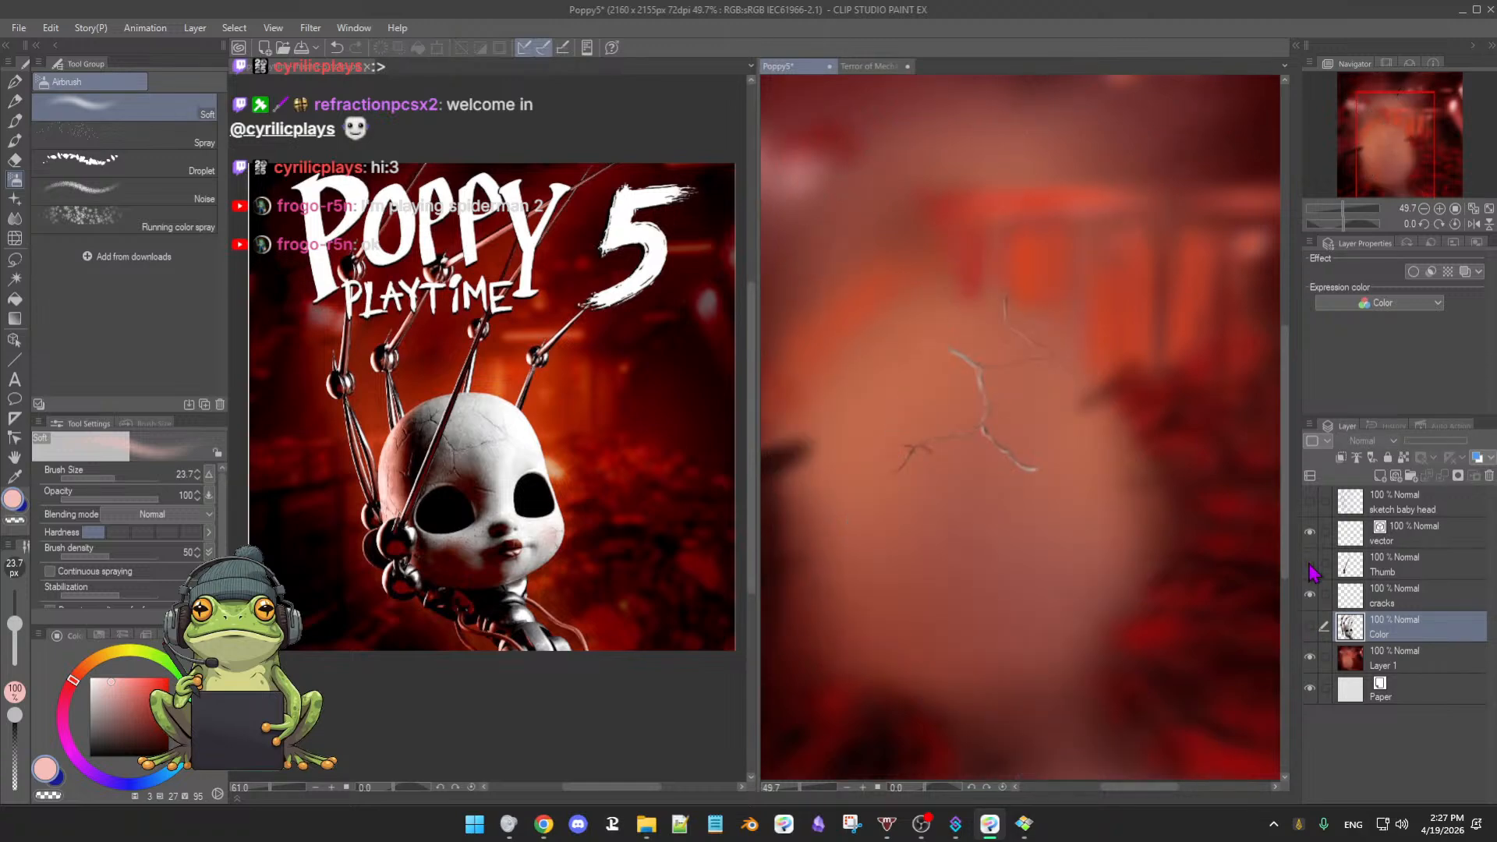
click(1310, 565)
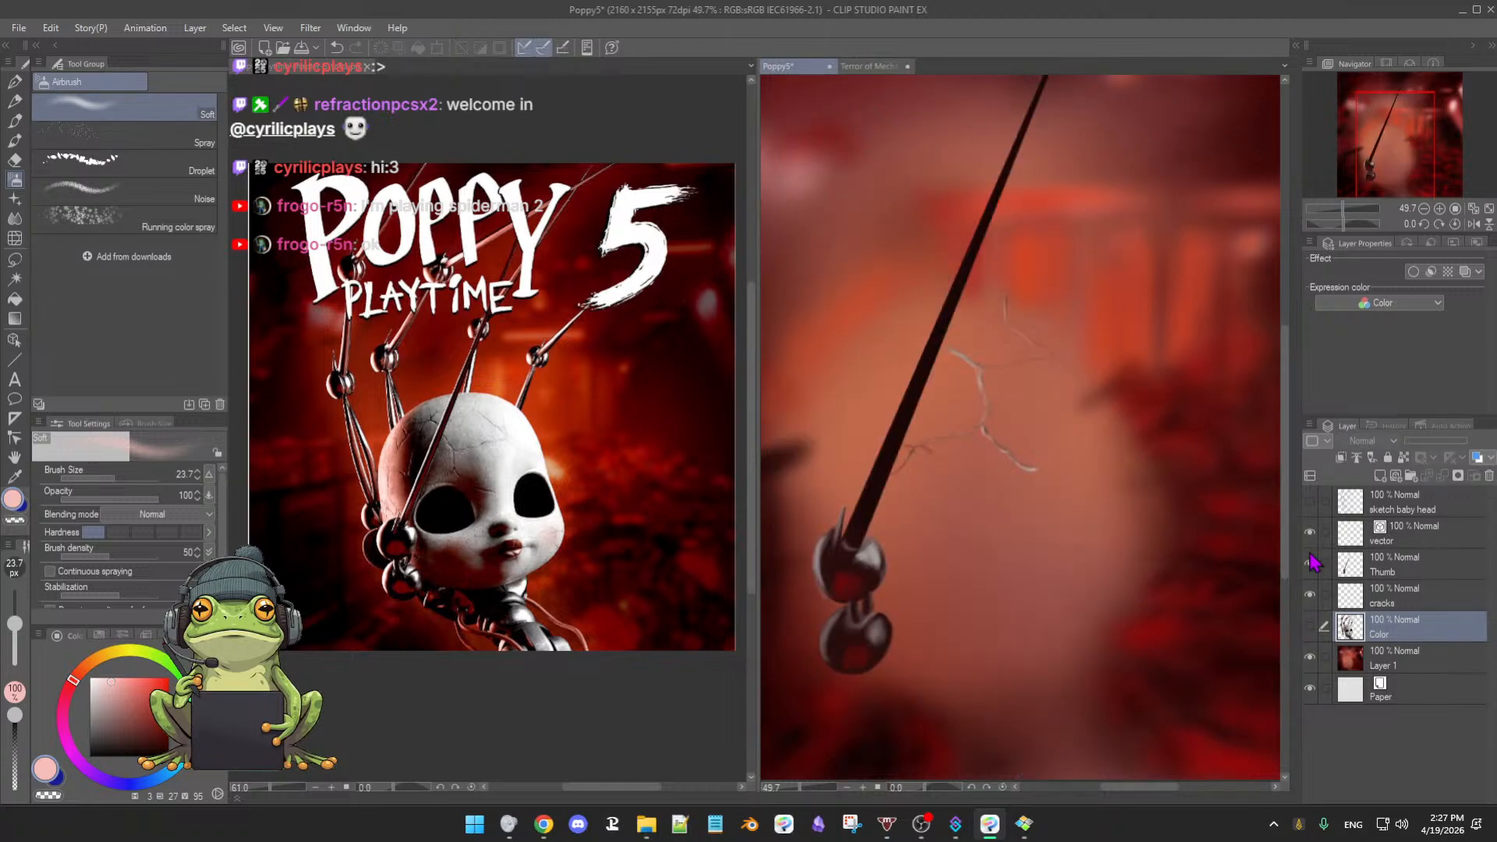
click(1310, 595)
click(1309, 627)
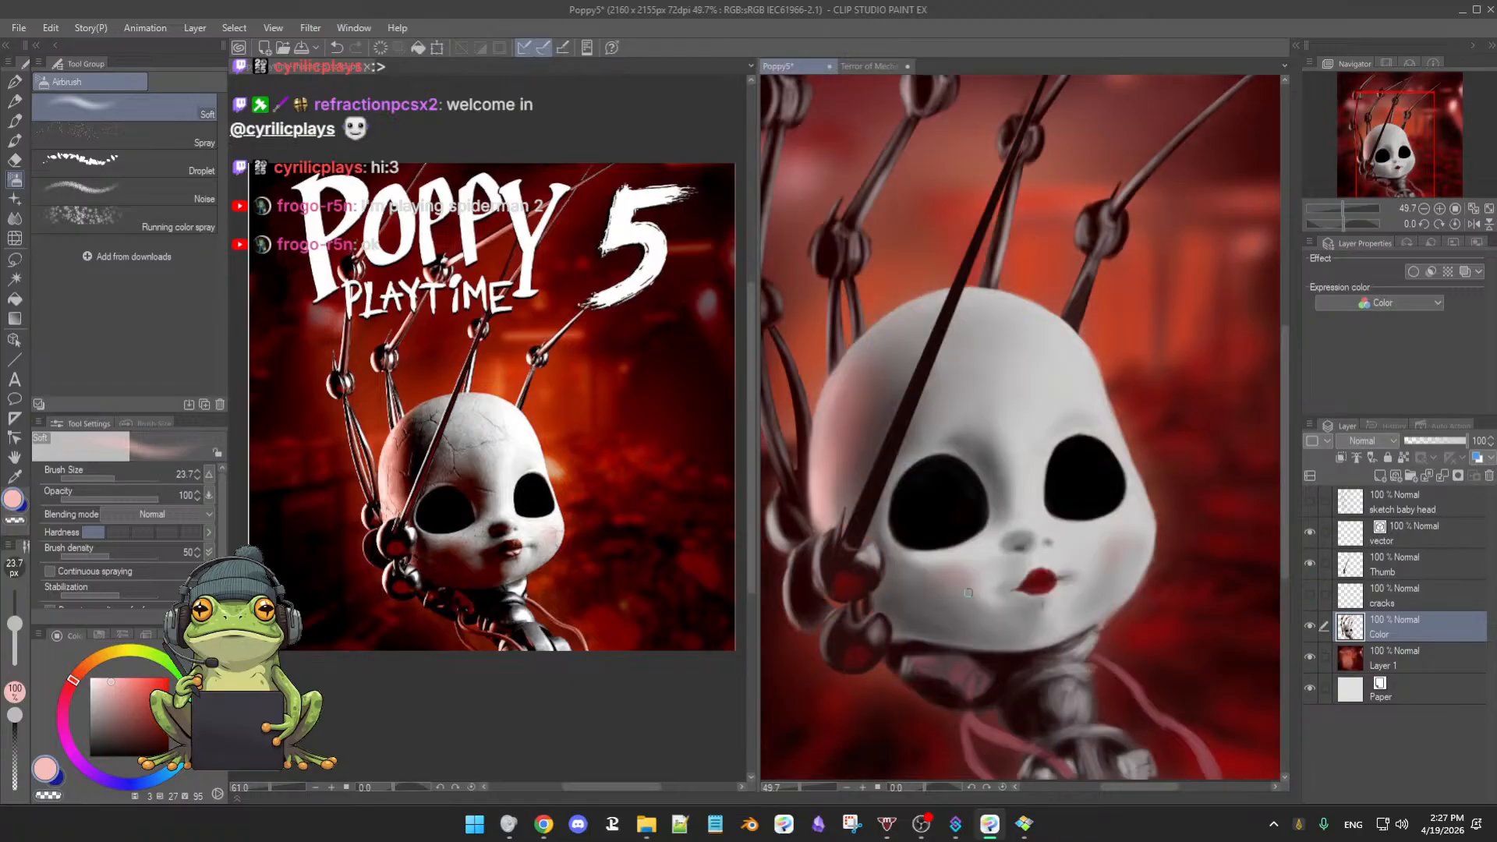
- Save Poppy5 with Ctrl+S and zoom in close on the doll's face and neck
drag(990, 566, 1032, 535)
scroll(1027, 409, up, 2)
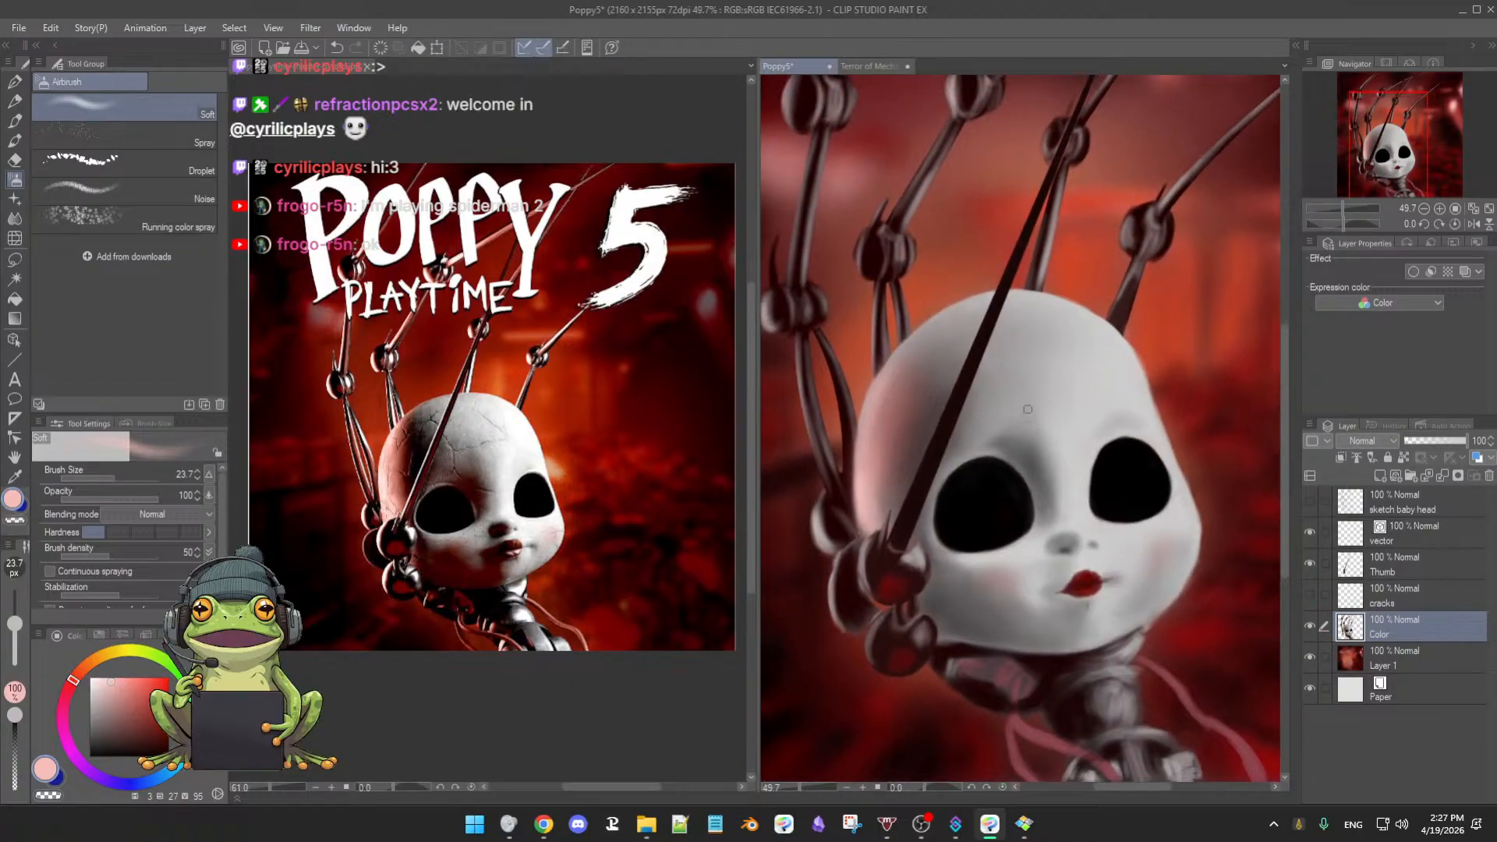
scroll(1015, 499, down, 3)
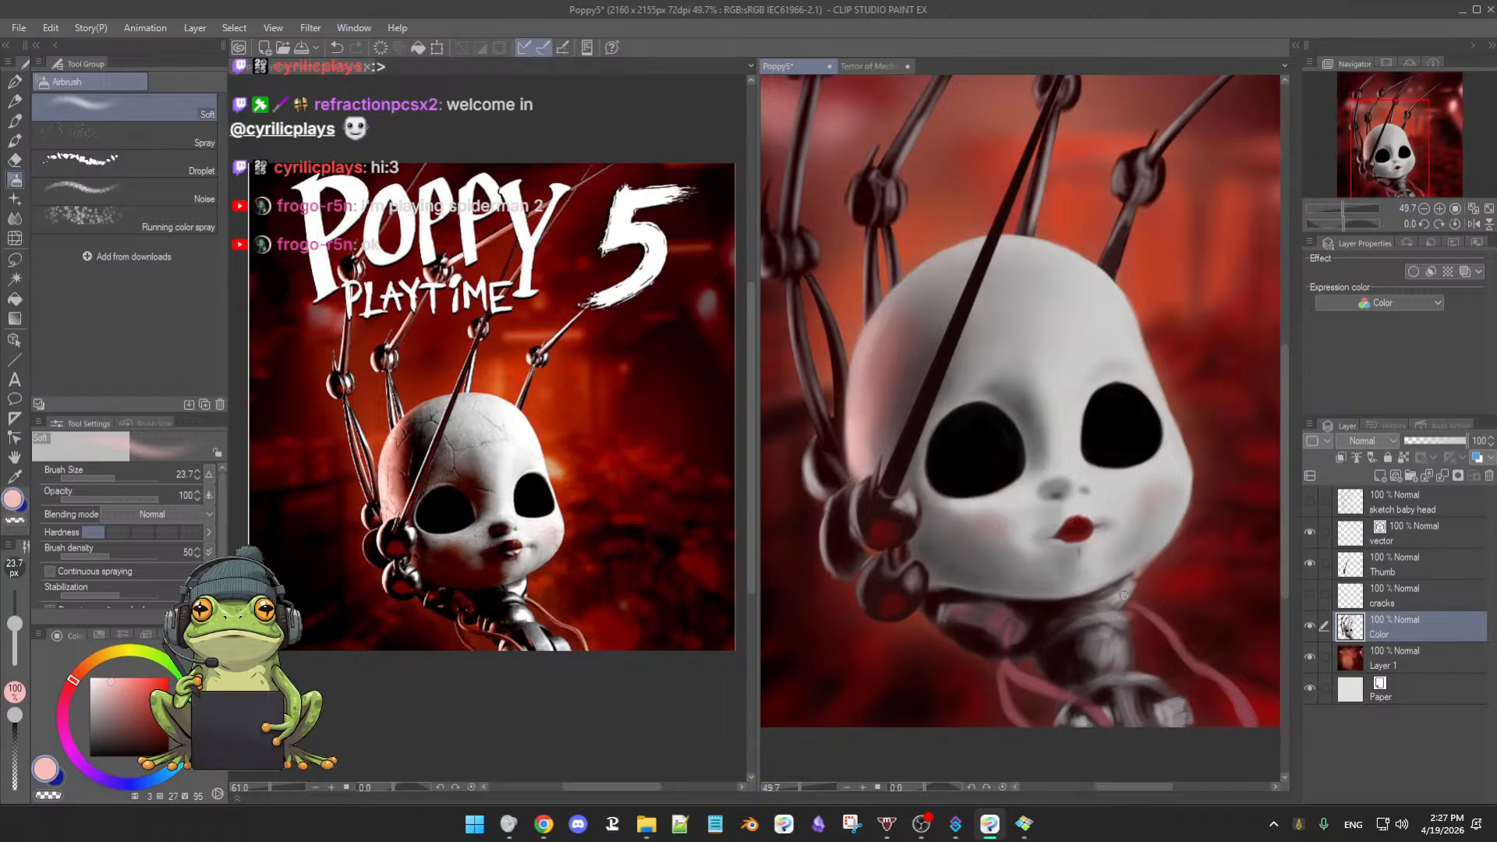
scroll(1072, 626, down, 1)
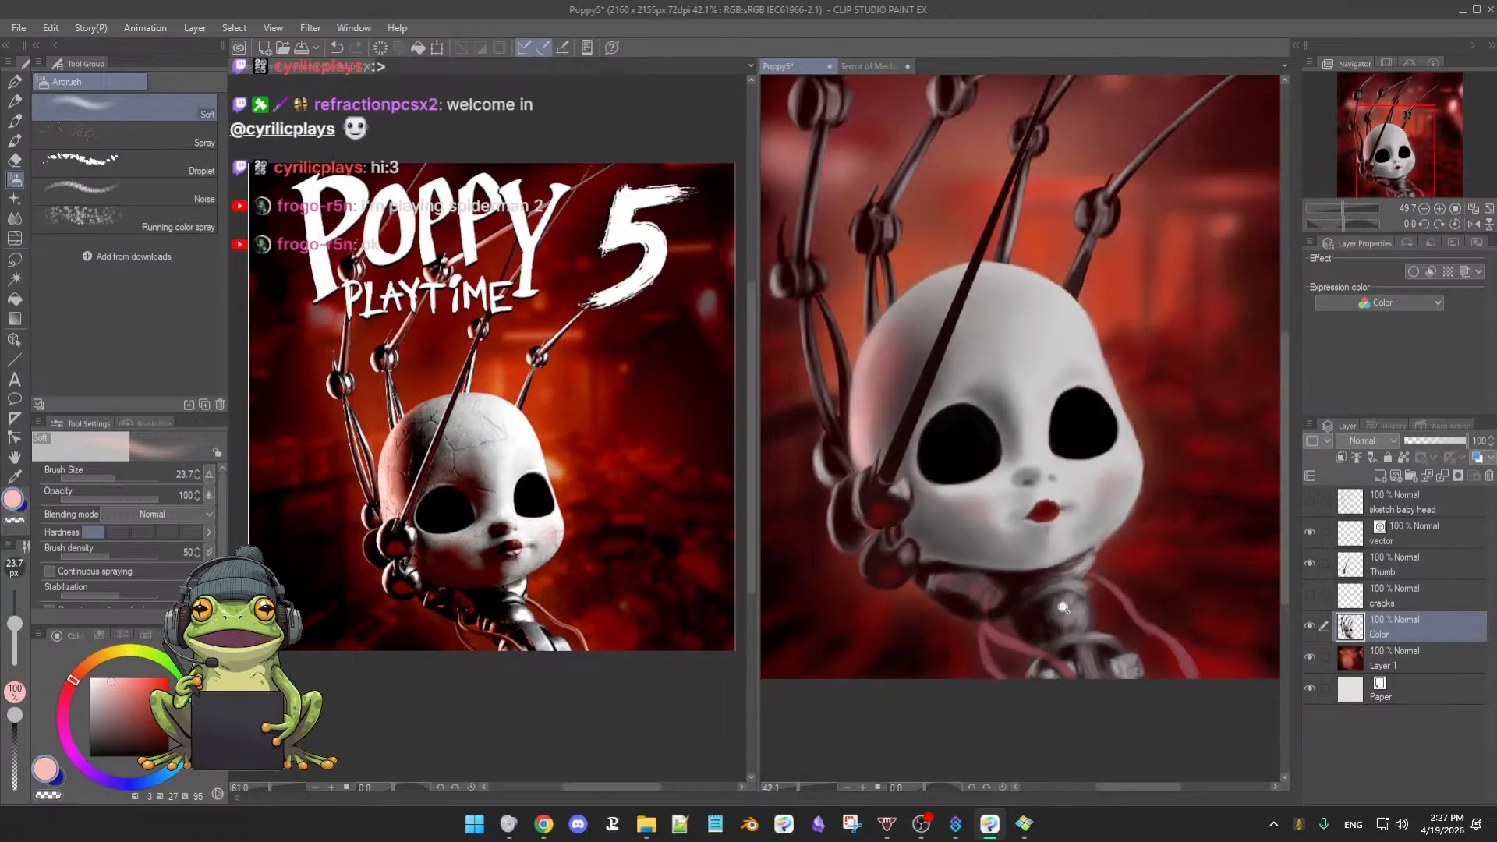
scroll(1065, 604, up, 1)
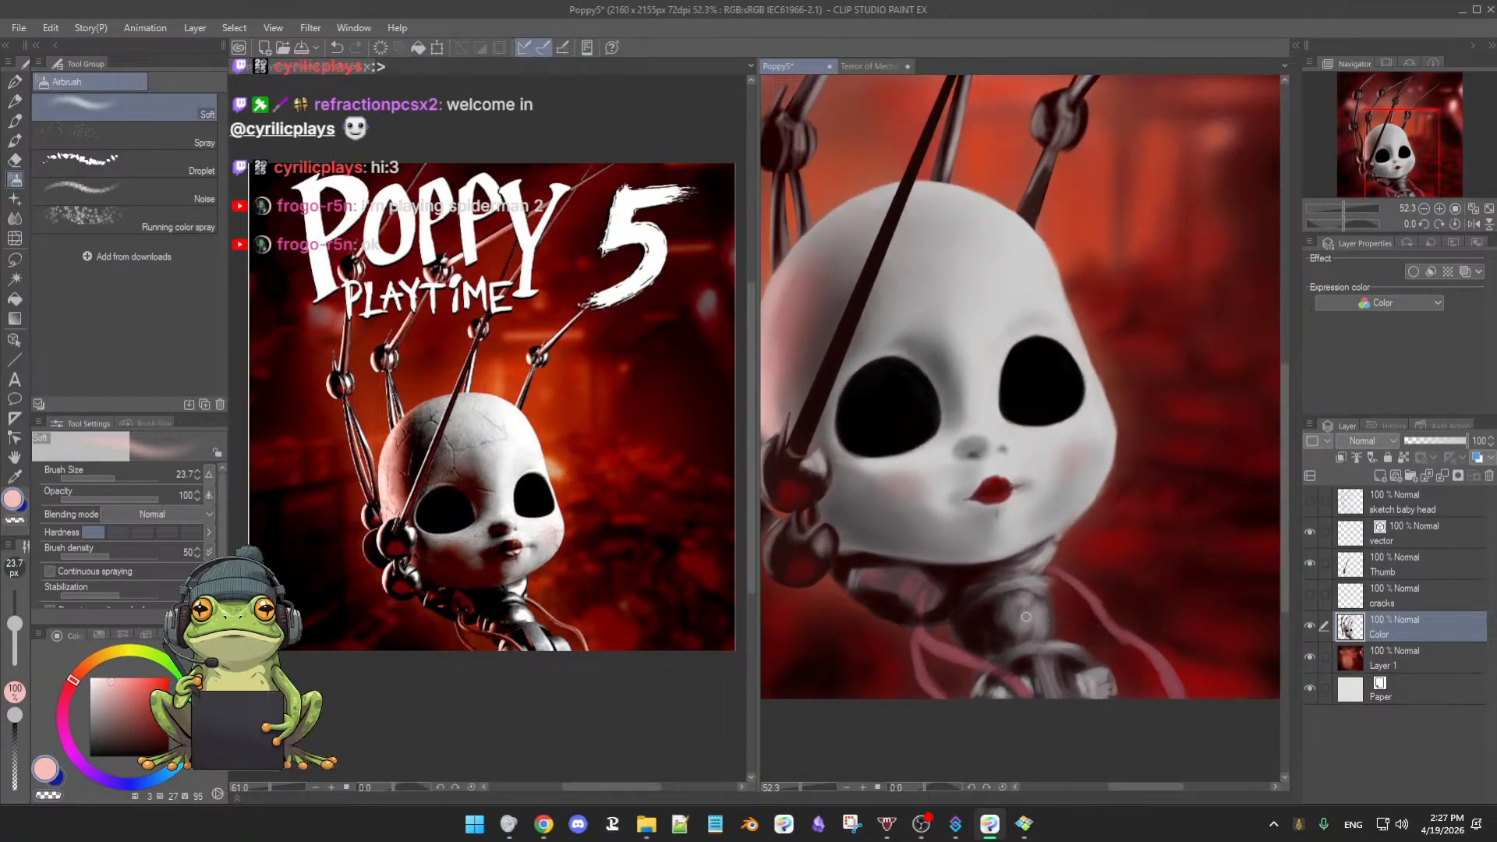
scroll(1051, 635, down, 1)
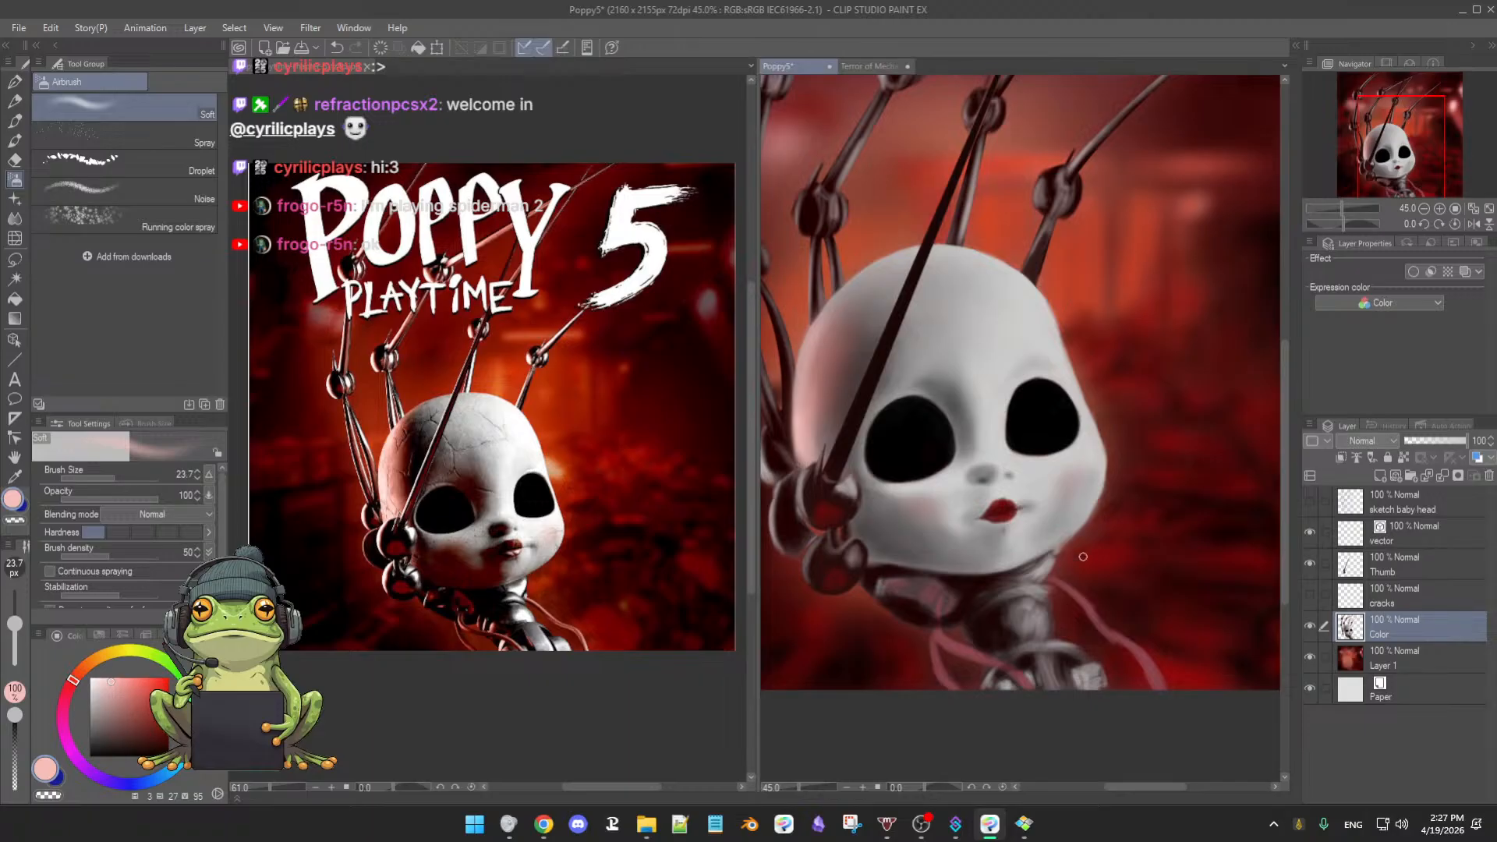
key(ctrl+s)
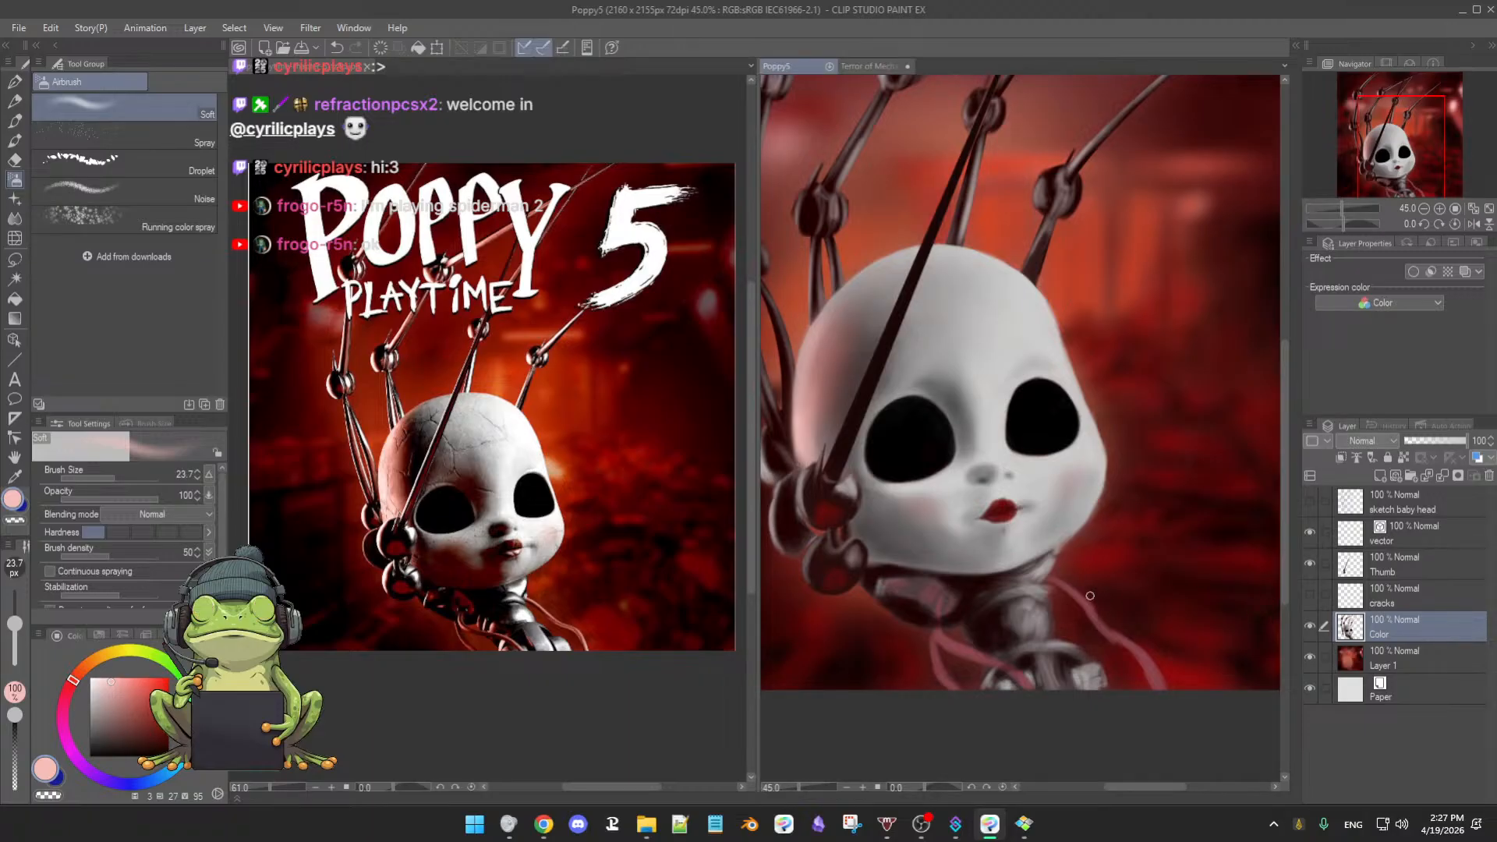
scroll(1095, 602, up, 3)
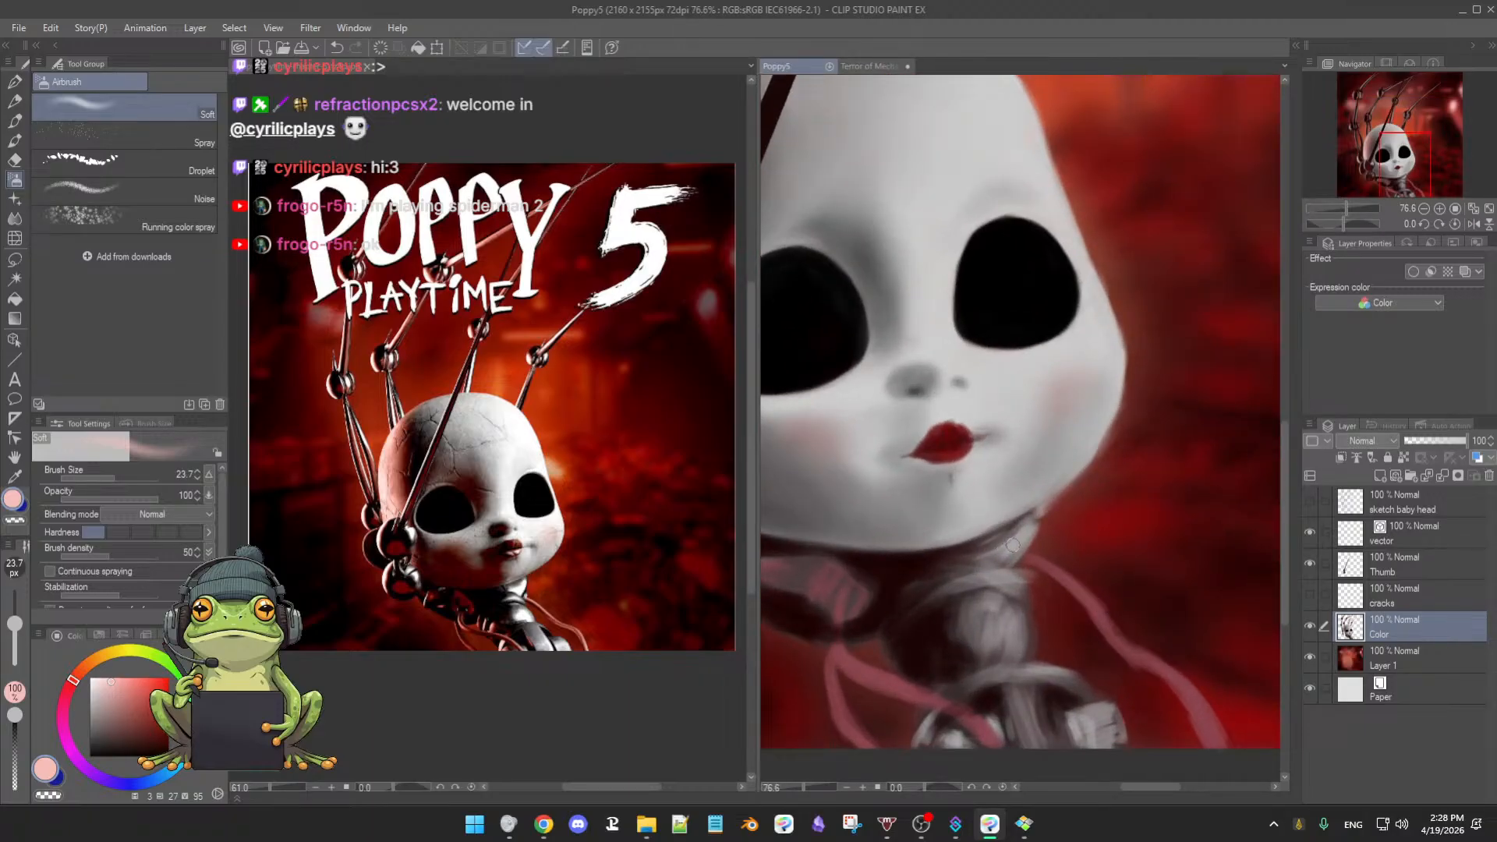
- Select the 3rdCoffee Soft Oil 2 brush at about 45 px with light grey sampled from the painting
click(1011, 548)
key(b)
drag(1016, 545, 1008, 542)
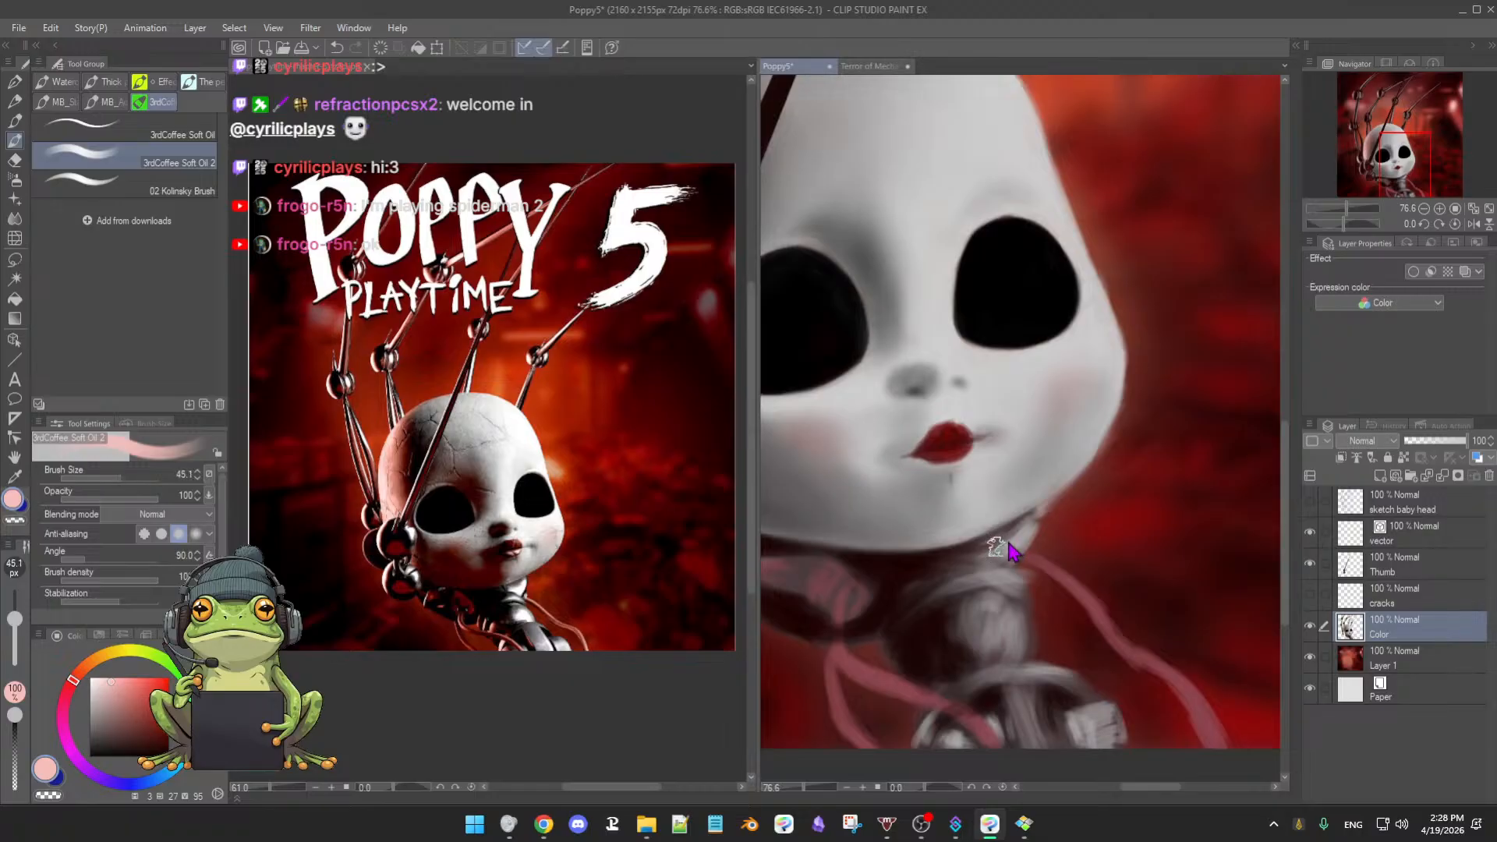
alt+click(1020, 537)
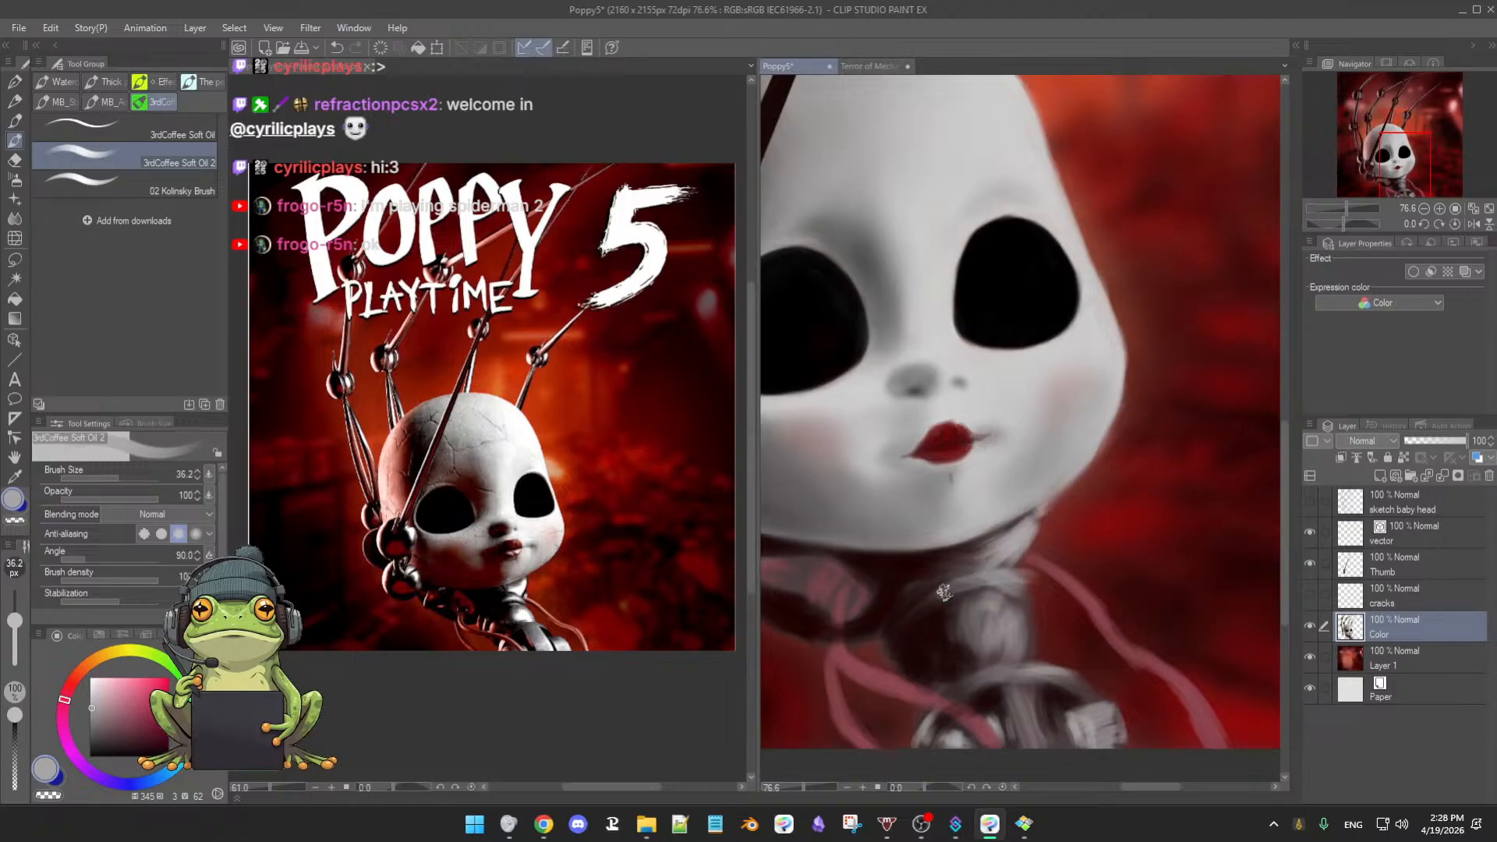
- Paint over the collar arc under the neck to lighten and define it, touching up with the eraser
drag(944, 593, 1009, 581)
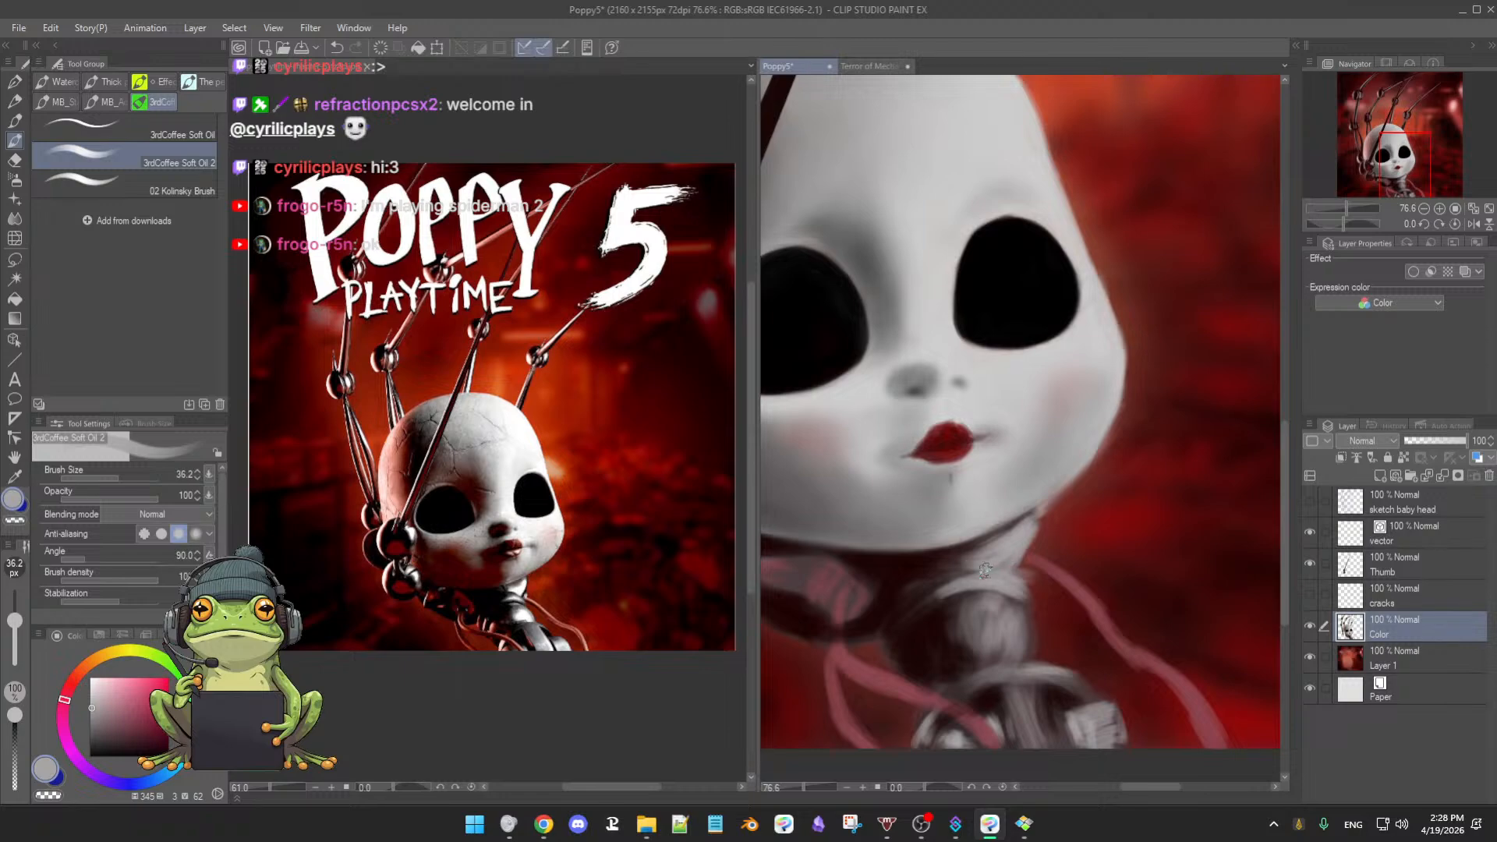
key(e)
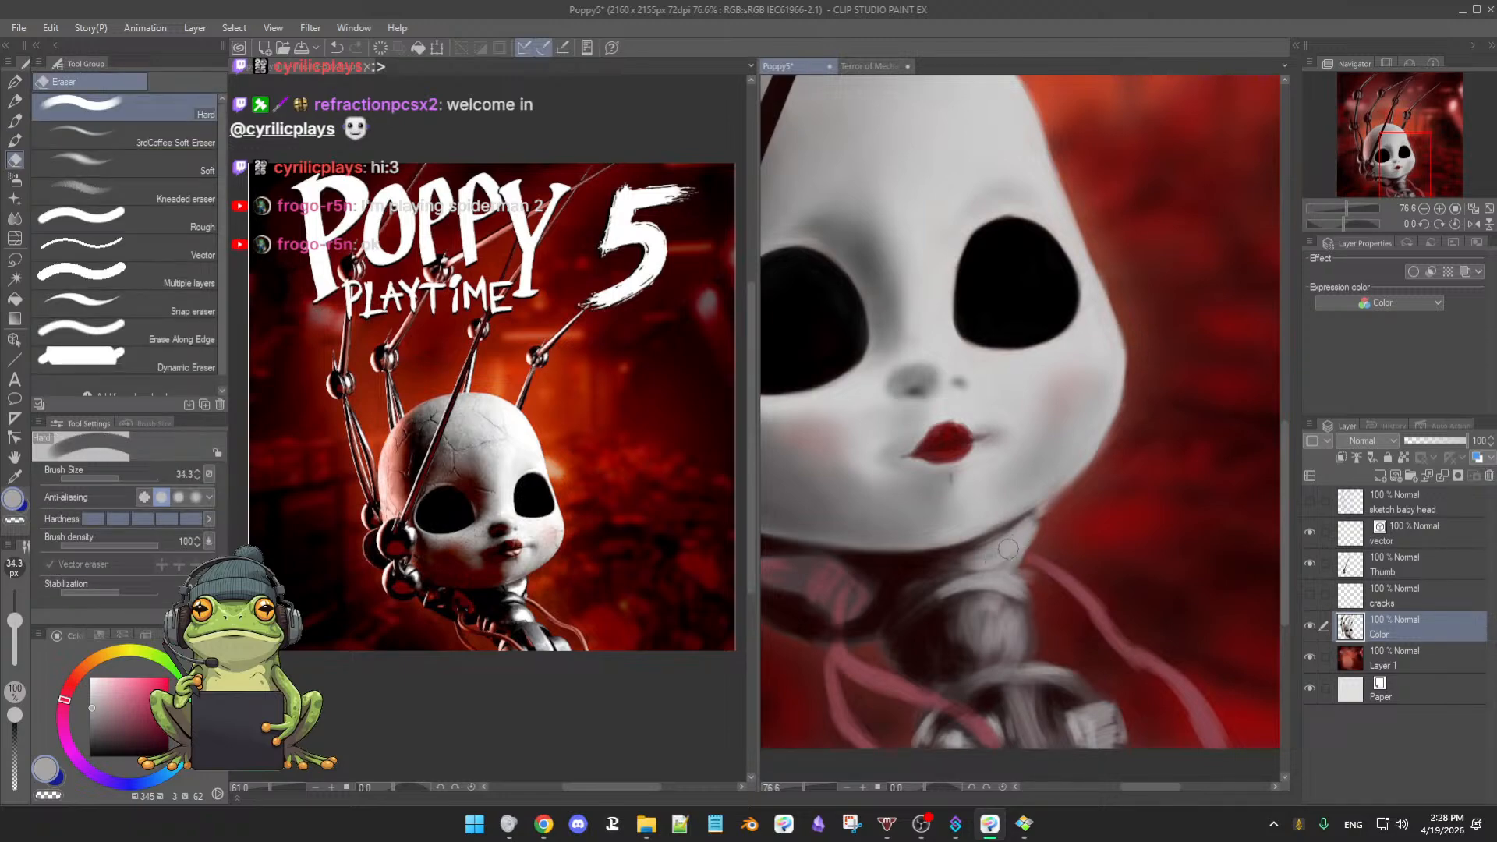
key(b)
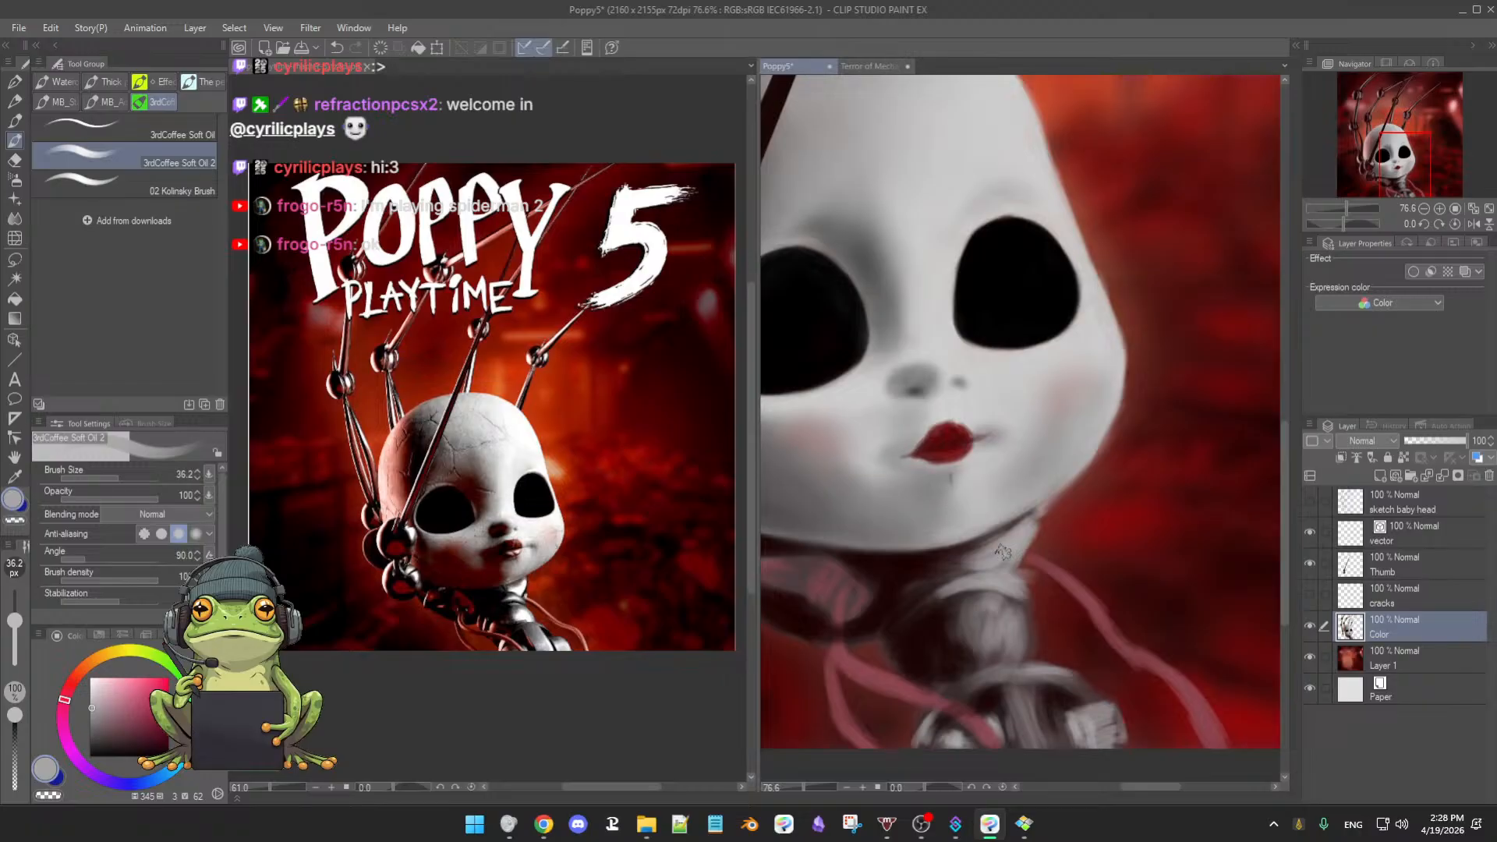
key(e)
key(b)
key(b)
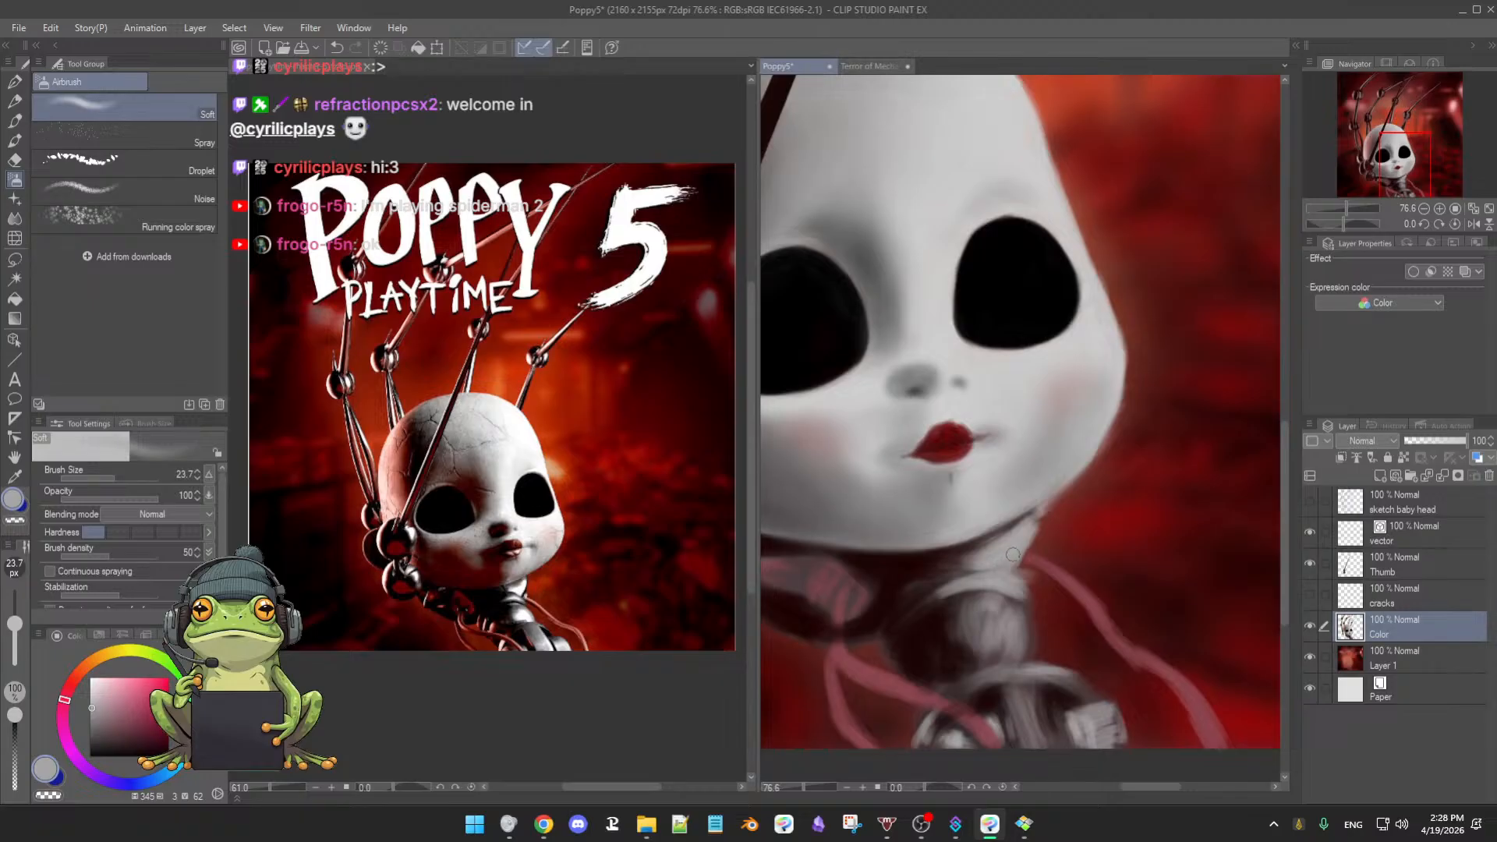
- Airbrush the neck with dark grey sampled from the neck shadow and light grey from the face
alt+click(947, 546)
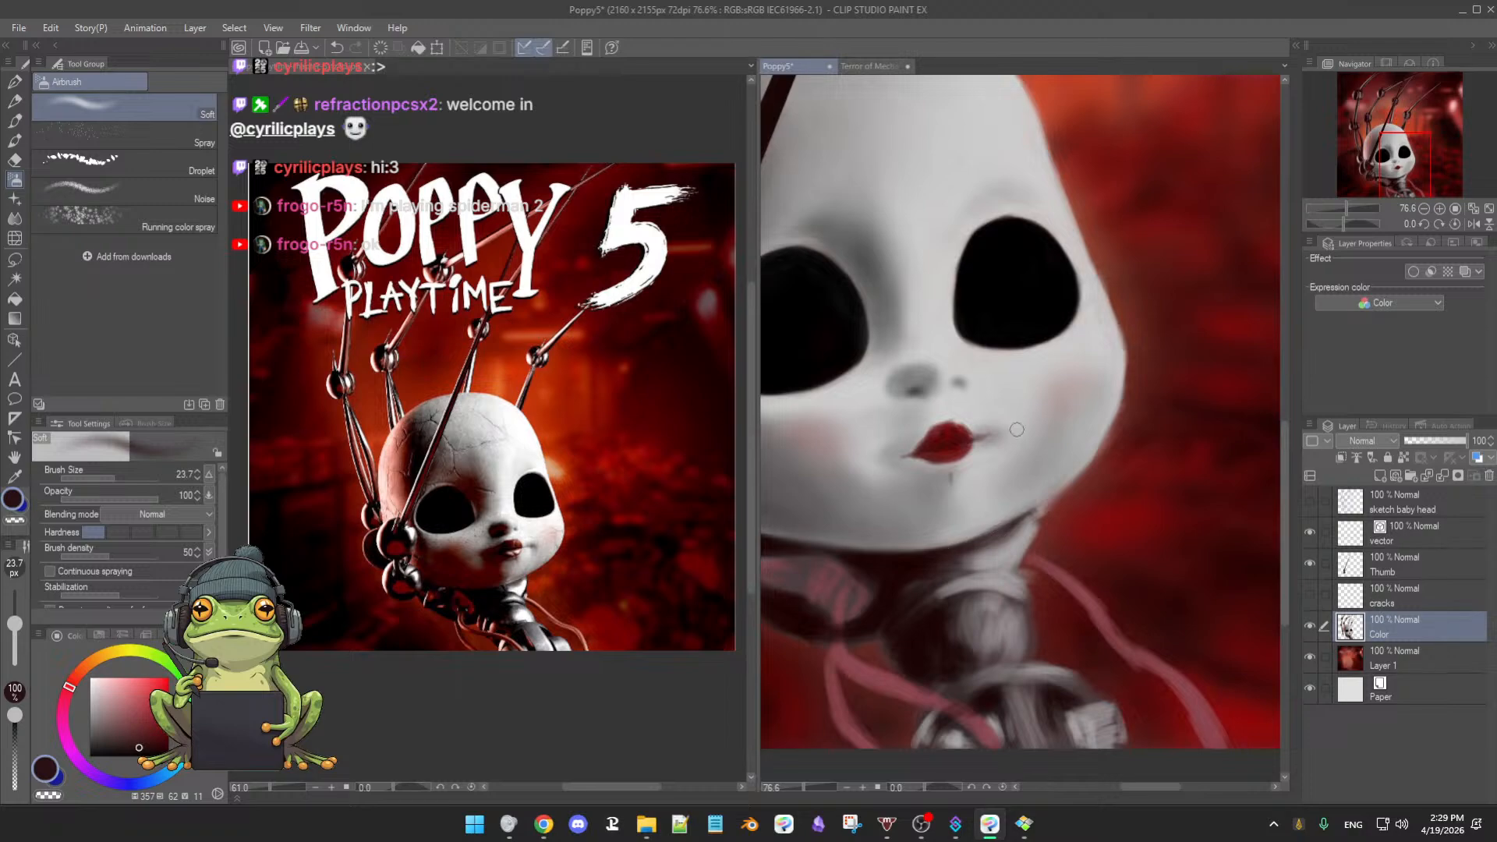
alt+click(988, 384)
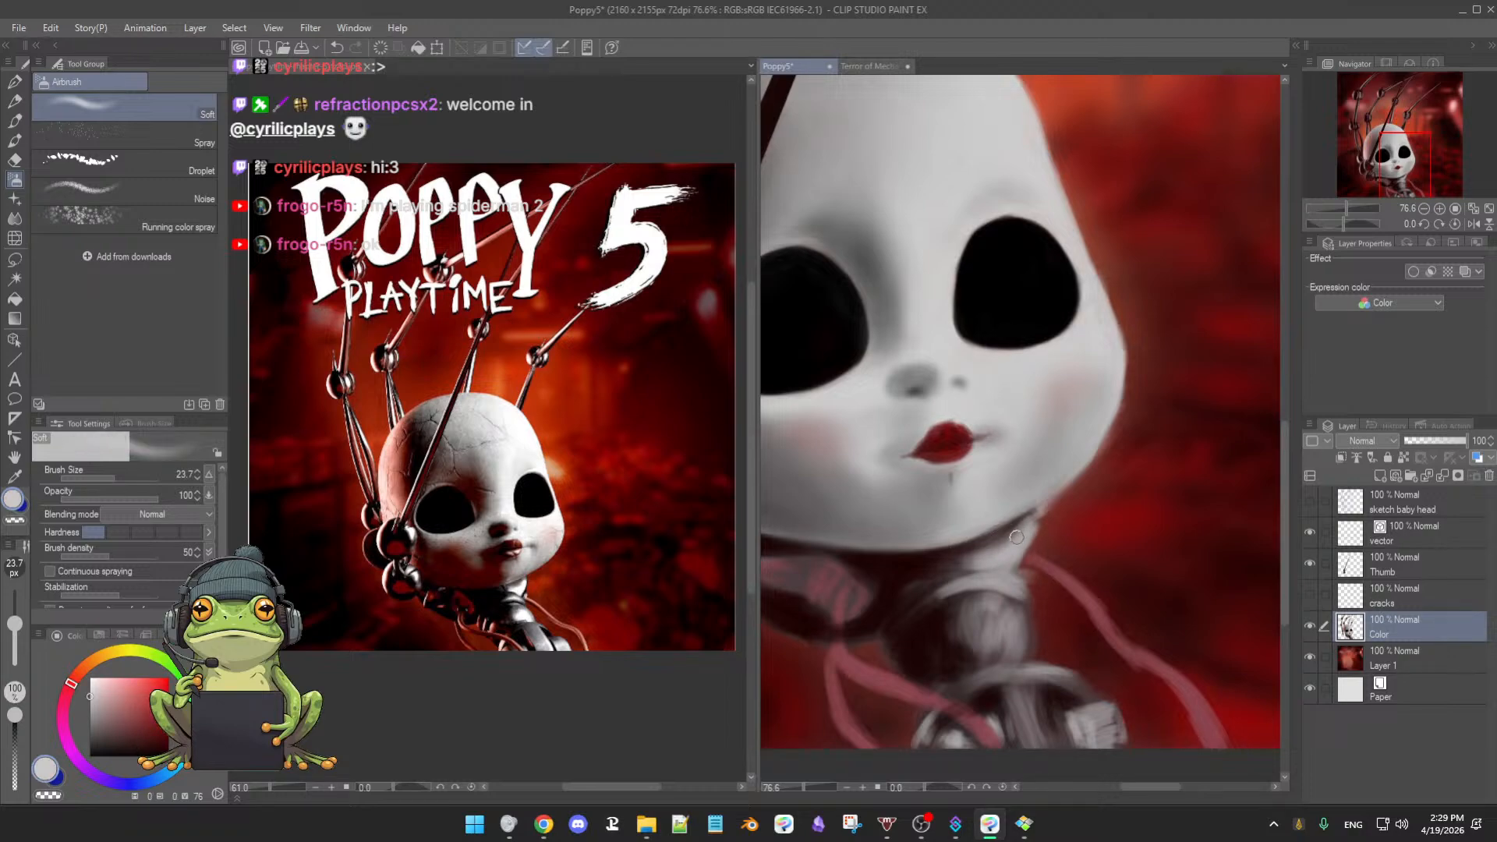
alt+click(948, 579)
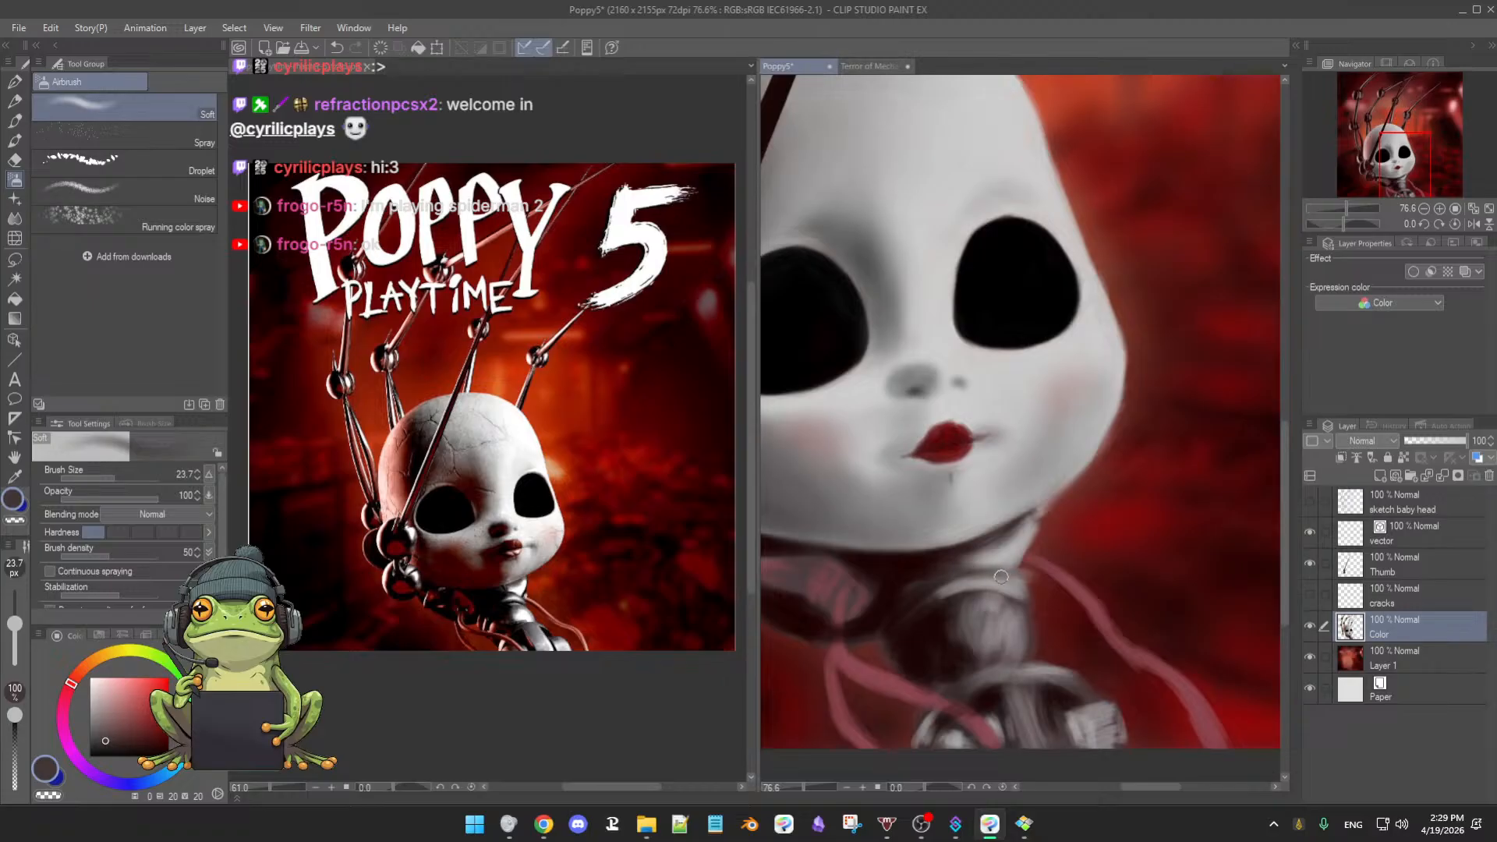
key(e)
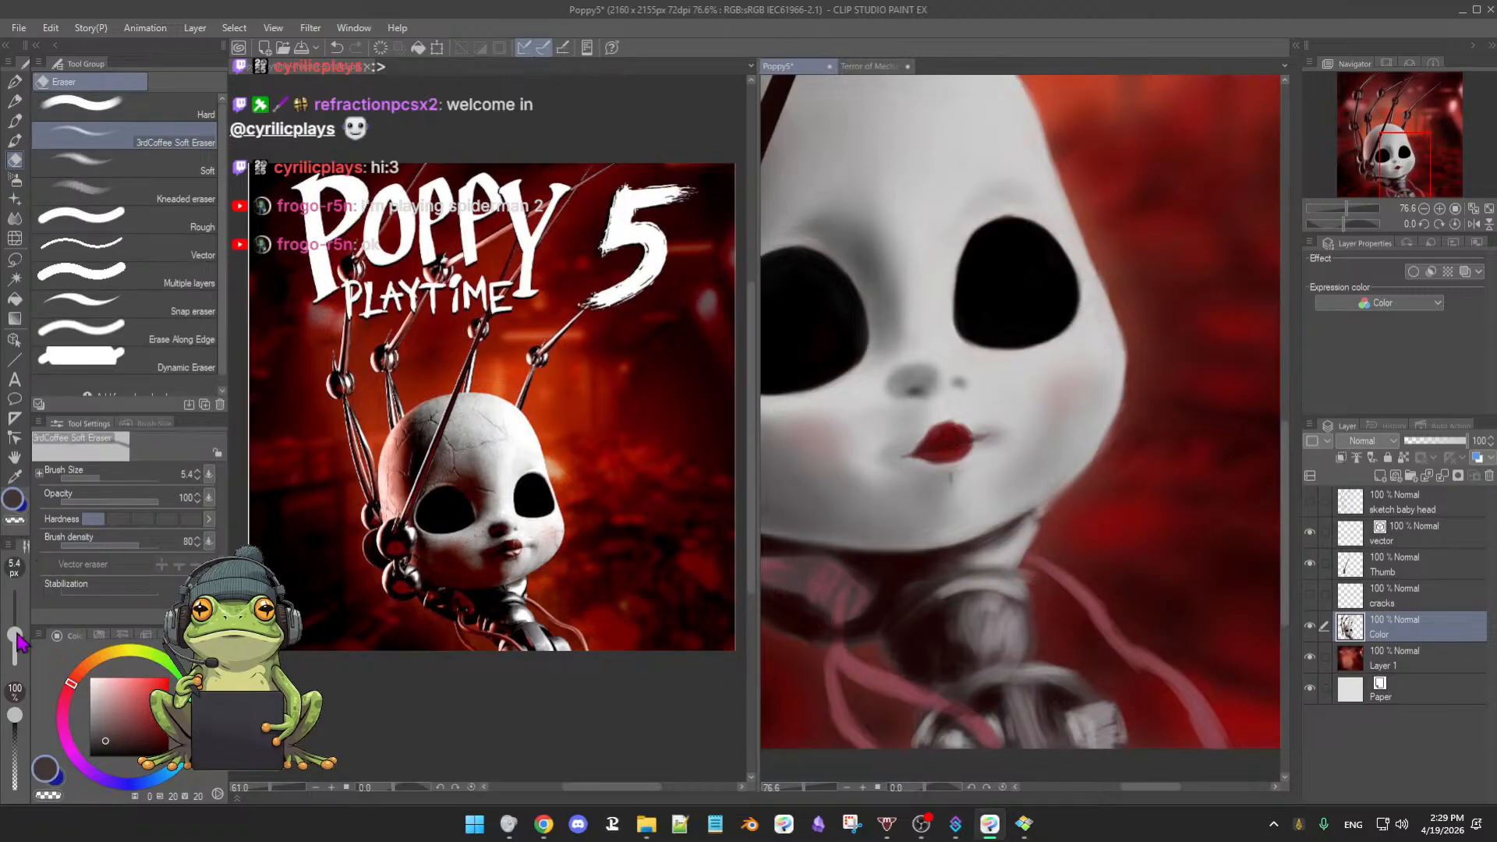
- Resize the soft eraser, erase back parts of the neck shading, and load the airbrush with near-black
drag(15, 634, 16, 621)
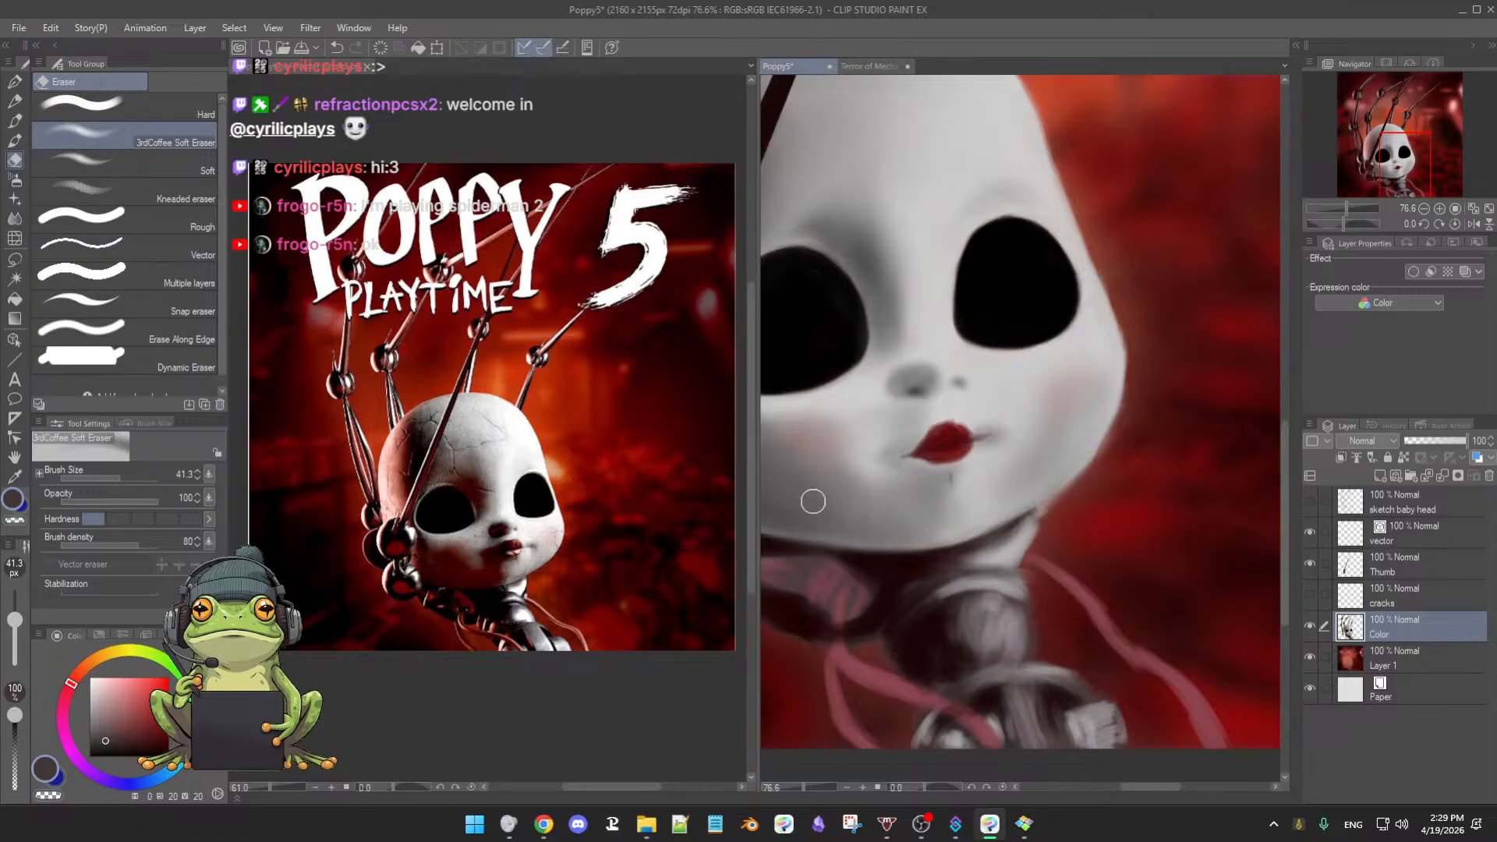
drag(15, 619, 14, 628)
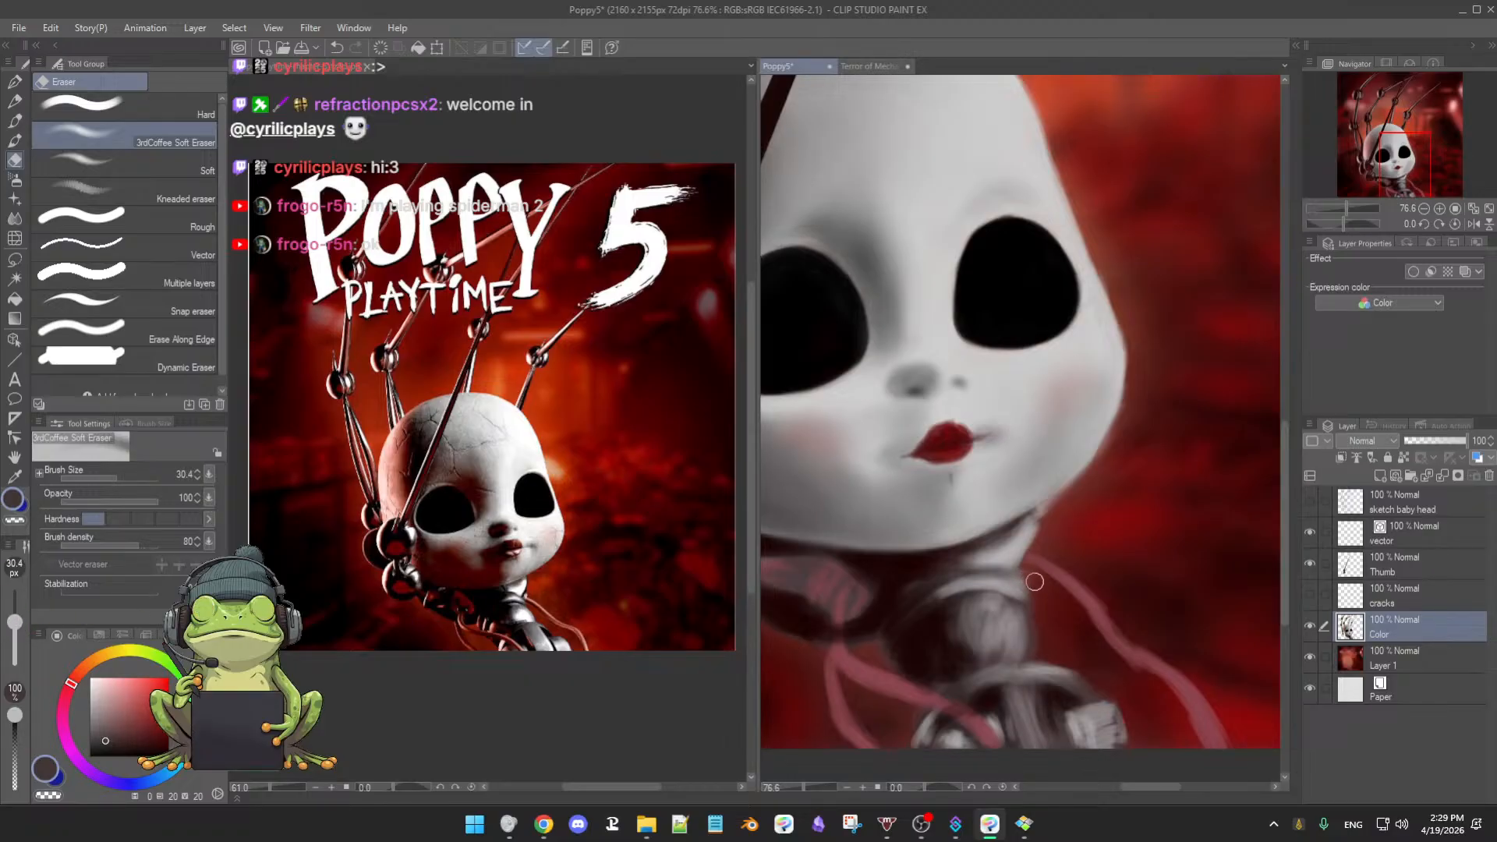
key(b)
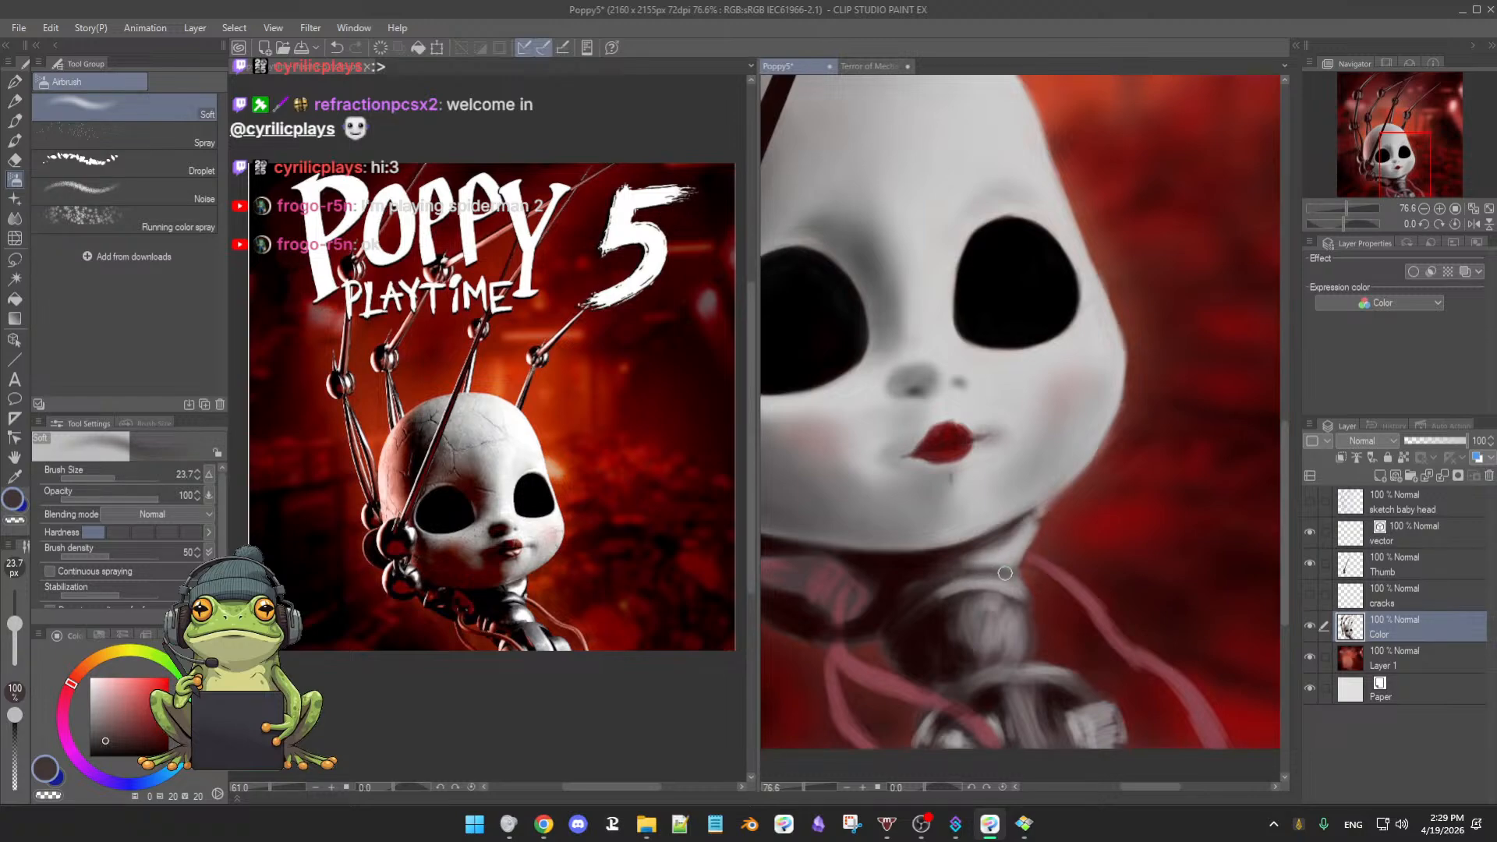
alt+click(941, 571)
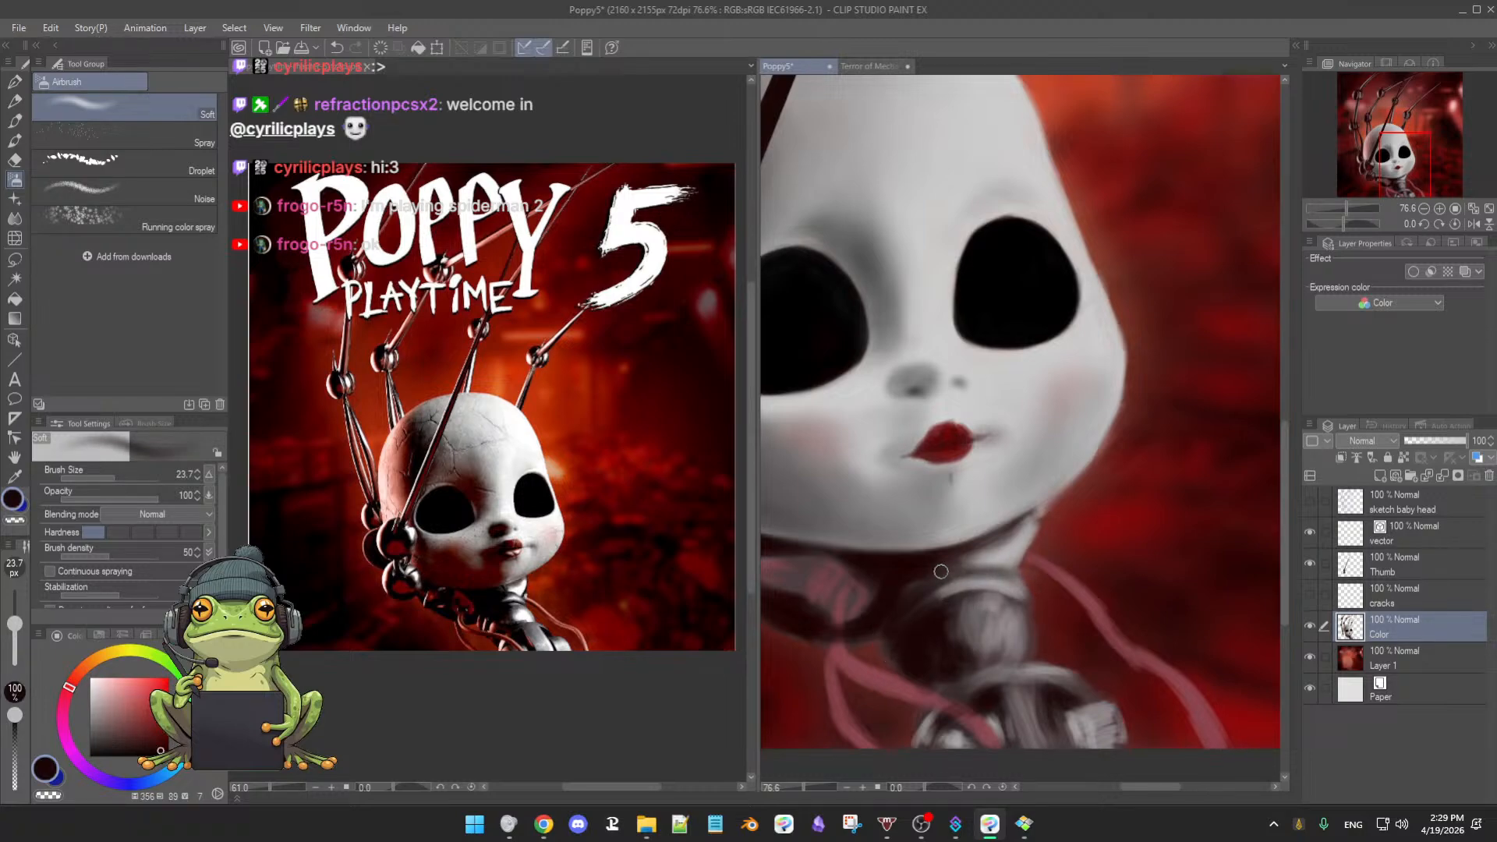
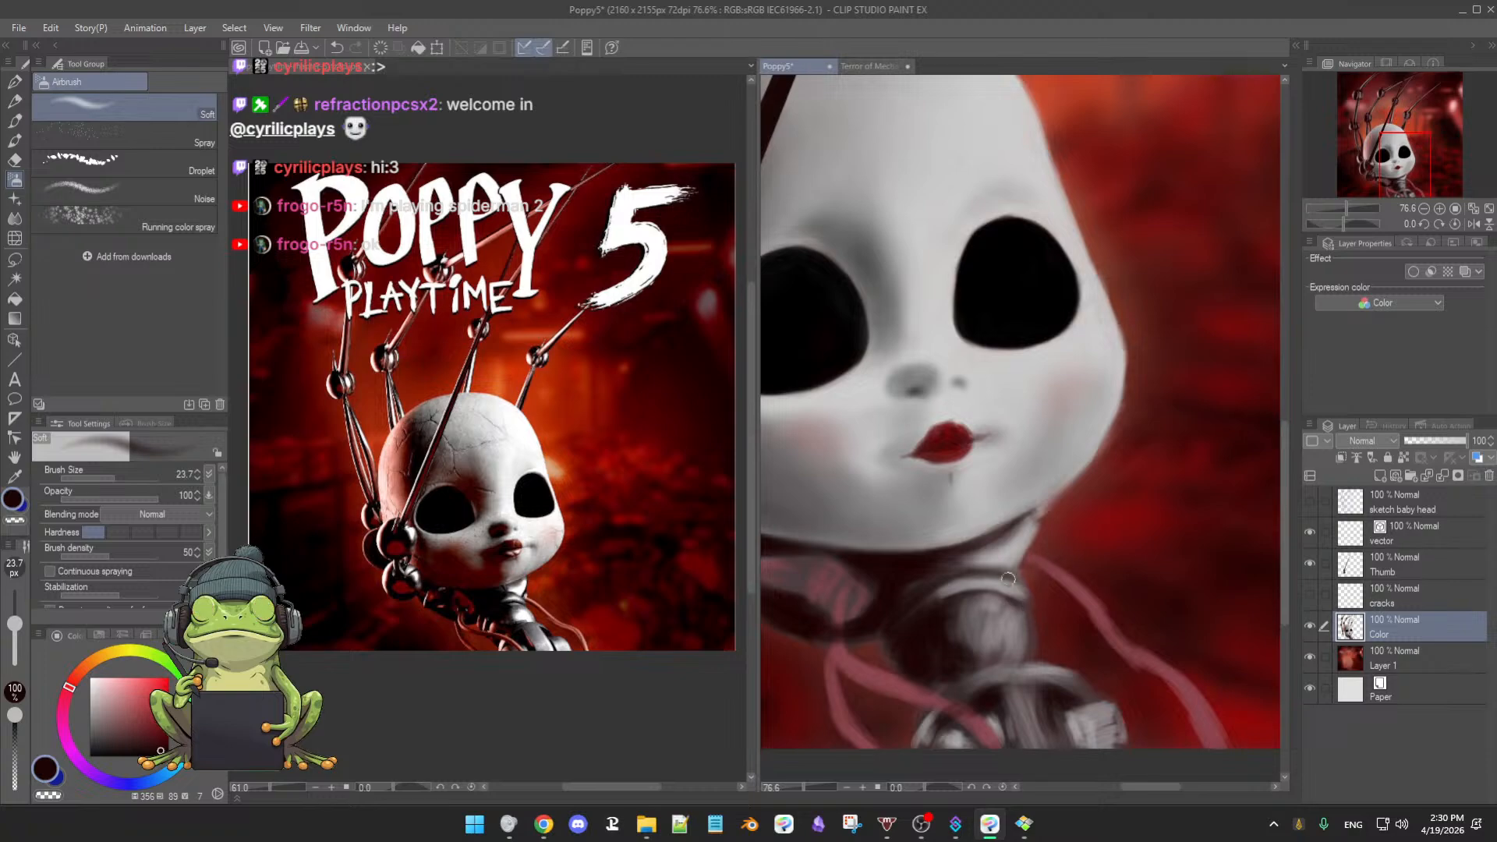
- Sample light and warmer greys from the neck, enlarge the brush slightly, and flip the canvas to check
alt+click(1015, 584)
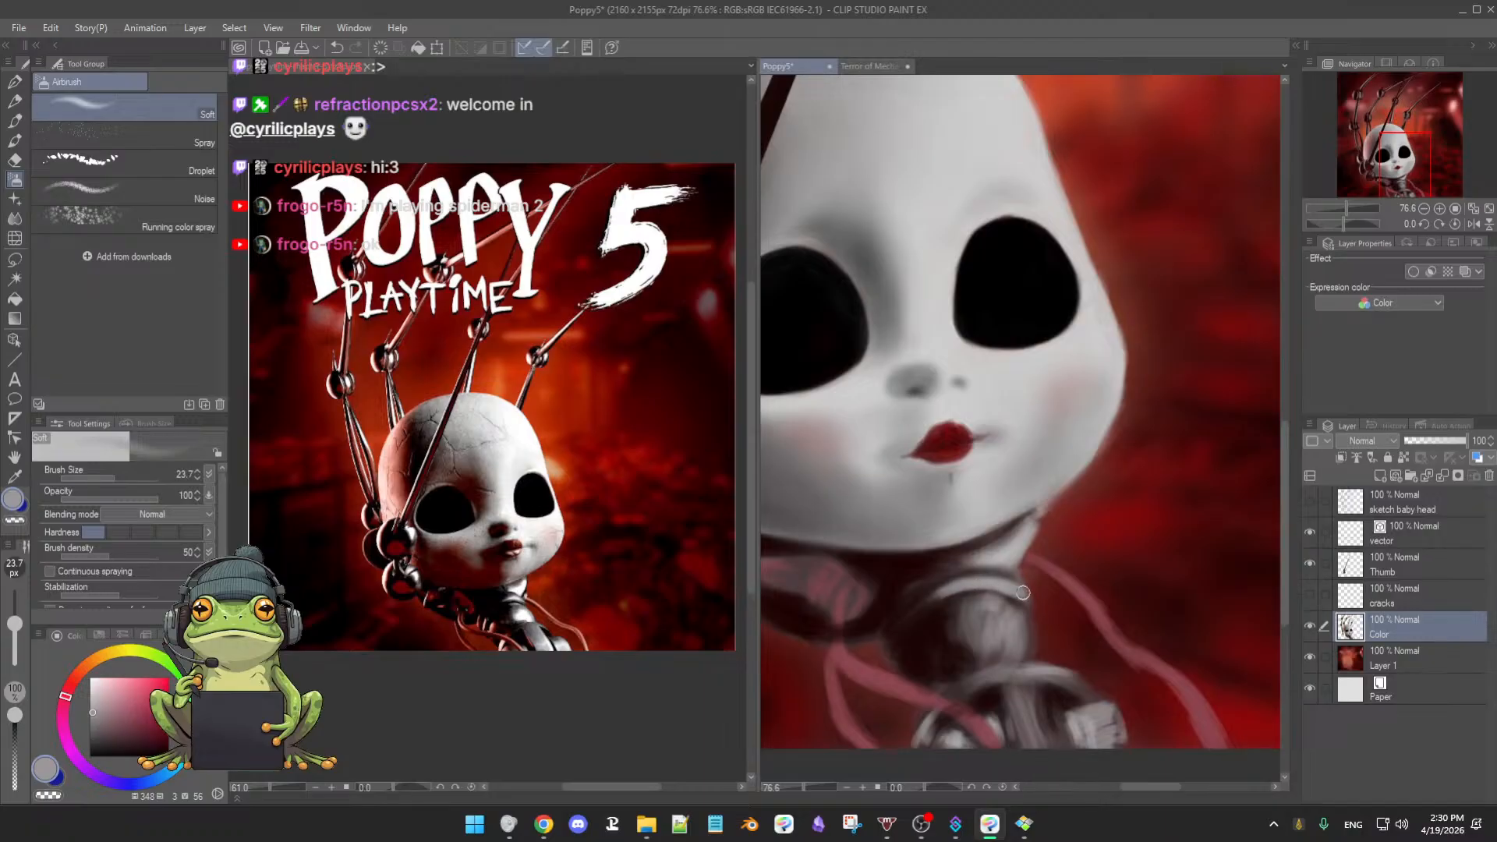
alt+click(1018, 621)
key(])
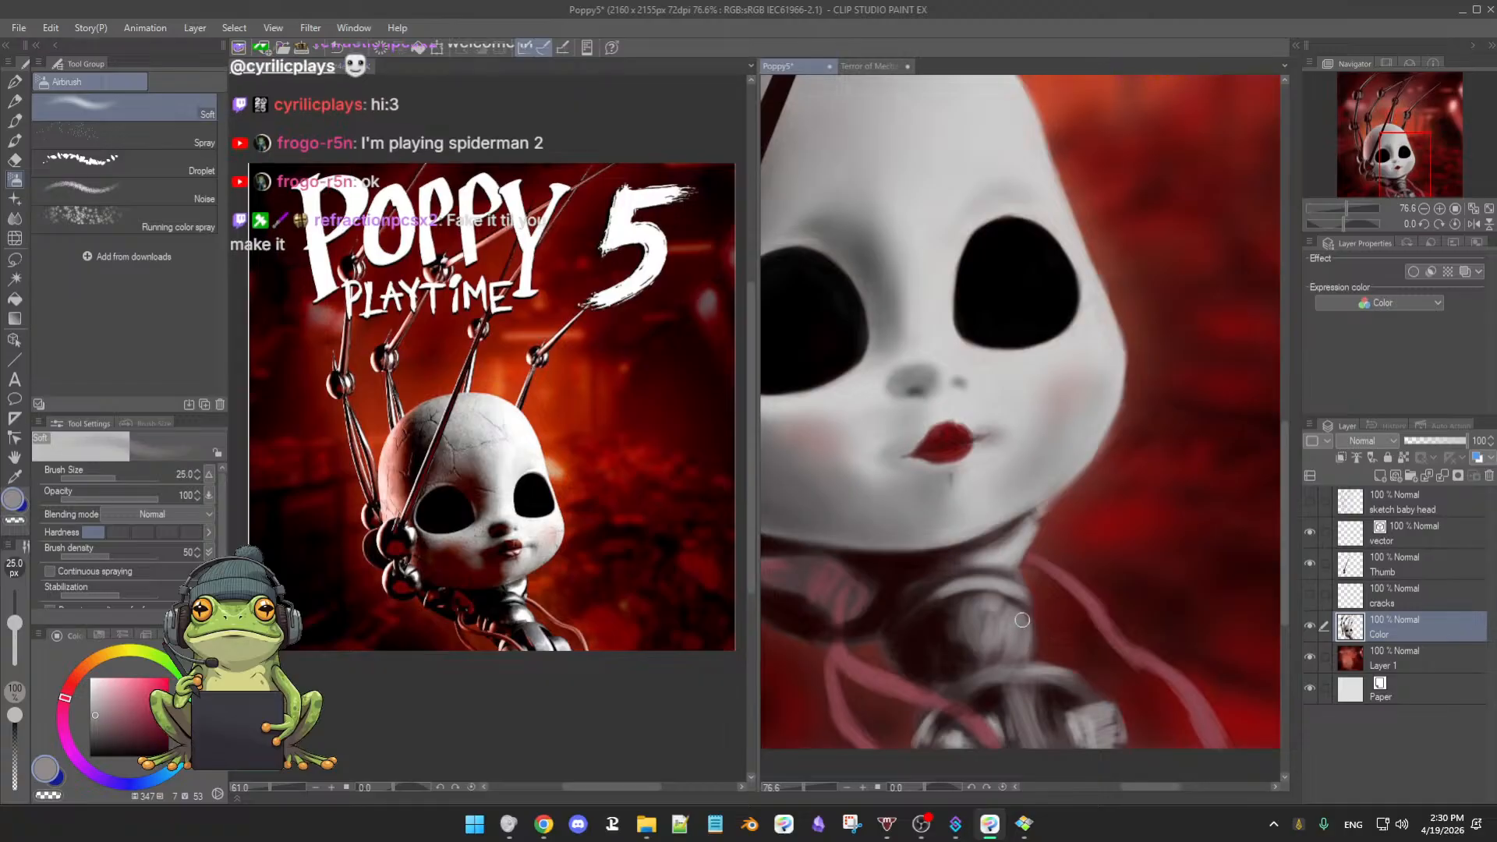
key(e)
key(h)
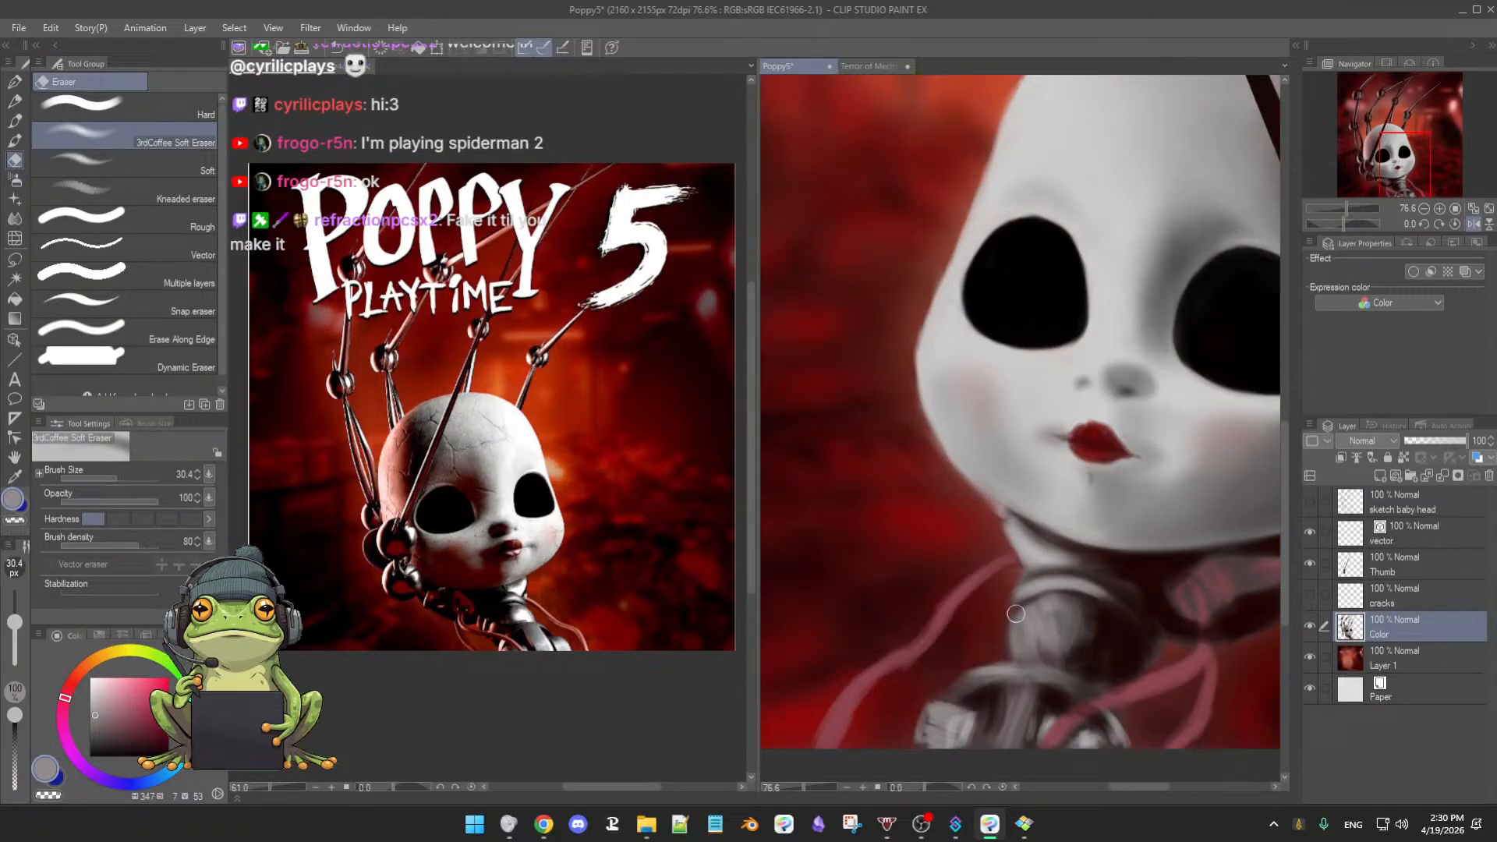
key(h)
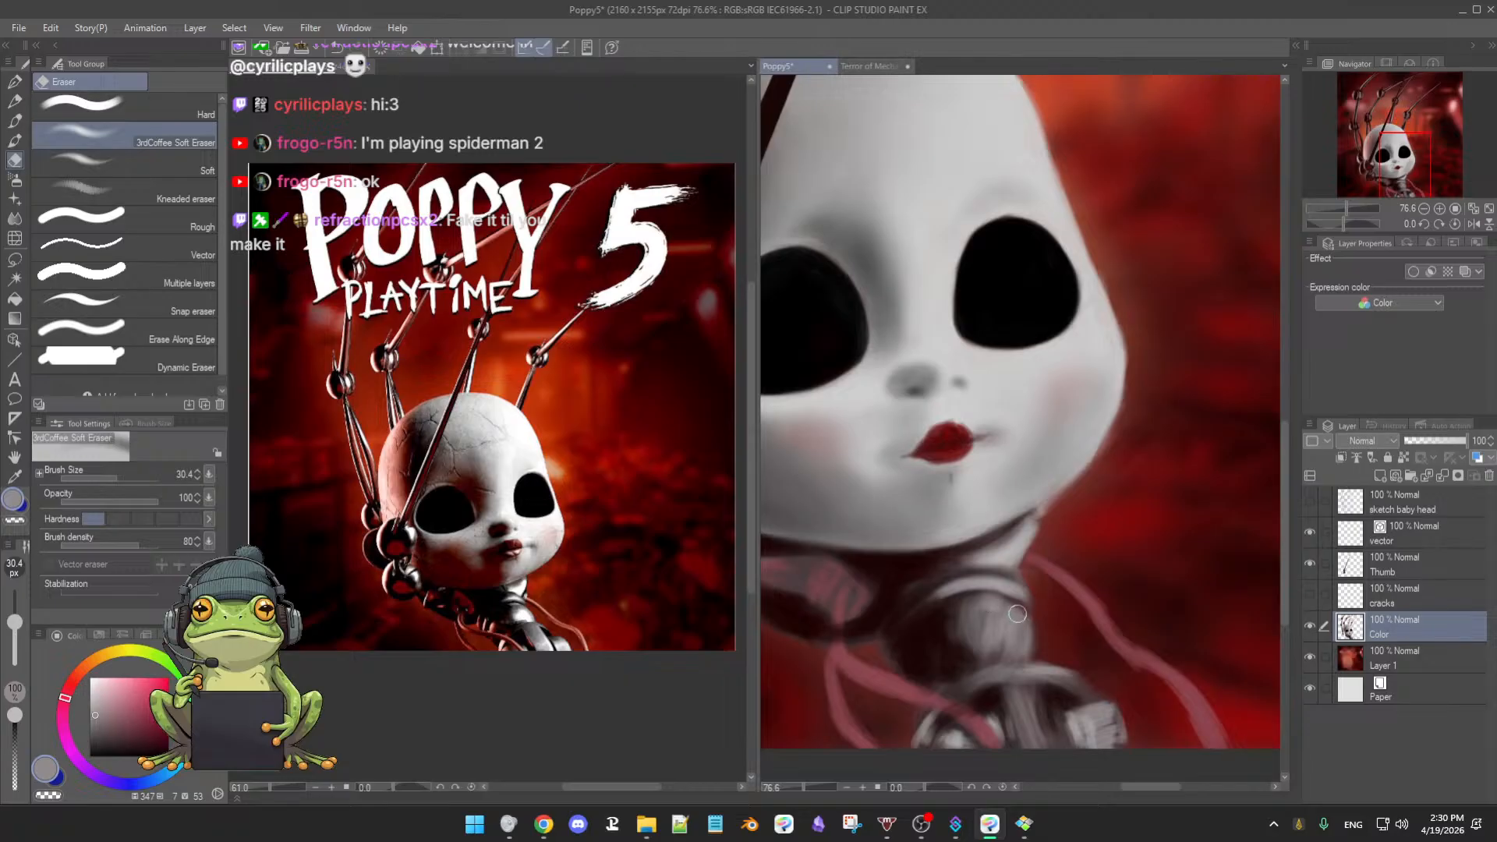
- Switch to the soft airbrush, sample several neck greys, and make the brush much larger
right_click(998, 623)
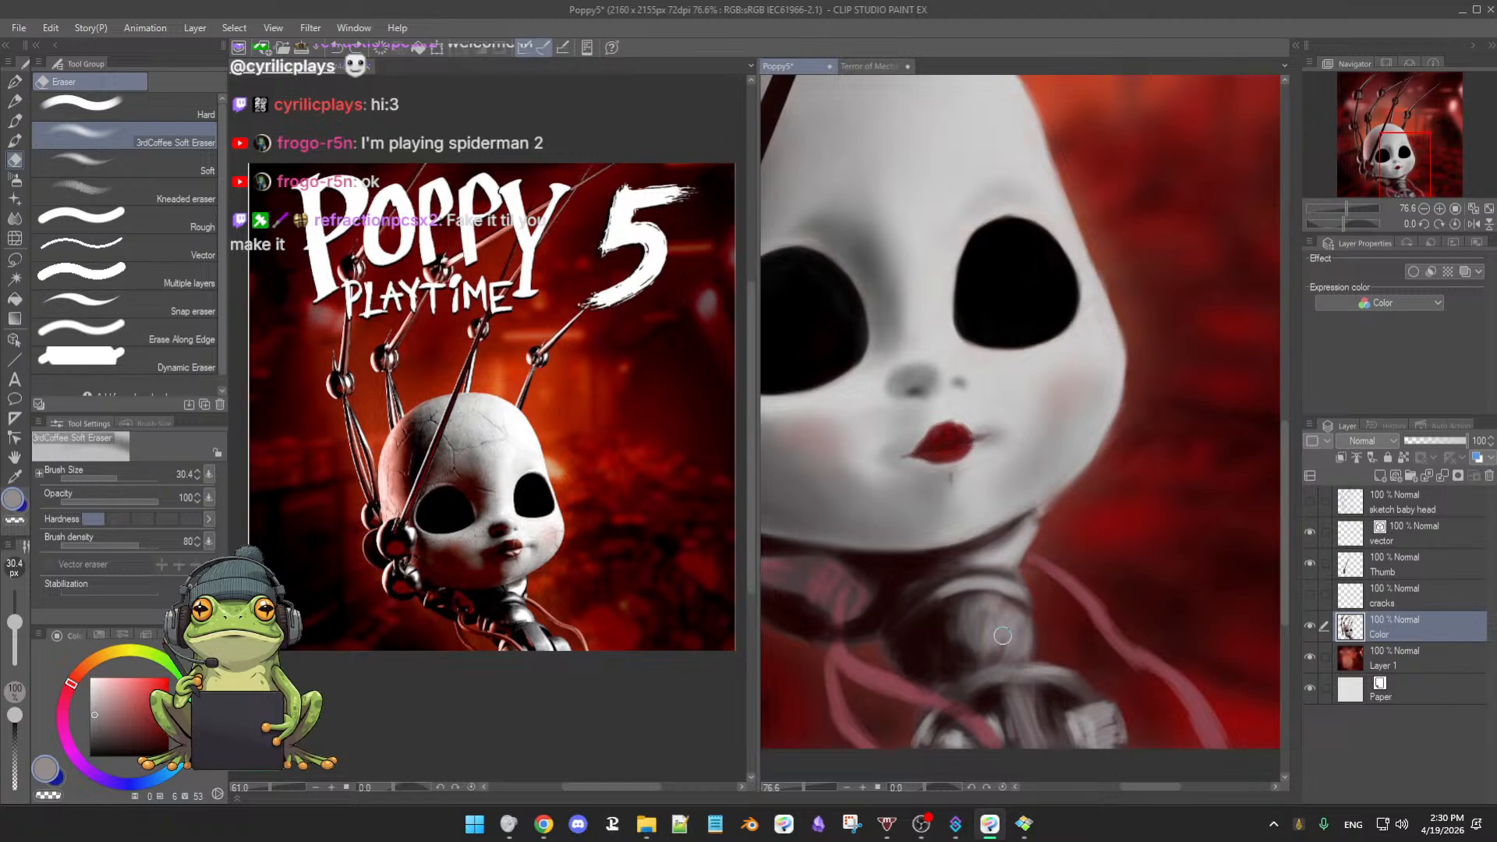
key(b)
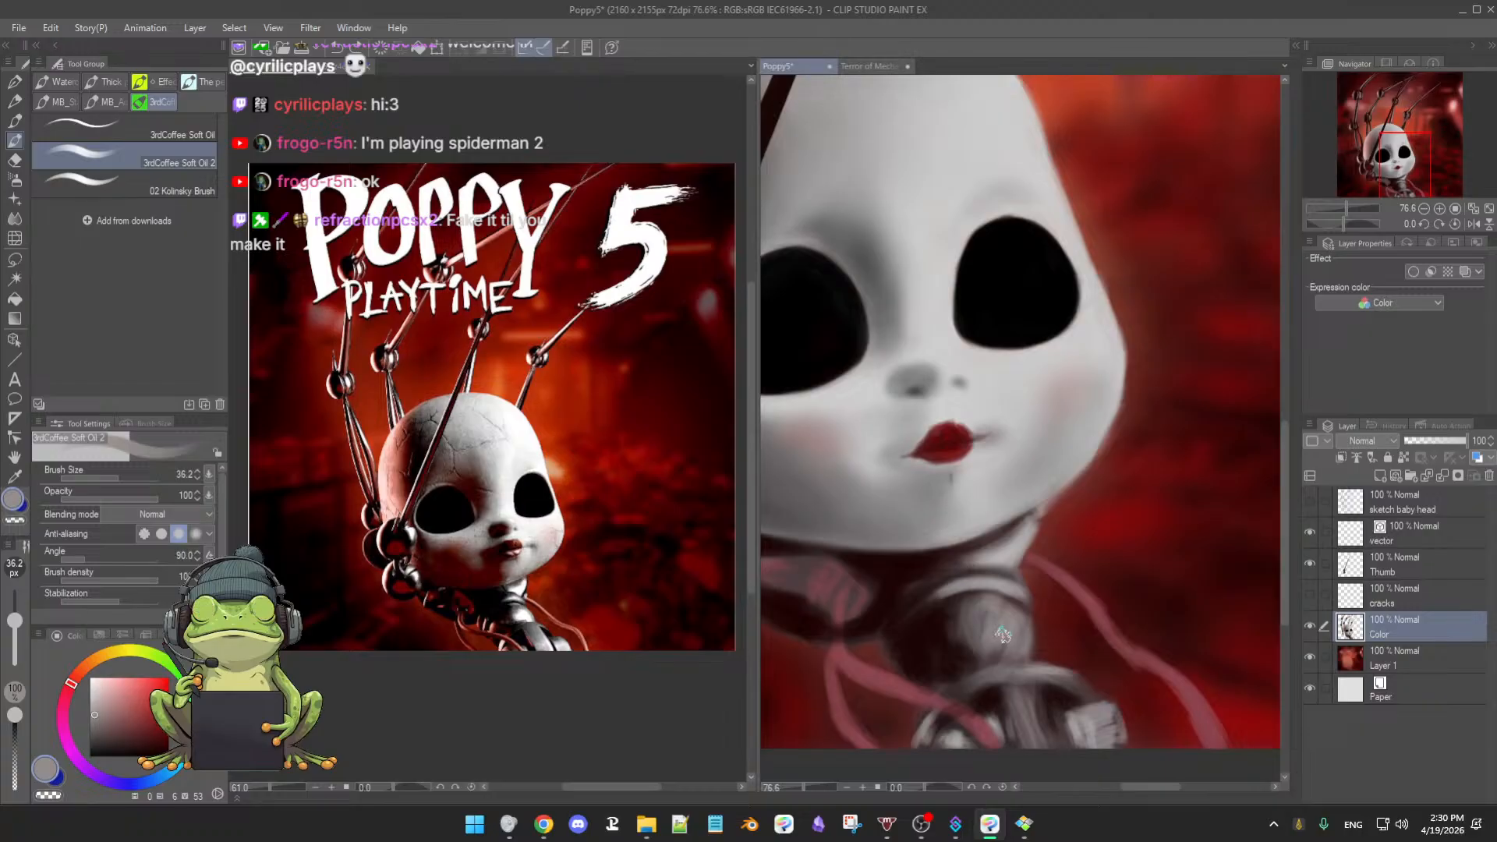
key(b)
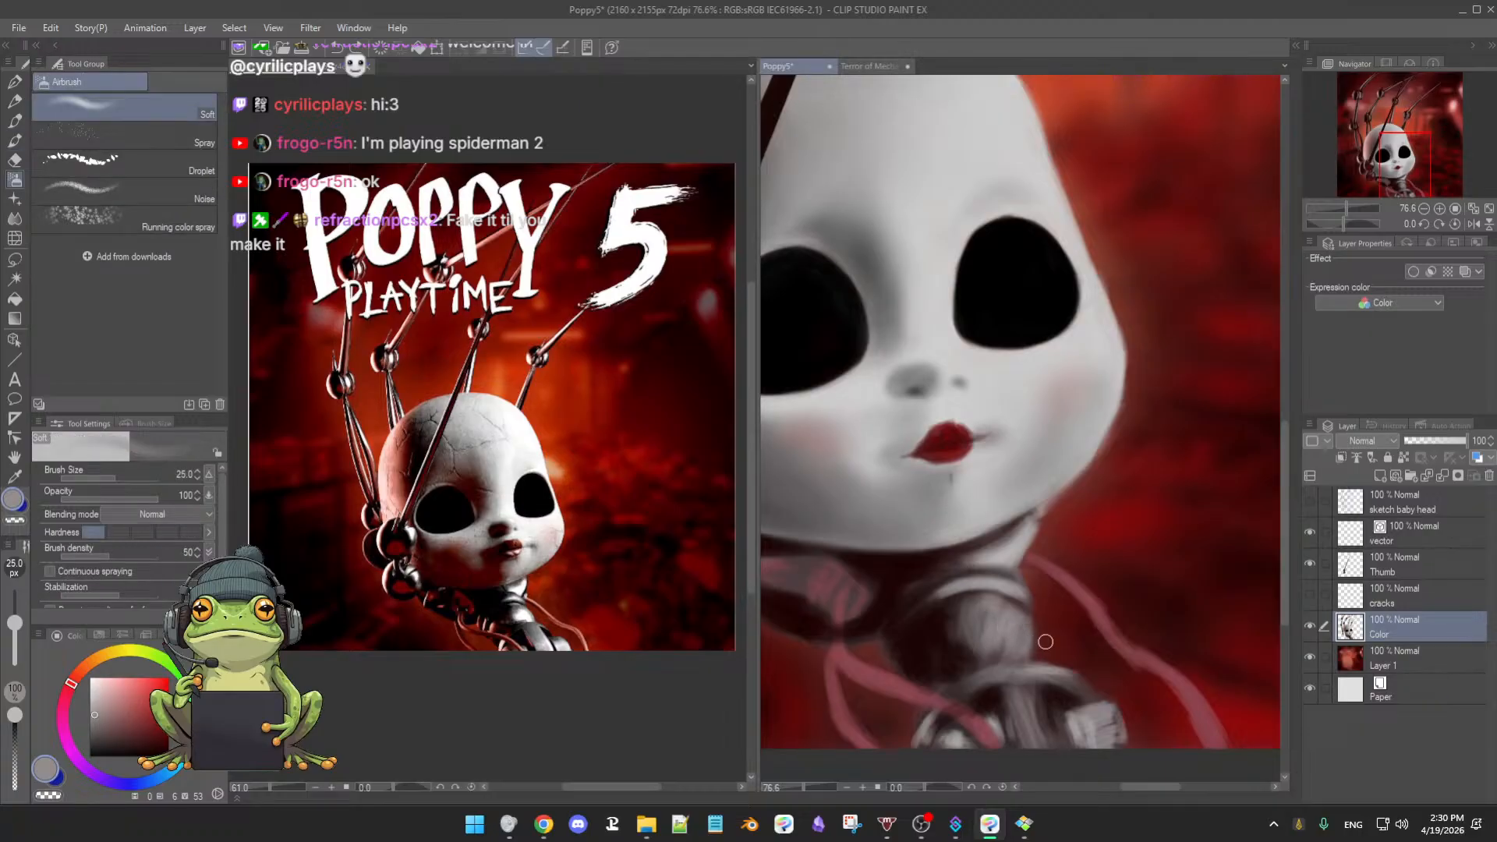
alt+click(1001, 615)
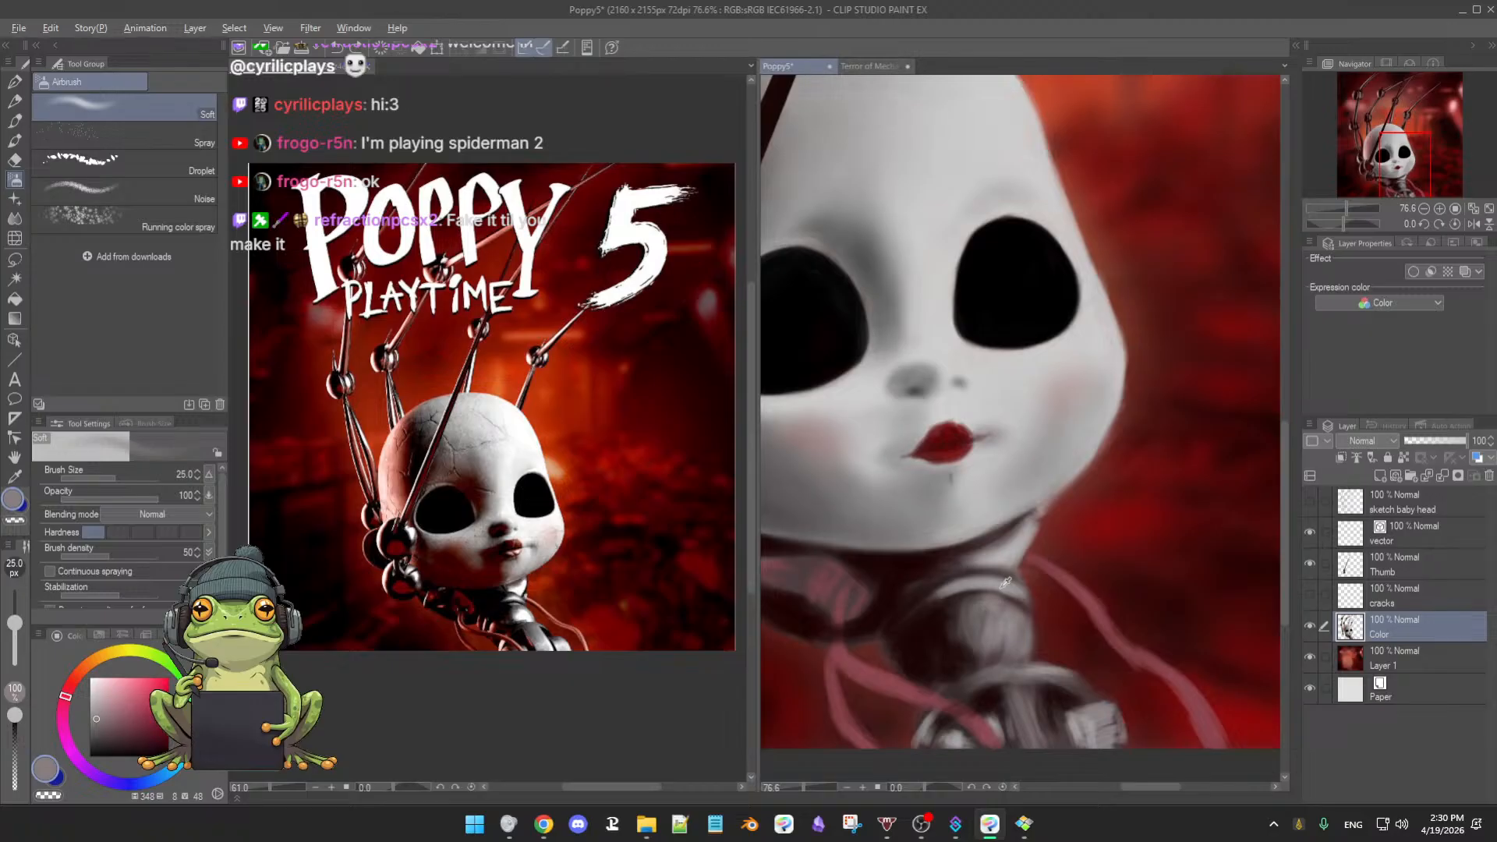
alt+click(1001, 583)
alt+click(1011, 550)
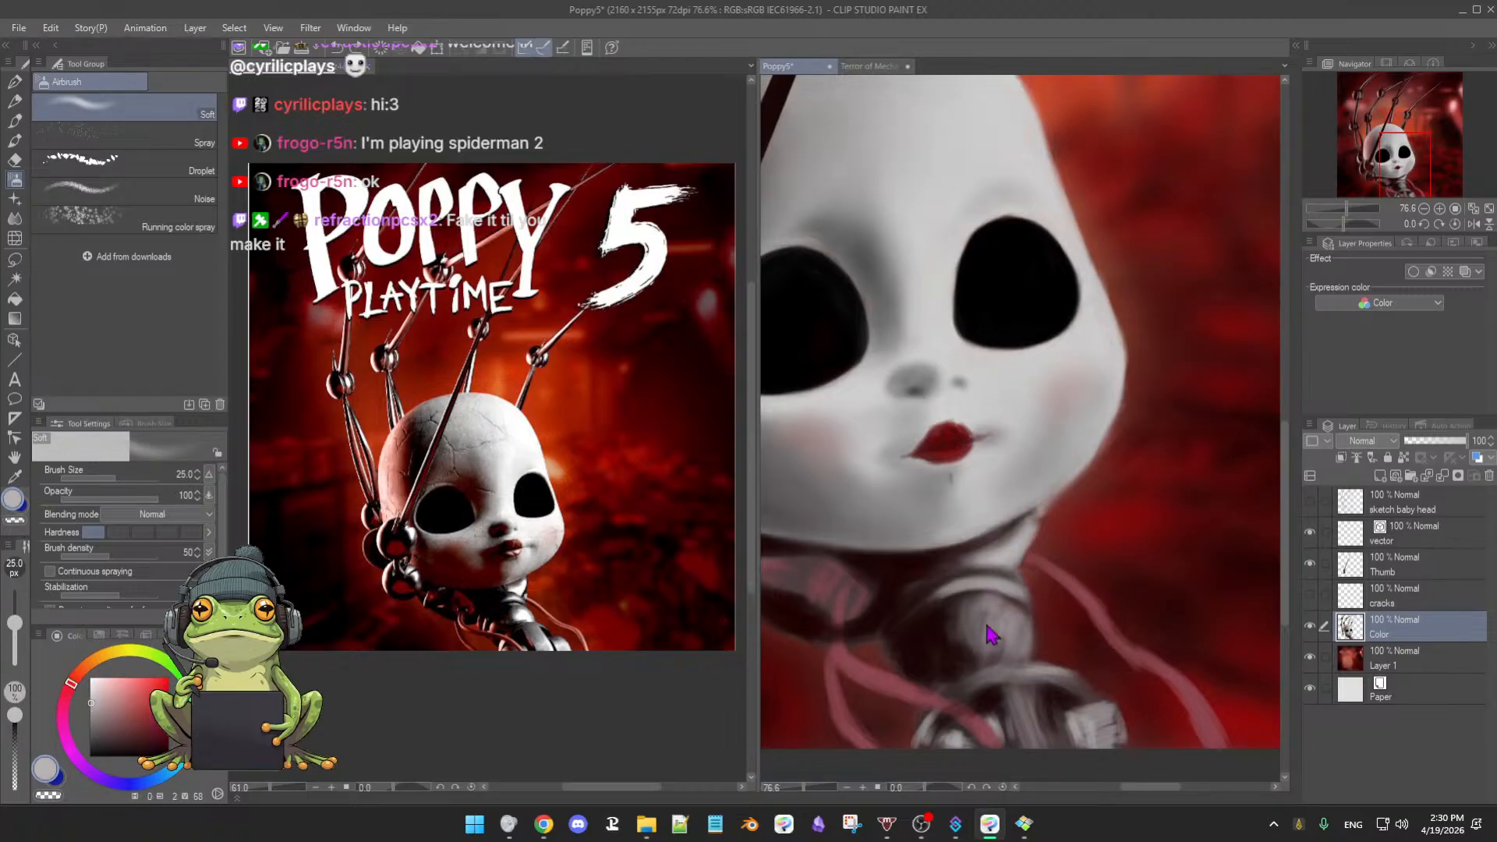
mouse_move(983, 624)
mouse_down()
mouse_move(995, 623)
mouse_move(973, 635)
mouse_move(994, 646)
mouse_move(980, 659)
mouse_move(967, 618)
mouse_up()
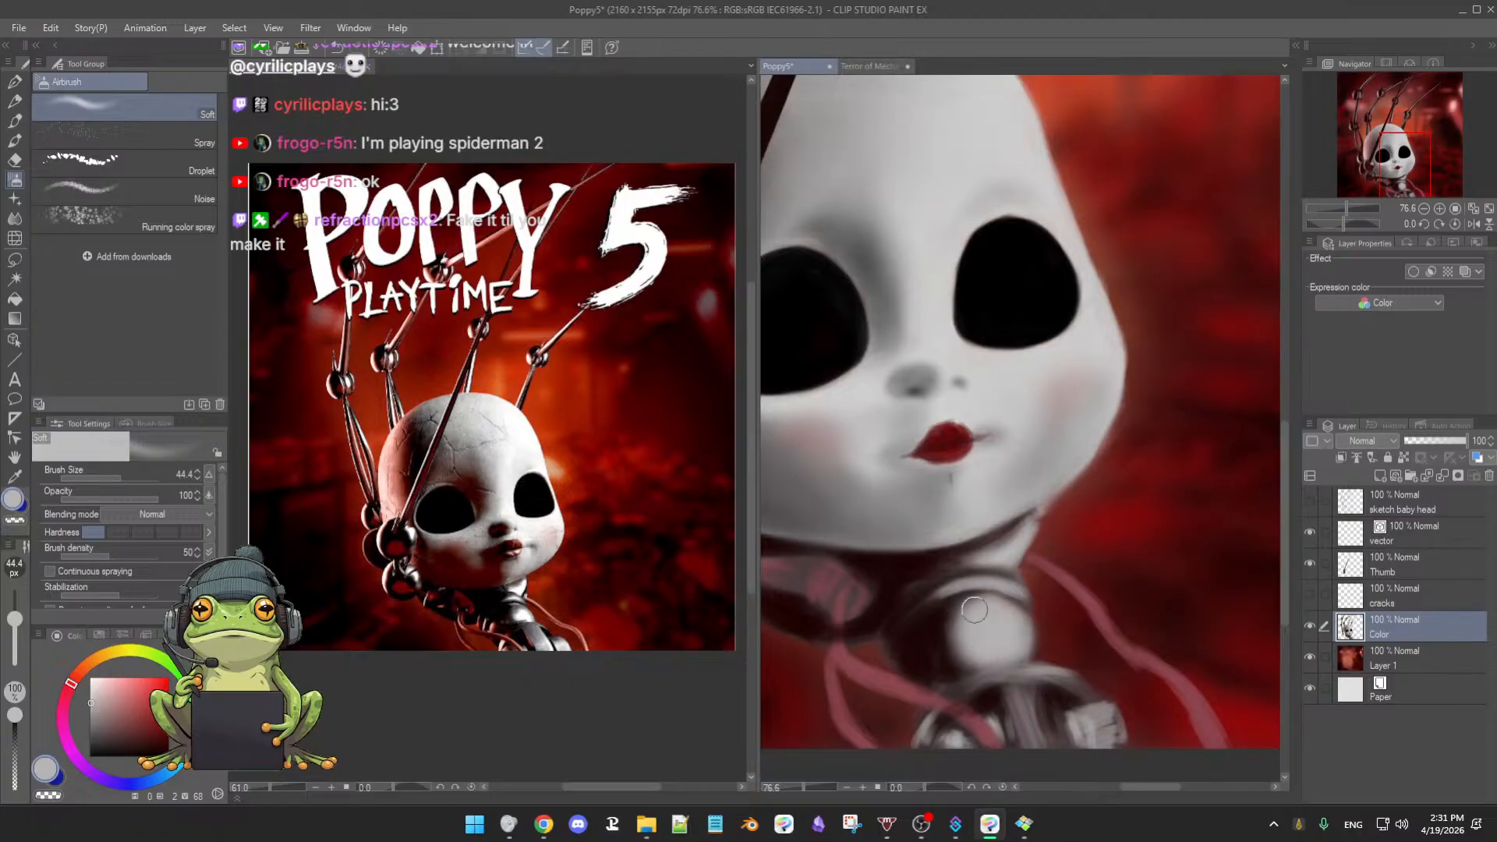
- Airbrush near-black shadow along the neck sphere's left and lower-left edges
alt+click(948, 611)
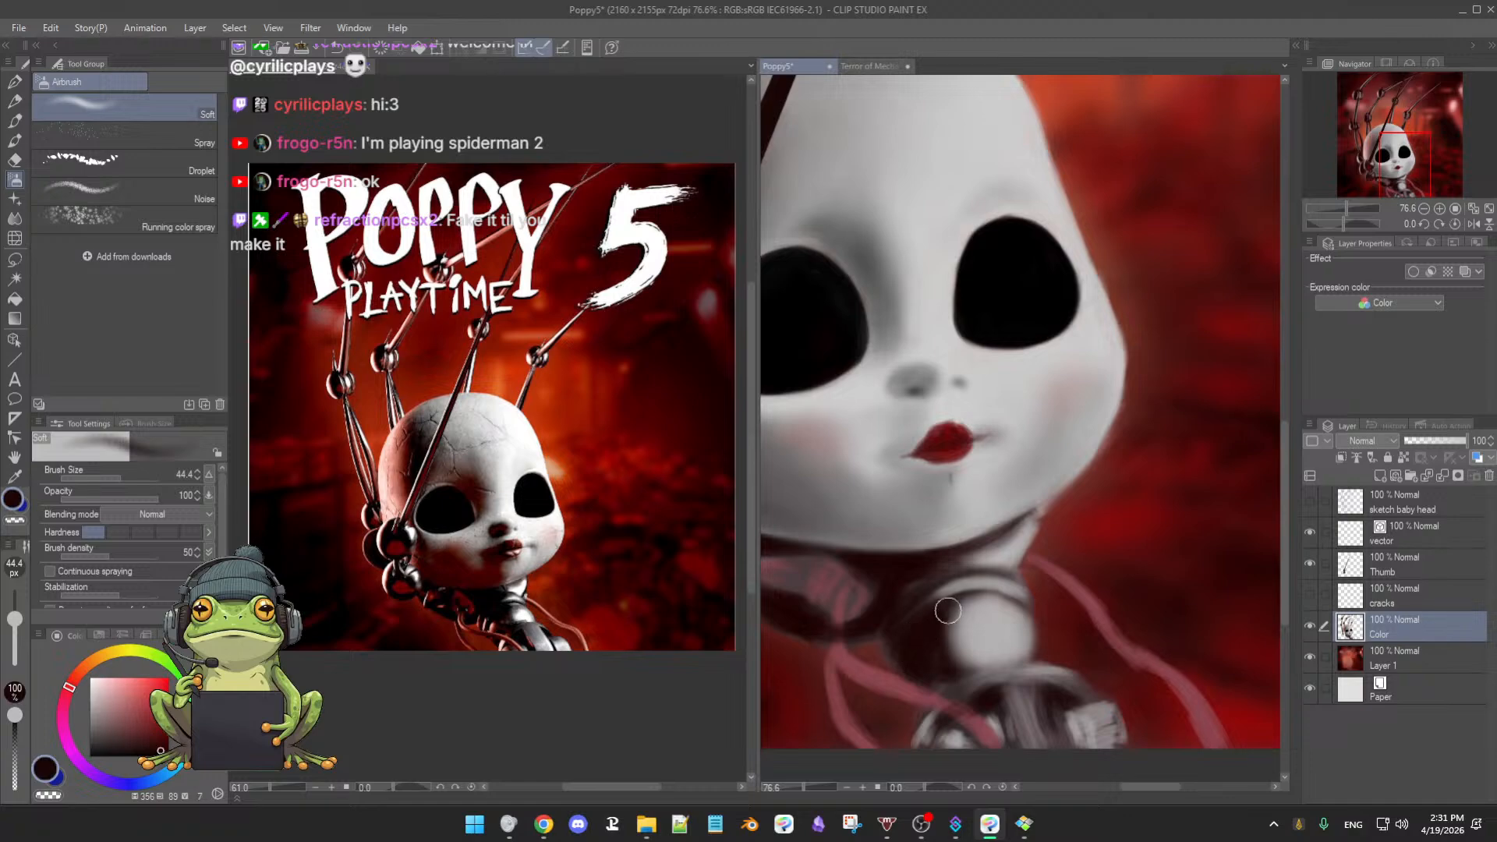
mouse_move(948, 610)
mouse_down()
mouse_move(947, 647)
mouse_move(940, 612)
mouse_move(963, 664)
mouse_move(929, 630)
mouse_move(950, 656)
mouse_move(913, 644)
mouse_move(979, 613)
mouse_move(921, 651)
mouse_move(929, 671)
mouse_move(908, 614)
mouse_move(918, 638)
mouse_move(932, 630)
mouse_move(939, 591)
mouse_move(916, 604)
mouse_move(913, 589)
mouse_move(940, 562)
mouse_move(925, 597)
mouse_move(887, 592)
mouse_move(928, 571)
mouse_move(911, 592)
mouse_move(921, 606)
mouse_move(939, 585)
mouse_move(908, 630)
mouse_move(942, 598)
mouse_move(938, 576)
mouse_move(909, 597)
mouse_move(910, 632)
mouse_move(919, 573)
mouse_up()
alt+click(895, 572)
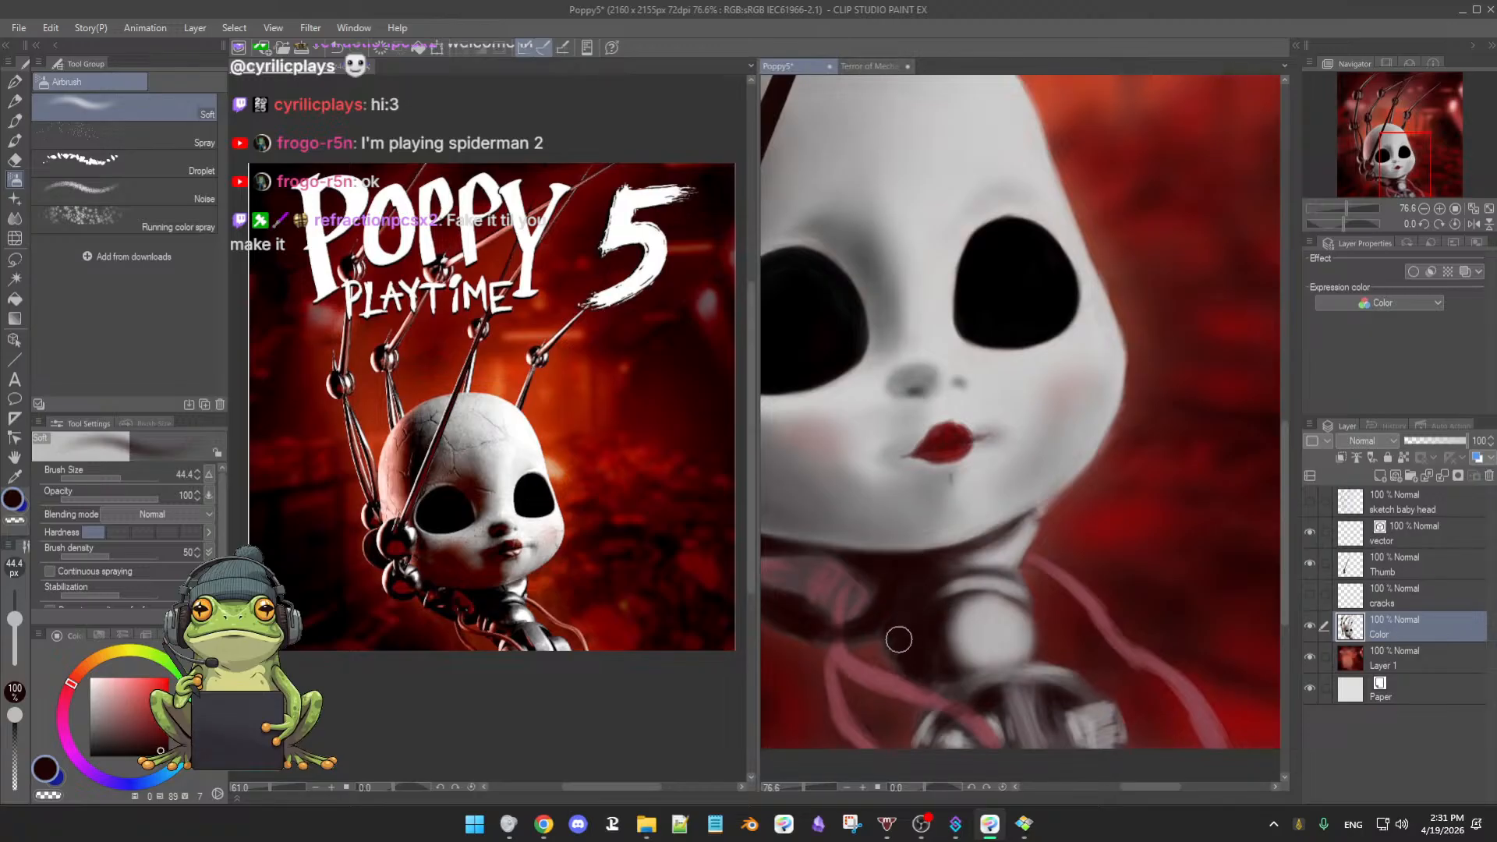
mouse_move(899, 640)
mouse_down()
mouse_move(931, 645)
mouse_move(892, 629)
mouse_move(957, 603)
mouse_move(934, 637)
mouse_move(934, 611)
mouse_move(891, 625)
mouse_move(928, 657)
mouse_move(919, 559)
mouse_move(895, 632)
mouse_move(905, 612)
mouse_move(925, 622)
mouse_move(896, 647)
mouse_move(950, 539)
mouse_move(931, 638)
mouse_up()
mouse_move(977, 594)
mouse_down()
mouse_move(920, 595)
mouse_move(946, 658)
mouse_move(926, 650)
mouse_move(921, 668)
mouse_move(975, 728)
mouse_up()
- Shrink the airbrush to 26.6 and sample cord pink-red, neck grey, then dark red
key([)
key([)
alt+click(904, 683)
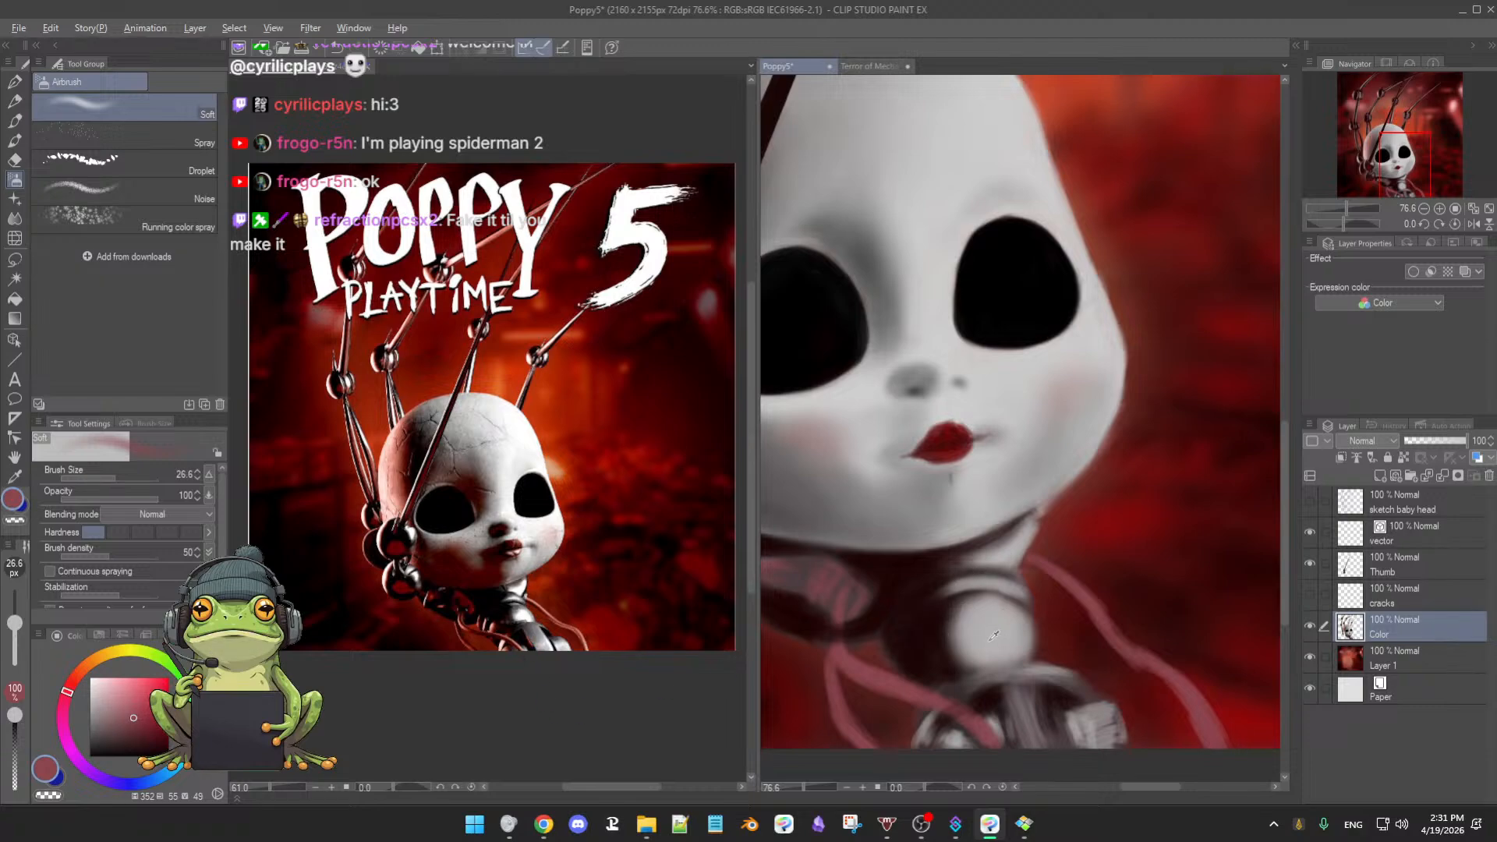
alt+click(994, 635)
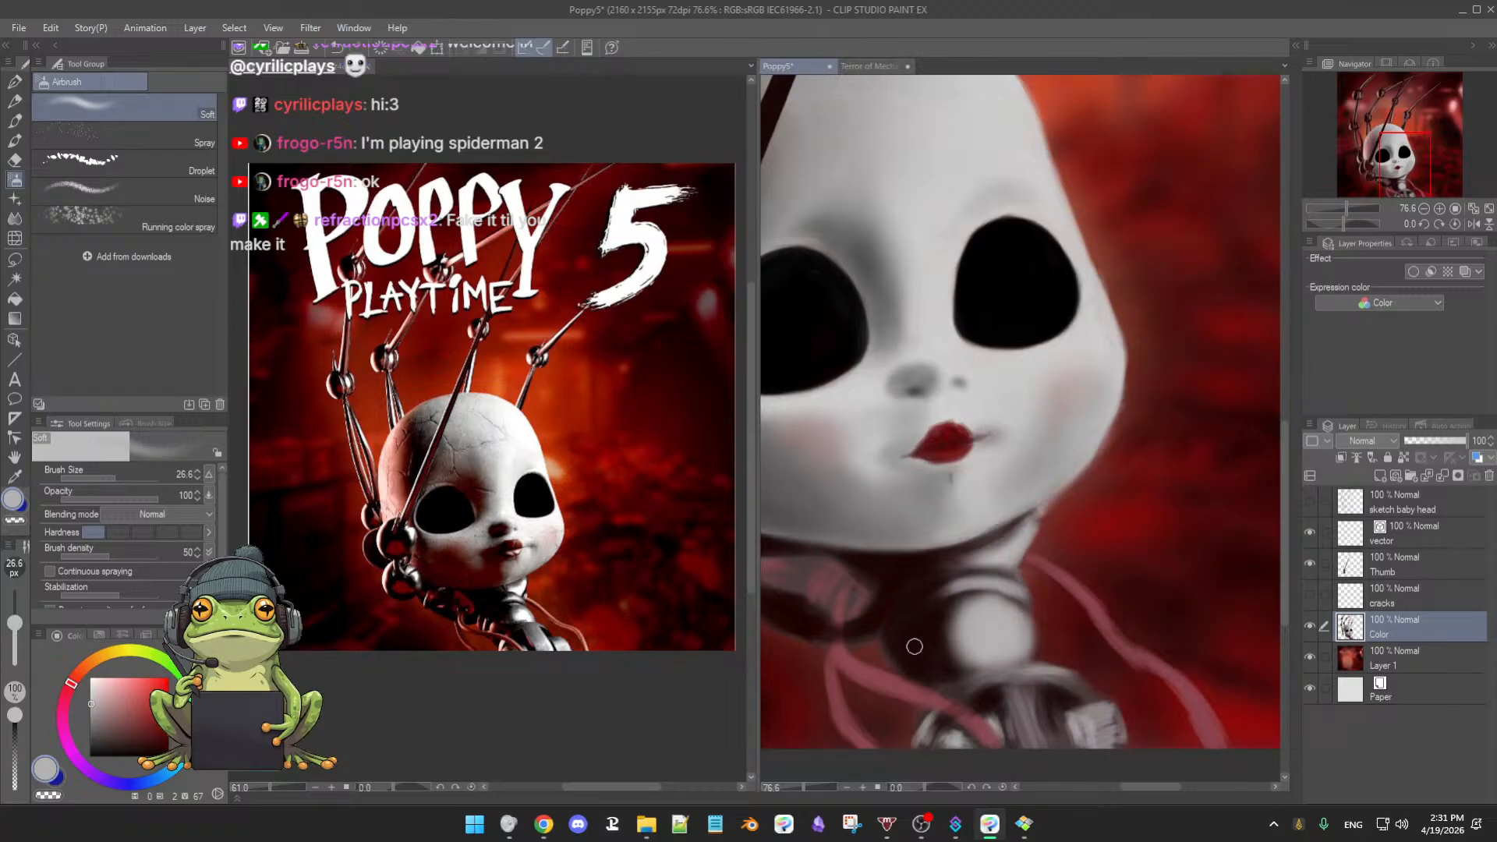
alt+click(803, 682)
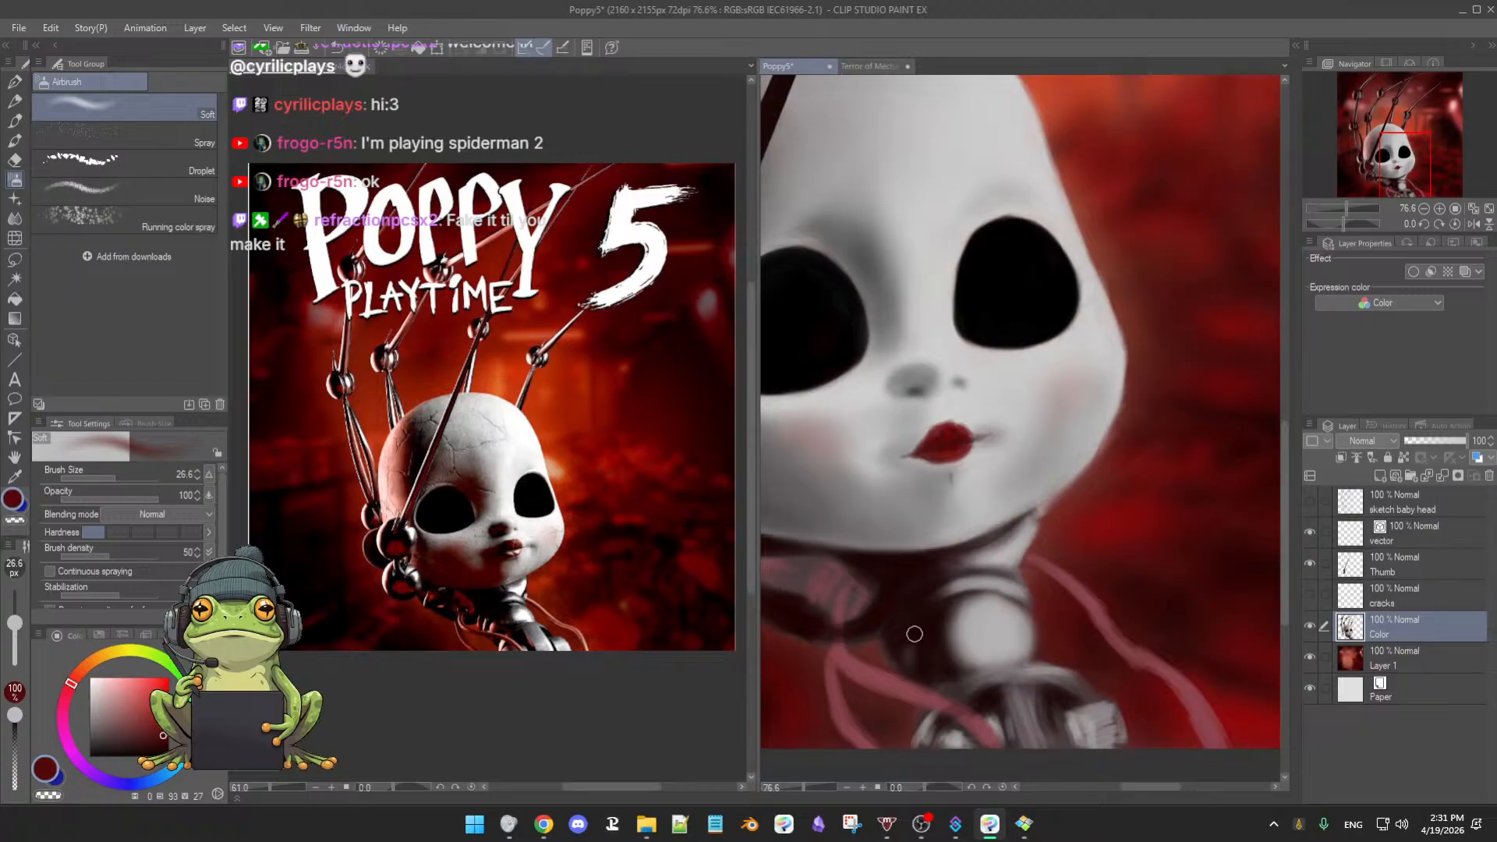
- Load a lightened muted red on a 36-size airbrush and tint the shadow beside the neck joint
drag(911, 648, 916, 665)
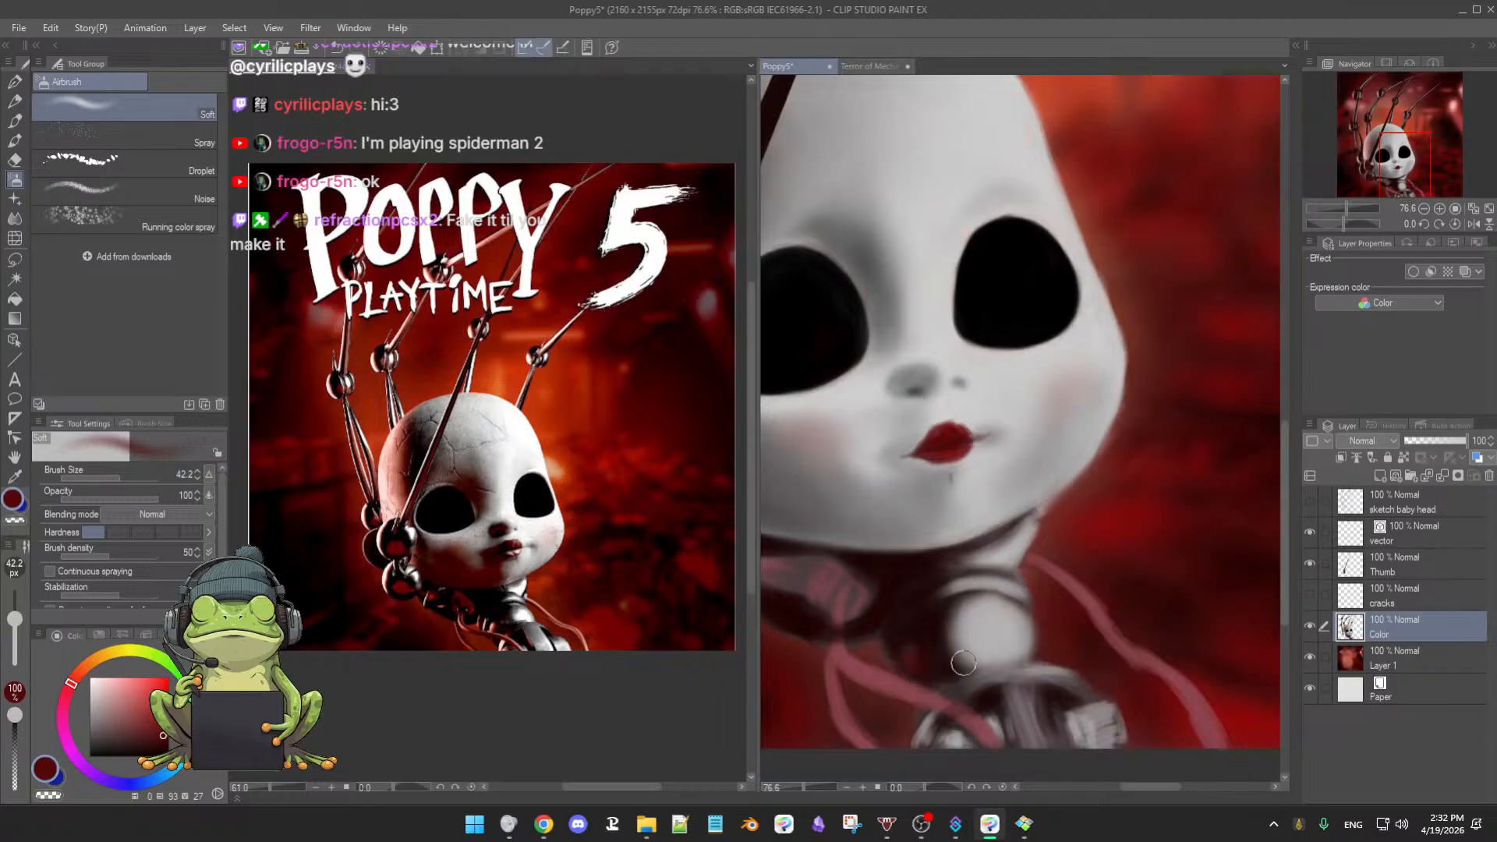
alt+click(920, 633)
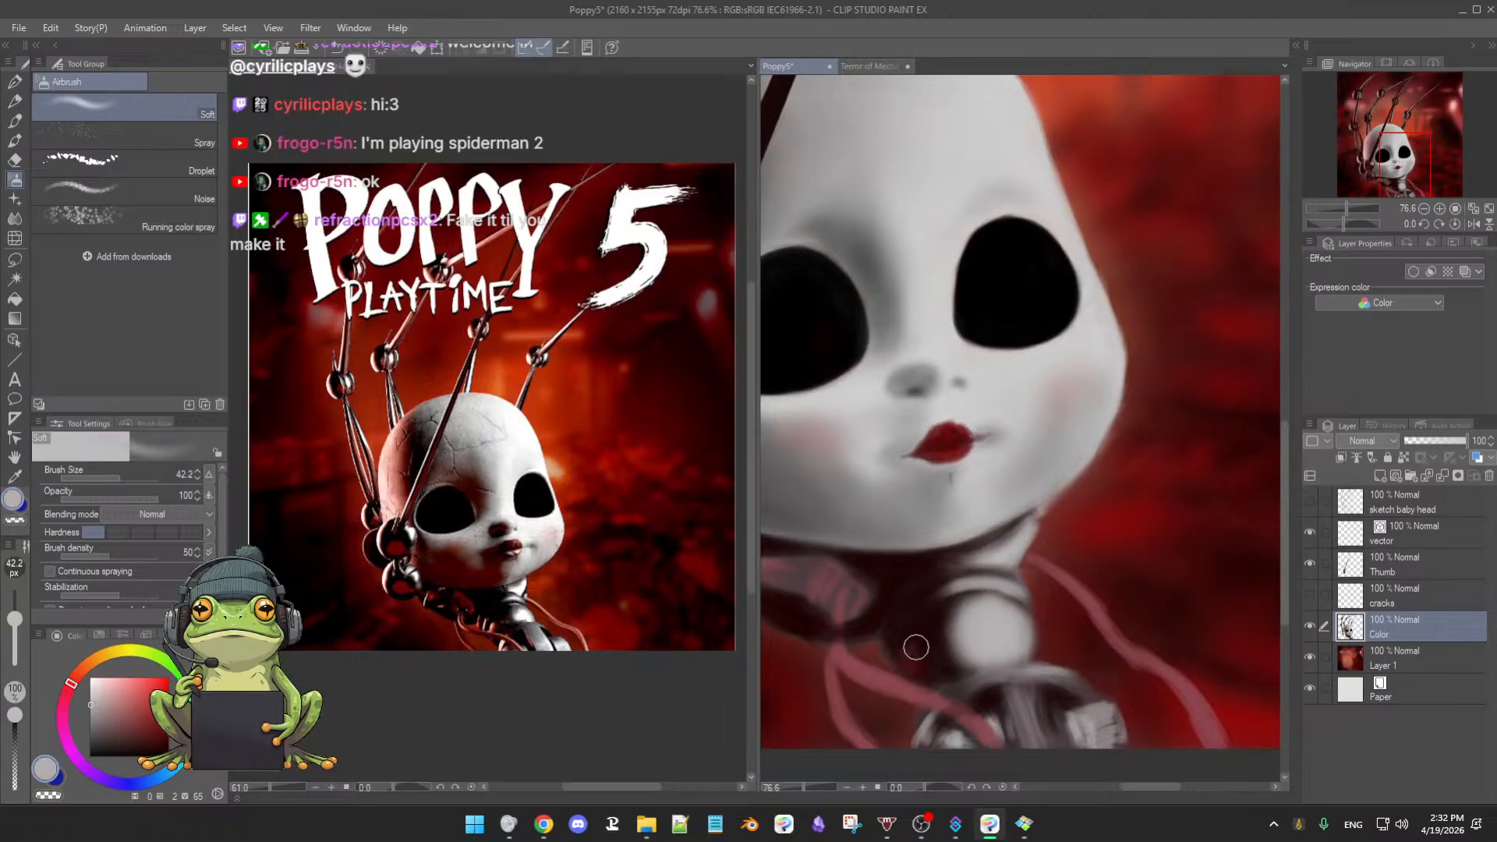
drag(883, 635, 878, 635)
alt+click(705, 650)
click(136, 714)
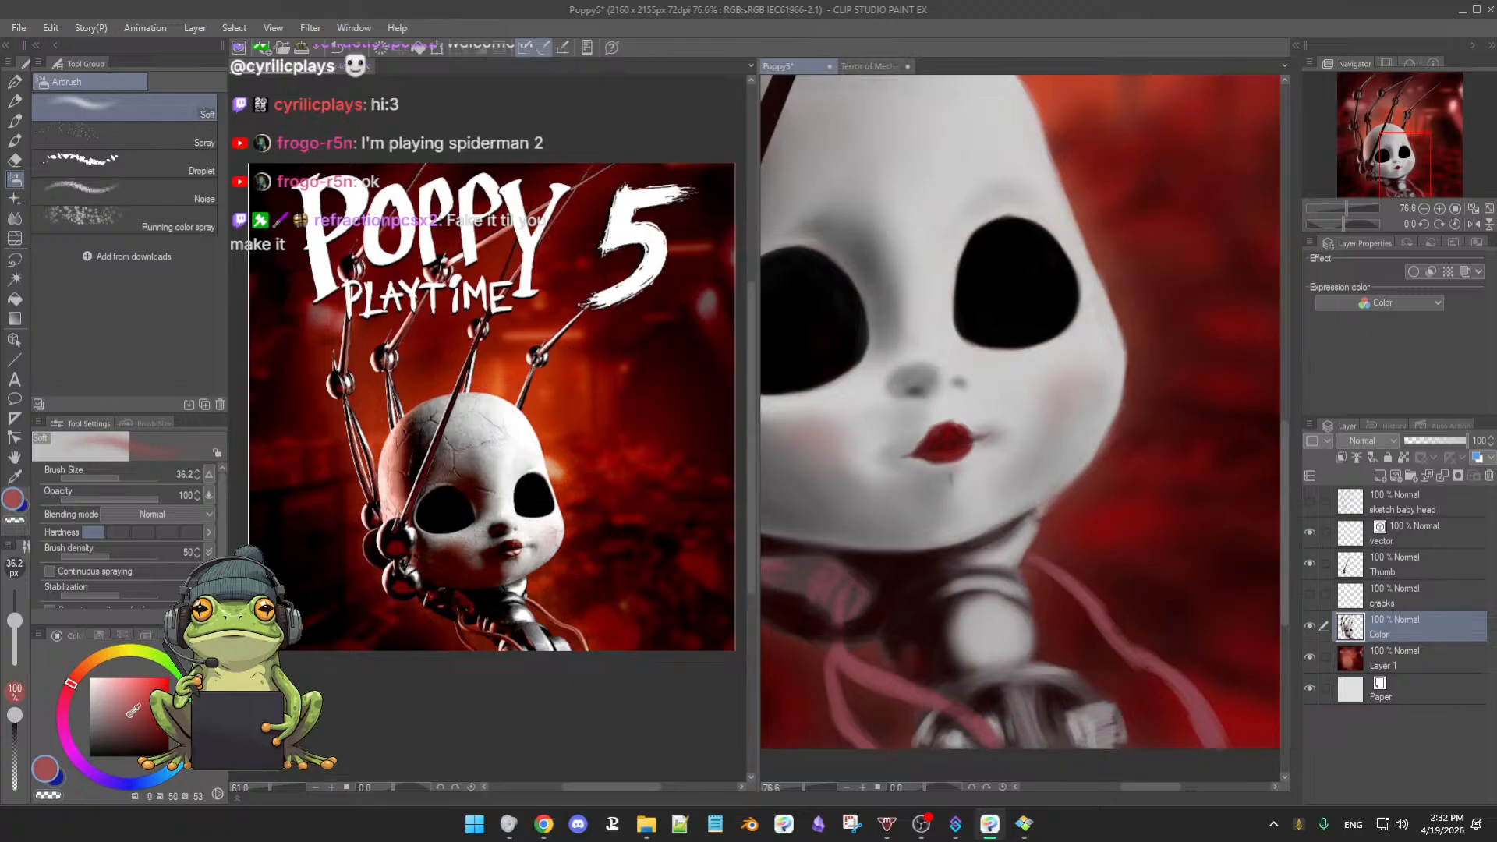
click(126, 706)
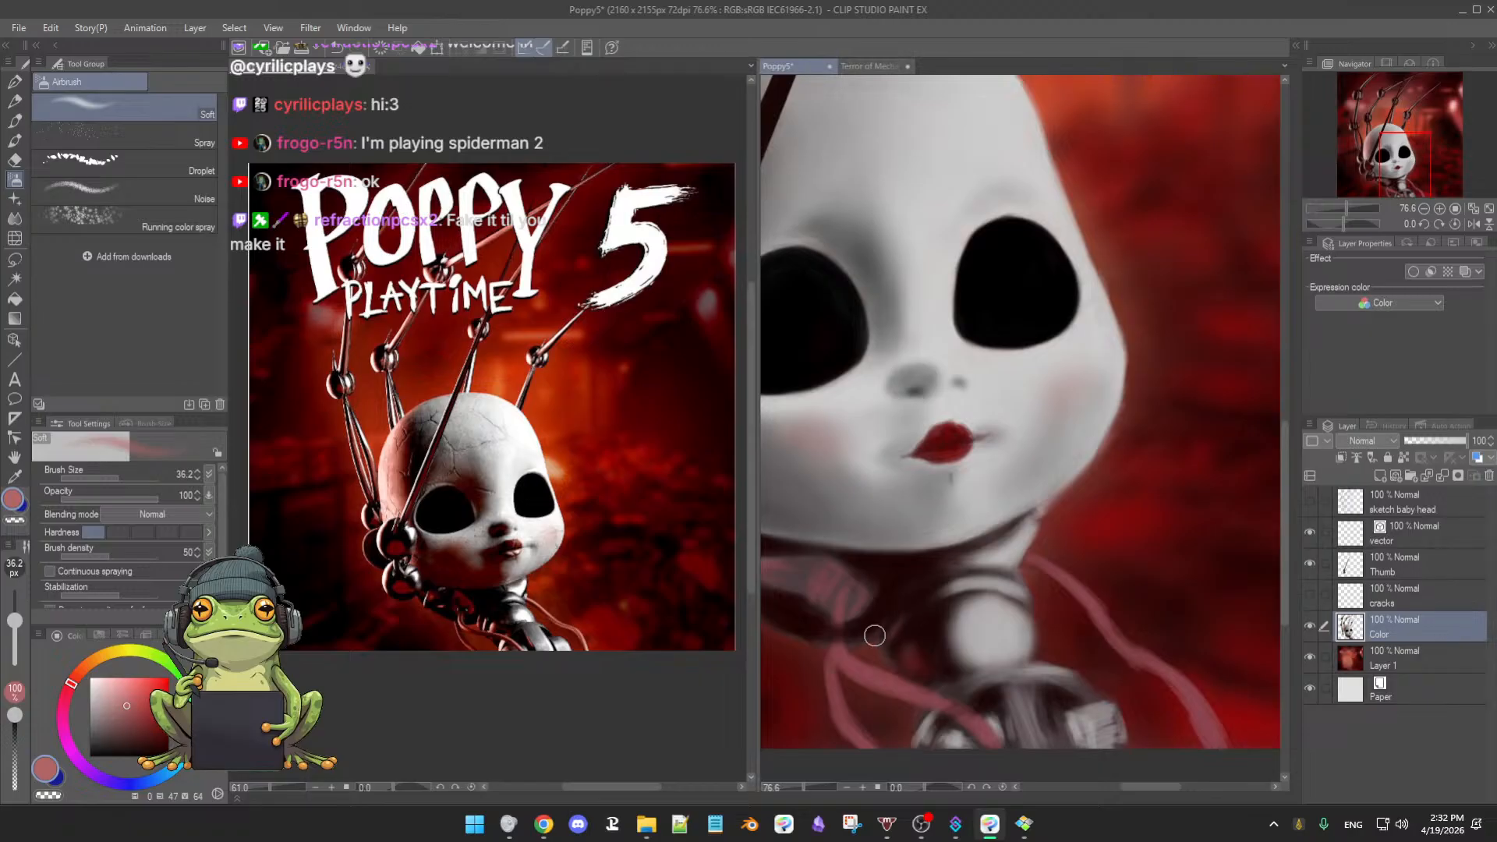
alt+click(912, 652)
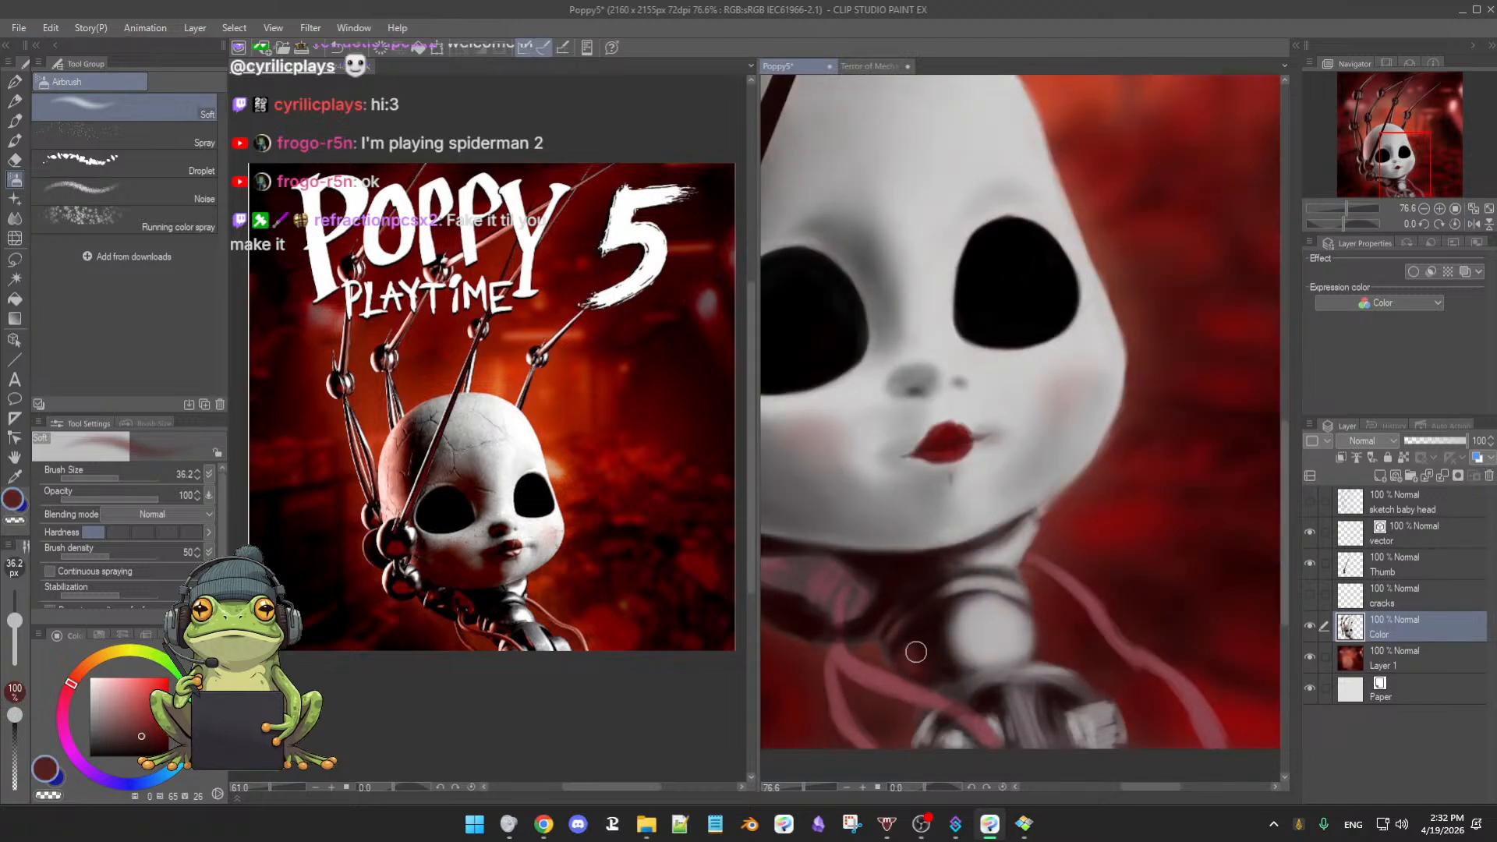
drag(916, 652, 906, 662)
alt+click(892, 634)
alt+click(984, 580)
scroll(897, 608, down, 3)
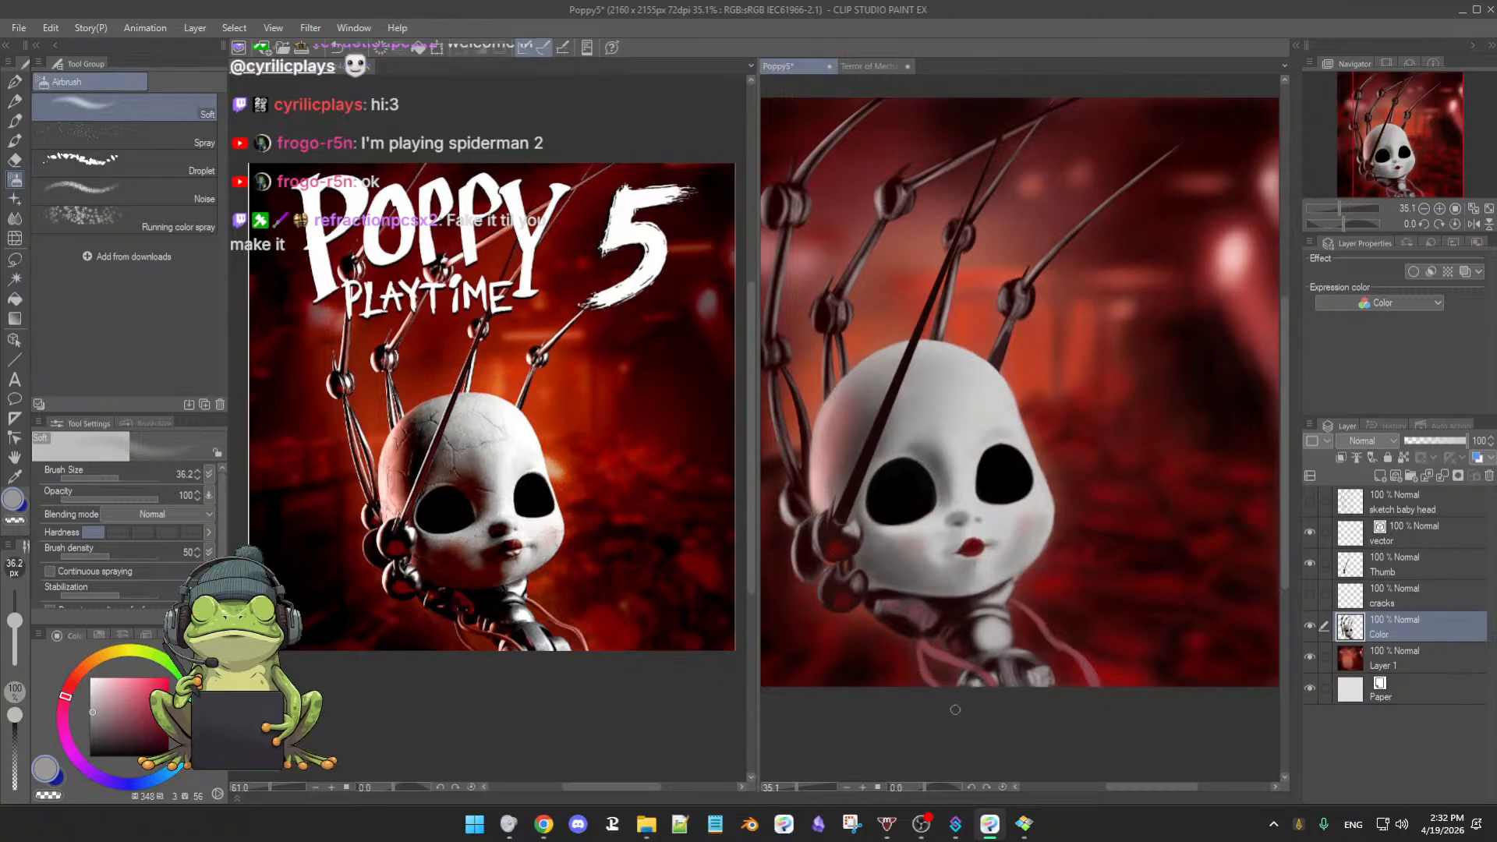
scroll(1037, 620, up, 3)
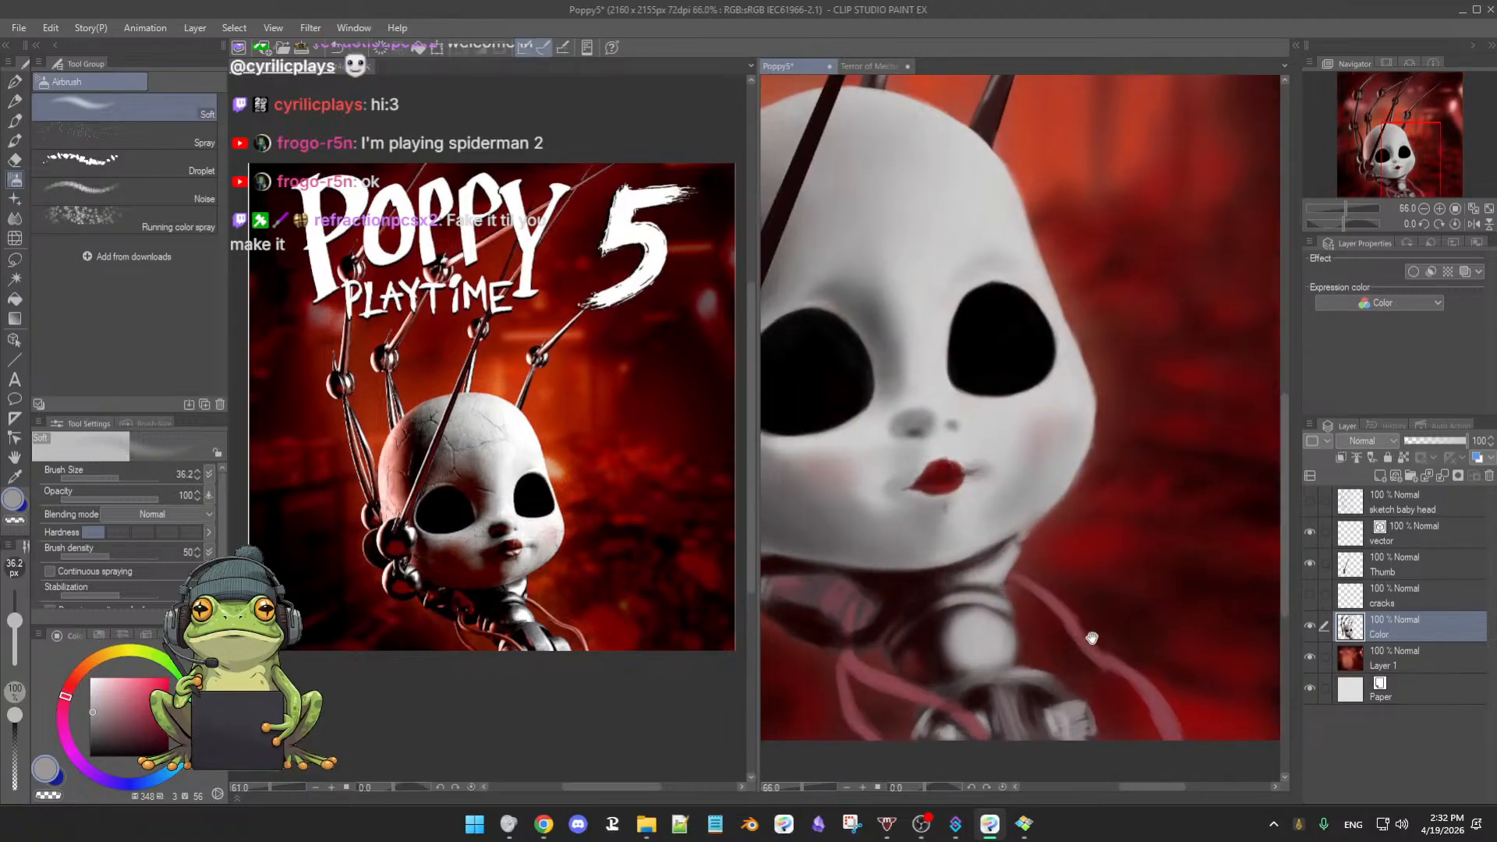
scroll(1092, 637, up, 2)
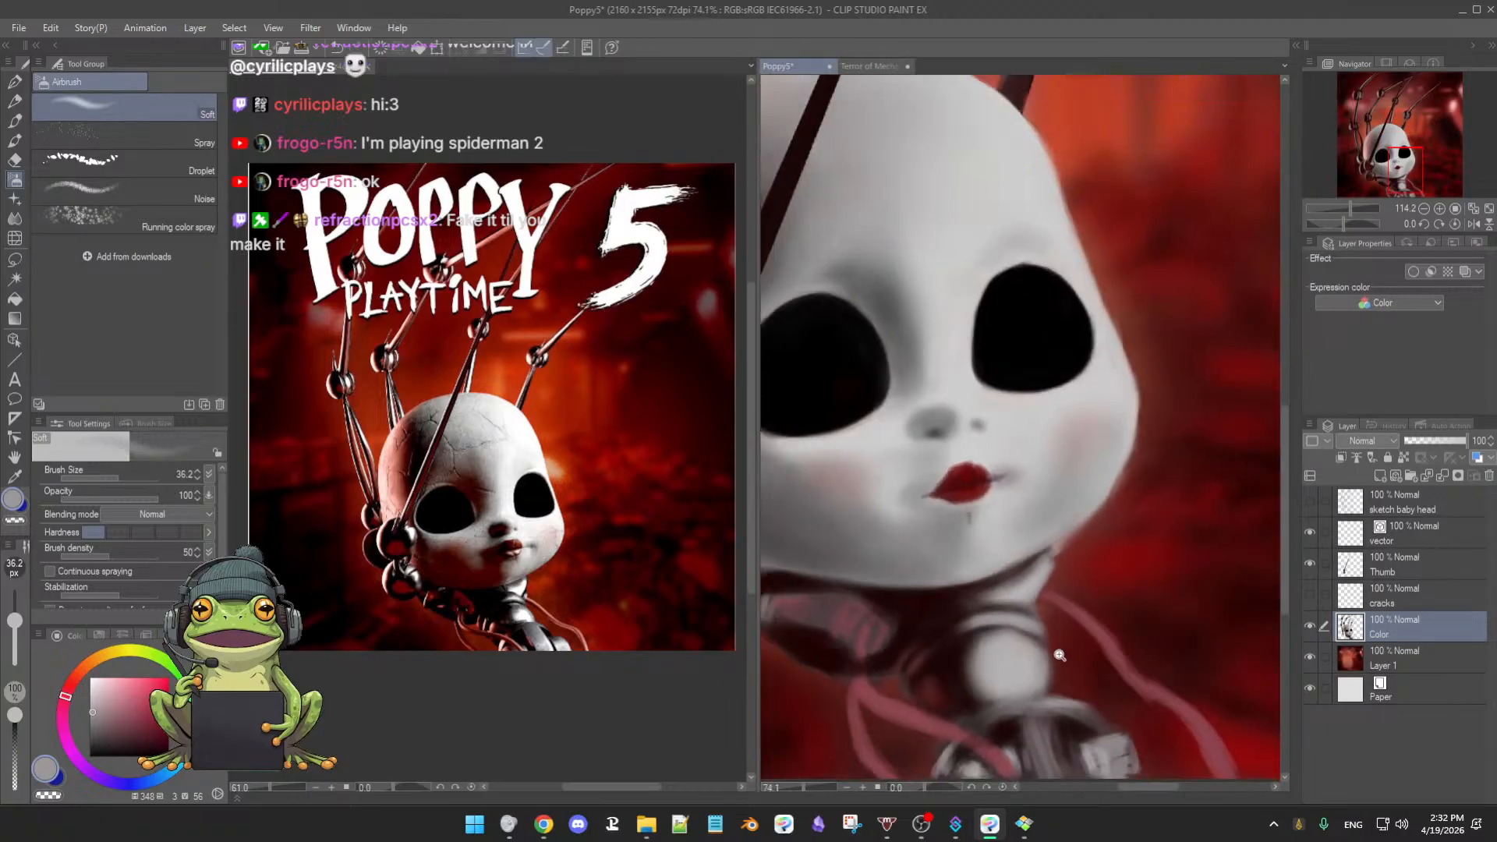
scroll(1059, 655, down, 1)
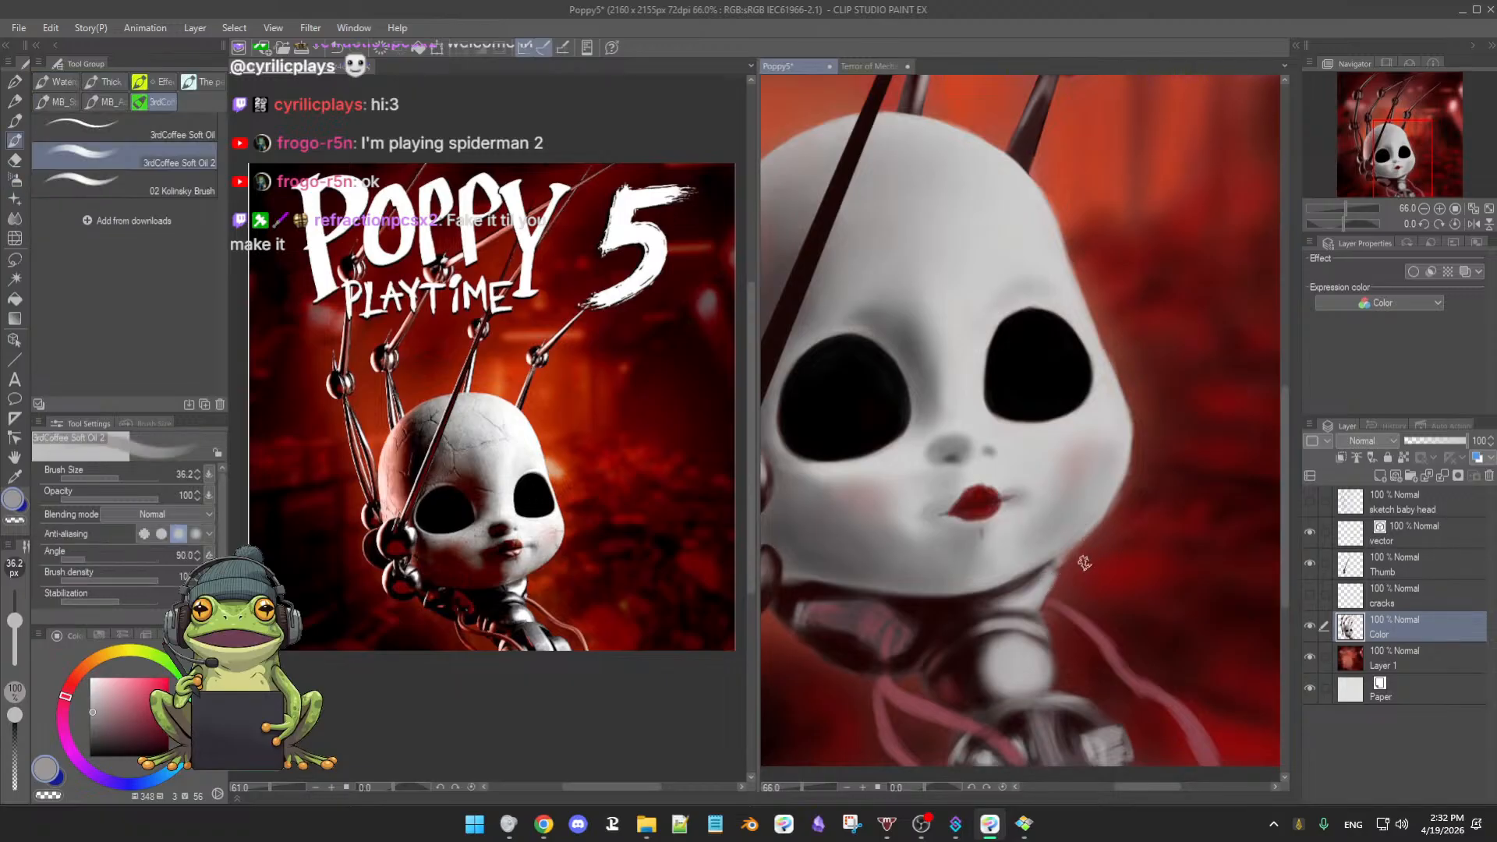
key(e)
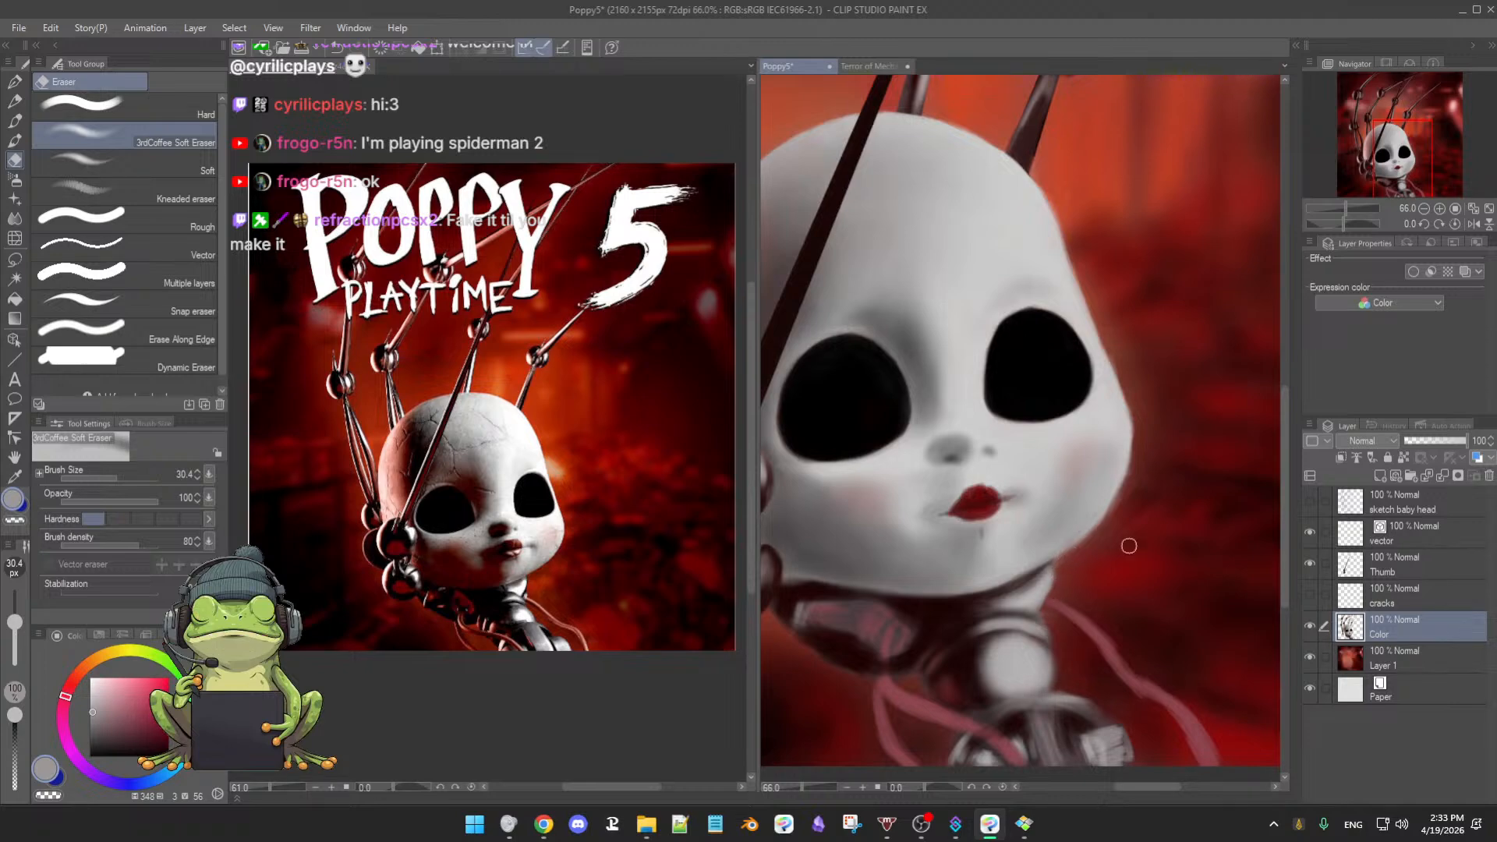
key(b)
click(1310, 626)
click(1310, 626)
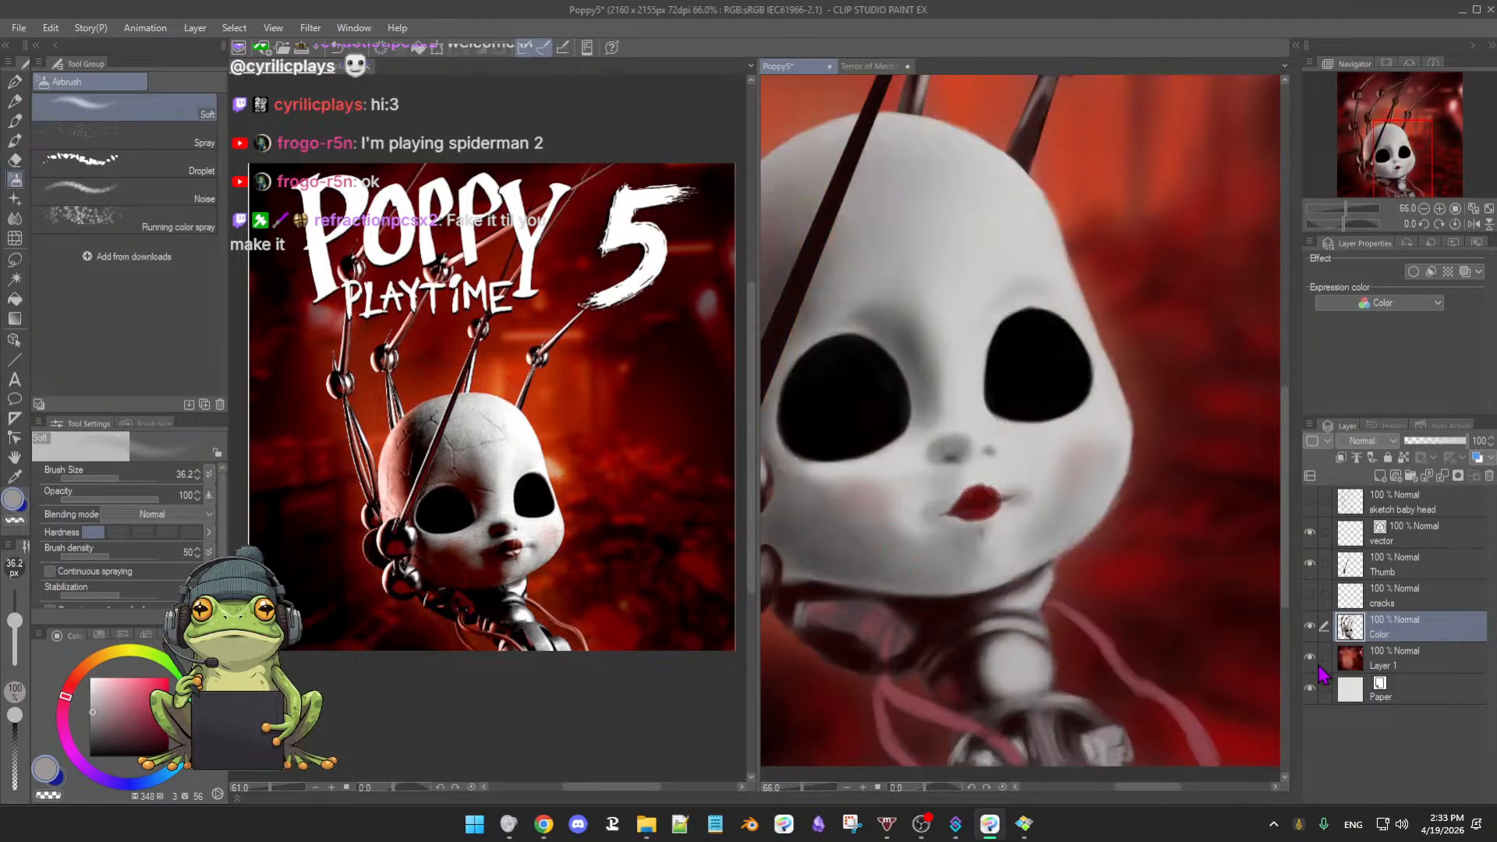
click(1311, 657)
click(1311, 657)
click(1310, 657)
click(1311, 656)
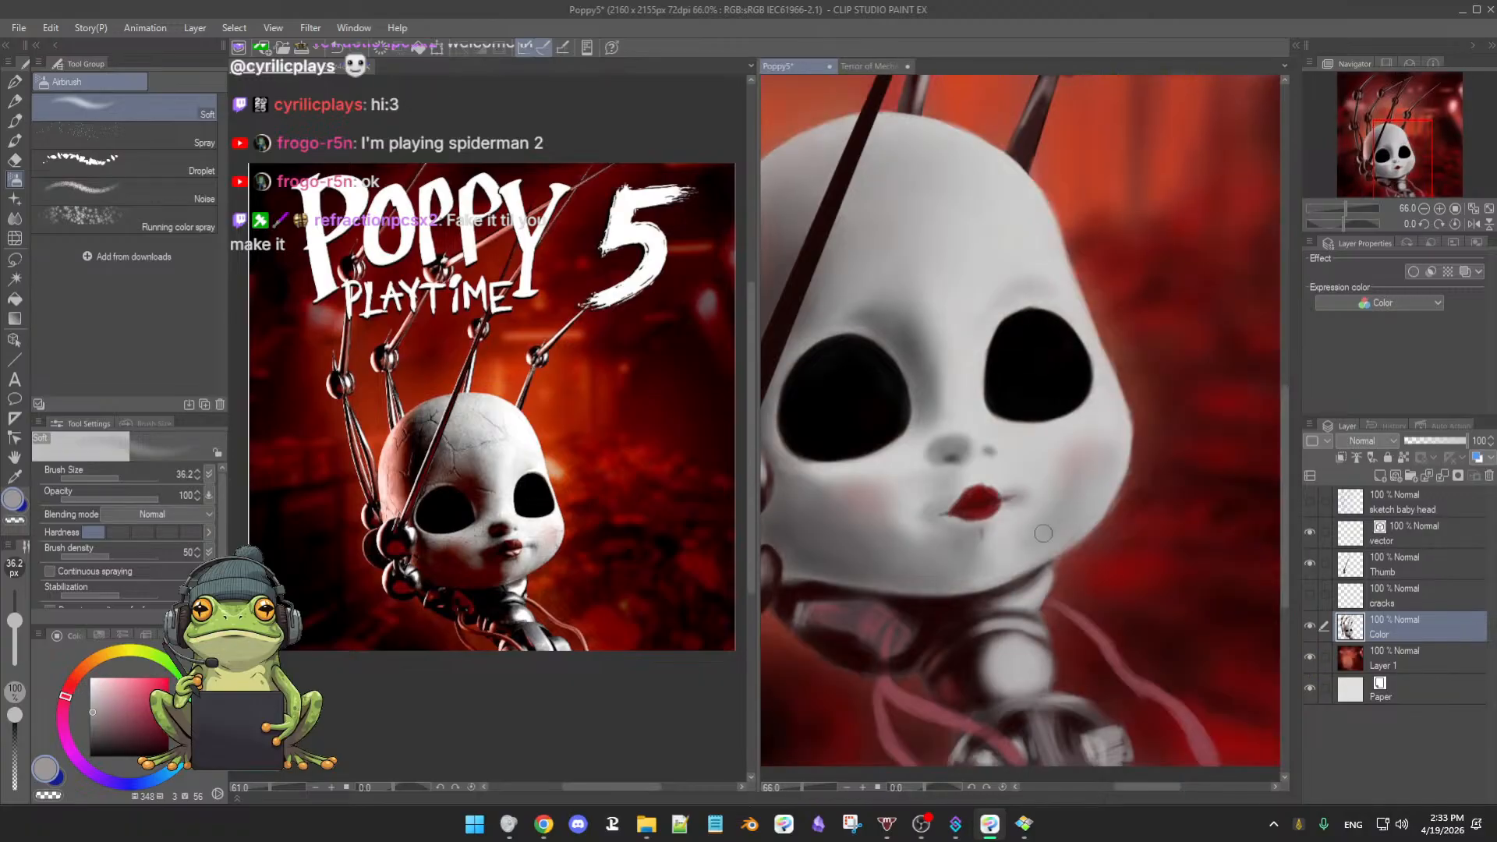
alt+click(1017, 568)
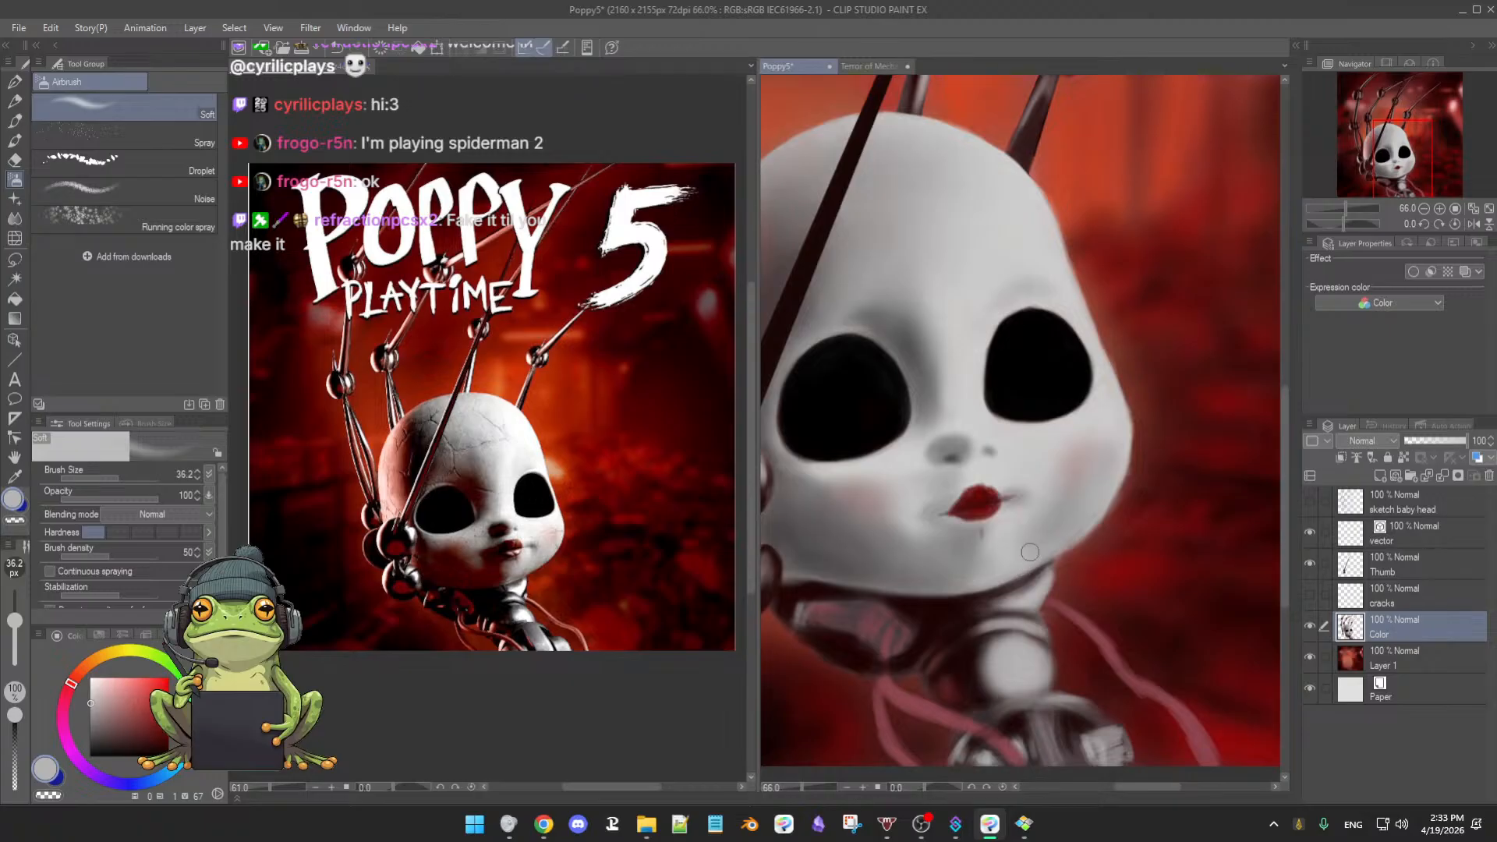
scroll(1030, 552, down, 3)
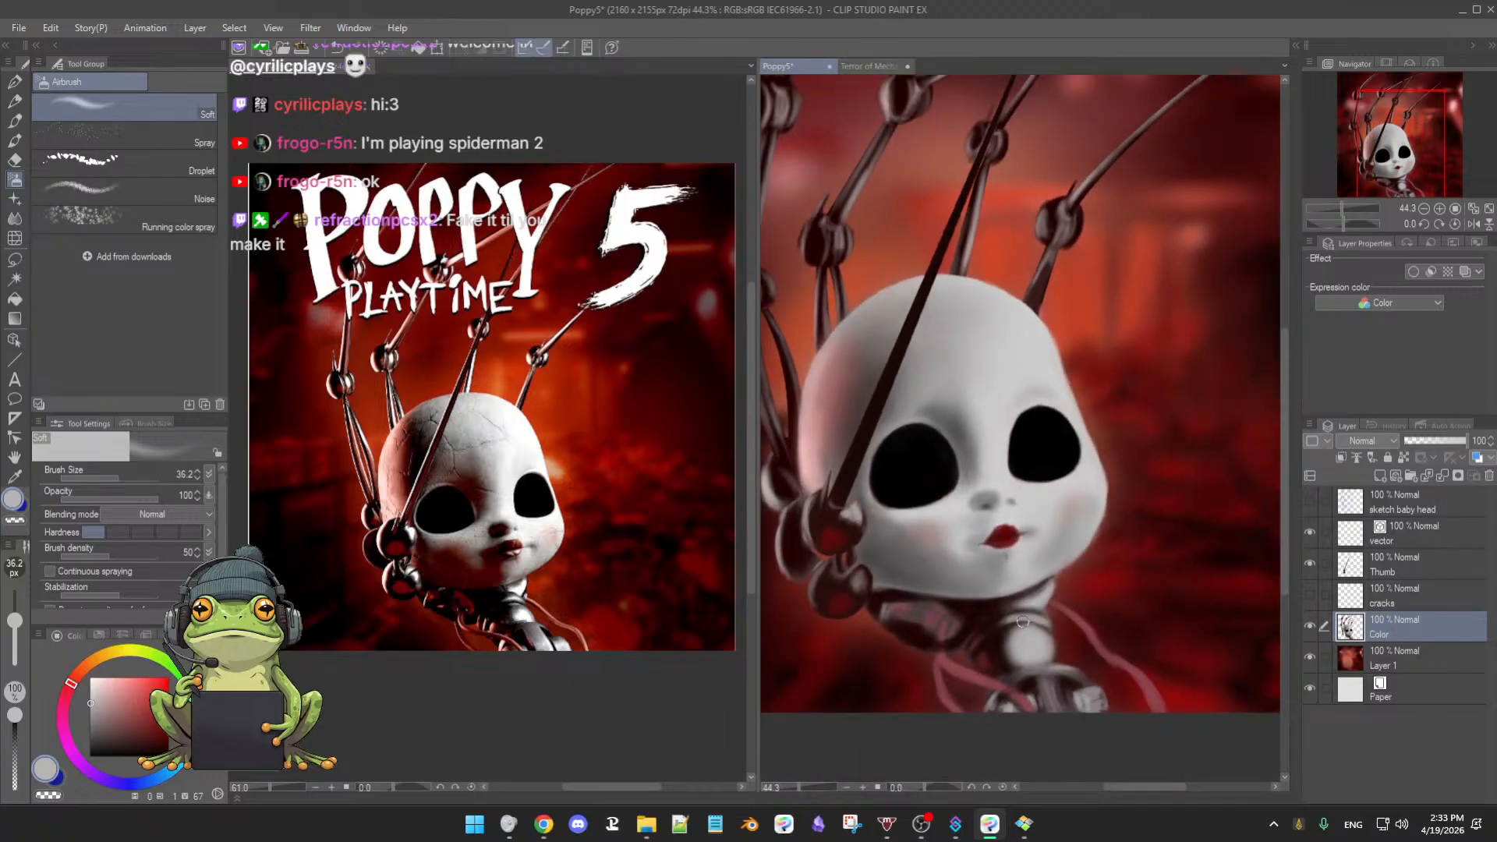
scroll(1122, 607, up, 4)
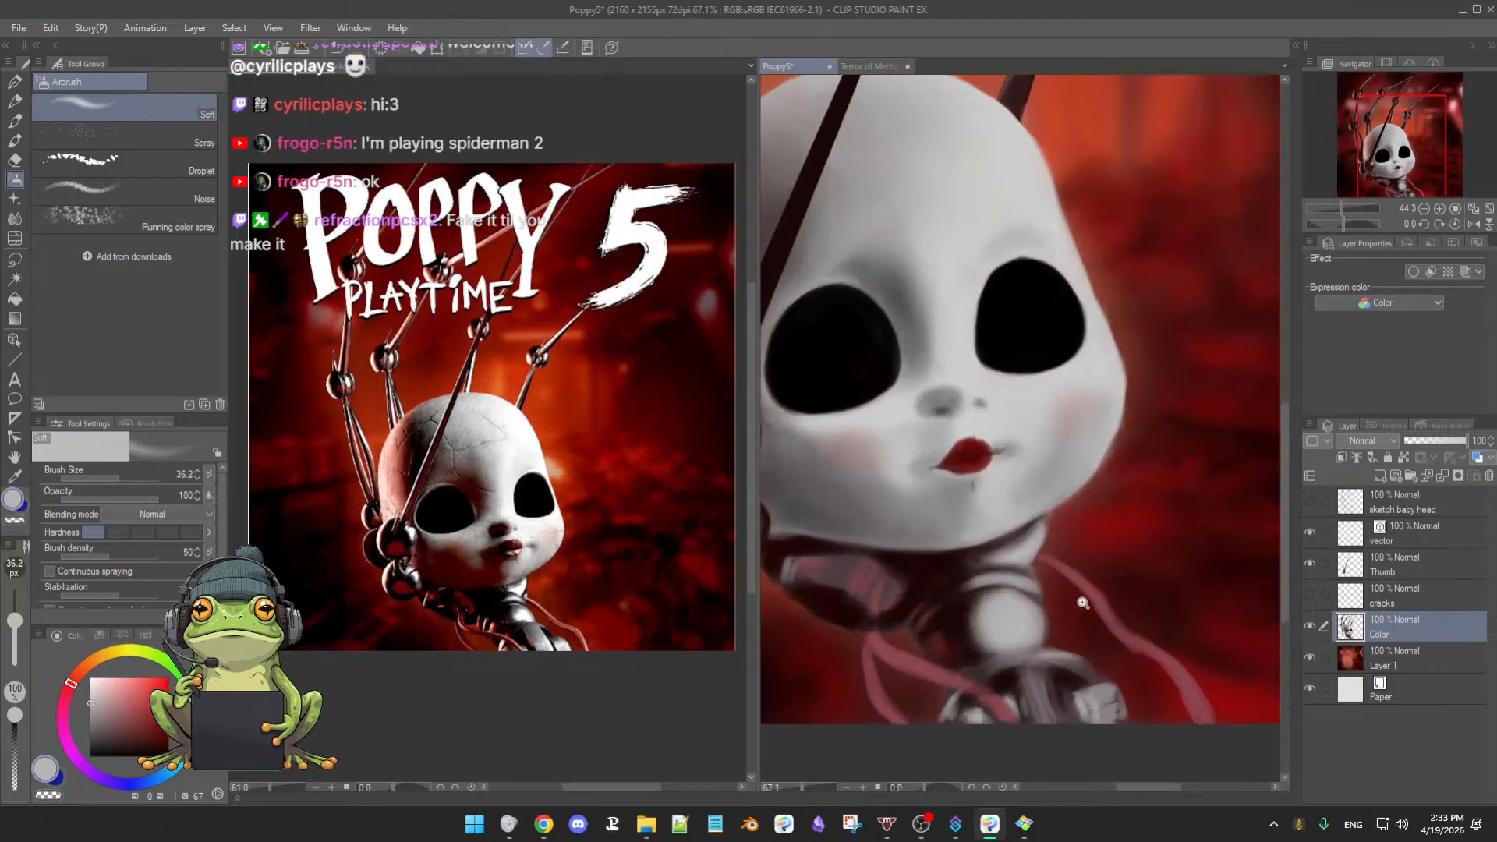
scroll(1122, 601, up, 3)
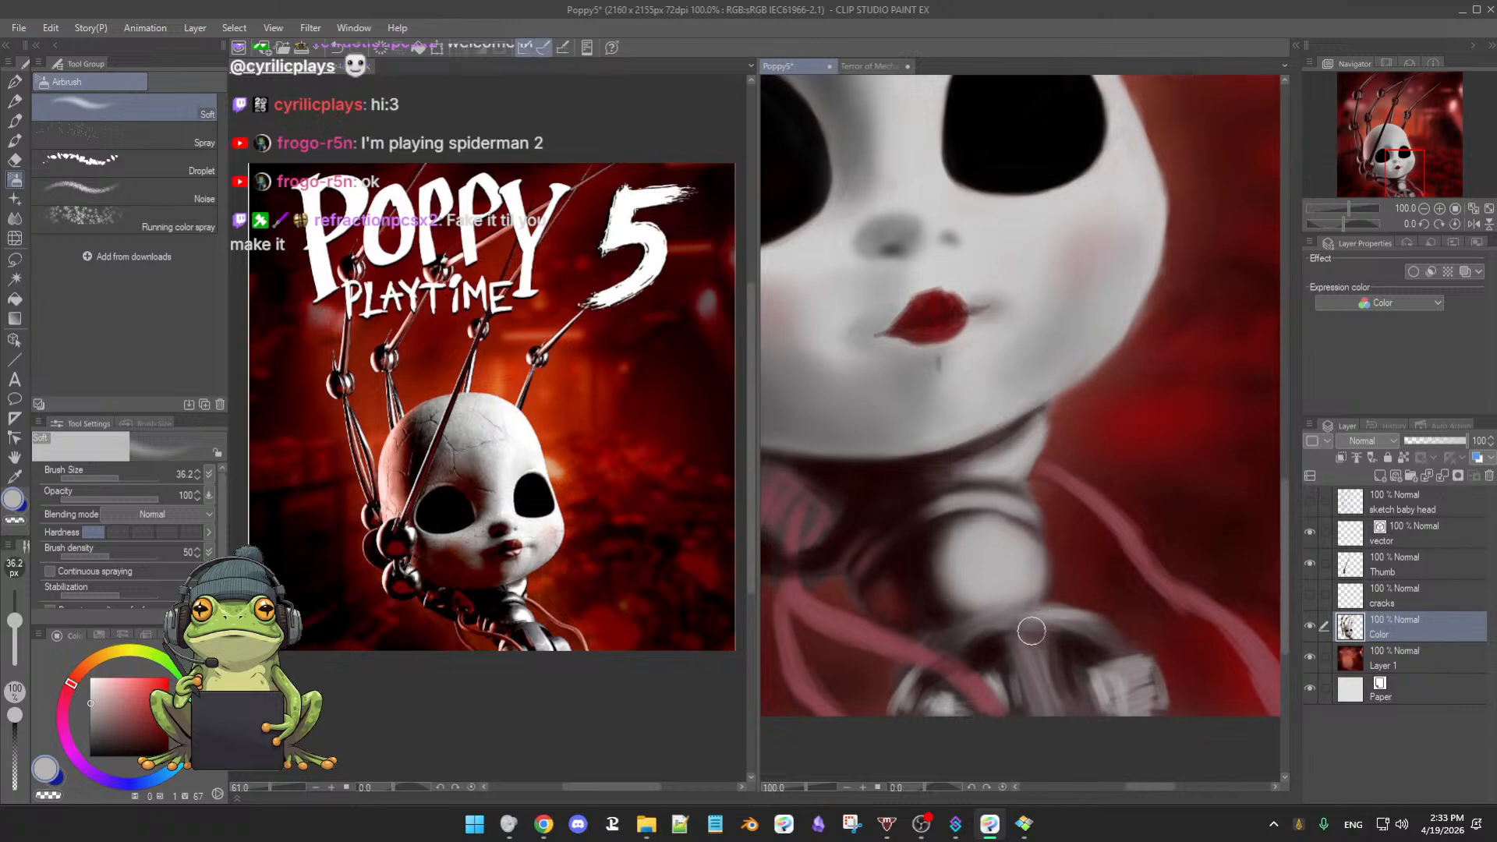
- Switch to a slightly smaller soft oil brush, zoom out to 63.8%, and sample grey from the neck
key(b)
key(bracketleft)
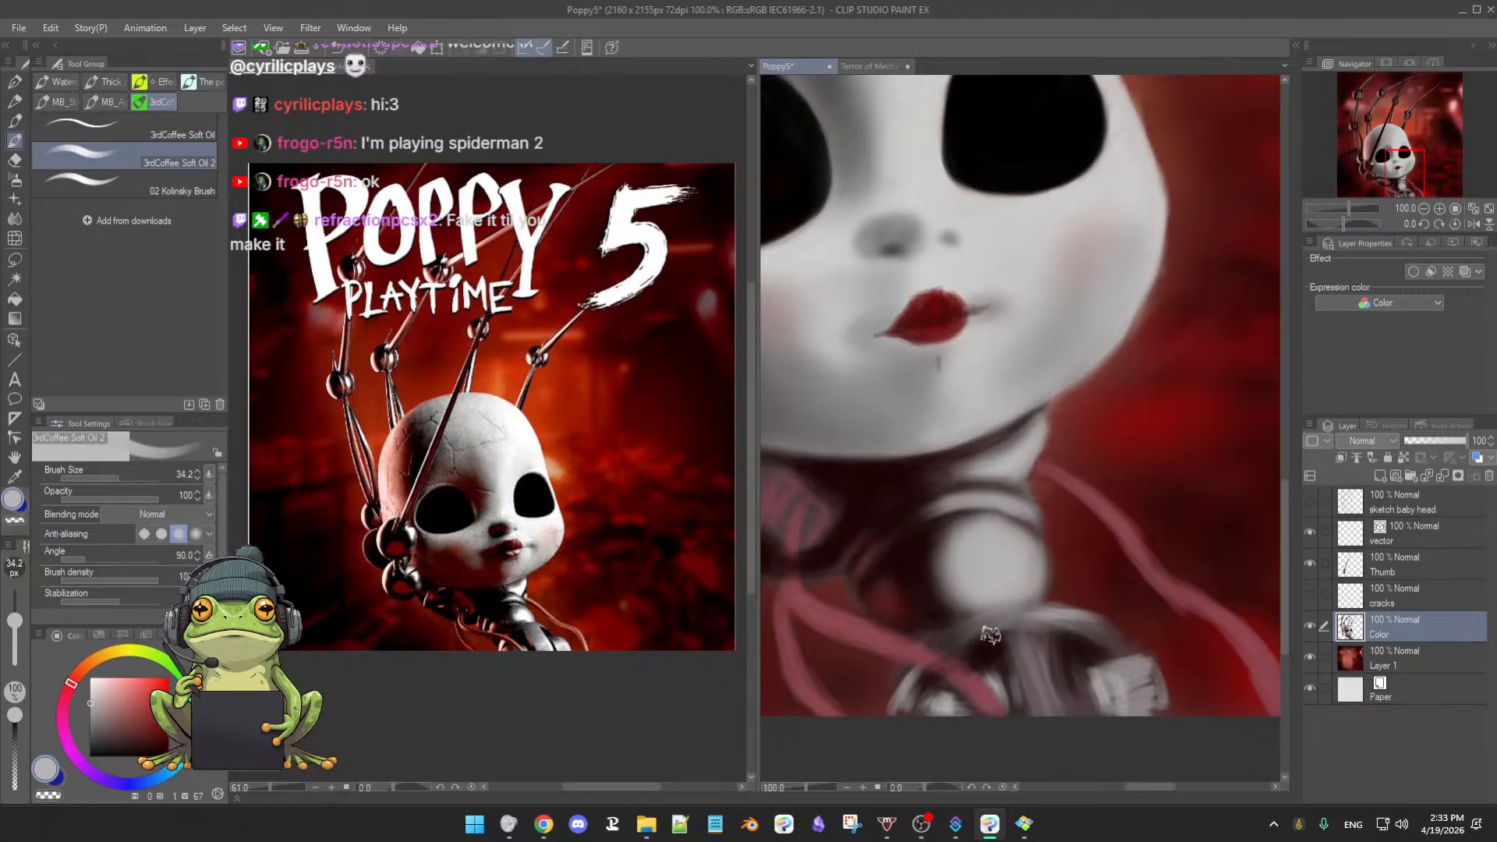
alt+click(954, 639)
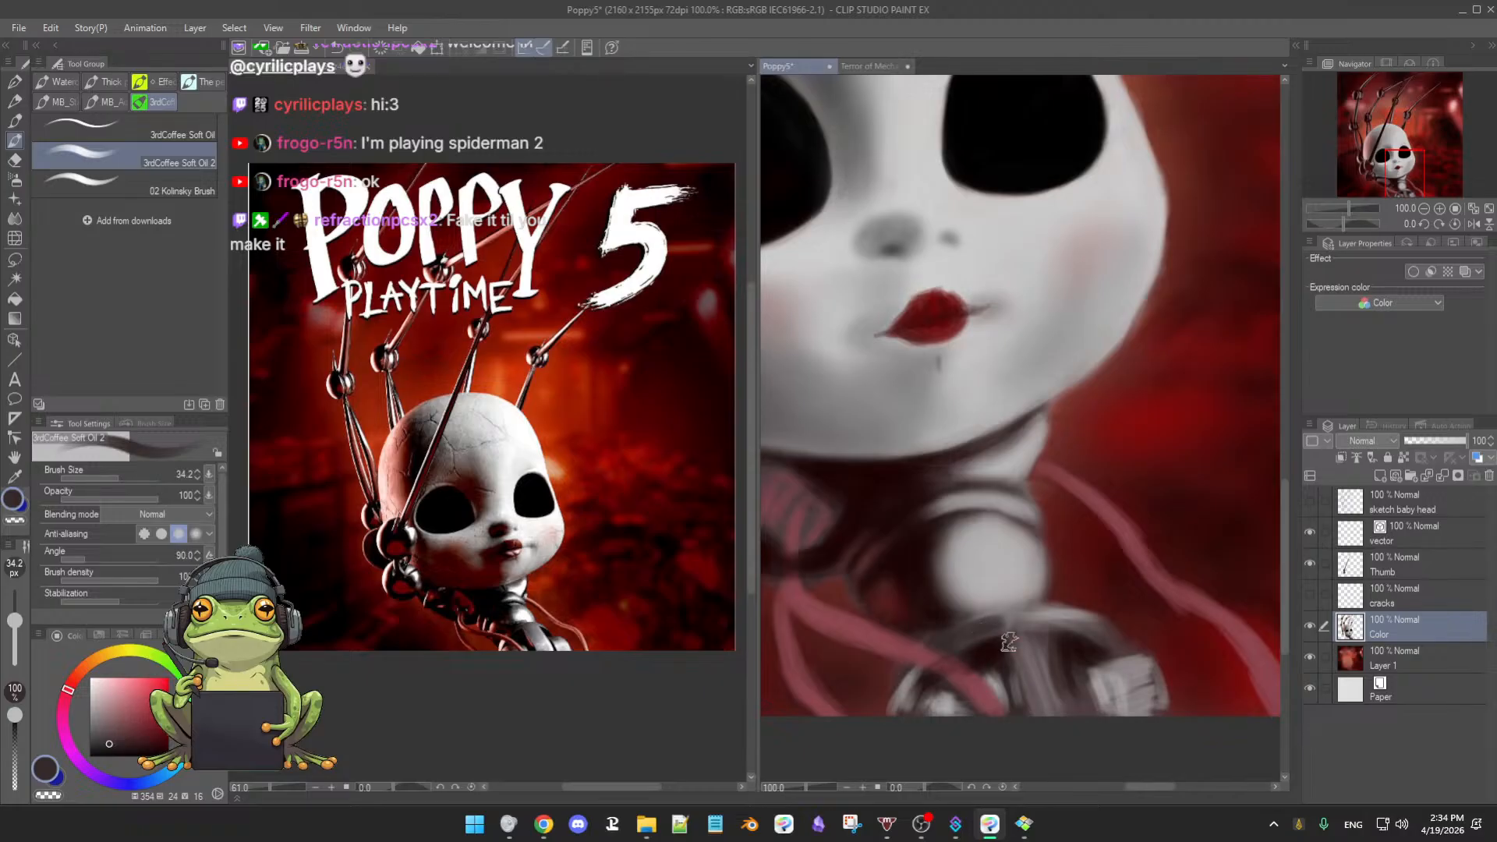
scroll(996, 642, down, 2)
scroll(996, 643, down, 1)
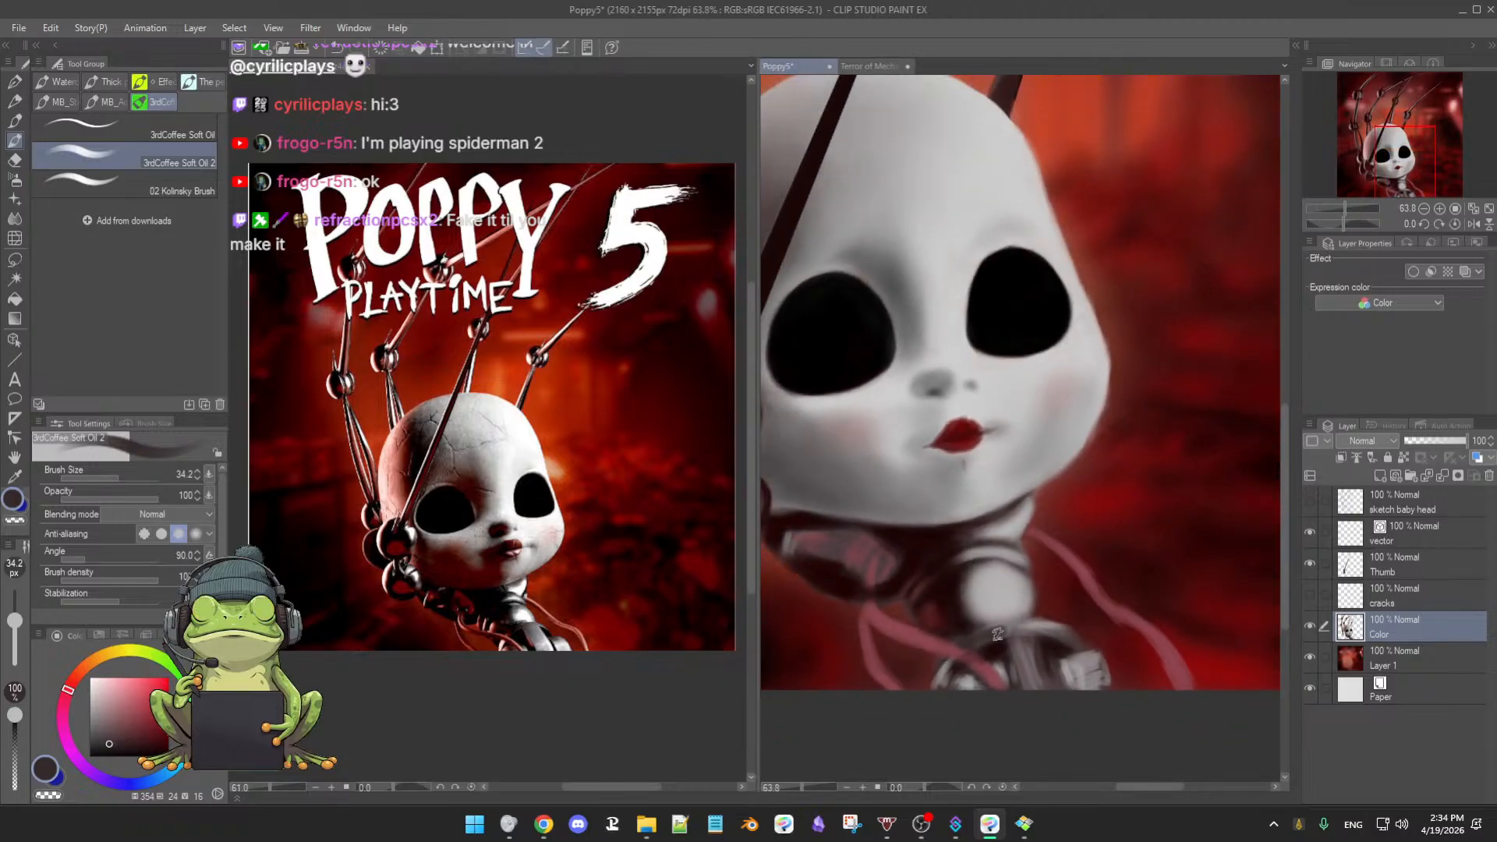
alt+click(995, 652)
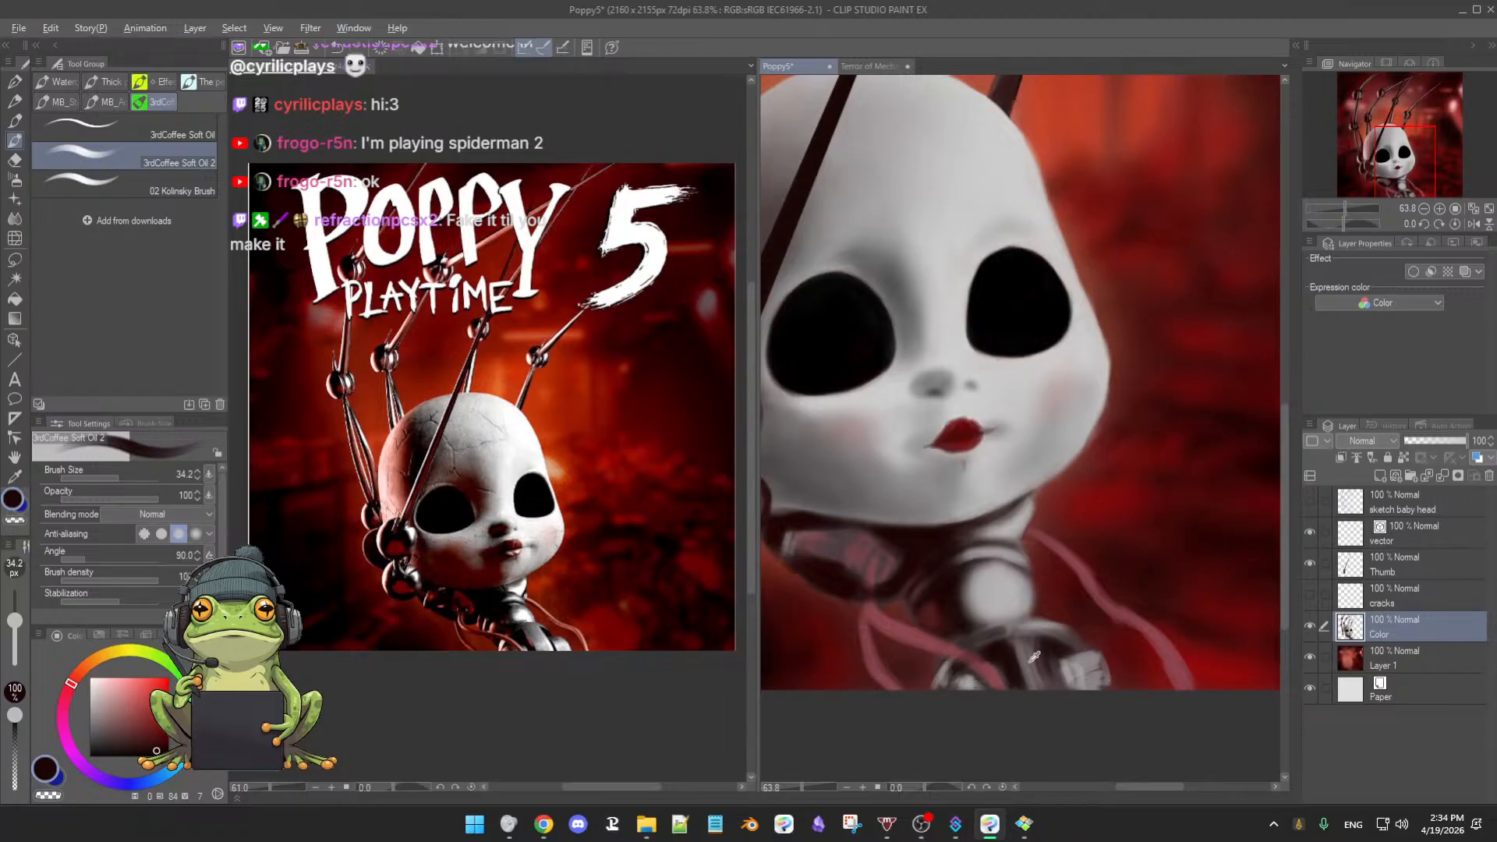
alt+click(1023, 660)
- Load the soft oil brush with a light grey-pink from the canvas and enlarge it to about 51
key(b)
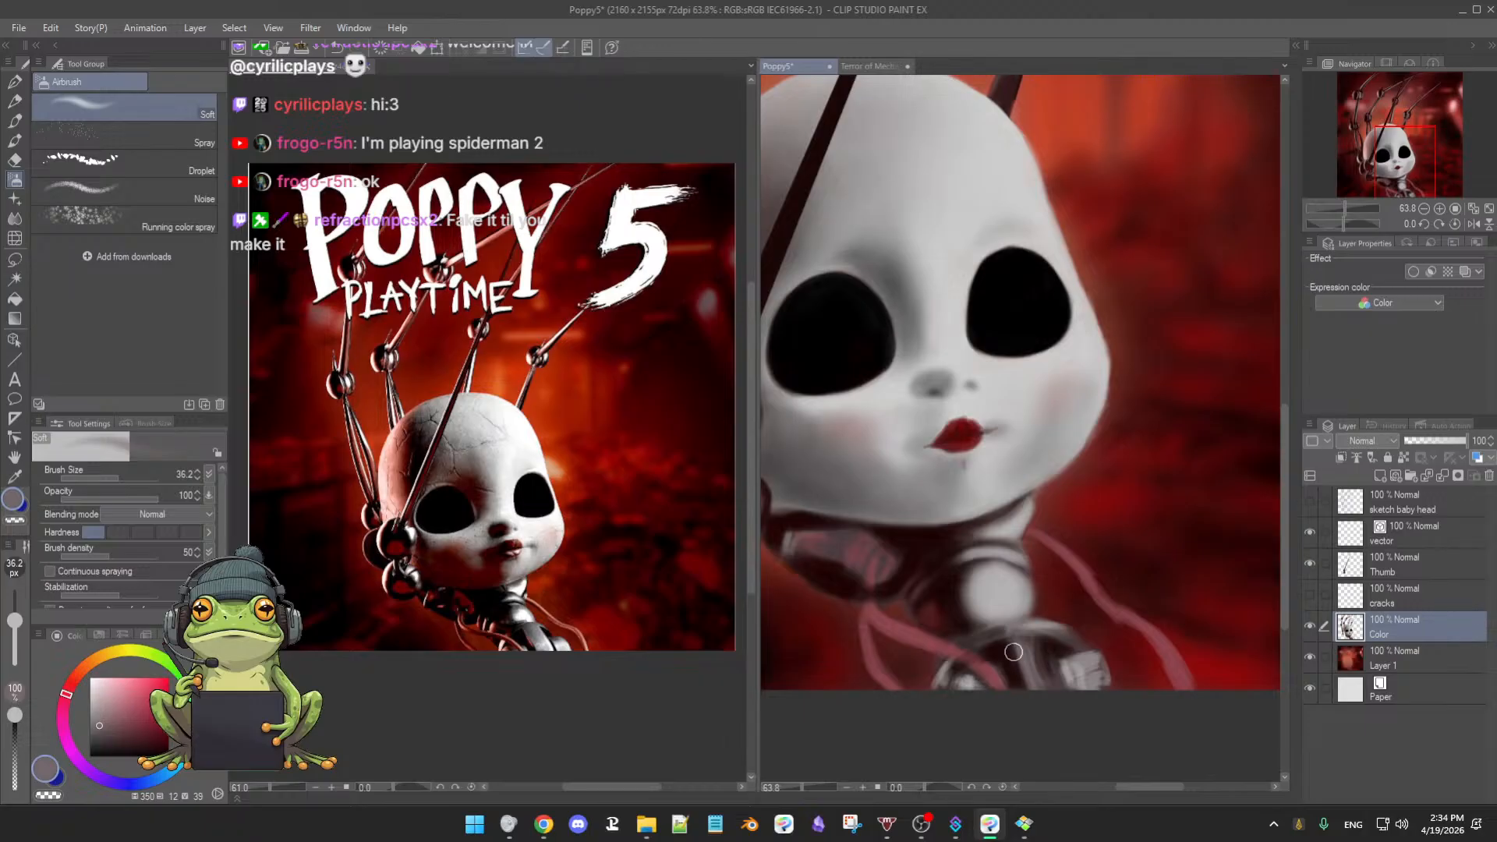
alt+click(1018, 663)
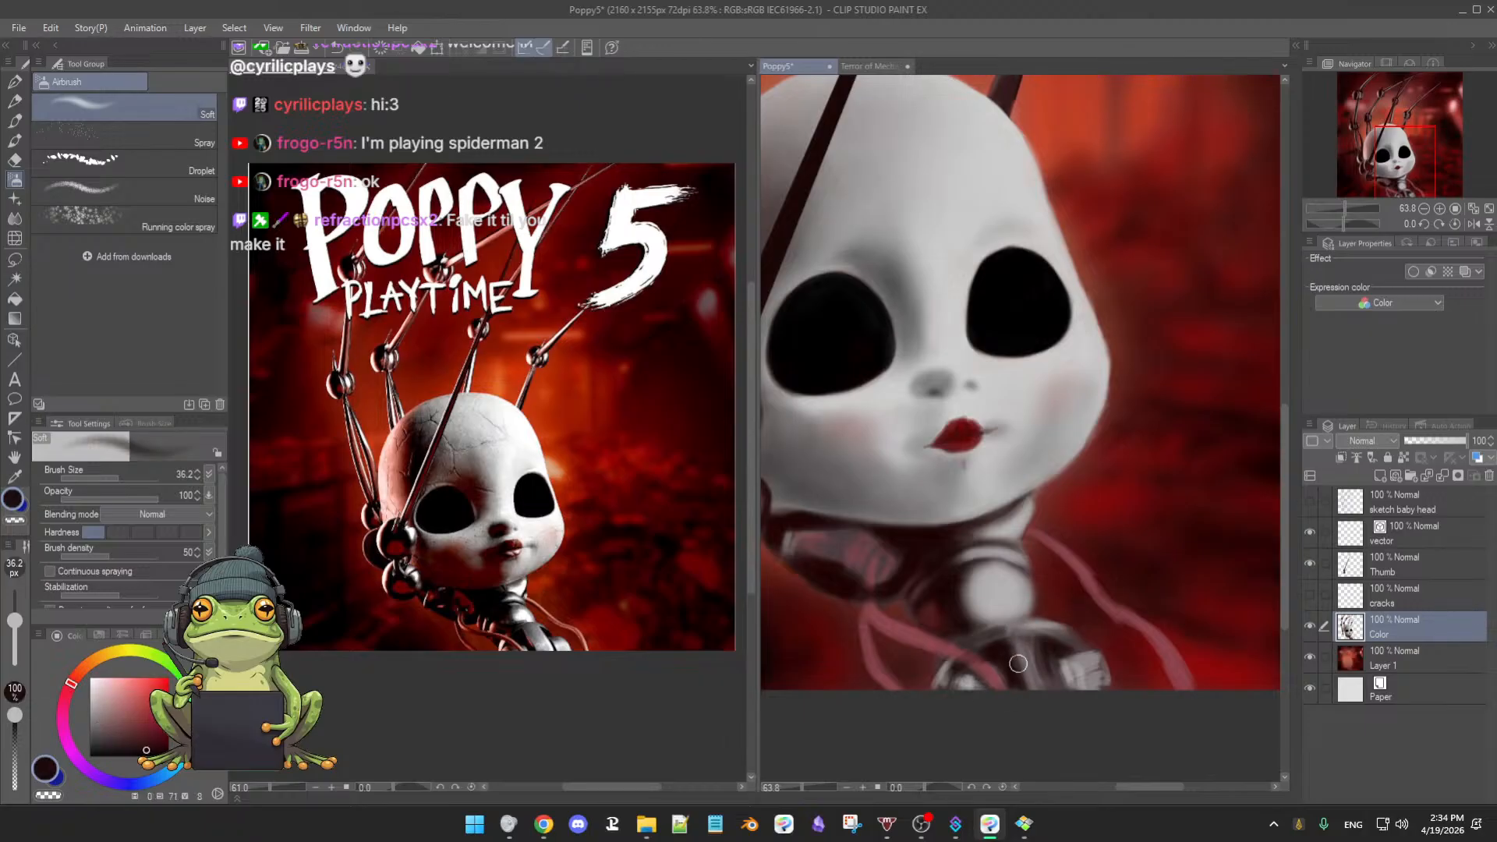
key(b)
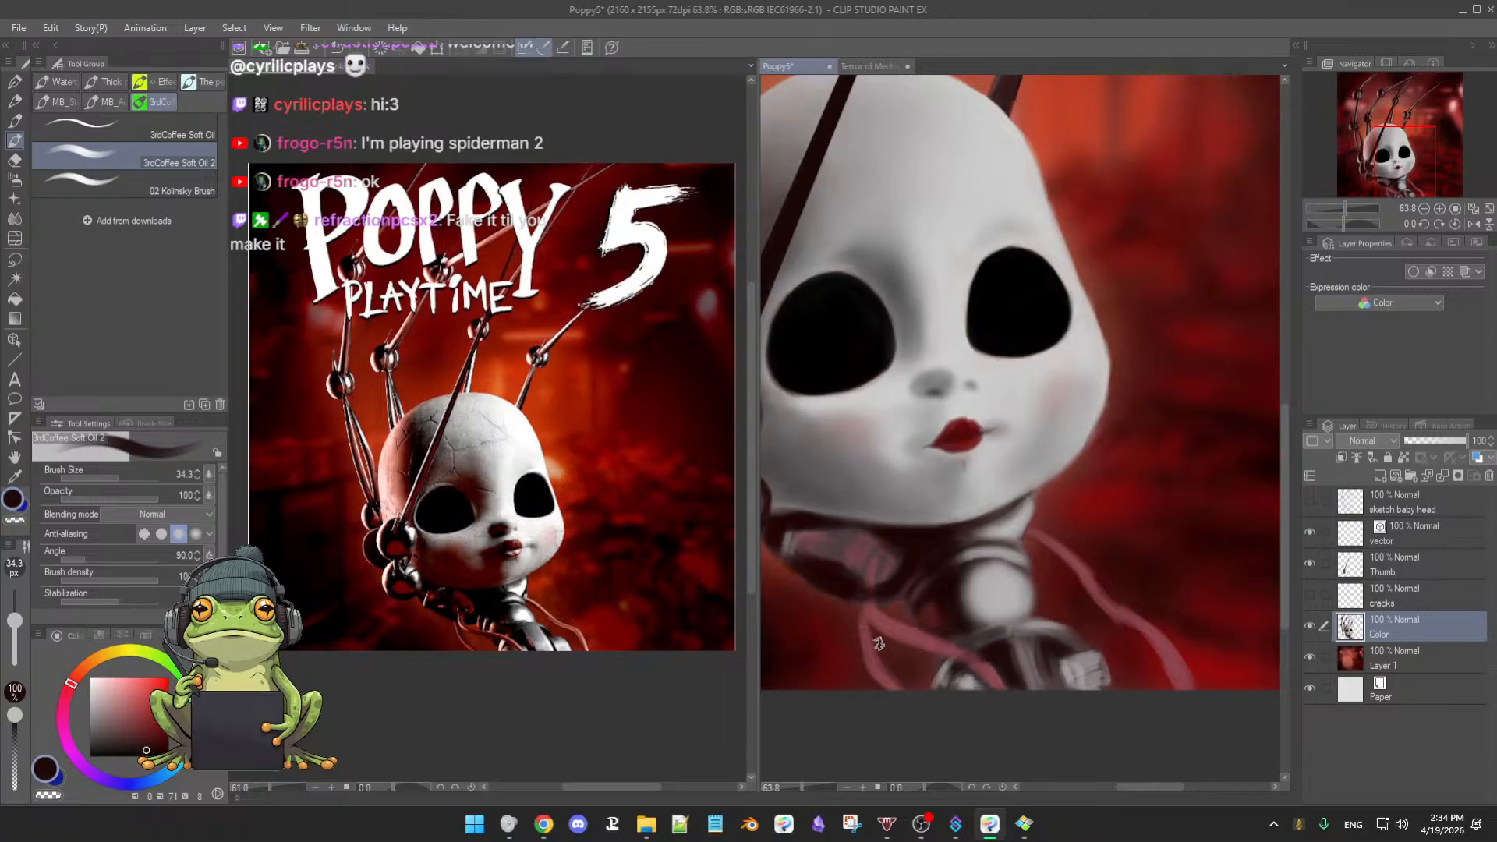
alt+click(1042, 624)
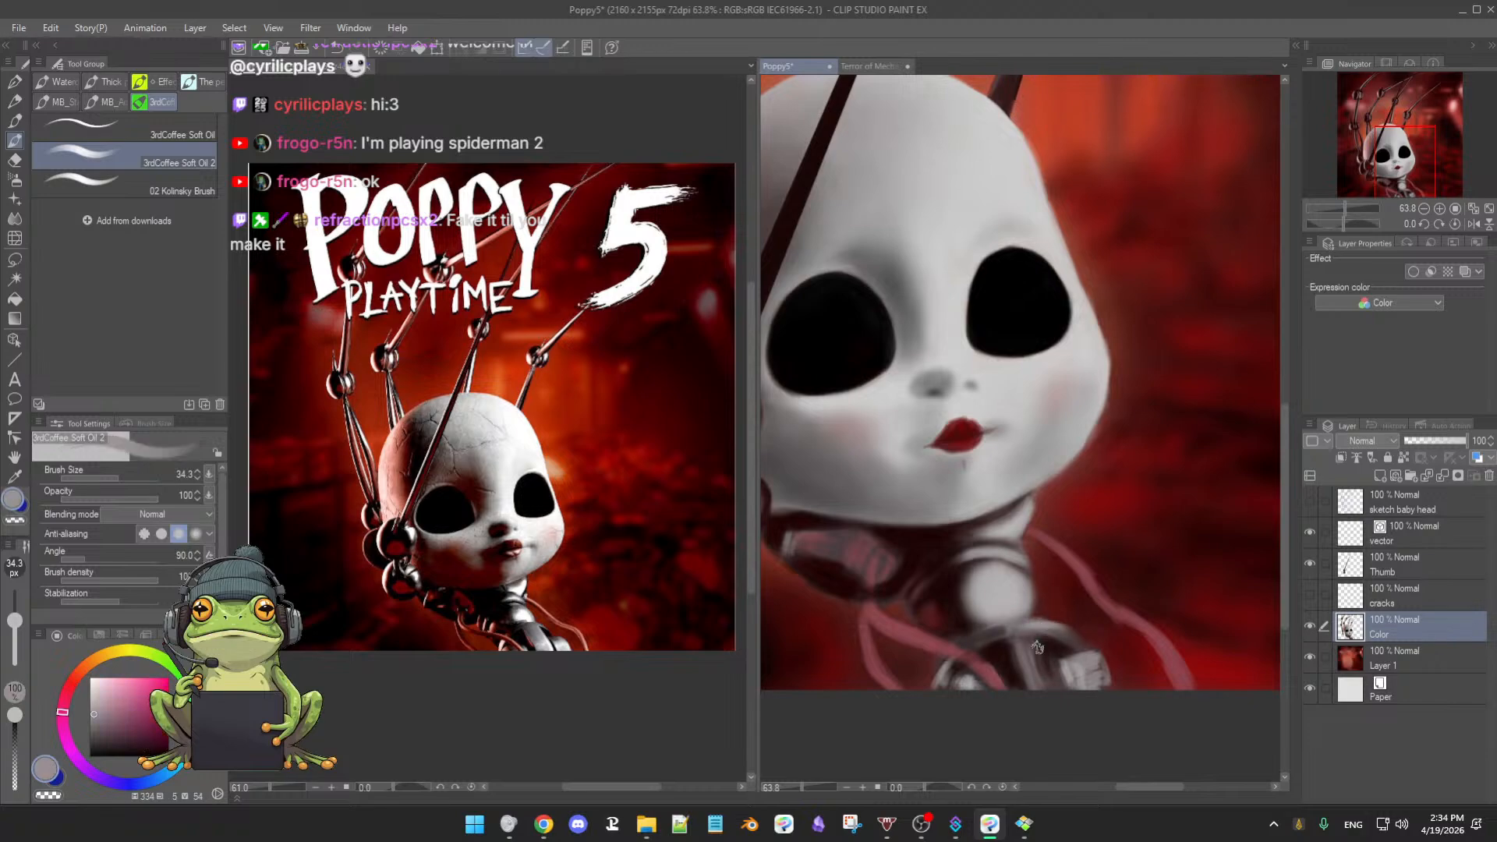
drag(1029, 657, 1023, 633)
- Hide and show Layer 1 and the Color layer to compare, switching between eraser and oil brush
key(e)
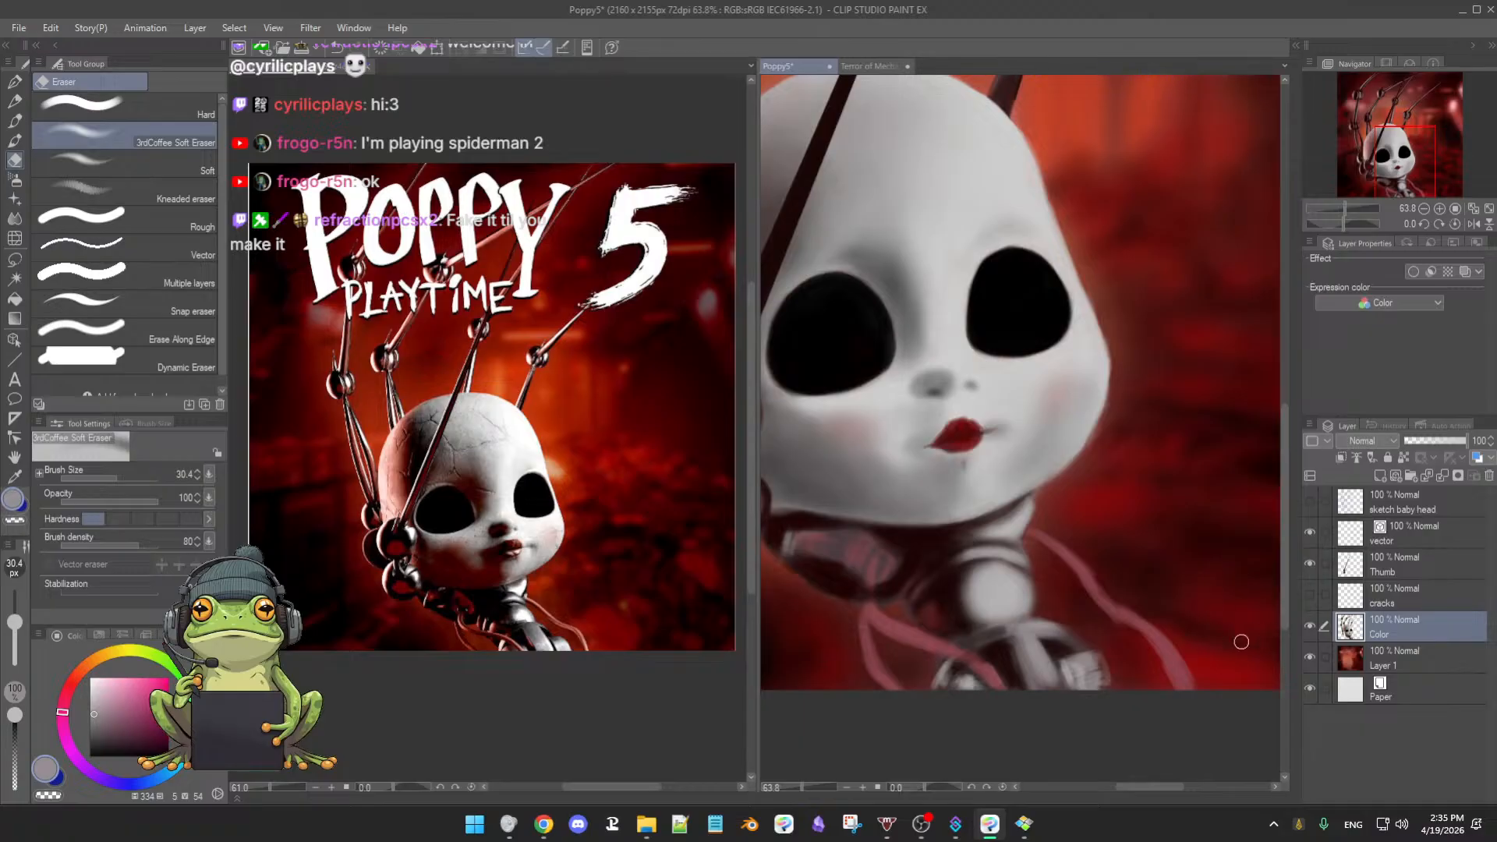
key(b)
click(1310, 657)
click(1309, 657)
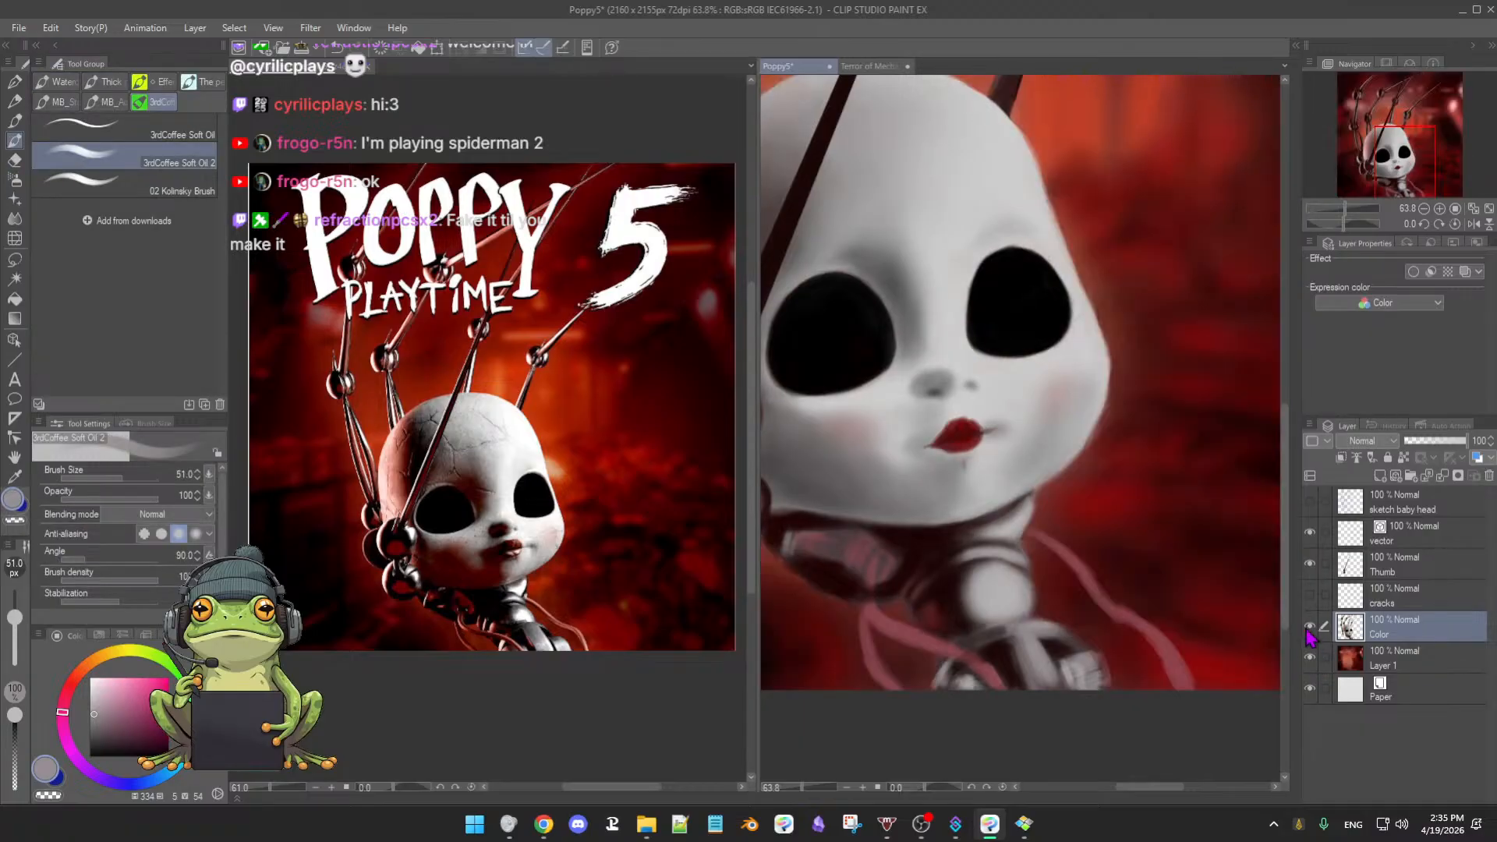
click(1309, 626)
click(1310, 626)
key(e)
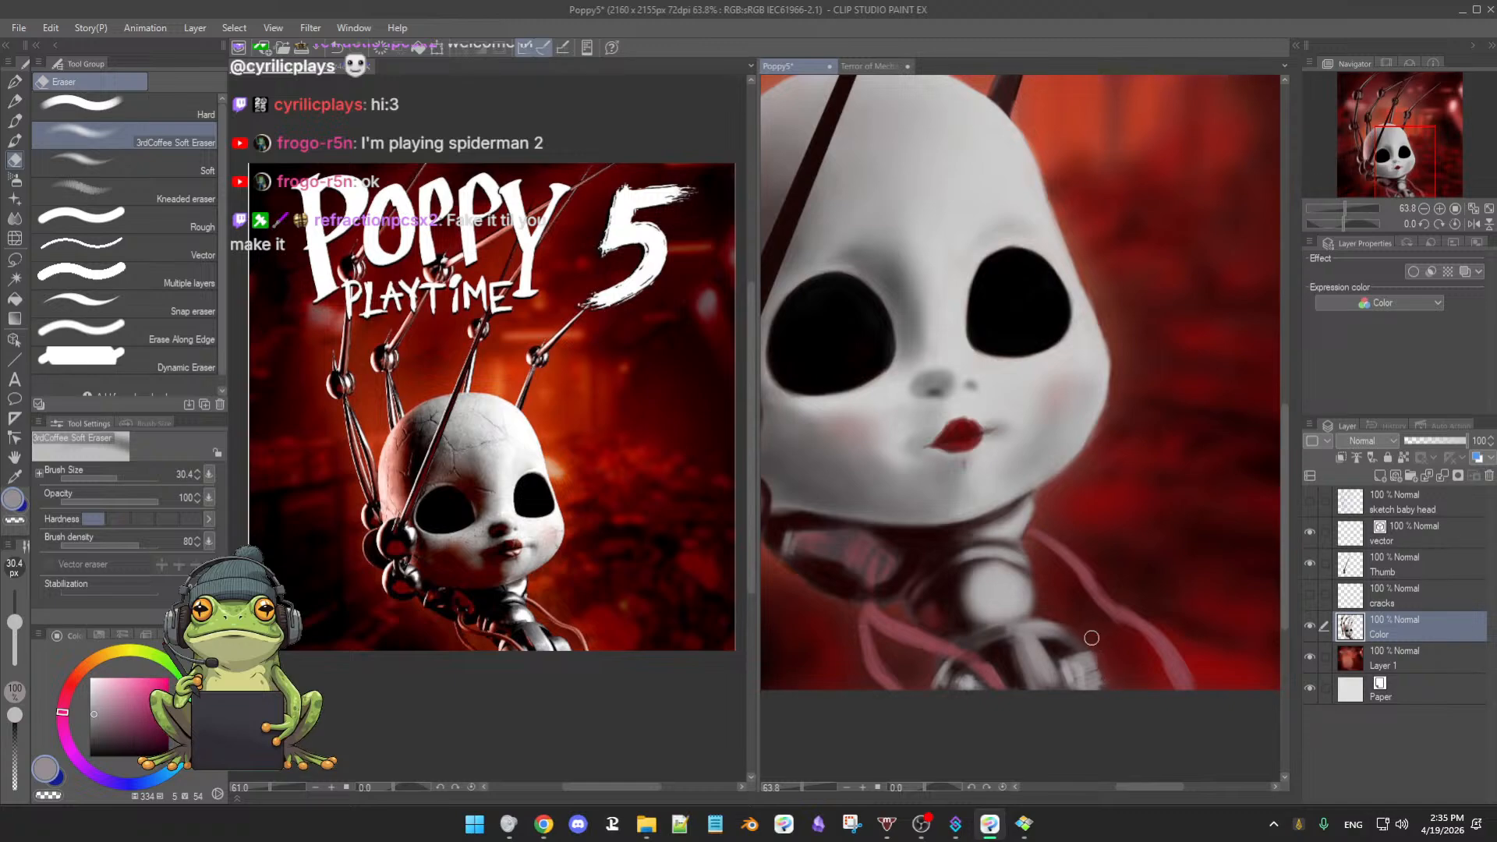
key(b)
- Paint grey strokes on the shoulder, then resize the brush to about 39.5 with a dark brown
alt+click(1046, 628)
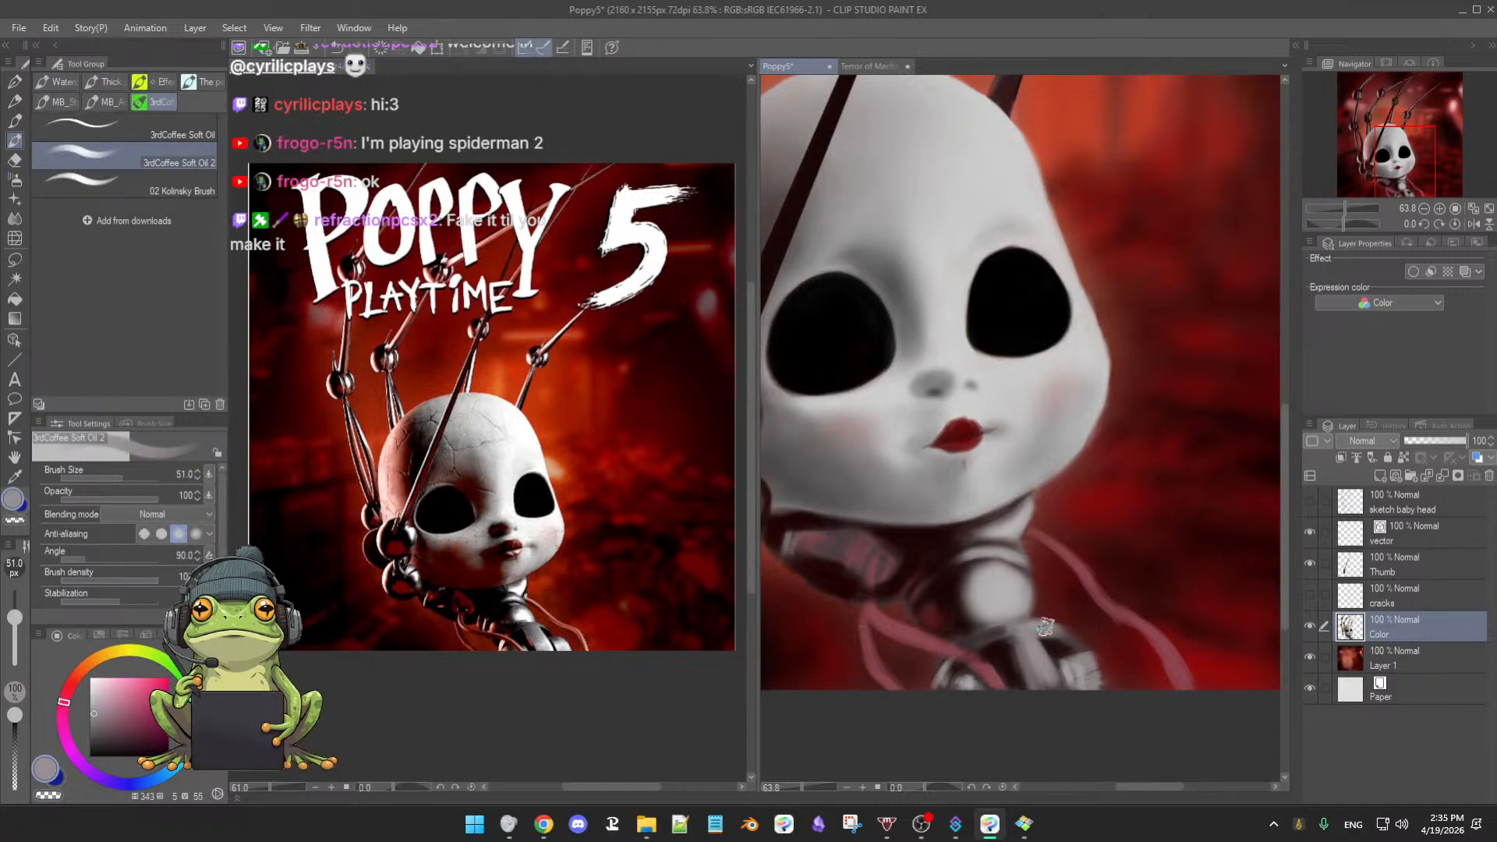
drag(1062, 644, 1068, 644)
drag(1099, 656, 1091, 653)
alt+click(1059, 646)
drag(1069, 626, 1042, 633)
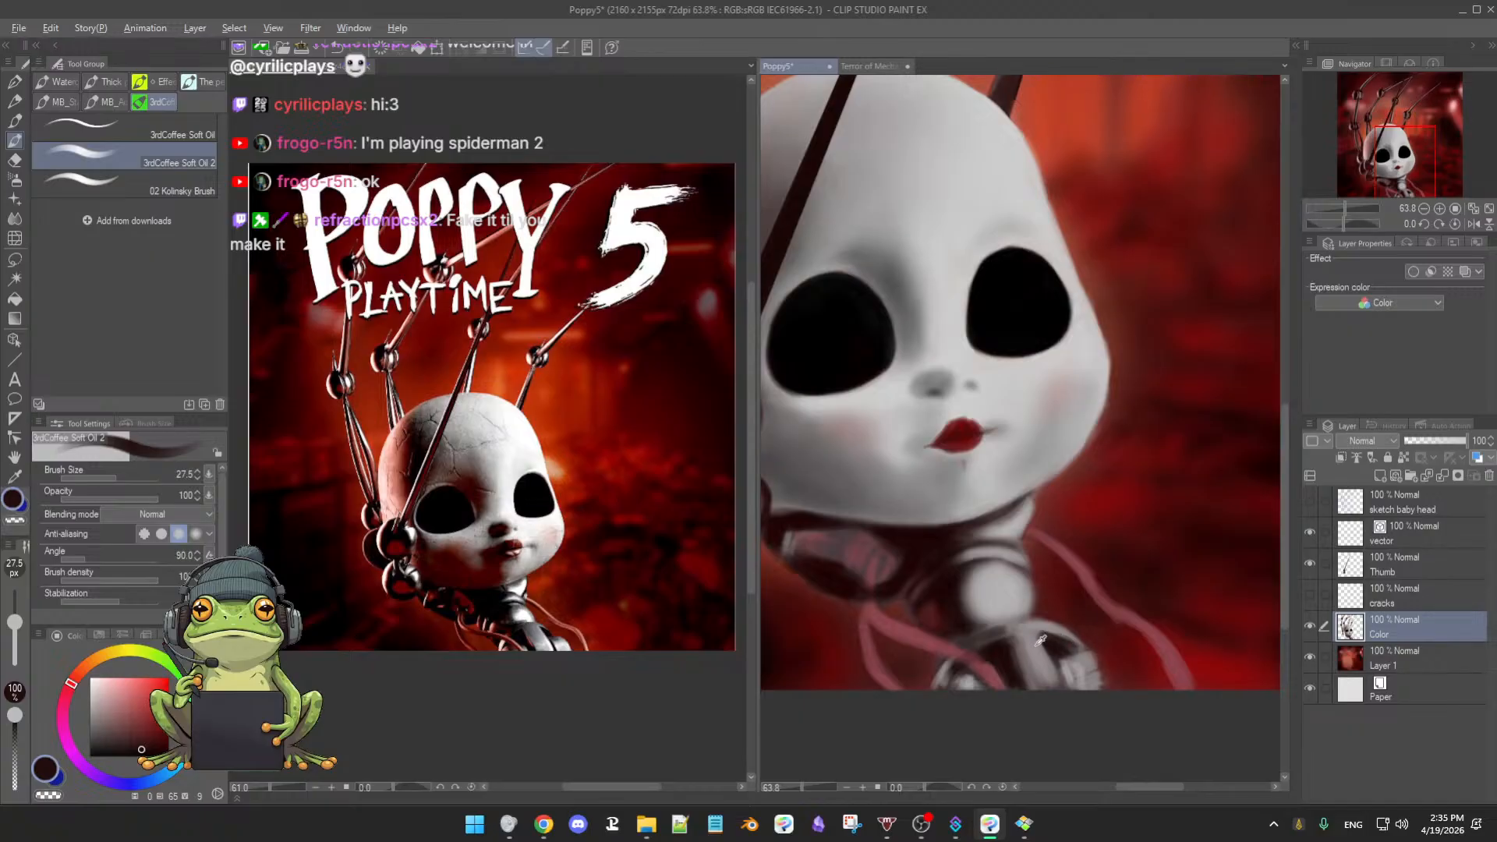
- Sample a run of light, dark and near-black greys and set the brush to about 32
alt+click(1037, 639)
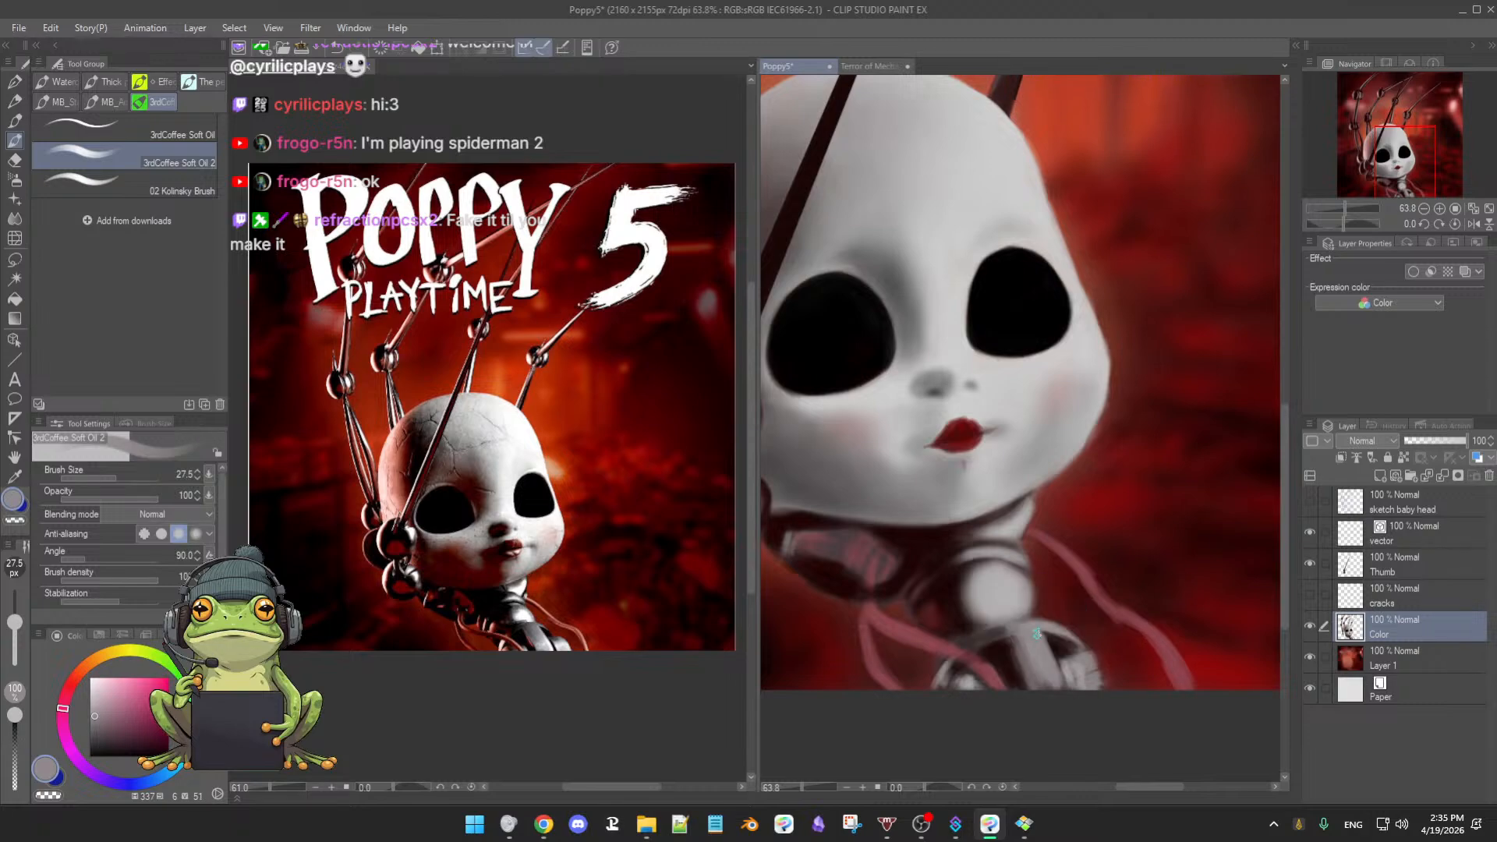
alt+click(1010, 657)
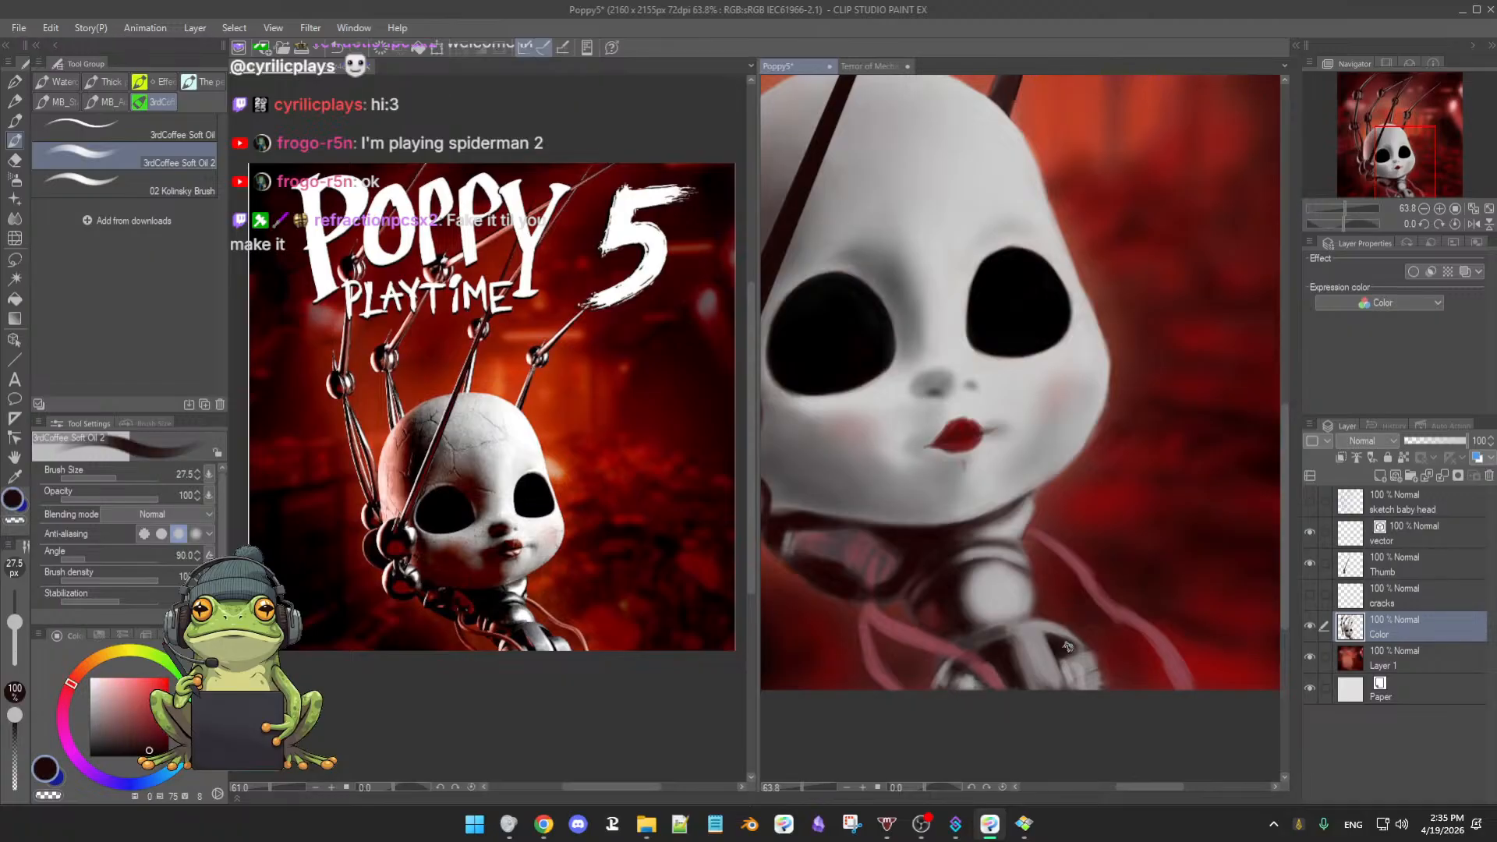
alt+click(1092, 658)
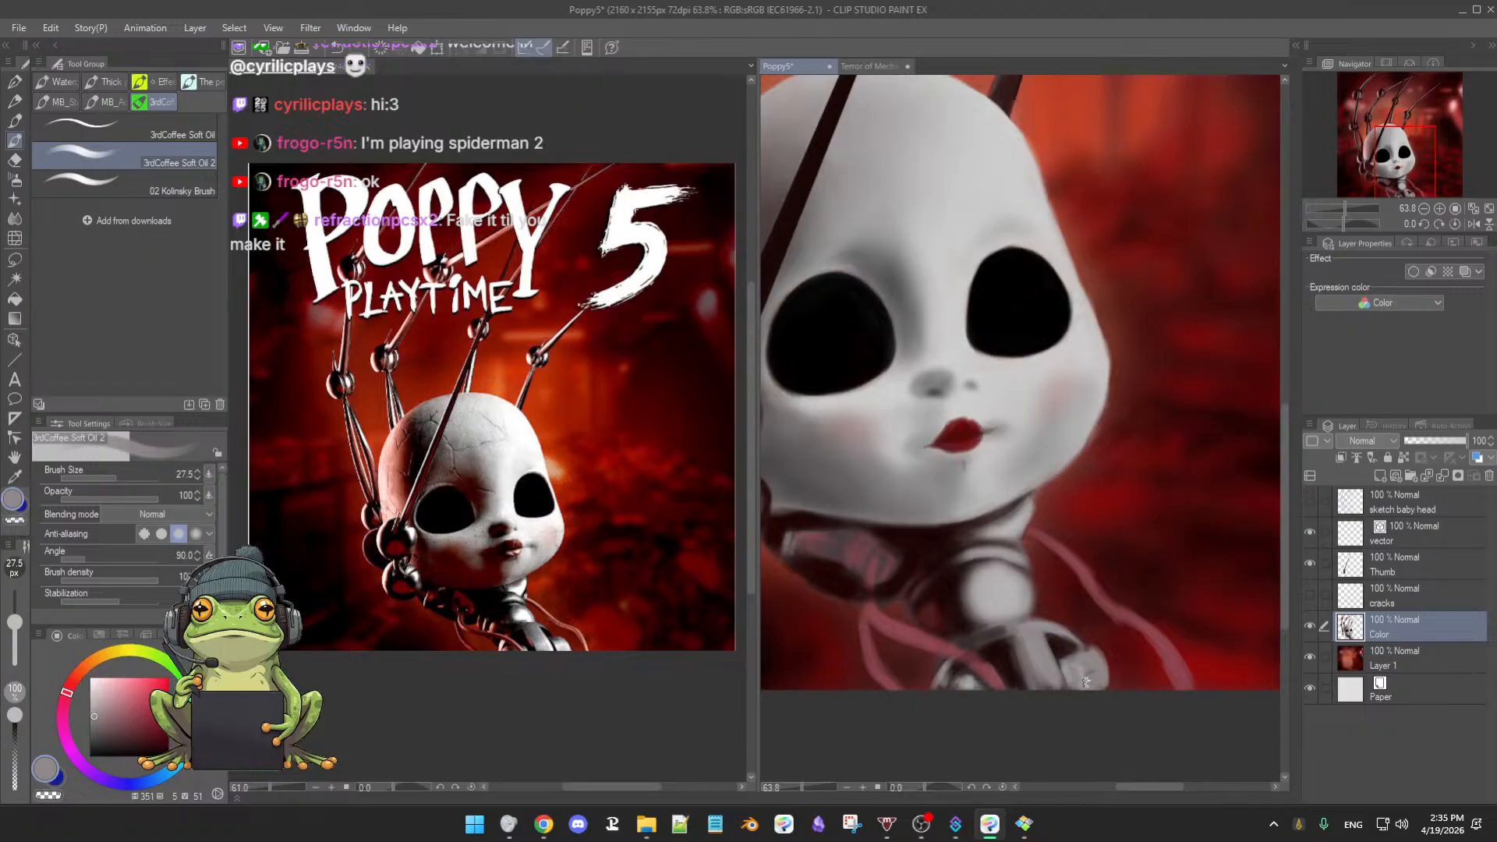
alt+click(1086, 665)
alt+click(1082, 668)
key(bracketleft)
key(bracketleft)
key(bracketleft)
key(bracketleft)
key(bracketleft)
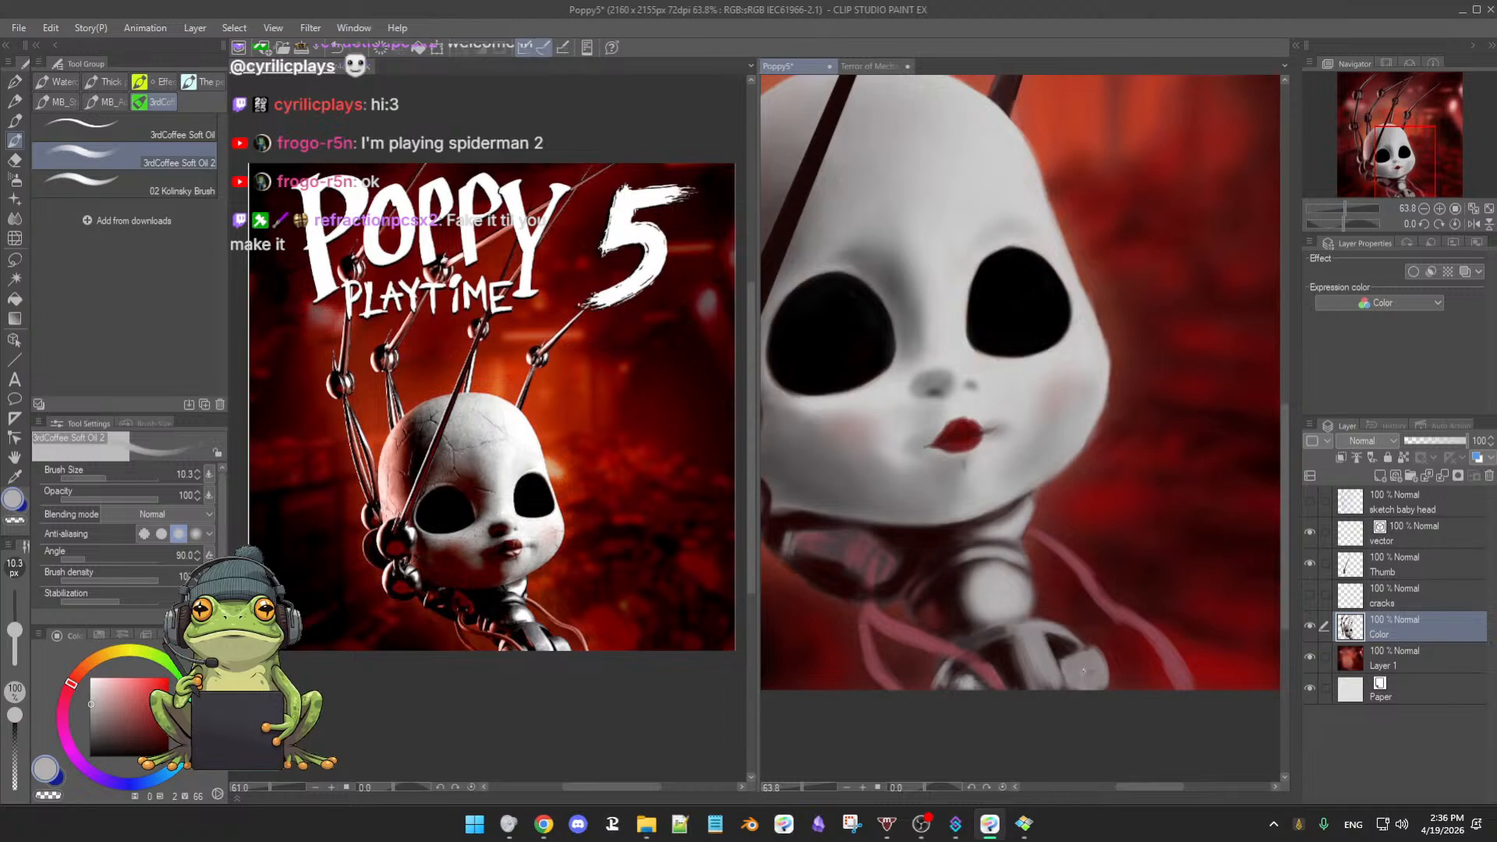
ctrl+alt+drag(1084, 671, 1094, 684)
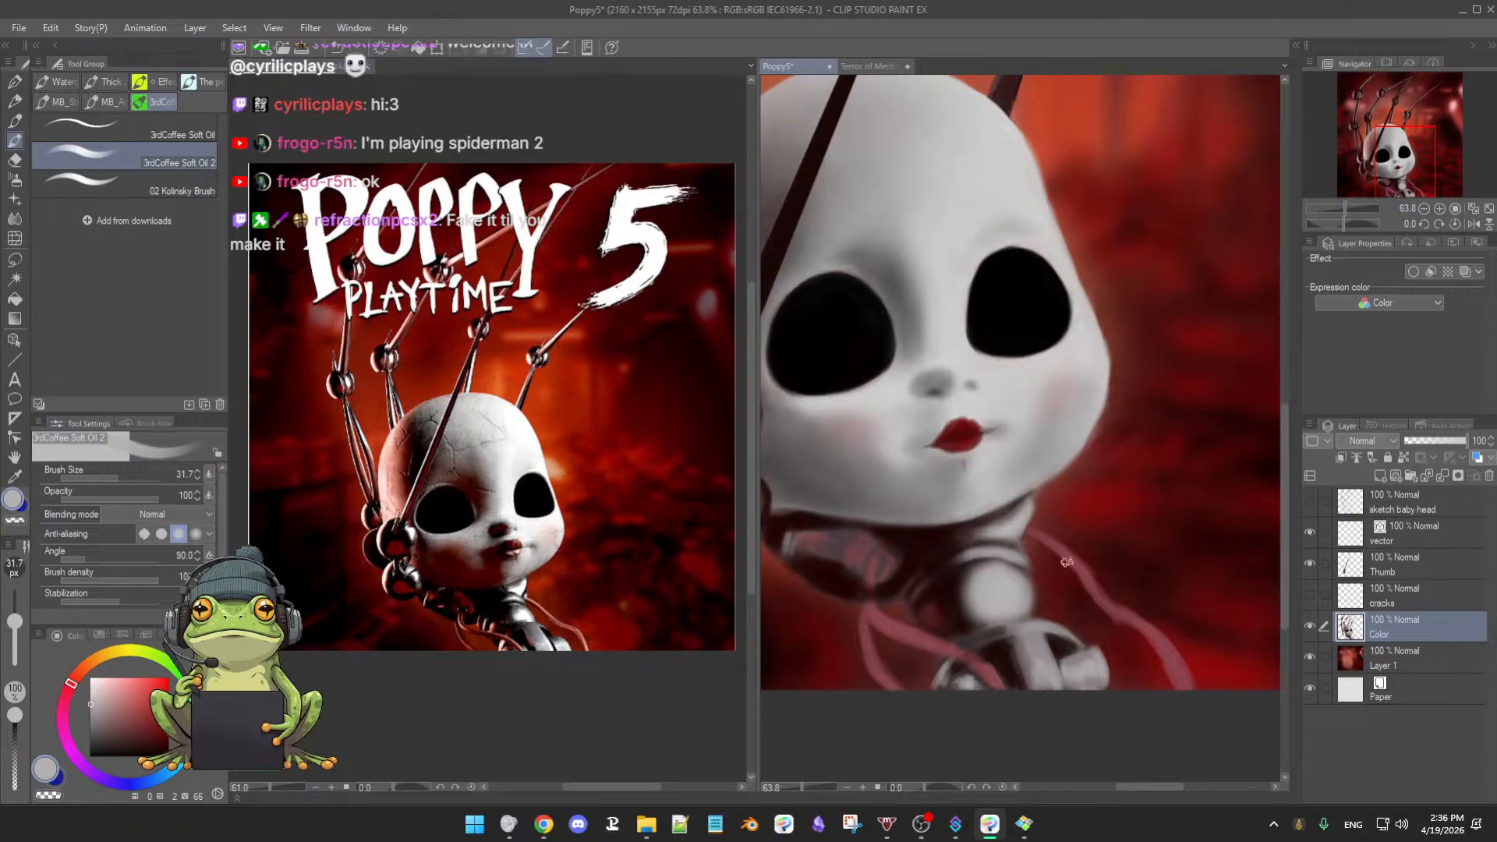
- Brighten the metal cuff with a paler grey, then shrink the brush to 27.5 and pick near-black
alt+click(1000, 575)
click(92, 690)
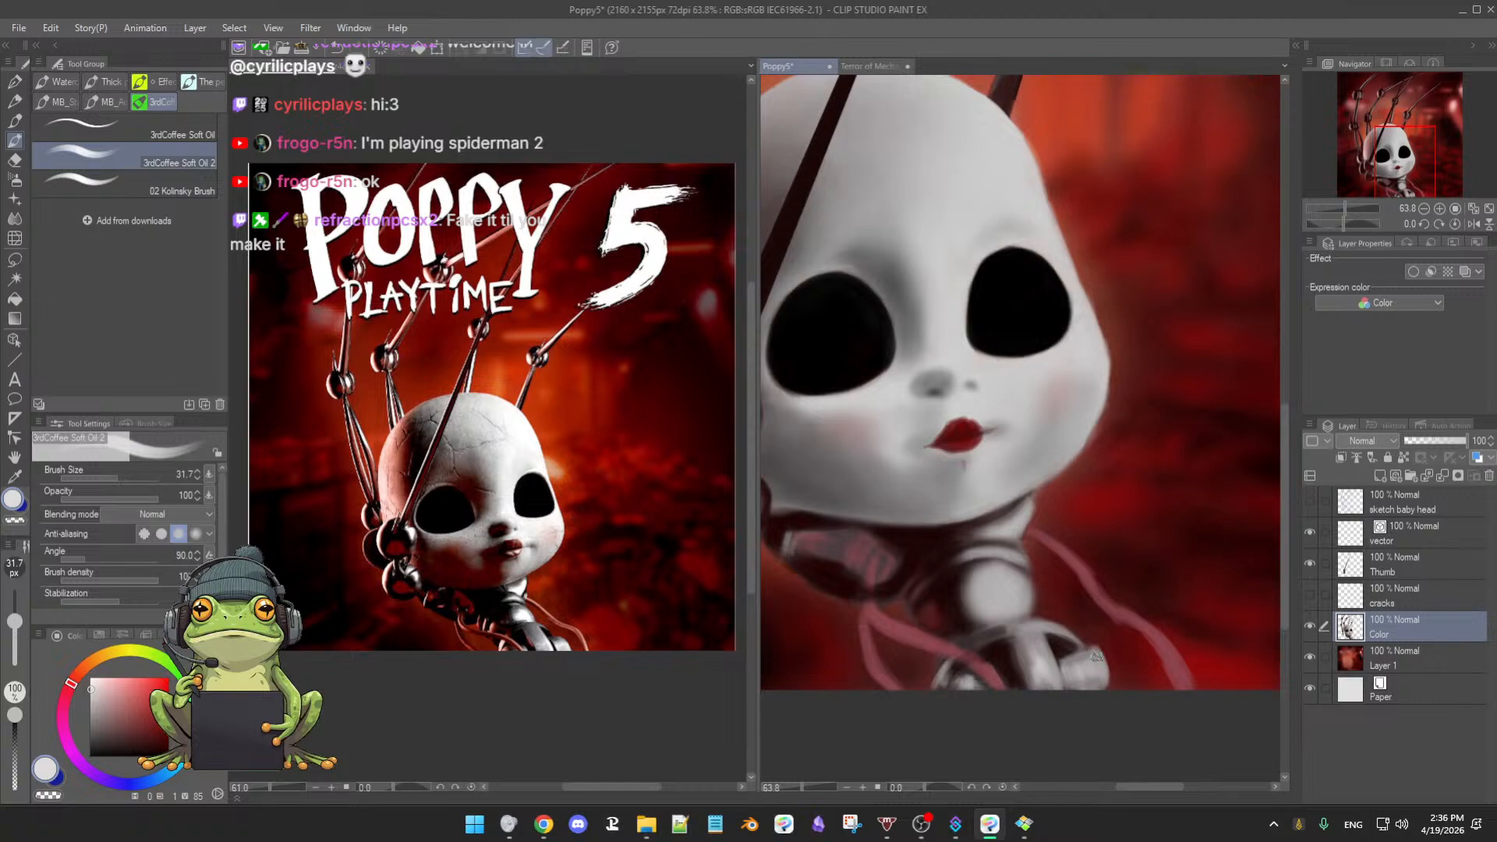
mouse_move(1065, 660)
mouse_down()
mouse_move(1095, 655)
mouse_move(1111, 683)
mouse_up()
key([)
alt+click(1013, 626)
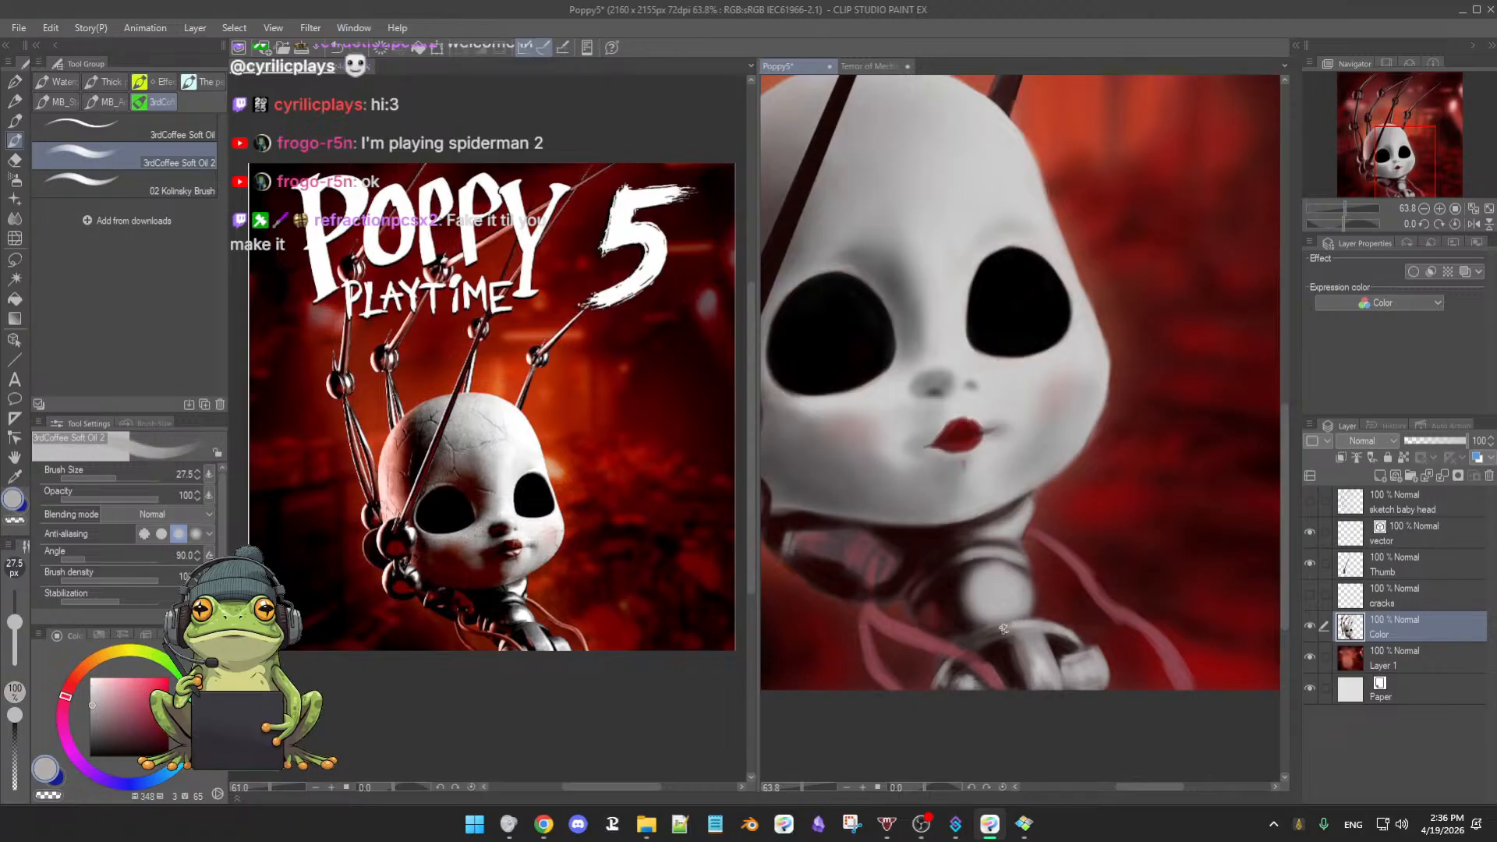
alt+click(1022, 671)
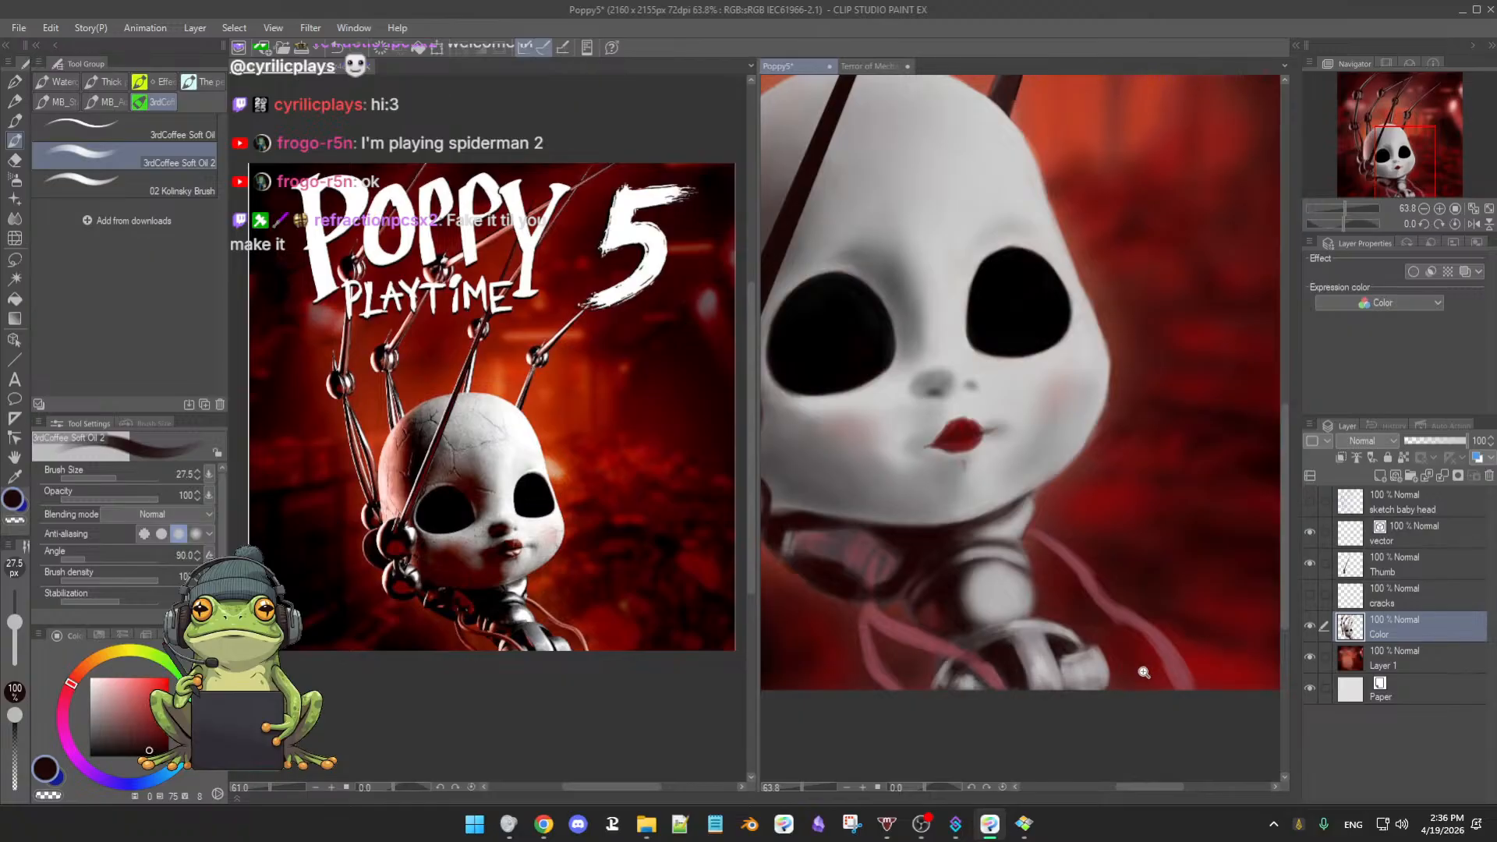
- Re-zoom on the face and neck, switch to the soft airbrush at about 32, and check the Color layer
scroll(1017, 663, down, 3)
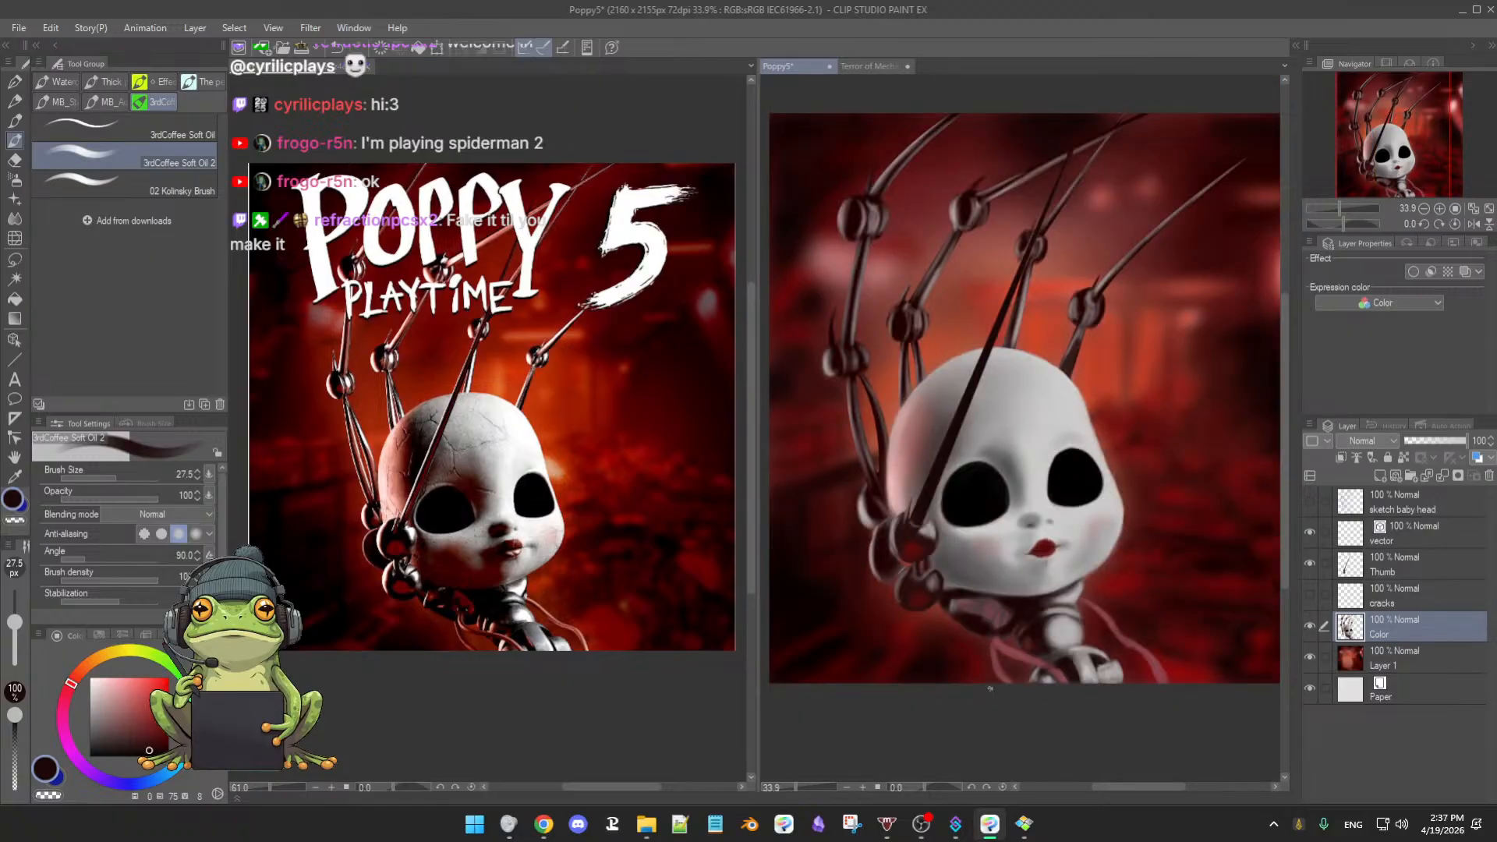
drag(1047, 684, 1022, 660)
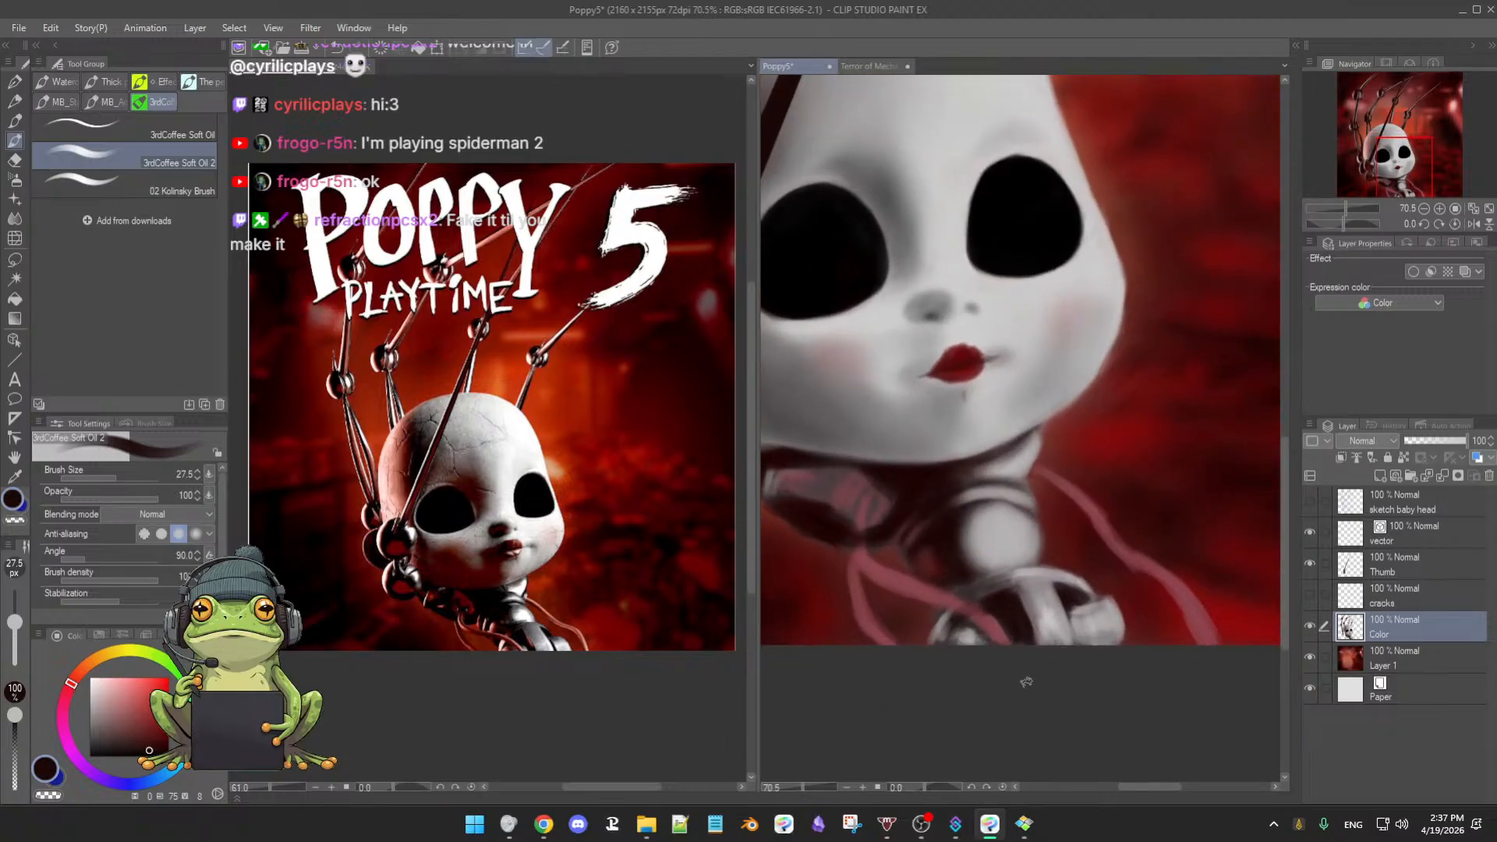
alt+click(926, 620)
key(b)
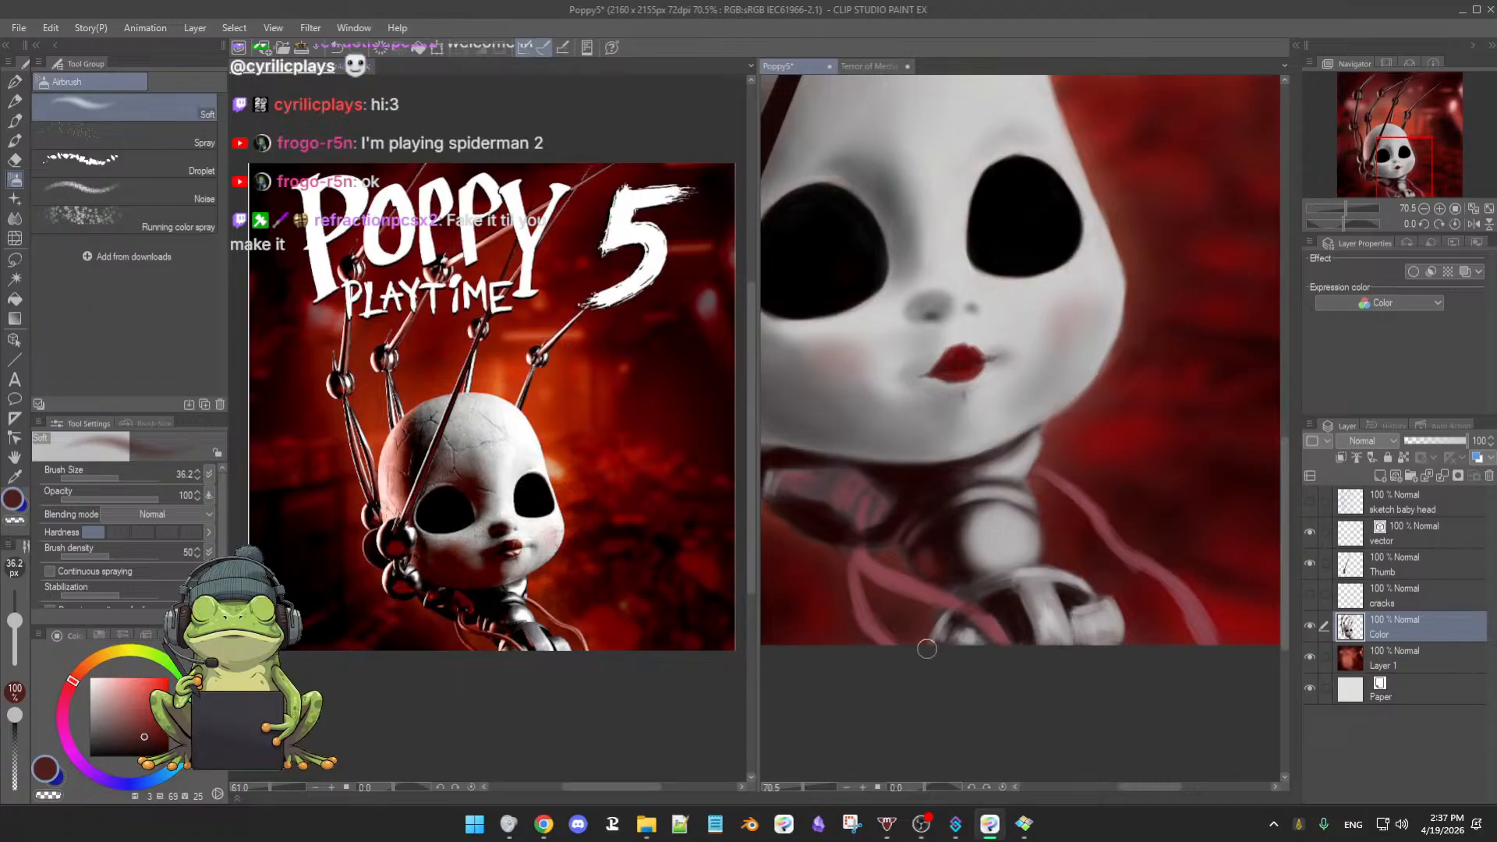
click(1311, 627)
click(1310, 627)
key(bracketleft)
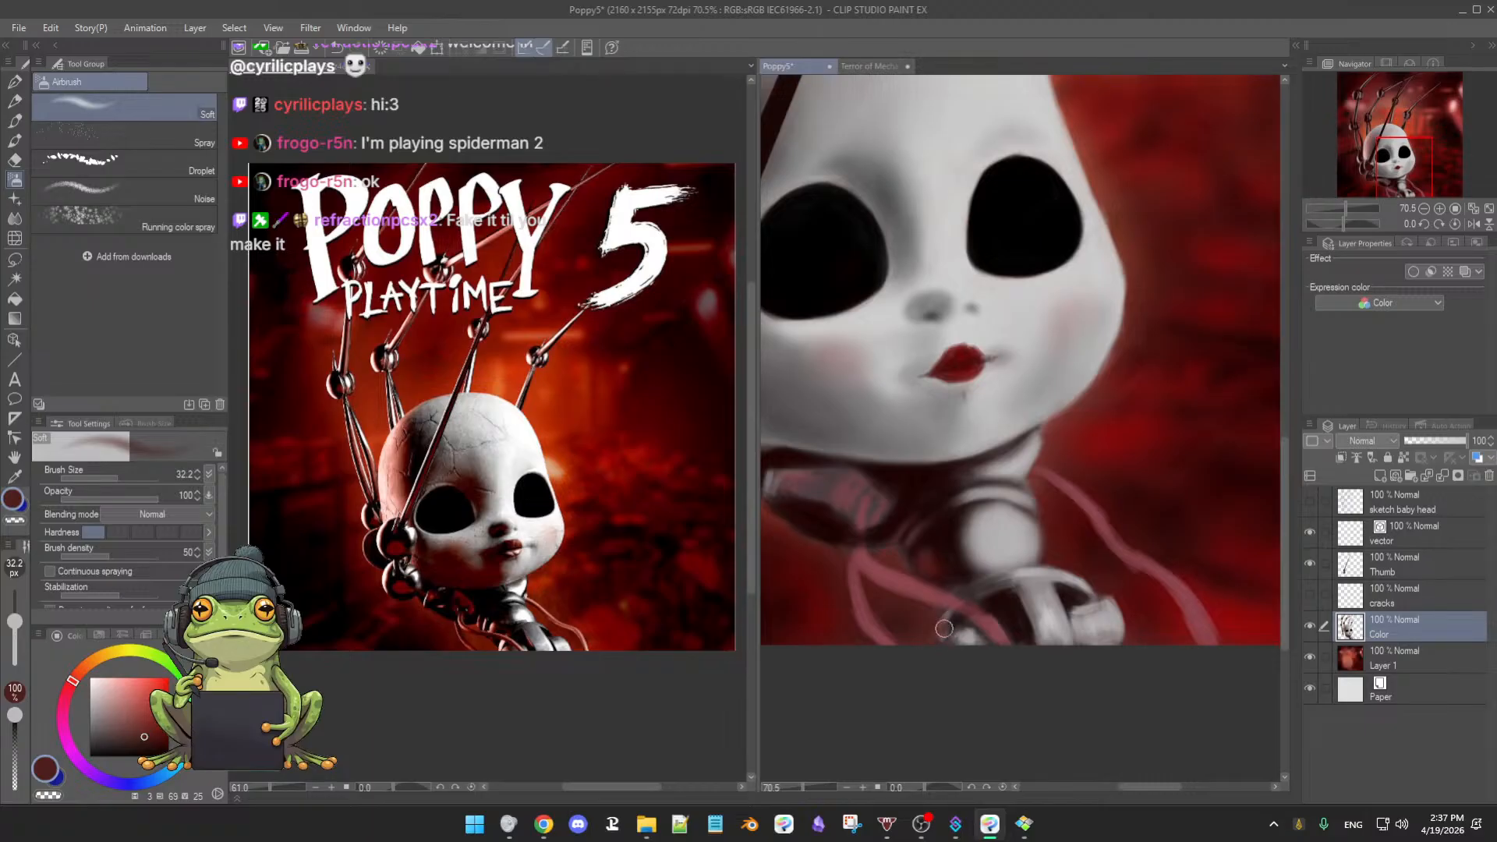
- Return to the soft oil brush and sample light and dark greys from the doll's neck
alt+click(1006, 526)
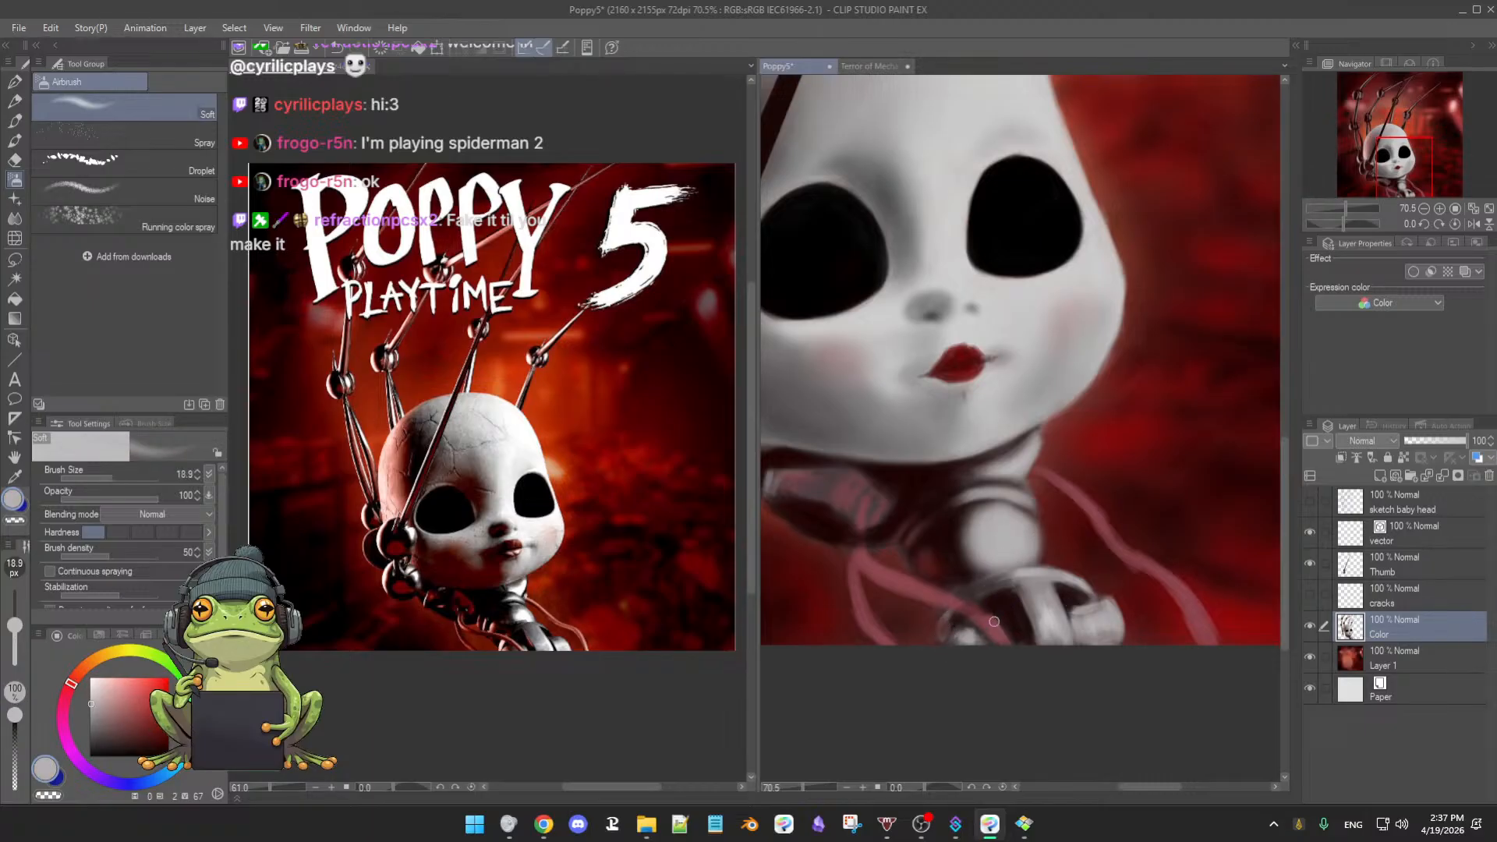
key(b)
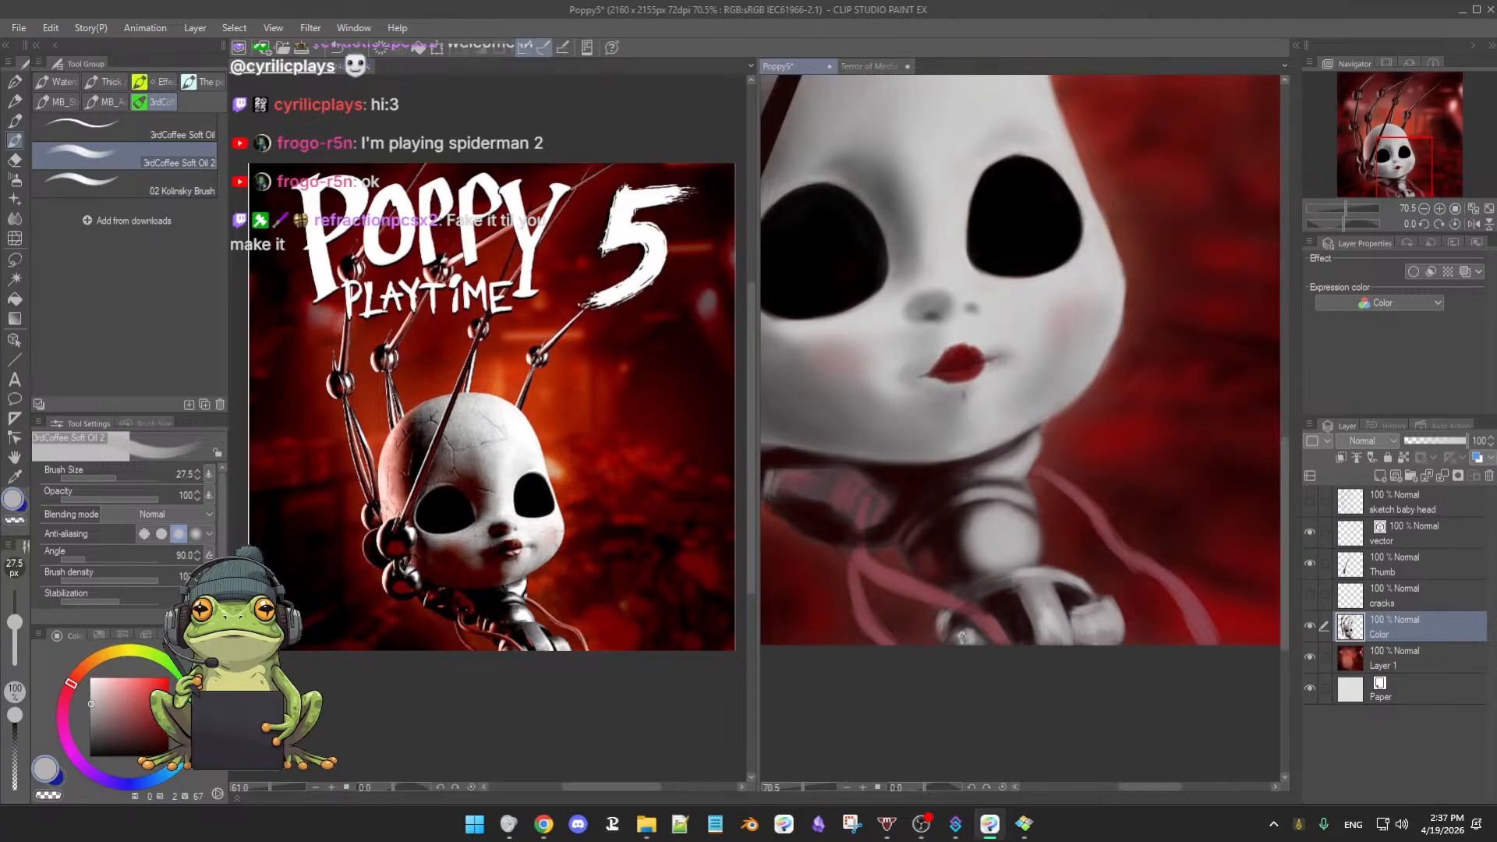
alt+click(998, 606)
alt+click(986, 589)
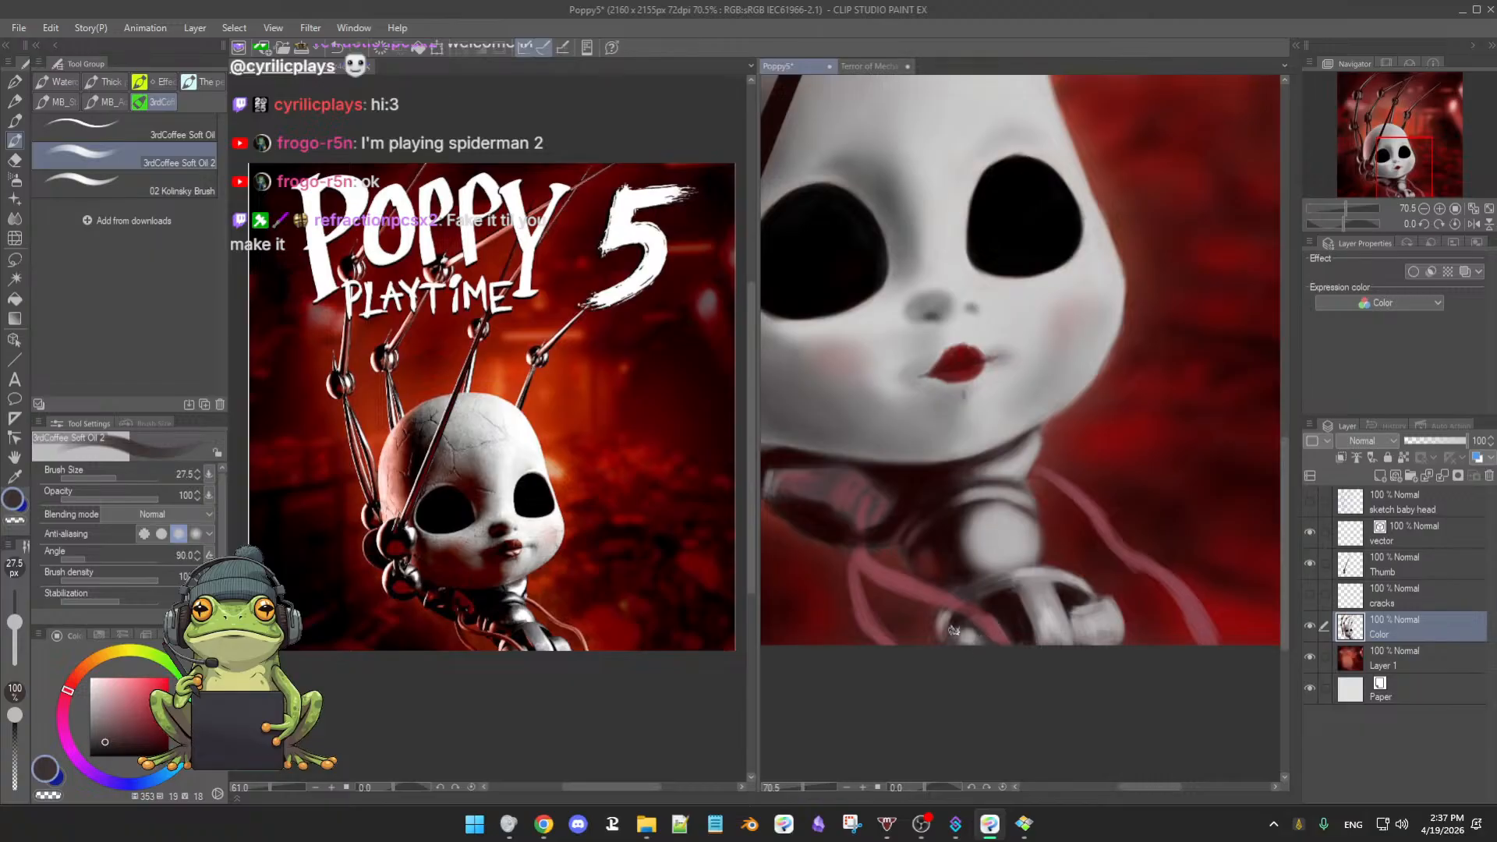
alt+click(953, 630)
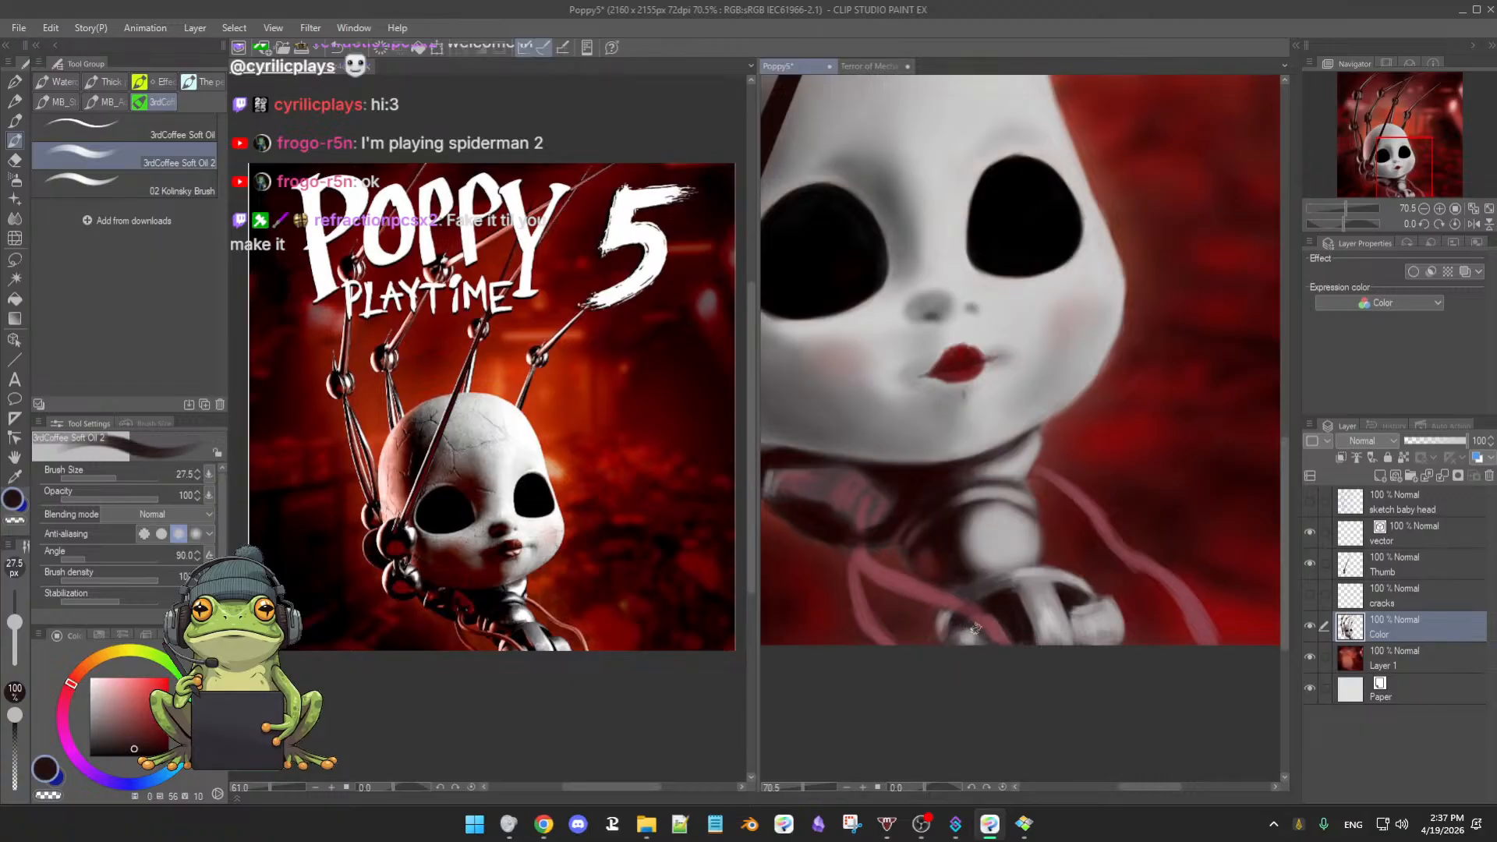
scroll(1022, 644, down, 3)
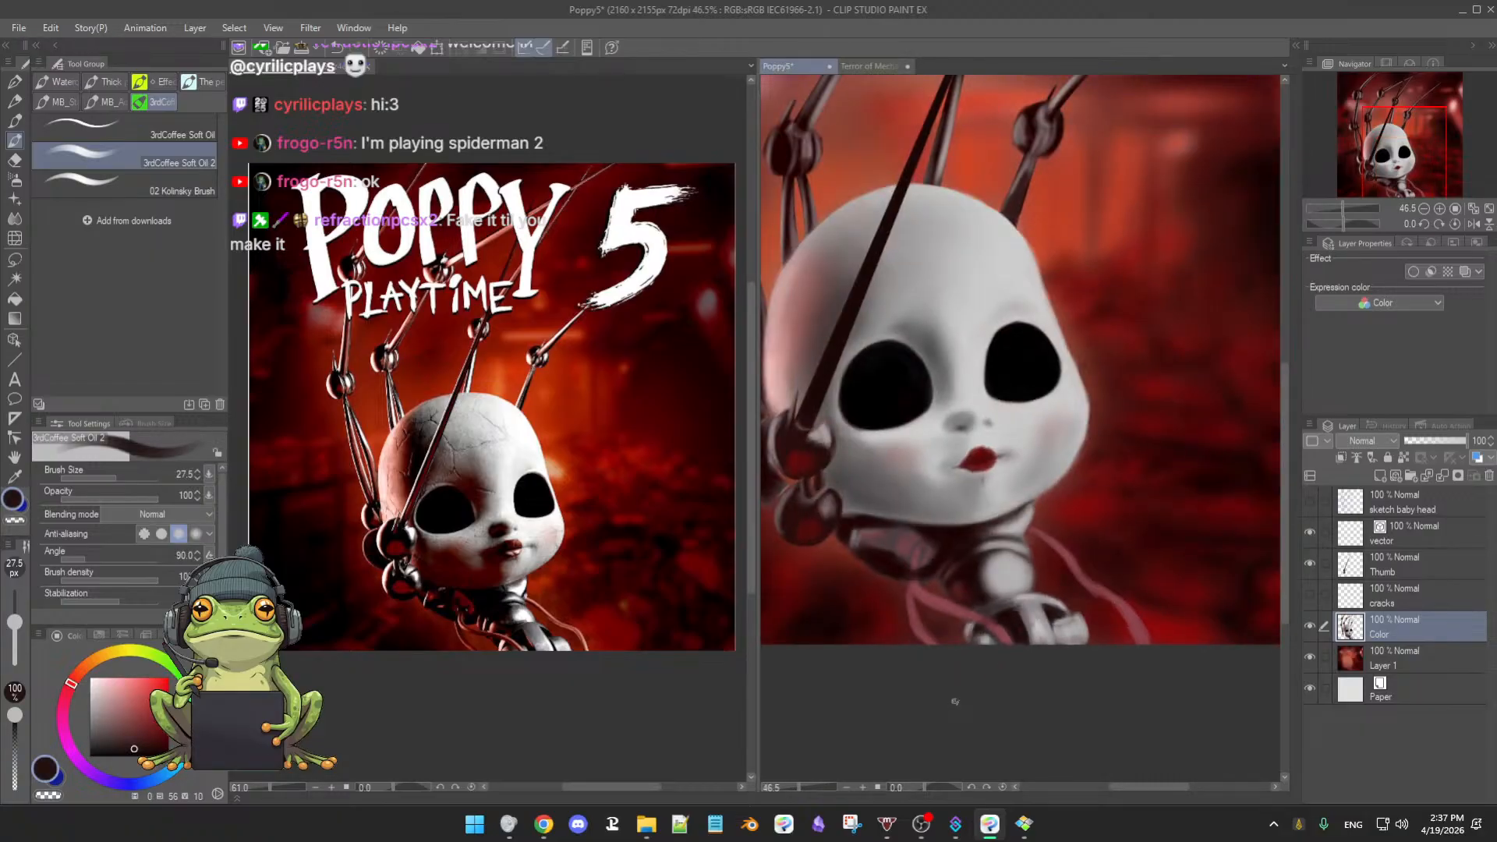
- Paint the right edge of the neck cable in its muted pink-red, then level the view and zoom out
scroll(1047, 650, up, 3)
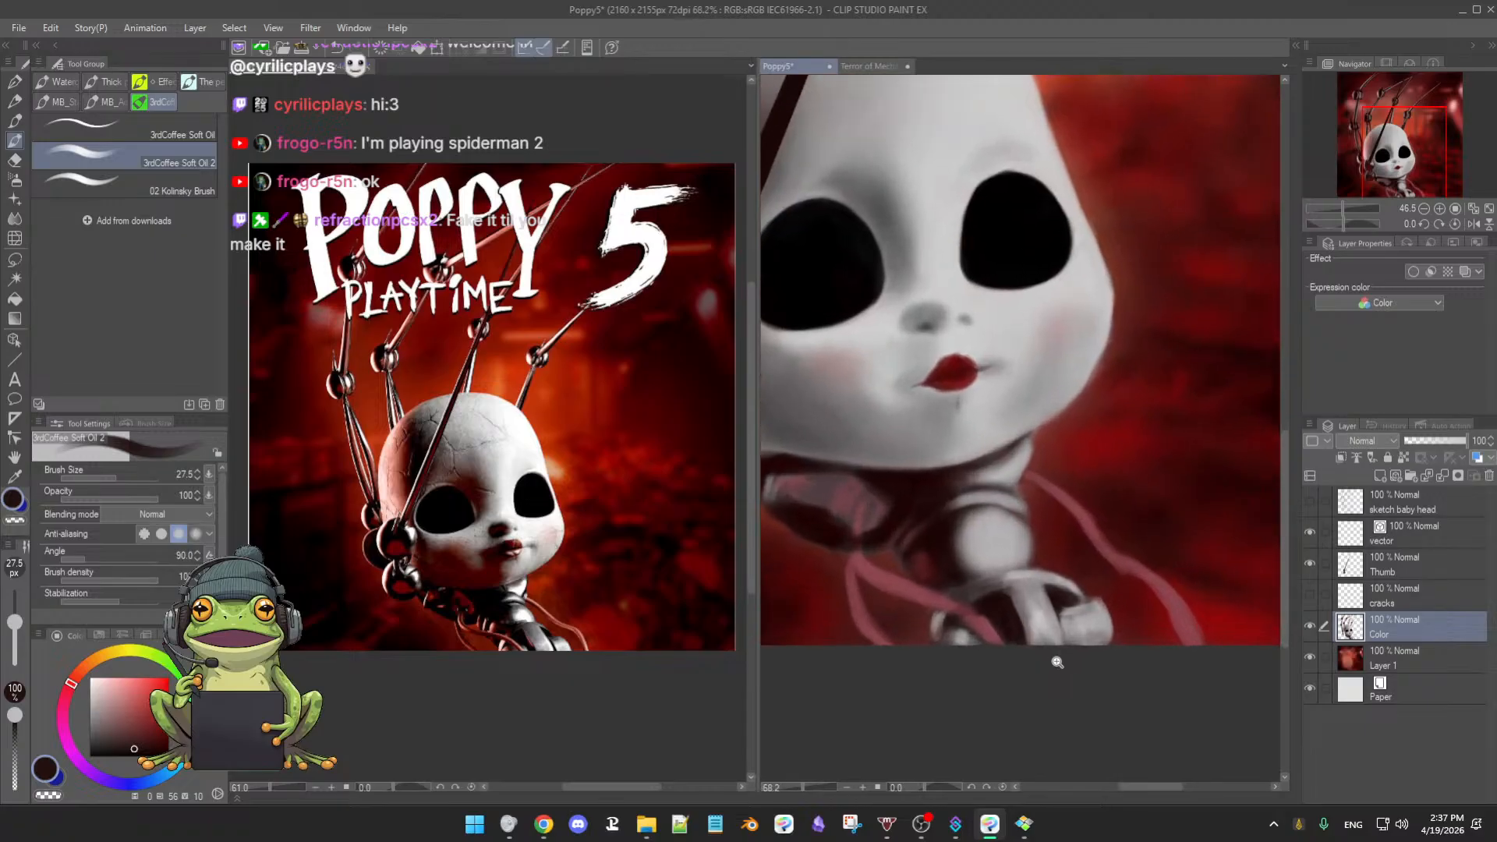
drag(1043, 675, 992, 543)
alt+click(893, 505)
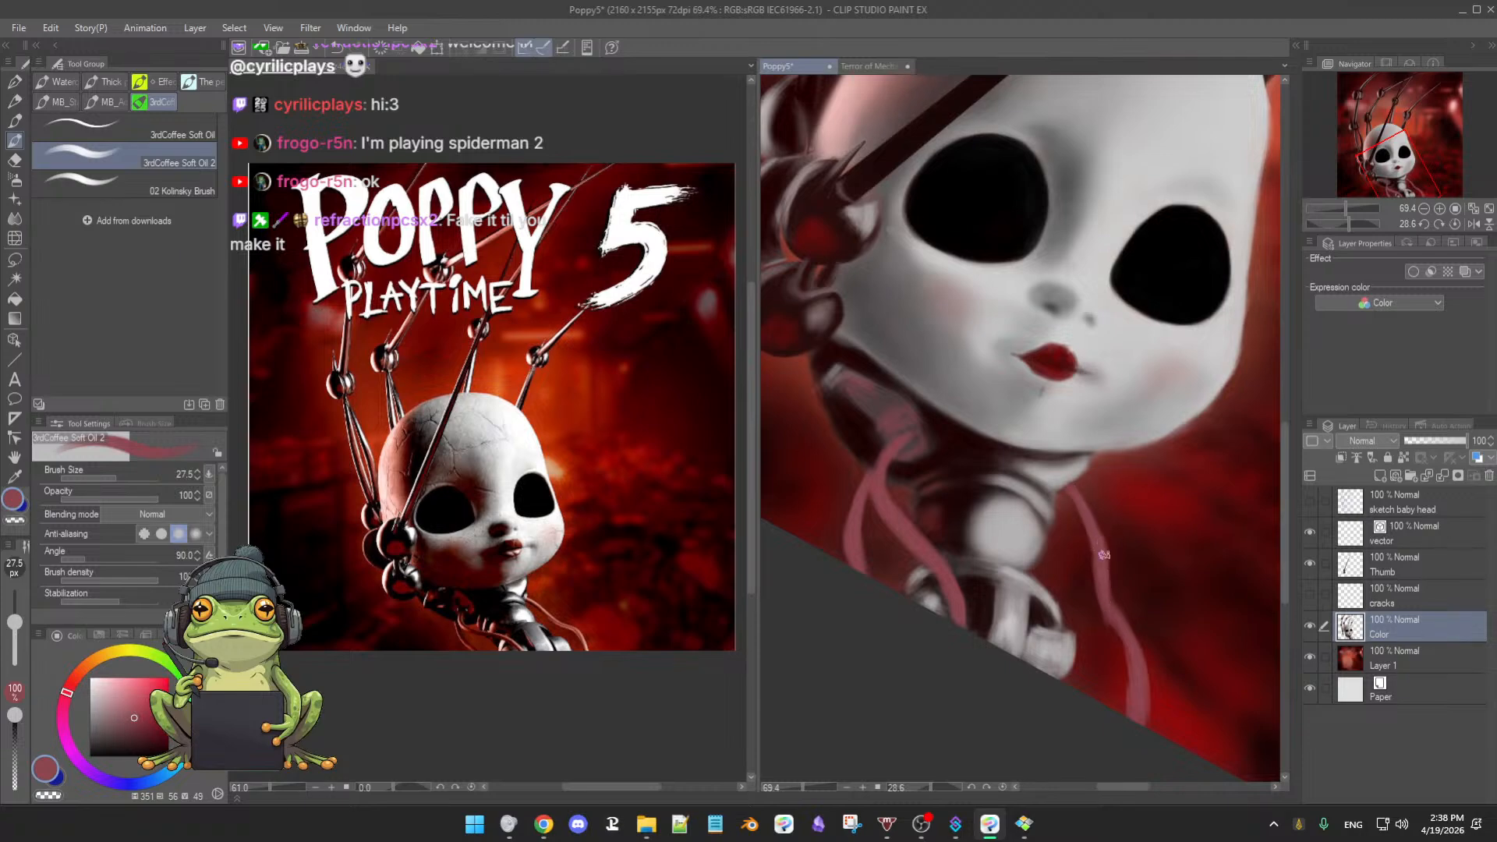
drag(1103, 563, 1133, 623)
key(e)
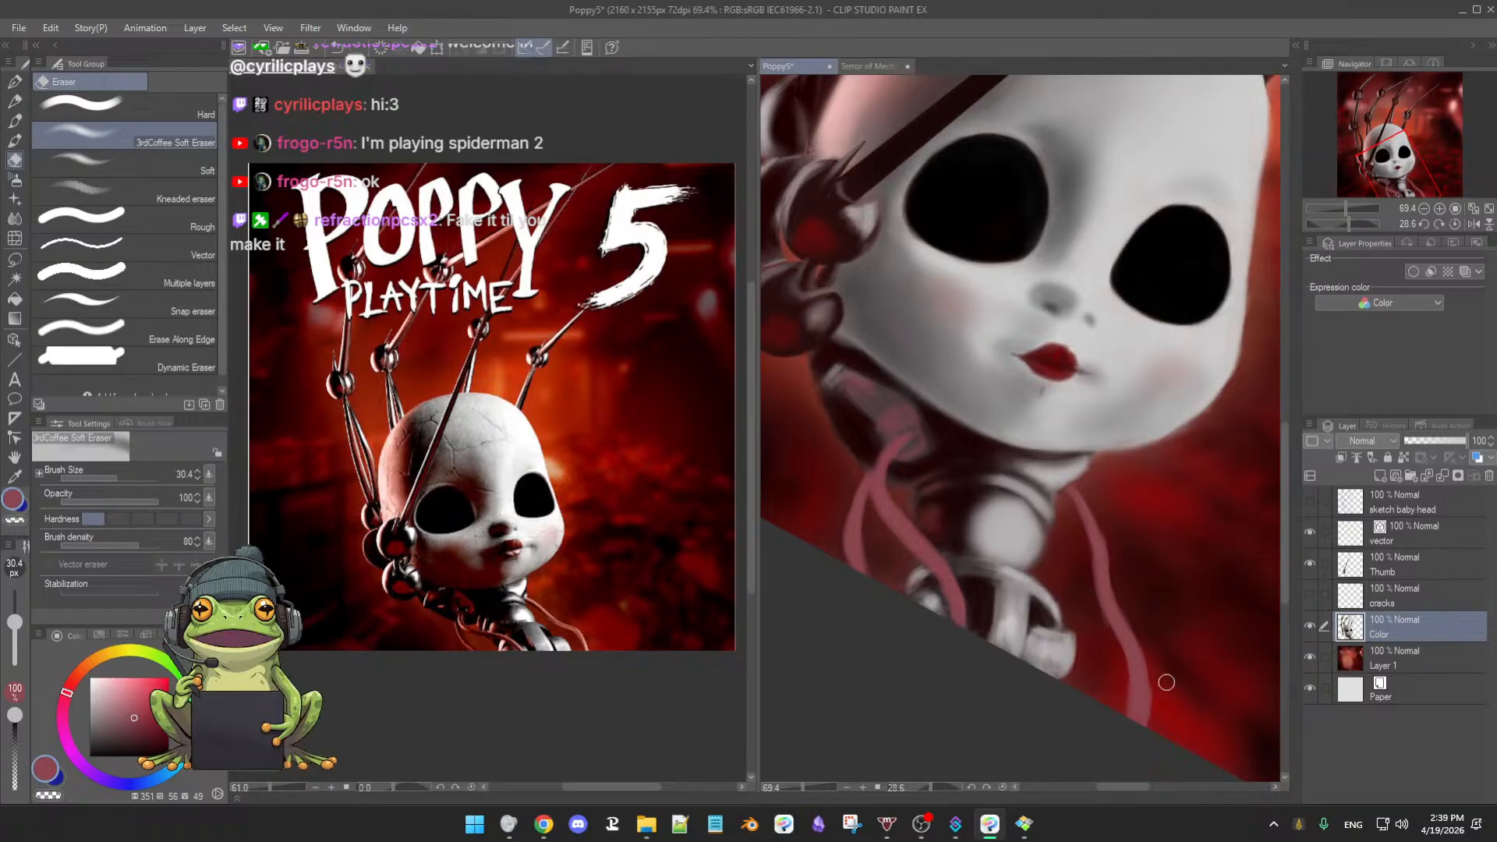
key(b)
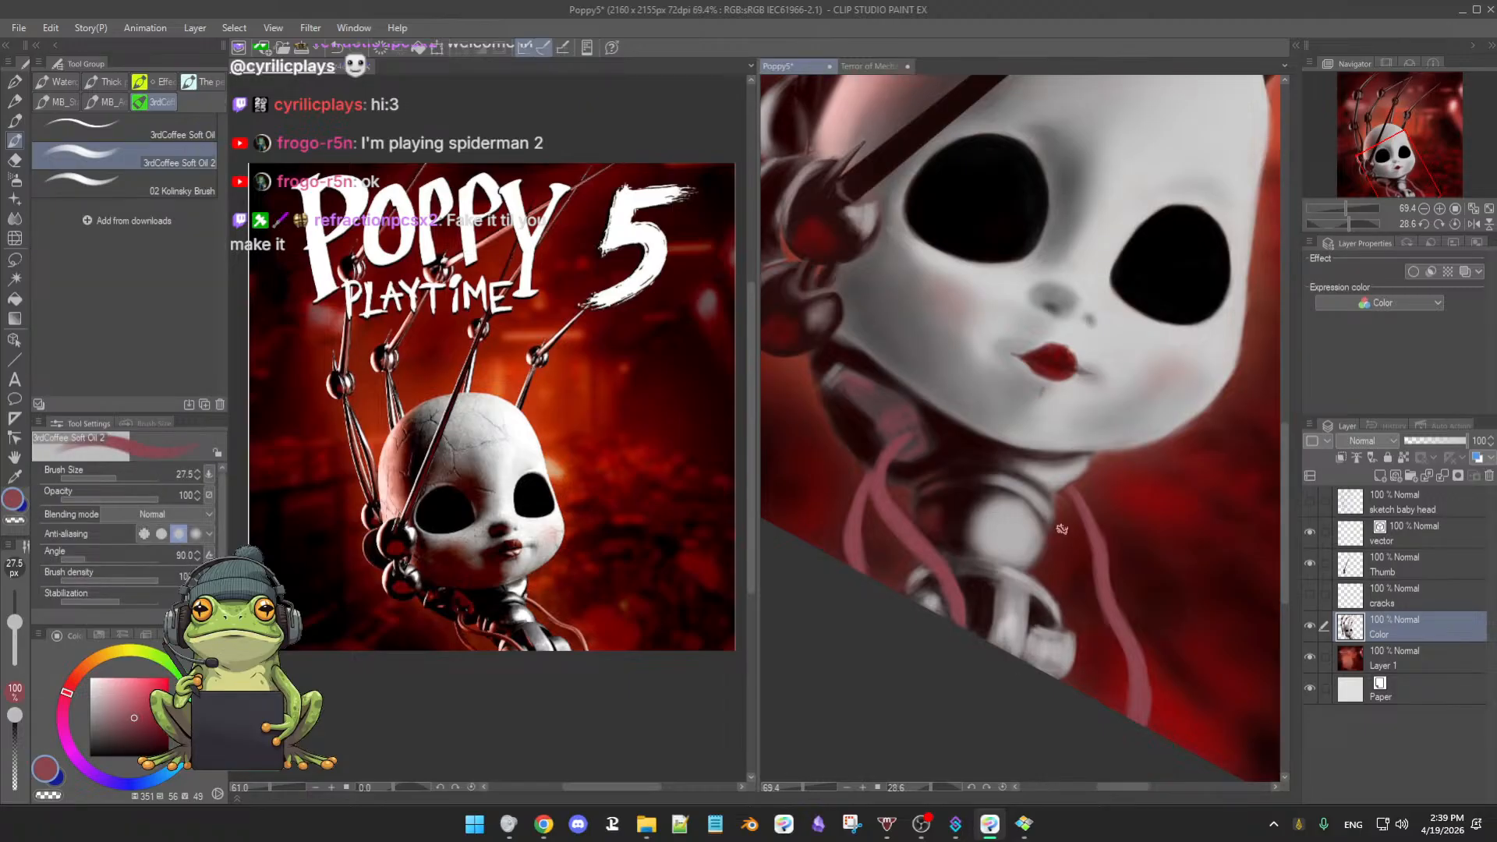
double_click(1041, 642)
drag(1104, 639, 1026, 645)
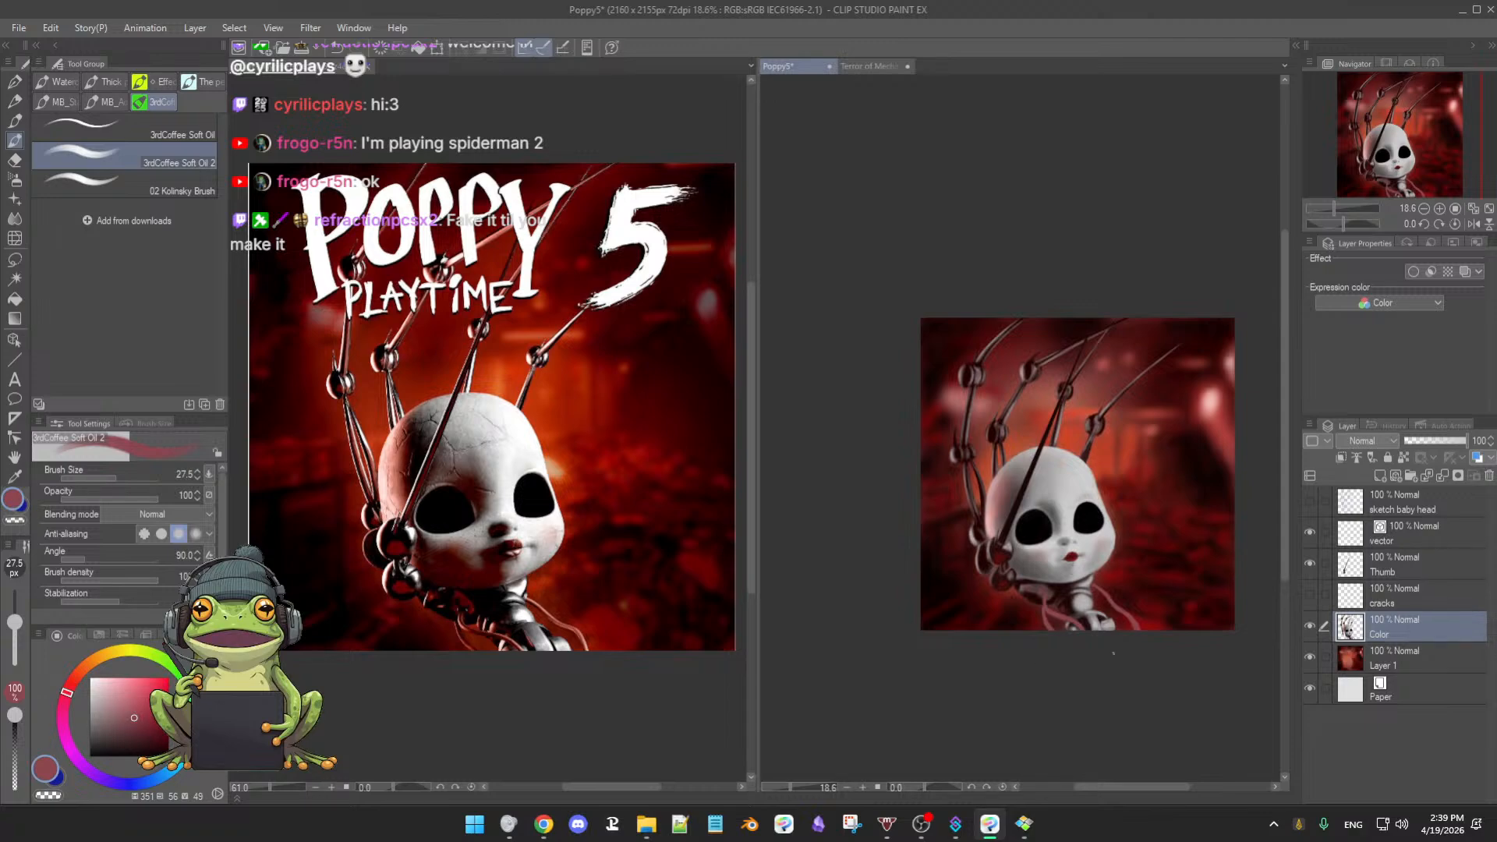
- Zoom back in on the doll, sample dark maroon, and enlarge the oil brush to 37.5
drag(1106, 672, 1095, 701)
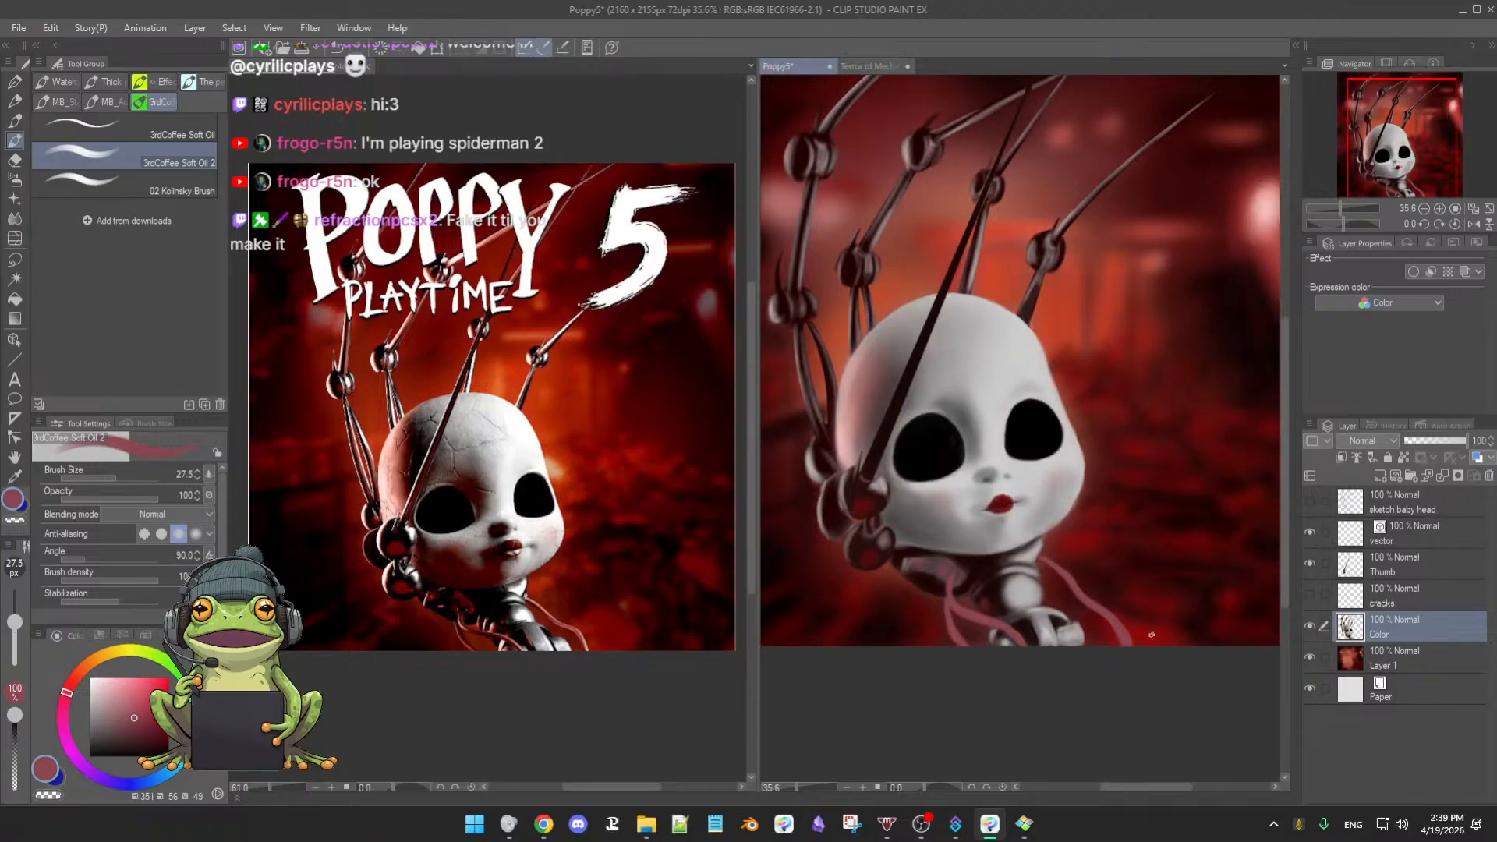
scroll(1104, 687, up, 4)
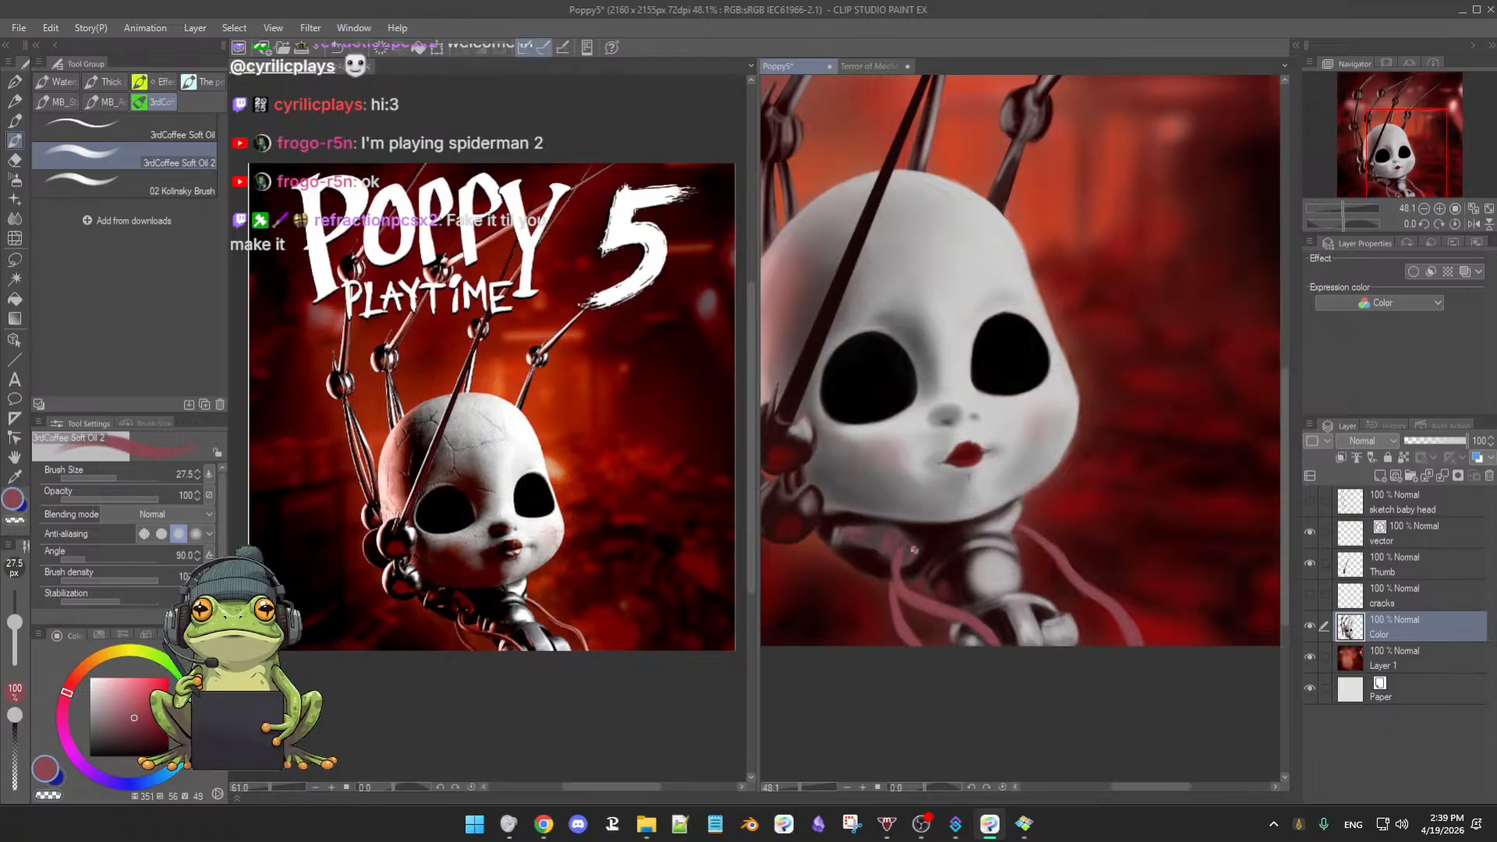
alt+click(937, 558)
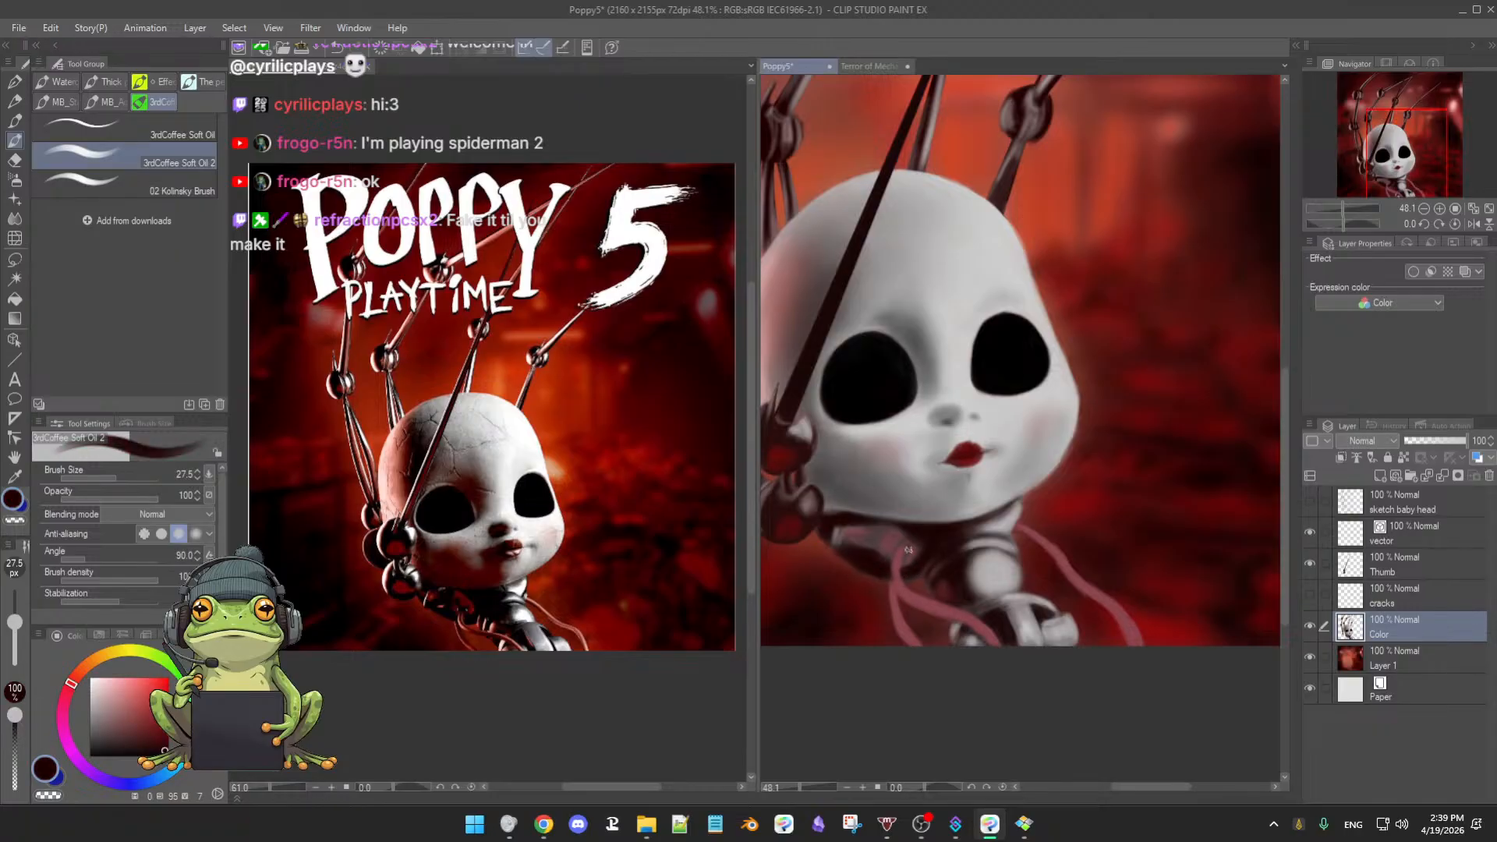
key(bracketright)
key(bracketright)
scroll(947, 538, up, 3)
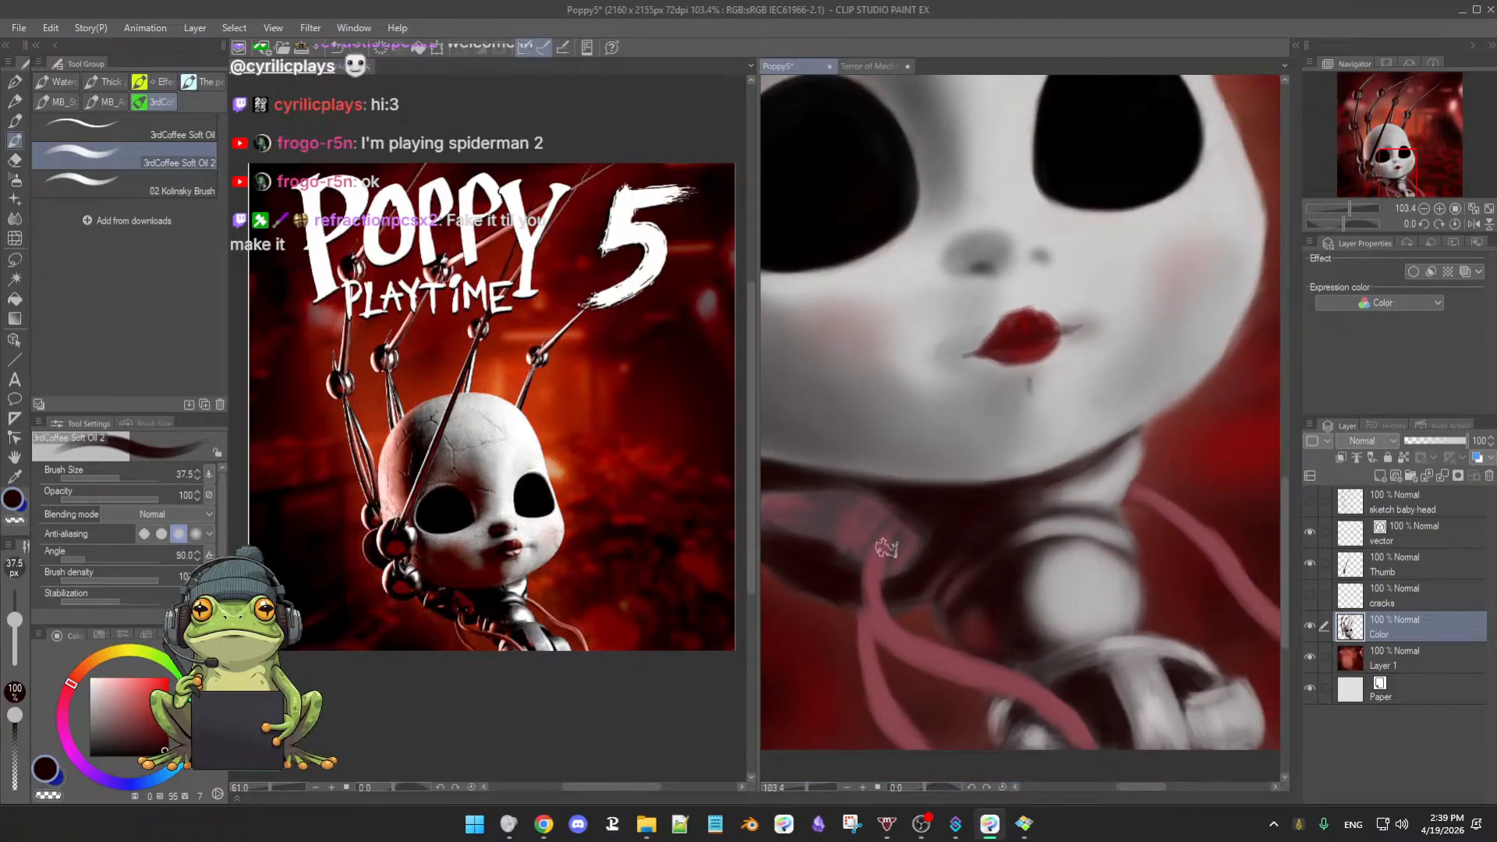
- Shrink the brush, tilt the canvas about 20 degrees, and switch to the soft airbrush at 18.9
key(bracketleft)
key(bracketleft)
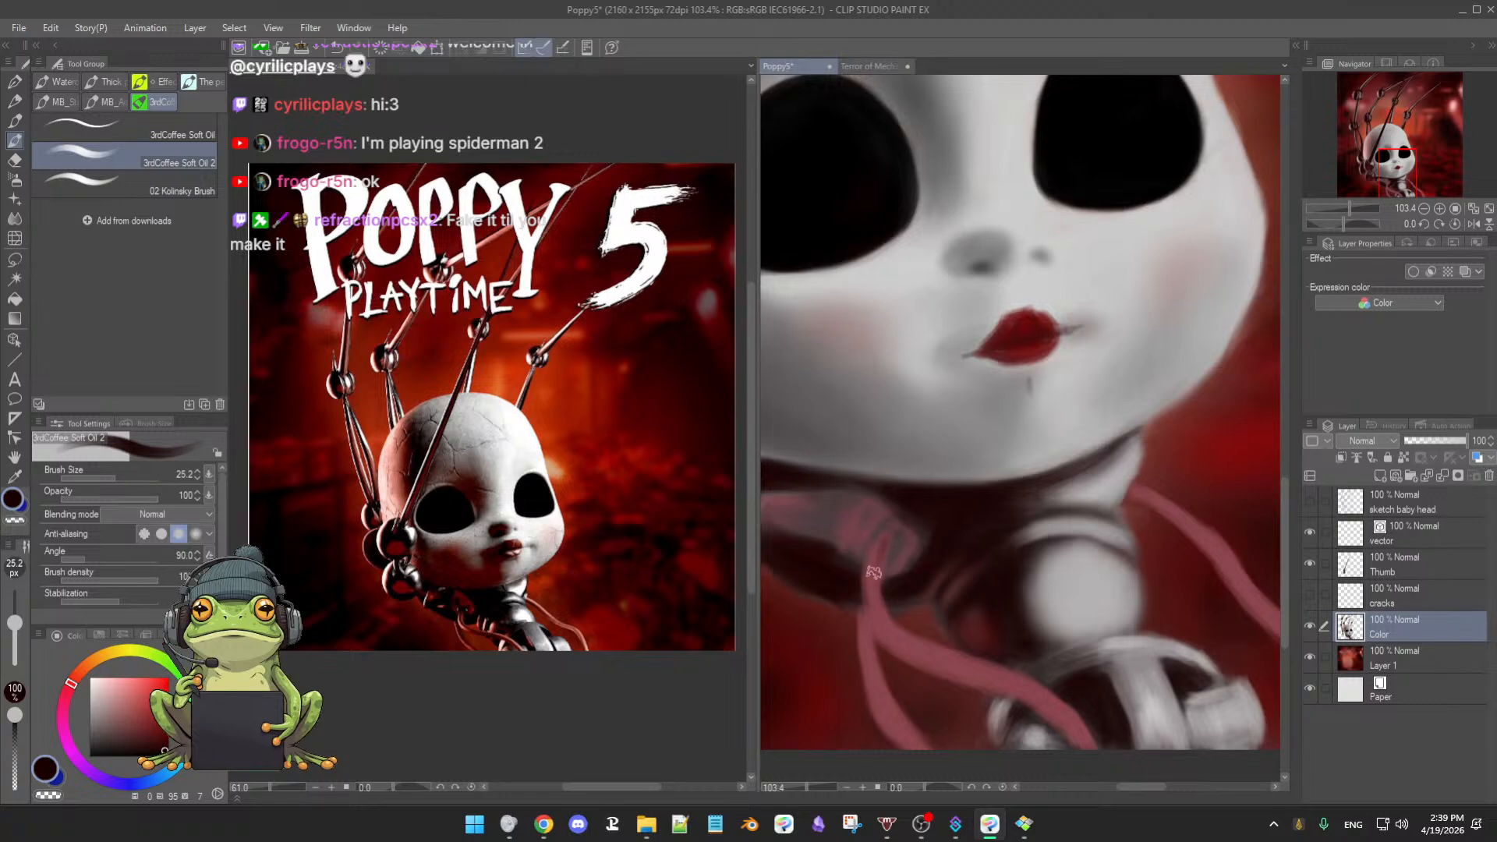
drag(1022, 671, 803, 487)
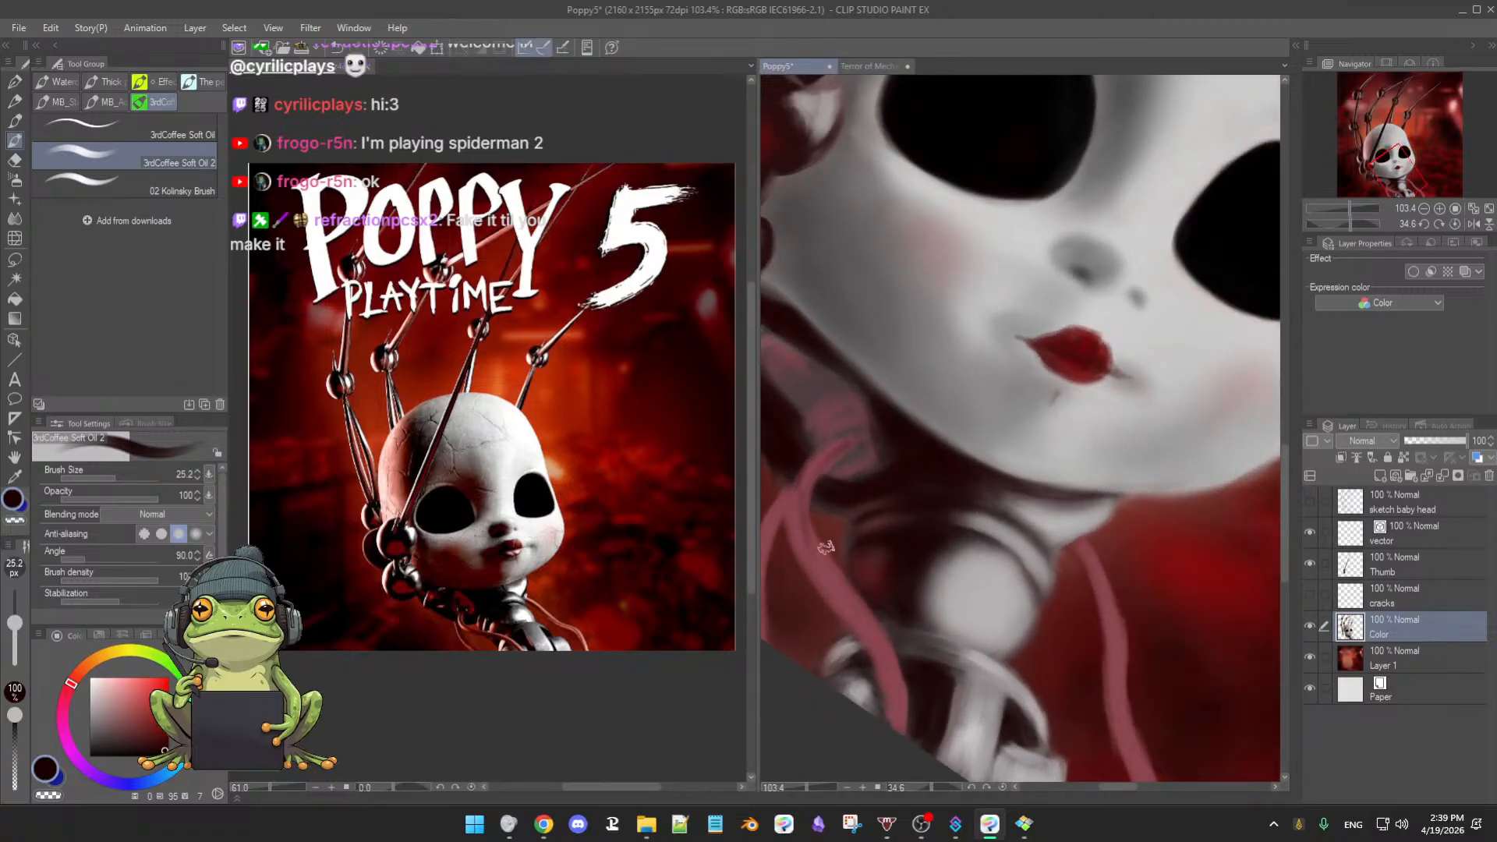
key(b)
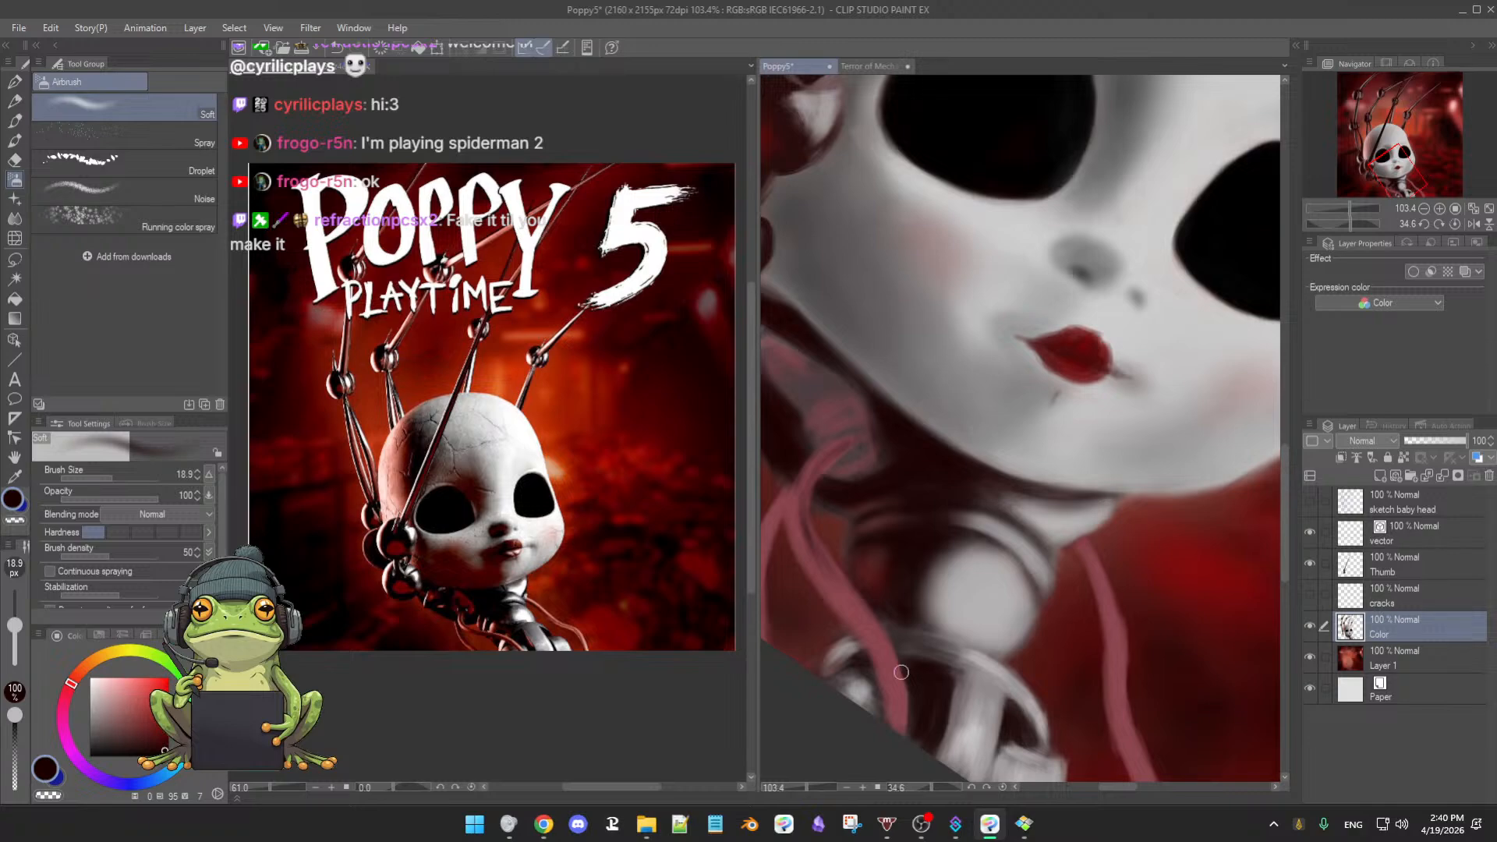
- Tilt the canvas about 30 degrees, load a lightened neck-cable pink, and resize the airbrush
key(ctrl+at)
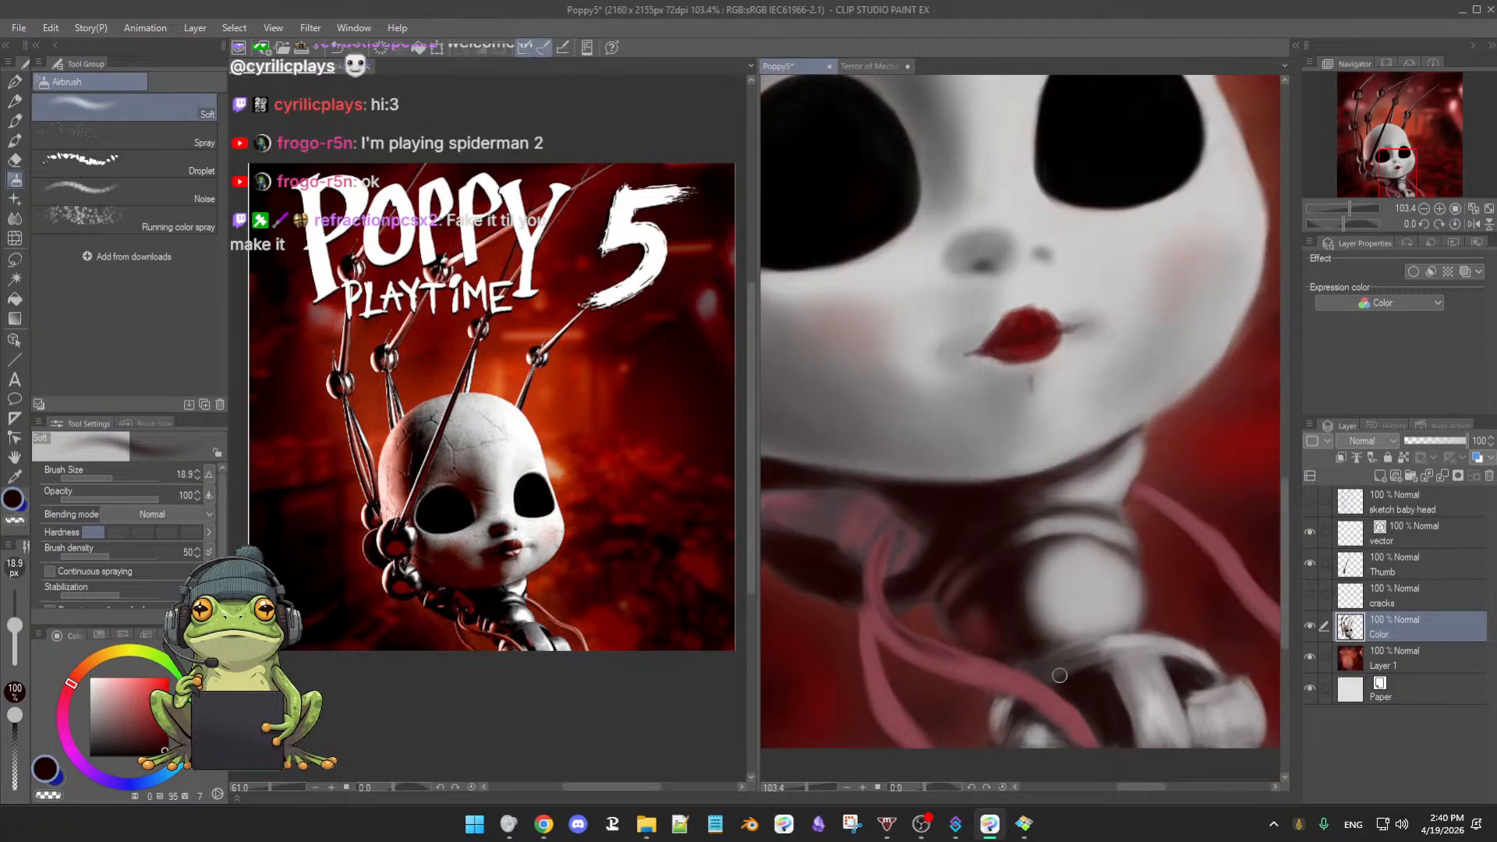
drag(1080, 686, 909, 643)
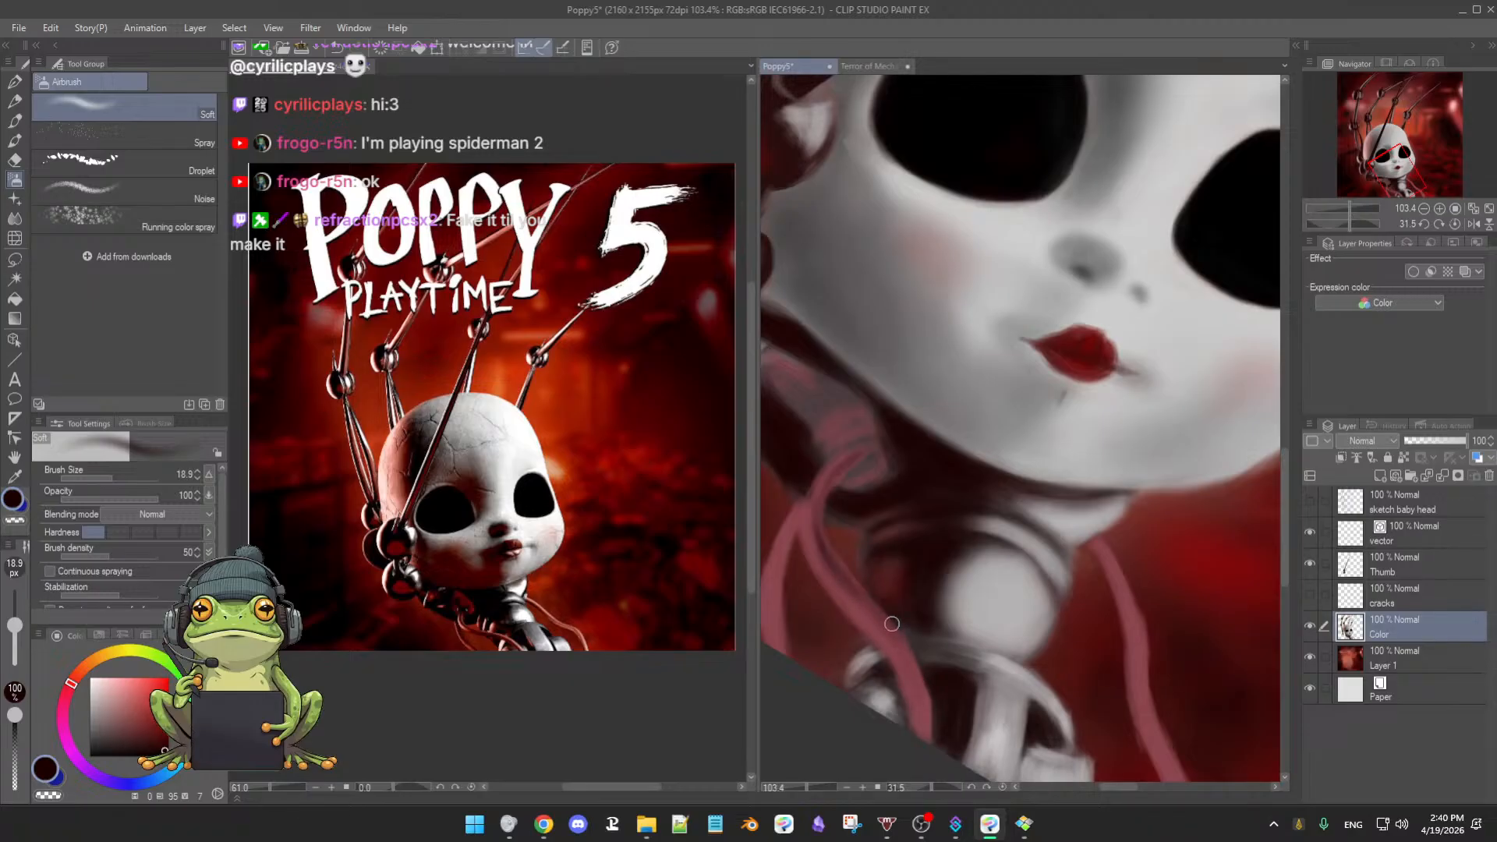
alt+click(797, 532)
drag(131, 696, 119, 677)
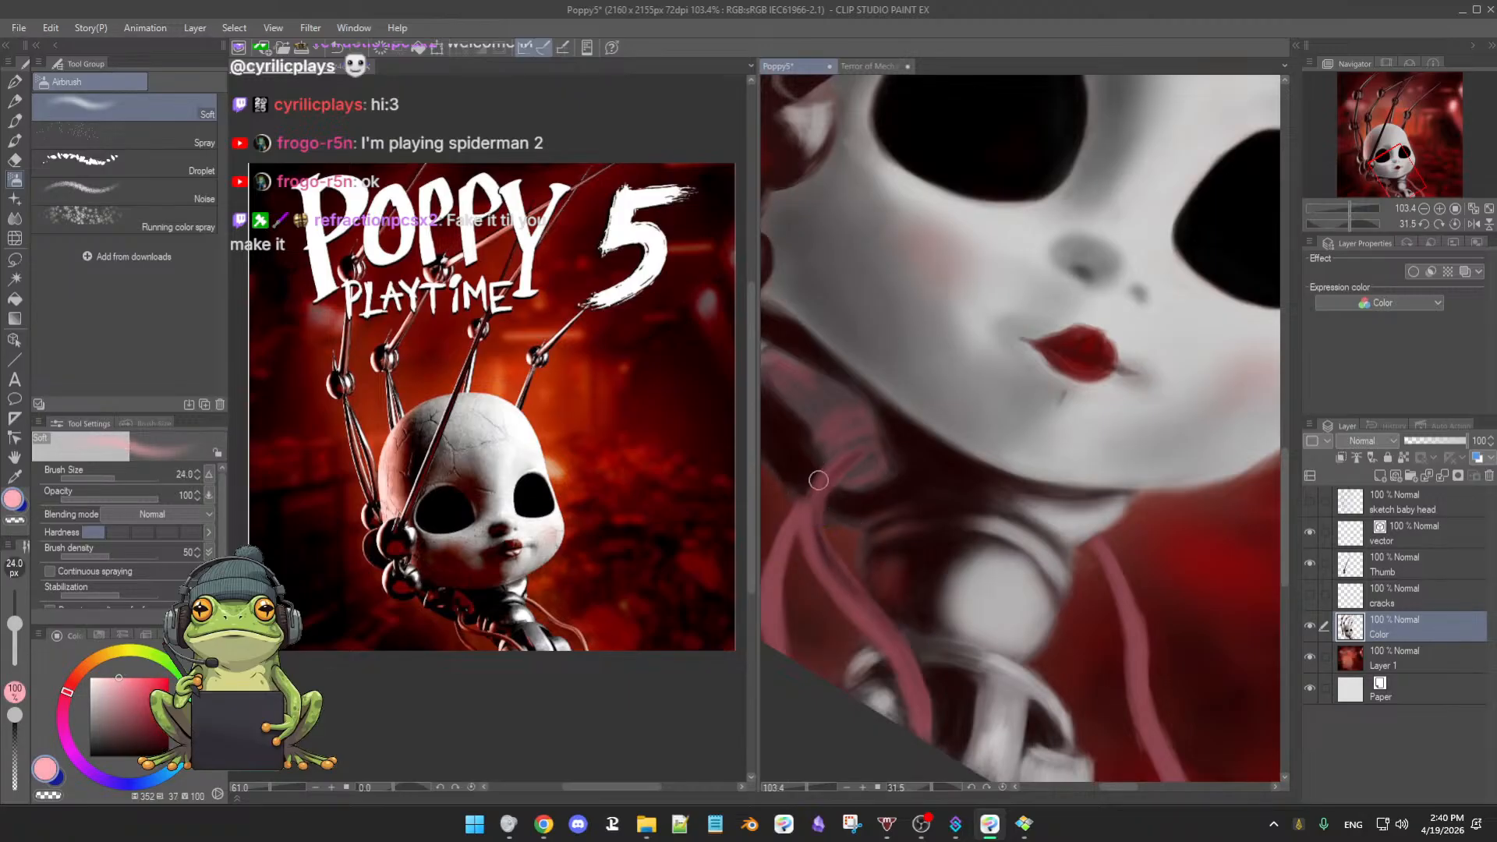
drag(823, 510, 815, 515)
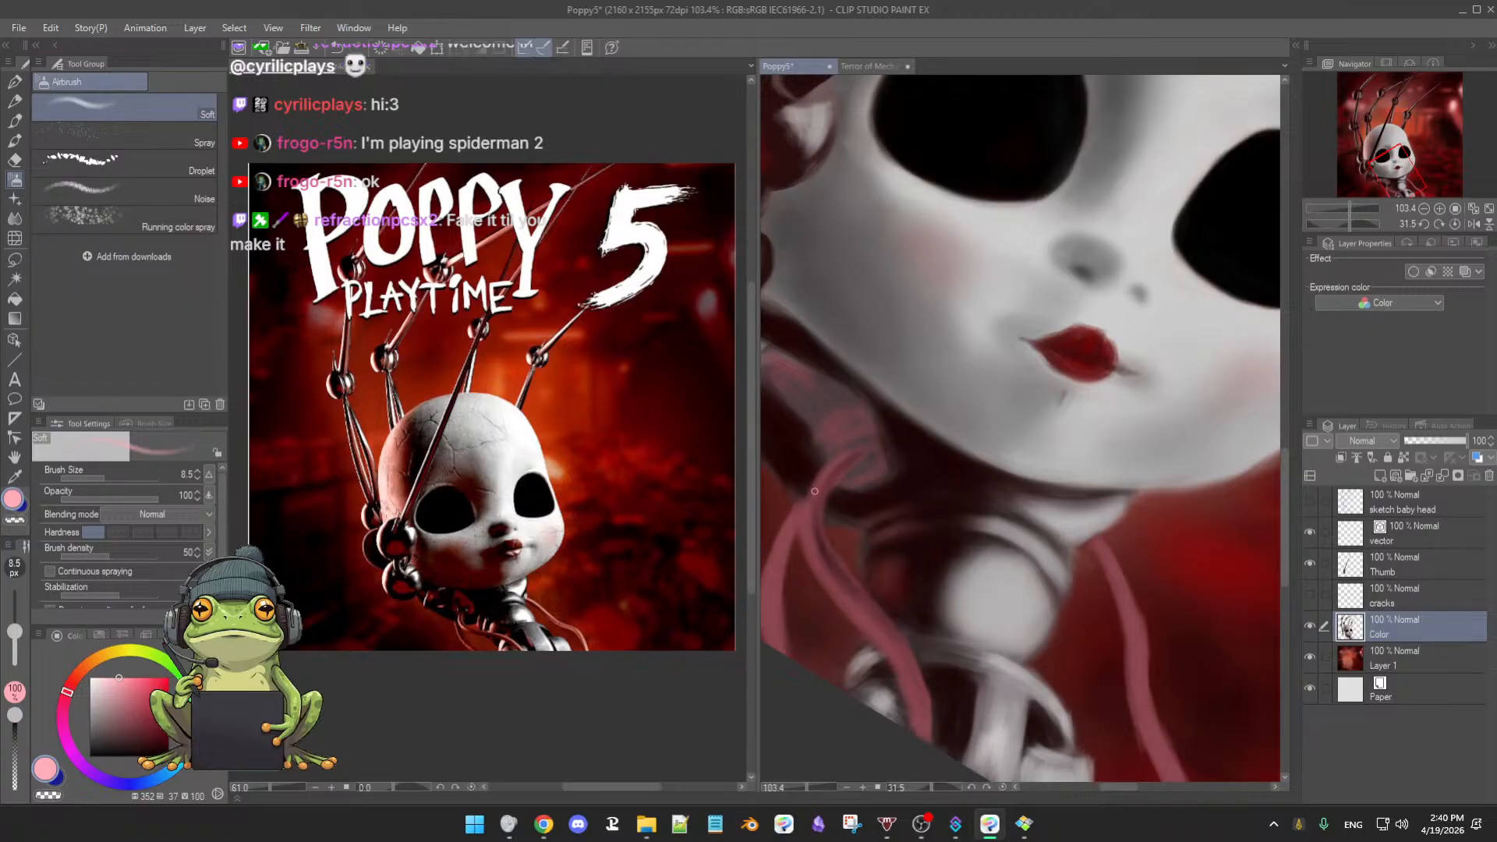
drag(818, 498, 821, 477)
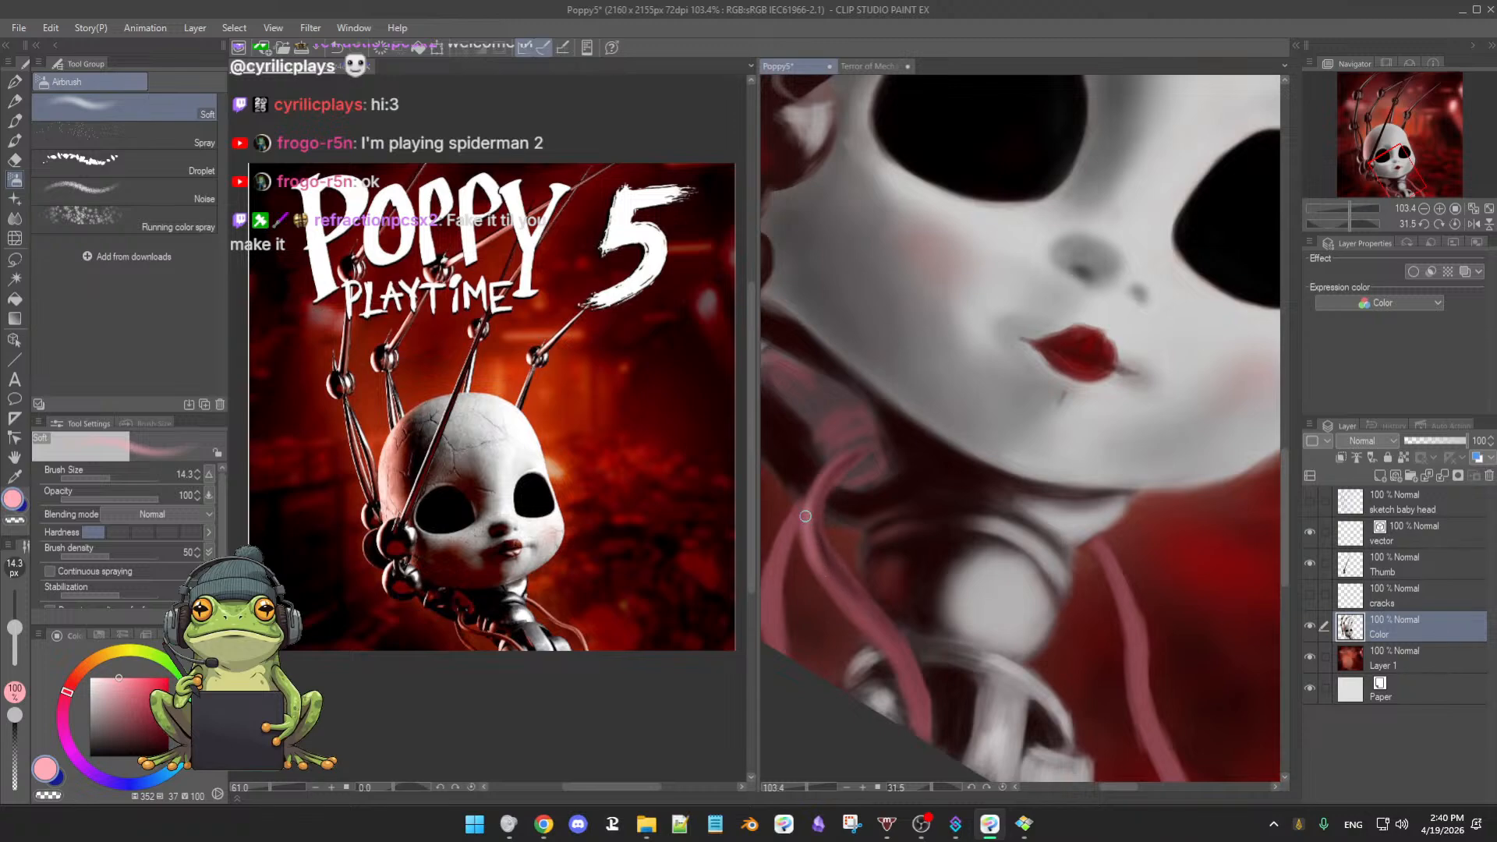
- Settle on a dark red drawing colour and switch to the soft eraser at 30.4
alt+click(840, 564)
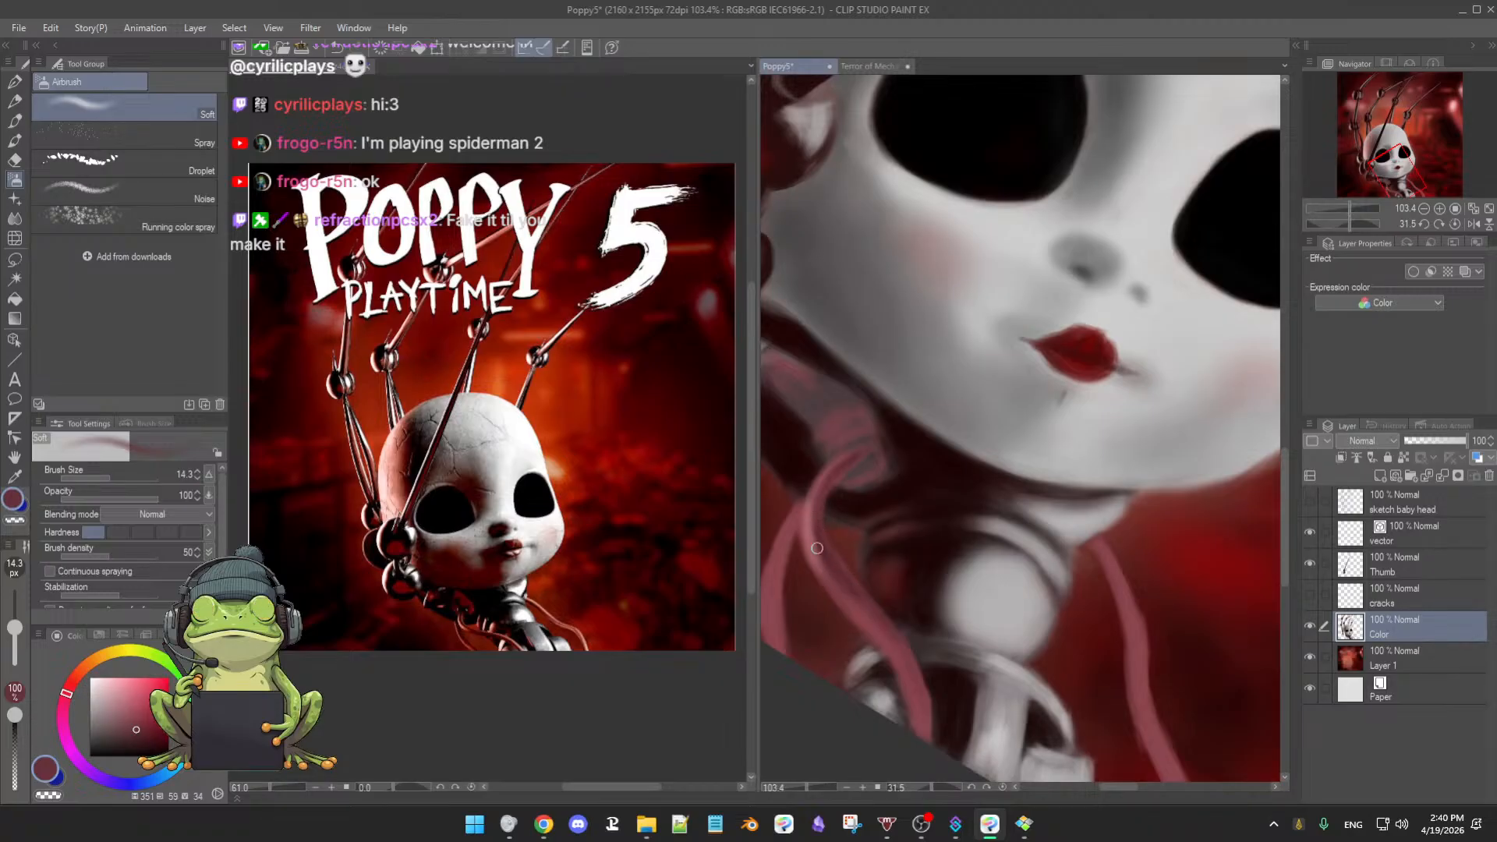
alt+click(803, 529)
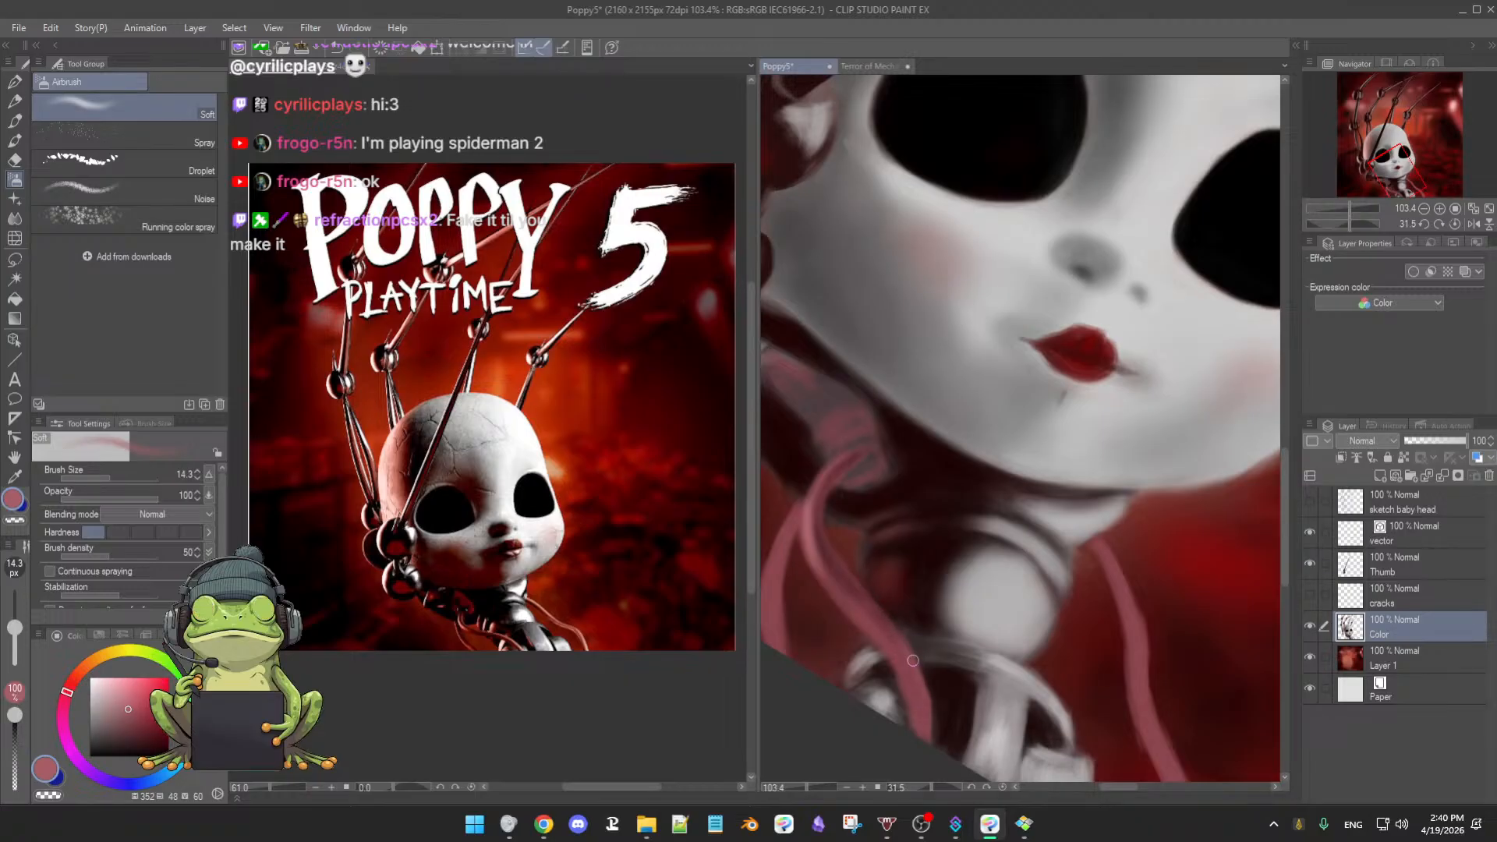
click(121, 696)
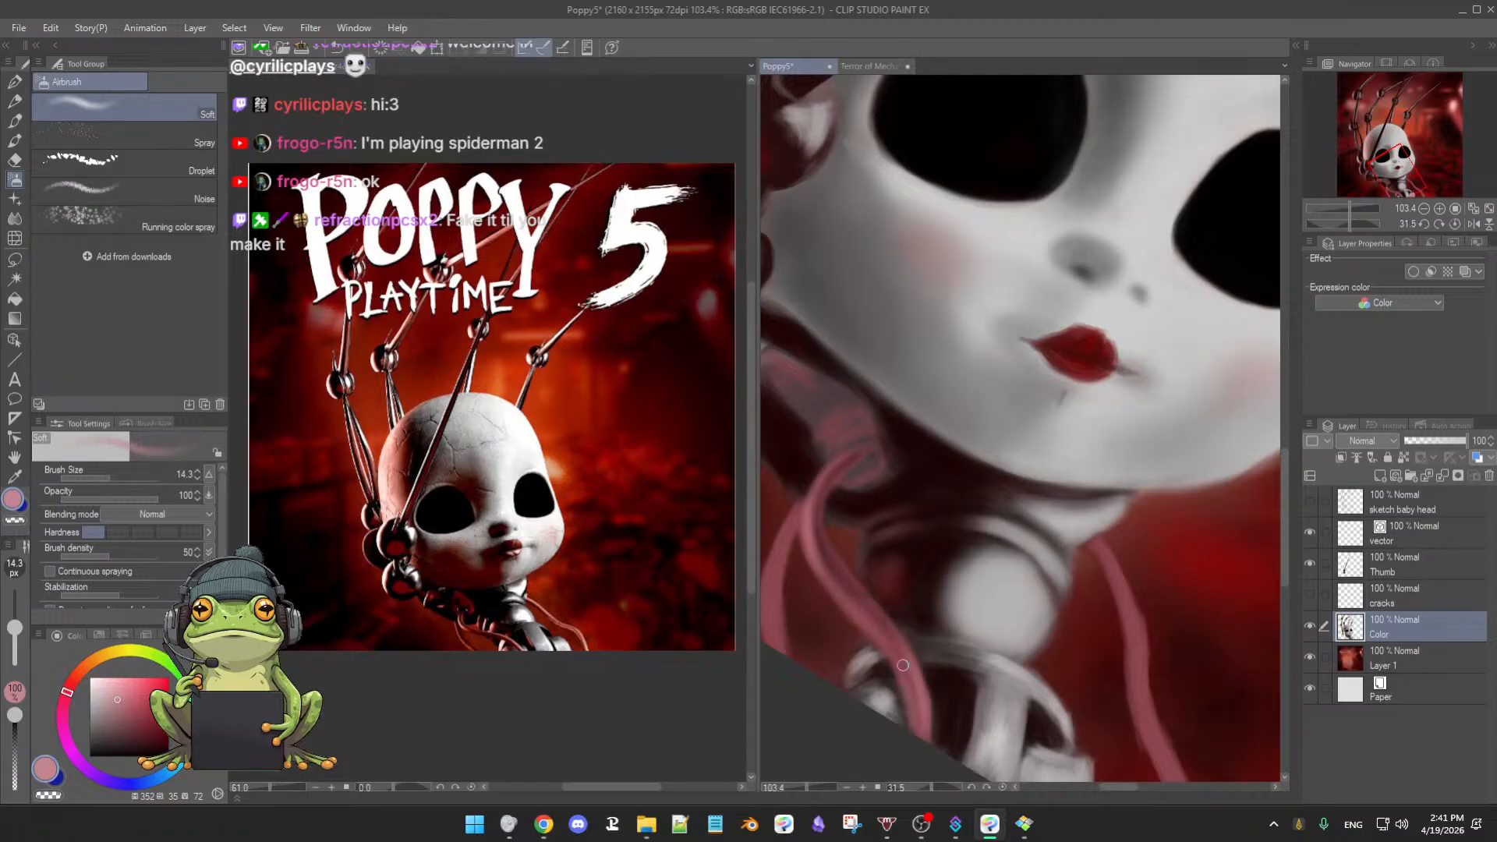
alt+click(831, 573)
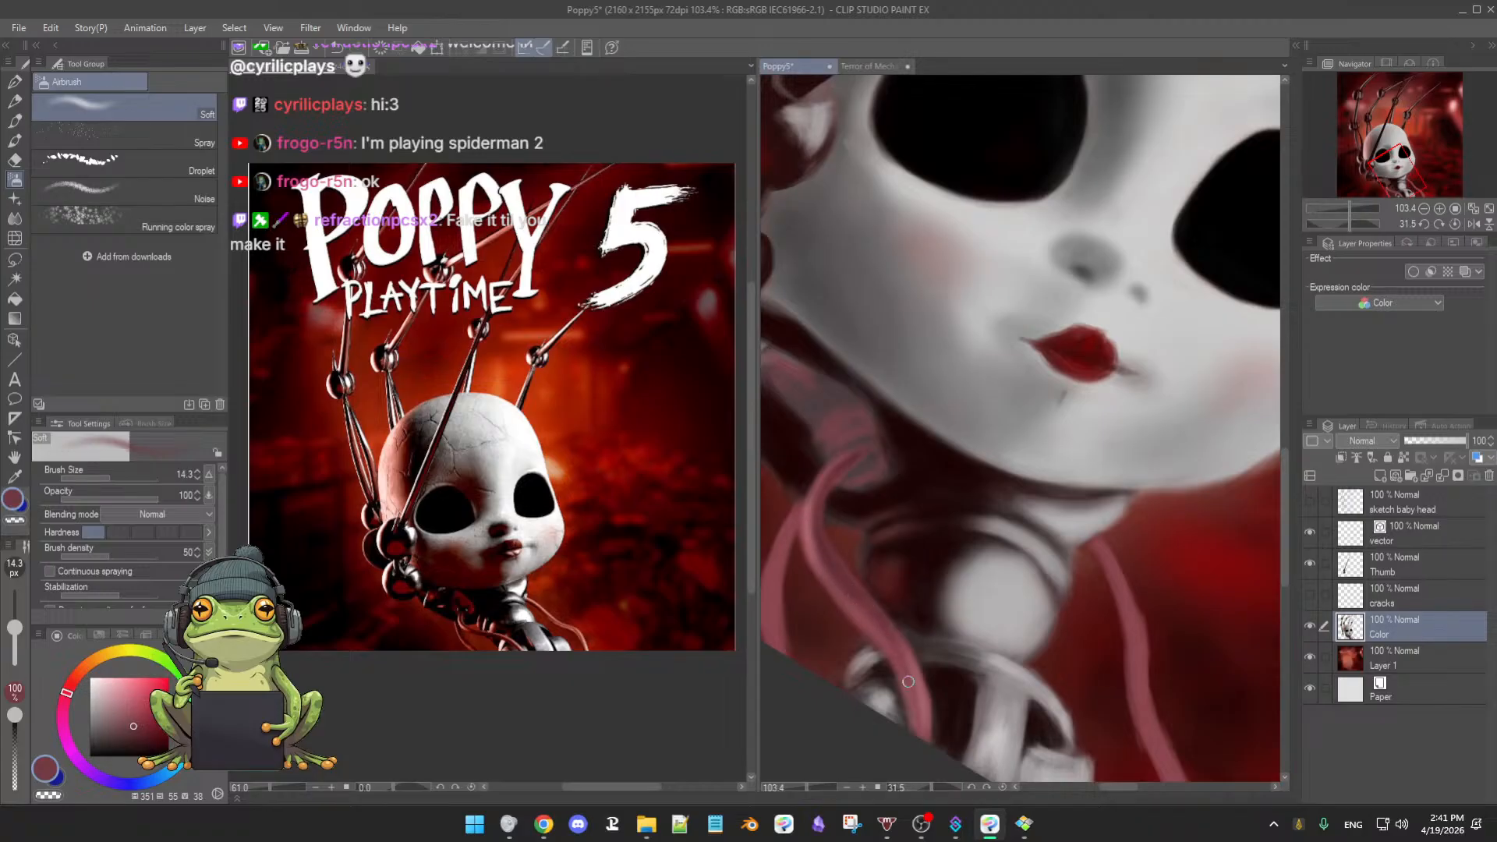
key(e)
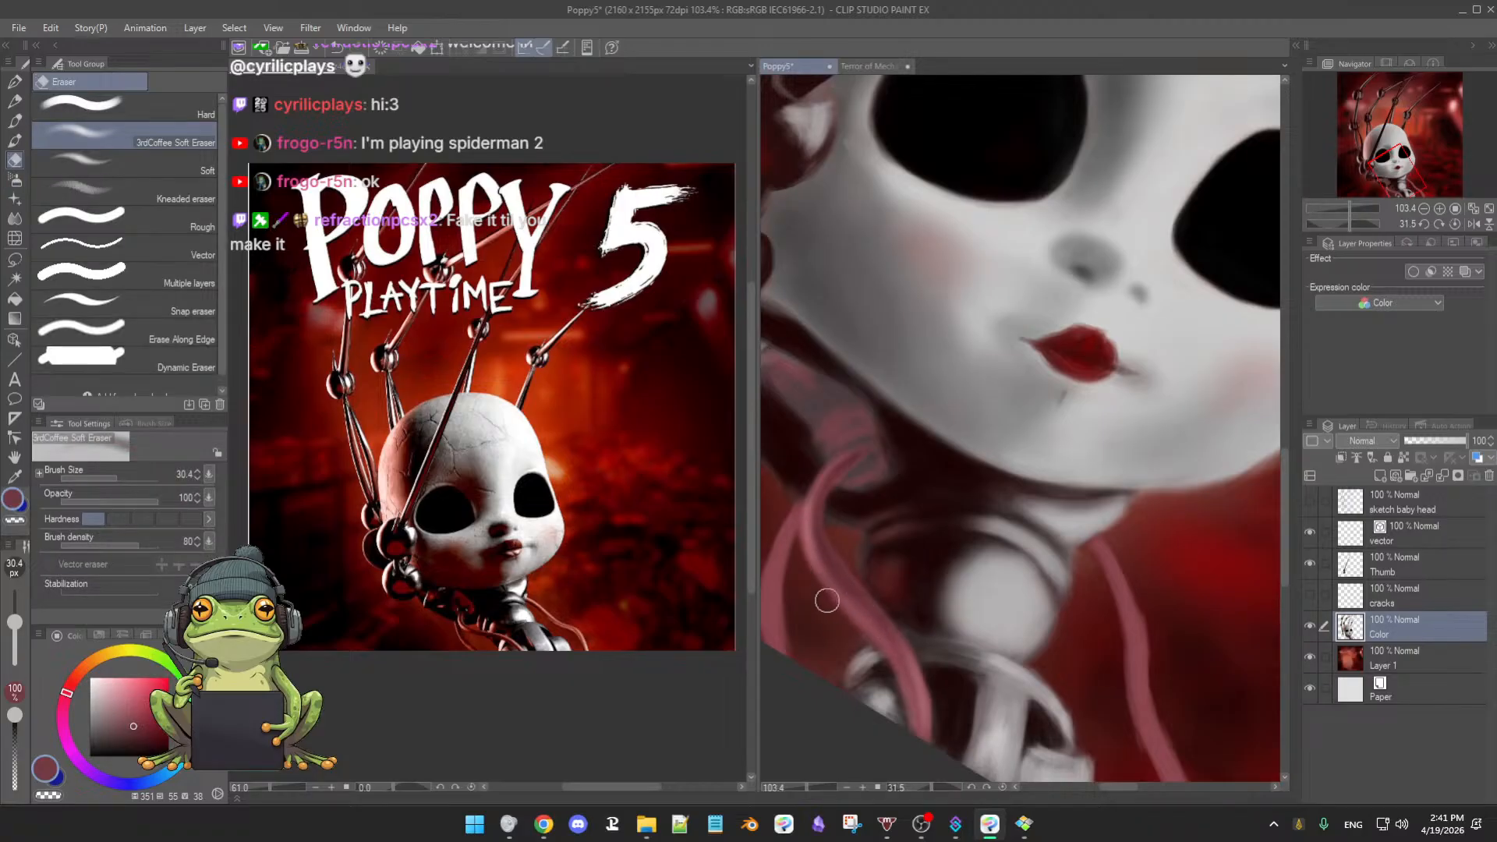
- Shrink the eraser, level and zoom out the view, brighten the red, and return to the 25.2 oil brush
key([)
key(ctrl+@)
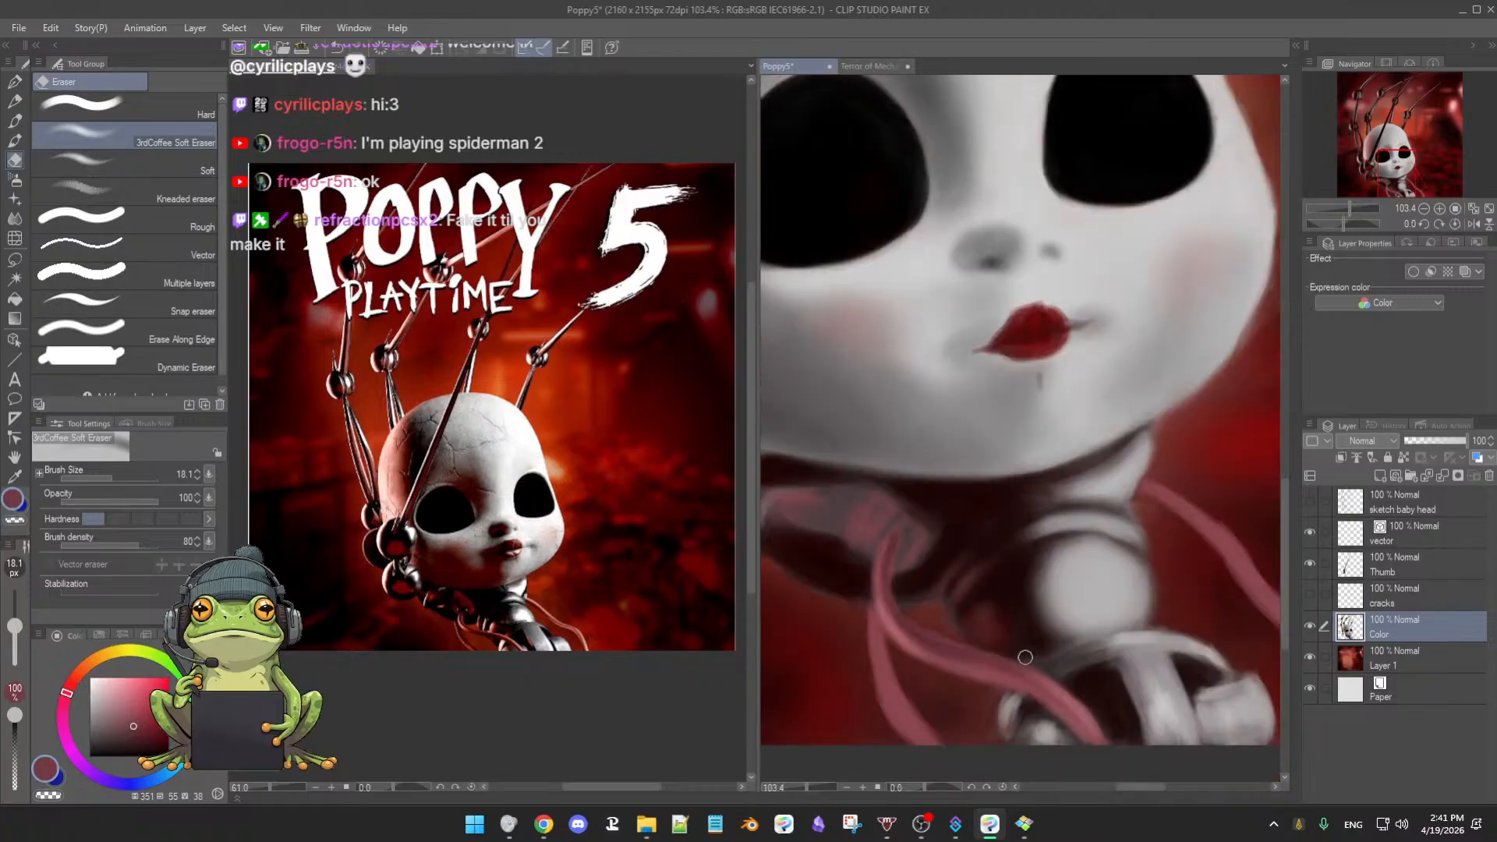
mouse_move(1048, 664)
mouse_down()
mouse_move(967, 665)
mouse_move(1052, 589)
mouse_move(1042, 609)
mouse_move(1017, 584)
mouse_move(993, 519)
mouse_up()
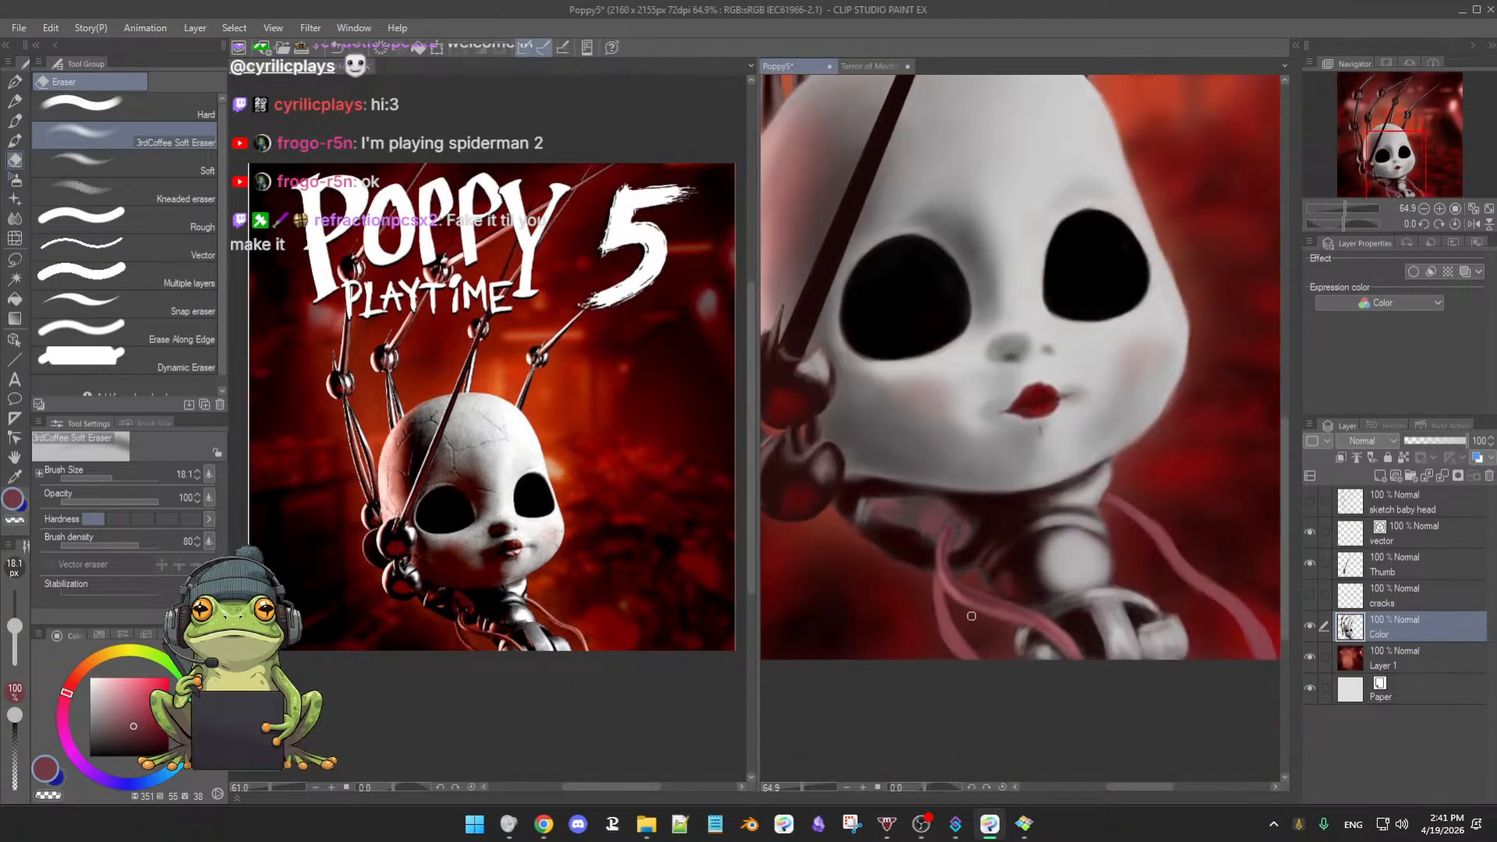
alt+click(894, 595)
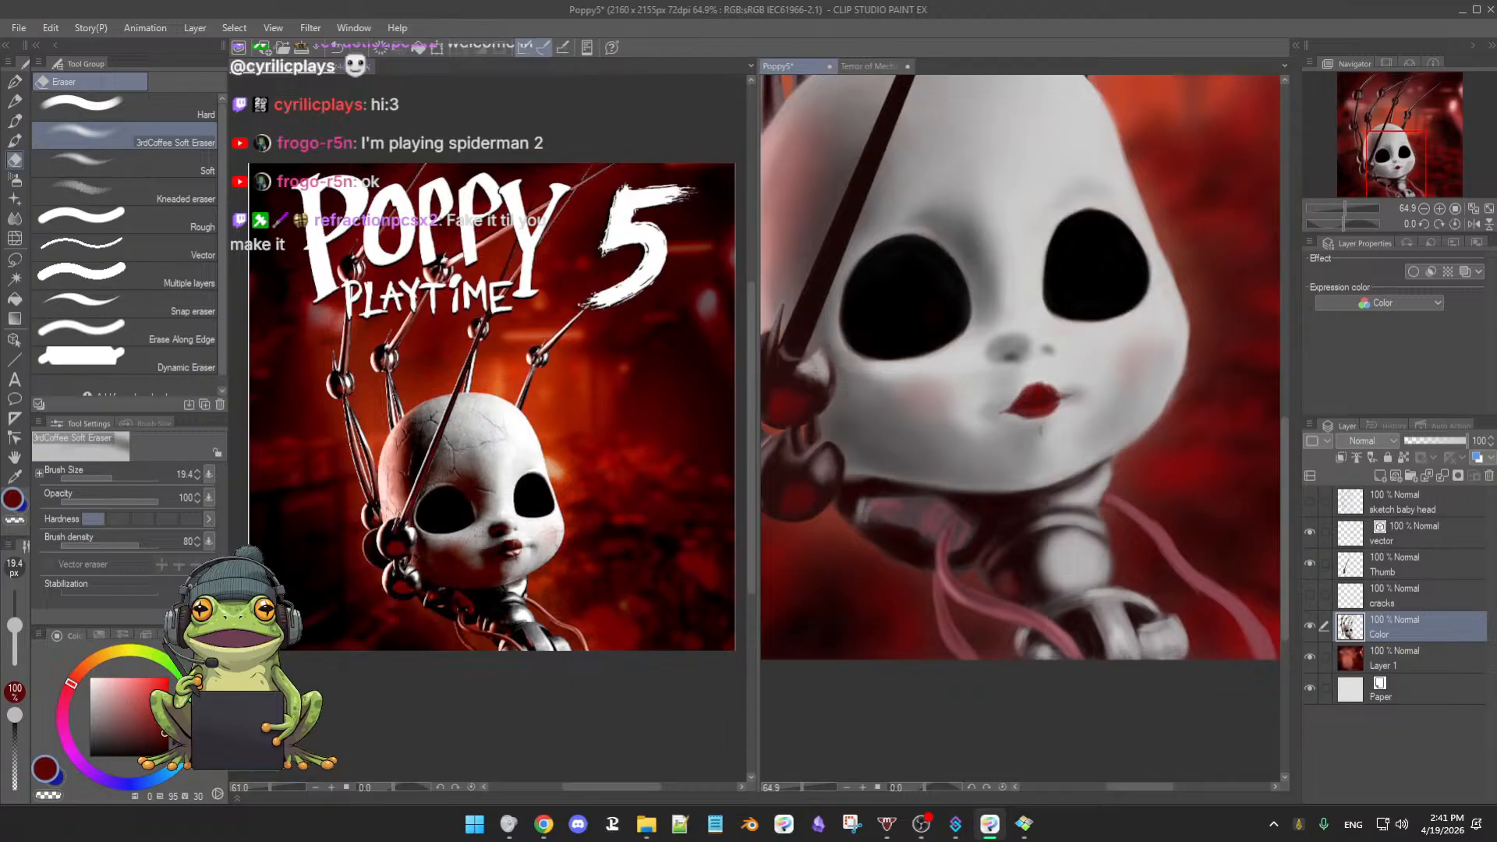
click(161, 720)
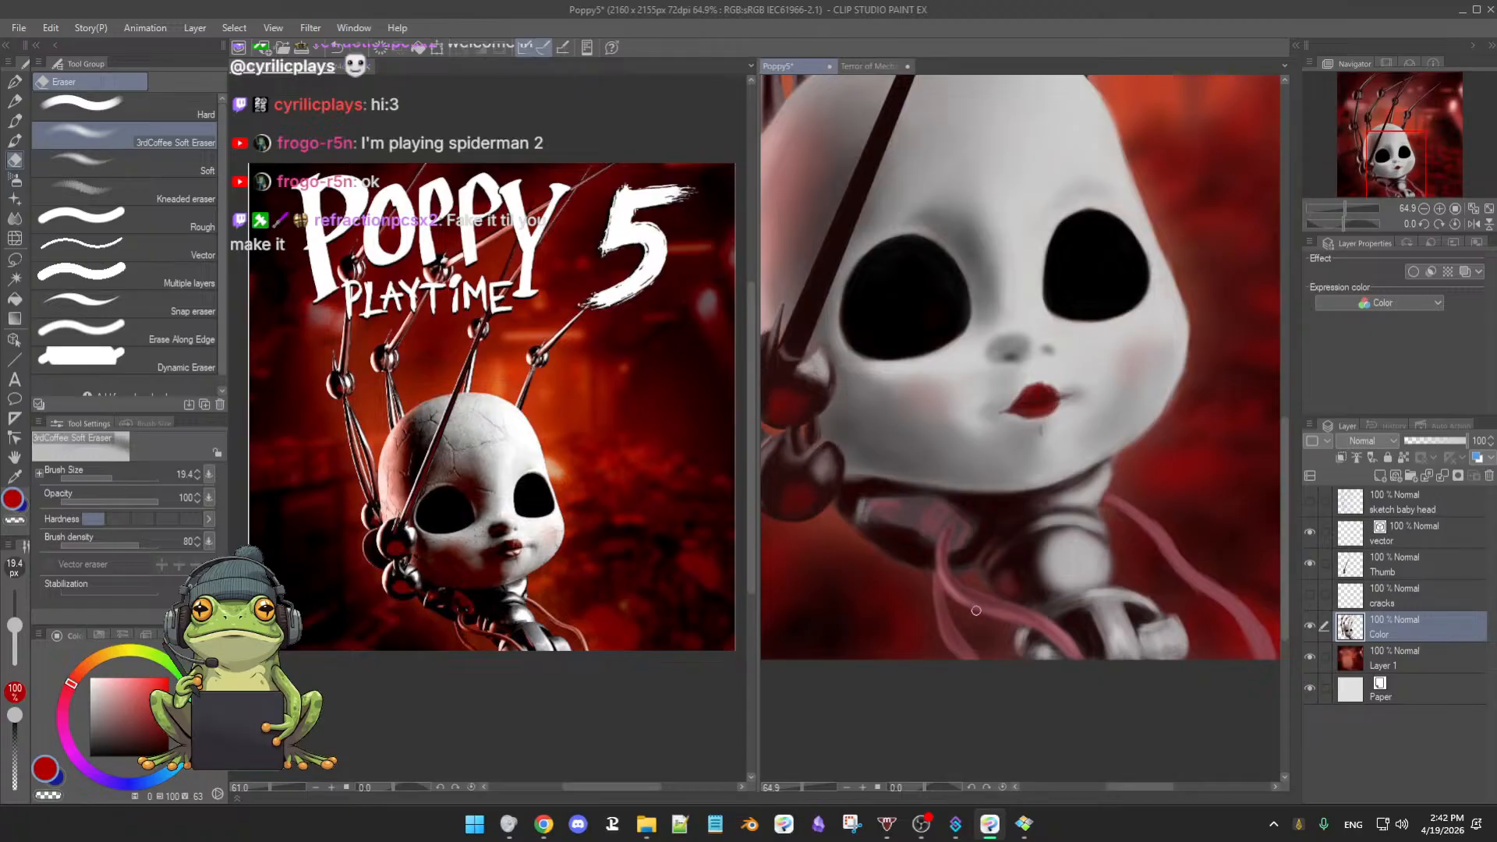
key(b)
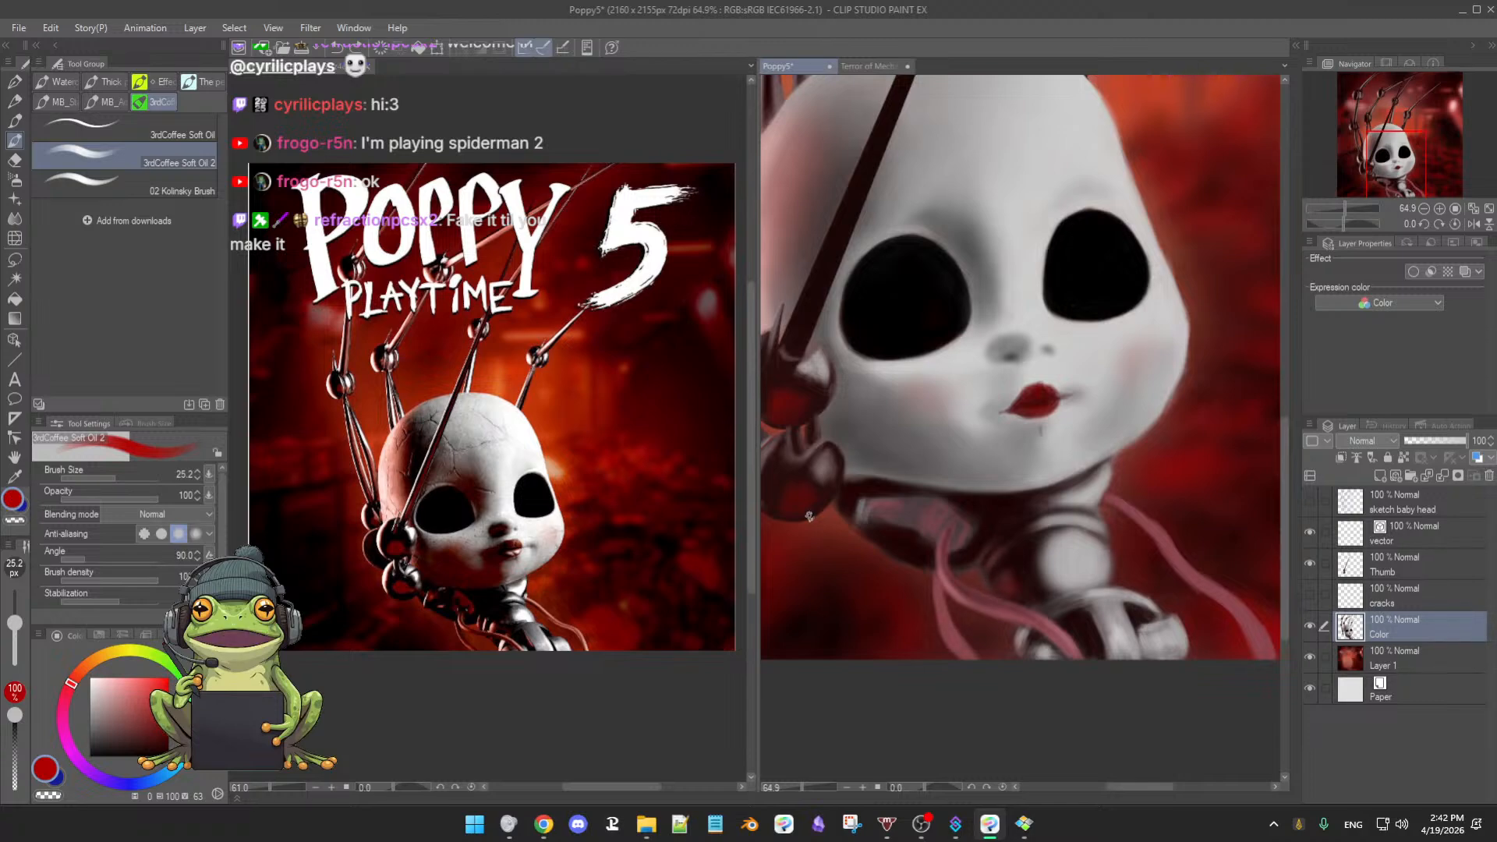
- Set the soft airbrush to size 23.2, sample dark and pinkish reds, and tilt the view about 40°
key(b)
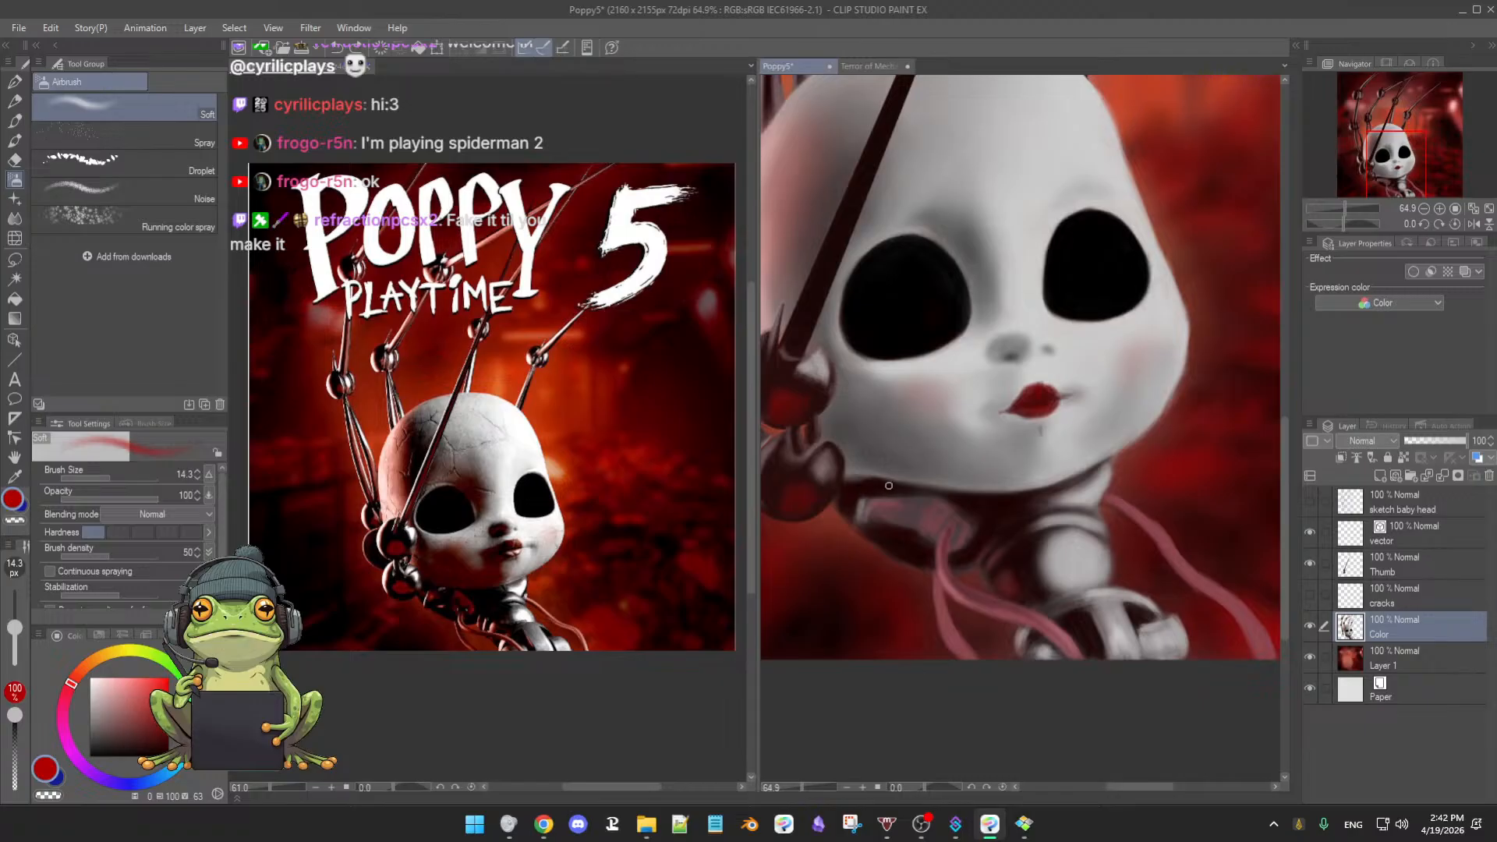
key(b)
key(b)
key(bracketright)
key(bracketright)
alt+click(933, 620)
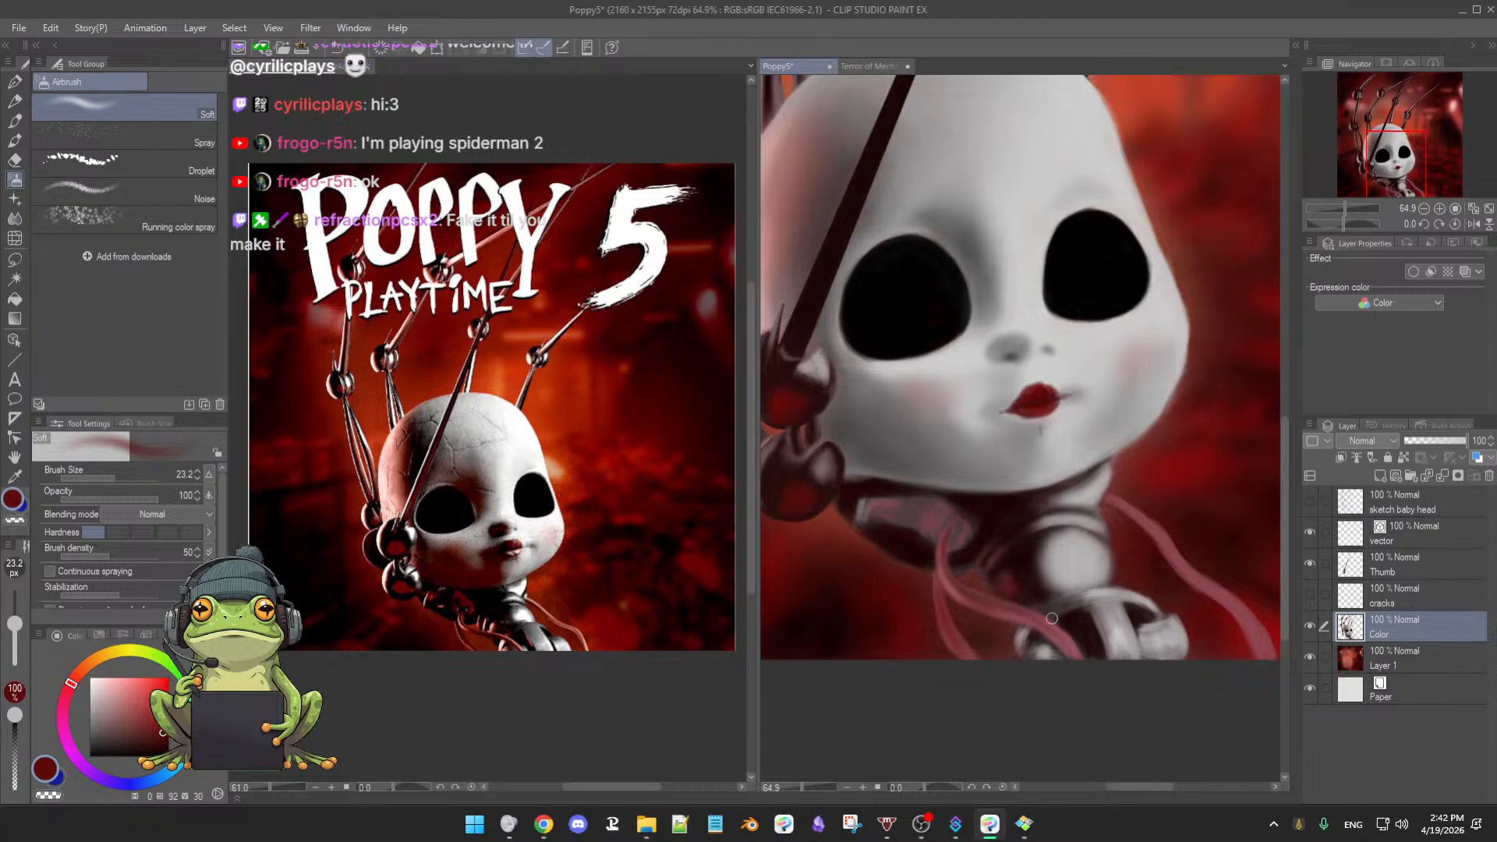
alt+click(953, 580)
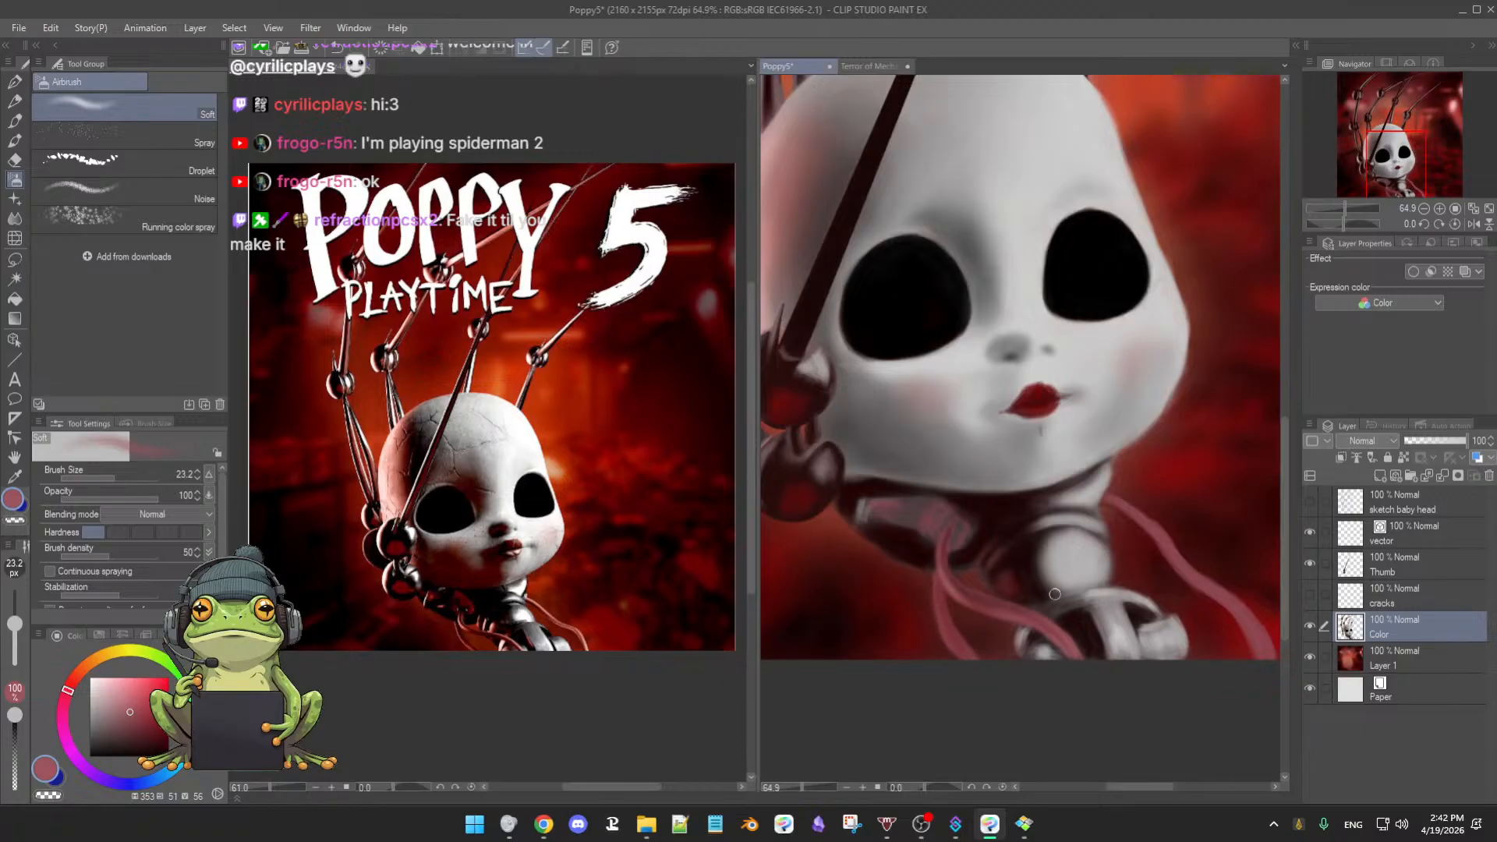
drag(1125, 624, 952, 692)
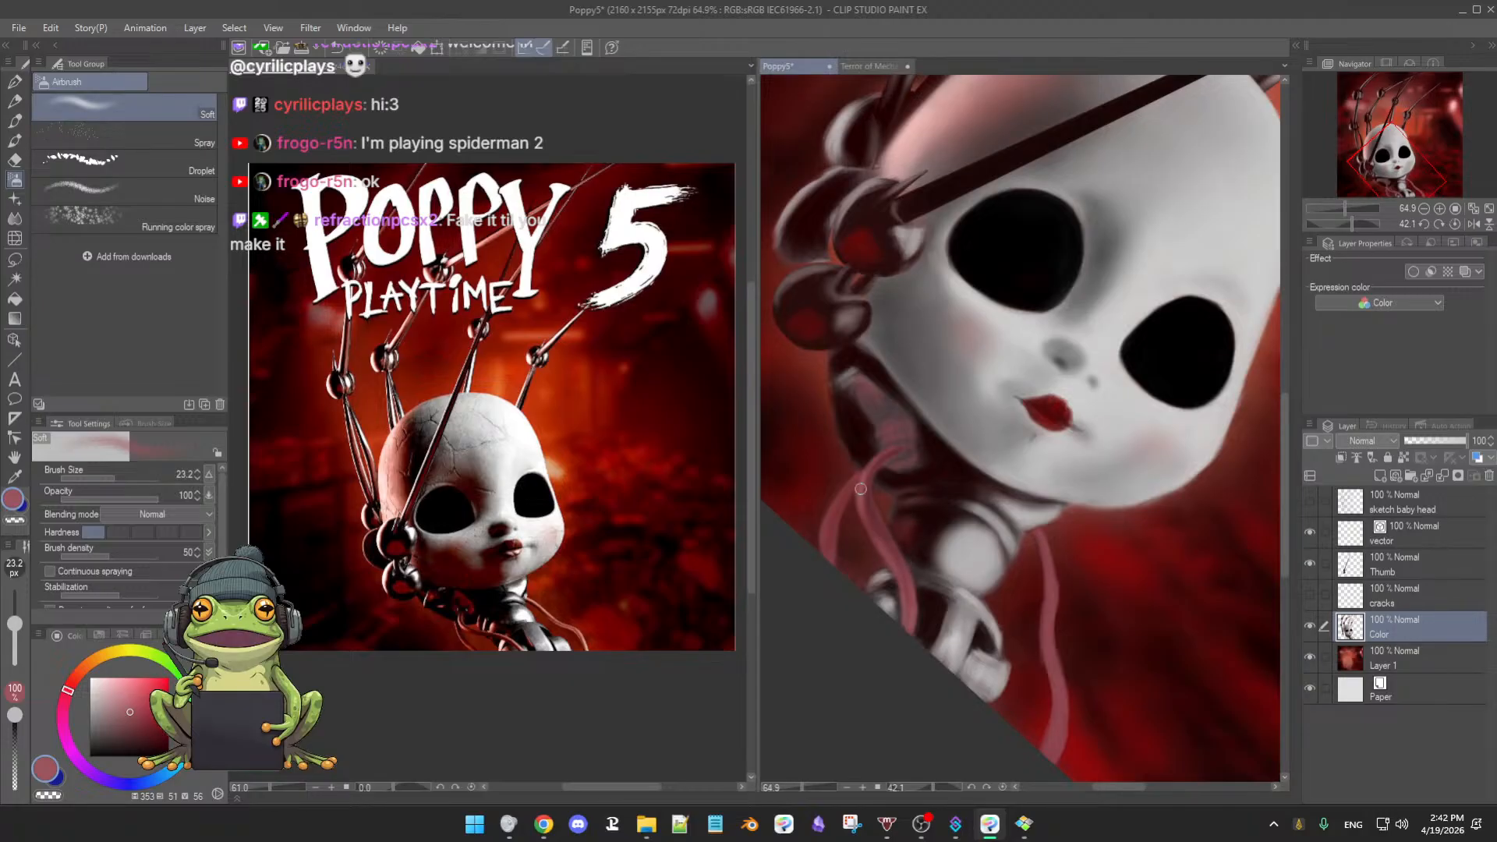
- Sample dark red beside the neck cable, save the painting, and airbrush along the red cable strand
alt+click(1047, 718)
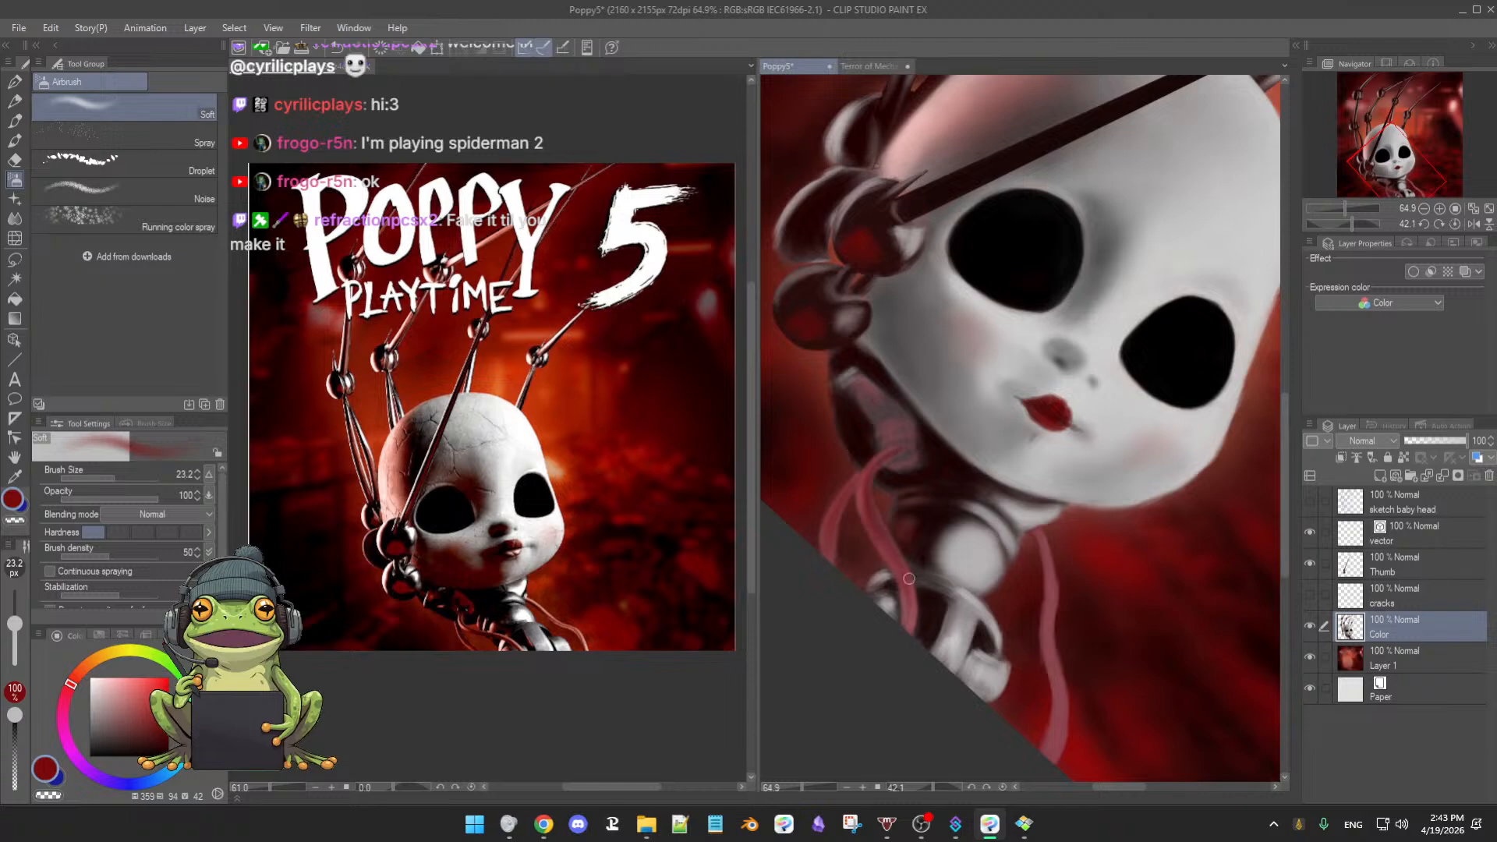
key(ctrl+s)
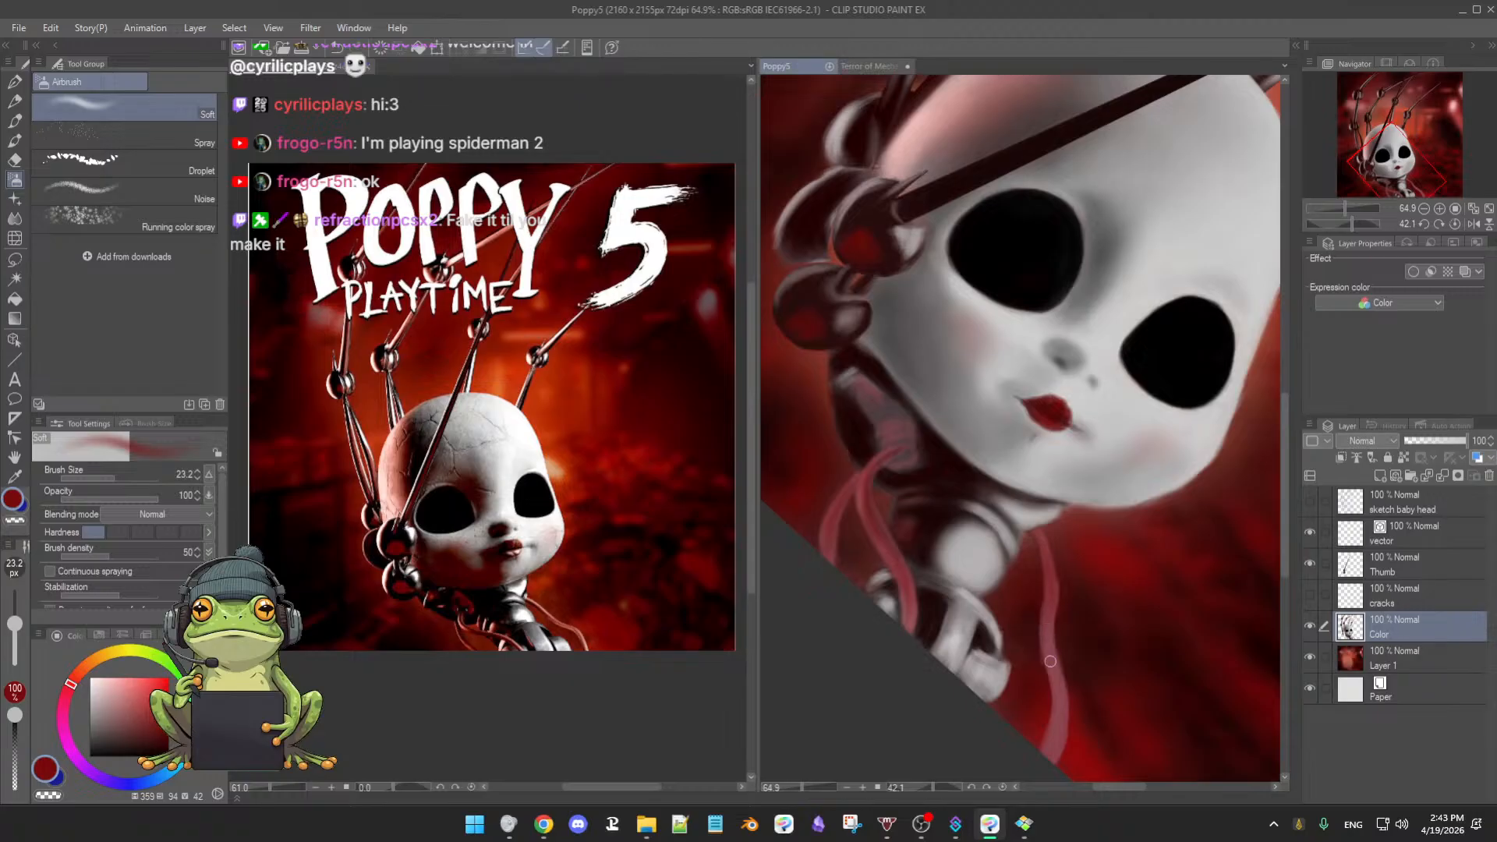
drag(1050, 662, 1048, 584)
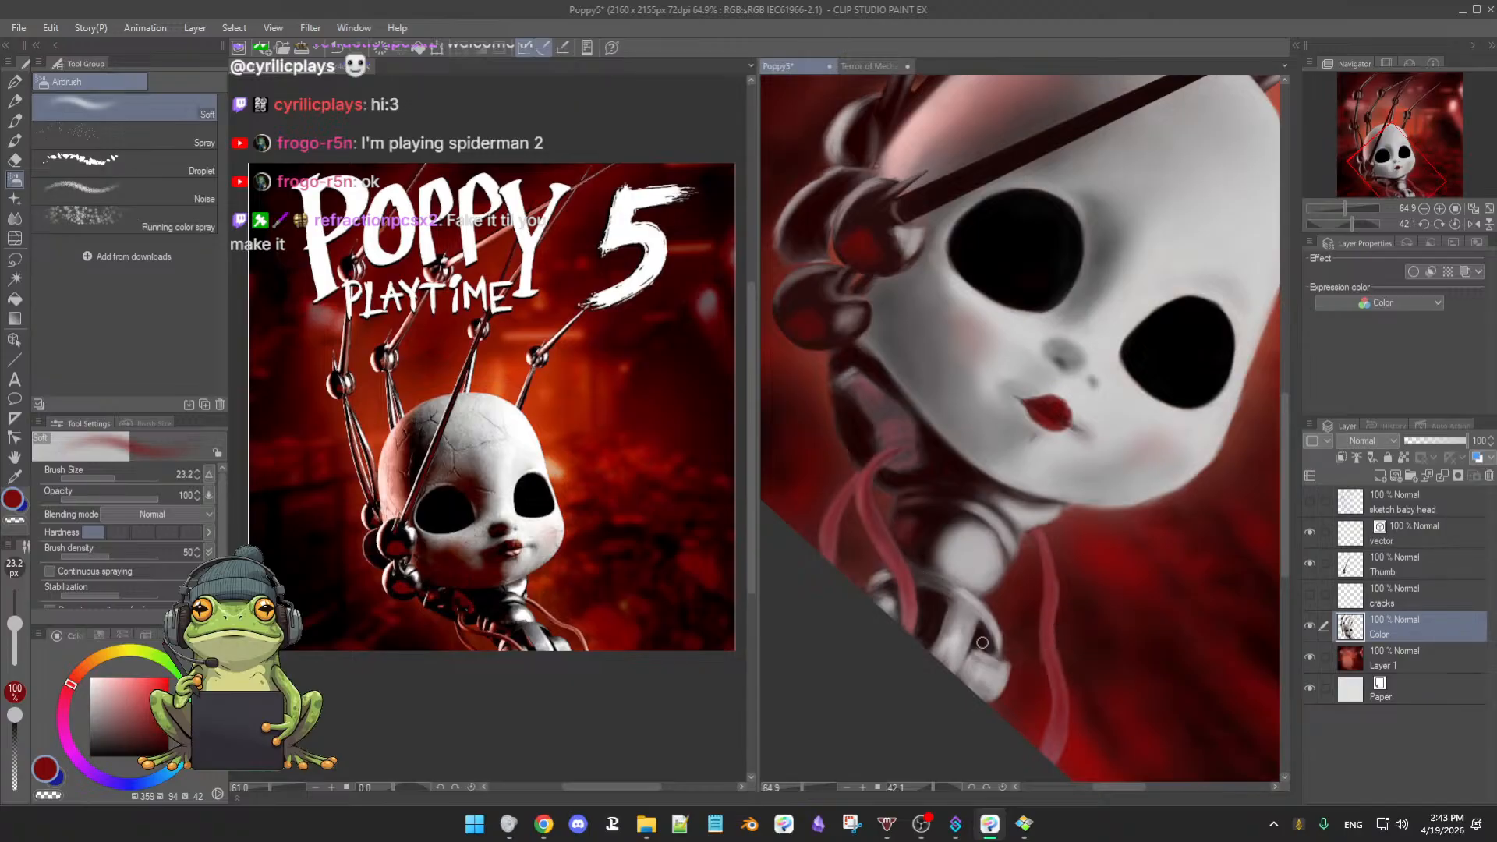
- Pick a lighter pink-red and airbrush a wider, lighter lower edge on the pink cable
click(154, 706)
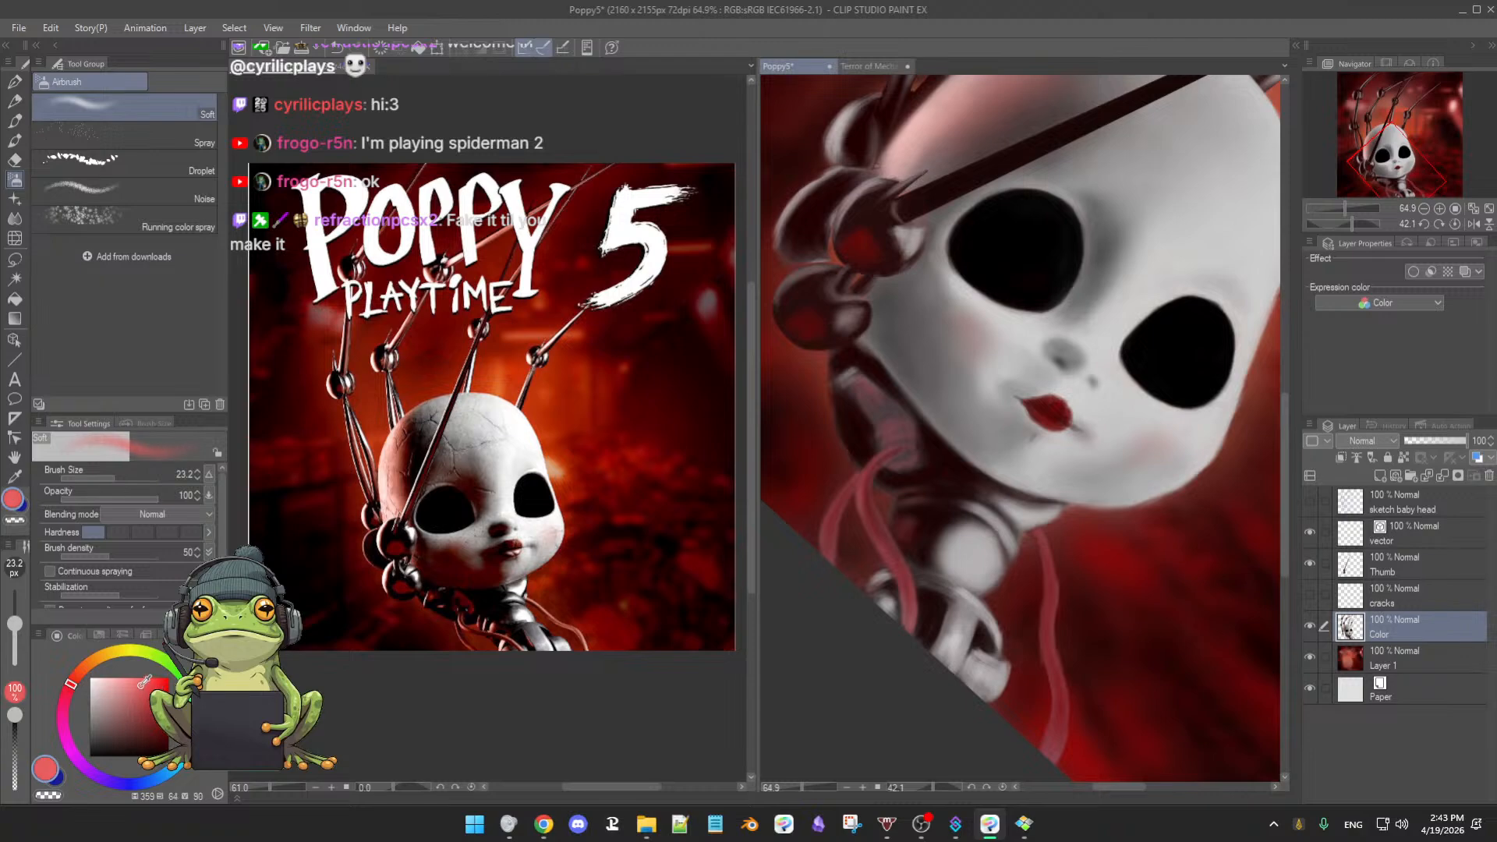
click(140, 680)
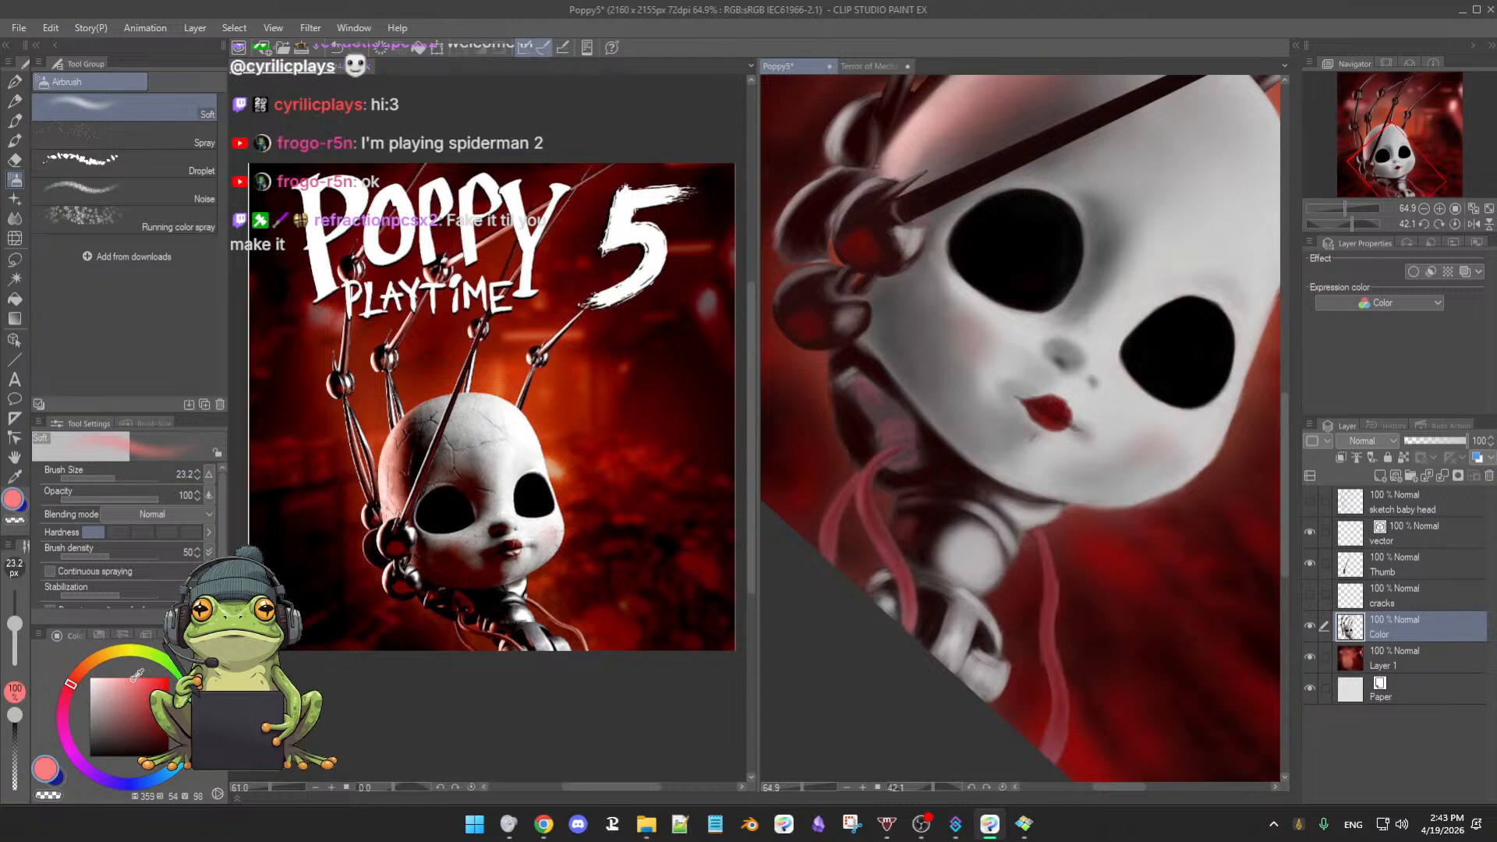
click(134, 678)
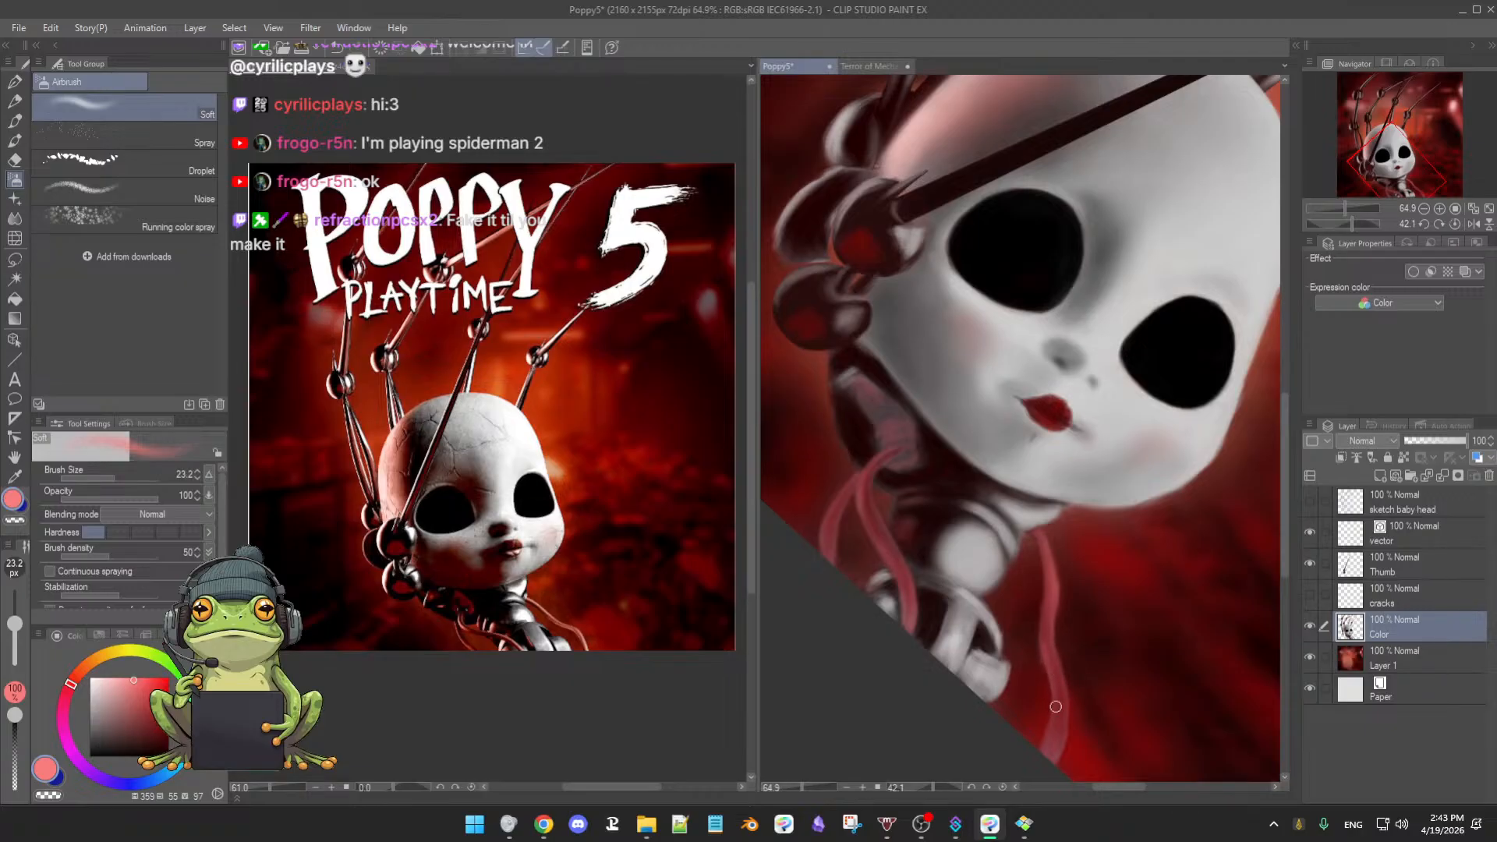
drag(1071, 691, 1061, 758)
- Soften the cable with the soft eraser, resample dark red, and reset the canvas rotation upright
key(e)
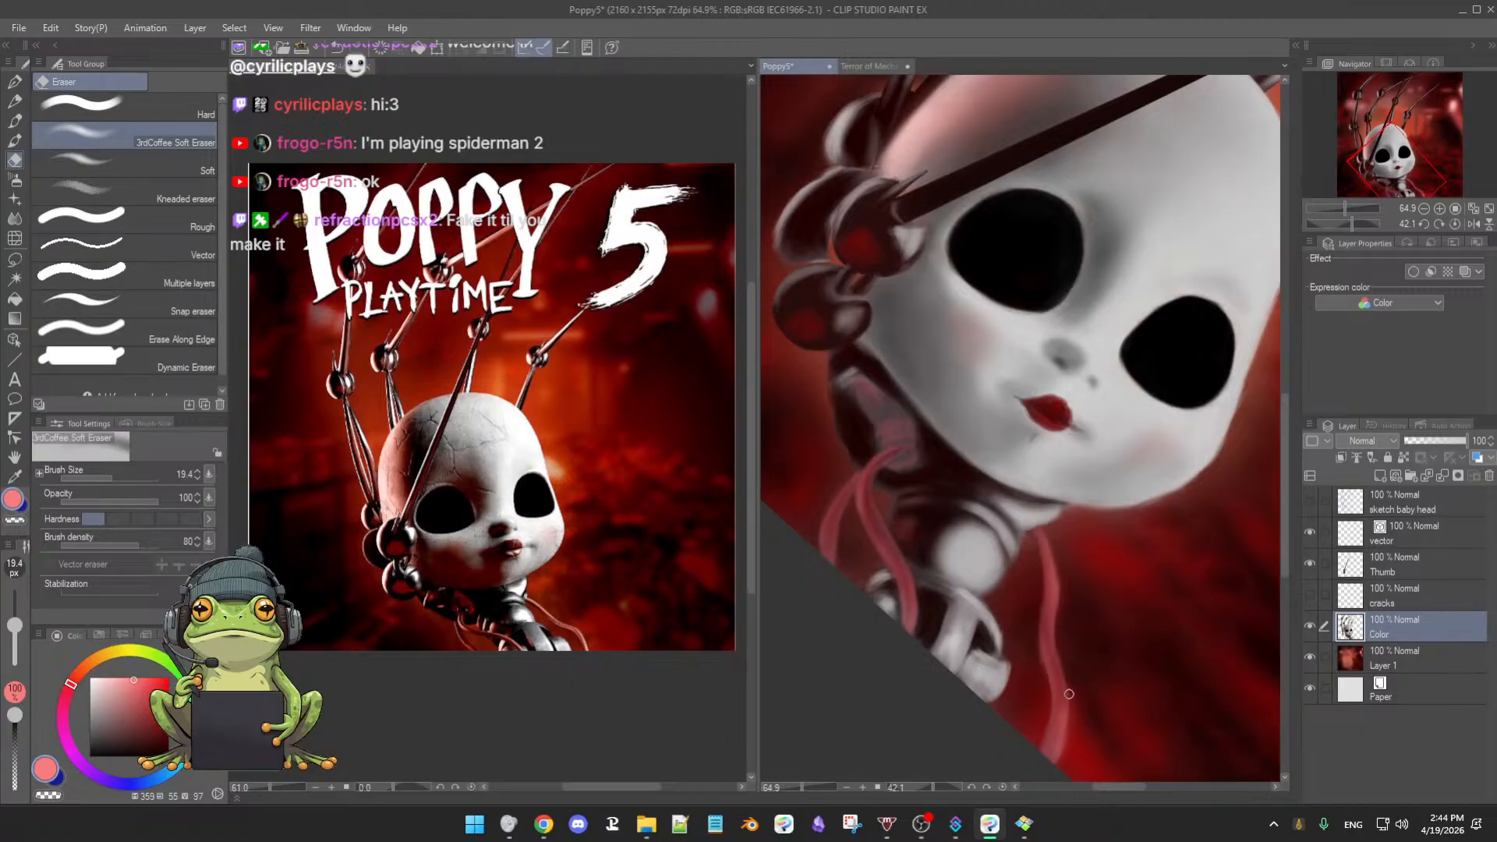
key(b)
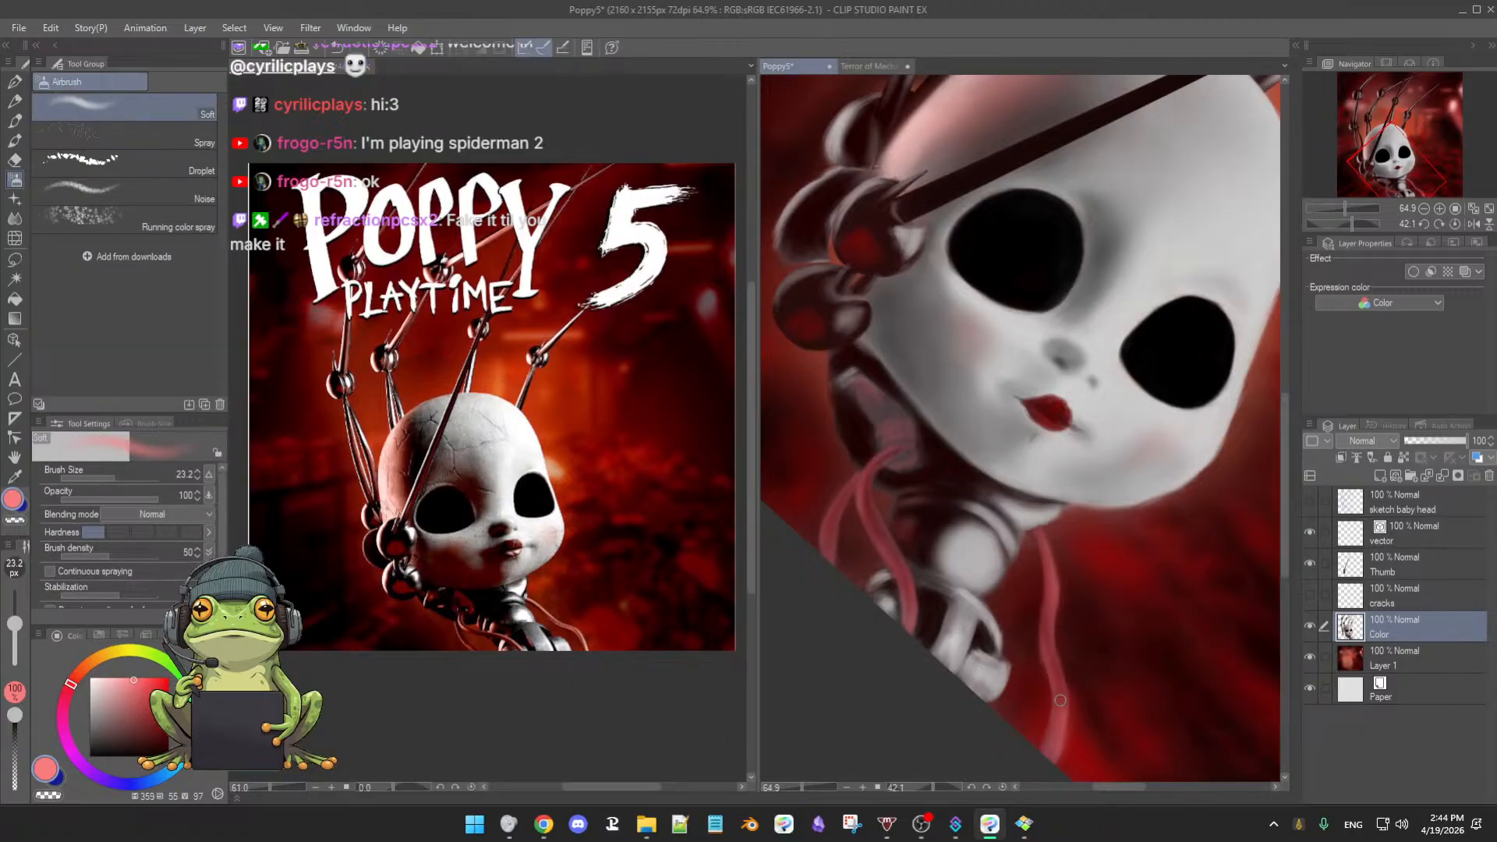
key(e)
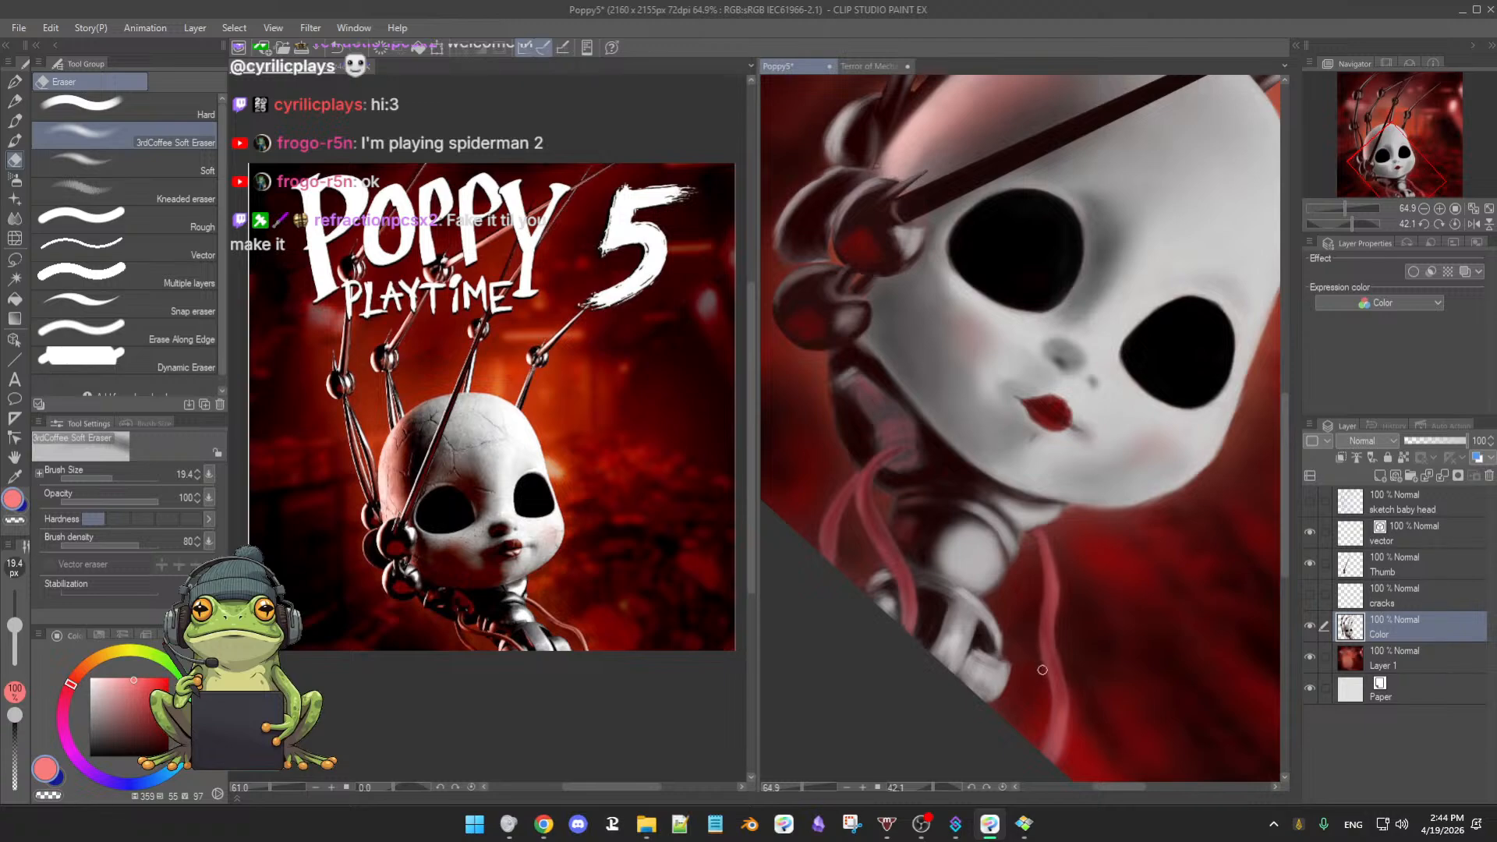
key(b)
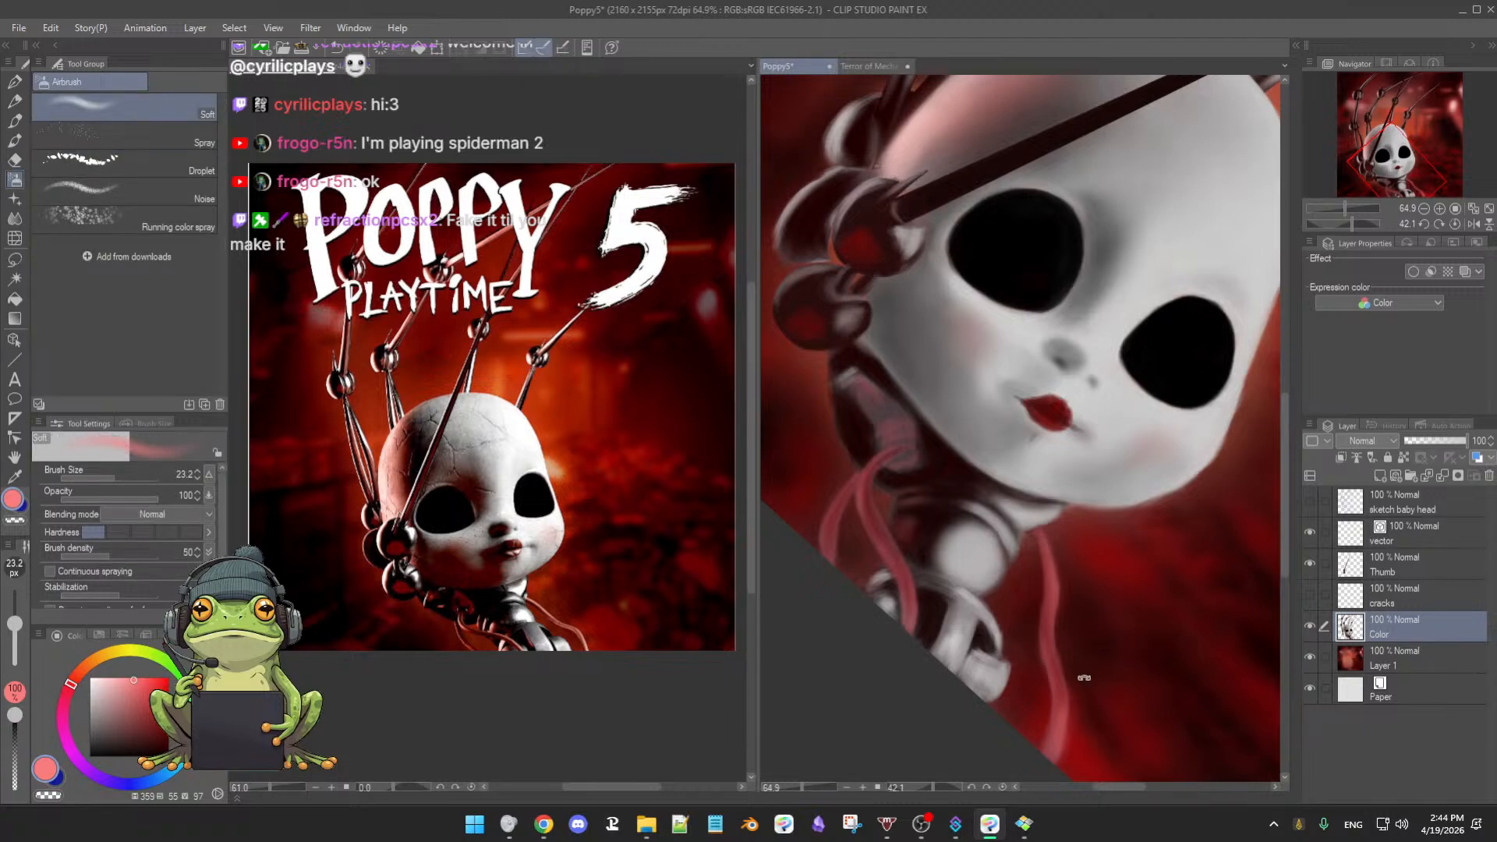
alt+click(1038, 635)
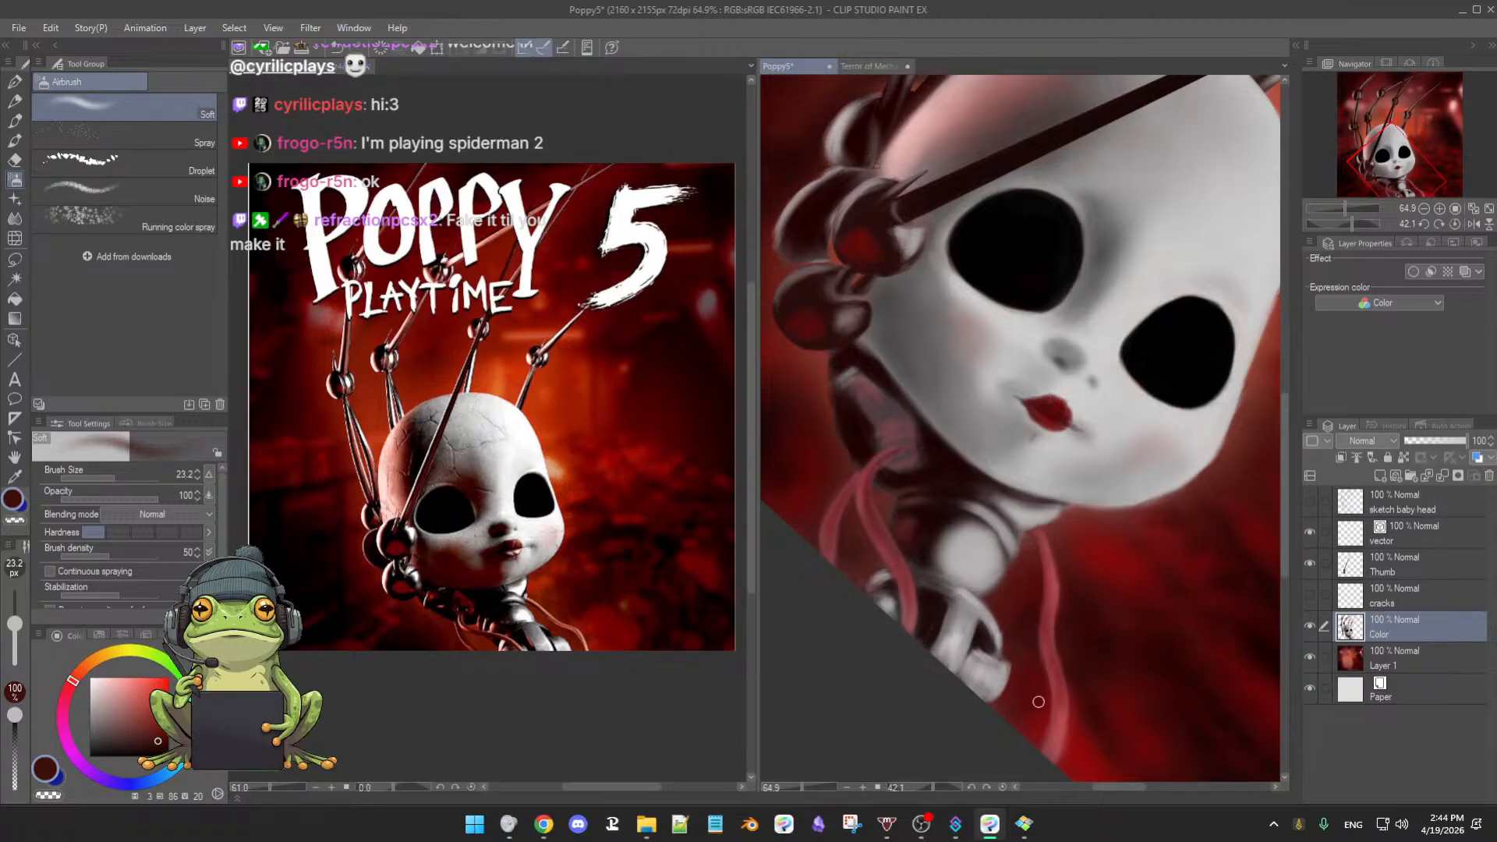
alt+click(1068, 659)
double_click(1127, 690)
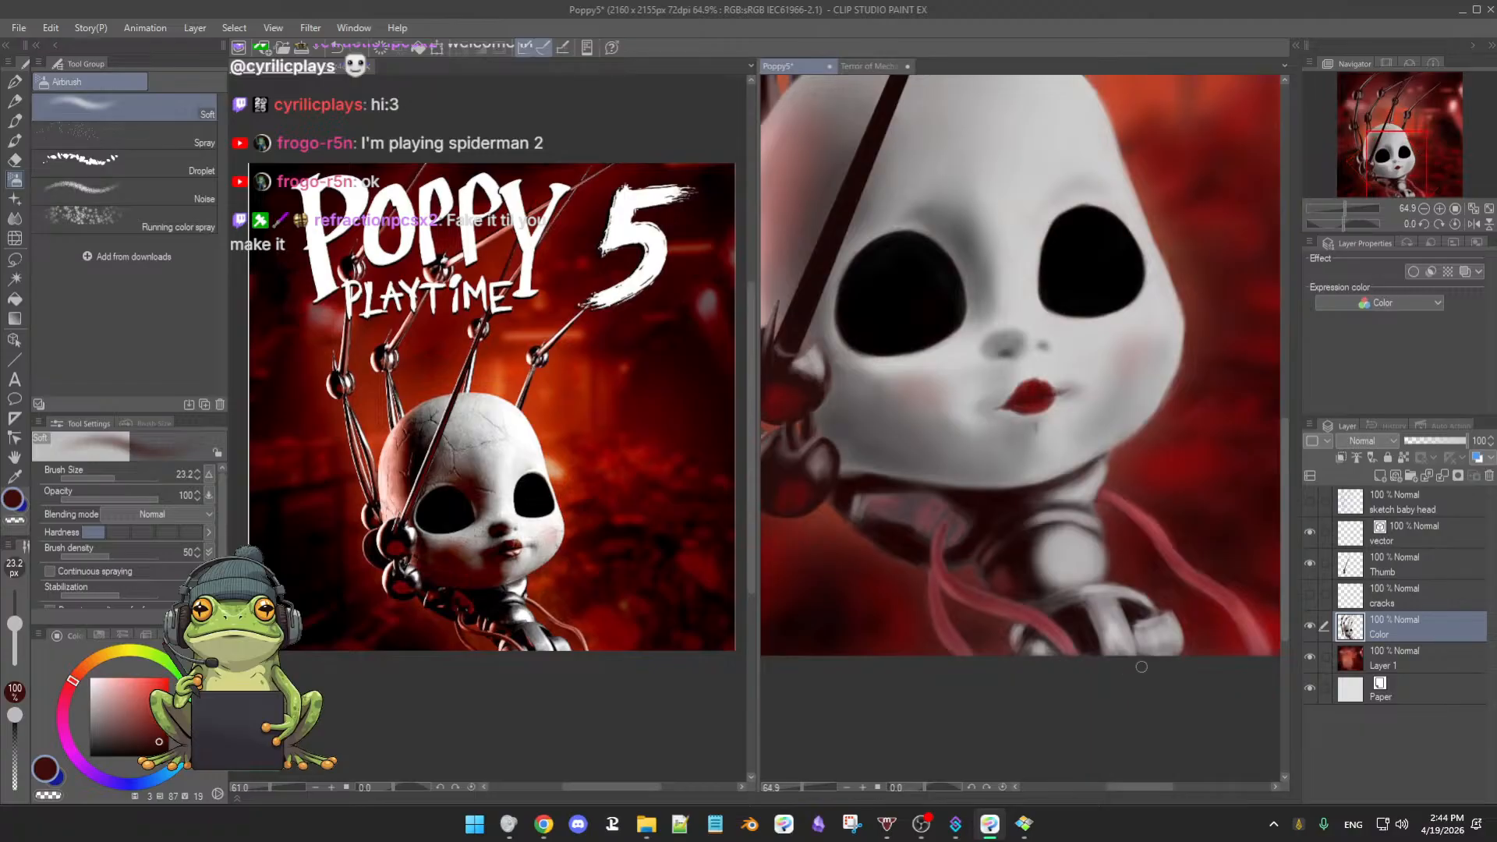
- Zoom out, switch to the 3rdCoffee Soft Oil 2 brush, and mix a brighter red
drag(1136, 669, 997, 693)
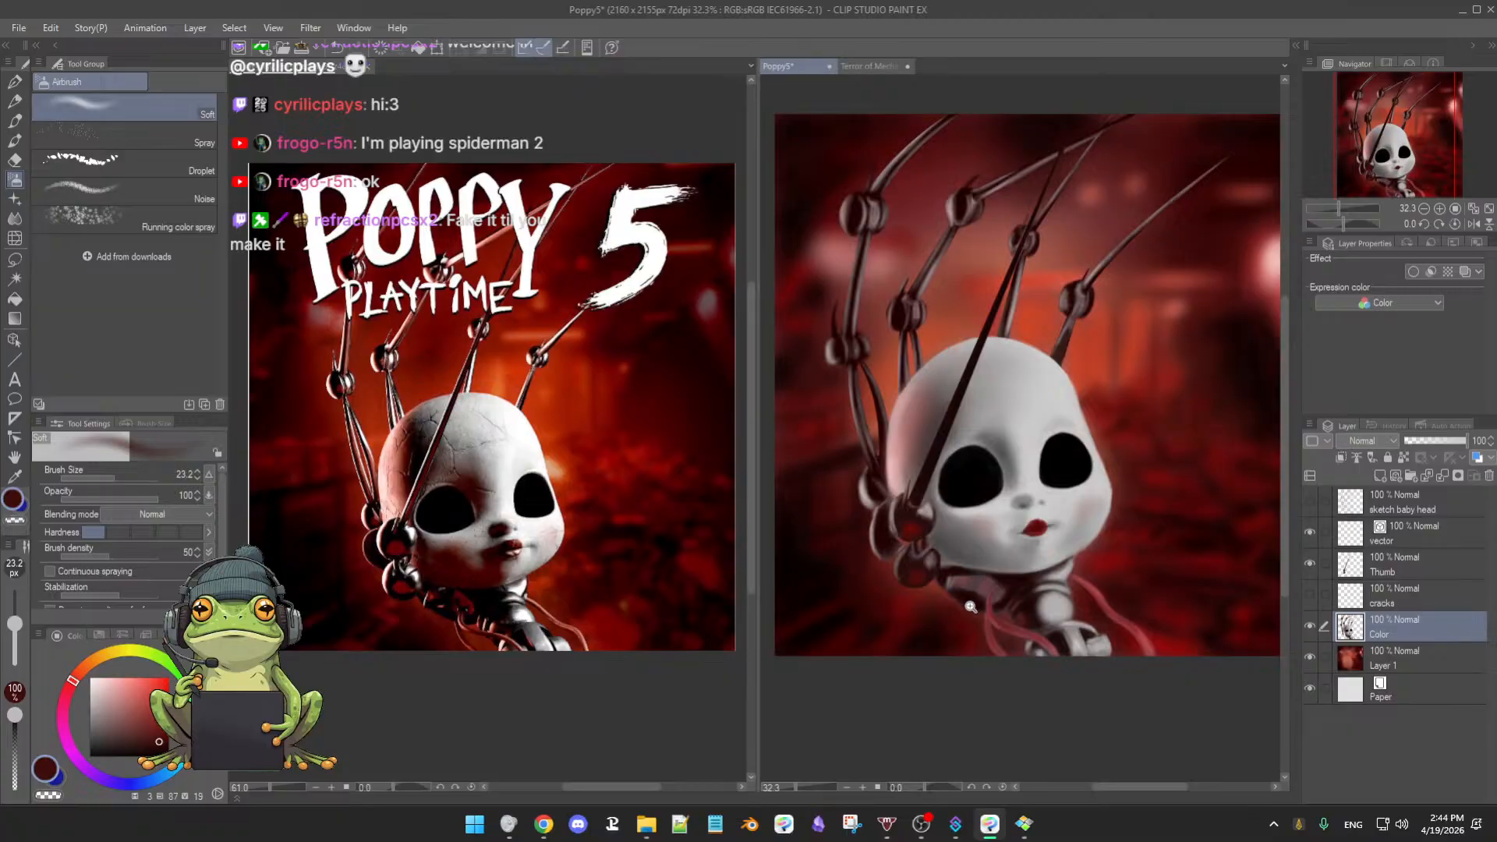
scroll(971, 607, up, 4)
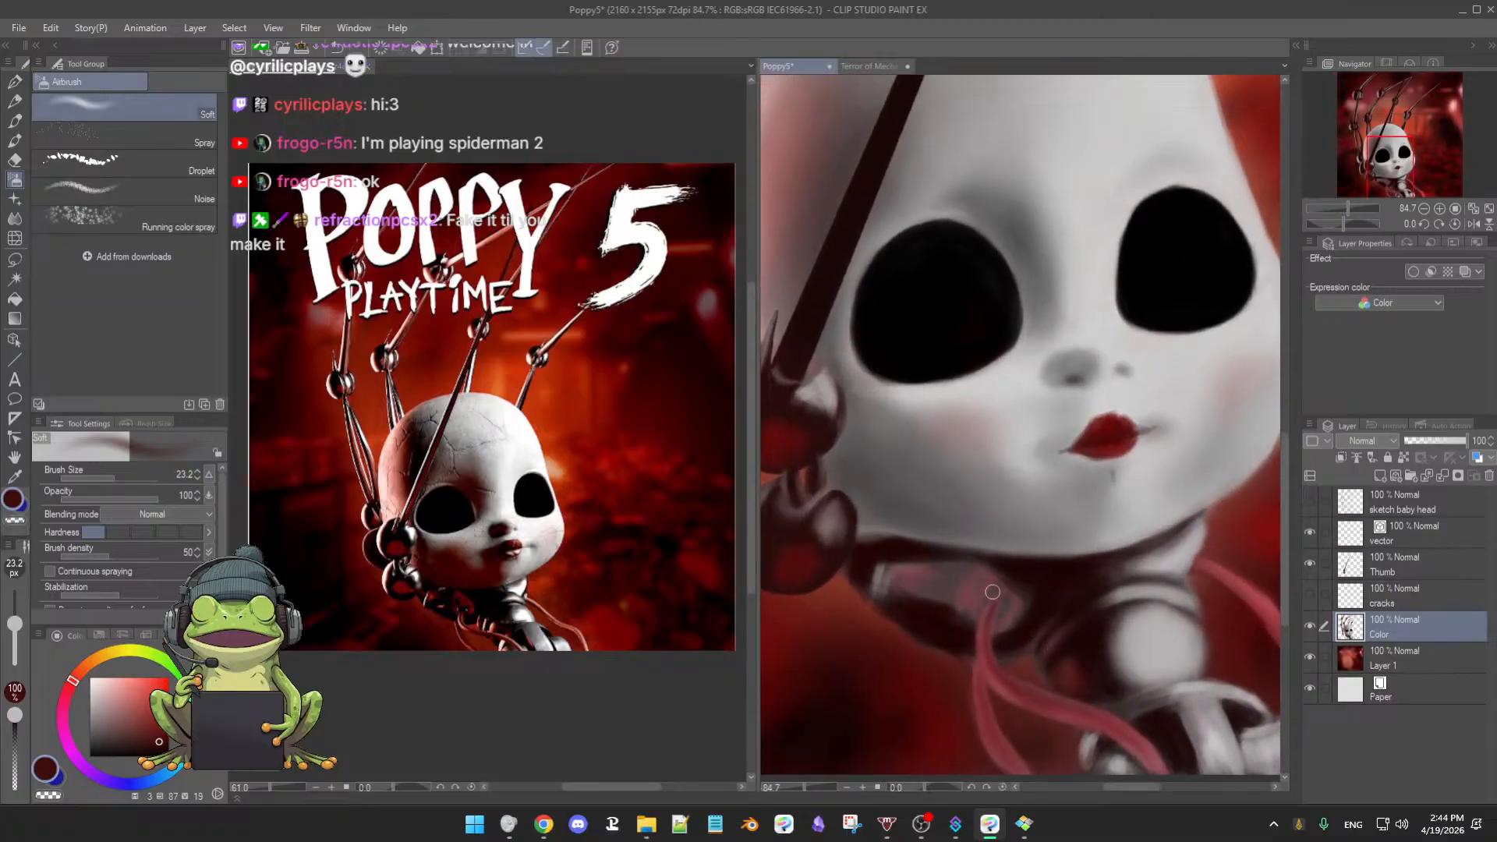
key(b)
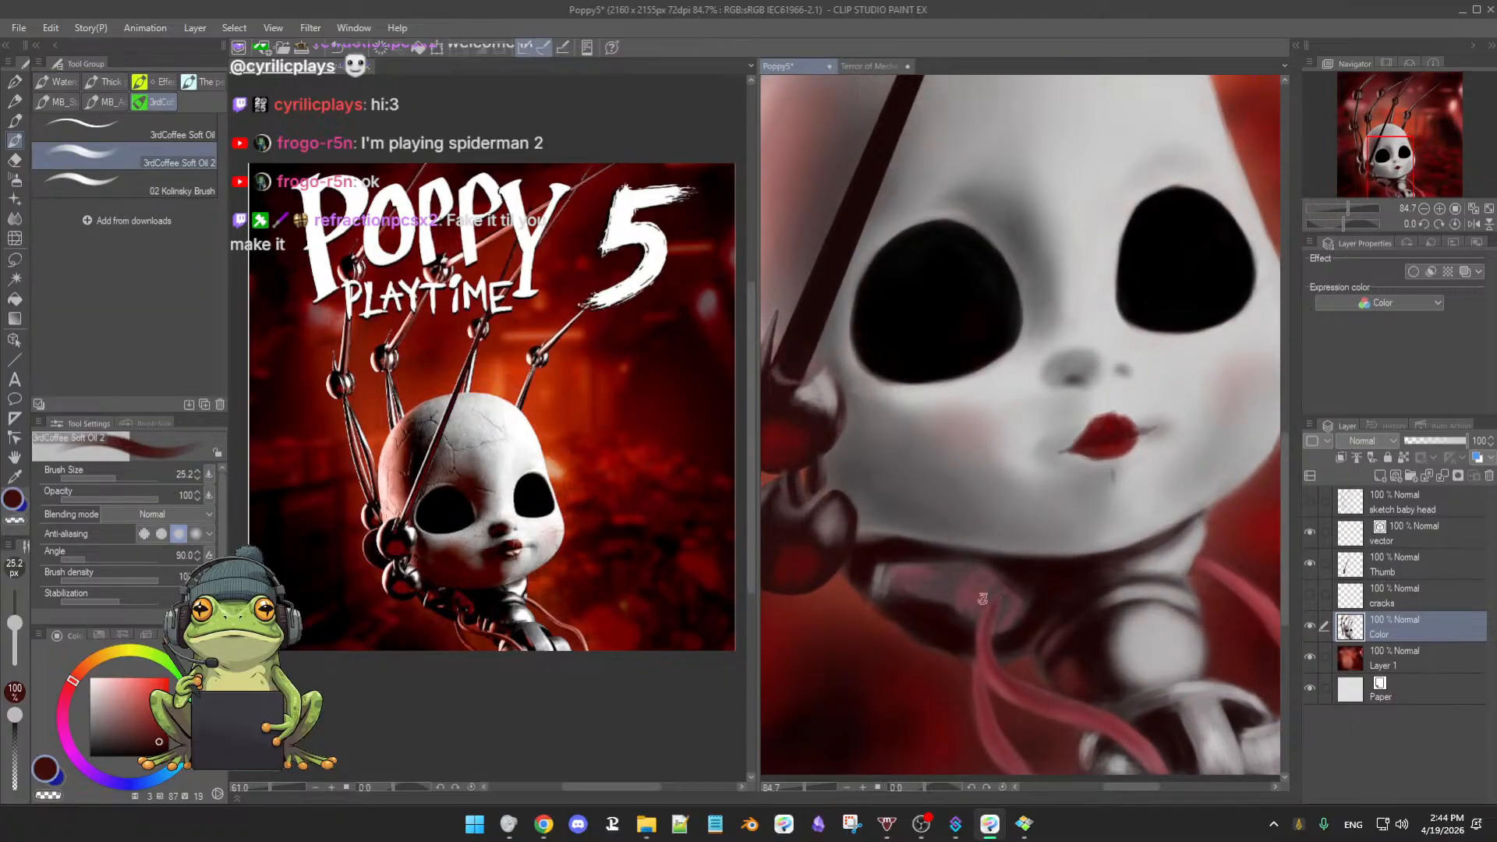
alt+click(982, 599)
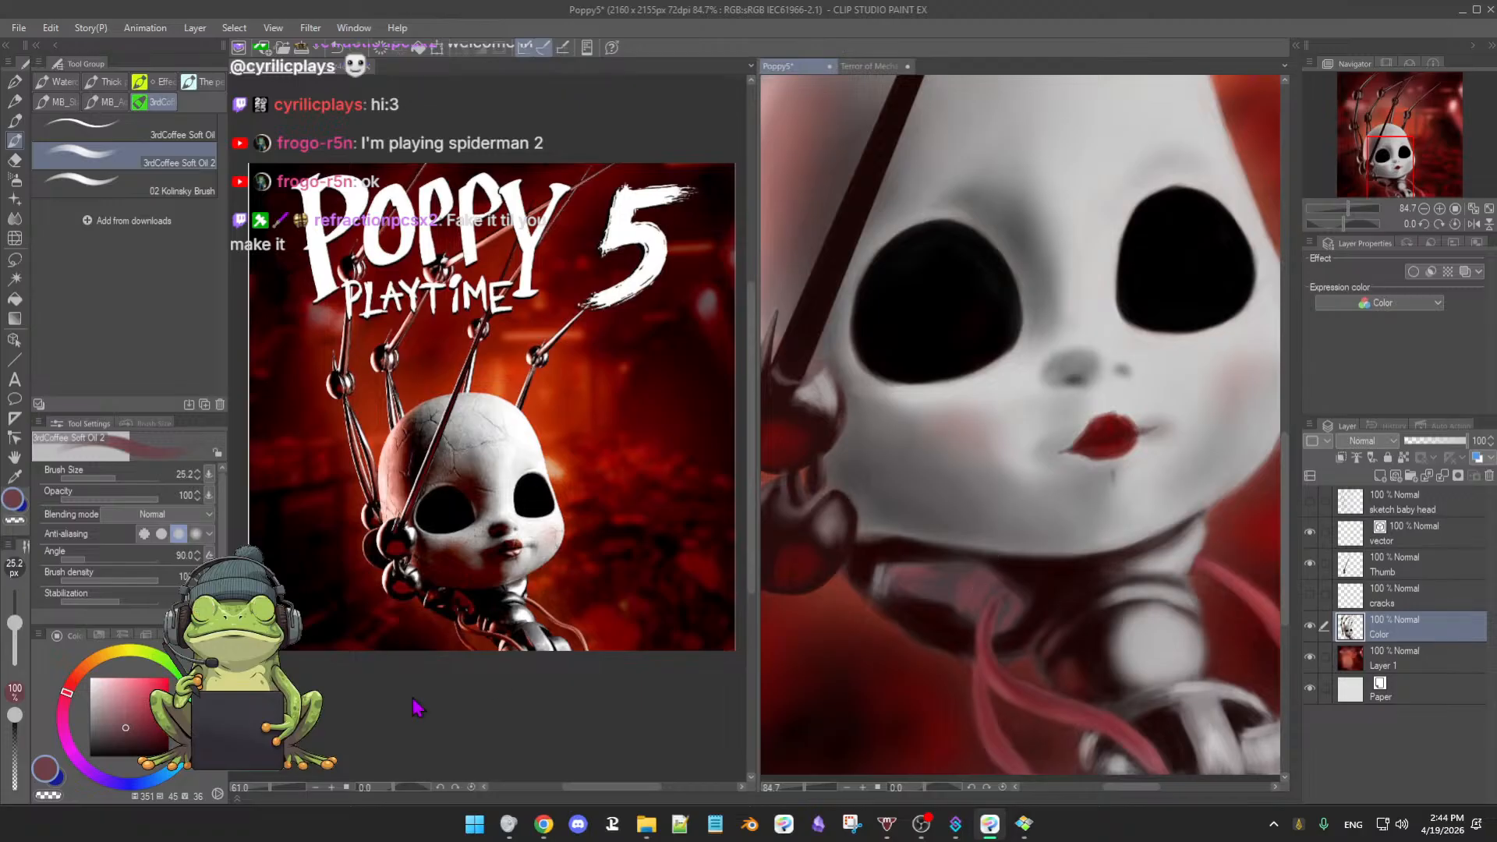
drag(148, 713, 157, 703)
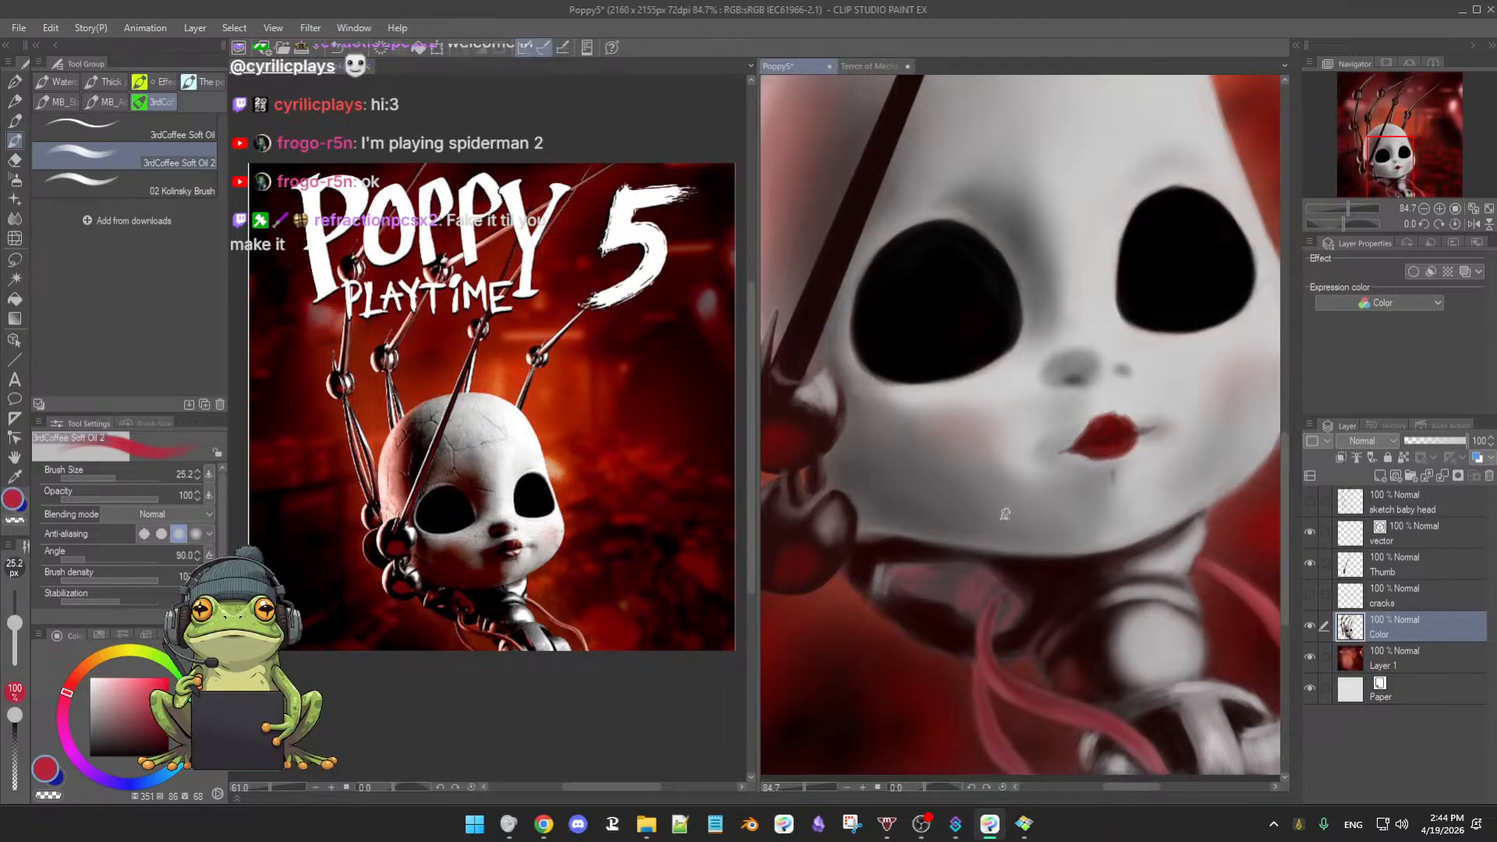
drag(61, 697, 70, 680)
- Paint reddish-pink strokes on the mechanical neck piece, then pick dark brown, near-black and red-brown
mouse_move(890, 571)
mouse_down()
mouse_move(935, 567)
mouse_move(923, 573)
mouse_up()
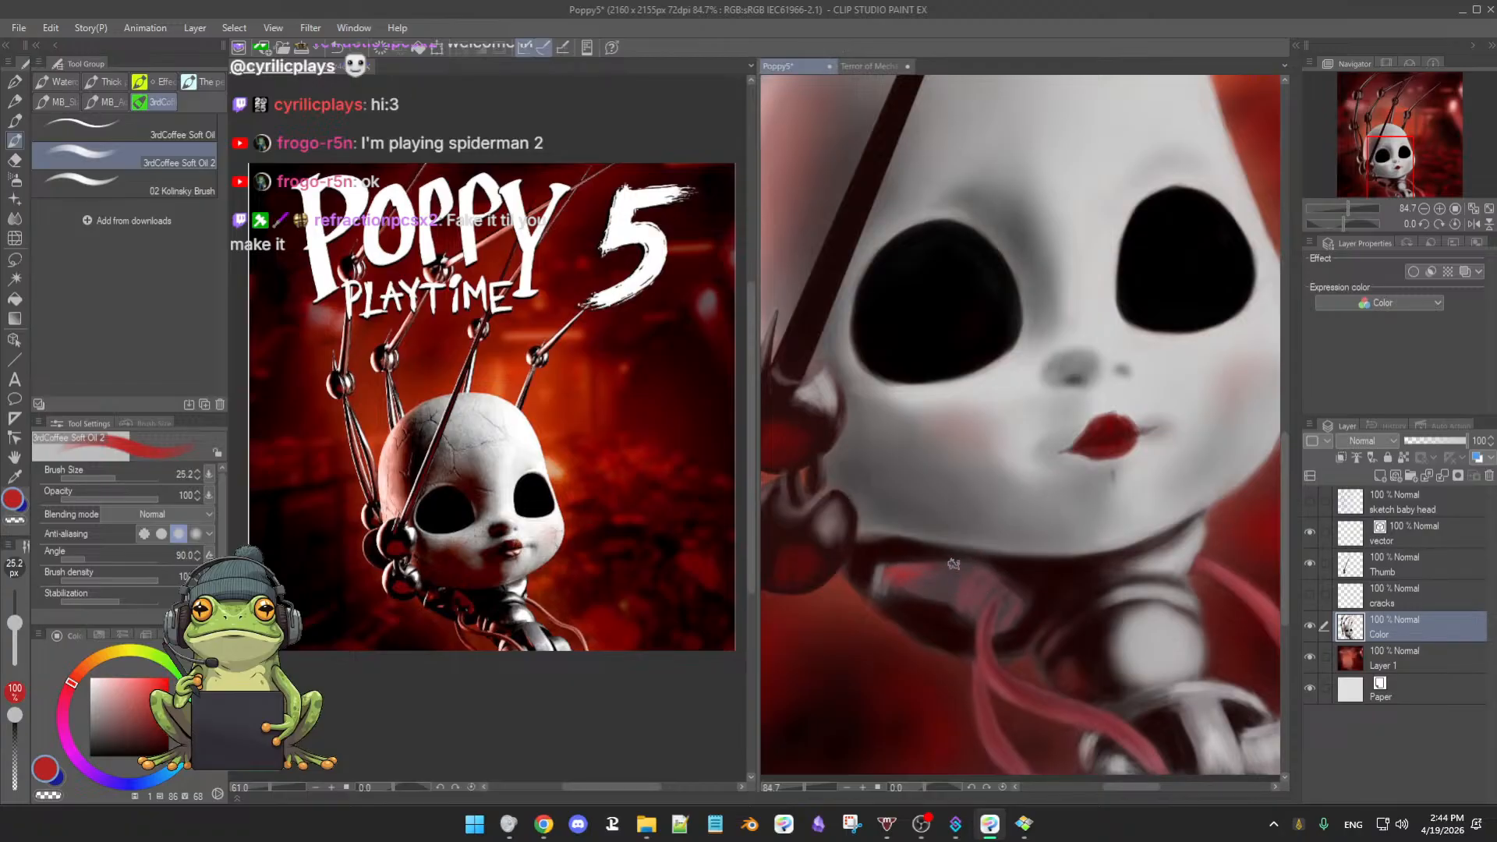
alt+click(904, 546)
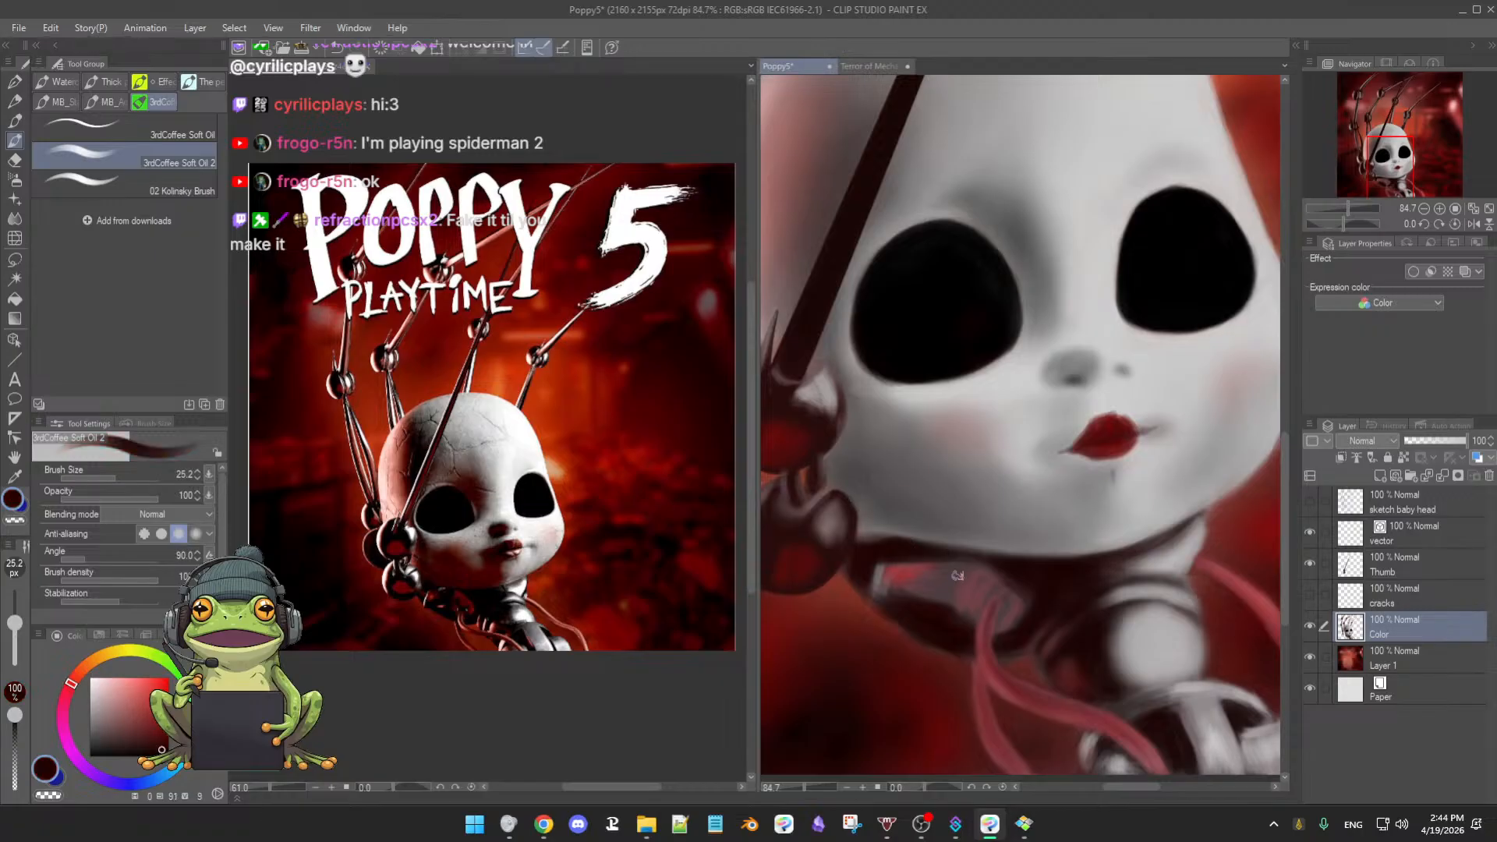
alt+click(938, 339)
click(164, 747)
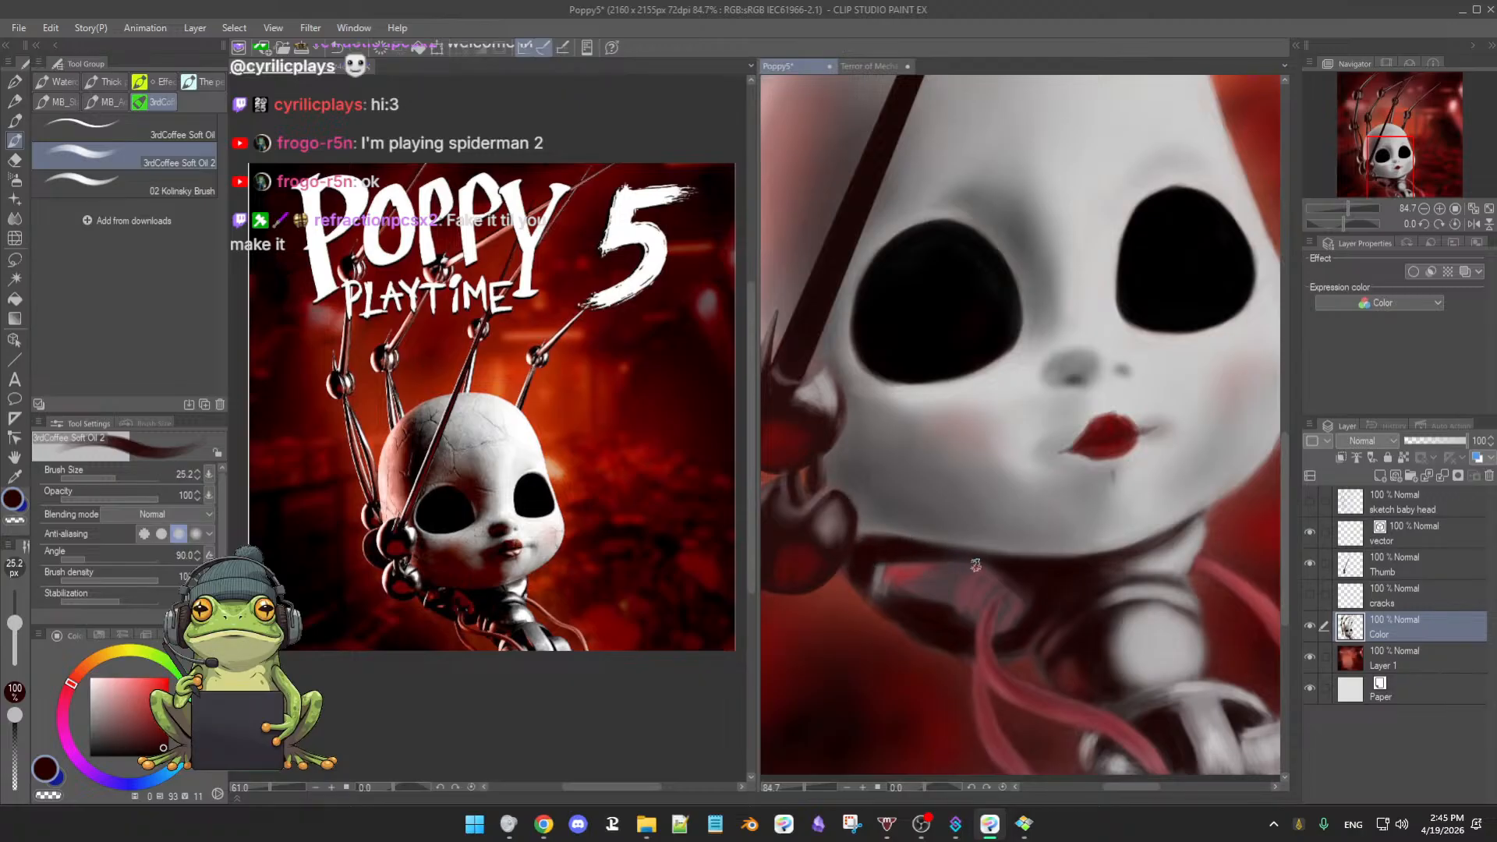
- Sample muted, lighter and stronger reds and add a faint red stroke to the neck piece
alt+click(1018, 592)
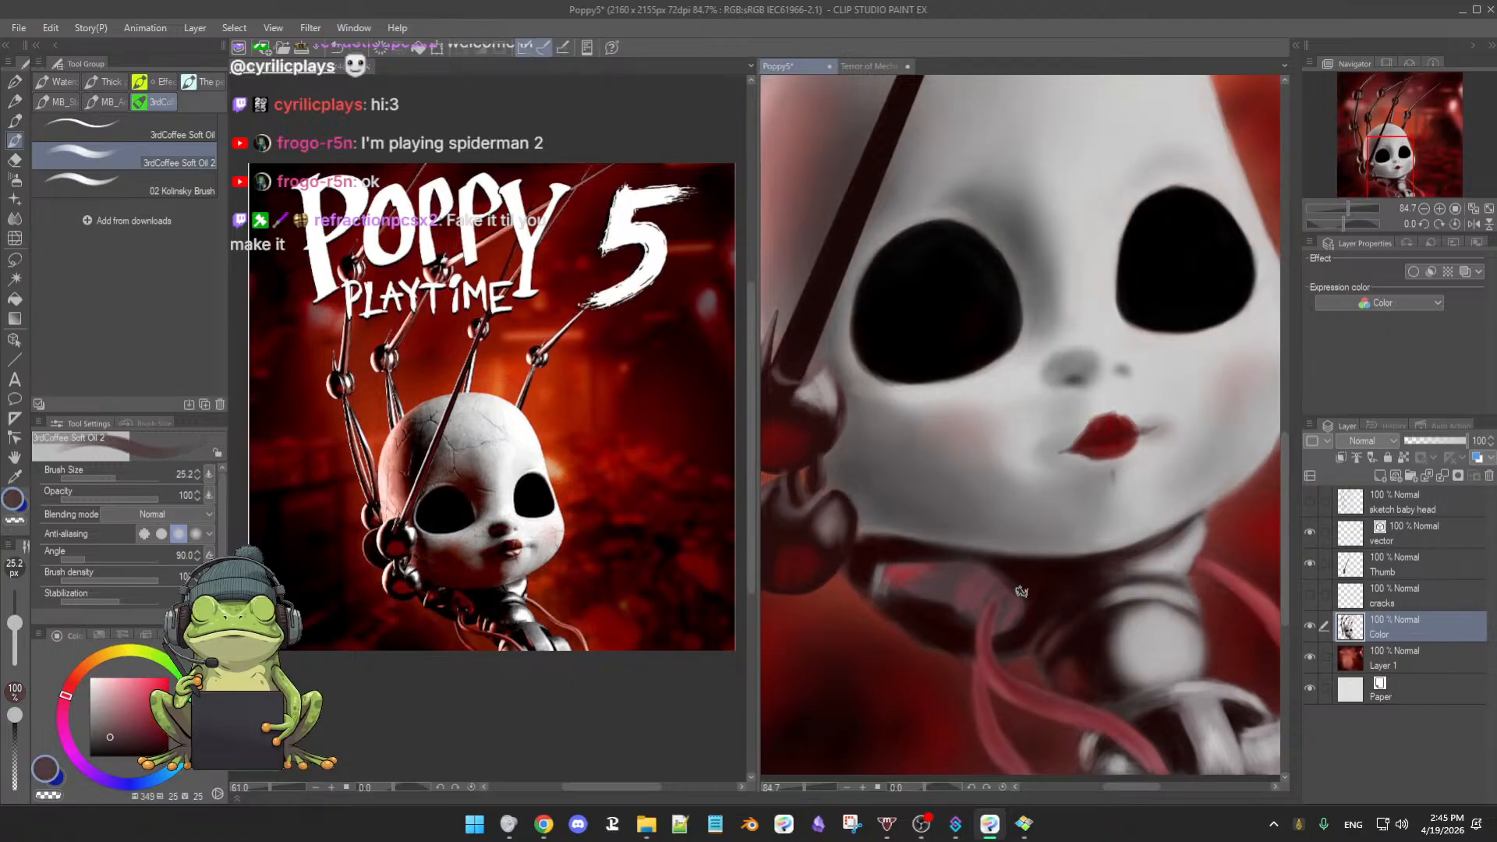
alt+click(968, 579)
alt+click(897, 575)
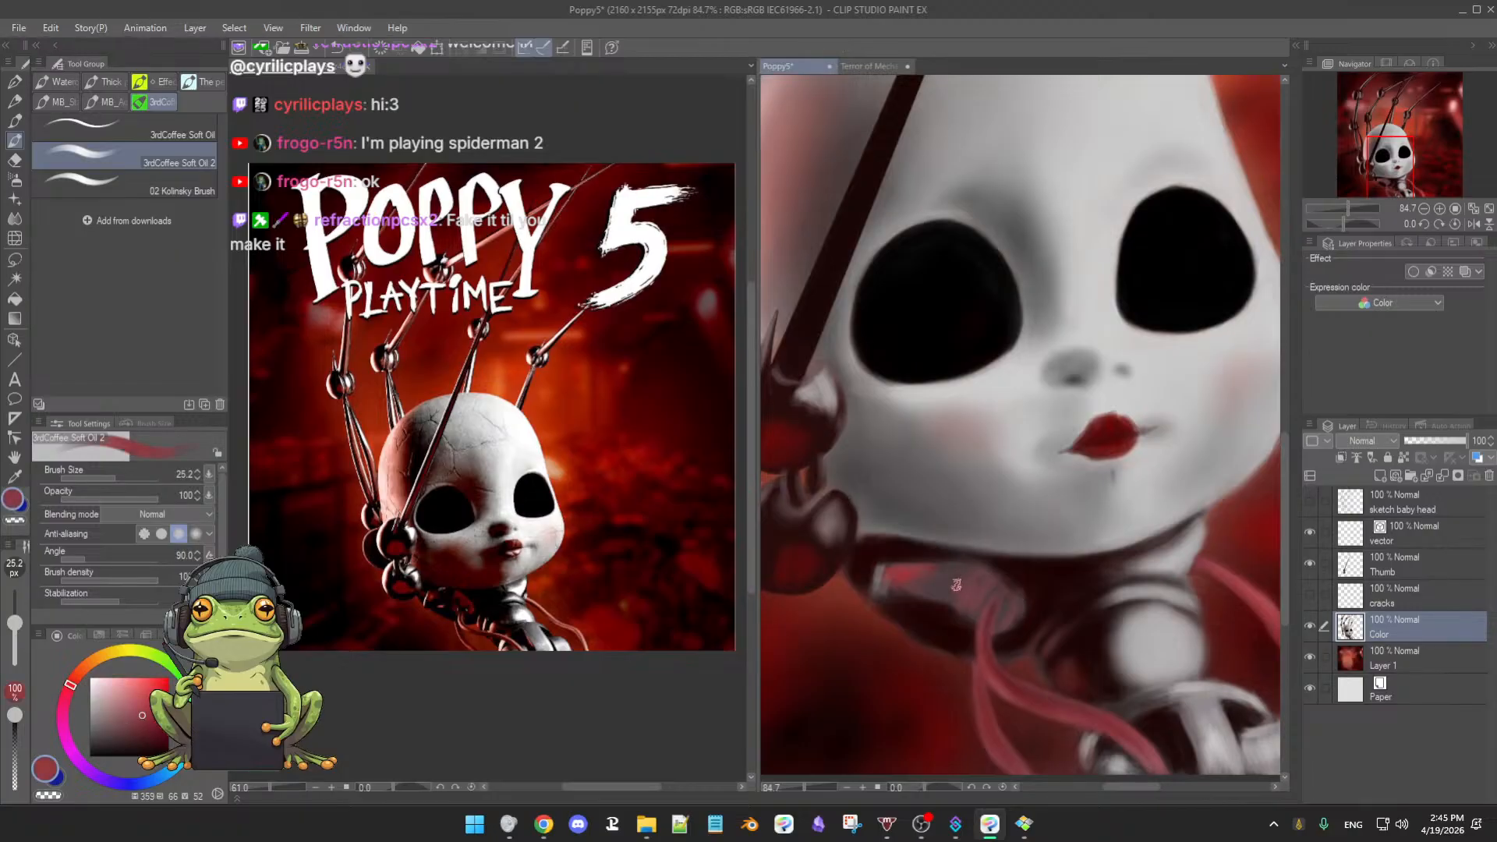
drag(976, 573, 966, 603)
key(b)
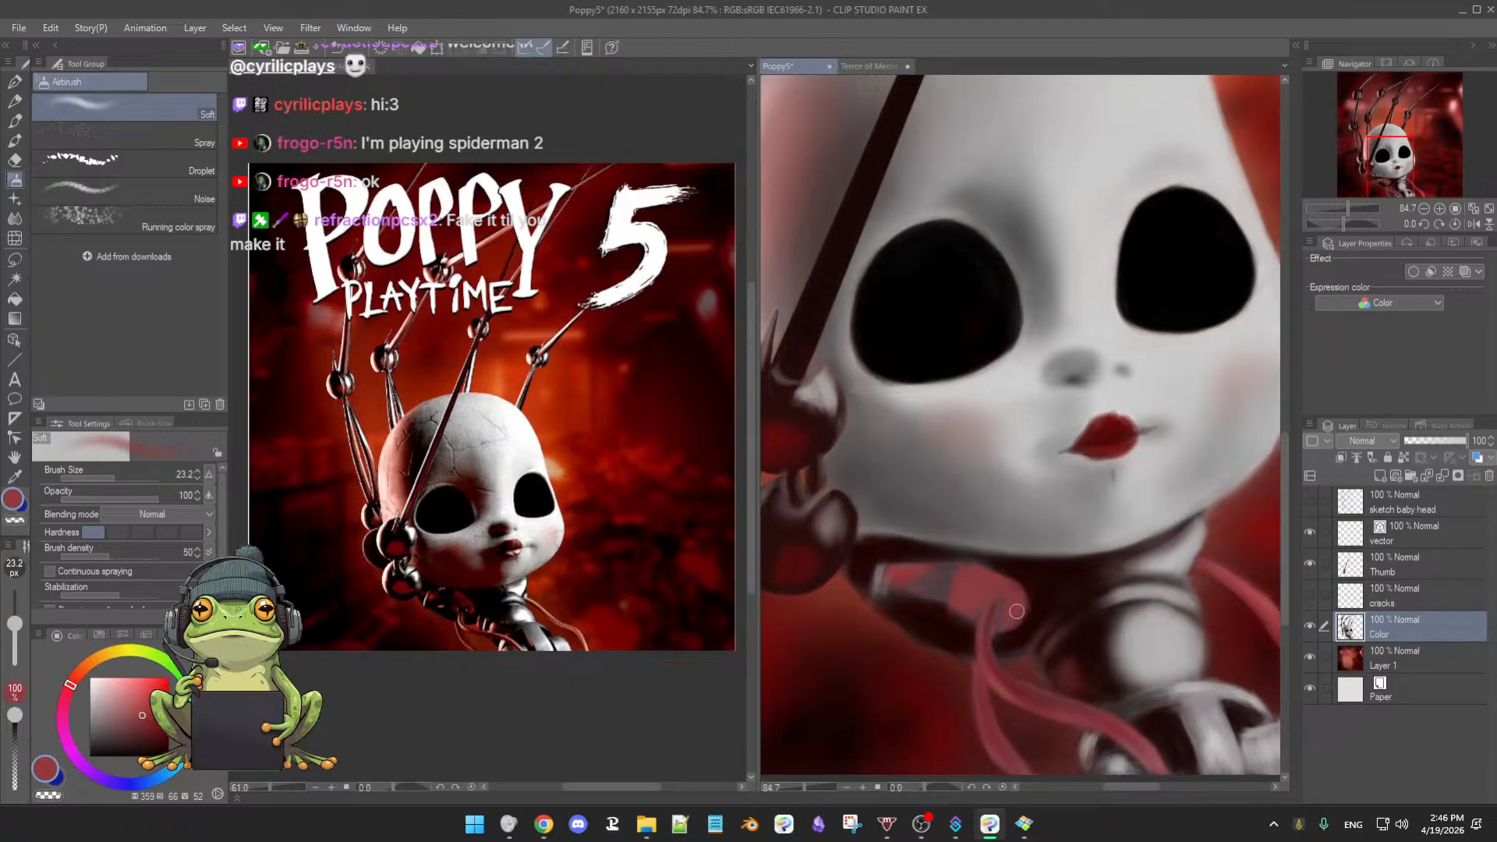
- Shrink the brush to 14.6, sample dark brown tones, and soften with the eraser
key([)
alt+click(1031, 580)
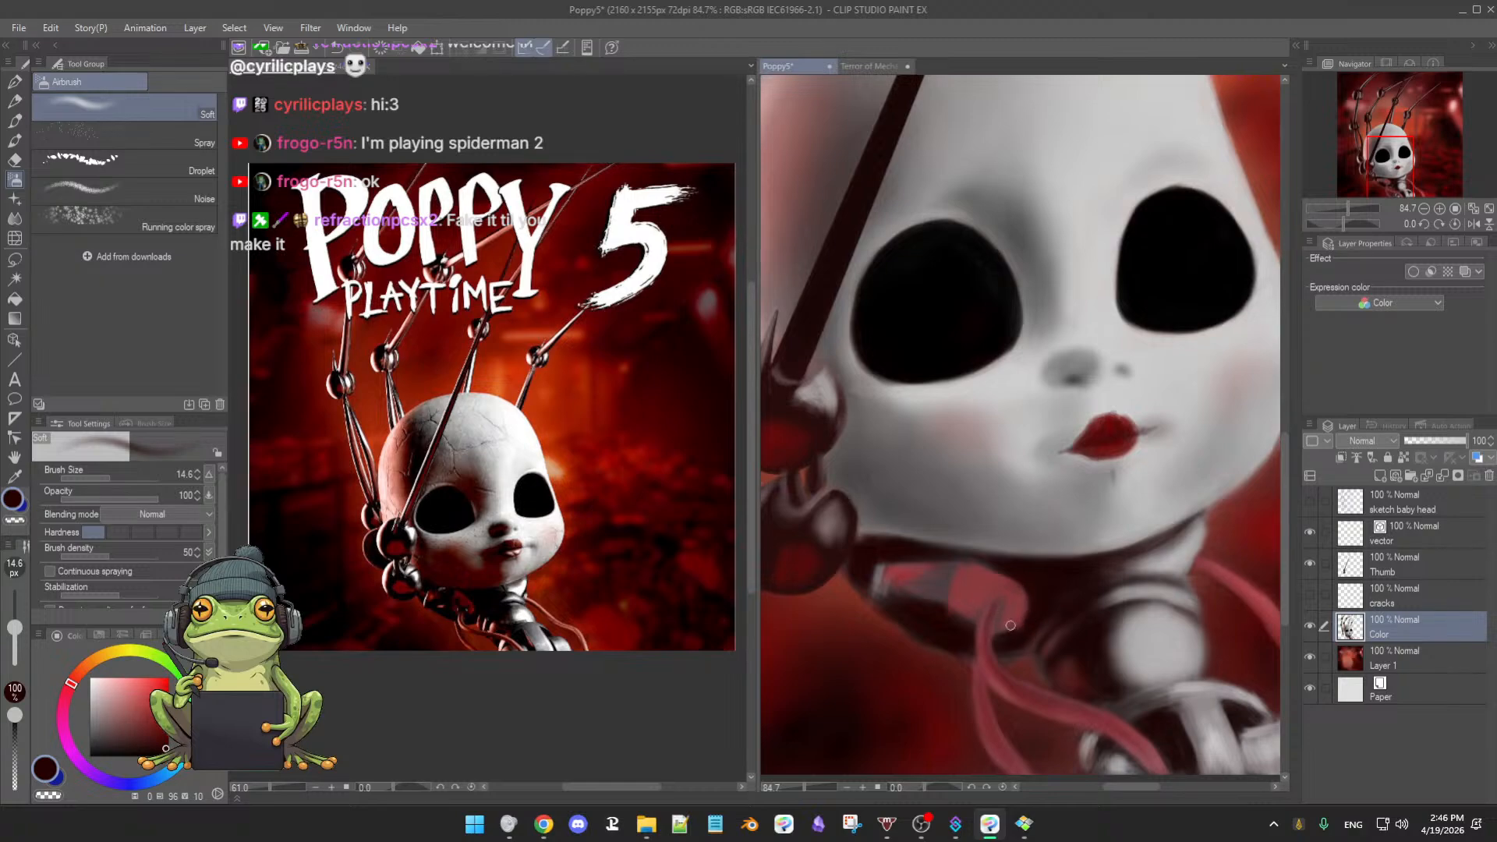
alt+click(1002, 630)
key(e)
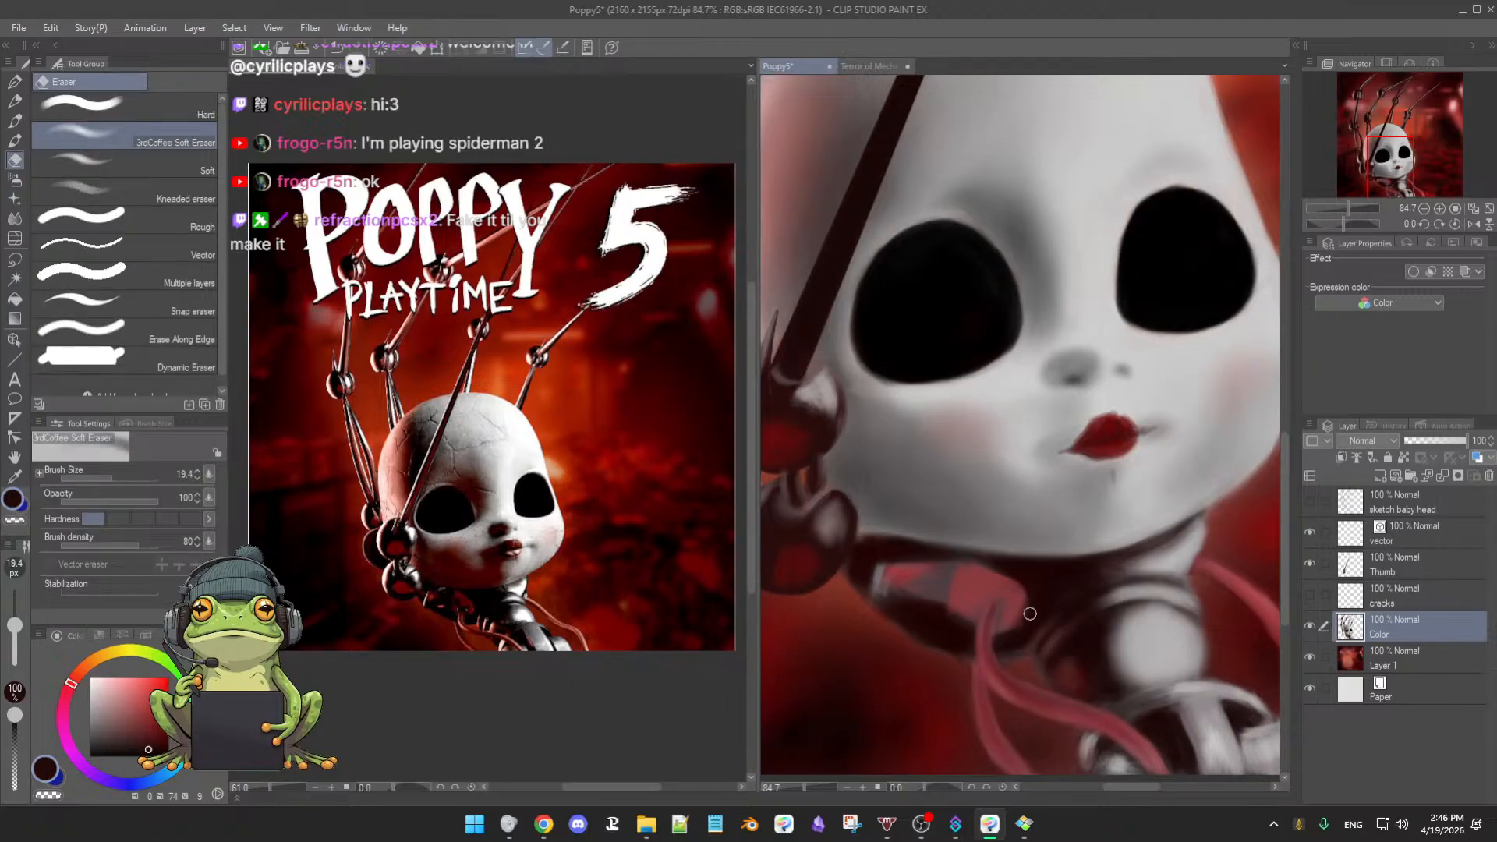
key(b)
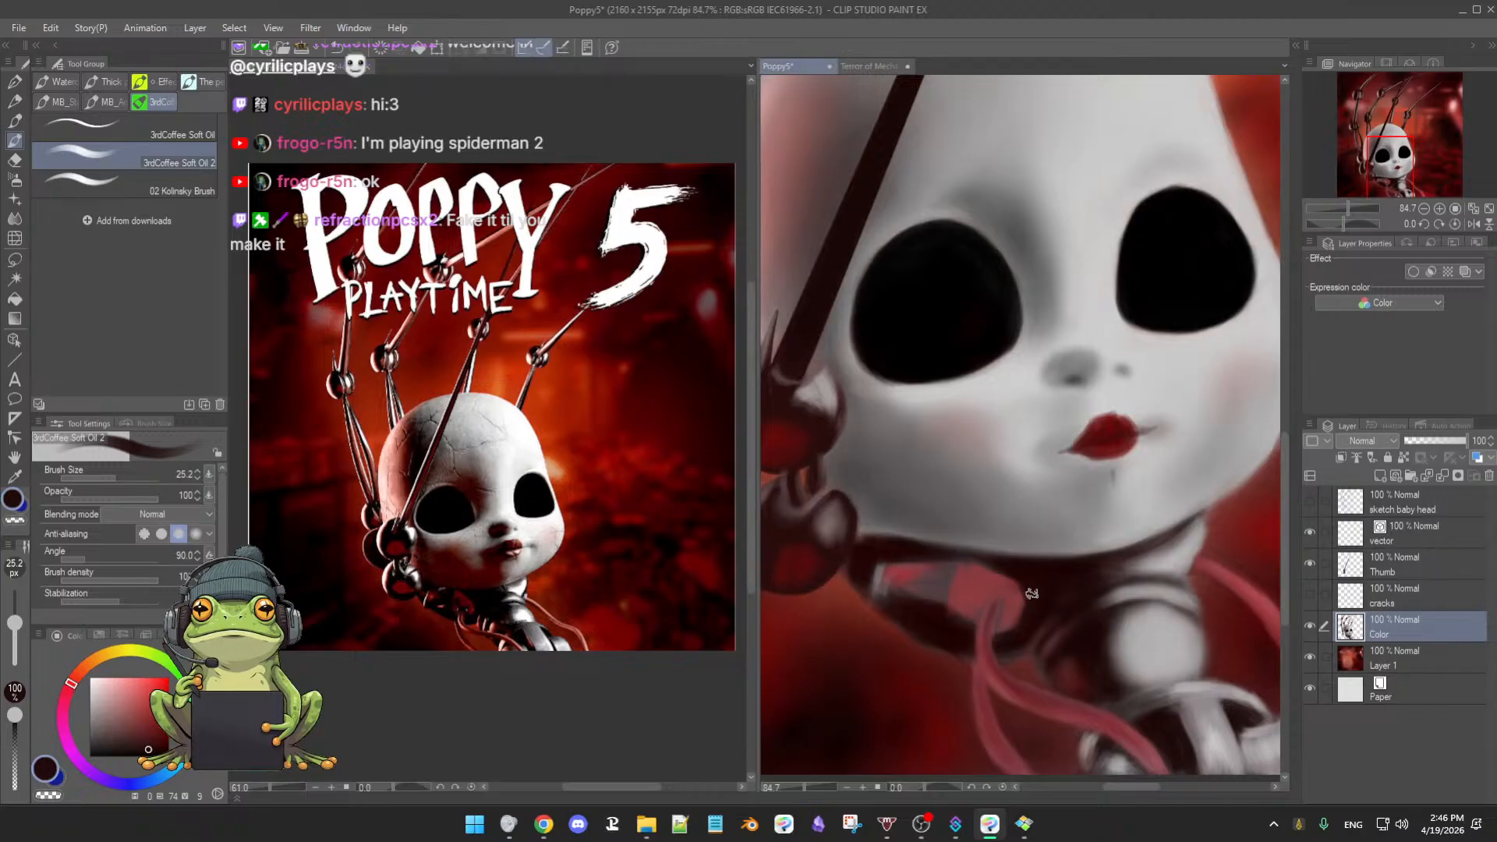
- Alternate sampled reds and dark maroons to deepen the shading on the doll's neck
alt+click(983, 602)
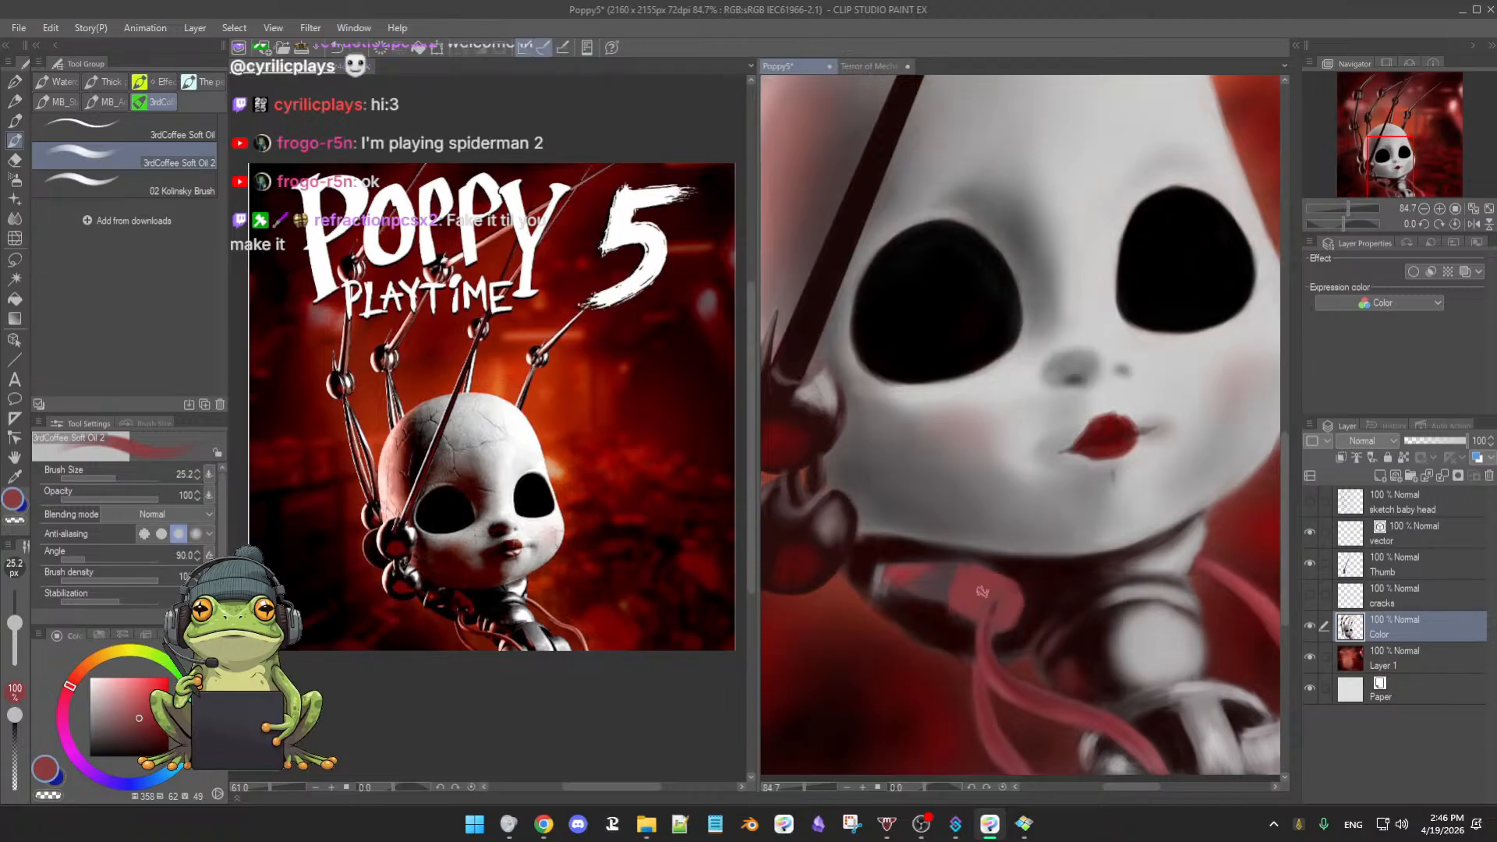
alt+click(936, 627)
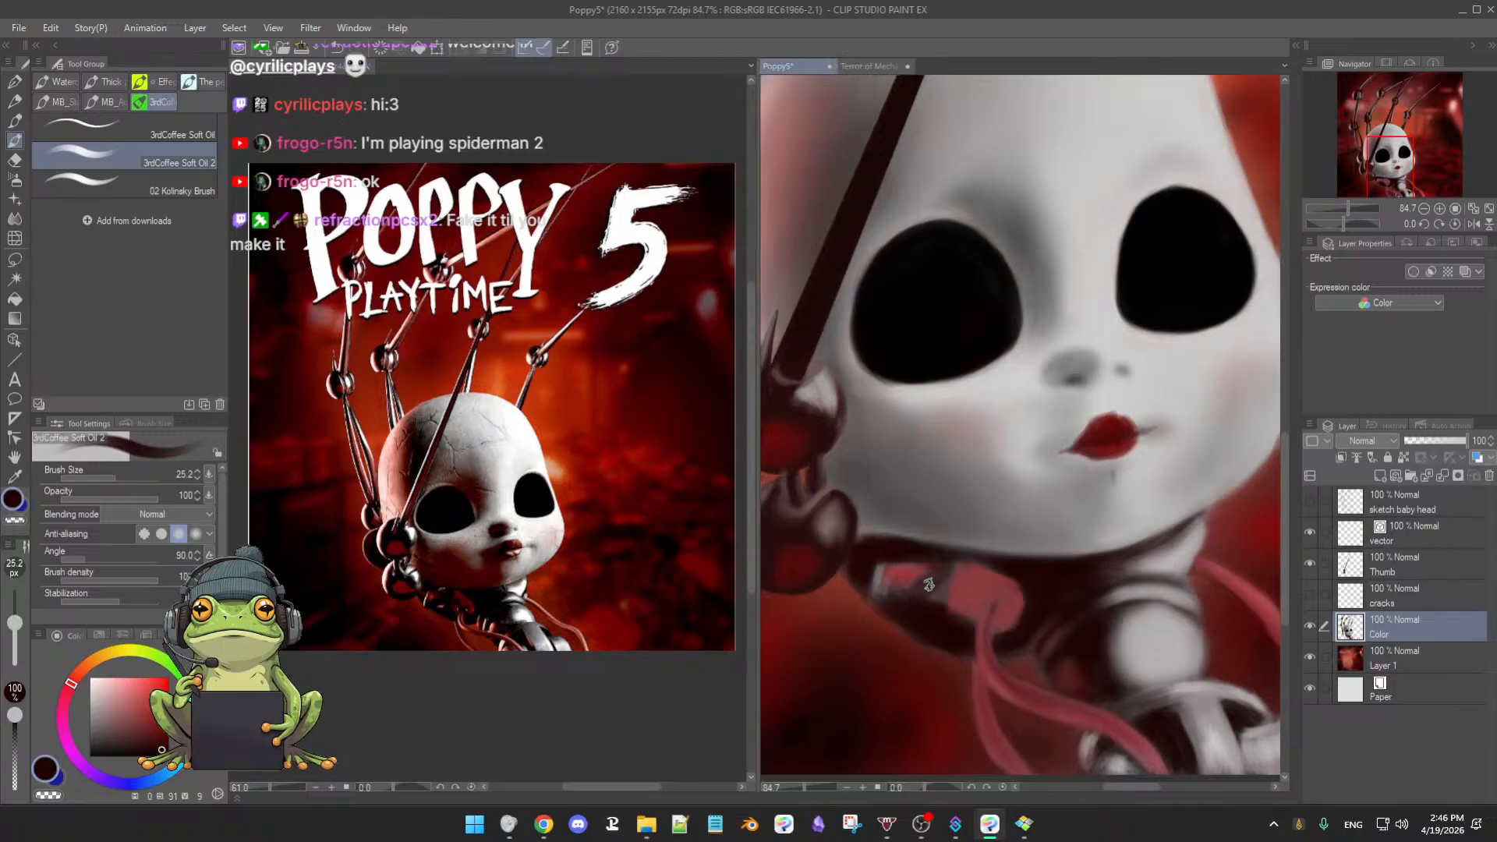
alt+click(923, 596)
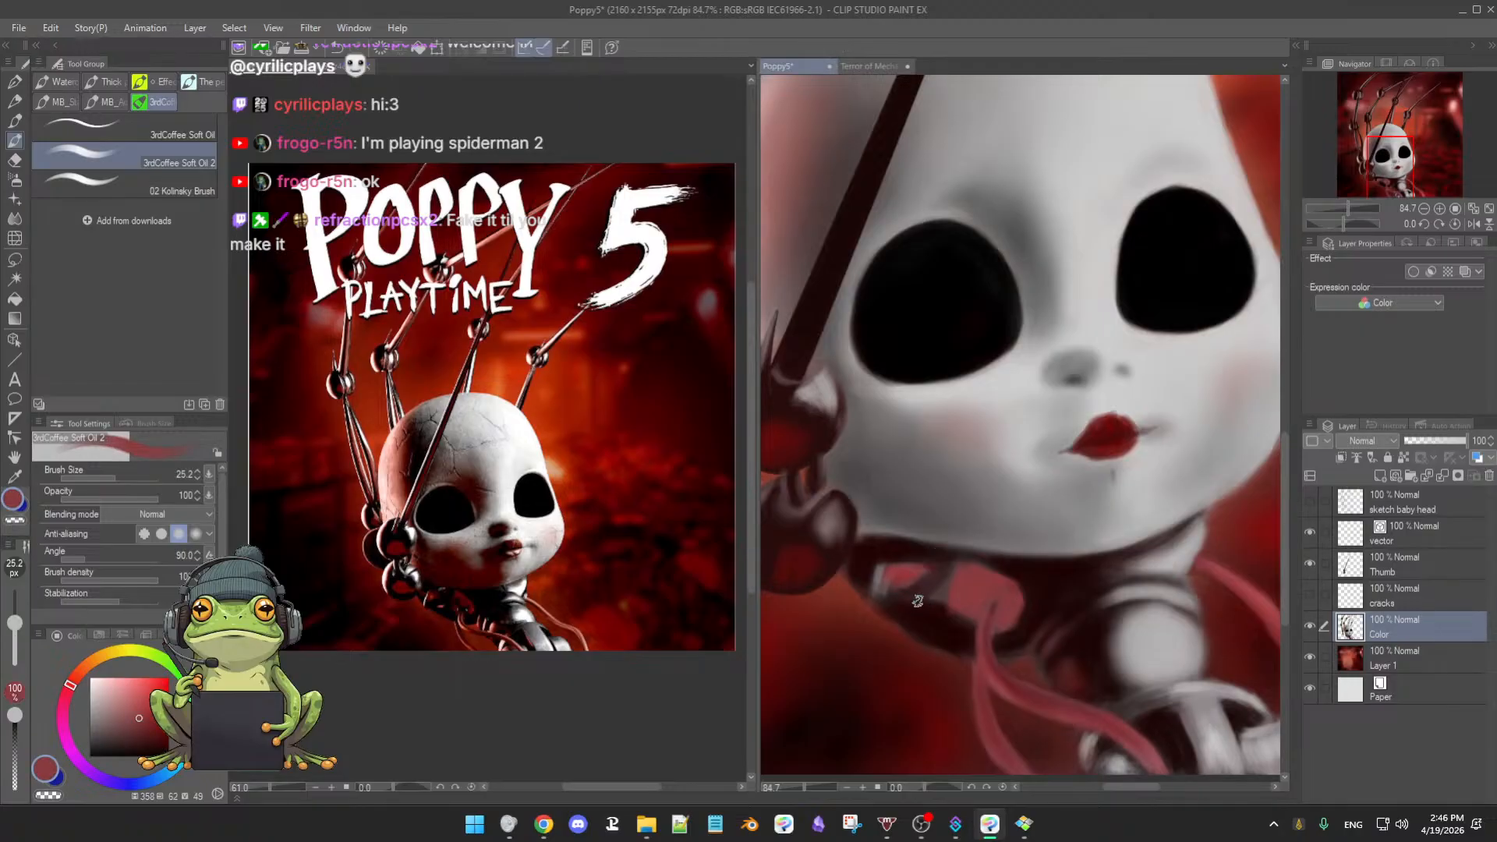
alt+click(941, 569)
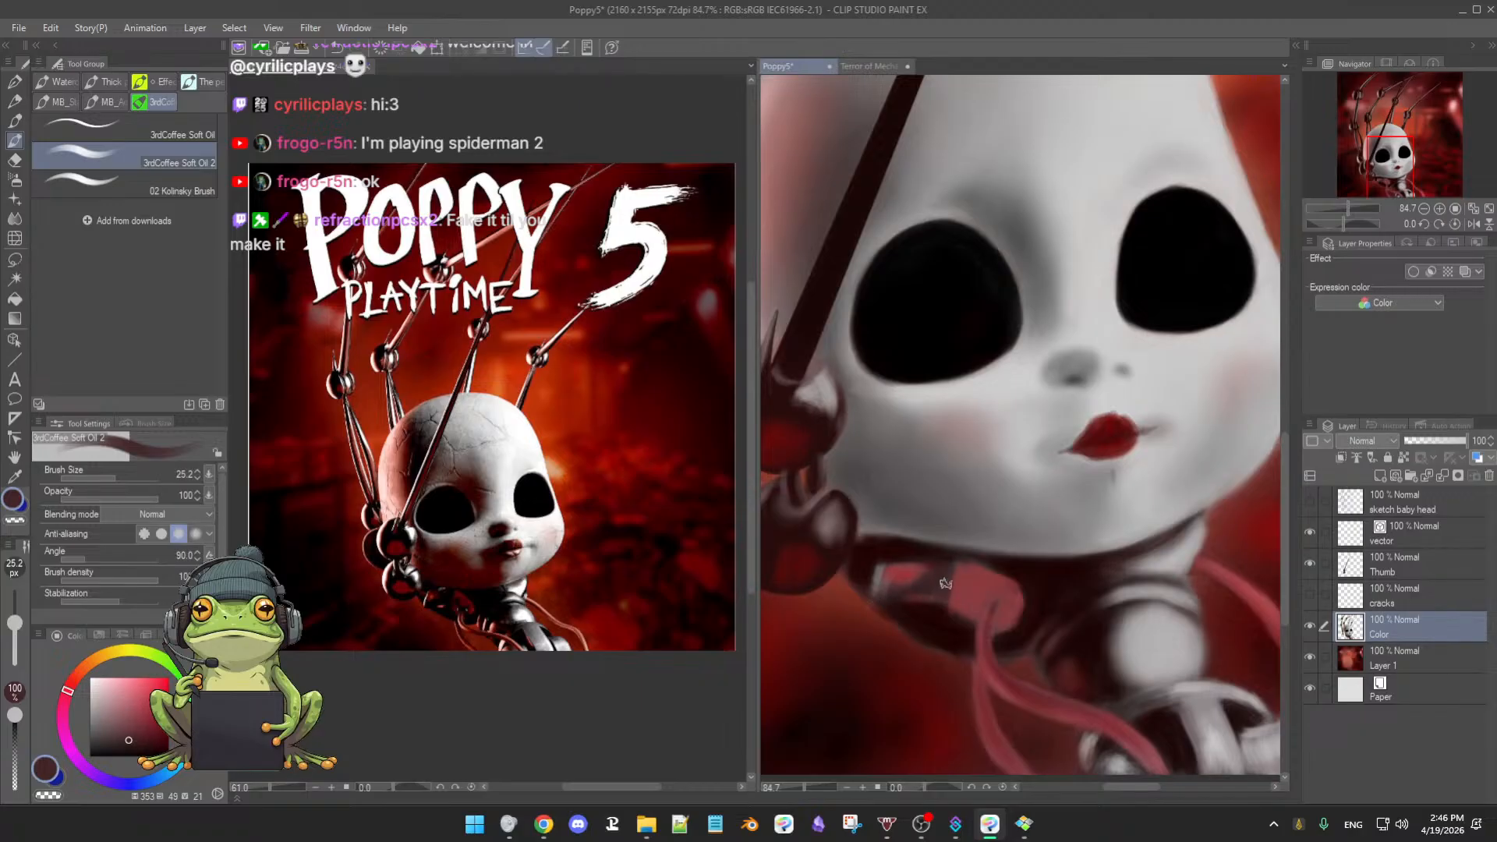
alt+click(964, 571)
alt+click(999, 564)
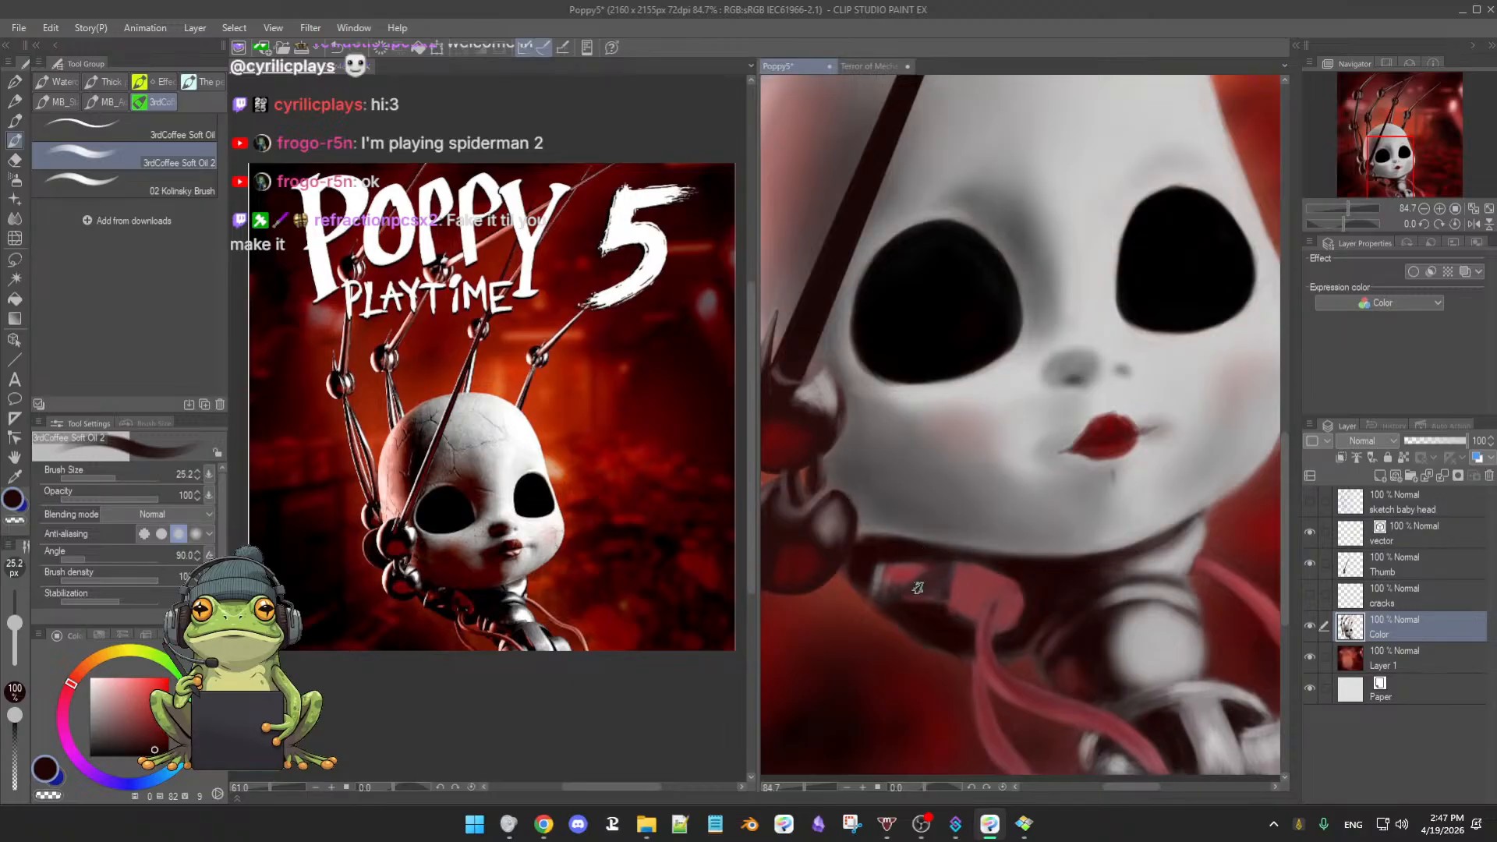
- Continue shading the neck with pinkish red and near-black maroon, making the brush slightly smaller
scroll(953, 639, down, 5)
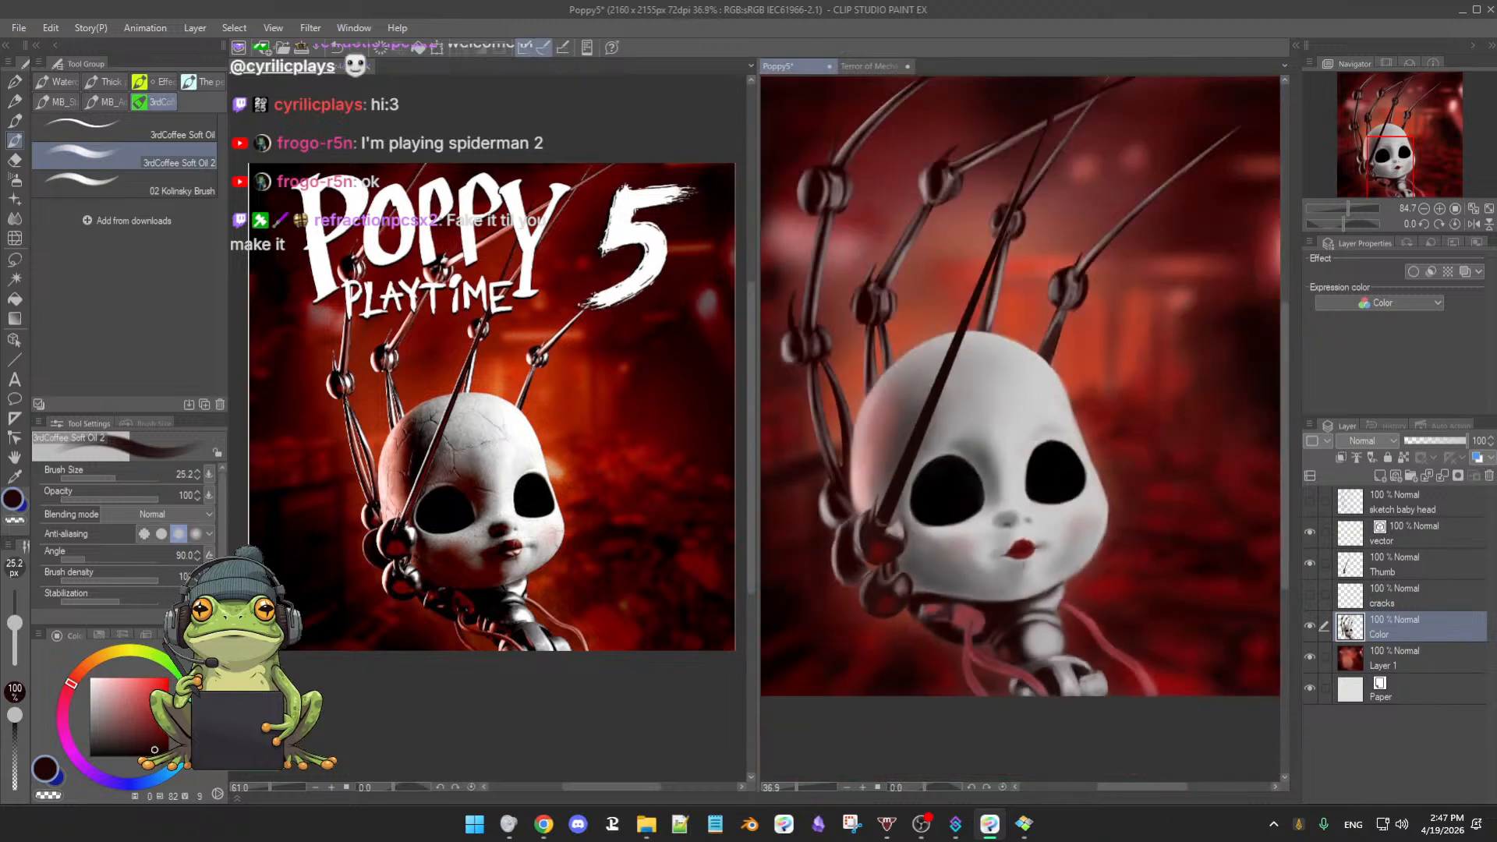
scroll(962, 630, up, 3)
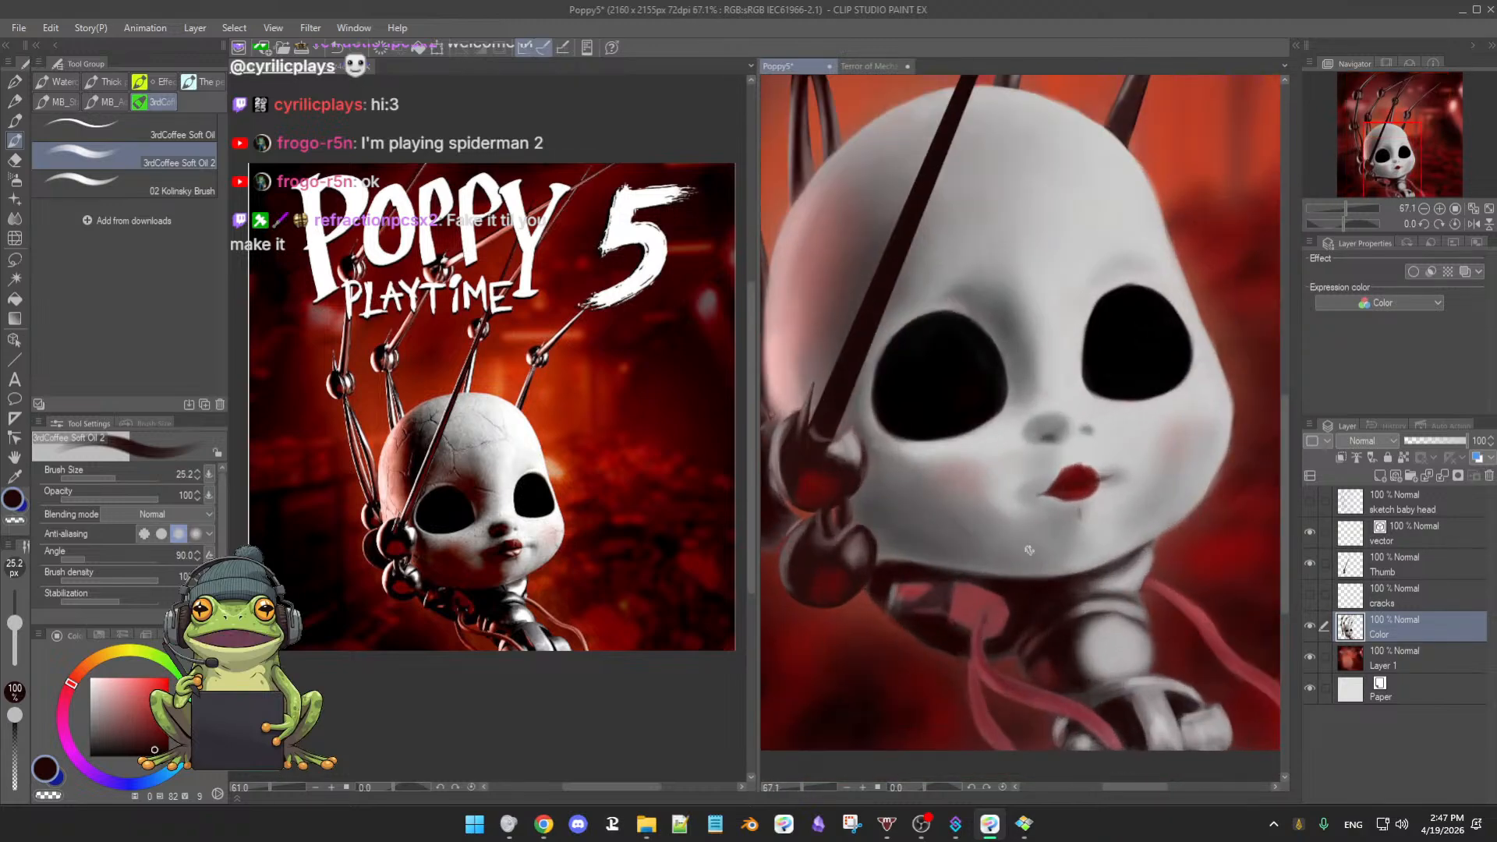
alt+click(965, 594)
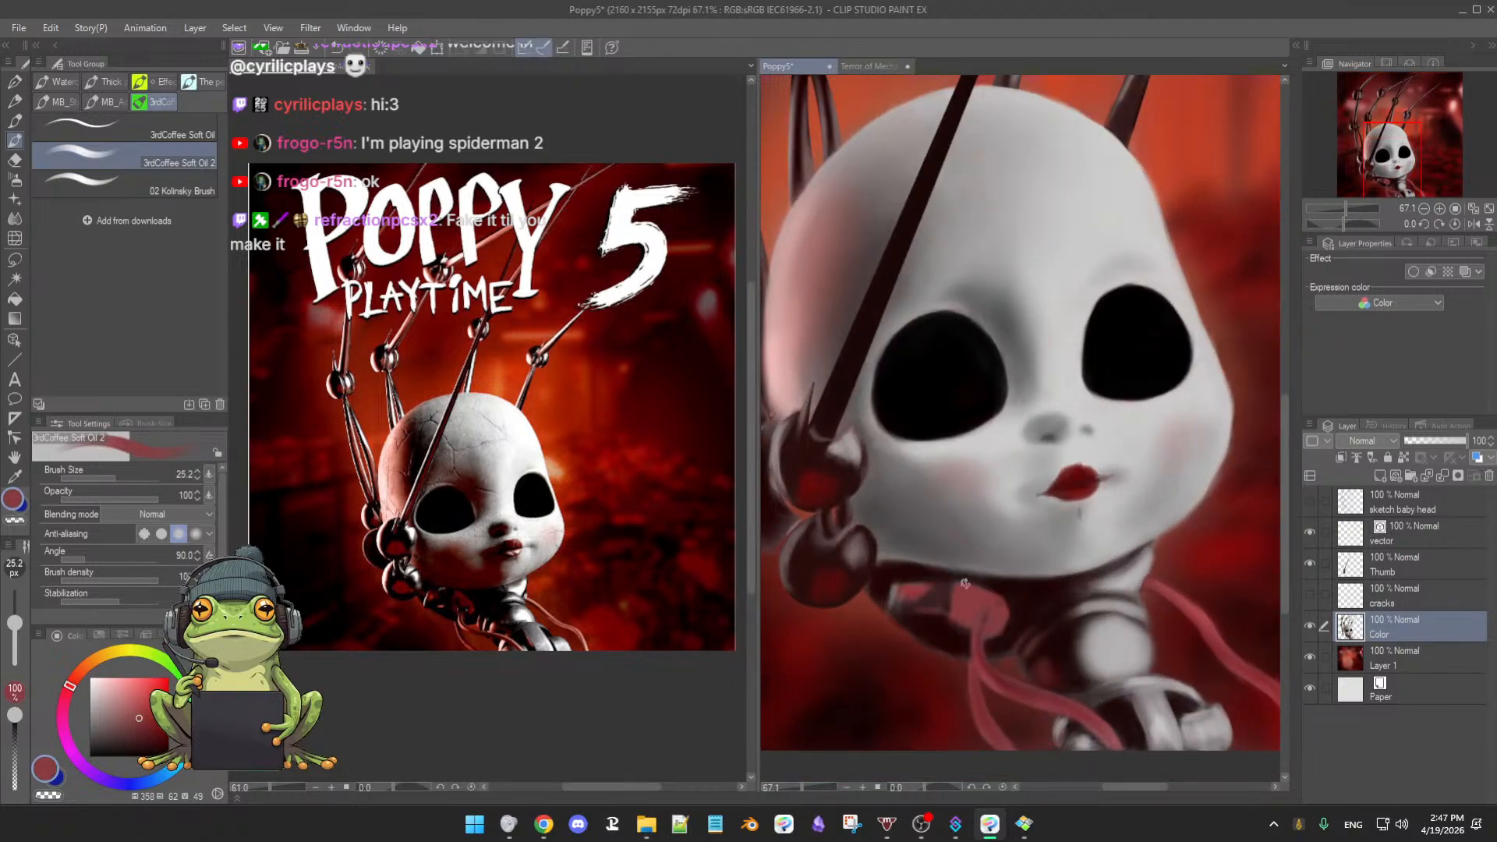
alt+click(947, 598)
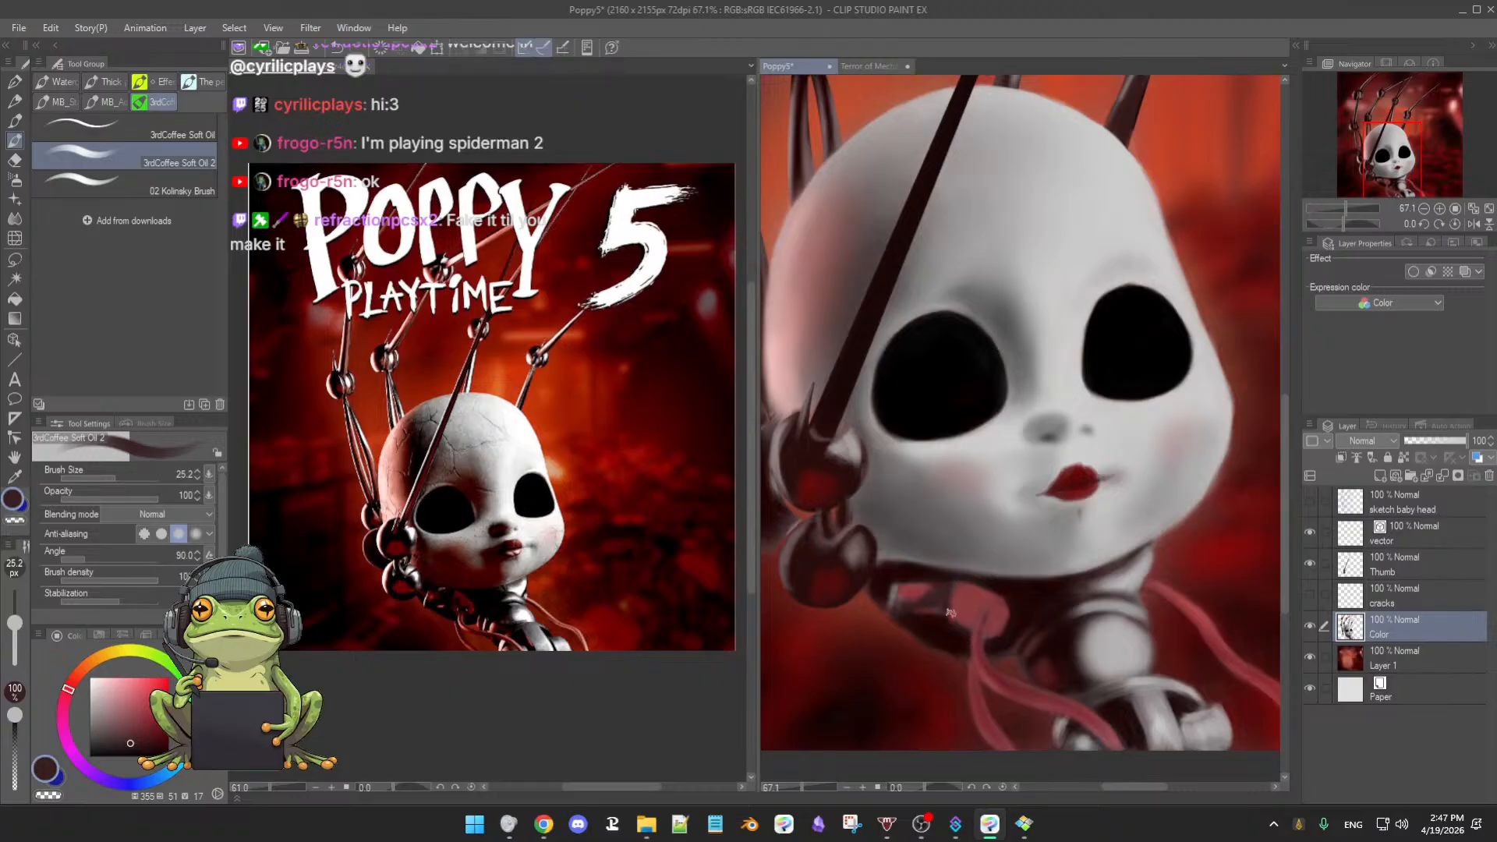
alt+click(943, 622)
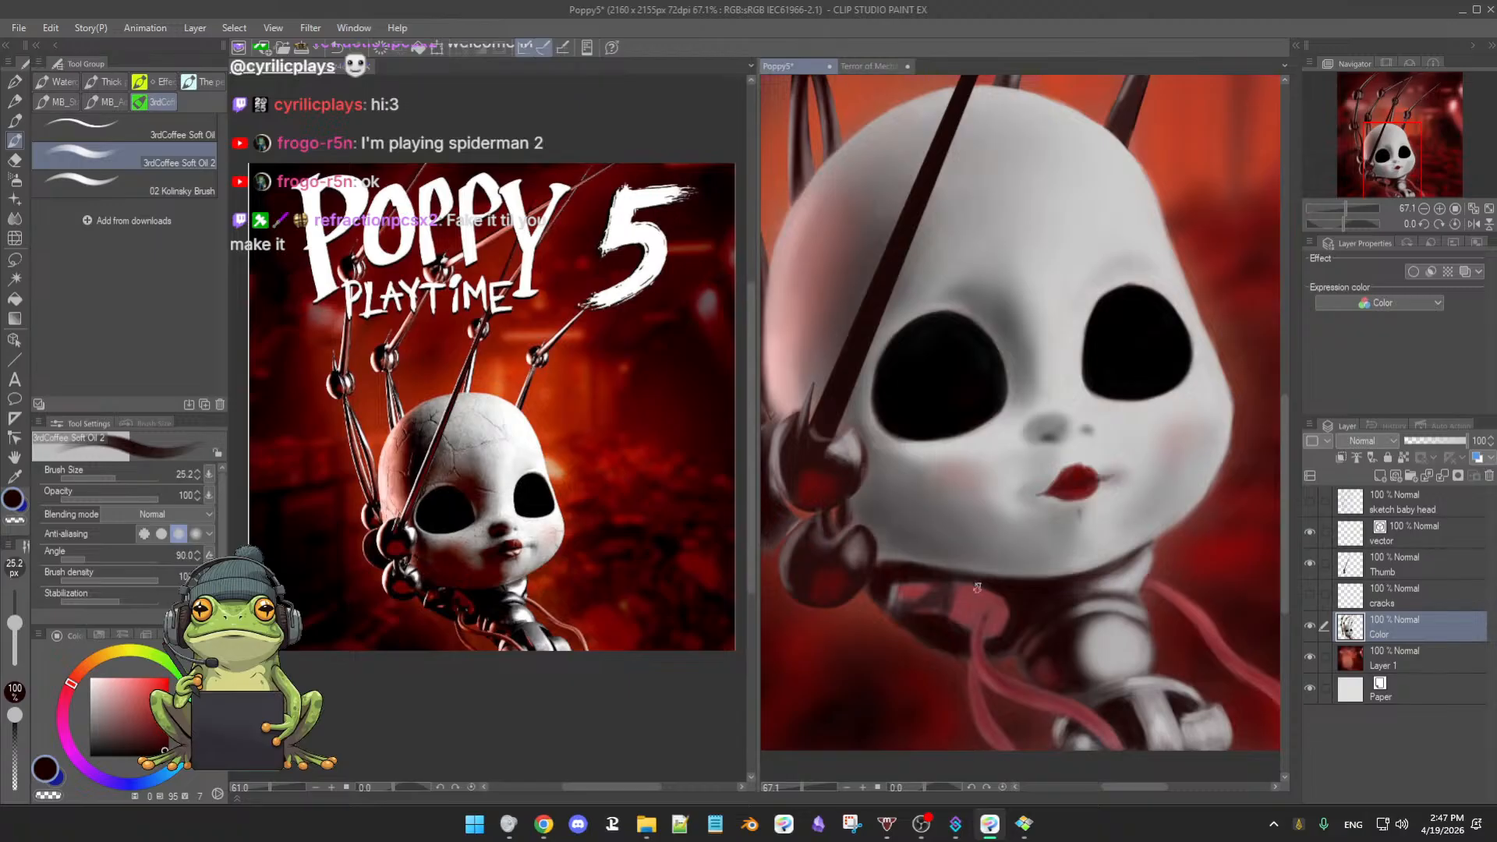
alt+click(1011, 581)
key([)
- Add muted pink and very dark red, then zoom the reference image's doll face to 124.8%
alt+click(983, 612)
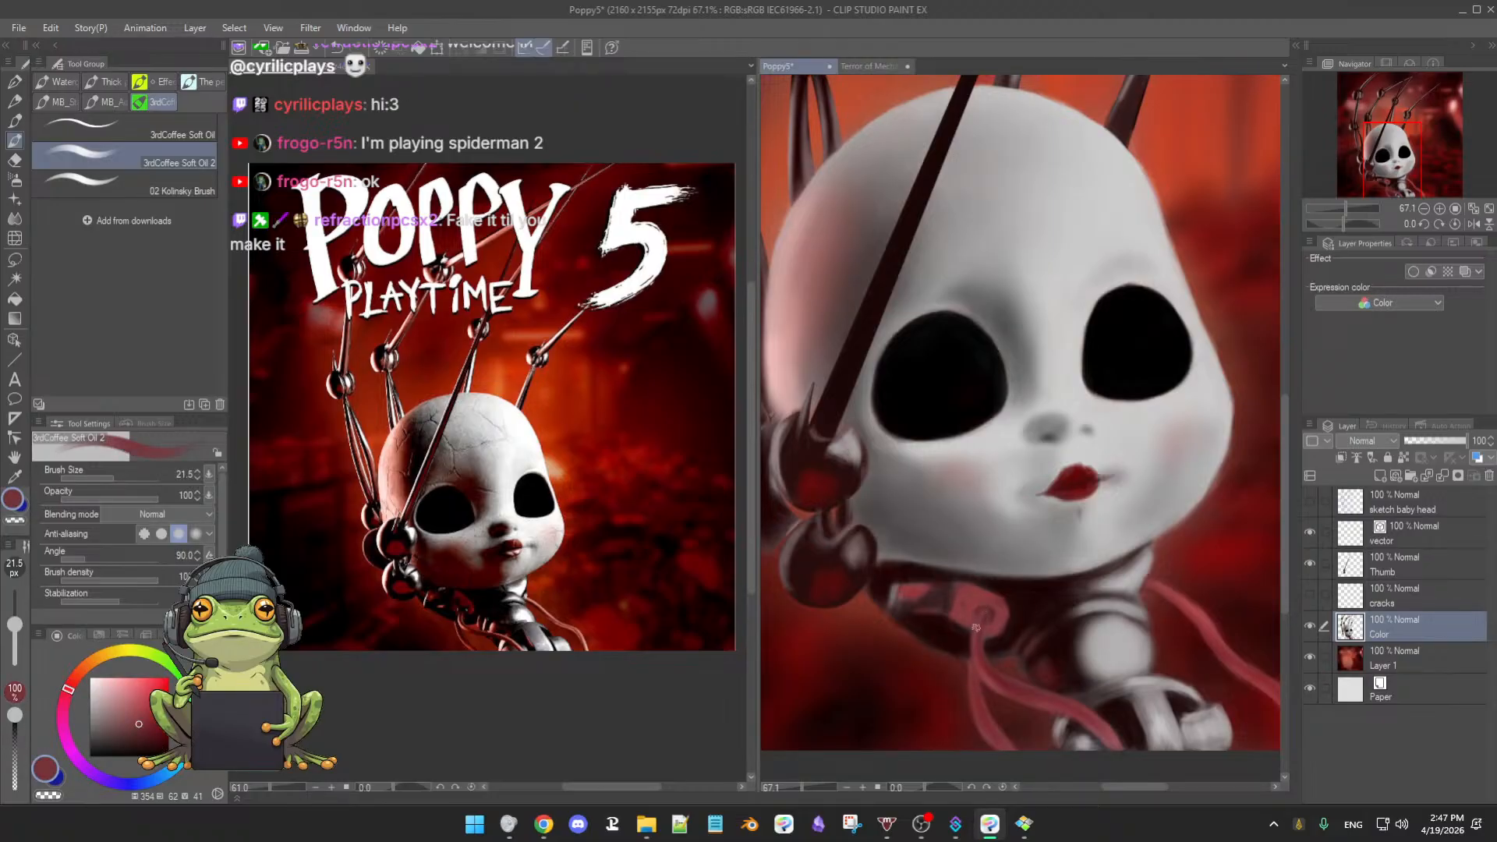
alt+click(1023, 602)
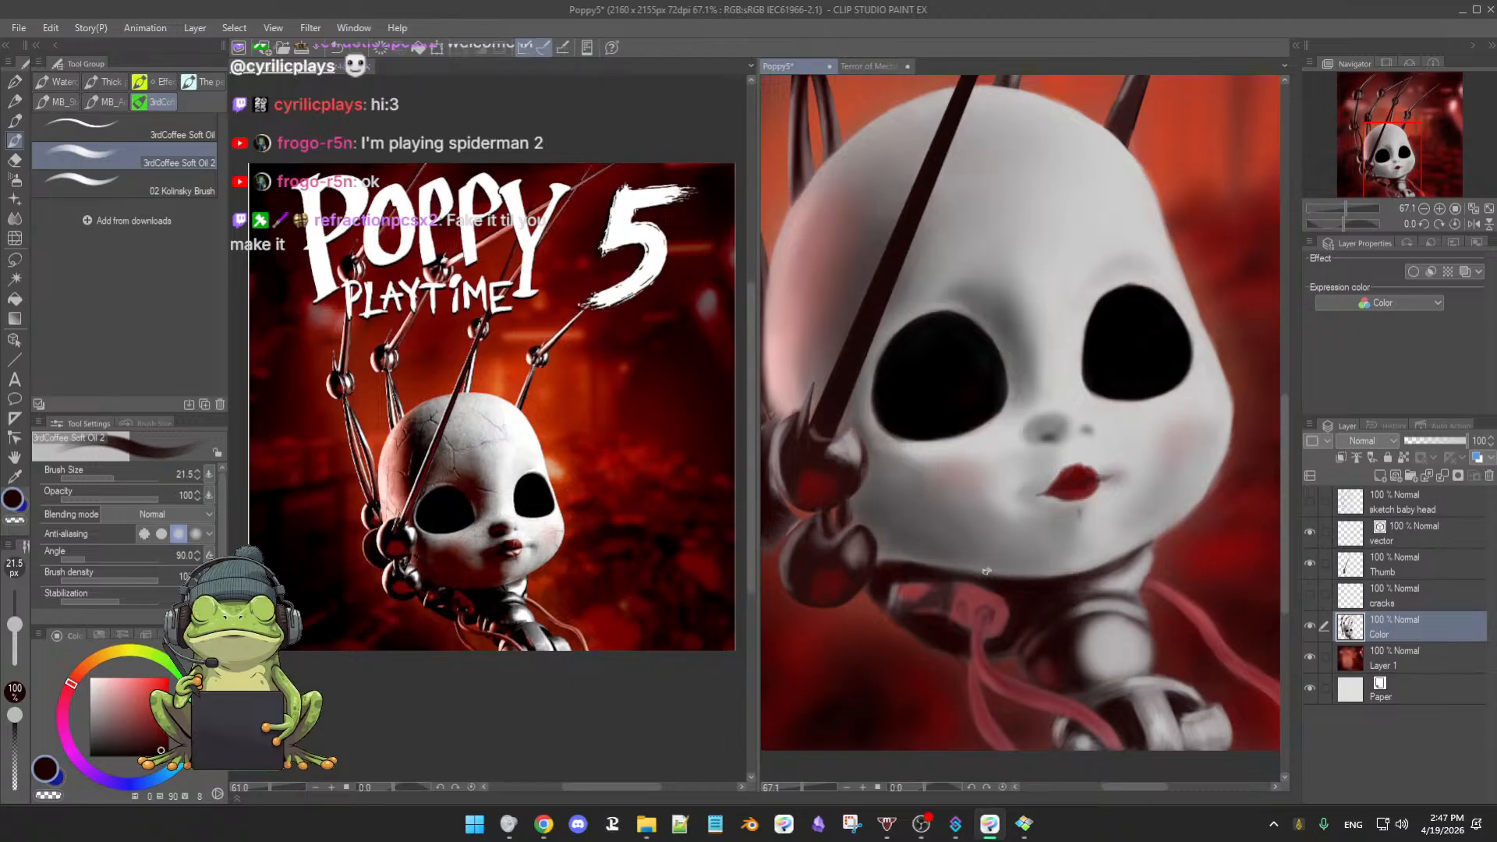
click(613, 610)
scroll(613, 610, up, 4)
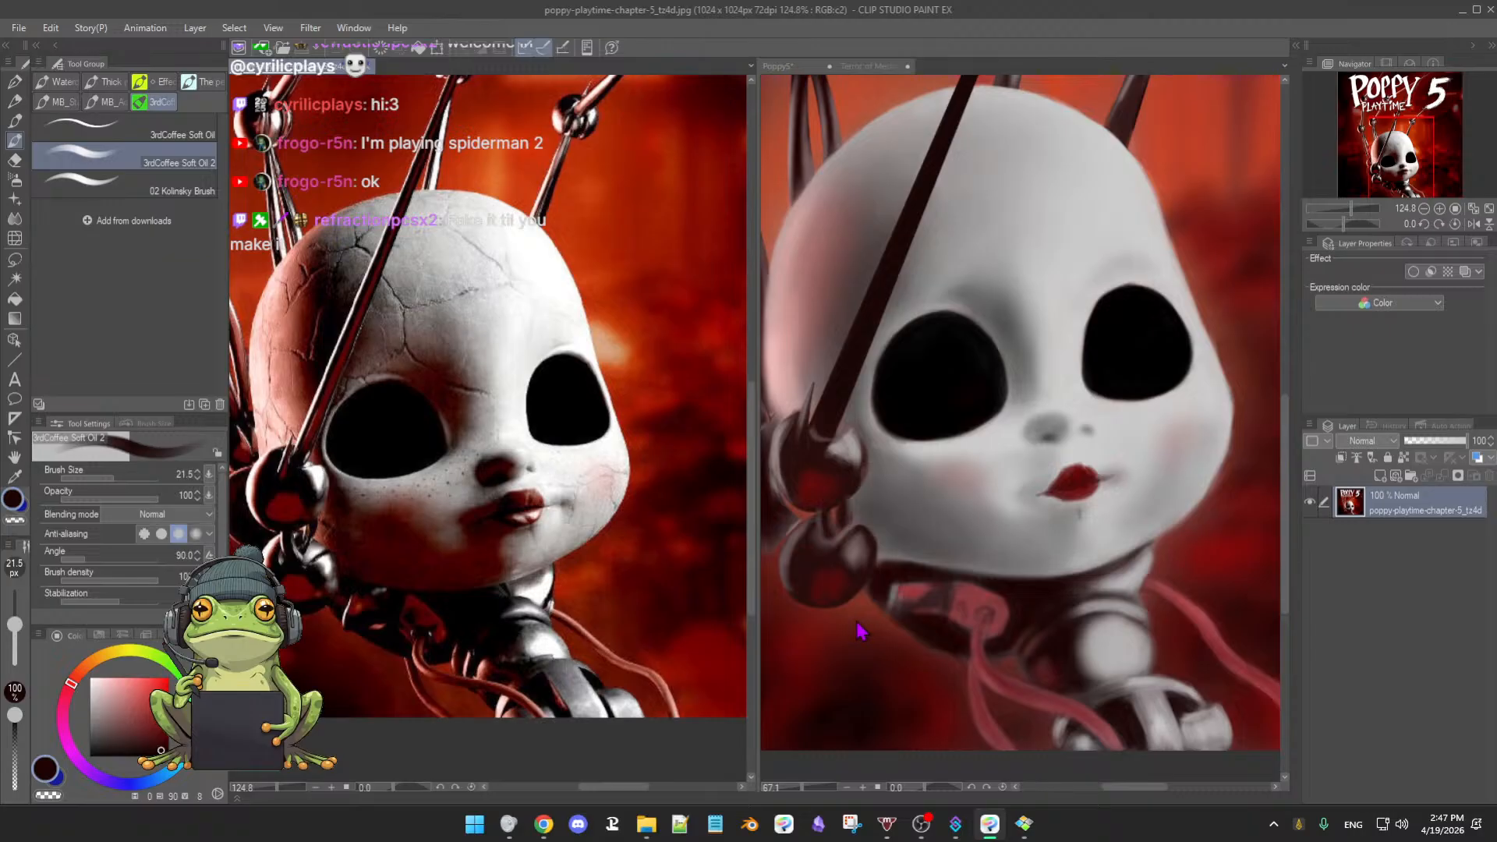
- Return to the Poppy5 painting, sample black from the left eye, and go back to the soft oil brush
click(956, 614)
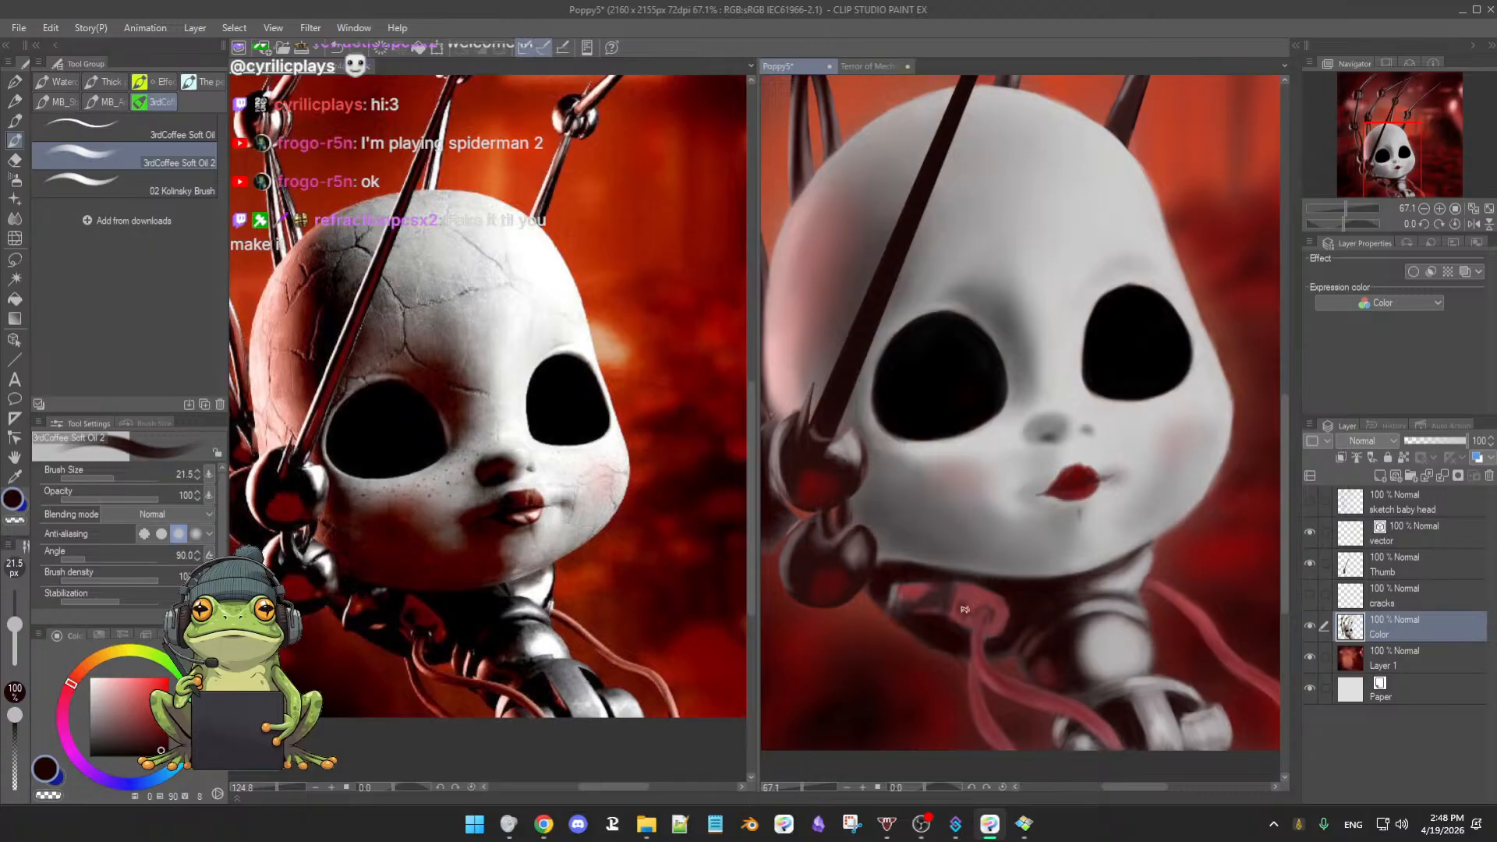
key(b)
key(])
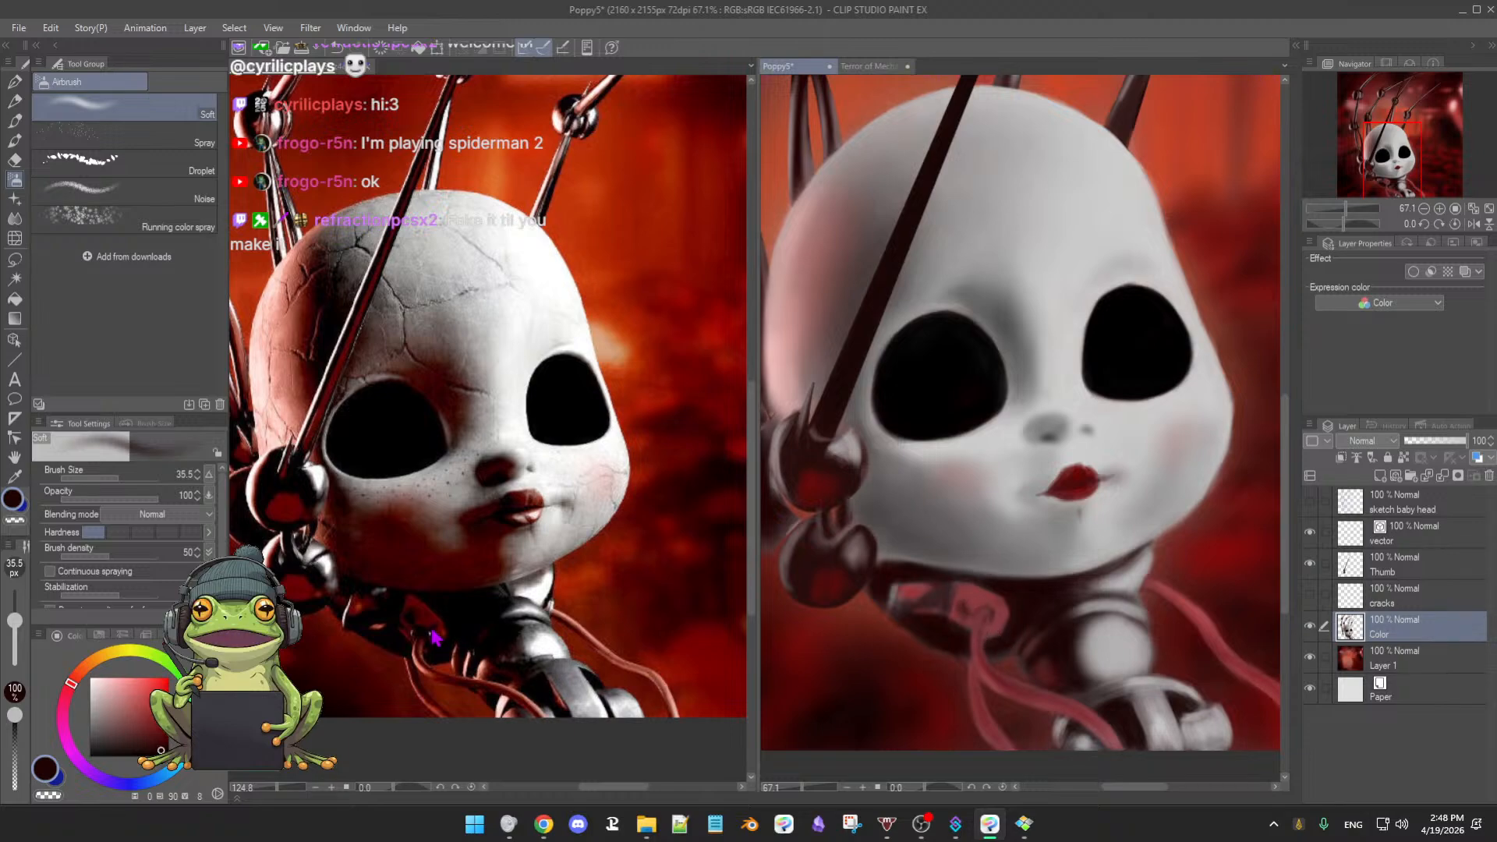
alt+click(943, 394)
key([)
key([)
key([)
key([)
key([)
key(b)
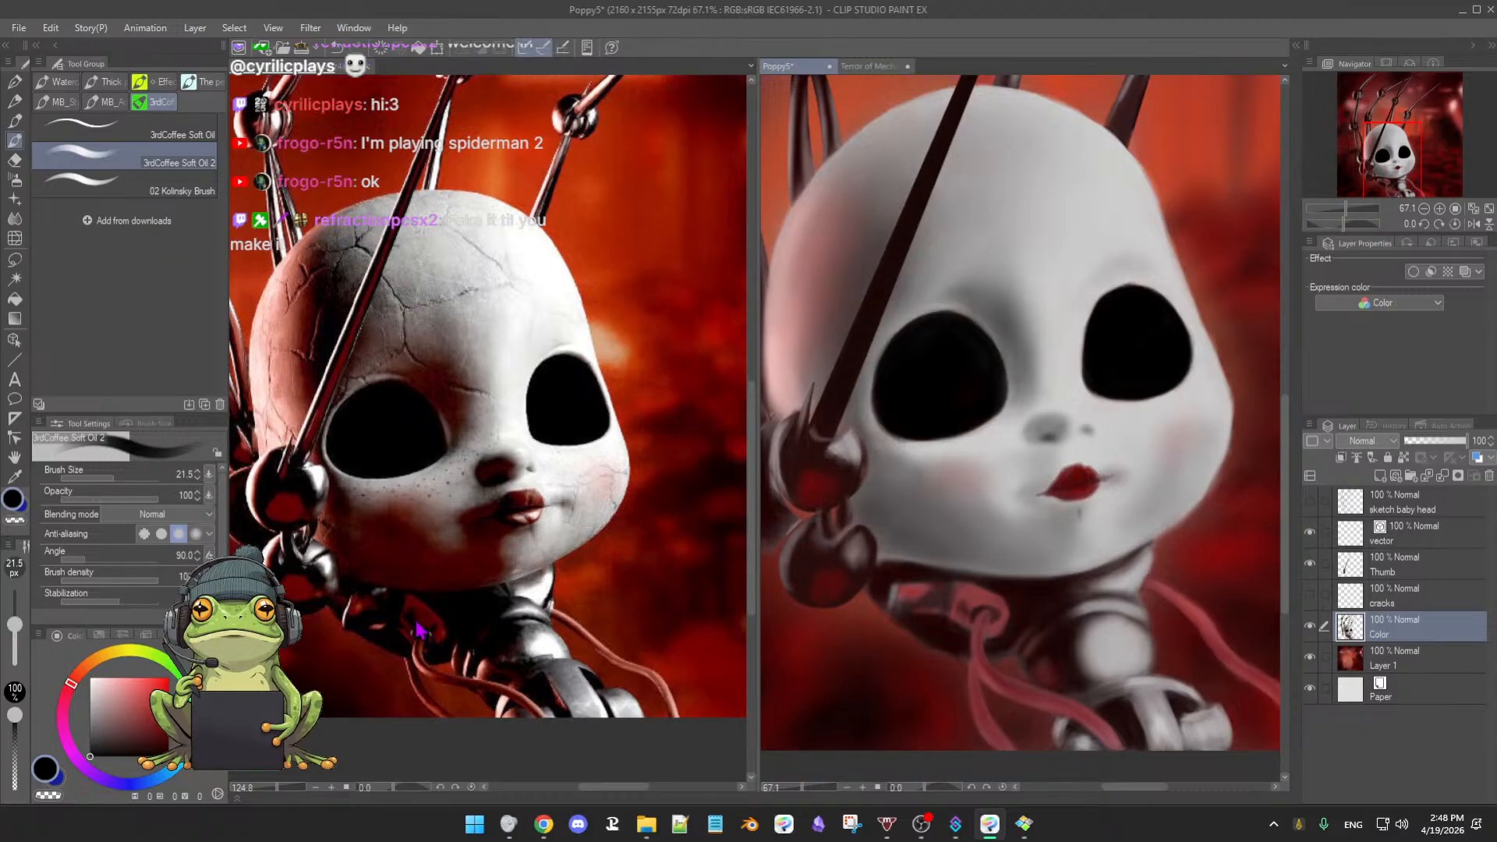
- Pick dark red and pale face grey, shrinking the brush to 7.1 for neck detailing
alt+click(981, 616)
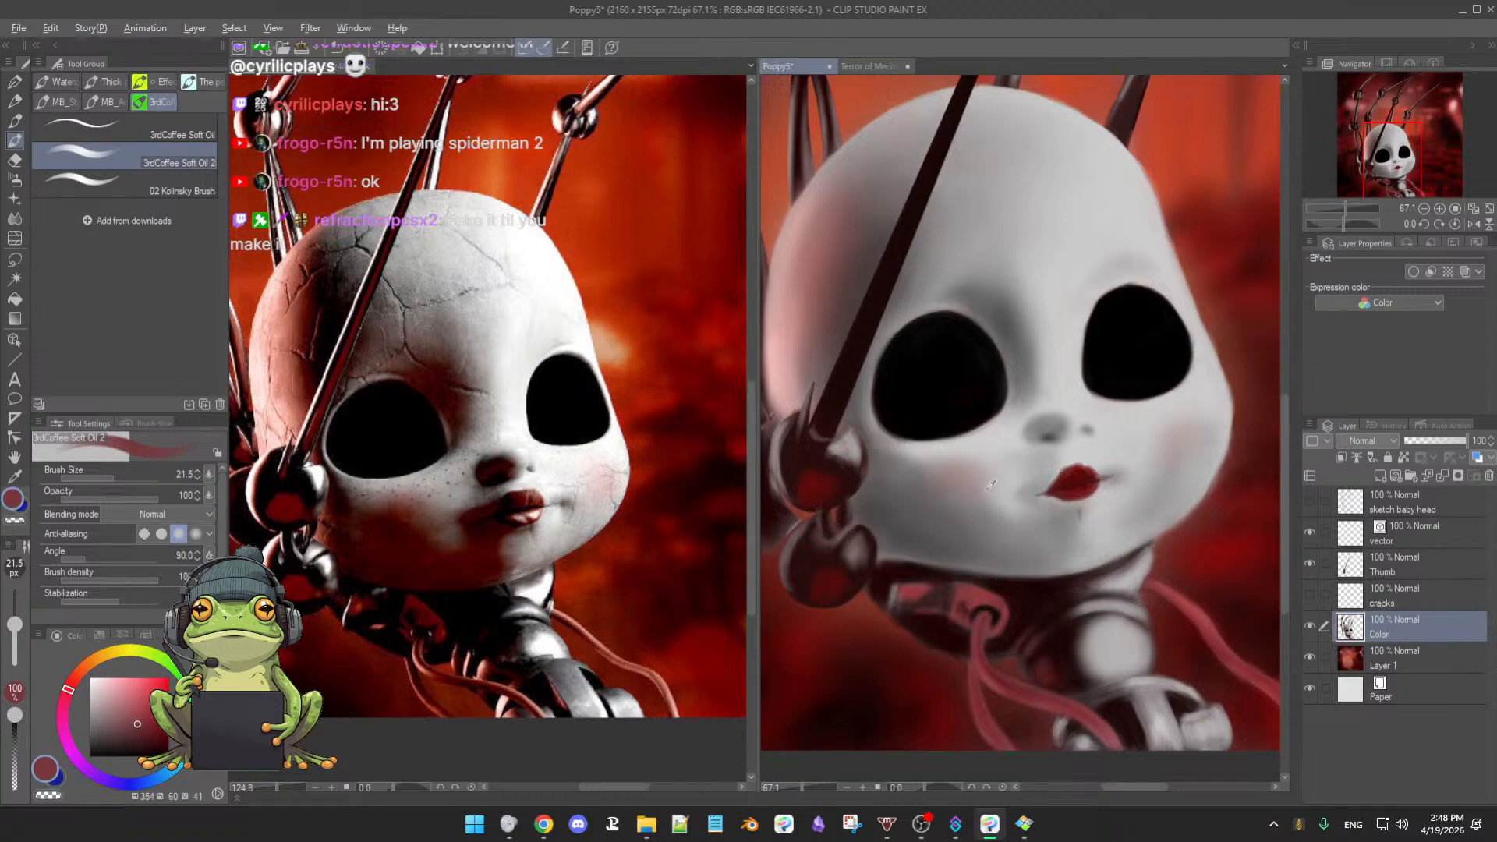
alt+click(1015, 427)
key(bracketleft)
key(bracketleft)
key(bracketleft)
key(bracketleft)
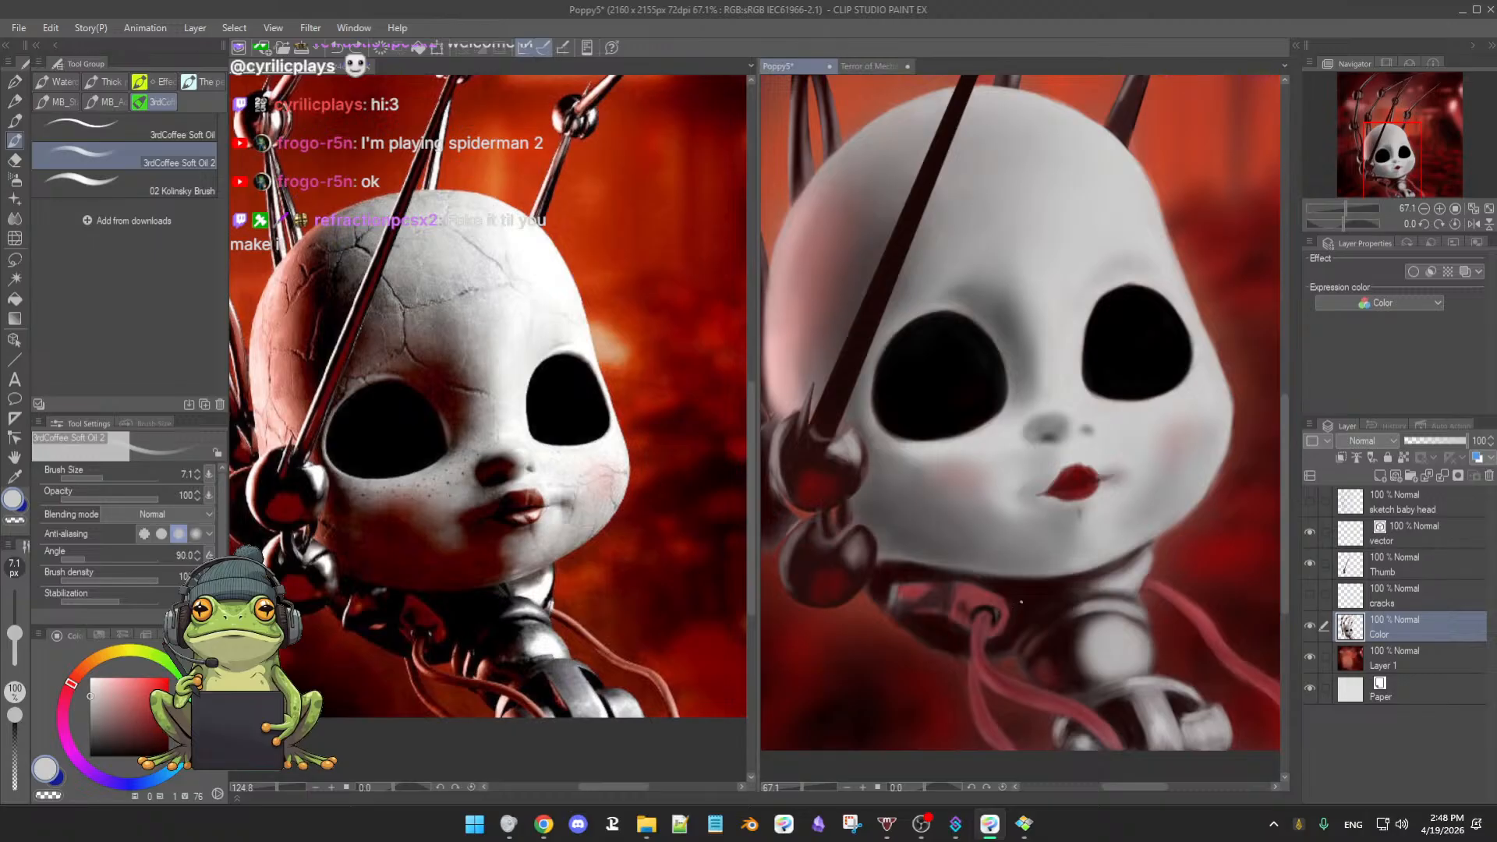
scroll(1015, 602, up, 5)
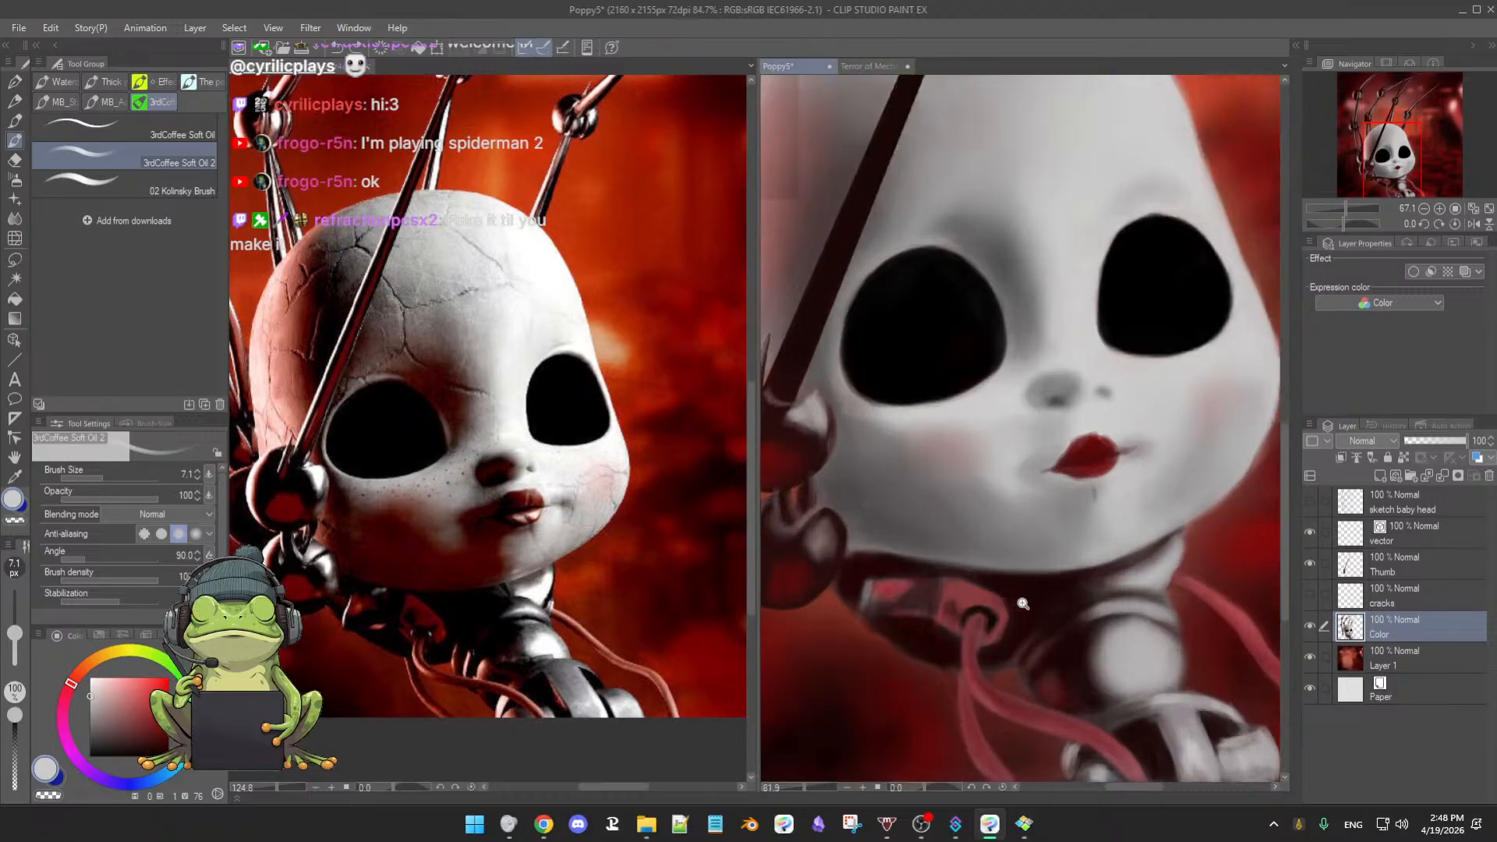
- At 173.1% zoom, paint the cable's socket ring with alternating near-black and dark red, then zoom out
alt+click(981, 612)
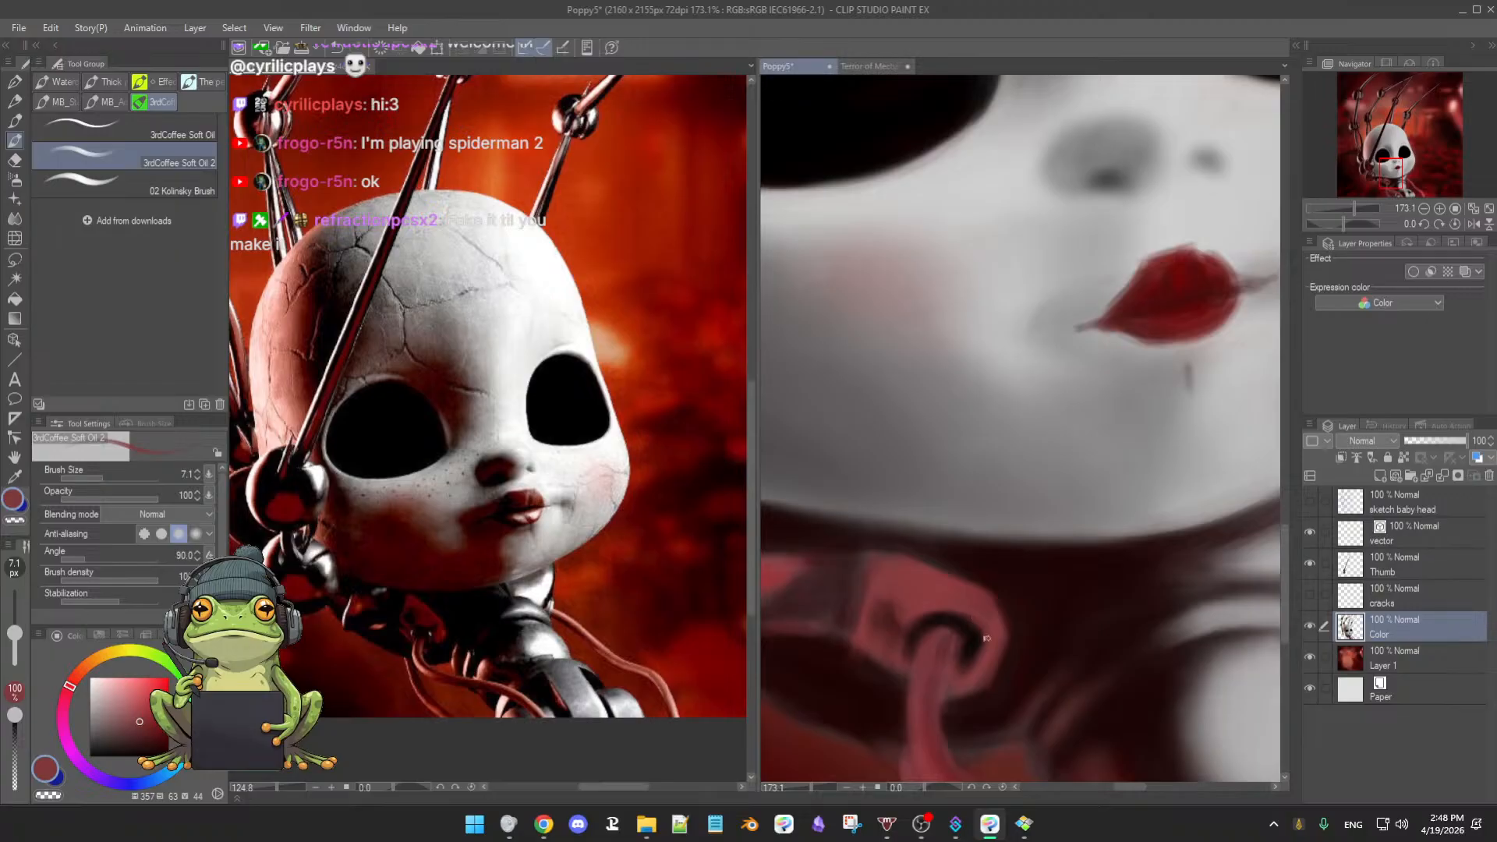
alt+click(929, 654)
alt+click(974, 641)
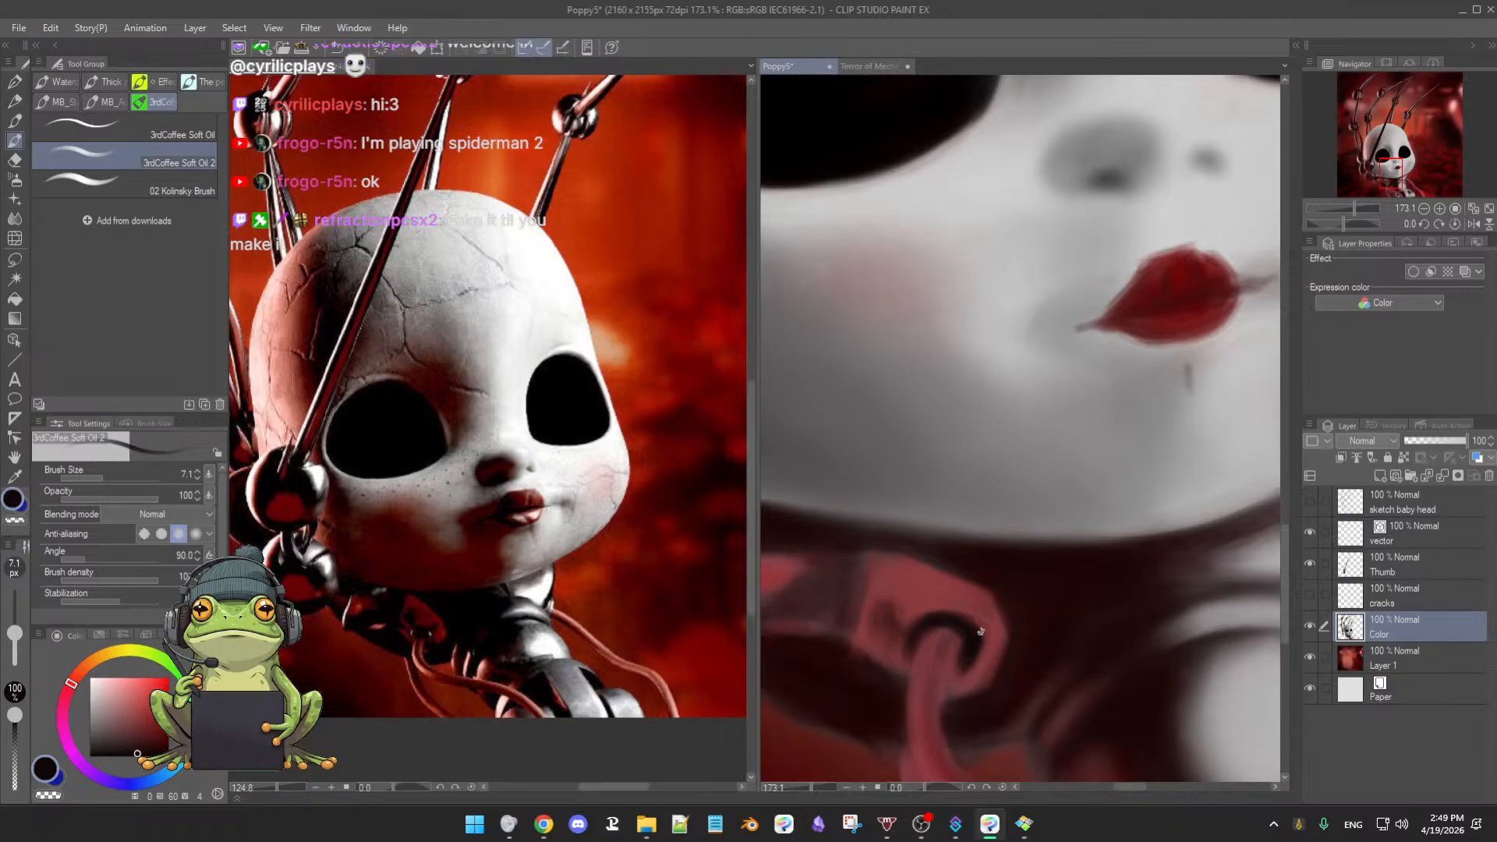
alt+click(984, 224)
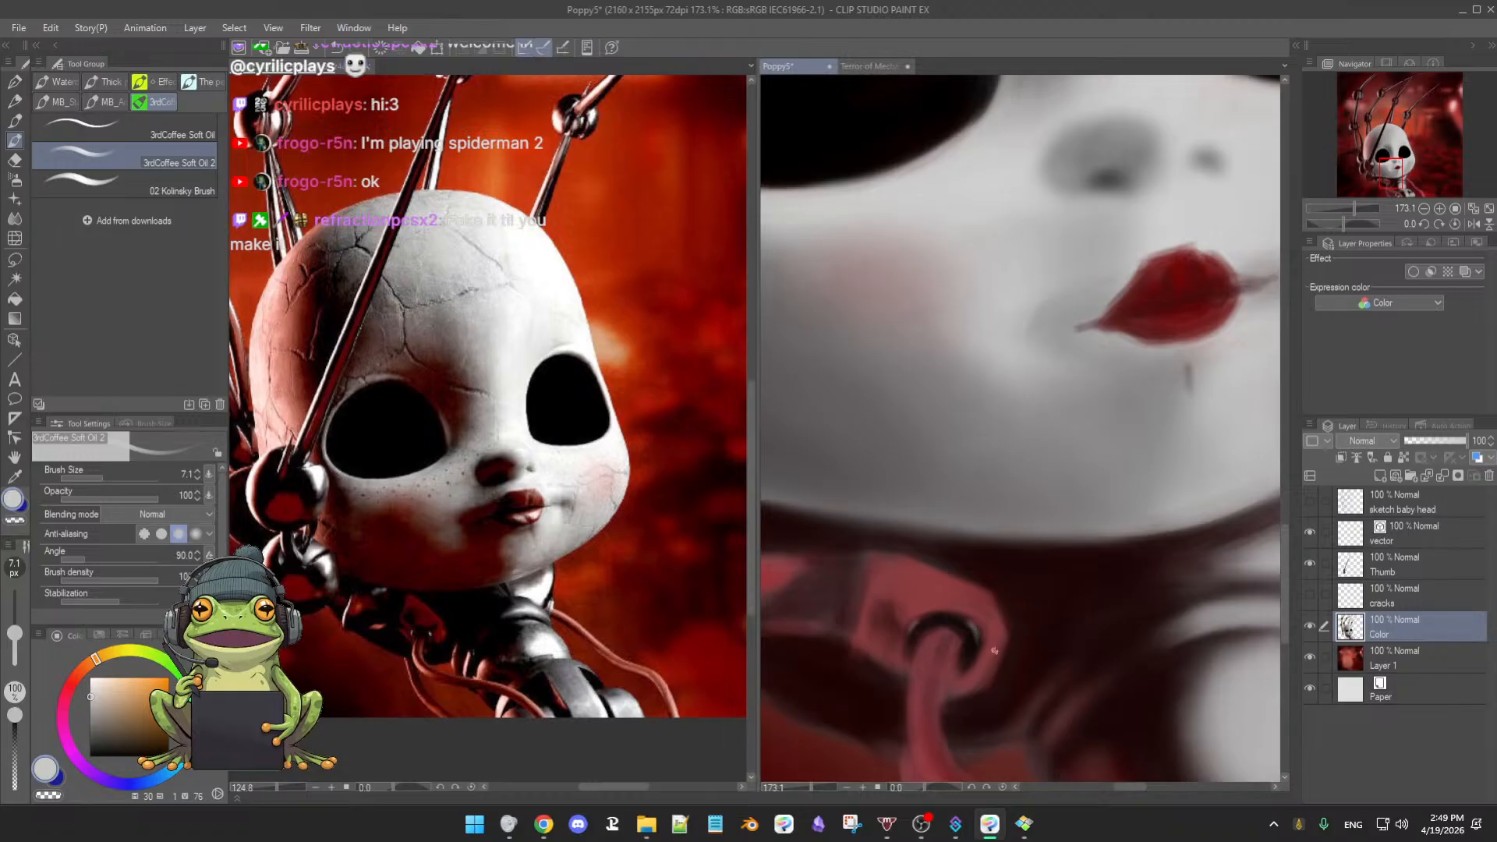
alt+click(963, 658)
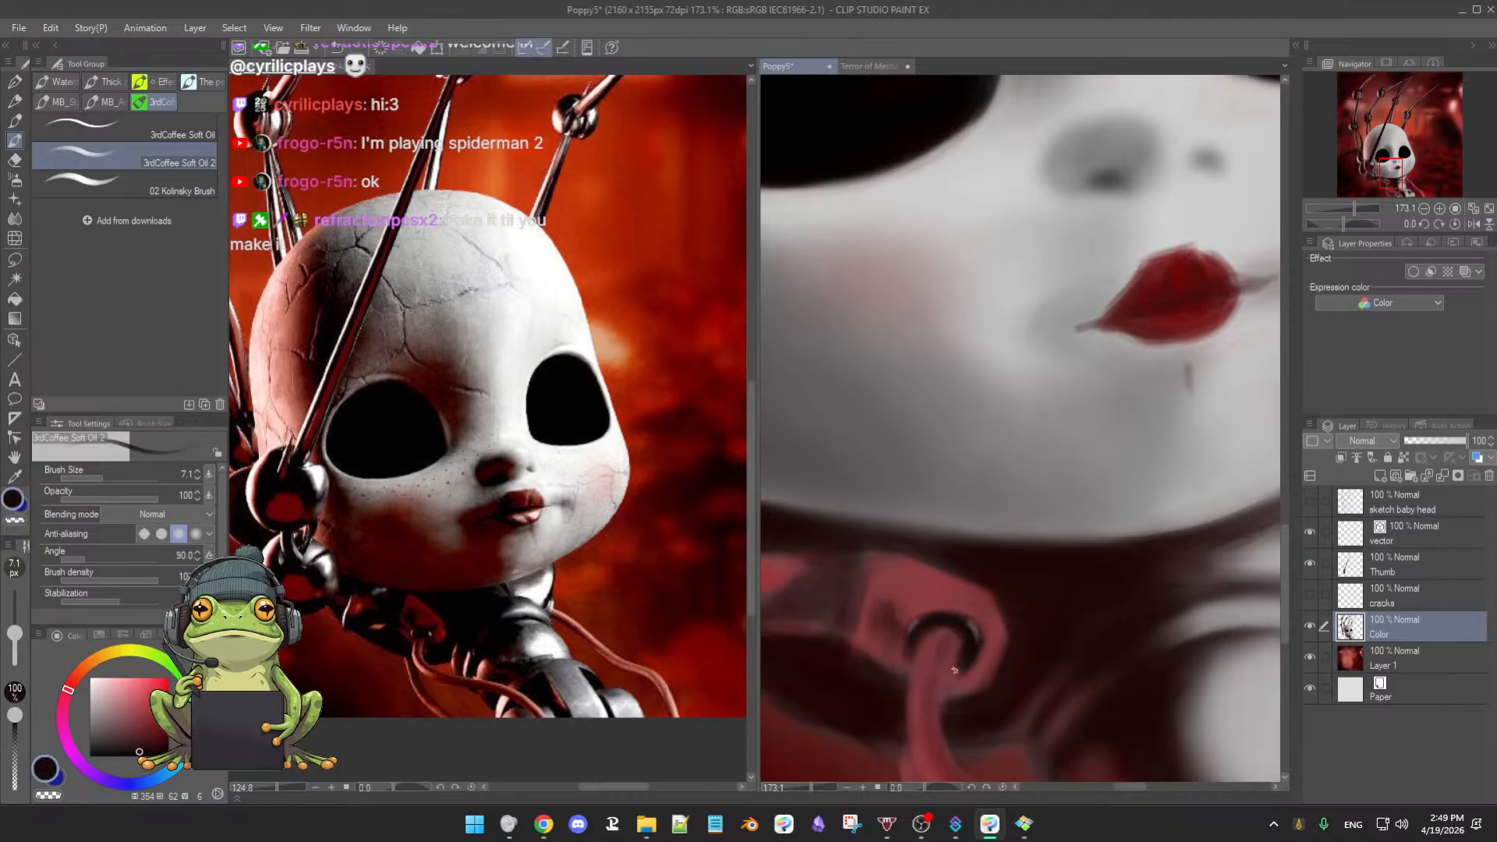
alt+click(956, 653)
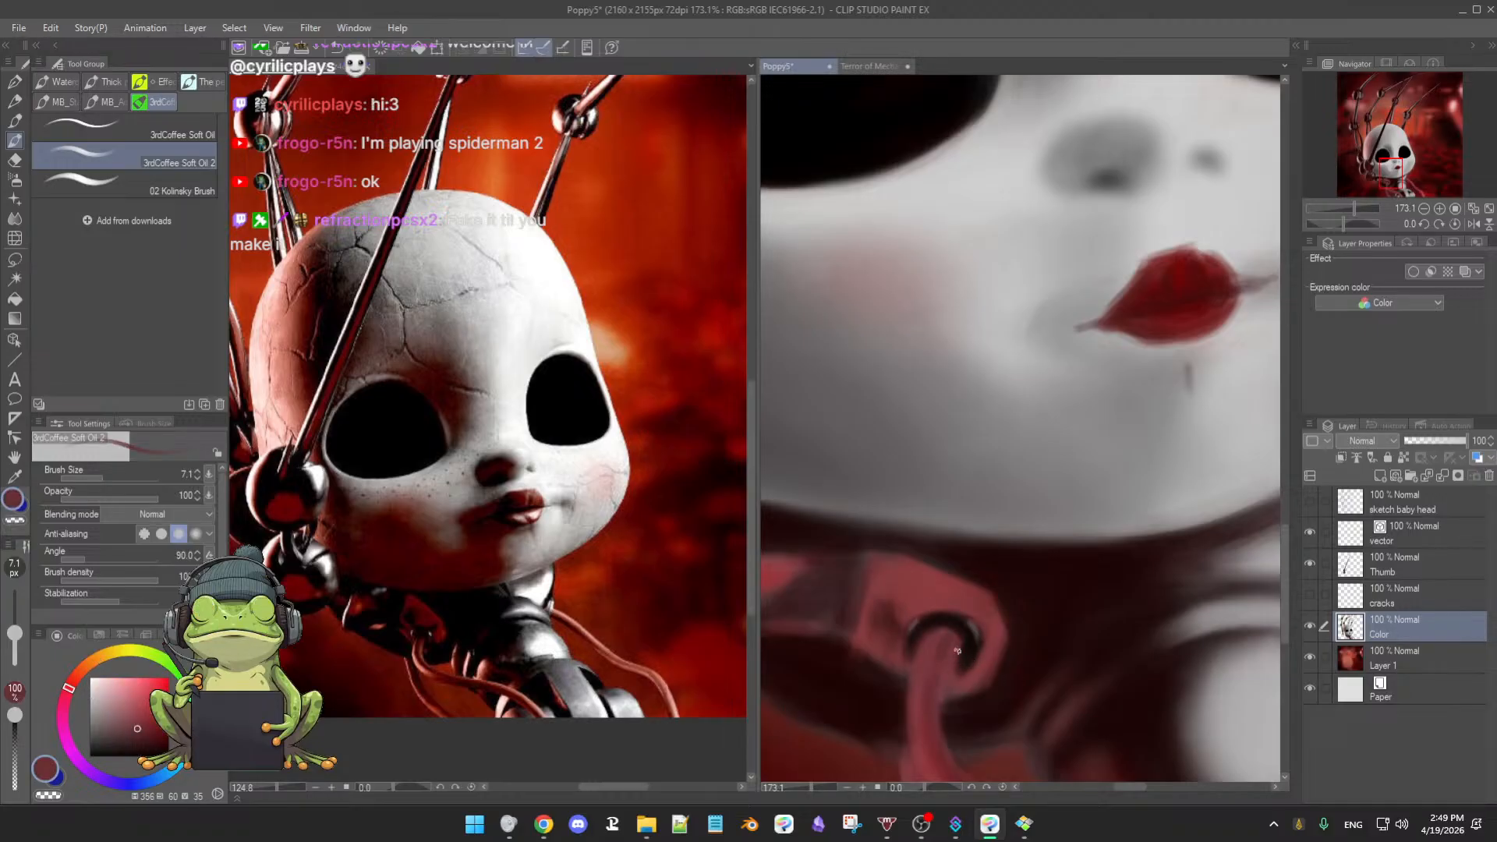
alt+click(916, 633)
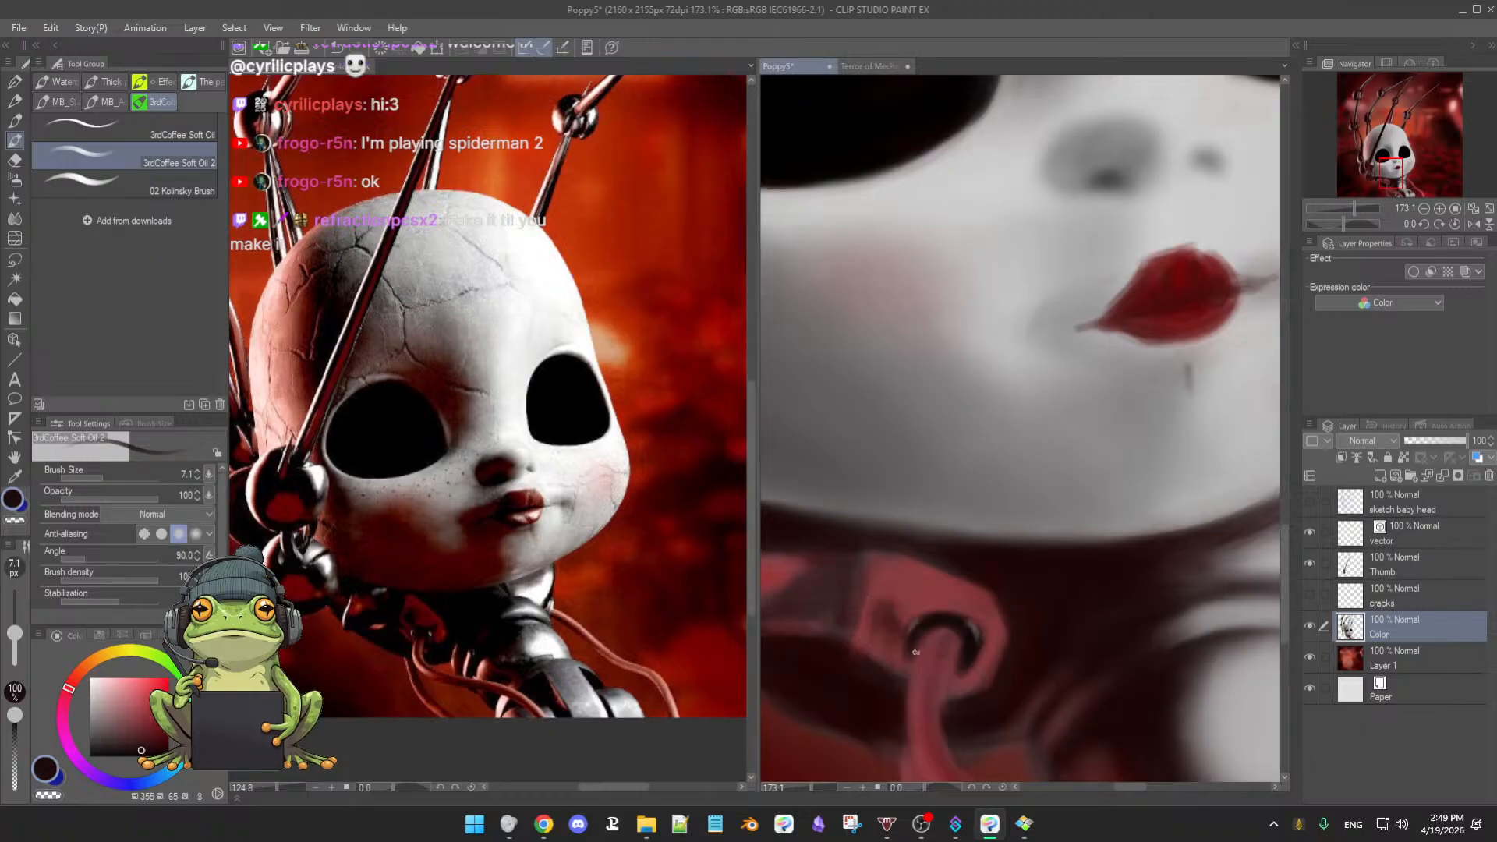
alt+click(939, 634)
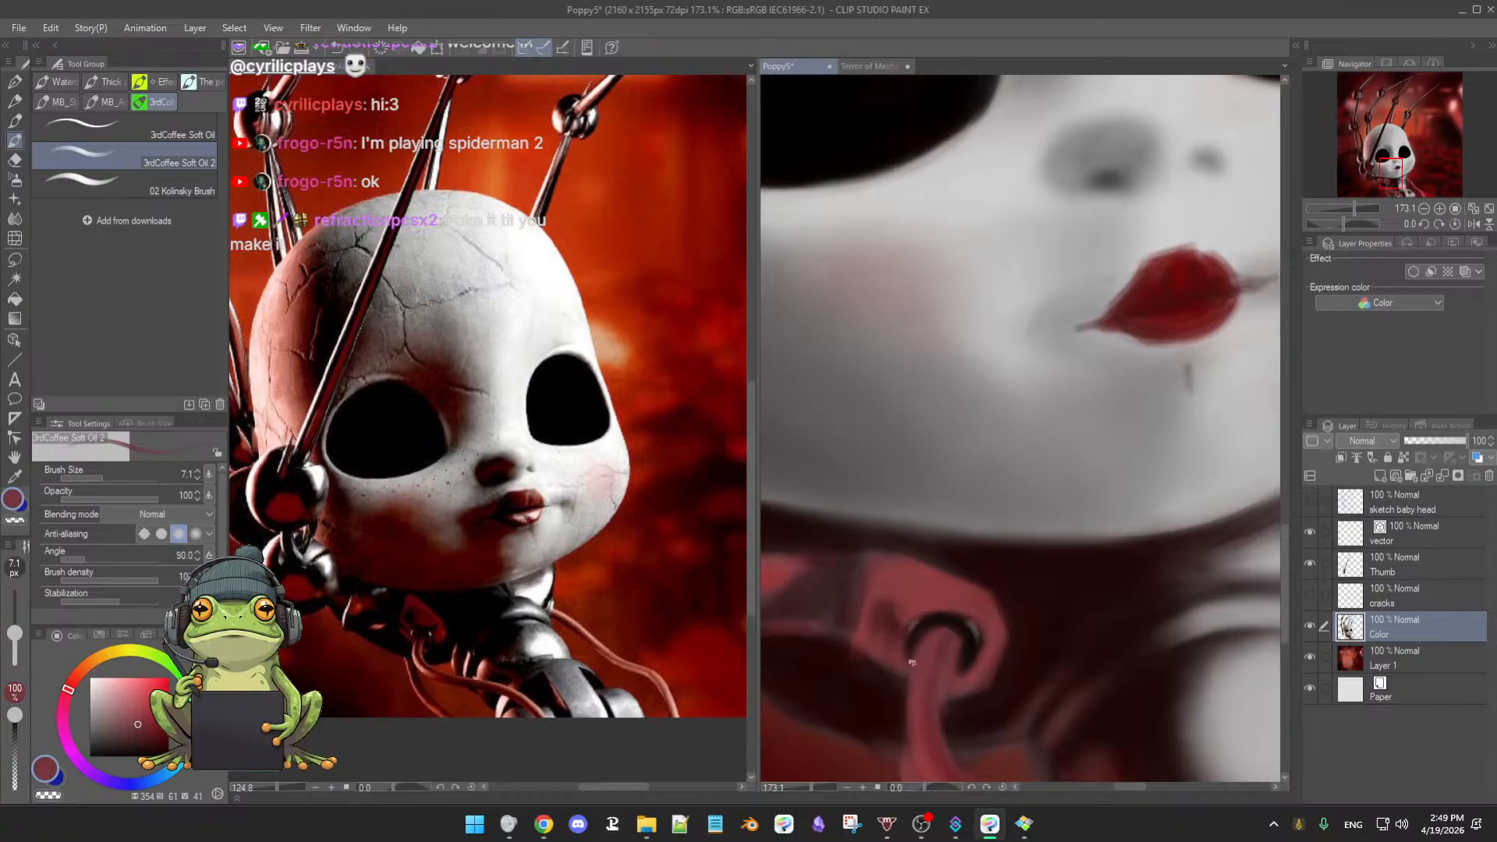
drag(961, 673, 863, 750)
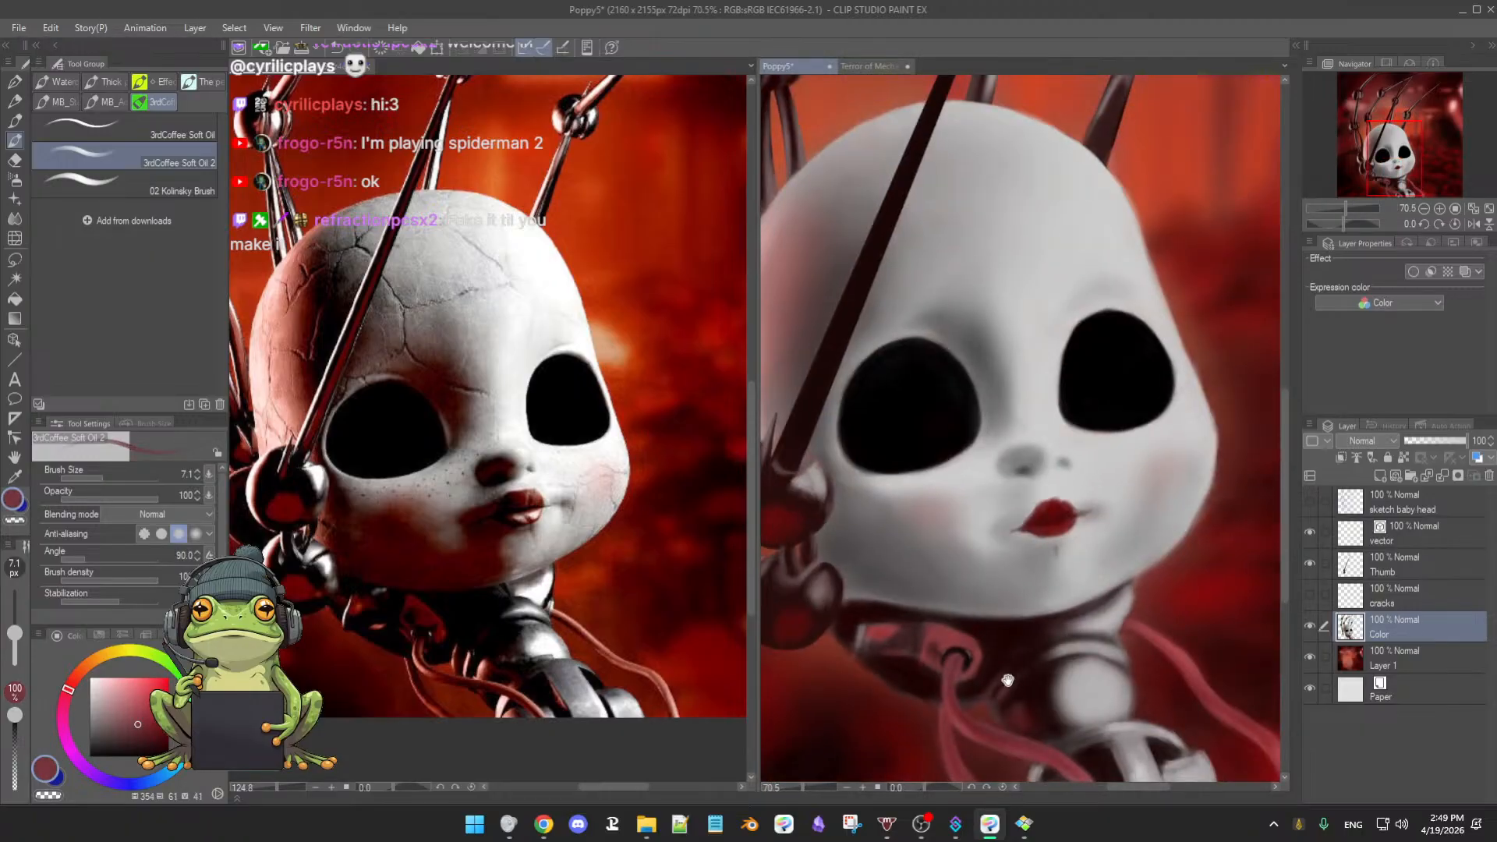
- Zoom out to 30.7% to review the painting, return to 106.9%, and pick near-black
drag(1008, 680, 942, 697)
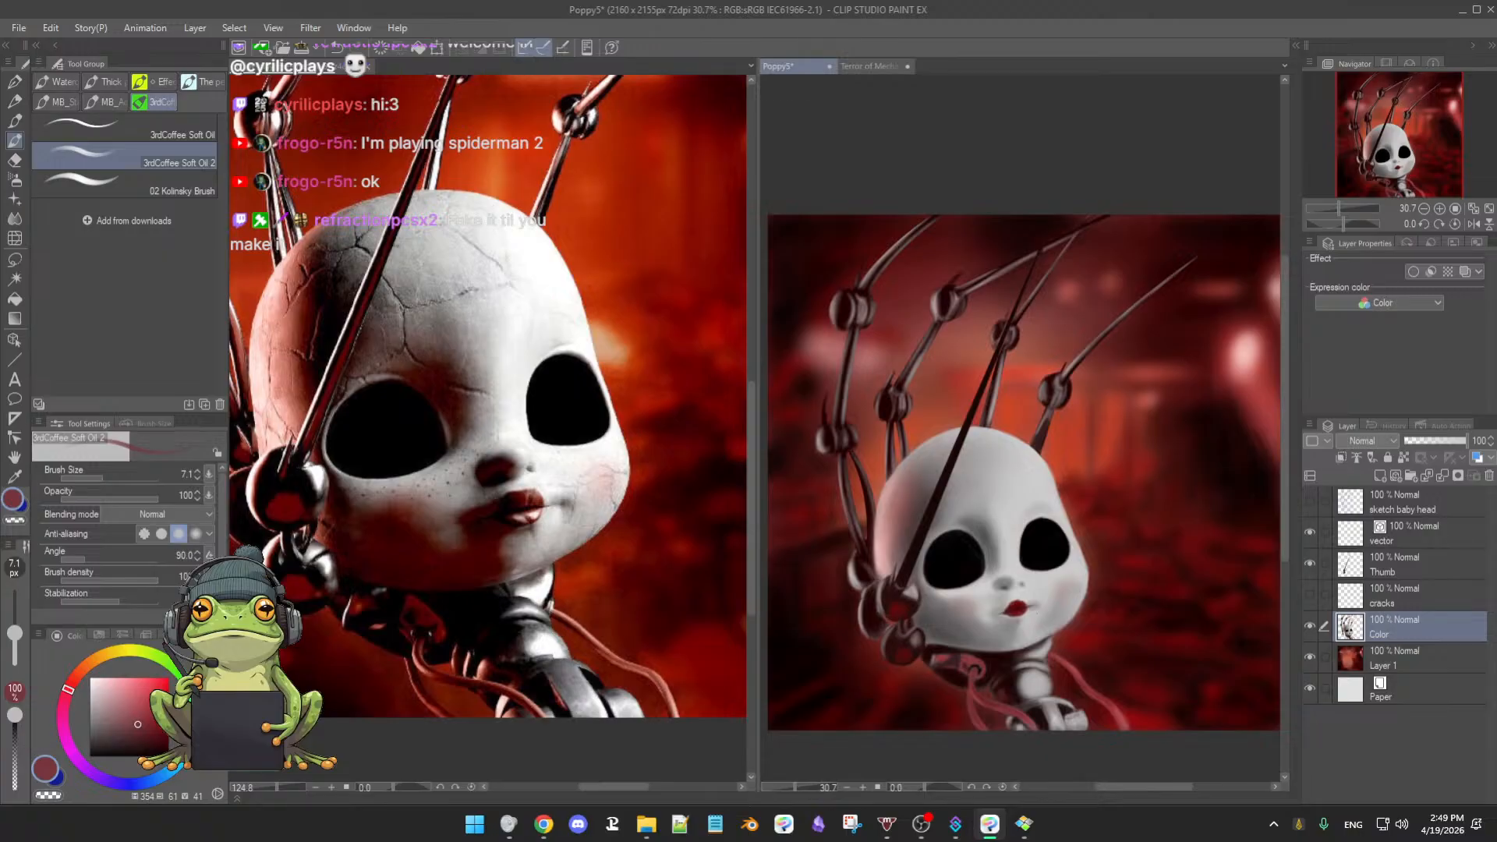
scroll(1047, 651, up, 2)
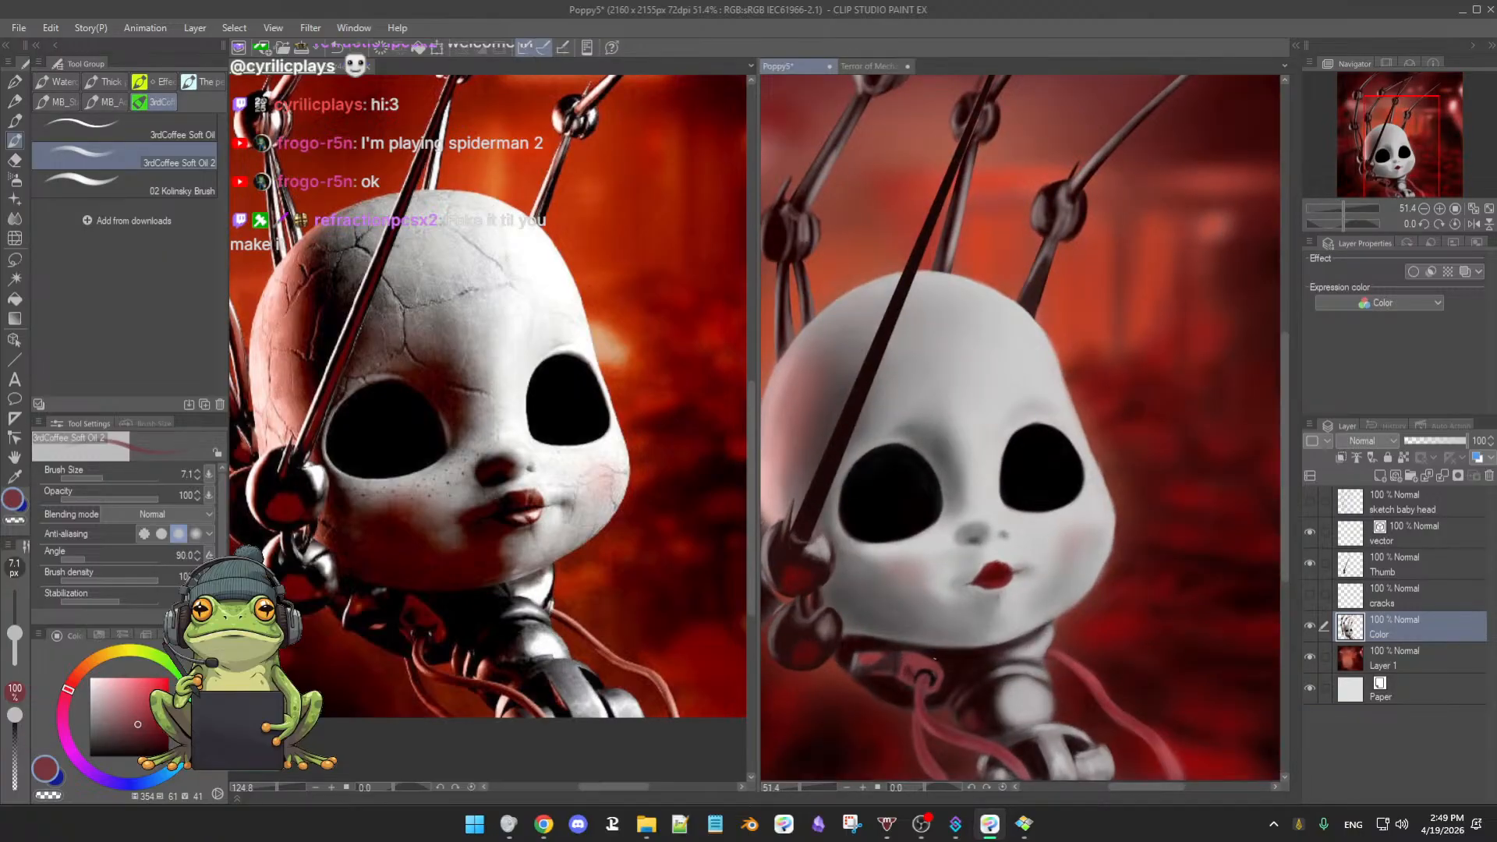
scroll(946, 660, up, 1)
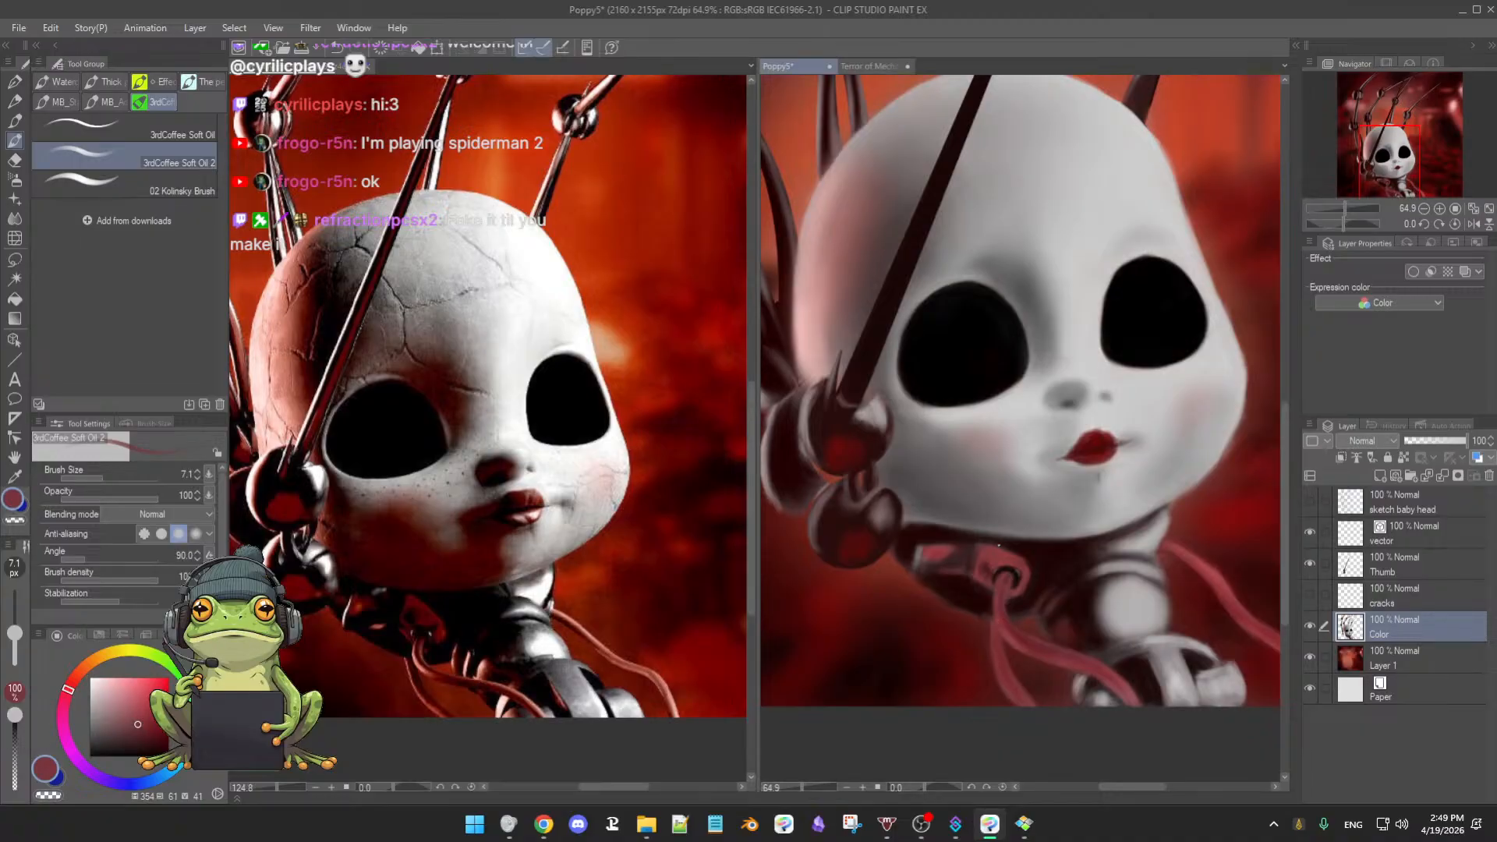
alt+click(1057, 554)
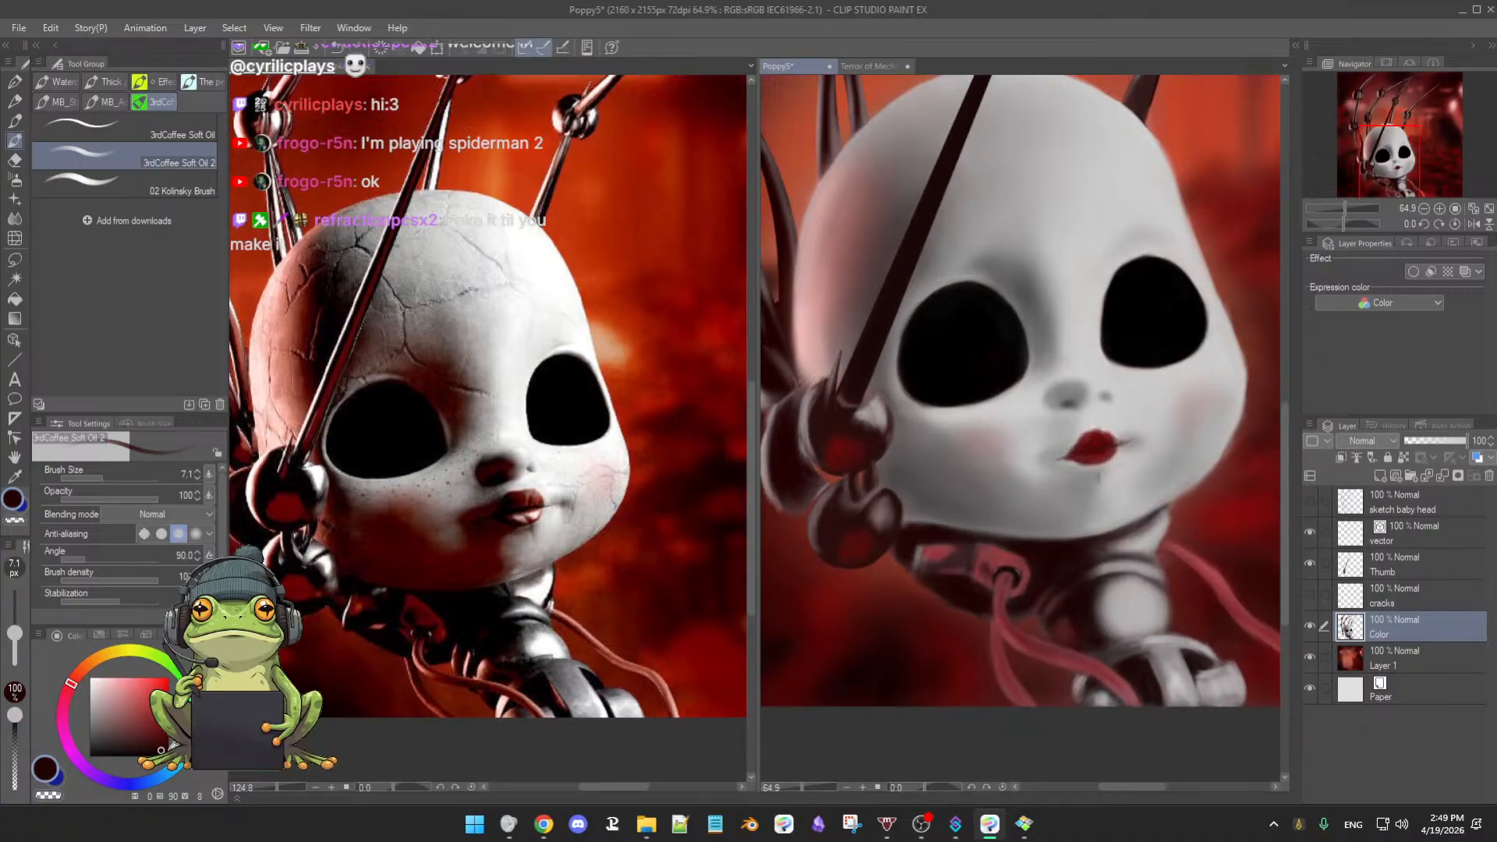
click(164, 752)
- Resize the soft oil brush to 17.6 and rotate the canvas about 39°
drag(1050, 559, 1061, 559)
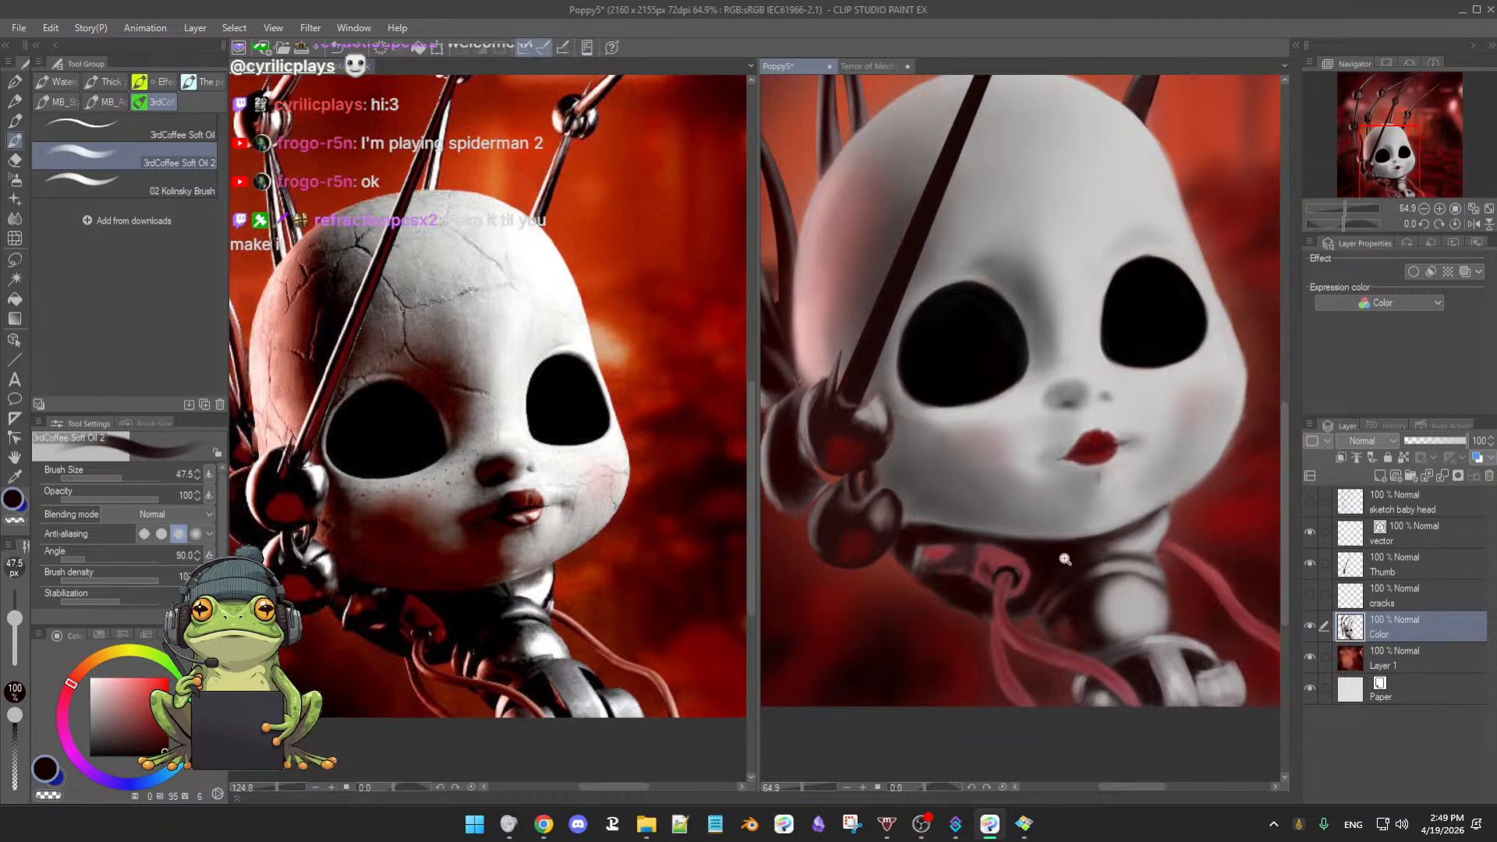
scroll(1047, 569, up, 3)
drag(1010, 540, 983, 541)
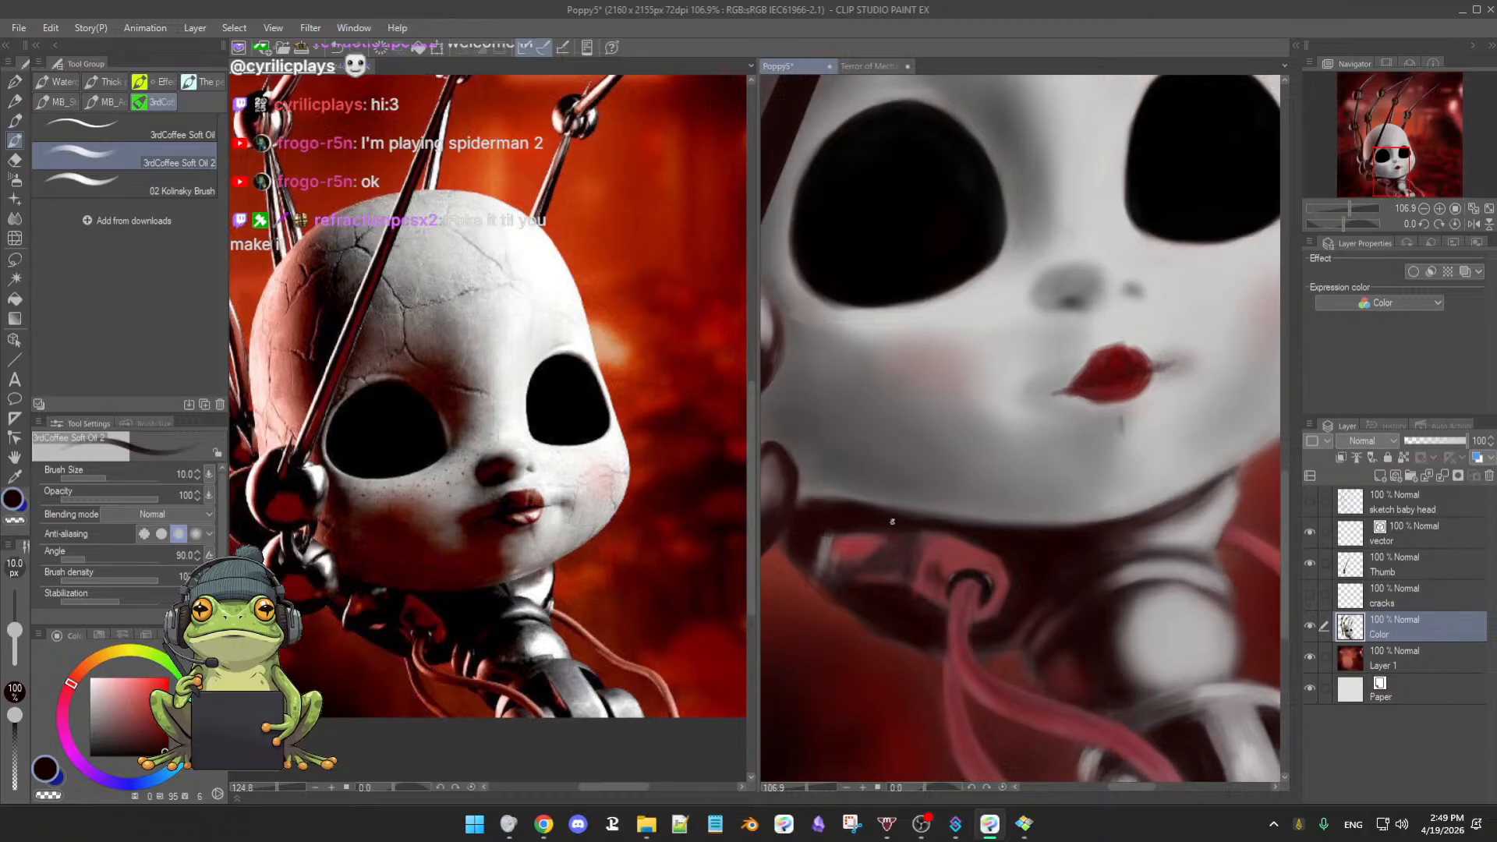
drag(835, 533, 841, 534)
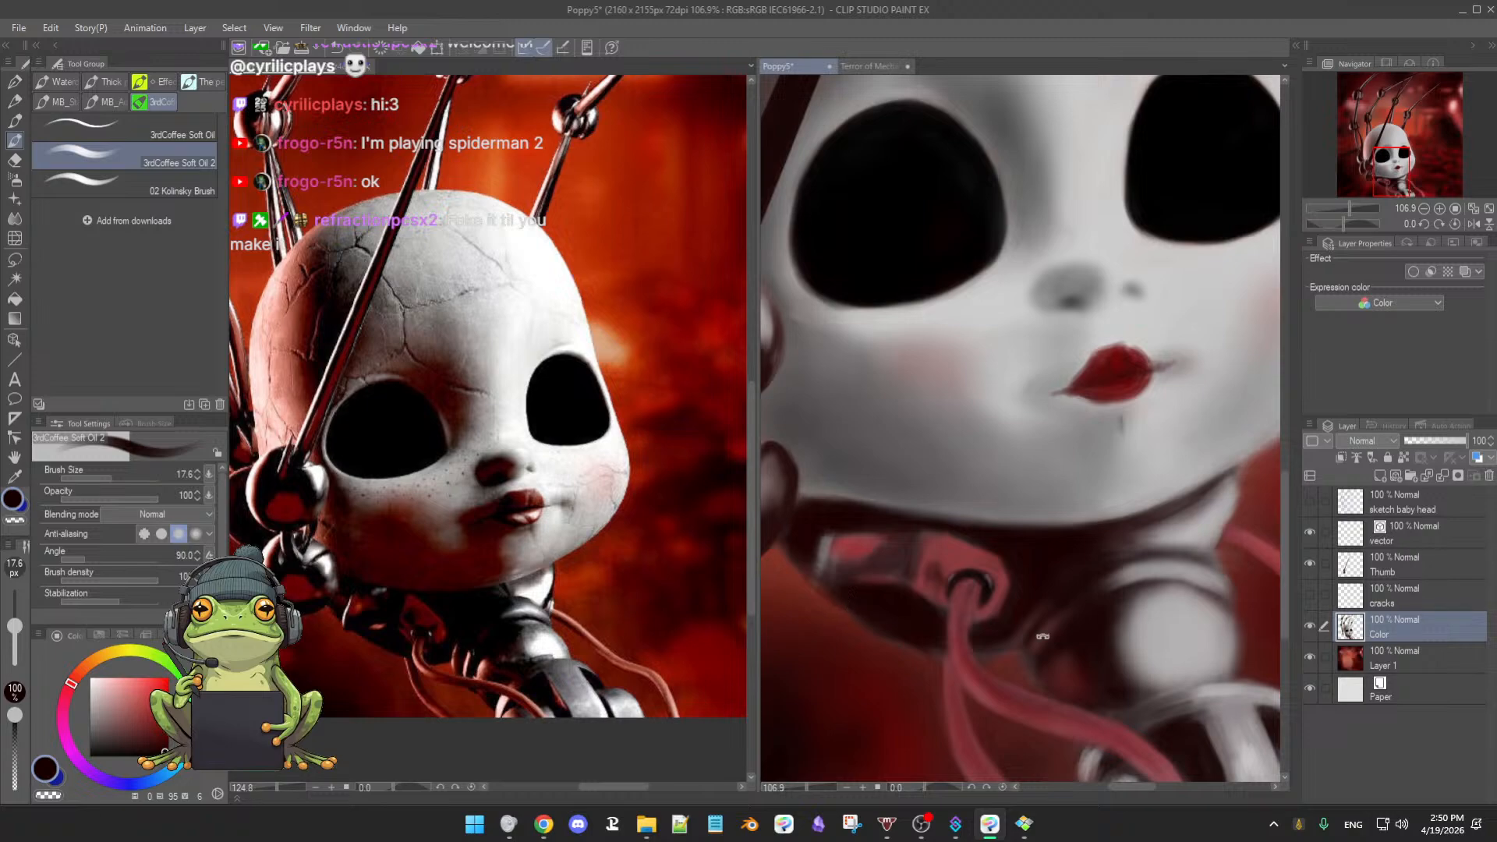
drag(1043, 636, 1022, 494)
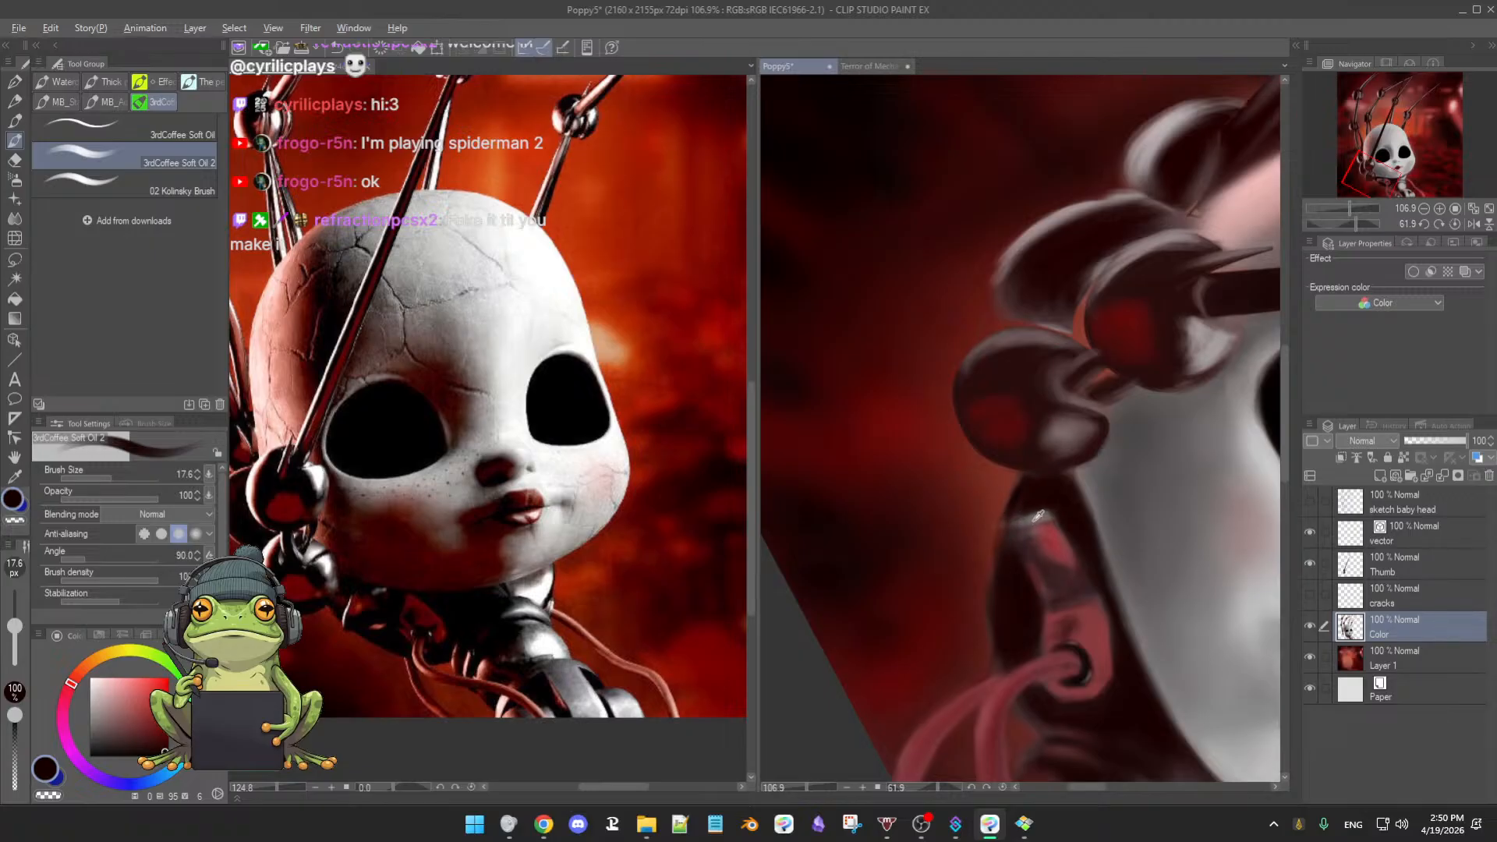
- Darken the shadows around the neck socket with sampled red-blacks, softening edges with the eraser
alt+click(1019, 522)
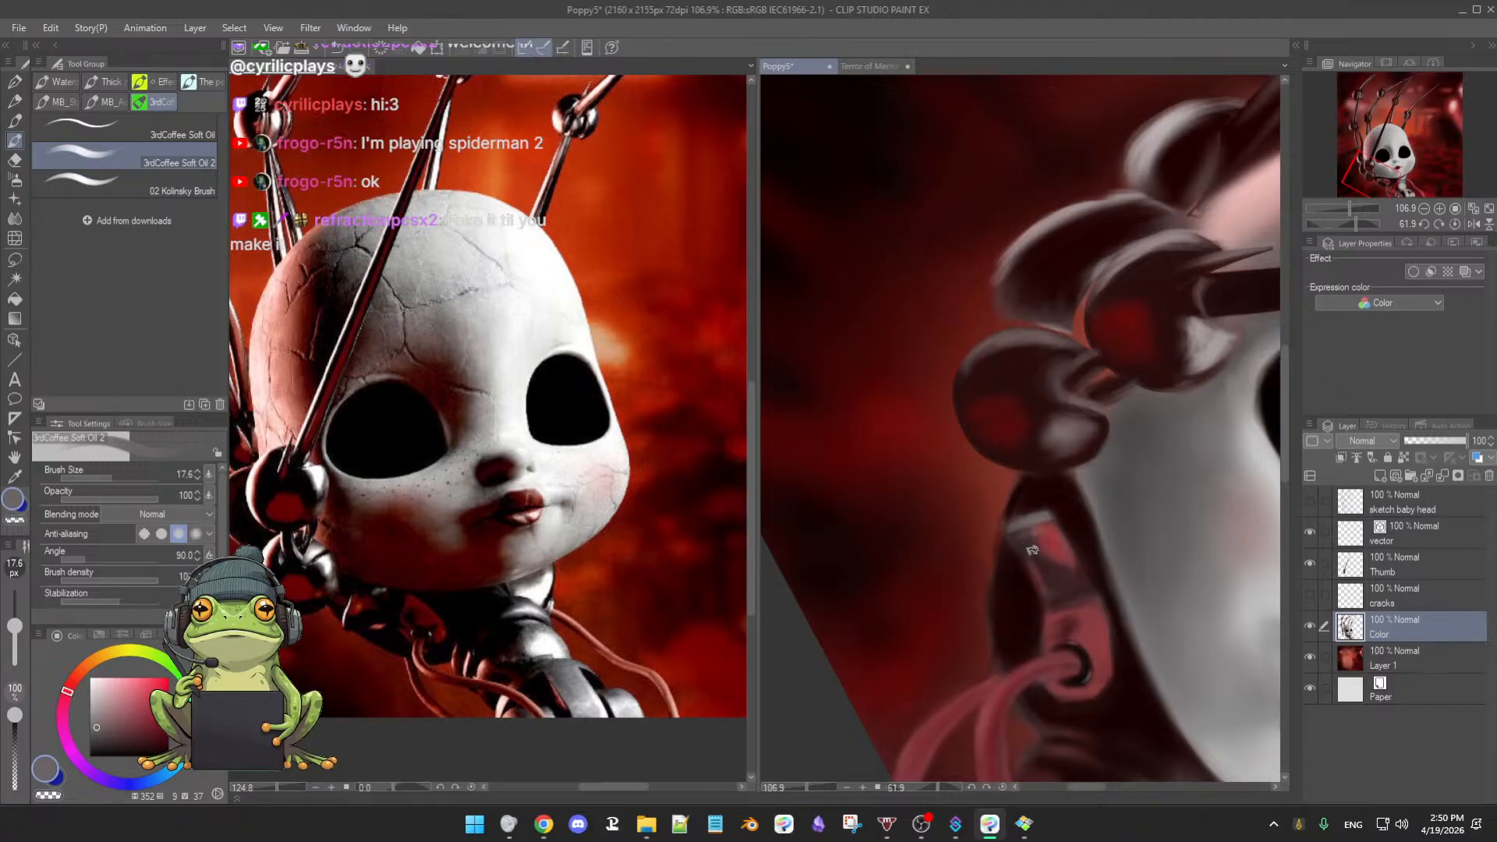
alt+click(994, 561)
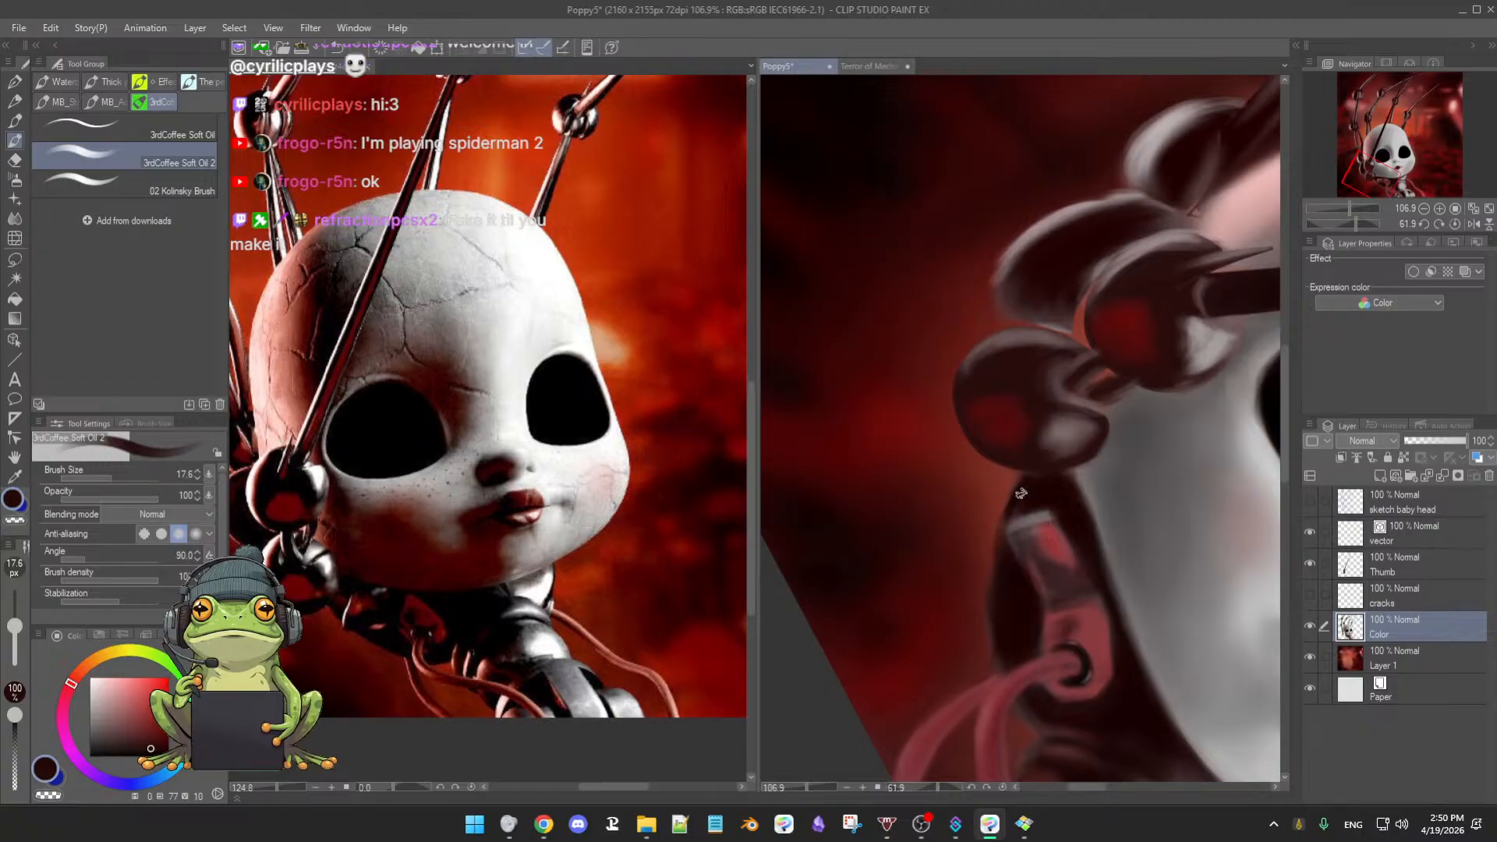
key(e)
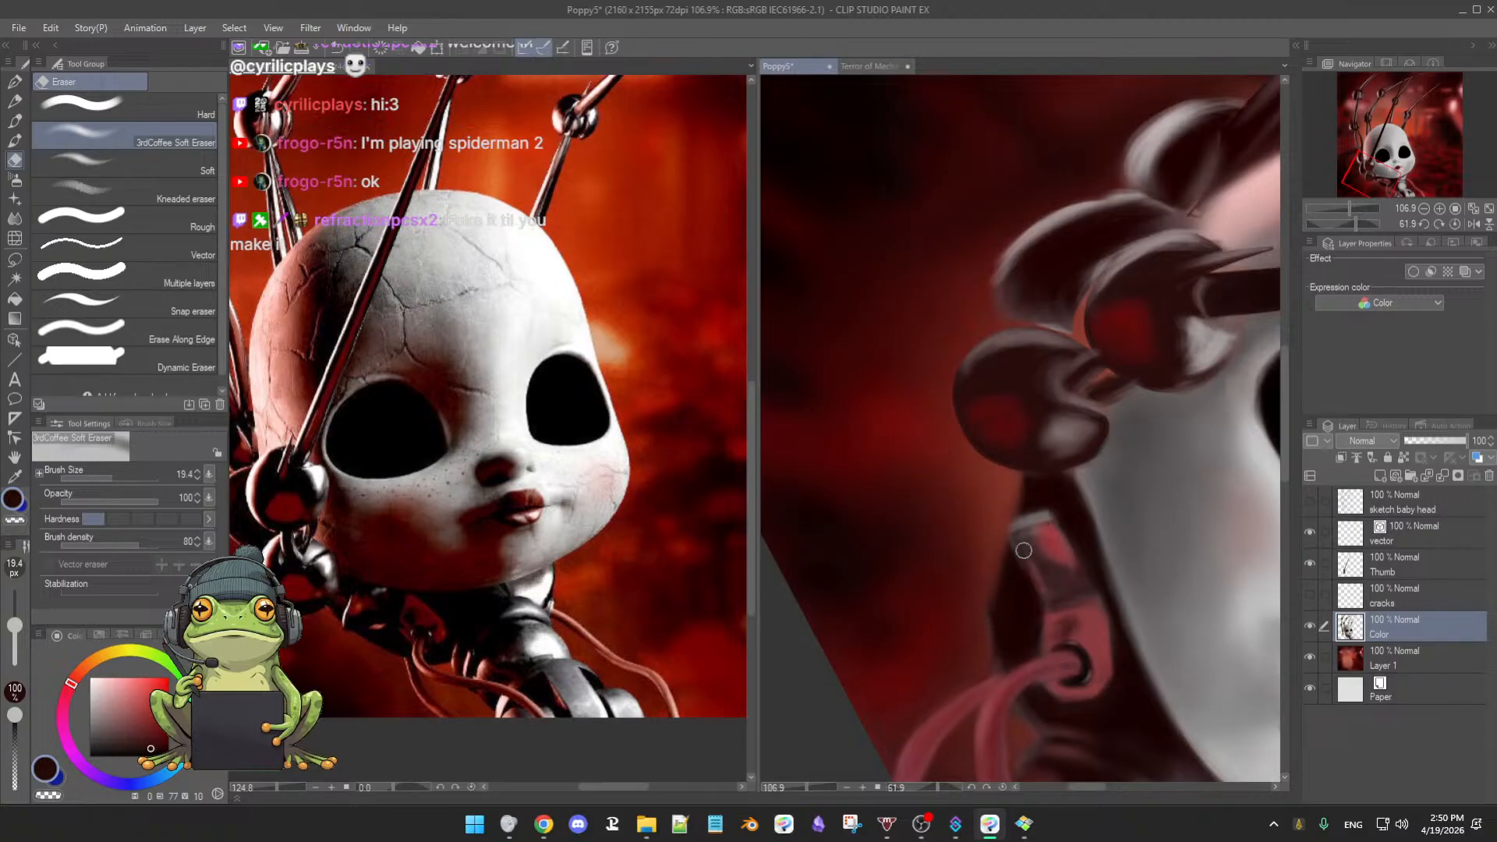
key(b)
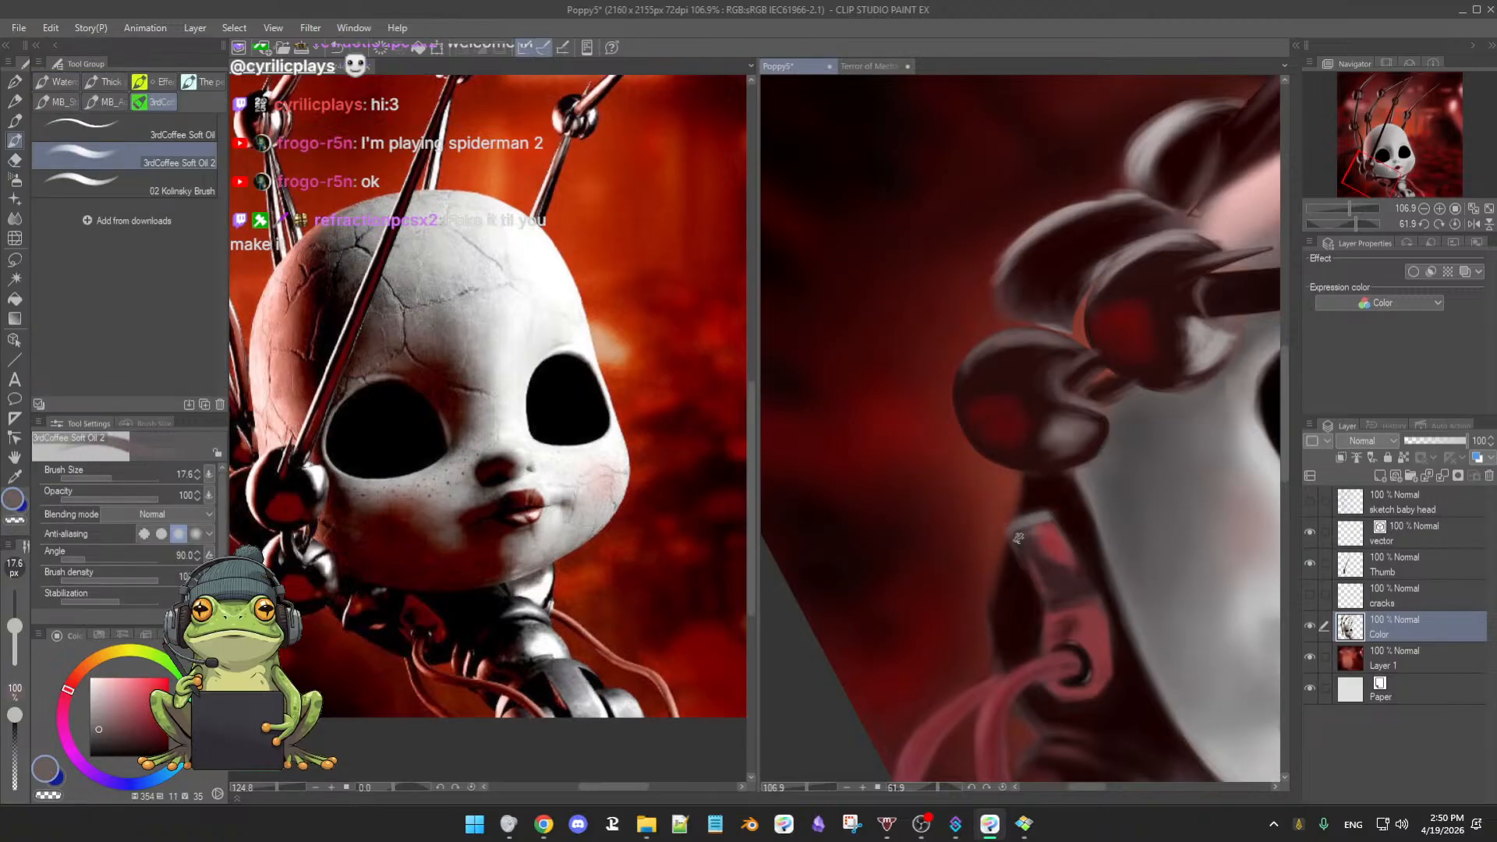
alt+click(1016, 534)
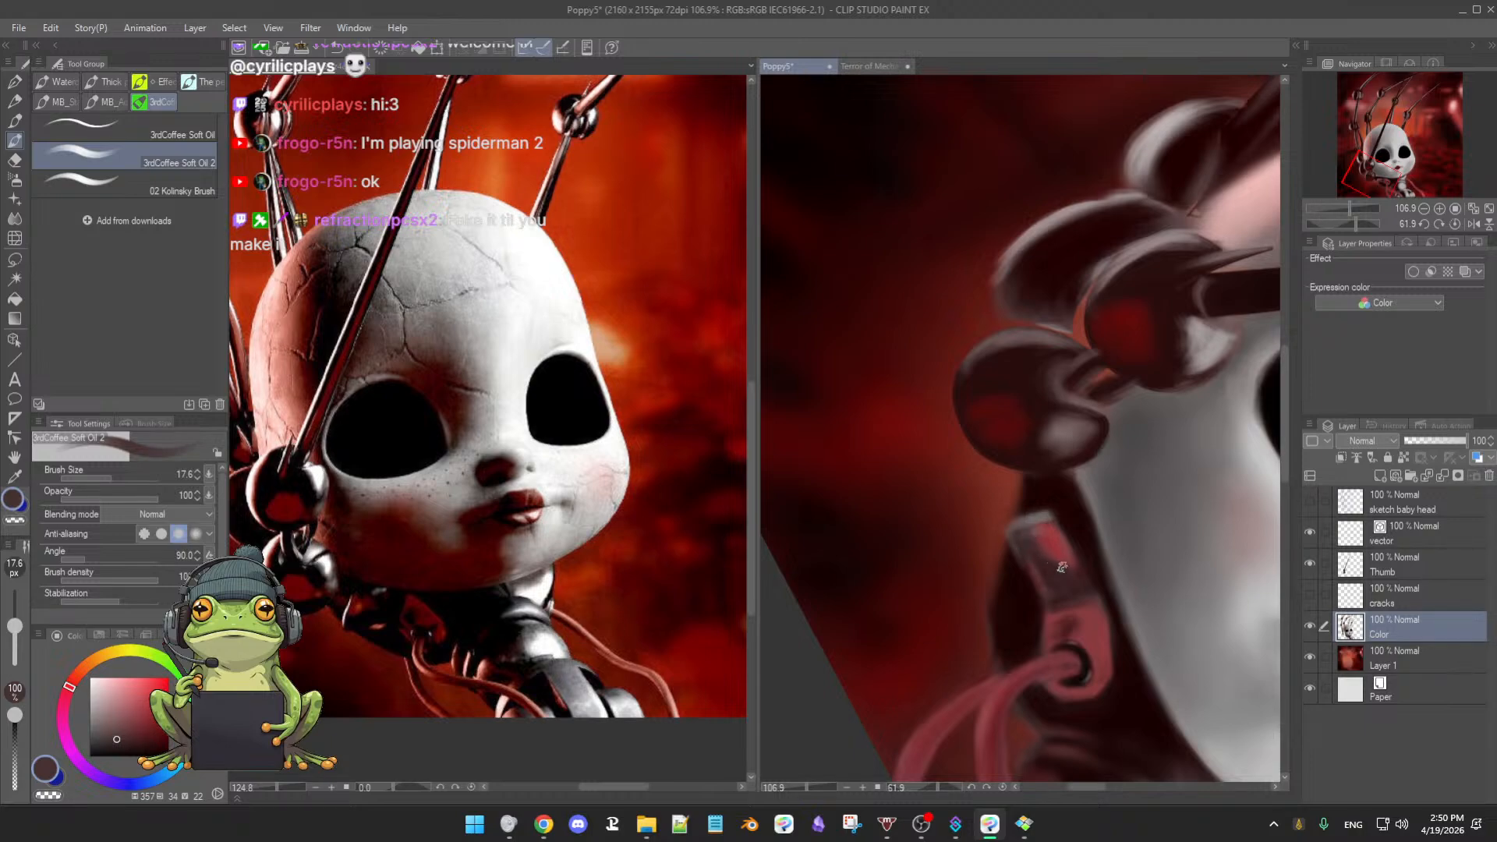
alt+click(1011, 571)
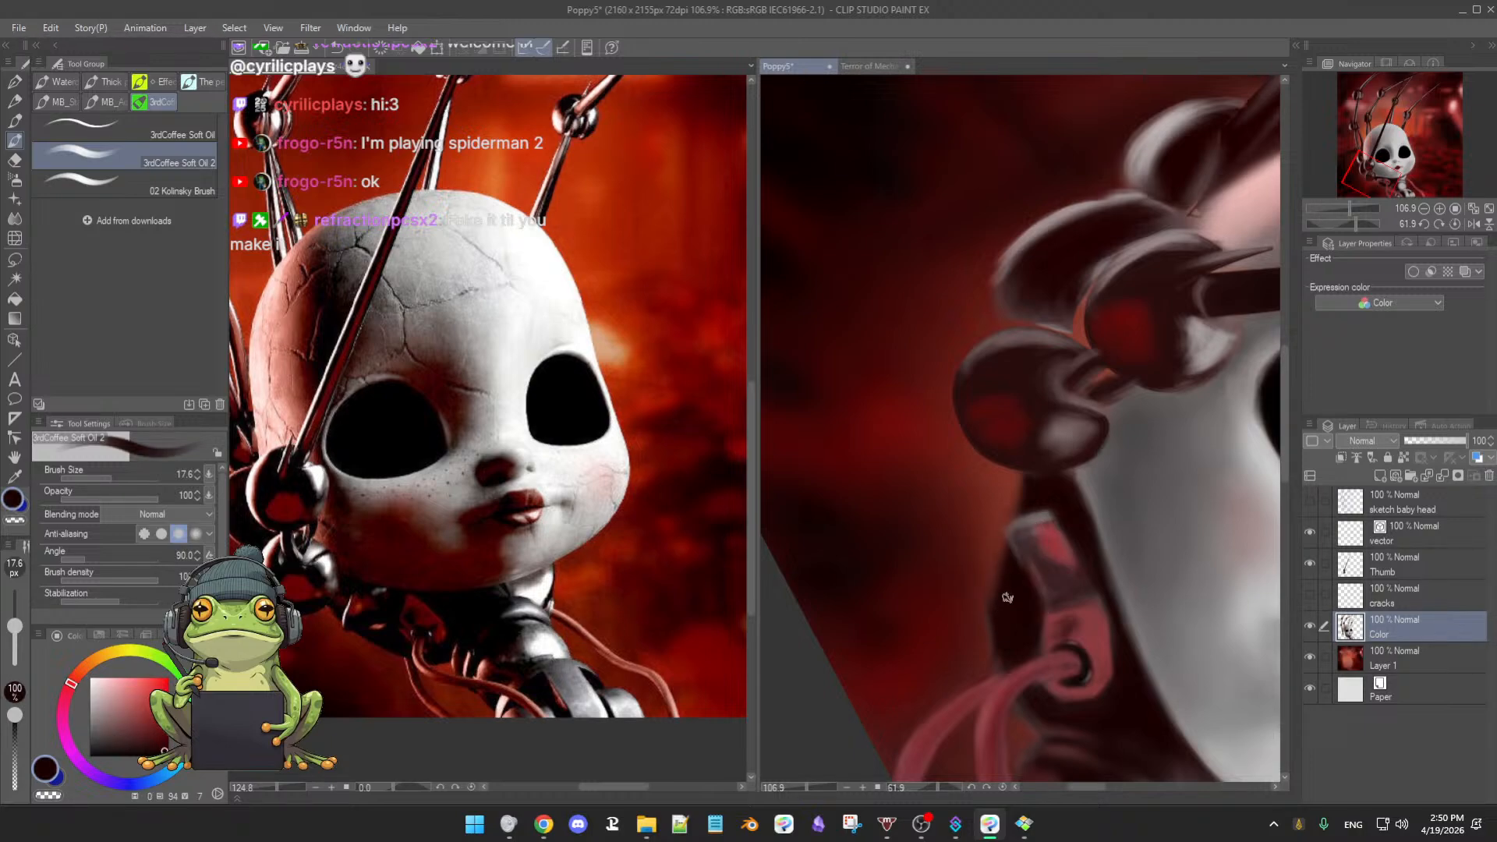
alt+click(1050, 492)
- Deepen the cable collar shadow with muted and near-black reds, then straighten the canvas and zoom out
drag(1050, 631, 1051, 551)
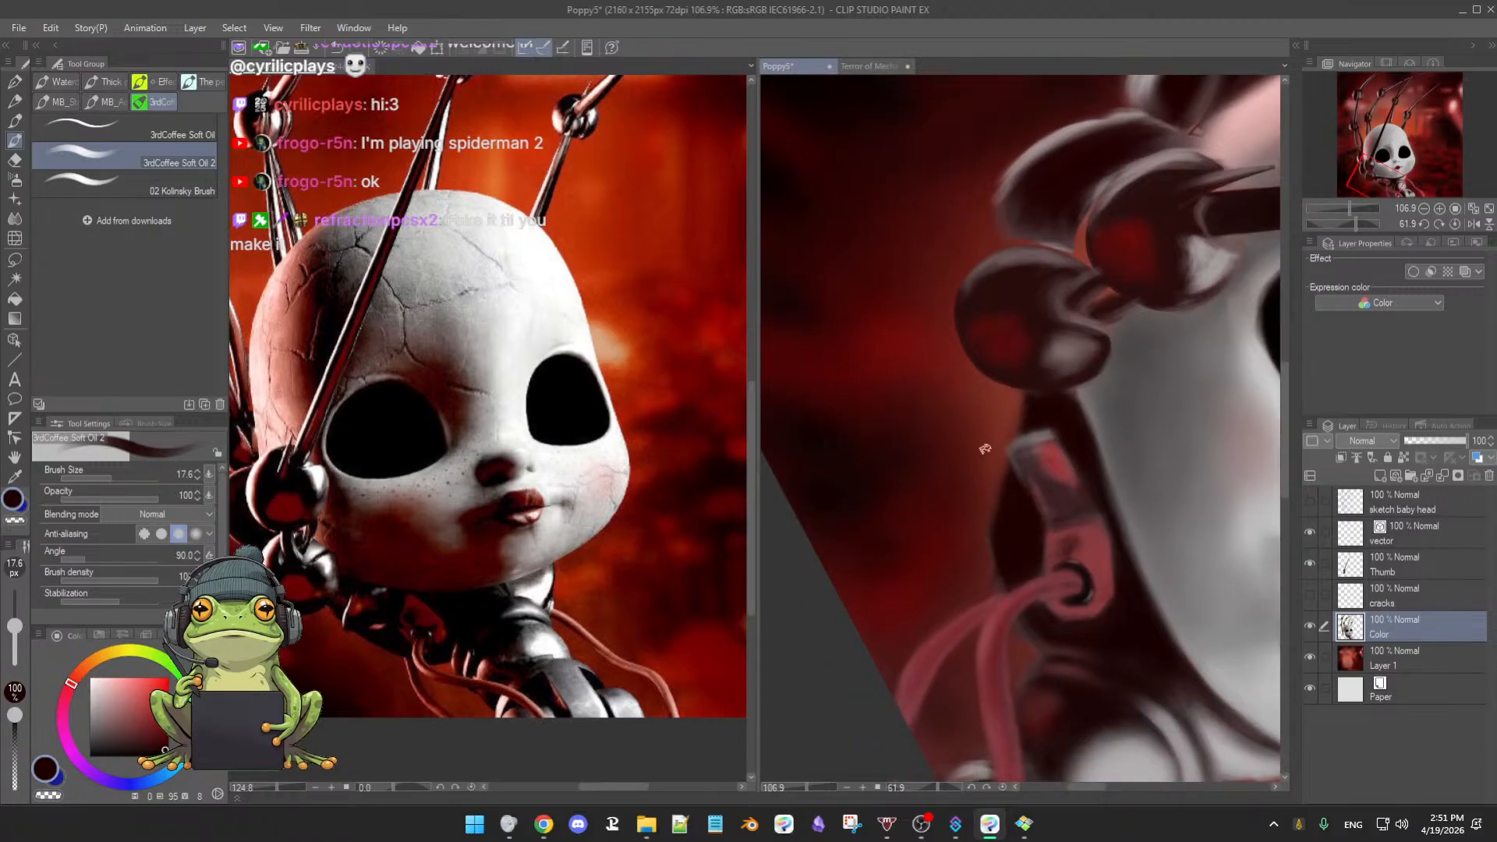
key(e)
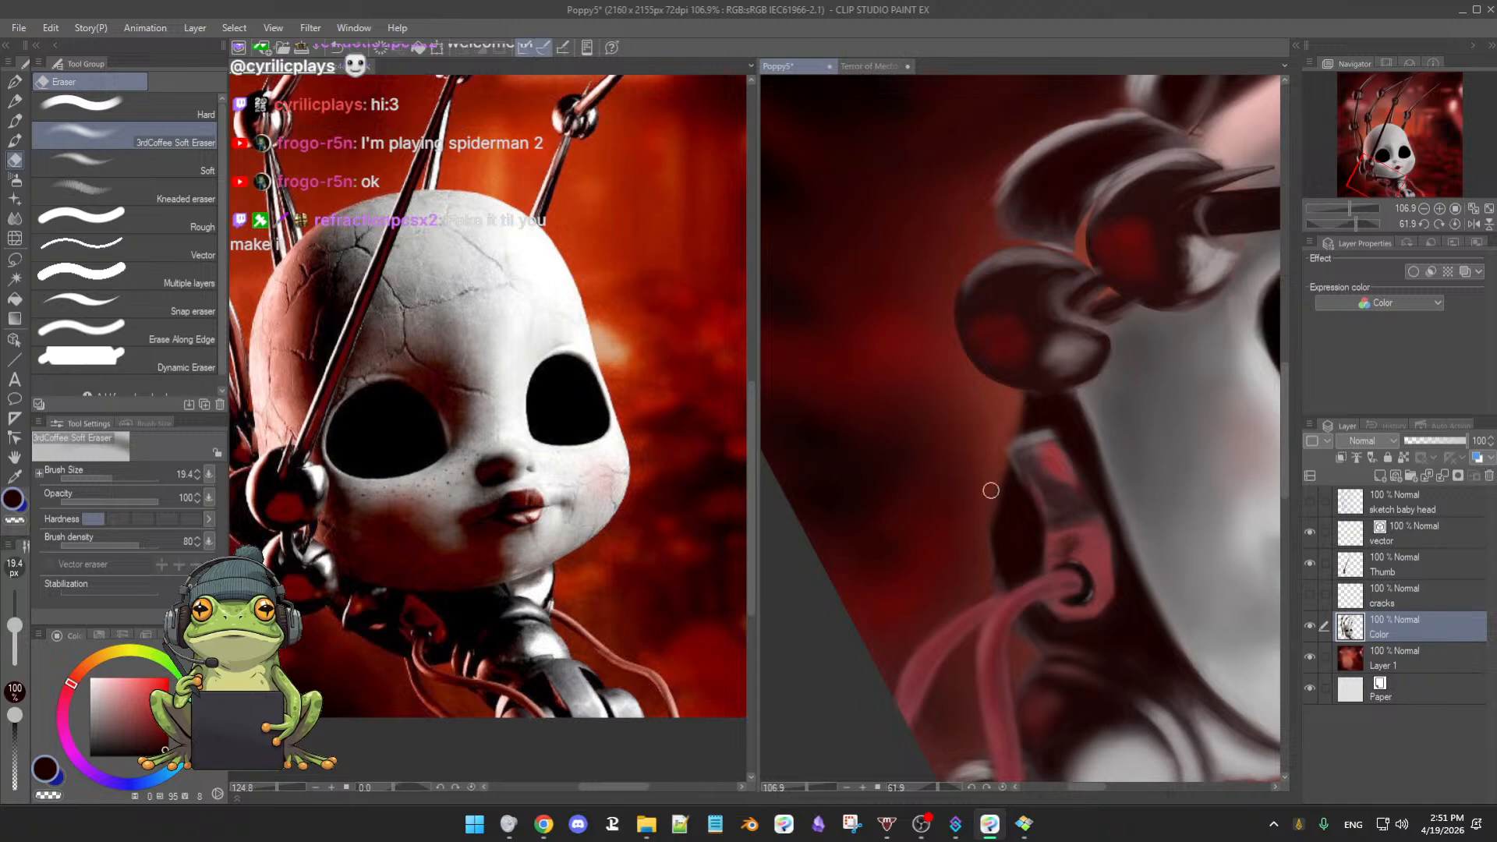
key(b)
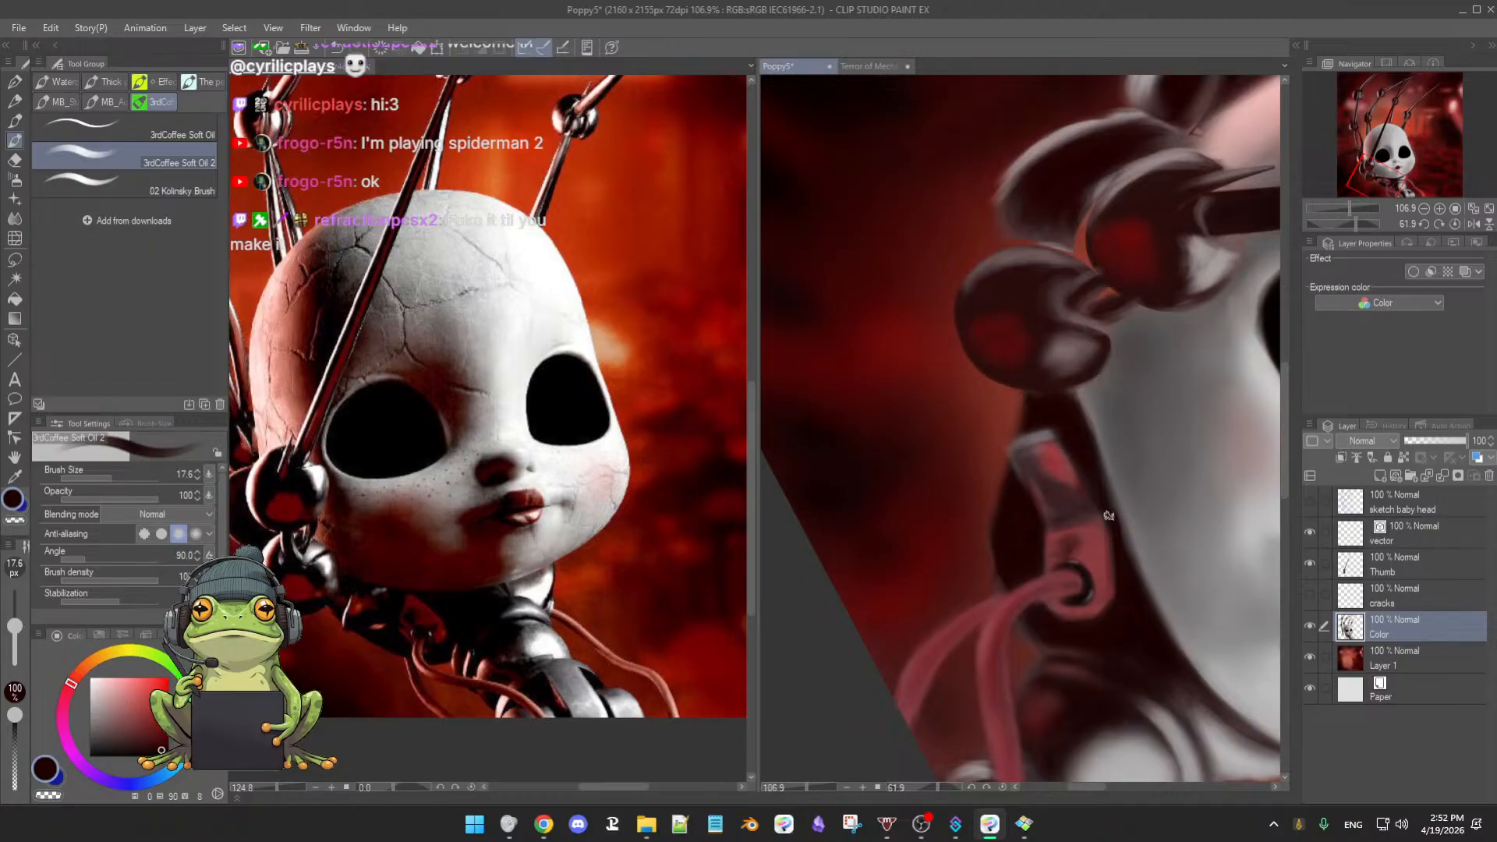
alt+click(1098, 600)
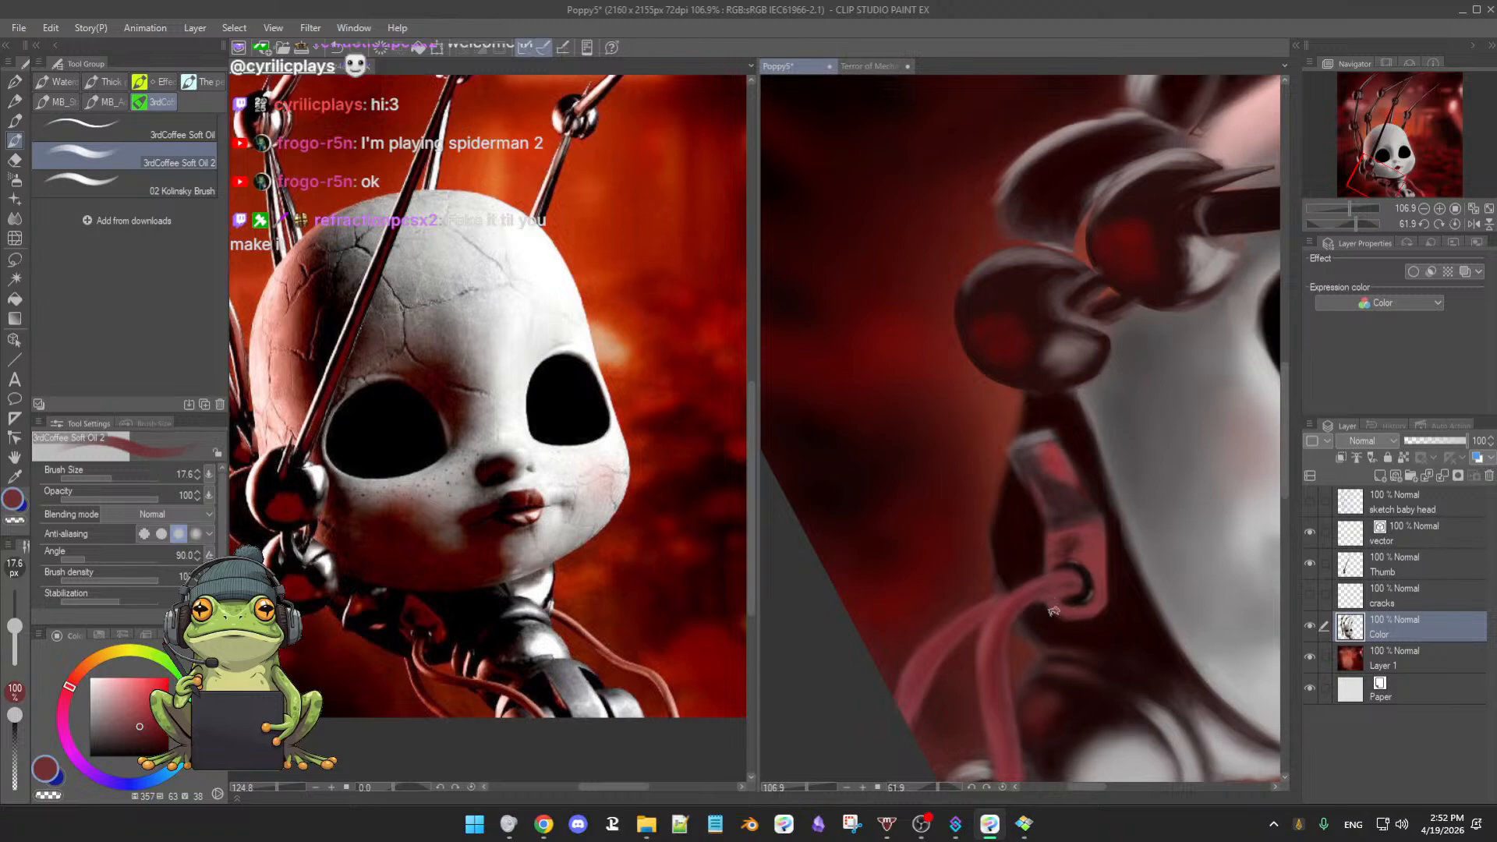
alt+click(1067, 587)
alt+click(1039, 597)
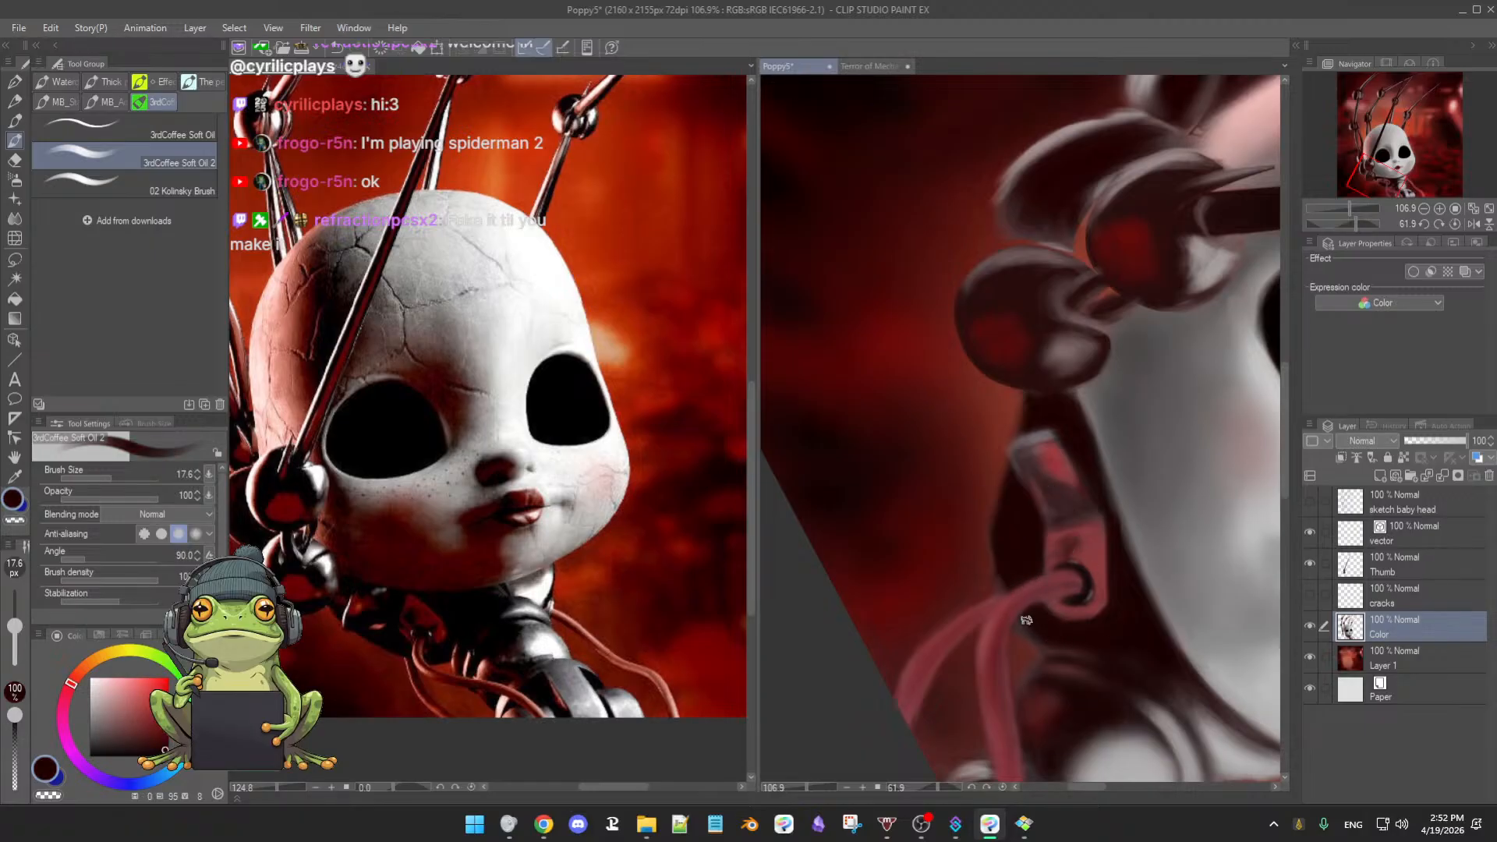
key(e)
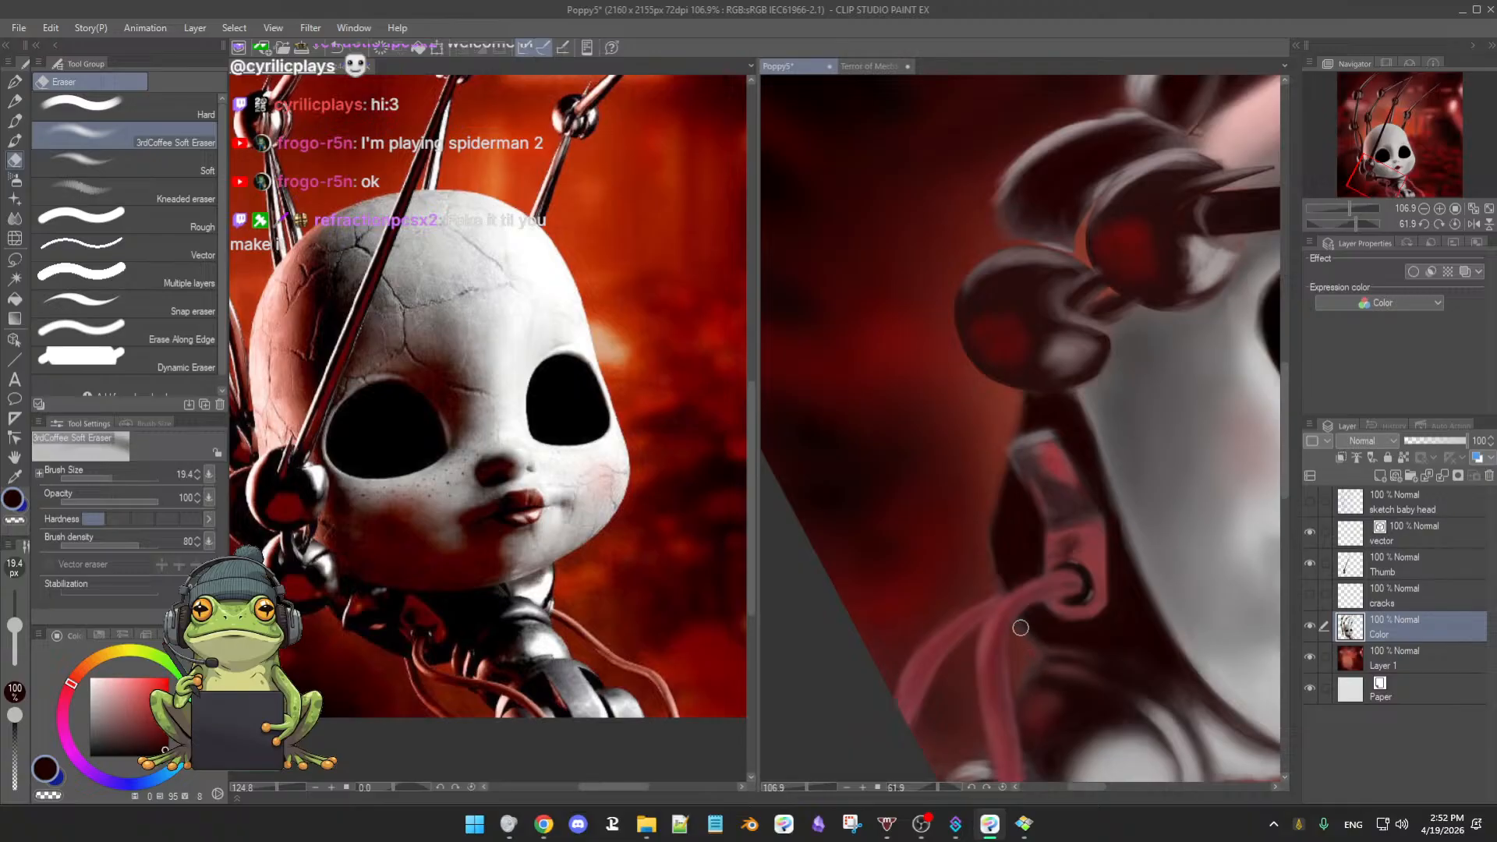
key(b)
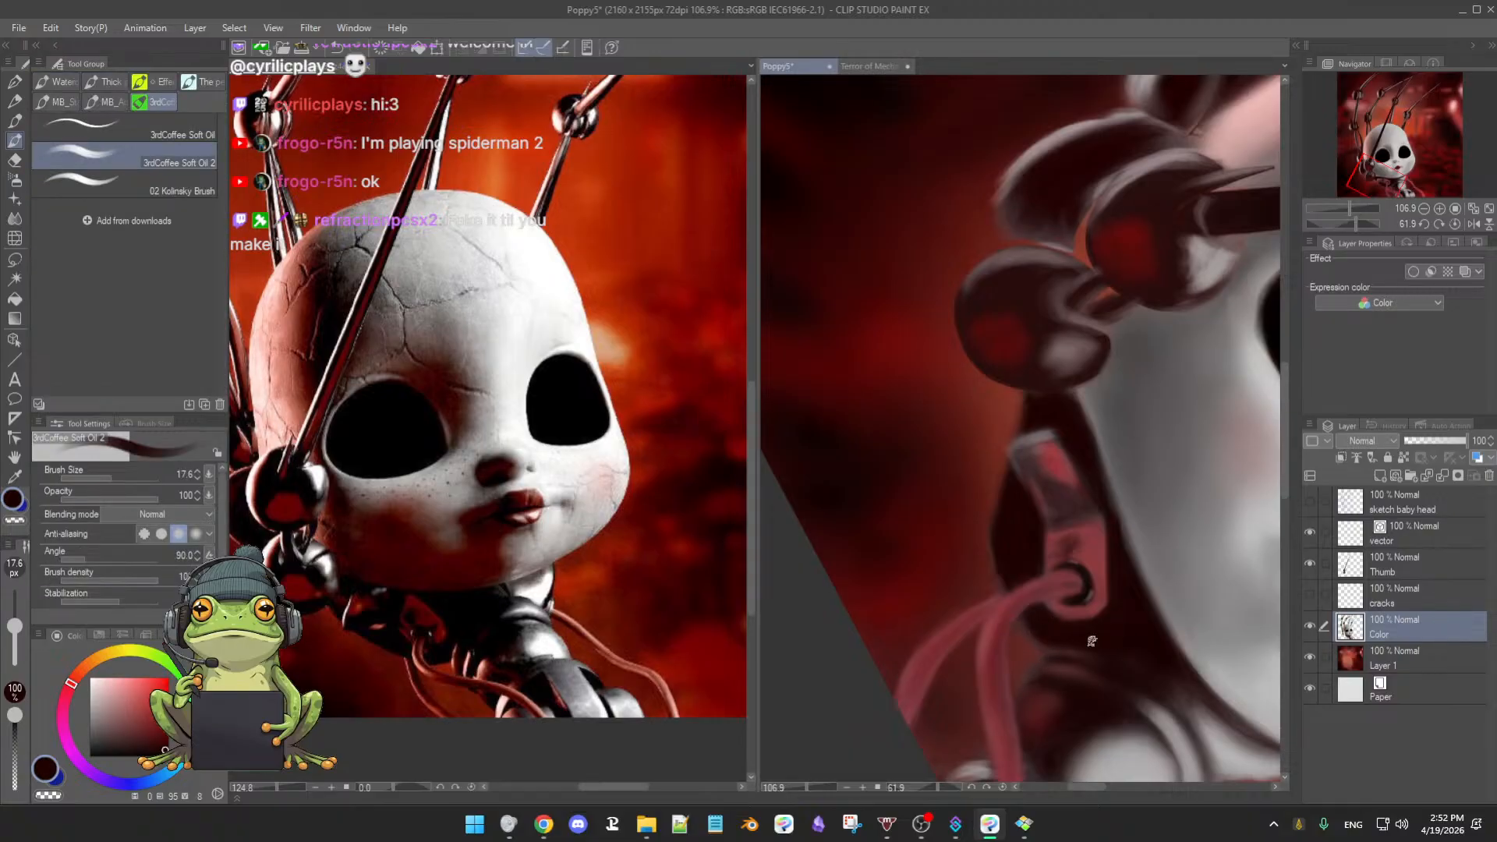
shift+double_click(1148, 645)
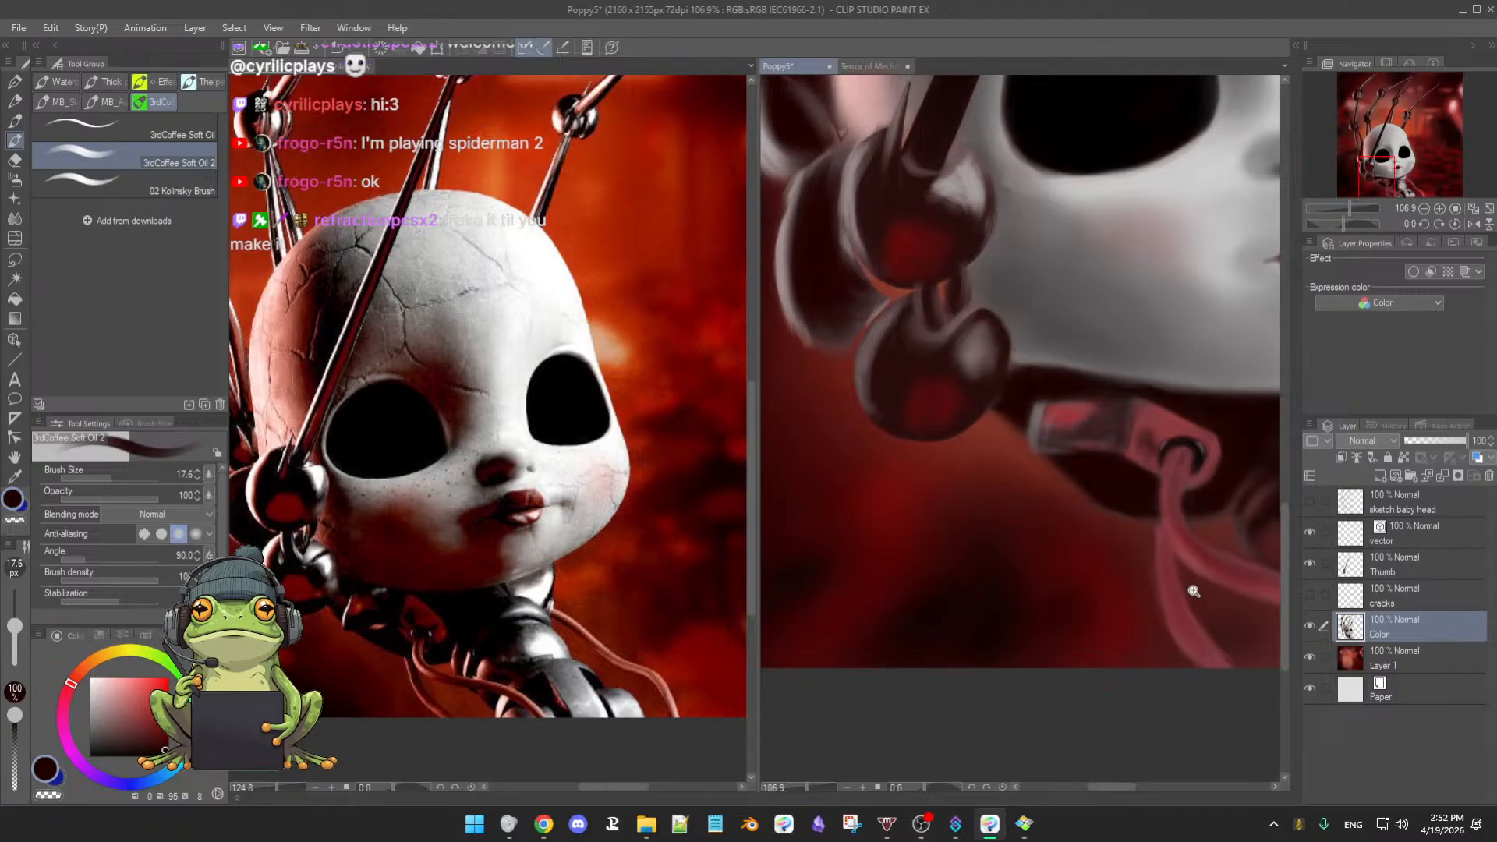
drag(1192, 591, 1011, 636)
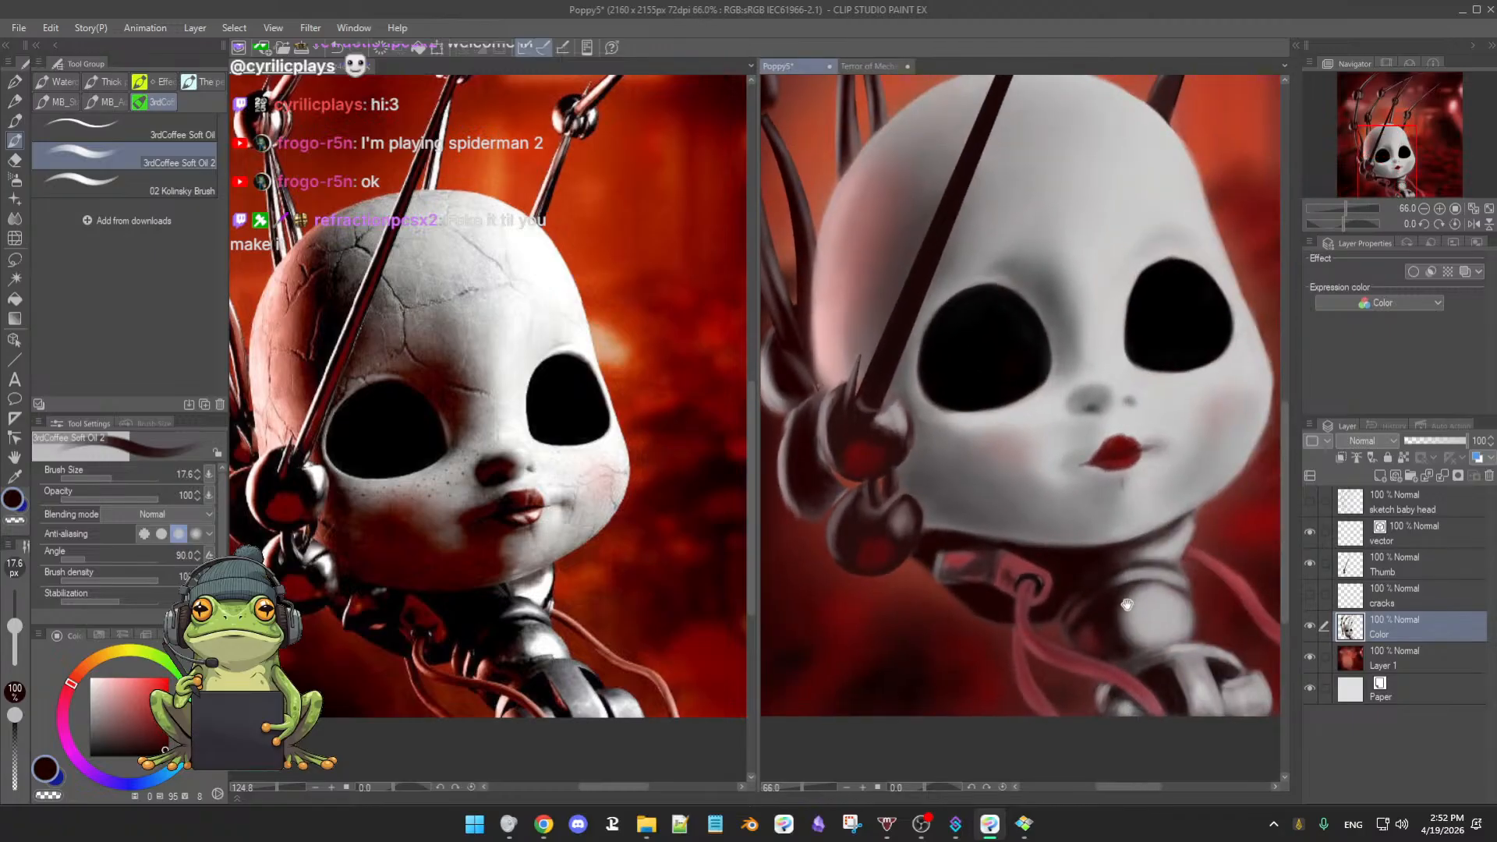
scroll(1126, 605, down, 2)
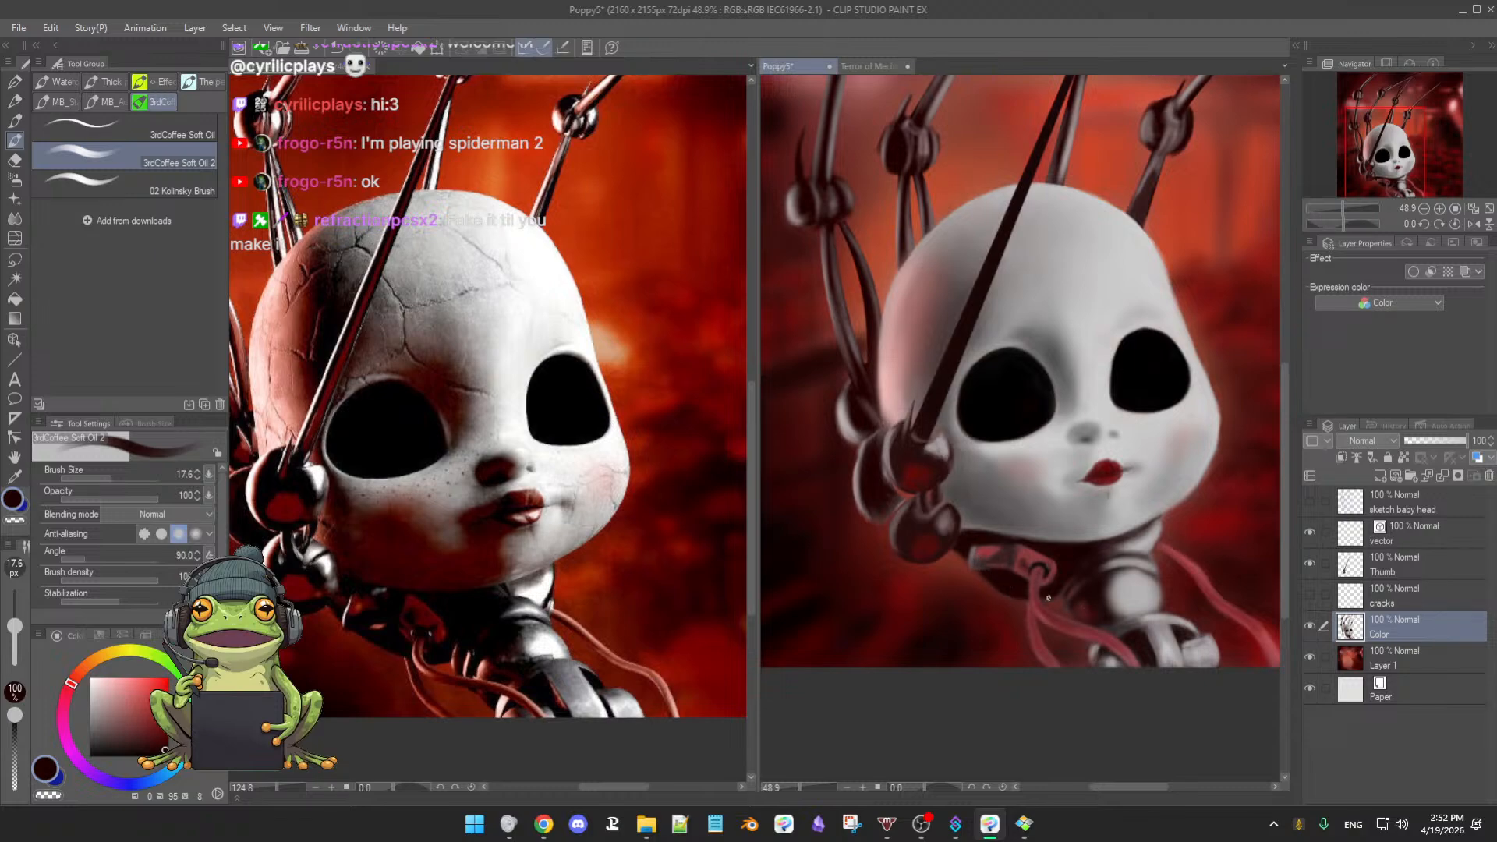
drag(1146, 670, 939, 711)
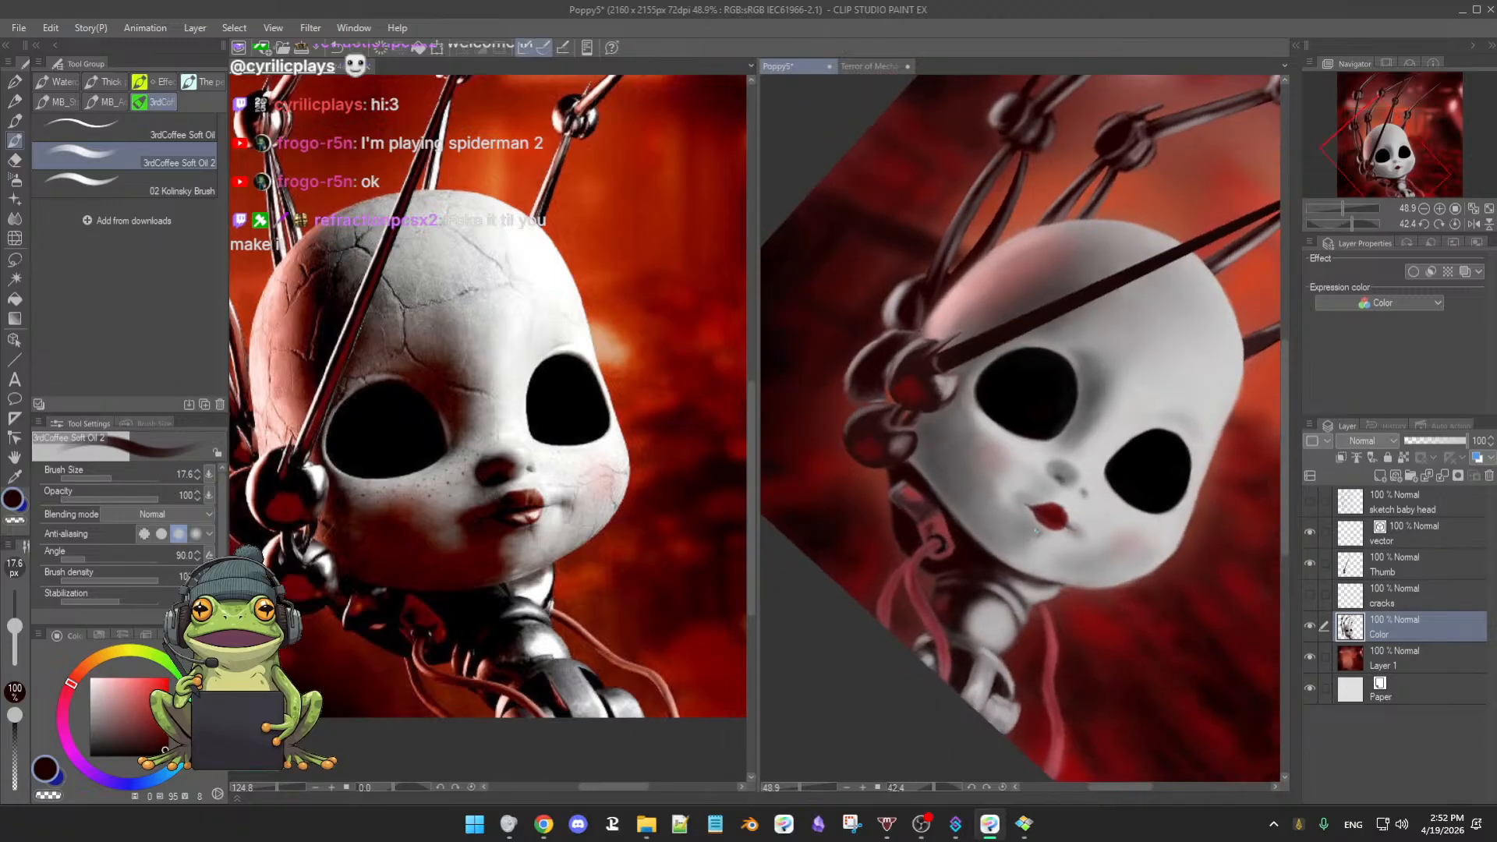
key(e)
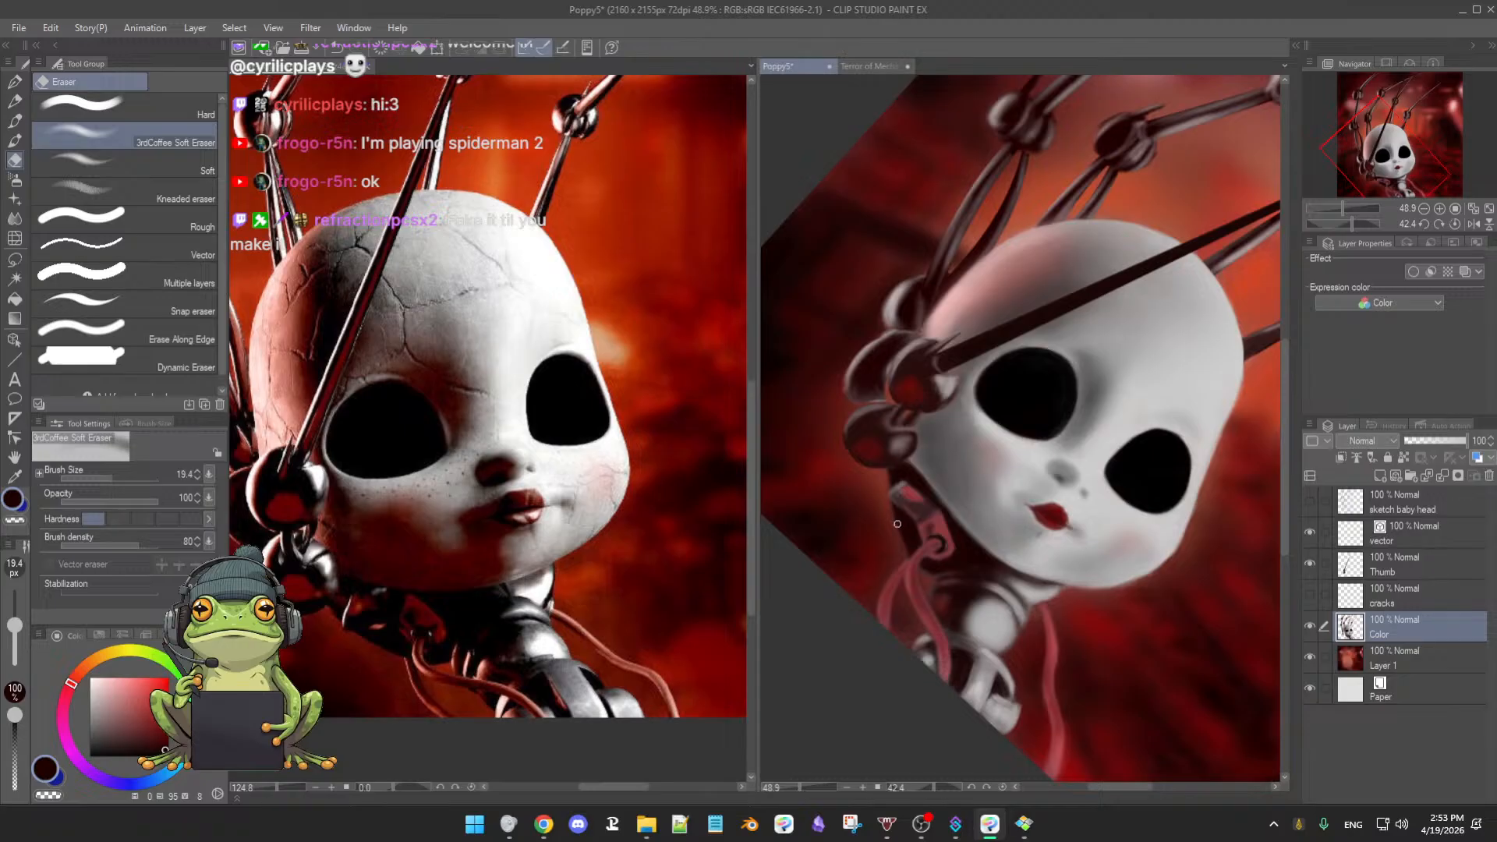
key(b)
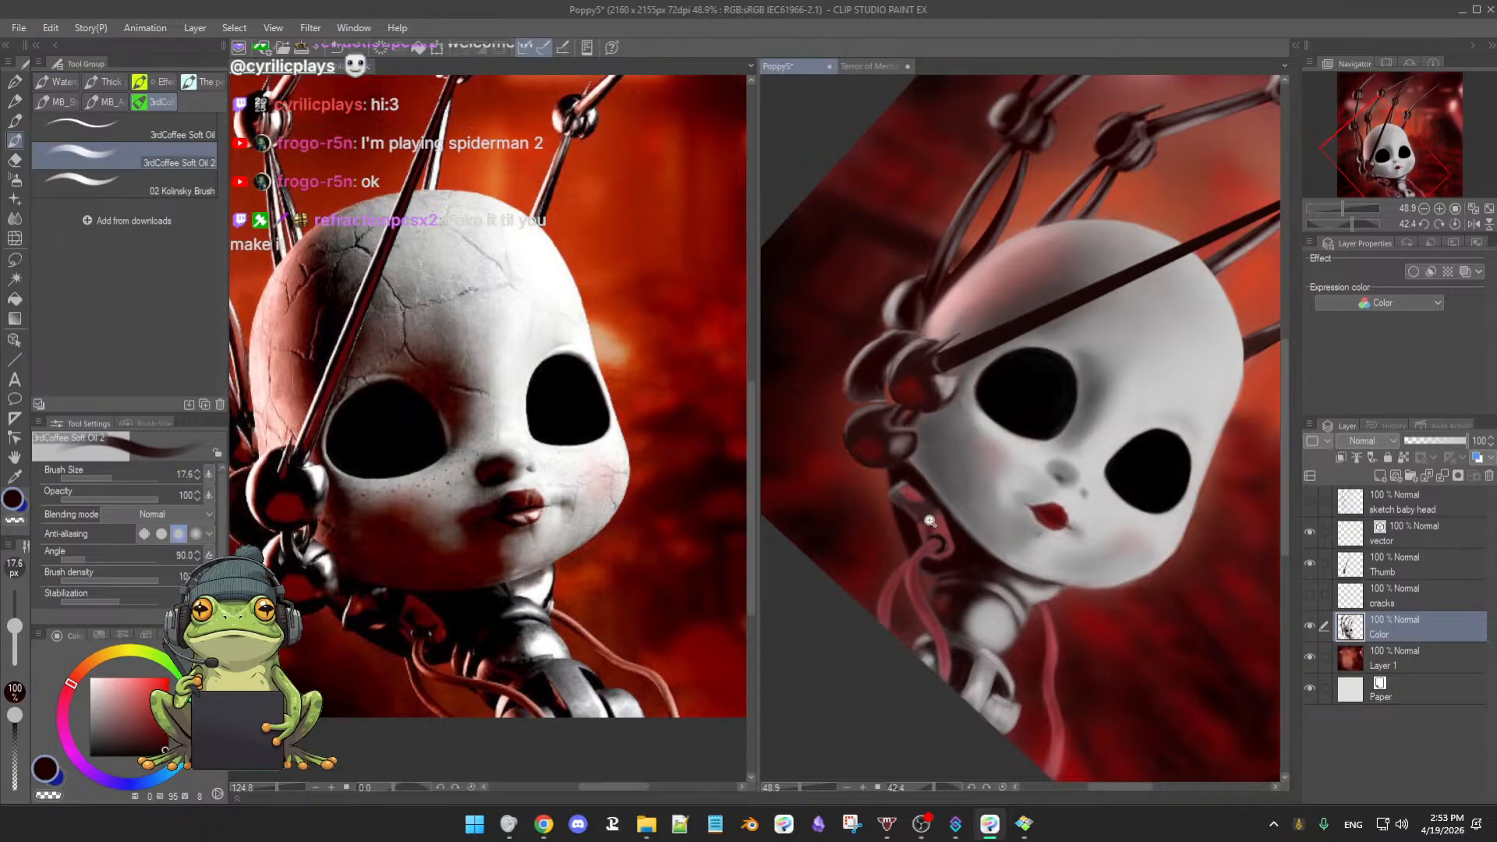
scroll(930, 521, up, 5)
key(e)
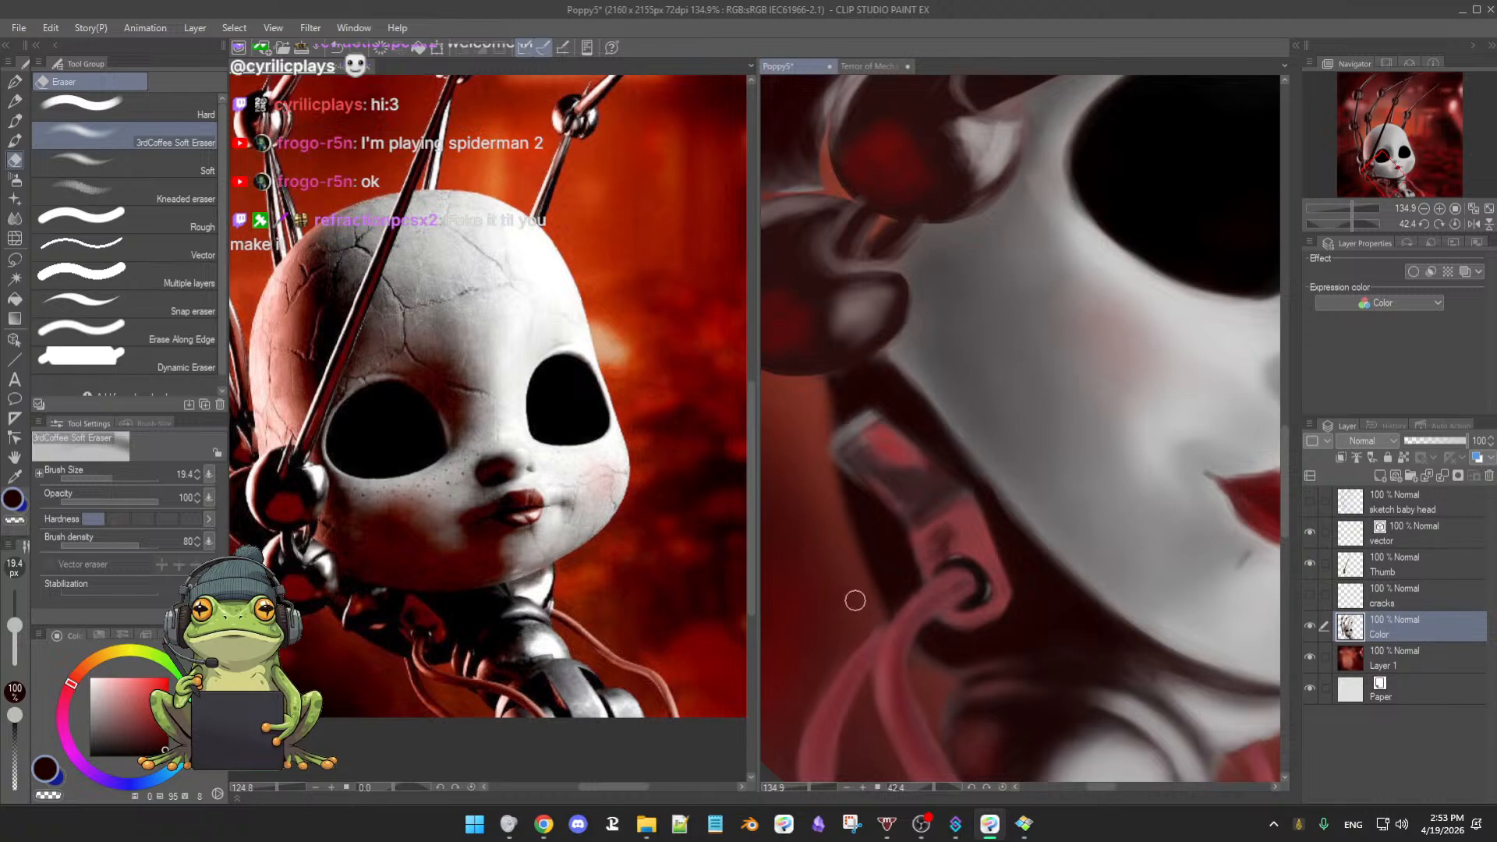
- Sample skin grey and dark maroons and shrink the soft oil brush to about 8.5
key(b)
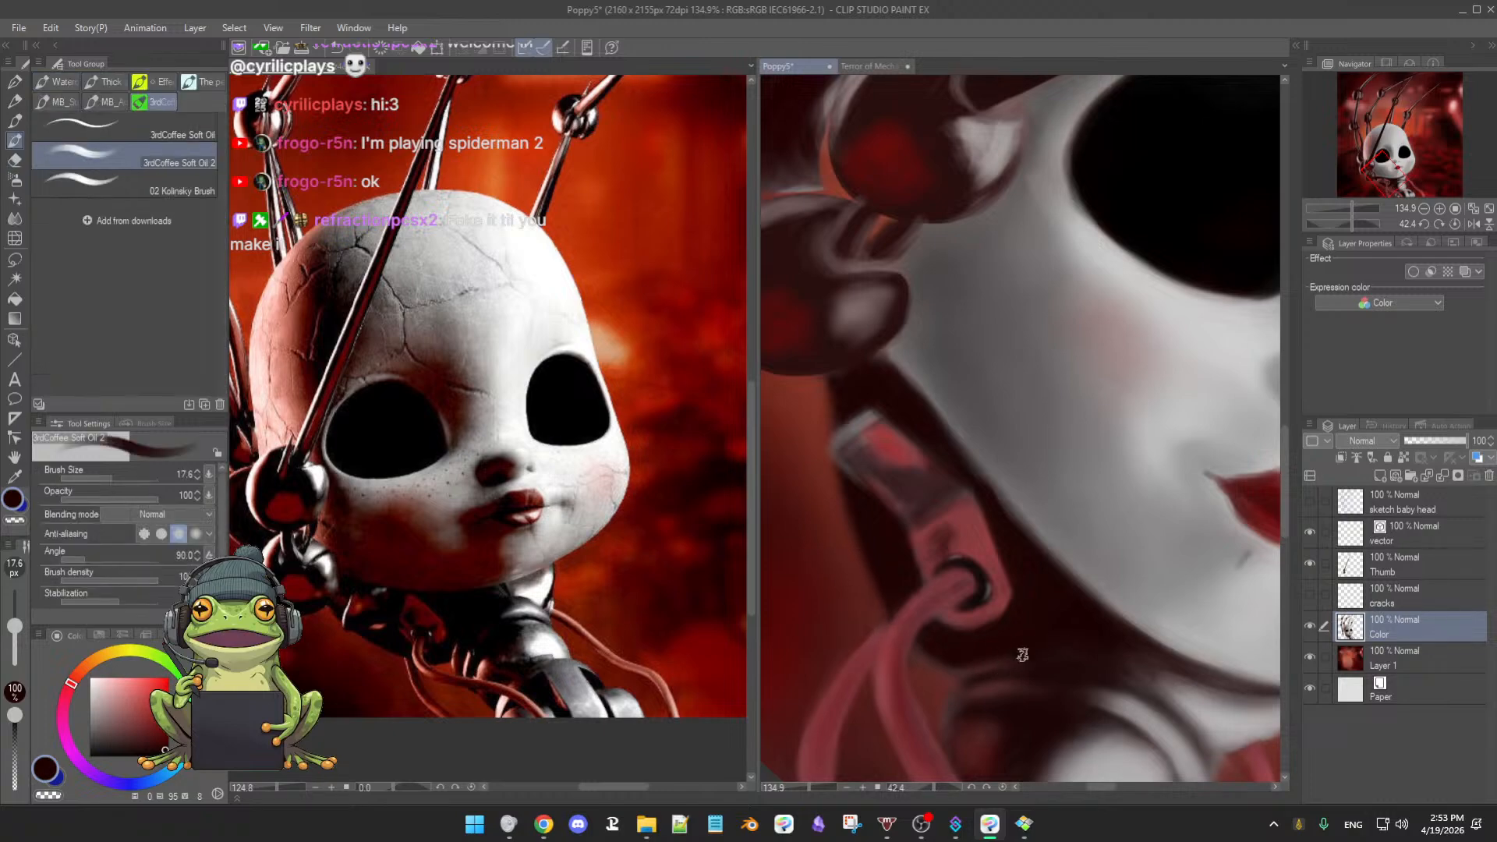
alt+click(1024, 626)
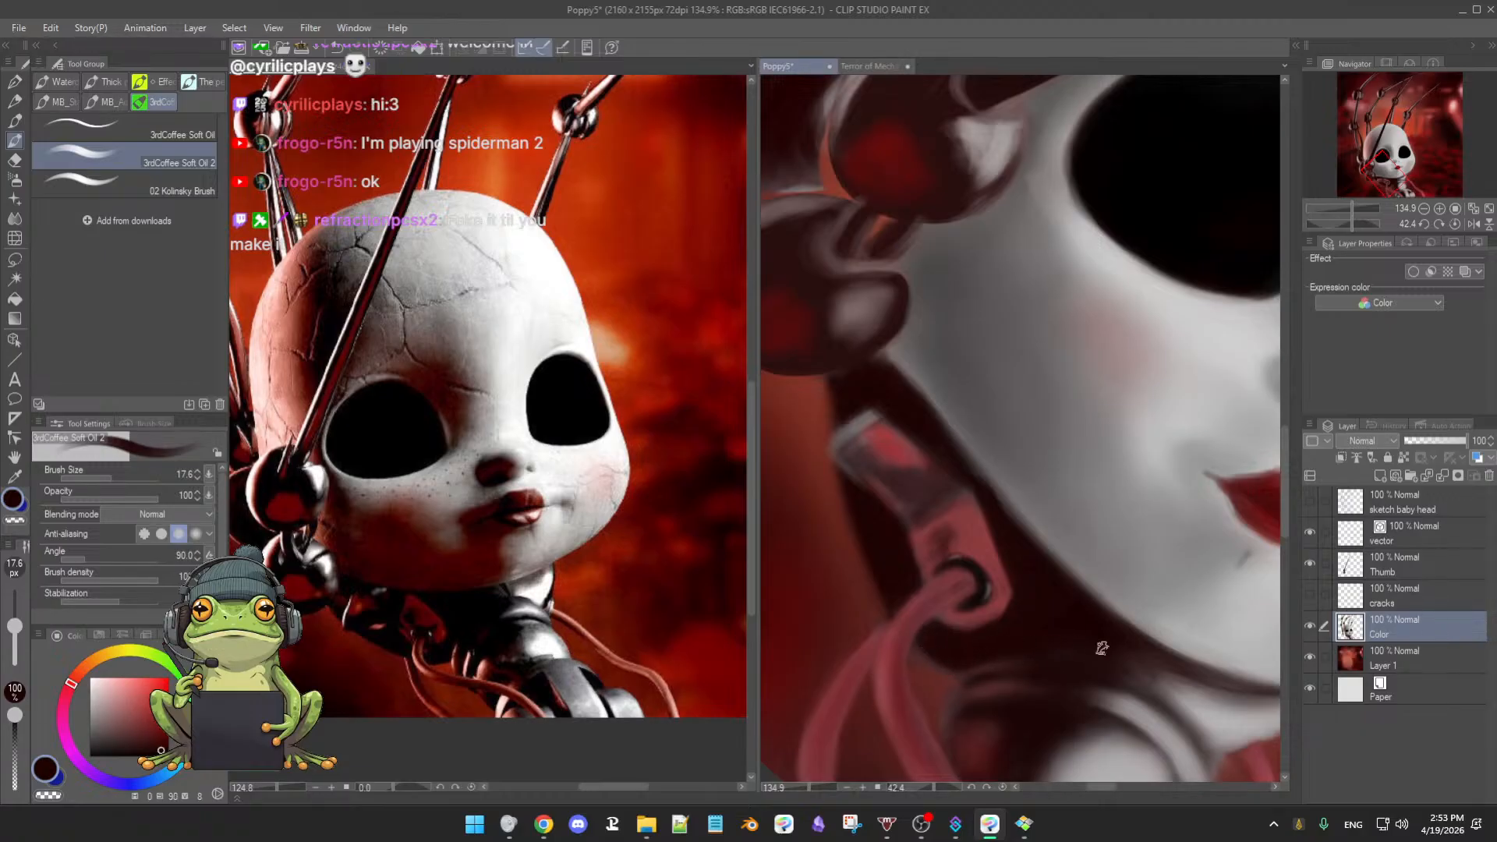
alt+click(943, 409)
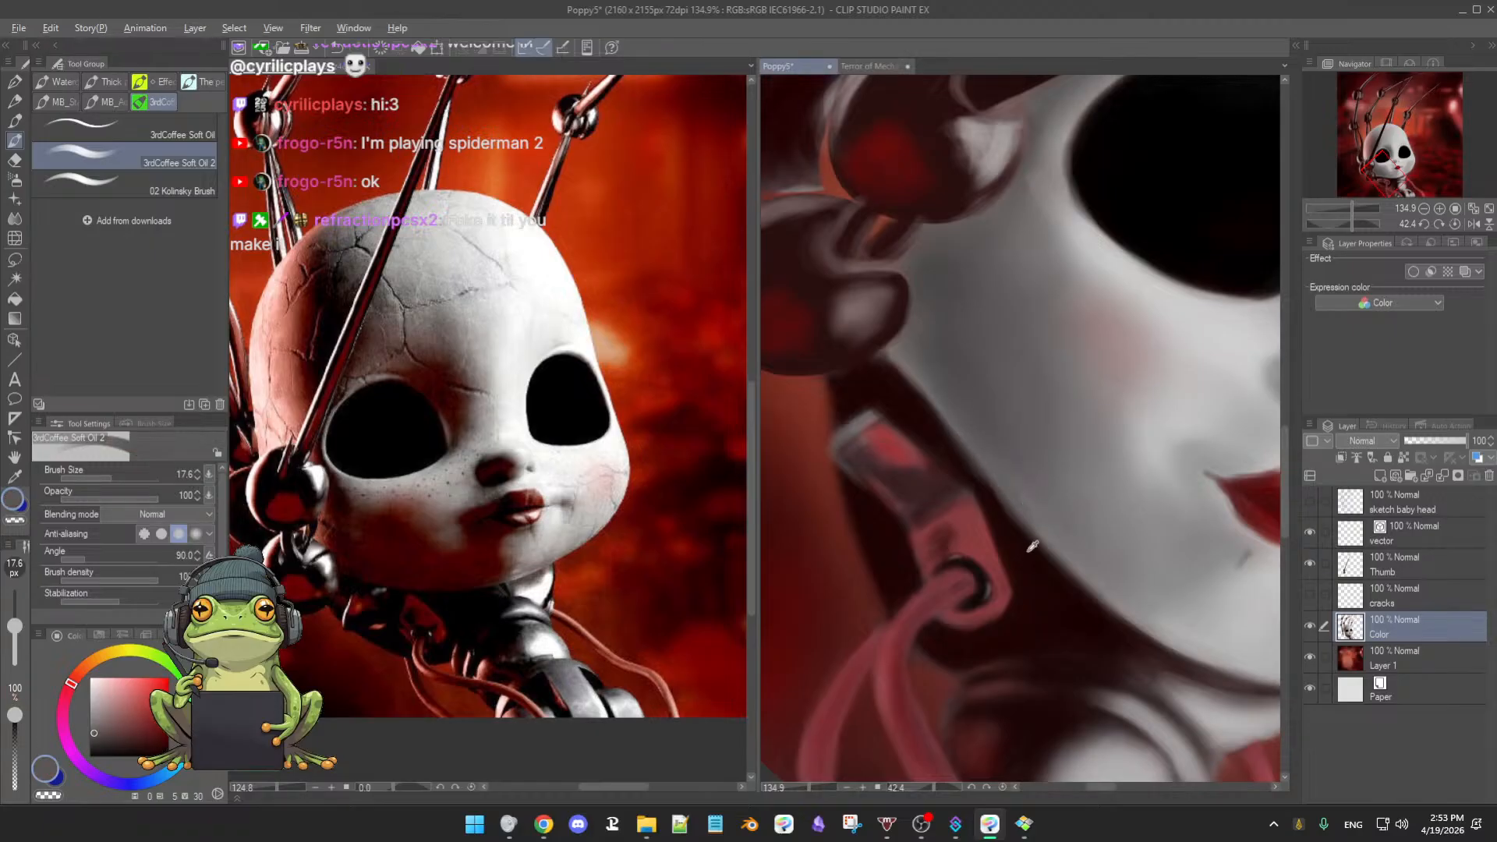
alt+click(998, 515)
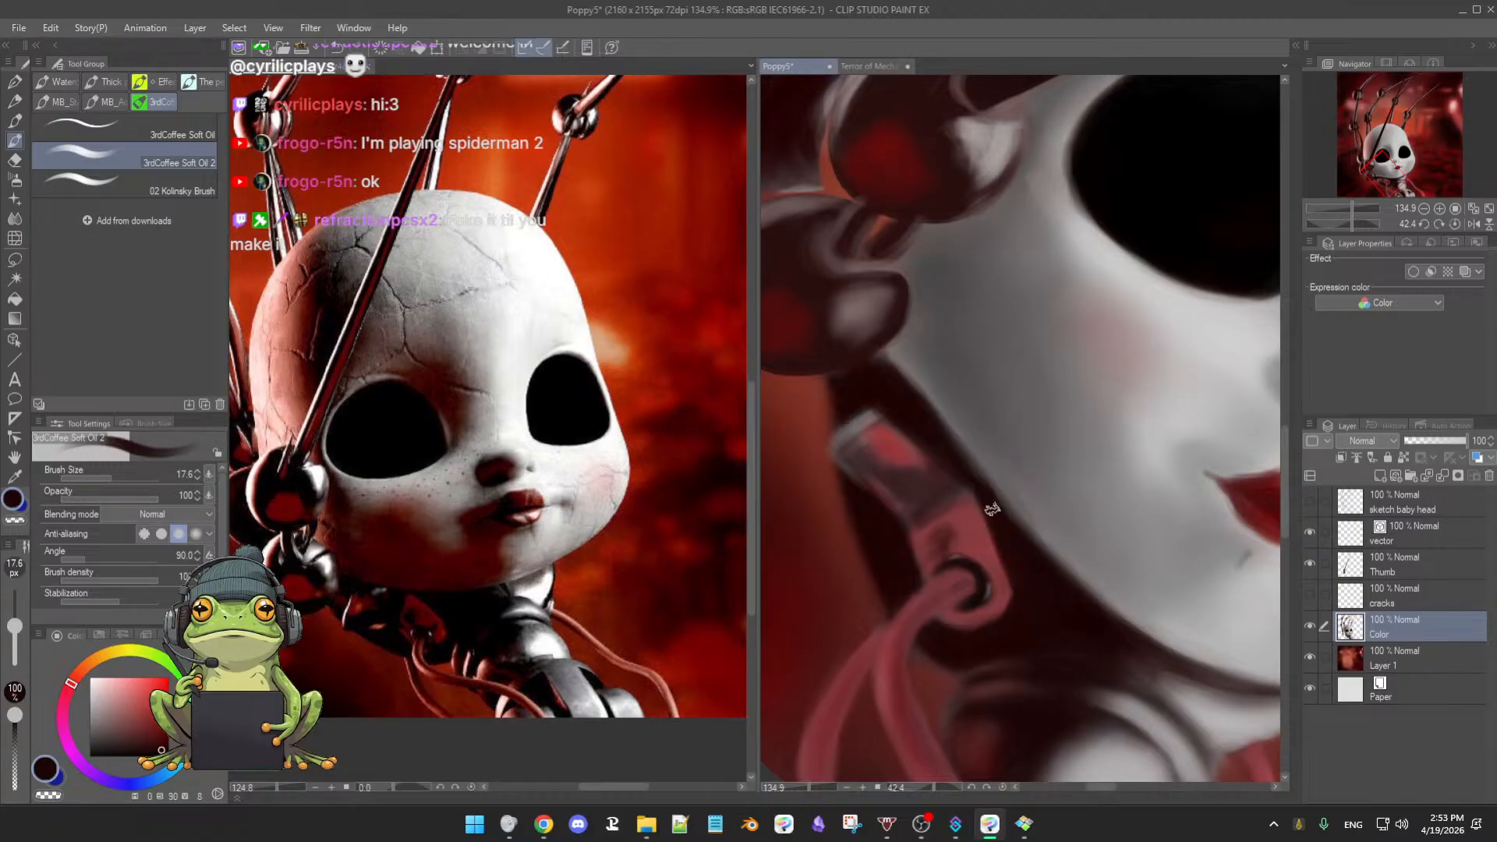
alt+click(943, 436)
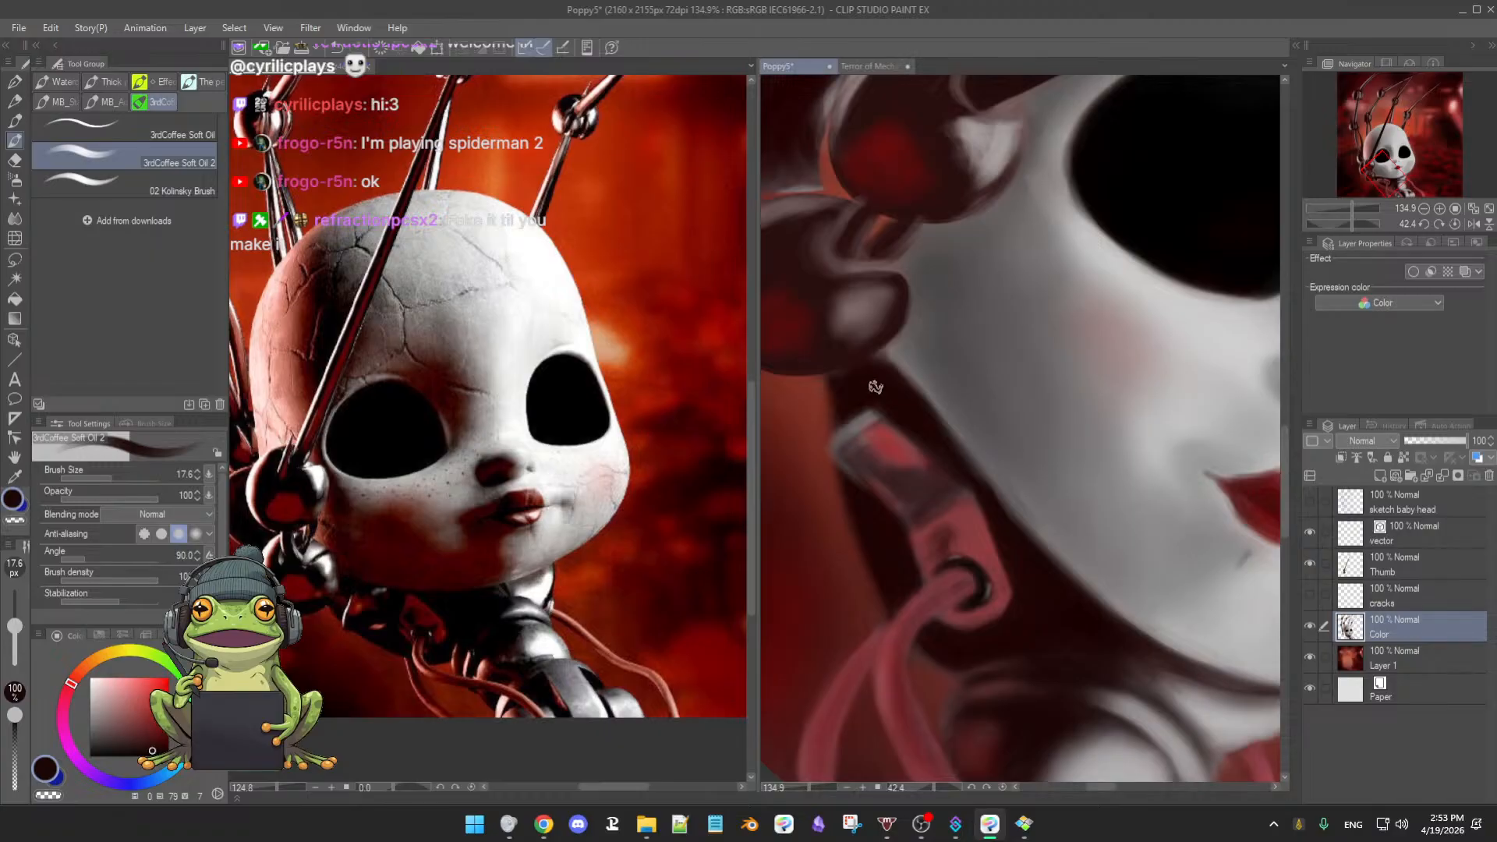
alt+click(899, 393)
drag(857, 382, 865, 389)
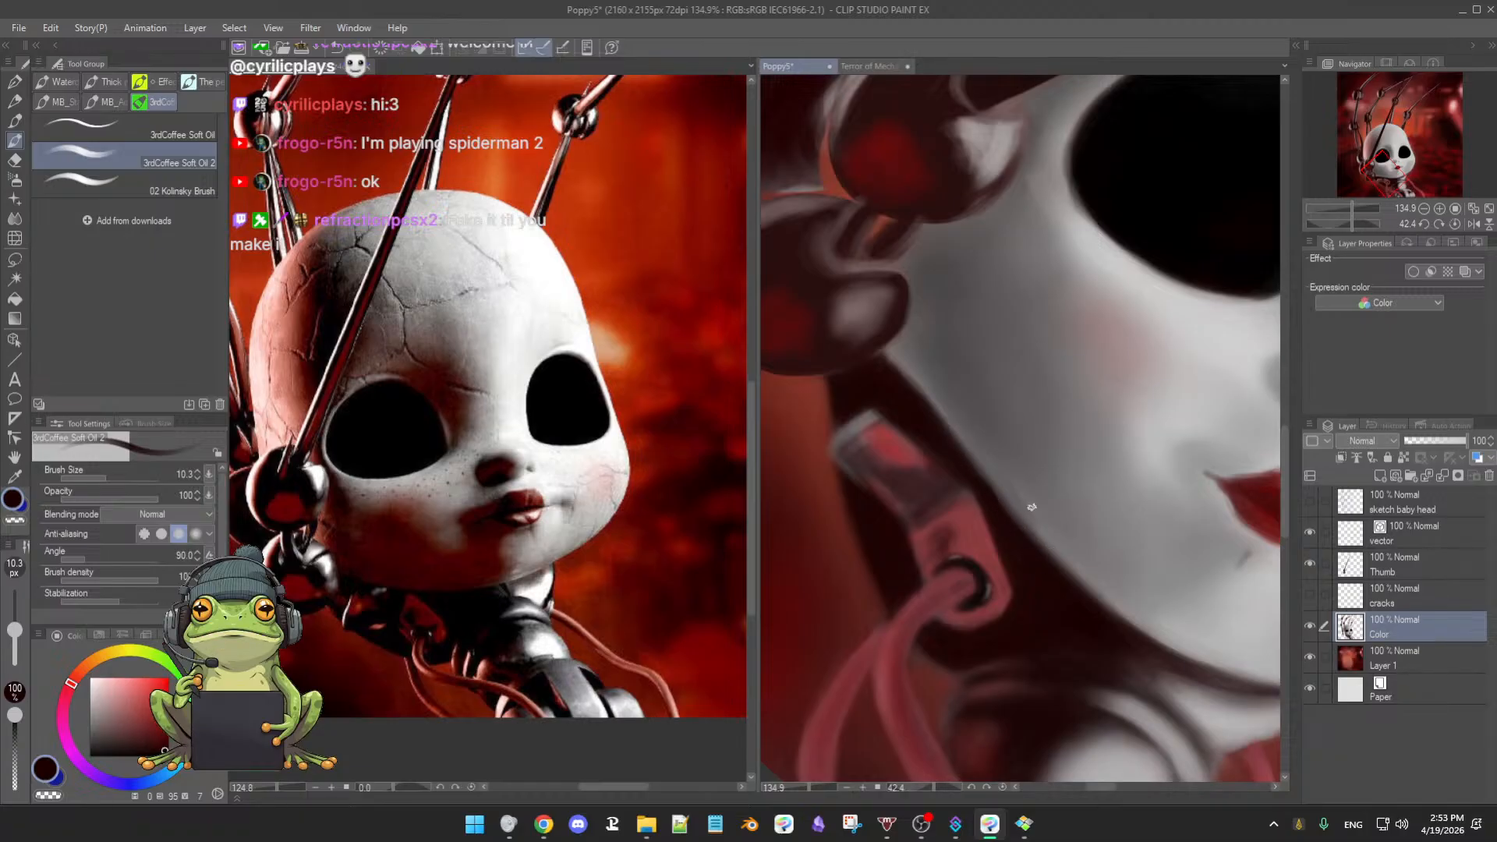
- Zoom in and blend jaw greys into near-black along the neck, then reset the view
mouse_move(1029, 515)
mouse_down()
mouse_move(1046, 487)
mouse_move(1004, 468)
mouse_up()
alt+click(1022, 480)
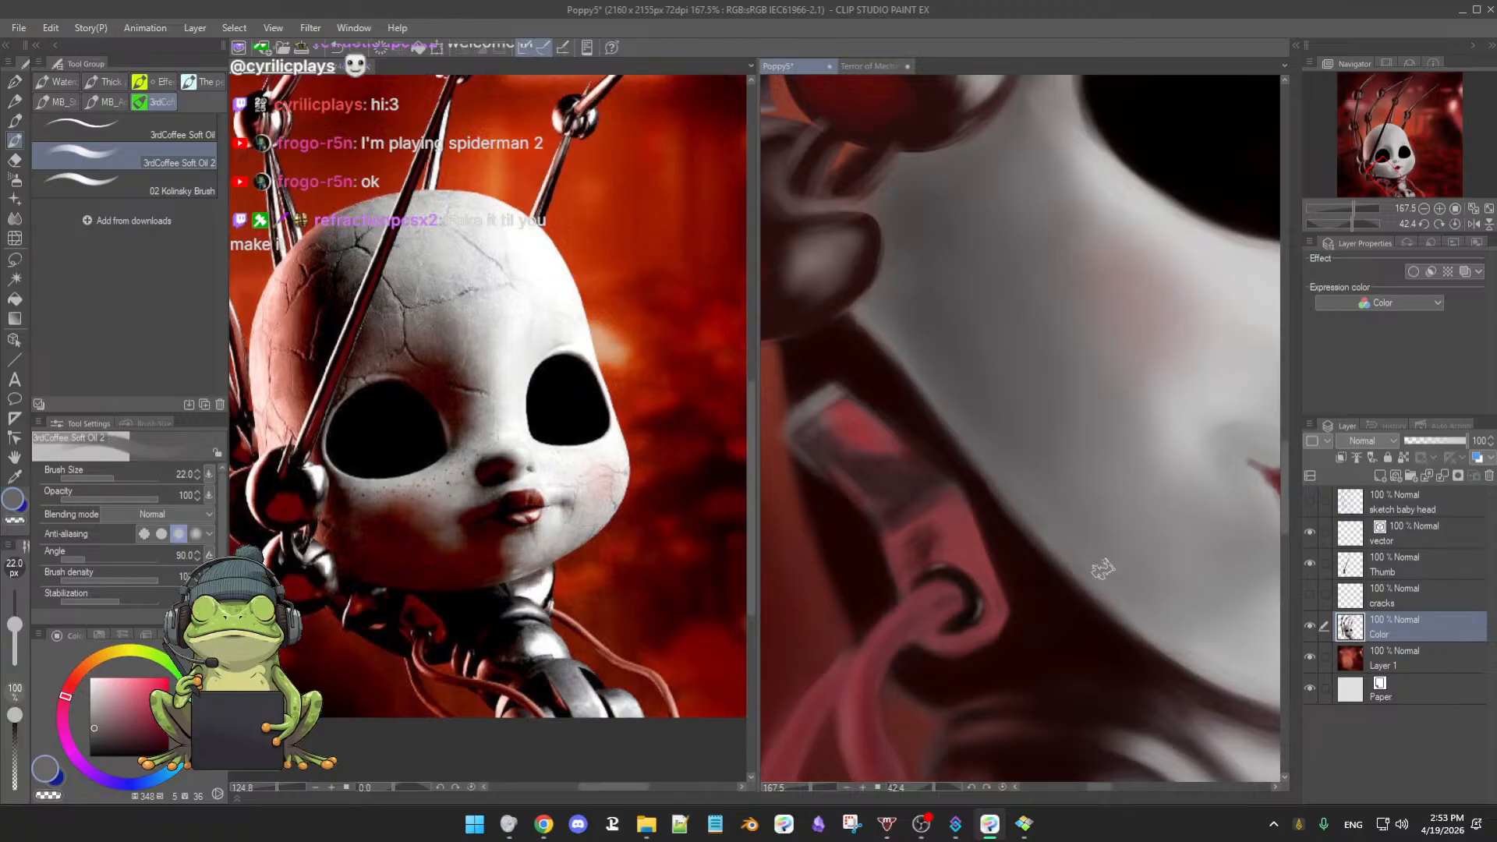
alt+click(1125, 593)
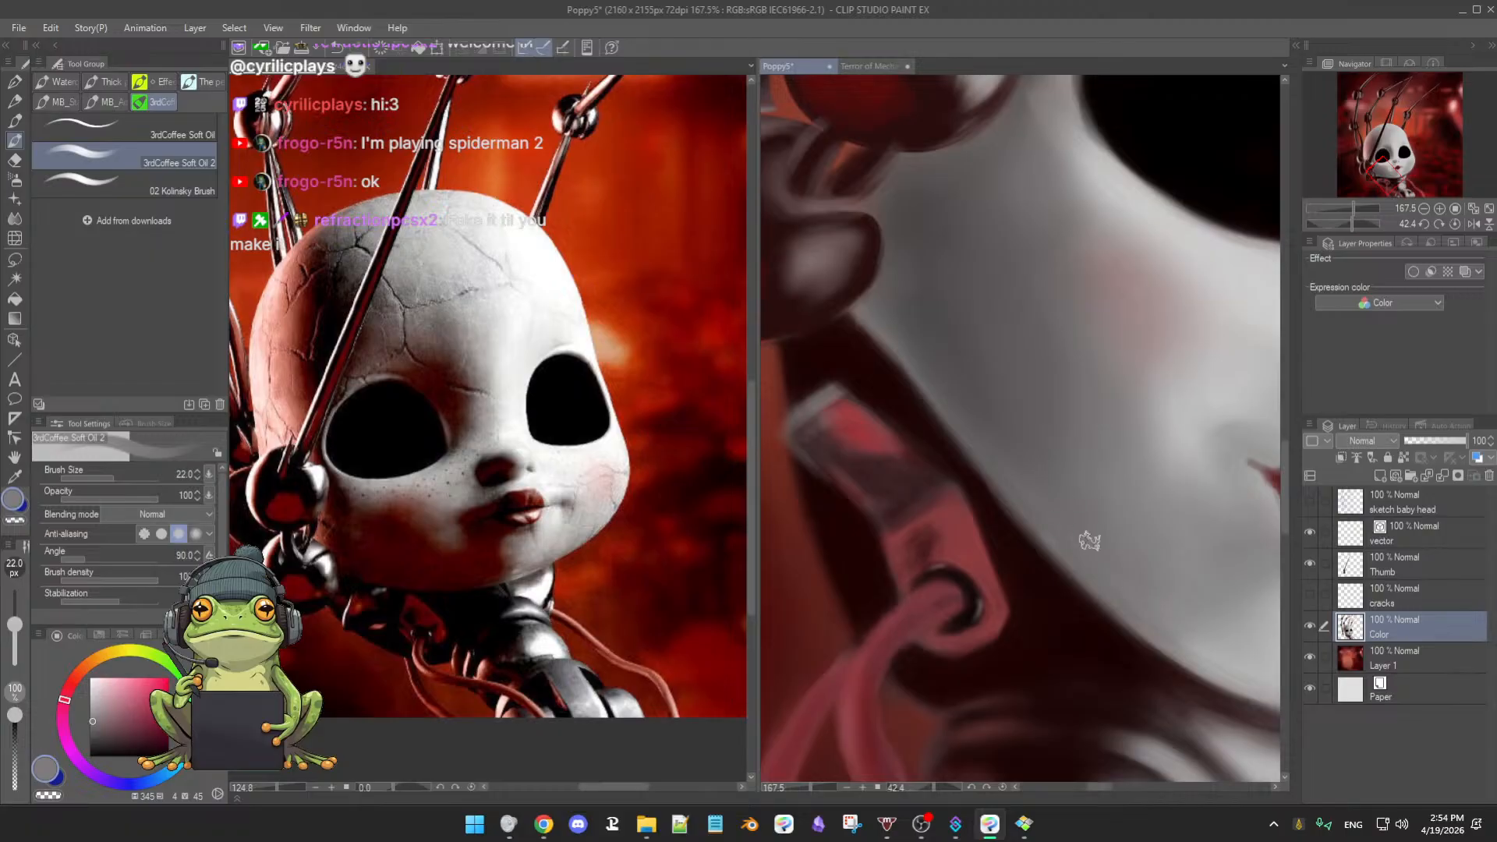
alt+click(861, 347)
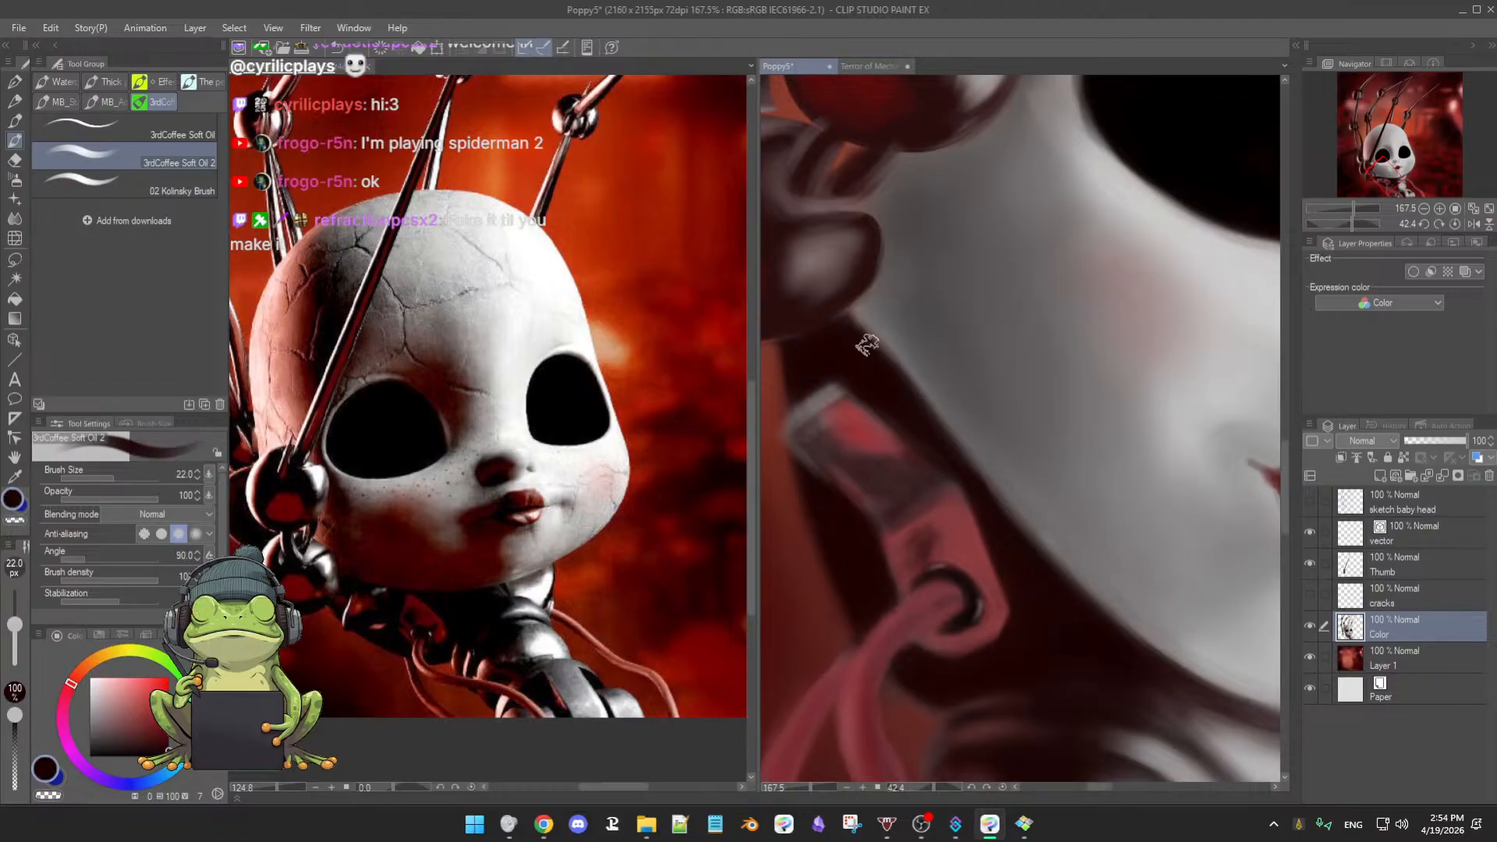
key(ctrl+at)
scroll(1107, 591, down, 7)
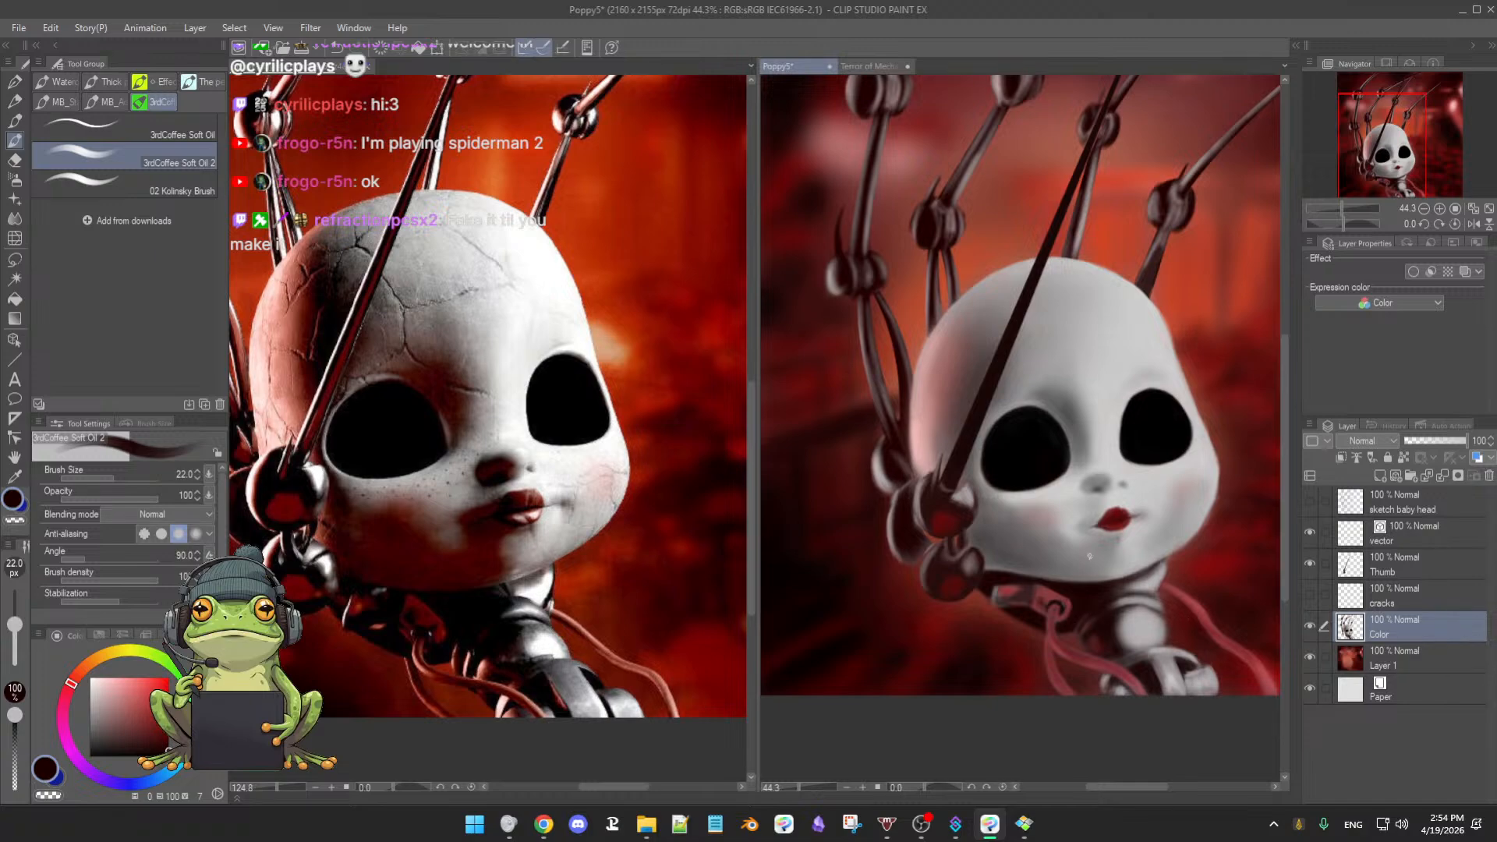
- Brighten the neck ball's highlight with a light grey sampled from the neck
drag(1127, 574, 1082, 573)
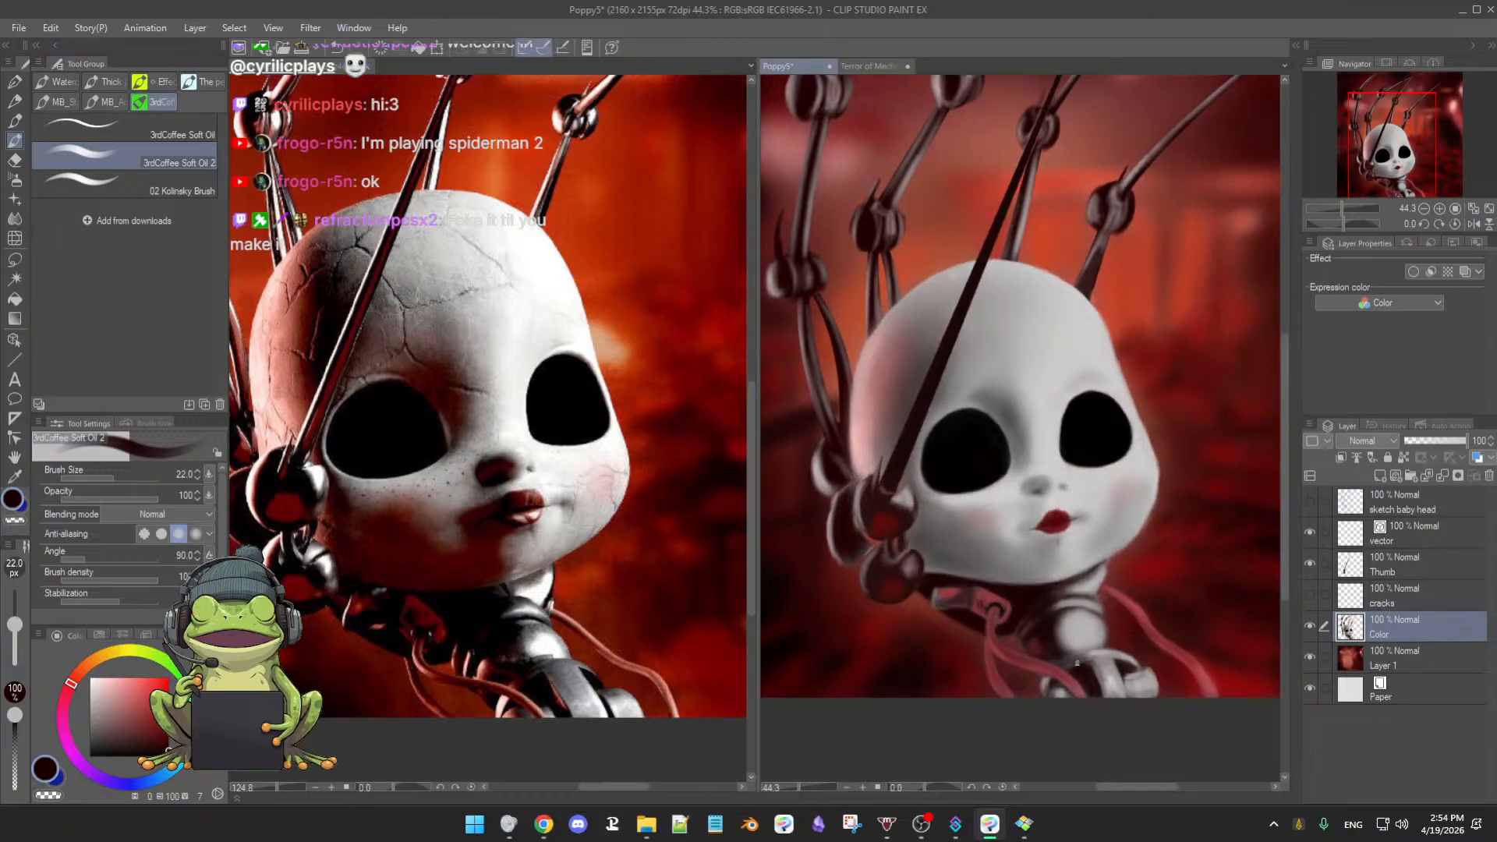
alt+click(1086, 624)
mouse_move(1080, 628)
mouse_down()
mouse_move(1101, 628)
mouse_move(1080, 624)
mouse_move(1080, 647)
mouse_up()
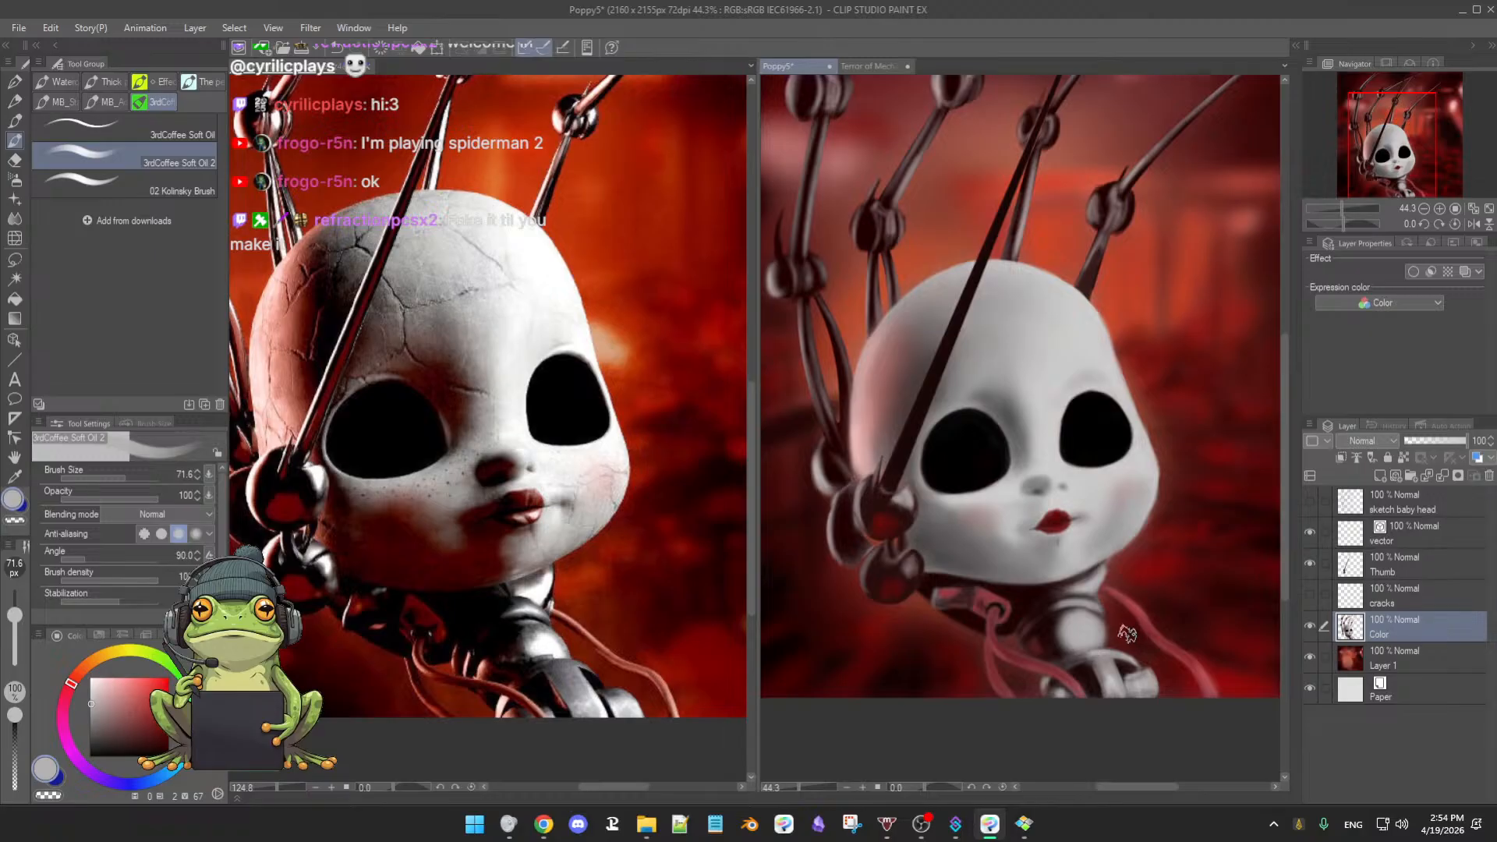
scroll(1120, 655, up, 3)
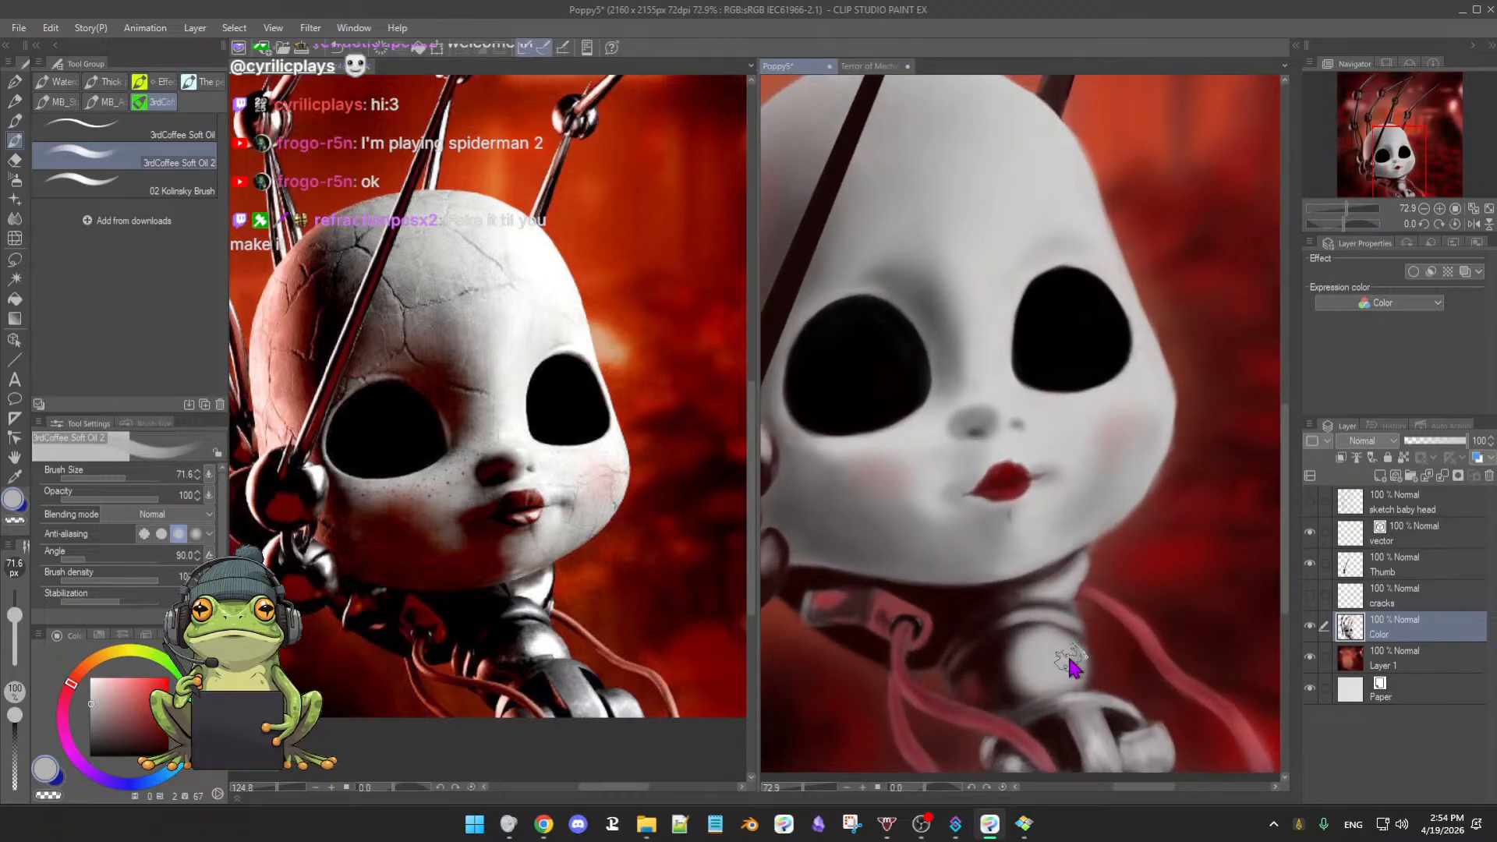
ctrl+alt+drag(1070, 660, 1067, 659)
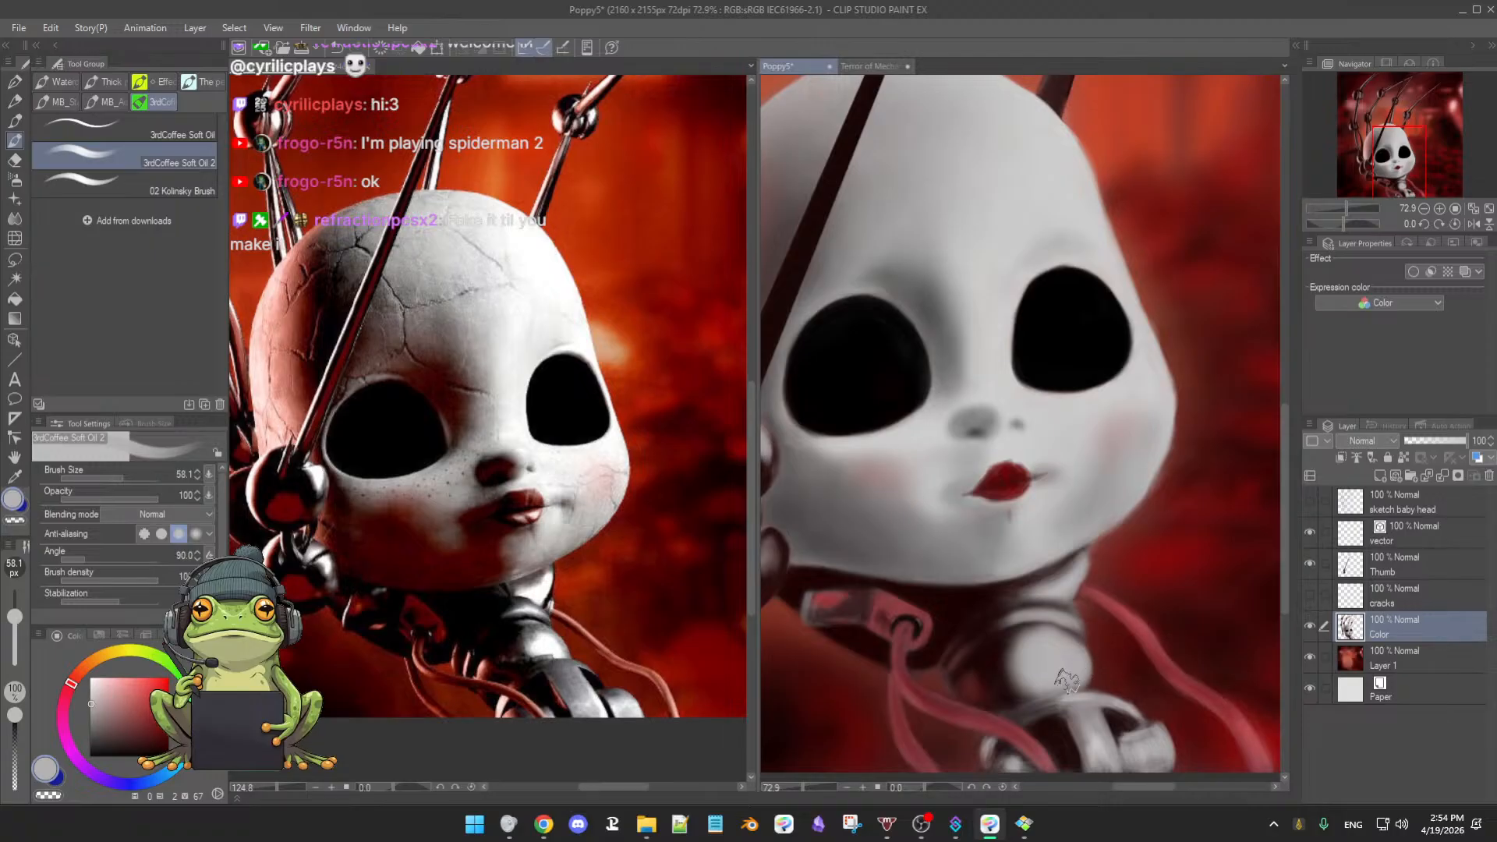
- Push the pale neck ball's right edge outward in light pinkish grey with a smaller brush
alt+click(1093, 699)
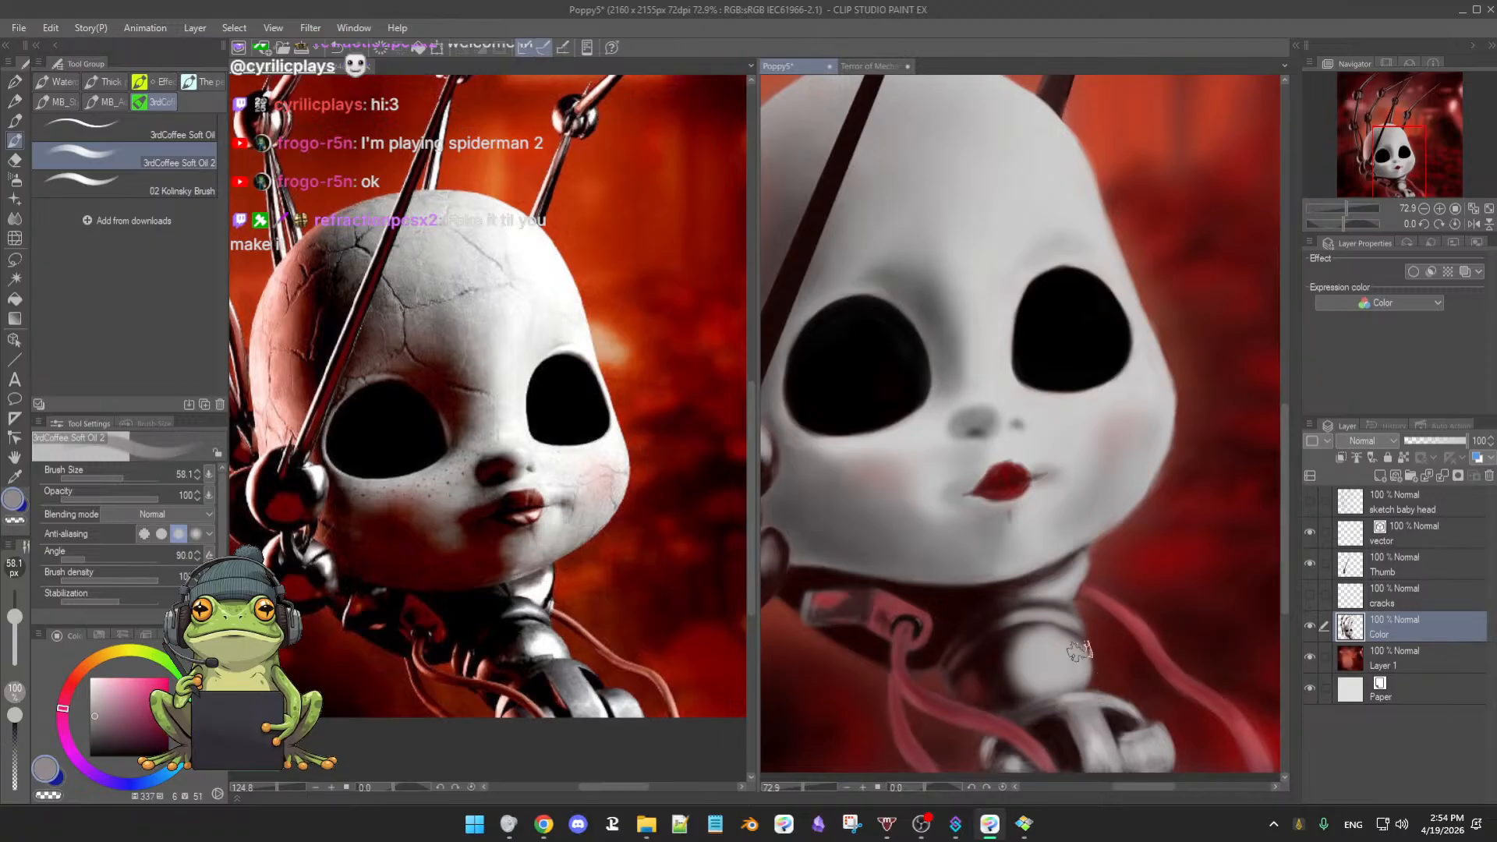
key([)
mouse_move(1102, 685)
mouse_down()
mouse_move(1082, 653)
mouse_move(1094, 694)
mouse_up()
alt+click(1066, 615)
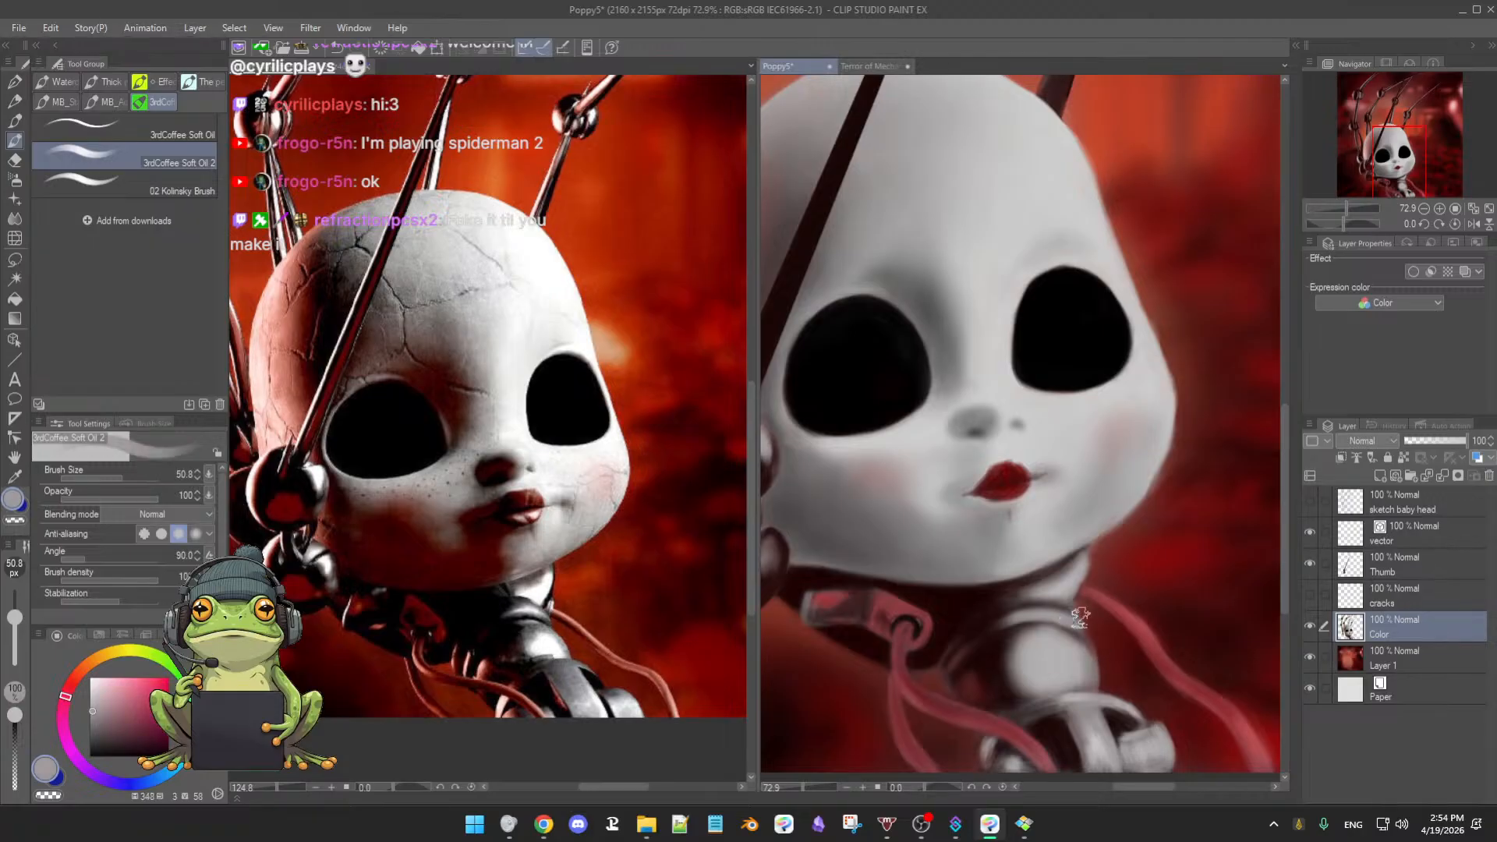
key([)
key([)
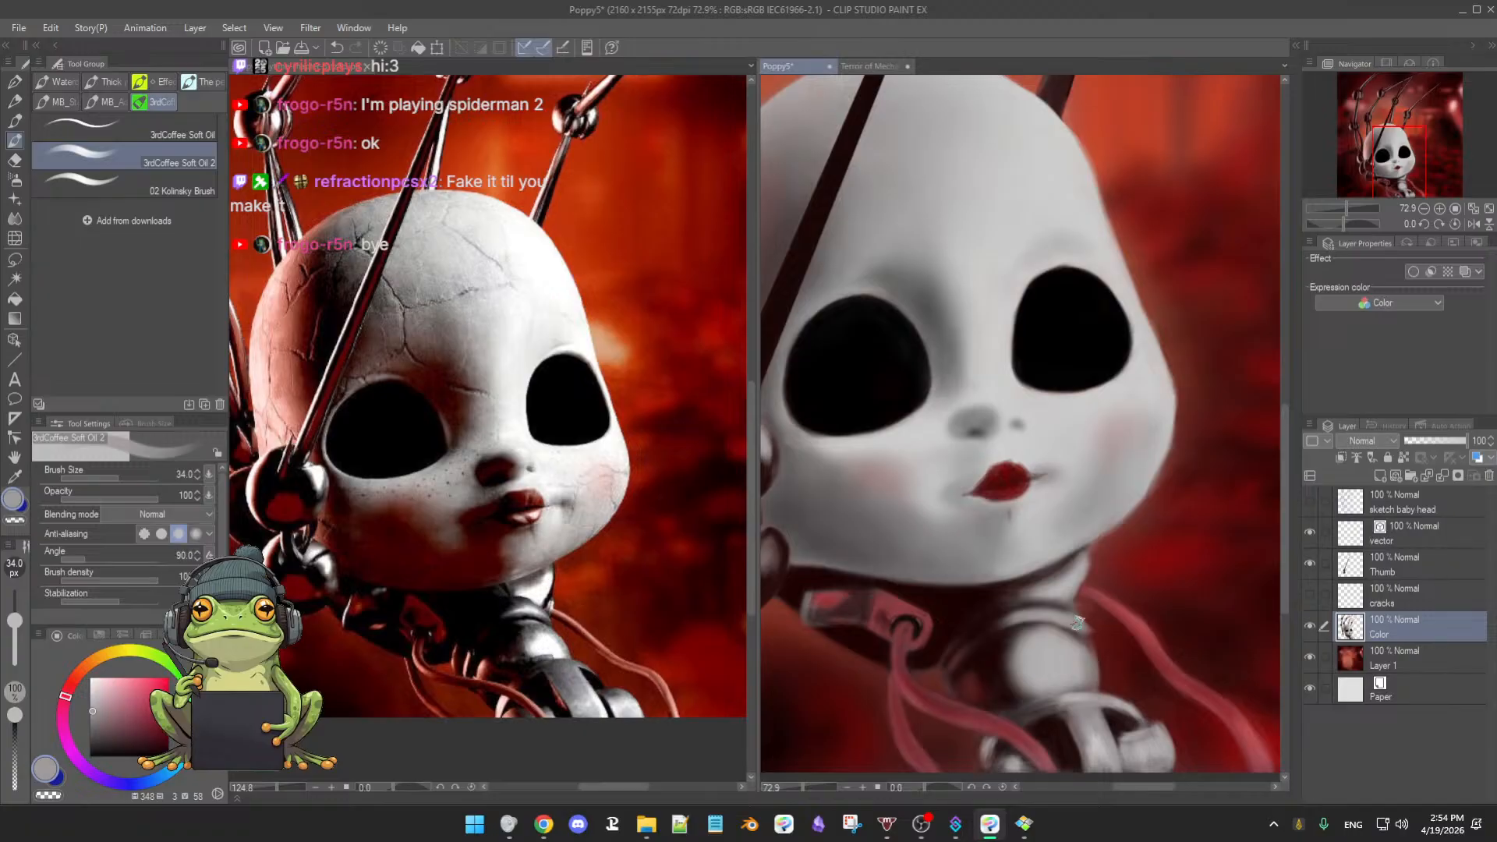
- Paint a light grey stroke across the neck using a freshly sampled neck tone
alt+click(1016, 622)
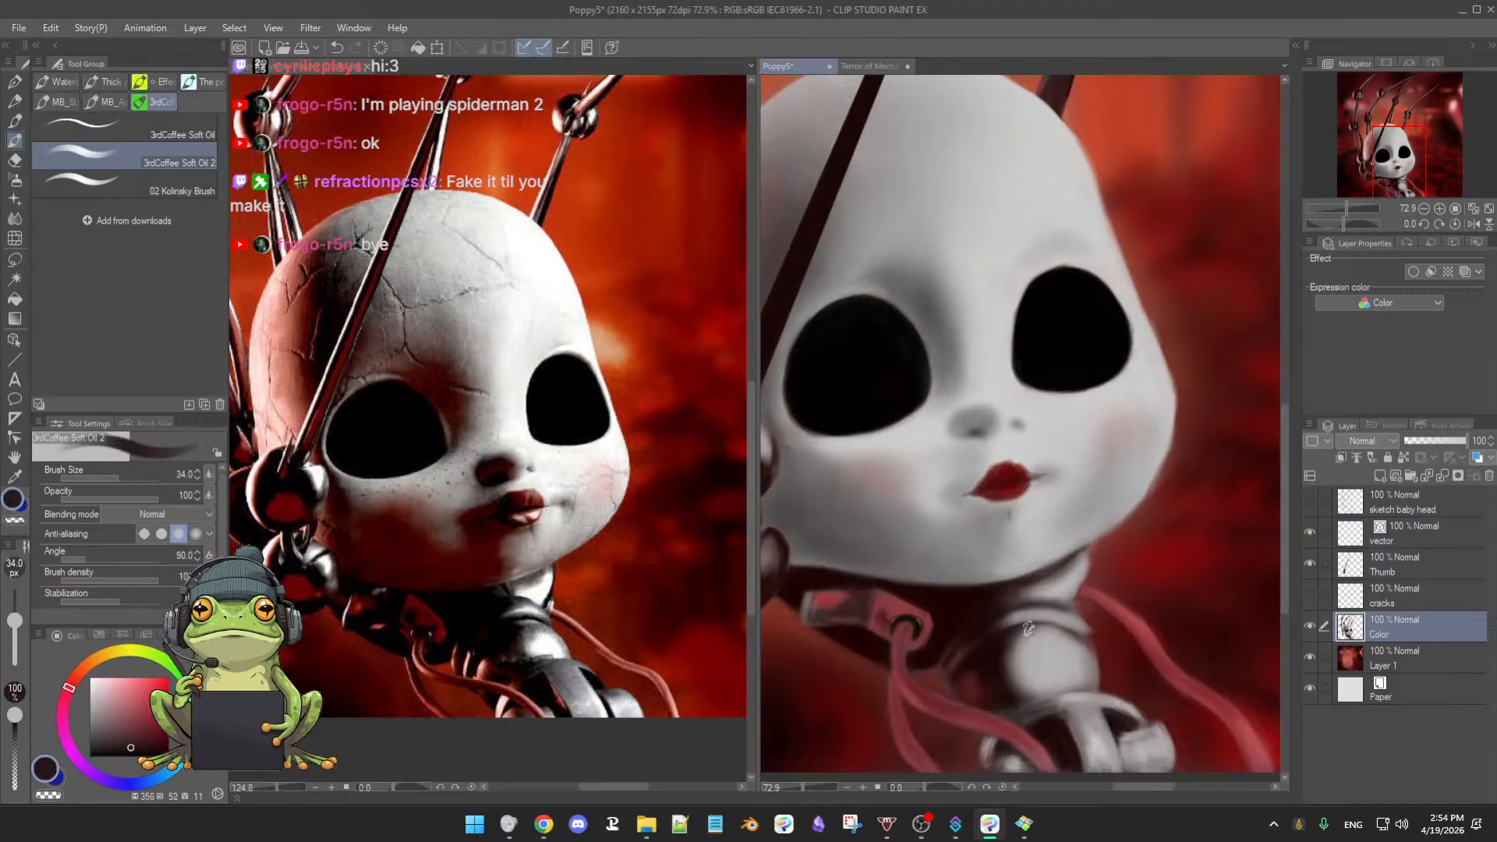
alt+click(1074, 616)
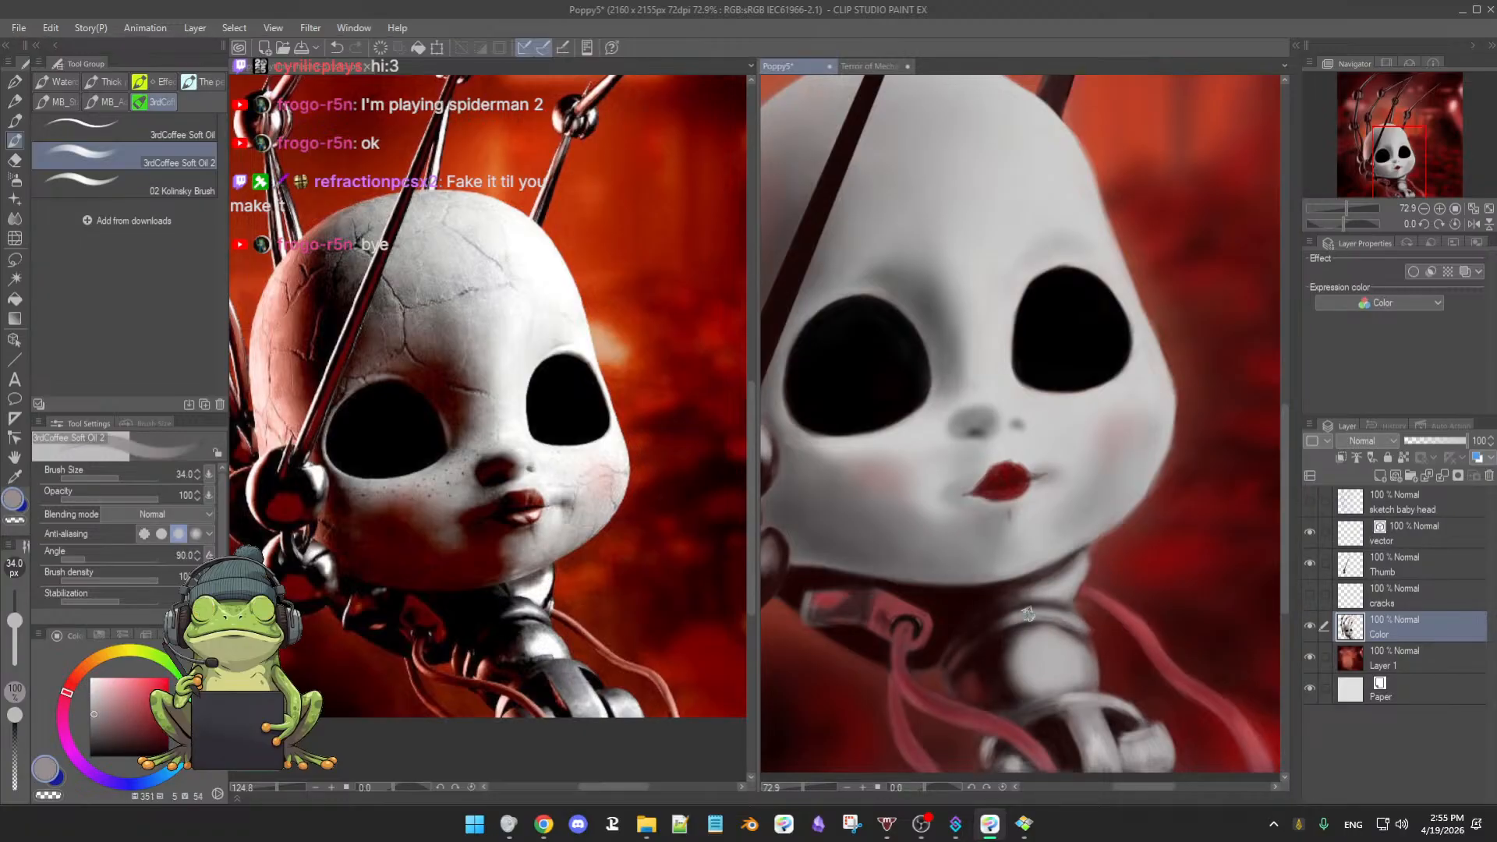
alt+click(1089, 625)
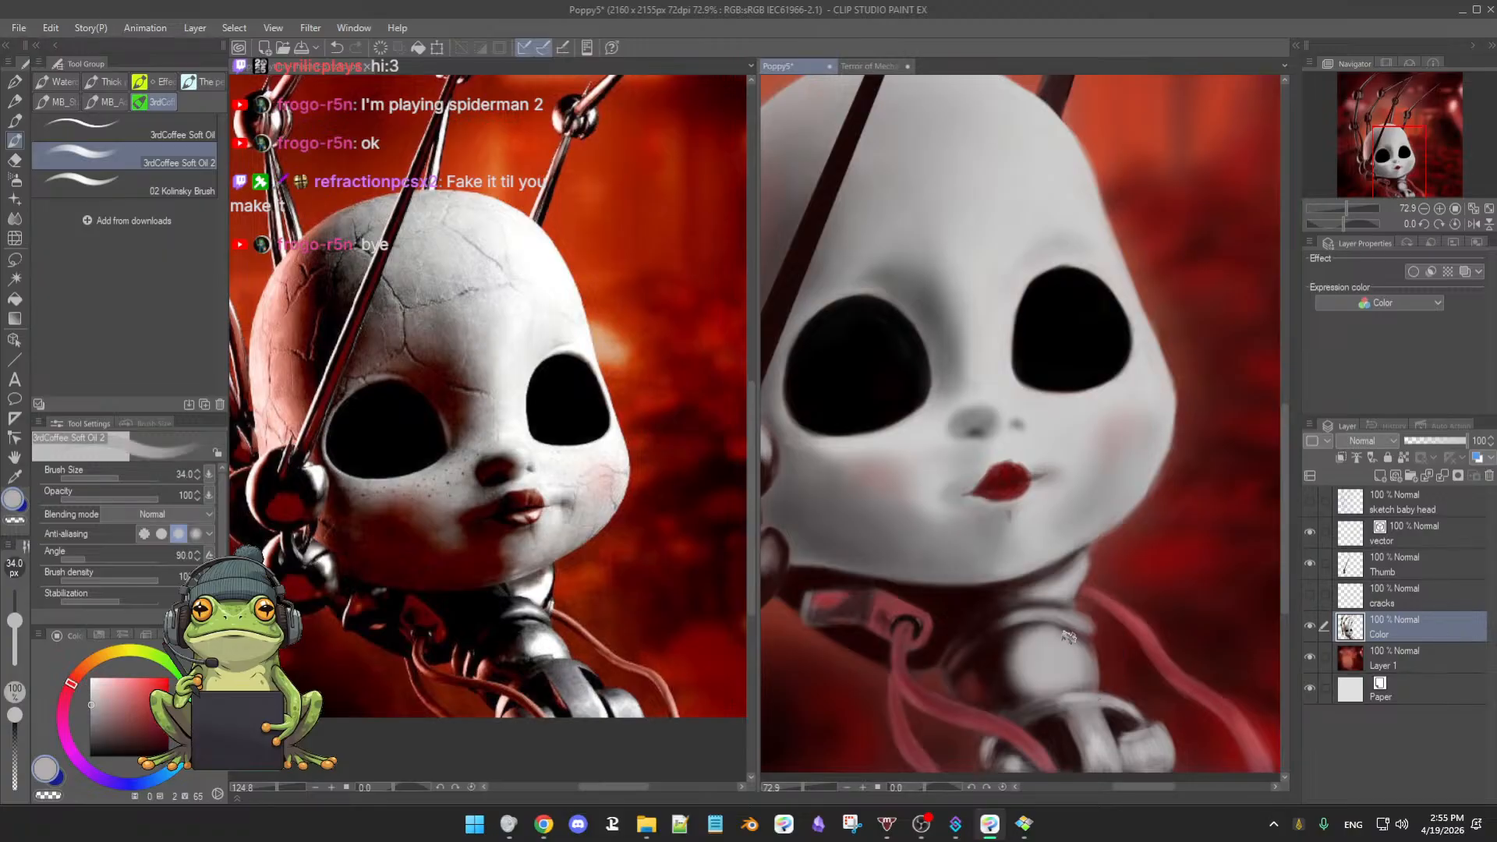
alt+click(1088, 620)
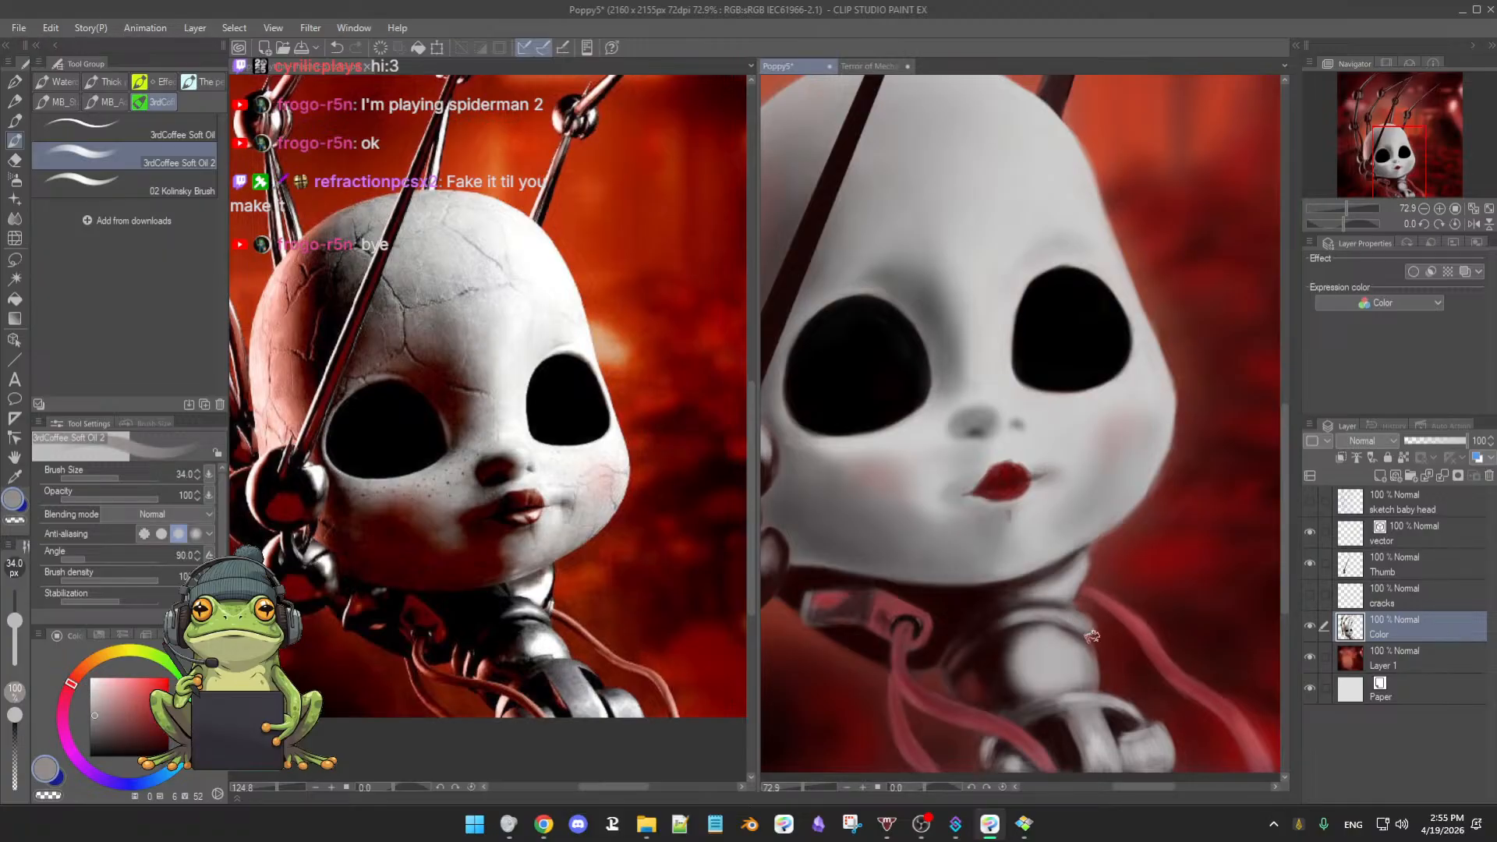
alt+click(1082, 635)
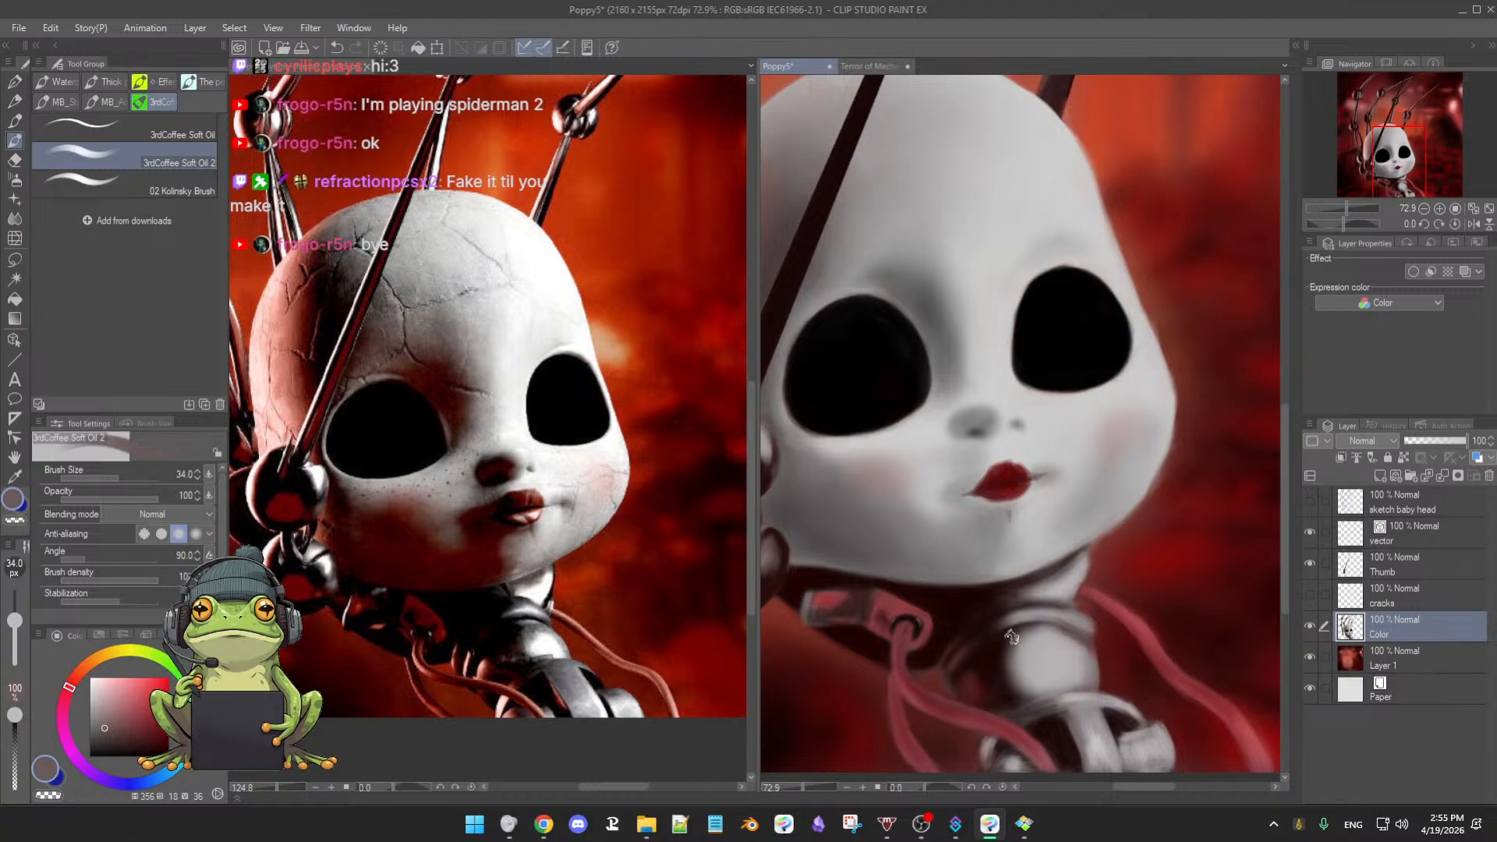
alt+click(1054, 613)
drag(1016, 622, 990, 631)
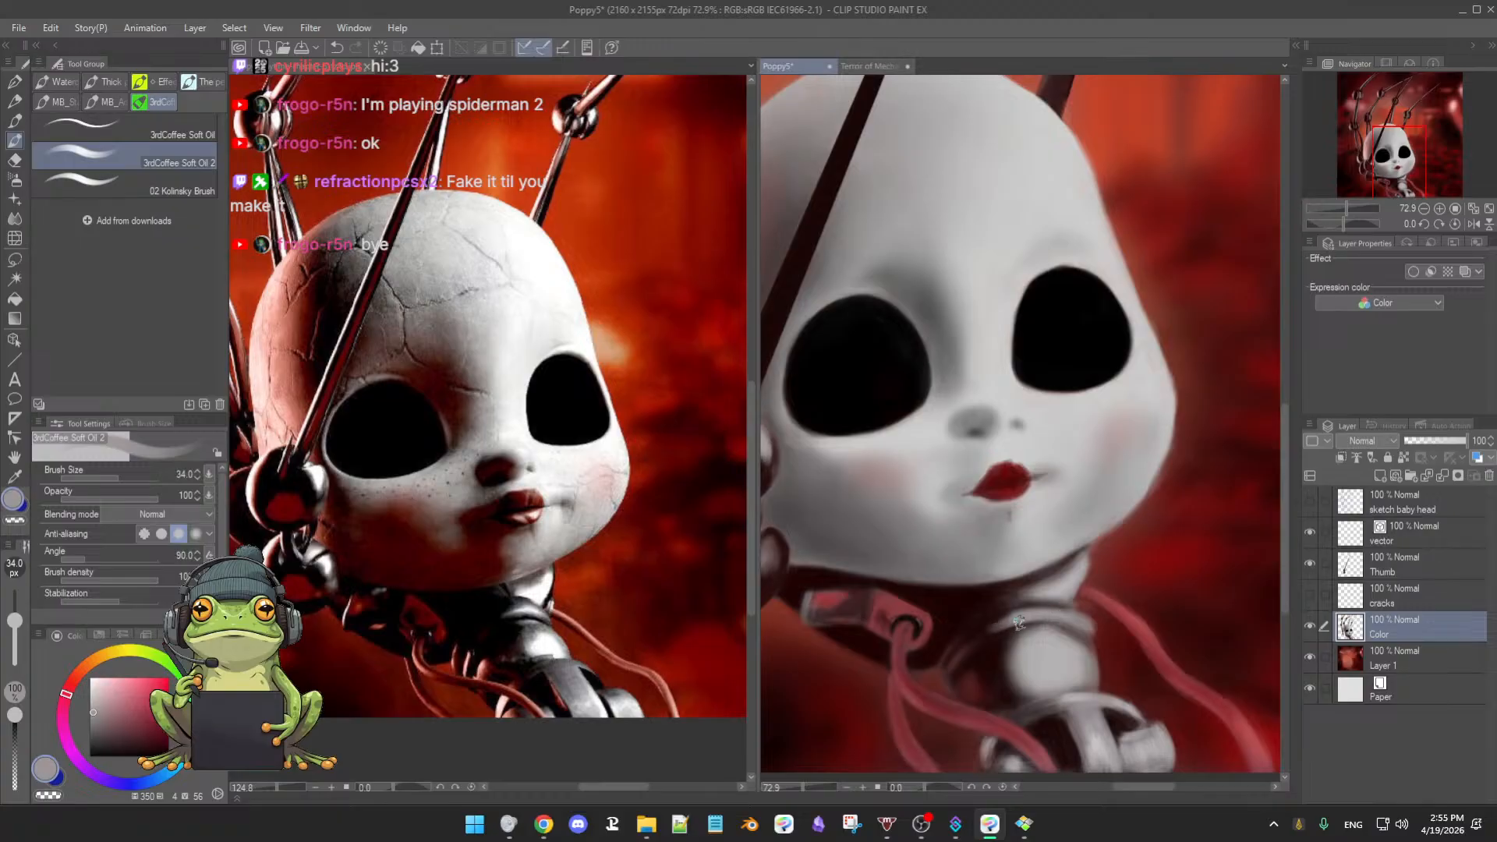
- Switch to the soft Airbrush, size 28.4, loaded with near-black
alt+click(1062, 626)
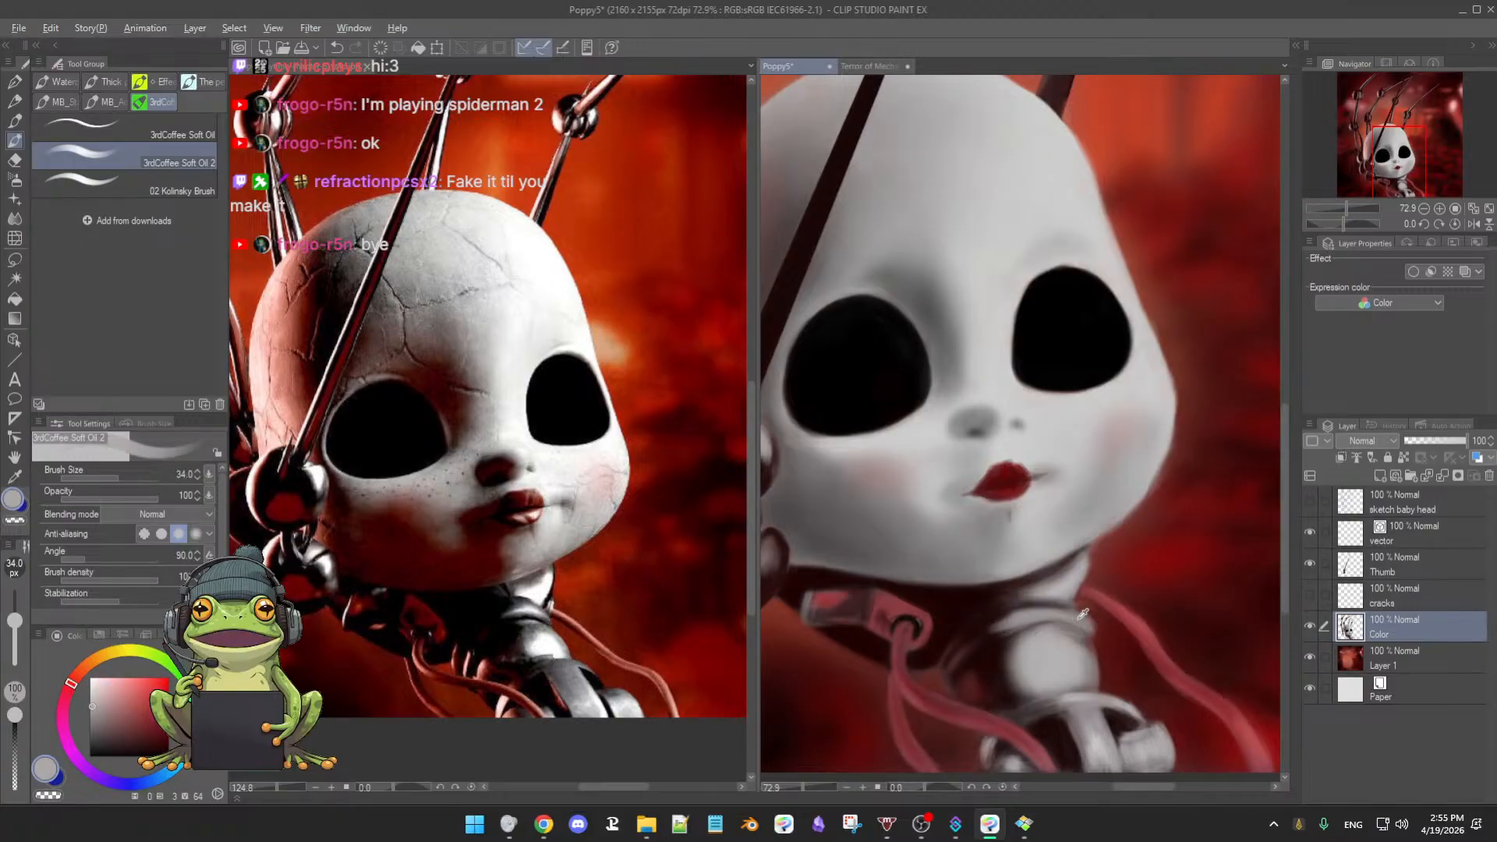
alt+click(1082, 614)
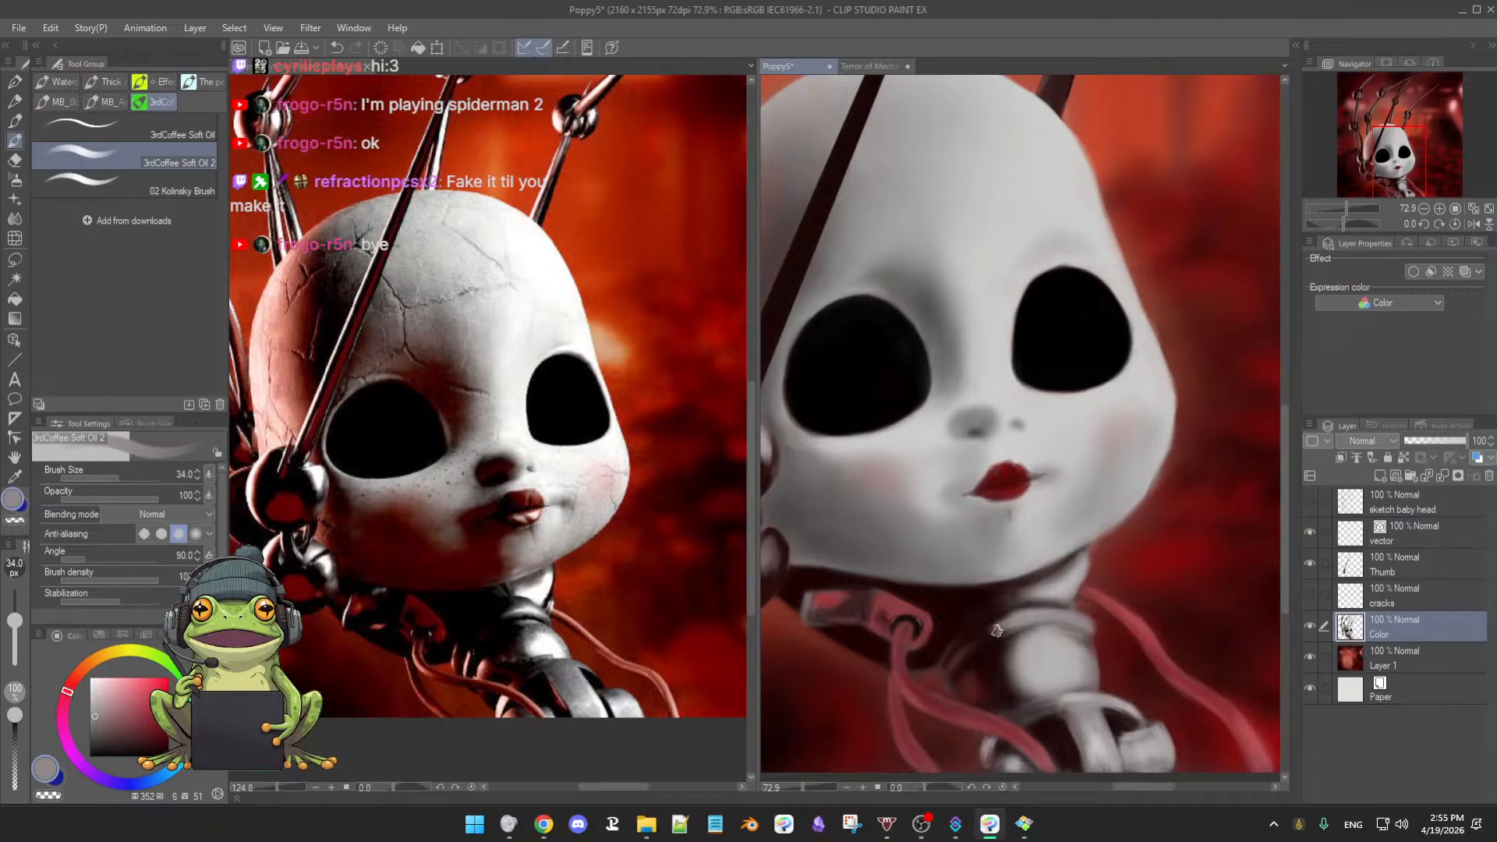
scroll(997, 630, down, 4)
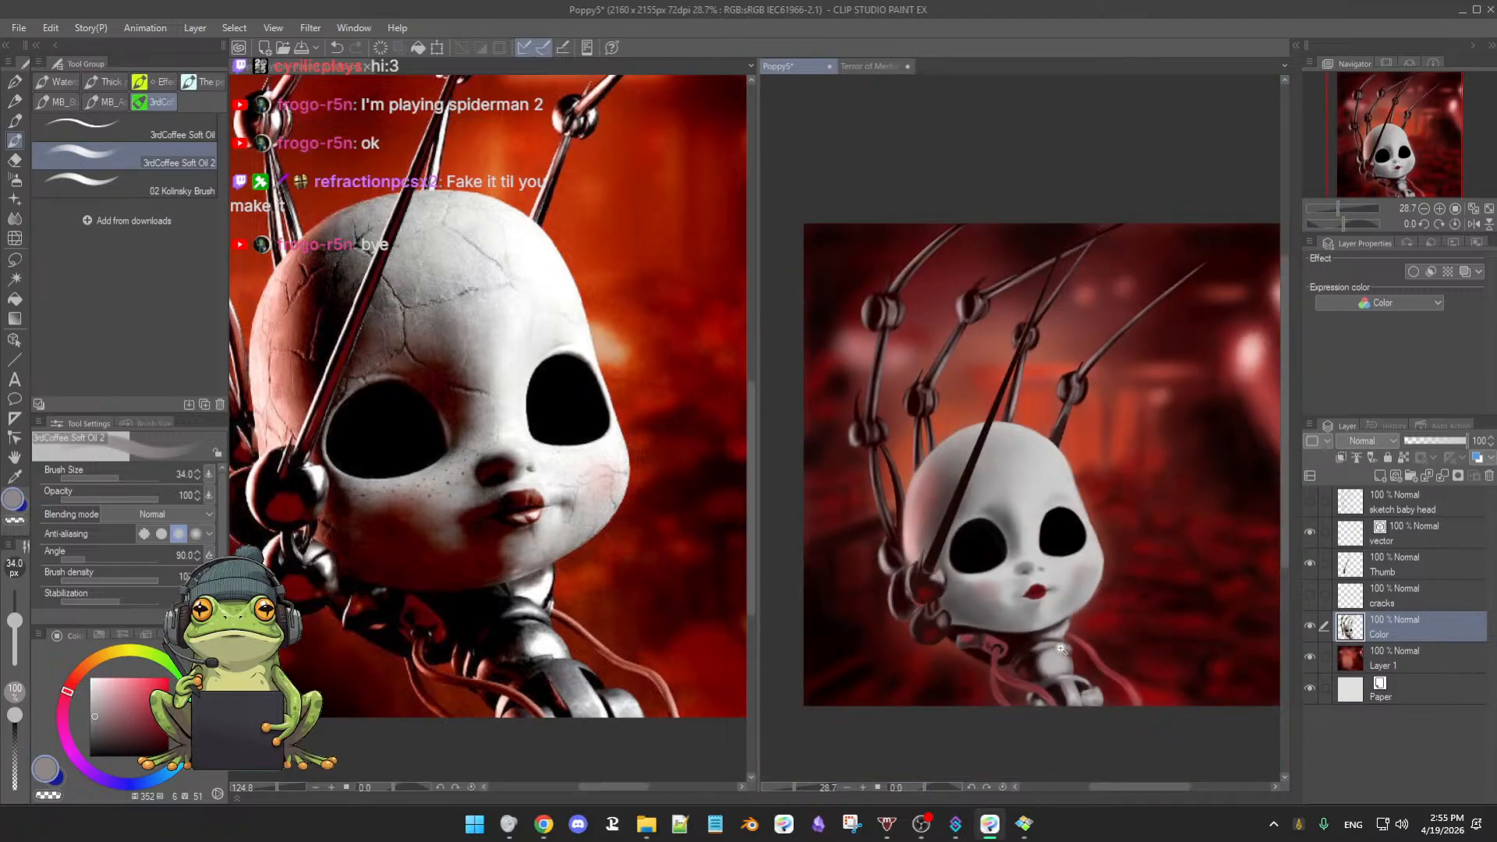
scroll(1060, 648, up, 3)
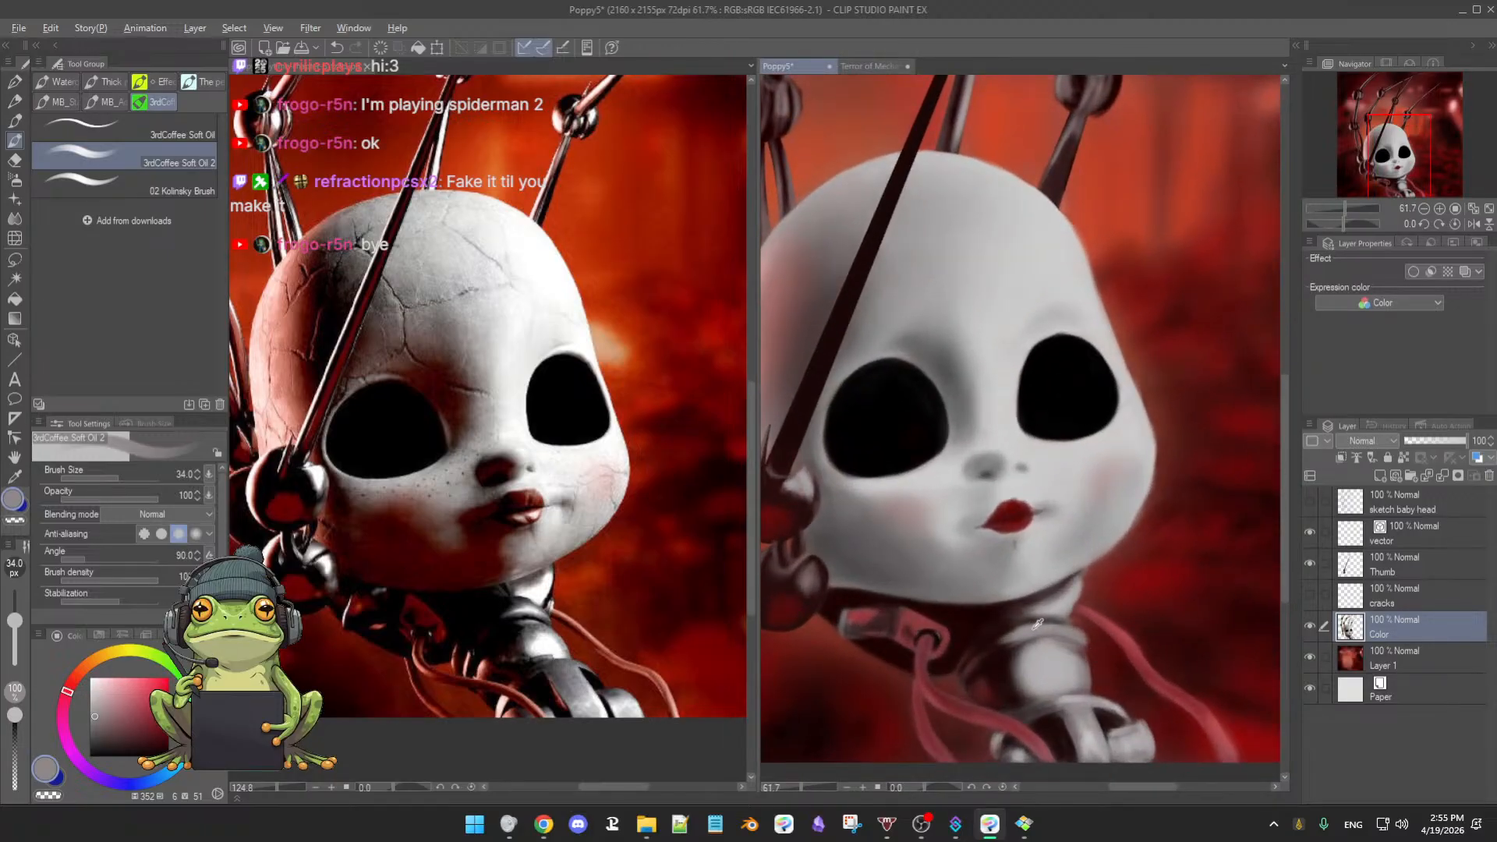
alt+click(1060, 629)
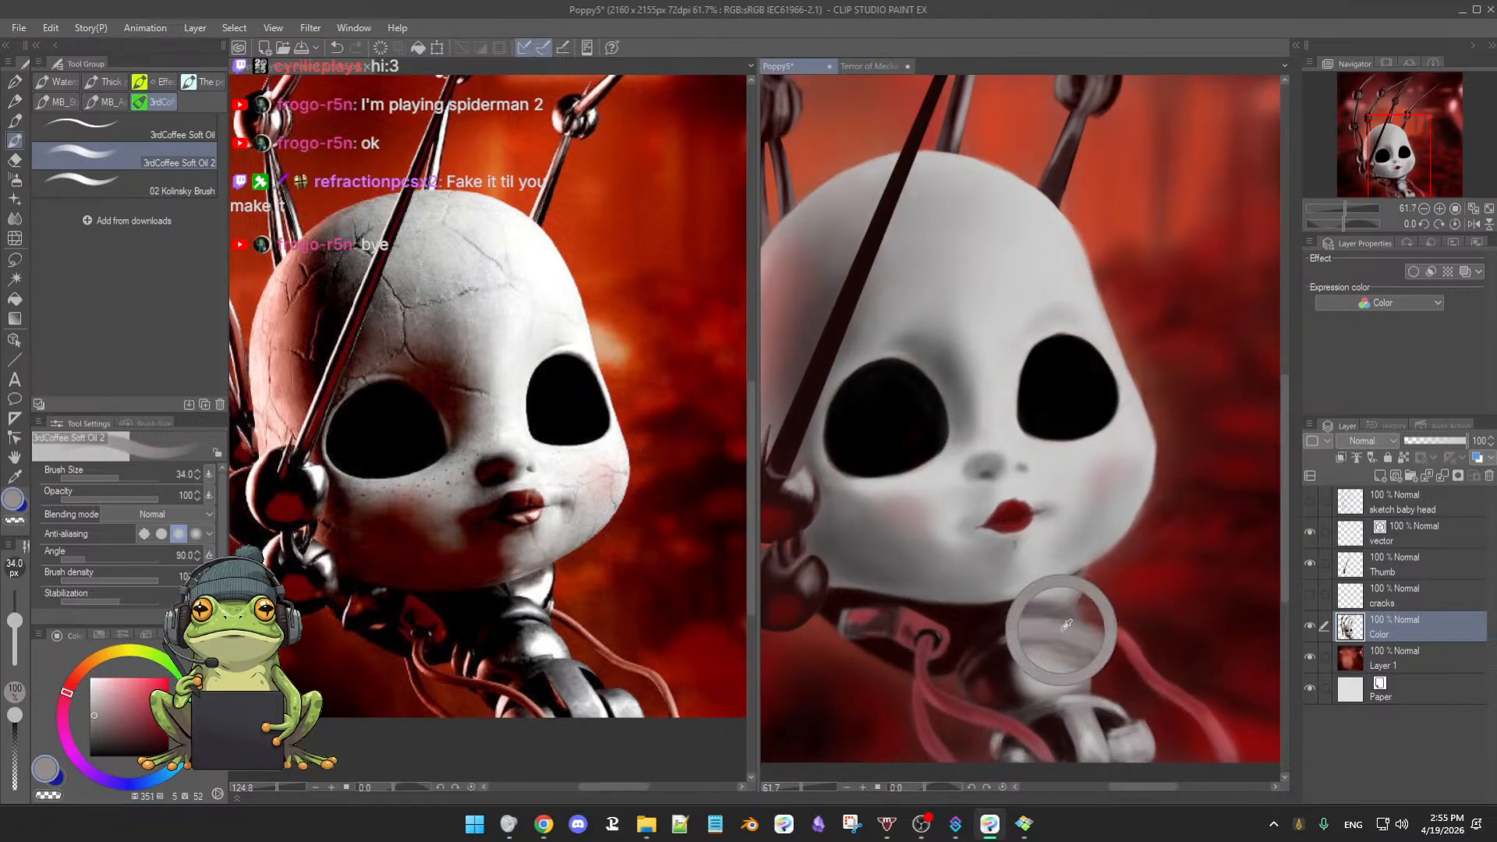
alt+click(1017, 638)
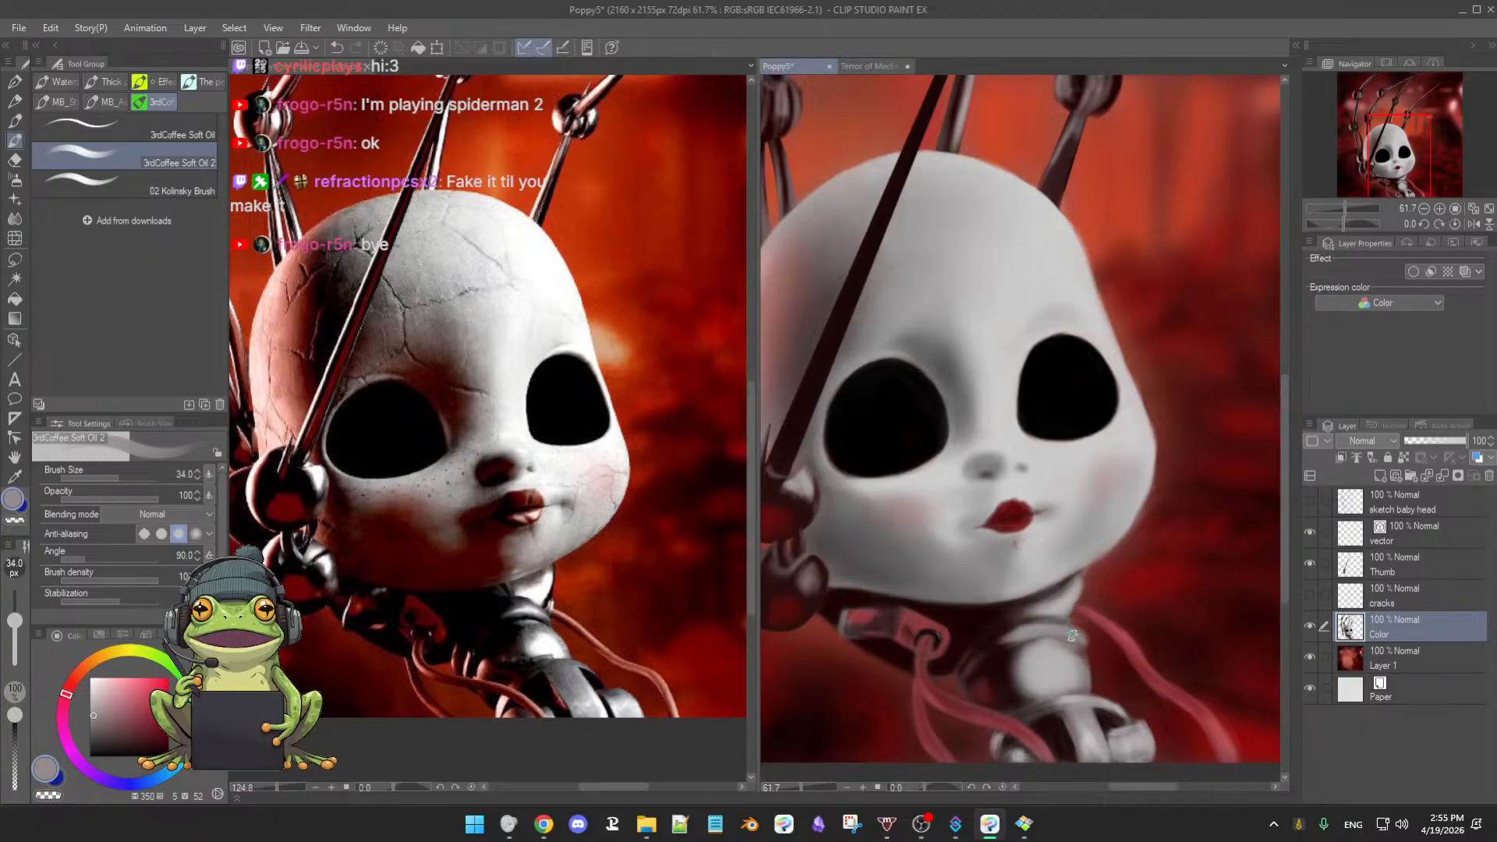
alt+click(1051, 651)
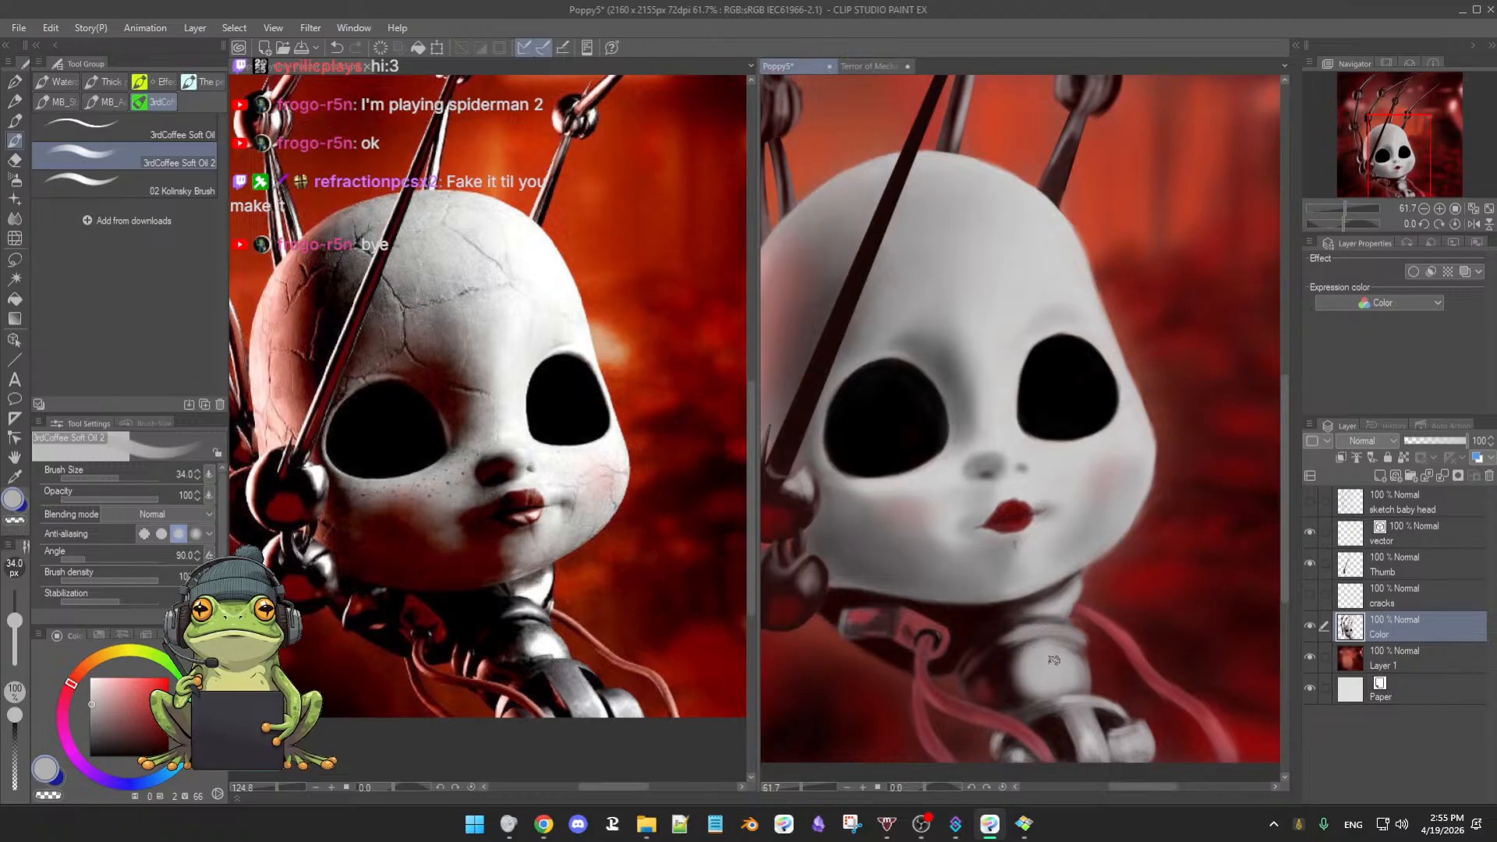
key(b)
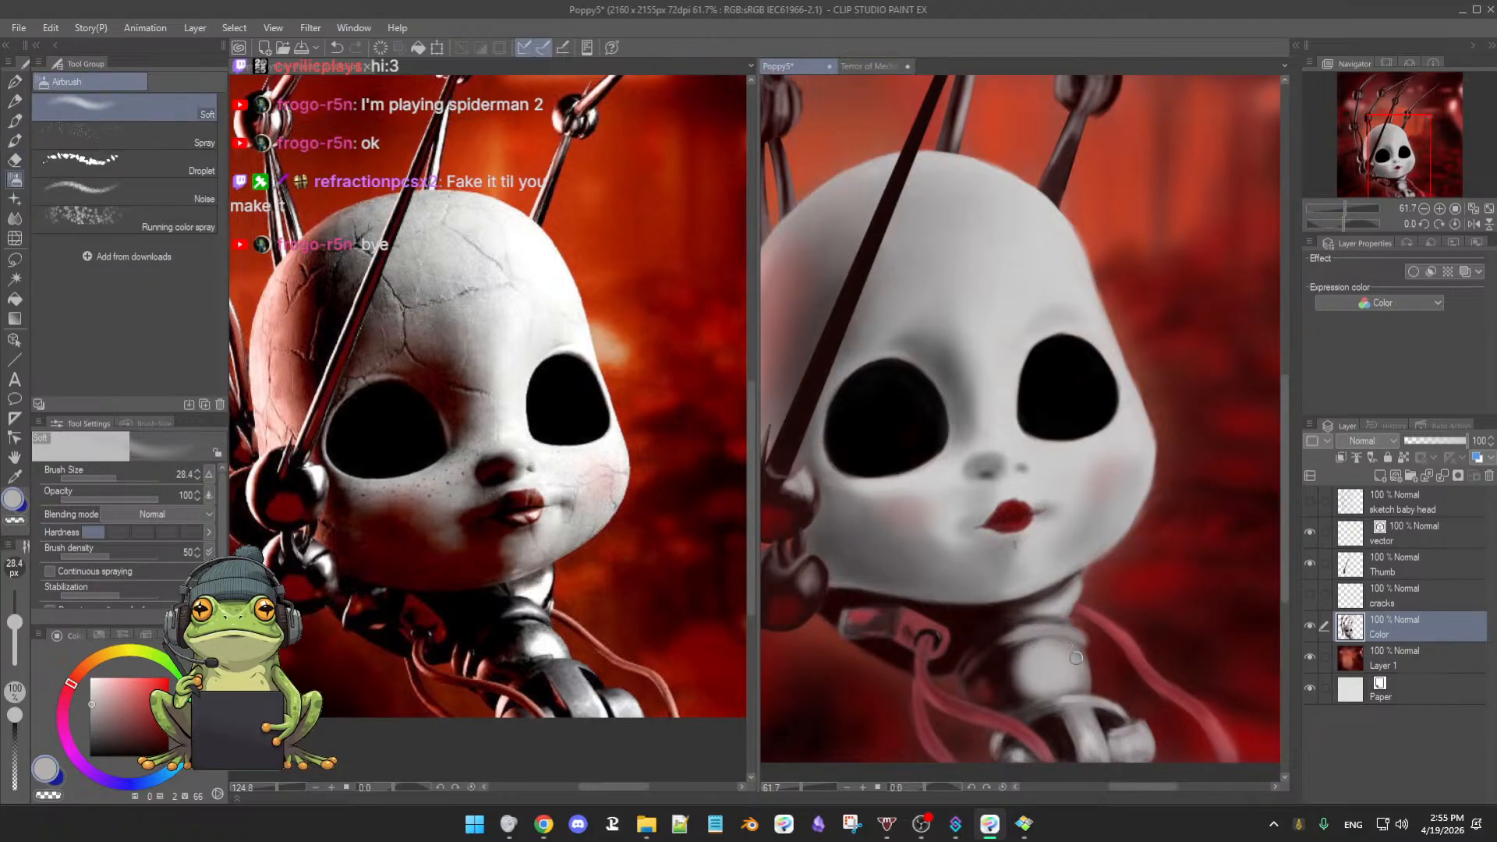
alt+click(1006, 659)
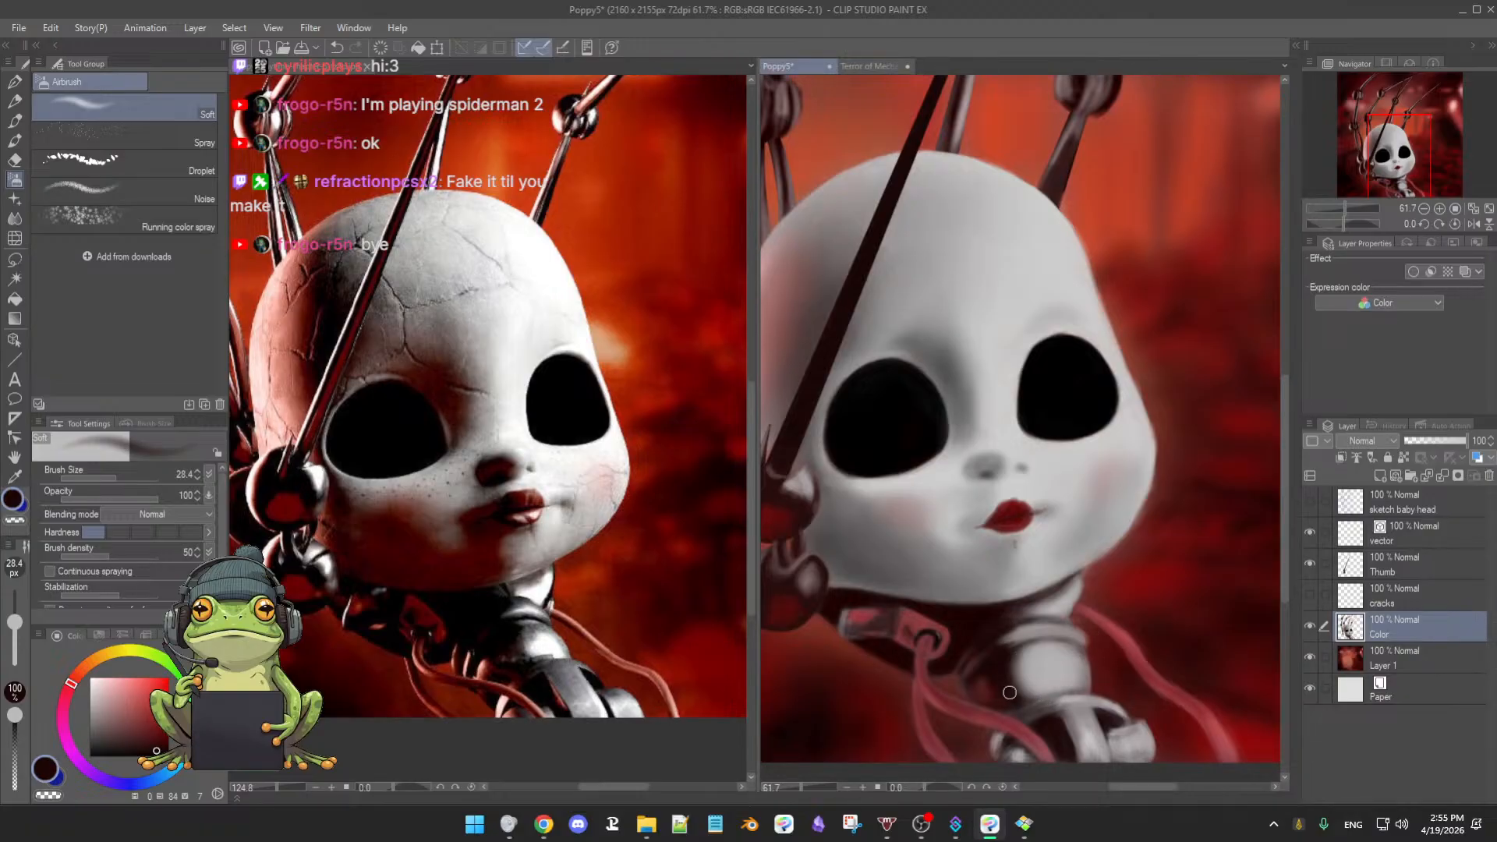
scroll(1080, 660, down, 5)
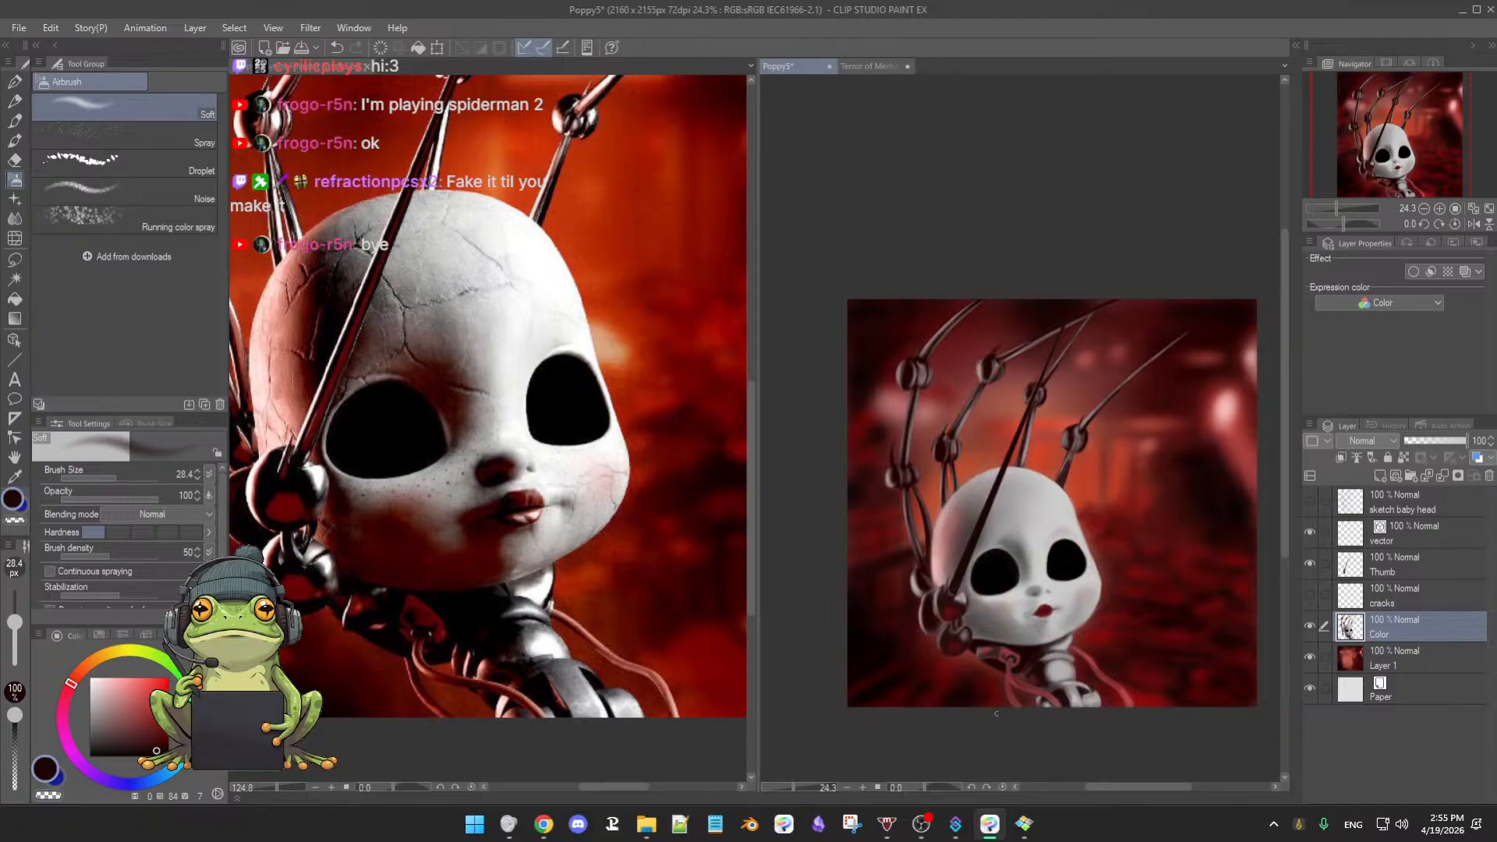
scroll(1122, 639, up, 3)
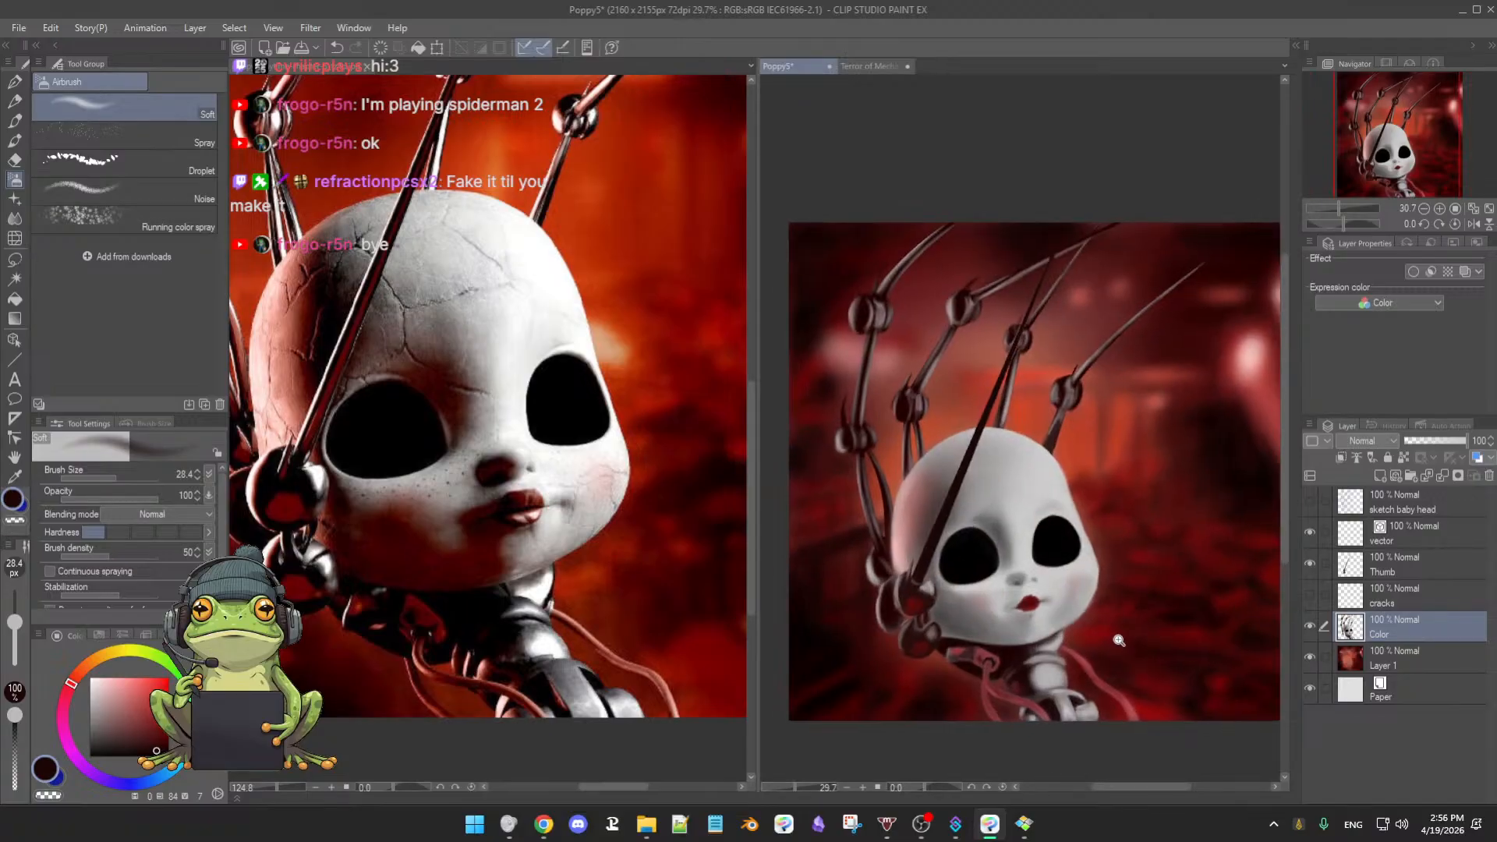
scroll(1121, 639, up, 4)
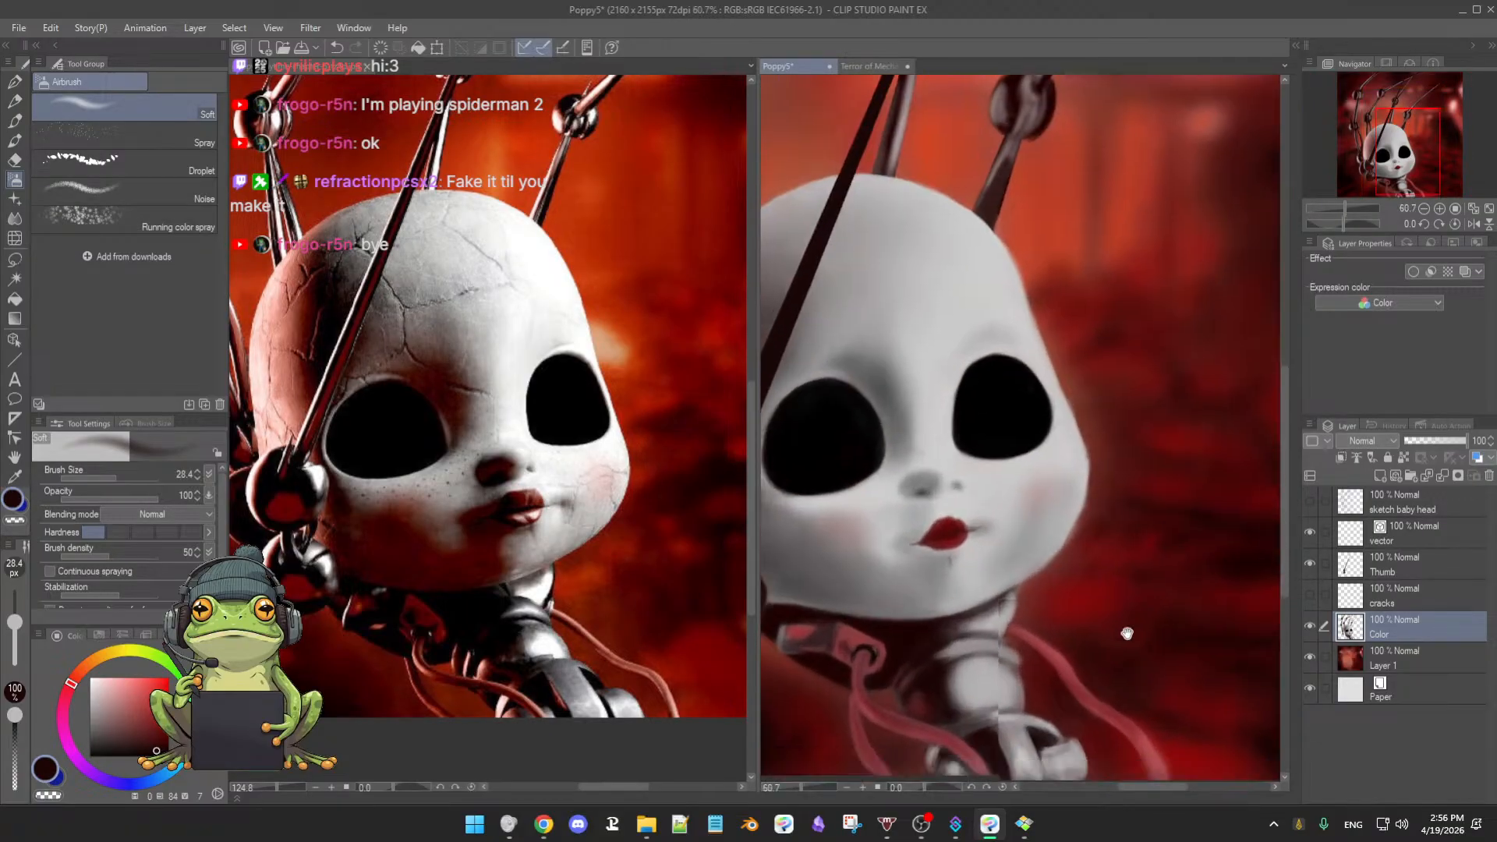
drag(1117, 602, 1117, 605)
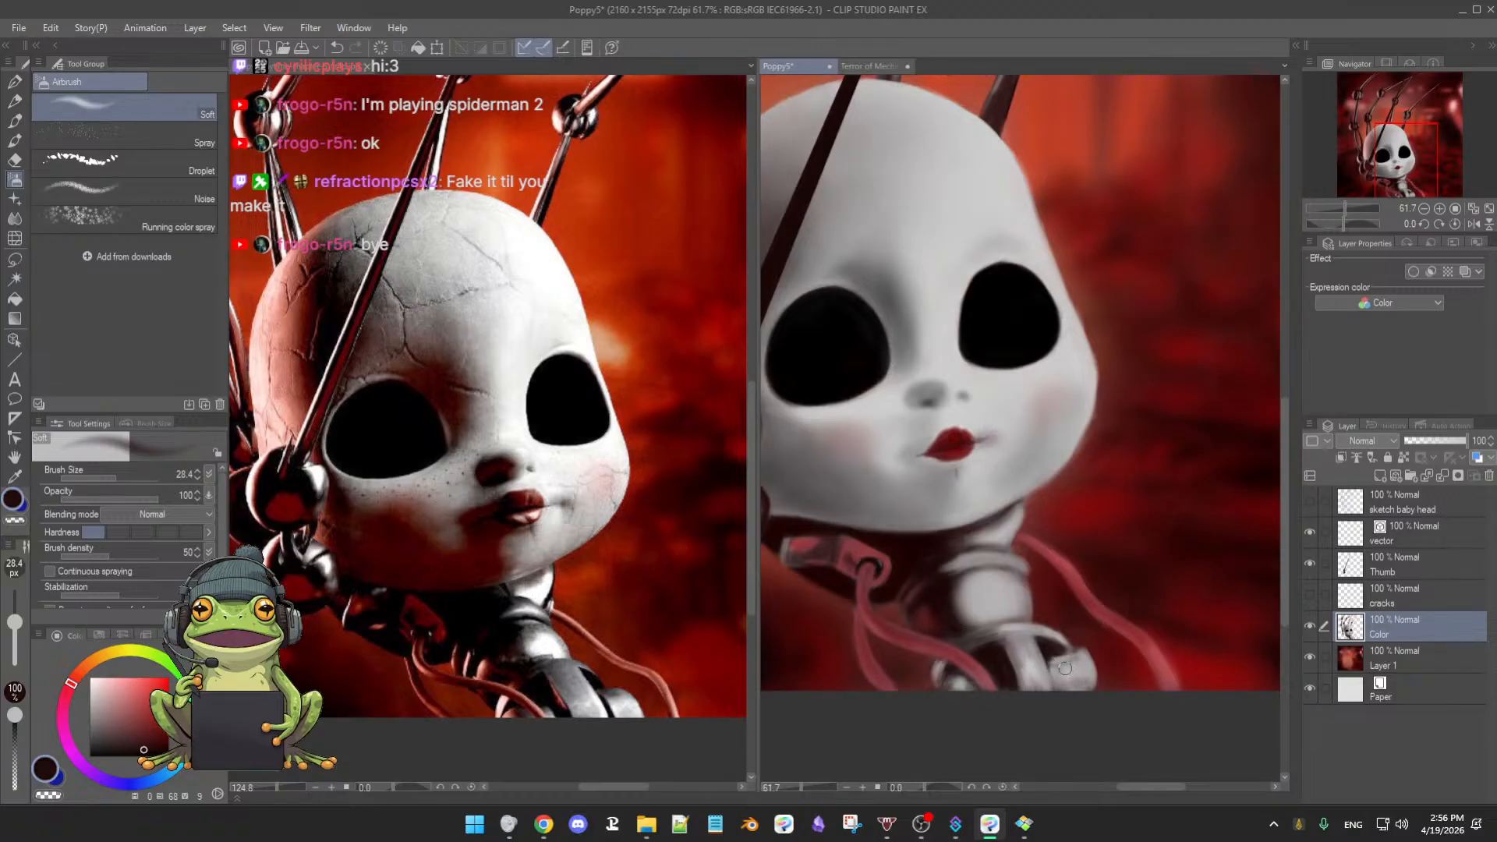
drag(1065, 668, 1068, 663)
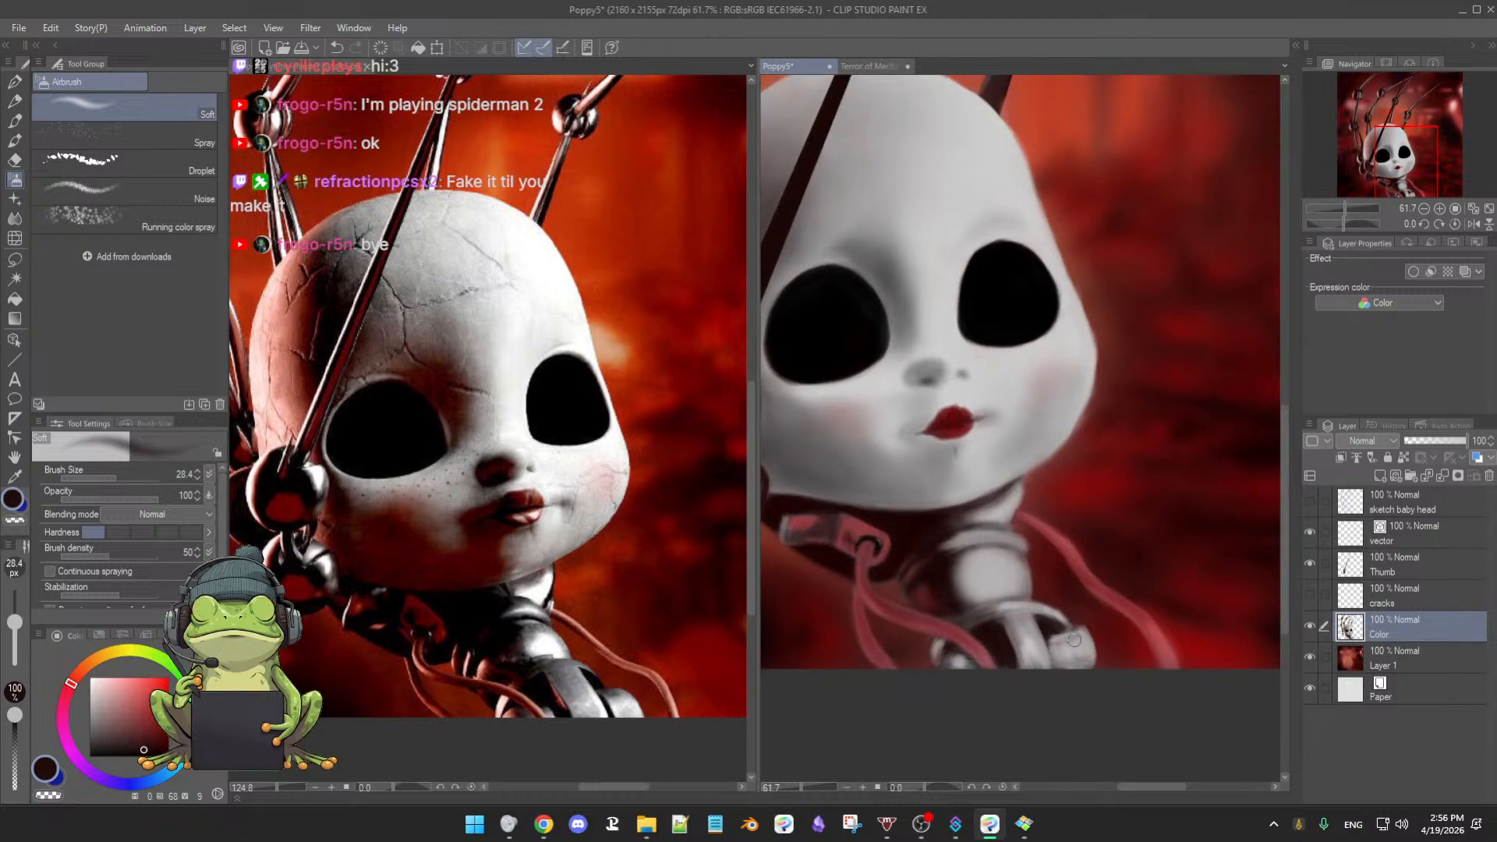
key(b)
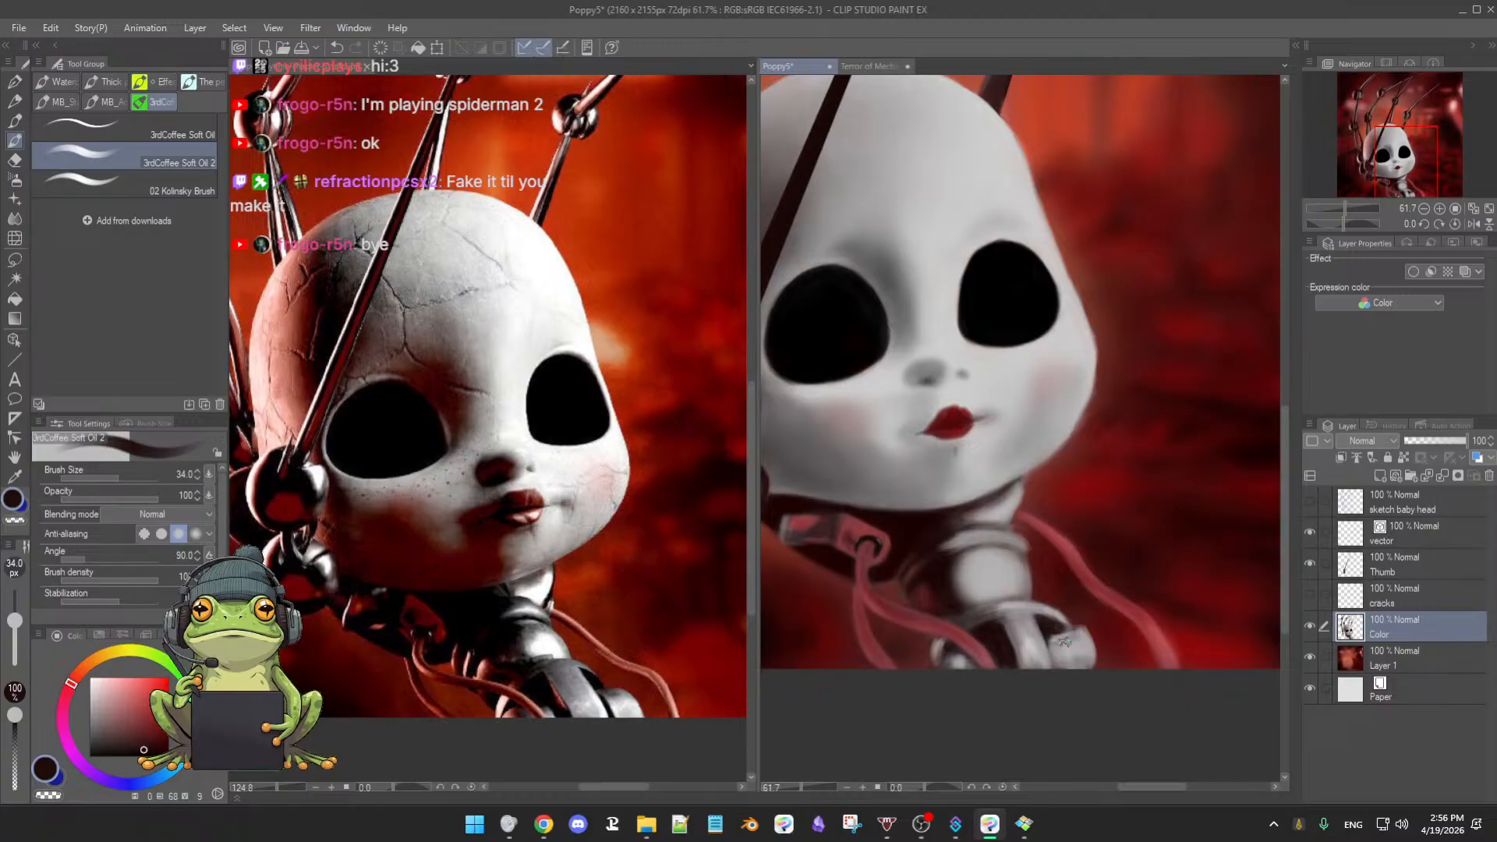
key(bracketleft)
key(e)
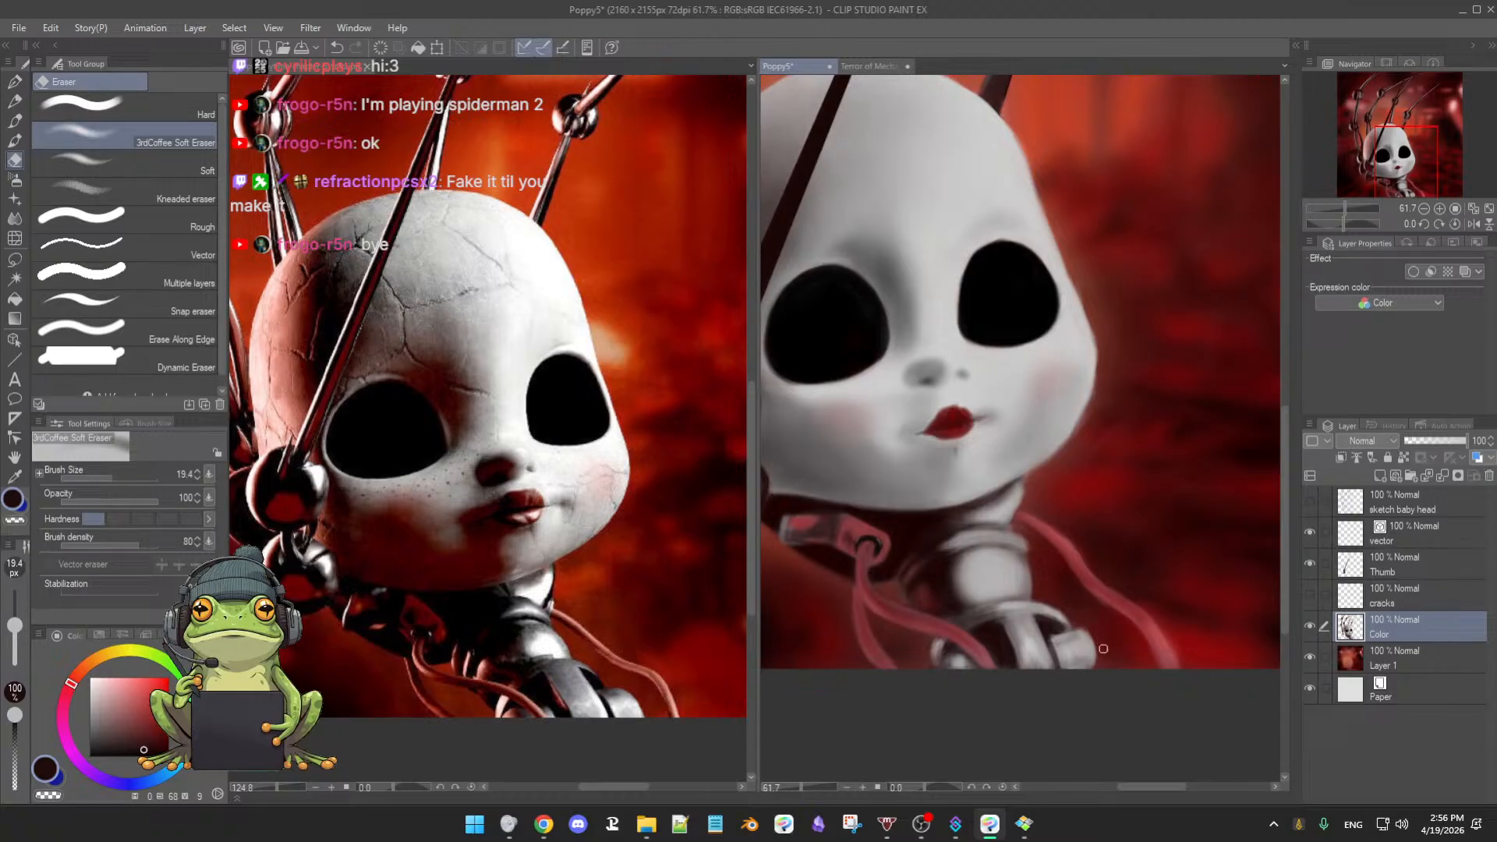
key(b)
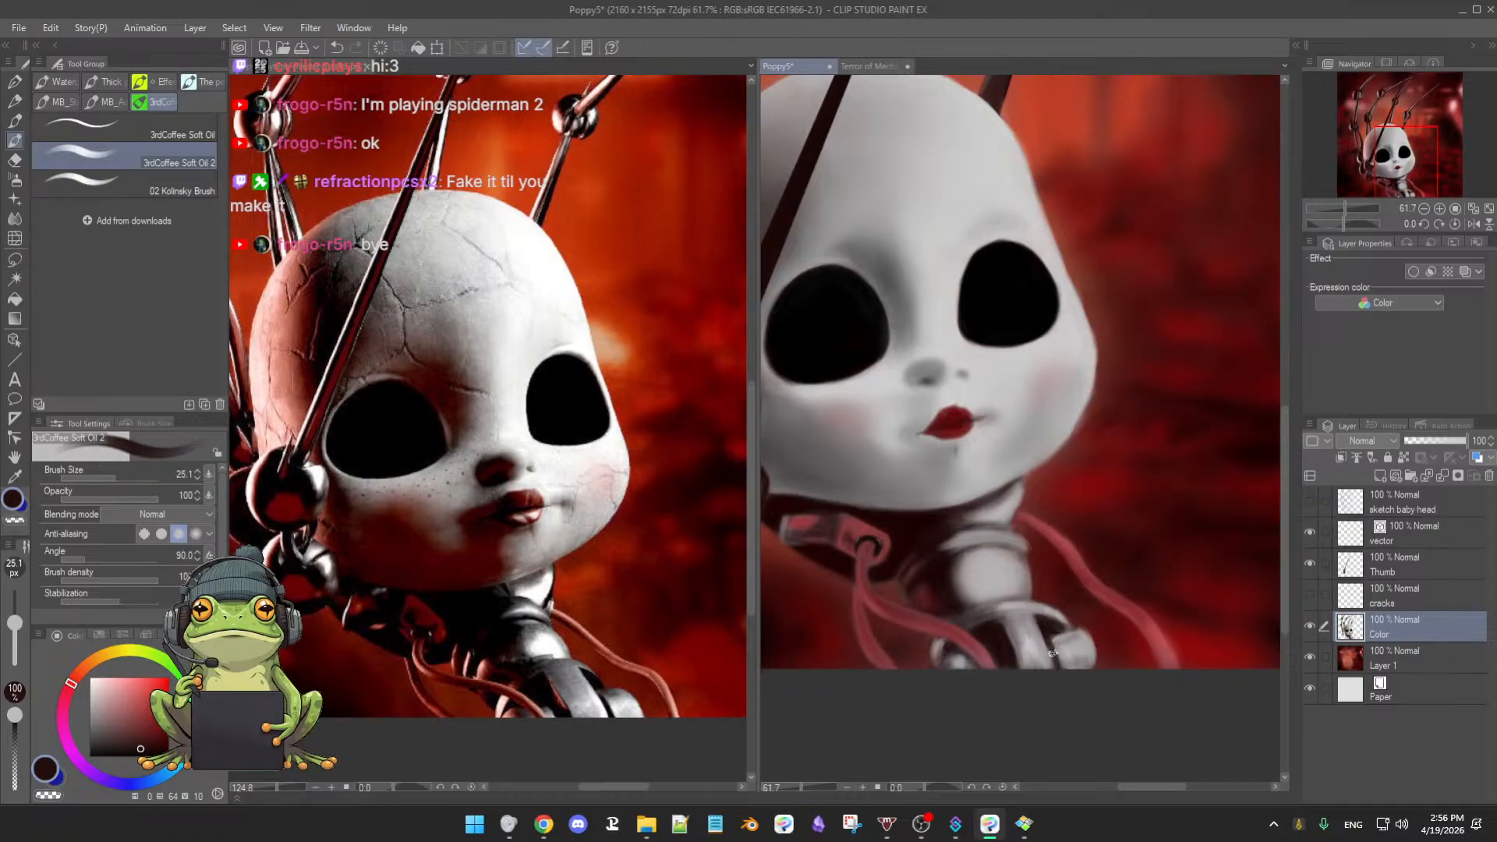
alt+click(1050, 659)
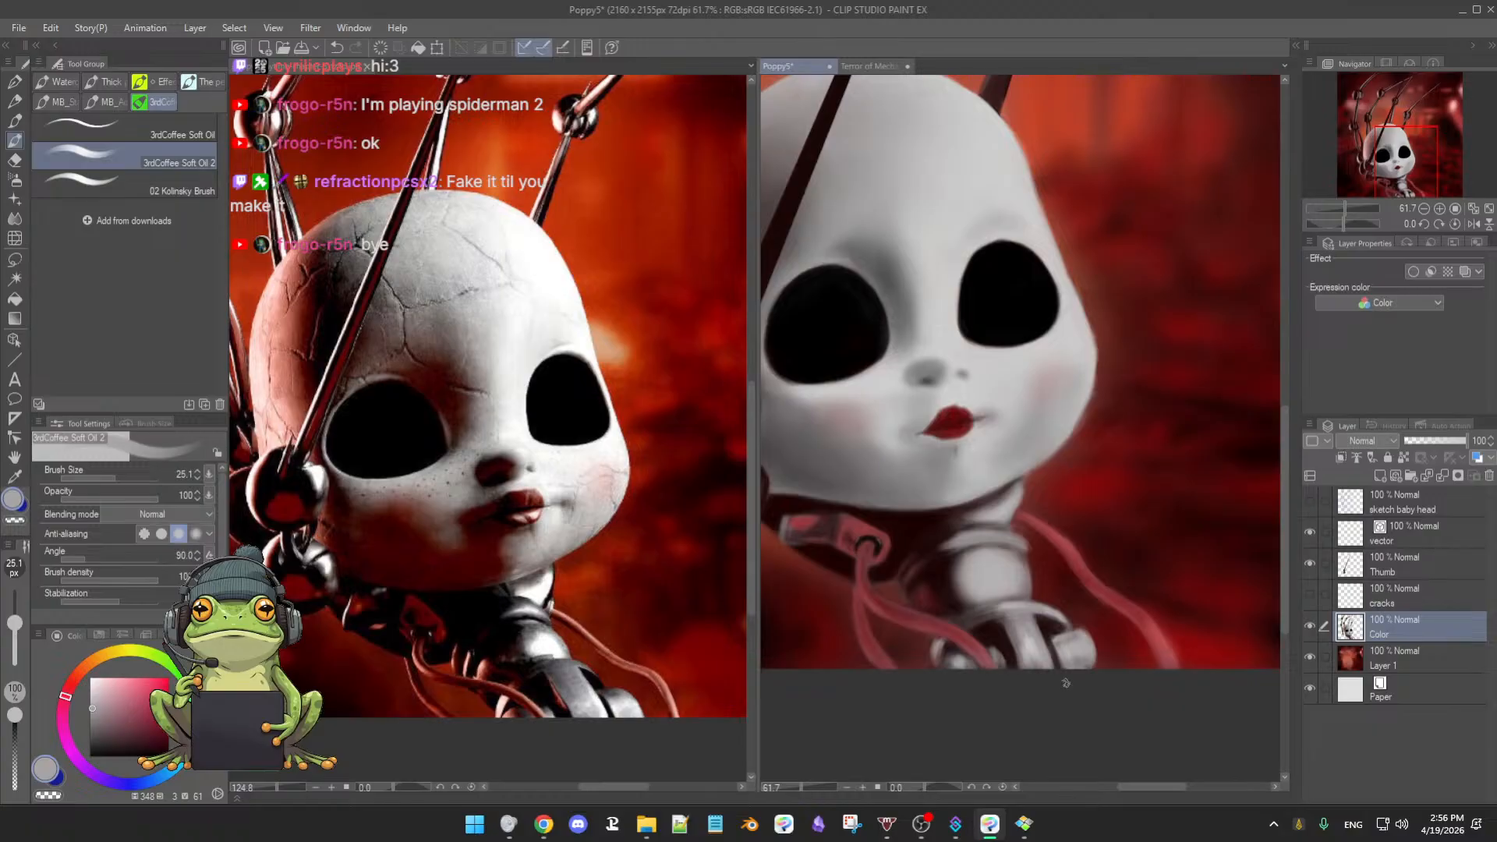
- Pan the painting and zoom out from 55.9% to 29.7% to show the whole doll with claw arms
drag(1069, 707, 1104, 628)
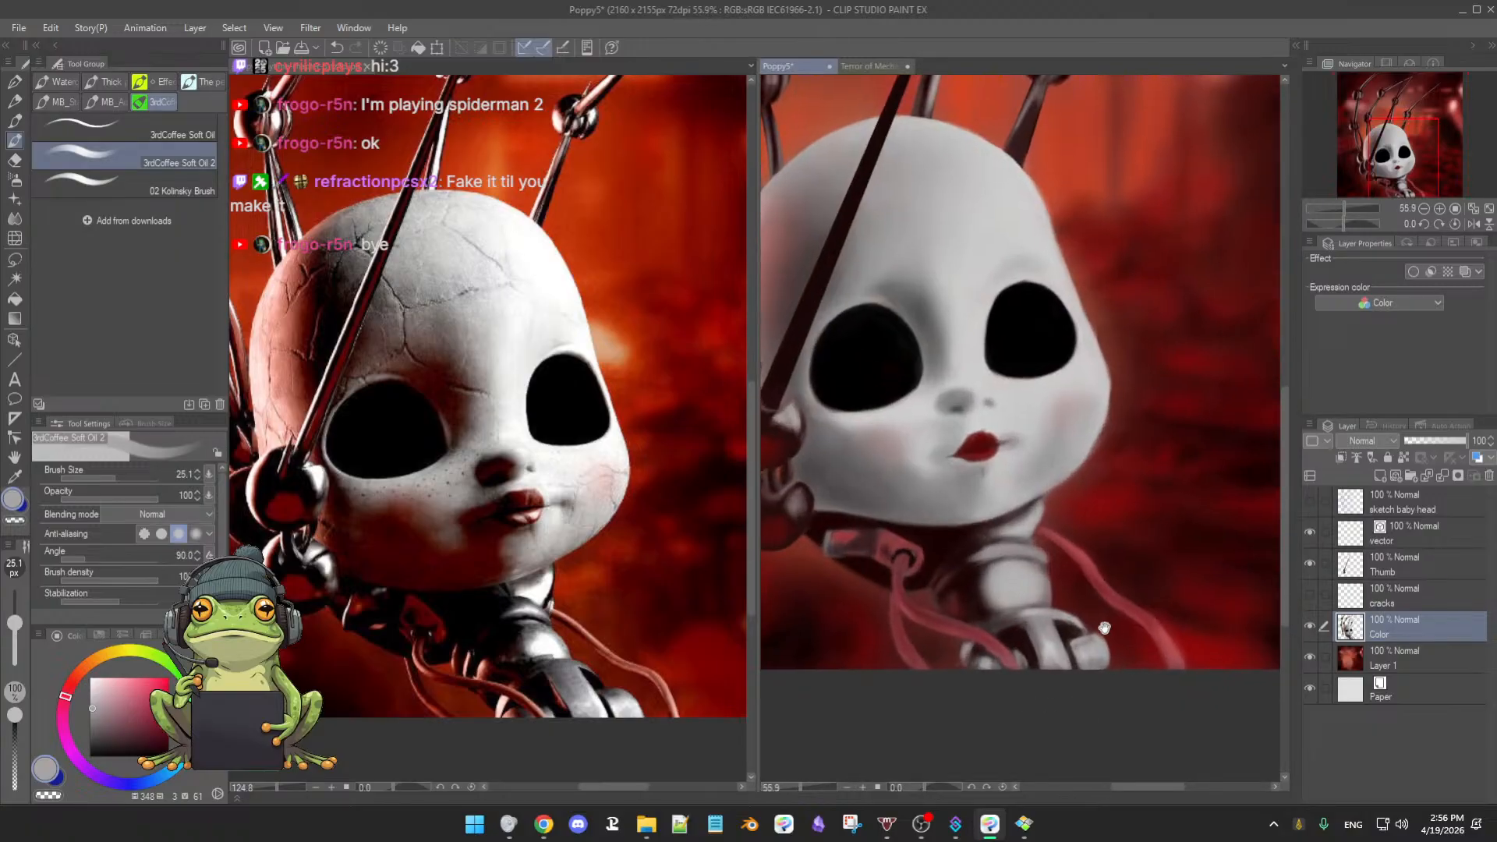
drag(1011, 577, 1038, 607)
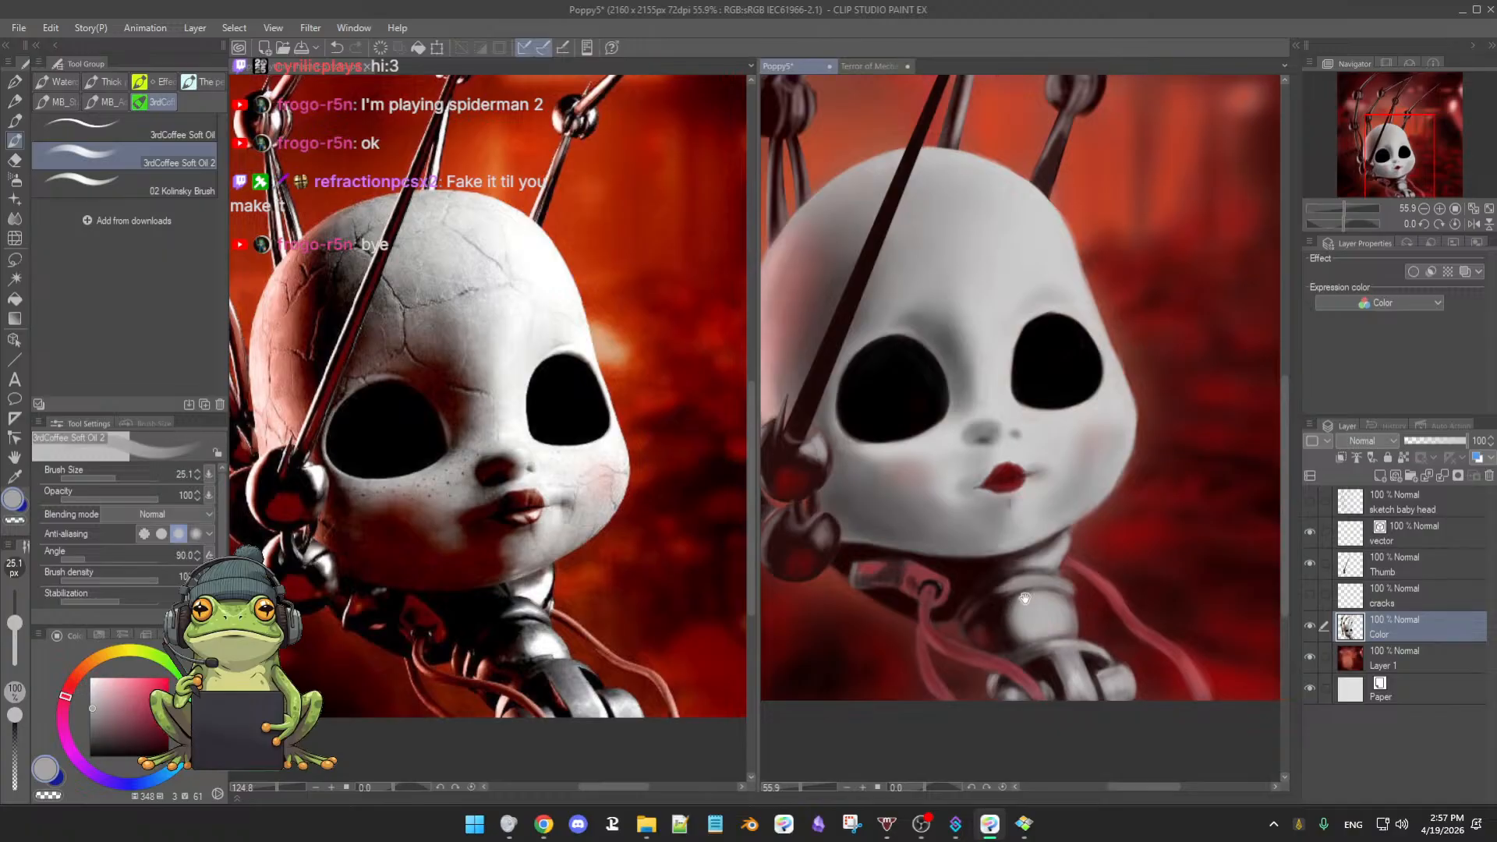
mouse_move(1005, 601)
mouse_down()
mouse_move(1012, 653)
mouse_move(1029, 626)
mouse_move(996, 624)
mouse_up()
scroll(994, 615, down, 1)
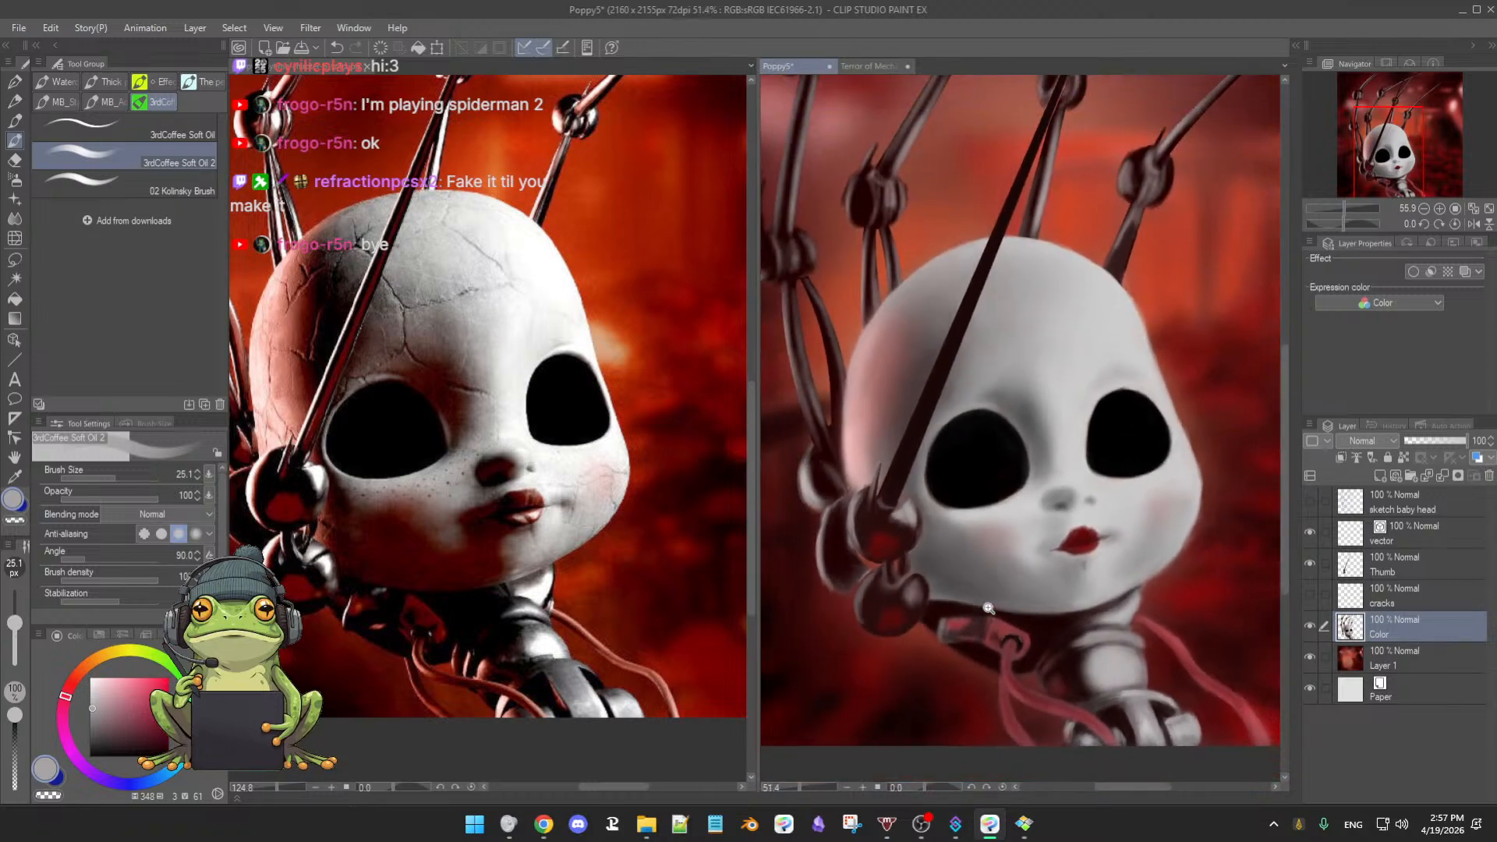
drag(1005, 560, 1043, 611)
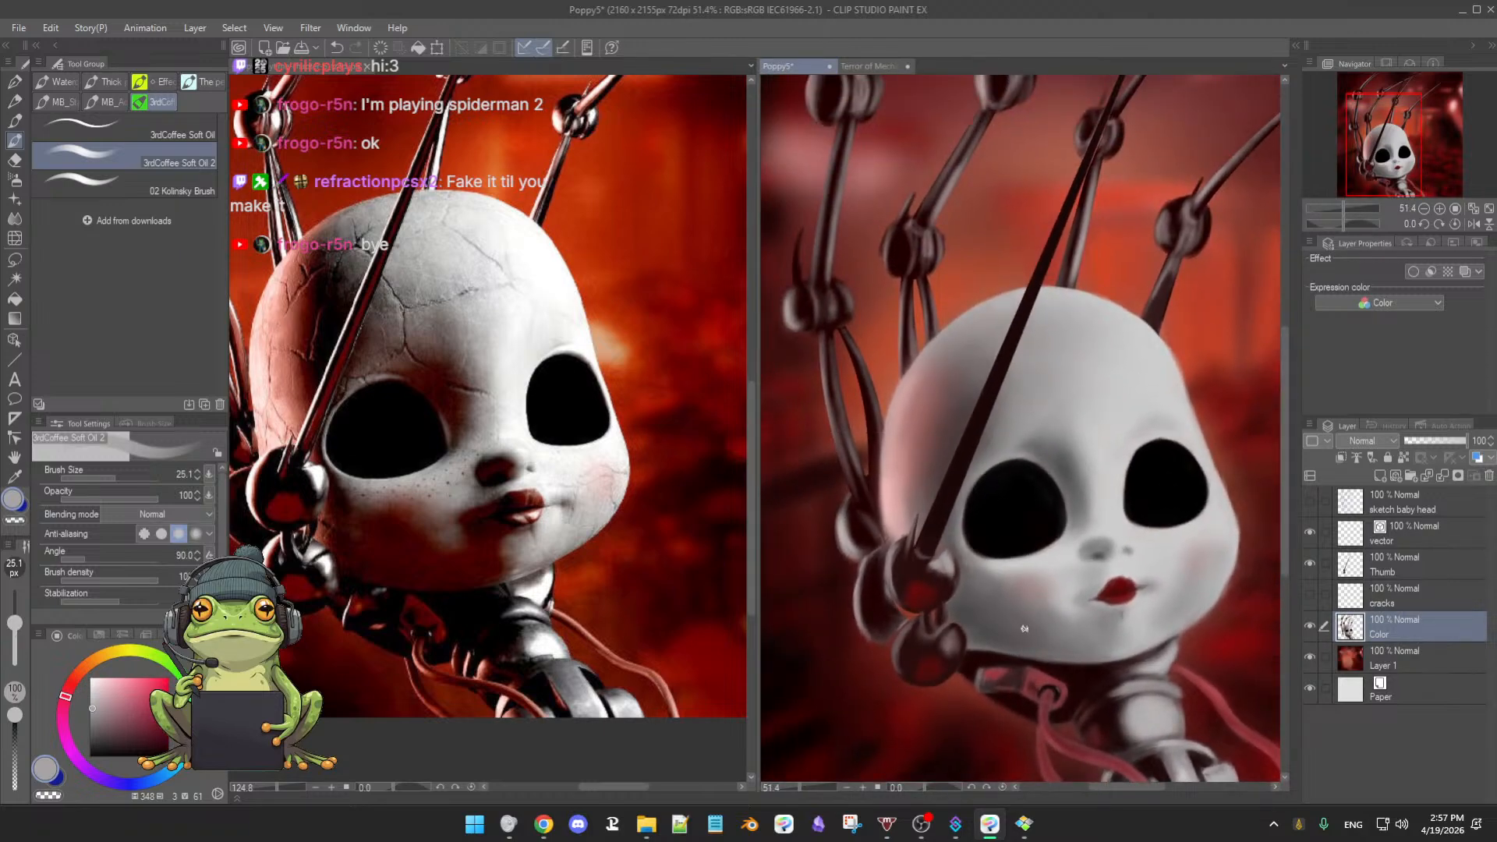
scroll(1061, 601, down, 3)
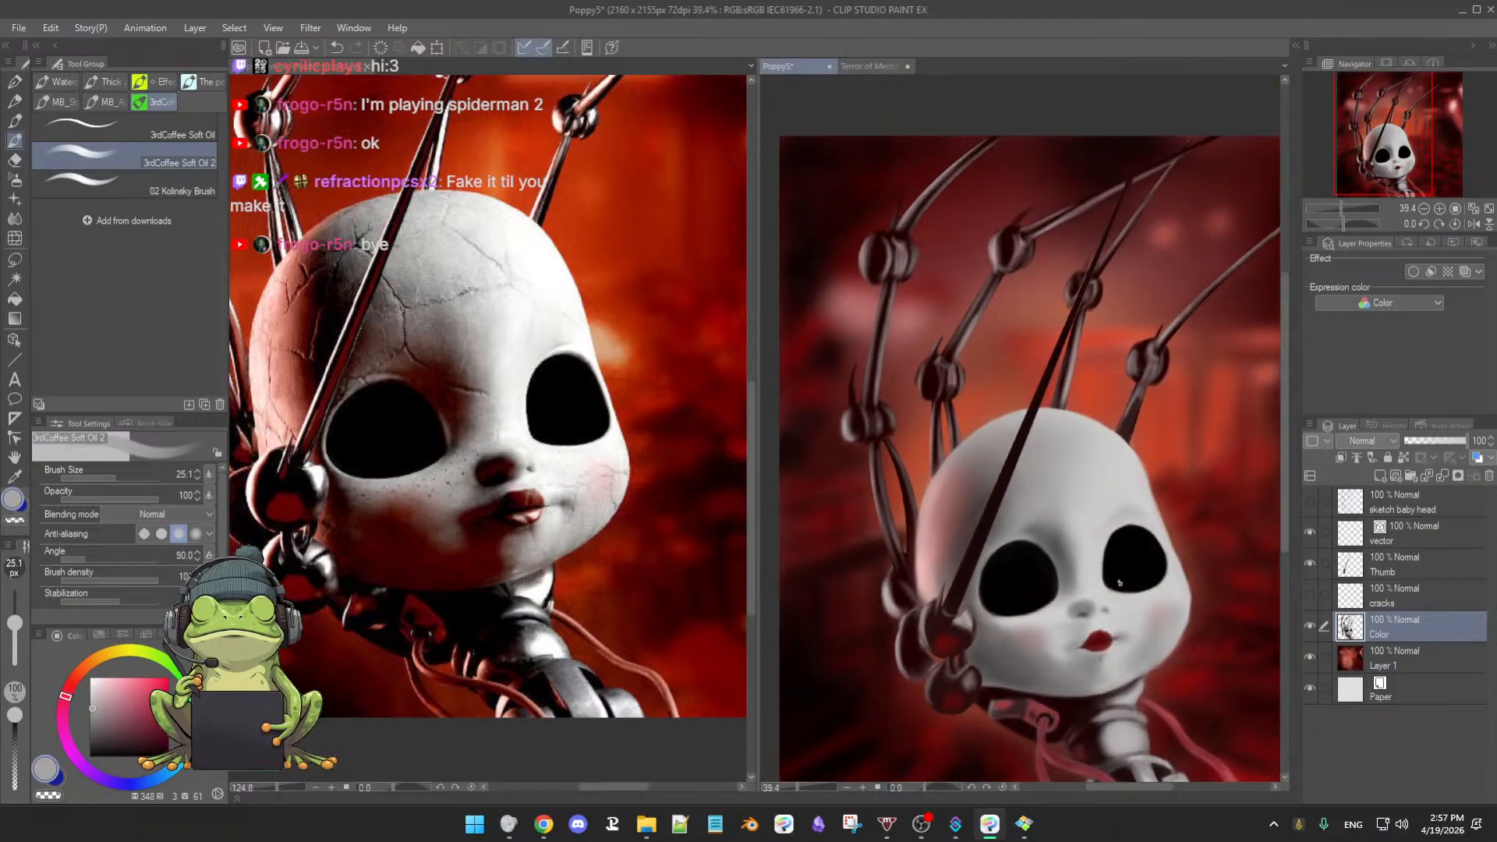
scroll(1123, 583, down, 2)
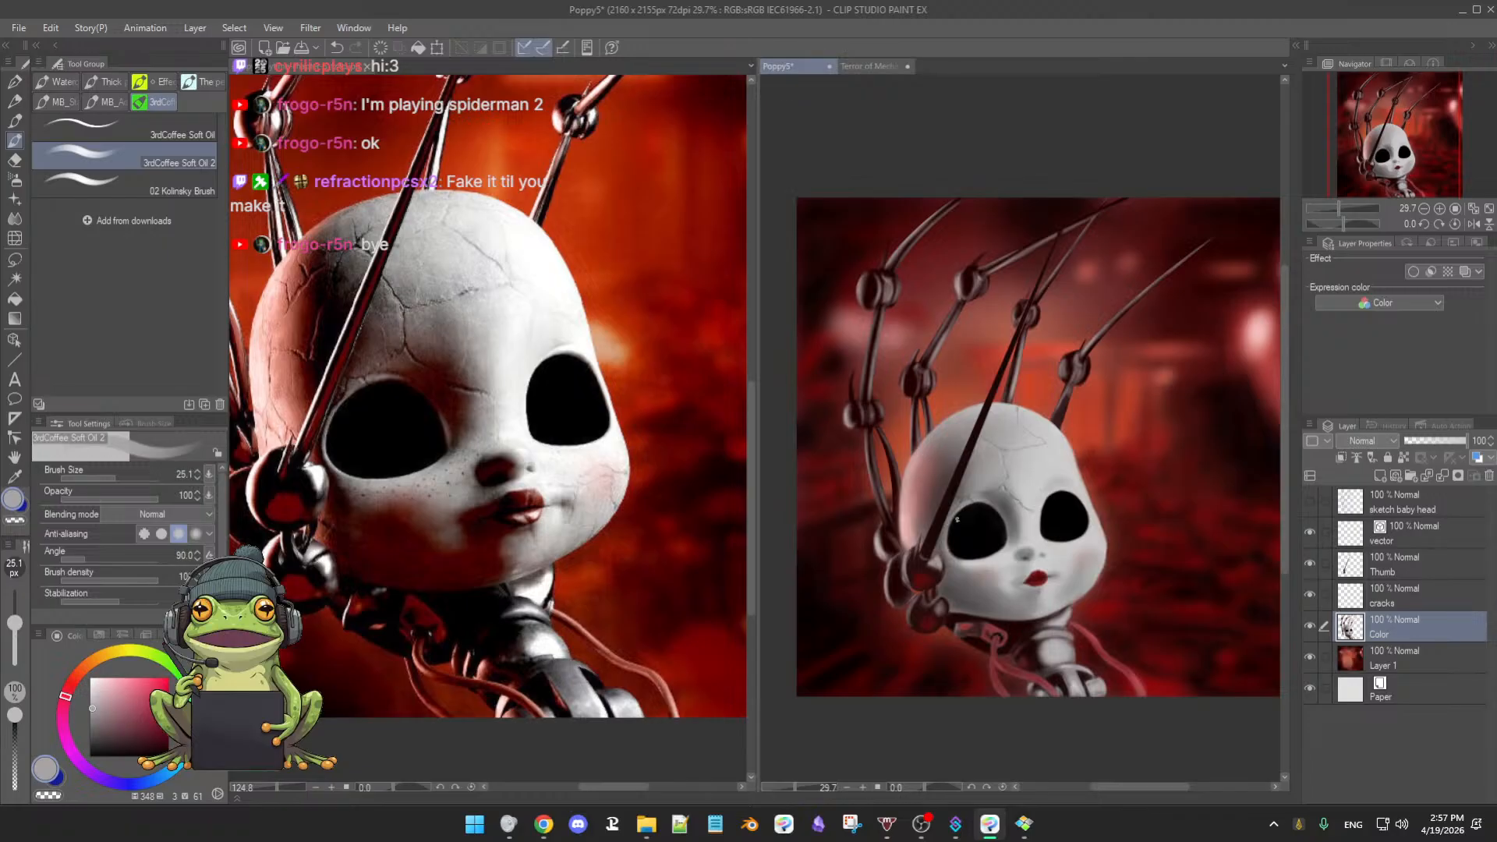
click(1309, 564)
click(1310, 566)
click(1310, 595)
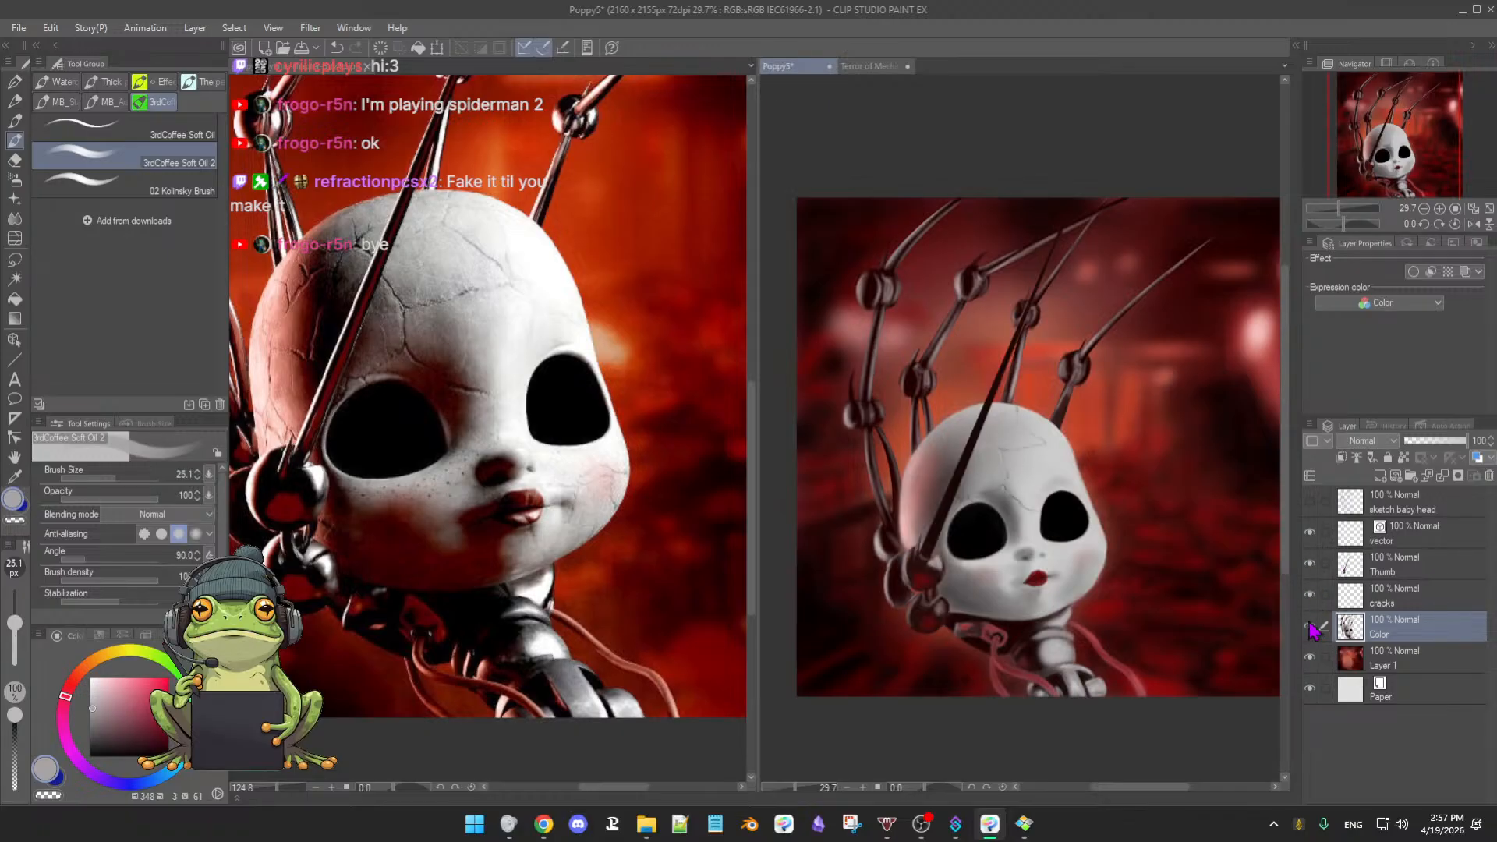
click(1309, 627)
click(1310, 627)
click(1309, 628)
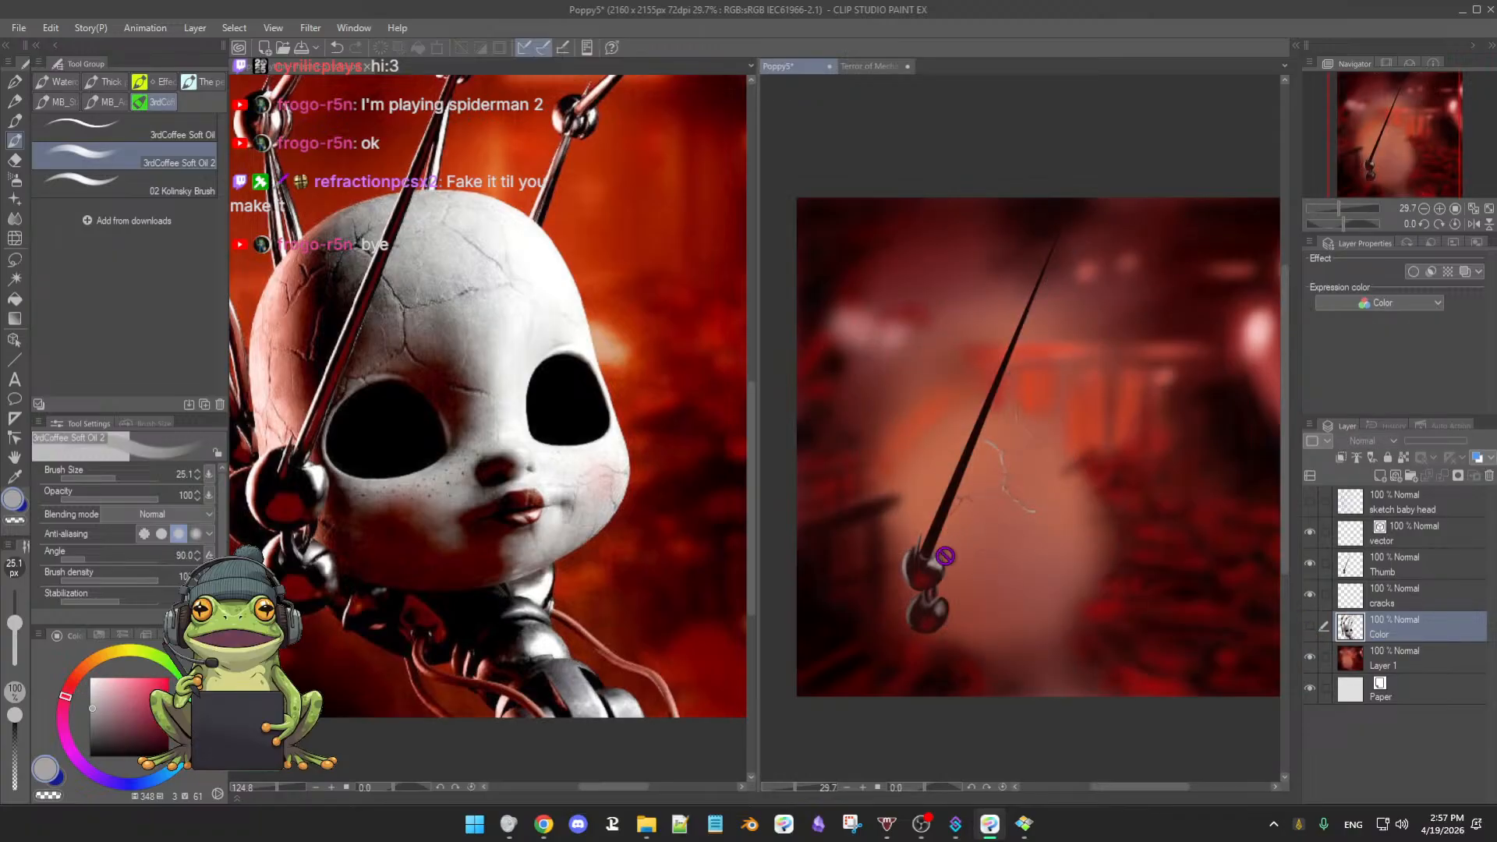
click(1310, 627)
click(1310, 628)
click(1312, 659)
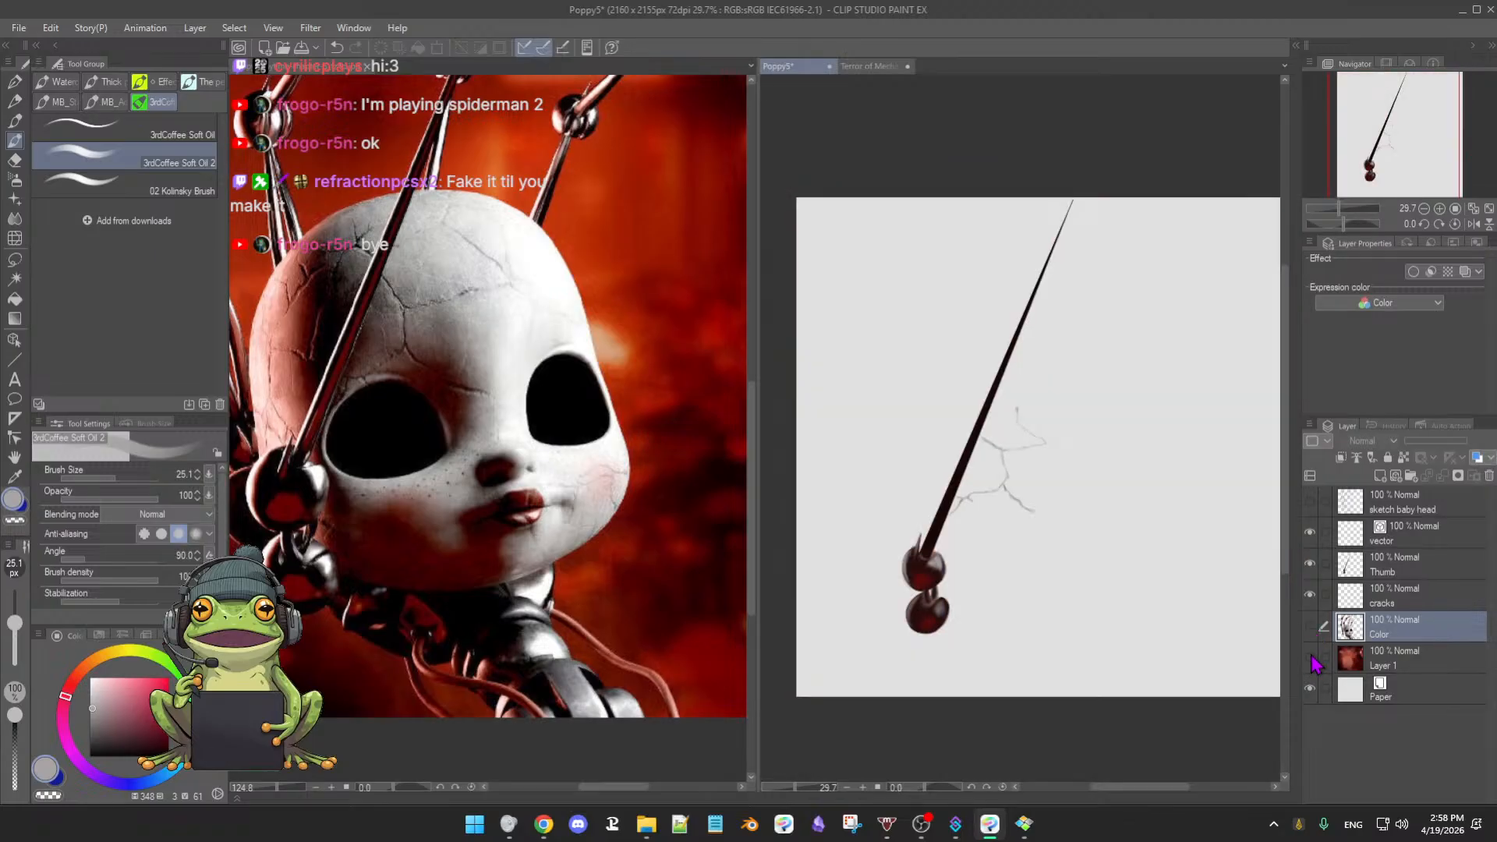
click(1313, 660)
click(1313, 661)
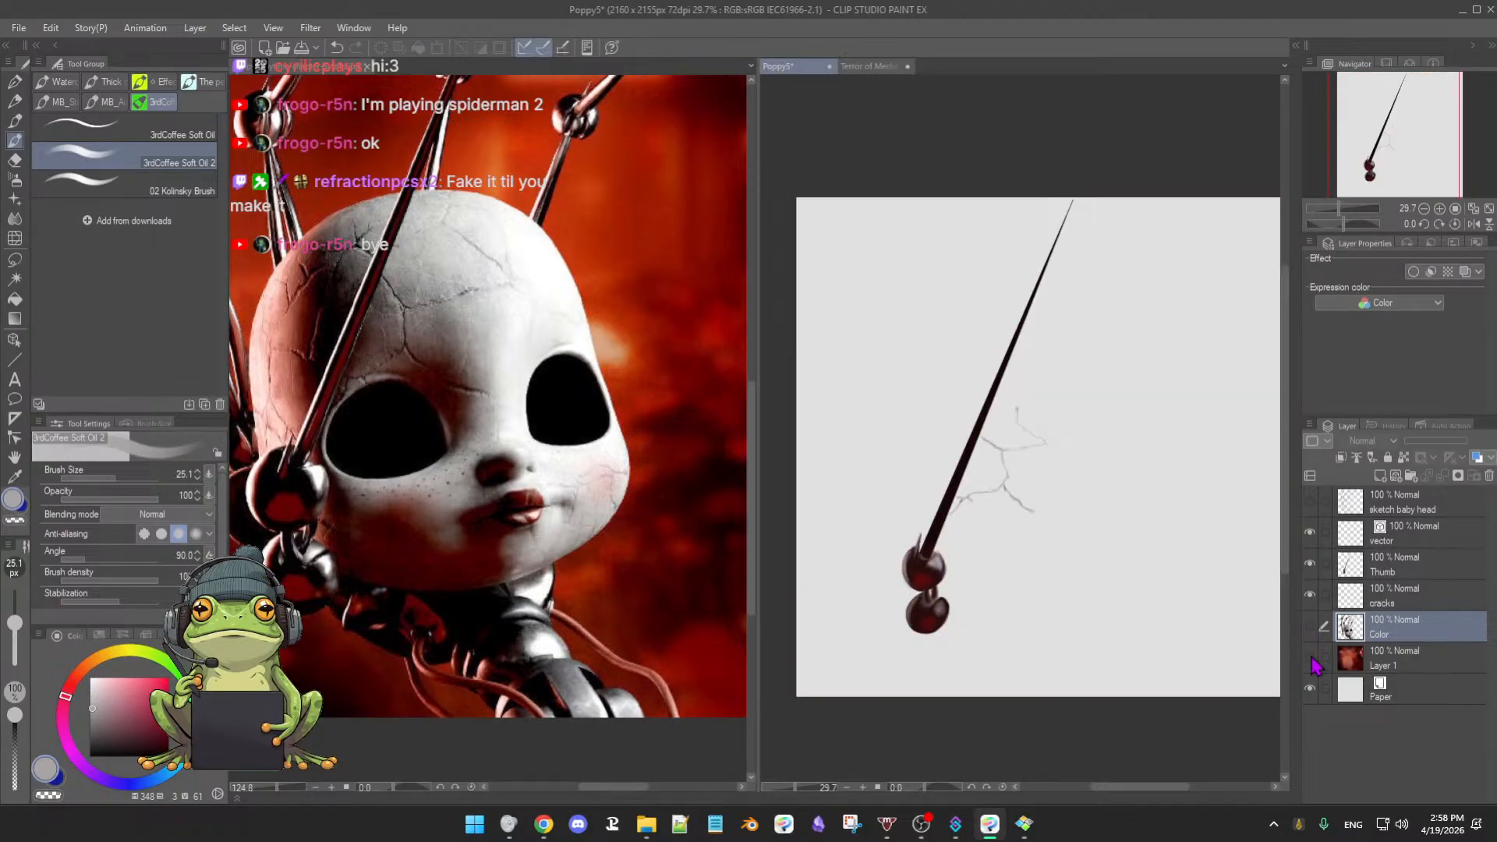
click(1312, 660)
click(1310, 625)
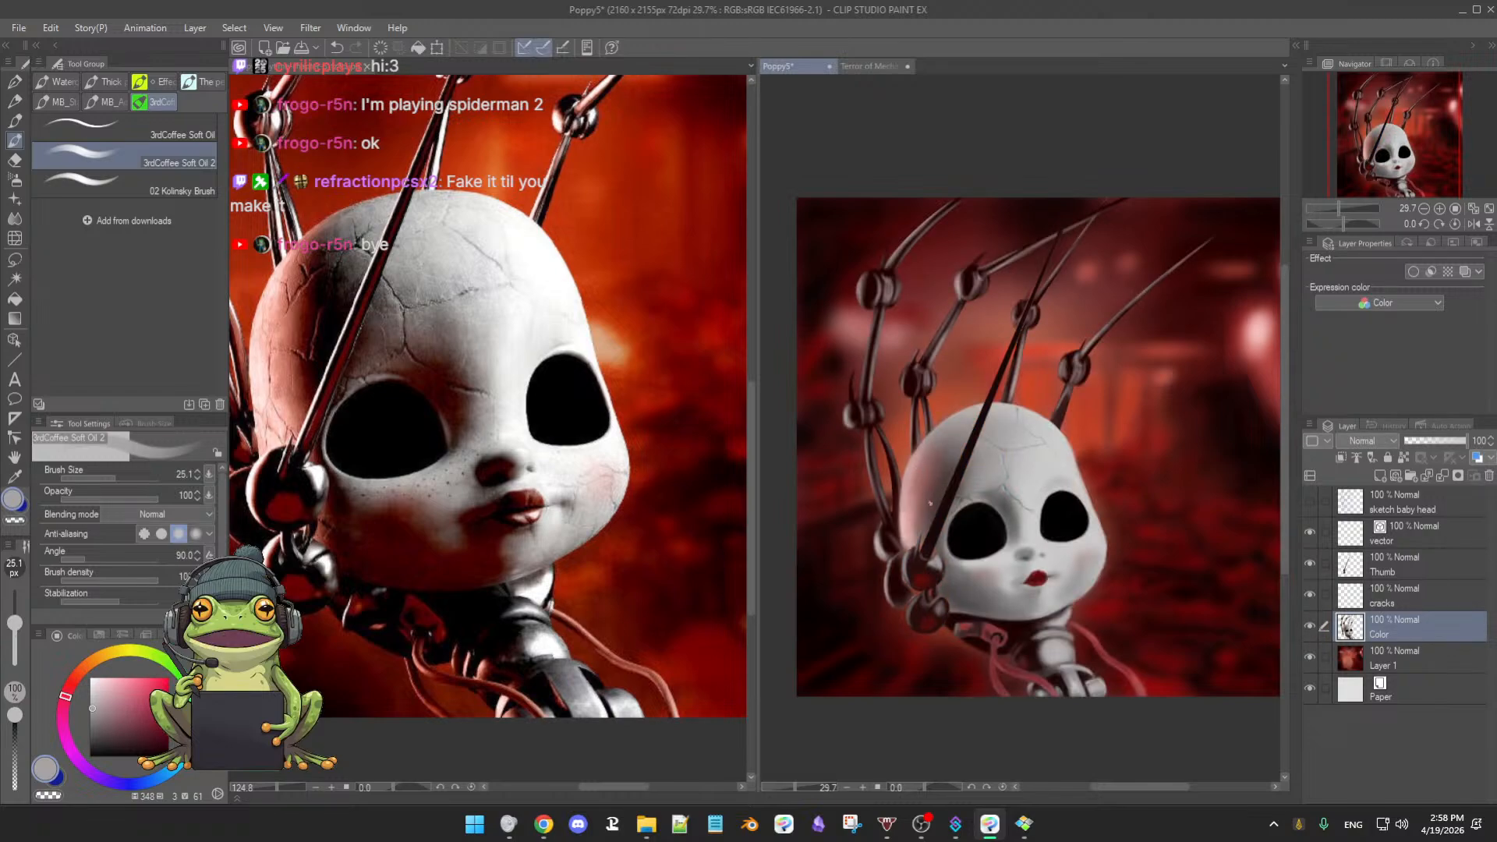
- At 66.7% zoom, paint a dark red-black stroke on the claw joints, resizing the brush to 41.1, then 26.2
scroll(930, 503, up, 3)
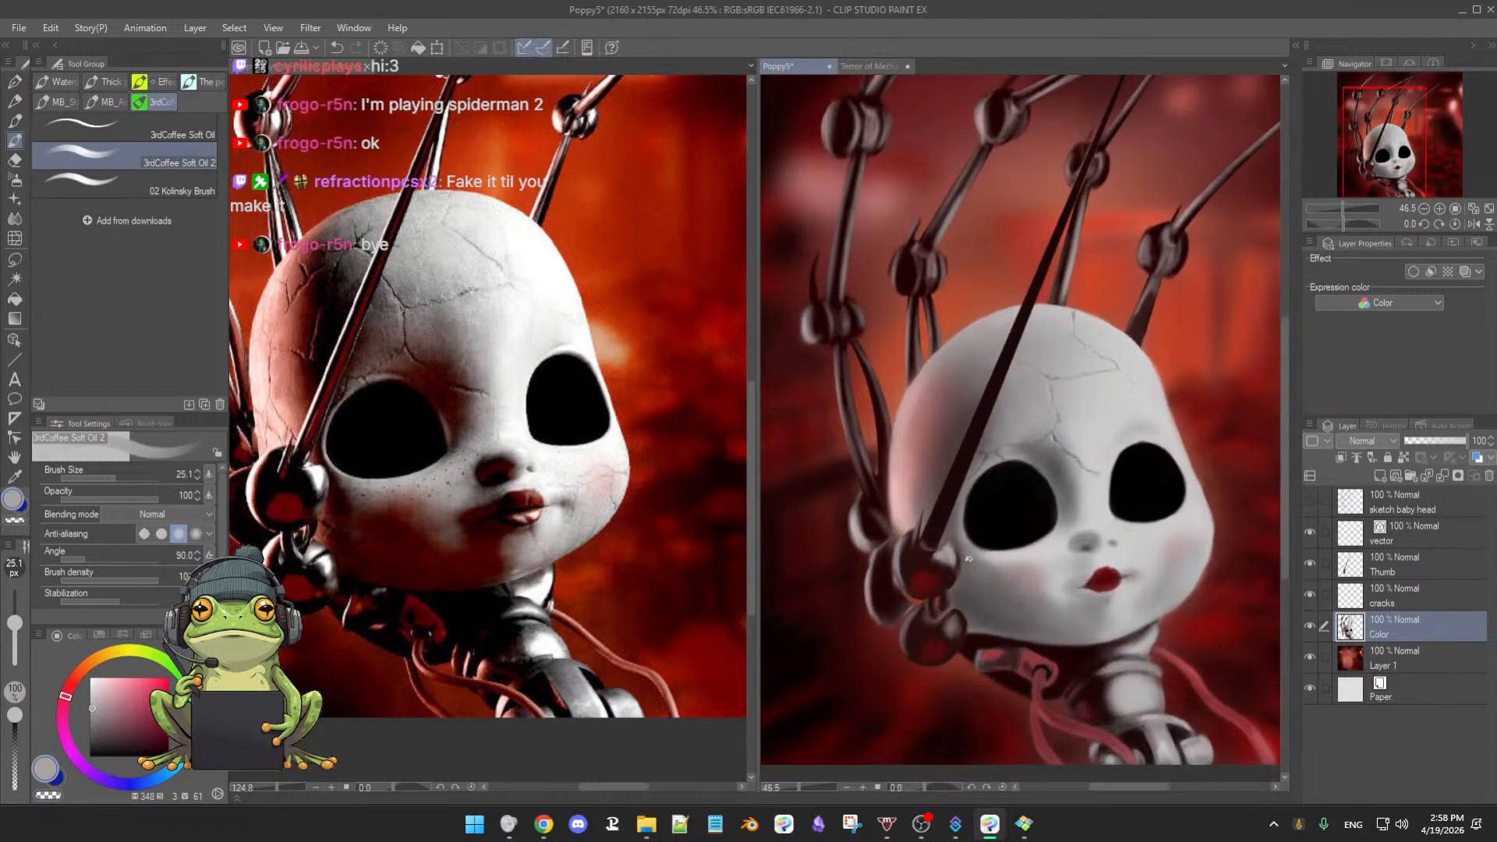
scroll(968, 559, up, 2)
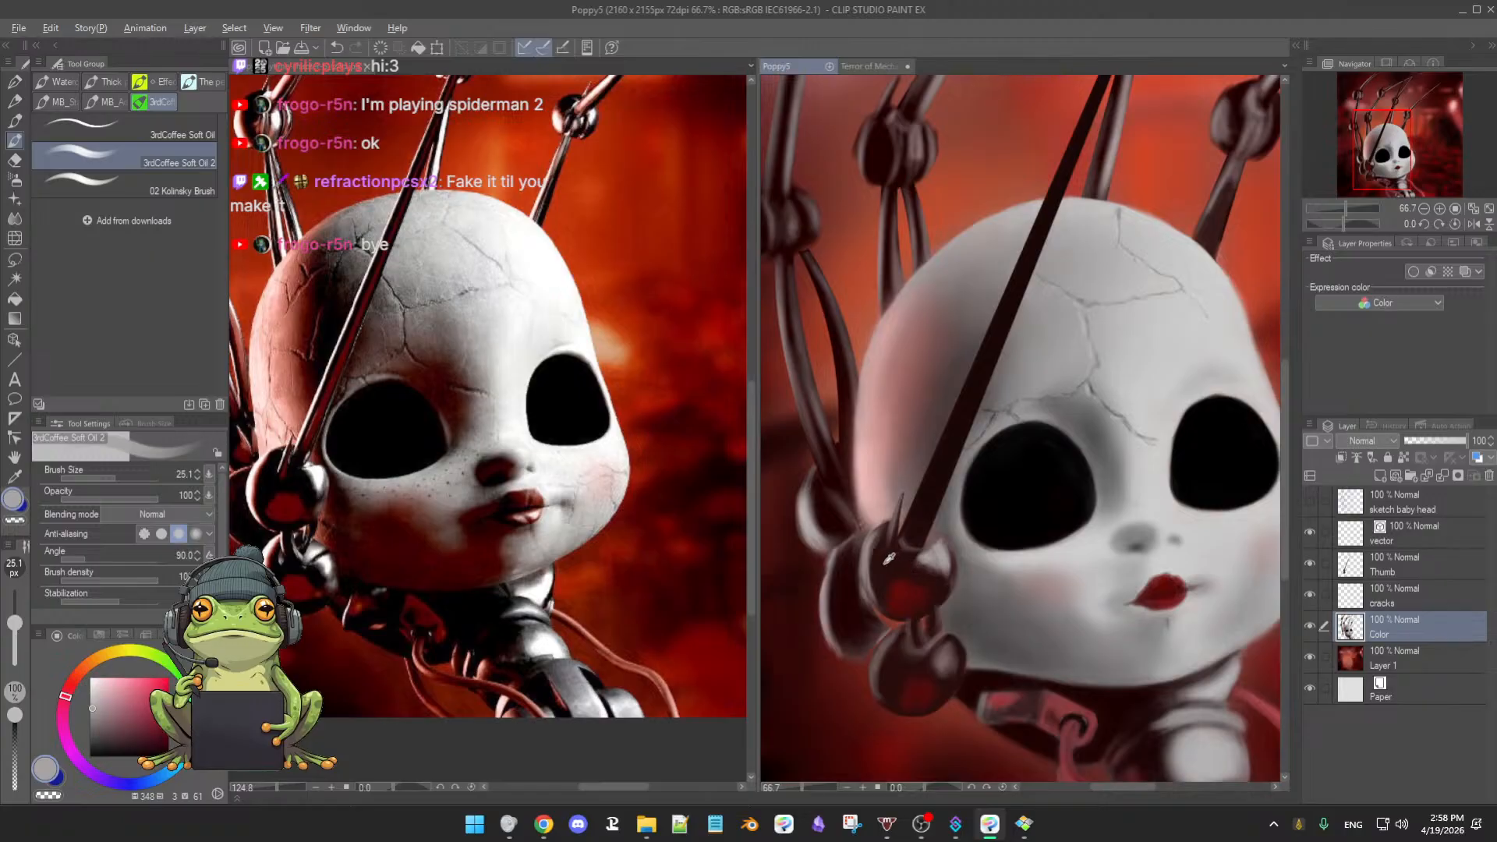
alt+click(888, 559)
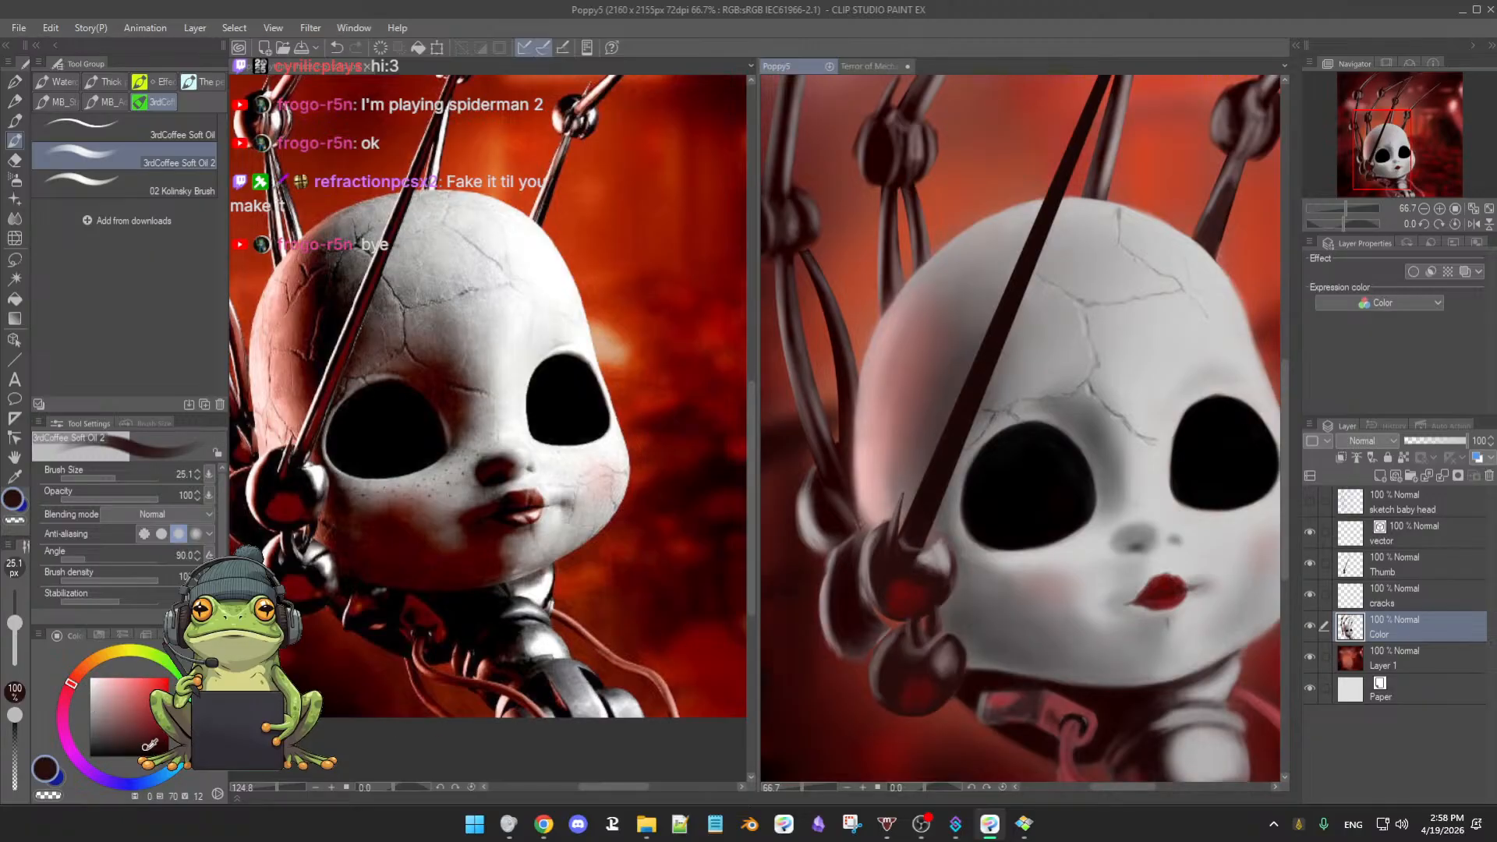
drag(813, 541, 876, 553)
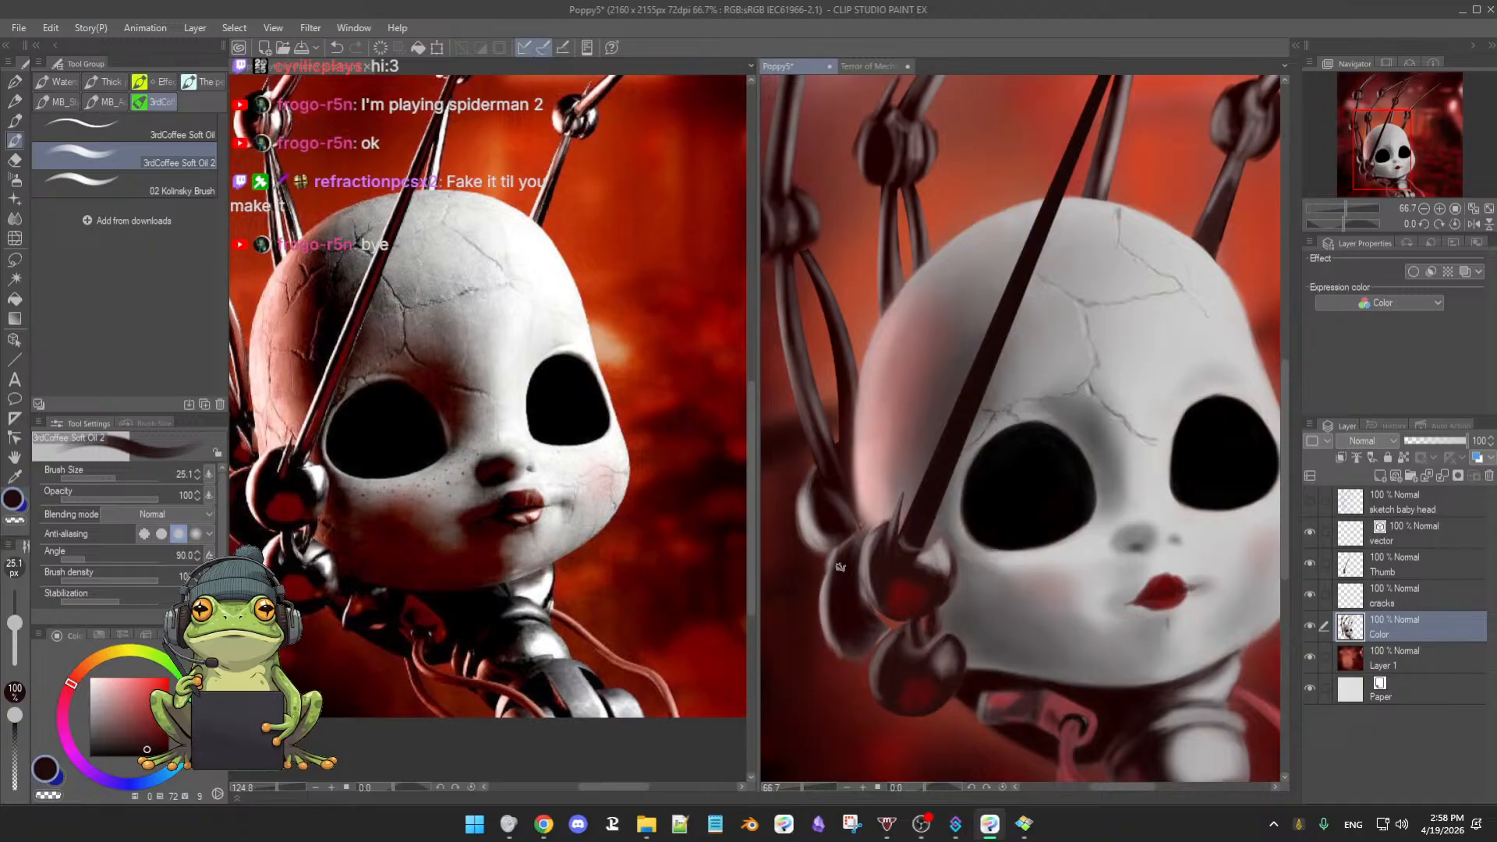
key(])
key(])
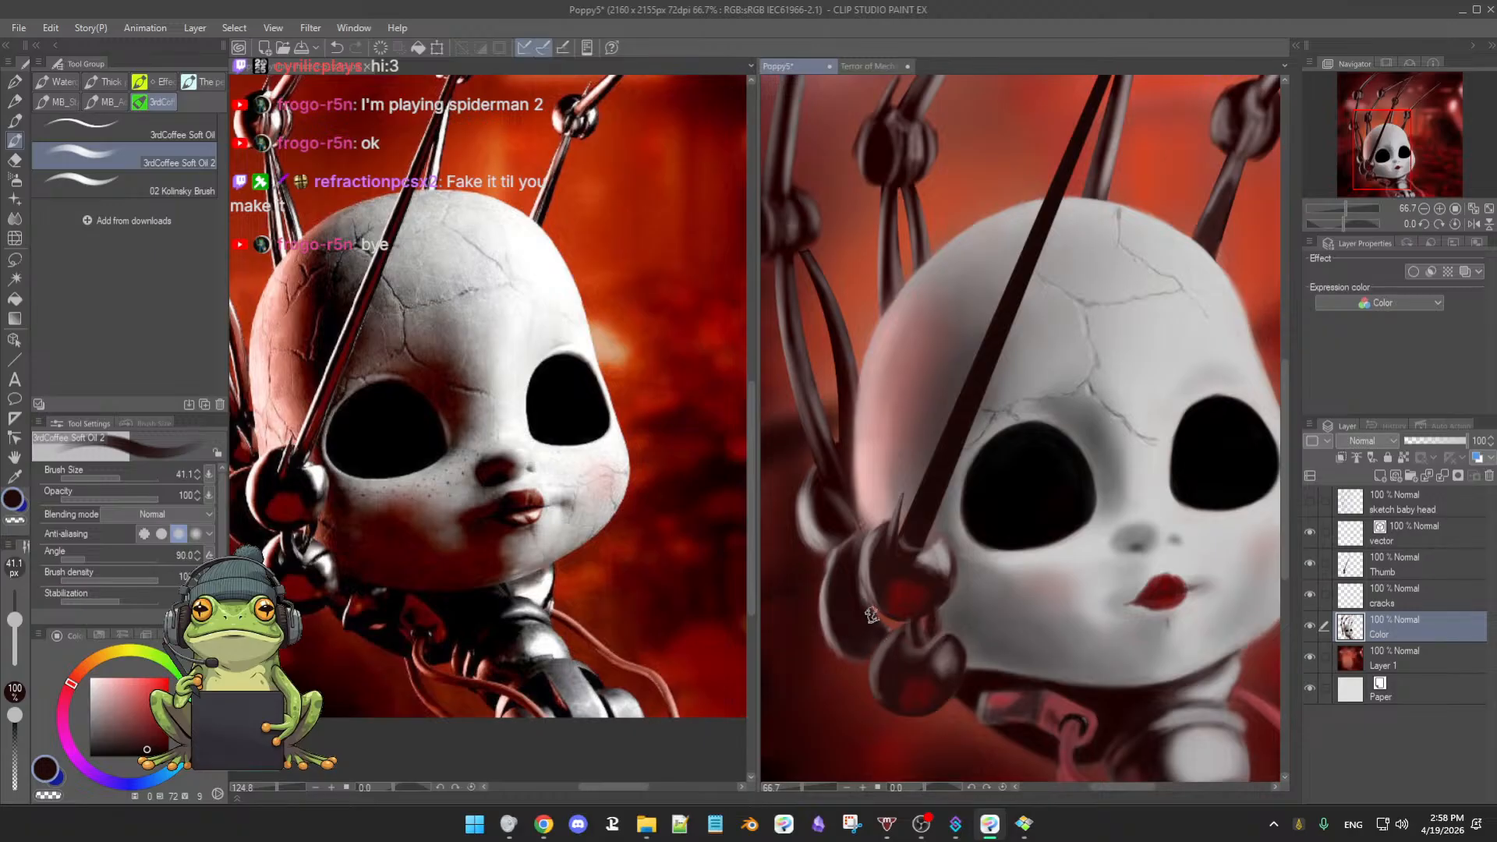
drag(876, 628, 906, 611)
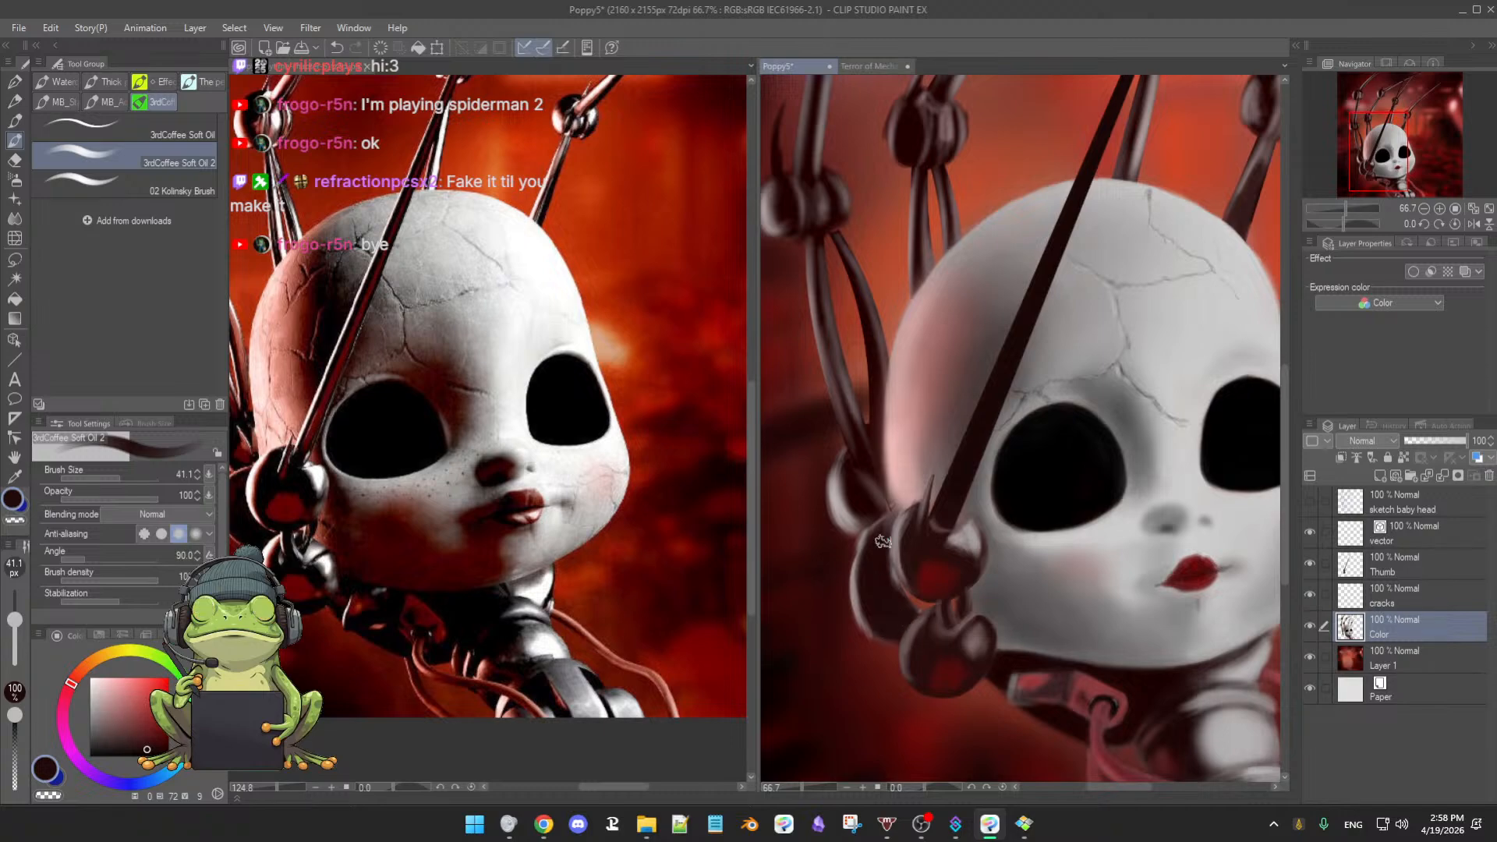
key([)
- Zoom out the reference image, then sample the claw's dark brown in Poppy5 with the brush at 28.4
drag(480, 512, 582, 566)
scroll(589, 529, down, 2)
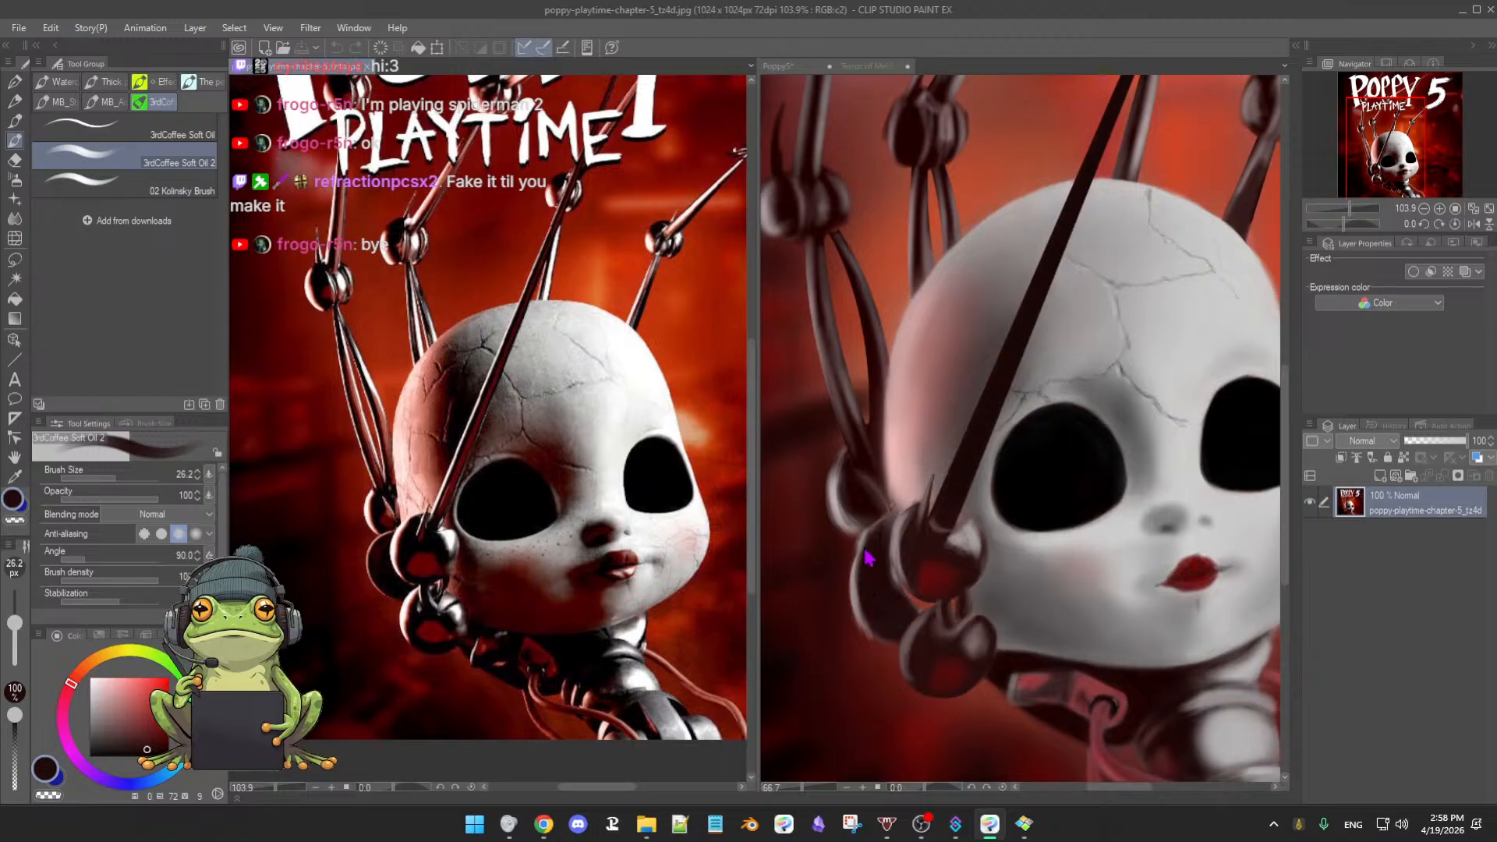
click(879, 565)
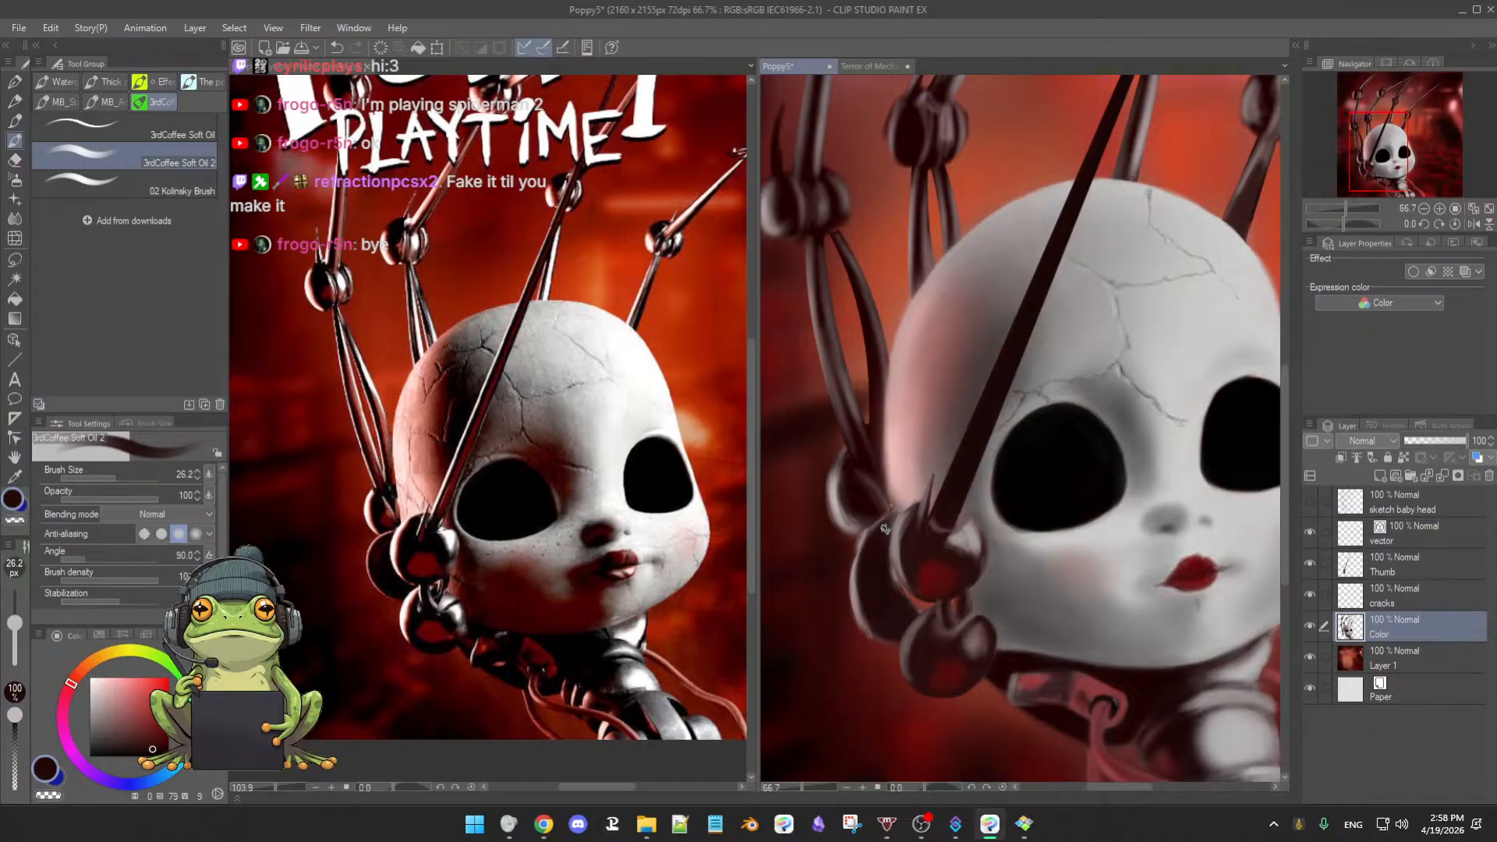
alt+click(899, 488)
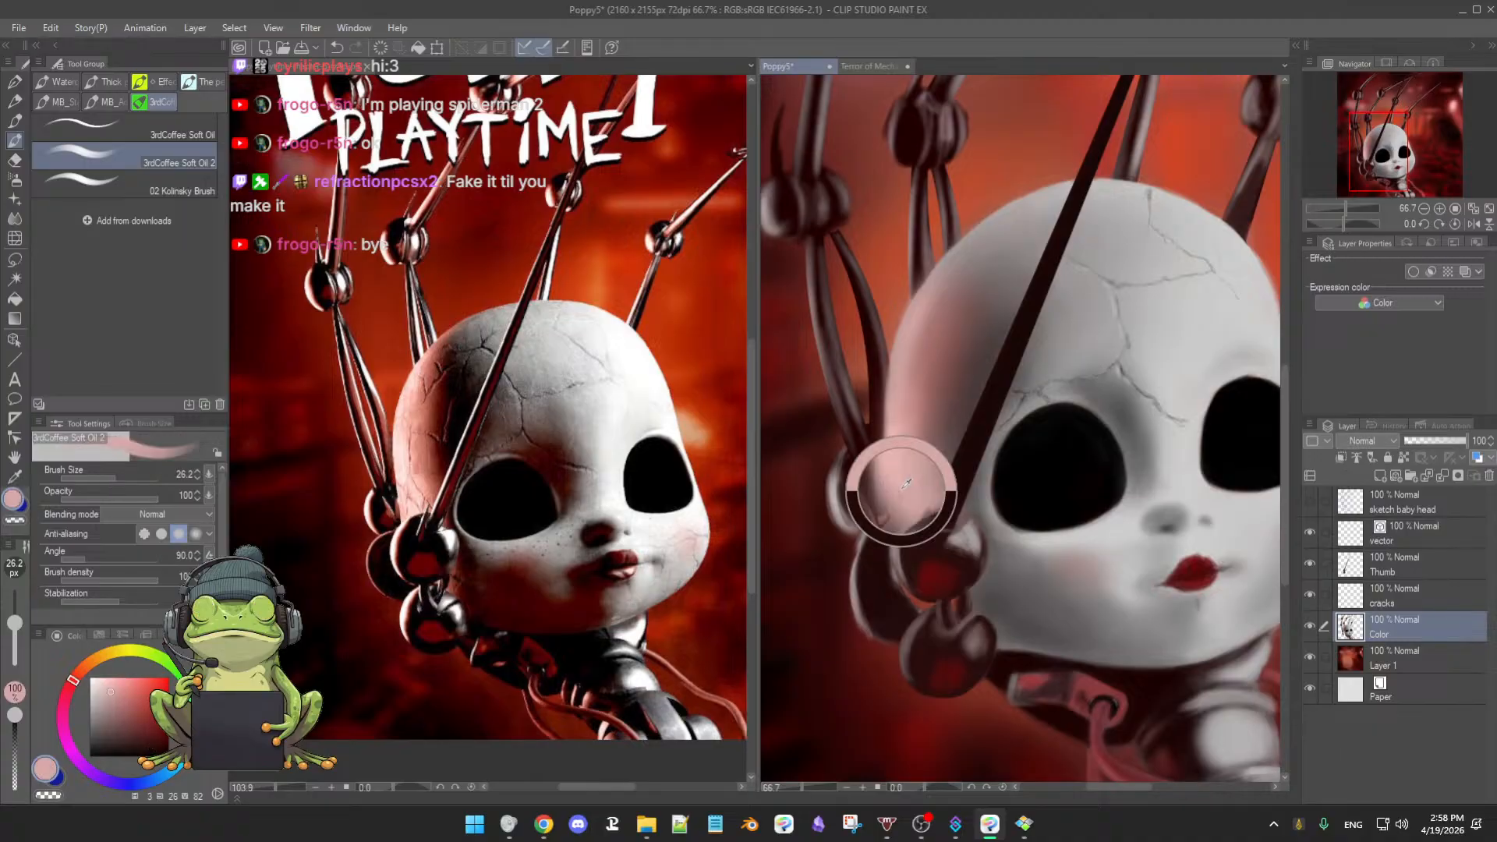
alt+click(880, 546)
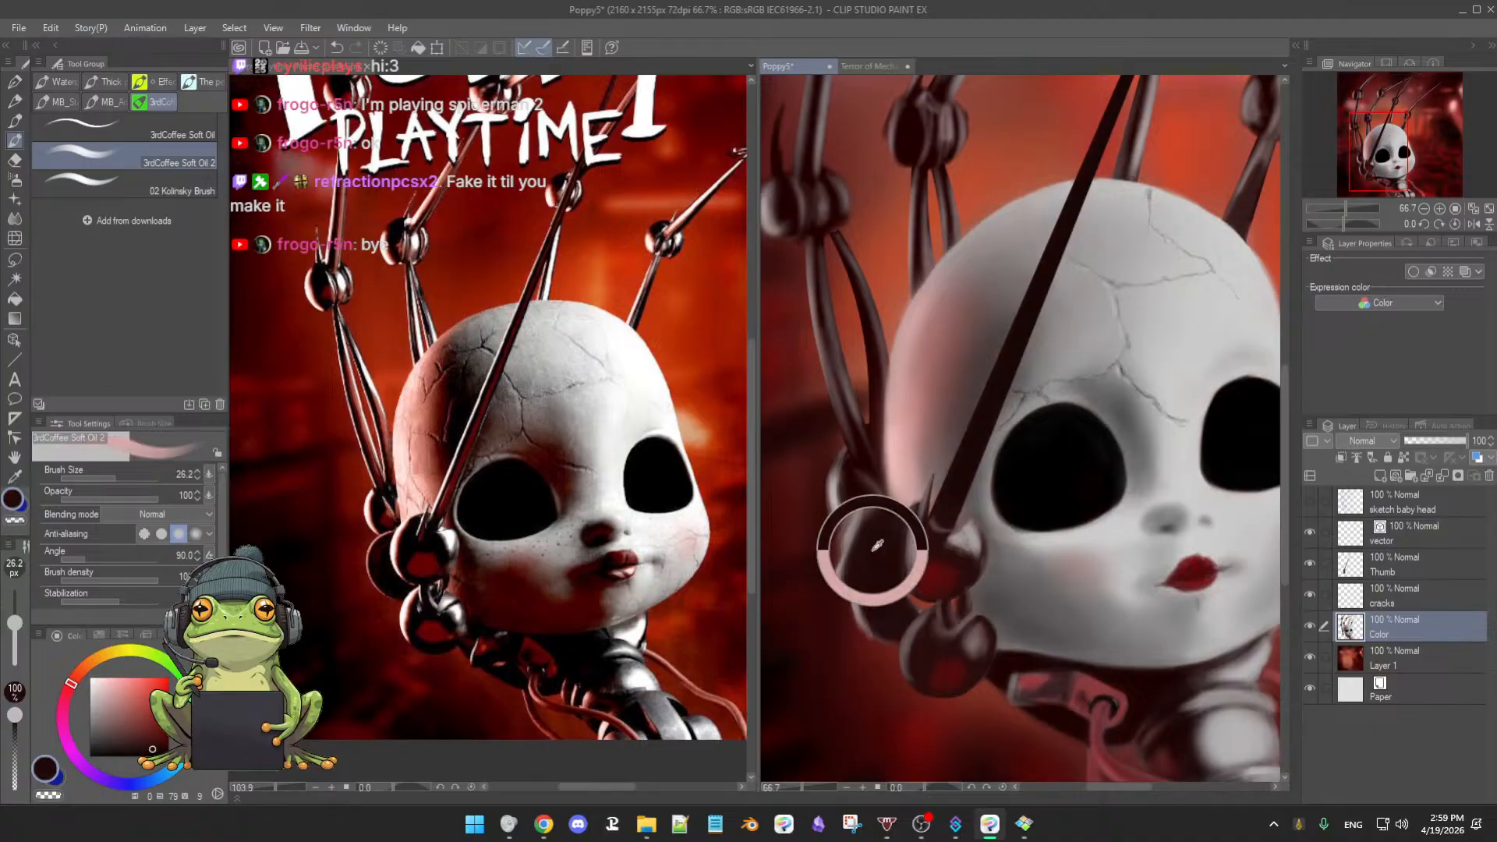
key(bracketright)
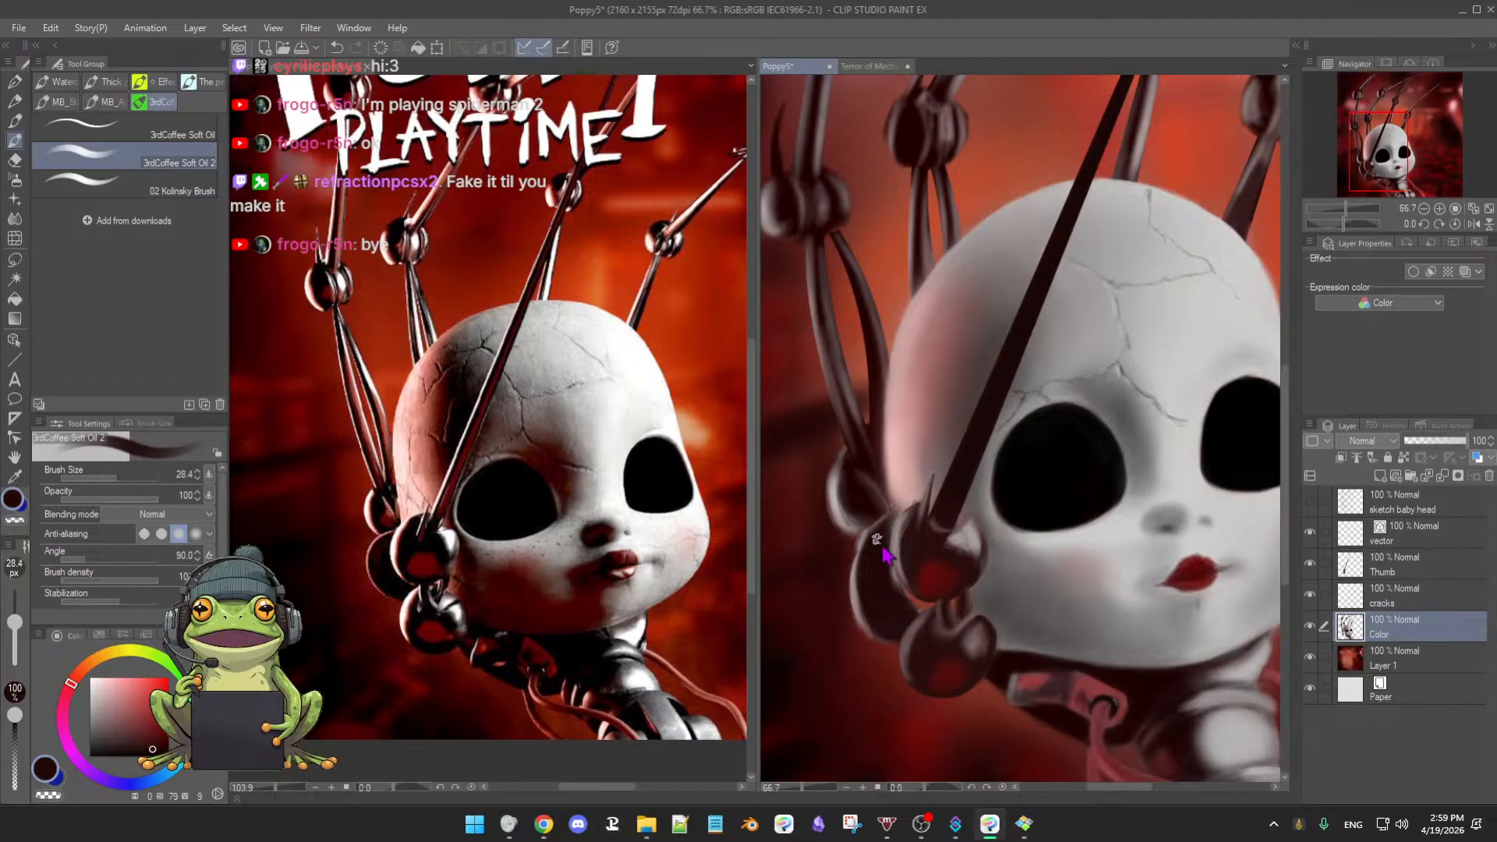
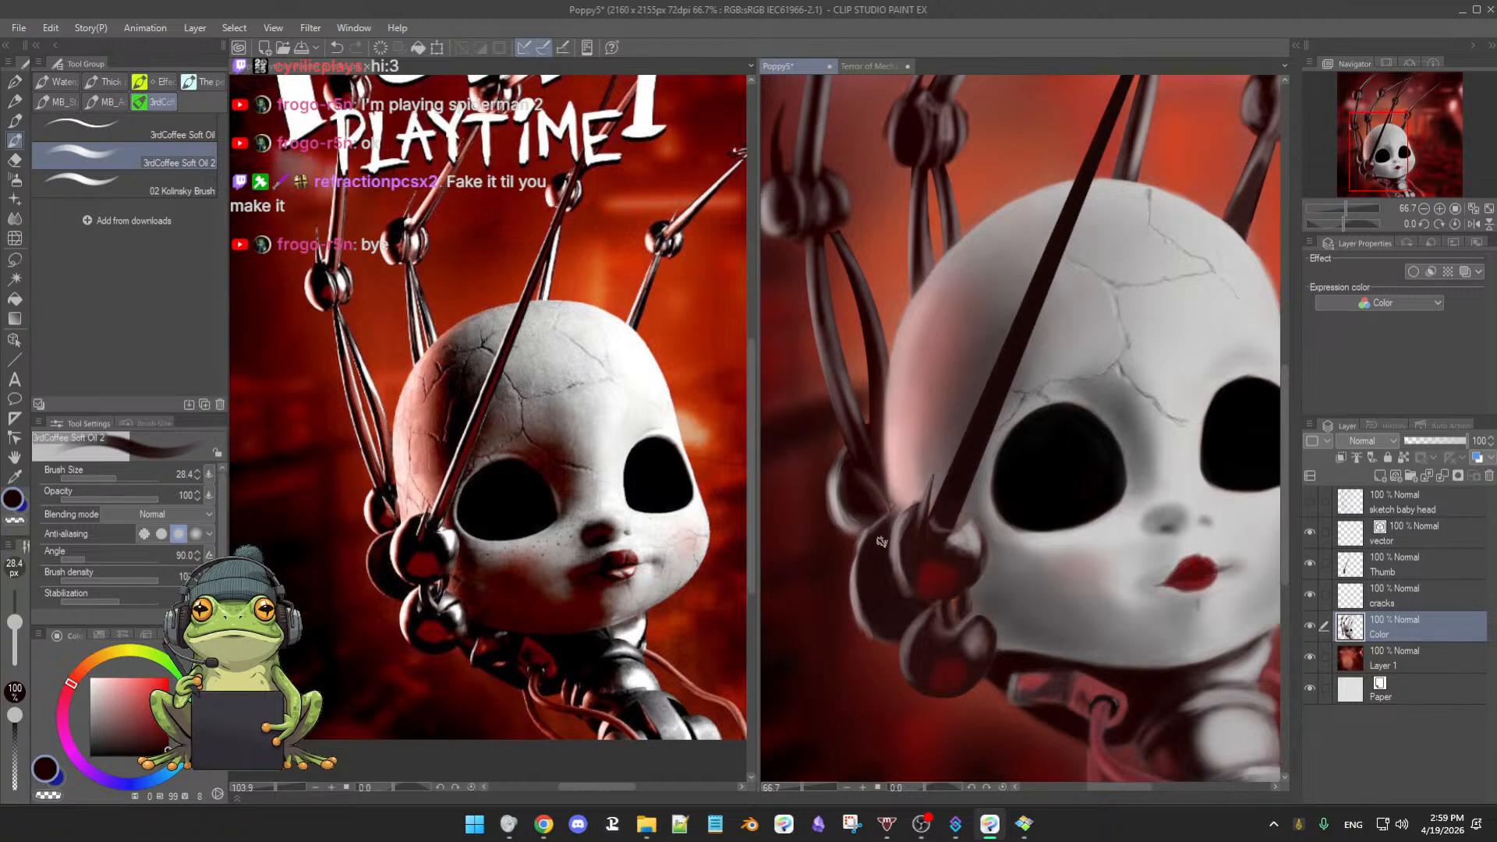
- With the Soft Oil brush at 29.5, paint a greyish-pink stroke on the sphere's lower-left rim, resample dark red, and select the Thumb layer
key(])
key(])
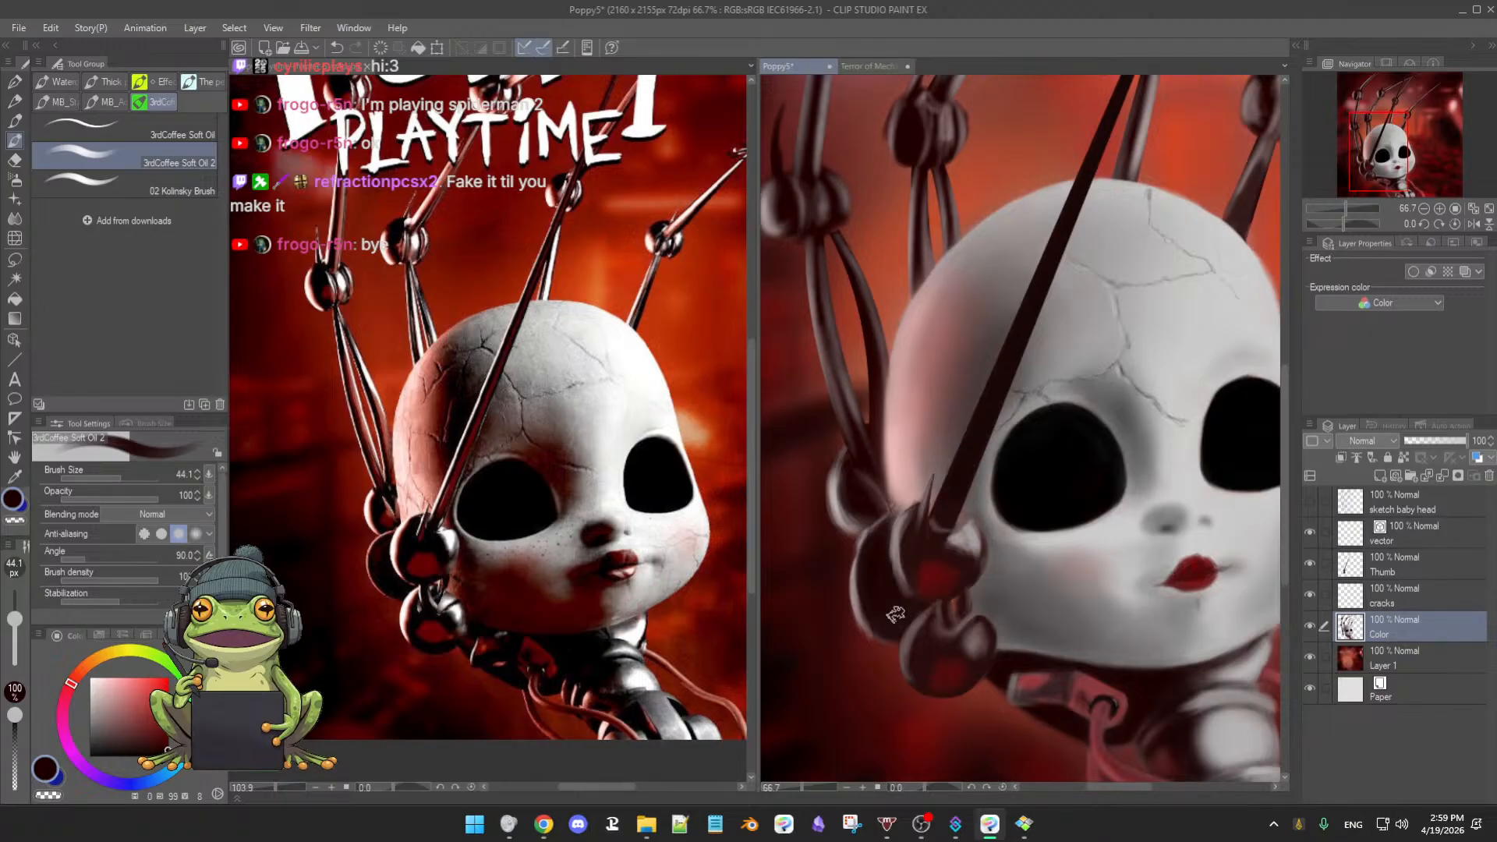
key([)
key([)
key(e)
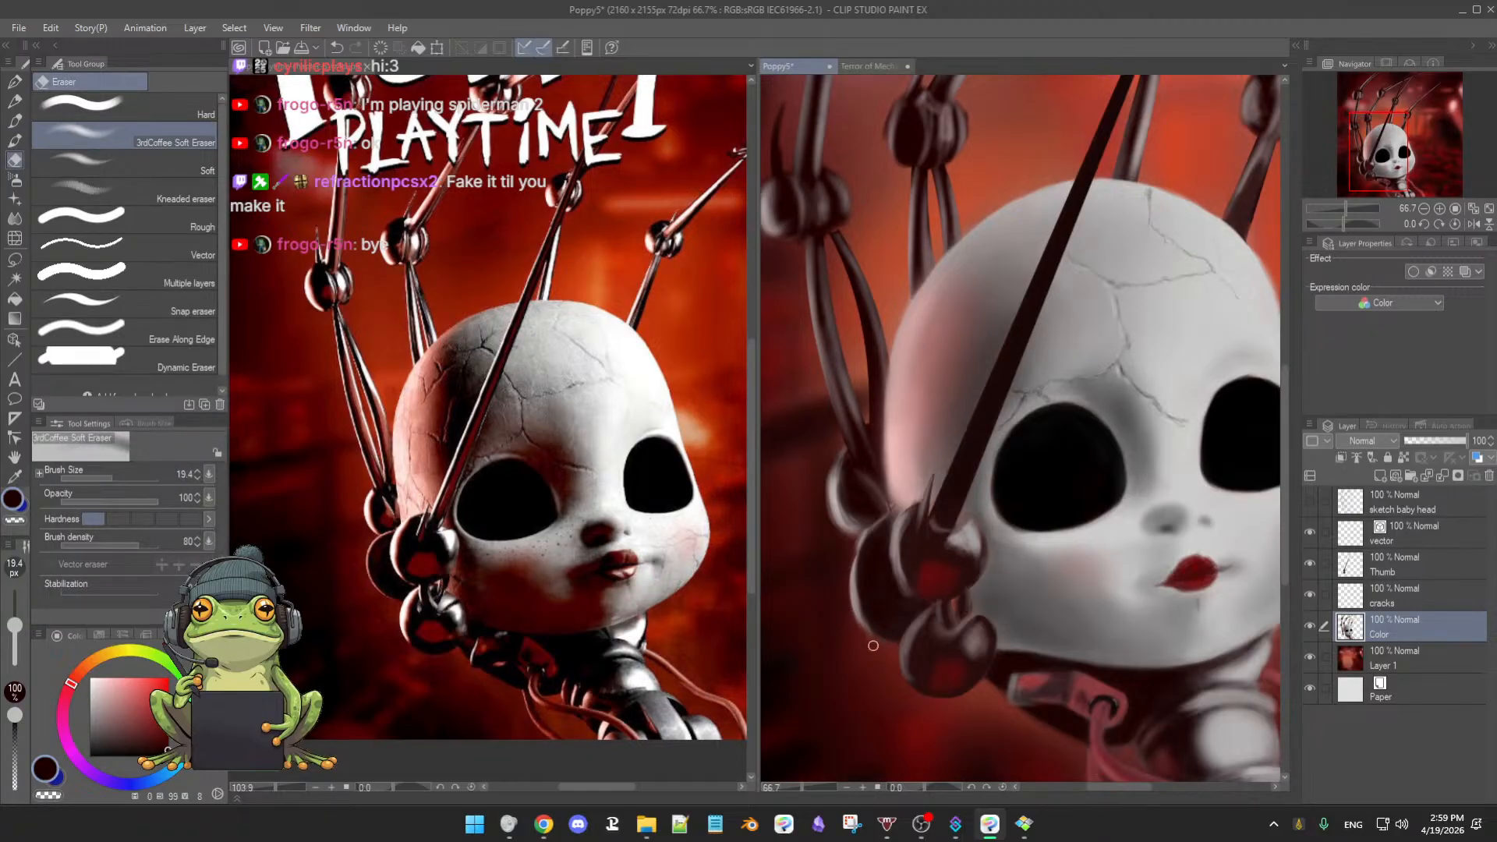
key(b)
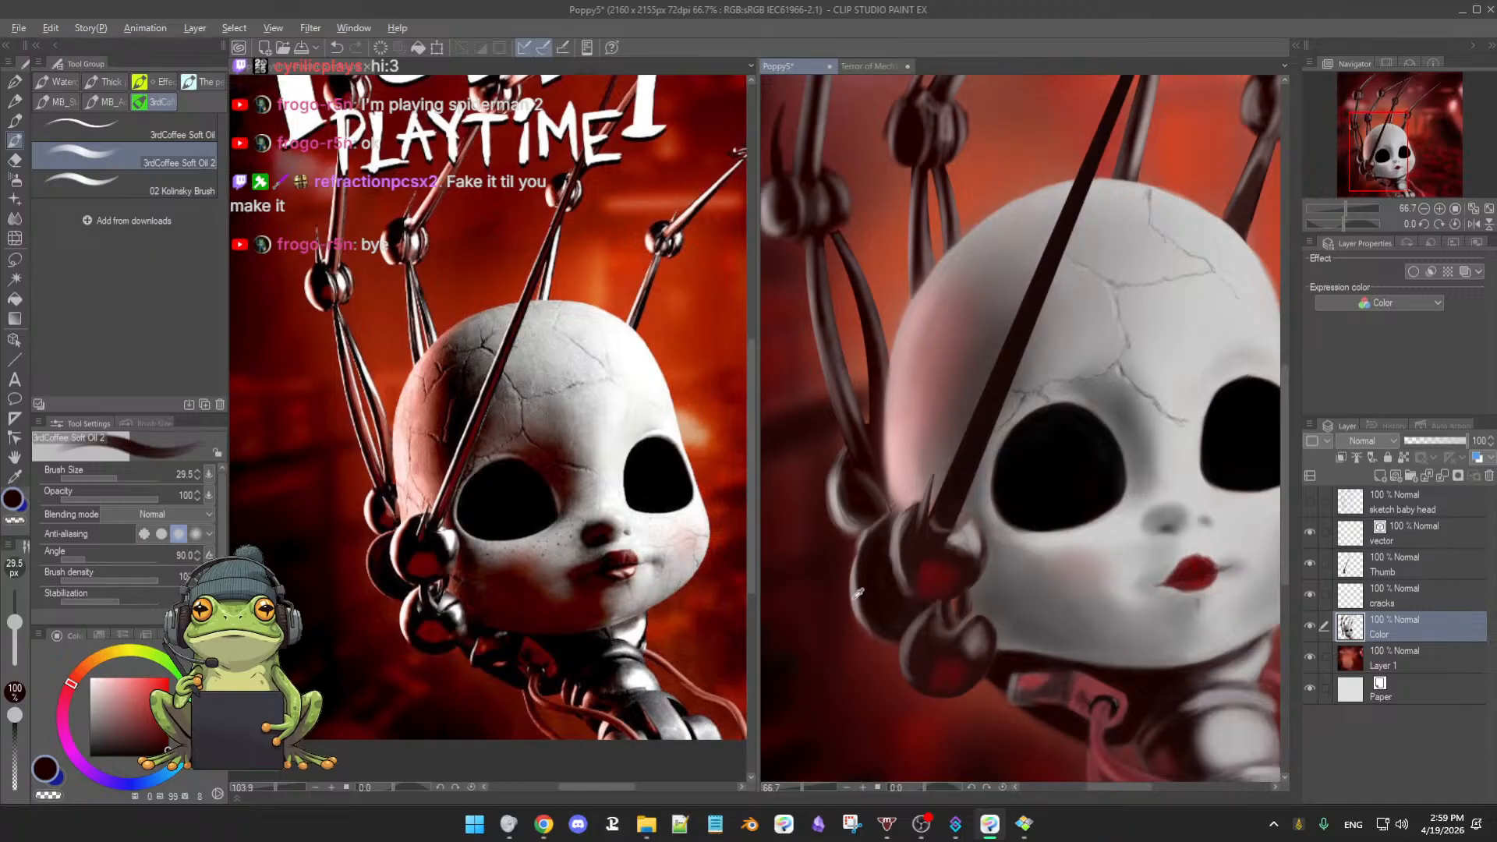
alt+click(853, 589)
drag(862, 616, 884, 633)
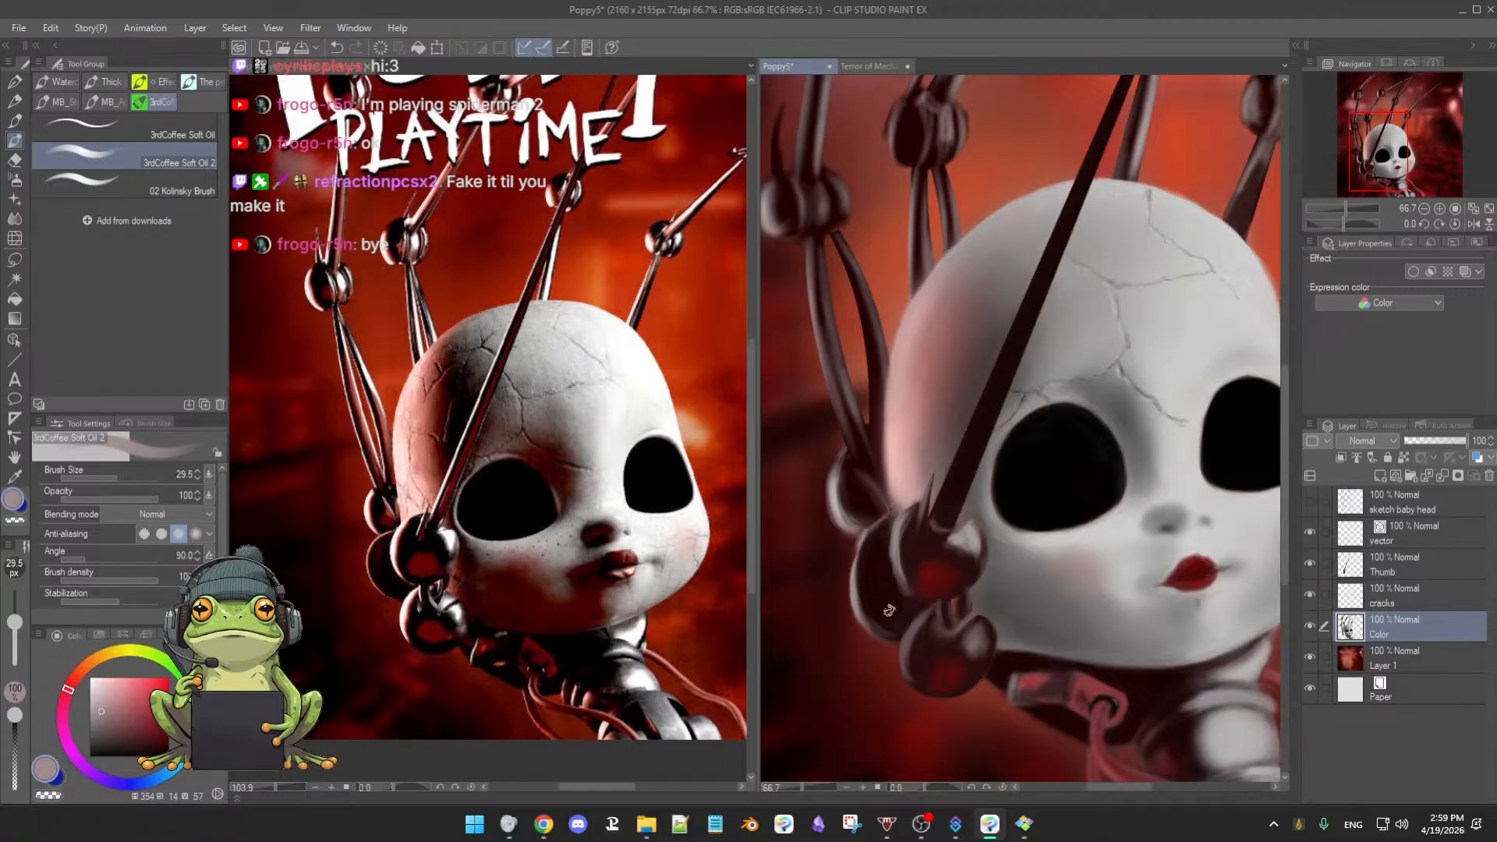
alt+click(884, 596)
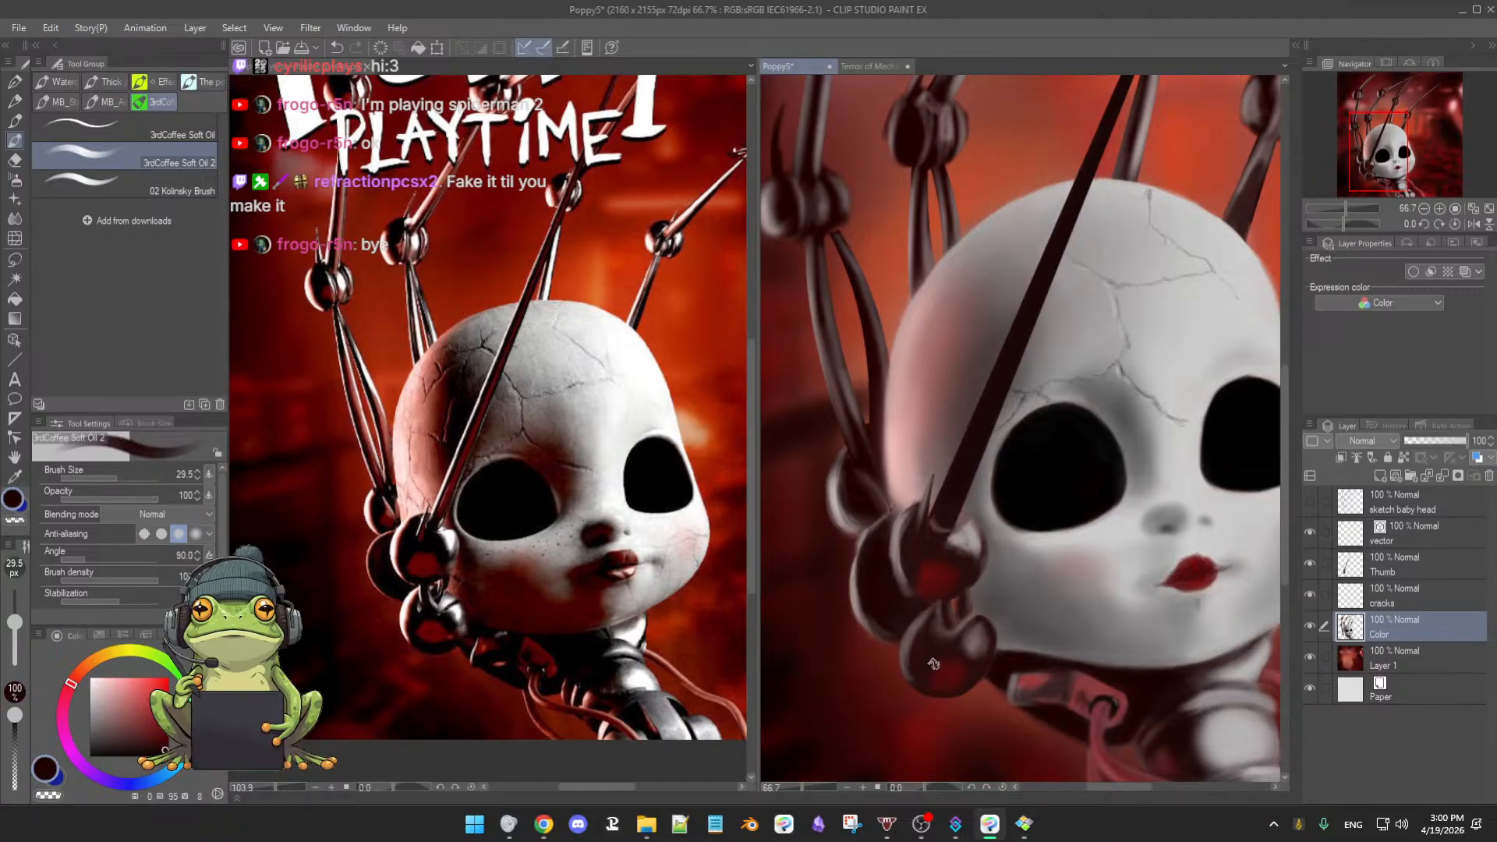
click(1333, 563)
- Sample a near-black dark red from the joint sphere, with the brush enlarged to 40 then reduced to 30.5
key(bracketright)
key(bracketright)
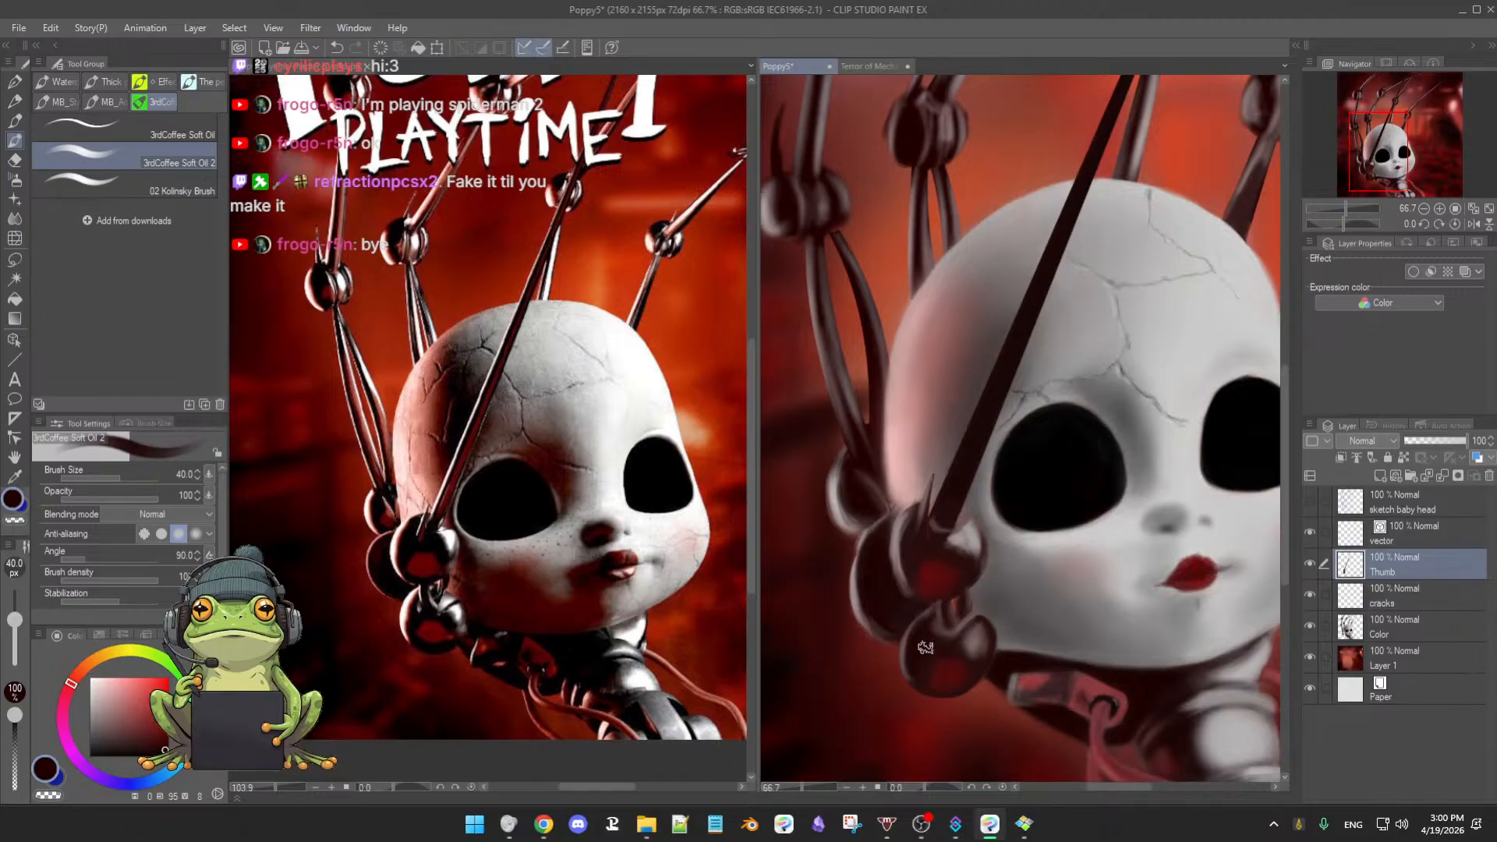
alt+click(981, 632)
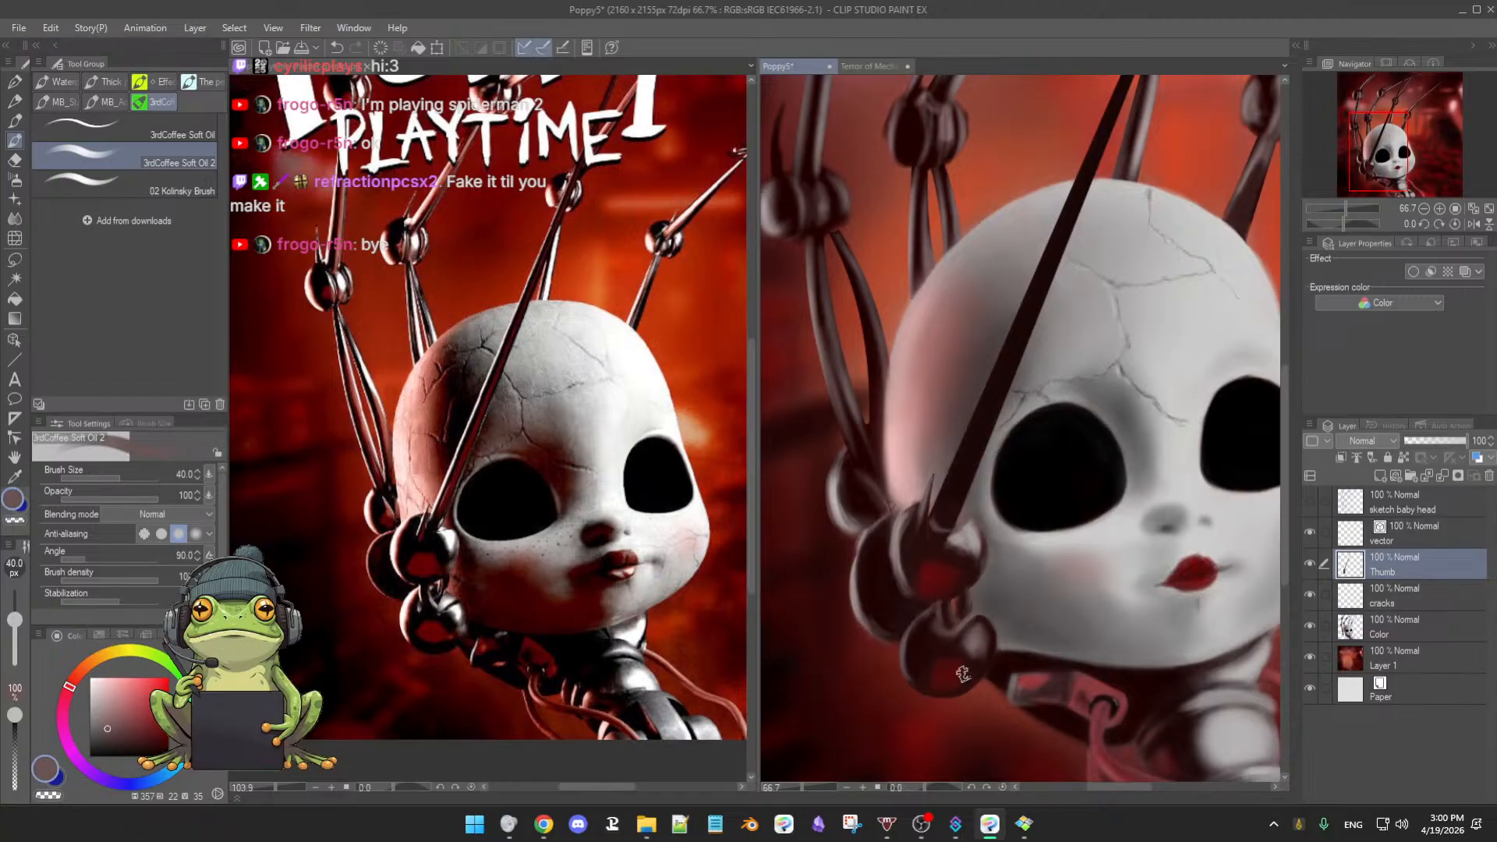
alt+click(939, 667)
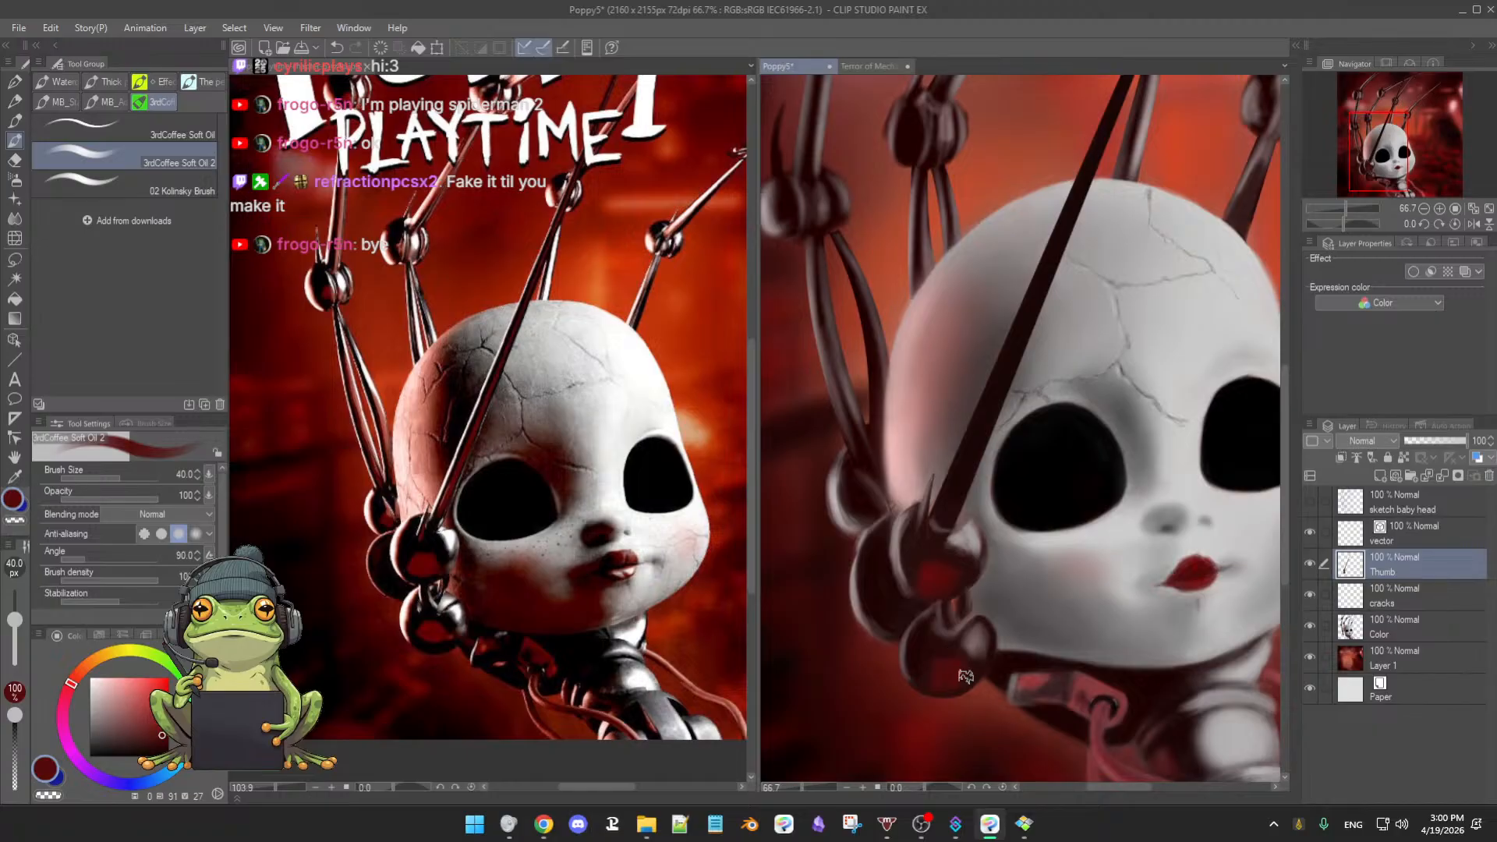
alt+click(923, 657)
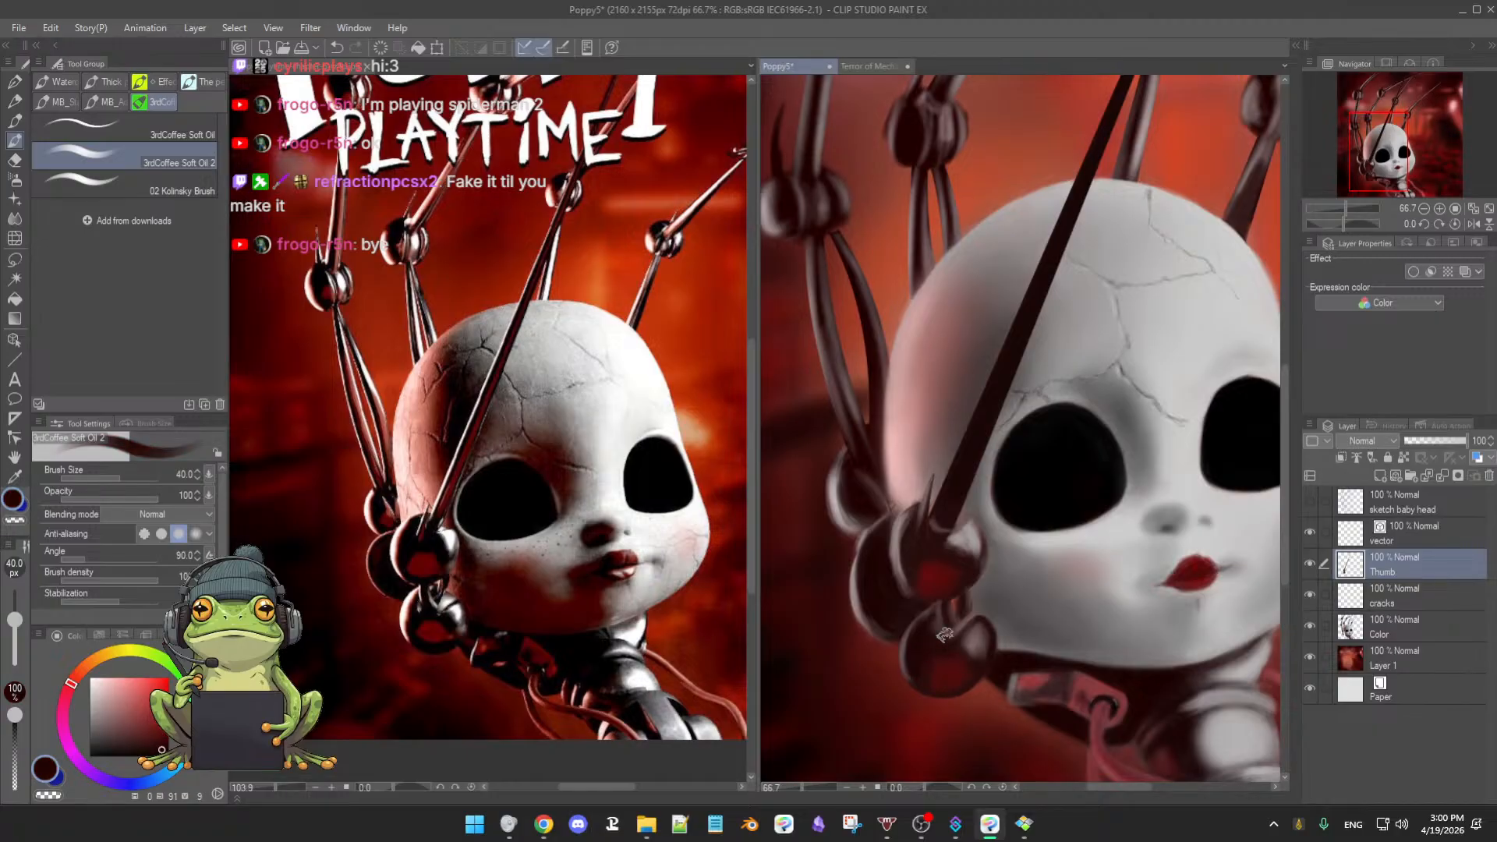
key([)
- Sample mauve highlights and dark reds from the joint spheres, shrinking the brush to 26.7 then 23.8
alt+click(979, 633)
key([)
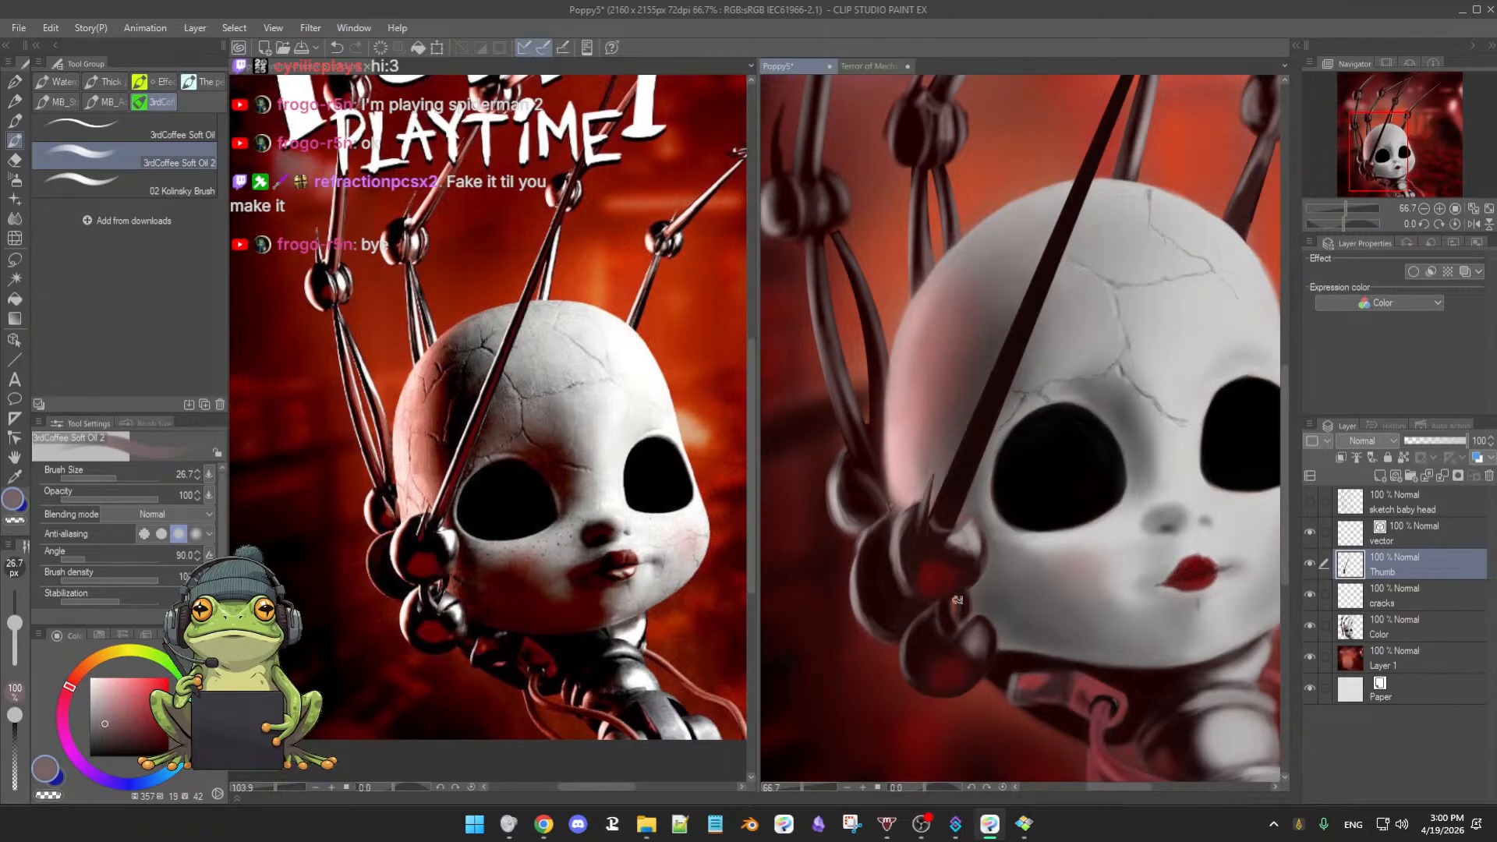
alt+click(974, 575)
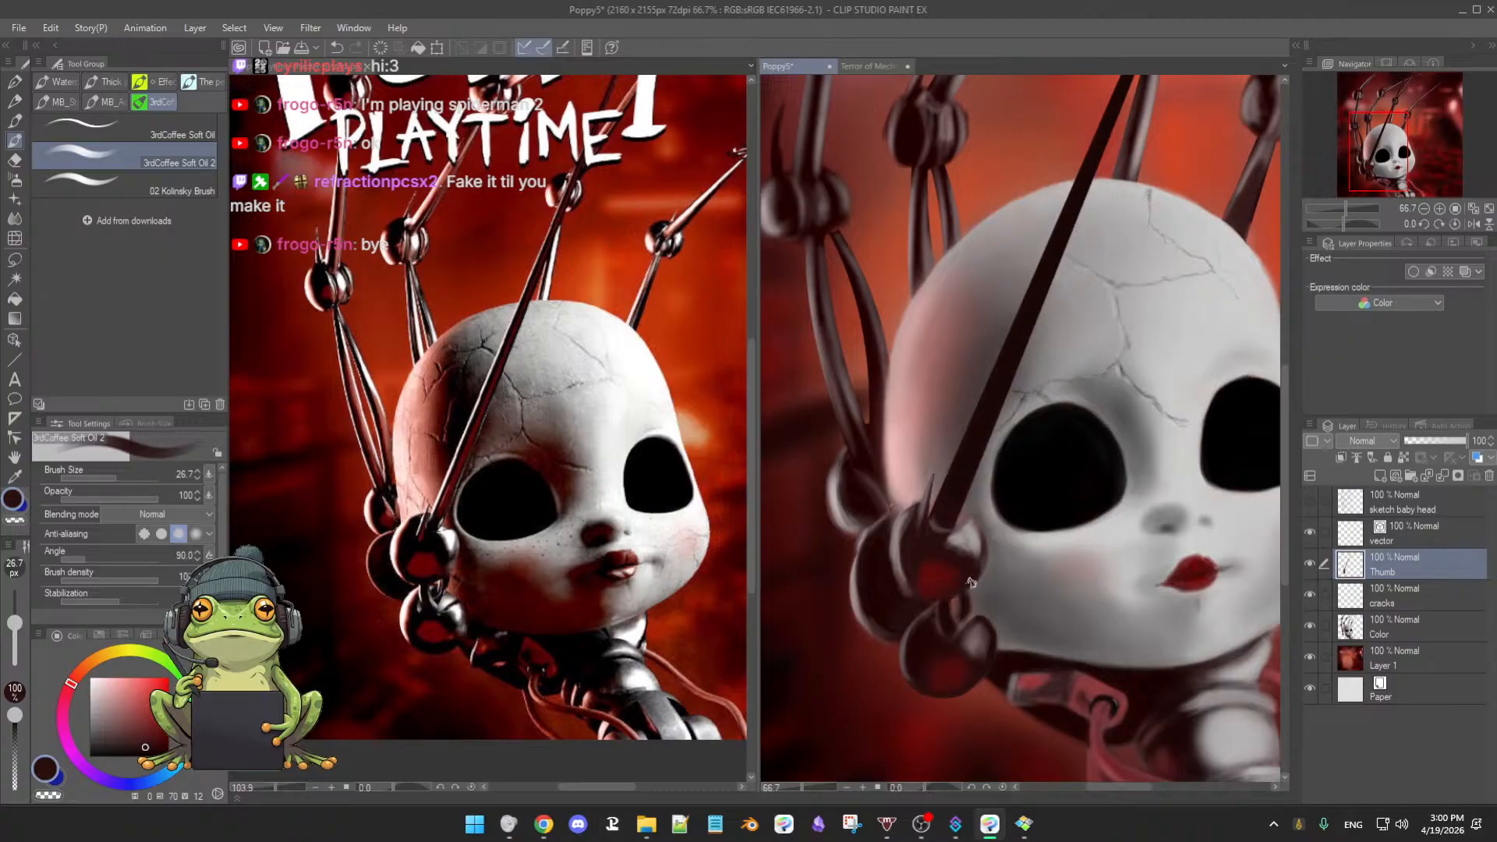
alt+click(966, 595)
alt+click(967, 628)
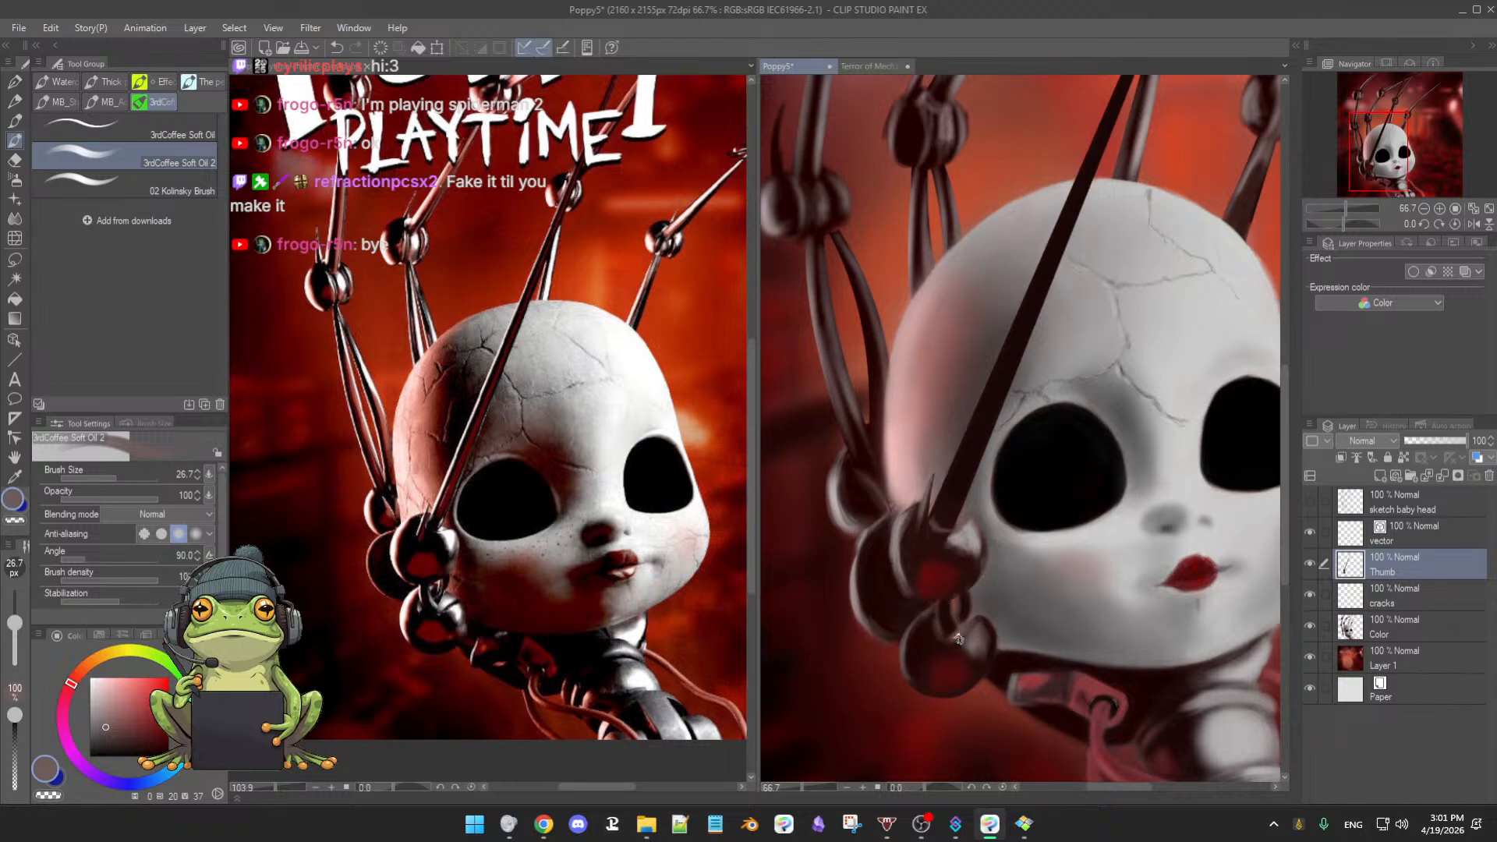
alt+click(964, 646)
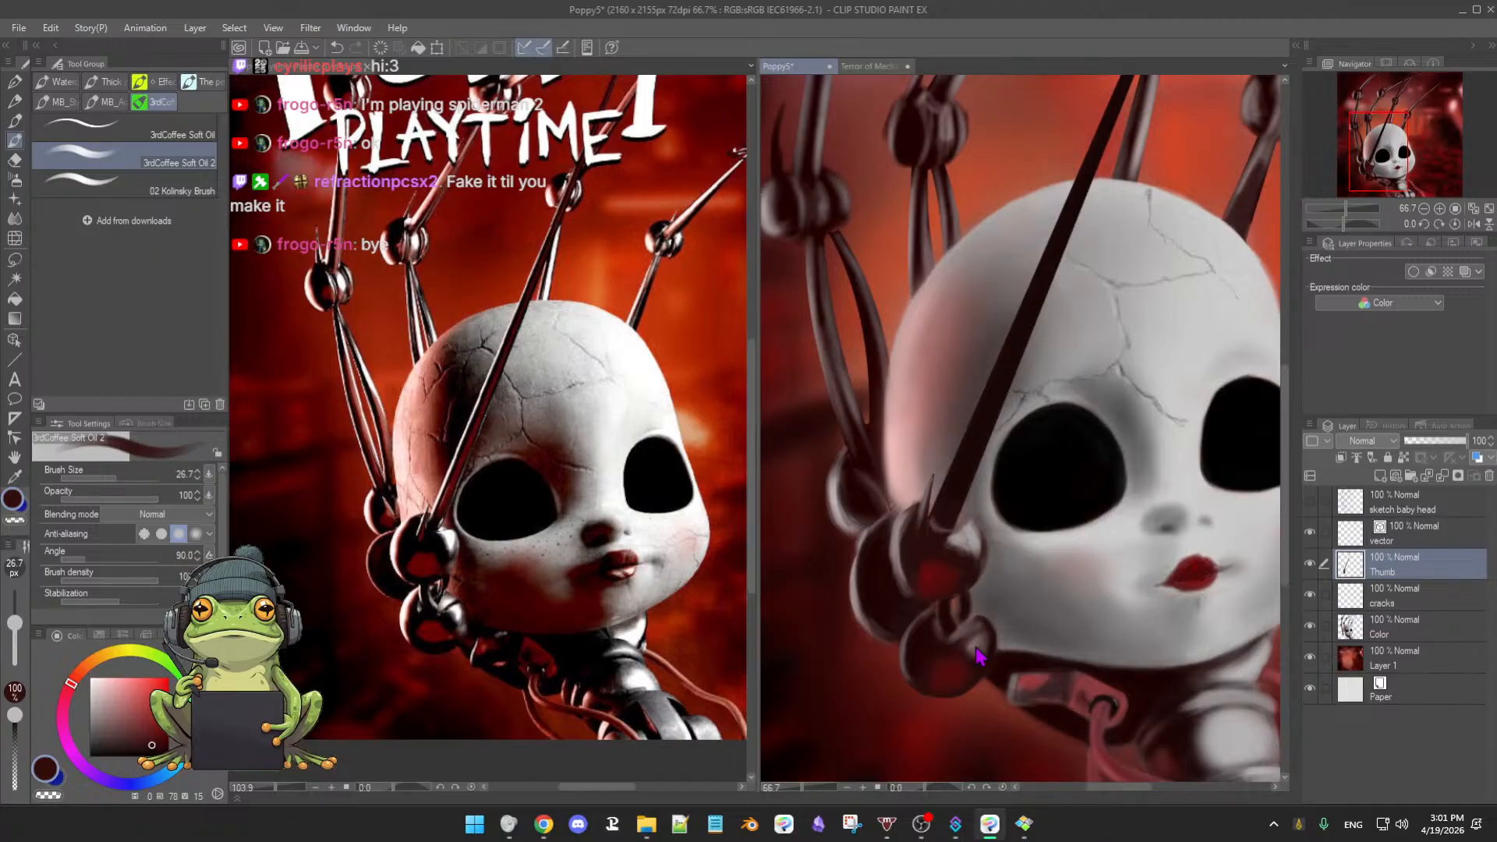
key([)
alt+click(964, 631)
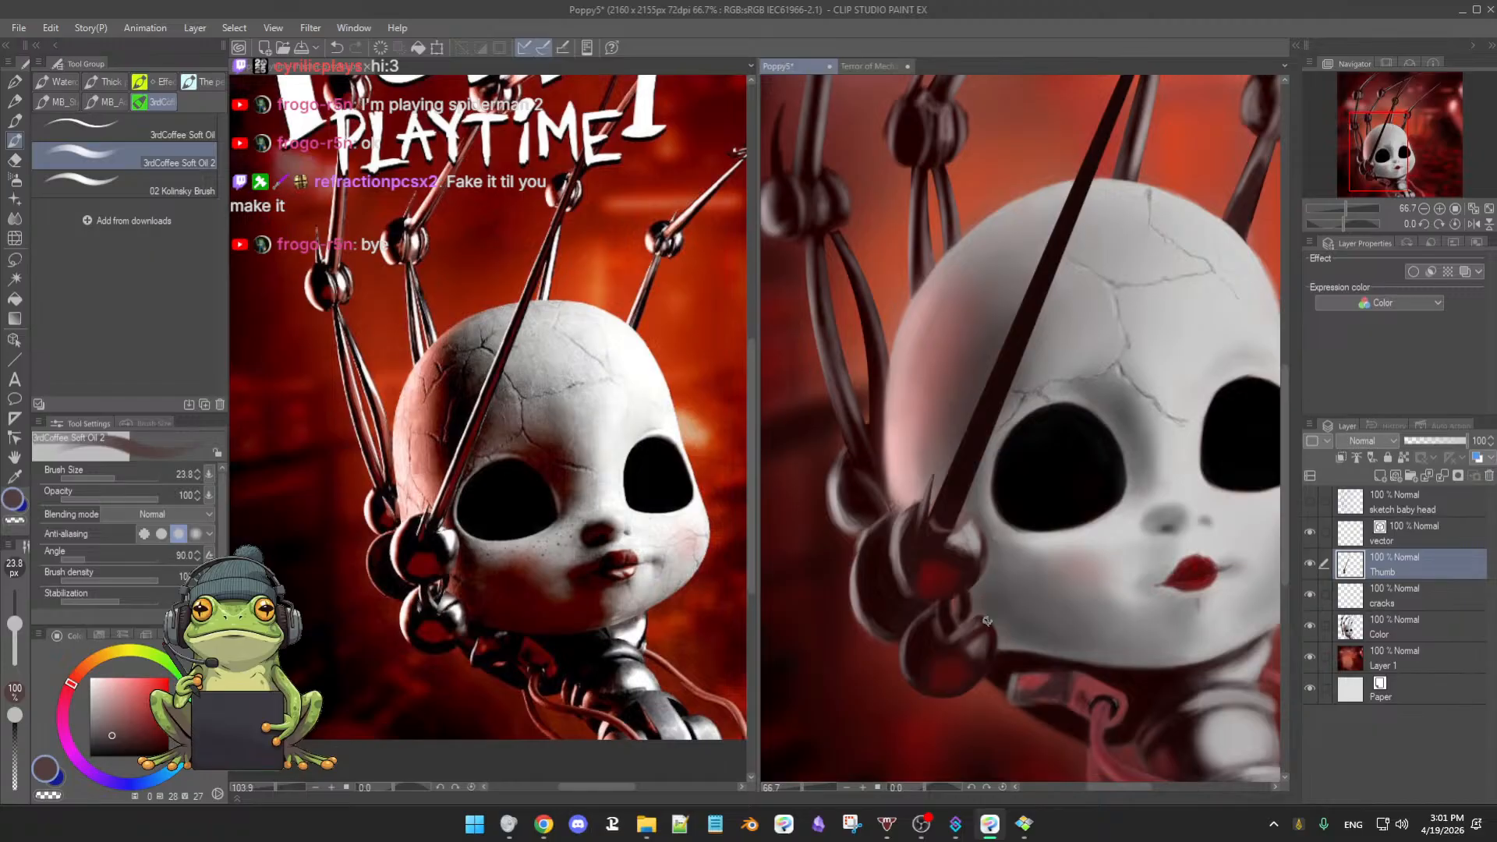
- Alternate eraser and soft oil brush, resampling dark reds and reddish-browns to rework the sphere shading
key(e)
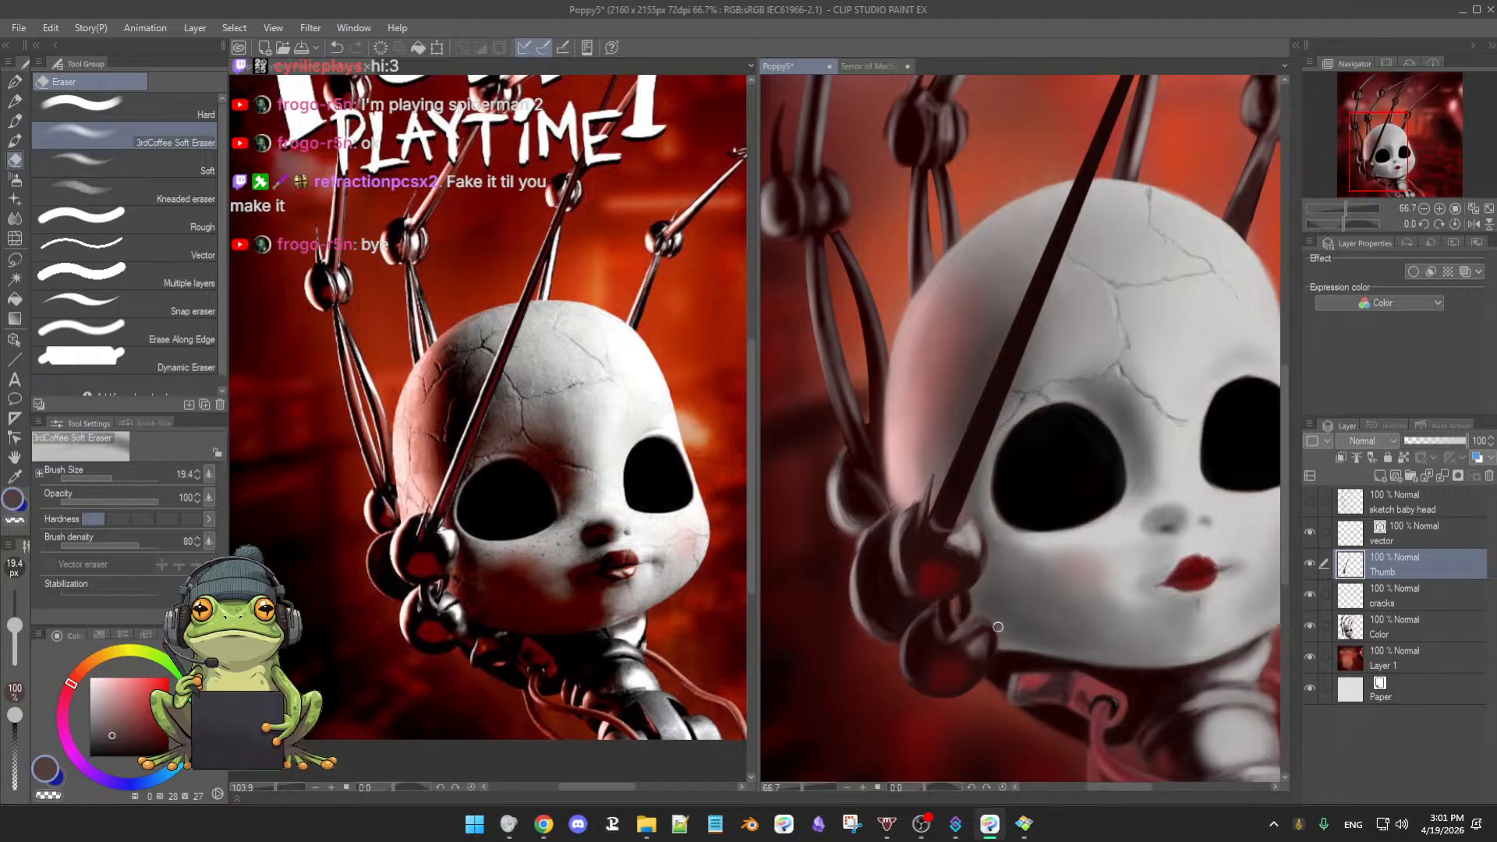
key(b)
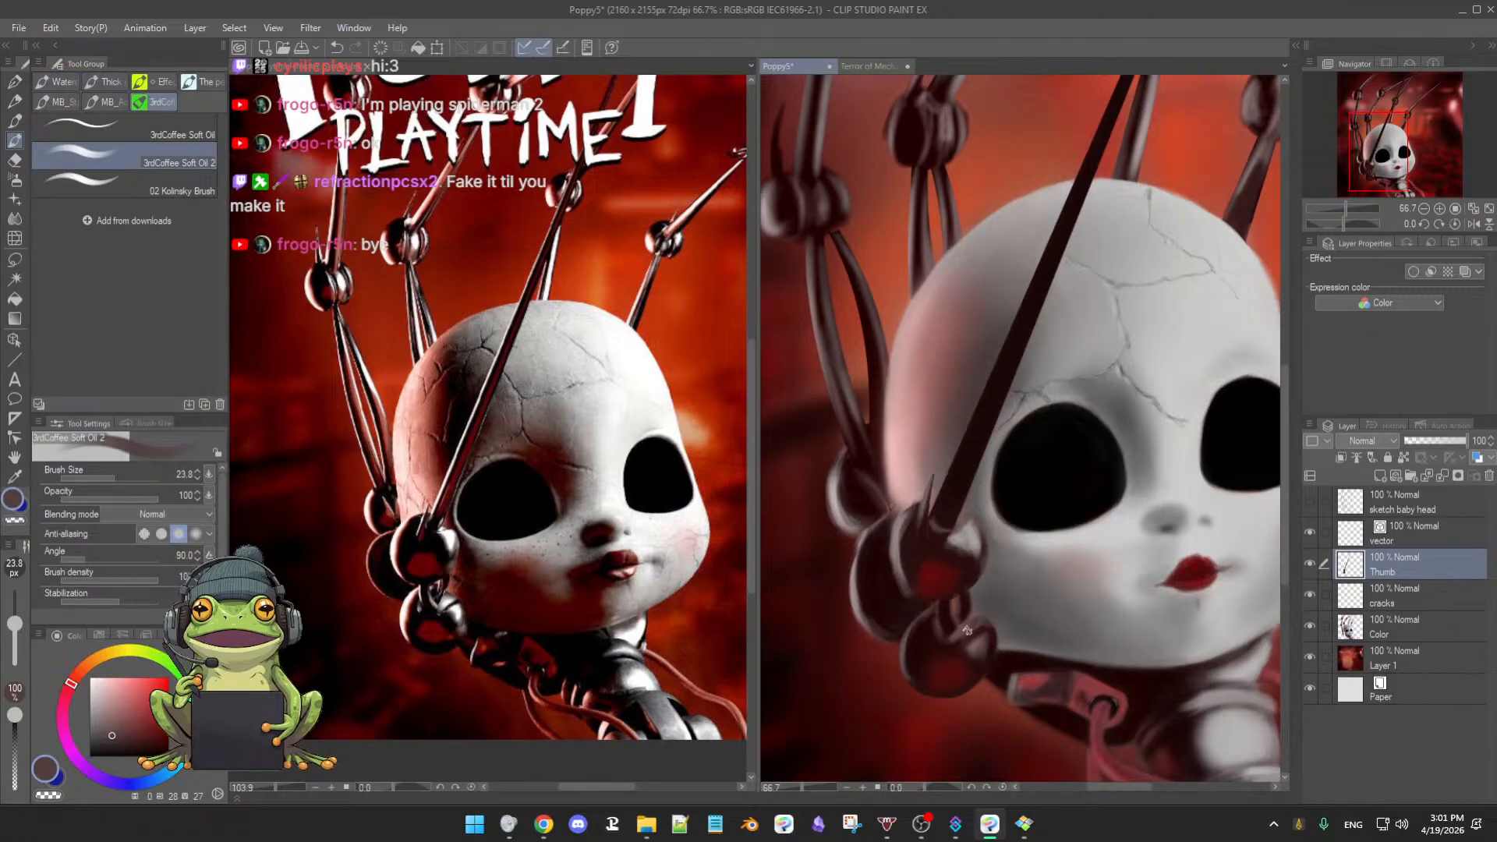
alt+click(966, 630)
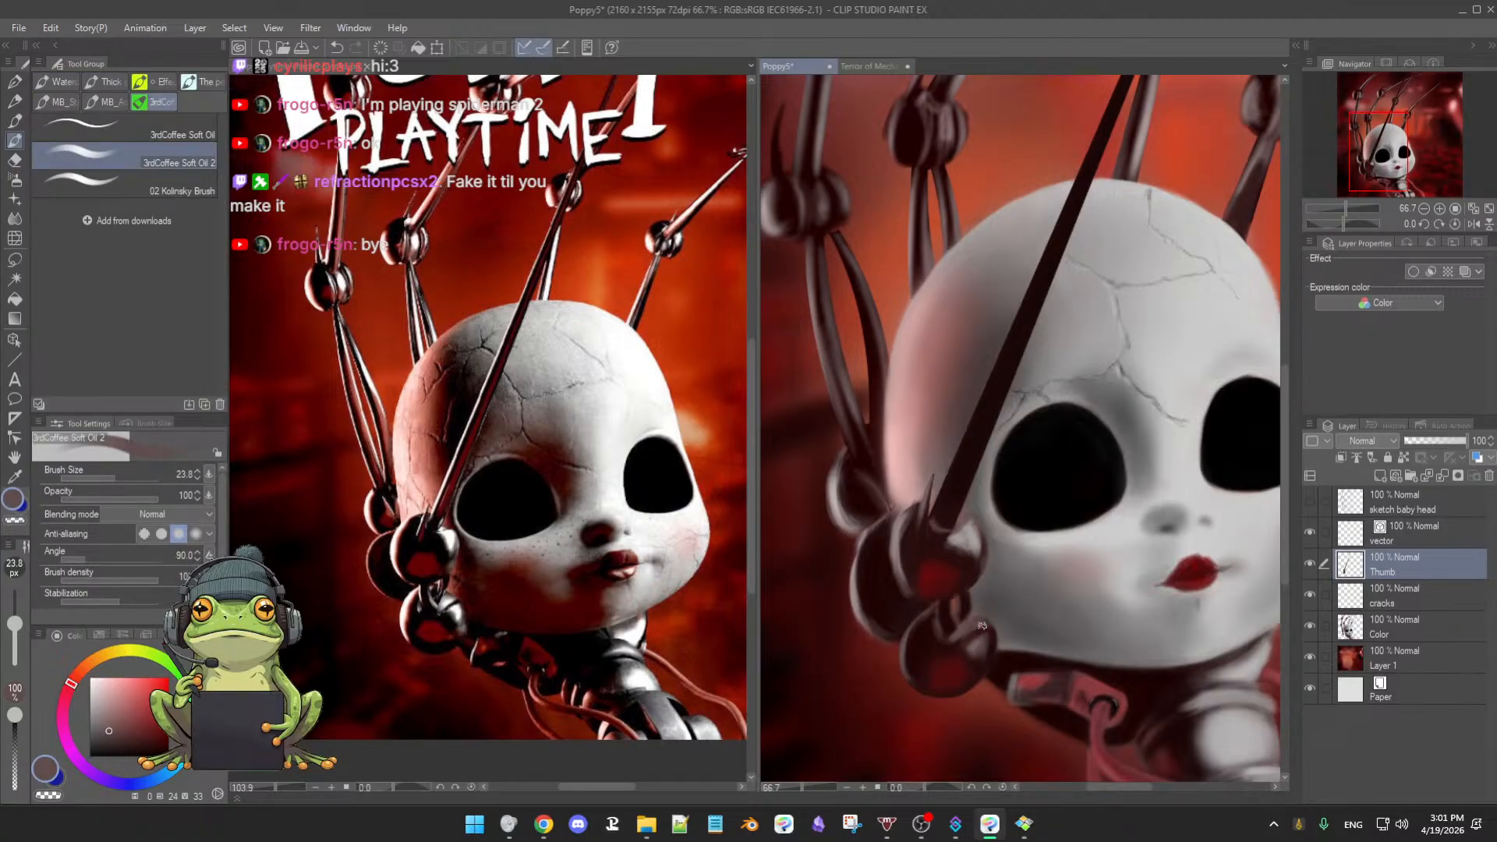
alt+click(990, 632)
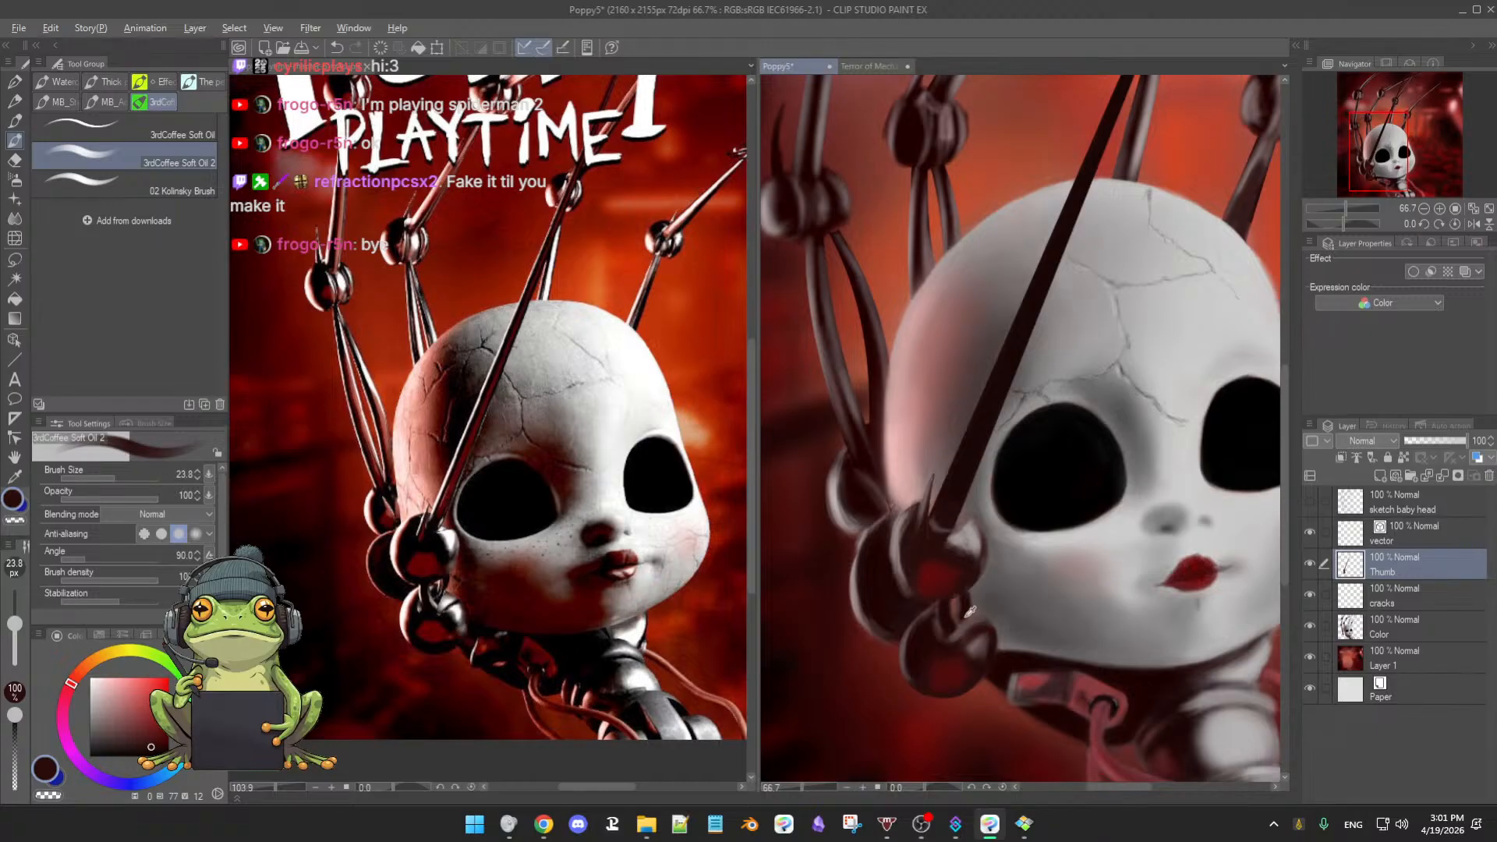
alt+click(969, 611)
key(e)
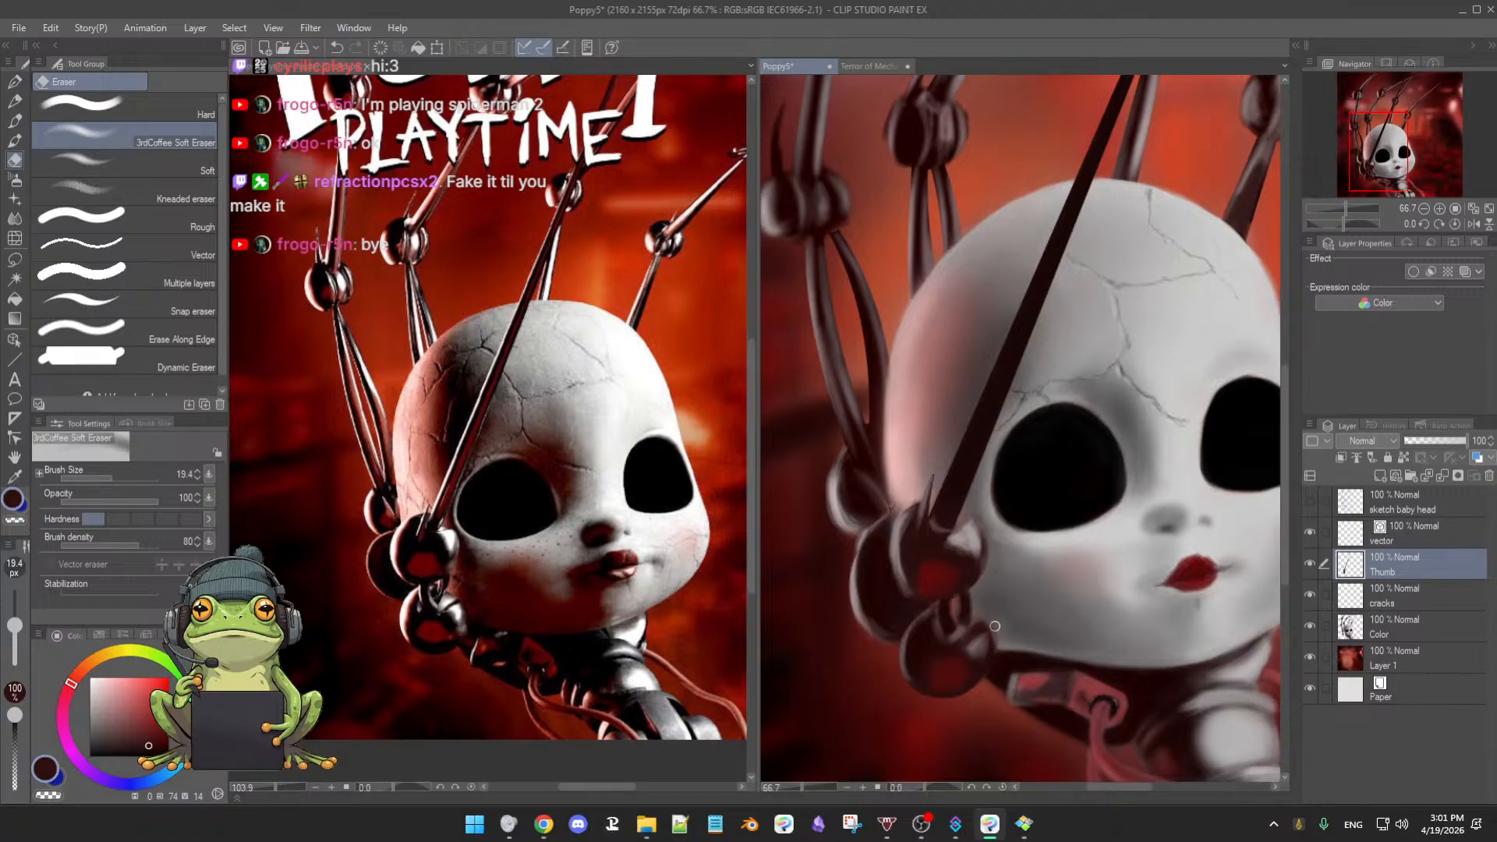
key(b)
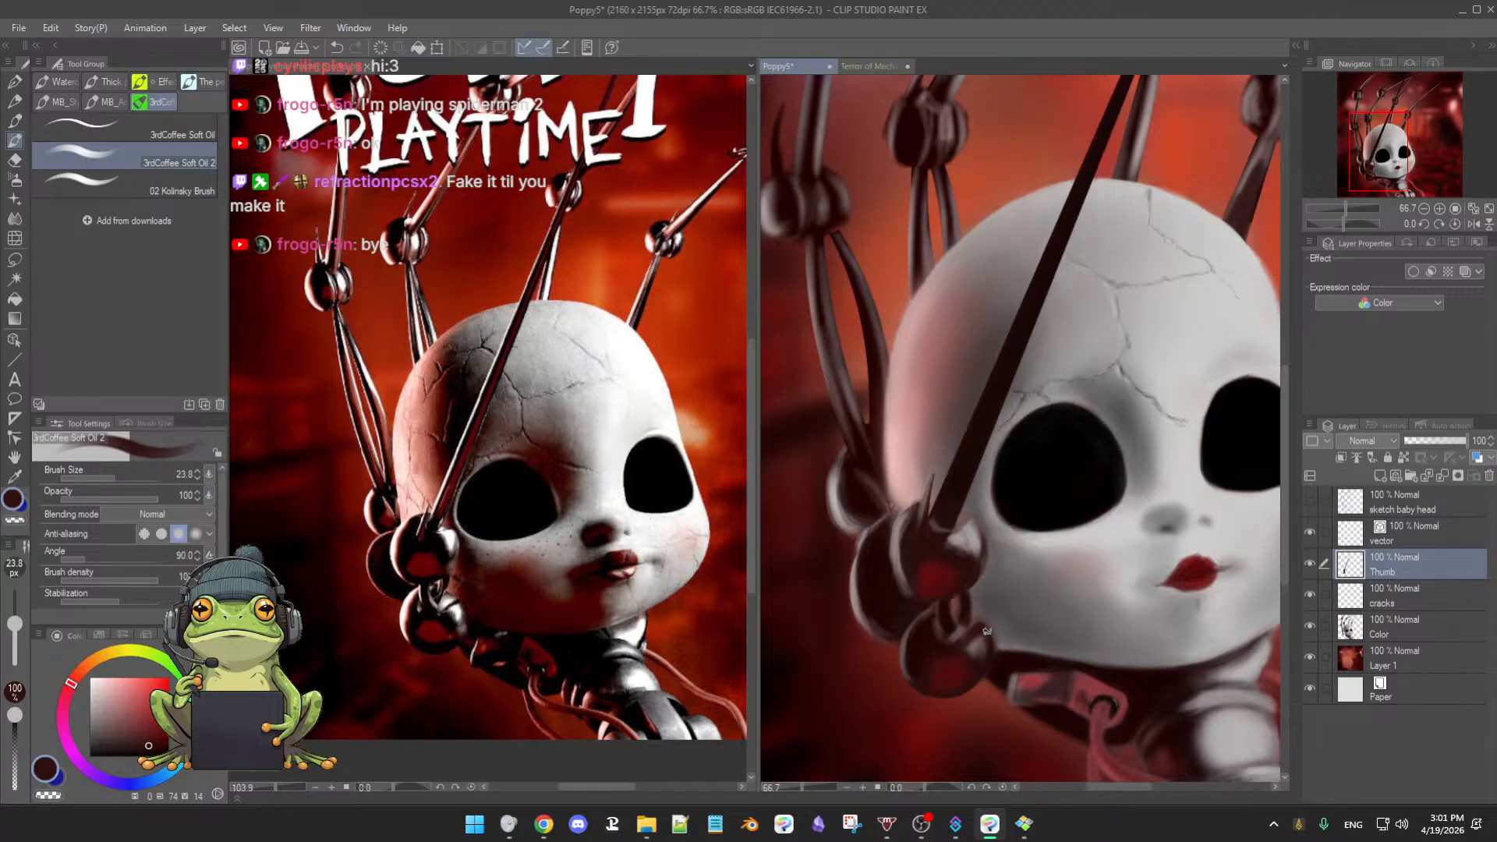
alt+click(968, 652)
alt+click(973, 621)
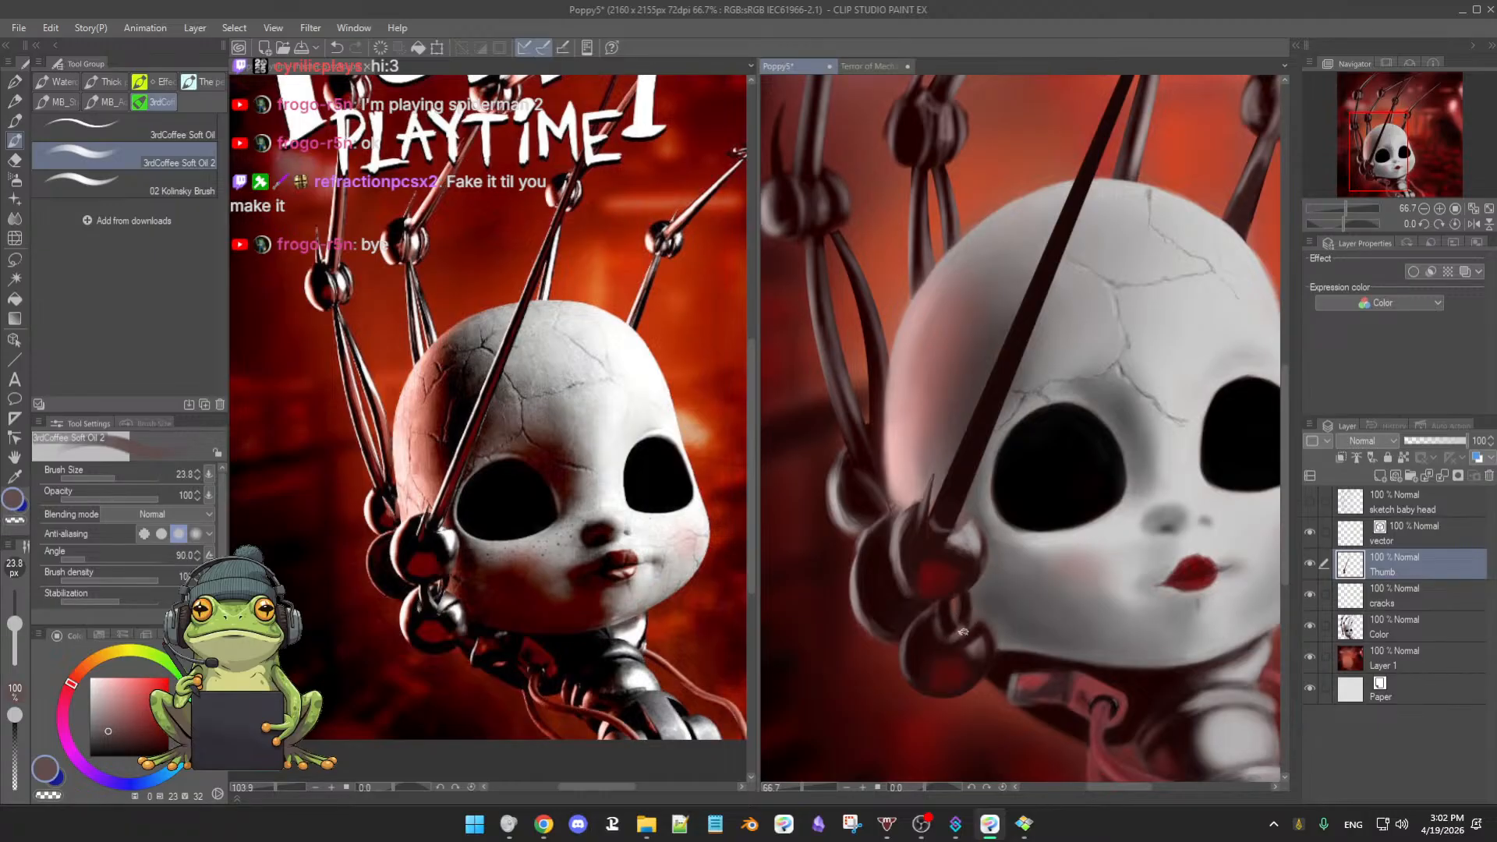
alt+click(966, 605)
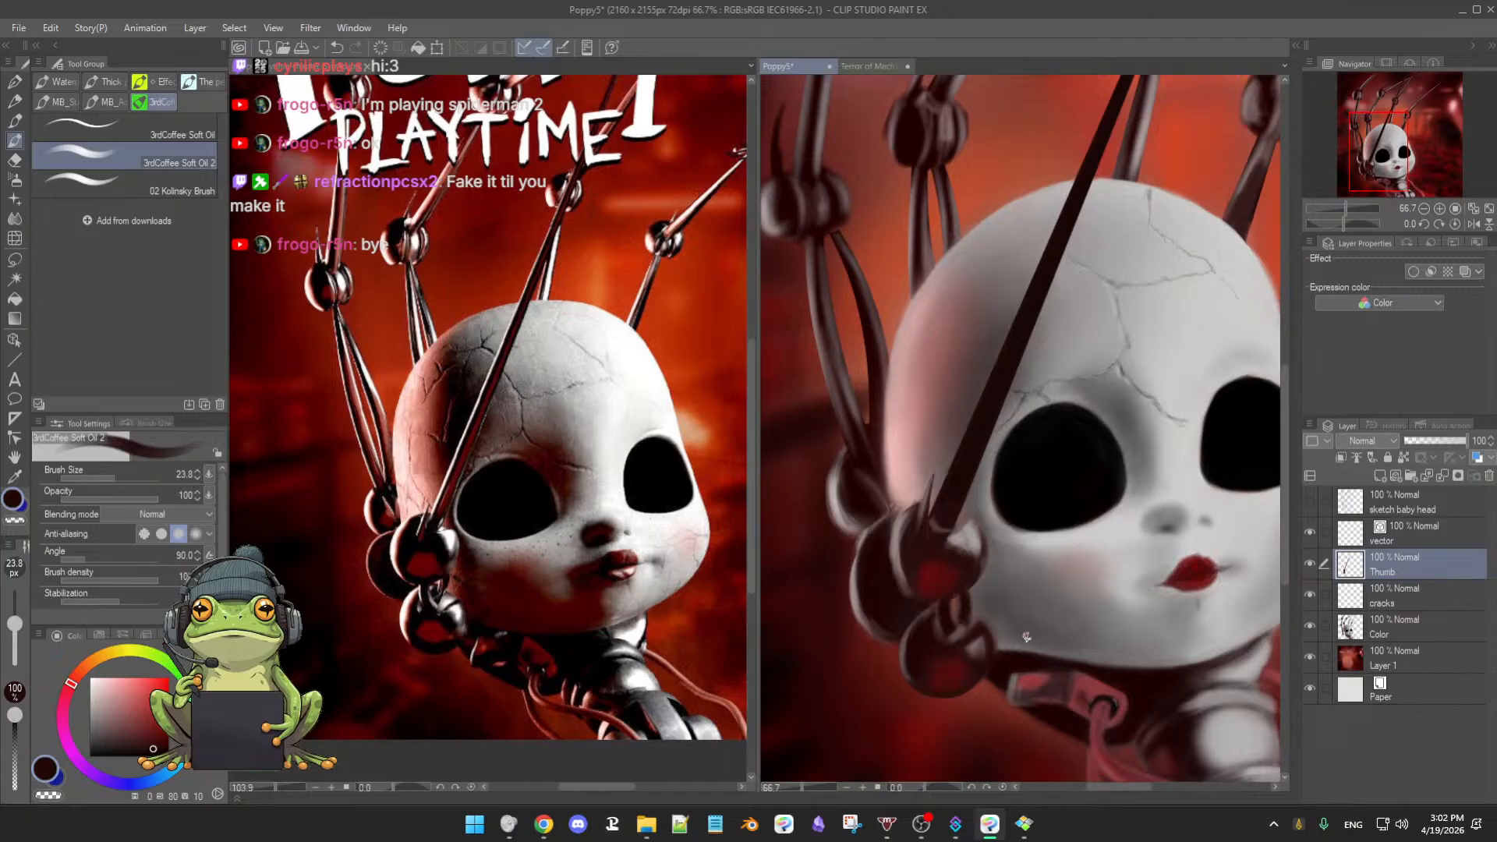
- Pick a saturated dark red, enlarge the brush to 41, then take black from the left eye socket for the airbrush
scroll(992, 633, down, 4)
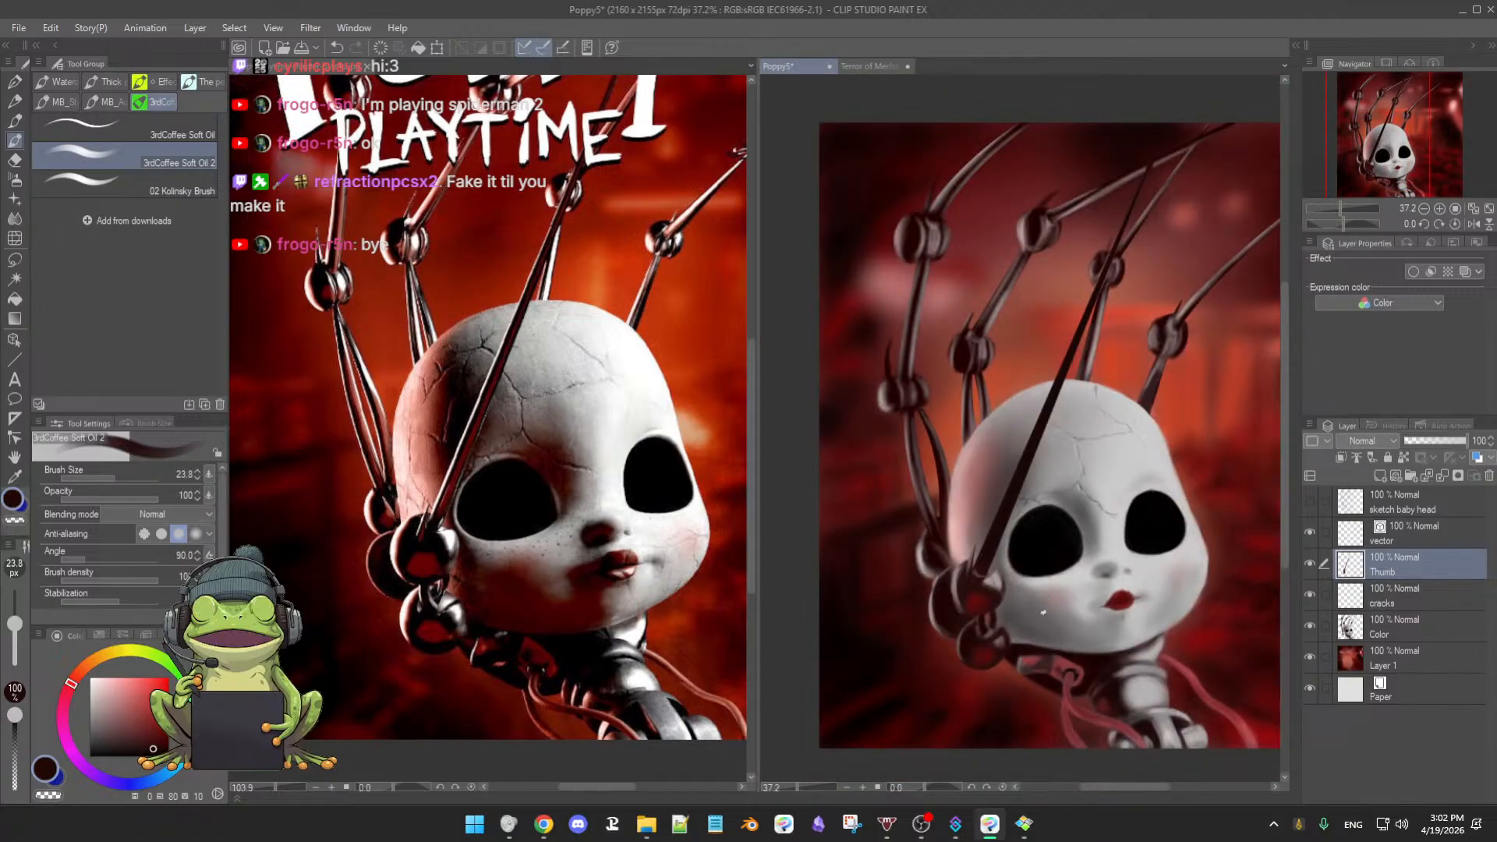
scroll(1051, 600, up, 3)
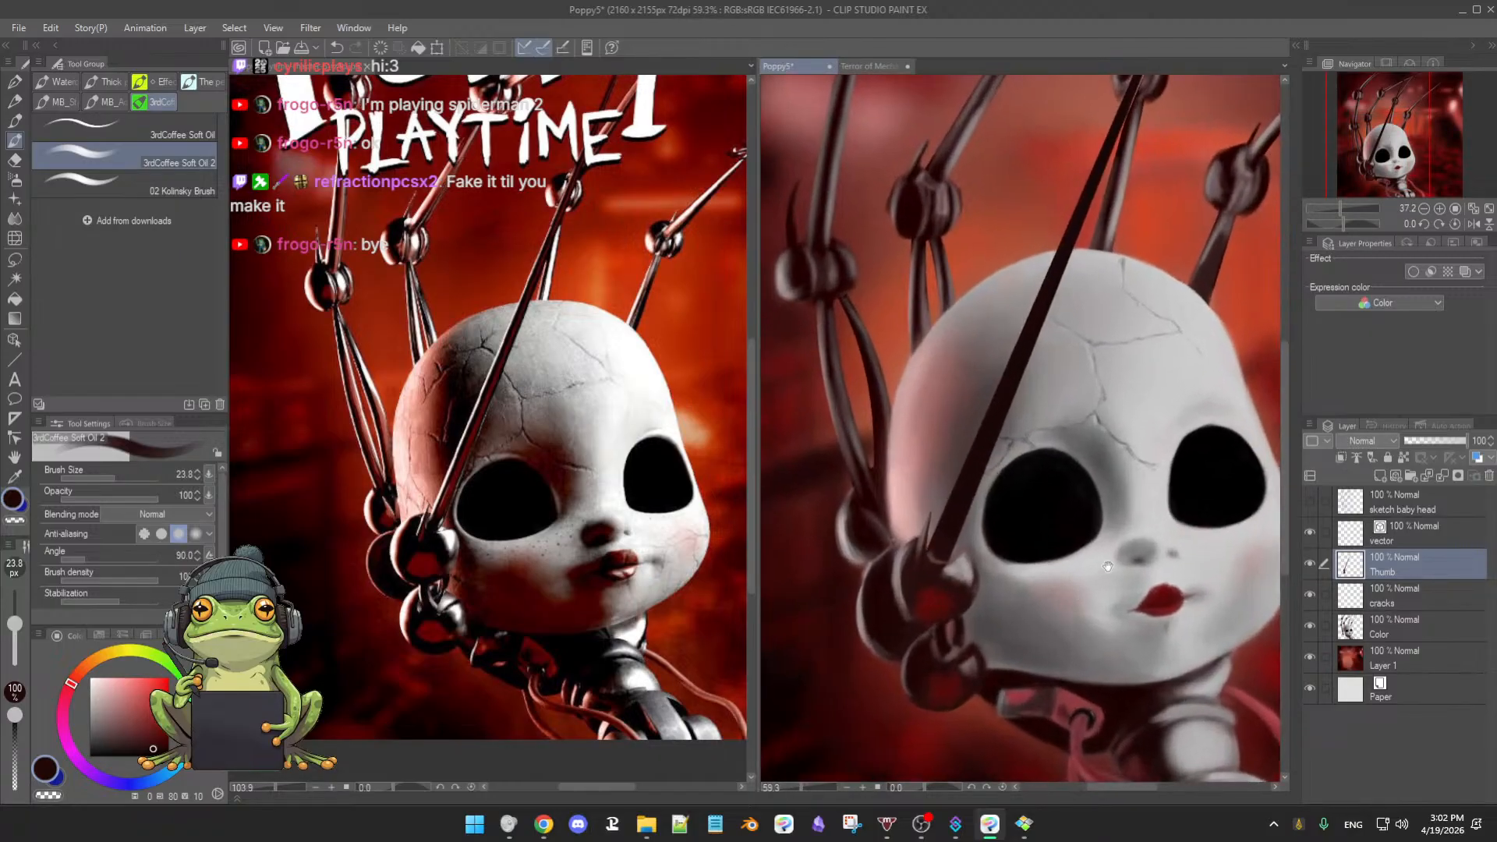
alt+click(907, 580)
click(160, 743)
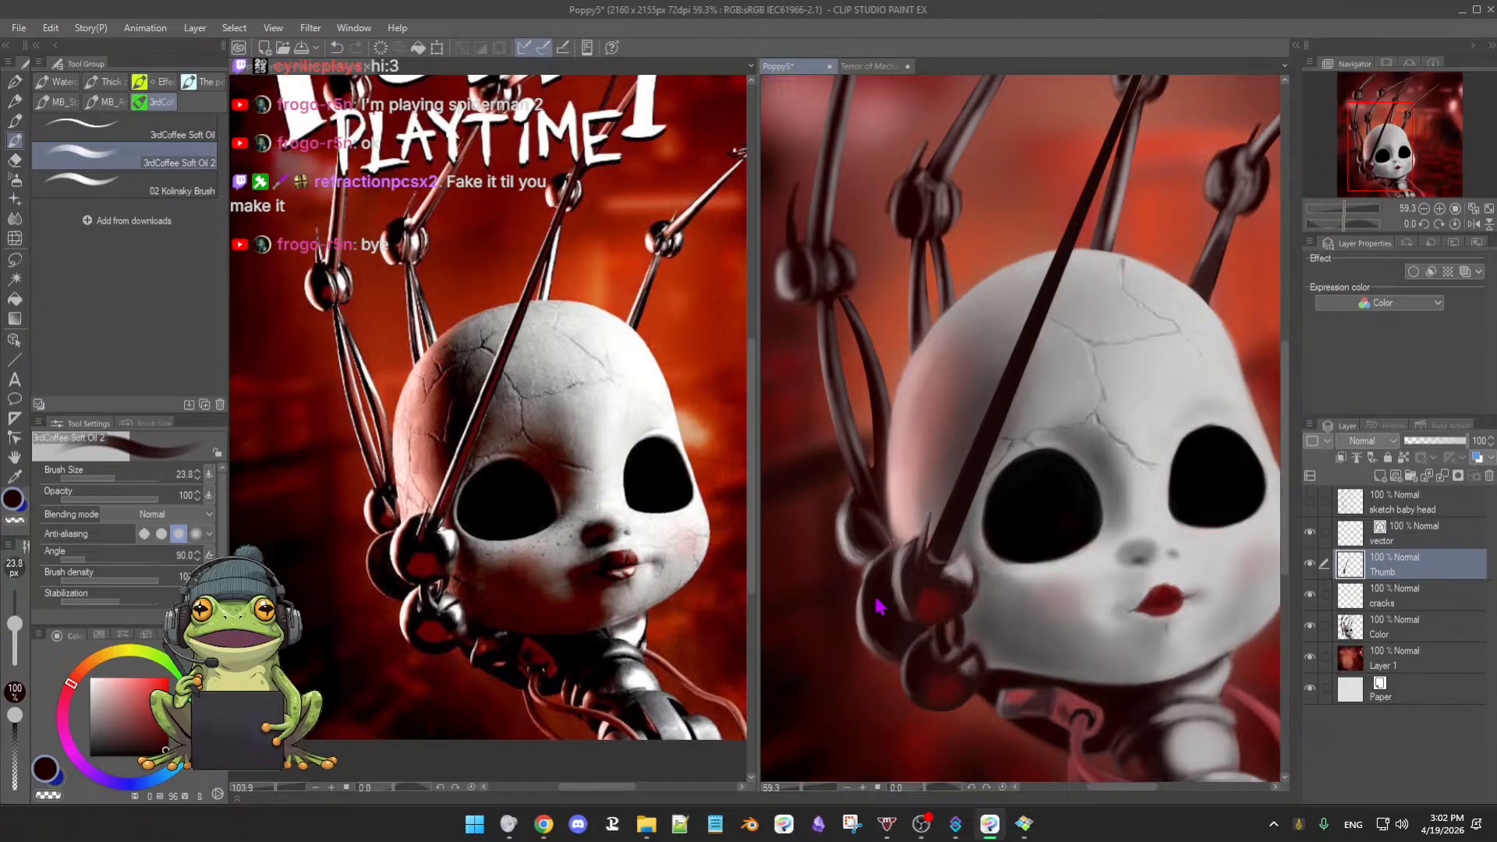
key(bracketright)
key(bracketright)
key(bracketright)
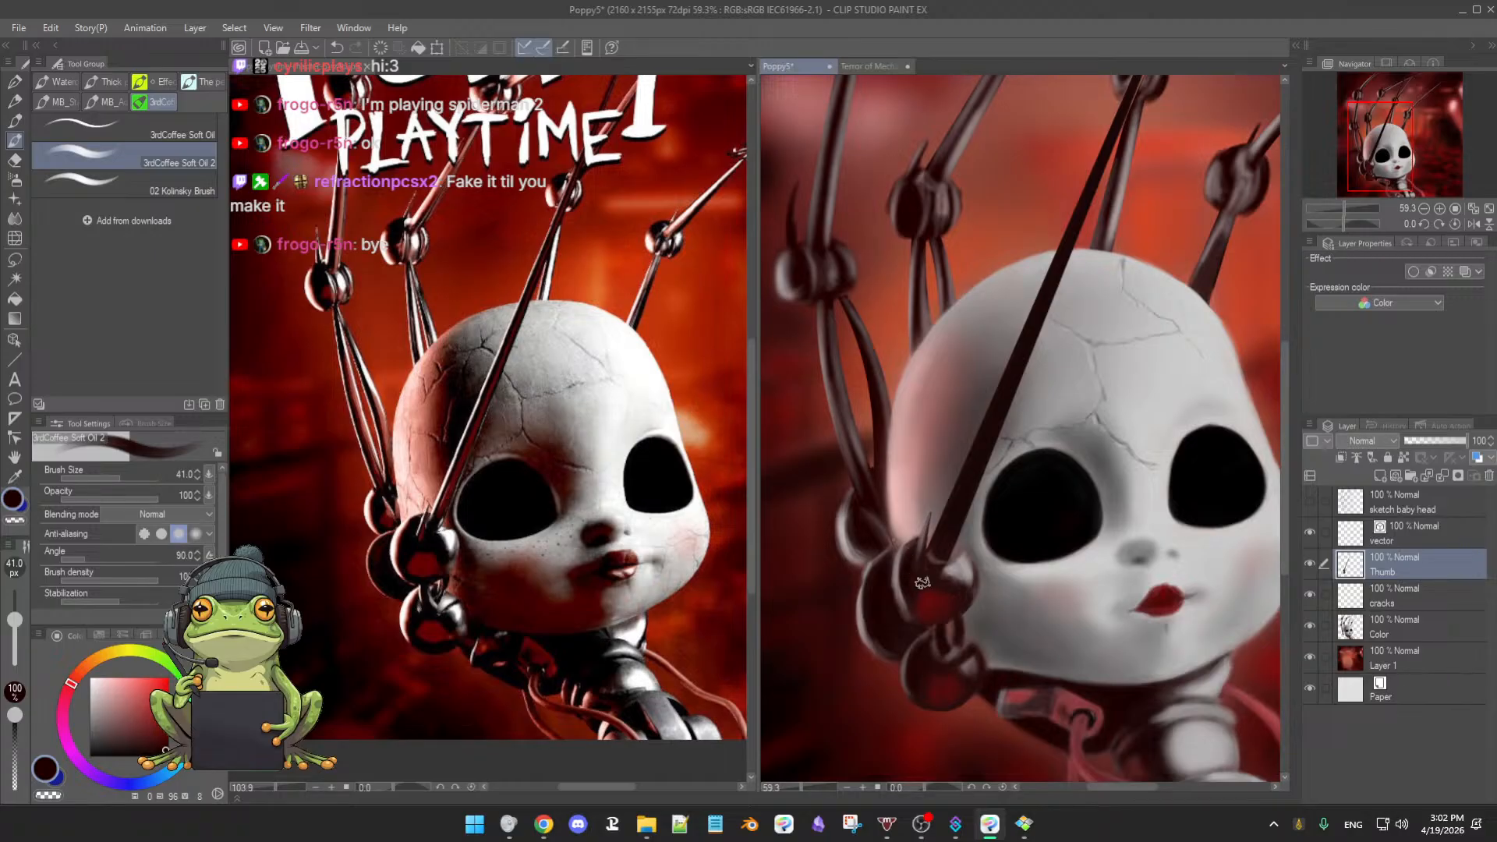
alt+click(1035, 510)
key(b)
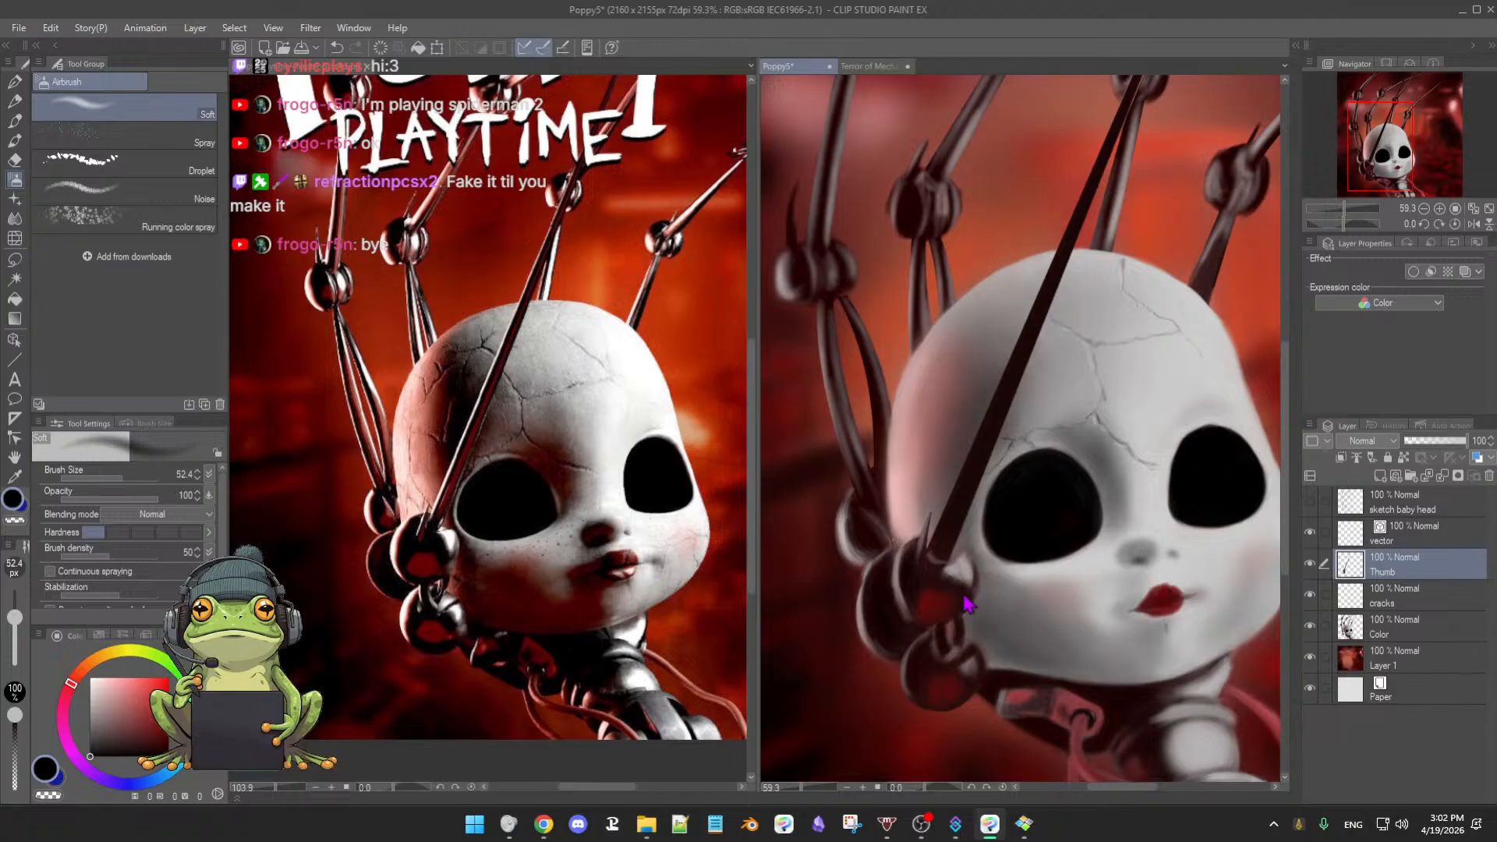
- Airbrush a soft grey highlight on the joint ball at size 35.6, then hide the Color layer to compare
key(bracketleft)
alt+click(968, 560)
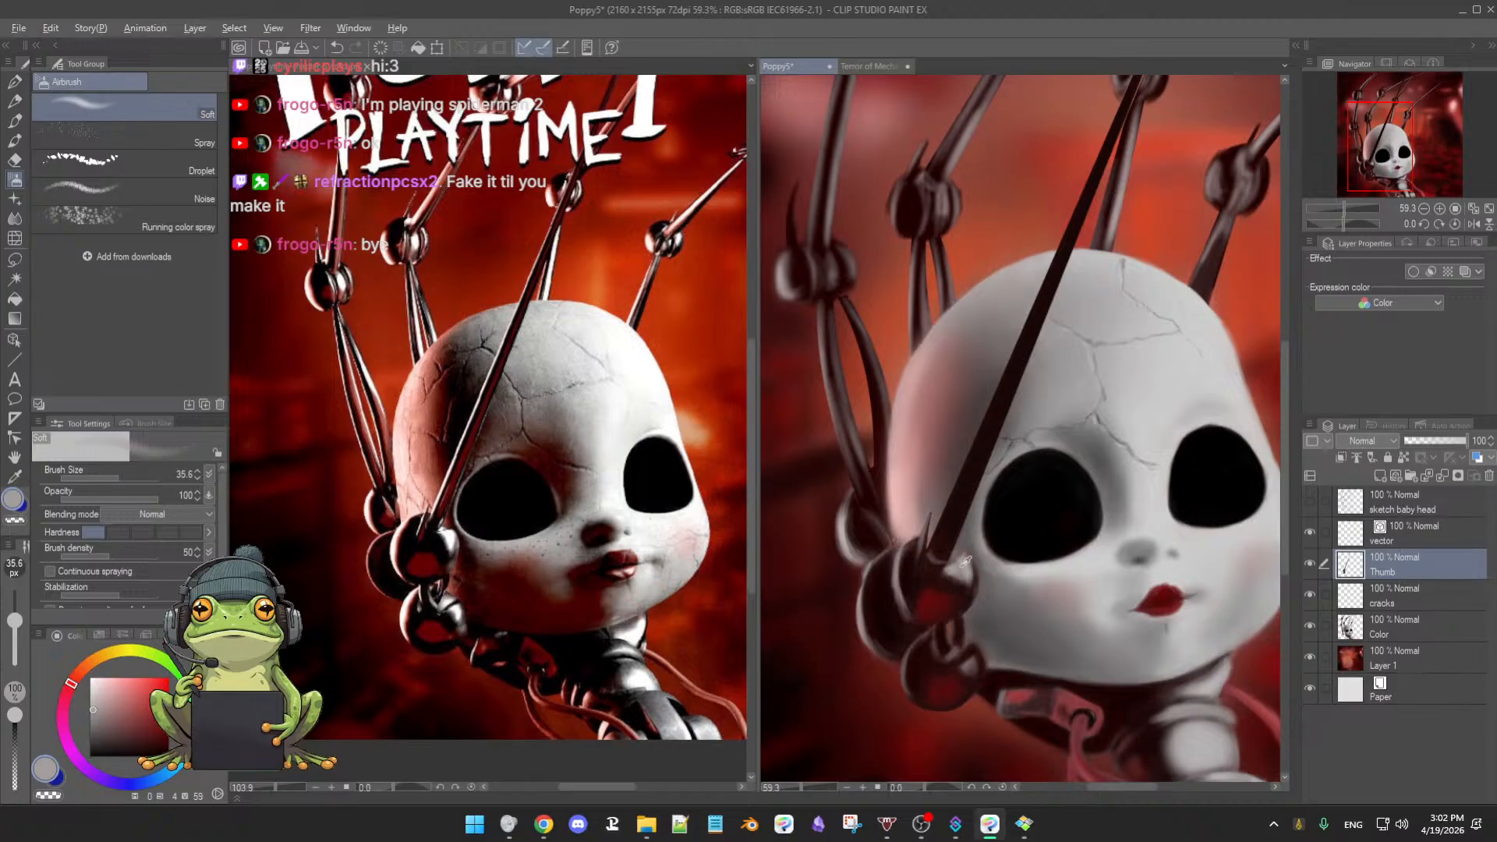
mouse_move(963, 569)
mouse_down()
mouse_move(960, 552)
mouse_move(949, 565)
mouse_move(959, 552)
mouse_move(958, 576)
mouse_up()
alt+click(916, 567)
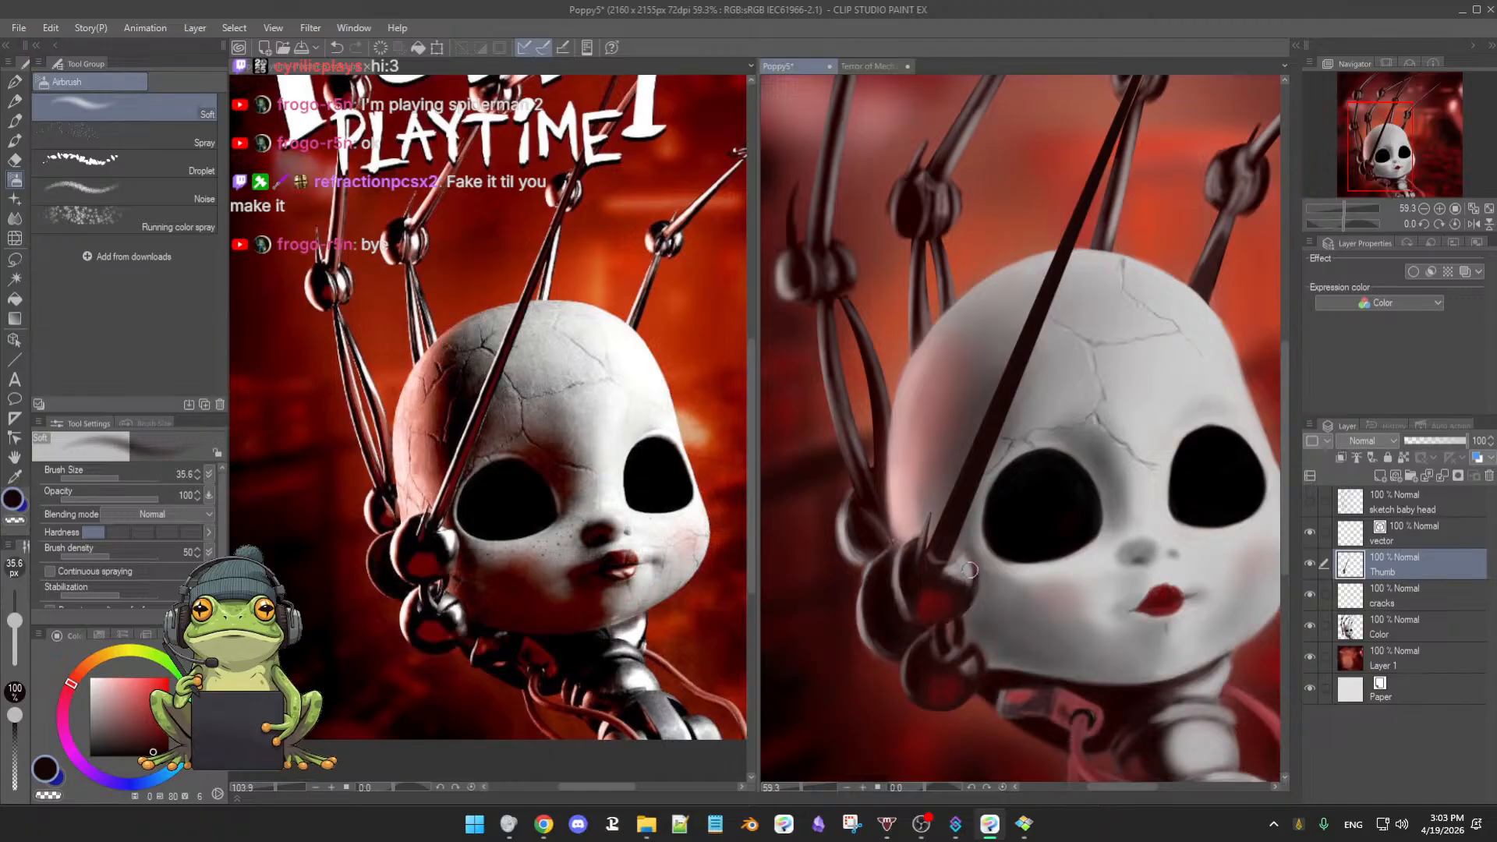
click(1309, 628)
click(1309, 629)
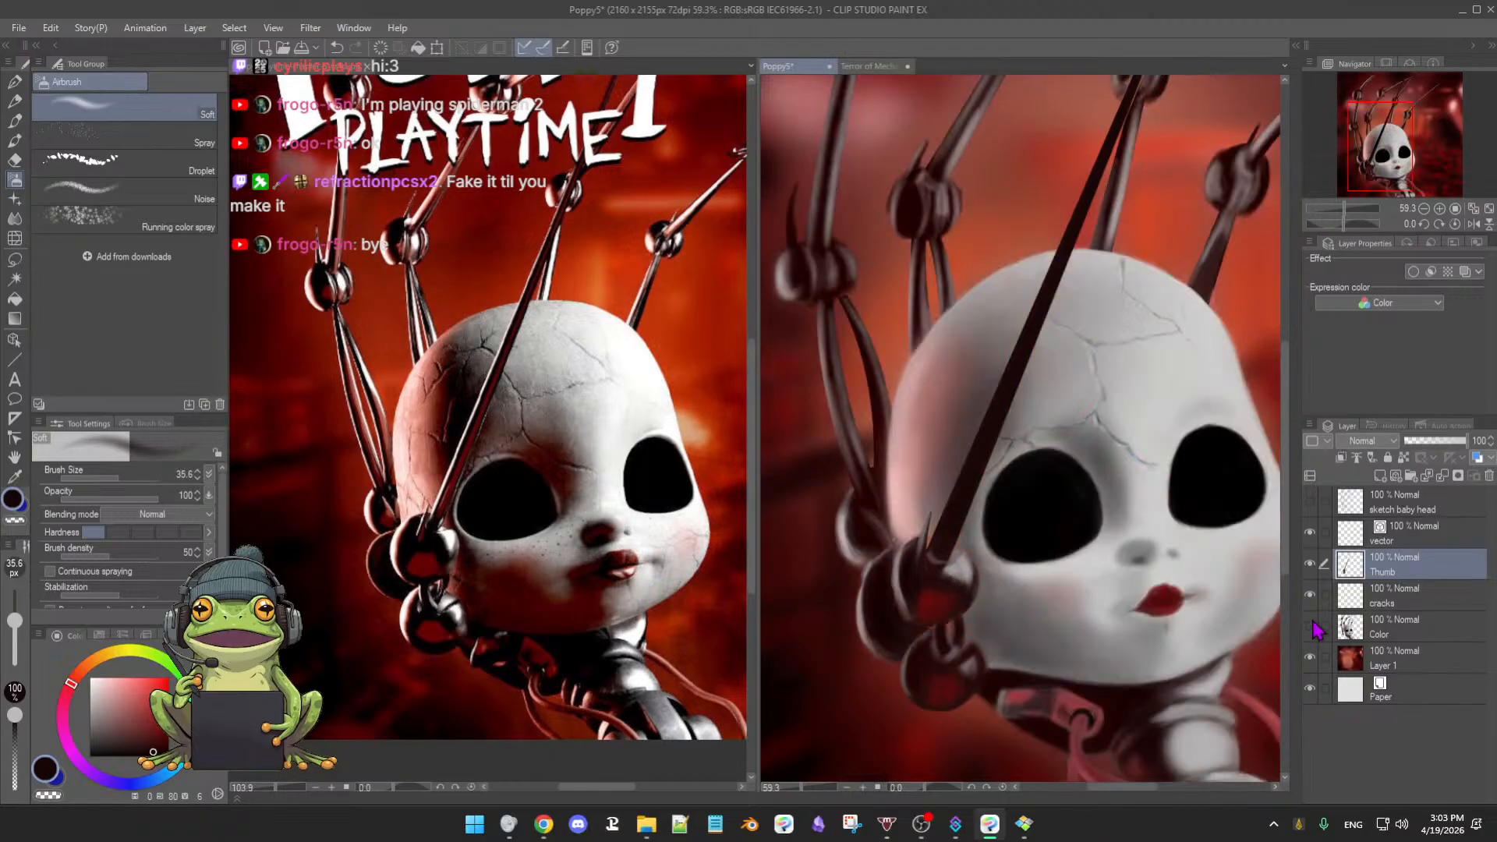
click(1309, 628)
- Erase the dark smudge left of the ball joint with a hard eraser, then show and select the Color layer with black picked
key(e)
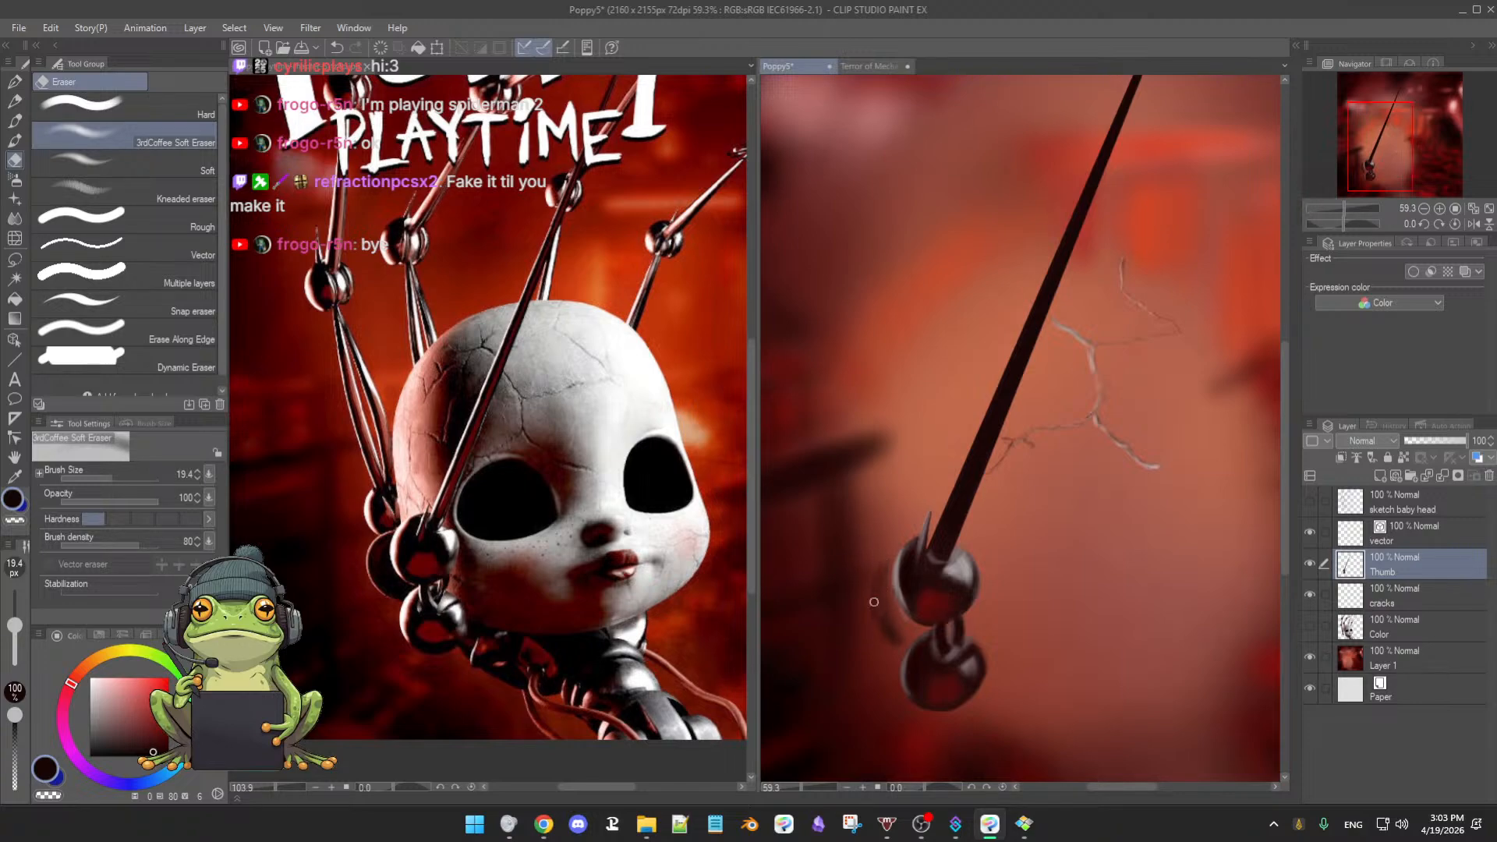
click(125, 109)
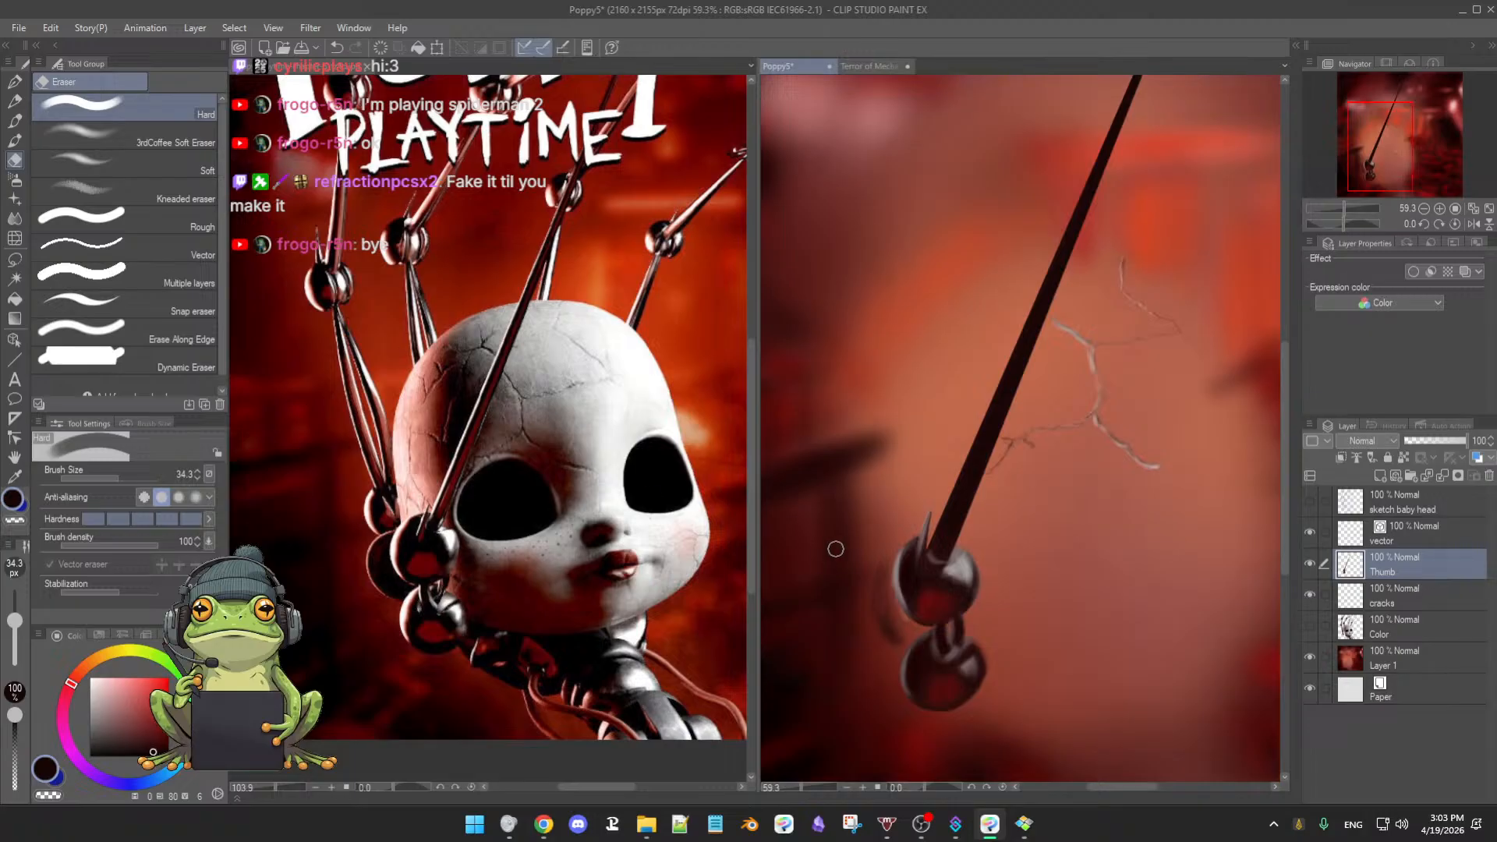
mouse_move(871, 559)
mouse_down()
mouse_move(878, 627)
mouse_move(867, 588)
mouse_move(902, 621)
mouse_move(875, 625)
mouse_move(898, 644)
mouse_up()
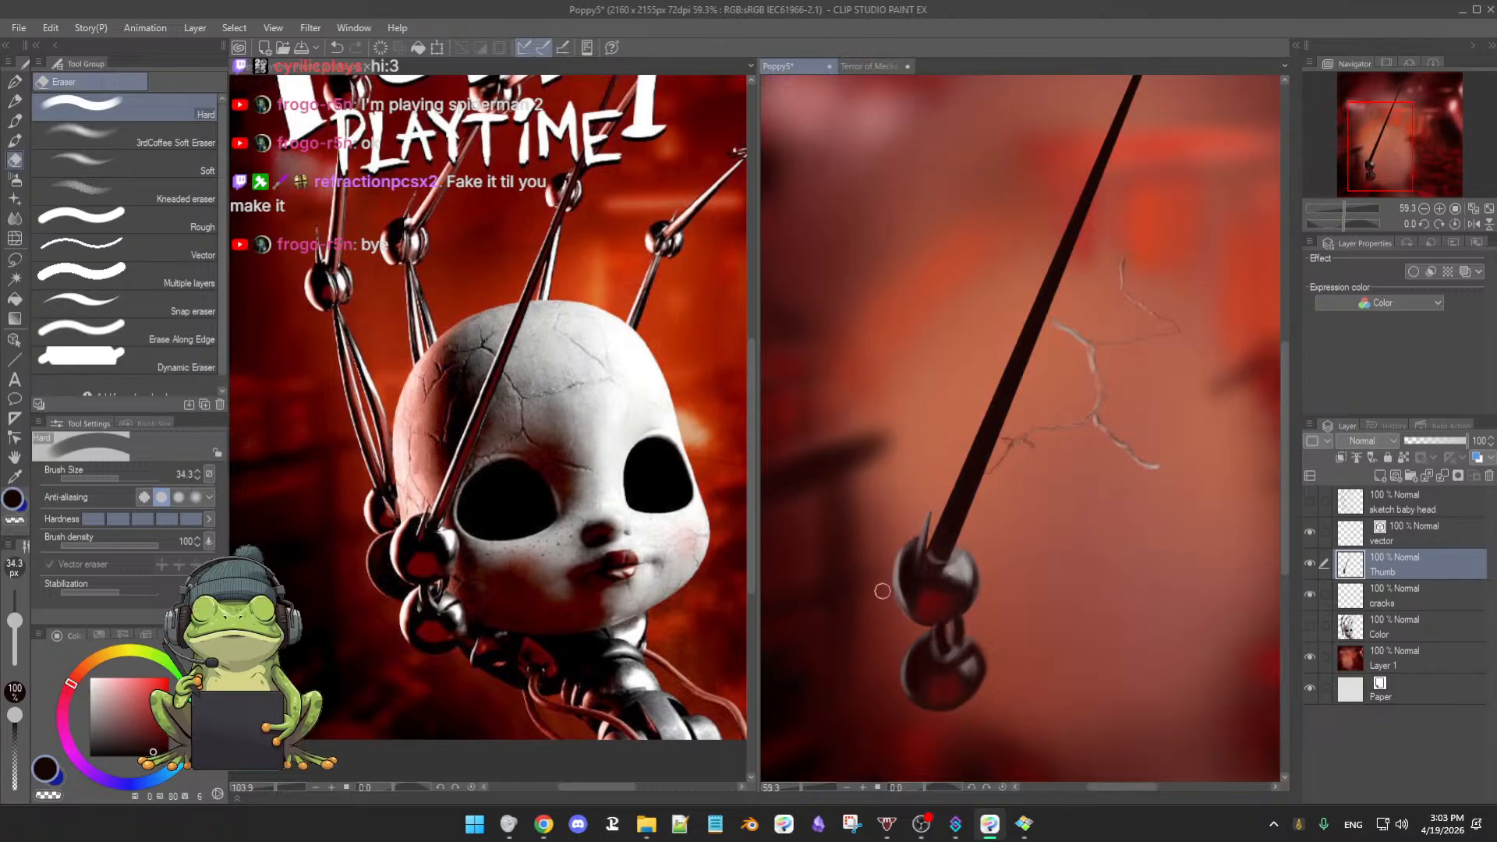
key(b)
click(1310, 627)
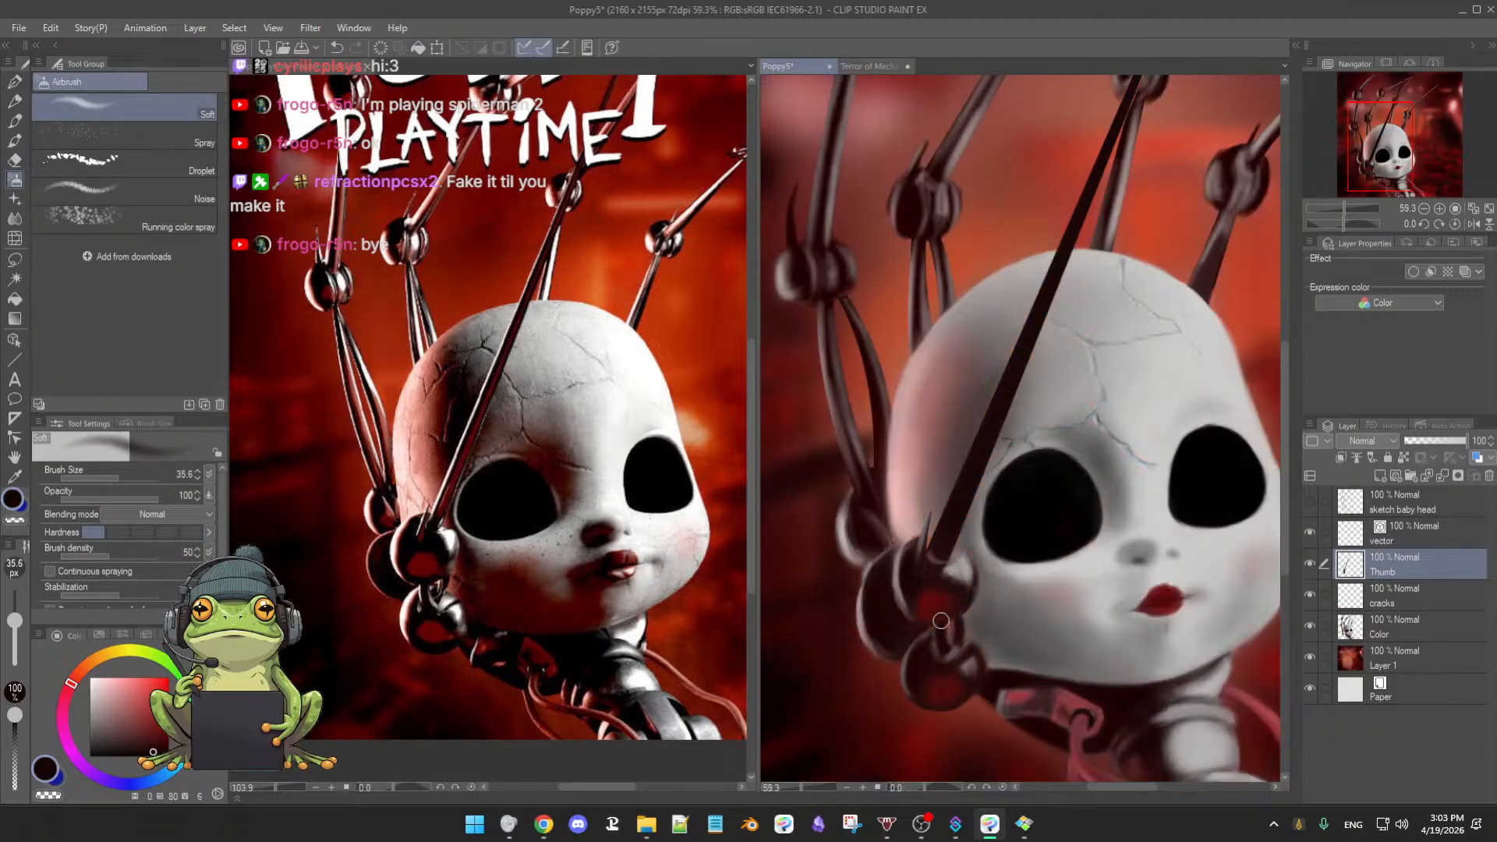
alt+click(1033, 513)
click(1396, 631)
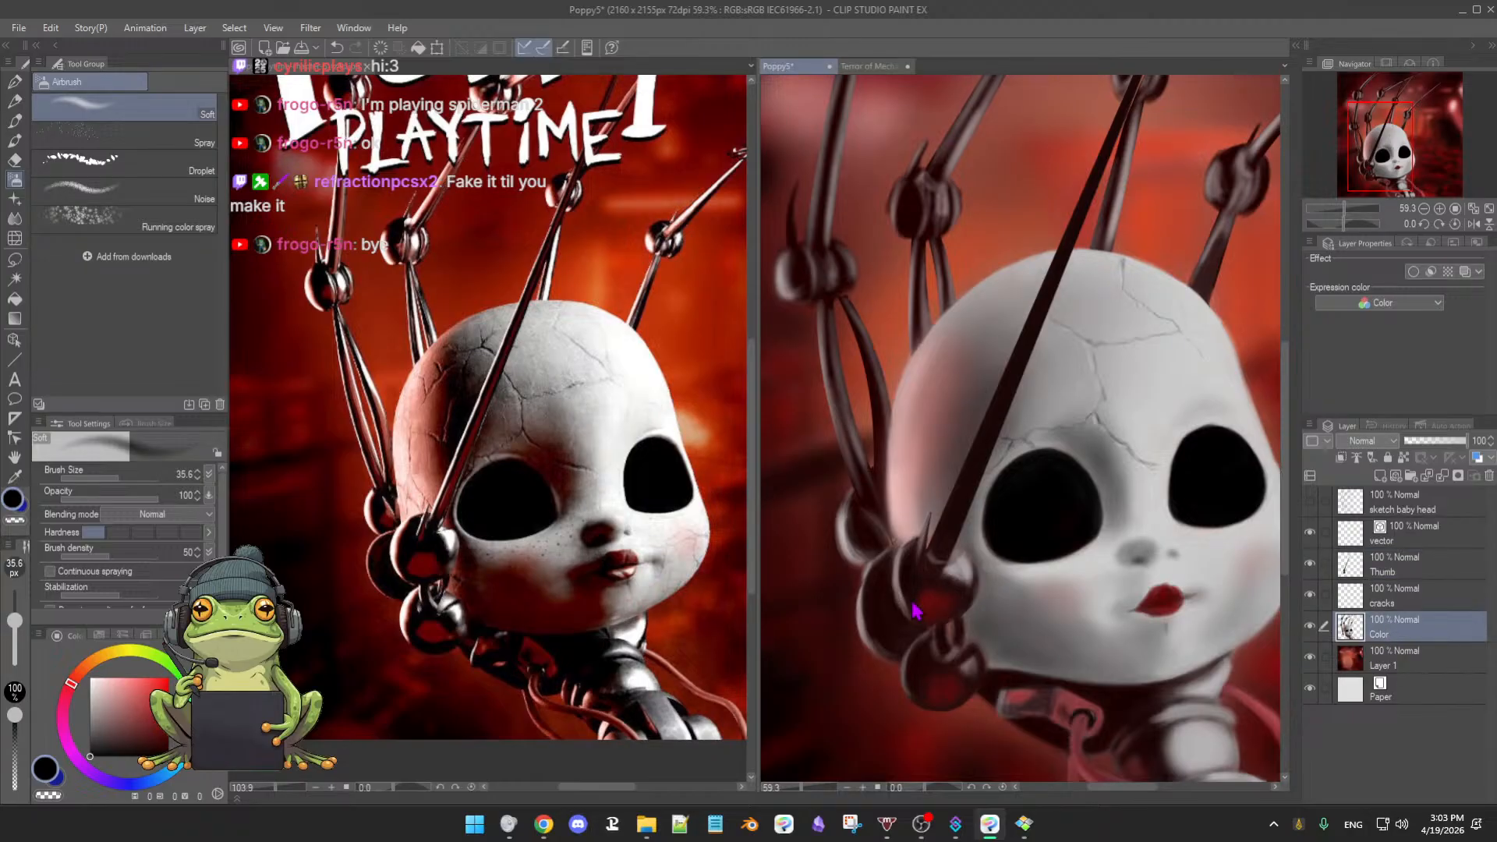
- Zoom in on the ball joint and deepen its shading with the soft oil brush at varying sizes, then bring in the chat window
key(bracketright)
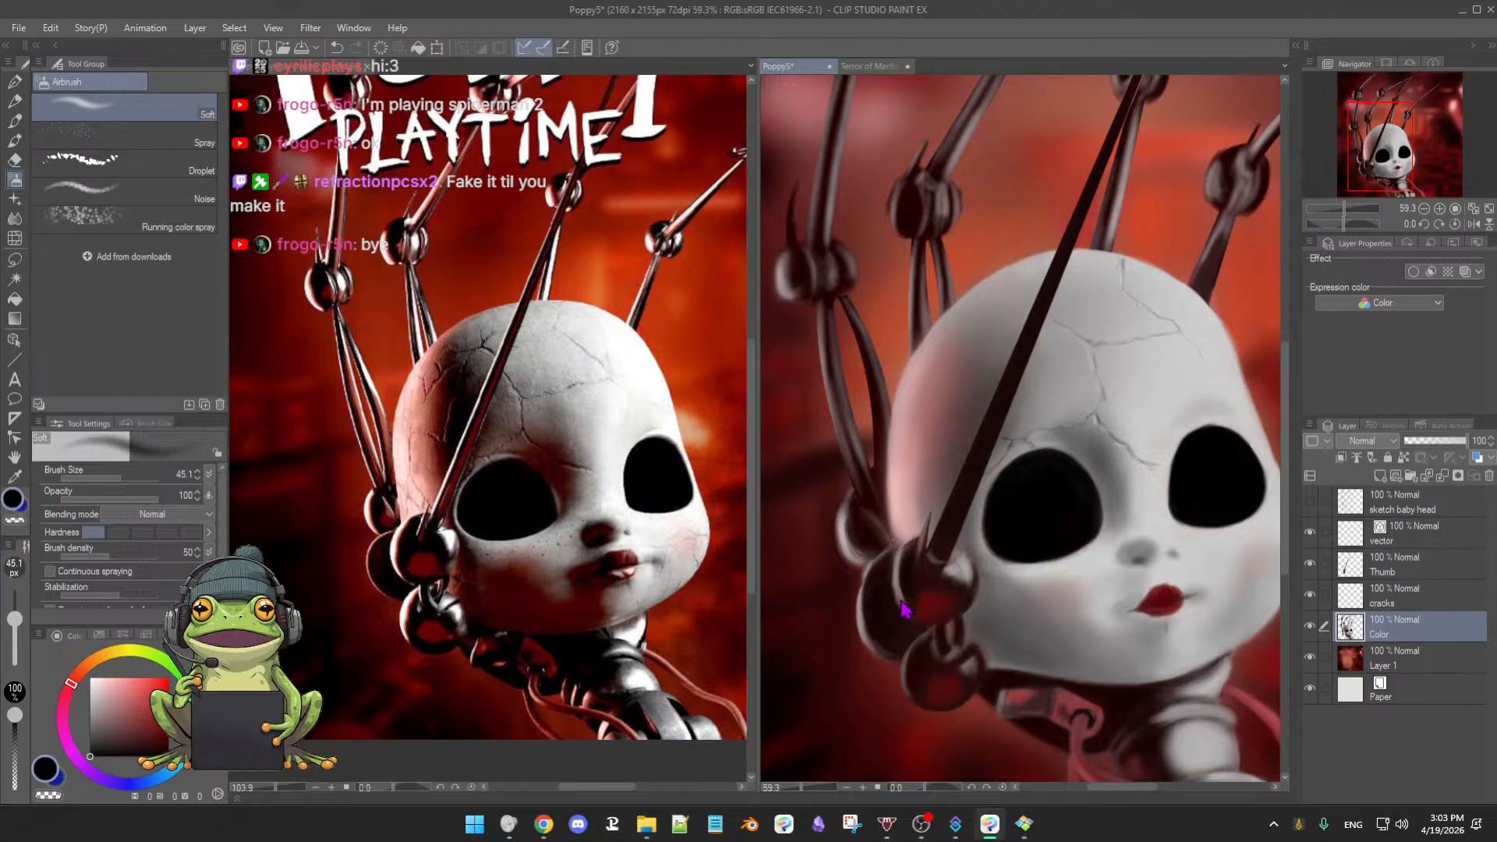
mouse_move(897, 592)
mouse_down()
mouse_move(925, 608)
mouse_move(916, 584)
mouse_move(939, 581)
mouse_up()
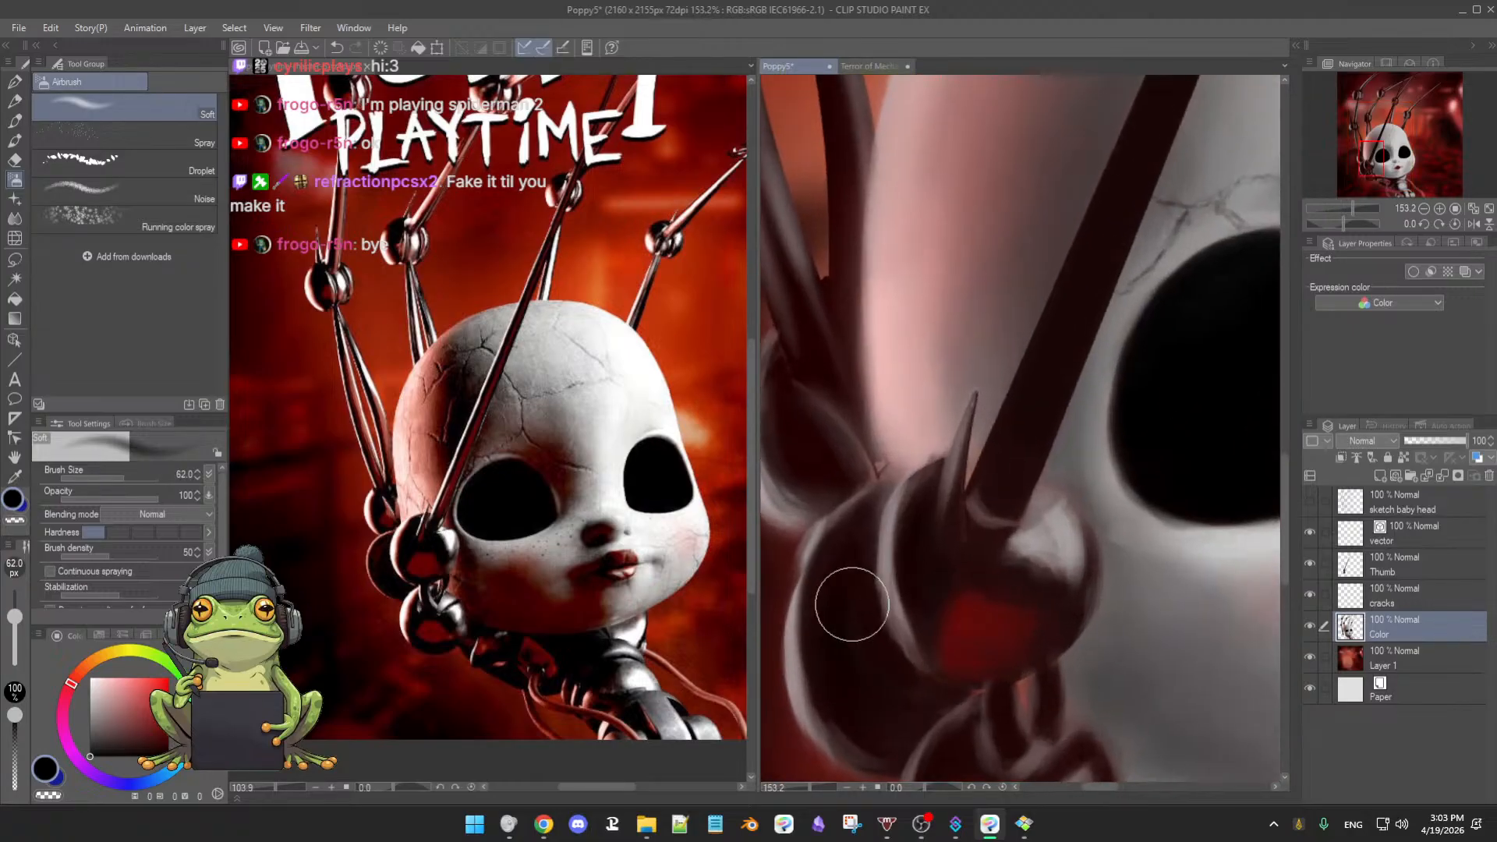
drag(835, 582, 851, 597)
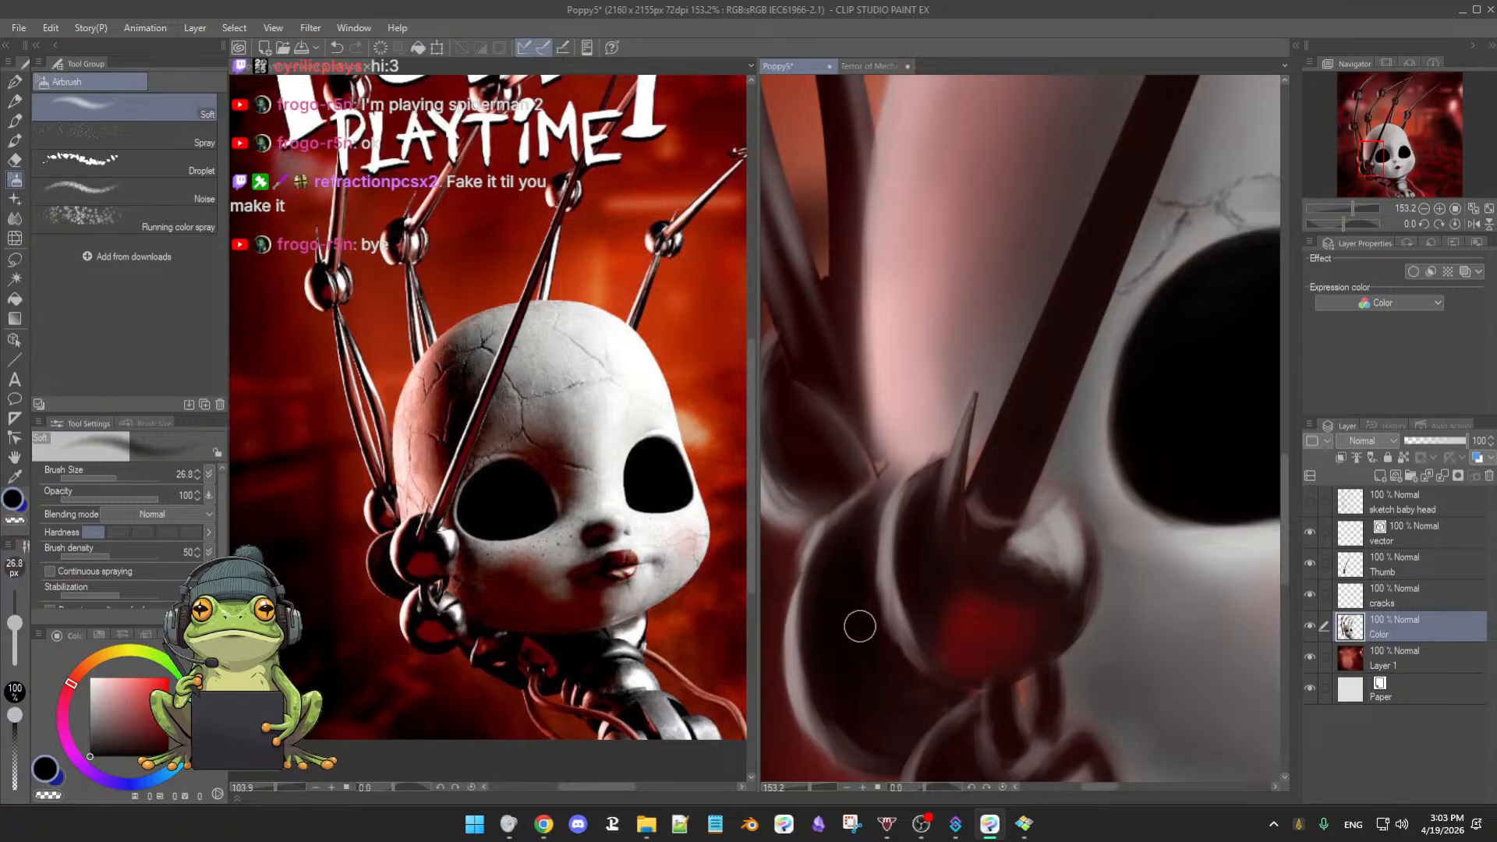
key(e)
key(b)
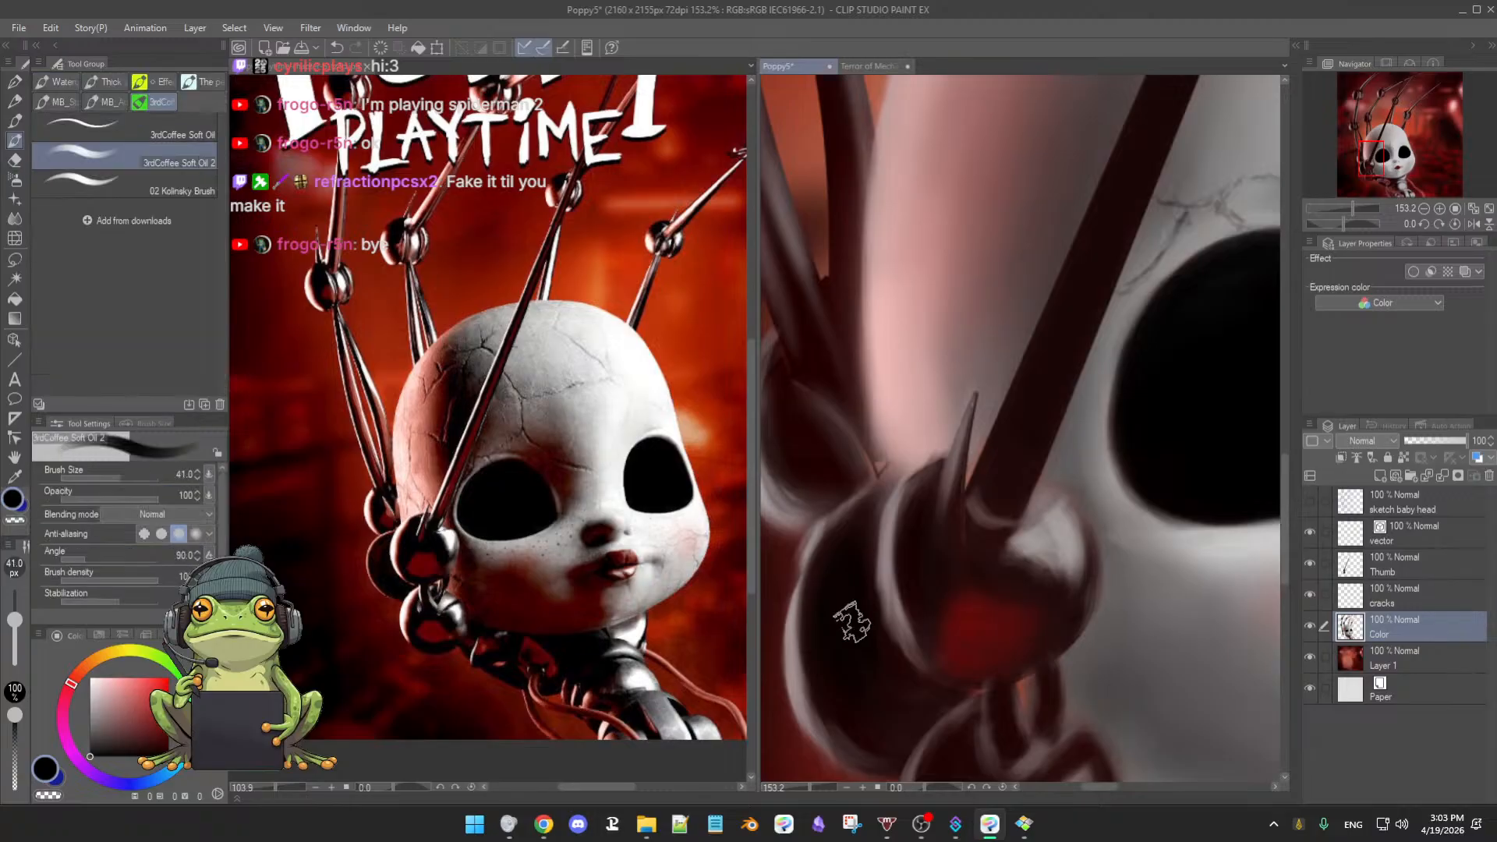
key([)
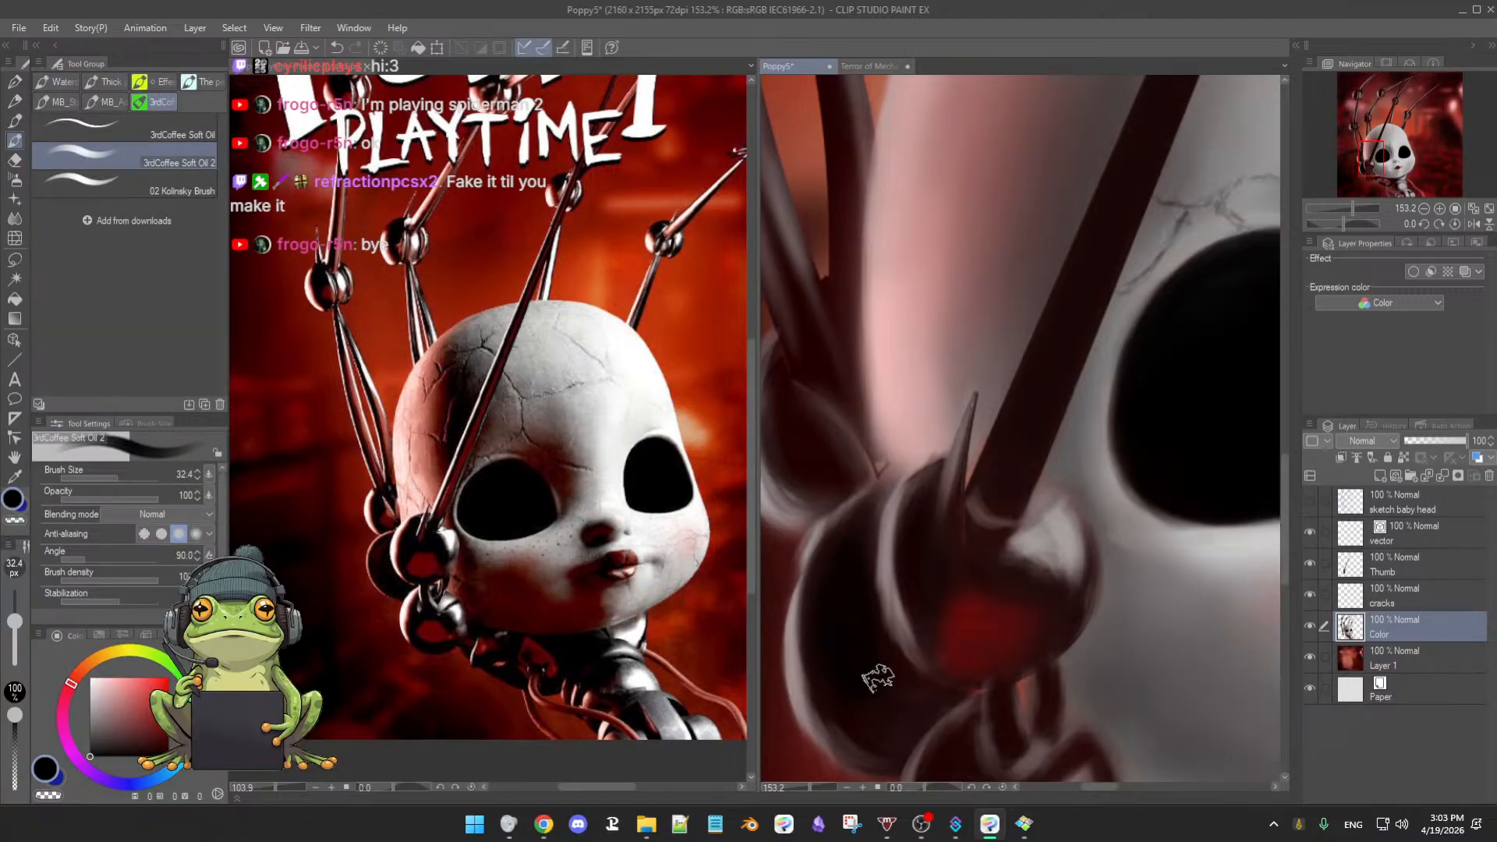
key([)
scroll(865, 663, down, 2)
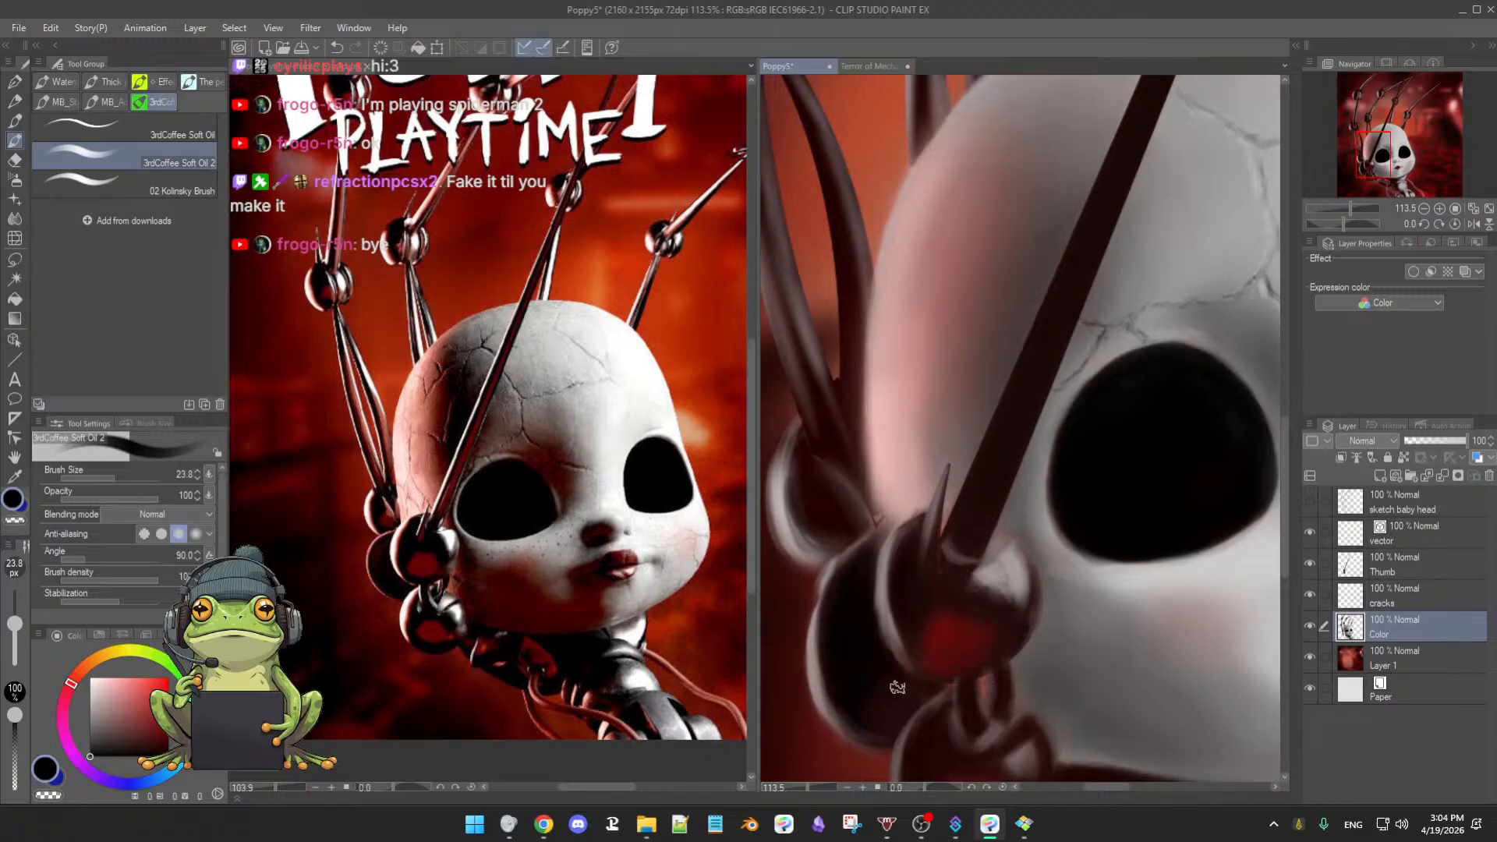
key(])
key(])
key([)
key([)
key([)
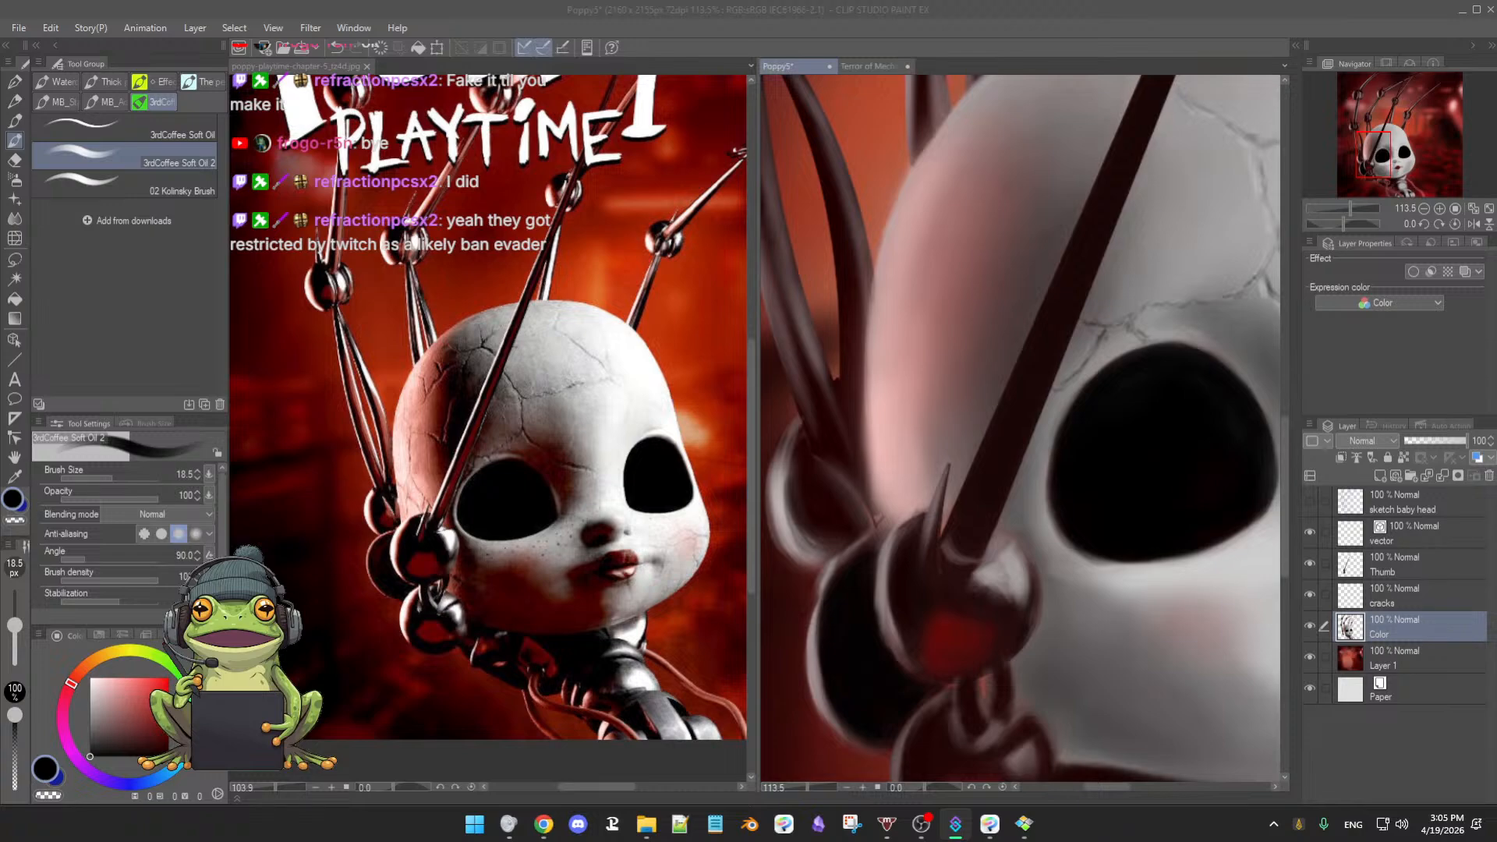
drag(1496, 211, 1126, 160)
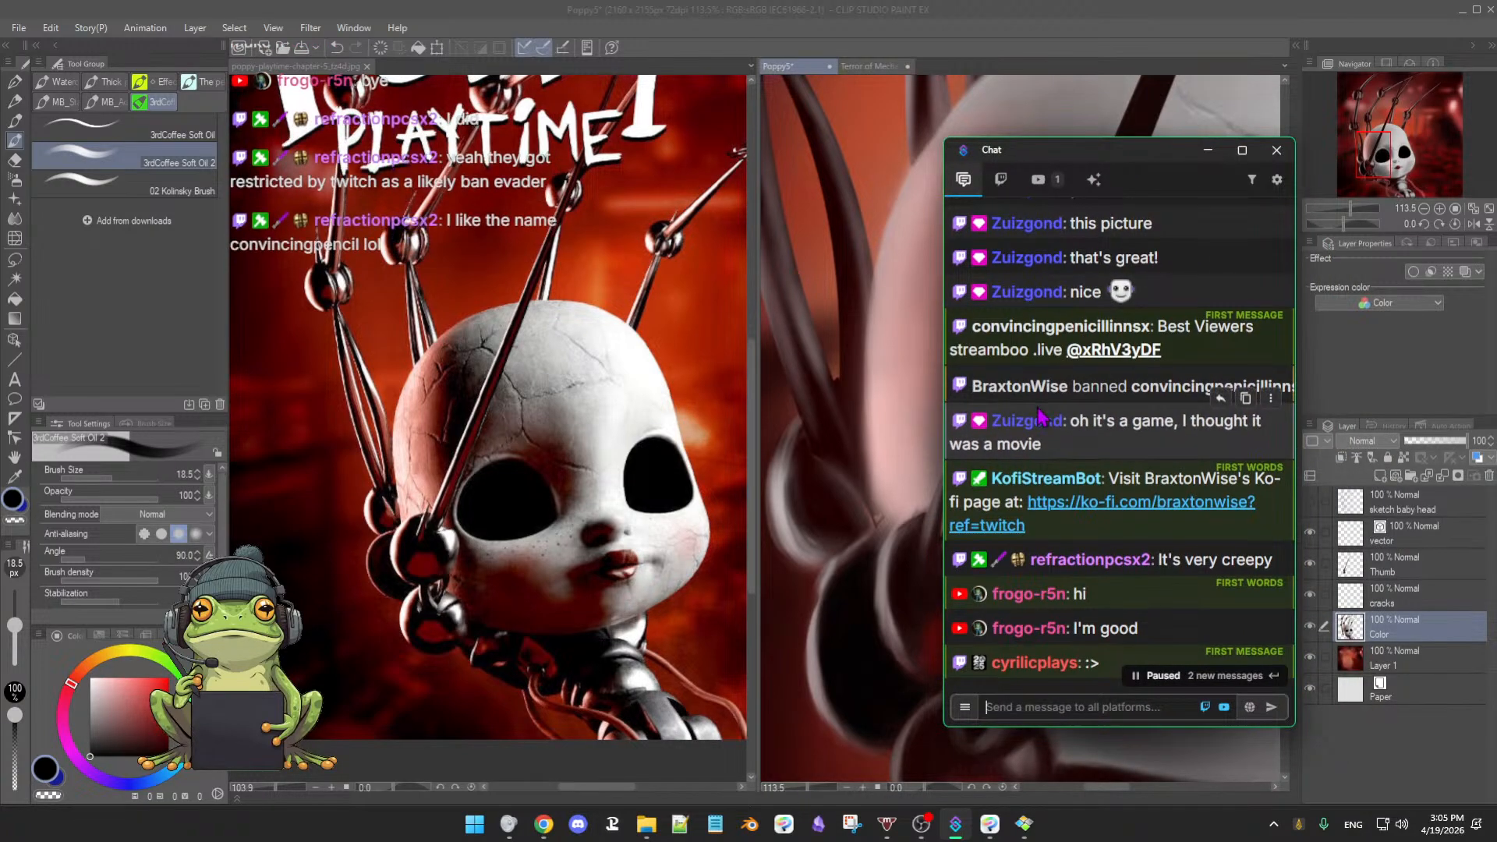
- Scroll through the recent Restream Chat messages, then drag the chat window off the right screen edge
scroll(1040, 417, down, 1)
scroll(1039, 452, up, 4)
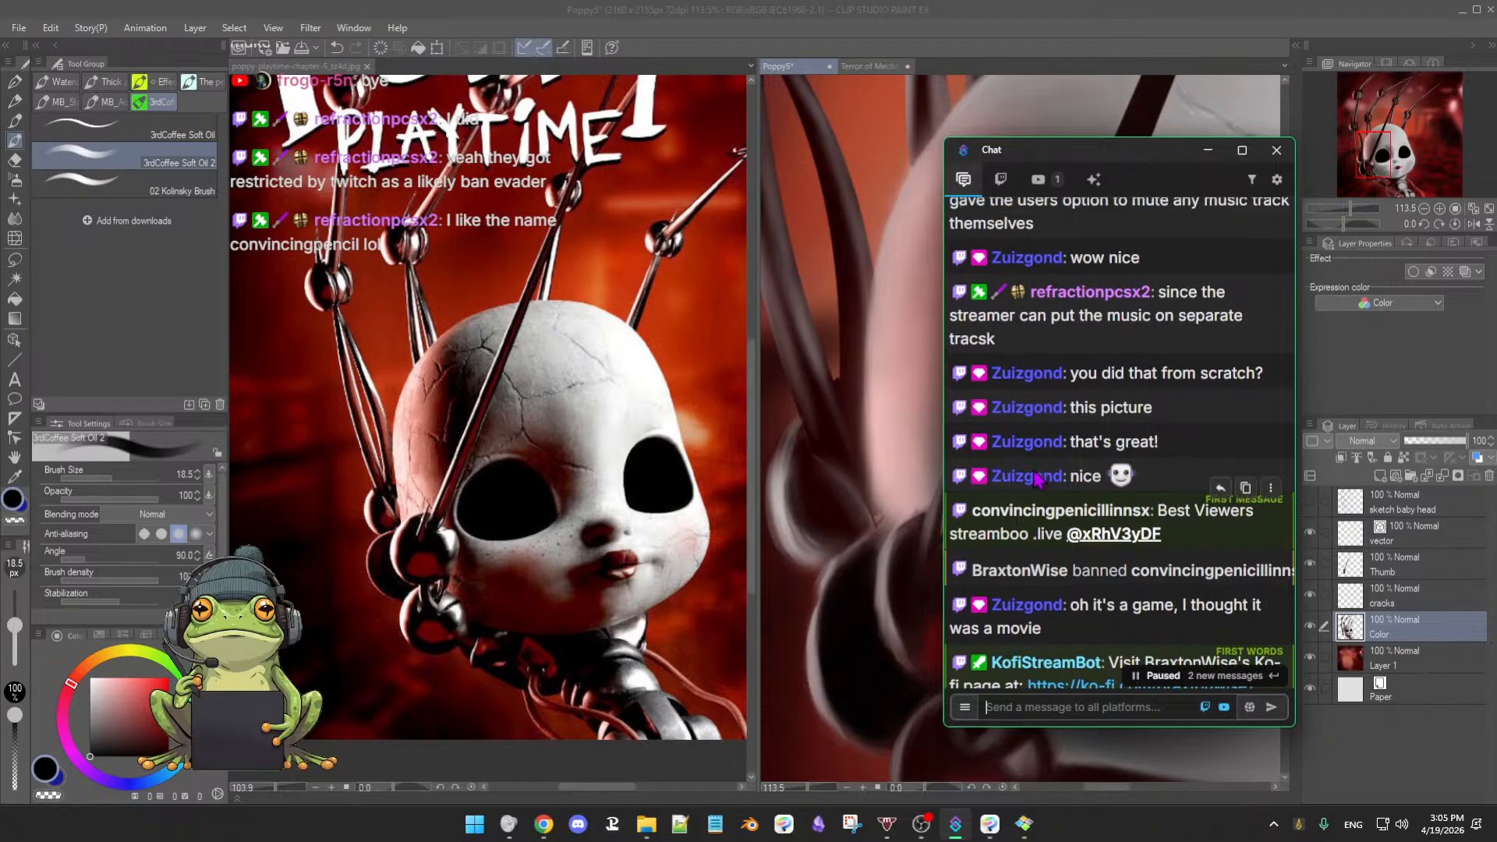
scroll(1037, 479, up, 2)
scroll(1037, 479, up, 2)
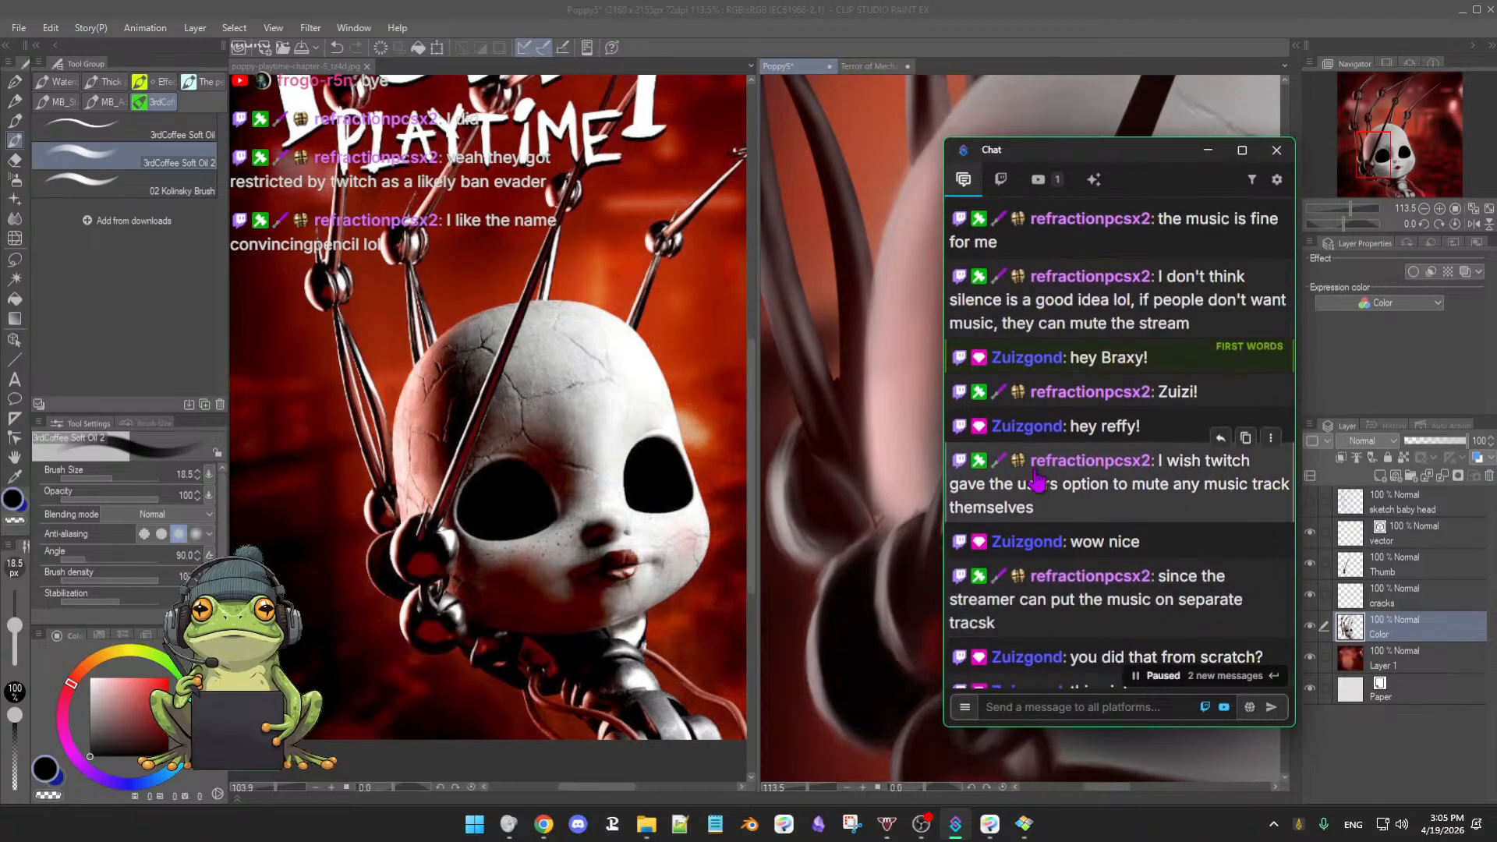
scroll(1037, 479, down, 10)
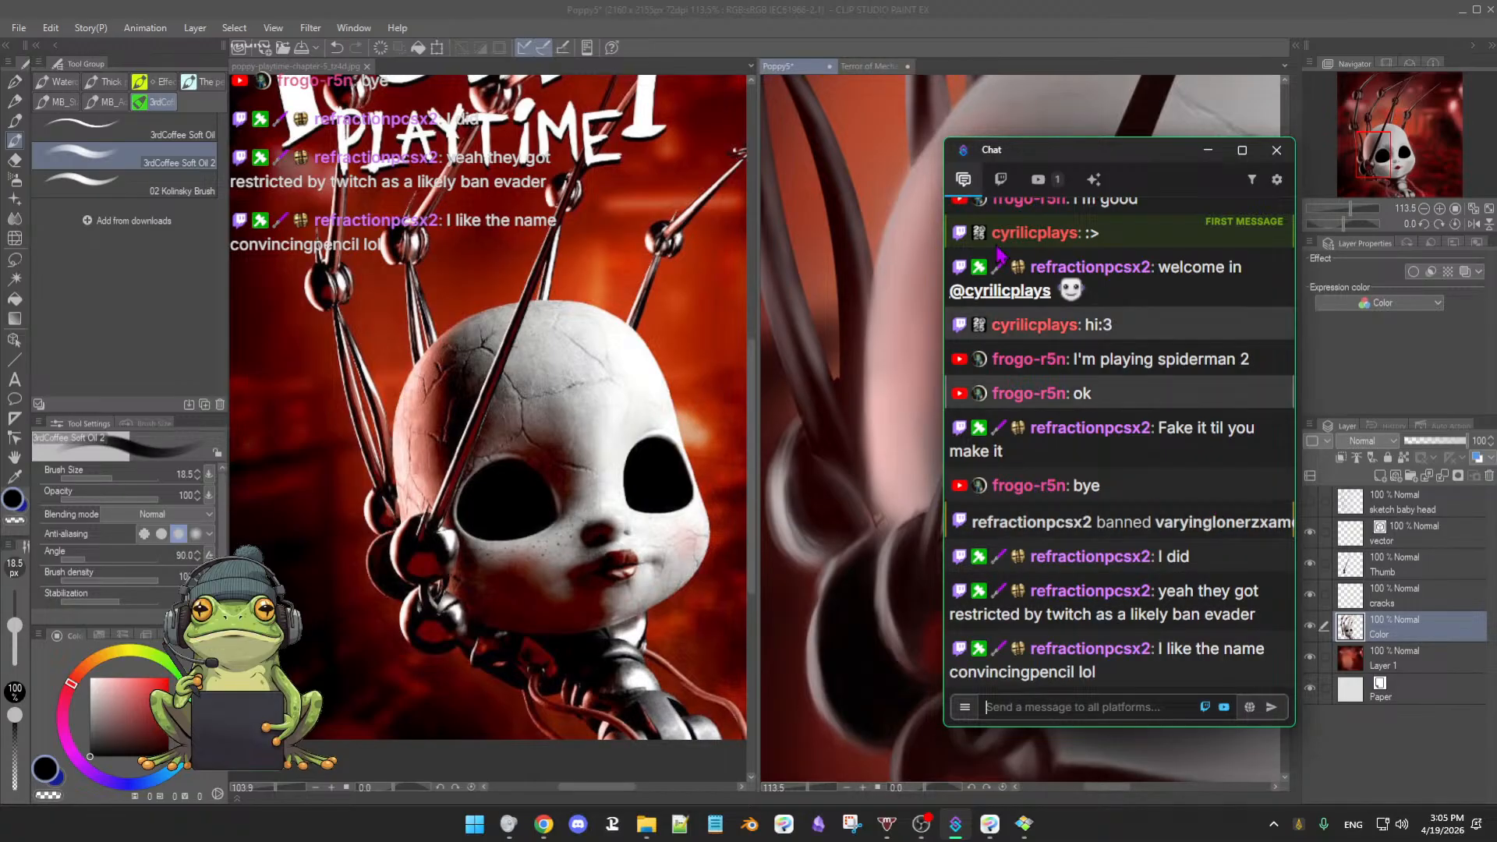
drag(1114, 156, 1496, 176)
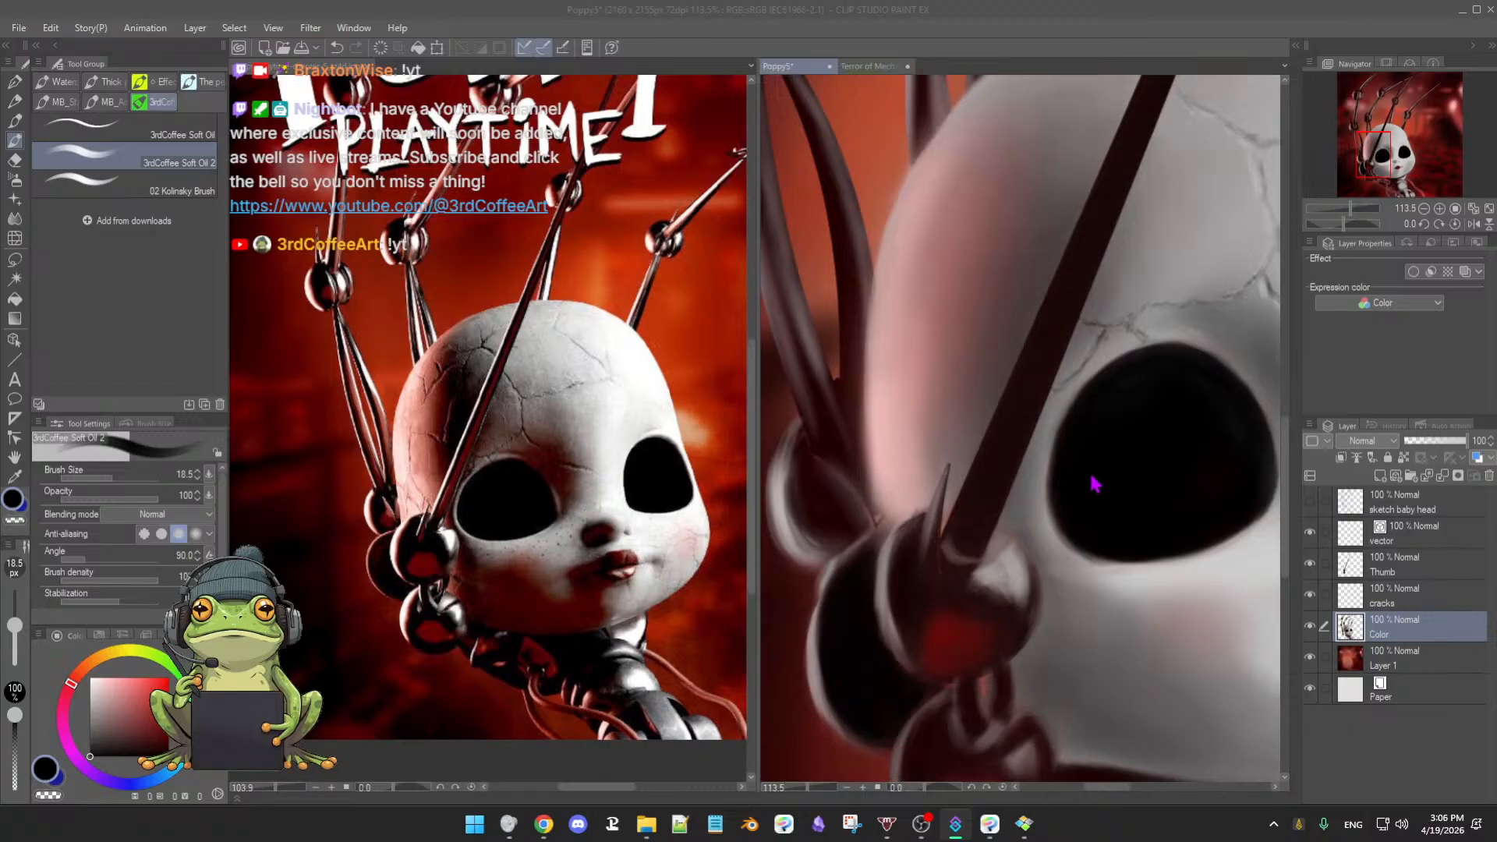
- Bring the ball joints below the eye into view and paint dark strokes over the left ball's grey highlight
click(1089, 47)
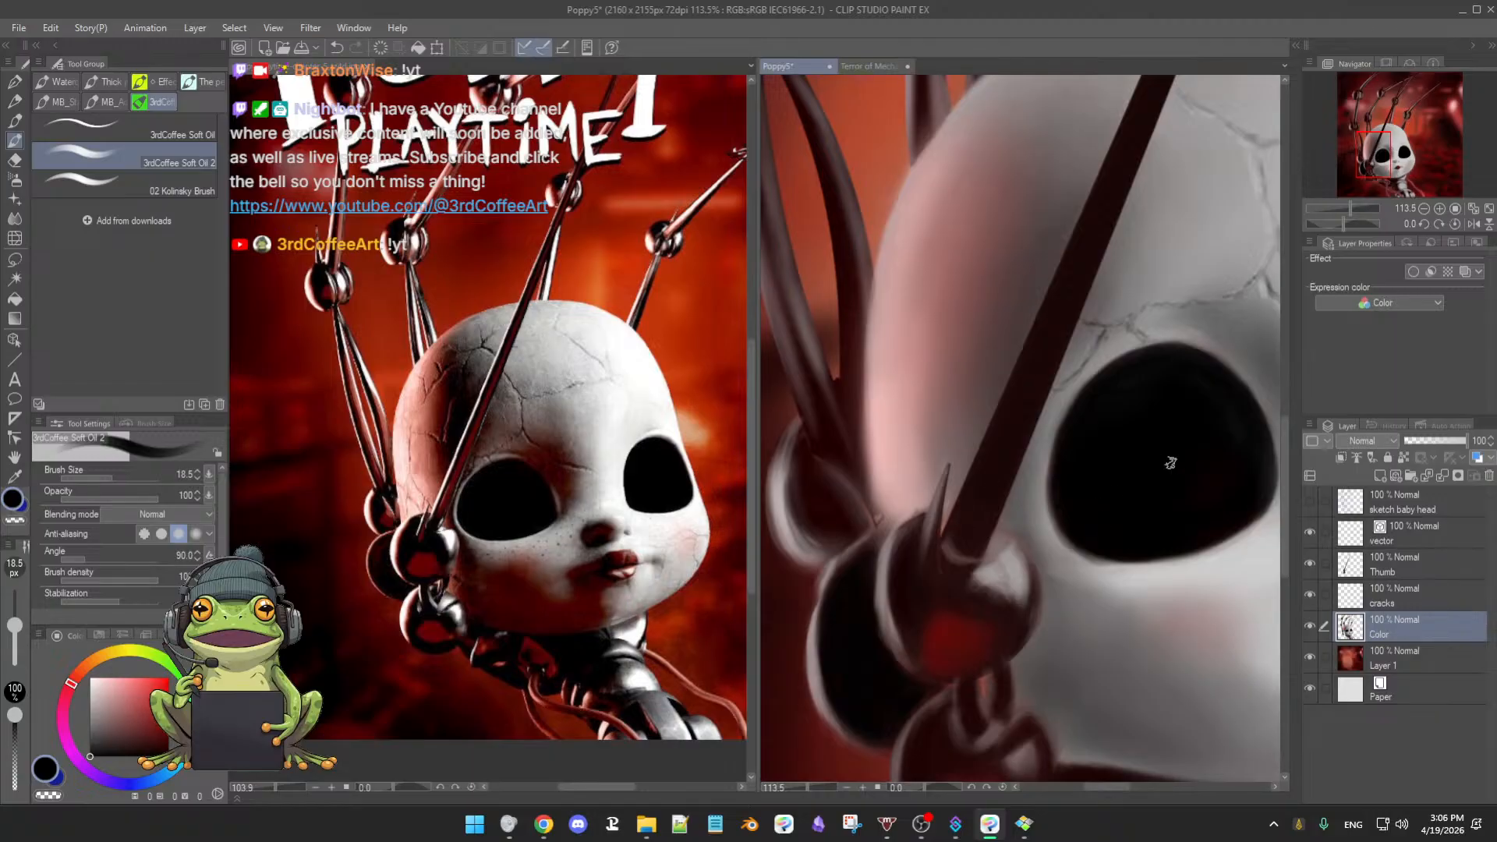
drag(1168, 468, 1185, 471)
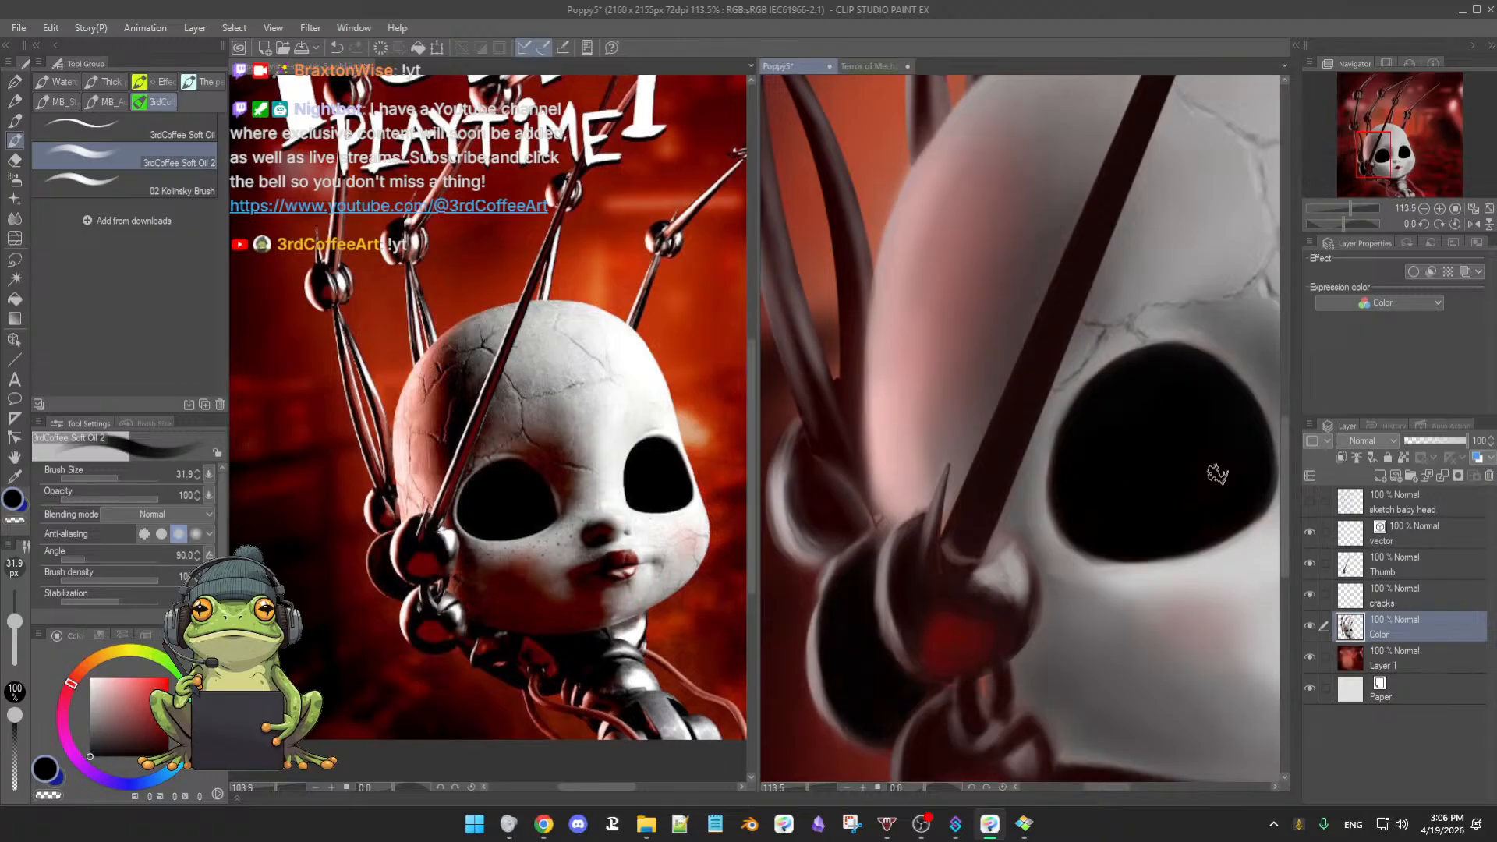
drag(1160, 512, 1205, 440)
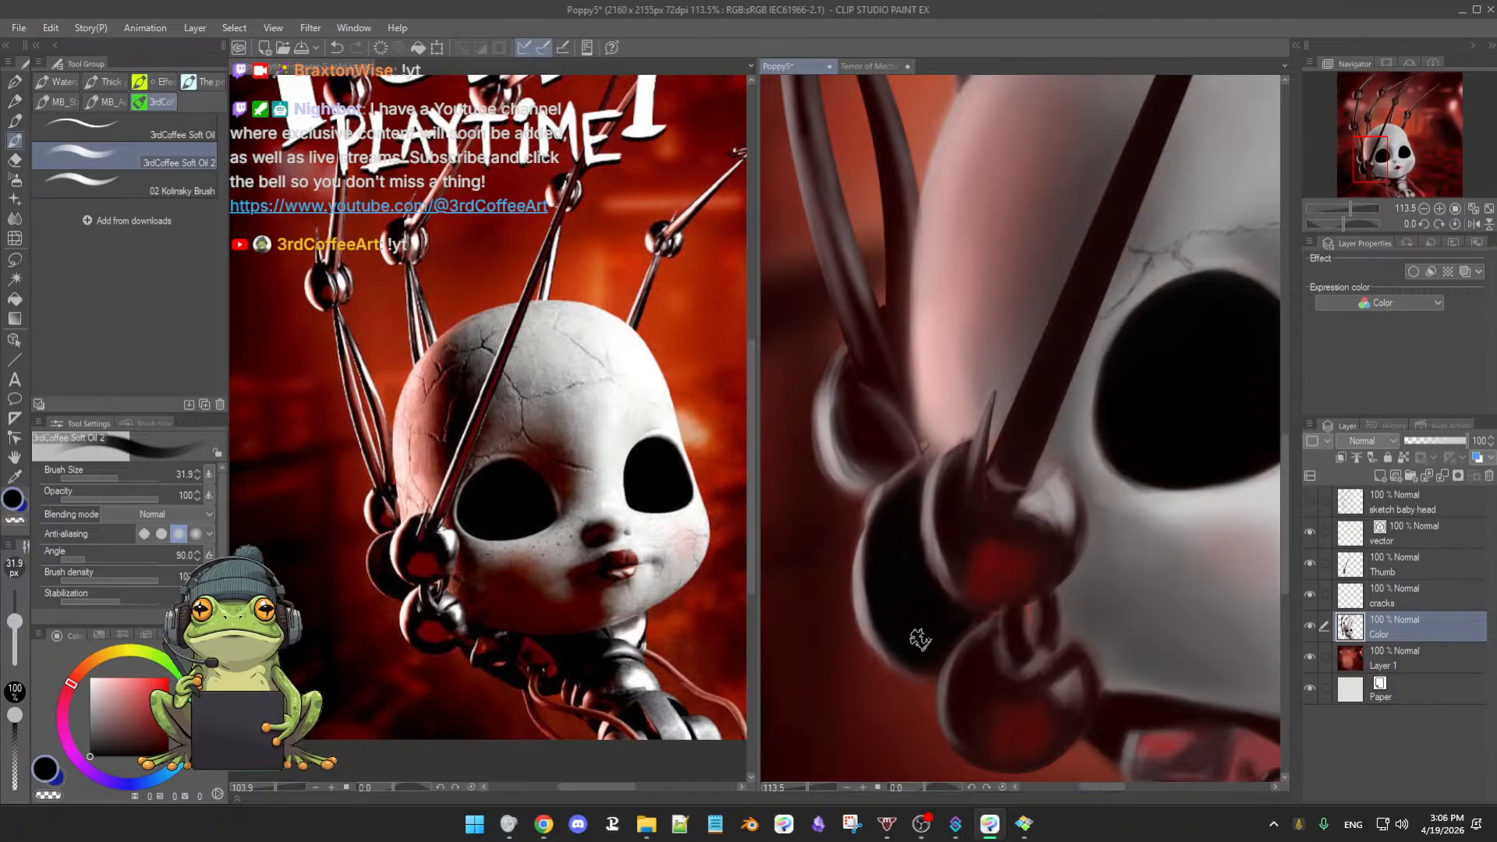
key([)
key([)
key([)
key([)
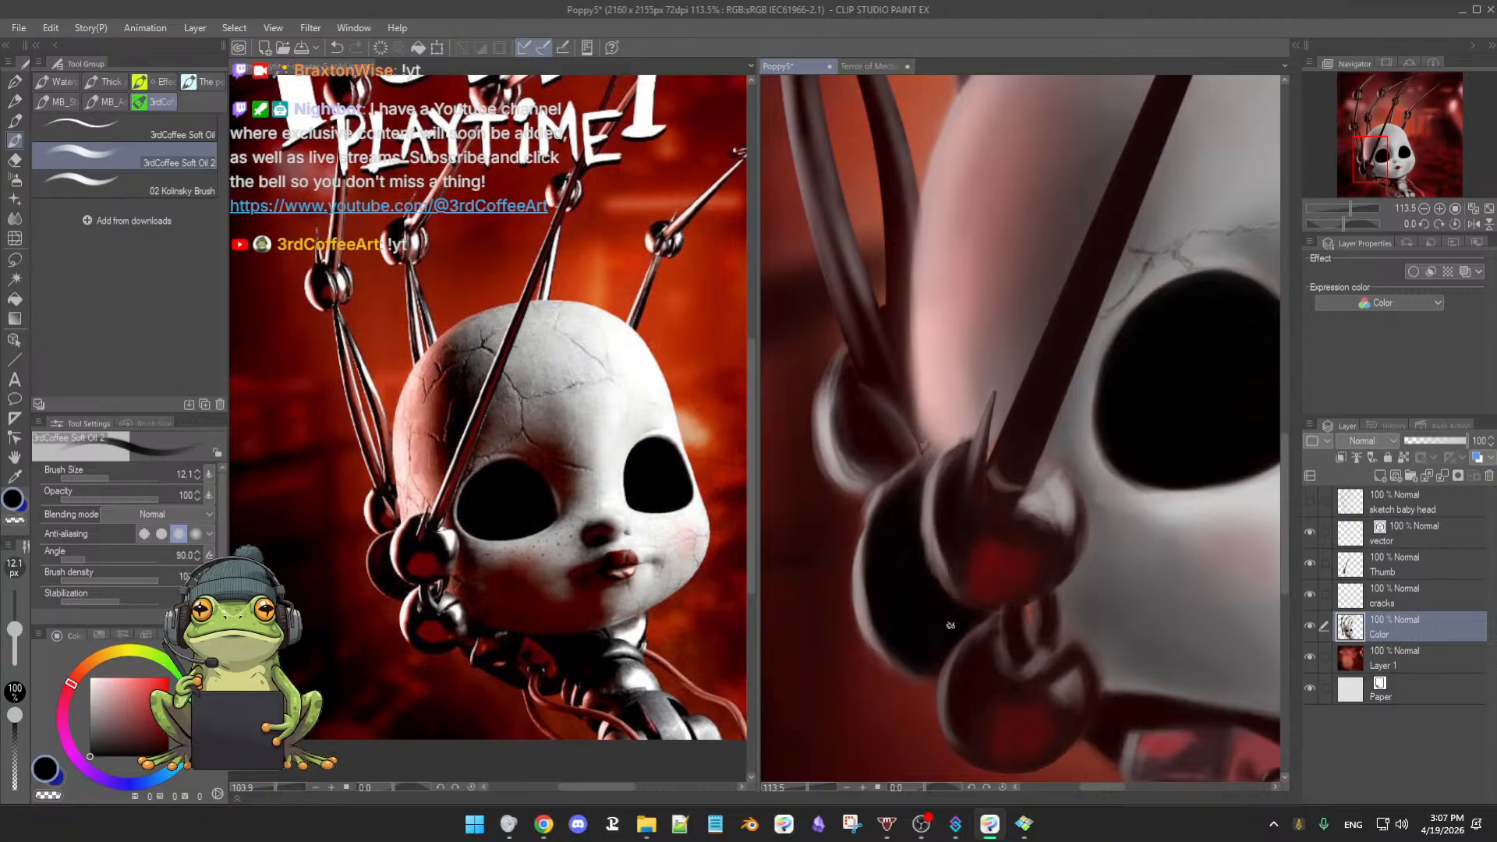
drag(972, 679, 961, 620)
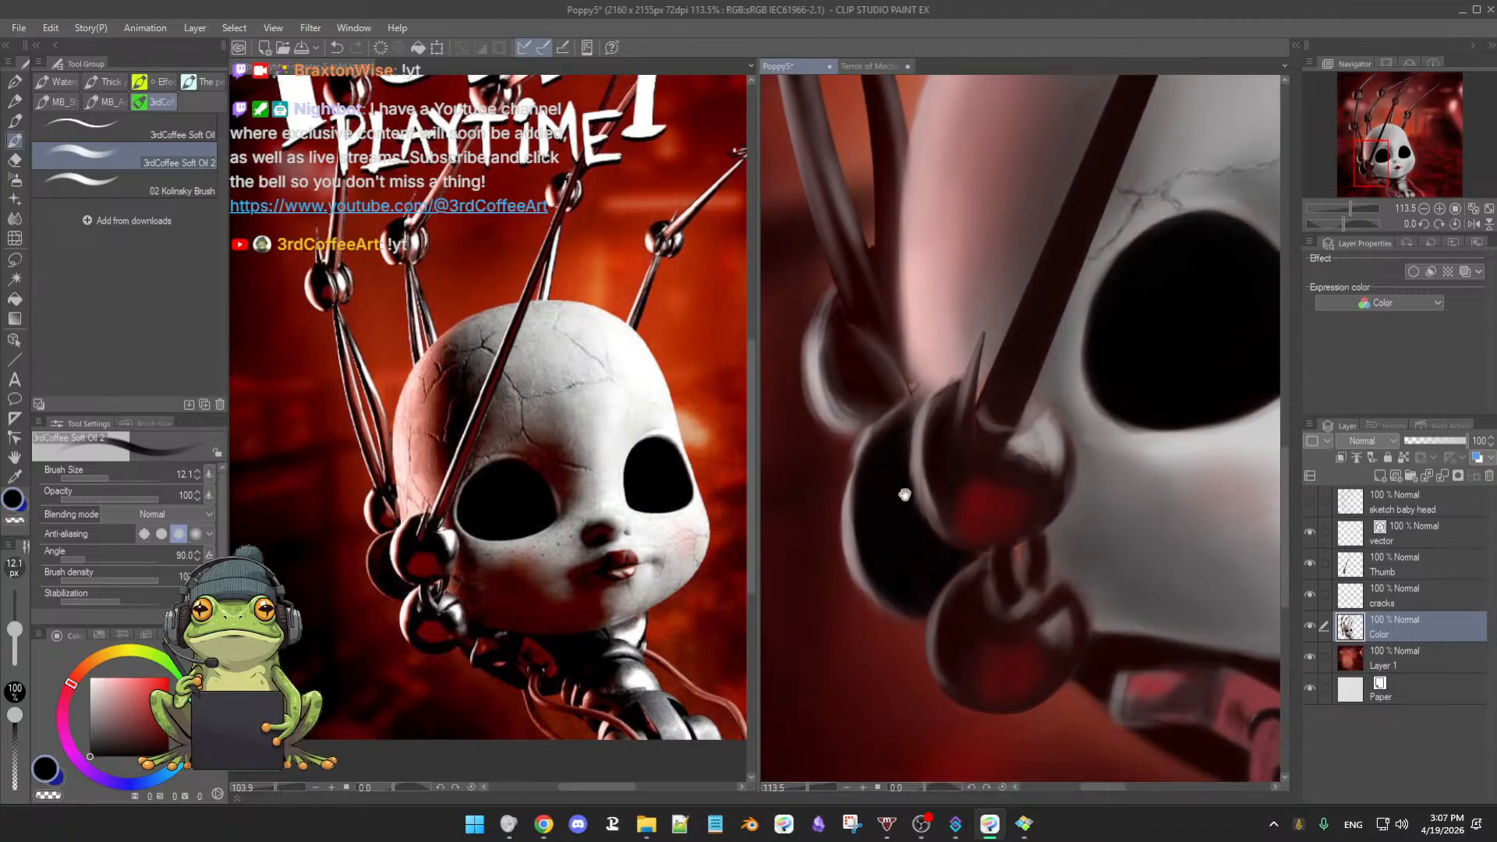
drag(909, 497, 941, 582)
mouse_move(887, 440)
mouse_down()
mouse_move(918, 467)
mouse_move(883, 405)
mouse_move(878, 442)
mouse_move(927, 449)
mouse_move(911, 462)
mouse_move(923, 455)
mouse_move(900, 442)
mouse_move(875, 446)
mouse_move(866, 416)
mouse_move(852, 457)
mouse_move(864, 398)
mouse_move(859, 470)
mouse_move(861, 413)
mouse_move(872, 461)
mouse_move(869, 407)
mouse_move(877, 486)
mouse_move(870, 444)
mouse_move(897, 484)
mouse_move(876, 456)
mouse_up()
- Darken the left ball's rim with a sampled dark colour, then retrace it with a thin dark grey line
scroll(891, 463, down, 4)
key(bracketleft)
key(bracketleft)
key(bracketleft)
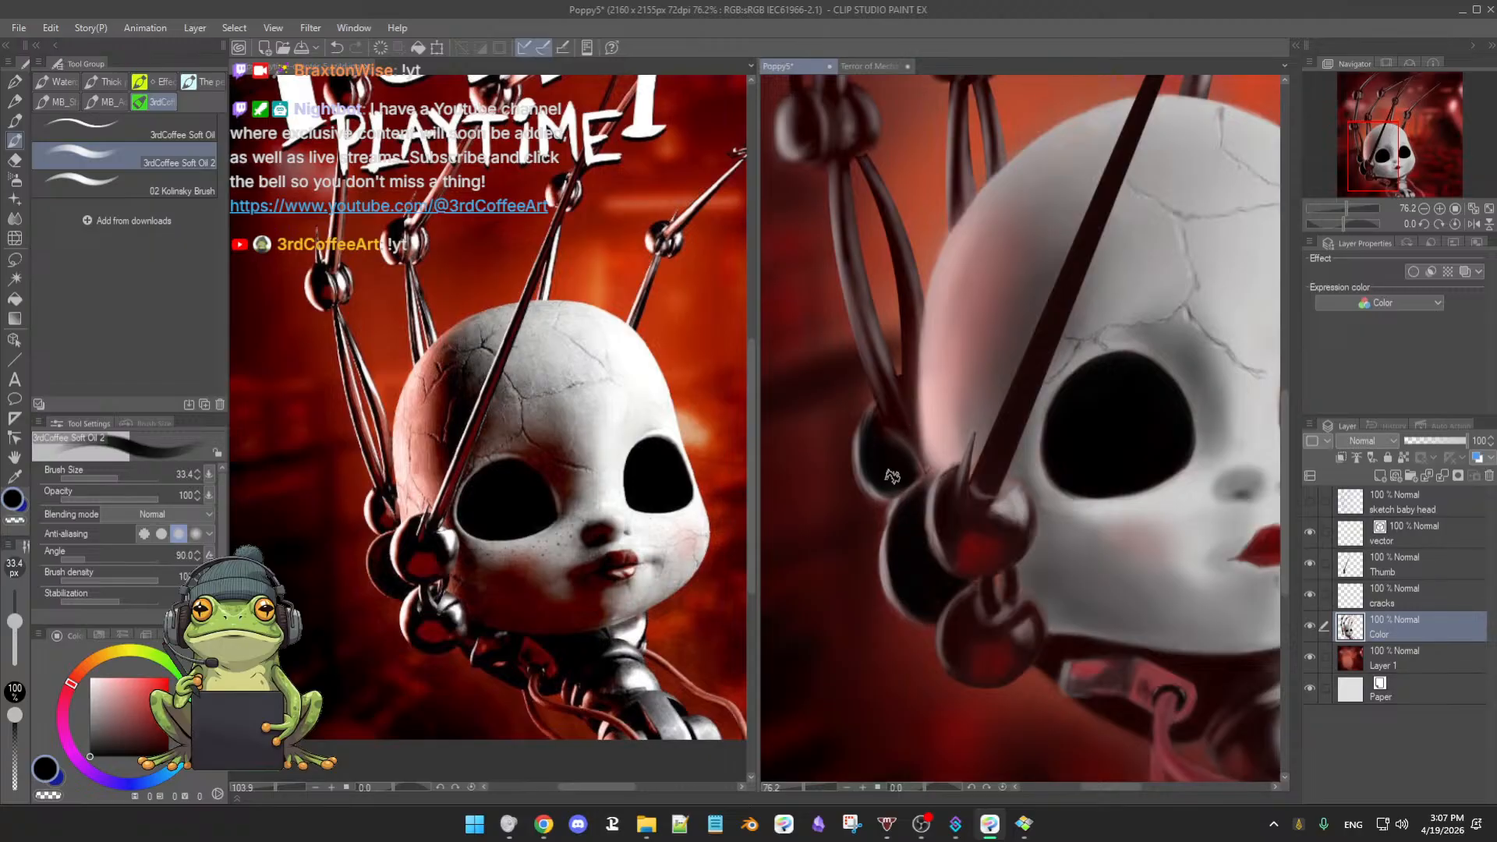
alt+click(924, 488)
drag(894, 524, 886, 562)
alt+click(884, 549)
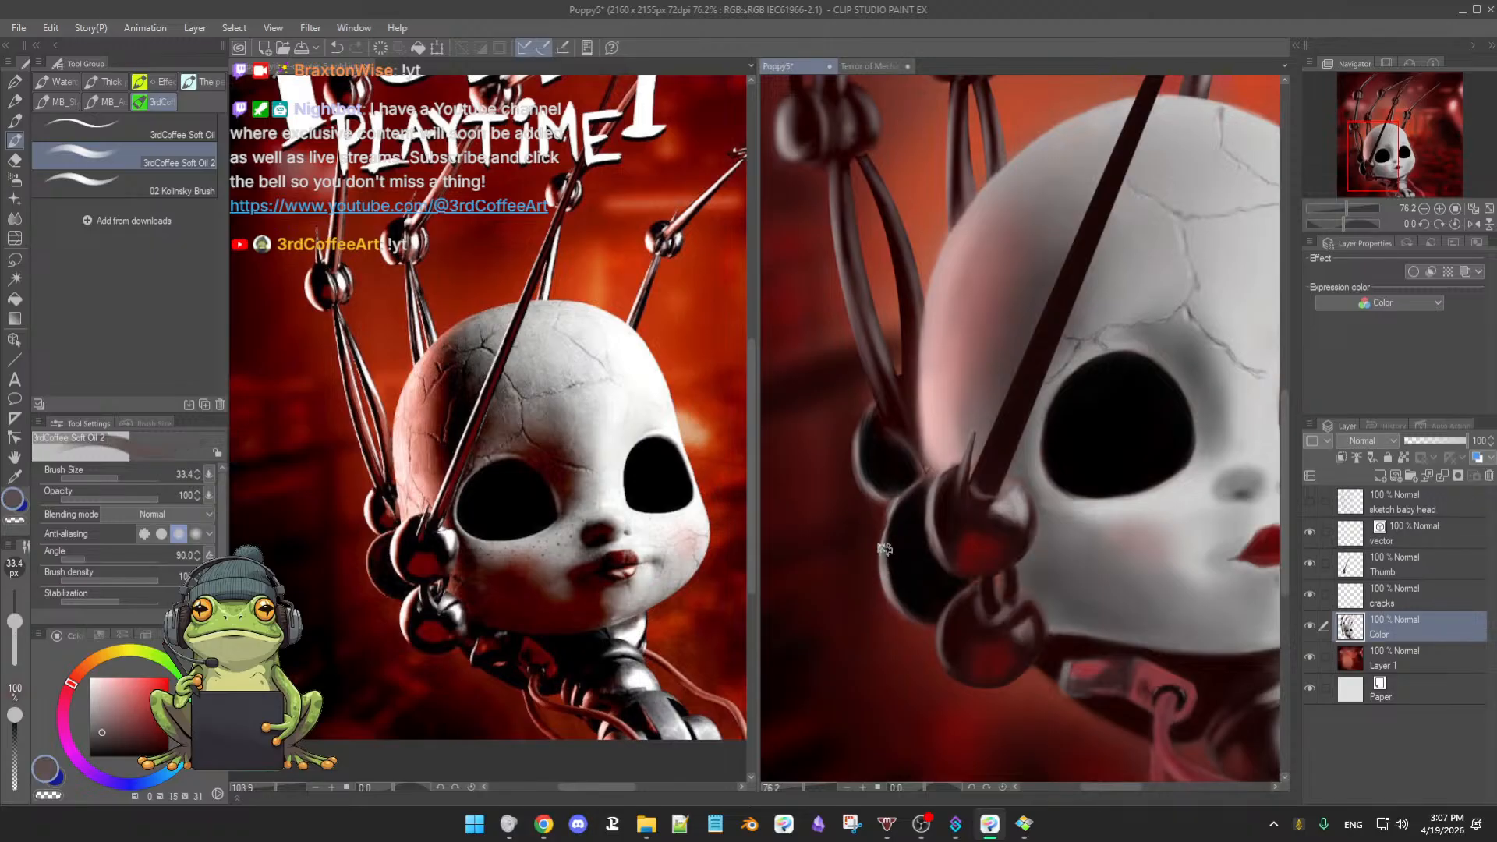
drag(891, 536, 883, 563)
key([)
key([)
key(b)
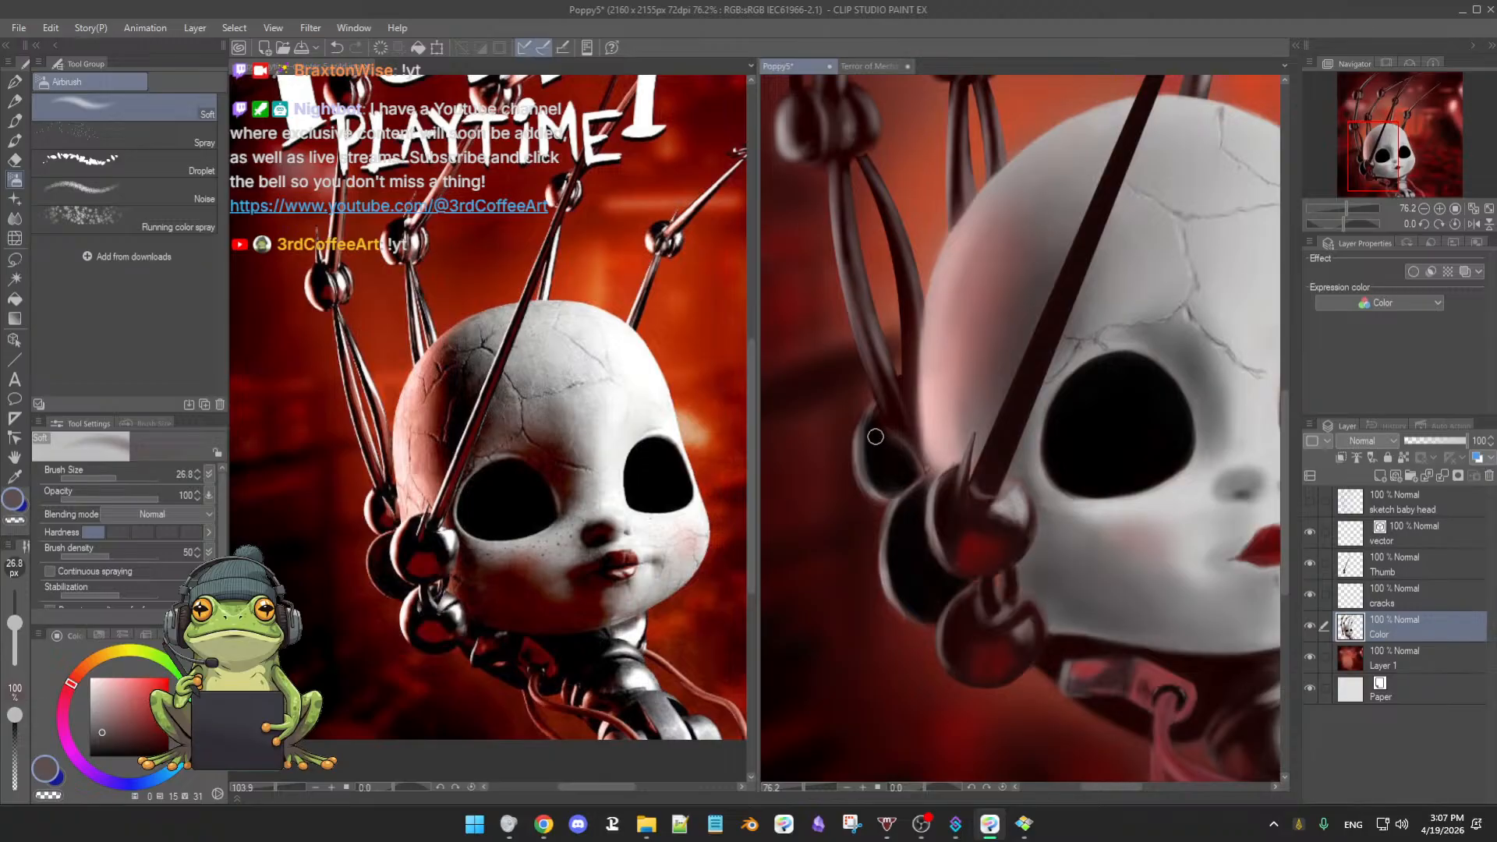
- Choose a dark red and airbrush the red spot inside the small ball, then resample black
alt+click(935, 386)
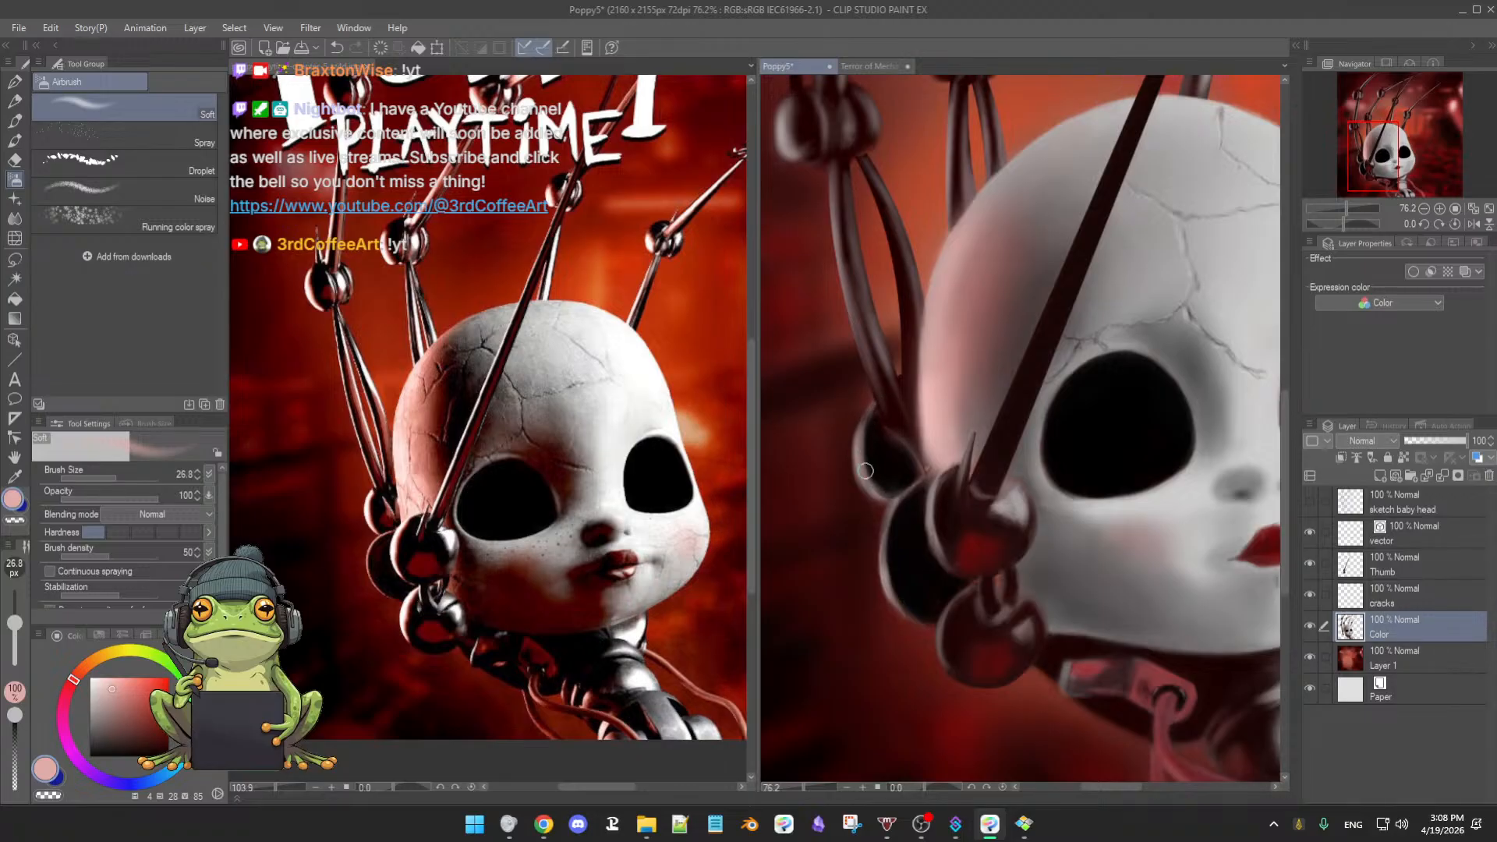
alt+click(937, 471)
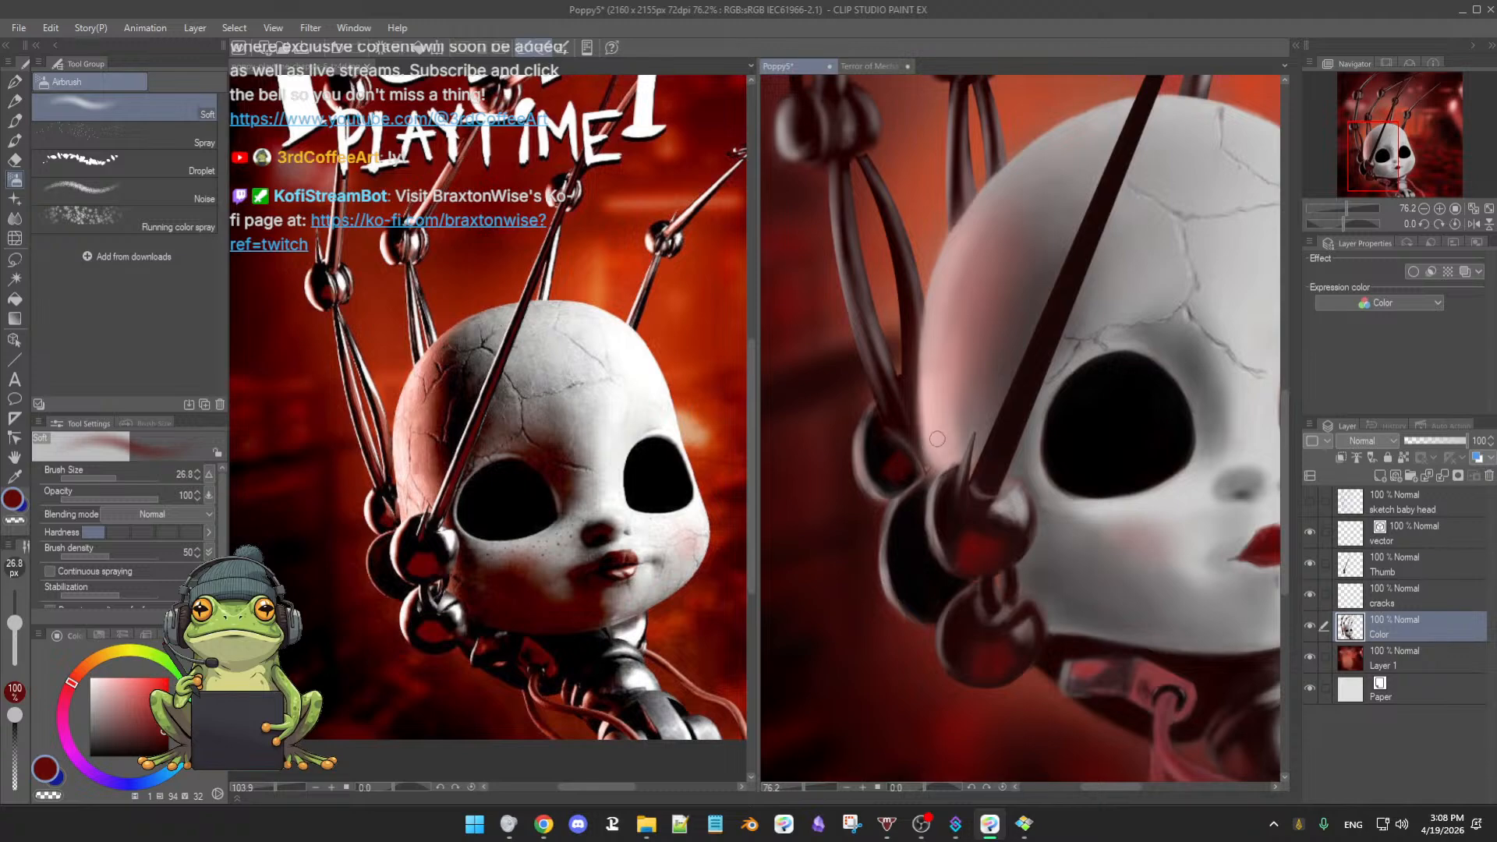
drag(894, 467, 898, 462)
alt+click(875, 450)
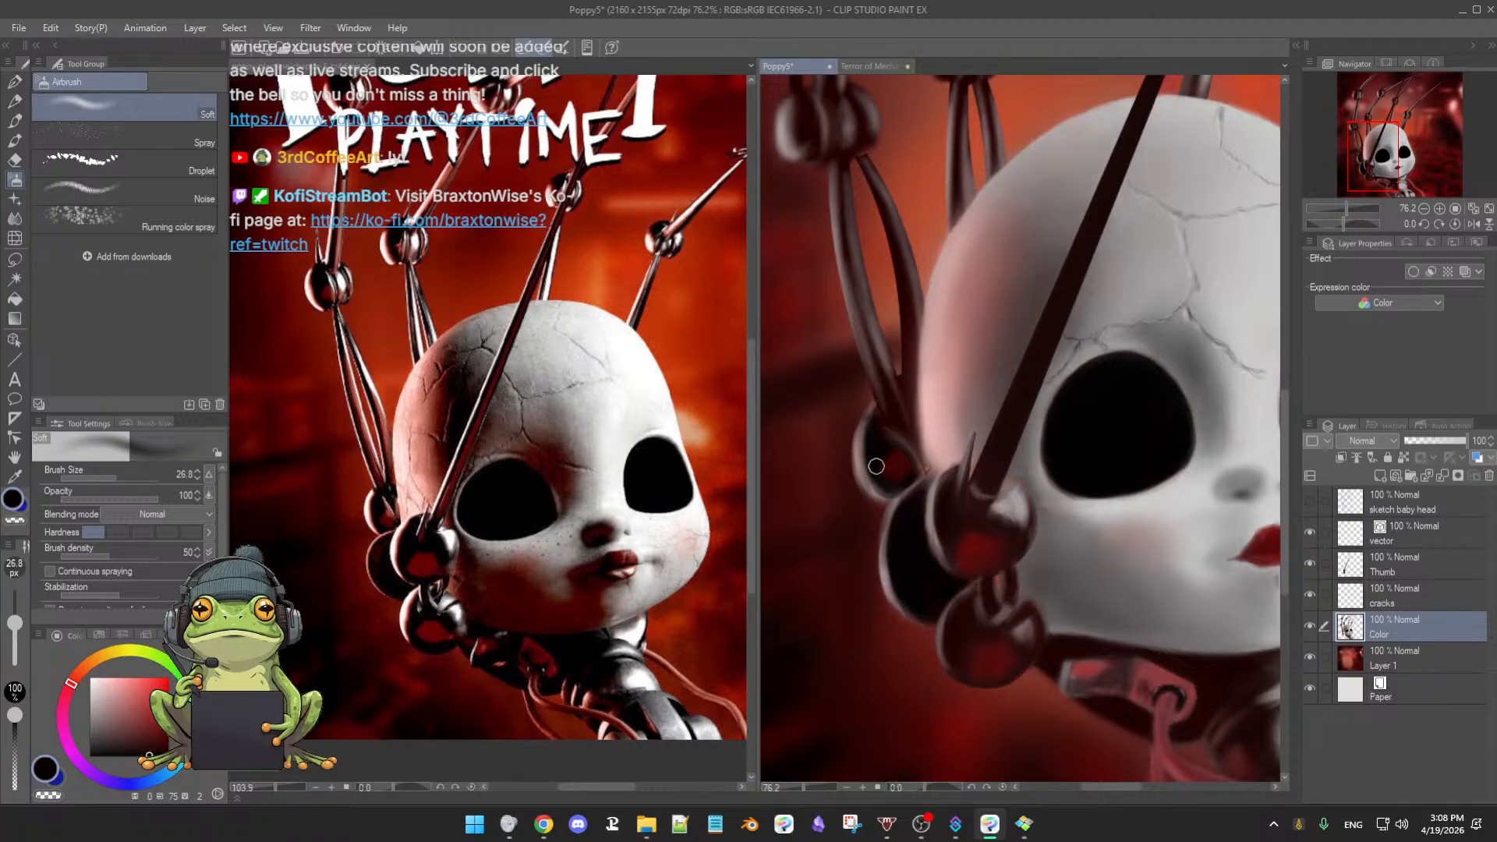
- Fine-tune the brush size and switch from the airbrush to the 3rdCoffee Soft Oil 2 brush
scroll(928, 502, down, 4)
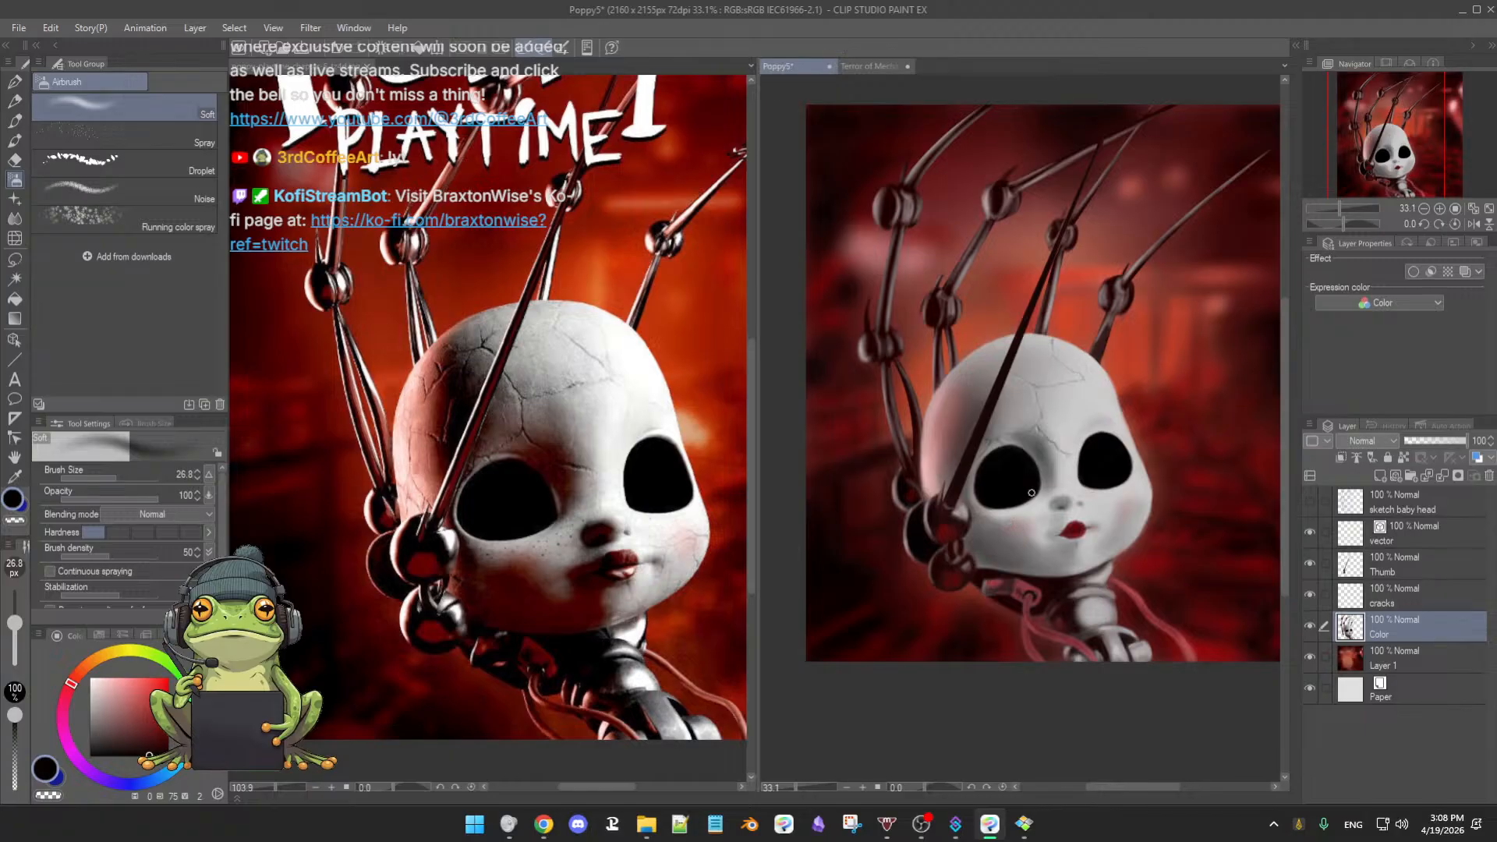
scroll(1017, 497, up, 3)
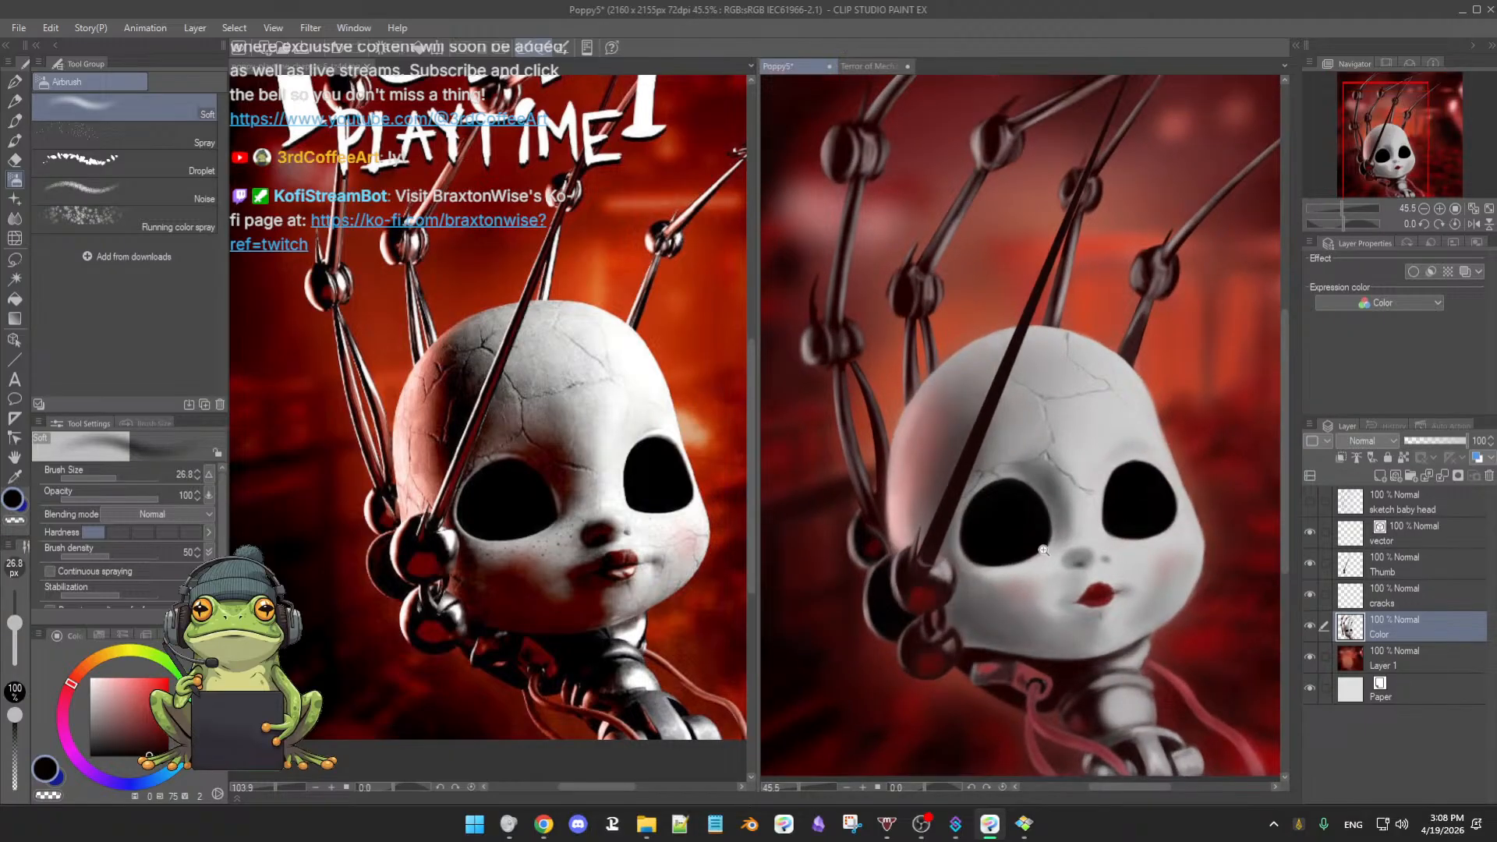
scroll(1045, 551, up, 2)
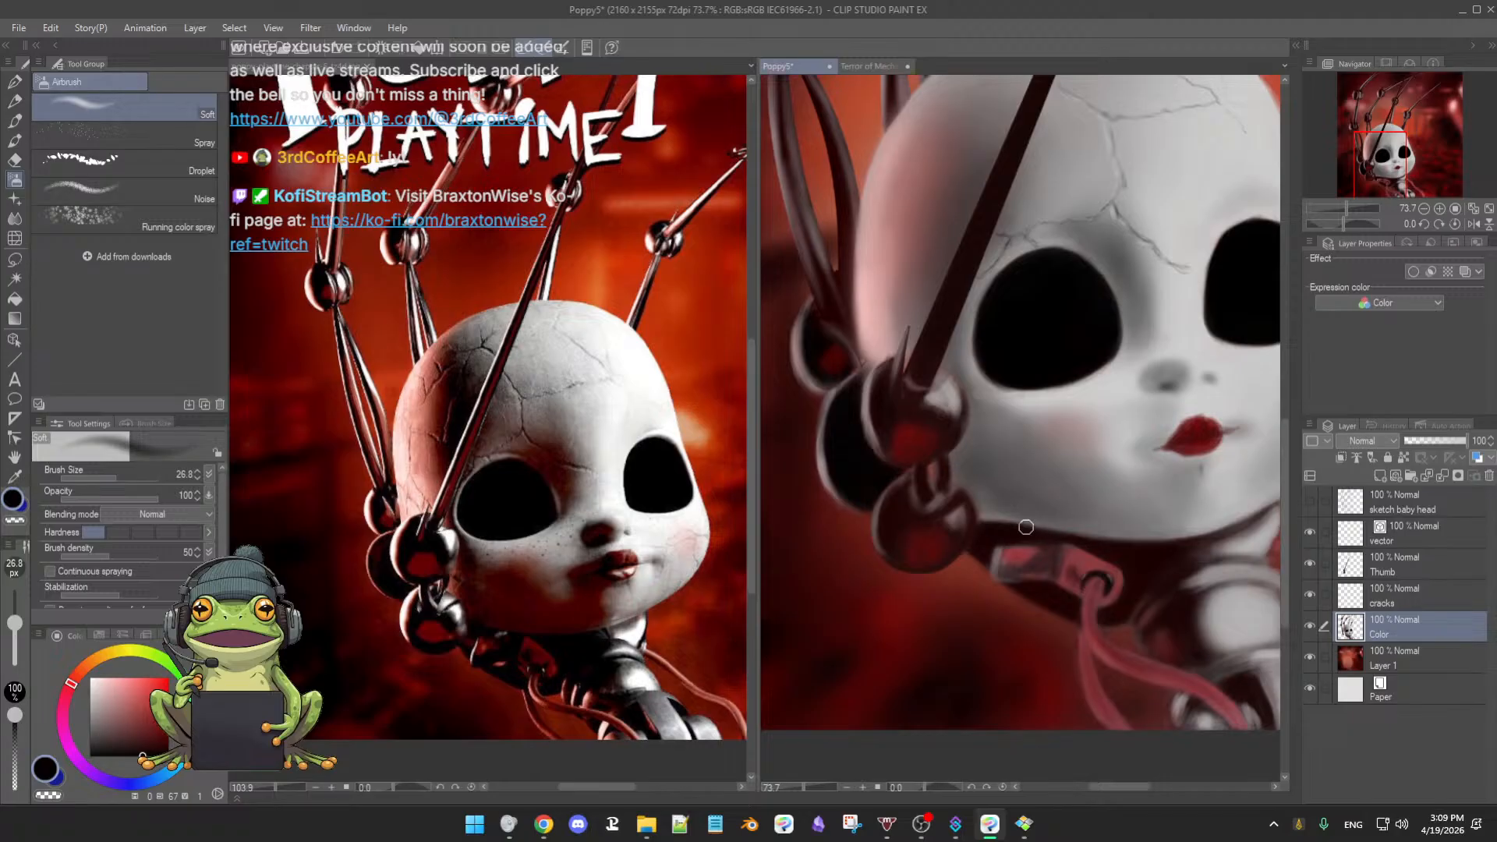
scroll(983, 536, up, 3)
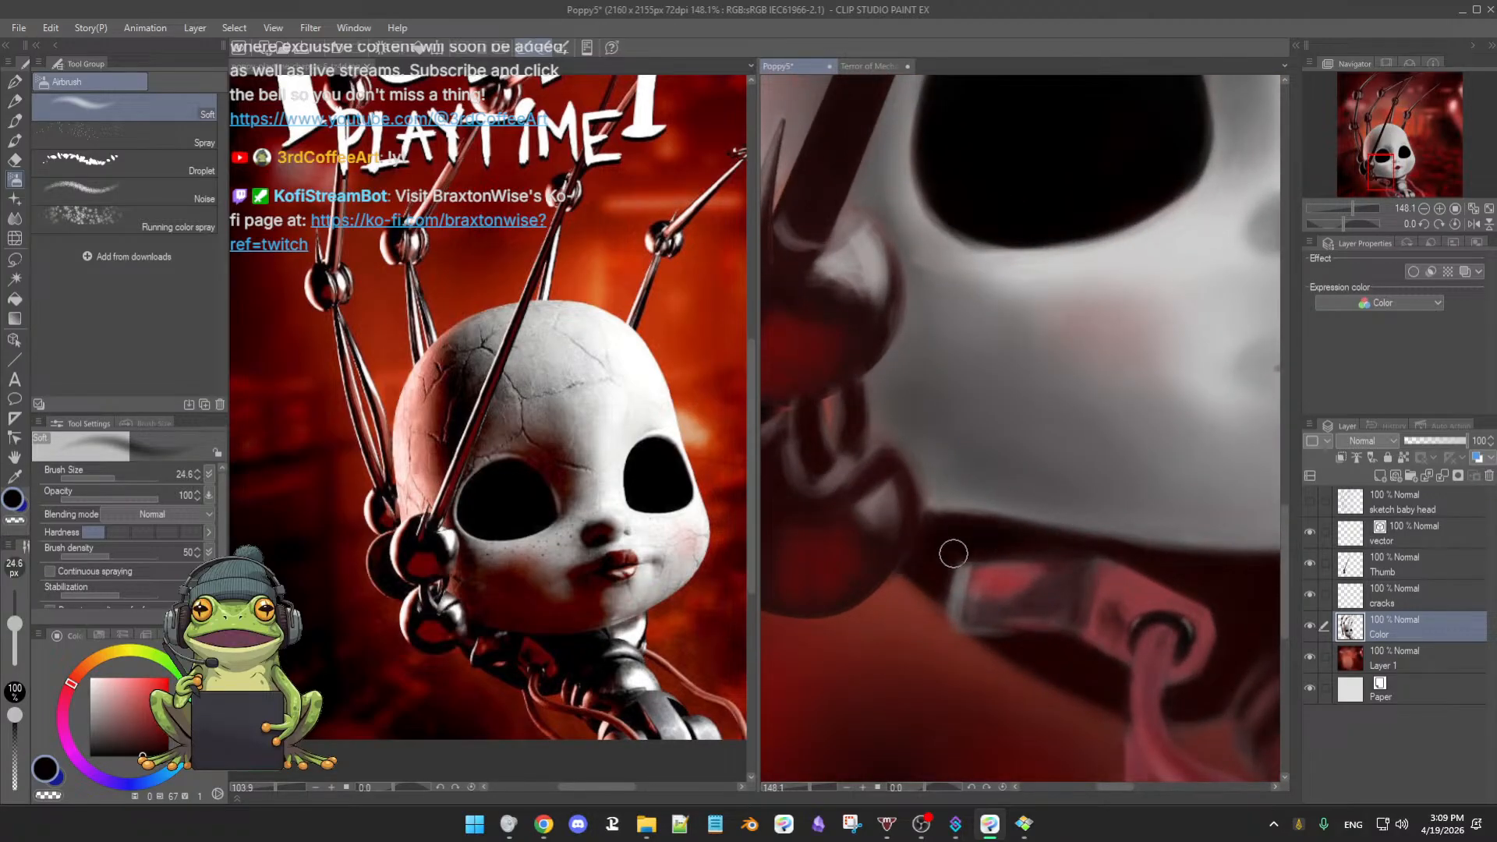
key(])
key(])
key(bracketleft)
key(bracketleft)
key(bracketleft)
key(bracketleft)
key(bracketleft)
key(bracketleft)
key(bracketleft)
key(bracketleft)
key(bracketleft)
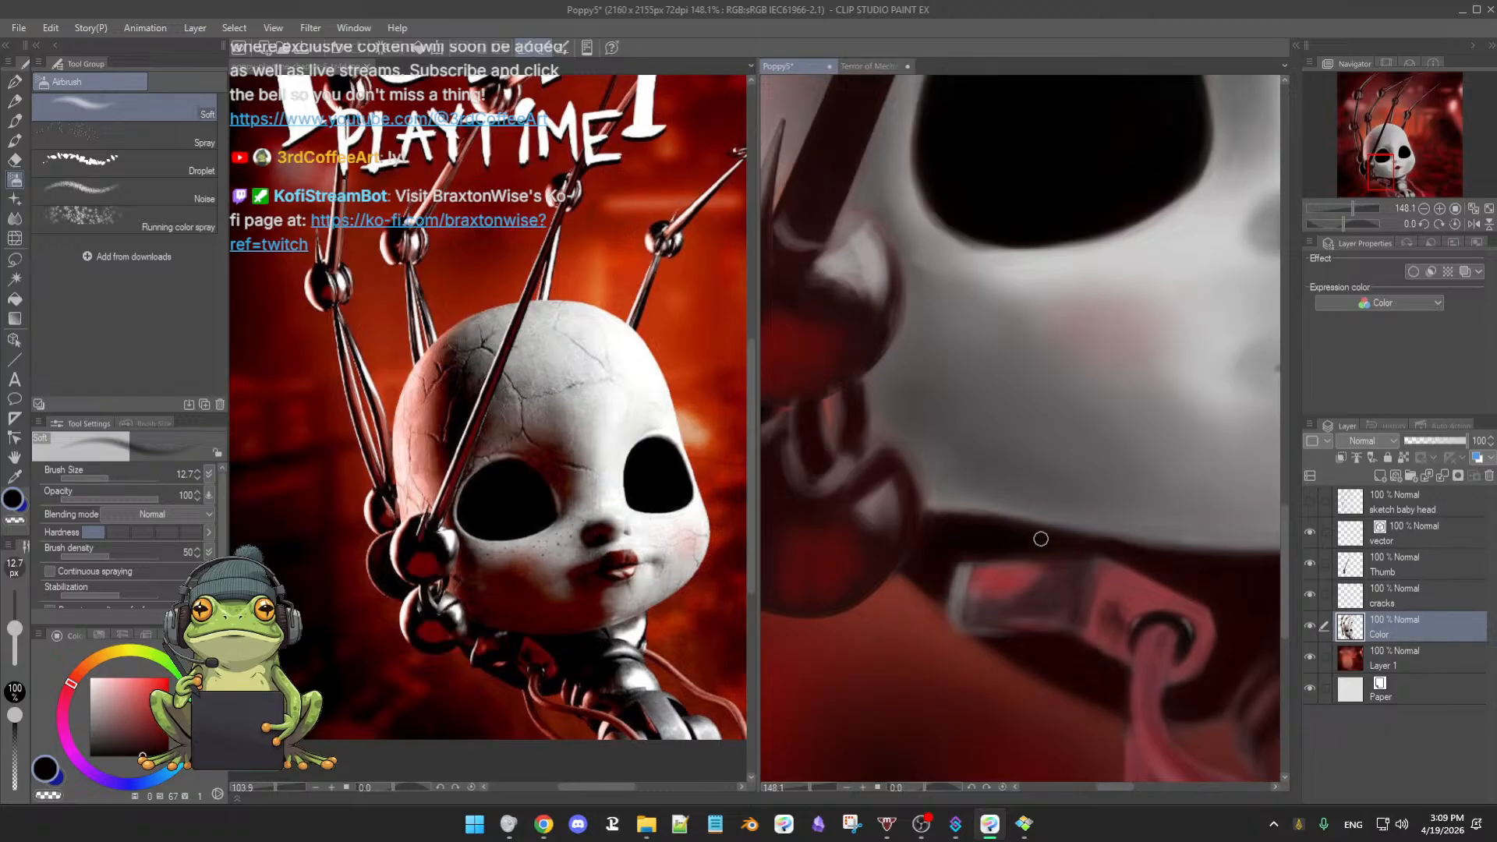
key(b)
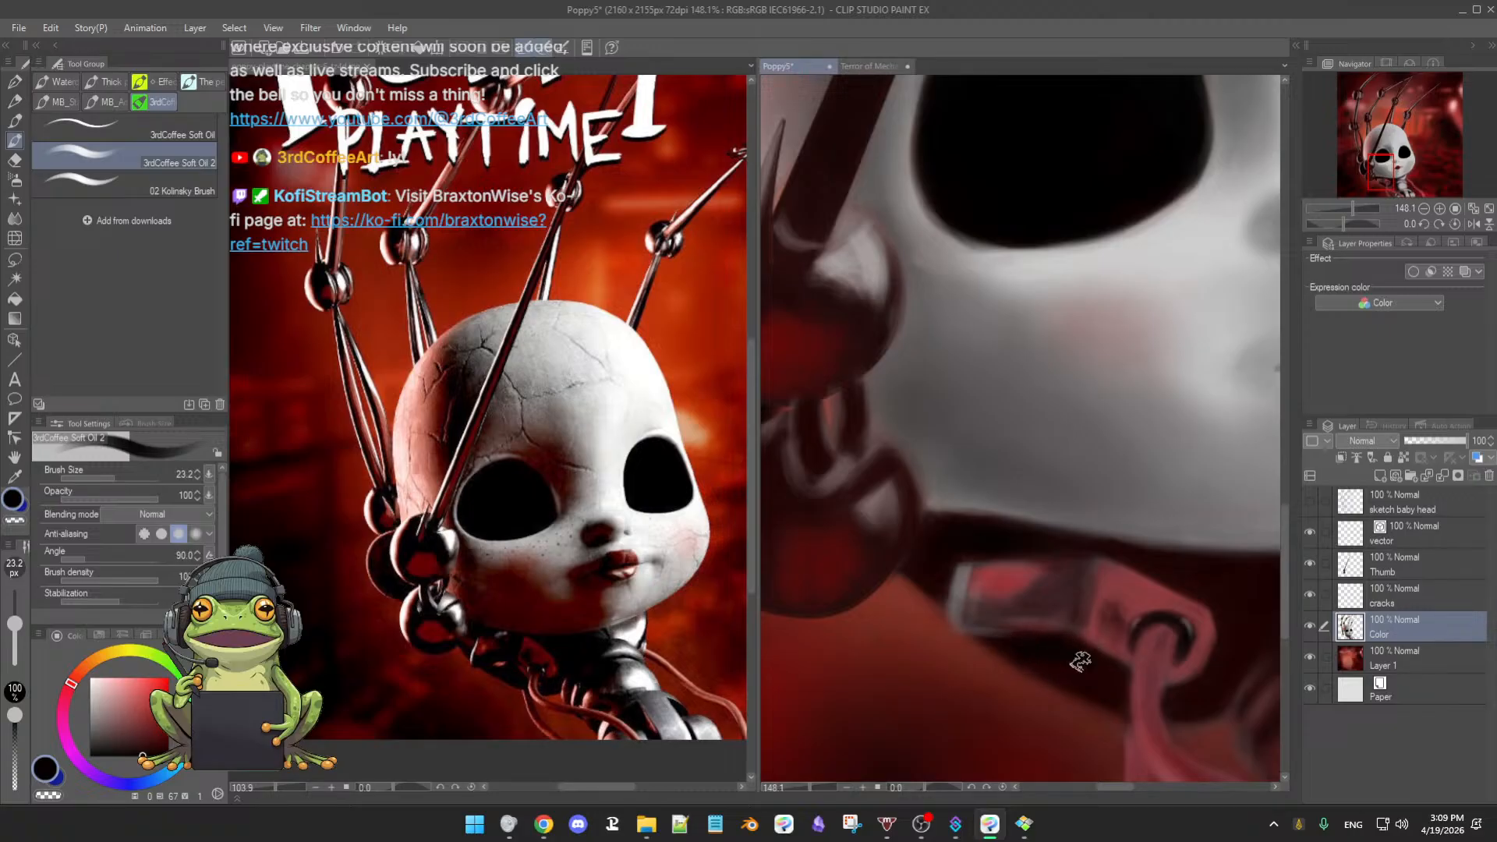
- Rotate the canvas to angle the face and eyedrop a near-black from the painting
drag(1076, 658, 852, 558)
key(bracketright)
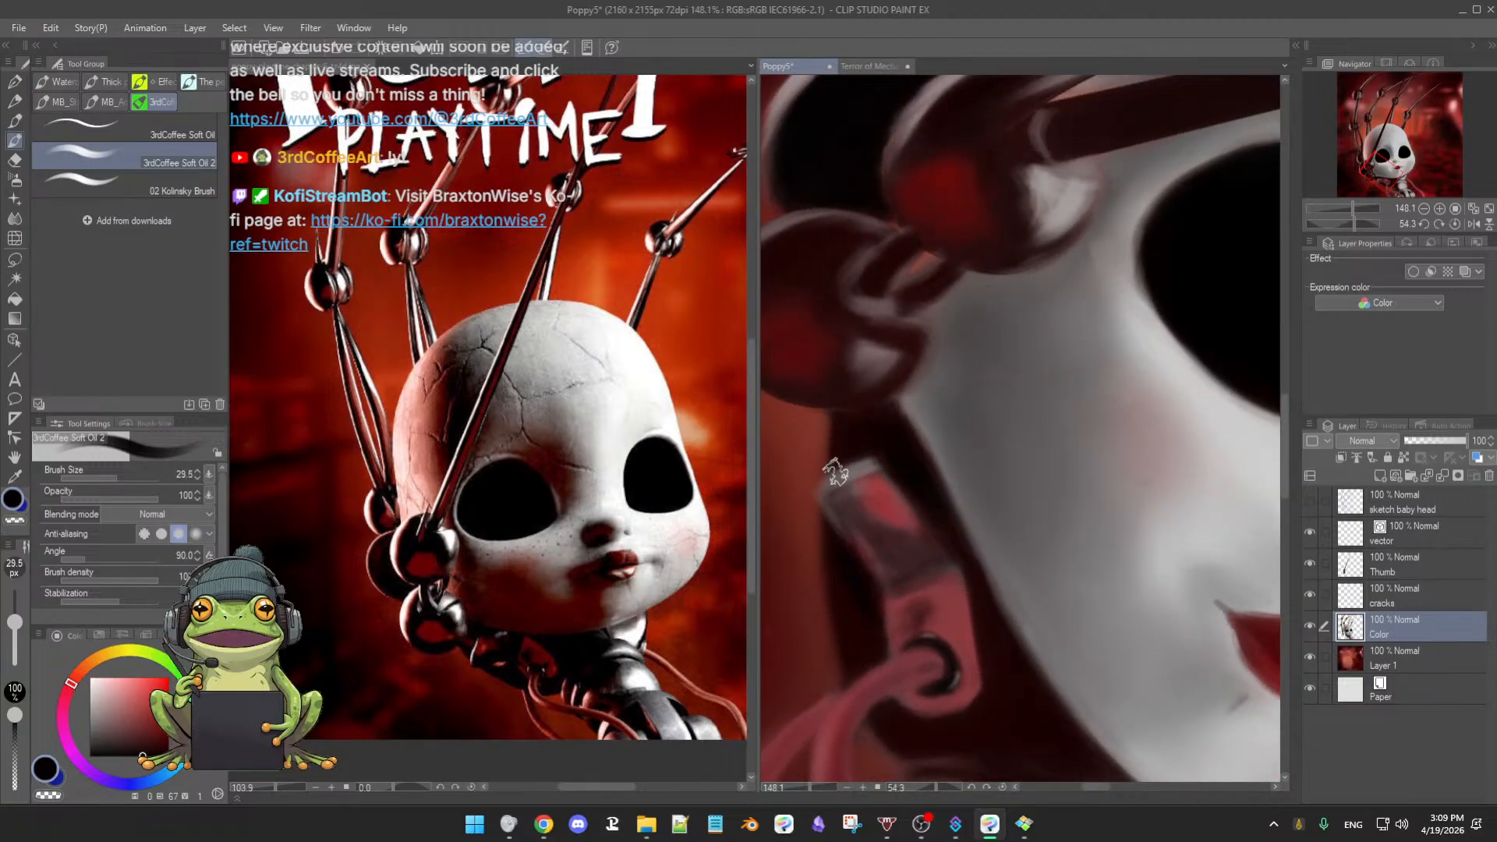
key(bracketleft)
key(bracketleft)
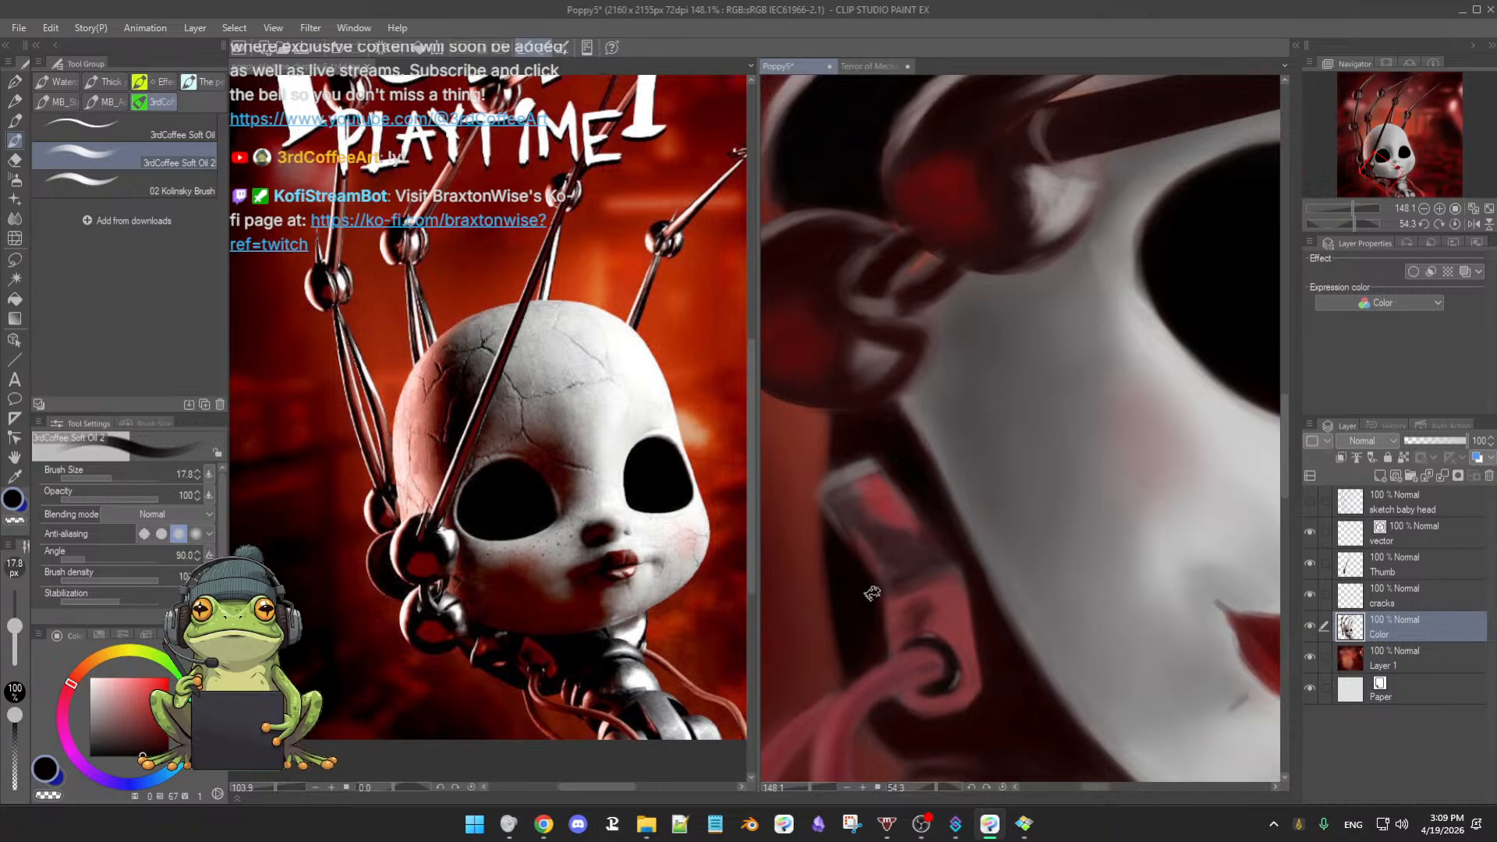
key(bracketleft)
key(bracketleft)
key(bracketleft)
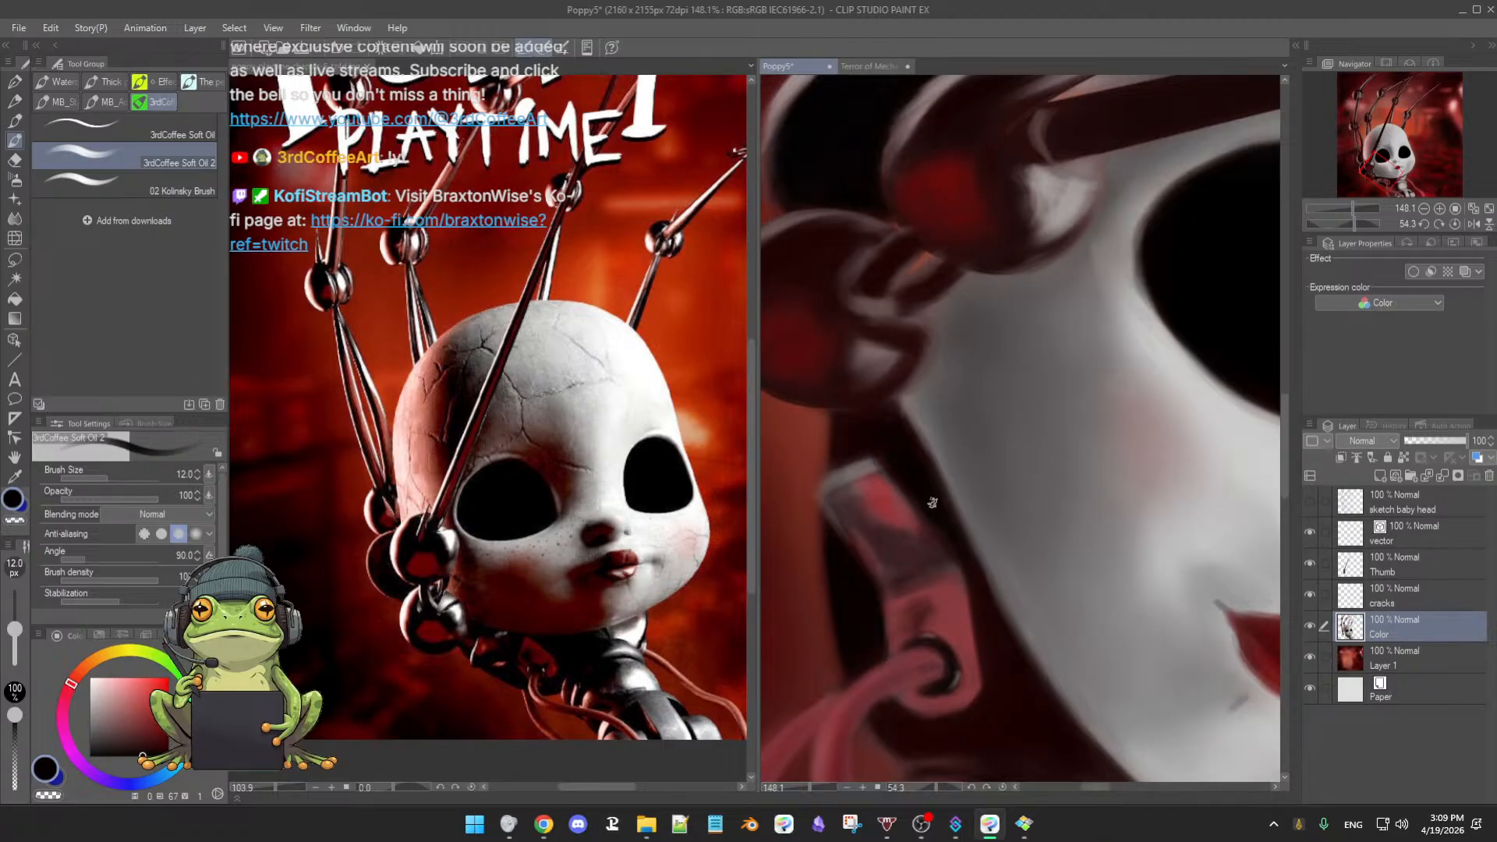
alt+click(894, 483)
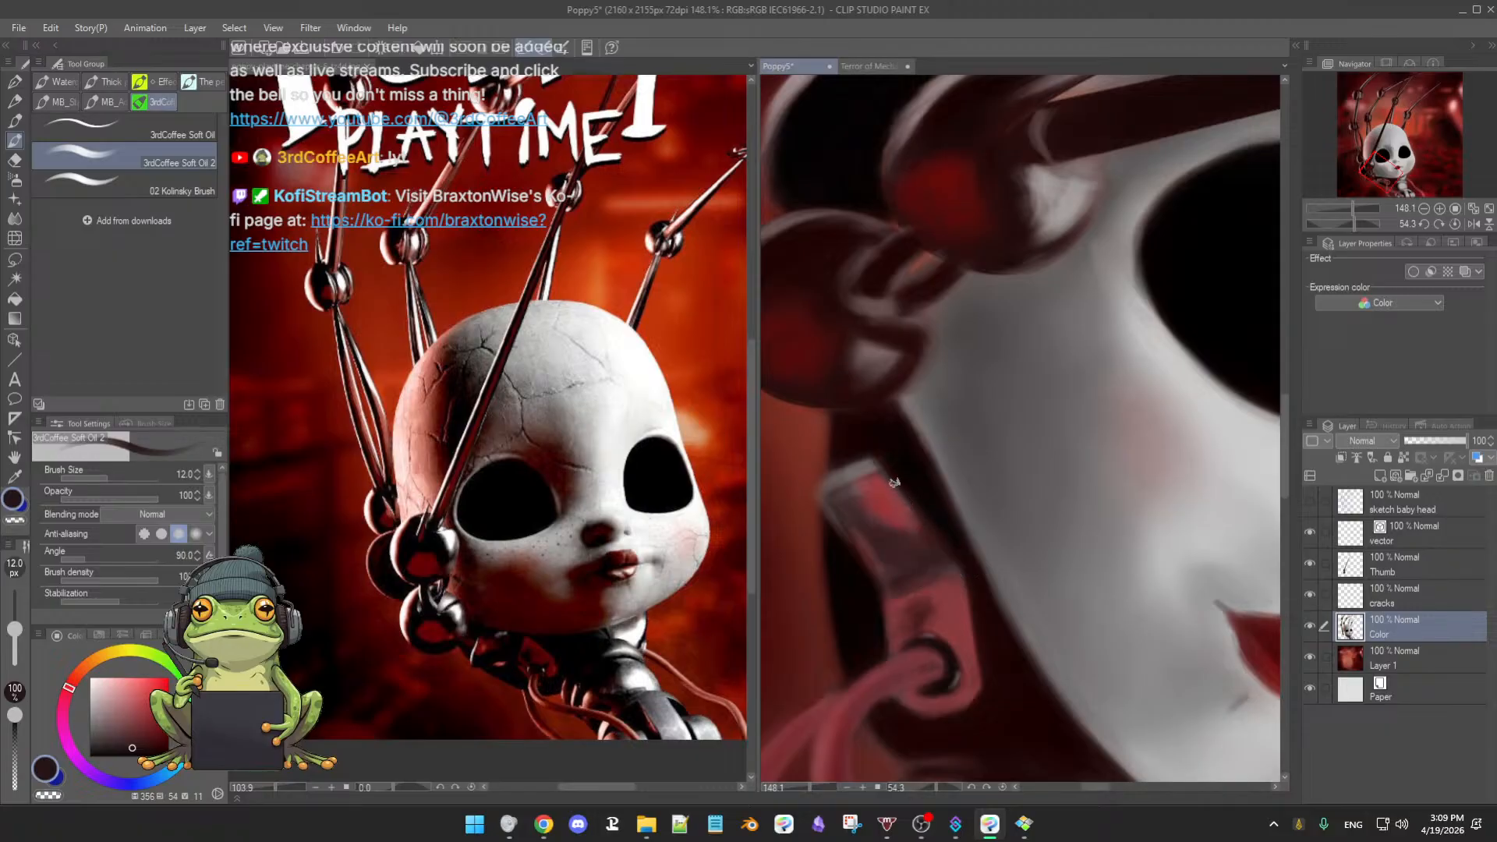
alt+click(908, 476)
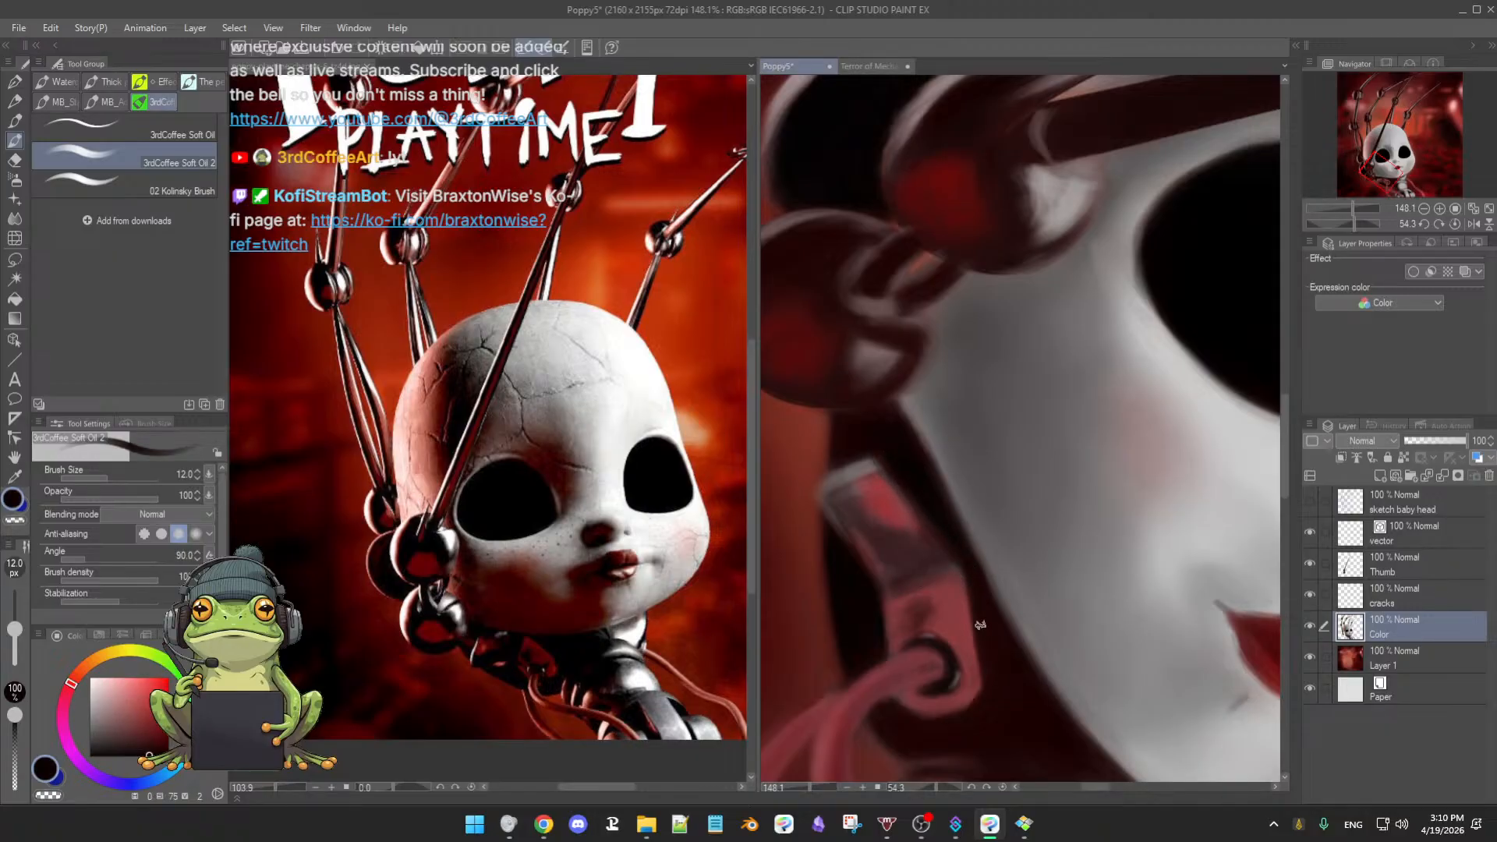
key([)
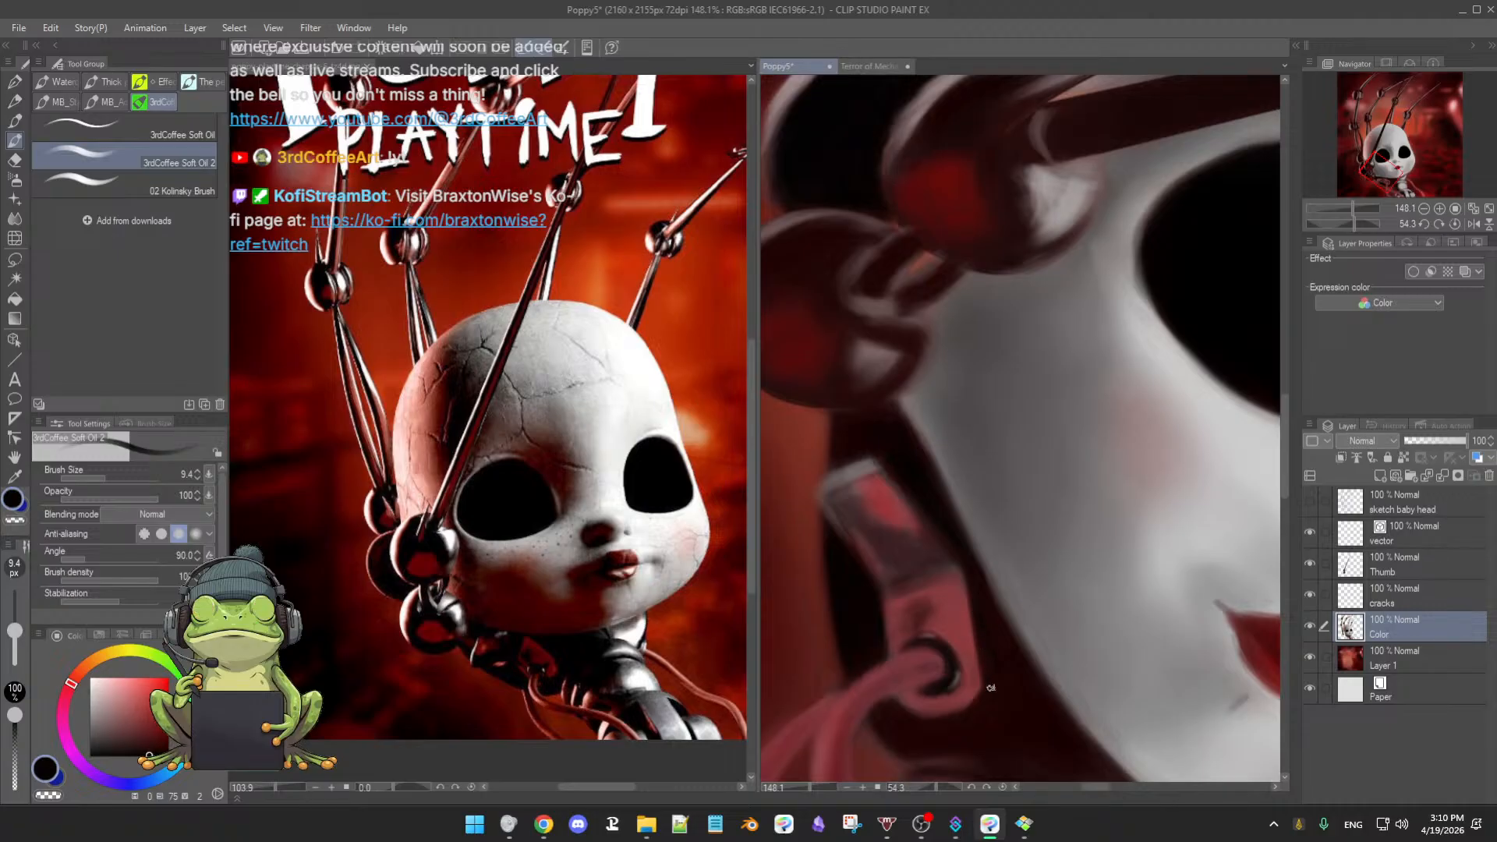
key(])
key(])
key(])
key(])
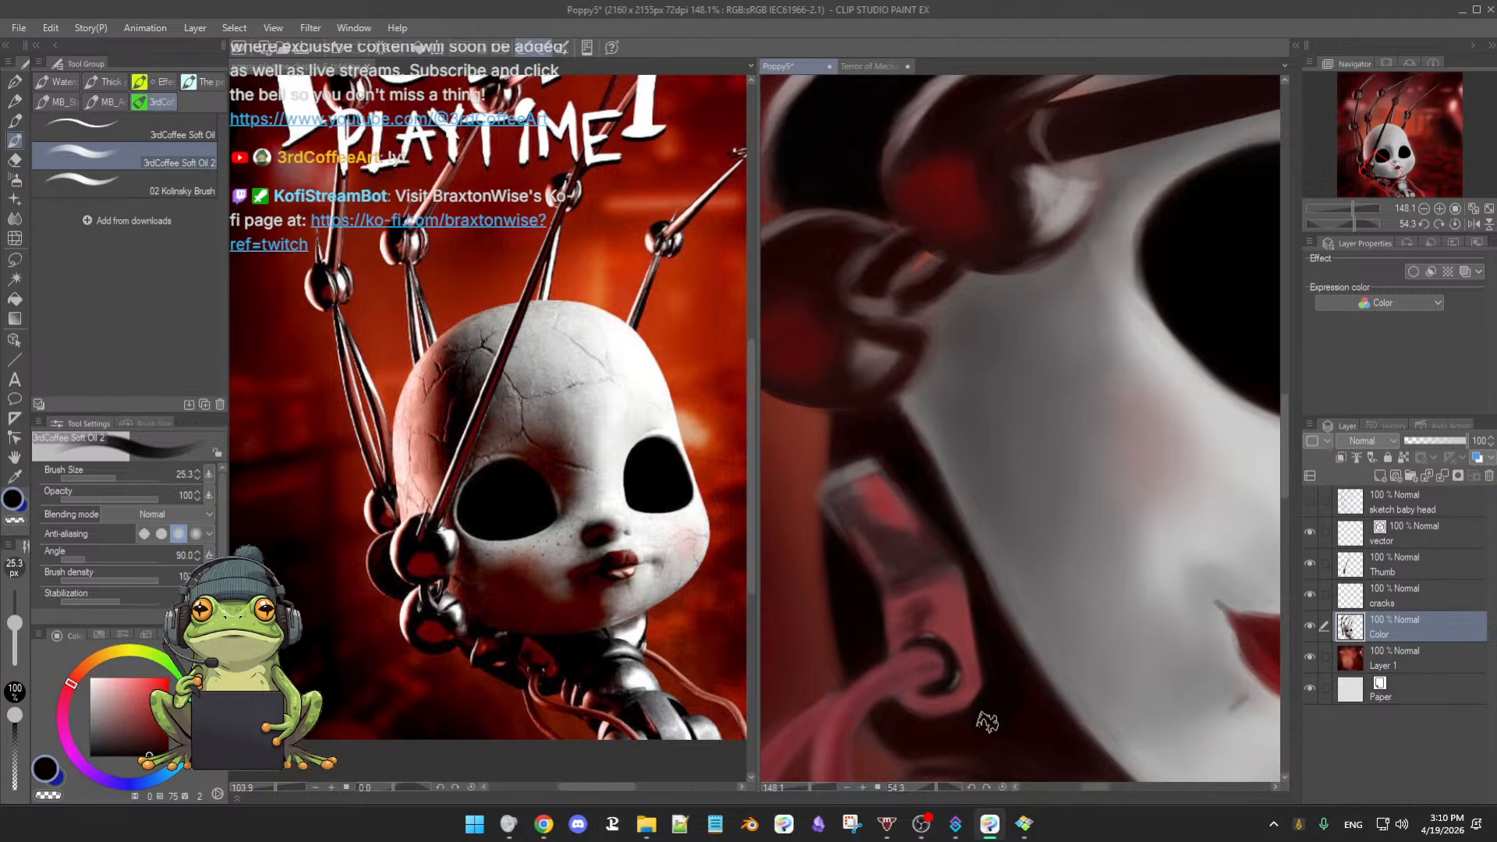
drag(1017, 660, 1022, 681)
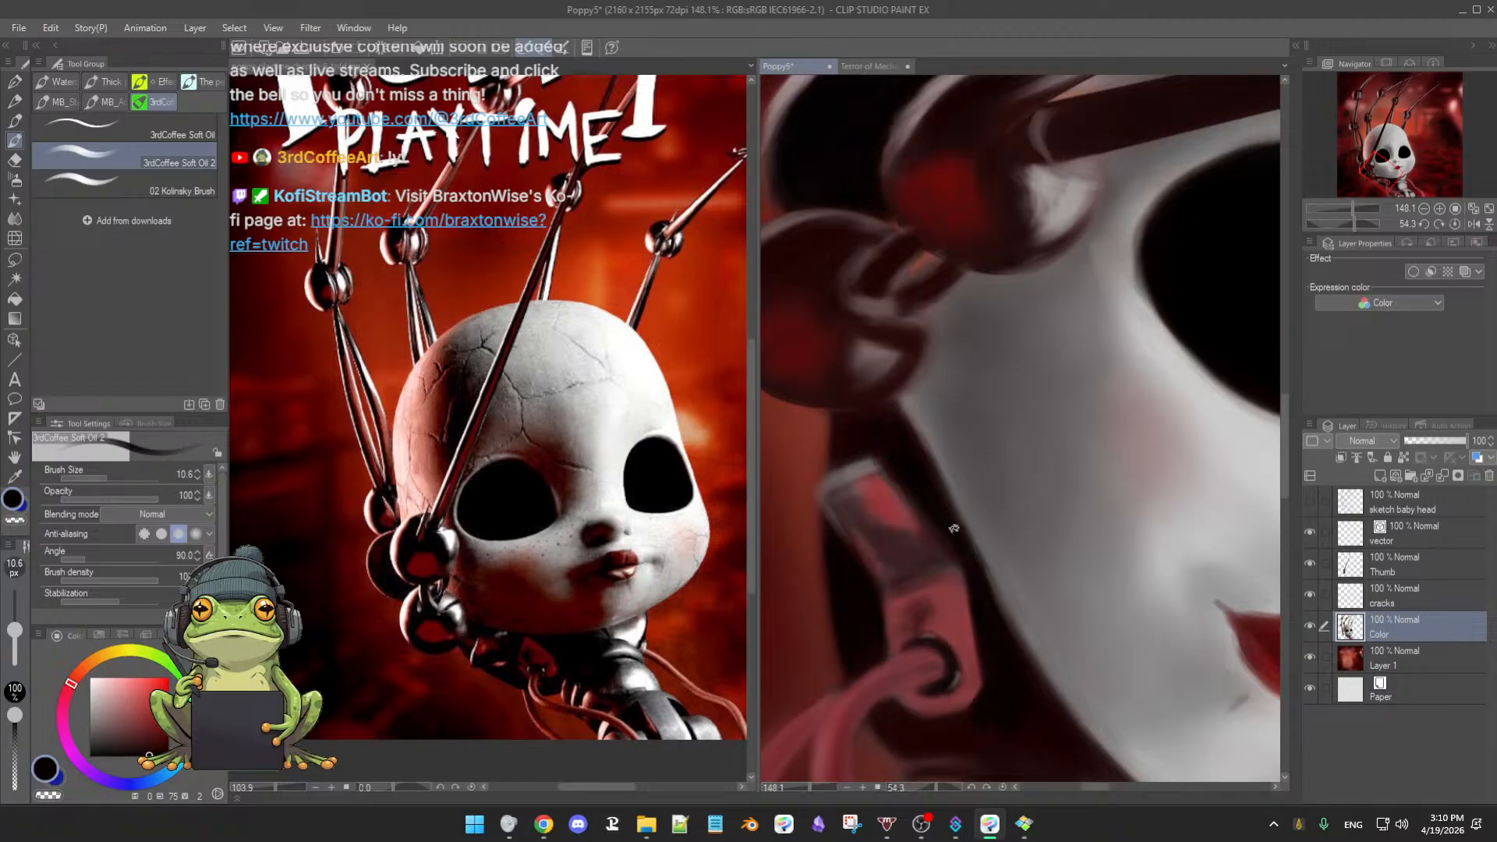
- Enlarge the soft oil brush to 28.3, reset the rotation upright, and zoom out
key(c)
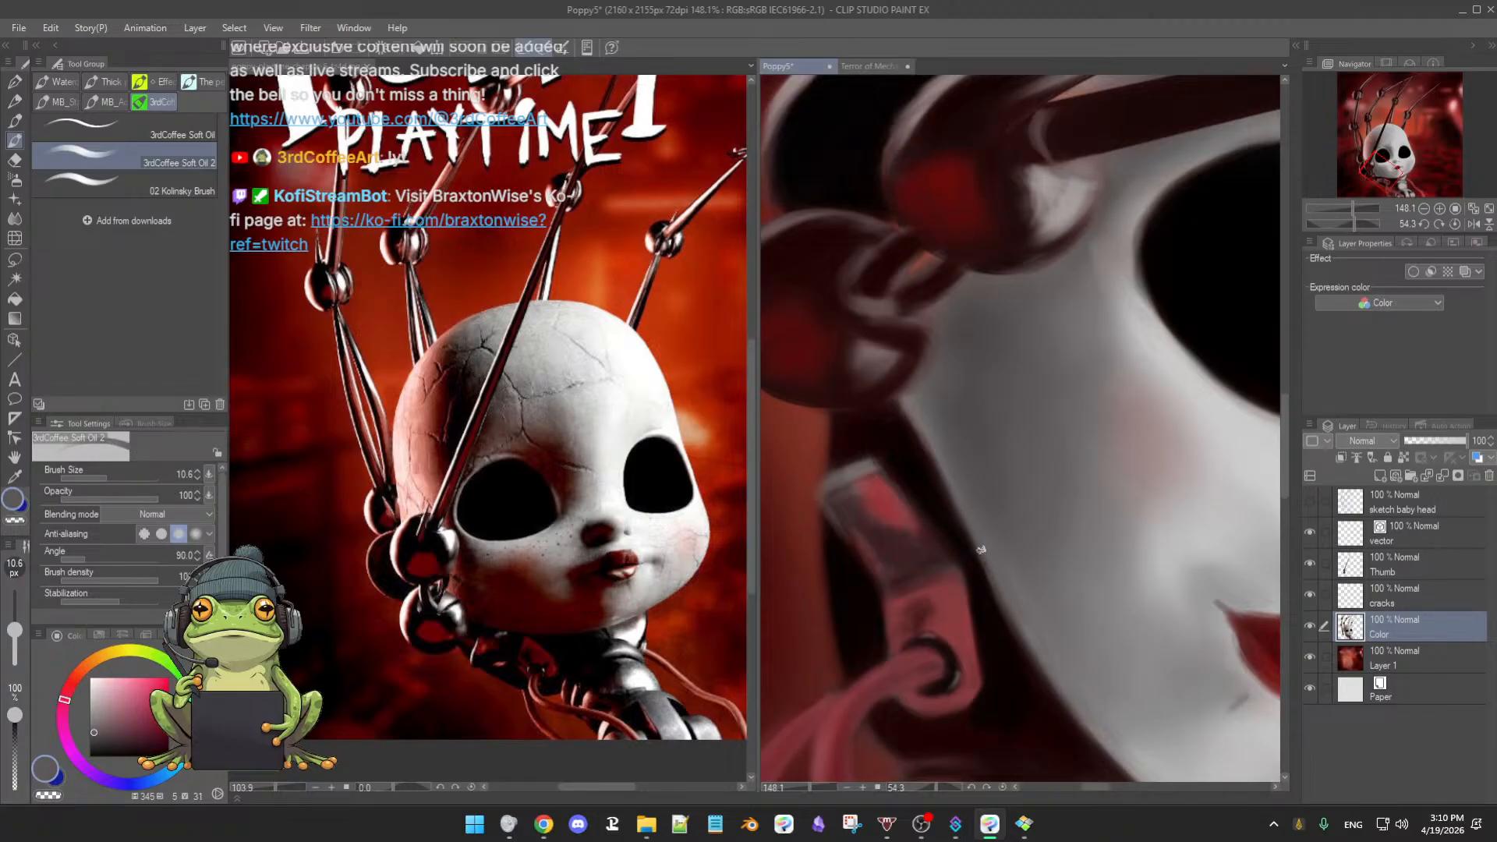
scroll(1018, 690, down, 1)
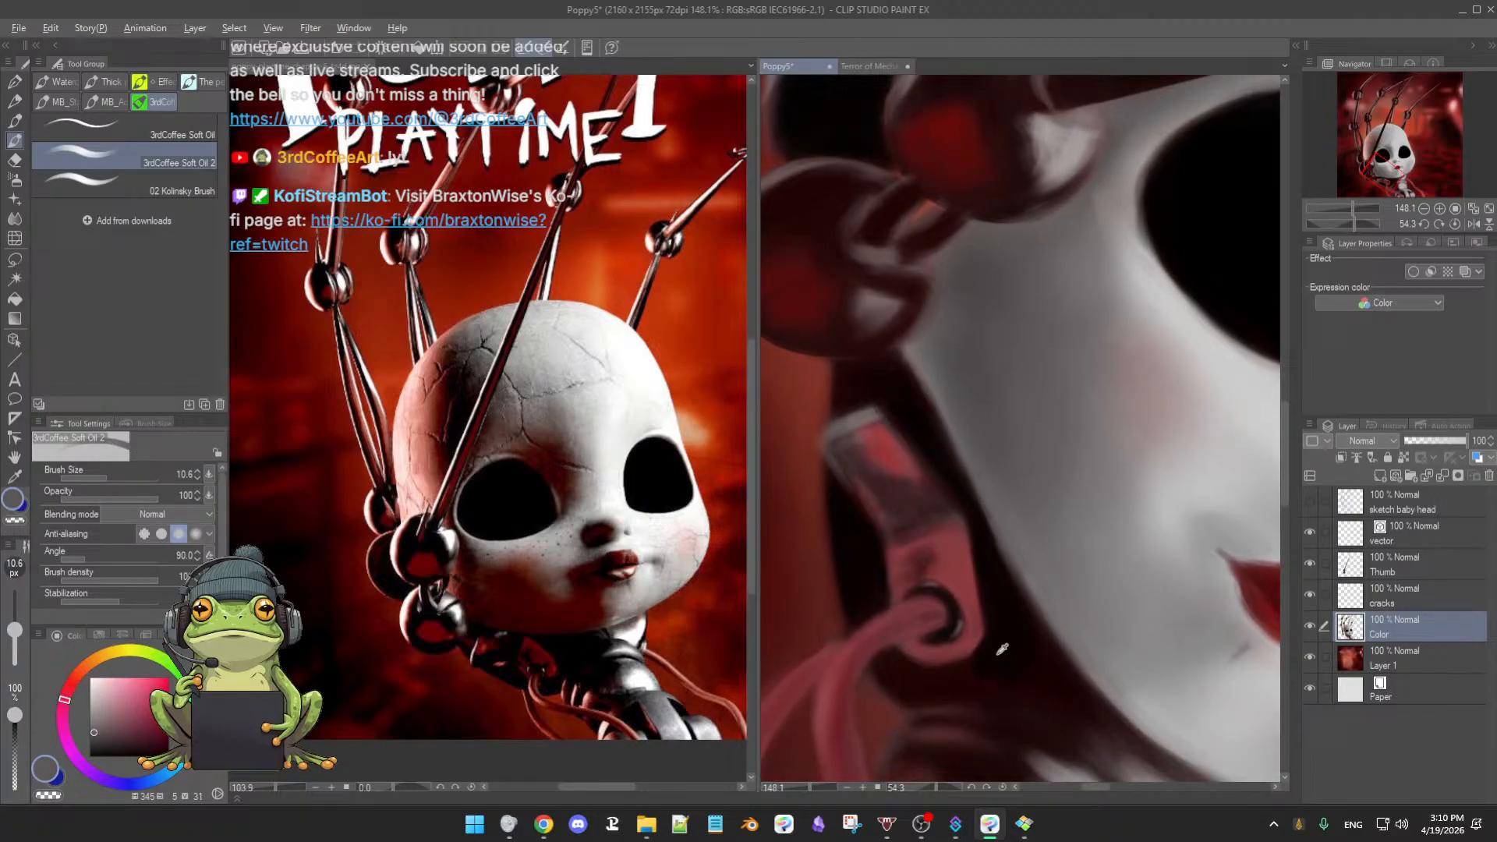
alt+click(998, 653)
key(])
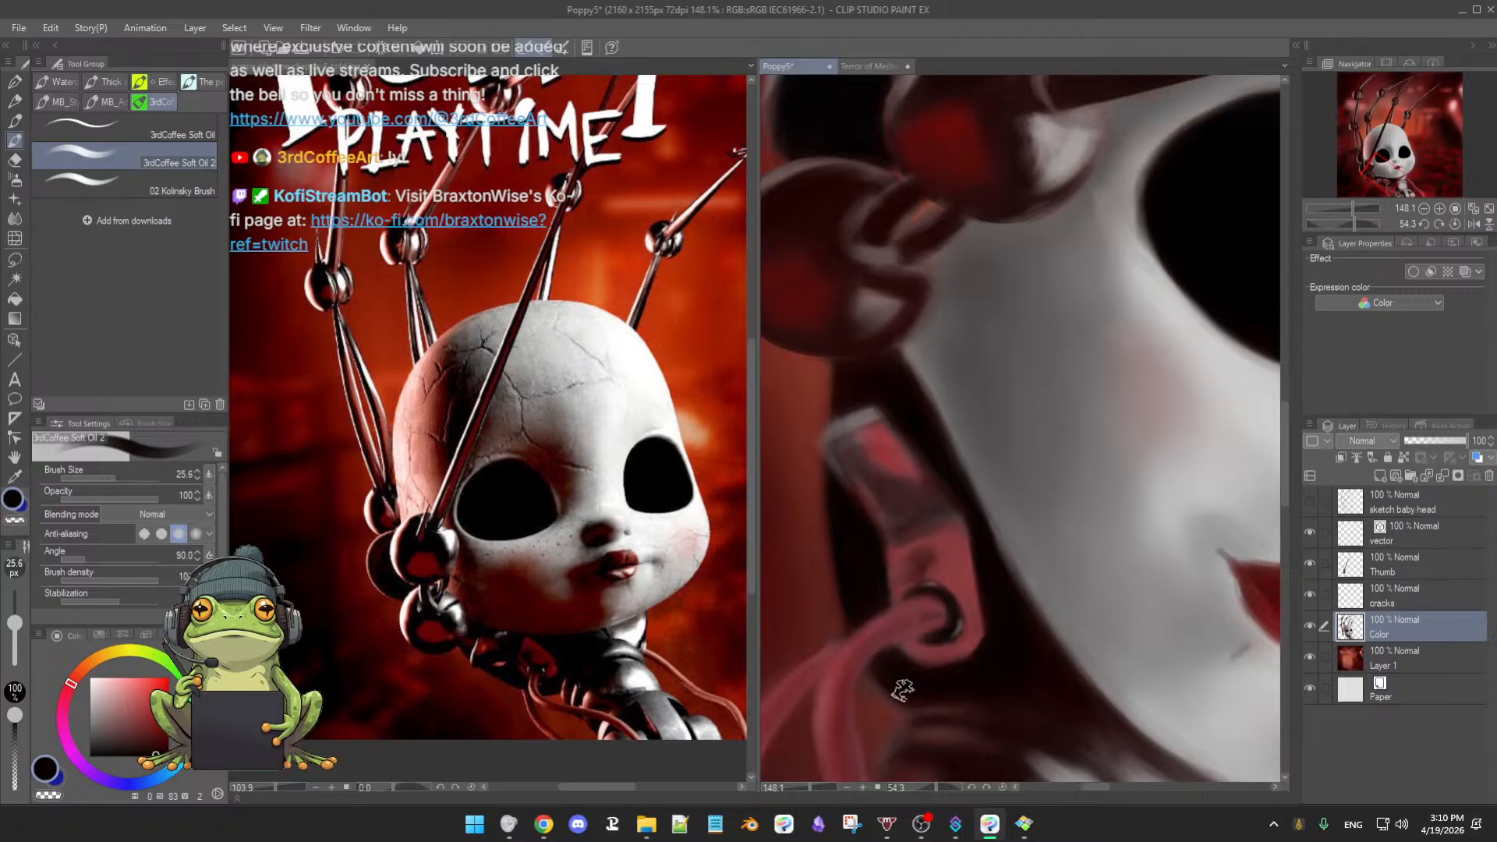
key(bracketright)
scroll(986, 680, down, 3)
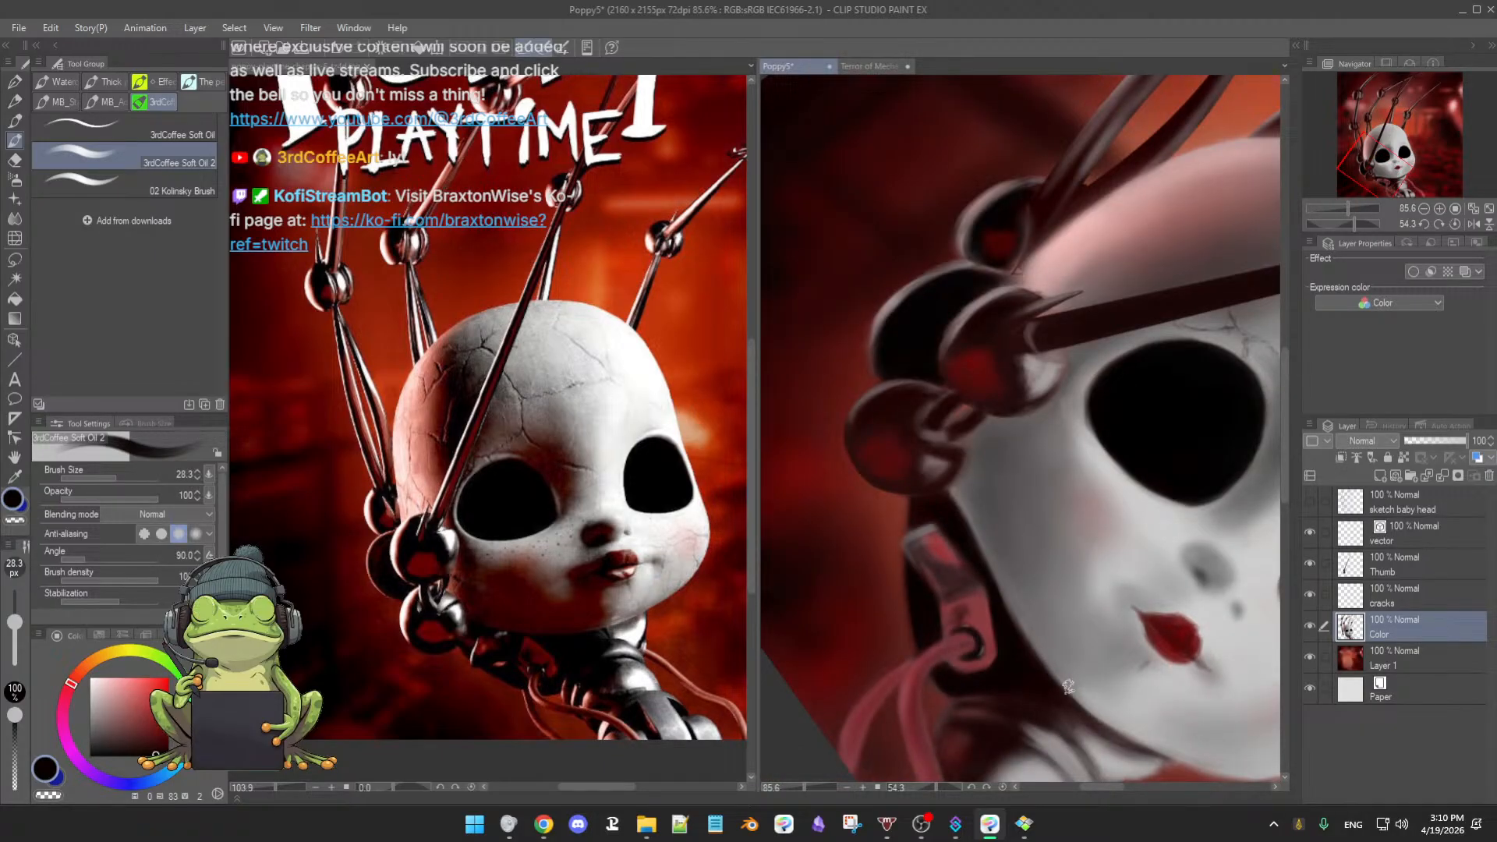
key(r)
drag(1136, 635, 980, 652)
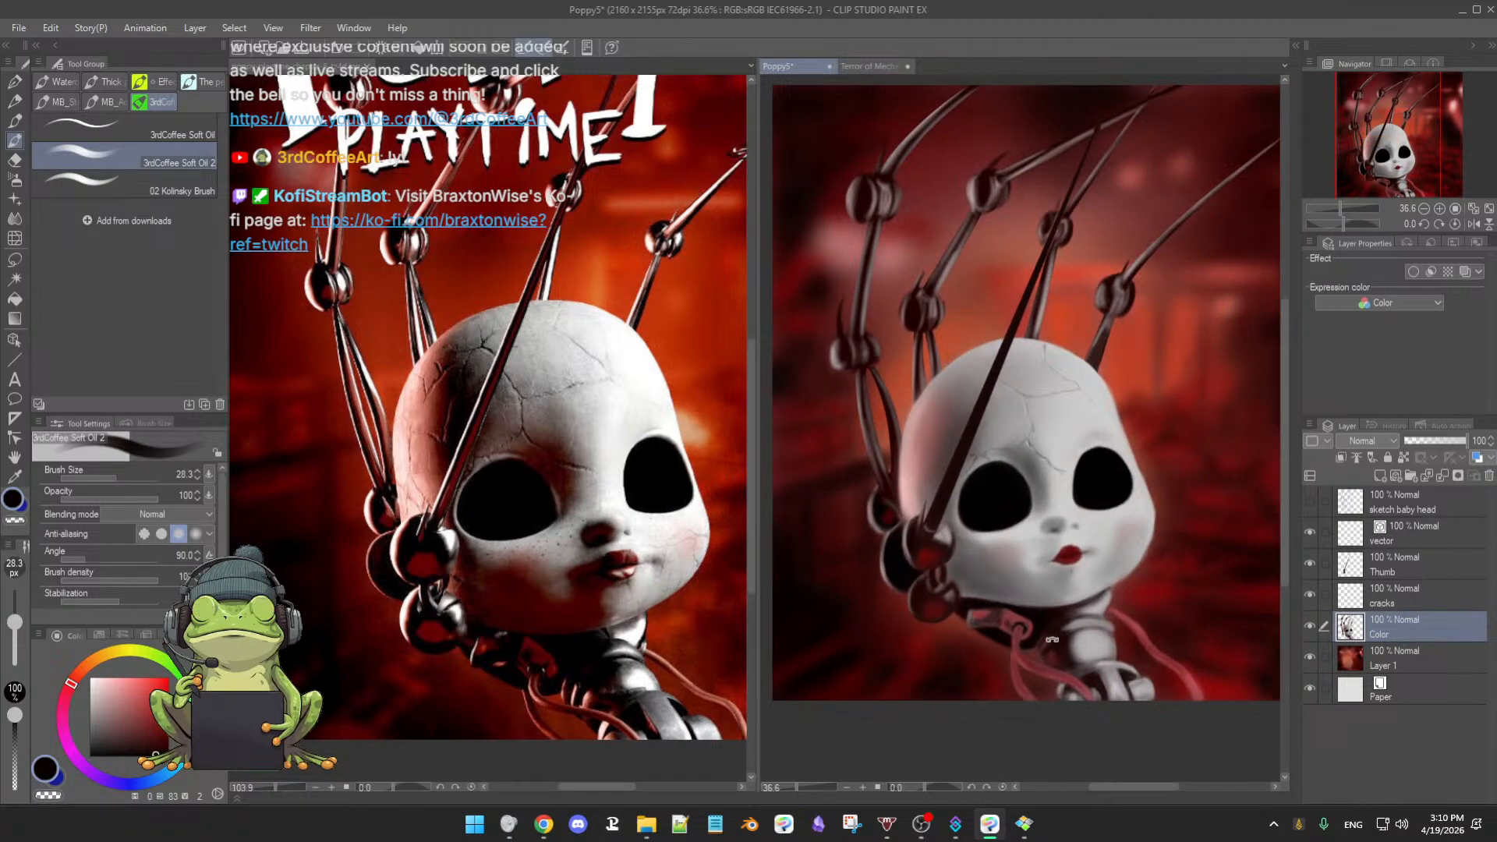
- Eyedrop a pale grey from the doll's neck with the brush at 27.5, then zoom out
scroll(1052, 628, up, 3)
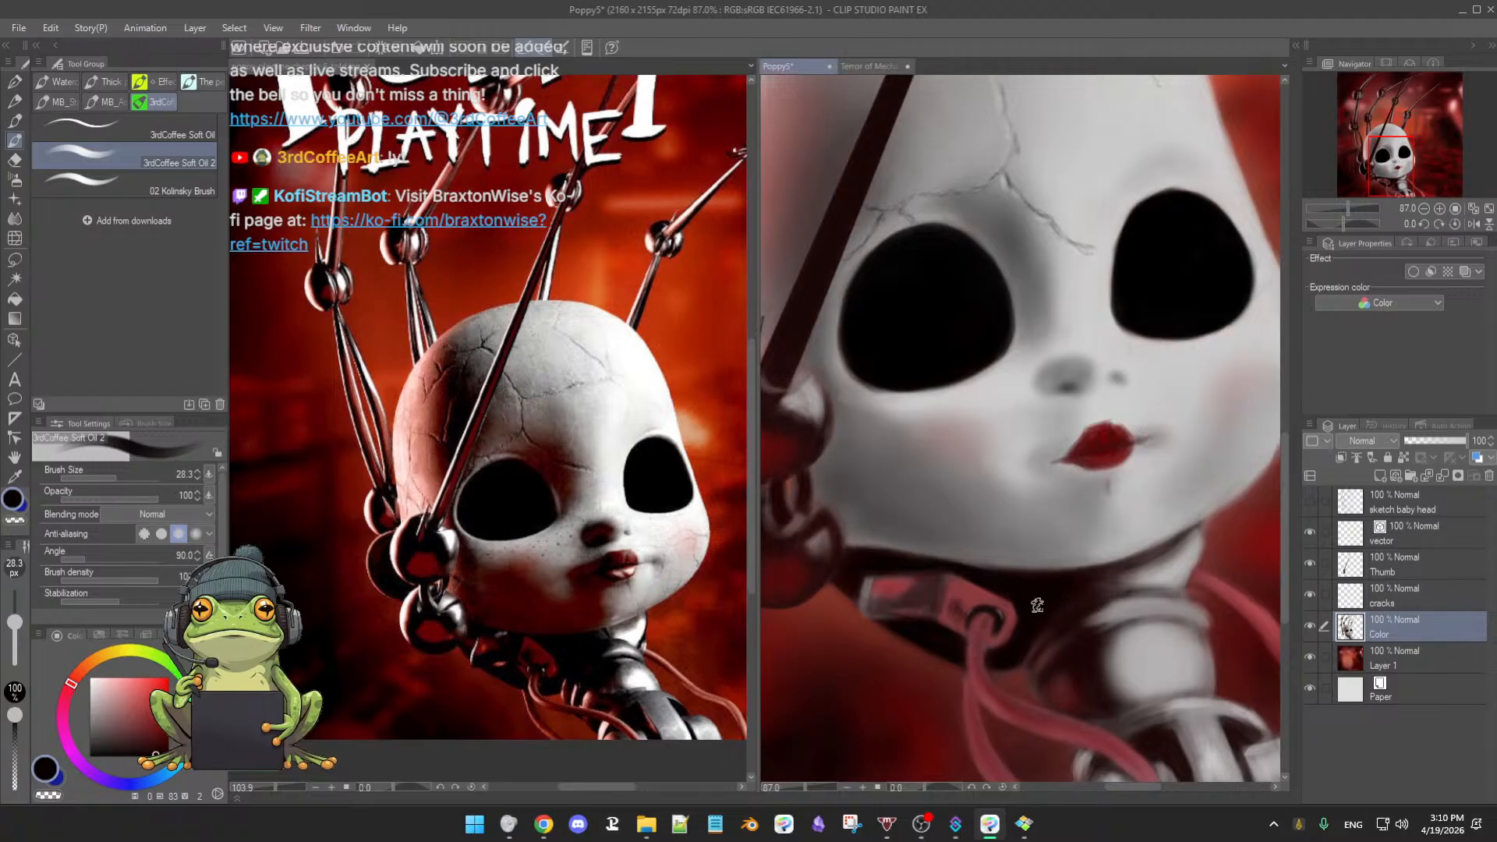
drag(1162, 563, 1159, 564)
alt+click(1173, 537)
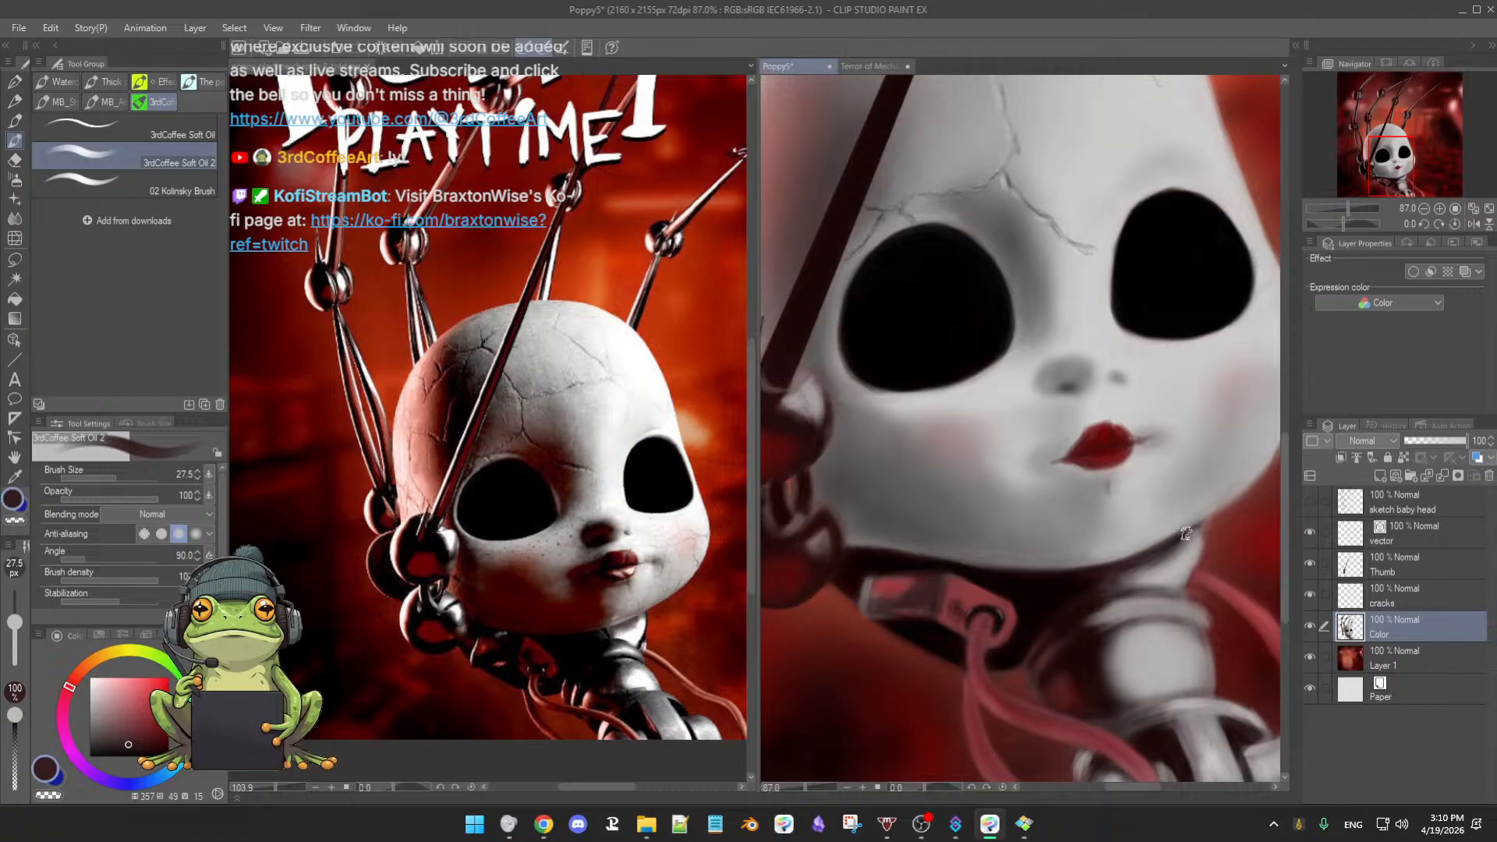
alt+click(1015, 585)
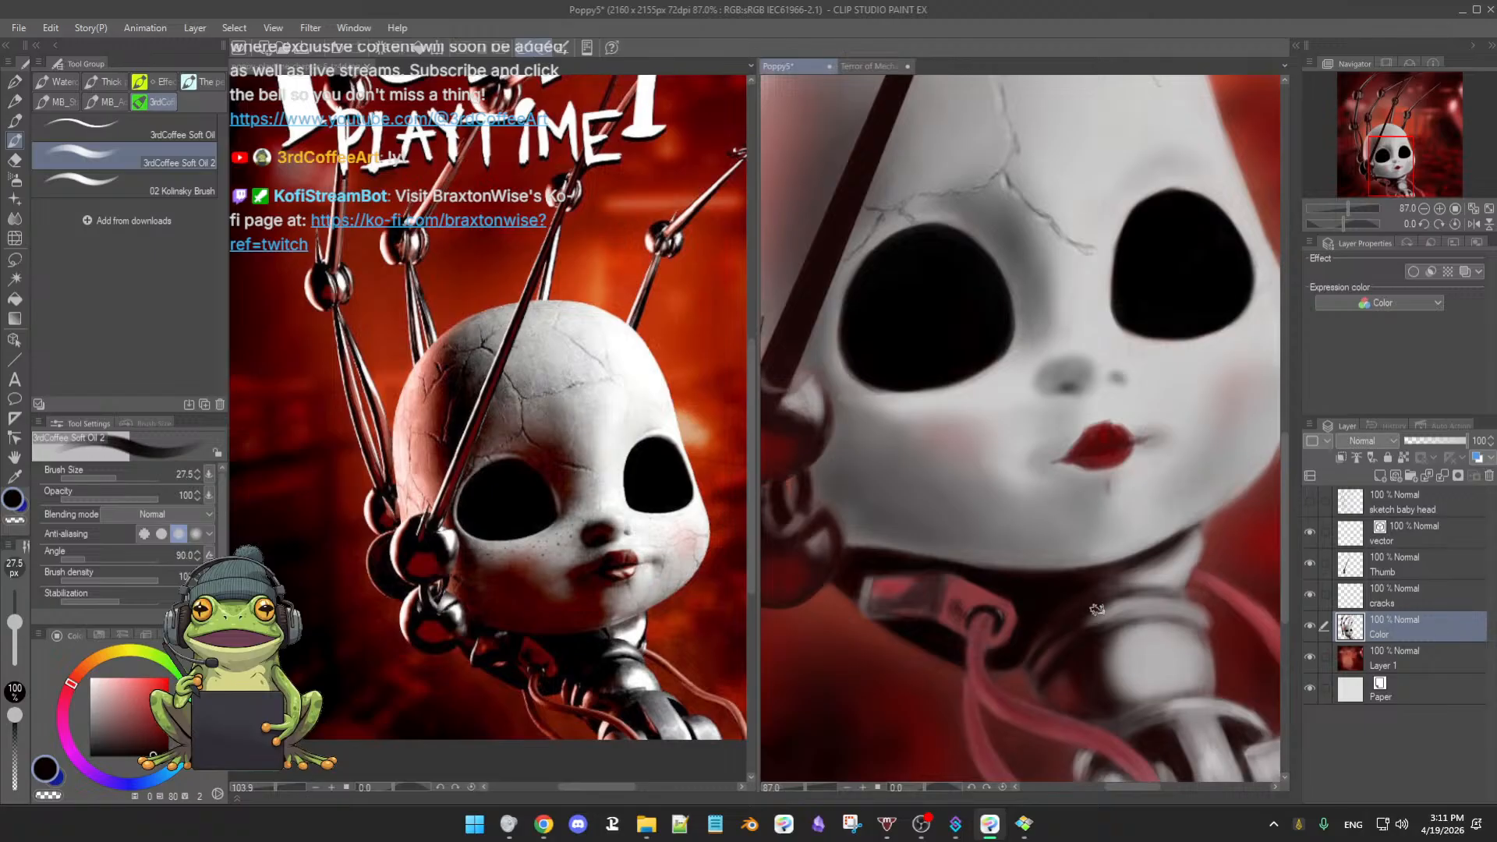
key(x)
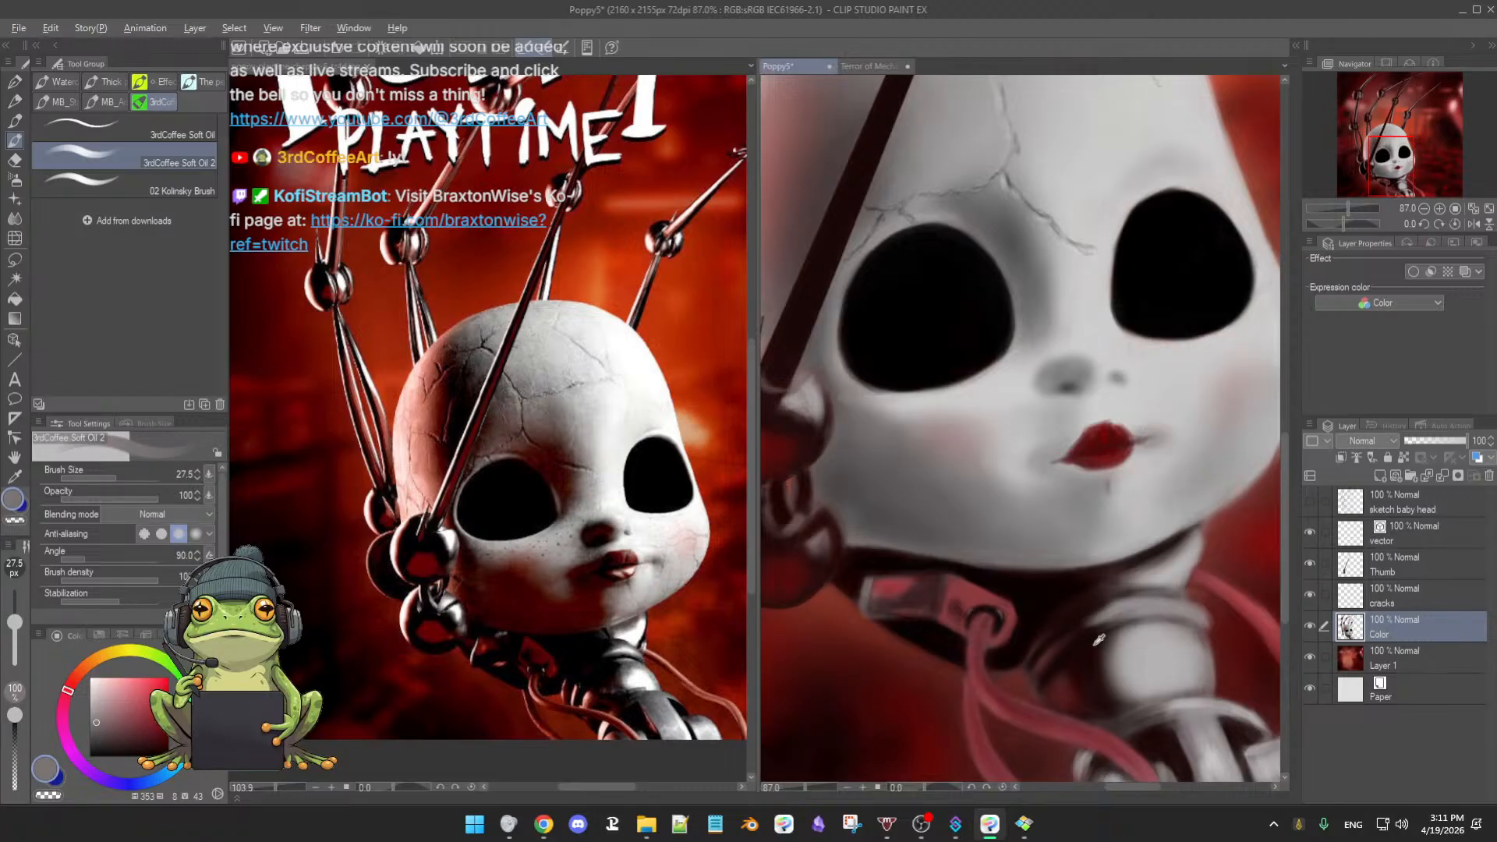
key(x)
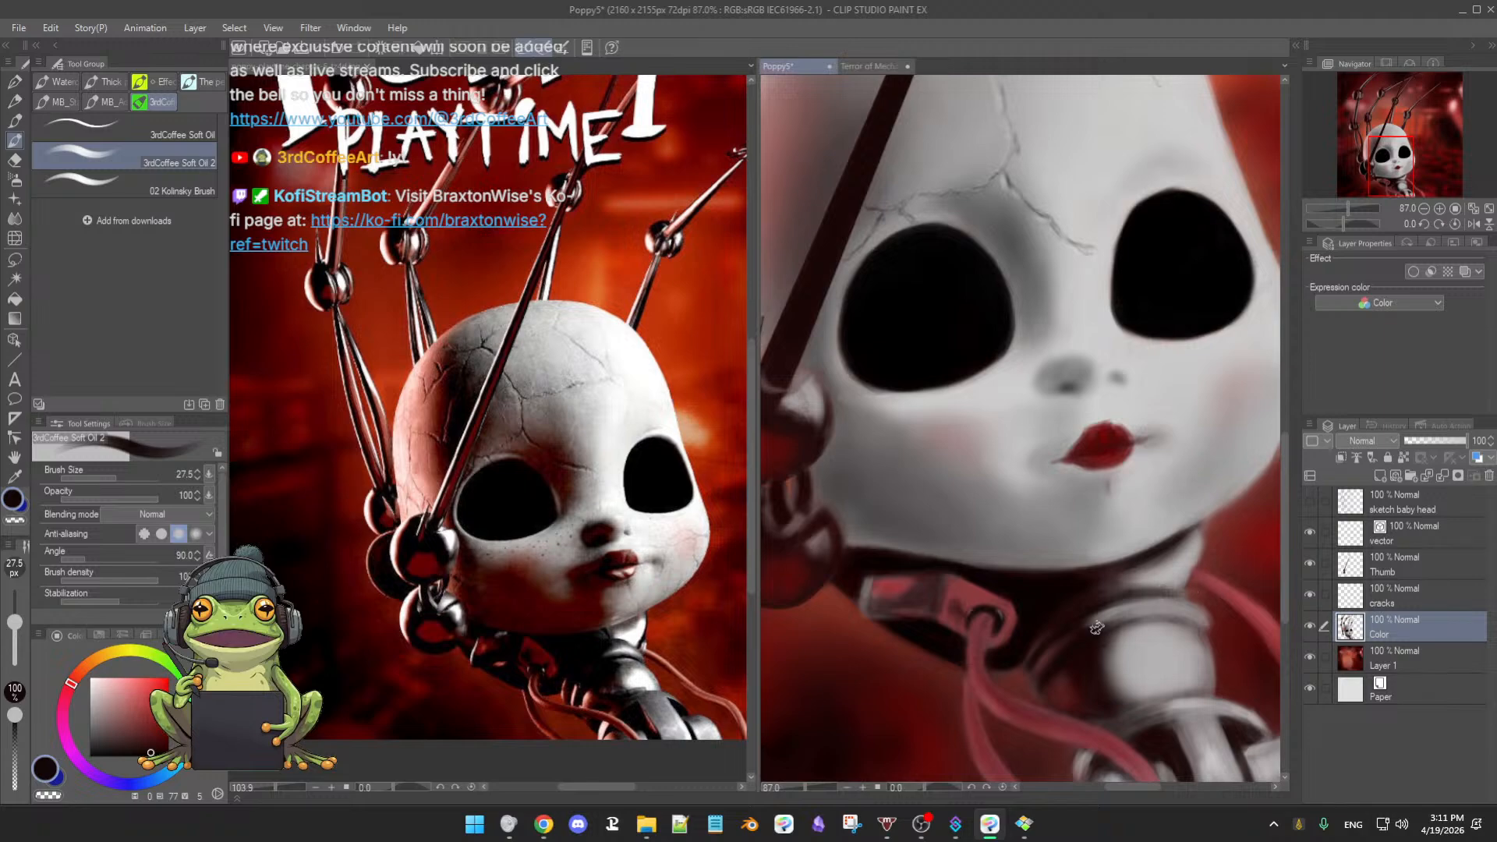
alt+click(1097, 620)
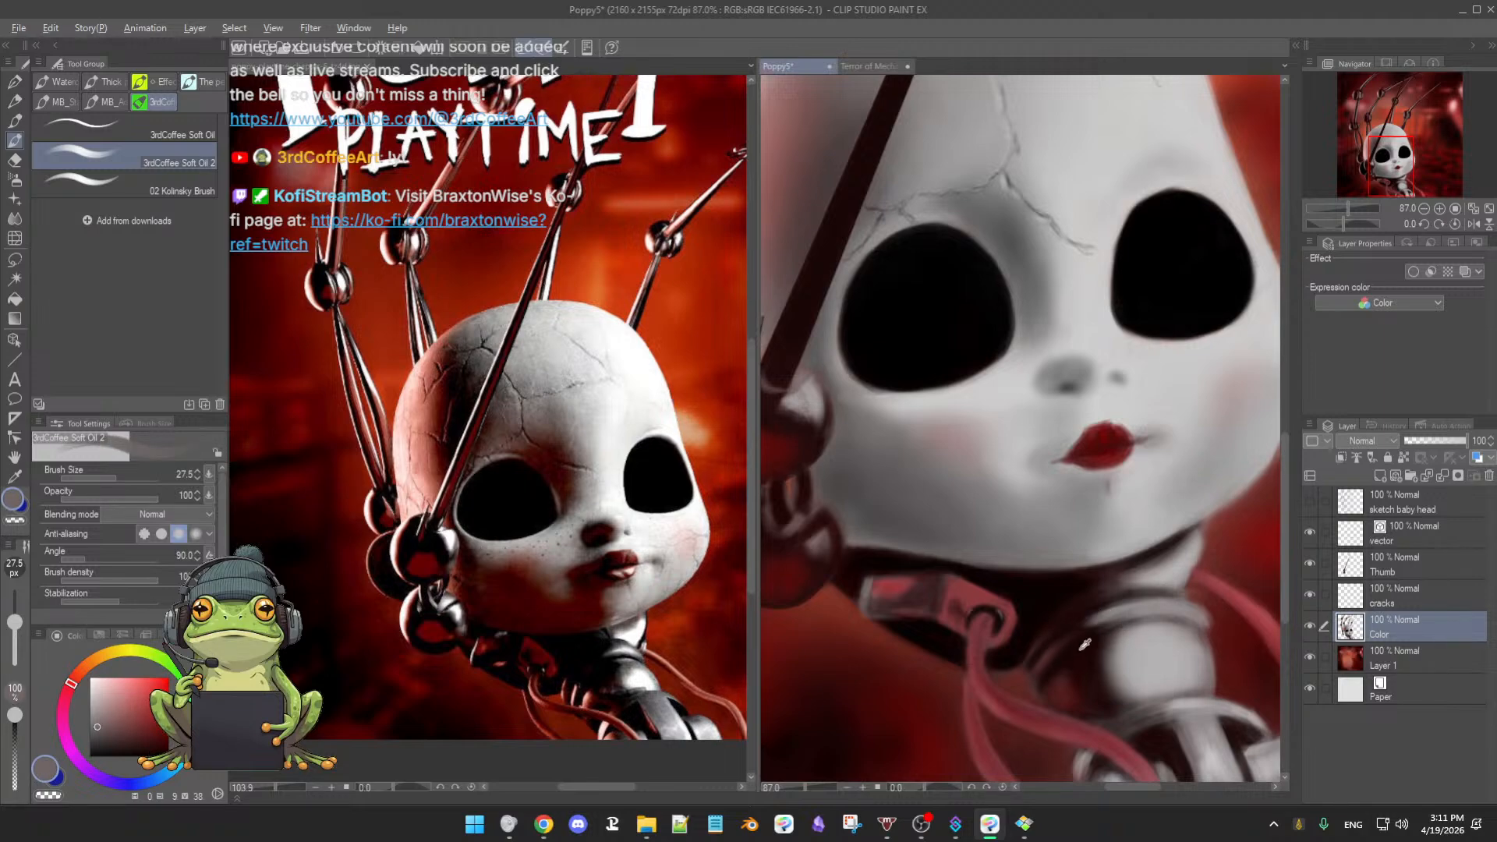
alt+click(1024, 585)
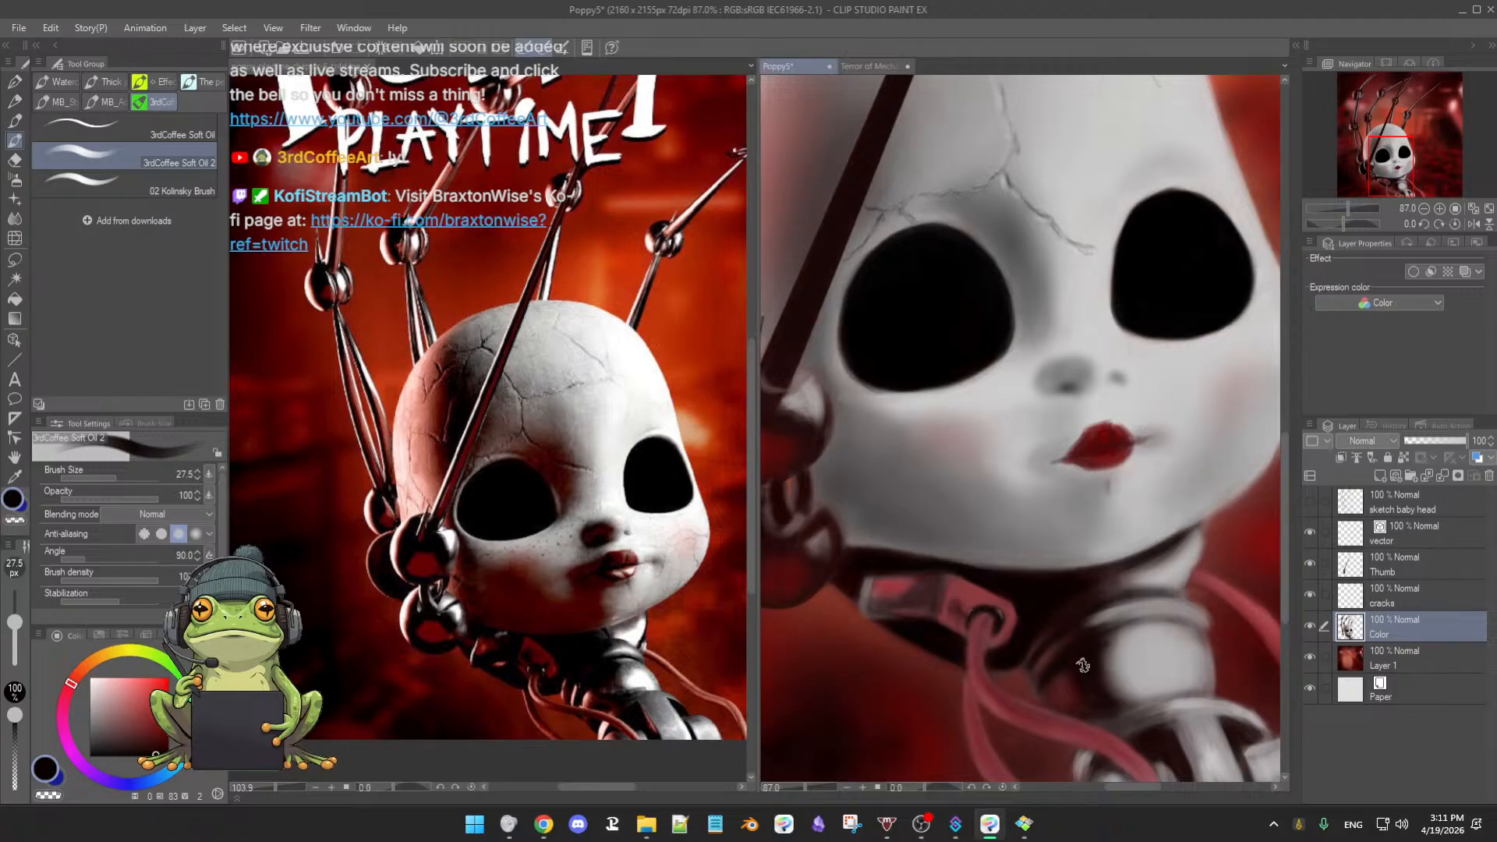
key(c)
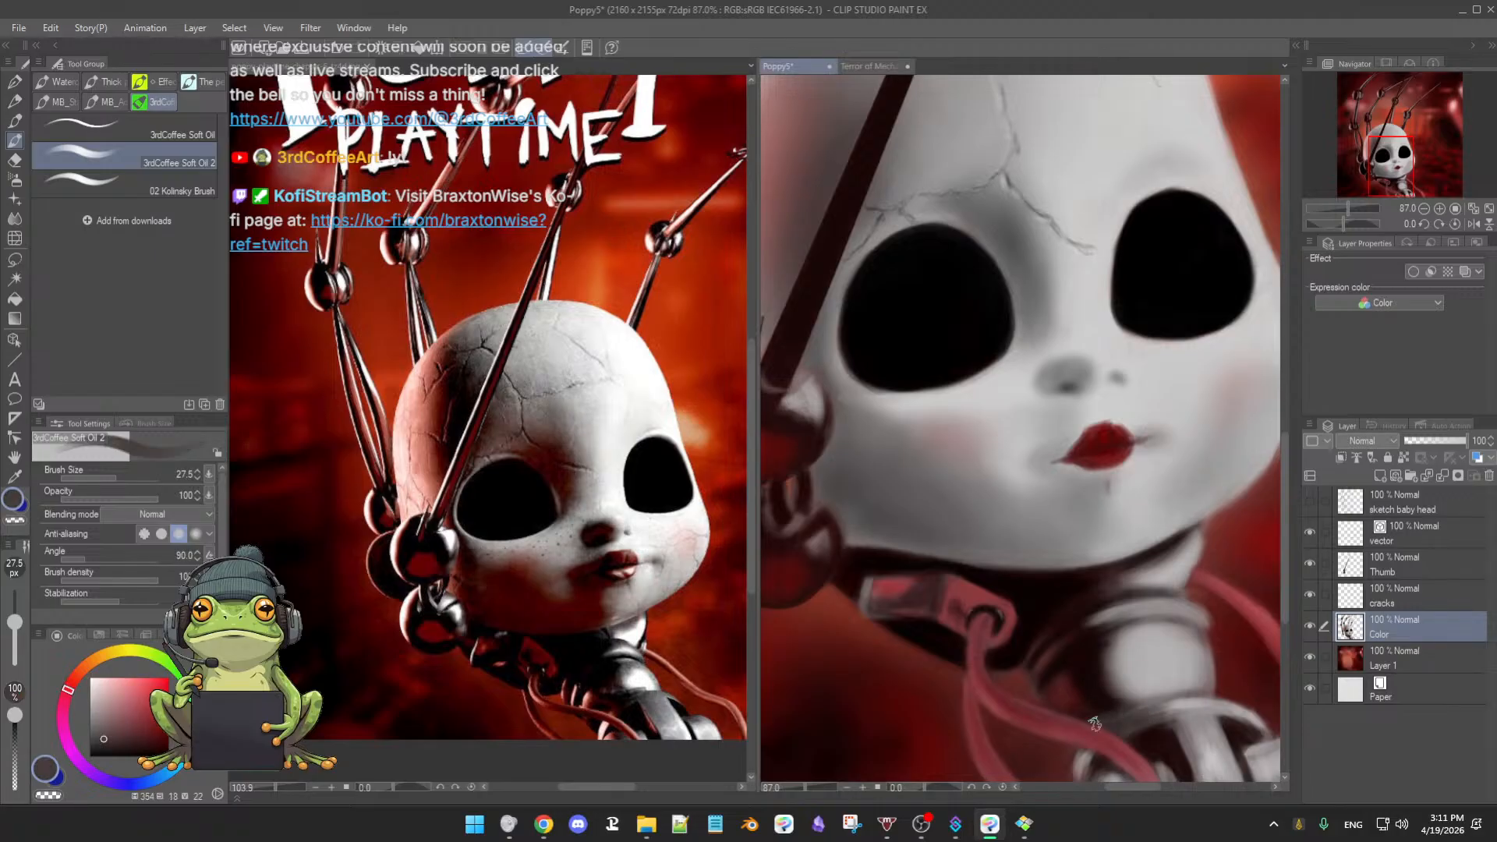
key(c)
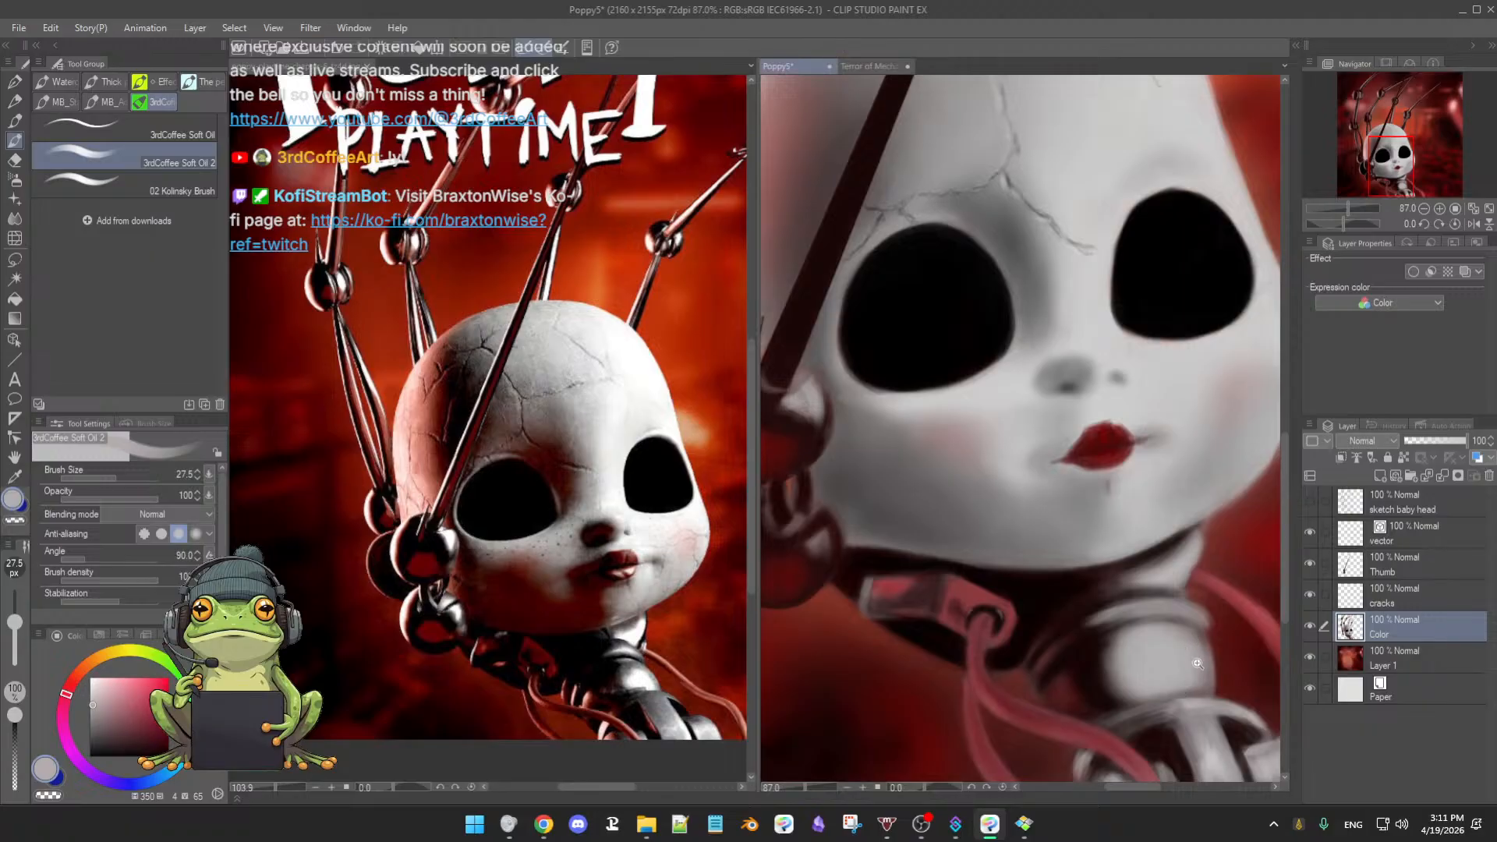
drag(1198, 663, 998, 773)
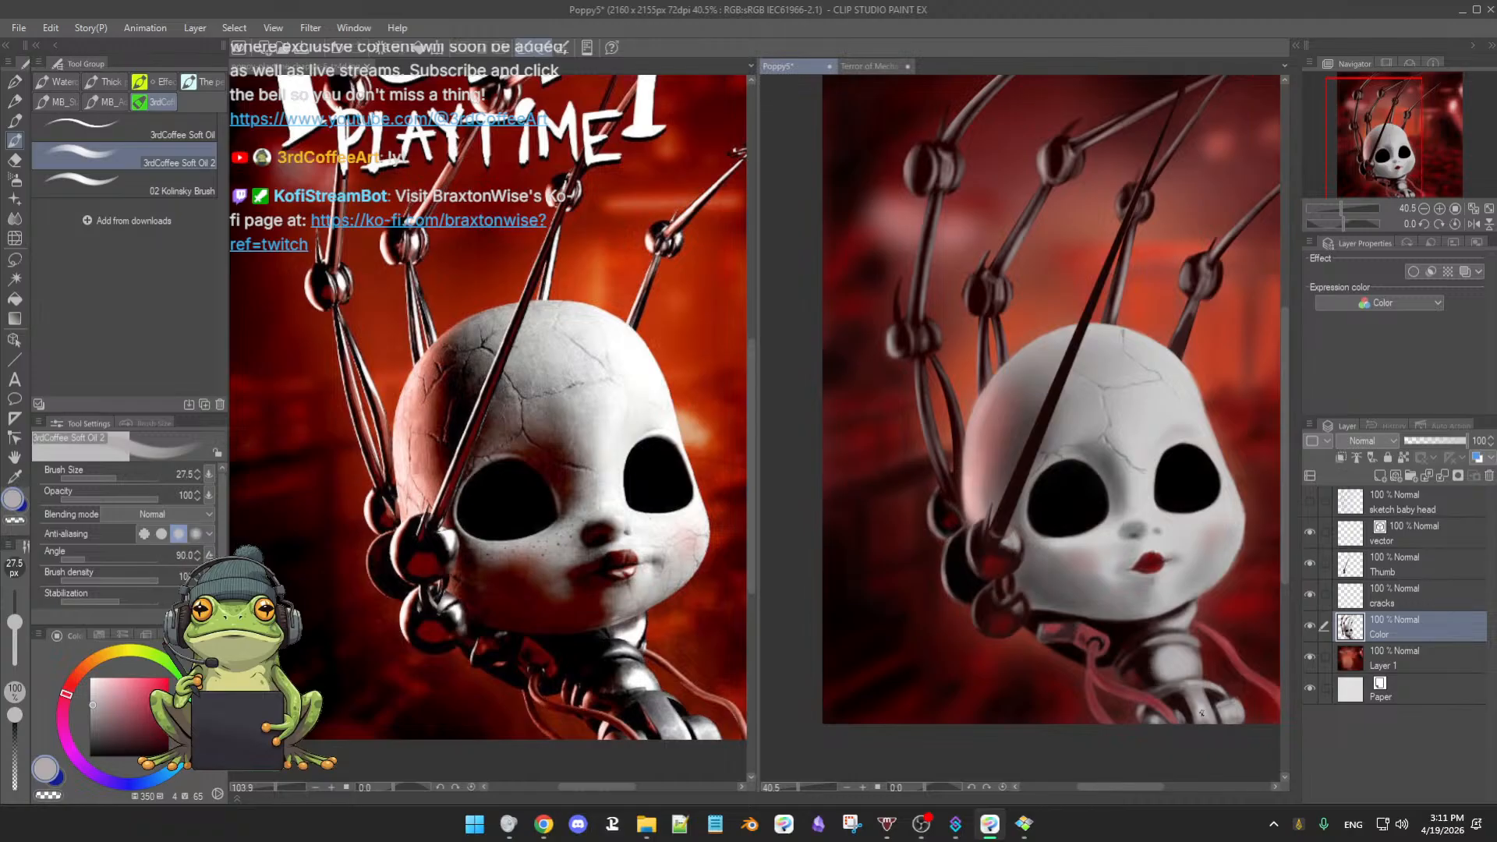
- Shrink the brush to about 20 and paint dark tones, greys and dark red into the neck joint
scroll(1176, 665, up, 5)
alt+click(1039, 562)
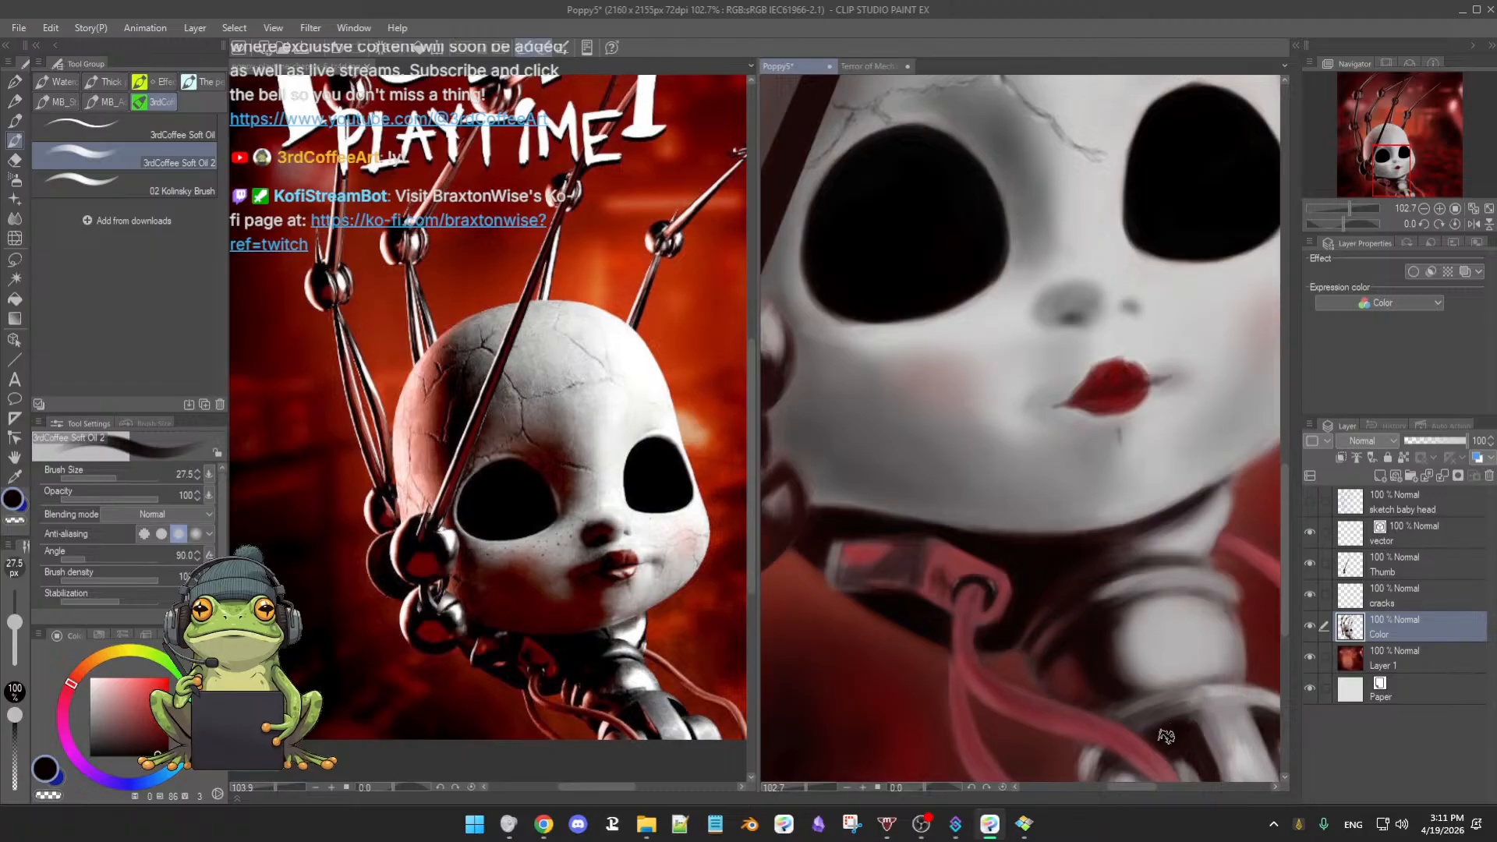
key(bracketright)
key(bracketleft)
scroll(1185, 686, down, 2)
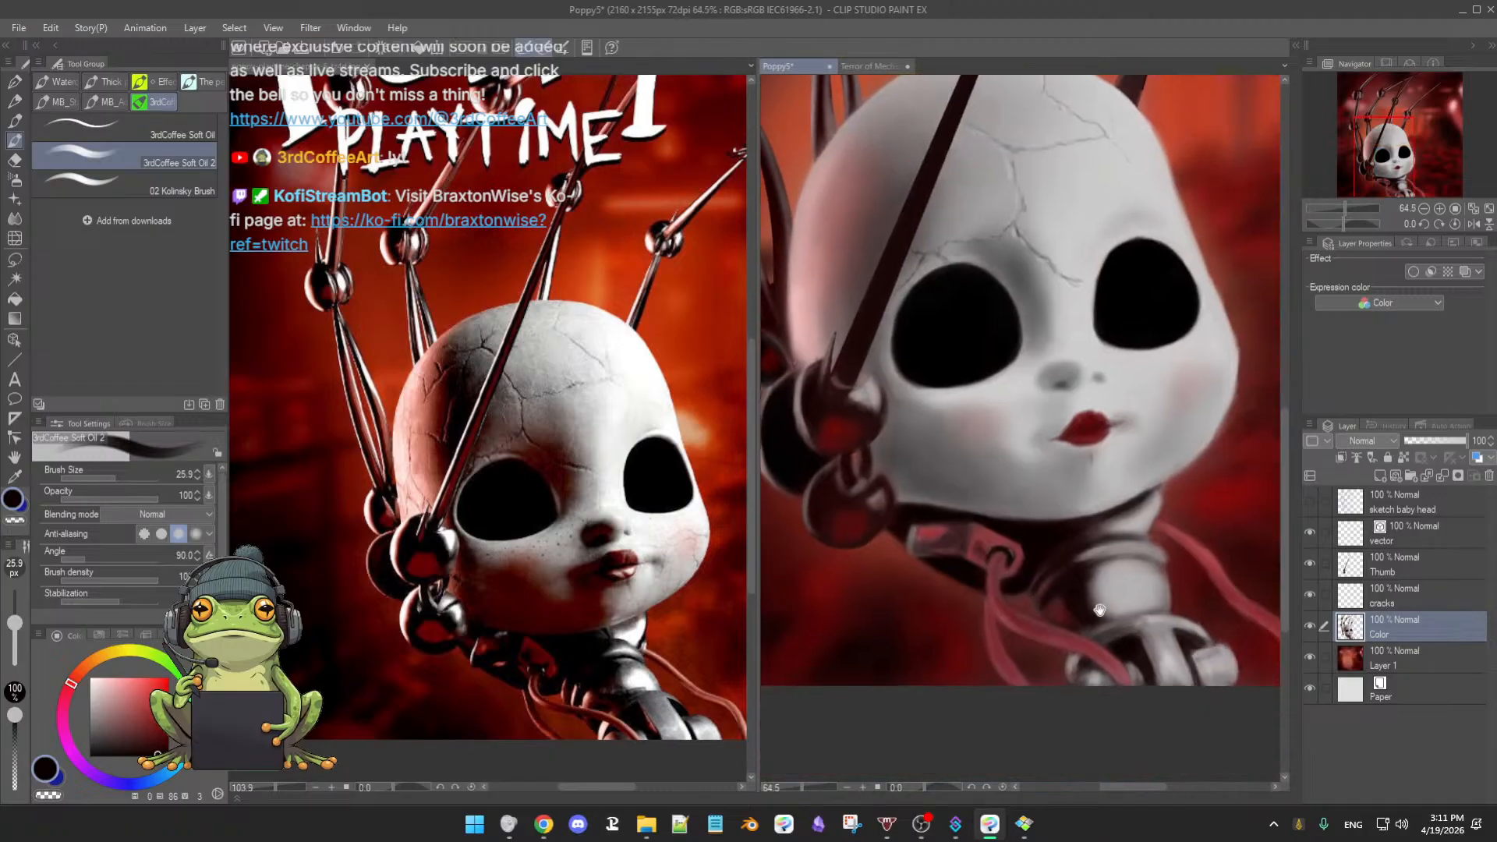
scroll(1182, 652, up, 2)
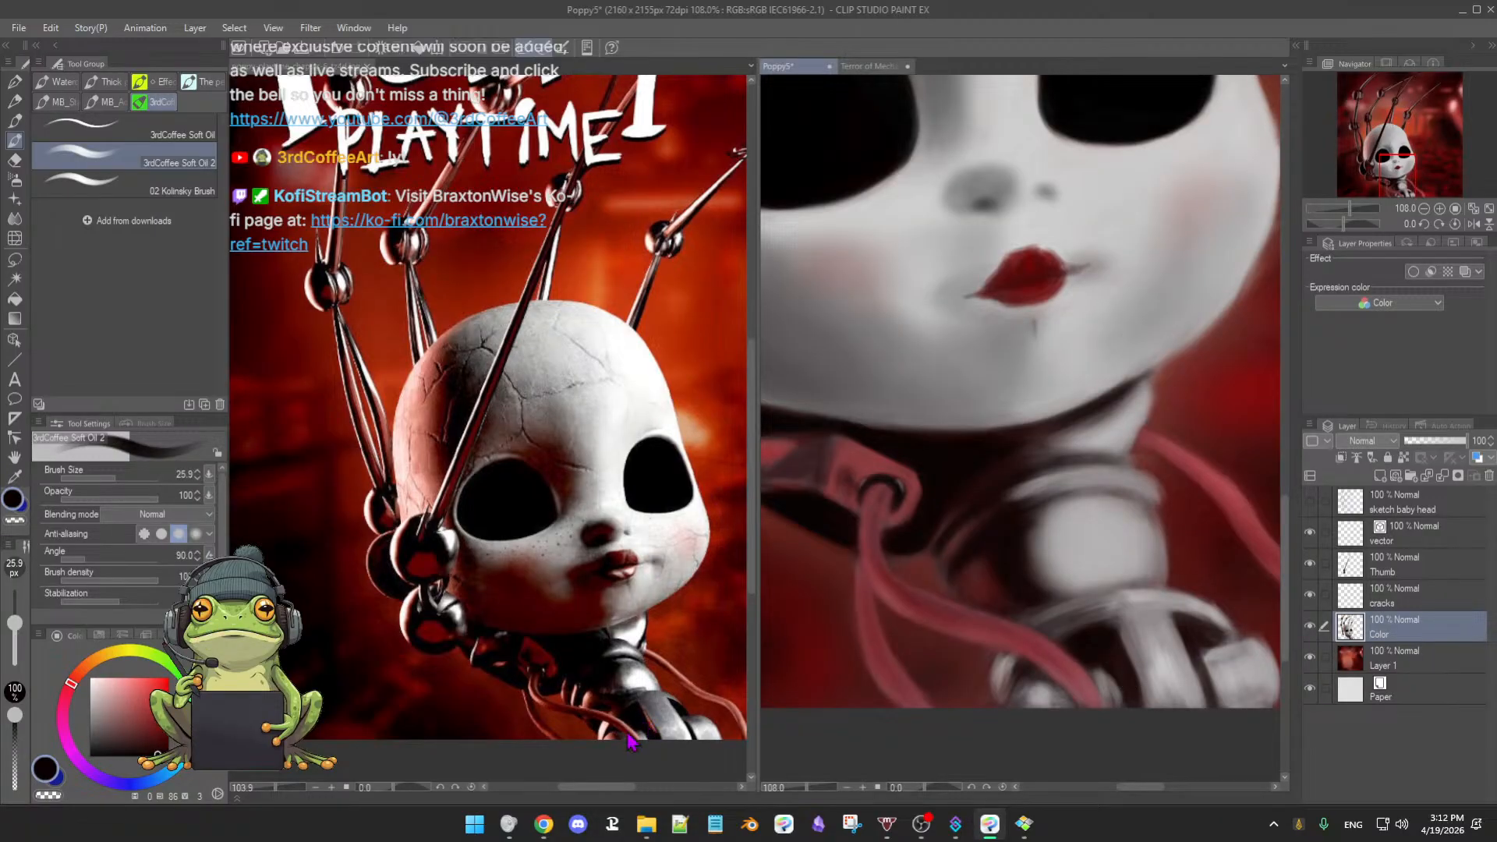
key(bracketleft)
alt+click(1122, 653)
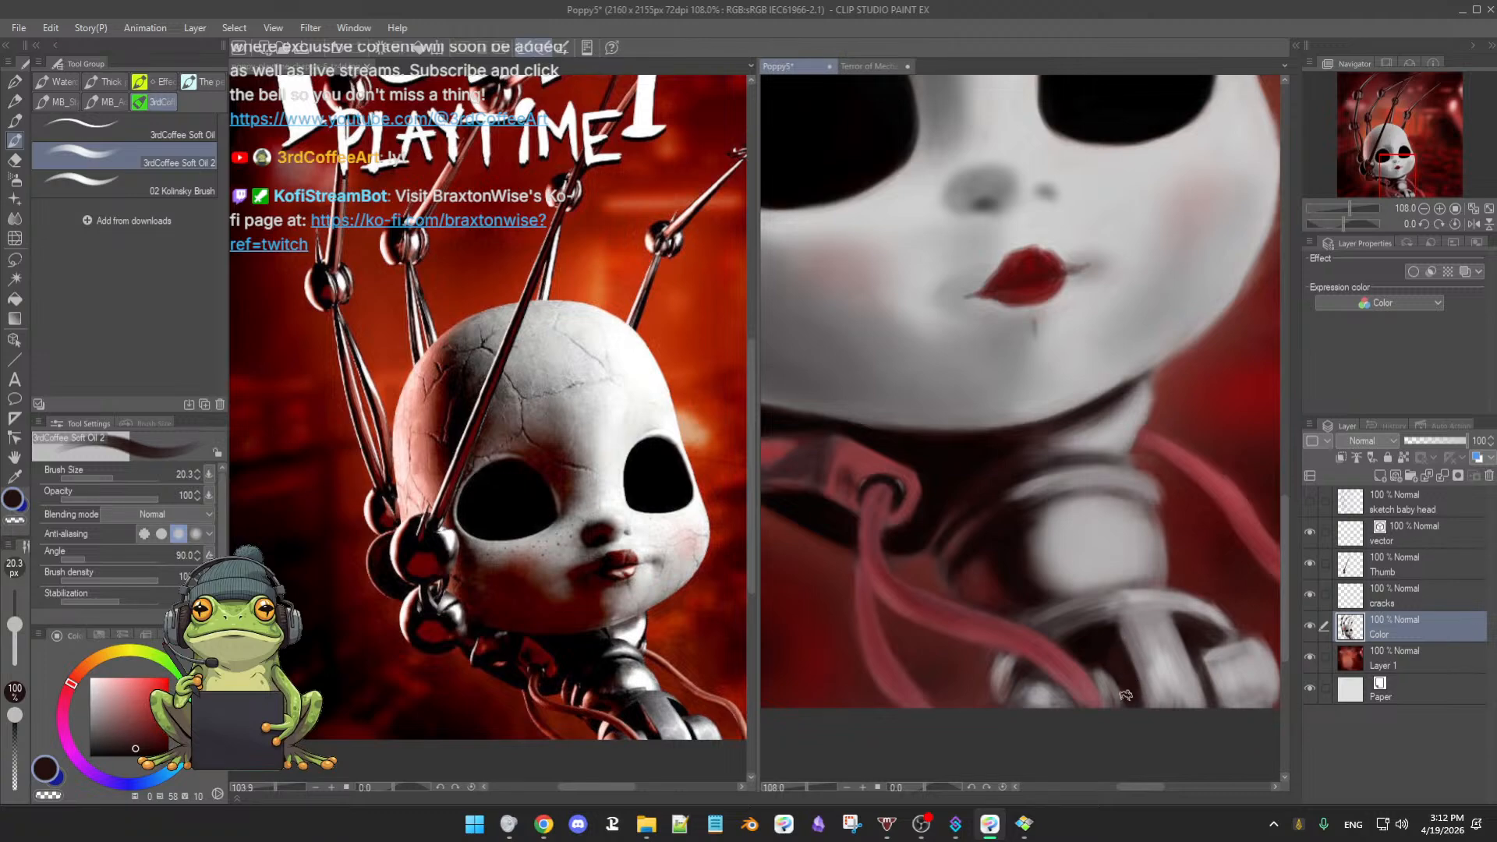
alt+click(1121, 683)
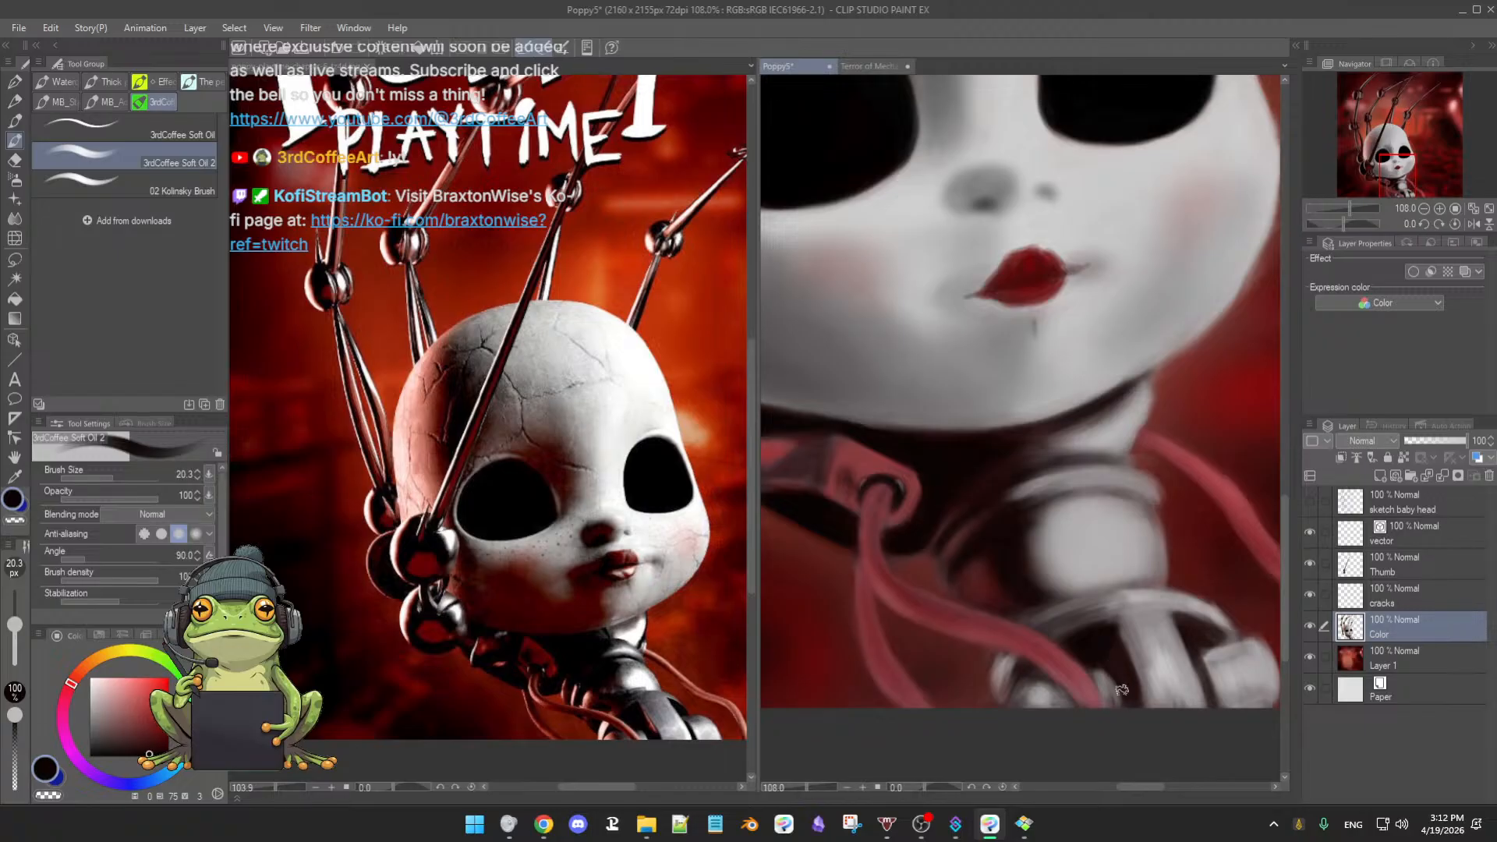
alt+click(1123, 615)
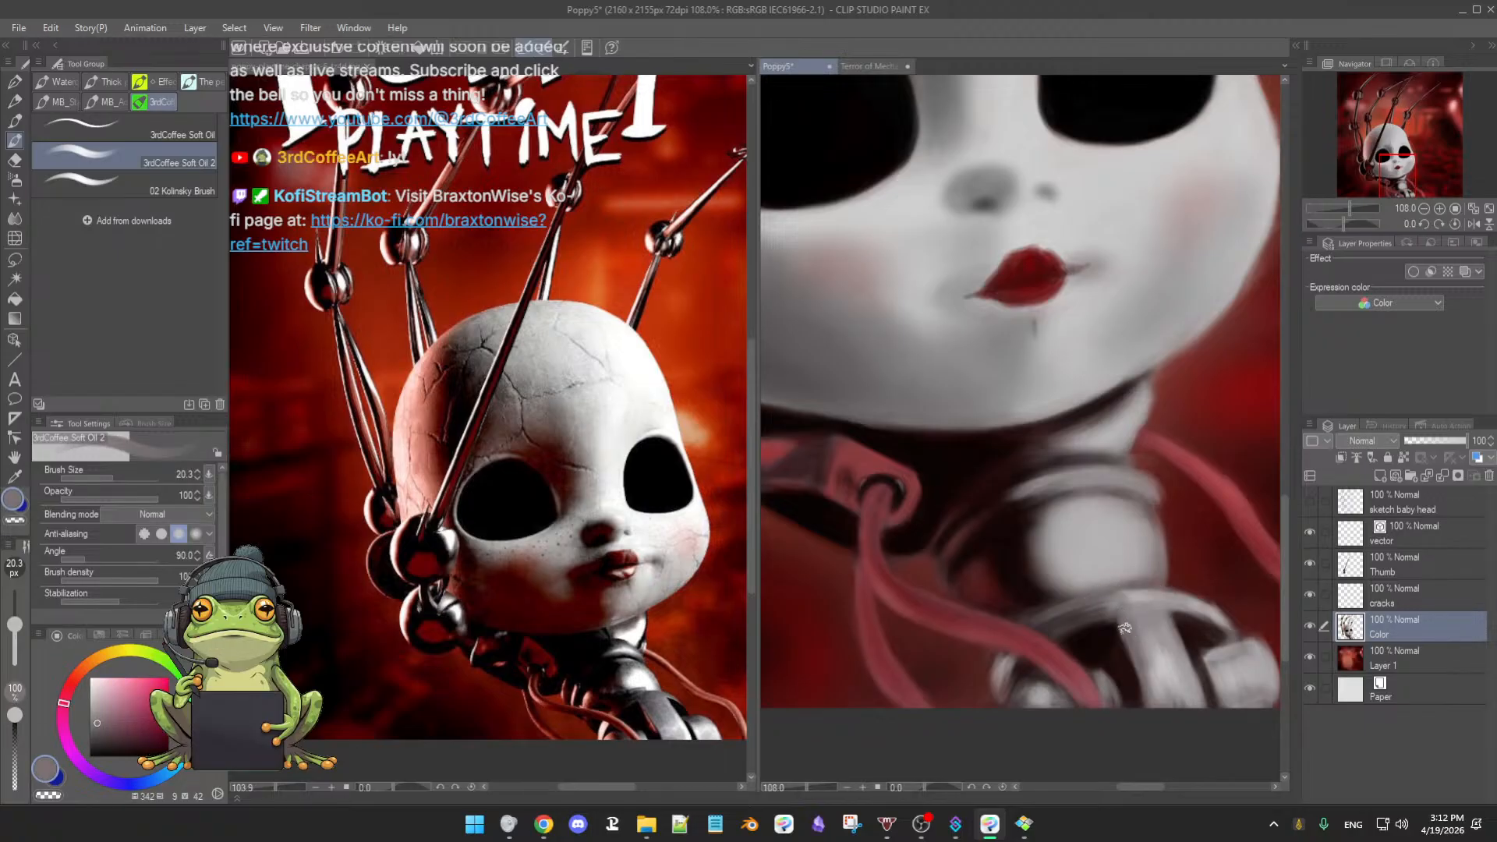
alt+click(1120, 610)
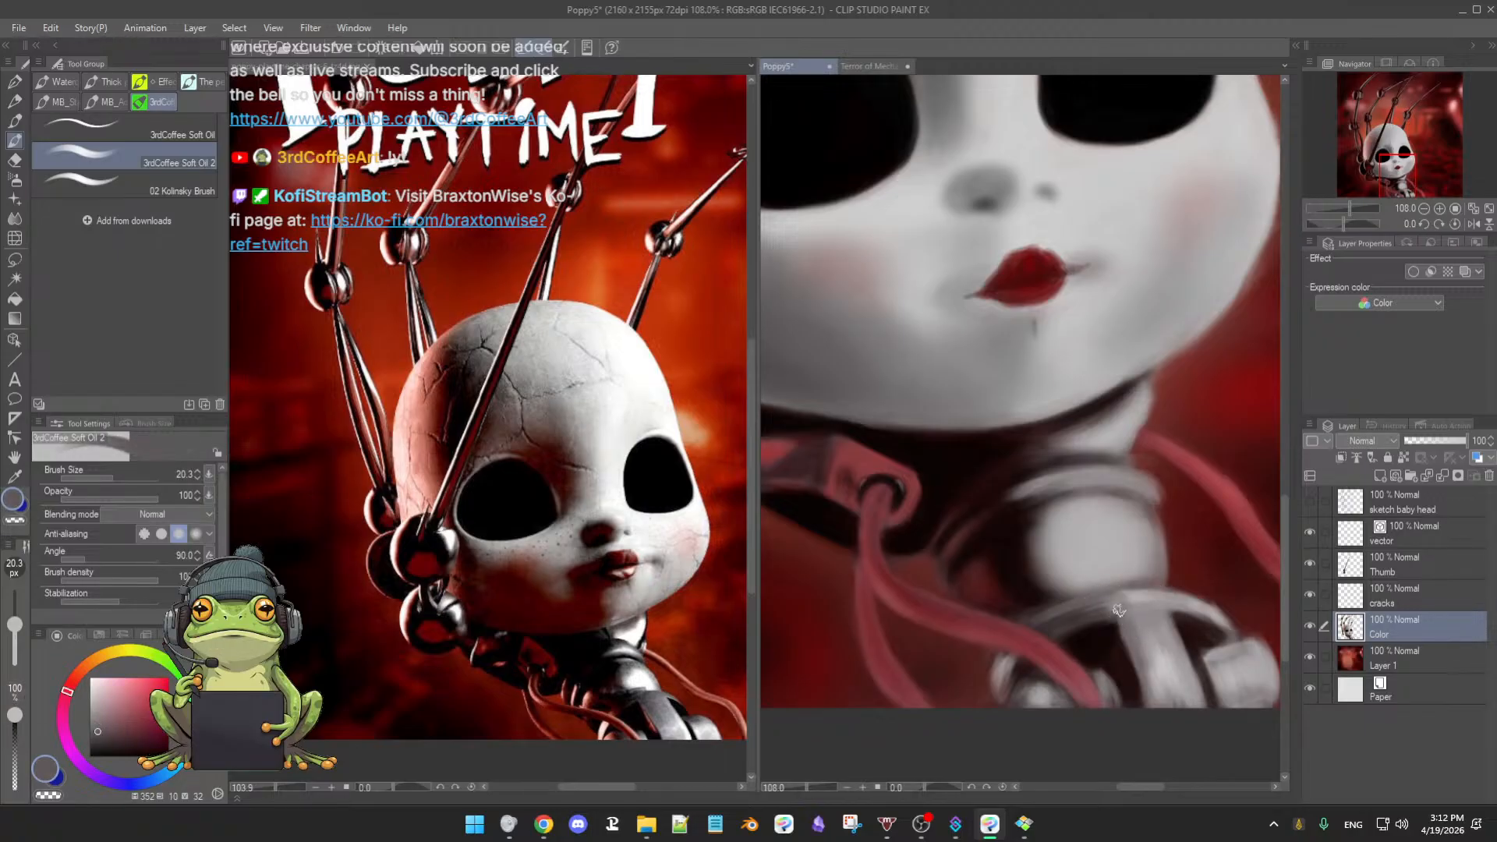
alt+click(1069, 626)
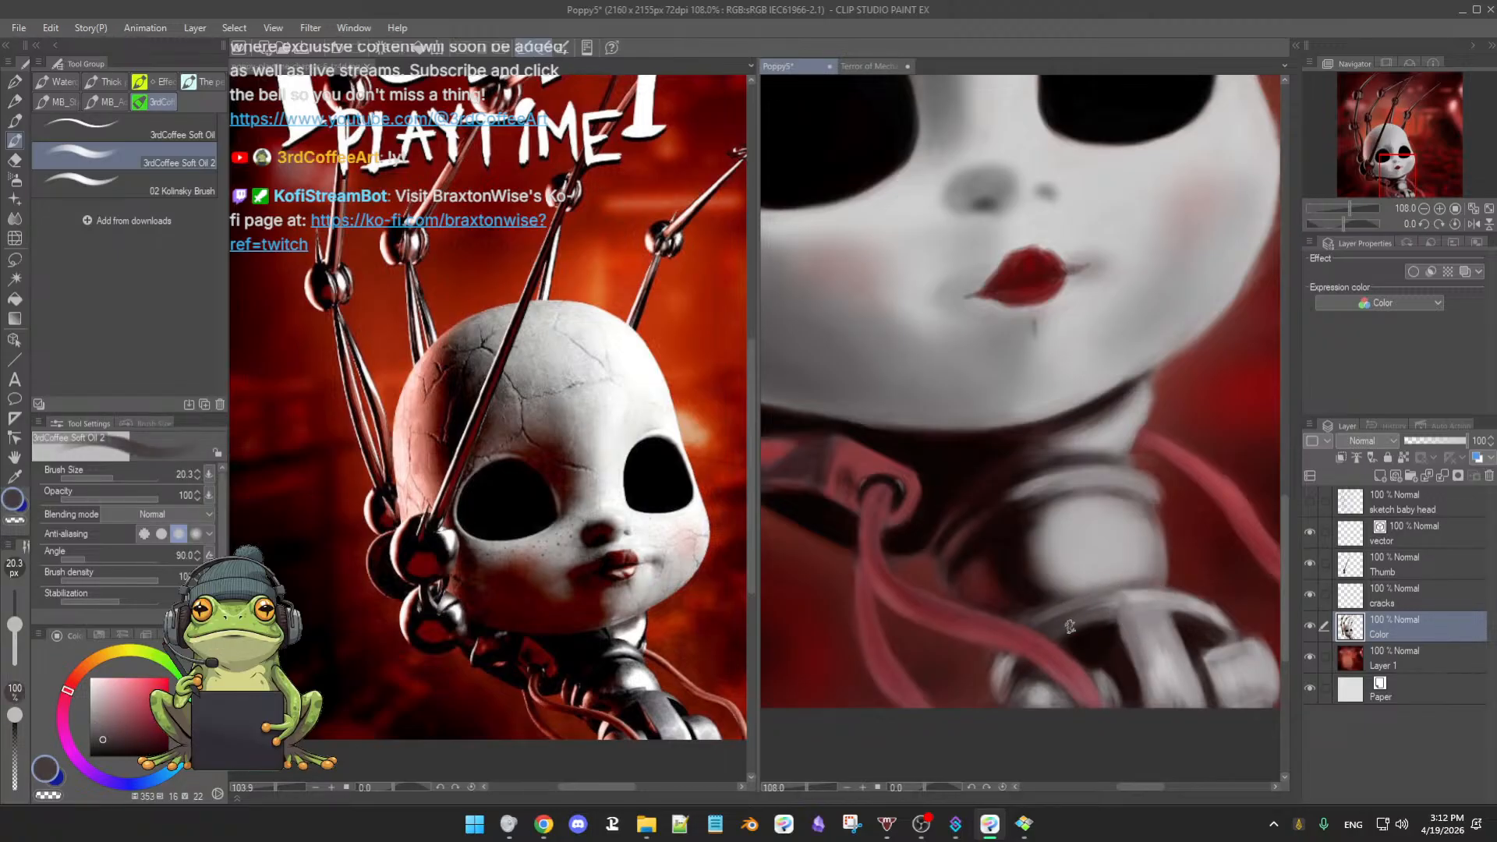
alt+click(1114, 618)
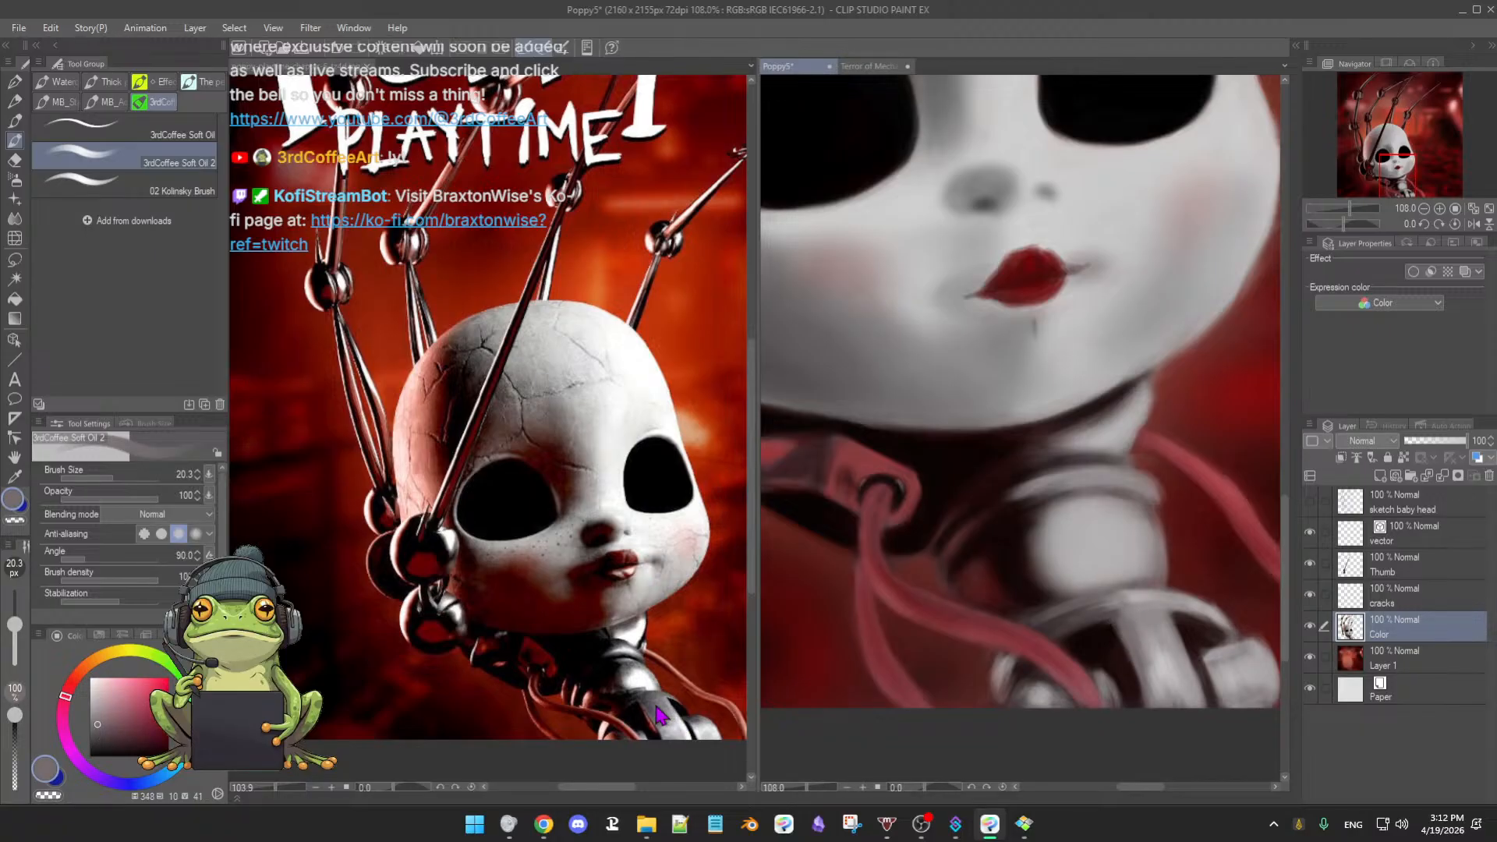
alt+click(987, 577)
- Brighten the dark red slightly, set the brush to 17.1, and add near-black and pale bluish grey
mouse_move(1146, 656)
ctrl+alt+mouse_down()
mouse_move(1127, 658)
mouse_move(1133, 672)
ctrl+alt+mouse_up()
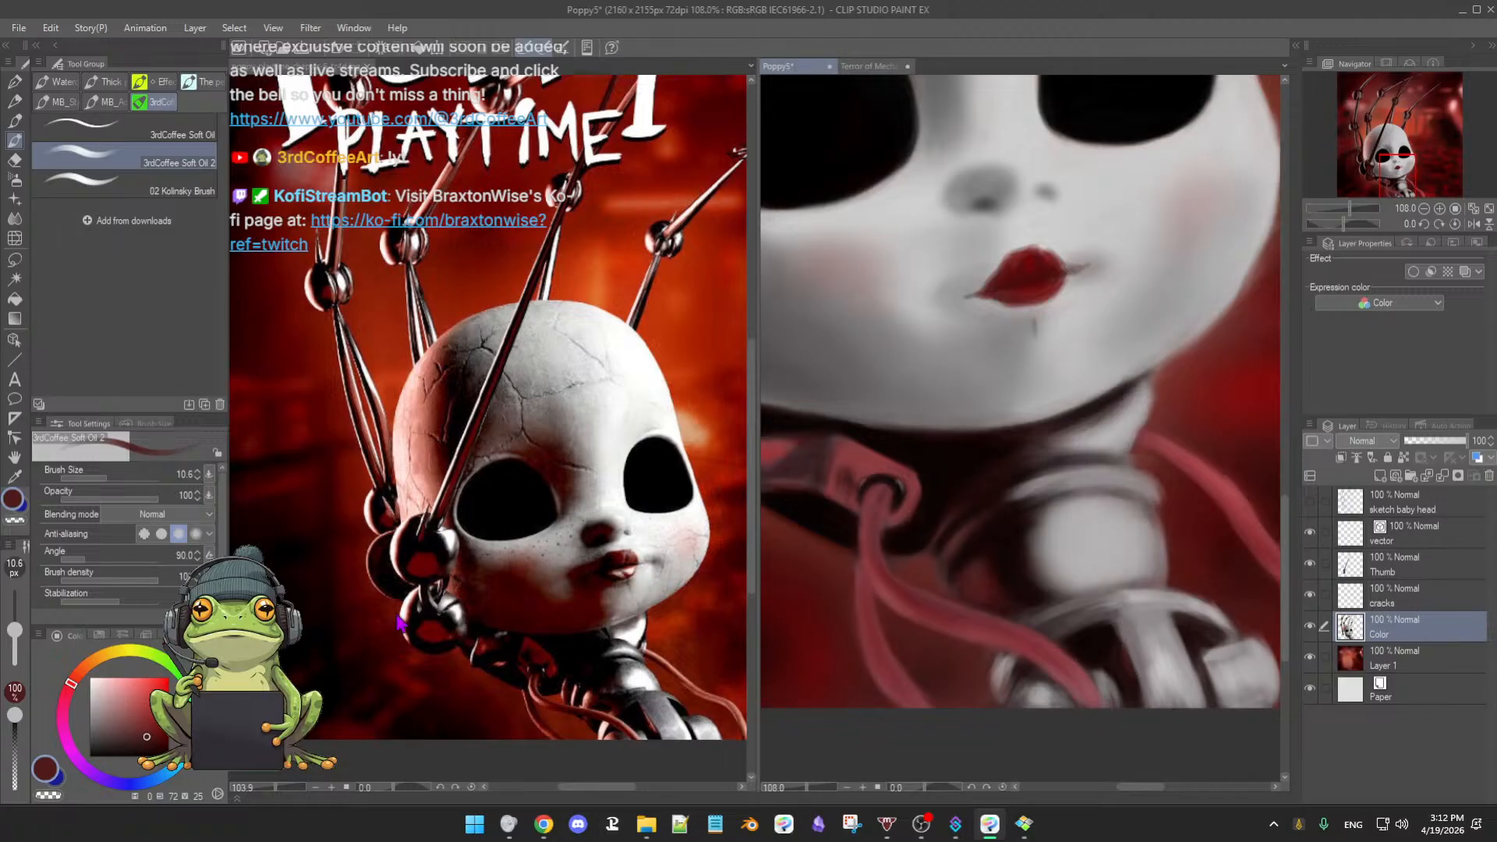
drag(147, 736, 147, 731)
key(])
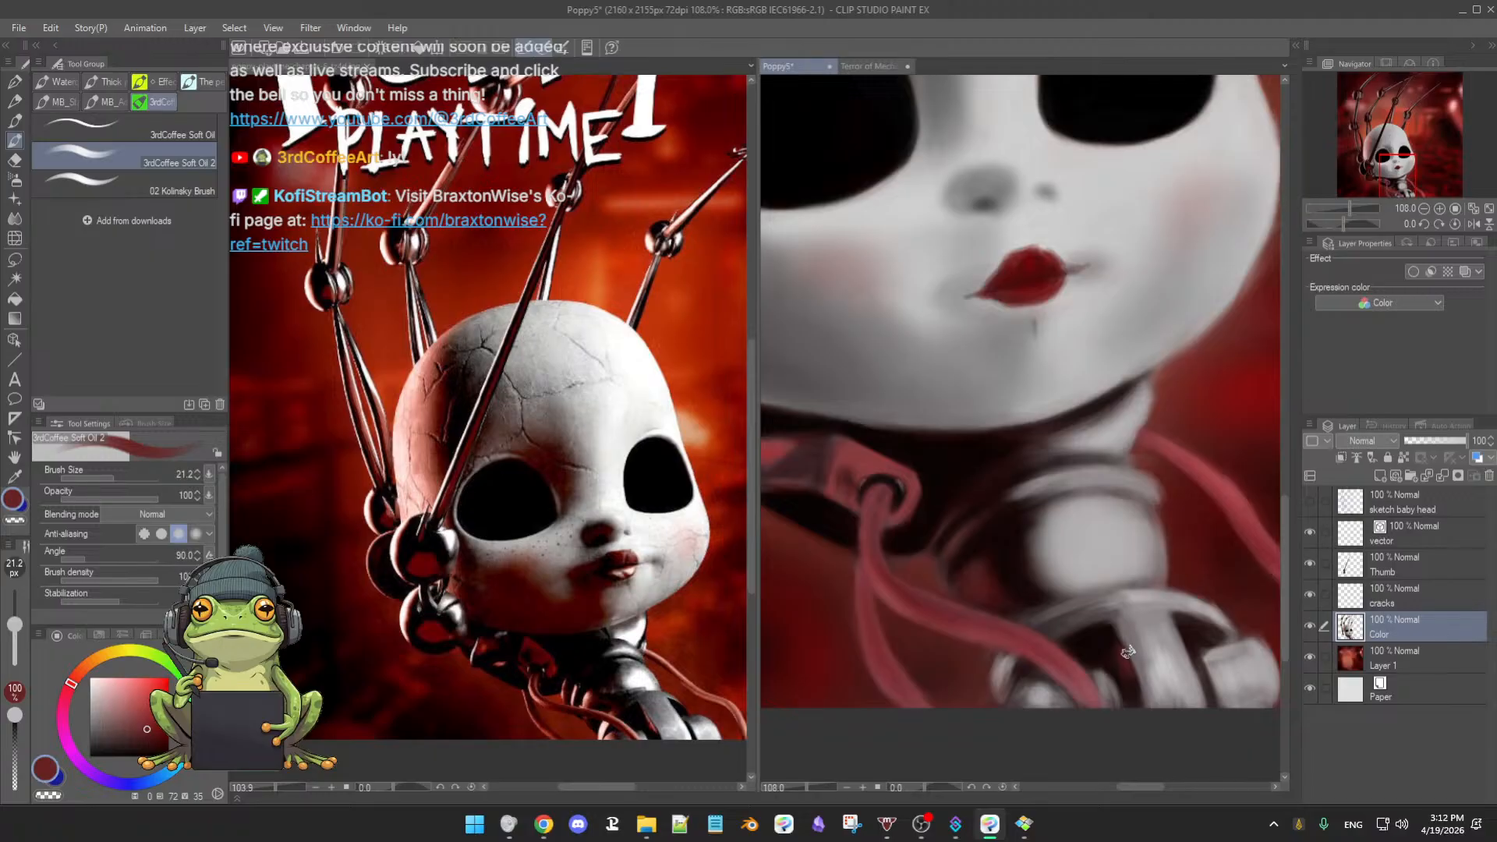
key(bracketleft)
alt+click(1105, 660)
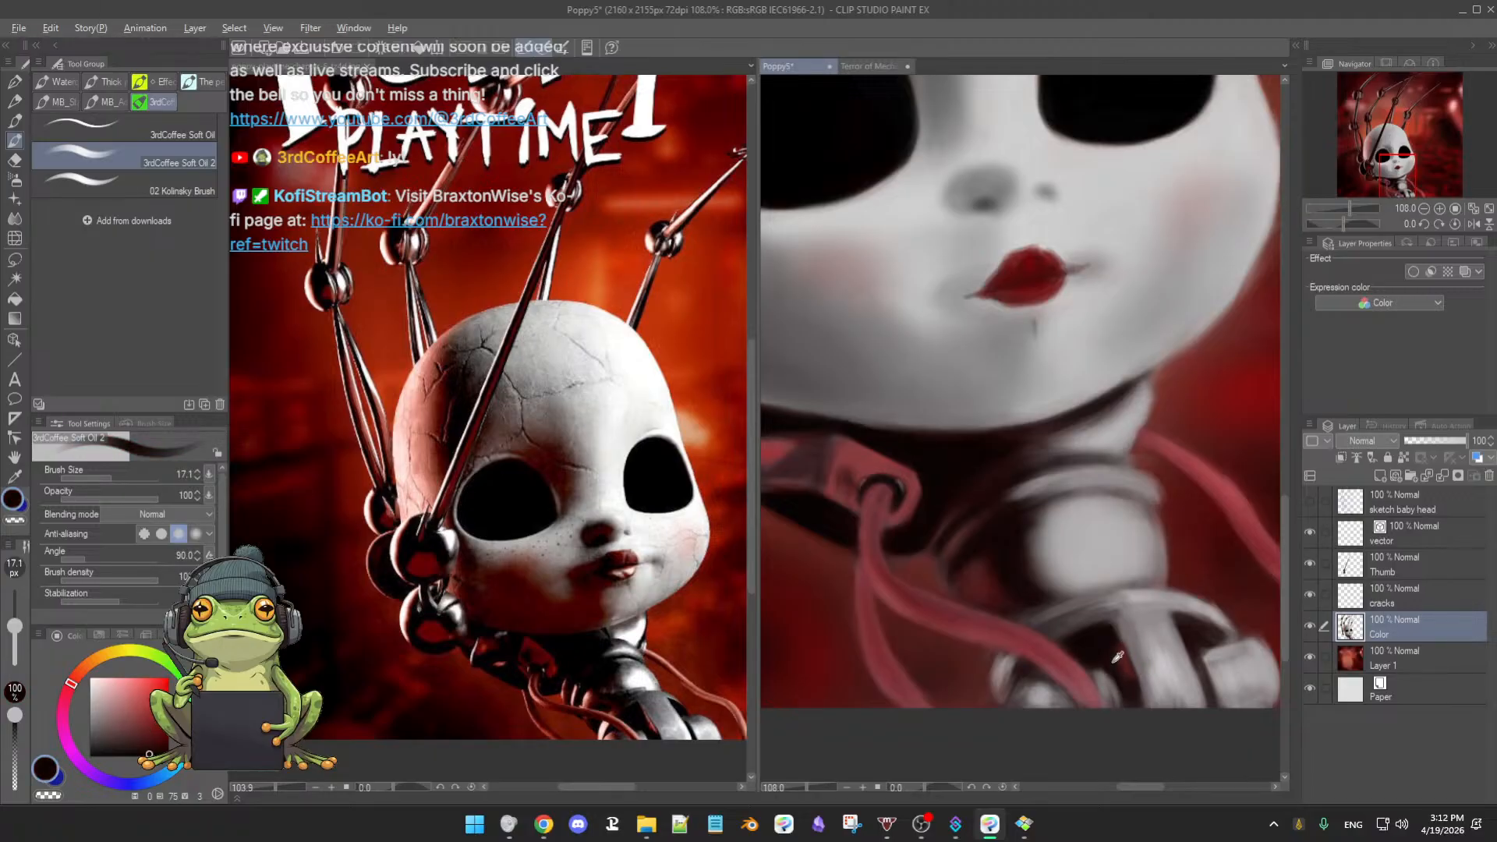
alt+click(1117, 655)
alt+click(1138, 633)
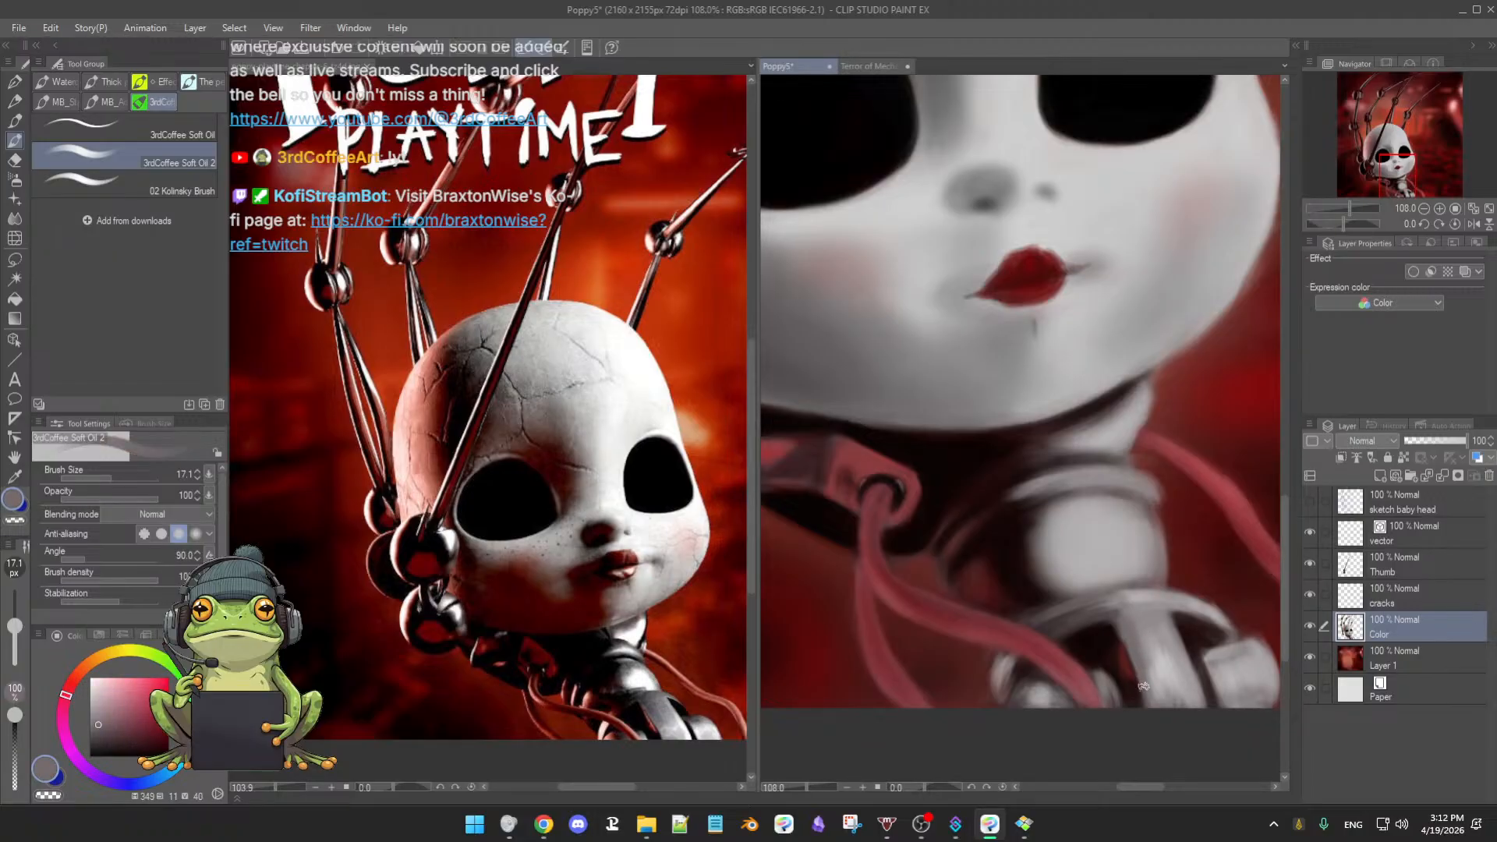
scroll(1172, 647, down, 2)
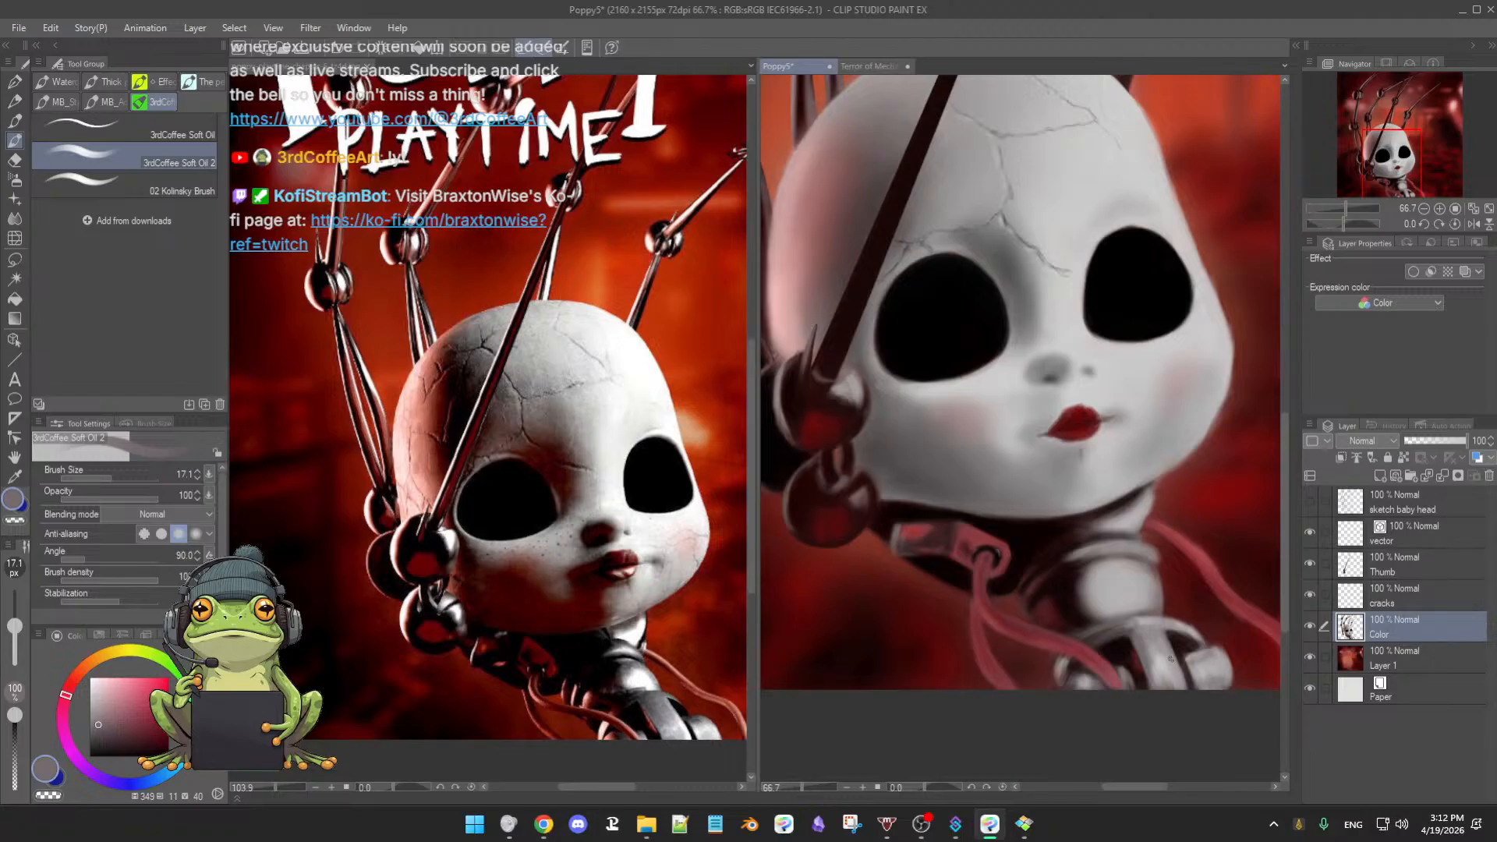
- Eyedrop near-black and light grey, and erase the joint block's upper-right edge
scroll(1156, 693, up, 1)
scroll(1060, 706, up, 2)
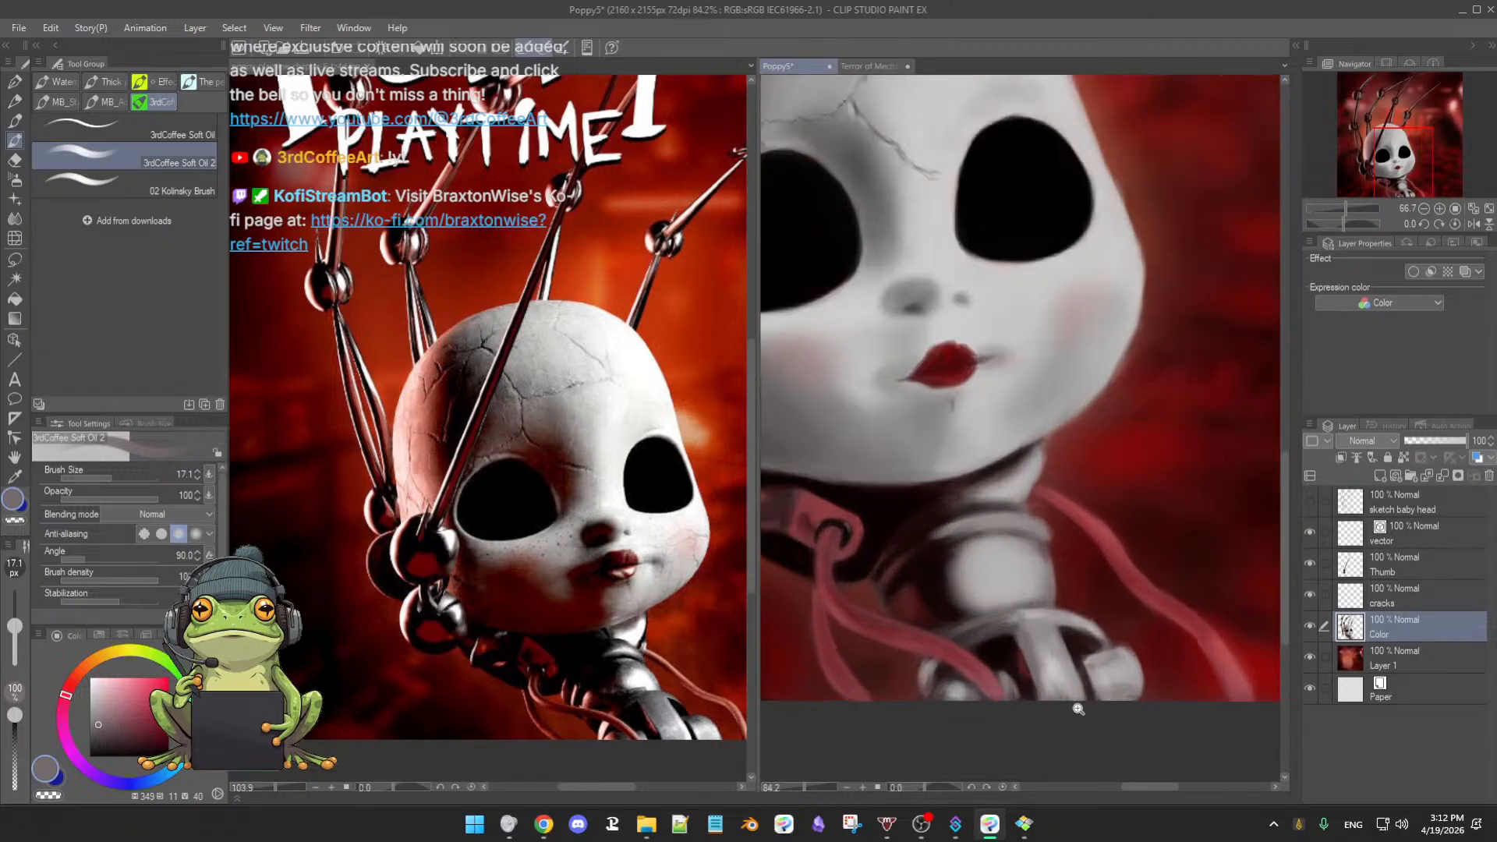
alt+click(1104, 618)
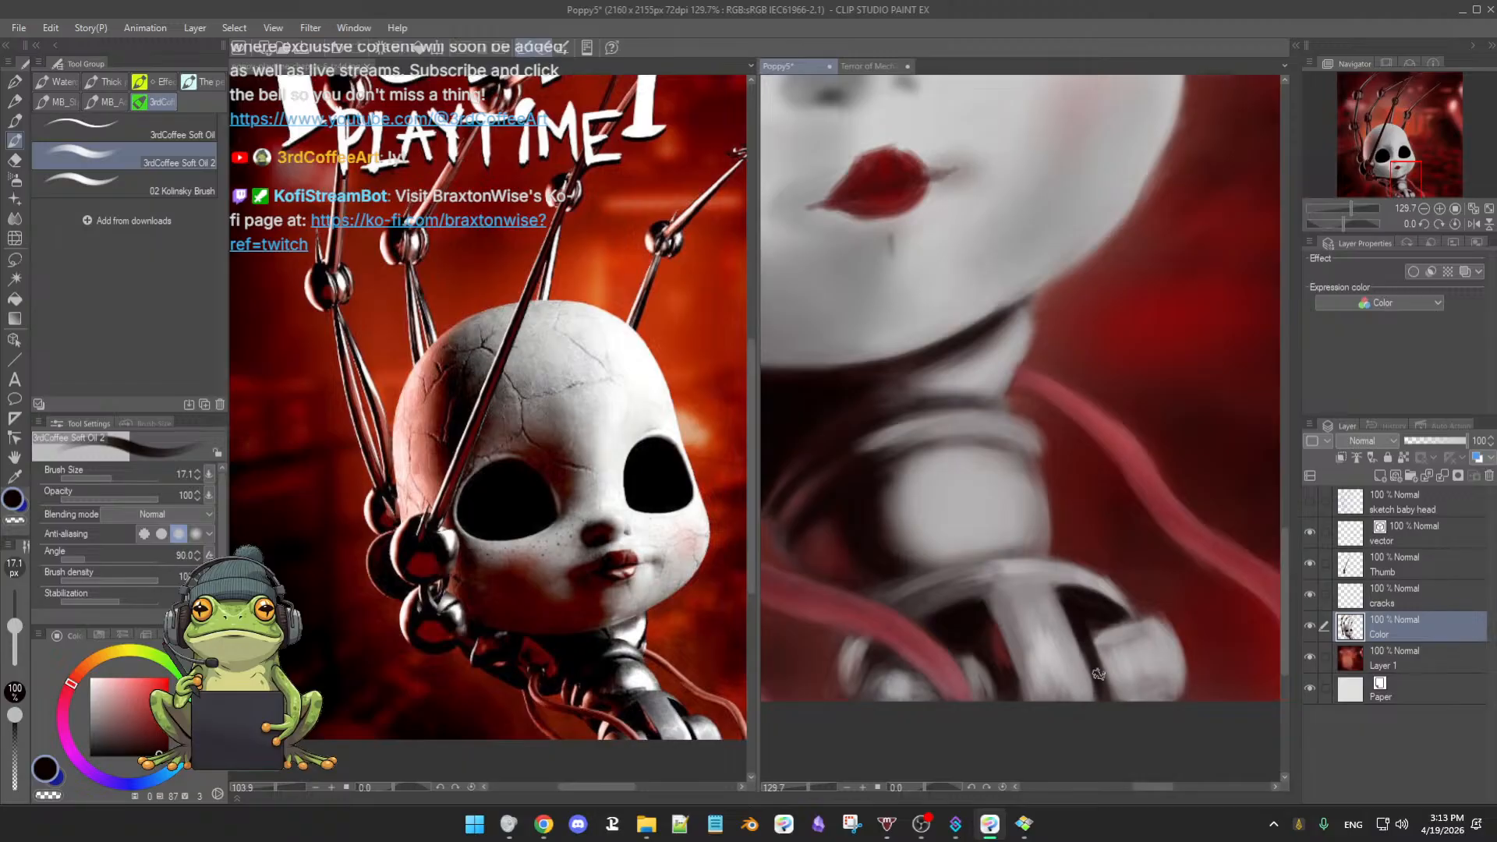
alt+click(1093, 635)
alt+click(1093, 621)
alt+click(1109, 639)
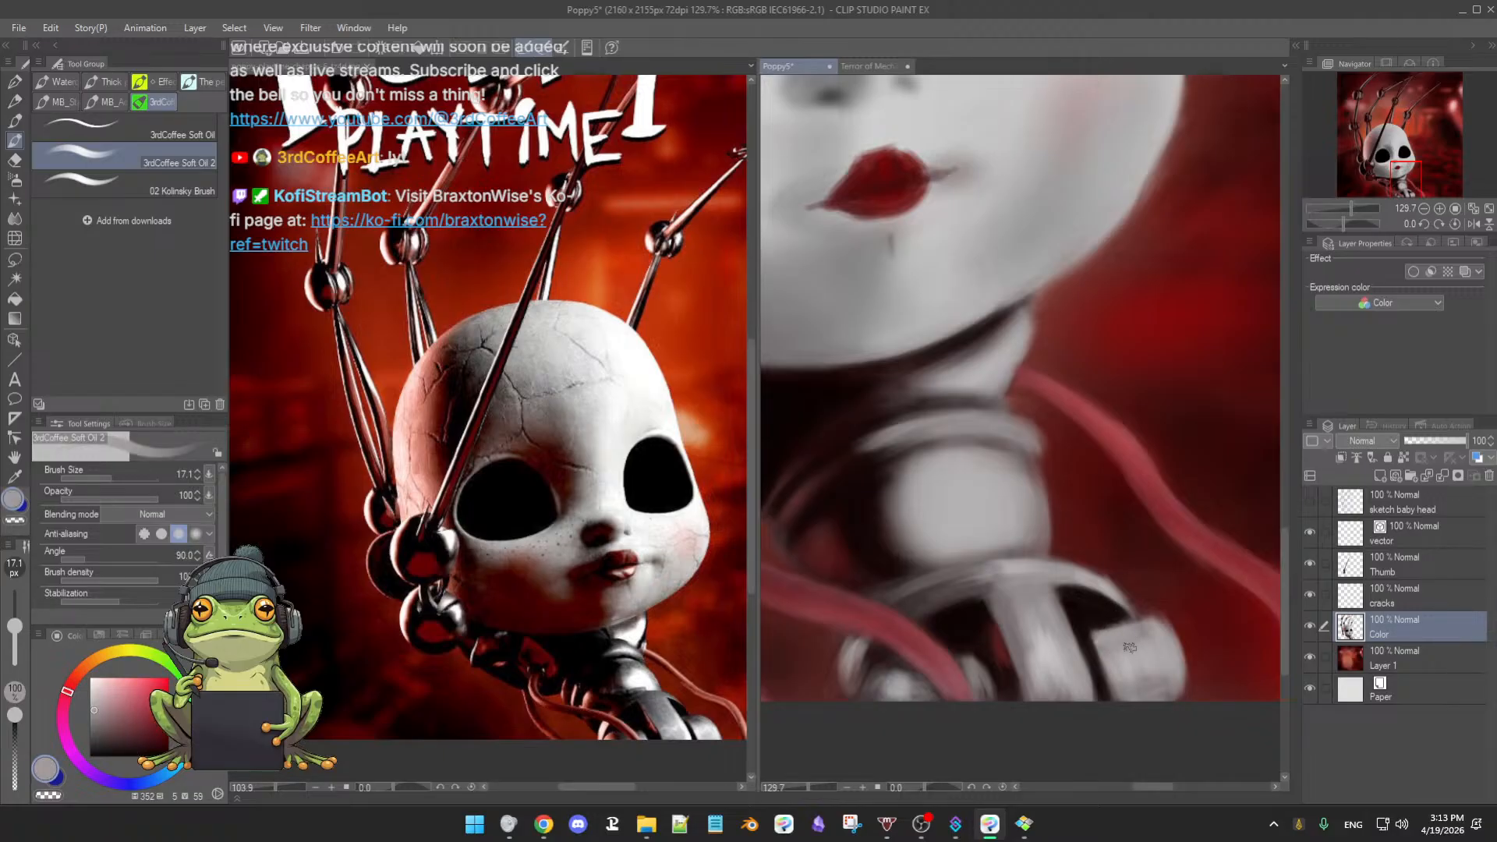
key(e)
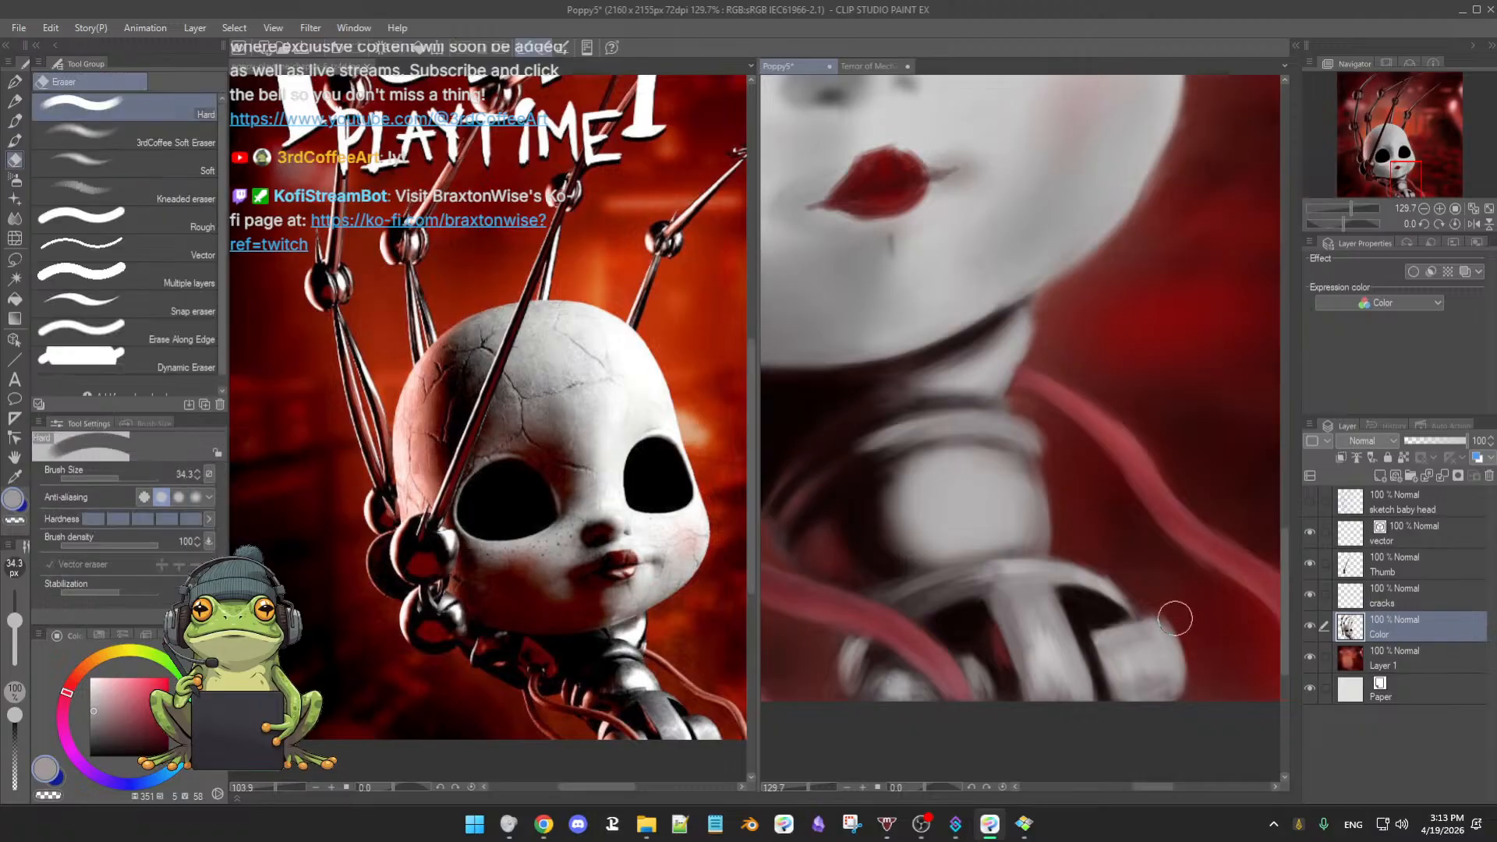
drag(1176, 615, 1166, 607)
key(b)
- Soften the joint's top-left corner with the Soft Eraser at about 12 px
key(r)
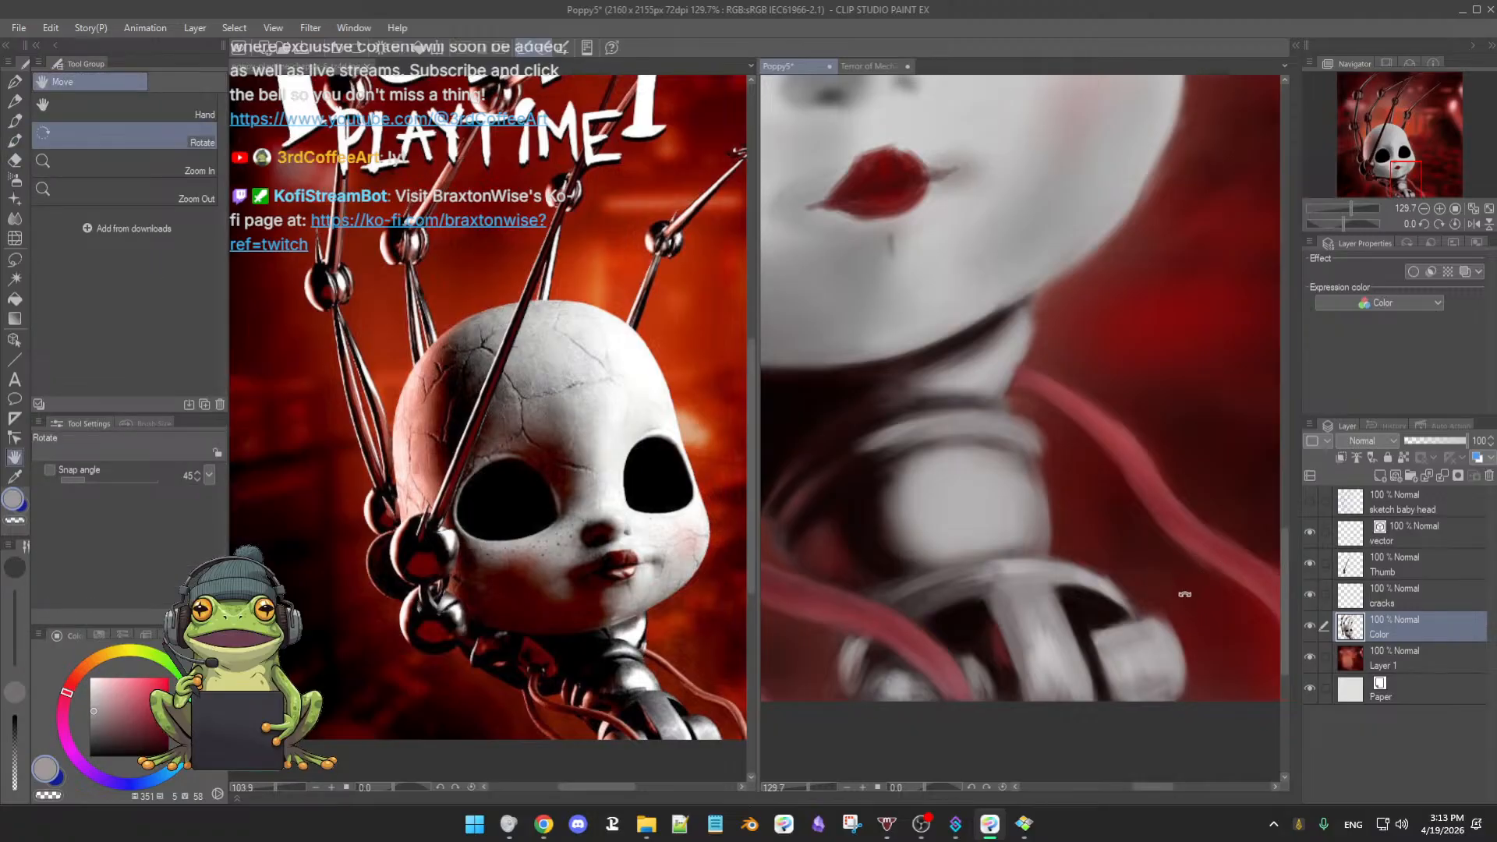
key(b)
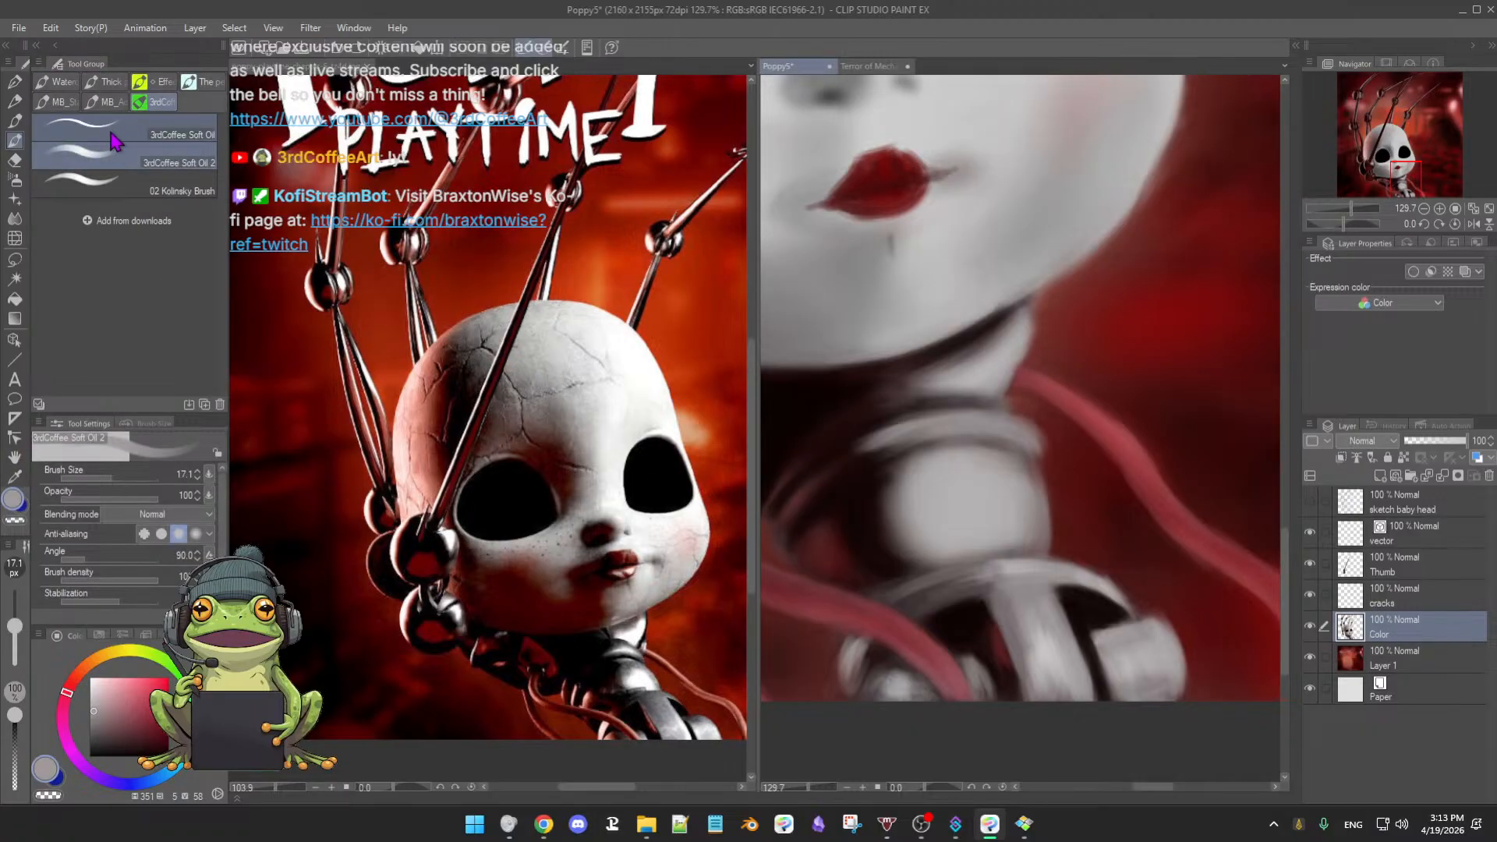
key(b)
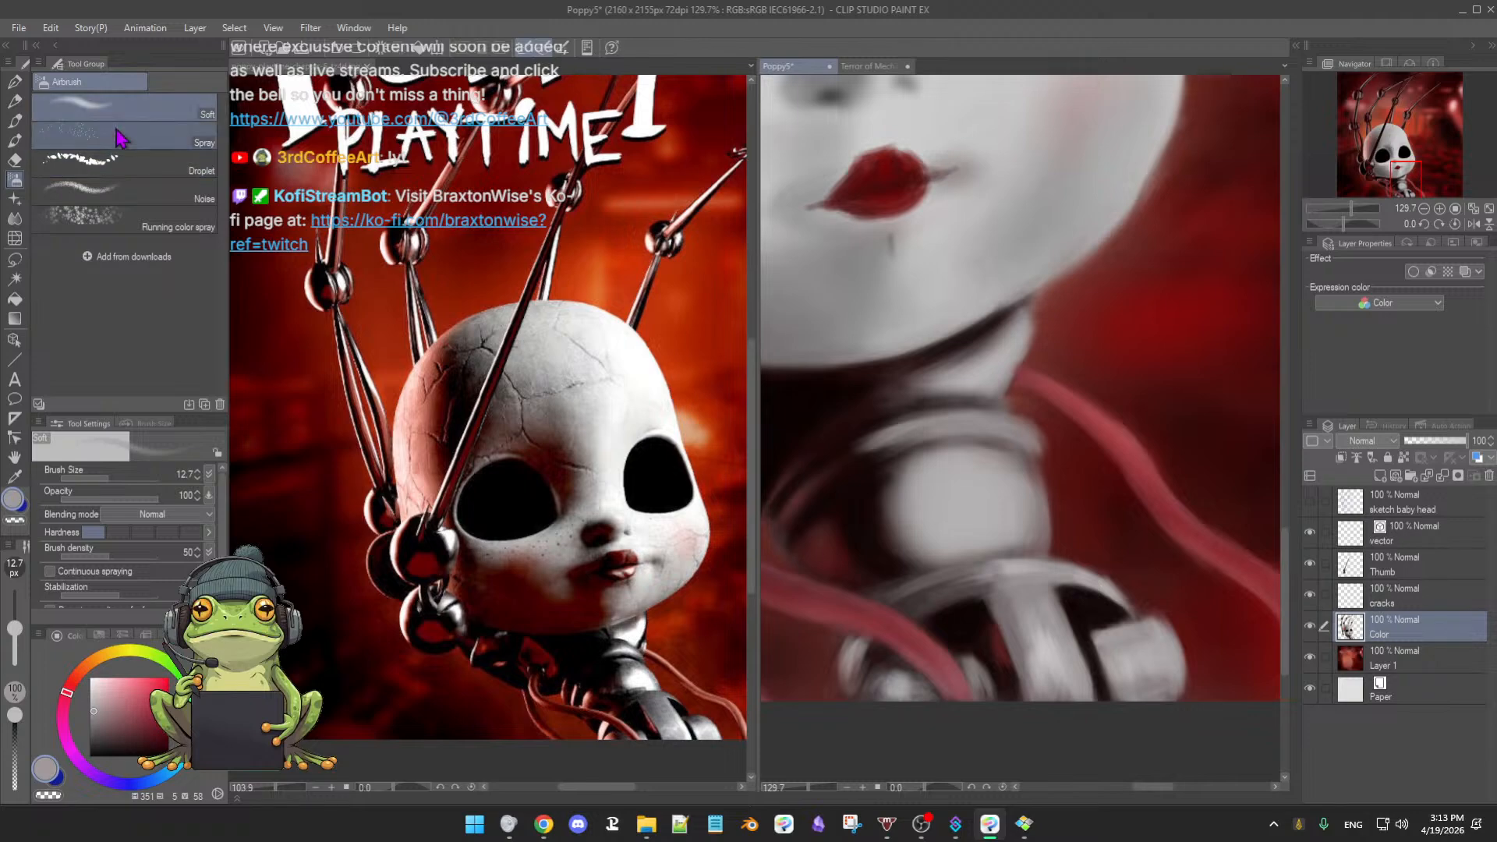
key(e)
click(102, 139)
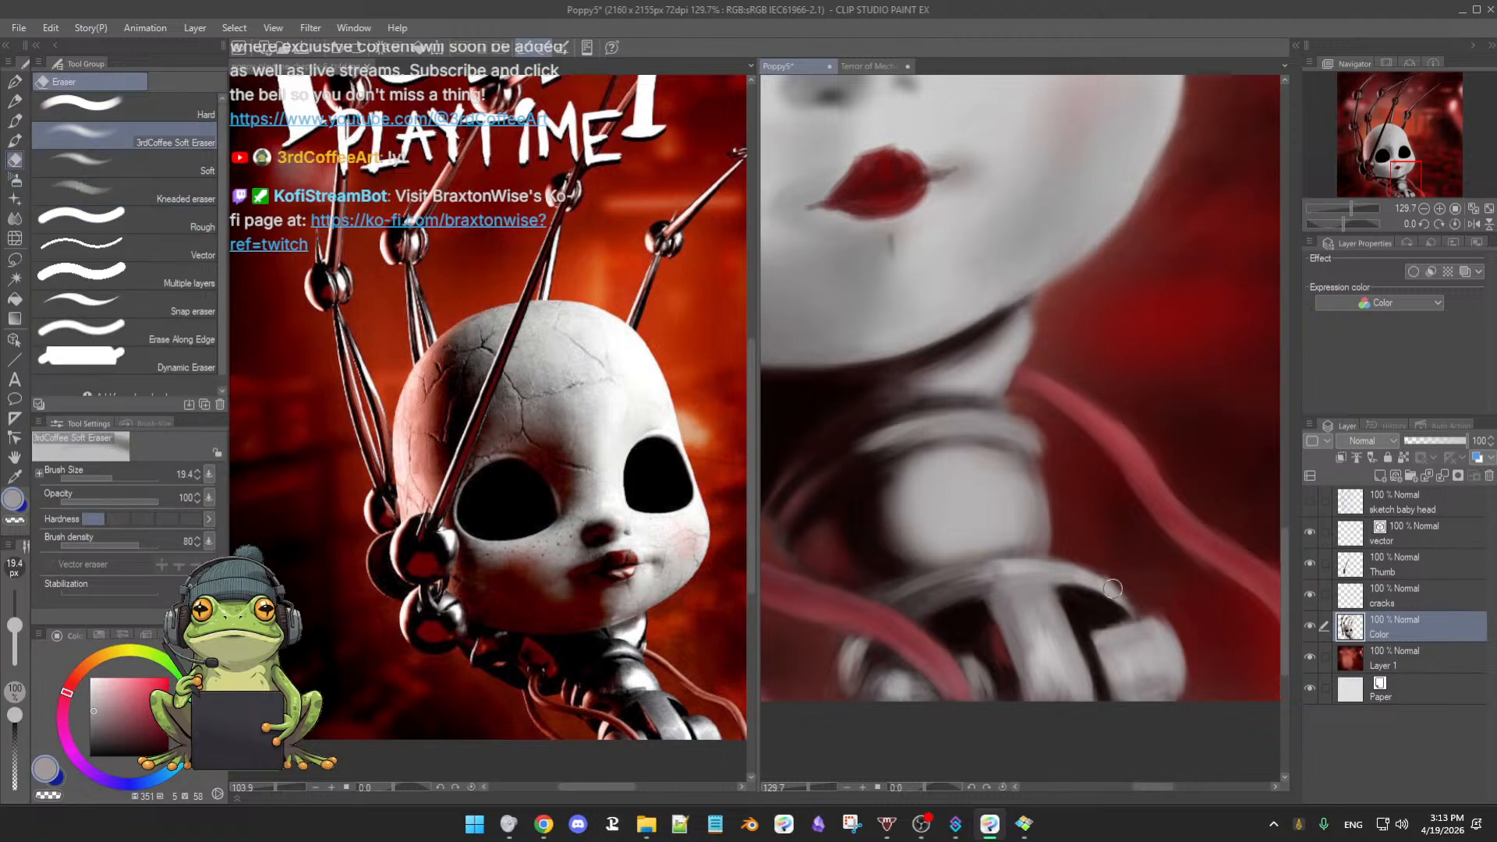
key([)
key([)
drag(1153, 605, 1143, 610)
- Set the soft oil brush to 12.2 with near-black paint and zoom out to the whole head
alt+click(1165, 629)
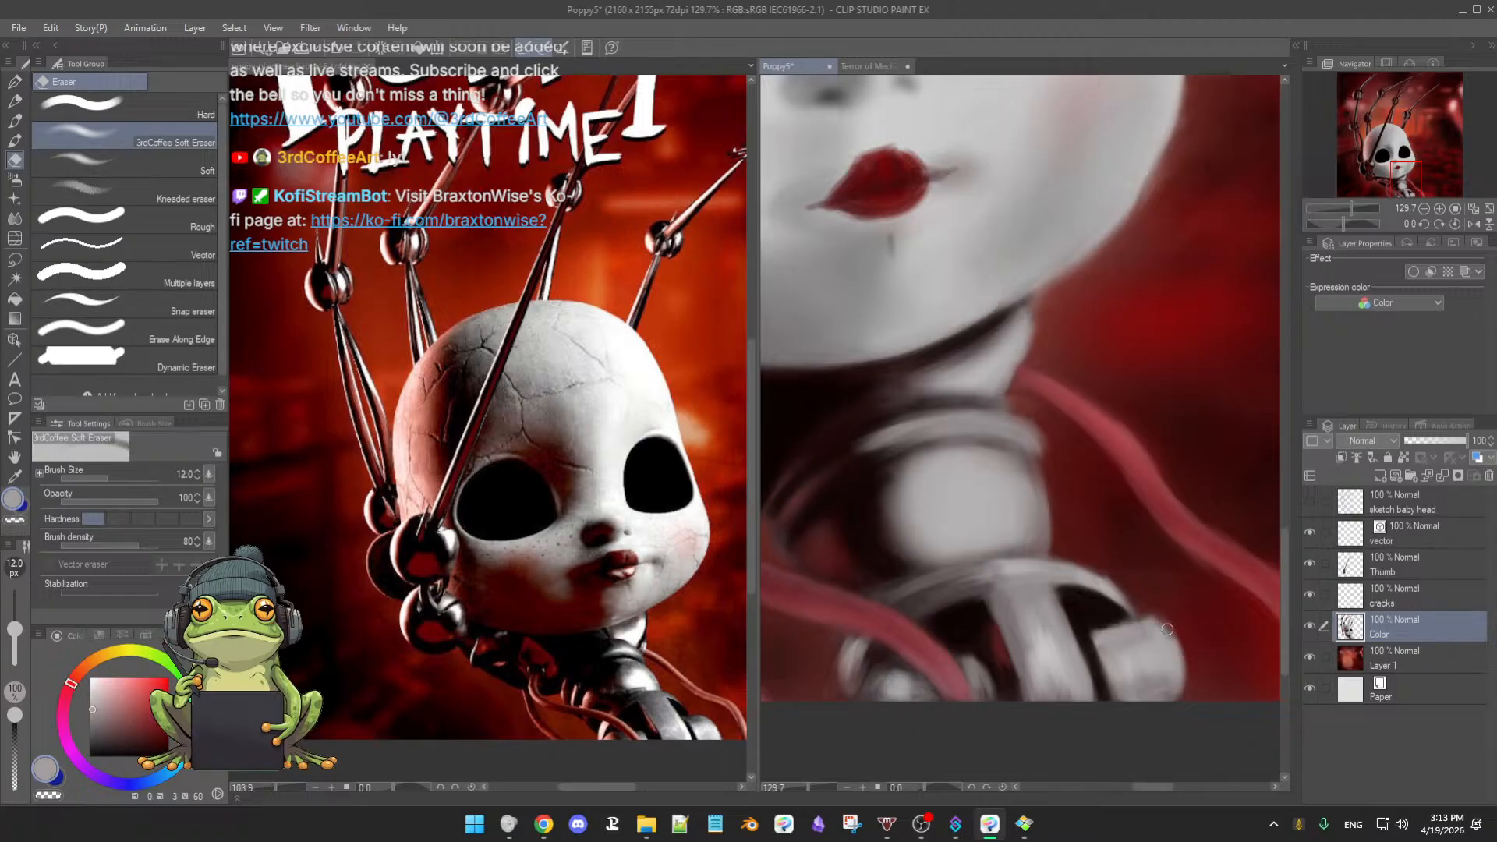
key(b)
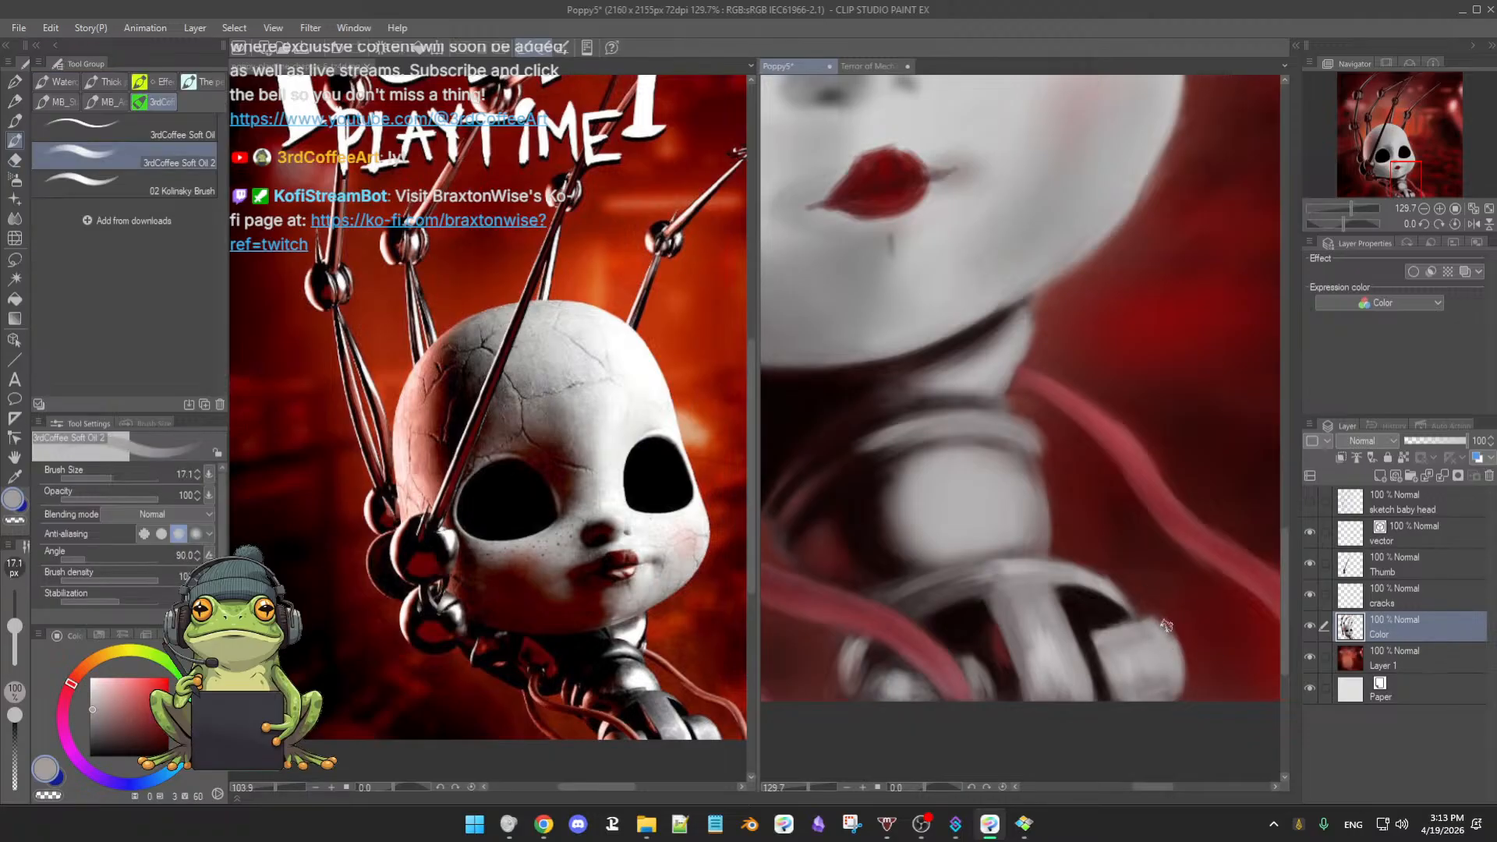
key([)
key(e)
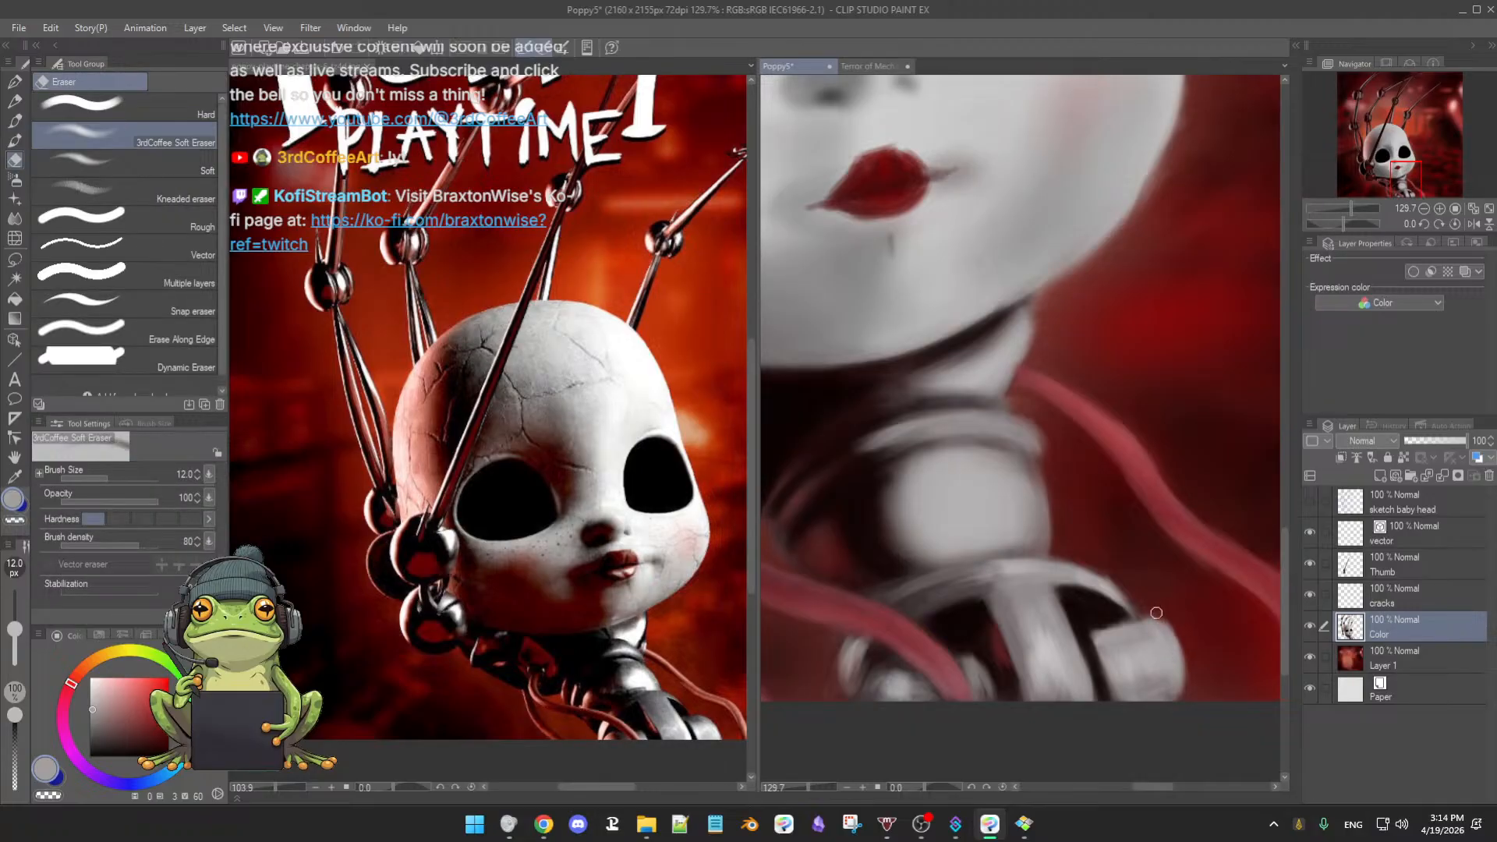
key(b)
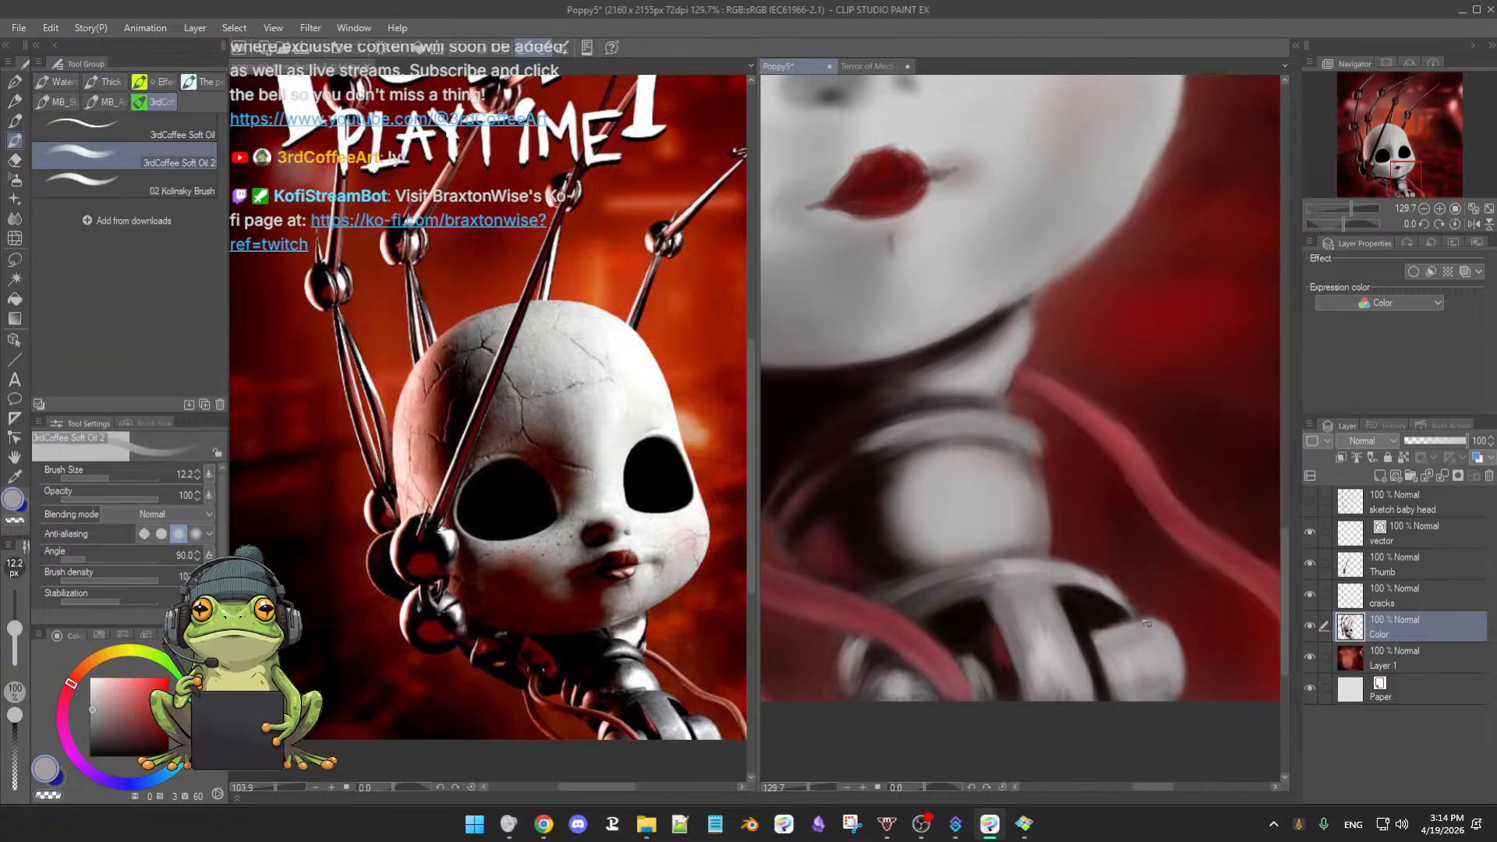
alt+click(1101, 614)
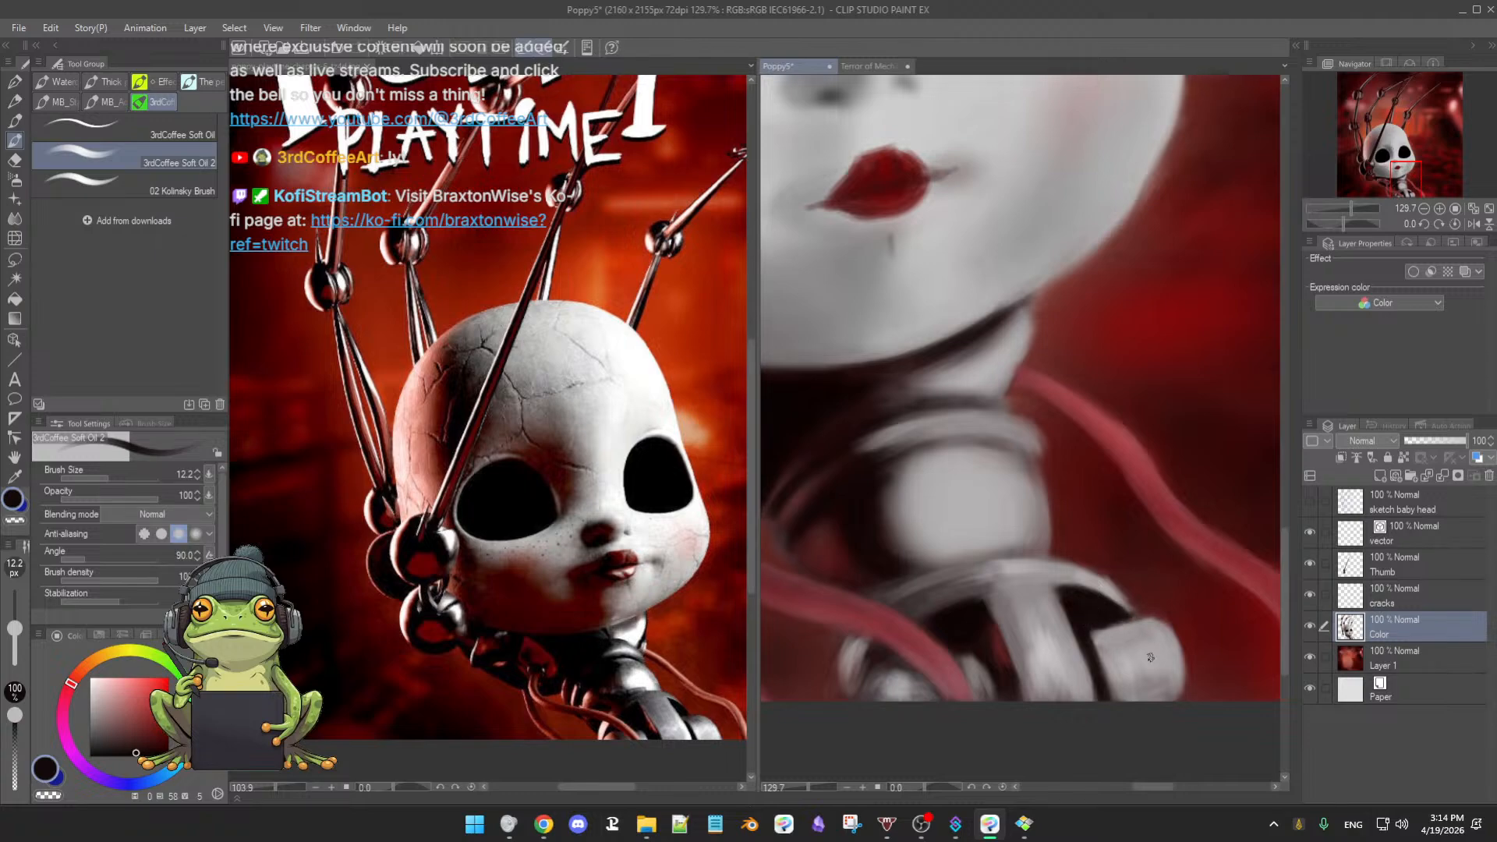
drag(1134, 658, 1057, 686)
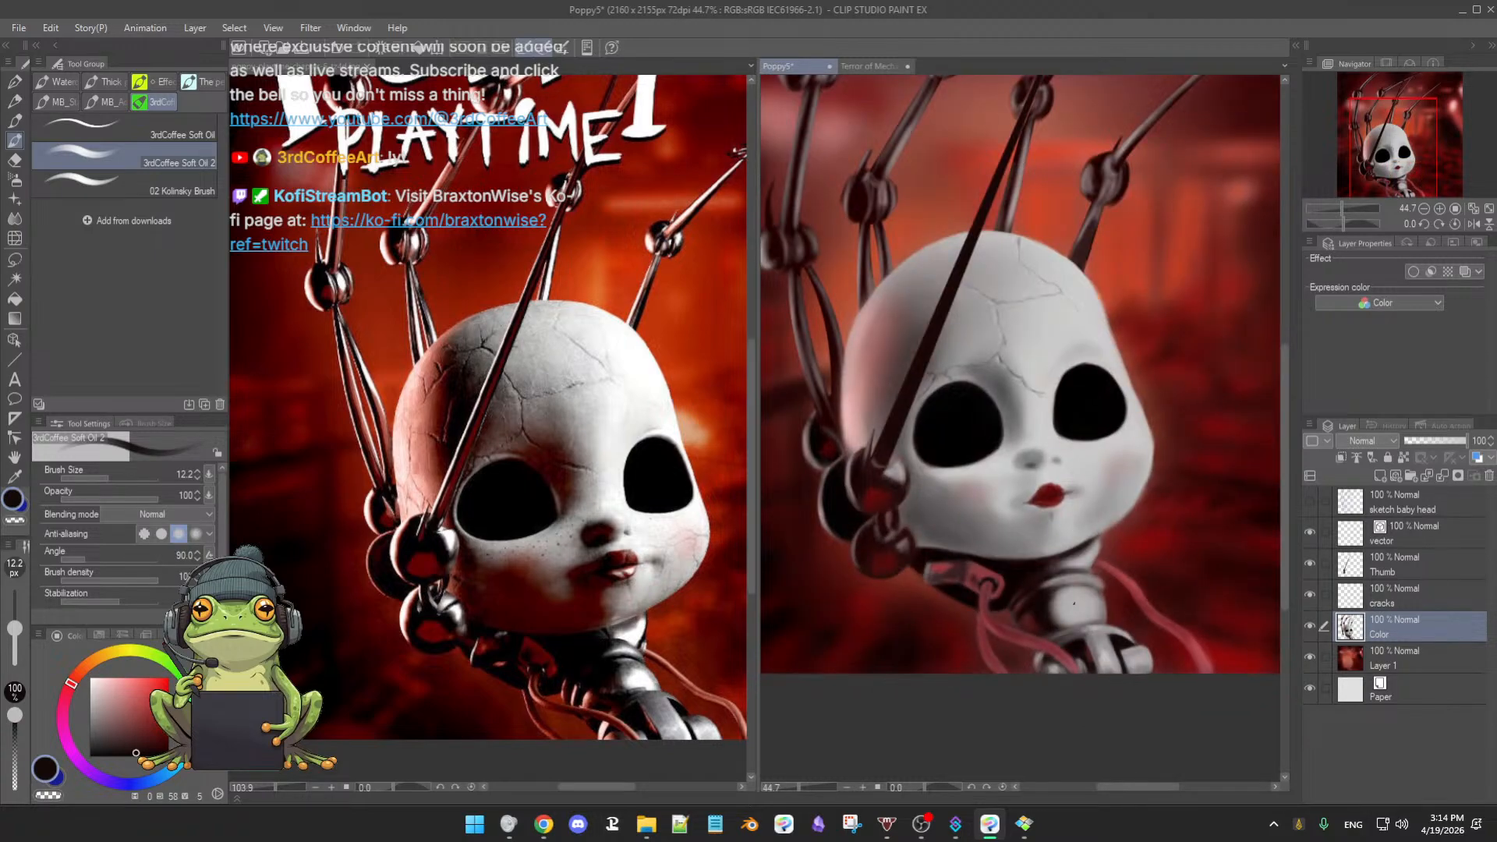
- Save the Poppy5 painting
drag(1087, 624, 1052, 578)
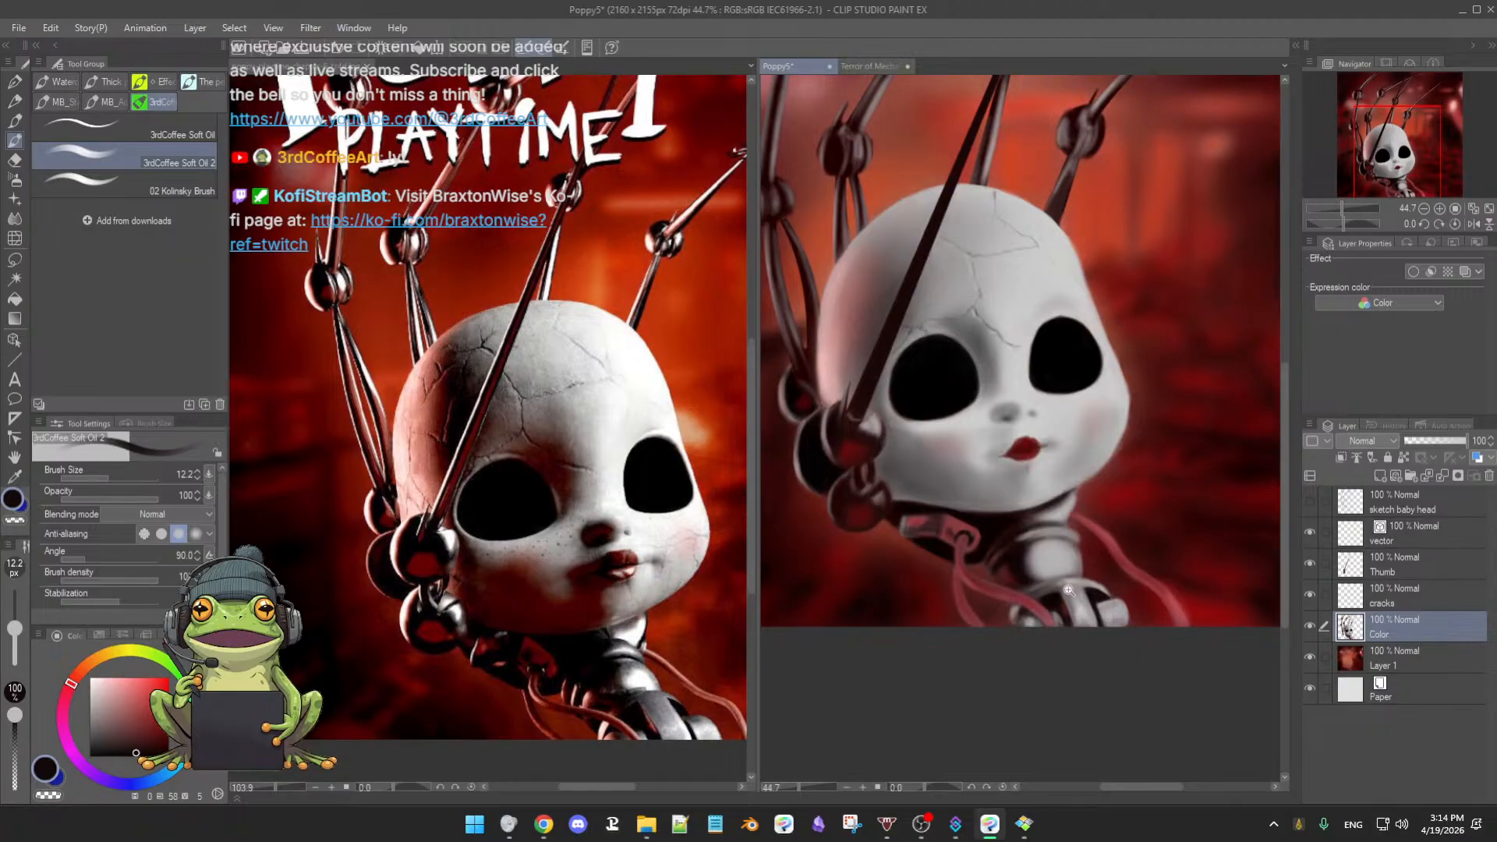
scroll(1069, 590, down, 2)
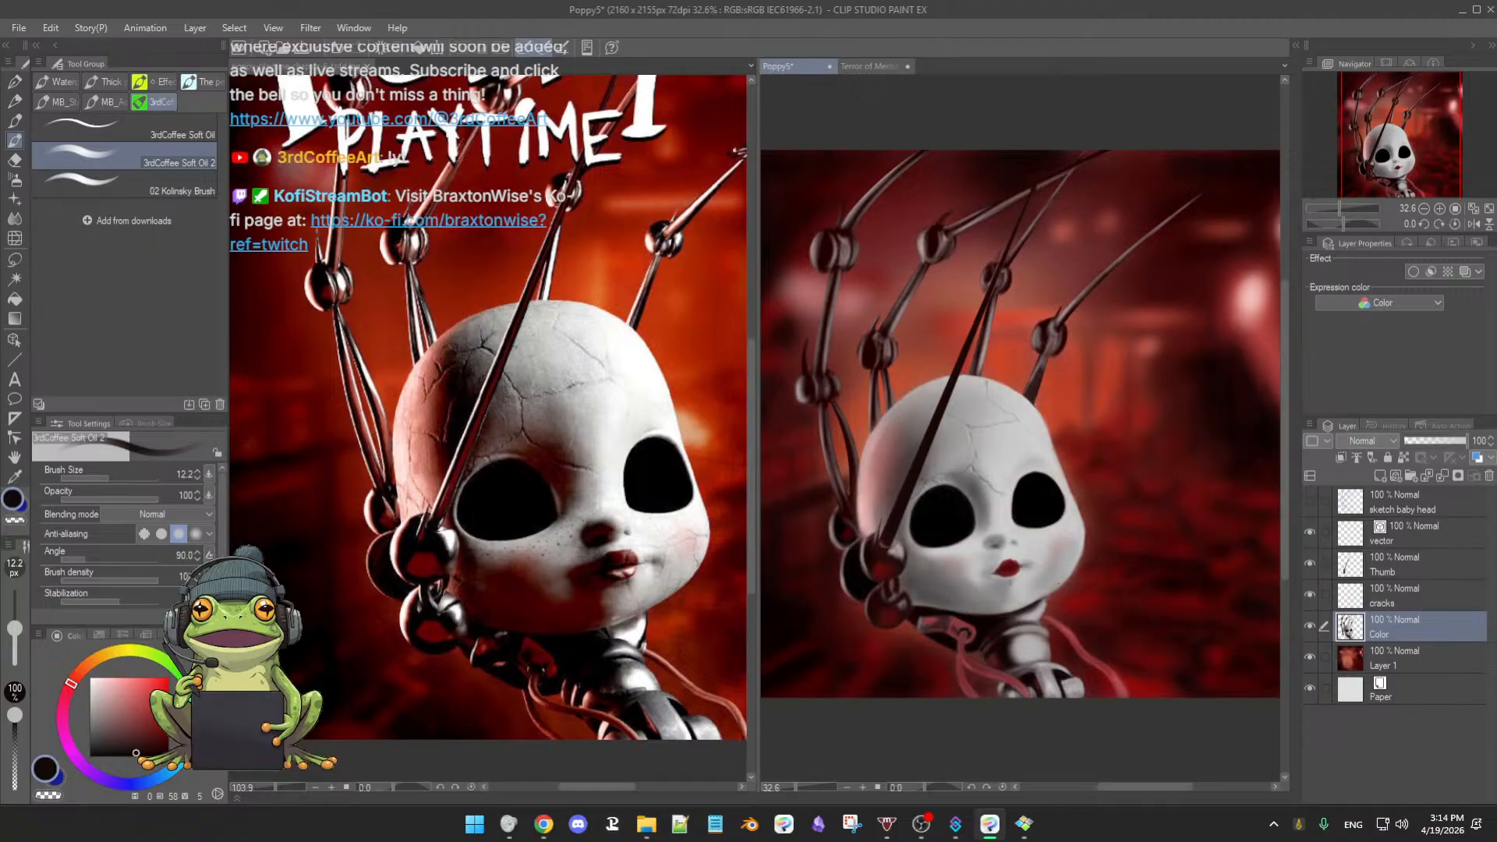
key(ctrl+s)
scroll(1103, 561, down, 1)
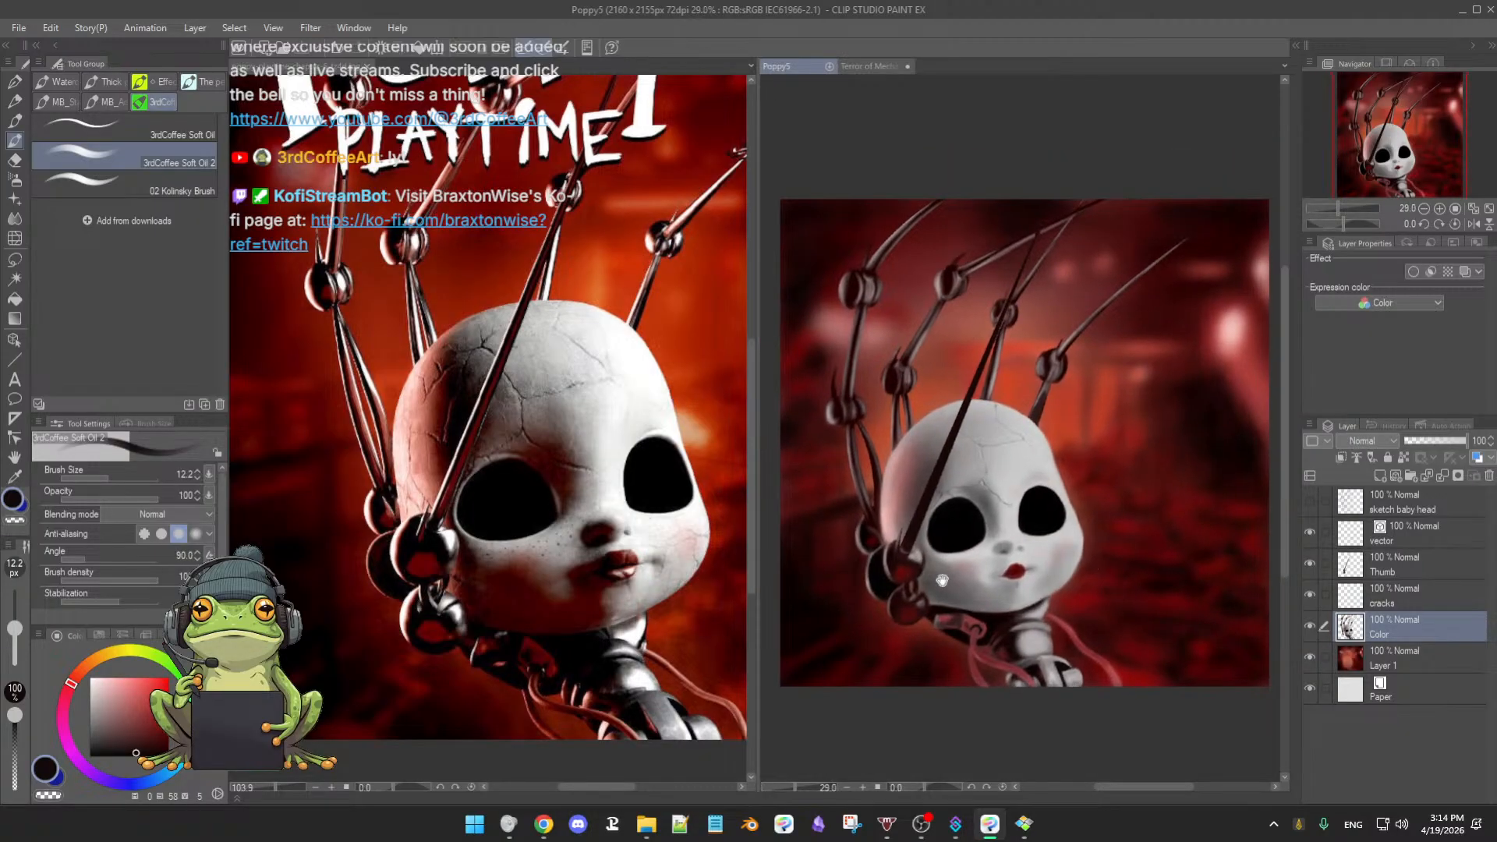
- Pan and zoom the Poppy Playtime 5 cover reference to study its title, then return to the painting
click(706, 577)
scroll(683, 594, down, 2)
mouse_move(682, 594)
mouse_down()
mouse_move(622, 615)
mouse_move(645, 611)
mouse_move(587, 595)
mouse_move(682, 604)
mouse_move(671, 577)
mouse_move(668, 595)
mouse_up()
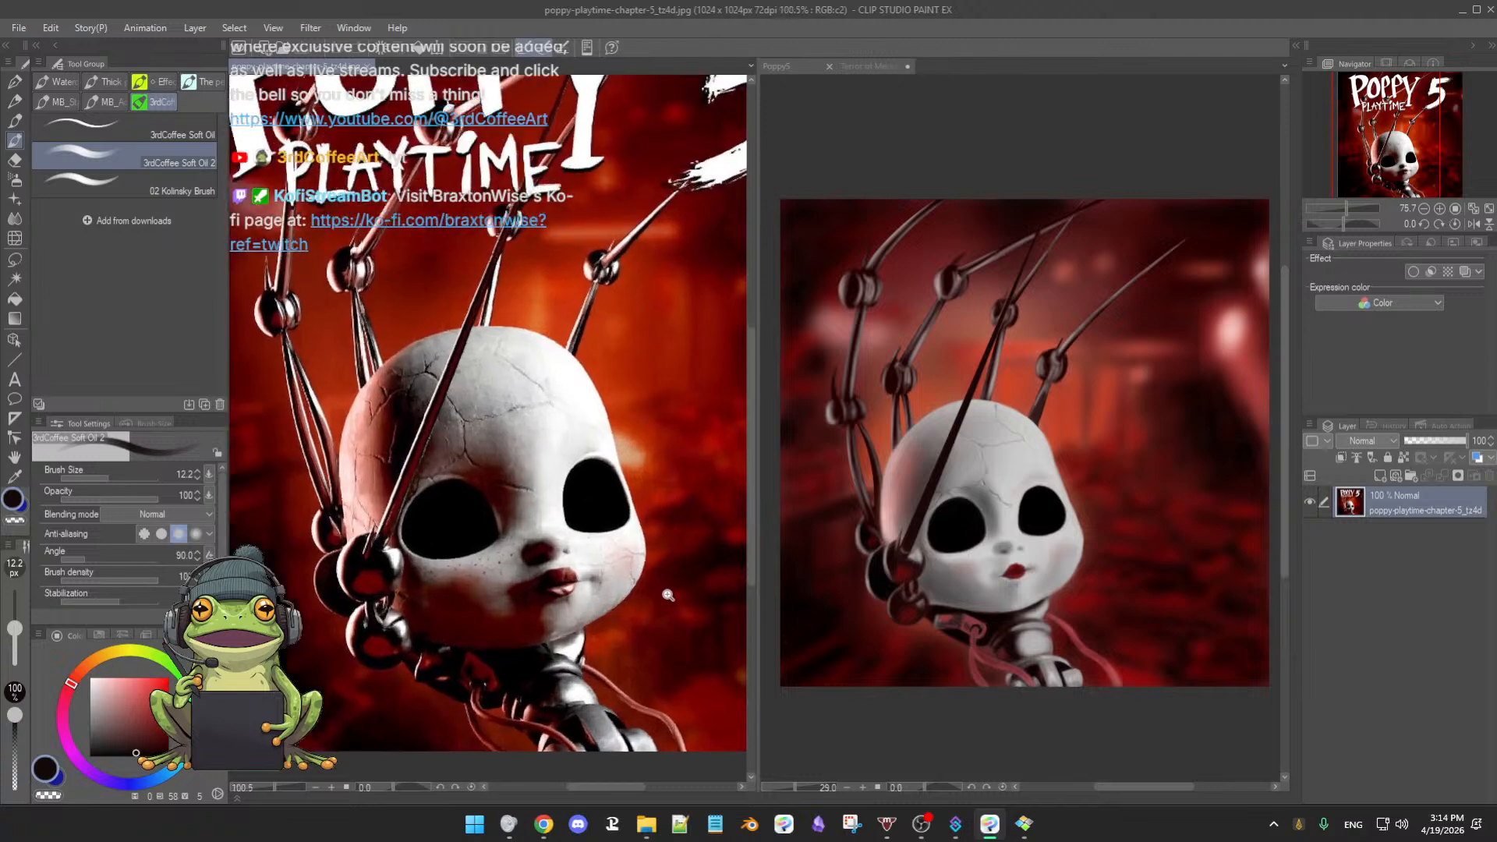
drag(468, 476, 702, 570)
drag(648, 505, 652, 579)
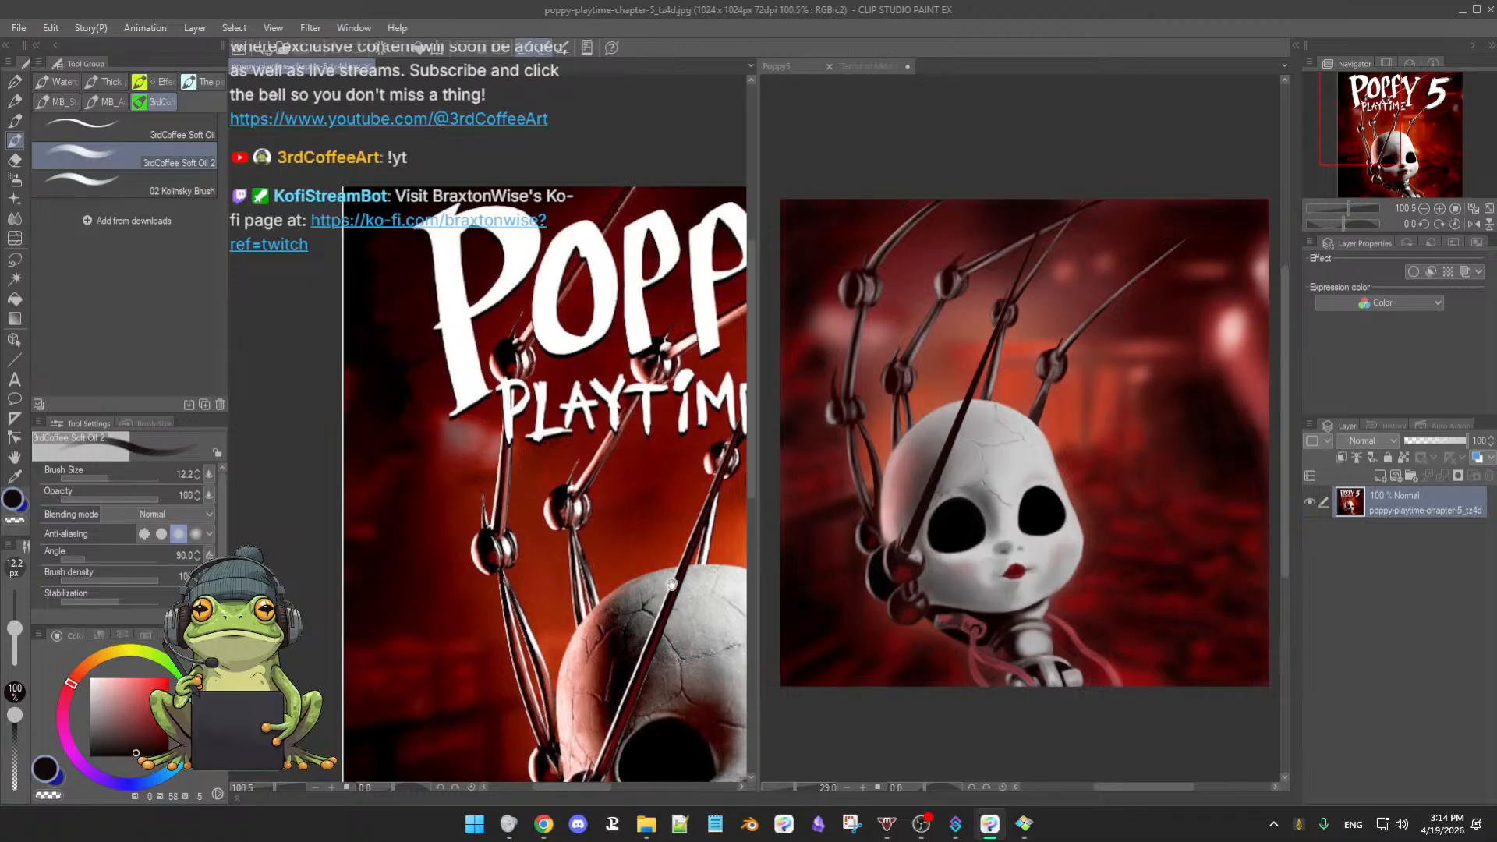
drag(671, 584, 510, 438)
drag(588, 487, 626, 532)
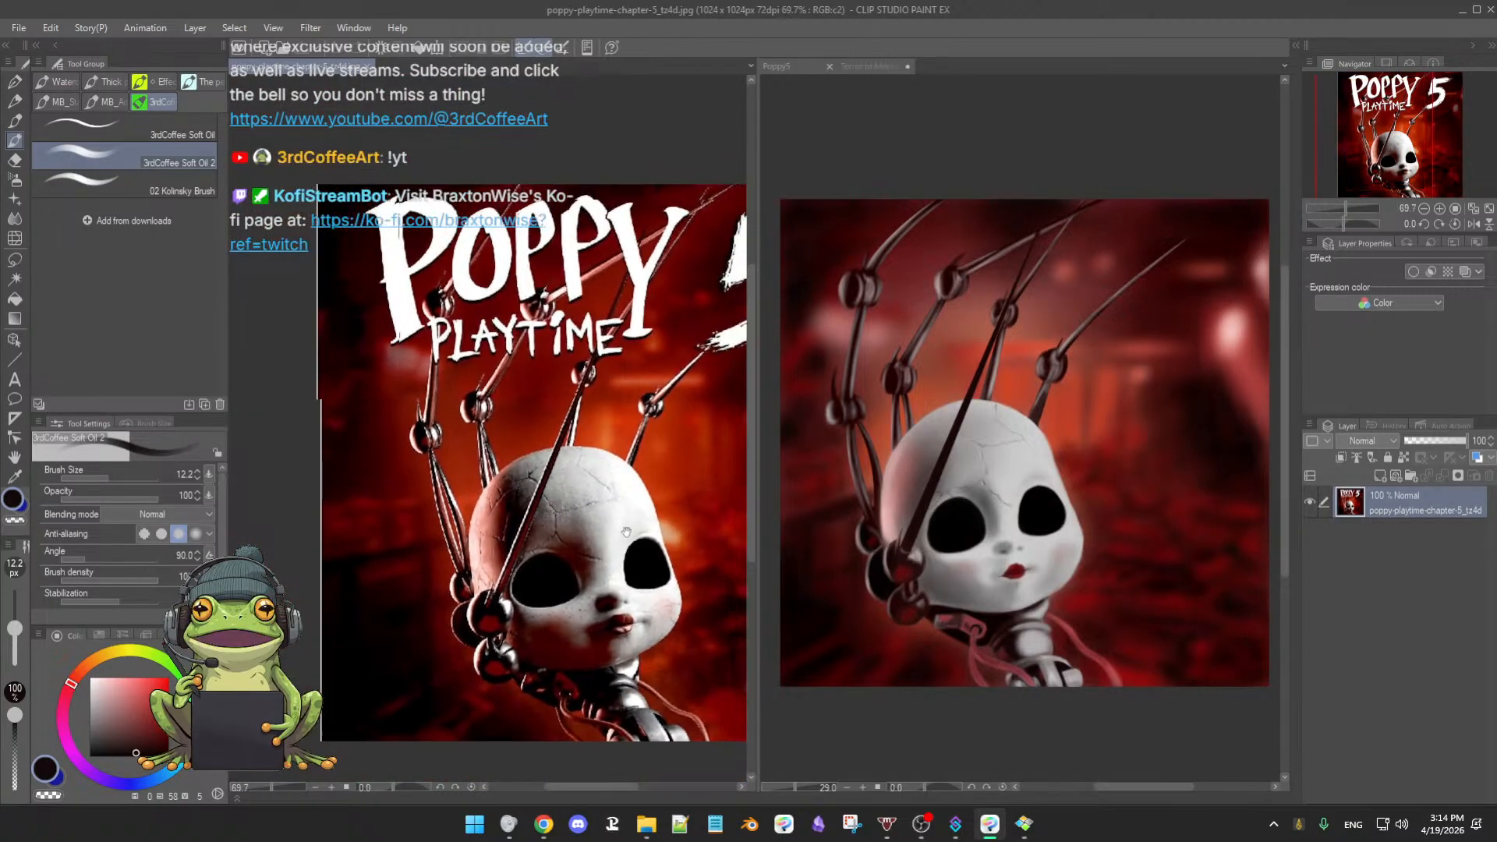
drag(725, 540, 616, 529)
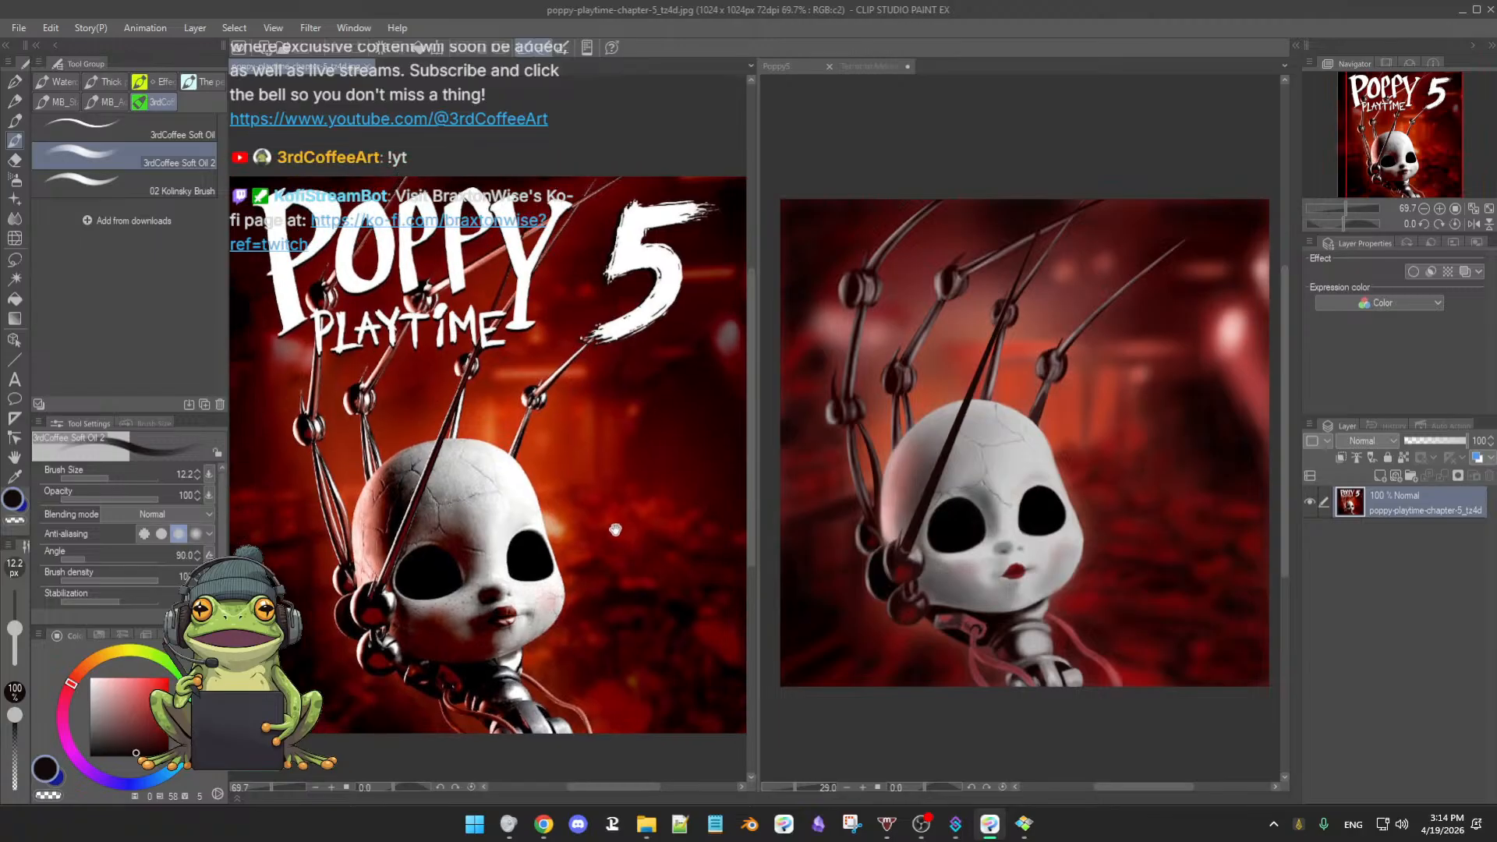
scroll(638, 545, down, 2)
scroll(650, 552, up, 2)
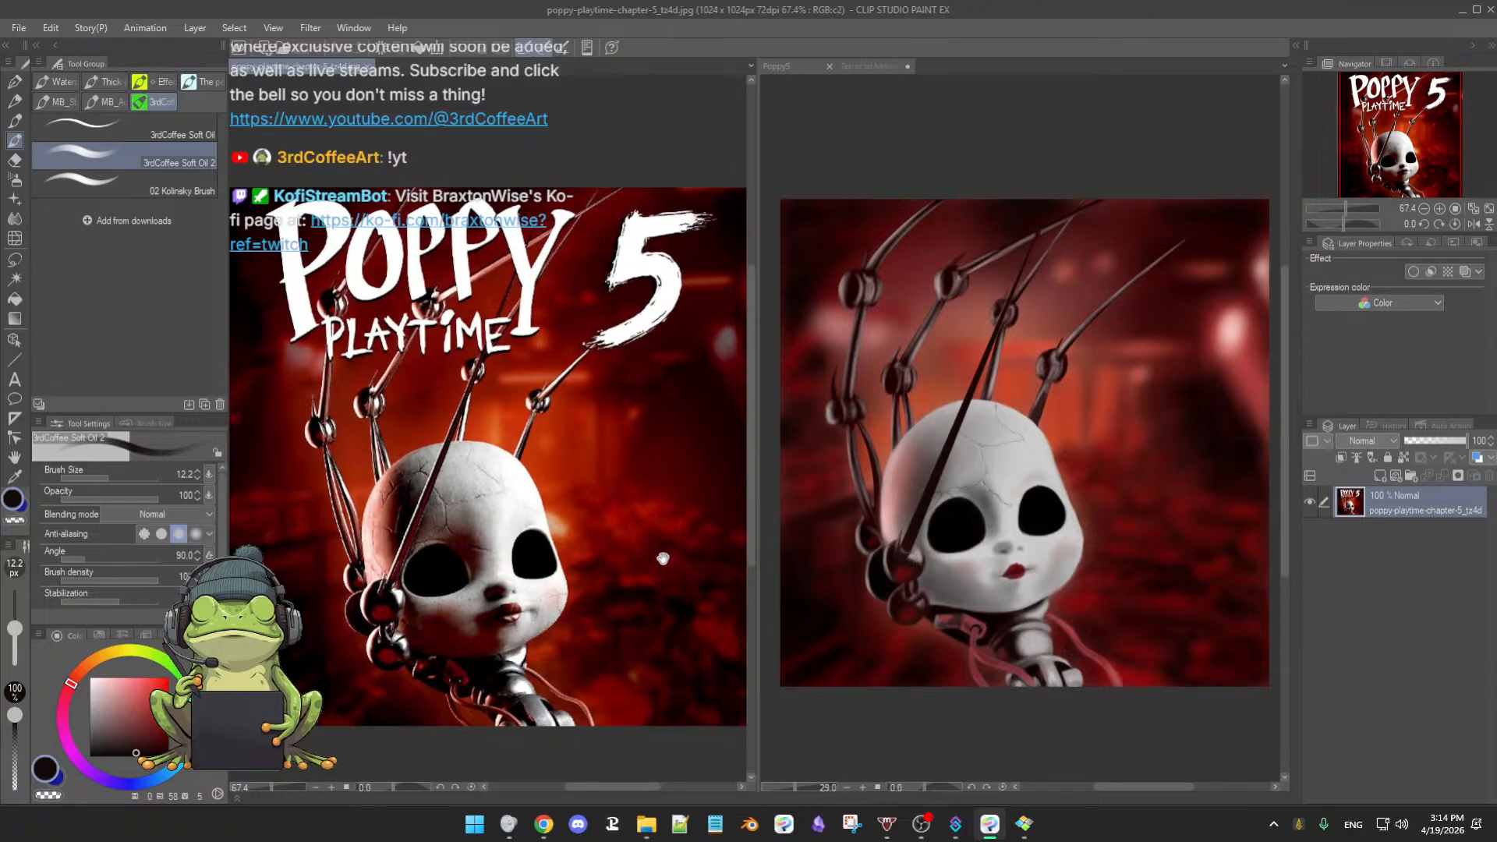
scroll(662, 558, down, 1)
drag(1024, 556, 1017, 573)
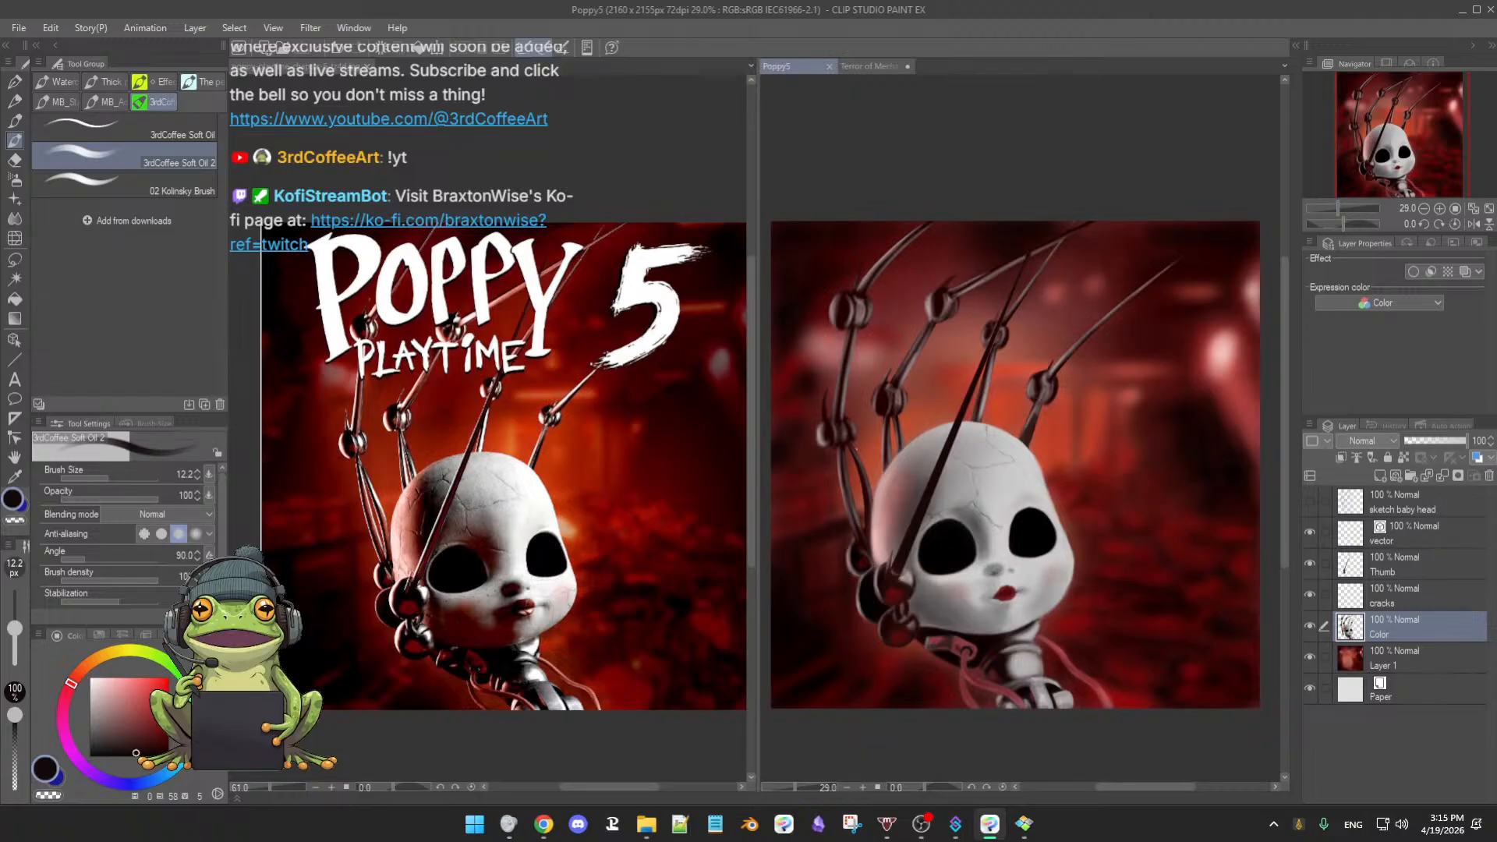
- On the Thumb layer, paint dark strokes thickening the thumb joint and the spike above it
mouse_move(1022, 549)
mouse_down()
mouse_move(1035, 549)
mouse_move(1021, 550)
mouse_up()
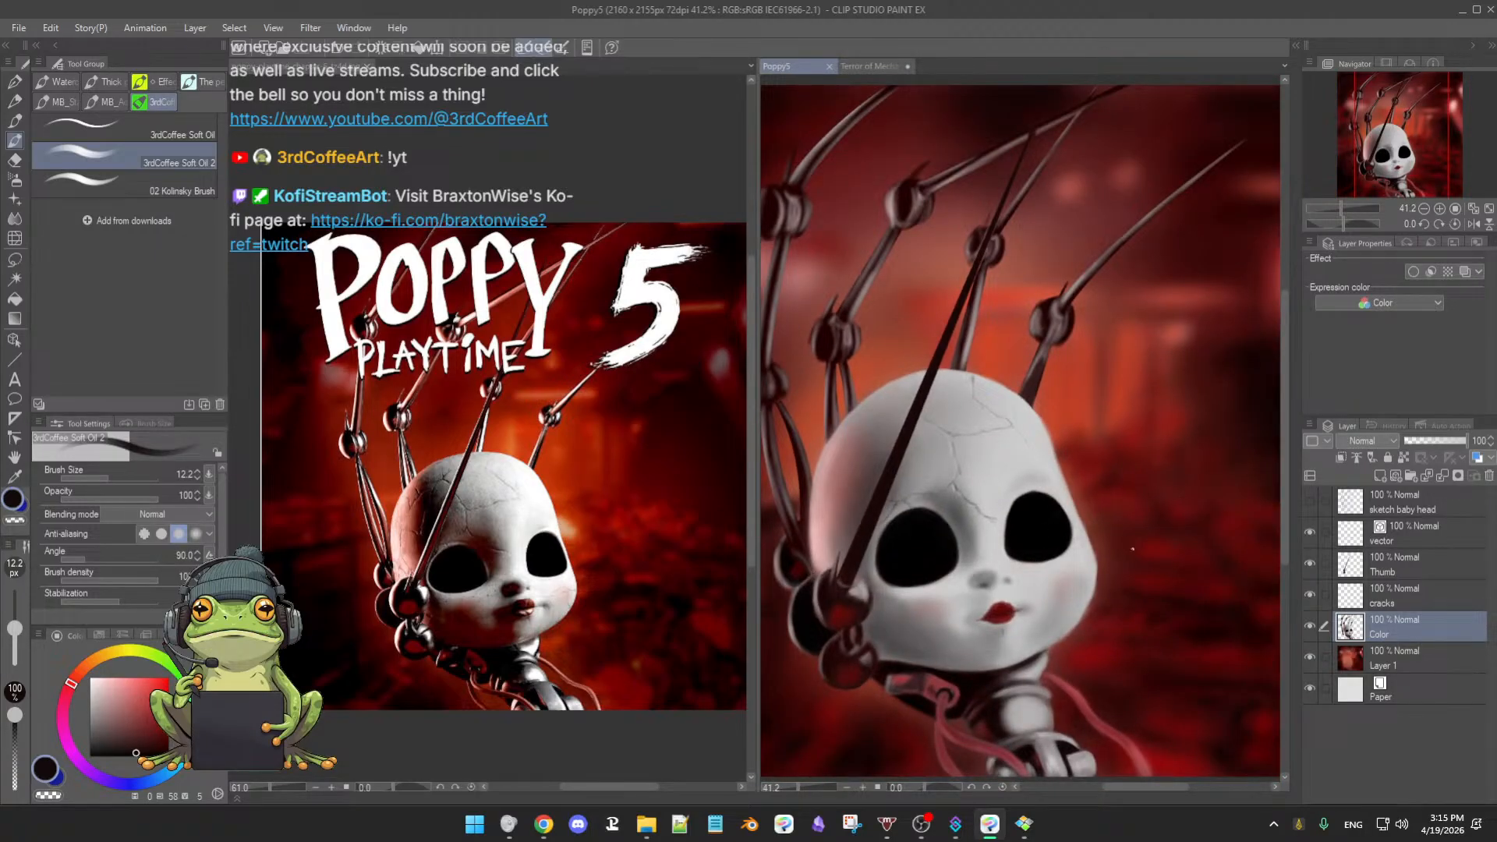
drag(1069, 627, 1118, 578)
drag(944, 555, 1050, 569)
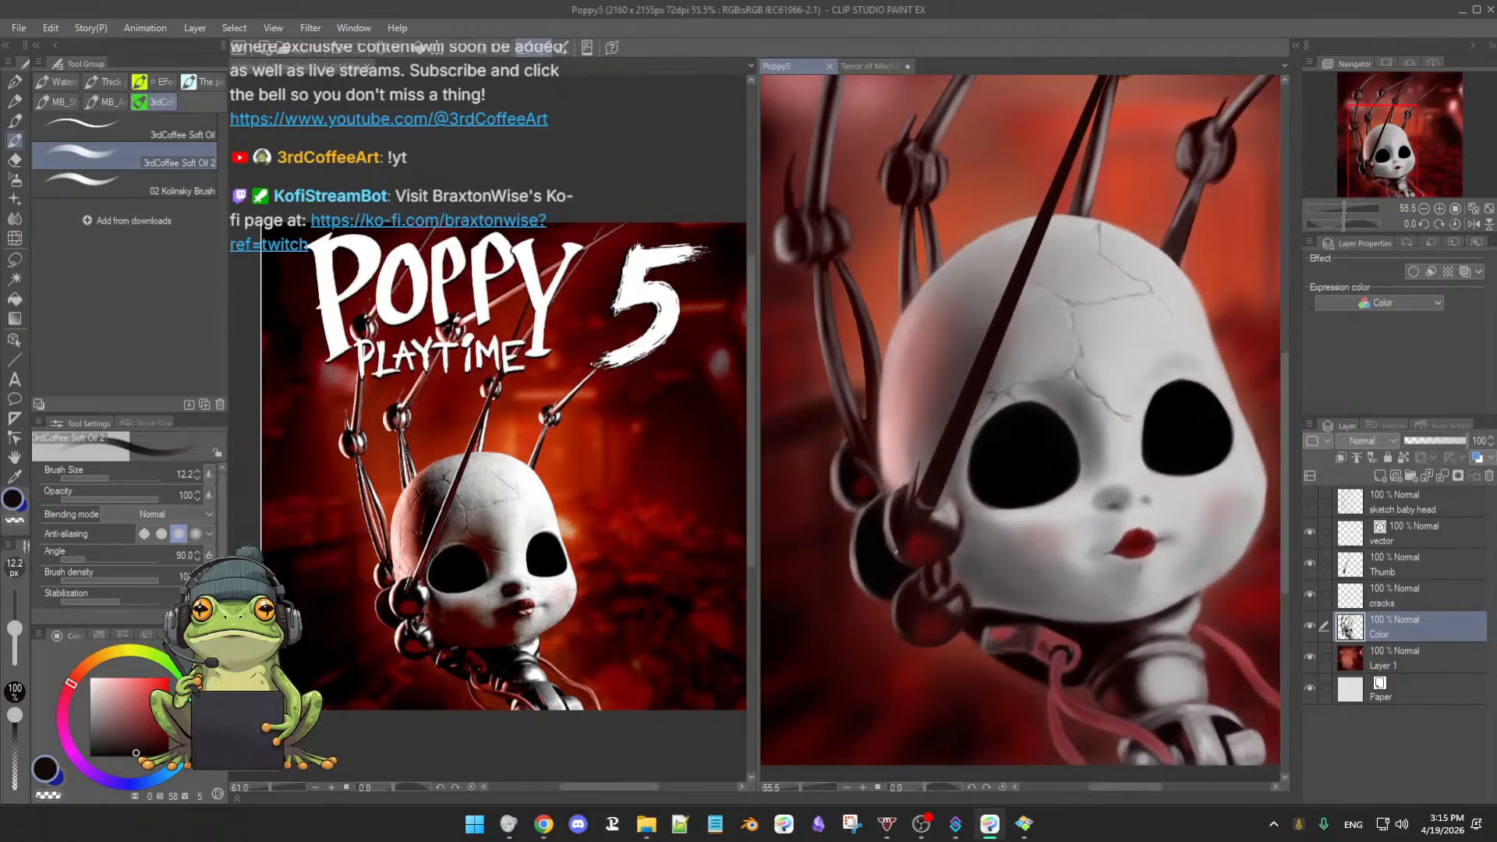
click(1401, 573)
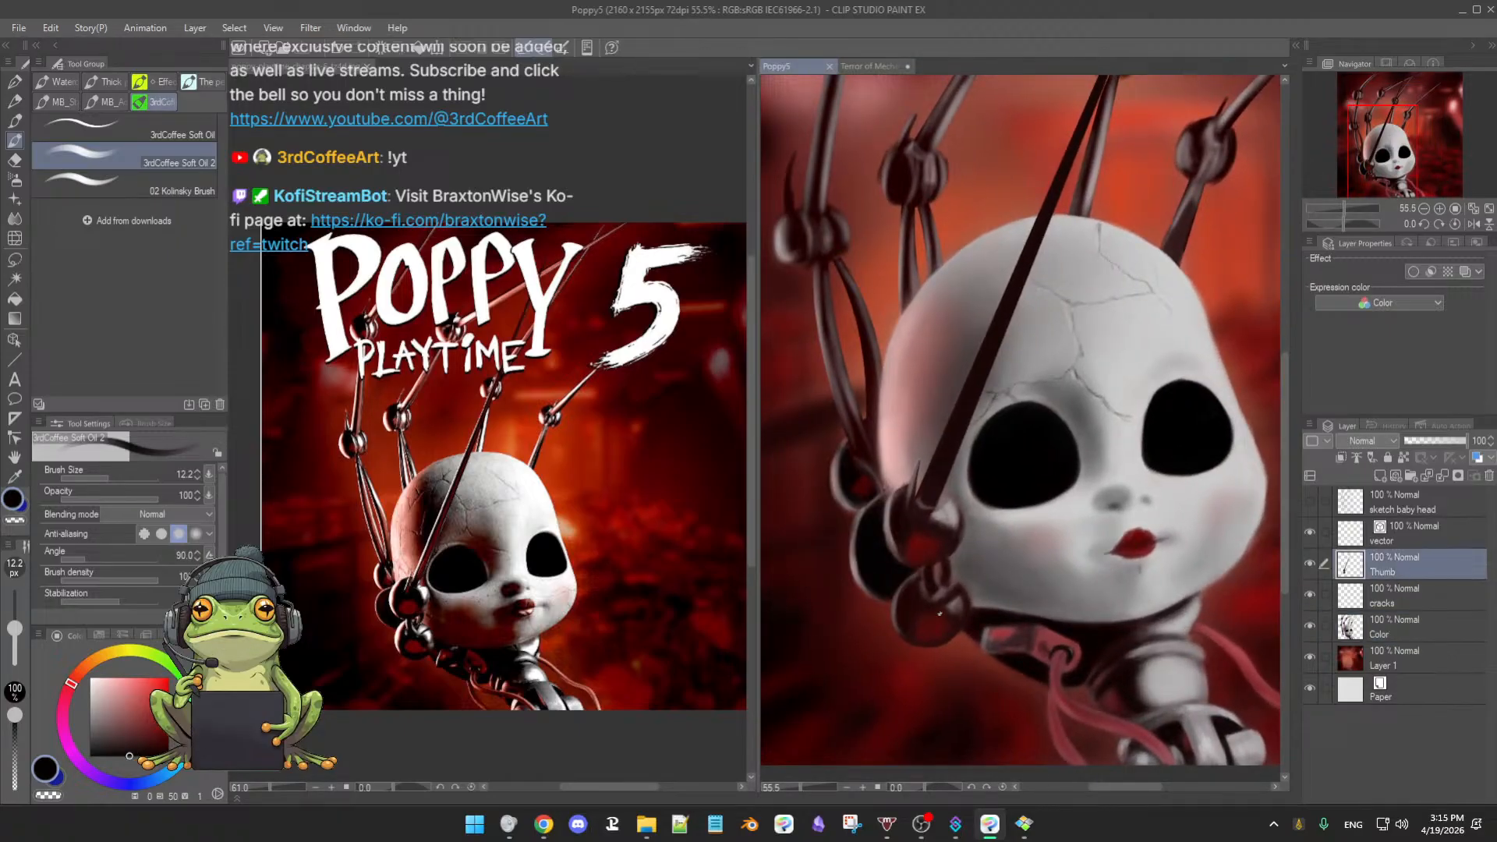
drag(905, 536, 917, 488)
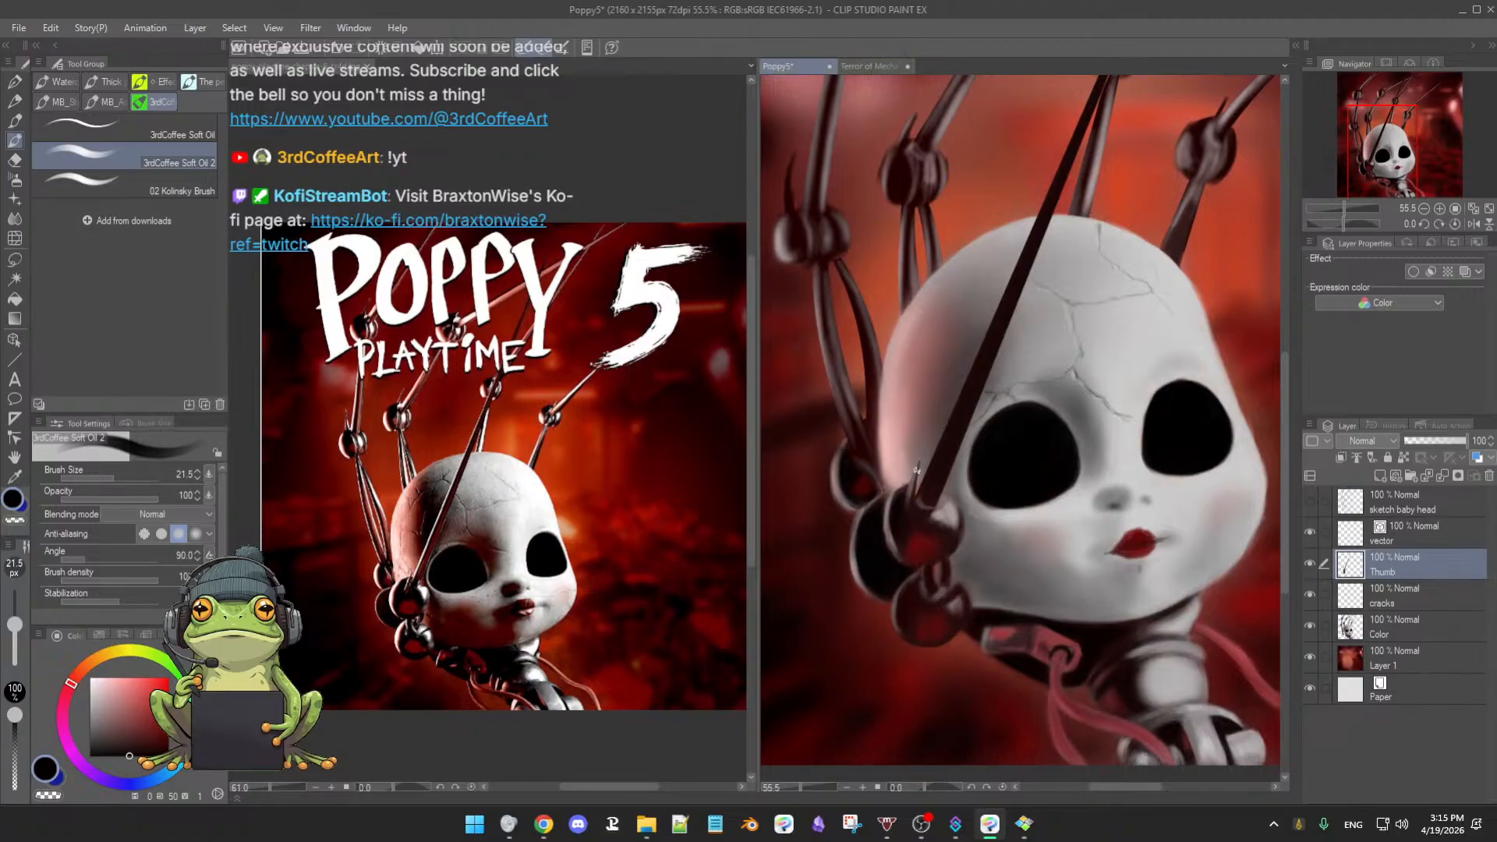
drag(921, 458, 915, 488)
ctrl+alt+drag(904, 534, 916, 535)
mouse_move(906, 632)
mouse_down()
mouse_move(847, 497)
mouse_move(822, 502)
mouse_move(811, 538)
mouse_move(885, 530)
mouse_move(874, 522)
mouse_up()
alt+click(836, 502)
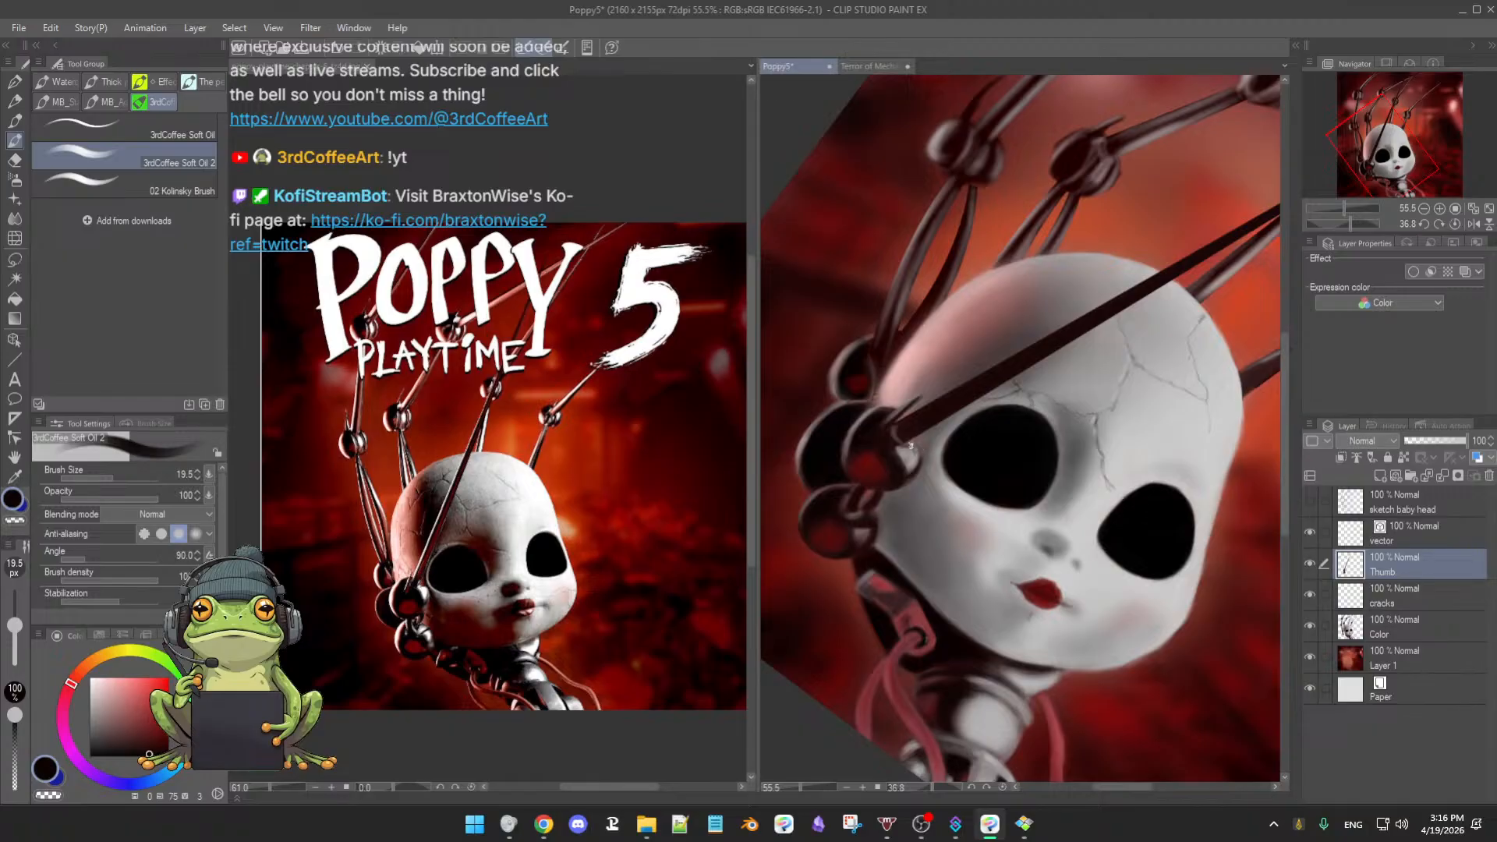
- Zoom to the rod by the eye and switch to the soft airbrush at size 24.5
click(887, 518)
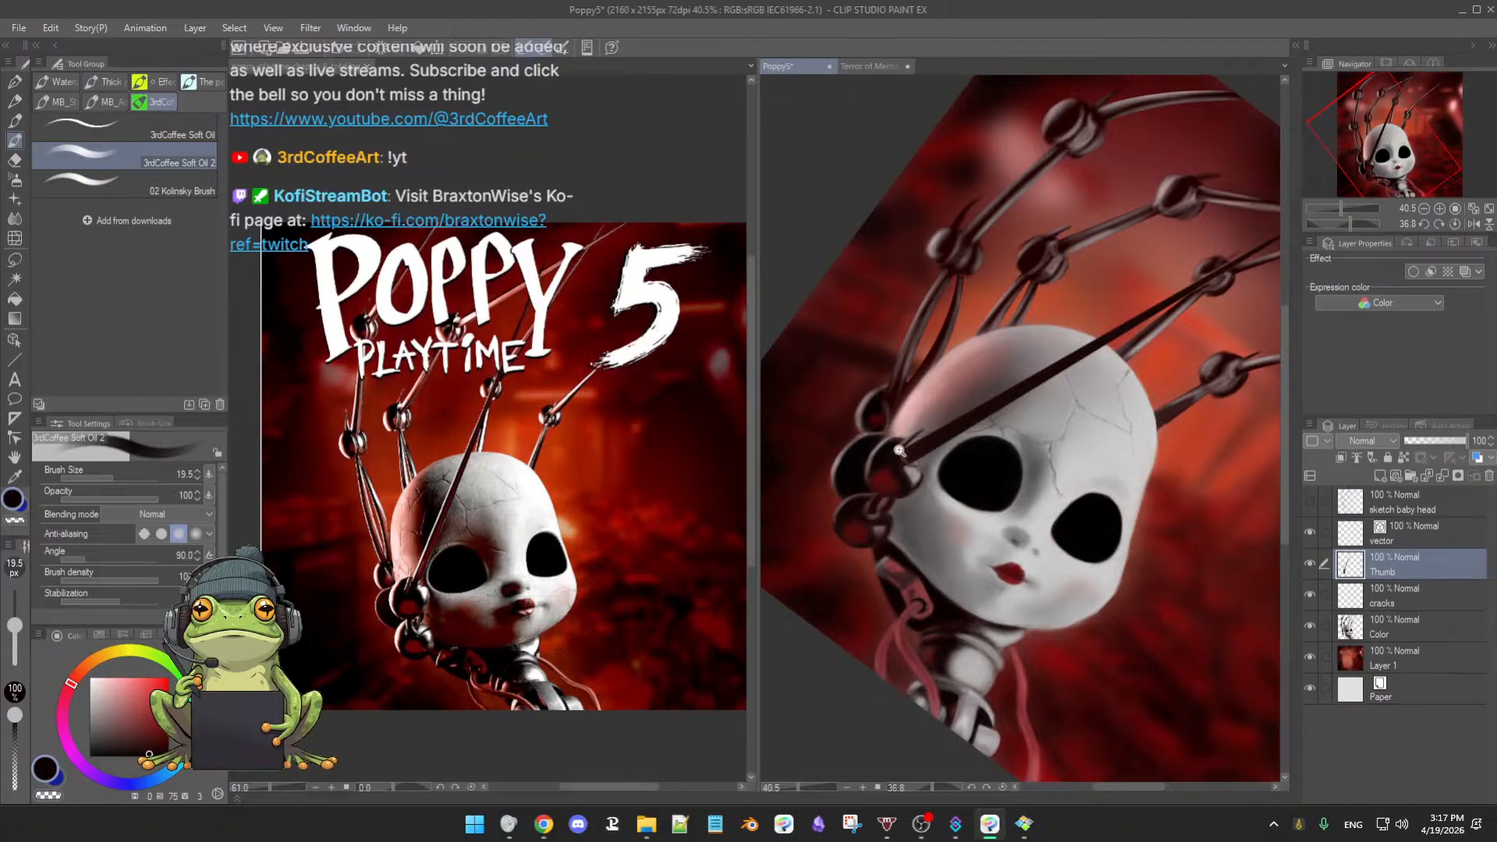
drag(898, 451, 920, 441)
drag(907, 438, 923, 513)
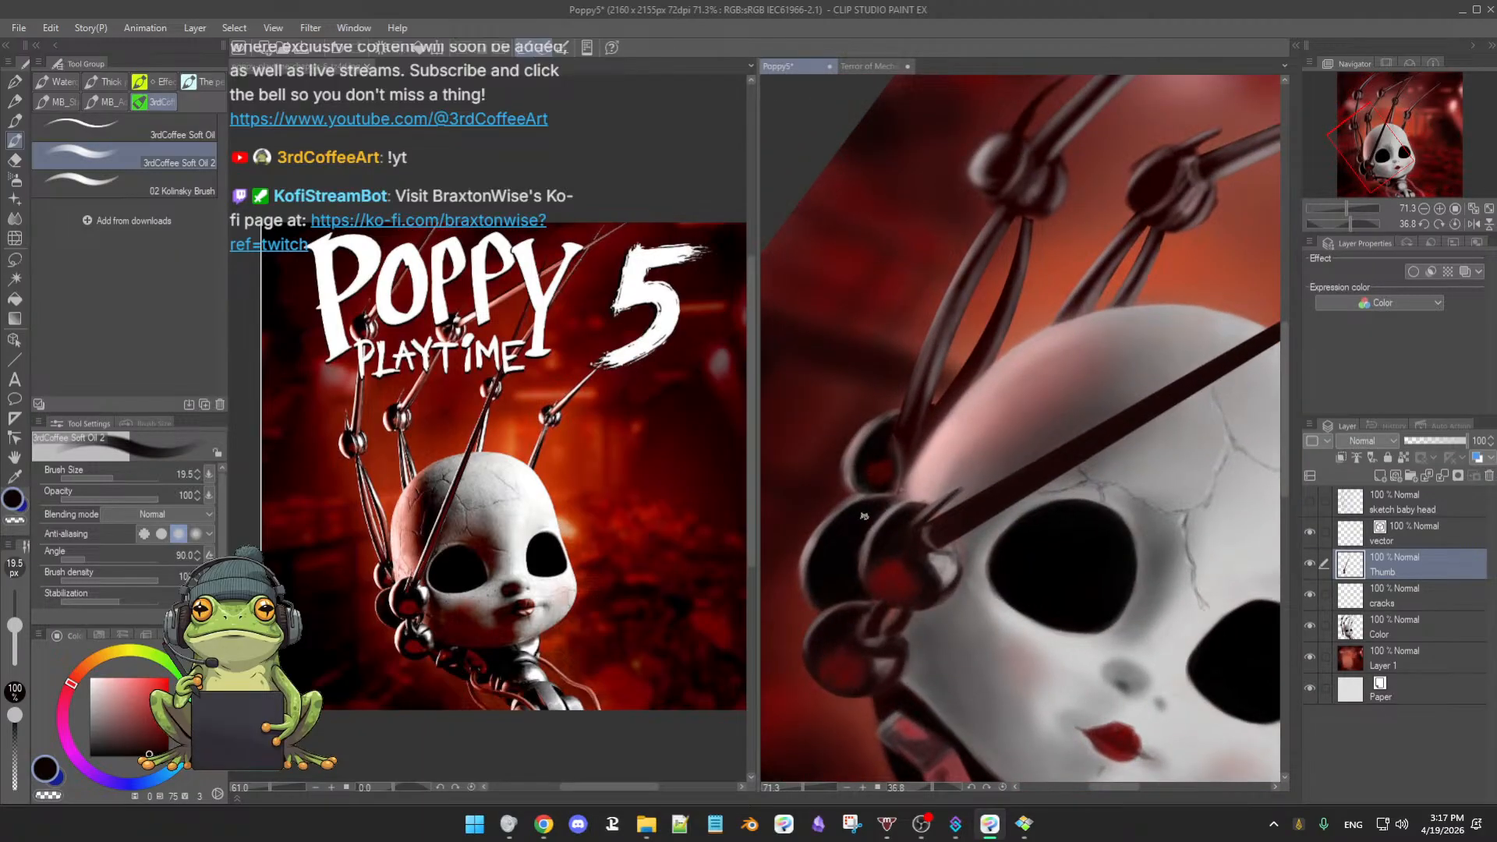
mouse_move(997, 482)
mouse_down()
mouse_move(970, 622)
mouse_move(992, 504)
mouse_up()
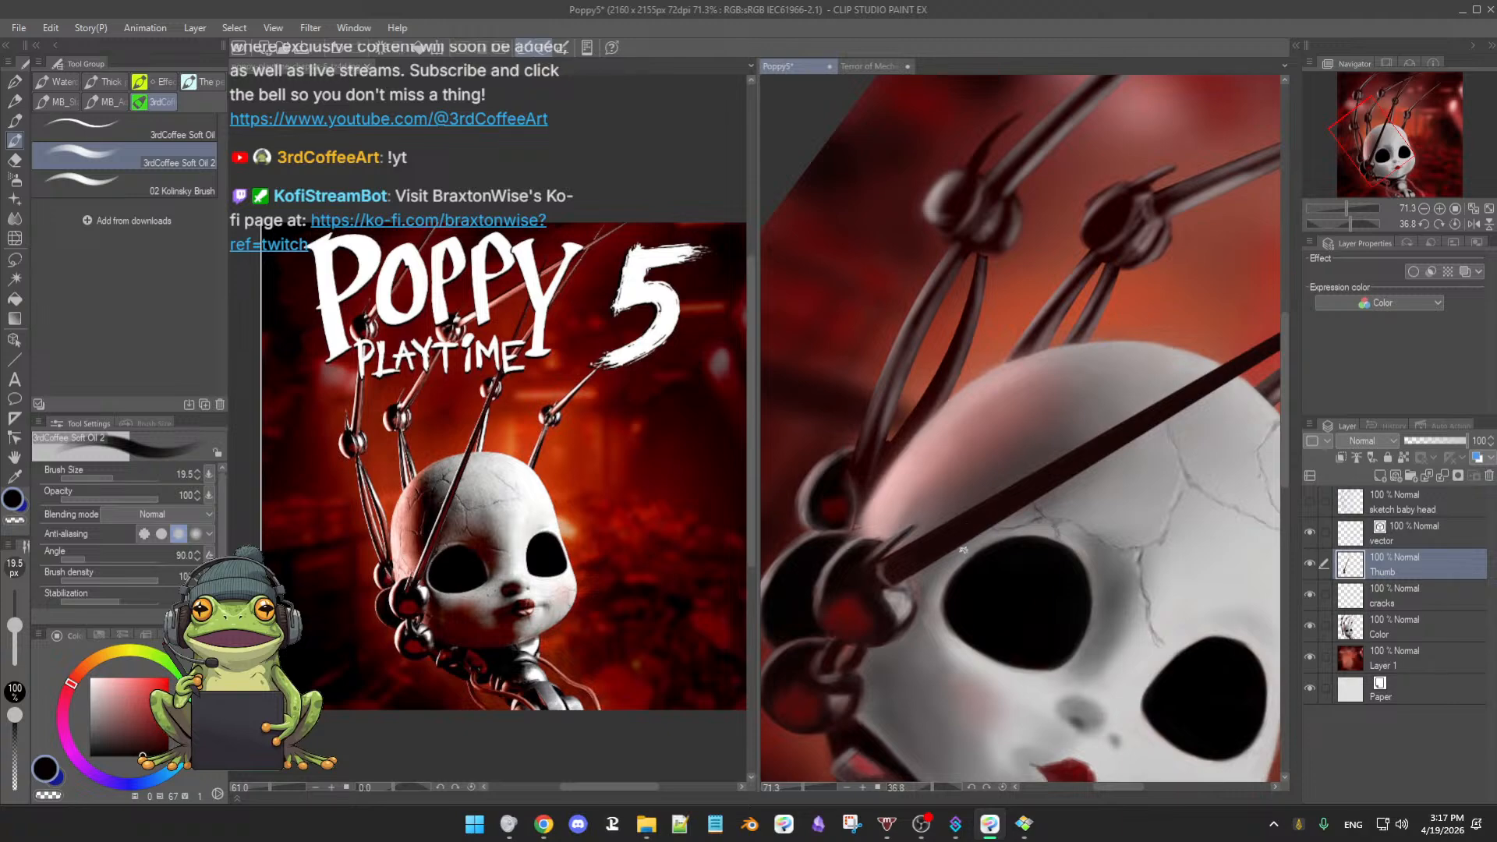
ctrl+alt+drag(916, 558, 928, 563)
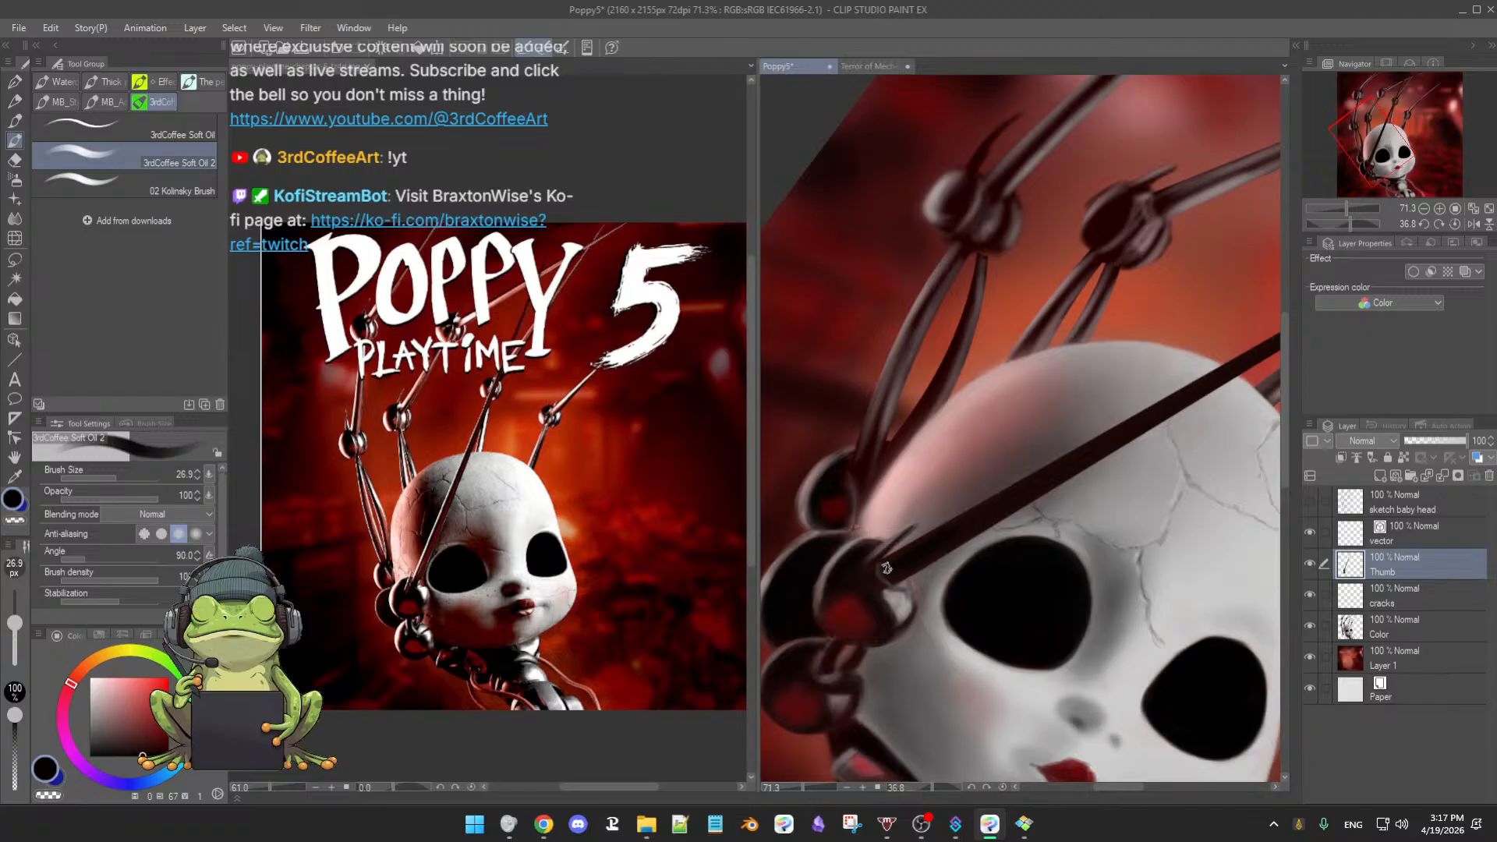
scroll(1018, 505, down, 5)
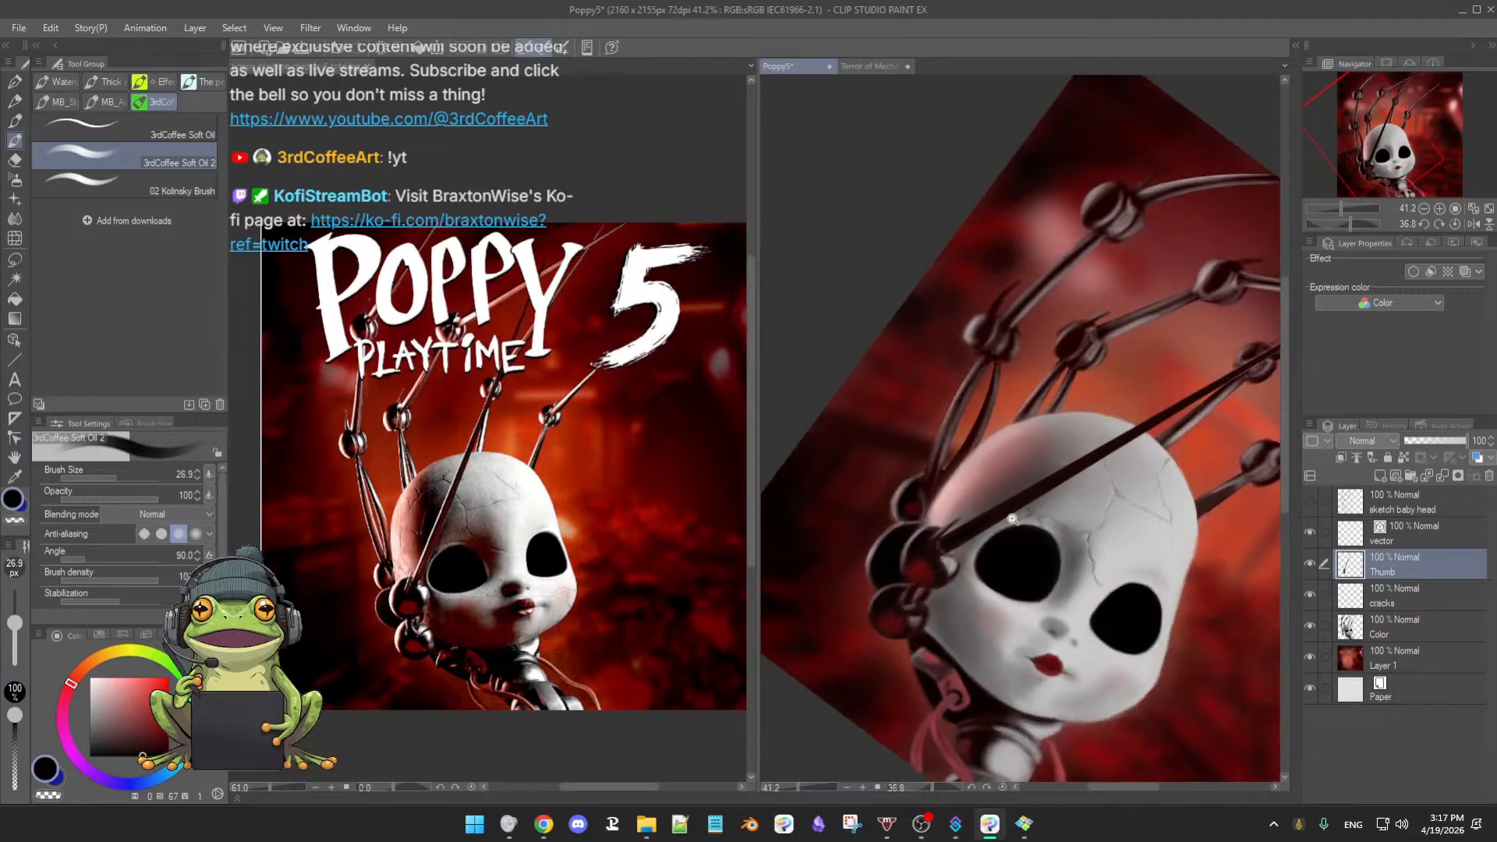
scroll(1016, 508, up, 6)
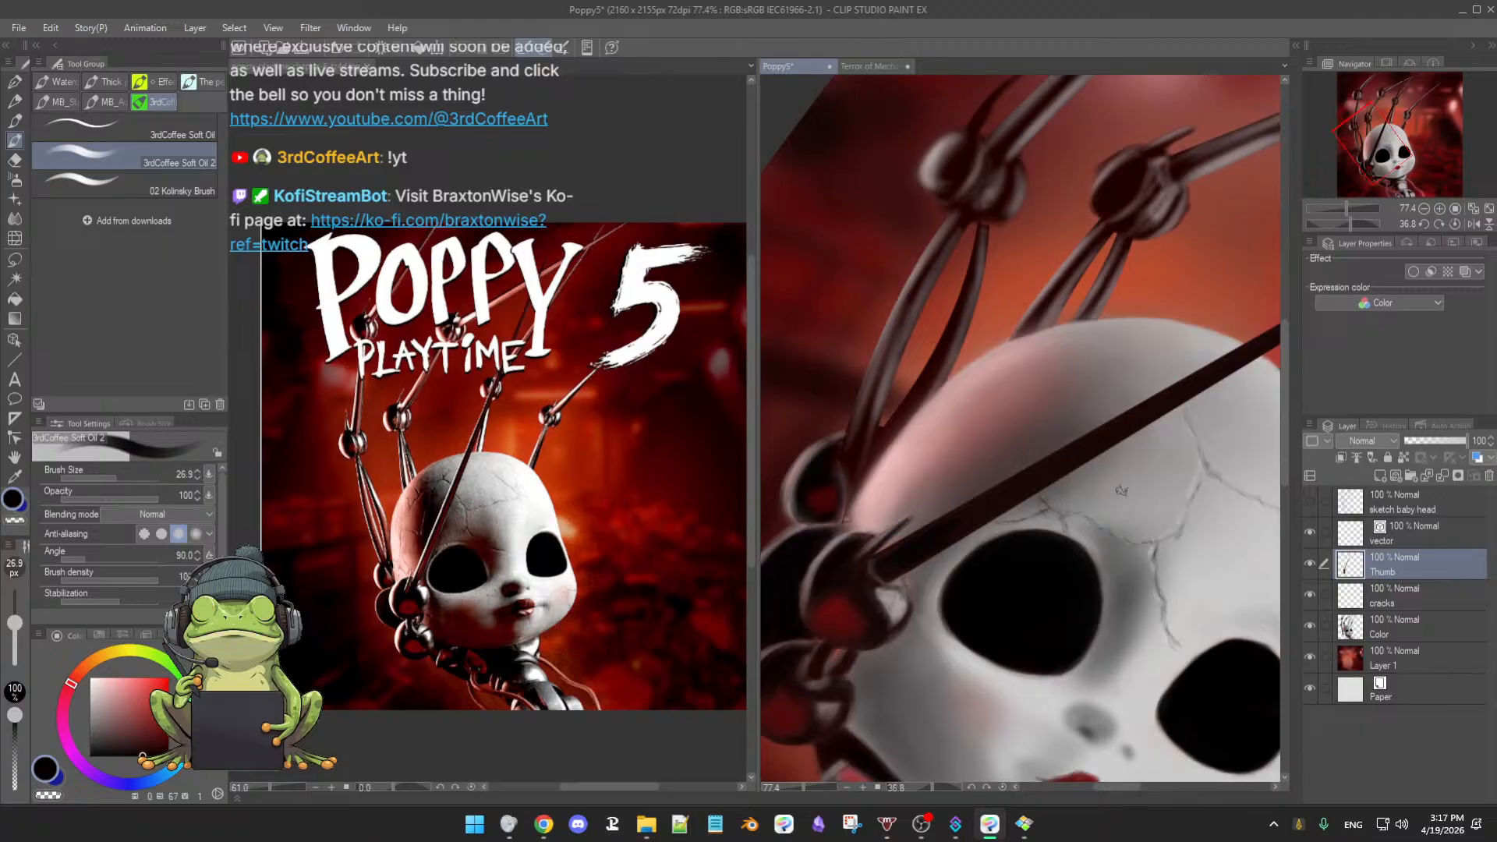
scroll(1134, 489, up, 2)
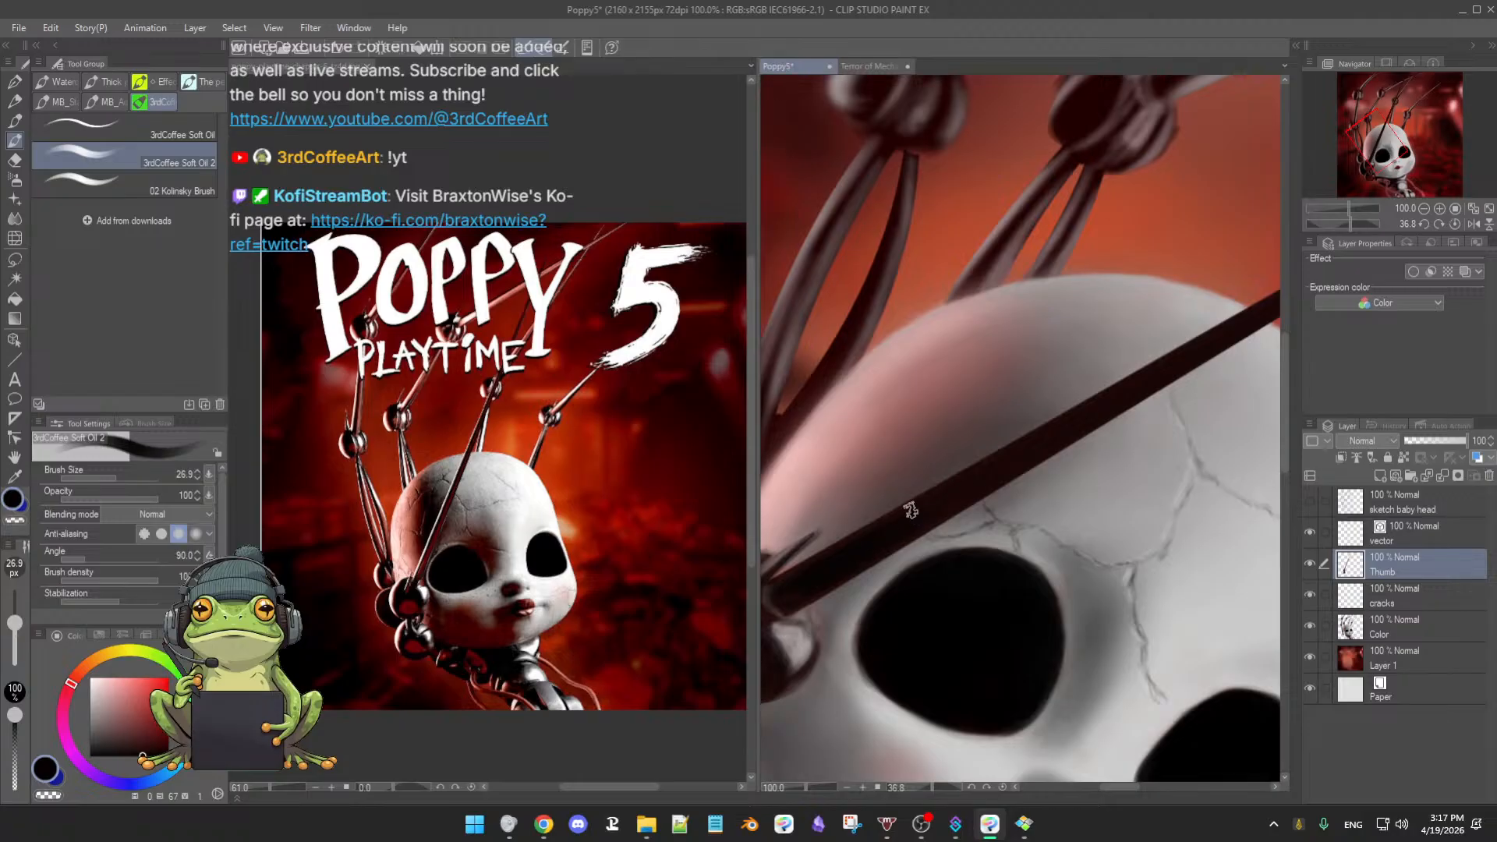
scroll(925, 524, down, 1)
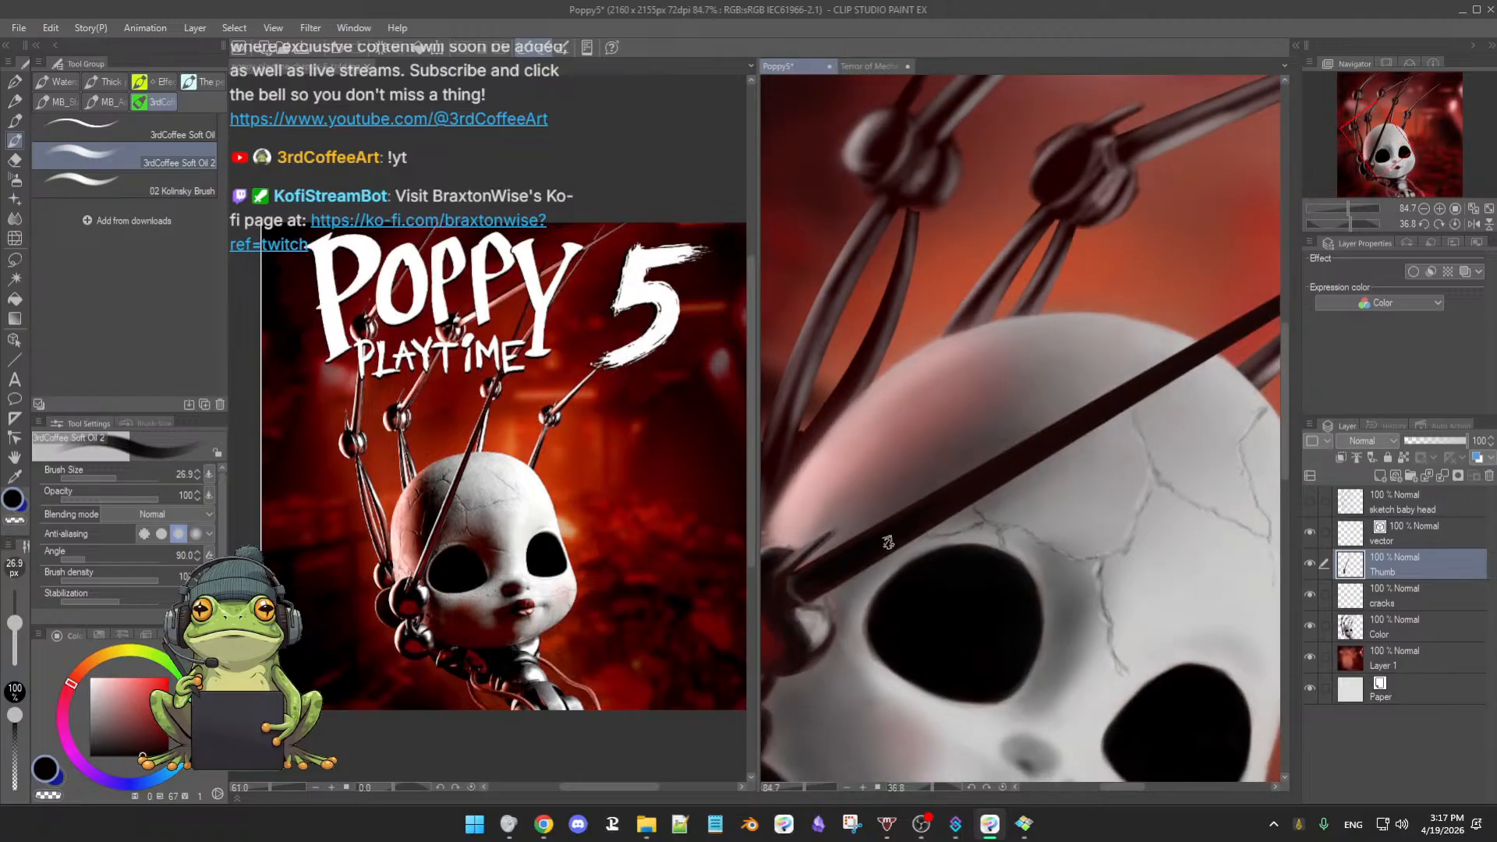
scroll(914, 529, up, 1)
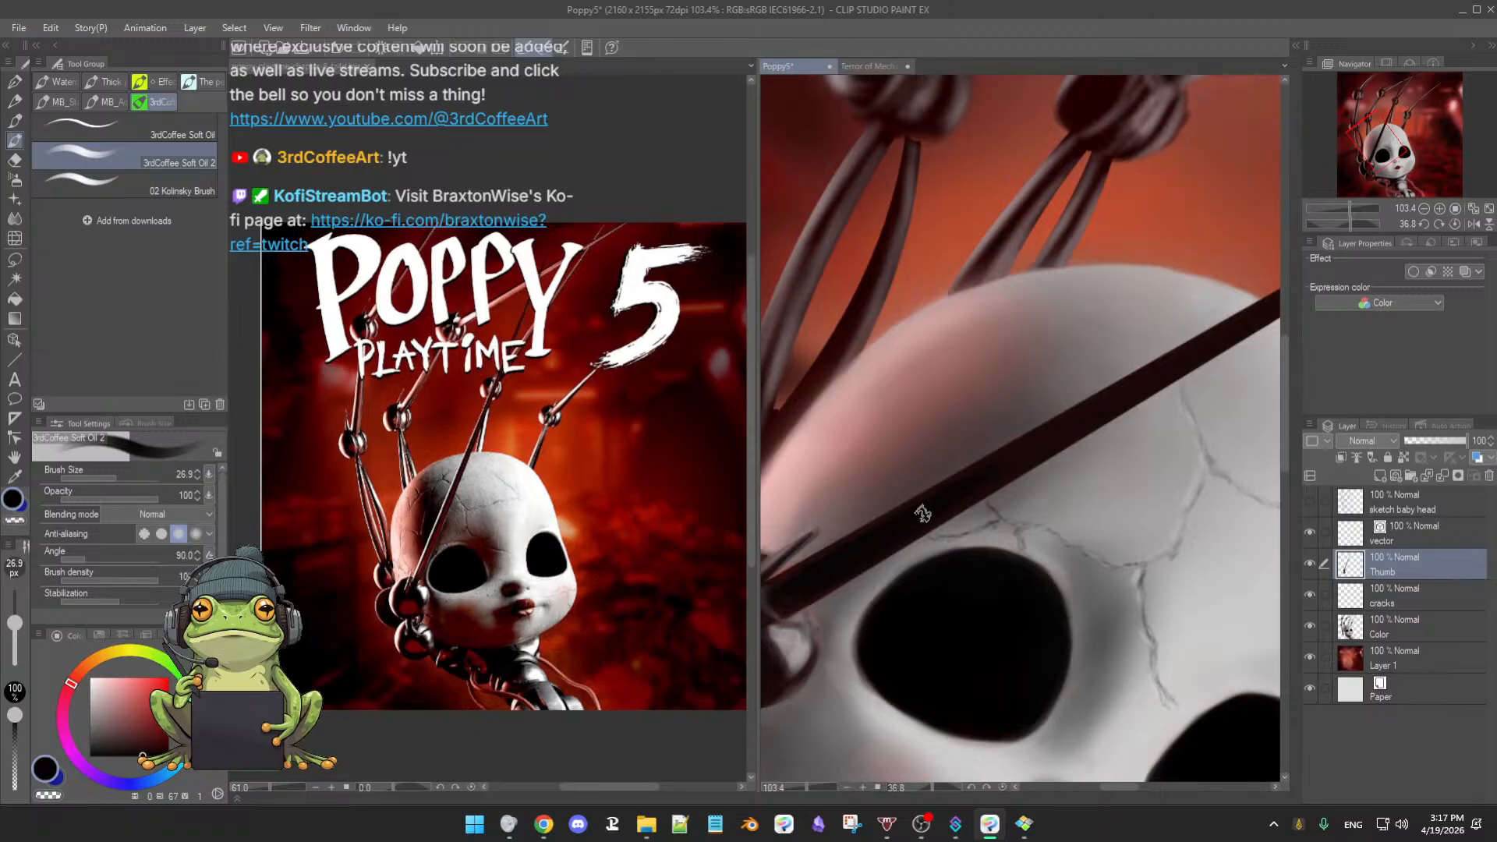
key(b)
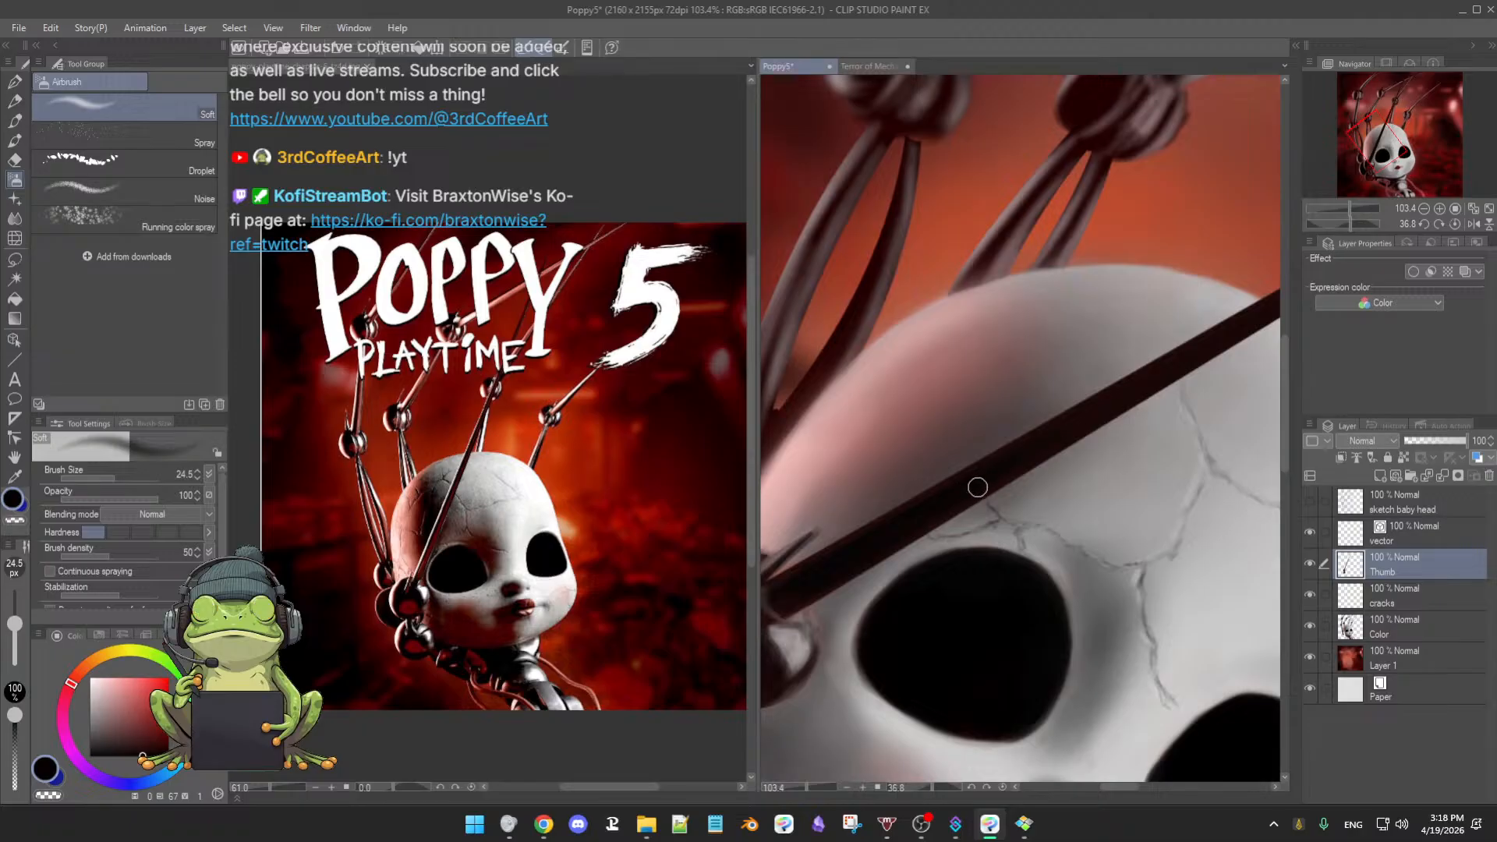
drag(1101, 480, 943, 550)
drag(935, 552, 1092, 499)
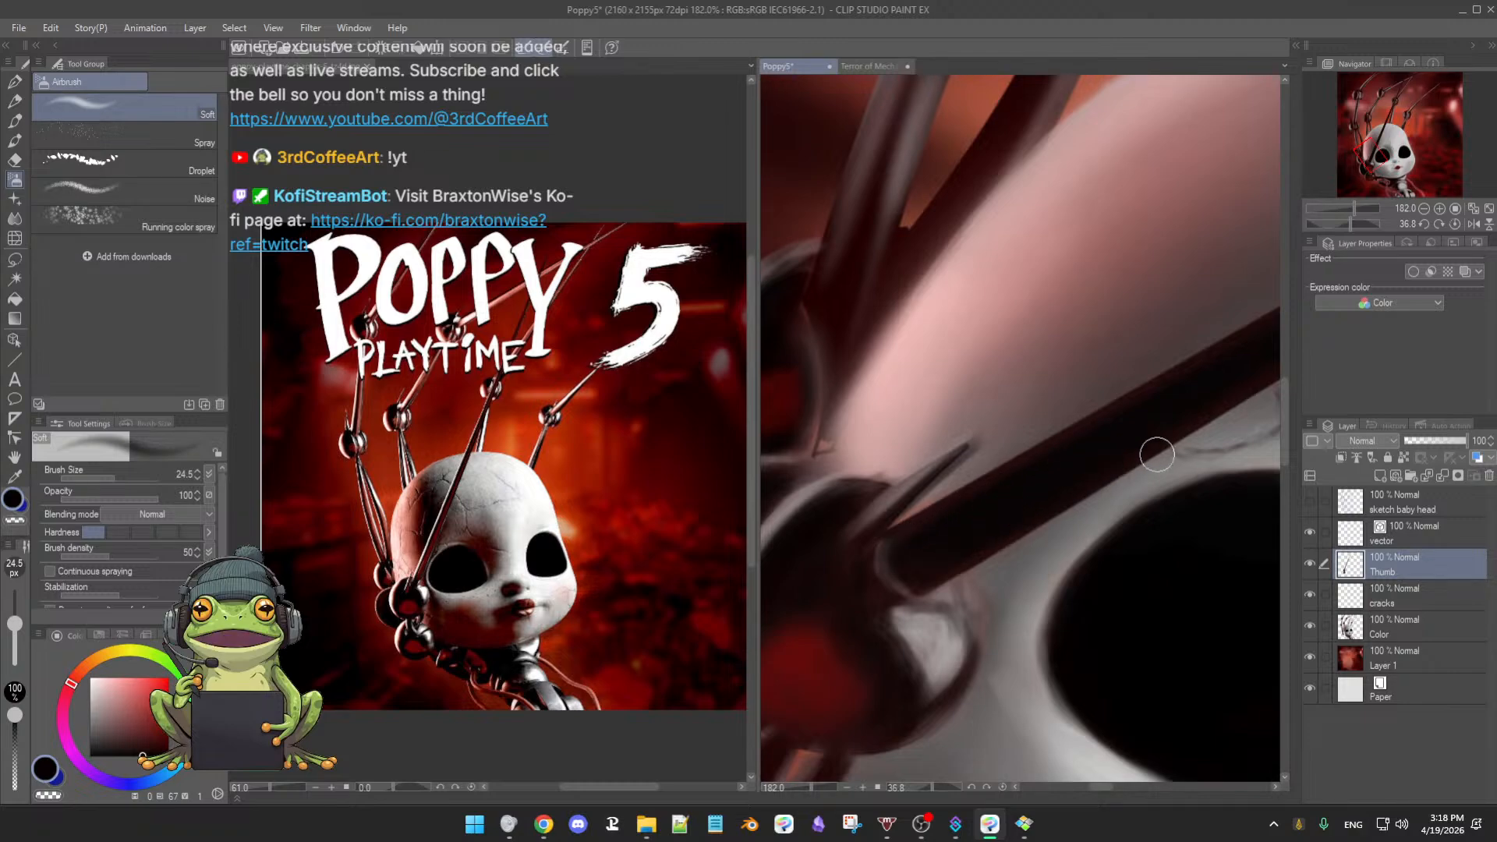
drag(1158, 453, 928, 539)
drag(1014, 508, 976, 521)
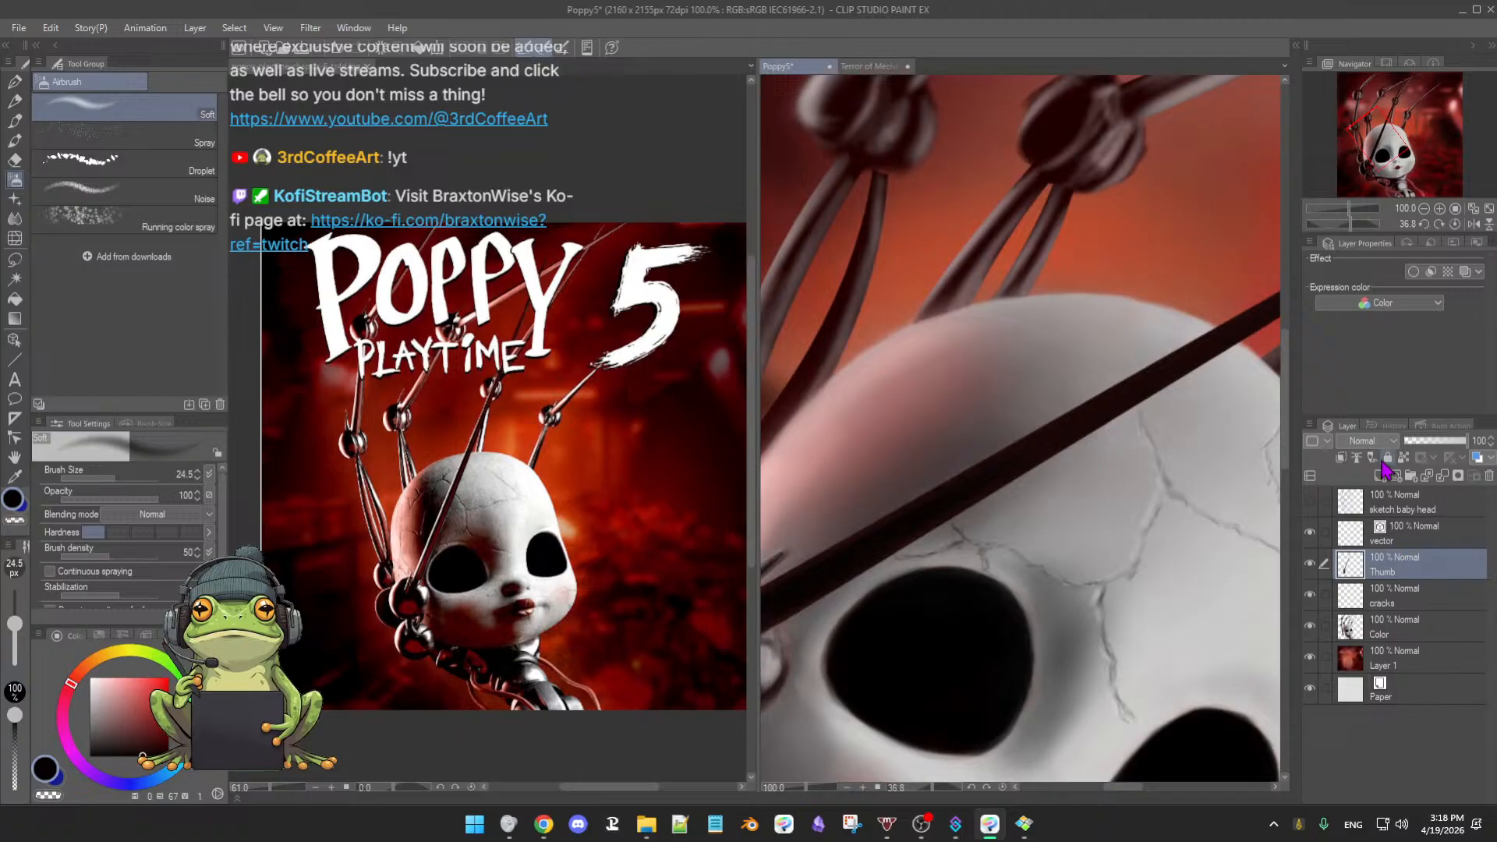
click(1403, 459)
scroll(1002, 478, up, 5)
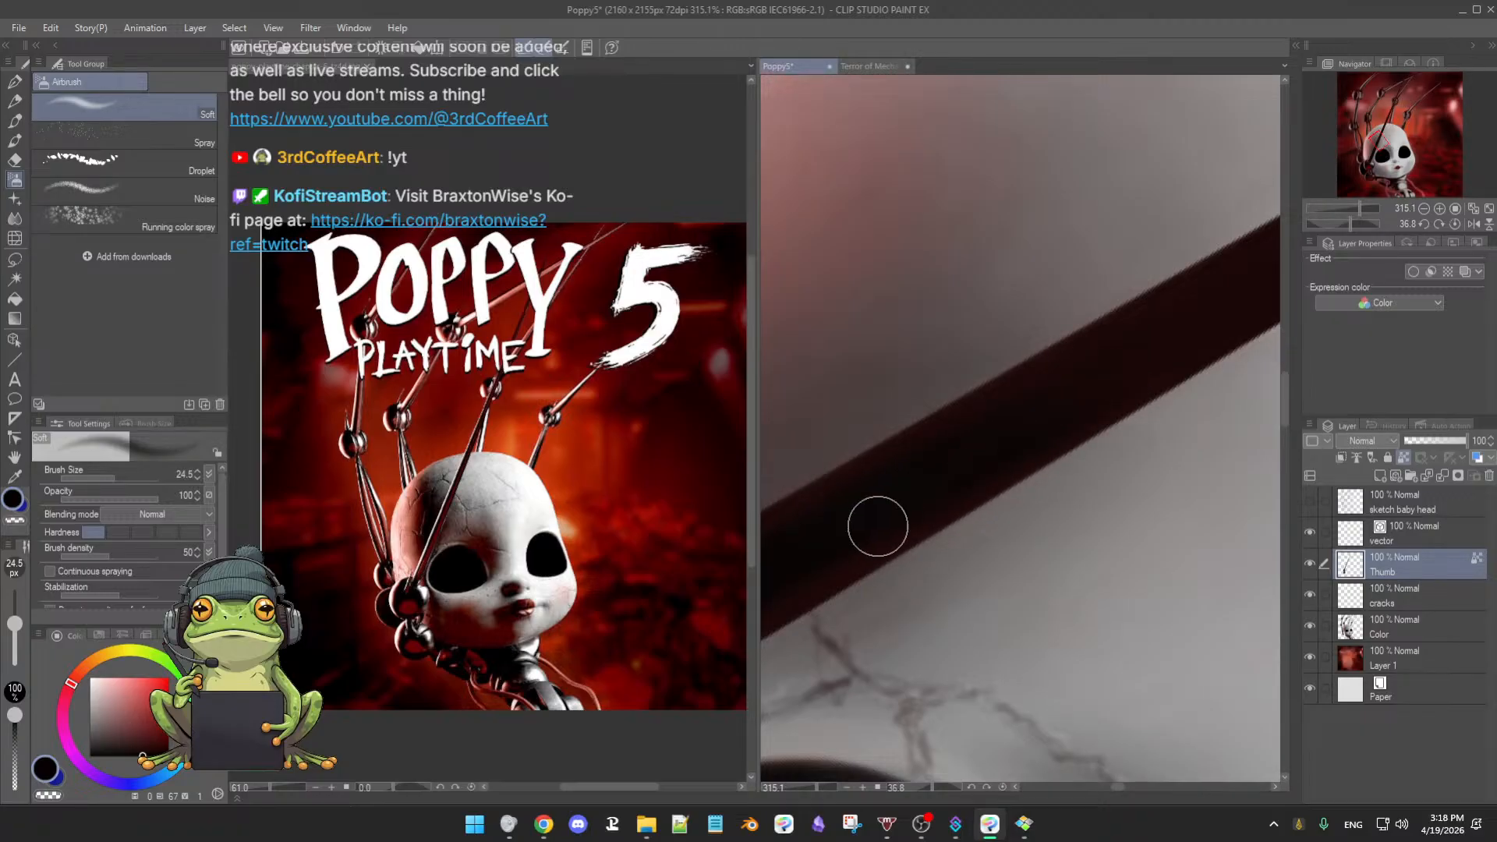
drag(853, 527, 1009, 437)
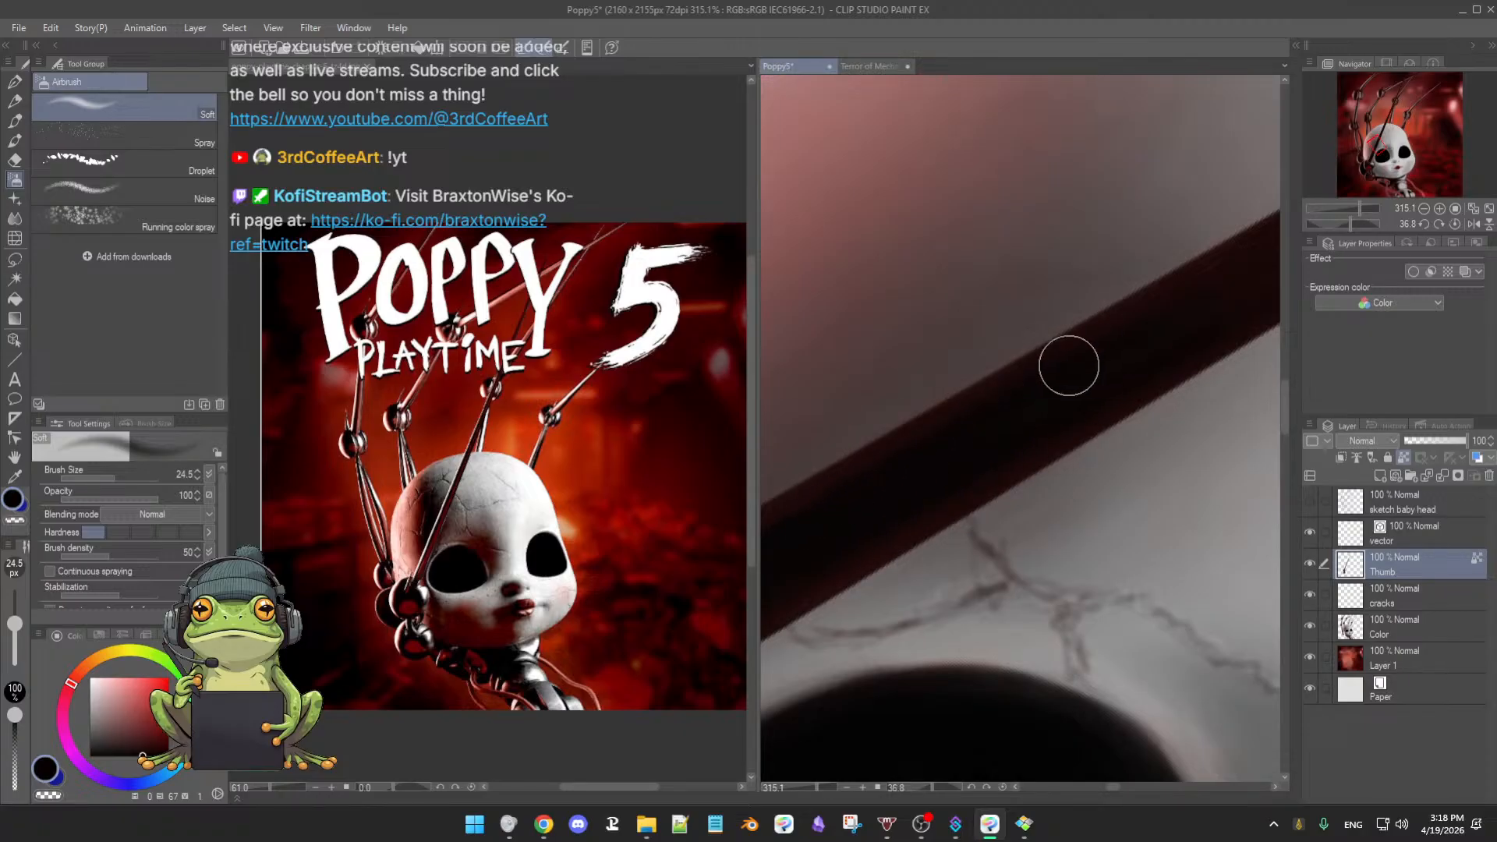
scroll(996, 444, down, 2)
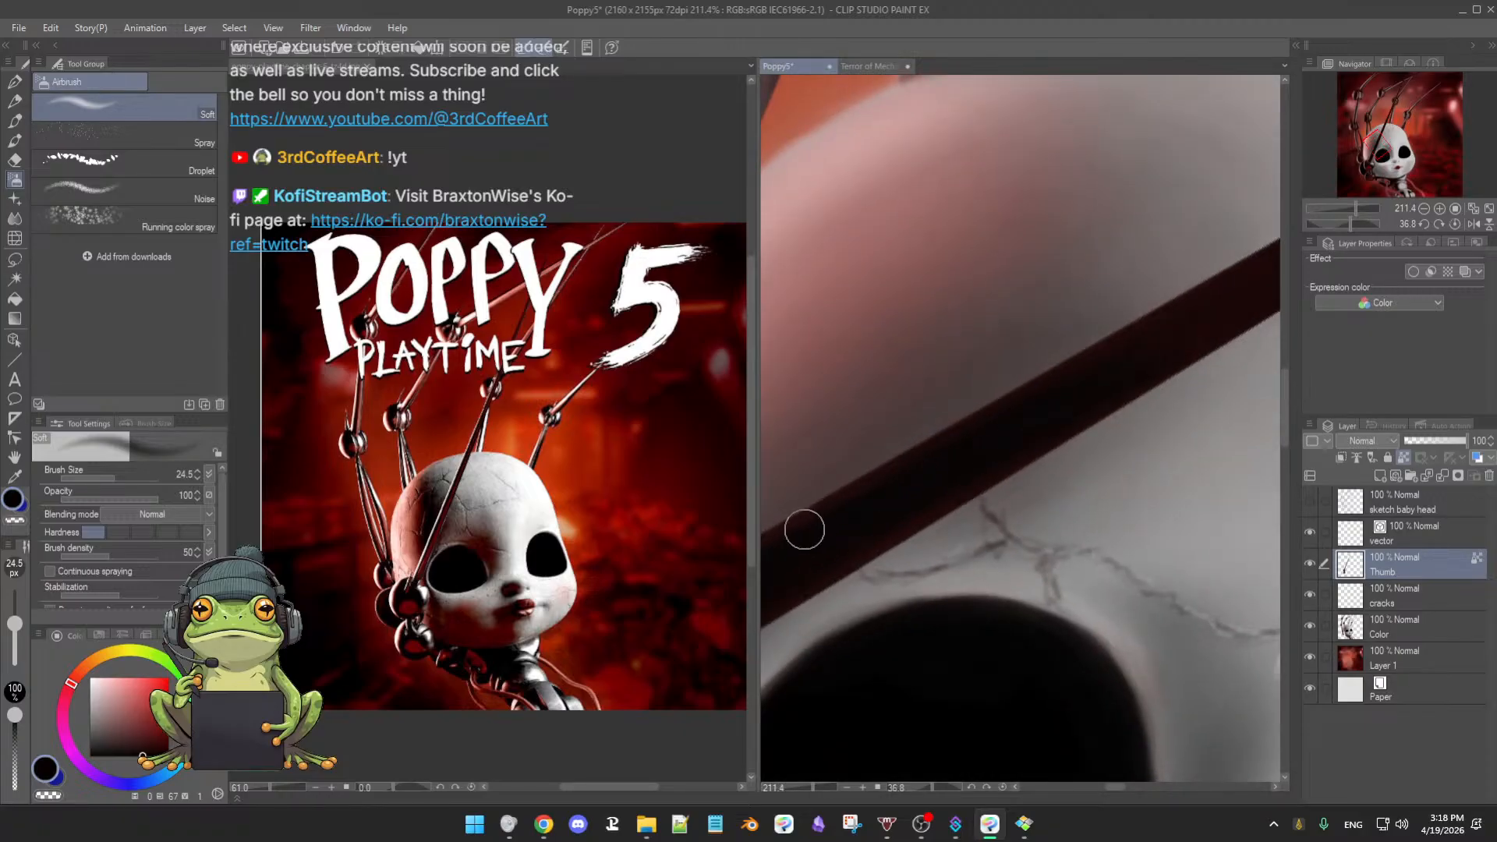
drag(903, 528, 1069, 426)
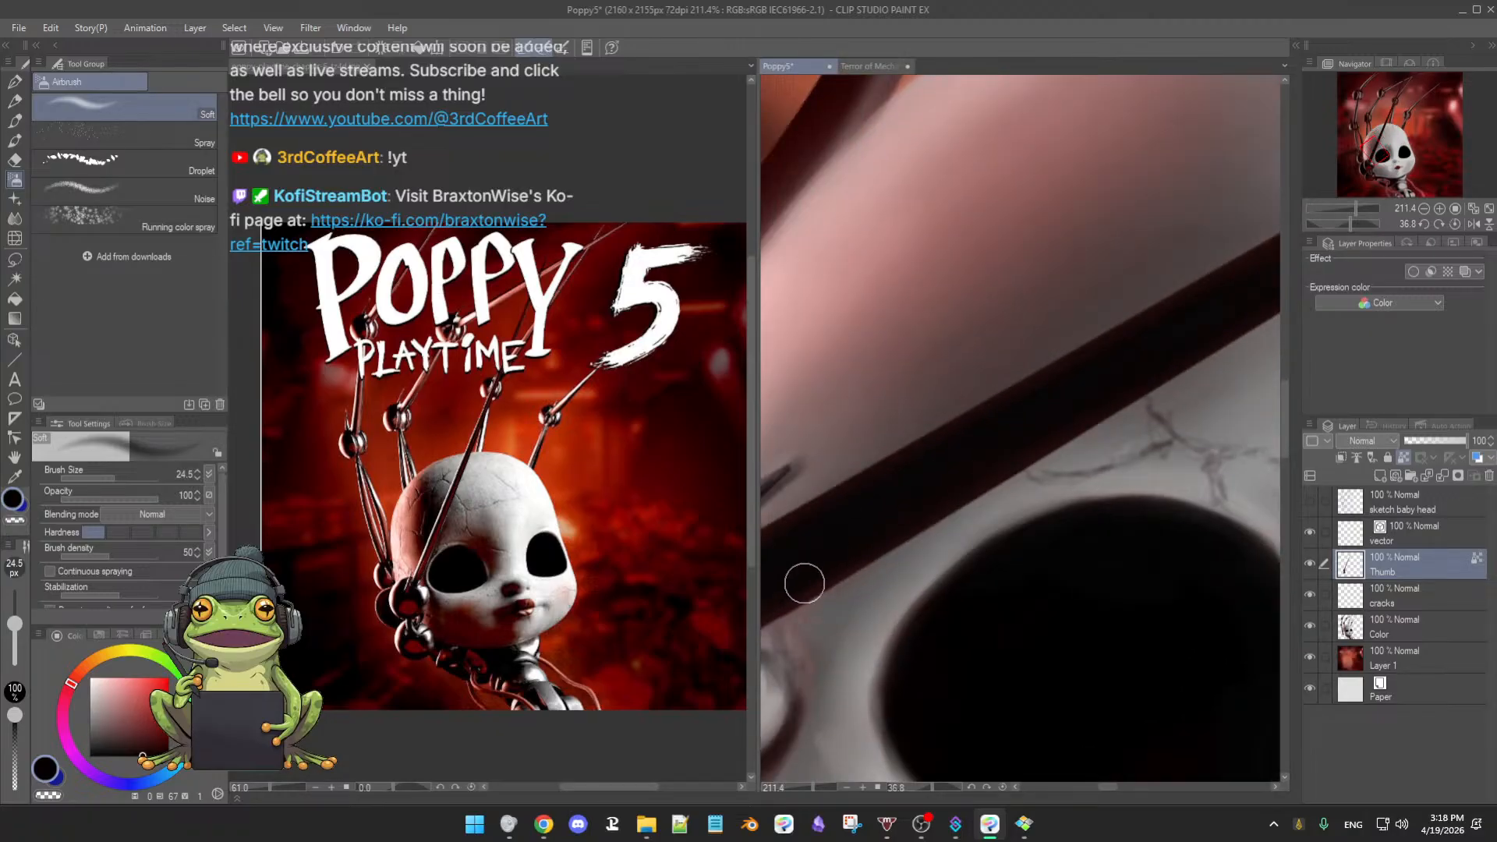
drag(818, 561, 1018, 437)
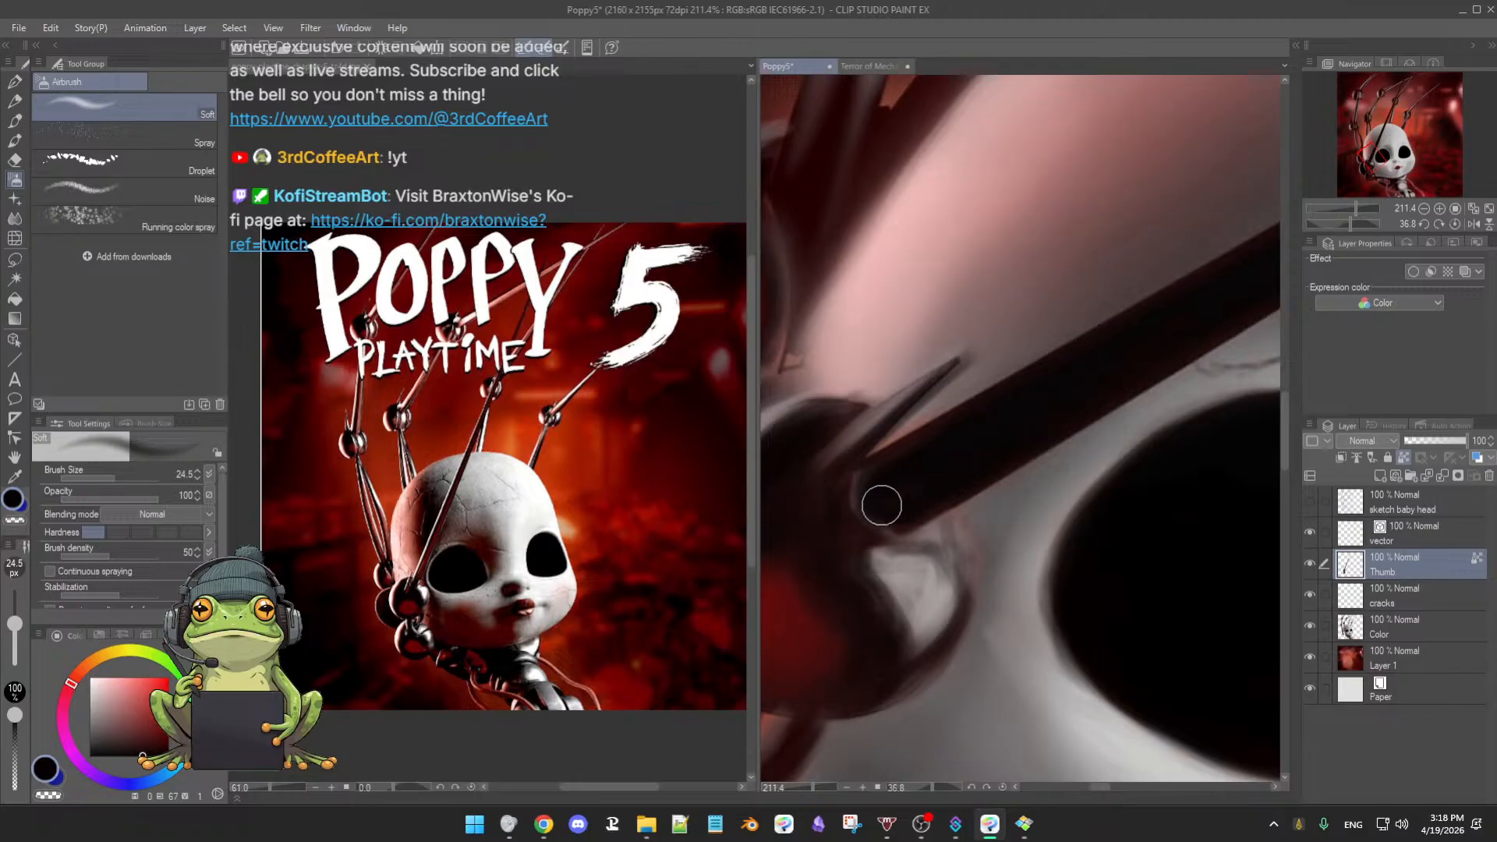
scroll(932, 518, up, 2)
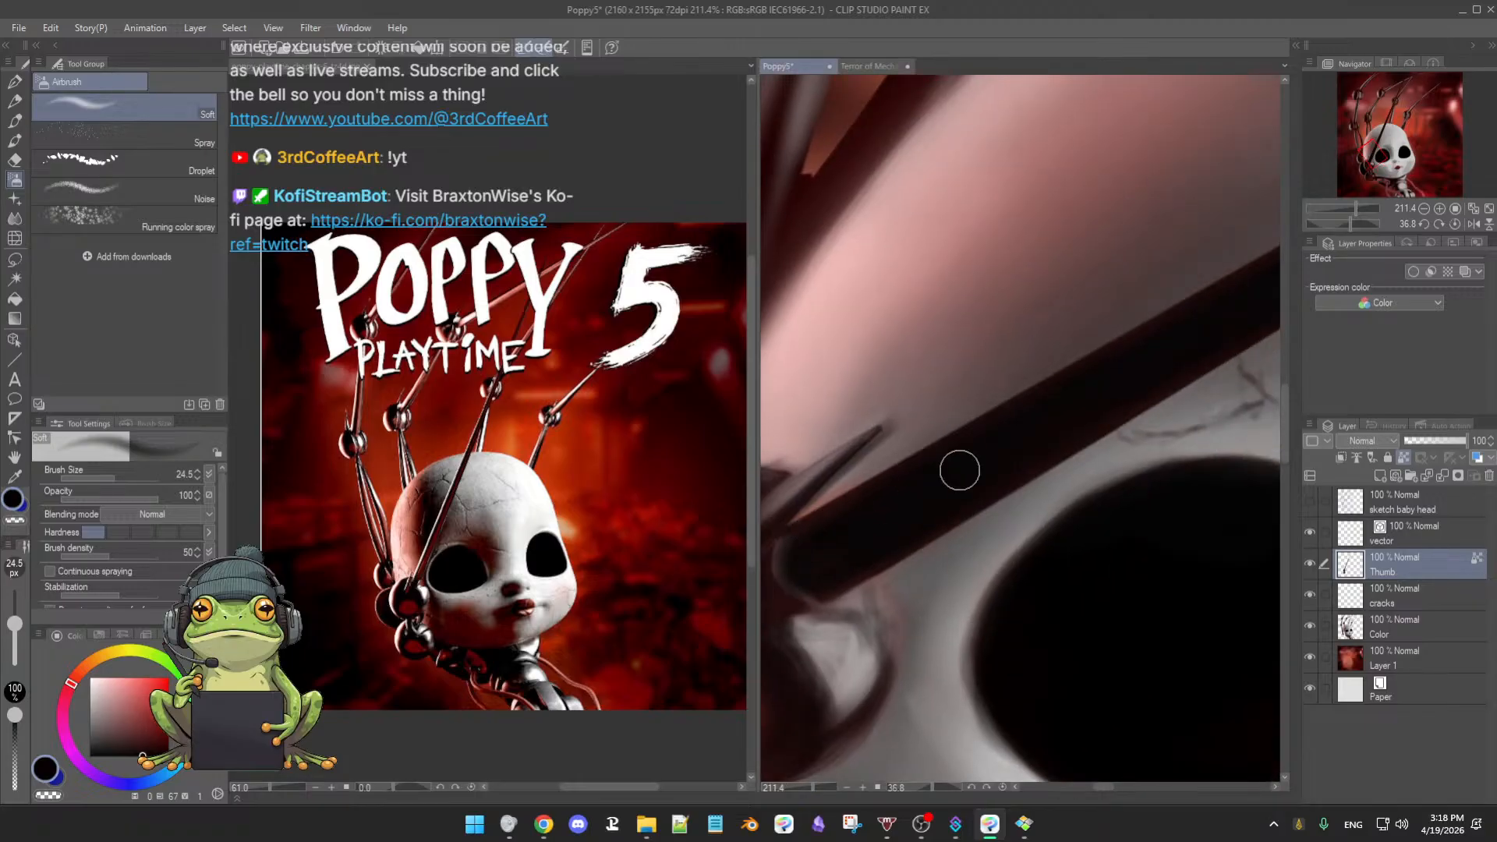
scroll(958, 468, up, 3)
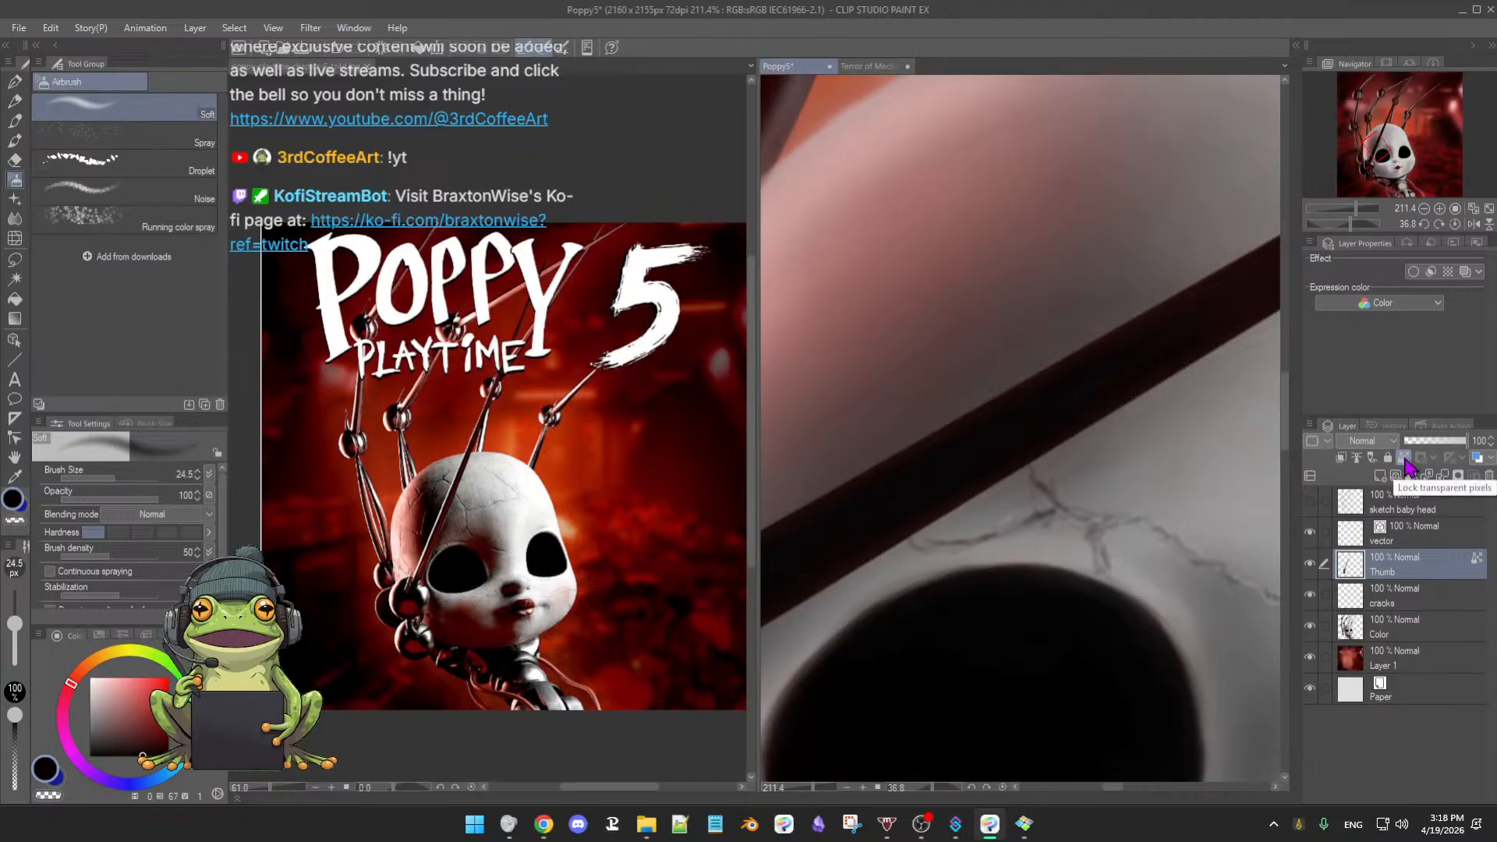
drag(1097, 400, 1030, 450)
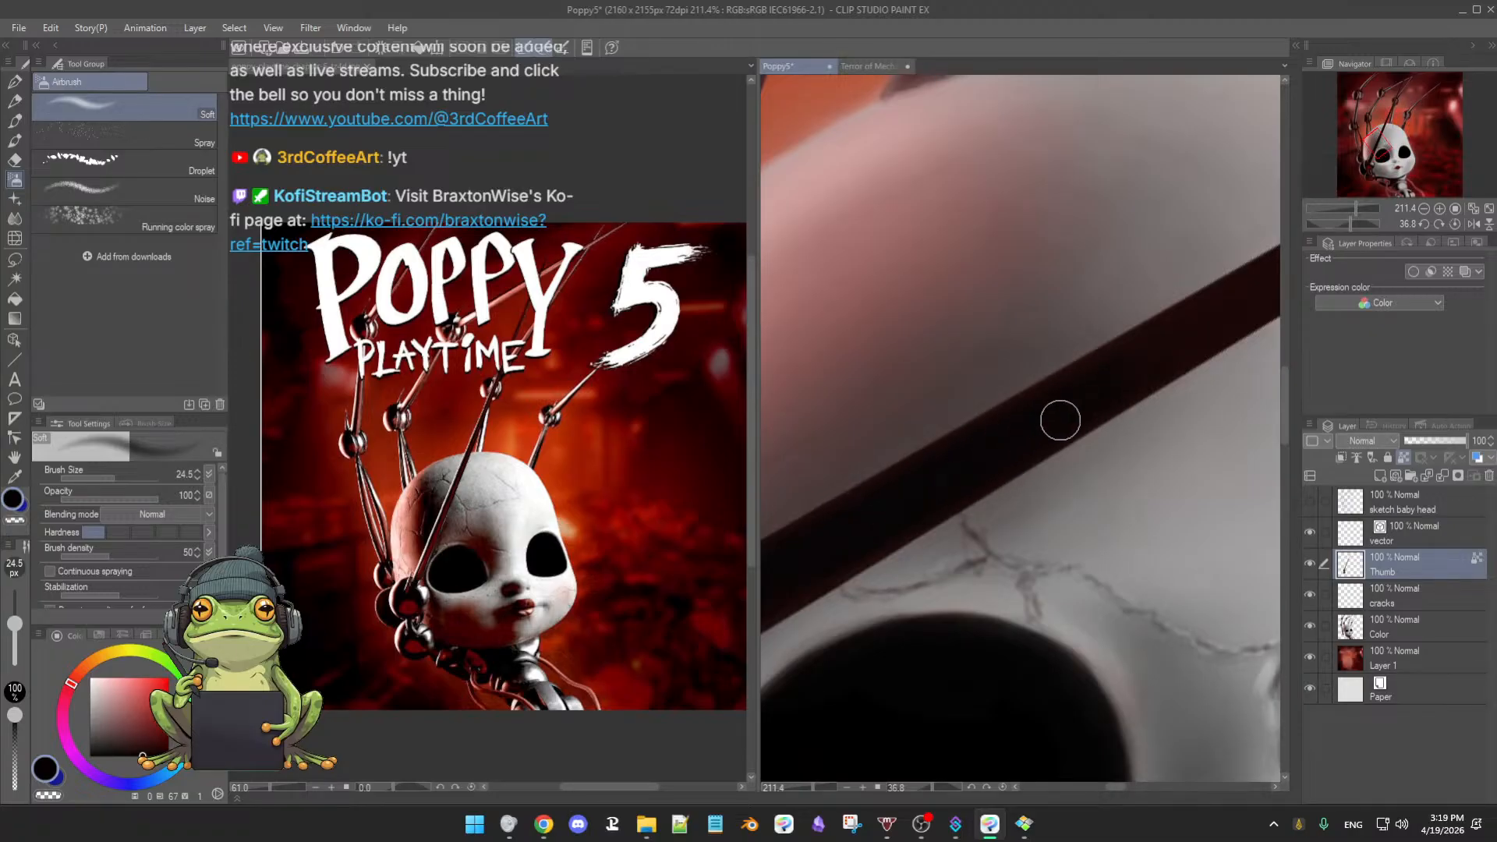
drag(1059, 421, 1000, 460)
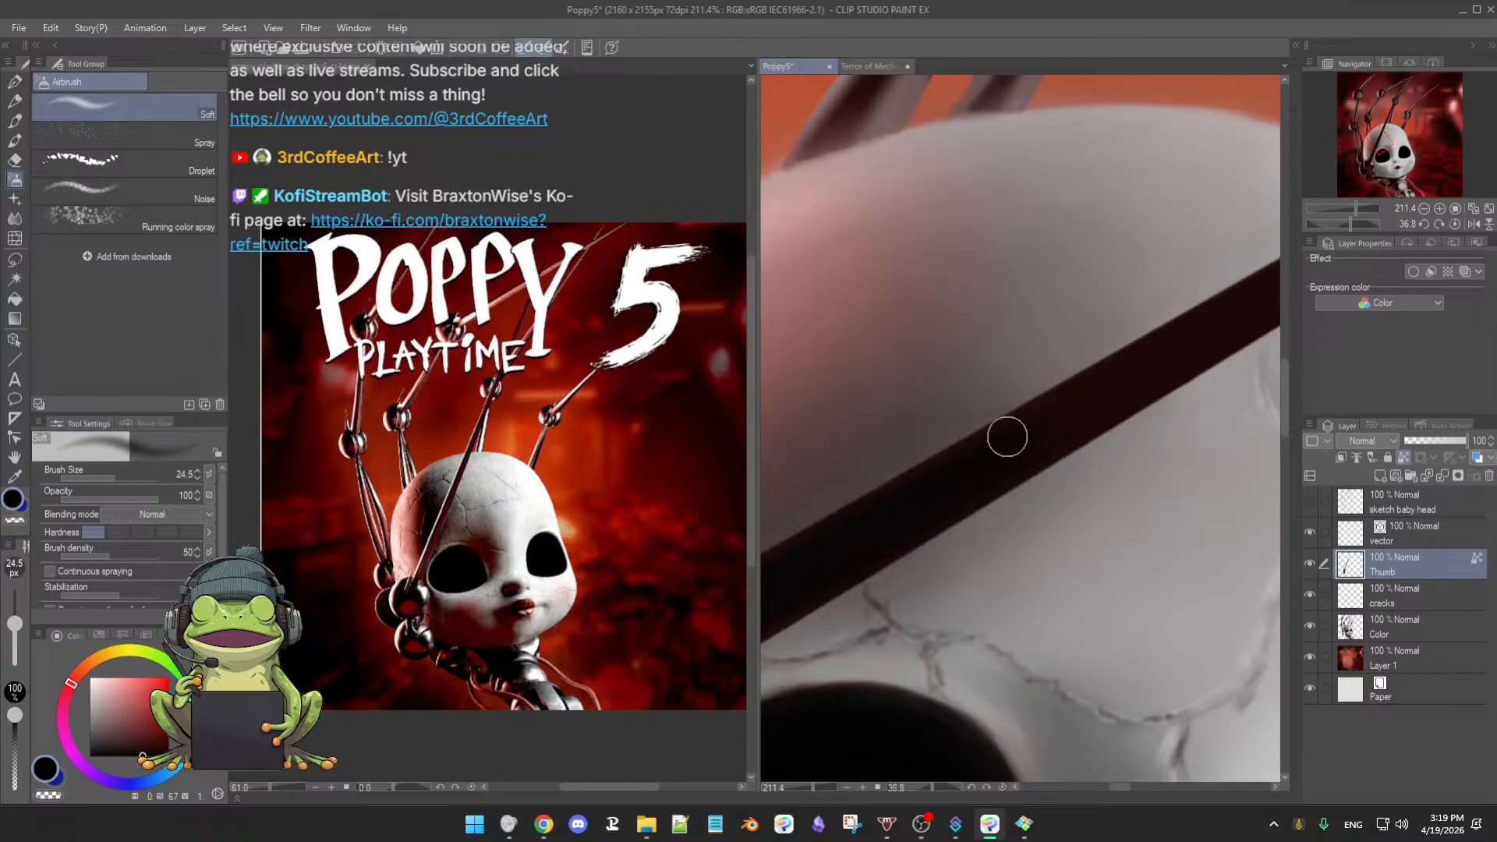
drag(1049, 427, 965, 484)
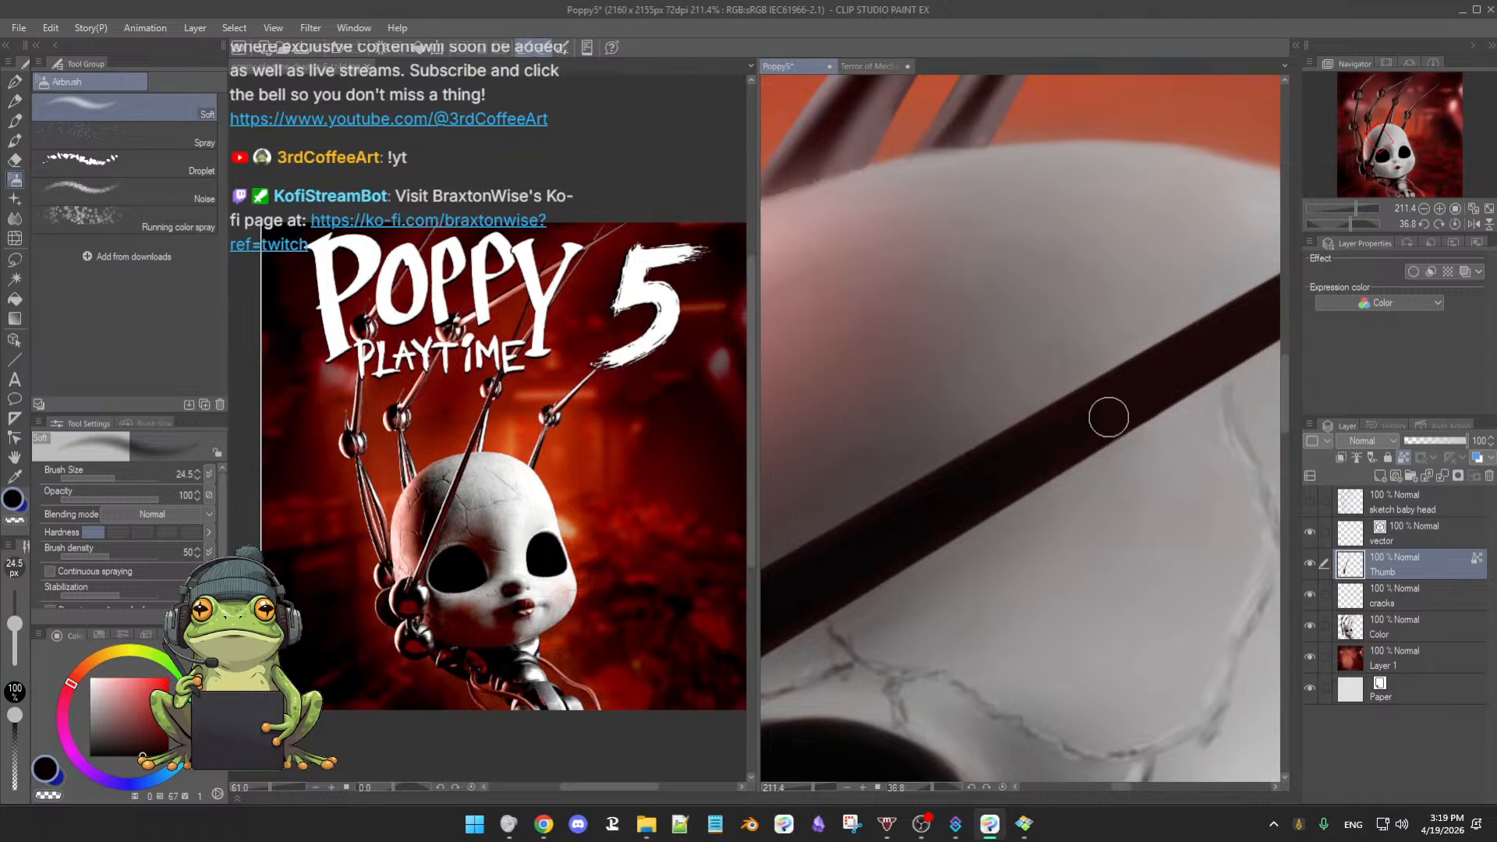
drag(1109, 407, 1031, 473)
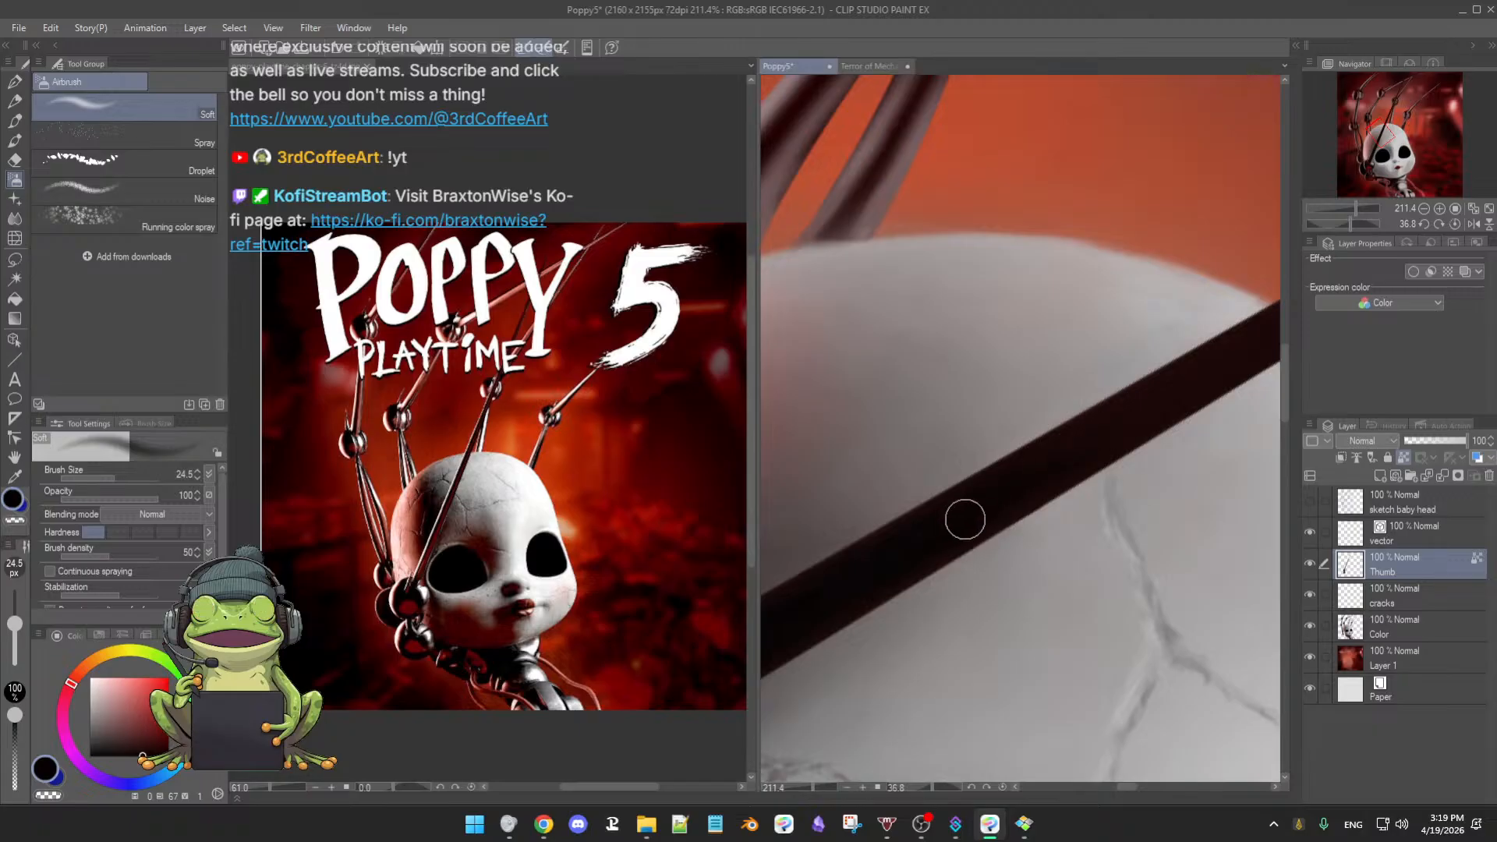
mouse_move(1108, 447)
mouse_down()
mouse_move(1068, 451)
mouse_move(989, 501)
mouse_up()
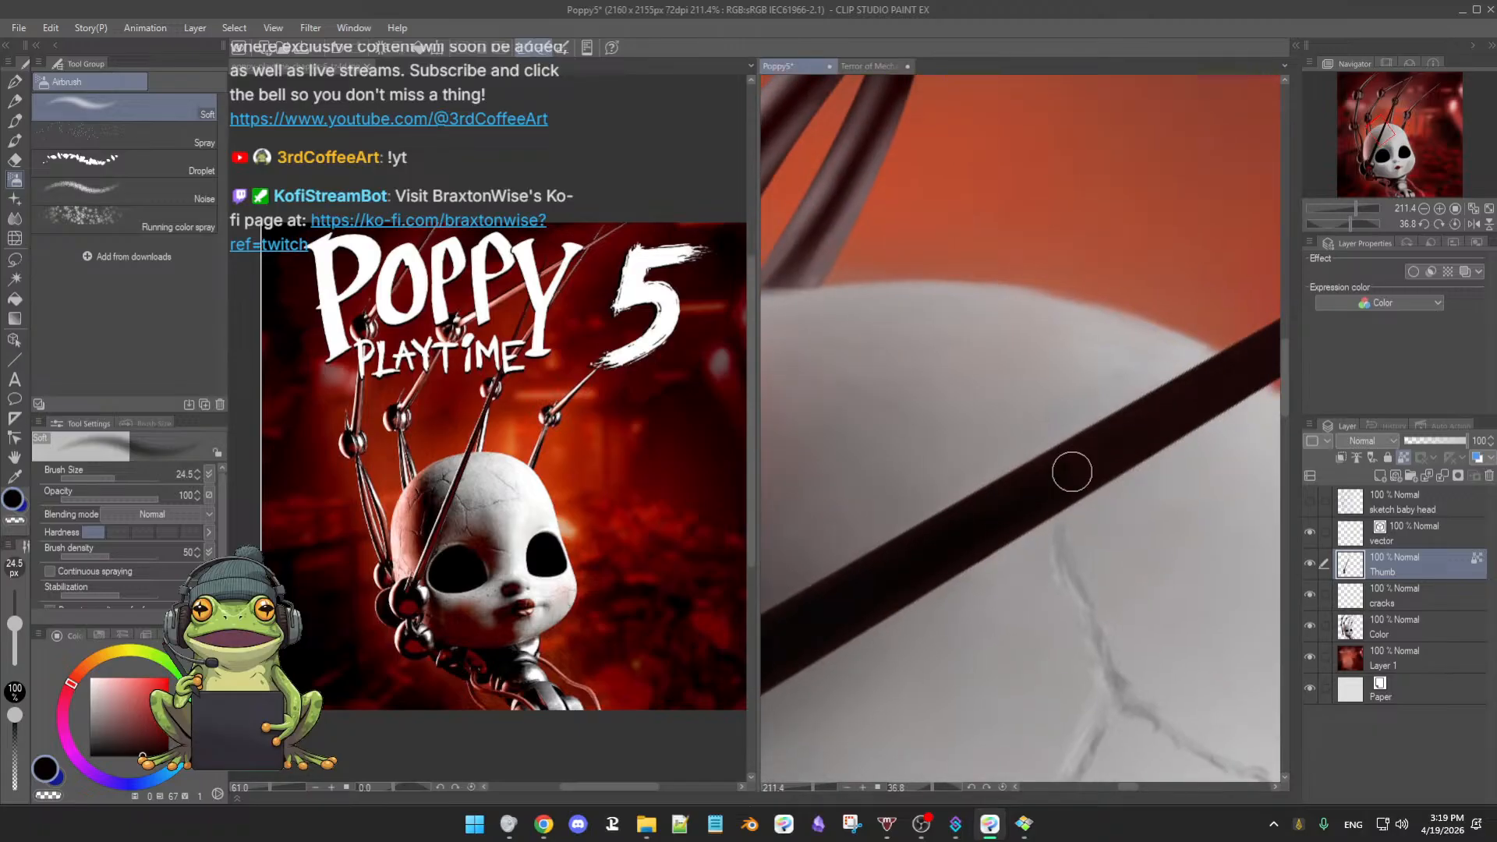
drag(1135, 441, 935, 555)
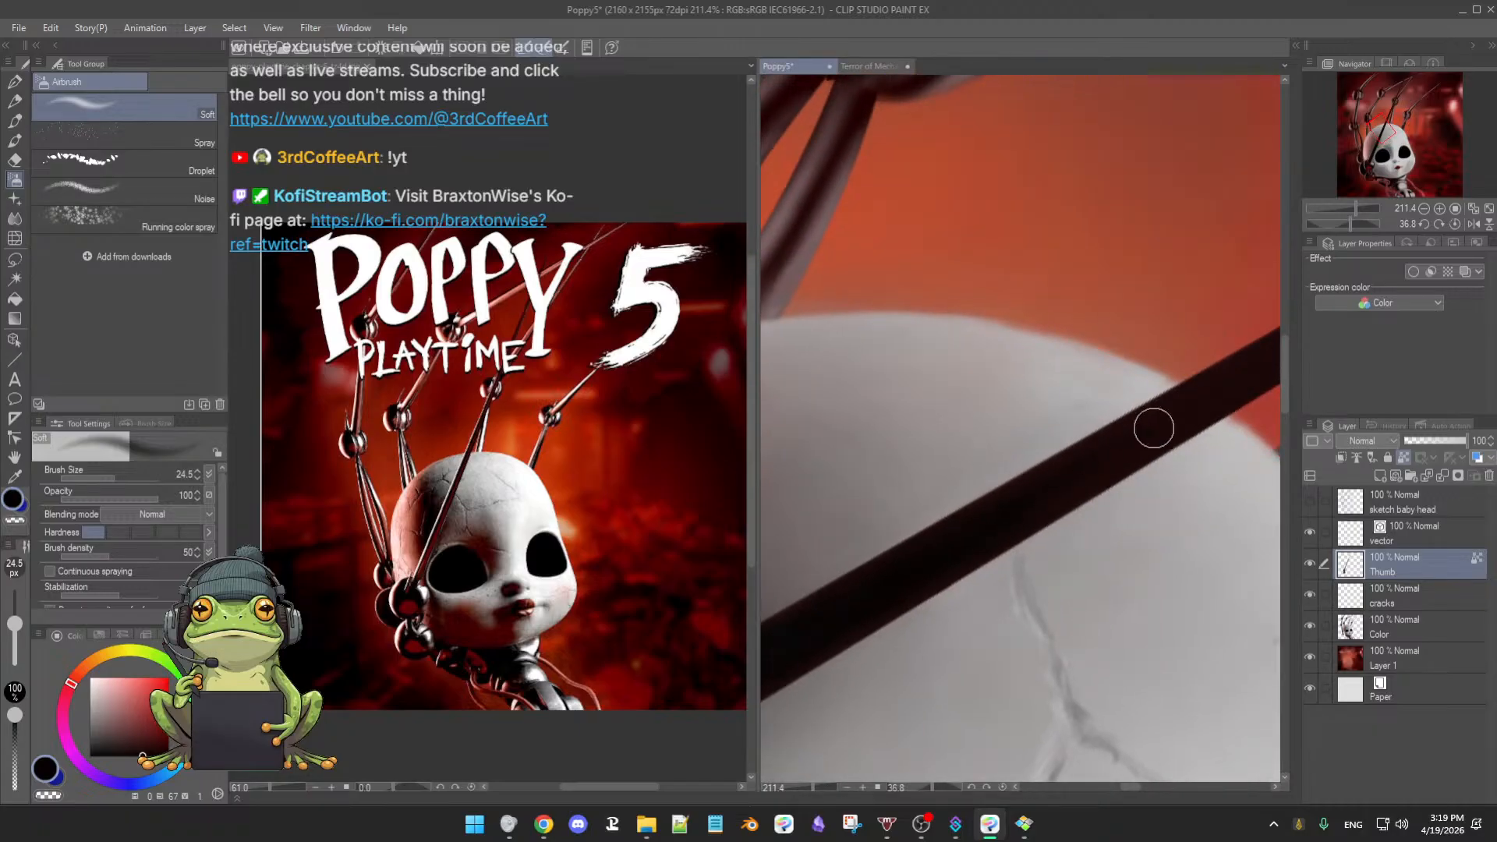
drag(1028, 505, 1103, 495)
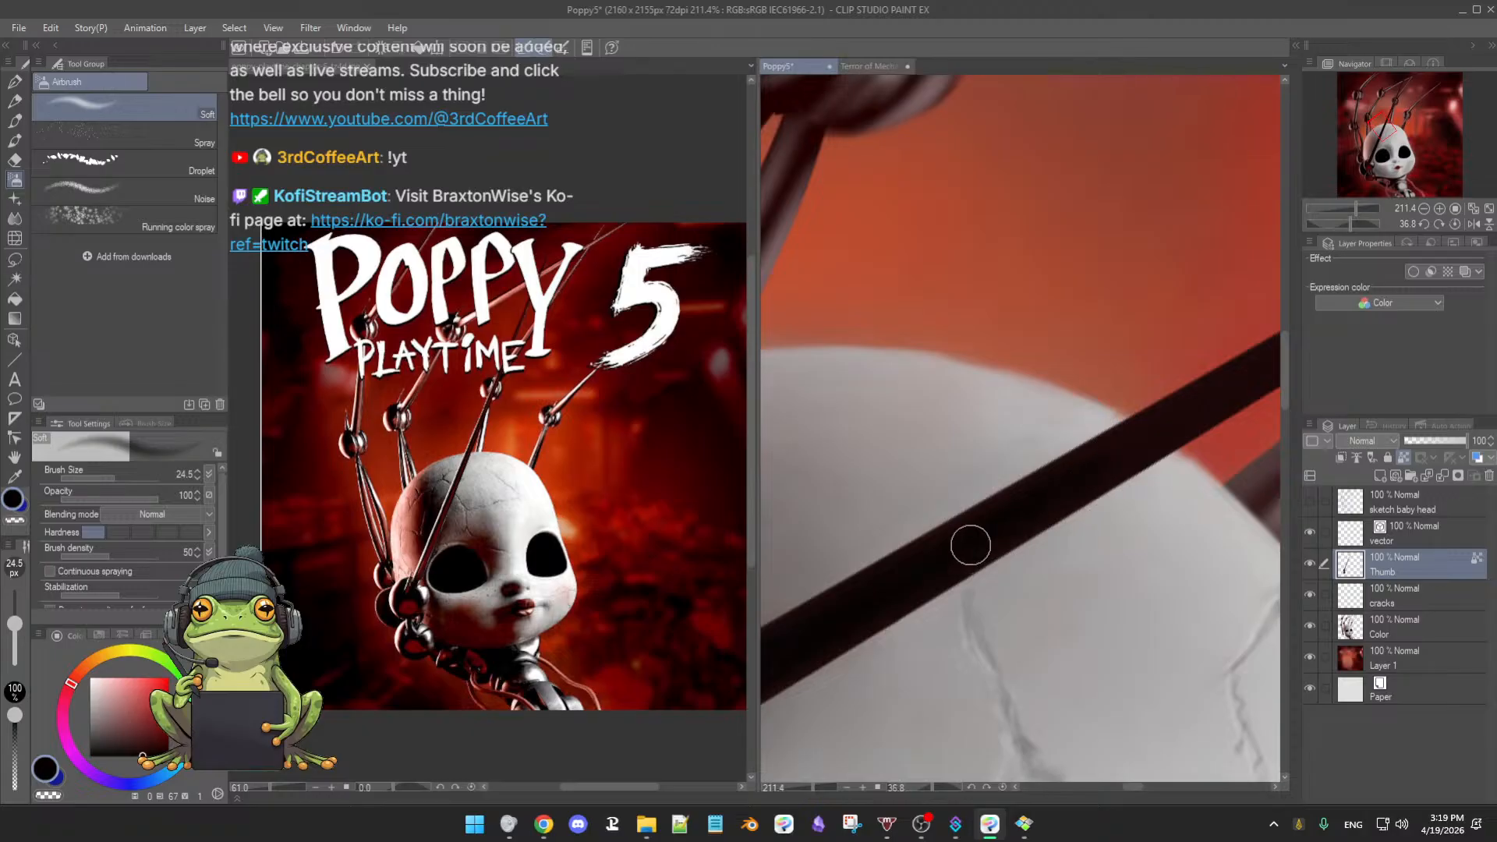
drag(1081, 476, 1036, 517)
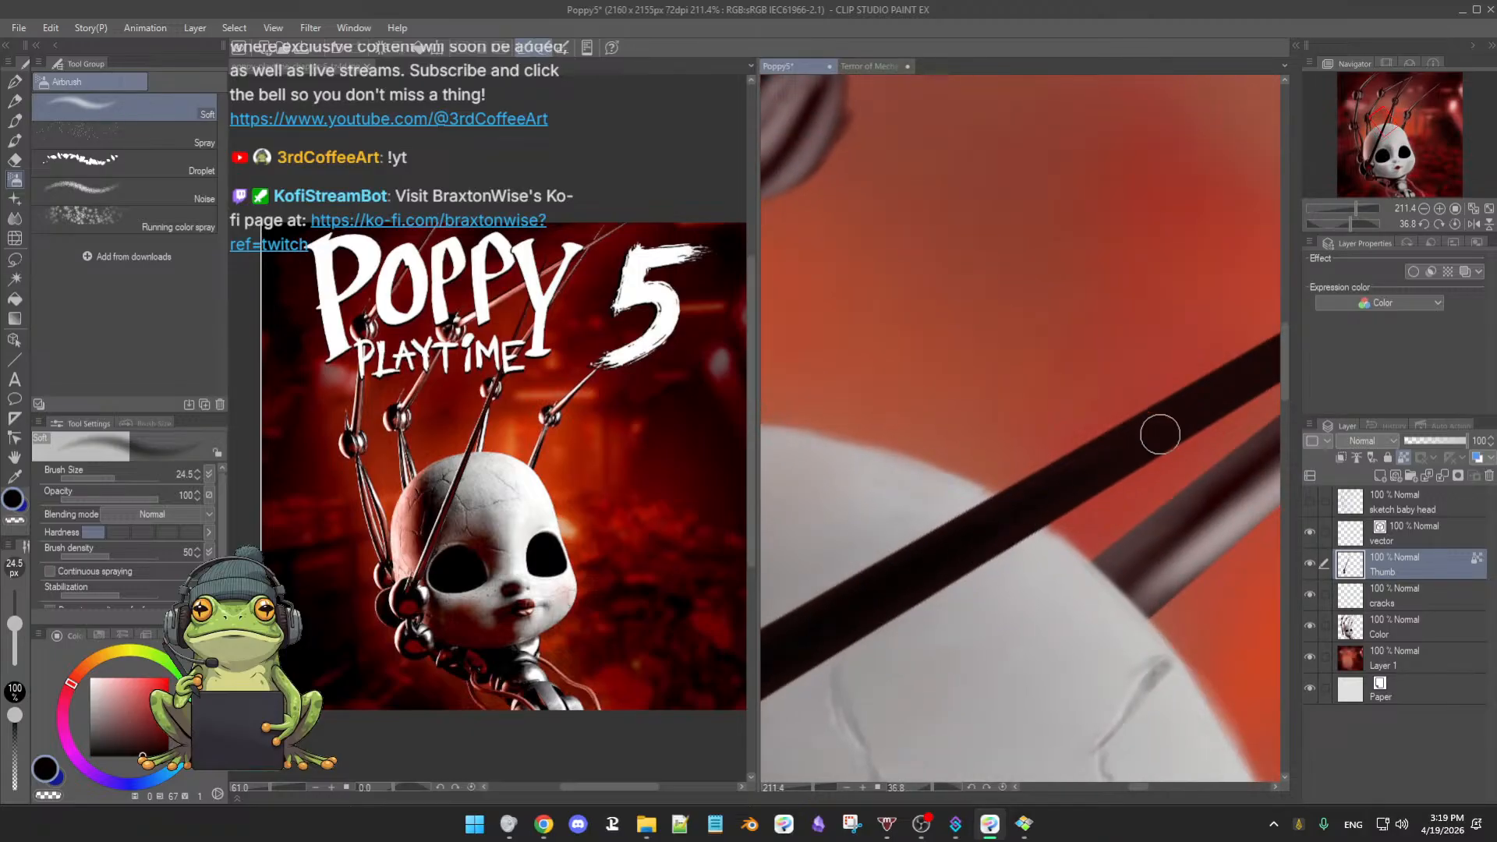
drag(1088, 467, 976, 541)
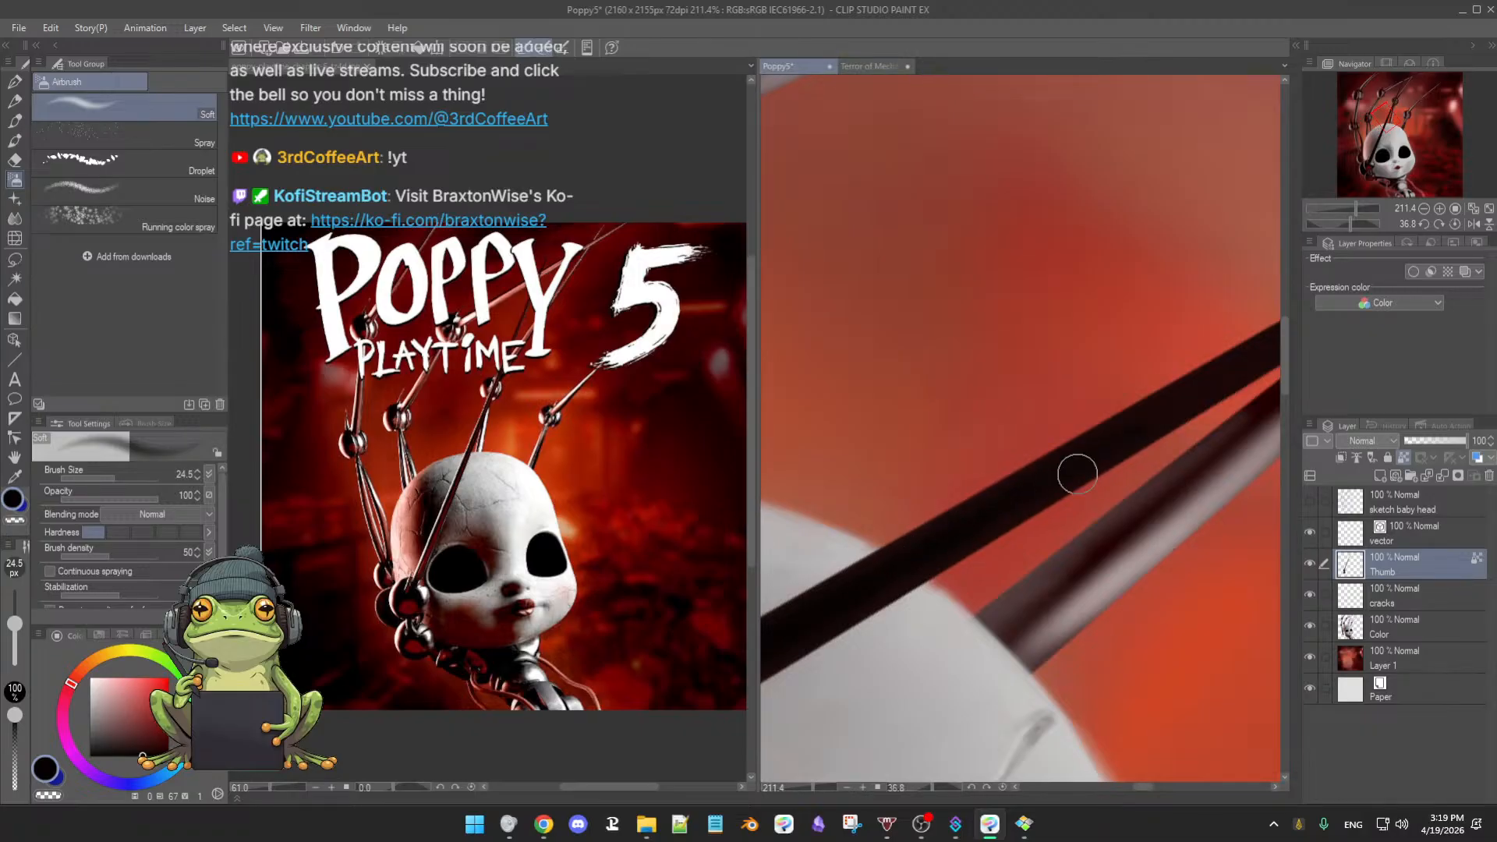
scroll(819, 678, down, 6)
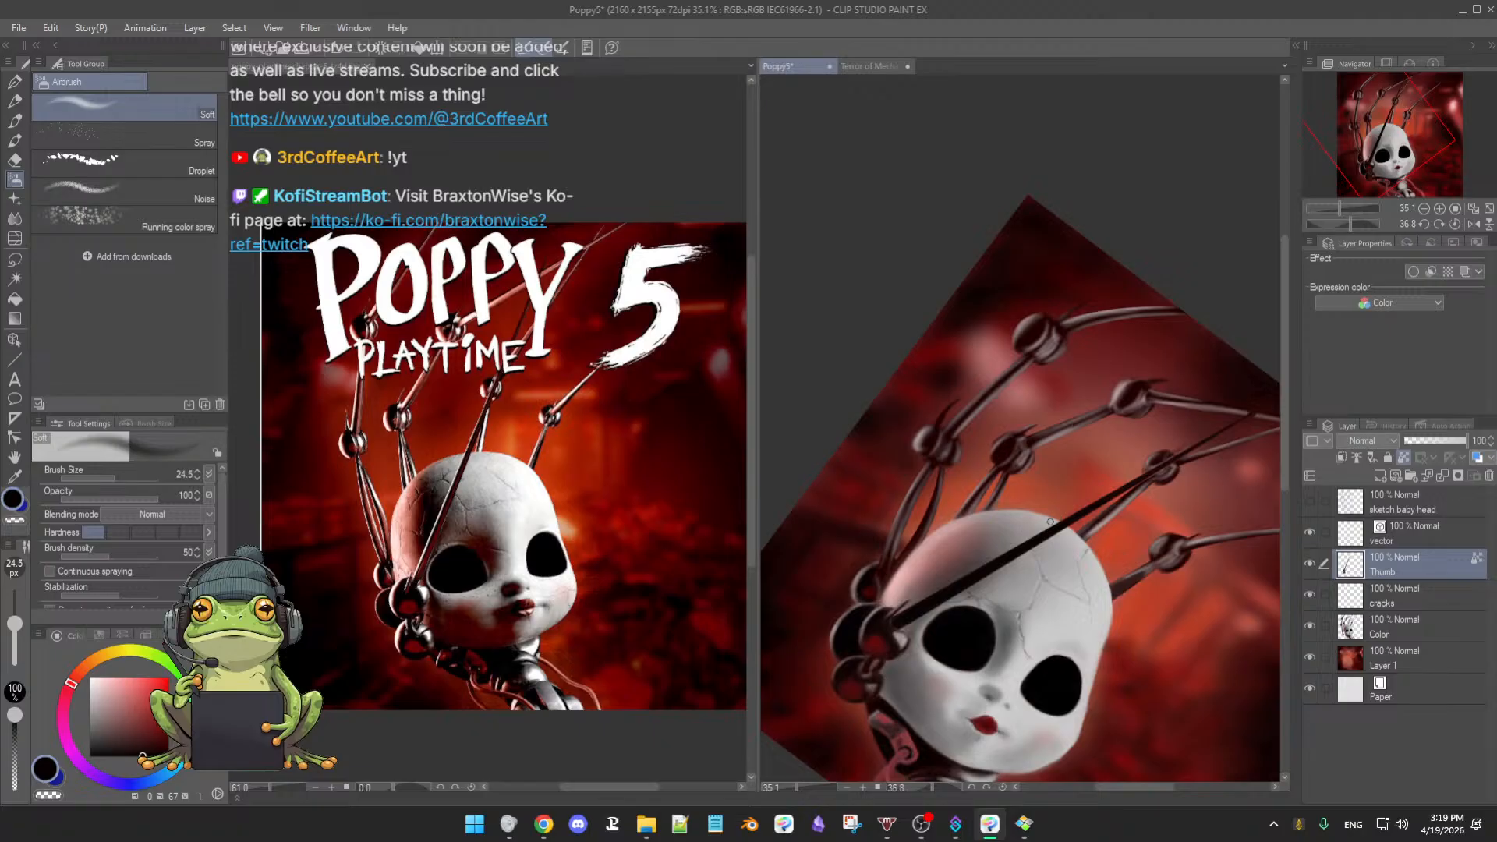
scroll(1051, 522, up, 5)
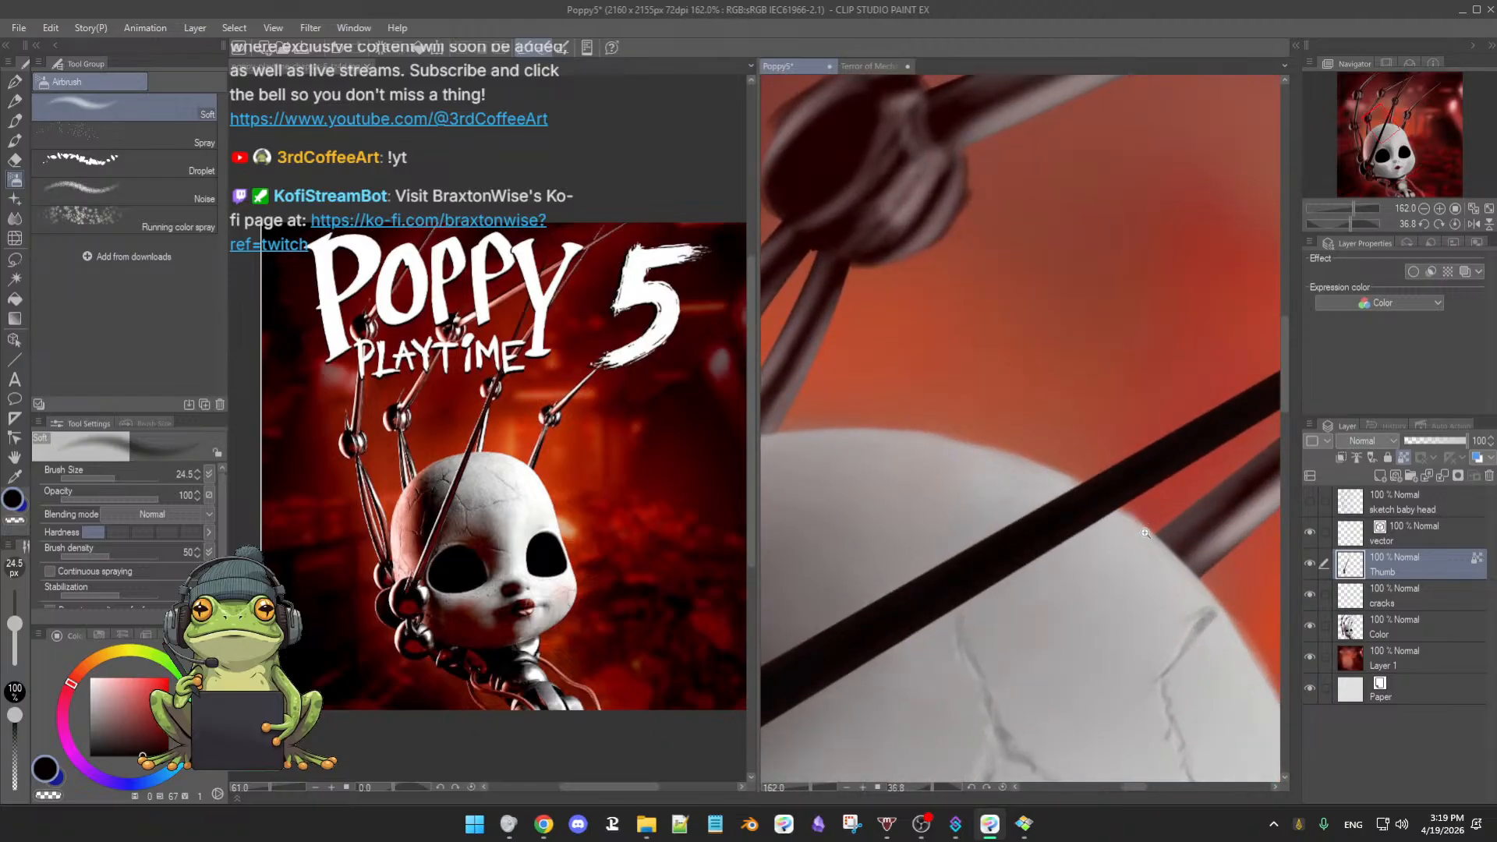
scroll(1145, 534, down, 1)
drag(1184, 461, 975, 535)
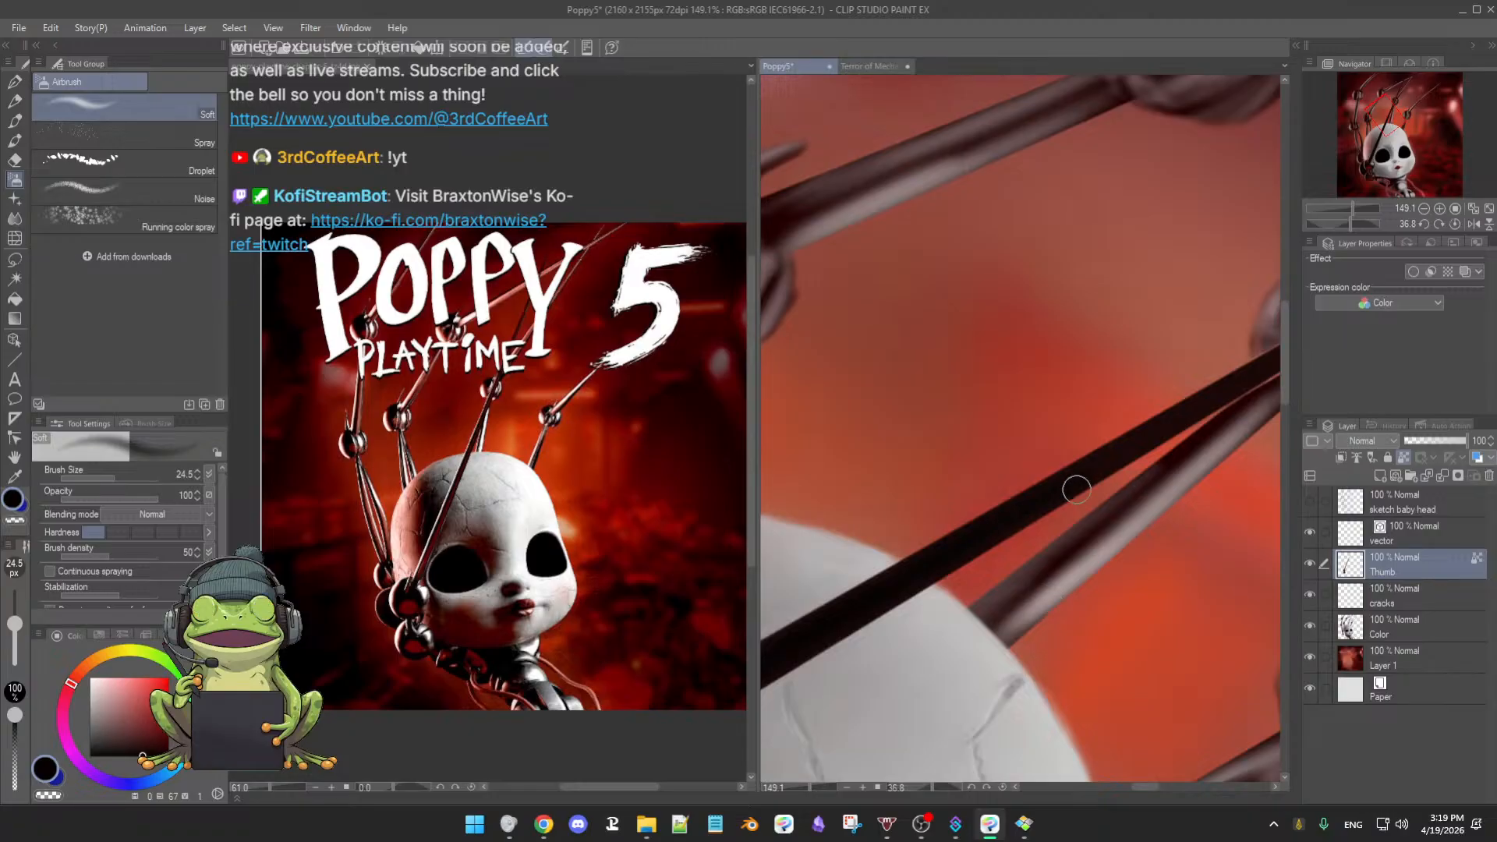
click(1404, 624)
mouse_move(944, 635)
mouse_down()
mouse_move(896, 683)
mouse_move(973, 643)
mouse_move(878, 686)
mouse_move(906, 698)
mouse_up()
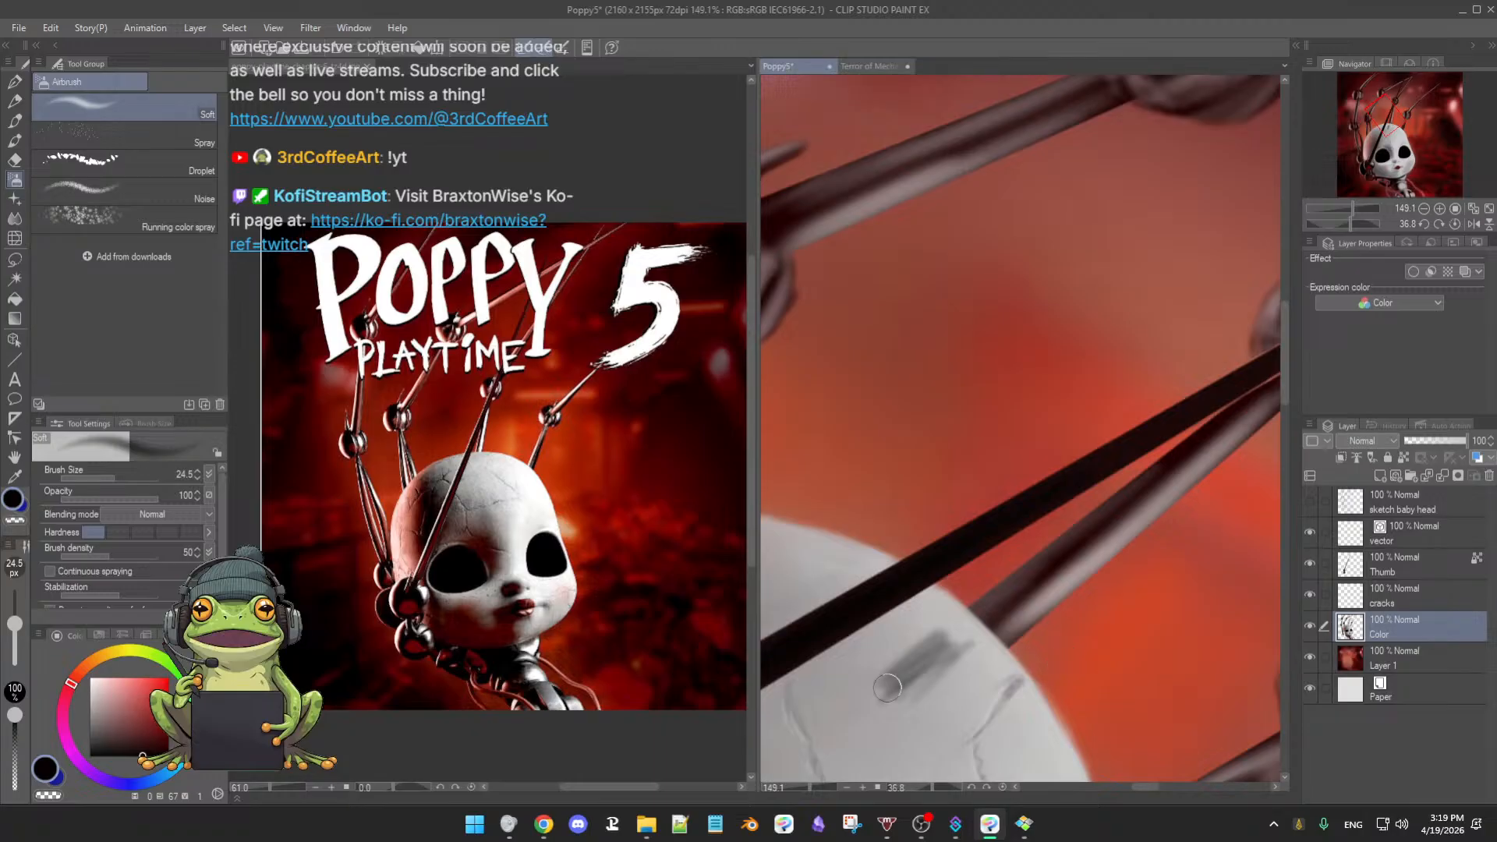
key(ctrl+z)
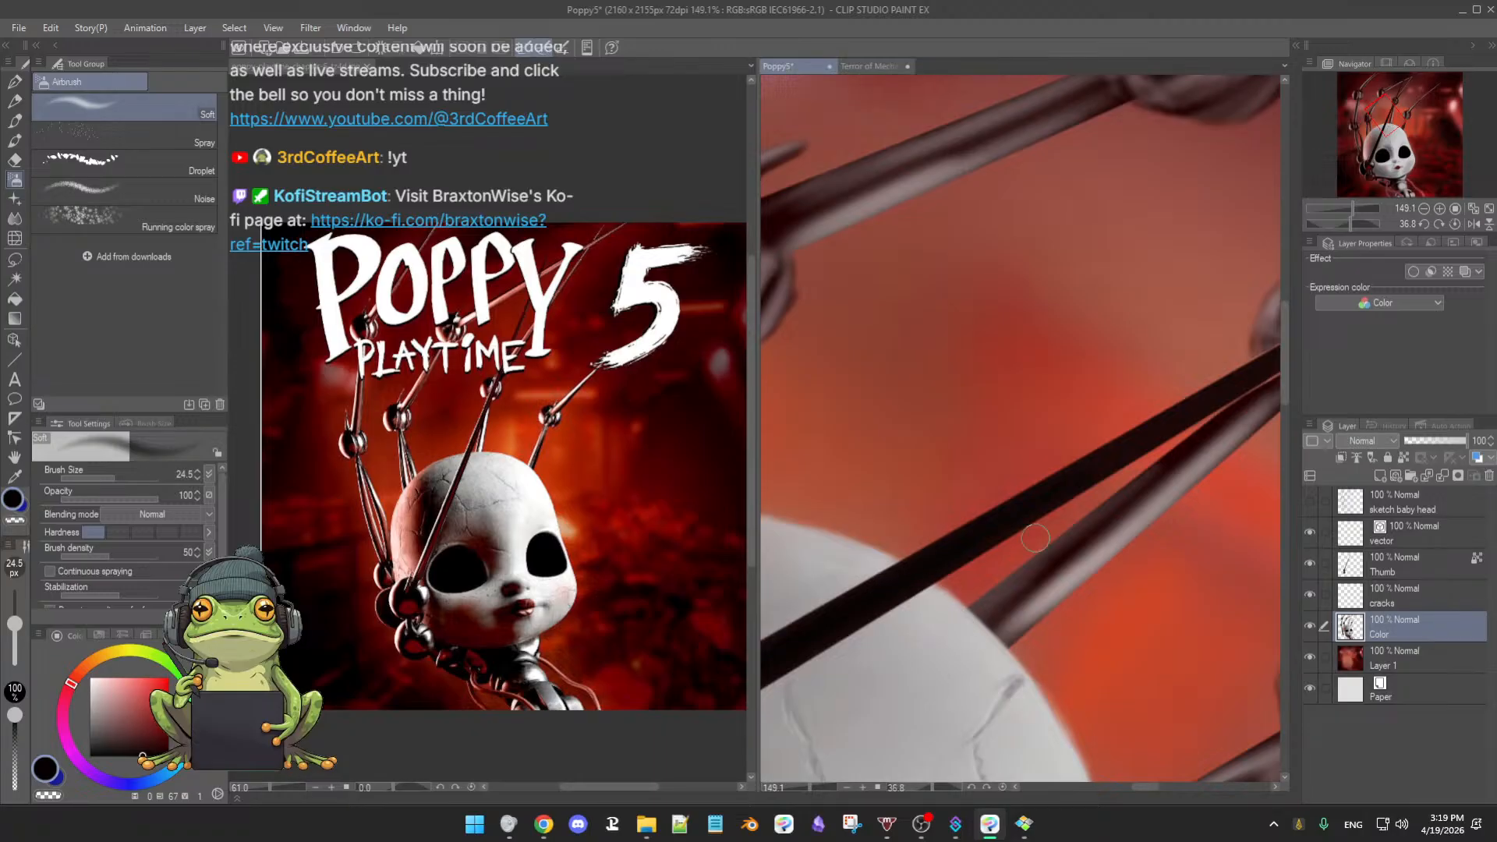
click(1403, 571)
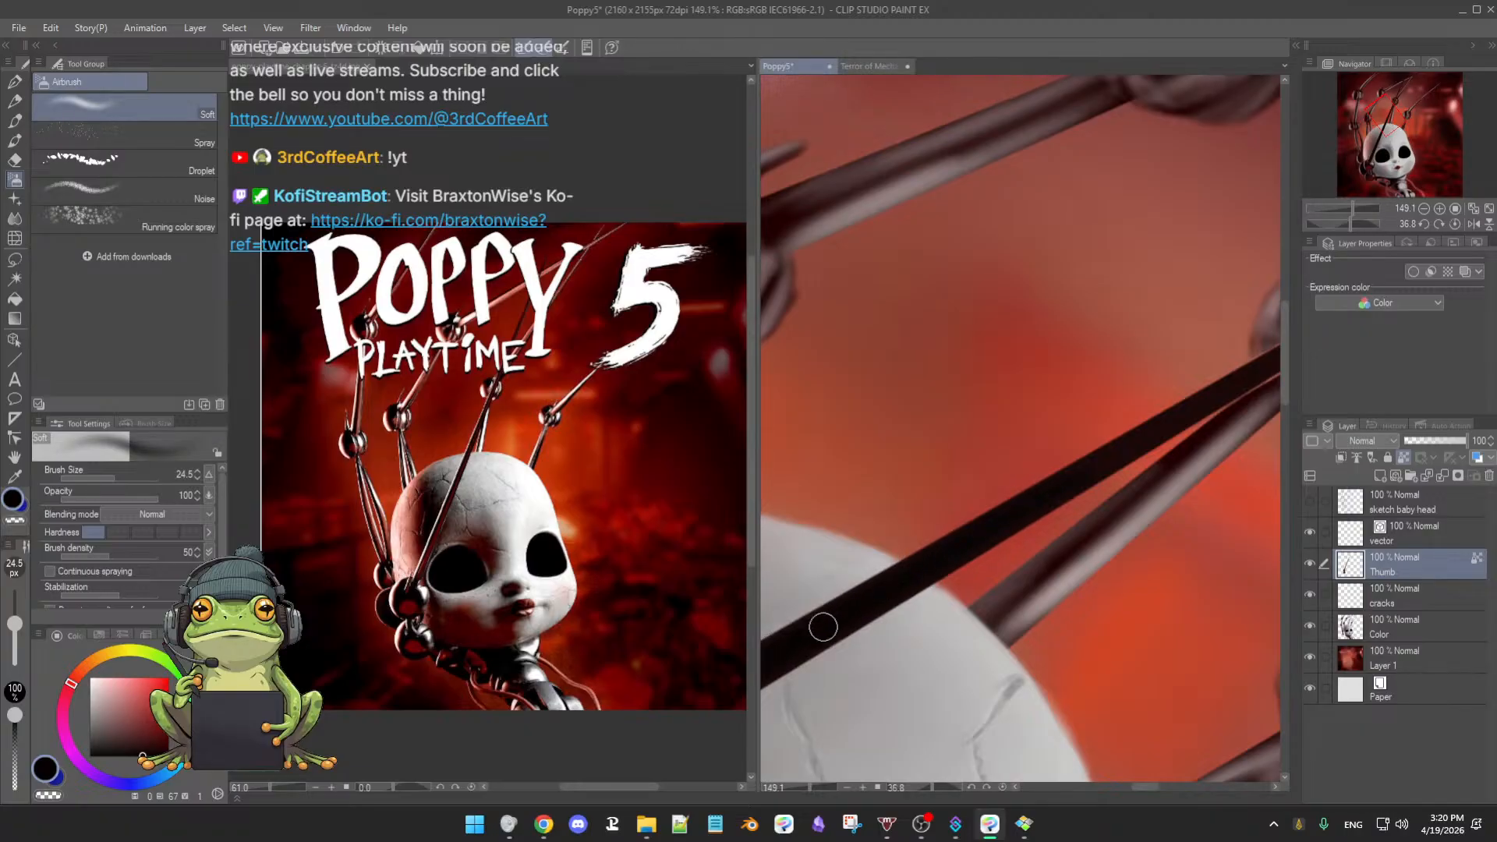
drag(1094, 493, 964, 553)
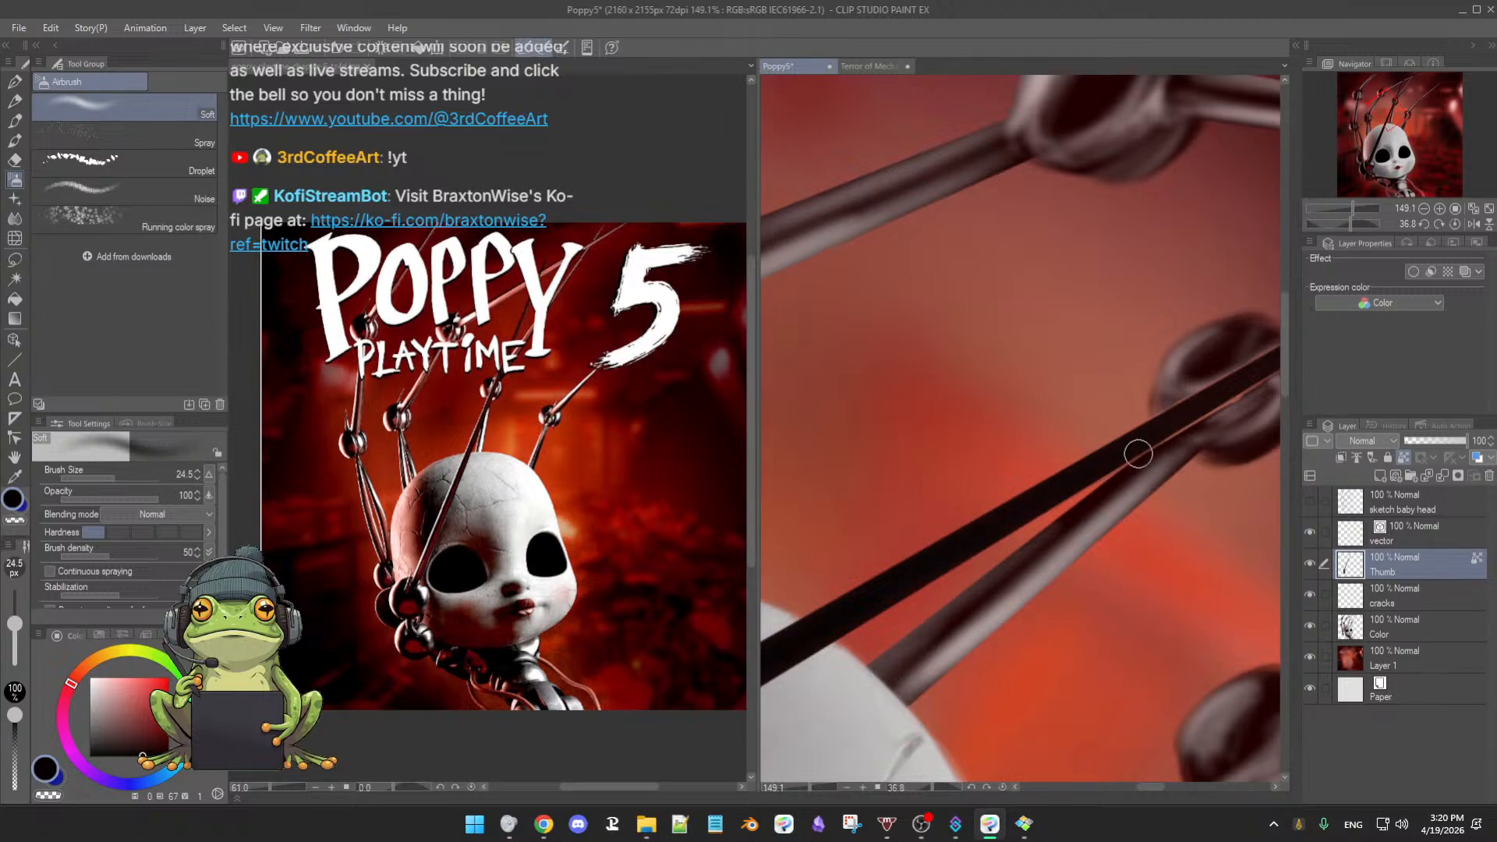
drag(1138, 454, 1062, 493)
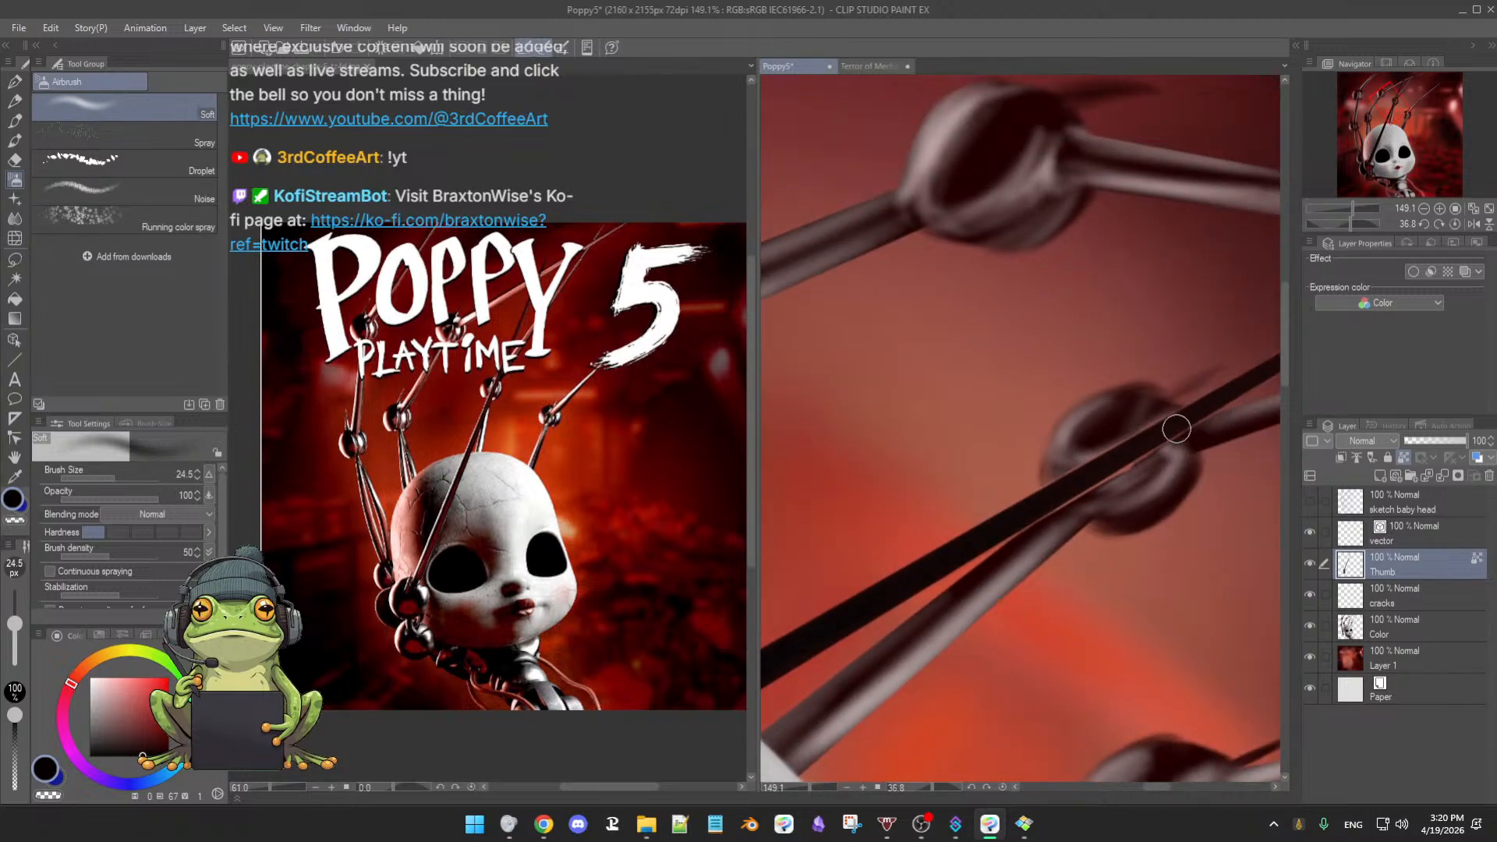
drag(1176, 428, 1011, 519)
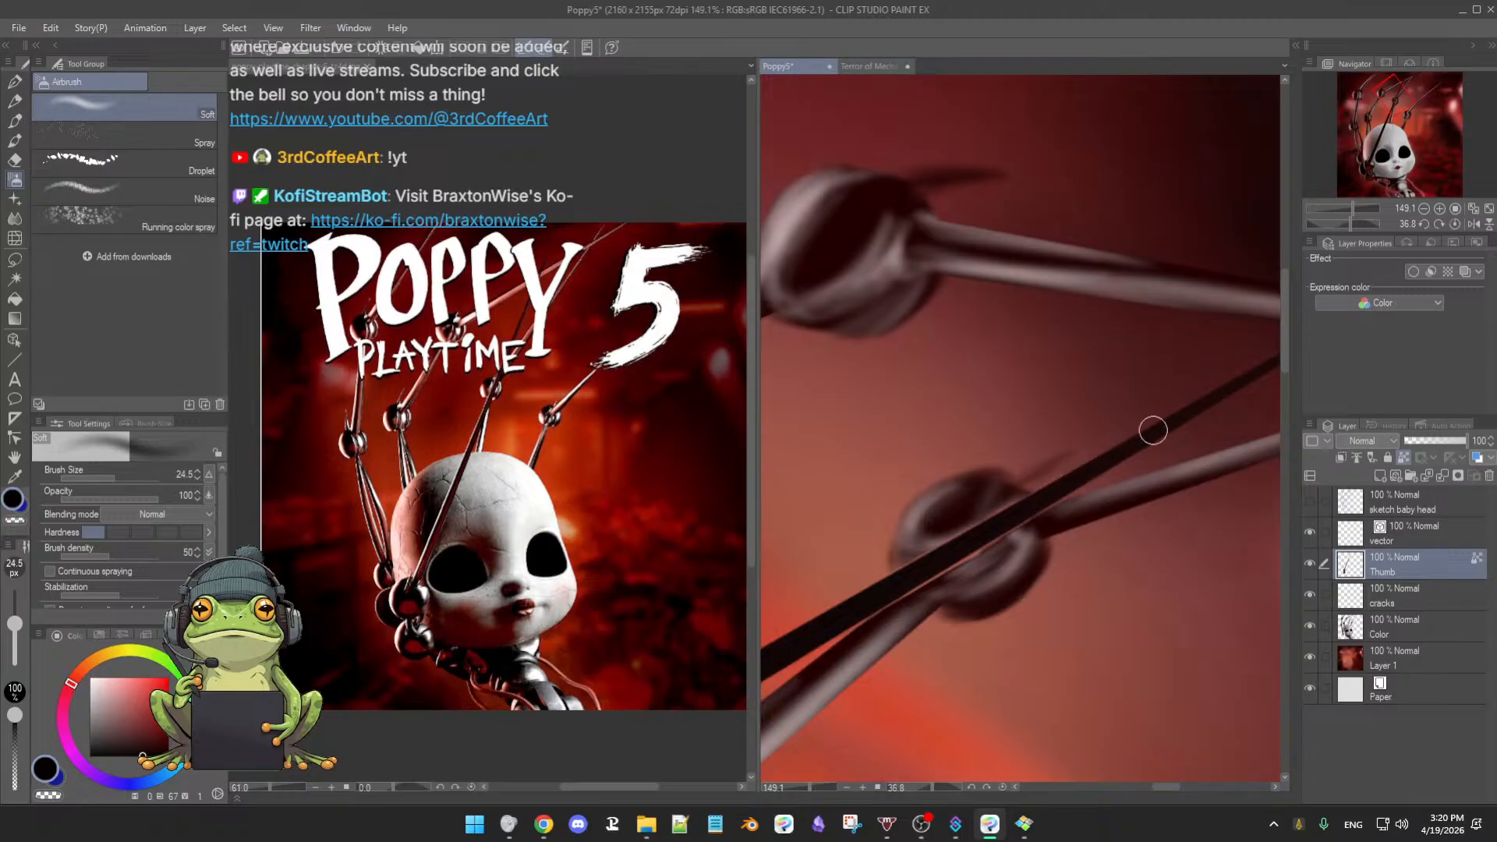
mouse_move(1153, 429)
mouse_down()
mouse_move(1086, 494)
mouse_move(1038, 504)
mouse_up()
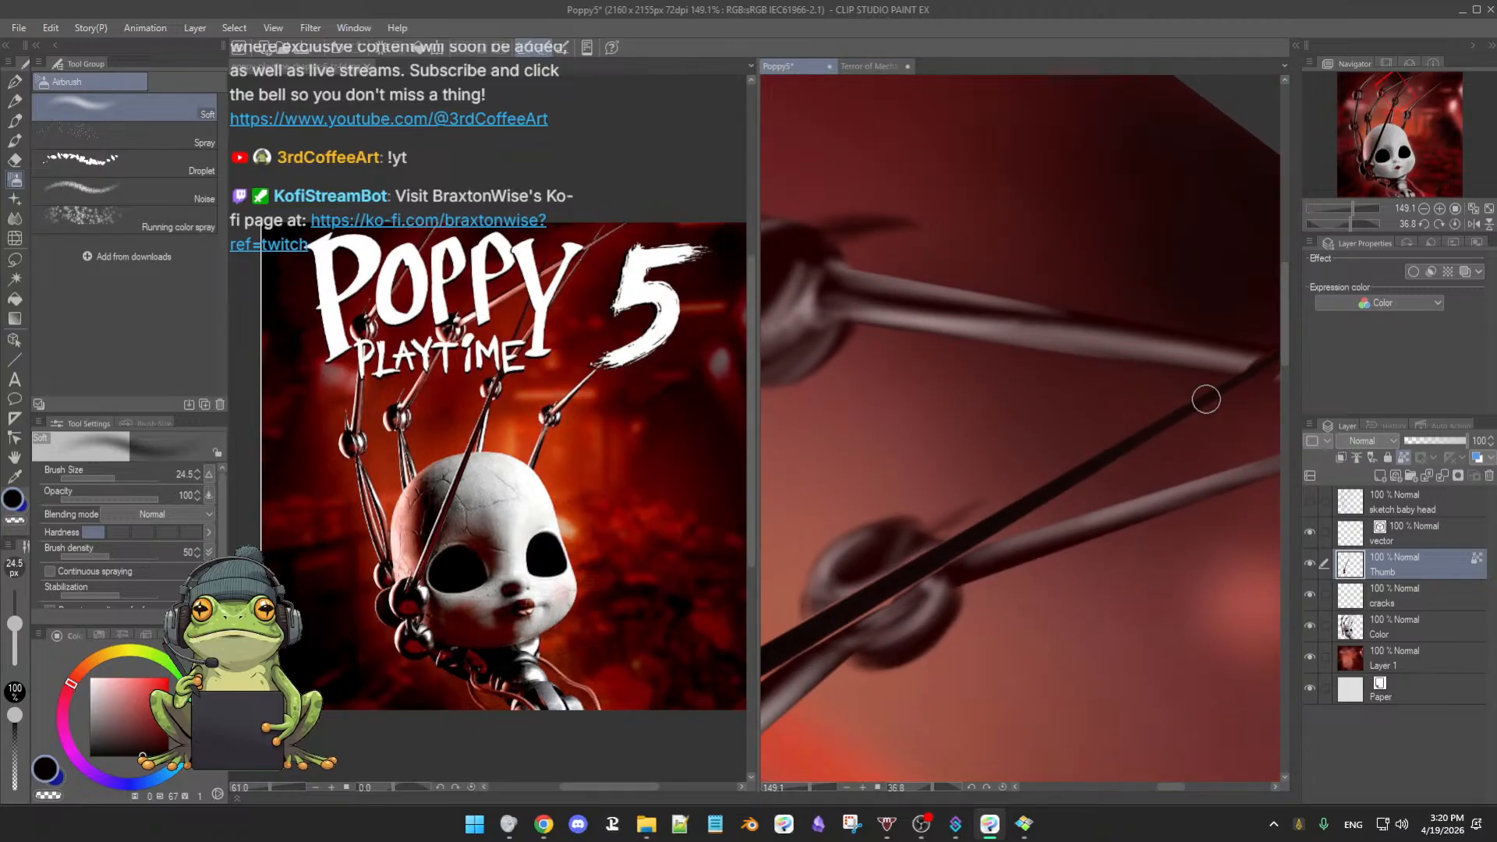
drag(1179, 461, 1011, 512)
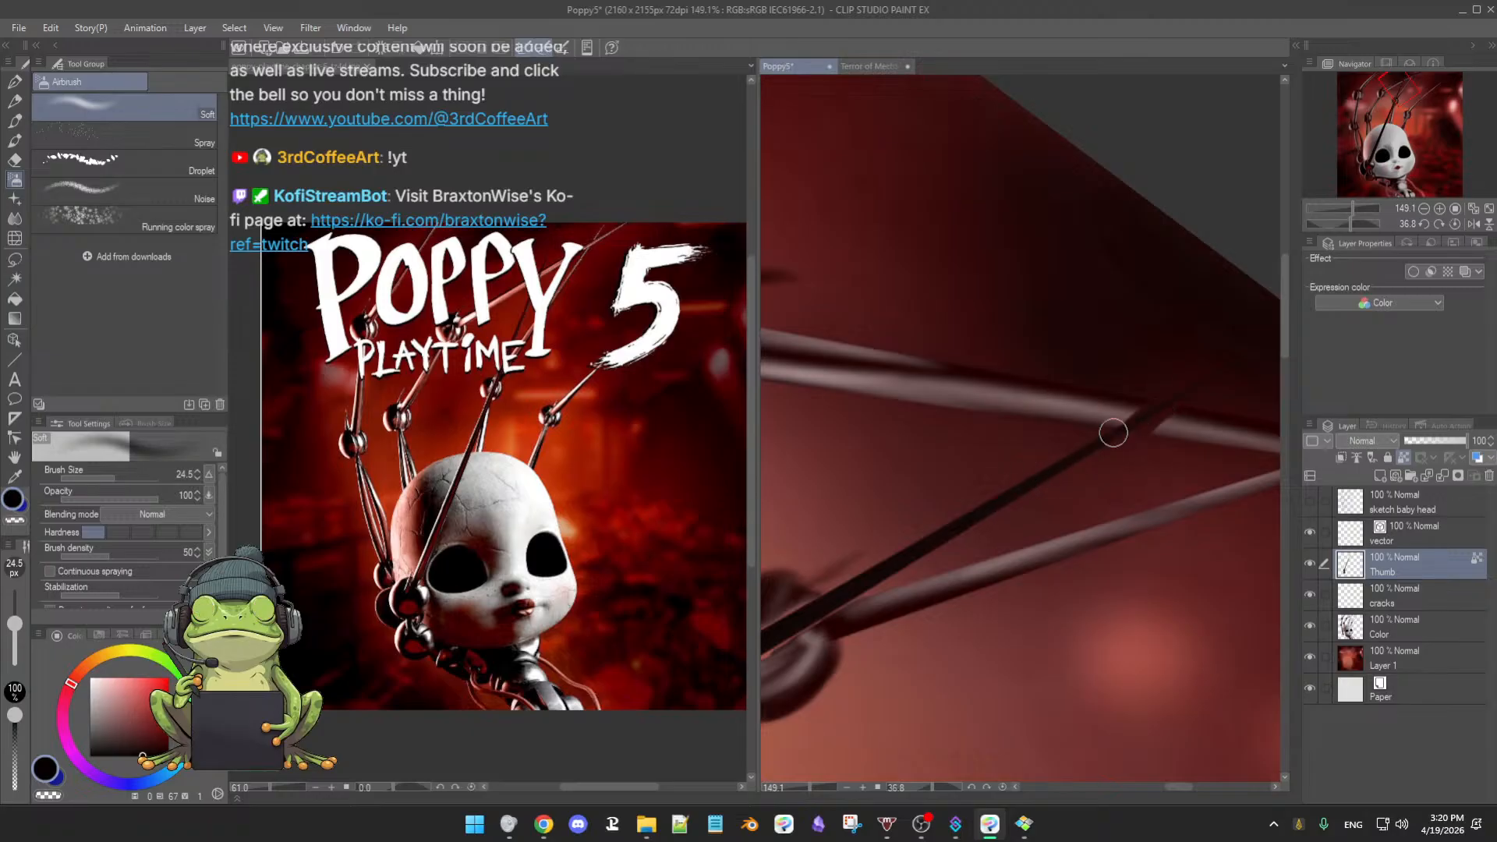
drag(1175, 468, 1033, 534)
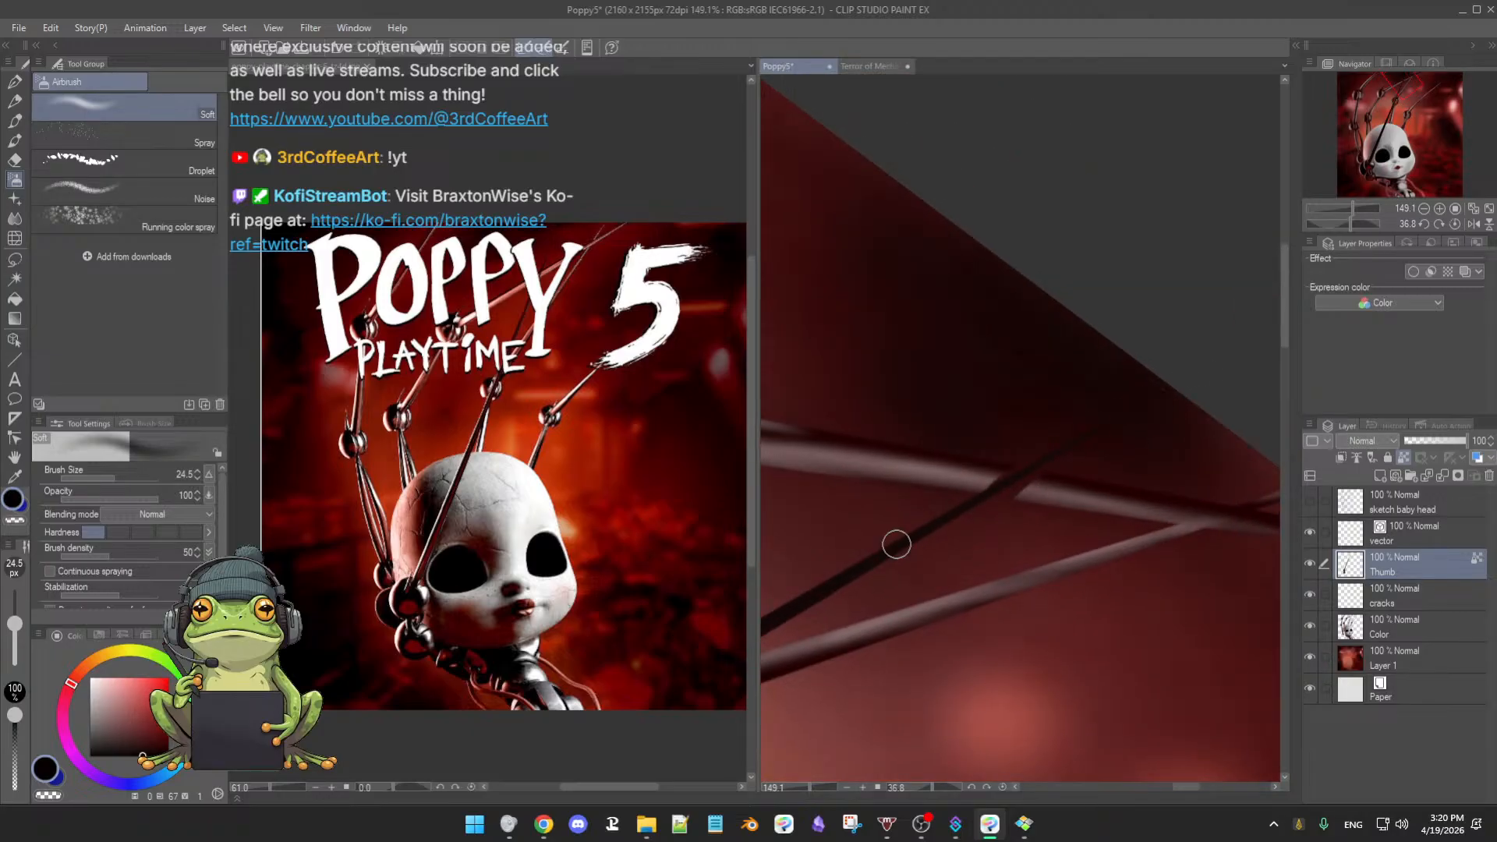
double_click(958, 565)
drag(1062, 576, 1101, 618)
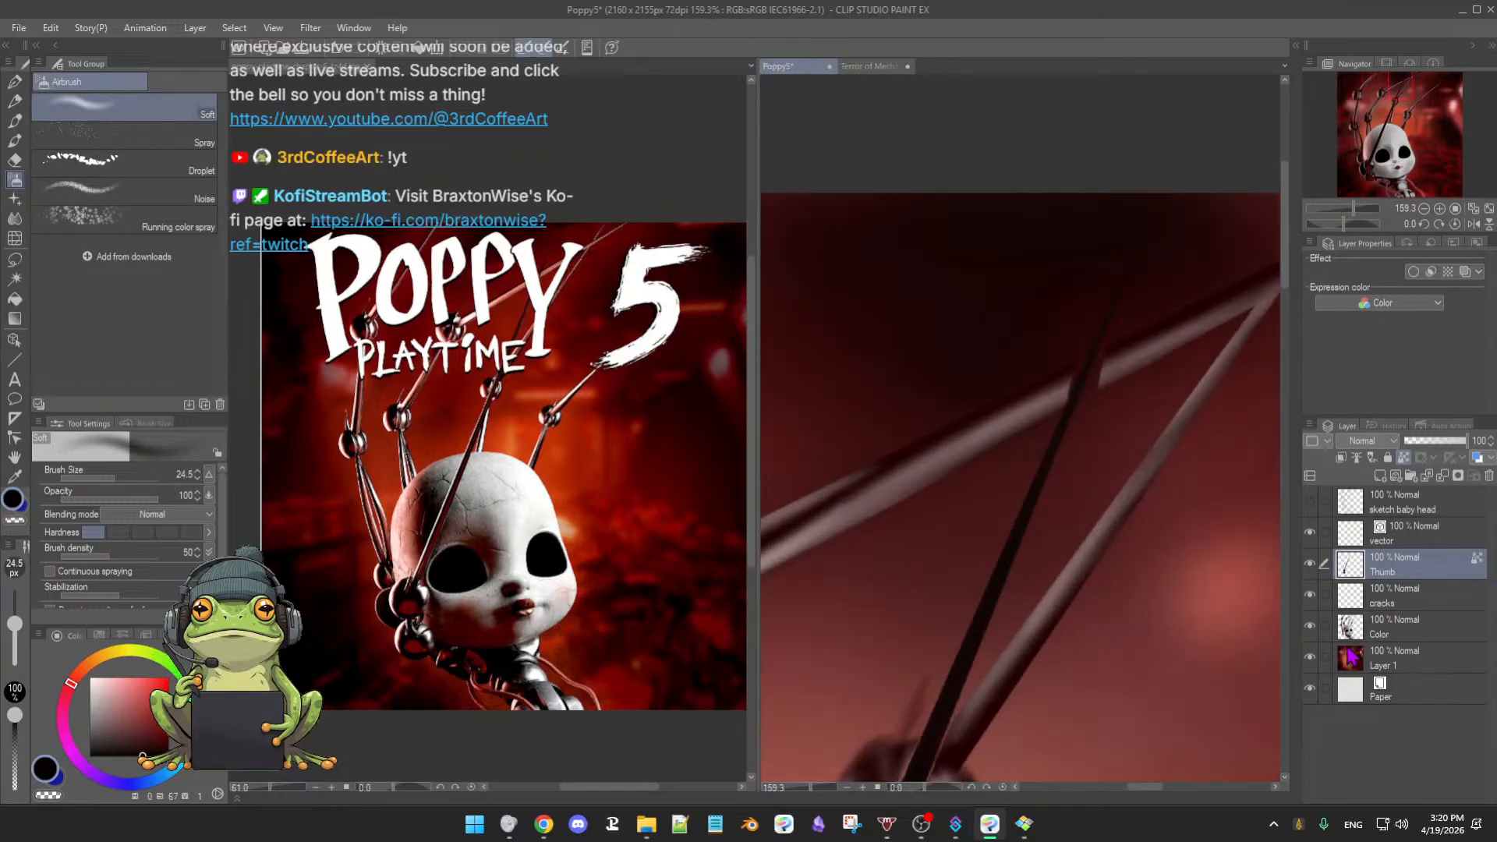
- On the Color layer, eyedrop the dark red background and switch to 3rdCoffee Soft Oil 2 at 26.9
click(1401, 638)
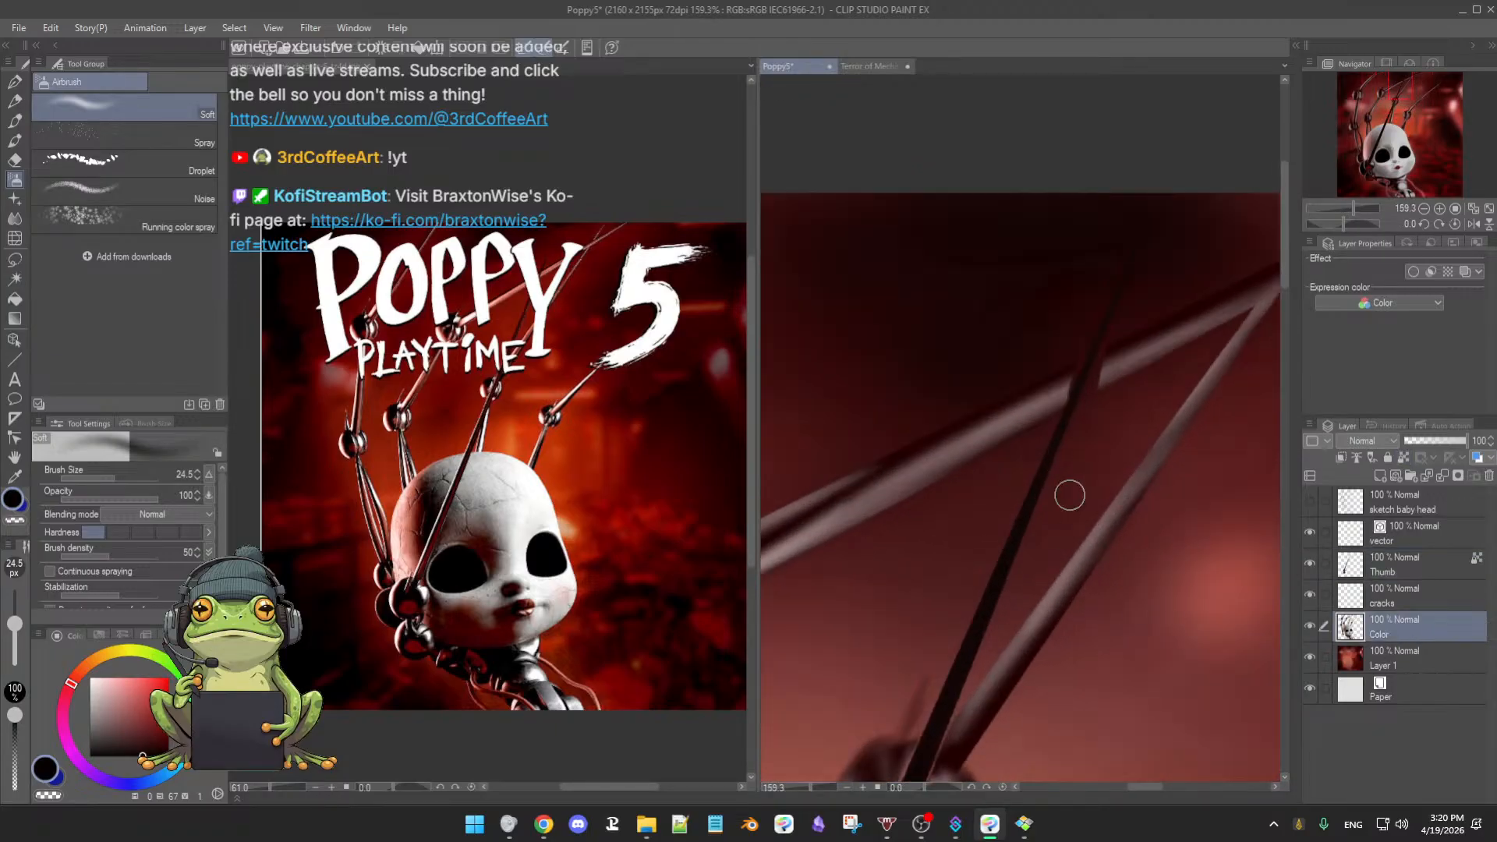
alt+click(1030, 404)
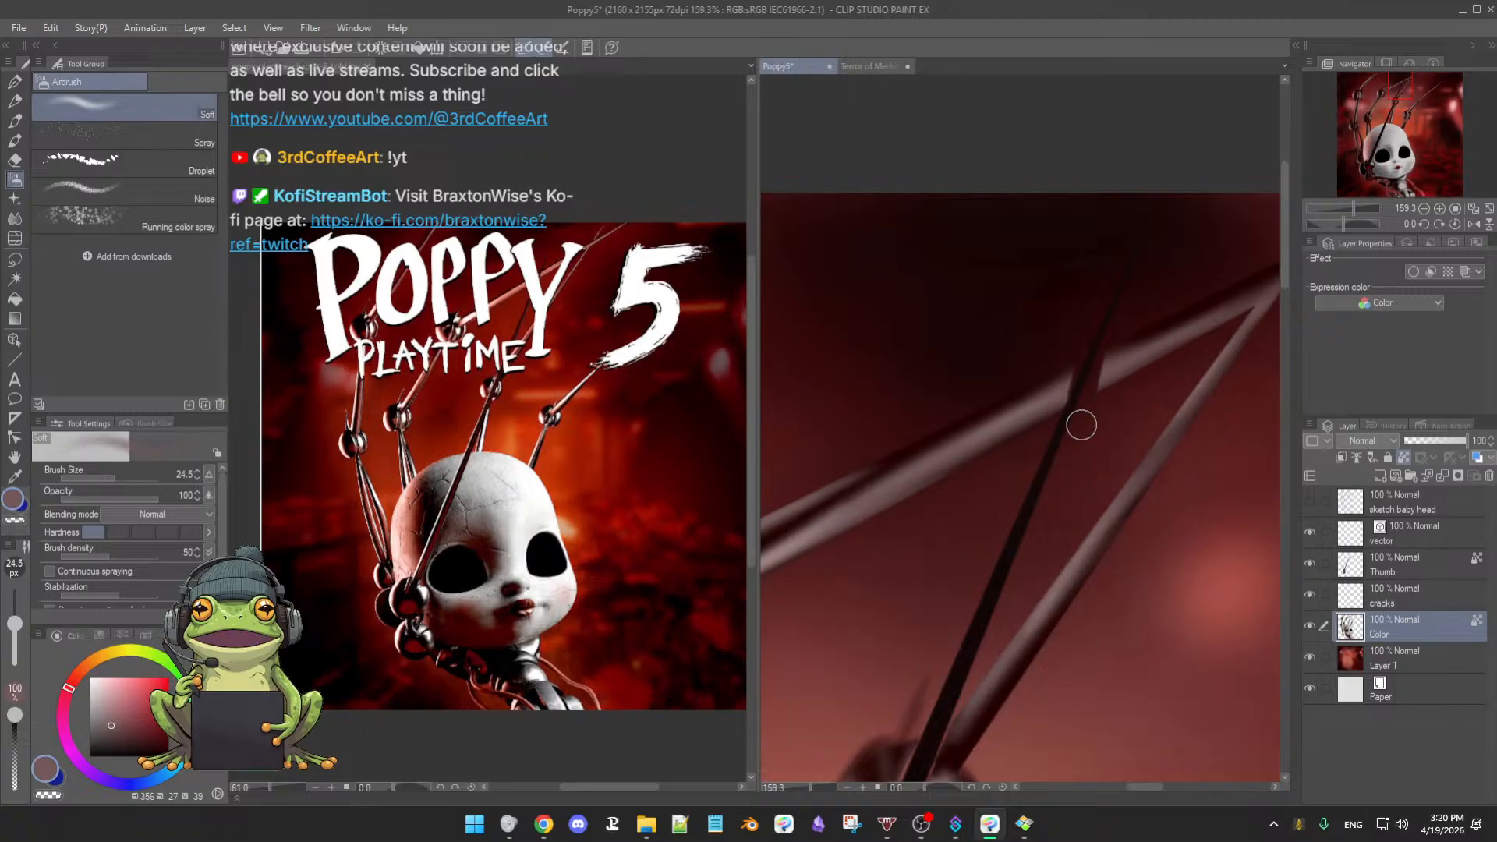
scroll(1096, 417, up, 3)
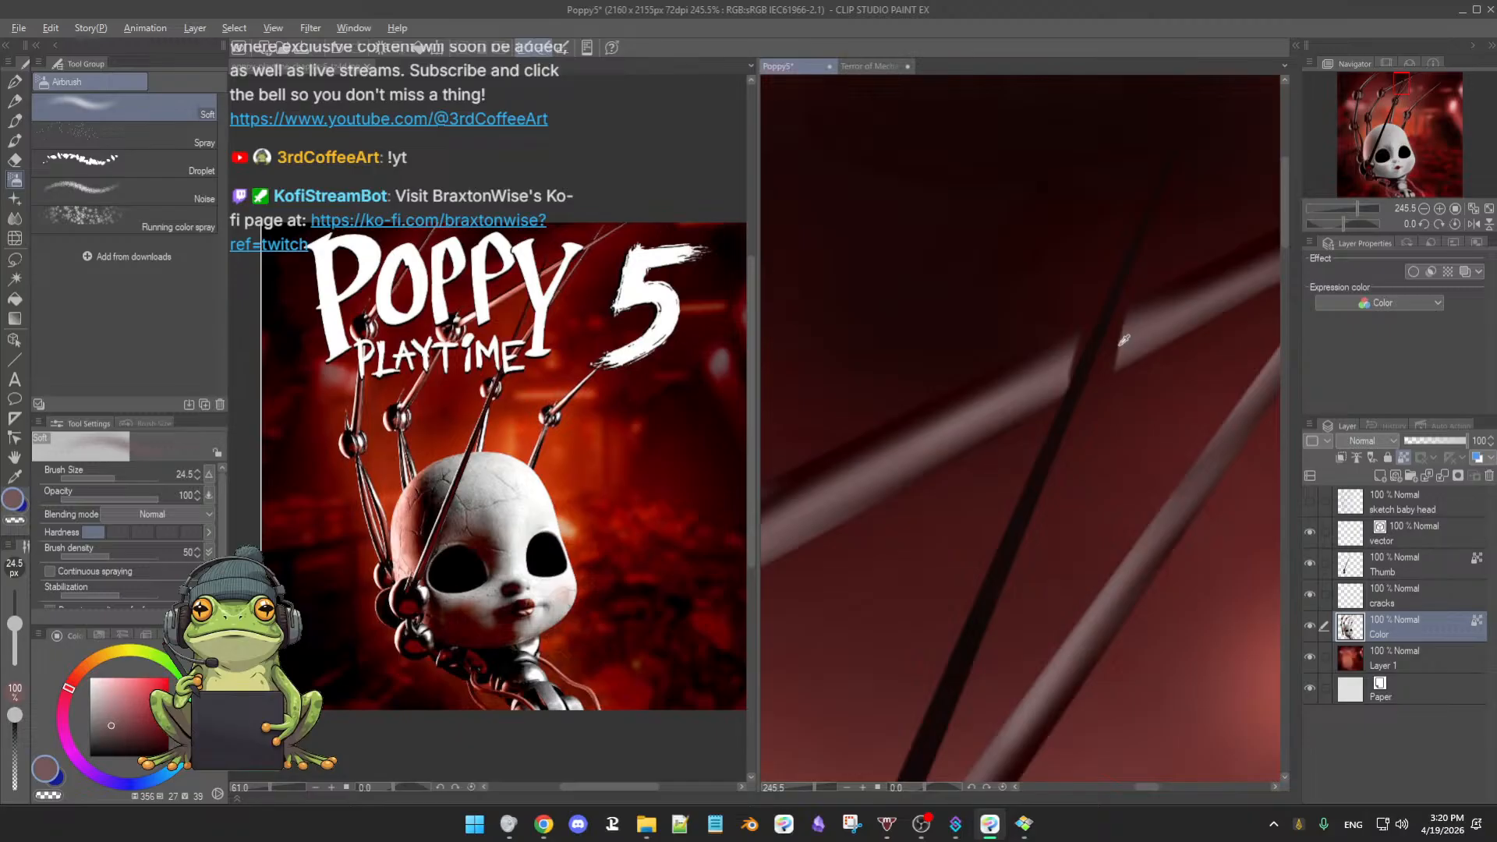
key(b)
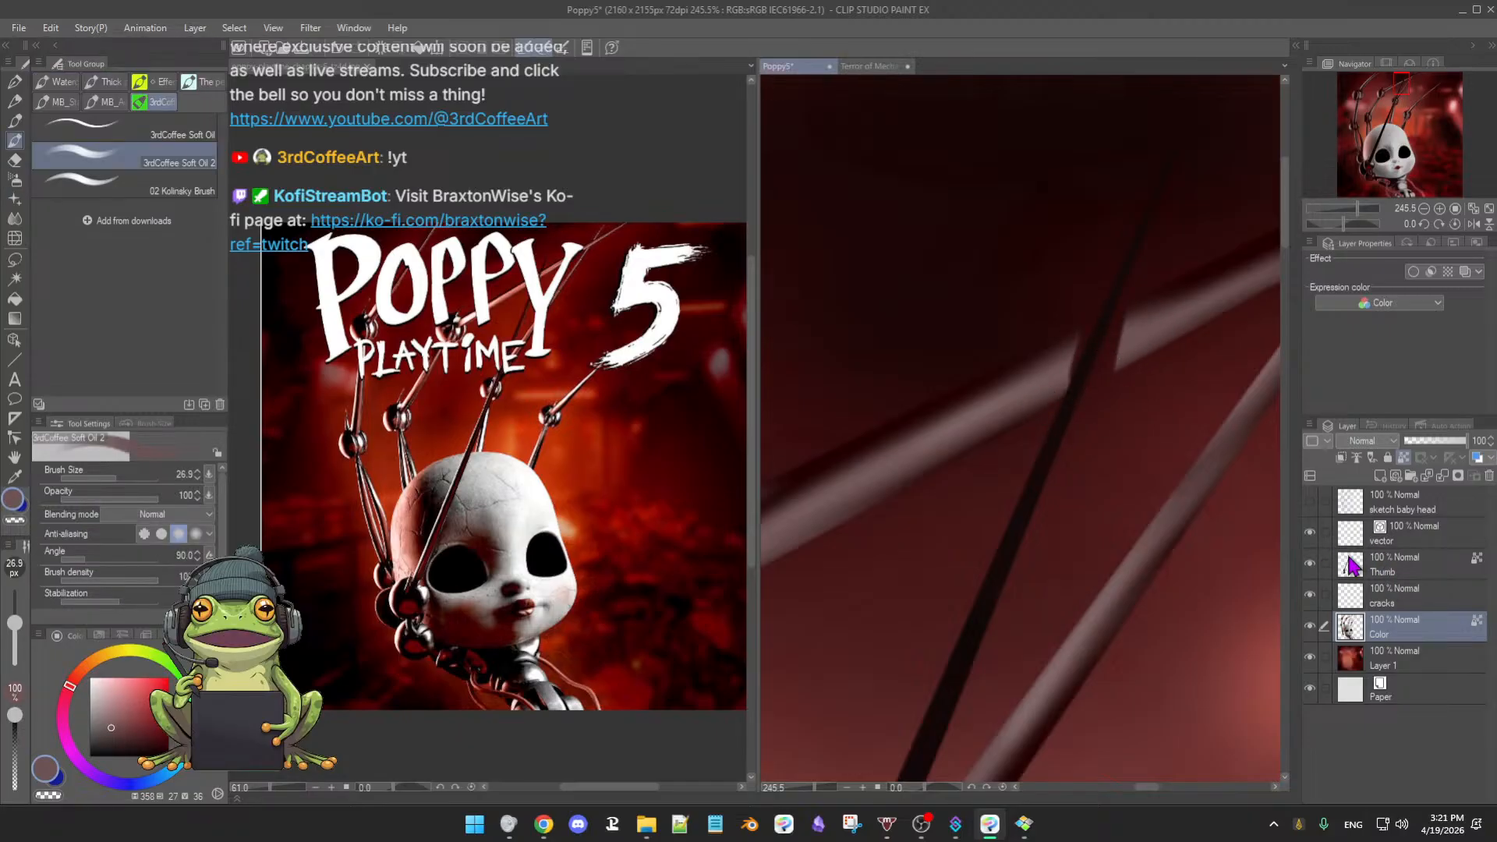
- Toggle the Color layer's visibility to compare the metal arms, then make Color the active layer
click(1473, 561)
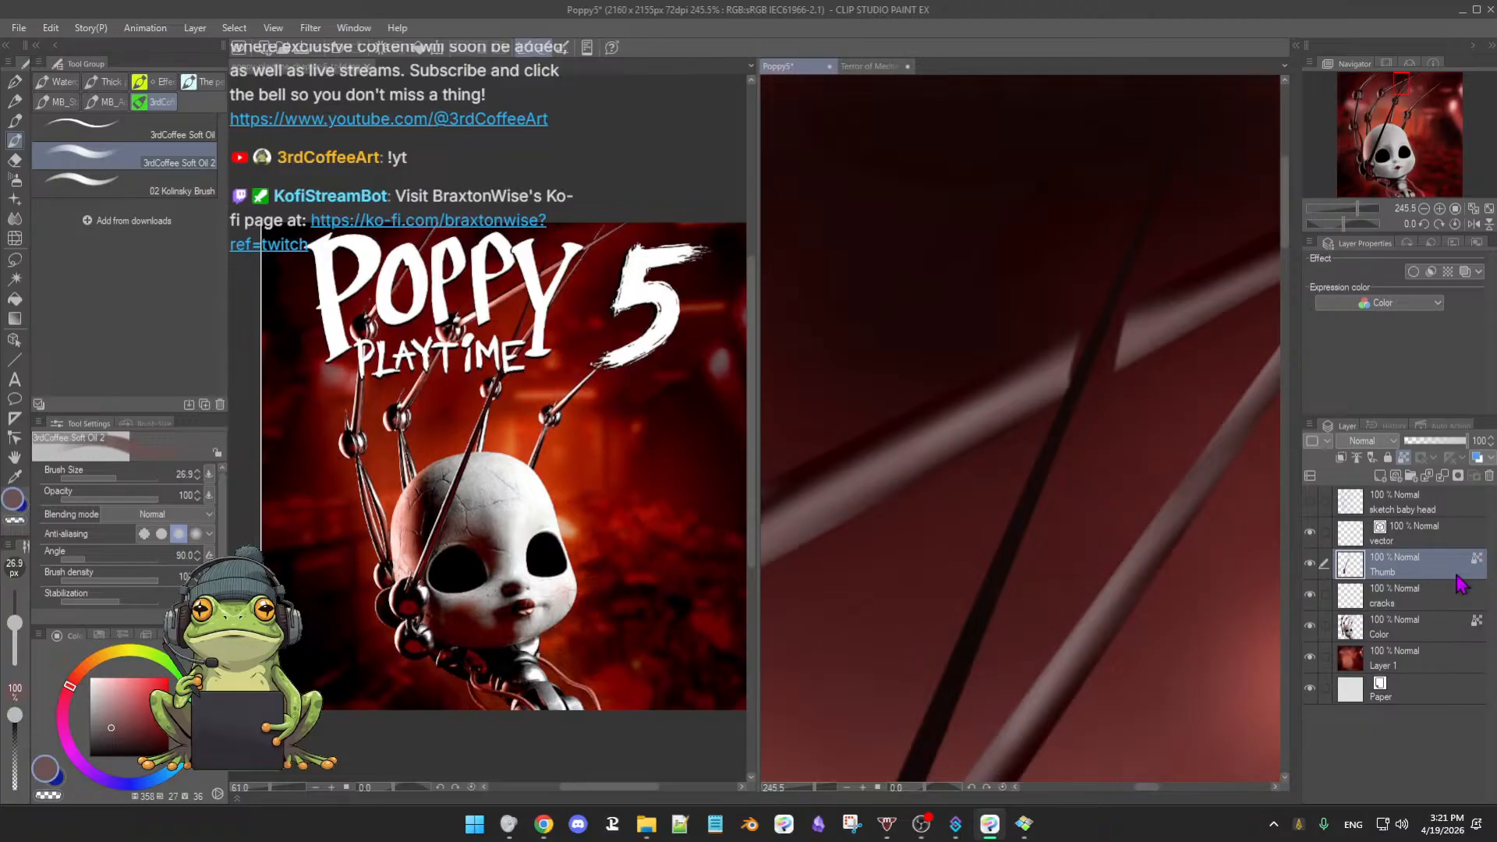
click(1313, 625)
click(1418, 638)
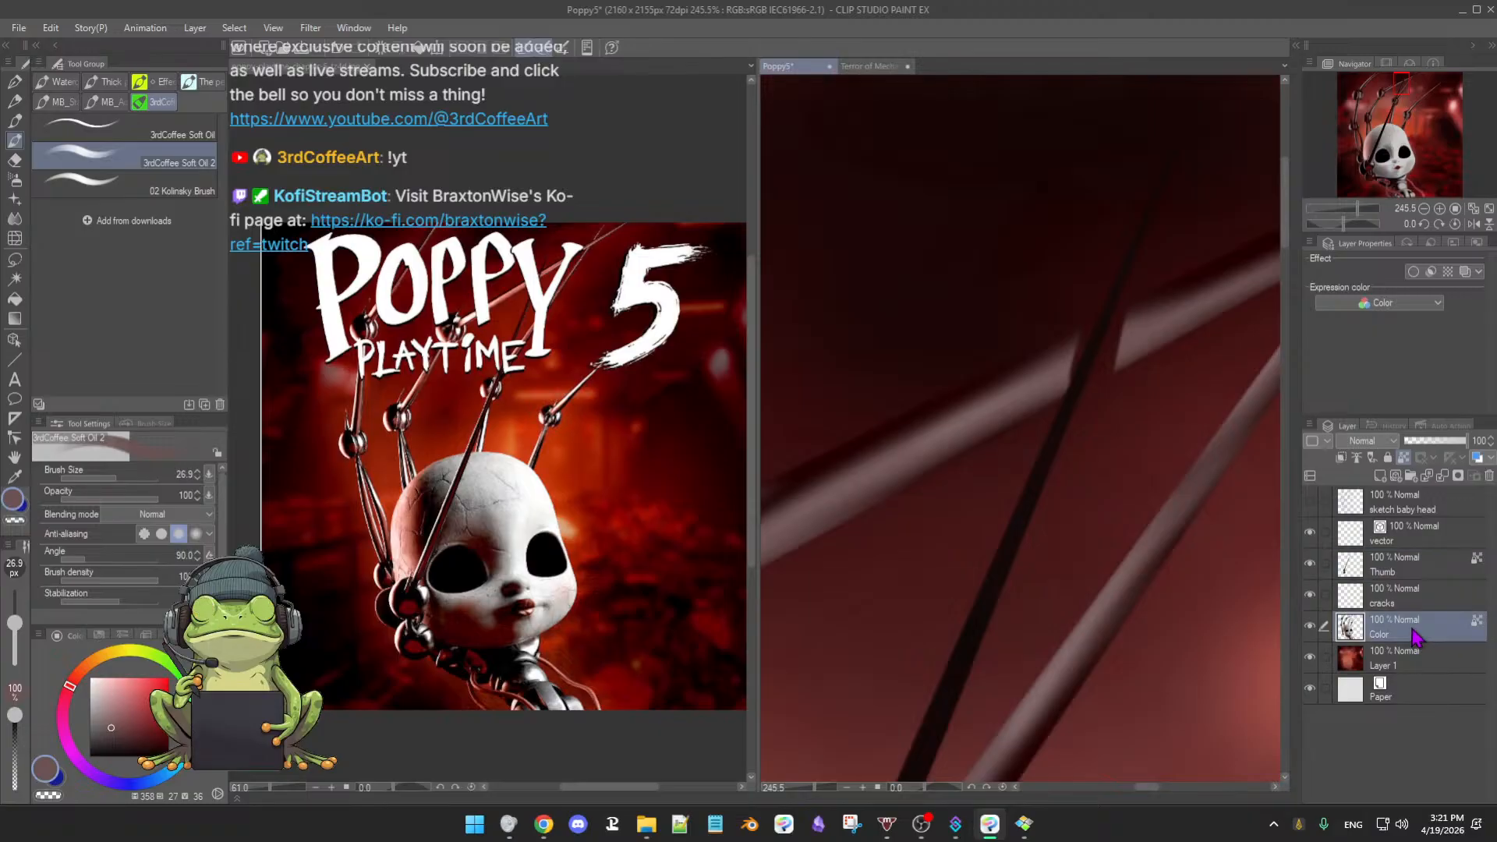
click(1311, 628)
click(1311, 628)
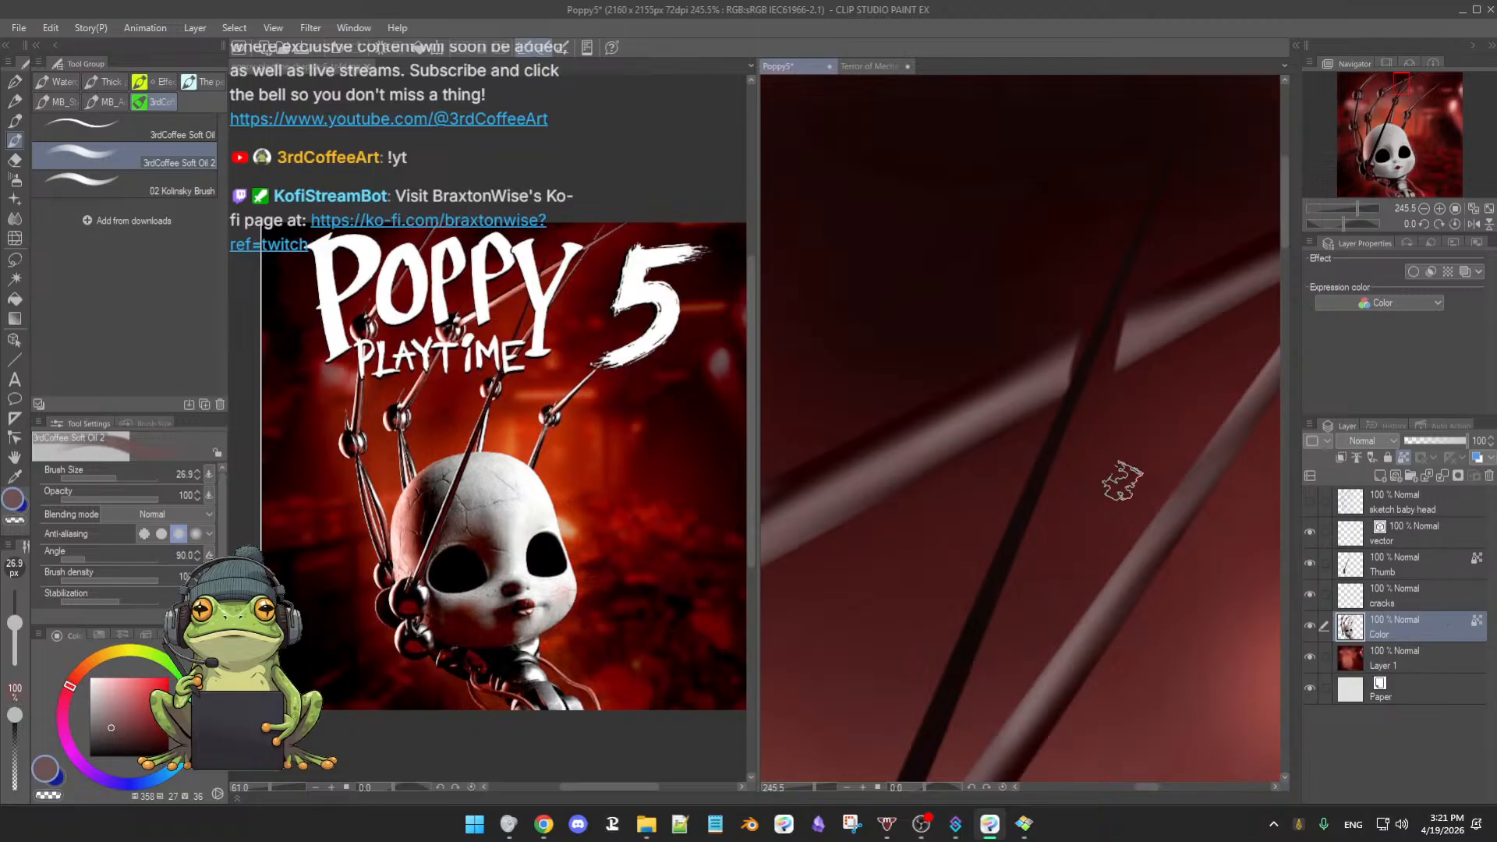
click(1435, 563)
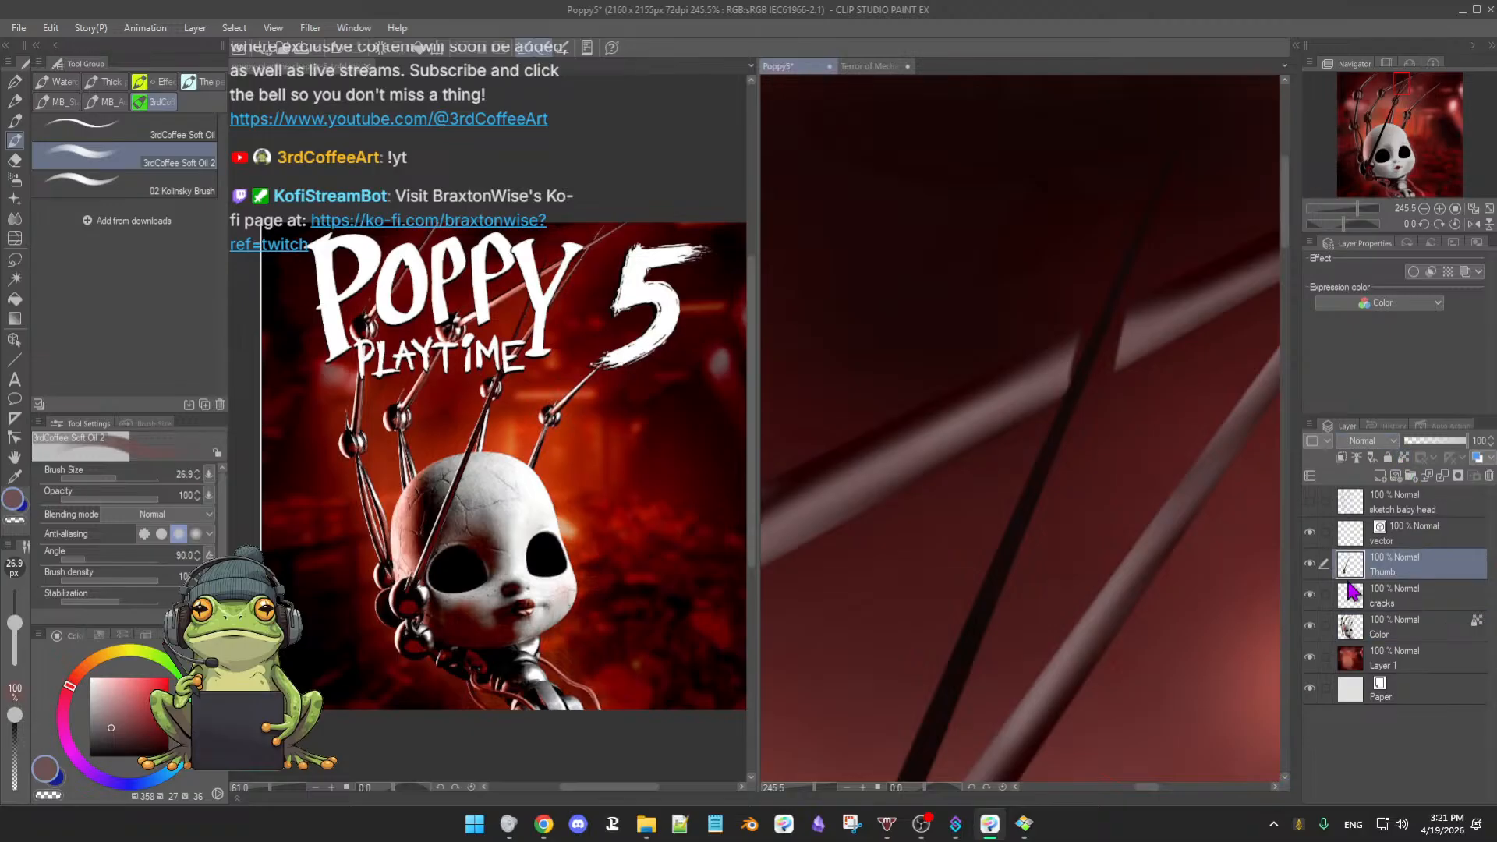
click(1418, 628)
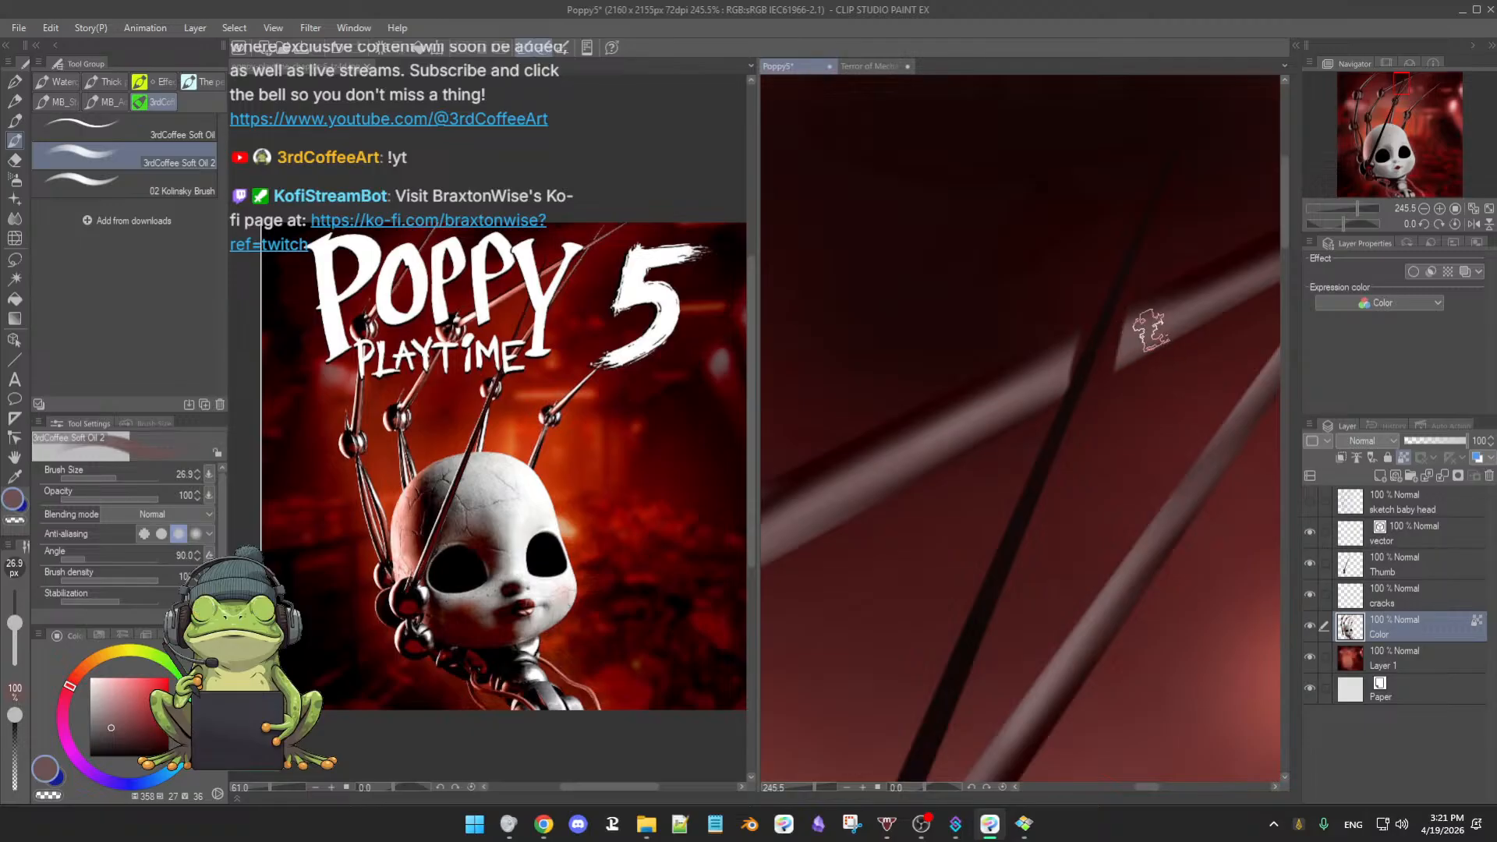
- Turn off Set as reference layer for Color and shrink the brush to 9.3 px
scroll(1115, 390, up, 3)
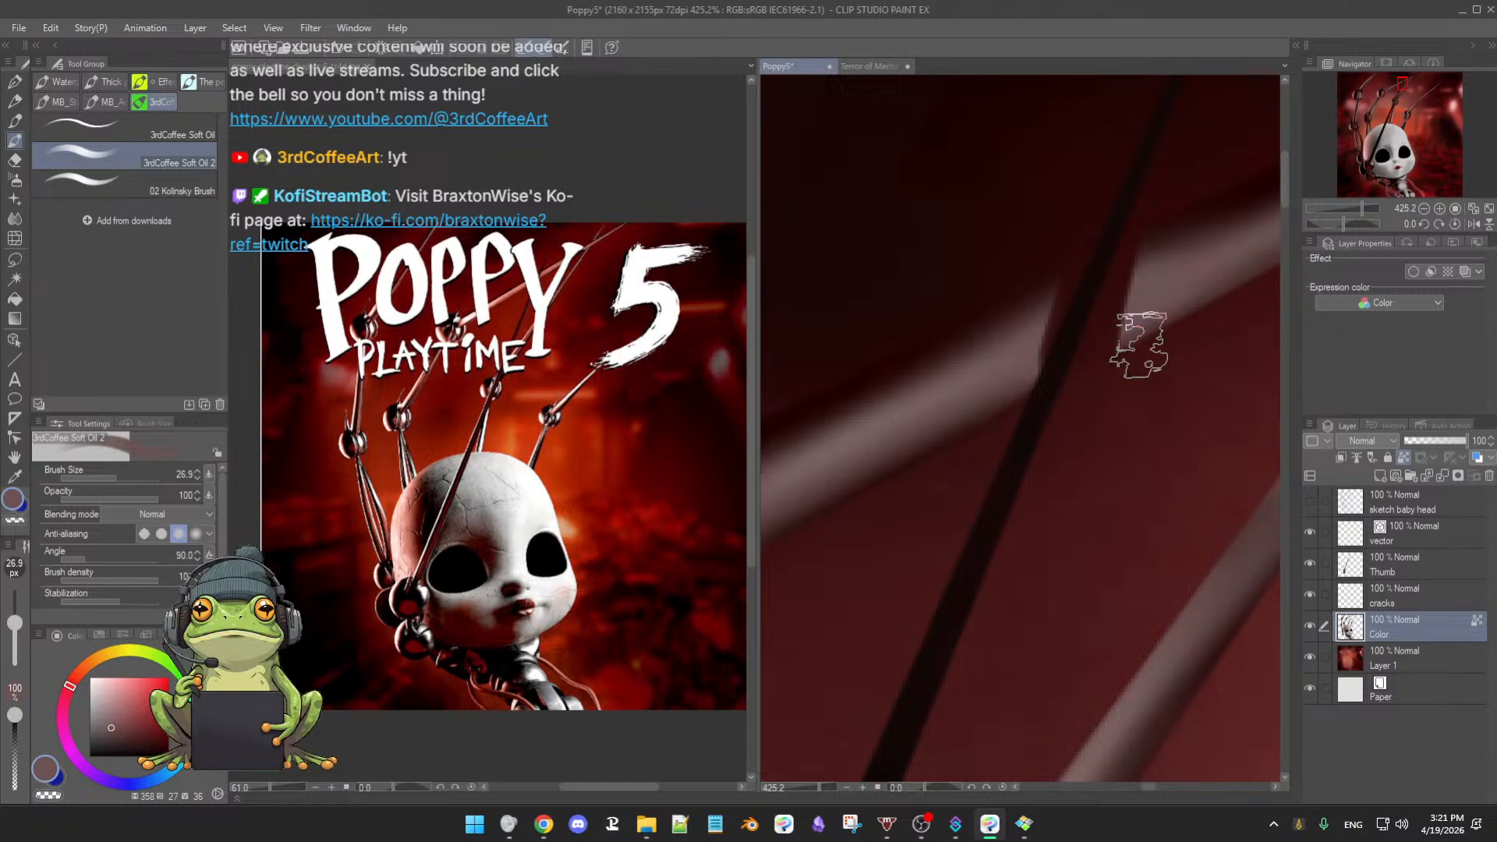
drag(1133, 398, 1115, 401)
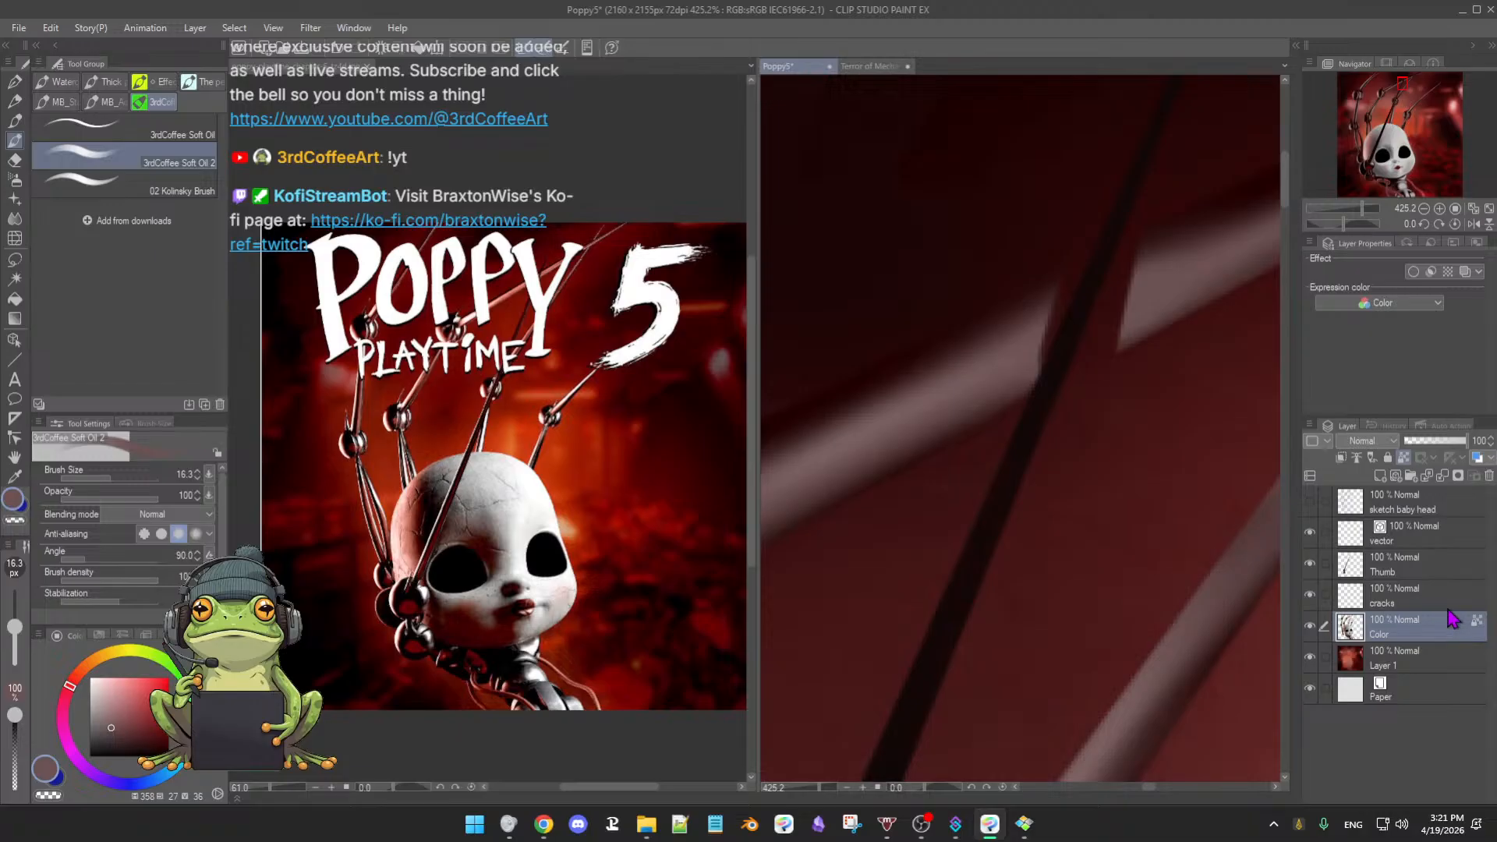
click(1403, 458)
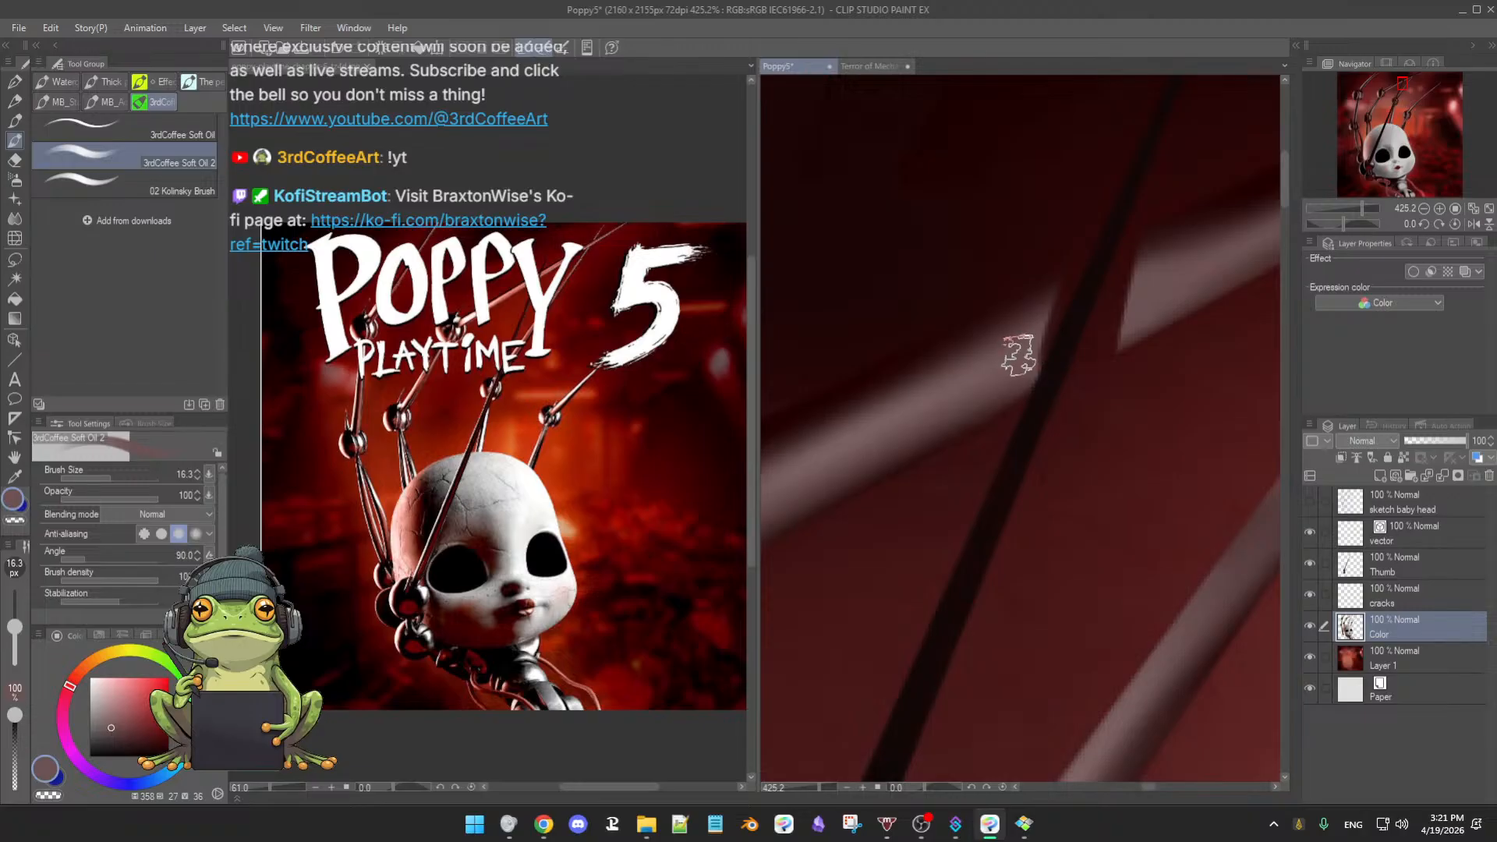
alt+click(995, 376)
drag(996, 378, 984, 377)
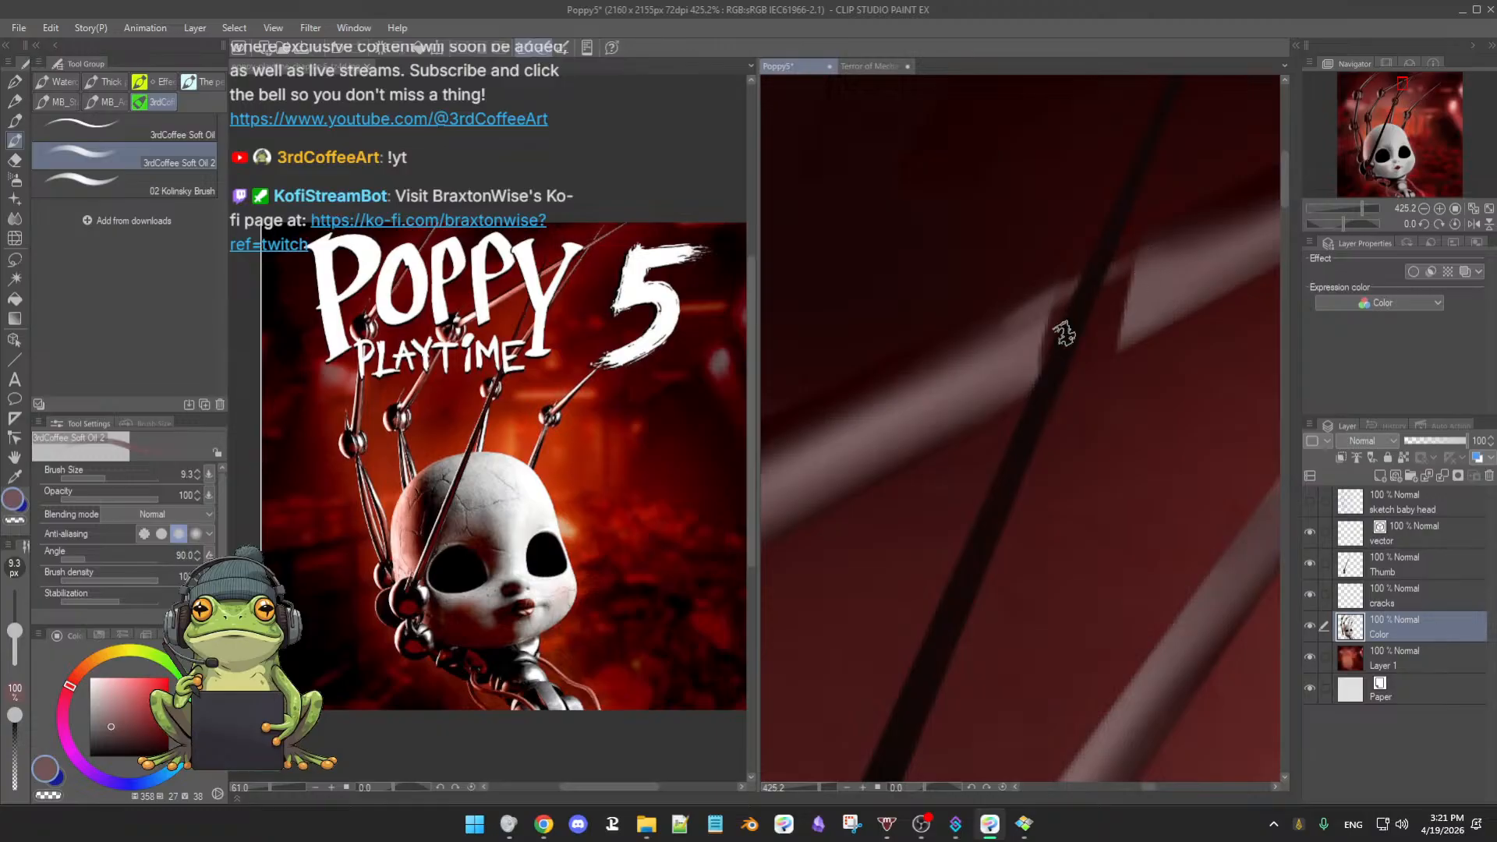
- Paint the grey arm across the dark rod, filling and smoothing its edges, then shrink the brush
alt+click(980, 372)
mouse_move(980, 371)
mouse_down()
mouse_move(1144, 300)
mouse_move(1001, 345)
mouse_move(1158, 280)
mouse_move(1035, 333)
mouse_up()
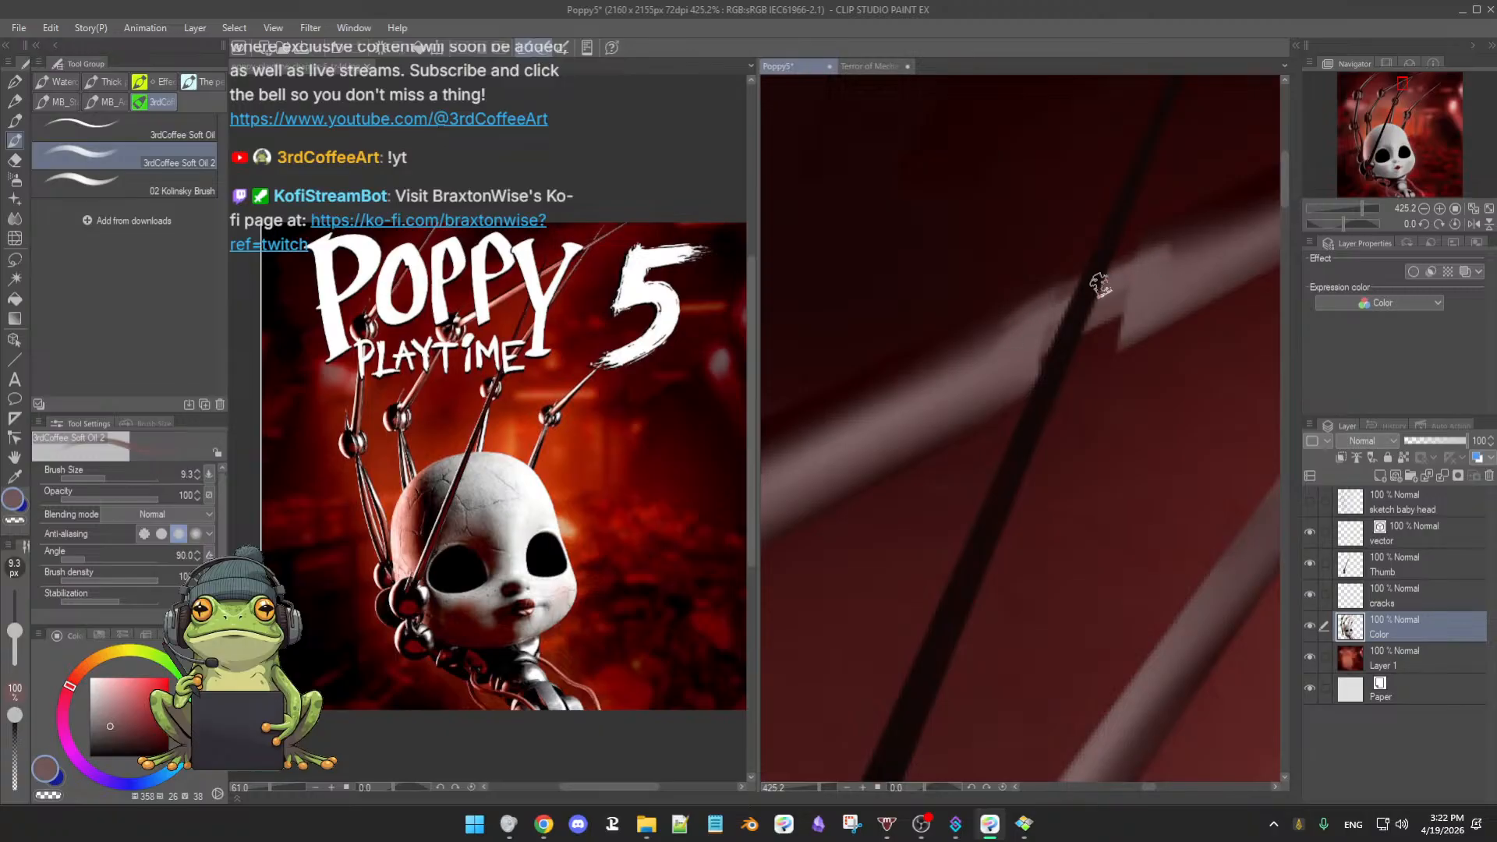
mouse_move(1100, 285)
mouse_down()
mouse_move(1070, 298)
mouse_move(1174, 234)
mouse_up()
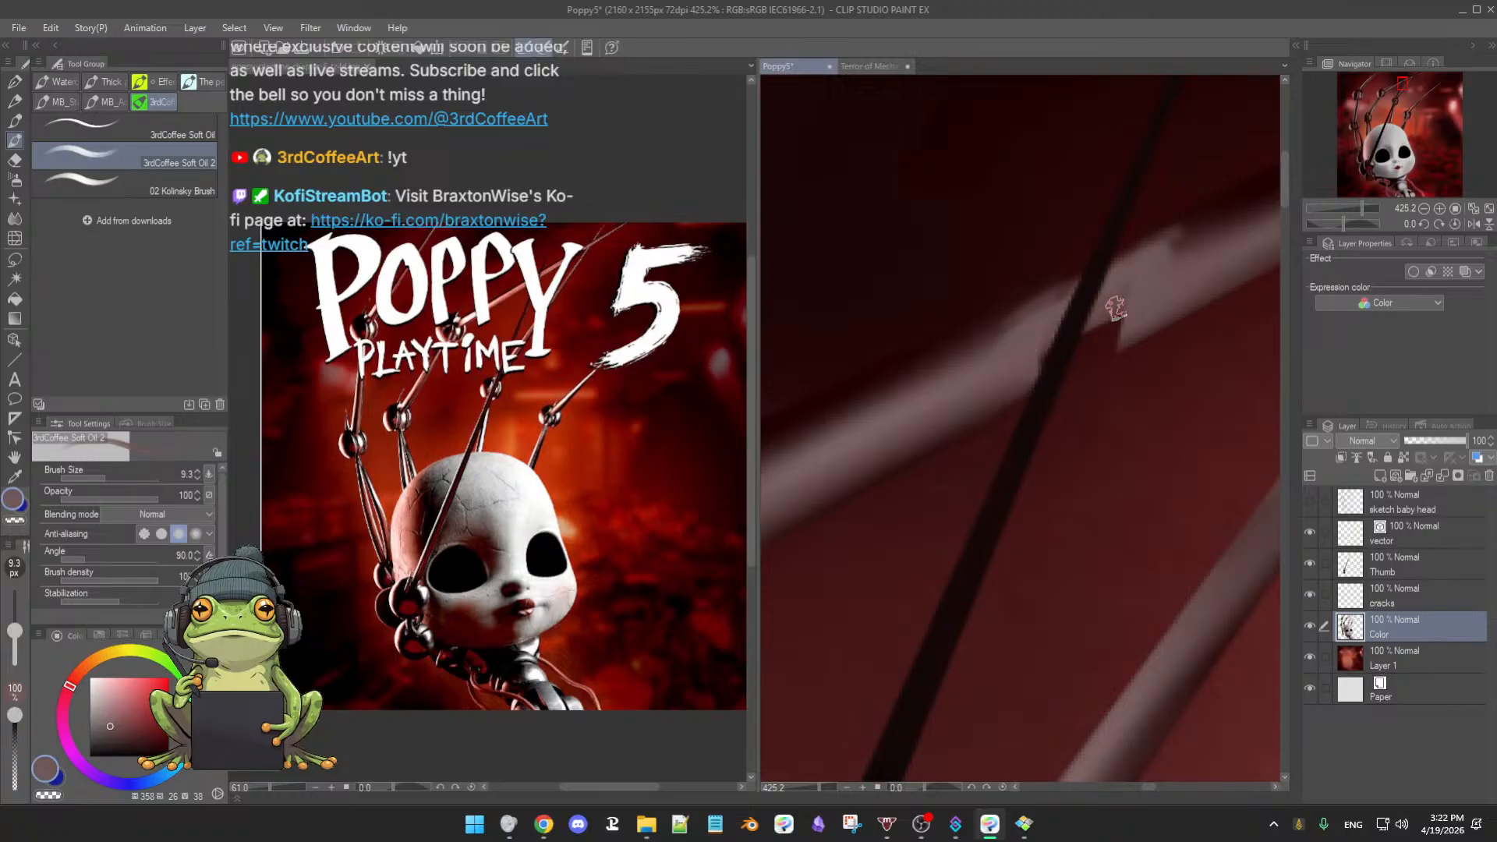
mouse_move(1116, 308)
mouse_down()
mouse_move(1021, 368)
mouse_move(1113, 332)
mouse_up()
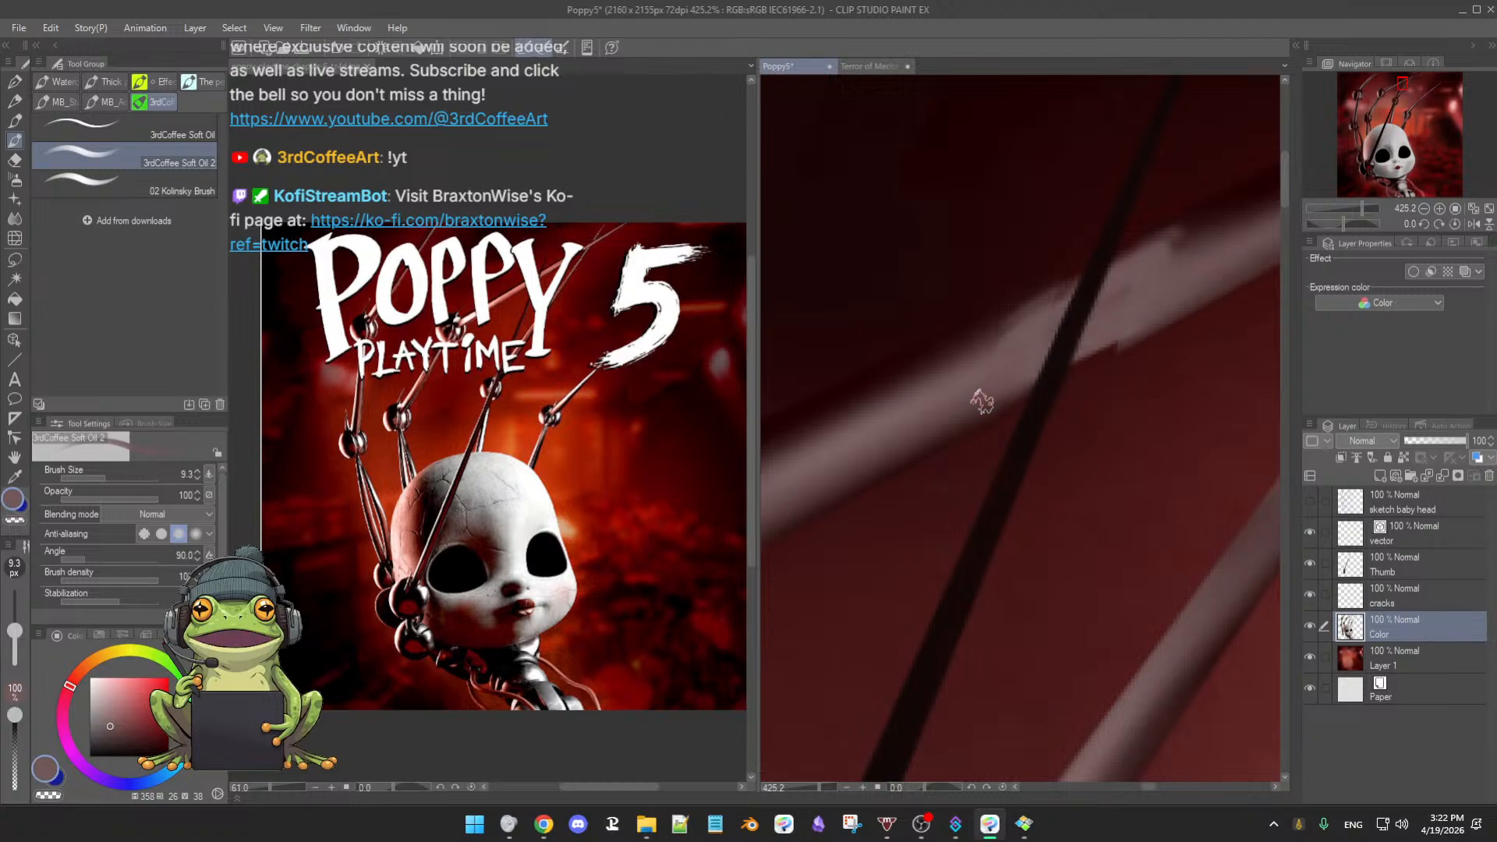
drag(1133, 330, 1042, 378)
alt+click(1107, 330)
key(bracketleft)
key(bracketleft)
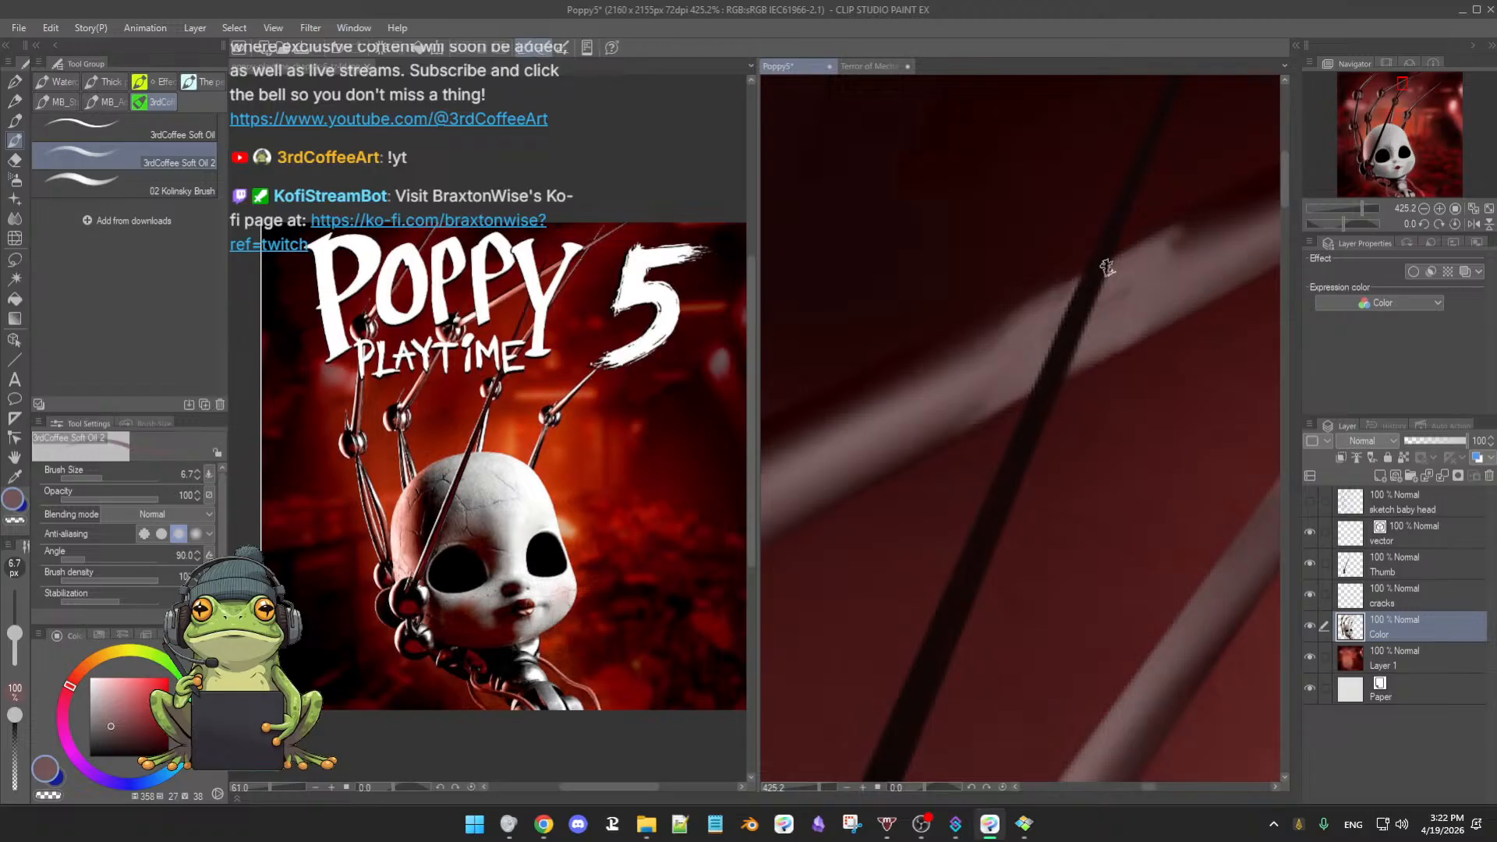
- Zoom out from the rods and sample a darker red from the background
drag(1147, 313, 1015, 444)
mouse_move(1128, 403)
mouse_down()
mouse_move(1080, 472)
mouse_move(1079, 460)
mouse_move(1128, 451)
mouse_up()
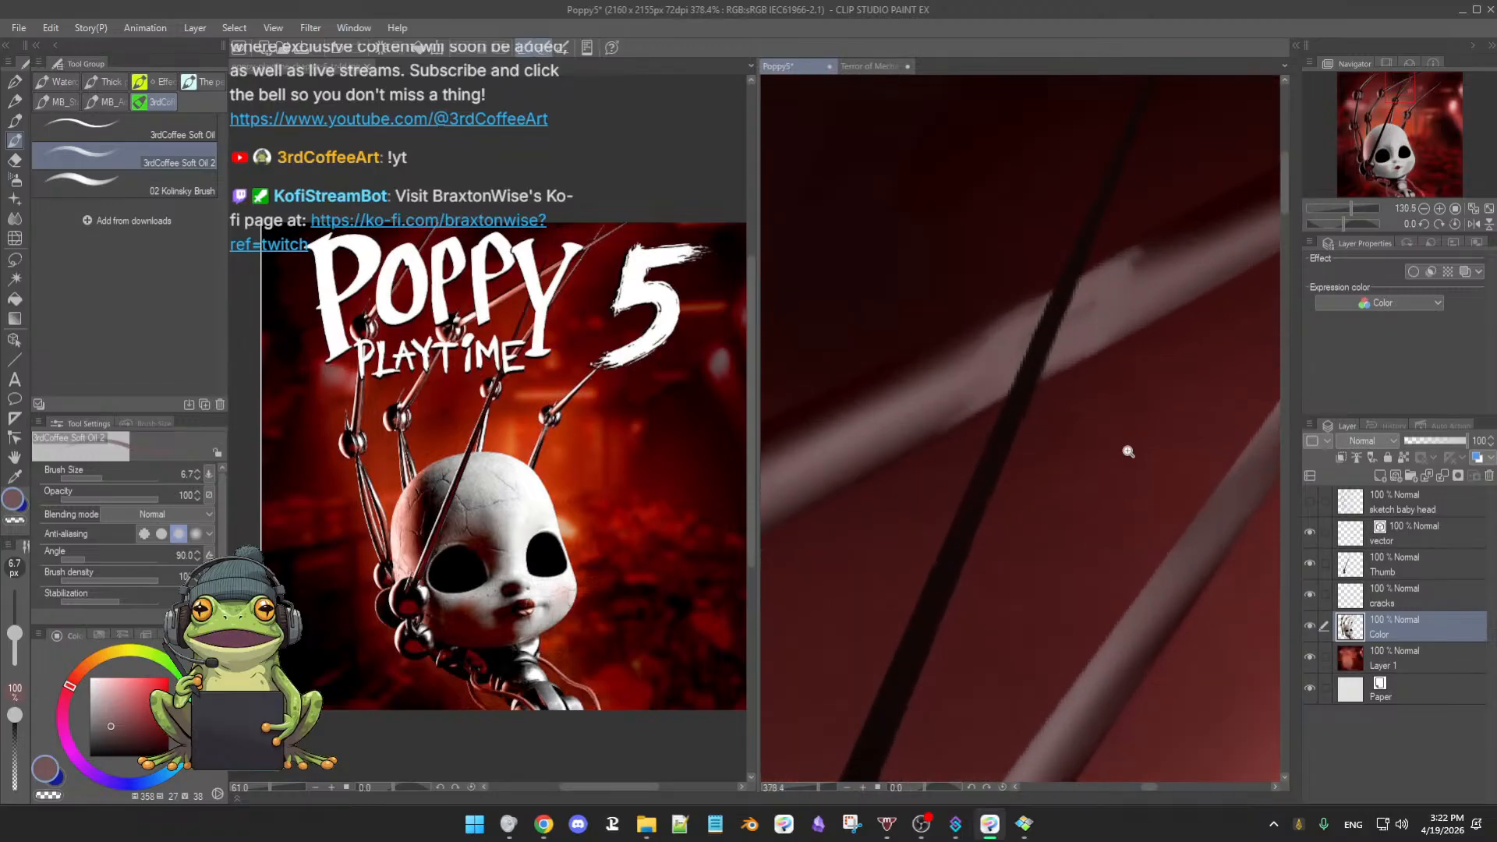
alt+click(963, 354)
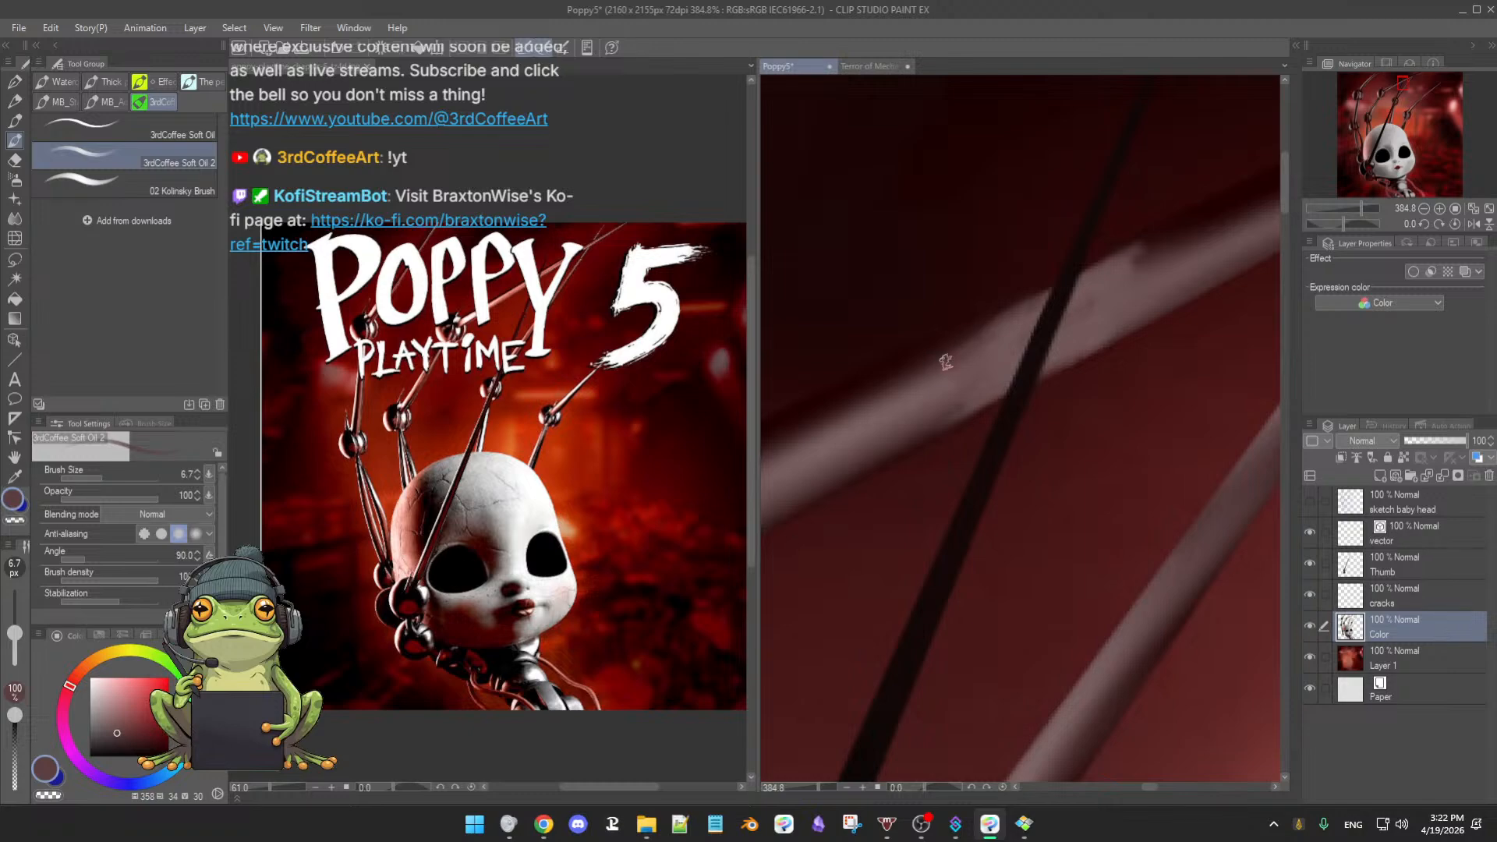
scroll(946, 362, down, 4)
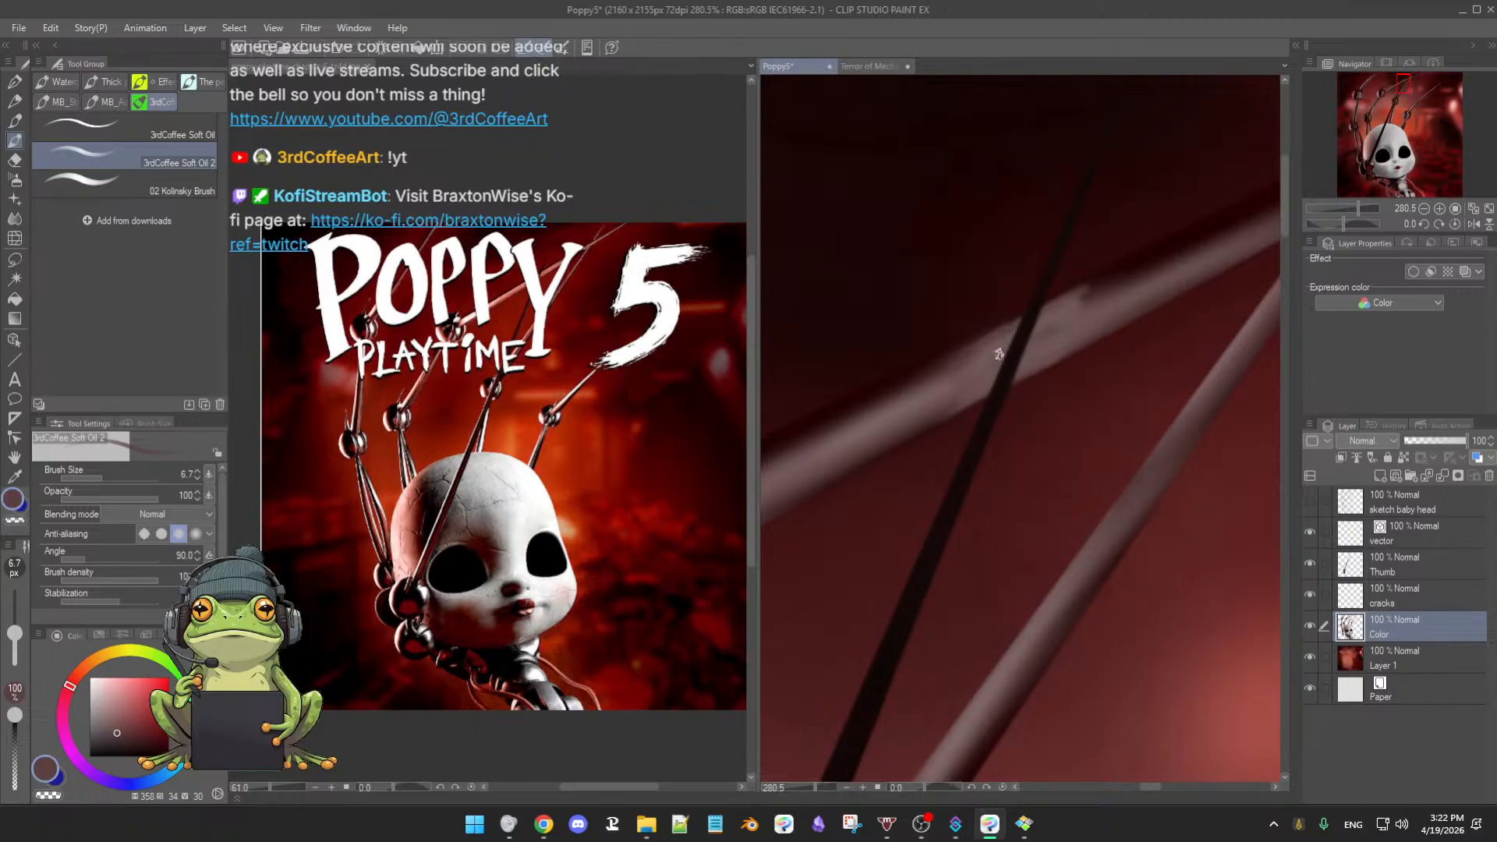
- Resize the brush to 8.7 and pan the view across the rods
key(bracketleft)
key(bracketleft)
key(bracketleft)
key(bracketright)
key(bracketright)
key(bracketright)
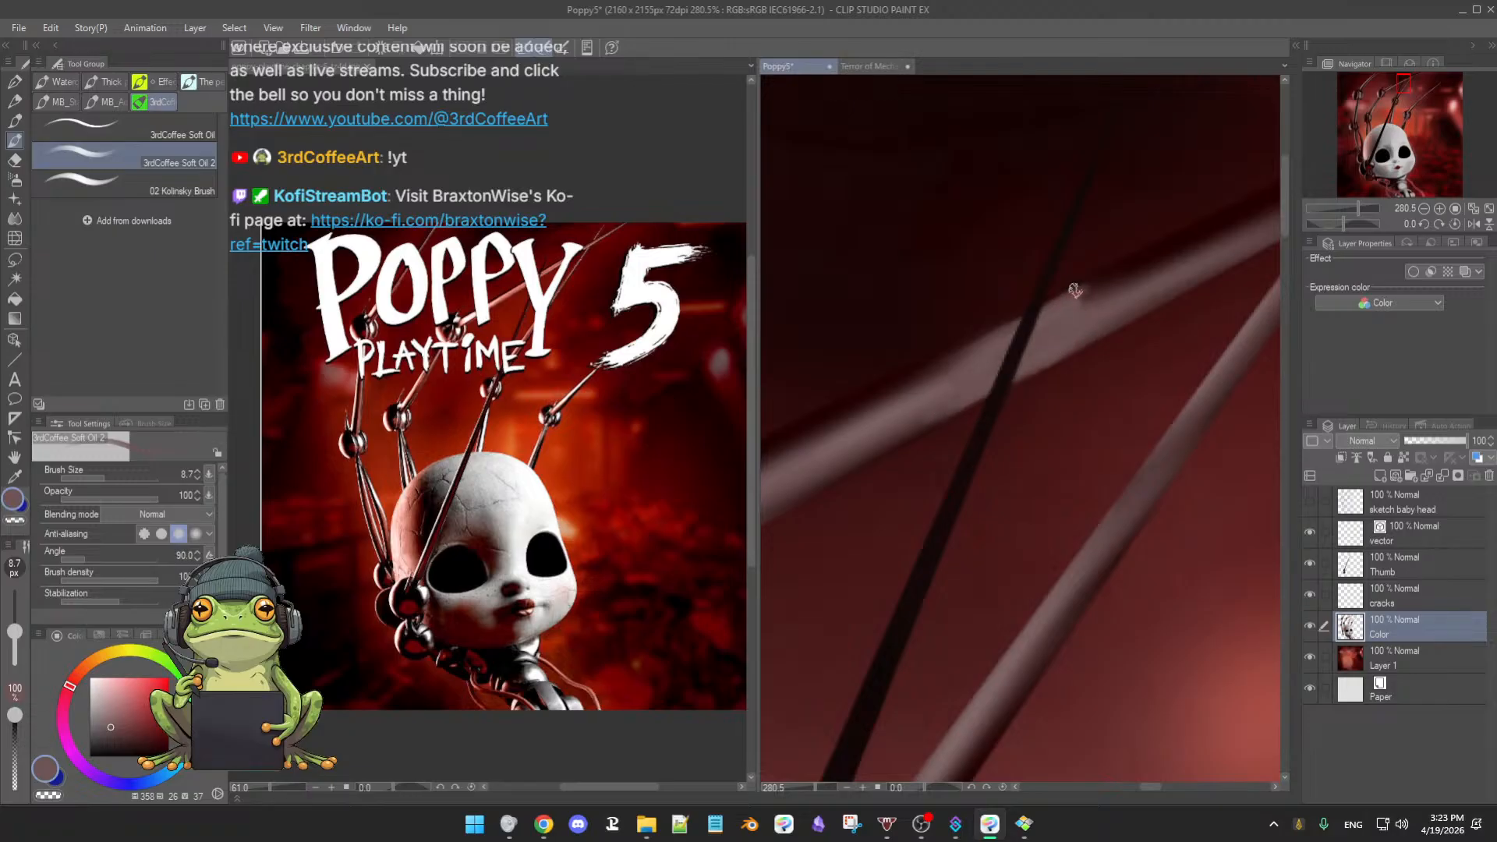
drag(1164, 373, 1136, 412)
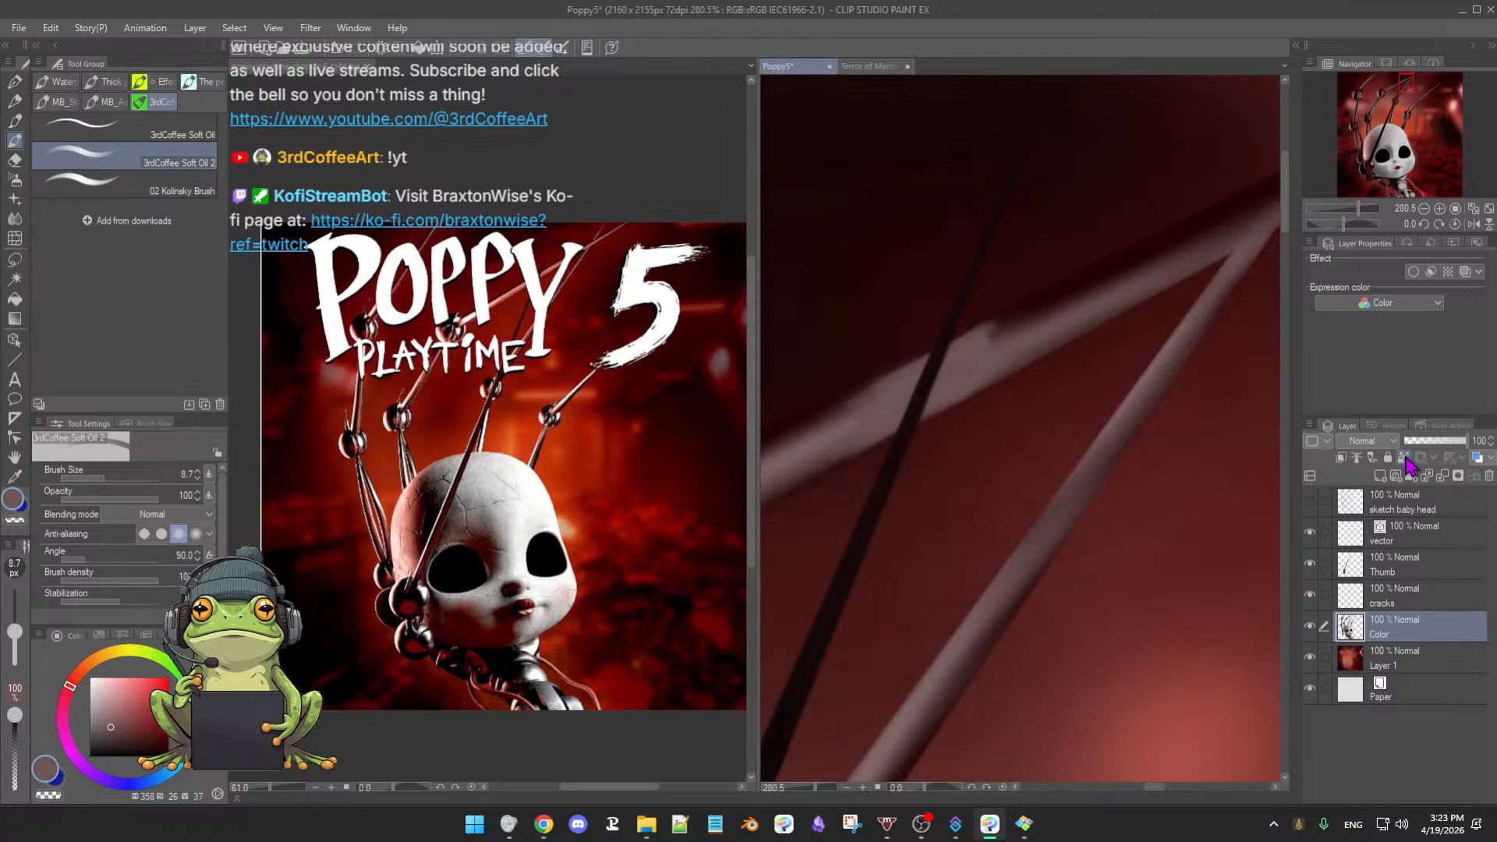
- Set the Color layer as the reference layer and sample the dark rod's near-black red
click(1403, 457)
alt+click(1080, 313)
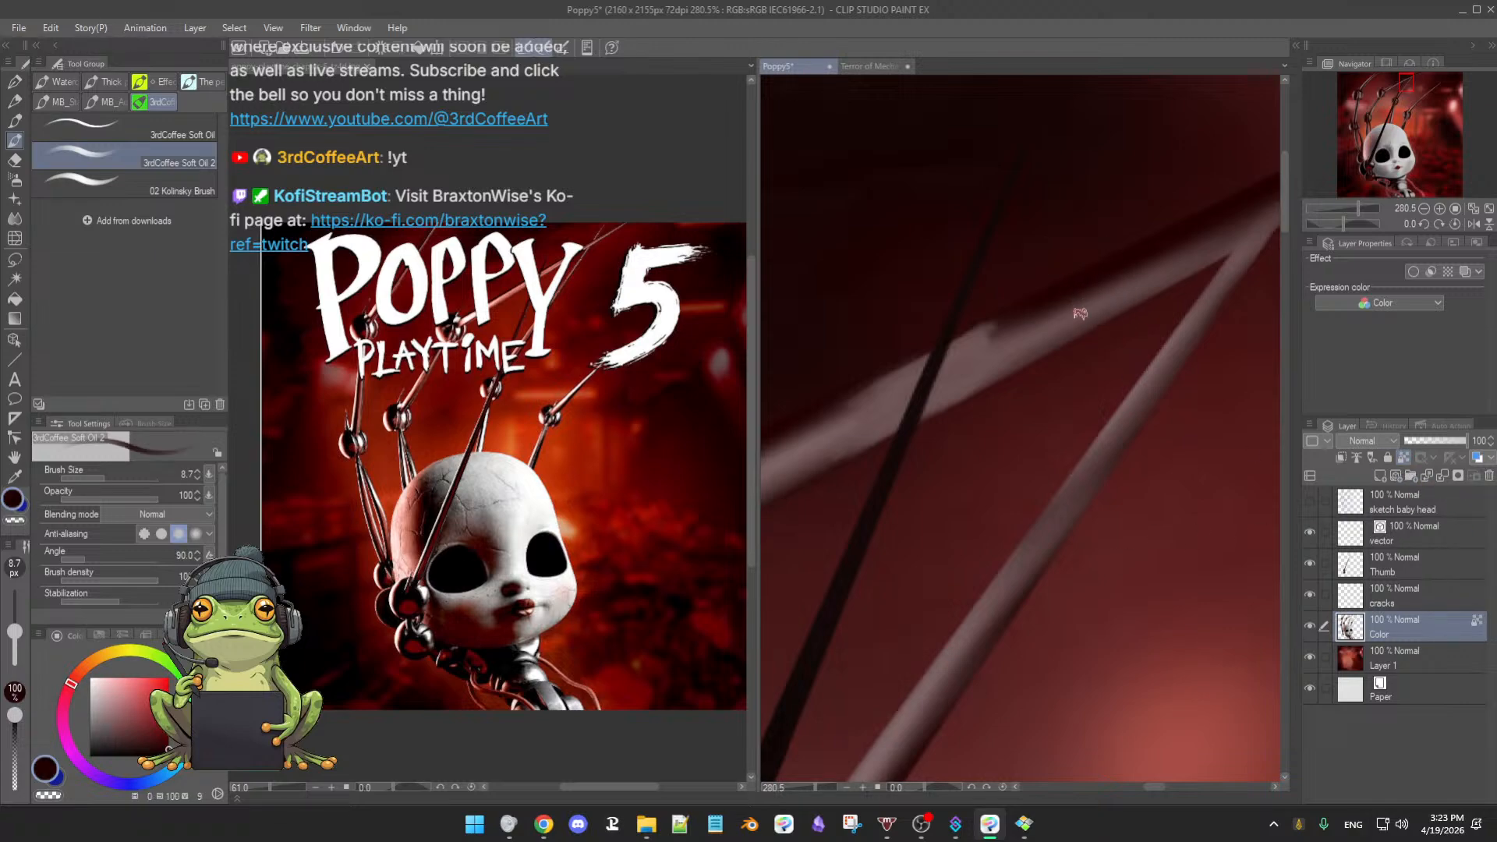
drag(913, 520, 1054, 529)
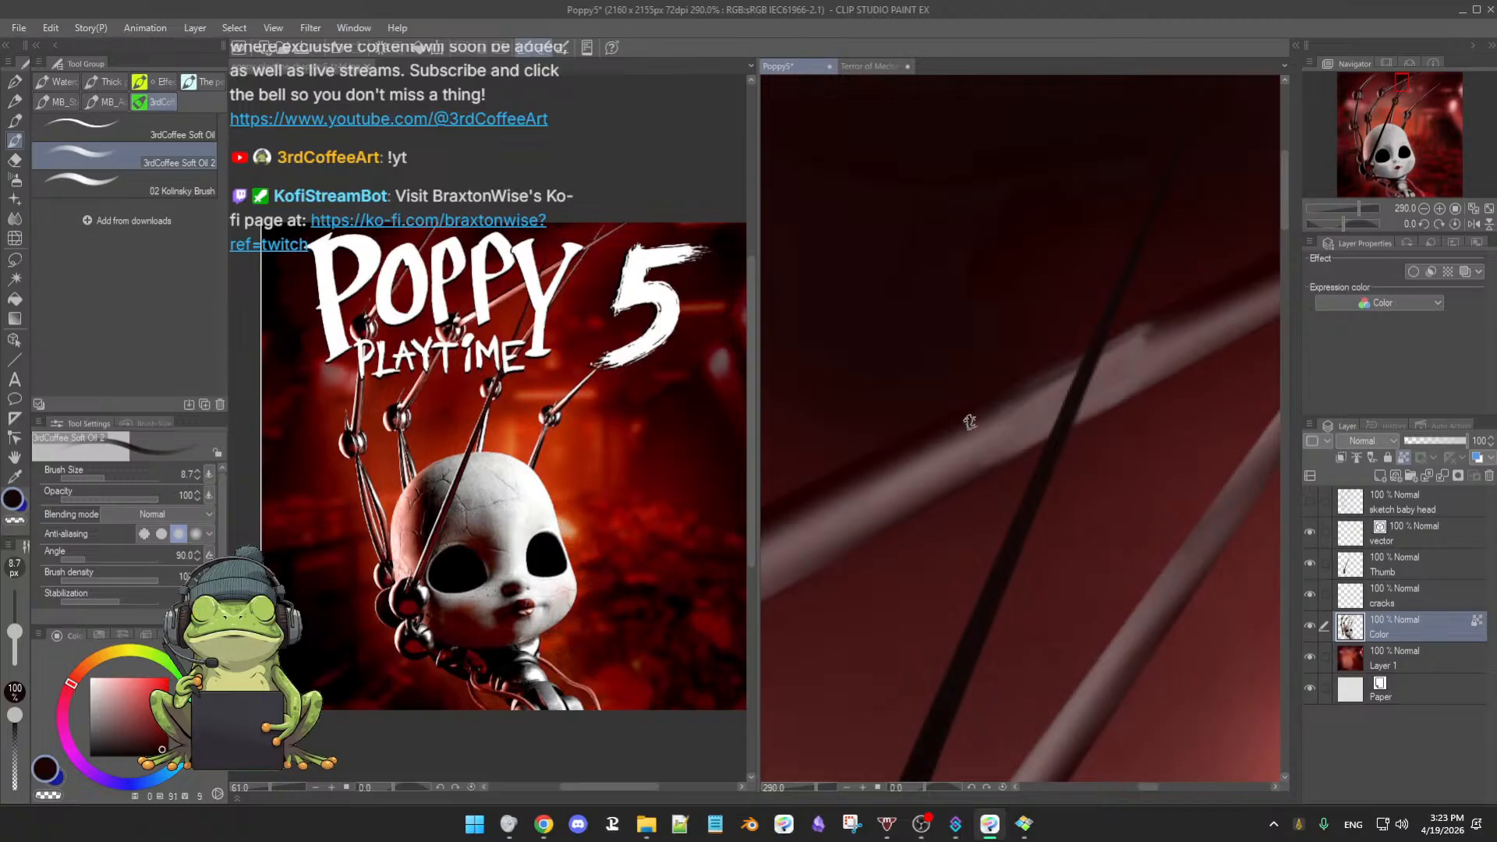
alt+click(1114, 344)
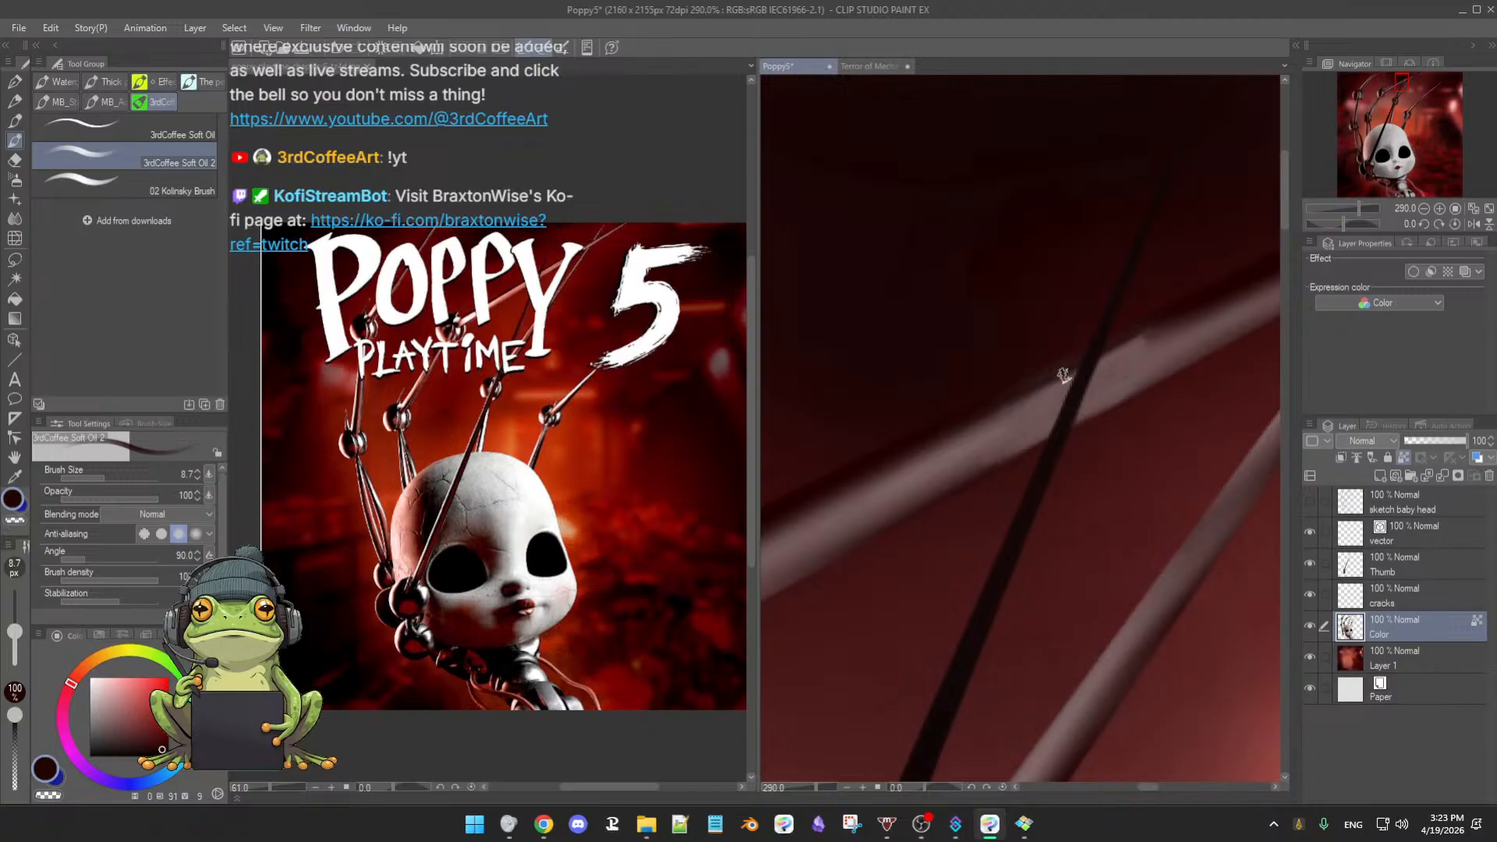
scroll(1146, 335, down, 5)
scroll(1131, 476, up, 3)
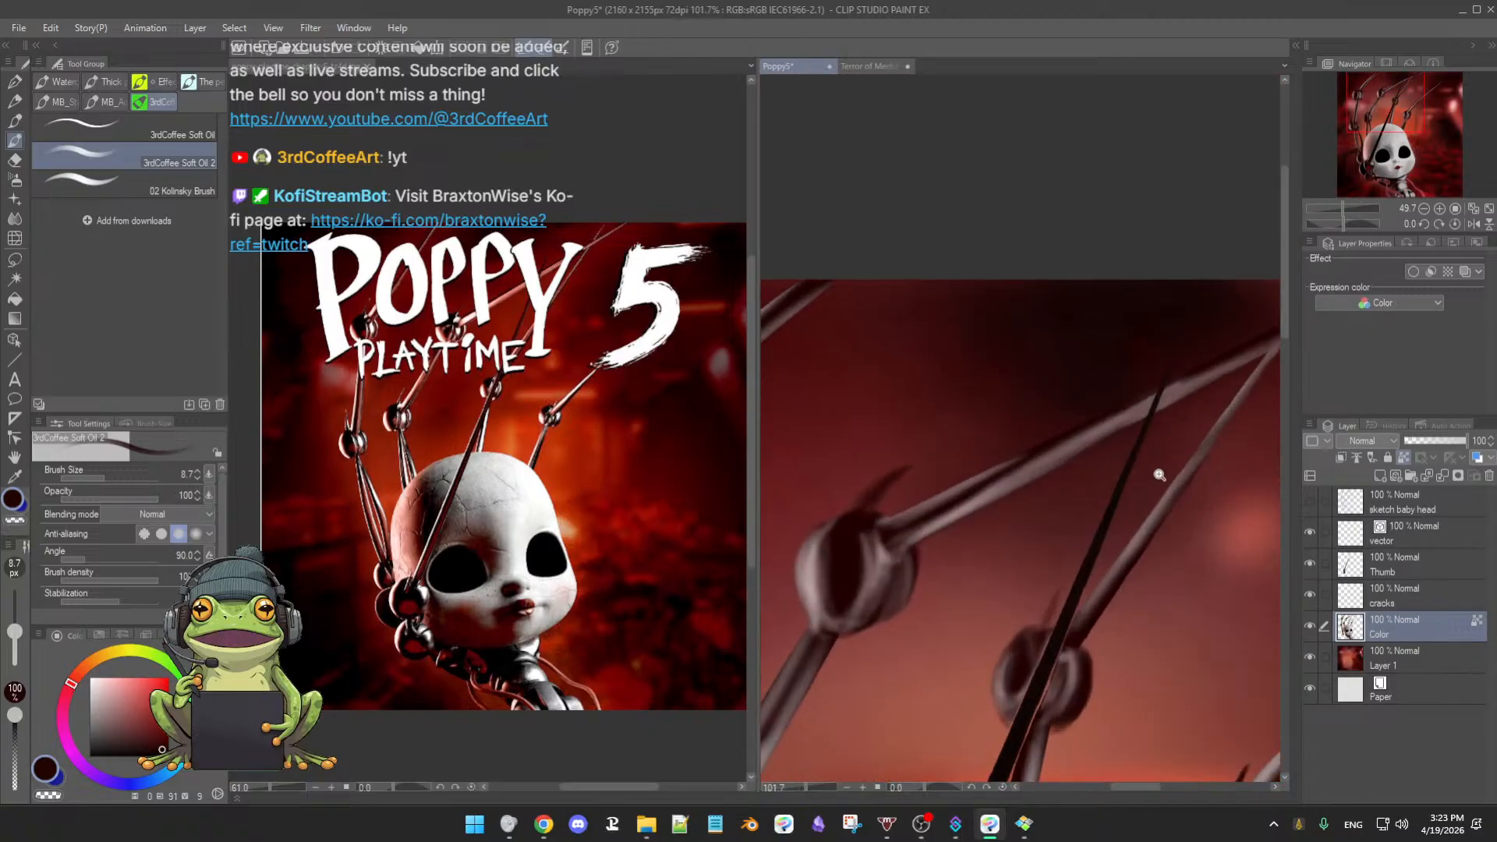
- With the soft airbrush at about 7.9, zoom in on the wires and sample their browns
key(b)
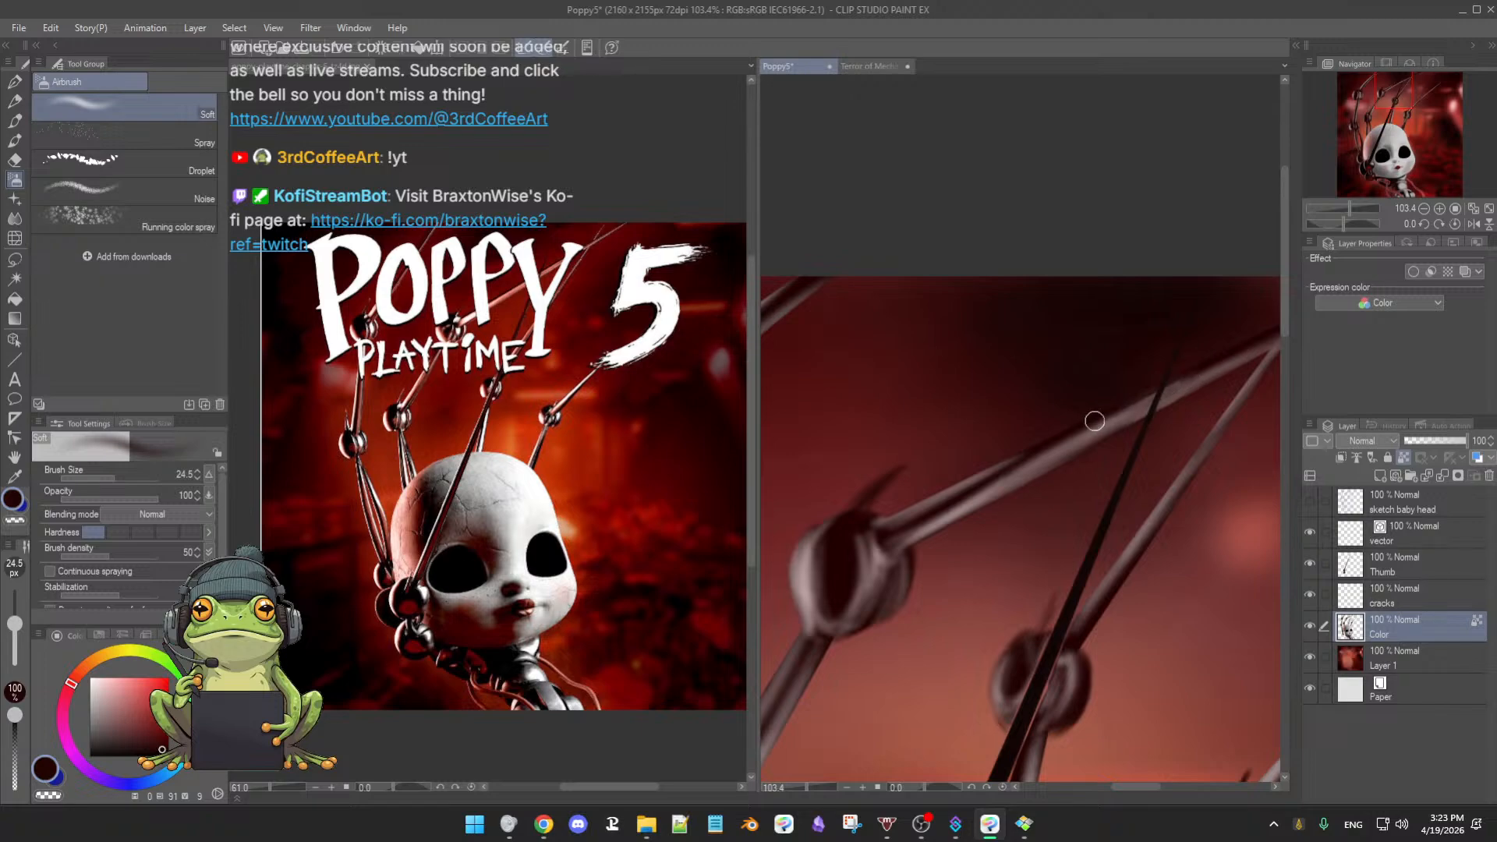
alt+click(1071, 433)
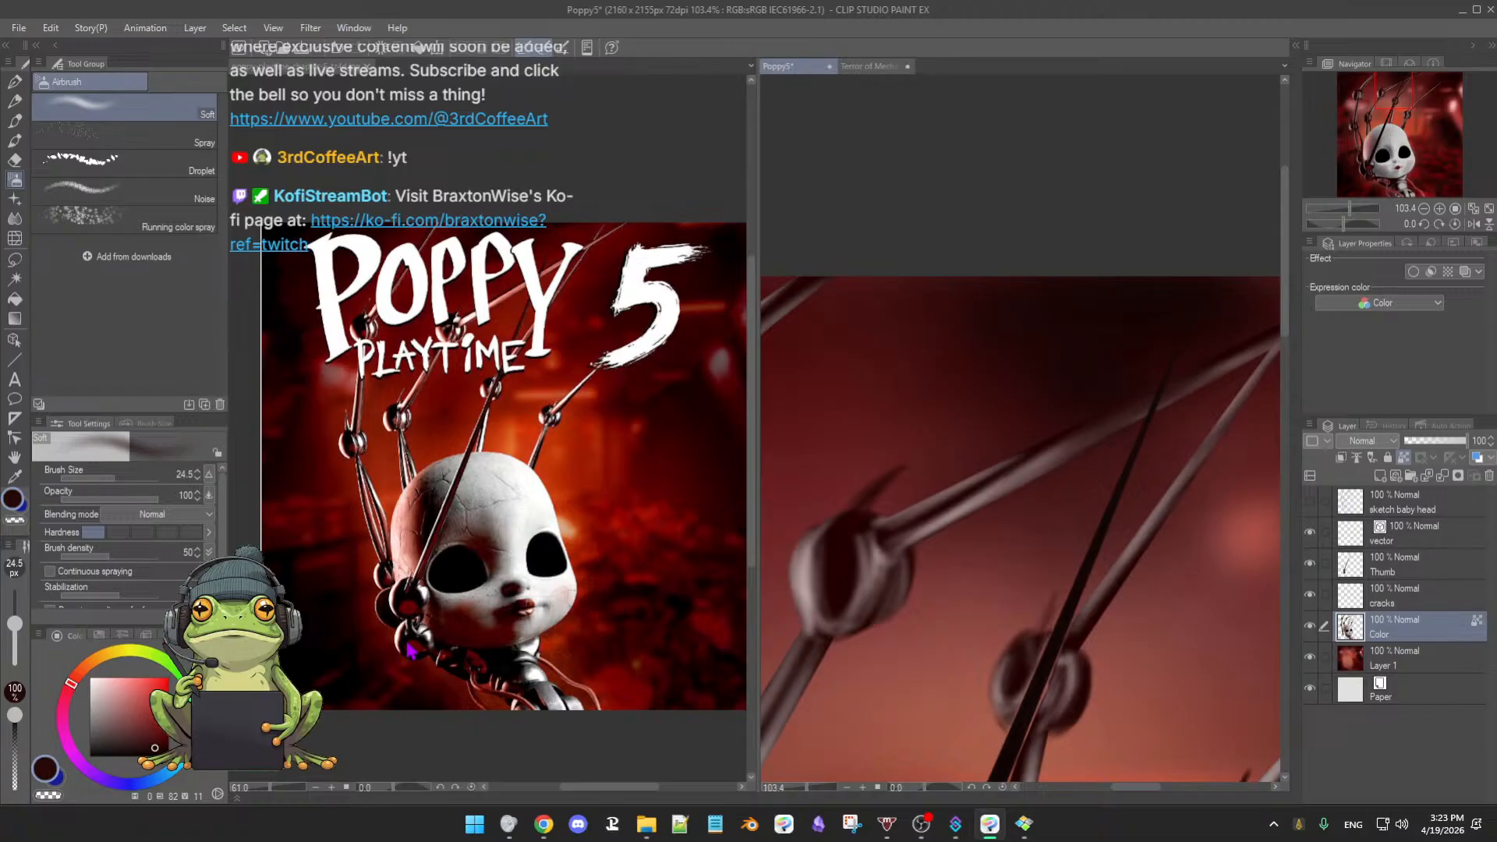
scroll(1123, 554, down, 2)
drag(1165, 521, 1074, 562)
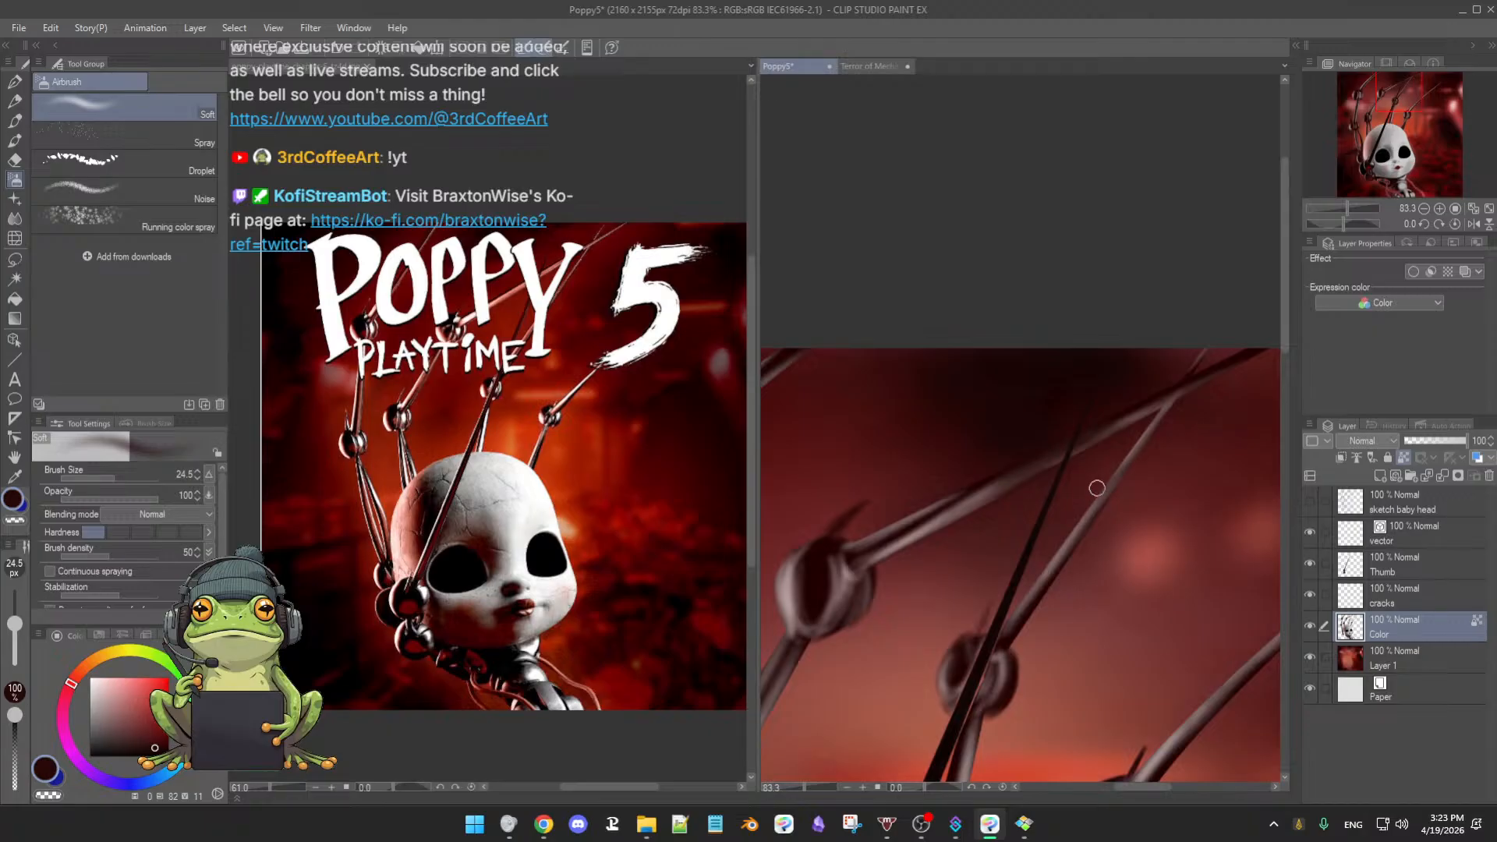
scroll(1102, 488, up, 3)
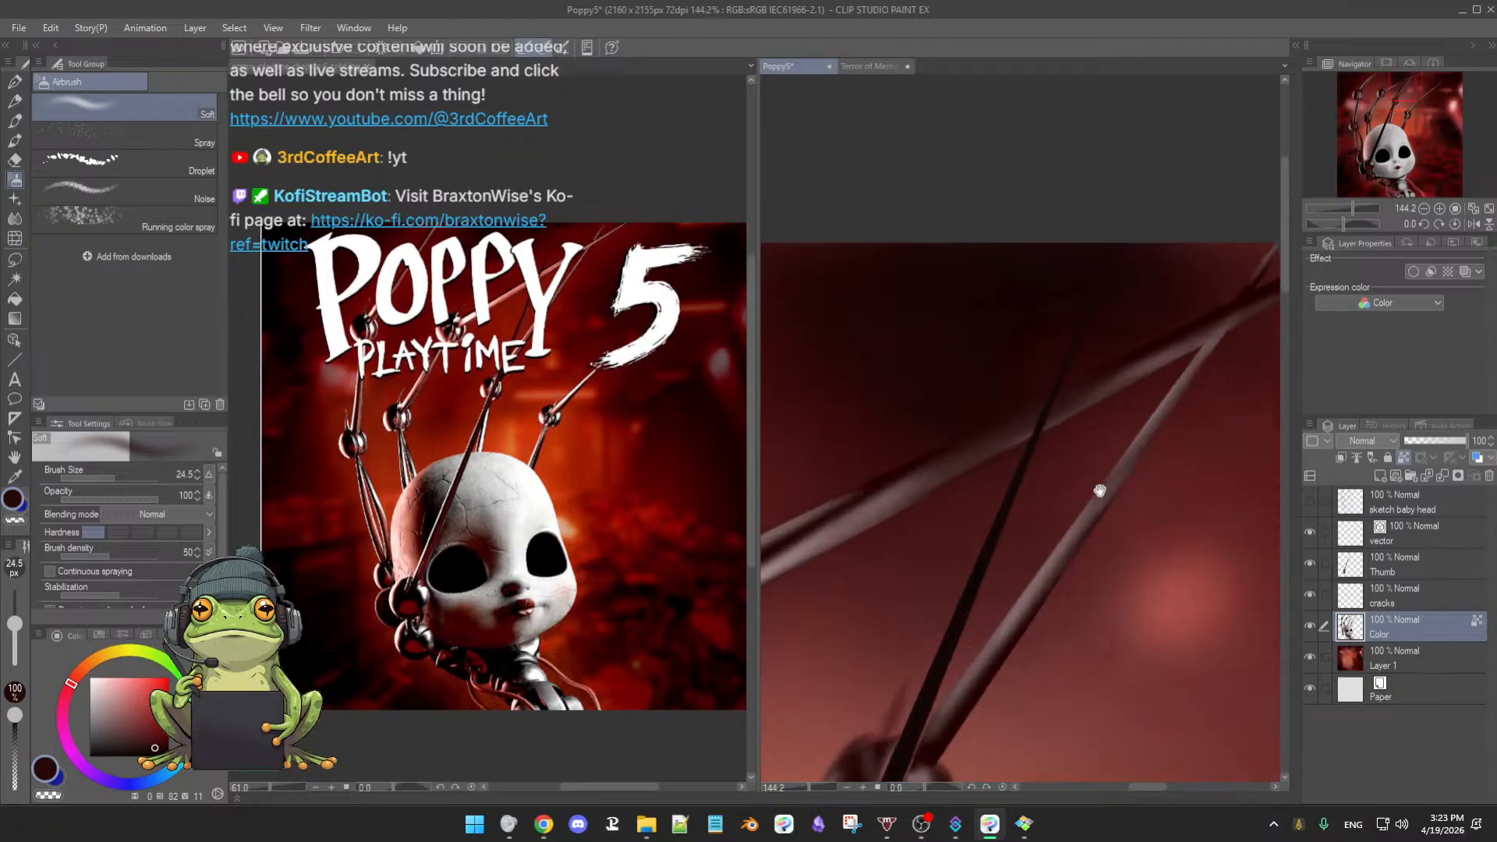
drag(1006, 452, 1006, 442)
alt+click(1005, 452)
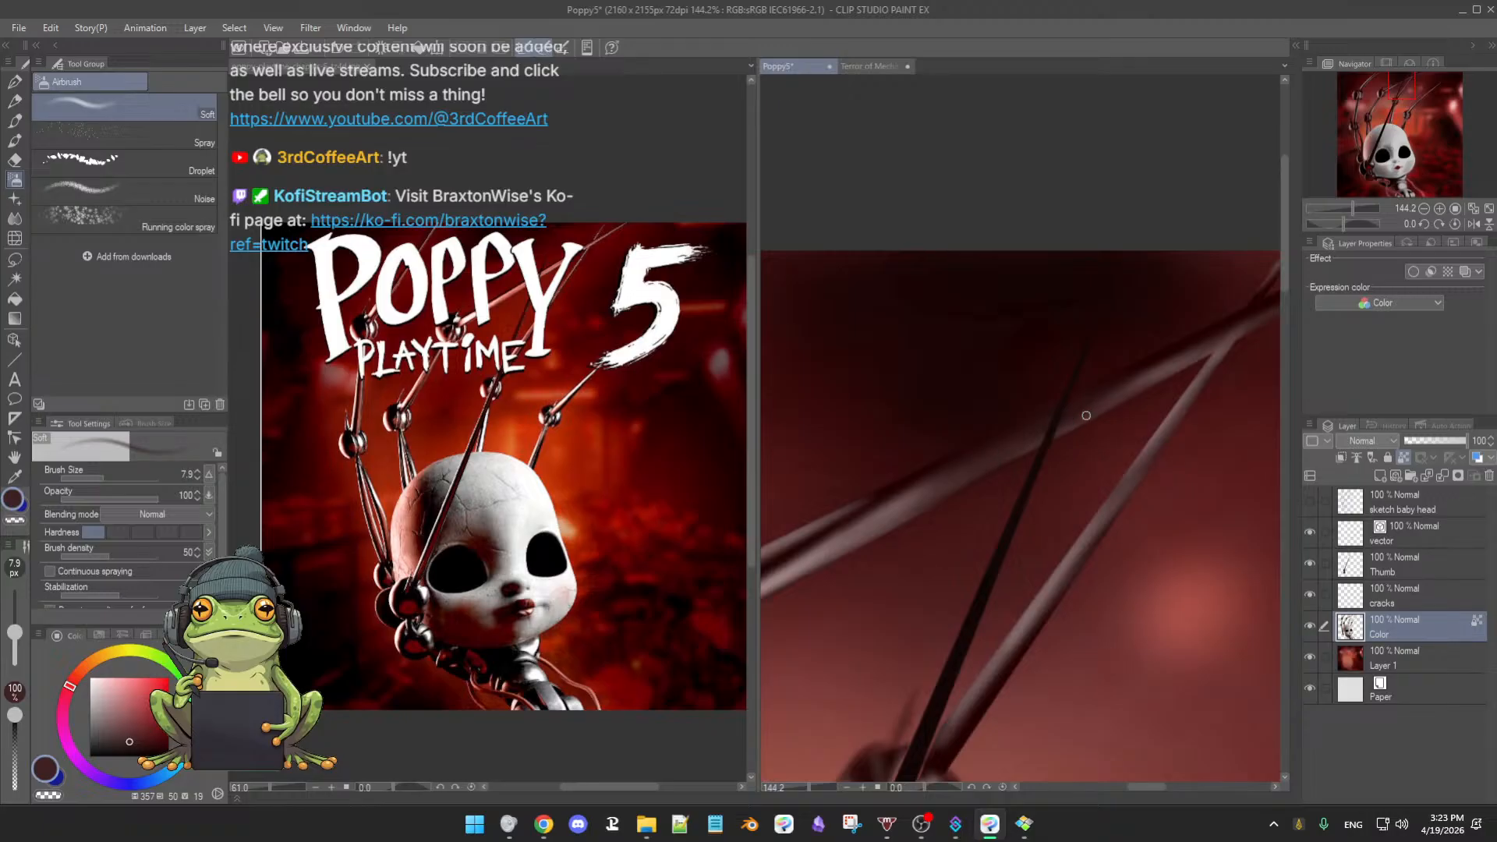
alt+click(946, 460)
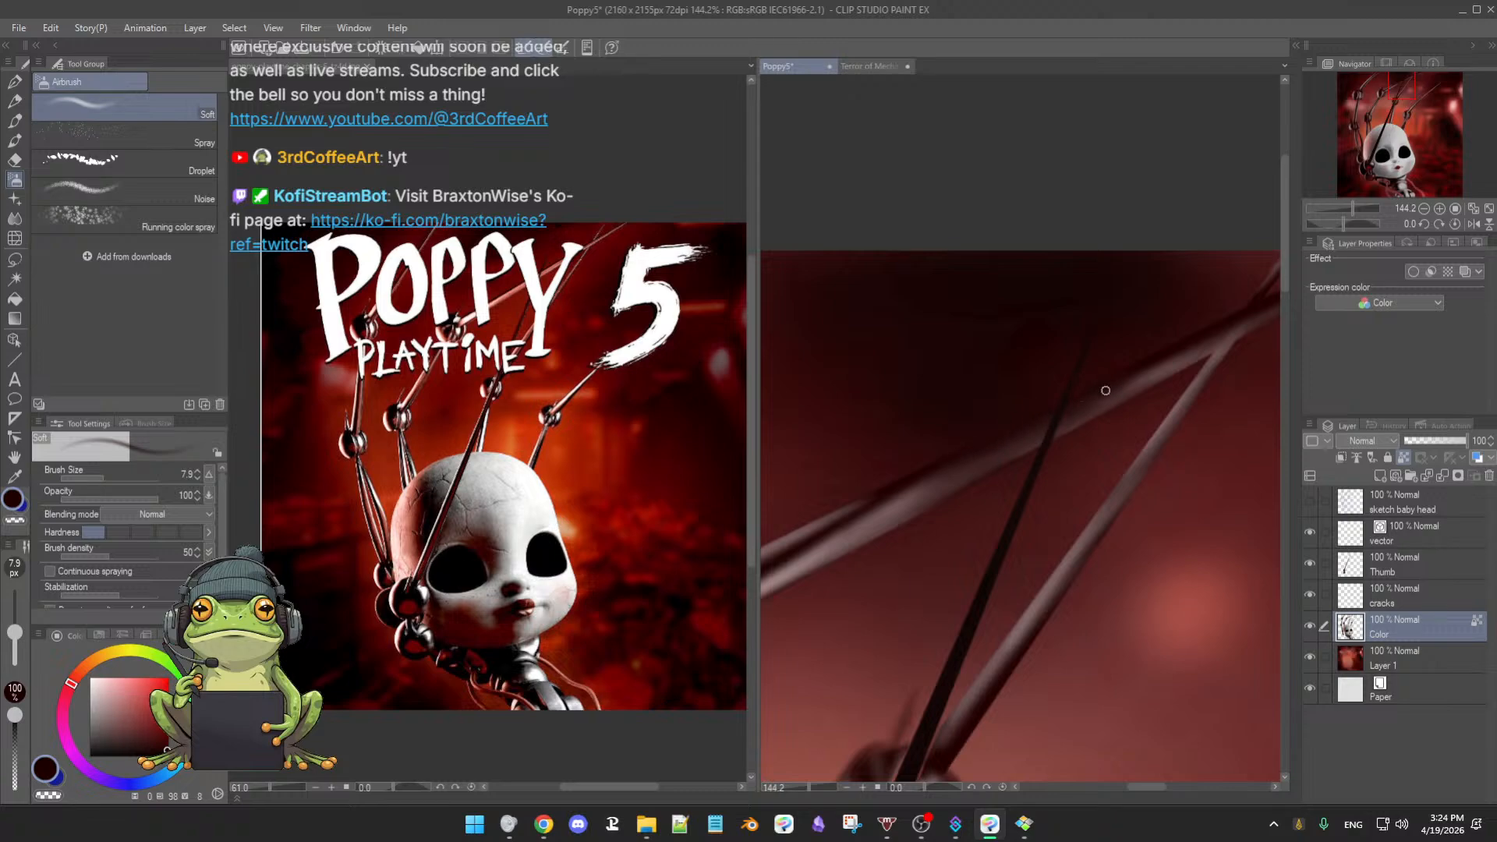
scroll(992, 452, up, 1)
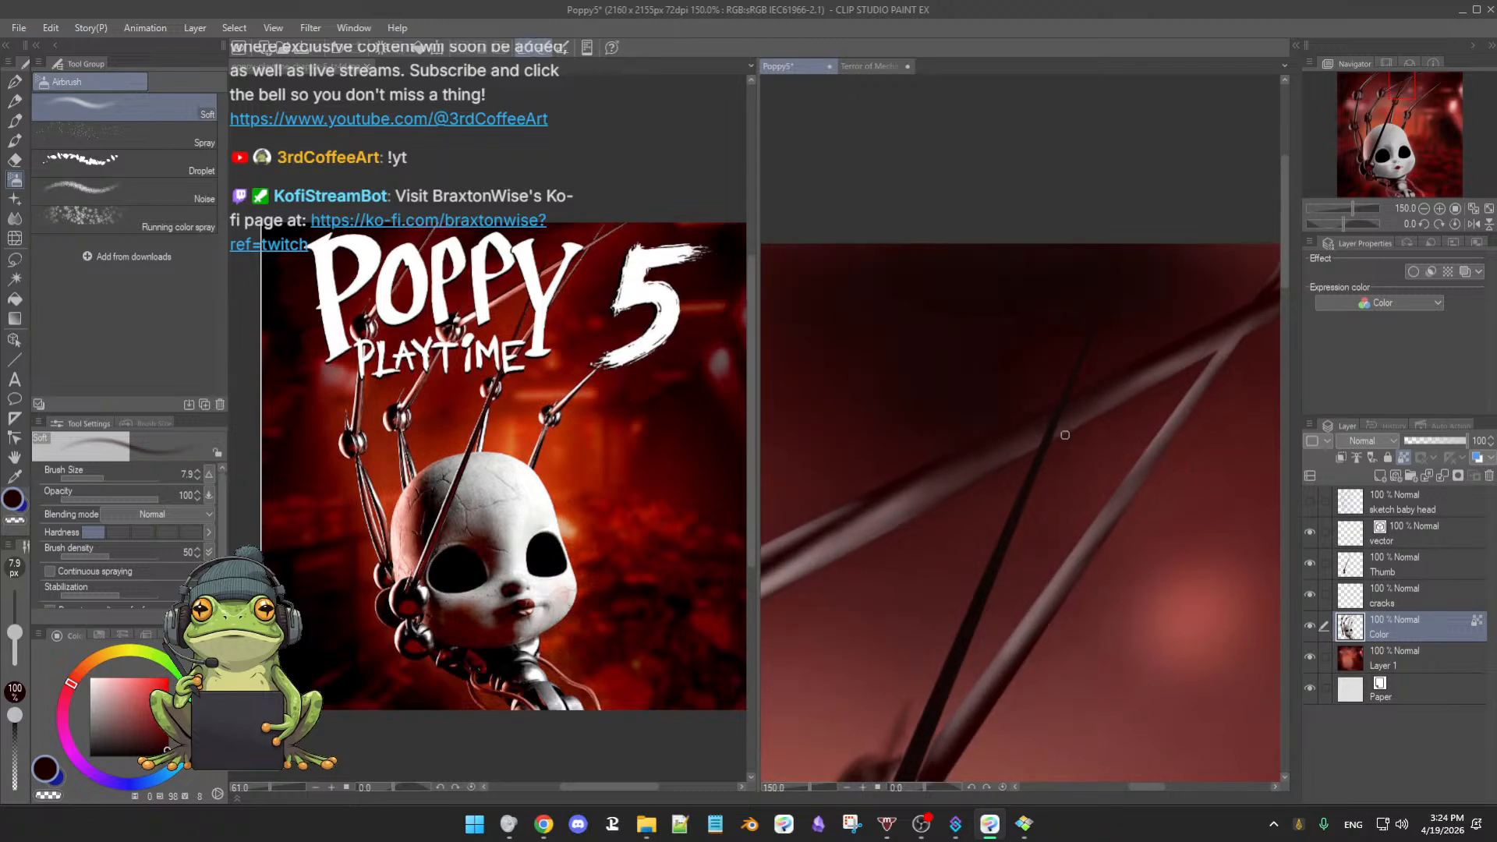
scroll(1099, 473, down, 3)
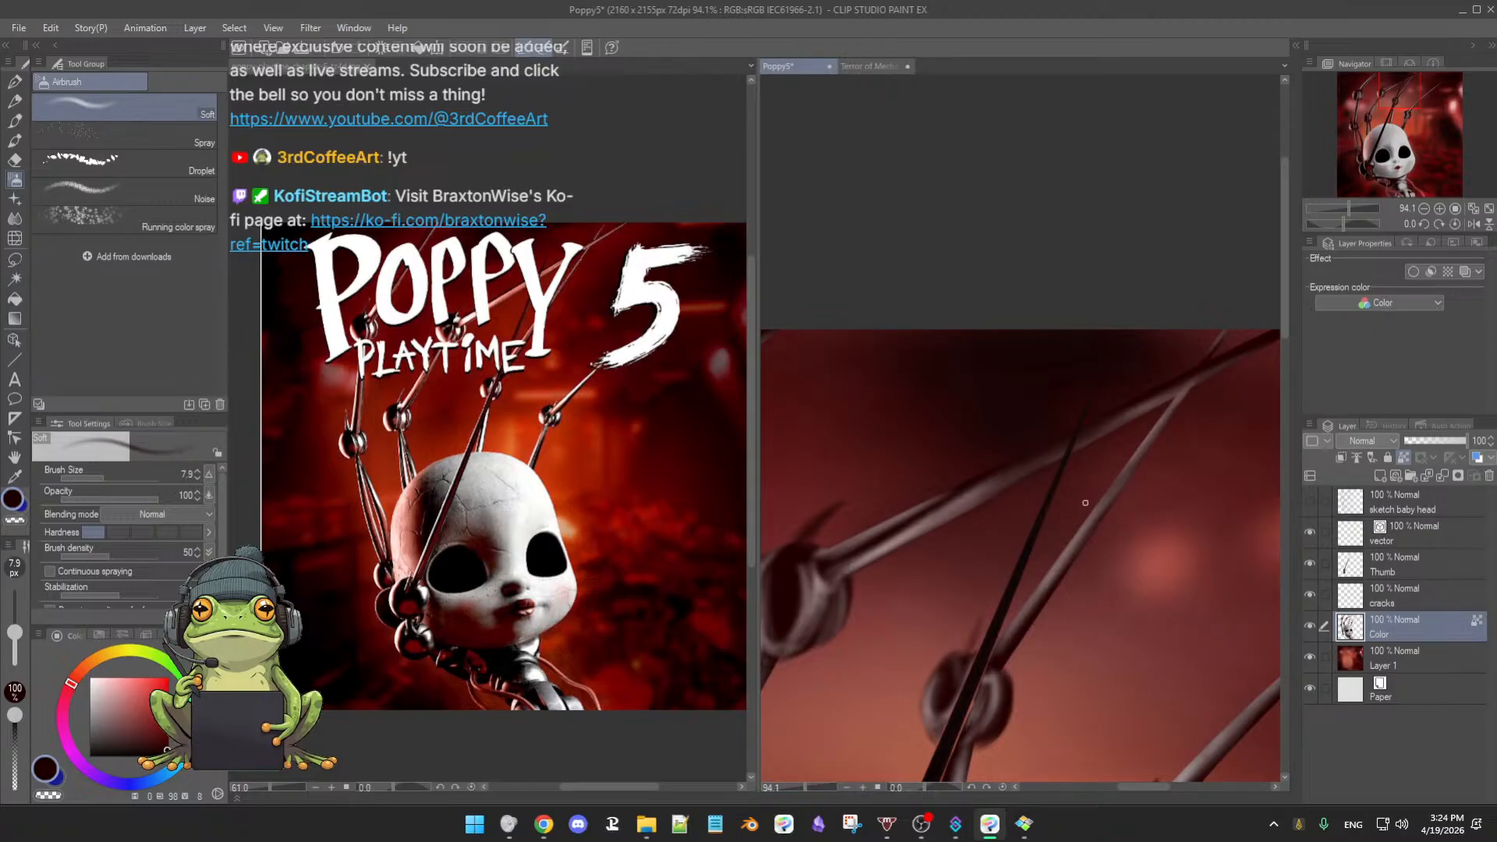
scroll(1084, 503, up, 4)
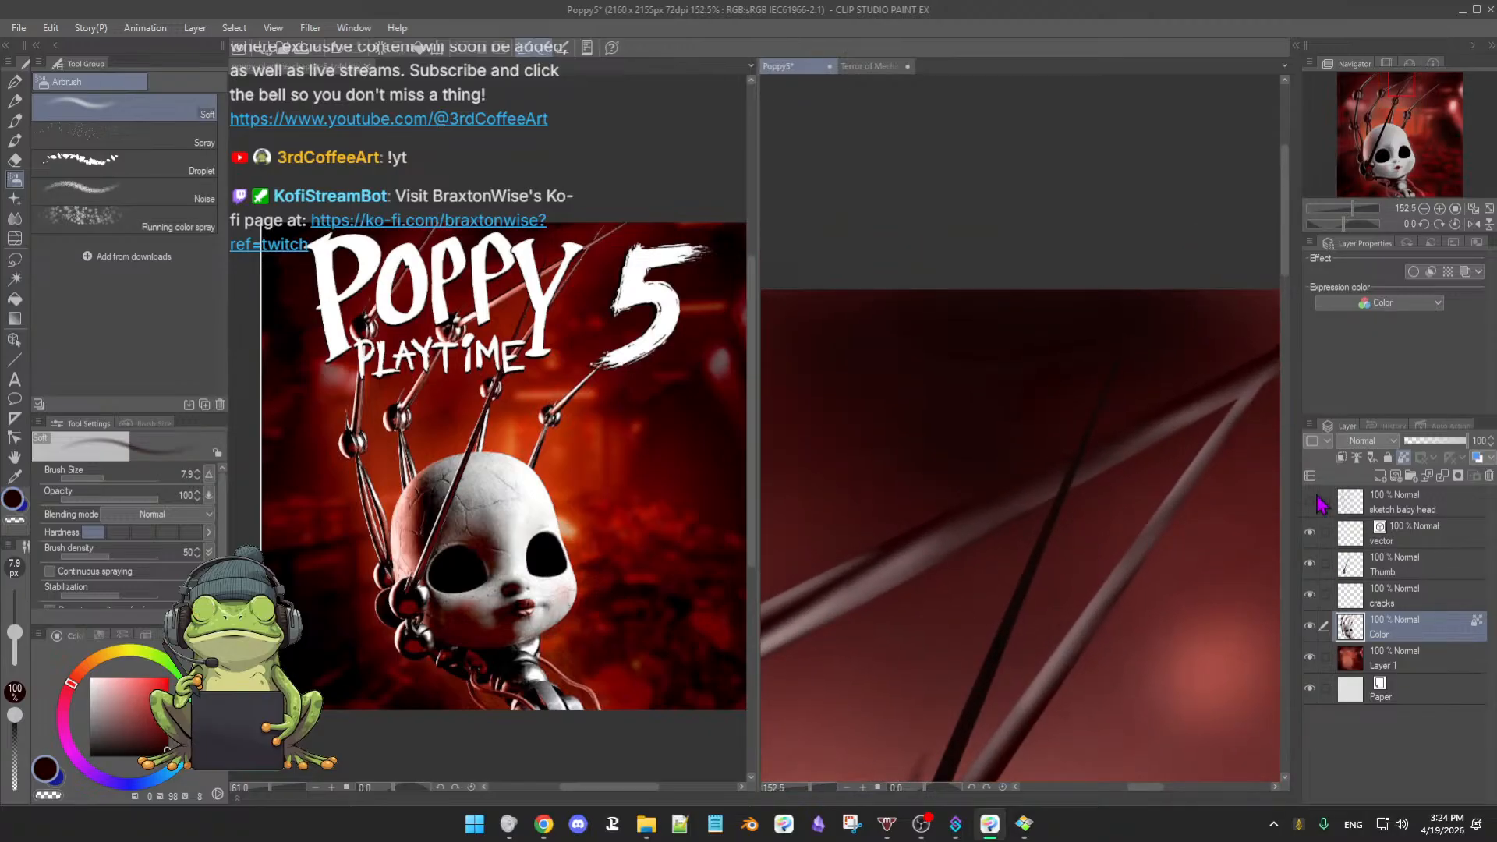
- Hide the Thumb layer, return to the oil brush at about 14.8, and pick the pole's brownish red
click(1311, 573)
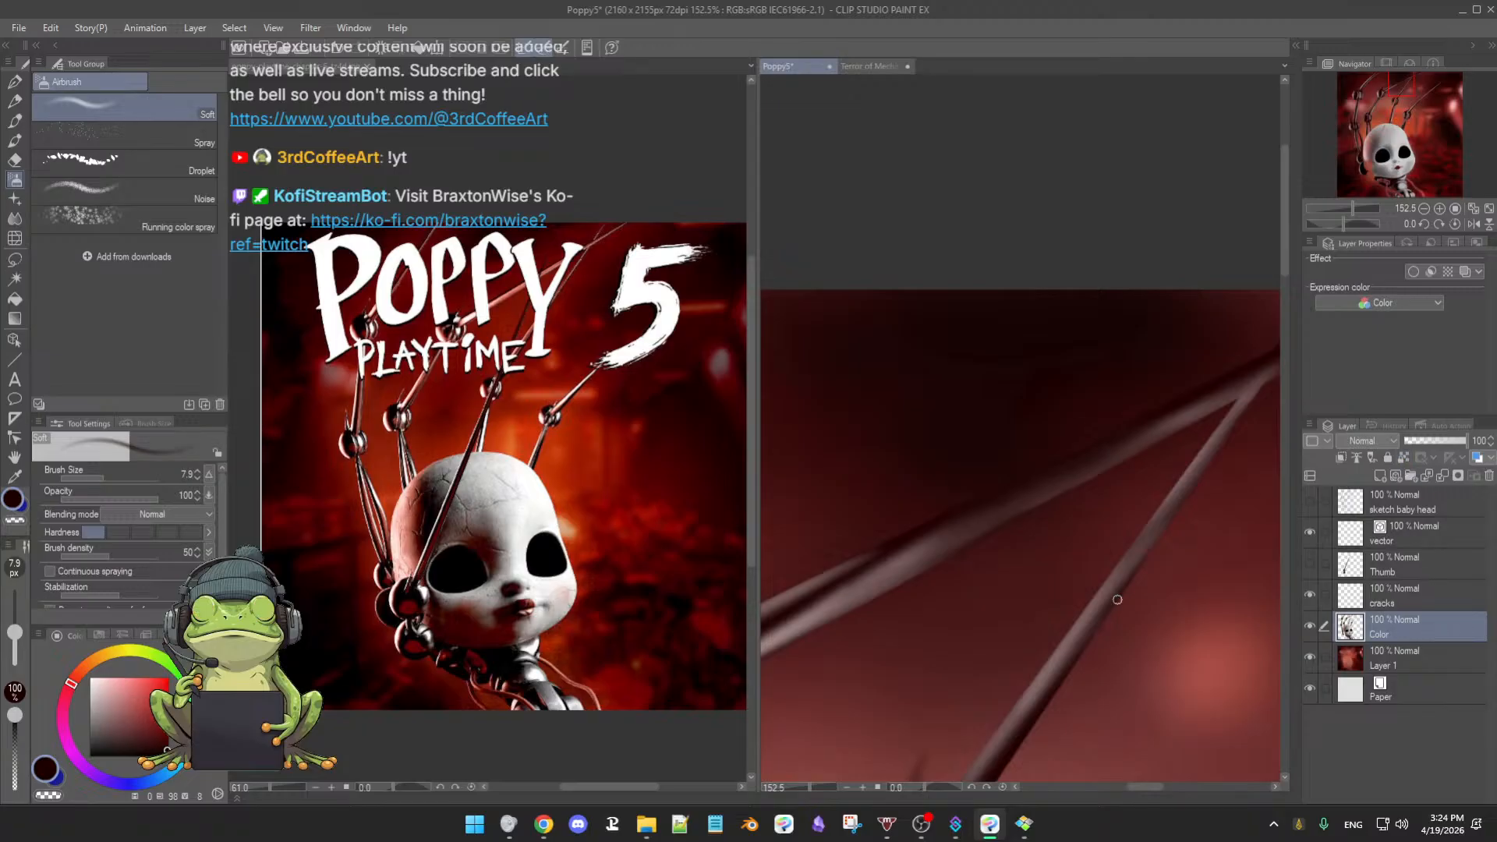
key(b)
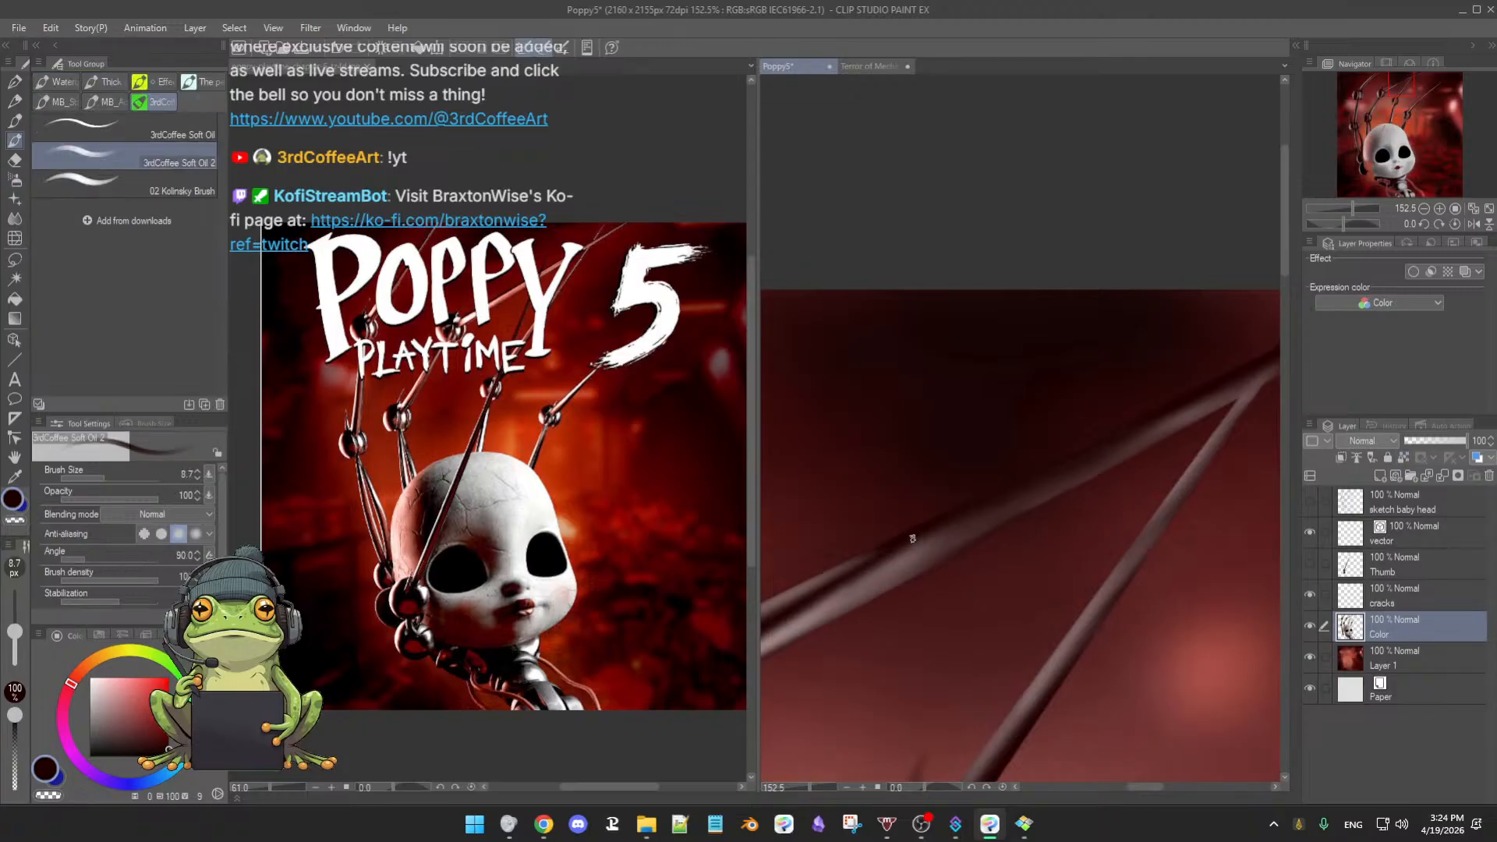
key([)
key([)
key(])
key(bracketright)
key(bracketright)
key(bracketright)
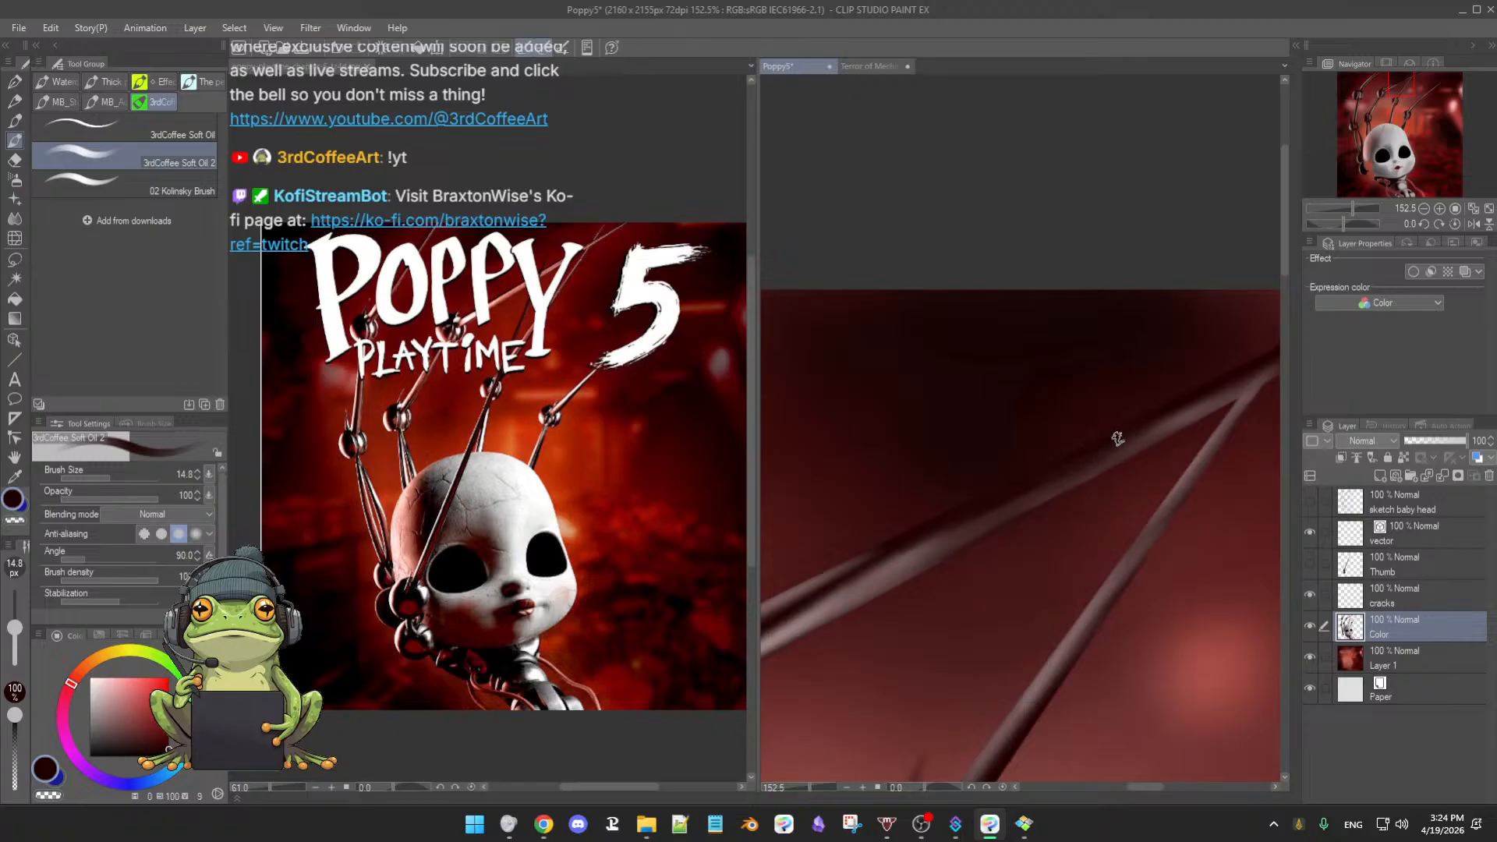
alt+click(1152, 428)
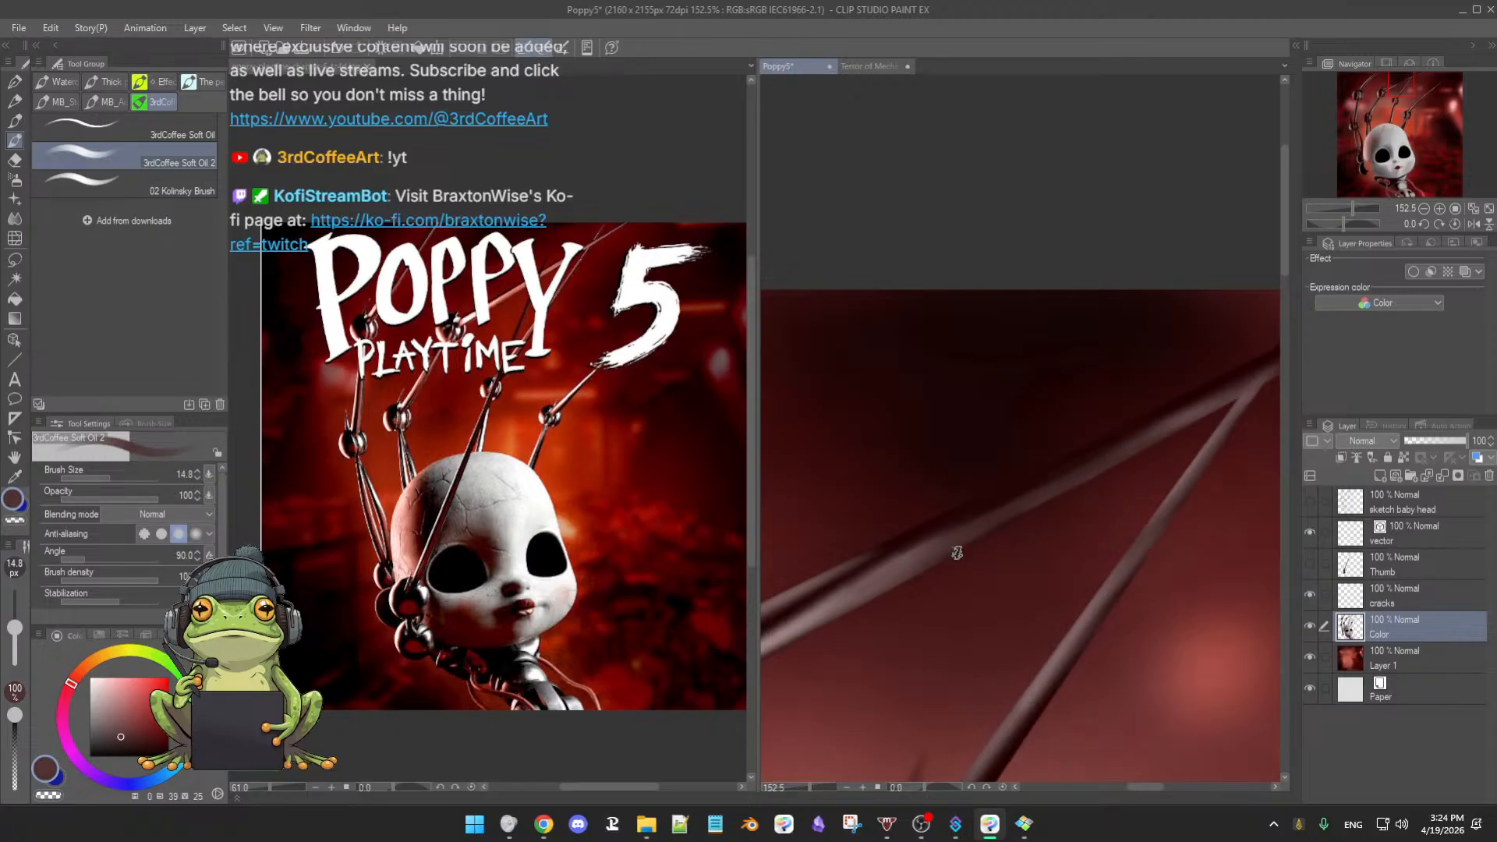
- Shrink the oil brush to 6.7 and frame the wires for fine work
mouse_move(965, 540)
mouse_down()
mouse_move(896, 634)
mouse_move(960, 558)
mouse_up()
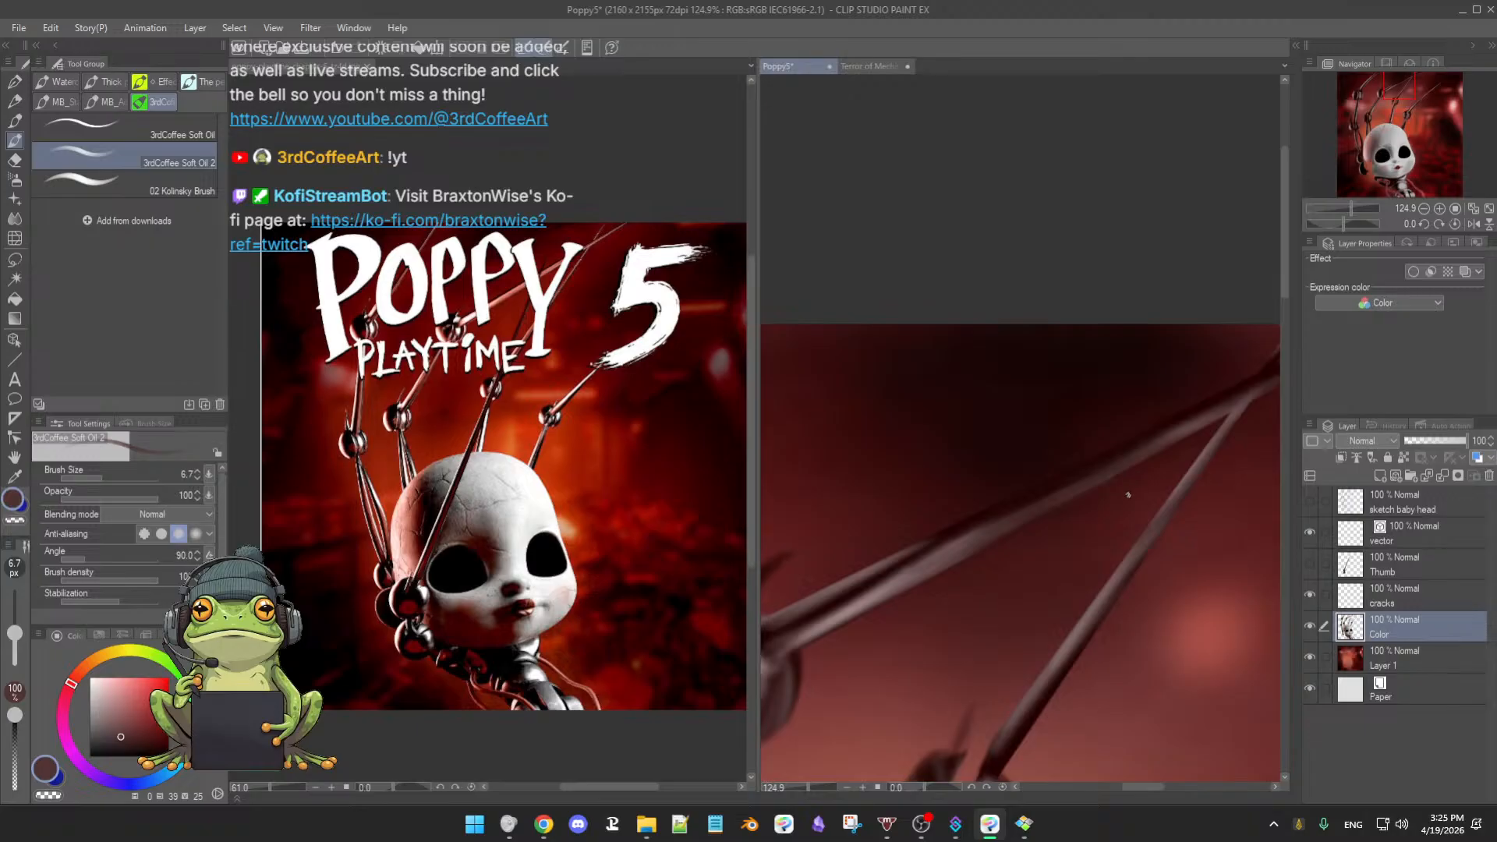
drag(1104, 512, 1079, 524)
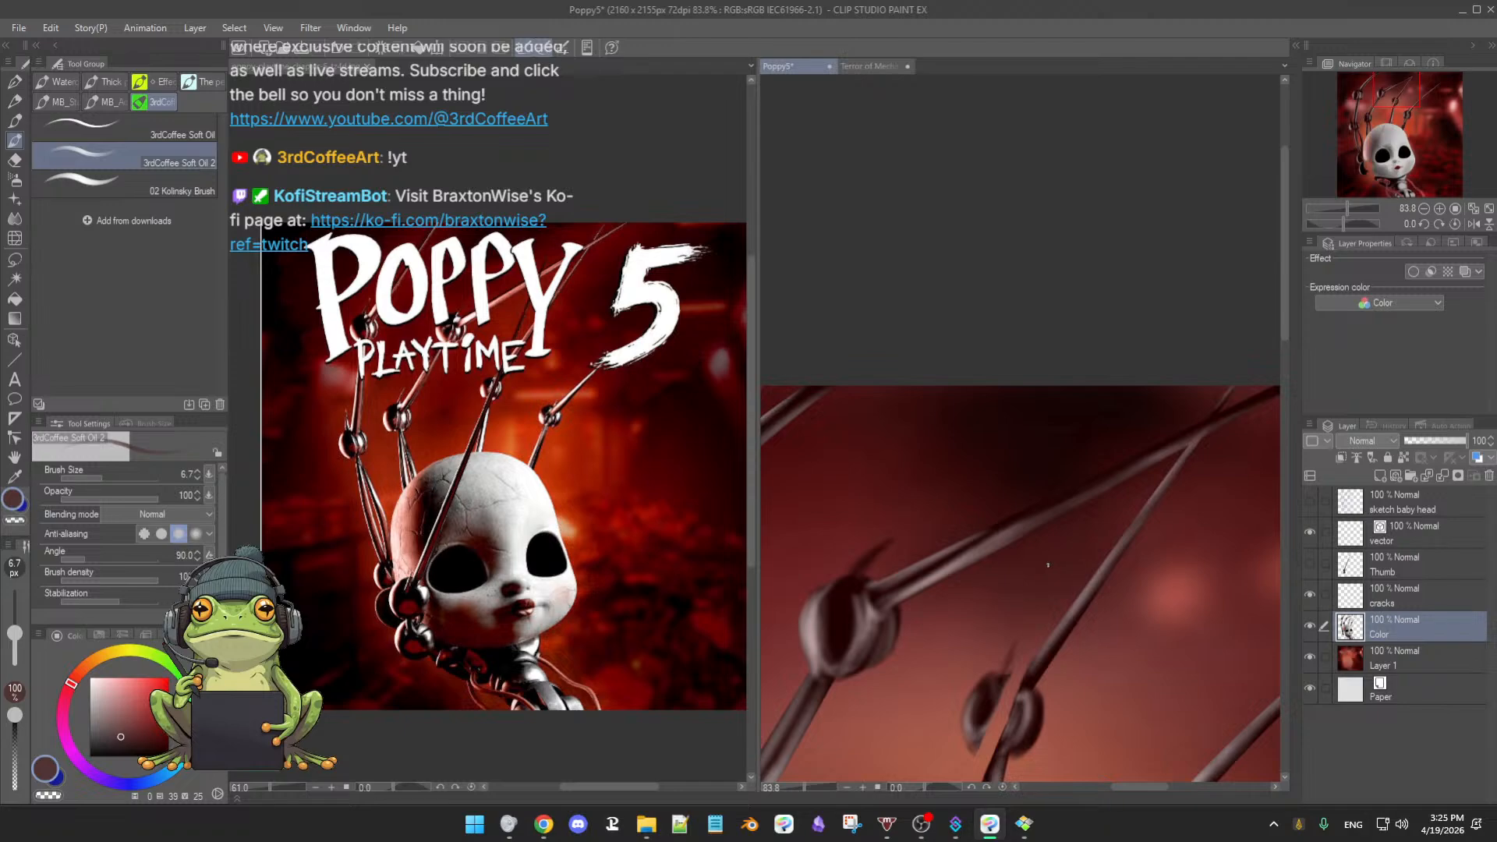
drag(1047, 565, 1067, 562)
drag(1069, 560, 1030, 611)
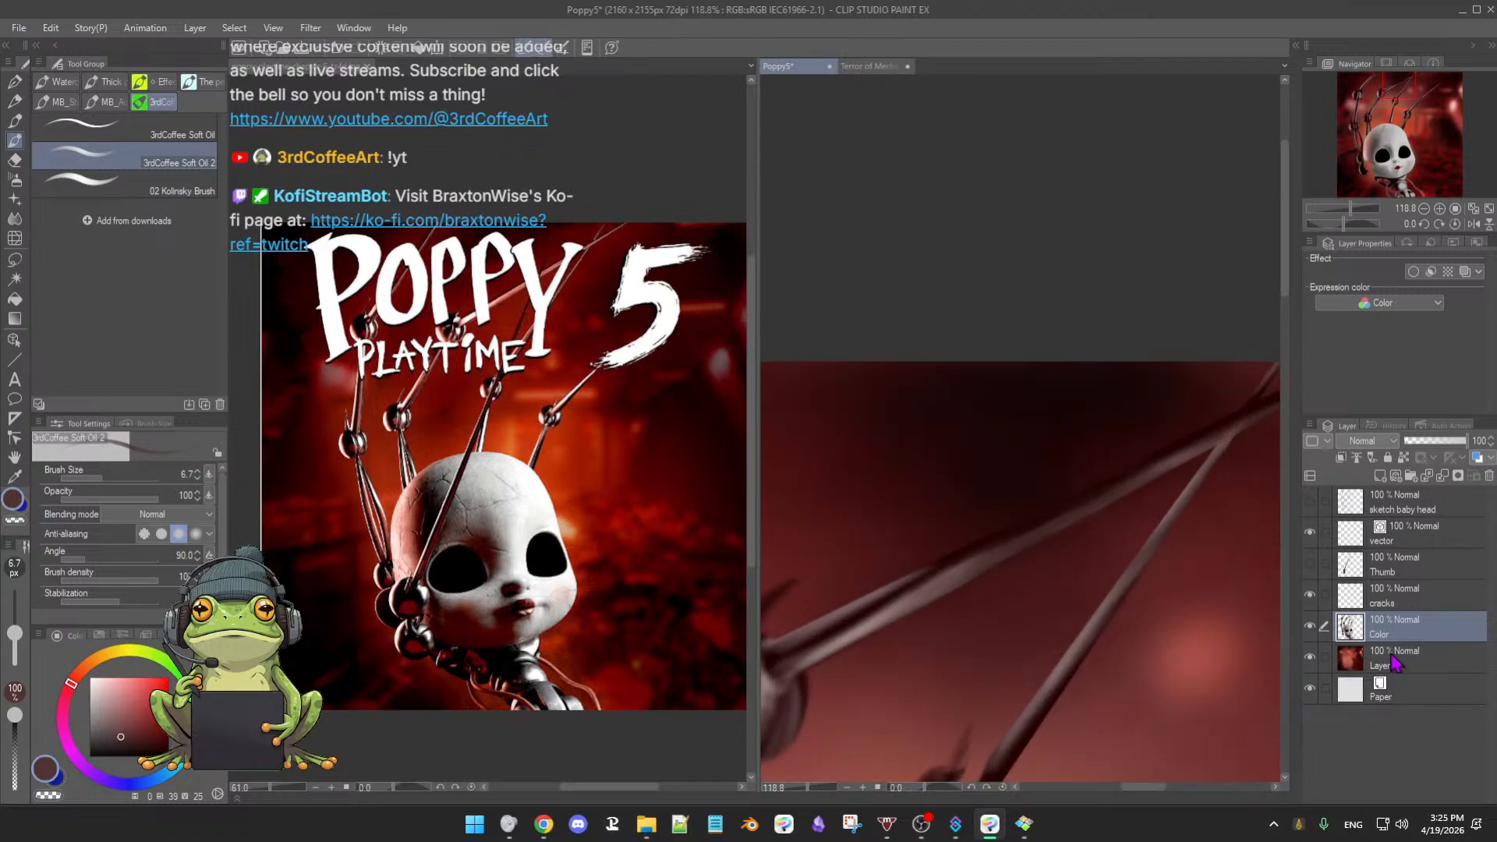
- Hide the red background, zoom in on the upper wire, and load a darker brown at brush size 9.0
click(1310, 658)
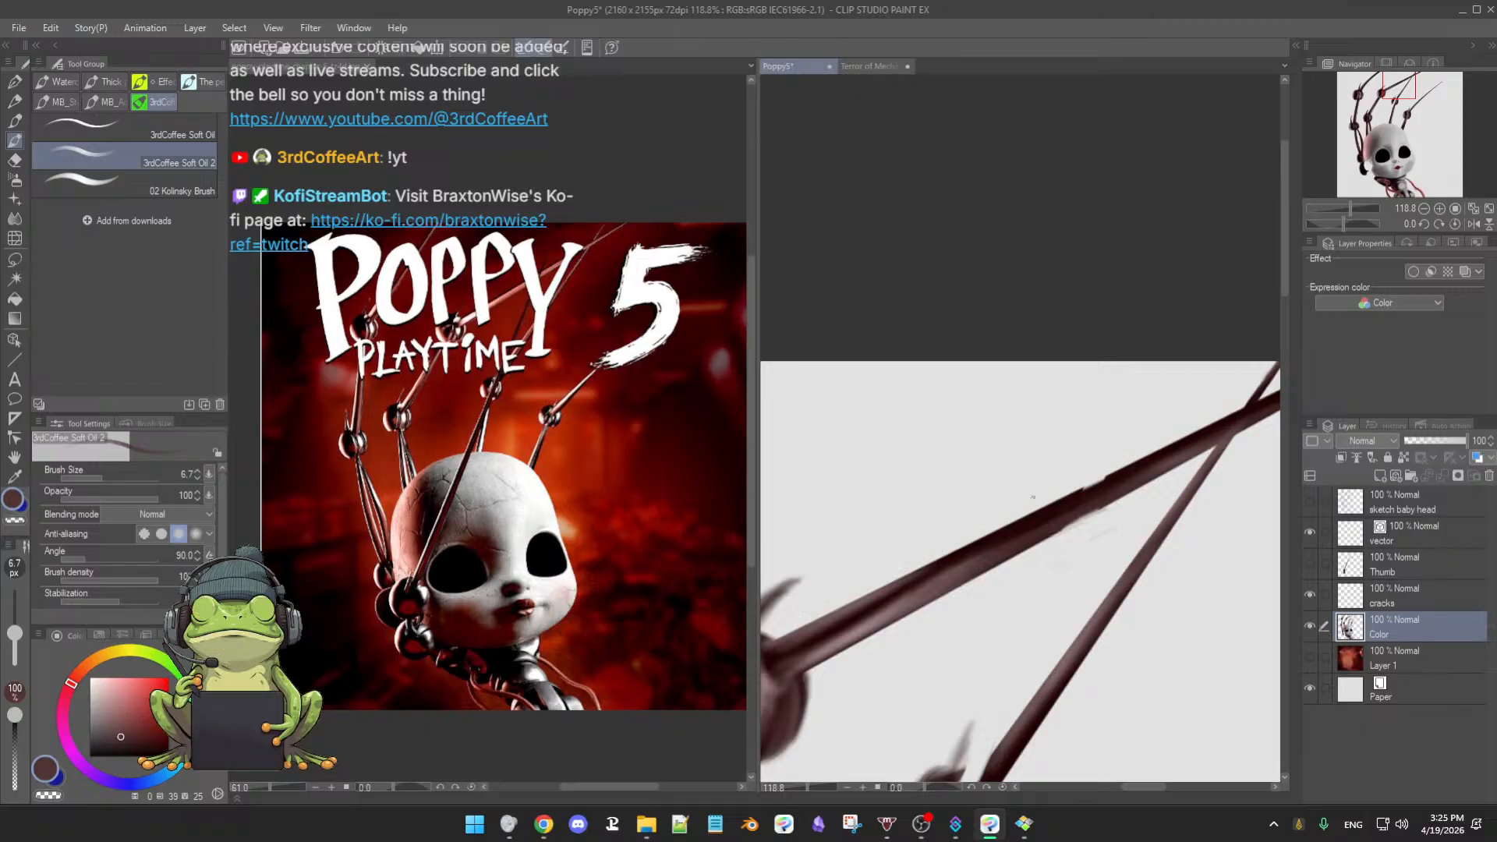
drag(1036, 574, 1057, 578)
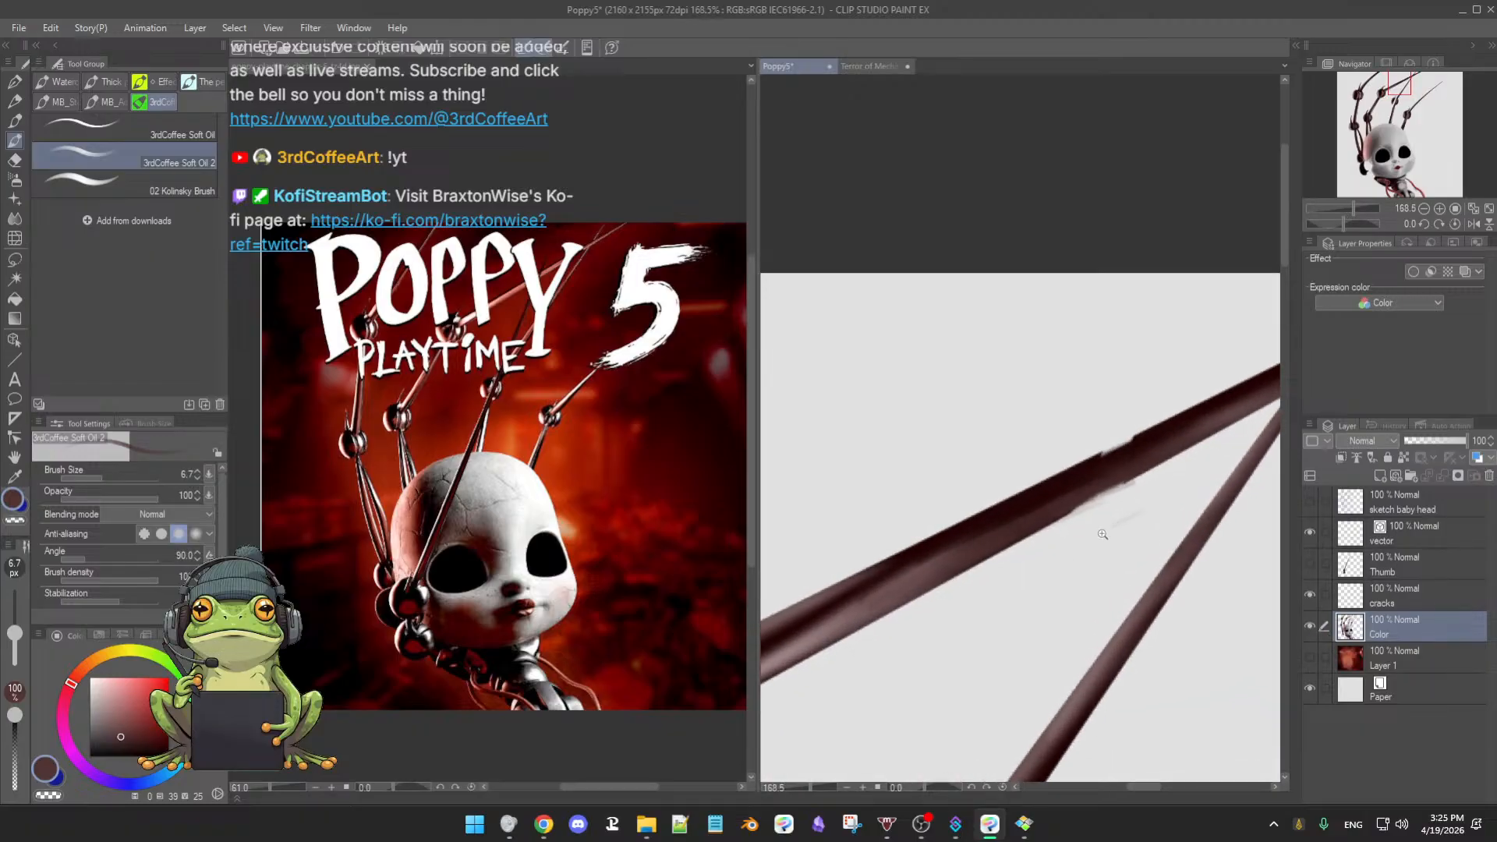
key(e)
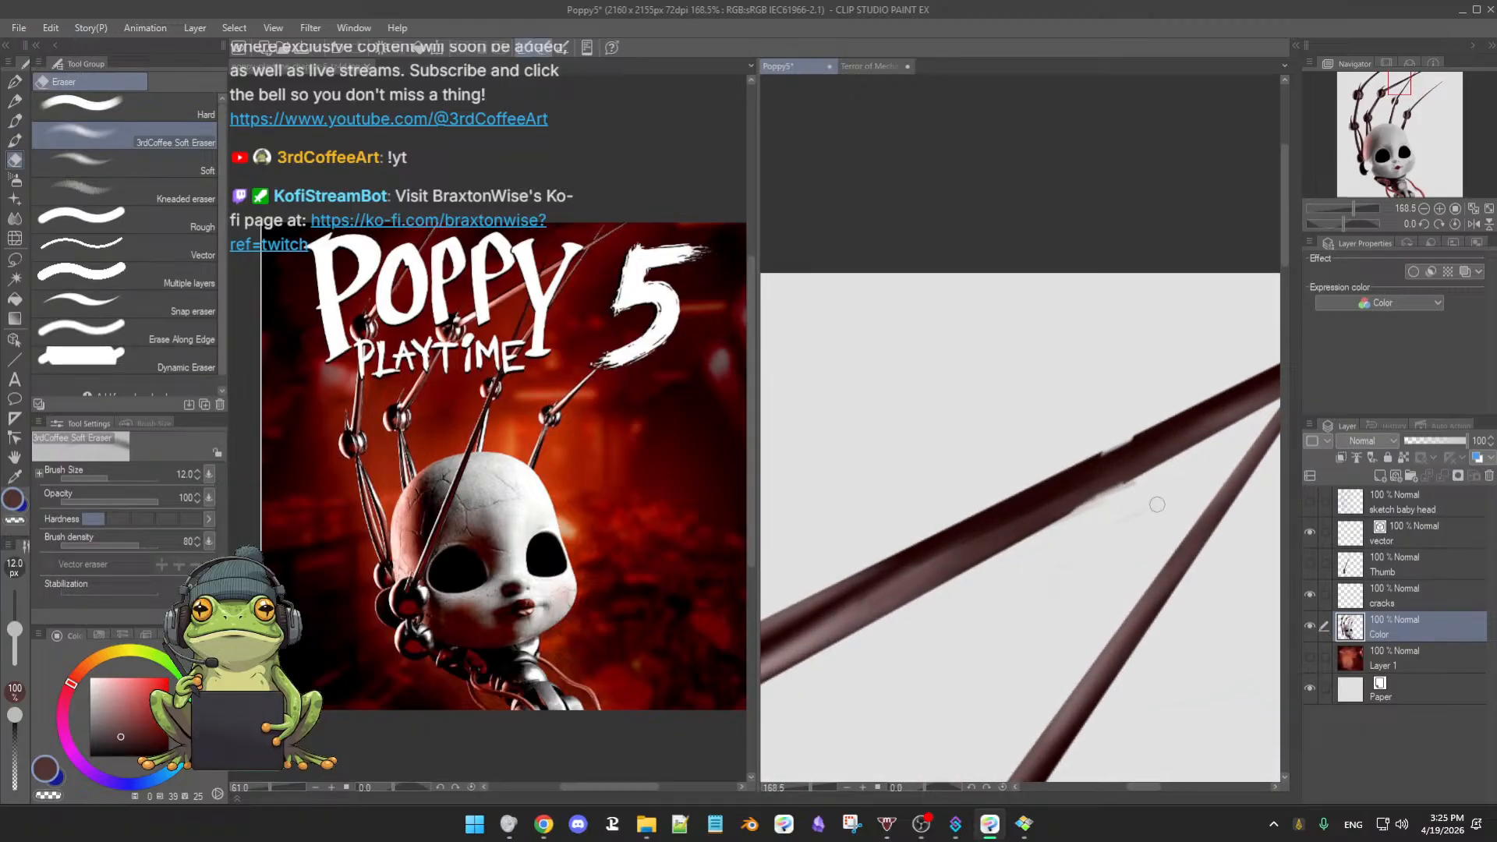
key(b)
alt+click(1136, 480)
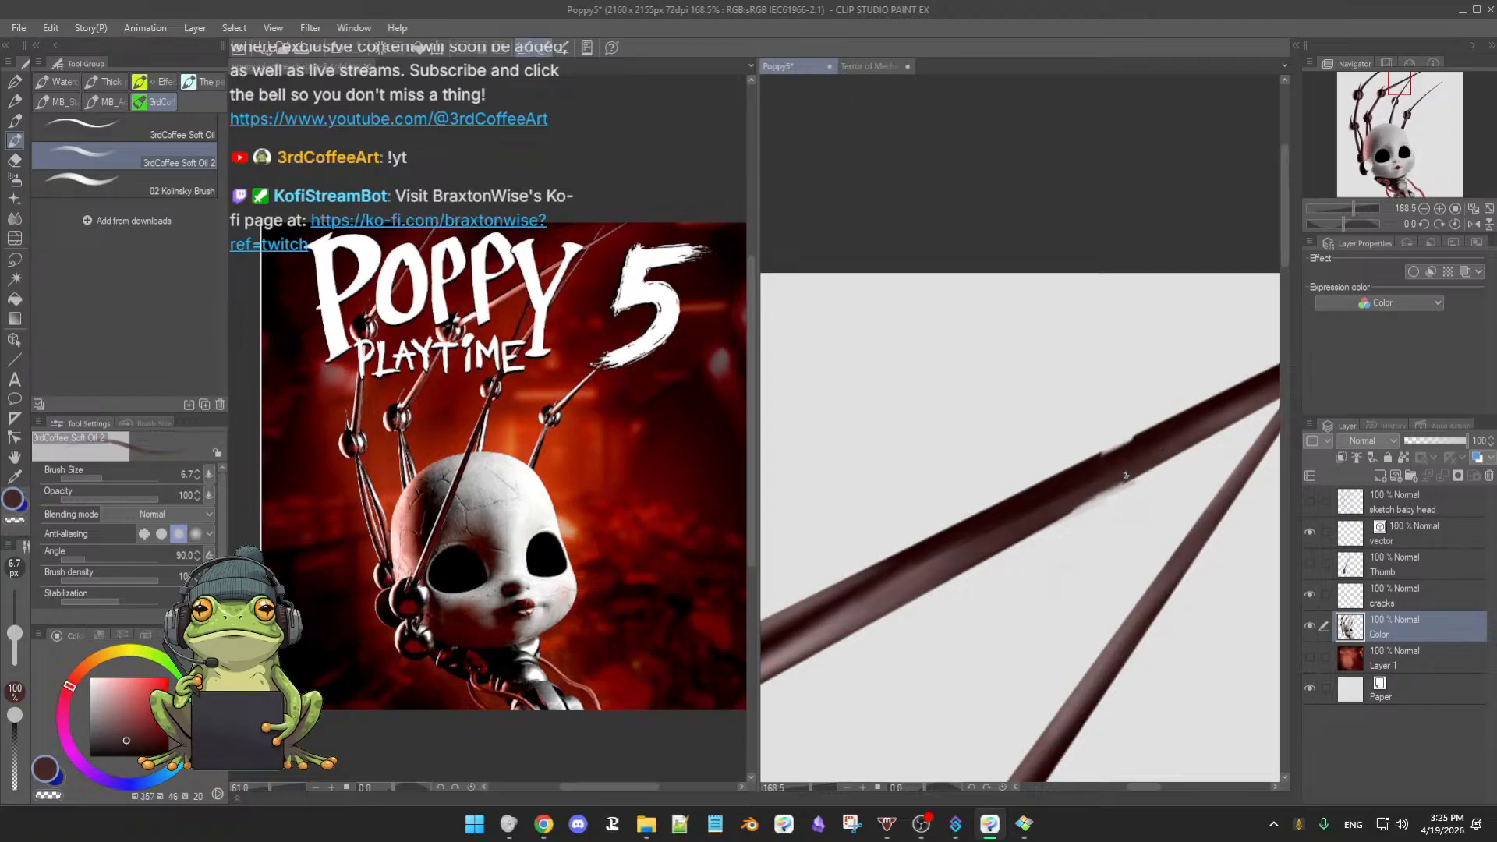
key(bracketright)
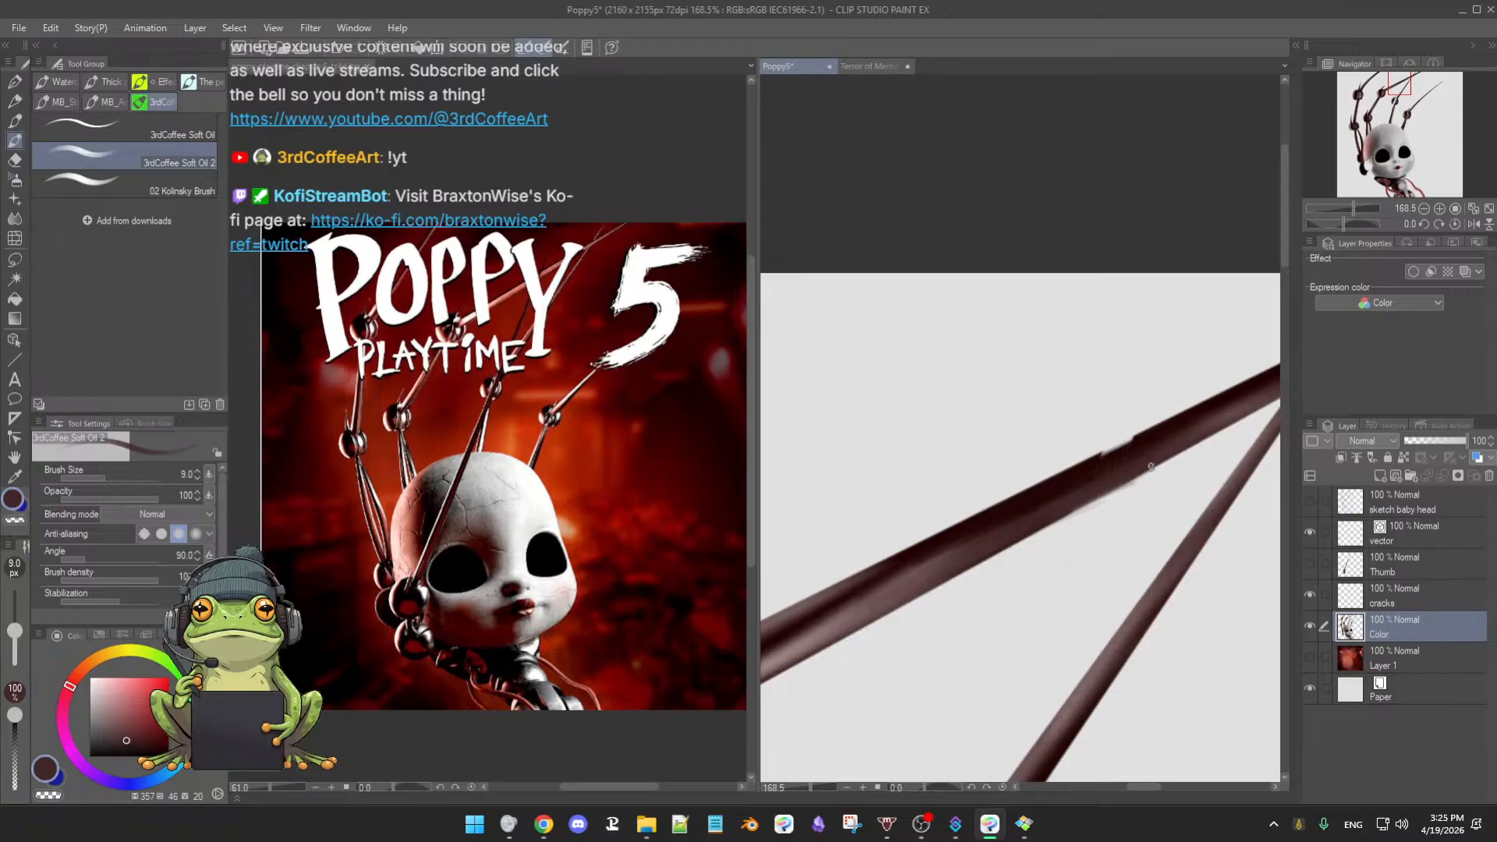
- Undo the last rod stroke and set up the hard eraser at about 9 px
key(alt)
key(e)
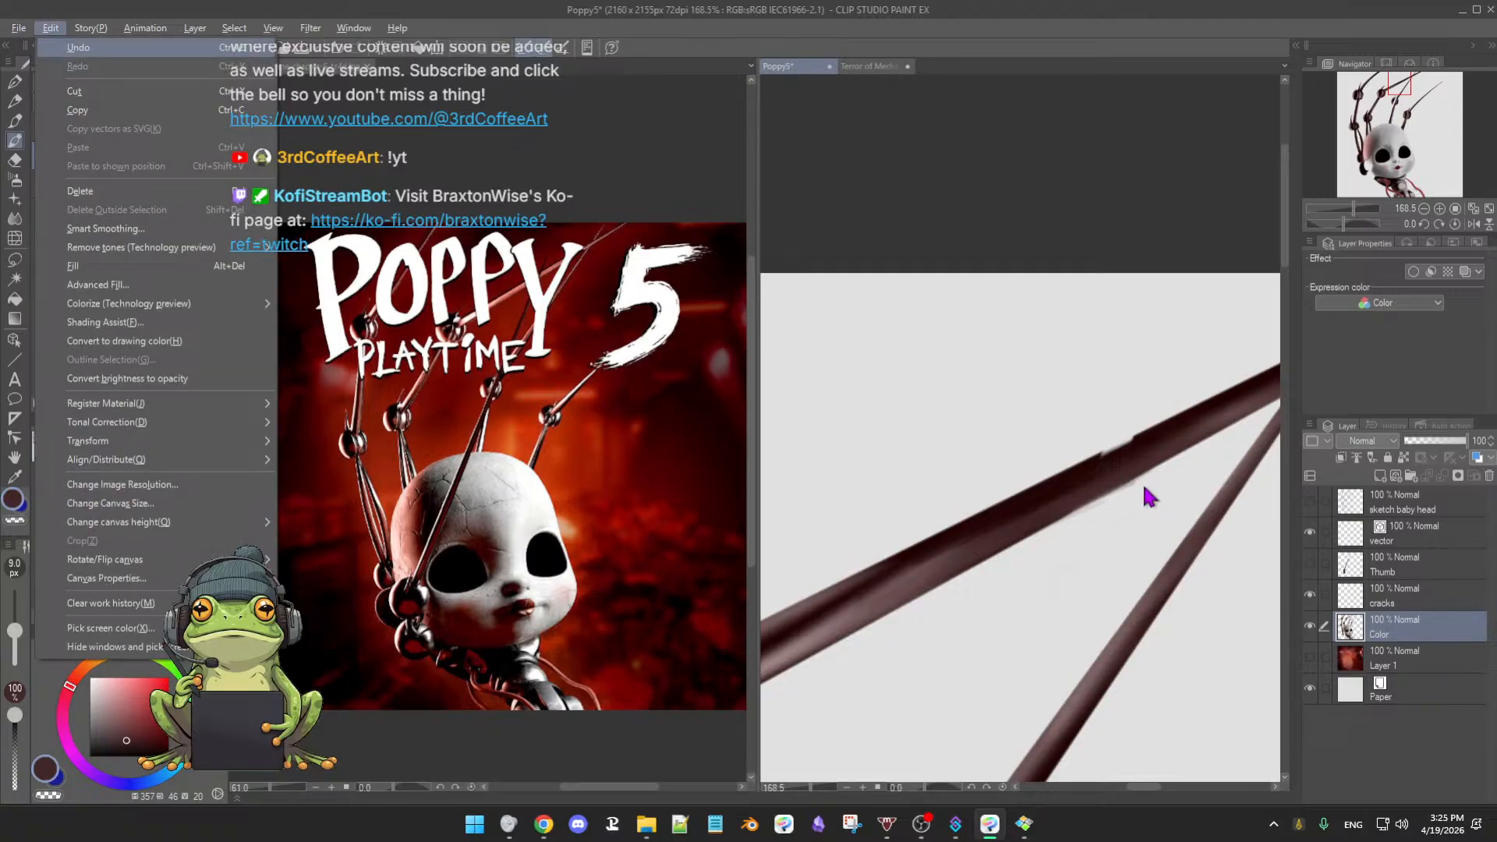
key(Escape)
key(e)
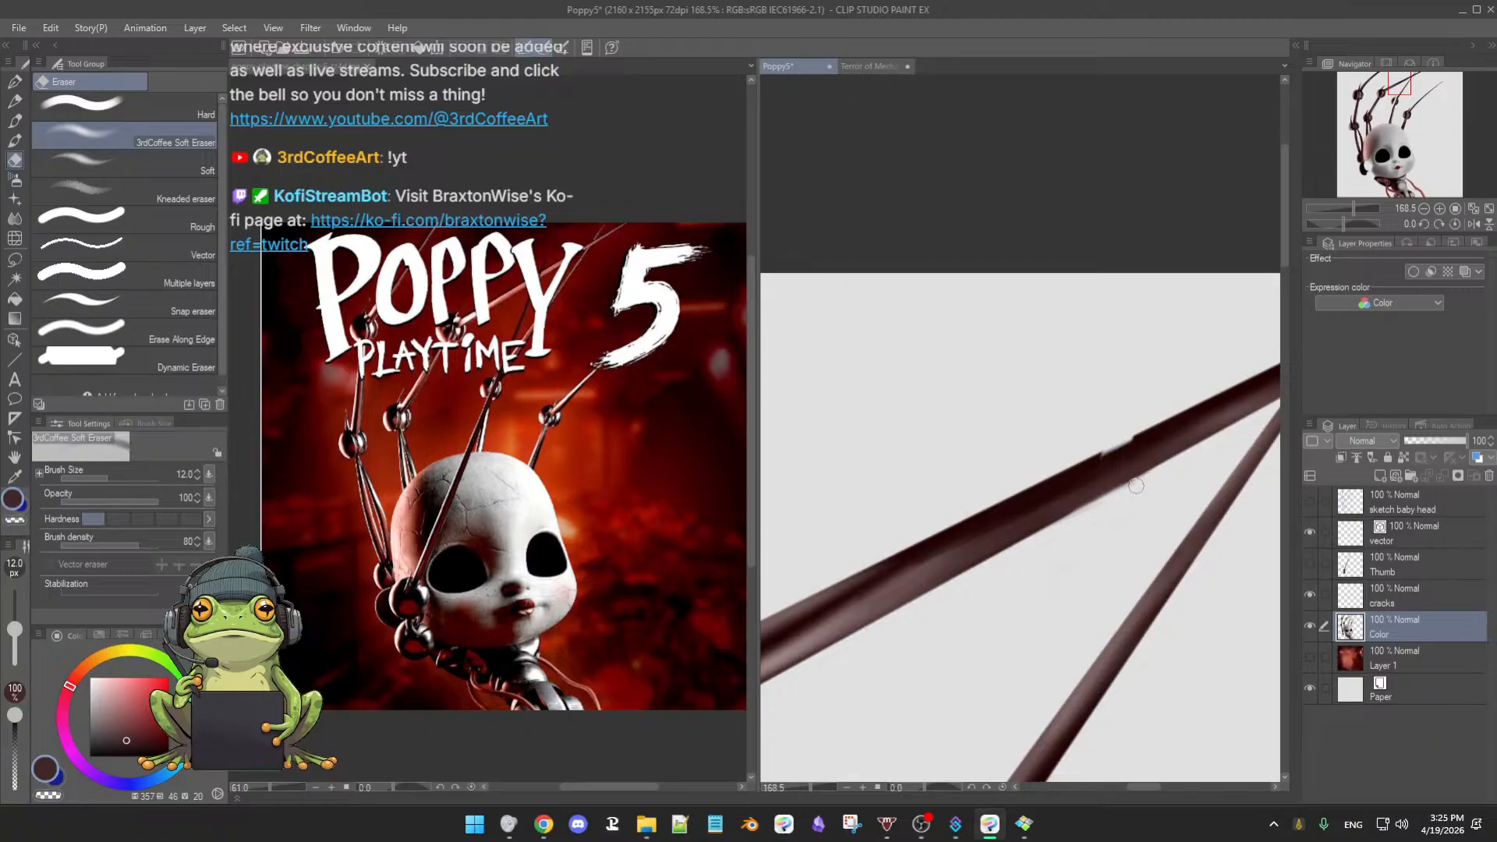
click(142, 113)
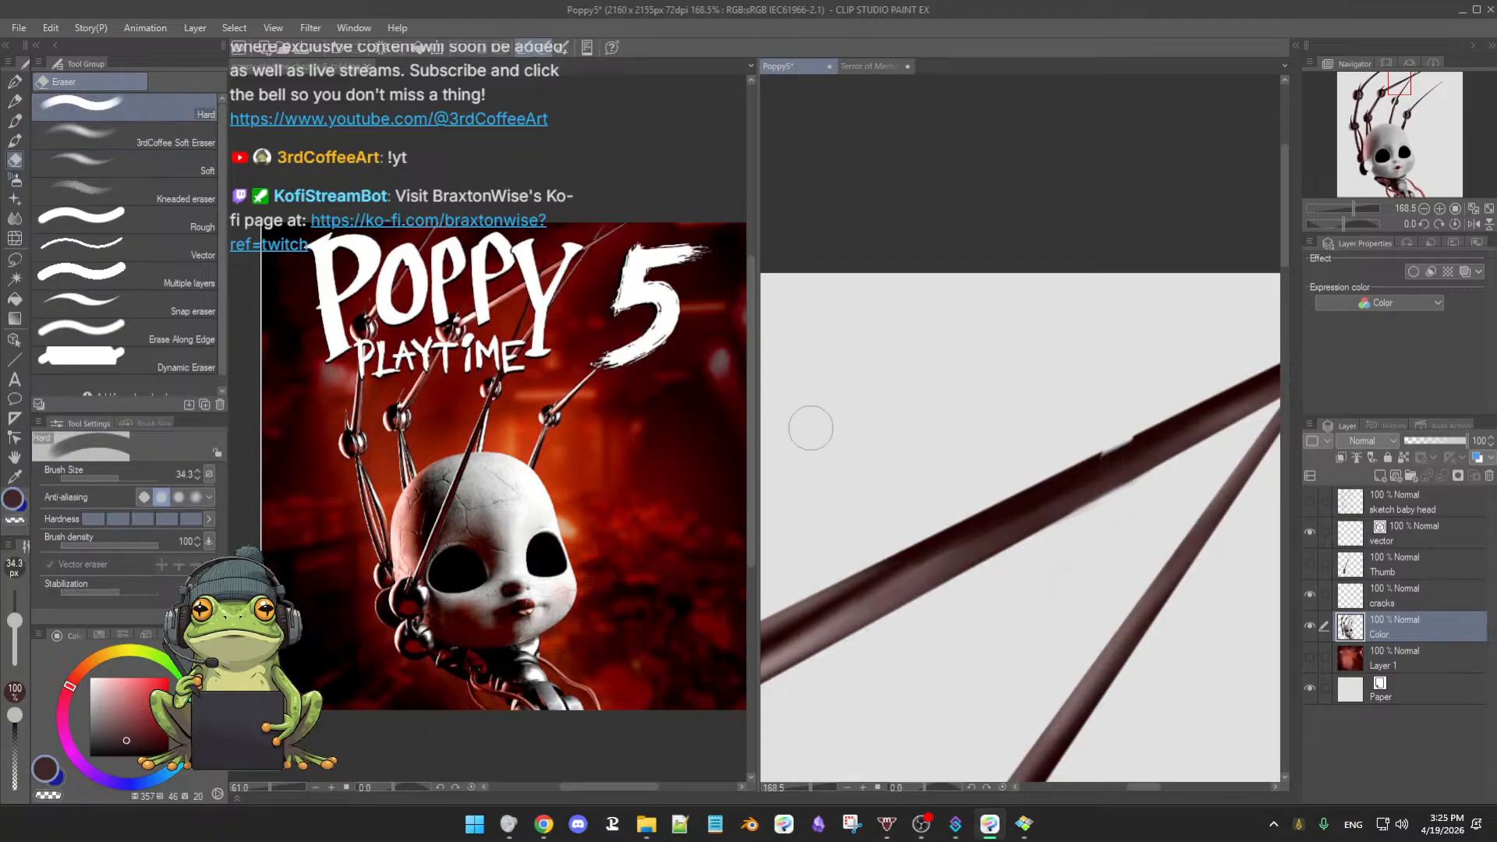
click(14, 630)
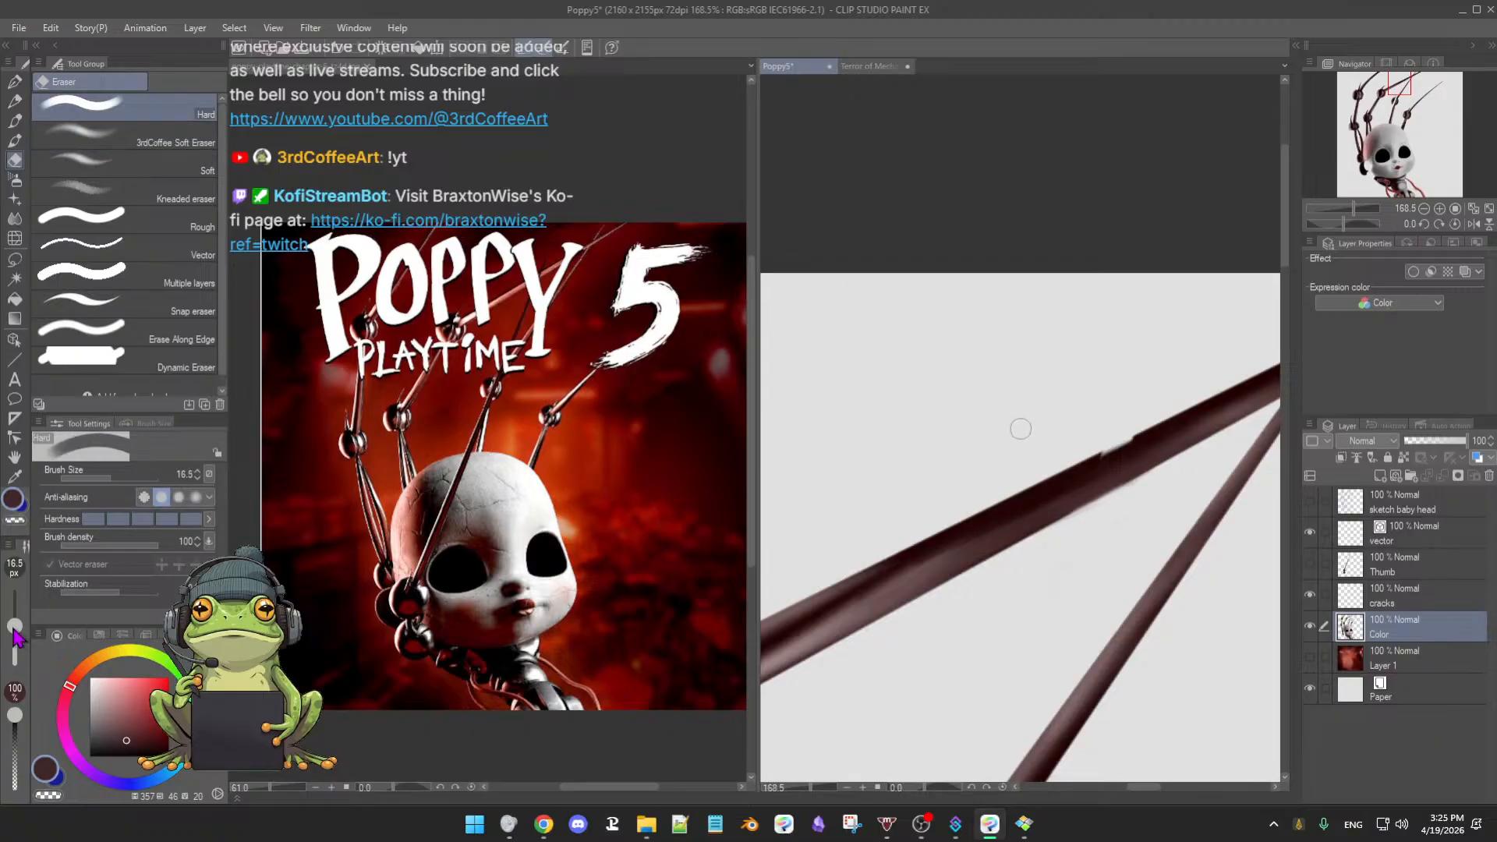
click(14, 630)
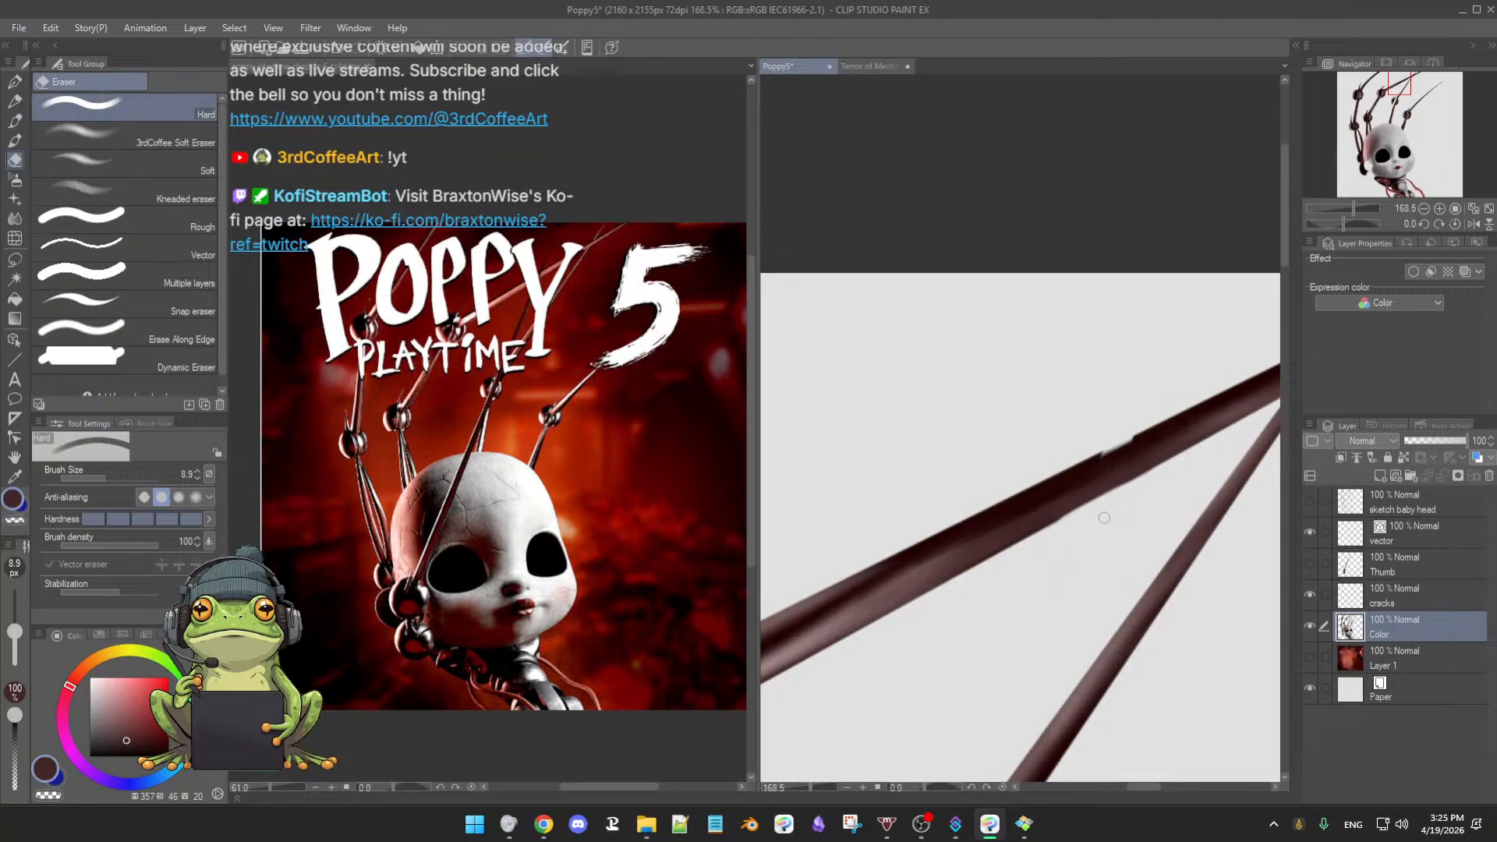
- Return to the 3rdCoffee Soft Oil 2 brush and sample dark and light browns from the rod
key(b)
alt+click(1050, 482)
key(b)
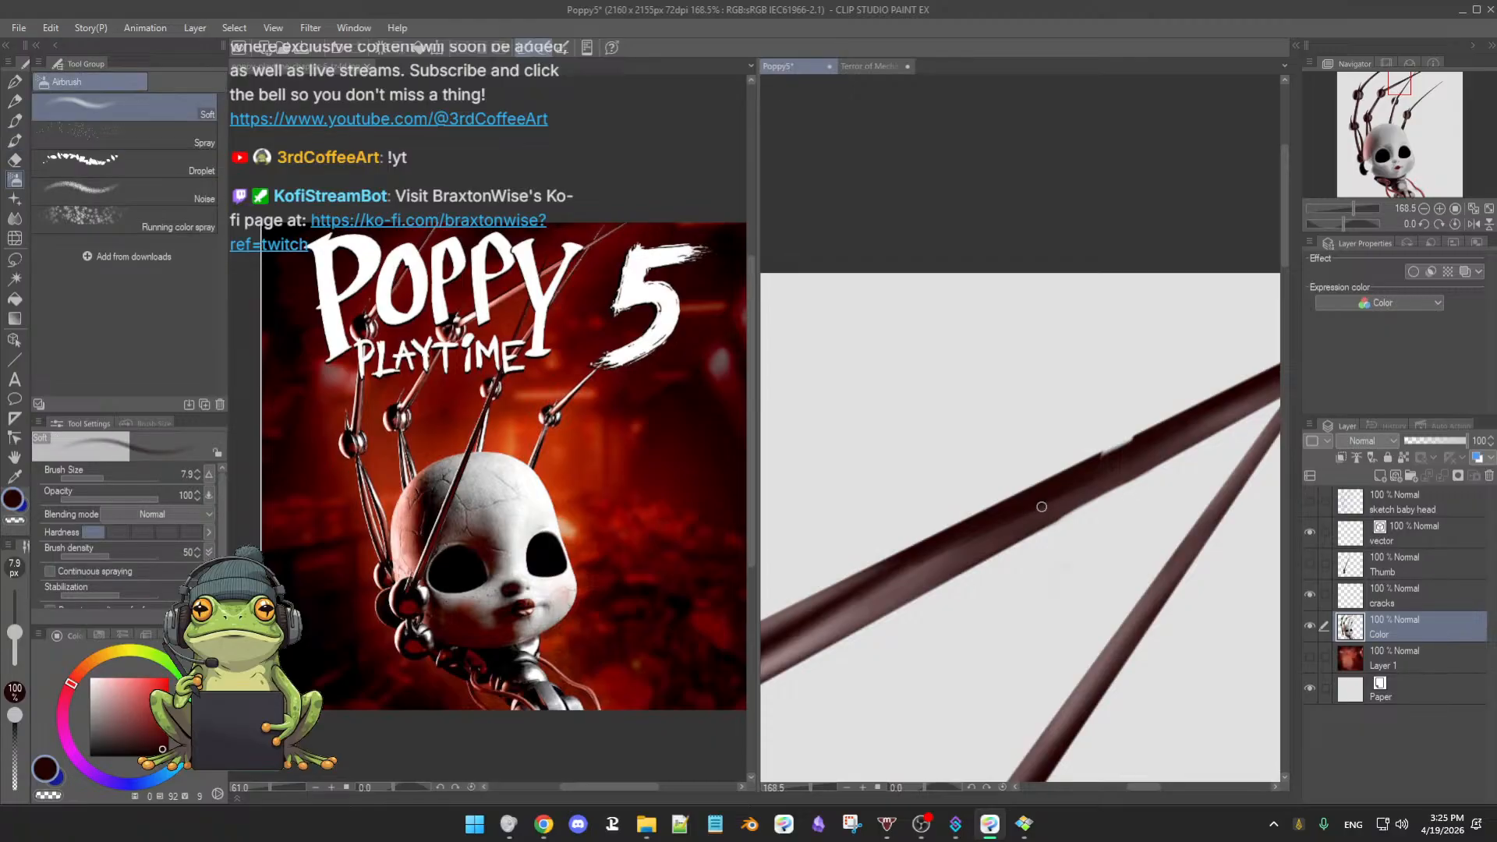
key(b)
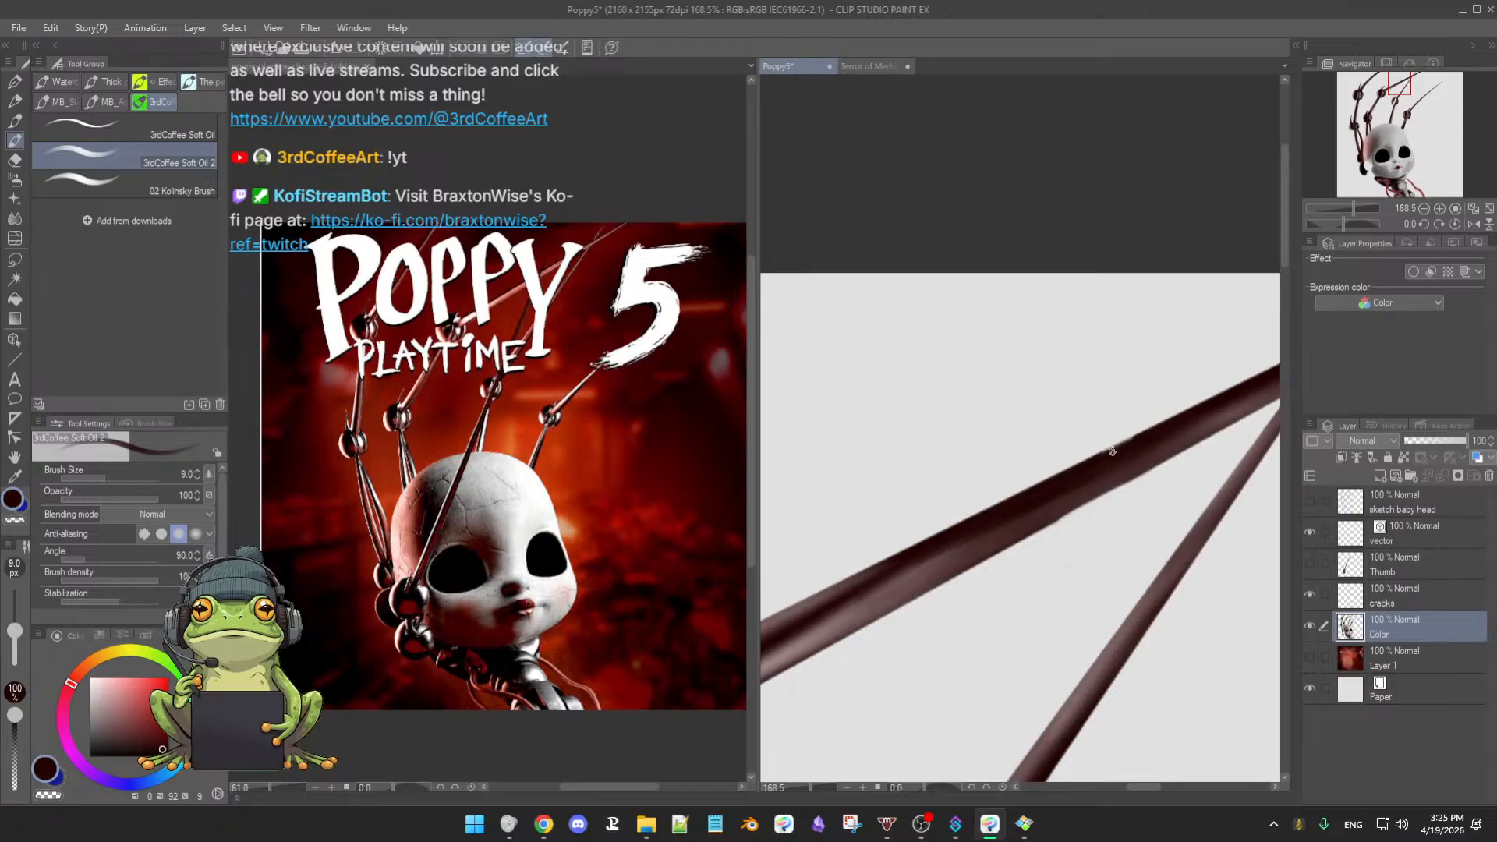
alt+click(1056, 511)
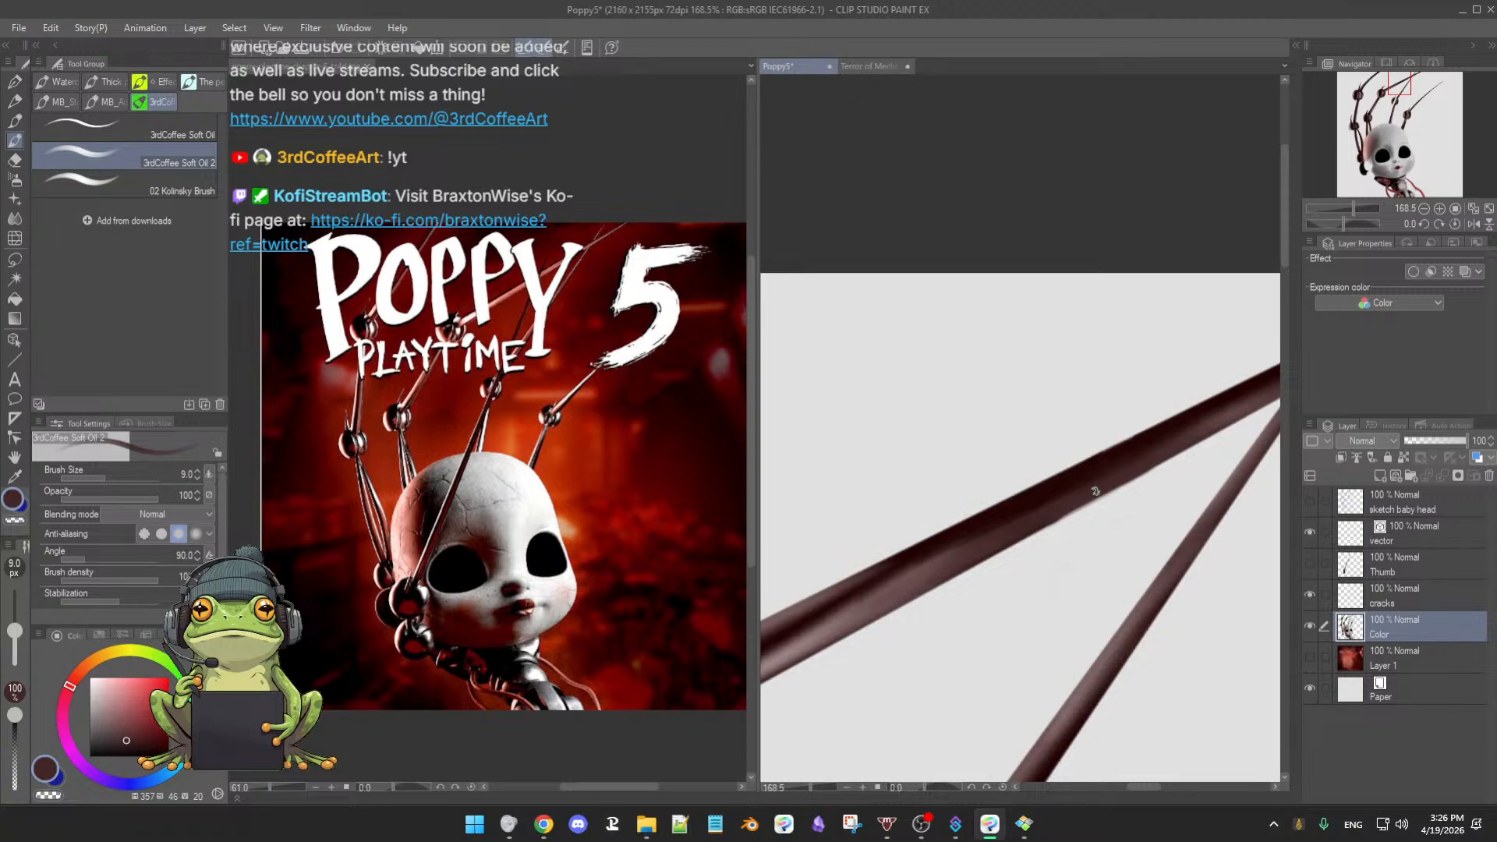
- With the red background hidden, zoom in on the claw-arm joints and touch them up with the hard eraser
scroll(1146, 465, down, 5)
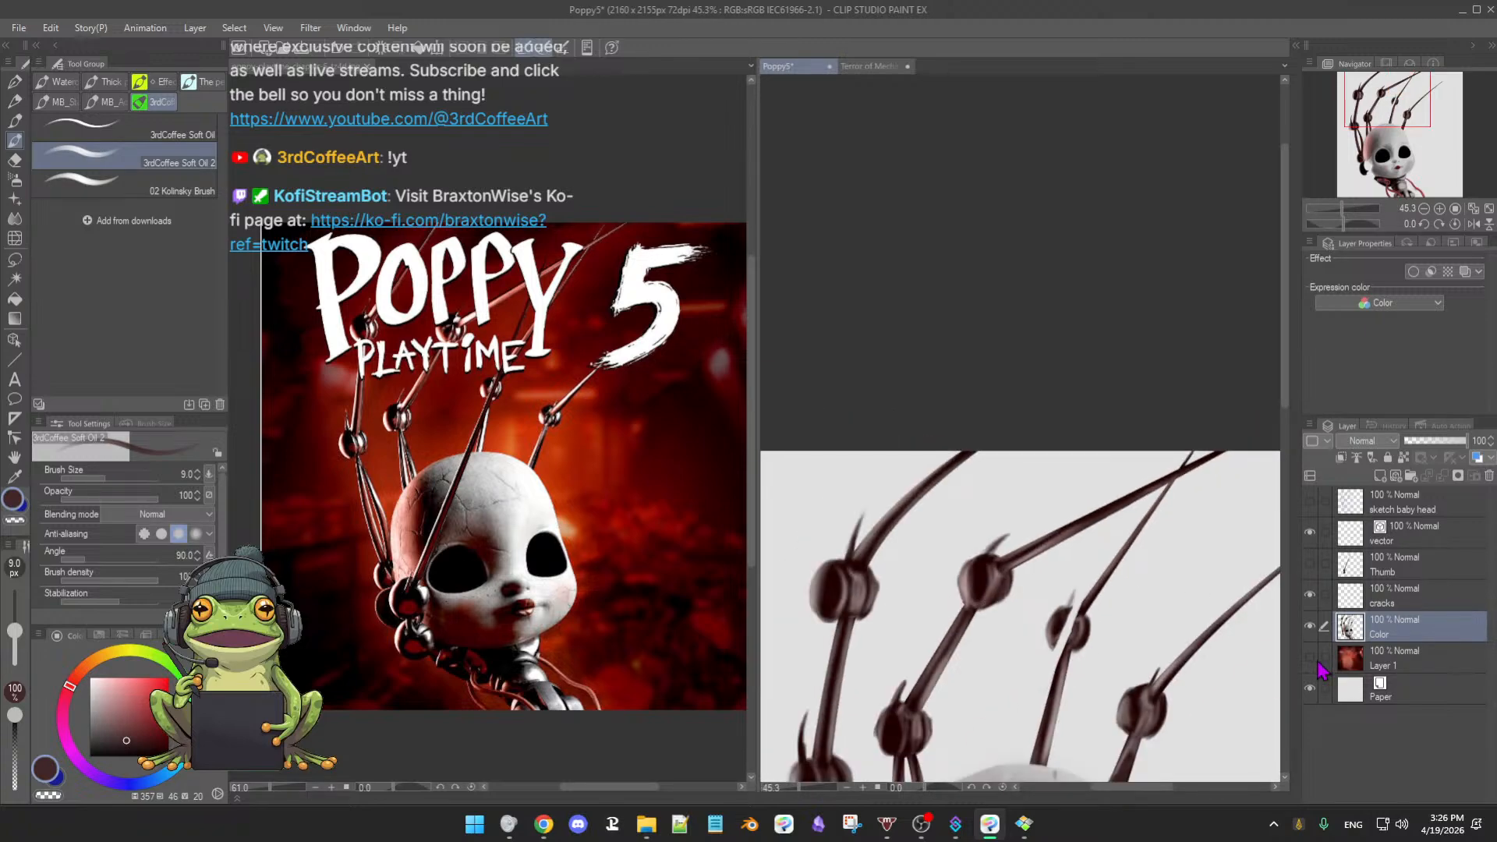
click(1310, 658)
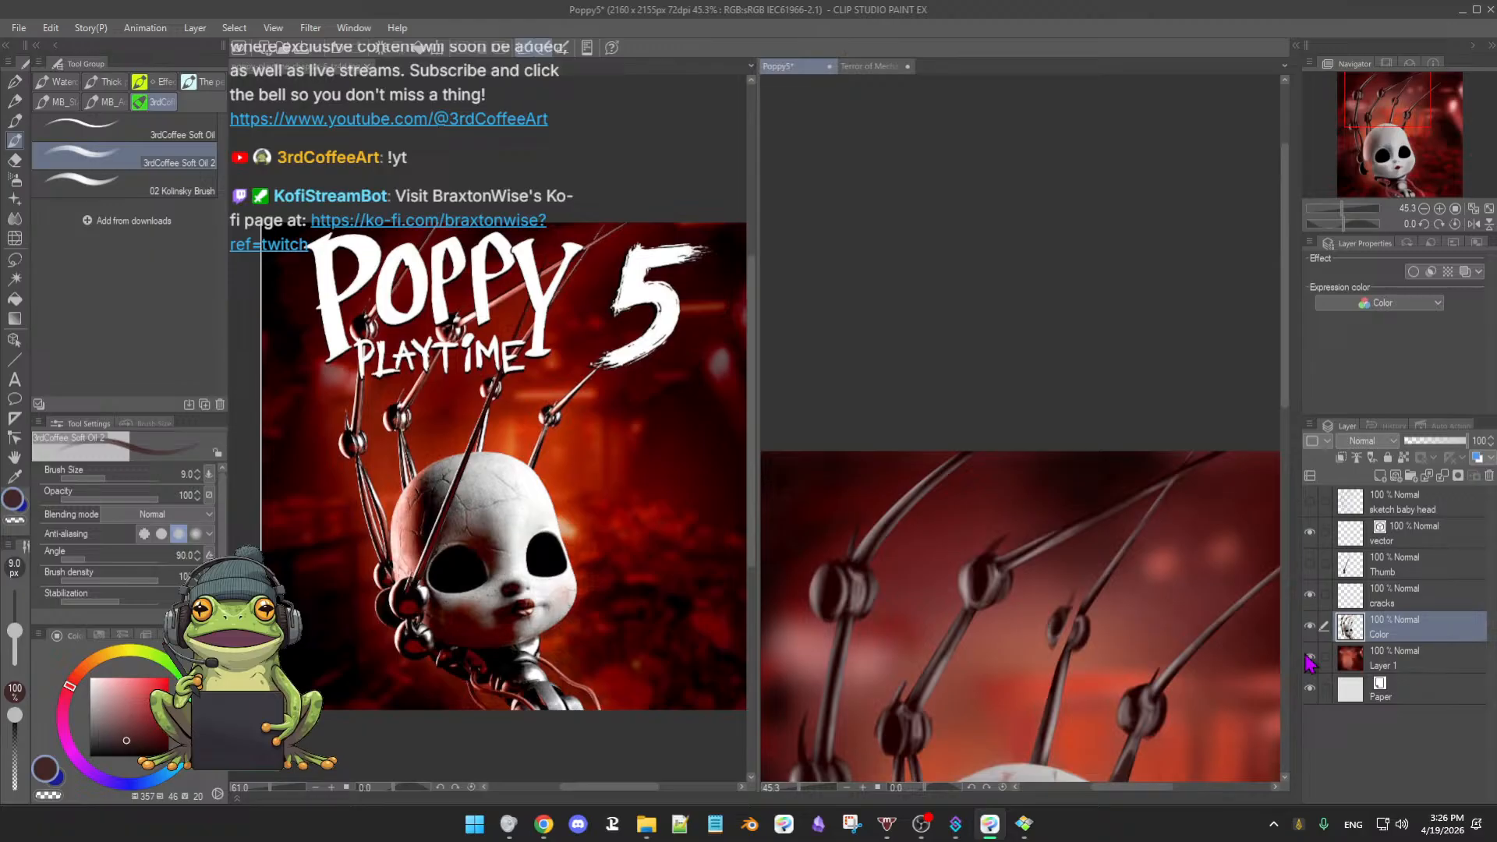
click(1309, 657)
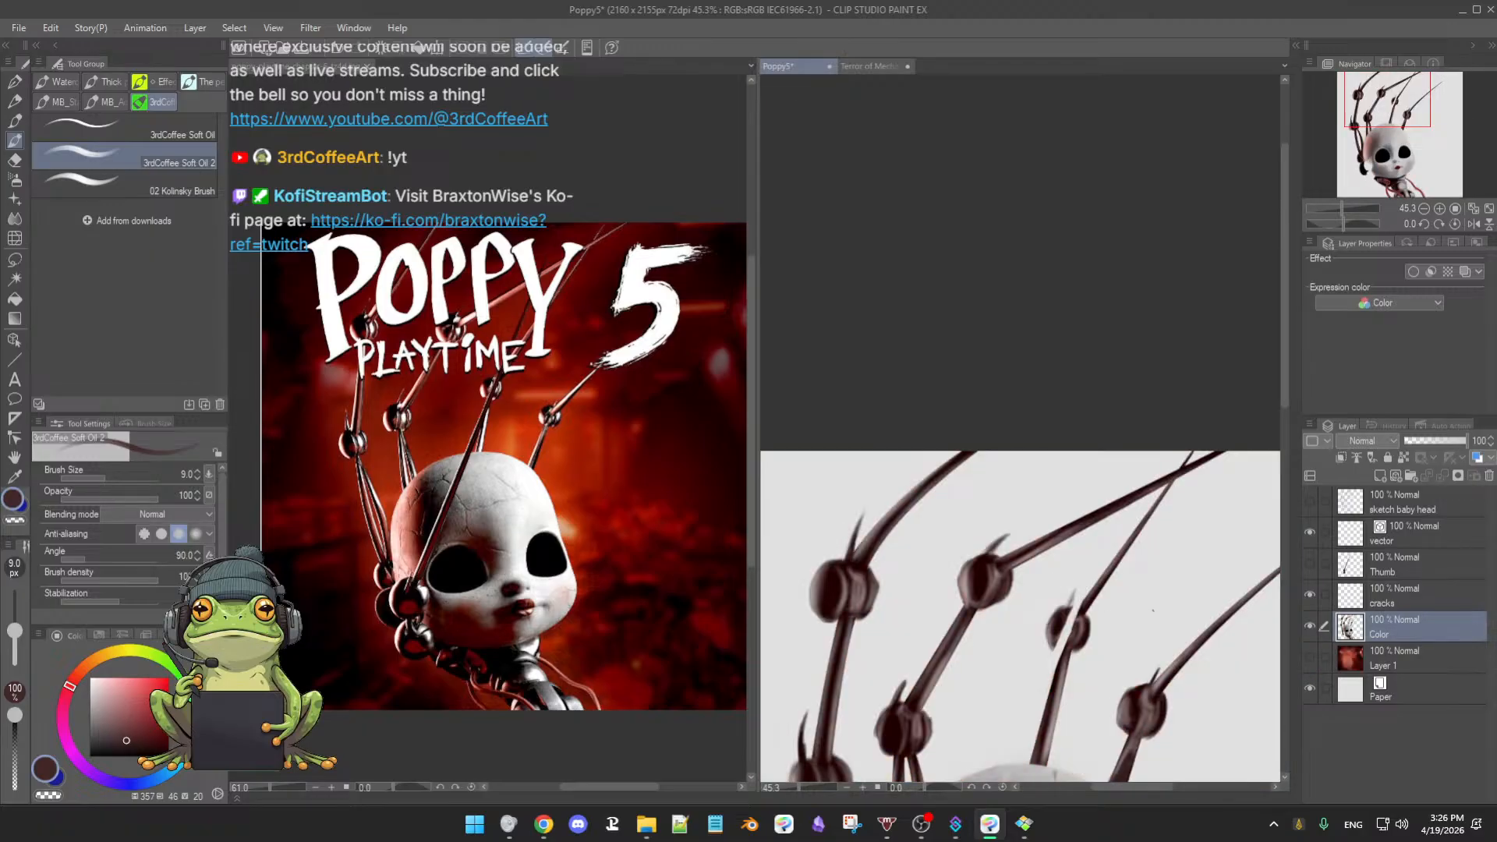
drag(1150, 617, 1142, 624)
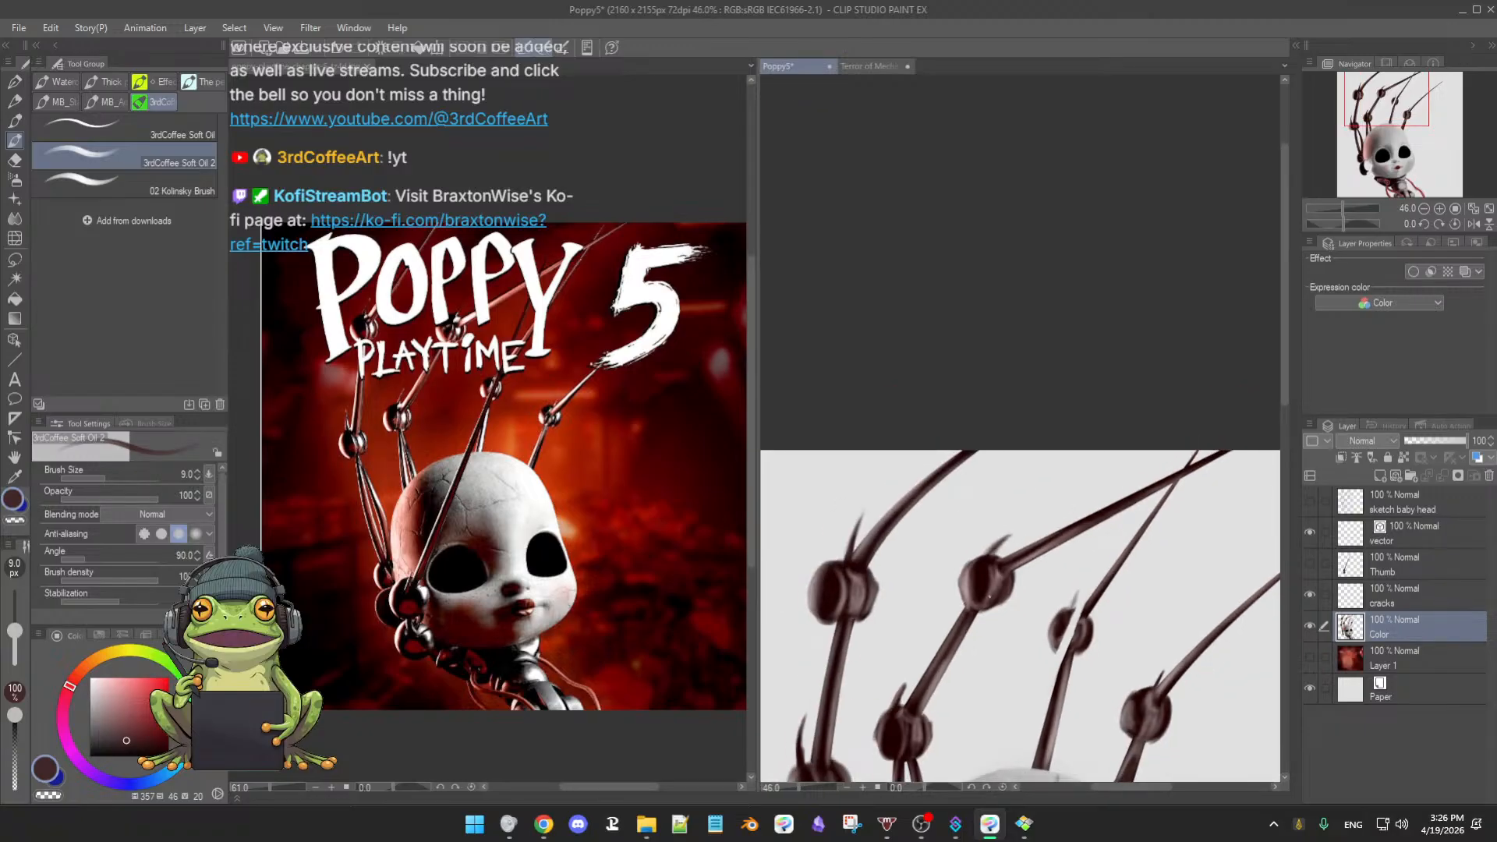
drag(1047, 647, 1059, 589)
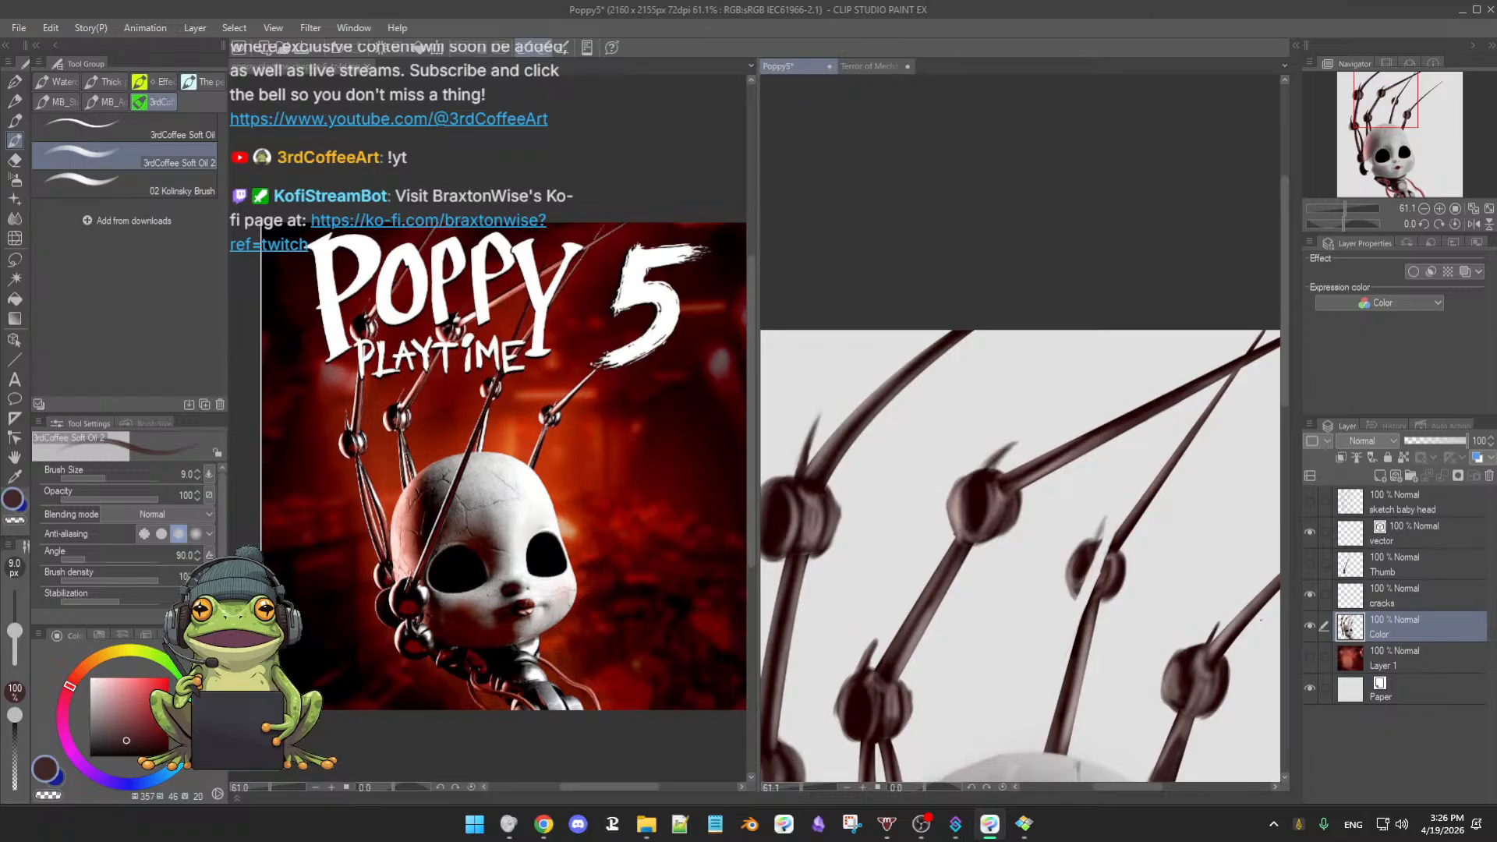
key(e)
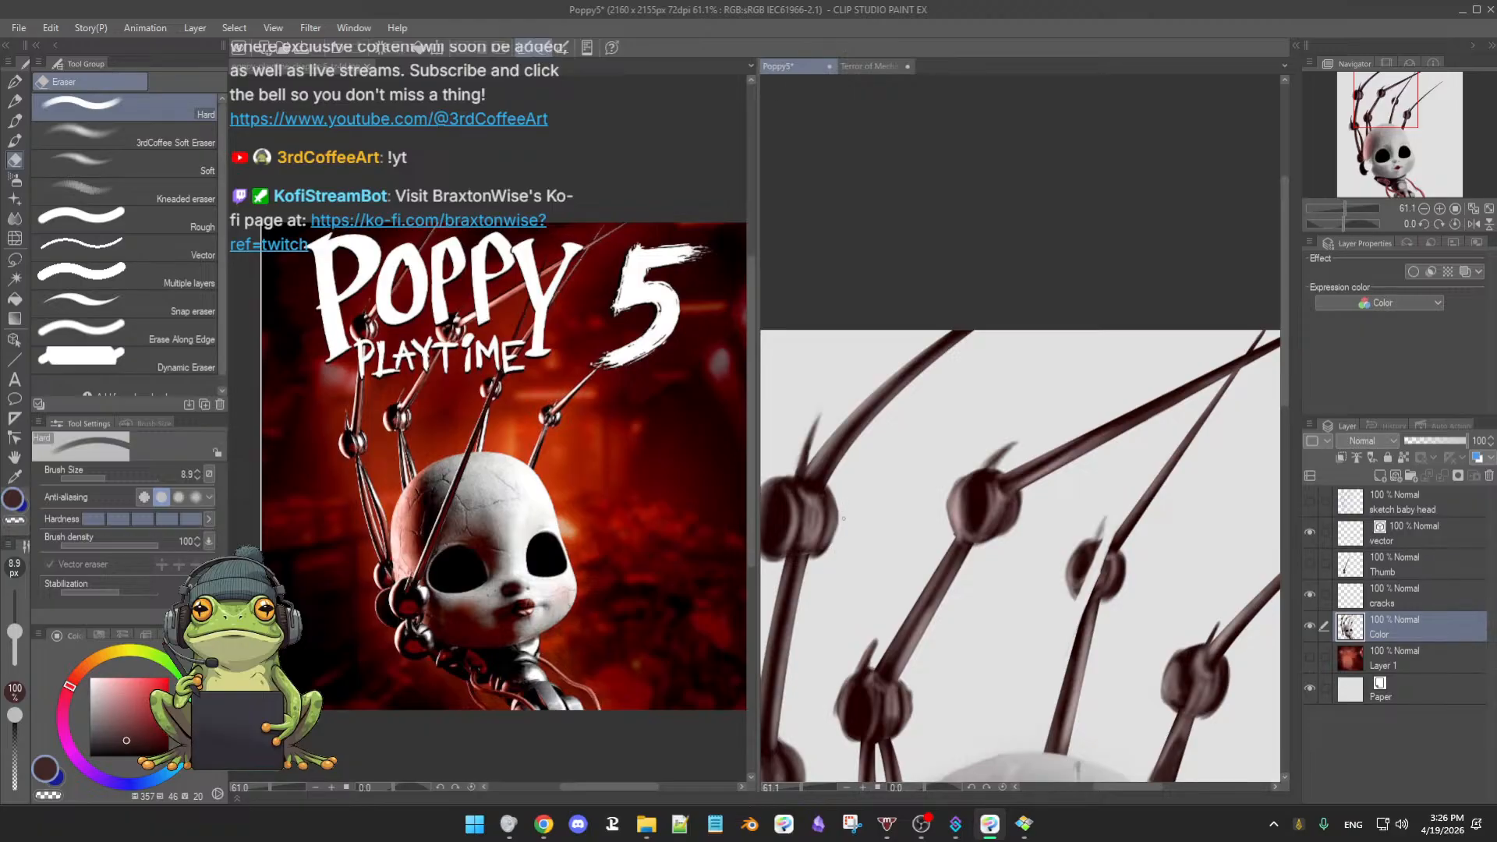
key(b)
drag(837, 629, 909, 560)
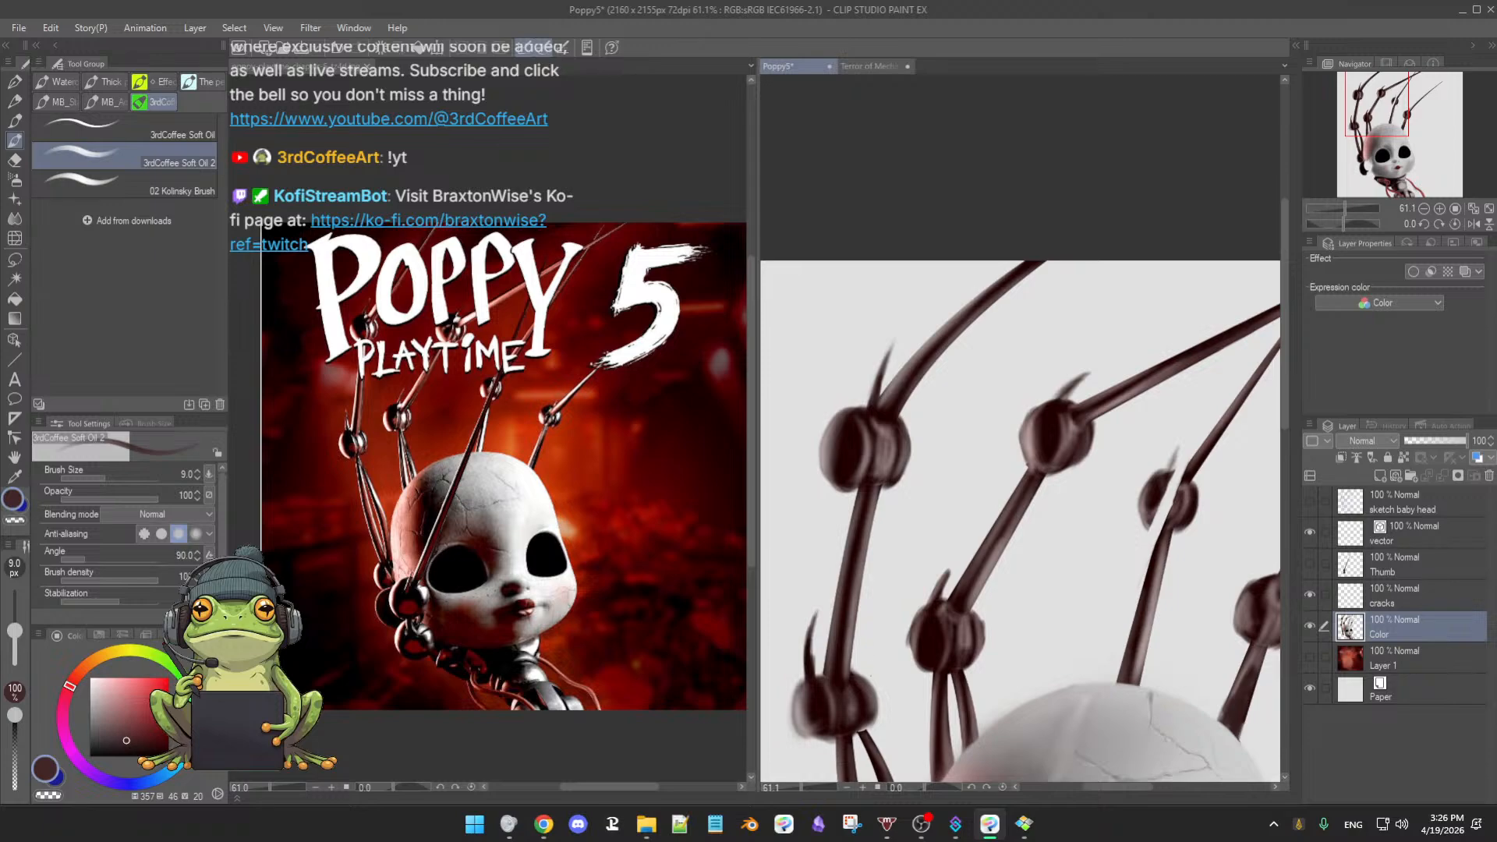
key(e)
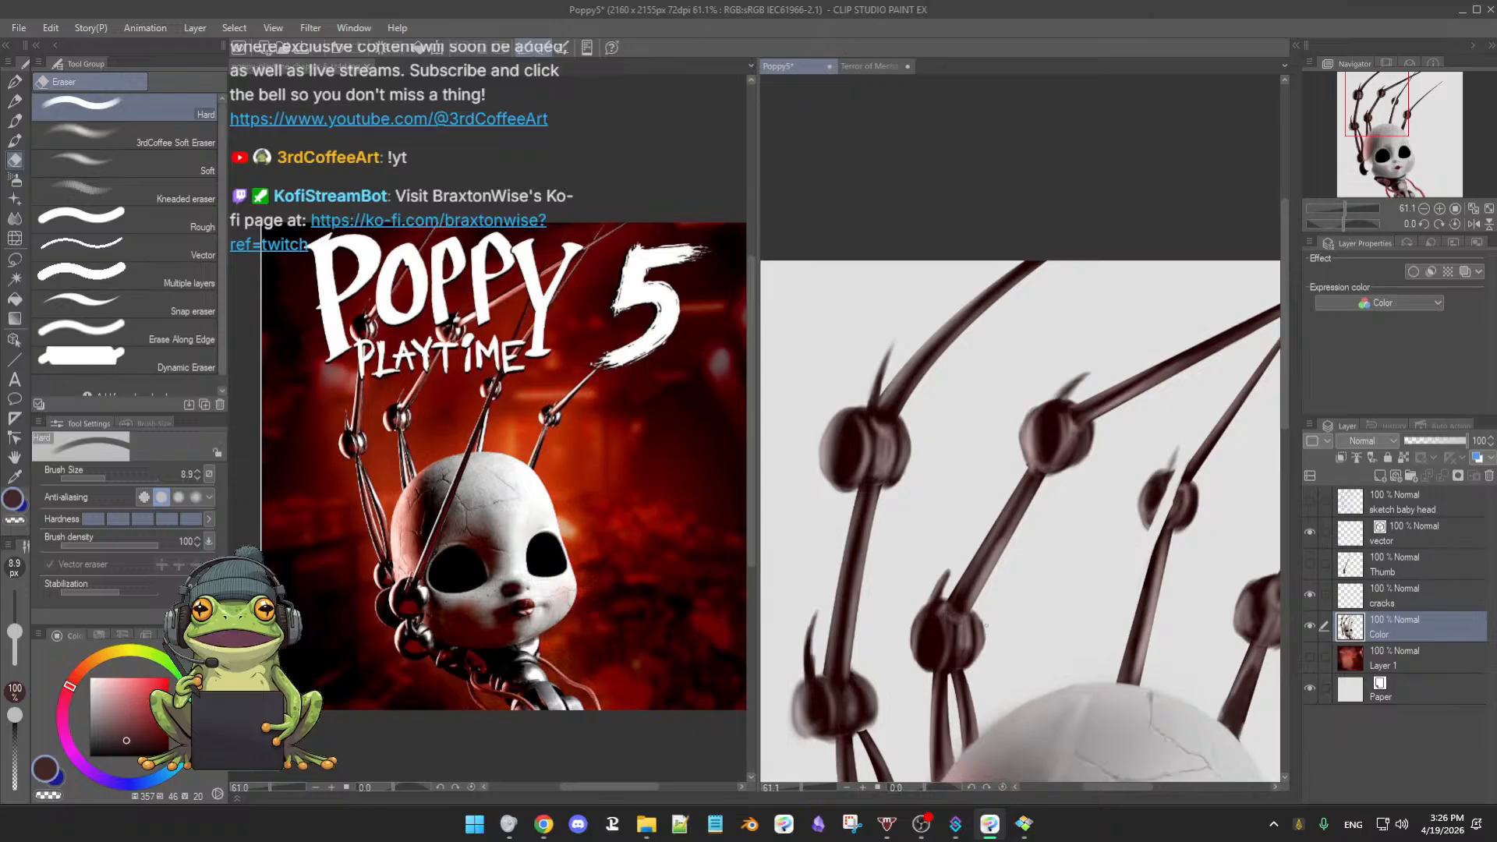
key(b)
drag(1046, 584, 981, 655)
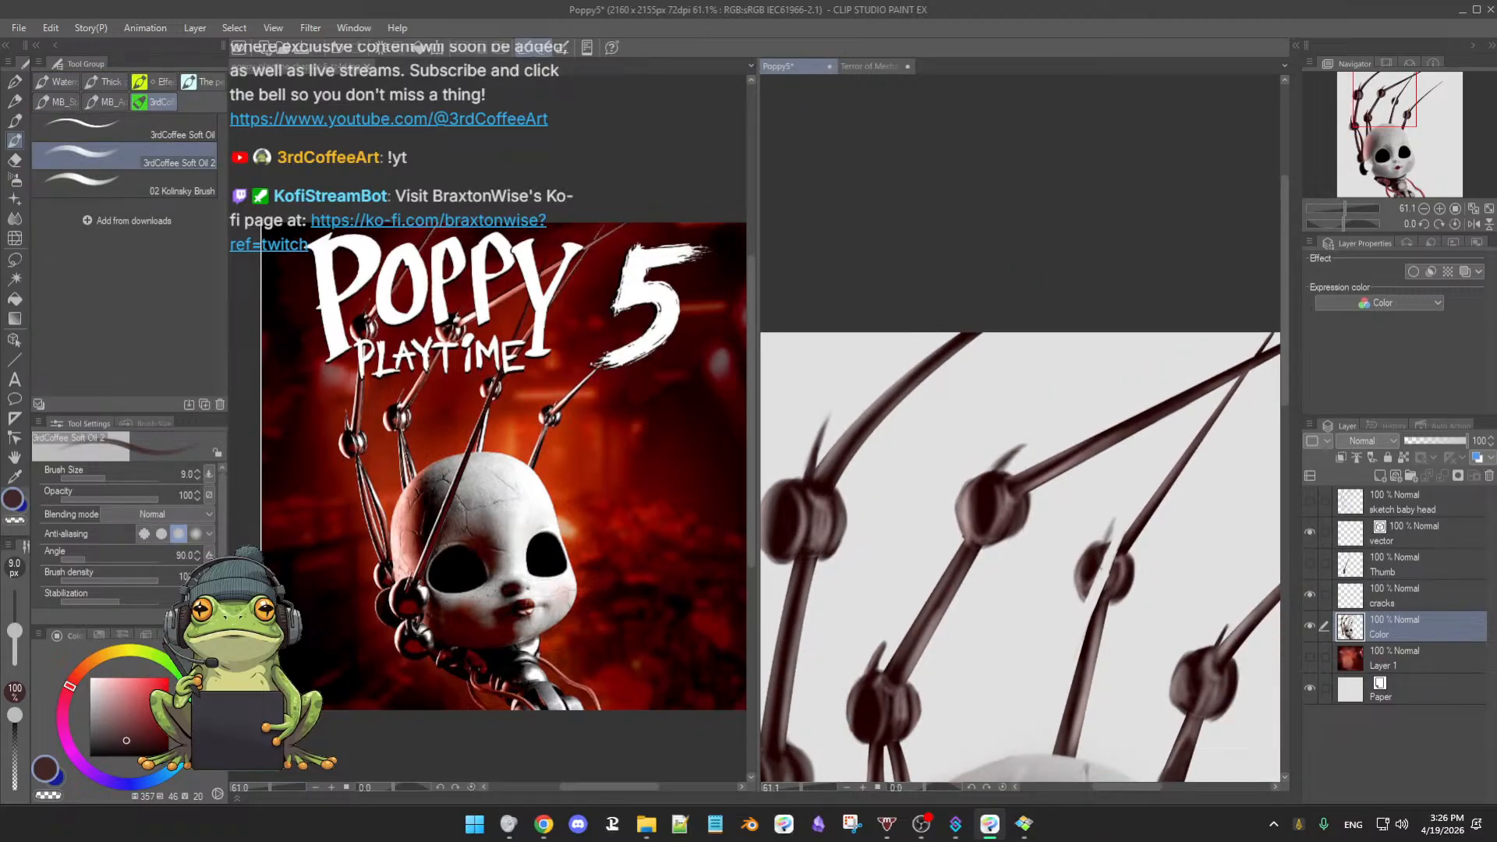
- Paint dark brown shading on the small joint, its shaft, and where the arm meets the third joint
alt+click(1095, 559)
drag(1096, 568, 1098, 577)
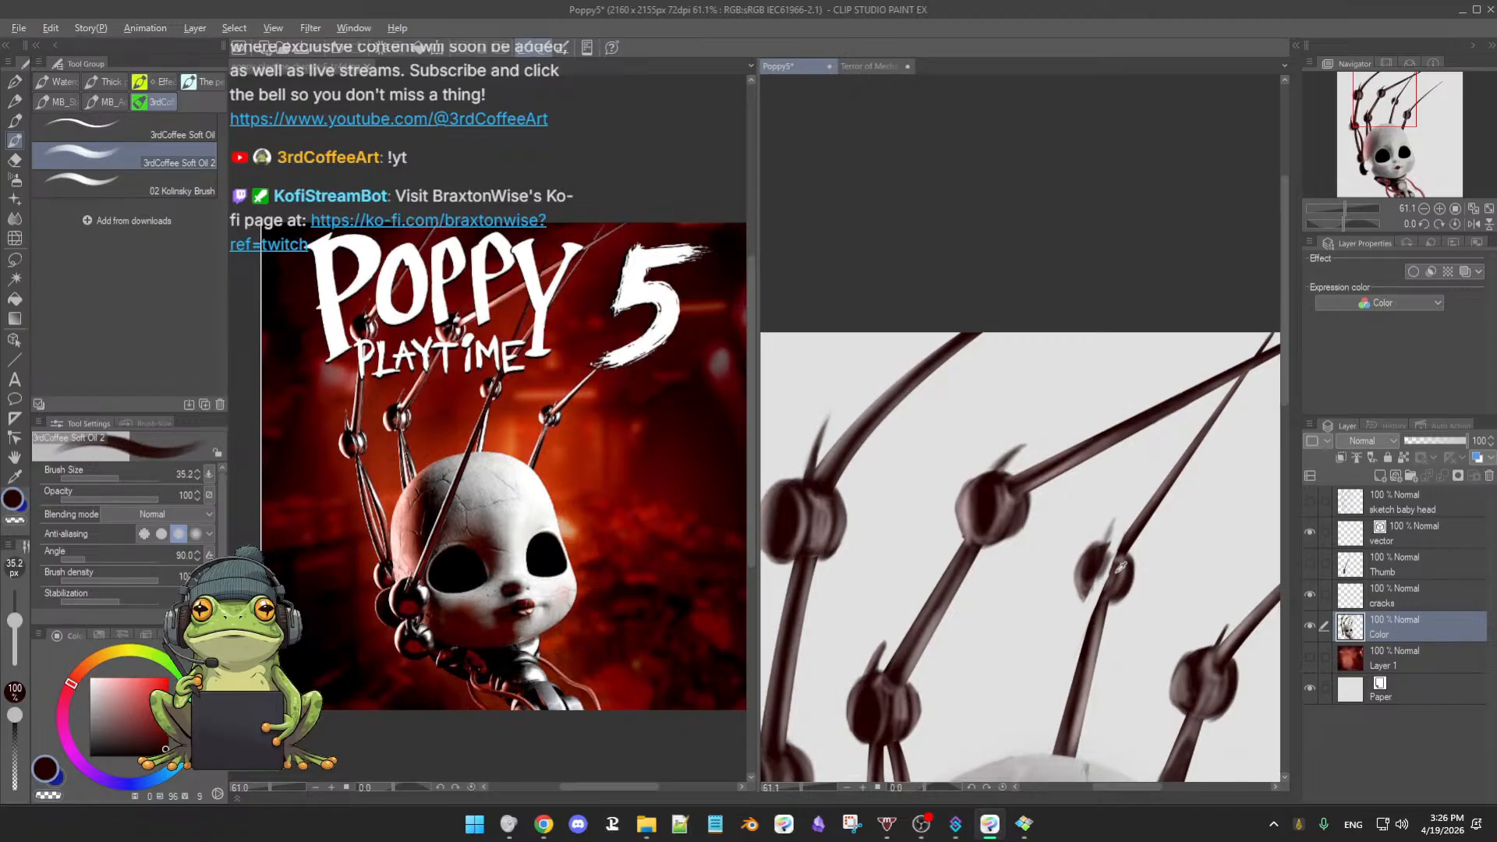
alt+click(1121, 575)
alt+click(1103, 551)
drag(1095, 562, 1093, 615)
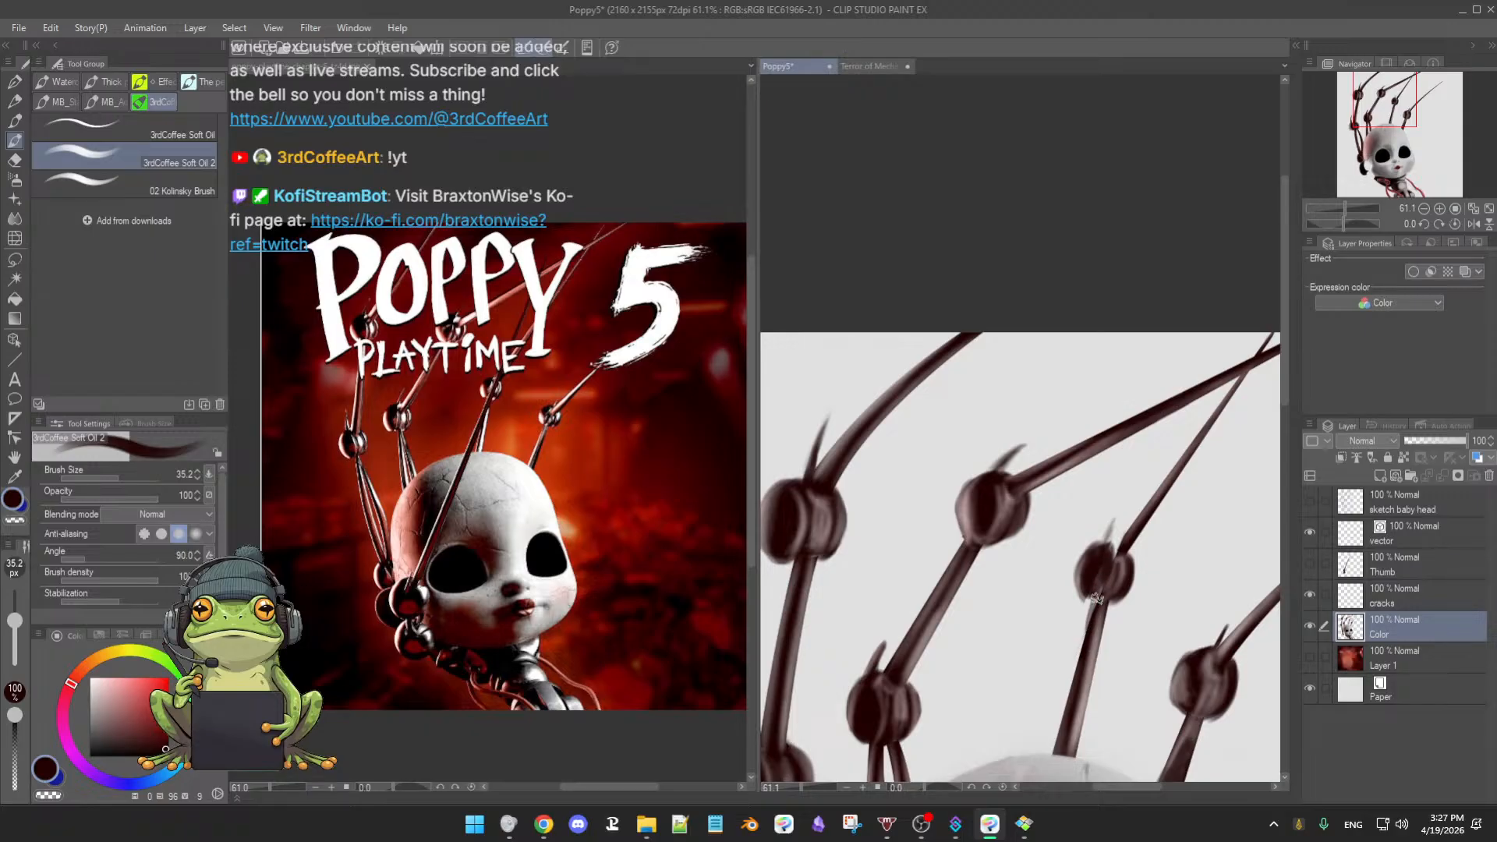
key([)
key(alt)
drag(1090, 574, 1097, 585)
drag(1130, 532, 1100, 560)
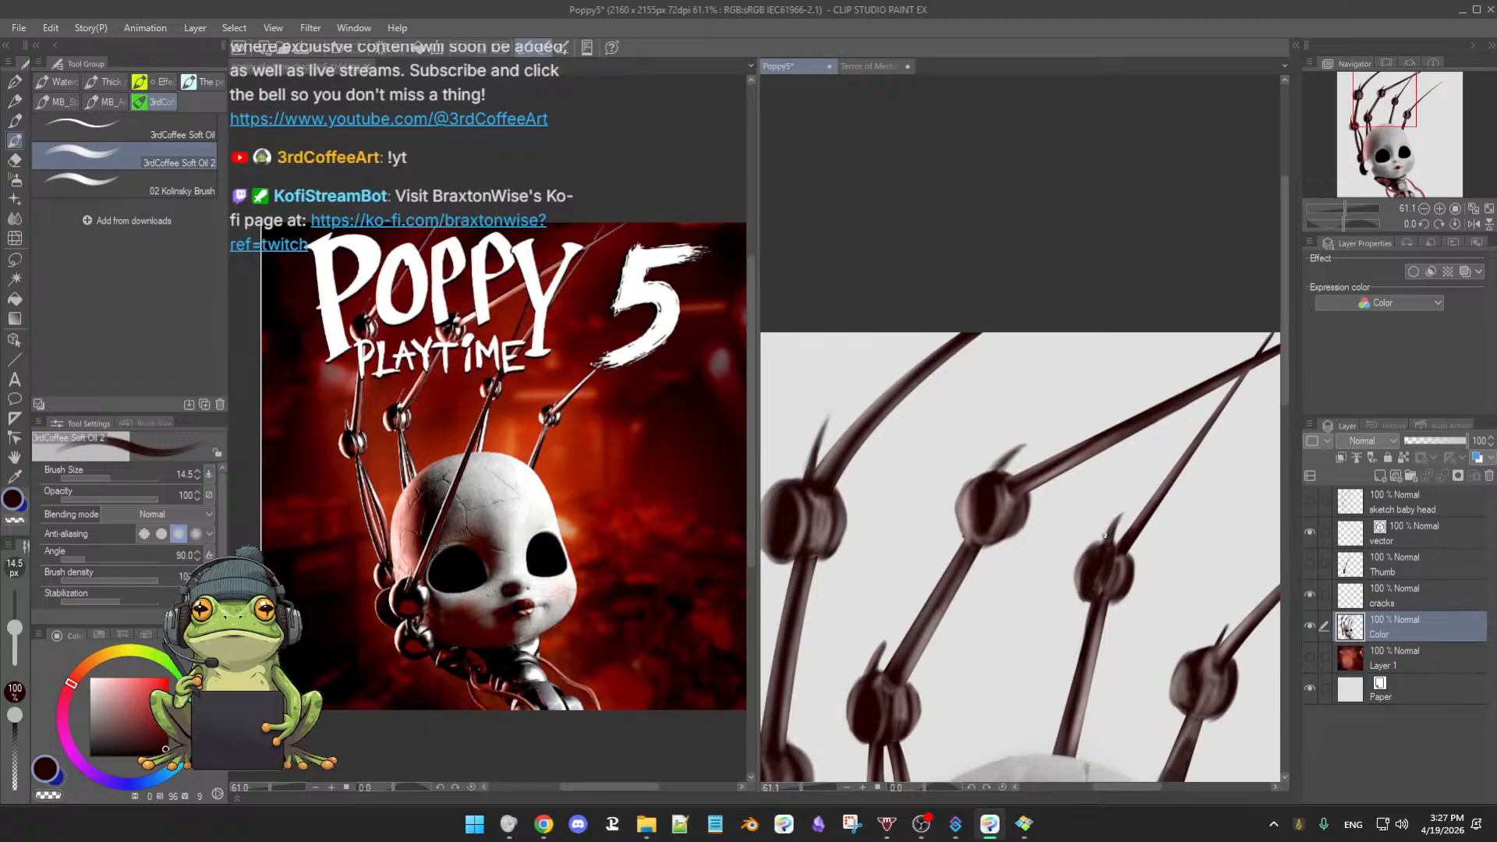
- Refine the joints with the eraser and the oil brush at about 46 px, then show the red background again
key(e)
key(b)
drag(1096, 581, 1107, 576)
key(e)
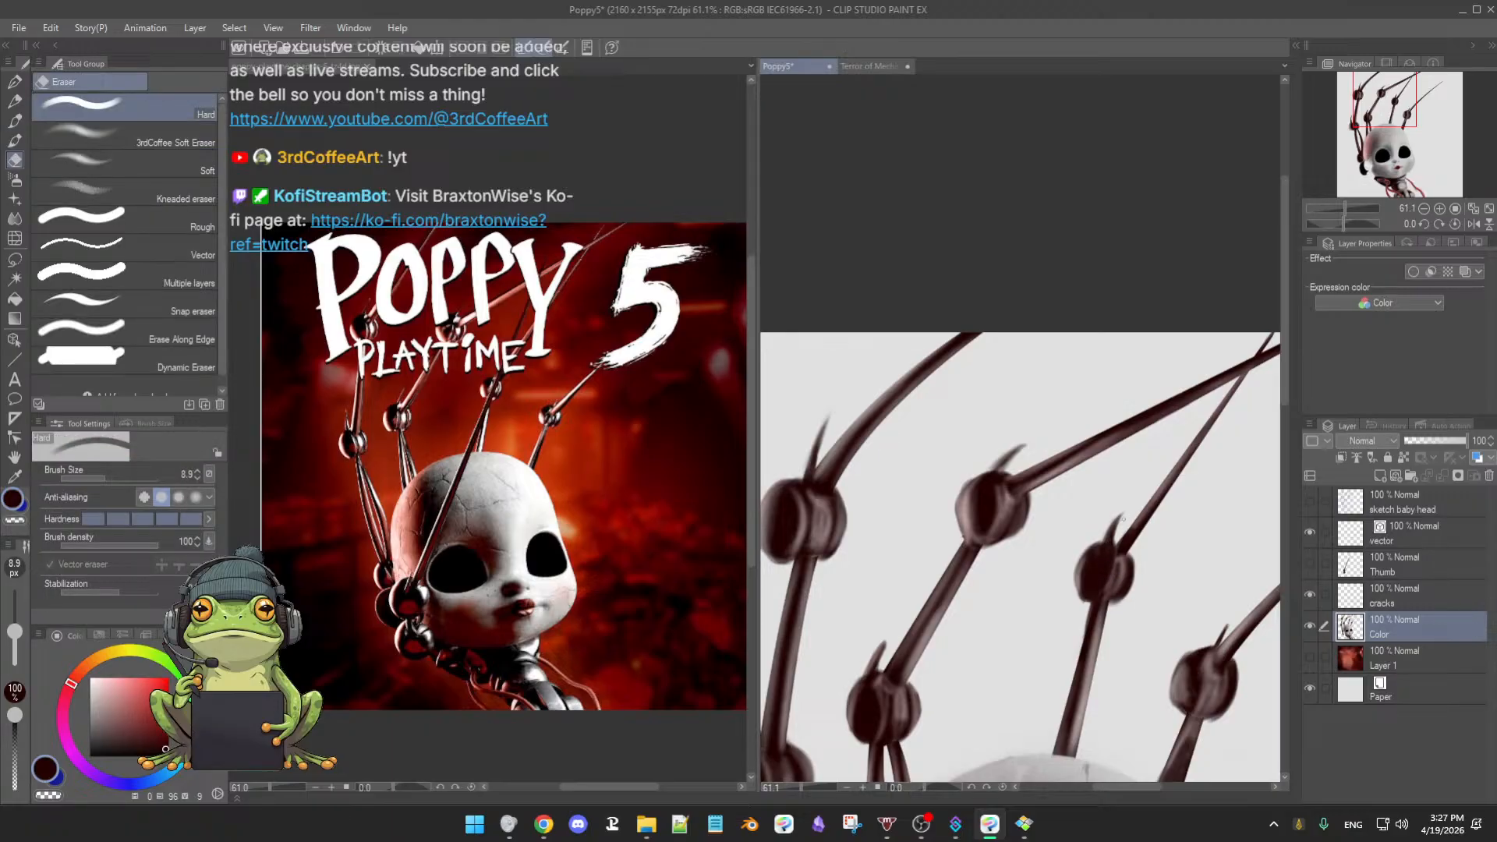
key(b)
key(e)
key(b)
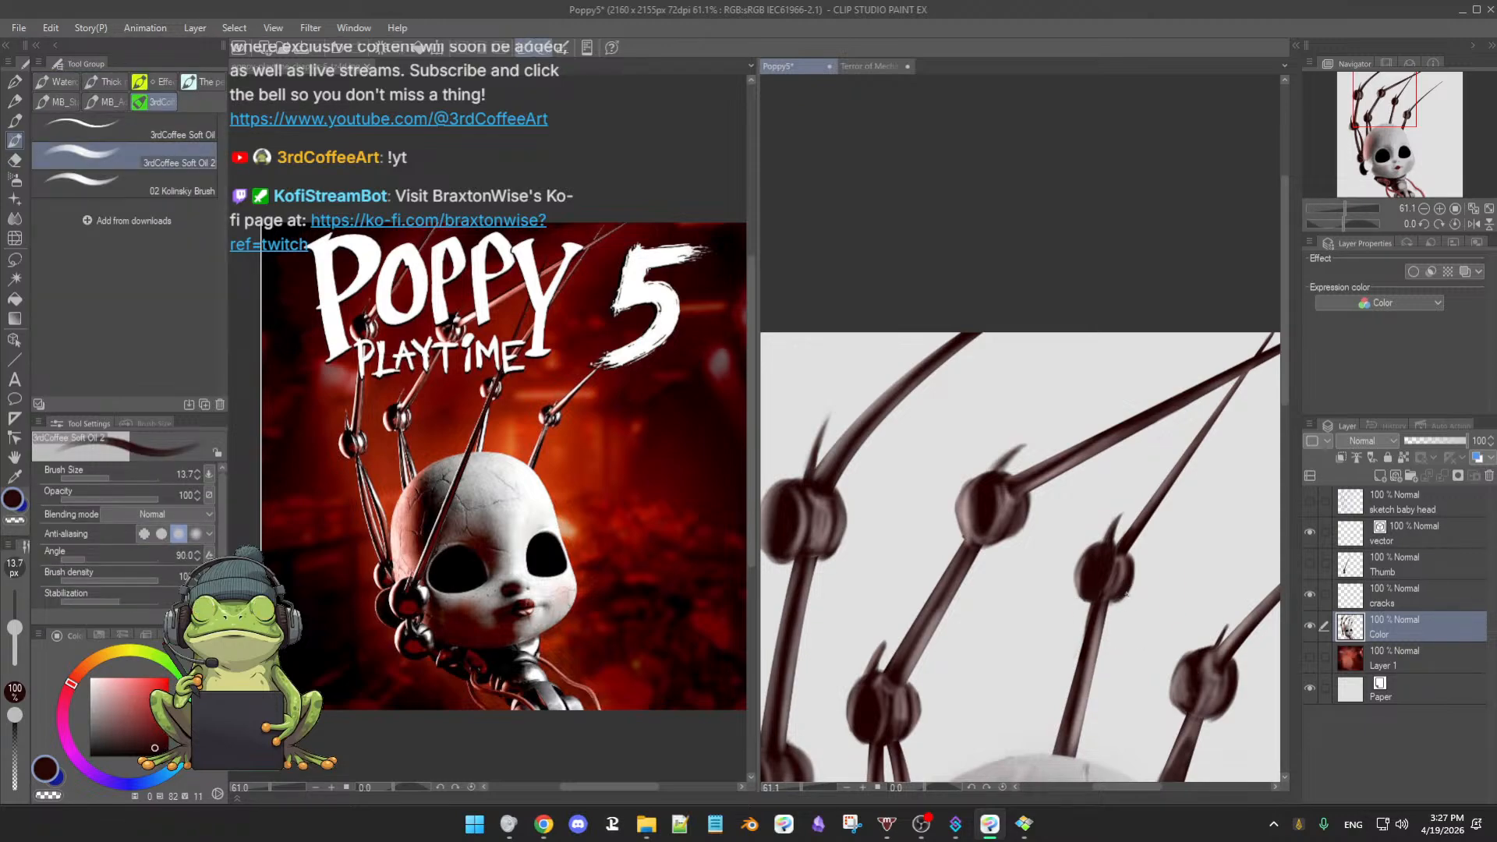
scroll(1084, 627, down, 2)
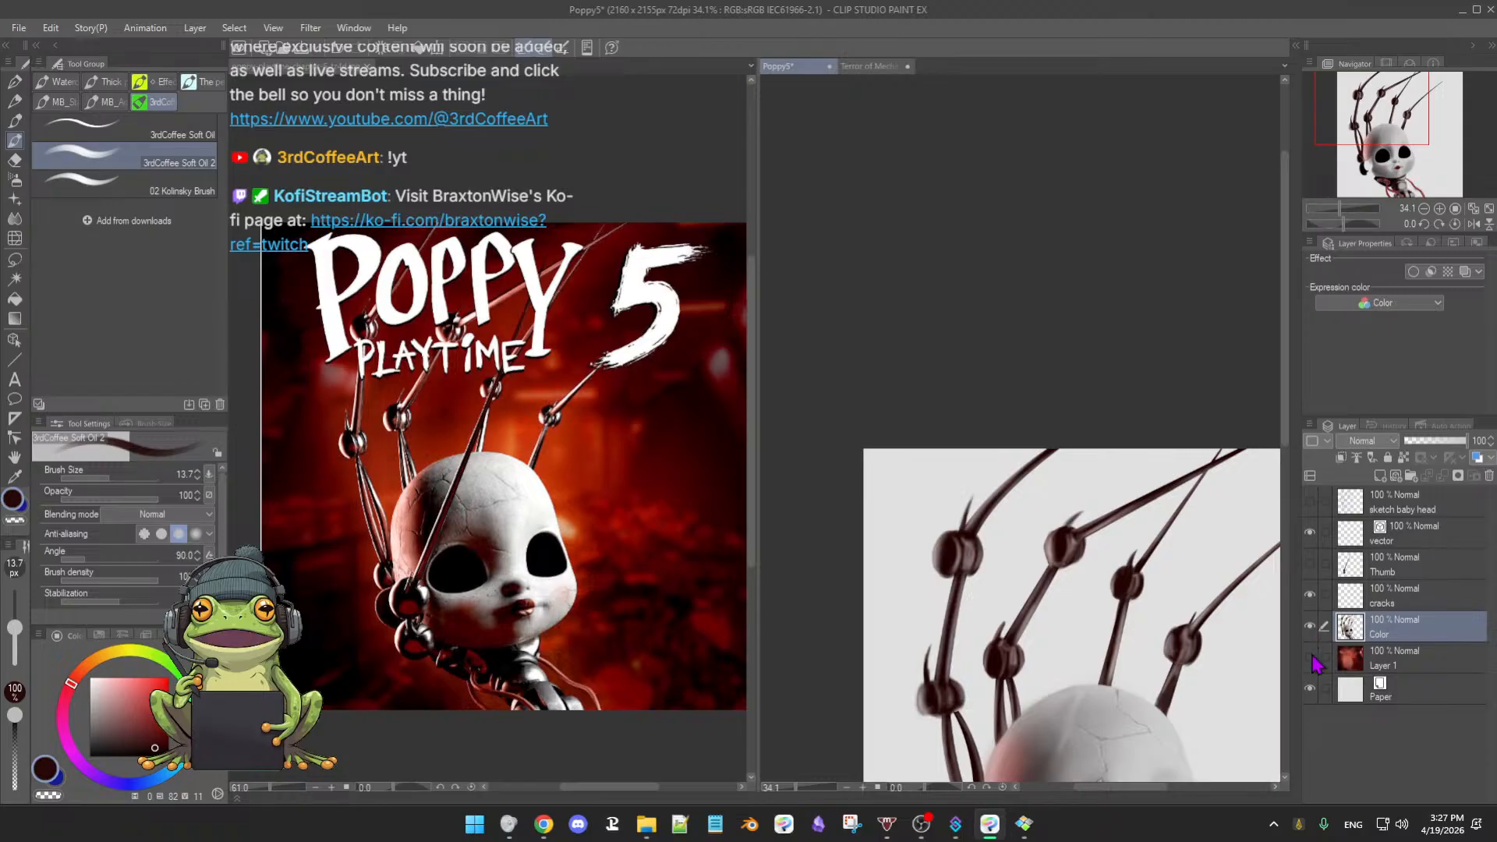
click(1311, 657)
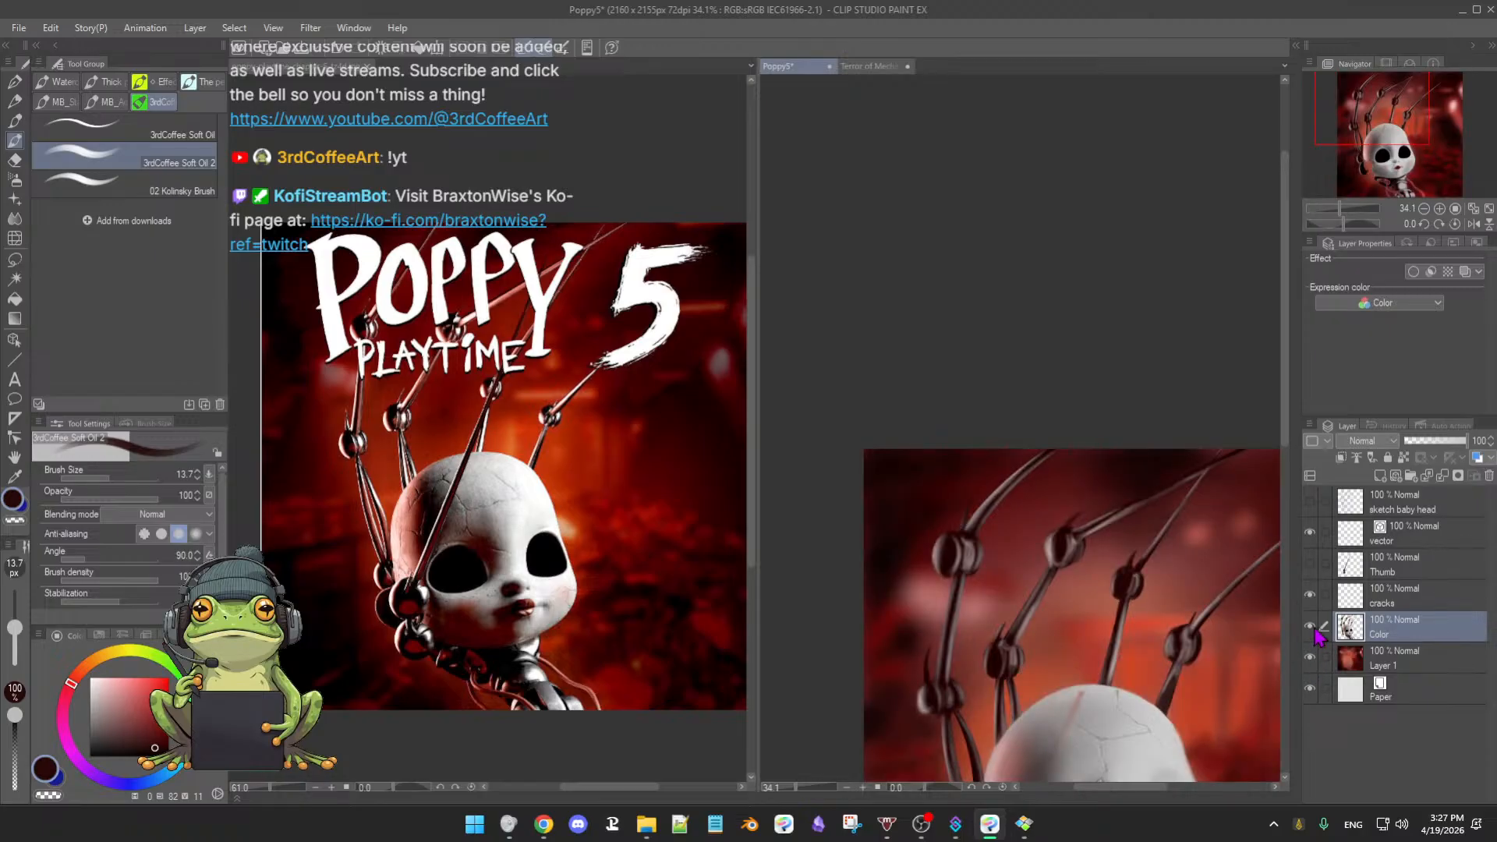
- Show the Thumb layer's dark rod and zoom out to fit the whole painting
click(1311, 564)
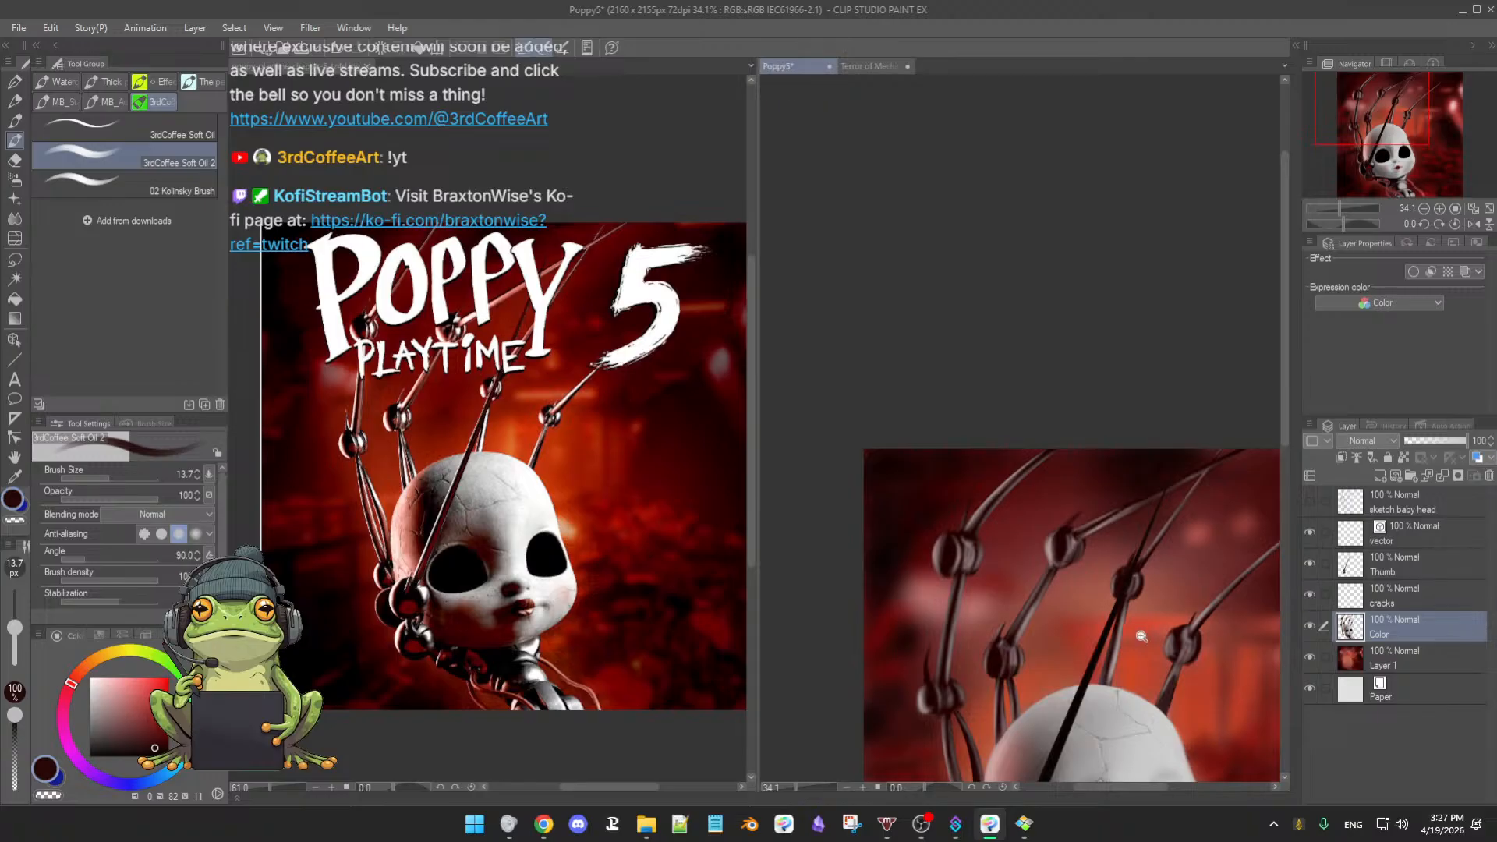
drag(1137, 630, 1151, 553)
drag(1125, 604, 1118, 501)
drag(1154, 579, 1098, 579)
drag(1193, 613, 1121, 581)
drag(1240, 636, 1135, 565)
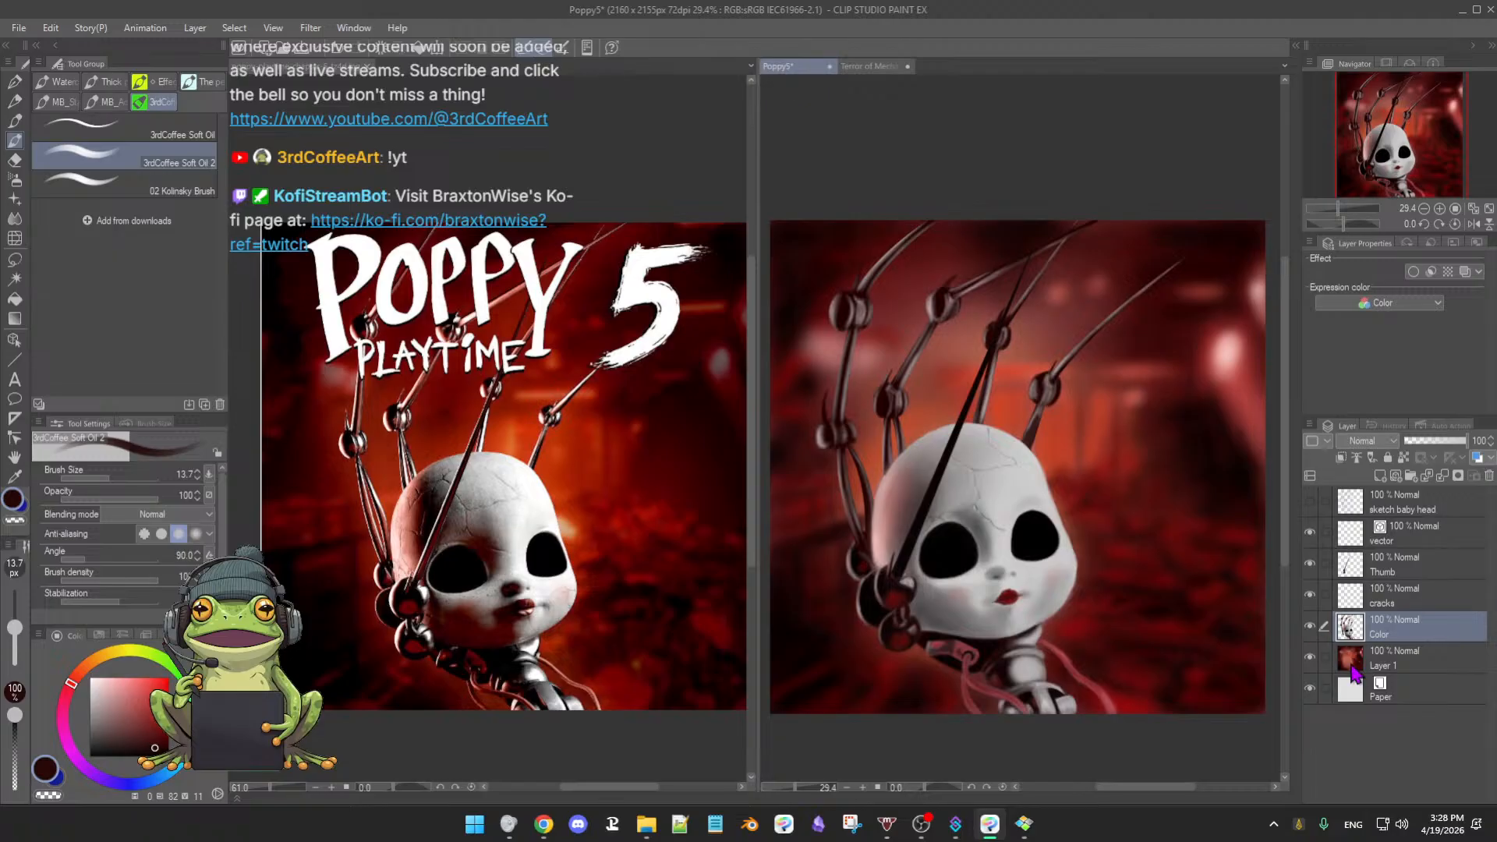
- Toggle the Thumb layer off and on to compare the face with and without the rod
click(1310, 565)
click(1311, 565)
click(1312, 564)
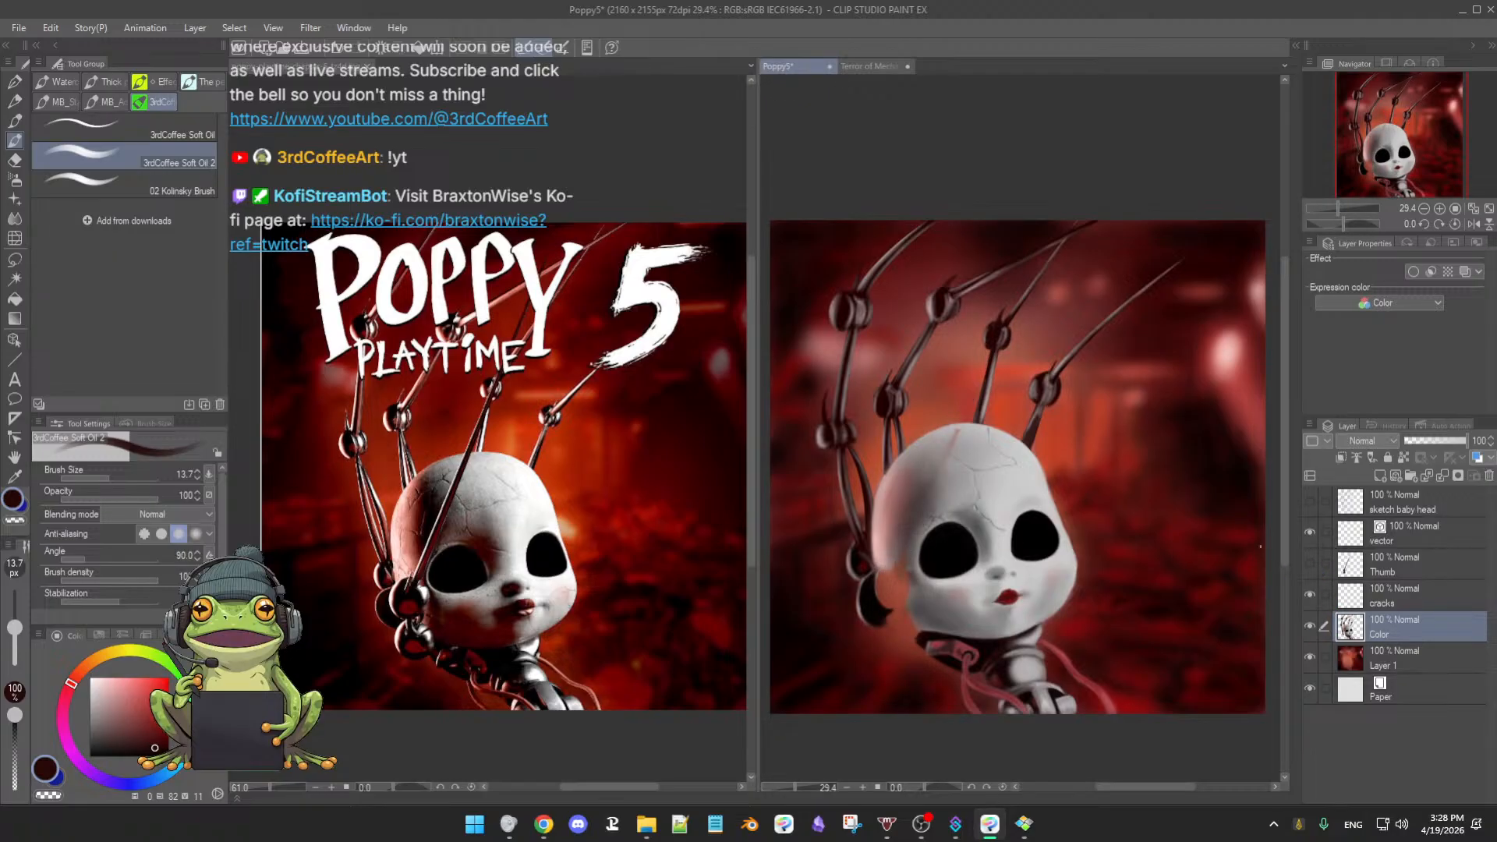
click(1311, 563)
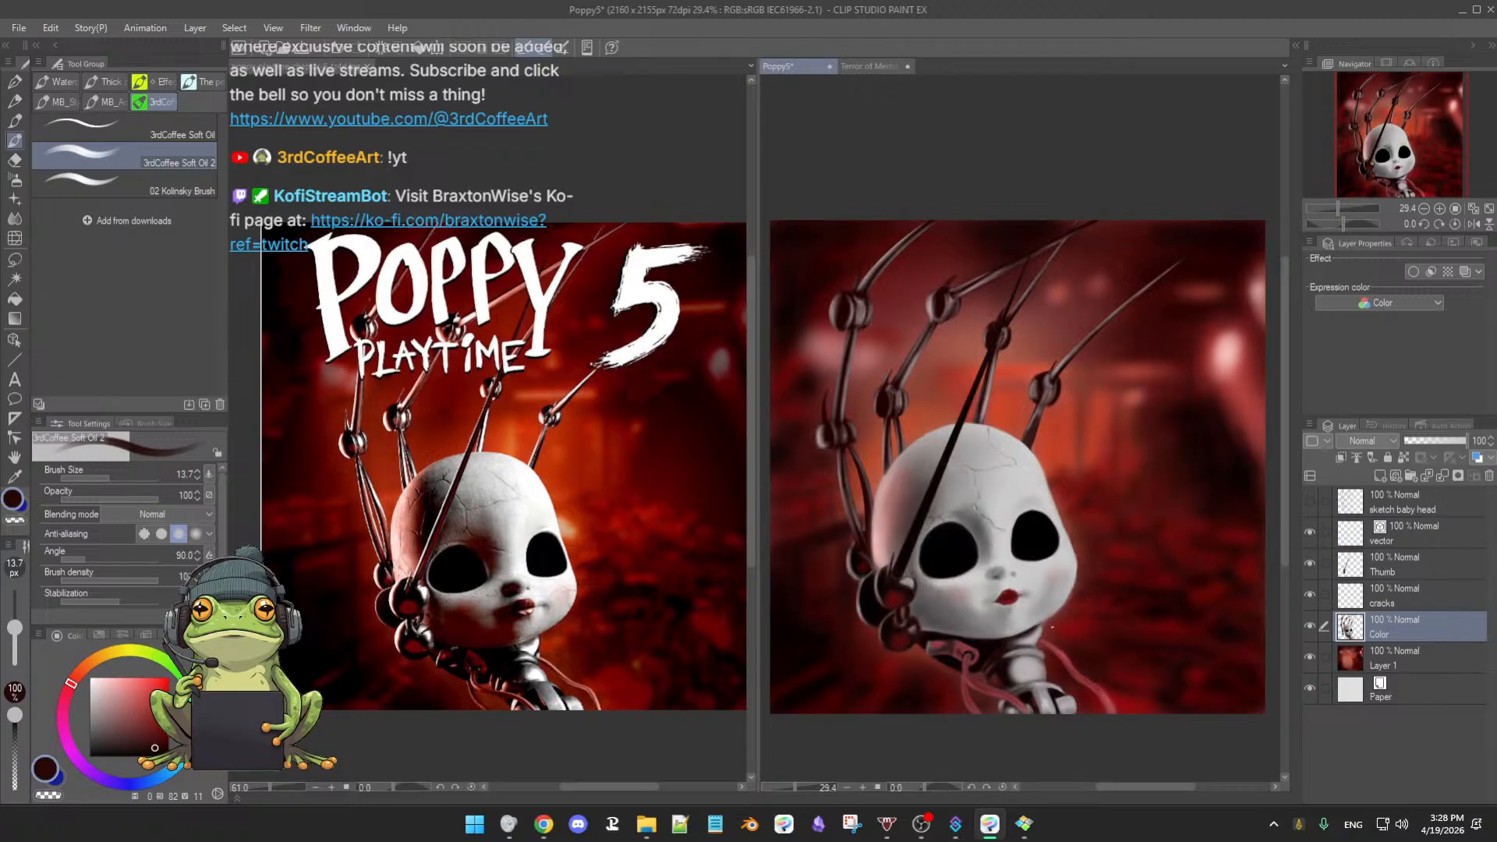
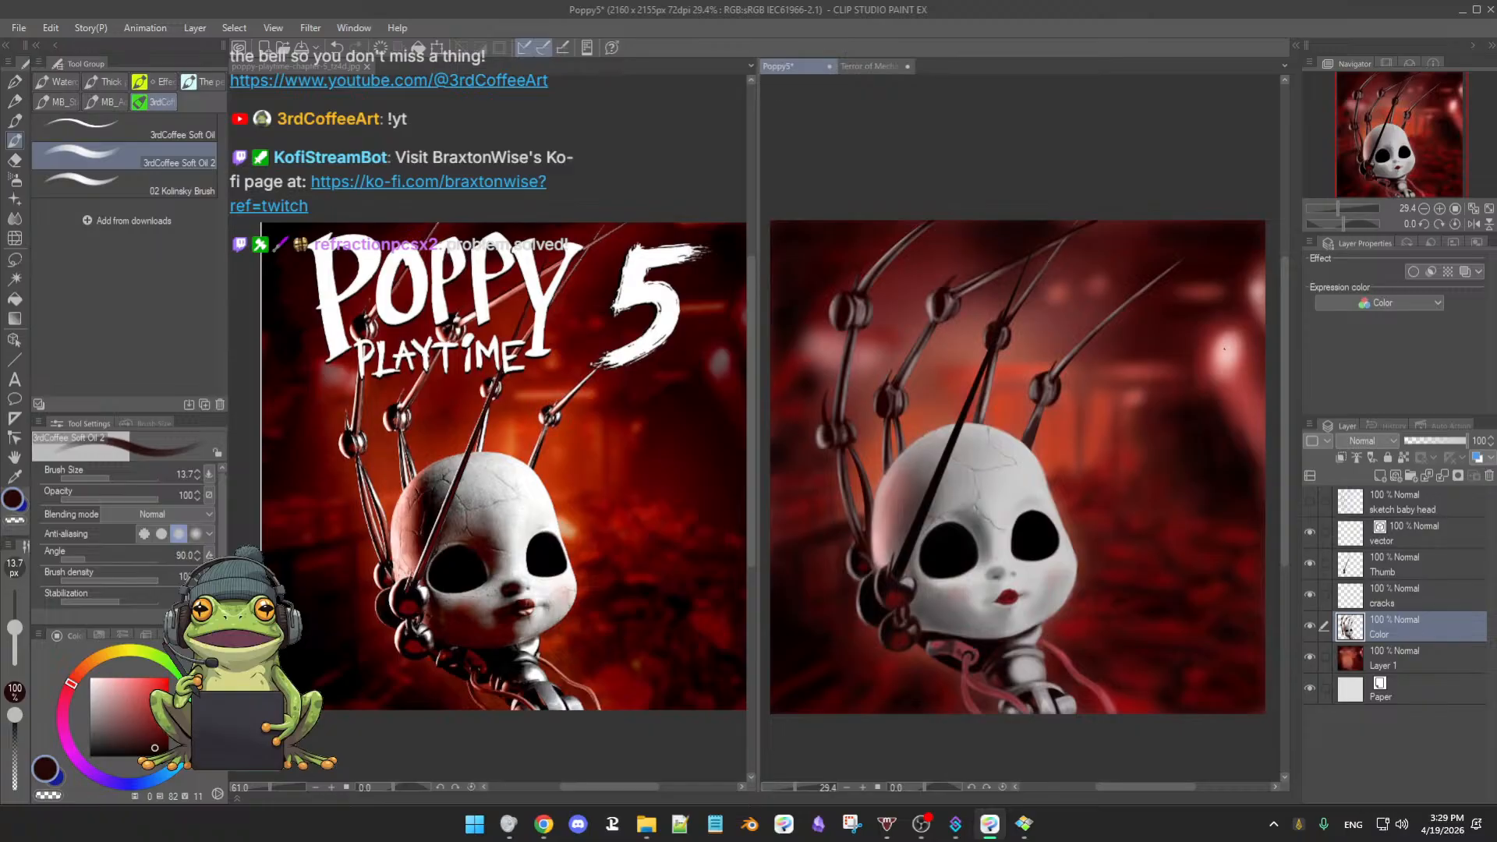
- Compare the painting with the Poppy Playtime reference, zoomed in on the doll's head
click(1384, 450)
click(1384, 450)
click(702, 457)
drag(702, 456, 600, 500)
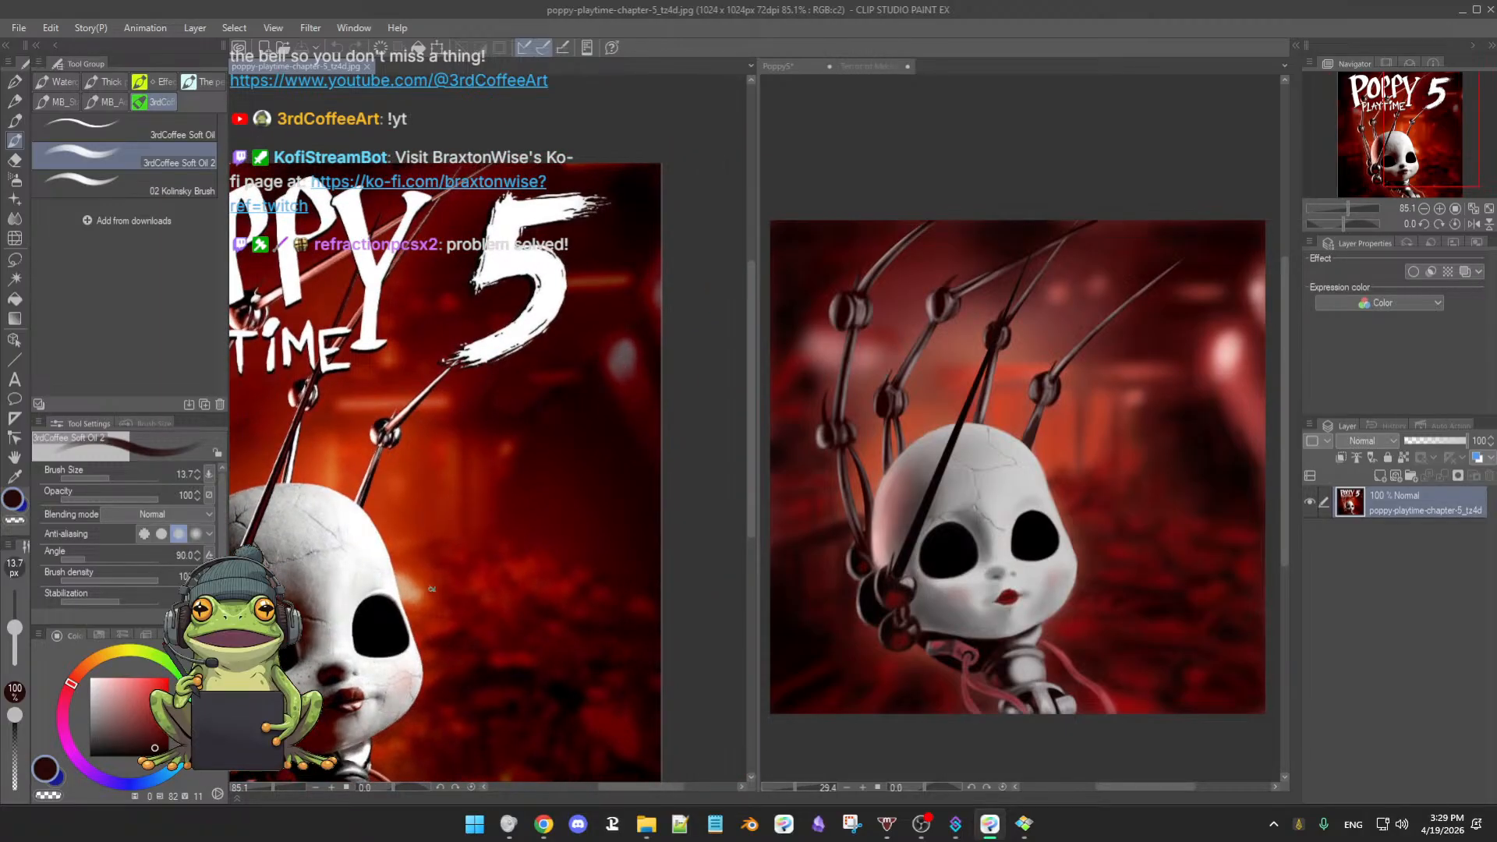
click(1120, 411)
scroll(1115, 413, down, 2)
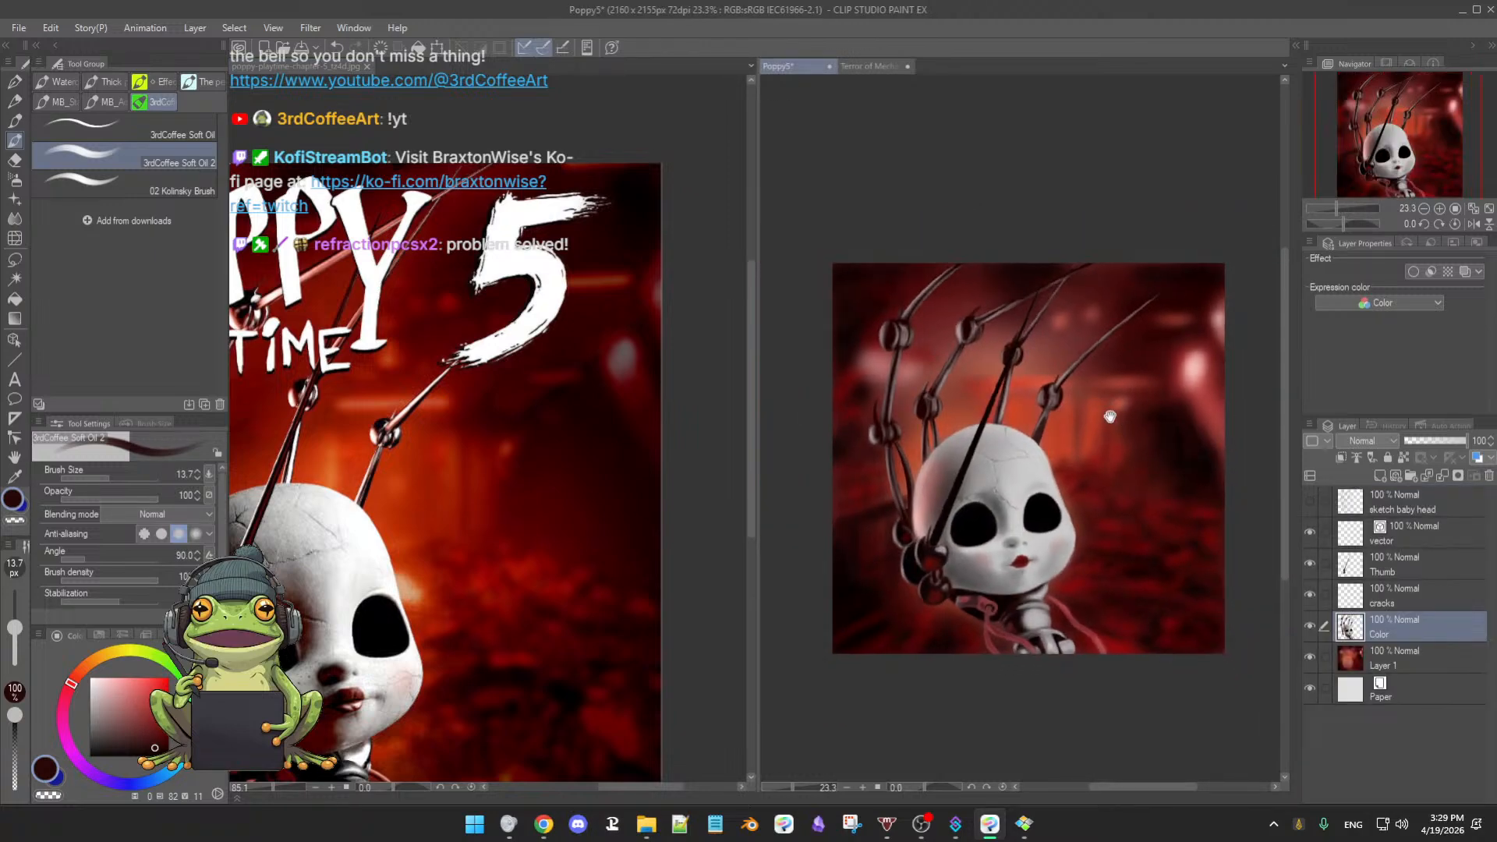
scroll(1109, 417, up, 2)
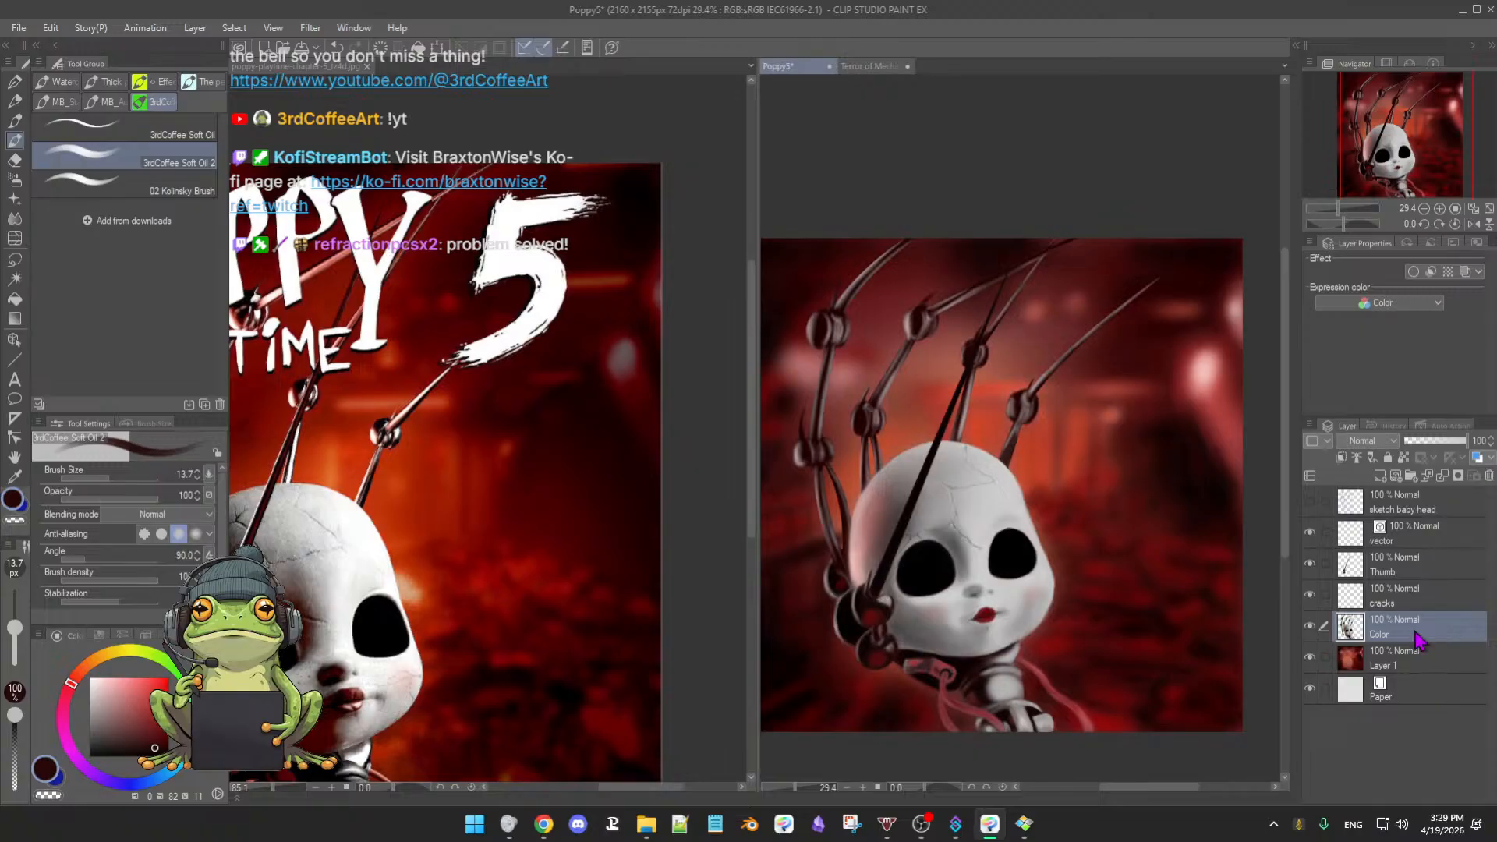
- Add Layer 2 above the Color layer and set it to Multiply
click(1382, 443)
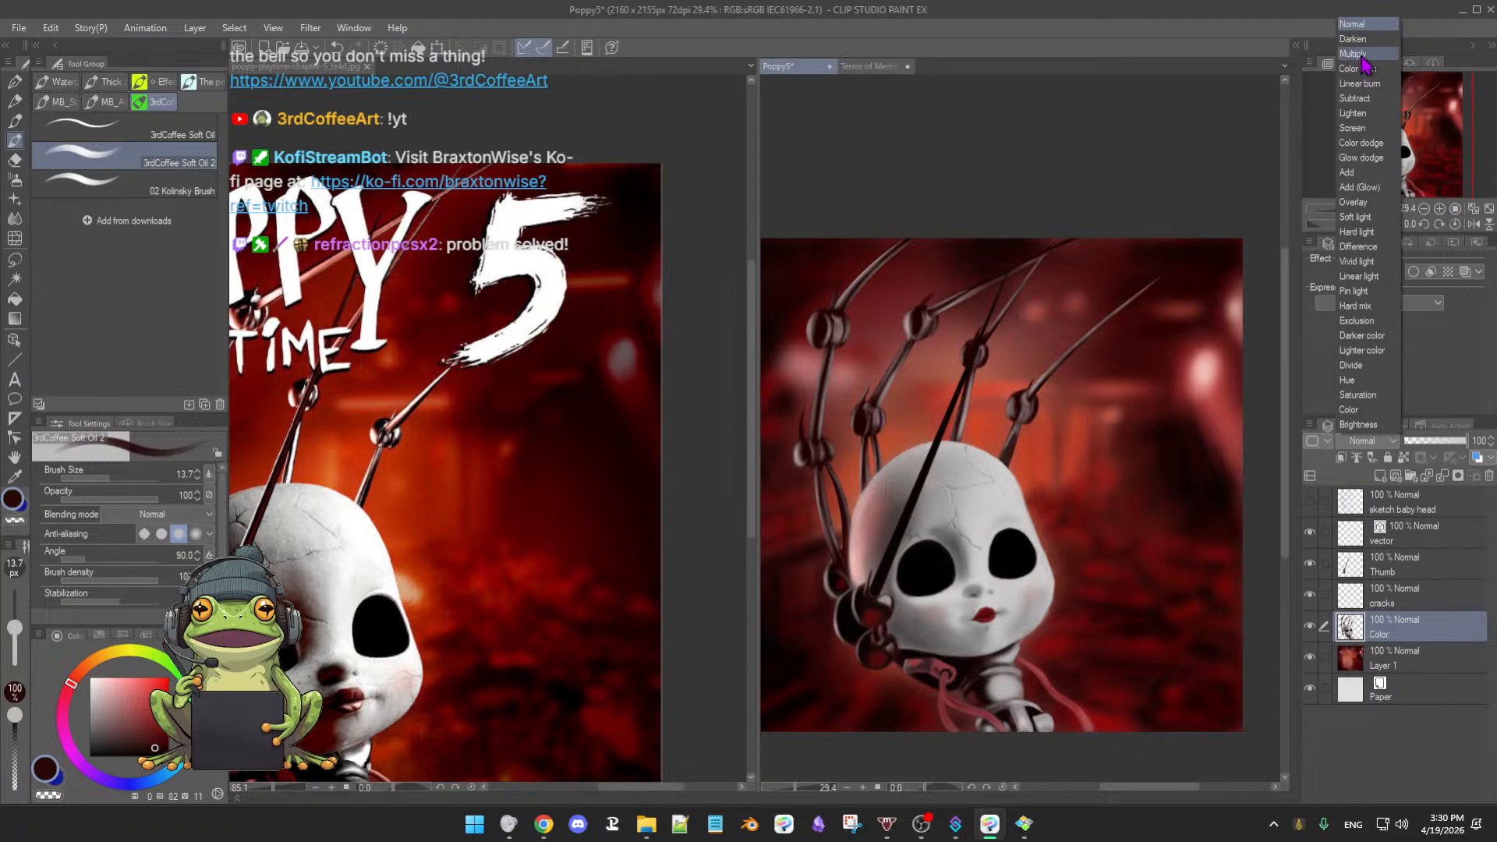
click(1404, 616)
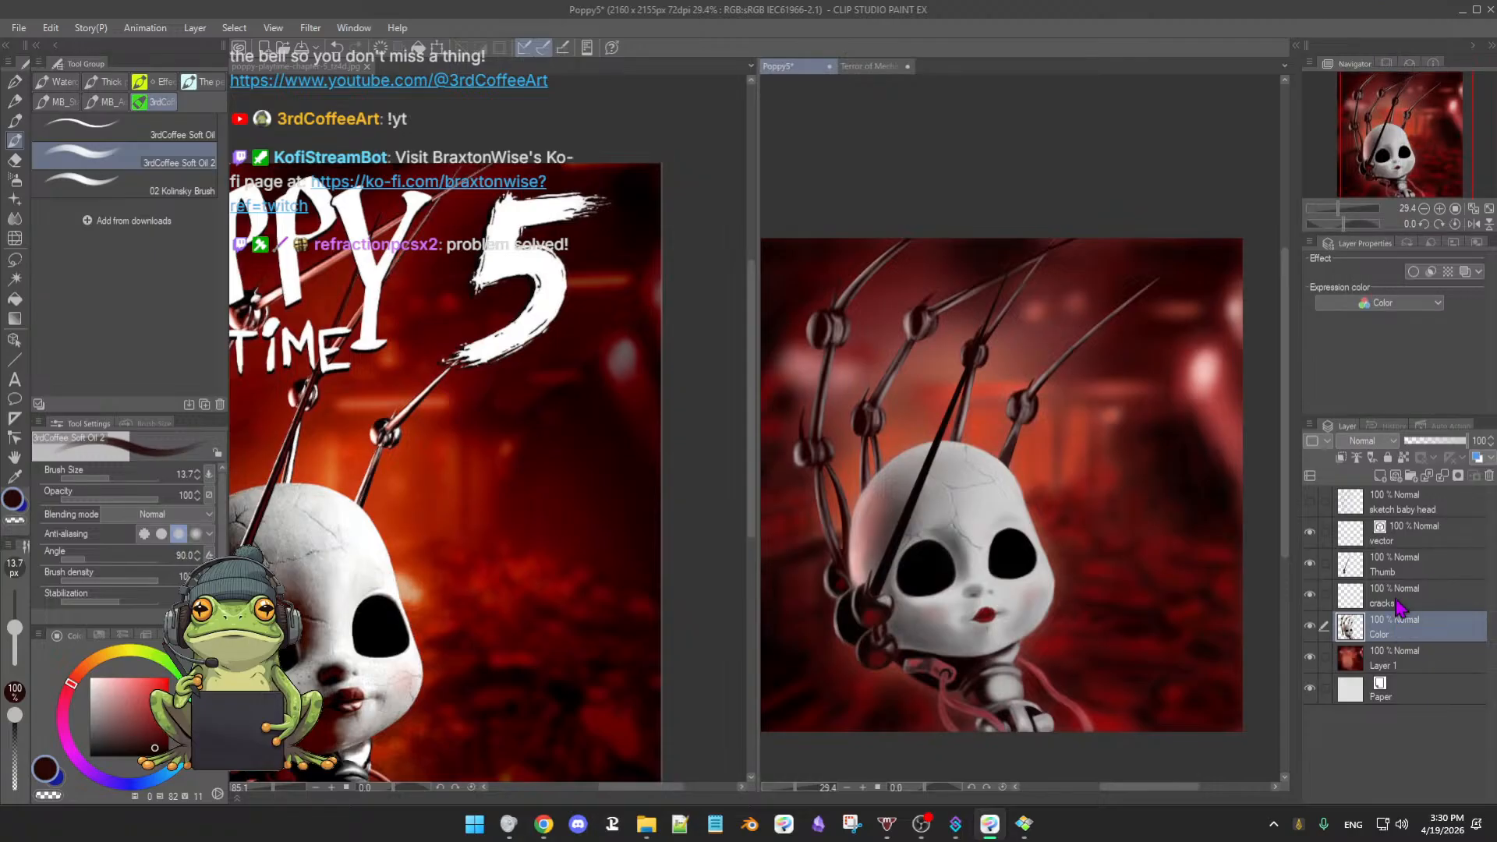
click(1392, 474)
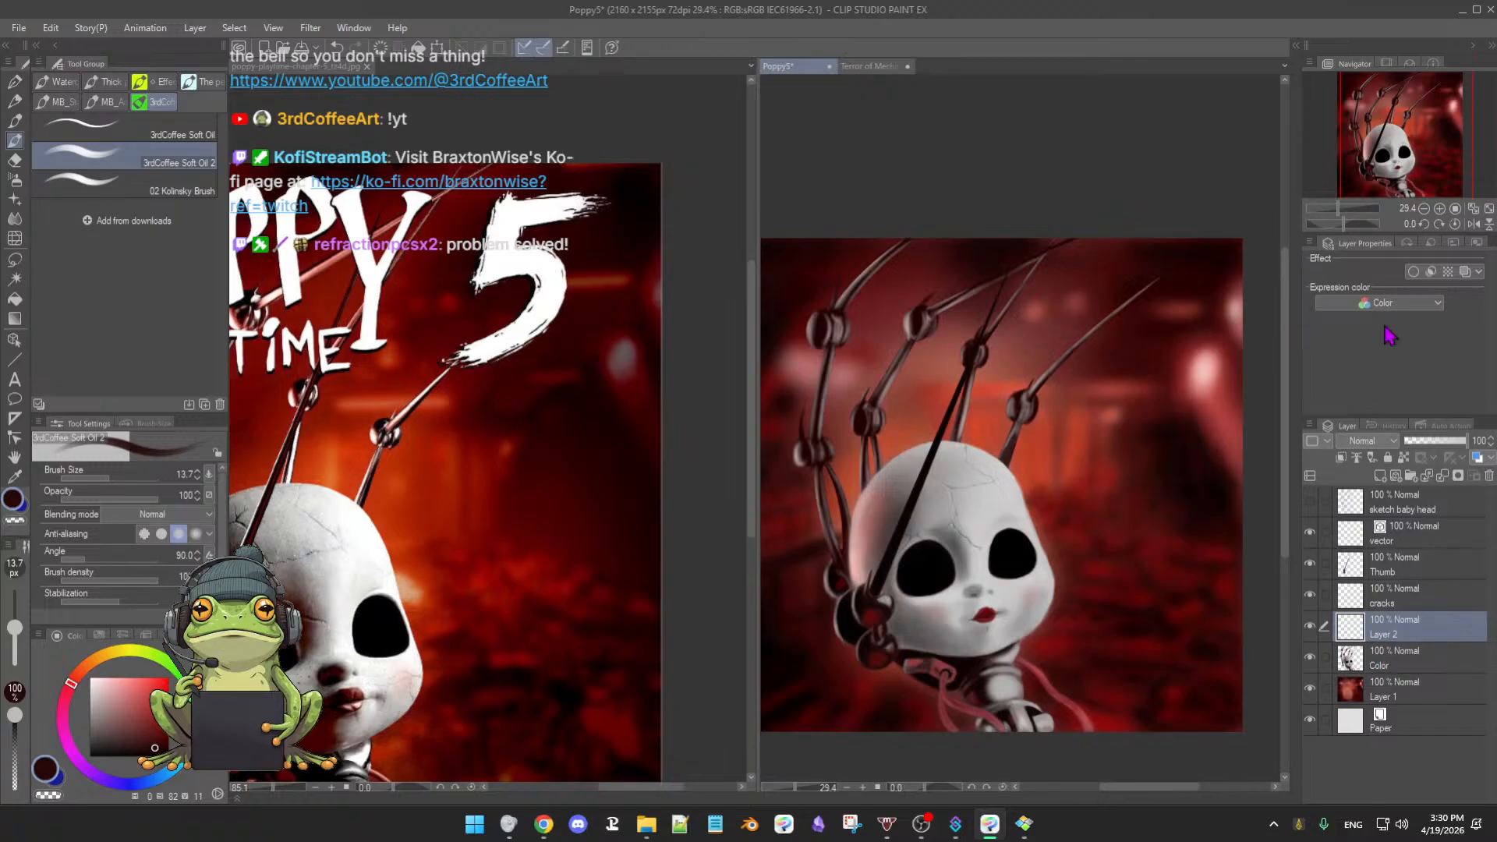
click(1376, 441)
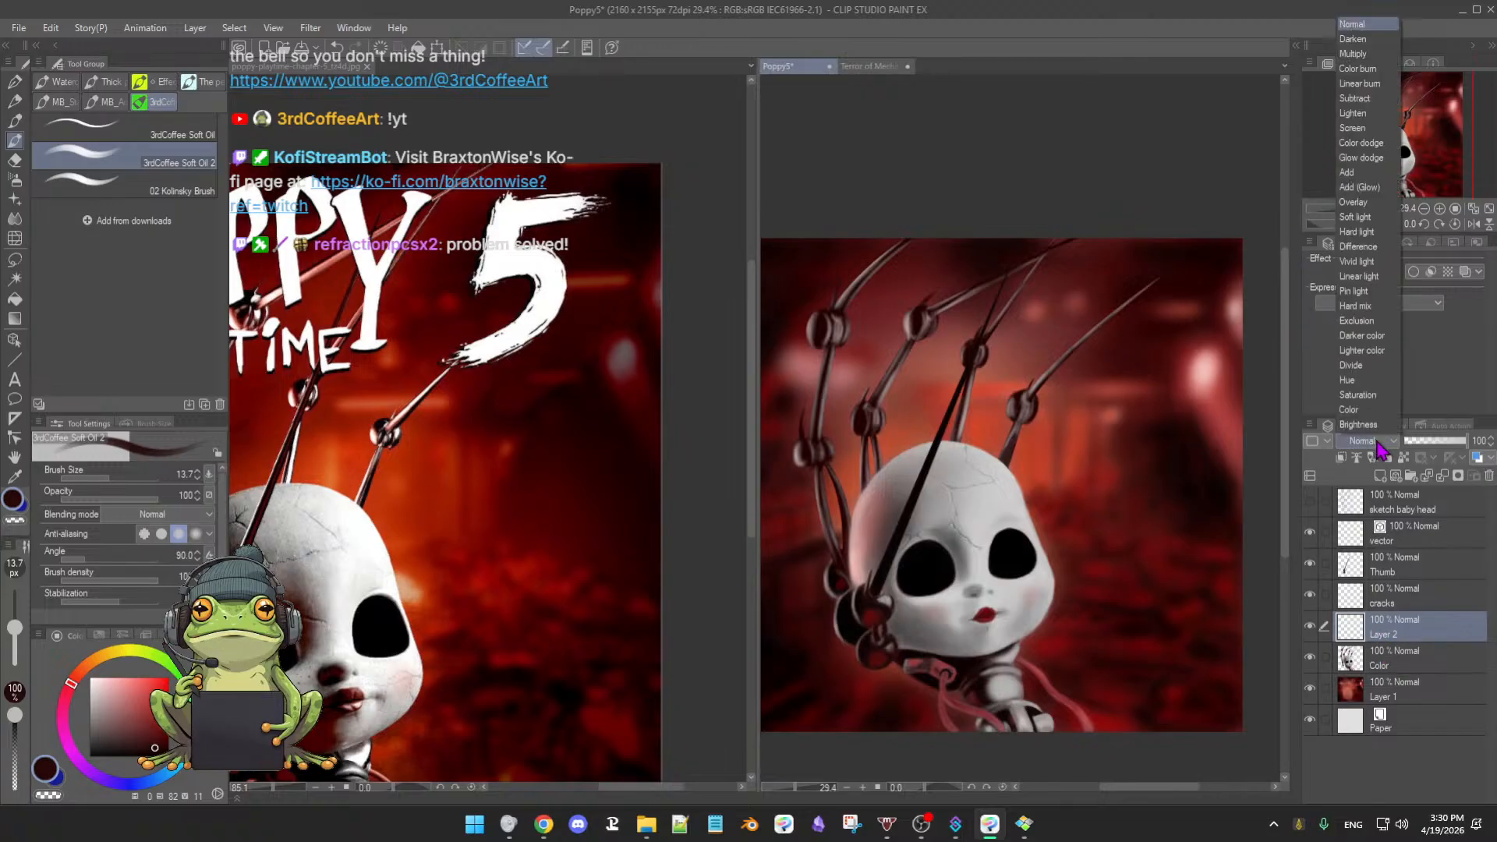
click(1370, 59)
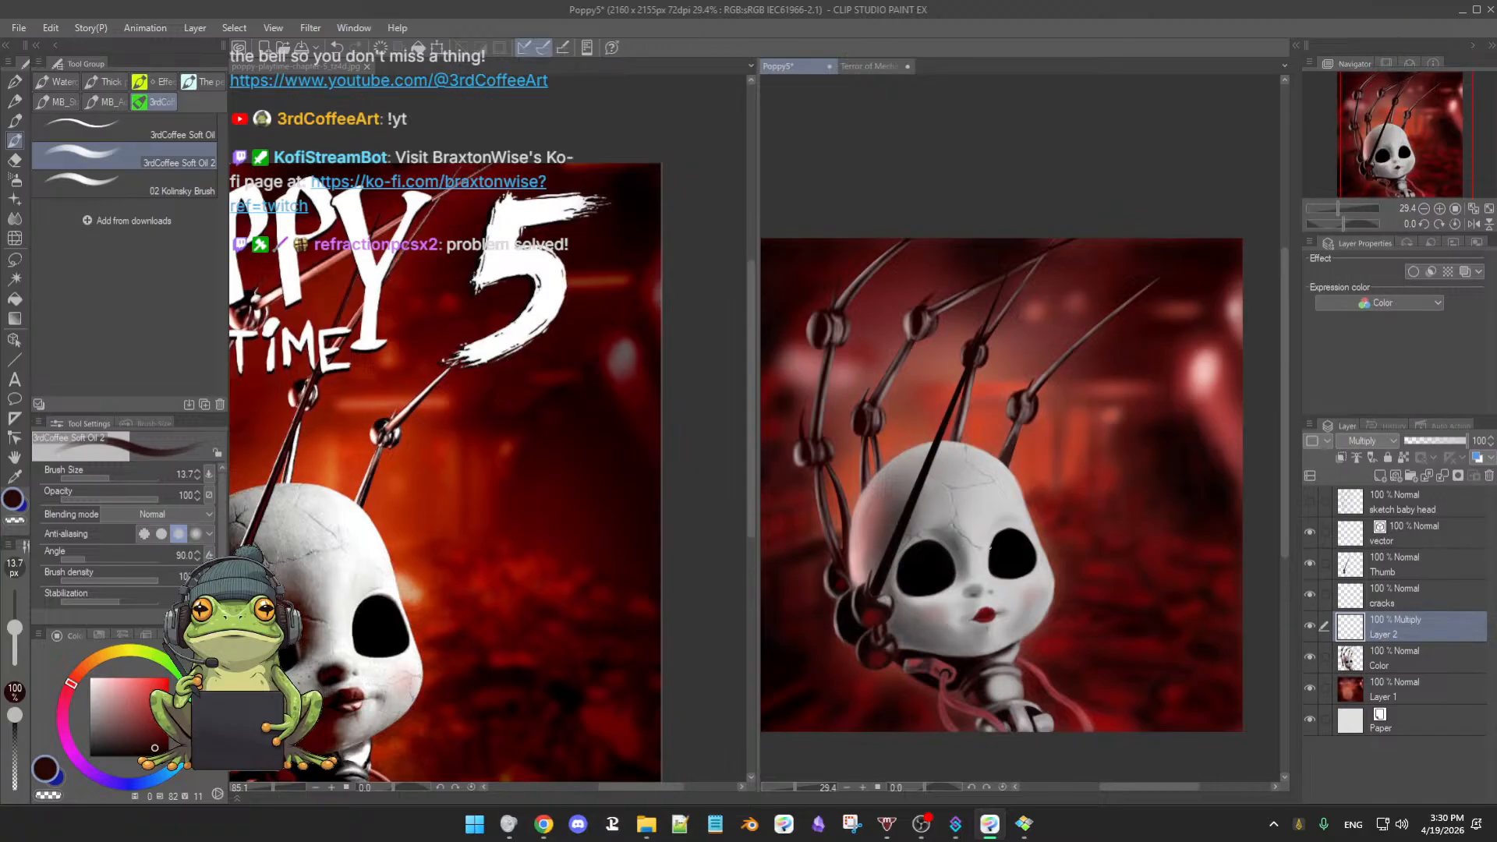
- Sample bright red at brush size 49.7, save, and try Layer 2 below and back above Color
drag(990, 536, 981, 540)
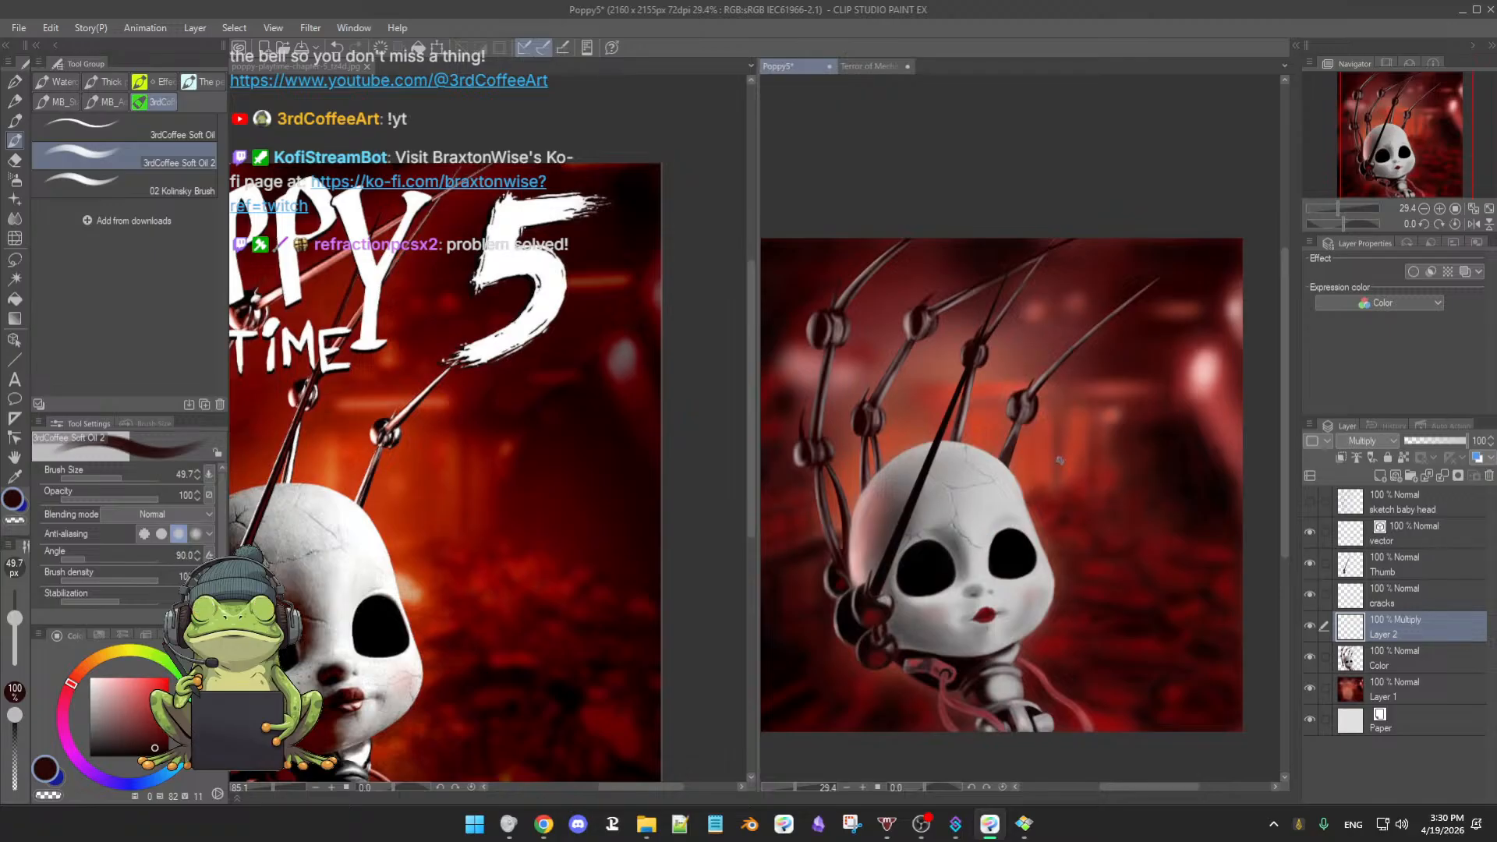
alt+click(1041, 441)
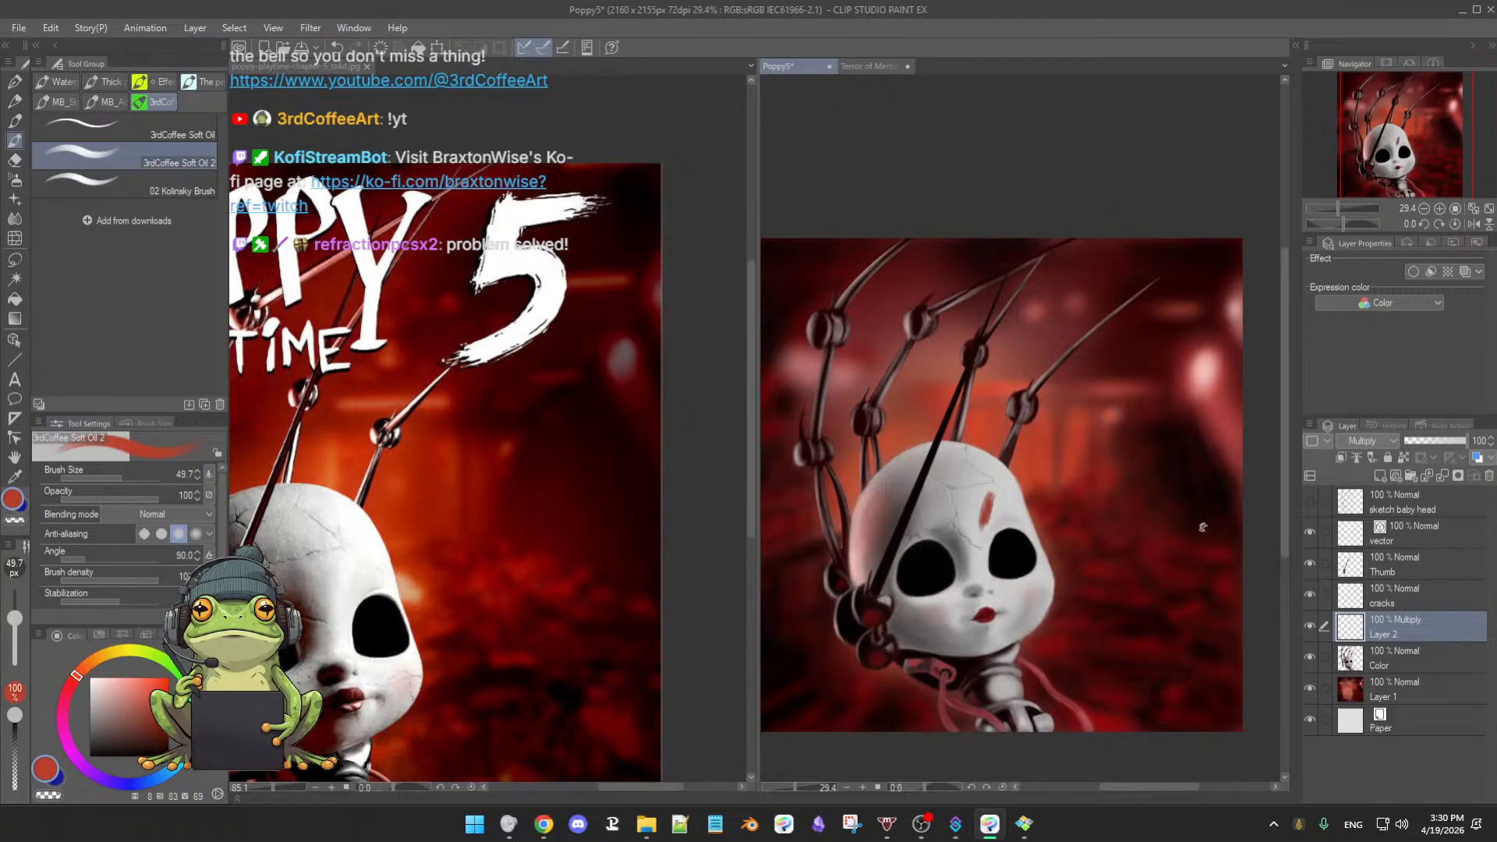
drag(1393, 620, 1415, 662)
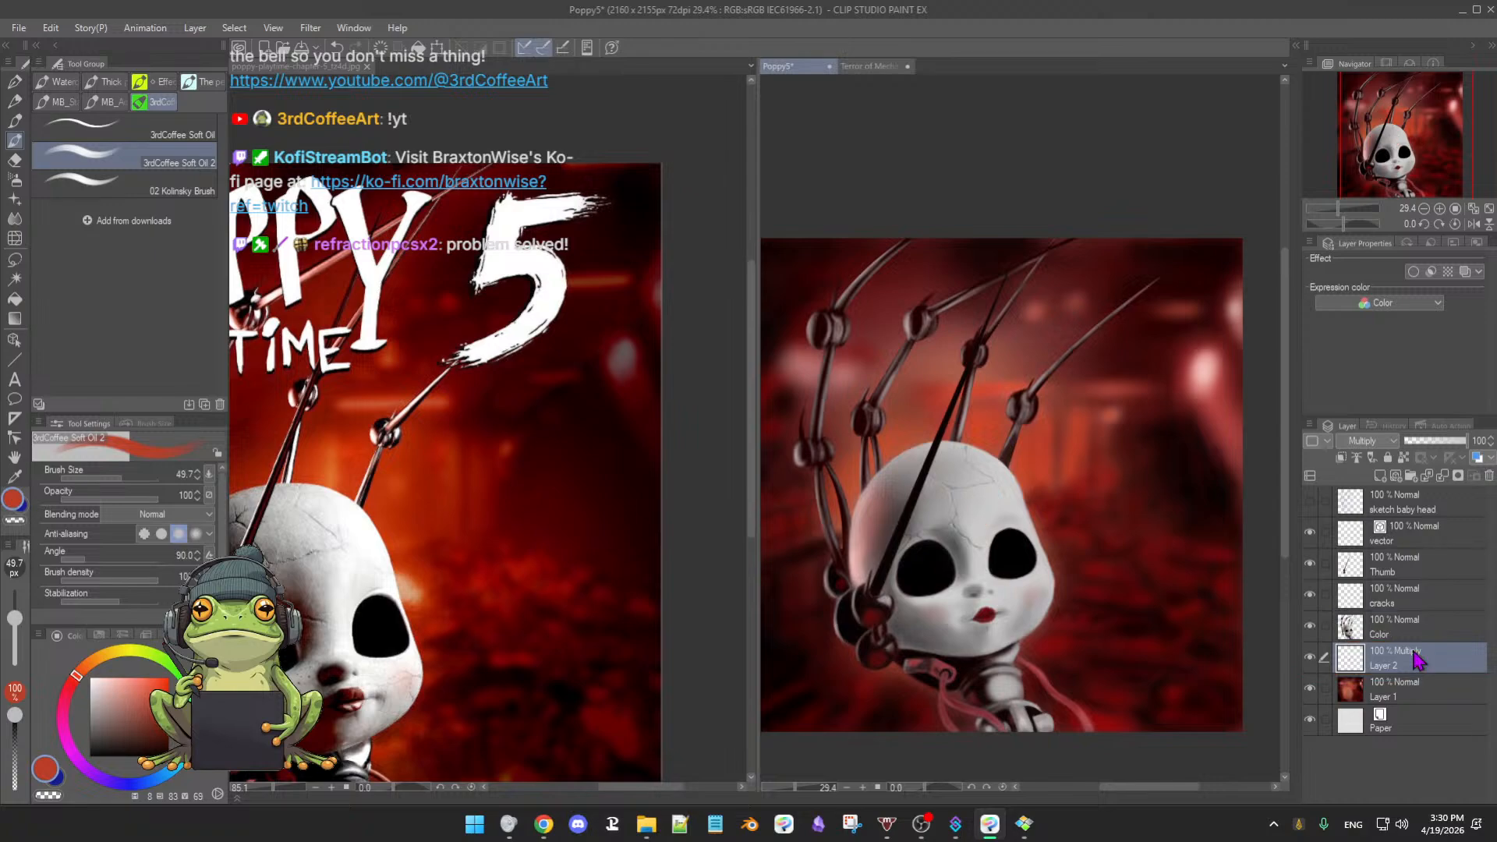
key(ctrl+s)
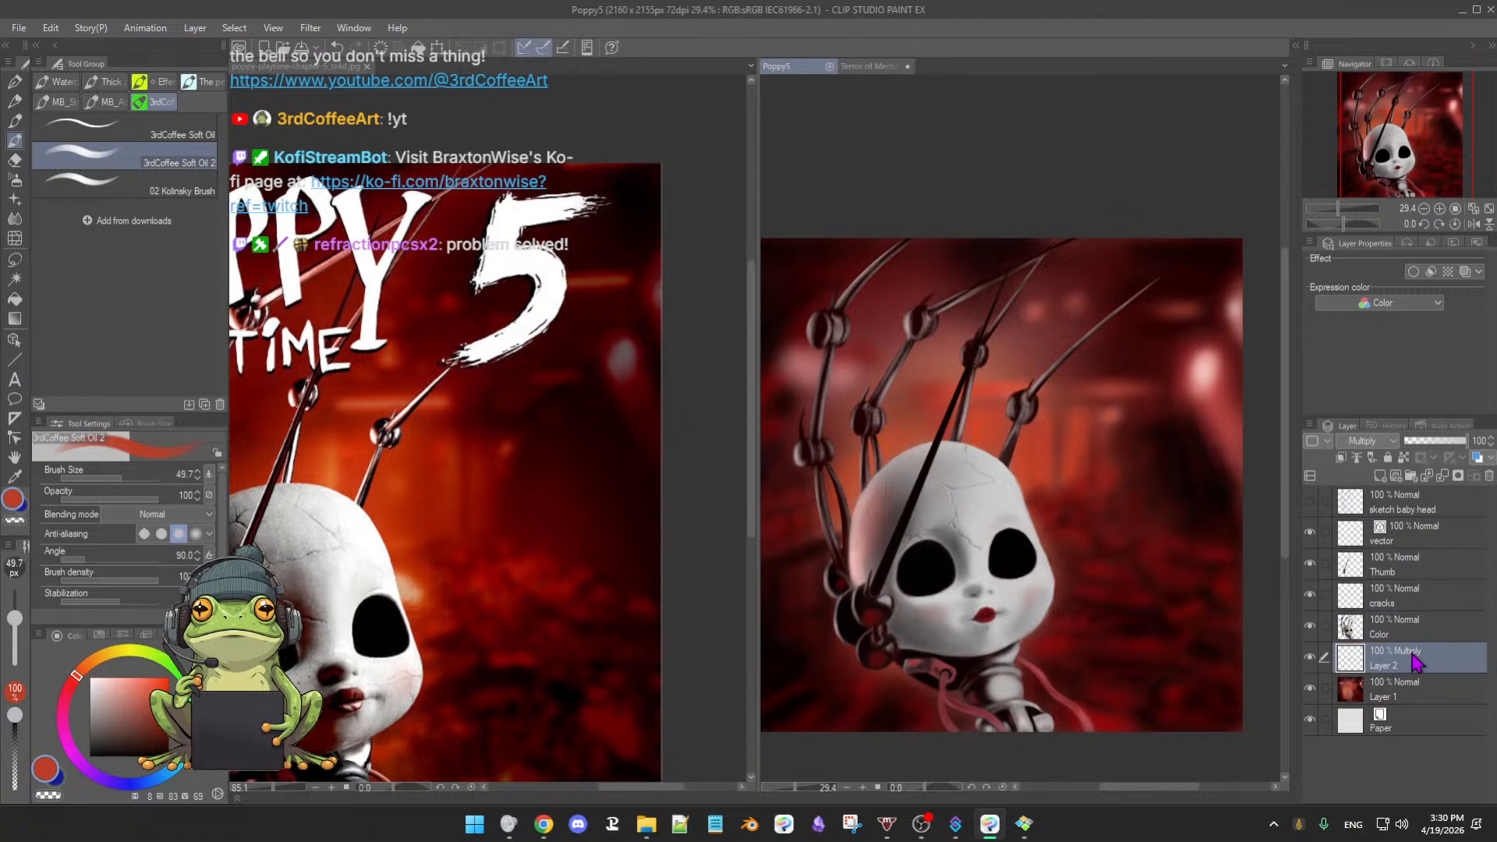
drag(1415, 666, 1410, 622)
- Enlarge the brush to 74.8, sample light grey, and delete the Multiply test layer
scroll(1081, 552, up, 1)
scroll(1082, 552, up, 1)
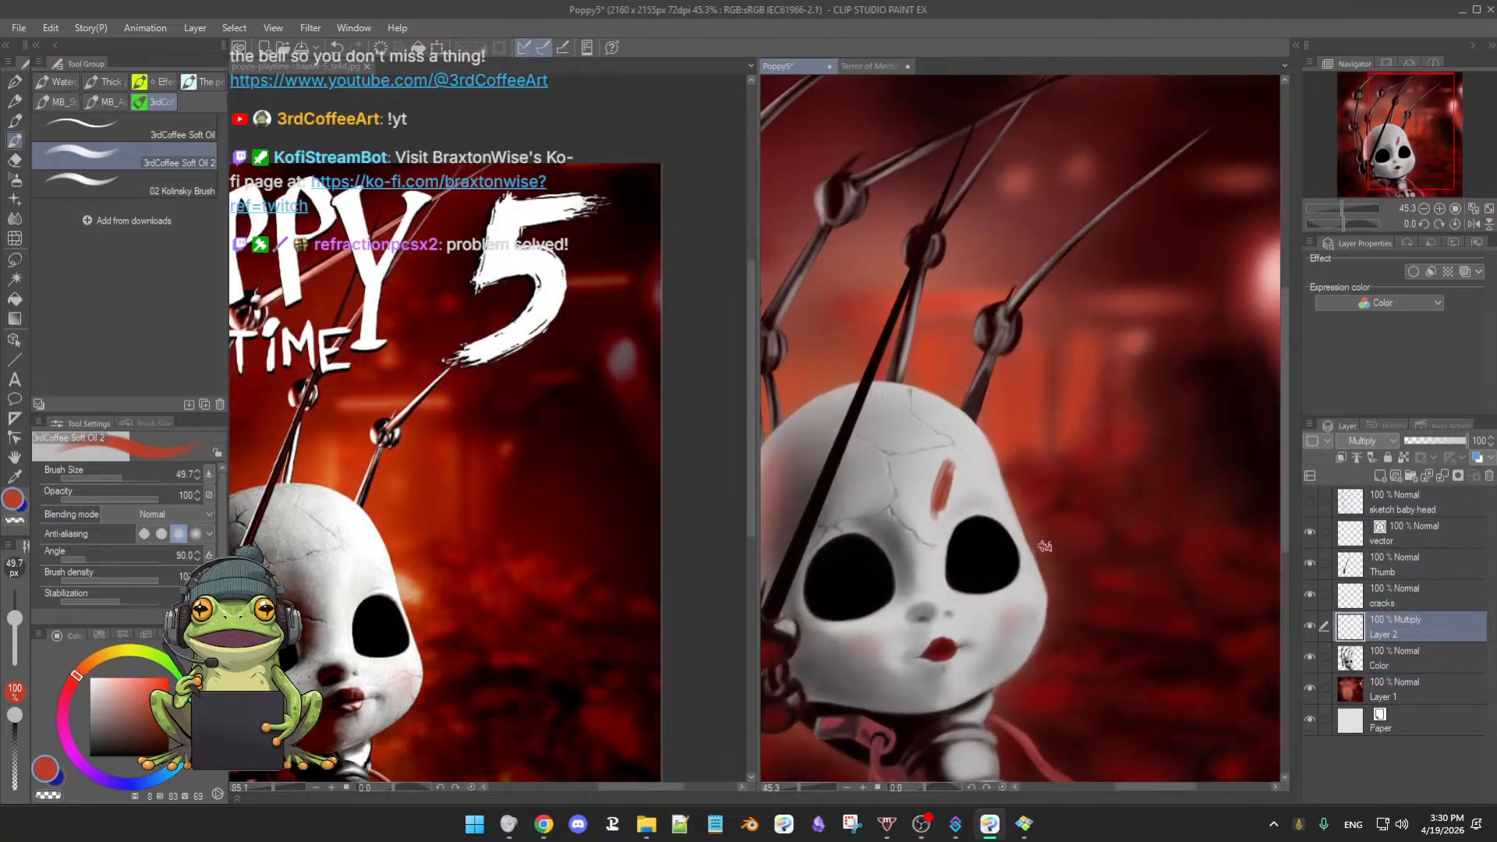
key(])
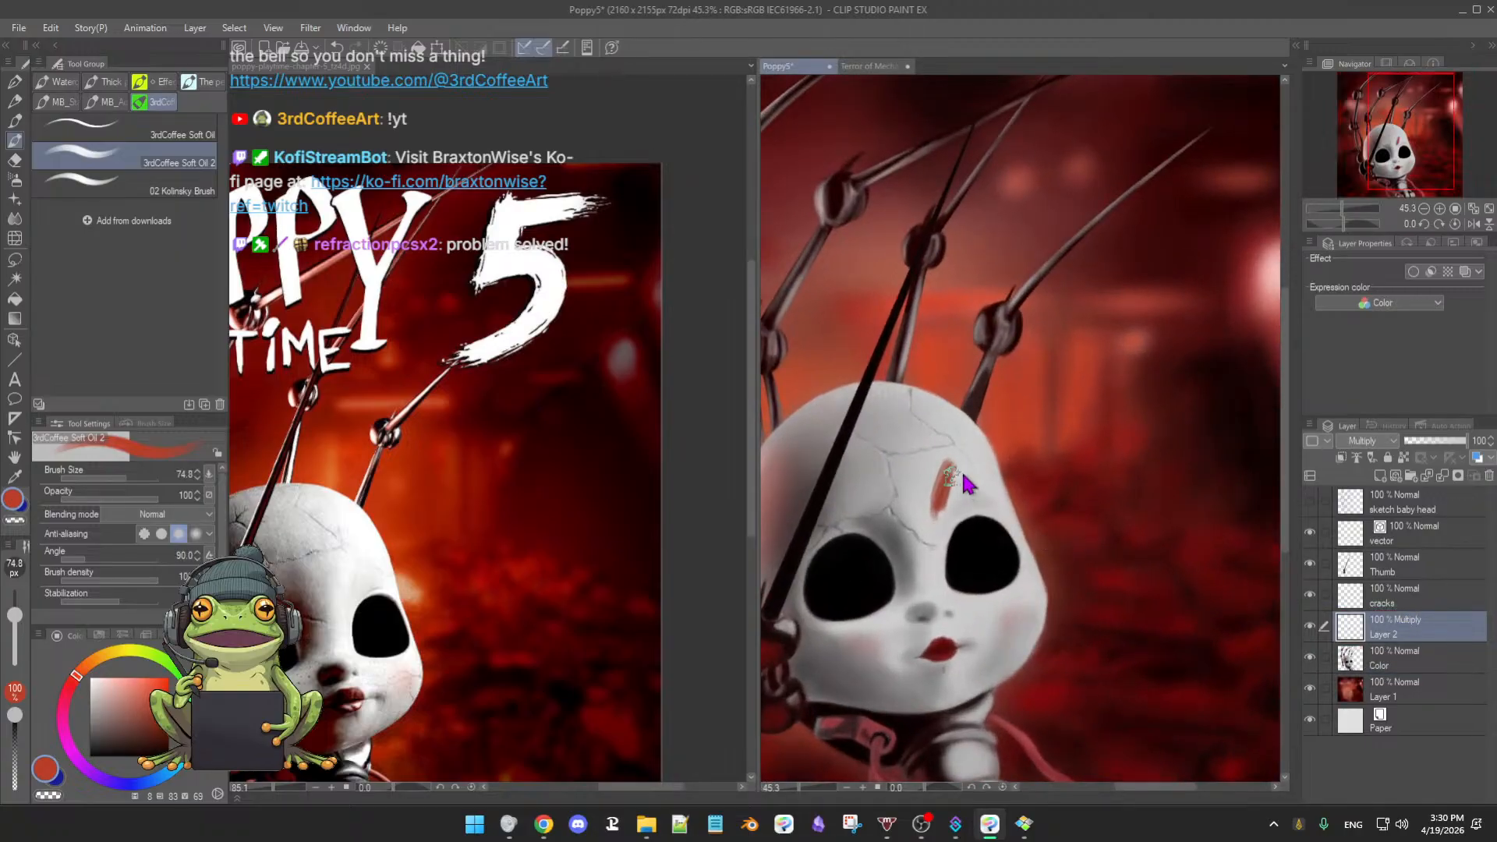
alt+click(920, 521)
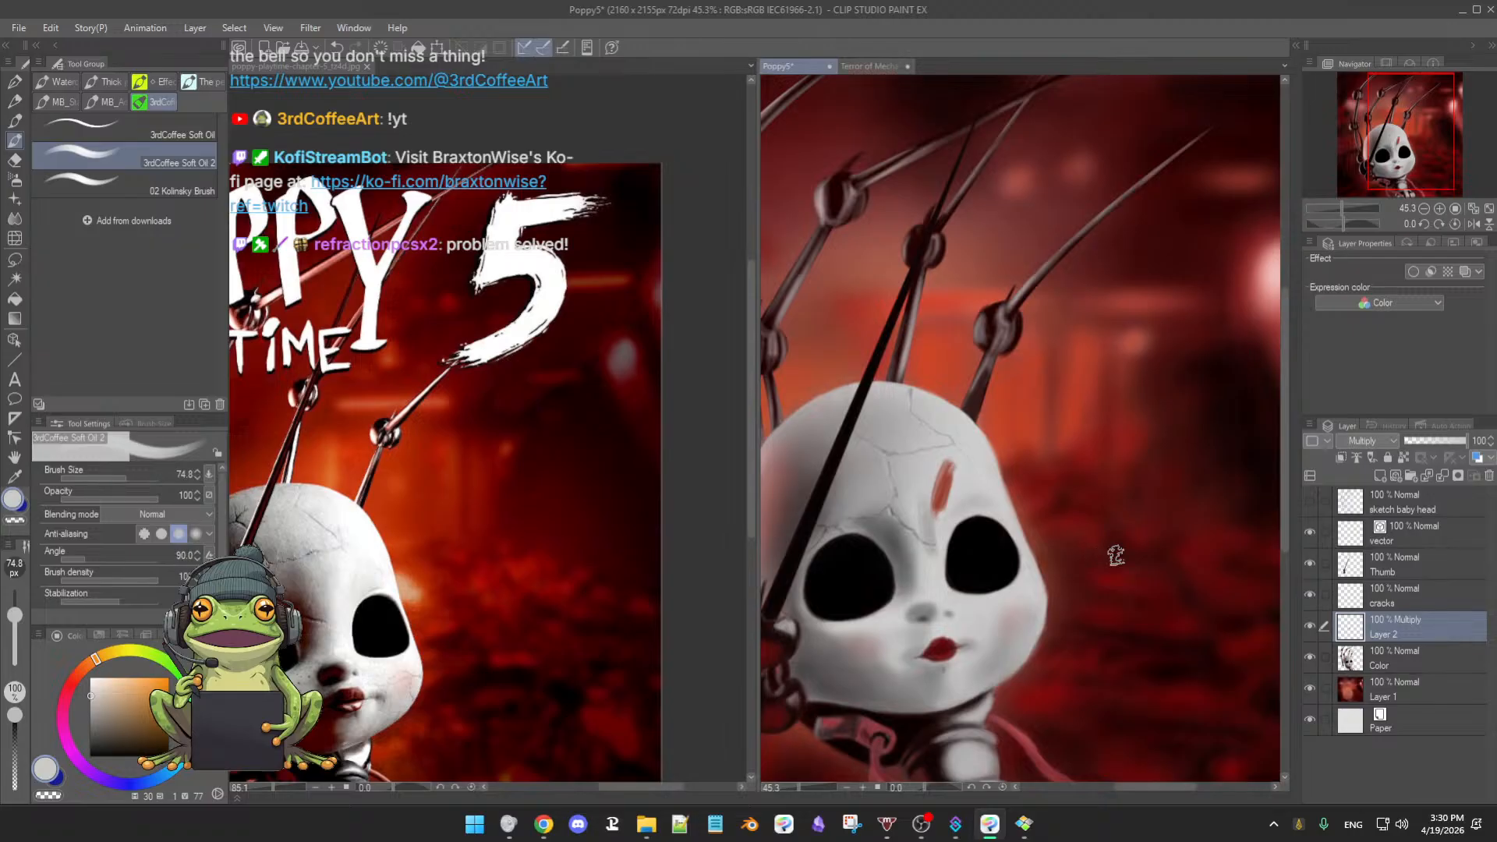
click(1309, 626)
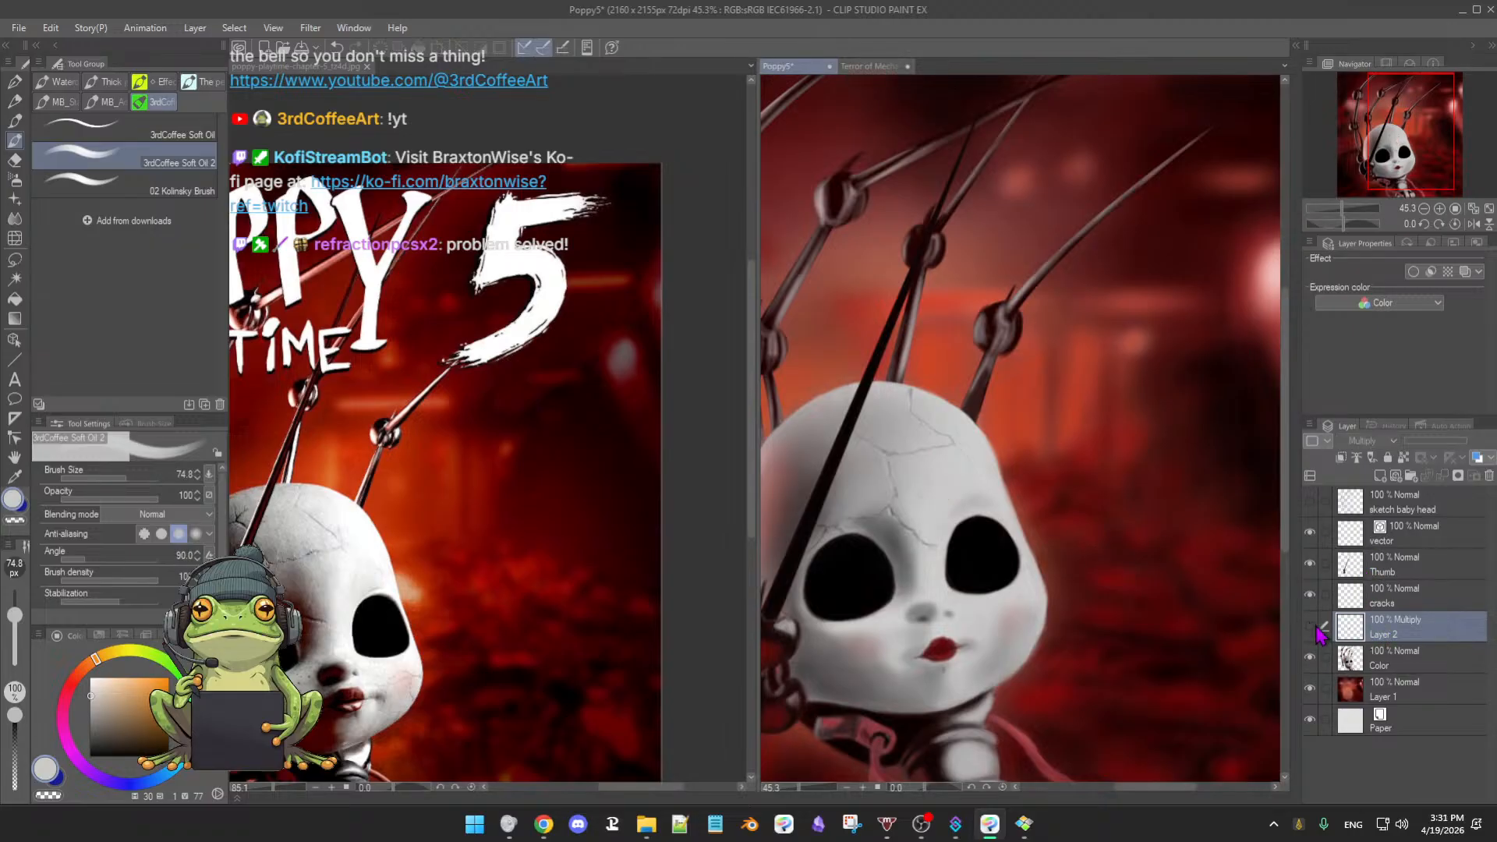
click(1489, 475)
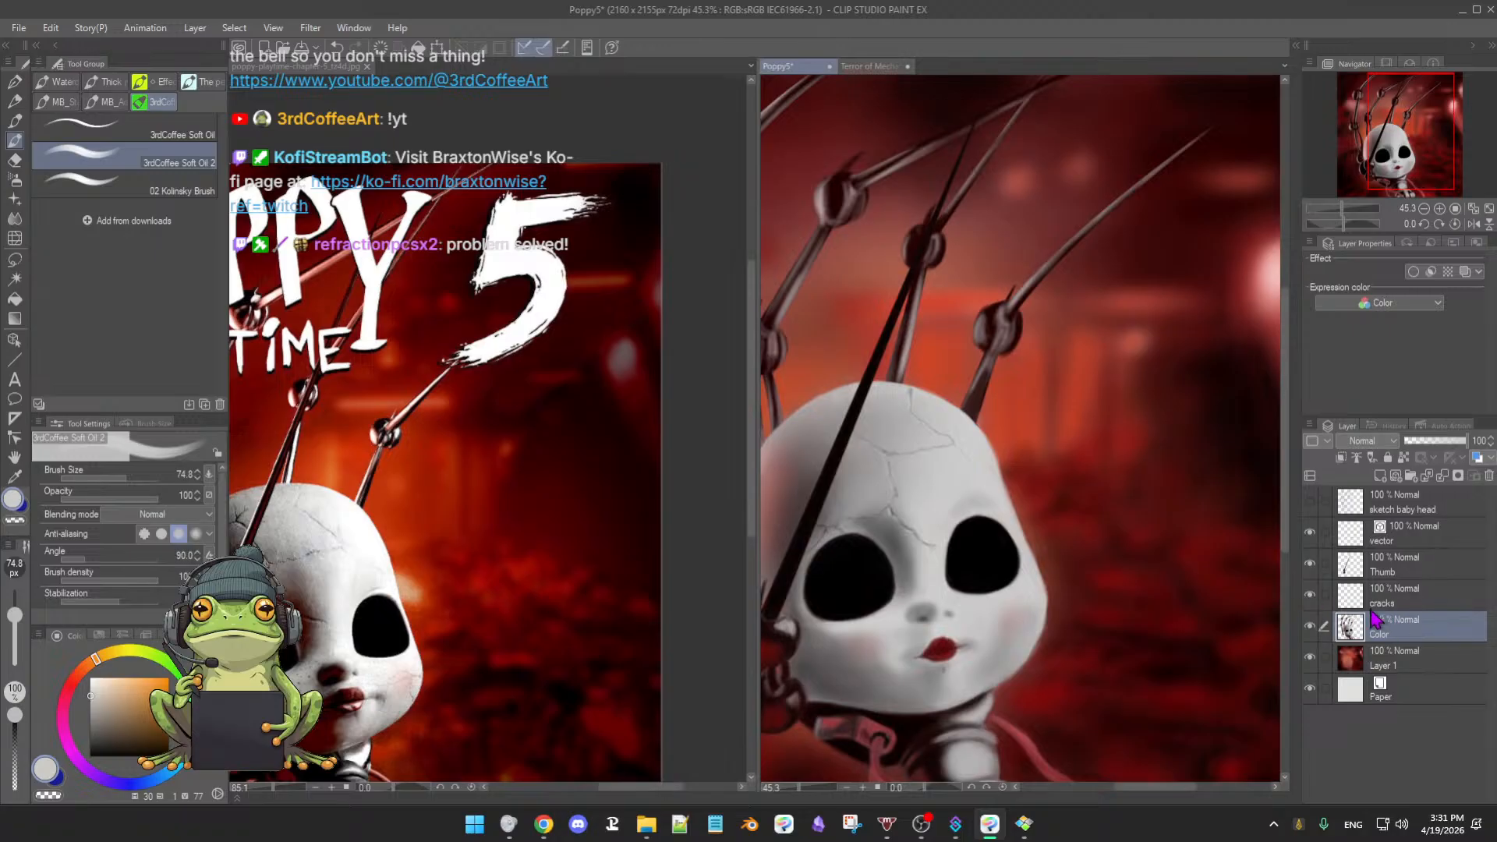
- Add a new layer above the red background Layer 1 in Saturation mode
click(1392, 442)
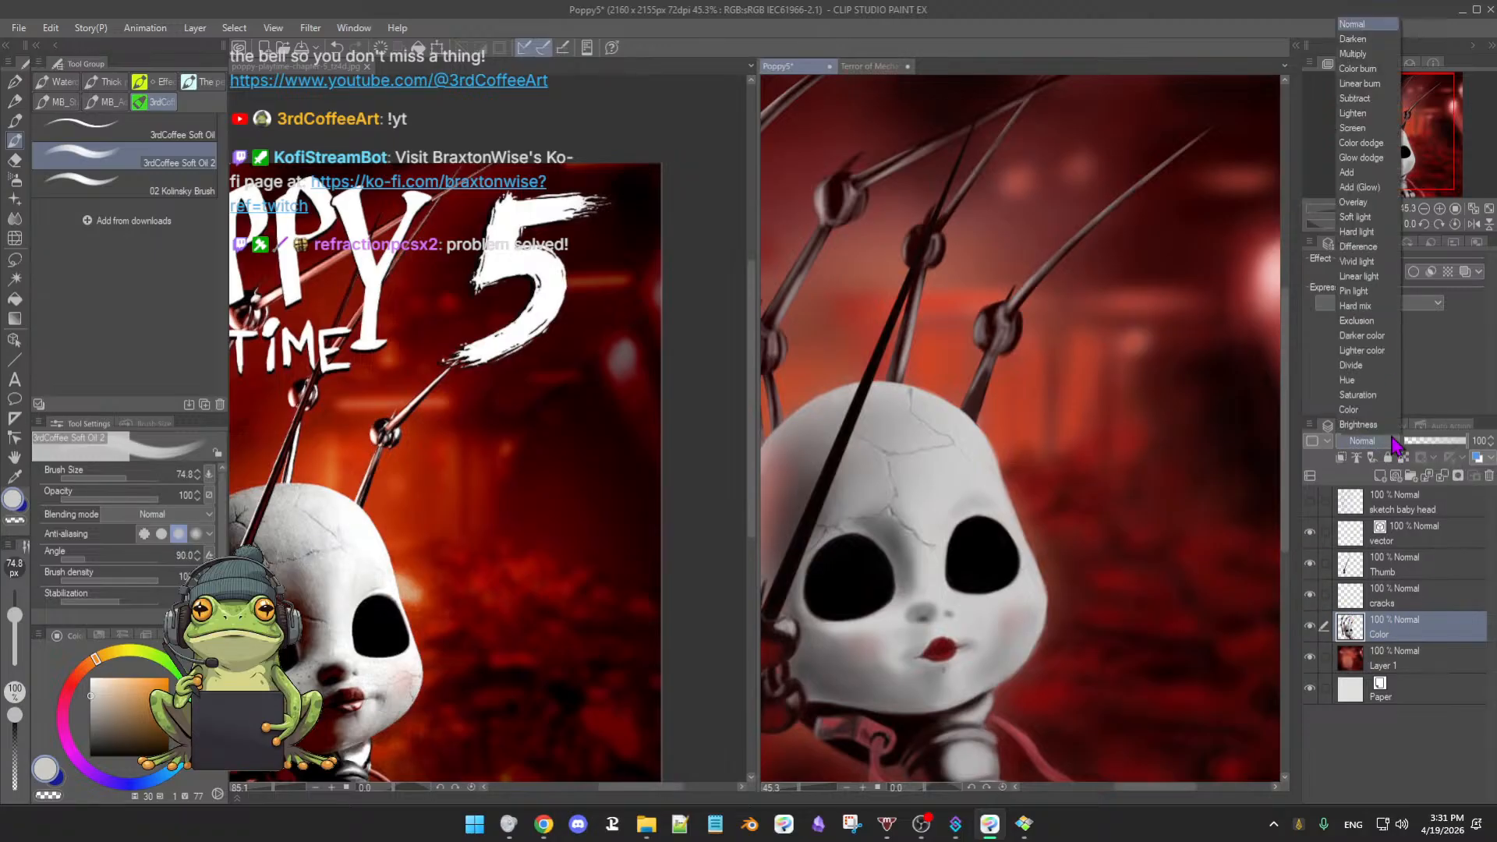
click(1413, 593)
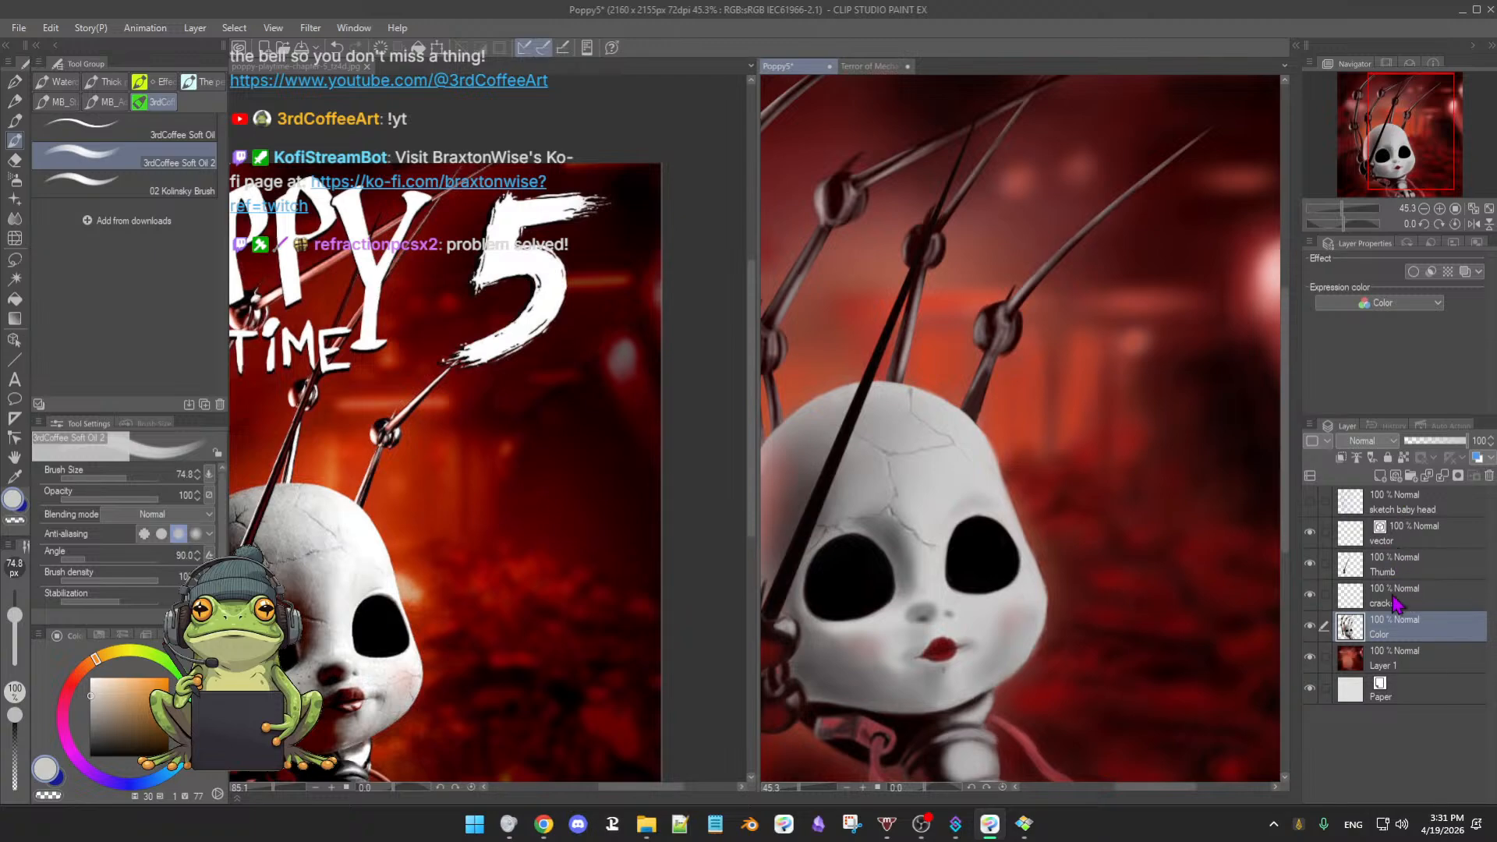
click(1413, 664)
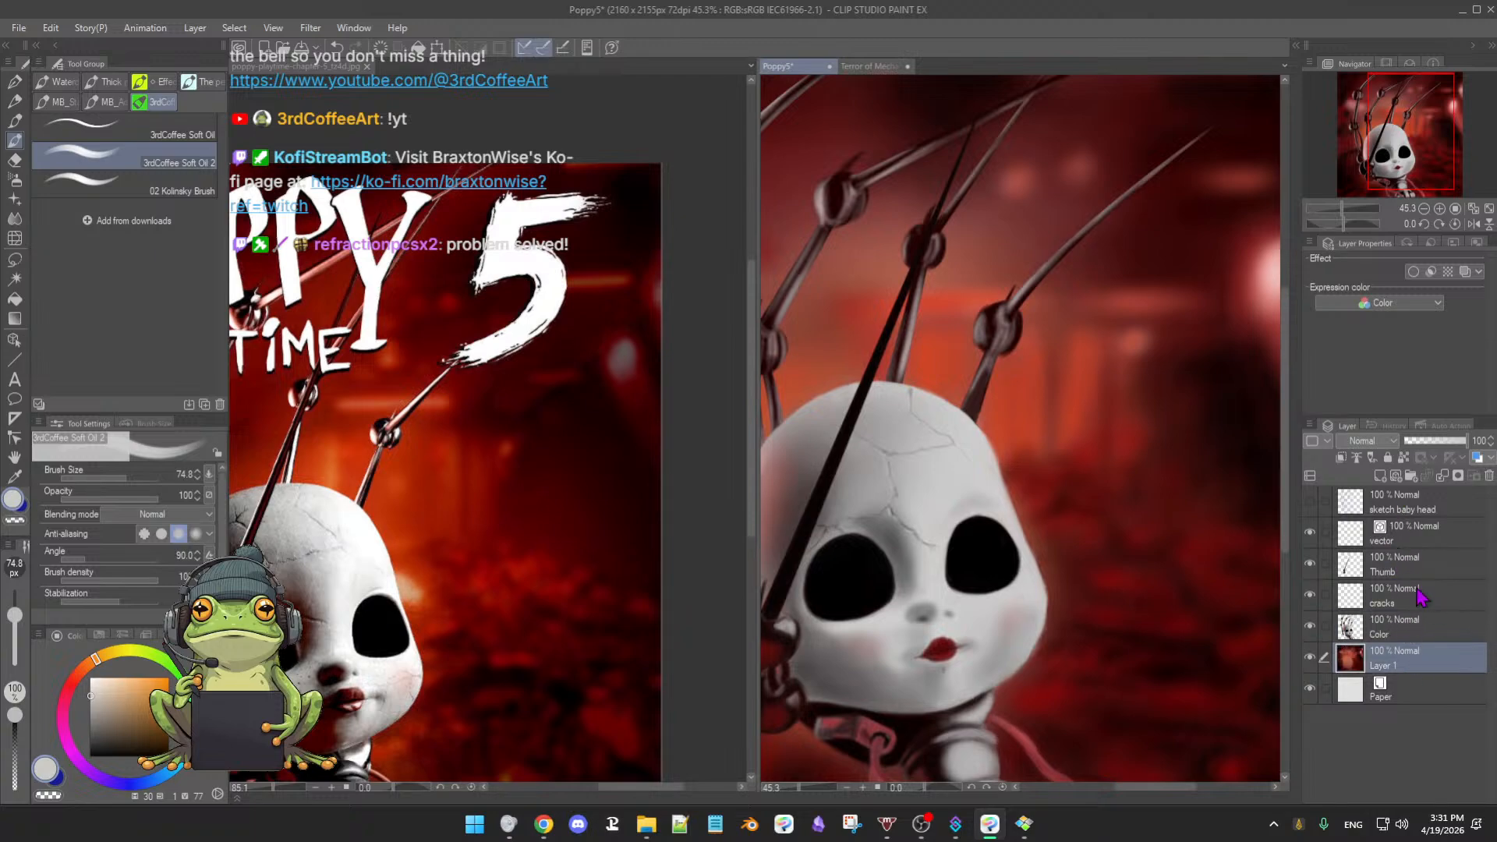
click(1380, 475)
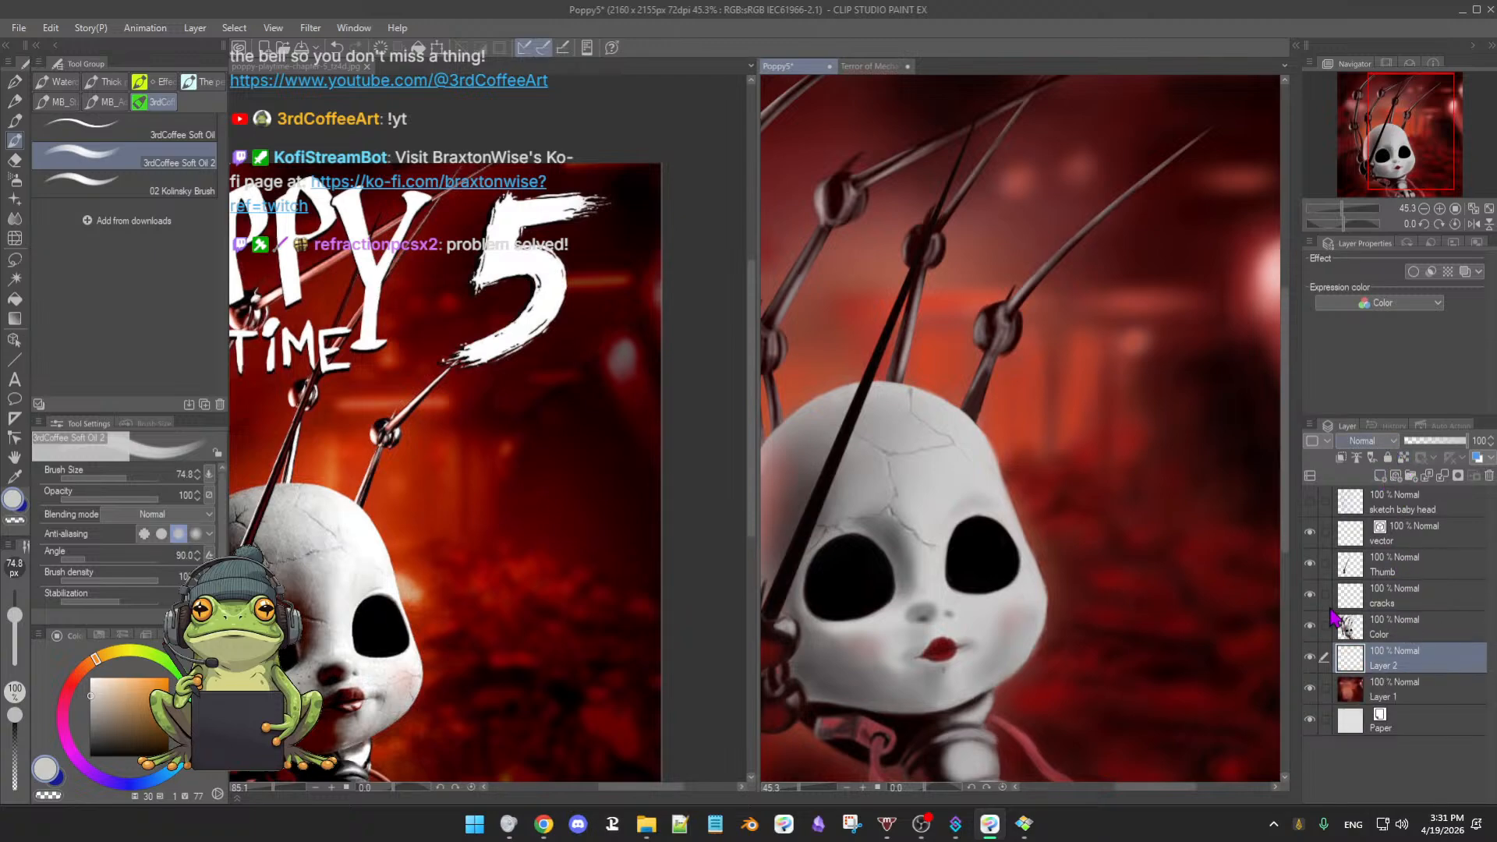
click(1368, 441)
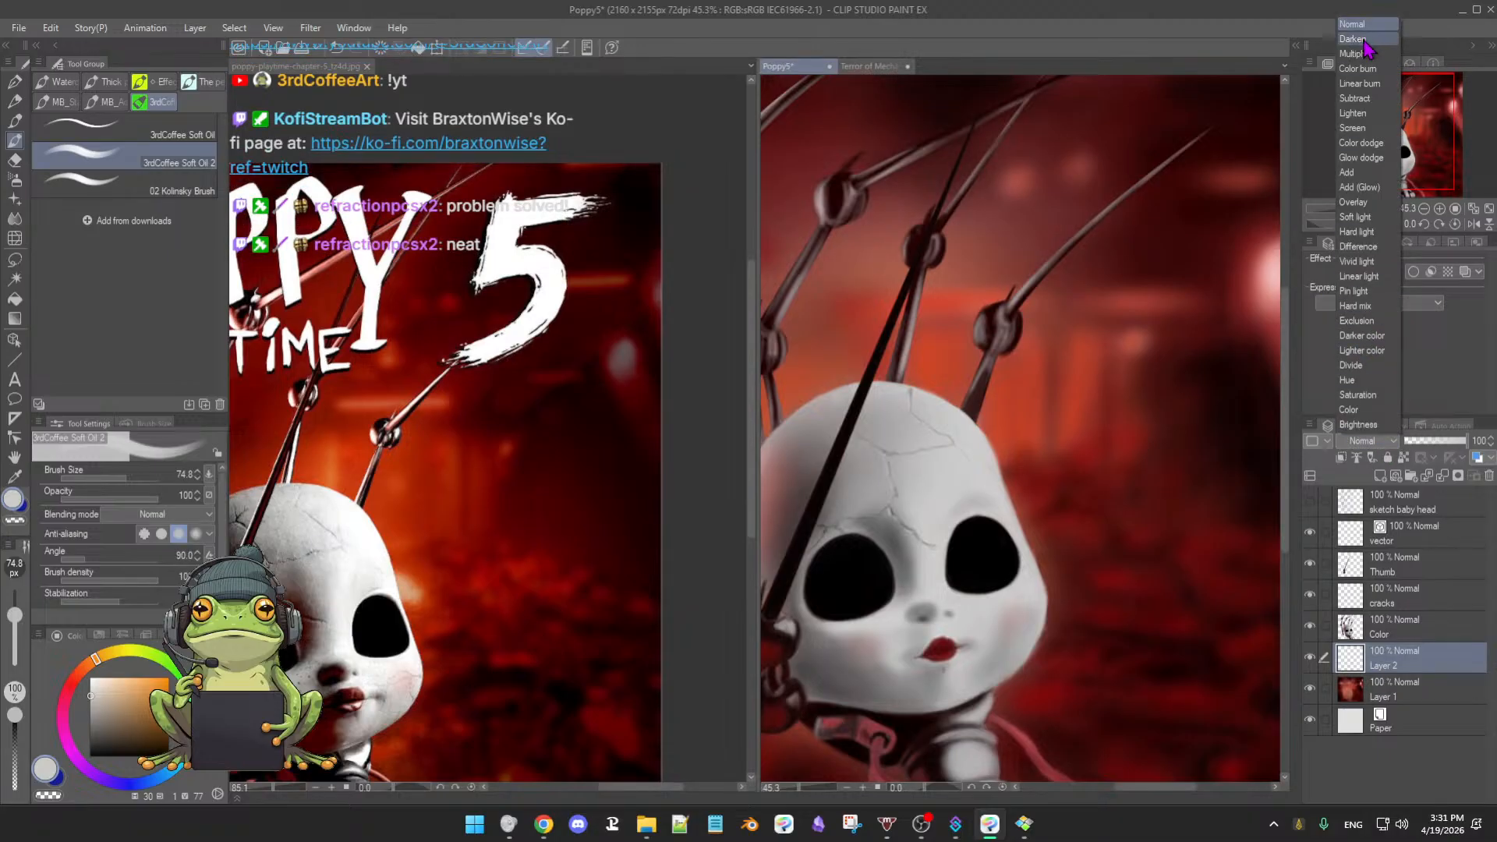
click(1359, 395)
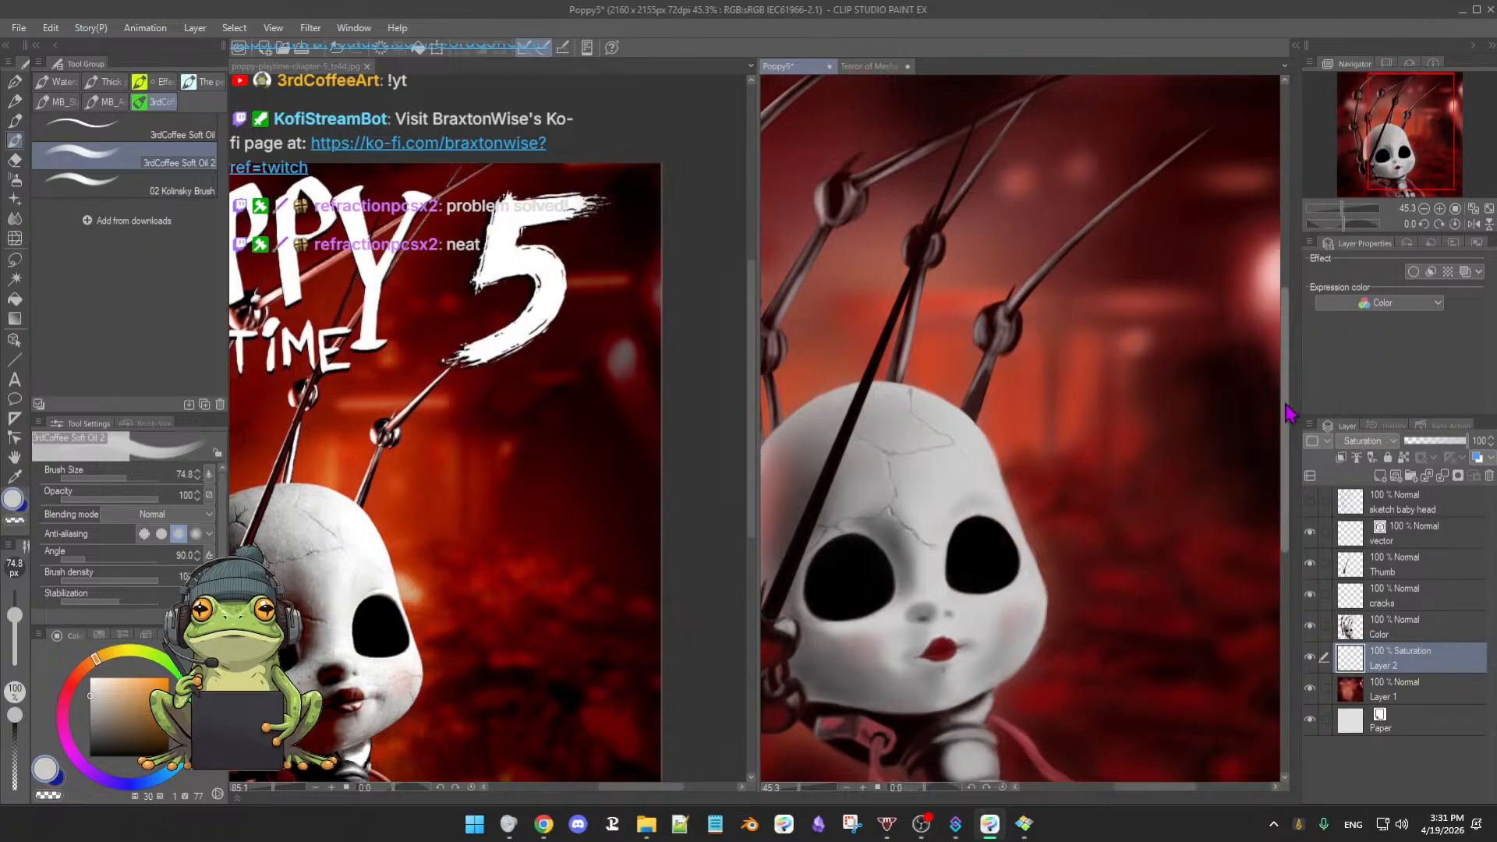
- Sample pinks and reds around the glowing light, settling on a near-white drawing colour
drag(1233, 403, 1126, 437)
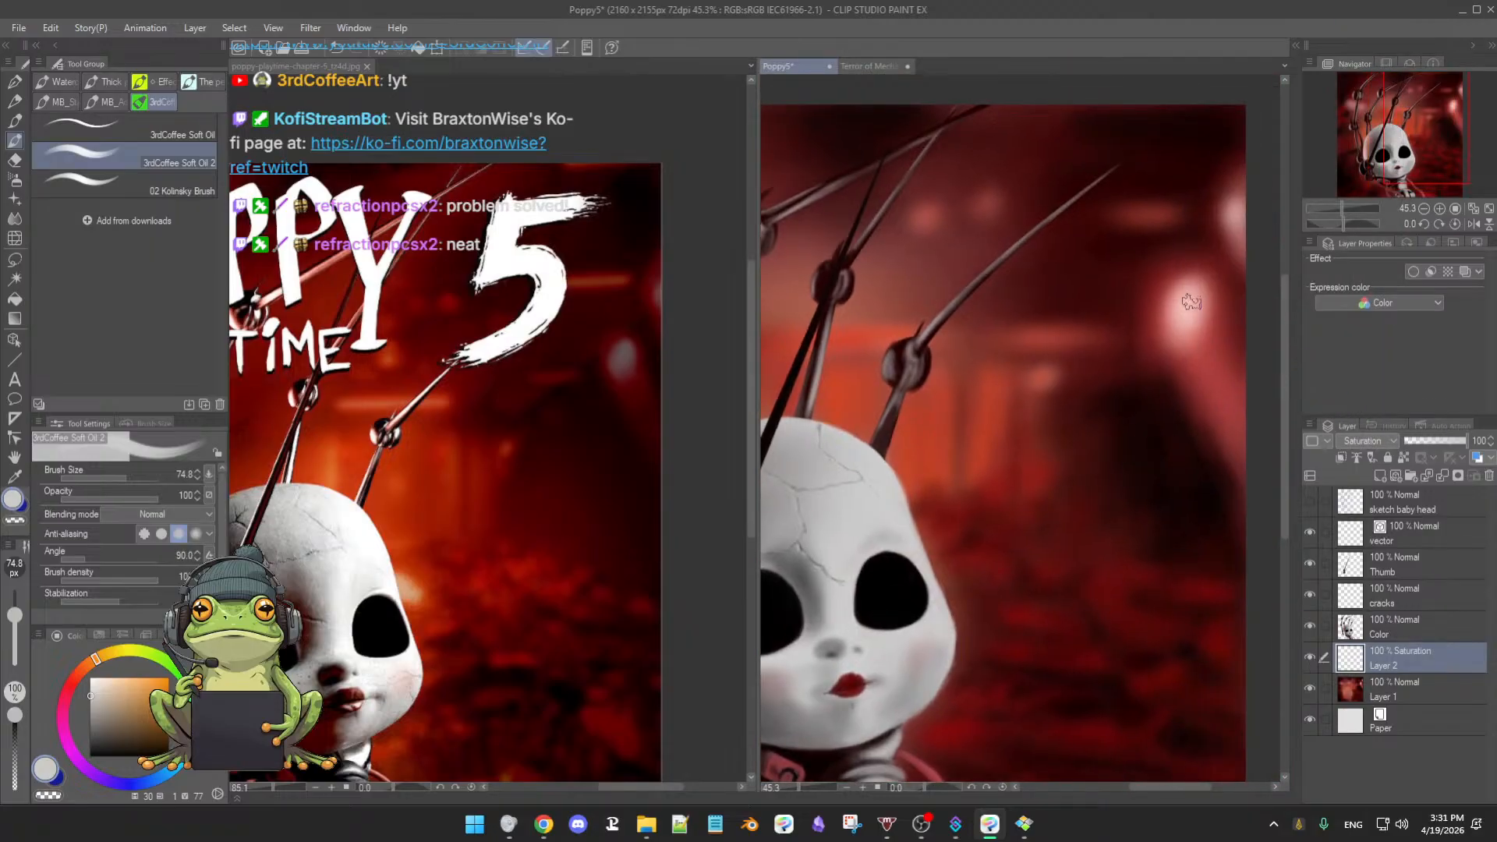
drag(1176, 436, 1124, 484)
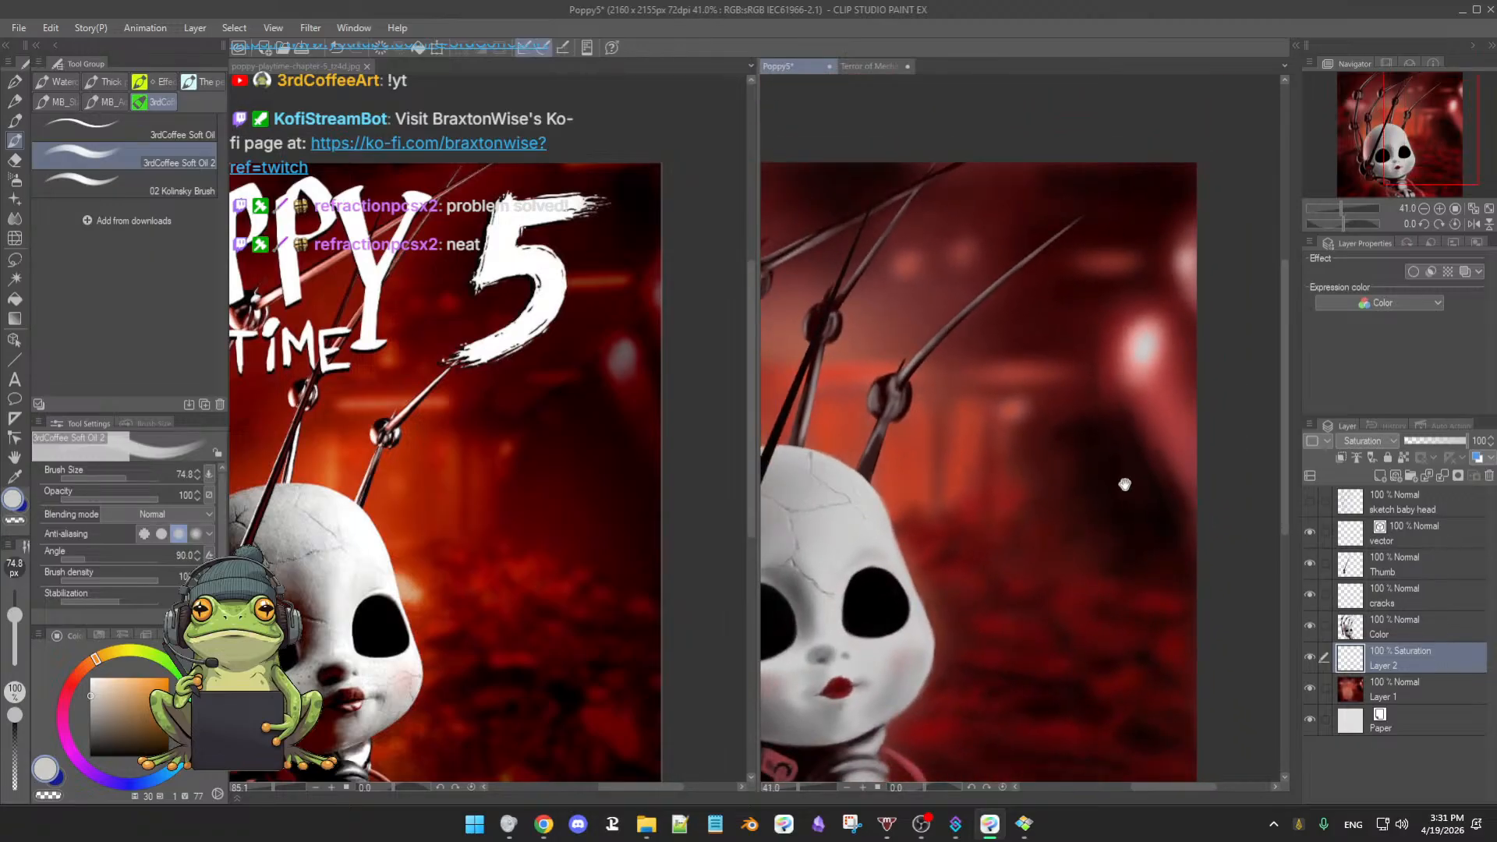
alt+click(1147, 342)
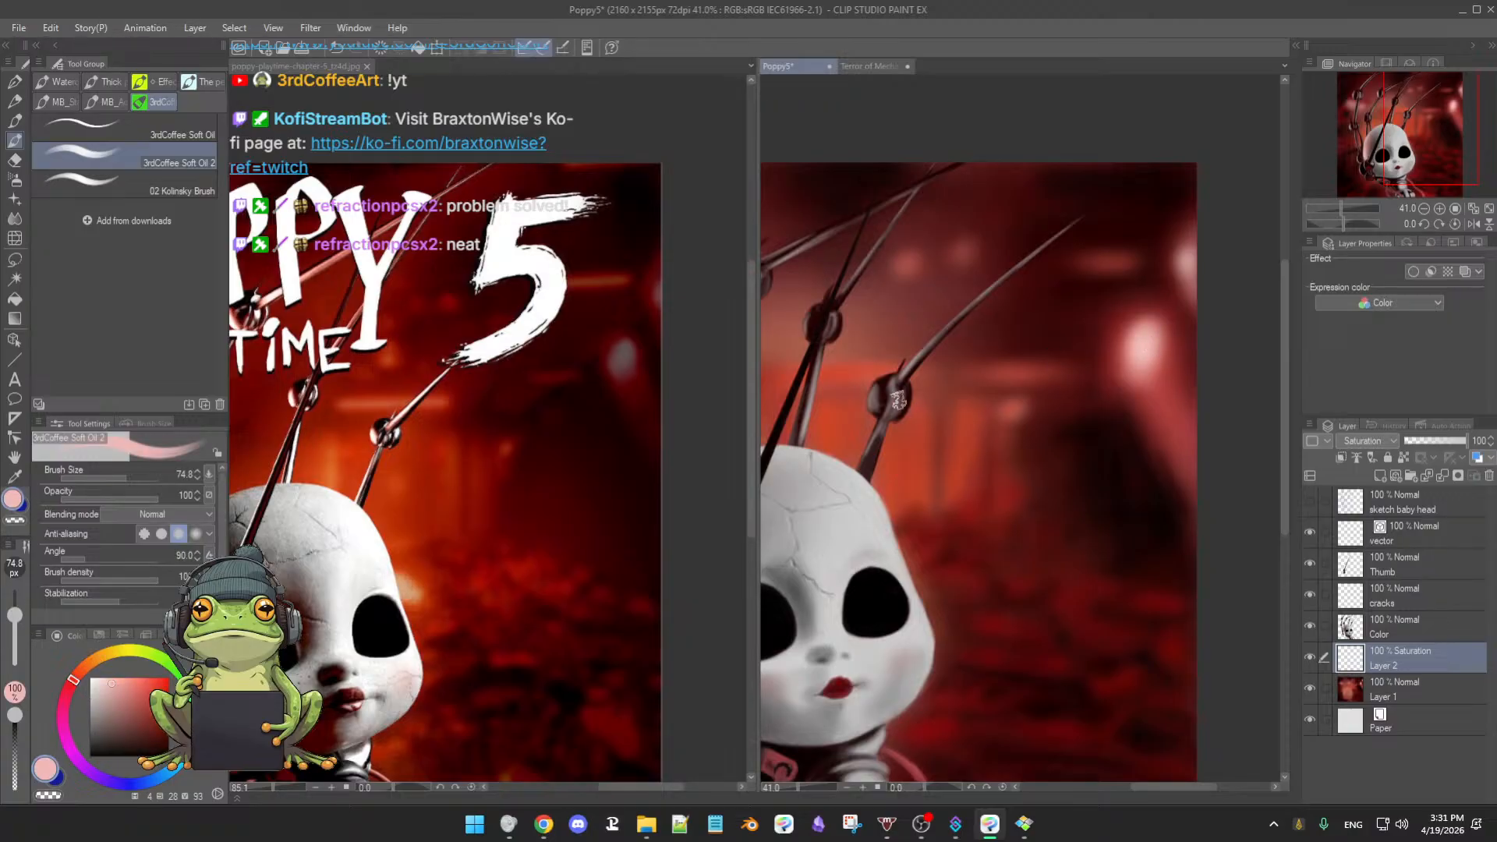
click(100, 683)
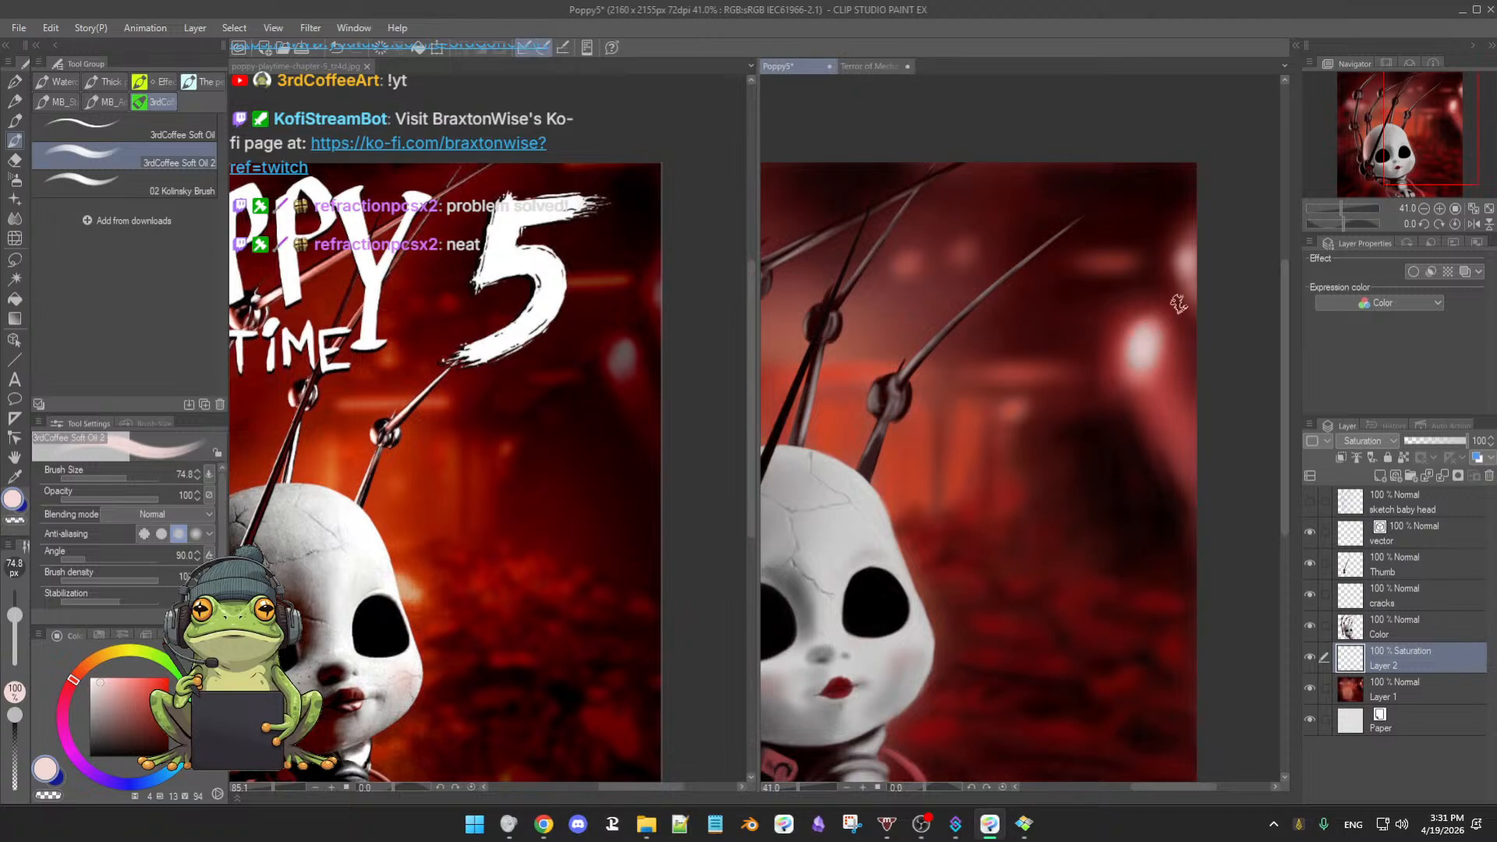
drag(1178, 343, 1133, 391)
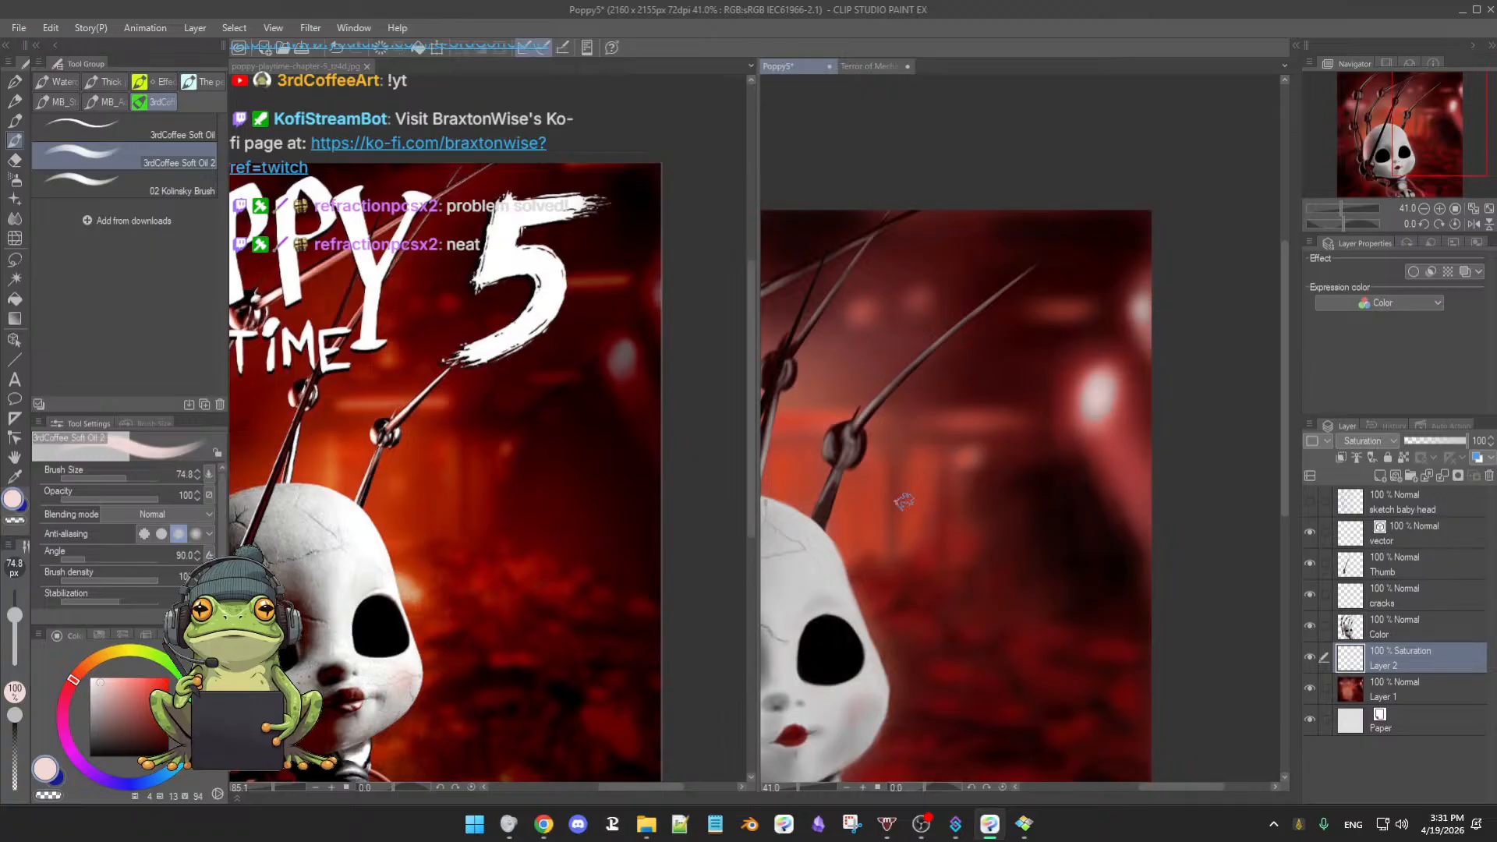
drag(950, 501, 968, 506)
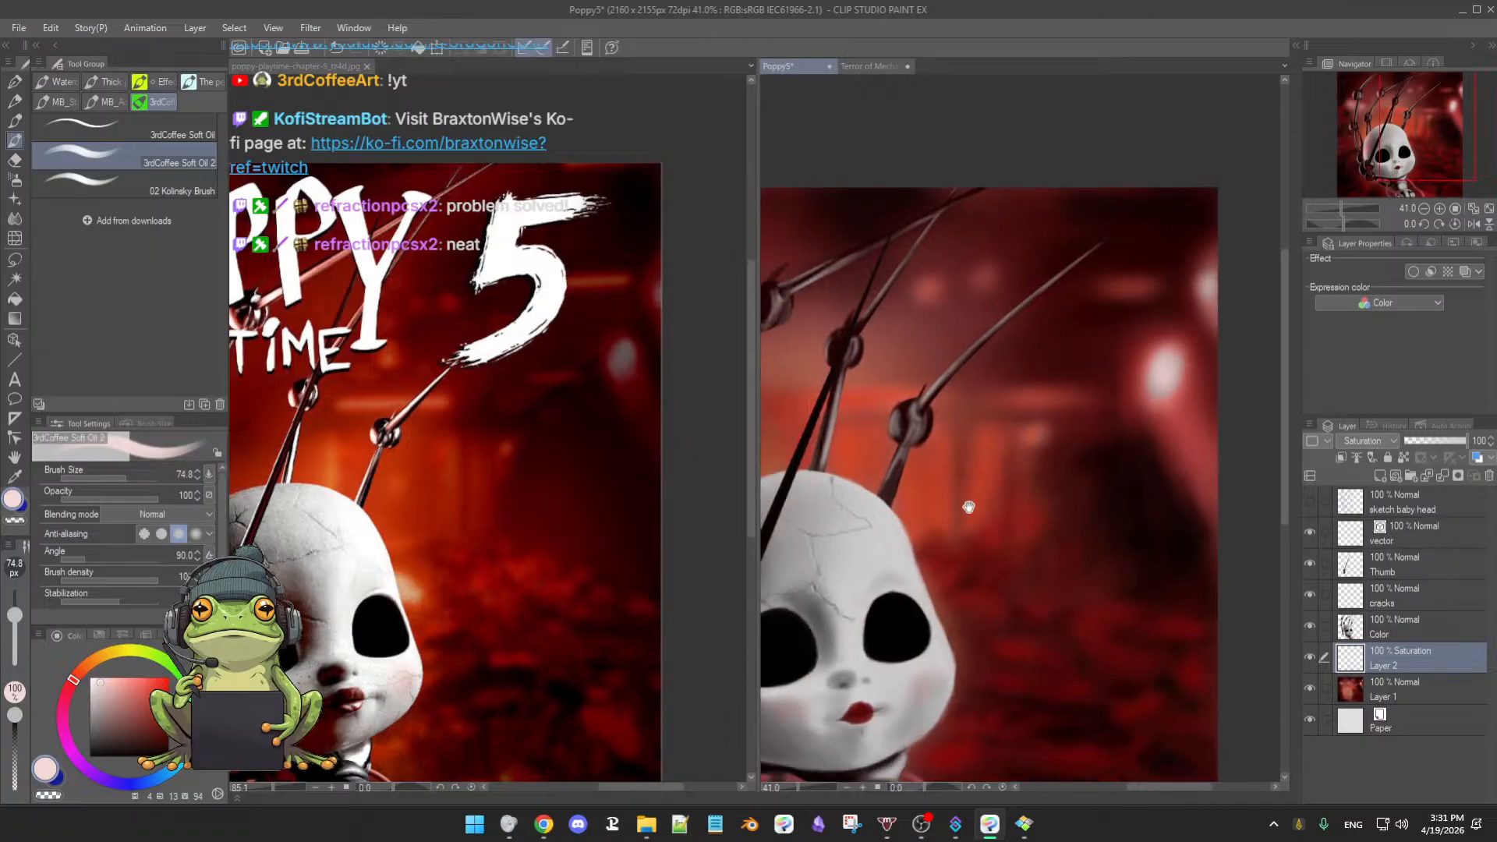
alt+click(917, 506)
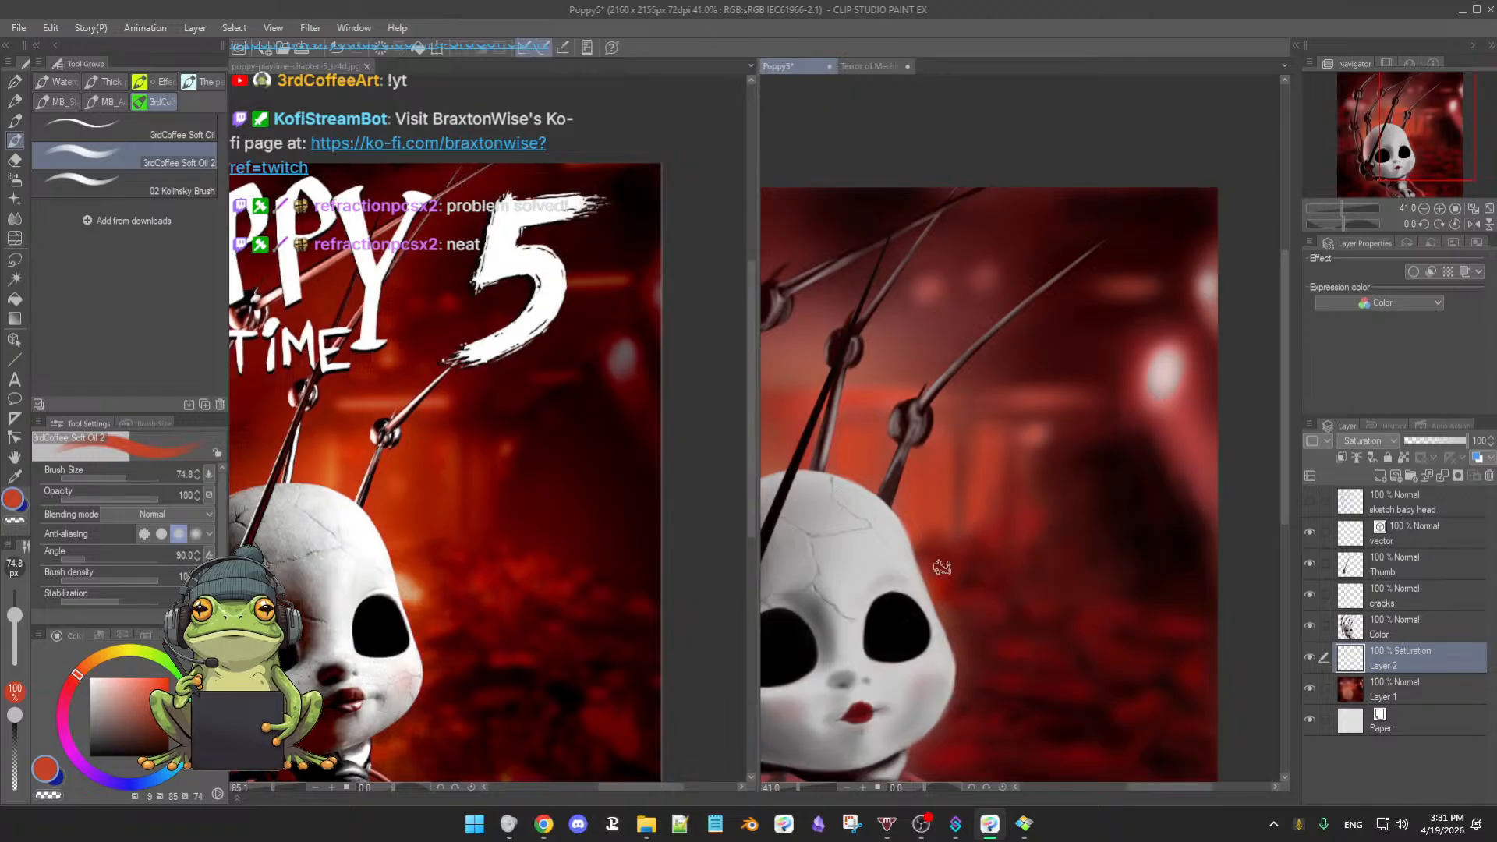
click(115, 685)
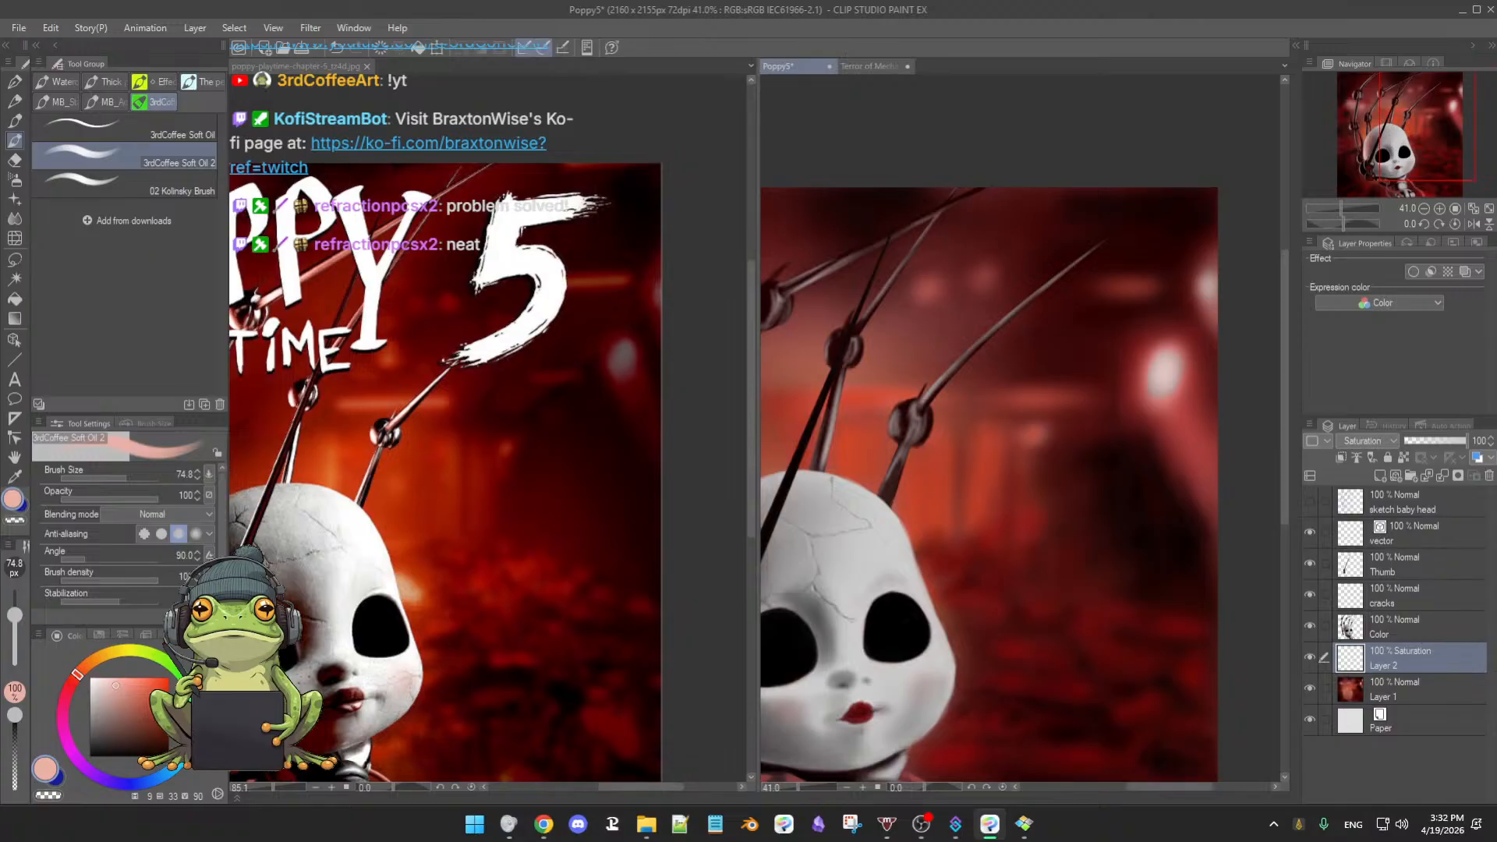
drag(120, 673, 97, 679)
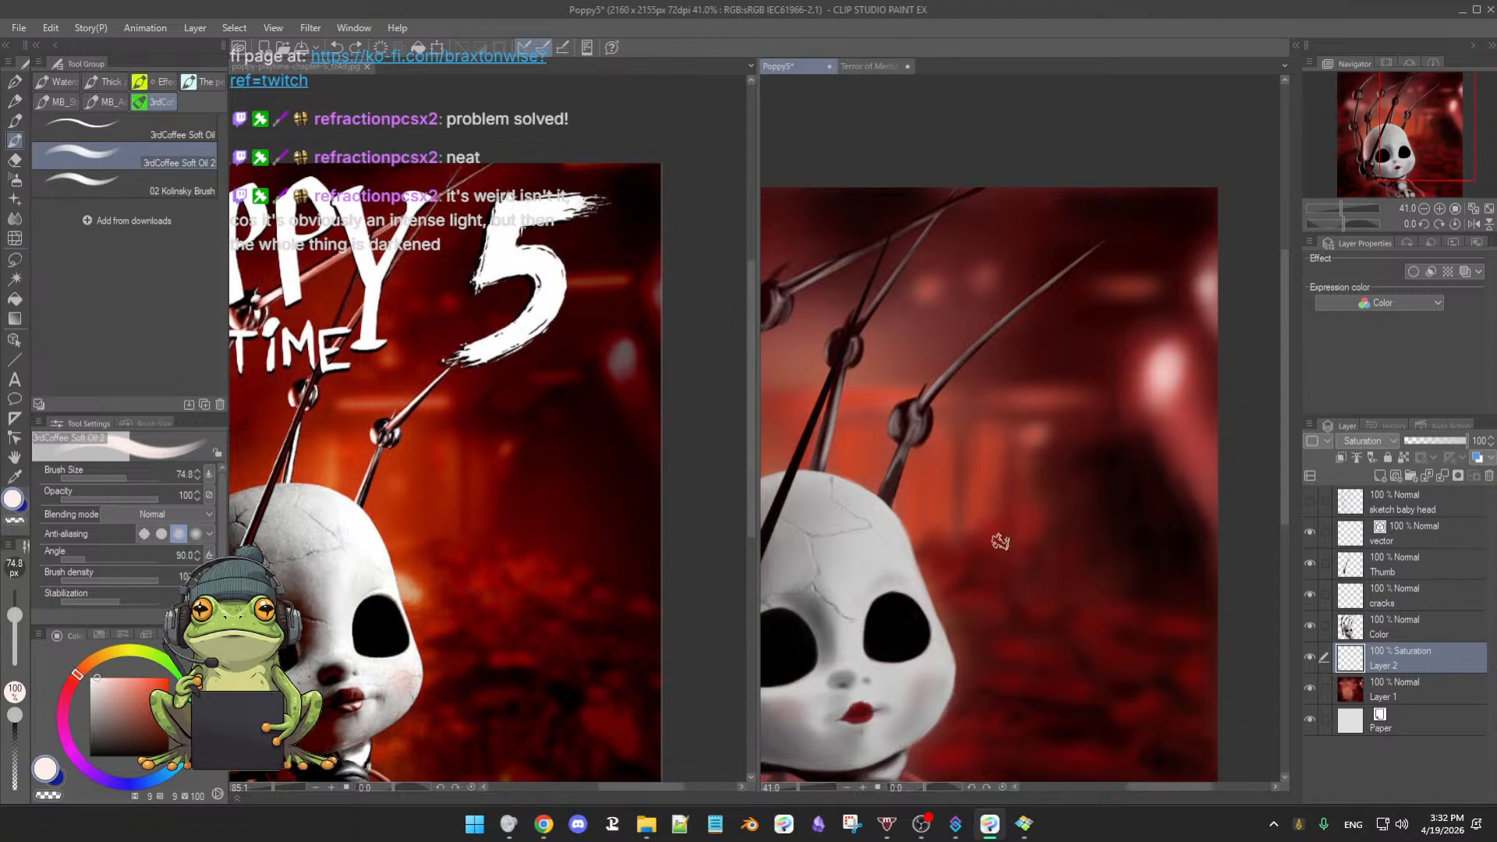
- Switch Layer 2's blending mode to Linear burn
drag(1096, 494, 1039, 560)
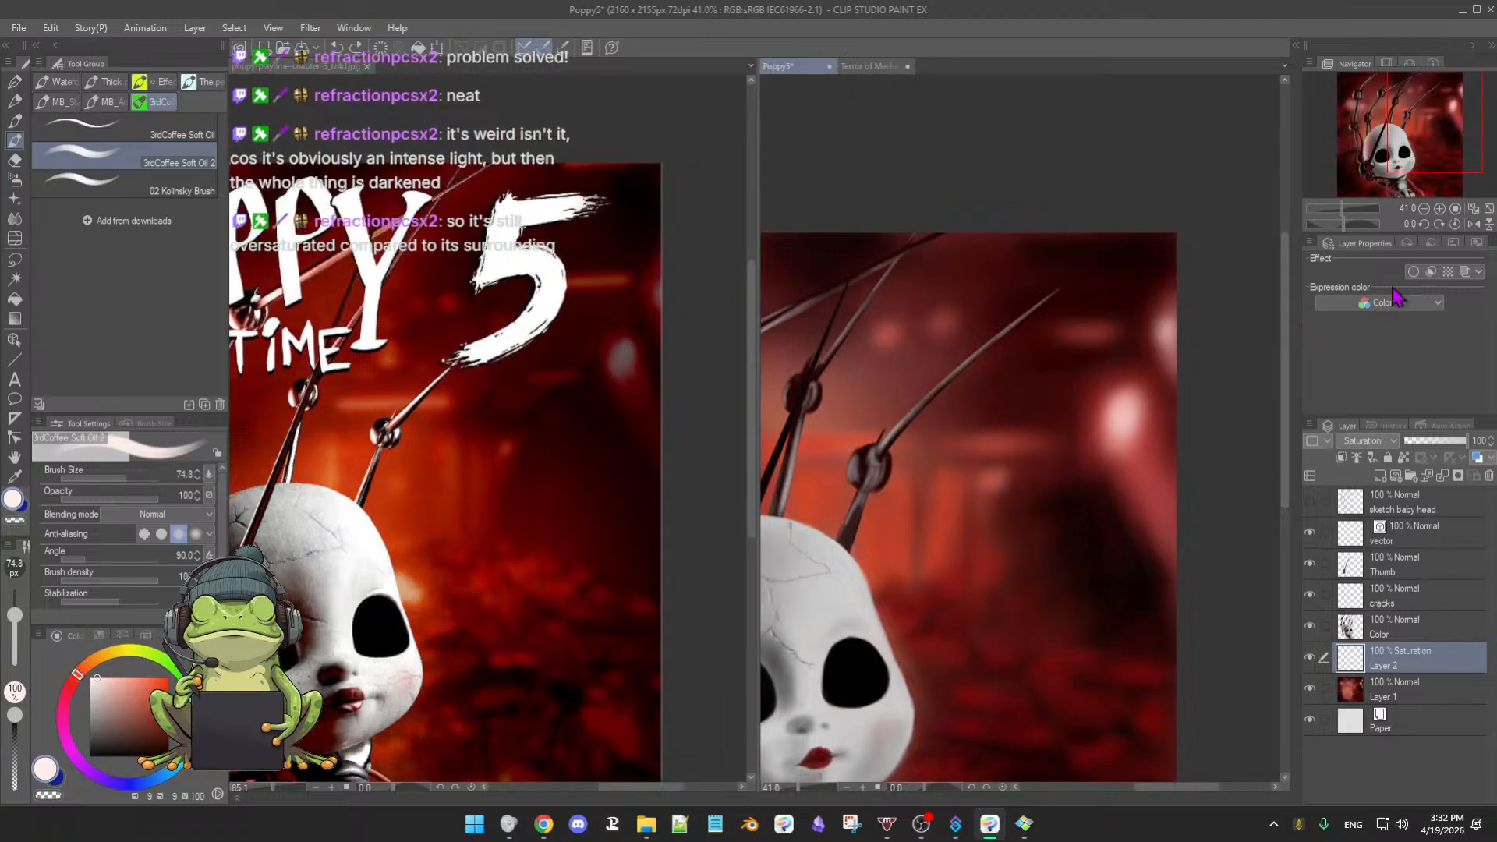
click(1387, 443)
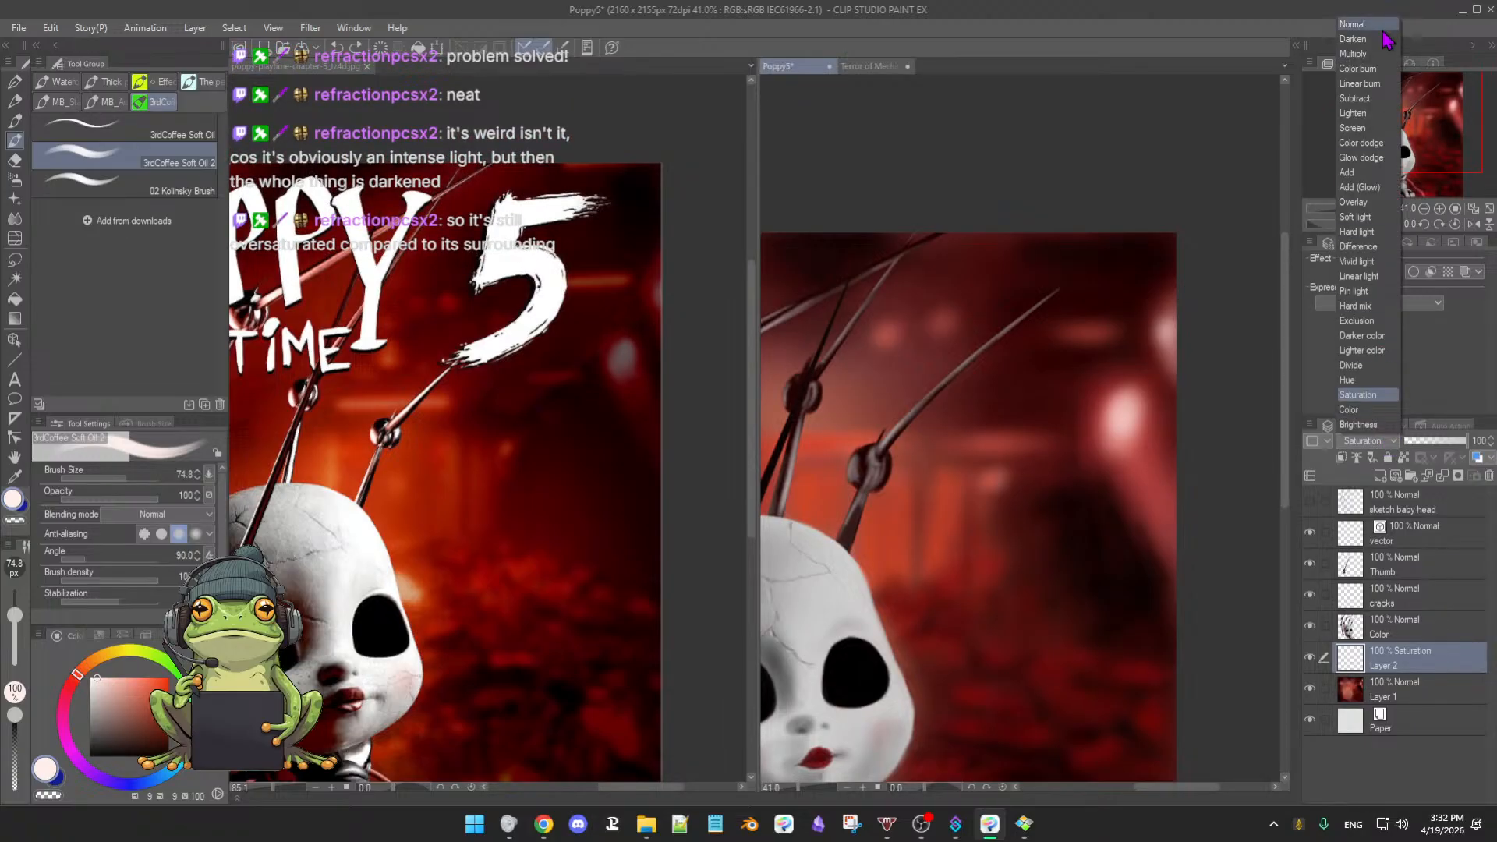
click(1364, 84)
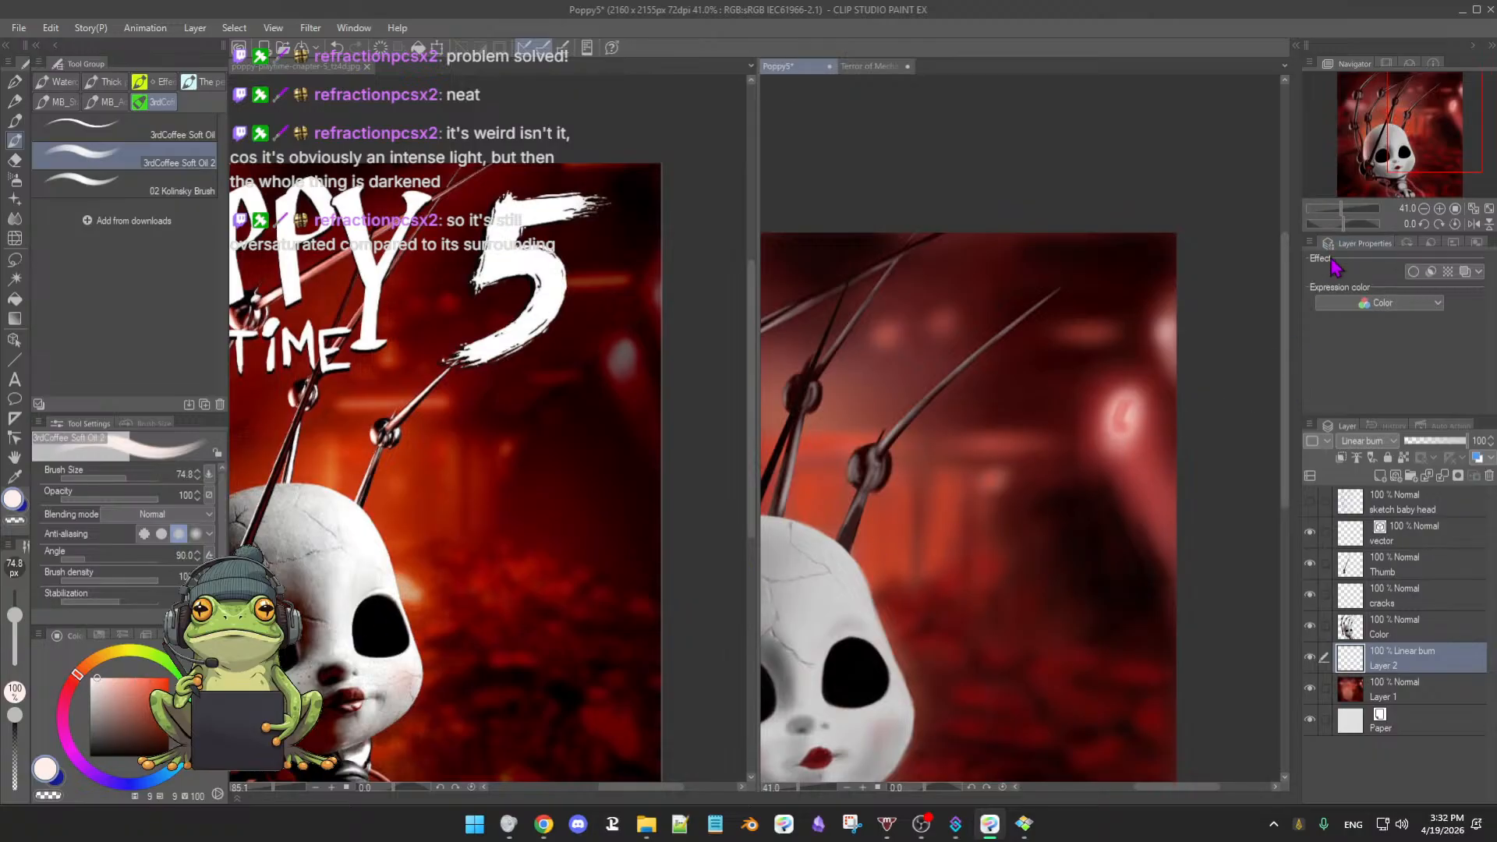
- Undo back to Saturation, try another mode, then return Layer 2 to Linear burn
key(ctrl+z)
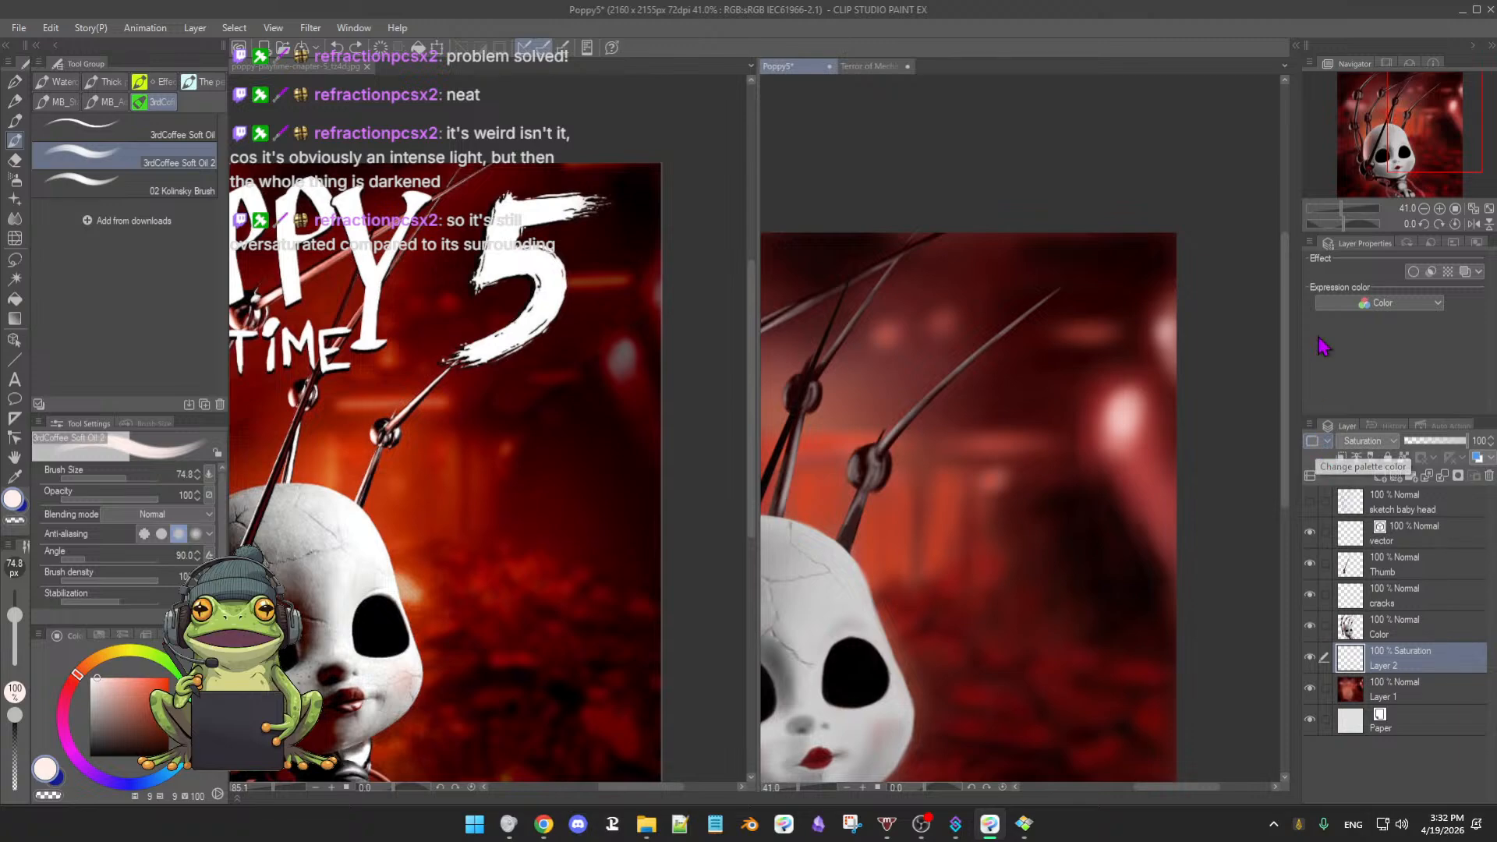
click(1387, 442)
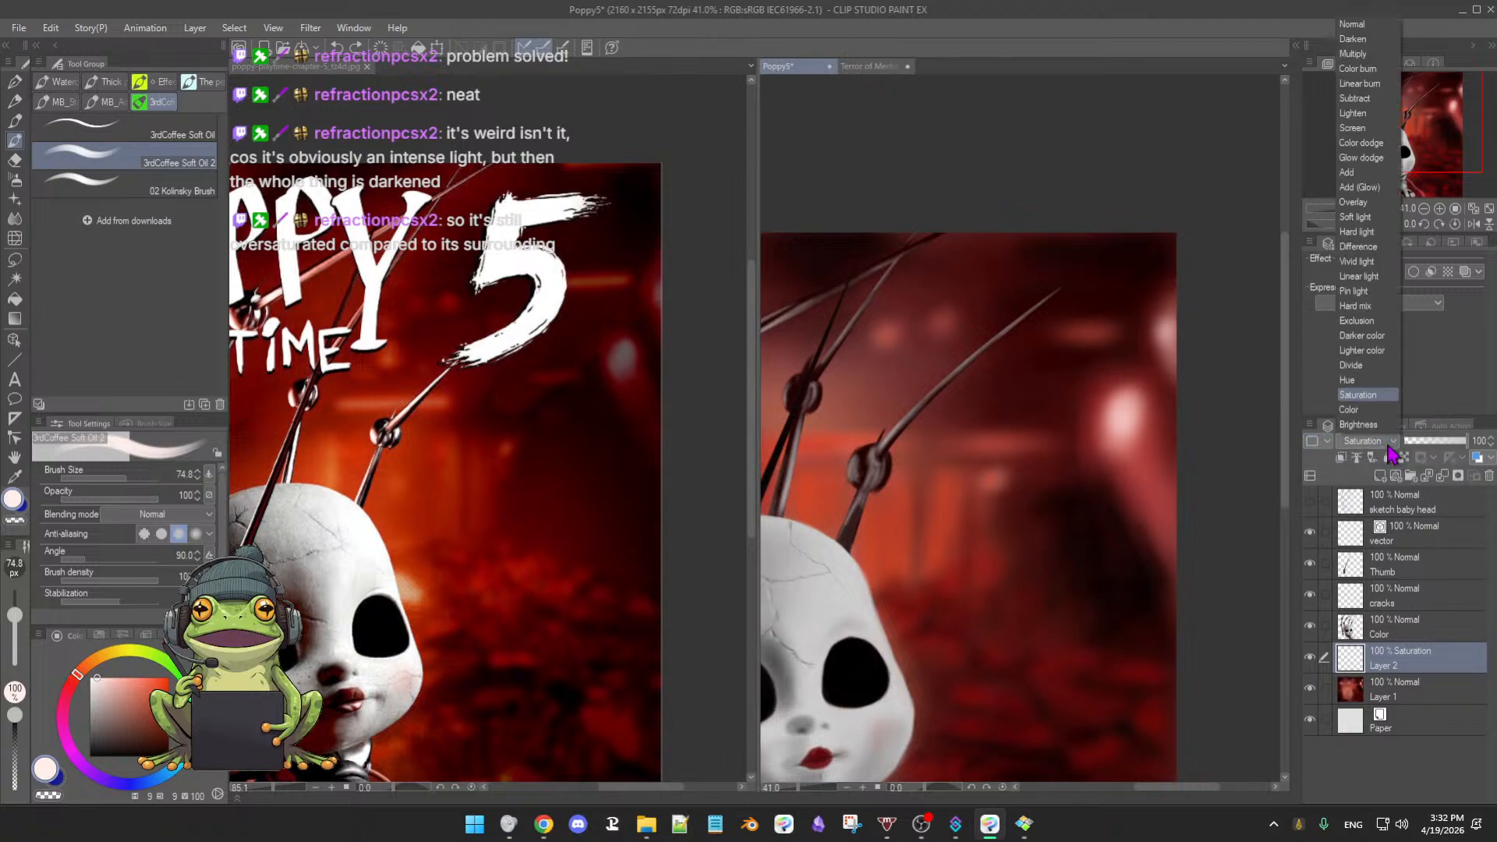
click(1369, 233)
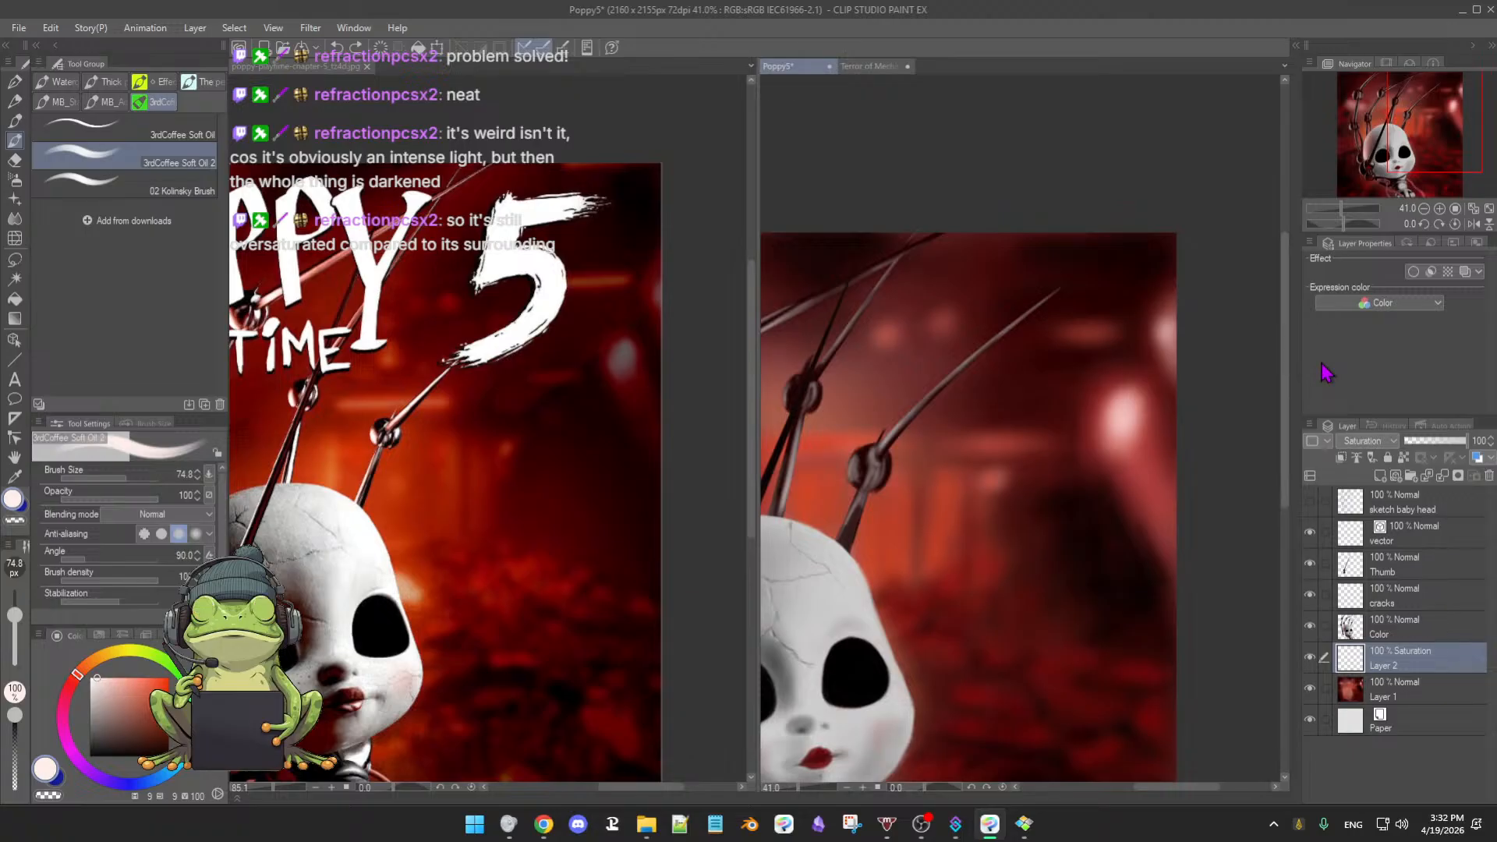
click(1369, 441)
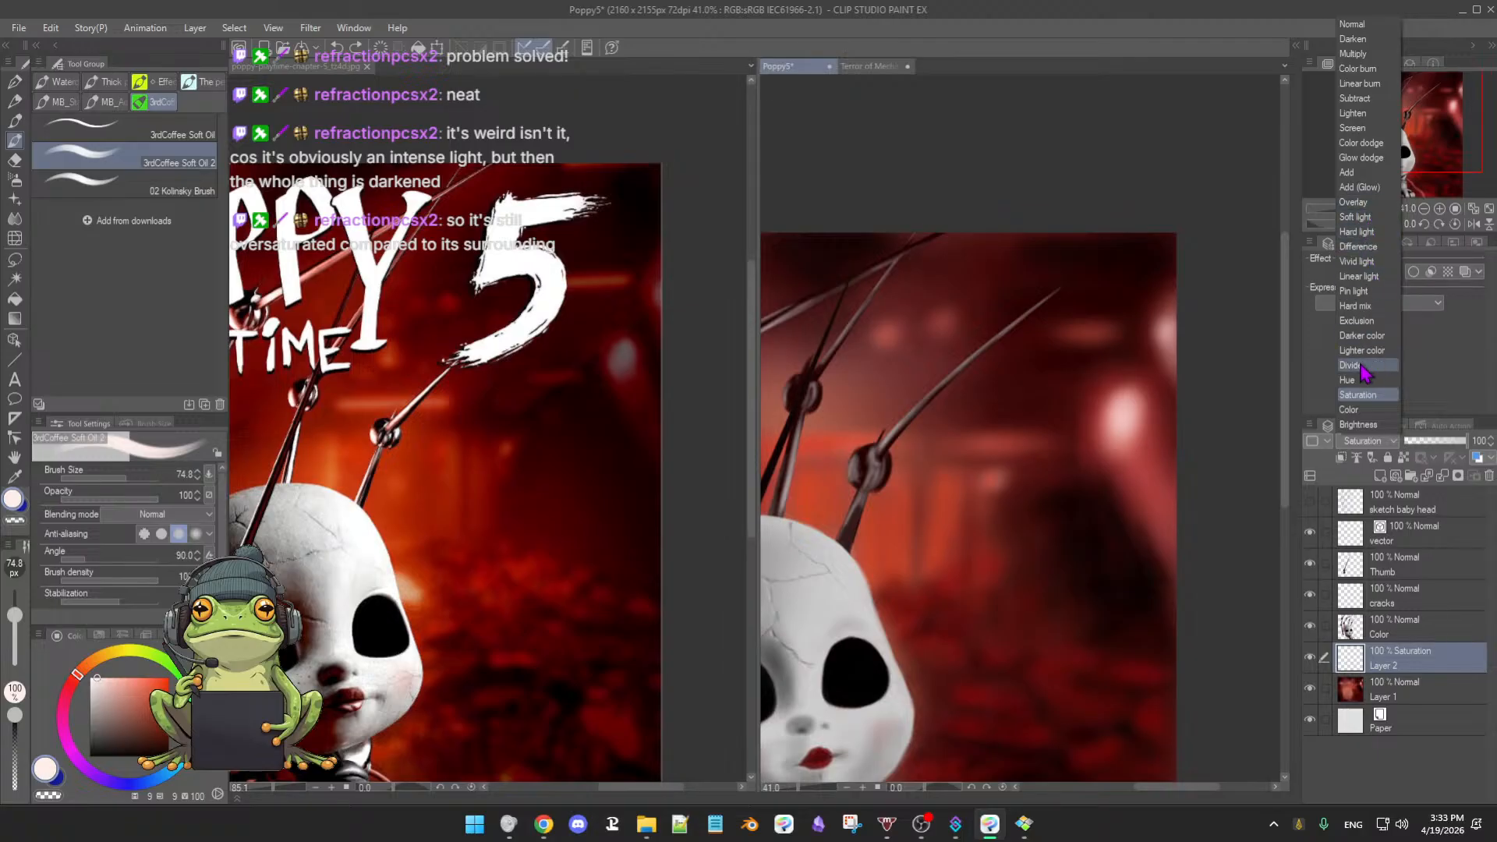
click(1358, 84)
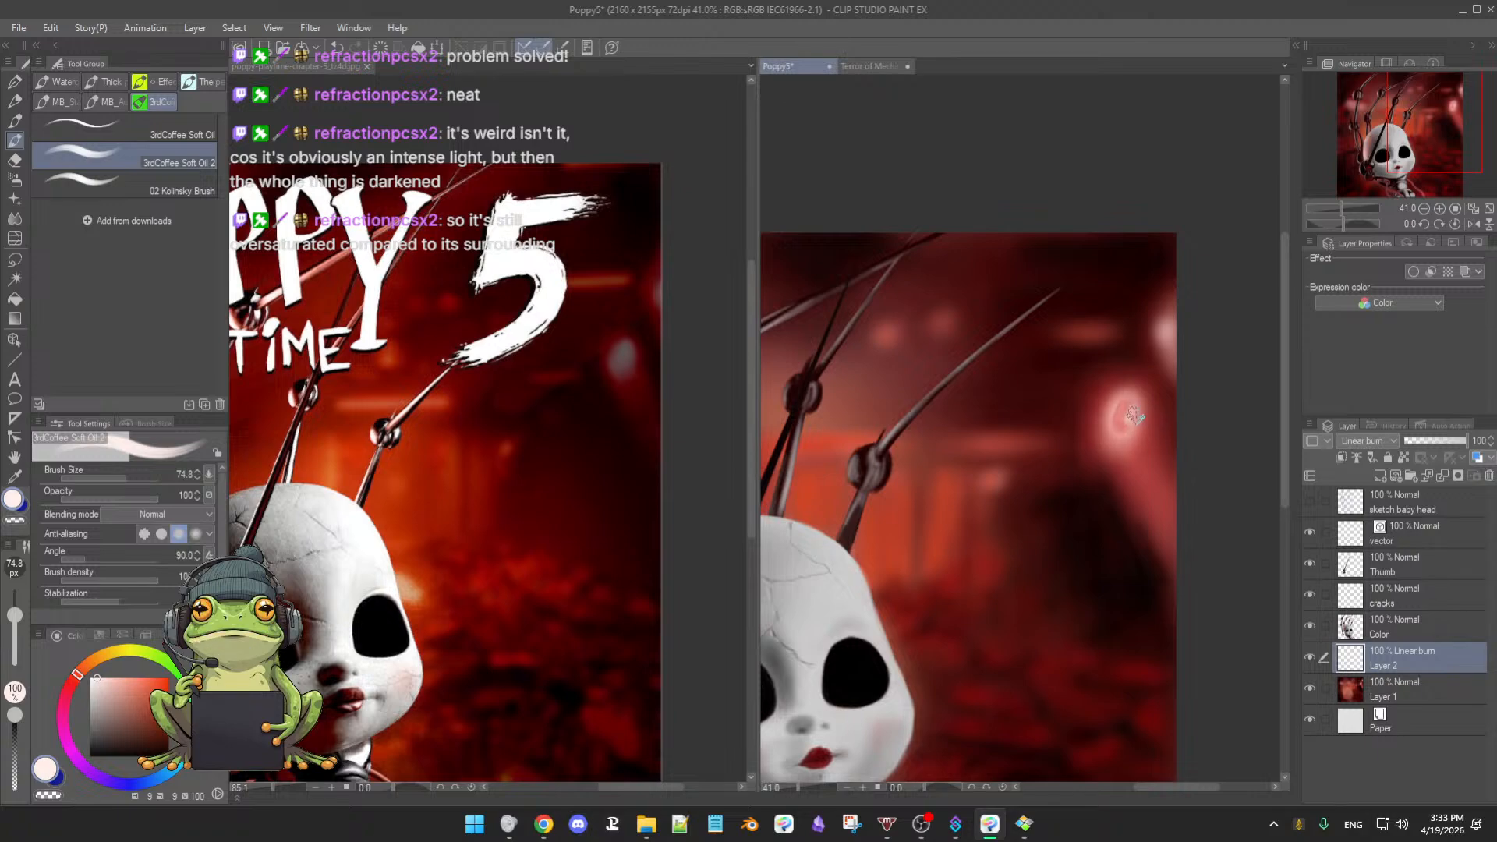
- Enlarge the eraser, return to the soft oil brush, and test a Subtract spot, then undo it
key(e)
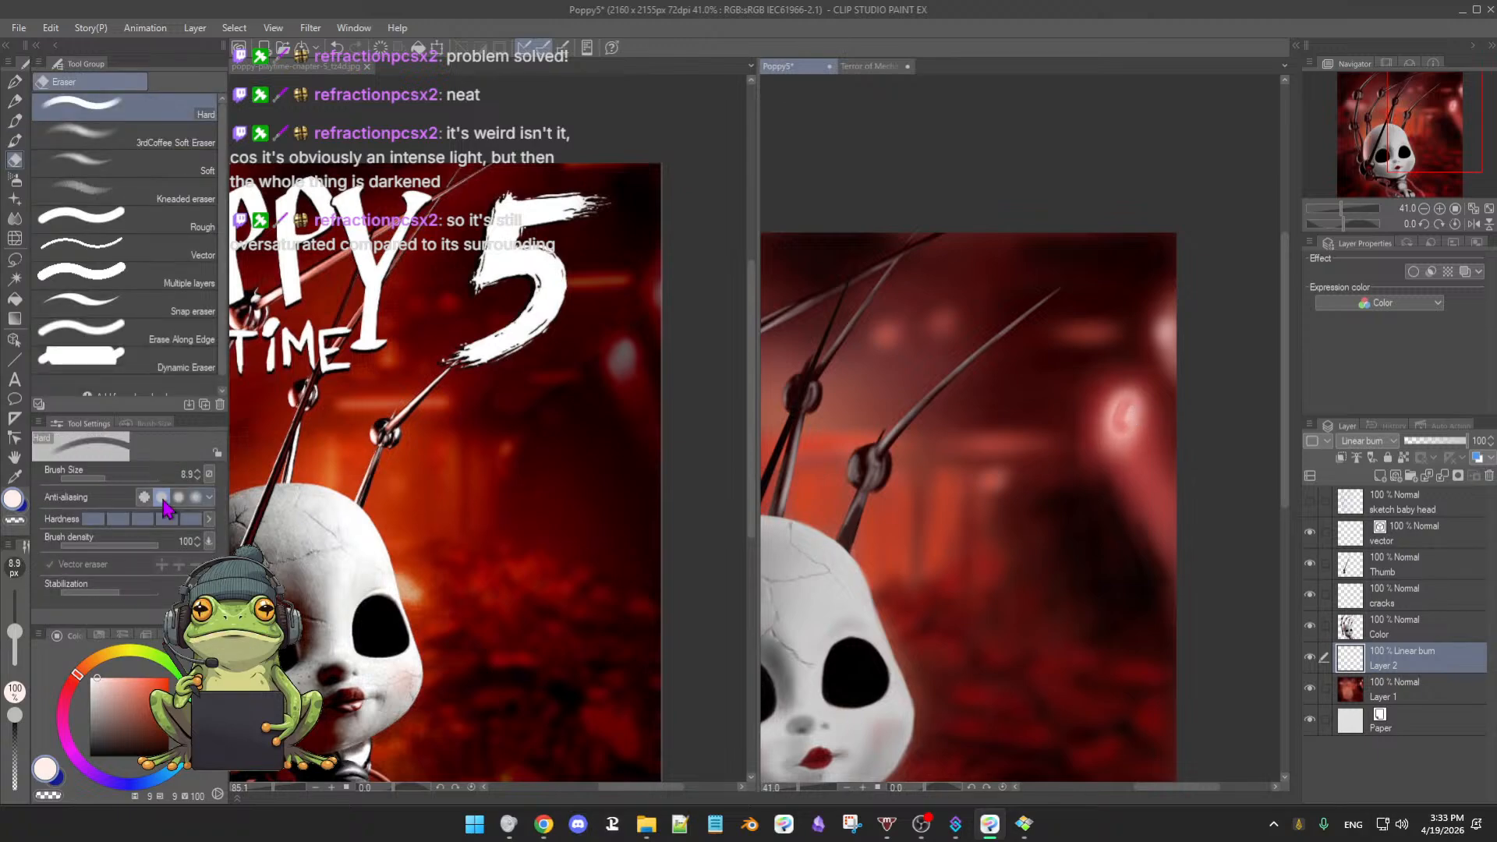
drag(14, 632, 14, 609)
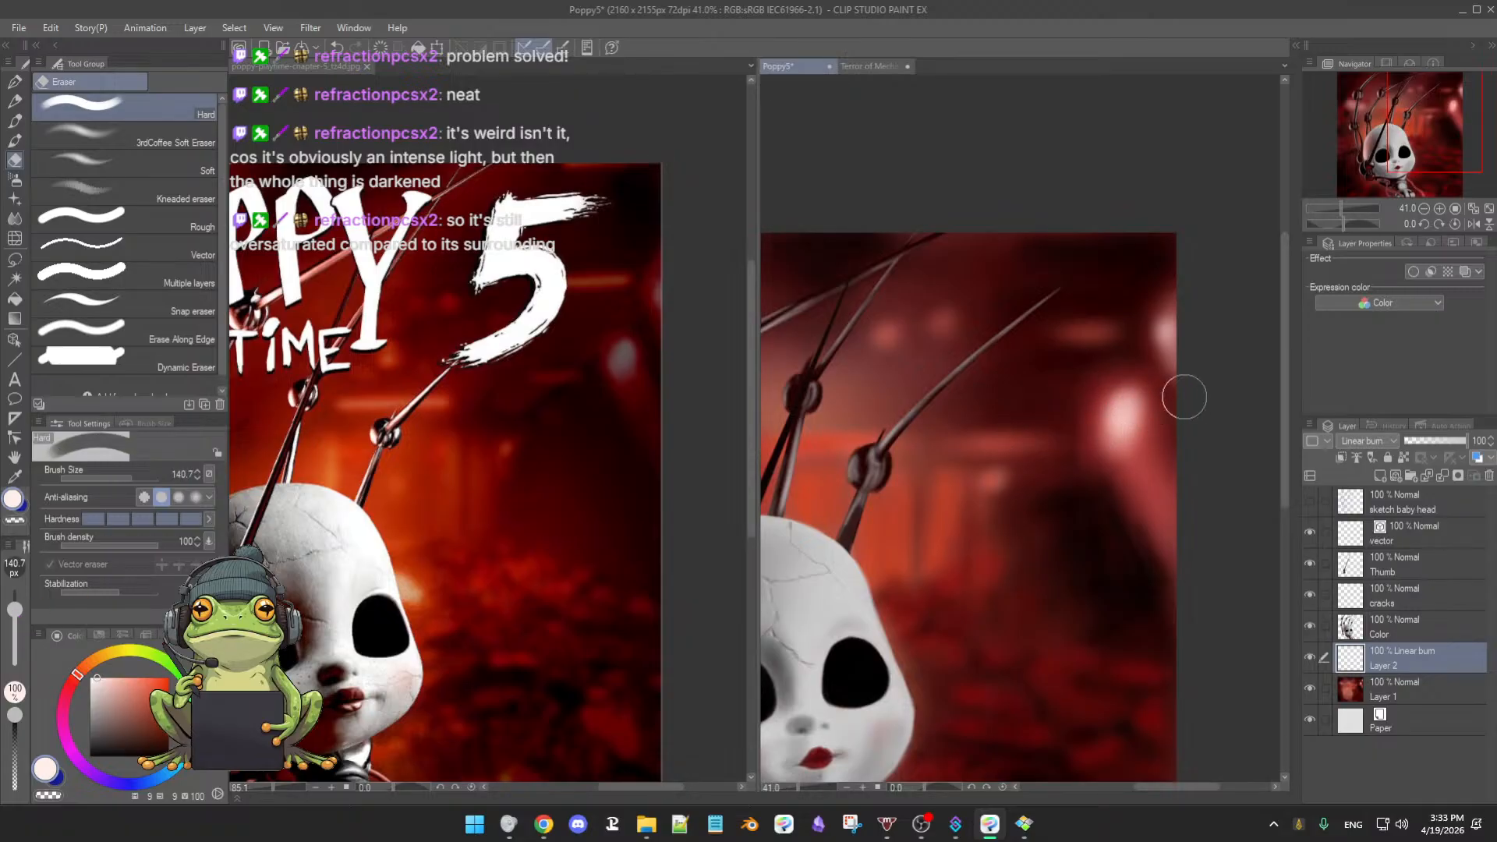
key(b)
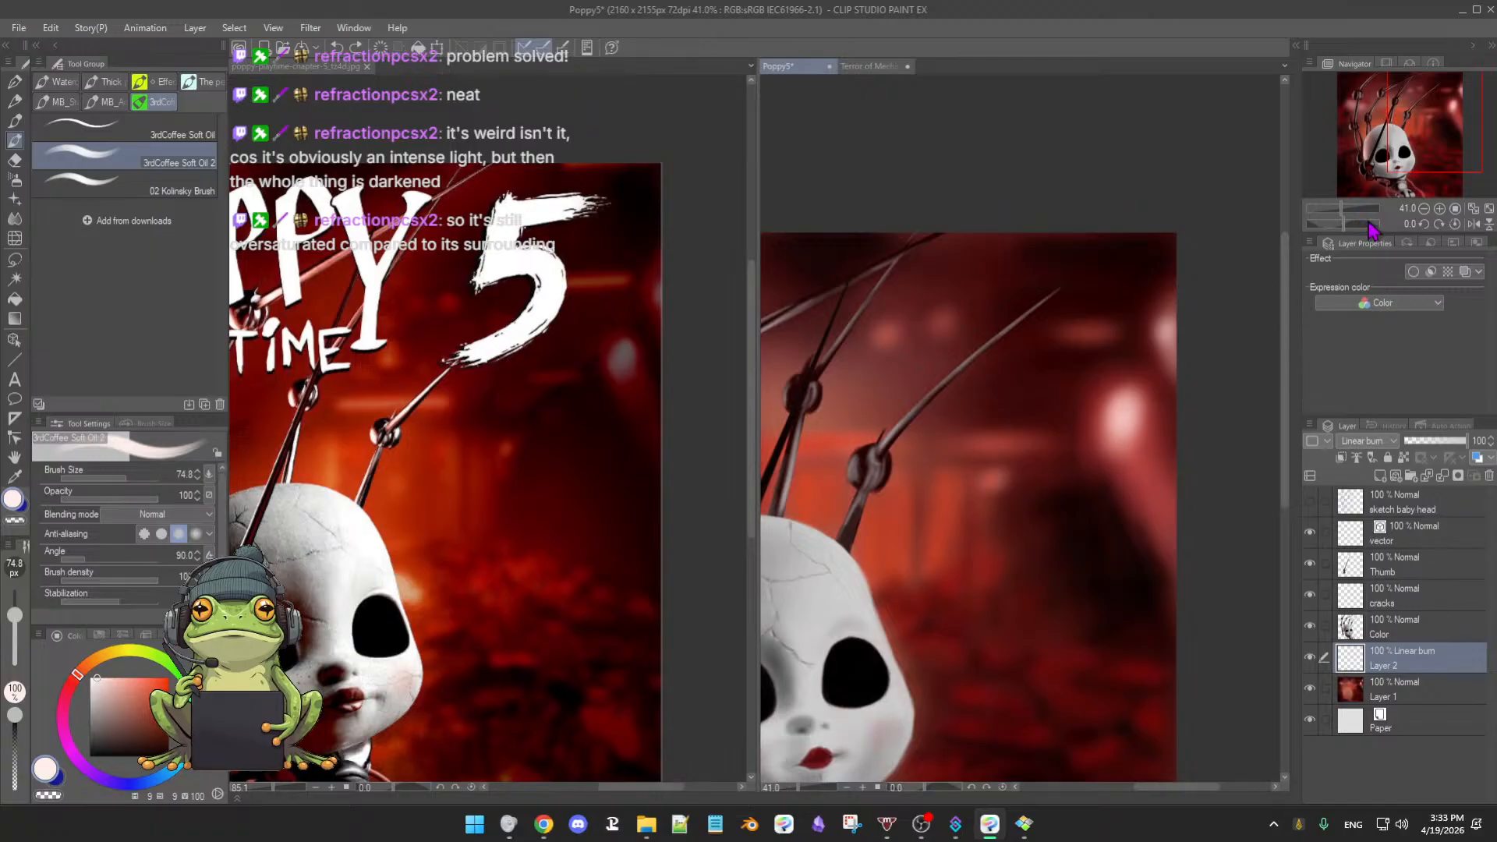
click(1376, 441)
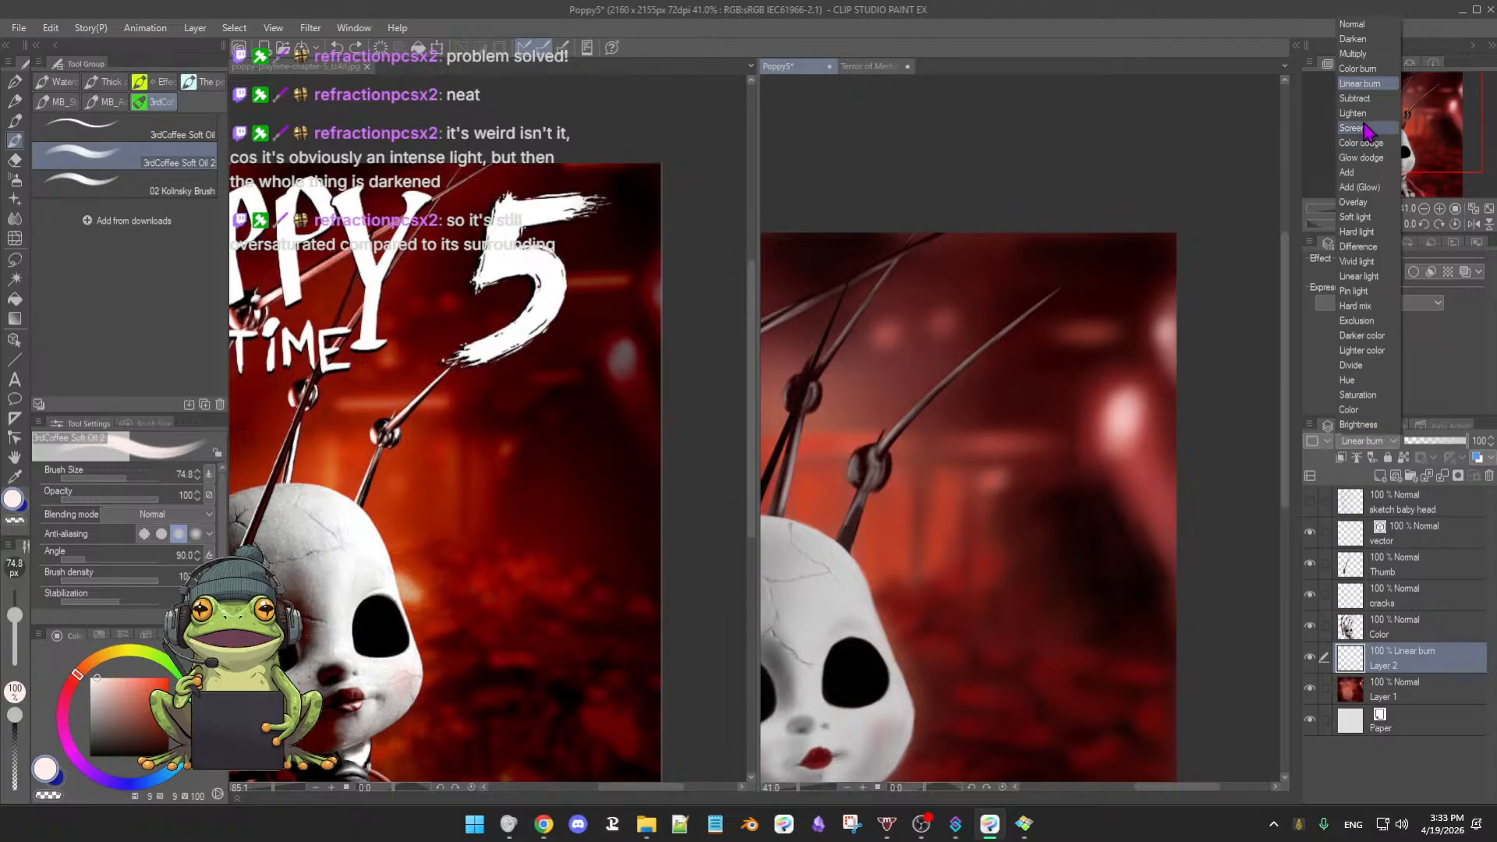
click(1356, 98)
mouse_move(1121, 412)
mouse_down()
mouse_move(1111, 430)
mouse_move(1121, 407)
mouse_move(1143, 412)
mouse_up()
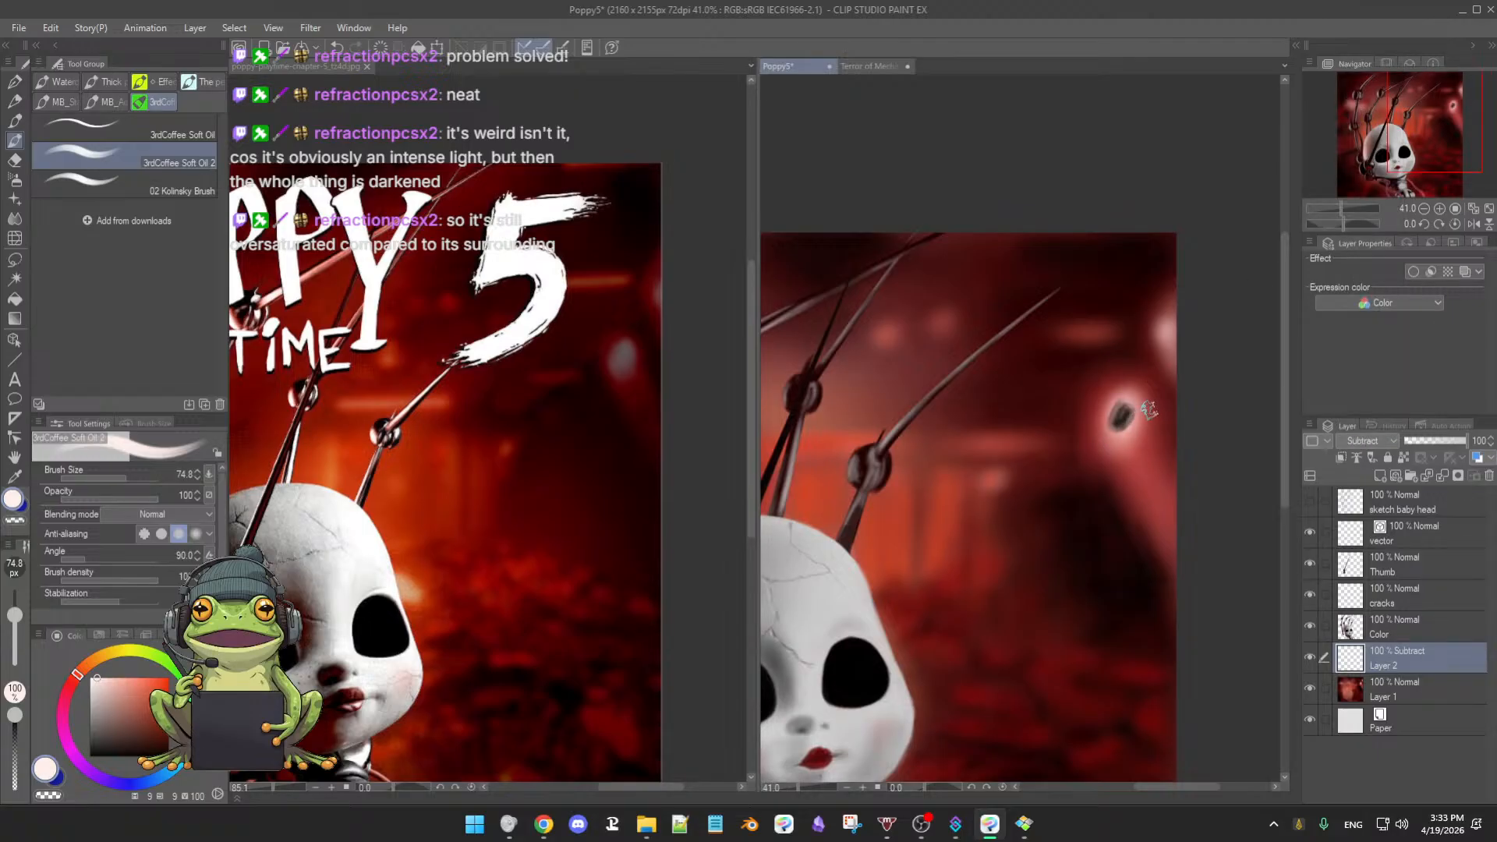
key(ctrl+z)
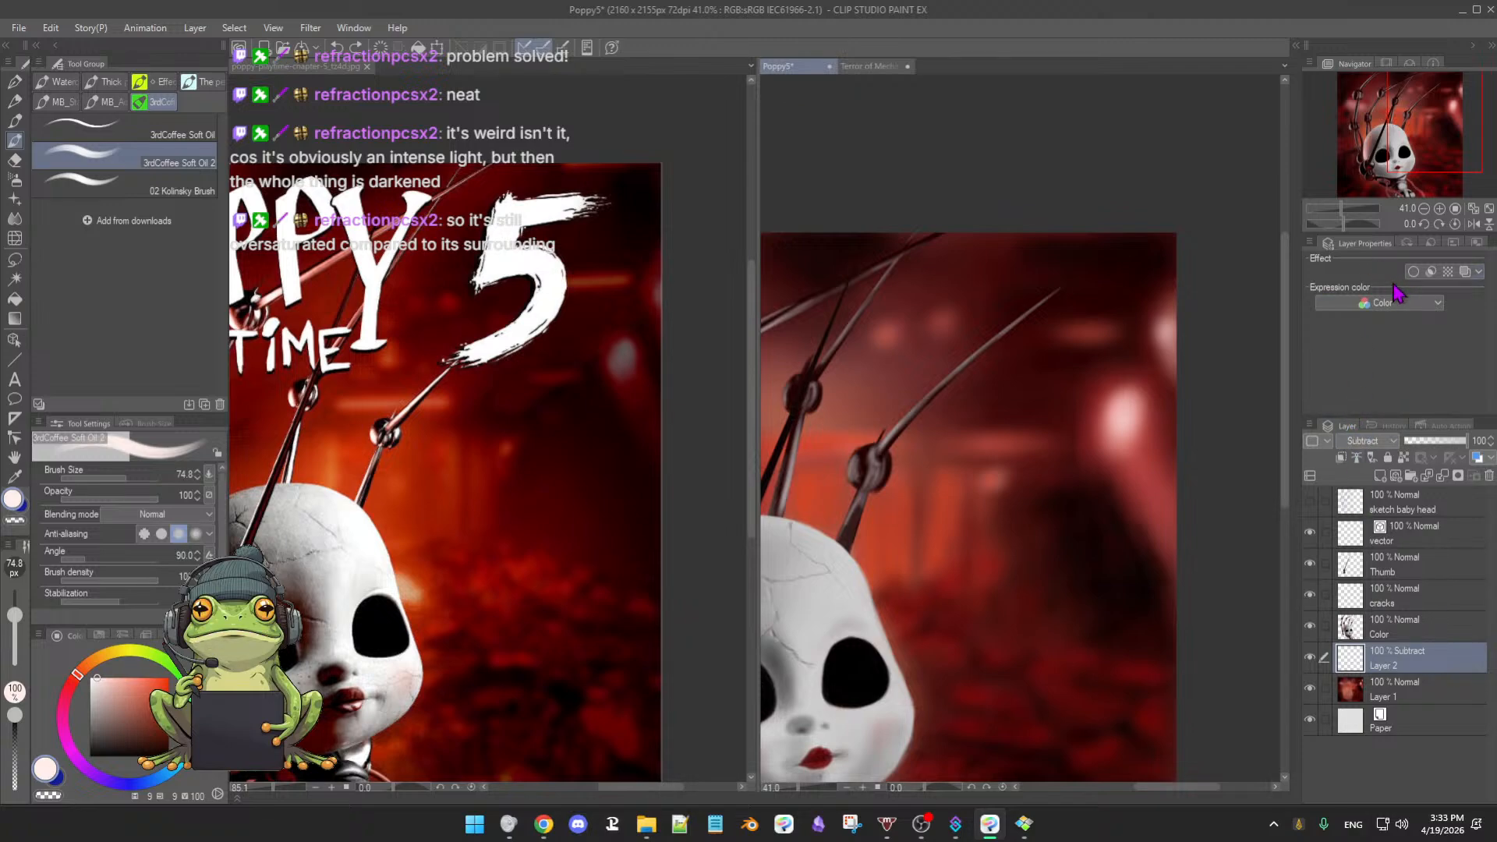
- Set Layer 2 to Brightness and brighten the light in the right background
click(1378, 446)
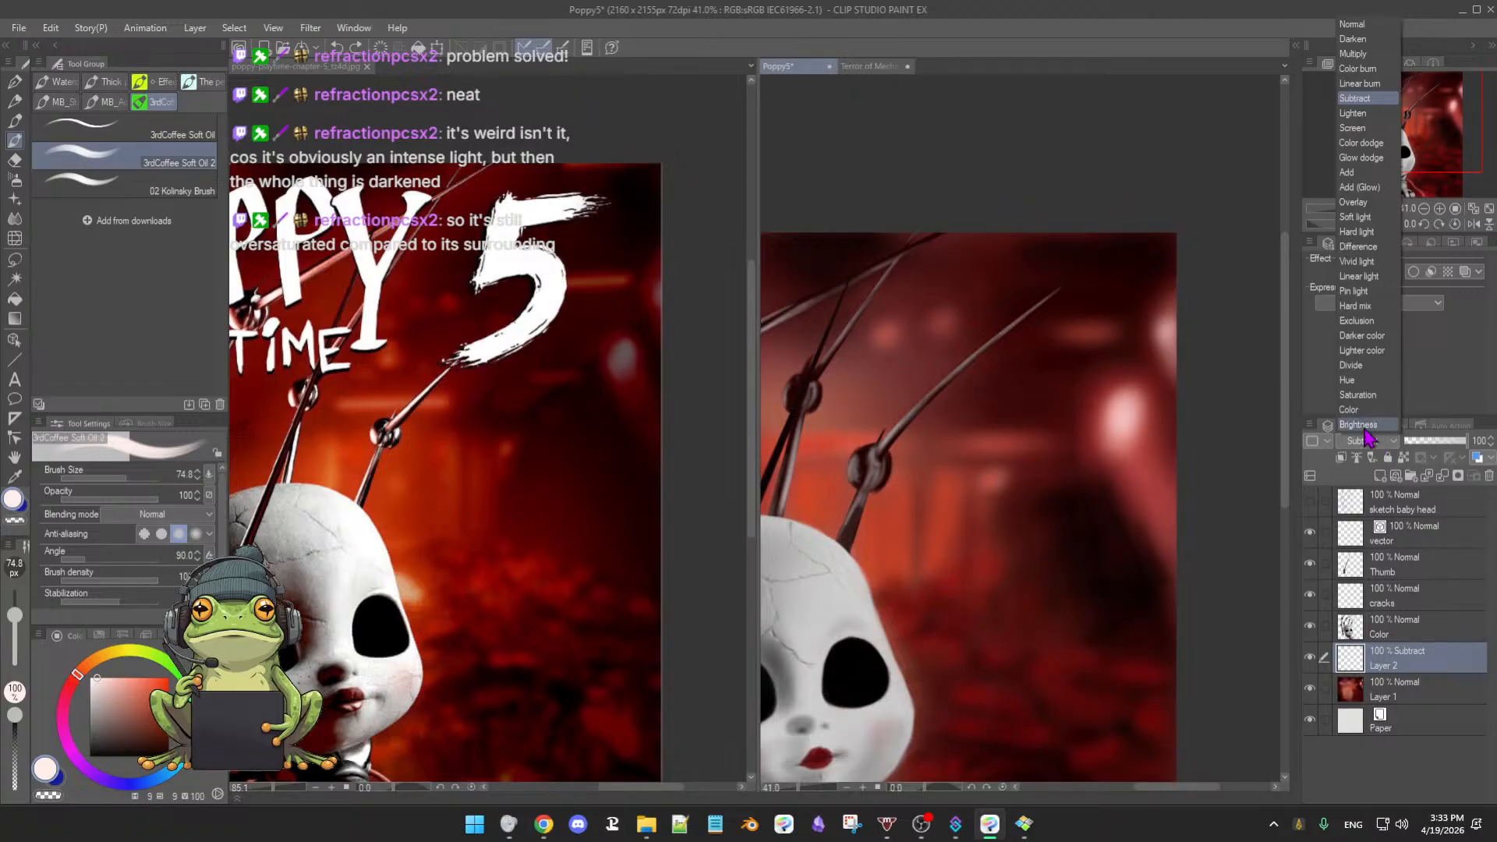
click(1366, 424)
drag(1116, 423, 1134, 402)
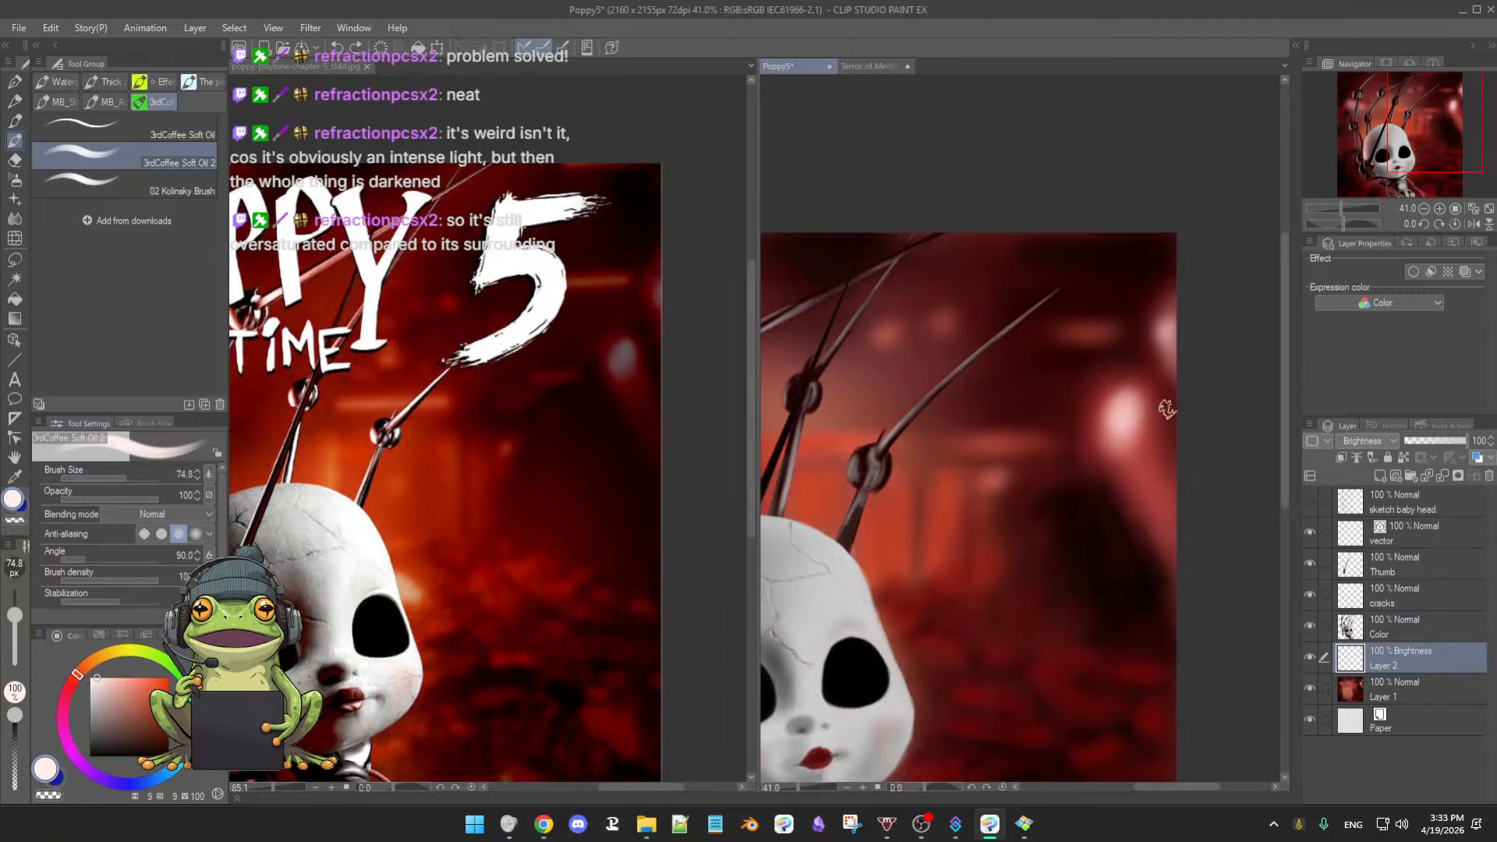
click(1388, 444)
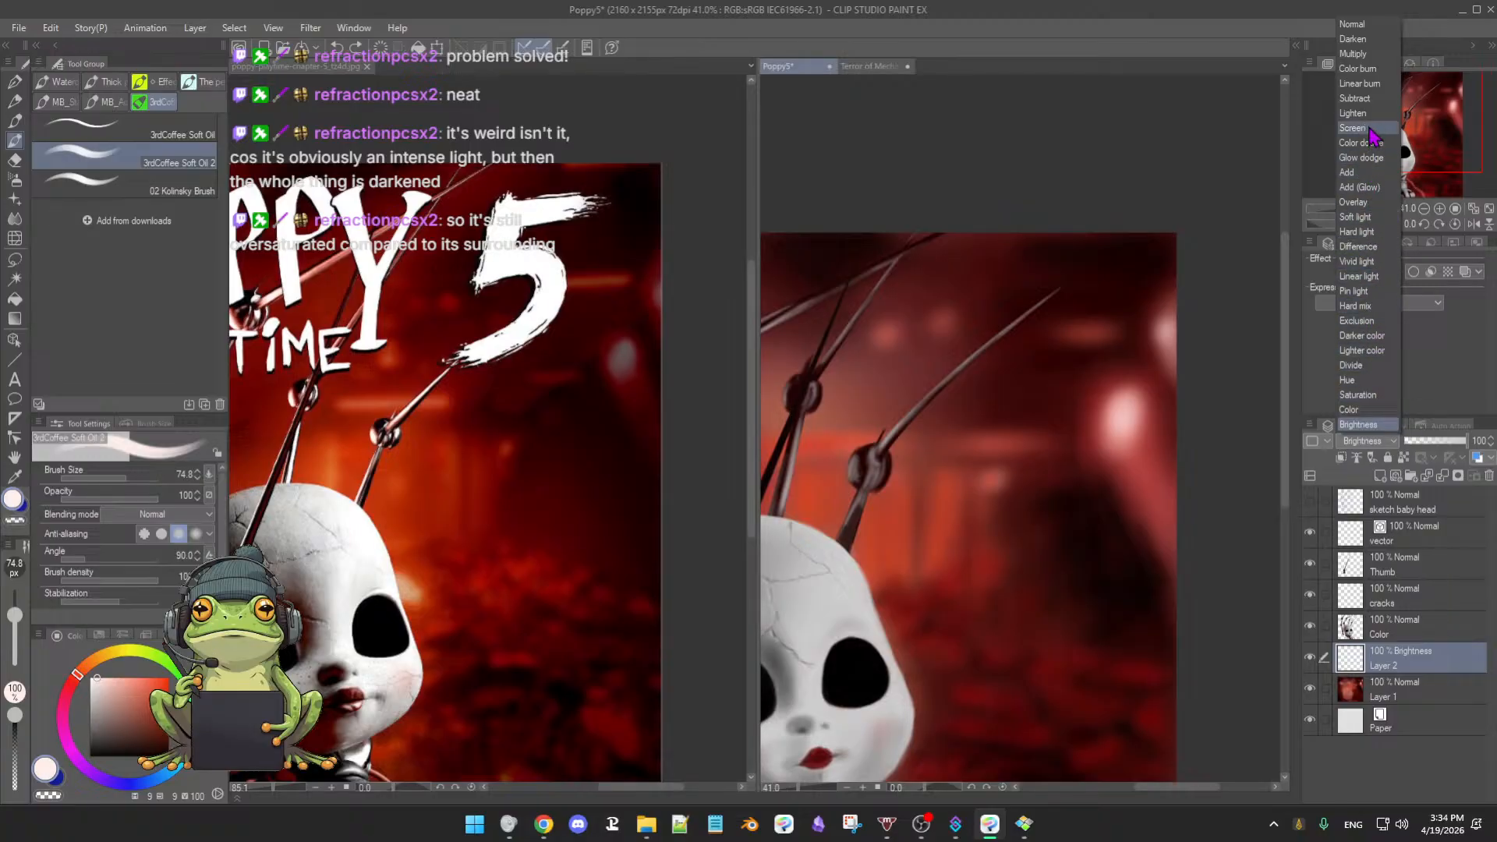
- Set Layer 2 to Add (Glow) and brighten the light spot with an enlarged airbrush
click(1355, 189)
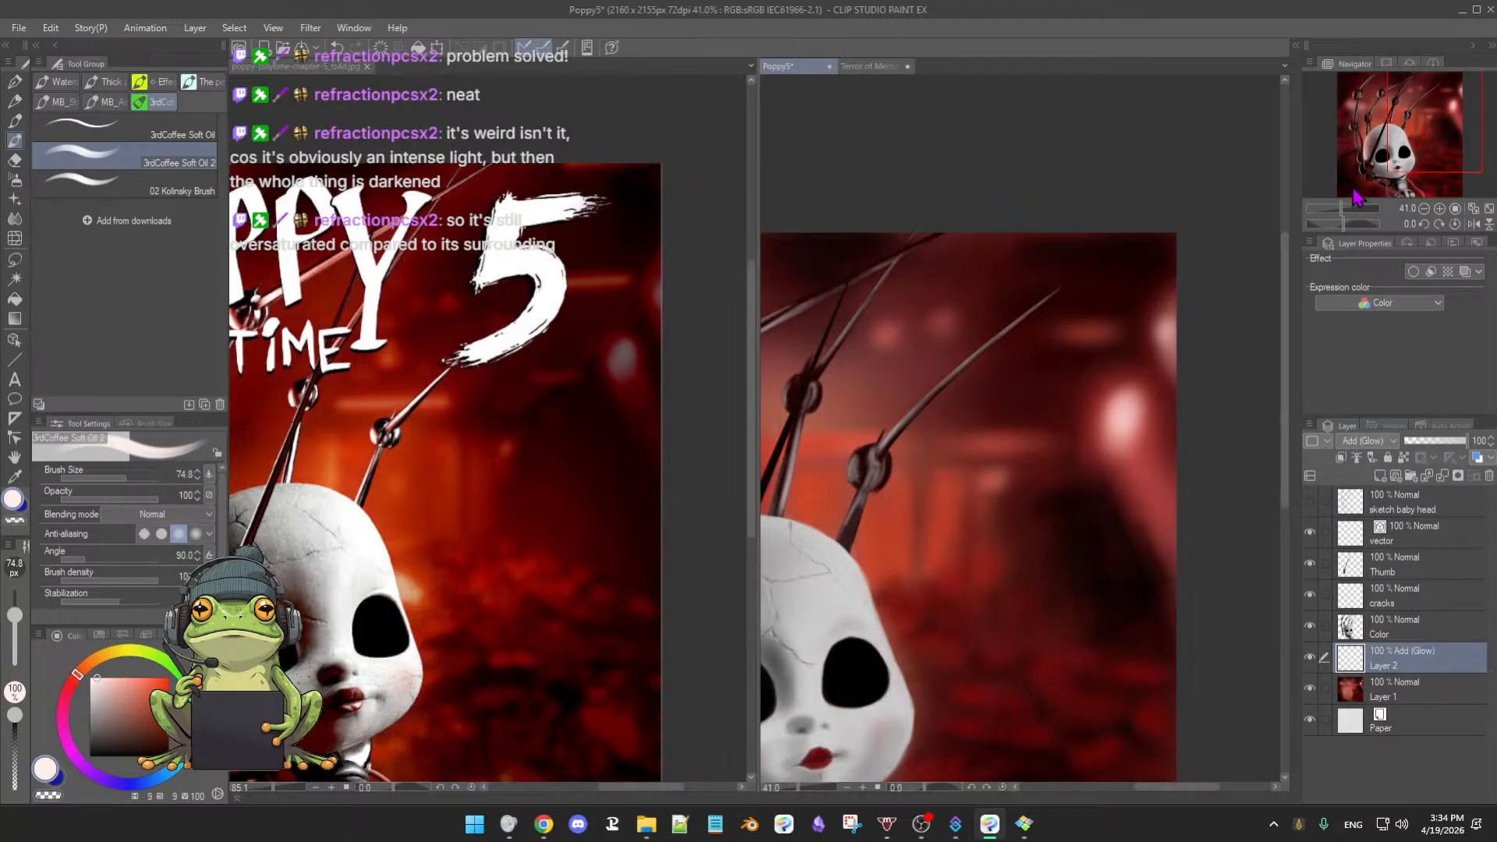
mouse_move(1119, 407)
mouse_down()
mouse_move(1123, 425)
mouse_move(1121, 407)
mouse_up()
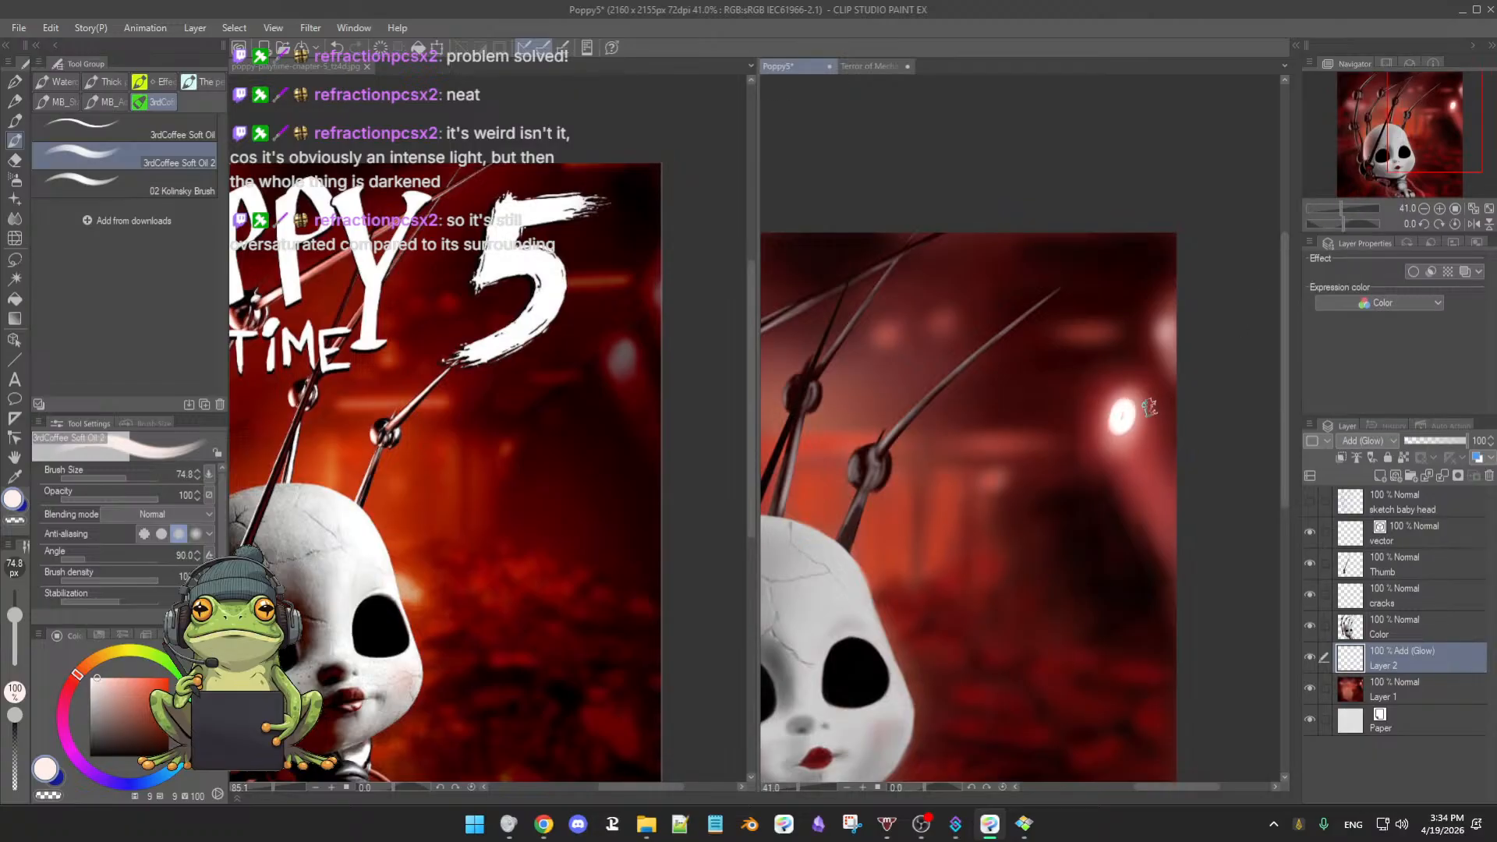
key(ctrl+z)
key(b)
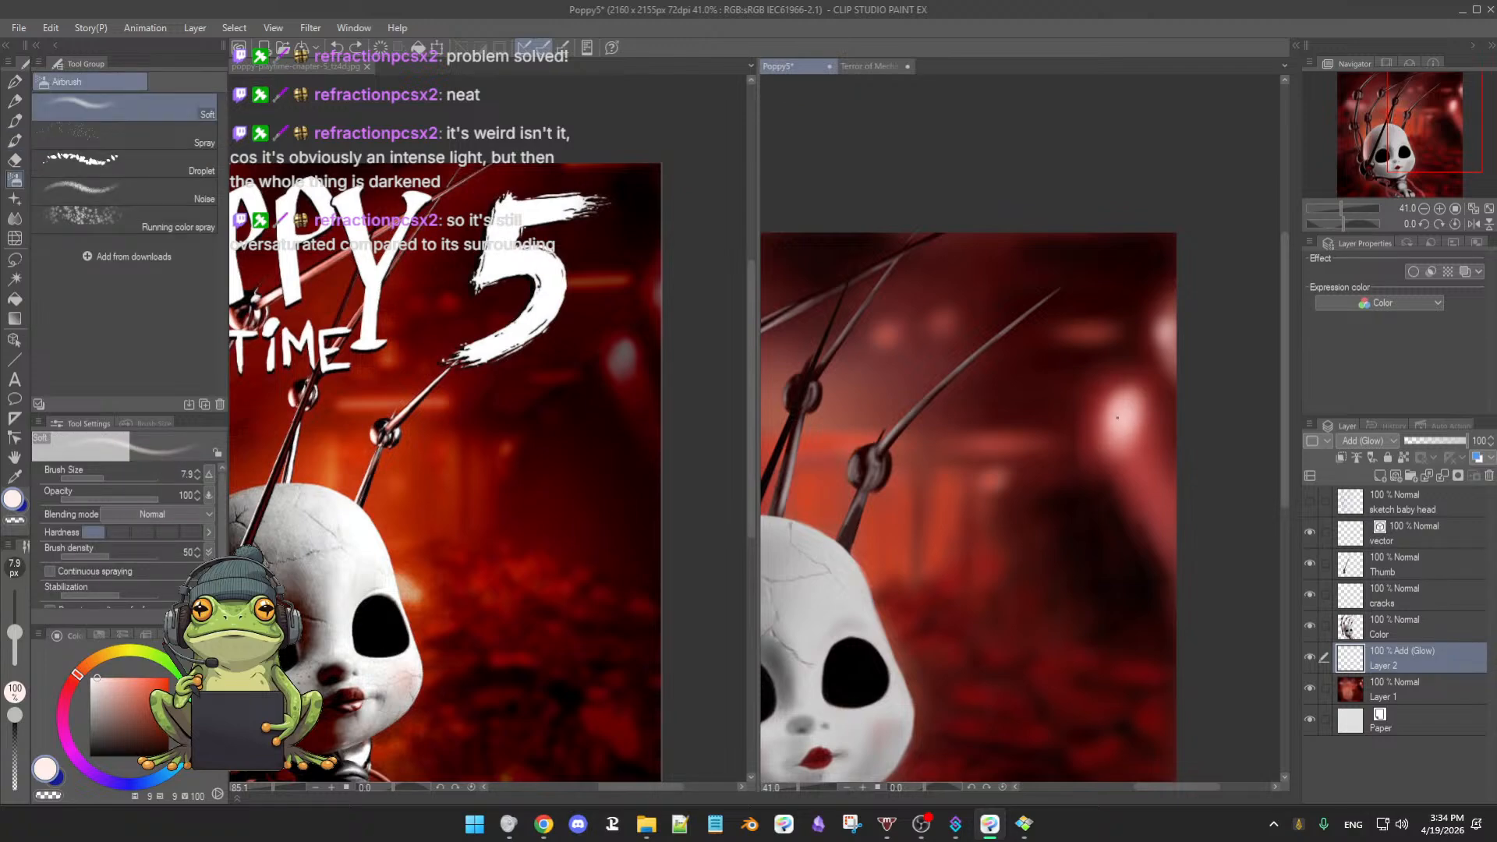
drag(1117, 417, 1132, 396)
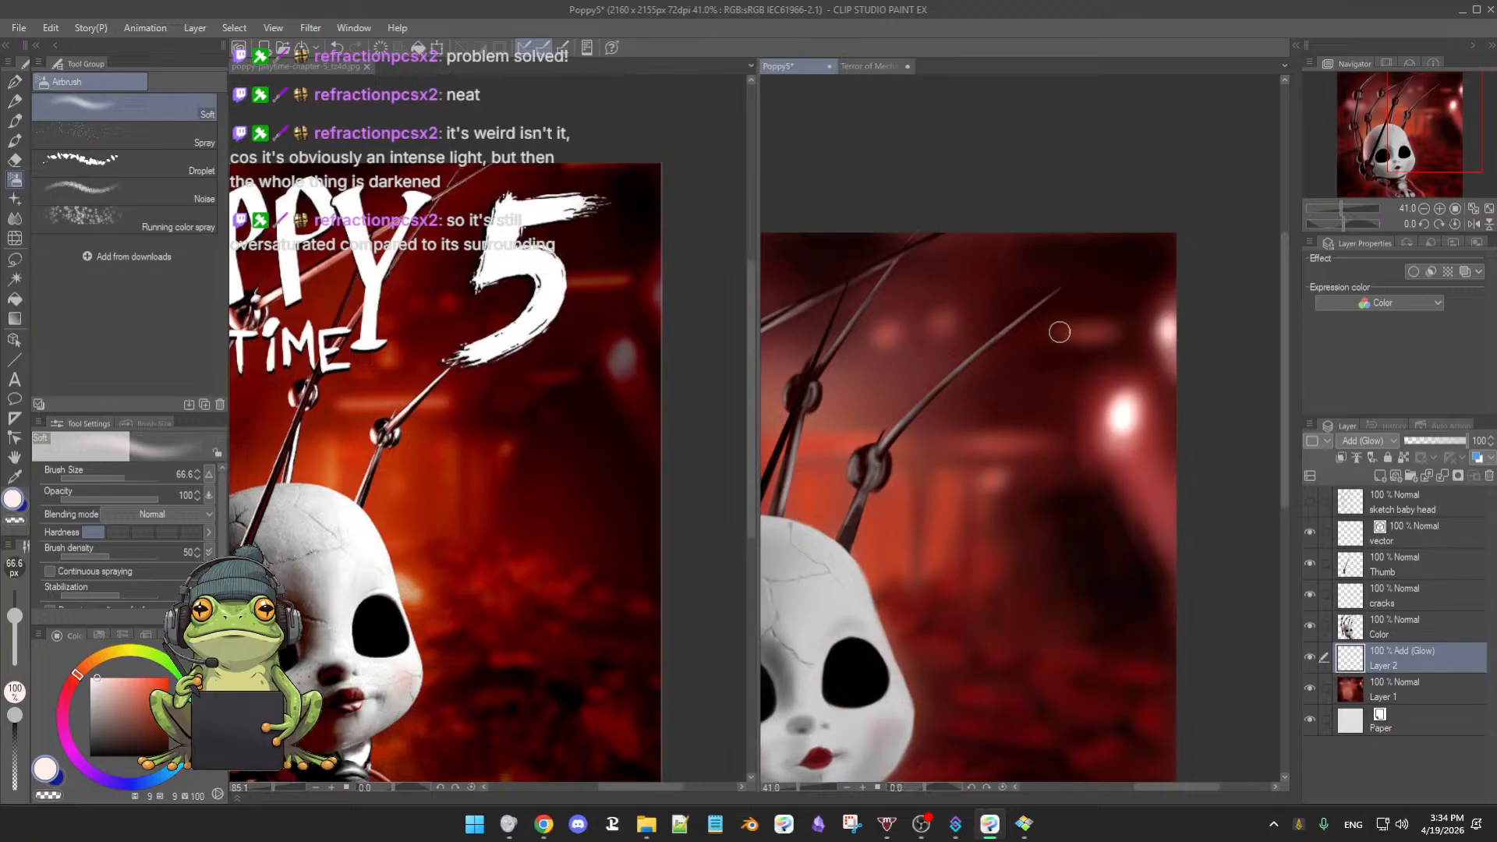
- Sample red from the painting and shrink the airbrush slightly, bringing the claws into view
alt+click(894, 524)
drag(1068, 333, 1075, 344)
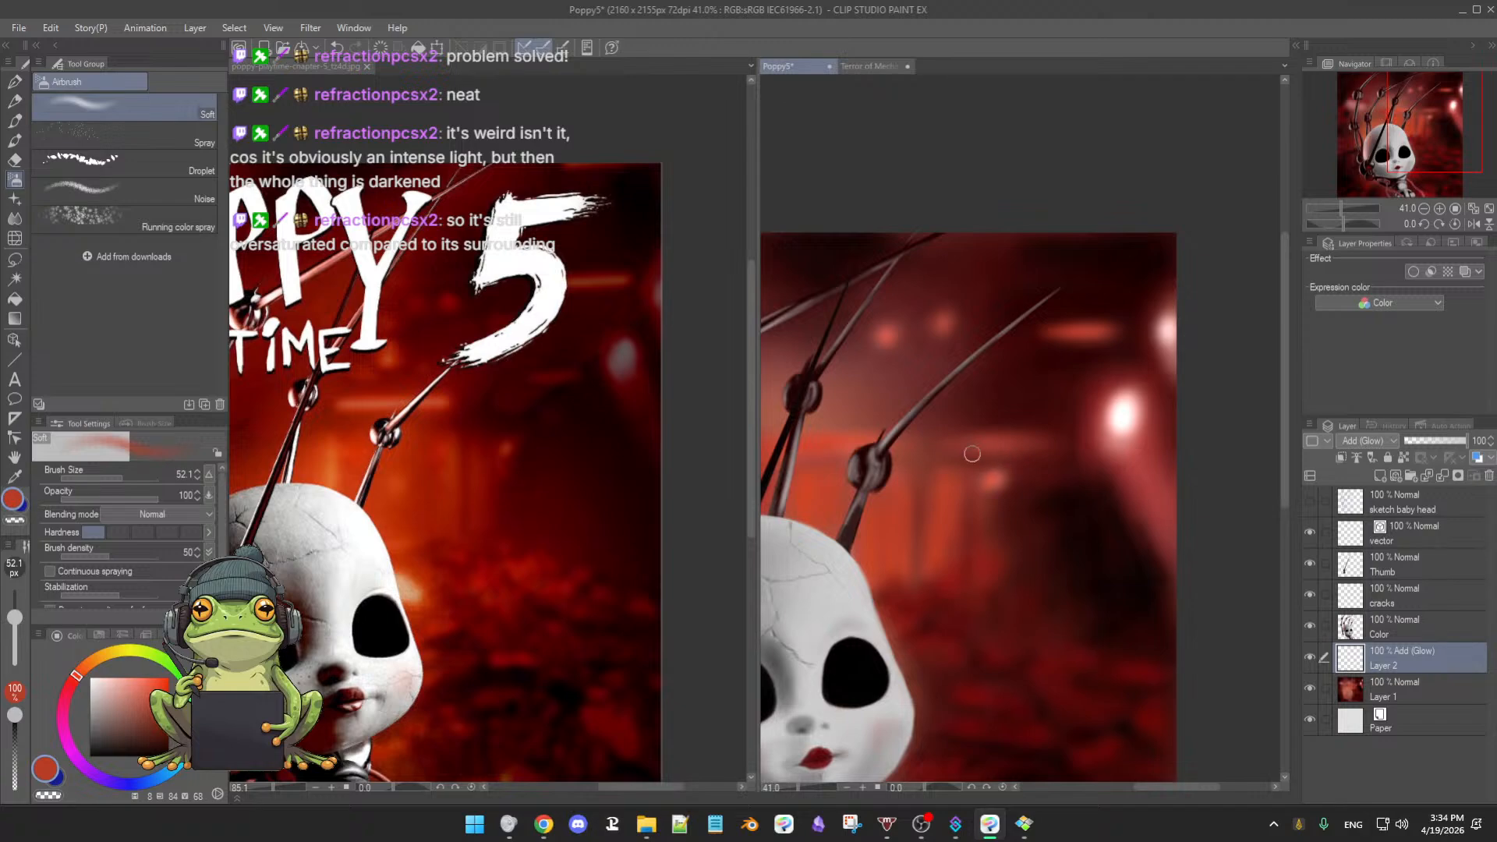
drag(964, 468, 1093, 474)
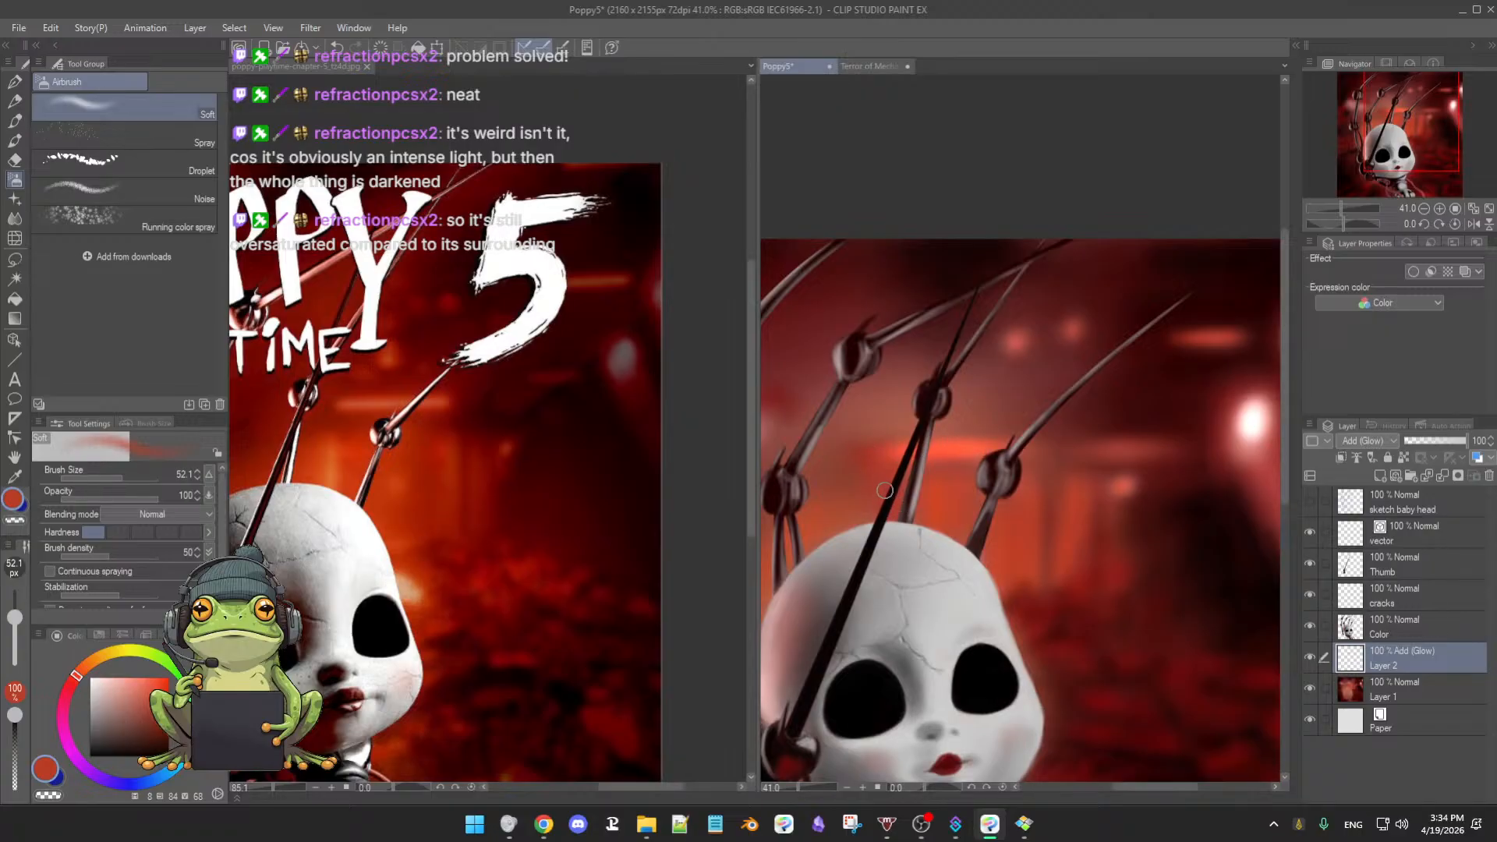
drag(884, 491, 971, 460)
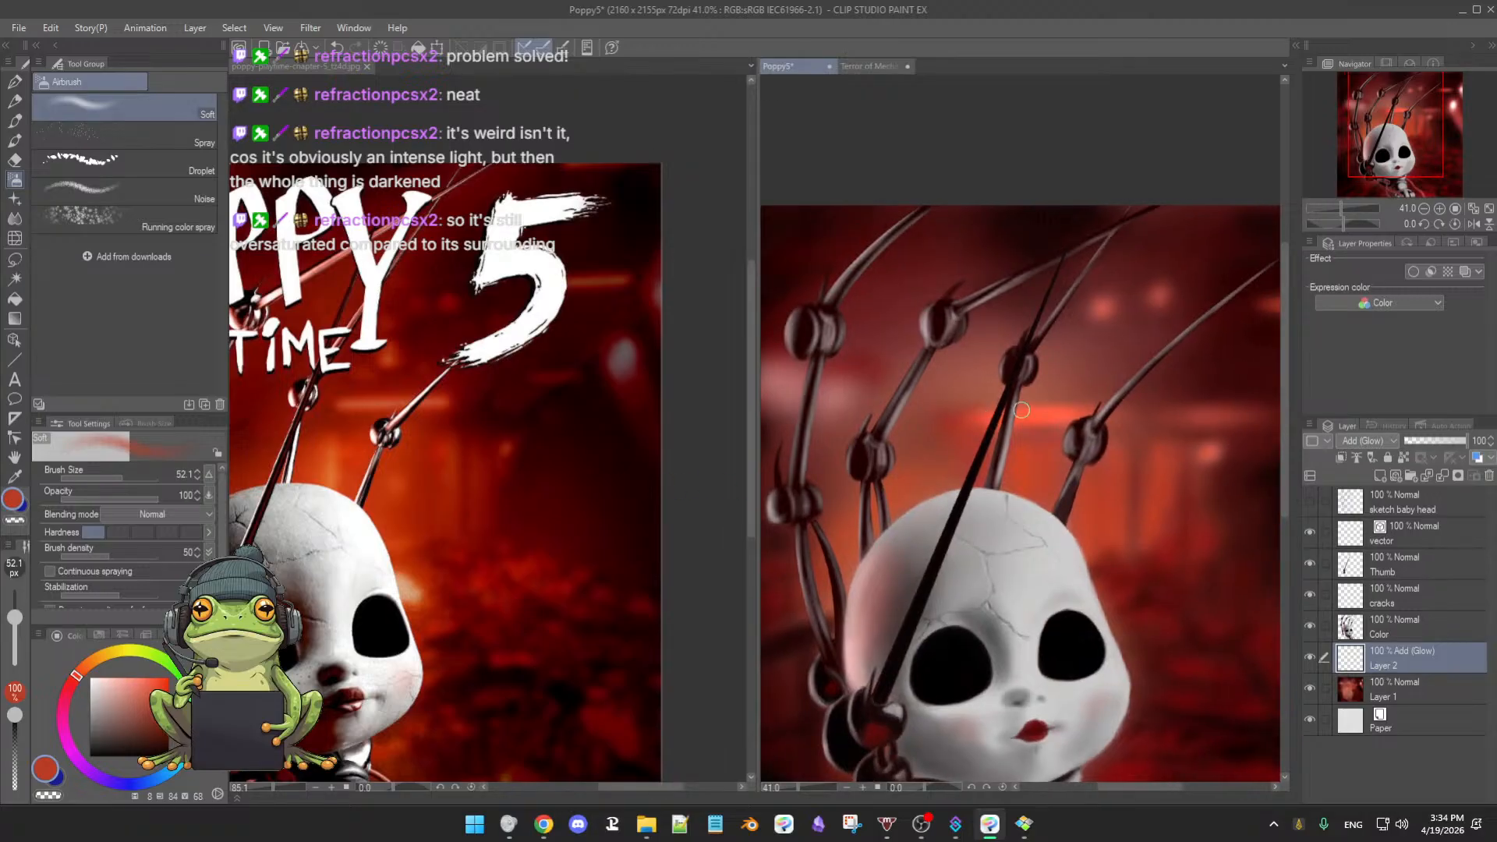
- Zoom out, load a light salmon colour, and enlarge the airbrush to about 112 px
scroll(1031, 480, down, 4)
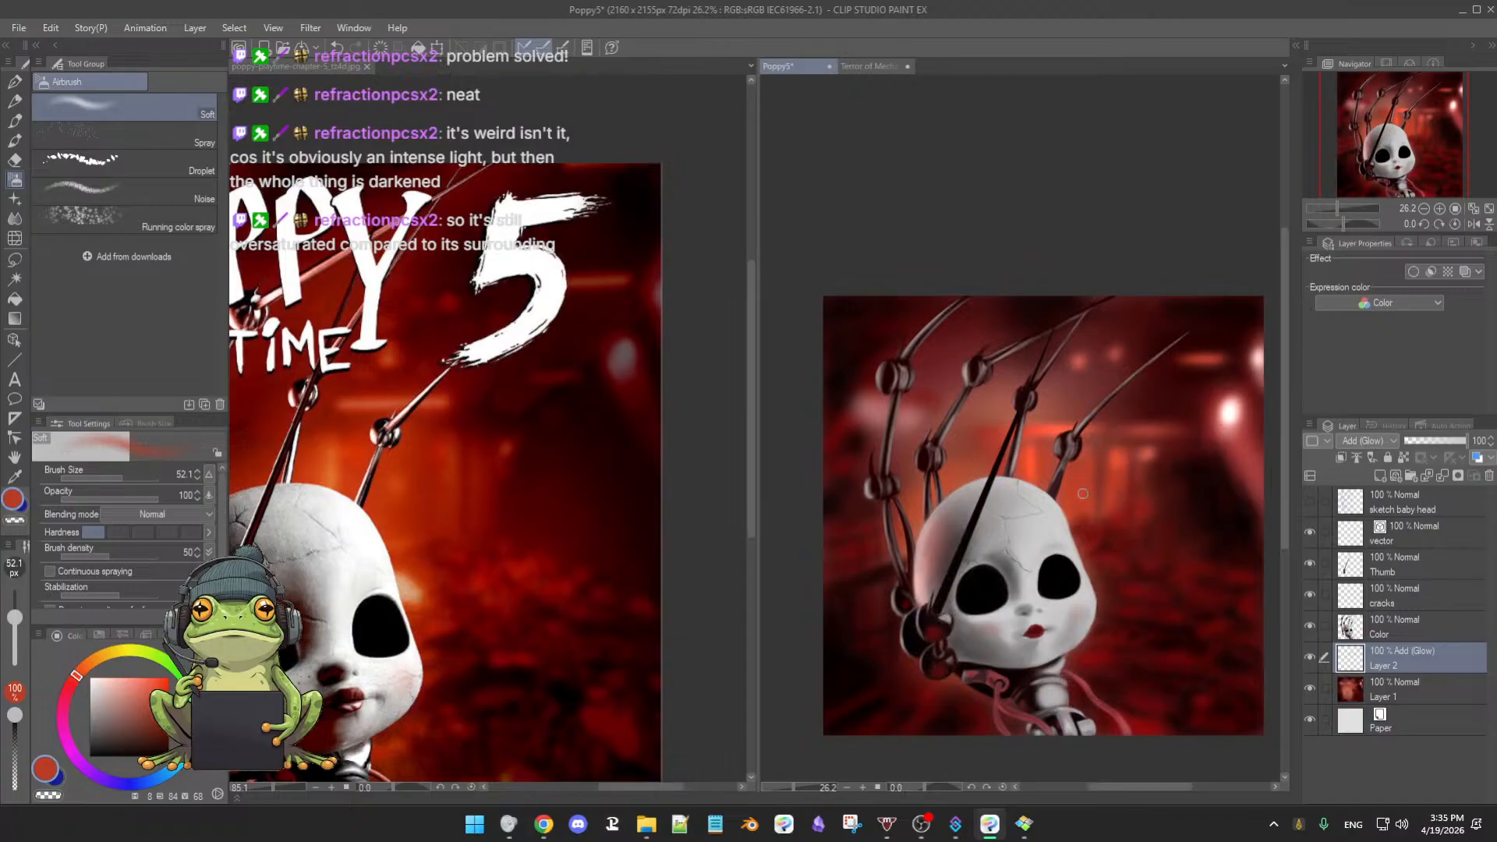
ctrl+alt+drag(1087, 487, 1098, 487)
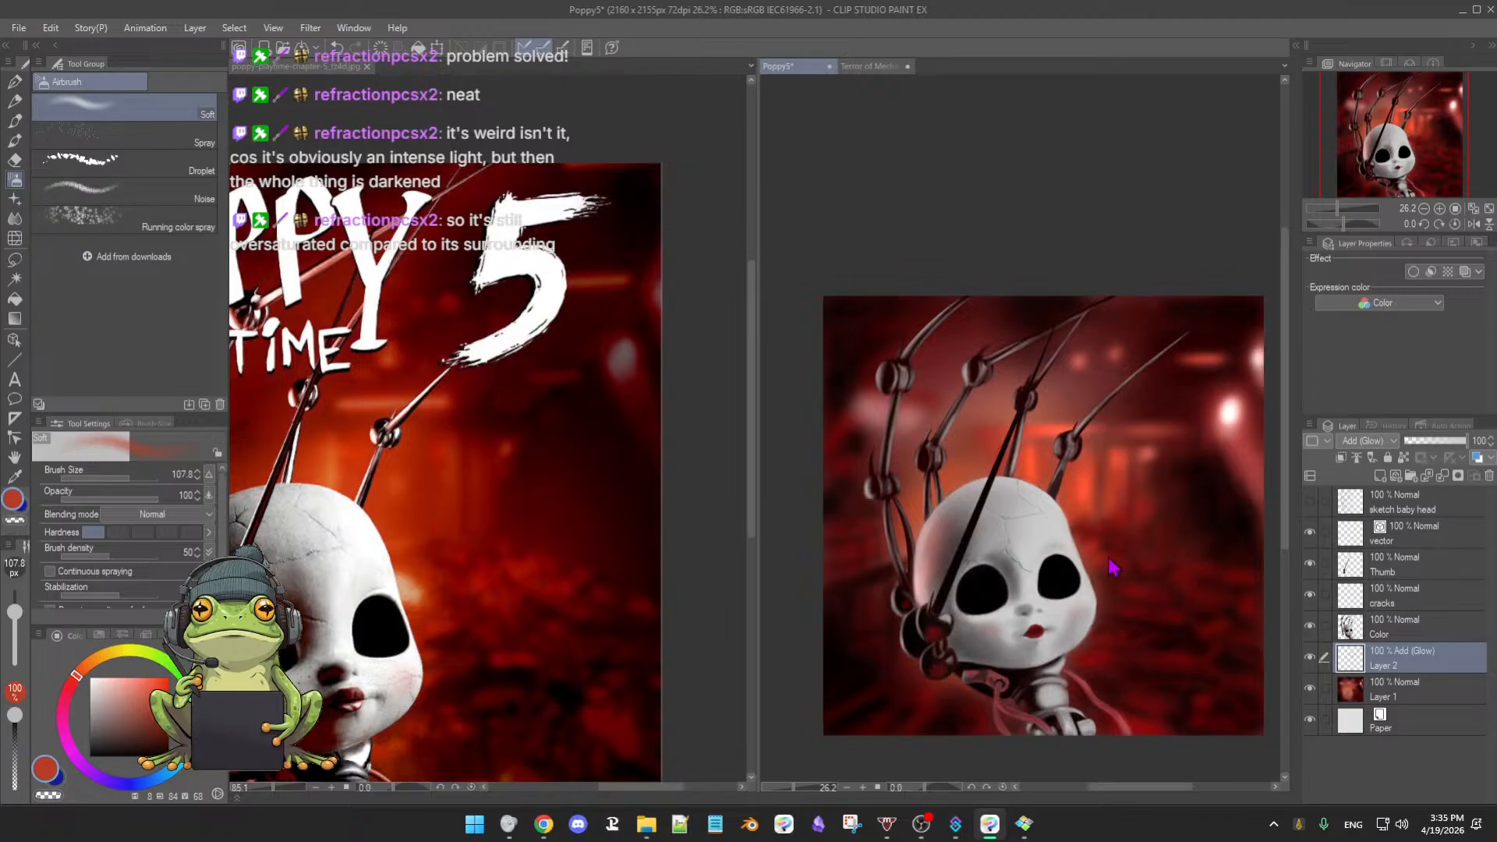
ctrl+alt+drag(1112, 567, 1089, 551)
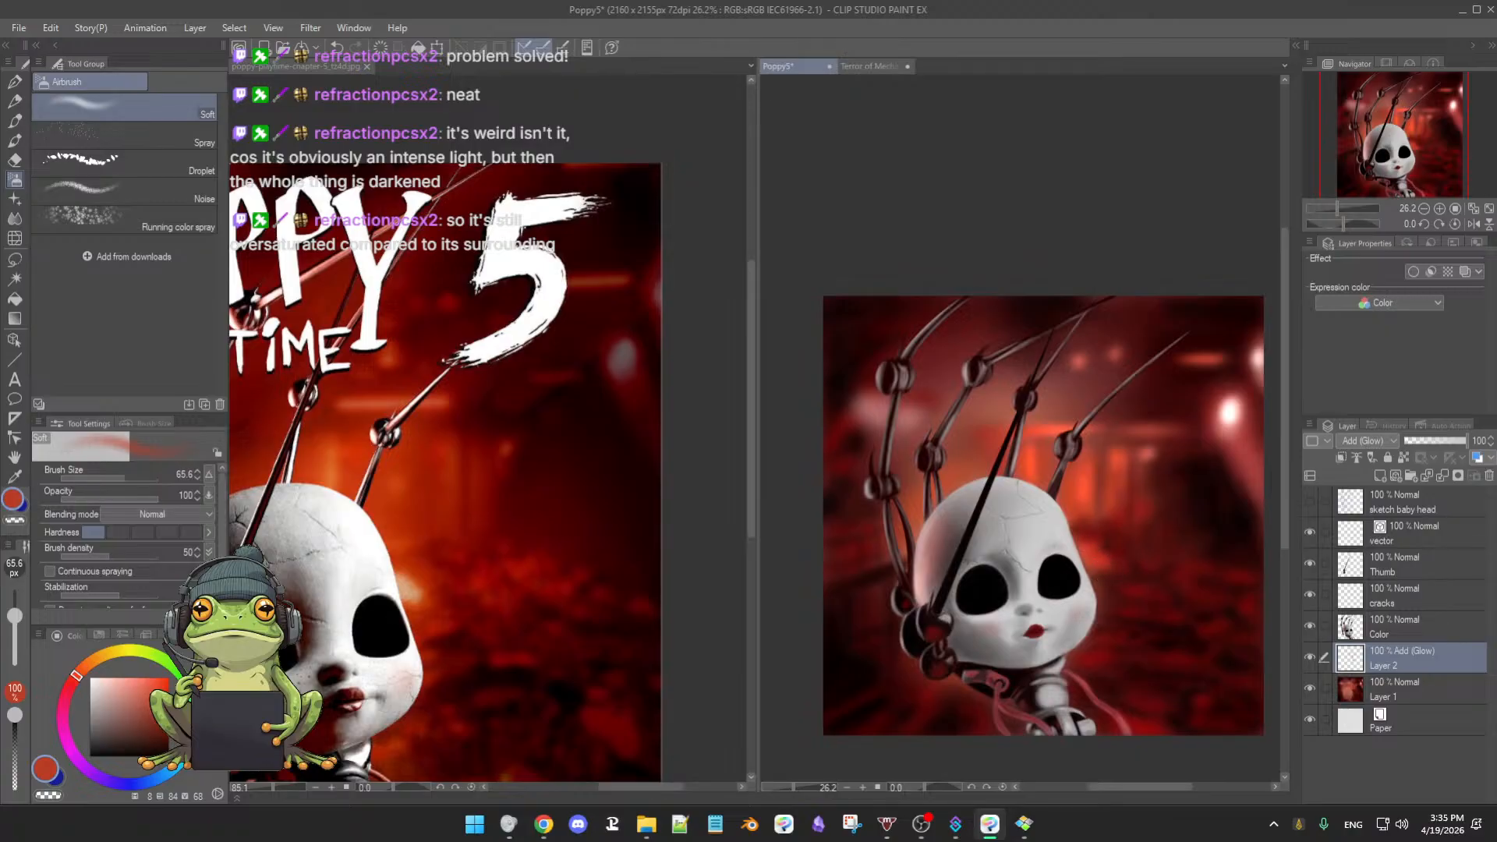
drag(140, 697, 131, 678)
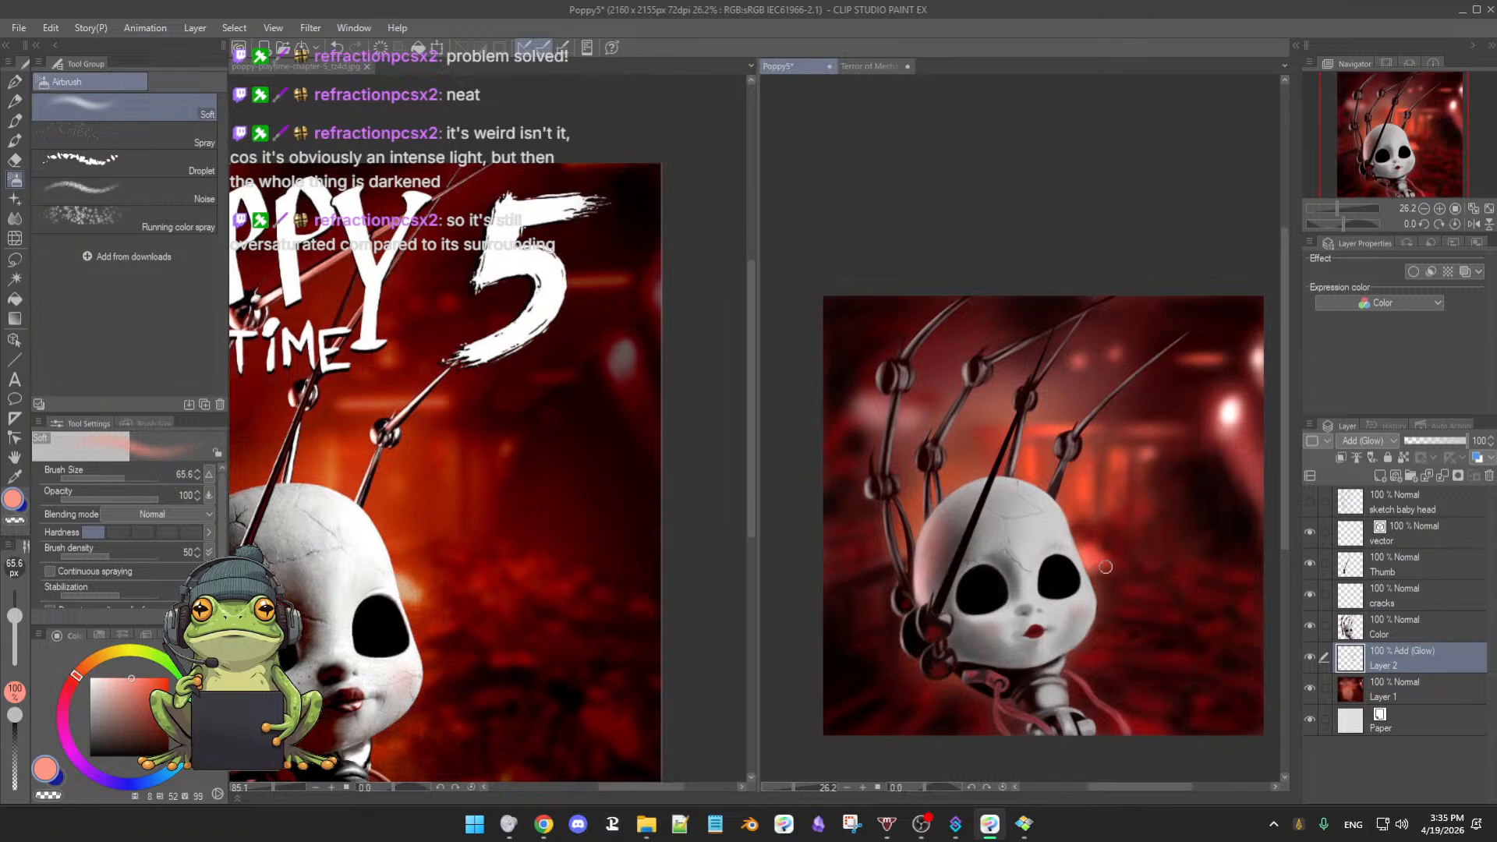
drag(1126, 579, 1175, 551)
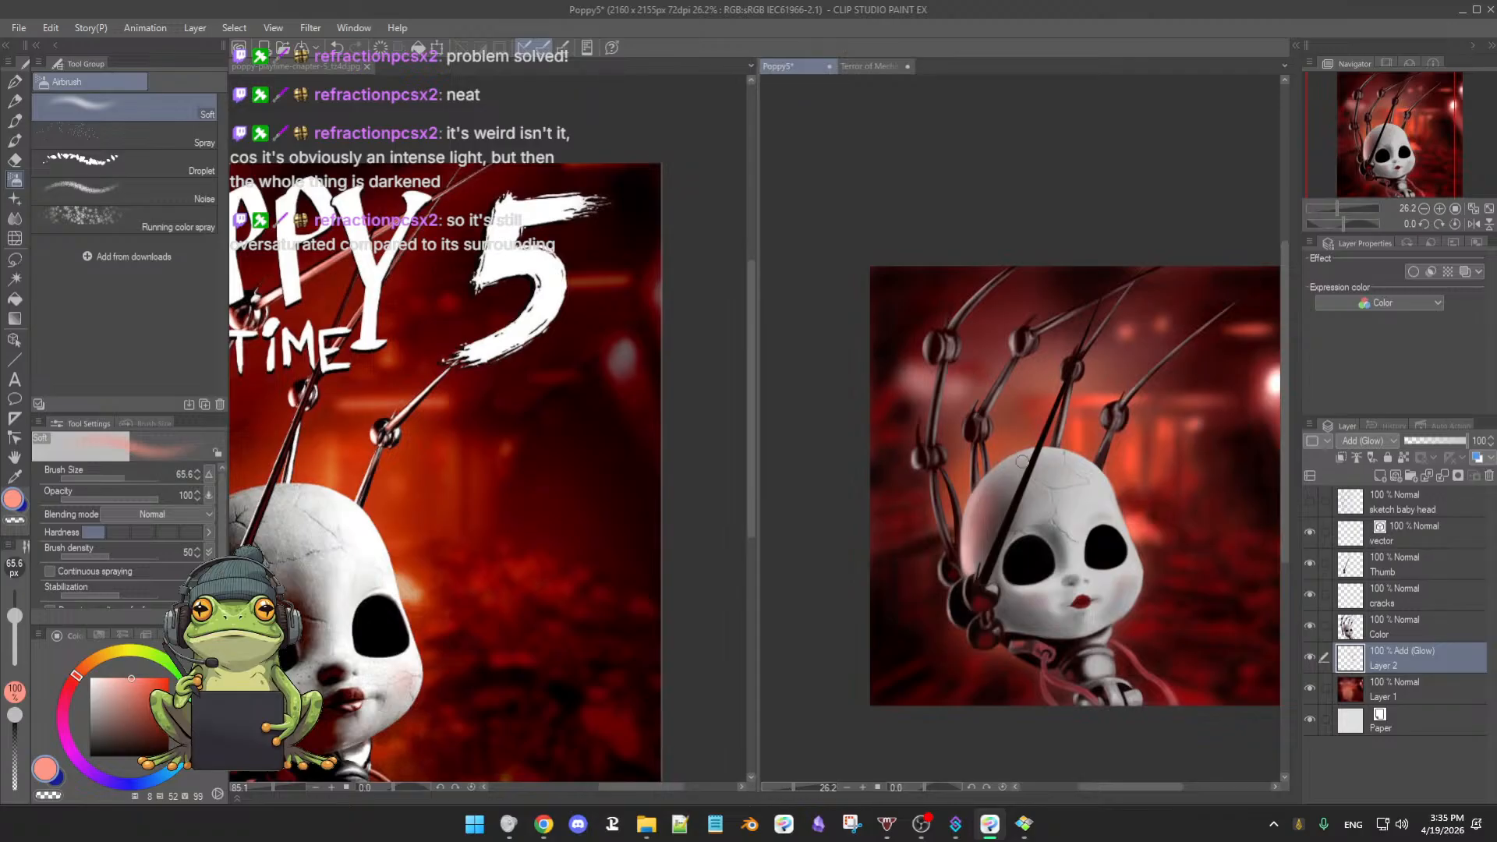
key(])
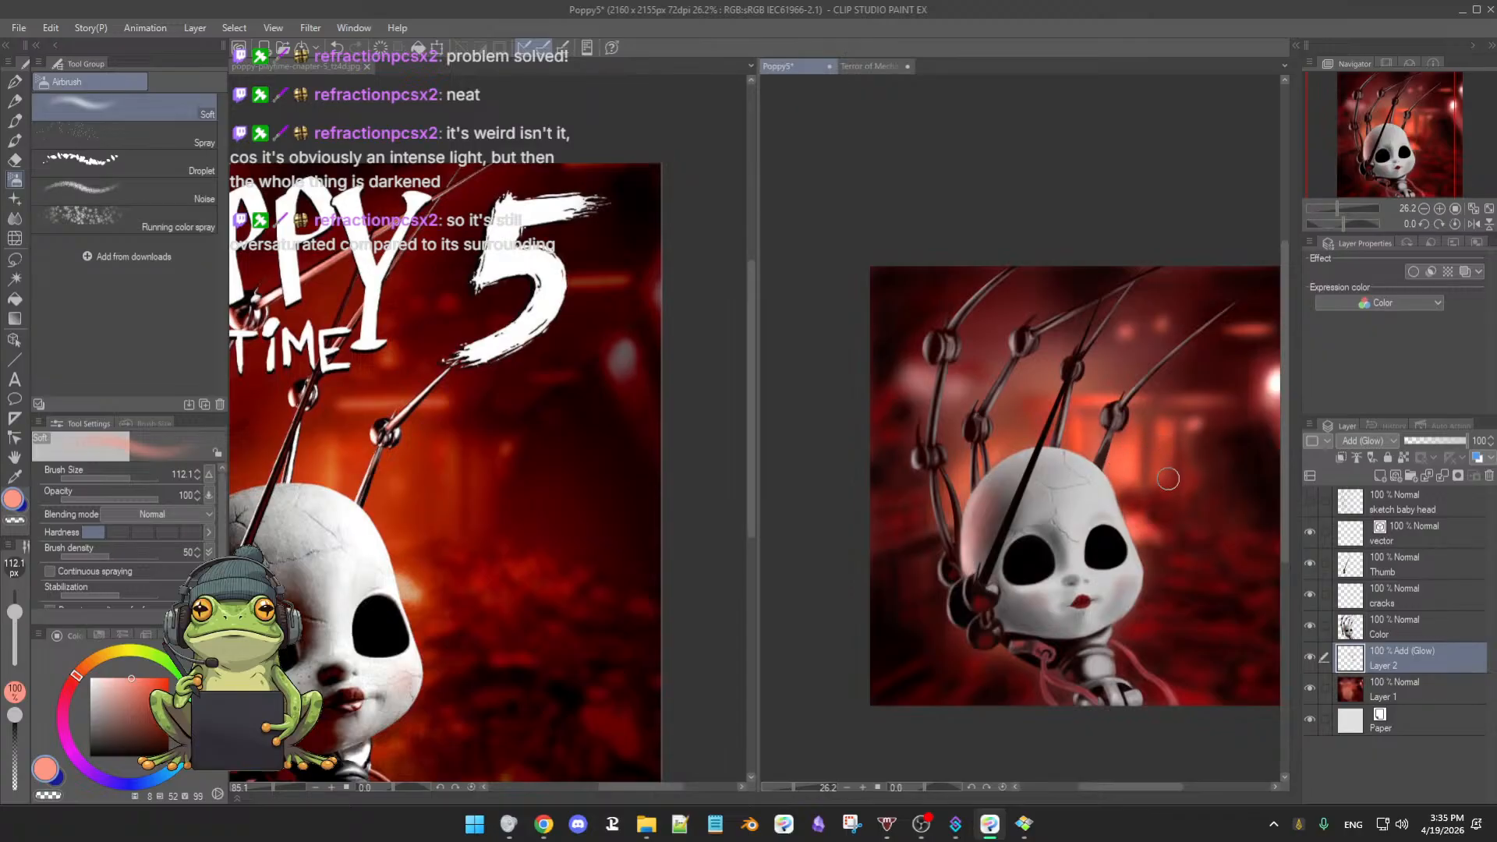
- Airbrush a faint saturated red glow across the lower right of the painting
scroll(1192, 516, down, 2)
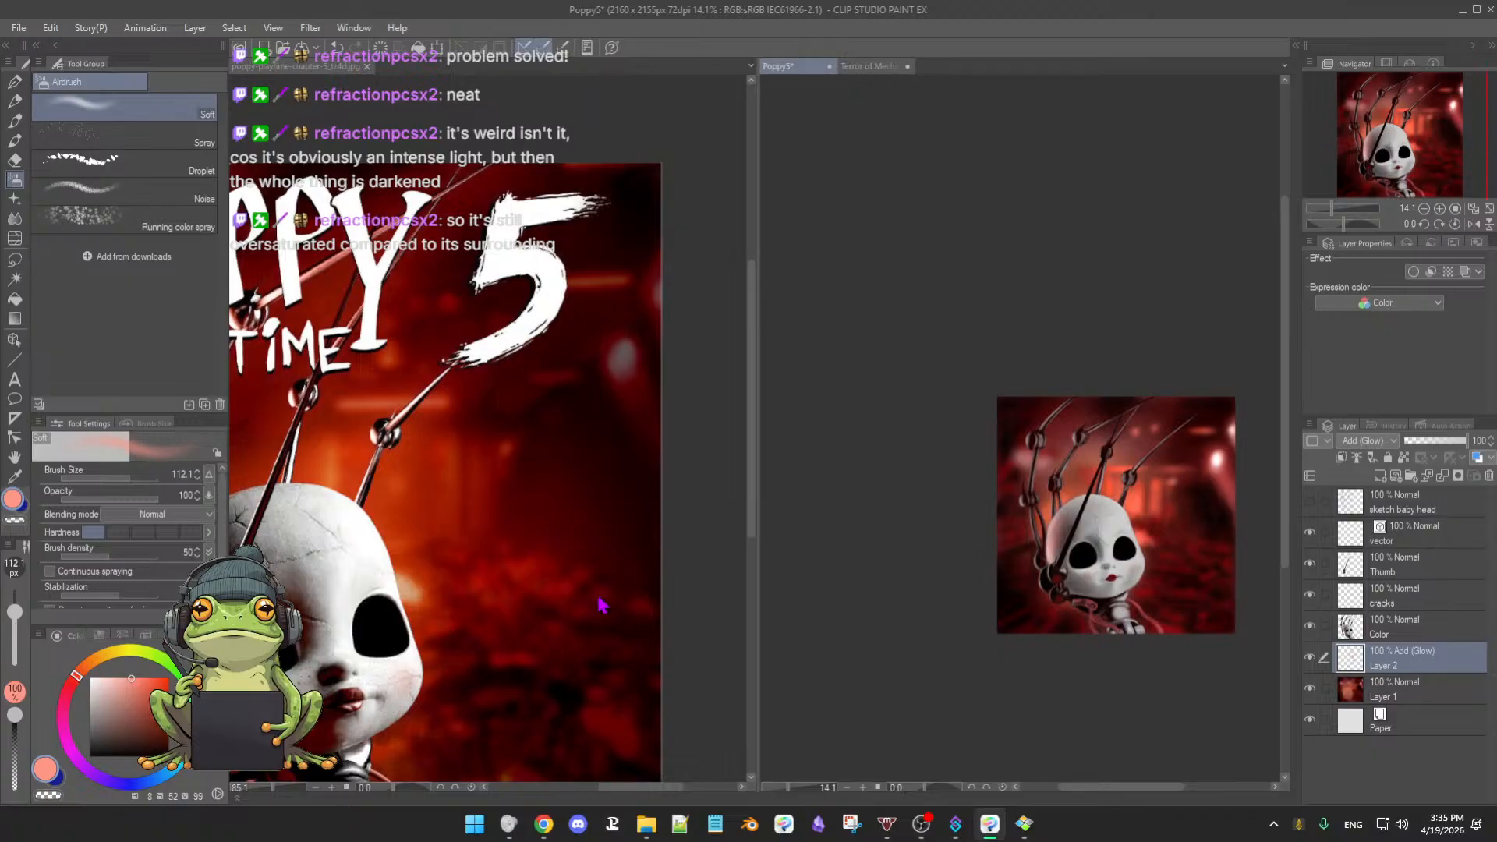
scroll(569, 628, down, 3)
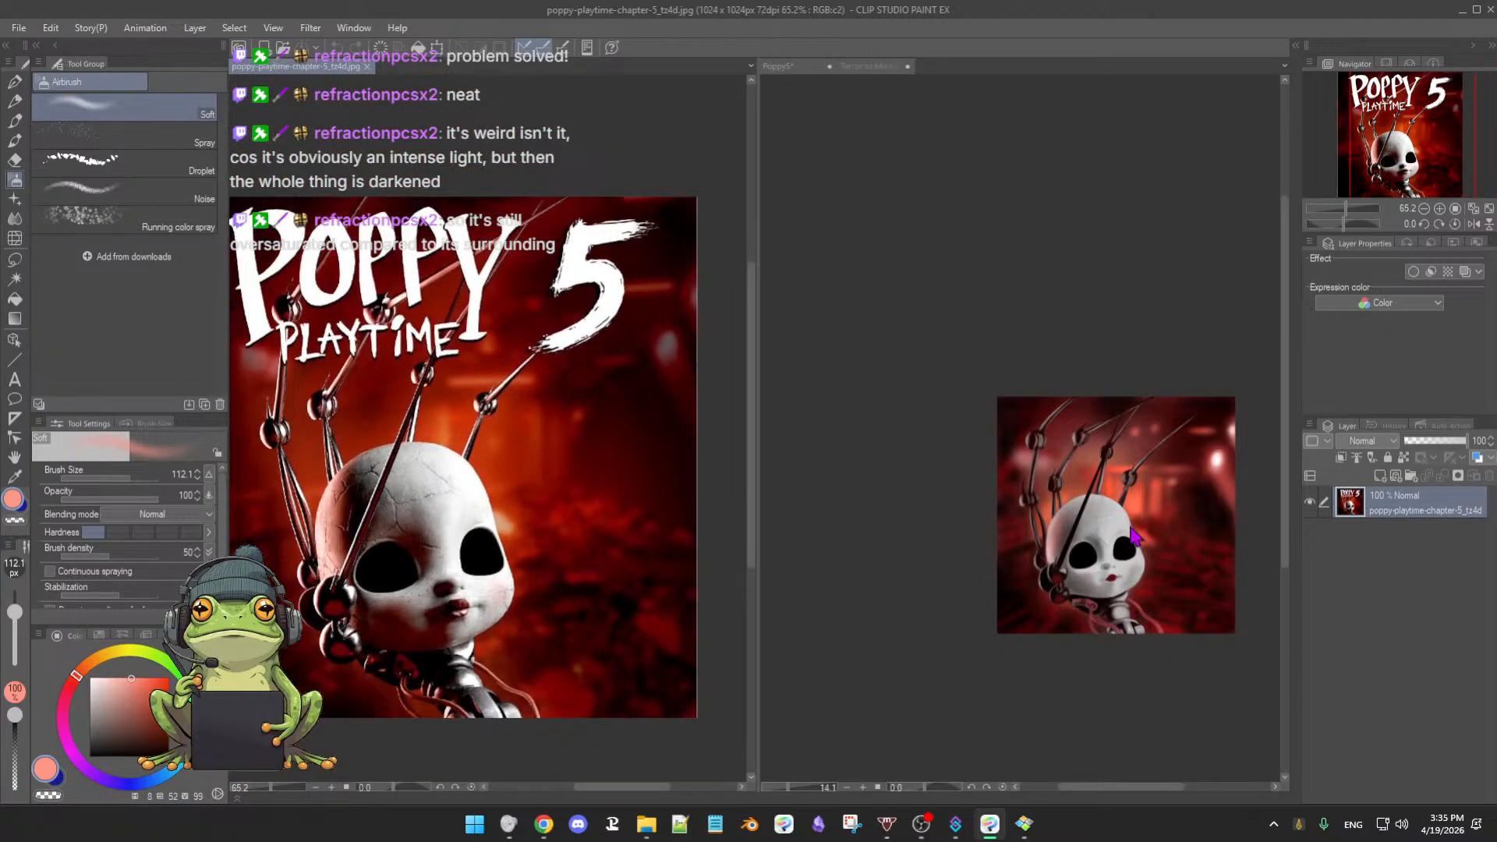
scroll(1161, 546, up, 3)
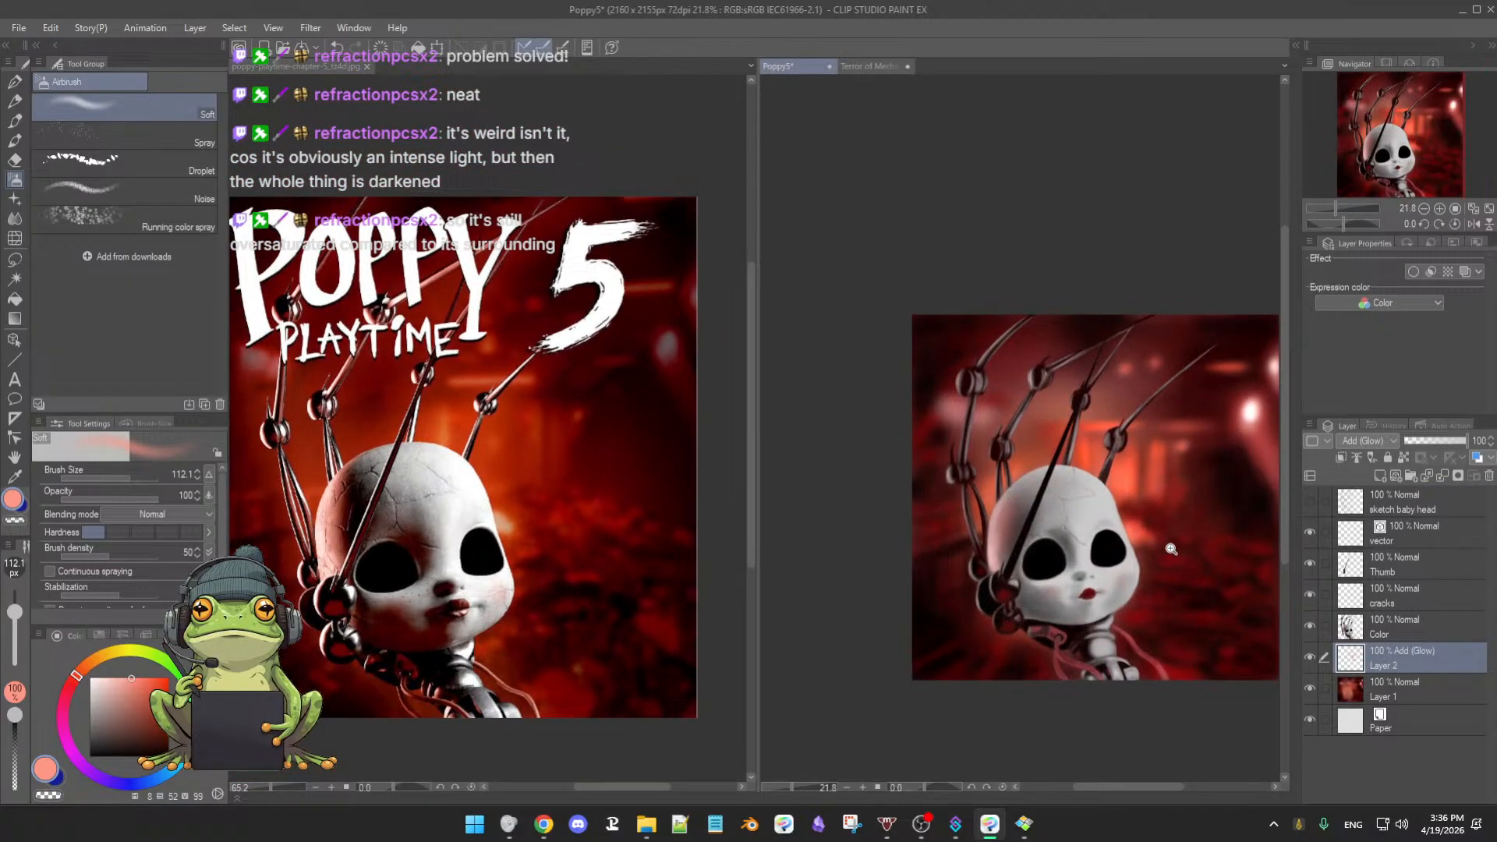
scroll(1171, 549, up, 2)
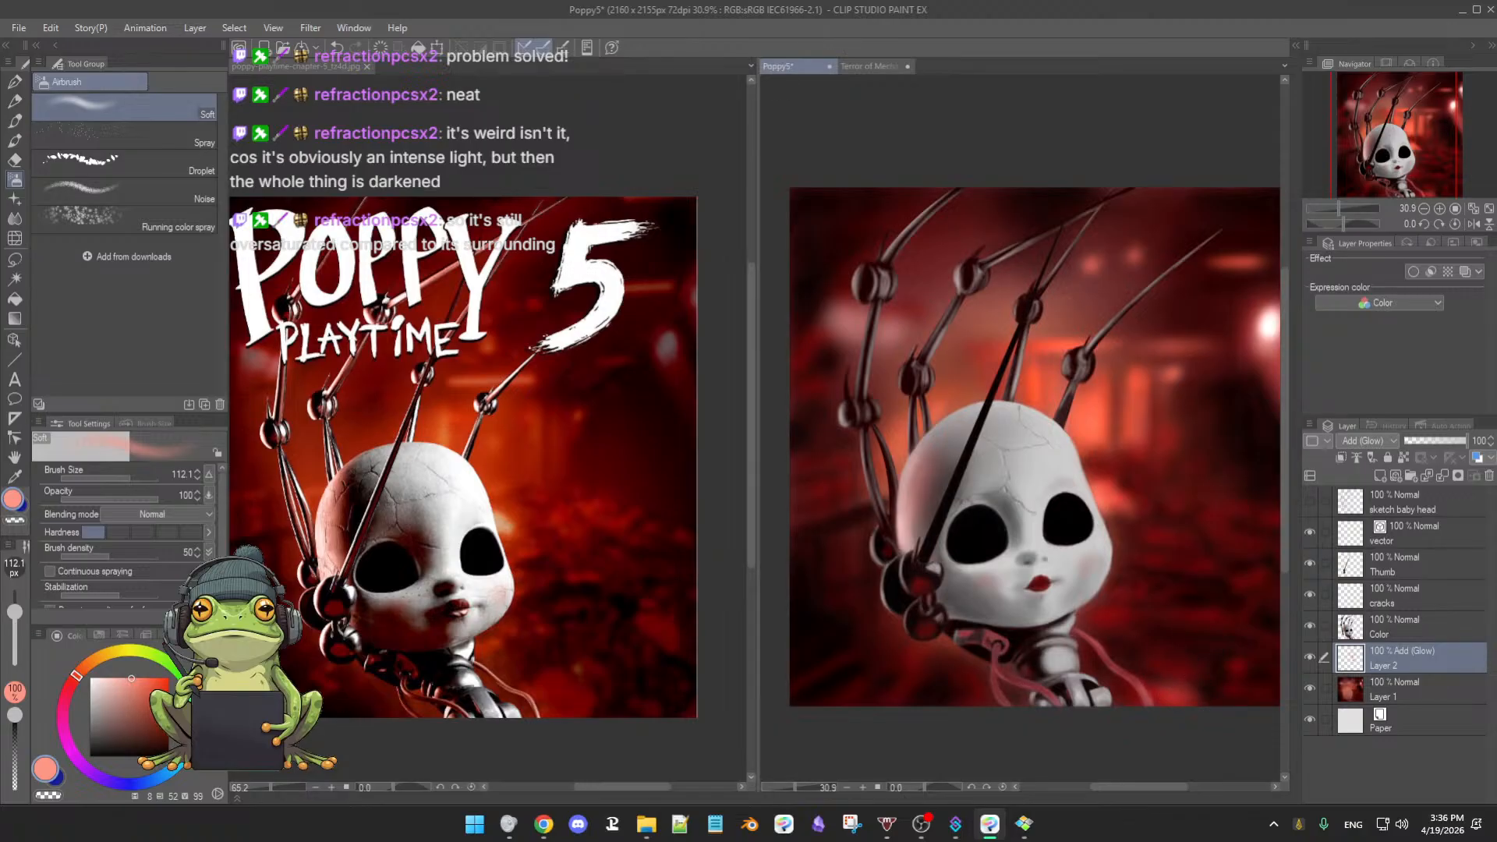
click(161, 695)
mouse_move(1180, 686)
mouse_down()
mouse_move(1178, 705)
mouse_move(1175, 686)
mouse_up()
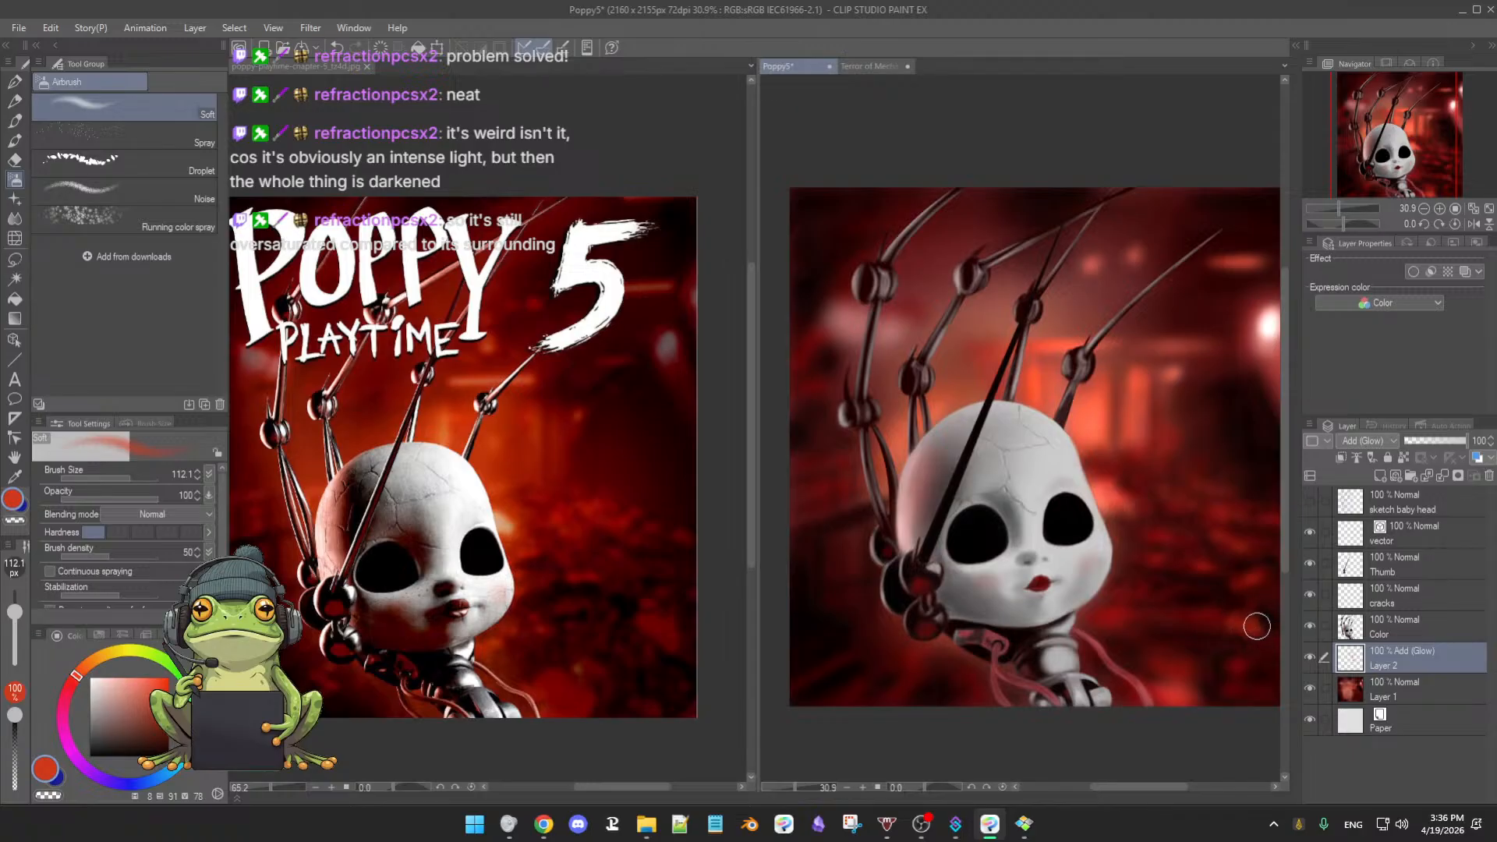
- Switch the painting colour to a darker red, then to light pink
alt+click(1171, 671)
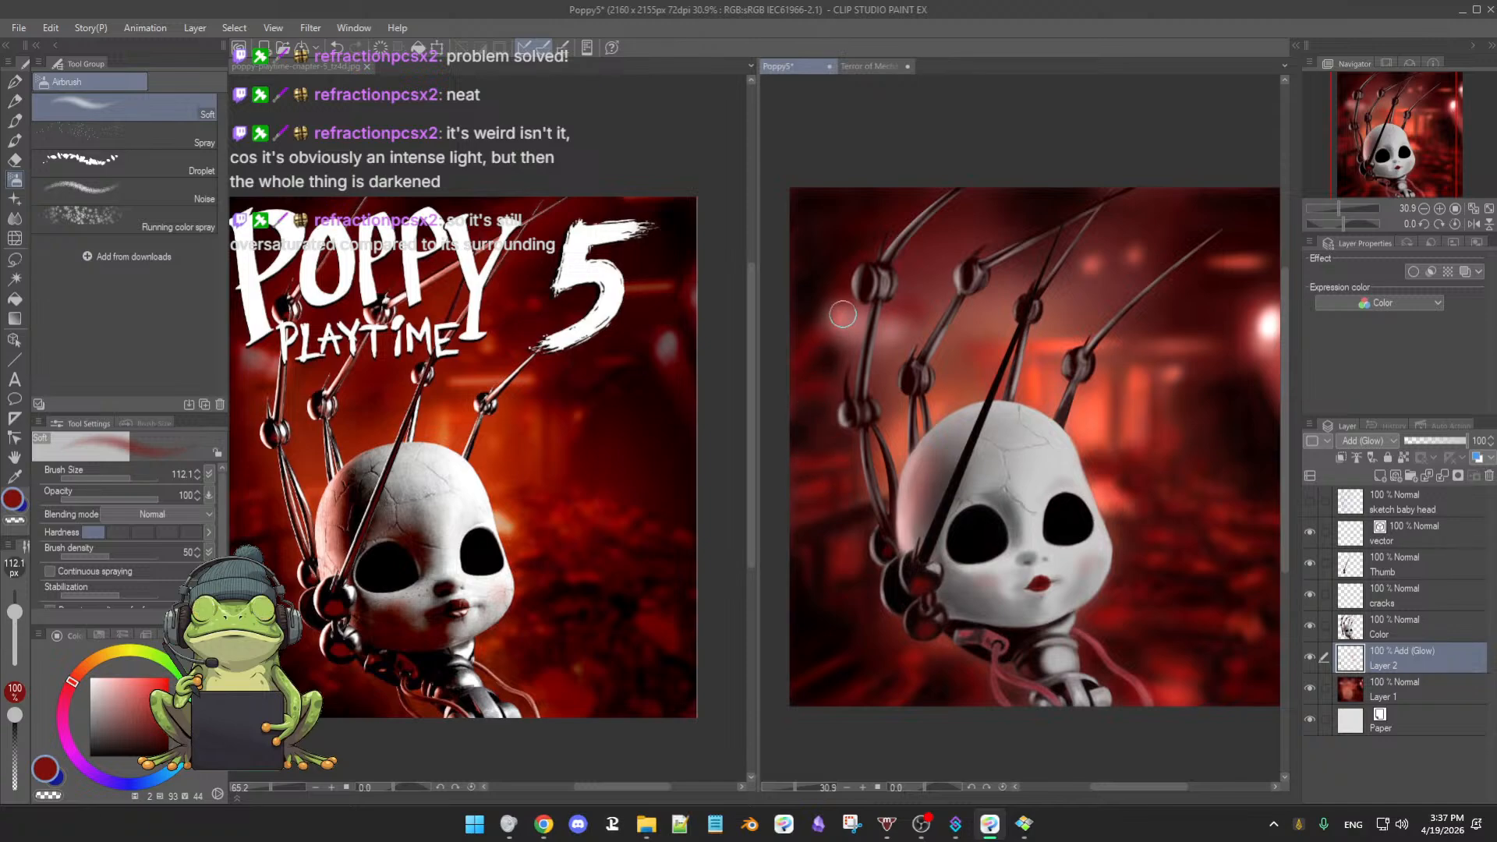
click(117, 678)
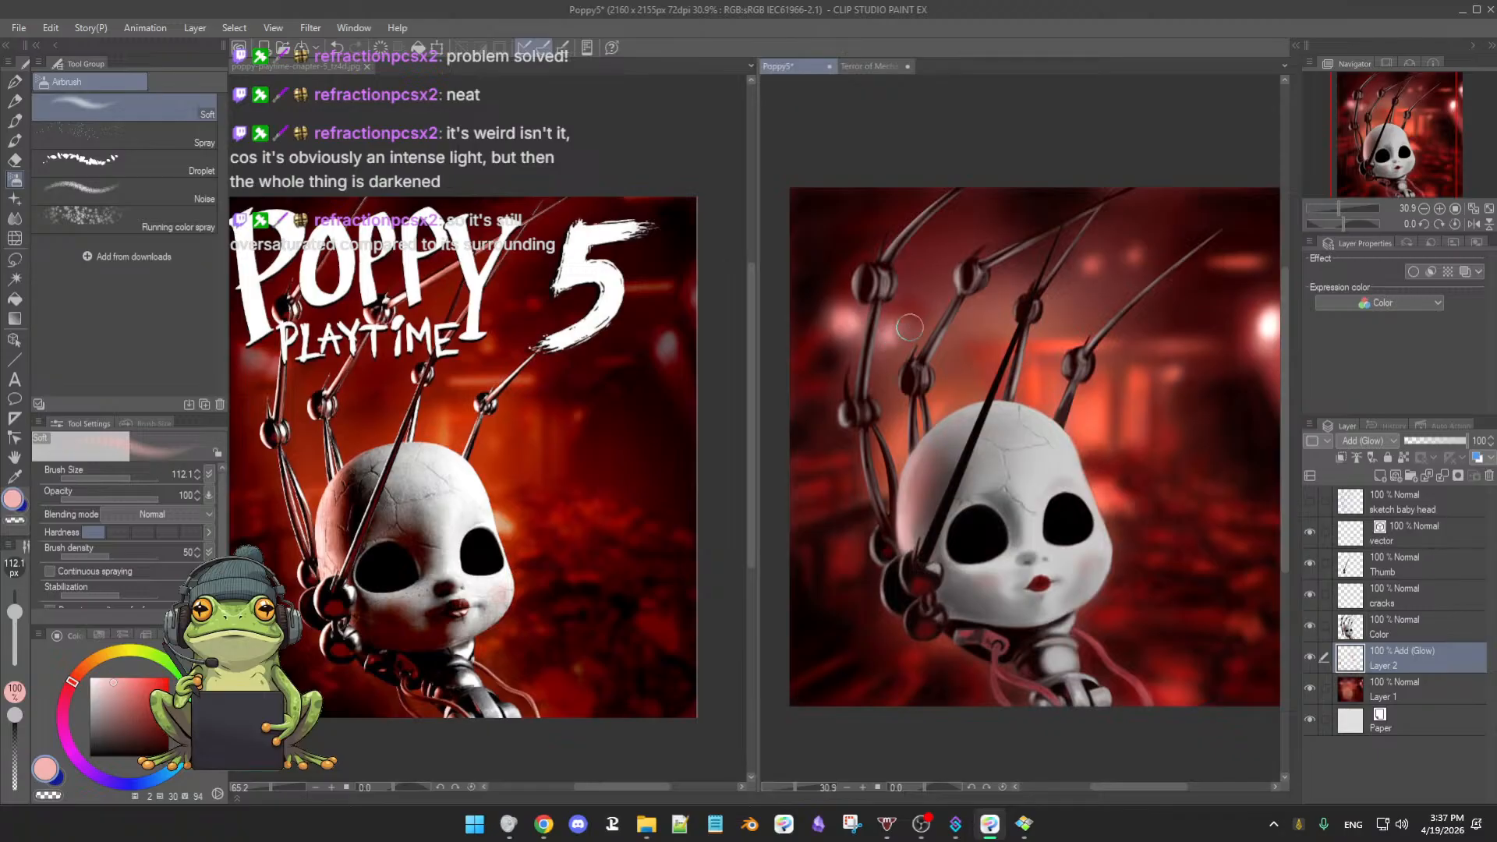
- Fit the whole painting in view and compare it with the reference poster
drag(1048, 484, 1019, 488)
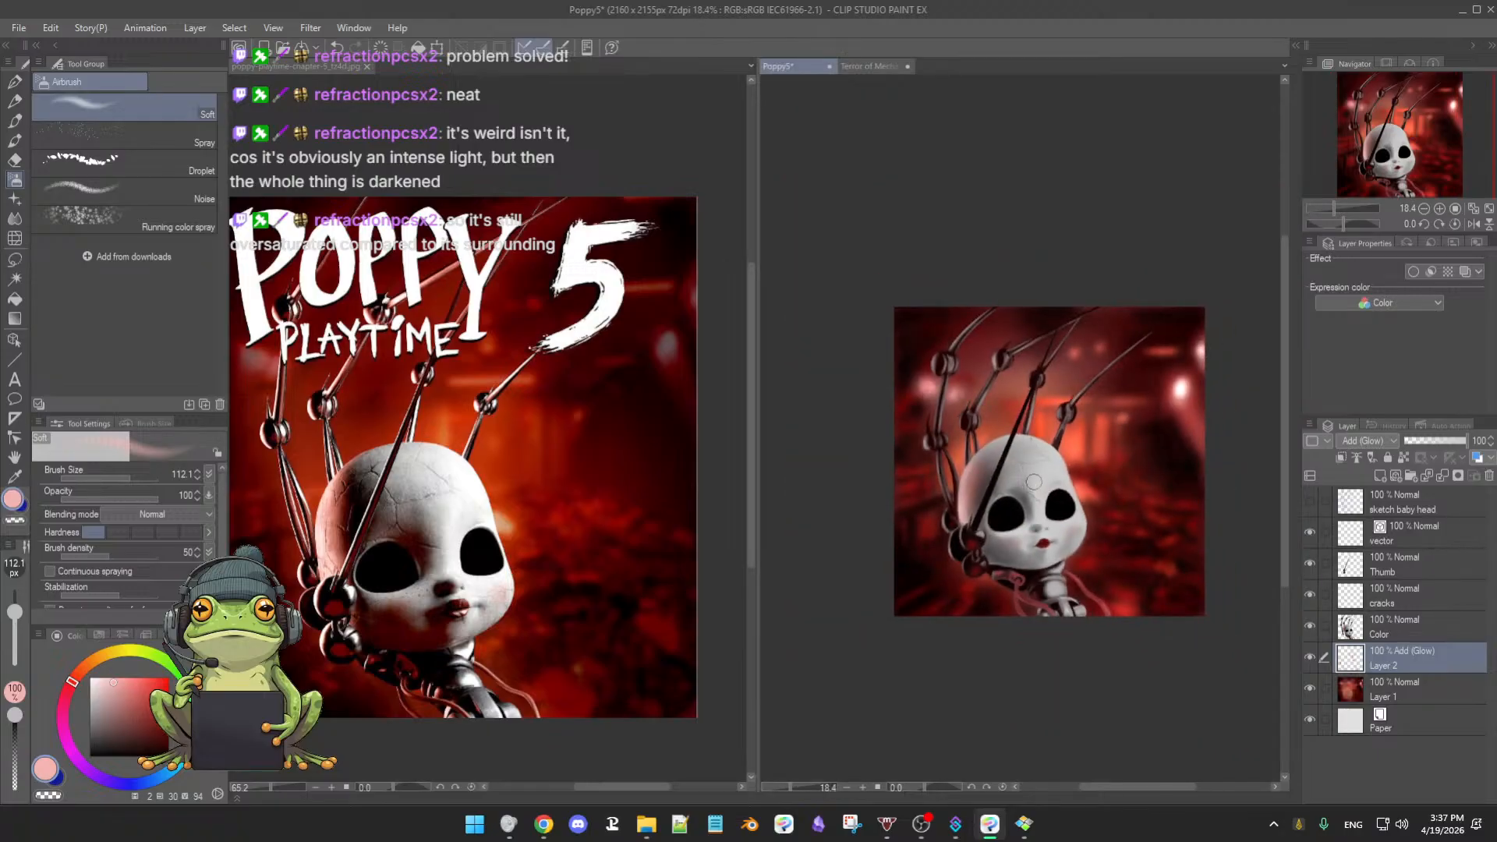
drag(1073, 552, 1058, 567)
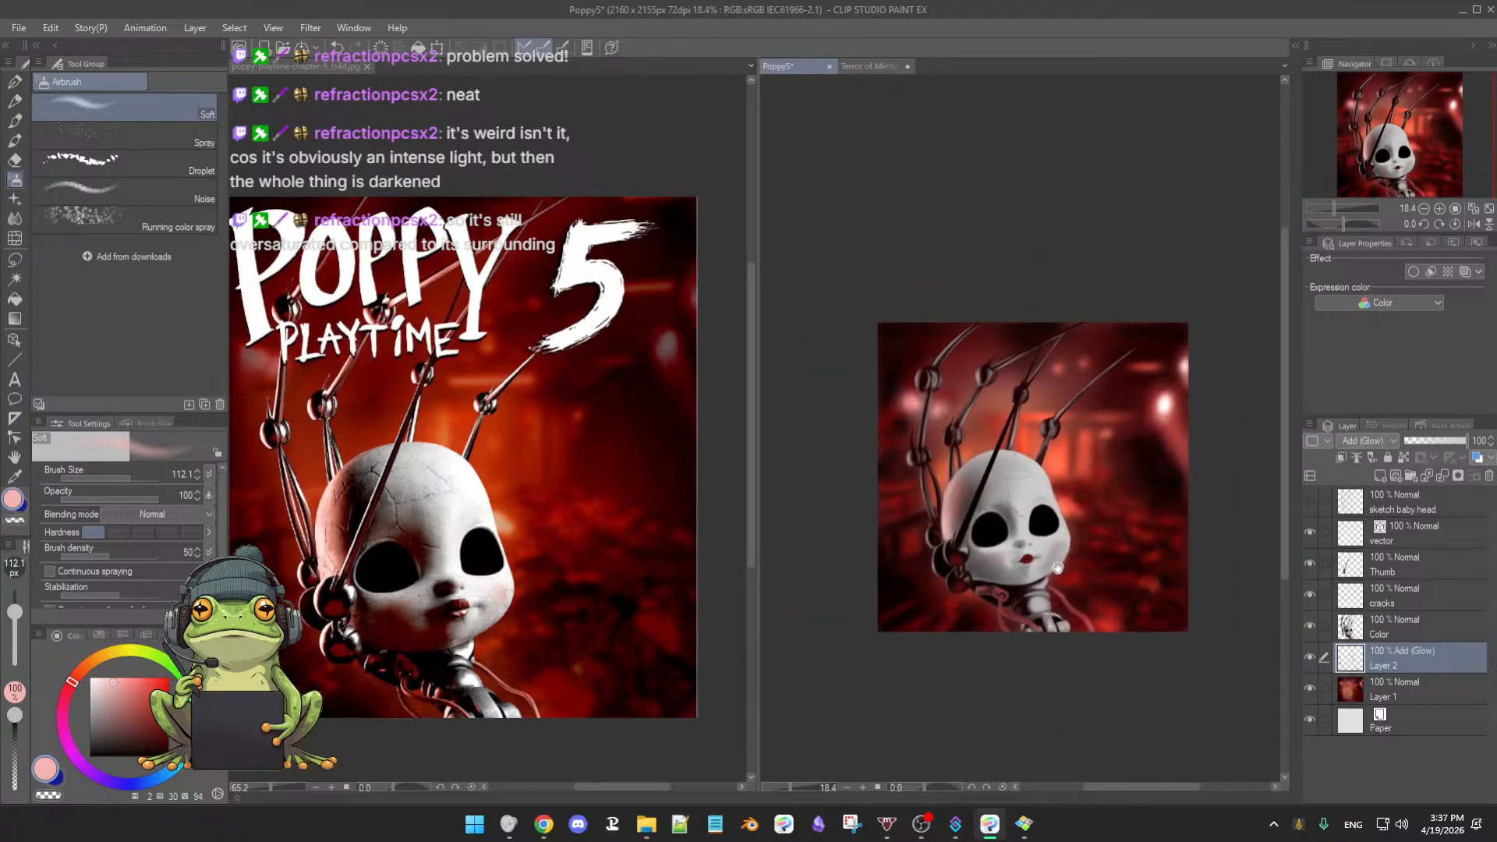
click(647, 604)
scroll(639, 597, down, 2)
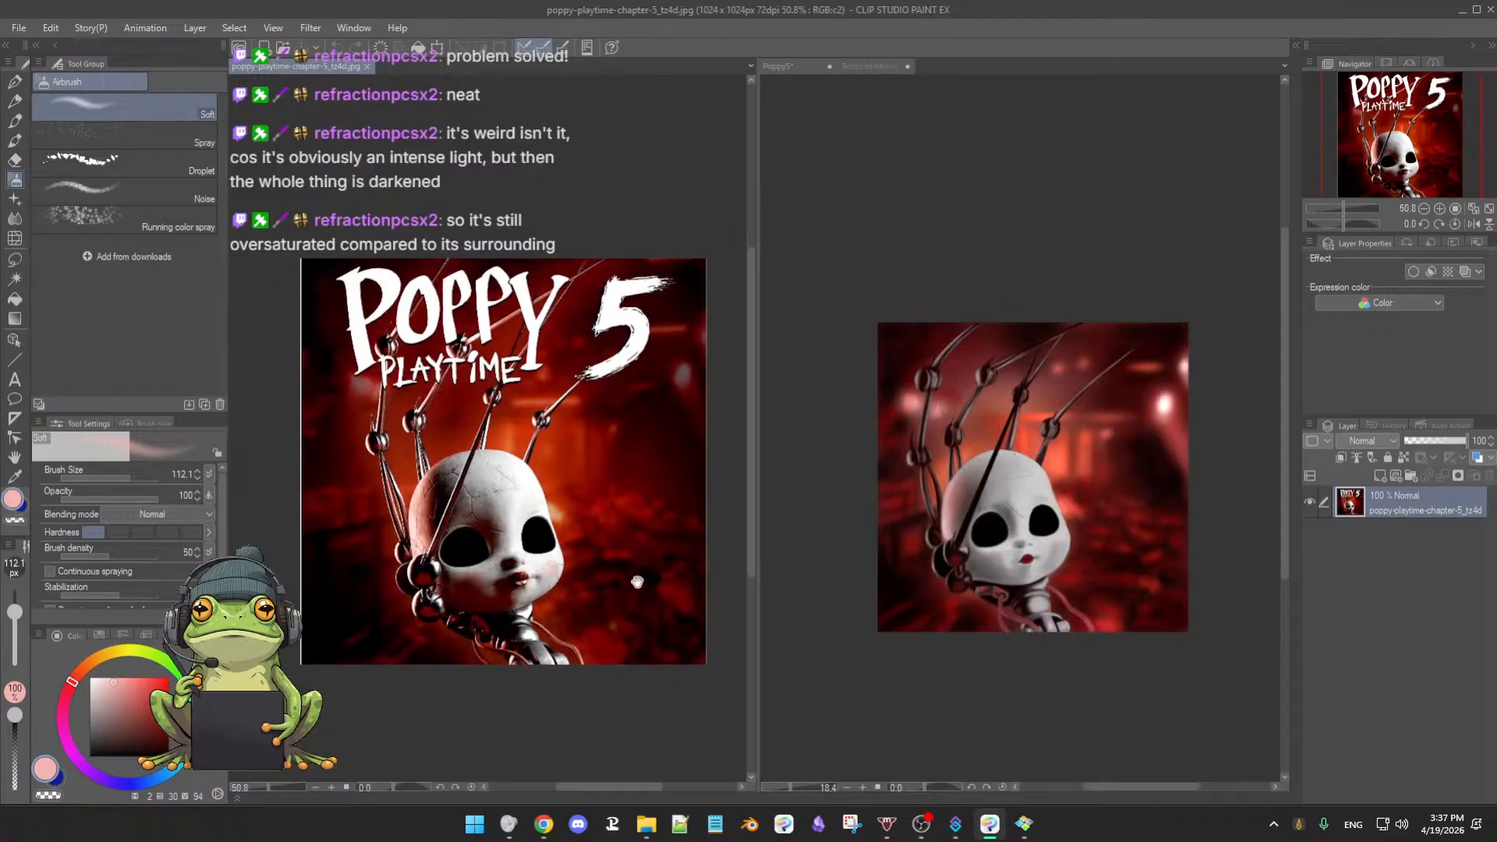
click(1017, 549)
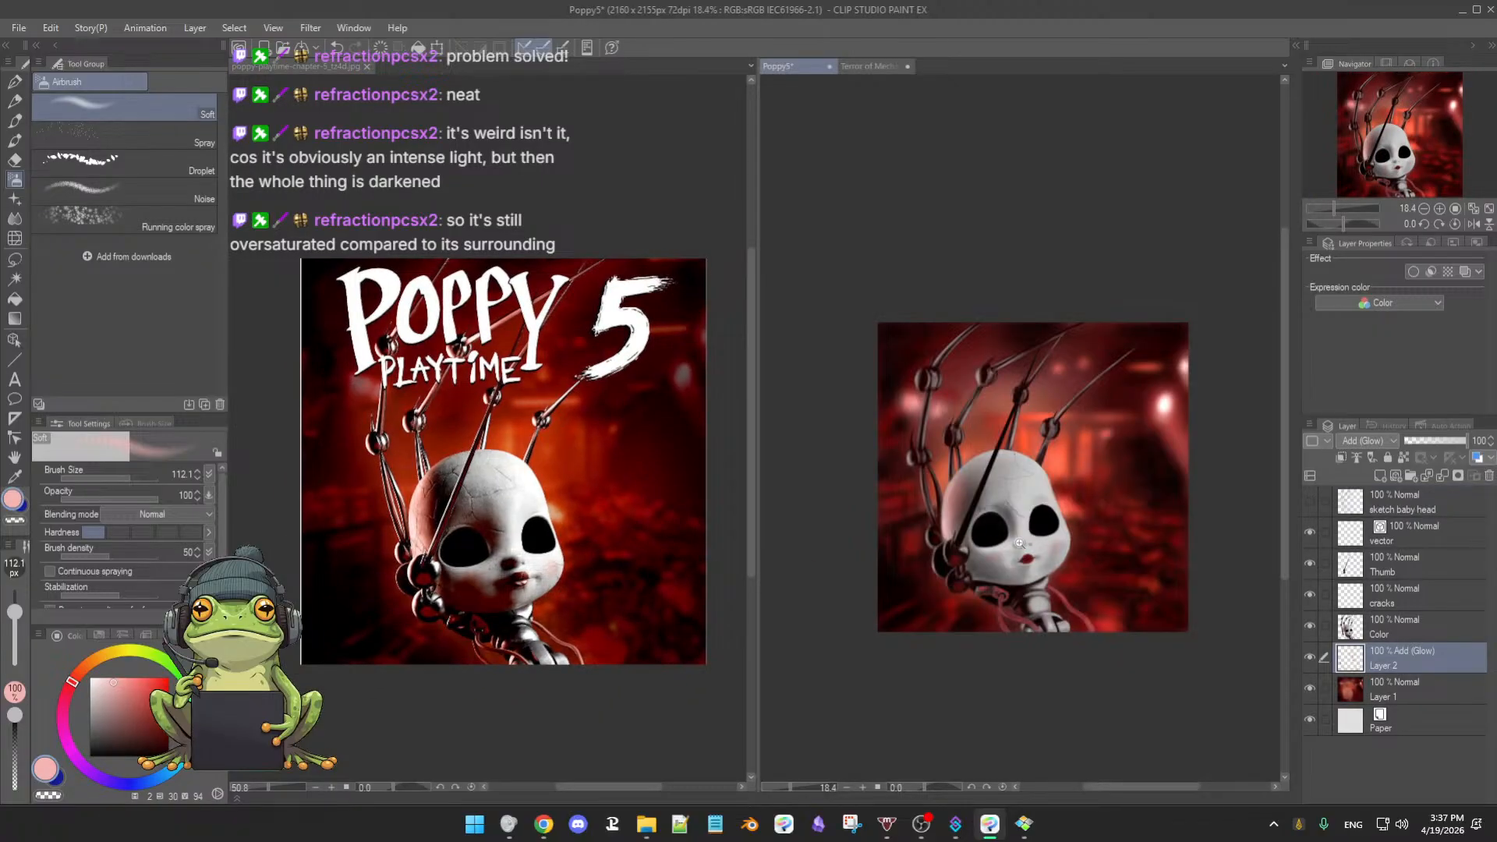
scroll(1017, 549, up, 1)
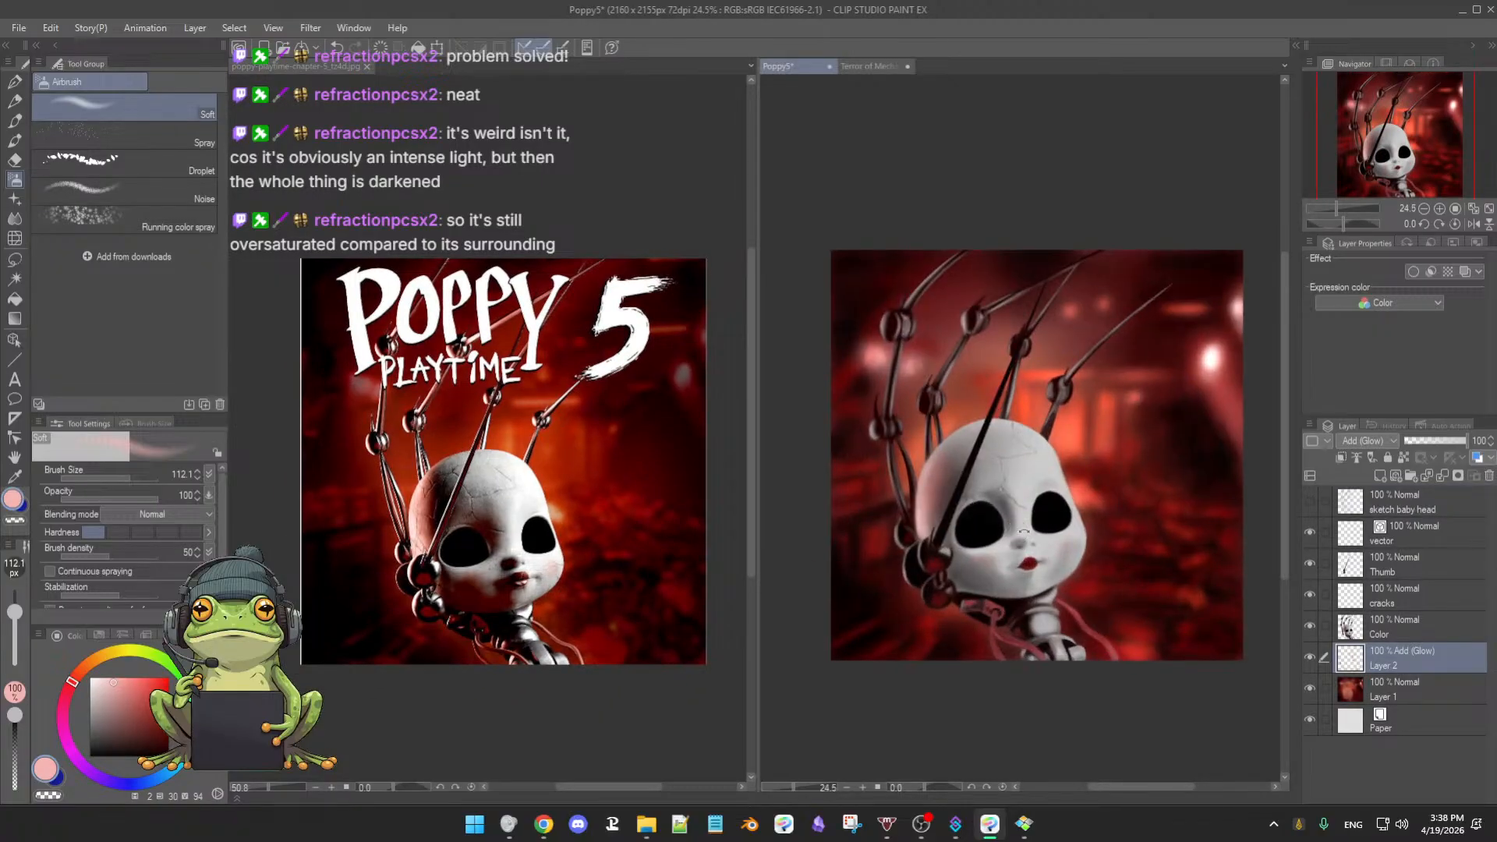
- Save Poppy5 and bring up the glow layer's blending mode list
key(ctrl+s)
mouse_move(1082, 538)
mouse_down()
mouse_move(1058, 561)
mouse_move(1078, 563)
mouse_up()
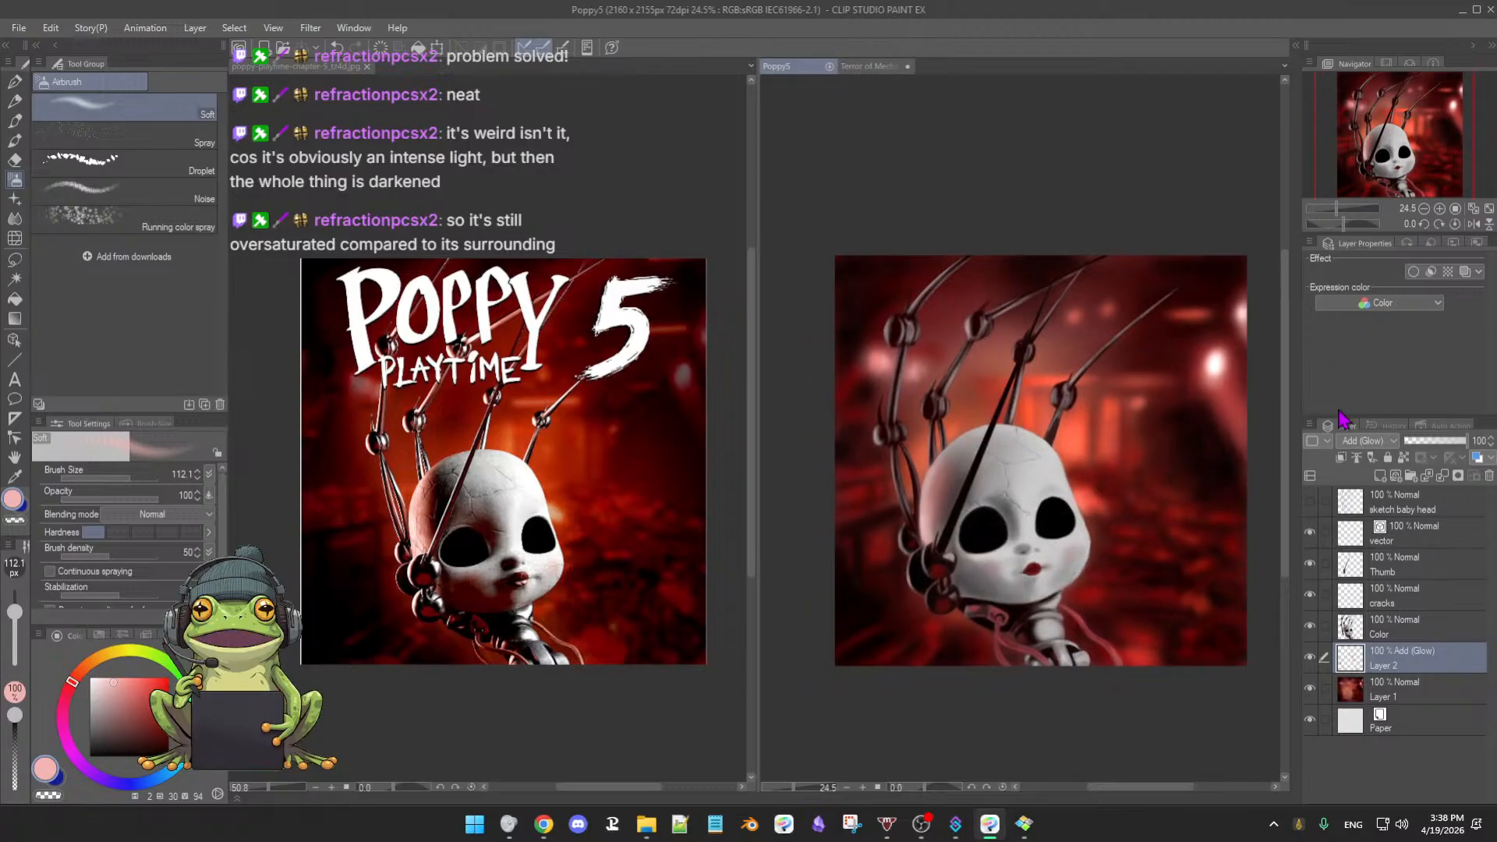
click(1374, 443)
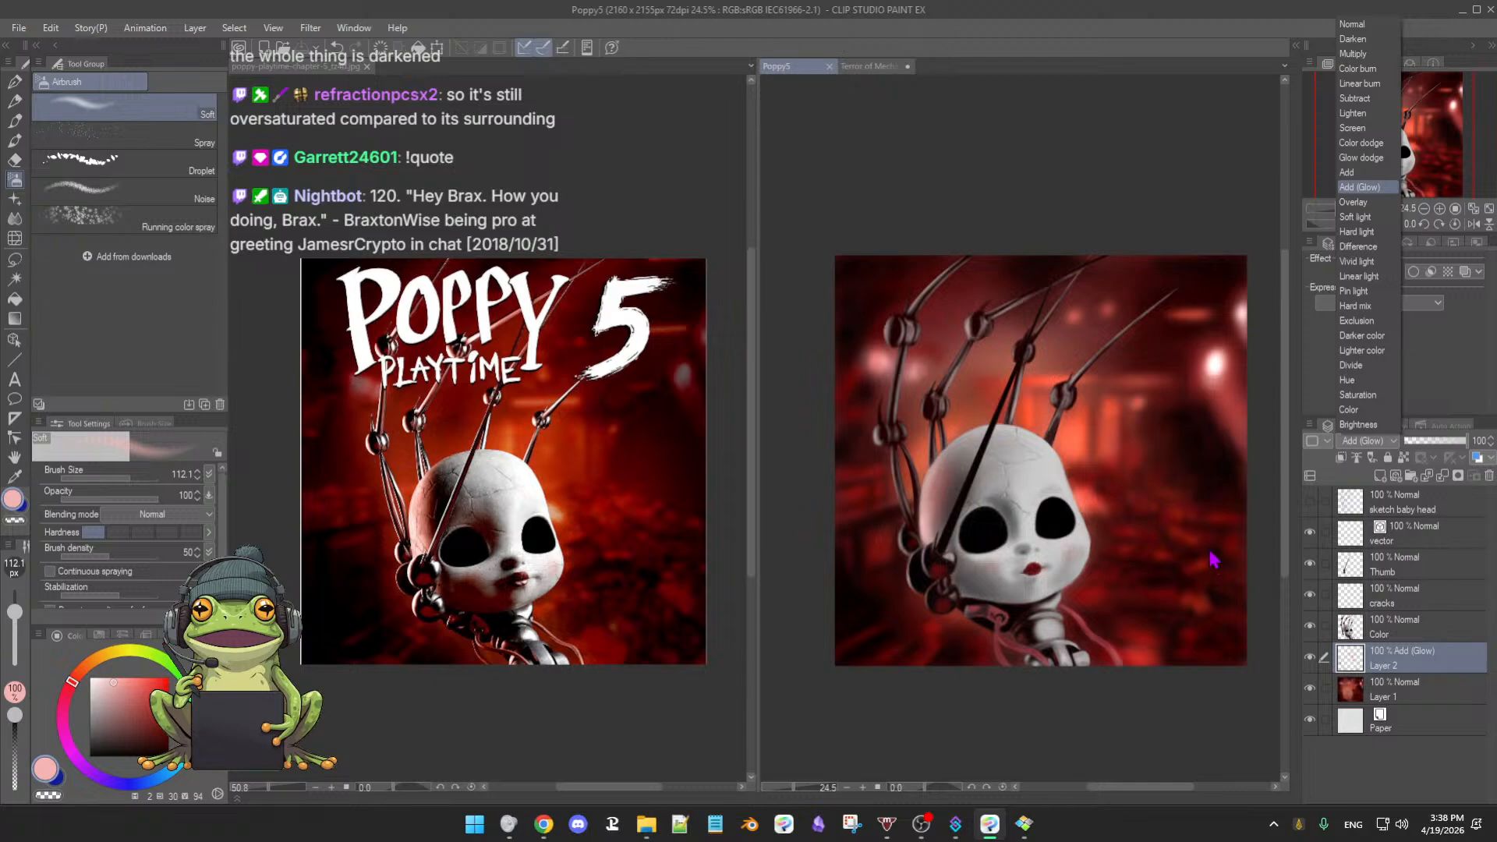
- On the Color layer, airbrush a pale pink blush on the cheek at size 39
click(1154, 713)
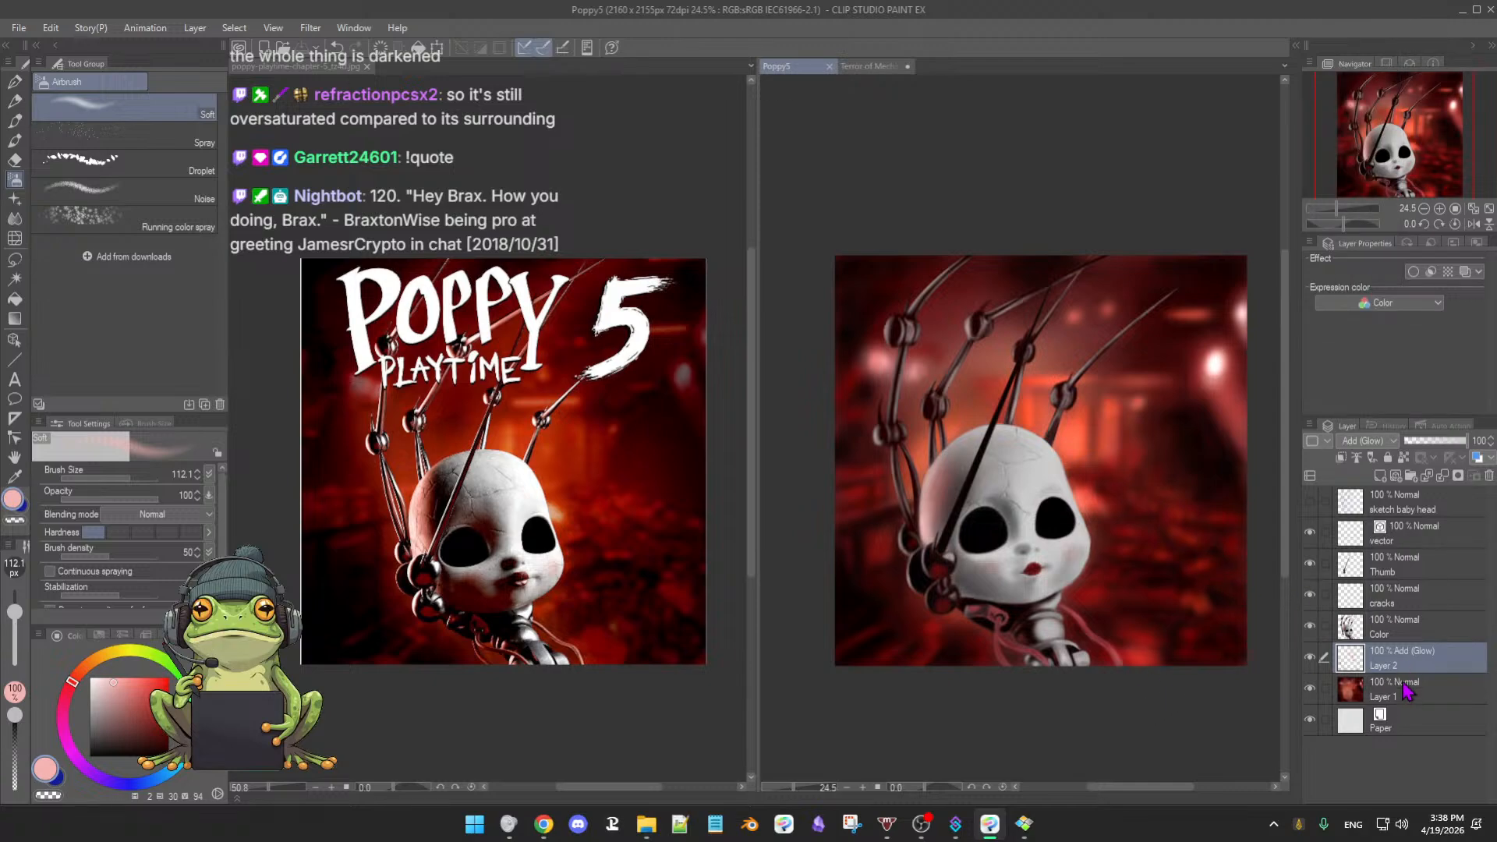
click(1410, 637)
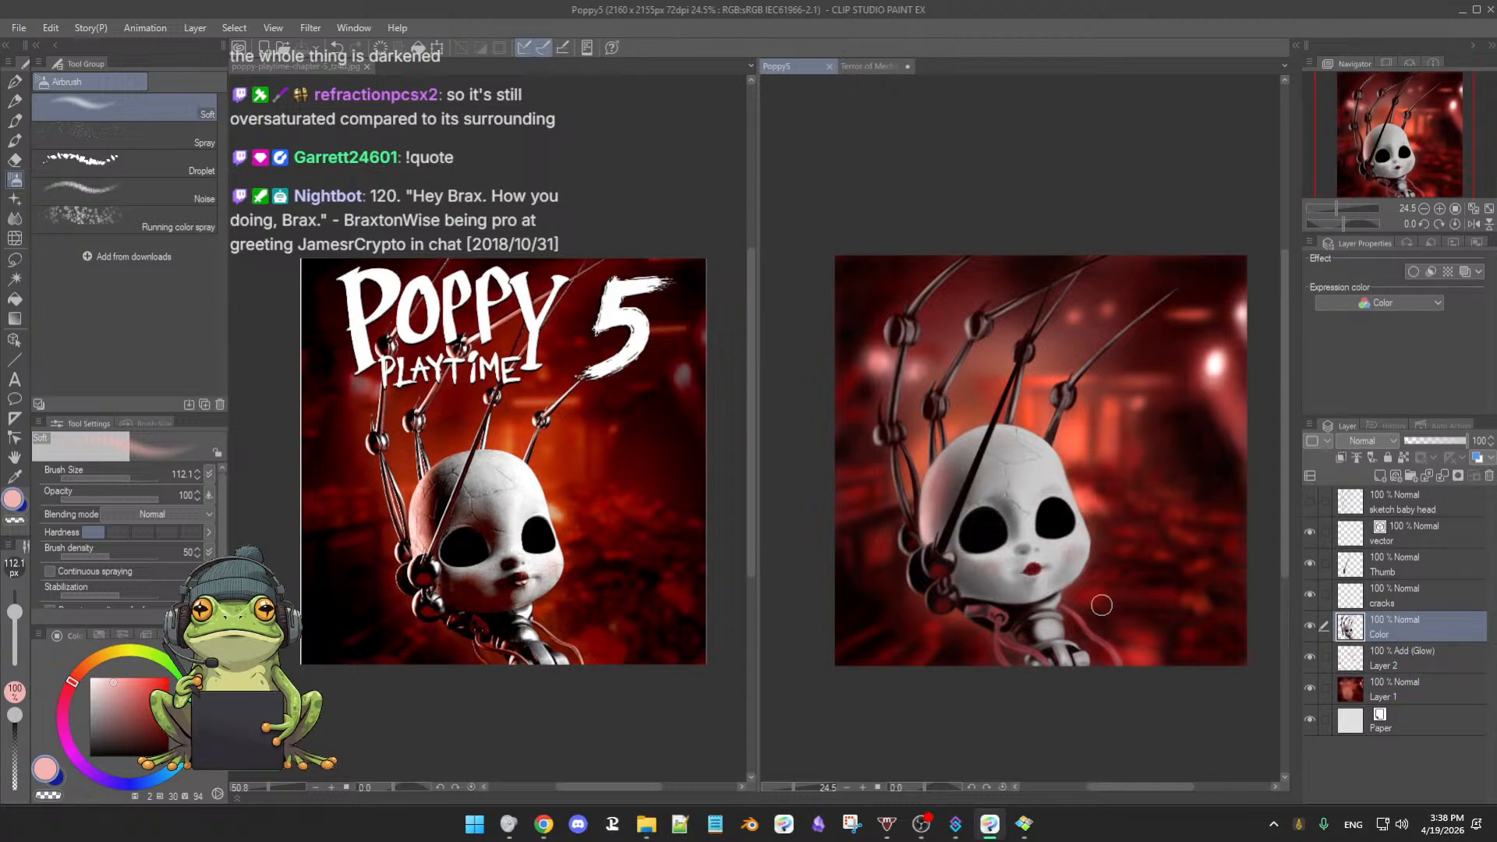
scroll(1076, 583, up, 5)
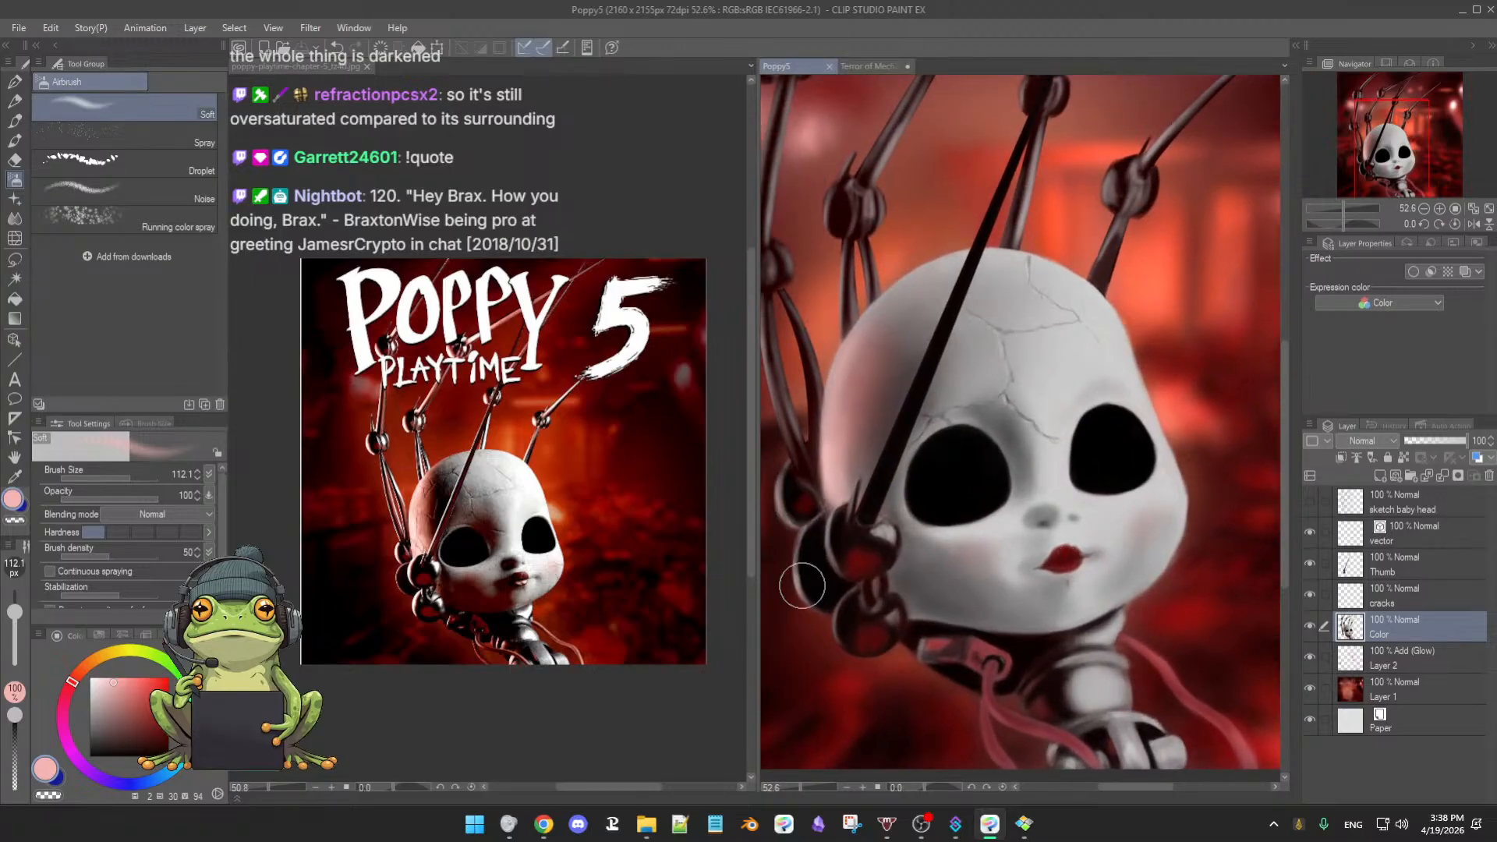
click(108, 682)
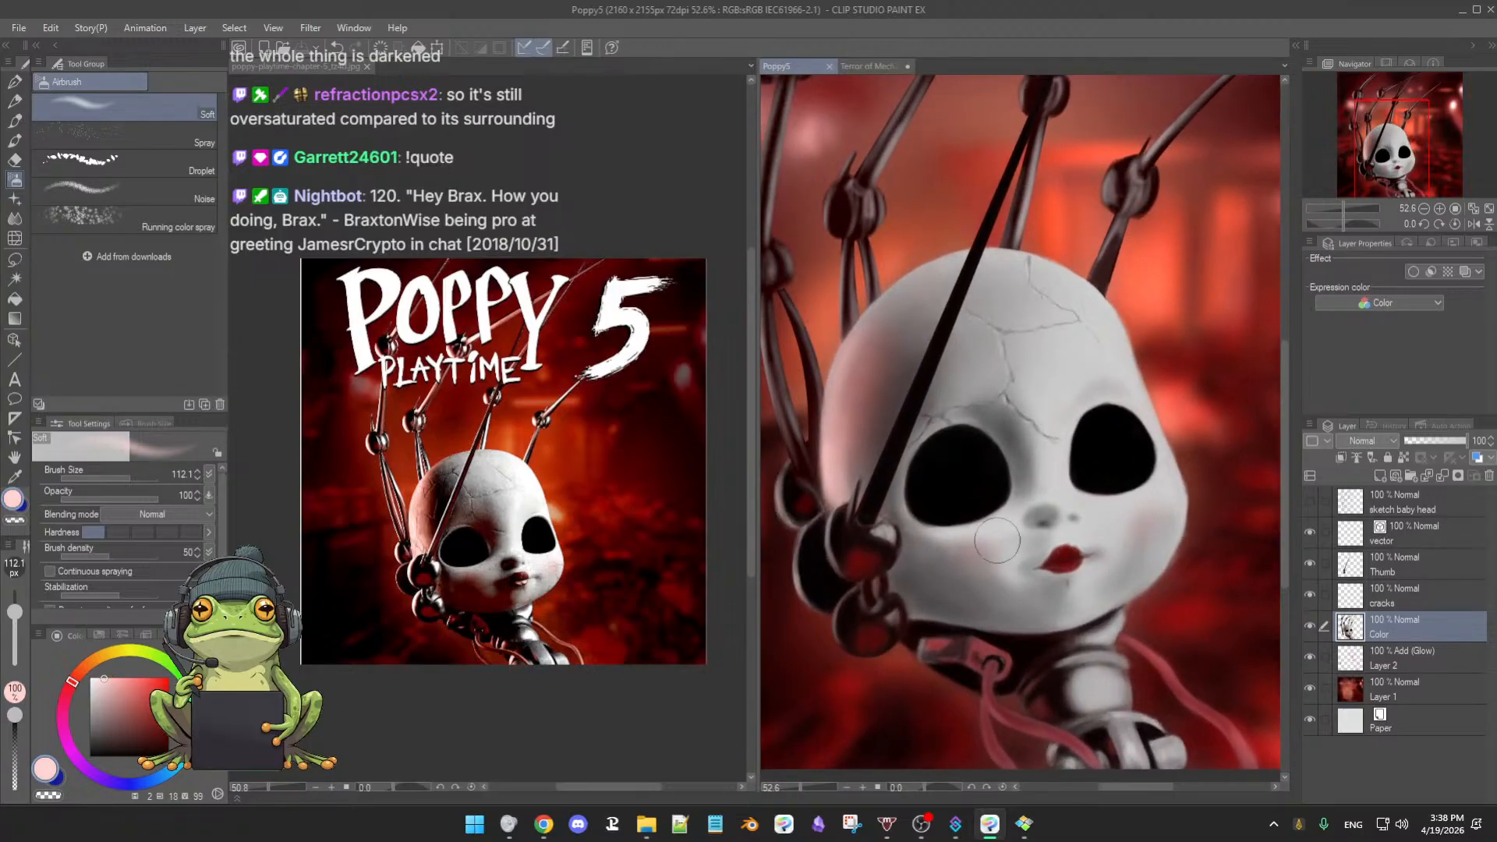
key(bracketleft)
key(bracketleft)
key(bracketleft)
key(bracketleft)
key(bracketleft)
key(bracketleft)
key(bracketleft)
key(bracketright)
drag(877, 531, 887, 527)
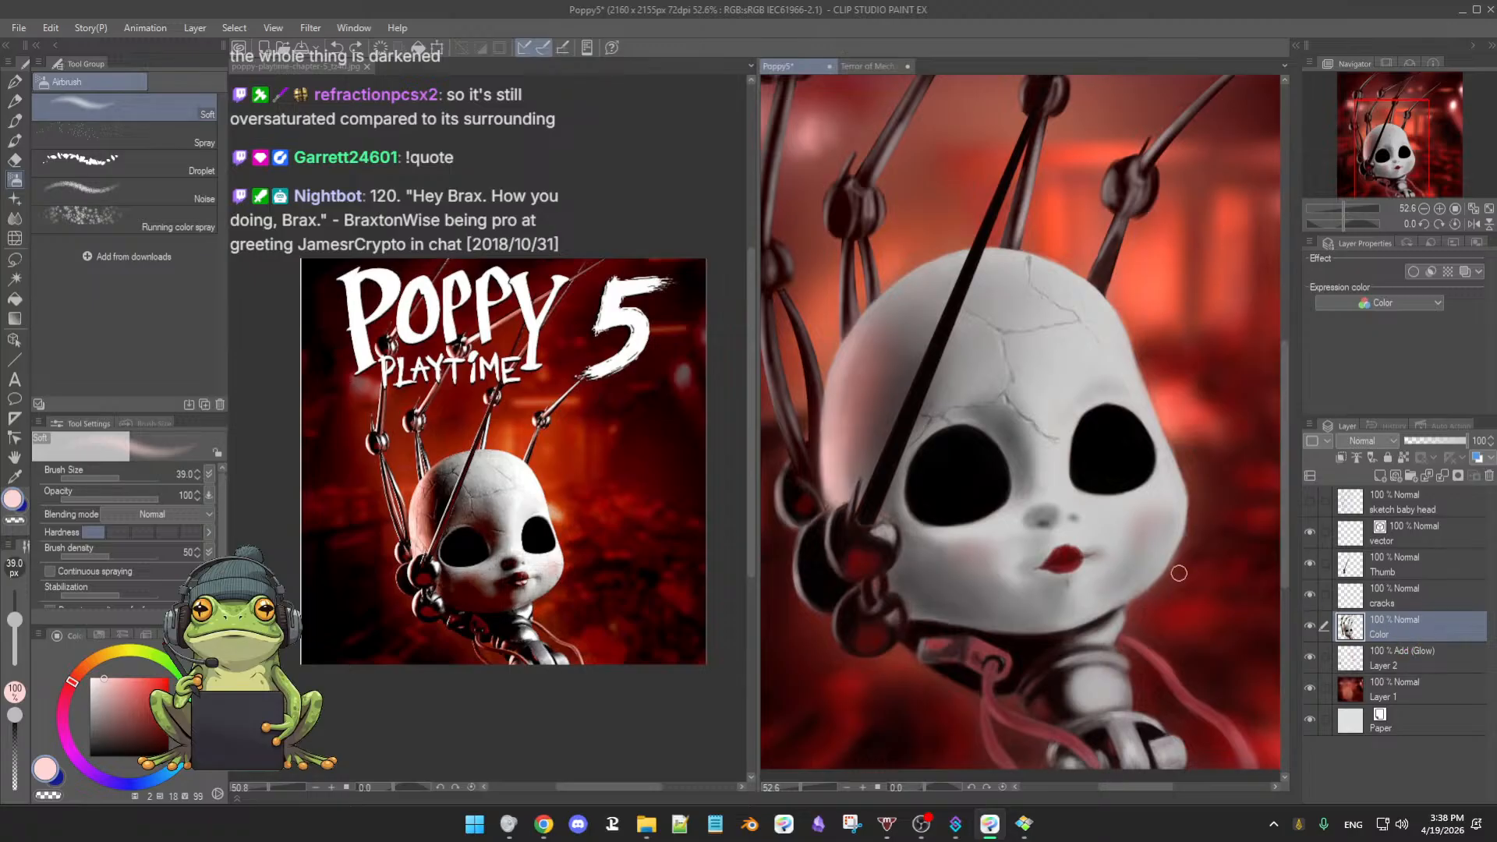
- Toggle the Thumb layer's dark rod to compare, then fit the painting in view
click(1411, 575)
click(1399, 698)
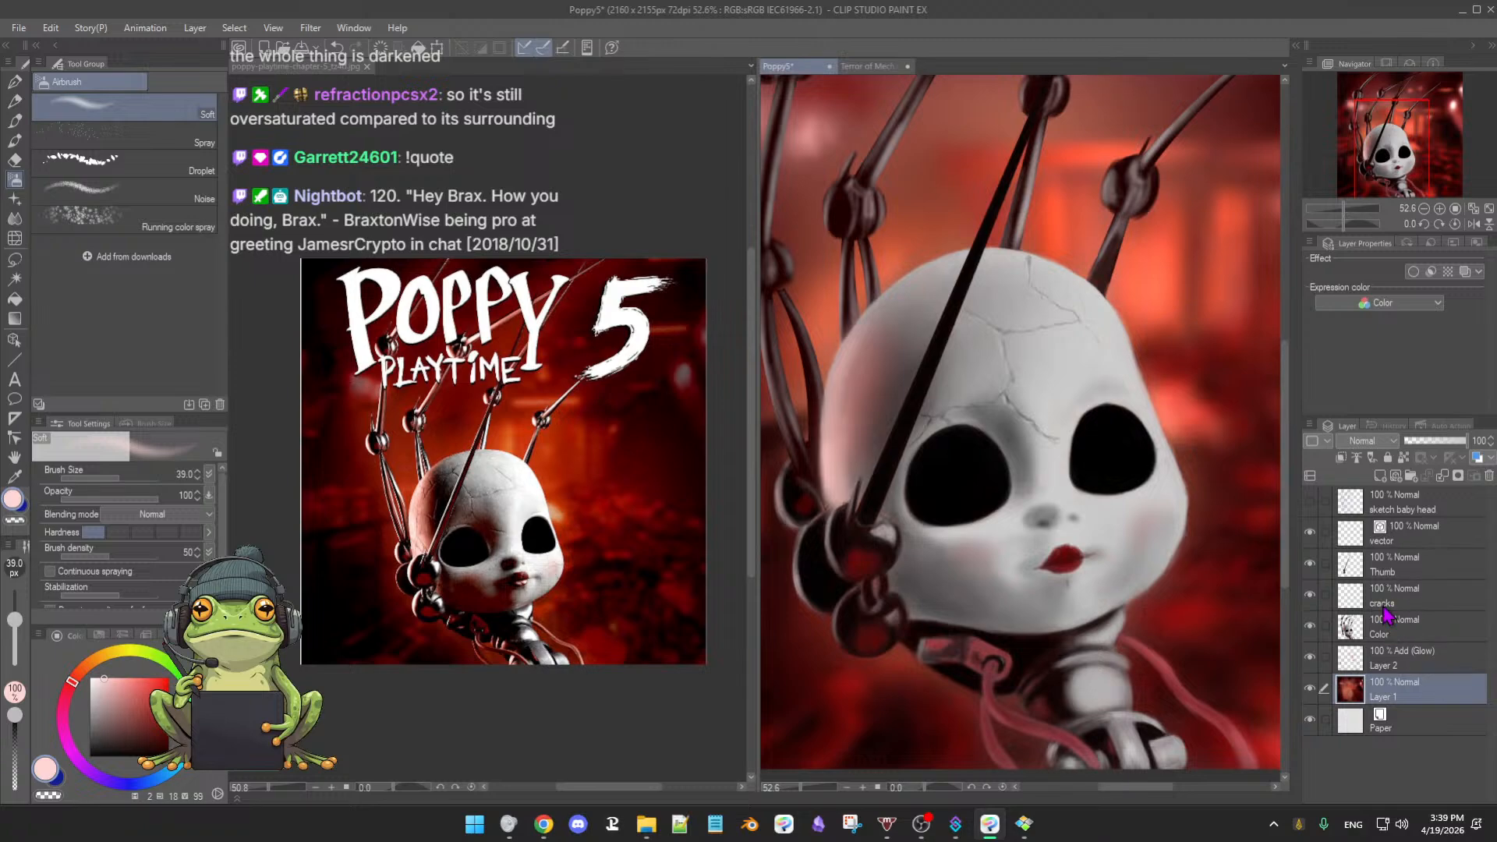
click(1311, 565)
click(1310, 565)
click(1311, 564)
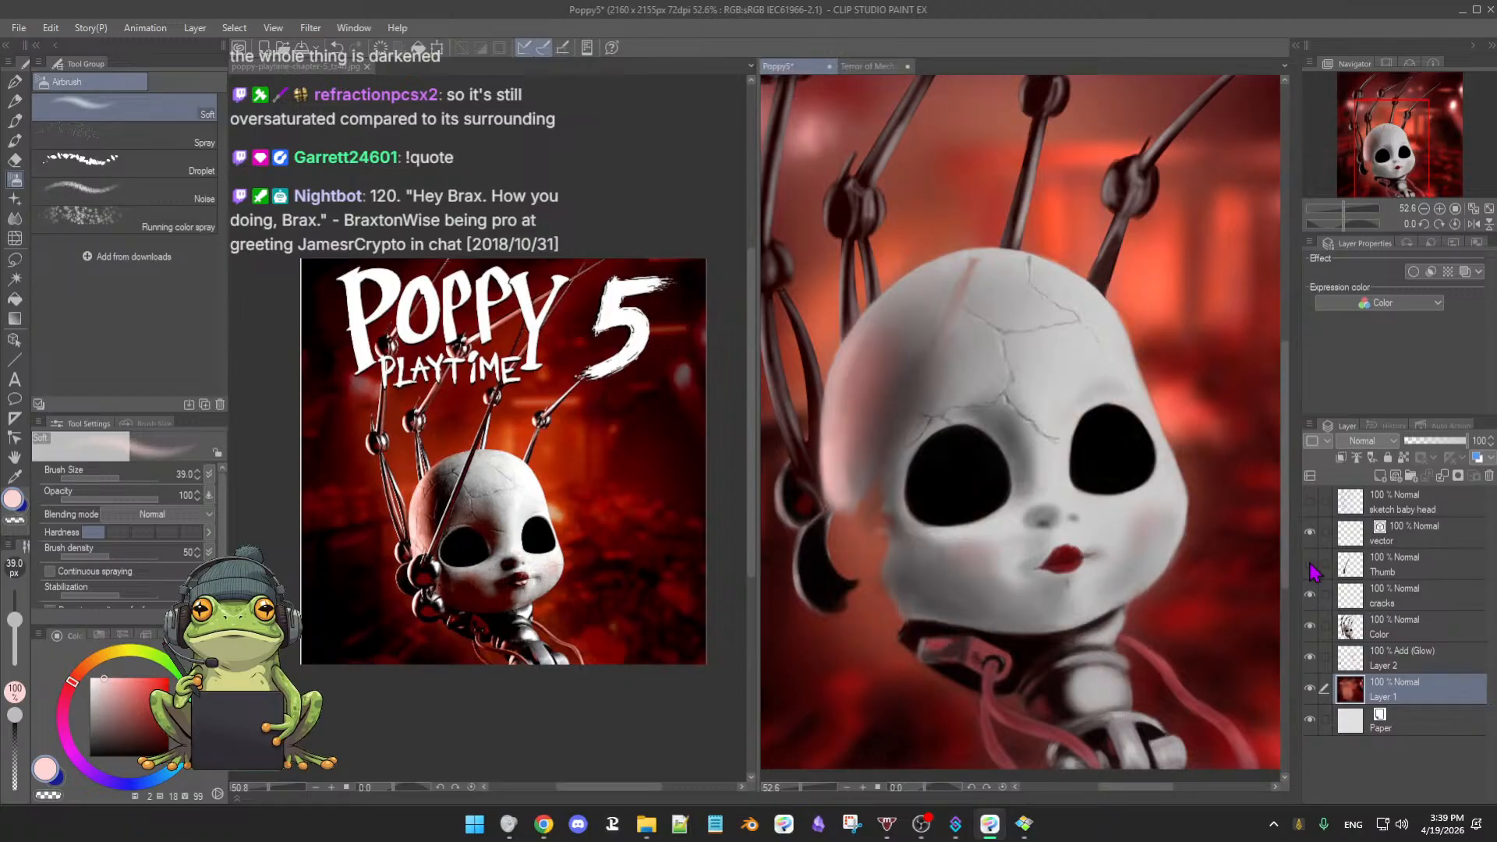
click(1310, 564)
click(1310, 564)
click(1311, 565)
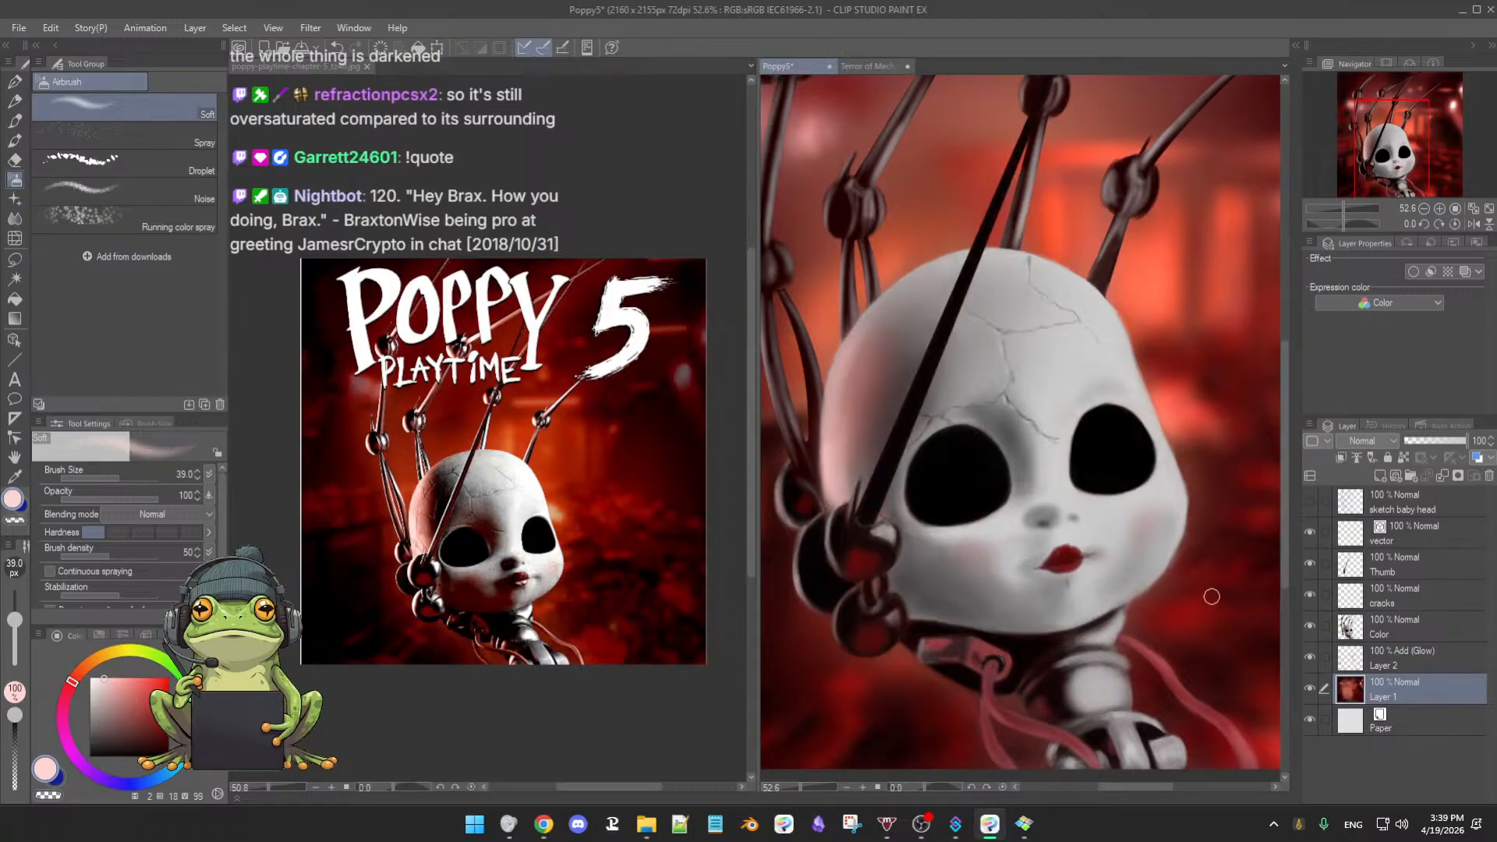
drag(1215, 596, 1165, 598)
drag(1200, 596, 1126, 595)
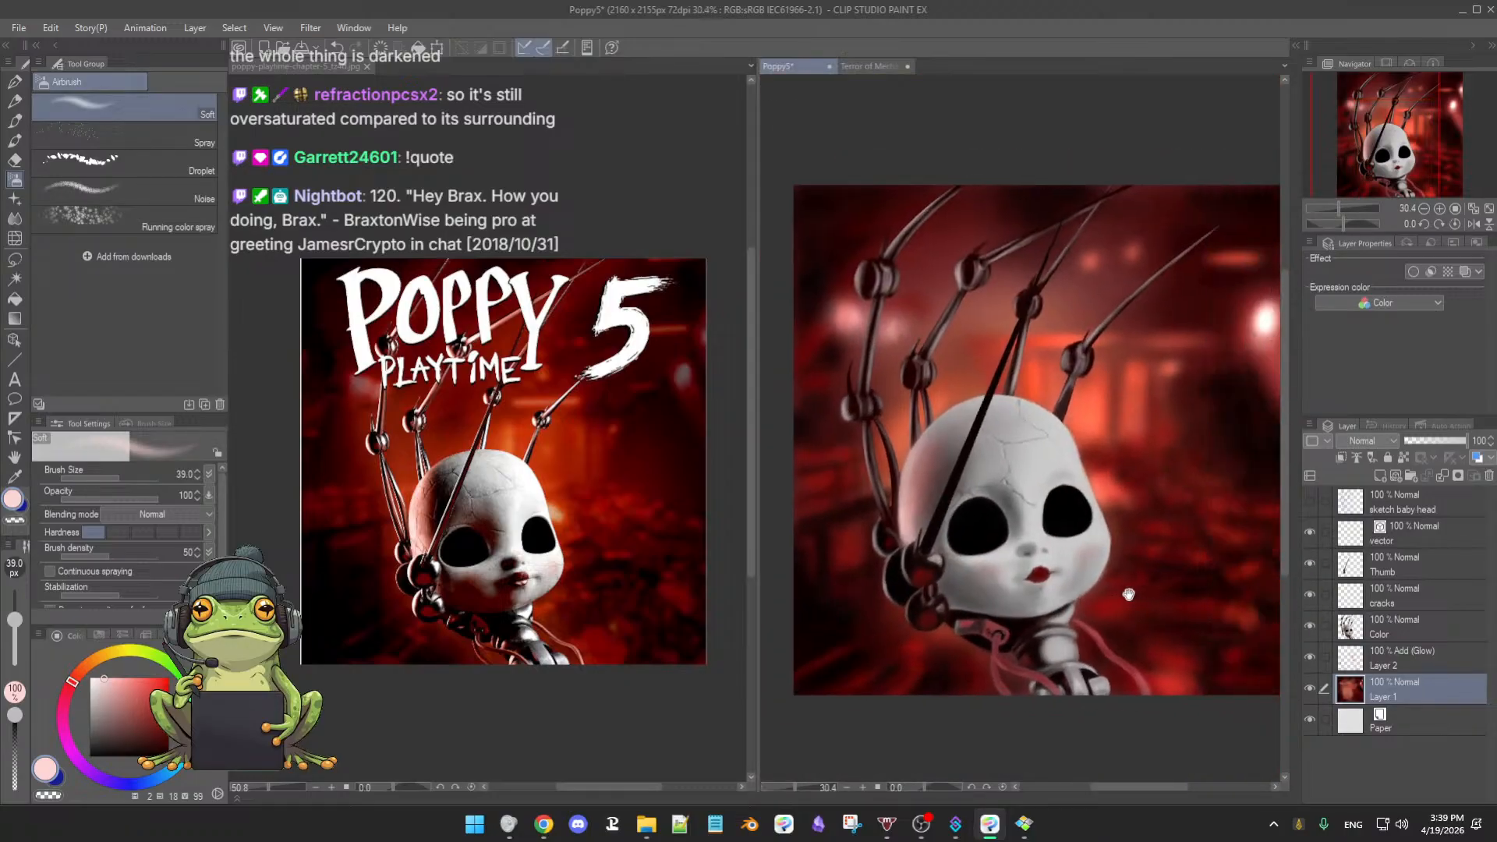
drag(1241, 607, 1210, 607)
- Compare with the background and glow layers hidden, then move Layer 2 above Color
click(1310, 688)
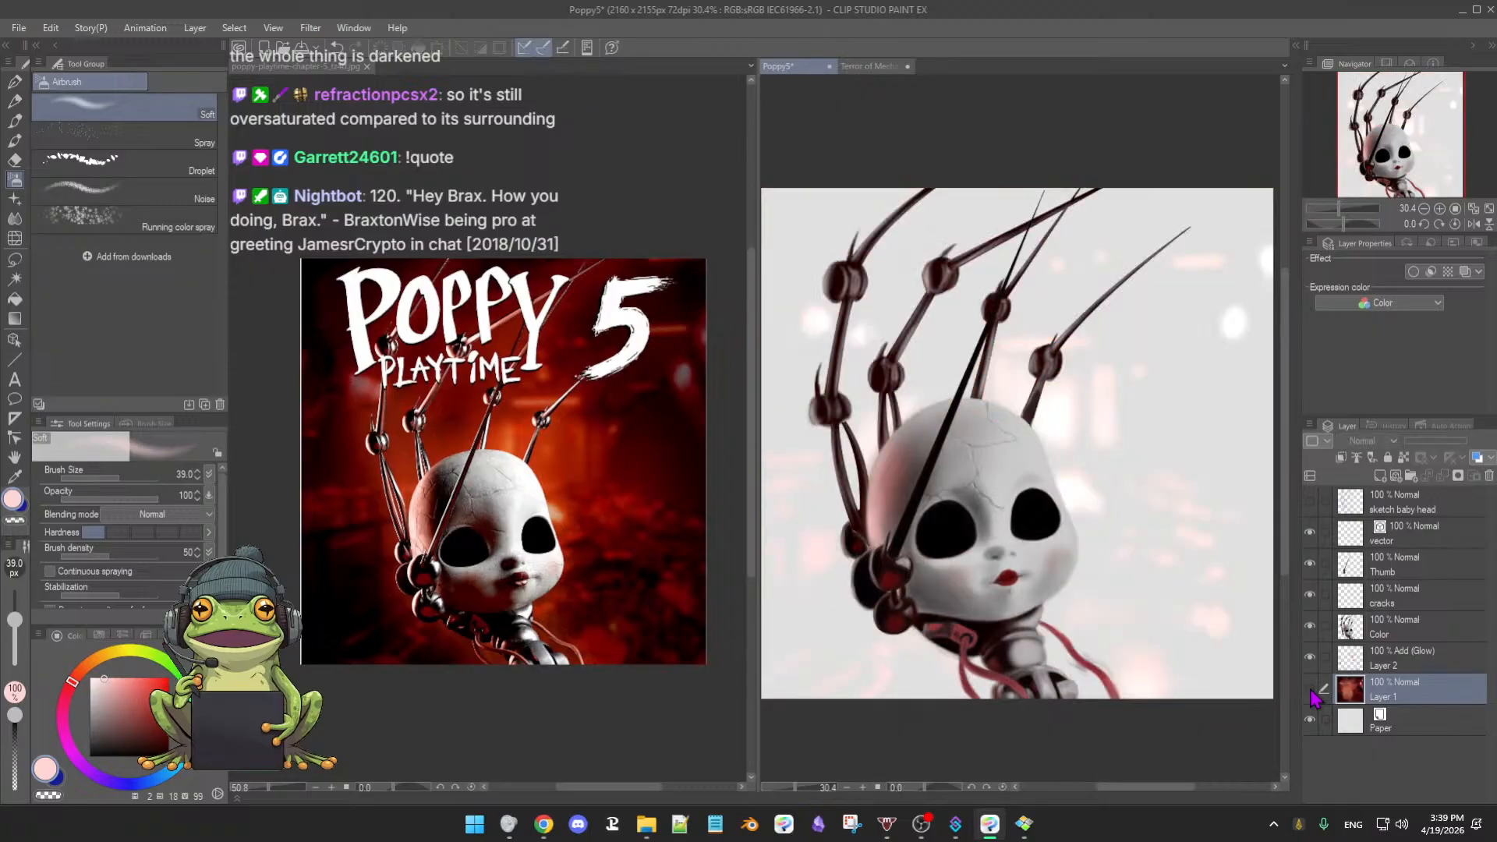
click(1310, 689)
click(1309, 659)
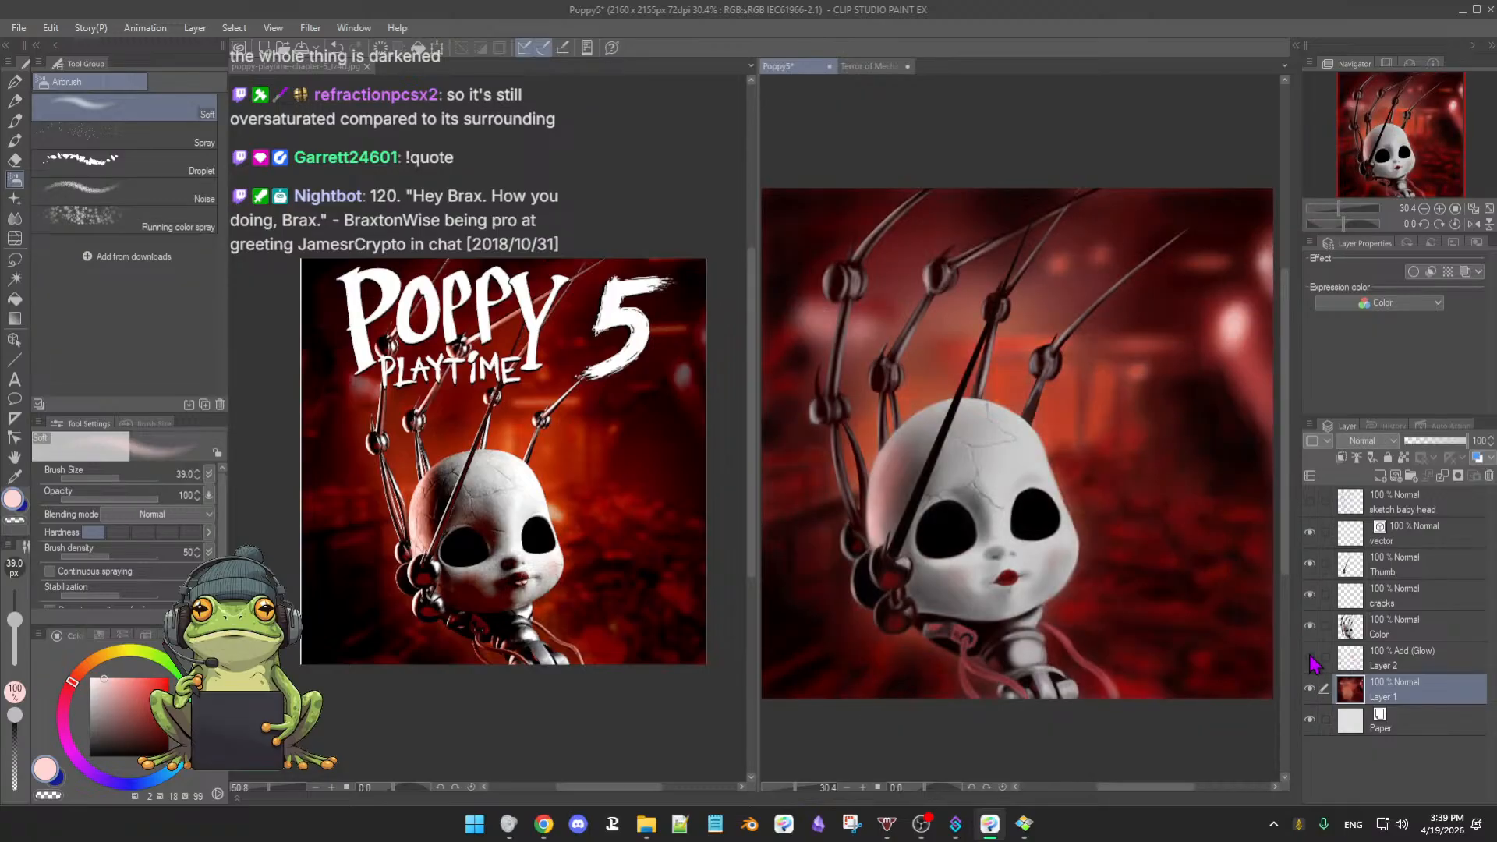
click(1310, 659)
click(1309, 659)
click(1310, 659)
click(1399, 666)
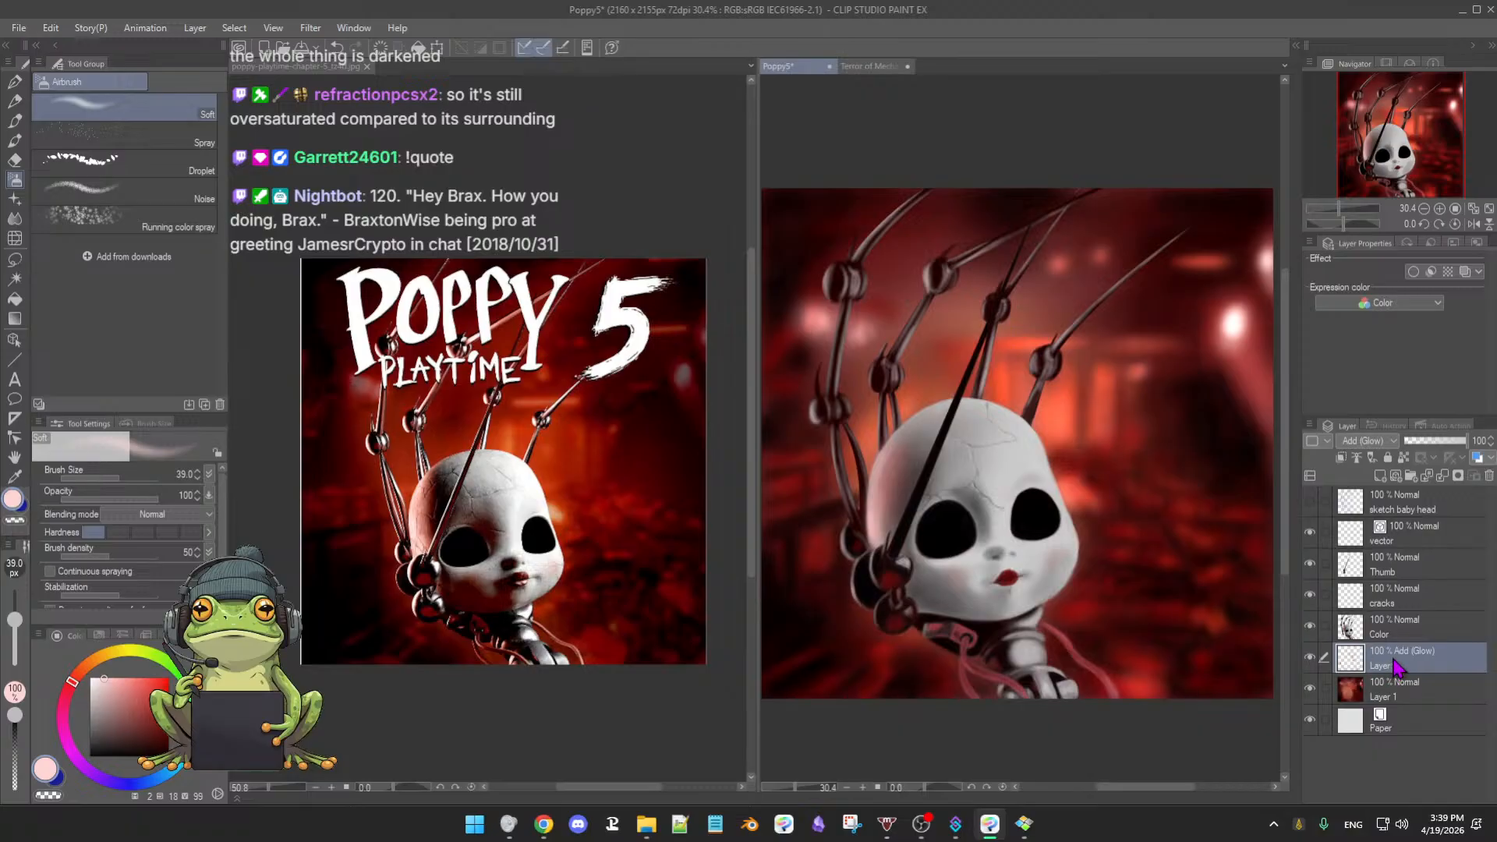
drag(1408, 669, 1428, 630)
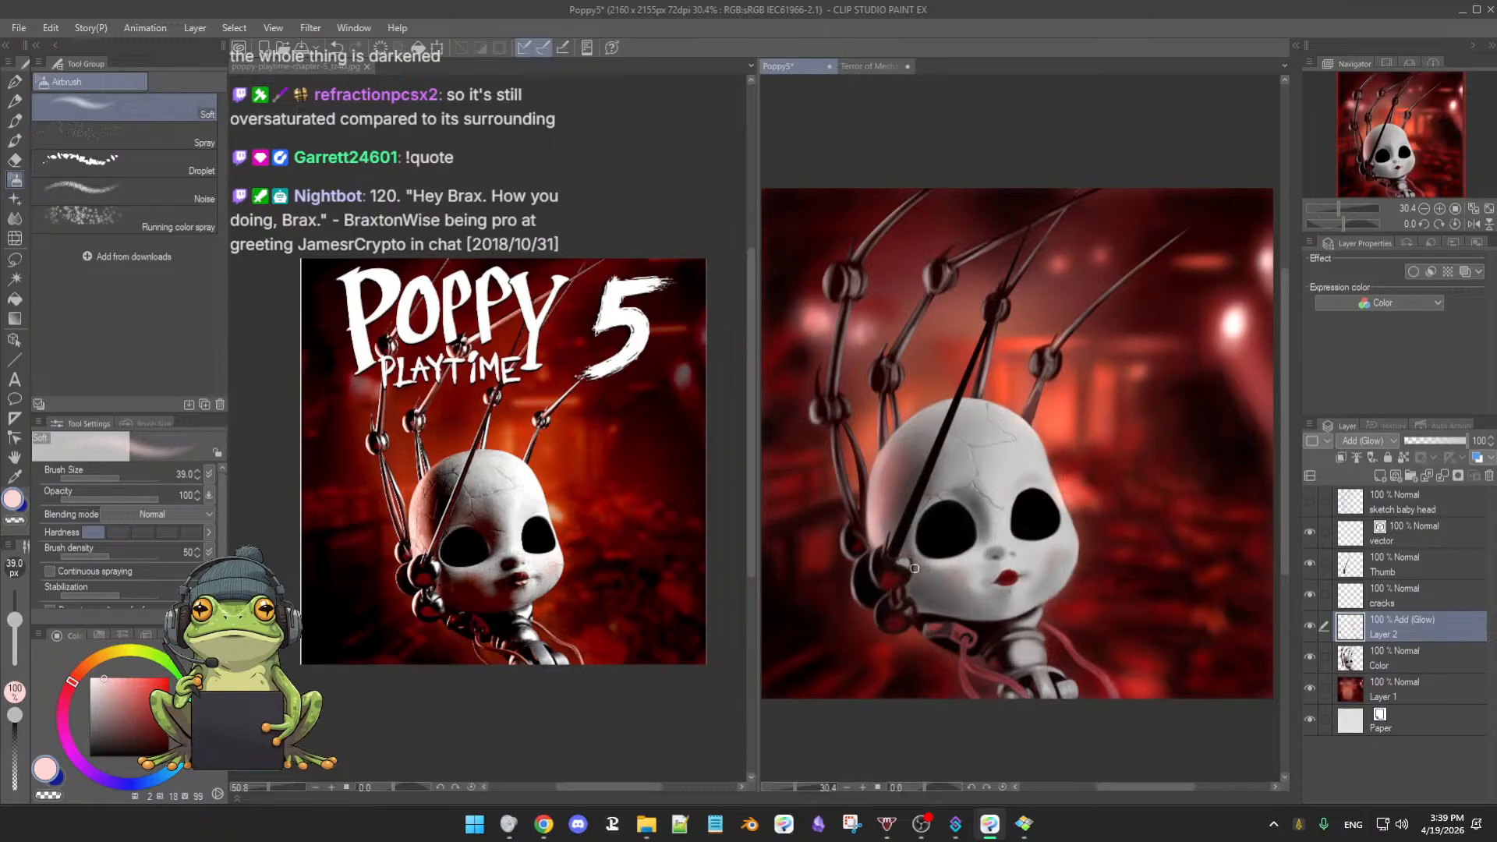
- Undo a trial glow stroke on the dark ball and set the Soft Oil 2 brush to 42.3
scroll(902, 563, up, 3)
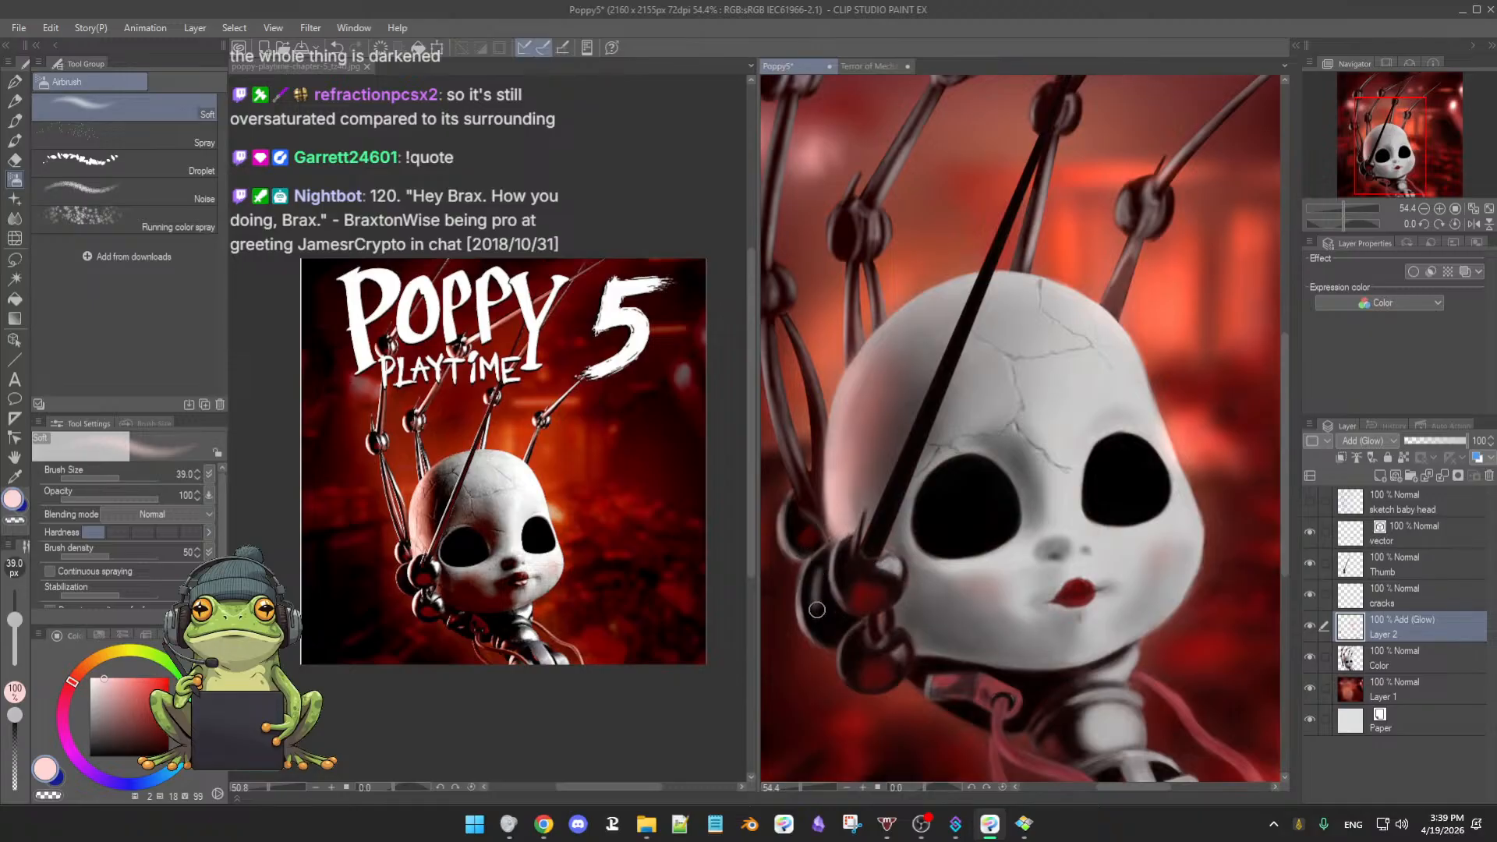
drag(818, 582, 818, 610)
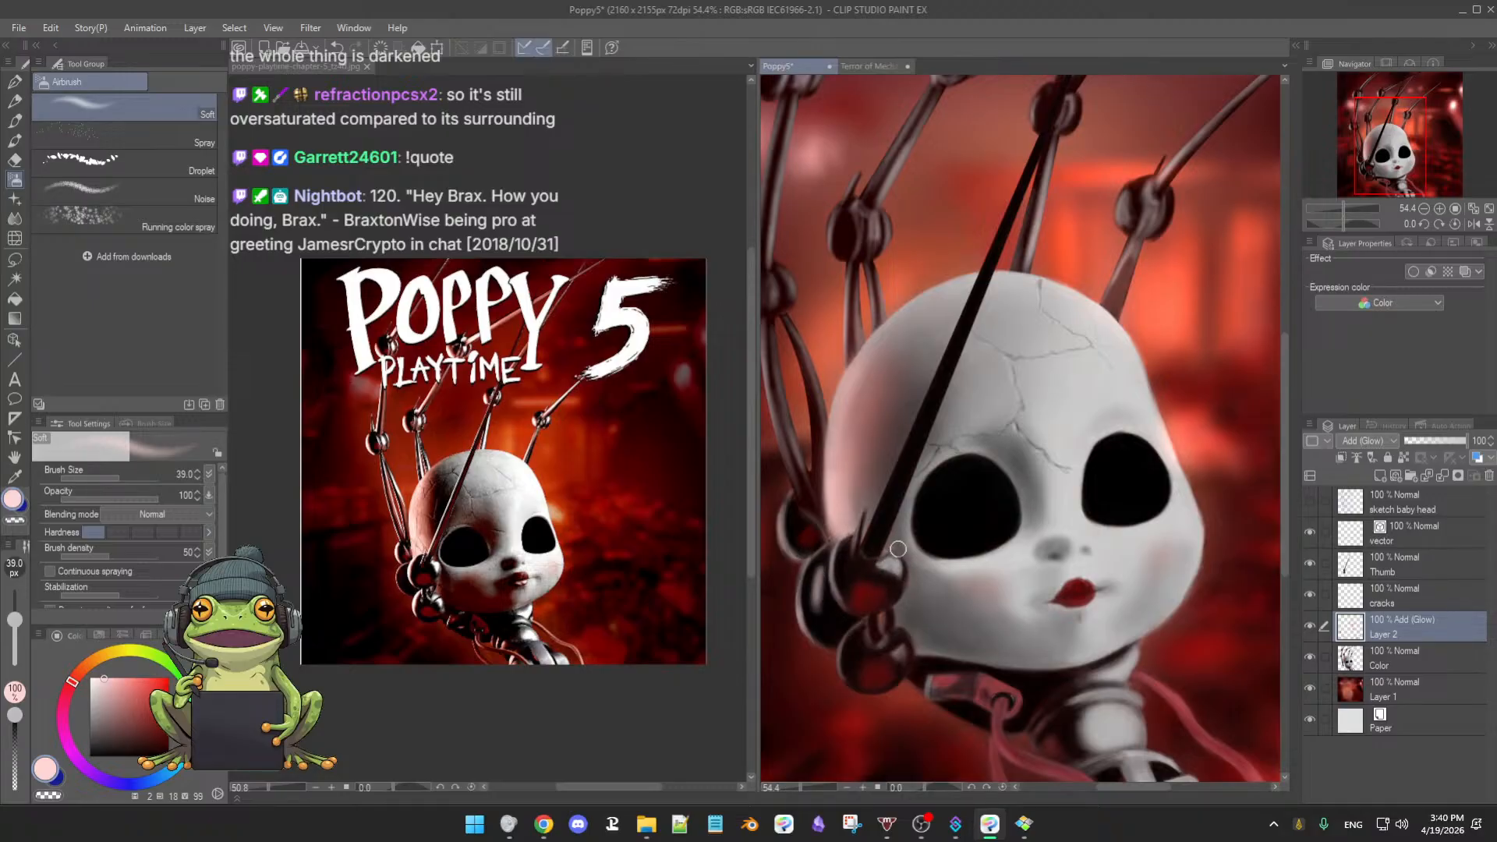
key(ctrl+z)
key(ctrl+z)
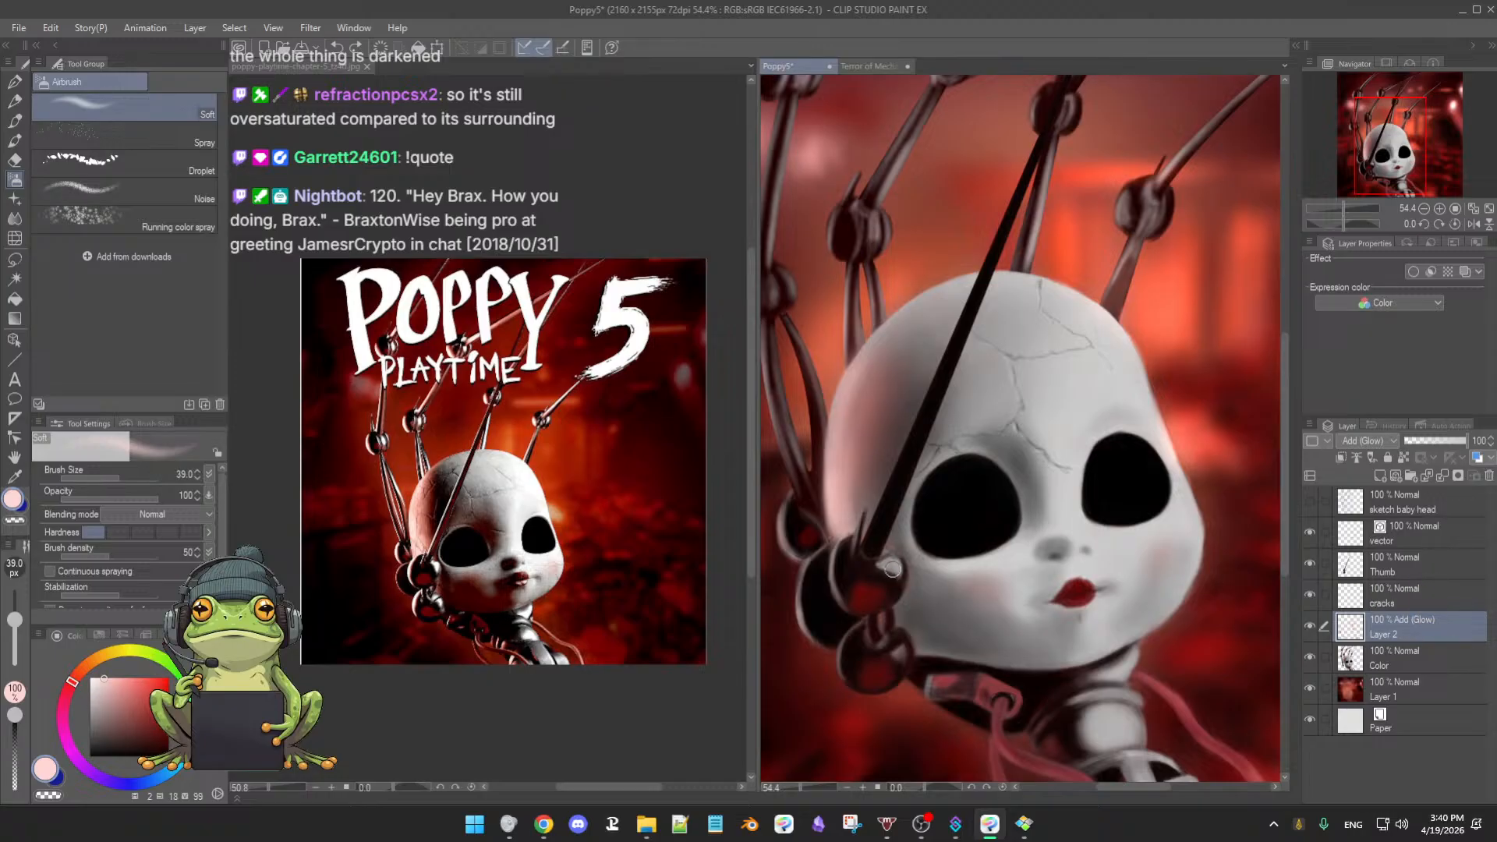
key(b)
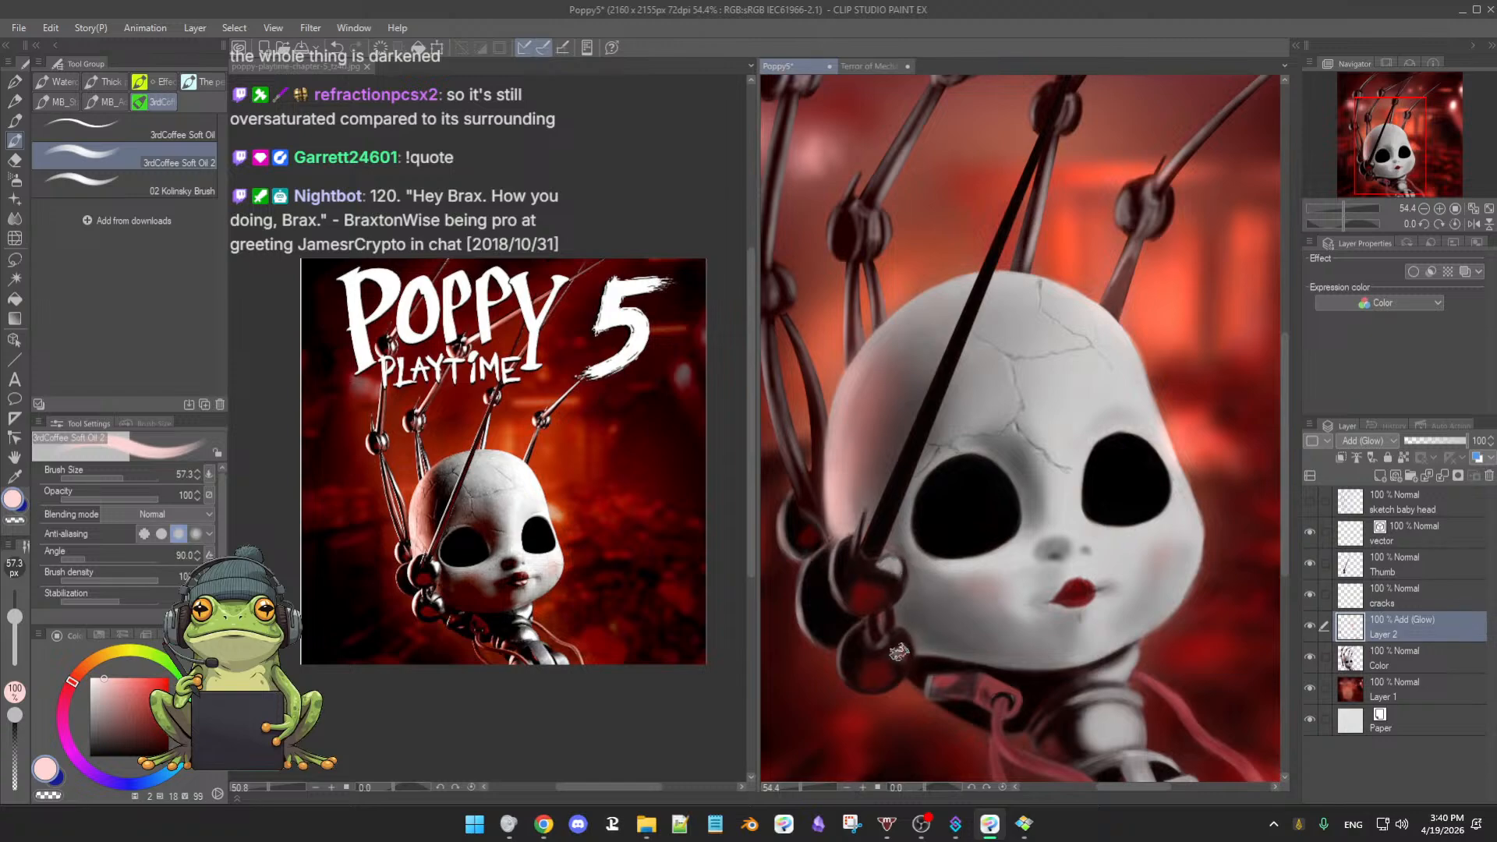
key(bracketleft)
key(bracketleft)
- Toggle the glow Layer 2 and red background Layer 1 on and off to compare
click(1312, 627)
click(1313, 628)
click(1312, 629)
click(1311, 626)
click(1310, 627)
click(1311, 689)
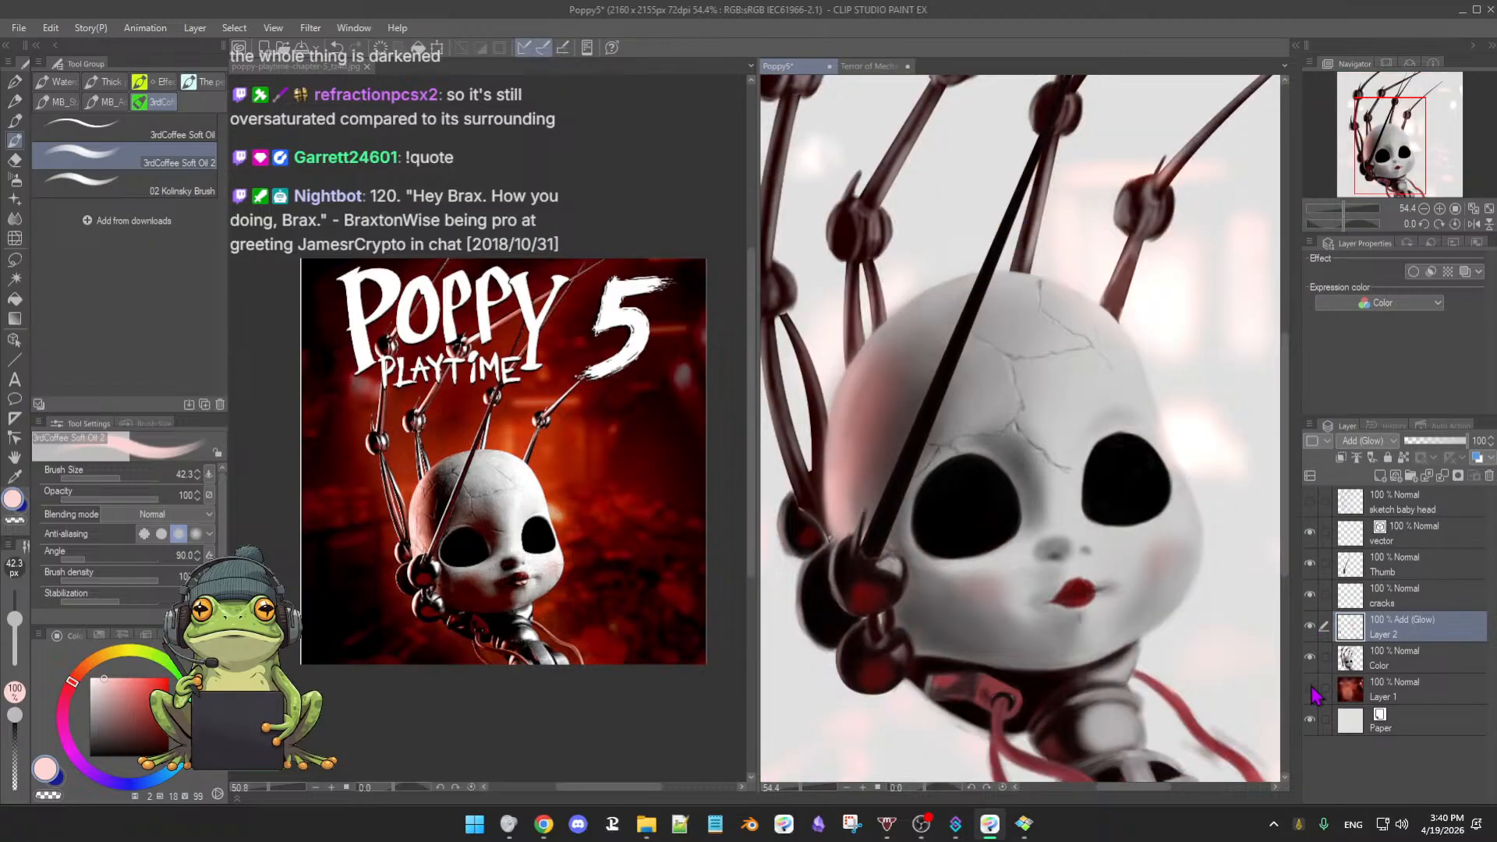
click(1311, 689)
click(1311, 690)
click(1310, 689)
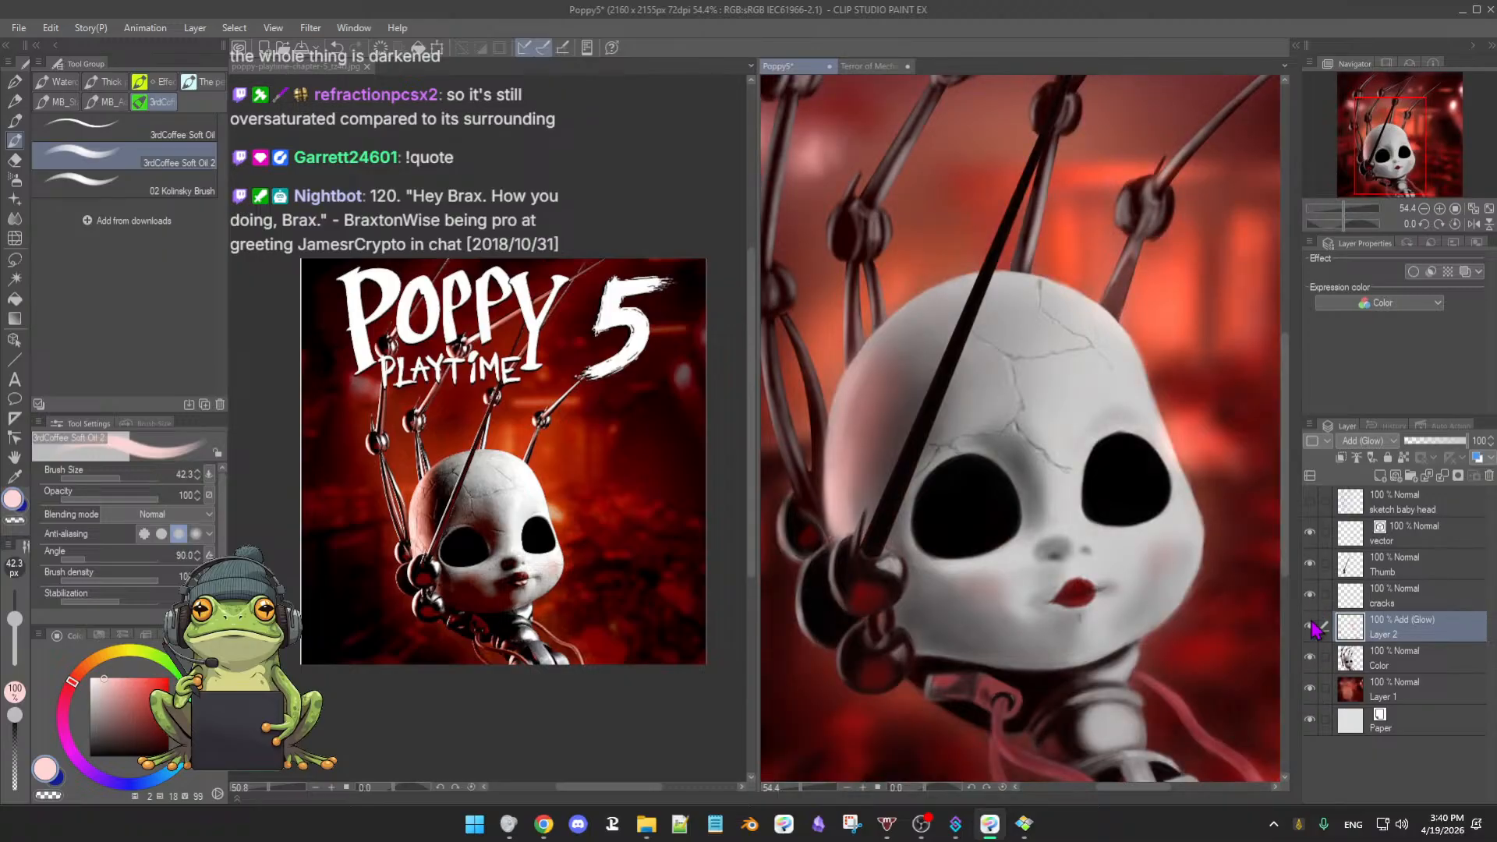
- Compare again with the glow, doll head Color layer and red background hidden, then restore them
click(1312, 628)
click(1312, 629)
click(1312, 629)
click(1312, 629)
click(1310, 658)
click(1310, 689)
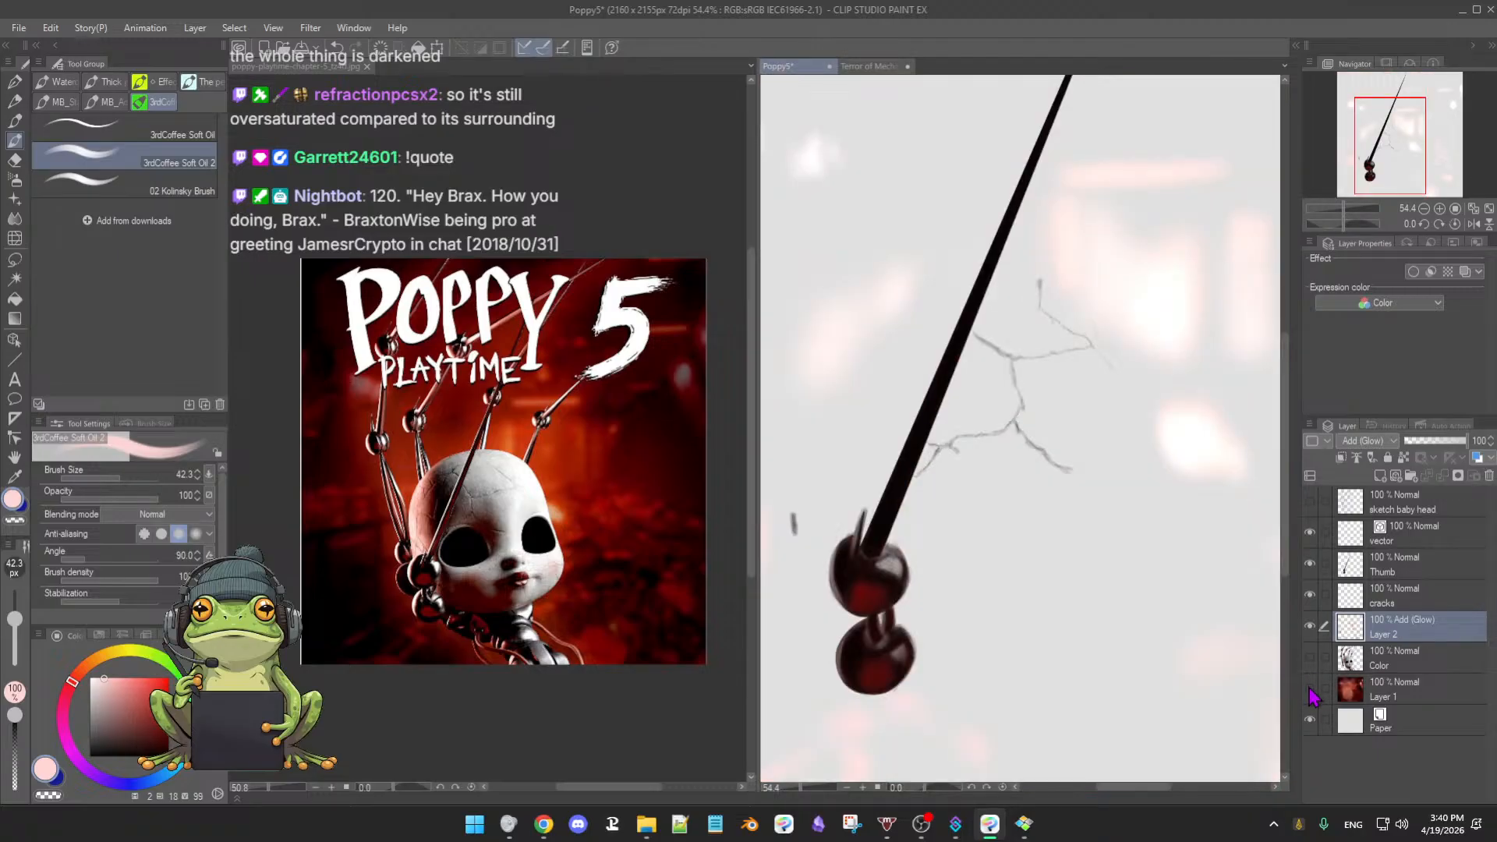
click(1311, 689)
click(1311, 689)
click(1311, 689)
click(1311, 657)
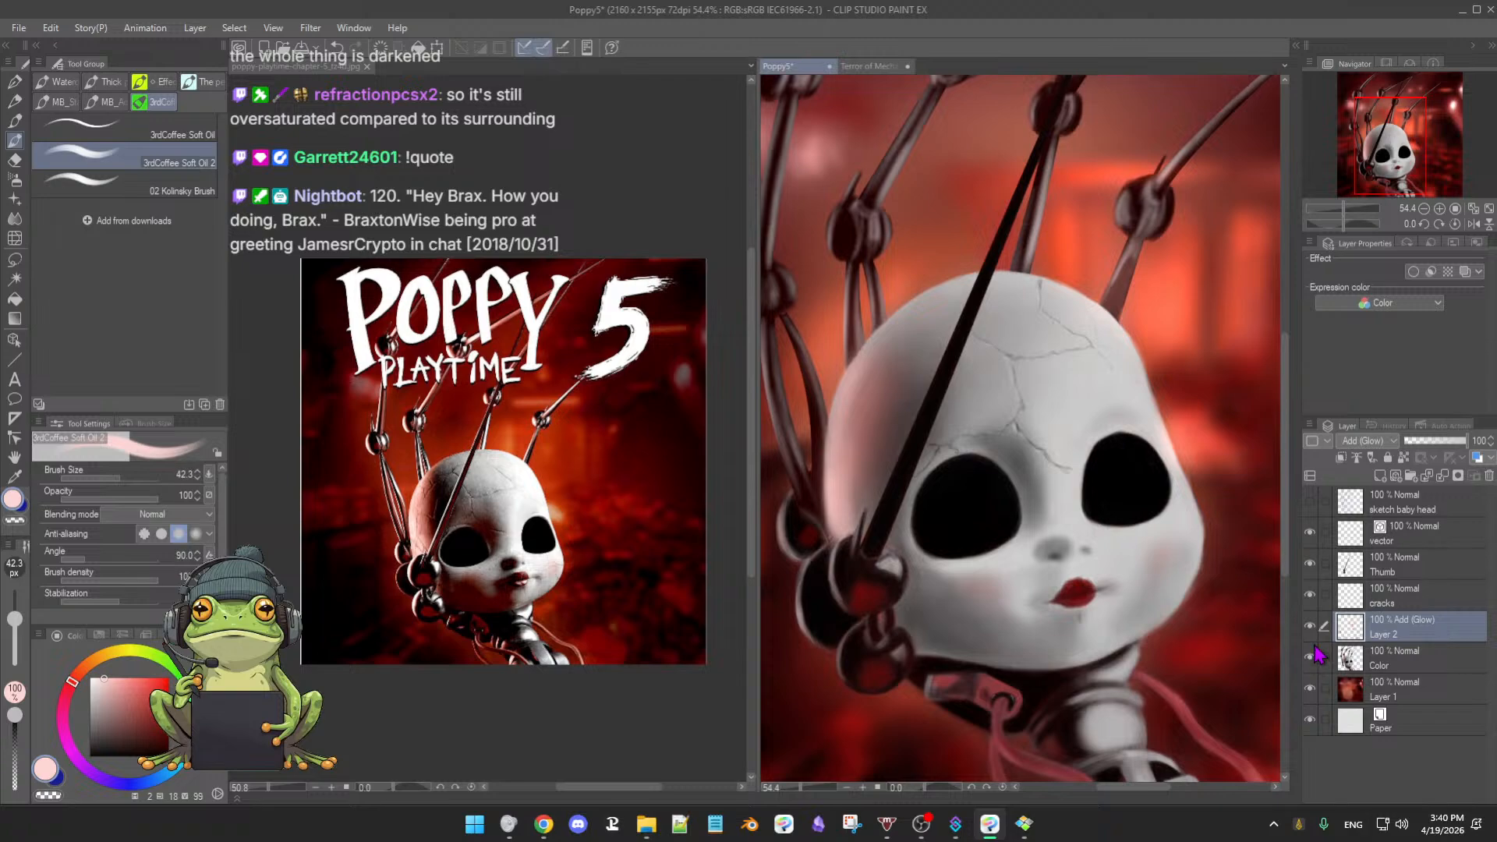
click(1311, 626)
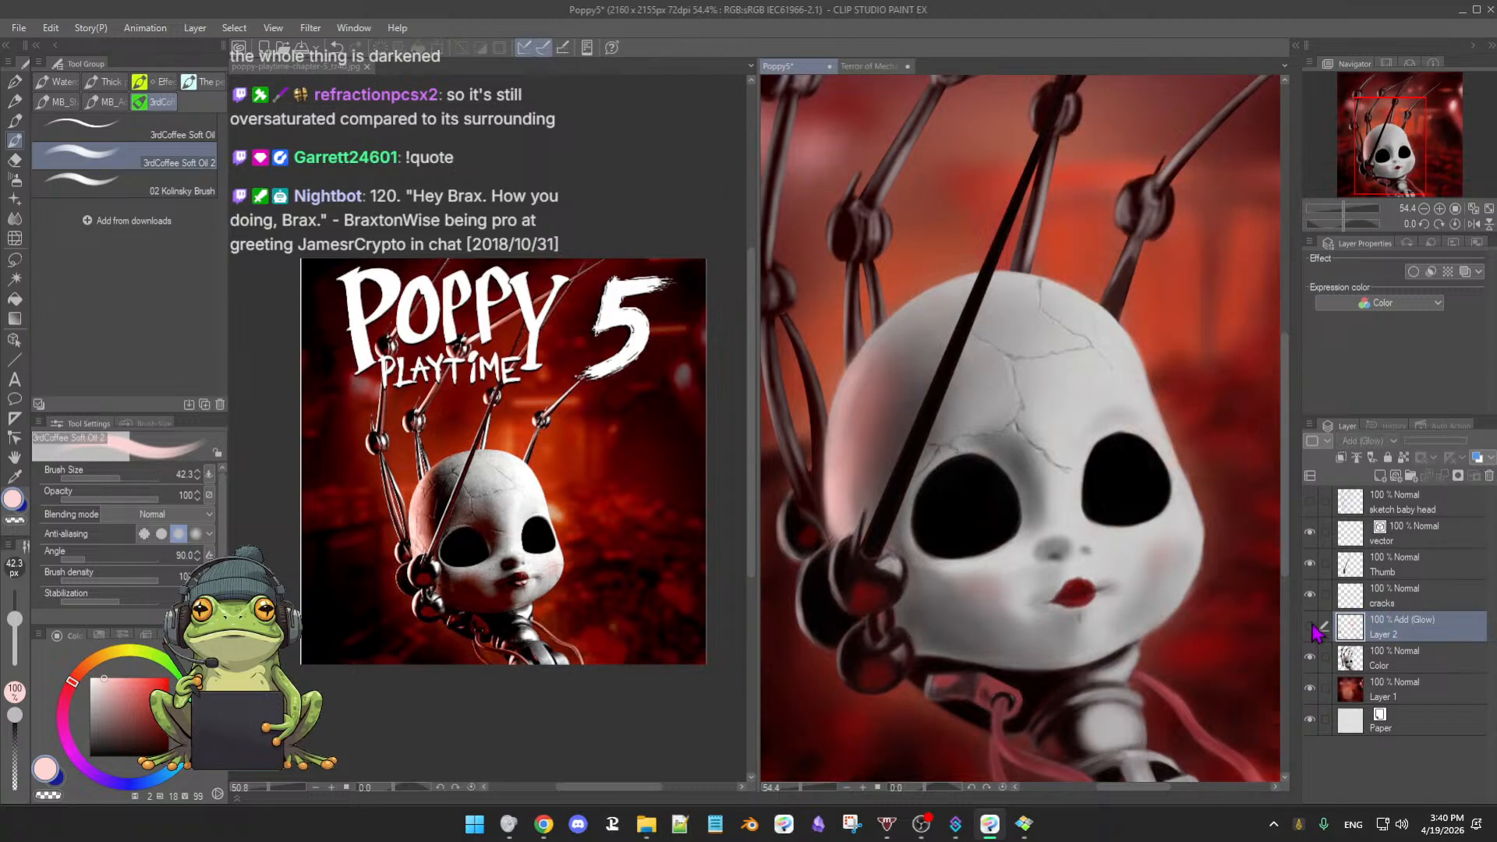
click(1310, 626)
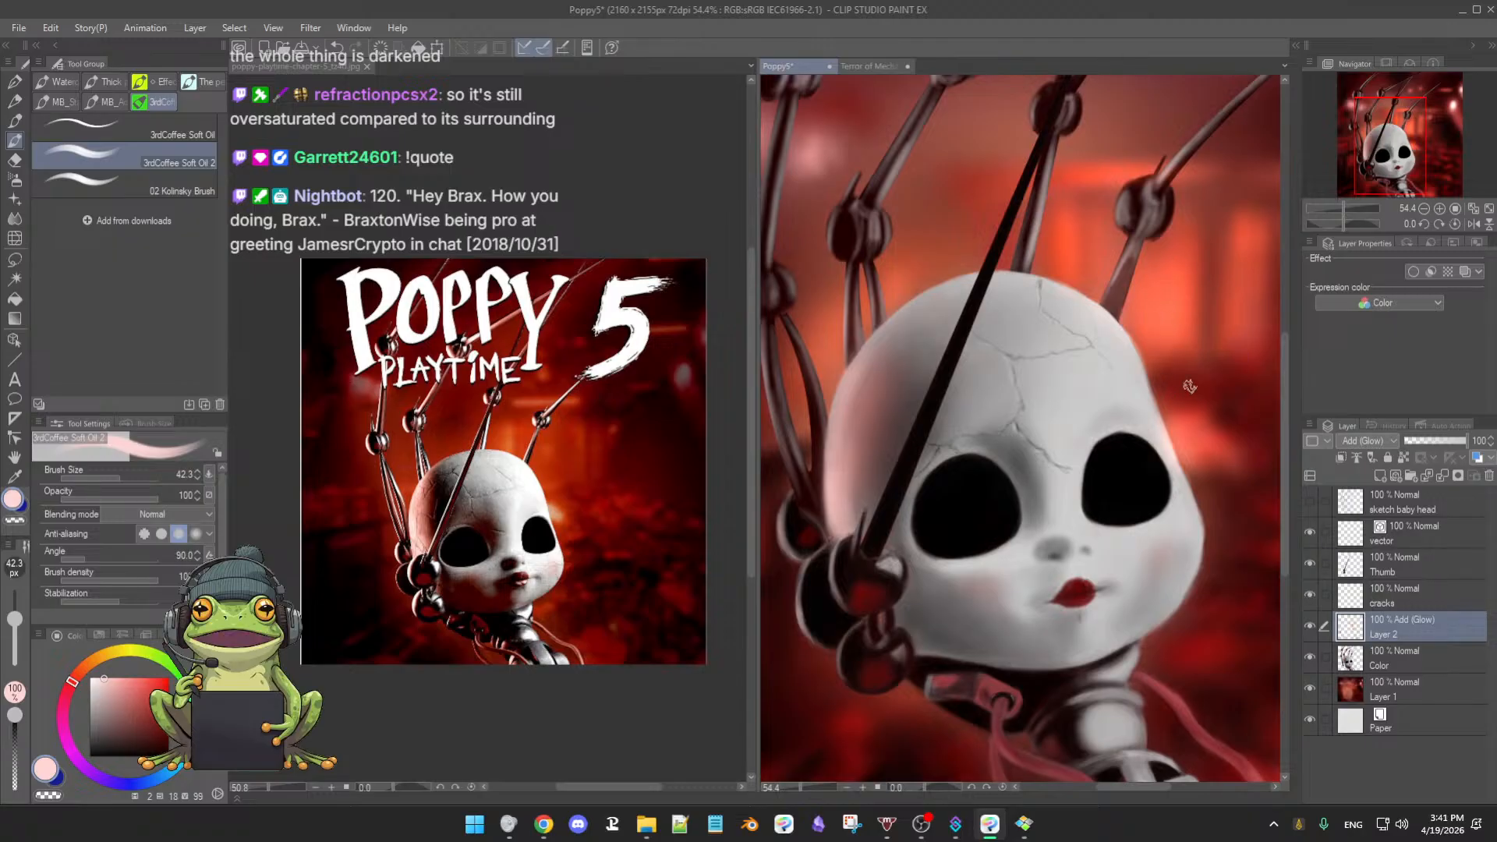
- Zoom out to view the whole painting, recentre it, and save Poppy5
drag(1193, 410, 934, 532)
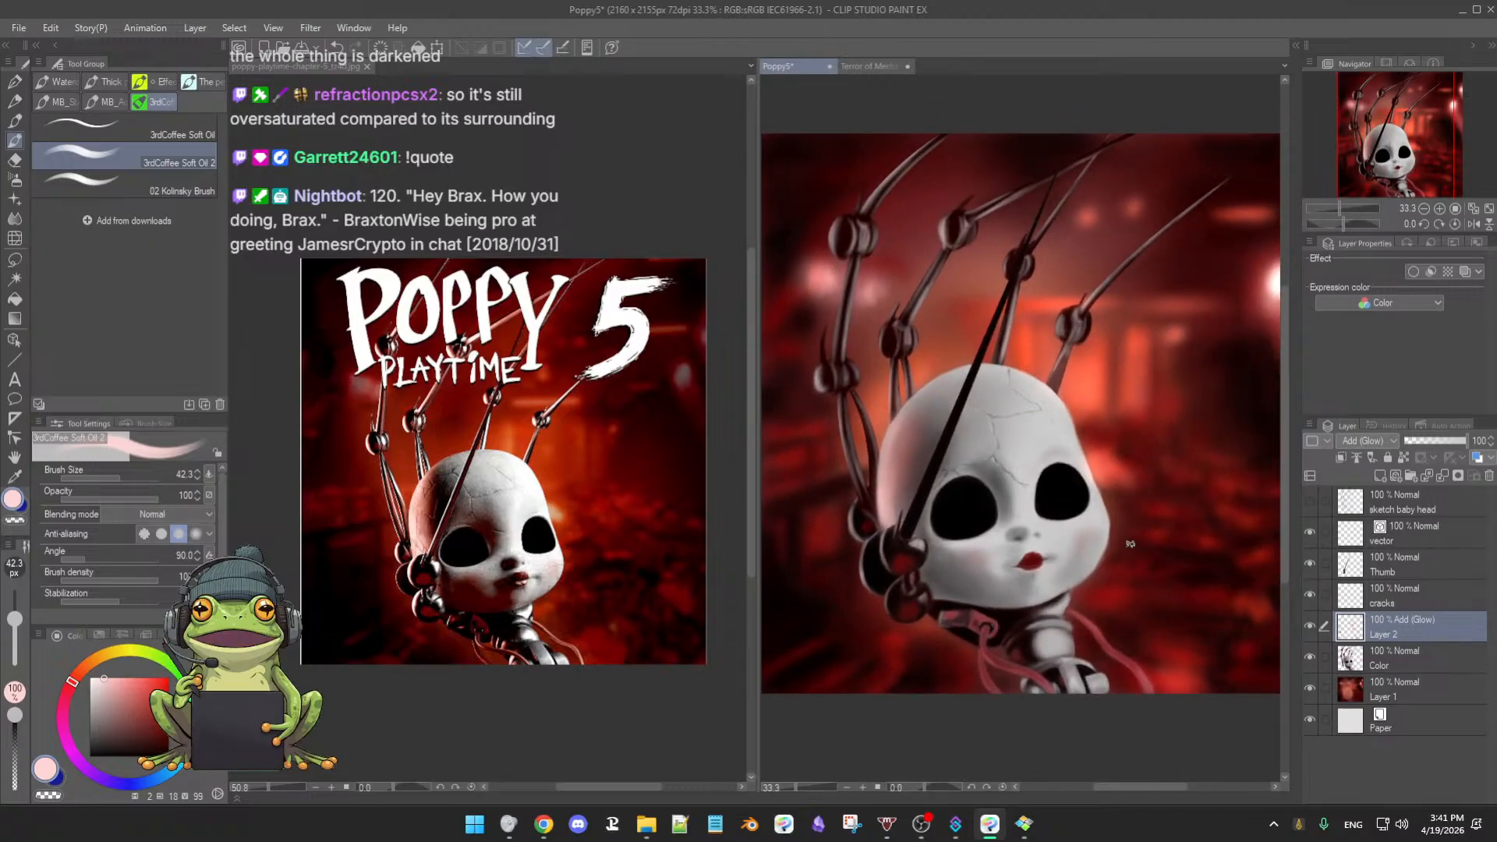
drag(1205, 468, 1131, 549)
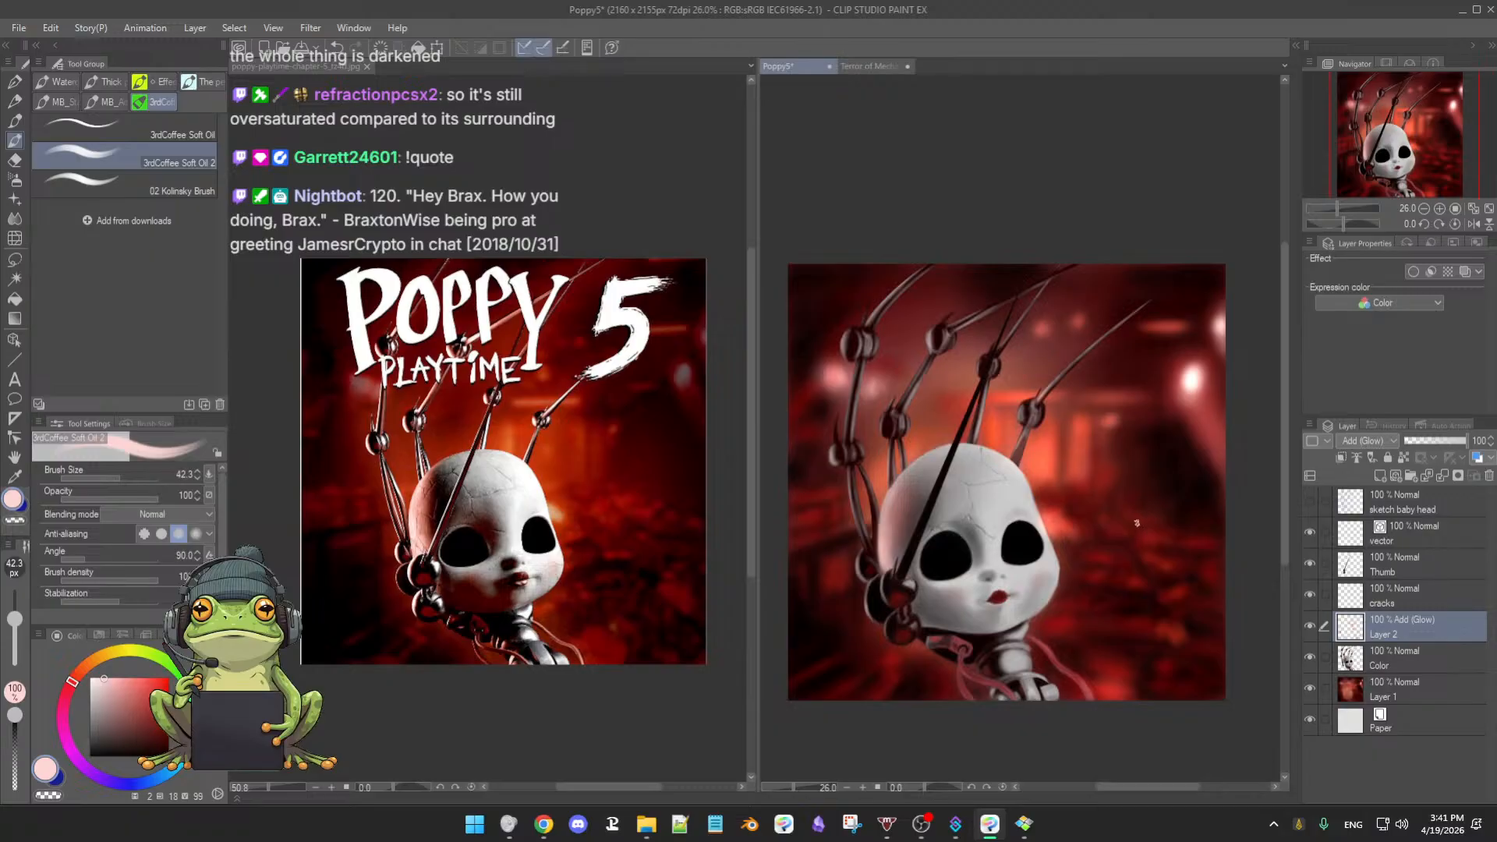
key(ctrl+s)
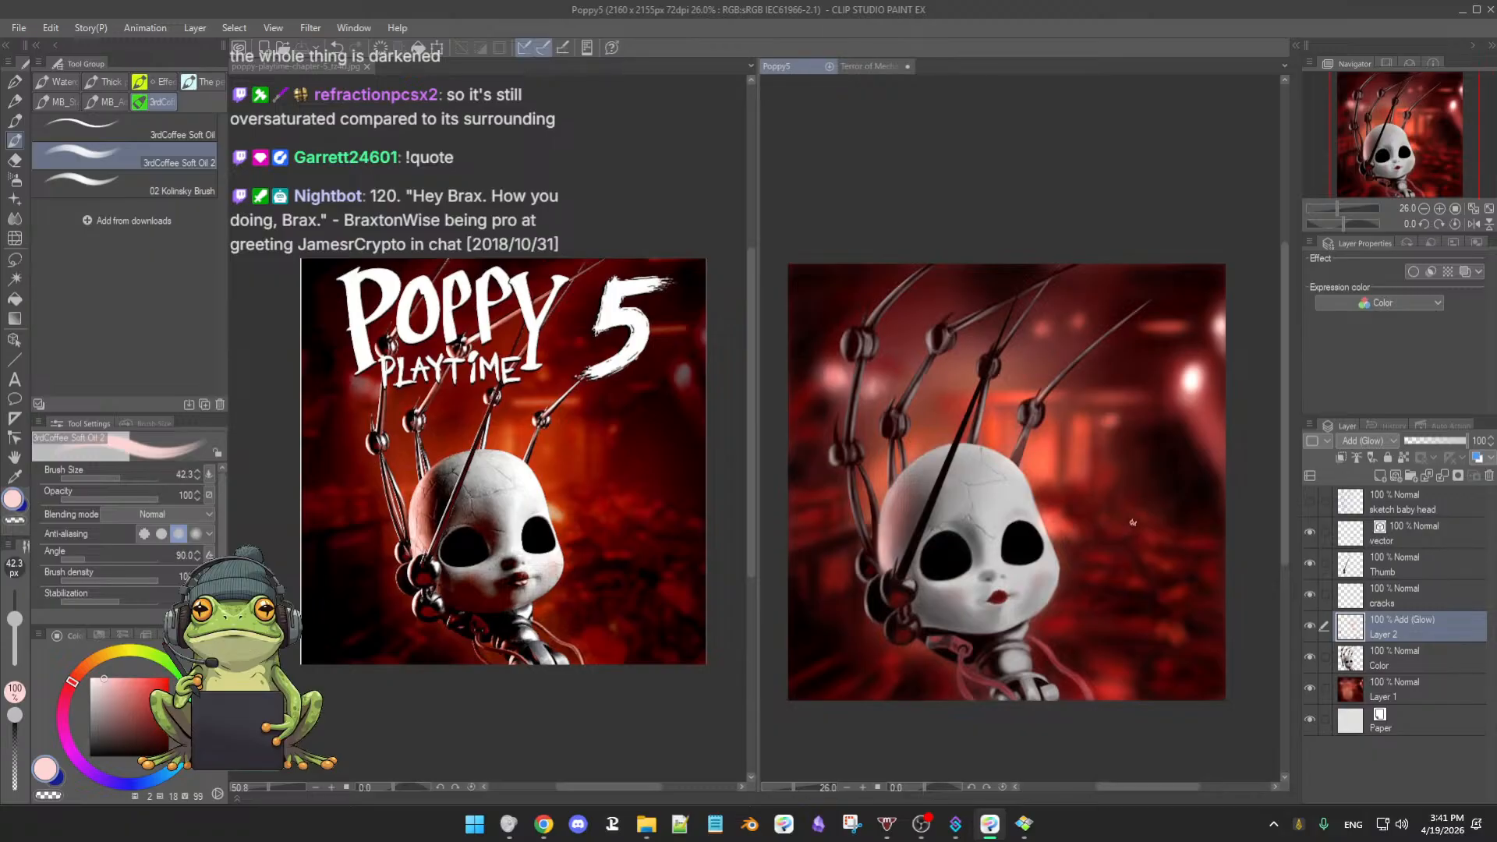